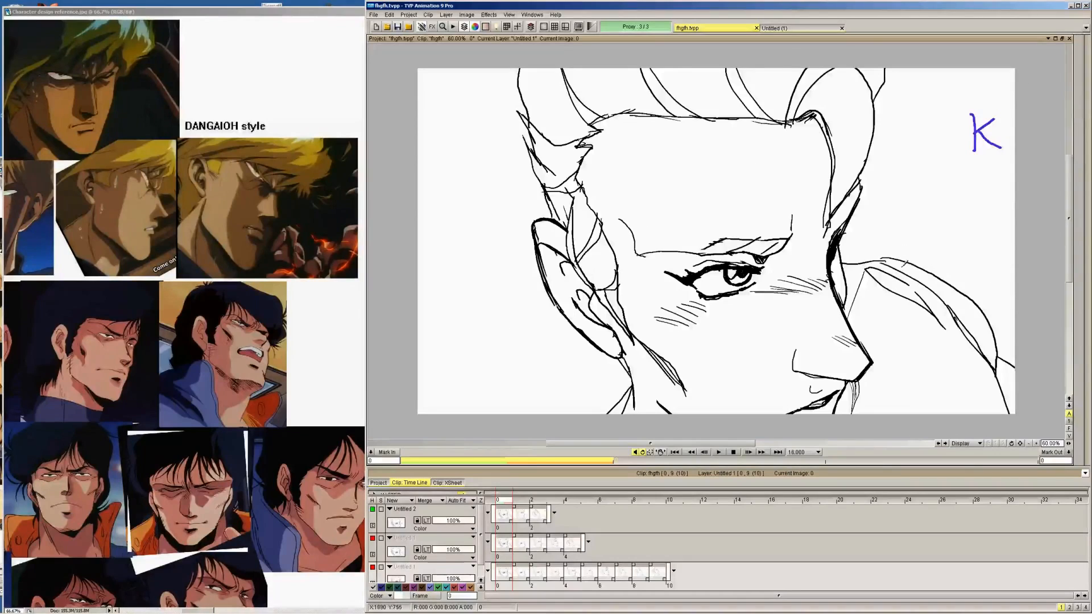
Review the three key drawings of the head turn image by image and play back the animation
left_click(1036, 443)
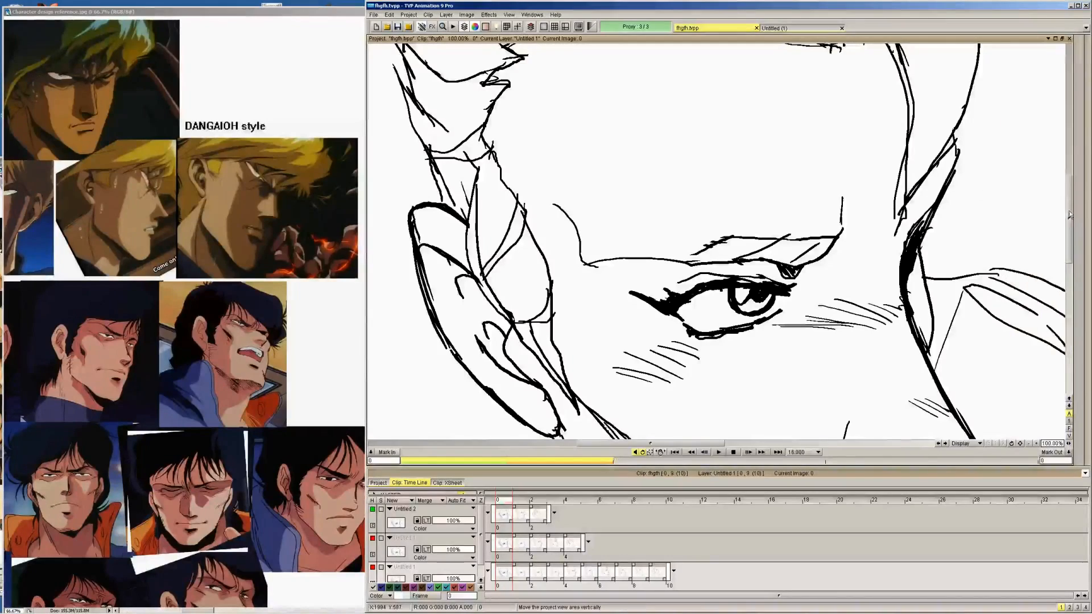
mouse_move(1069, 215)
left_mouse_down()
mouse_move(1071, 262)
mouse_move(1070, 168)
mouse_move(1066, 222)
left_mouse_up()
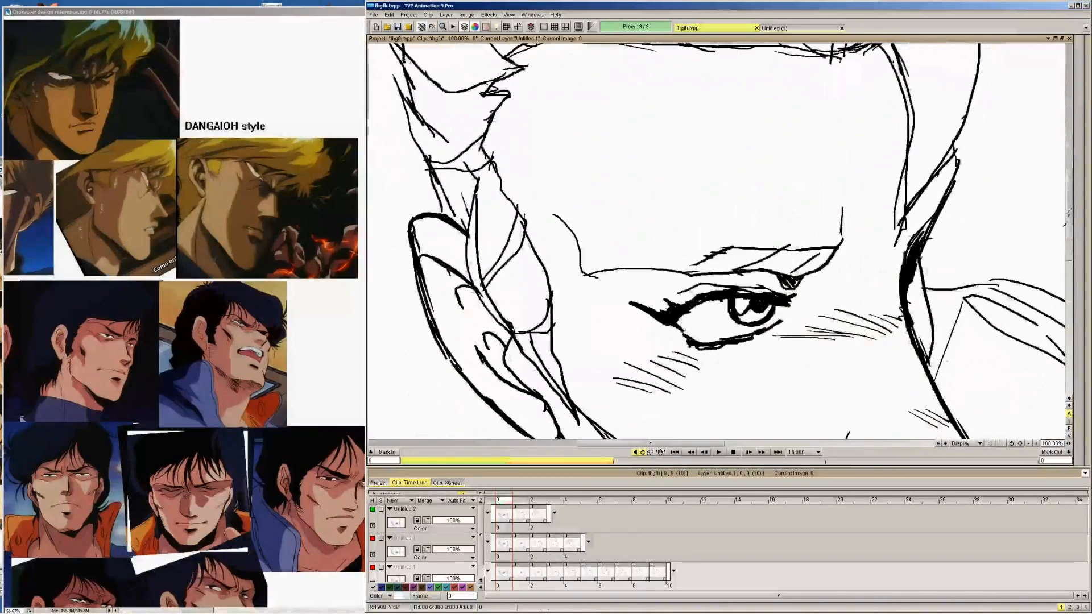
left_click(1028, 443)
left_click(1028, 443)
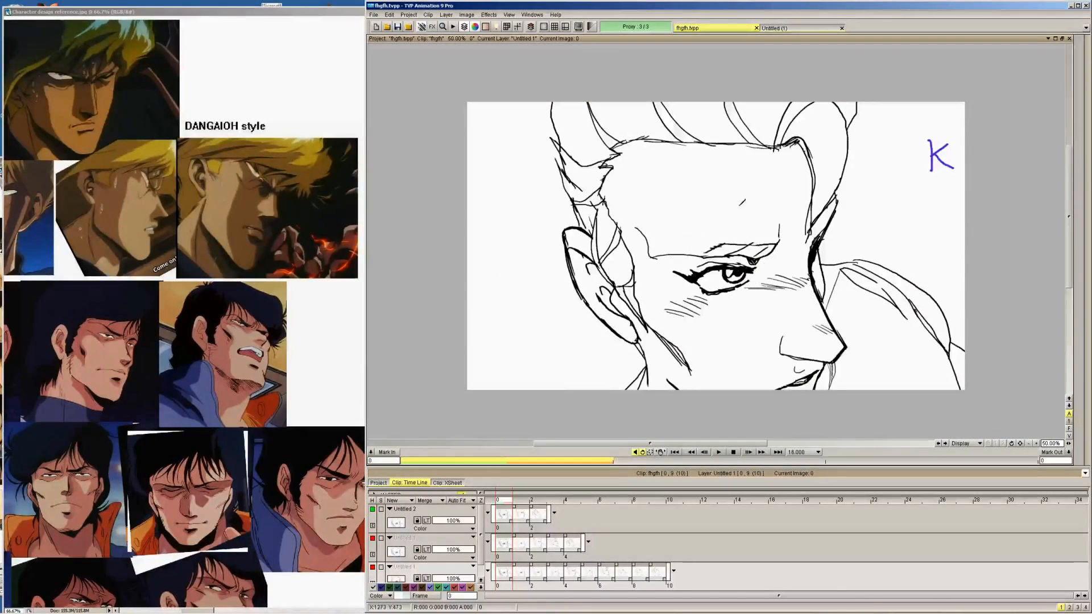
key("Right")
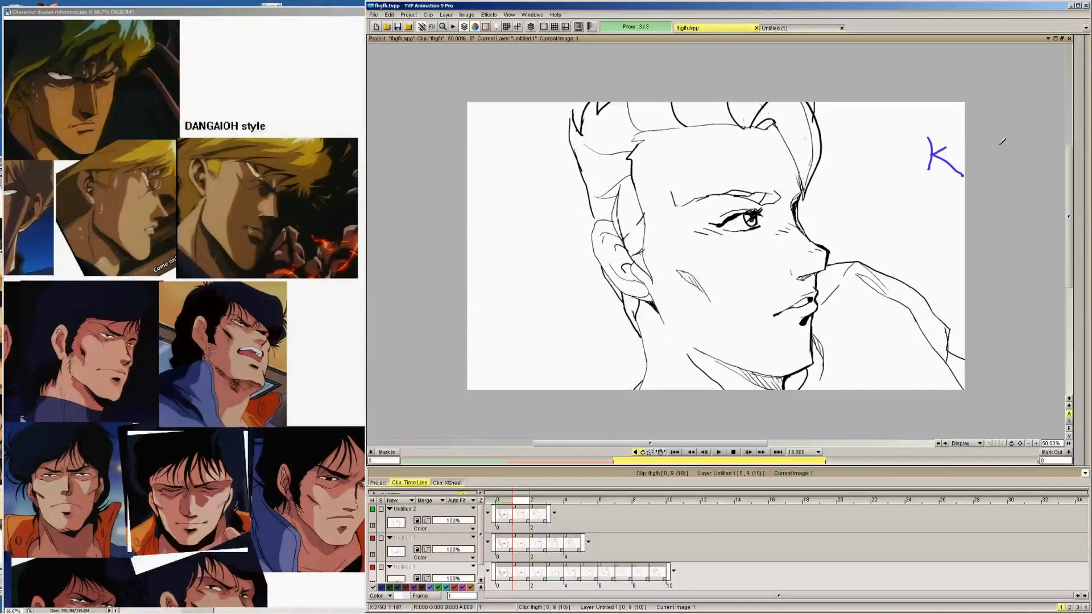
key("Right")
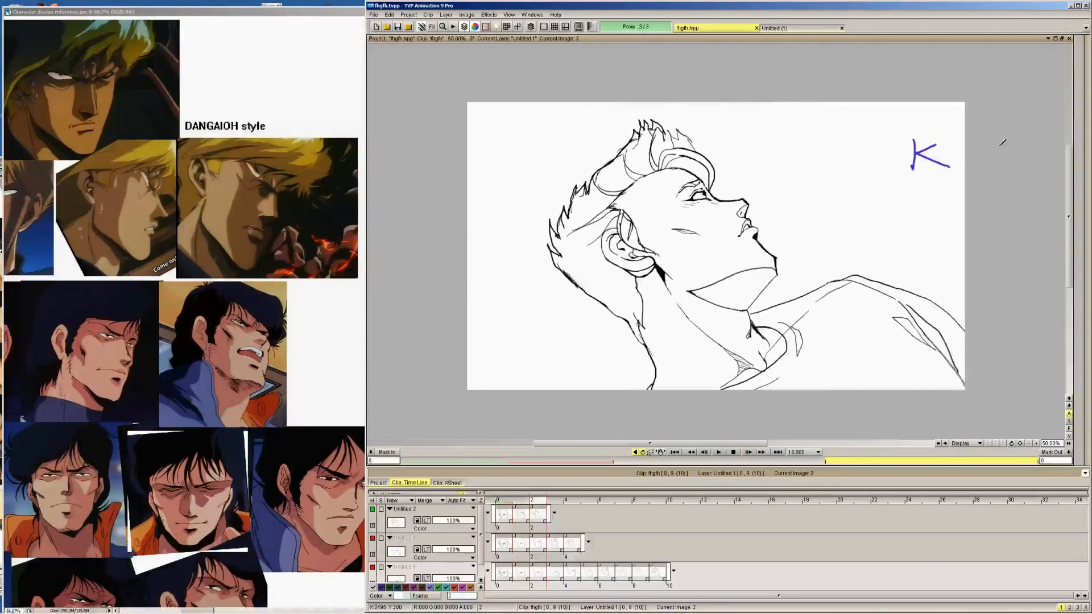
left_click_drag(751, 192, 758, 186)
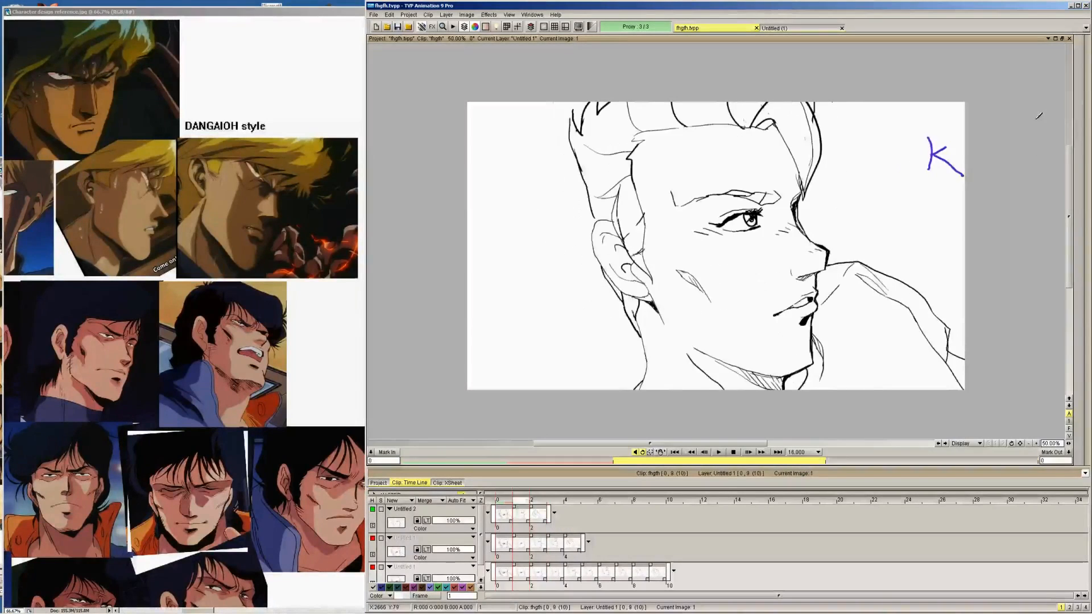
left_click(719, 452)
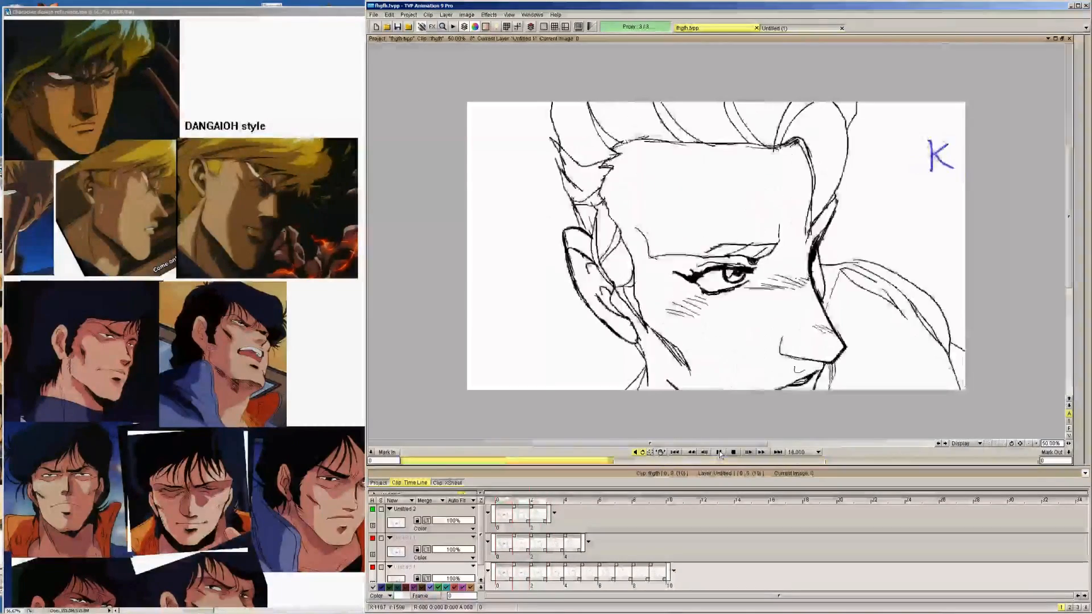
left_click(1028, 251)
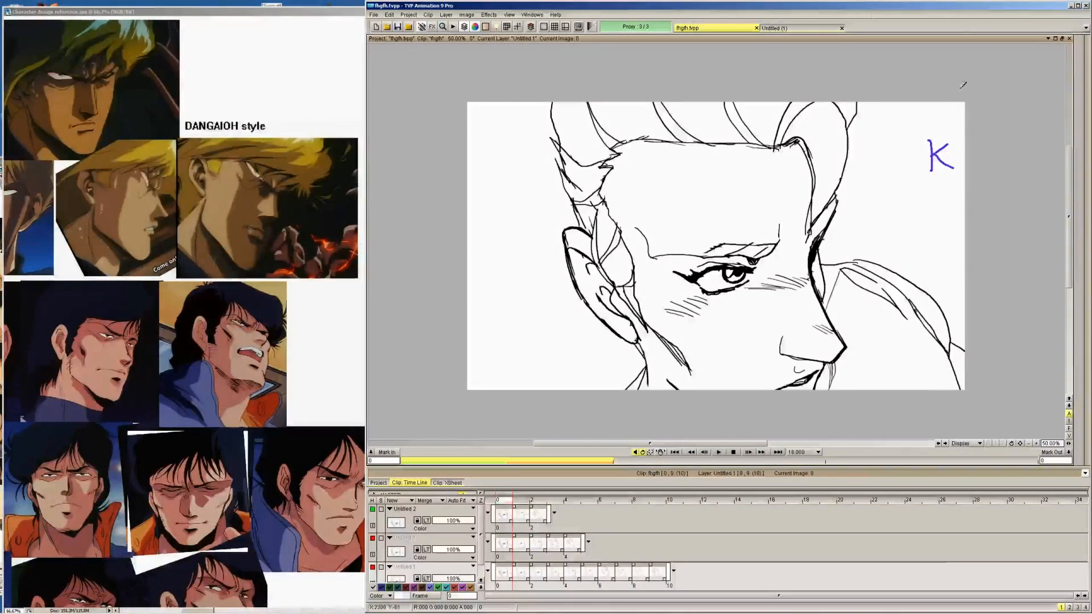
Insert a blank image after each of the first two key drawings on the Untitled 2 layer
right_click(505, 512)
left_click(542, 516)
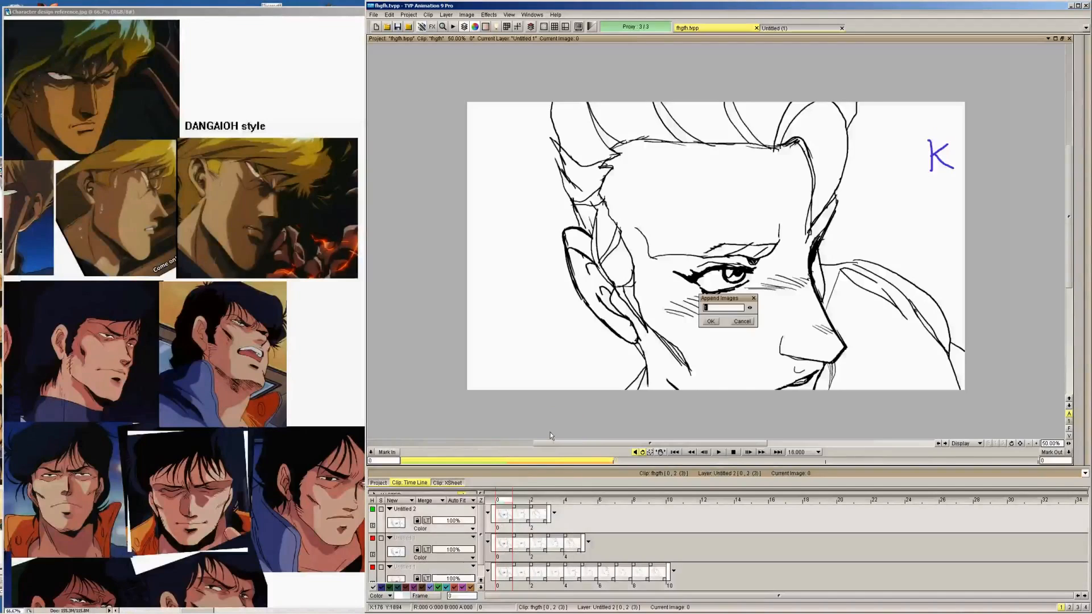
right_click(541, 516)
left_click(571, 433)
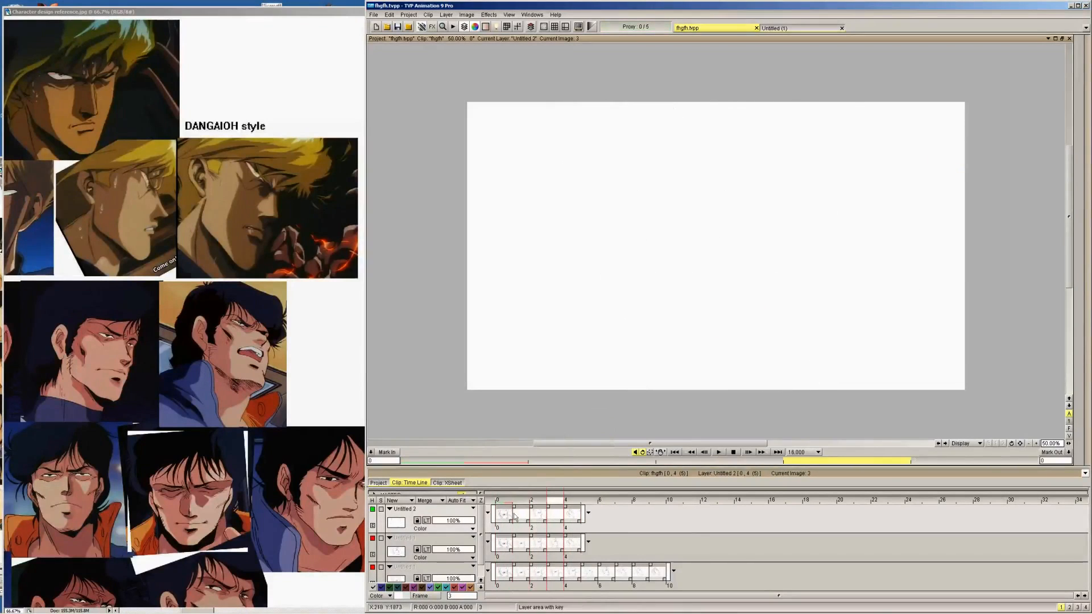
Turn on the Untitled 2 layer's light table at blank image 1 and flip between its neighbouring key drawings
mouse_move(519, 502)
left_mouse_down()
mouse_move(505, 503)
mouse_move(573, 506)
mouse_move(519, 504)
left_mouse_up()
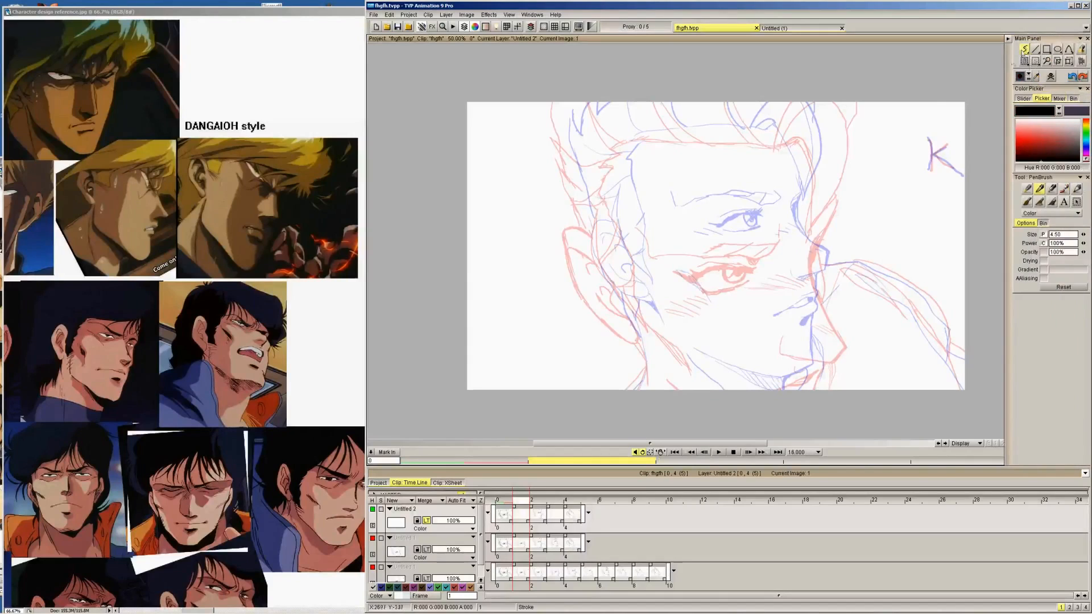
left_click(509, 15)
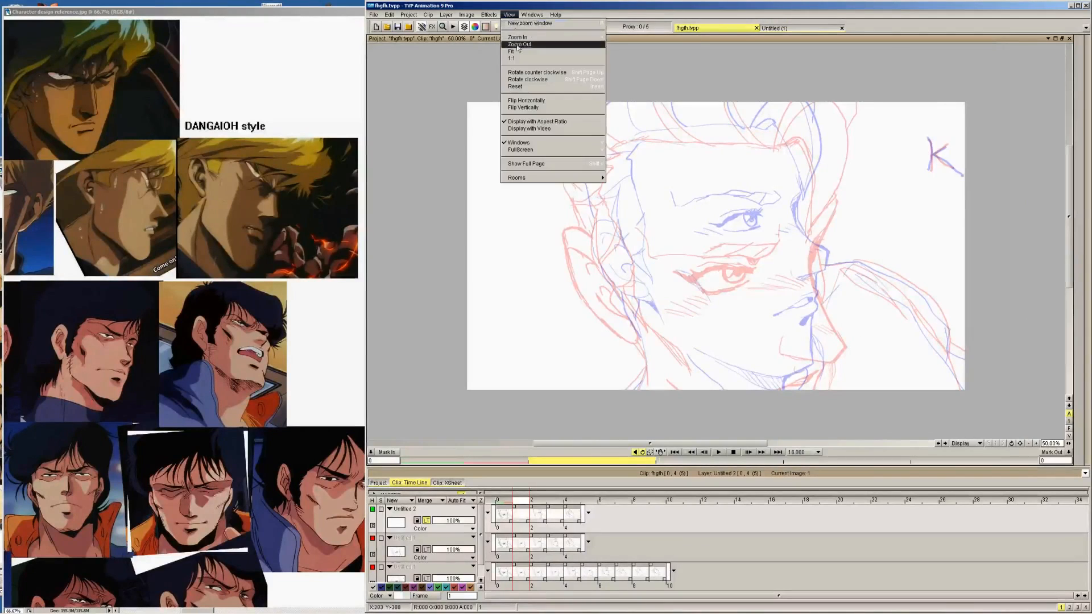
left_click(520, 52)
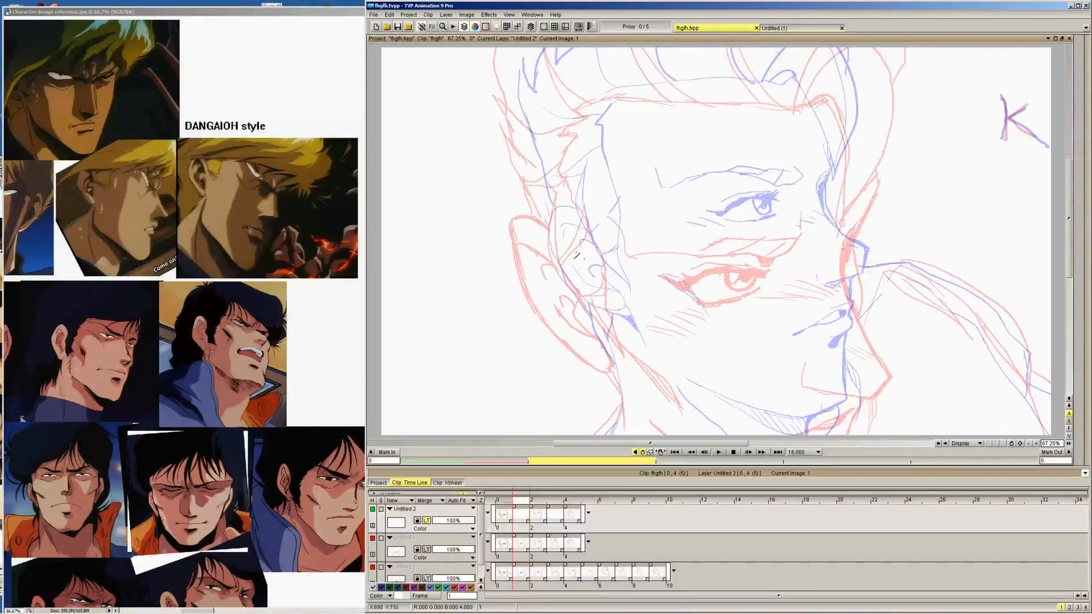
key("Left")
key("Right")
key("Right")
key("Left")
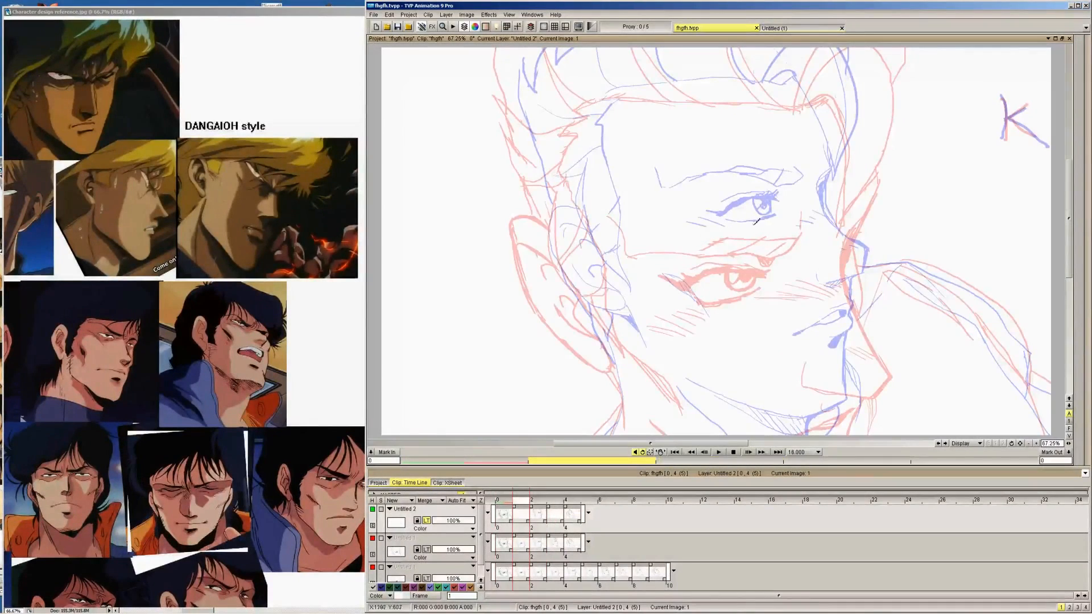
Sketch the in-between eye, eyebrow and nose profile on image 1, midway between the red and blue key drawings
mouse_move(763, 225)
left_mouse_down()
mouse_move(704, 234)
mouse_move(703, 251)
mouse_move(765, 249)
mouse_move(776, 235)
mouse_move(686, 233)
mouse_move(705, 243)
mouse_move(749, 238)
left_mouse_up()
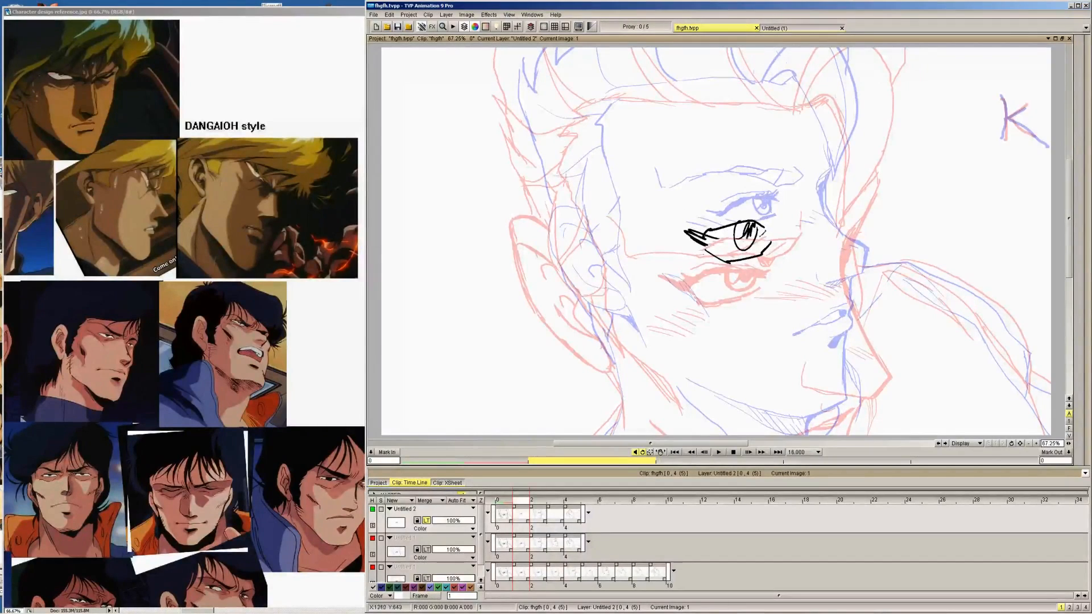
mouse_move(625, 182)
left_mouse_down()
mouse_move(651, 209)
mouse_move(745, 193)
mouse_move(776, 211)
mouse_move(800, 188)
left_mouse_up()
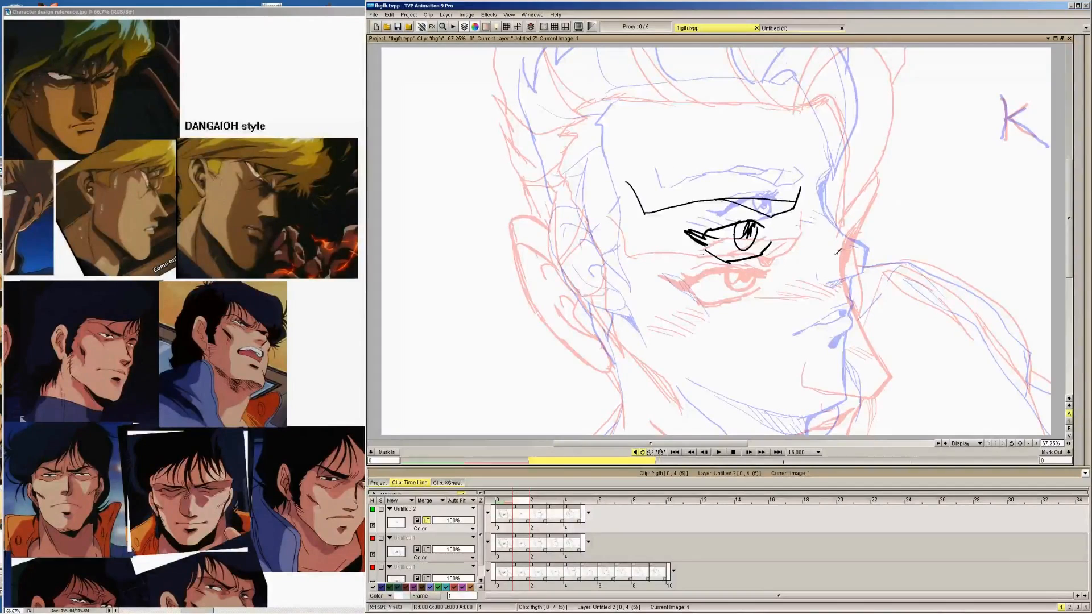
left_click_drag(835, 200, 831, 223)
mouse_move(810, 306)
left_mouse_down()
mouse_move(812, 328)
mouse_move(873, 327)
mouse_move(873, 296)
left_mouse_up()
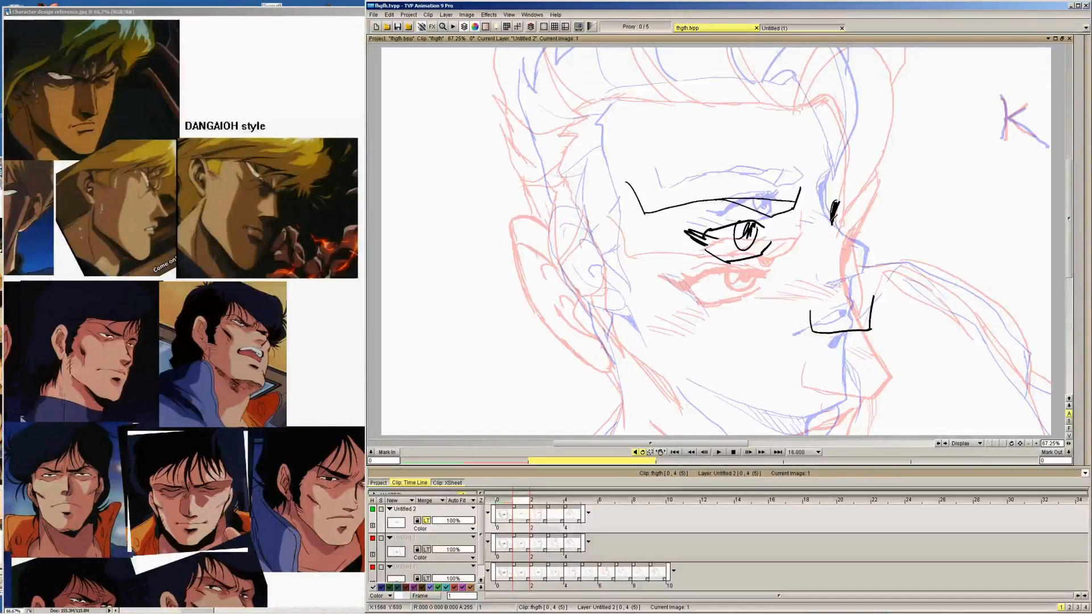
left_click_drag(834, 202, 871, 283)
Sketch the in-between ear, mouth, shoulder line and hairline on image 1, midway between the two key drawings
mouse_move(578, 227)
left_mouse_down()
mouse_move(534, 233)
mouse_move(610, 340)
mouse_move(621, 307)
mouse_move(578, 287)
mouse_move(600, 277)
left_mouse_up()
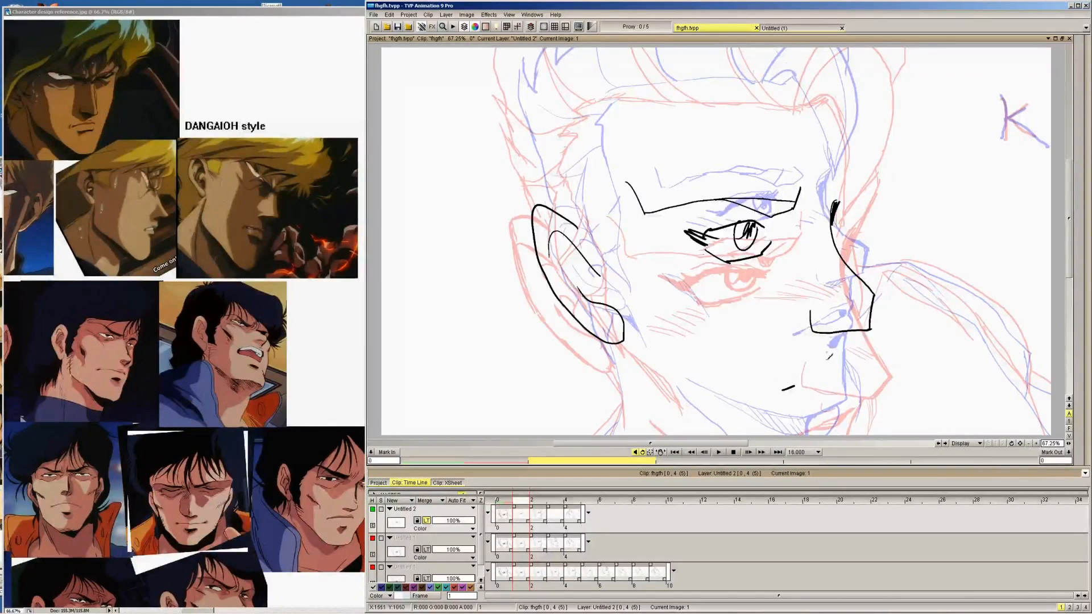
left_click_drag(786, 390, 854, 359)
left_click_drag(838, 416, 832, 422)
mouse_move(862, 267)
left_mouse_down()
mouse_move(909, 257)
mouse_move(986, 291)
mouse_move(1026, 331)
mouse_move(1030, 390)
left_mouse_up()
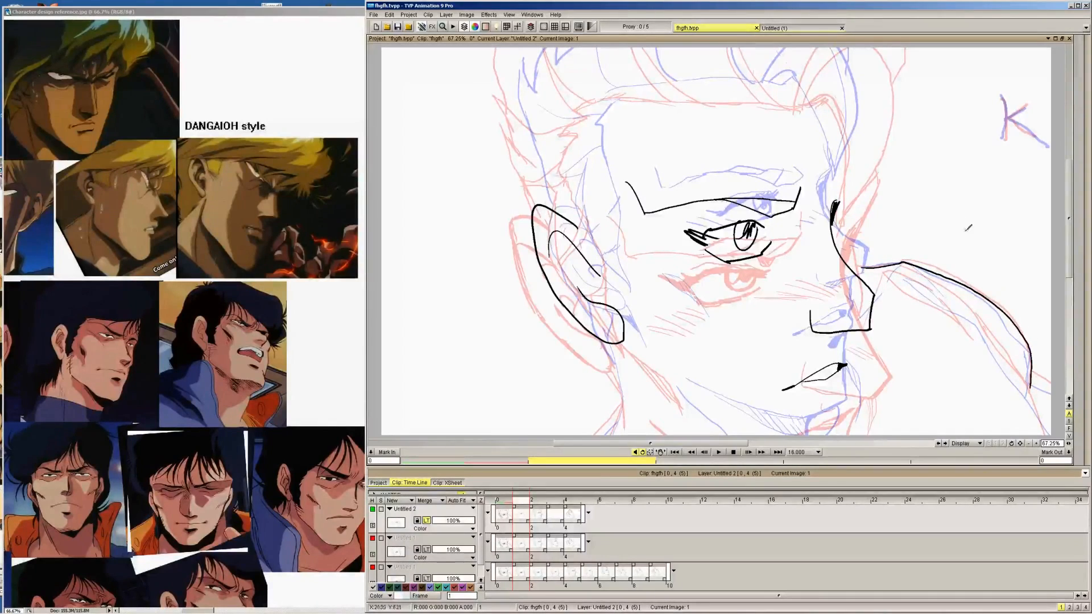
mouse_move(608, 98)
left_mouse_down()
mouse_move(814, 88)
mouse_move(828, 117)
left_mouse_up()
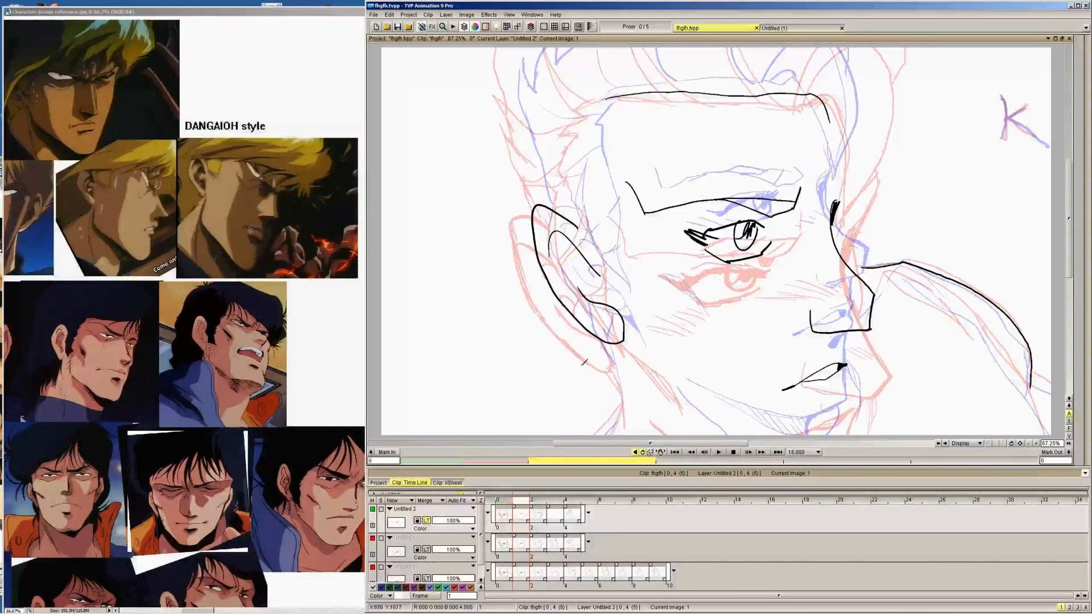
Turn off the light table and flip back and forth through images 0 to 2 to check the rough in-between's motion
left_click(428, 521)
key("Left")
key("Right")
key("Right")
key("Left")
key("Left")
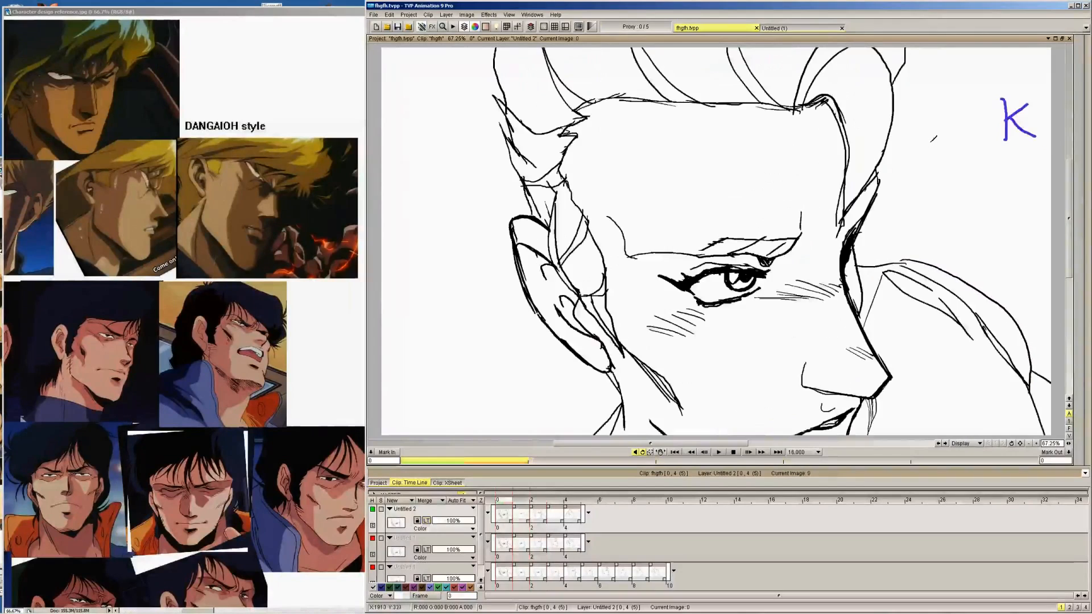
key("Right")
key("Right")
key("Left")
key("Right")
key("Right")
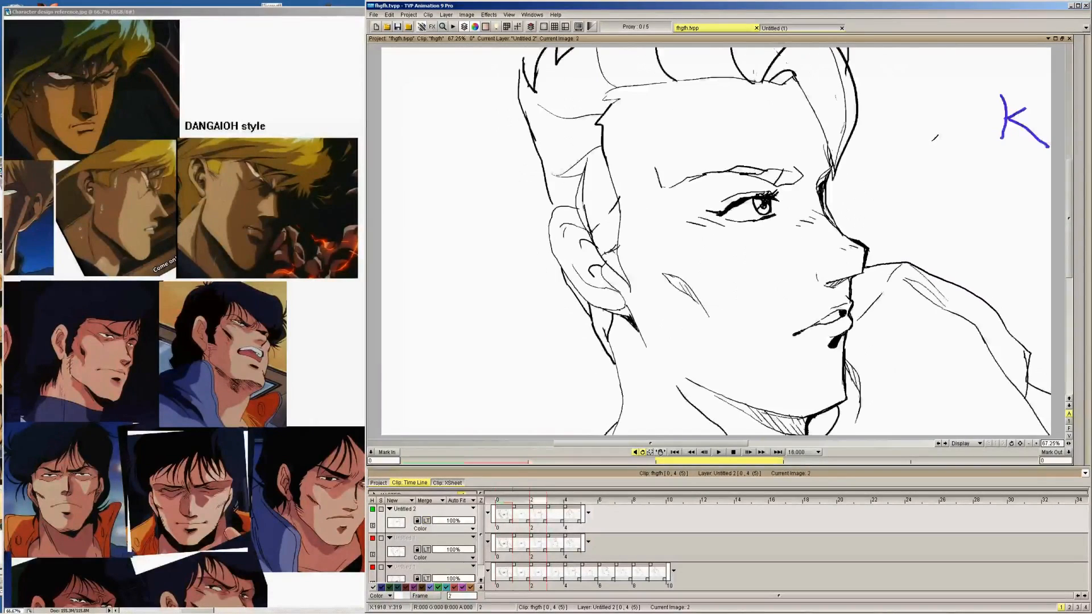
key("Left")
key("Left")
key("Right")
key("Left")
key("Left")
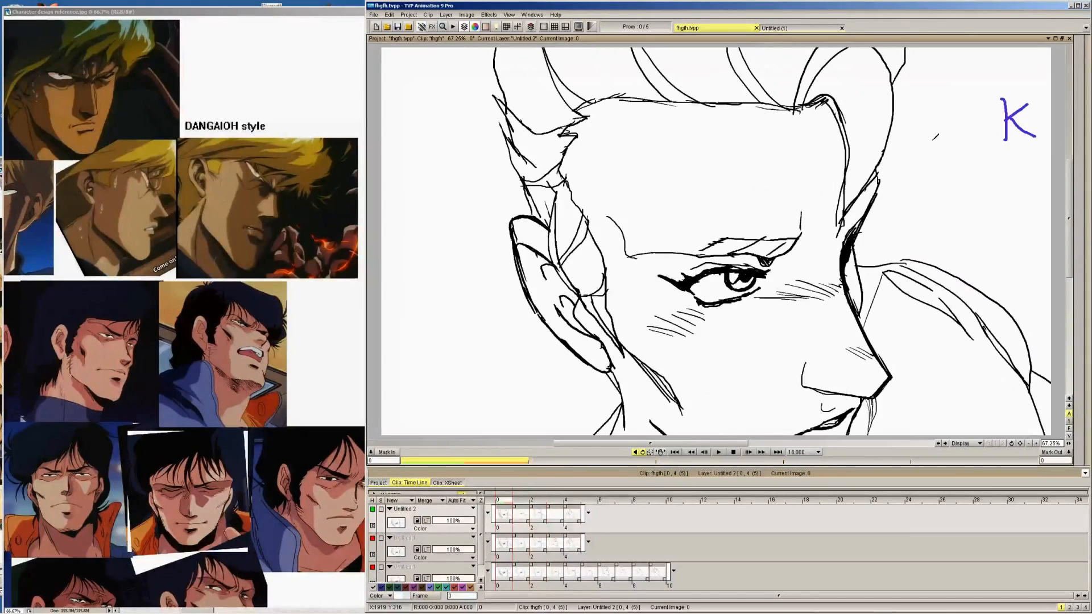
key("Right")
key("Right")
key("Left")
key("Left")
key("Right")
key("Right")
key("Left")
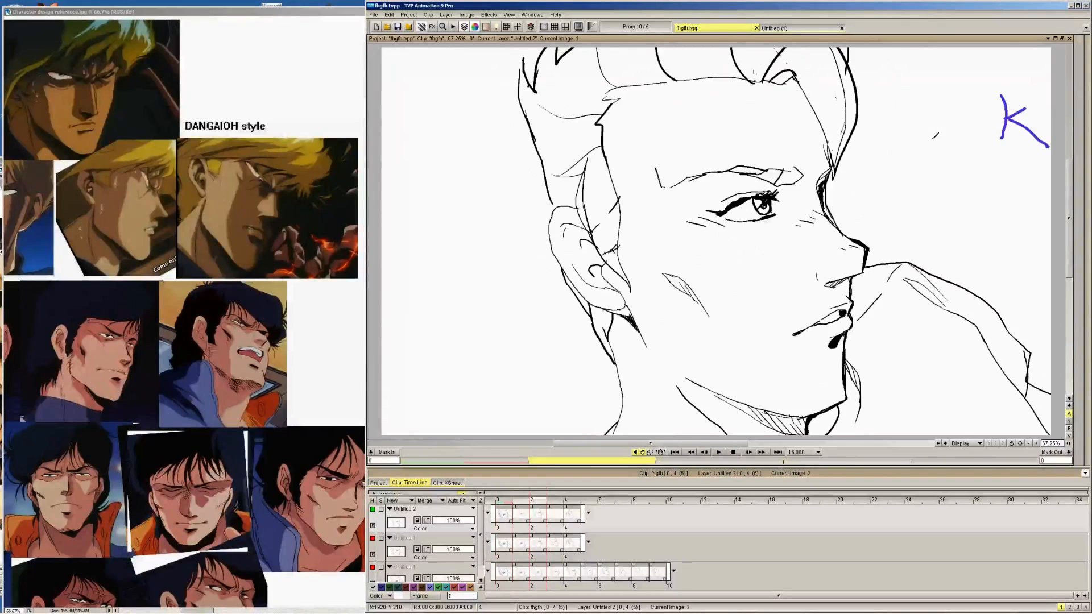
key("Left")
key("Right")
key("Left")
key("Right")
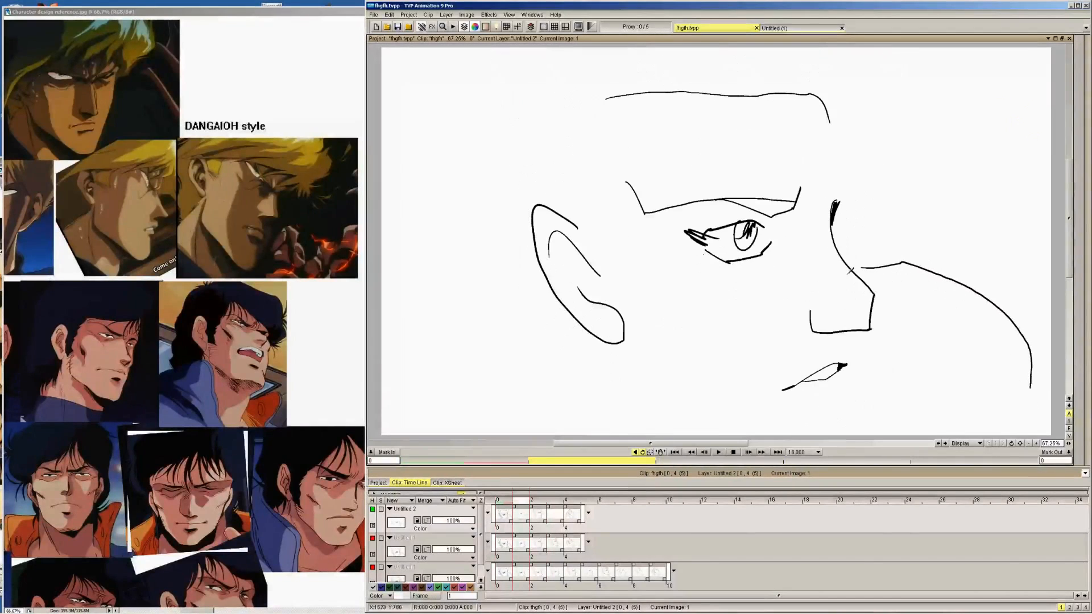
Delete the Untitled 2 layer containing the rough in-between
right_click(458, 515)
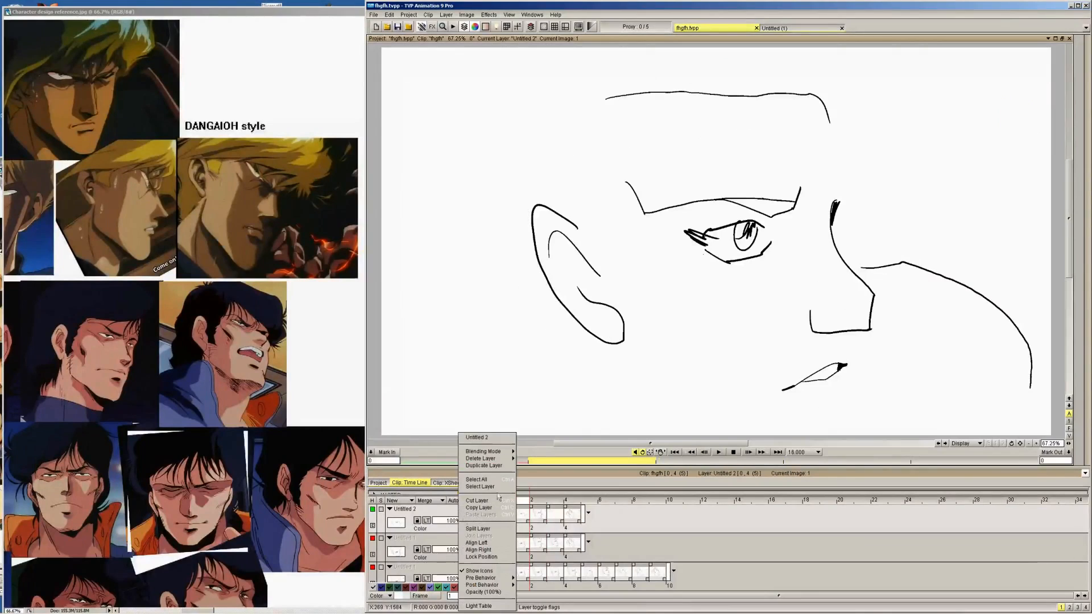
mouse_move(489, 459)
left_click(529, 459)
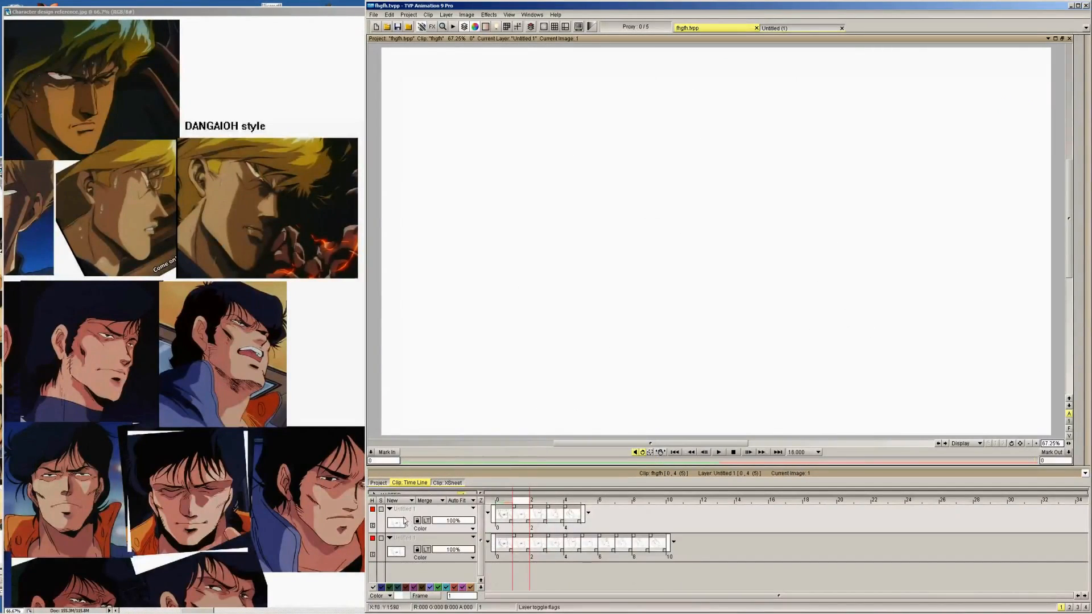
Review the key and in-between drawings on the Untitled 1 layer from image 0 to 4 and play back the animation
key("Left")
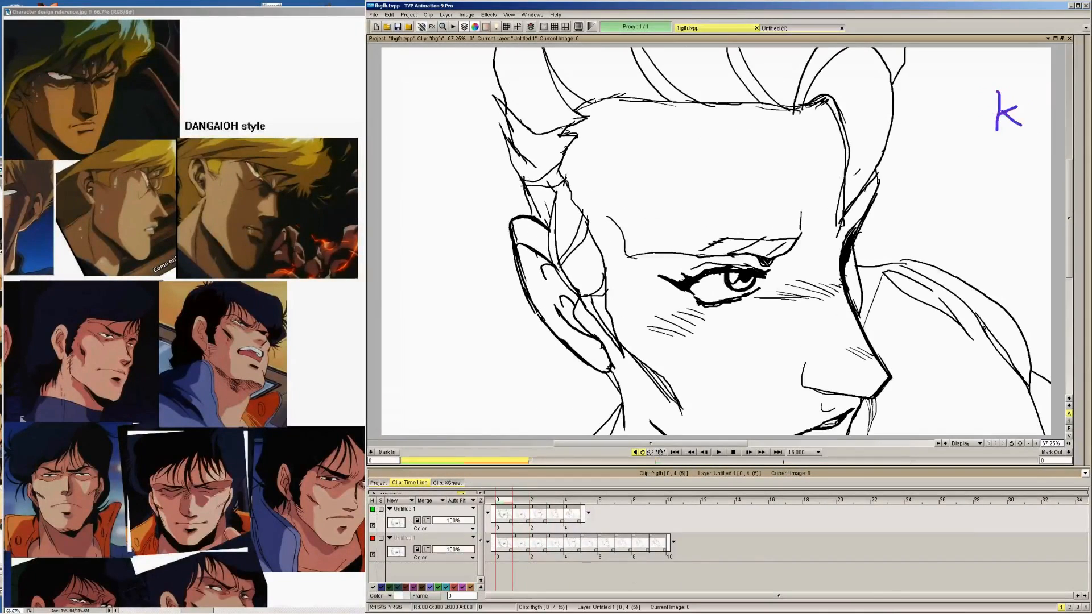
key("Right")
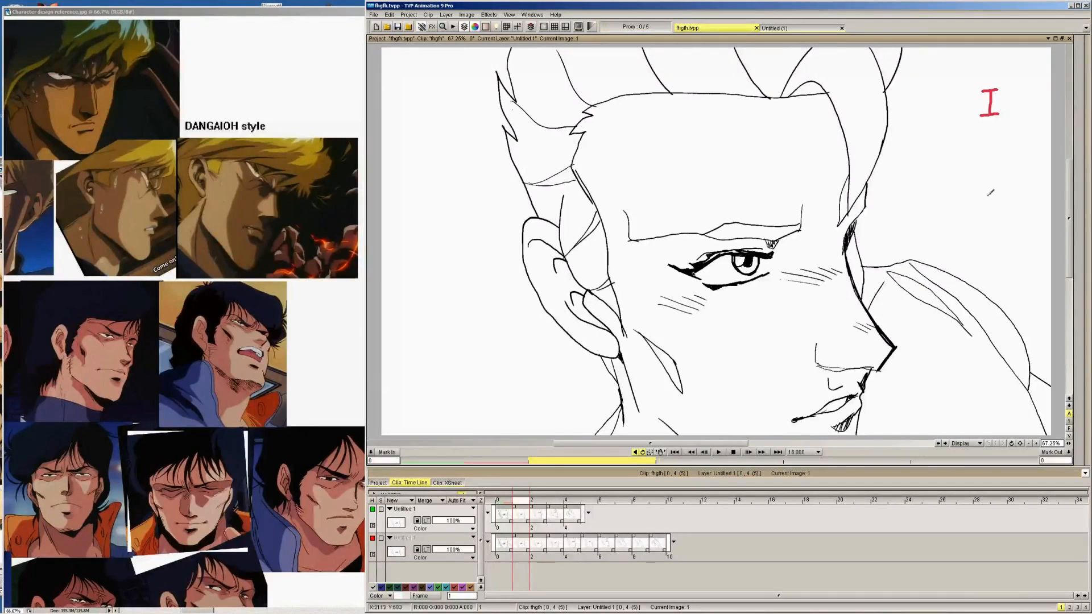
key("Right")
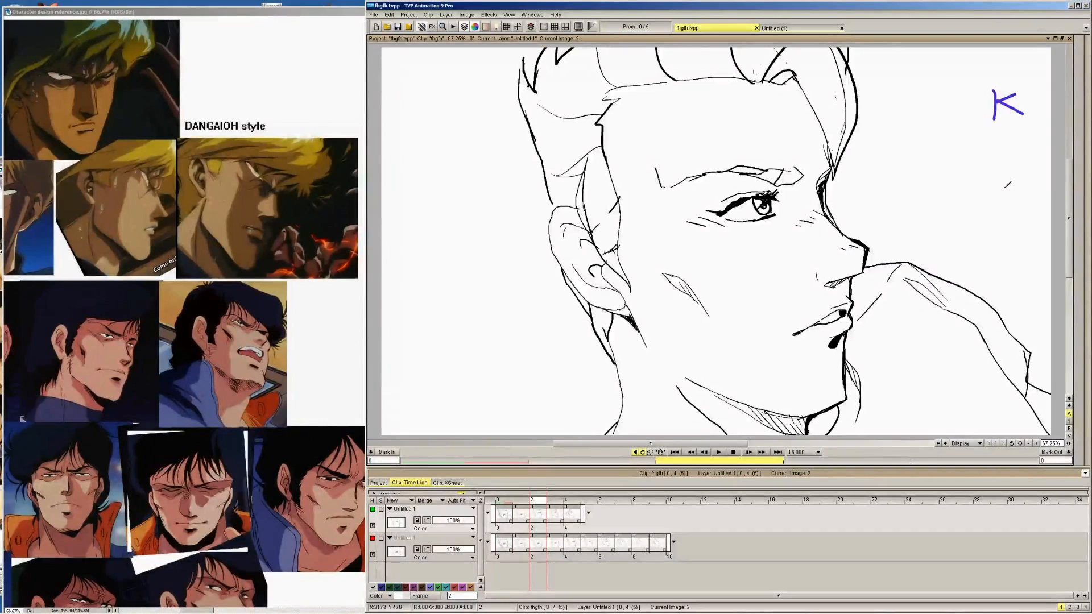
key("Right")
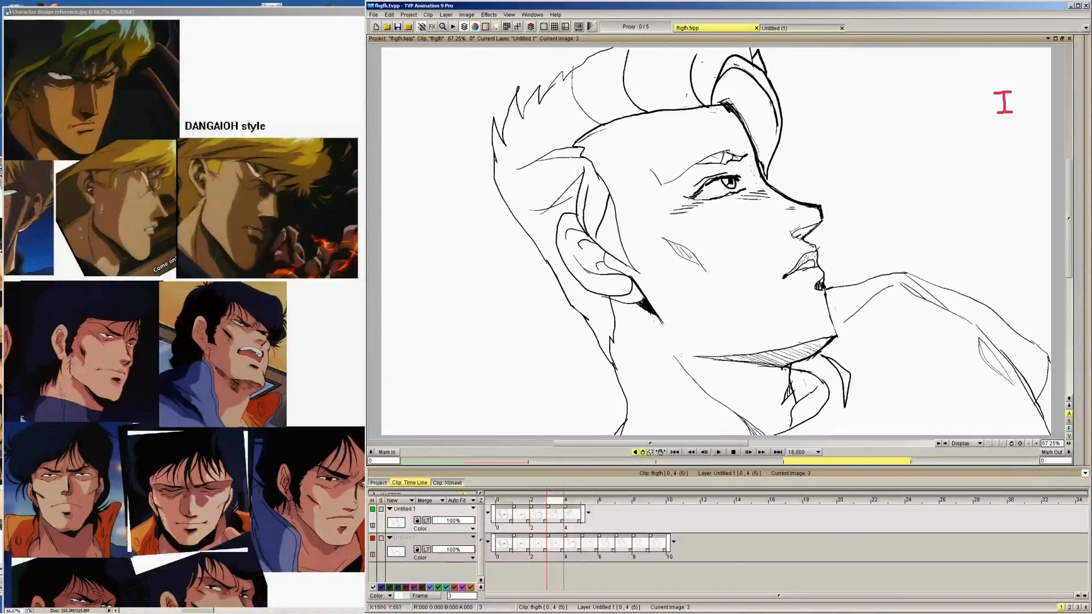
key("Right")
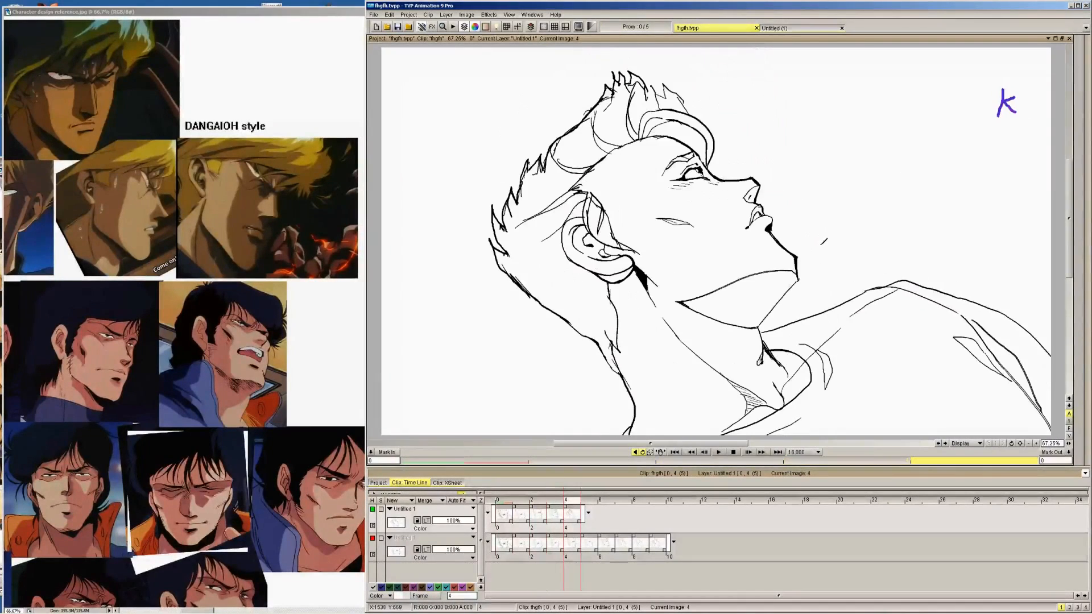
left_click(718, 453)
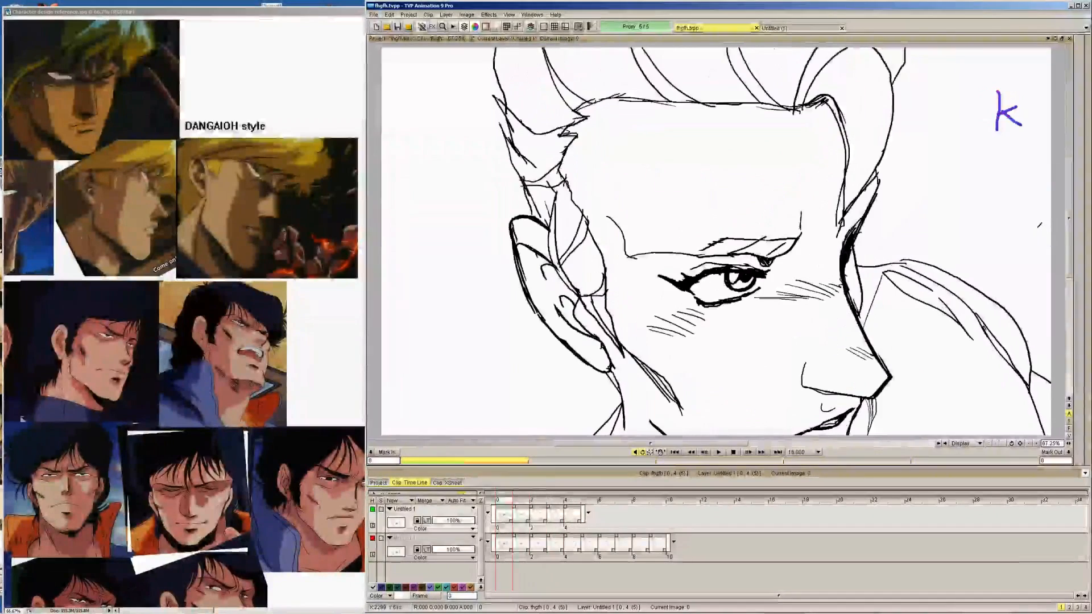
Insert a blank image after each of the first four drawings on the upper Untitled 1 layer, then return to image 0
right_click(509, 518)
left_click(520, 427)
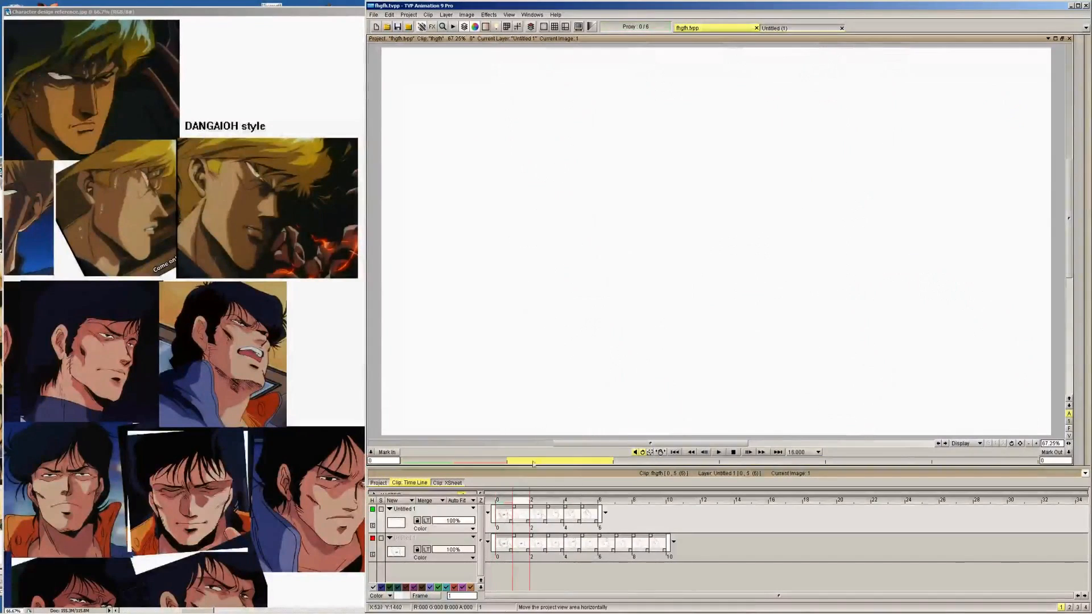
left_click(538, 516)
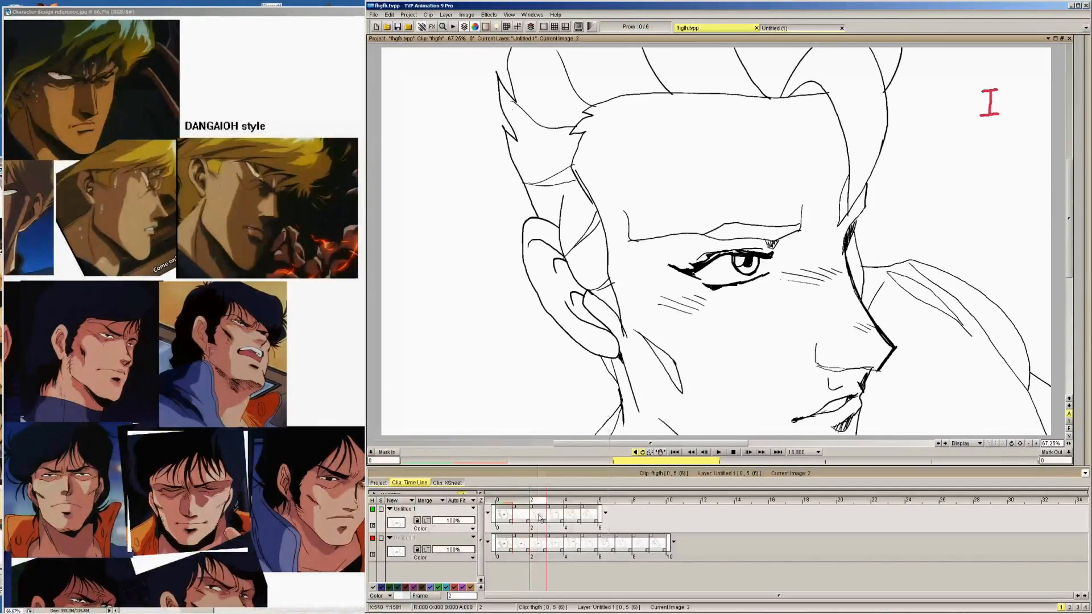
right_click(538, 515)
left_click(542, 423)
left_click(573, 515)
right_click(573, 514)
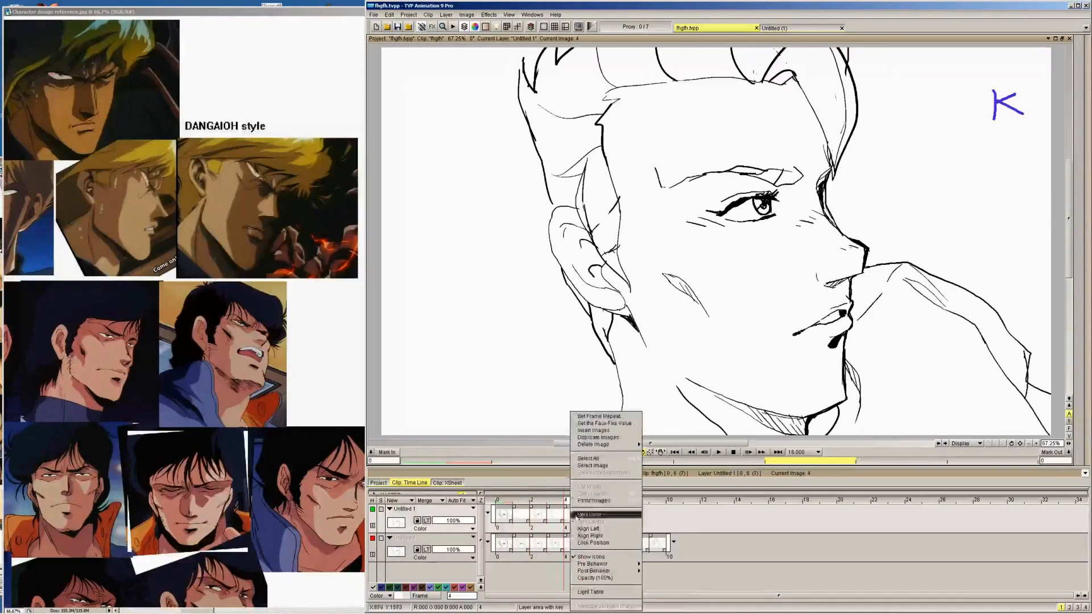
left_click(576, 429)
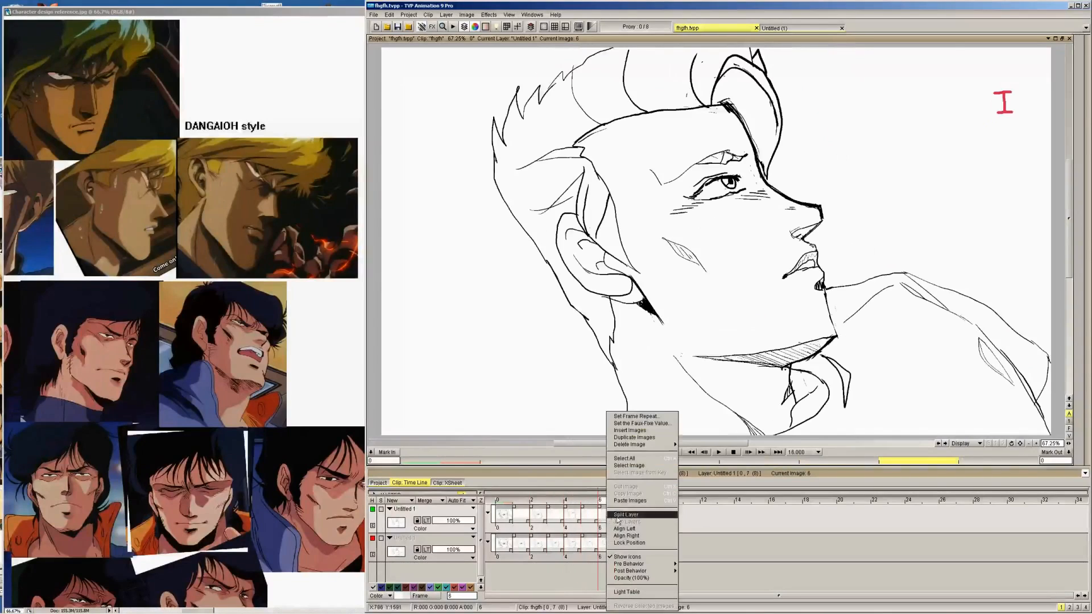
left_click(647, 431)
mouse_move(510, 505)
left_mouse_down()
mouse_move(522, 505)
mouse_move(508, 503)
left_mouse_up()
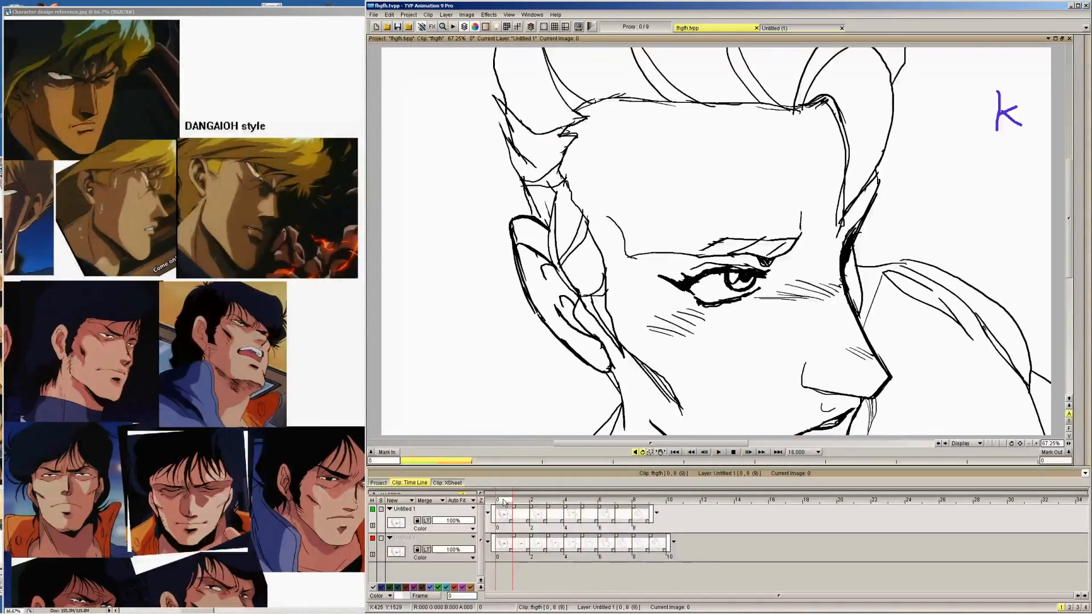
mouse_move(504, 502)
left_mouse_down()
mouse_move(638, 503)
mouse_move(506, 504)
left_mouse_up()
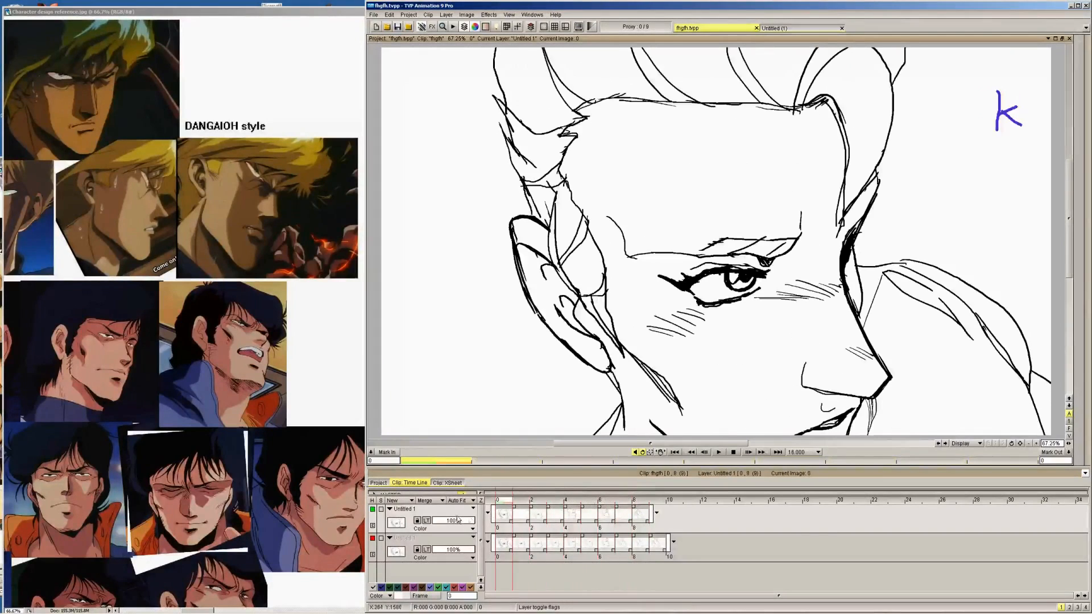
Delete the upper Untitled 1 layer with the blank images and make the remaining layer of ten drawings visible
key("Down")
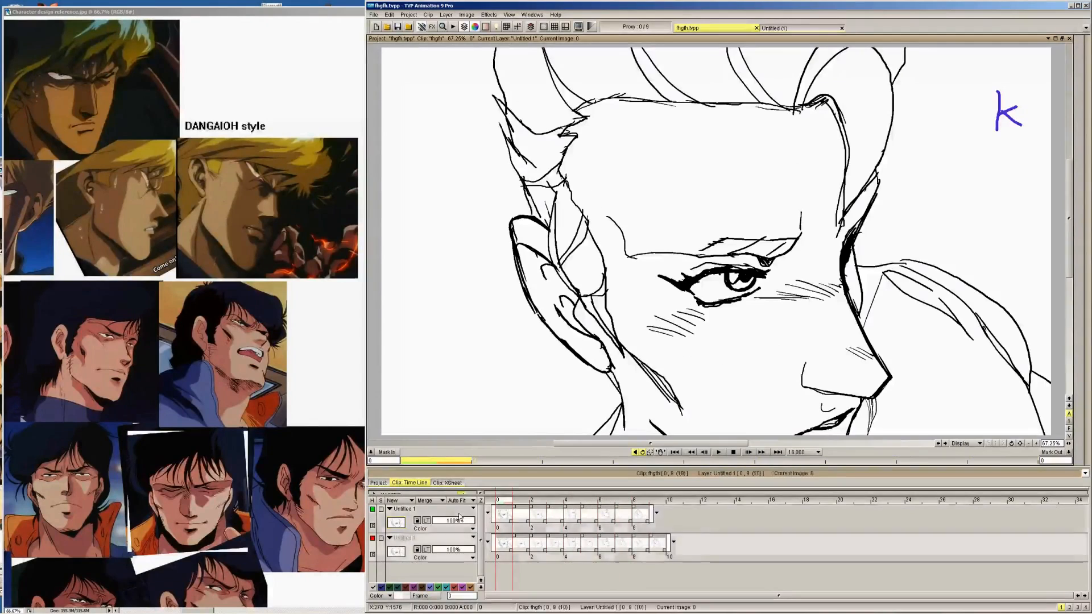
left_click(460, 516)
right_click(459, 517)
mouse_move(500, 458)
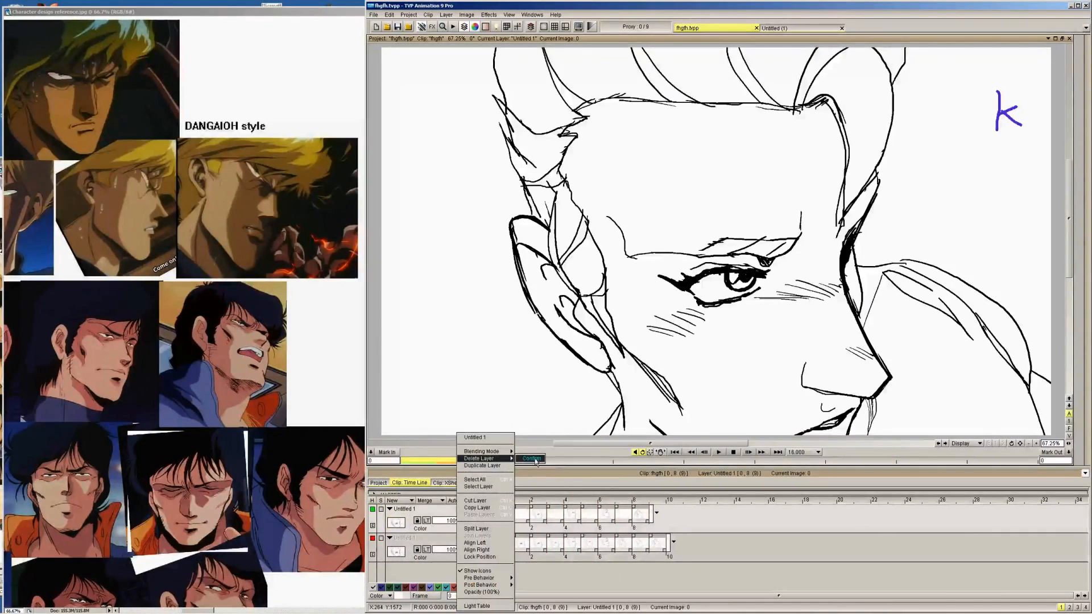
left_click(535, 459)
left_click(372, 510)
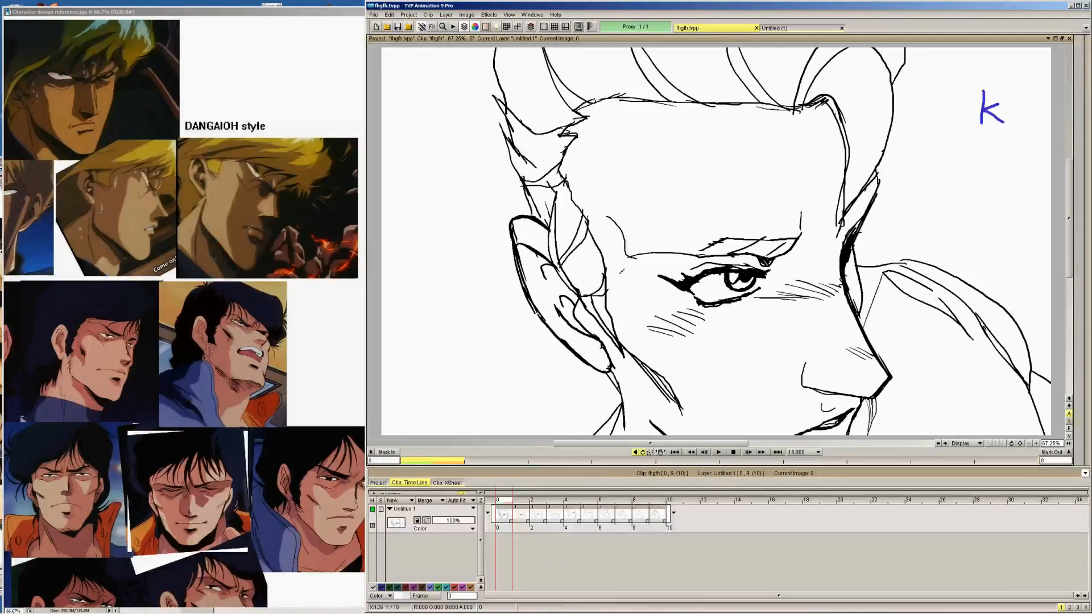
Step through the key and in-between drawings from image 1 to 9 and play back the full animation
left_click(512, 516)
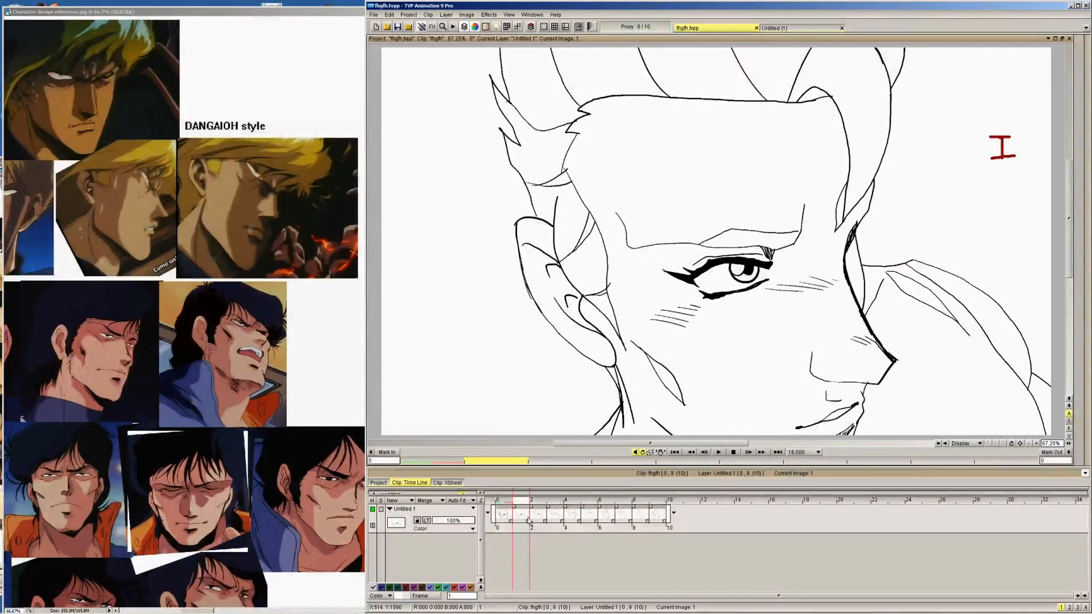
key("Right")
key("Right")
key("Right")
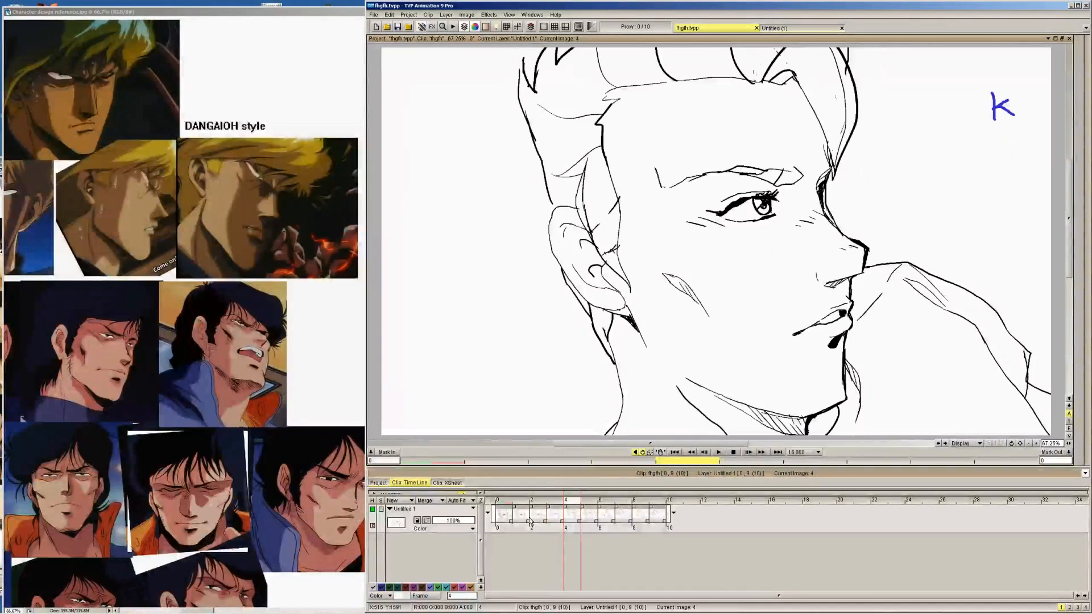
left_click(592, 527)
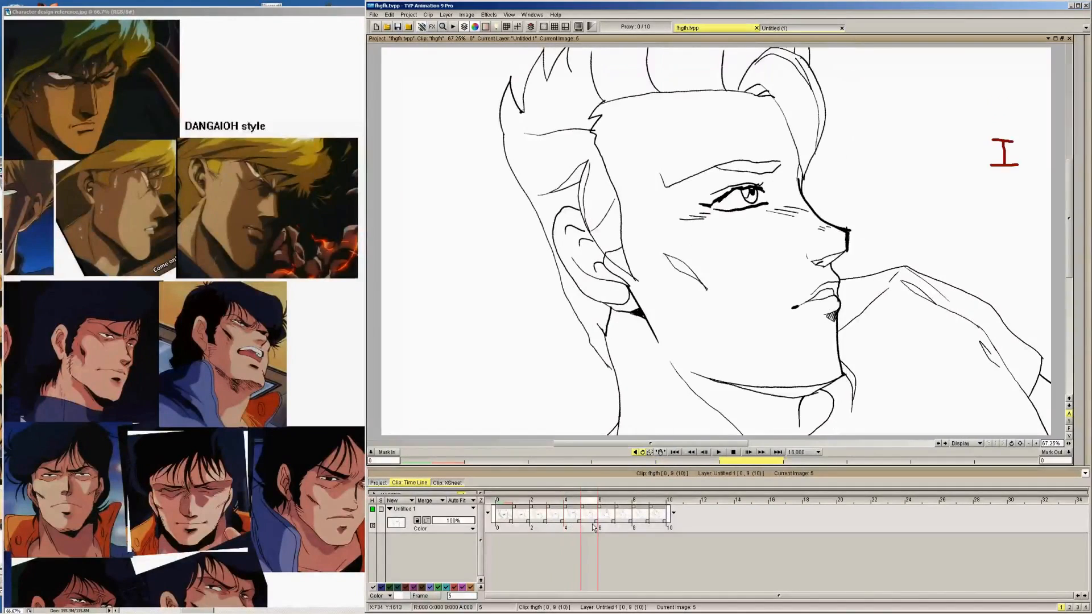
key("Right")
key("Right")
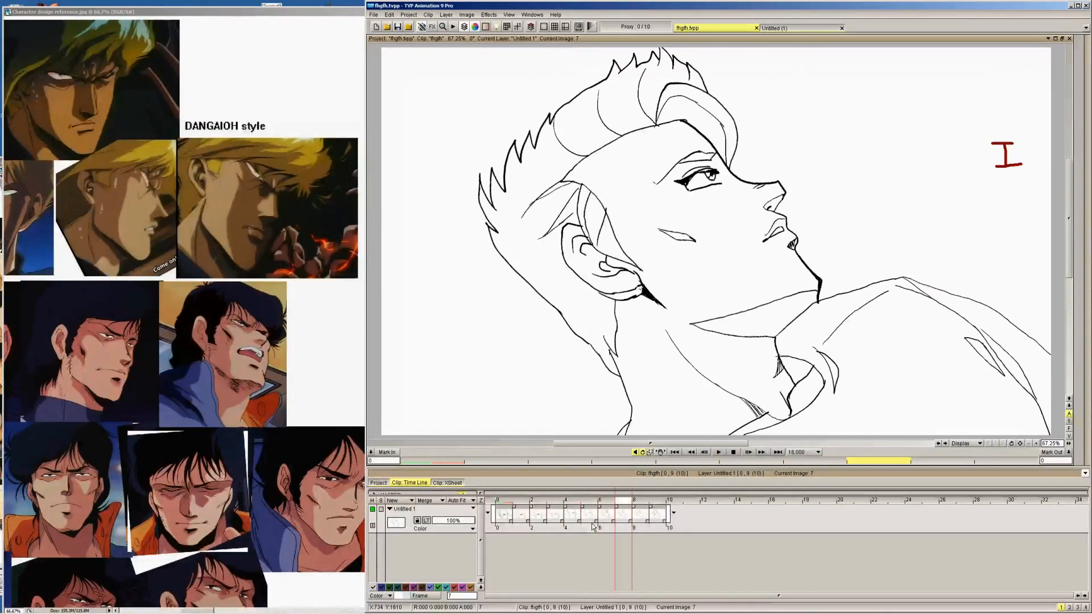
key("Right")
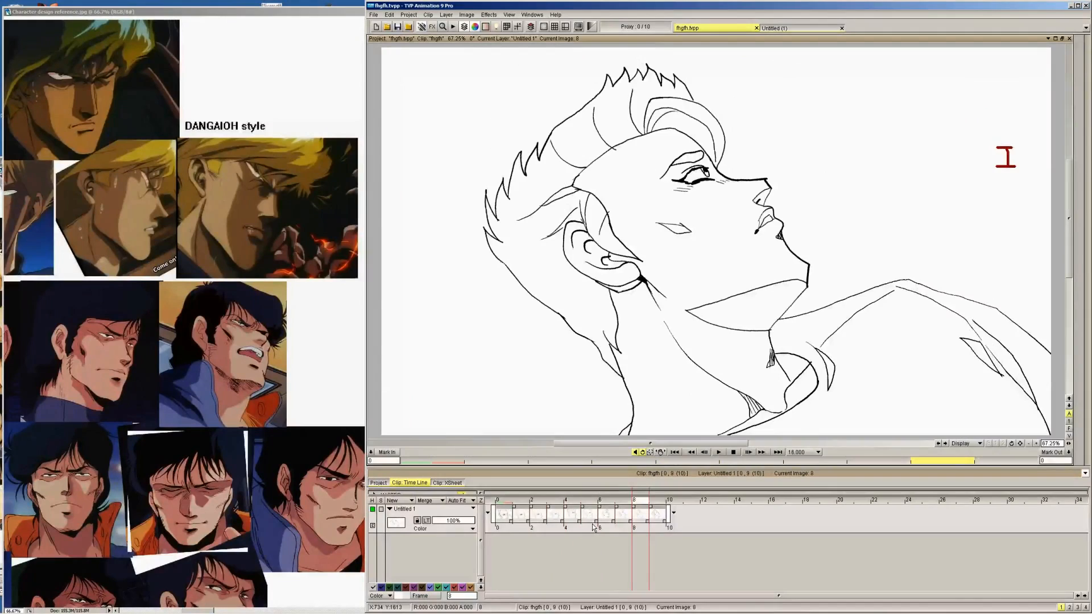
key("Right")
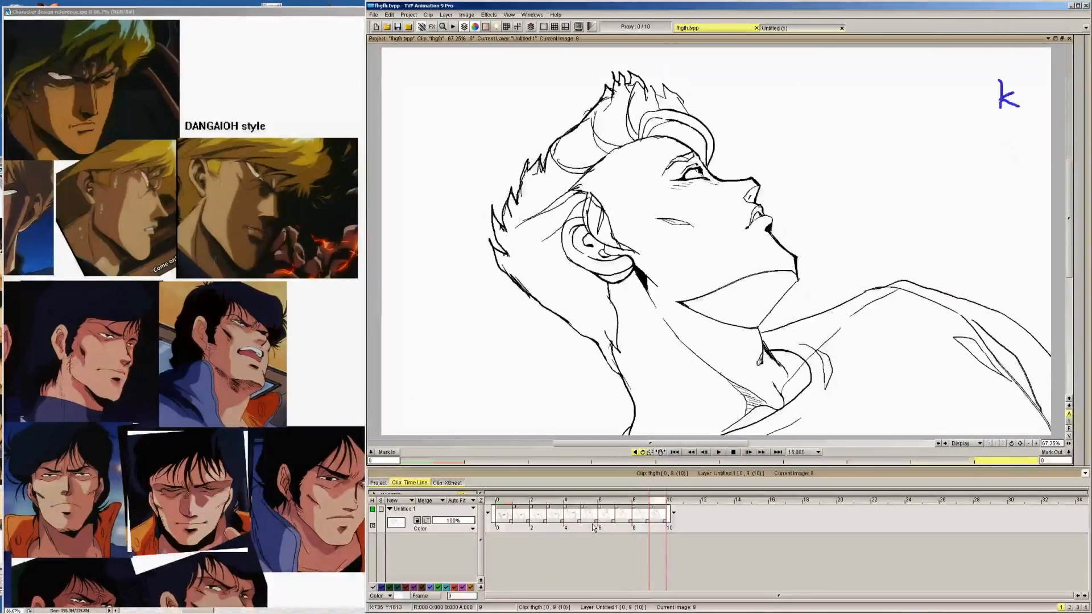
left_click(719, 452)
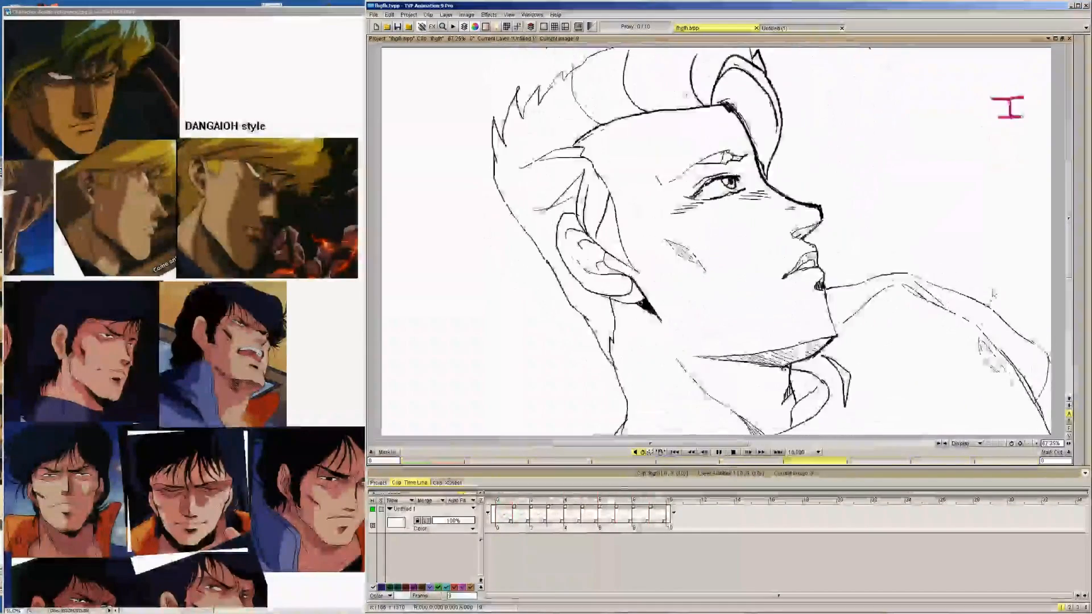
left_click(1004, 293)
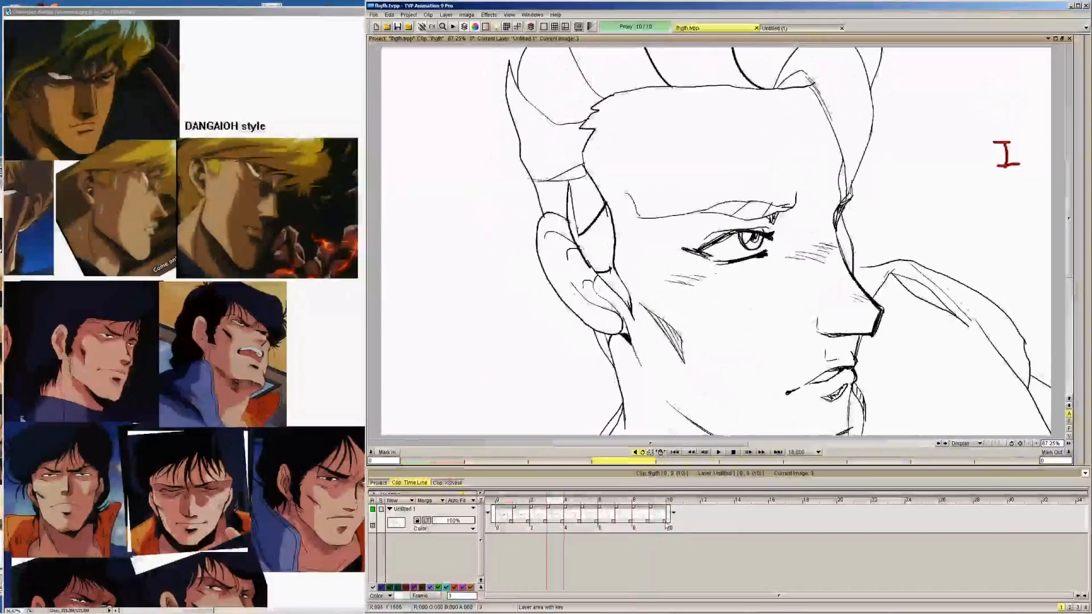
Extend the Untitled 1 layer to image 15 so the last drawing holds, and play back the animation
left_click_drag(676, 529, 771, 529)
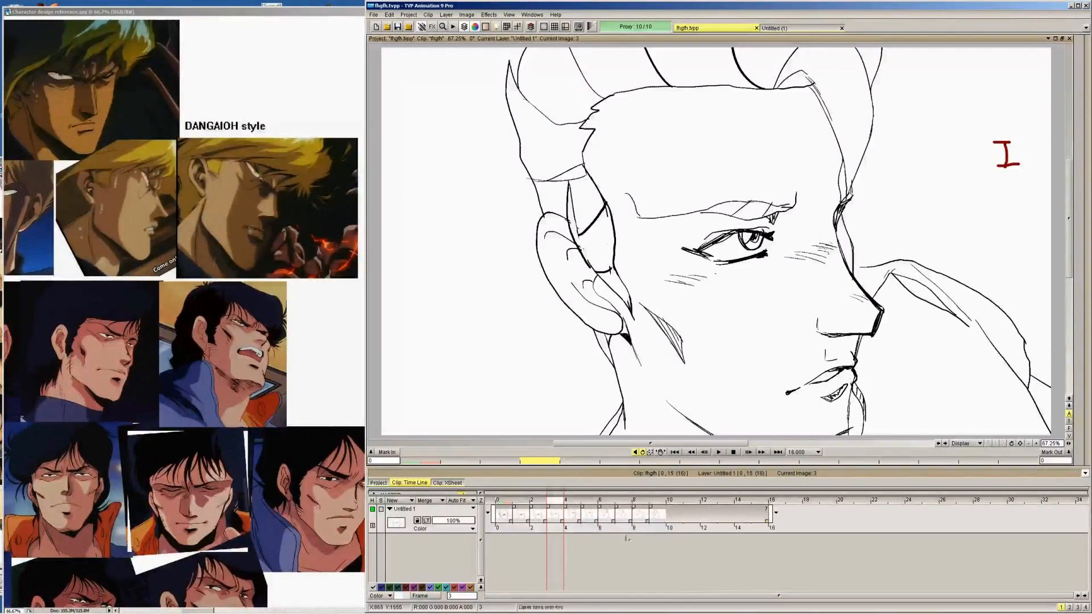
left_click(719, 452)
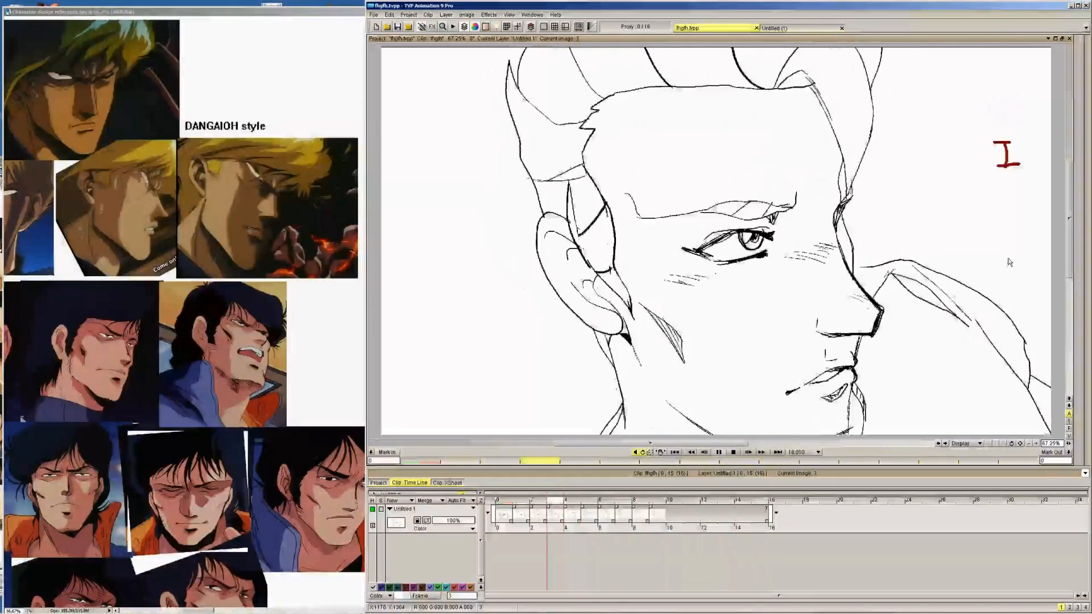
key("Return")
Flip back and forth between the drawings from image 0 to 8 to examine the line work and the head turn's motion
left_click(1036, 443)
left_click(1036, 443)
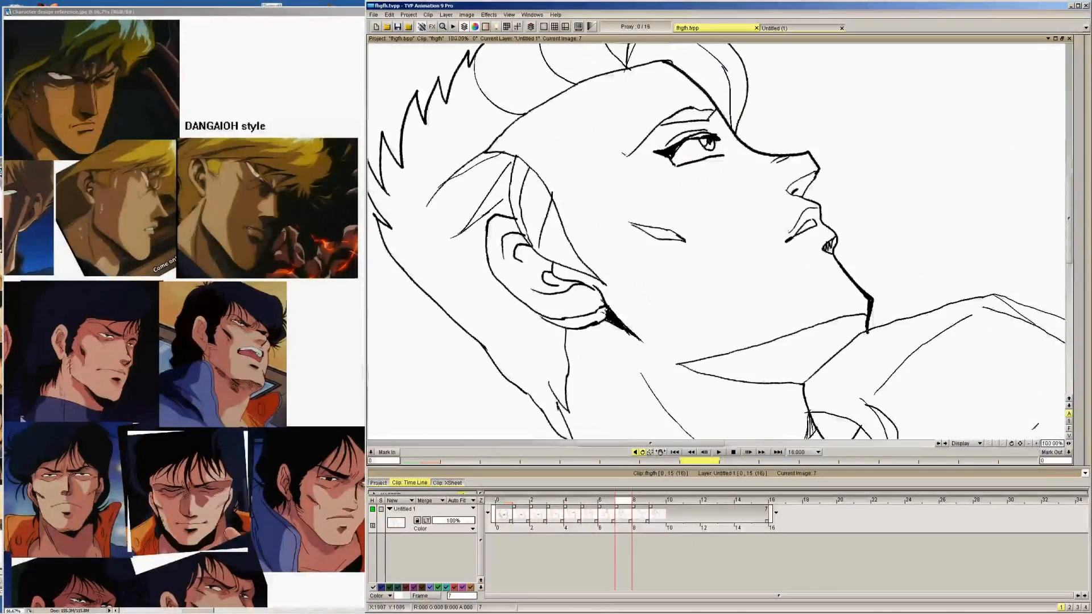
left_click(1036, 443)
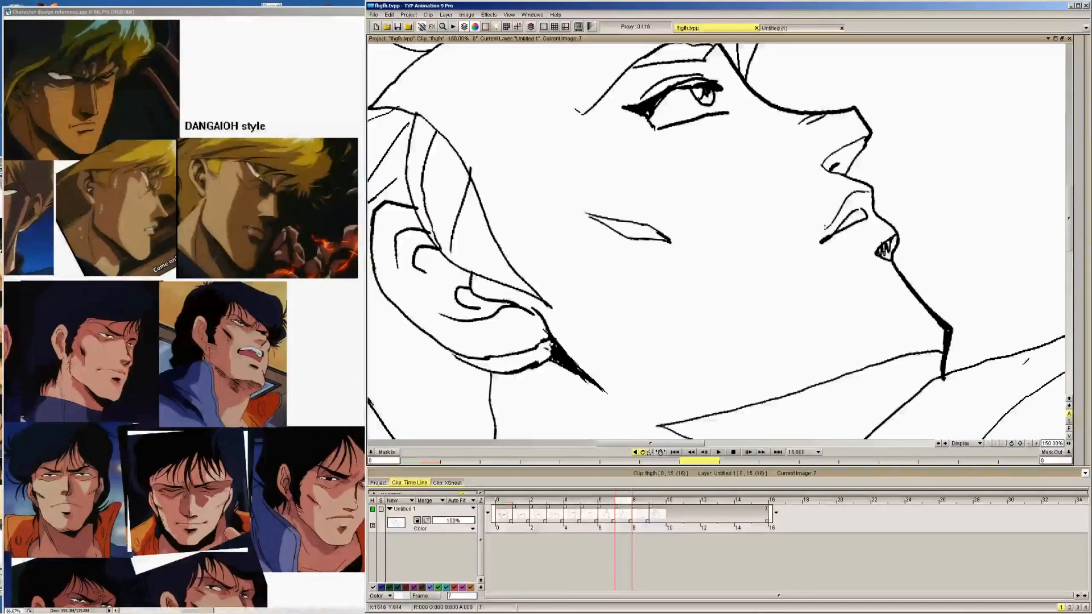
left_click(1028, 444)
left_click(1029, 443)
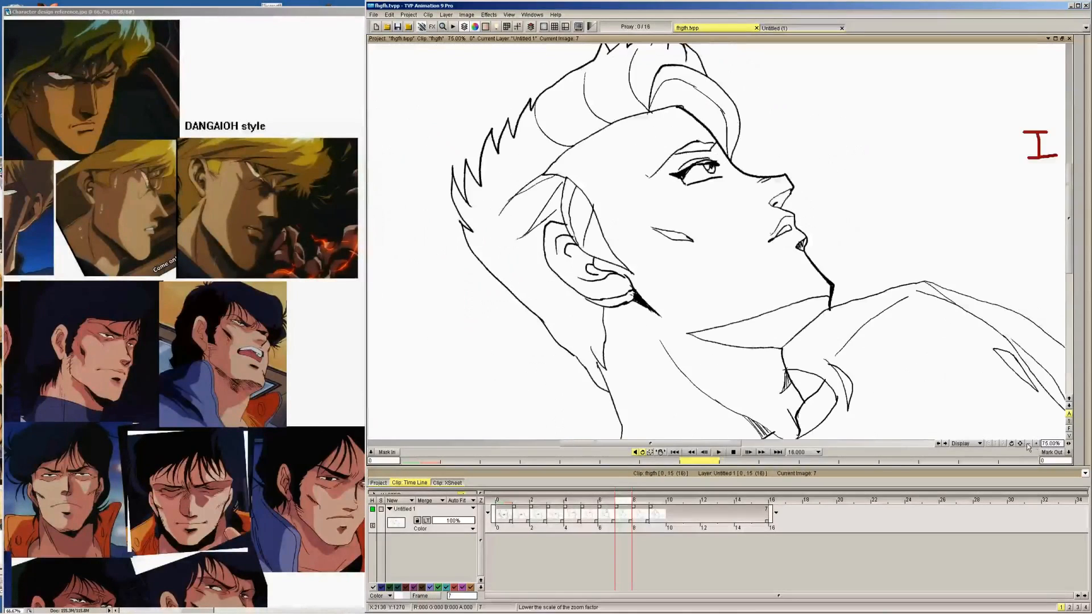
left_click(1027, 444)
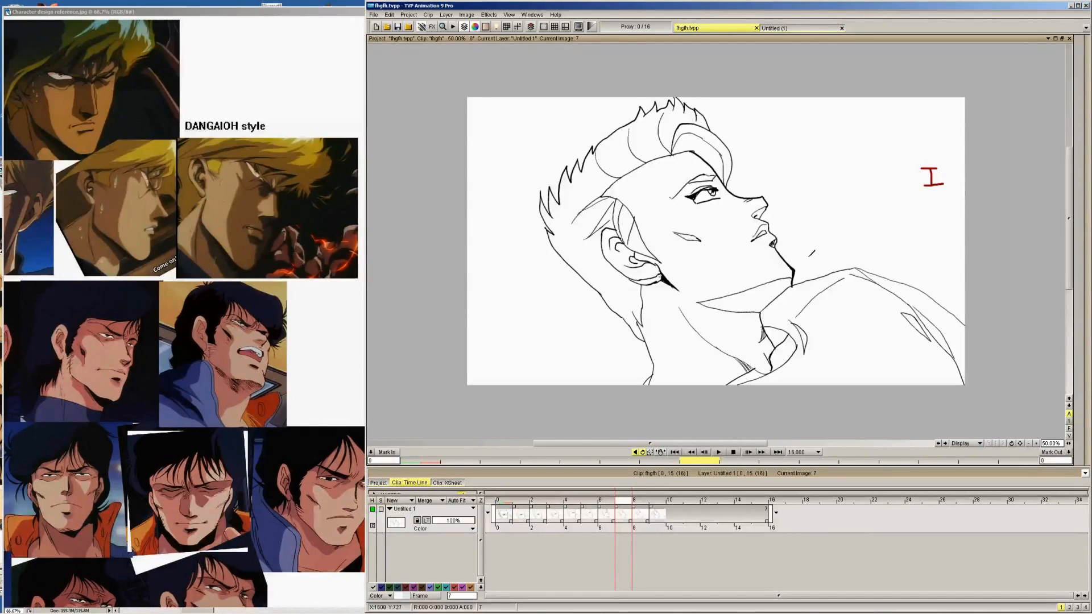
key("Left")
key("Left")
key("Left")
key("Left")
key("Left")
key("Left")
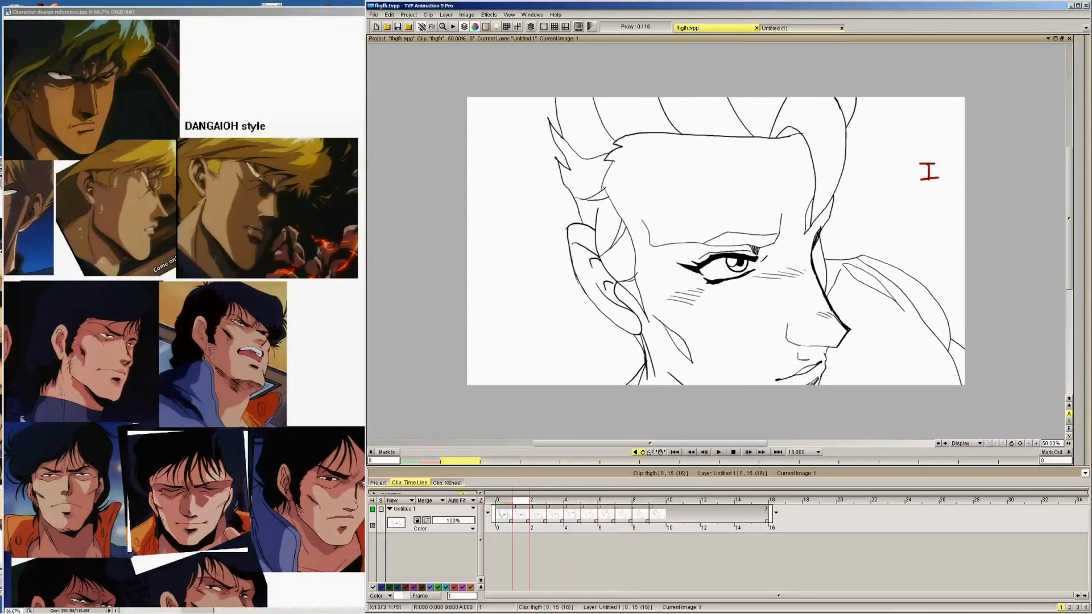
key("Right")
key("Right")
key("Right")
key("Right")
key("Right")
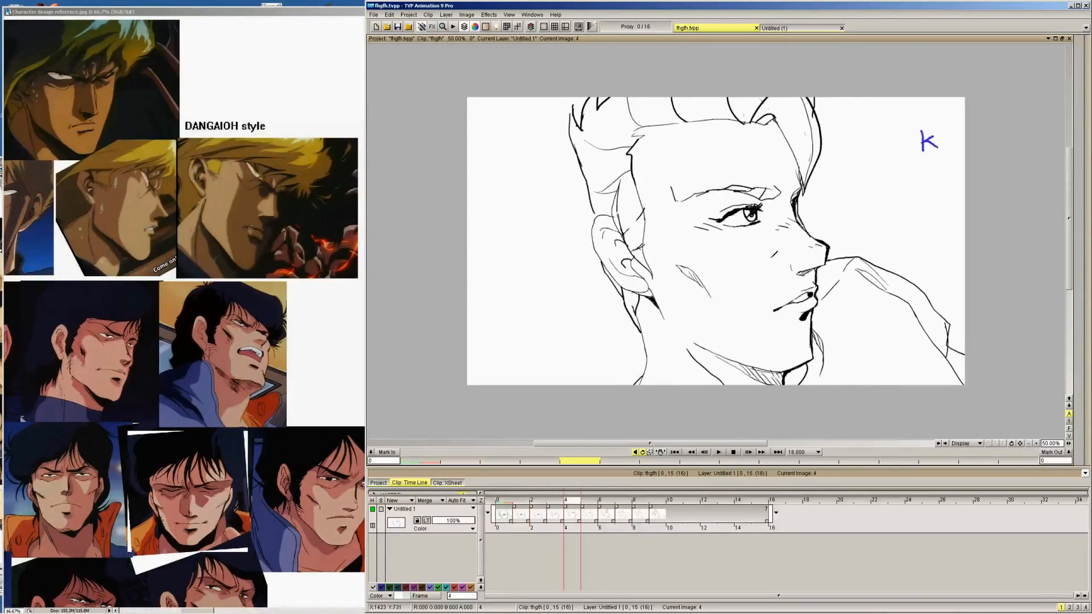
key("Left")
key("Left")
key("Left")
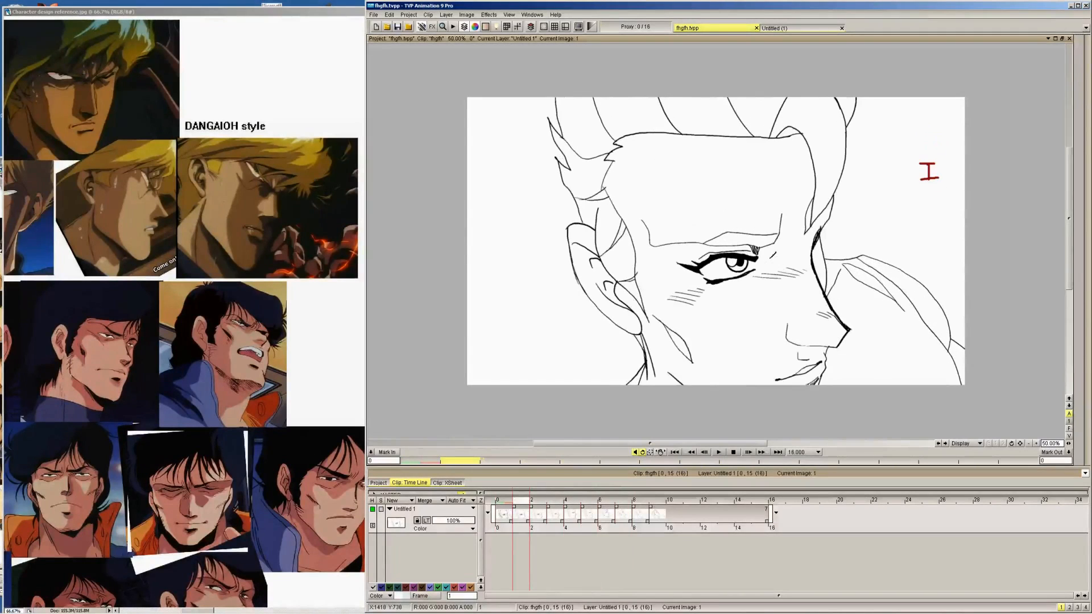
key("Left")
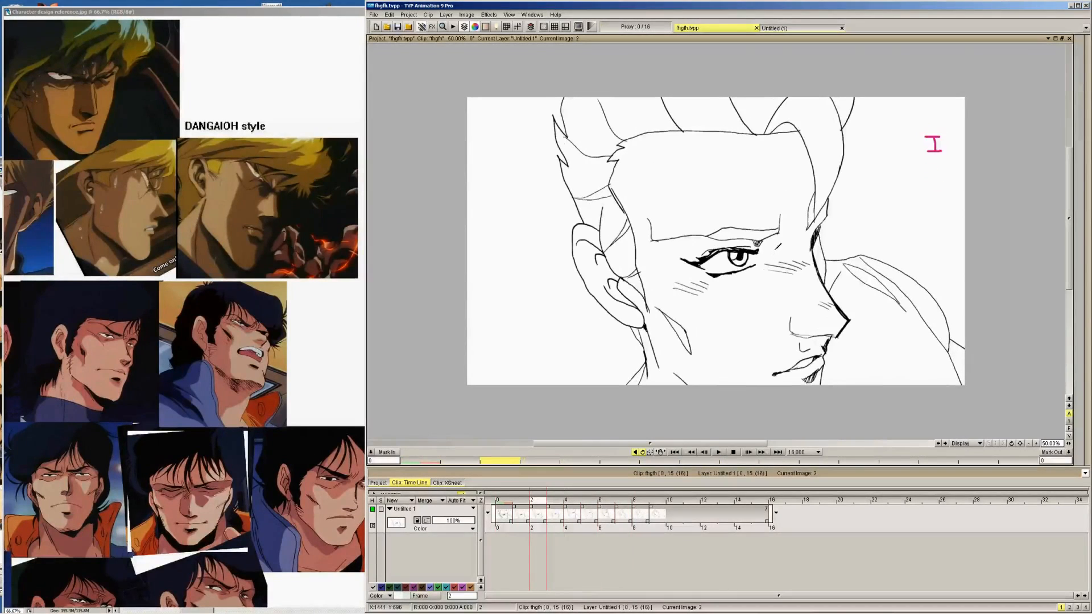
key("Right")
key("Right")
key("Right")
key("Right")
key("Right")
key("Right")
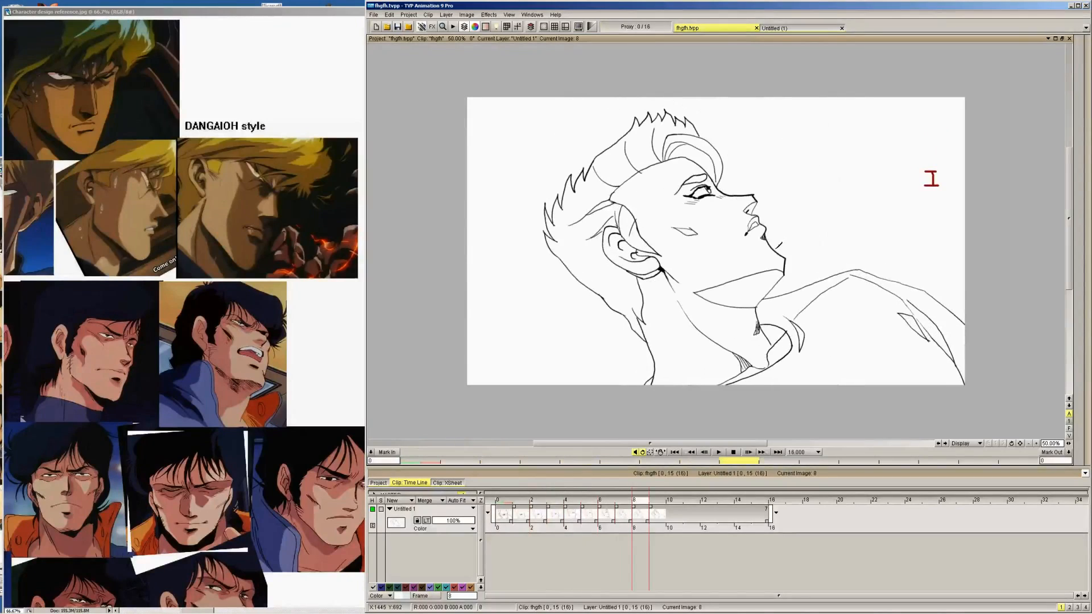
key("Left")
key("Right")
key("Left")
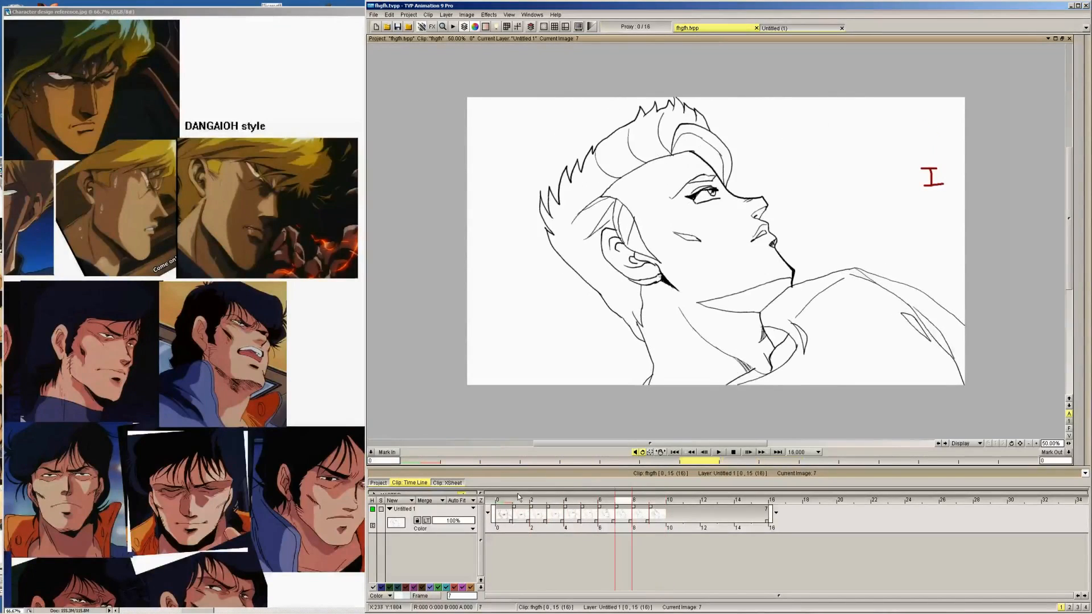
key("Left")
key("Left")
key("Left")
key("Left")
key("Left")
key("Left")
key("Left")
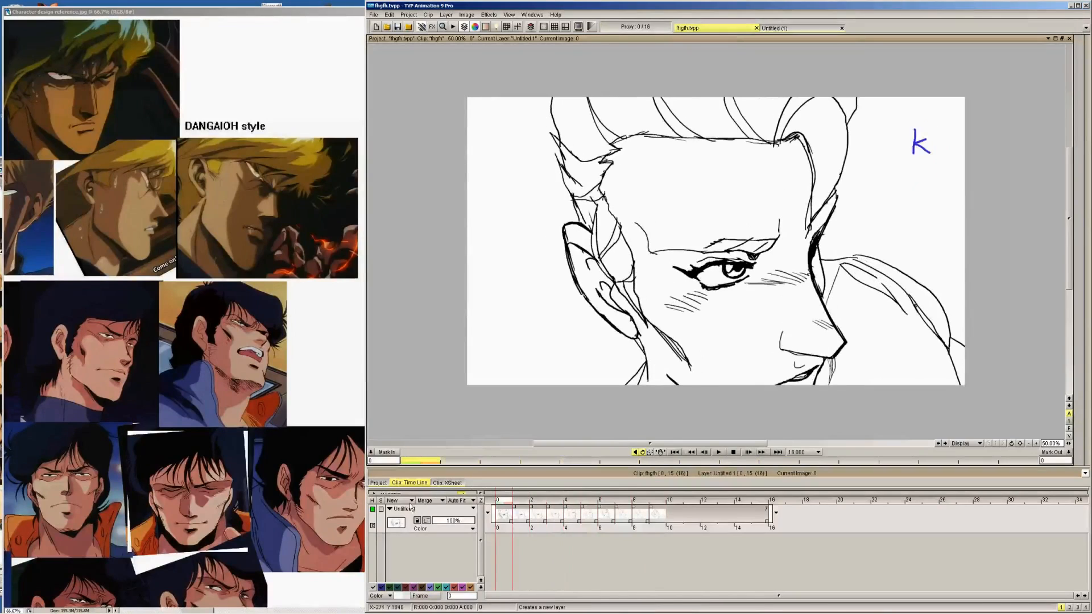
Add a new layer above Untitled 1 and make both layers span images 0 to 9, with one blank image per drawing
left_click(401, 501)
left_click_drag(512, 519, 655, 520)
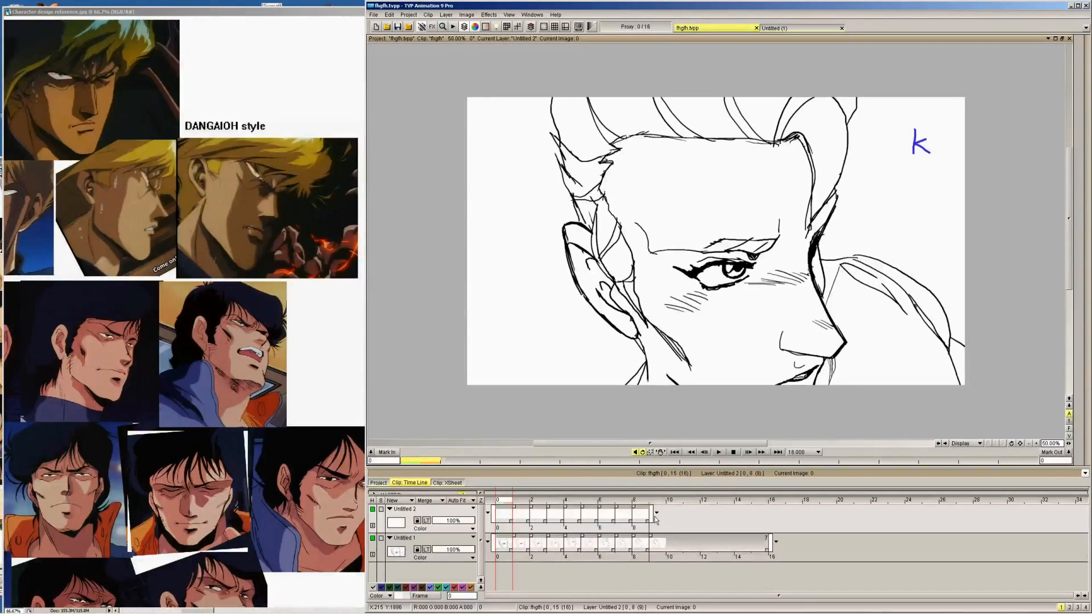
left_click_drag(769, 540, 669, 515)
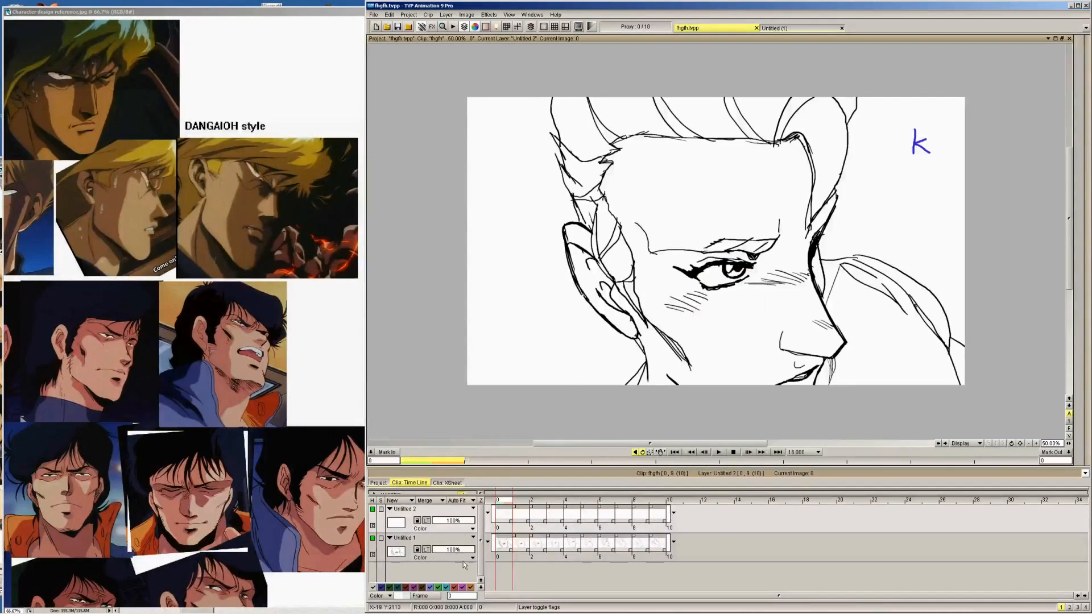
Lower the Untitled 1 layer's opacity to 19% as a faint guide for drawing on the Untitled 2 layer
left_click_drag(472, 550, 439, 547)
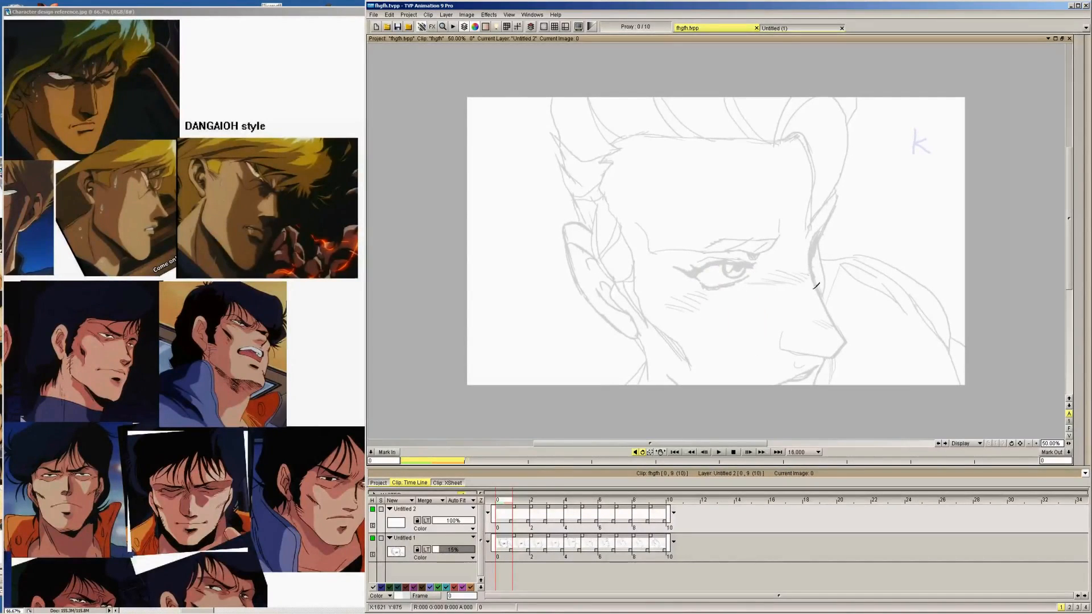
left_click(509, 14)
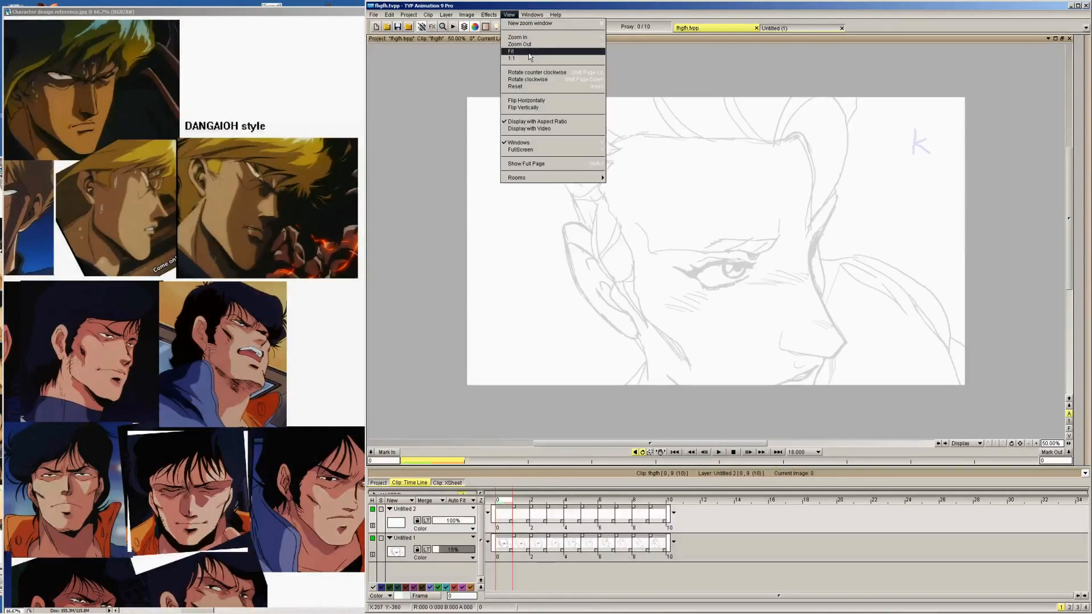
left_click(529, 52)
scroll(1042, 410, "up", 2)
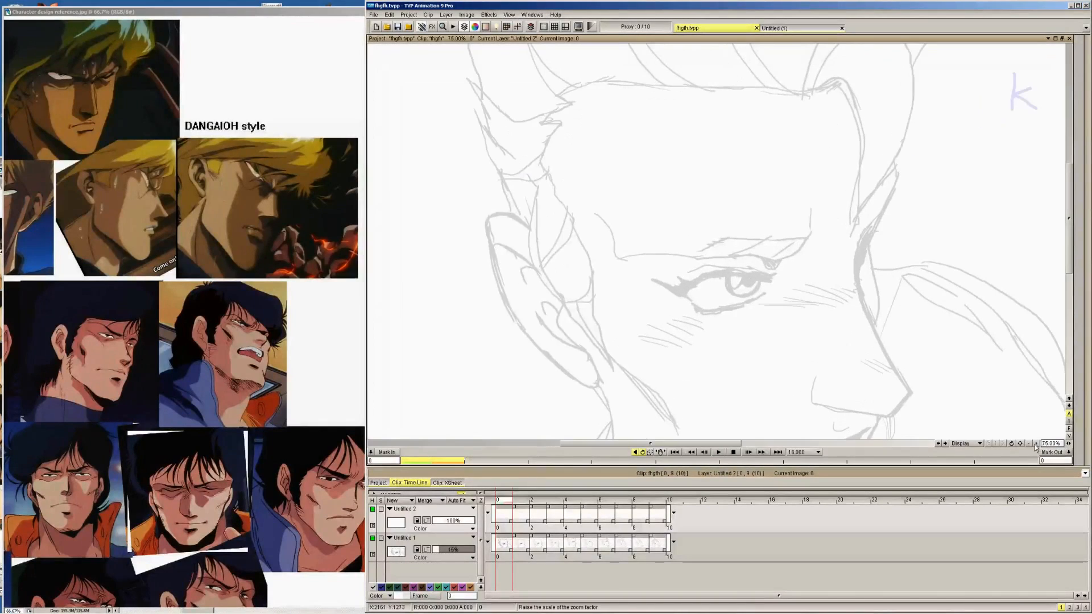
Ink the nose bridge and tip in black on image 0 of the Untitled 2 layer, tracing the faint drawing beneath
mouse_move(963, 335)
left_mouse_down()
mouse_move(845, 220)
mouse_move(787, 192)
mouse_move(745, 194)
left_mouse_up()
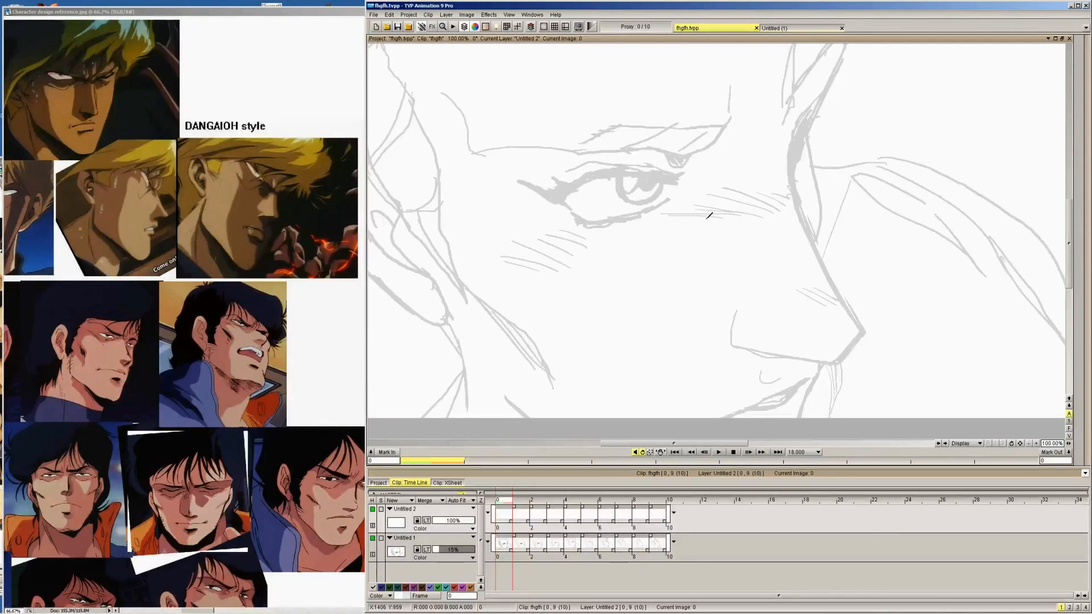
key("Right")
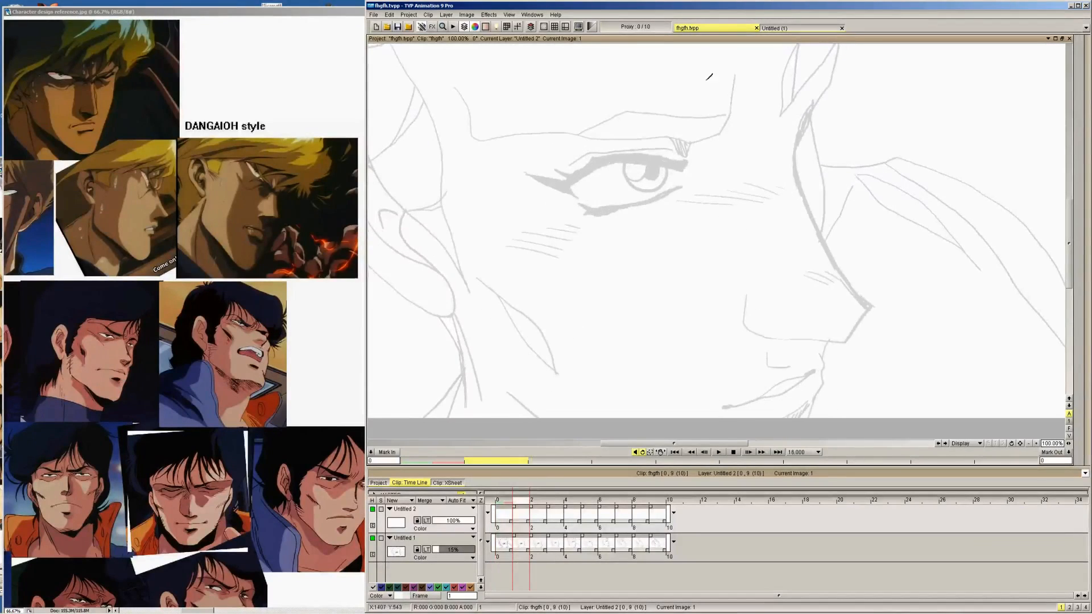
key("Right")
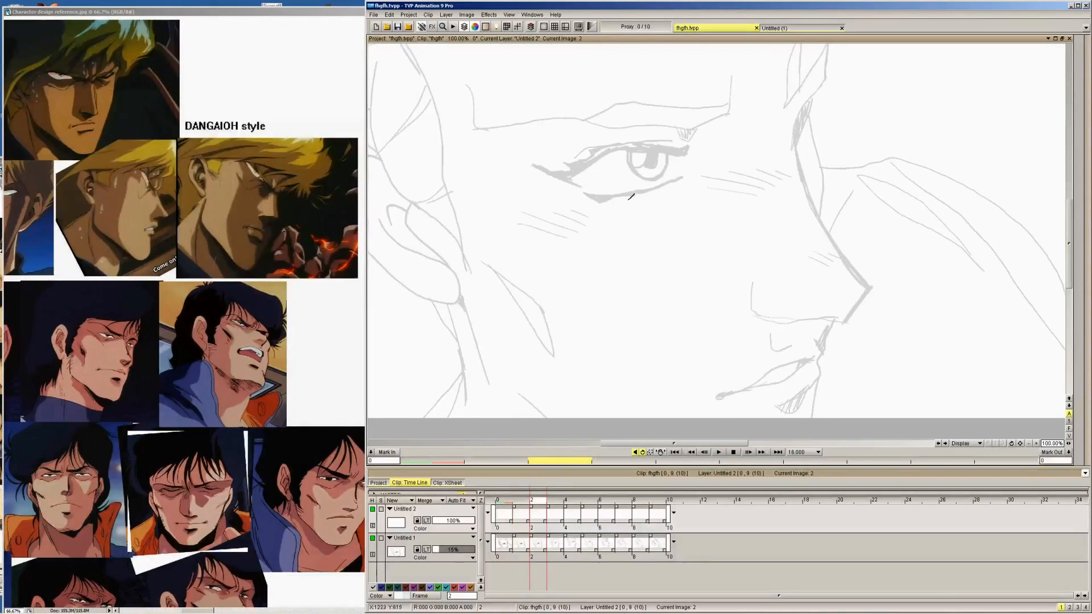
key("Left")
key("Left")
mouse_move(1090, 125)
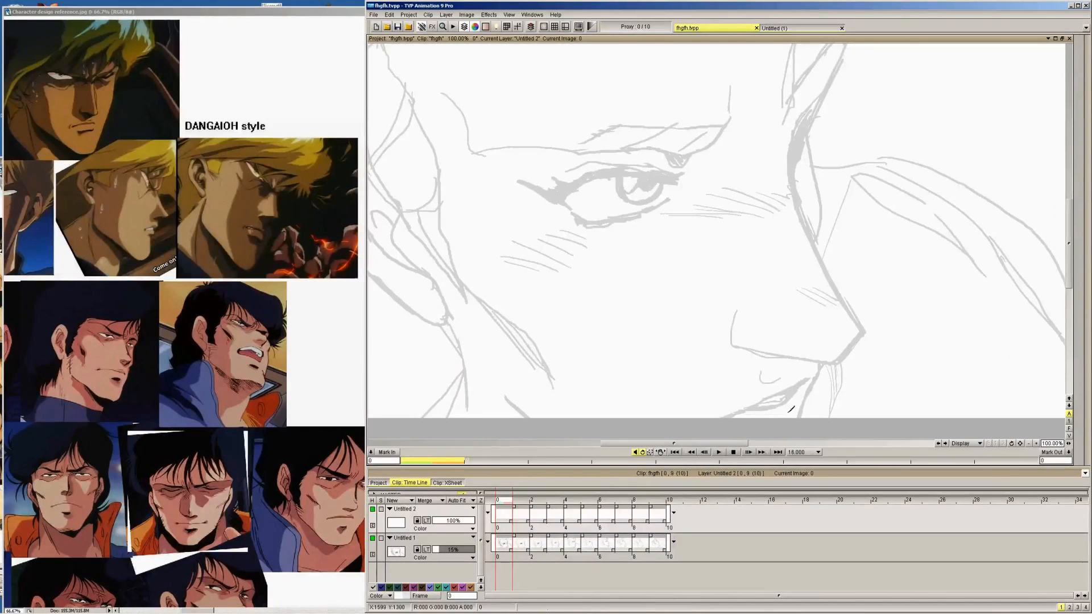
mouse_move(1088, 239)
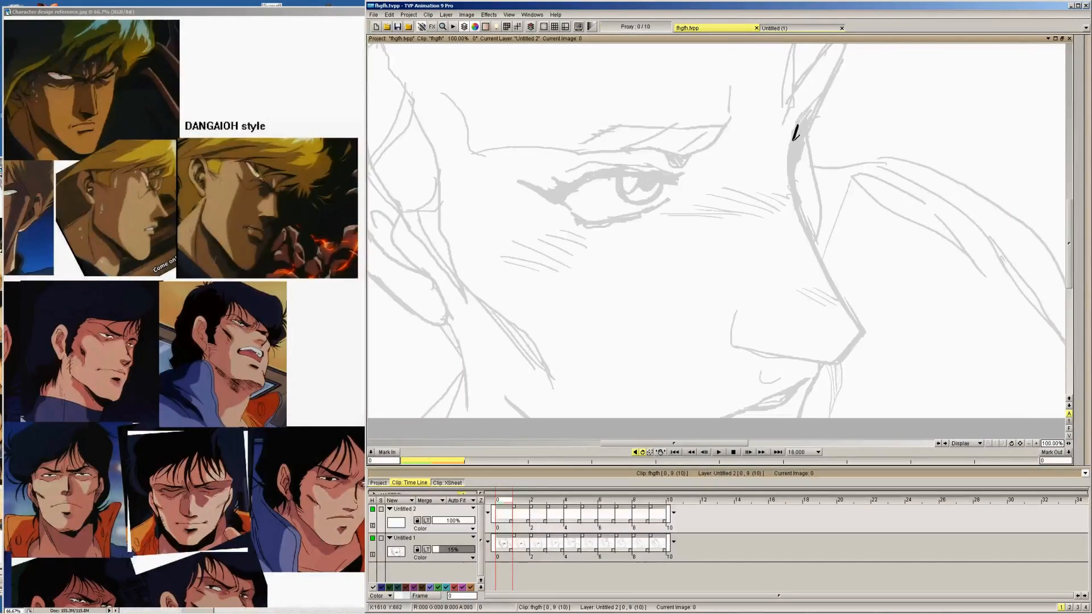
left_click_drag(794, 140, 789, 165)
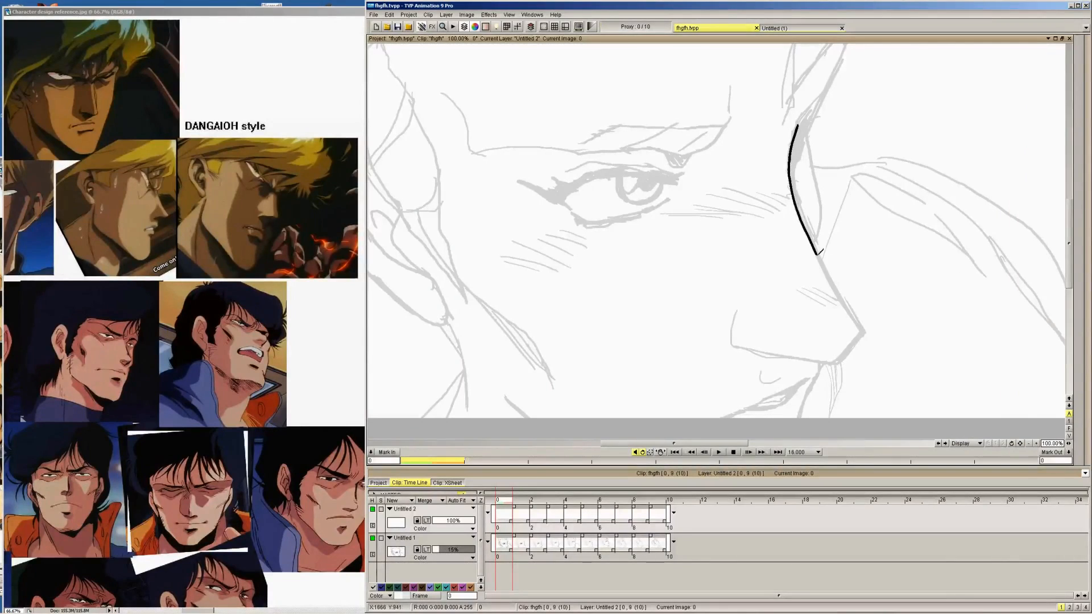
left_click_drag(819, 254, 867, 328)
Ink the nose profile from the brow to the tip on images 1, 2 and 3 of the Untitled 2 layer
key("Right")
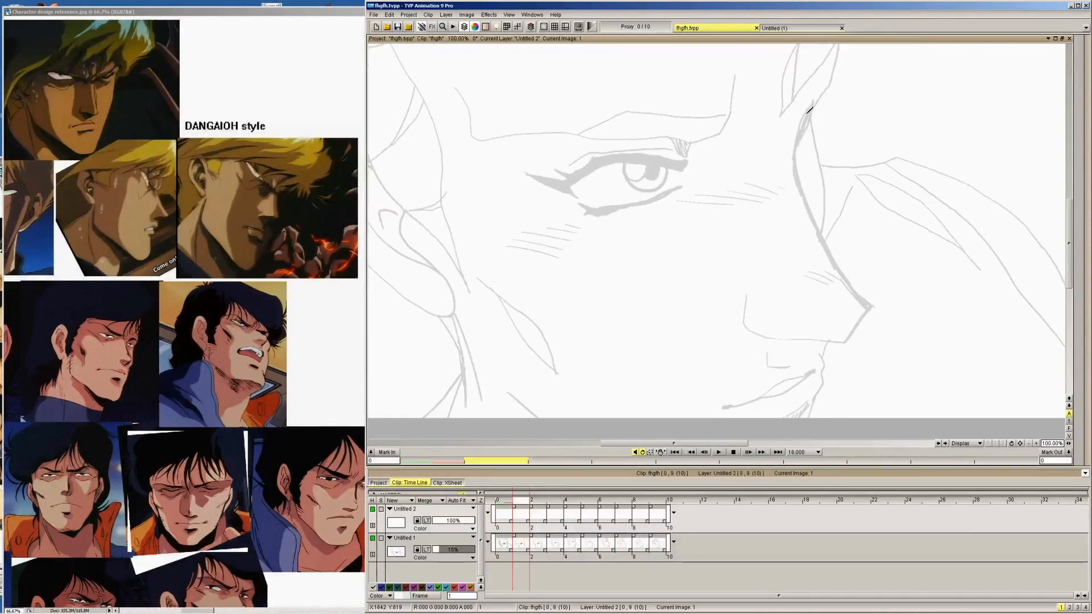
mouse_move(805, 114)
left_mouse_down()
mouse_move(799, 195)
mouse_move(862, 302)
mouse_move(874, 302)
left_mouse_up()
key("Right")
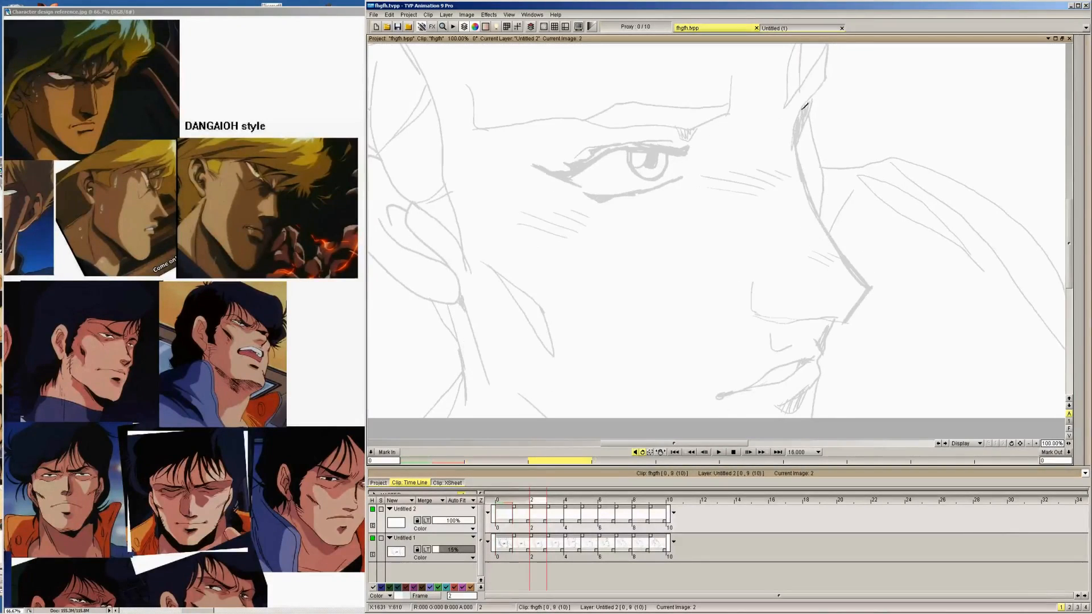
left_click_drag(805, 105, 801, 150)
left_click_drag(822, 223, 861, 277)
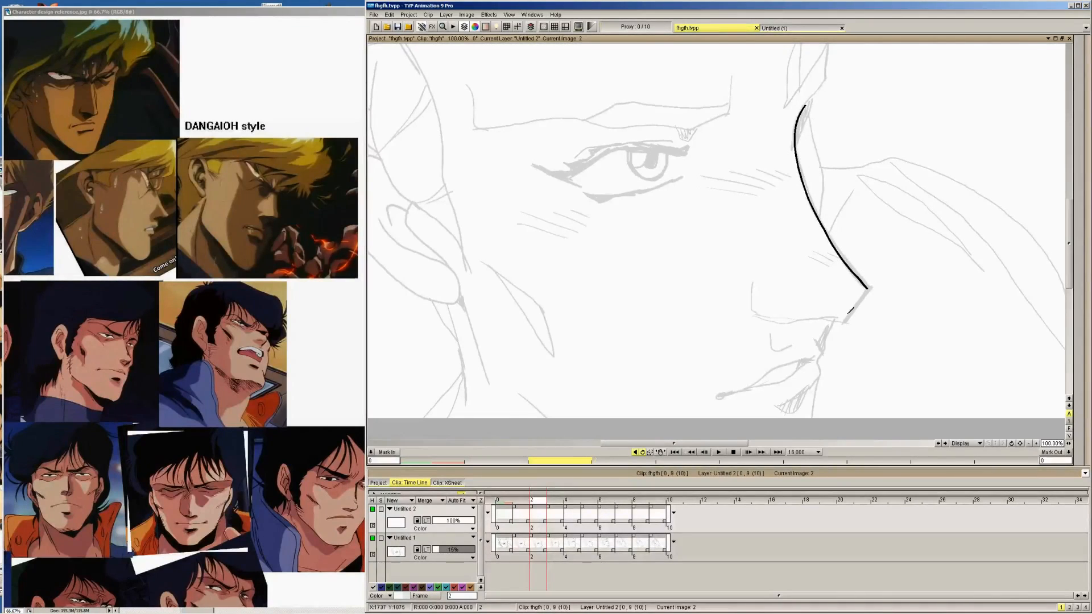
key("Right")
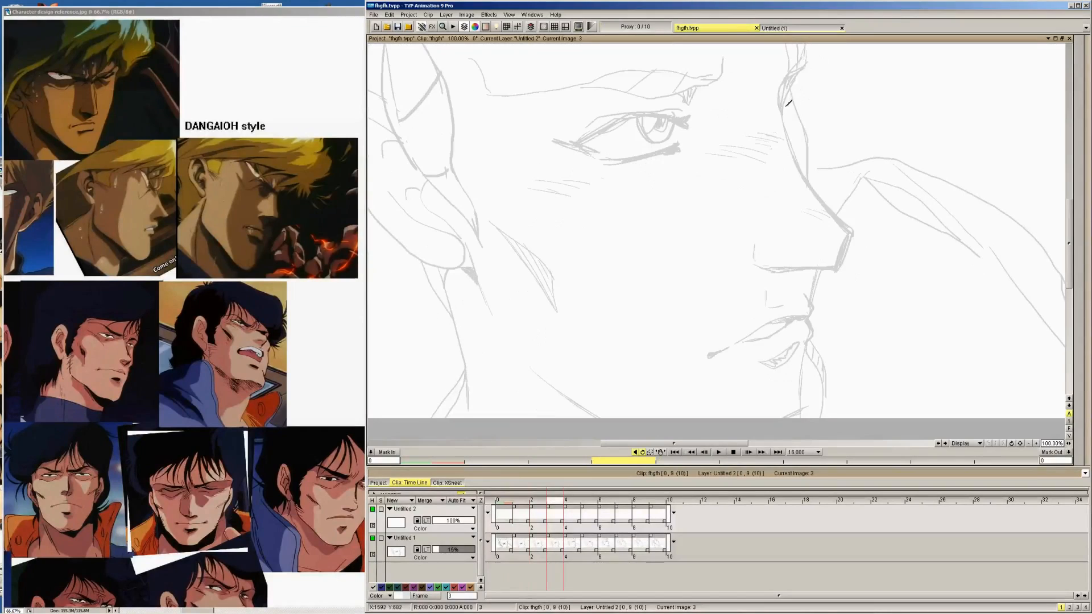
mouse_move(783, 119)
left_mouse_down()
mouse_move(808, 189)
mouse_move(851, 232)
left_mouse_up()
Trace the nose bridge and tip in black on images 4 and 5 of the Untitled 2 layer
key("Right")
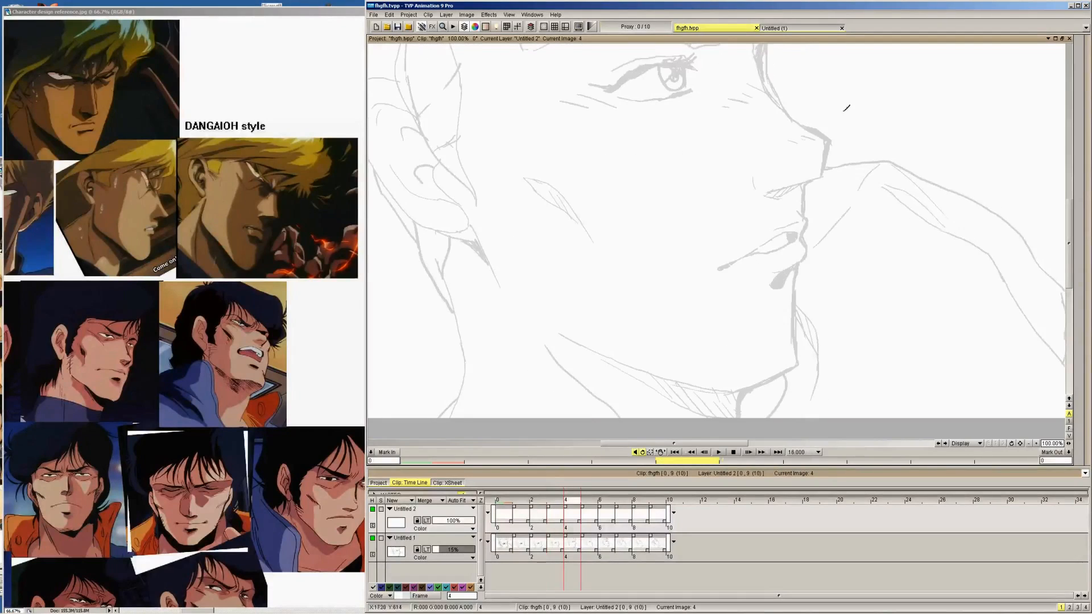
key("Left")
left_click_drag(795, 145, 794, 230)
key("Right")
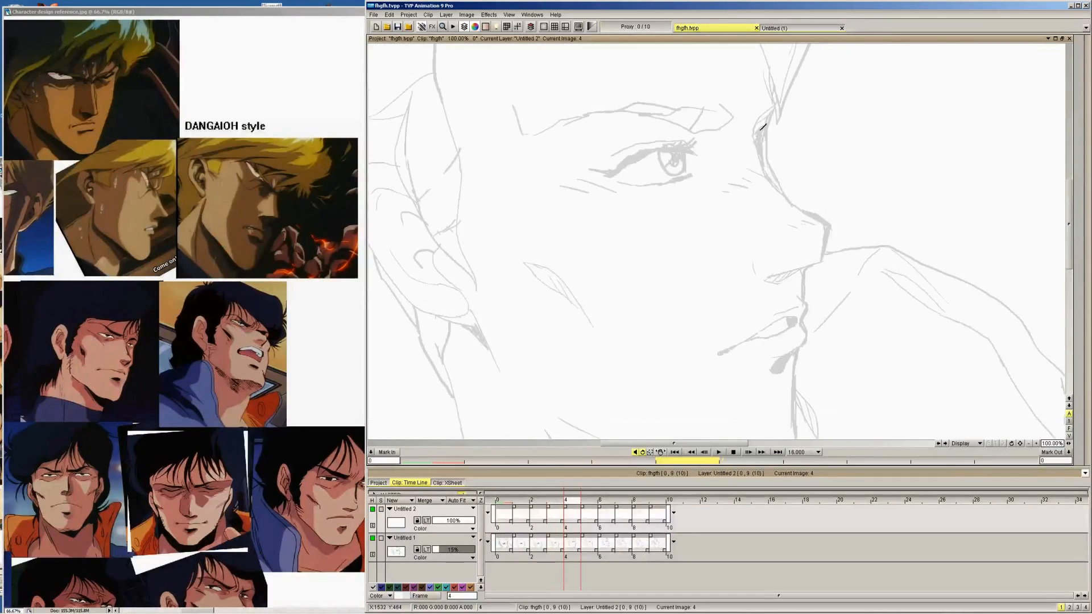
left_click_drag(761, 126, 766, 162)
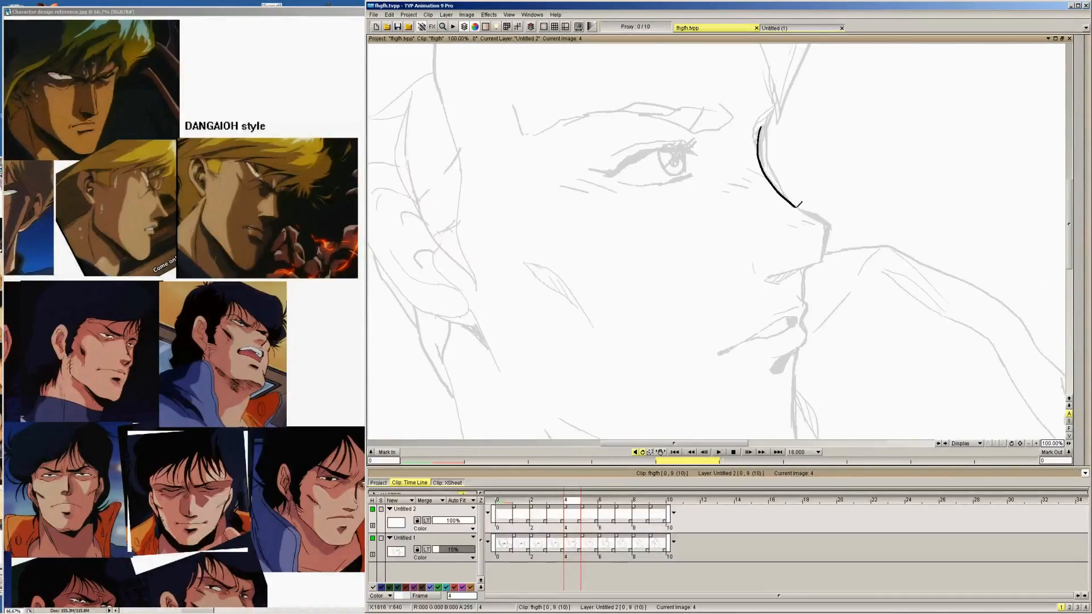
mouse_move(800, 204)
left_mouse_down()
mouse_move(831, 222)
mouse_move(822, 259)
left_mouse_up()
key("Right")
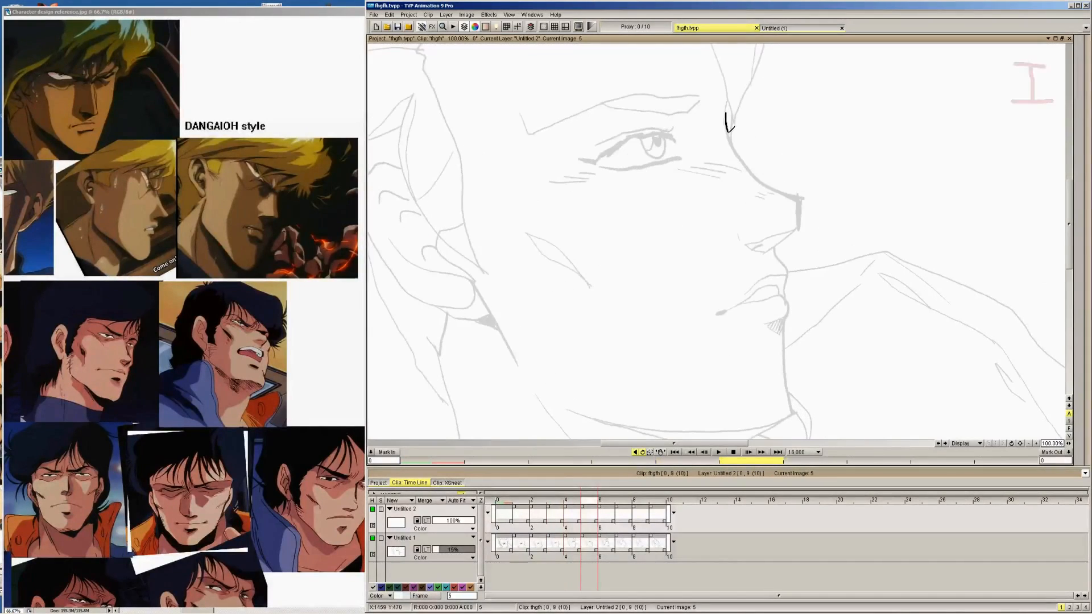
mouse_move(730, 130)
left_mouse_down()
mouse_move(771, 186)
mouse_move(796, 195)
mouse_move(798, 227)
left_mouse_up()
Continue inking the nose bridge and tip on images 6 through 9, following the upturned profile in each drawing
key("Right")
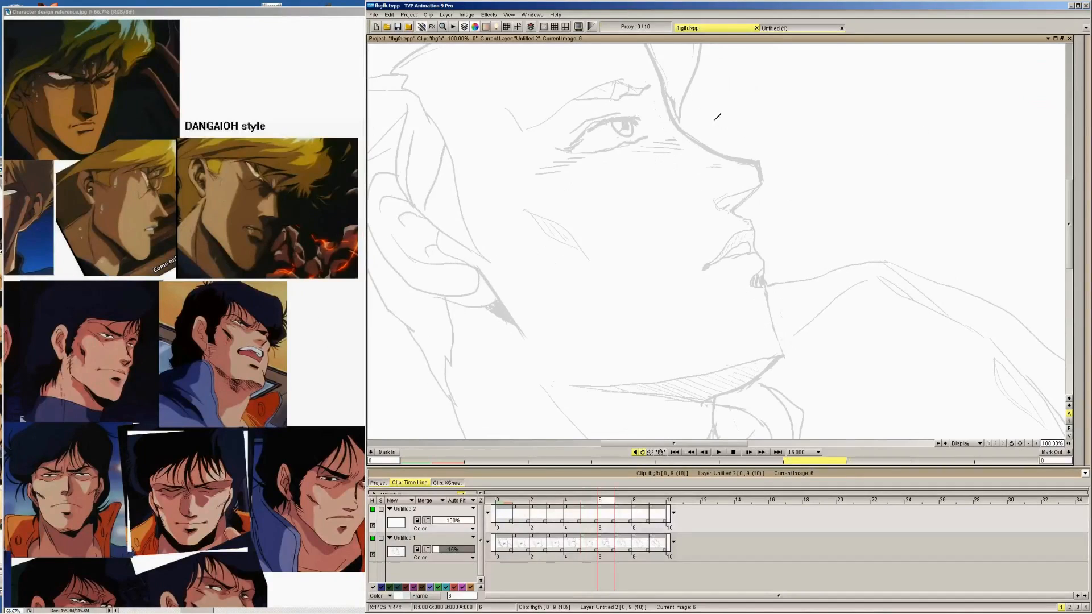
left_click_drag(664, 92, 708, 145)
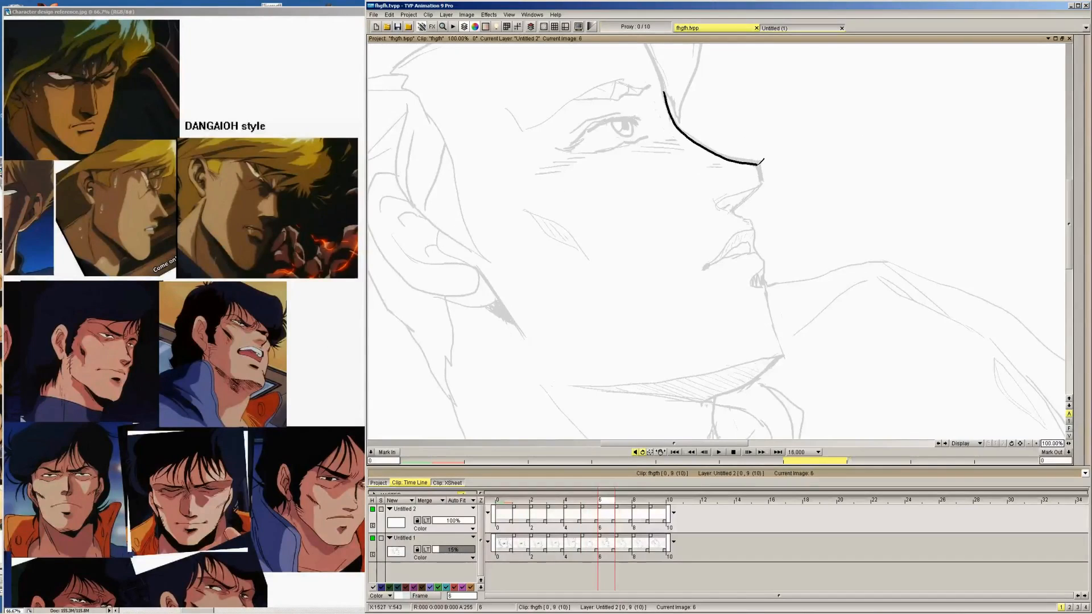
key("Right")
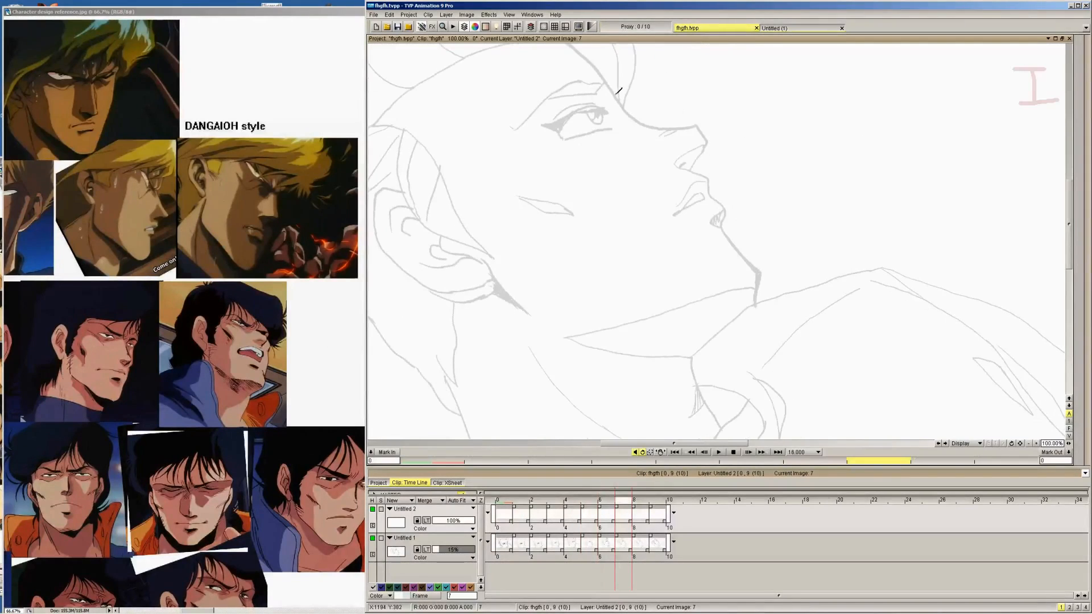
mouse_move(607, 84)
left_mouse_down()
mouse_move(647, 123)
mouse_move(704, 120)
left_mouse_up()
key("Right")
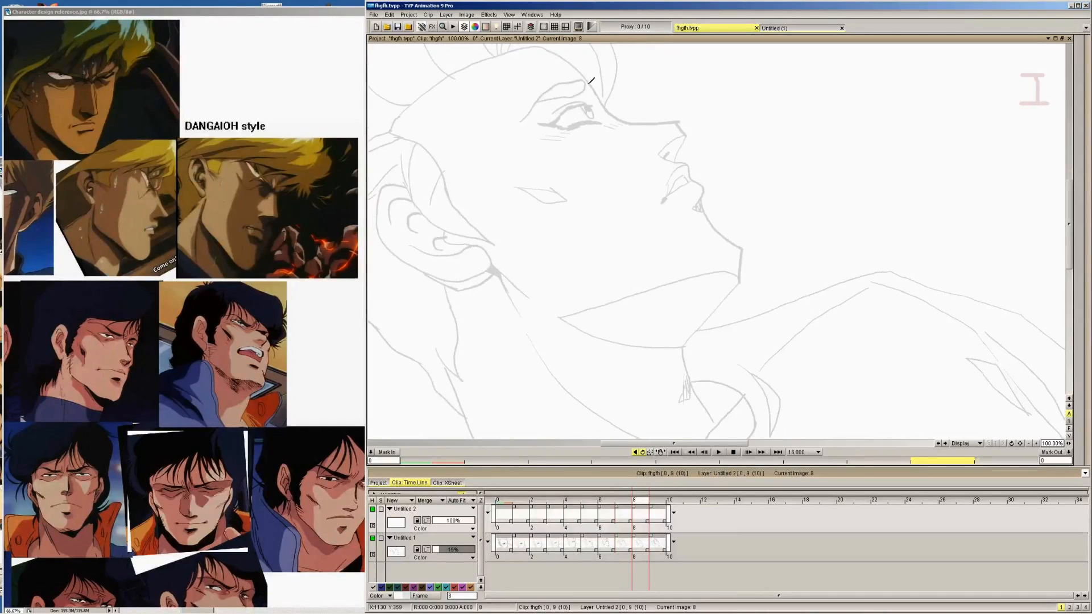
left_click_drag(589, 81, 611, 105)
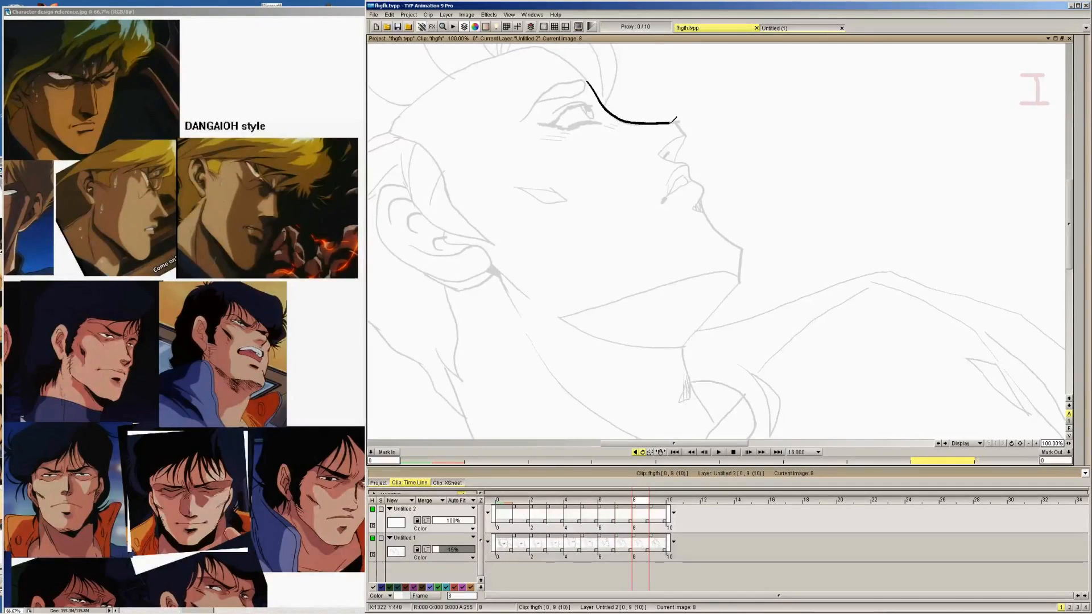
left_click_drag(676, 118, 691, 137)
key("Right")
mouse_move(588, 90)
left_mouse_down()
mouse_move(613, 123)
mouse_move(674, 127)
left_mouse_up()
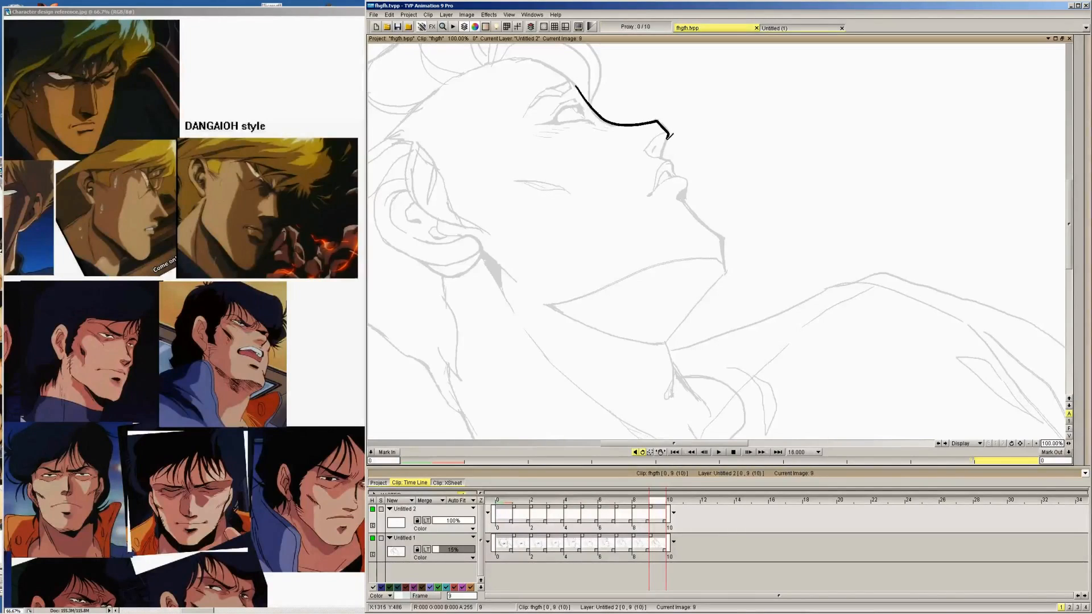
Working backwards from image 8 to image 4, ink the underside of the nose up to the tip
key("Left")
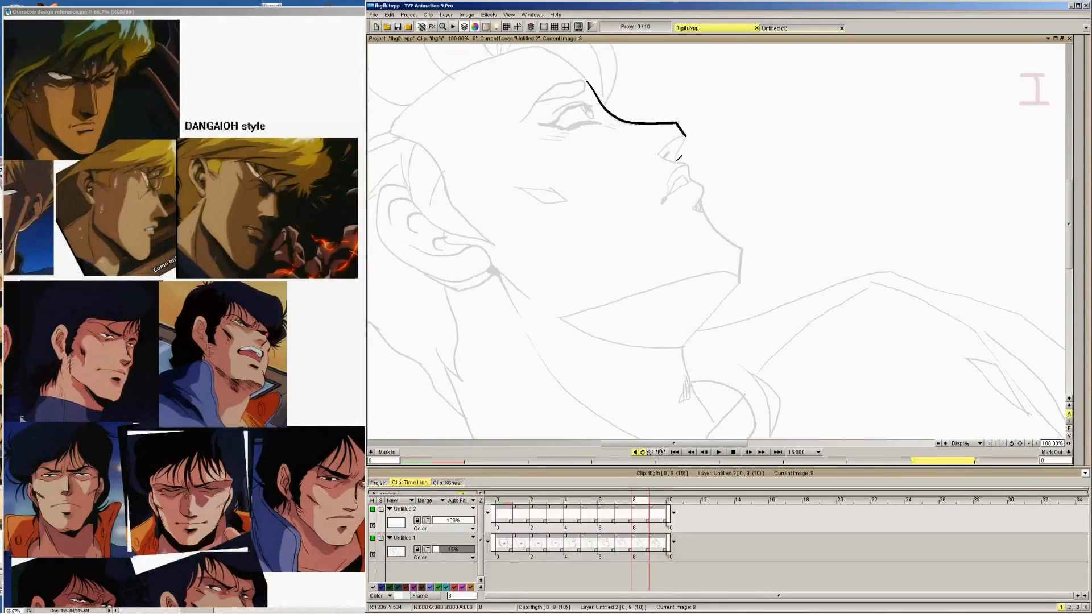
mouse_move(679, 158)
left_mouse_down()
mouse_move(688, 137)
mouse_move(697, 162)
mouse_move(712, 139)
left_mouse_up()
key("Left")
key("Left")
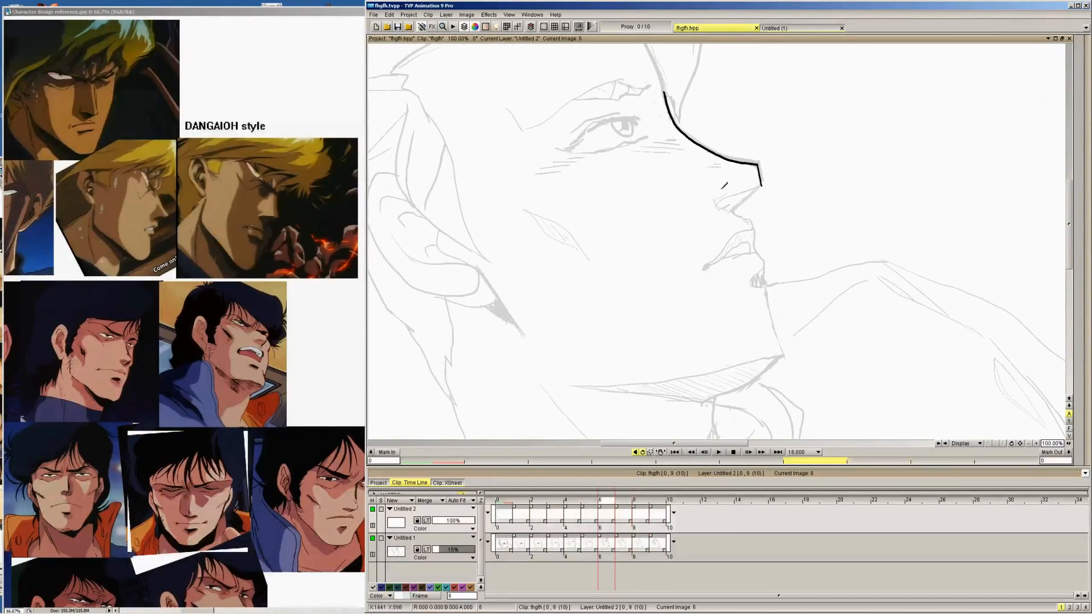
mouse_move(742, 203)
left_mouse_down()
mouse_move(736, 214)
mouse_move(759, 188)
left_mouse_up()
key("Left")
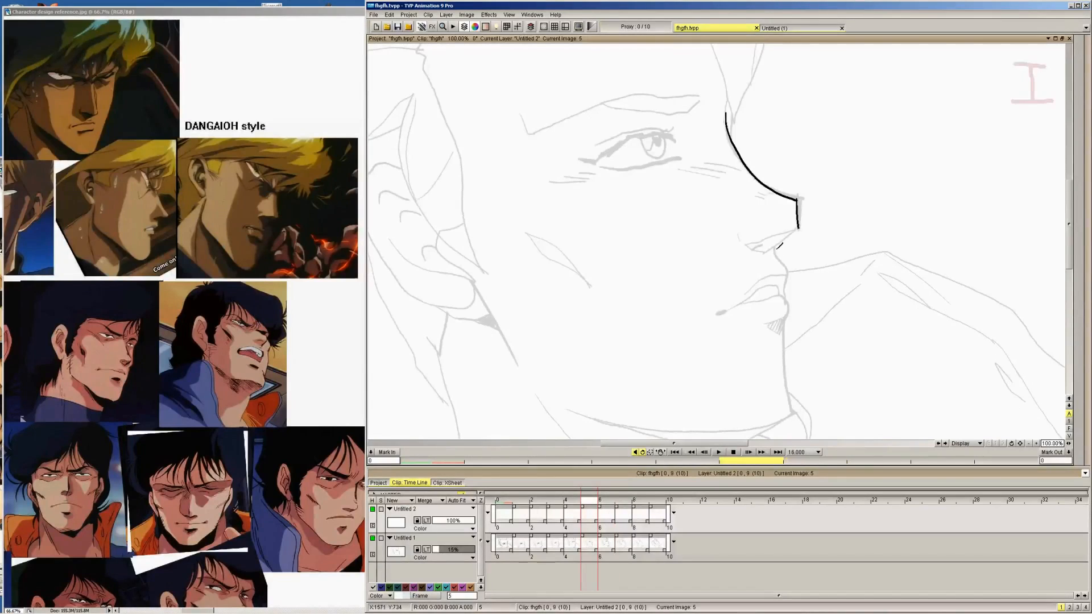
left_click_drag(774, 250, 798, 229)
key("Left")
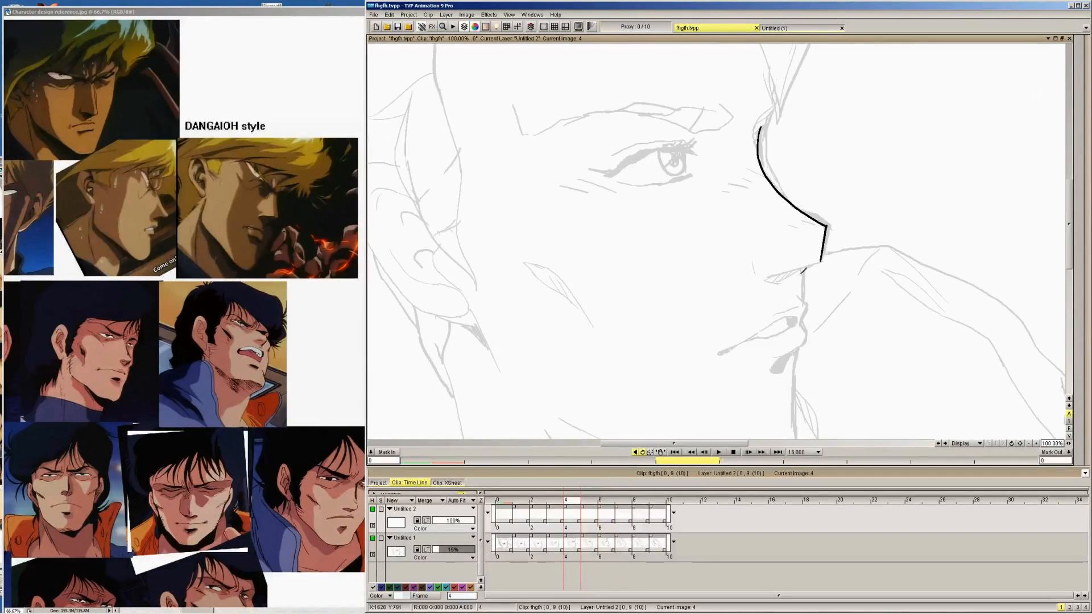
left_click_drag(810, 267, 821, 259)
Thicken the nose bridge on images 1, 2 and 3 with a second parallel contour, and double the tip's lower edge on image 3
key("Left")
key("Left")
key("Left")
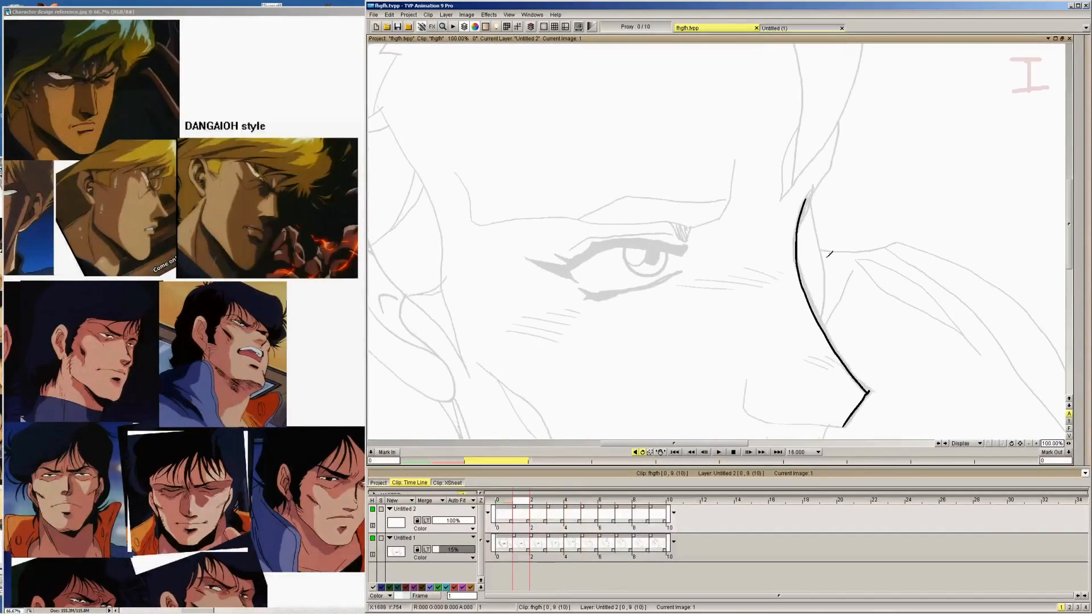
mouse_move(810, 194)
left_mouse_down()
mouse_move(802, 265)
mouse_move(841, 351)
mouse_move(872, 386)
left_mouse_up()
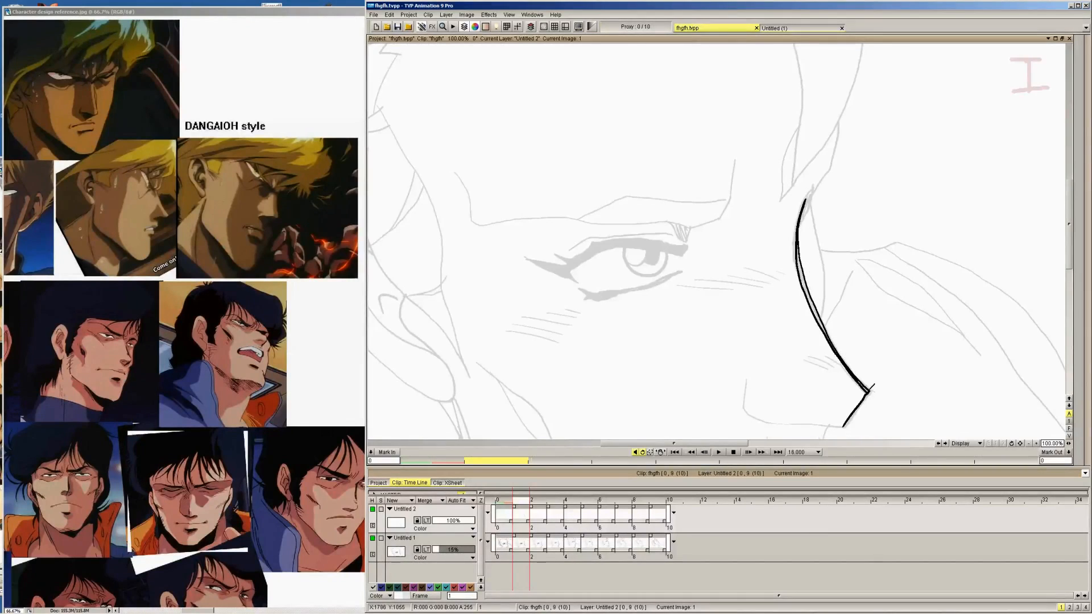
key("Right")
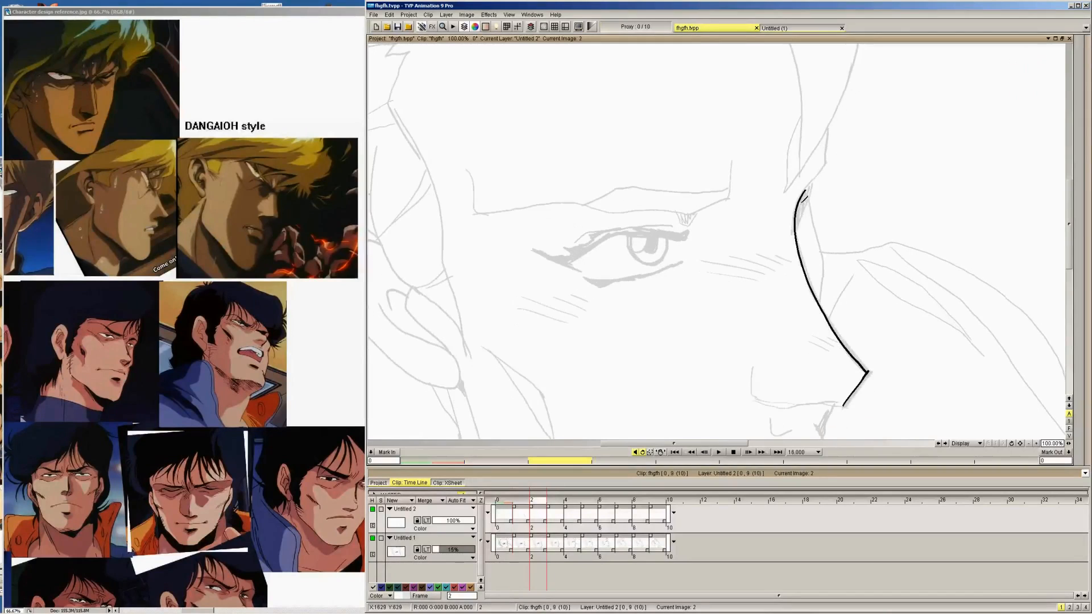
mouse_move(807, 191)
left_mouse_down()
mouse_move(798, 222)
mouse_move(805, 249)
mouse_move(862, 357)
left_mouse_up()
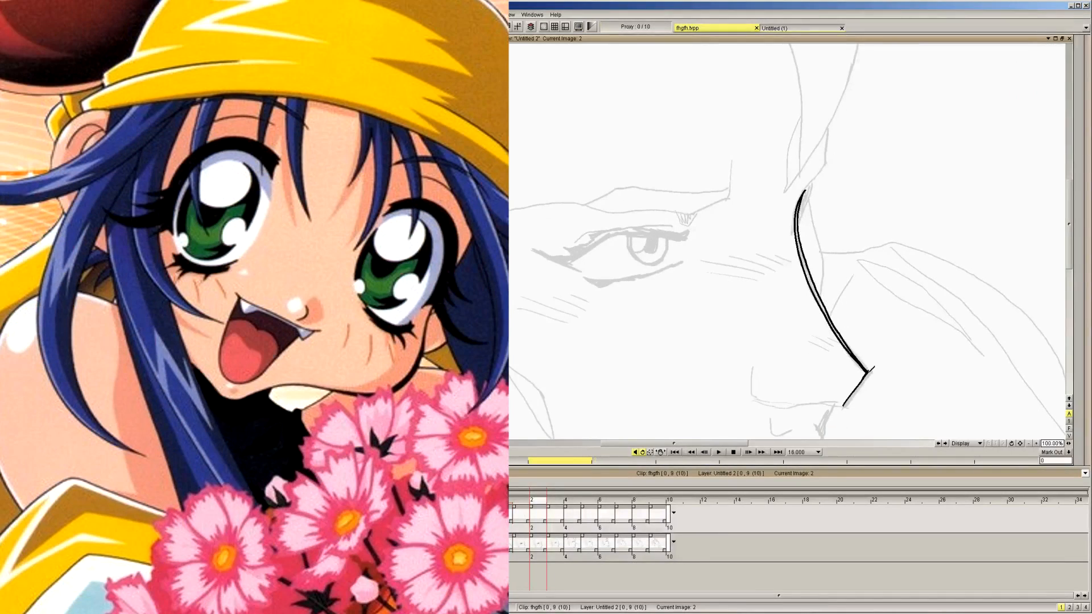
key("Right")
mouse_move(785, 163)
left_mouse_down()
mouse_move(782, 203)
mouse_move(799, 244)
mouse_move(853, 315)
left_mouse_up()
left_click_drag(836, 352, 855, 318)
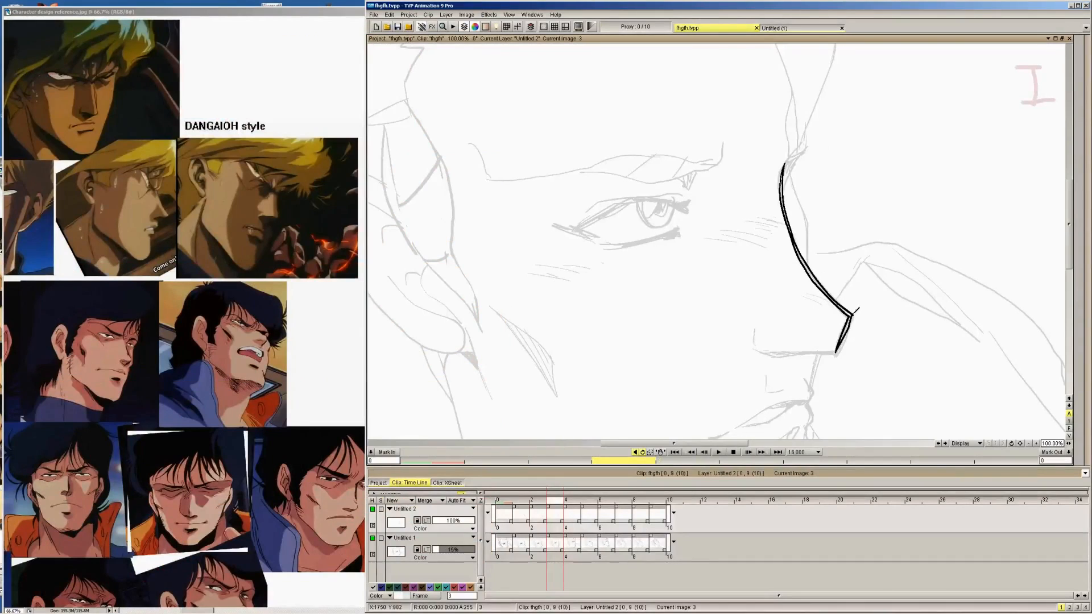
Double the short line below the nose tip on images 2 and 1 with a second contour
key("Left")
key("Right")
key("Left")
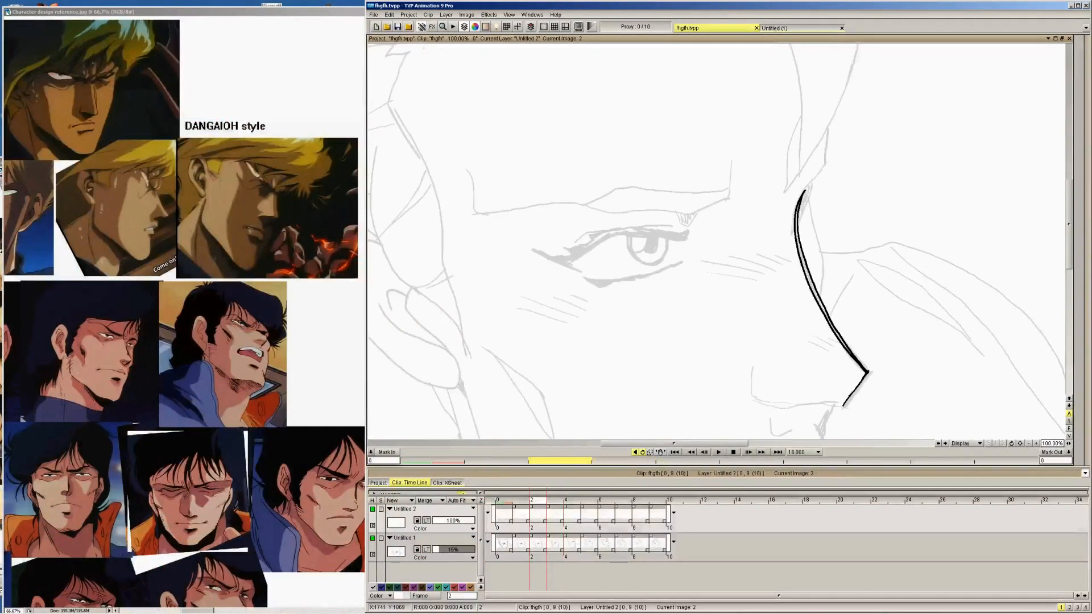
left_click_drag(843, 406, 873, 371)
key("Left")
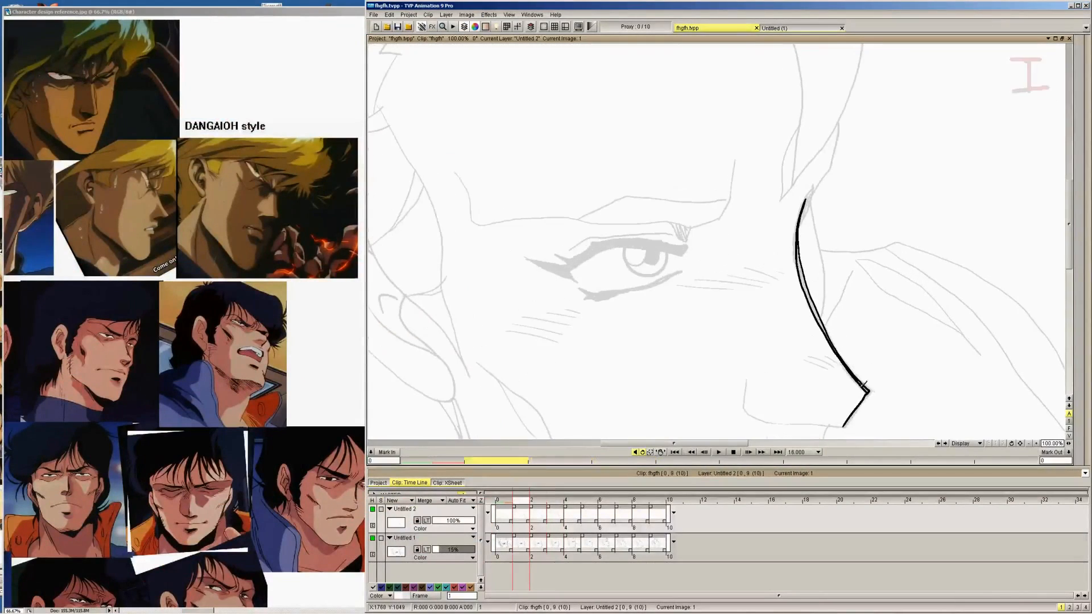
left_click_drag(843, 427, 876, 389)
Add the second contour below the nose tip and along the bridge on image 0, outlining the shadow wedge at the brow
key("Left")
scroll(1002, 323, "down", 3)
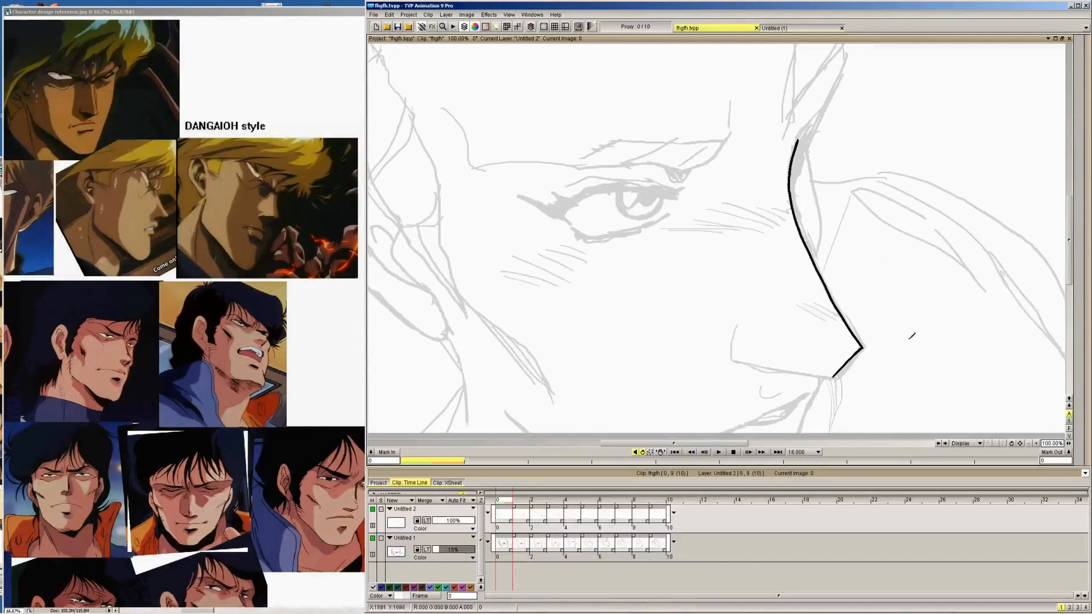
left_click_drag(848, 369, 870, 344)
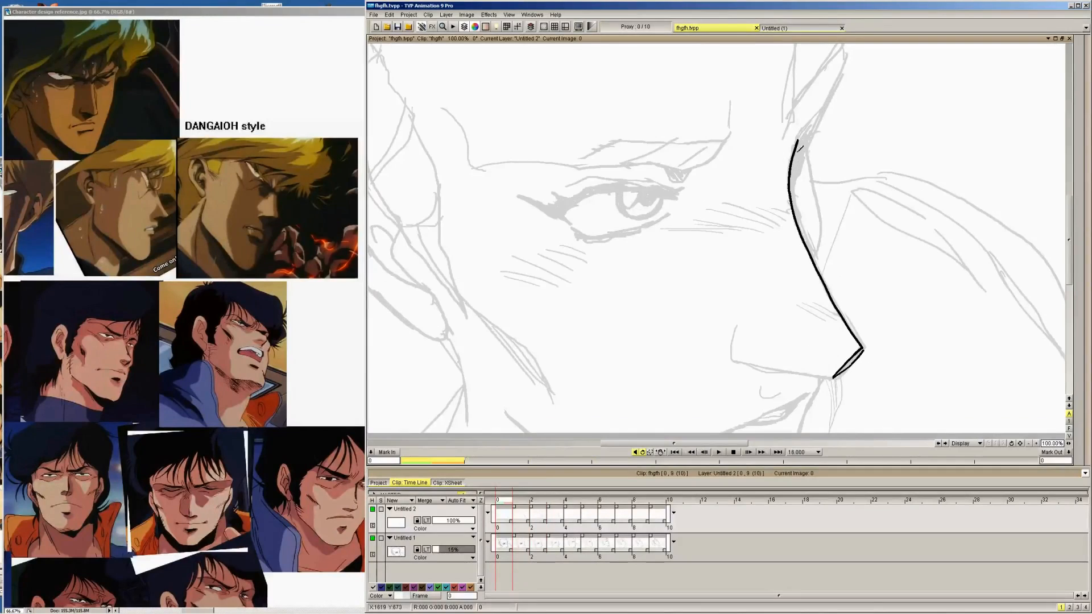
mouse_move(812, 128)
left_mouse_down()
mouse_move(794, 180)
mouse_move(799, 209)
mouse_move(866, 341)
left_mouse_up()
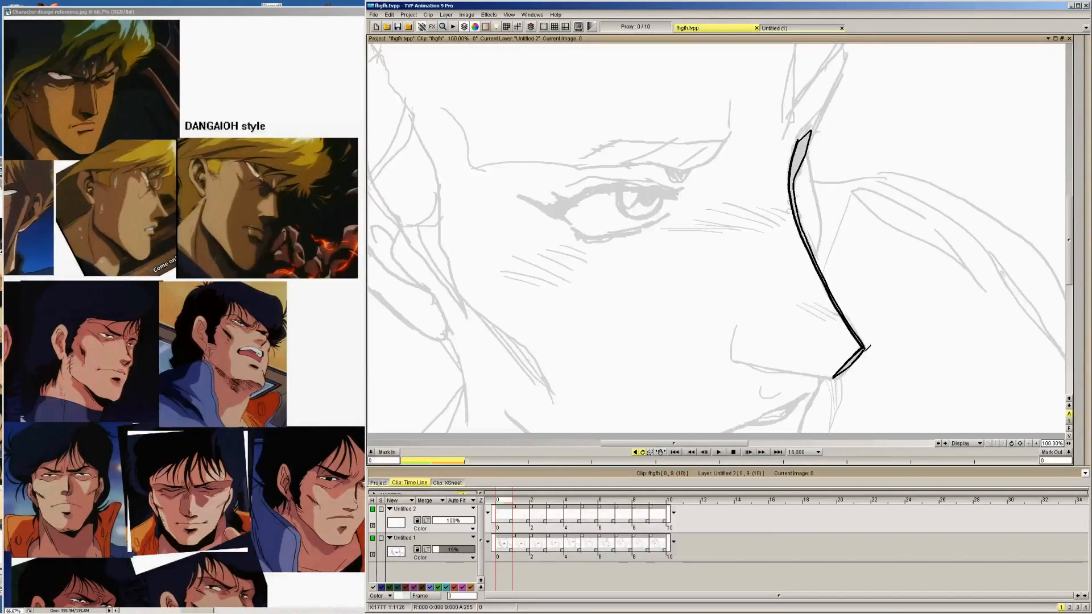
key("Right")
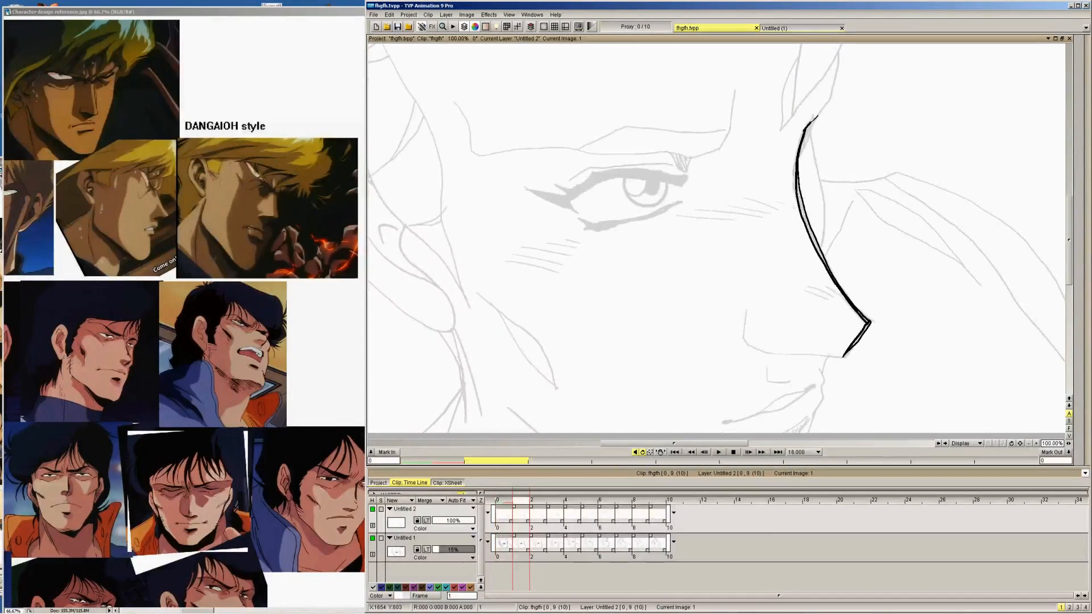
Outline the shadow wedge at the brow end of the nose bridge on images 1, 2 and 3
left_click_drag(813, 121, 801, 152)
key("ctrl+z")
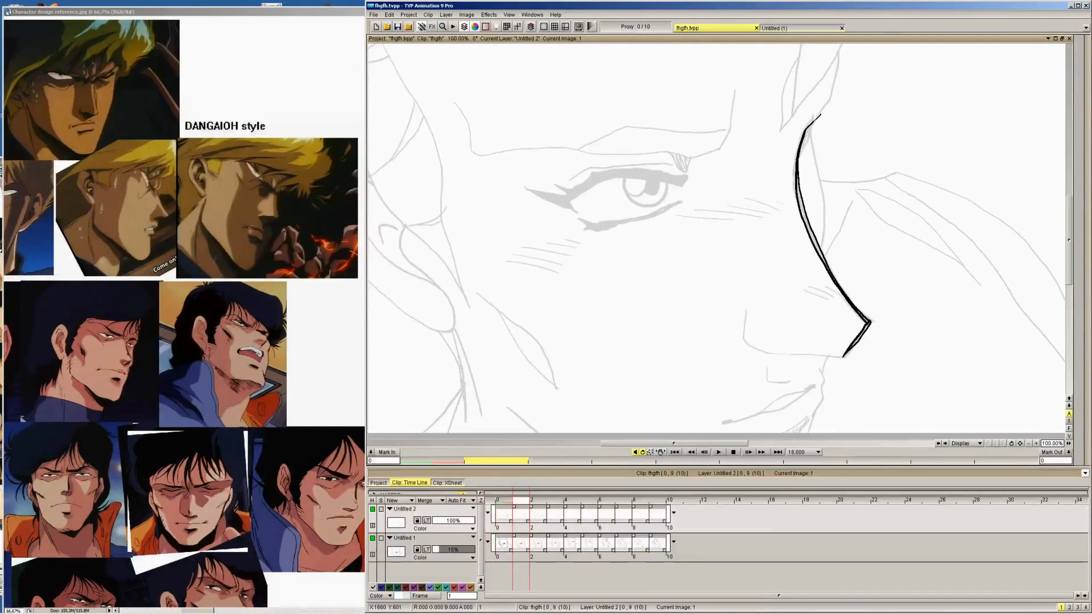
mouse_move(820, 113)
left_mouse_down()
mouse_move(801, 156)
mouse_move(814, 96)
mouse_move(804, 146)
mouse_move(818, 108)
mouse_move(810, 115)
mouse_move(801, 84)
left_mouse_up()
key("Right")
key("Right")
key("Right")
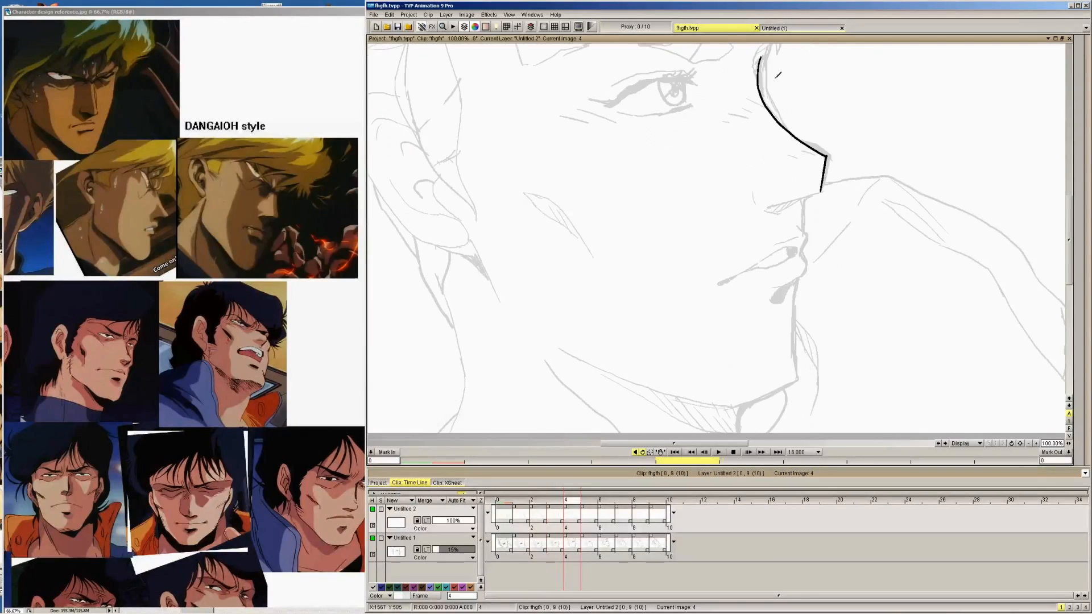
Add a second contour along the nose bridge and below the tip on image 4, outlining the wedge at the brow
scroll(773, 91, "up", 3)
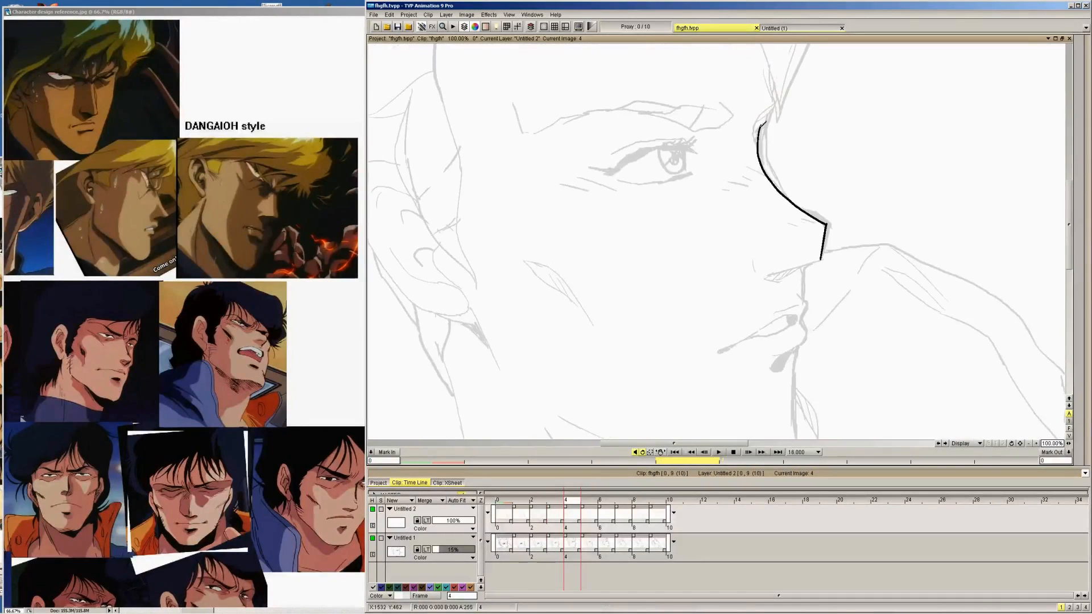
mouse_move(765, 124)
left_mouse_down()
mouse_move(767, 171)
mouse_move(832, 220)
left_mouse_up()
left_click_drag(821, 259, 830, 221)
Thicken the nose bridge on image 5 and double the short vertical edge of the nose tip with a second contour
key("Right")
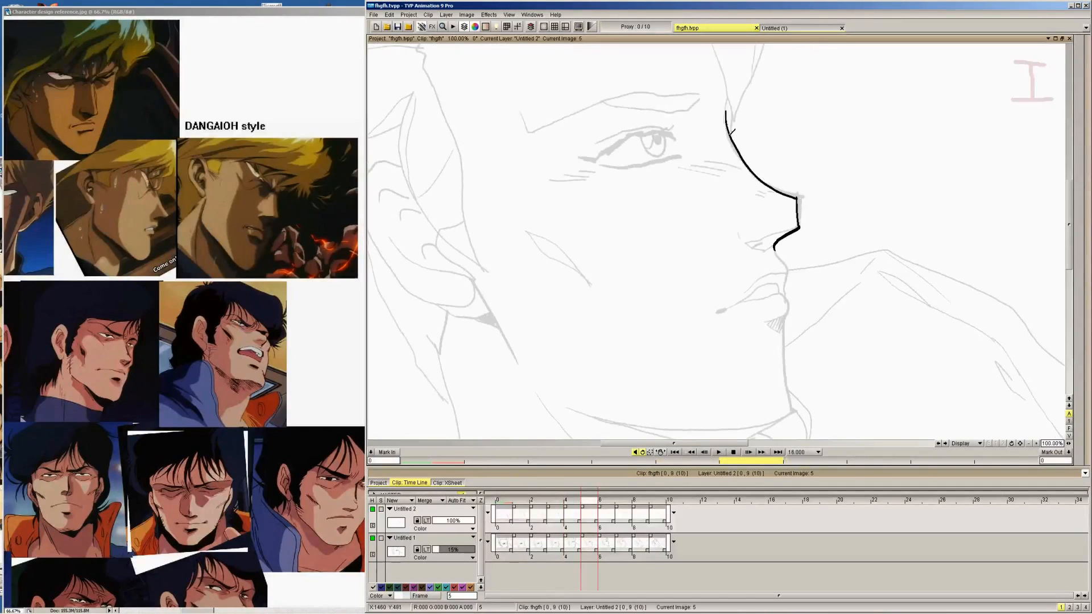
left_click_drag(732, 137, 766, 178)
left_click(1035, 443)
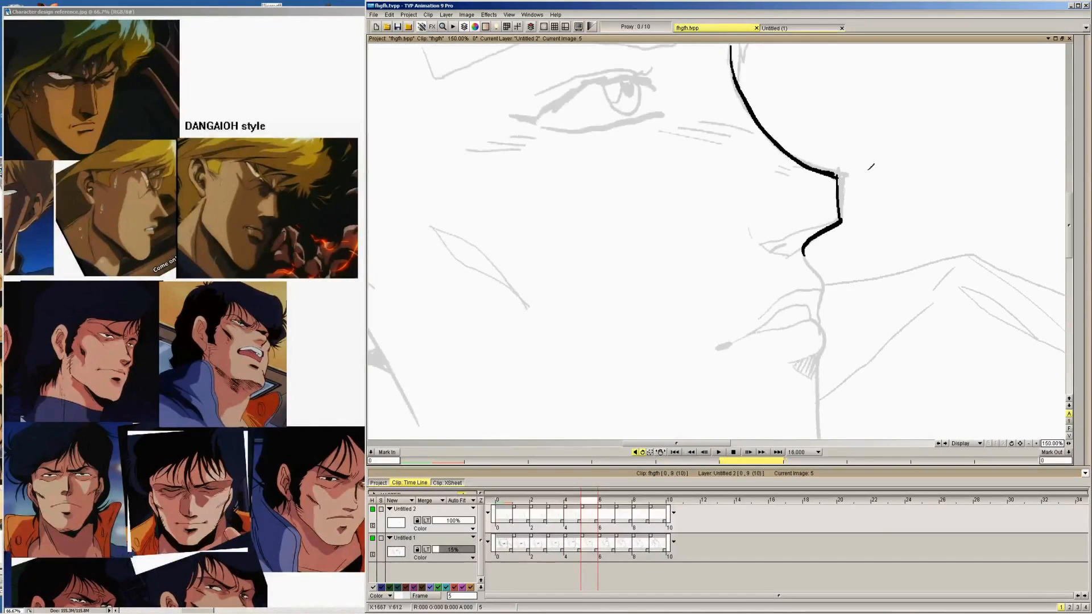
left_click_drag(1069, 223, 1069, 213)
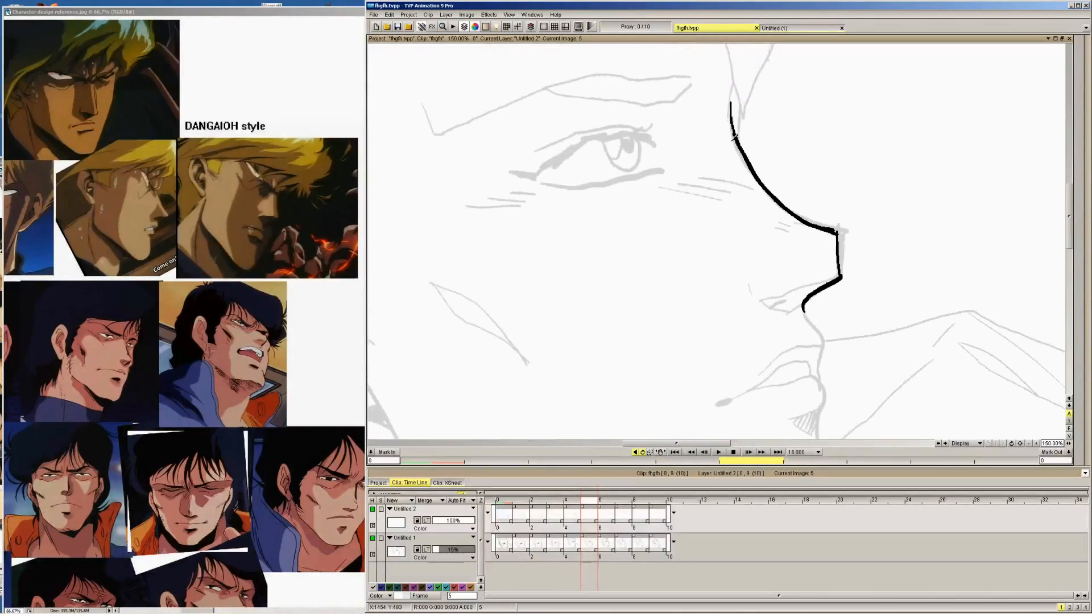
left_click_drag(737, 139, 747, 159)
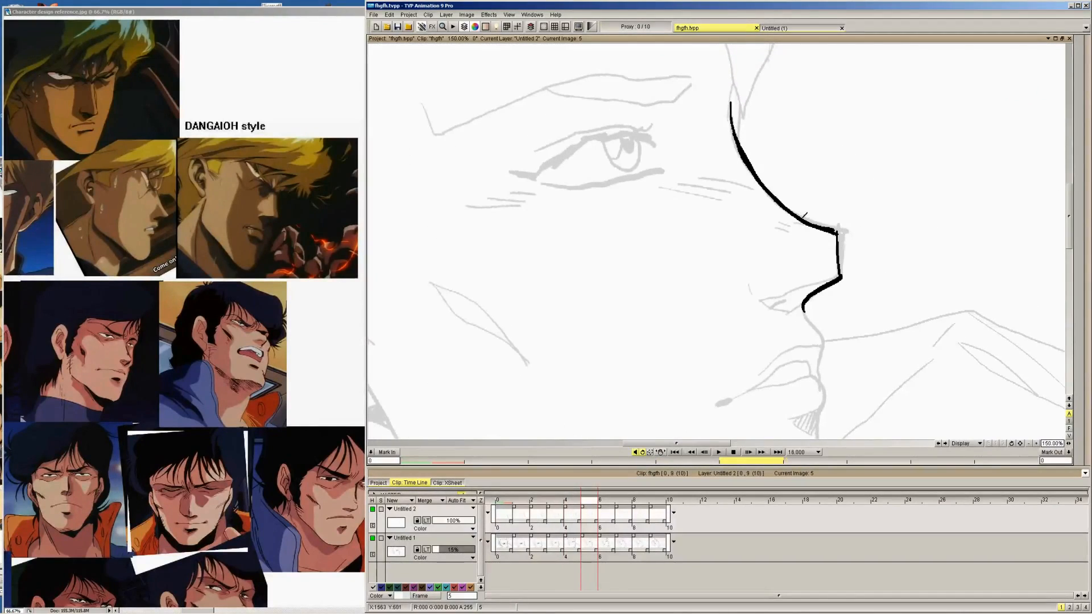
left_click_drag(823, 221, 845, 230)
left_click_drag(841, 274, 846, 228)
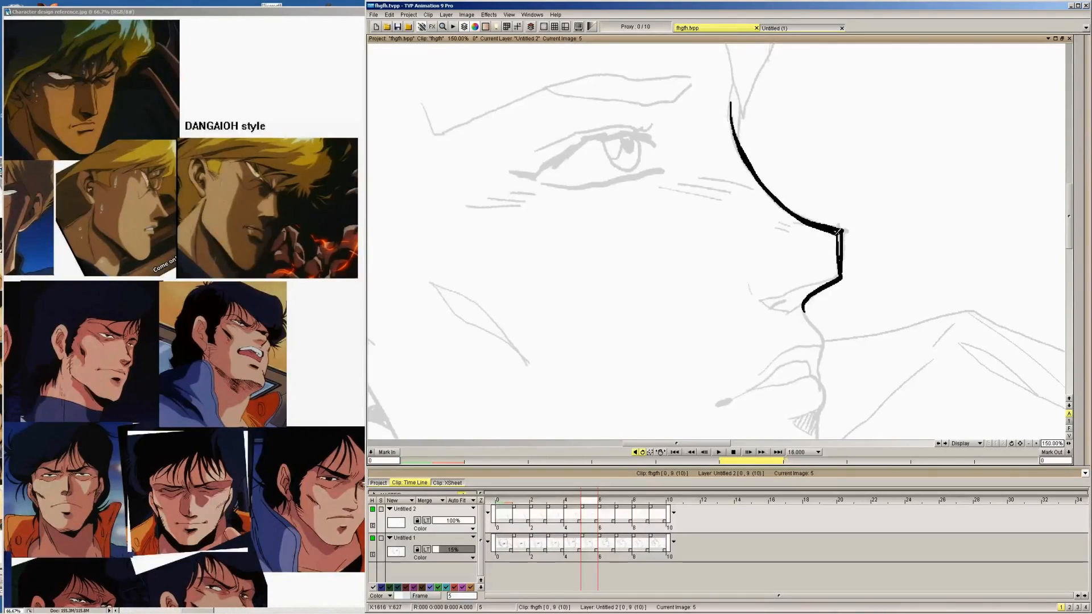
left_click_drag(841, 229, 844, 253)
Thicken the nose bridge line toward the tip on images 6, 7, 8 and 9
key("Right")
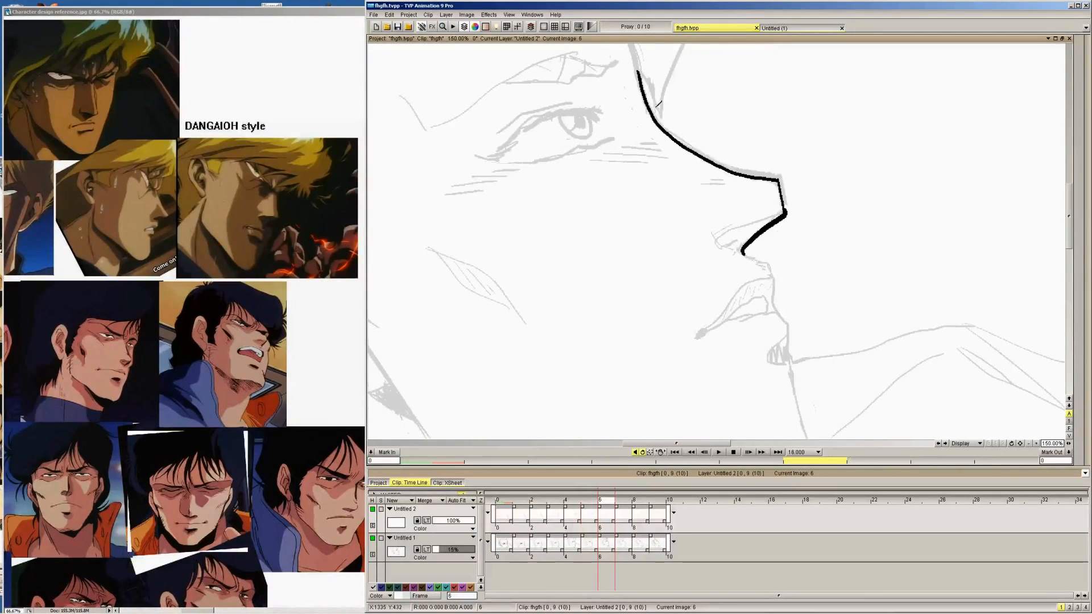
mouse_move(657, 110)
left_mouse_down()
mouse_move(725, 164)
mouse_move(788, 186)
left_mouse_up()
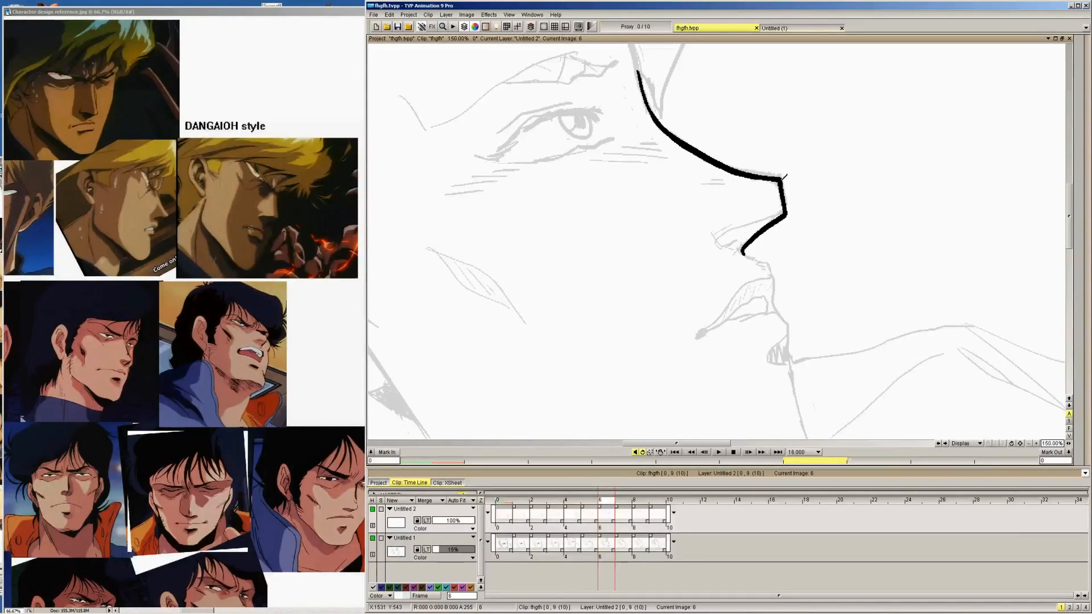
key("Right")
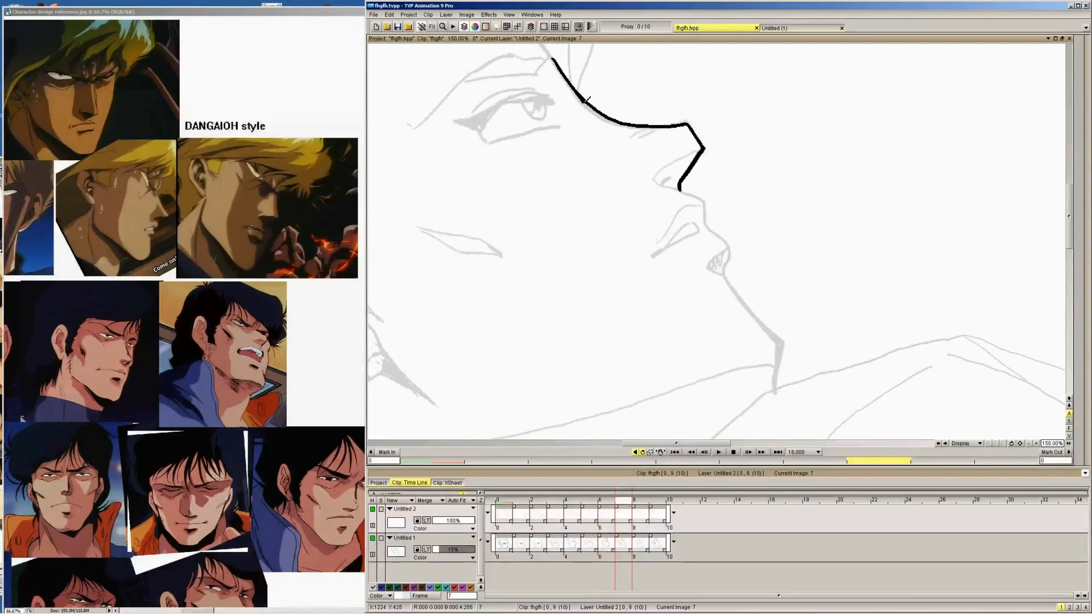
mouse_move(588, 100)
left_mouse_down()
mouse_move(632, 122)
mouse_move(699, 129)
left_mouse_up()
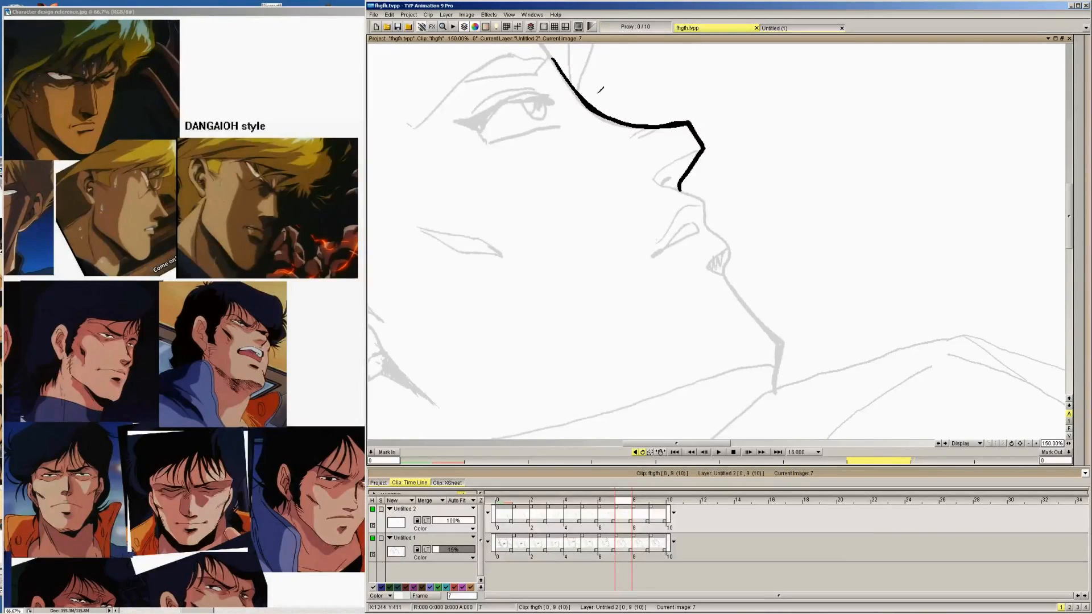
key("period")
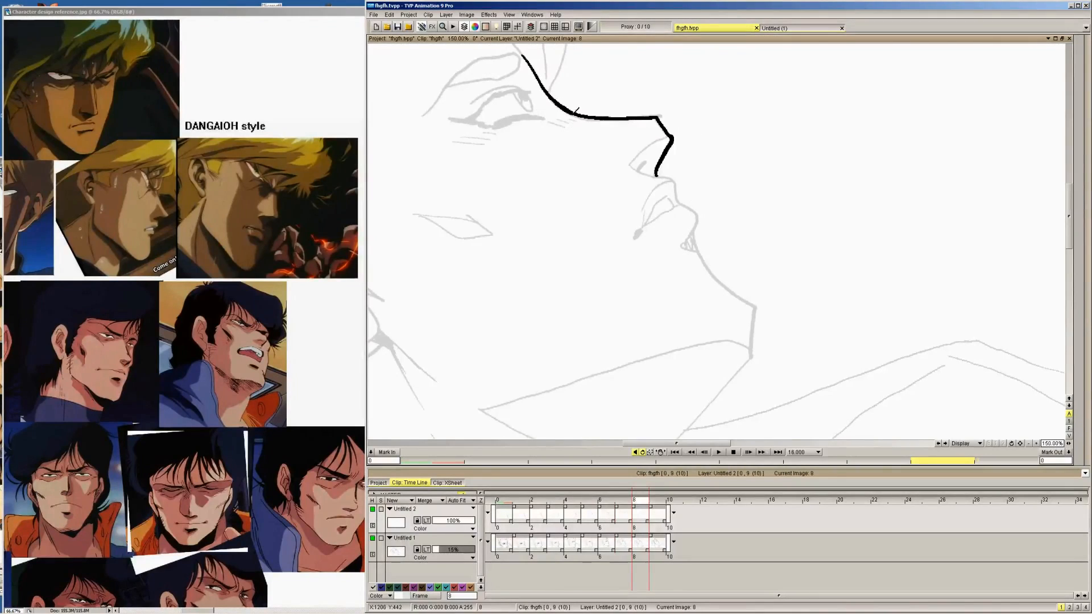
mouse_move(589, 117)
left_mouse_down()
mouse_move(656, 115)
mouse_move(671, 135)
left_mouse_up()
key("Right")
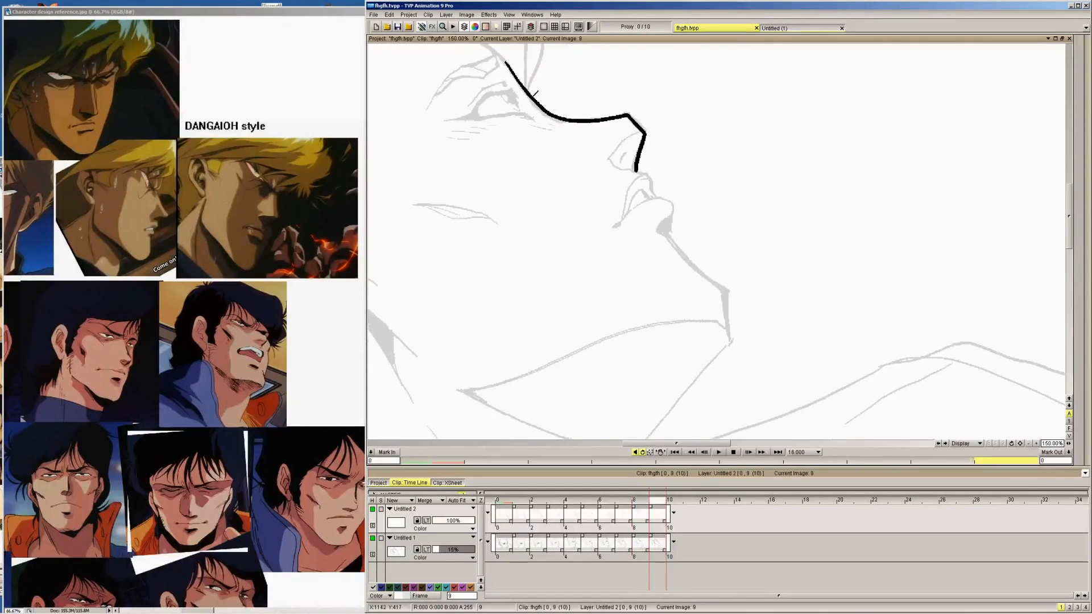
left_click_drag(539, 104, 564, 119)
Flood fill the brow wedge and the gaps between the nose contours on image 3 with black
key("Right")
key("Left")
key("Left")
key("Left")
key("Left")
key("Left")
key("Left")
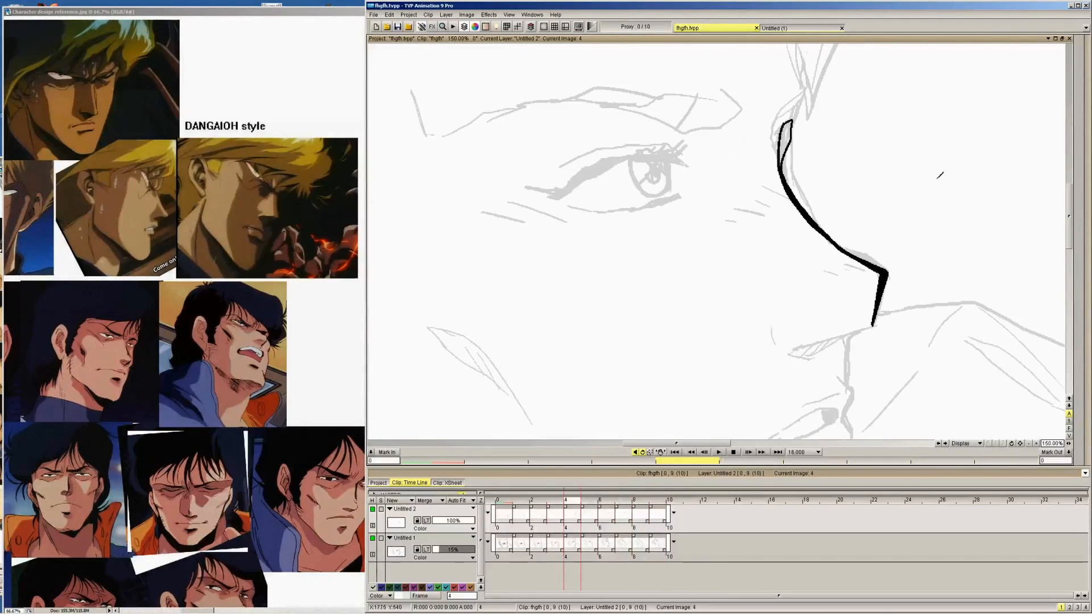
left_click_drag(1069, 199, 1068, 214)
mouse_move(1088, 94)
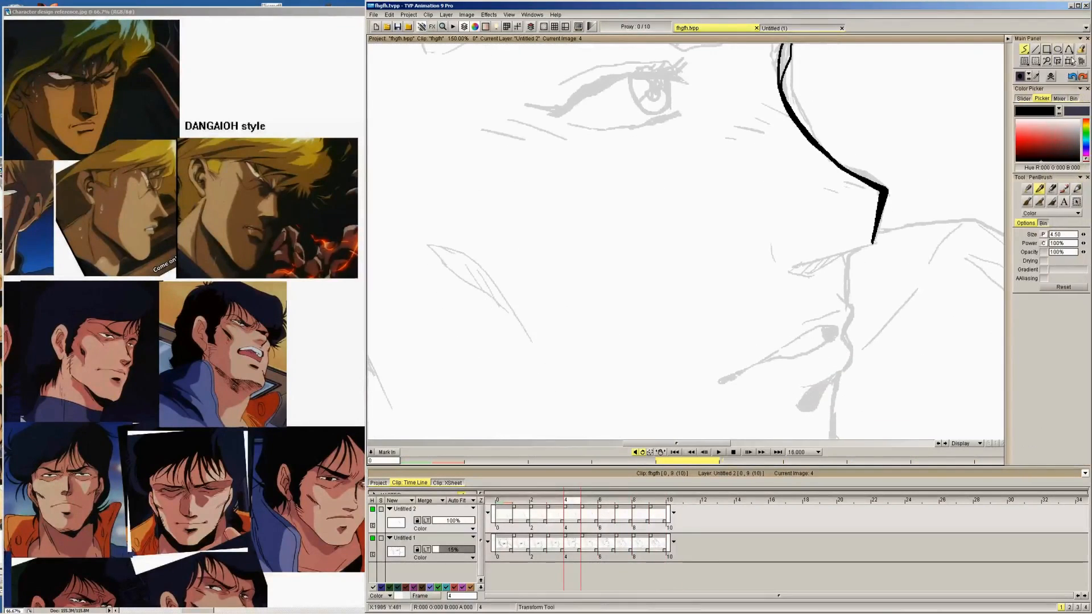
key("Left")
left_click(1082, 50)
left_click(823, 105)
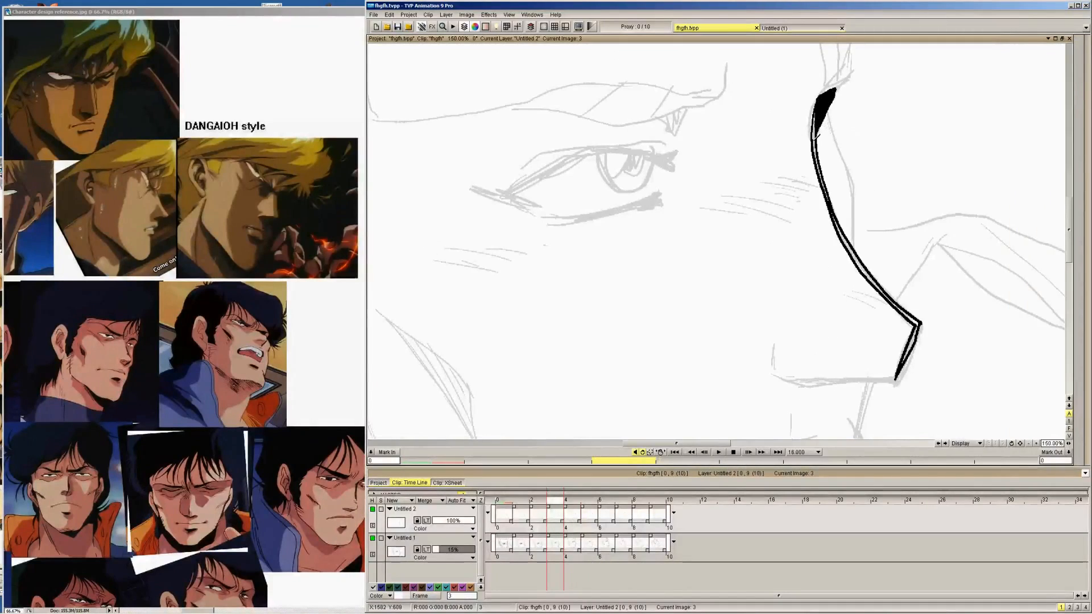
left_click(817, 137)
left_click(854, 253)
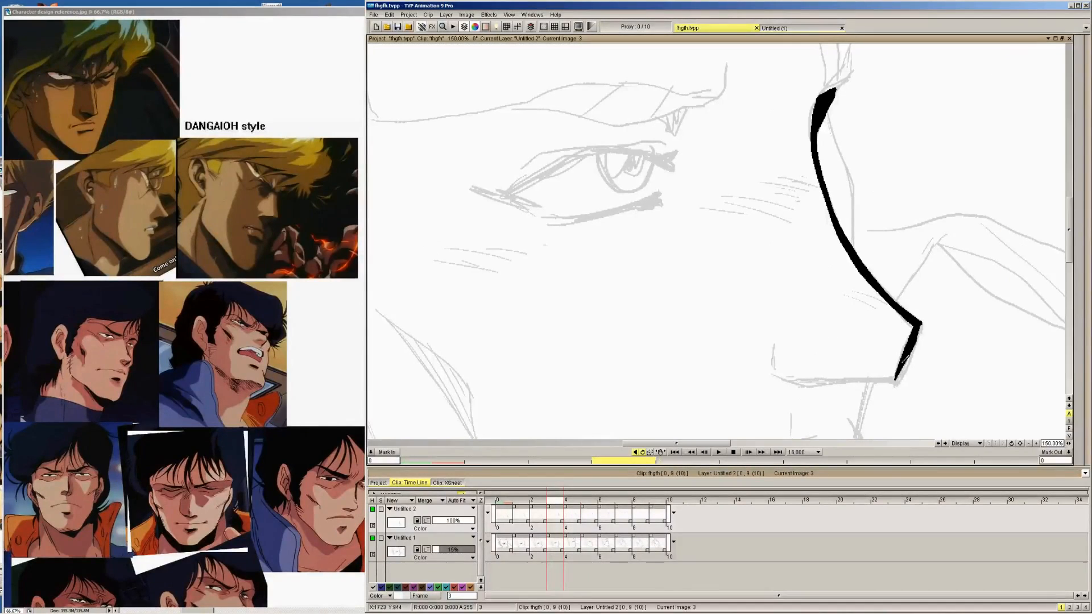
Flood fill the brow wedge, bridge line and lower tip edge on image 2 with black
mouse_move(1086, 51)
key("Left")
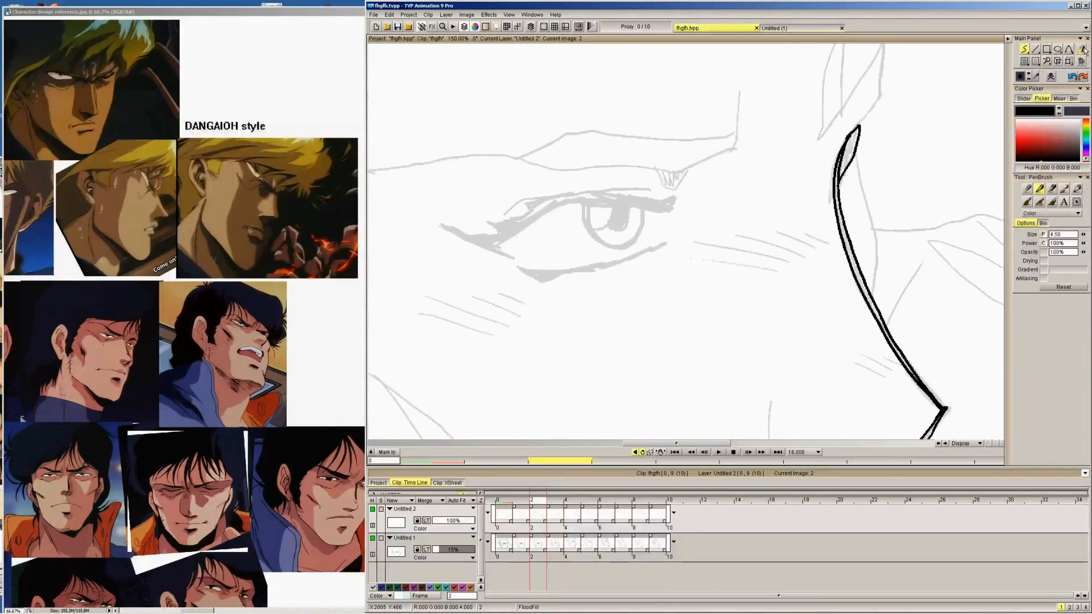
left_click(840, 182)
left_click(840, 192)
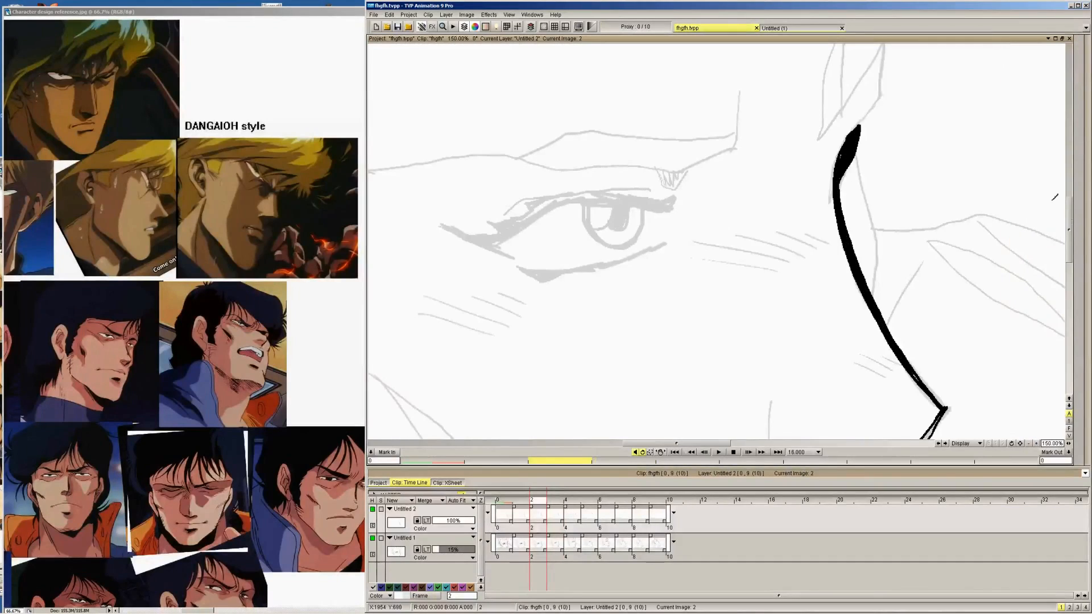
scroll(1061, 245, "down", 2)
left_click(931, 378)
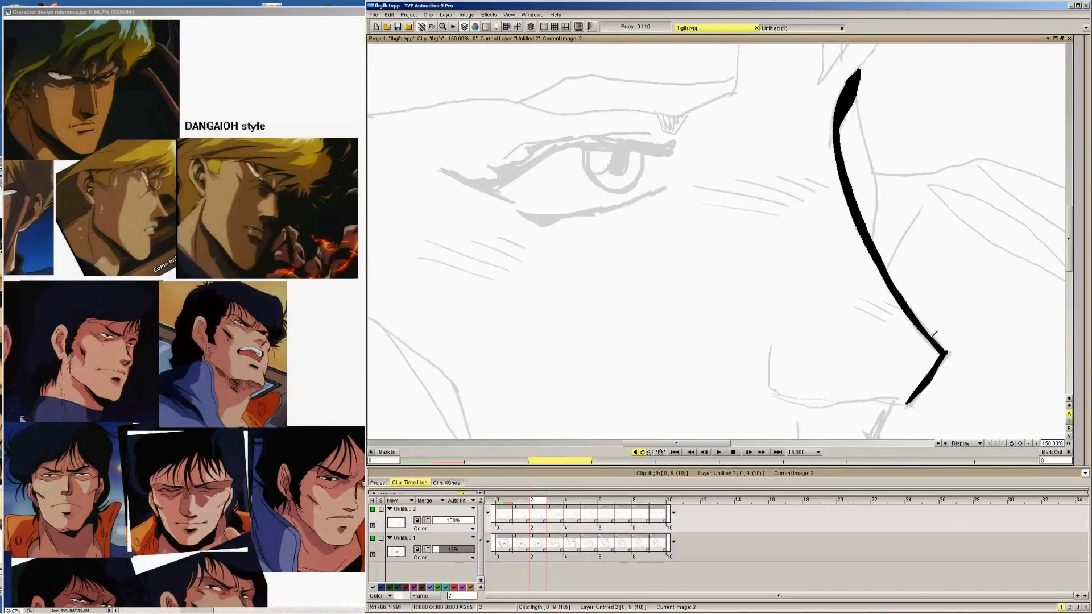
Flood fill the brow wedge, bridge line and lower tip edge on image 1 with black
key("Left")
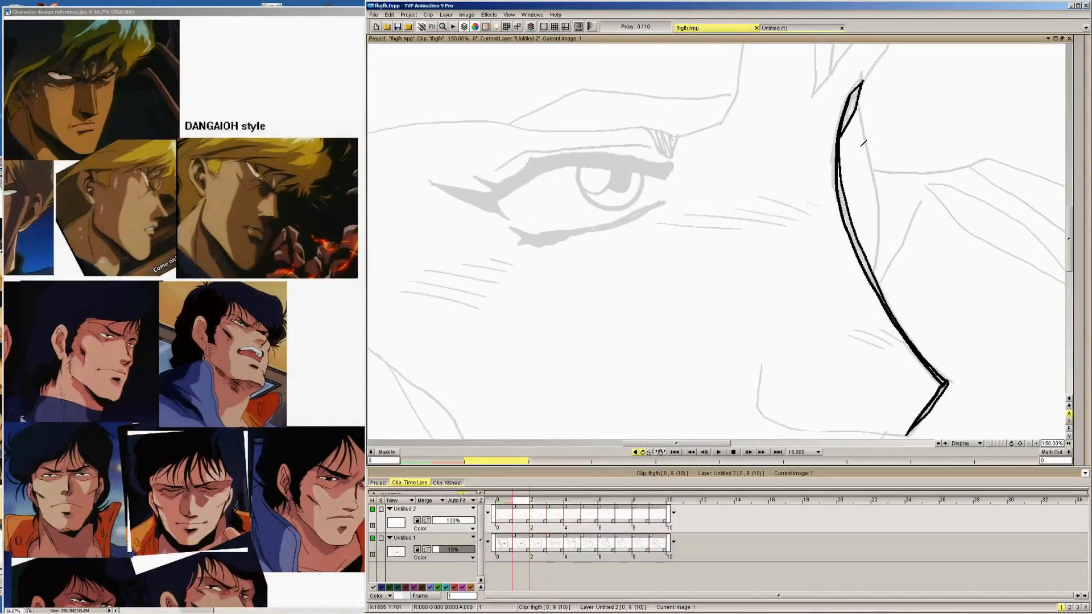
left_click(852, 108)
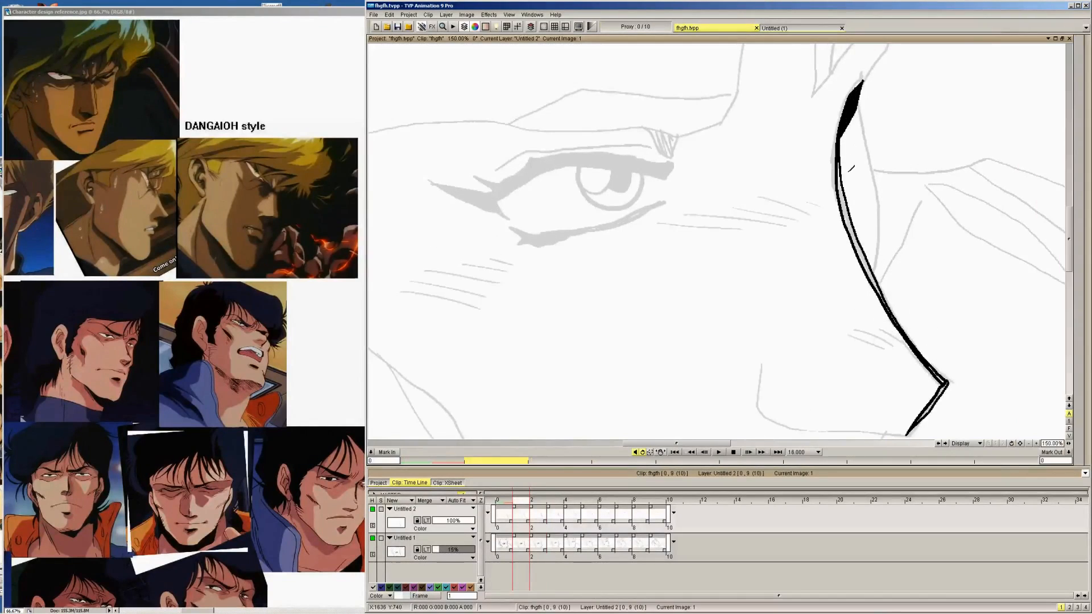
left_click(846, 206)
left_click_drag(1069, 231, 1069, 238)
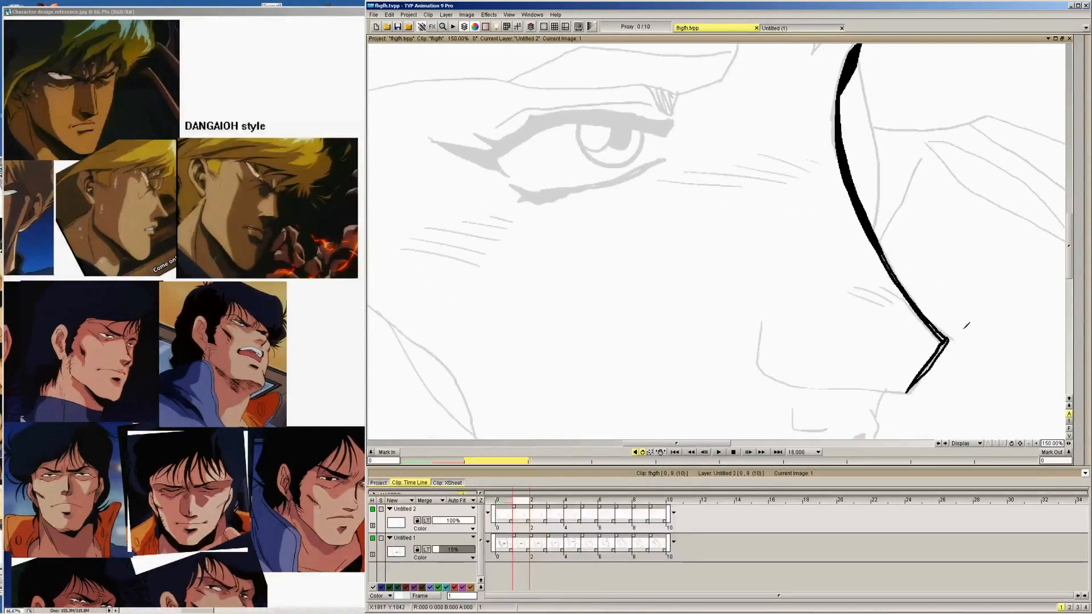
left_click(928, 367)
left_click(935, 359)
Flood fill the brow wedge, nose bridge and lower tip edge on image 0 with black
mouse_move(1088, 169)
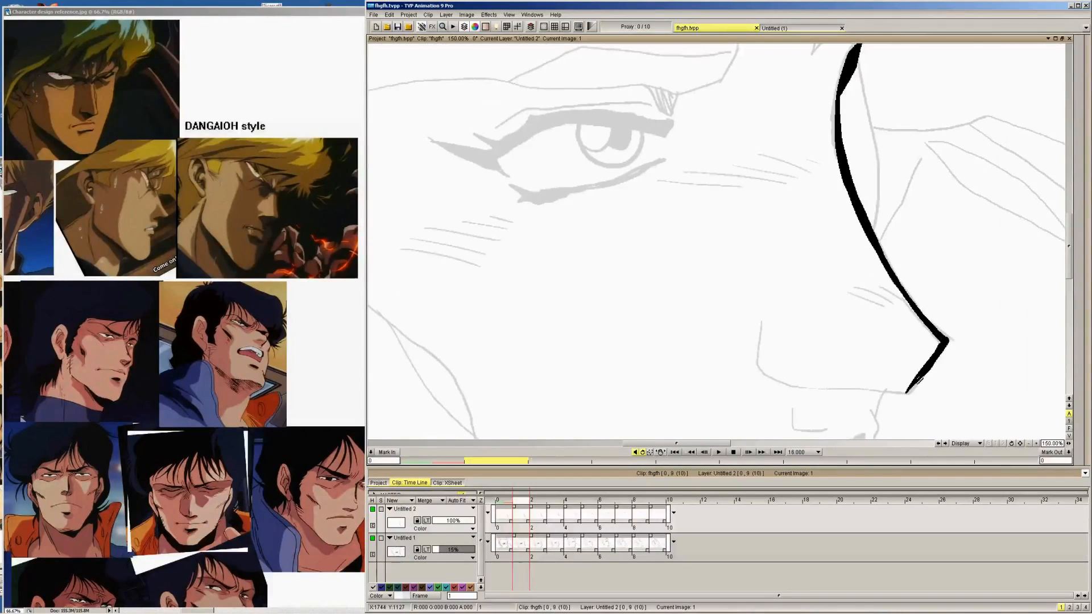
key("Left")
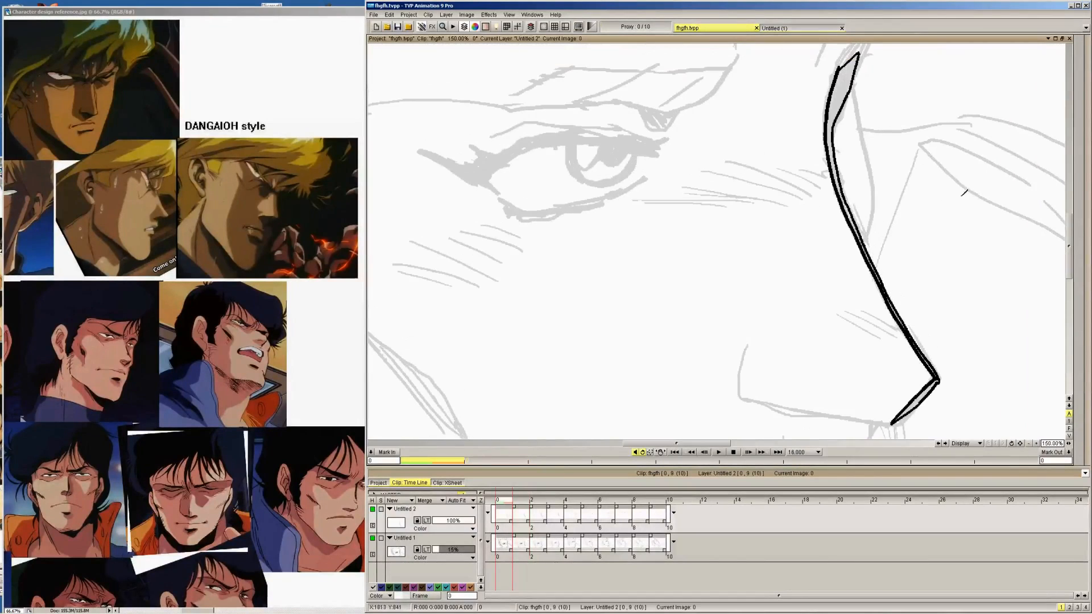
left_click(1081, 50)
left_click(843, 94)
left_click(915, 401)
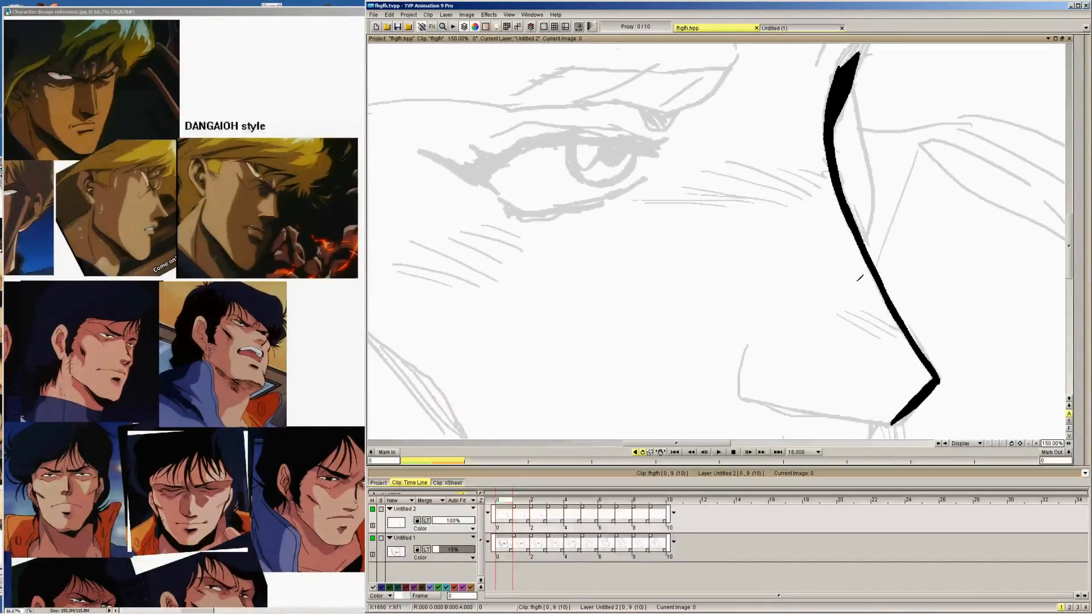
Ink the nostril wing and the underside of the nose up to the tip line on images 0, 1, 2 and 3
mouse_move(1087, 238)
mouse_move(748, 341)
left_mouse_down()
mouse_move(742, 399)
mouse_move(890, 423)
left_mouse_up()
key("Right")
mouse_move(762, 321)
left_mouse_down()
mouse_move(757, 366)
mouse_move(770, 375)
mouse_move(913, 391)
left_mouse_up()
key("Right")
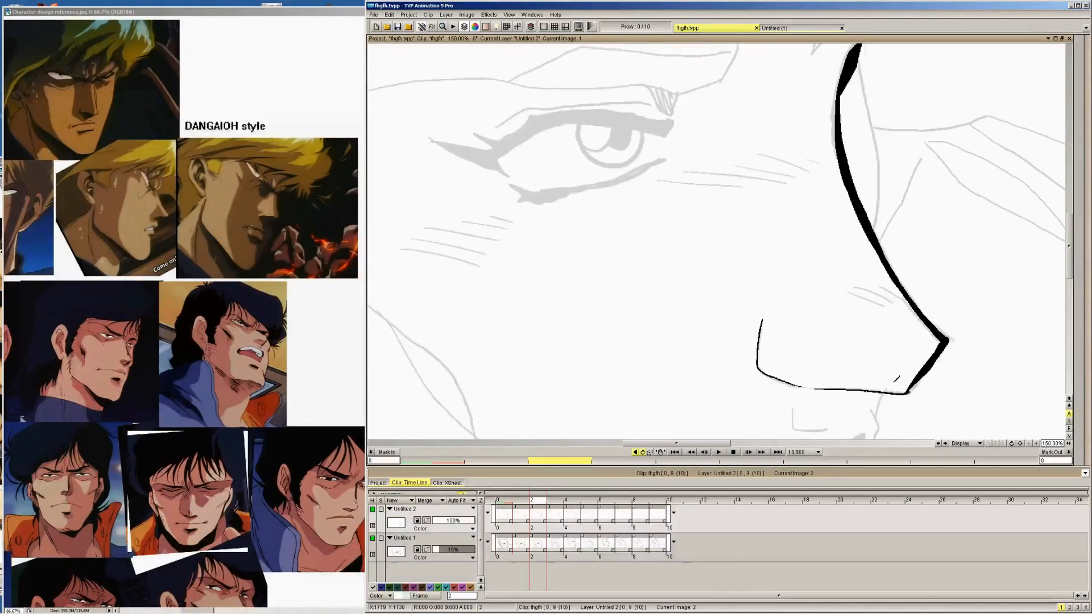
mouse_move(774, 300)
left_mouse_down()
mouse_move(767, 341)
mouse_move(791, 354)
mouse_move(909, 360)
left_mouse_up()
key("Right")
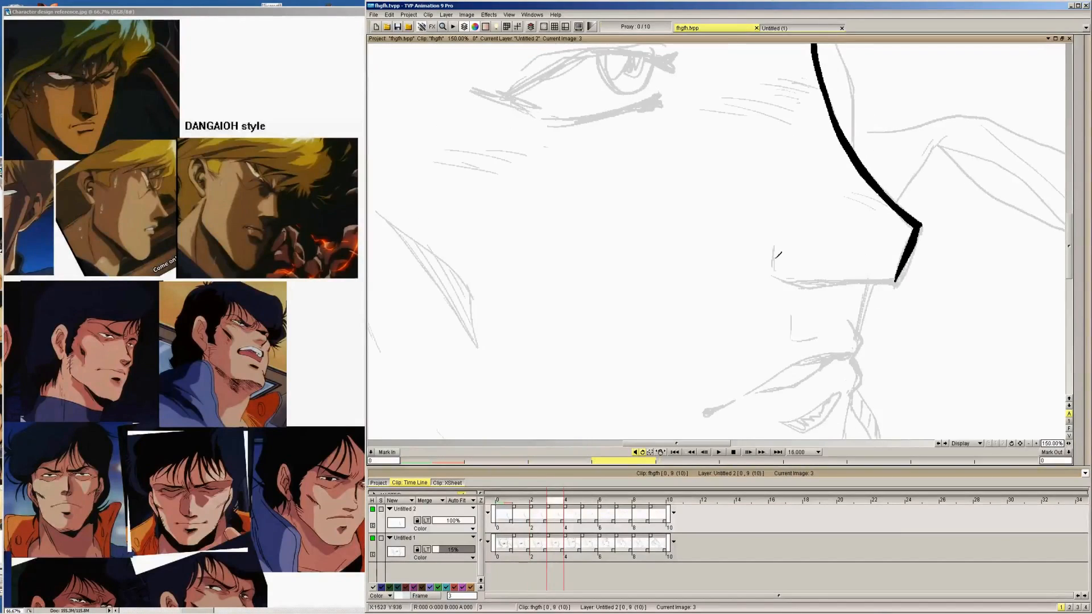
mouse_move(775, 241)
left_mouse_down()
mouse_move(785, 278)
mouse_move(895, 279)
left_mouse_up()
Ink the nostril wing and underside contours of the nose on images 4 and 5, joining them to the tip line
key("Right")
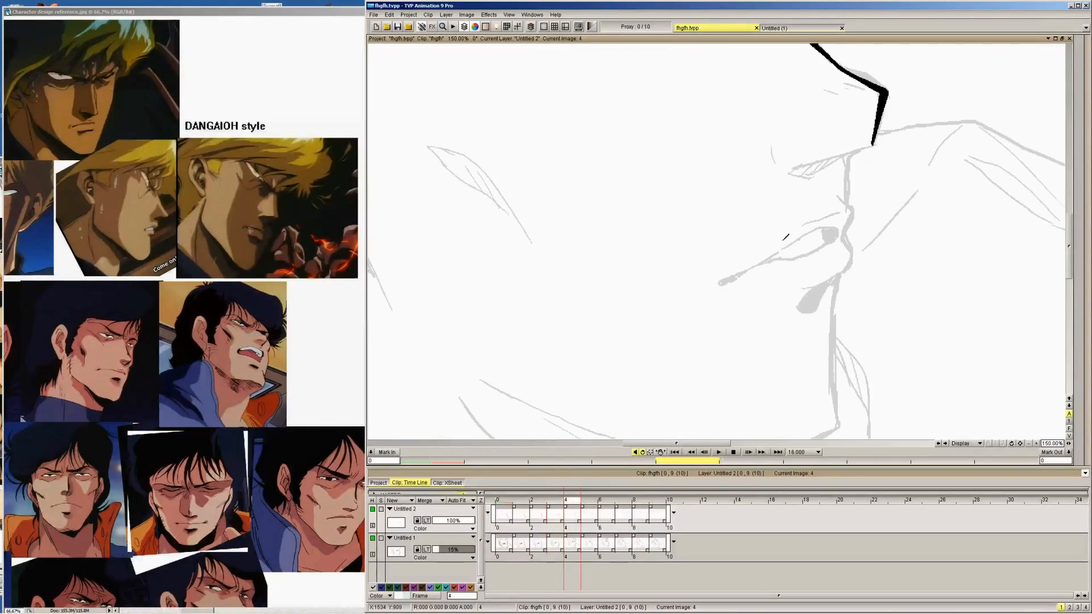
mouse_move(769, 146)
left_mouse_down()
mouse_move(798, 163)
mouse_move(879, 139)
left_mouse_up()
left_click_drag(803, 177, 874, 138)
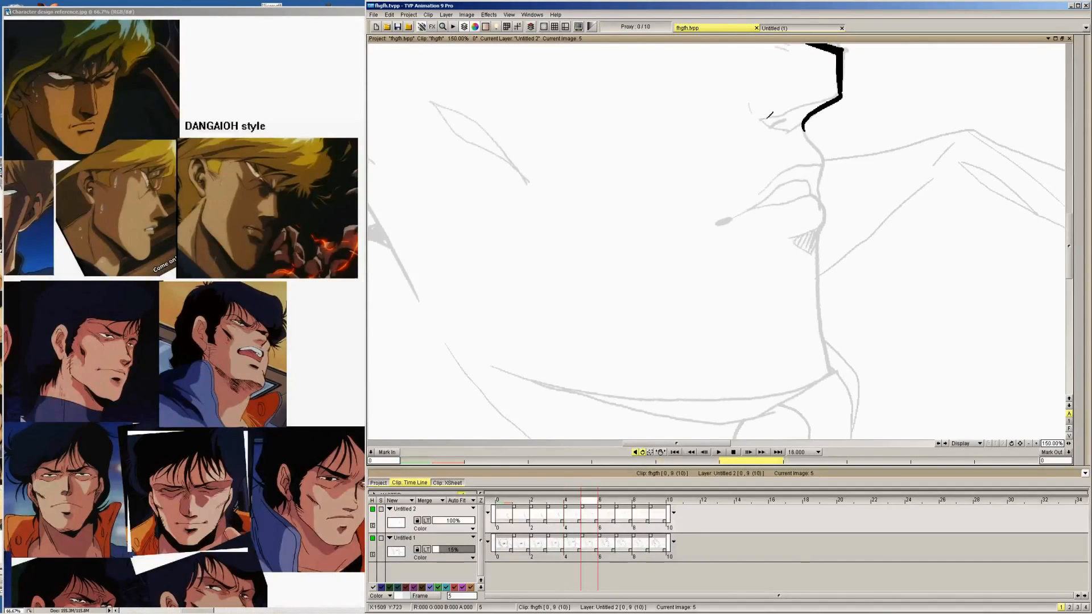
left_click_drag(762, 117, 837, 94)
left_click_drag(786, 130, 802, 123)
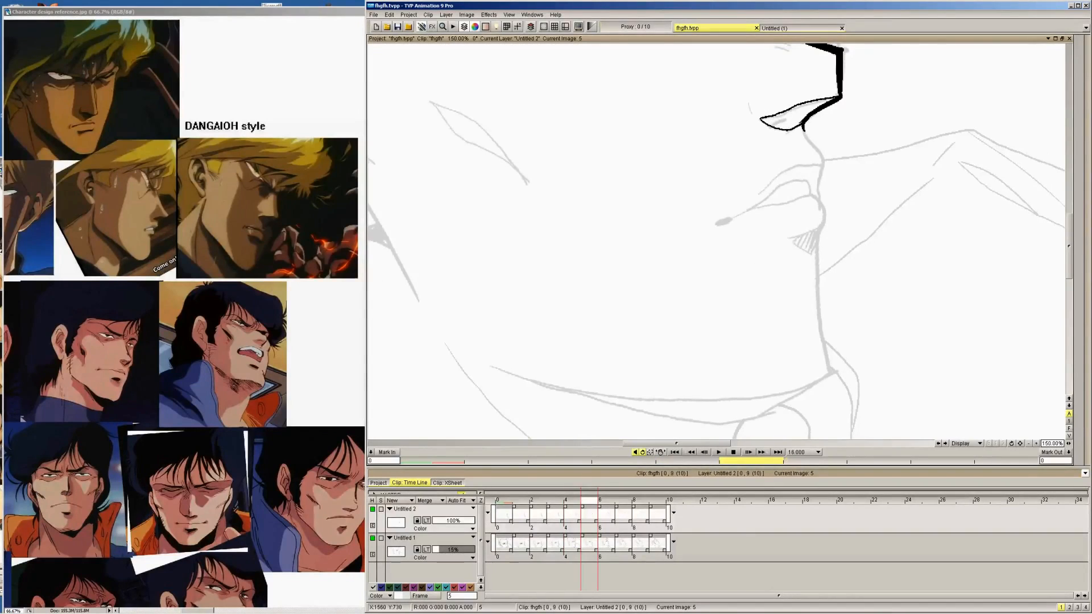
Ink the nostril outline beneath the nose tip on images 6, 7, 8 and 9
key("Tab")
scroll(787, 253, "up", 5)
key("Right")
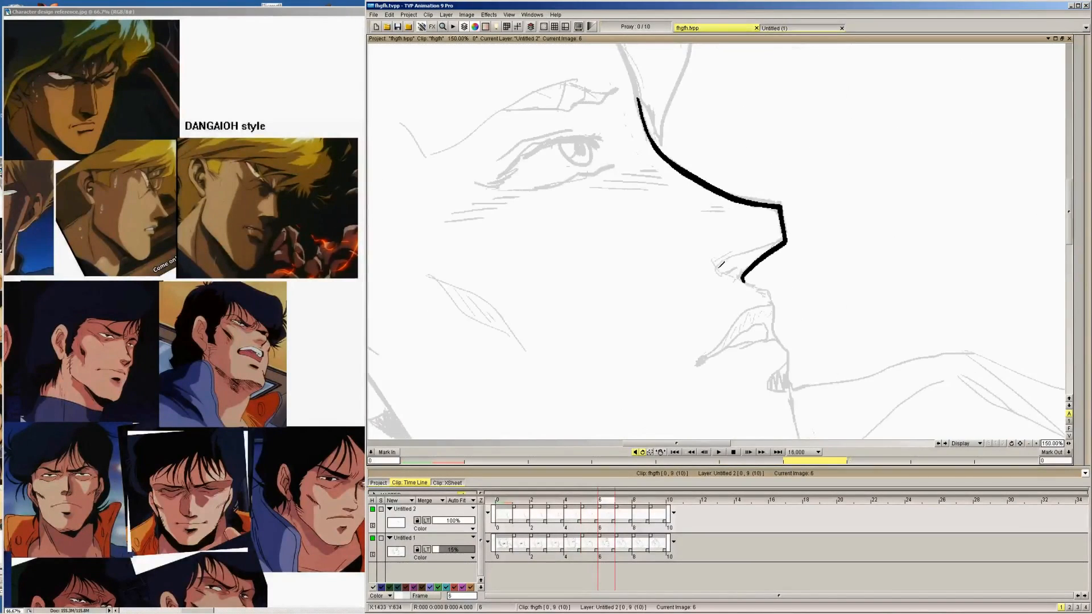
mouse_move(715, 266)
left_mouse_down()
mouse_move(742, 280)
mouse_move(722, 260)
mouse_move(759, 244)
left_mouse_up()
key("Right")
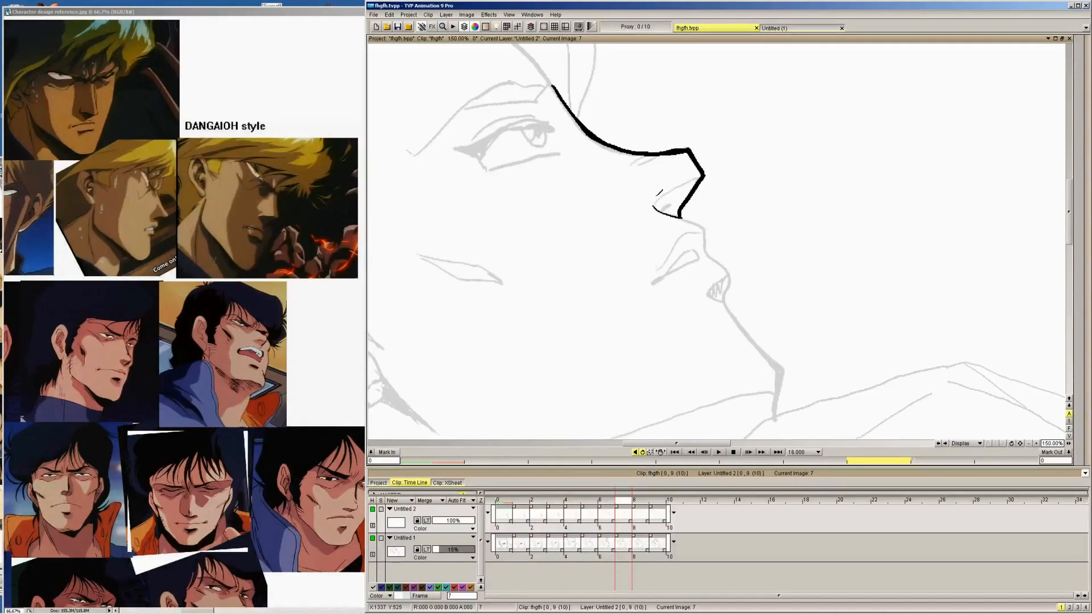
mouse_move(654, 205)
left_mouse_down()
mouse_move(705, 170)
mouse_move(645, 194)
mouse_move(652, 202)
mouse_move(629, 192)
mouse_move(663, 198)
mouse_move(634, 184)
mouse_move(679, 159)
mouse_move(609, 183)
mouse_move(647, 201)
left_mouse_up()
key("Right")
key("Right")
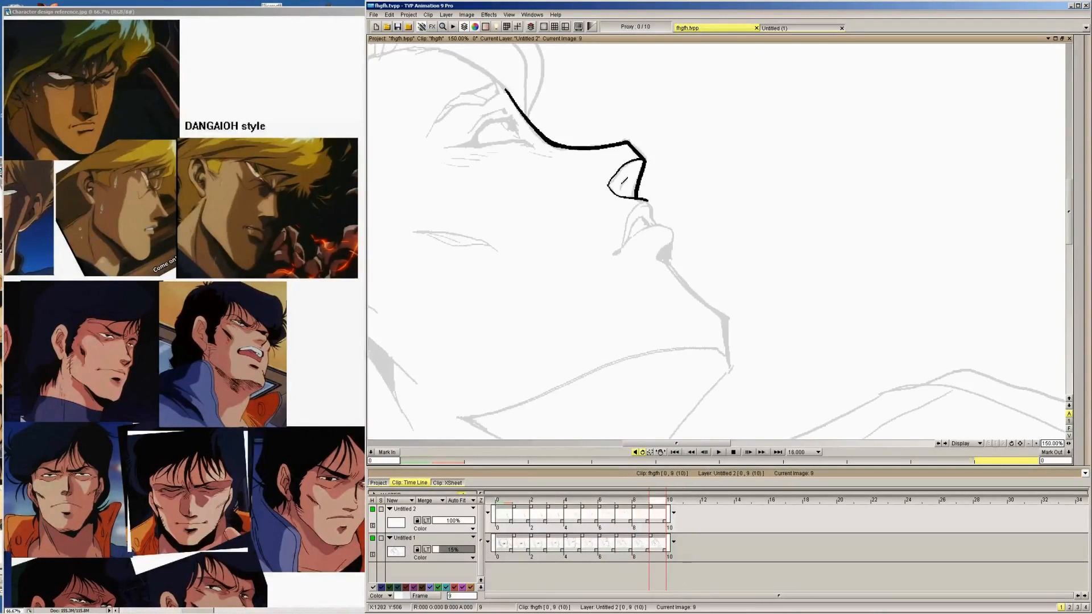
Ink the small dark nostril opening inside the nostril outline on images 9 back through 4
mouse_move(626, 177)
left_mouse_down()
mouse_move(620, 189)
mouse_move(665, 208)
left_mouse_up()
key("Left")
key("Left")
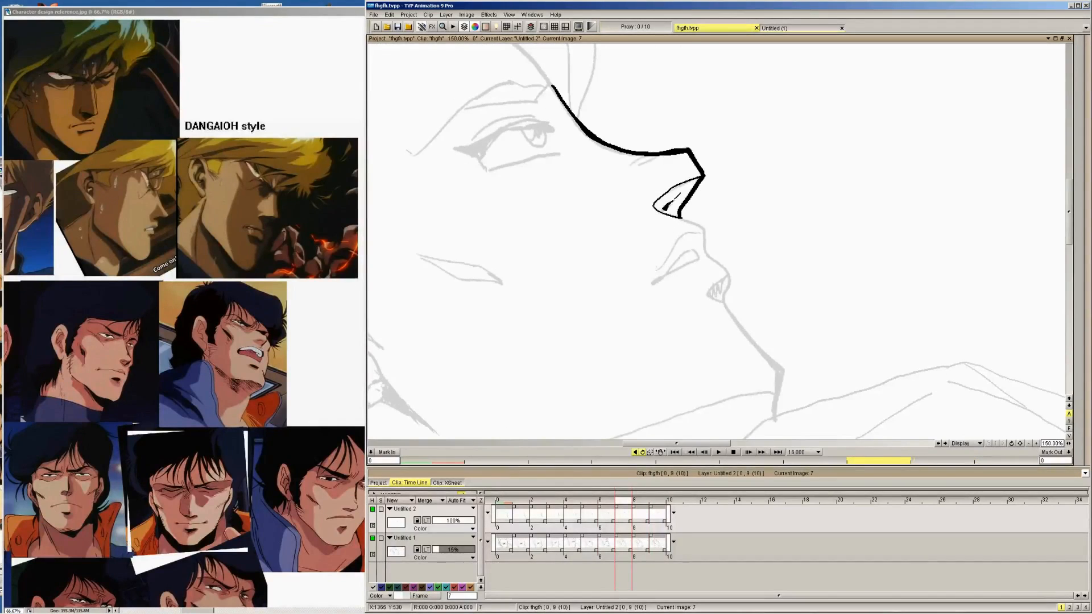
key("Left")
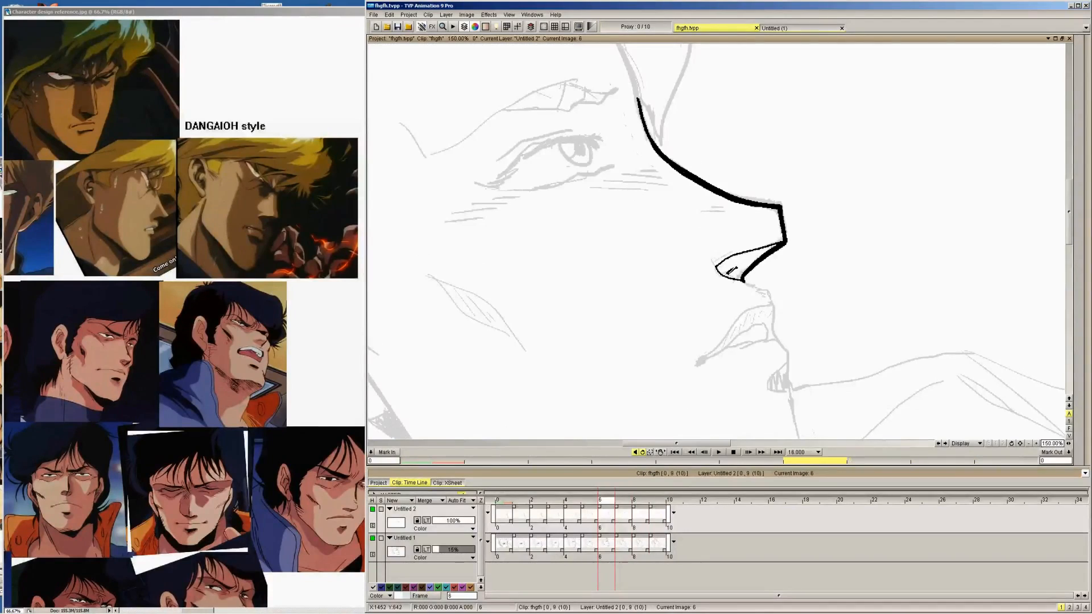
key("Left")
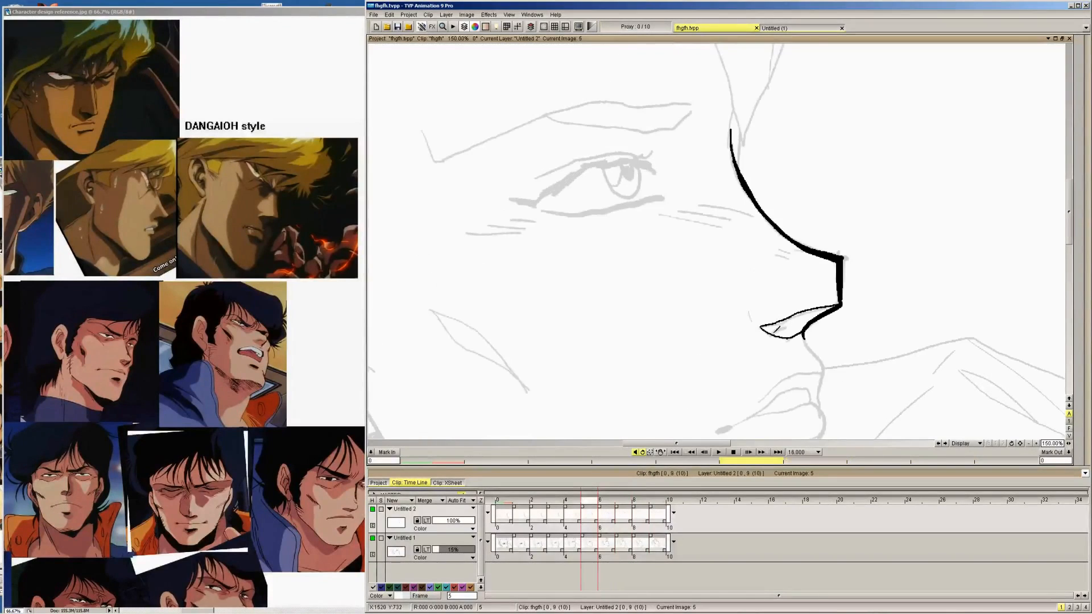
left_click_drag(780, 326, 786, 327)
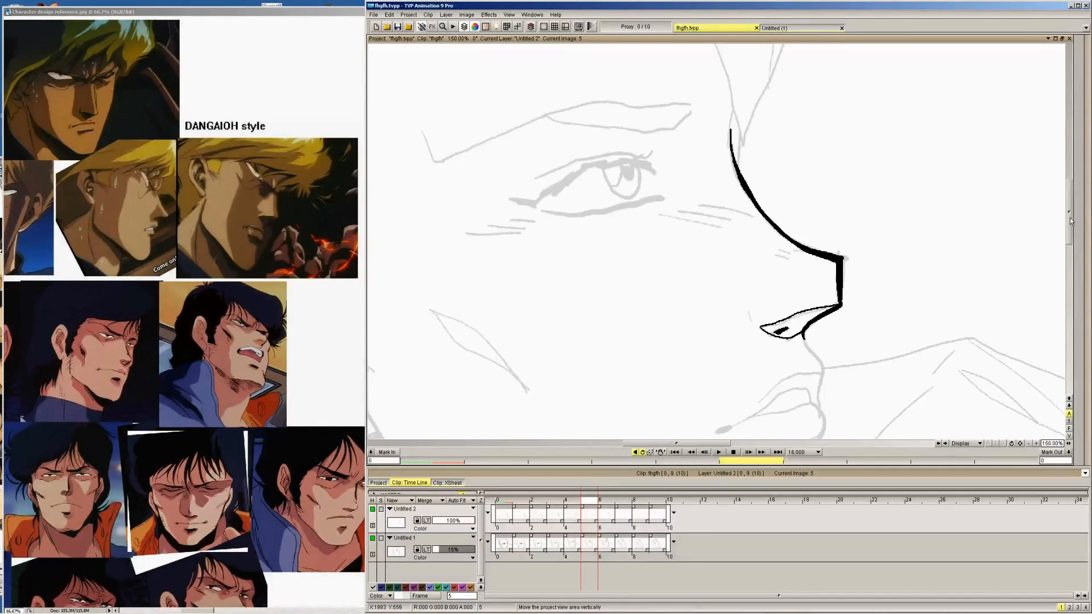
key("Left")
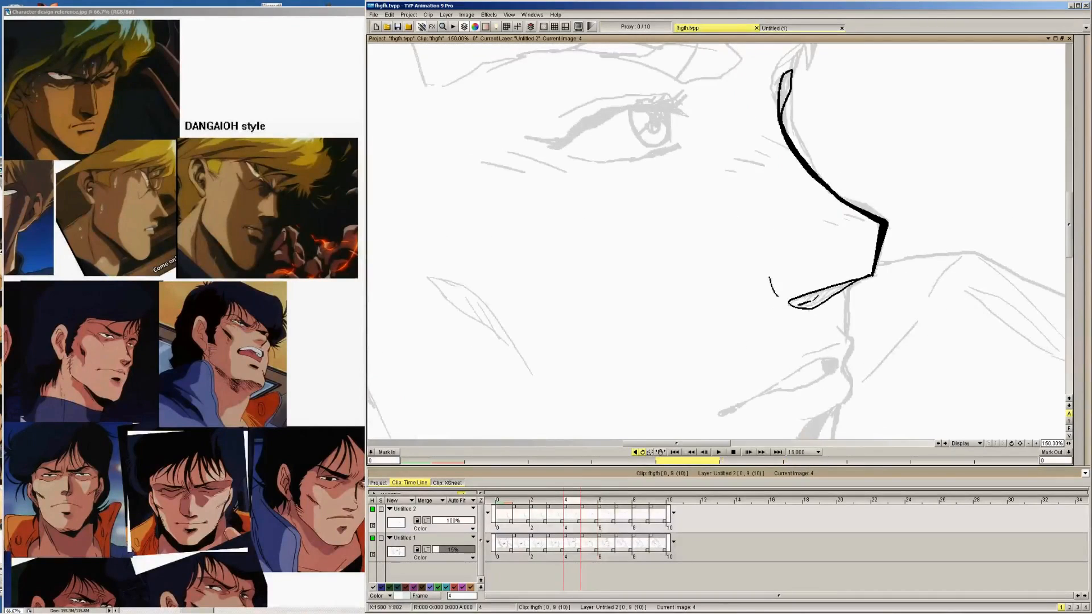
key("Left")
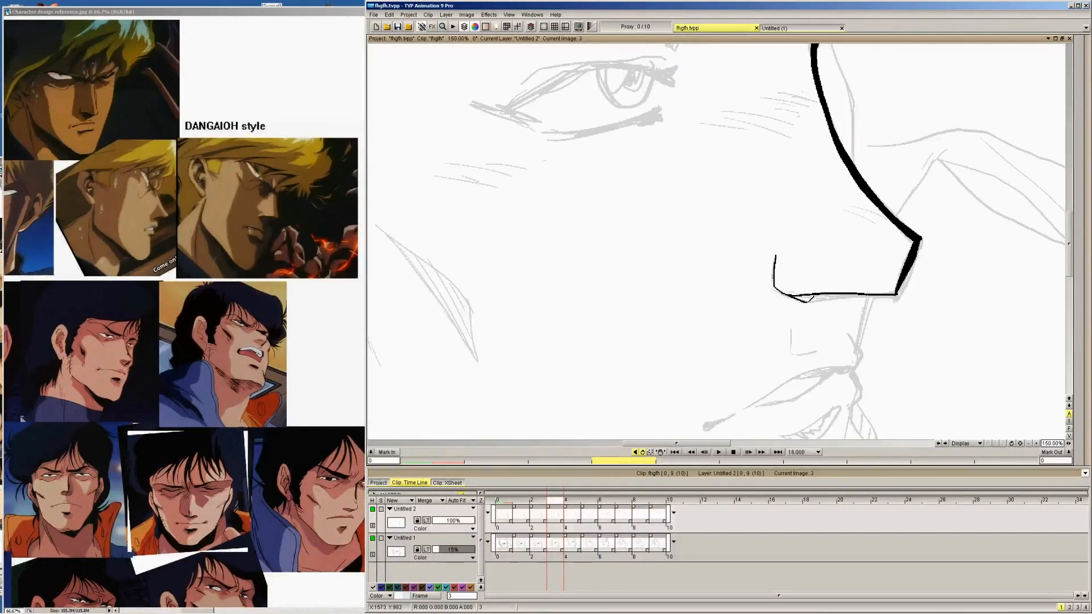
Ink the shallow nostril curve just below the nose's underside line on images 3, 2, 1 and 0
left_click_drag(802, 300, 842, 294)
key("Left")
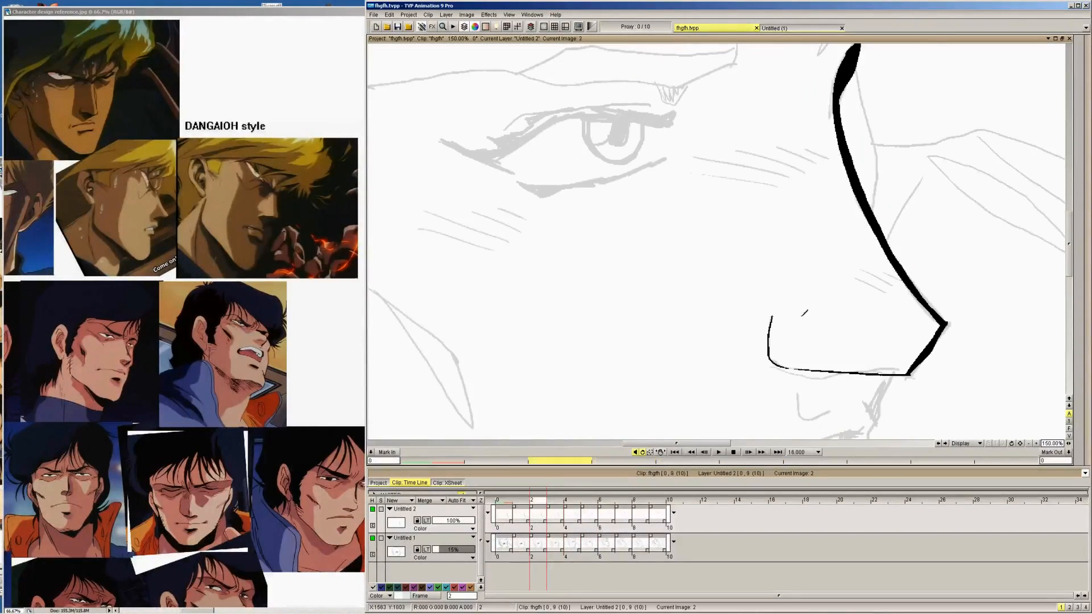
left_click_drag(818, 377, 880, 375)
left_click_drag(1069, 244, 1069, 266)
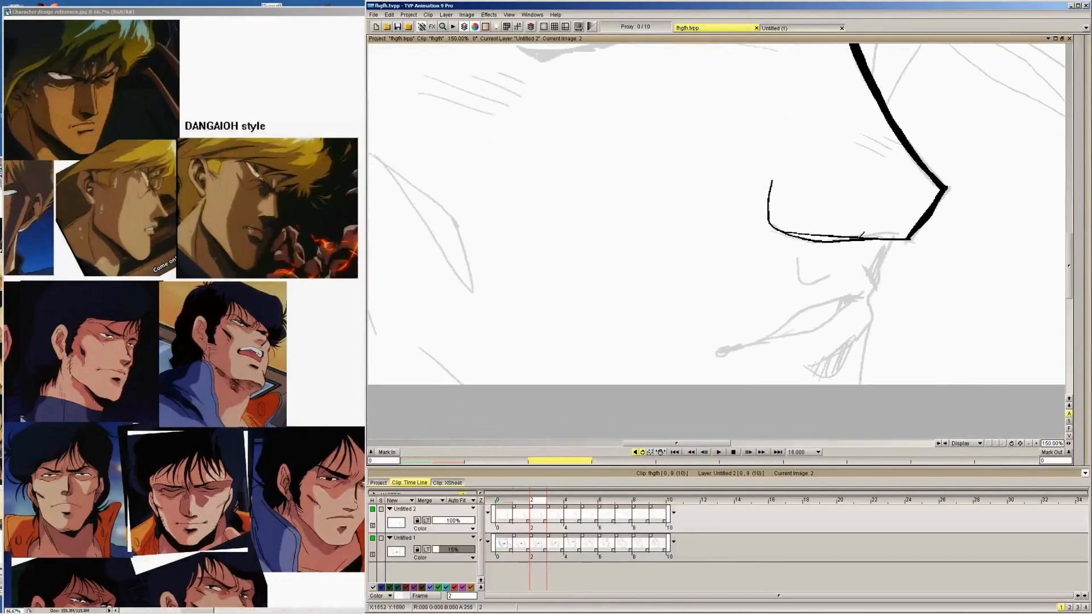
key("Left")
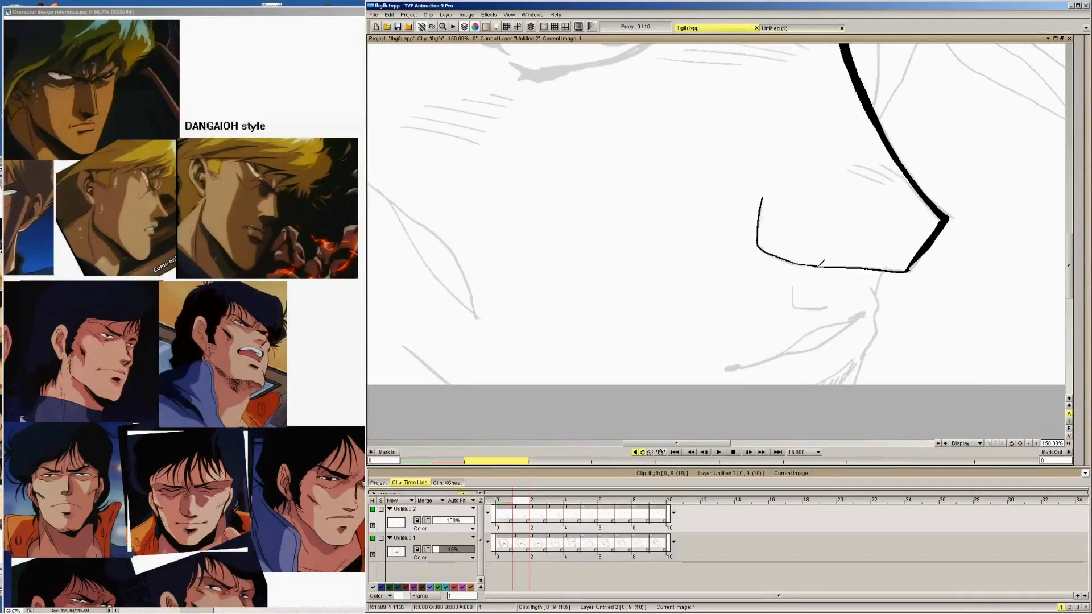
key("Left")
key("Right")
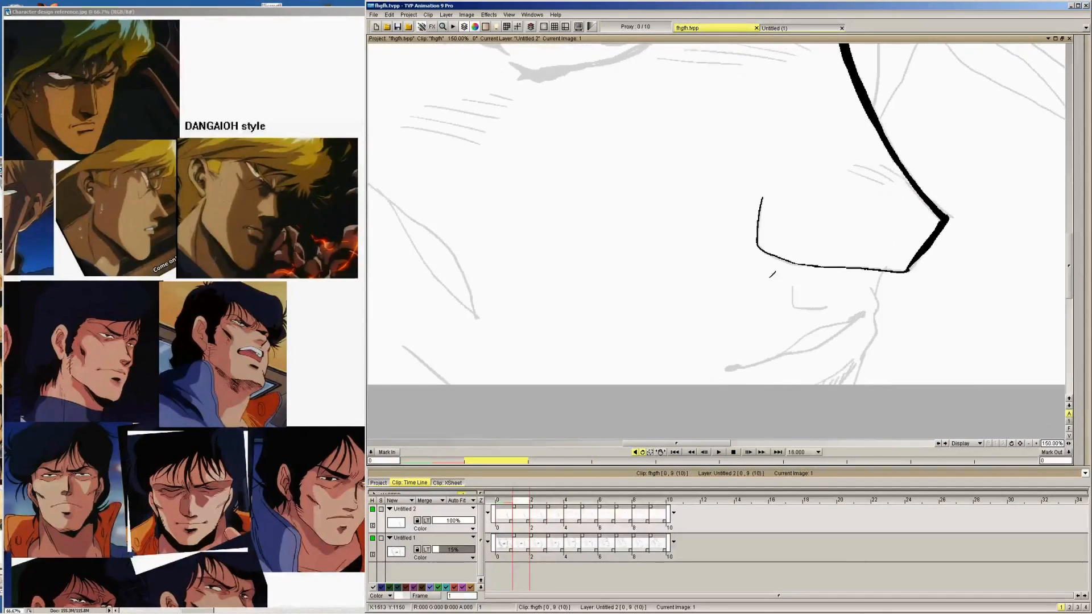
key("Right")
key("Left")
key("Left")
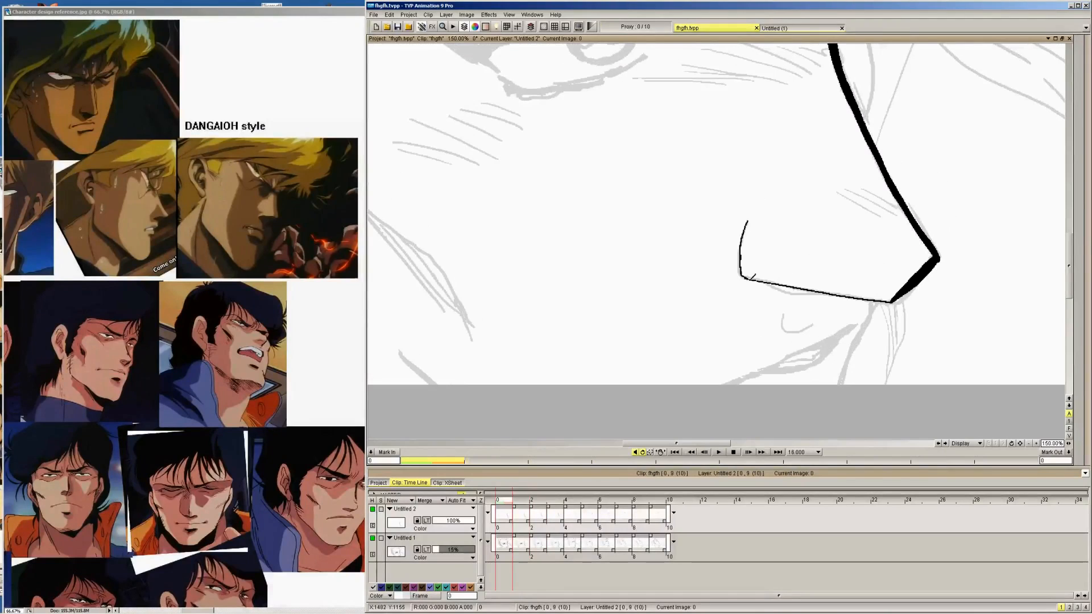
left_click_drag(752, 276, 795, 291)
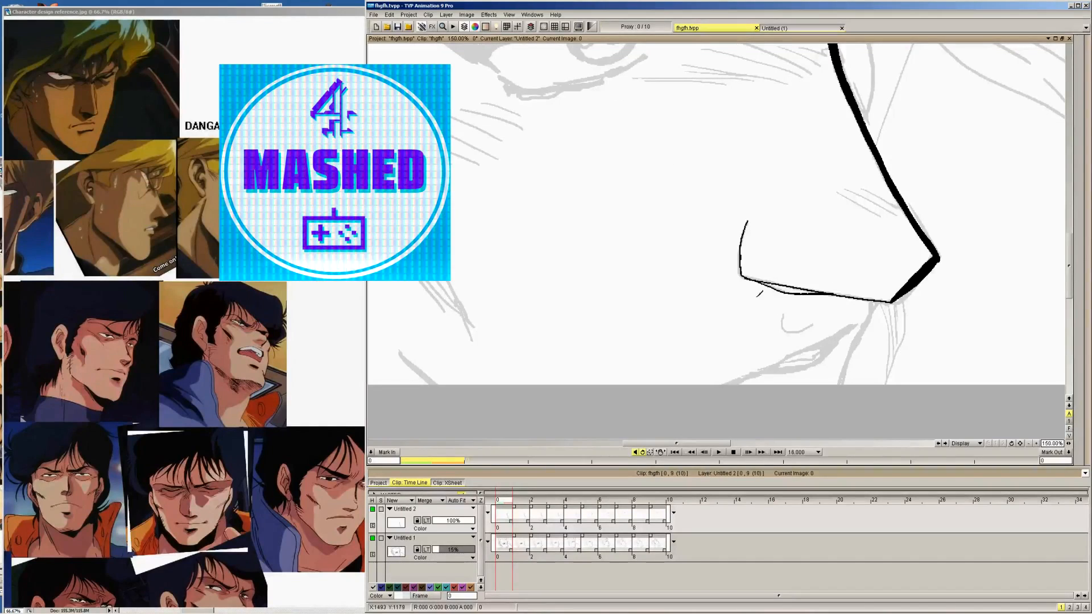
Flip between images 0 and 3 to check the nose's underside lines across the drawings
key("Right")
key("Right")
key("Right")
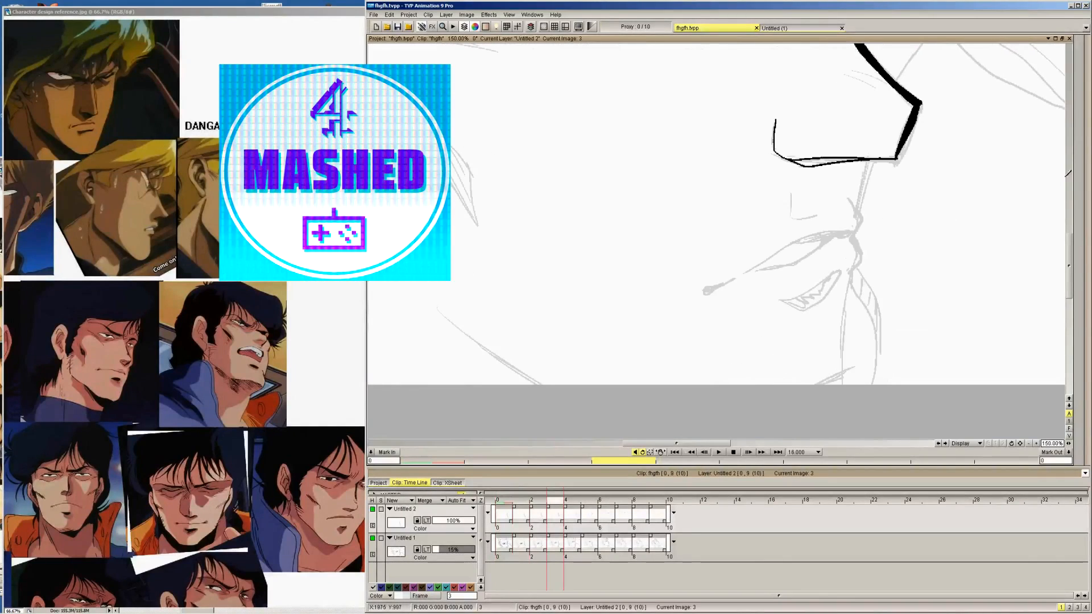
key("Right")
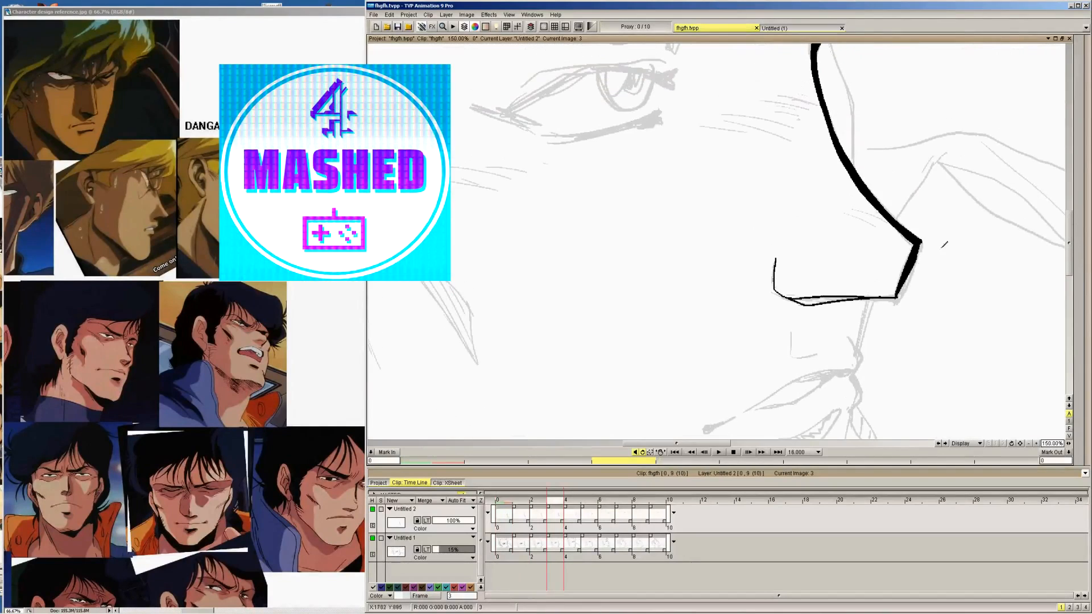
key("Left")
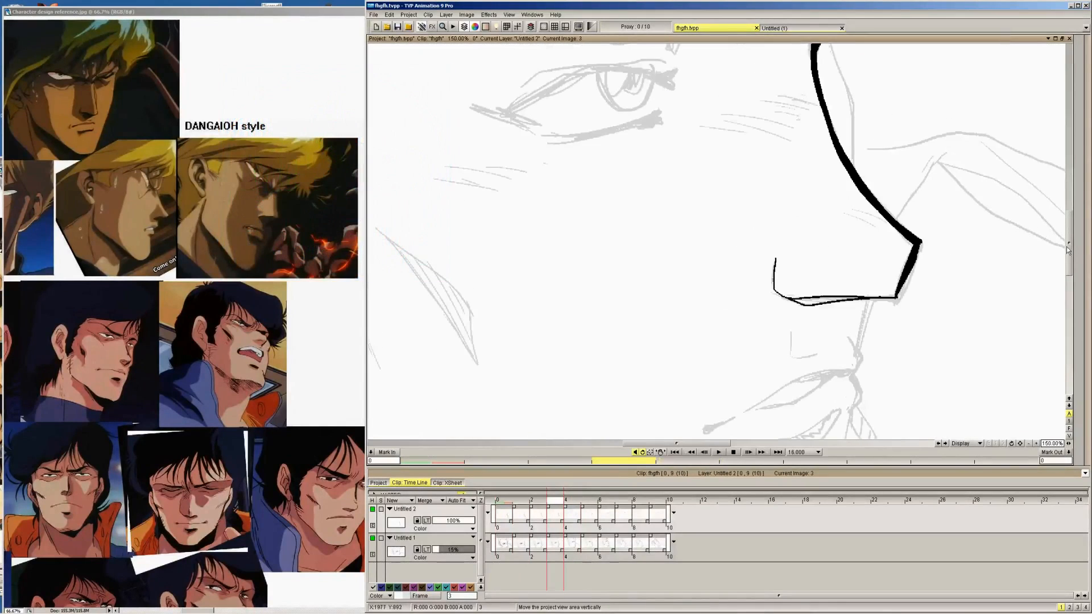
left_click_drag(1069, 252, 1072, 272)
key("Left")
key("Left")
key("Left")
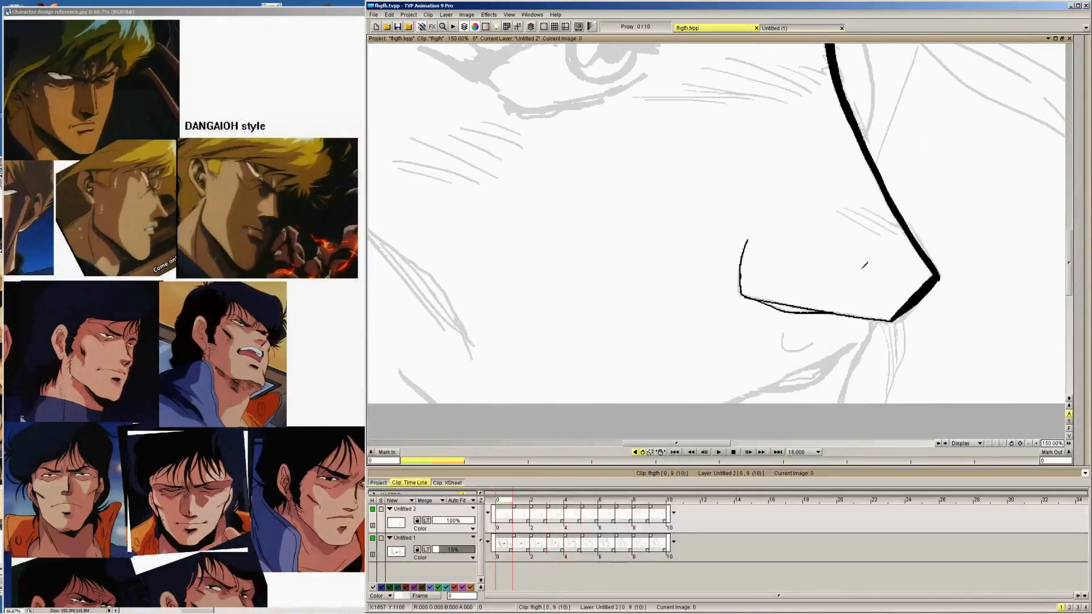
Ink the lip profile below the nose on images 1, 2 and 3, following the faint rough
key("Right")
key("Right")
key("Left")
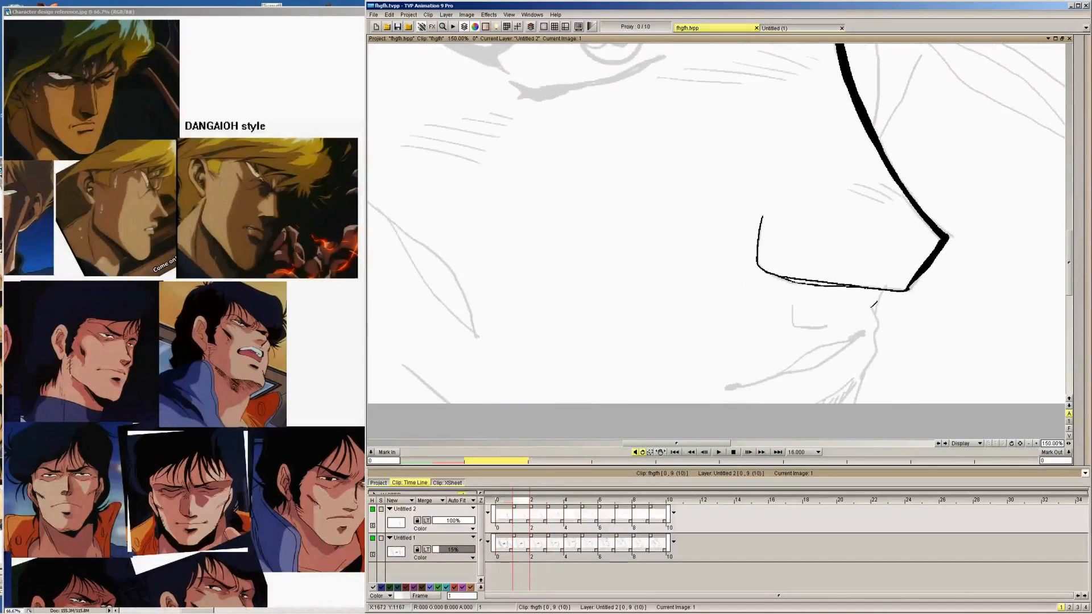
mouse_move(871, 307)
left_mouse_down()
mouse_move(874, 351)
mouse_move(853, 403)
left_mouse_up()
key("Left")
key("Right")
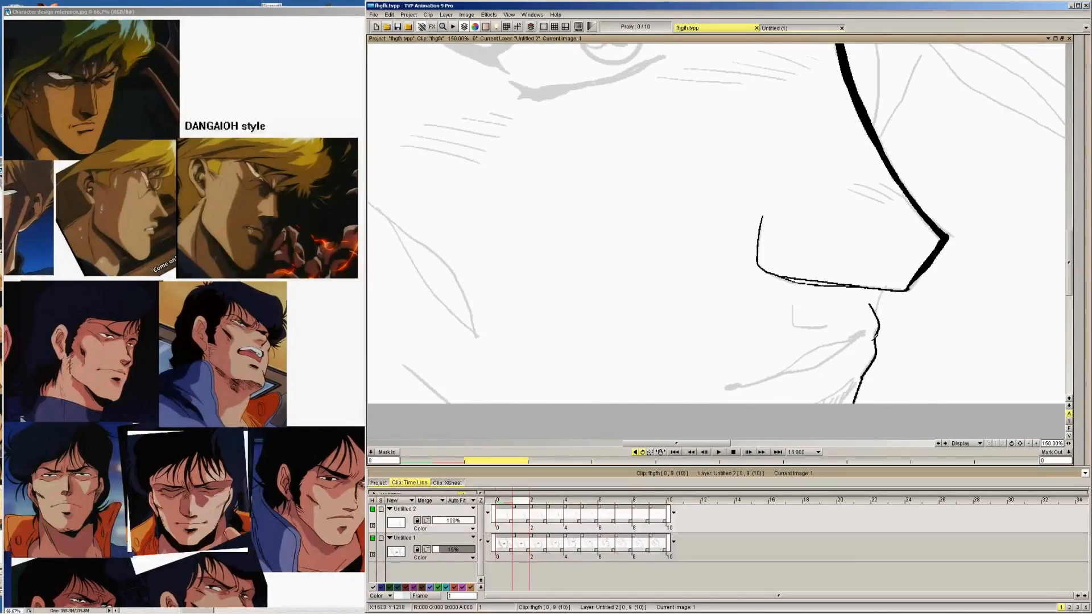
key("Right")
mouse_move(861, 283)
left_mouse_down()
mouse_move(872, 303)
mouse_move(864, 347)
left_mouse_up()
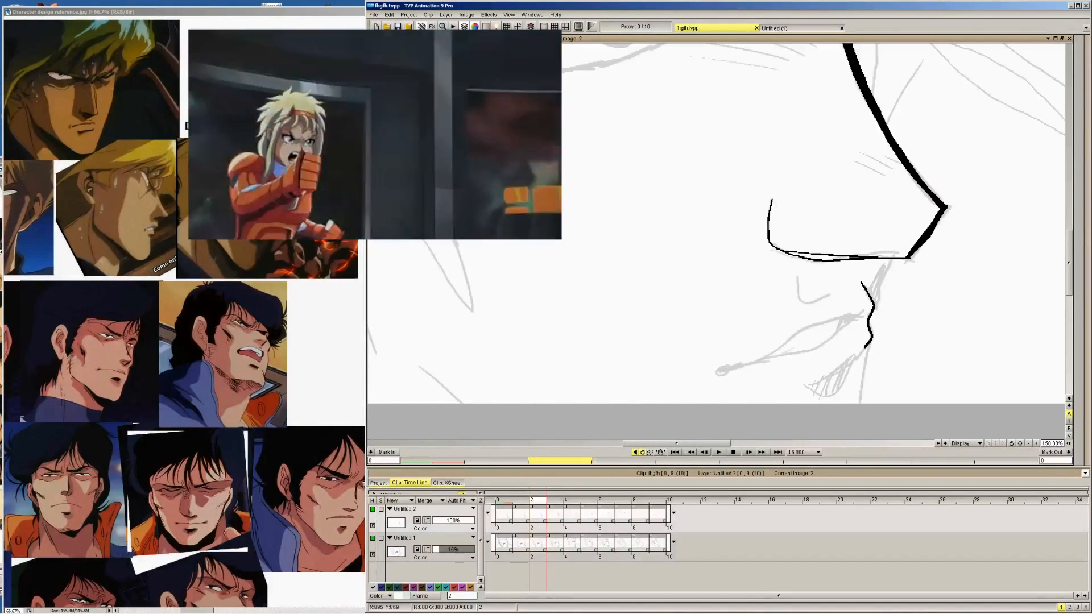
key("Right")
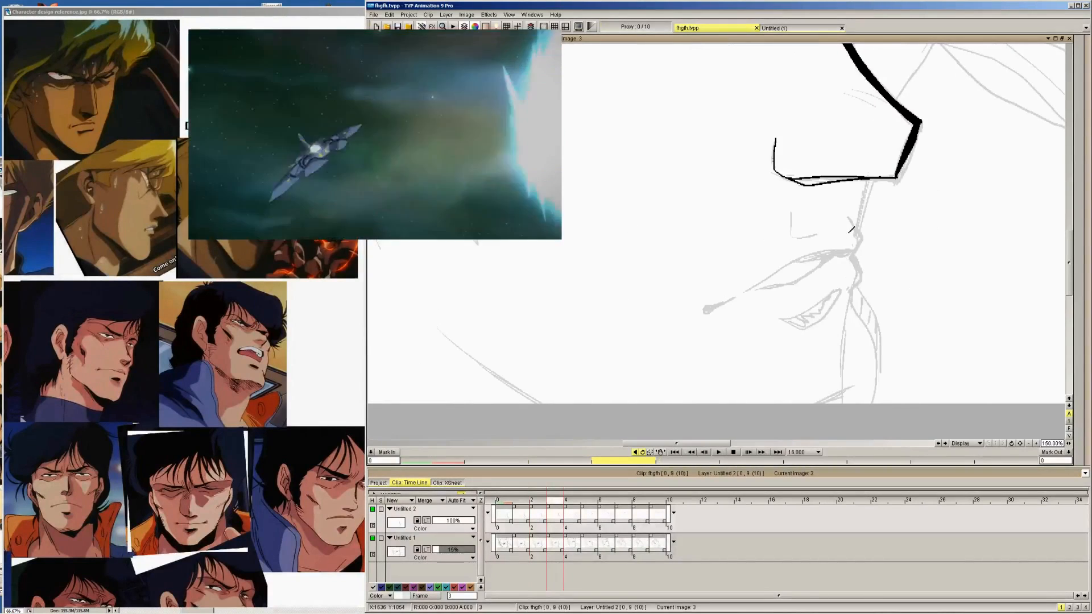
key("Right")
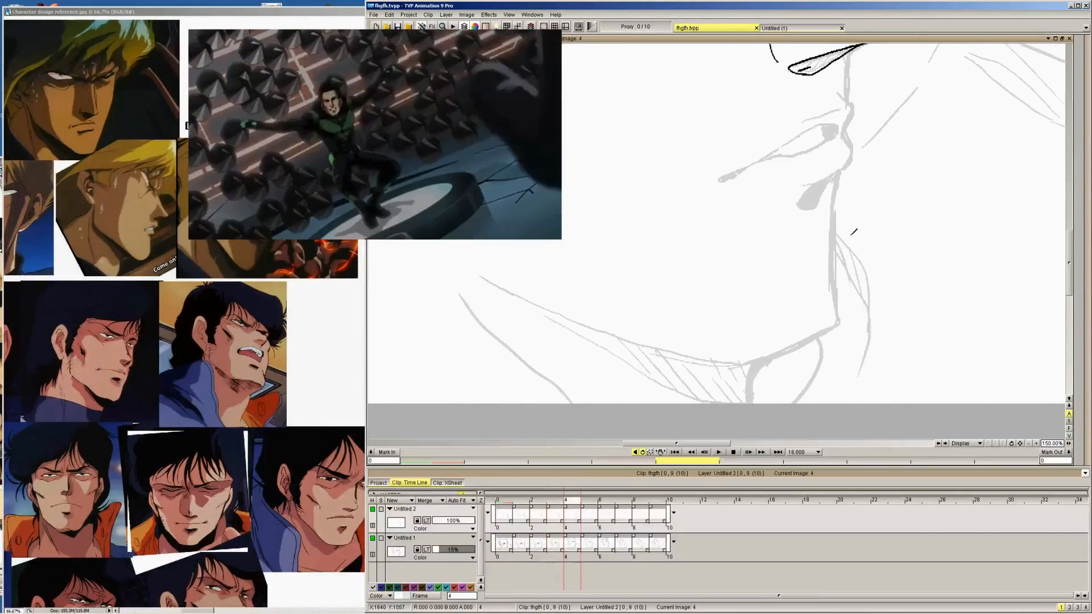
Ink the lip profile on images 4, 5 and 6, tracing both lips over the rough
mouse_move(834, 85)
left_mouse_down()
mouse_move(851, 146)
mouse_move(841, 169)
left_mouse_up()
left_click_drag(817, 177, 851, 155)
key("Right")
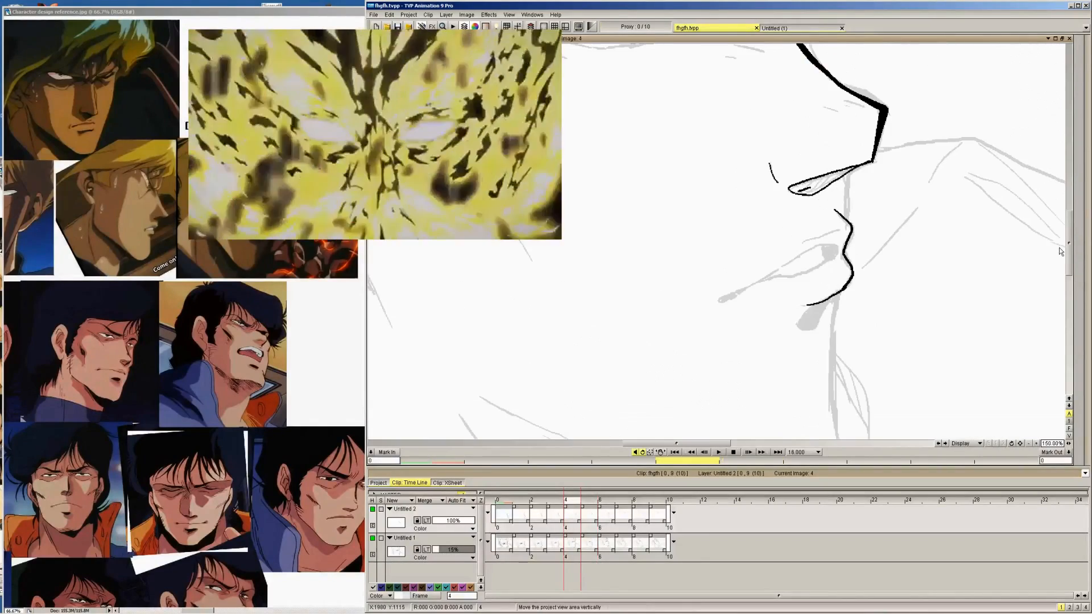
mouse_move(803, 141)
left_mouse_down()
mouse_move(825, 175)
mouse_move(825, 223)
left_mouse_up()
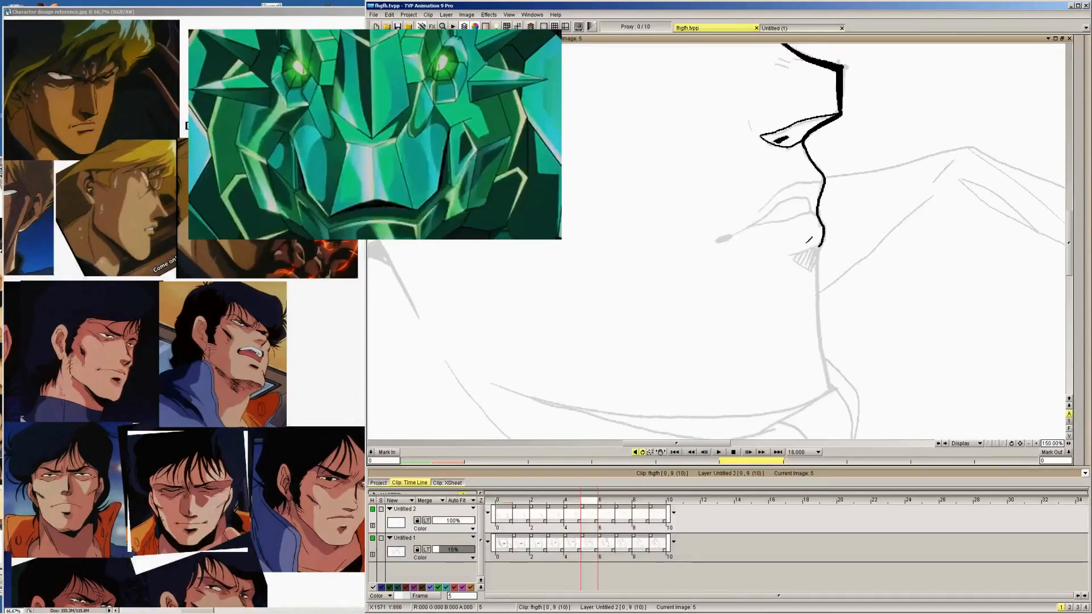
key("Right")
mouse_move(742, 90)
left_mouse_down()
mouse_move(774, 112)
mouse_move(788, 198)
left_mouse_up()
key("Right")
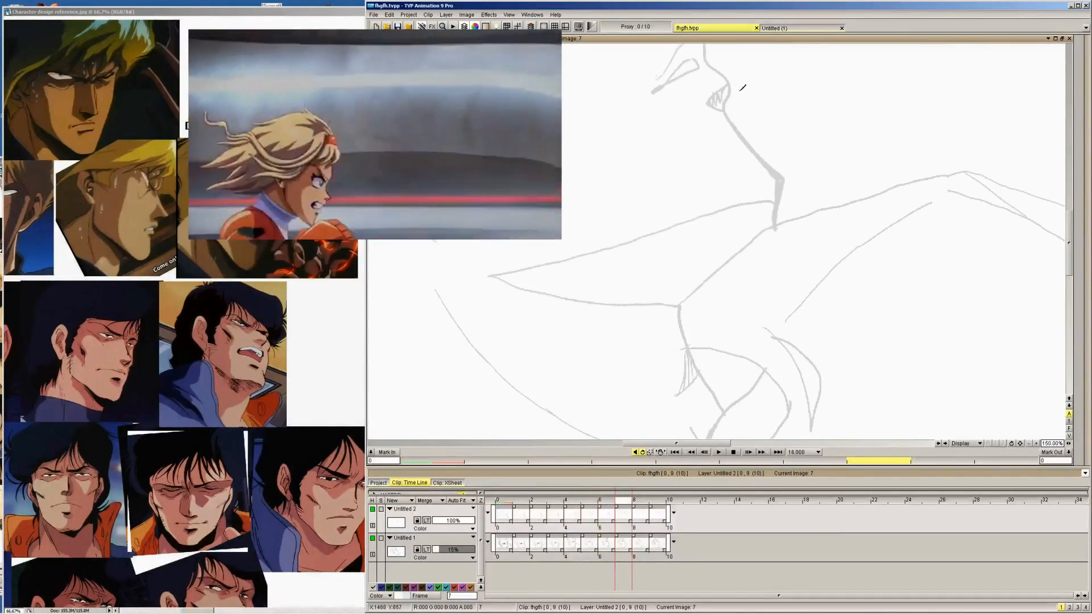
Ink the profile from the base of the nose around both lips on images 7, 8 and 9
key("Left")
left_click_drag(1070, 244, 1070, 227)
key("Right")
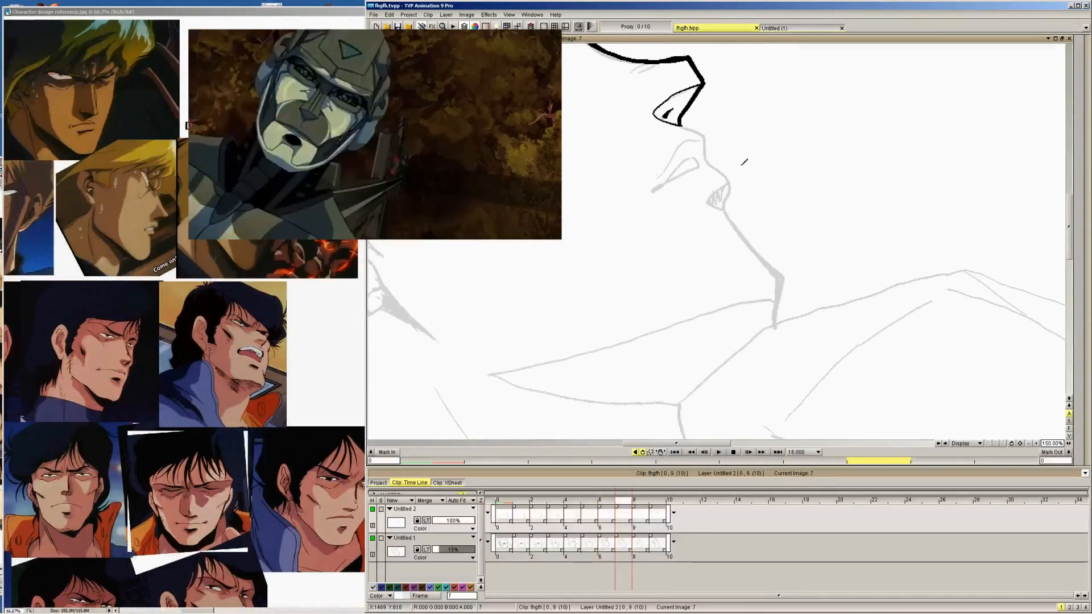
mouse_move(680, 125)
left_mouse_down()
mouse_move(698, 132)
mouse_move(728, 183)
mouse_move(729, 218)
left_mouse_up()
key("Right")
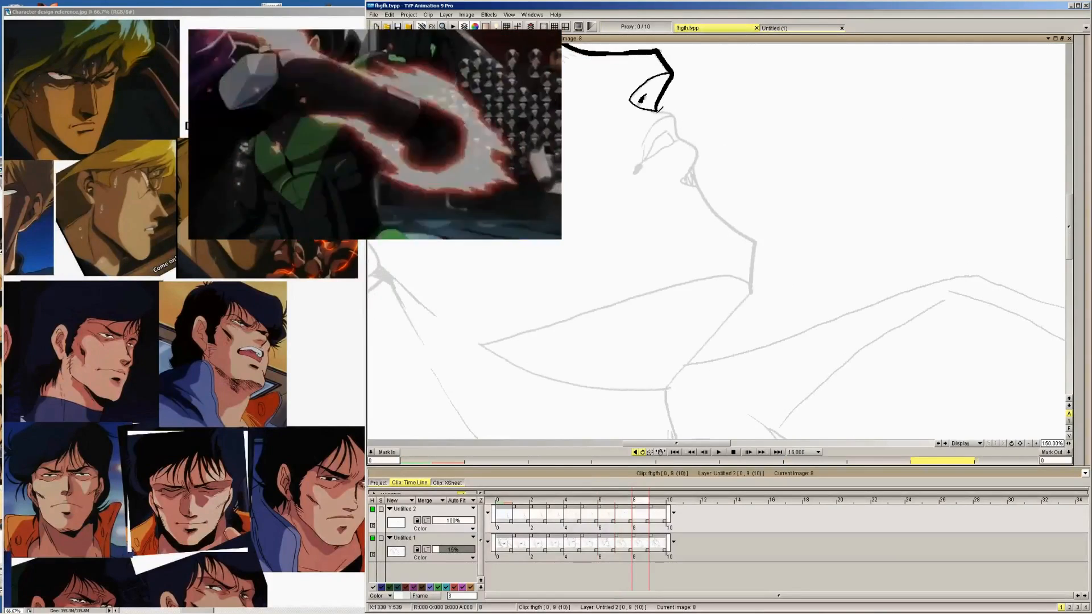
mouse_move(658, 110)
left_mouse_down()
mouse_move(678, 112)
mouse_move(702, 146)
mouse_move(699, 191)
left_mouse_up()
key("Right")
mouse_move(646, 107)
left_mouse_down()
mouse_move(674, 139)
mouse_move(691, 198)
left_mouse_up()
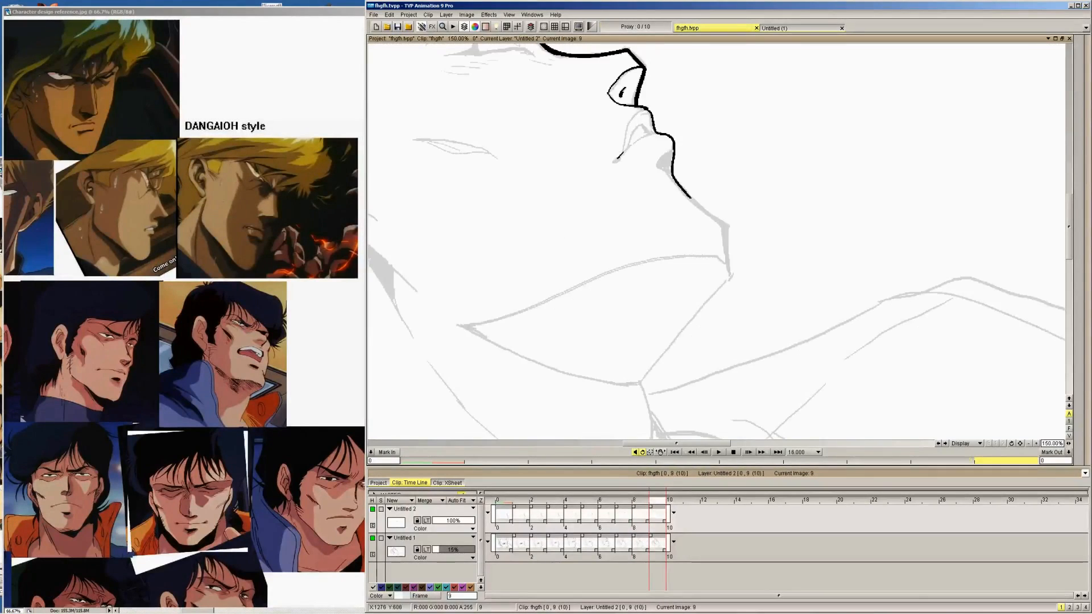
Ink the corner of the mouth on images 9, 8, 7 and 6
left_click_drag(623, 154, 615, 161)
key("Left")
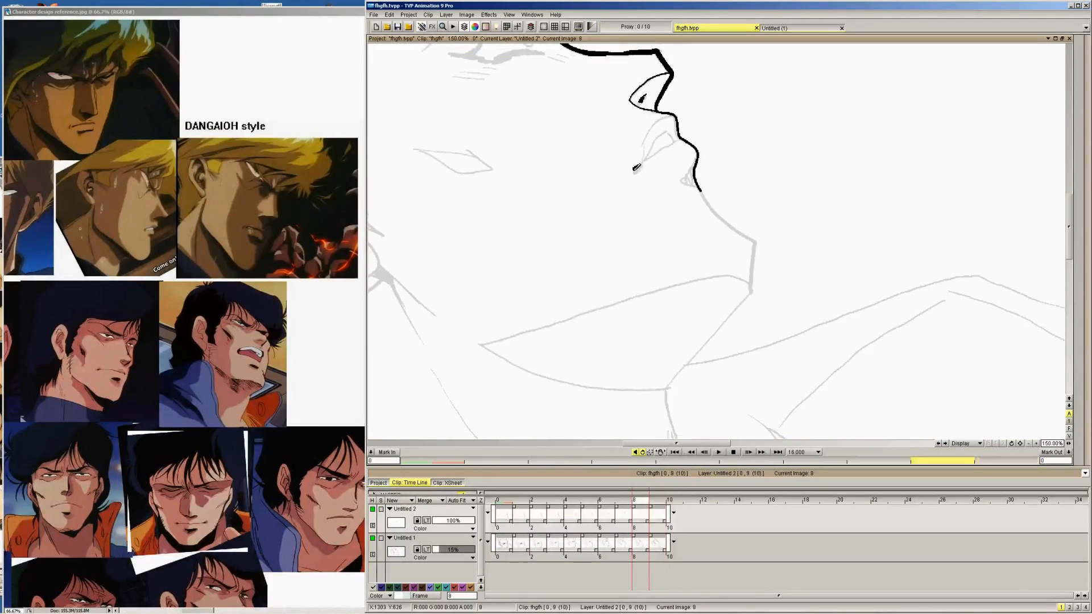
key("Left")
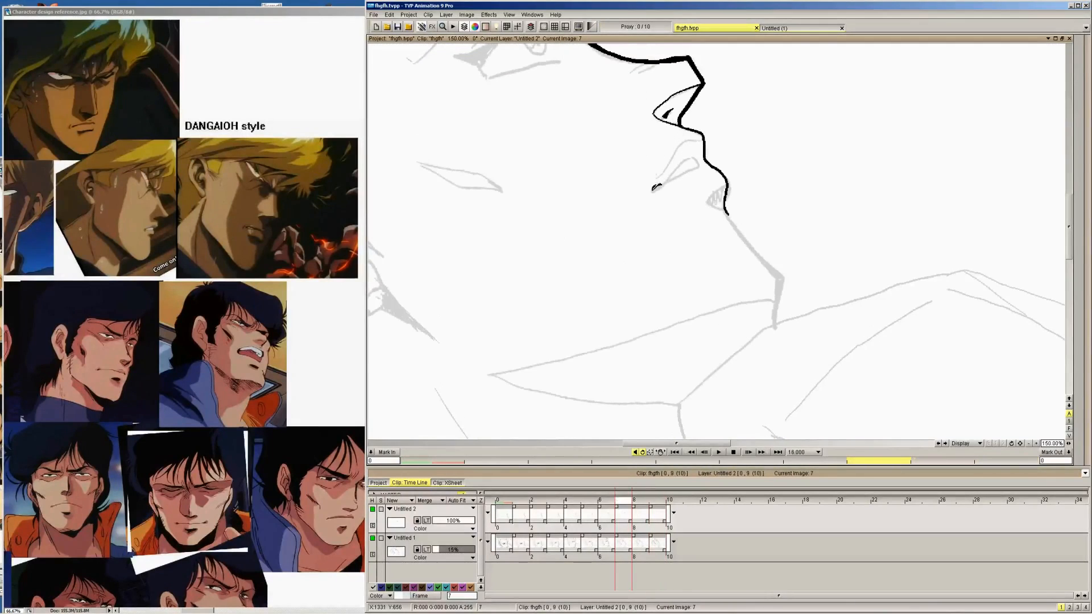
left_click_drag(660, 185, 653, 191)
key("Left")
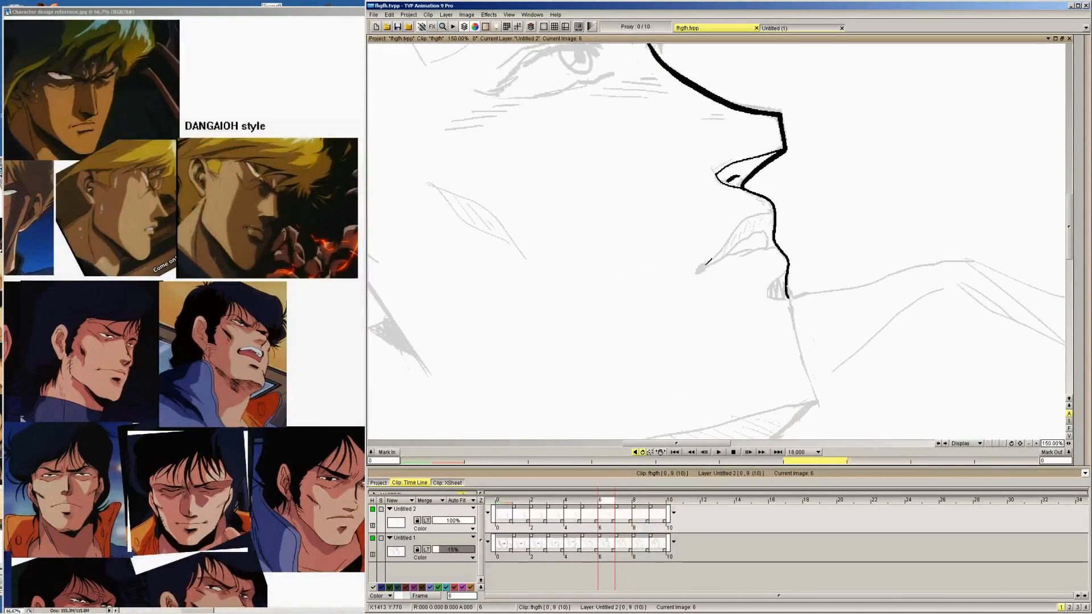
left_click_drag(707, 263, 706, 265)
key("Left")
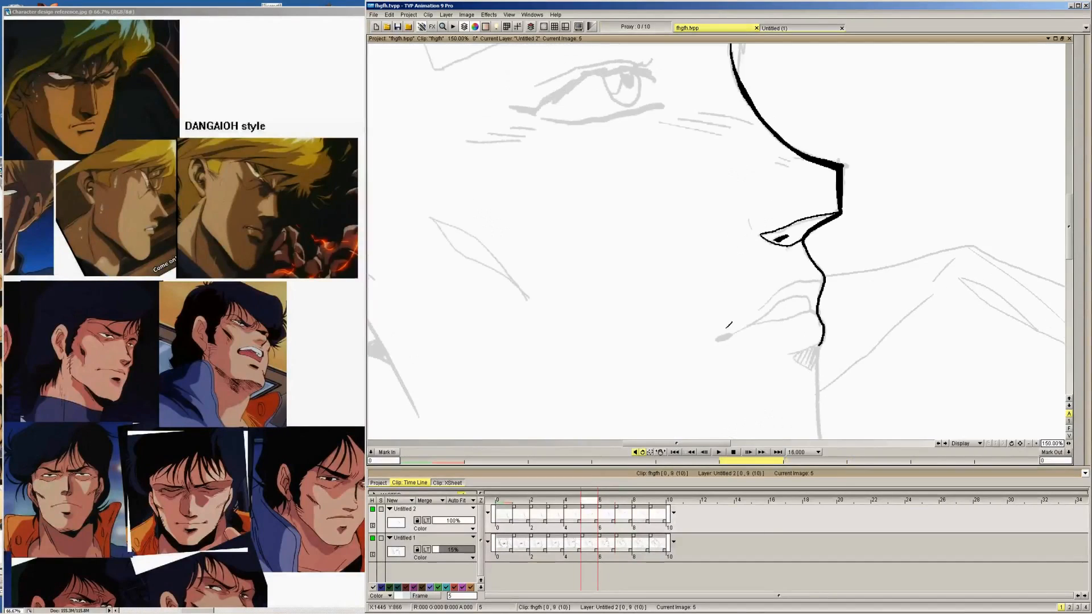
Ink the small outlined corner of the mouth on images 5, 4 and 3, following the faint rough
mouse_move(731, 329)
left_mouse_down()
mouse_move(719, 338)
mouse_move(732, 330)
left_mouse_up()
key("Left")
left_click_drag(1069, 241, 1069, 260)
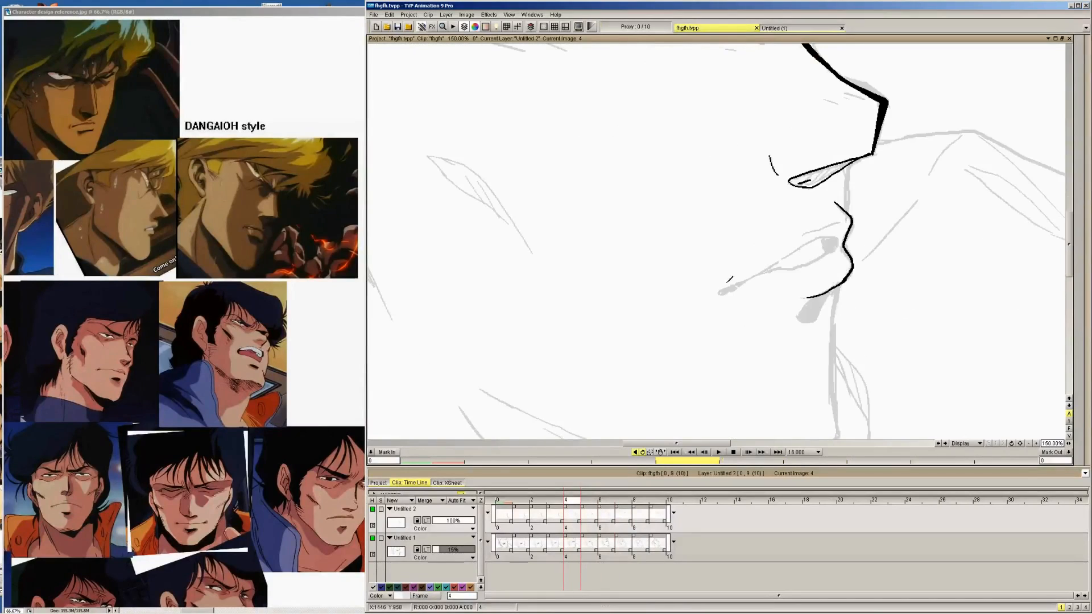
left_click_drag(736, 282, 736, 286)
key("Left")
left_click_drag(705, 417, 716, 419)
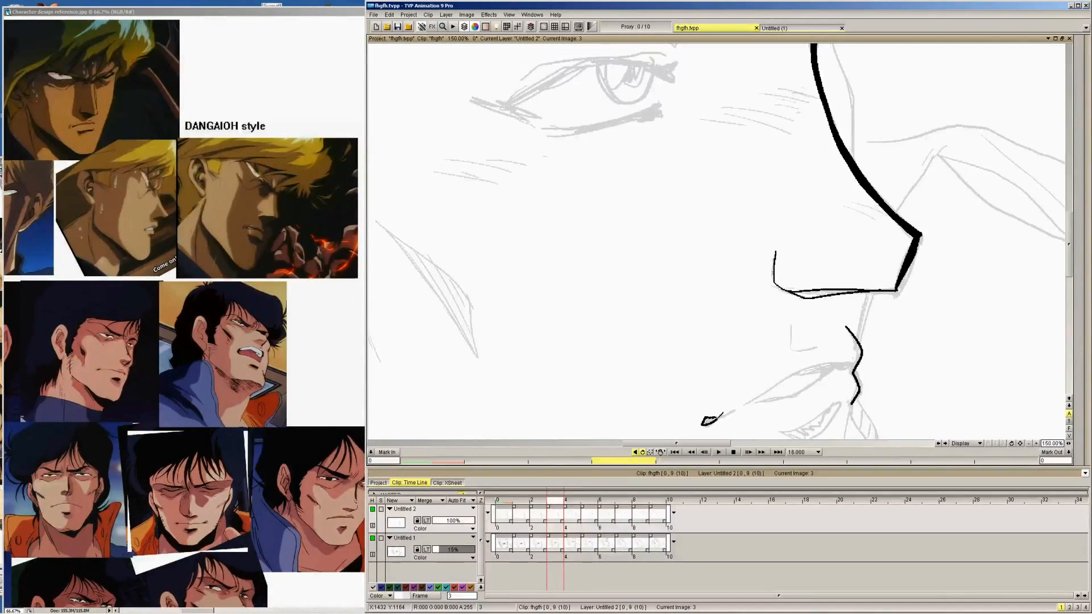
left_click_drag(1069, 244, 1069, 260)
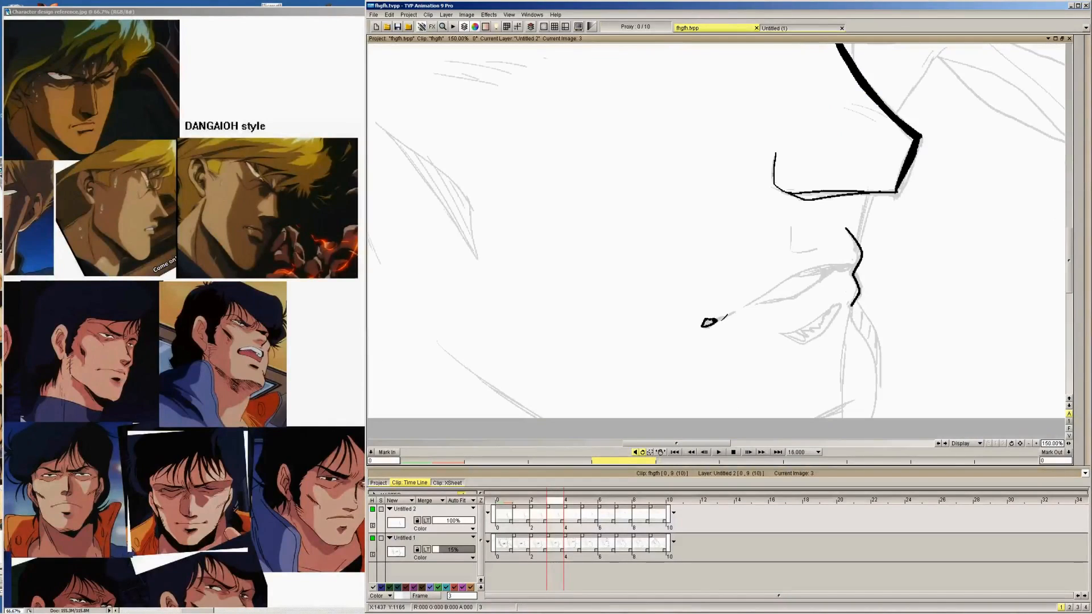
Ink the corner of the mouth on images 2, 1 and 0, extending a short line towards the lips
key("Left")
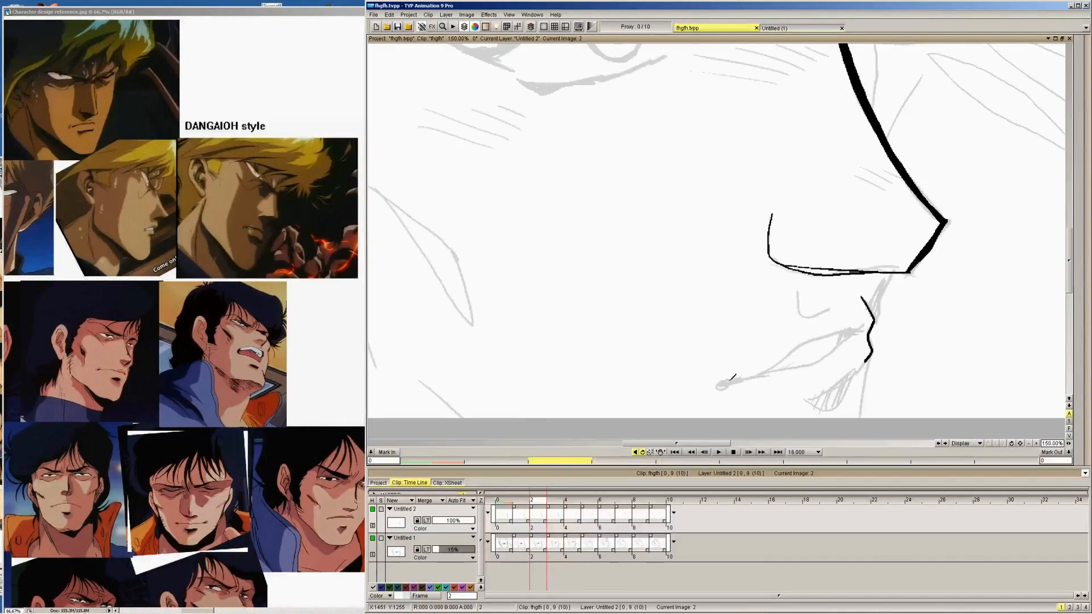
left_click_drag(734, 380, 746, 375)
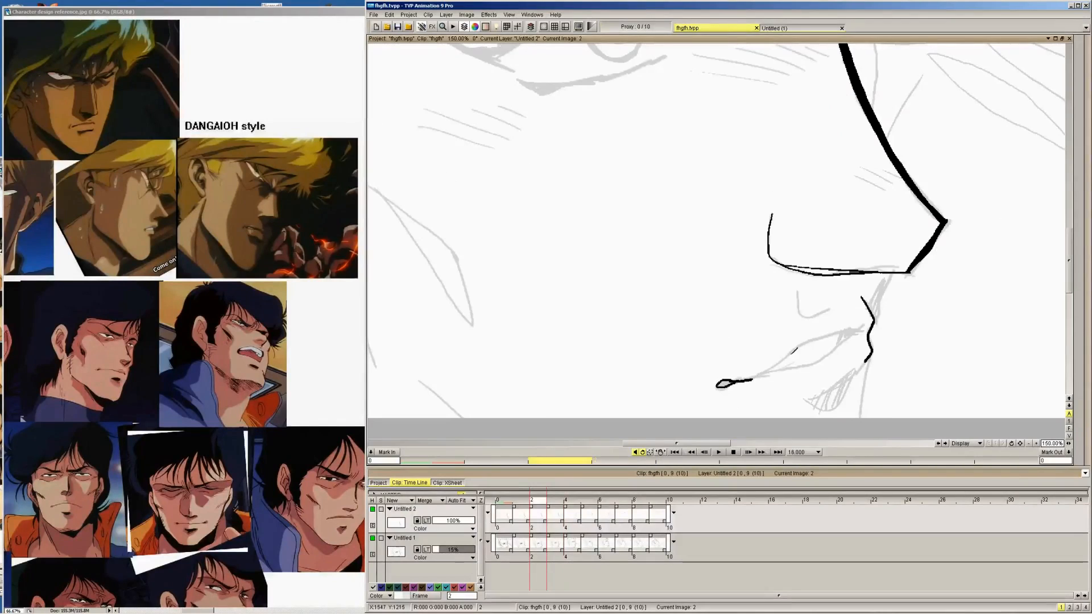
key("Left")
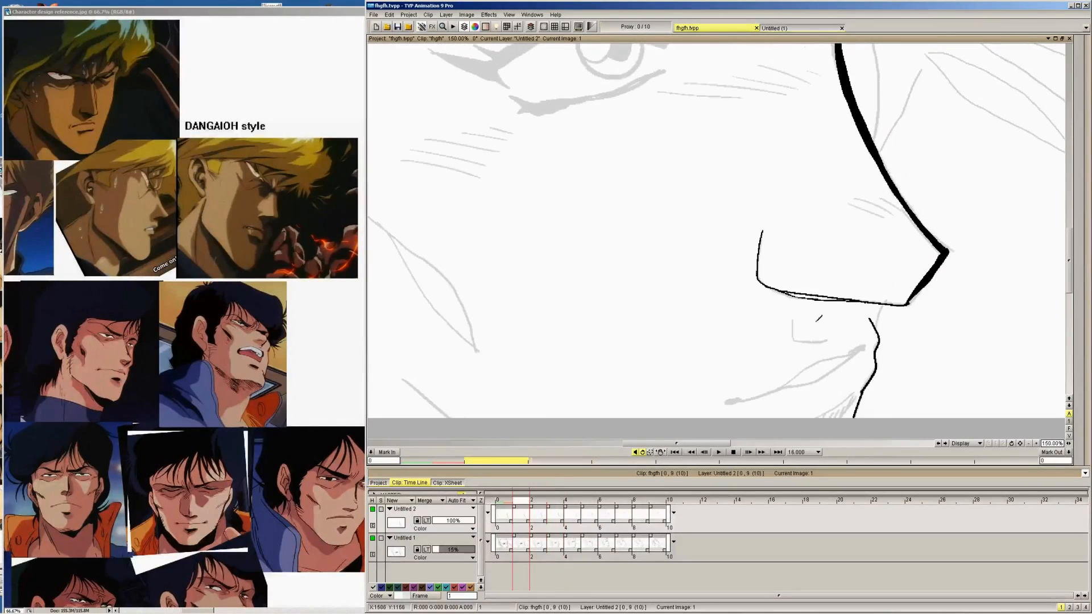
mouse_move(749, 396)
left_mouse_down()
mouse_move(731, 410)
mouse_move(762, 398)
left_mouse_up()
key("Left")
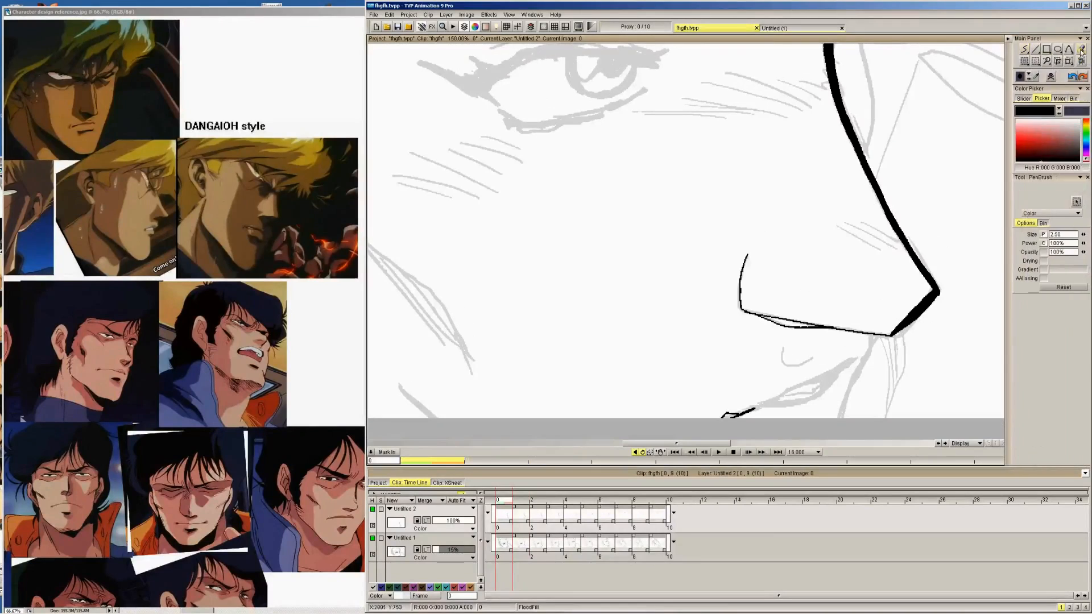
Flood-fill the outlined mouth corners with black on images 0 to 4
key("Right")
key("Left")
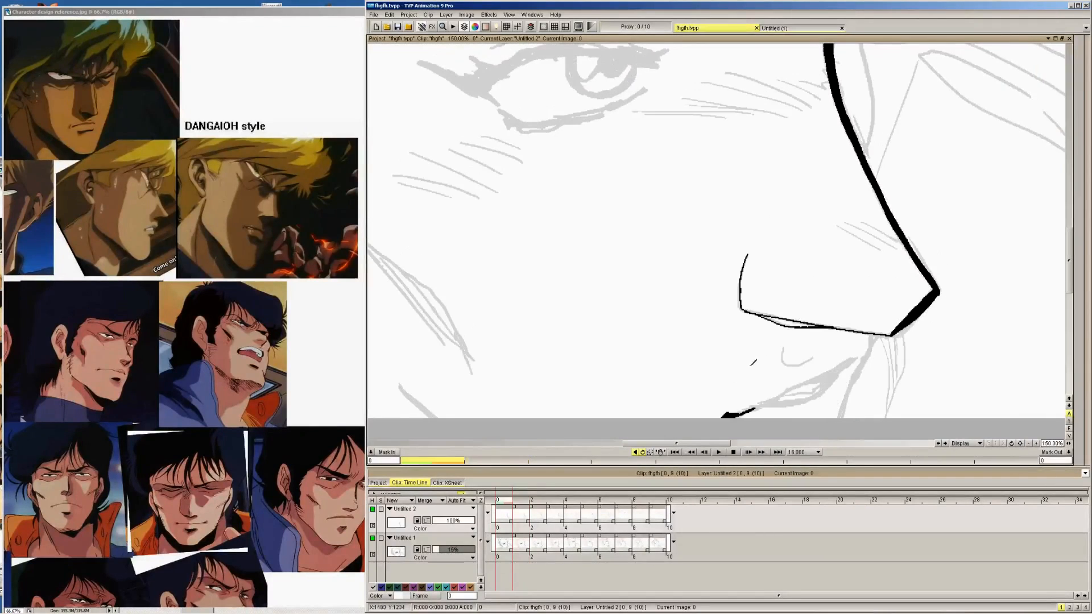
key("Right")
key("Right")
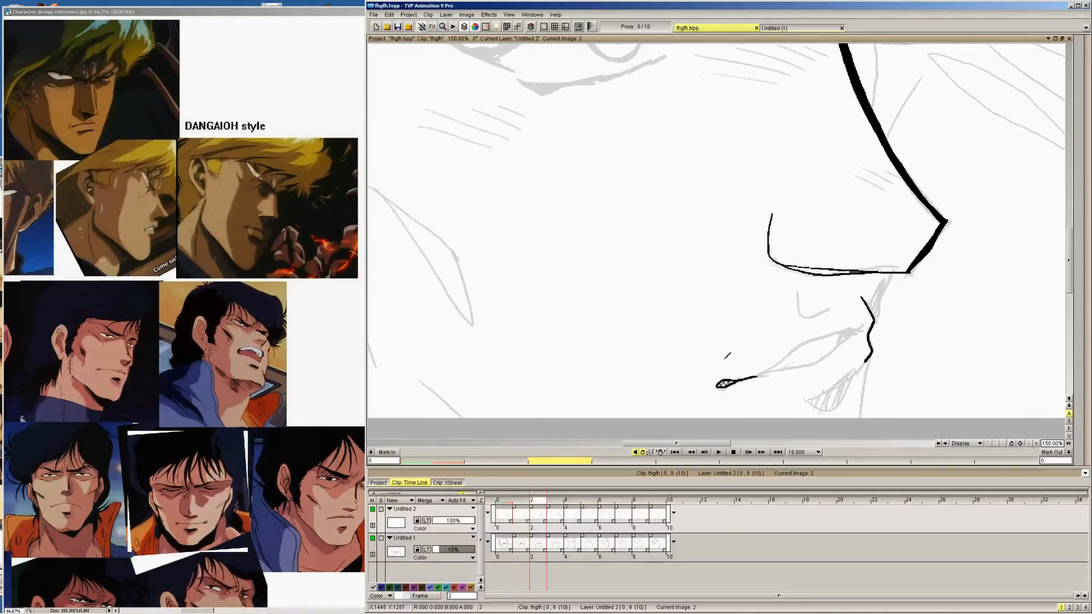
key("Right")
key("Right")
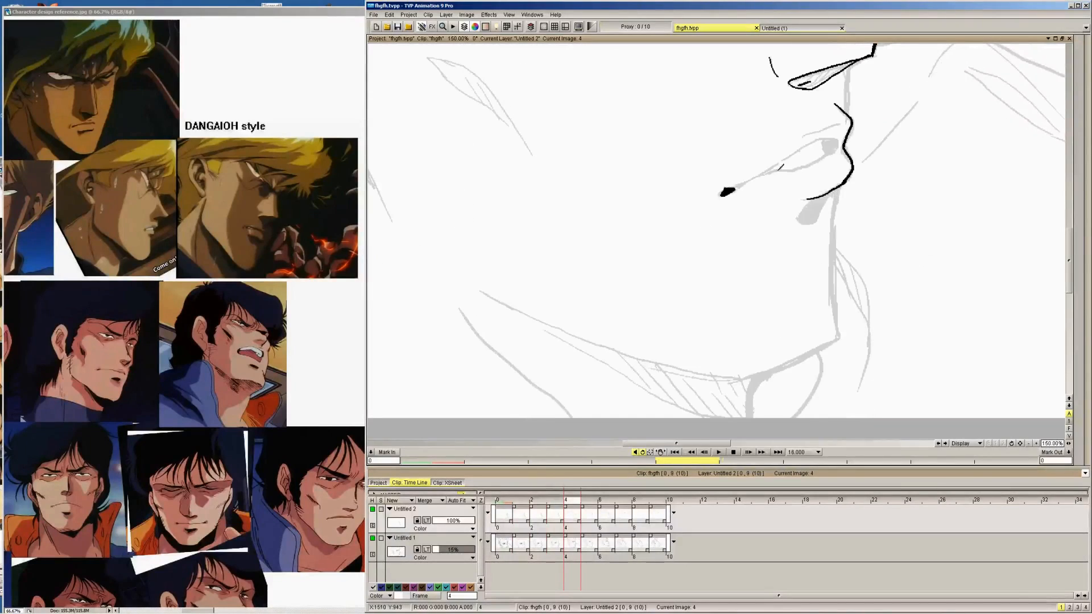
key("Left")
key("Left")
Return to freehand drawing and ink the front end of the mouth line near the lip profile on images 0 to 3
mouse_move(1085, 71)
left_click(1027, 55)
key("Left")
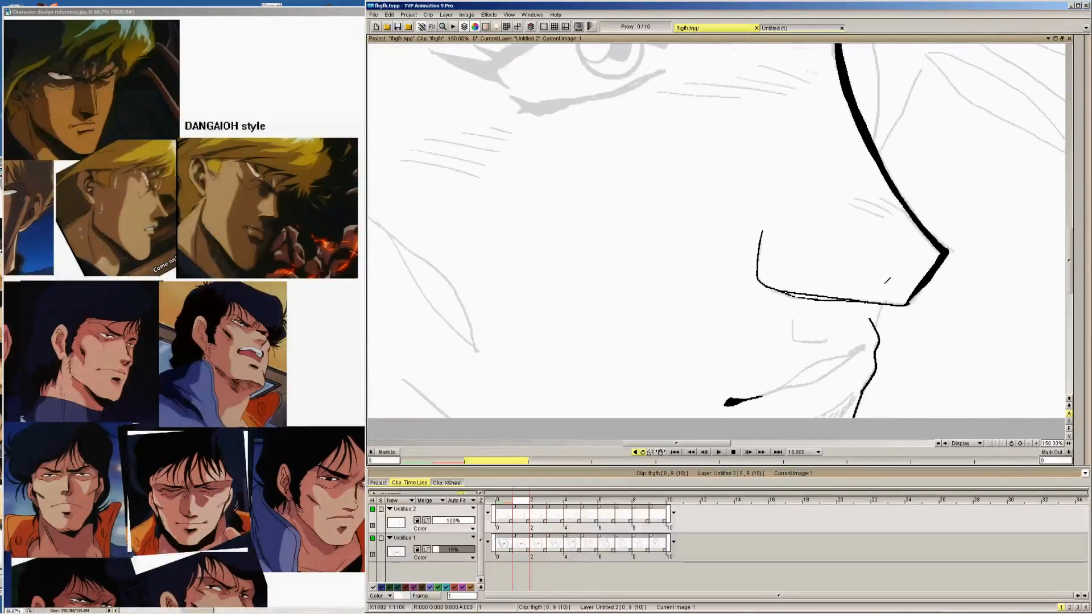
key("Left")
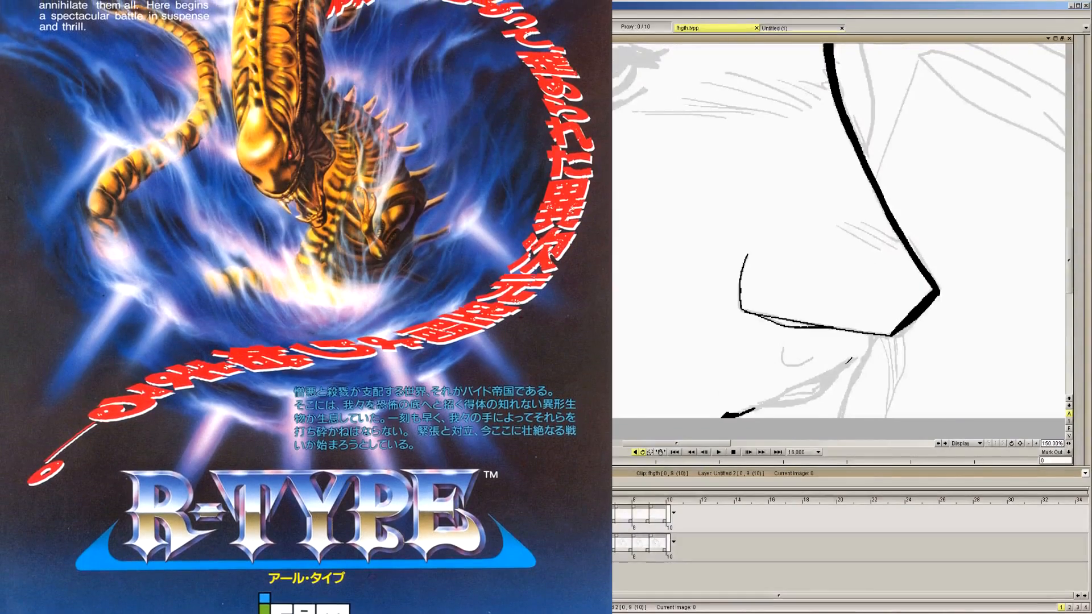
key("Right")
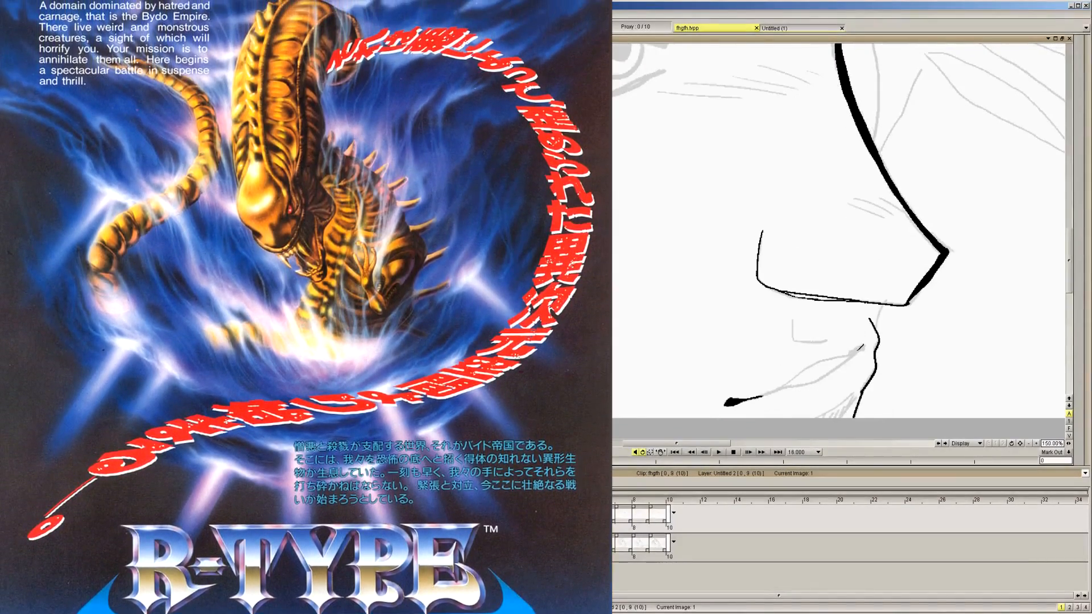
left_click_drag(855, 352, 865, 348)
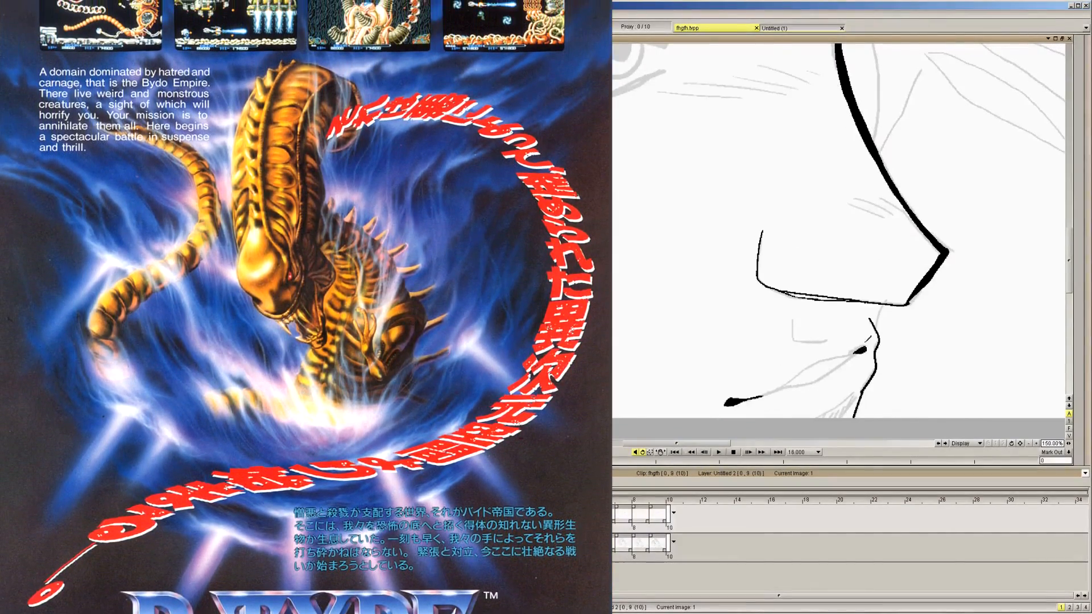
key("Right")
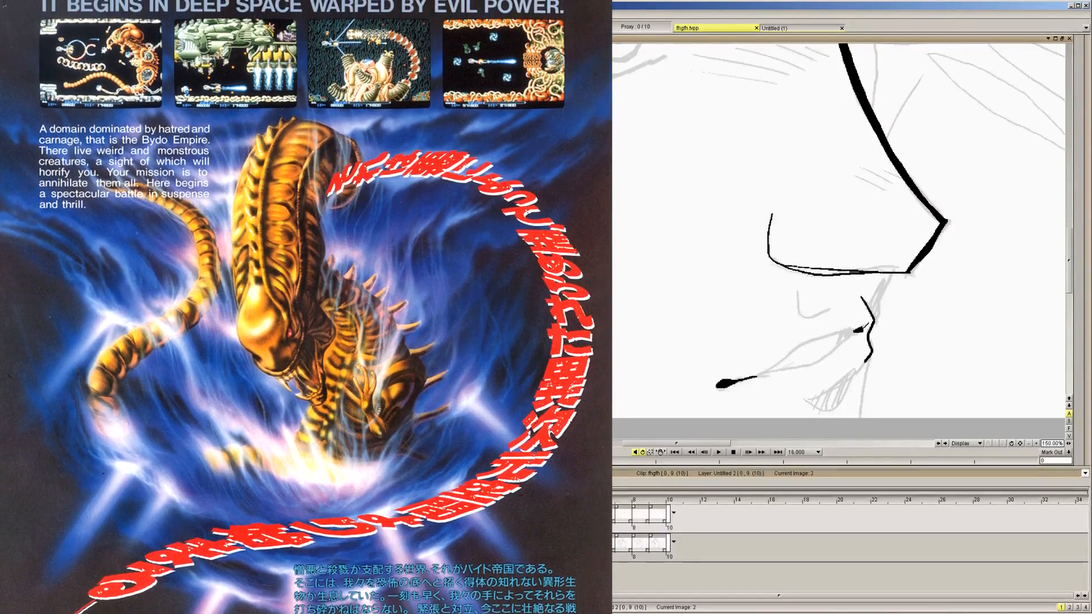
key("Right")
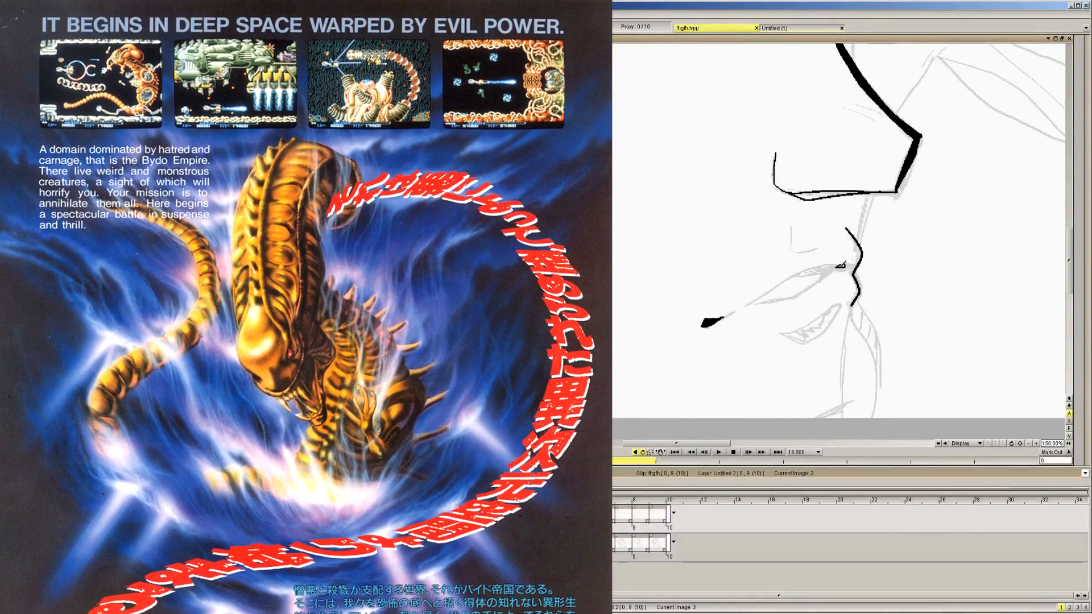
Ink the upper and lower lines of the mouth opening on images 4 and 3, including the dark patch near the lips
key("Right")
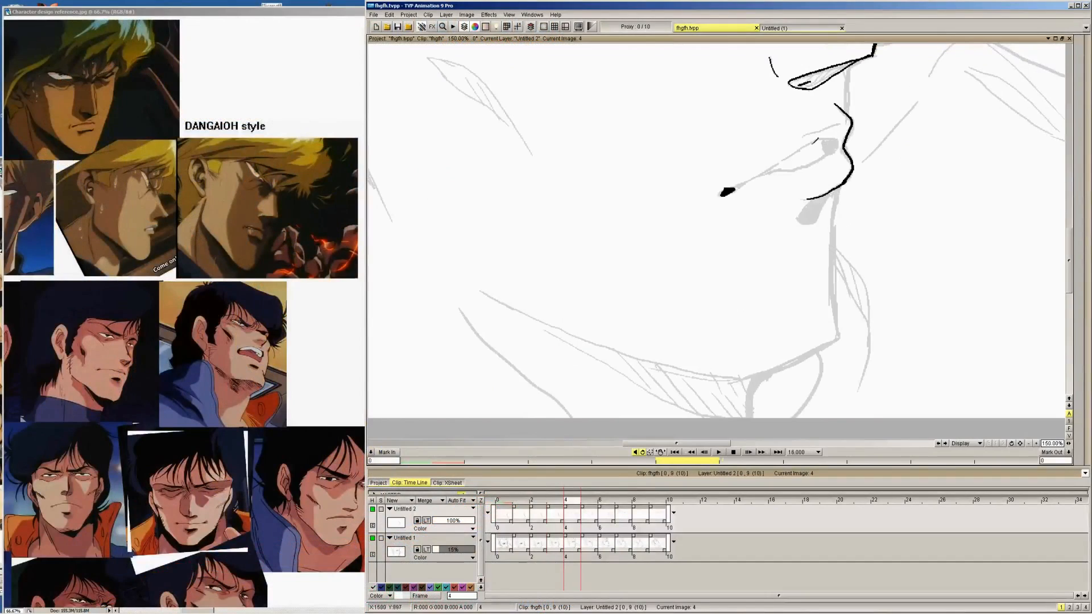
left_click_drag(738, 185, 833, 131)
left_click_drag(765, 171, 840, 147)
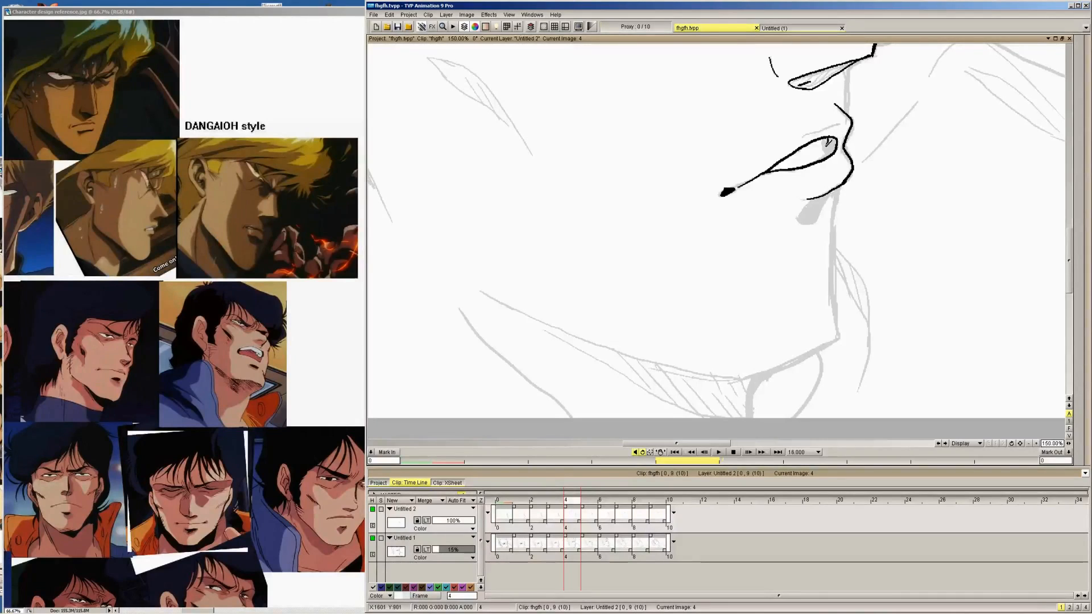
key("Left")
mouse_move(741, 308)
left_mouse_down()
mouse_move(795, 274)
mouse_move(844, 265)
left_mouse_up()
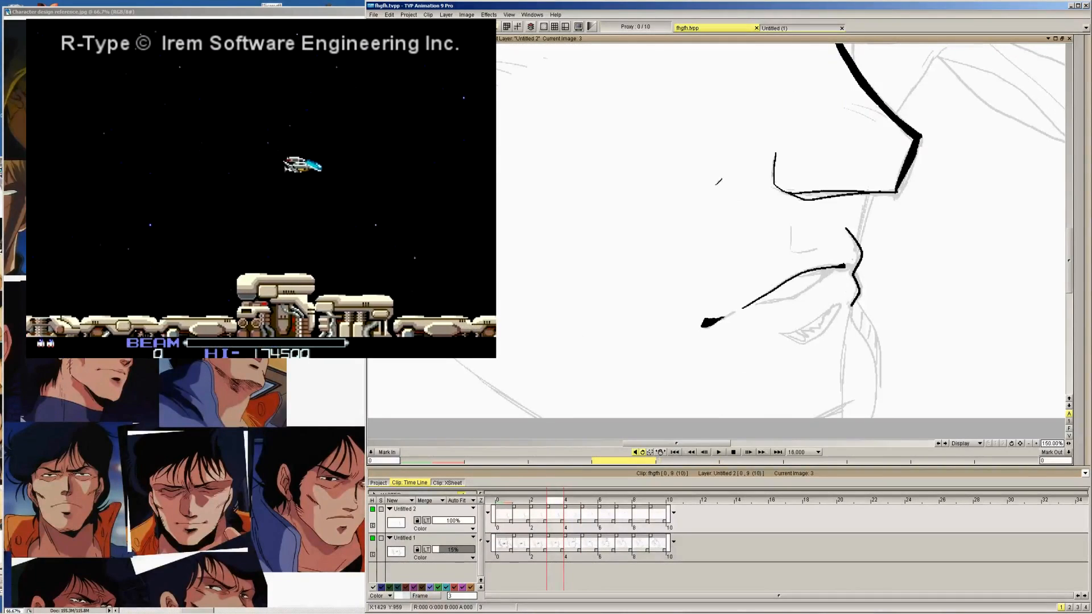
key("Left")
key("Right")
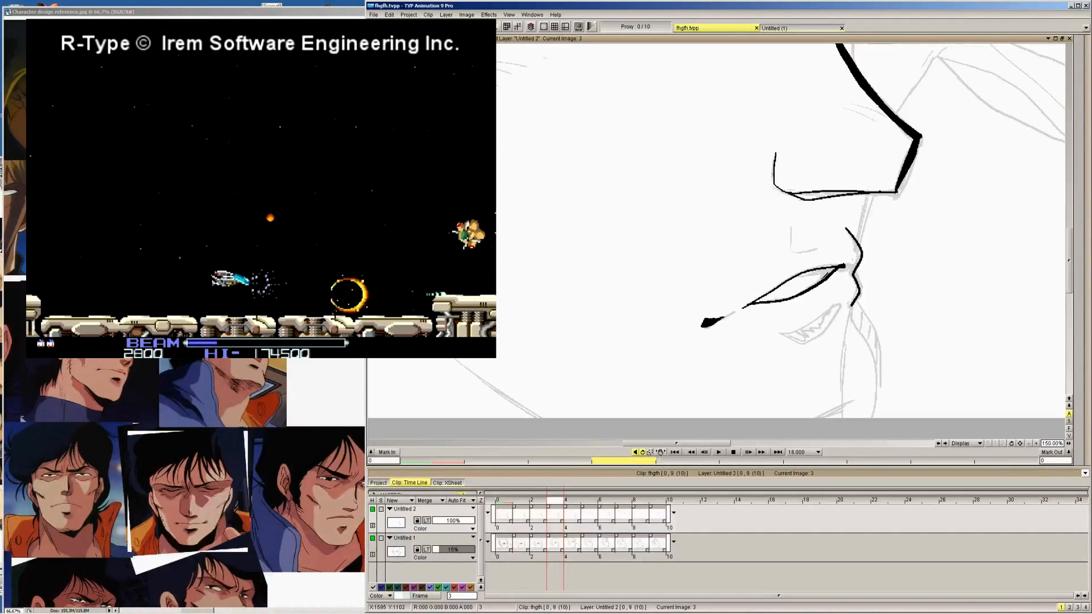
mouse_move(840, 266)
left_mouse_down()
mouse_move(825, 278)
mouse_move(831, 268)
left_mouse_up()
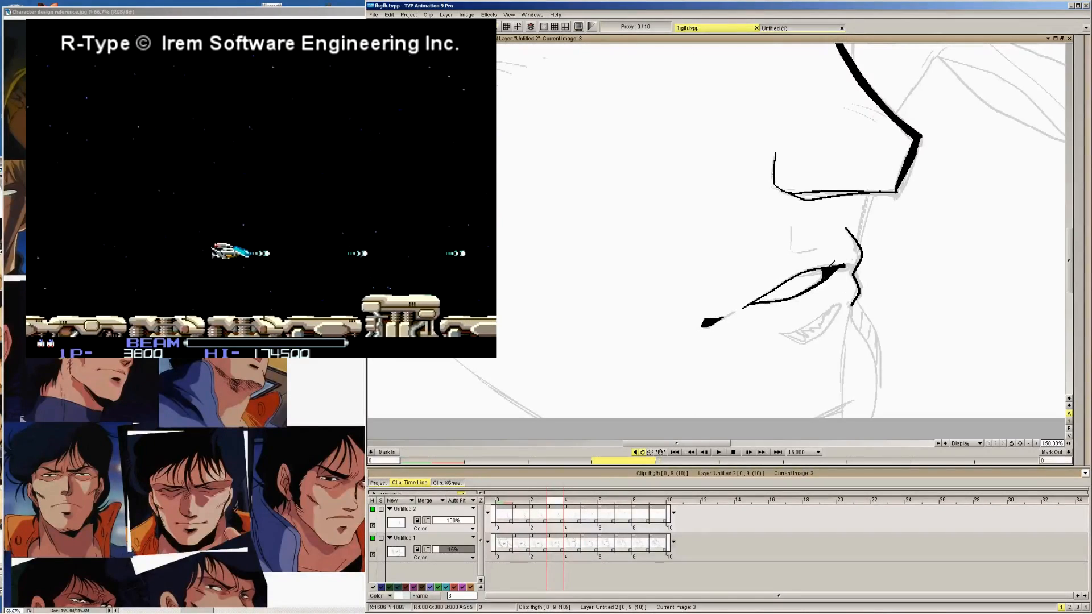
Ink both curved mouth lines on image 2, joining the mouth corner to the front end by the lip profile
key("Left")
left_click_drag(797, 348, 859, 331)
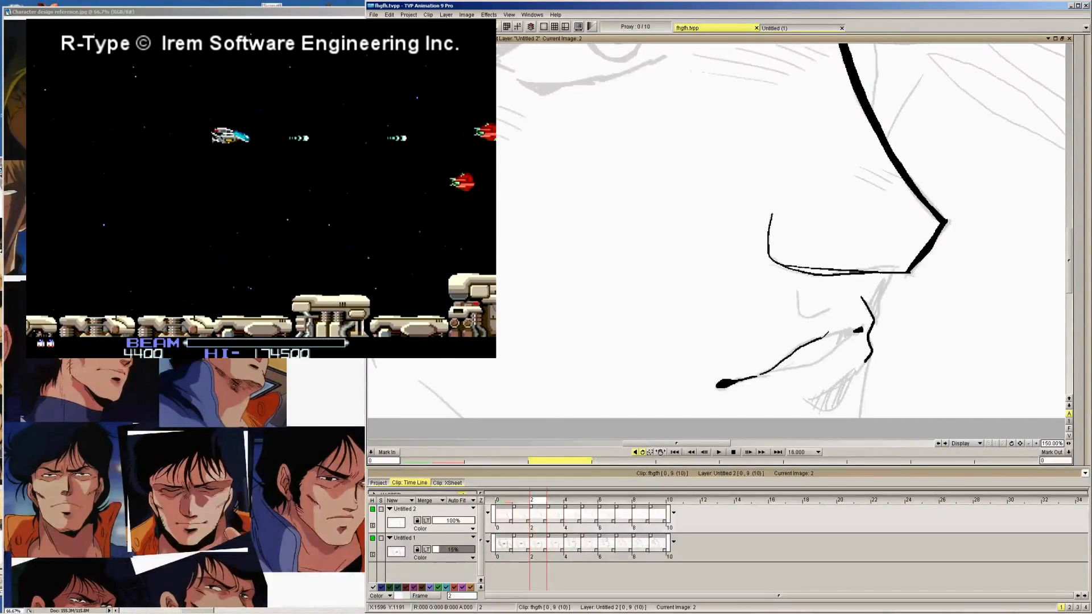
mouse_move(768, 371)
left_mouse_down()
mouse_move(861, 332)
mouse_move(822, 339)
left_mouse_up()
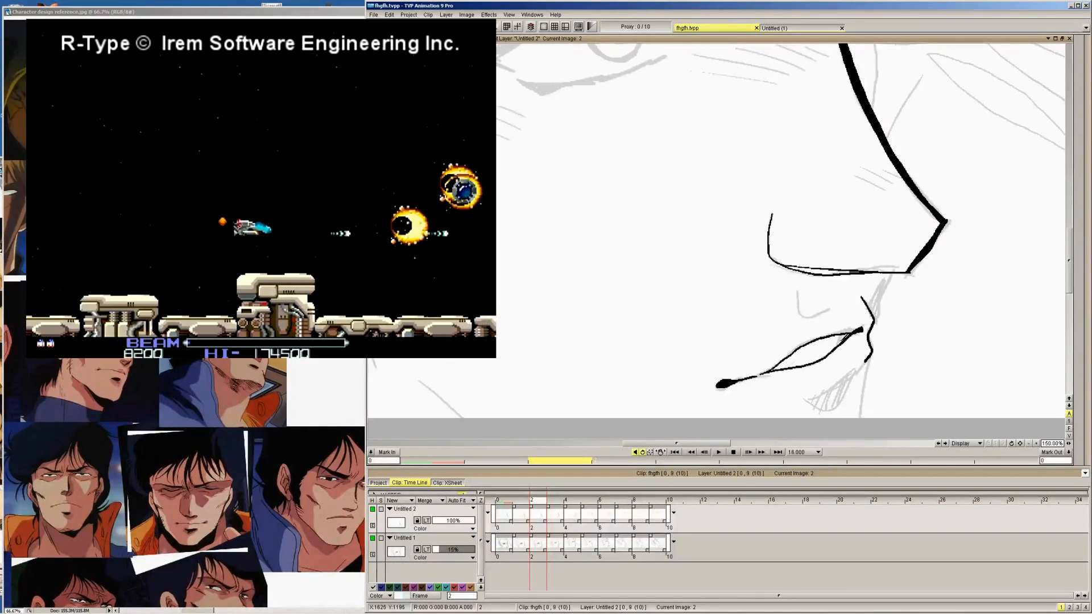
mouse_move(841, 337)
left_mouse_down()
mouse_move(859, 329)
mouse_move(785, 386)
mouse_move(857, 353)
left_mouse_up()
Ink the upper and lower mouth lines on images 1 and 0, tracing the rough
key("Left")
key("ctrl+z")
key("ctrl+z")
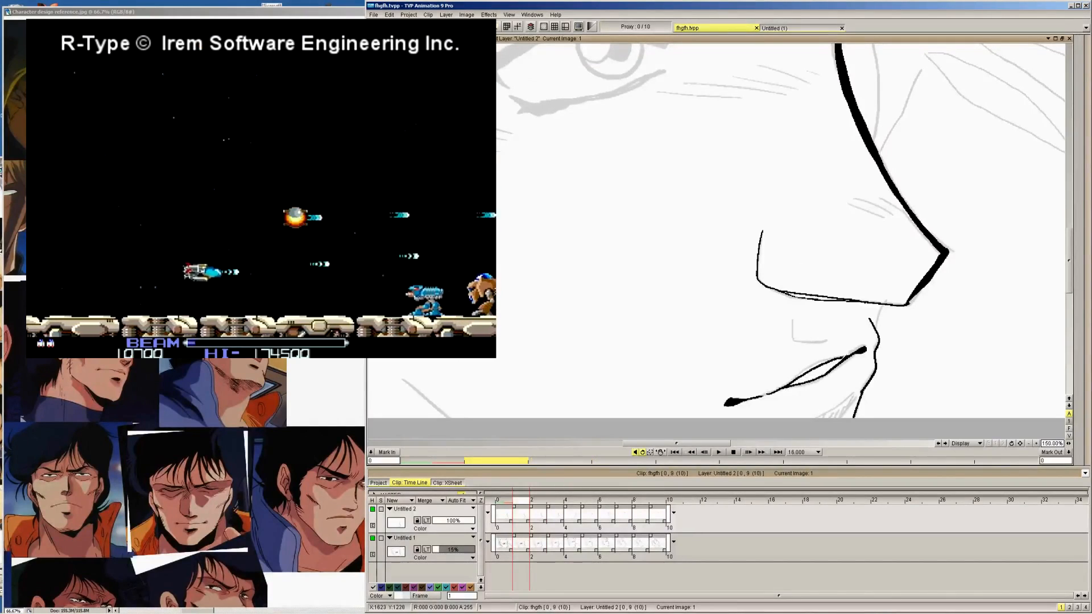
key("Left")
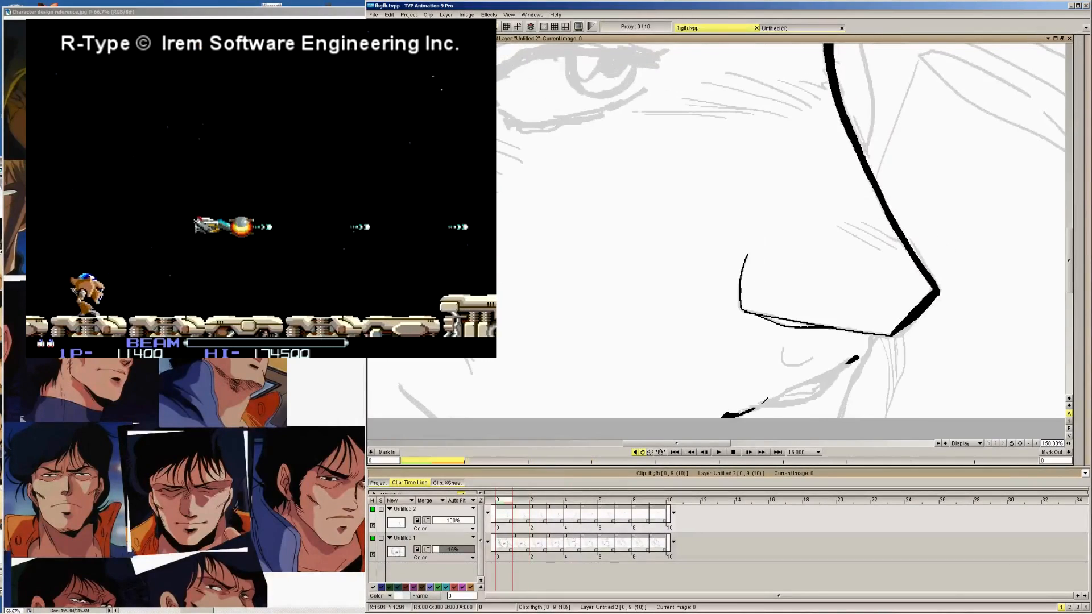
left_click_drag(761, 405, 842, 368)
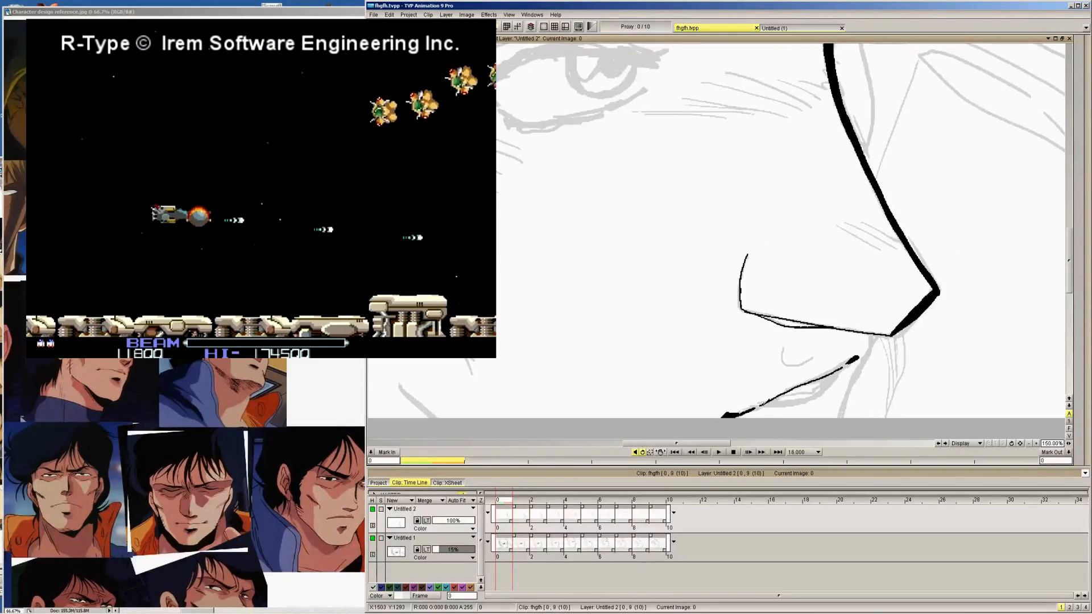
mouse_move(760, 405)
left_mouse_down()
mouse_move(810, 396)
mouse_move(839, 371)
left_mouse_up()
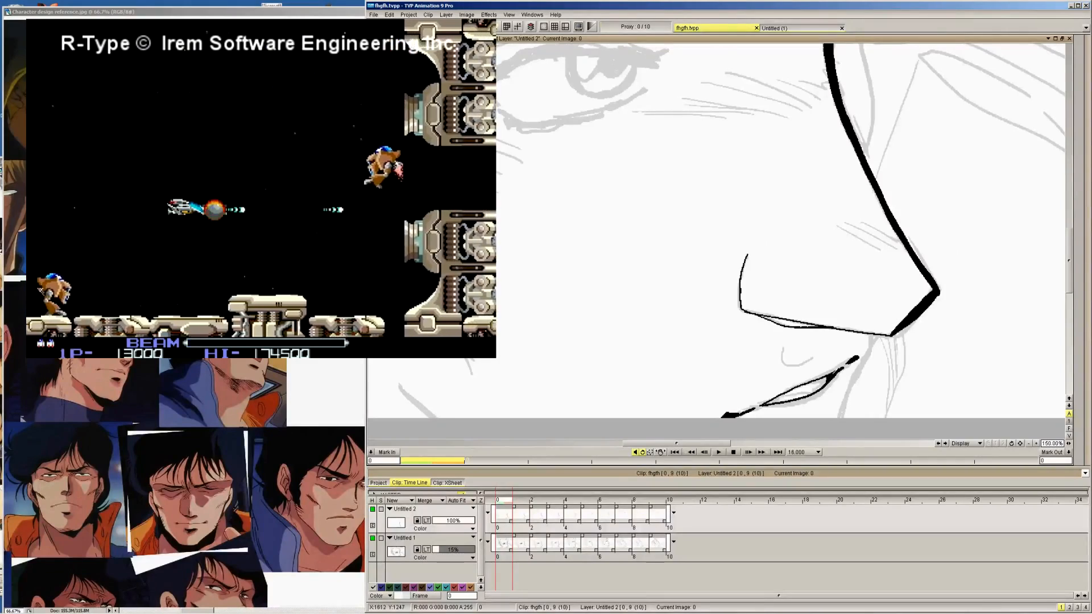
Flood-fill the small outlined patch inside the front of the mouth on image 4 with black
key("Right")
key("Right")
key("Right")
key("Right")
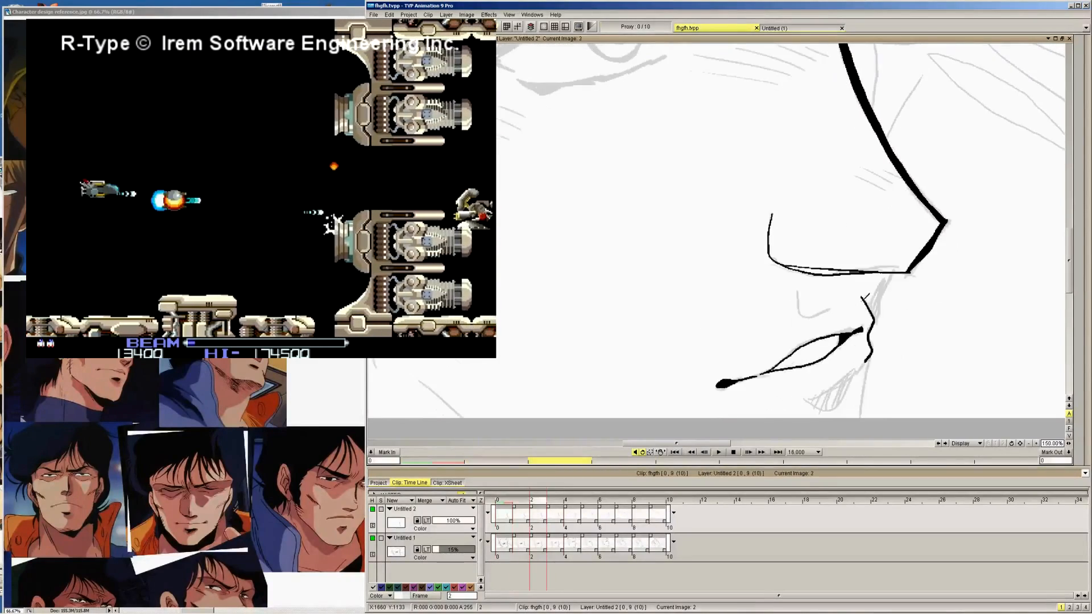
key("Left")
mouse_move(1078, 74)
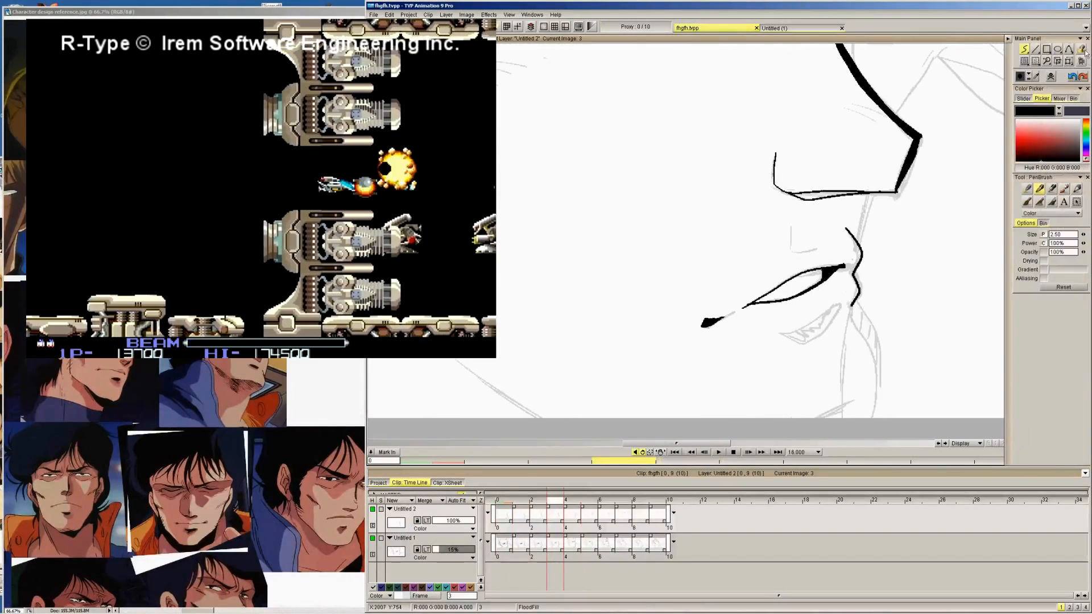
key("Right")
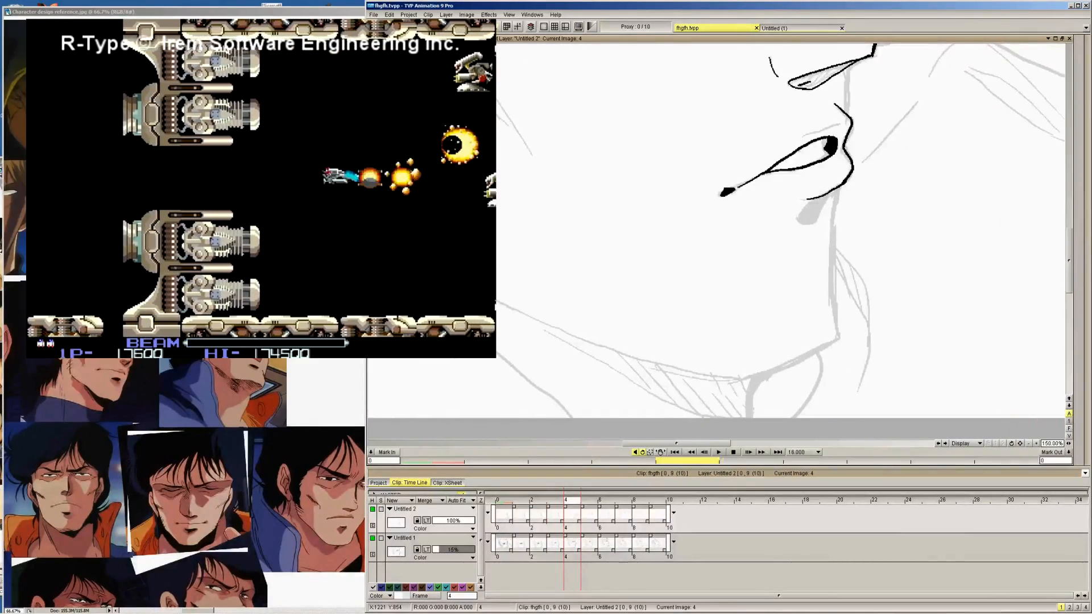
Ink the mouth opening on images 5, 6 and 7, adding the upper lip's edge on images 6 and 7
key("Right")
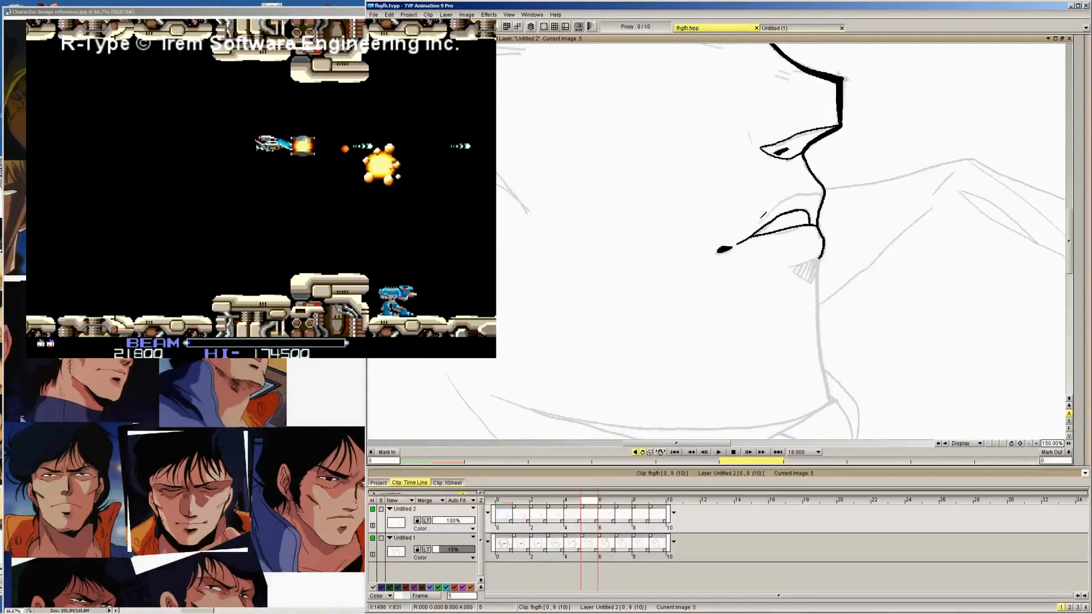
key("Right")
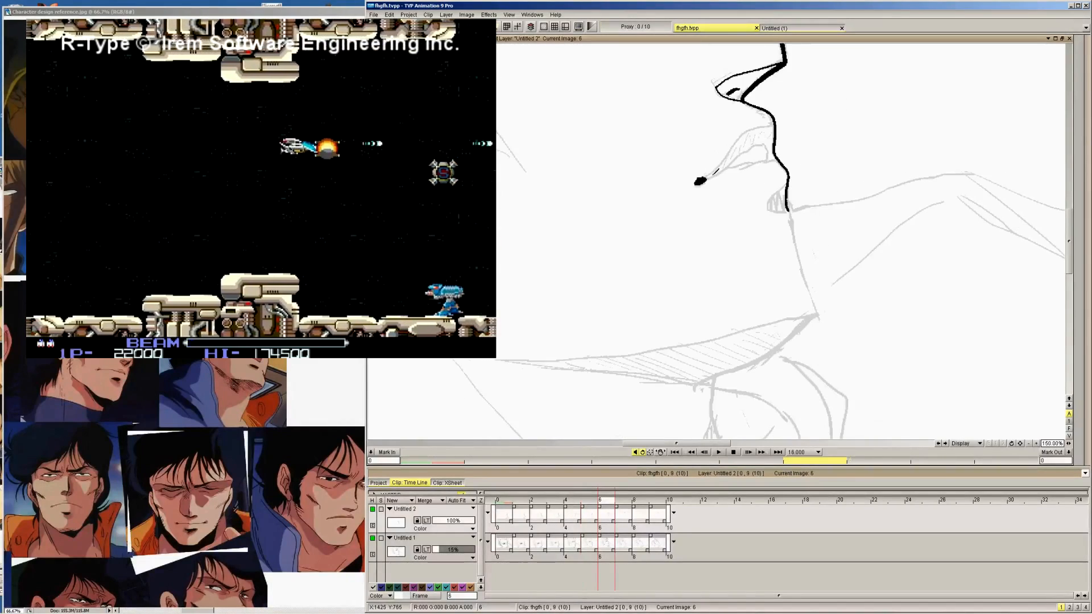
left_click_drag(718, 169, 753, 155)
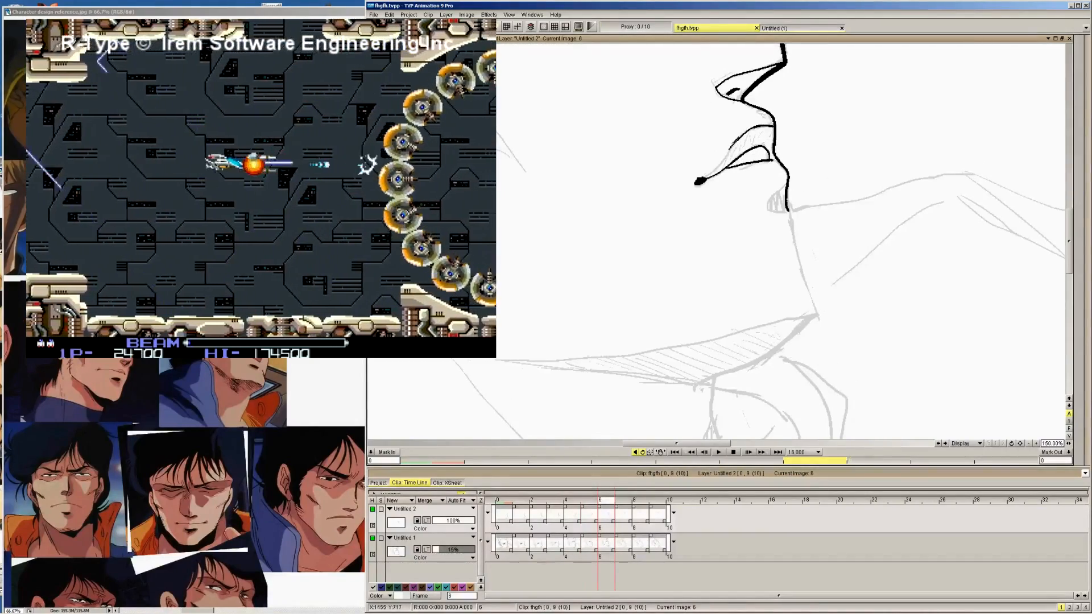
key("Right")
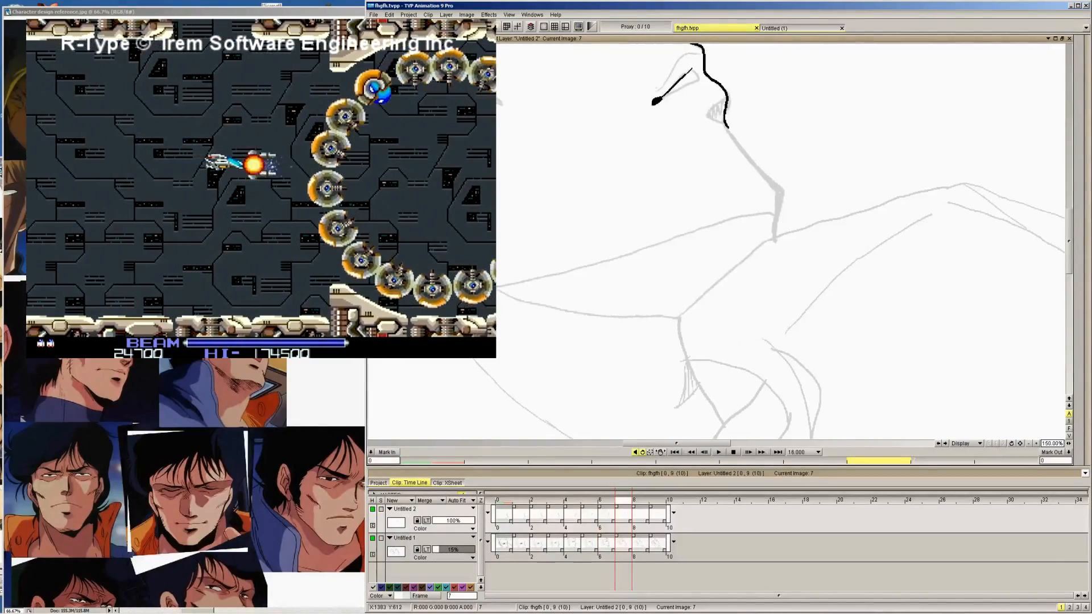
left_click_drag(692, 69, 659, 84)
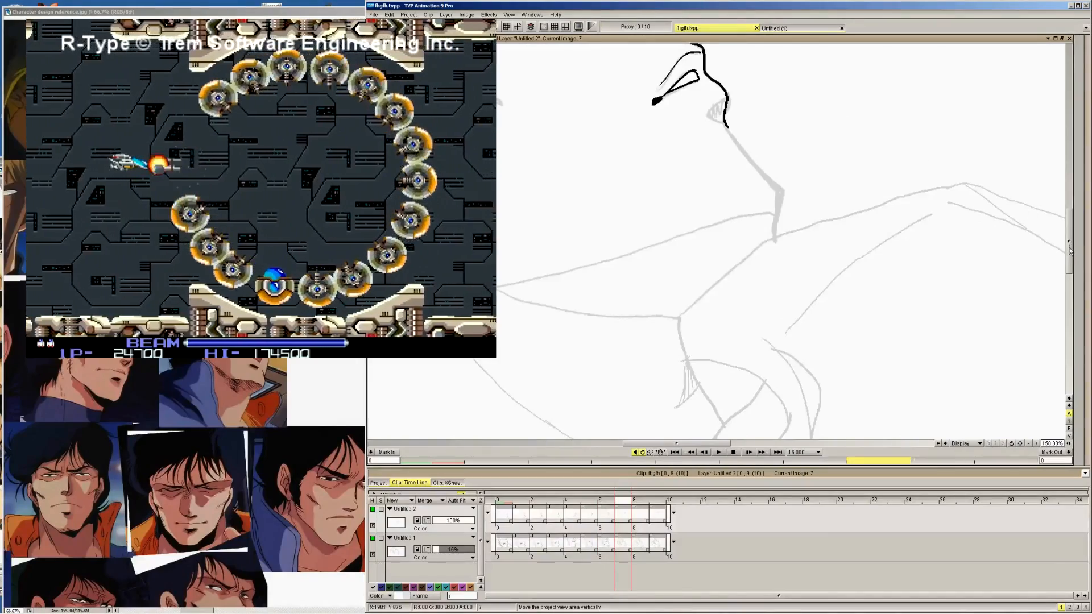
Ink the mouth opening and the inner lip lines on images 8 and 9, following the rough
key("Right")
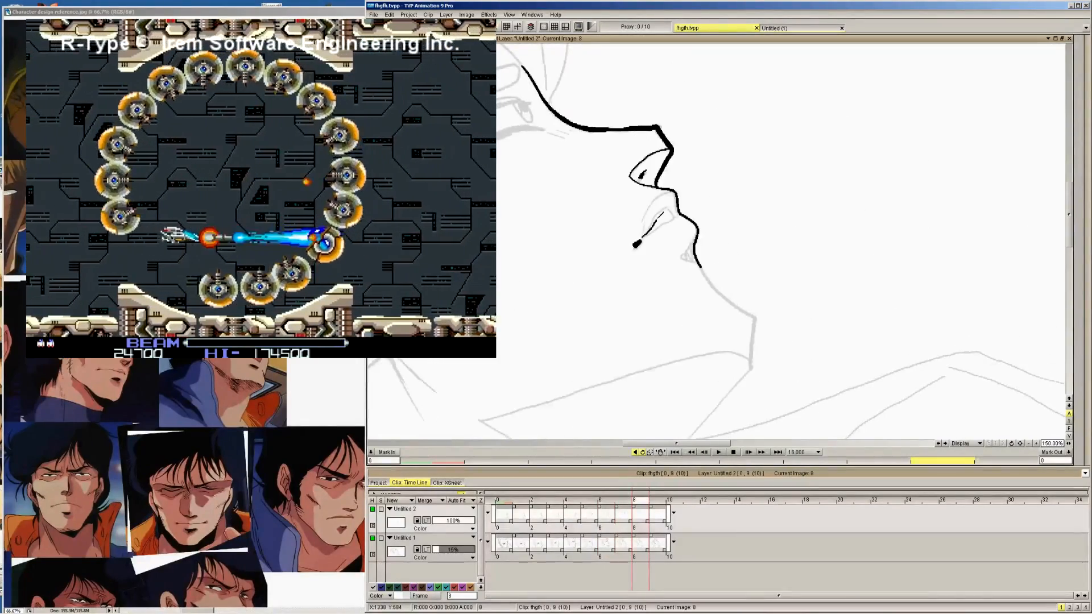
key("ctrl+z")
left_click_drag(663, 220, 649, 232)
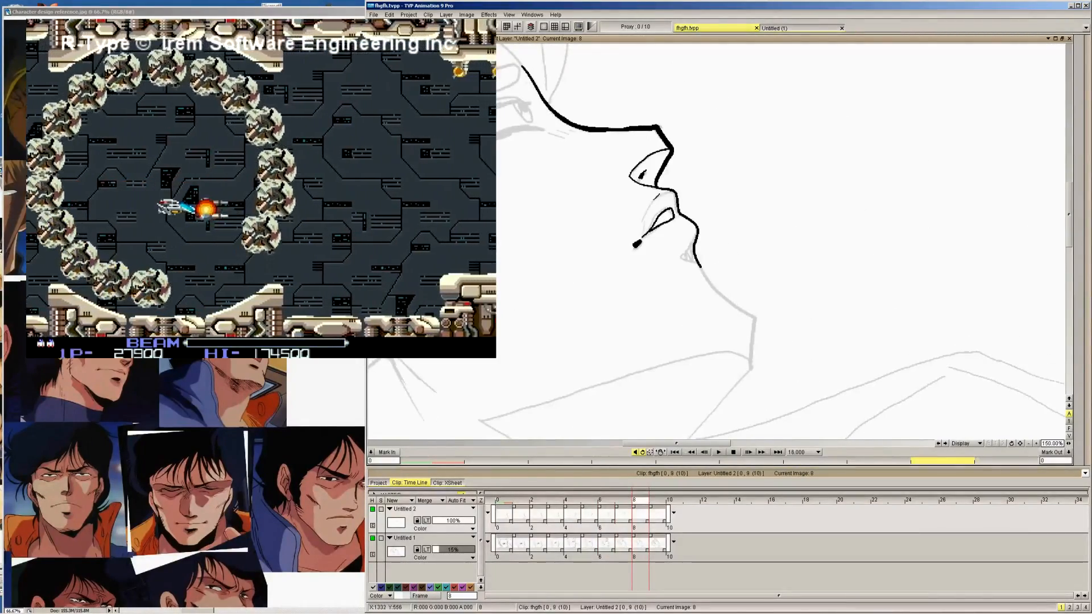
key("Right")
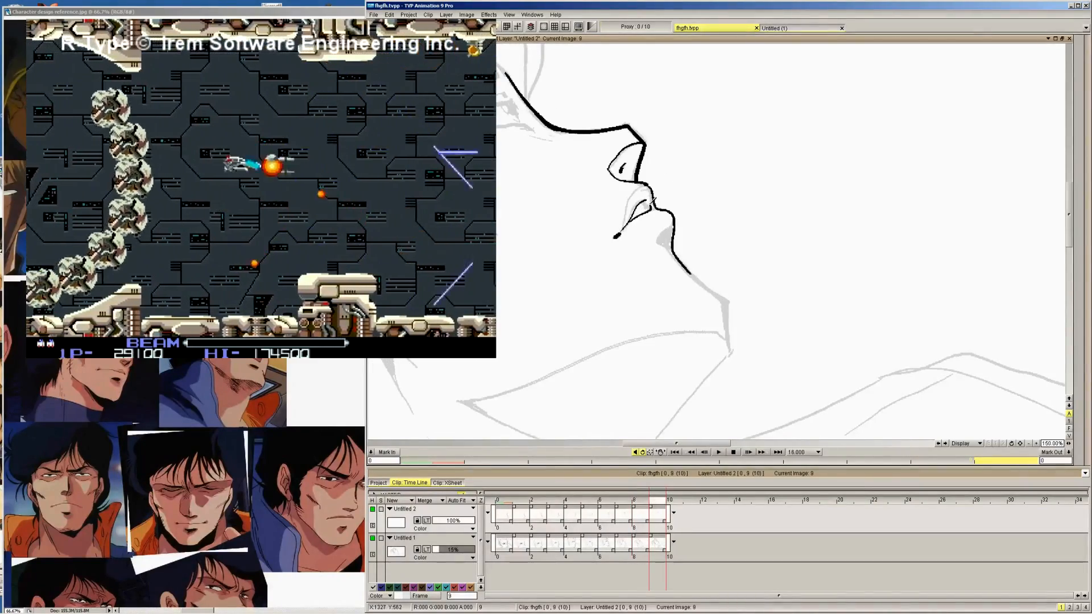
mouse_move(650, 205)
left_mouse_down()
mouse_move(620, 221)
mouse_move(650, 181)
left_mouse_up()
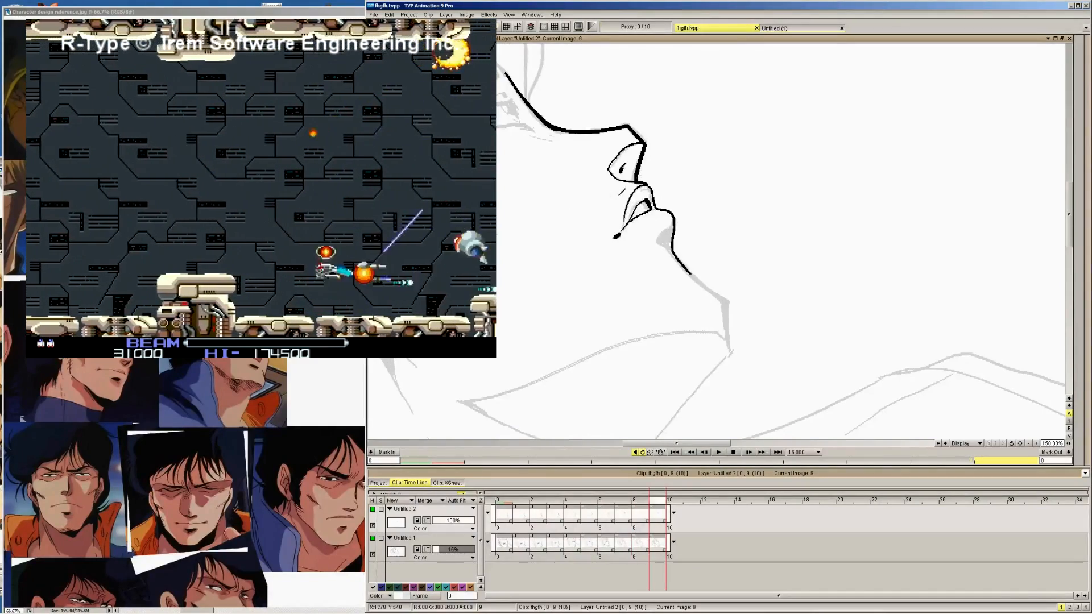
Outline the shadow patch beneath the lower lip on images 6, 5 and 4
key("Left")
key("Left")
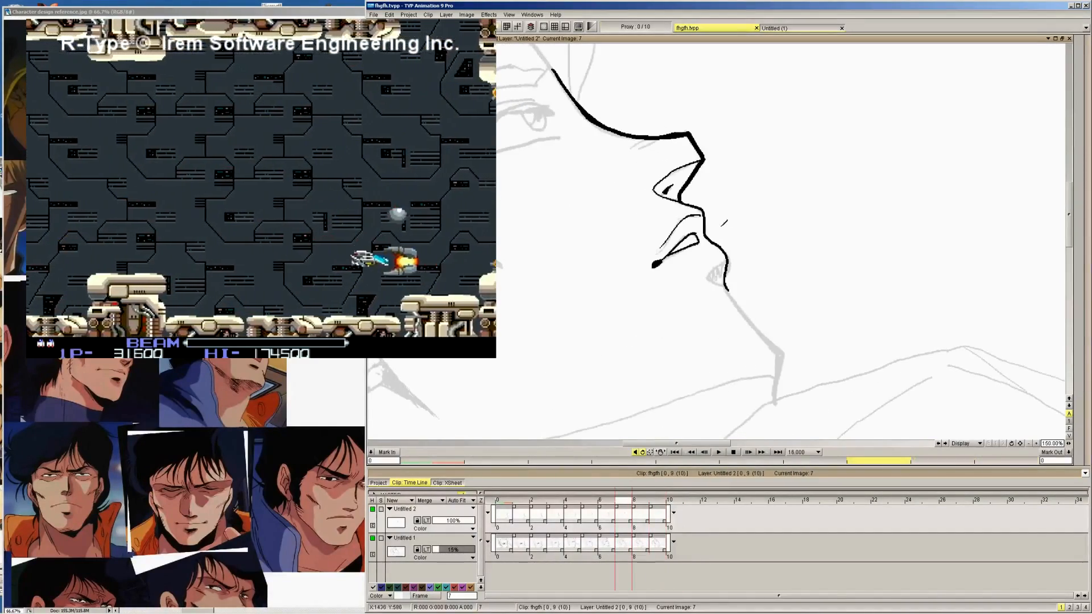
key("Left")
scroll(1065, 231, "down", 3)
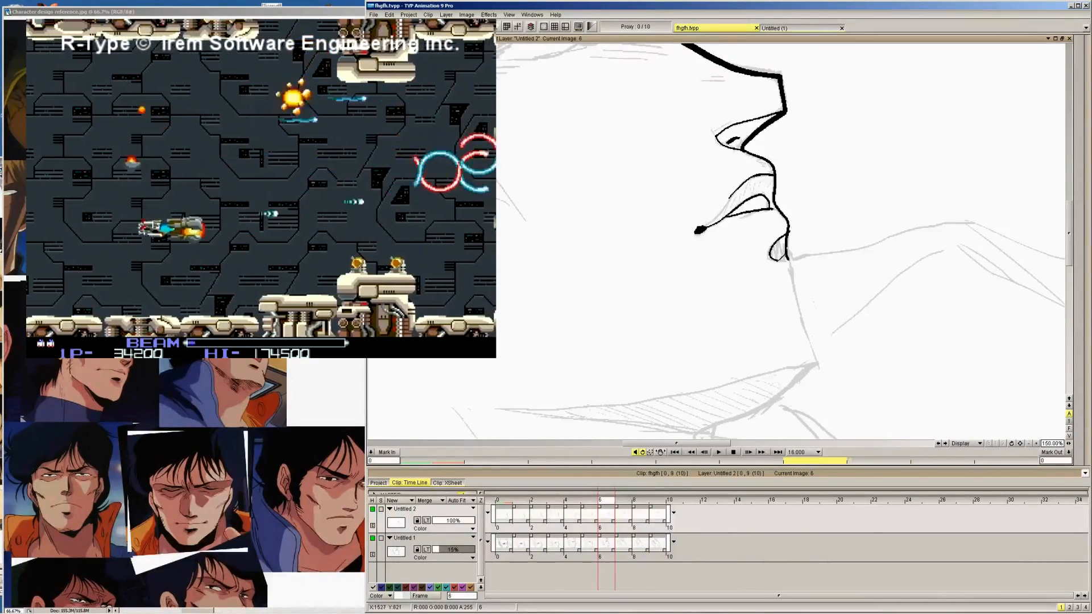
key("Left")
mouse_move(819, 307)
left_mouse_down()
mouse_move(793, 316)
mouse_move(820, 311)
left_mouse_up()
key("Left")
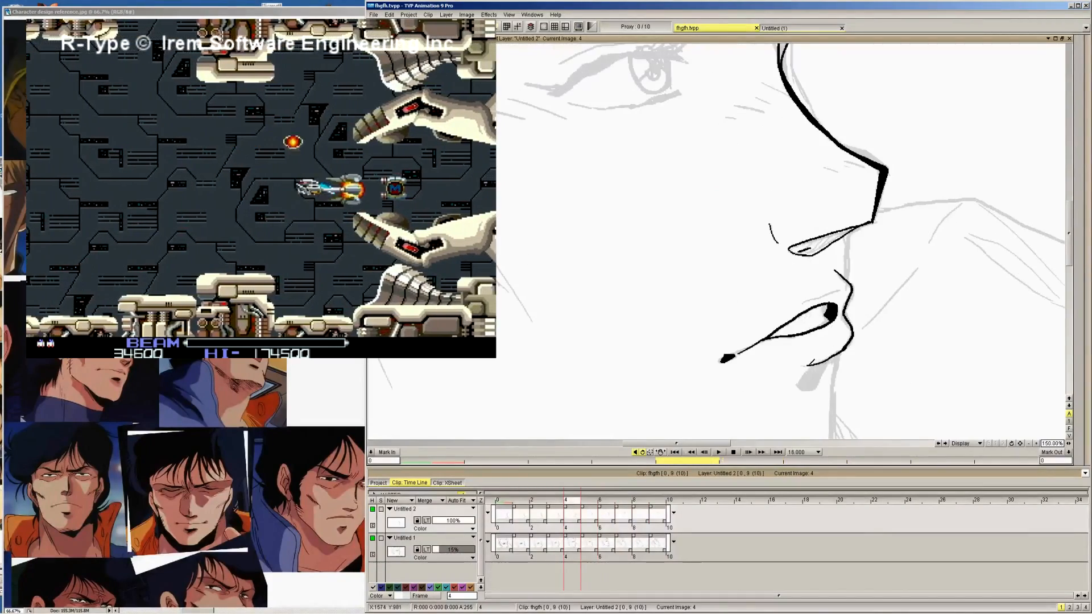
left_click_drag(814, 365, 800, 384)
Outline the shadow shape beneath the lower lip on images 3, 2 and 1
key("Left")
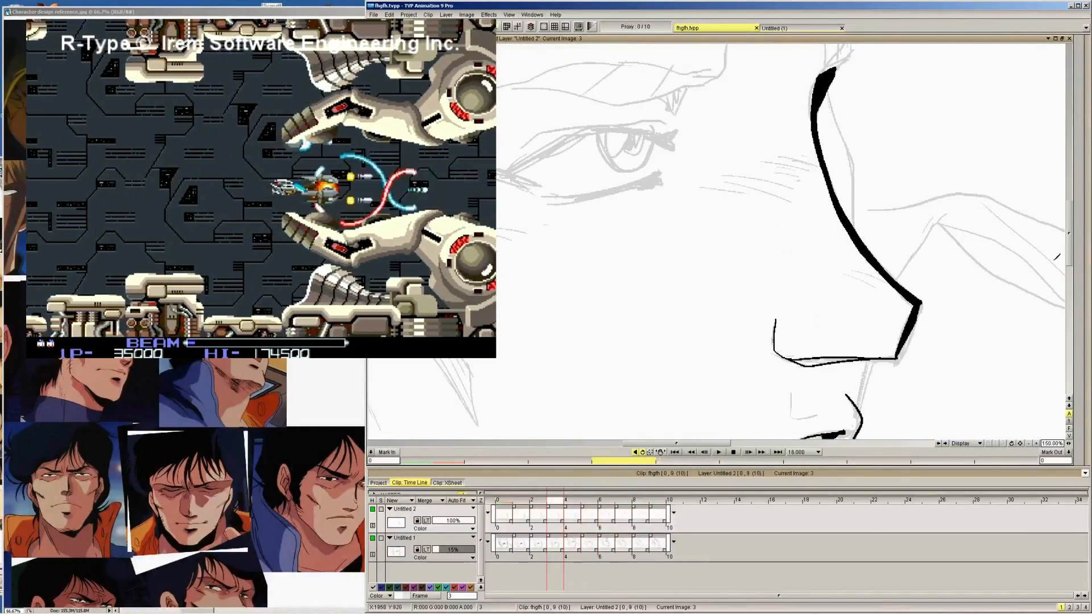
left_click_drag(1069, 239, 1069, 276)
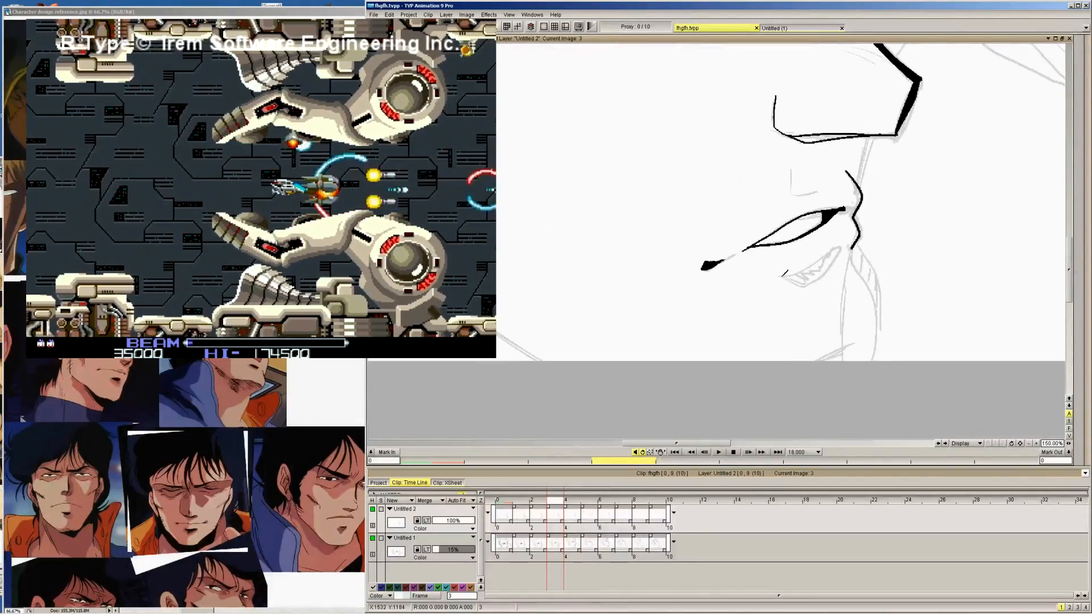
left_click_drag(784, 274, 844, 248)
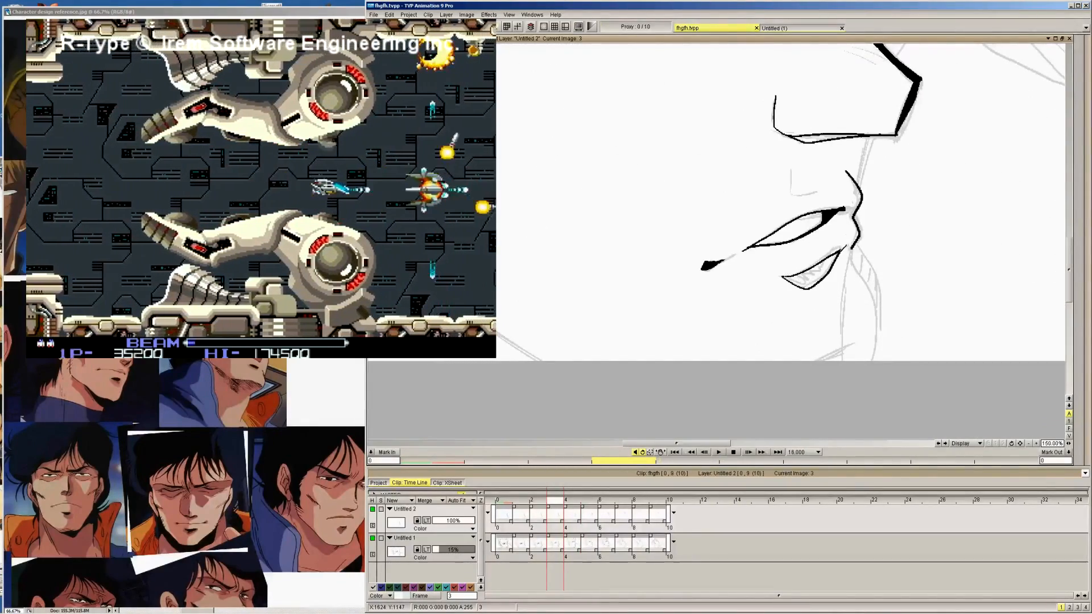
key("Left")
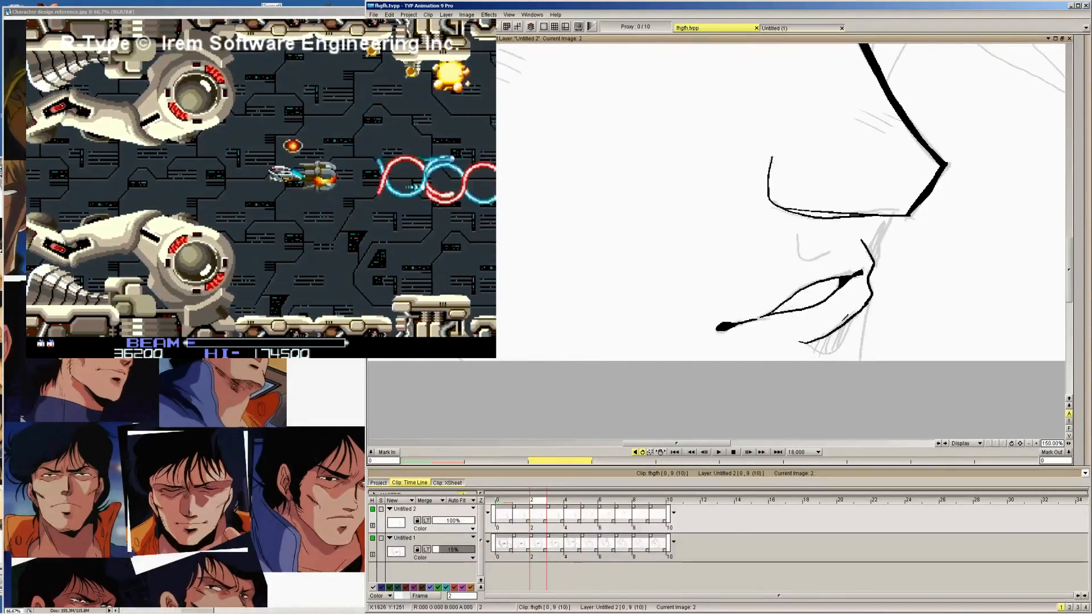
key("Left")
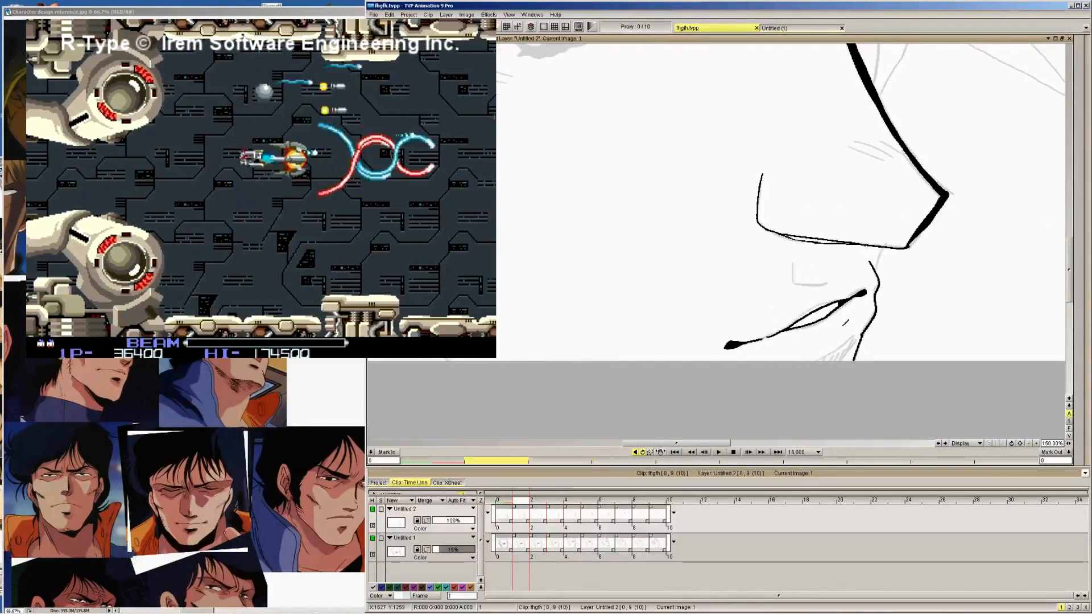
Ink the small hooked philtrum line between nose and mouth on images 0 to 3
key("Left")
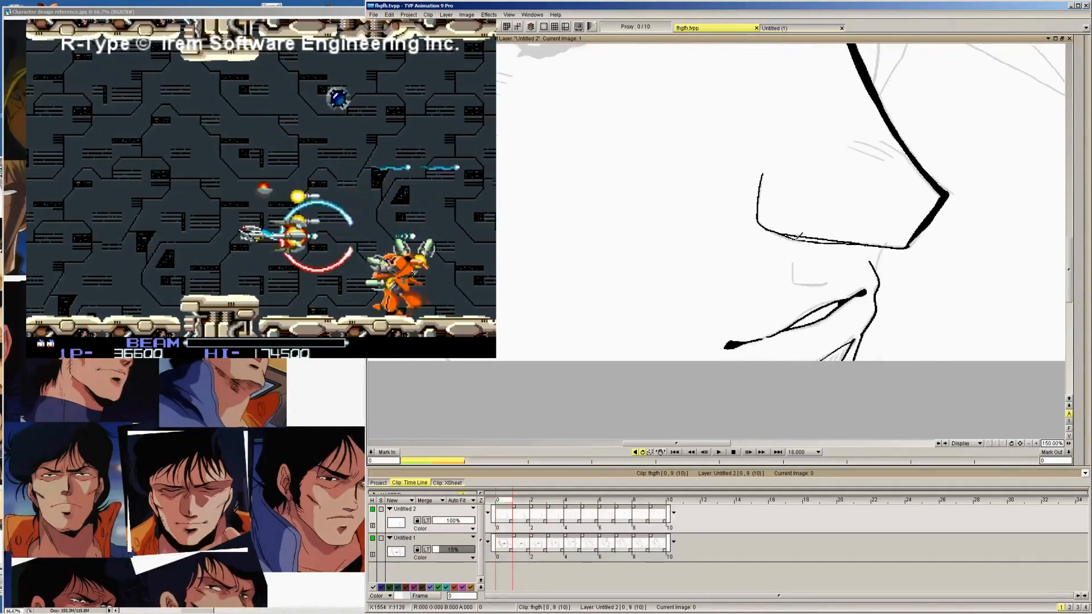
key("Right")
key("Right")
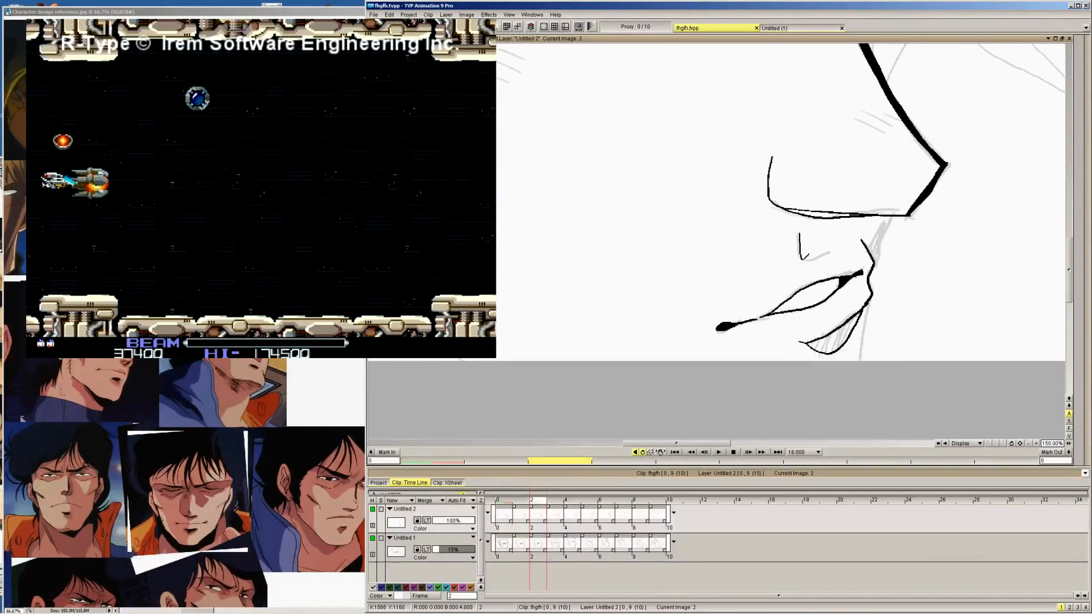
key("Right")
mouse_move(791, 168)
left_mouse_down()
mouse_move(810, 194)
mouse_move(821, 190)
left_mouse_up()
key("Right")
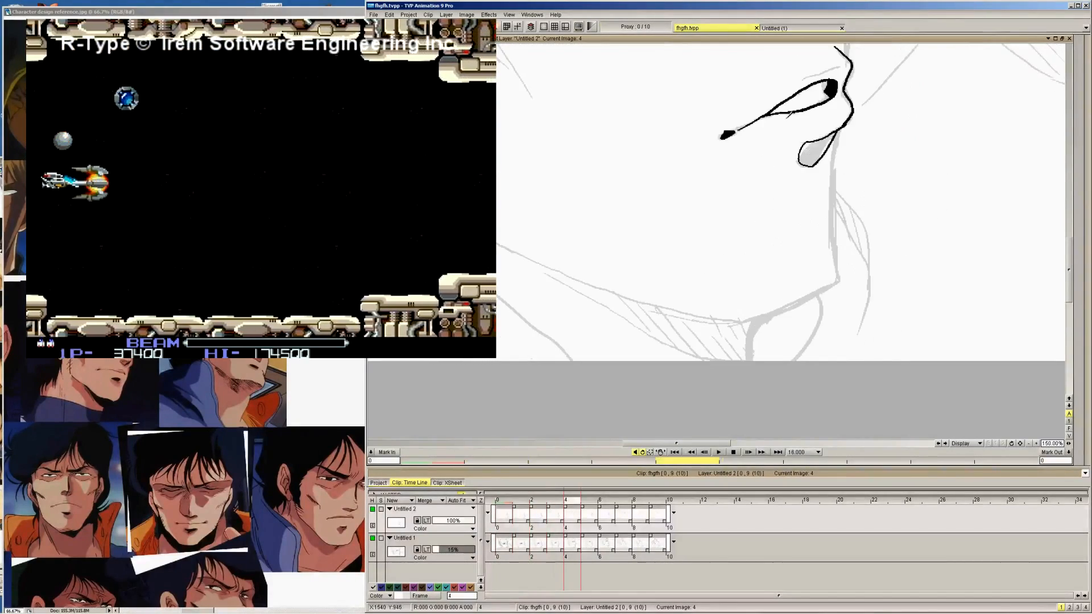
Ink the profile line from the nose base to the upper lip on images 4 and 3, adding the upper lip's edge on image 4
key("Left")
left_click_drag(1071, 262, 1072, 230)
key("Right")
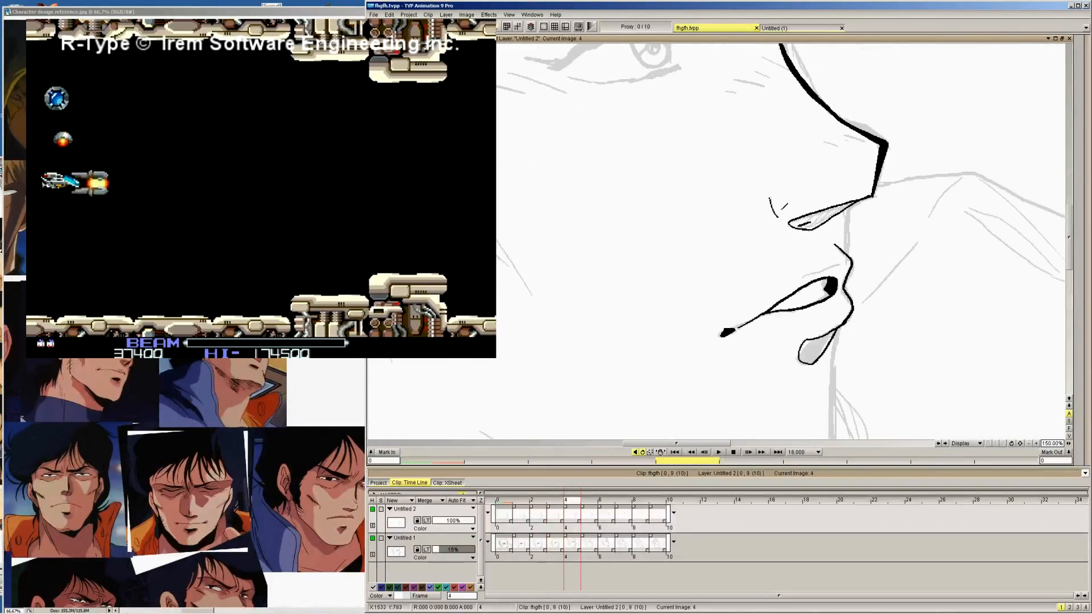
key("Right")
key("Left")
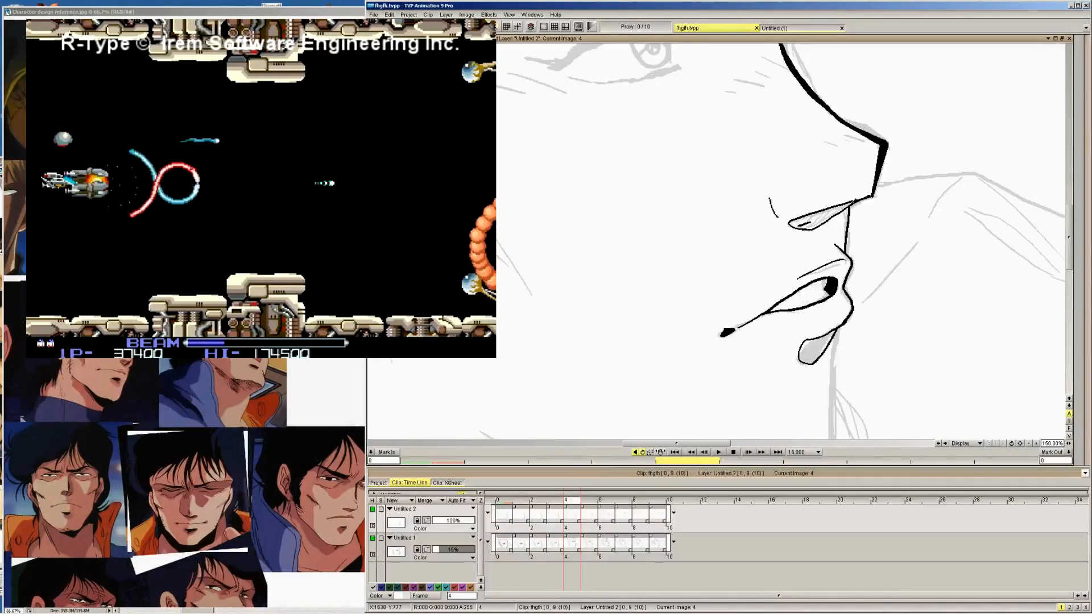
key("Left")
left_click_drag(858, 385, 870, 335)
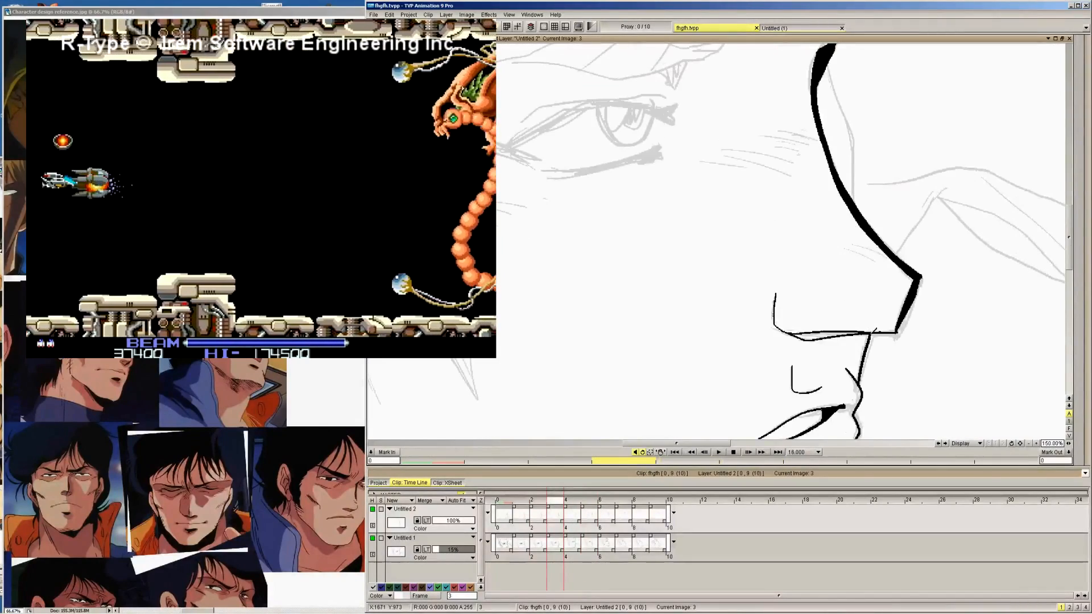
Continue the face's profile line below the nose on images 2, 1 and 0
left_click_drag(1070, 239, 1070, 265)
key("Left")
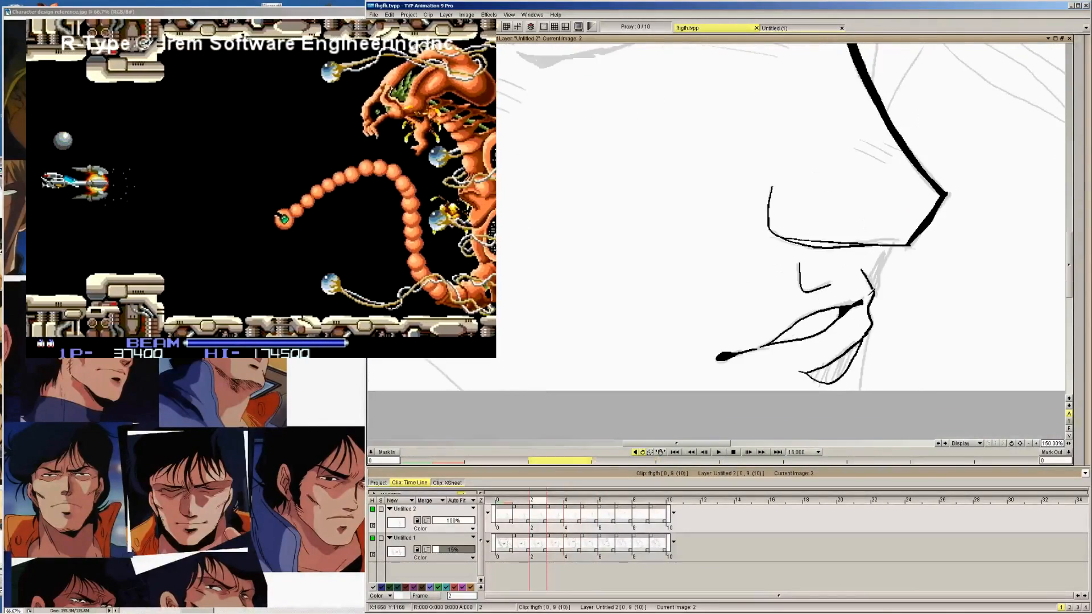
key("Left")
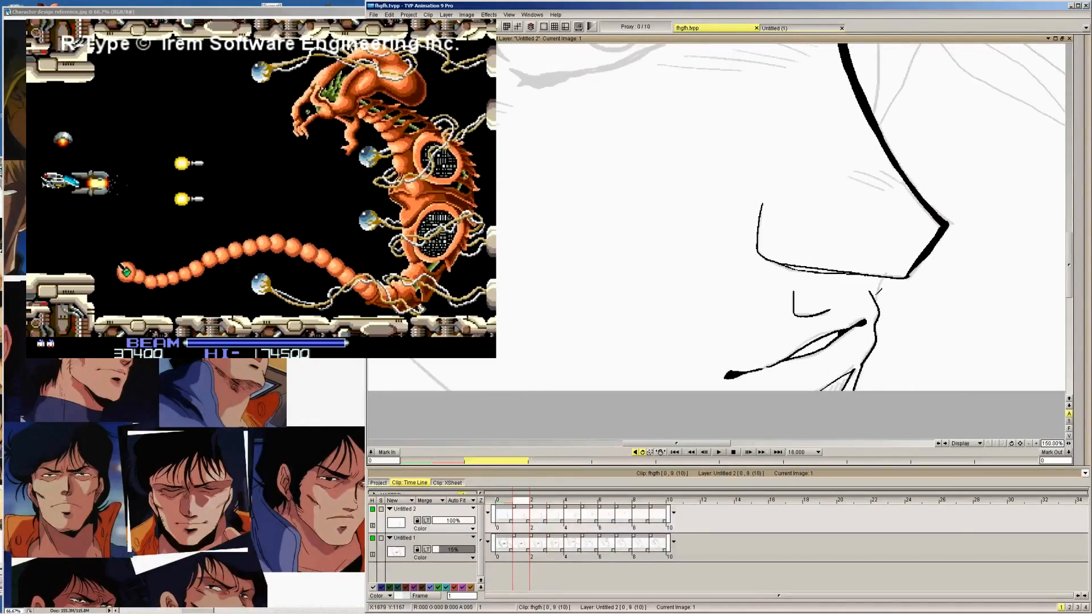
key("Left")
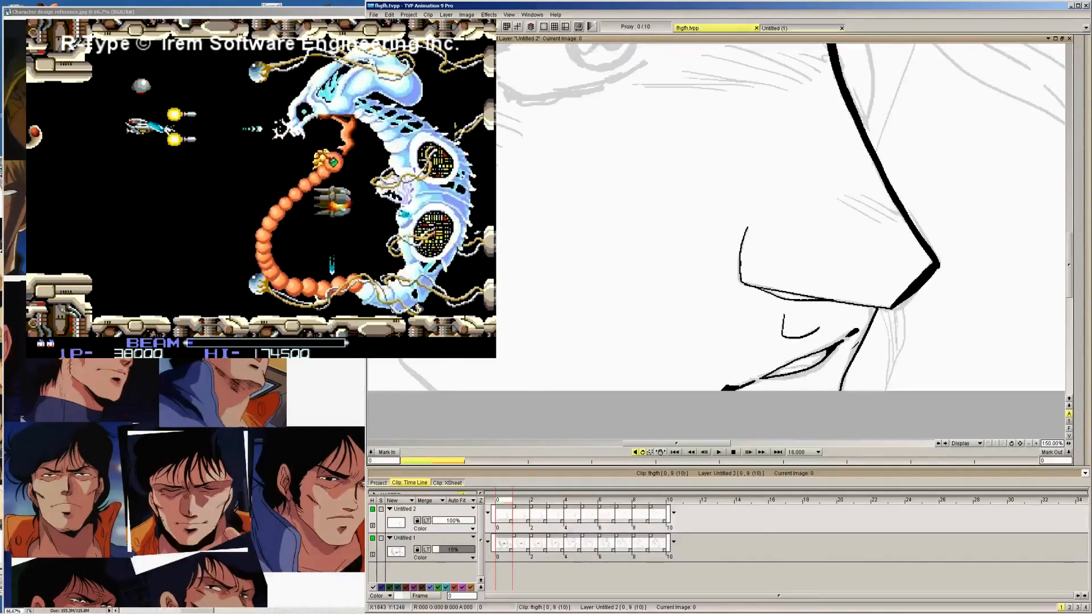
Ink the profile line from the lower lip down to the chin on images 3 and 4
key("Right")
key("Right")
key("Right")
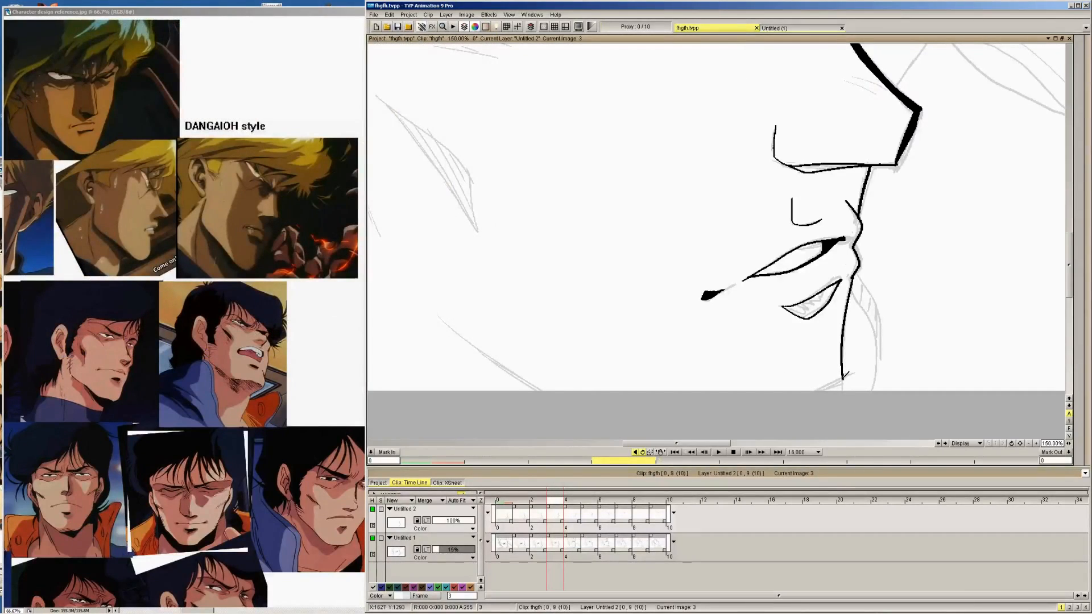
left_click_drag(843, 378, 808, 390)
key("Right")
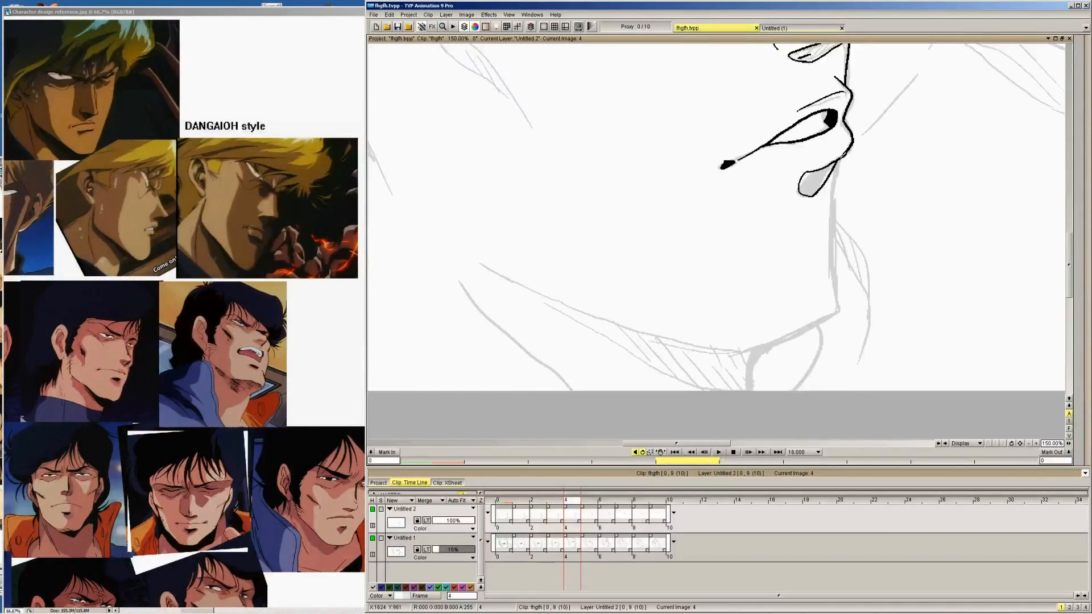
left_click_drag(841, 156, 839, 310)
Thicken the profile line on image 4, both between nose and upper lip and from the lower lip to the chin
mouse_move(1082, 147)
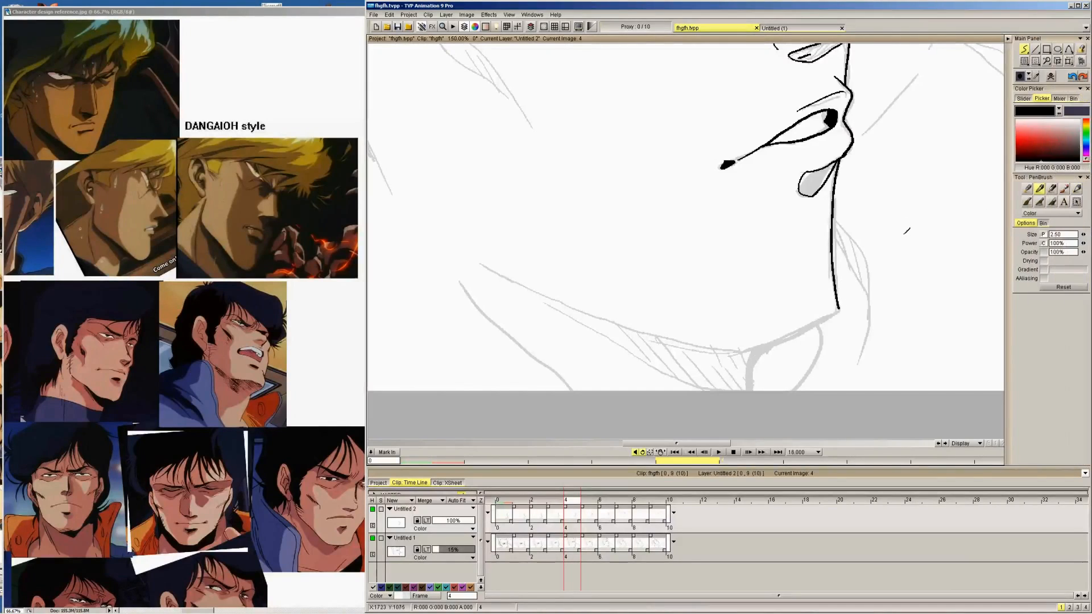
left_click_drag(1072, 241, 1071, 217)
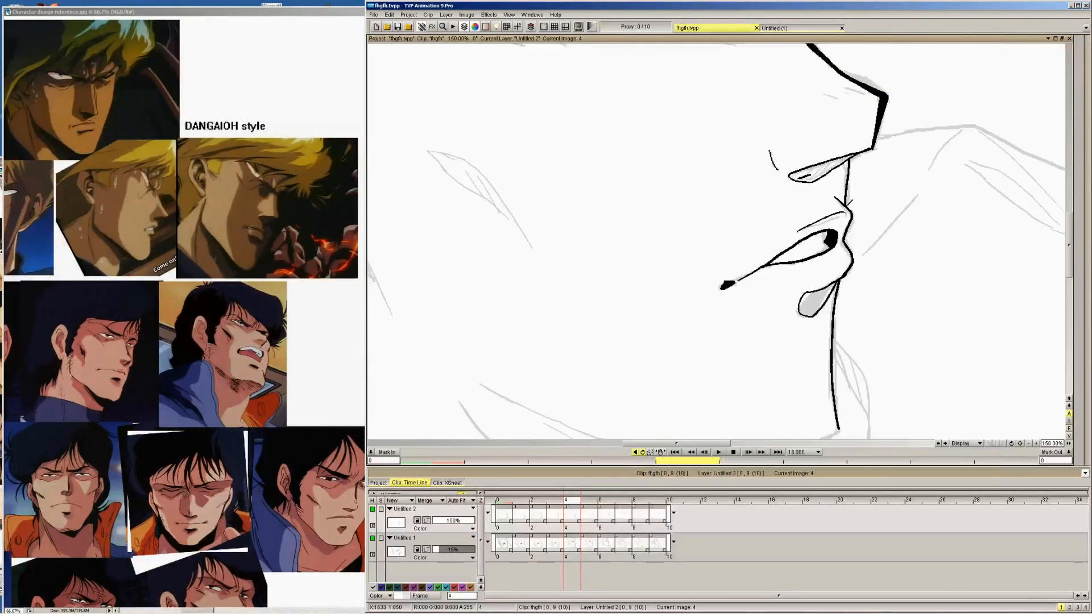
left_click_drag(850, 165, 844, 208)
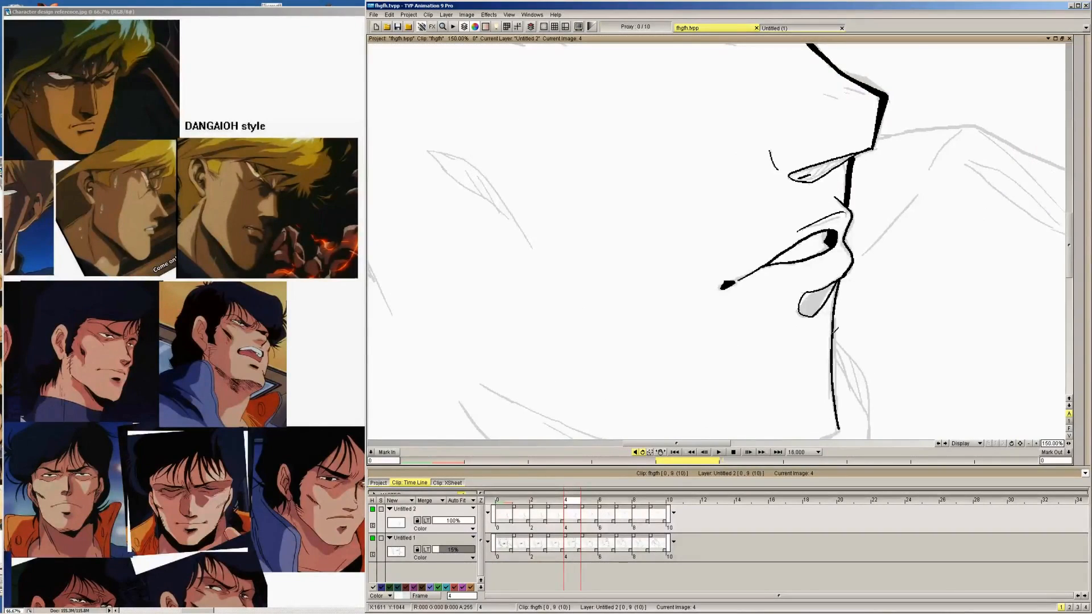
left_click_drag(843, 274, 832, 349)
left_click_drag(834, 393, 838, 423)
Ink a thick profile line from the lower lip to the chin on images 5 and 6, thickening the line below the nose on image 5
key("Right")
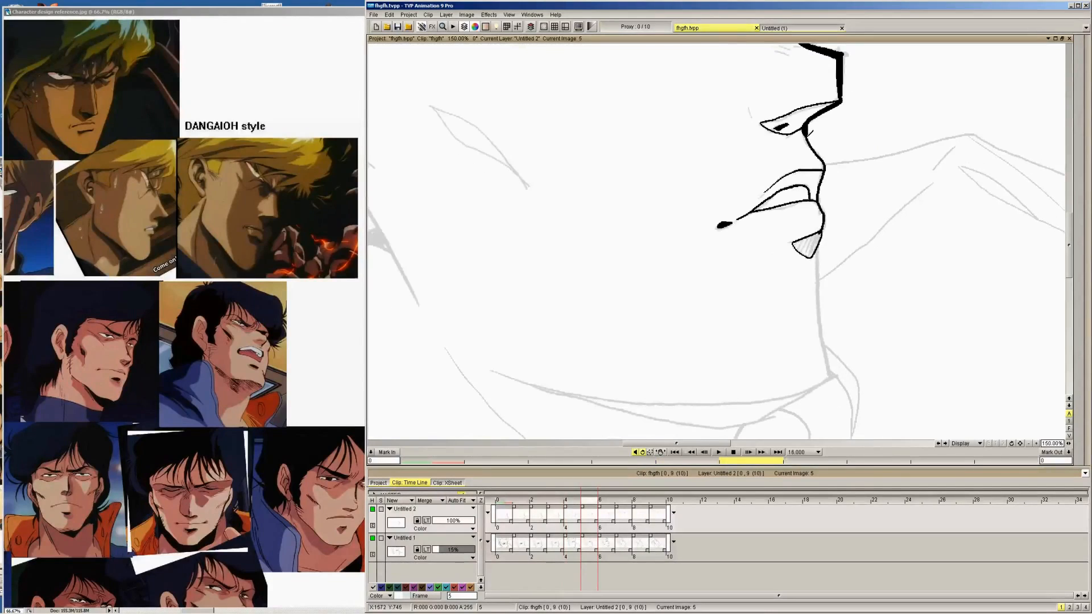
left_click_drag(808, 131, 819, 144)
mouse_move(823, 233)
left_mouse_down()
mouse_move(819, 309)
mouse_move(836, 379)
left_mouse_up()
key("Right")
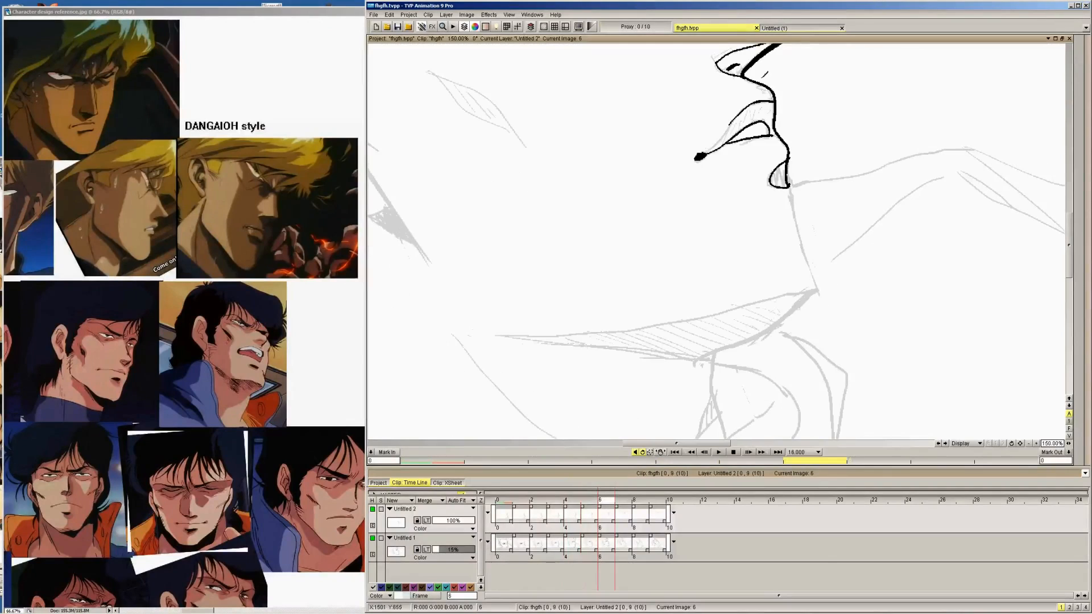
mouse_move(794, 164)
left_mouse_down()
mouse_move(794, 215)
mouse_move(824, 289)
left_mouse_up()
Ink the thick profile line from below the lower lip to the chin on images 7, 8 and 9
key("Right")
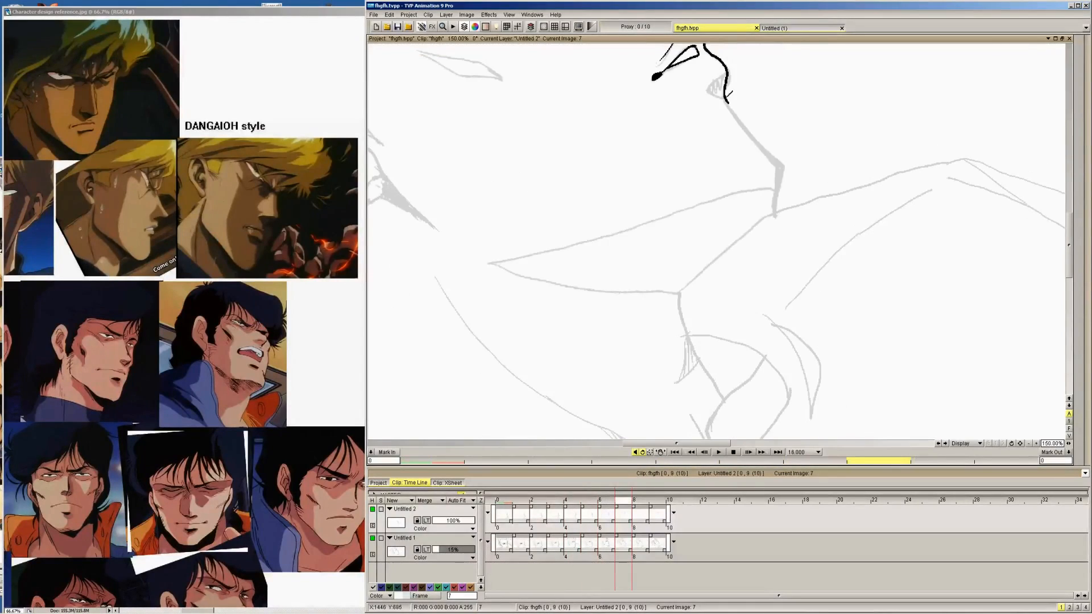
left_click_drag(724, 89, 765, 149)
key("Right")
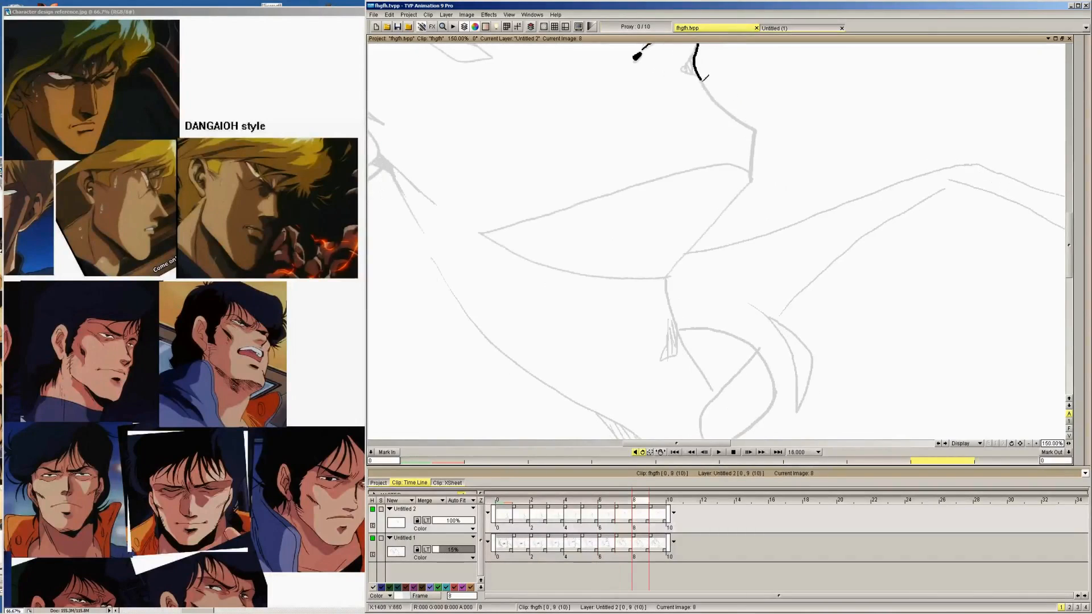
key("Left")
key("Right")
left_click_drag(702, 73, 760, 132)
key("Right")
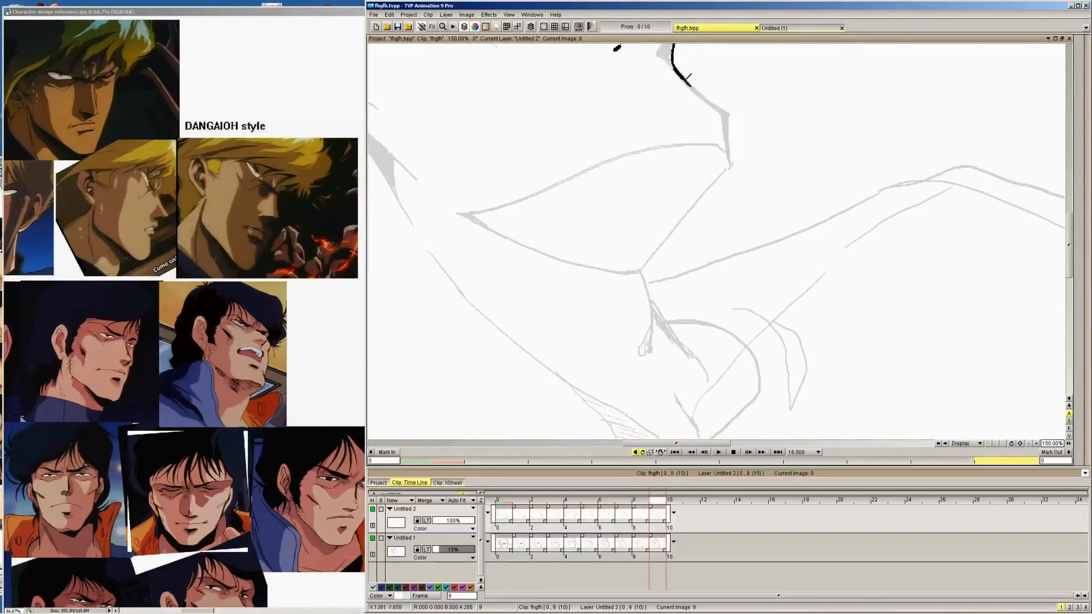
left_click_drag(688, 80, 725, 112)
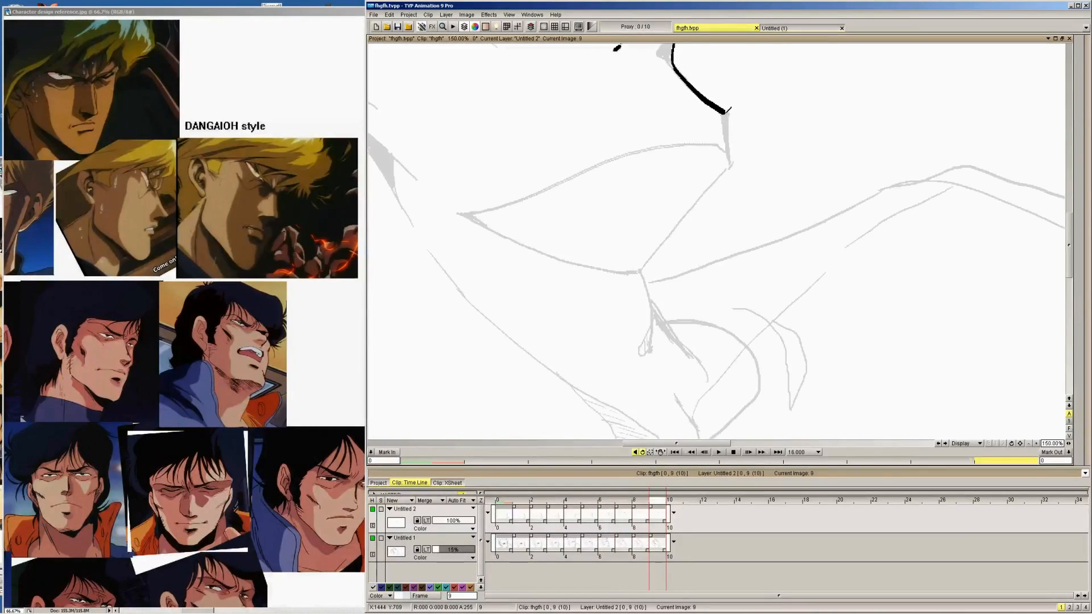
Ink the short, thick front edge of the chin on images 9, 8 and 7
key("Left")
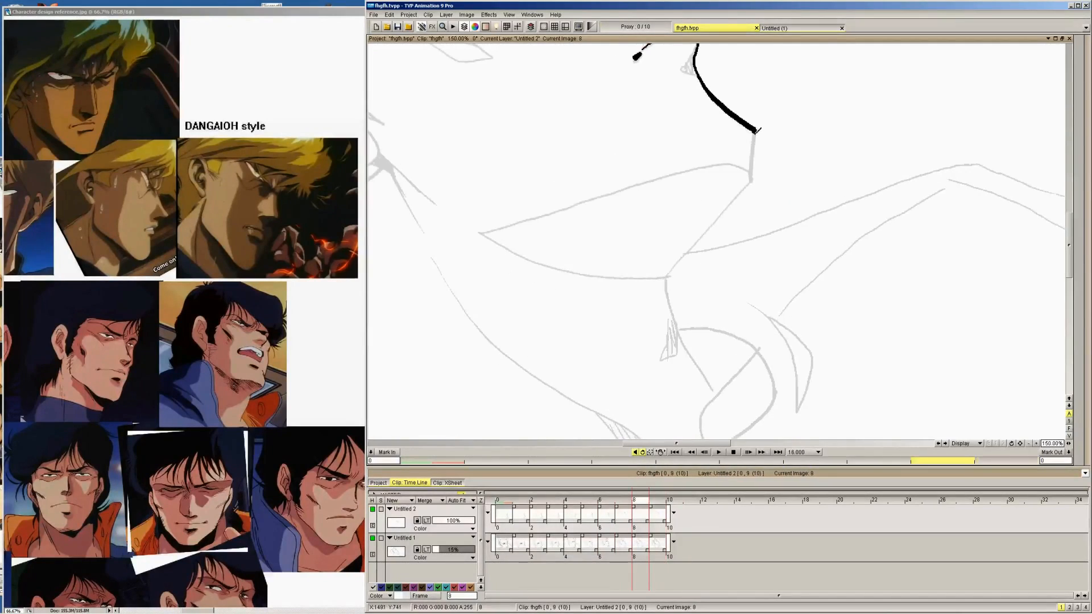
key("Left")
left_click_drag(782, 166, 774, 209)
Ink a thick line for the underside of the chin, running back from its tip, on images 6 and 5
key("Left")
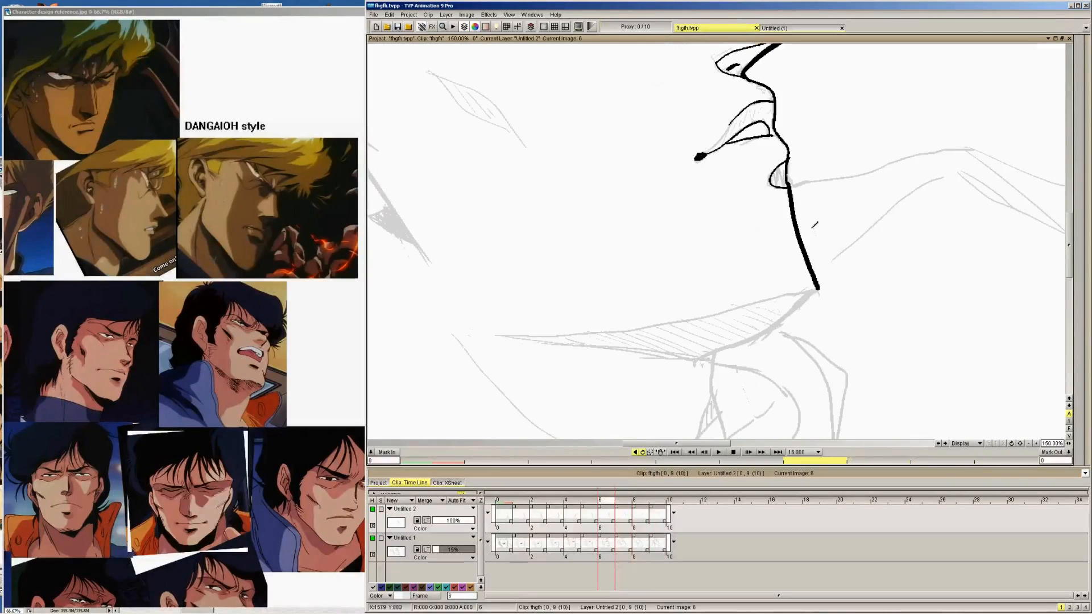
left_click_drag(792, 309, 820, 286)
key("Left")
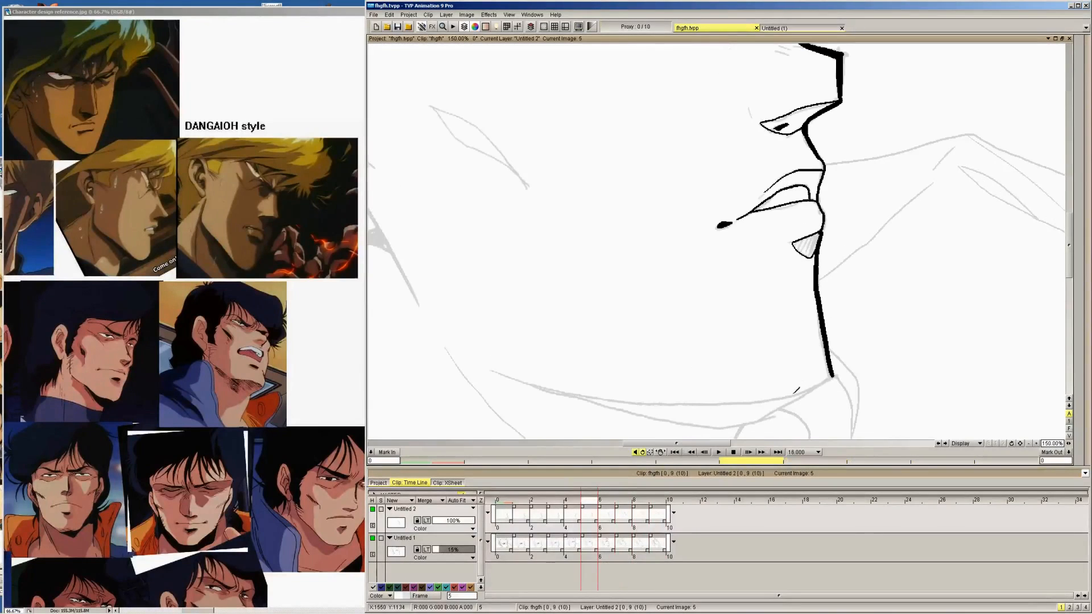
left_click_drag(772, 413, 832, 376)
key("ctrl+z")
left_click_drag(772, 412, 826, 380)
Ink the underside of the chin with a thick line on images 4 and 3
key("Left")
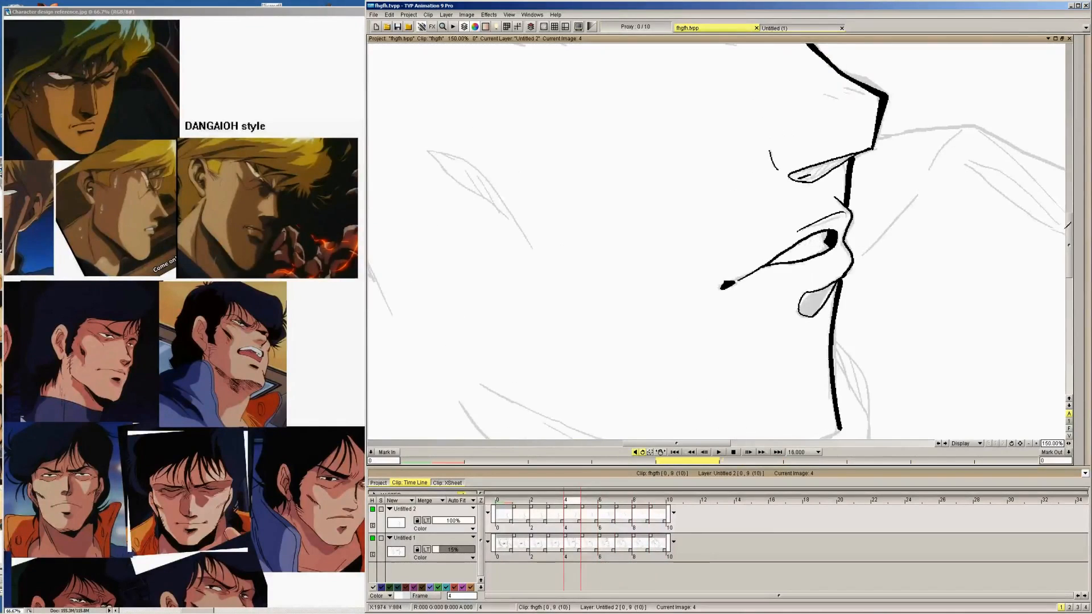
left_click_drag(1069, 243, 1068, 271)
left_click_drag(736, 299, 831, 260)
key("Left")
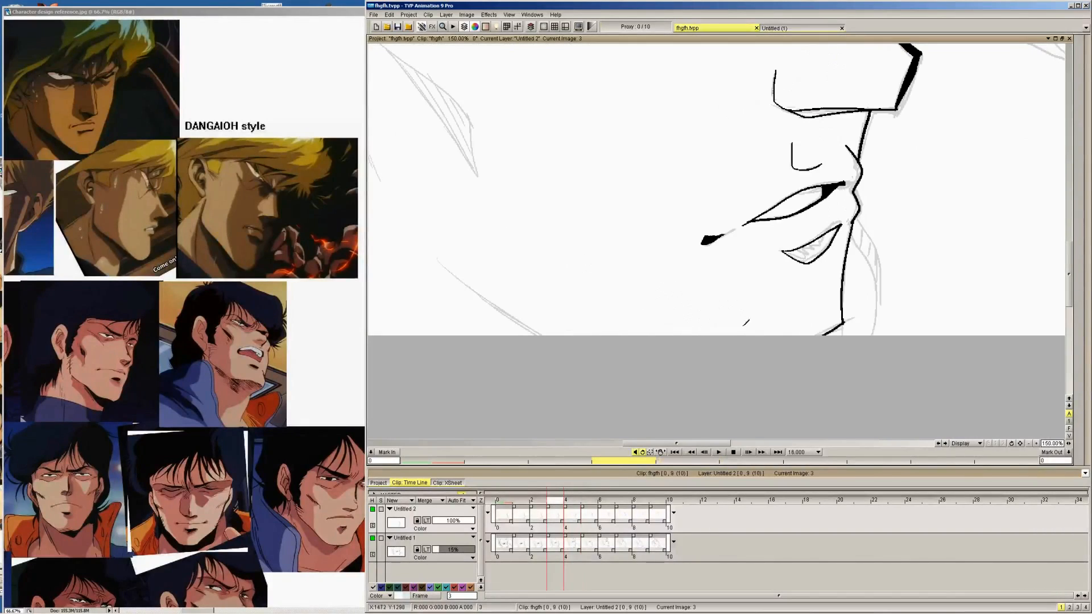
left_click_drag(824, 335, 817, 336)
Thicken the profile line from the lower lip down towards the chin on images 3 and 2
key("Right")
key("Left")
mouse_move(829, 215)
left_mouse_down()
mouse_move(853, 221)
mouse_move(843, 313)
left_mouse_up()
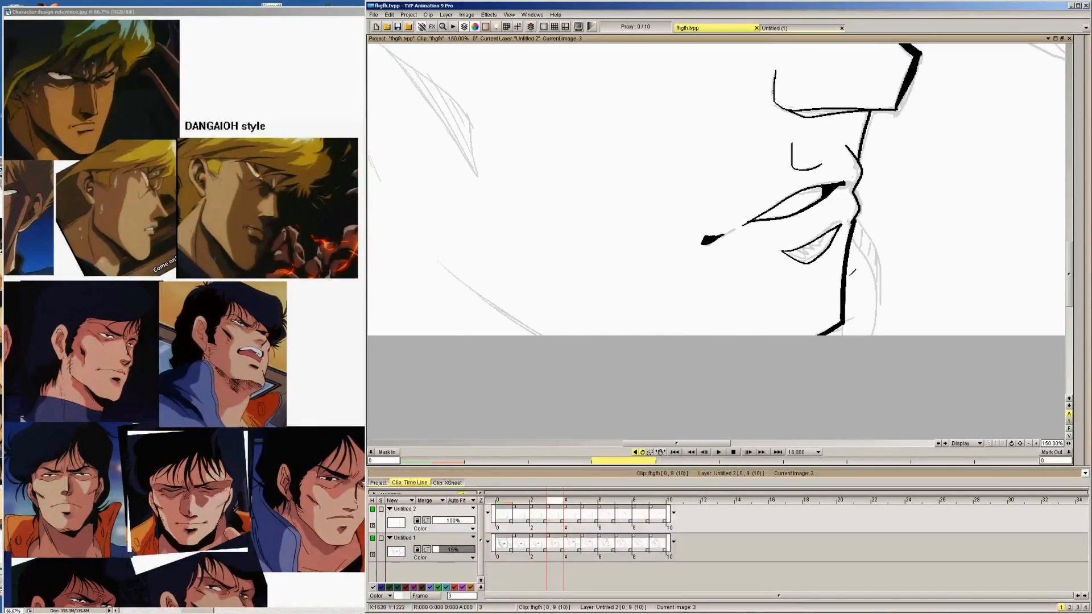
key("Left")
key("Right")
key("Left")
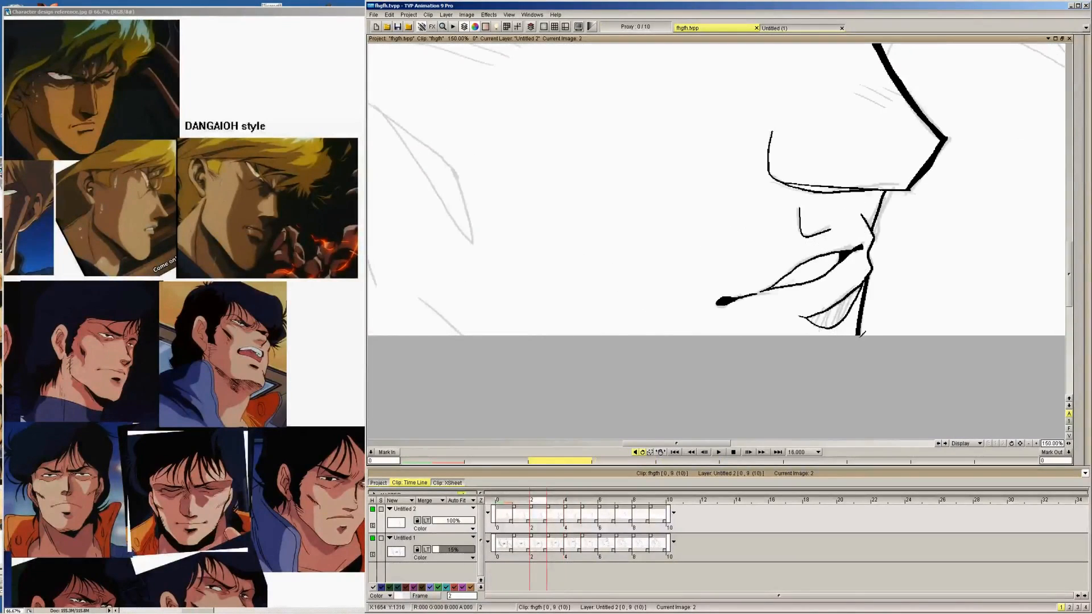
Fill the shadow shape below the lower lip with black on the drawings from image 1 to image 4
key("Left")
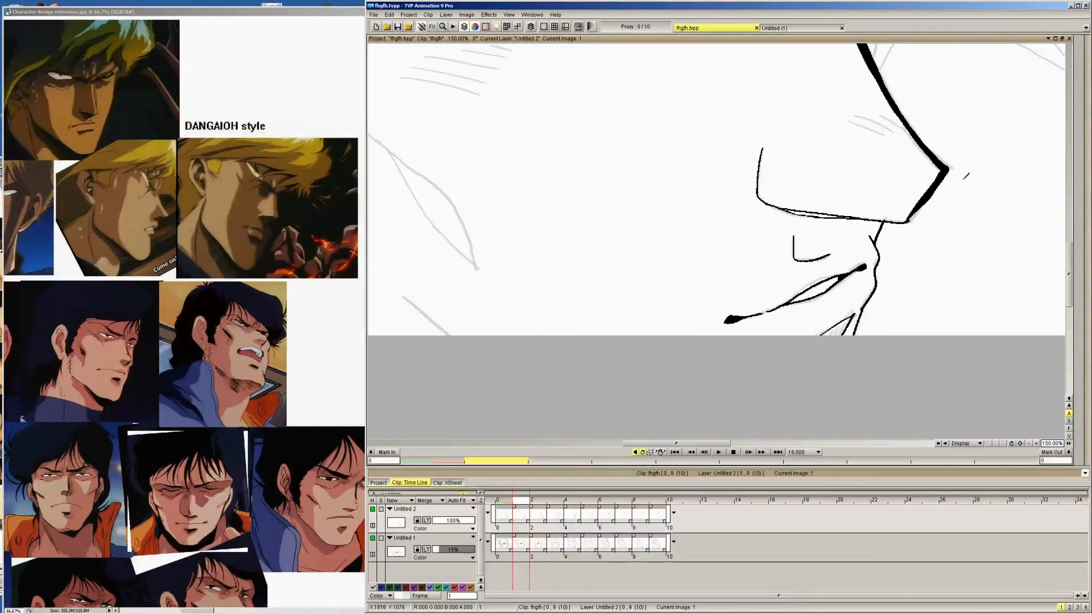
left_click(1081, 52)
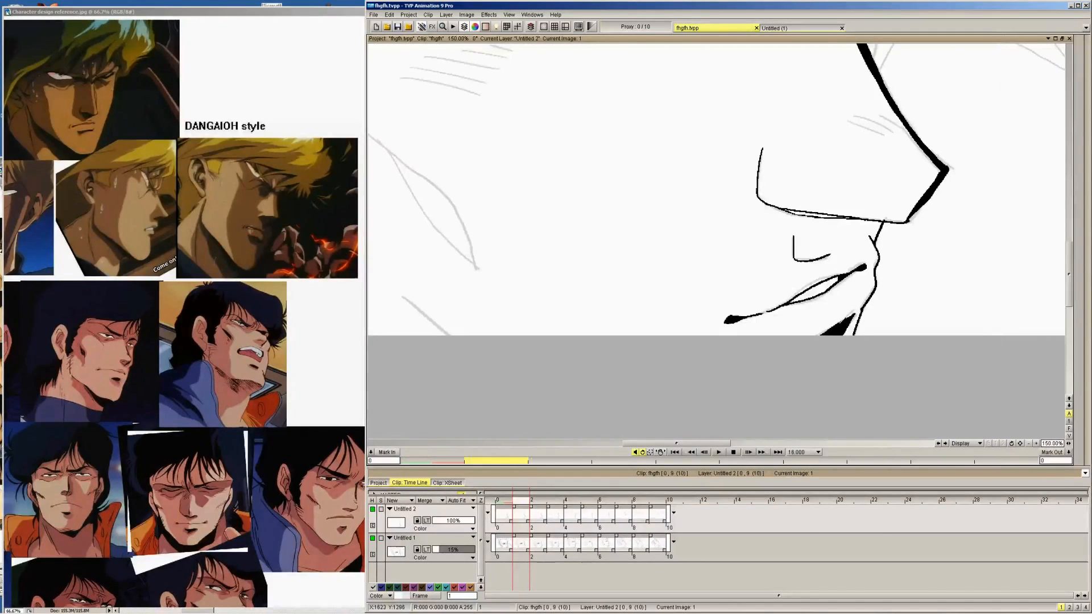
key("Right")
key("Right")
key("Right")
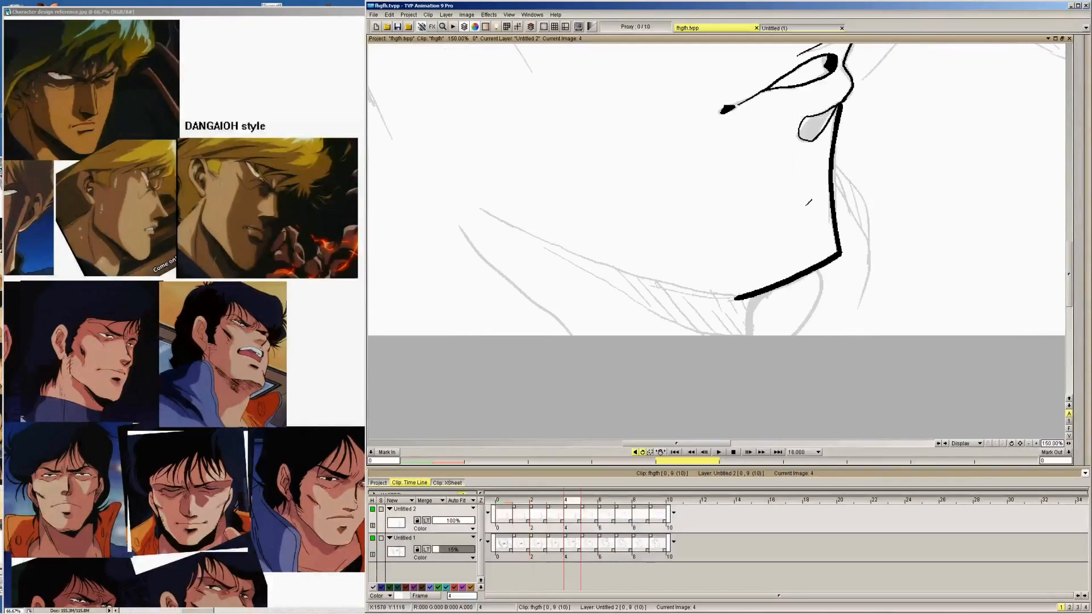
left_click(814, 126)
Close the outline of the lower-lip shadow shape on images 7, 8 and 9
left_click(509, 14)
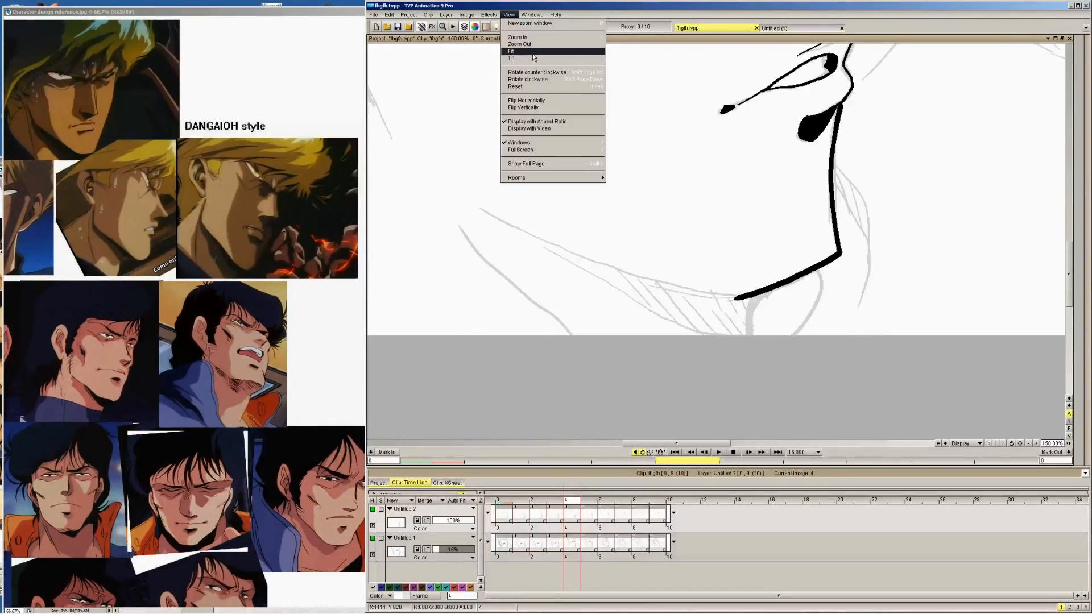
left_click(514, 51)
key("Right")
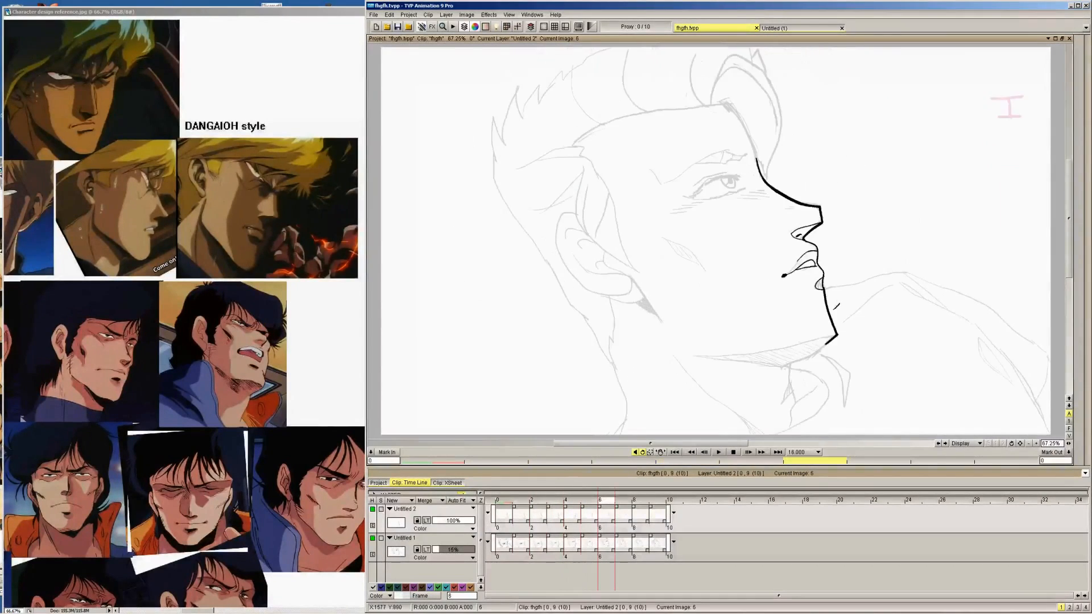
key("Right")
key("Right")
key("Left")
mouse_move(1084, 114)
left_click(1023, 50)
key("Right")
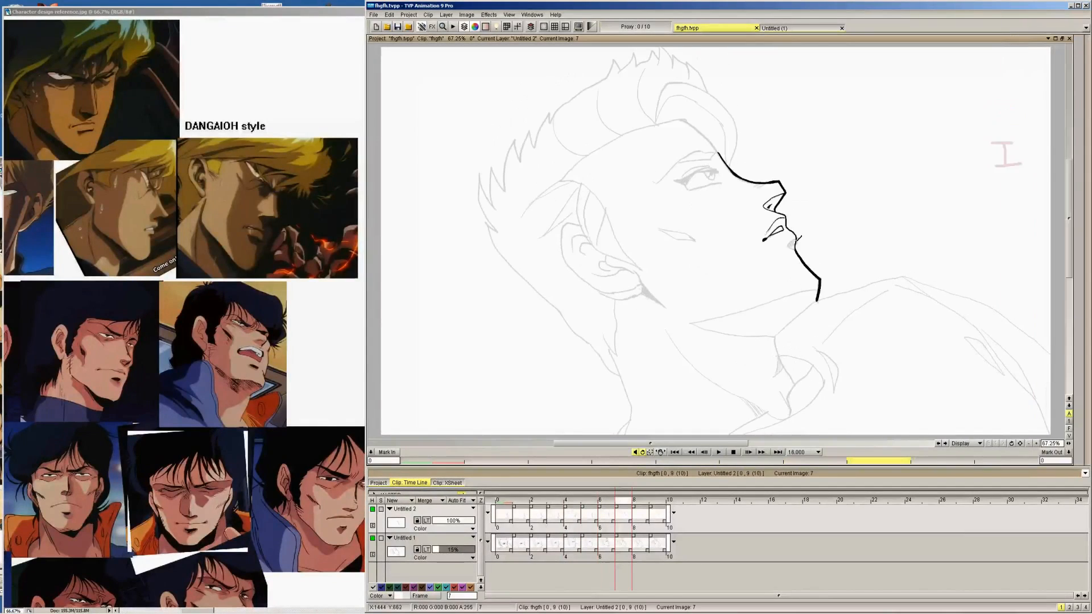
left_click_drag(802, 232, 795, 239)
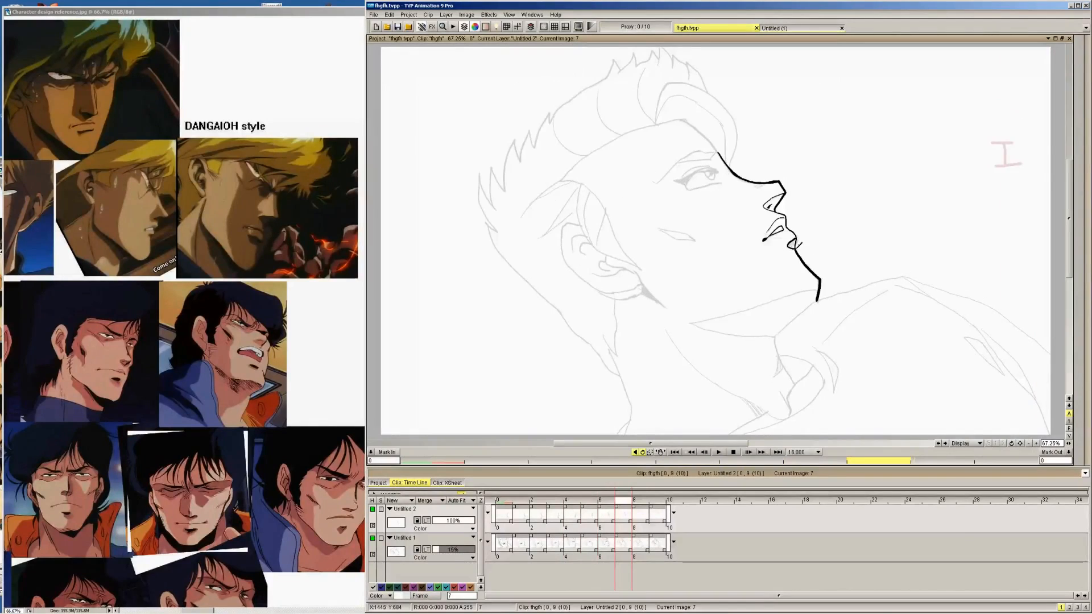
key("Right")
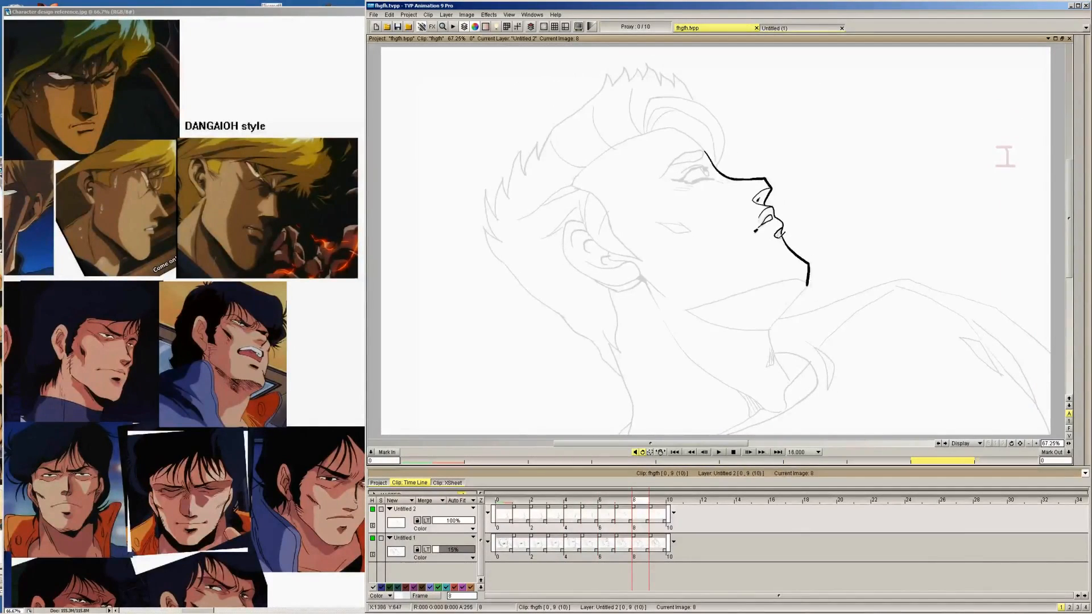
left_click_drag(786, 218, 782, 224)
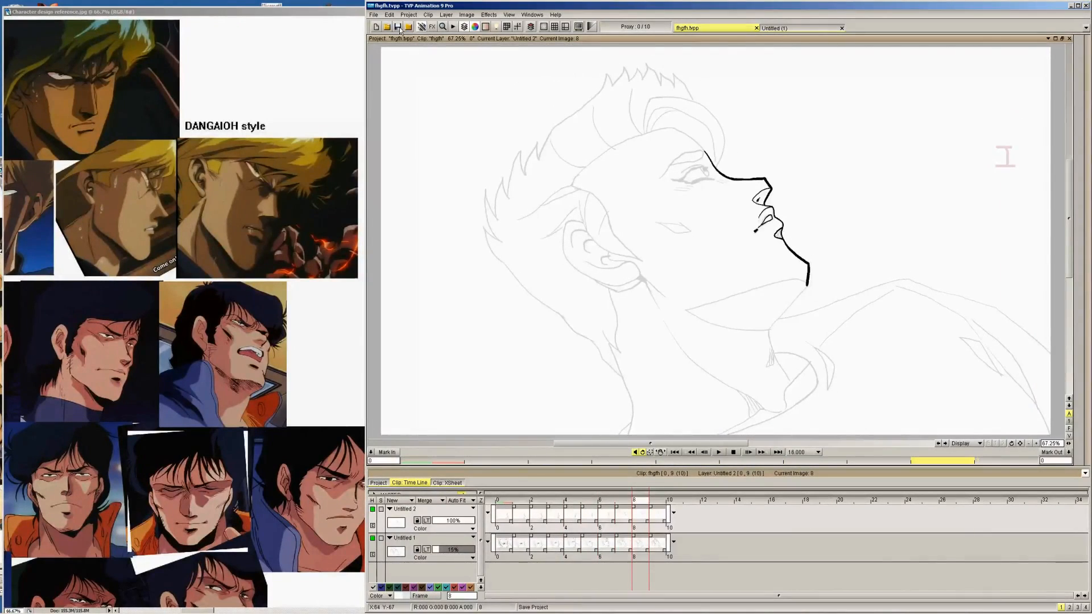
key("Right")
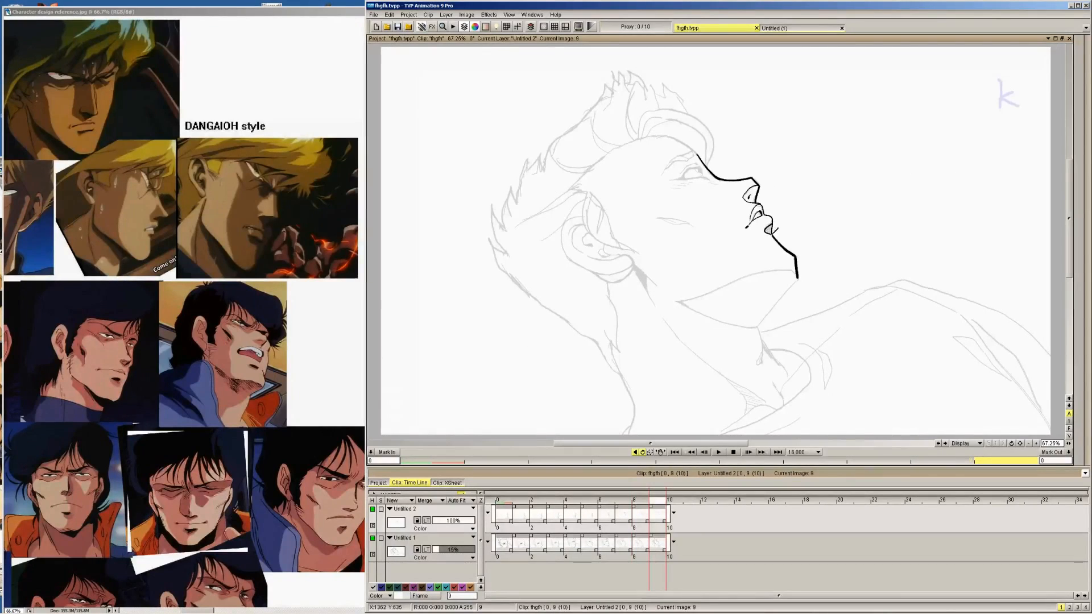
Fill the lower-lip shadow shape with black from image 9 back to image 6
left_click(1076, 58)
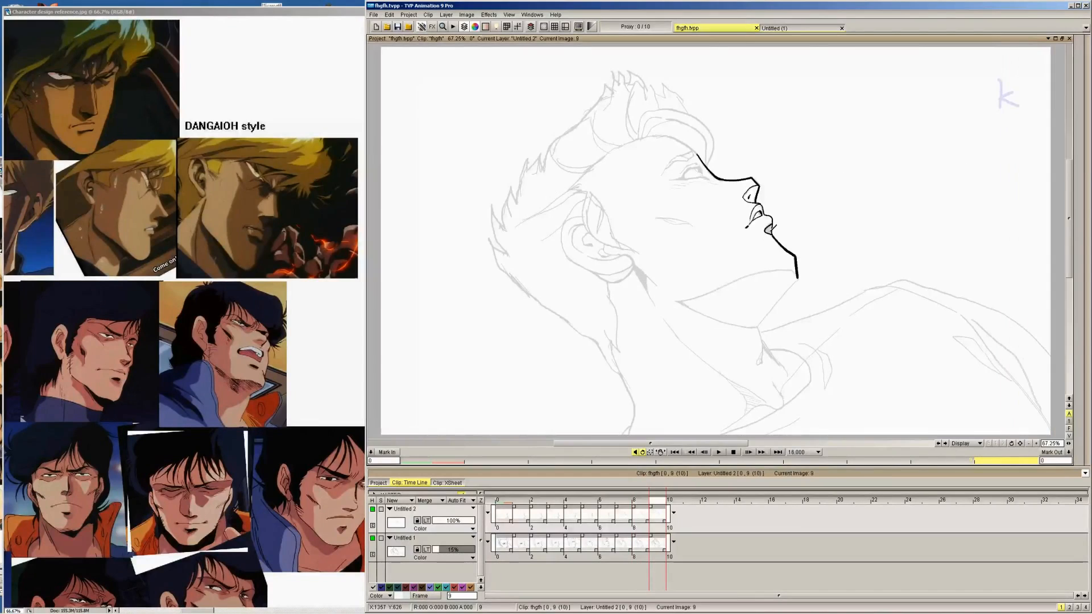
key("Left")
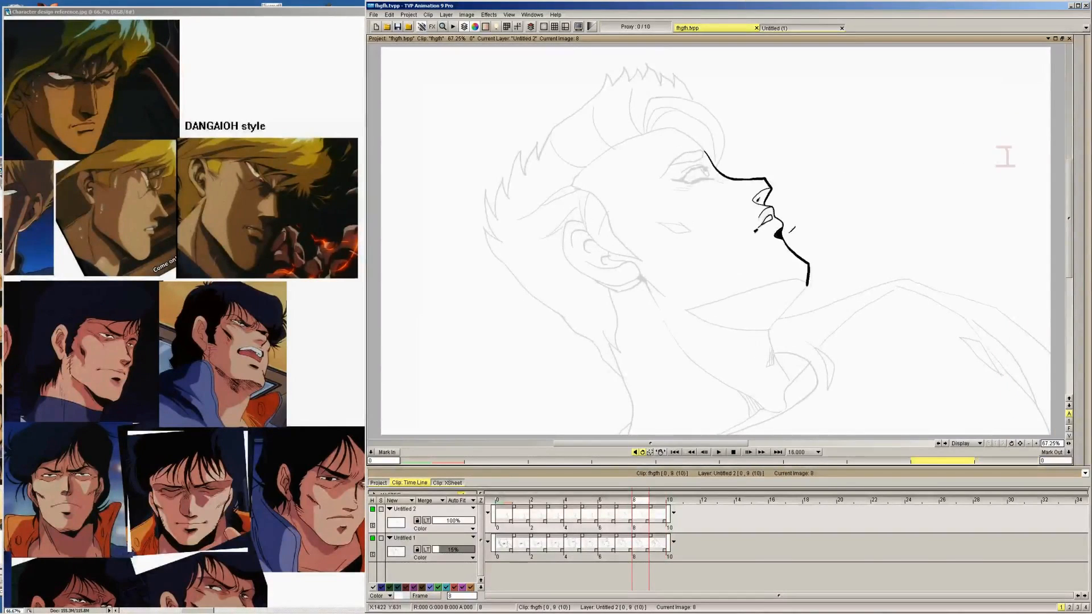
key("Left")
key("Left")
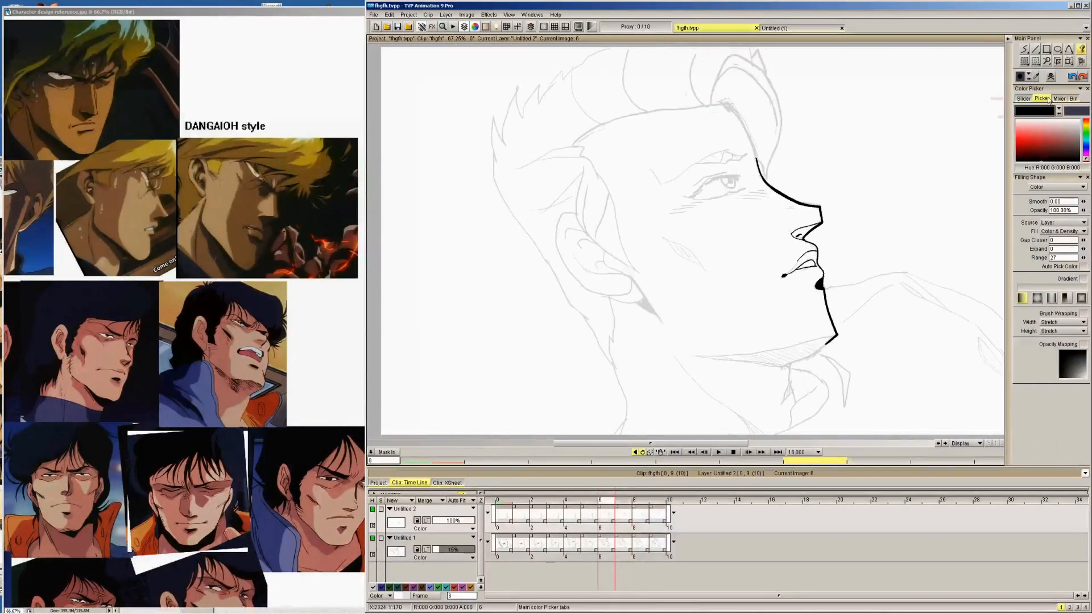
Ink a thick line from the chin tip down to the top of the throat on images 9 and 8
key("Right")
key("Right")
key("Right")
key("Right")
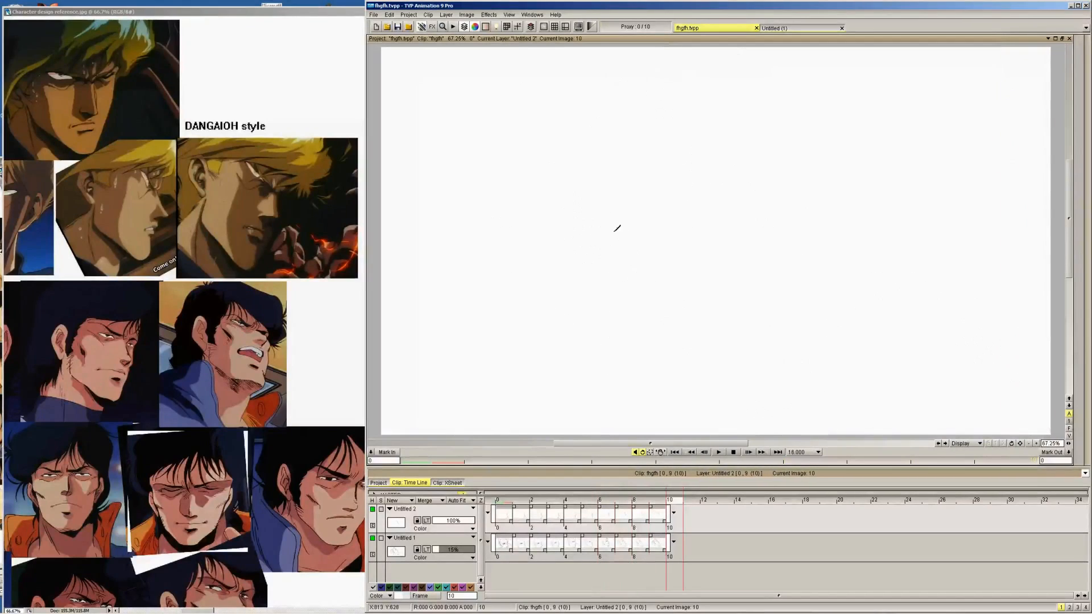
key("Left")
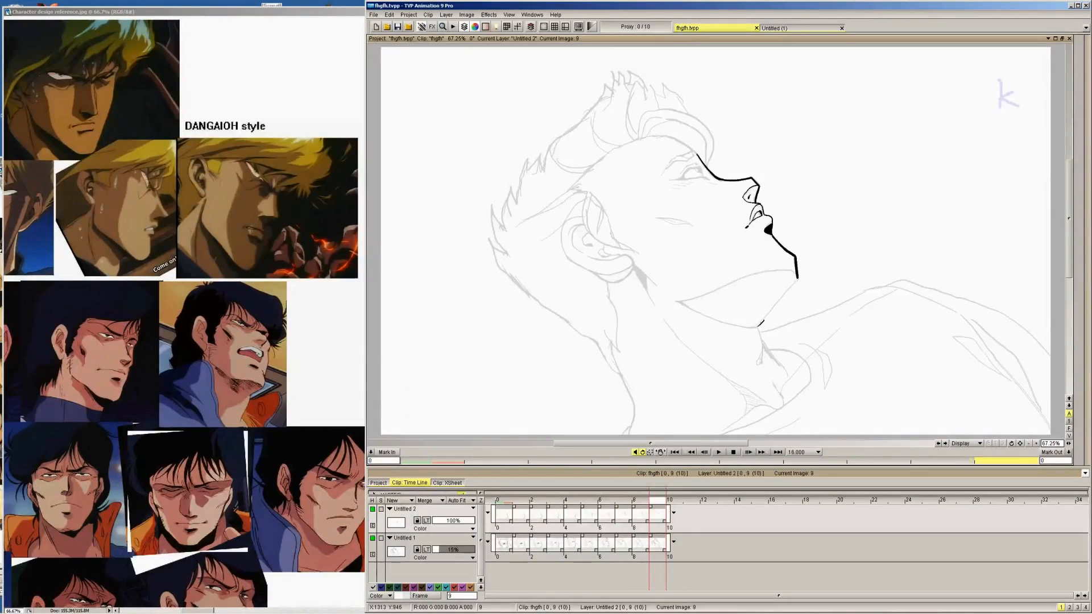
left_click_drag(758, 327, 789, 289)
key("Left")
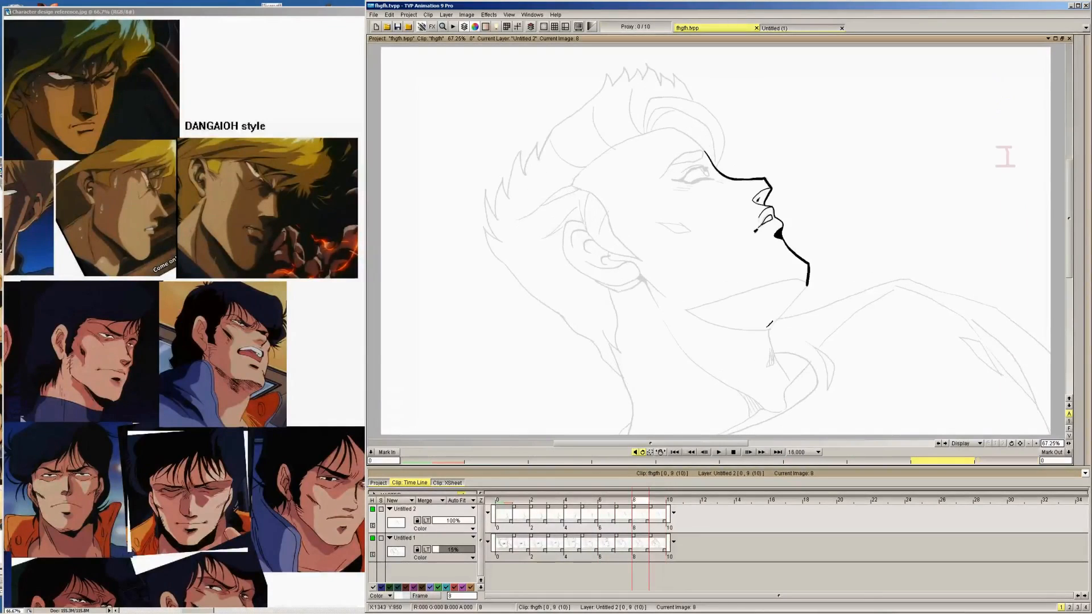
left_click_drag(768, 329, 805, 287)
Ink the thick line from the chin back to the throat on images 7 and 6
key("Left")
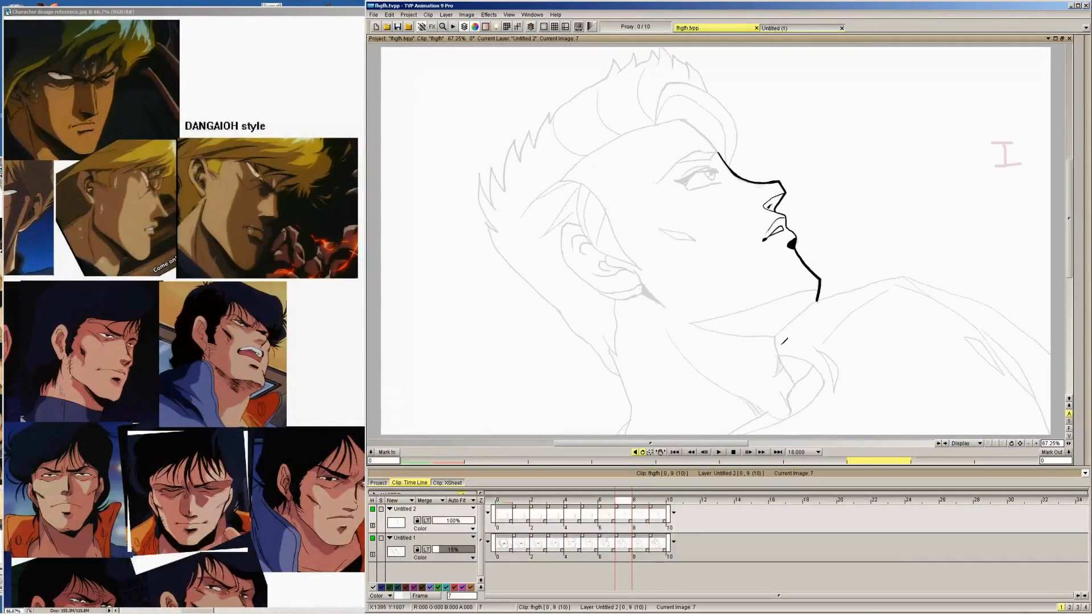
left_click_drag(774, 338, 817, 298)
key("Left")
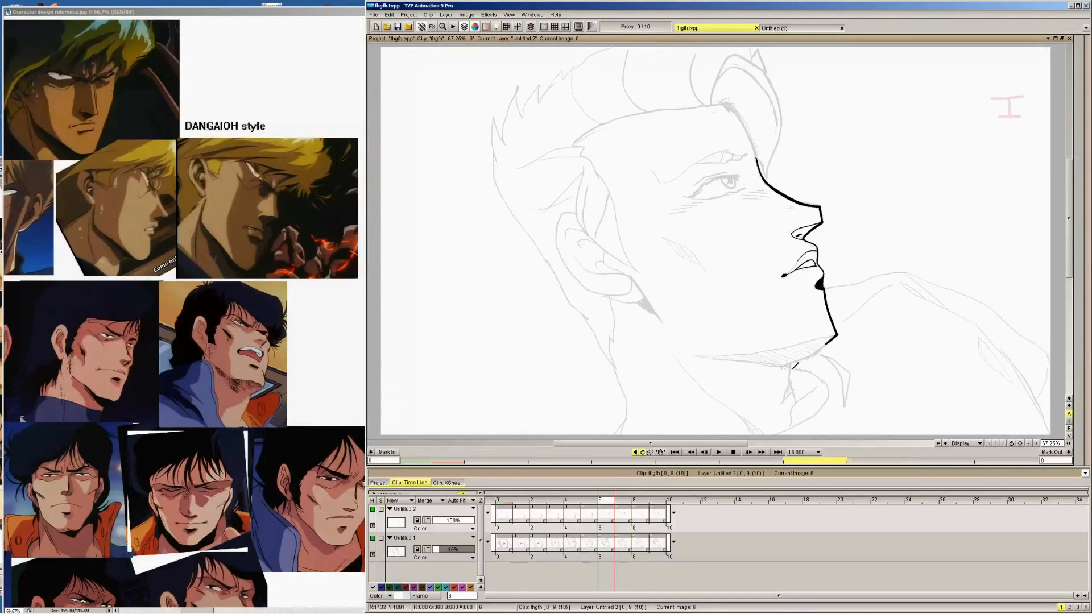
left_click_drag(786, 367, 822, 344)
key("Left")
left_click_drag(802, 394, 827, 384)
key("ctrl+z")
key("ctrl+z")
key("ctrl+z")
key("Left")
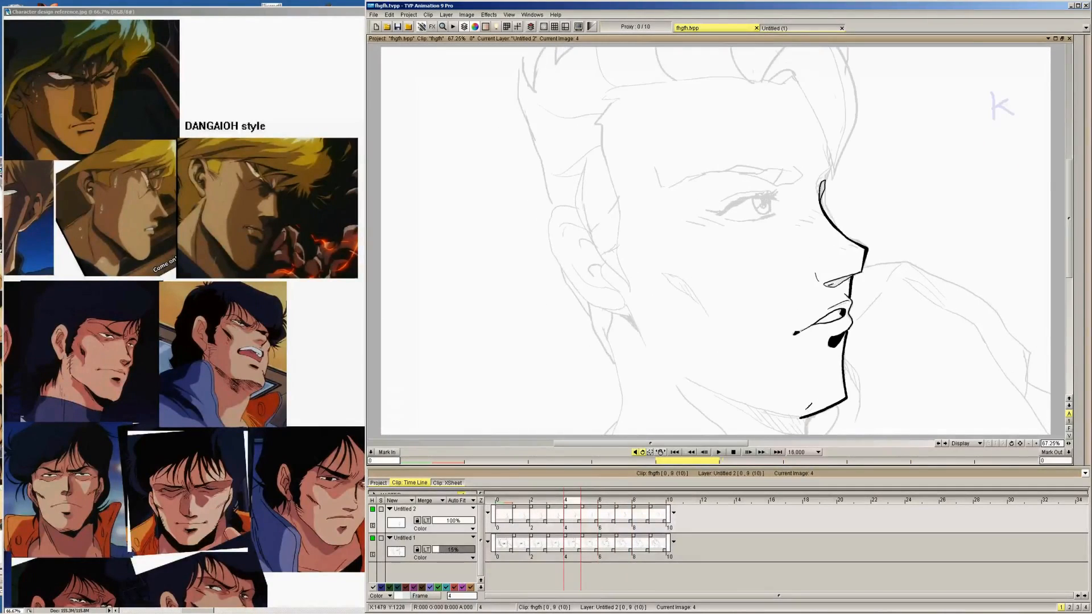
Ink the front of the neck downwards from the end of the chin line on images 9 and 8
key("Right")
key("Right")
key("Right")
key("Right")
key("Right")
key("Right")
key("Left")
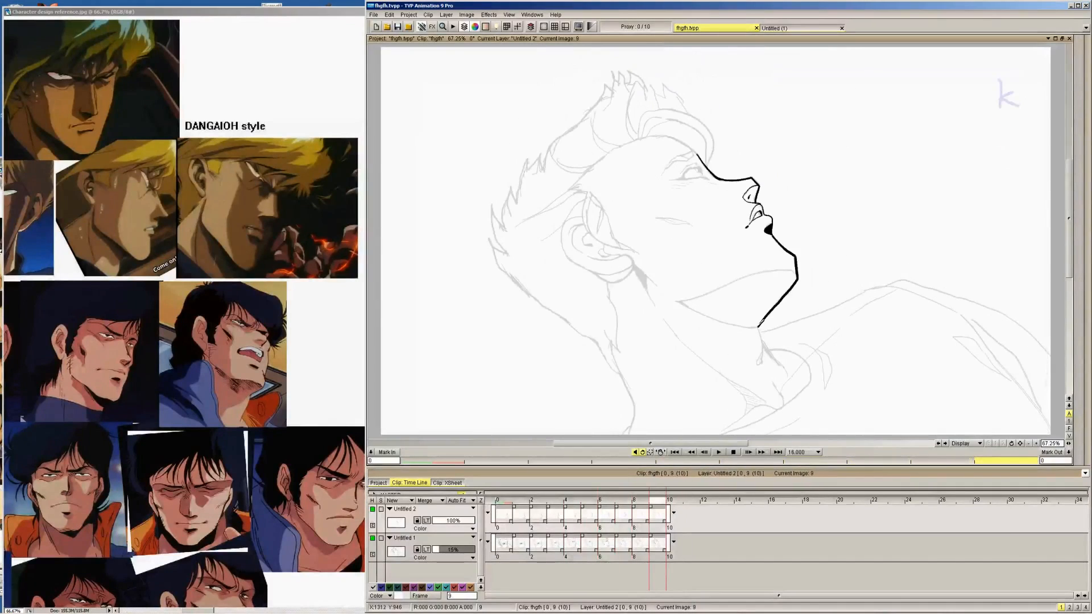
left_click_drag(763, 321, 758, 327)
mouse_move(758, 327)
left_mouse_down()
mouse_move(785, 371)
mouse_move(768, 330)
mouse_move(791, 381)
left_mouse_up()
key("Left")
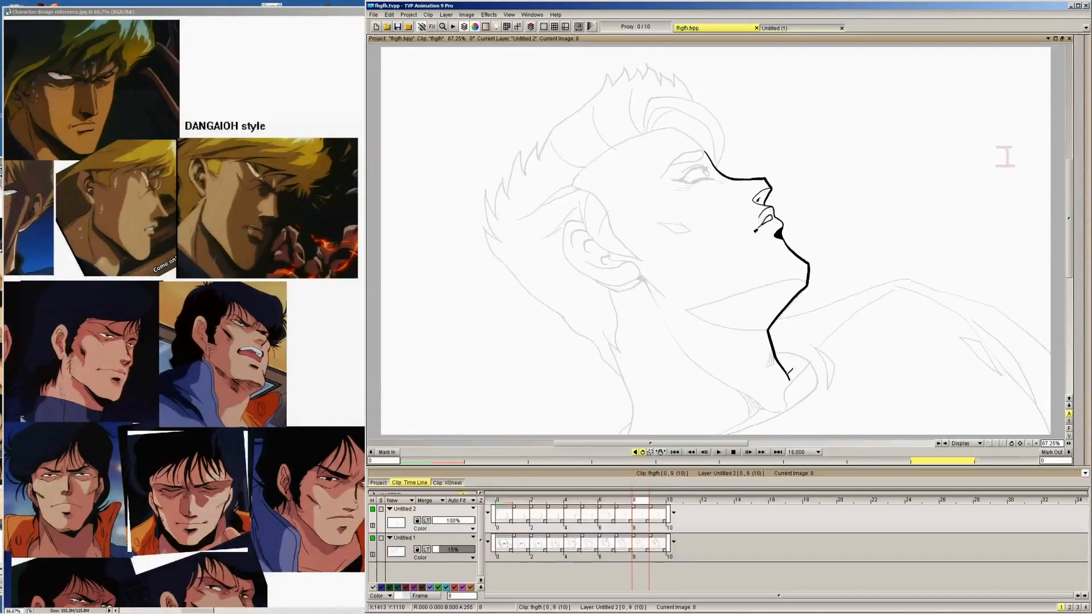
Ink the front neck line below the chin from image 7 back to image 4
key("Left")
left_click_drag(775, 336, 792, 390)
key("Left")
key("Left")
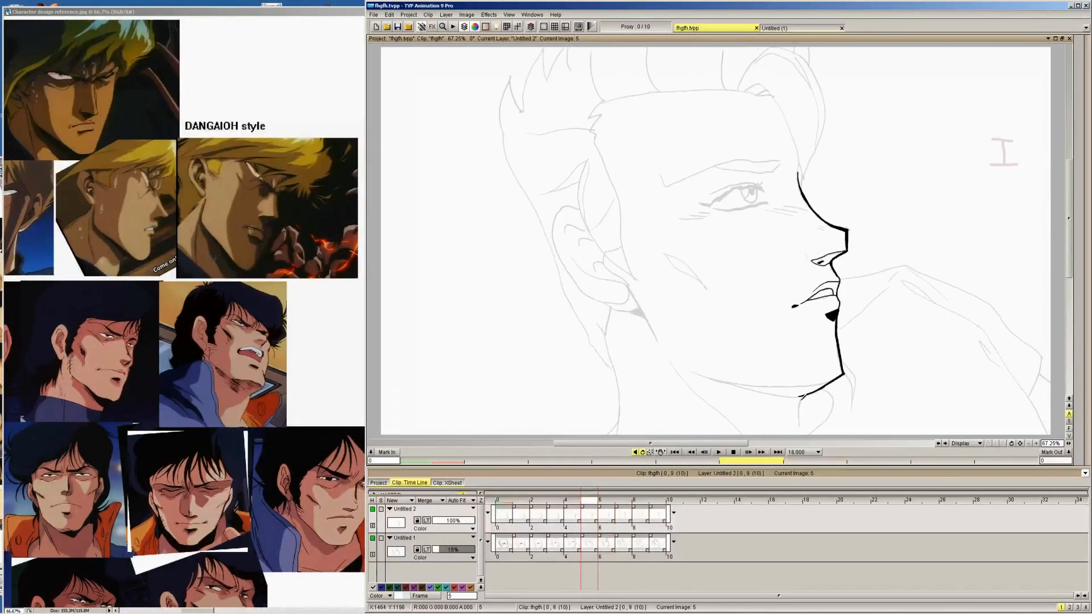
key("Left")
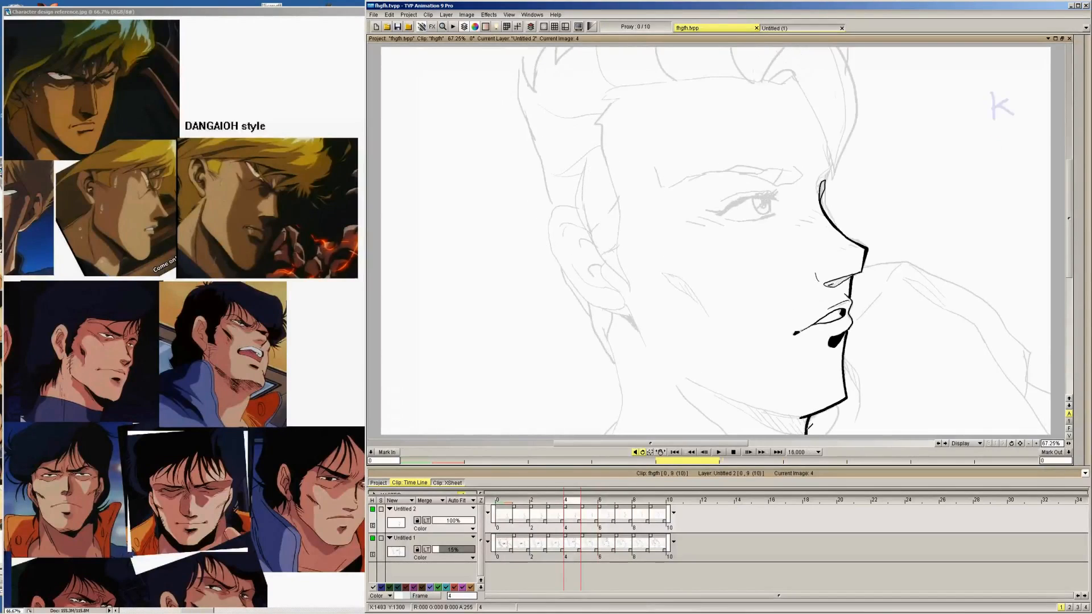
key("Right")
key("Left")
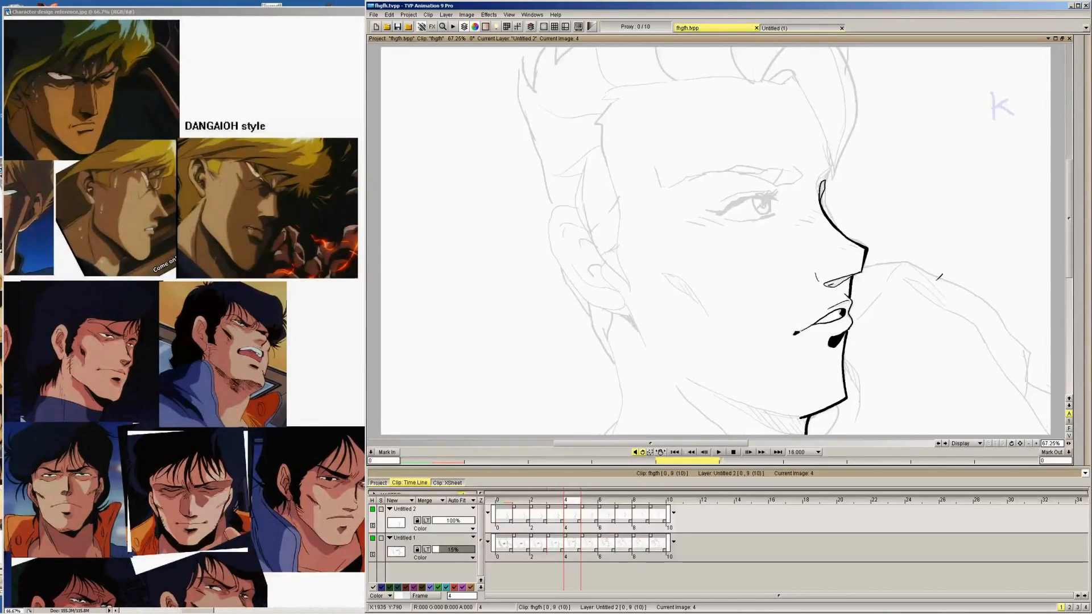
Thicken the profile line between the nose and the upper lip on image 3
key("Left")
key("Right")
key("Right")
key("Right")
key("Right")
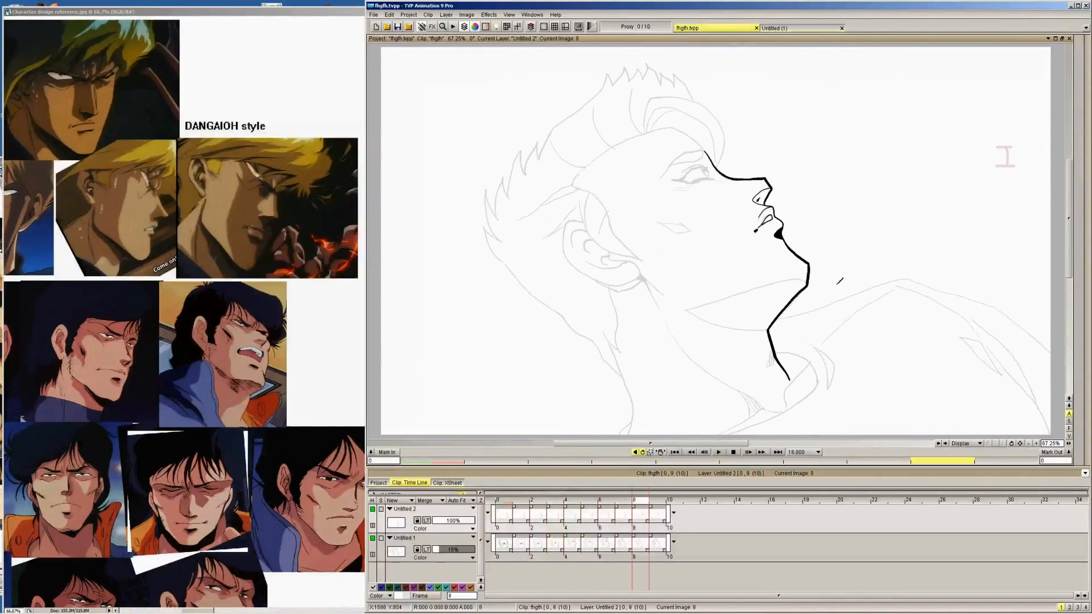
key("Left")
key("Left")
key("Left")
key("Left")
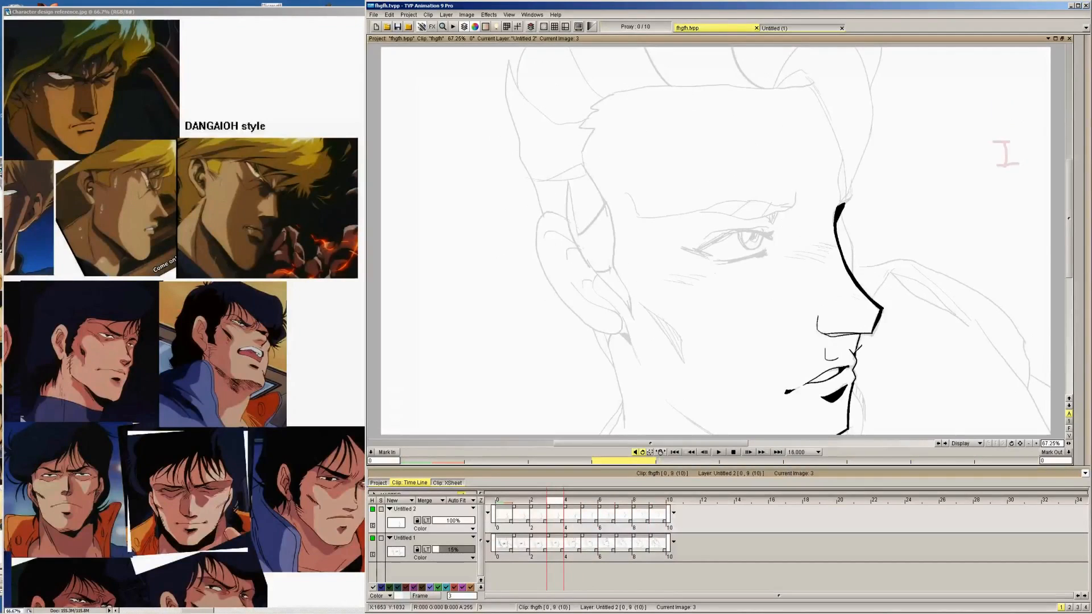
left_click_drag(854, 352, 868, 329)
Thicken the lip profile line below the nose on image 0
key("Left")
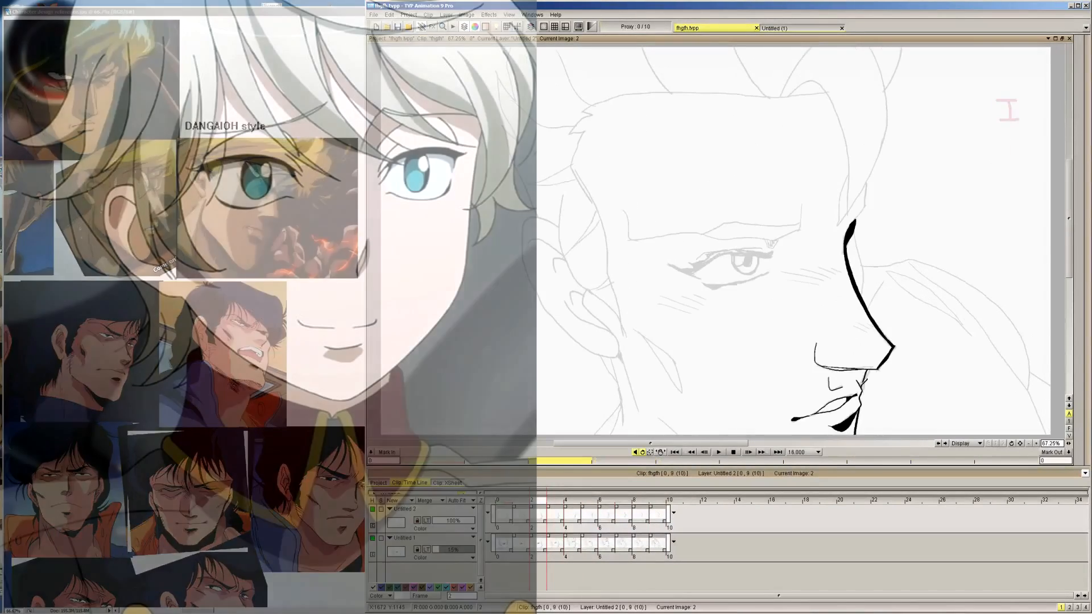
key("Left")
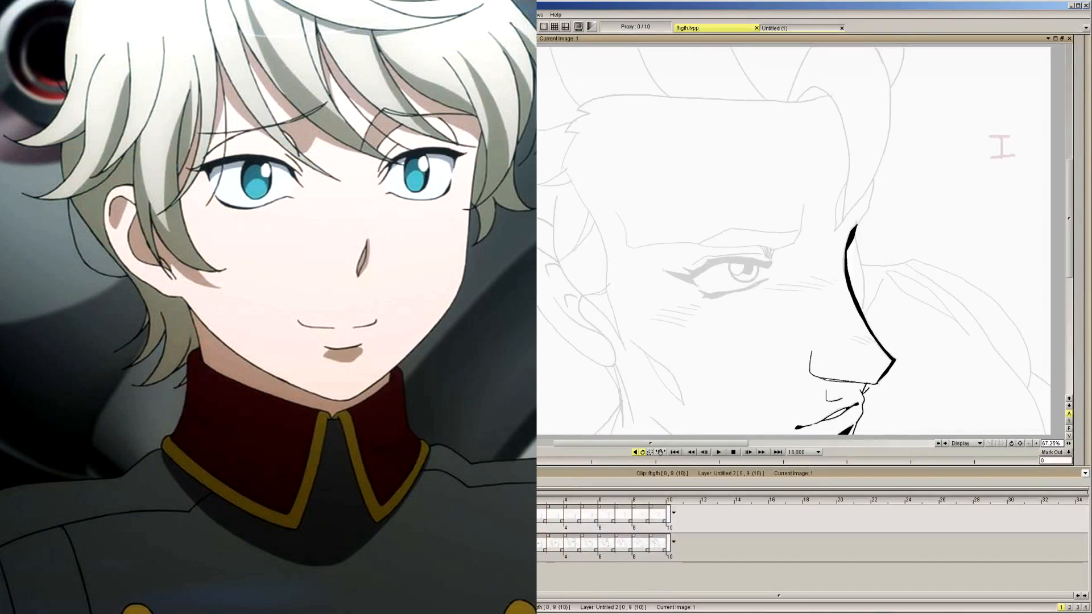
key("Left")
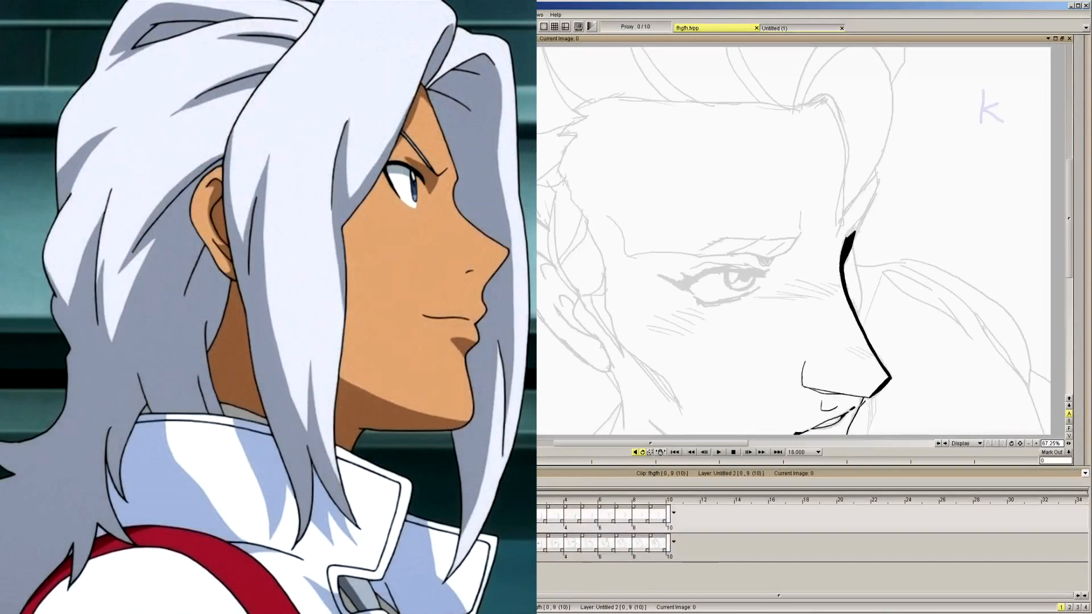
key("Right")
key("Left")
key("Right")
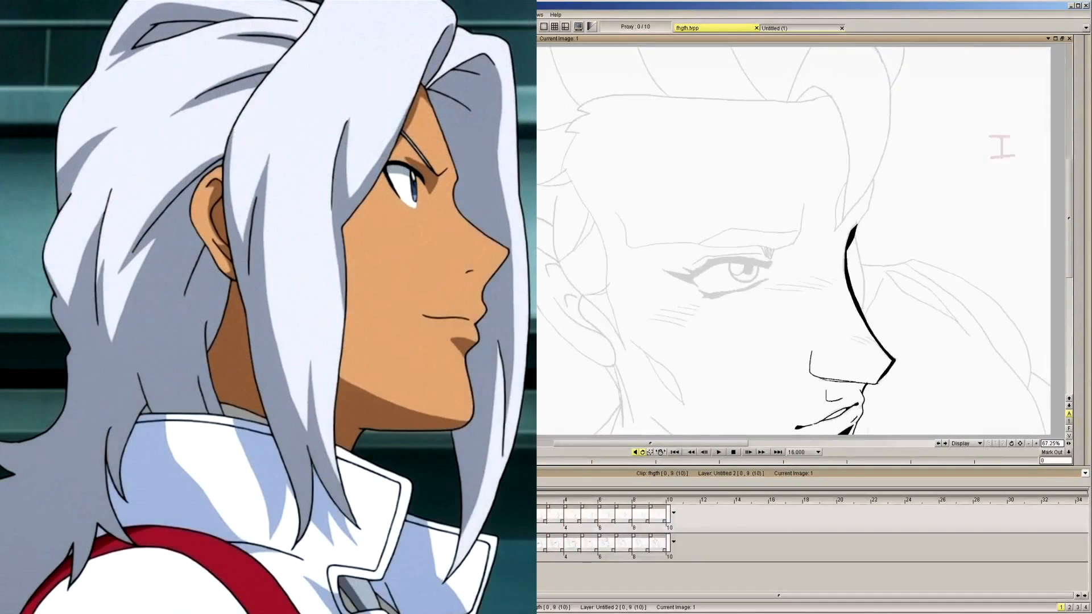
key("Left")
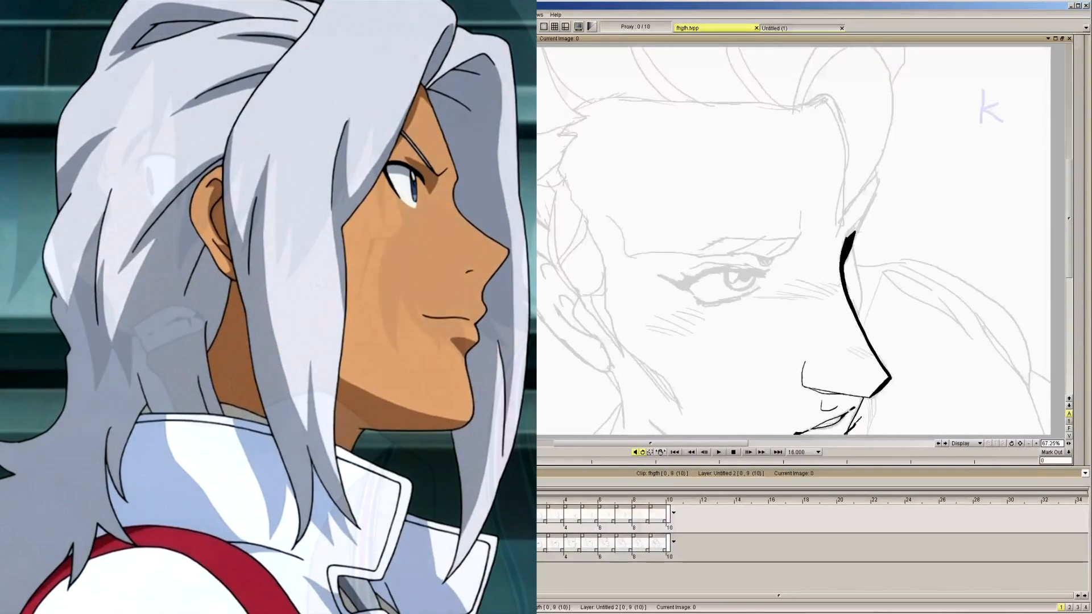
left_click_drag(856, 416, 846, 433)
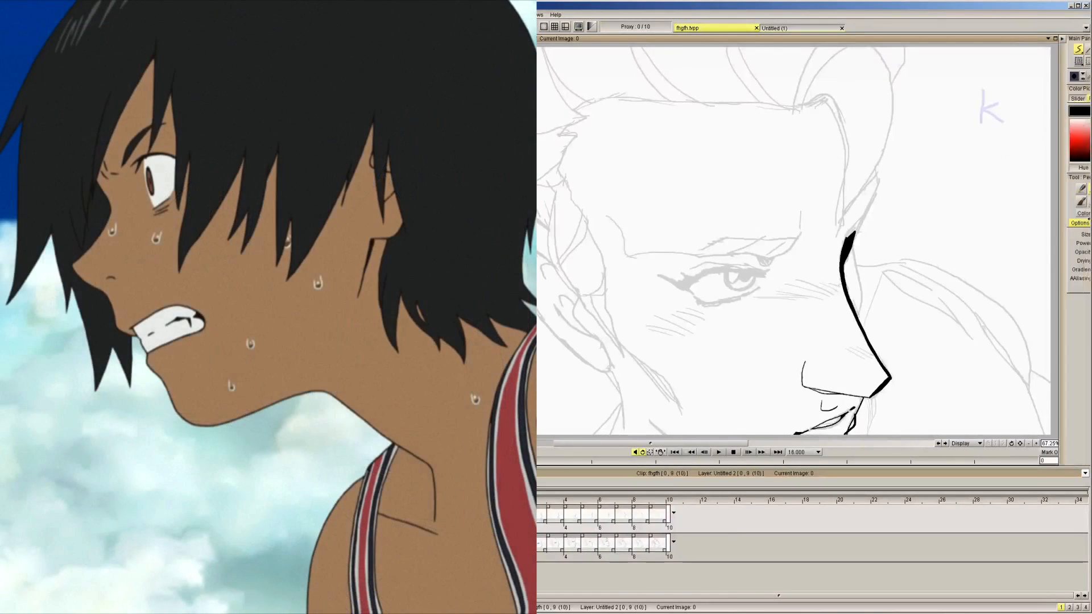
Trim excess ink around the lips on image 0 in Erase mode and return the pen to Color mode
left_click(1066, 213)
left_click(1060, 227)
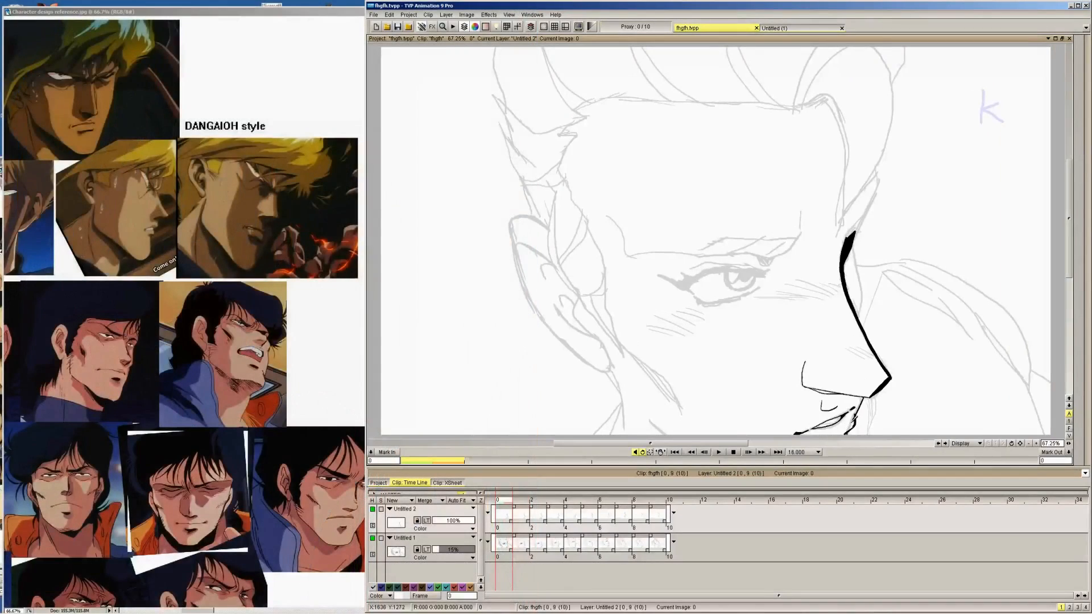
mouse_move(1089, 219)
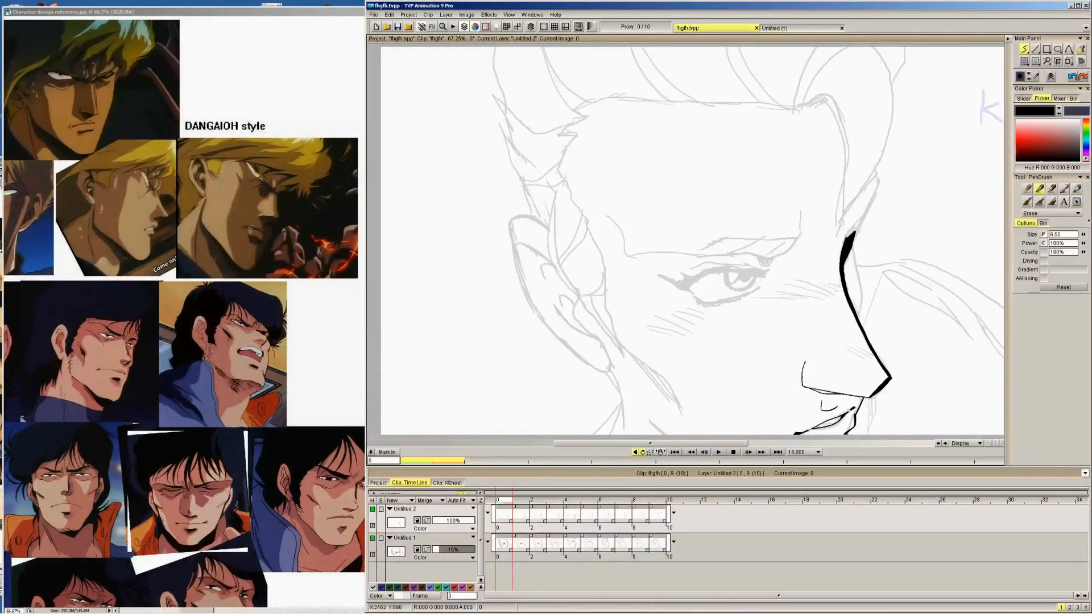
left_click(1057, 214)
left_click(1052, 201)
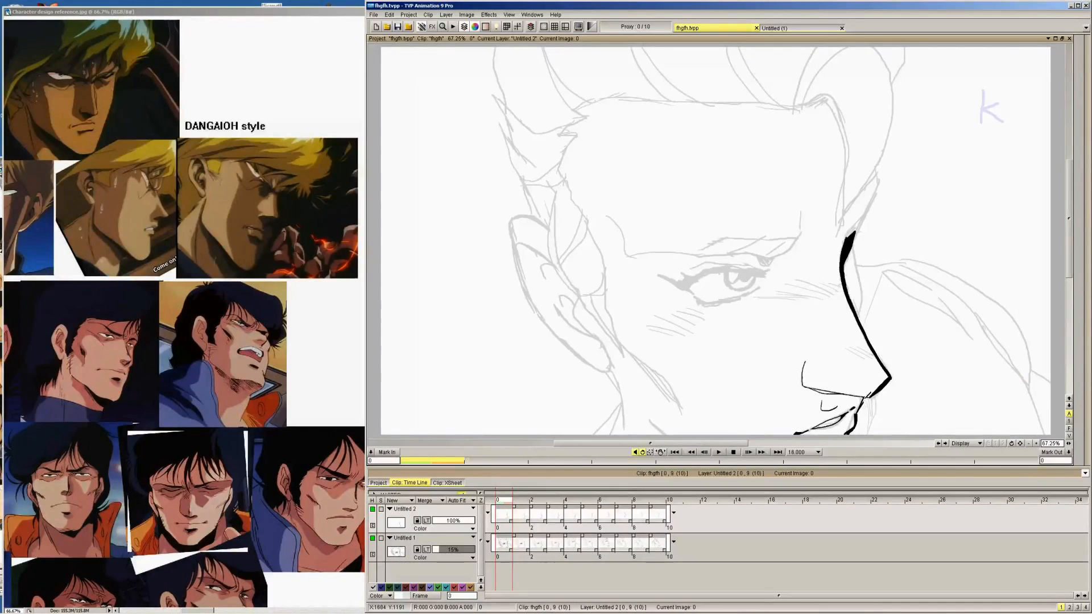
Thicken the lip profile line under the nose on images 1, 2 and 3
left_click_drag(857, 381, 863, 389)
key("Right")
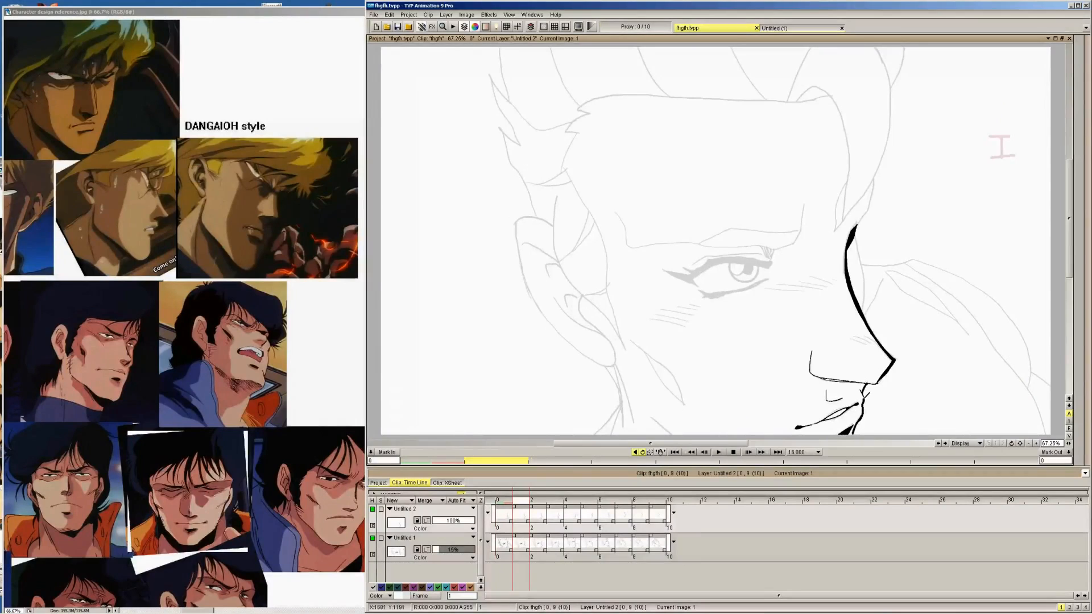
key("Right")
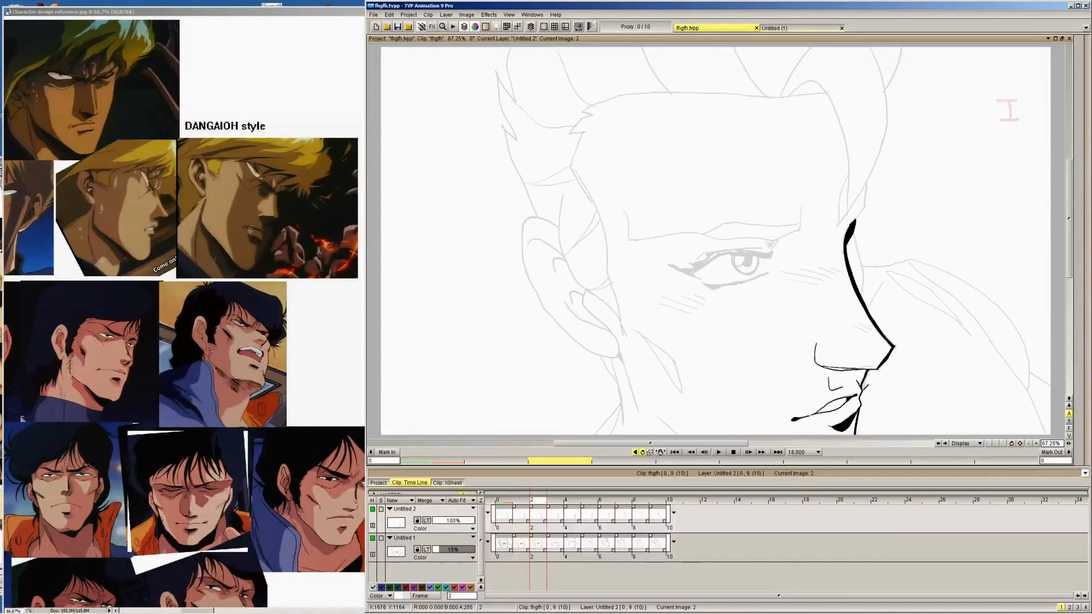
left_click_drag(861, 385, 867, 397)
key("Right")
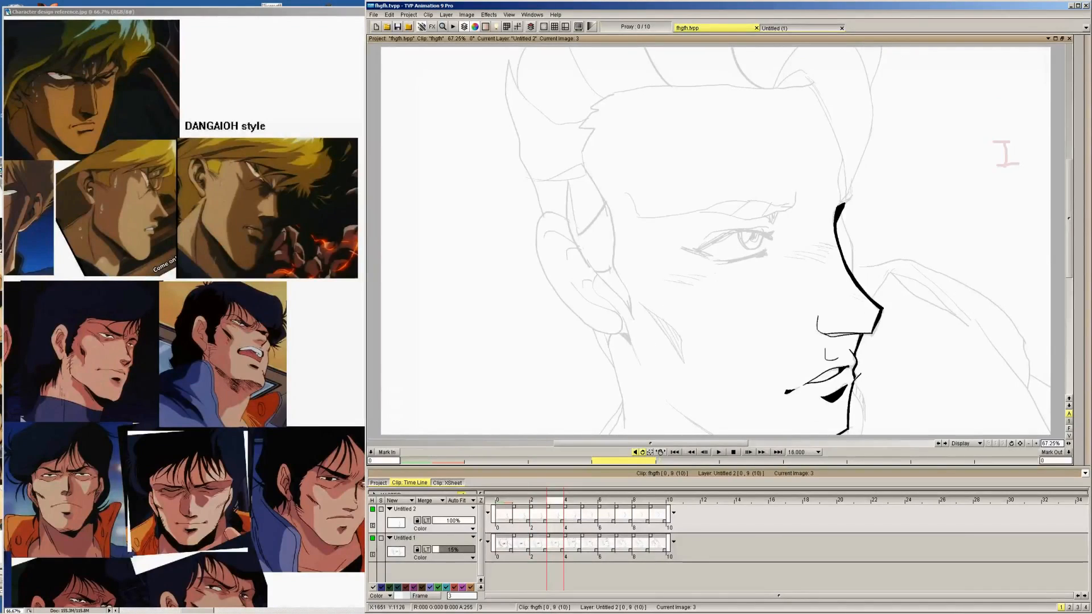
left_click_drag(854, 378, 850, 393)
Ink the back edge of the sideburn along the front of the ear on image 9 at 150% zoom
key("Right")
key("Right")
key("Right")
key("Right")
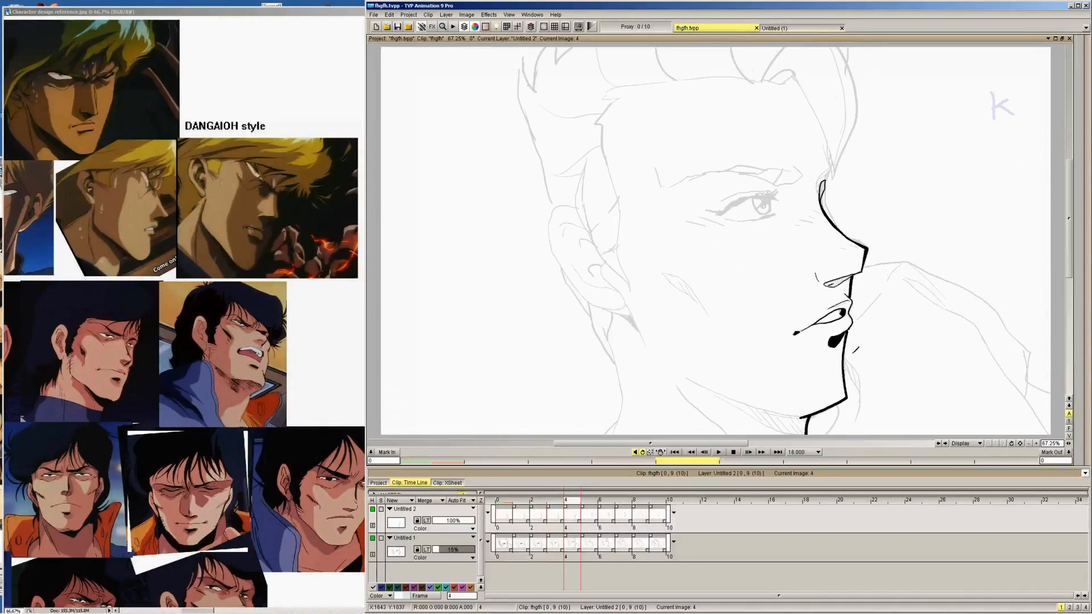
key("Right")
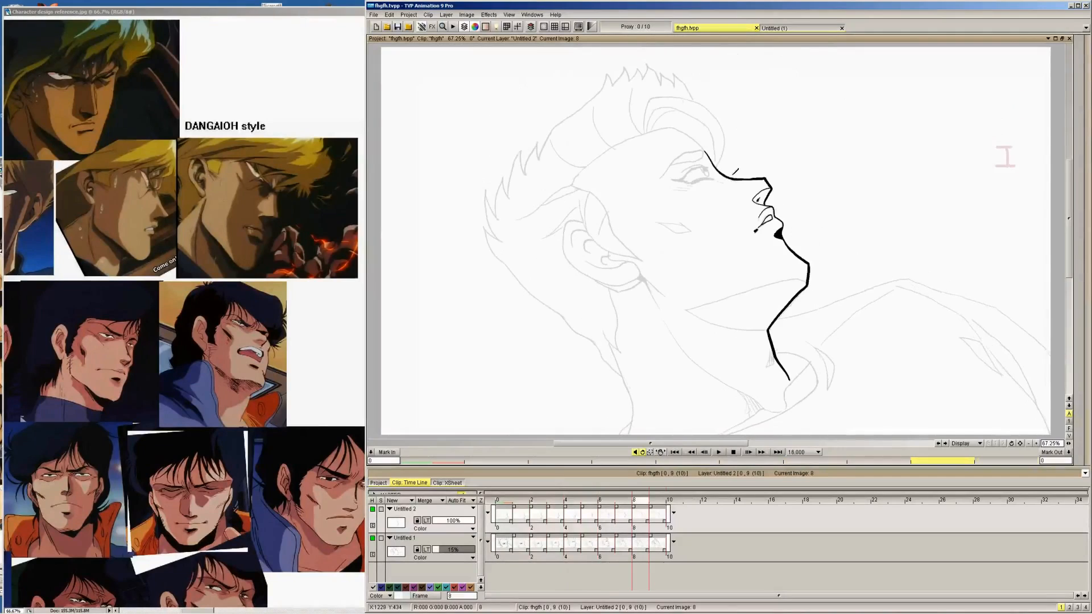
key("Right")
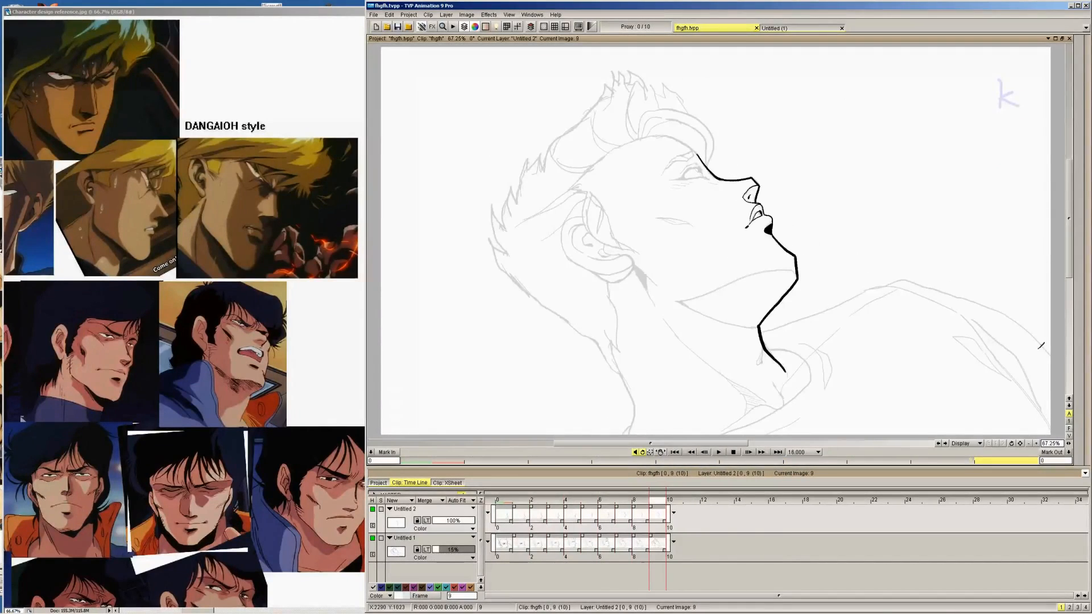
left_click(1035, 444)
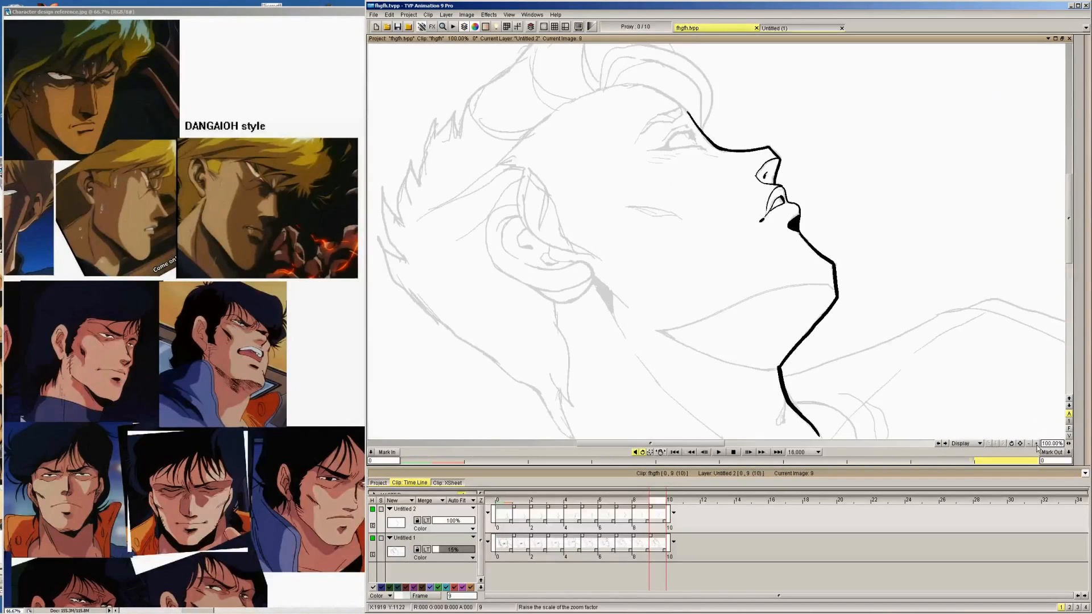
left_click(1036, 445)
left_click_drag(674, 444, 640, 444)
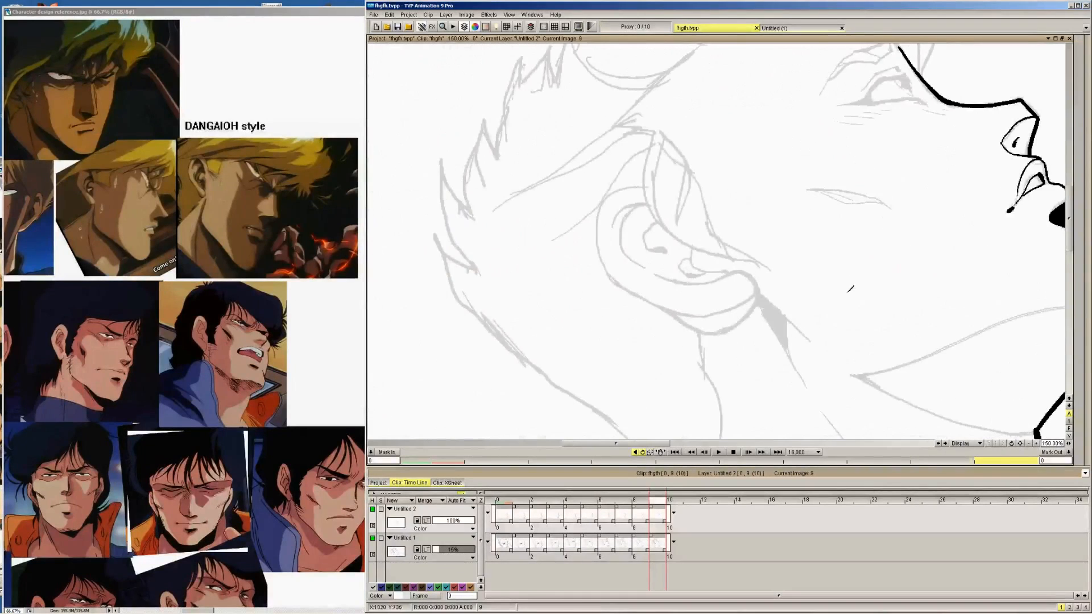
mouse_move(1072, 241)
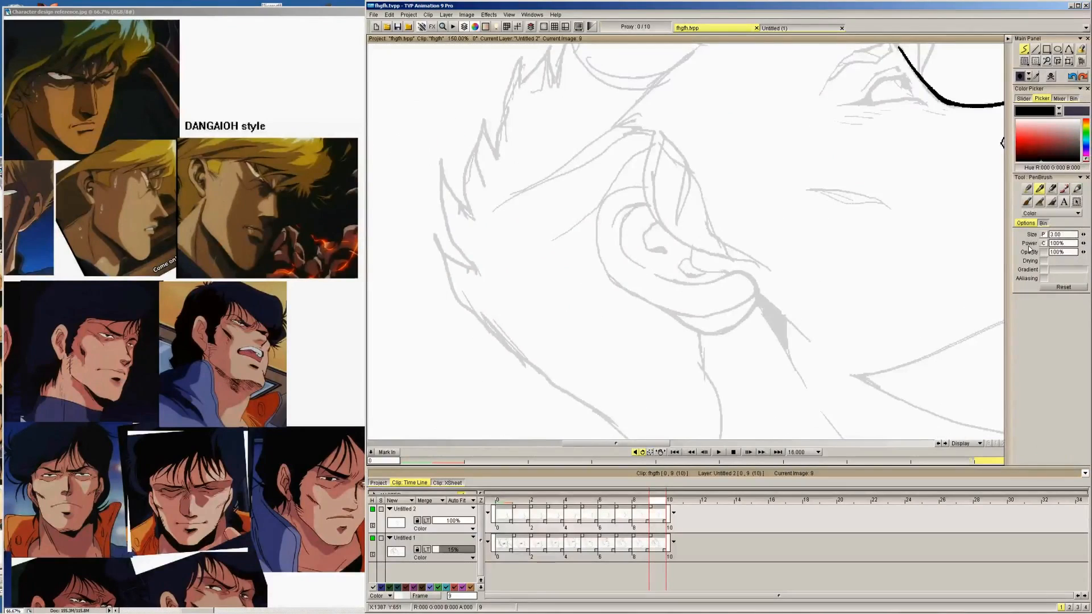
mouse_move(655, 127)
left_mouse_down()
mouse_move(640, 182)
mouse_move(654, 222)
mouse_move(700, 251)
mouse_move(764, 263)
left_mouse_up()
key("Left")
key("Right")
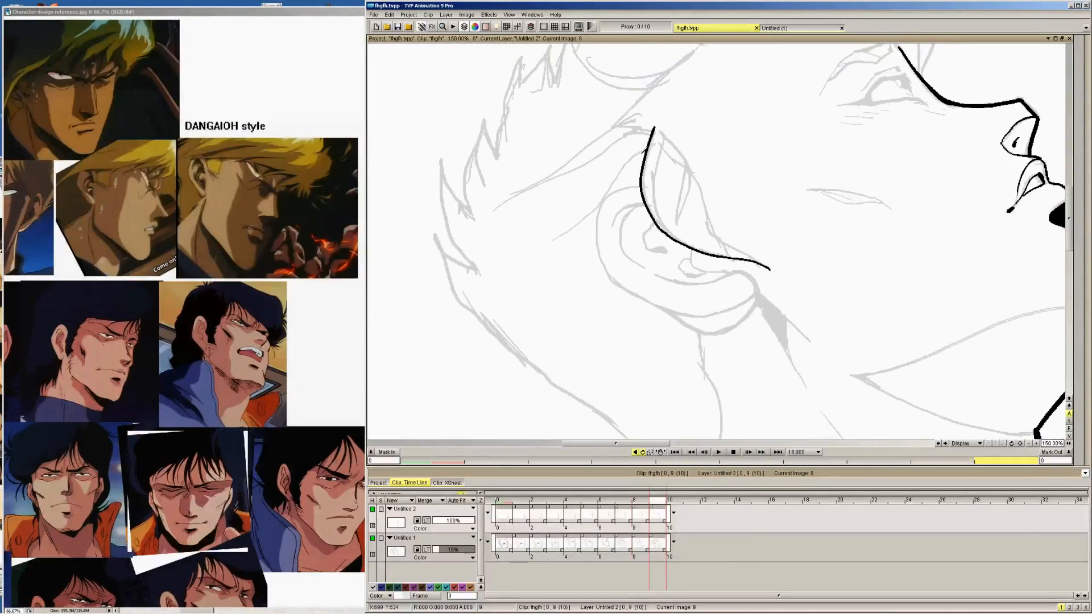
Ink the same curved sideburn edge in front of the ear on images 8, 7 and 6
key("Left")
key("Right")
key("Left")
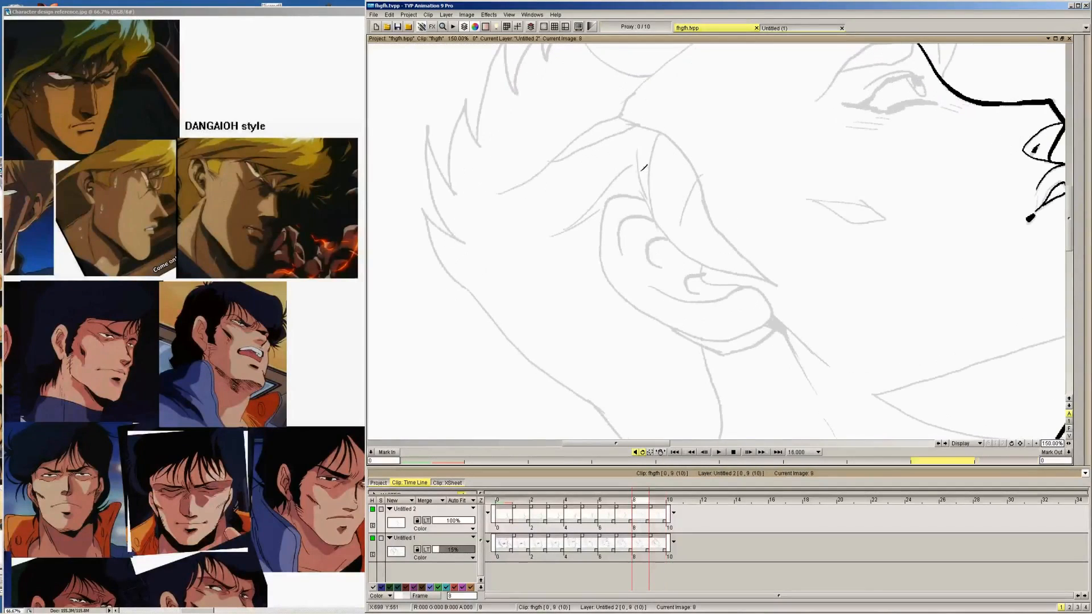
mouse_move(638, 137)
left_mouse_down()
mouse_move(640, 179)
mouse_move(677, 246)
mouse_move(779, 283)
left_mouse_up()
key("Left")
mouse_move(637, 117)
left_mouse_down()
mouse_move(632, 194)
mouse_move(655, 239)
mouse_move(679, 262)
mouse_move(774, 306)
left_mouse_up()
key("Left")
mouse_move(646, 69)
left_mouse_down()
mouse_move(631, 175)
mouse_move(653, 222)
mouse_move(759, 307)
left_mouse_up()
Ink the sideburn edge from the top of the ear down to its tip on images 5, 4 and 3
key("Left")
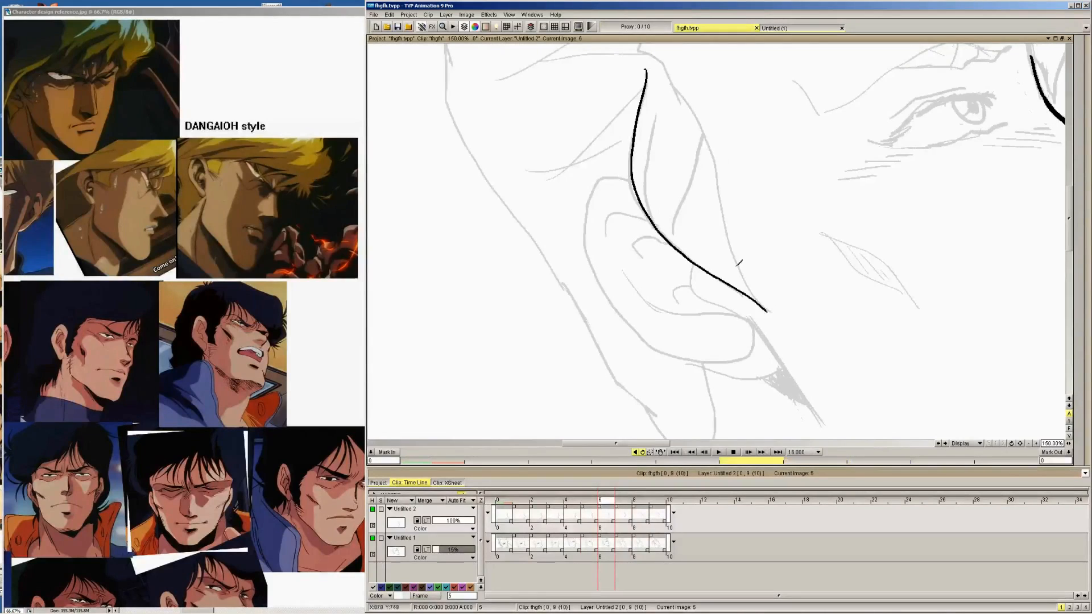
mouse_move(656, 50)
left_mouse_down()
mouse_move(635, 141)
mouse_move(644, 185)
mouse_move(681, 255)
mouse_move(765, 327)
left_mouse_up()
key("Left")
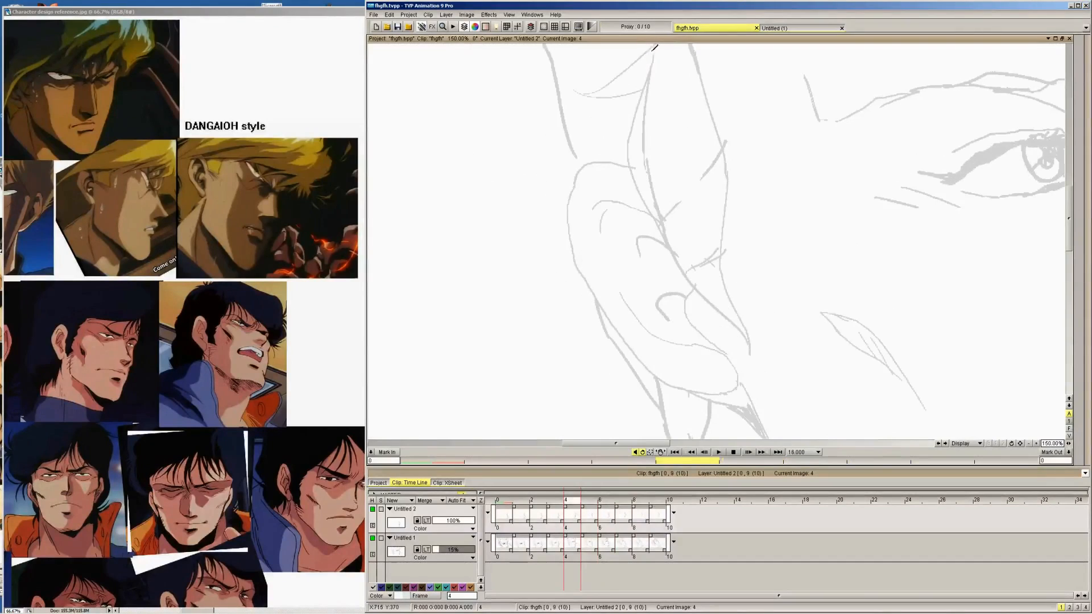
mouse_move(655, 48)
left_mouse_down()
mouse_move(629, 122)
mouse_move(631, 174)
mouse_move(695, 288)
mouse_move(750, 341)
left_mouse_up()
key("Left")
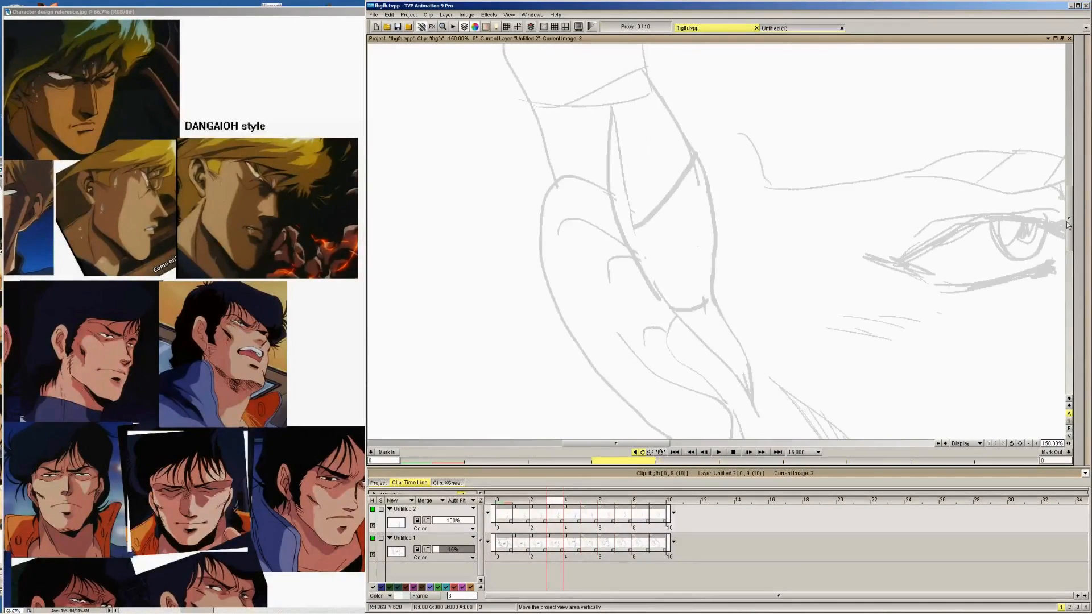
mouse_move(616, 103)
left_mouse_down()
mouse_move(608, 186)
mouse_move(636, 268)
mouse_move(756, 405)
left_mouse_up()
Ink the sideburn edge on image 2 and extend it down to the tip of the sideburn
key("Left")
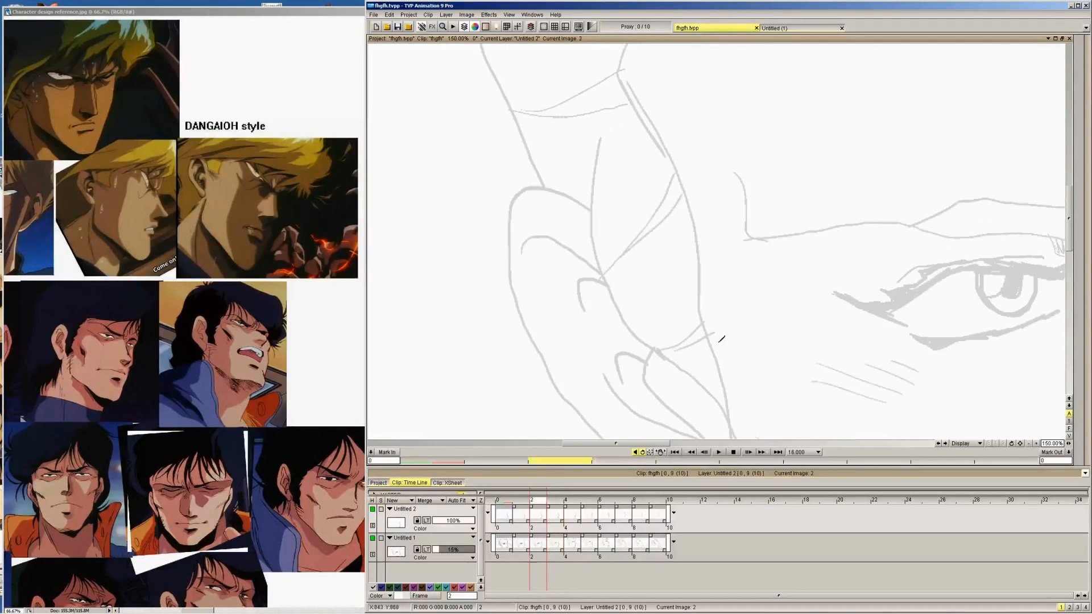
mouse_move(603, 131)
left_mouse_down()
mouse_move(588, 236)
mouse_move(603, 281)
mouse_move(623, 320)
mouse_move(710, 397)
left_mouse_up()
left_click_drag(1069, 218, 1069, 235)
key("Right")
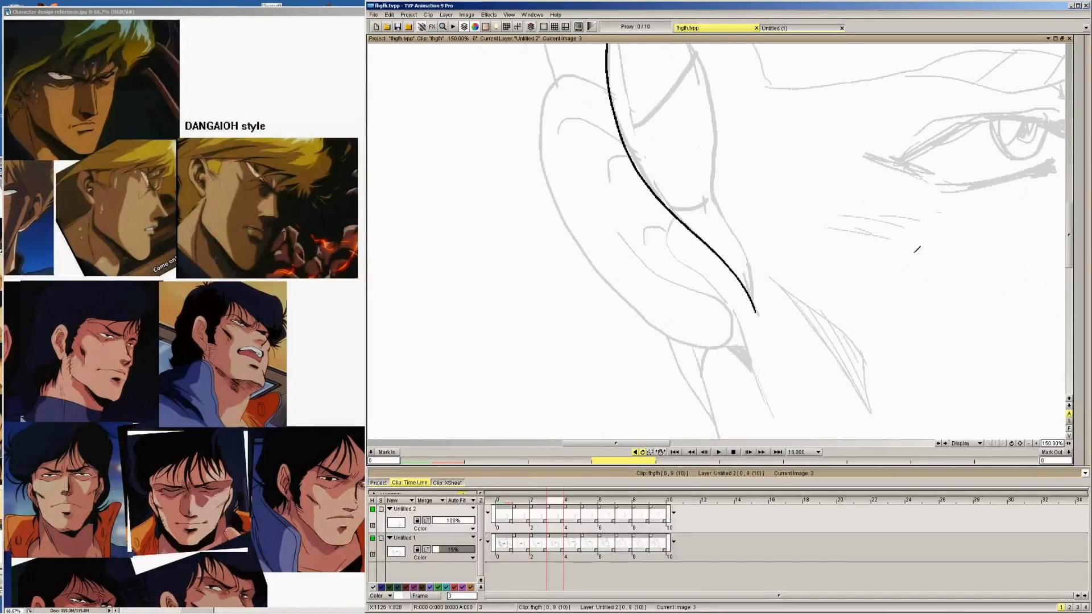
key("Left")
left_click_drag(710, 292, 736, 353)
Fit the whole drawing in view and ink the sideburn edge along the ear on image 1
key("Left")
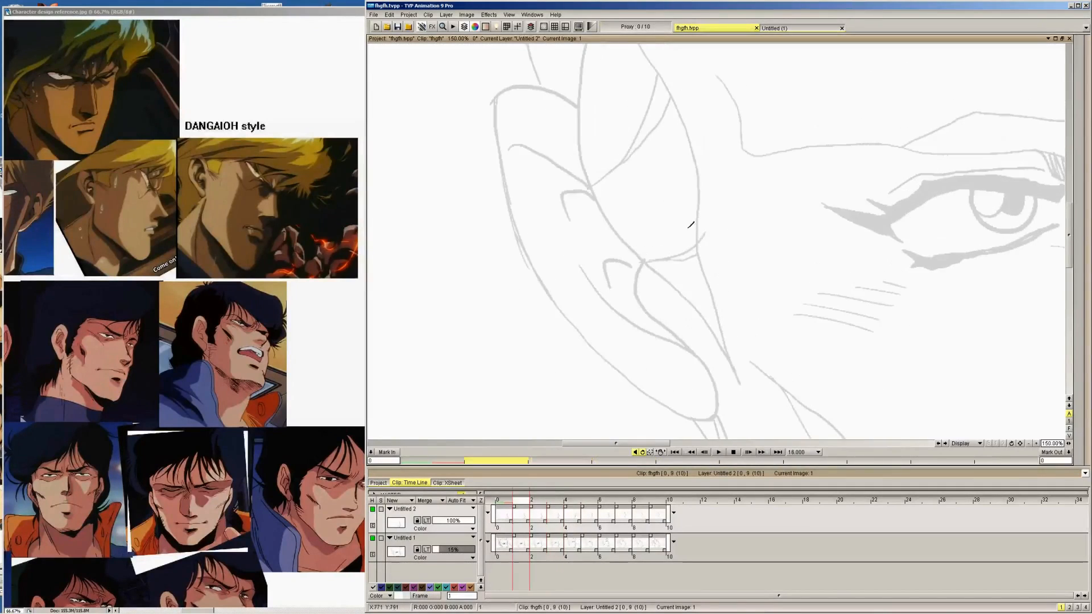
left_click(510, 15)
left_click(532, 48)
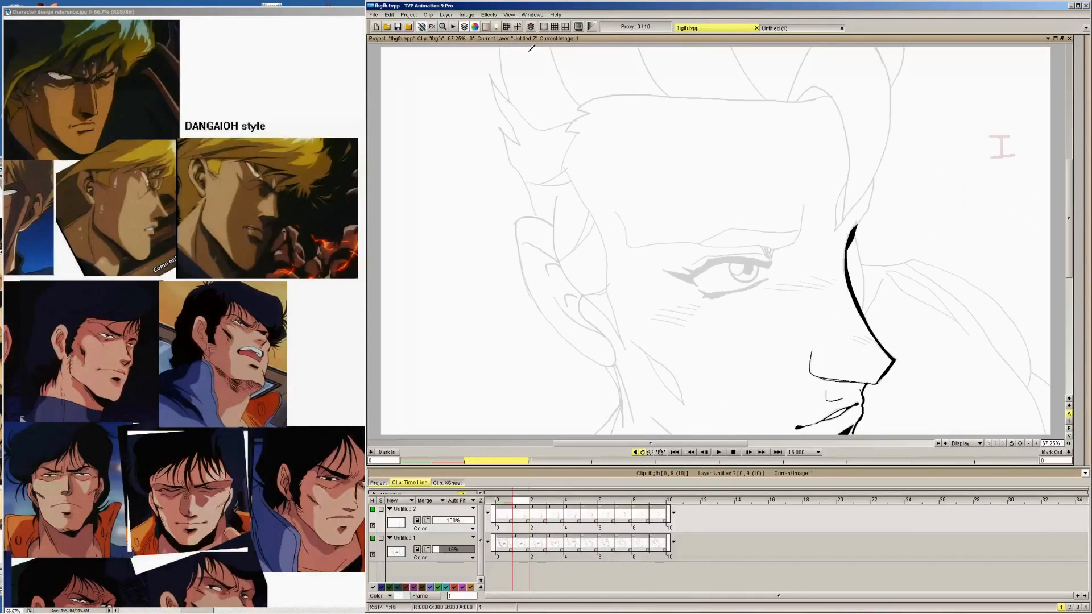
mouse_move(556, 193)
left_mouse_down()
mouse_move(558, 263)
mouse_move(624, 337)
left_mouse_up()
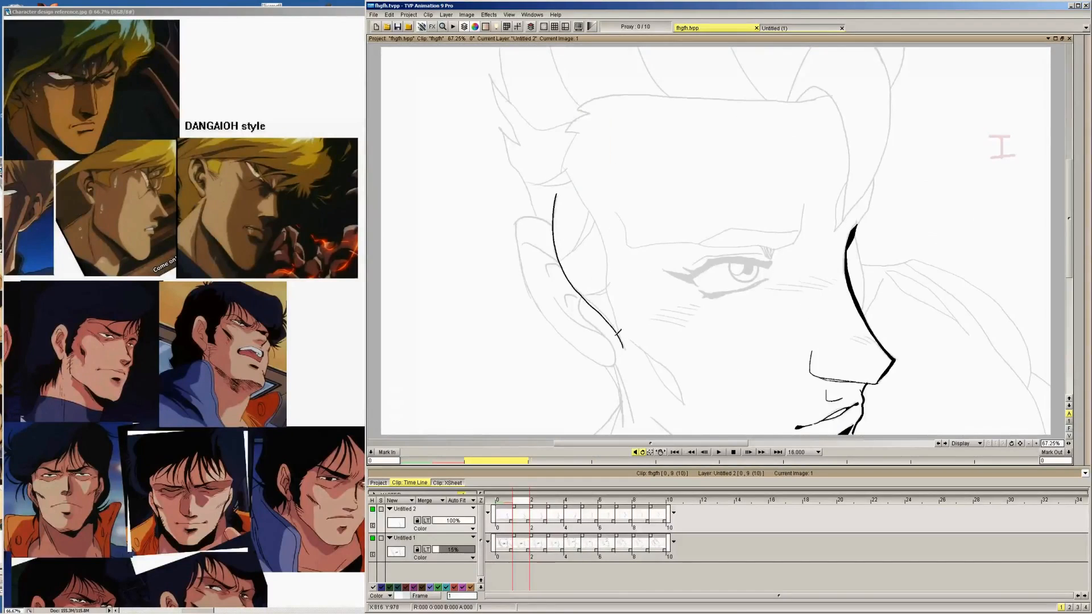
Flip back and forth through the drawings to examine how the inked sideburn line moves across the head turn
key("Right")
key("Right")
key("Right")
key("Right")
key("Right")
key("Right")
key("Right")
key("Right")
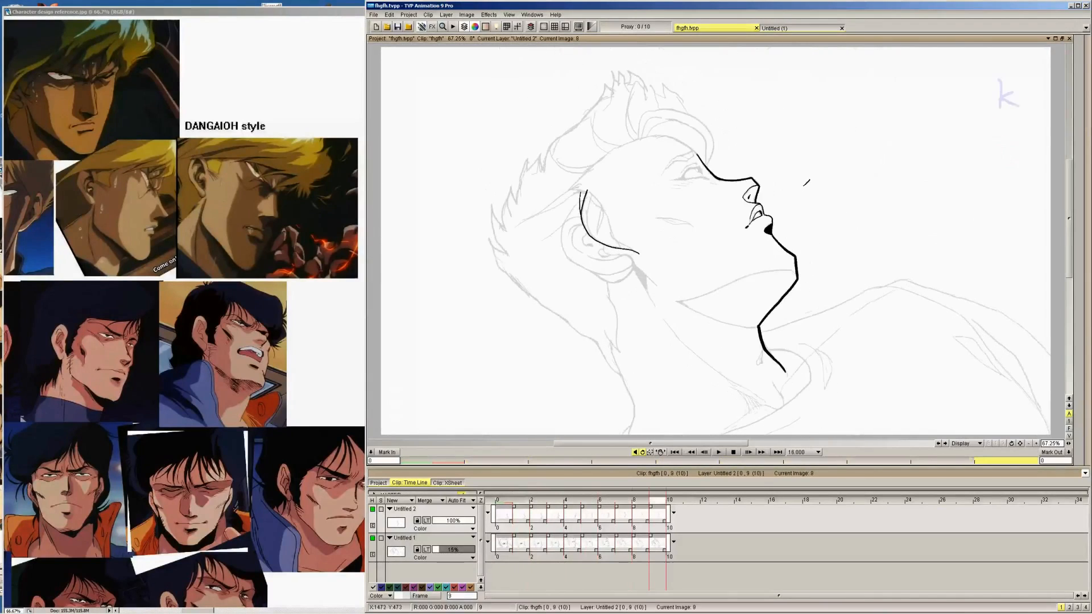
key("Left")
key("Left")
key("Left")
key("Left")
key("Left")
key("Left")
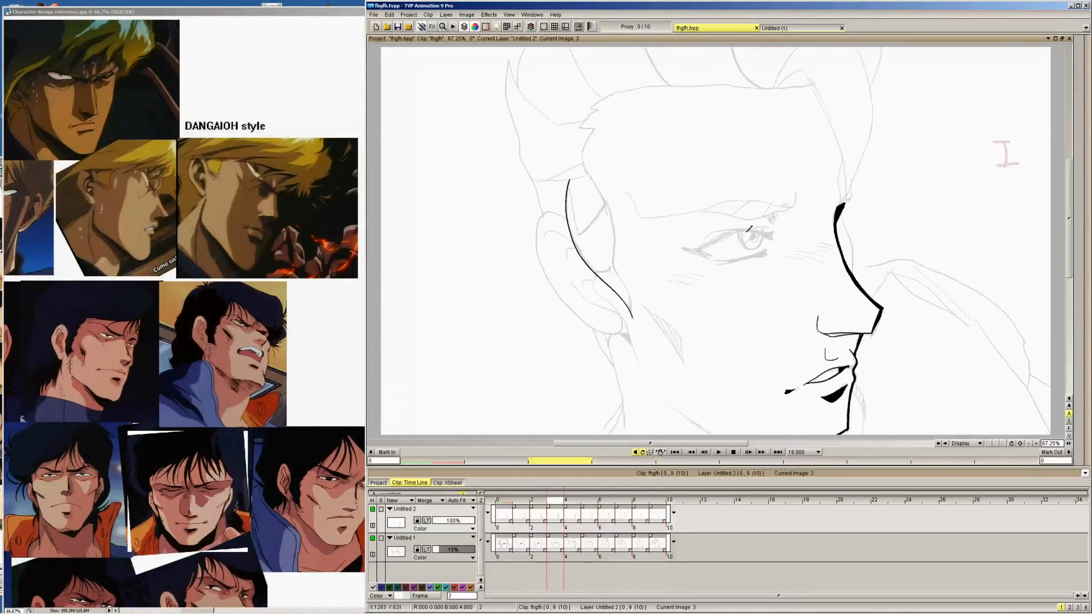
key("Left")
key("Left")
key("Left")
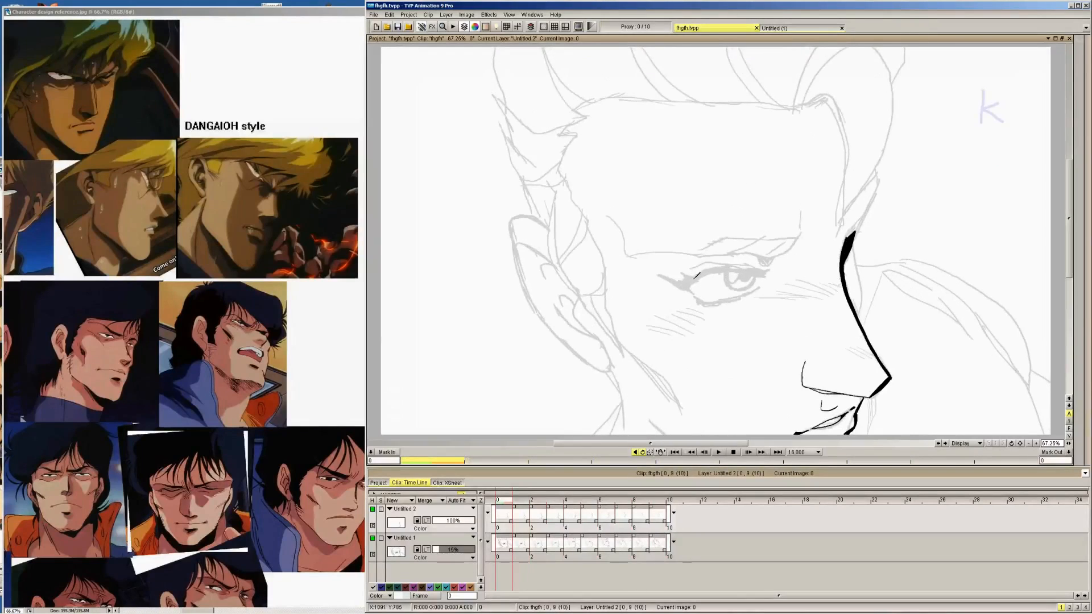
key("Right")
key("Right")
key("Right")
key("Right")
key("Right")
key("Right")
key("Right")
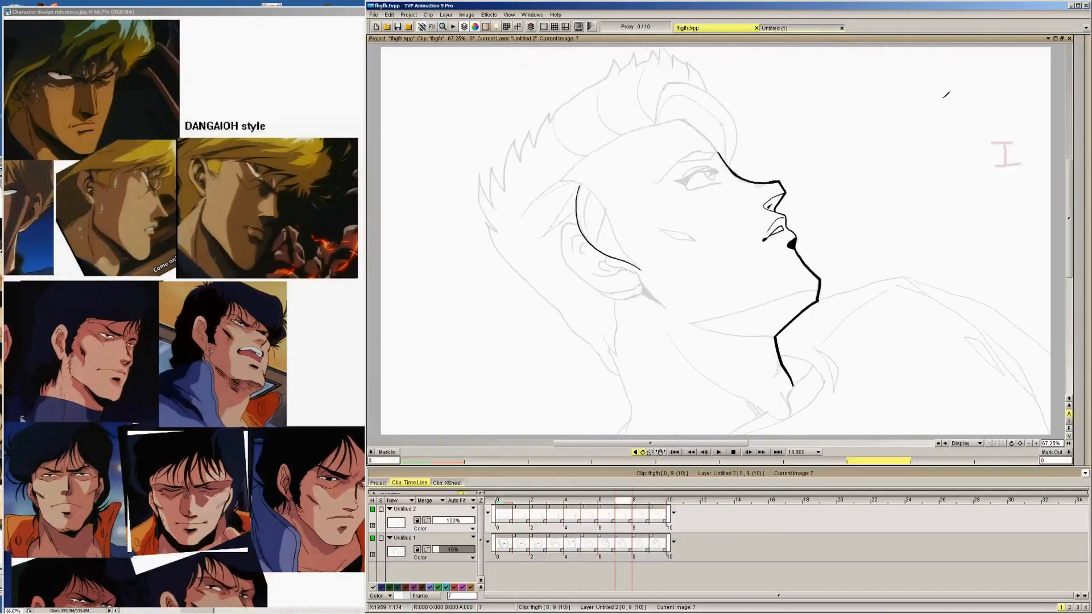
key("Left")
key("Left")
key("Left")
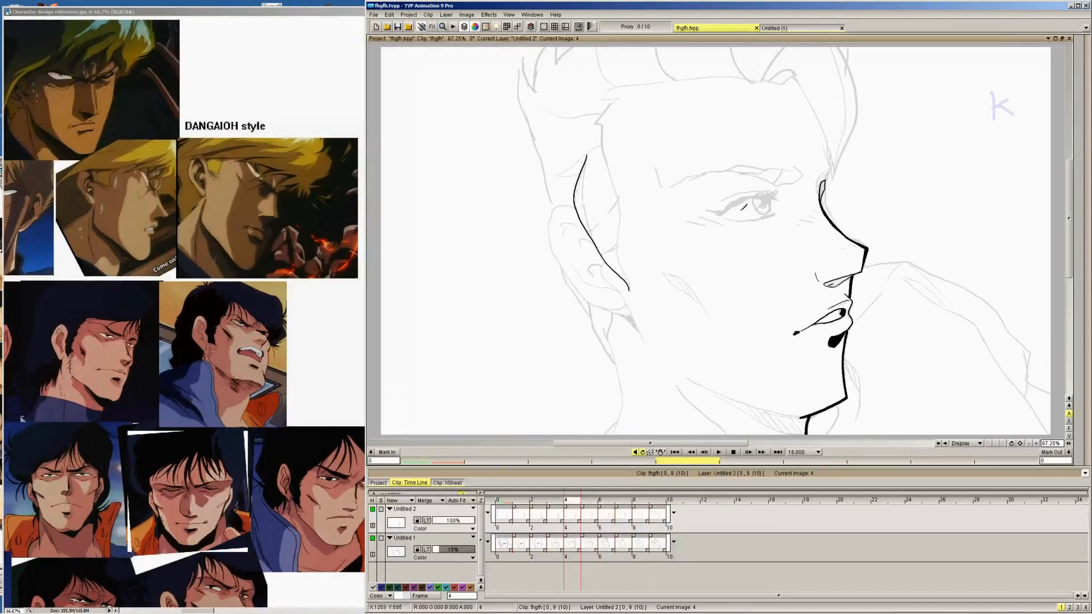
key("Right")
key("Right")
key("Right")
key("Right")
key("Right")
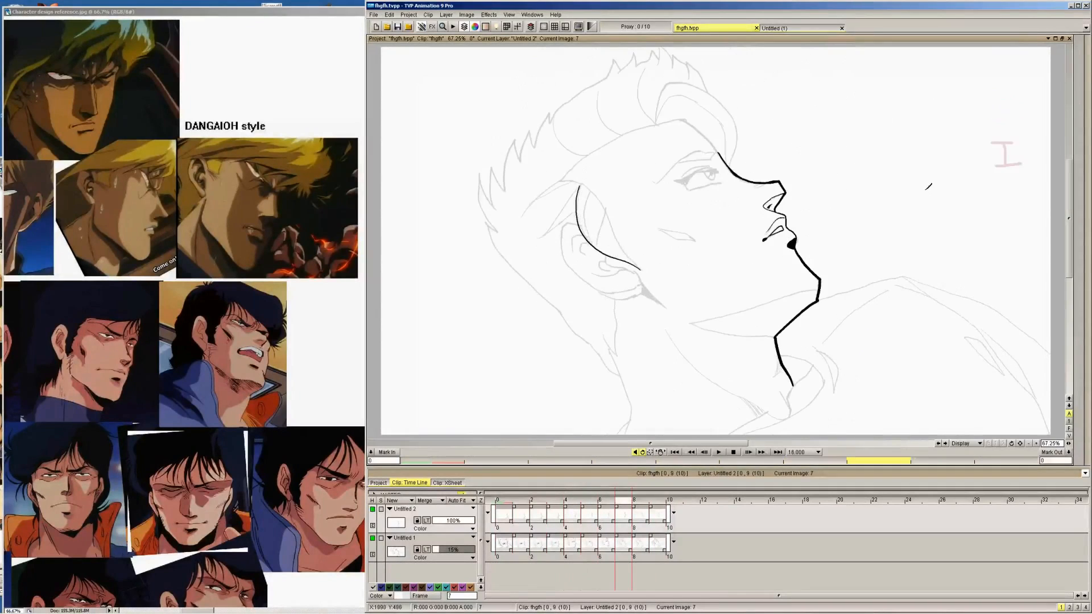
Ink the rear sideburn edge along the ear down to the sideburn's tip on image 0
key("Left")
key("Left")
key("Left")
key("Left")
key("Left")
key("Left")
key("Left")
key("Left")
key("Left")
key("Right")
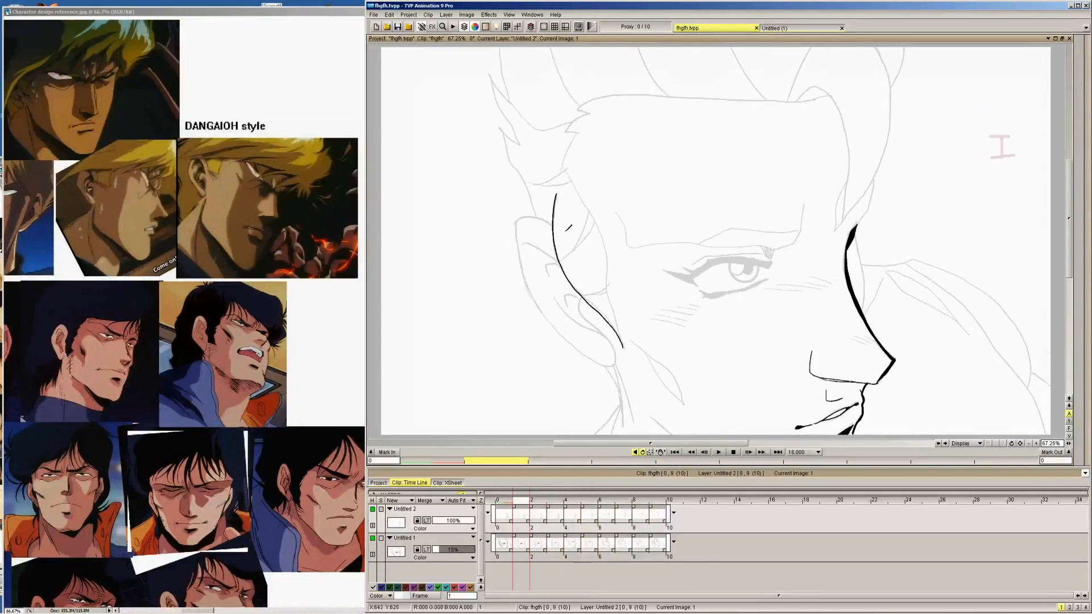
key("Left")
key("Right")
key("Left")
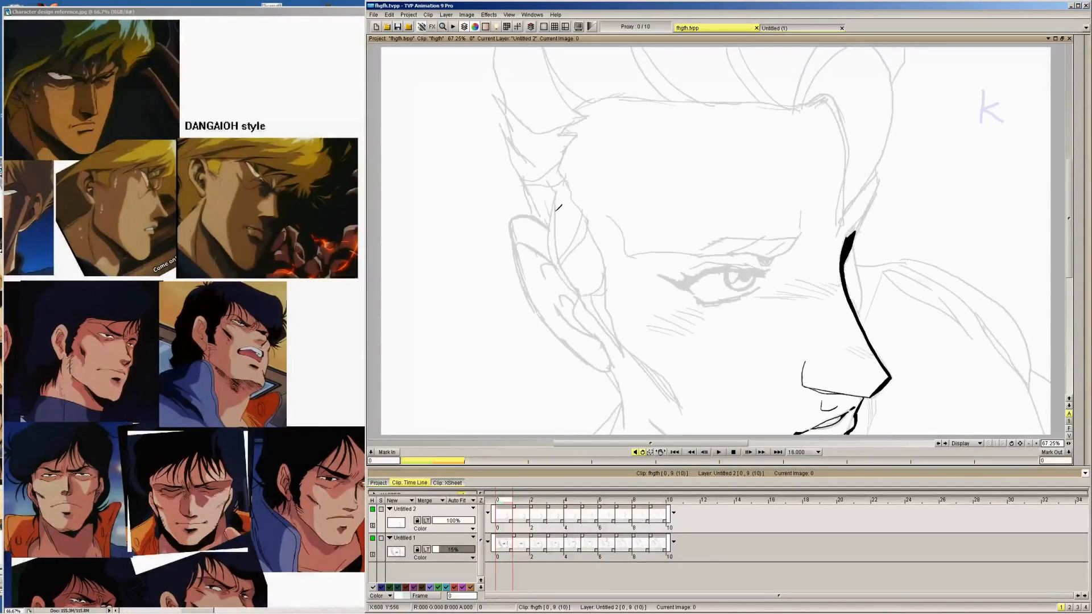
mouse_move(556, 194)
left_mouse_down()
mouse_move(554, 261)
mouse_move(622, 356)
left_mouse_up()
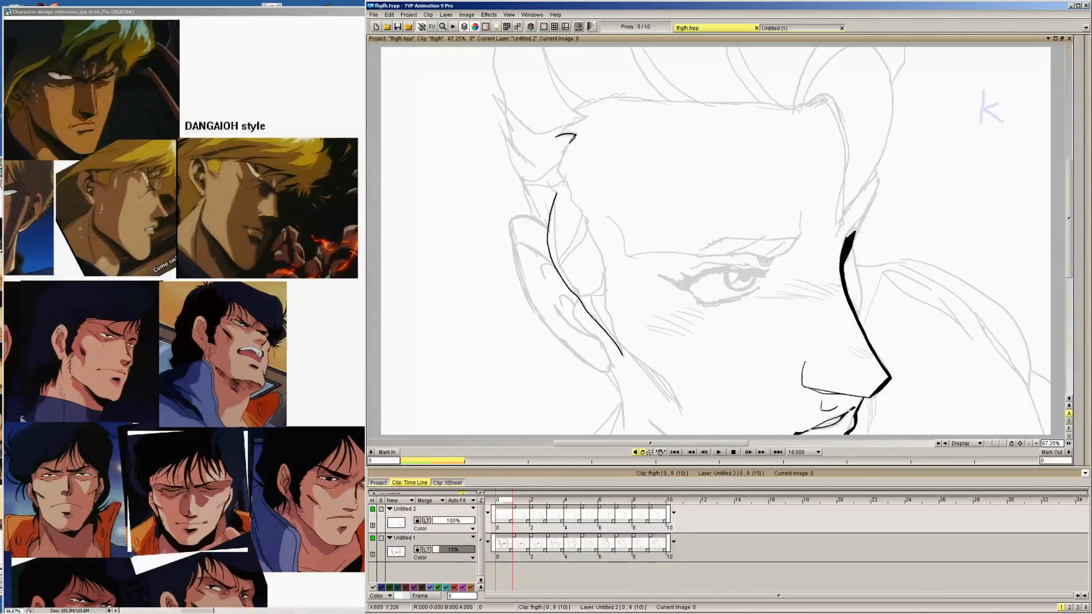
Ink the short hairline corner above the sideburn on images 0 to 4
left_click_drag(572, 137, 560, 164)
key("Right")
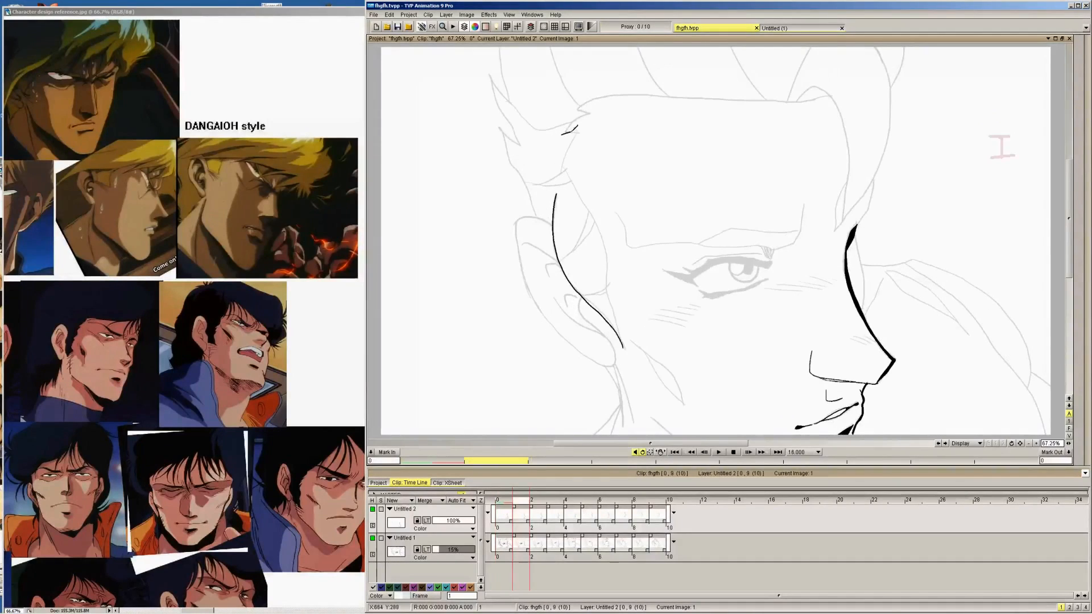
key("Right")
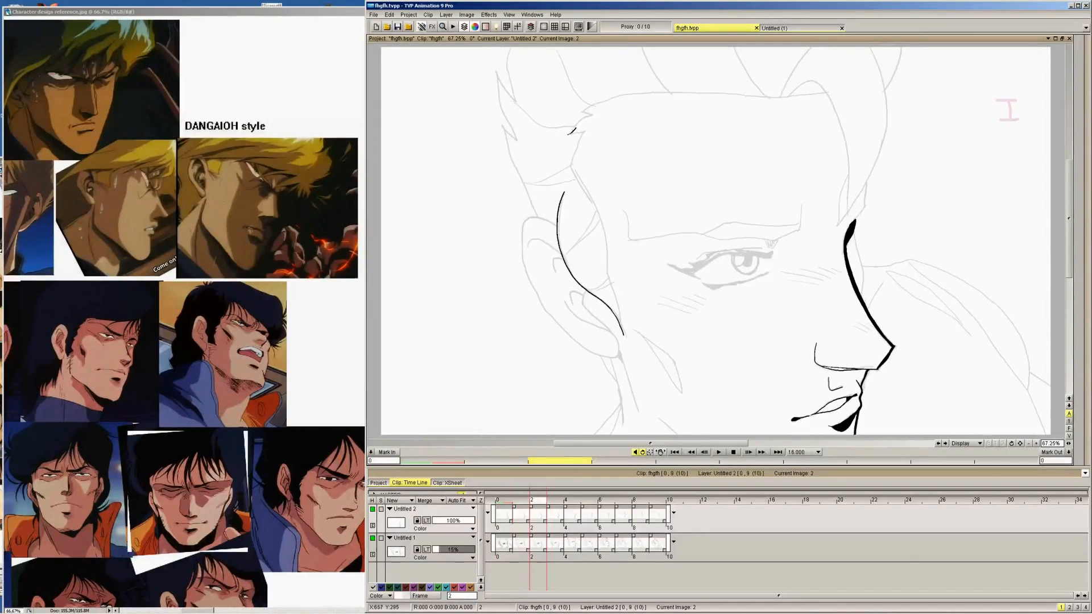
mouse_move(568, 134)
left_mouse_down()
mouse_move(593, 124)
mouse_move(571, 170)
mouse_move(580, 130)
mouse_move(600, 120)
mouse_move(581, 164)
left_mouse_up()
key("Right")
key("Right")
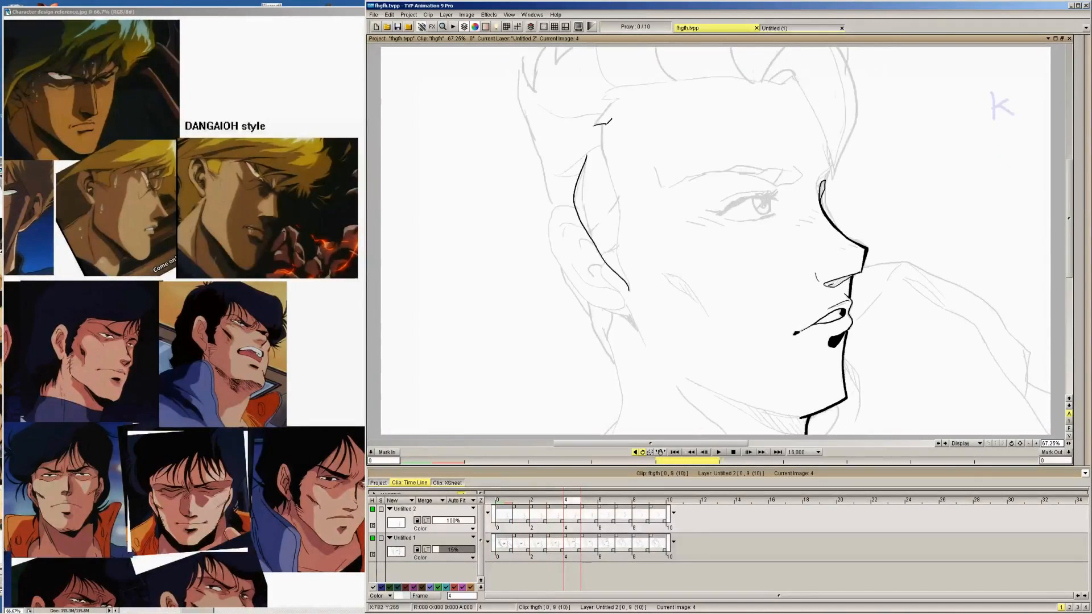
Continue inking the hairline corner above the sideburn on images 5 to 9
key("Right")
mouse_move(611, 120)
left_mouse_down()
mouse_move(602, 147)
mouse_move(595, 136)
mouse_move(584, 158)
mouse_move(602, 172)
left_mouse_up()
key("Right")
key("Right")
mouse_move(579, 151)
left_mouse_down()
mouse_move(584, 145)
mouse_move(593, 194)
mouse_move(575, 177)
mouse_move(599, 201)
left_mouse_up()
key("Right")
key("Right")
key("Left")
key("Right")
key("Right")
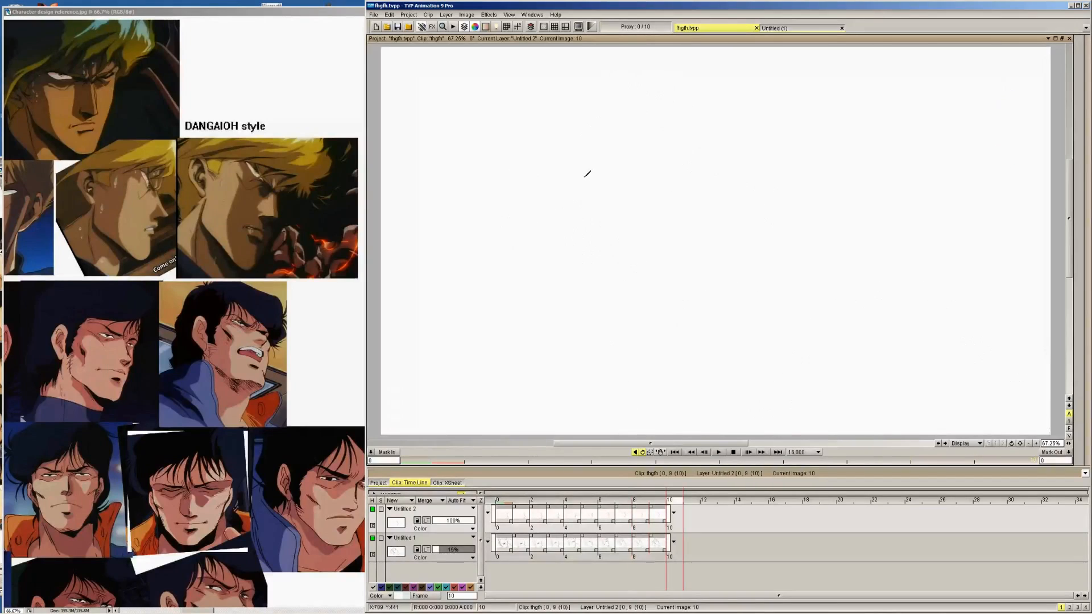
Ink the front edge of the sideburn from the hairline corner down to its tip on images 9, 8 and 7
key("Left")
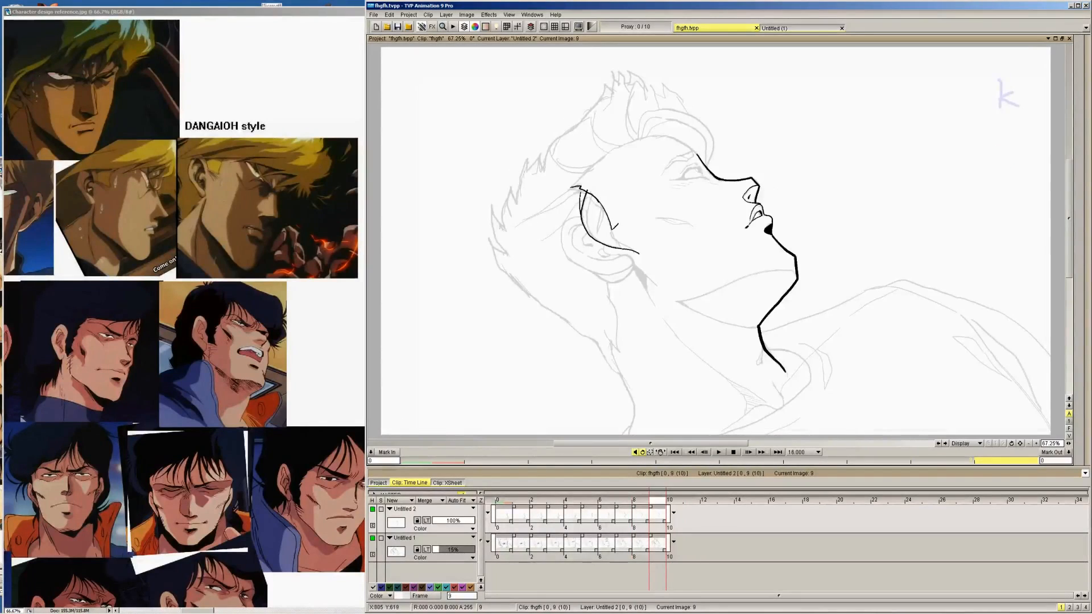
key("Left")
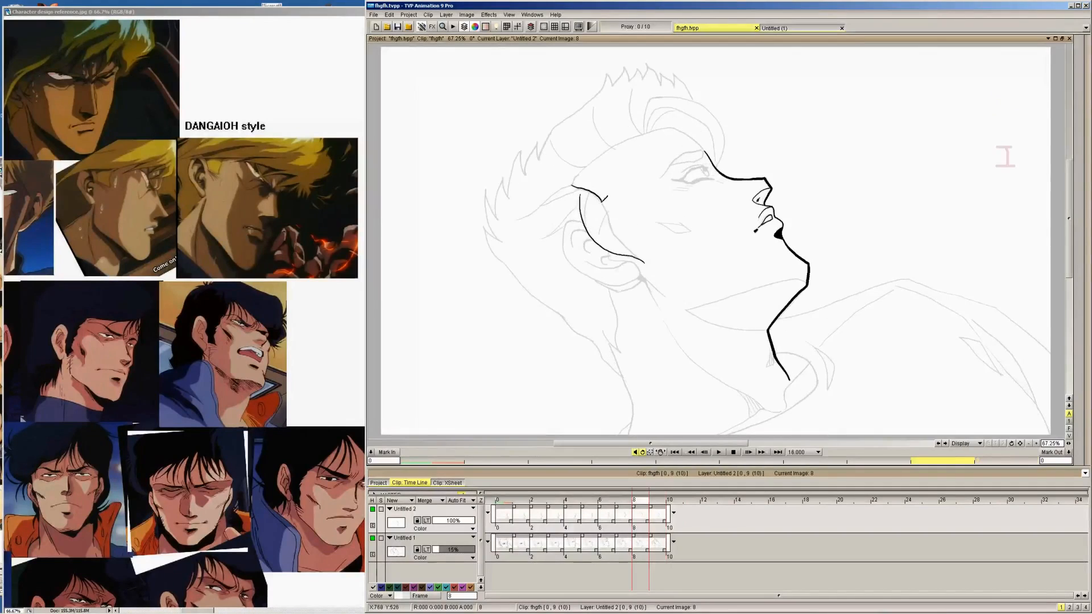
left_click_drag(610, 211, 628, 242)
key("Left")
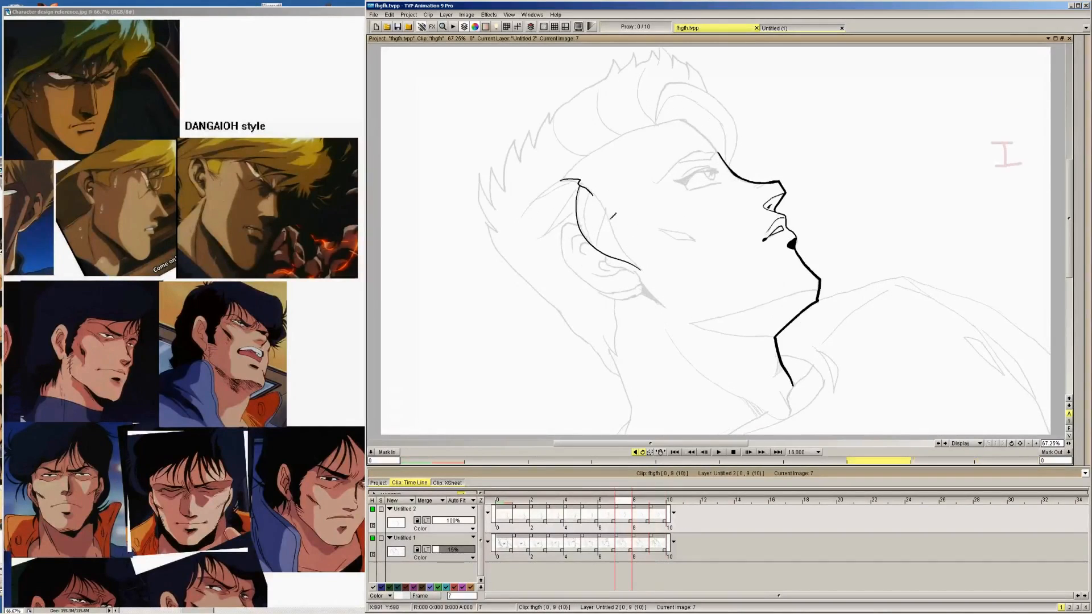
left_click_drag(588, 184, 612, 207)
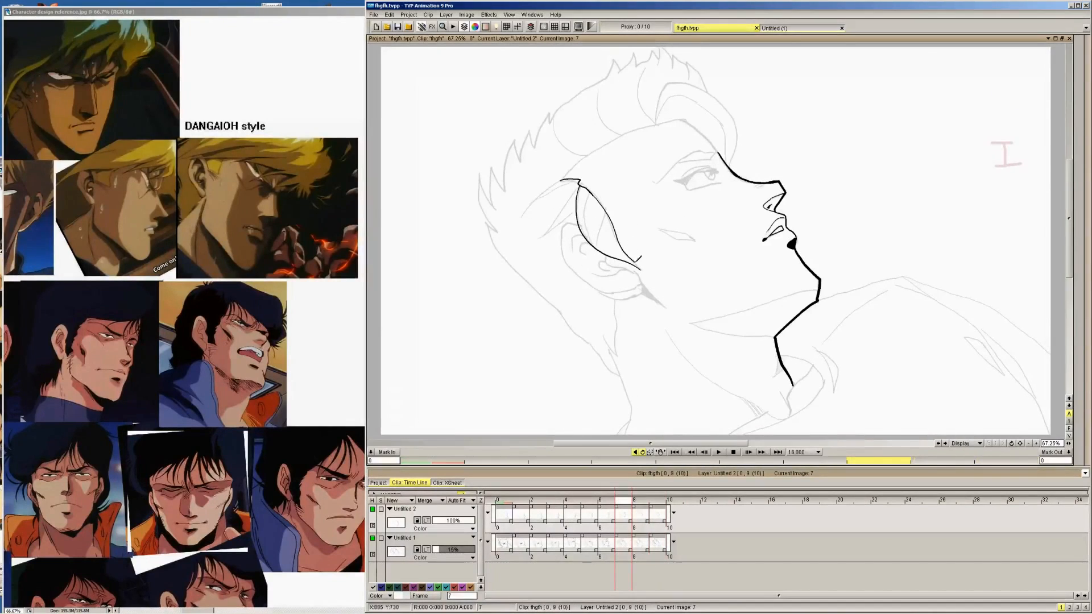
left_click_drag(635, 262, 642, 269)
Ink the front sideburn edge from the hairline corner to the tip on images 6, 5, 4 and 3
key("Left")
left_click_drag(589, 161, 637, 272)
key("Left")
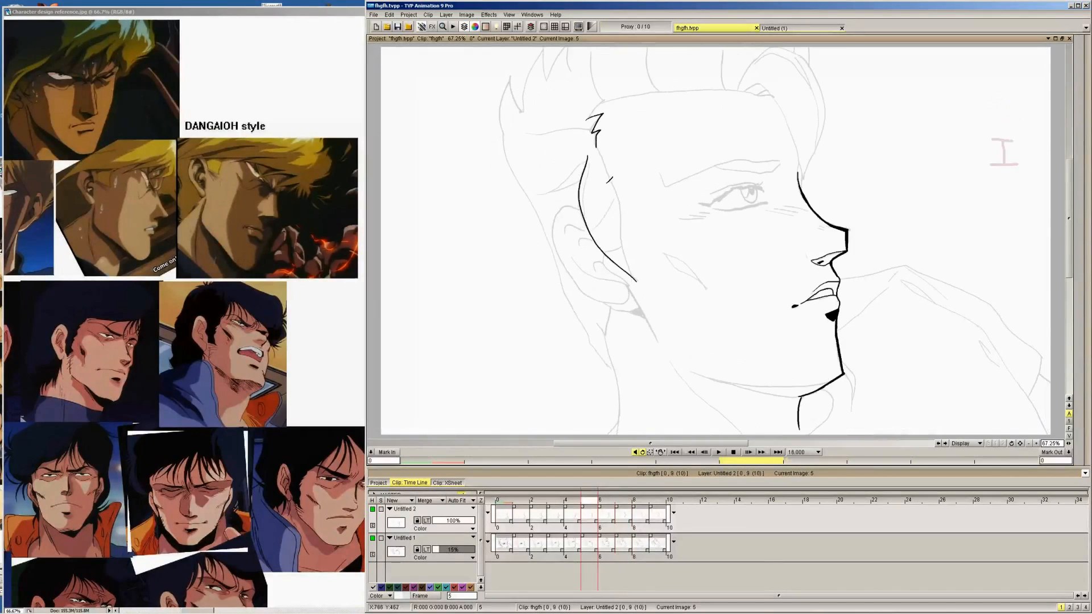
left_click_drag(597, 143, 636, 280)
key("Left")
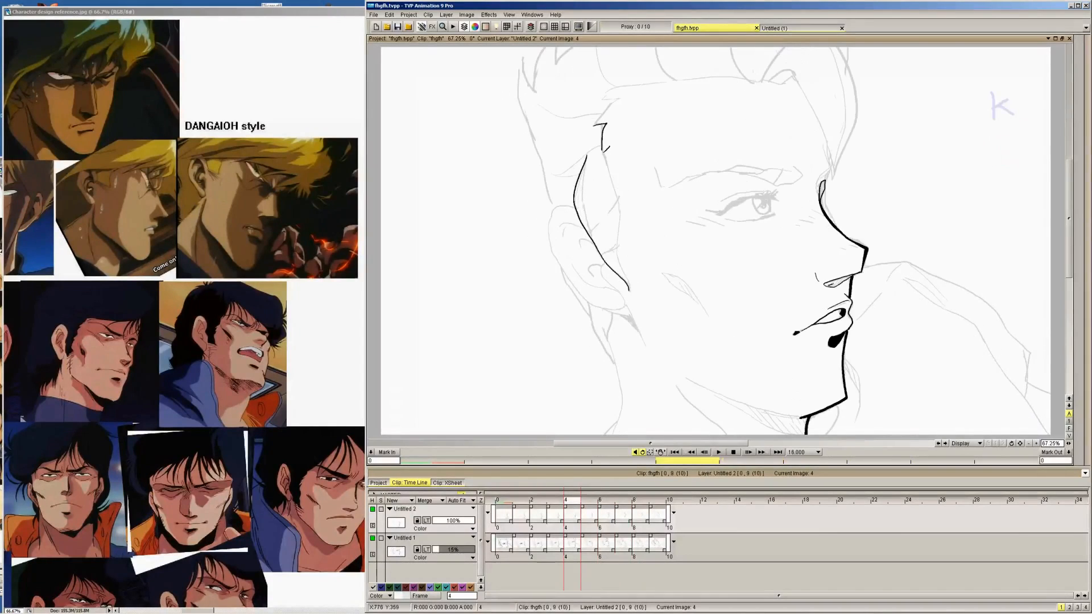
left_click_drag(603, 139, 626, 256)
key("Left")
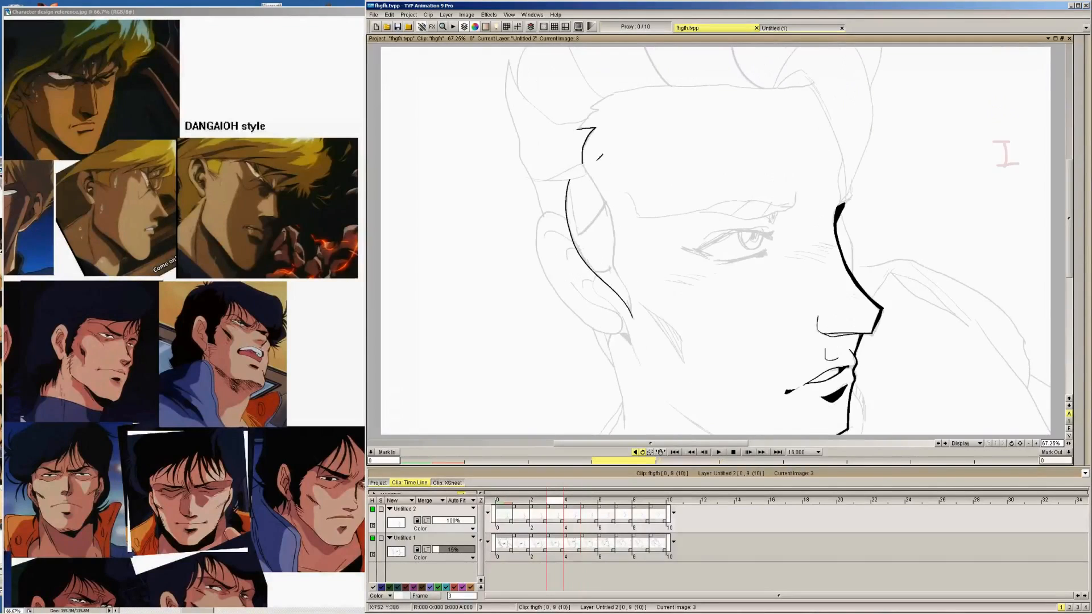
left_click_drag(604, 190, 632, 317)
Ink the front sideburn edge down to its tip on images 2, 1 and 0
key("Left")
mouse_move(572, 166)
left_mouse_down()
mouse_move(602, 211)
mouse_move(625, 325)
left_mouse_up()
key("Left")
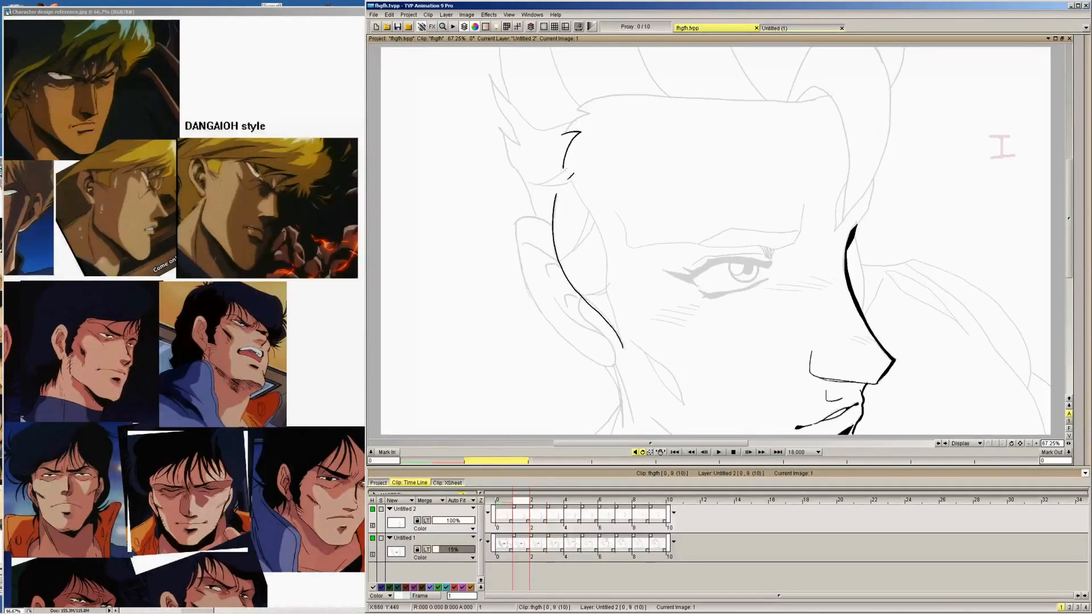
mouse_move(564, 159)
left_mouse_down()
mouse_move(601, 224)
mouse_move(613, 296)
left_mouse_up()
key("Left")
mouse_move(560, 170)
left_mouse_down()
mouse_move(604, 250)
mouse_move(626, 353)
left_mouse_up()
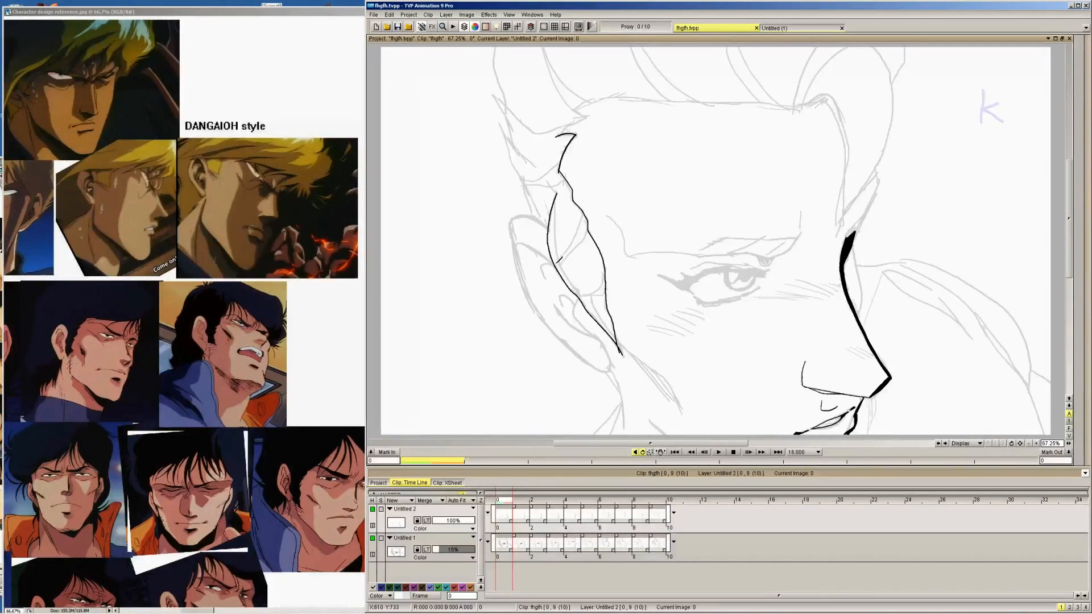
Flip through the drawings to examine how the completed sideburn outline moves across the head turn
key("Right")
key("Right")
key("Right")
key("Right")
key("Right")
key("Right")
key("Right")
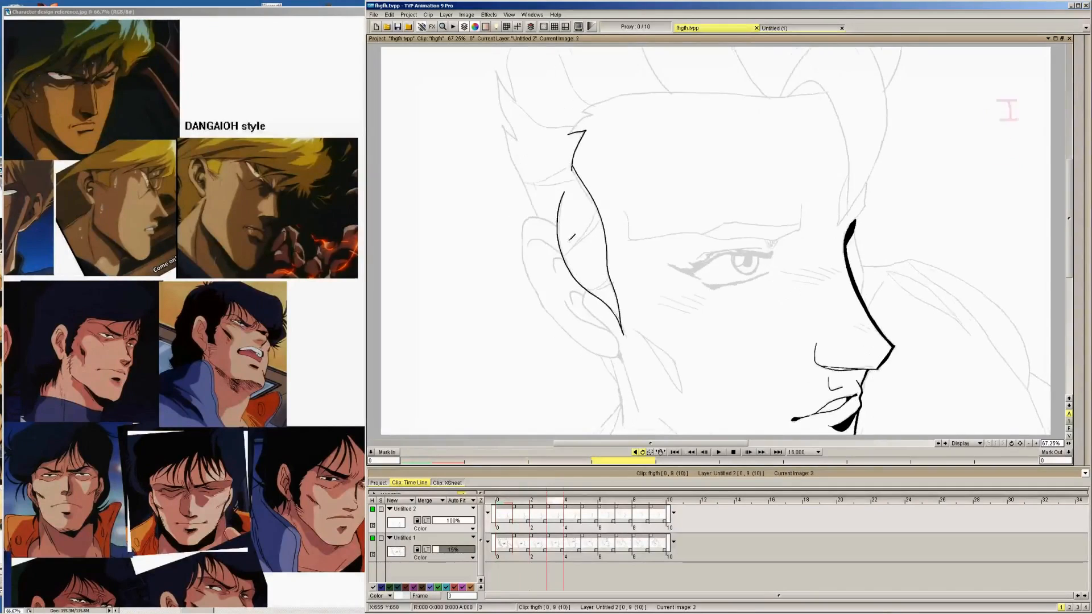
key("Right")
key("Right")
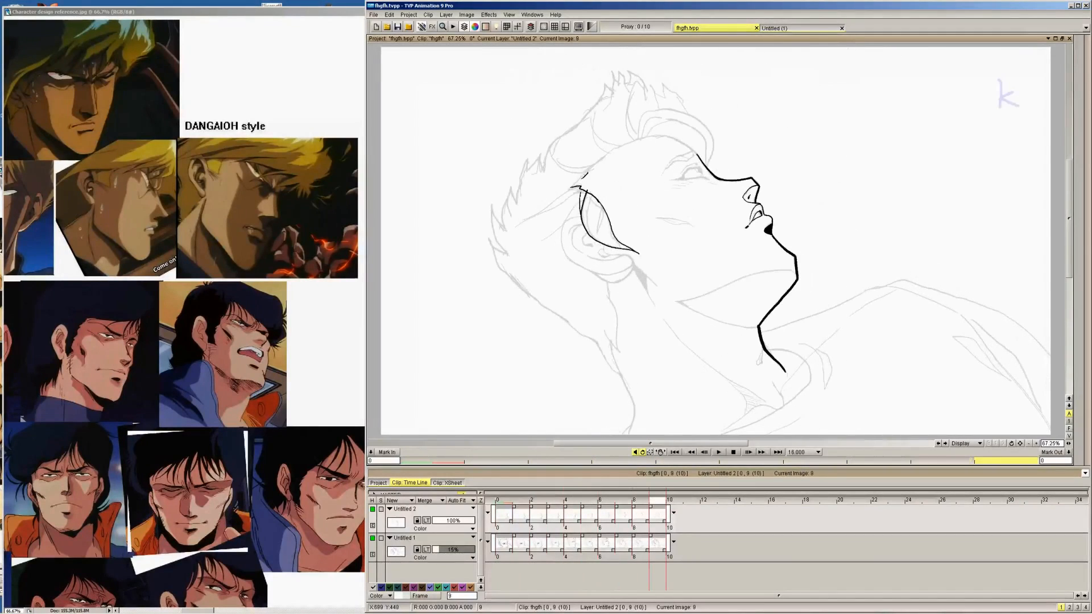
key("Left")
key("Left")
key("Left")
Ink the curved top of the ear behind the sideburn on images 9, 8, 7 and 6 at 100% zoom
left_click(1036, 443)
left_click(1035, 444)
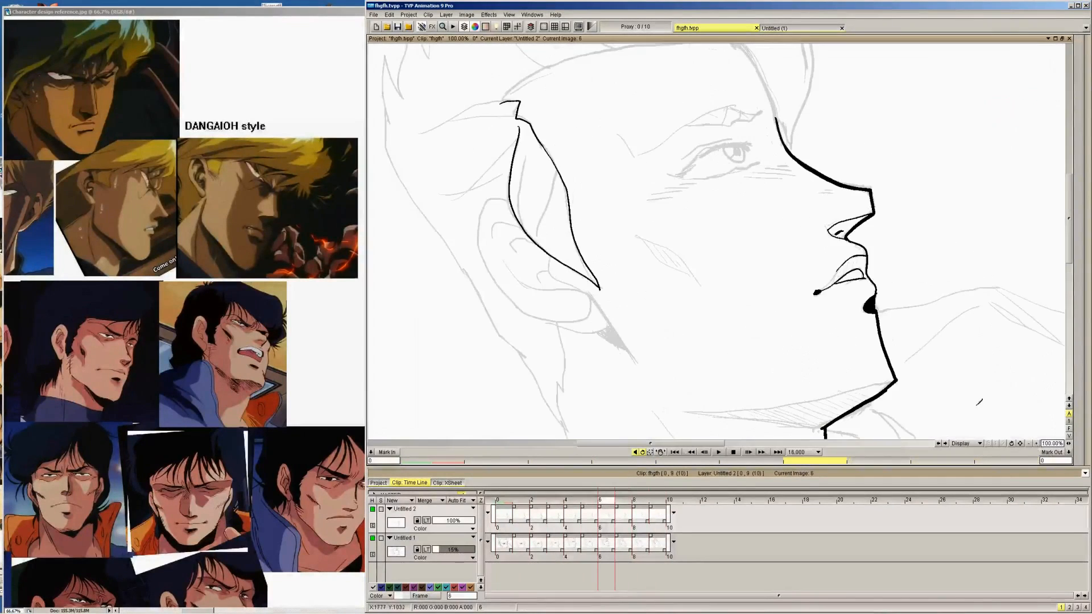
left_click_drag(672, 447, 658, 447)
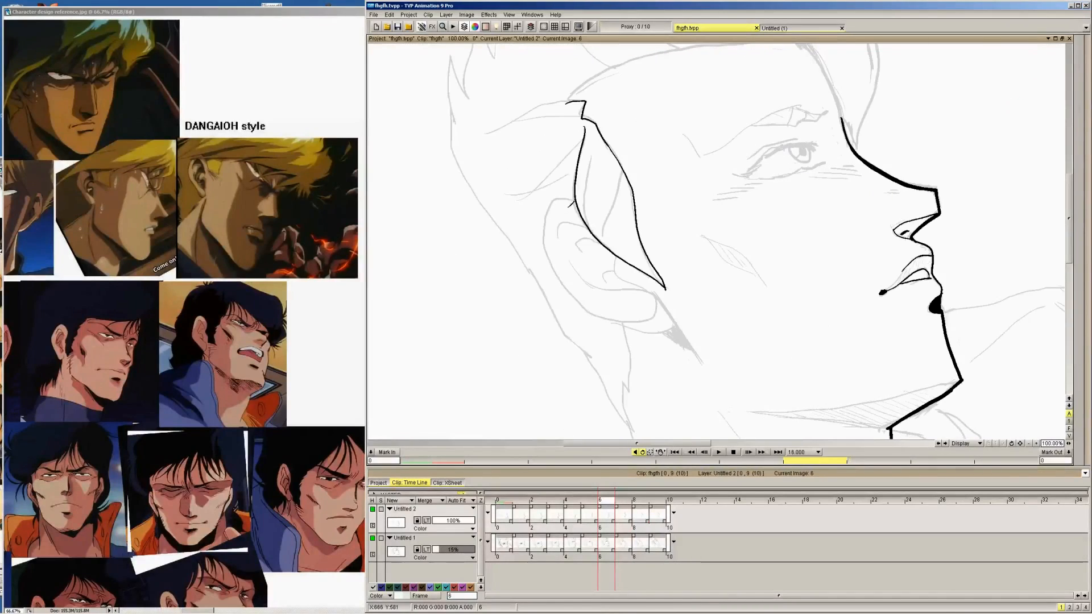
key("Right")
key("Right")
key("Right")
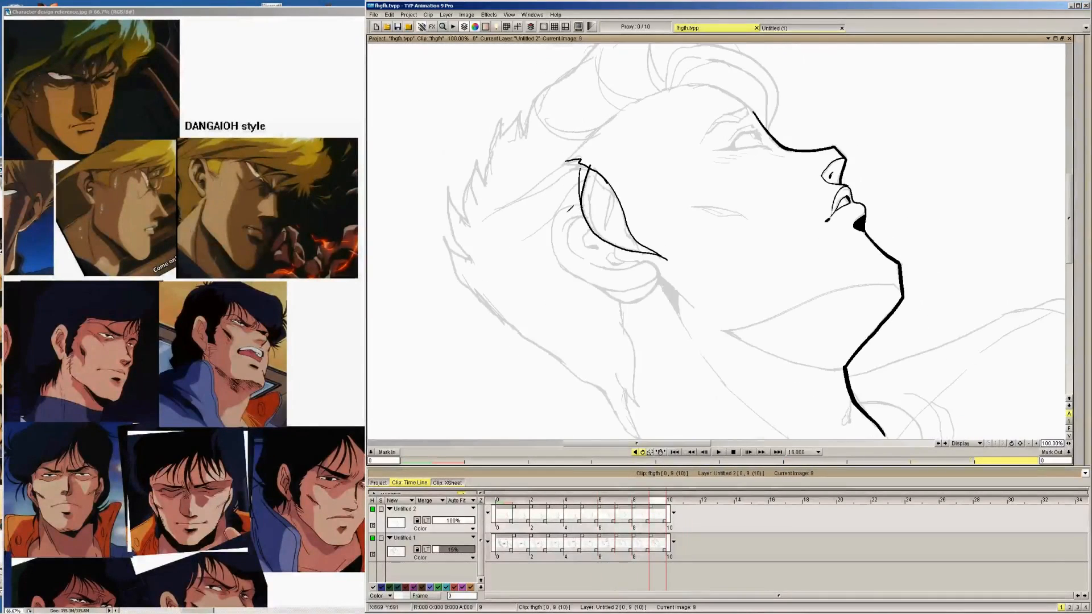
mouse_move(552, 229)
left_mouse_down()
mouse_move(588, 198)
mouse_move(566, 208)
left_mouse_up()
key("Left")
key("Left")
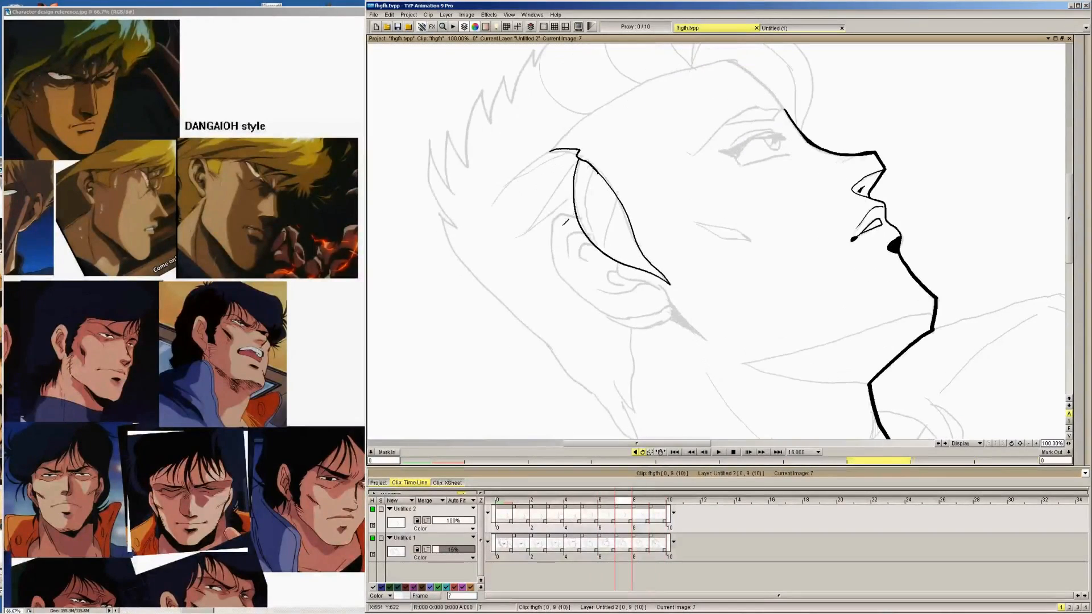
Ink the curved top of the ear on images 5, 4, 3 and 2
key("Left")
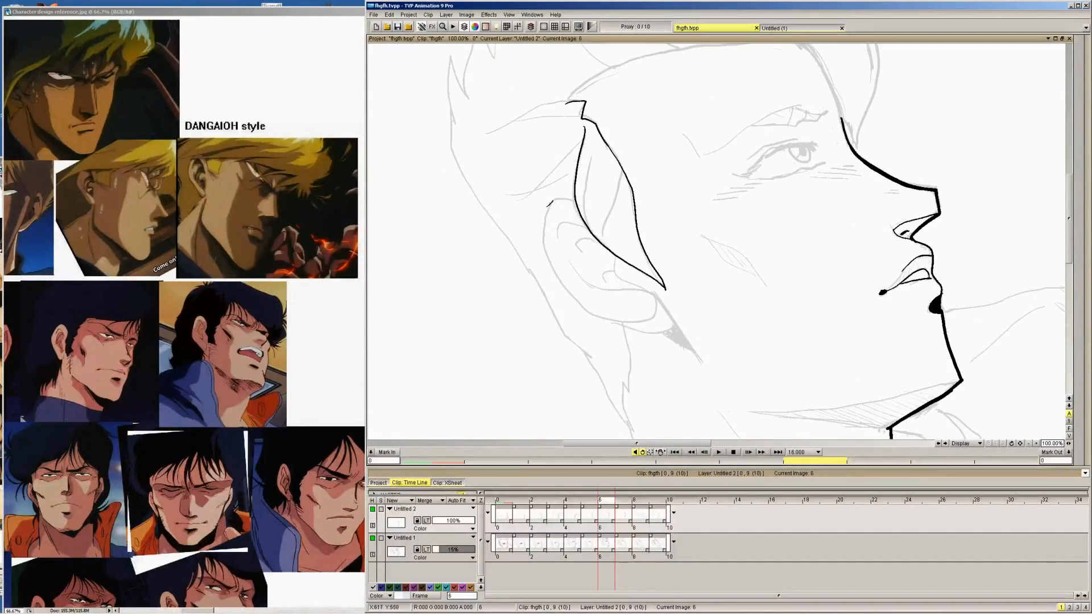
mouse_move(545, 223)
left_mouse_down()
mouse_move(557, 197)
mouse_move(581, 199)
mouse_move(548, 198)
mouse_move(558, 187)
mouse_move(582, 190)
mouse_move(547, 187)
mouse_move(573, 192)
left_mouse_up()
key("Left")
Ink the curved top of the ear on images 1 and 0, redrawing the stroke on image 1
key("Left")
key("Left")
mouse_move(515, 230)
left_mouse_down()
mouse_move(531, 195)
mouse_move(560, 203)
left_mouse_up()
key("Left")
mouse_move(493, 246)
left_mouse_down()
mouse_move(506, 204)
mouse_move(539, 214)
left_mouse_up()
key("Left")
mouse_move(487, 244)
left_mouse_down()
mouse_move(488, 206)
mouse_move(521, 198)
mouse_move(536, 214)
left_mouse_up()
key("ctrl+z")
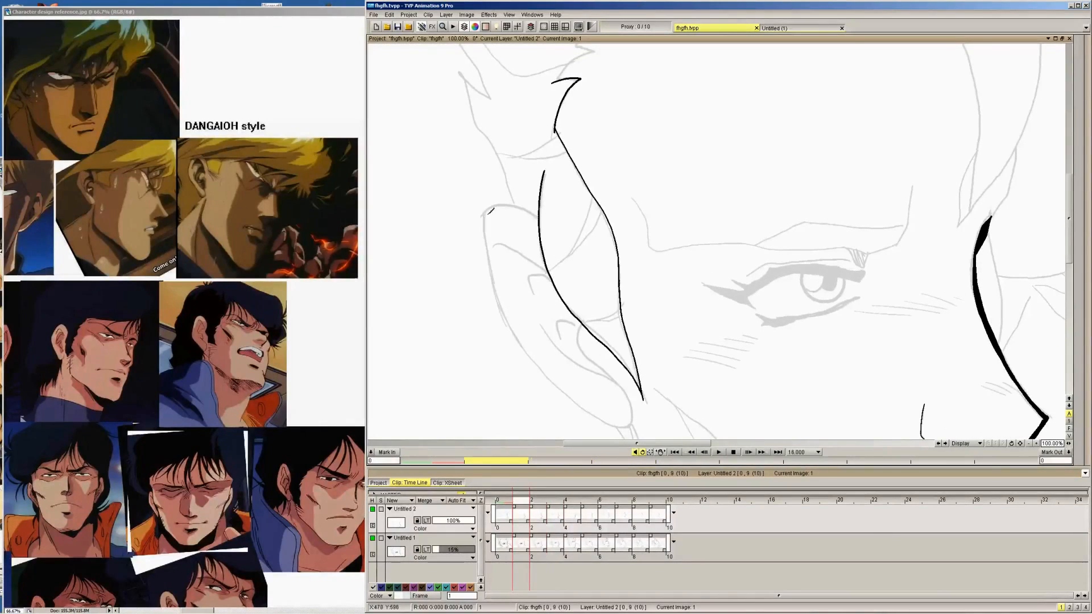
mouse_move(487, 244)
left_mouse_down()
mouse_move(498, 205)
mouse_move(536, 208)
left_mouse_up()
key("Left")
mouse_move(485, 239)
left_mouse_down()
mouse_move(496, 198)
mouse_move(531, 215)
left_mouse_up()
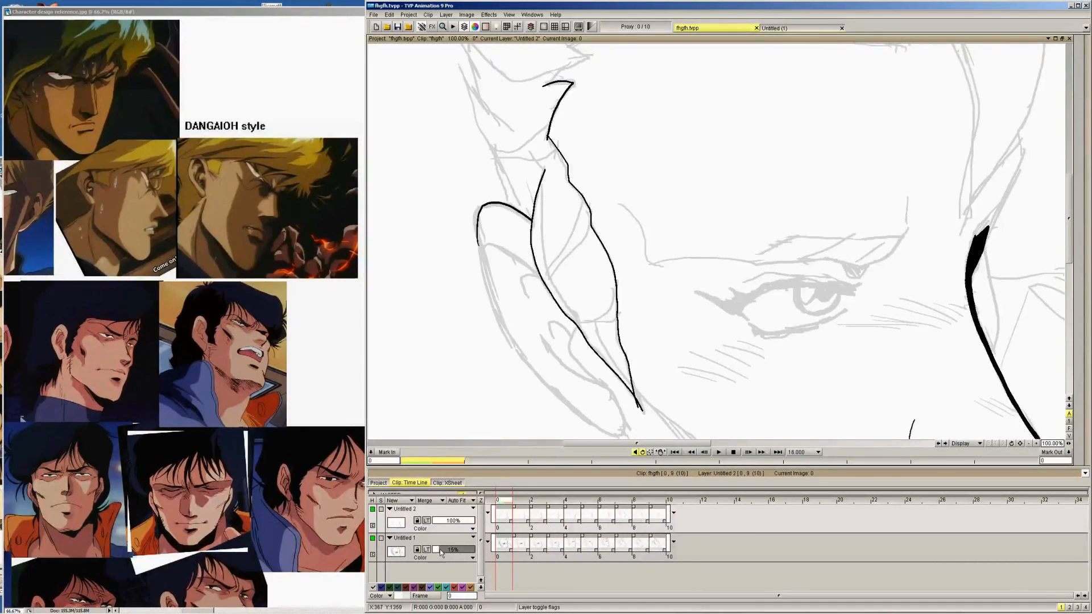
Lower the rough layer's opacity to 7% and ink the ear's front line under the sideburn on images 0 and 1
left_click_drag(439, 548, 435, 548)
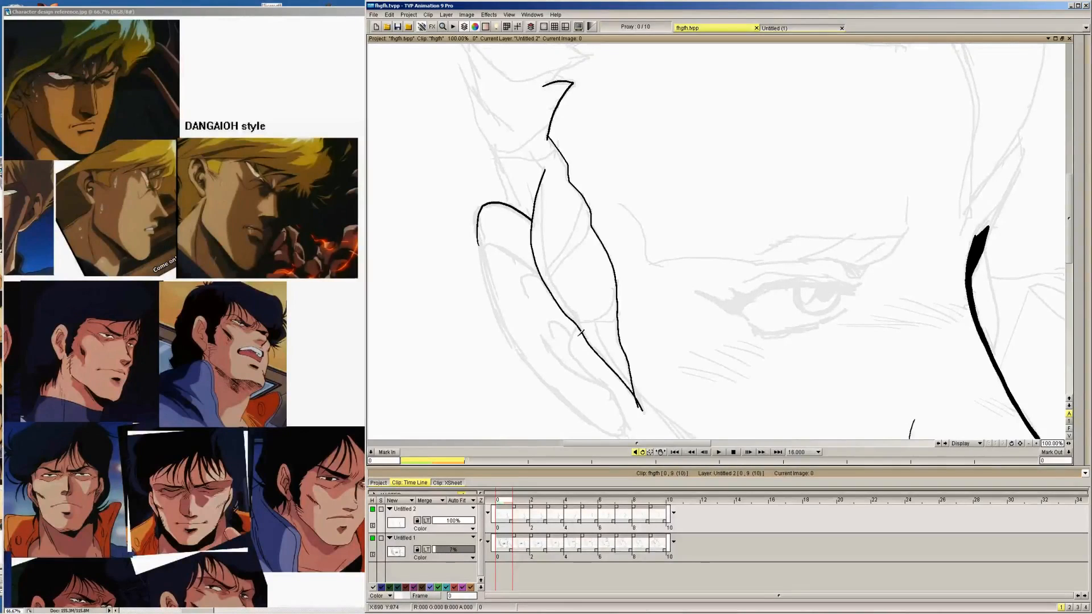
mouse_move(578, 325)
left_mouse_down()
mouse_move(586, 363)
mouse_move(616, 395)
left_mouse_up()
key("Right")
mouse_move(583, 318)
left_mouse_down()
mouse_move(579, 337)
mouse_move(620, 390)
left_mouse_up()
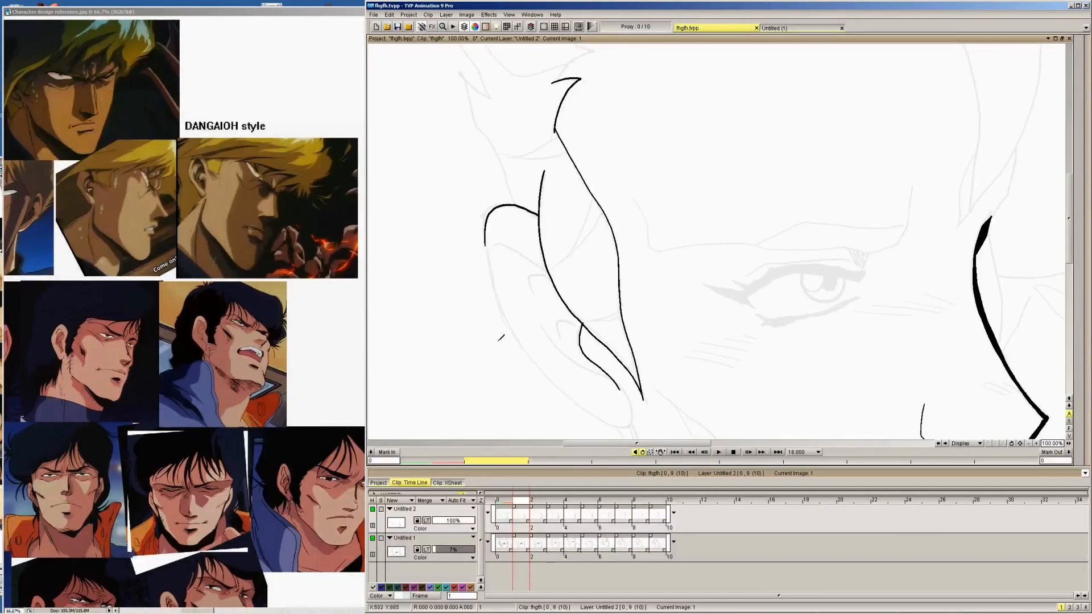
key("Right")
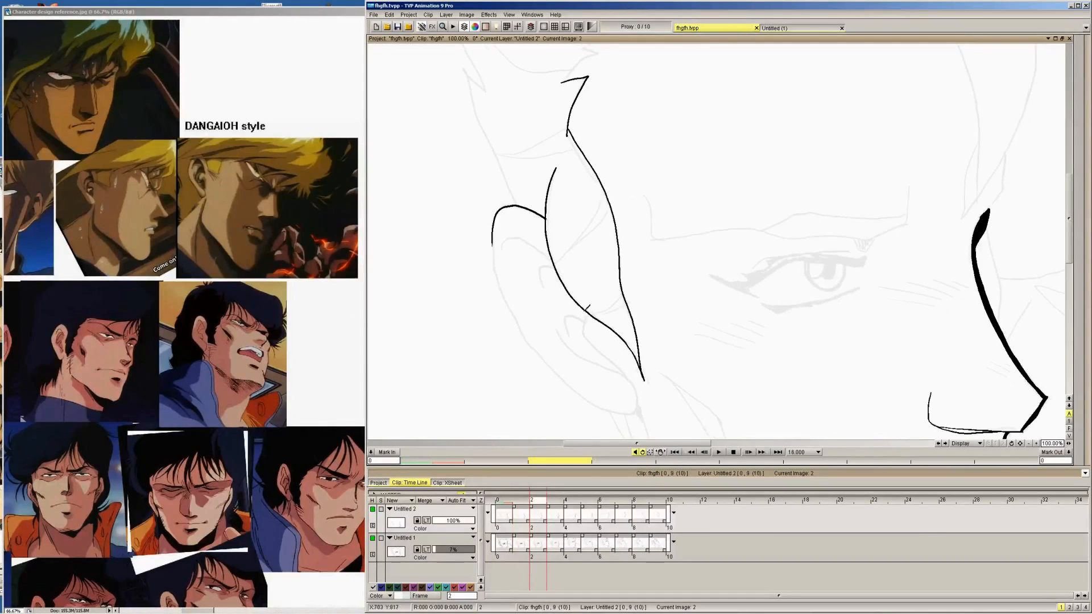
left_click_drag(585, 322, 604, 358)
key("ctrl+z")
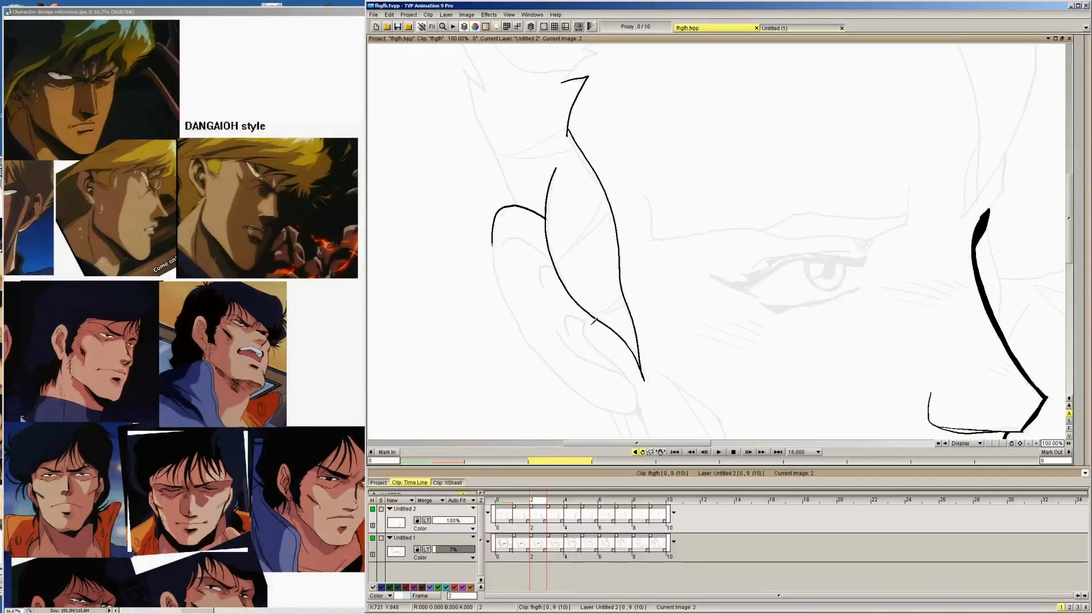
mouse_move(589, 312)
left_mouse_down()
mouse_move(584, 334)
mouse_move(607, 360)
left_mouse_up()
key("ctrl+z")
Ink the ear's front line under the sideburn on images 2 to 4, setting the rough layer's opacity to 11% along the way
mouse_move(589, 313)
left_mouse_down()
mouse_move(587, 336)
mouse_move(636, 382)
mouse_move(642, 413)
left_mouse_up()
key("Right")
mouse_move(606, 291)
left_mouse_down()
mouse_move(599, 313)
mouse_move(642, 354)
left_mouse_up()
left_click_drag(433, 549, 435, 548)
key("Right")
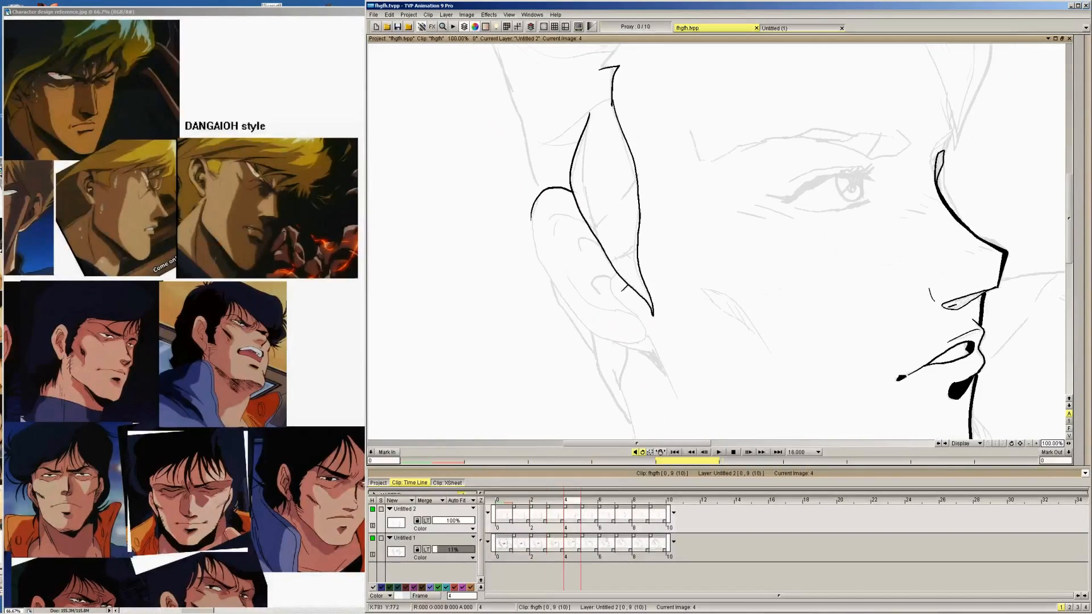
mouse_move(617, 271)
left_mouse_down()
mouse_move(611, 282)
mouse_move(646, 335)
left_mouse_up()
Ink the ear's front line from under the sideburn down past the lobe toward the jaw on images 5, 6 and 7
key("Right")
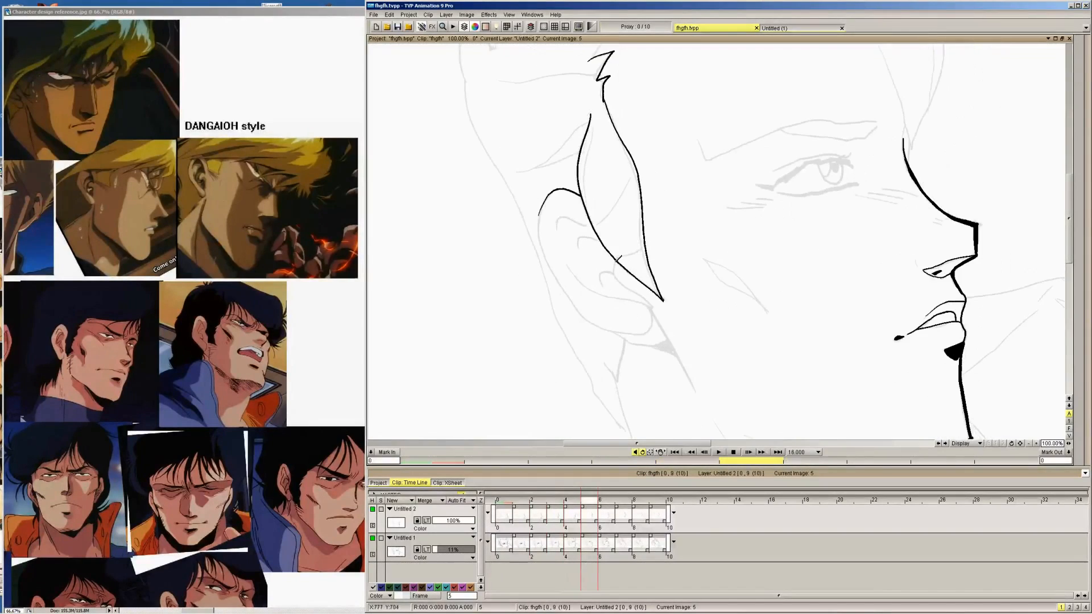
mouse_move(616, 260)
left_mouse_down()
mouse_move(650, 297)
mouse_move(700, 393)
left_mouse_up()
key("Right")
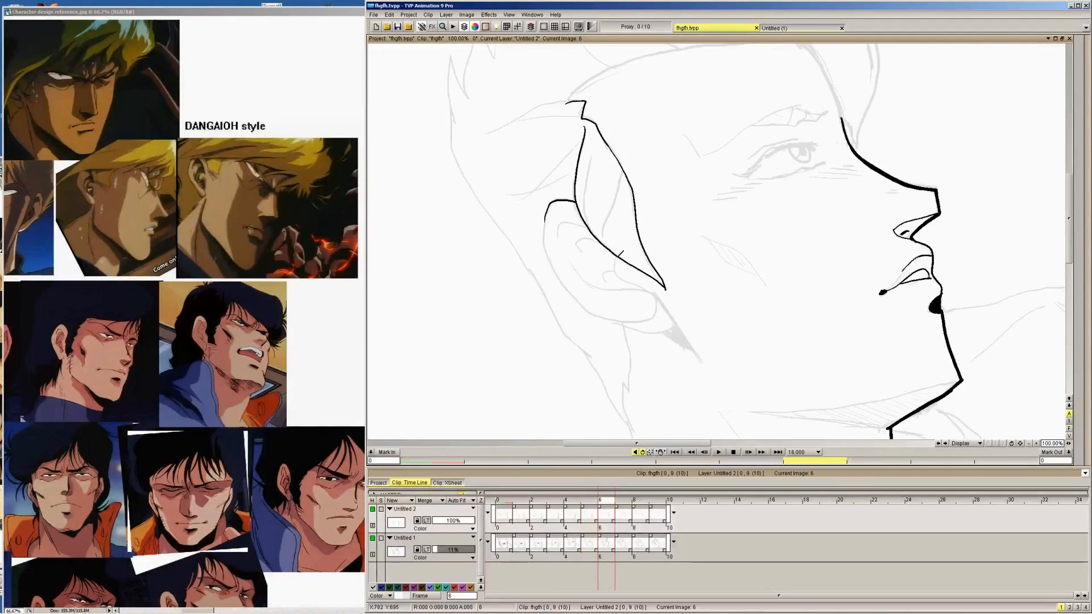
mouse_move(618, 258)
left_mouse_down()
mouse_move(667, 302)
mouse_move(705, 362)
left_mouse_up()
key("Right")
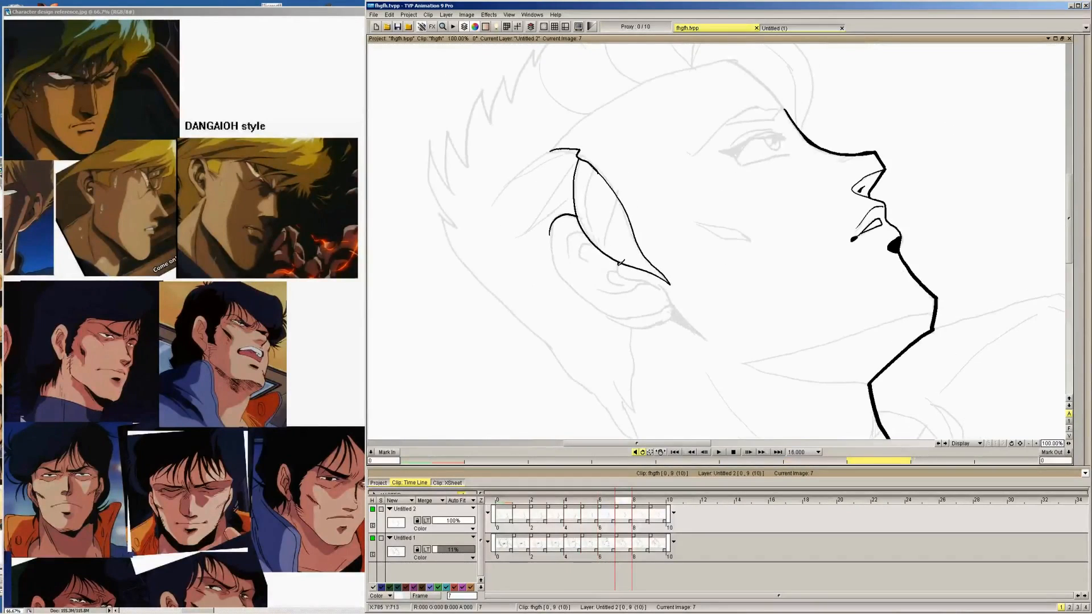
mouse_move(619, 263)
left_mouse_down()
mouse_move(665, 288)
mouse_move(705, 337)
left_mouse_up()
Ink the ear's front line down past the lobe toward the jaw on images 8 and 9
key("Right")
mouse_move(620, 254)
left_mouse_down()
mouse_move(669, 274)
mouse_move(689, 296)
left_mouse_up()
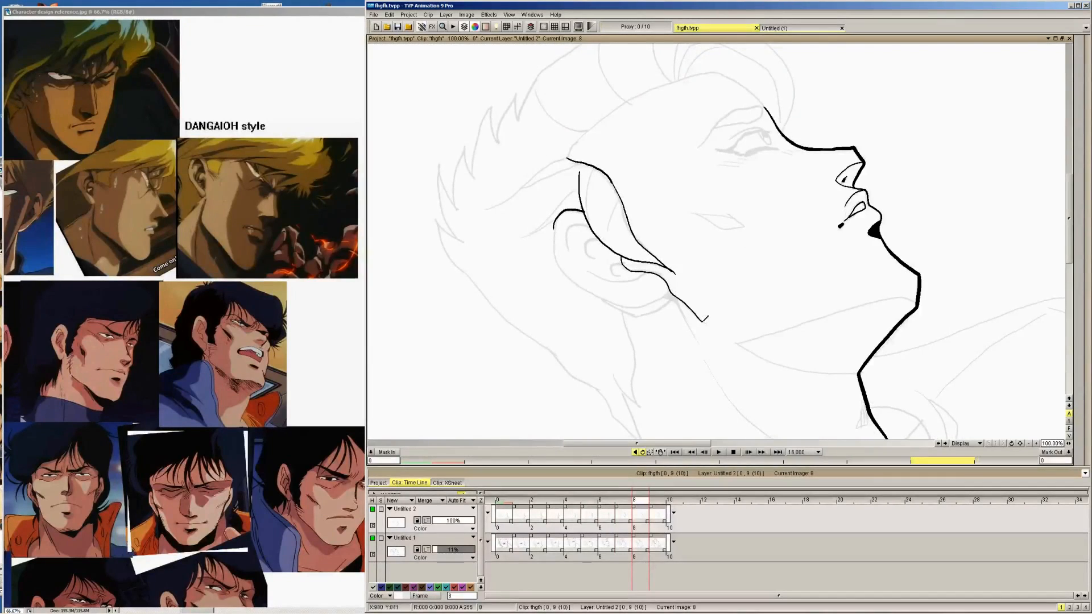
key("Right")
mouse_move(617, 251)
left_mouse_down()
mouse_move(655, 256)
mouse_move(690, 296)
left_mouse_up()
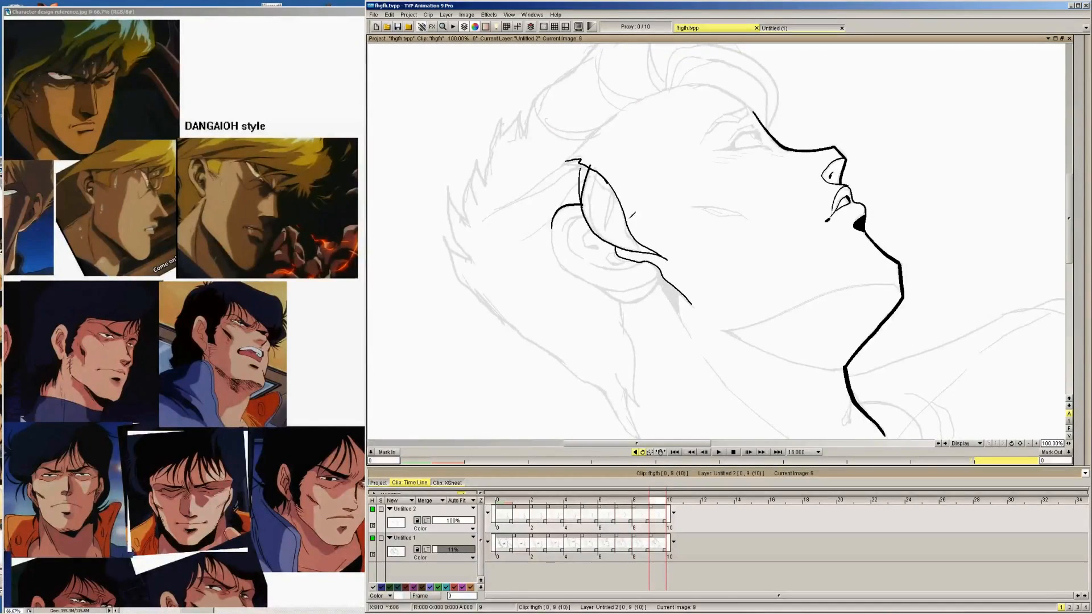
Save the project and ink the inner ear's lower contour above the lobe on images 9, 8 and 7
left_click(397, 26)
key("Right")
key("Left")
mouse_move(590, 263)
left_mouse_down()
mouse_move(648, 255)
mouse_move(590, 266)
mouse_move(650, 270)
left_mouse_up()
key("Left")
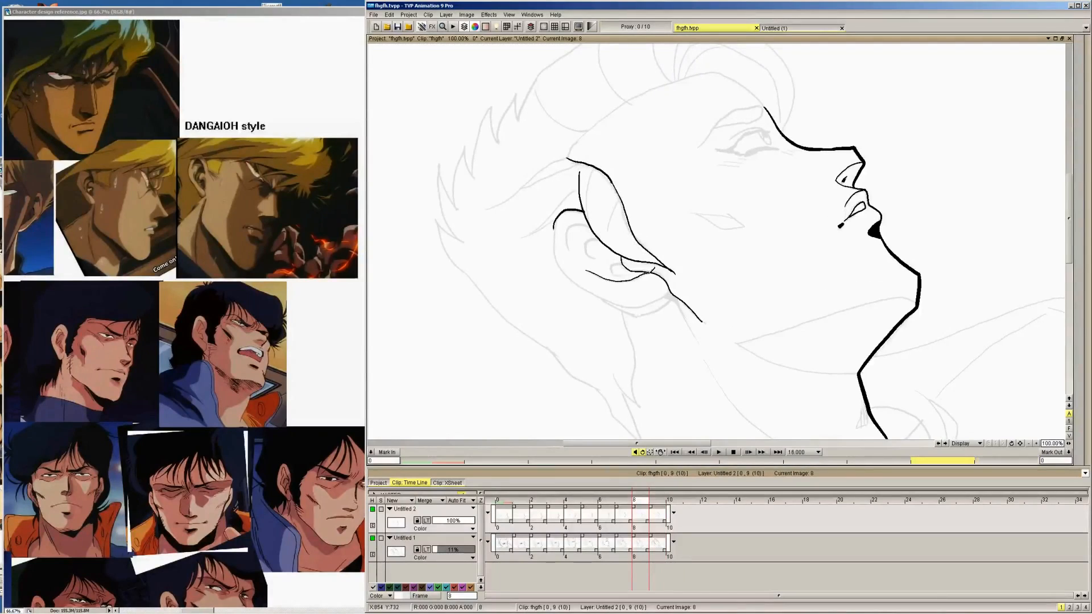
key("Left")
mouse_move(586, 281)
left_mouse_down()
mouse_move(606, 291)
mouse_move(654, 279)
left_mouse_up()
Ink the inner ear's lower contour, running down toward the front line, on images 6, 5 and 4
key("Left")
mouse_move(569, 265)
left_mouse_down()
mouse_move(605, 289)
mouse_move(641, 287)
left_mouse_up()
key("Left")
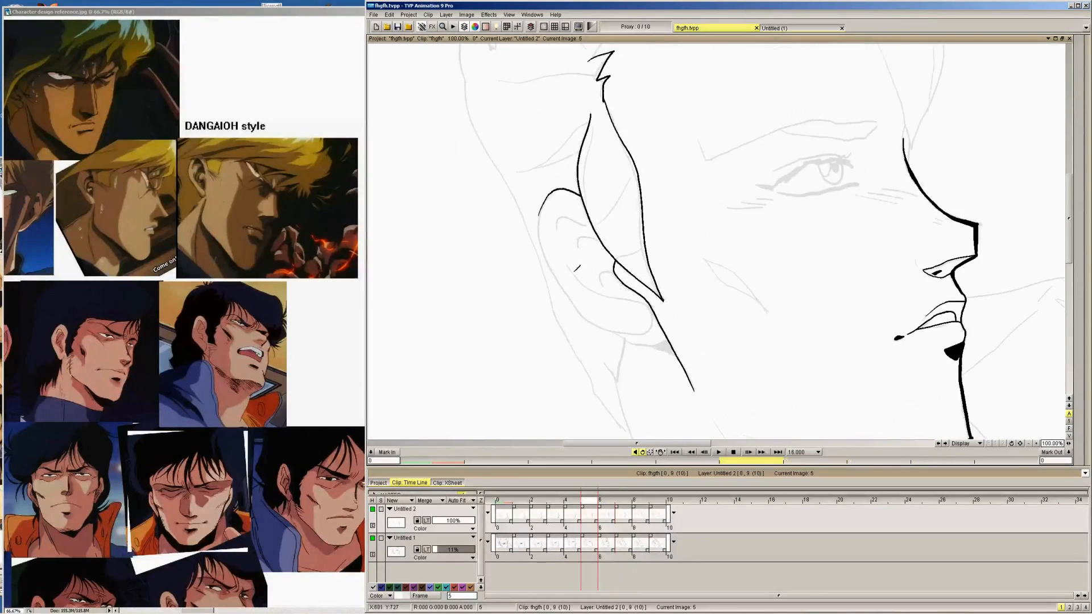
mouse_move(564, 258)
left_mouse_down()
mouse_move(592, 286)
mouse_move(654, 307)
left_mouse_up()
key("Left")
mouse_move(562, 266)
left_mouse_down()
mouse_move(590, 300)
mouse_move(643, 318)
left_mouse_up()
Ink the inner ear's lower contour, running down toward the front line, on images 3, 2, 1 and 0
key("Left")
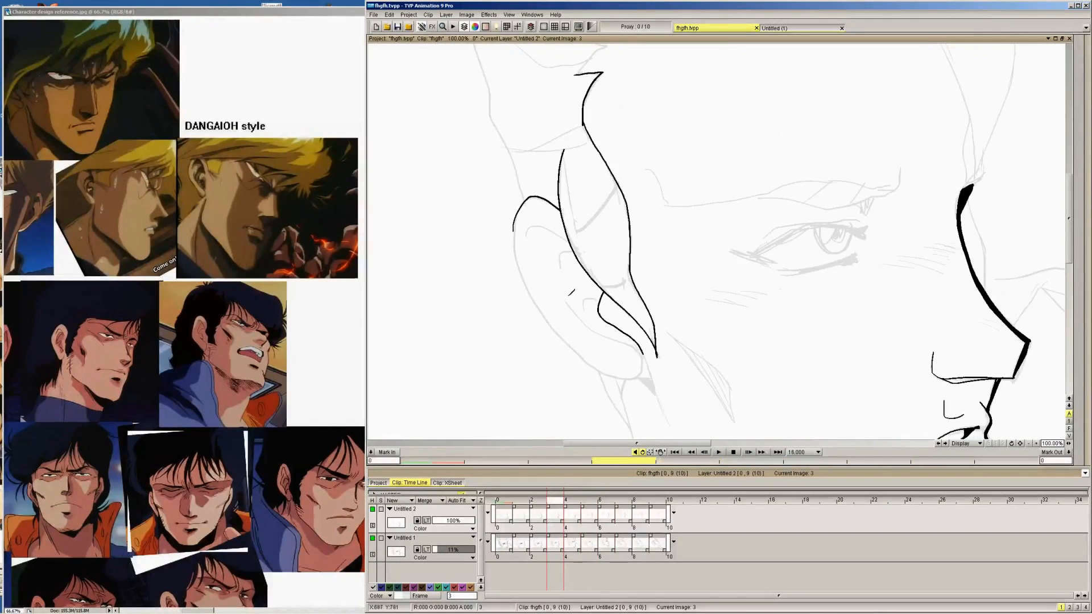
mouse_move(552, 291)
left_mouse_down()
mouse_move(585, 321)
mouse_move(646, 353)
left_mouse_up()
key("Left")
left_click_drag(539, 312, 623, 373)
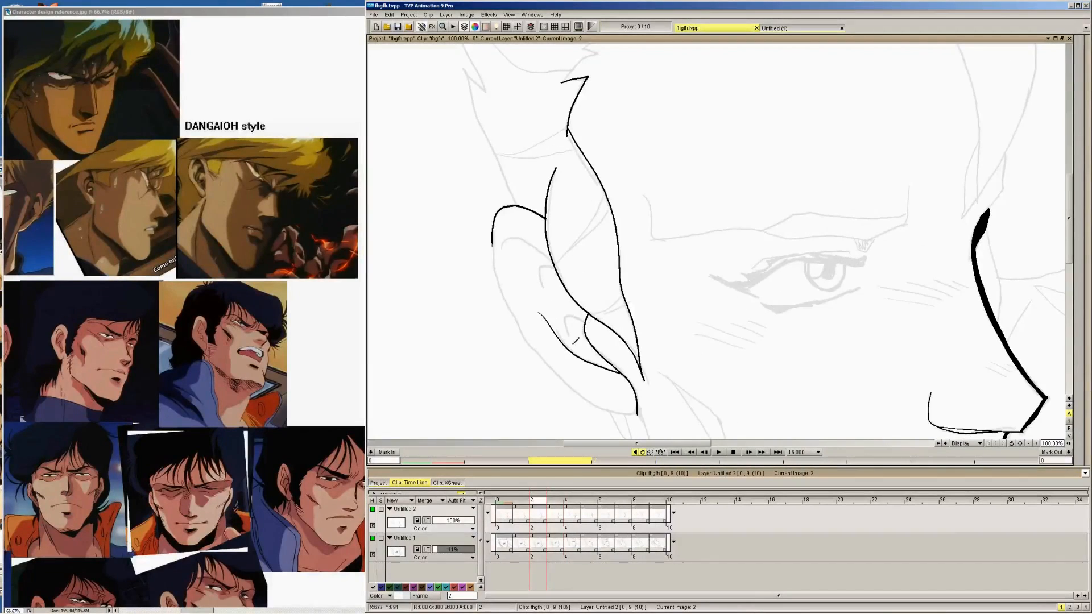
key("Left")
mouse_move(537, 319)
left_mouse_down()
mouse_move(586, 368)
mouse_move(613, 378)
left_mouse_up()
key("Left")
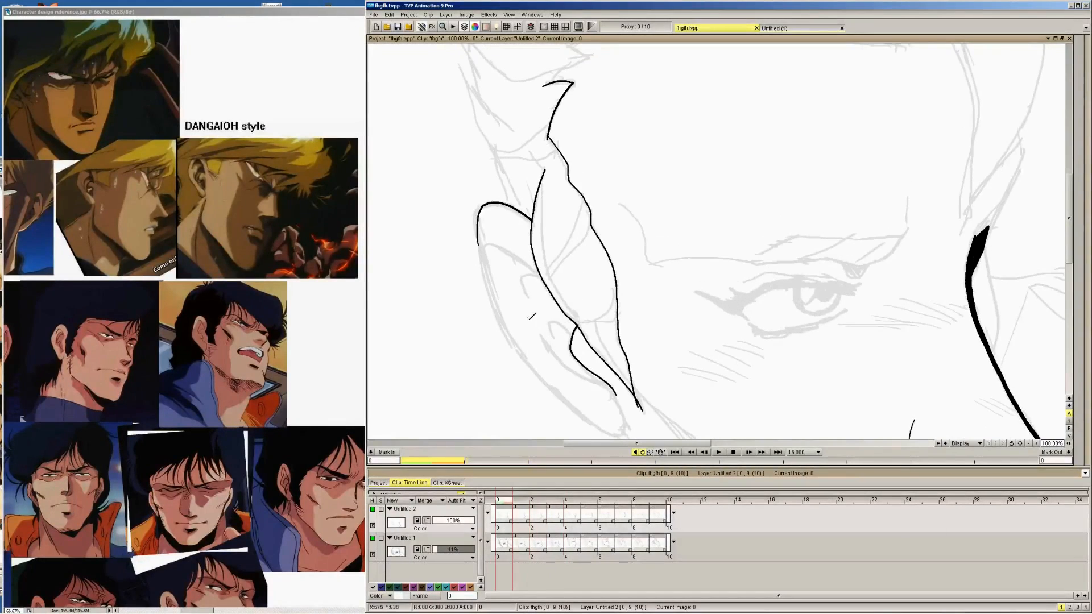
left_click_drag(529, 319, 603, 379)
Ink the upper inner fold line beneath the ear's top rim on images 0 to 3, redrawing it on image 0
left_click_drag(489, 250, 541, 277)
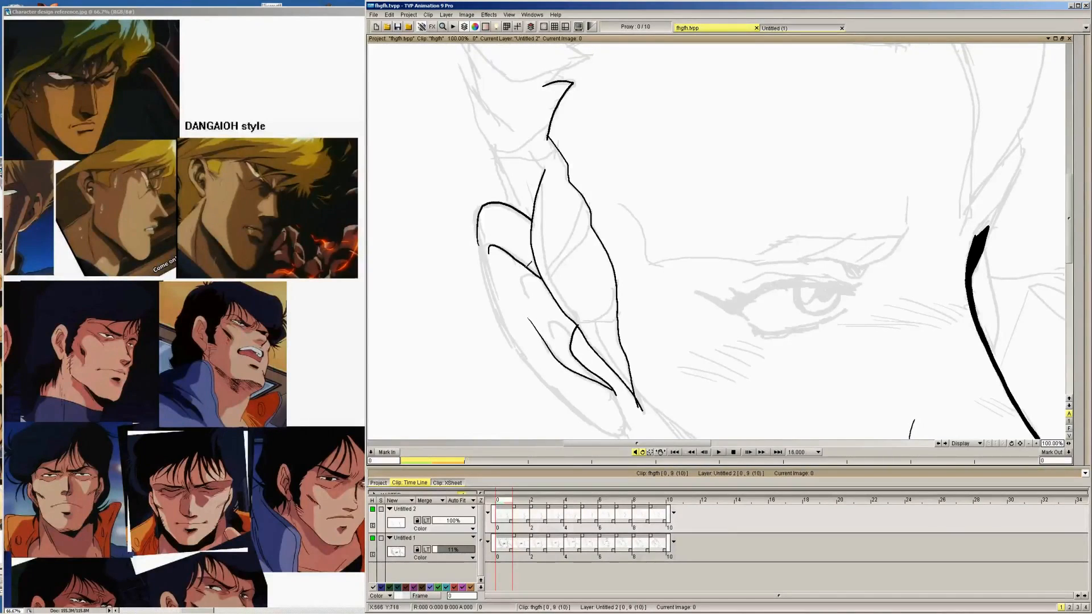
key("ctrl+z")
mouse_move(494, 248)
left_mouse_down()
mouse_move(517, 248)
mouse_move(542, 274)
mouse_move(503, 239)
mouse_move(554, 273)
left_mouse_up()
key("Right")
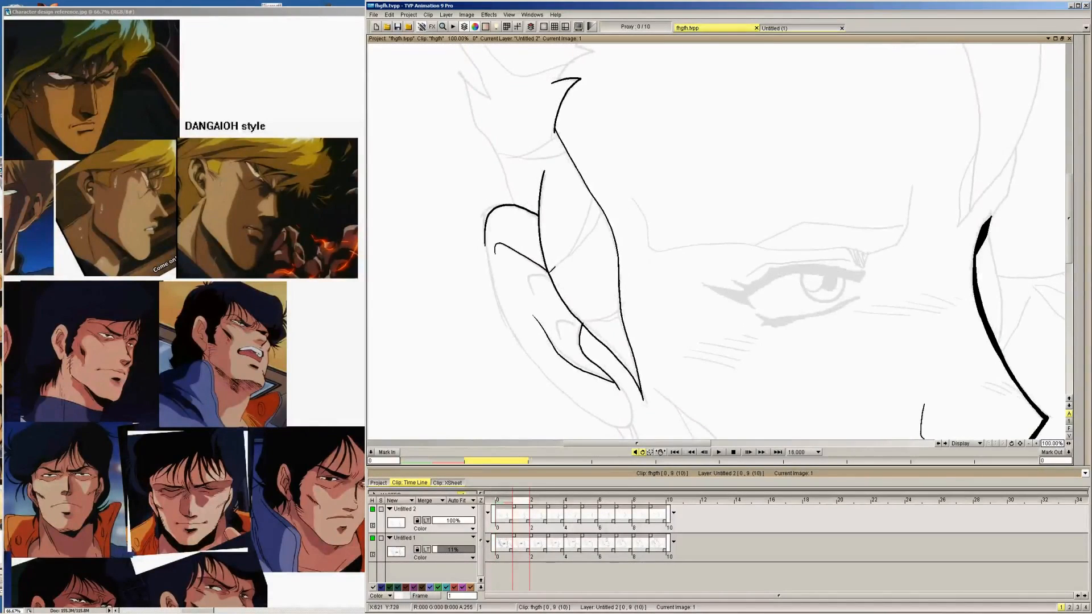
key("Right")
mouse_move(504, 240)
left_mouse_down()
mouse_move(557, 261)
mouse_move(540, 222)
mouse_move(567, 234)
mouse_move(530, 228)
mouse_move(571, 241)
left_mouse_up()
key("Right")
key("ctrl+z")
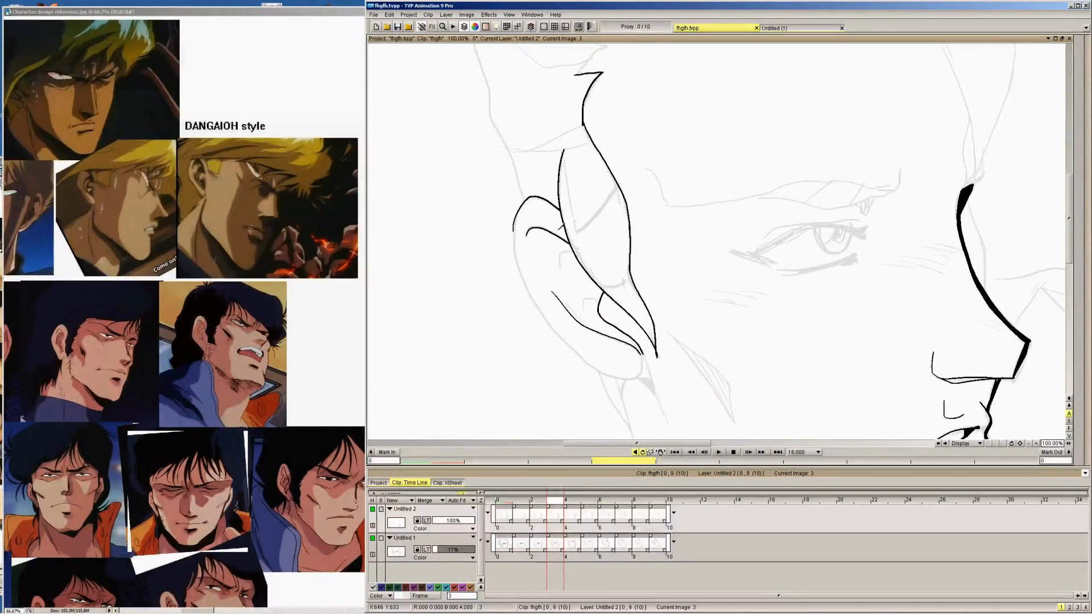
Ink the upper inner fold line beneath the ear's top rim on images 4 to 9
key("Right")
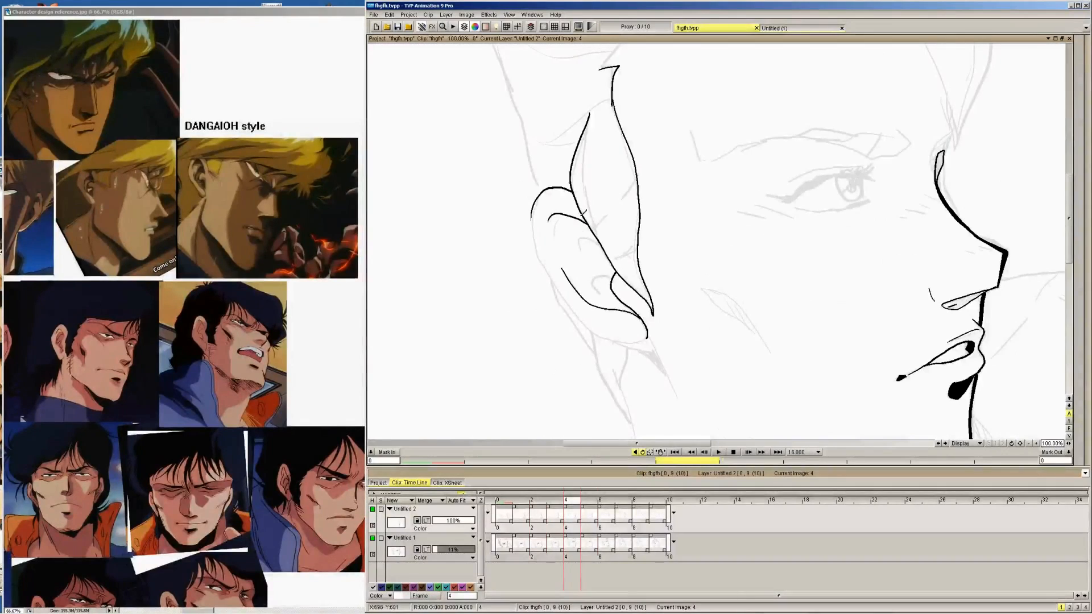
key("Right")
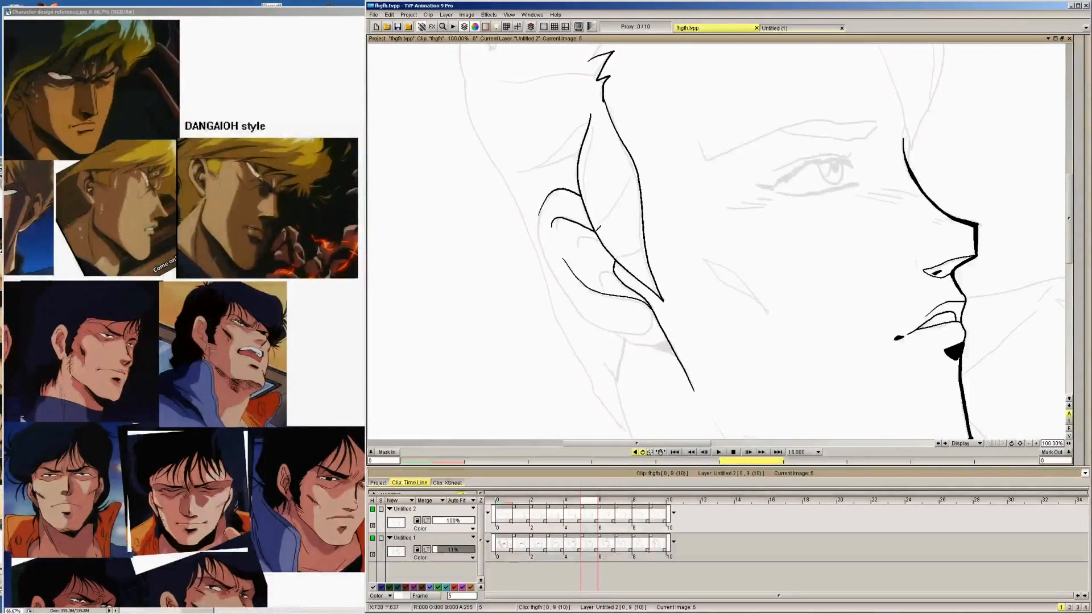
key("Right")
key("Right")
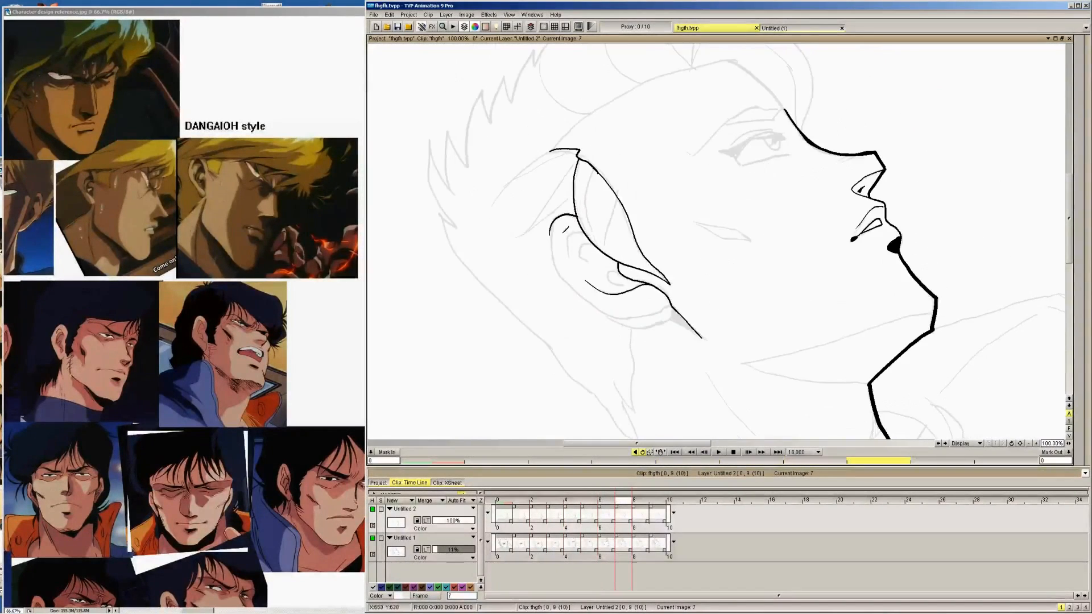
left_click_drag(568, 257, 573, 234)
key("Right")
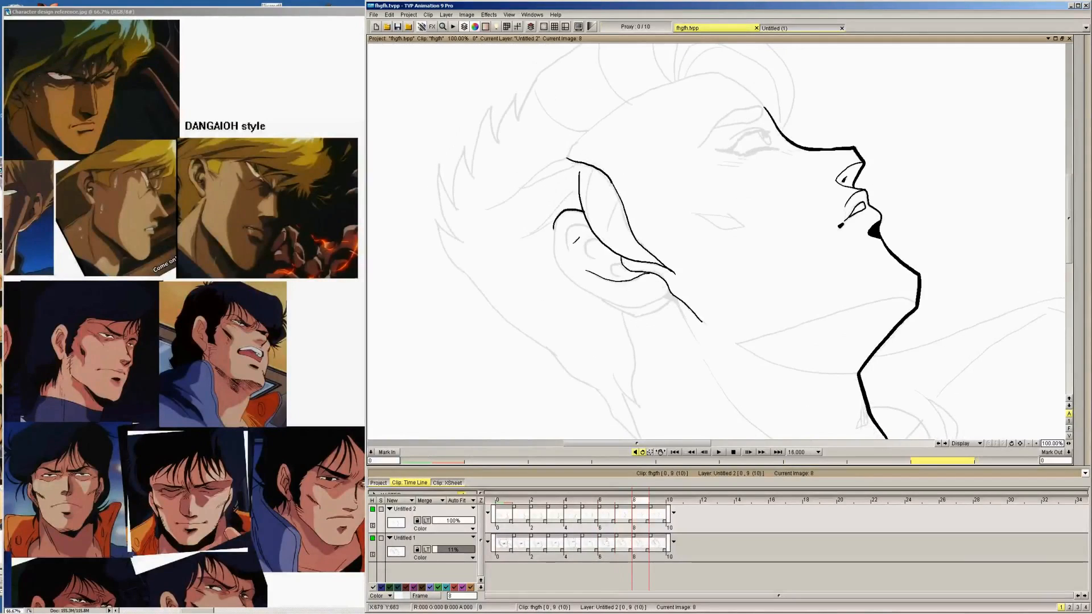
key("Right")
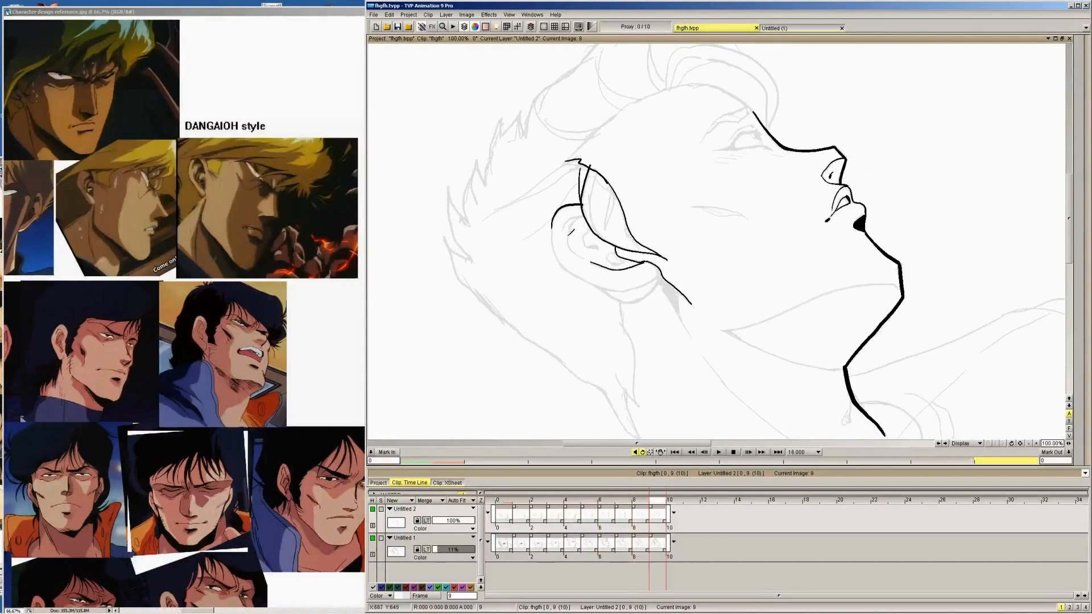
mouse_move(561, 234)
left_mouse_down()
mouse_move(578, 217)
mouse_move(591, 232)
left_mouse_up()
Ink the short hooked second fold below the ear's upper inner fold on images 8, 7, 6 and 5
key("Left")
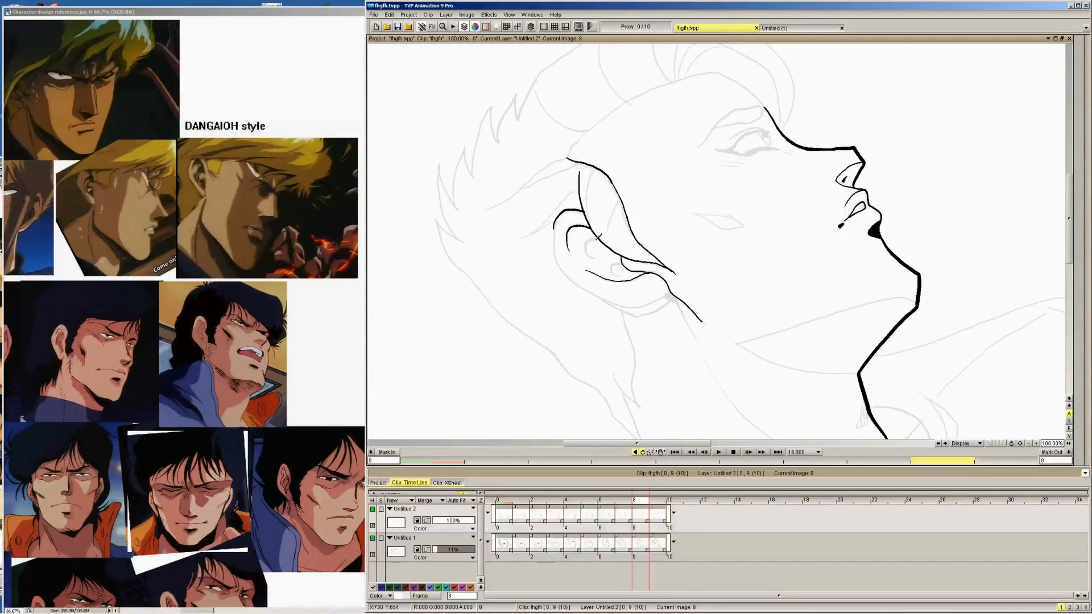
key("Left")
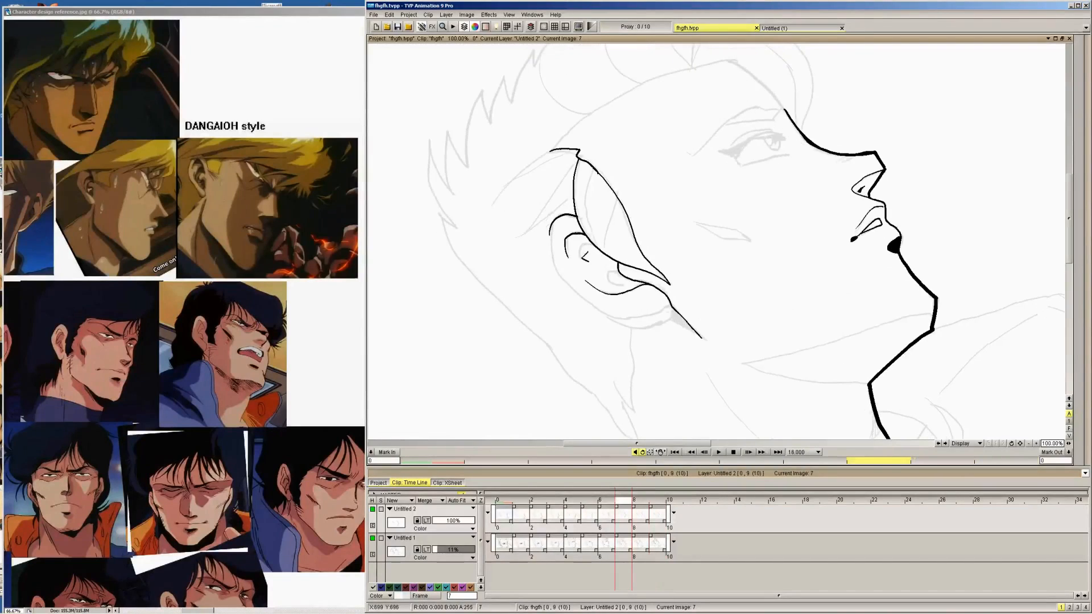
key("Left")
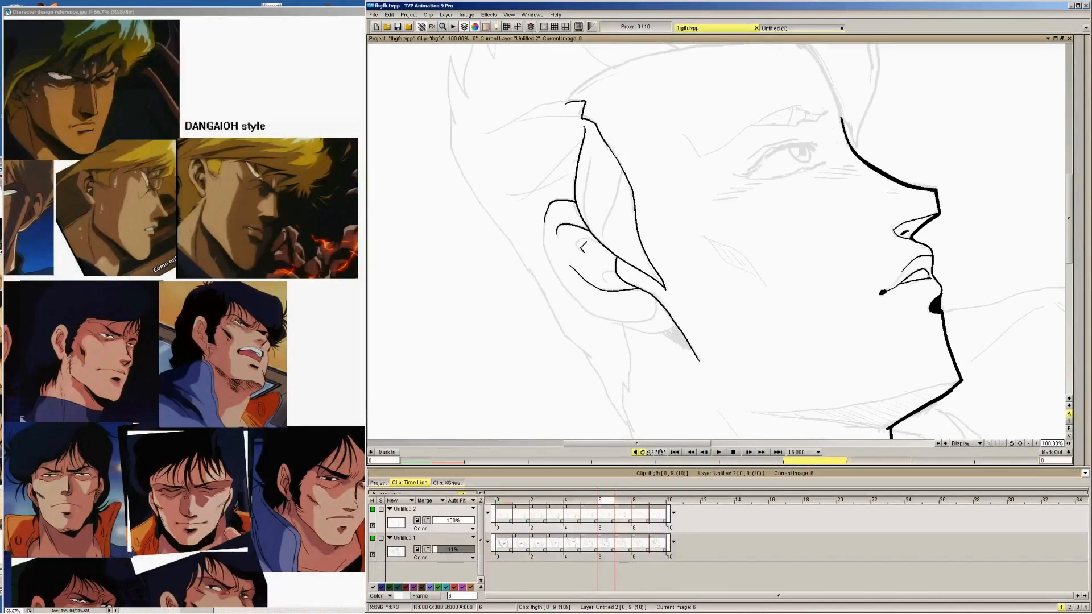
key("Left")
key("Right")
key("Left")
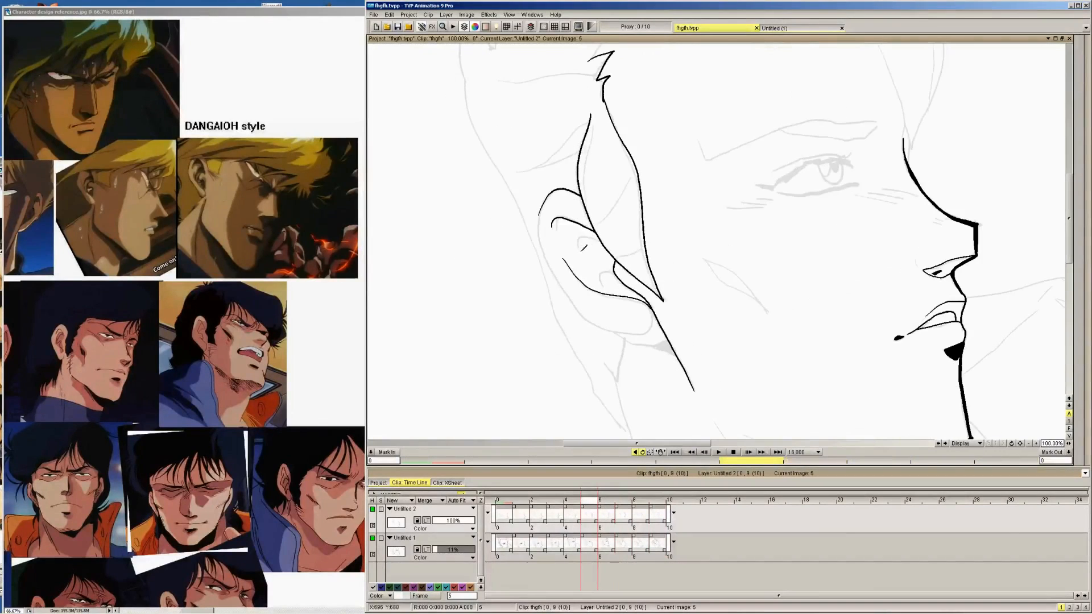
left_click_drag(581, 249, 596, 234)
Ink the short hooked second fold below the ear's upper inner fold on images 4 down to 0
key("Left")
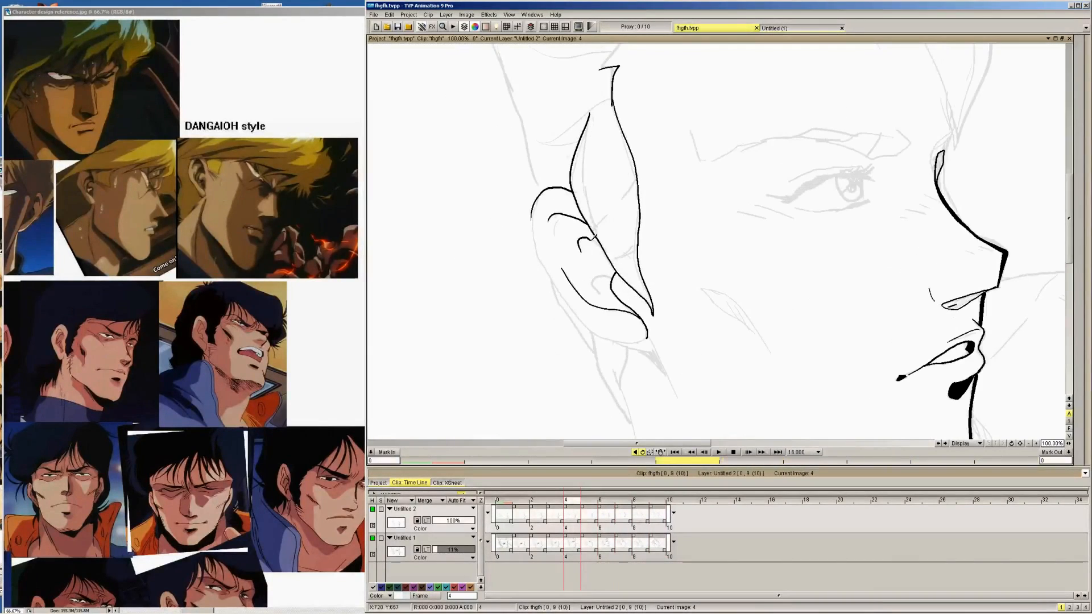
key("Left")
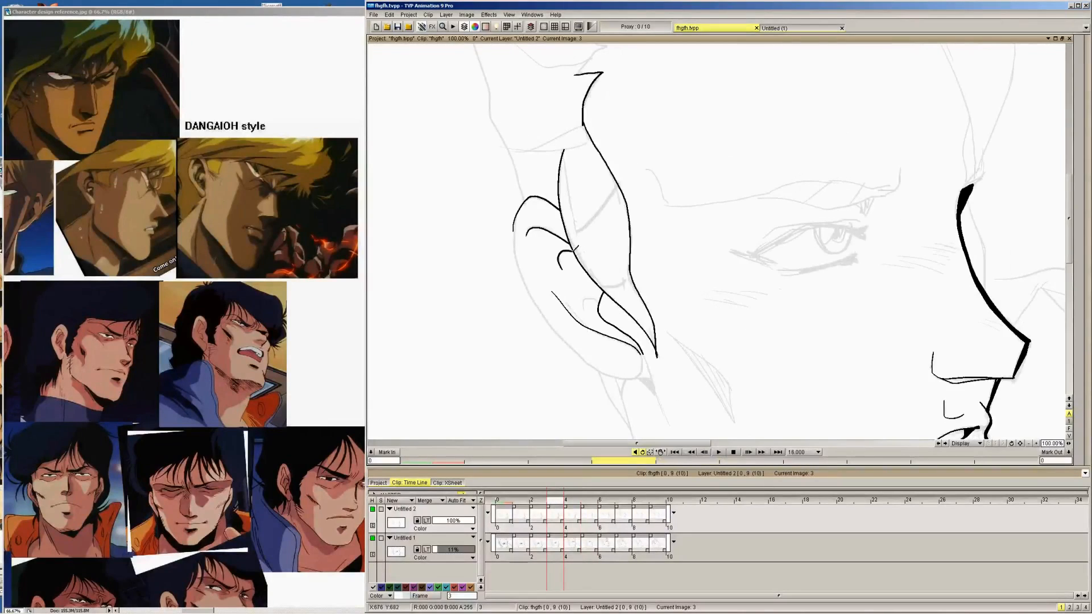
key("Left")
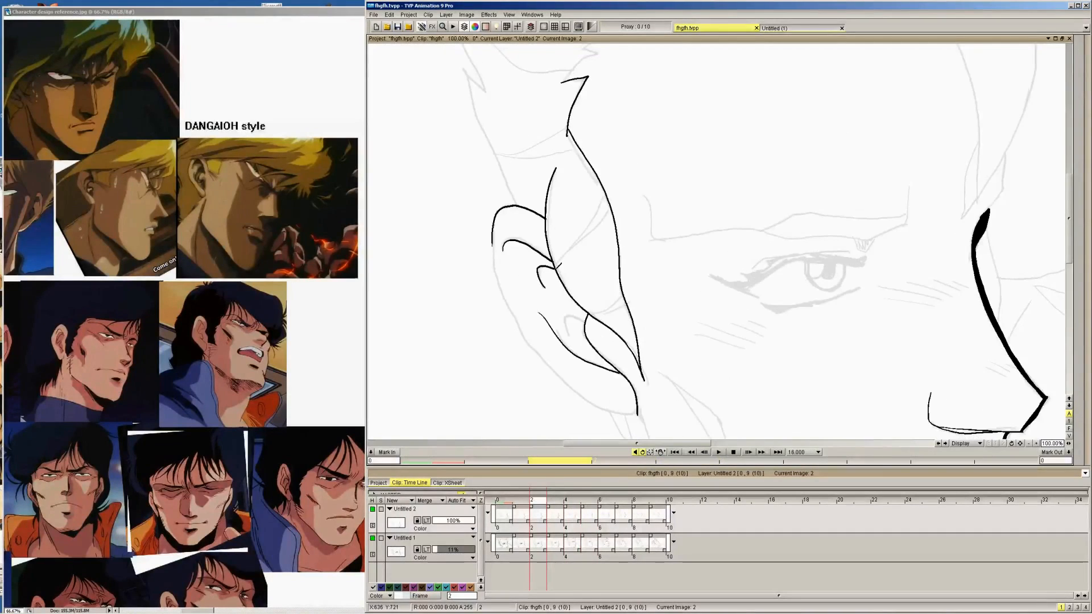
key("Left")
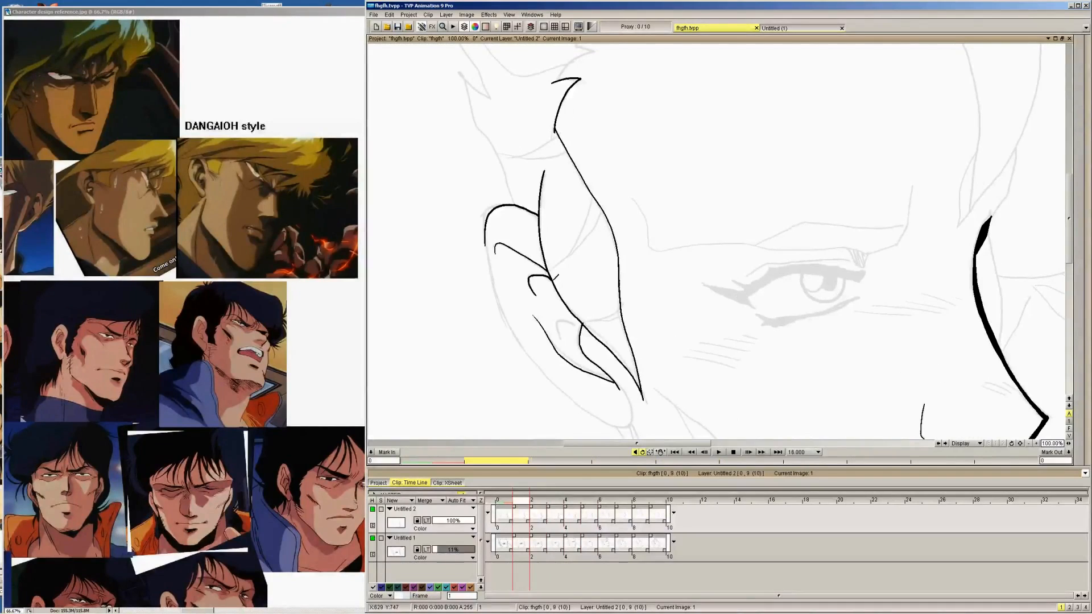
key("Left")
left_click_drag(524, 280, 550, 277)
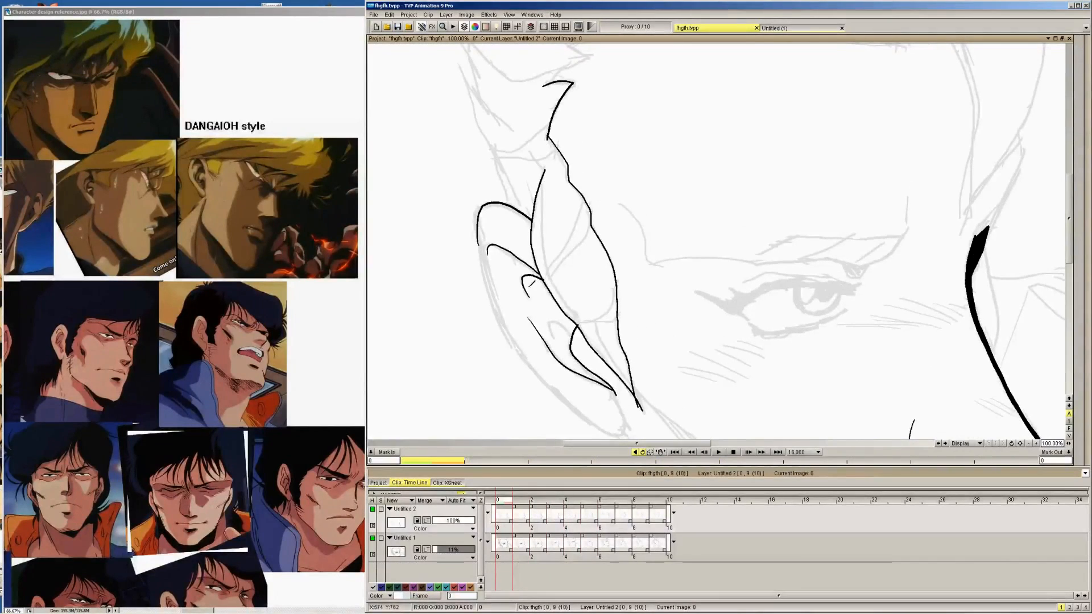
Ink the small lowest hook inside the ear, beside the front line, on images 0 to 4
key("Right")
key("Left")
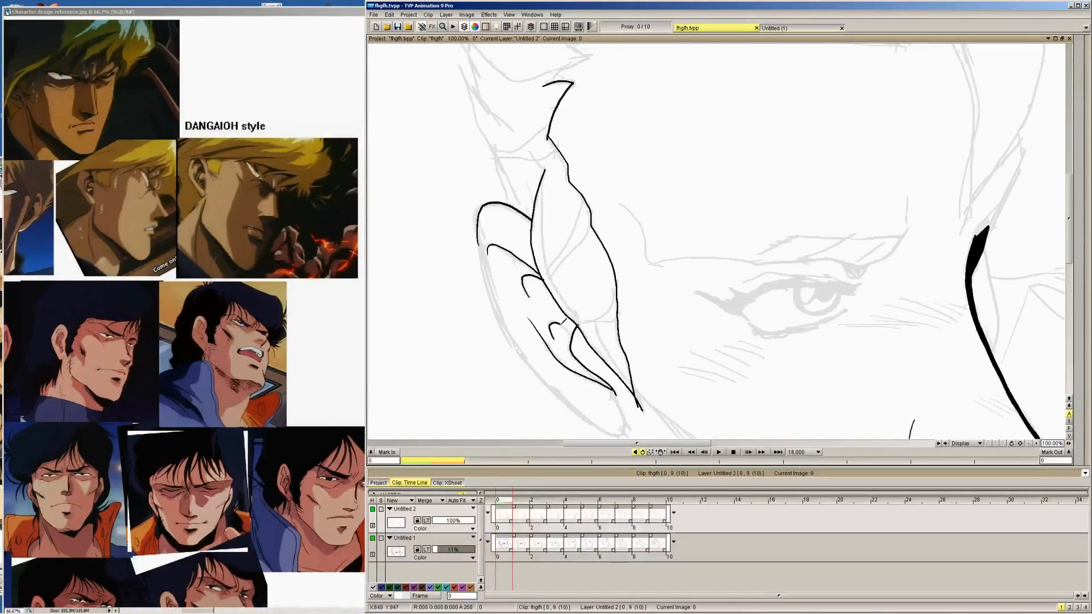
key("Right")
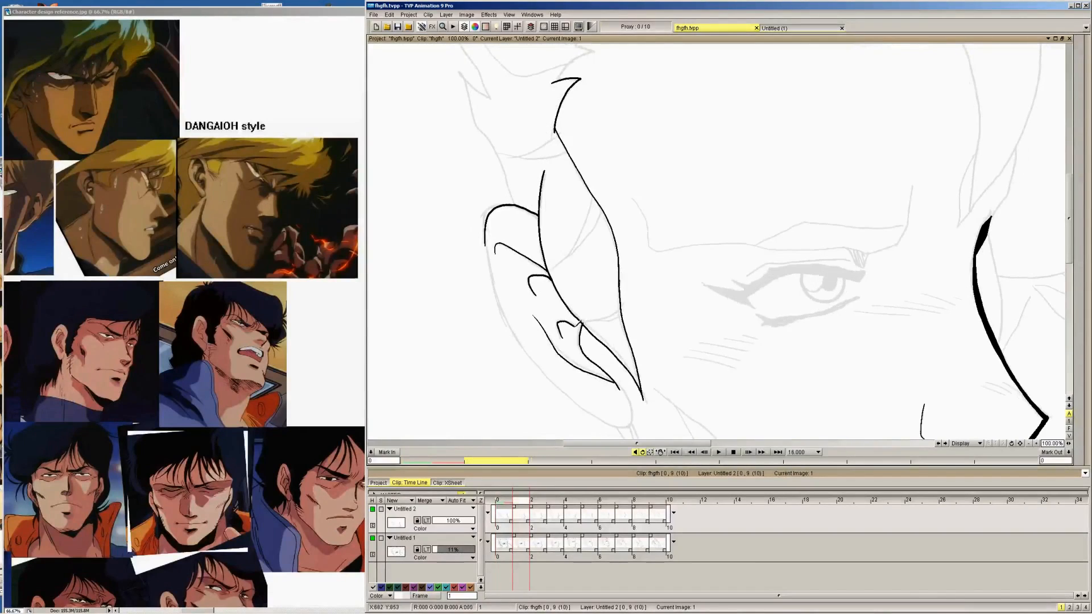
key("Right")
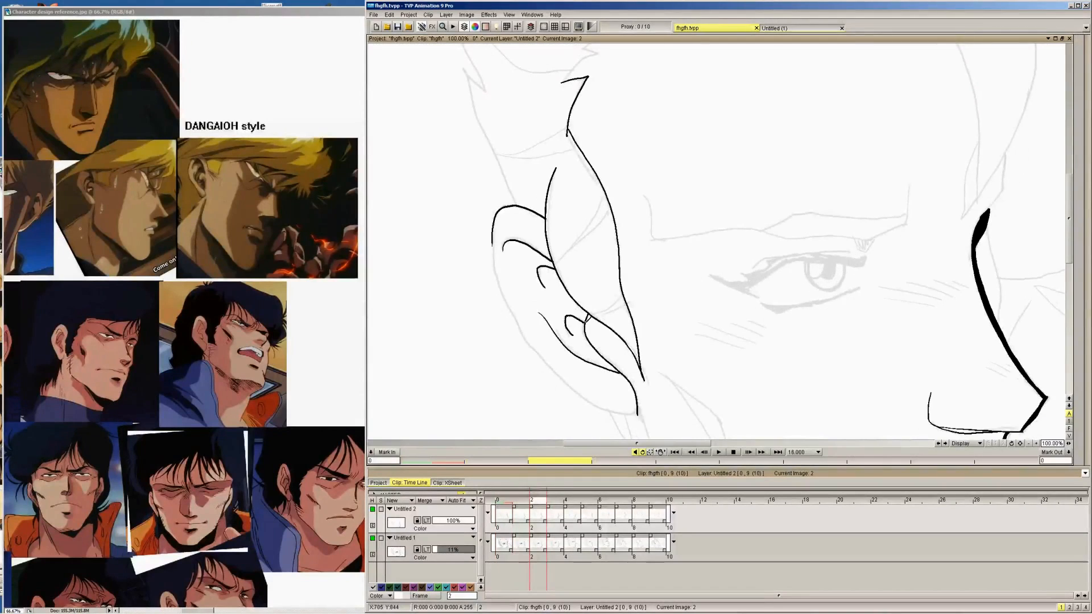
key("Right")
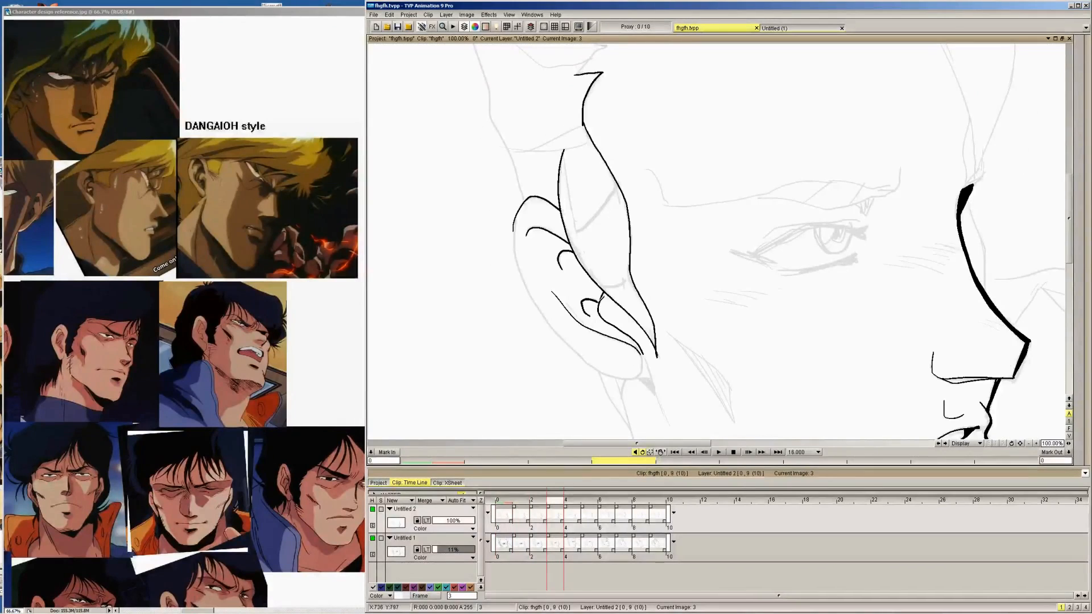
key("Right")
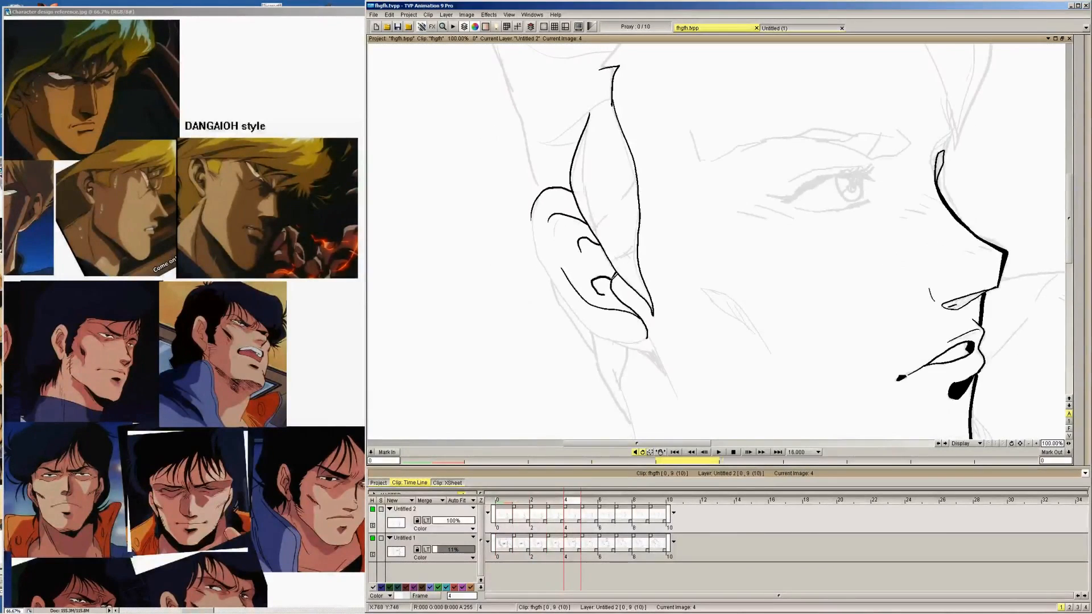
Ink the small lowest hook inside the ear, beside the front line, on images 5 to 9
key("Right")
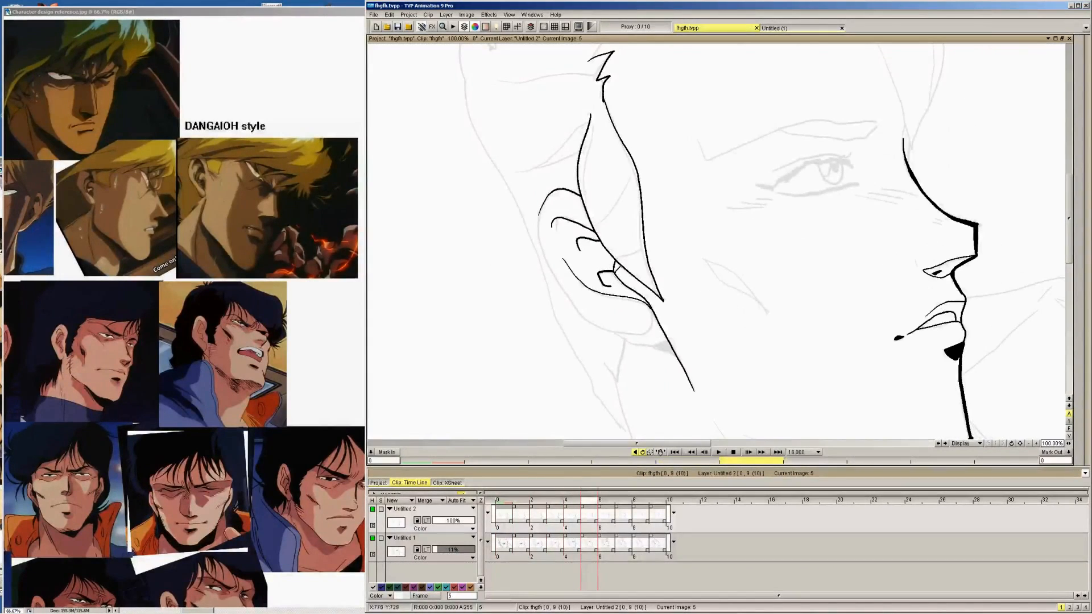
key("Right")
key("Right")
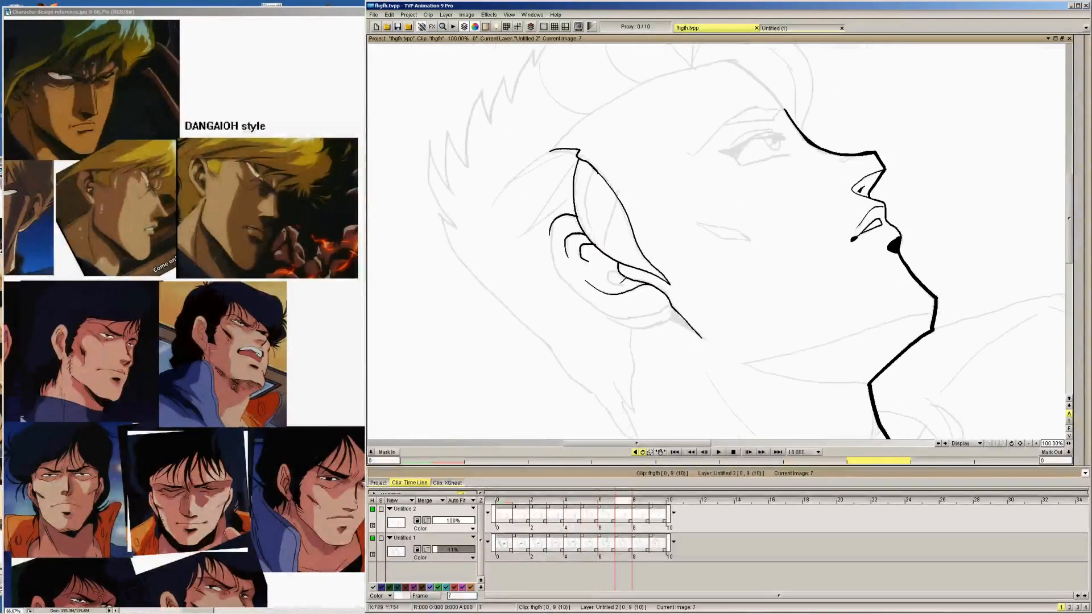
key("Right")
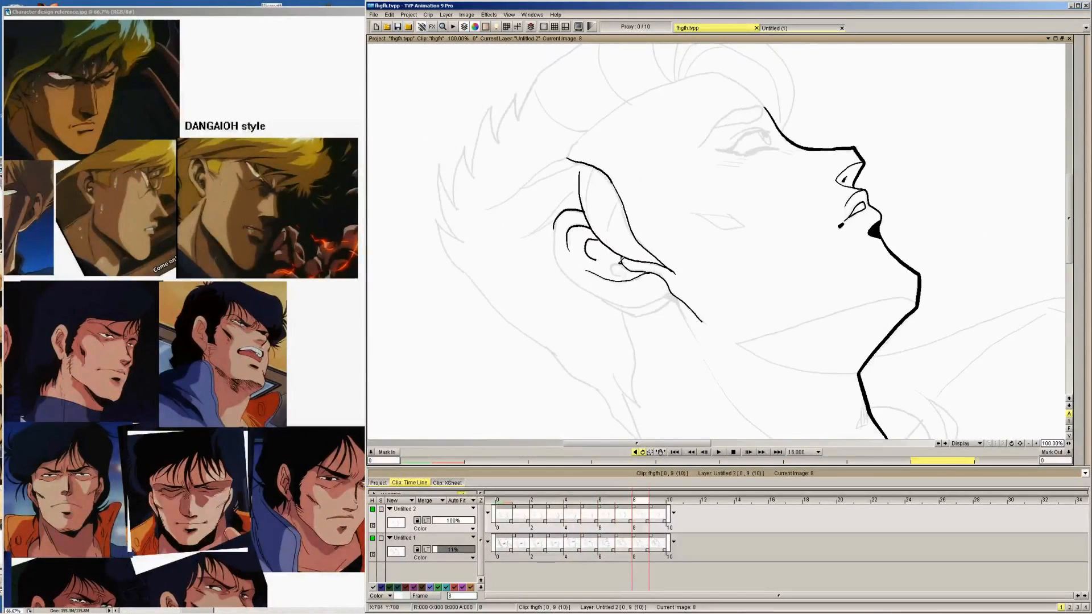
key("Right")
mouse_move(617, 253)
left_mouse_down()
mouse_move(619, 262)
mouse_move(574, 246)
mouse_move(580, 211)
left_mouse_up()
key("Right")
key("Left")
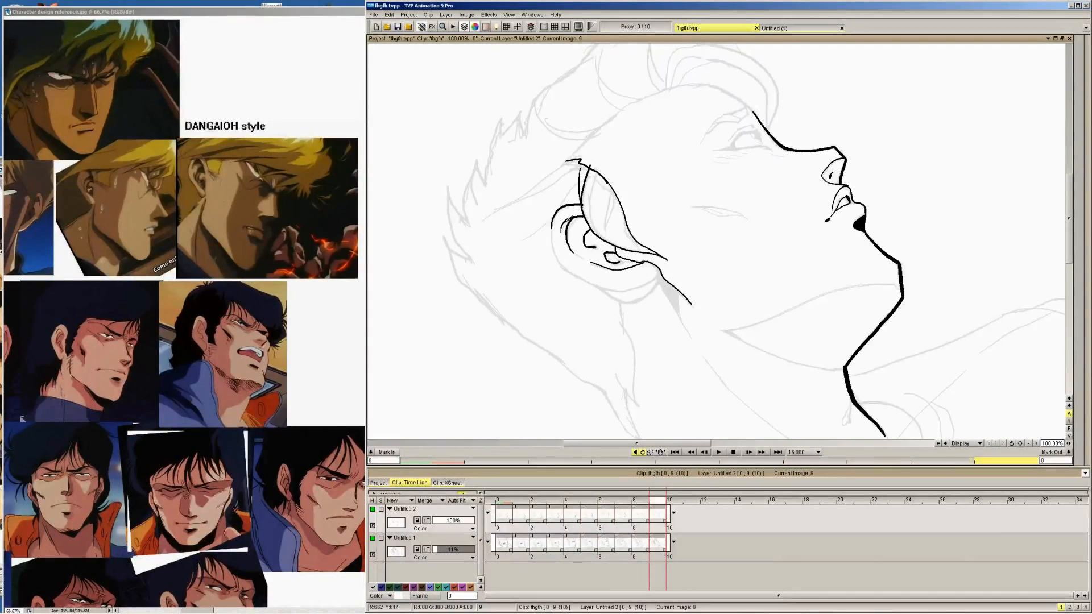
Undo the last stroke inside the ear on image 9 and ink a short accent line behind the folds on images 9 and 8
key("ctrl+z")
left_click_drag(579, 254, 576, 215)
key("Left")
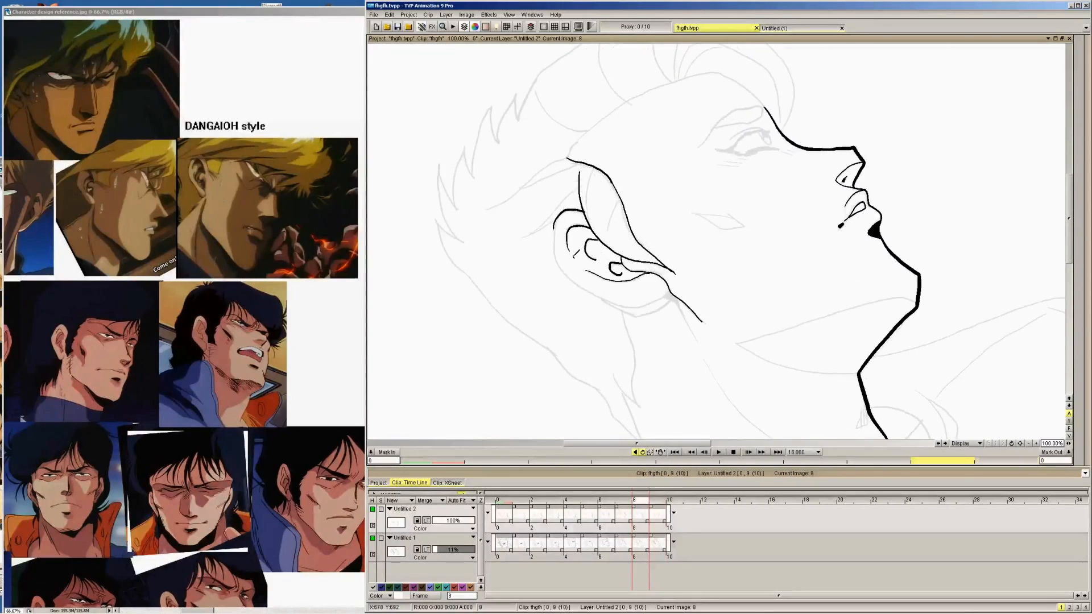
Ink the ear's outer back rim from the top curve down around the lobe on images 9 and 8
key("Right")
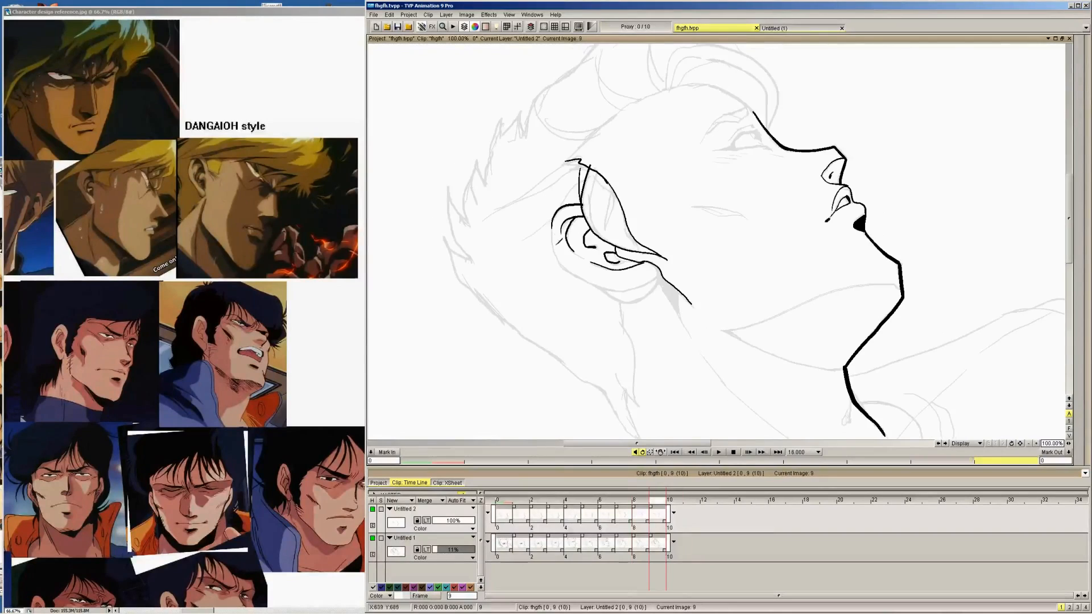
mouse_move(552, 243)
left_mouse_down()
mouse_move(572, 270)
mouse_move(616, 290)
mouse_move(660, 274)
left_mouse_up()
key("Left")
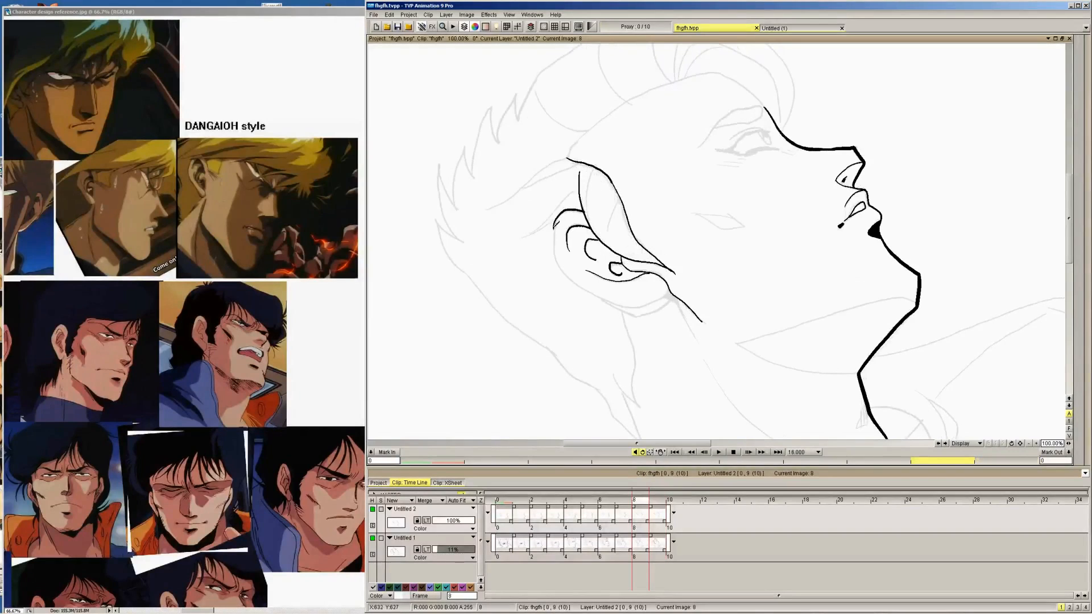
mouse_move(556, 218)
left_mouse_down()
mouse_move(560, 266)
mouse_move(586, 287)
mouse_move(643, 302)
left_mouse_up()
key("Left")
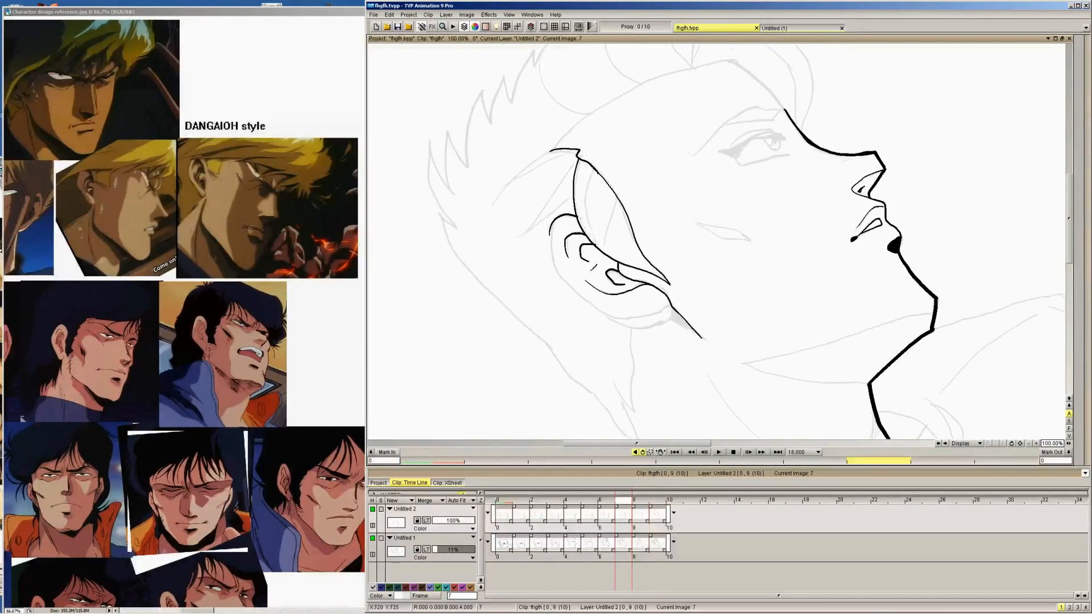
Ink the ear's outer back rim down around the lobe on images 7, 6 and 5, redoing the stroke on image 5
mouse_move(559, 269)
left_mouse_down()
mouse_move(608, 310)
mouse_move(641, 315)
mouse_move(679, 300)
left_mouse_up()
key("Left")
mouse_move(548, 211)
left_mouse_down()
mouse_move(549, 260)
mouse_move(576, 296)
mouse_move(658, 312)
left_mouse_up()
key("Left")
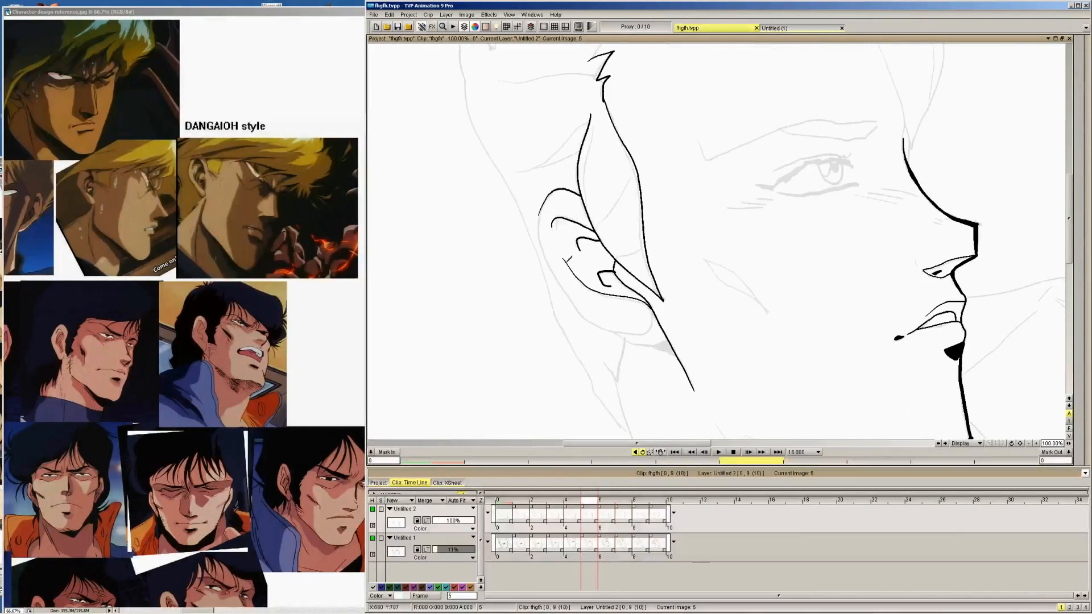
mouse_move(539, 213)
left_mouse_down()
mouse_move(543, 250)
mouse_move(577, 307)
left_mouse_up()
key("ctrl+z")
mouse_move(542, 207)
left_mouse_down()
mouse_move(546, 255)
mouse_move(574, 300)
mouse_move(617, 329)
mouse_move(643, 328)
left_mouse_up()
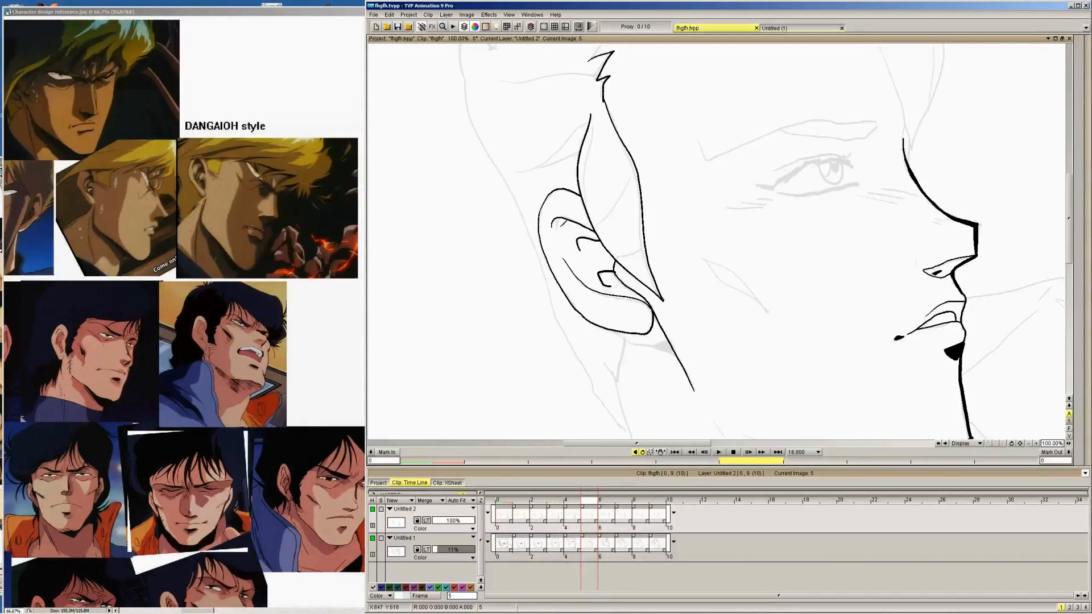
key("Left")
Ink the ear's outer back rim from the top curve down around the lobe on images 4 to 0
mouse_move(532, 214)
left_mouse_down()
mouse_move(537, 252)
mouse_move(571, 305)
left_mouse_up()
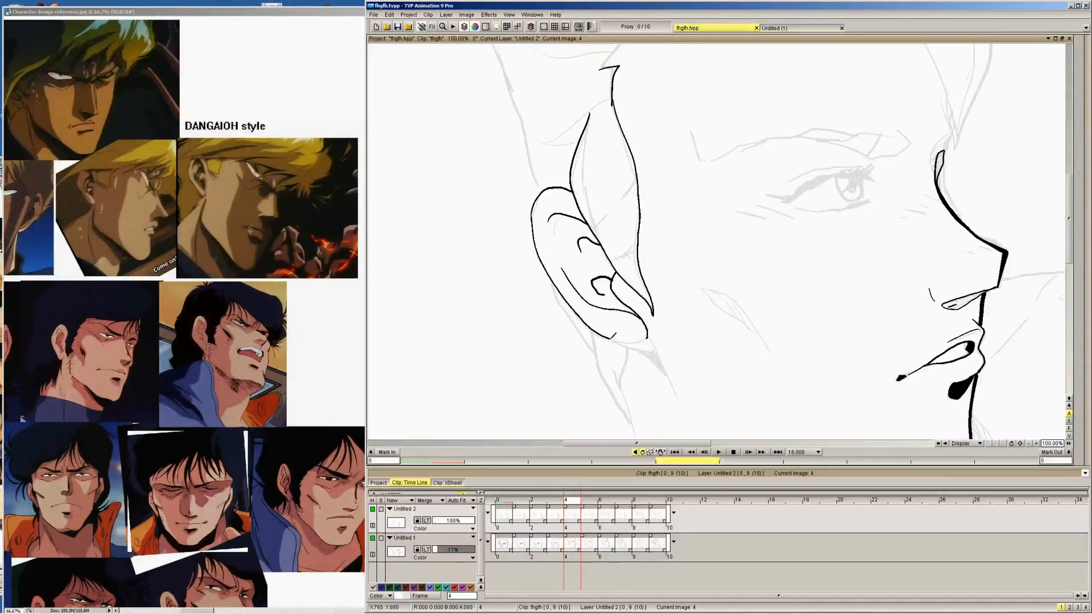
left_click_drag(610, 337, 638, 341)
key("Left")
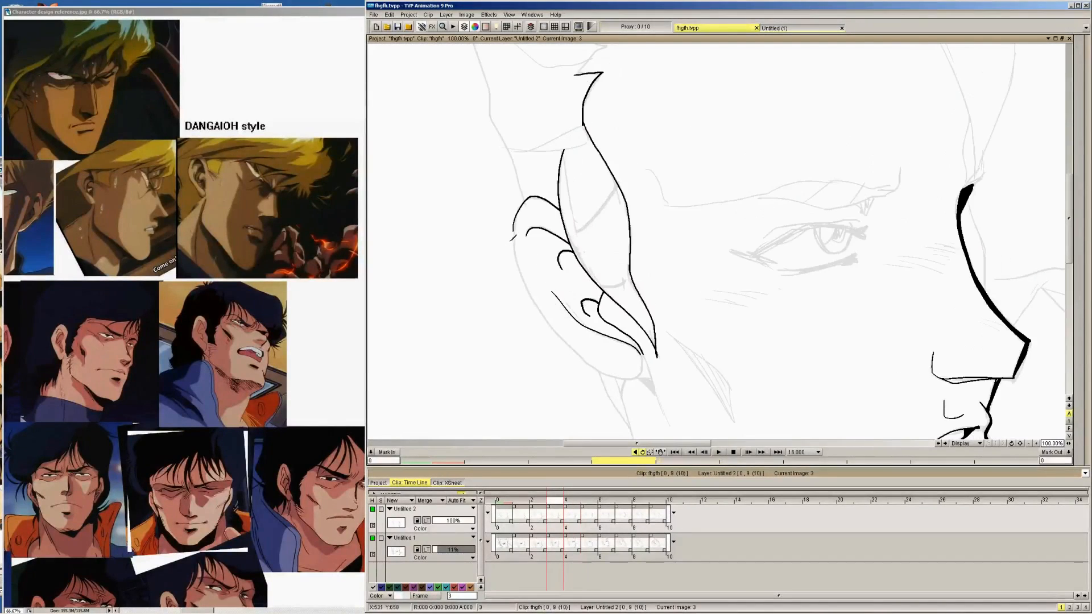
mouse_move(513, 224)
left_mouse_down()
mouse_move(520, 273)
mouse_move(557, 330)
mouse_move(591, 363)
mouse_move(647, 368)
left_mouse_up()
key("Left")
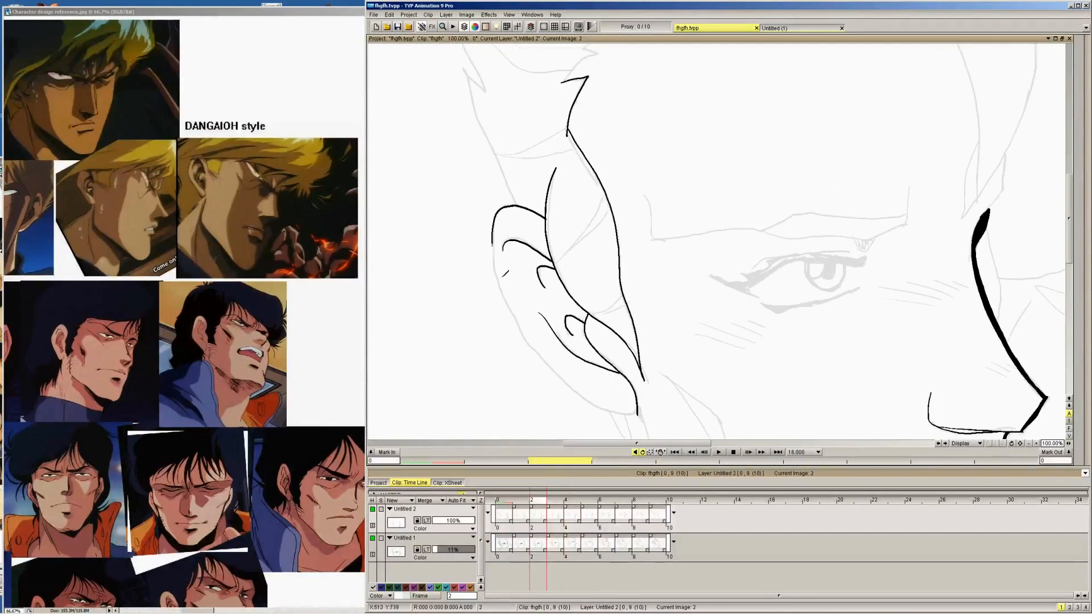
mouse_move(492, 237)
left_mouse_down()
mouse_move(535, 346)
mouse_move(584, 393)
mouse_move(638, 412)
left_mouse_up()
key("Left")
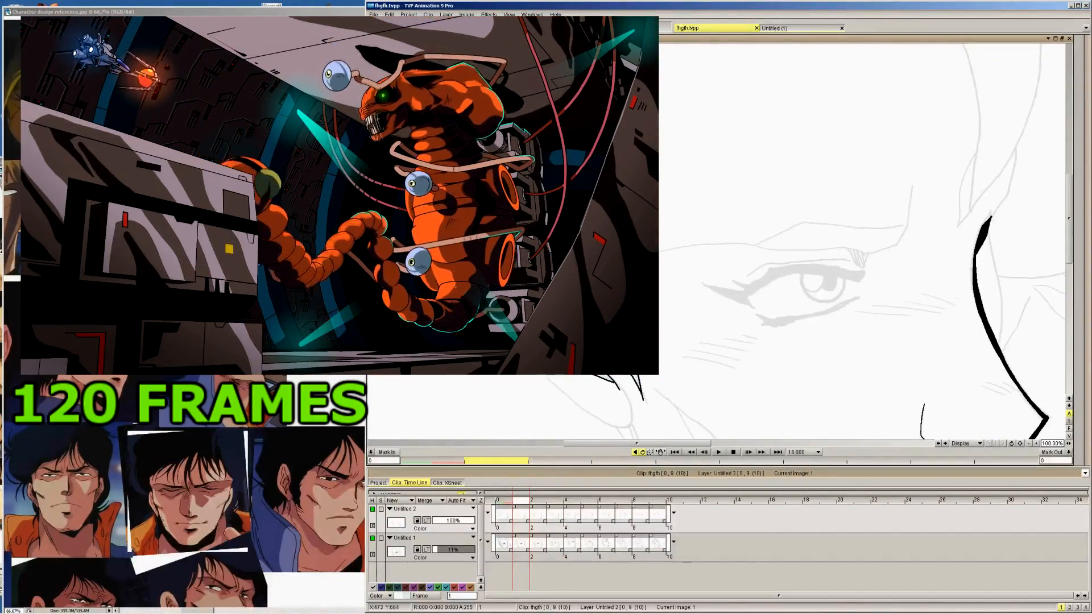
mouse_move(532, 351)
left_mouse_down()
mouse_move(599, 415)
mouse_move(631, 426)
mouse_move(617, 380)
left_mouse_up()
key("Left")
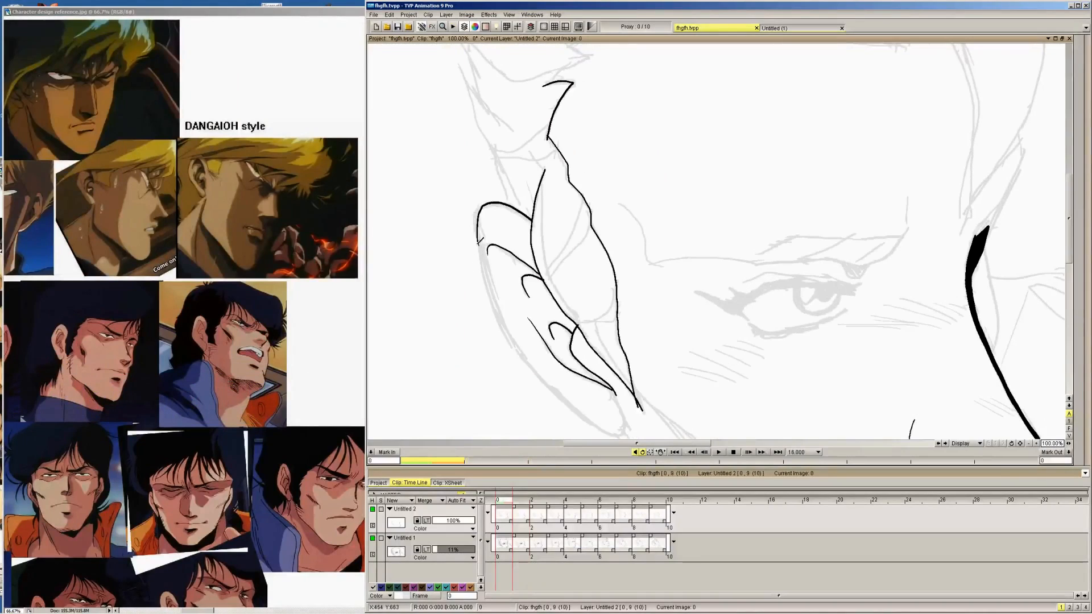
mouse_move(479, 236)
left_mouse_down()
mouse_move(515, 340)
mouse_move(539, 371)
mouse_move(600, 422)
mouse_move(628, 414)
mouse_move(617, 392)
left_mouse_up()
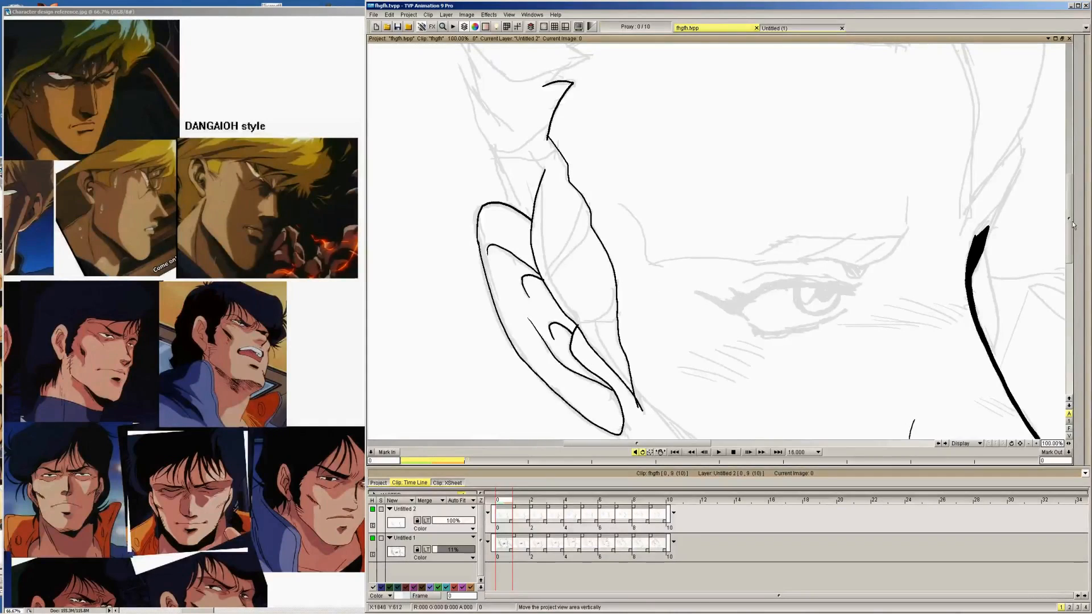
Outline the small pointed shadow shape beneath the earlobe on images 9, 8 and 7
scroll(1041, 228, "down", 4)
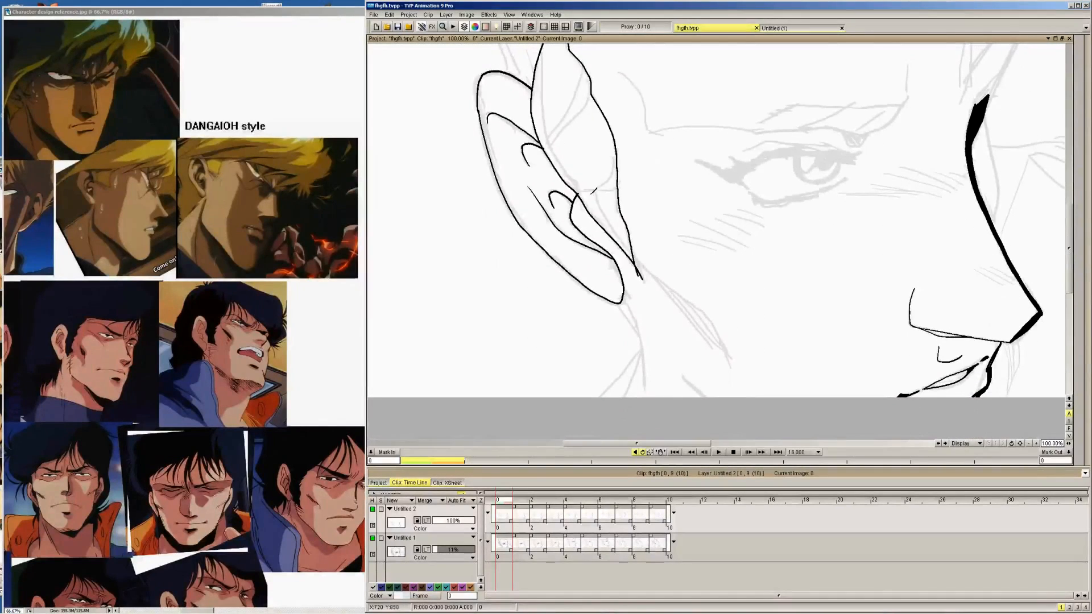
key("Right")
key("Right")
key("Right")
key("Right")
key("Right")
key("Right")
key("Right")
key("Right")
key("Right")
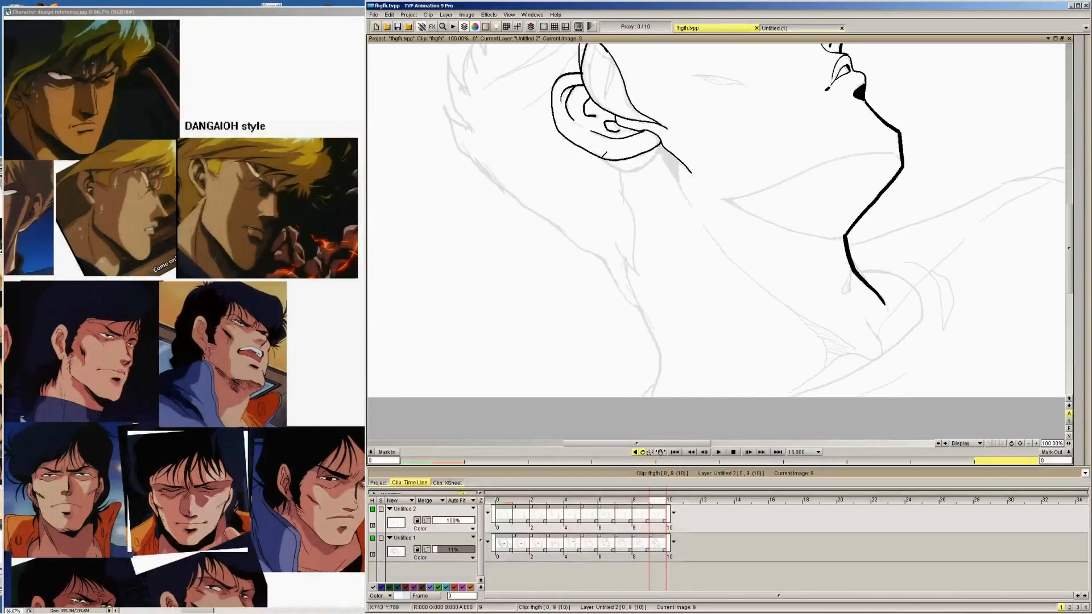
mouse_move(603, 154)
left_mouse_down()
mouse_move(624, 169)
mouse_move(669, 143)
mouse_move(678, 173)
mouse_move(677, 155)
left_mouse_up()
key("Left")
mouse_move(594, 157)
left_mouse_down()
mouse_move(627, 180)
mouse_move(676, 169)
left_mouse_up()
key("Left")
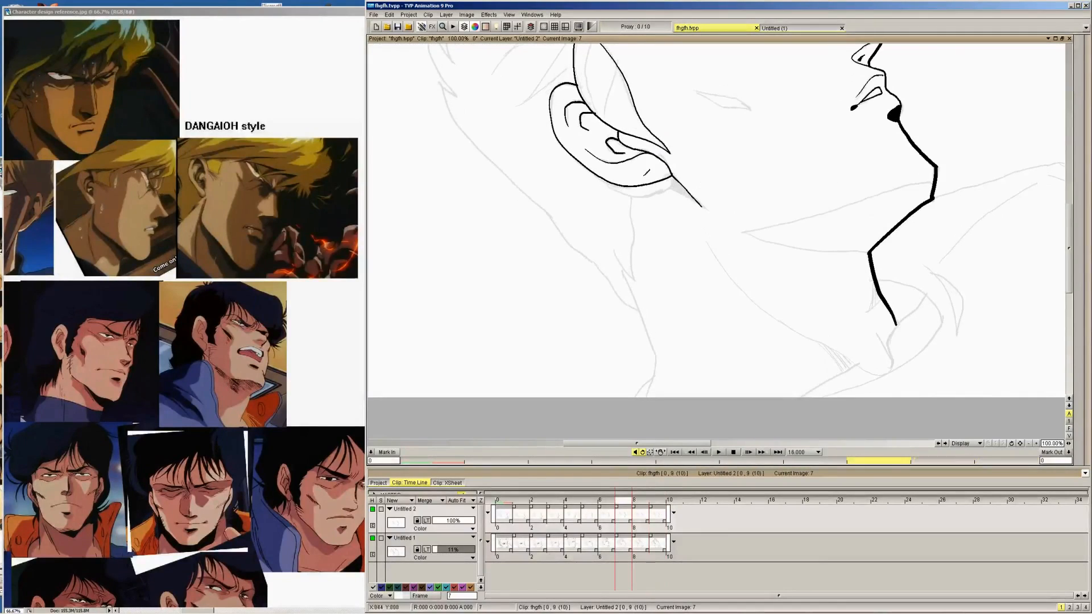
mouse_move(603, 174)
left_mouse_down()
mouse_move(636, 194)
mouse_move(668, 189)
mouse_move(678, 169)
left_mouse_up()
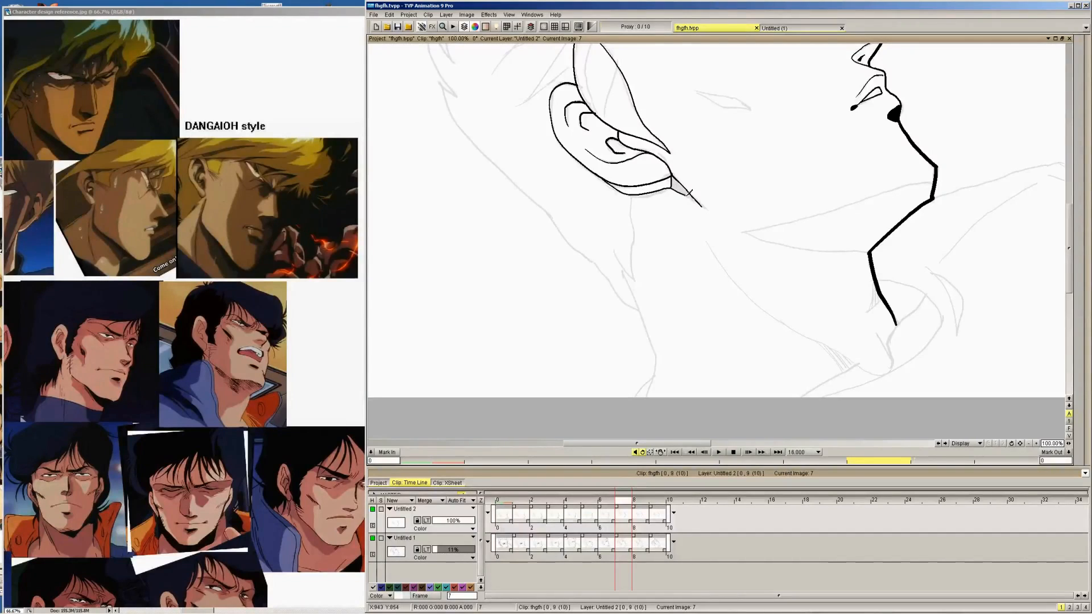
key("Left")
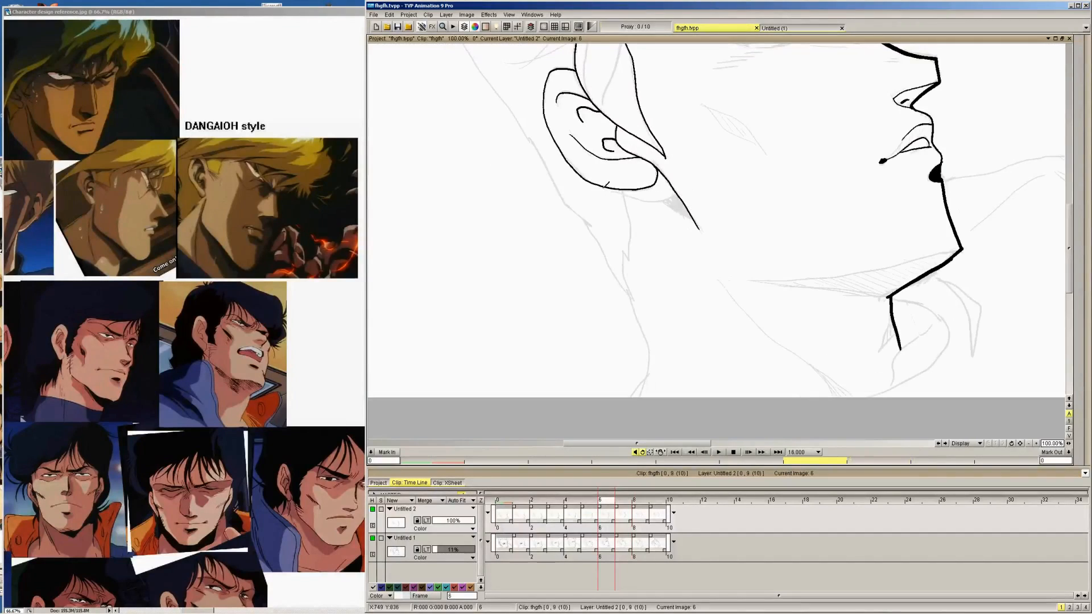
Outline the small shadow shape beneath the earlobe along the jaw line on images 6, 5 and 4
left_click_drag(603, 182, 631, 195)
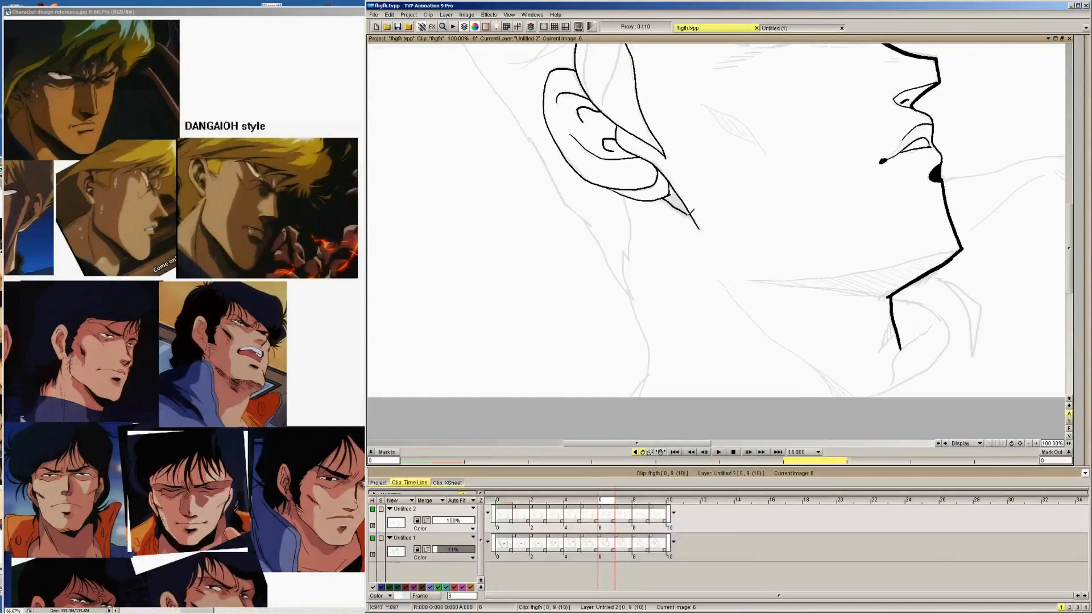
key("Left")
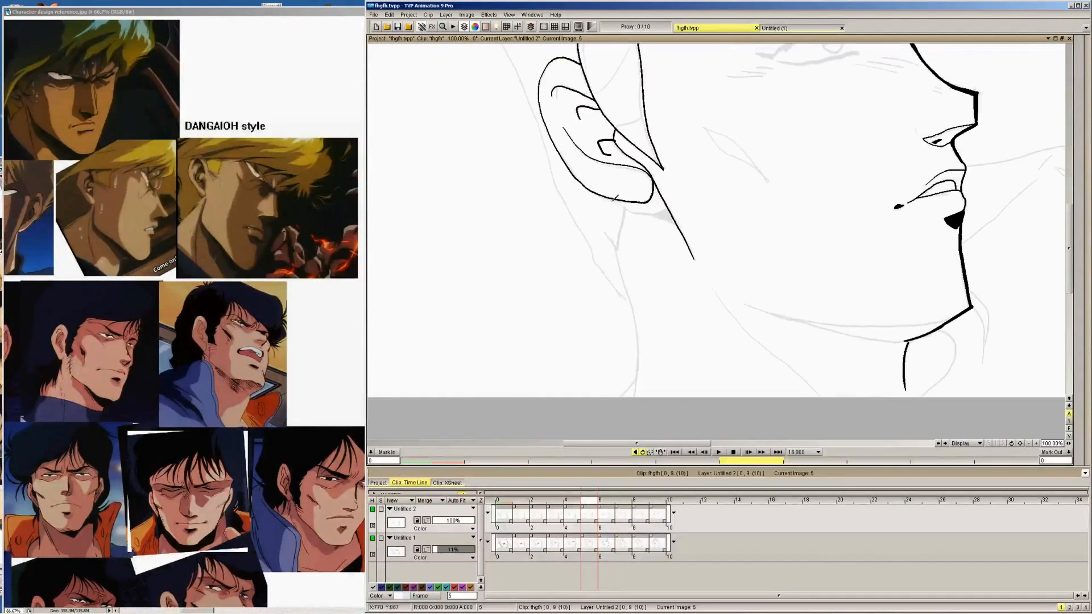
mouse_move(610, 198)
left_mouse_down()
mouse_move(629, 210)
mouse_move(672, 204)
mouse_move(676, 219)
left_mouse_up()
key("Left")
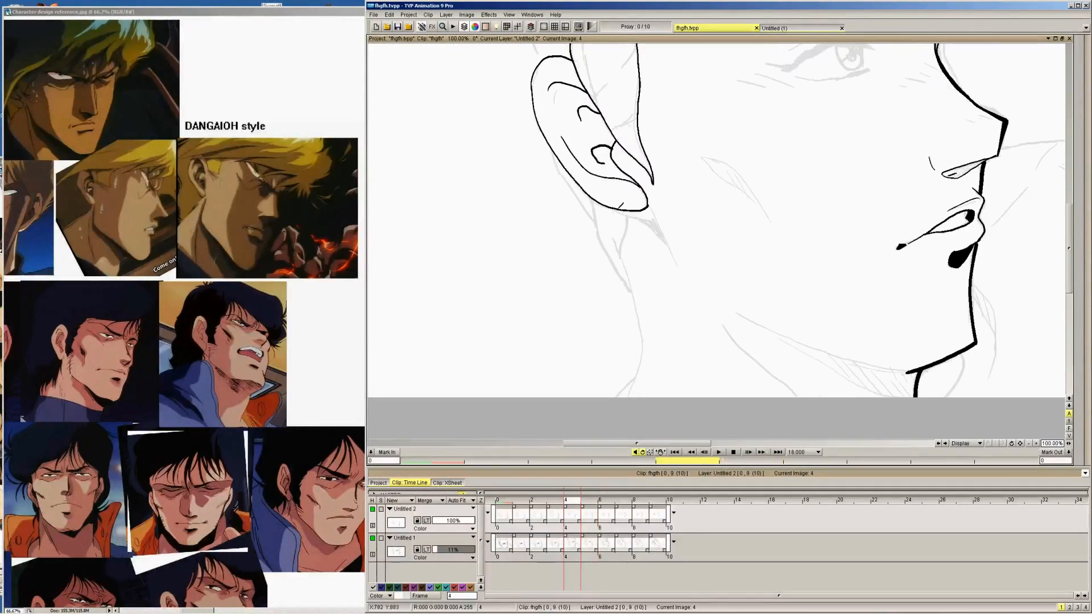
left_click_drag(607, 205, 665, 244)
left_click_drag(648, 198, 674, 260)
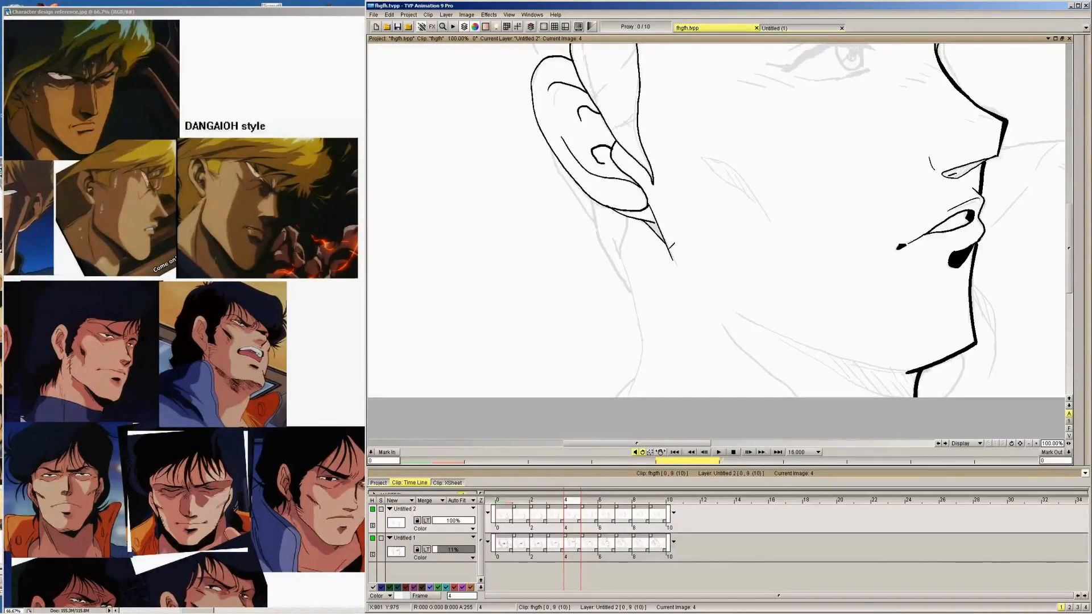
left_click_drag(654, 216, 662, 224)
key("Left")
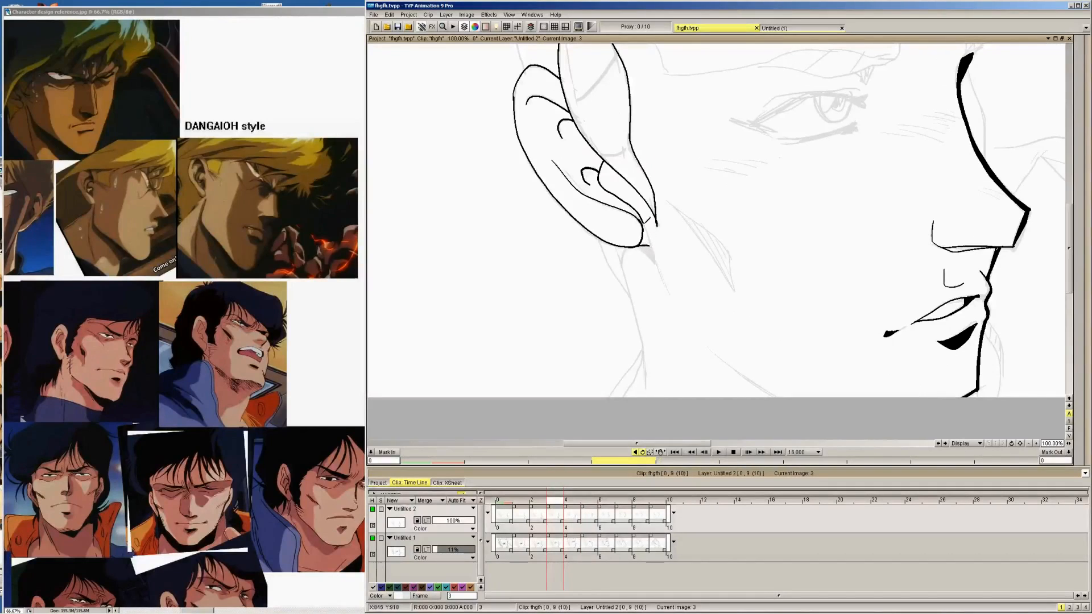
Ink the short jaw line and narrow shadow edge running down from the earlobe on images 3 to 0
left_click_drag(646, 234, 666, 296)
key("Left")
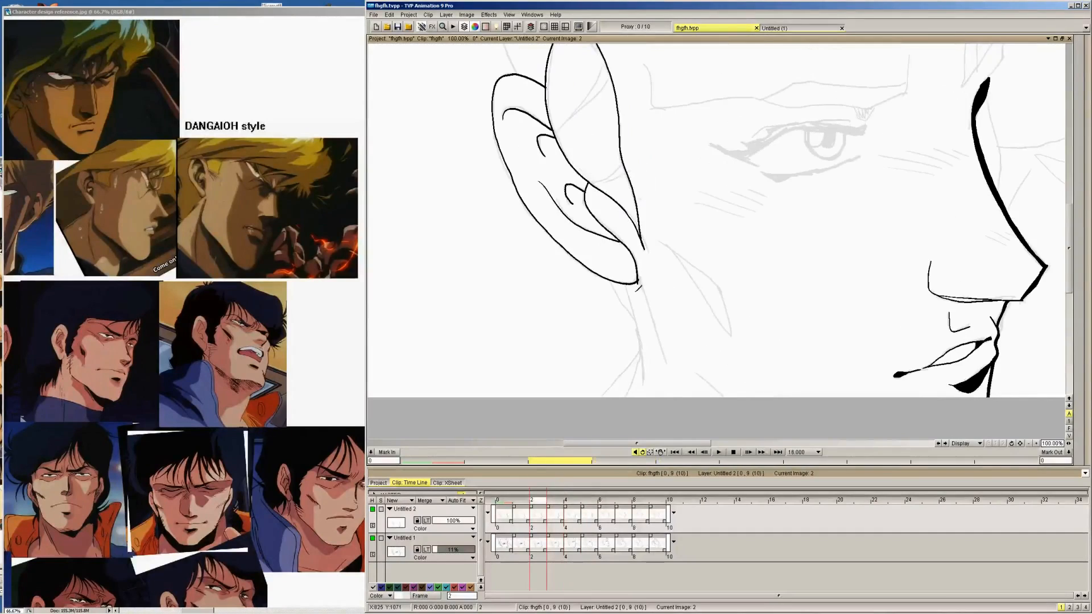
left_click_drag(635, 284, 643, 287)
key("Left")
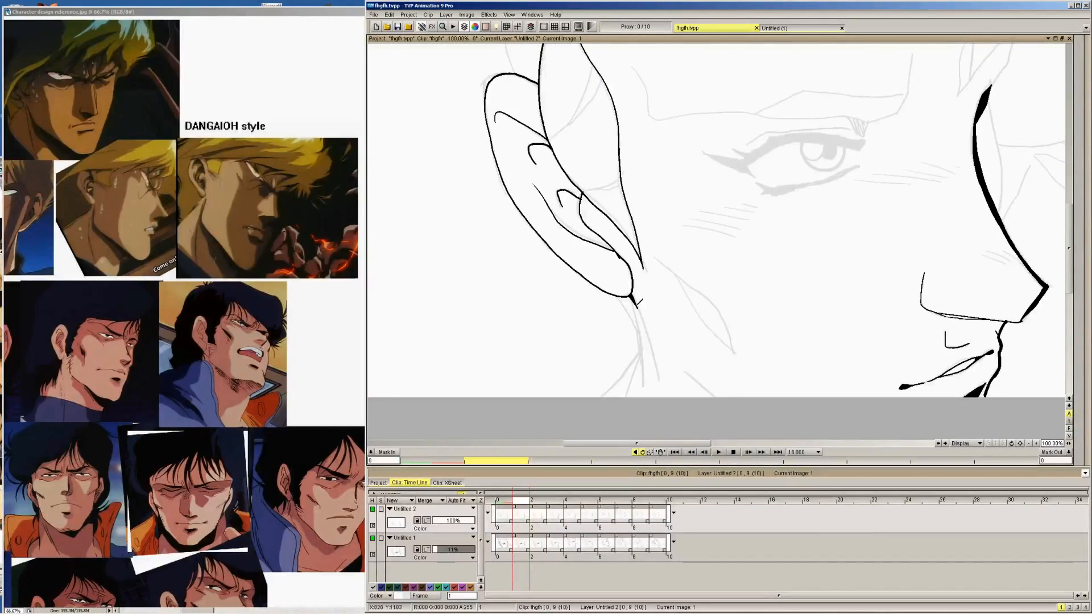
left_click_drag(639, 311, 662, 379)
key("ctrl+z")
left_click_drag(639, 312, 659, 378)
key("Left")
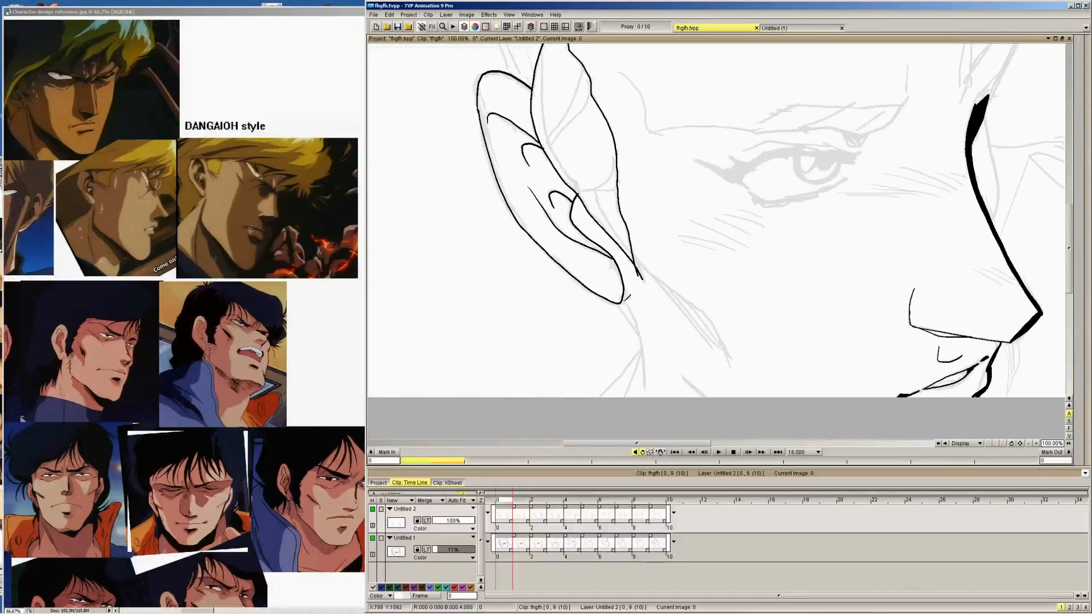
left_click_drag(625, 297, 645, 357)
Ink the upper edge of the cheek shadow as a single curved line on images 0, 1 and 2
key("Right")
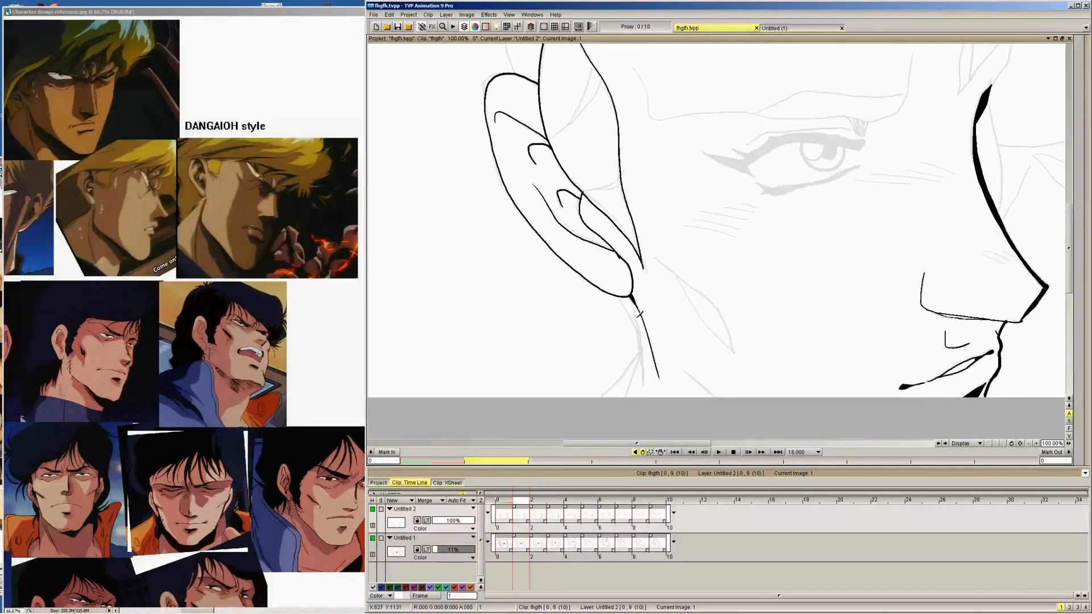
key("Left")
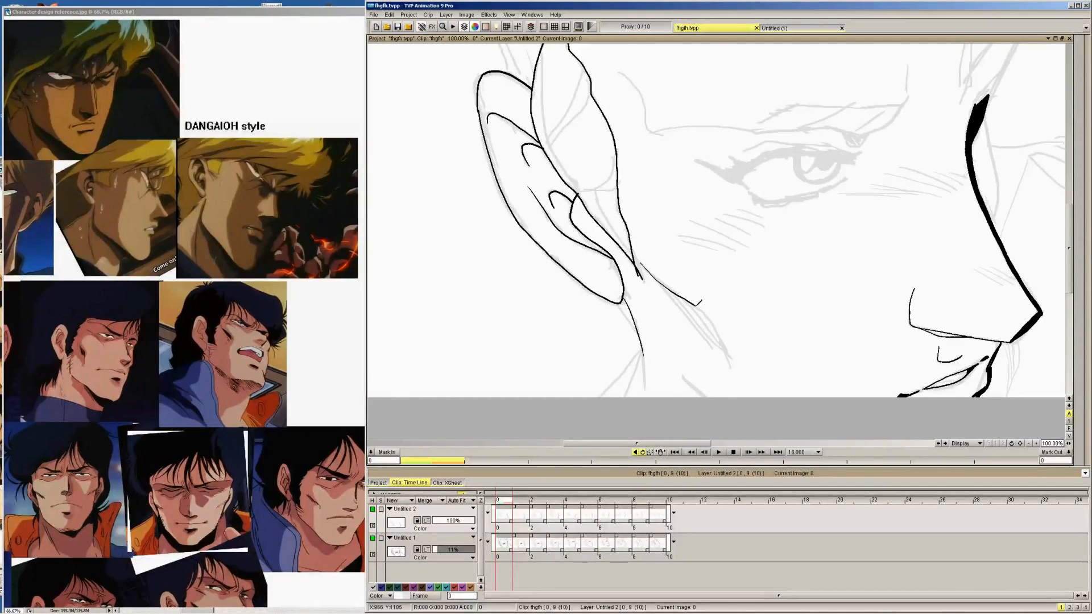
key("Right")
mouse_move(651, 256)
left_mouse_down()
mouse_move(717, 309)
mouse_move(731, 348)
left_mouse_up()
key("Right")
key("Left")
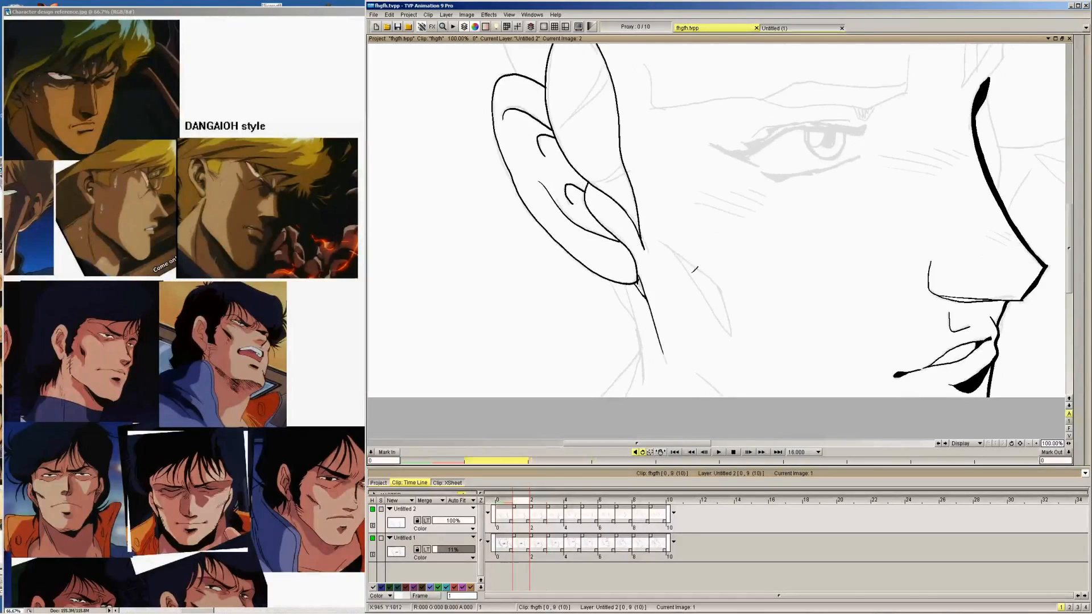
key("ctrl+z")
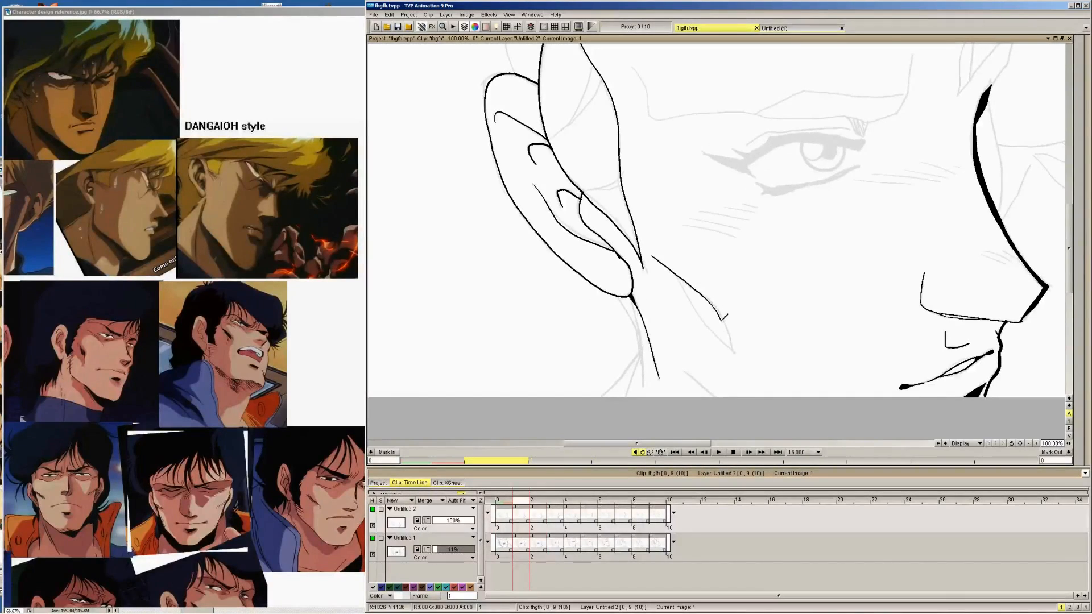
left_click_drag(718, 312, 733, 350)
key("Right")
mouse_move(656, 237)
left_mouse_down()
mouse_move(708, 271)
mouse_move(732, 338)
left_mouse_up()
key("Right")
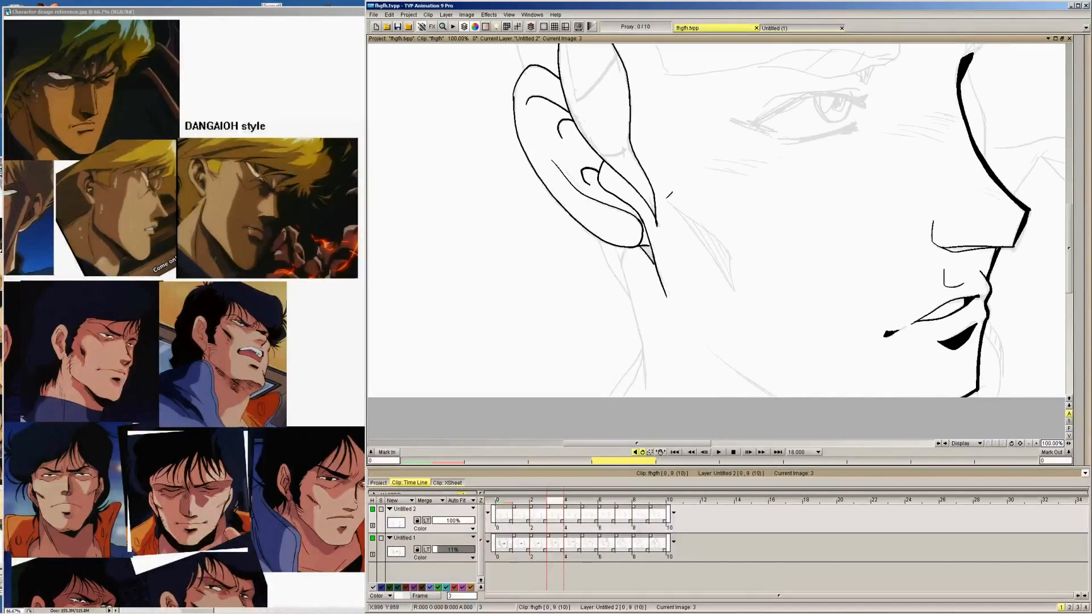
Ink the upper edge of the cheek shadow on images 3, 4 and 5
mouse_move(668, 195)
left_mouse_down()
mouse_move(729, 241)
mouse_move(737, 293)
left_mouse_up()
key("Right")
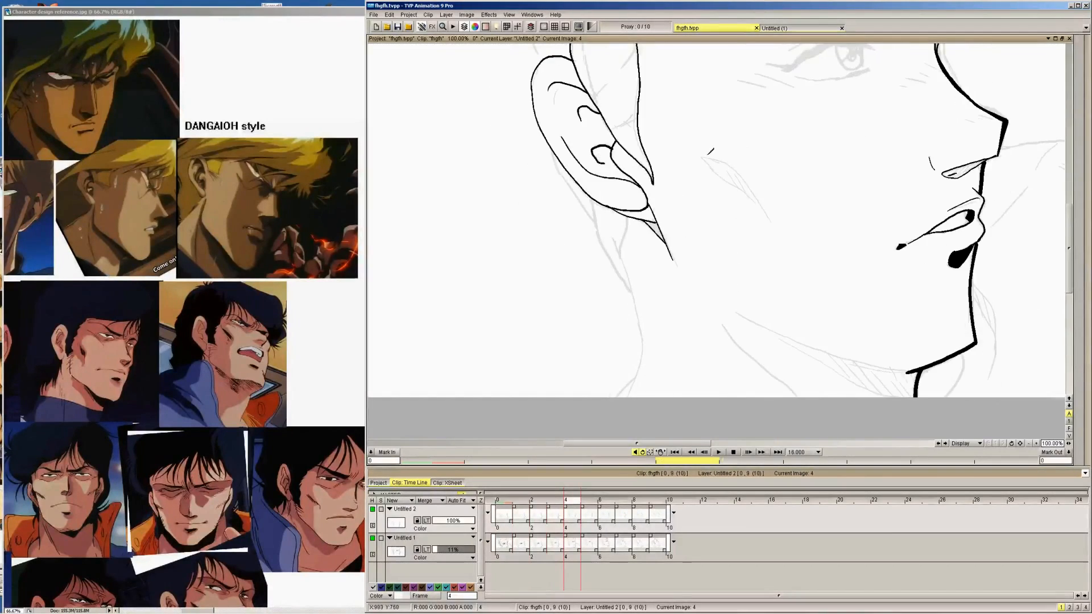
mouse_move(710, 152)
left_mouse_down()
mouse_move(751, 180)
mouse_move(775, 217)
left_mouse_up()
key("Right")
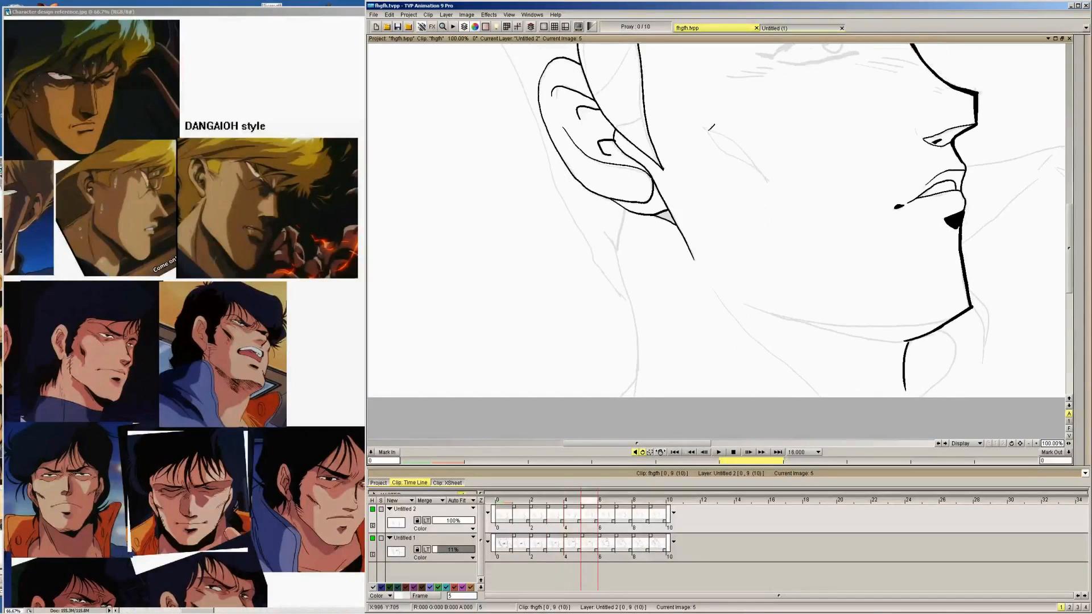
left_click_drag(708, 124, 771, 178)
key("Right")
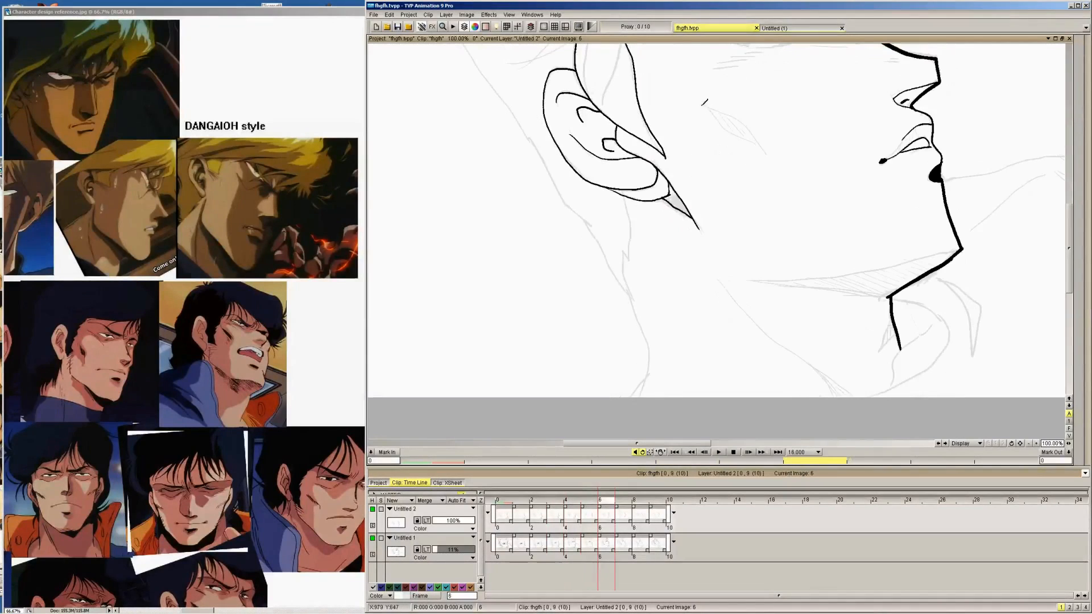
Ink the upper edge of the cheek shadow on images 6 to 9
mouse_move(702, 104)
left_mouse_down()
mouse_move(762, 151)
mouse_move(722, 95)
mouse_move(757, 111)
left_mouse_up()
key("Right")
key("Right")
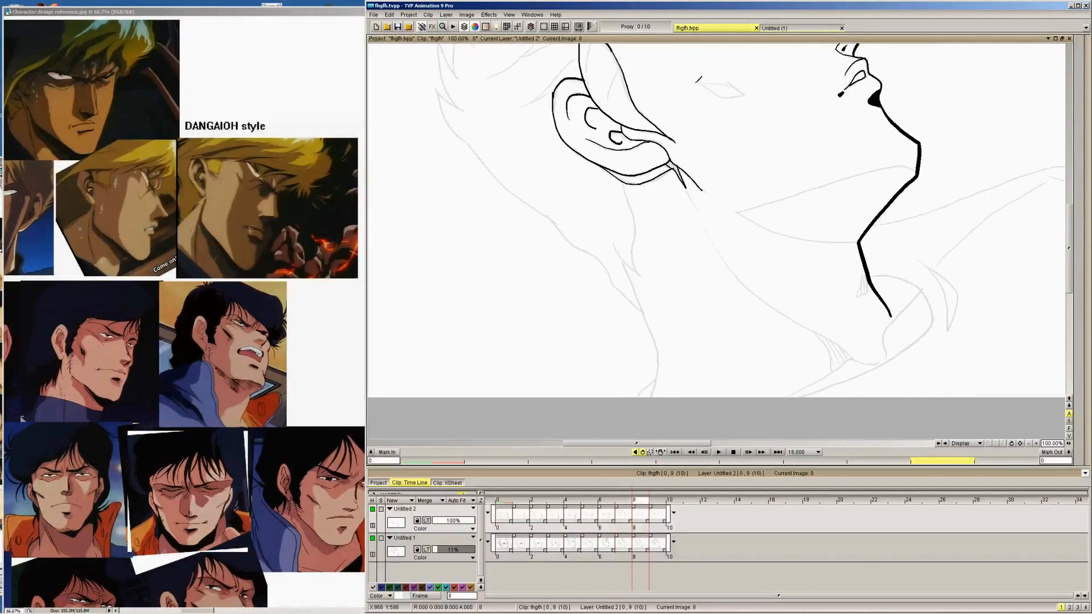
left_click_drag(697, 78, 756, 101)
key("Right")
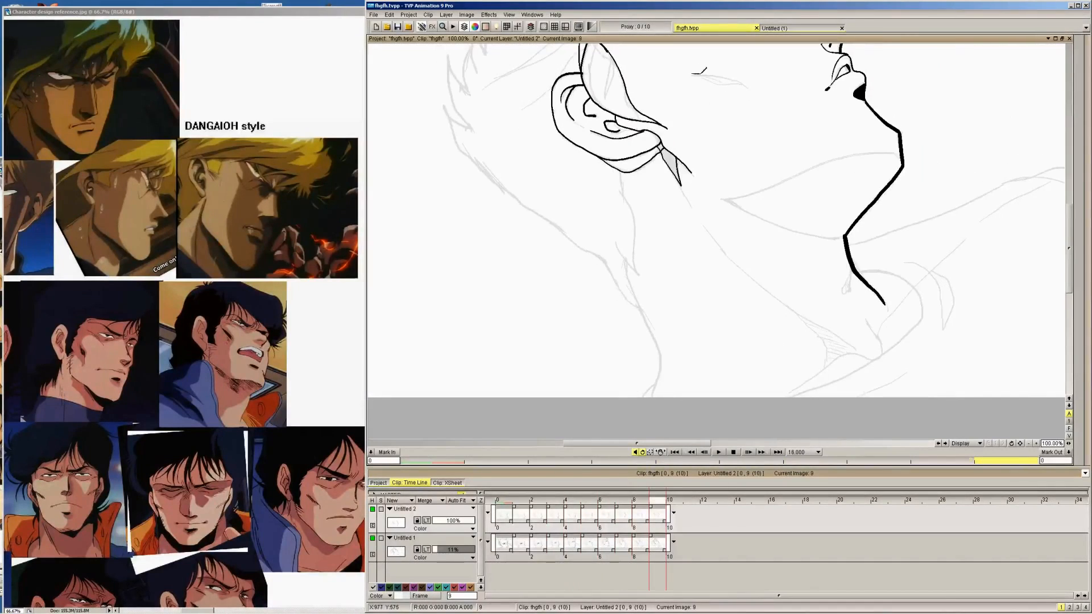
left_click_drag(704, 71, 747, 86)
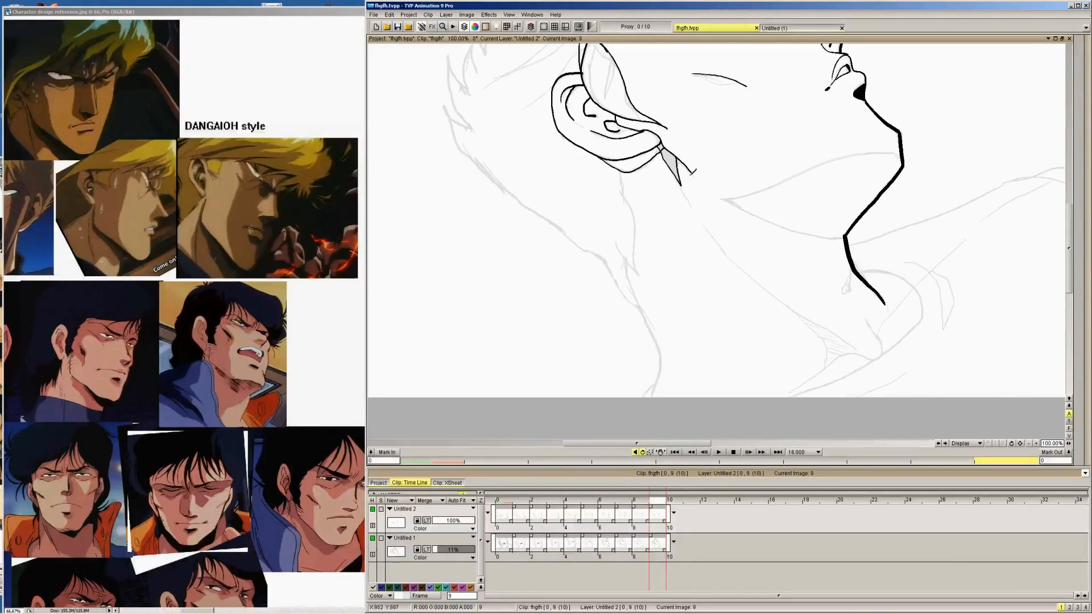
Flood fill the outlined shadow shape beneath the earlobe with black on images 9, 8 and 7
left_click(1079, 50)
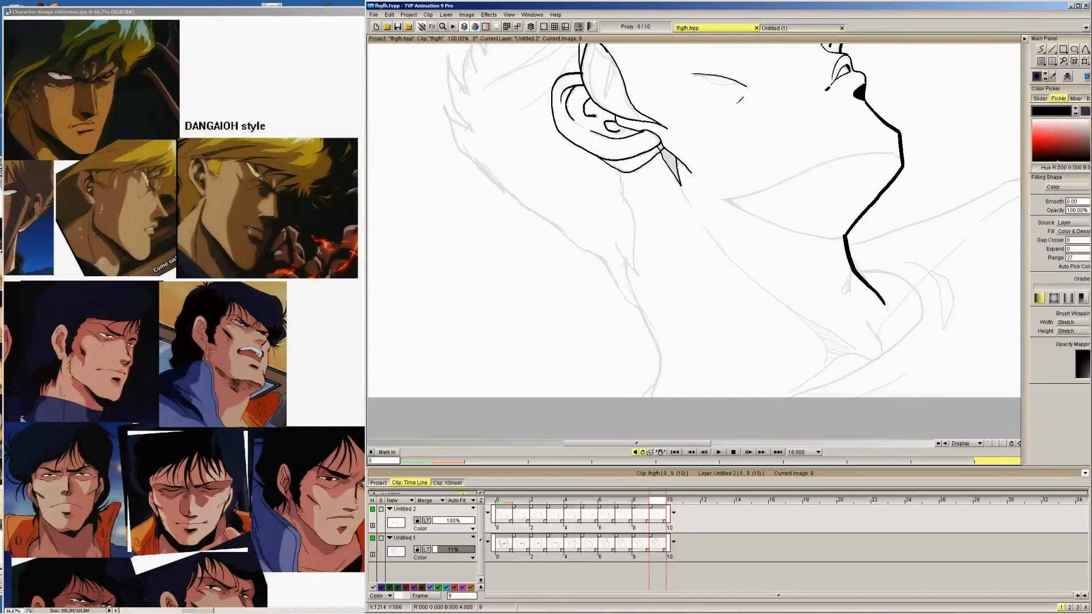
left_click(670, 161)
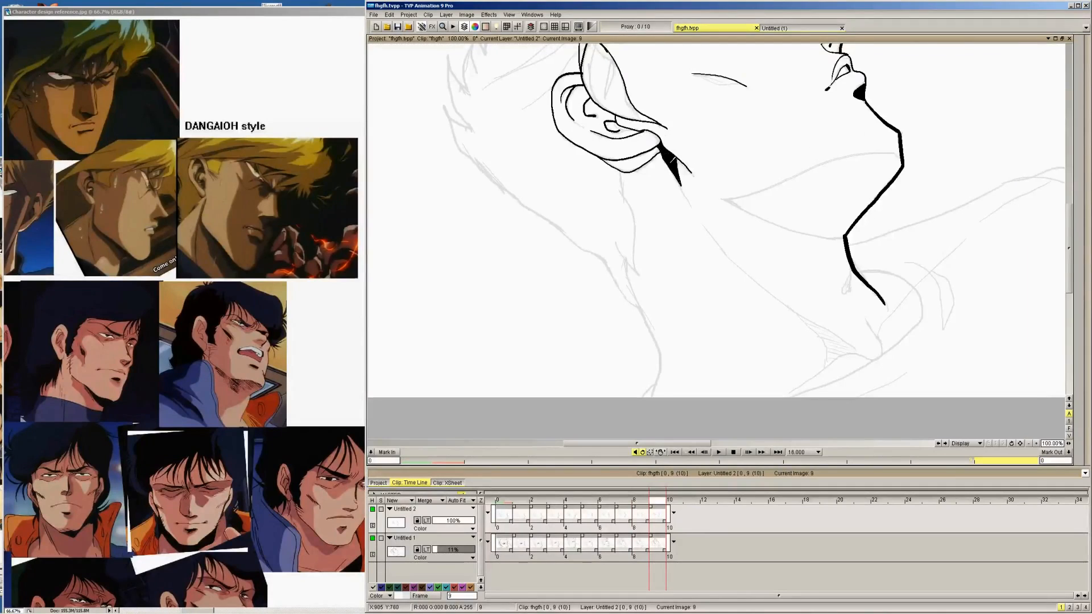
key("Left")
left_click(675, 169)
key("Left")
left_click(681, 183)
key("Left")
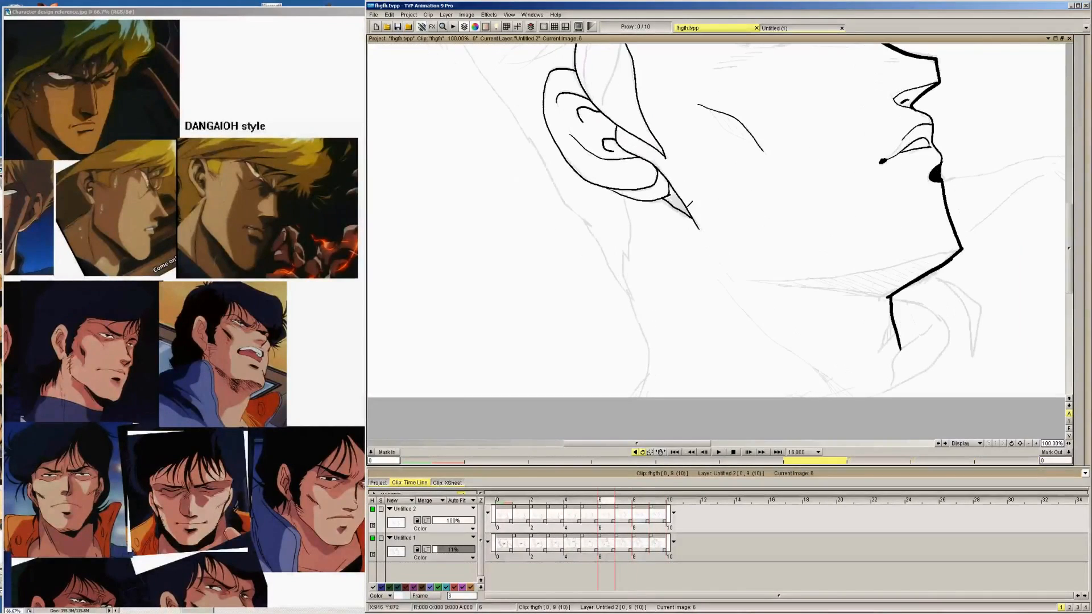
Flood fill the small shadow shape beneath the earlobe with black on images 6, 5 and 4
left_click(678, 200)
key("Left")
left_click(669, 214)
key("Left")
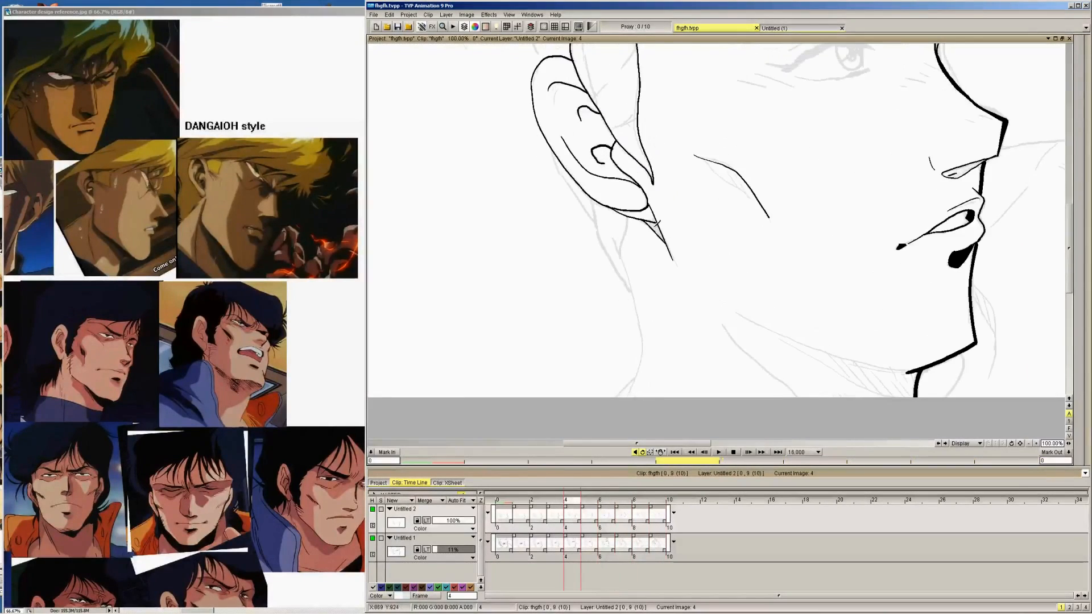
left_click(657, 229)
key("Left")
Fill the shadow shape beneath the earlobe with black on image 3, undoing the first attempt, and continue back to image 1
left_click(650, 248)
key("ctrl+z")
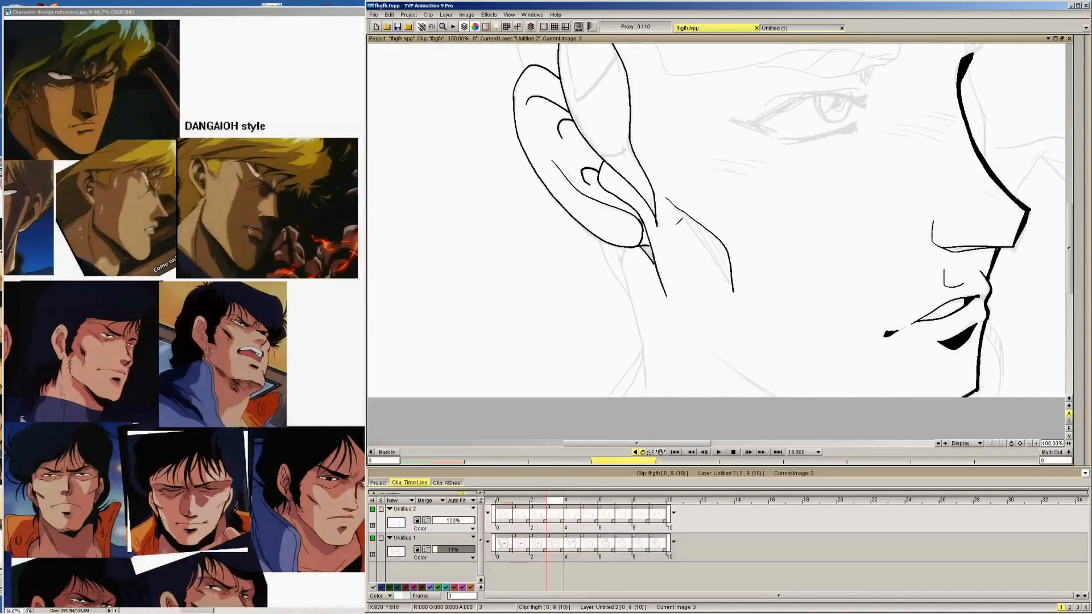
mouse_move(999, 72)
left_click(1023, 51)
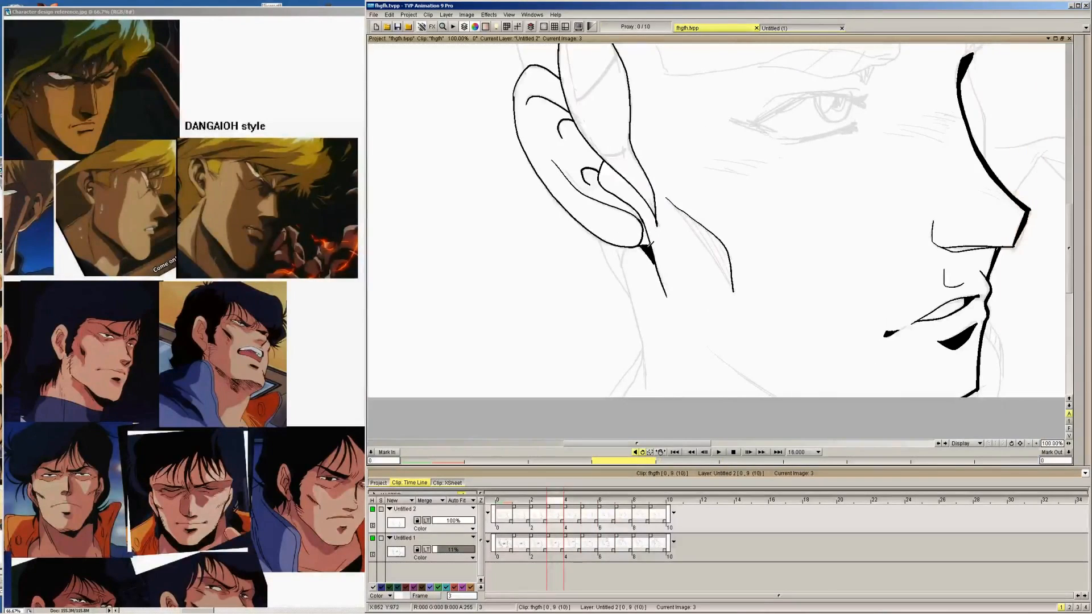
key("a")
key("a")
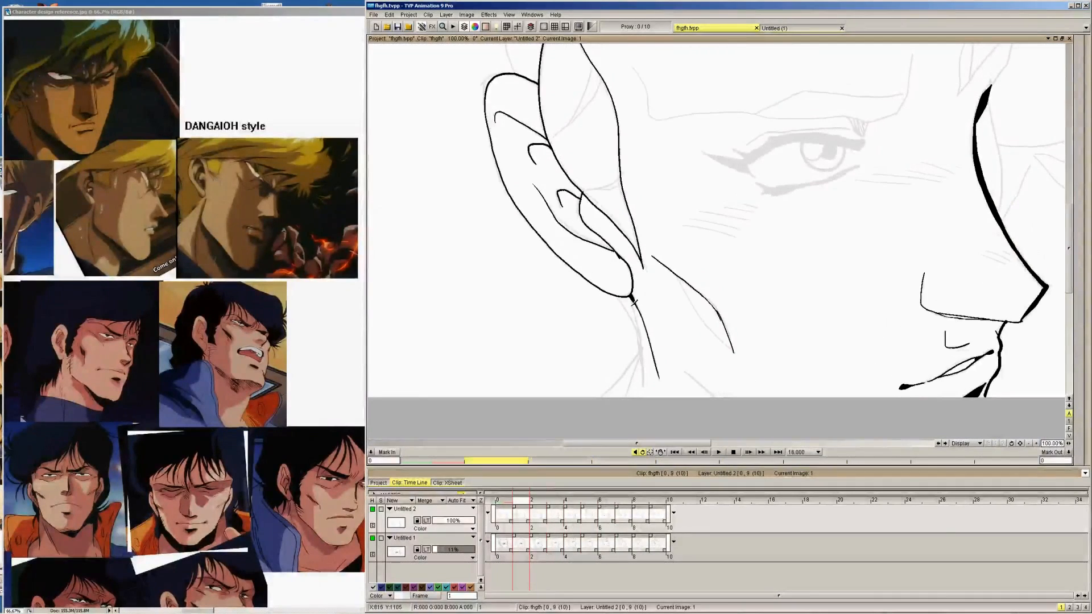
Adjust the fill's gap closer on image 1 and switch back to the freehand drawing tool on image 0
mouse_move(1085, 245)
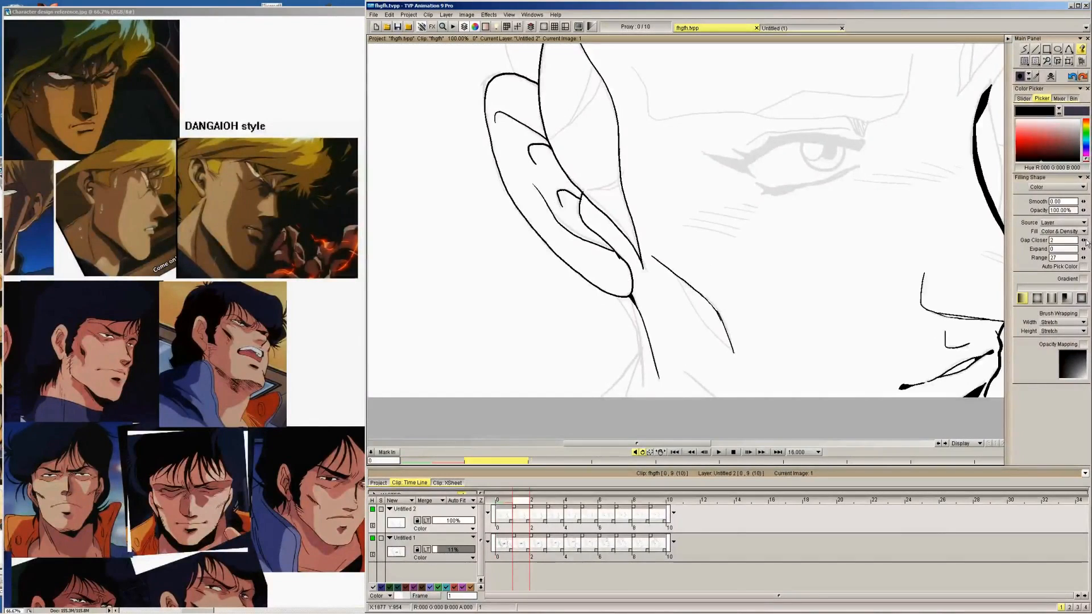
left_click_drag(1088, 243, 1084, 243)
key("Left")
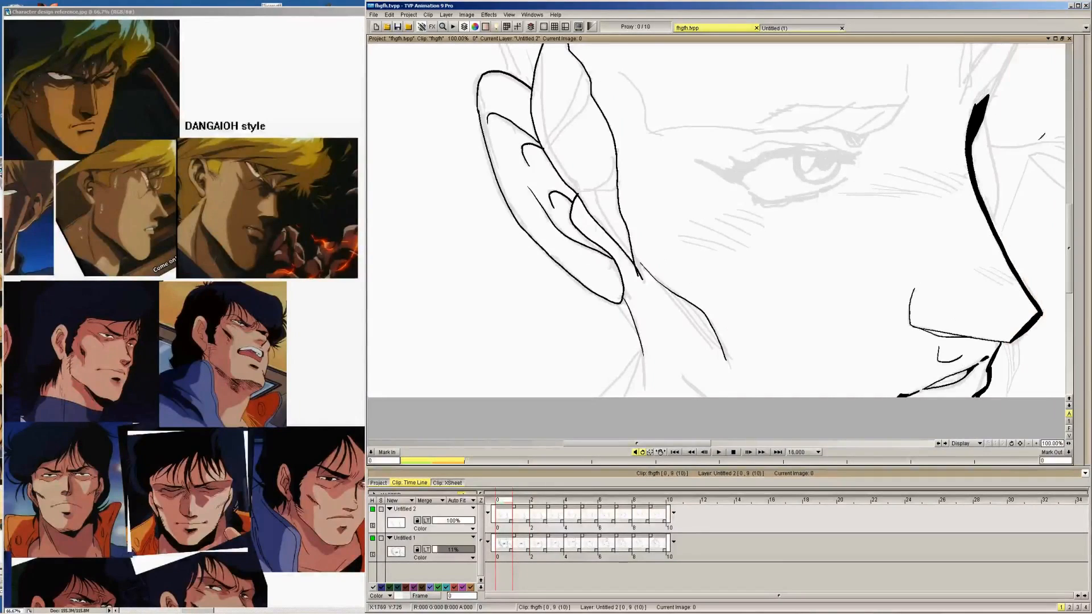
left_click(1027, 49)
Ink the lower jaw line from the chin corner back toward the ear on images 9, 8 and 7
key("Right")
key("Right")
key("Right")
key("Right")
key("Right")
key("Right")
key("Right")
key("Right")
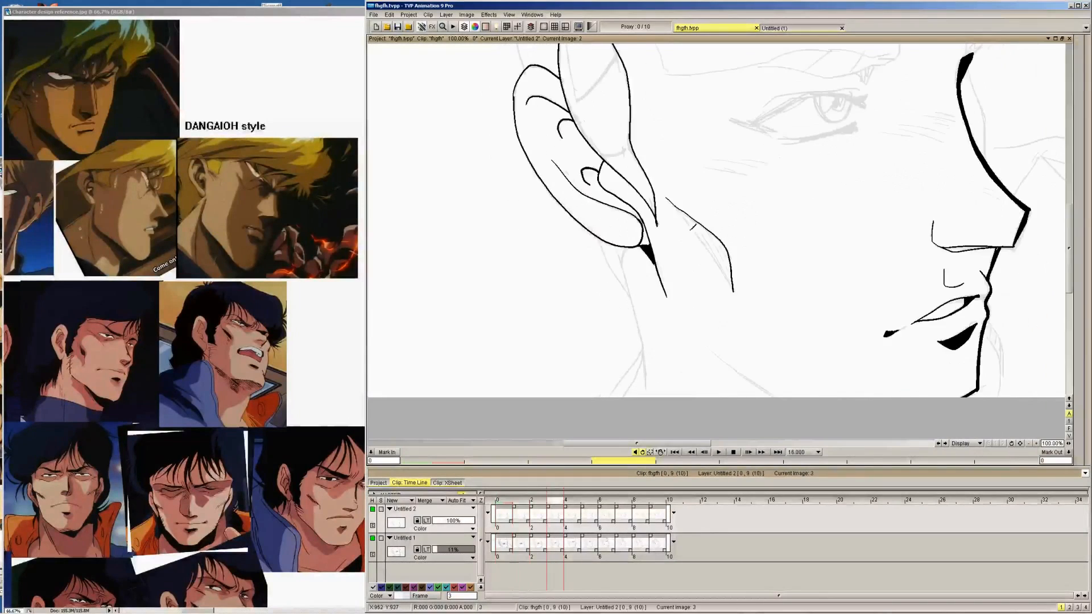
key("Right")
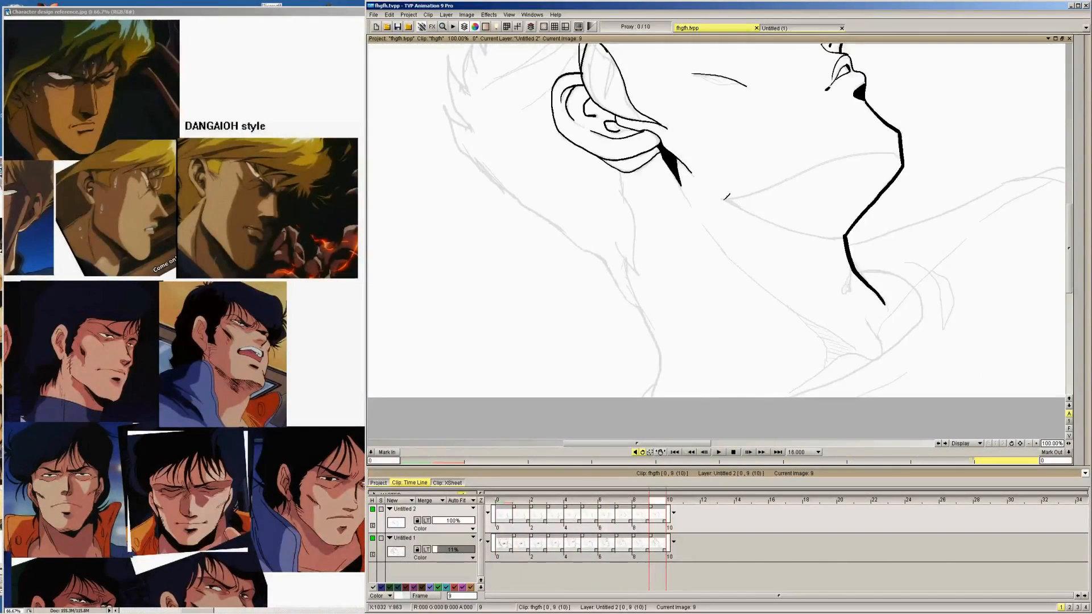
left_click_drag(722, 198, 814, 230)
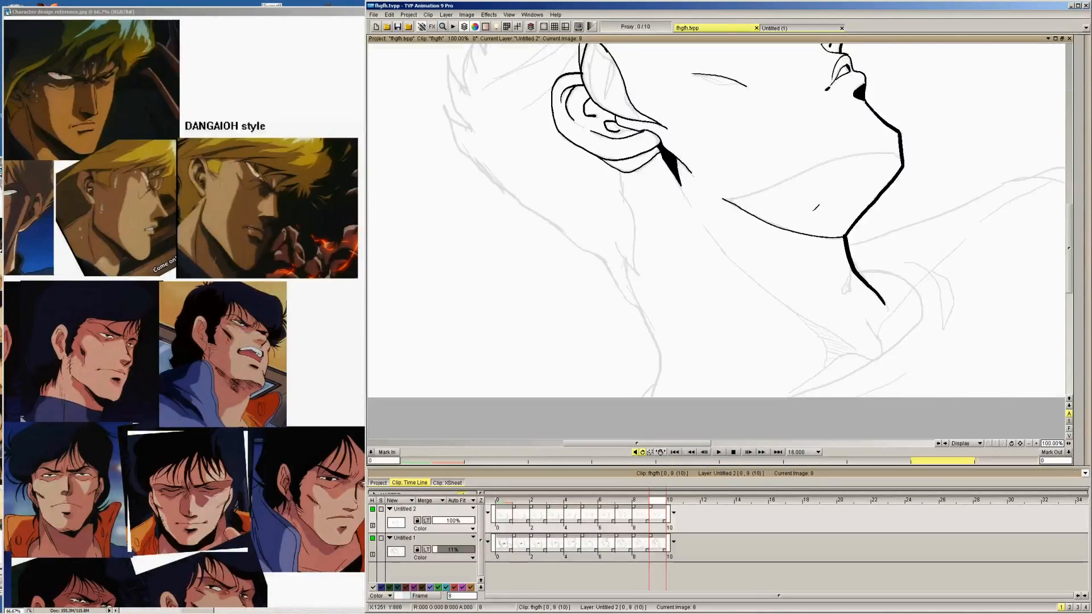
key("Left")
left_click_drag(733, 211, 859, 242)
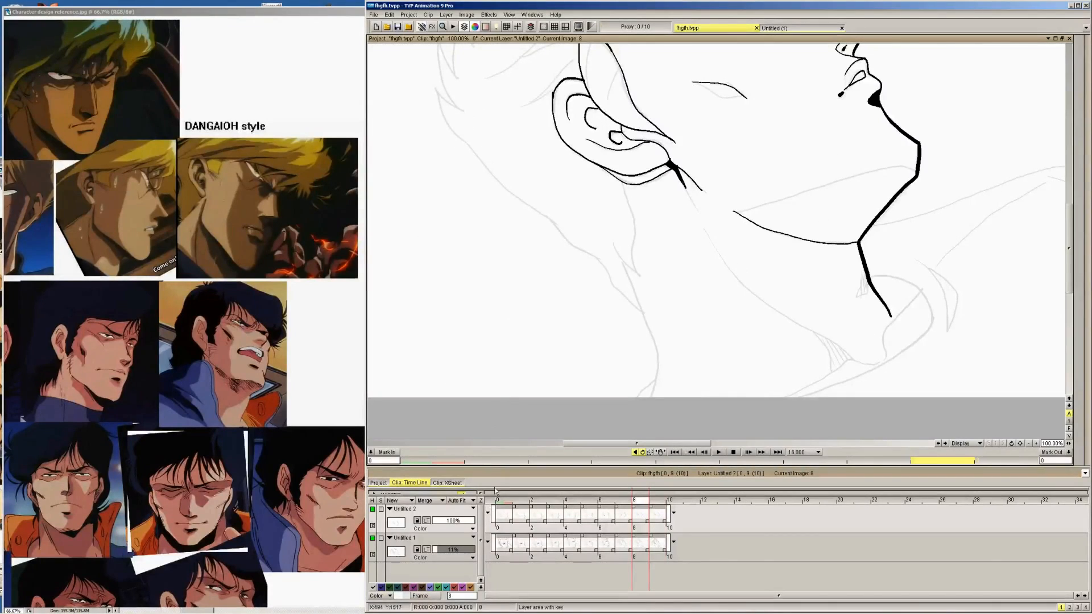
key("Left")
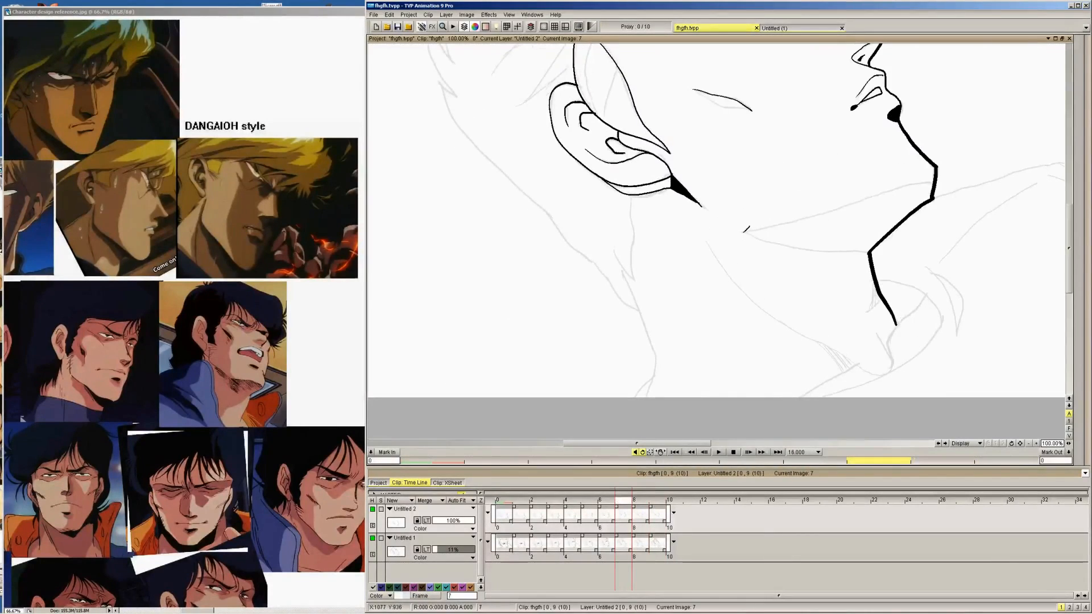
left_click_drag(741, 232, 871, 254)
Ink the lower jaw line over the sketch on images 6, 5 and 4
key("Left")
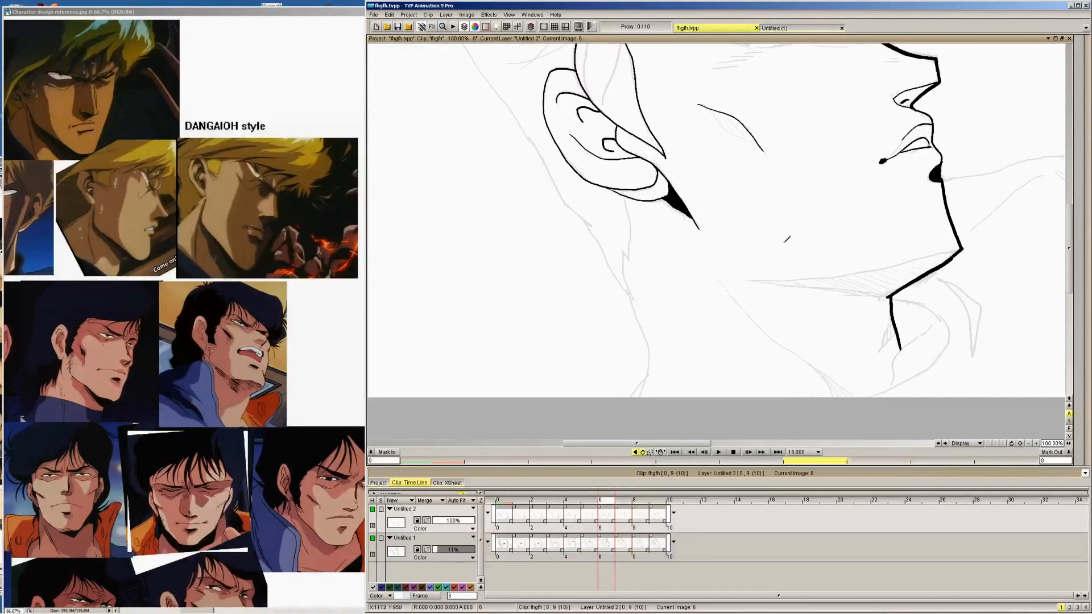
left_click_drag(752, 280, 889, 297)
key("Left")
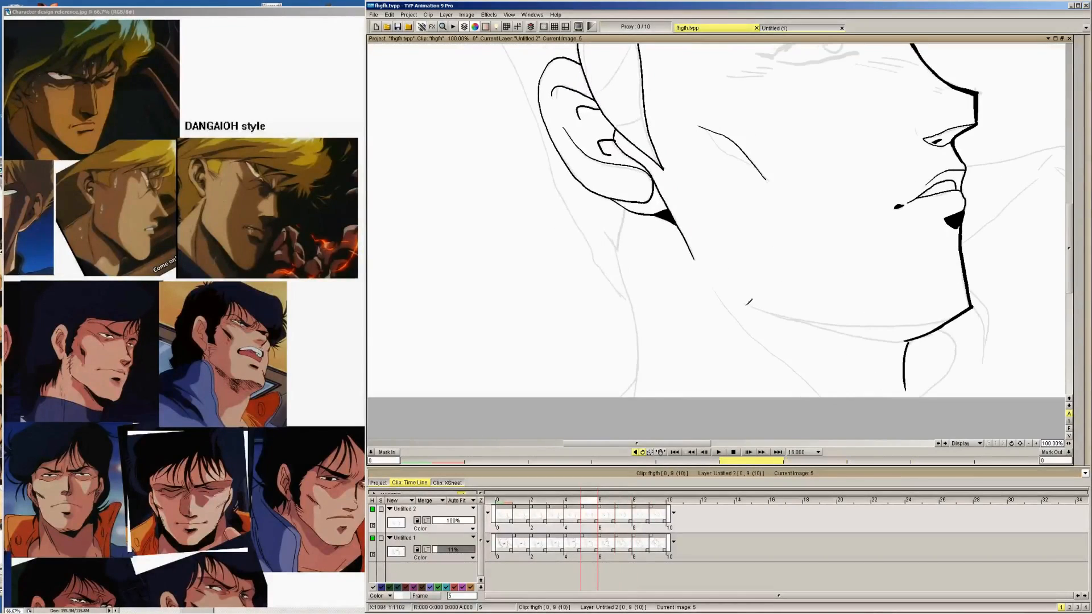
left_click_drag(744, 302, 909, 340)
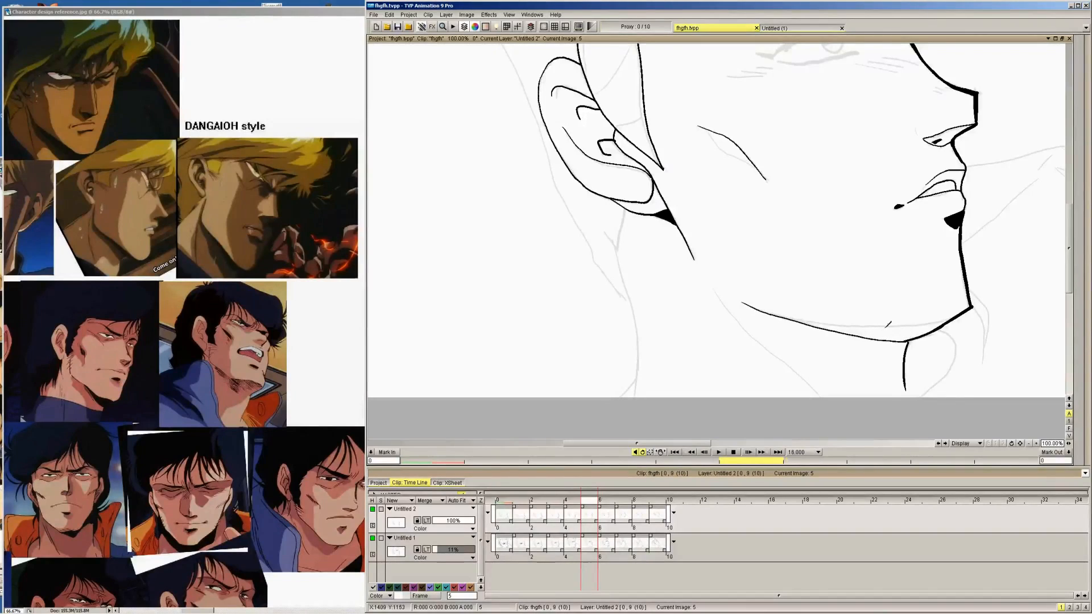
key("Left")
left_click_drag(742, 315, 883, 364)
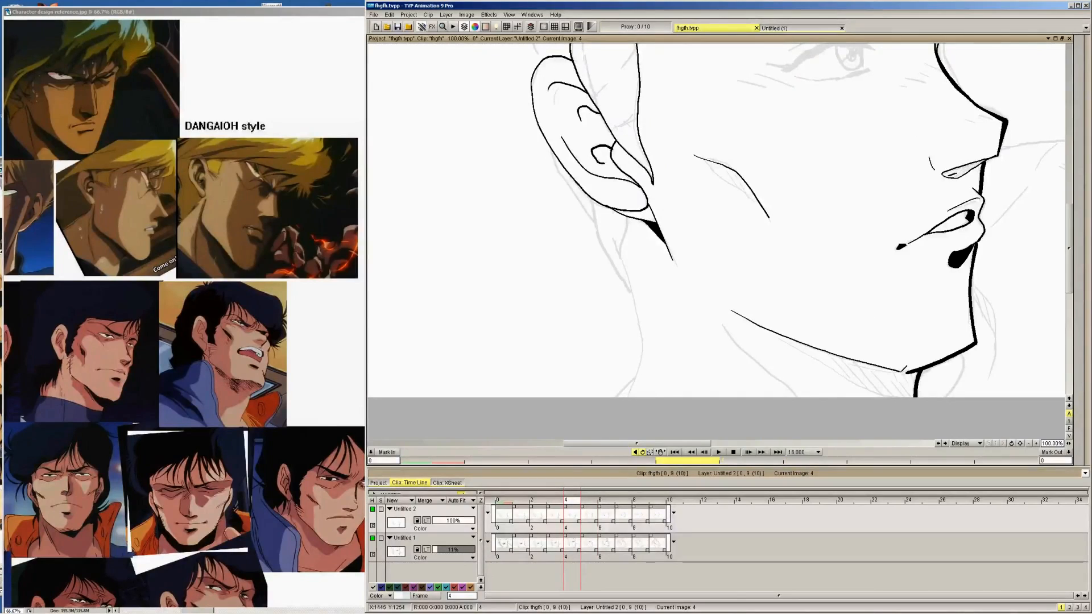
Ink the visible part of the jaw line over the sketch on image 3 and the earlier images down to image 0
key("Left")
left_click_drag(705, 346, 787, 399)
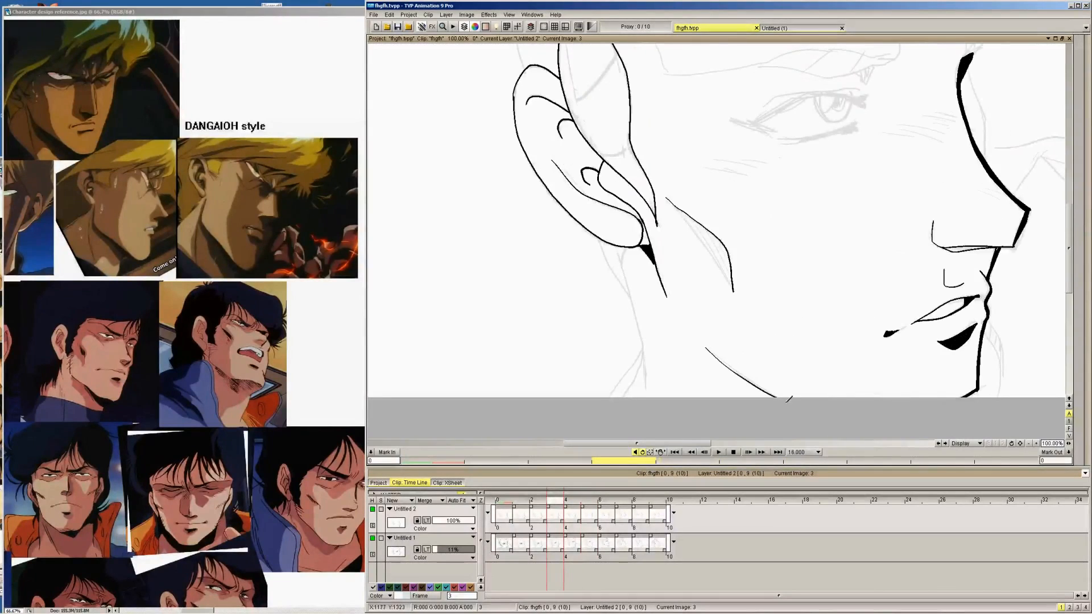
key("Left")
key("Left")
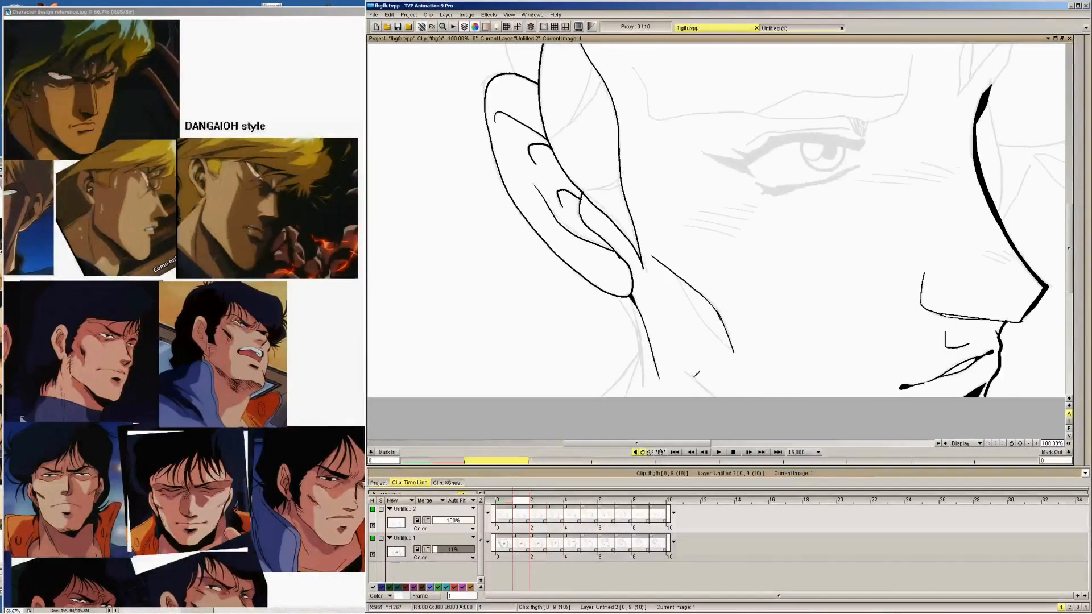
key("Left")
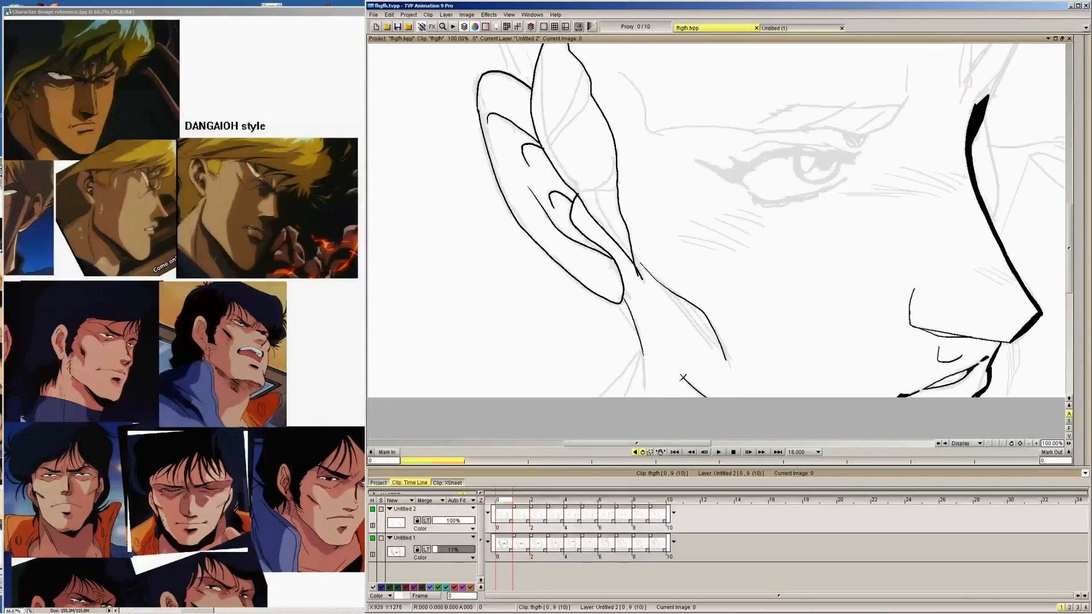
Ink the short front end of the under-jaw shadow where it meets the chin outline on images 9, 8, 7 and 6
key("Right")
key("Right")
key("Right")
key("Right")
key("Right")
key("Right")
key("Right")
key("Right")
key("Right")
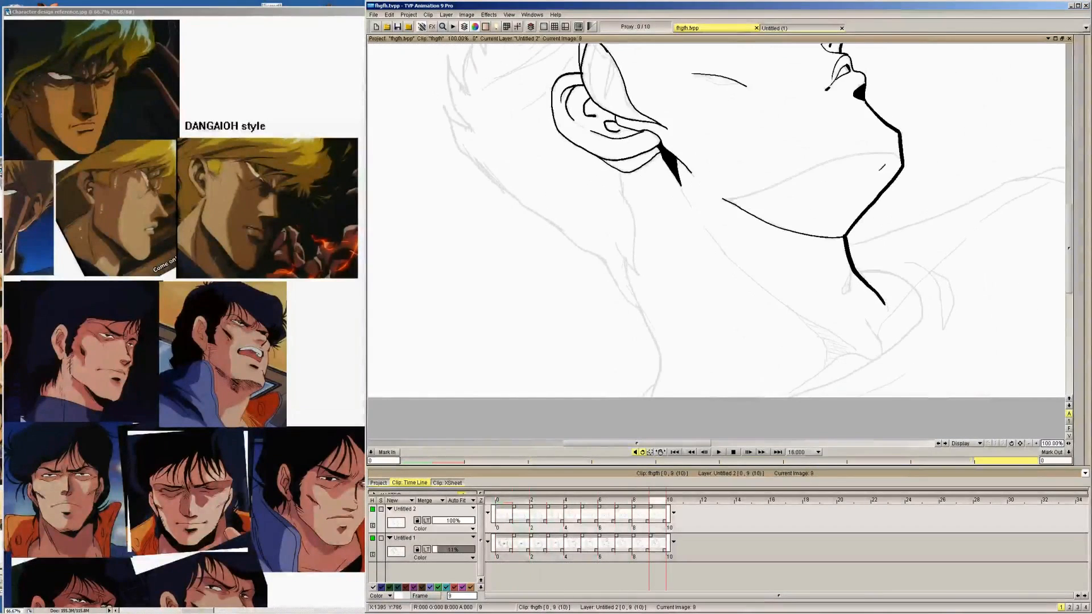
key("Left")
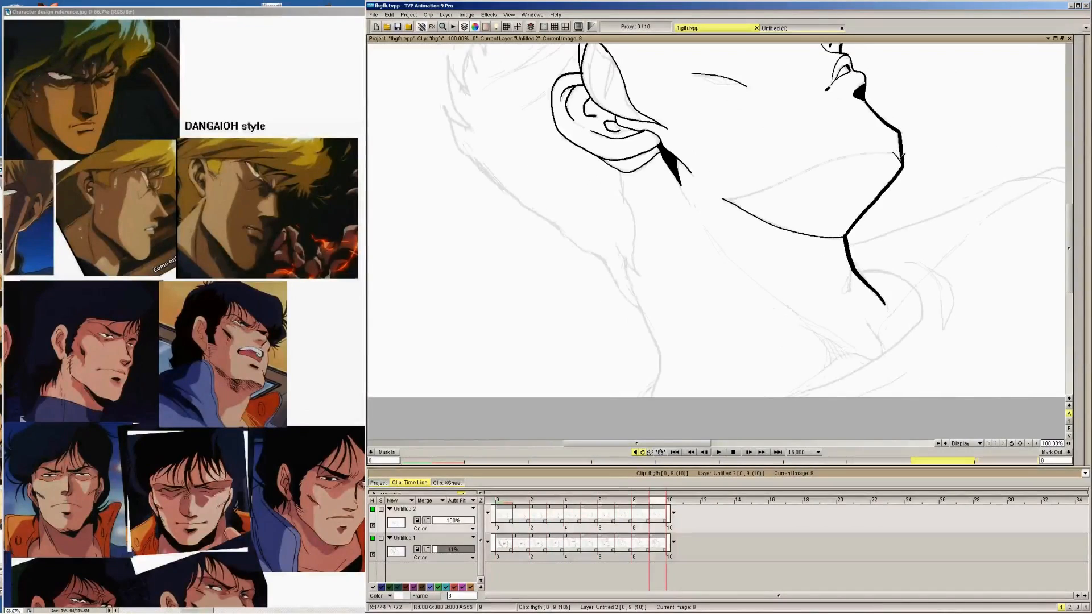
key("Left")
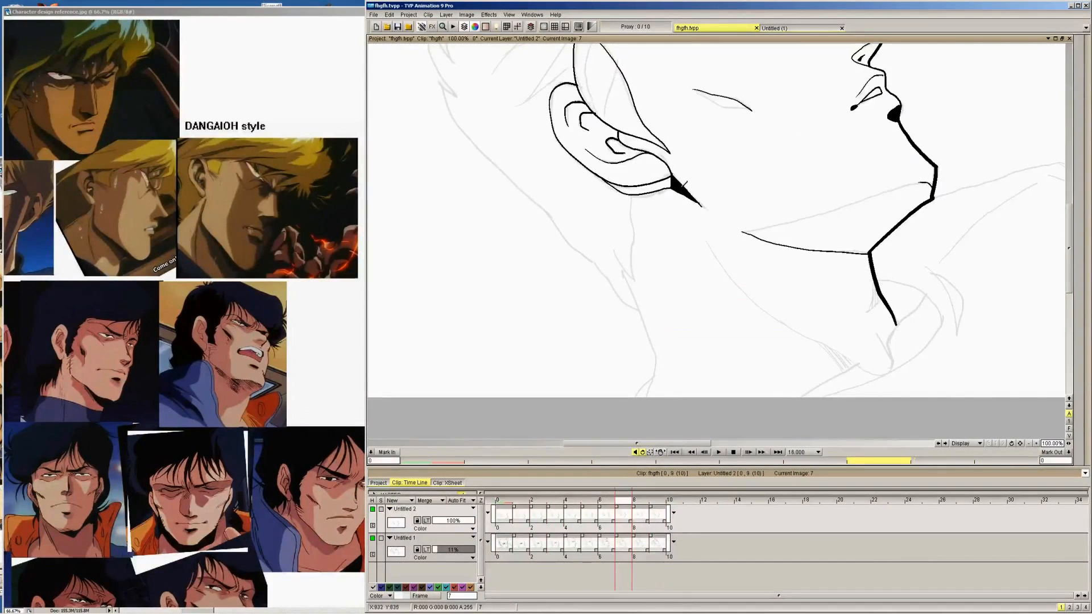
key("Left")
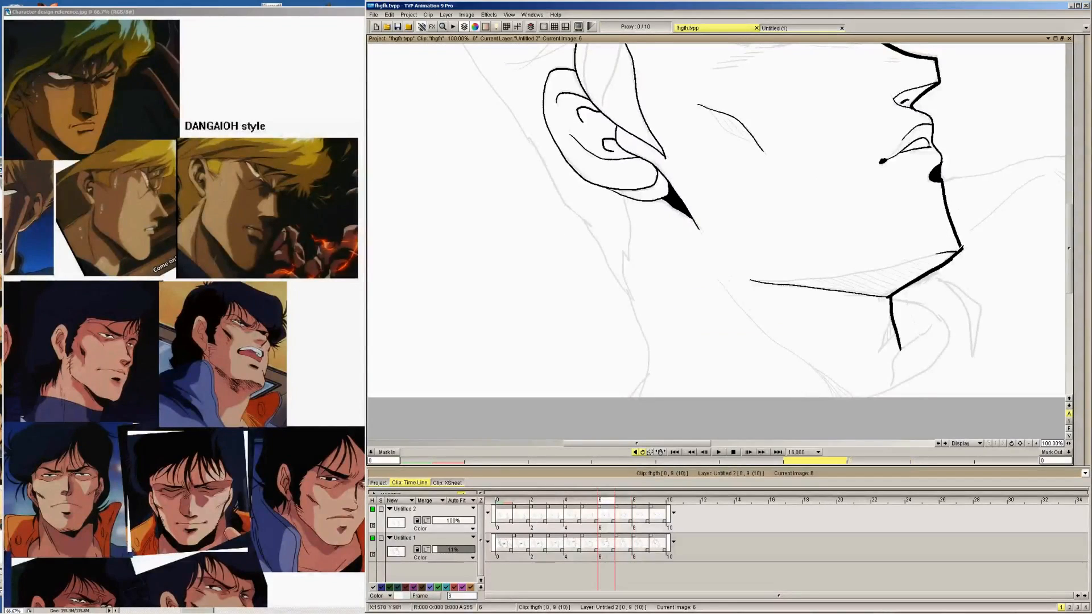
Ink the upper edge of the under-jaw shadow from the jaw line to the chin on image 5
key("Left")
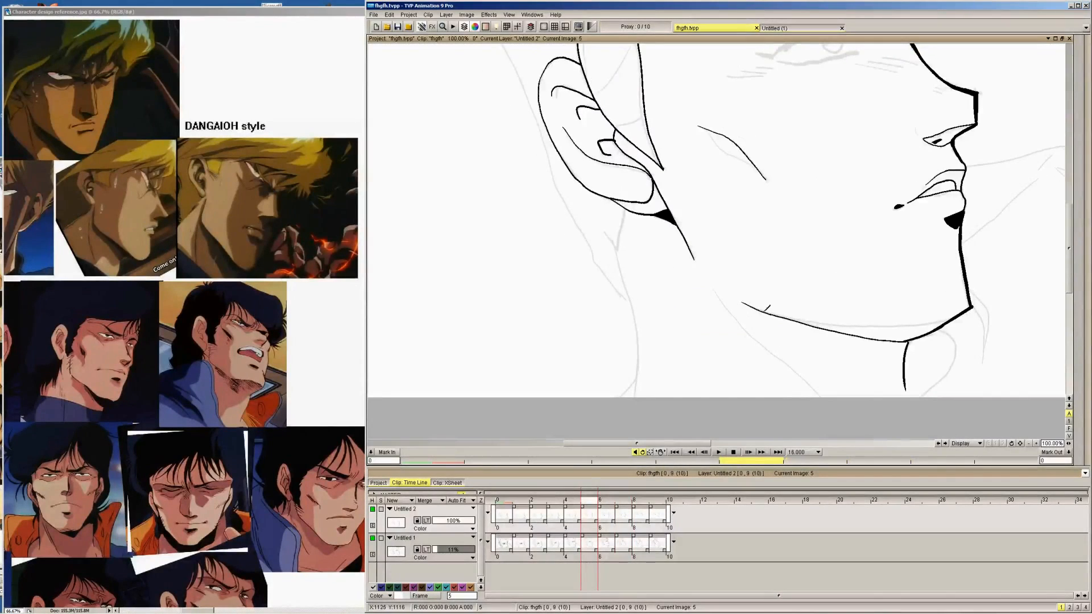
left_click_drag(762, 311, 949, 320)
key("Left")
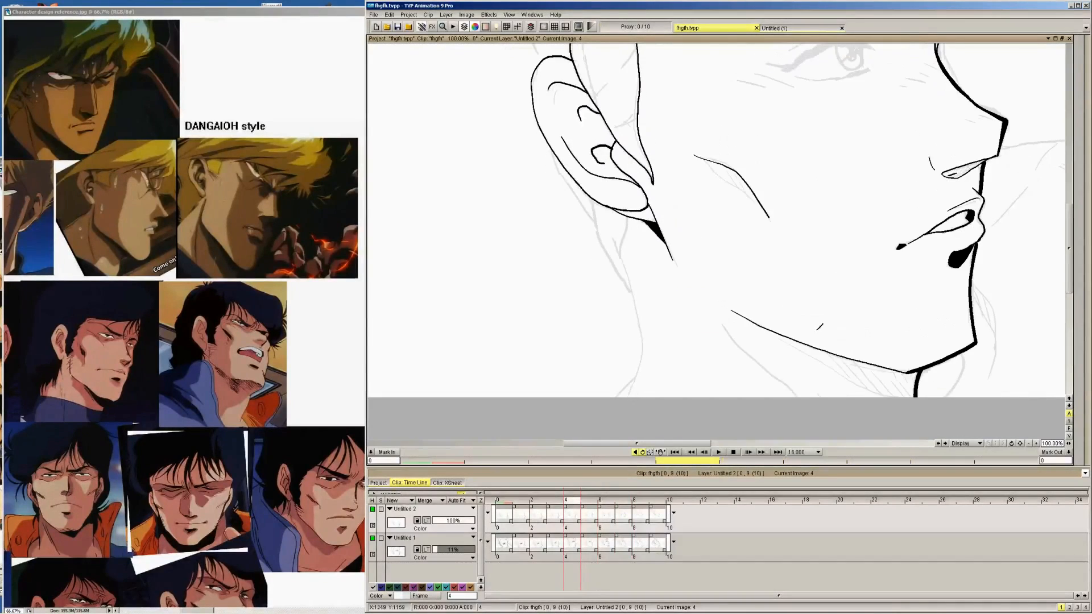
Ink the upper edge of the under-jaw shadow on image 6, undoing the first stroke after comparing neighbouring images and redrawing it
key("Right")
key("Right")
key("Right")
key("Left")
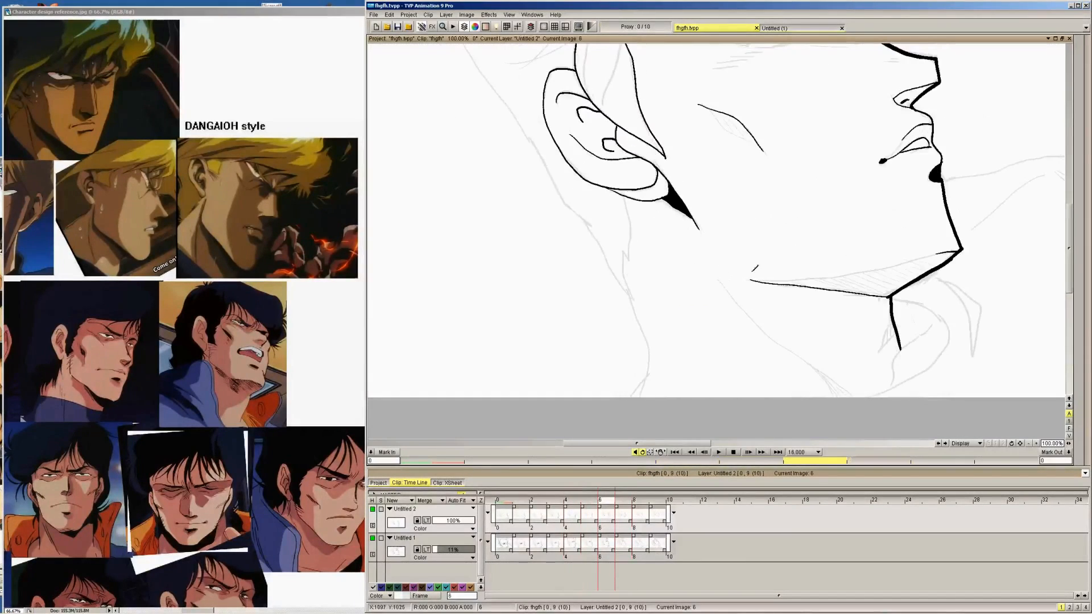
left_click_drag(751, 280, 931, 254)
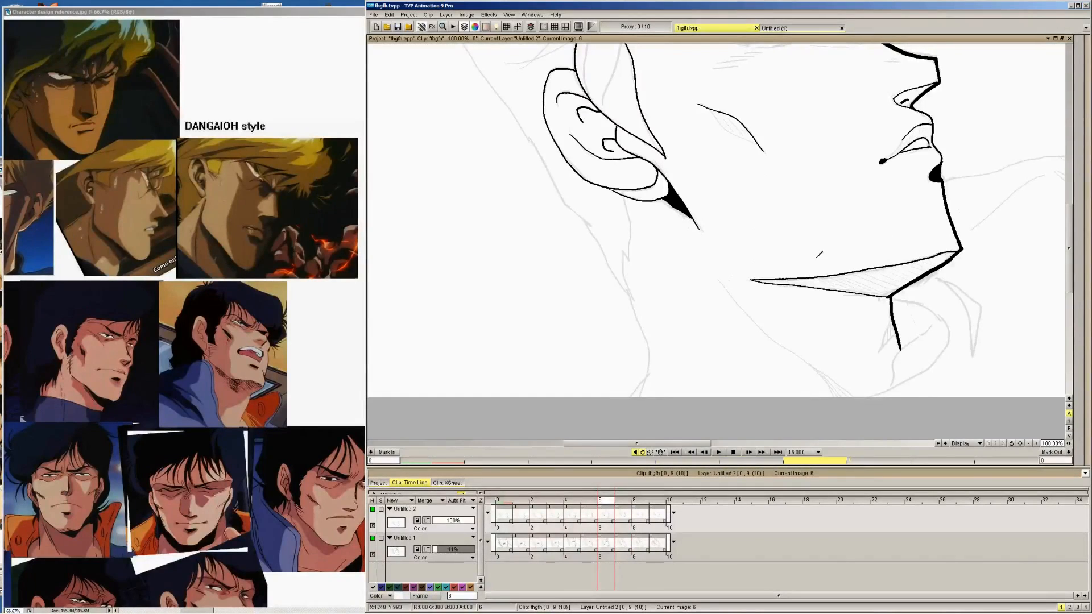
key("Left")
key("Right")
key("Right")
key("Left")
key("ctrl+z")
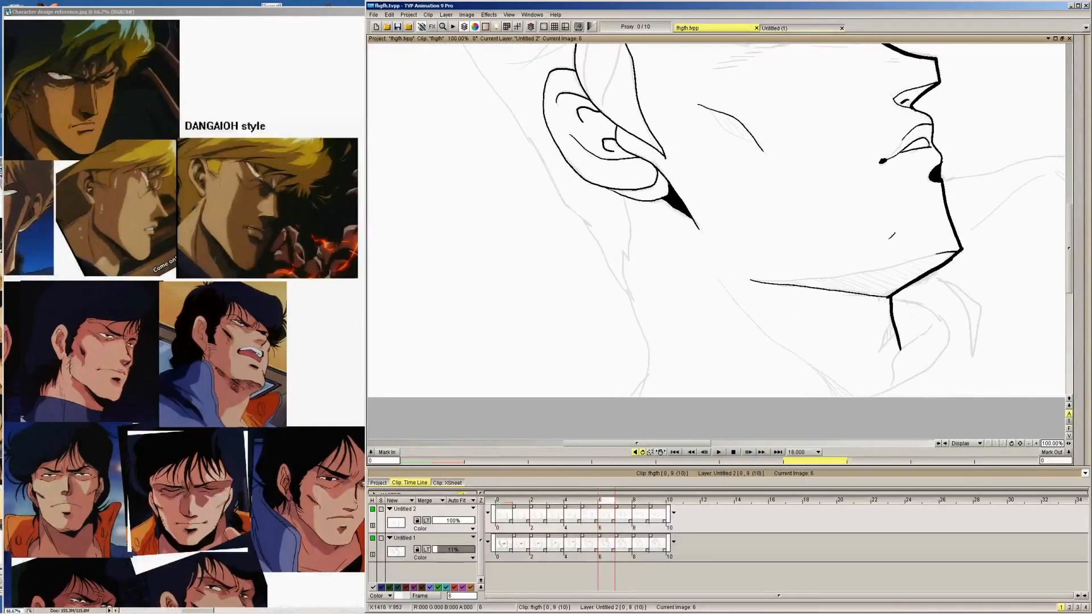
left_click_drag(755, 281, 870, 270)
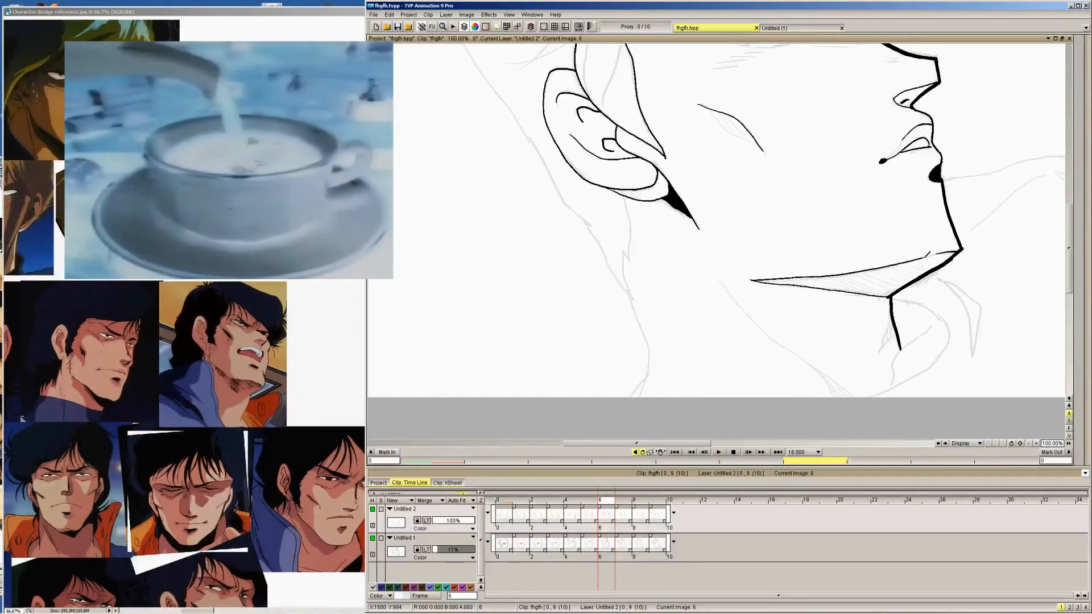
Ink the upper edge of the under-jaw shadow on images 7, 8 and 9 to close each shape
key("Right")
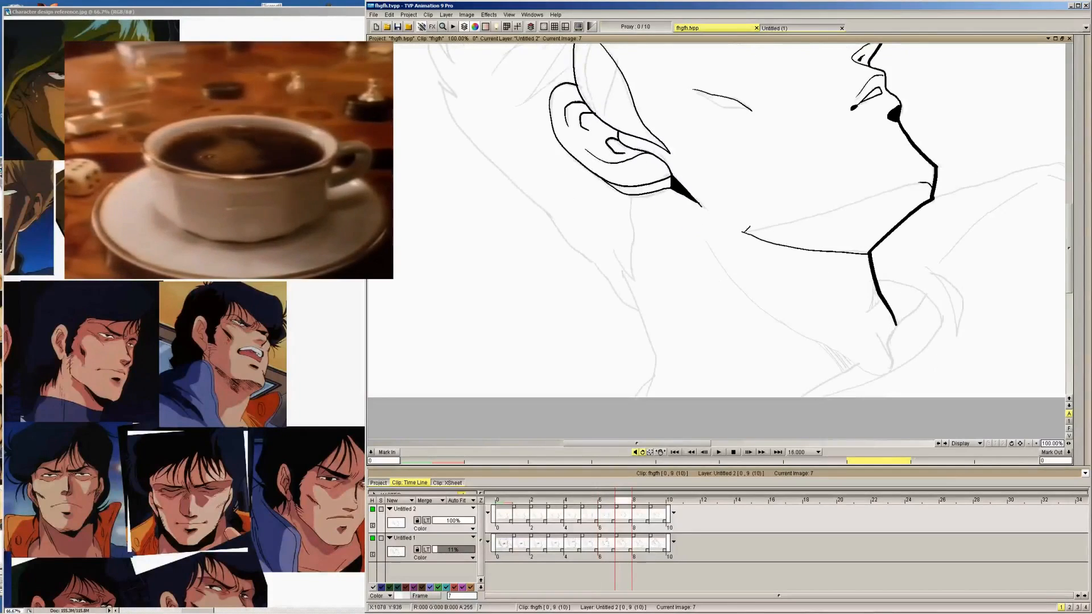
left_click_drag(742, 232, 928, 175)
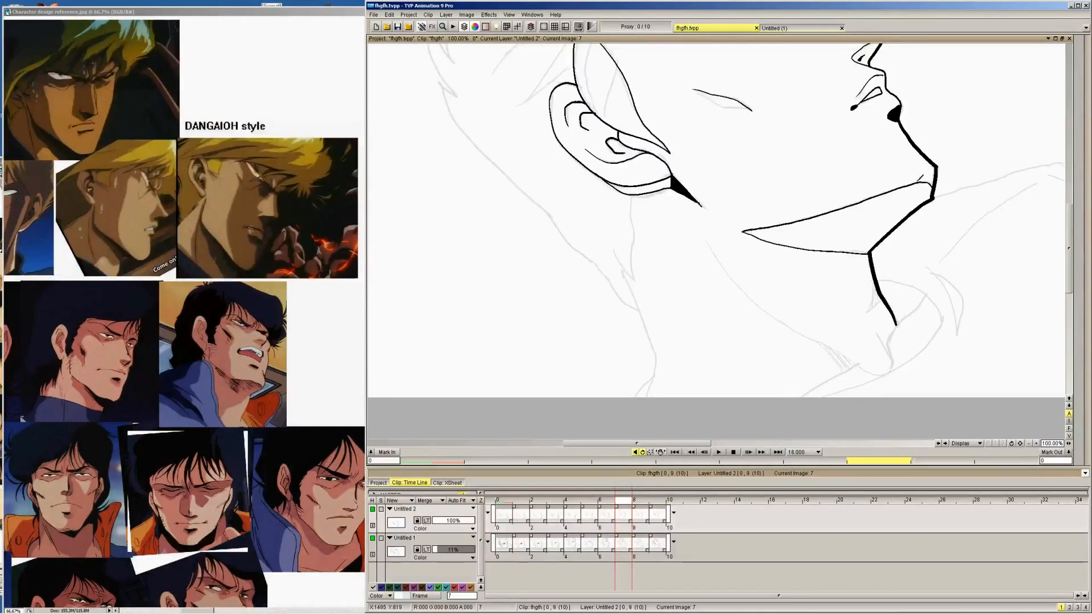
key("Right")
left_click_drag(735, 212, 883, 164)
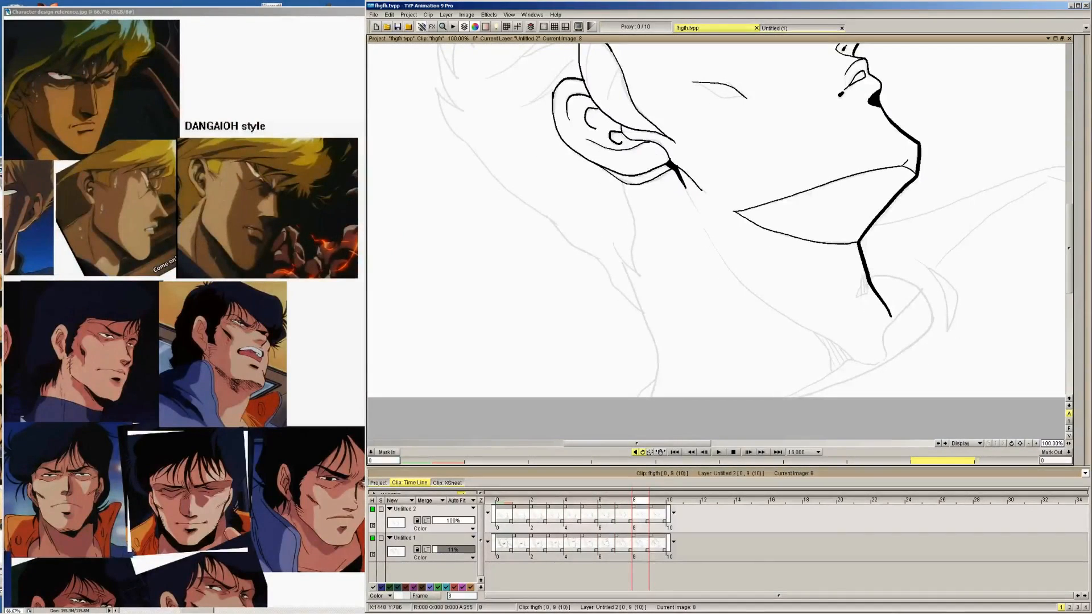
key("Right")
mouse_move(723, 199)
left_mouse_down()
mouse_move(839, 156)
mouse_move(895, 151)
left_mouse_up()
key("Right")
key("Left")
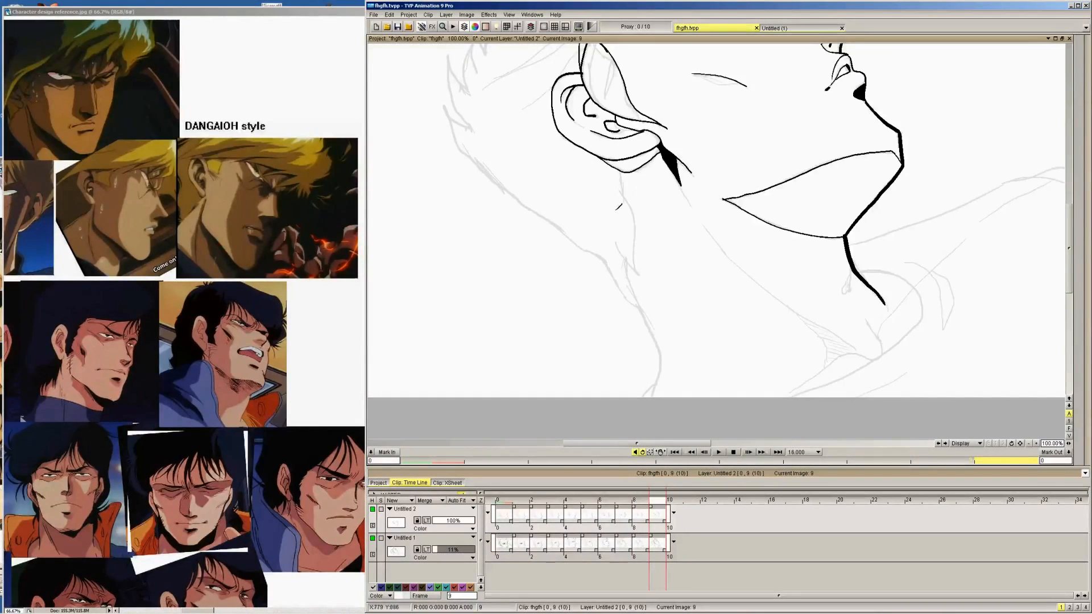
Ink the pointed neck line that runs down from behind the earlobe on images 9, 8, 7 and 6
mouse_move(613, 234)
left_mouse_down()
mouse_move(637, 274)
mouse_move(640, 208)
mouse_move(618, 179)
mouse_move(623, 167)
left_mouse_up()
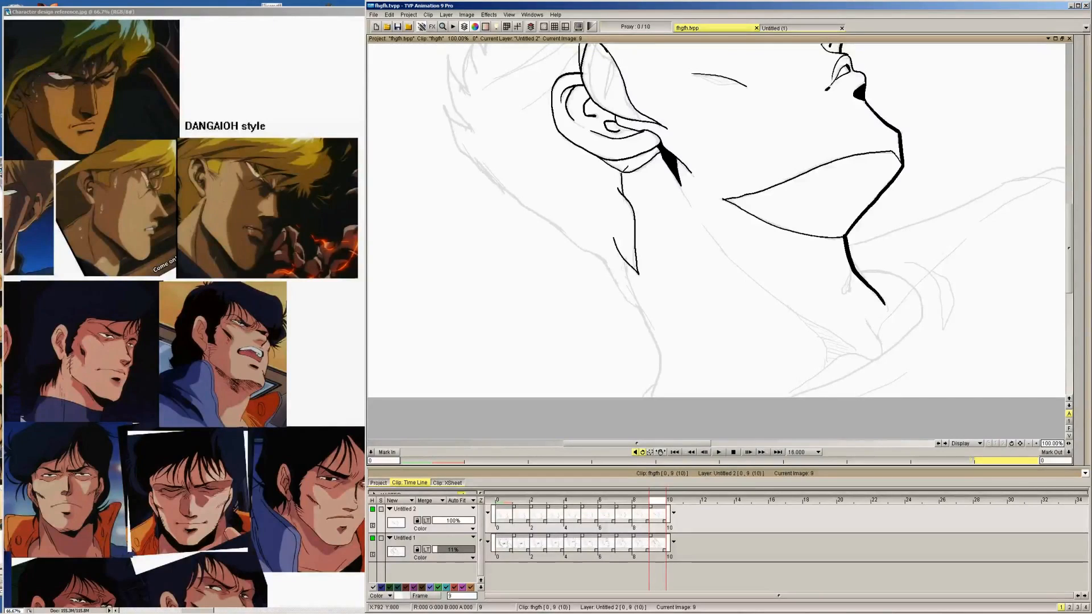
key("Left")
mouse_move(613, 237)
left_mouse_down()
mouse_move(635, 272)
mouse_move(638, 214)
mouse_move(624, 180)
left_mouse_up()
key("Left")
mouse_move(612, 244)
left_mouse_down()
mouse_move(638, 276)
mouse_move(629, 189)
left_mouse_up()
key("Left")
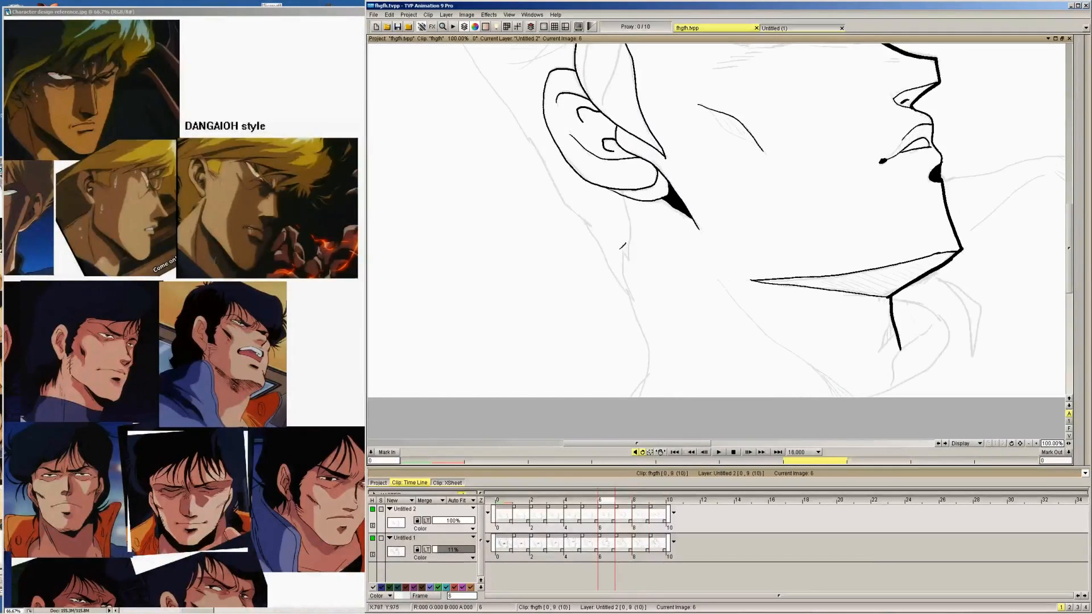
mouse_move(617, 234)
left_mouse_down()
mouse_move(631, 263)
mouse_move(623, 190)
left_mouse_up()
key("Left")
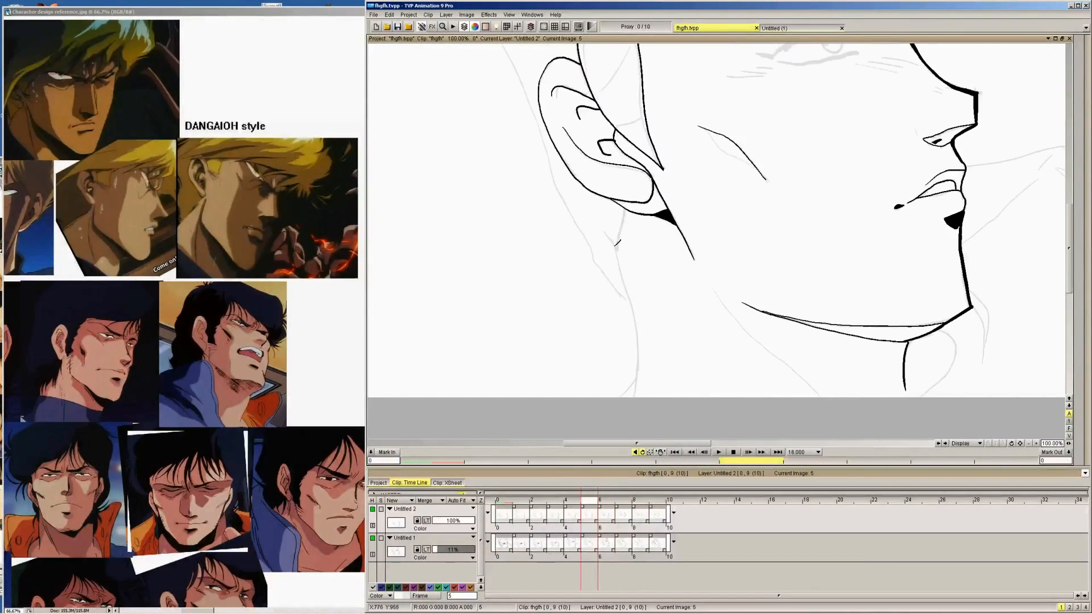
Ink the pointed neck line that runs down from behind the earlobe on images 5, 4 and 3
left_click_drag(604, 227, 619, 252)
mouse_move(618, 251)
left_mouse_down()
mouse_move(632, 201)
mouse_move(616, 232)
mouse_move(627, 250)
mouse_move(632, 209)
left_mouse_up()
key("Left")
Ink the neck line running down from under the earlobe on images 2, 1 and 0
key("Left")
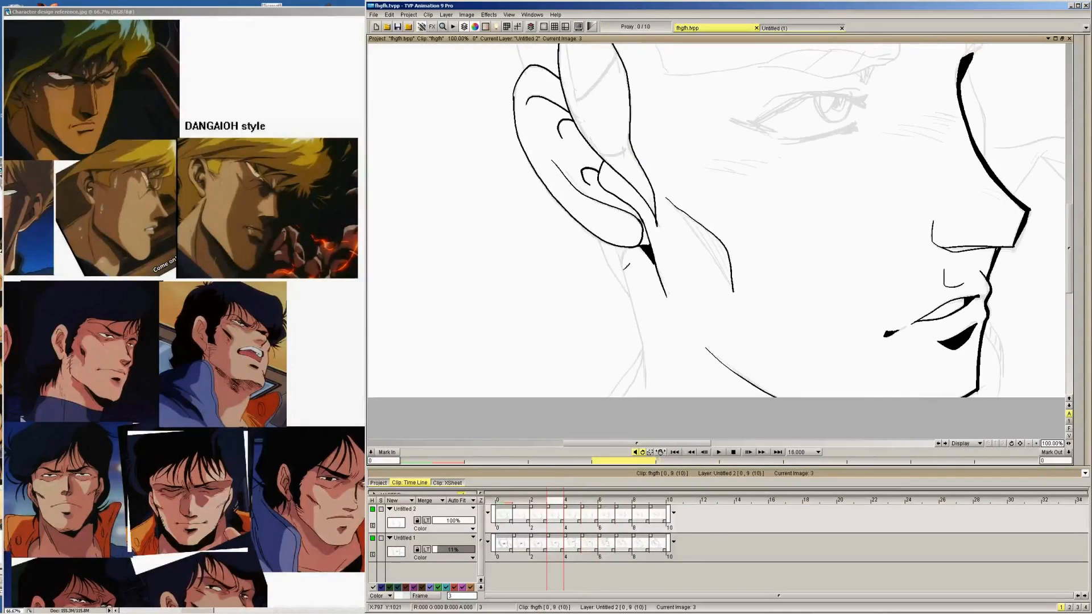
mouse_move(617, 247)
left_mouse_down()
mouse_move(628, 263)
mouse_move(631, 243)
left_mouse_up()
key("Left")
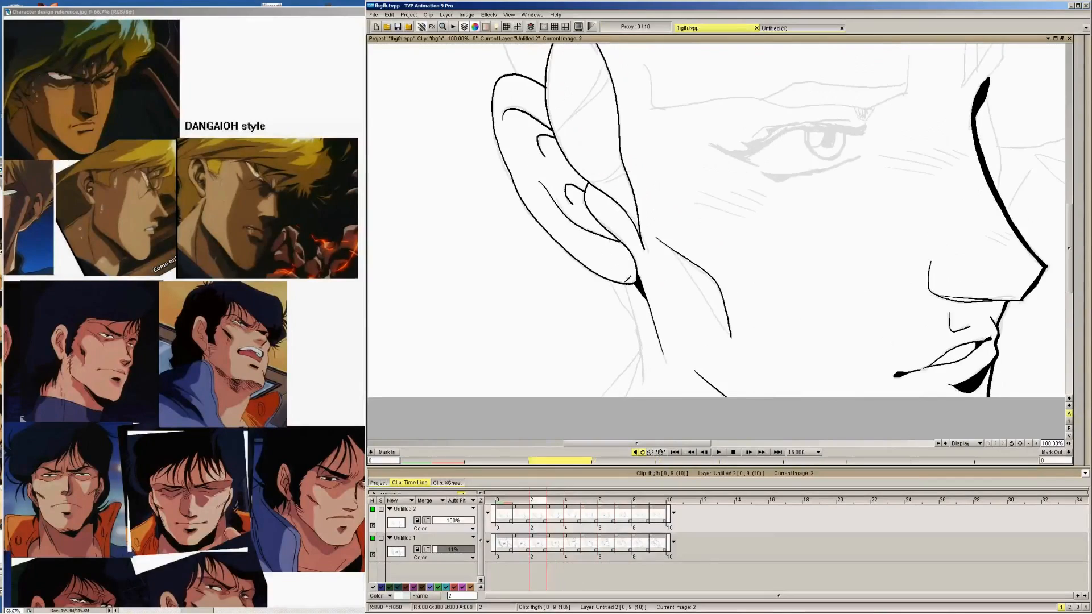
mouse_move(616, 284)
left_mouse_down()
mouse_move(636, 323)
mouse_move(627, 284)
mouse_move(643, 386)
left_mouse_up()
key("Left")
key("Left")
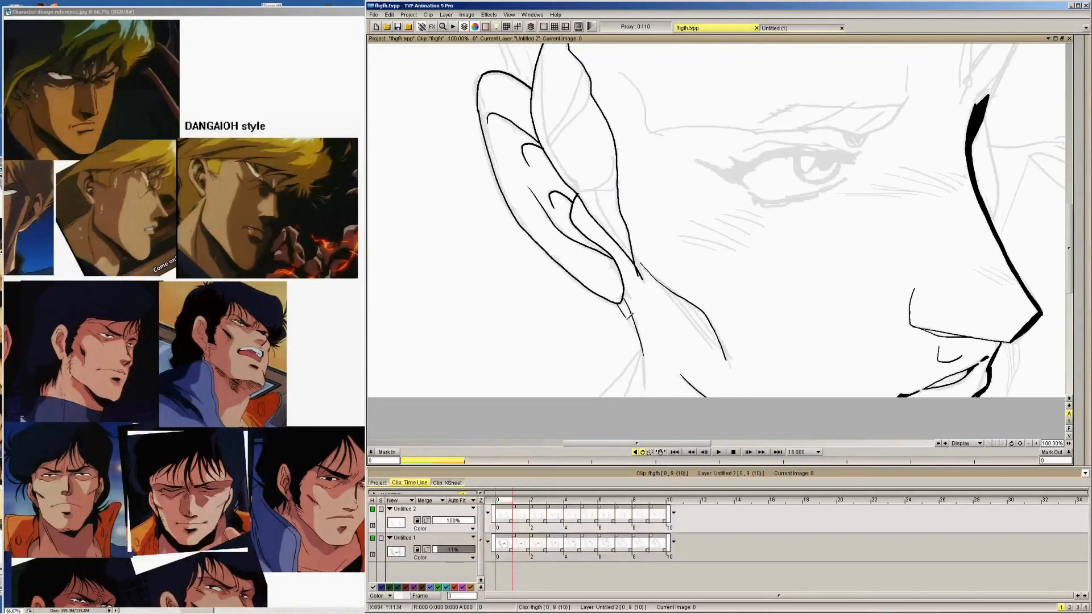
mouse_move(626, 312)
left_mouse_down()
mouse_move(645, 373)
mouse_move(621, 400)
mouse_move(642, 356)
left_mouse_up()
Extend the rear neck contour down from behind the ear toward the canvas edge on images 1 to 5
key("Right")
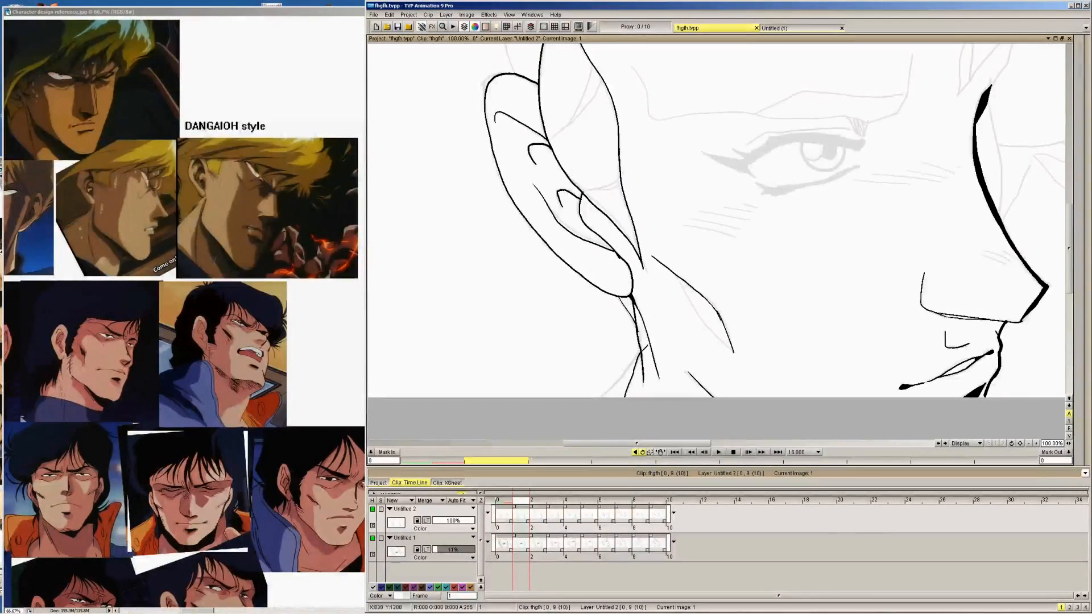
key("Right")
mouse_move(623, 398)
left_mouse_down()
mouse_move(643, 356)
mouse_move(636, 321)
mouse_move(644, 375)
mouse_move(647, 342)
left_mouse_up()
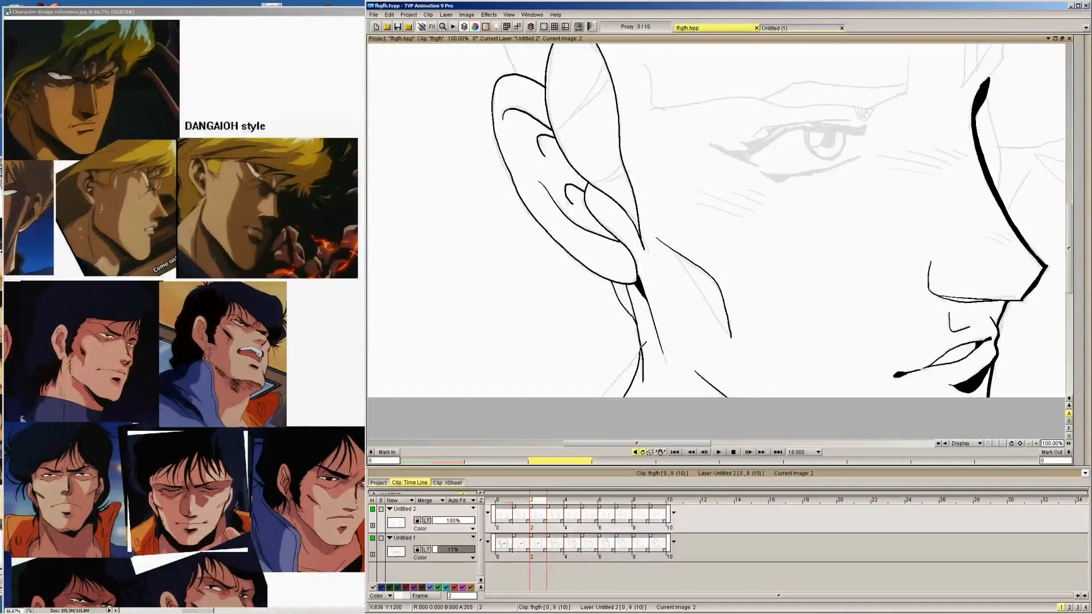
key("Right")
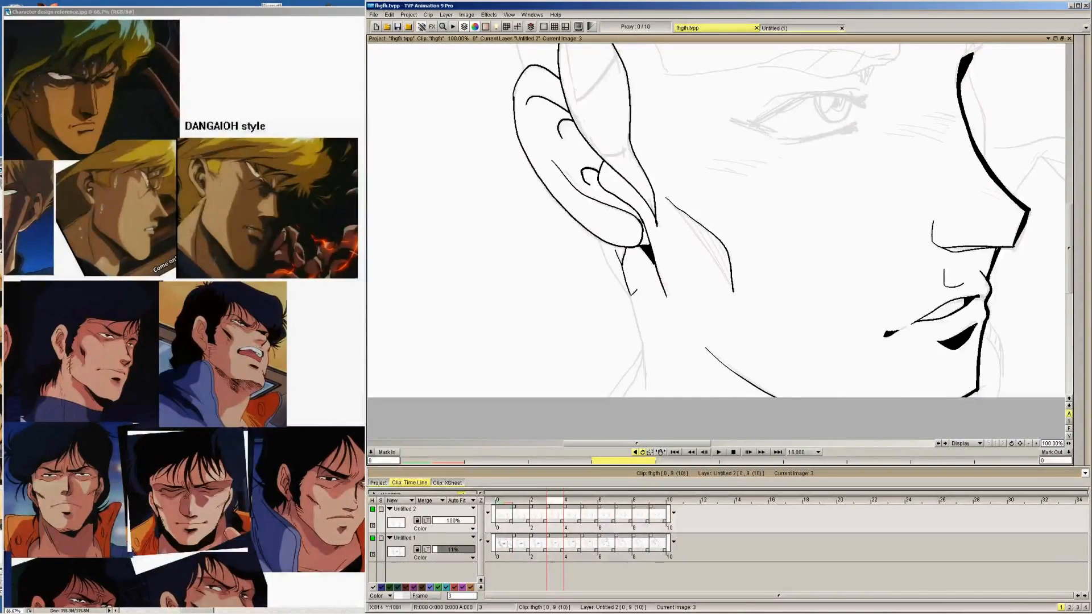
left_click_drag(632, 291, 645, 329)
key("Right")
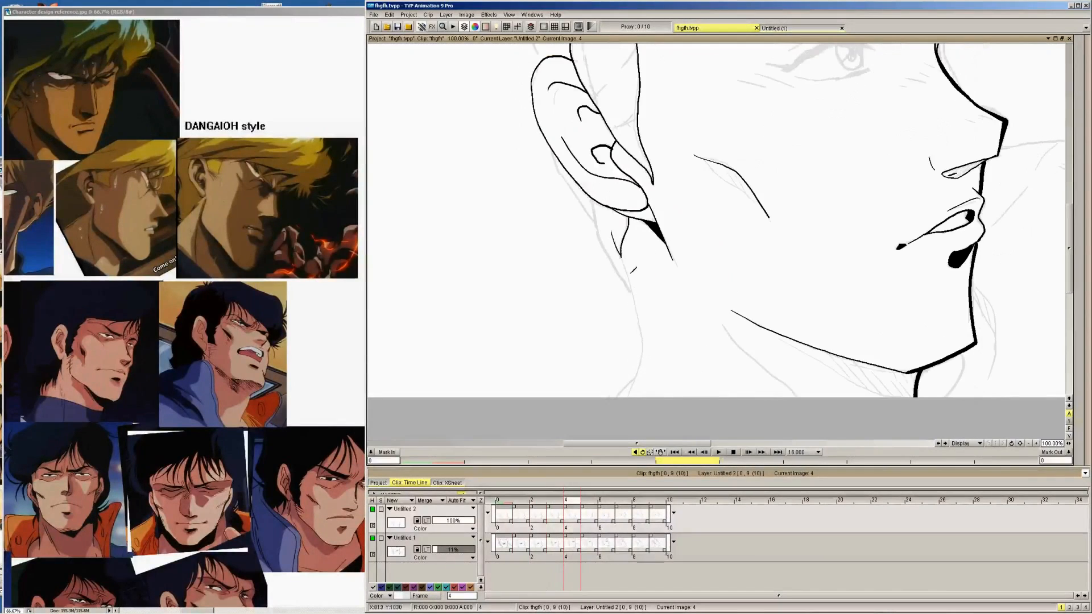
mouse_move(623, 249)
left_mouse_down()
mouse_move(639, 320)
mouse_move(630, 401)
left_mouse_up()
key("Right")
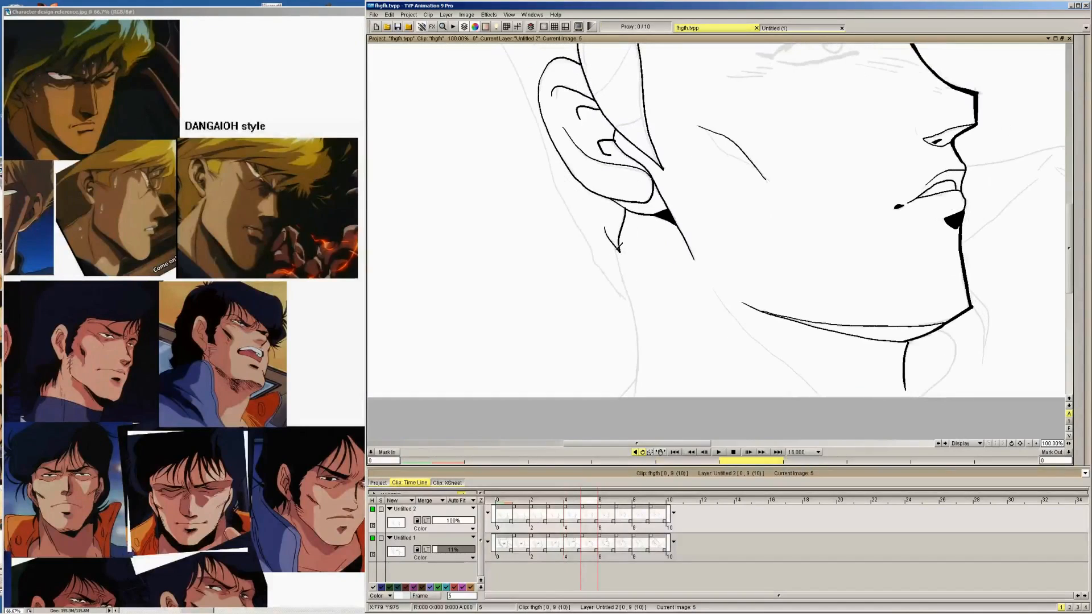
left_click_drag(619, 249, 640, 367)
Ink the nape line behind the ear on images 6 and 7, and carry image 7's rear neck contour down to the canvas edge
key("Right")
left_click_drag(625, 256, 636, 295)
mouse_move(587, 222)
left_mouse_down()
mouse_move(630, 295)
mouse_move(641, 294)
left_mouse_up()
key("Right")
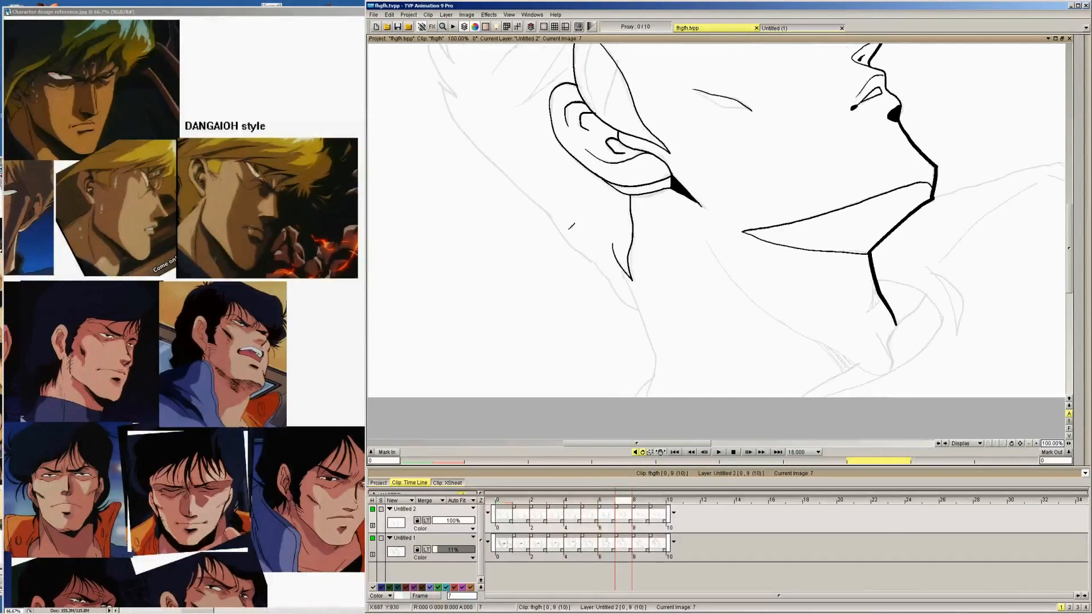
left_click_drag(548, 215, 638, 311)
mouse_move(620, 259)
left_mouse_down()
mouse_move(654, 337)
mouse_move(649, 397)
left_mouse_up()
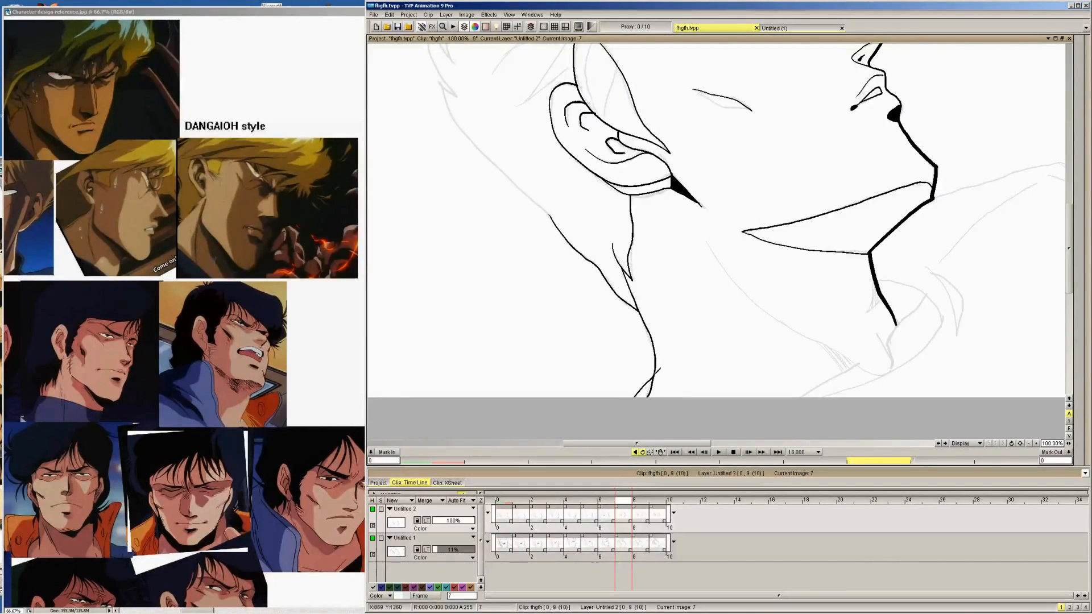
Ink the nape line and the rear neck contour behind the ear on images 8 and 9
key("Right")
mouse_move(551, 216)
left_mouse_down()
mouse_move(607, 261)
mouse_move(647, 310)
left_mouse_up()
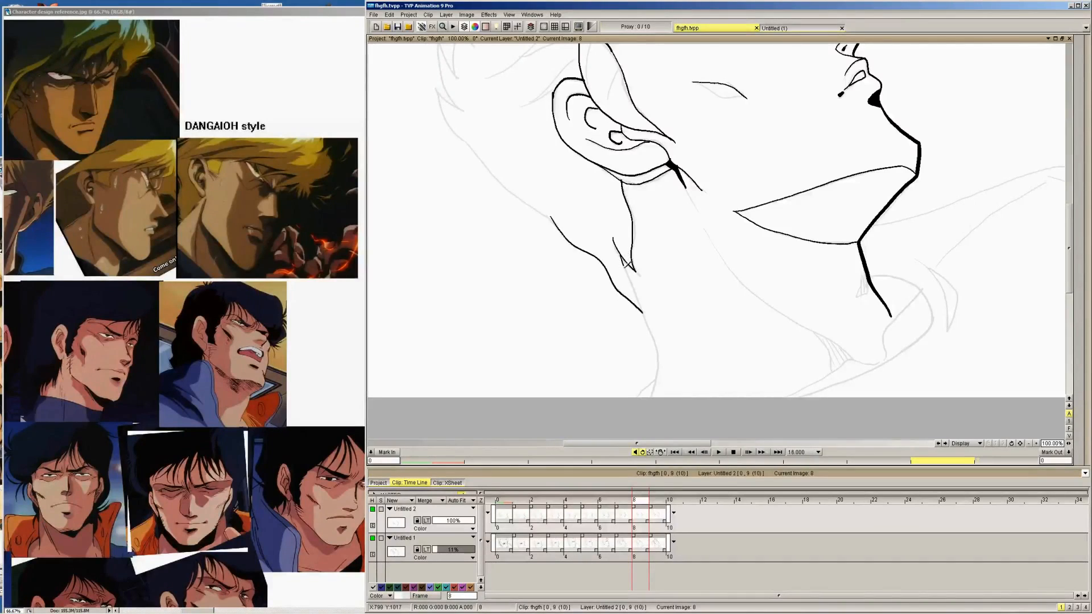
mouse_move(624, 261)
left_mouse_down()
mouse_move(660, 356)
mouse_move(652, 397)
mouse_move(647, 380)
mouse_move(635, 397)
mouse_move(656, 376)
left_mouse_up()
key("Right")
mouse_move(553, 222)
left_mouse_down()
mouse_move(602, 252)
mouse_move(643, 312)
left_mouse_up()
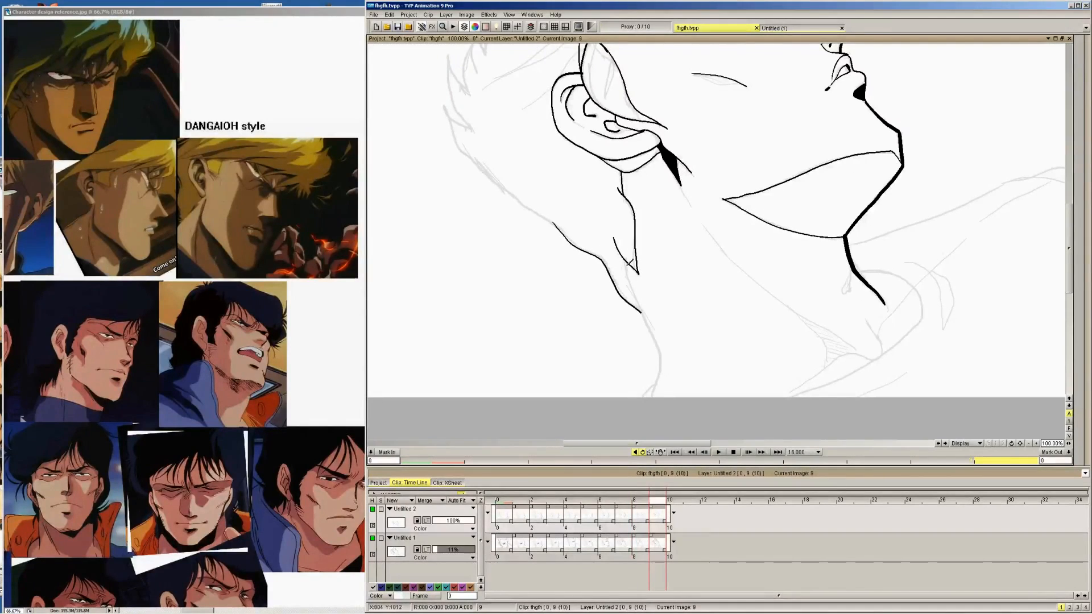
mouse_move(625, 259)
left_mouse_down()
mouse_move(663, 356)
mouse_move(654, 400)
mouse_move(660, 378)
mouse_move(658, 381)
left_mouse_up()
Ink the nape line from behind the ear down to the rear neck contour on image 5
key("Right")
key("Left")
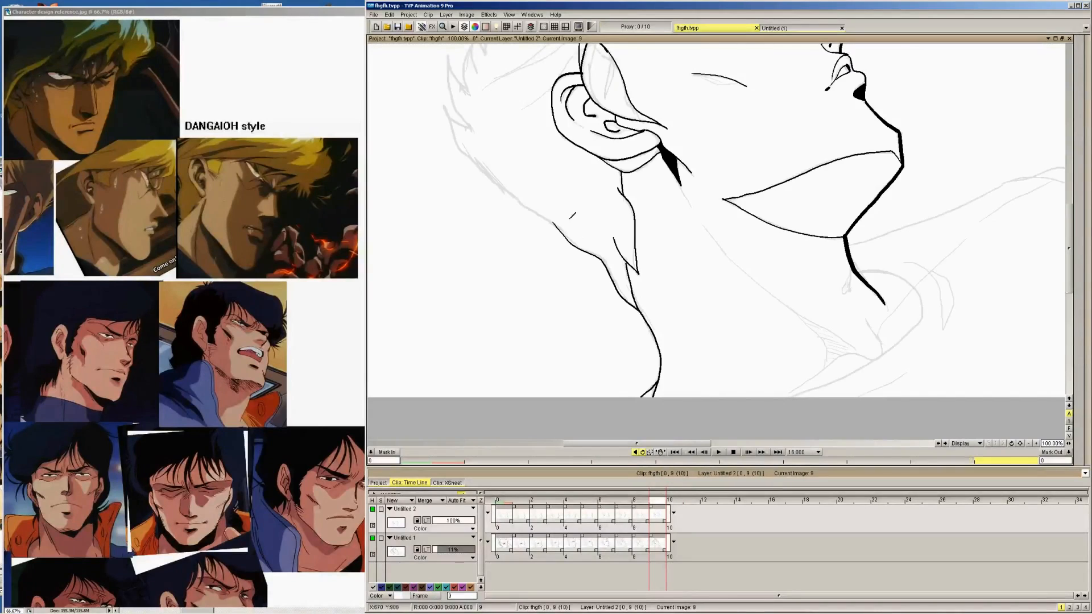
key("Left")
key("Left")
key("Left")
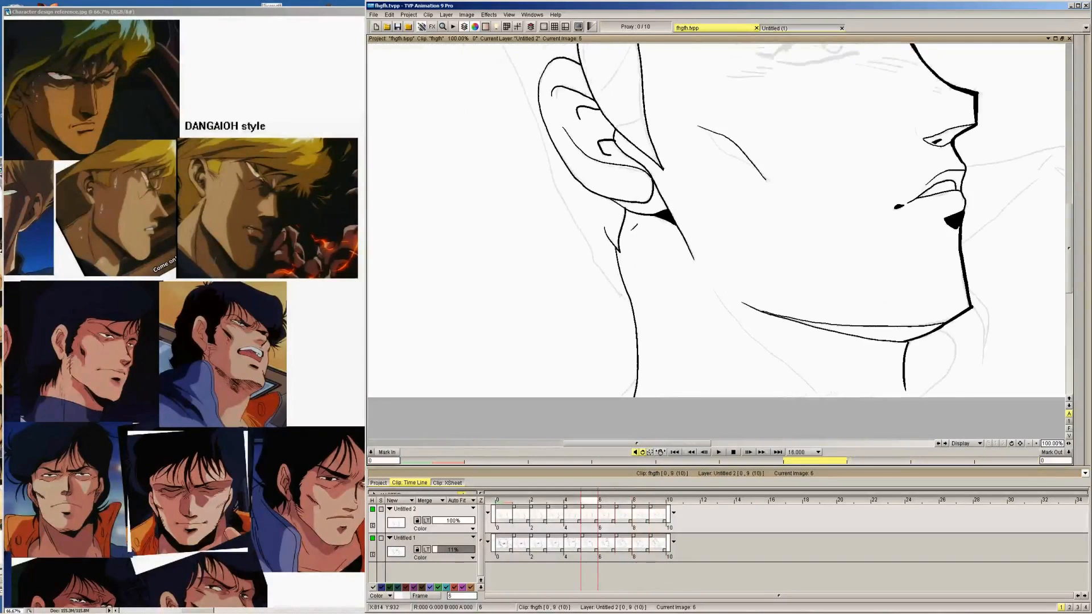
key("Left")
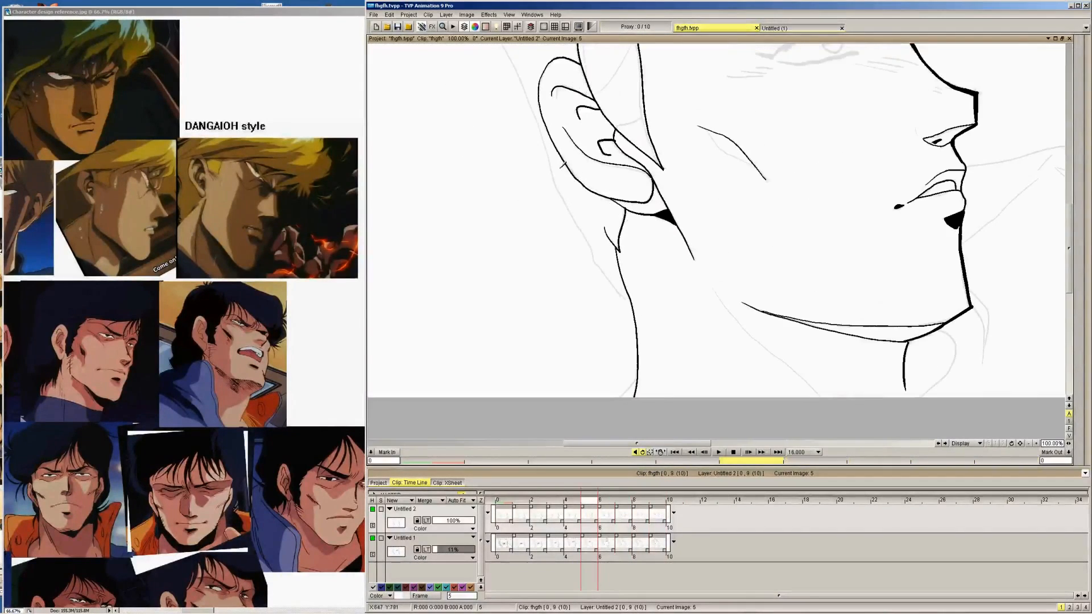
mouse_move(542, 133)
left_mouse_down()
mouse_move(598, 261)
mouse_move(637, 305)
left_mouse_up()
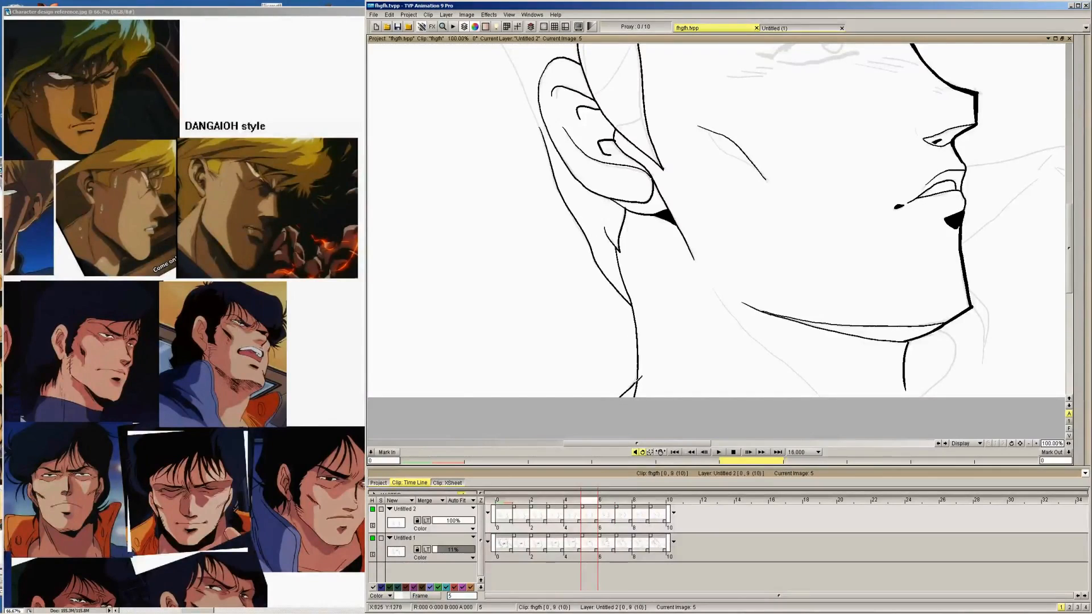
Ink the short diagonal line branching off the base of the rear neck contour on images 4, 3, 2, 1 and 0
key("Left")
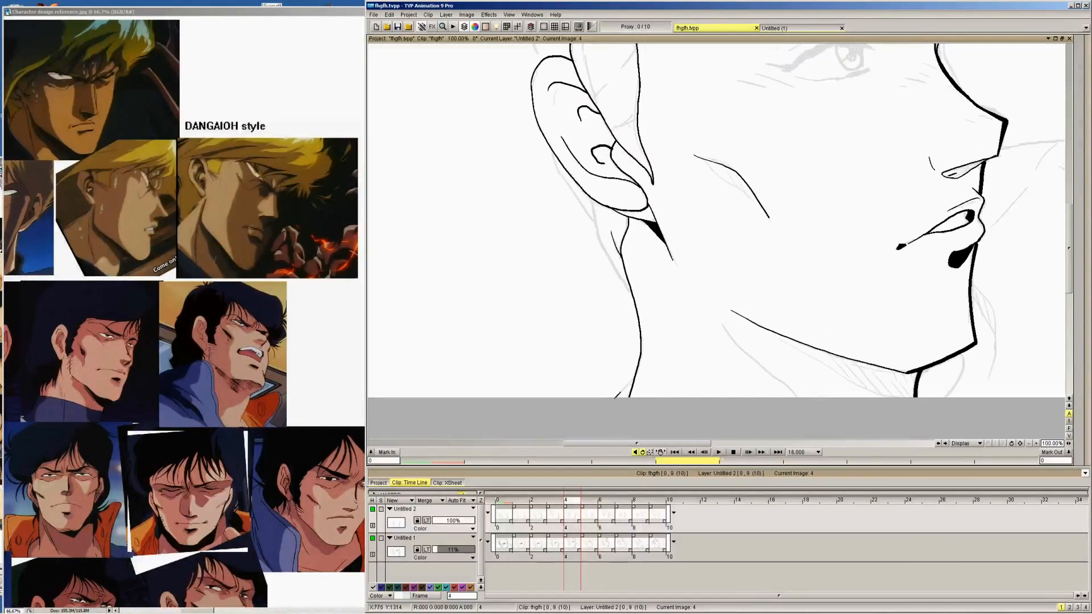
left_click_drag(614, 397, 651, 353)
key("Left")
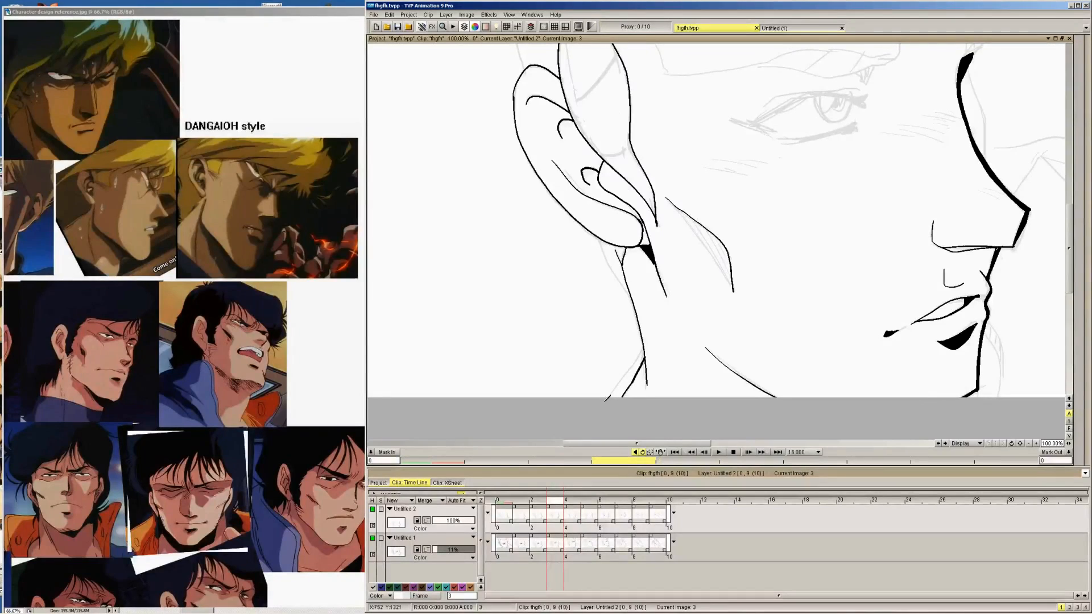
left_click_drag(607, 399, 644, 357)
key("Left")
left_click_drag(603, 397, 644, 348)
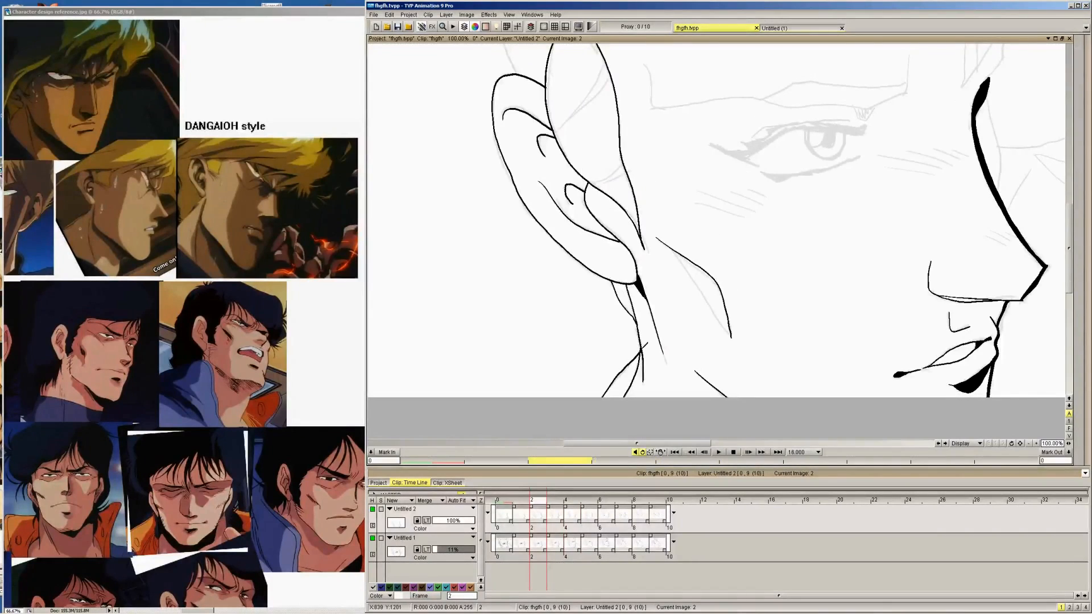
key("Left")
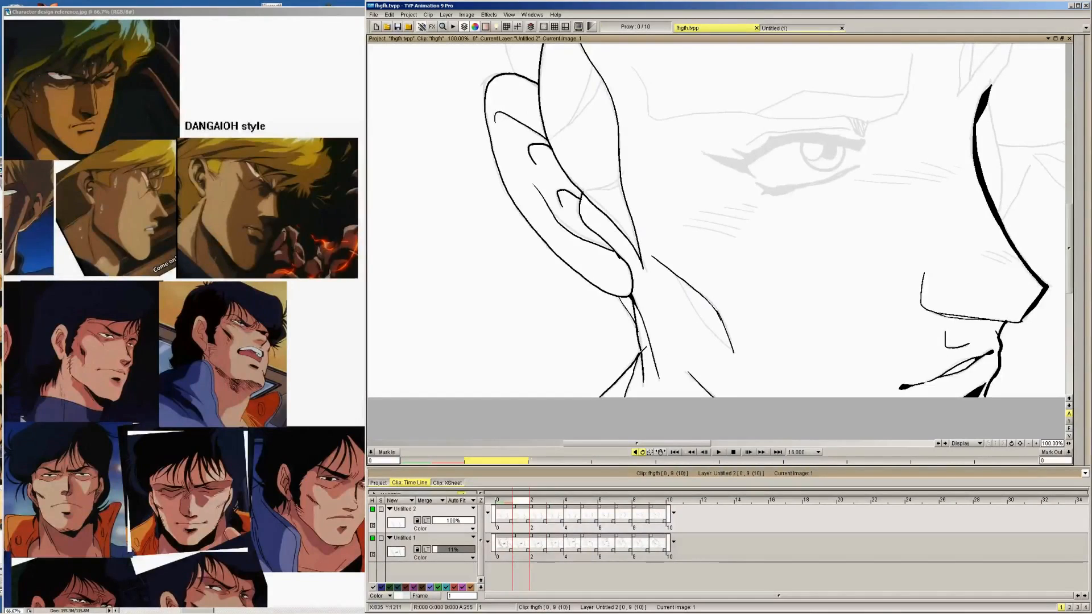
key("Left")
left_click_drag(593, 399, 646, 344)
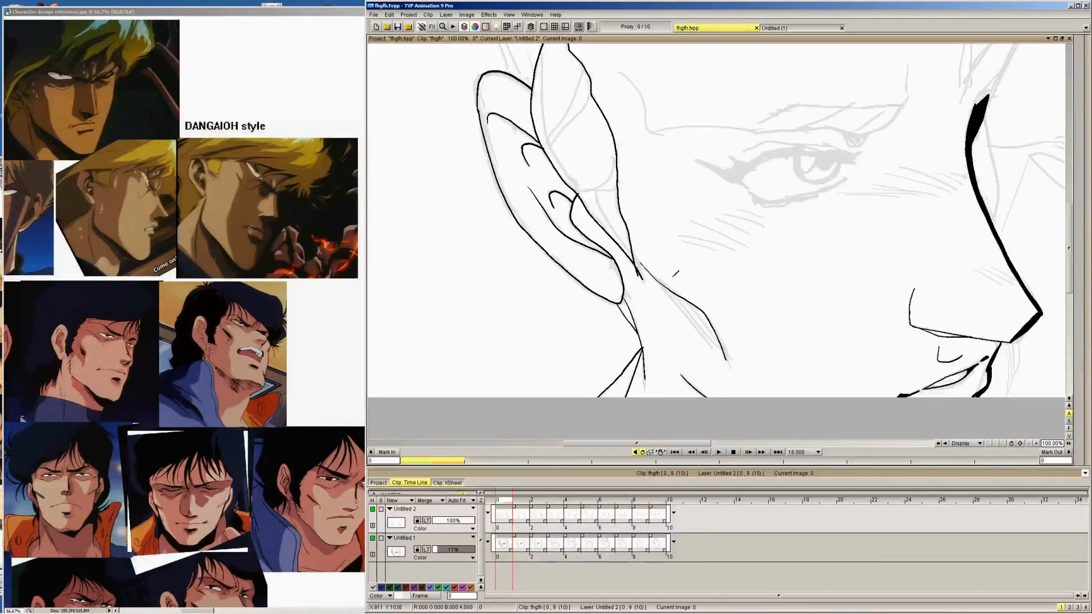
Ink the short nape line behind the earlobe on image 3, checking it against the neighbouring images
left_click_drag(673, 260, 679, 253)
key("Right")
key("Right")
key("Right")
key("Right")
key("Right")
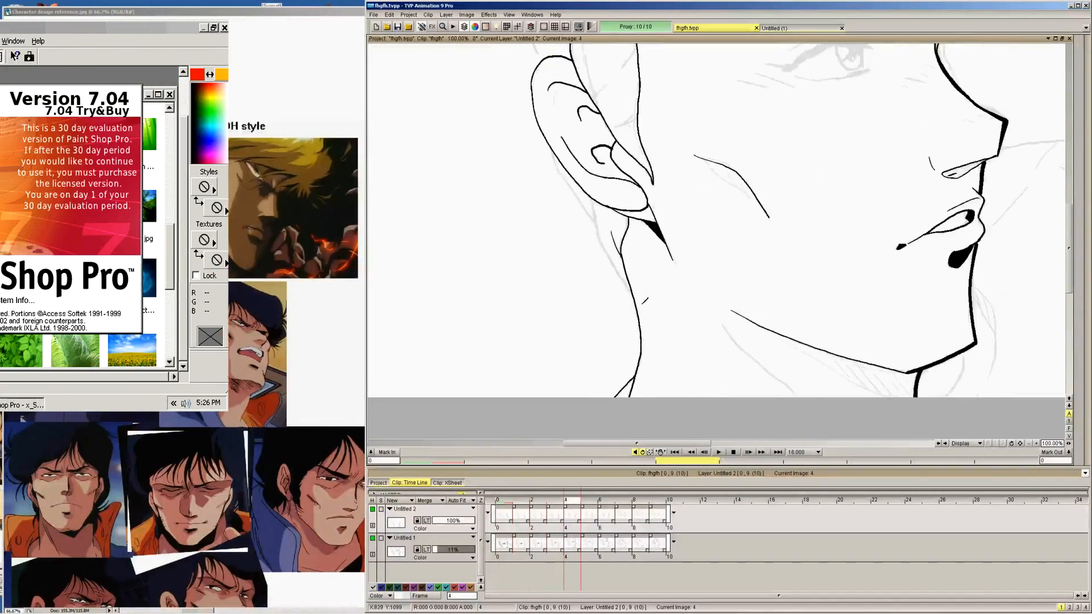
key("Left")
key("Left")
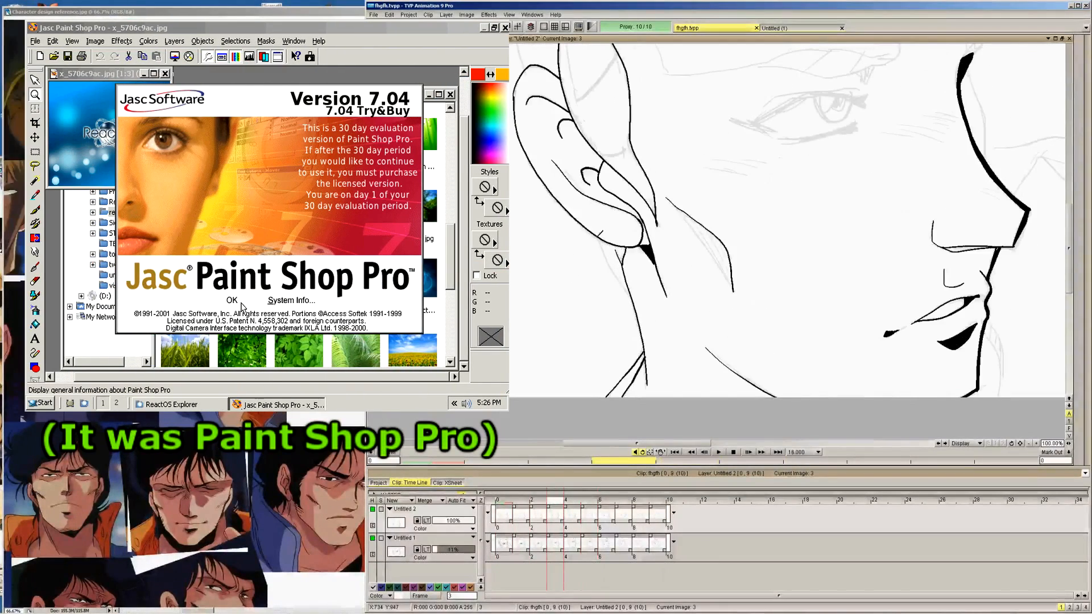
left_click_drag(598, 238, 619, 270)
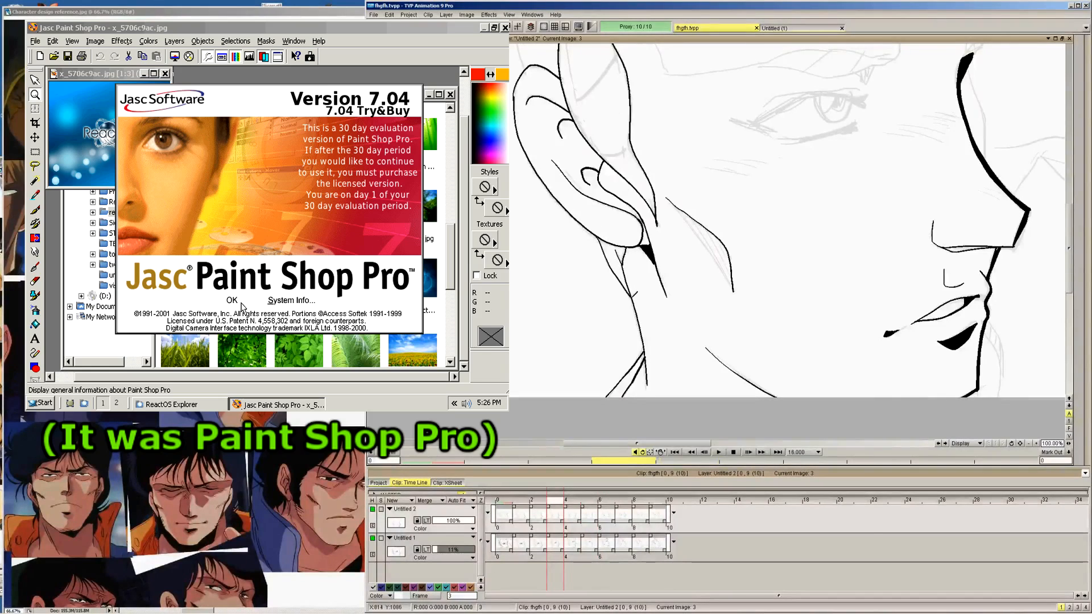
Ink the nape line on image 4 from behind the ear down to the rear neck contour
key("Right")
left_click_drag(591, 196, 626, 271)
key("Right")
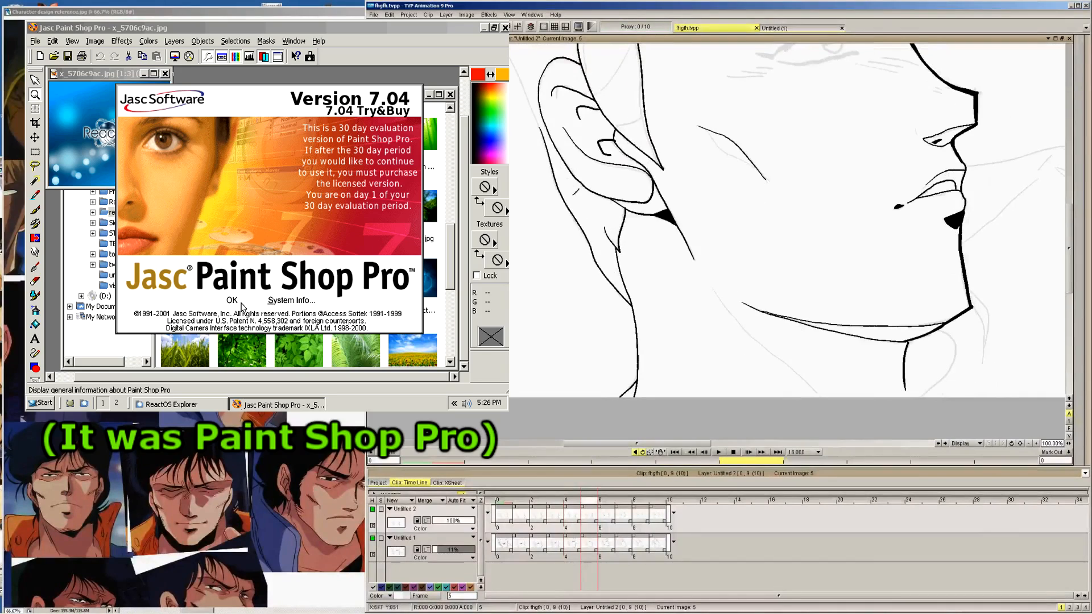
key("Left")
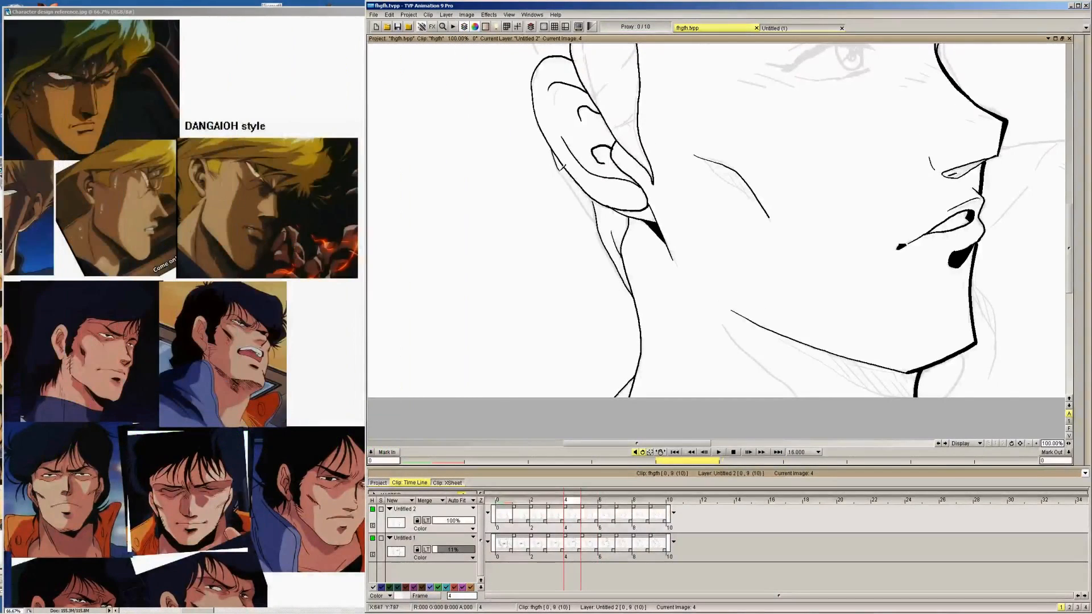
left_click_drag(554, 157, 600, 221)
Flip through the earlier drawings and extend the rear neck contour downward from the nape point on image 6
key("Left")
key("Left")
key("Left")
key("Left")
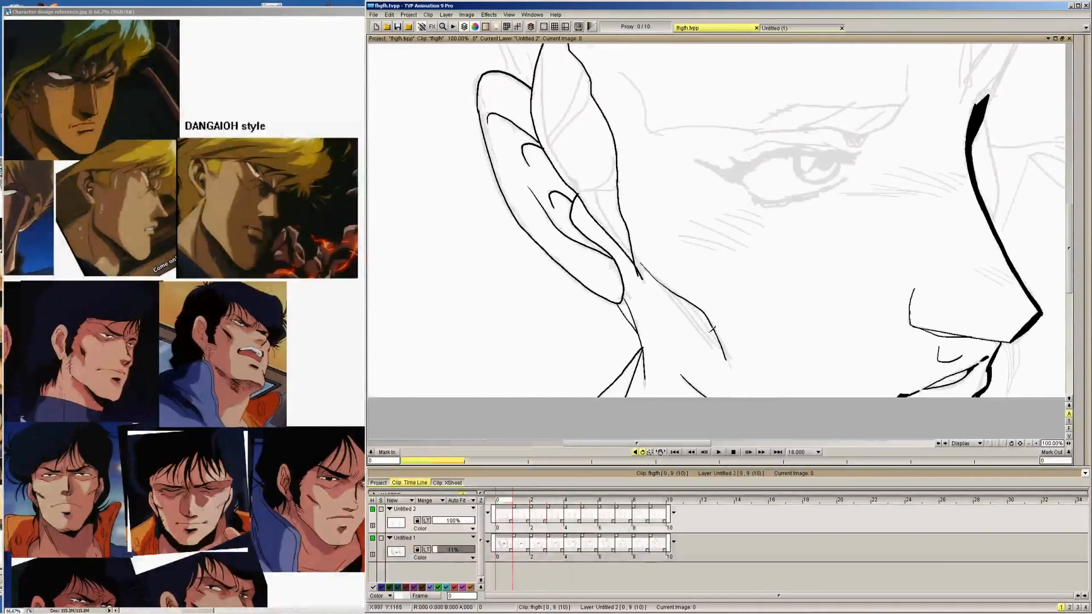
key("Right")
key("Right")
key("Right")
key("Right")
key("Right")
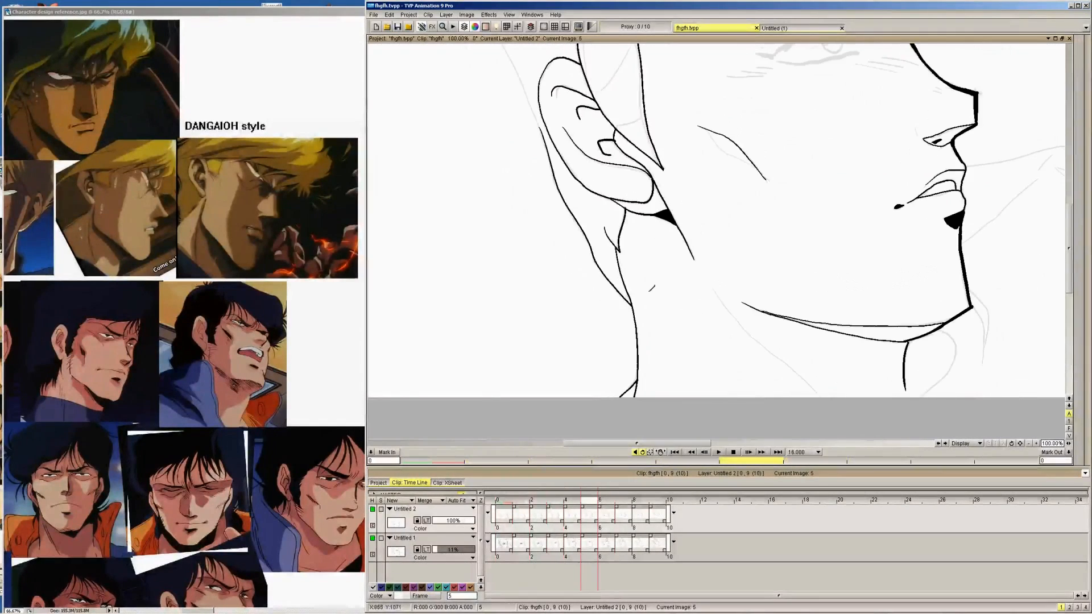
key("Right")
left_click_drag(628, 292, 653, 358)
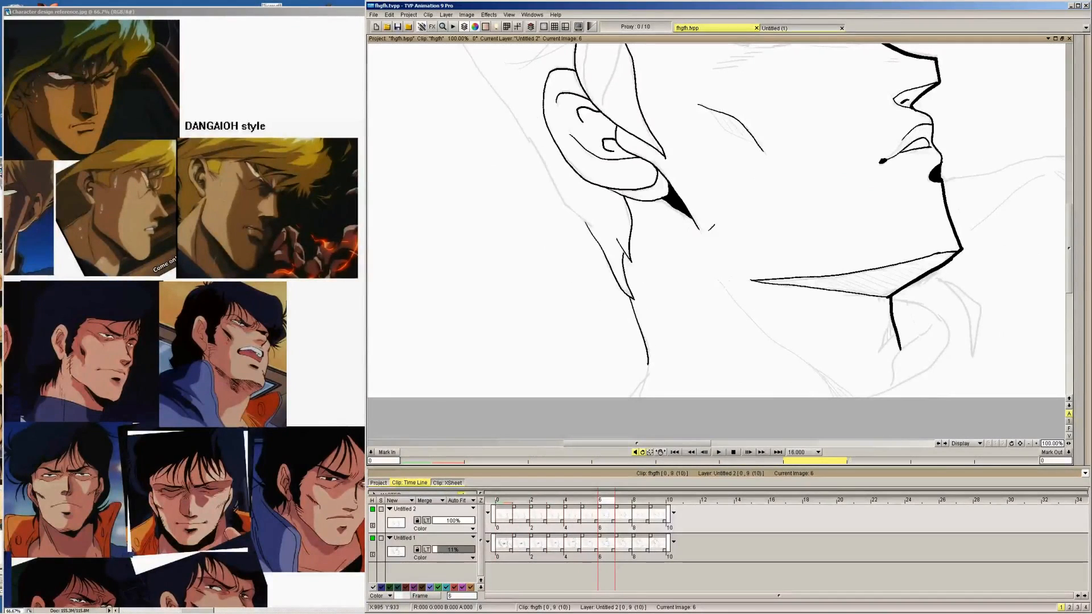
Examine the nose, lip and chin outlines at 200% zoom, flipping repeatedly between image 7 and its neighbours
left_click_drag(800, 183, 469, 435)
left_click_drag(753, 249, 793, 260)
left_click_drag(500, 241, 800, 285)
left_click_drag(654, 290, 877, 198)
left_click_drag(834, 253, 393, 128)
mouse_move(808, 295)
left_mouse_down()
mouse_move(747, 211)
mouse_move(837, 424)
left_mouse_up()
left_click(1036, 443)
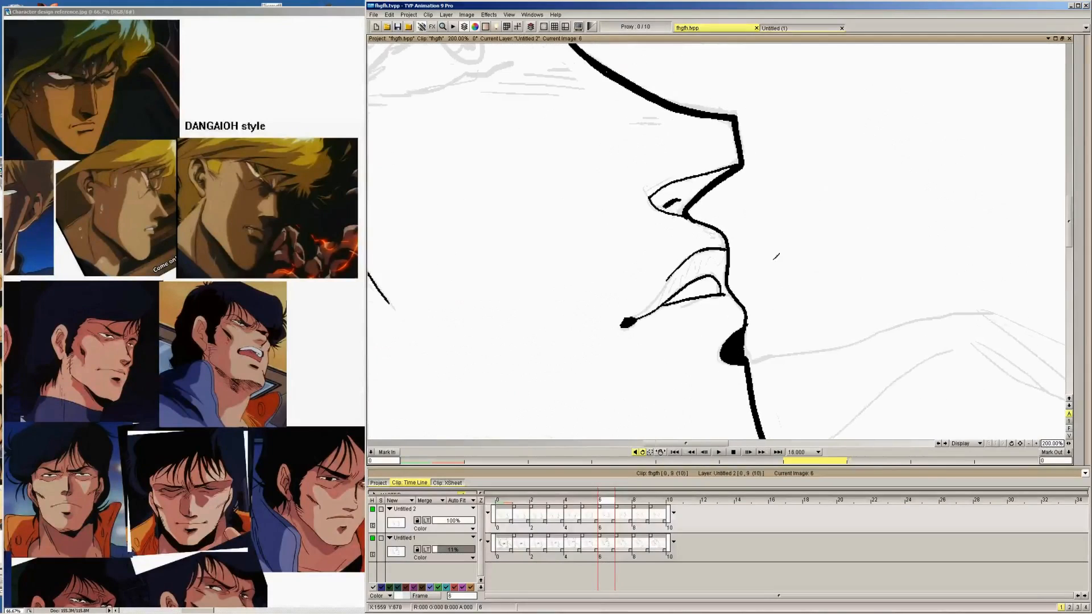
left_click_drag(731, 150, 773, 217)
key("Right")
key("Right")
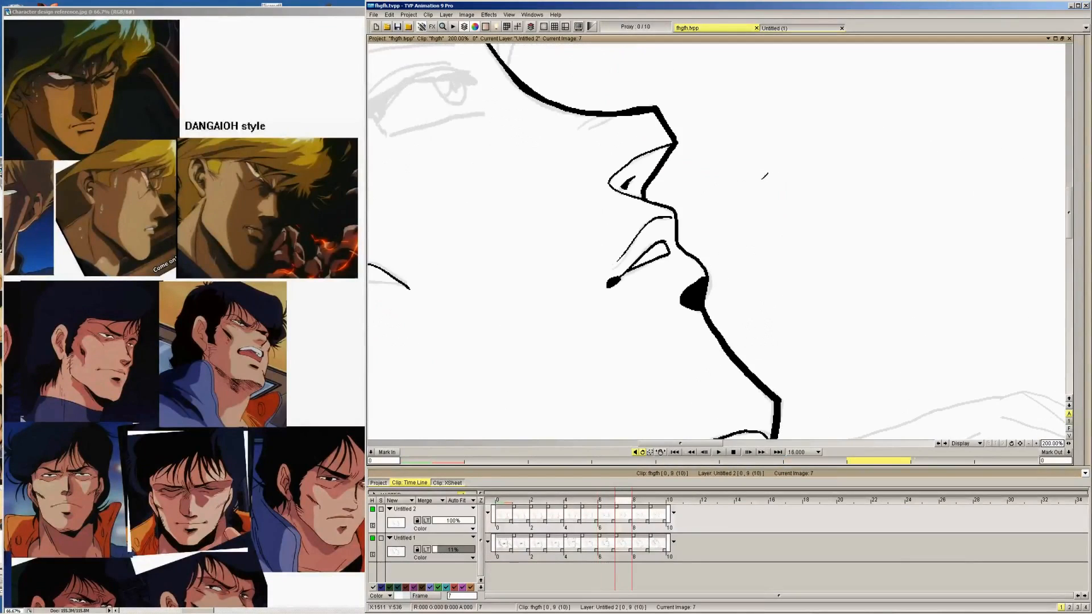
key("Left")
key("Left")
key("Left")
key("Left")
key("Right")
key("Right")
key("Right")
key("Left")
key("Left")
key("Left")
key("Right")
key("Right")
key("Right")
Fit the whole drawing in view and flip through the later images to check the full head turn
left_click(1028, 444)
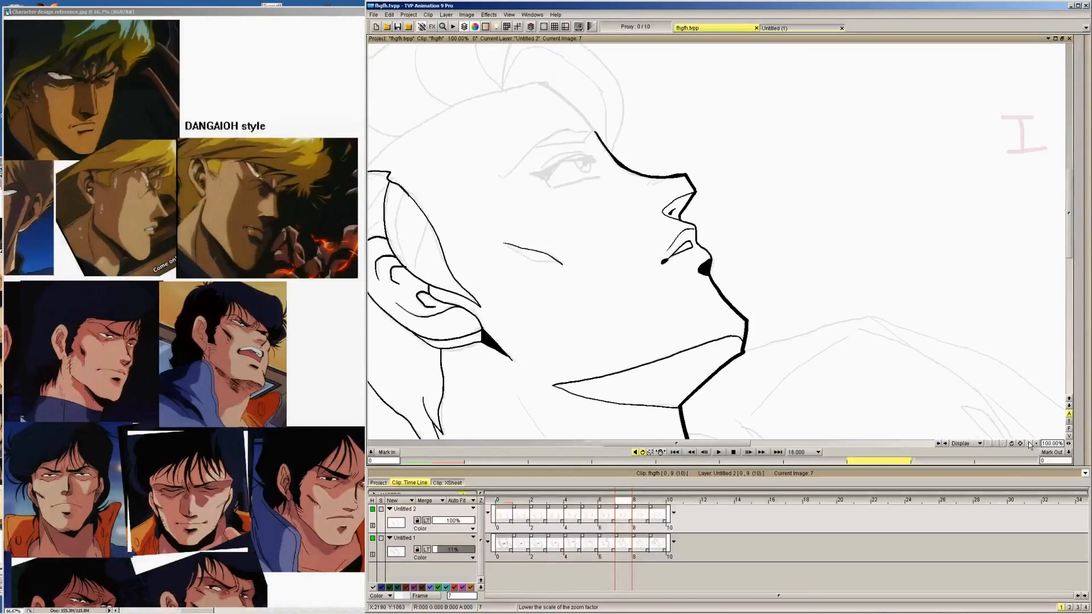
left_click(1028, 444)
left_click_drag(687, 306, 782, 260)
left_click(509, 15)
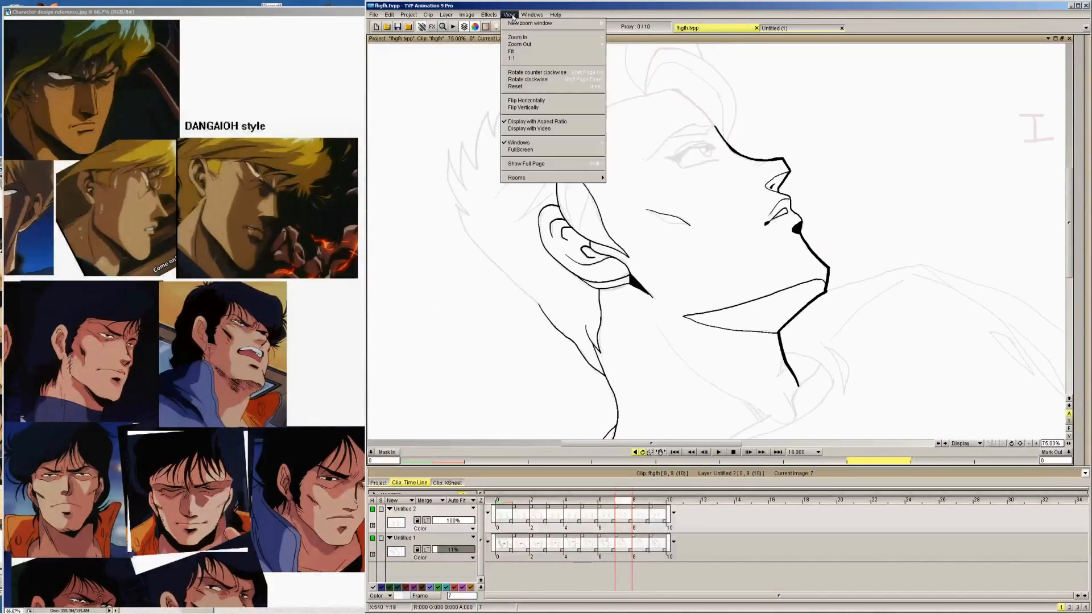
left_click(530, 49)
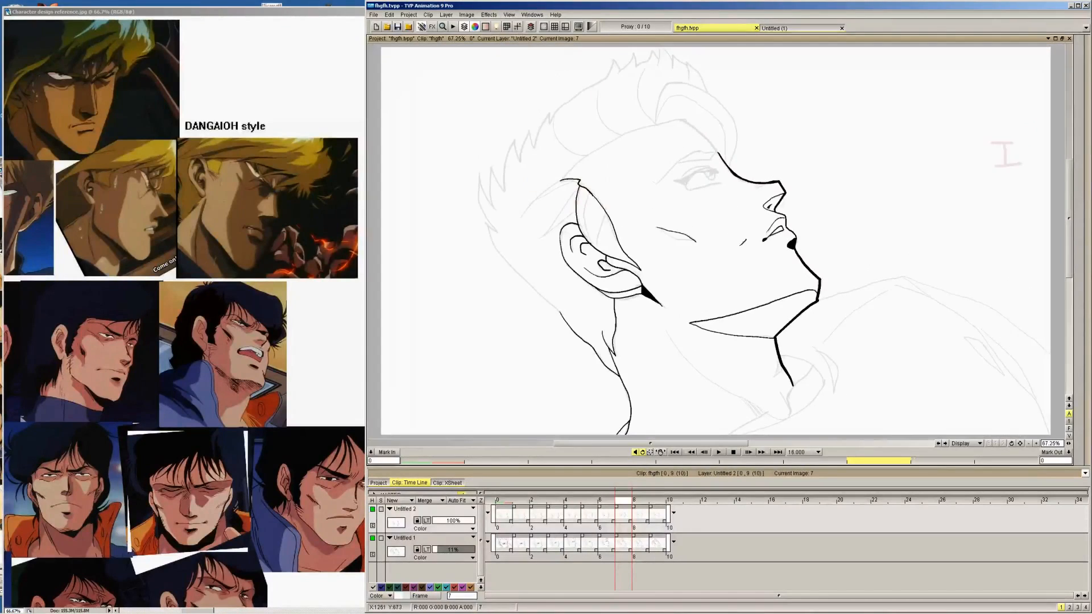
key("Right")
key("Right")
key("Right")
key("Left")
key("Left")
key("Left")
key("Left")
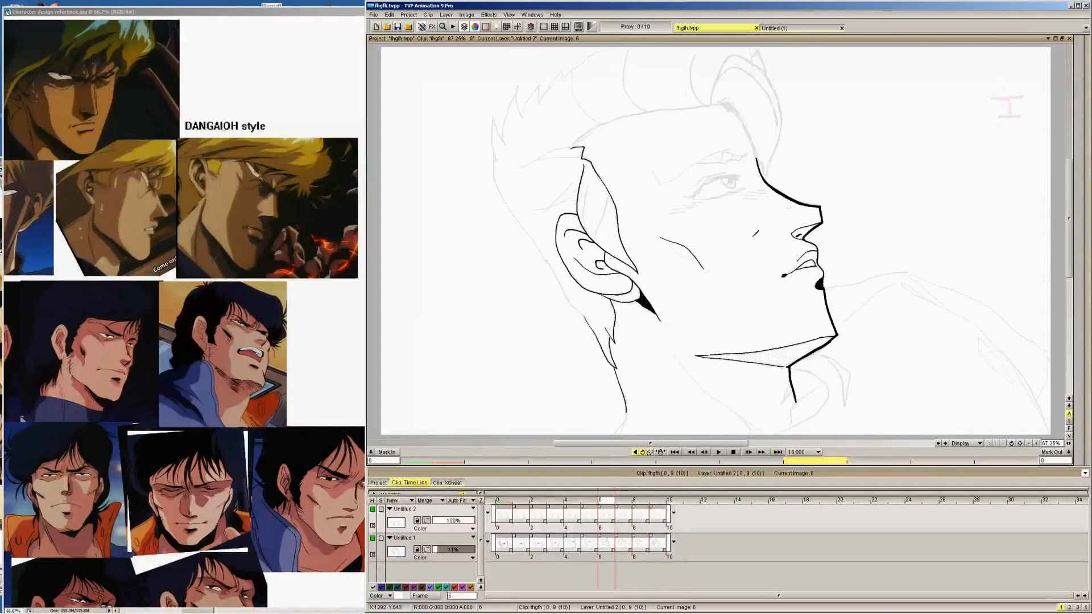
Ink the pointed hair tuft at the back of the head on image 6 and the following drawings
key("Left")
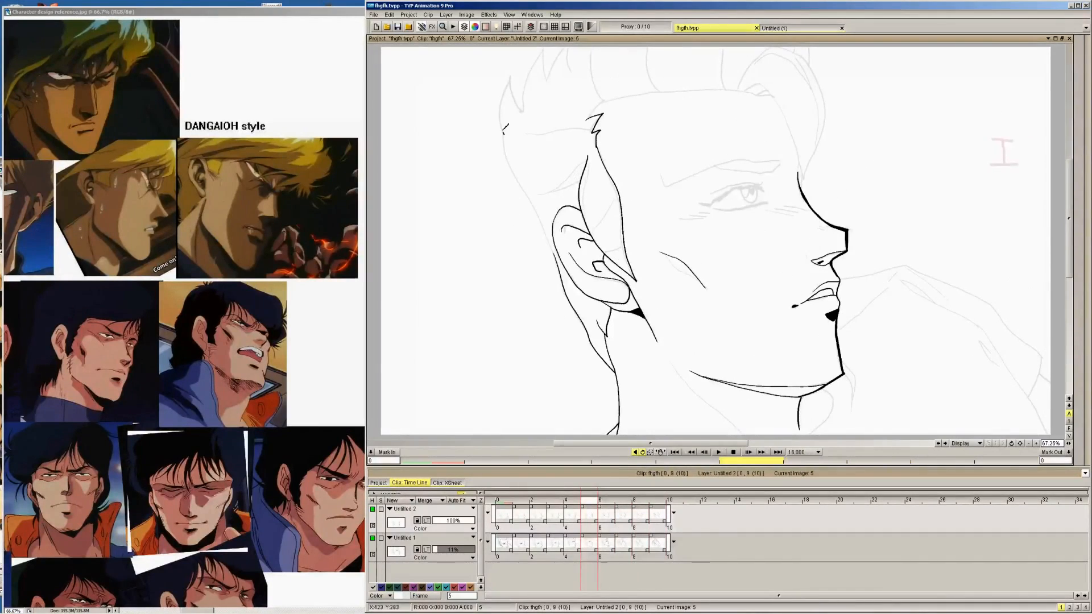
key("Right")
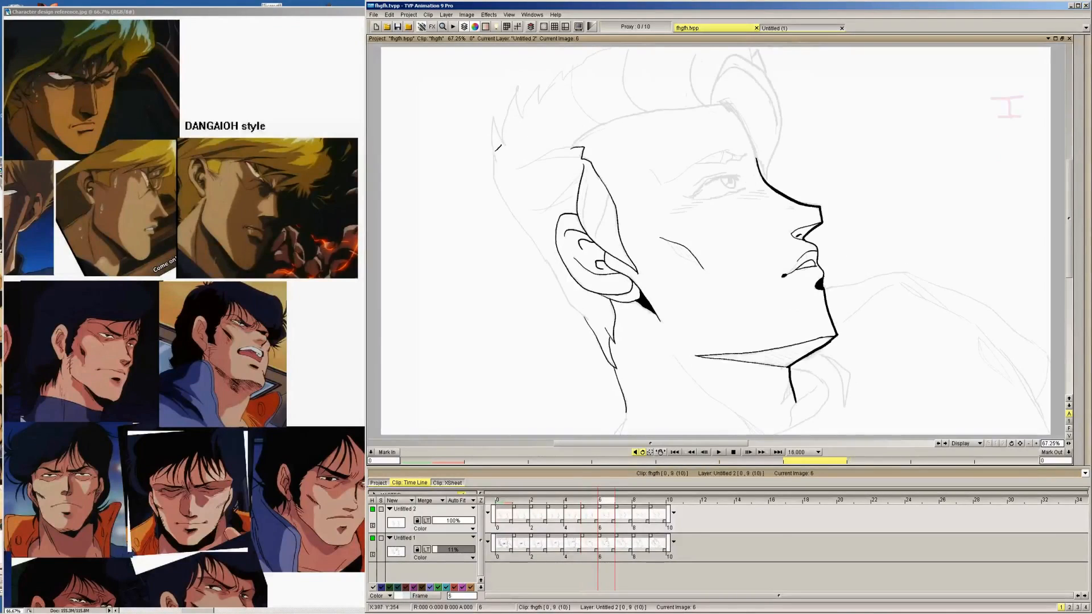
mouse_move(495, 160)
left_mouse_down()
mouse_move(499, 115)
mouse_move(504, 142)
left_mouse_up()
key("Right")
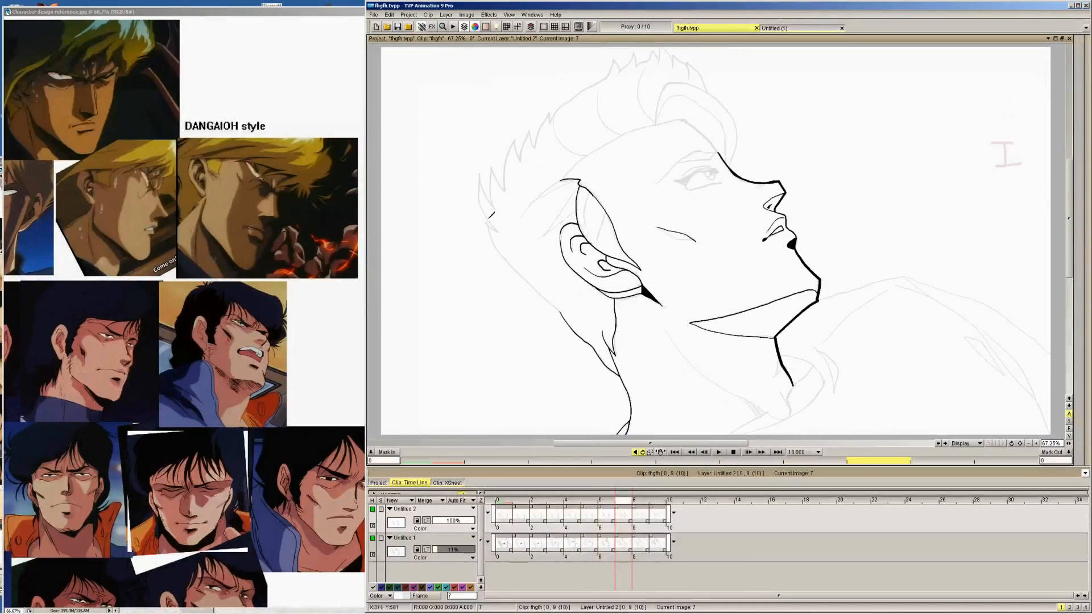
mouse_move(494, 227)
left_mouse_down()
mouse_move(483, 168)
mouse_move(513, 247)
mouse_move(500, 243)
mouse_move(505, 265)
mouse_move(532, 291)
left_mouse_up()
key("Right")
key("Right")
key("Right")
key("Left")
key("Left")
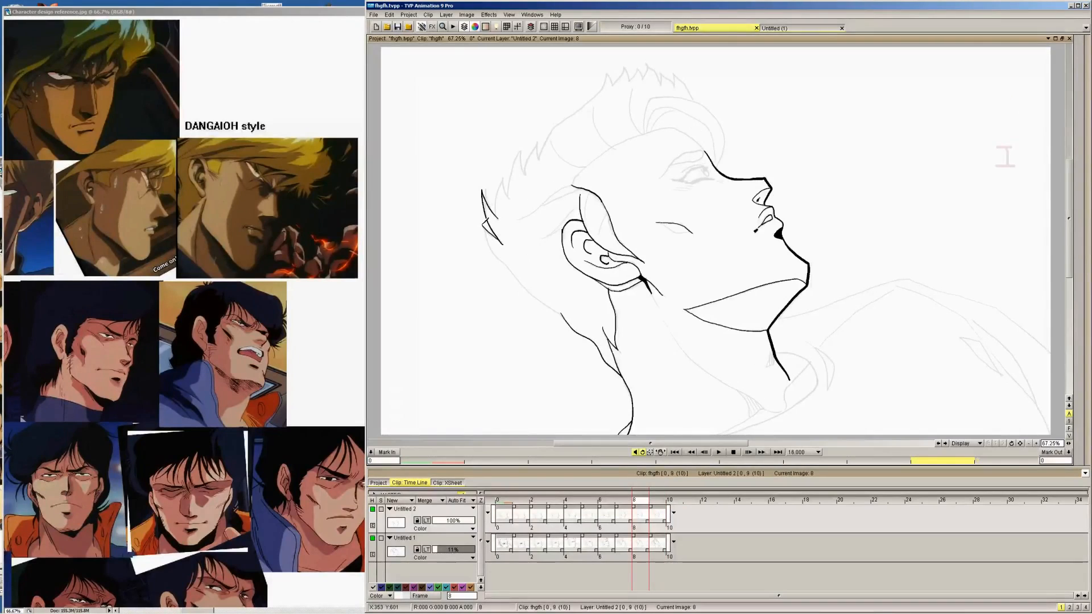
Ink the back-of-head contour from the hair tuft down to the nape on images 8, 7, 6 and 5
mouse_move(482, 218)
left_mouse_down()
mouse_move(499, 254)
mouse_move(569, 316)
left_mouse_up()
key("Left")
mouse_move(481, 210)
left_mouse_down()
mouse_move(510, 259)
mouse_move(567, 315)
left_mouse_up()
key("Left")
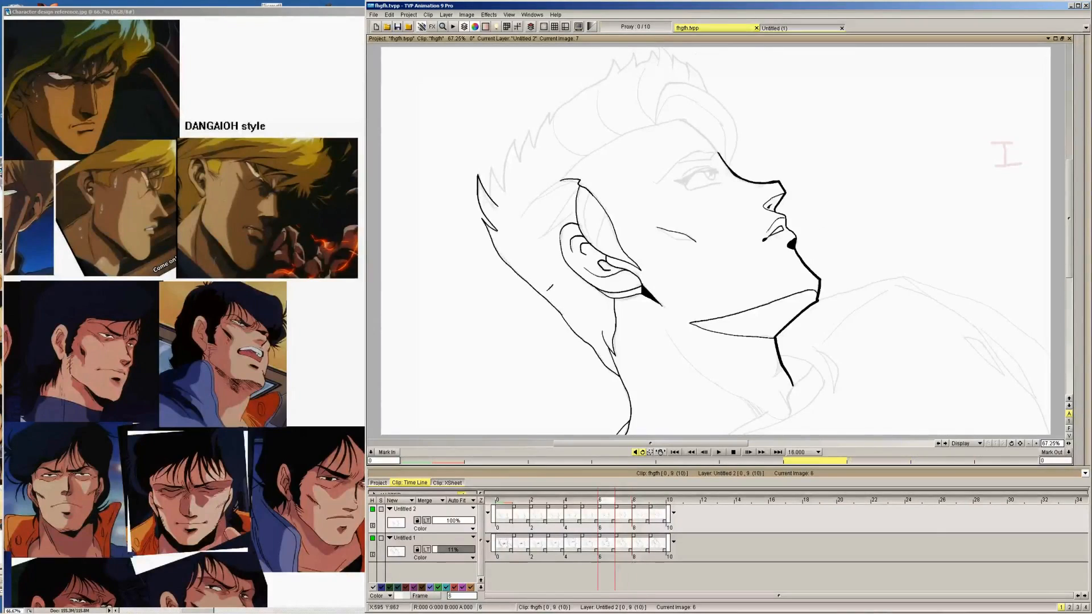
left_click_drag(494, 145, 571, 297)
key("Left")
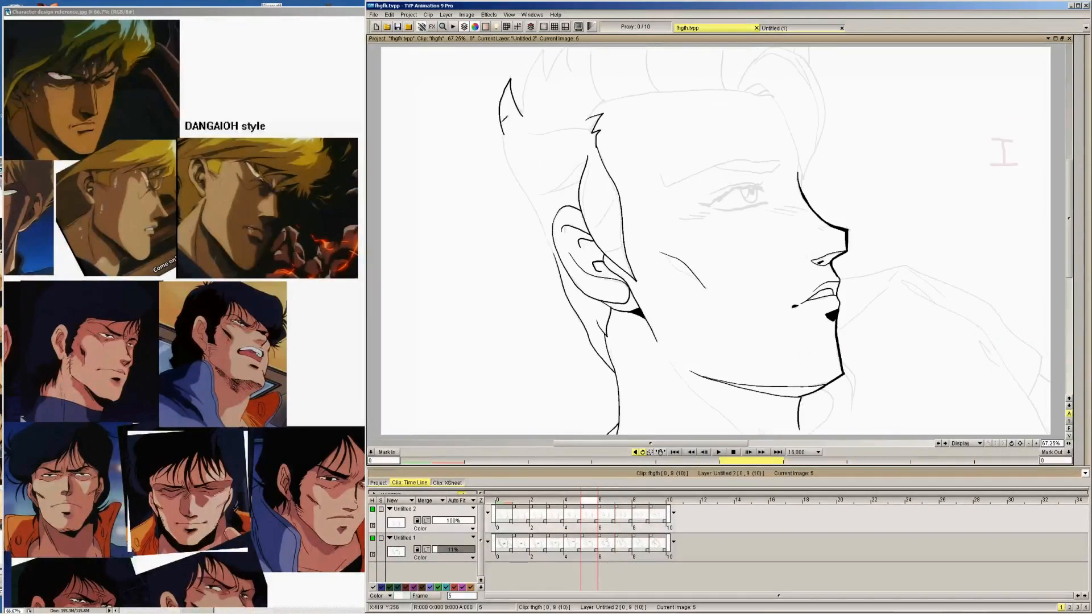
left_click_drag(504, 143, 561, 257)
Ink the rear hair contour from the upper tuft down to the top of the ear on images 4 and 3
key("Left")
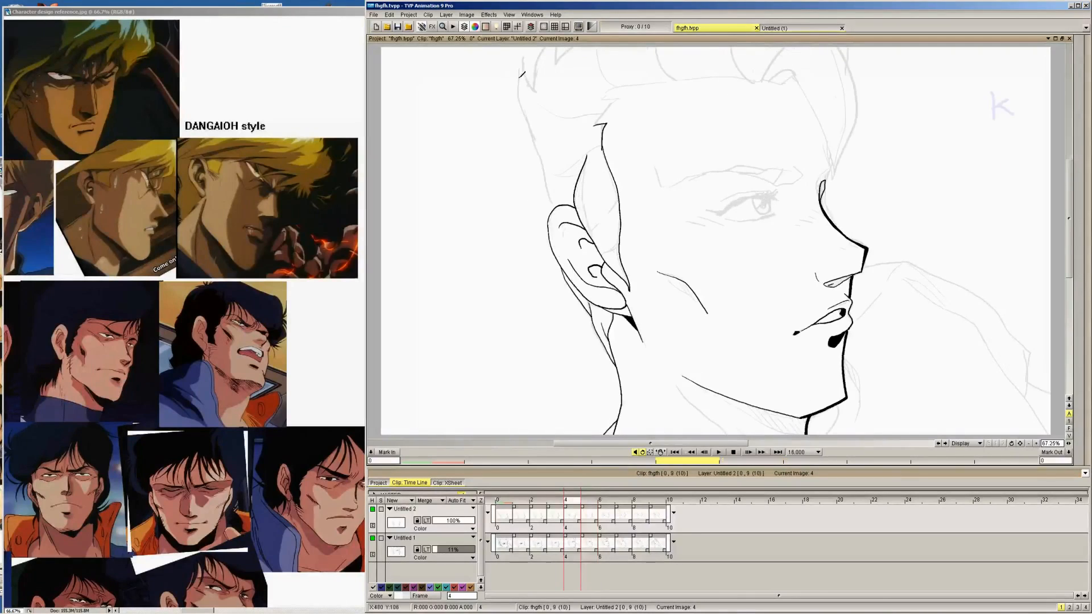
mouse_move(522, 50)
left_mouse_down()
mouse_move(537, 89)
mouse_move(515, 85)
mouse_move(549, 169)
left_mouse_up()
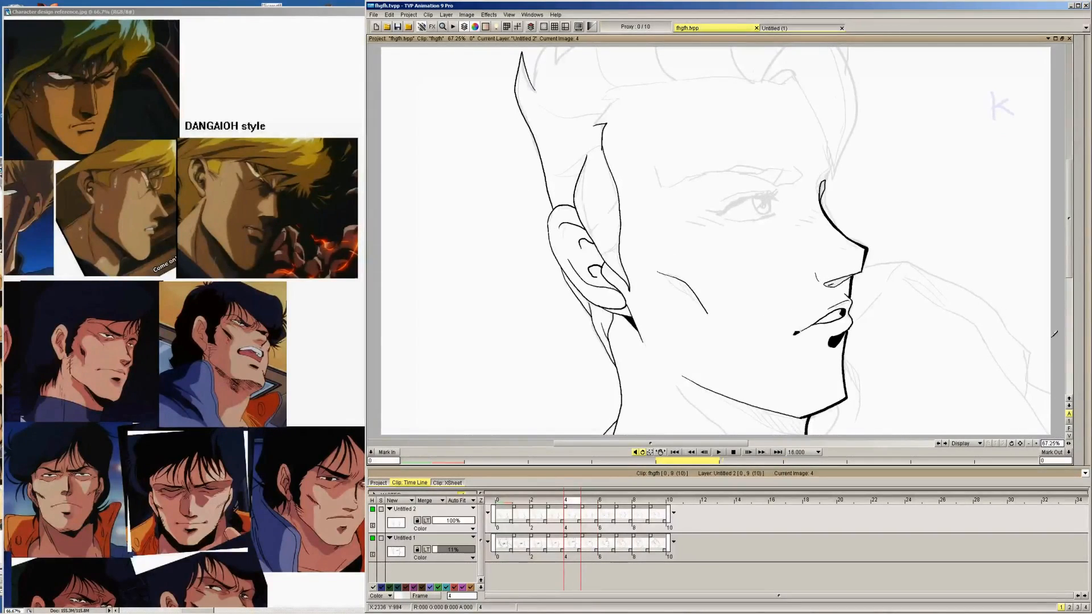
key("Left")
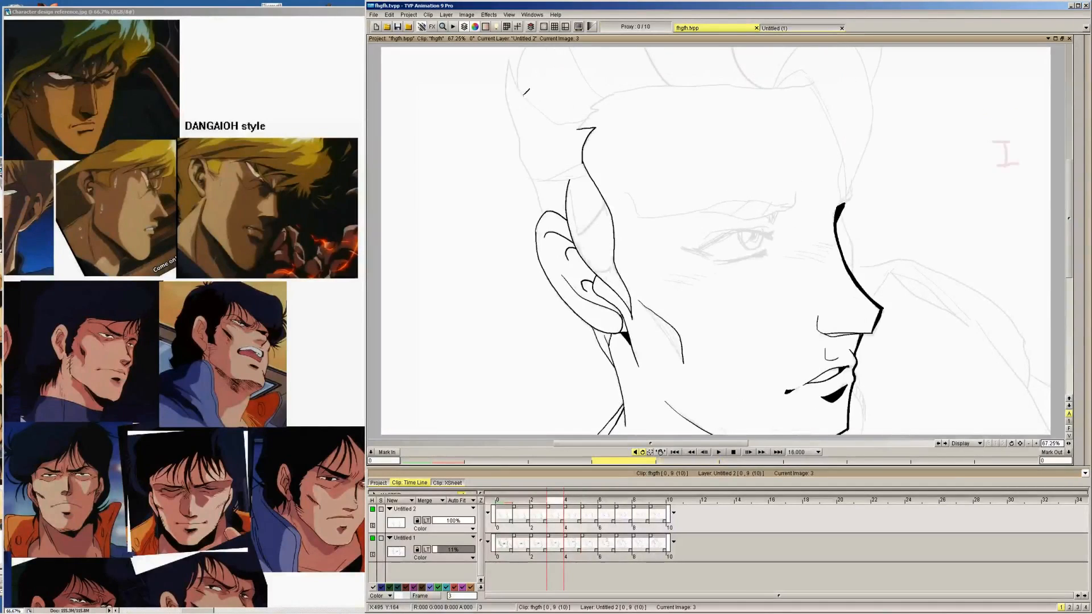
mouse_move(522, 91)
left_mouse_down()
mouse_move(514, 54)
mouse_move(504, 94)
mouse_move(548, 212)
left_mouse_up()
Ink the rear hair contour with its spiky tufts down to the ear on images 2, 1 and 0
key("Left")
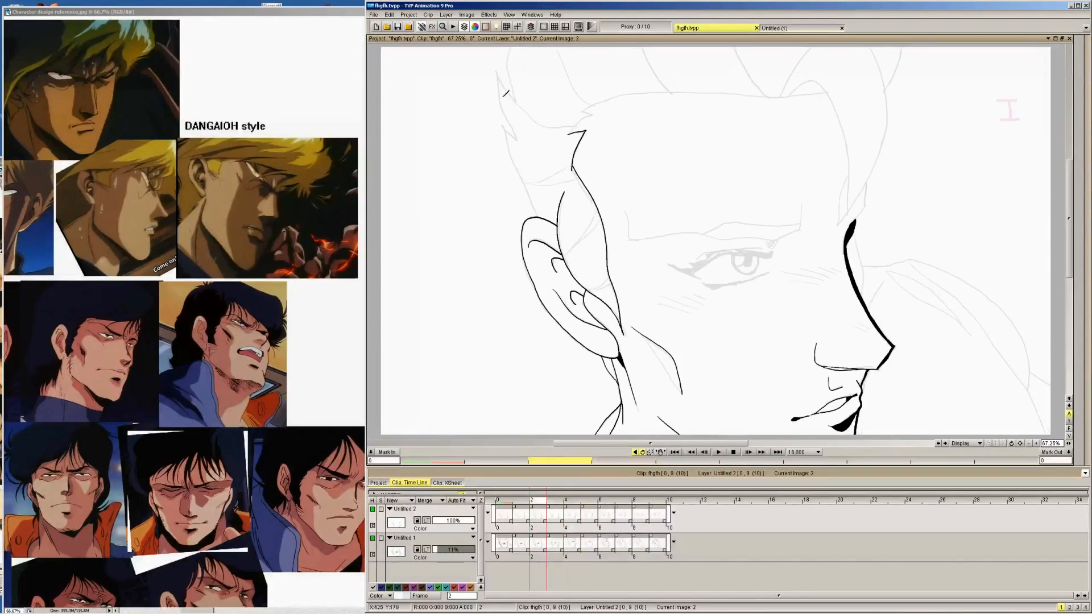
mouse_move(516, 102)
left_mouse_down()
mouse_move(503, 66)
mouse_move(521, 135)
mouse_move(504, 129)
mouse_move(542, 217)
left_mouse_up()
key("Left")
mouse_move(515, 101)
left_mouse_down()
mouse_move(490, 66)
mouse_move(520, 142)
mouse_move(501, 123)
mouse_move(508, 155)
mouse_move(532, 195)
left_mouse_up()
key("Left")
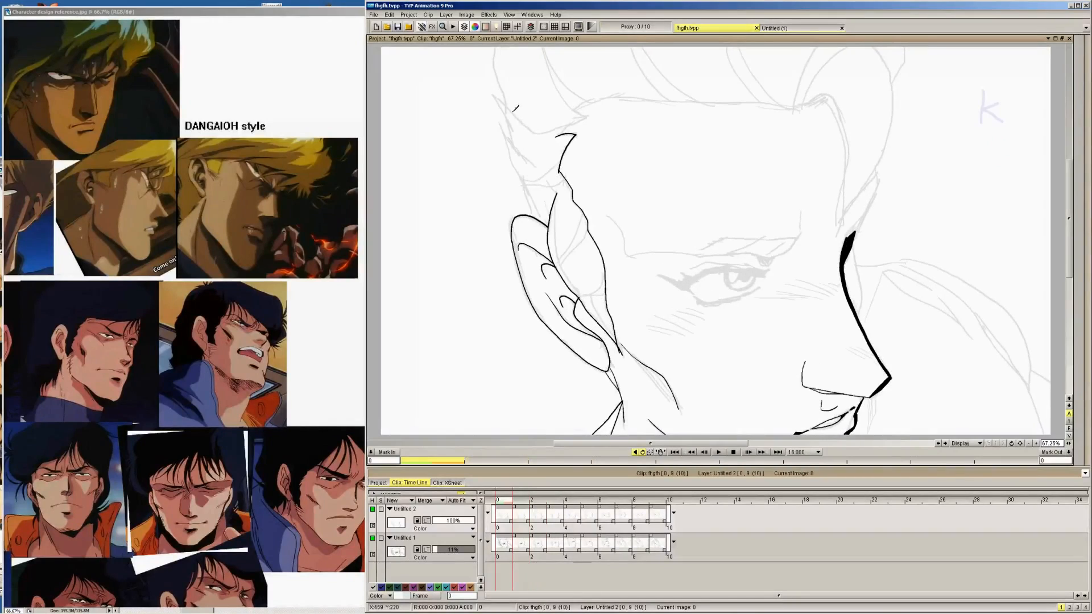
mouse_move(531, 132)
left_mouse_down()
mouse_move(505, 113)
mouse_move(537, 217)
left_mouse_up()
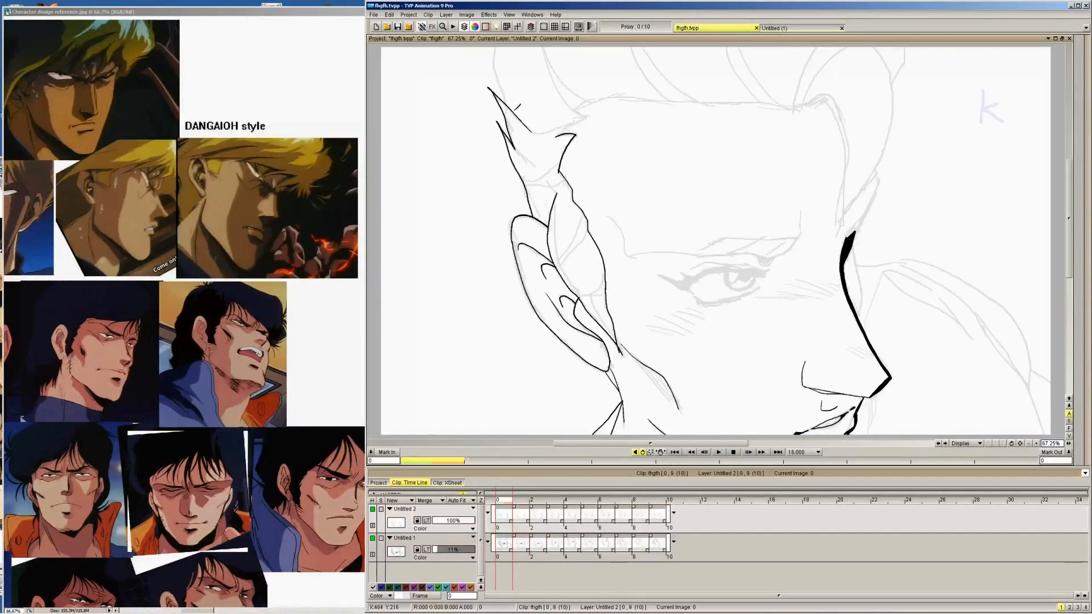
Flip forward through the drawings and extend the rear hair outline upward with spikes on images 5 and 6
key("Right")
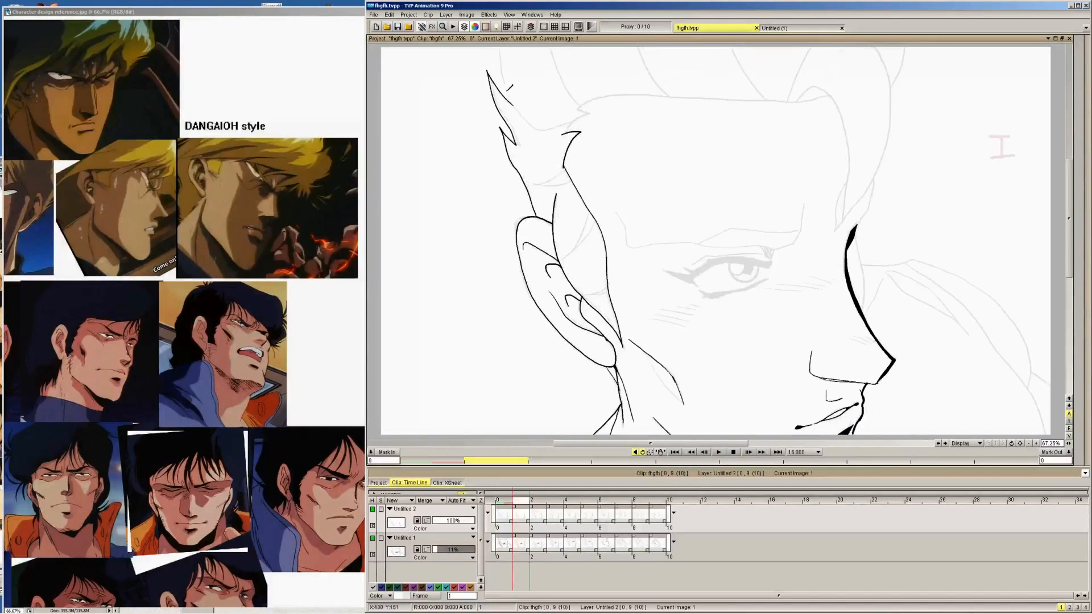
key("Right")
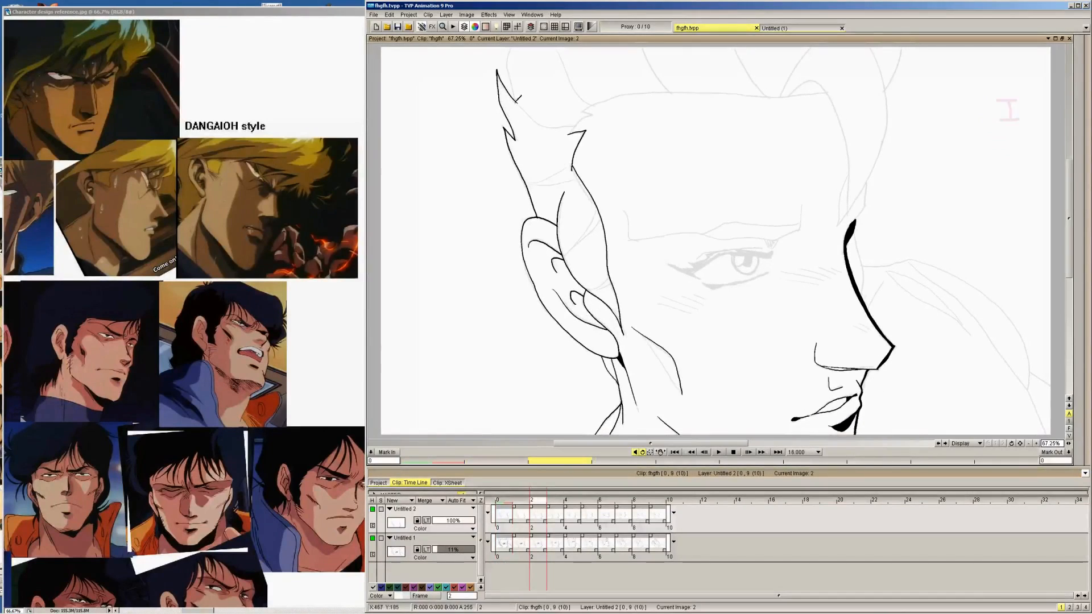
key("Right")
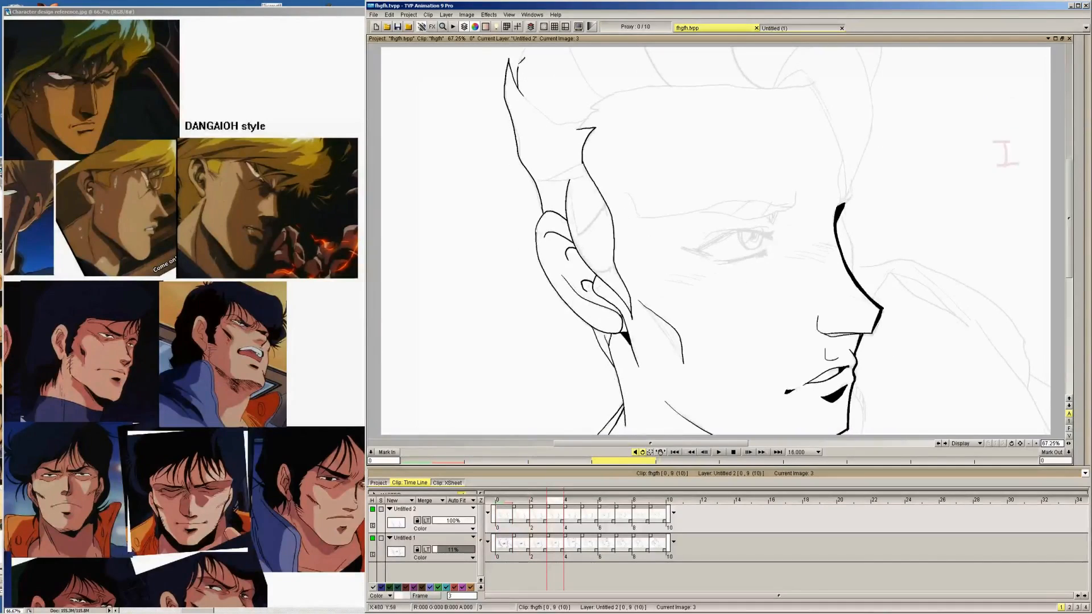
key("Right")
key("Right")
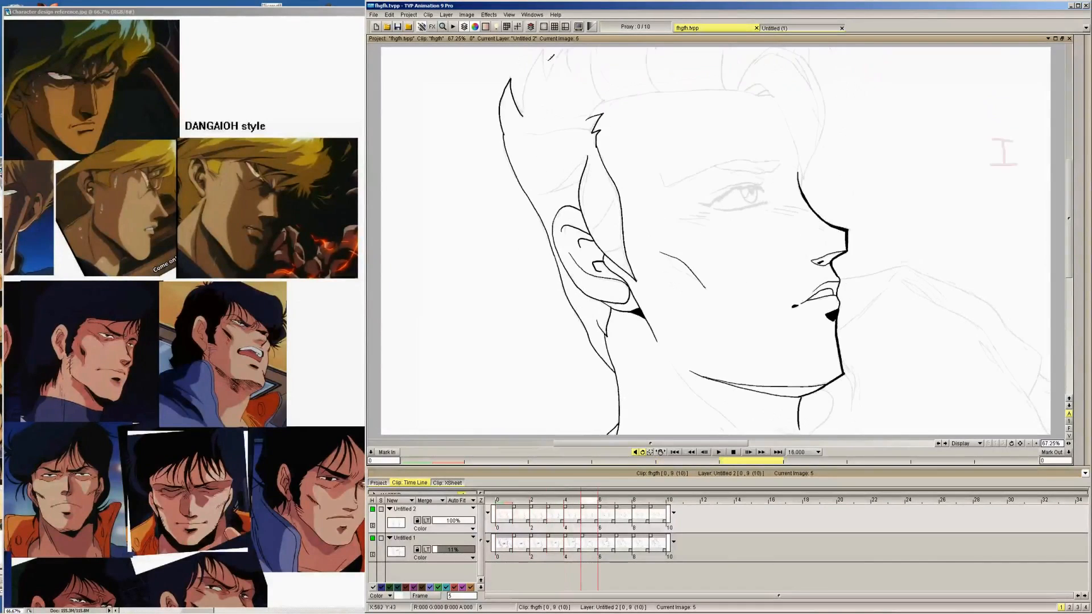
mouse_move(525, 114)
left_mouse_down()
mouse_move(541, 50)
mouse_move(547, 81)
mouse_move(567, 65)
left_mouse_up()
Ink the jagged hair spikes up the back of the head on images 7 and 8
key("Right")
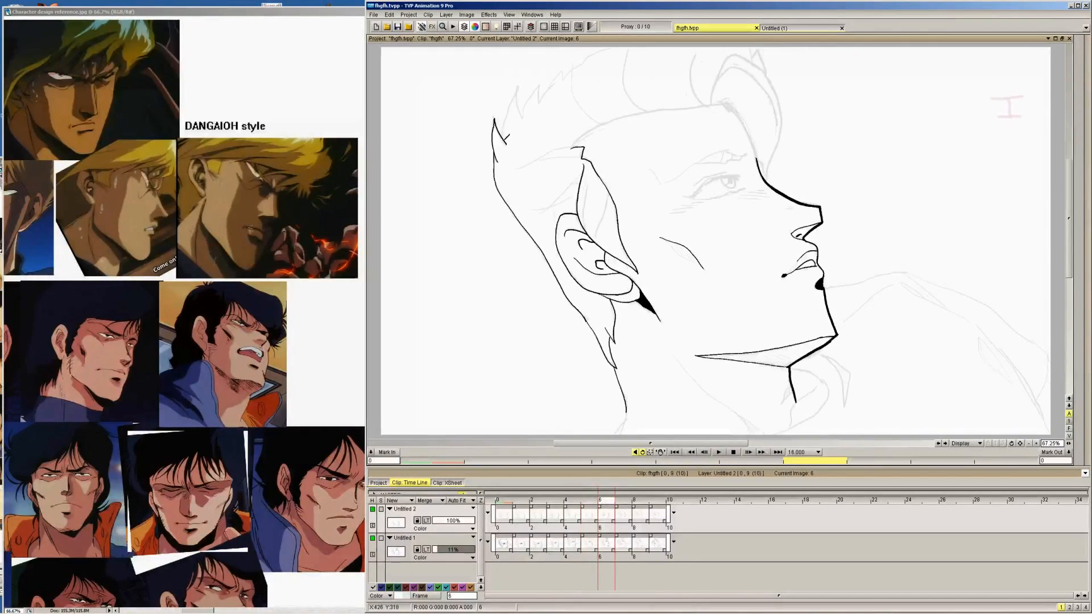
mouse_move(502, 145)
left_mouse_down()
mouse_move(520, 86)
mouse_move(530, 98)
left_mouse_up()
key("Right")
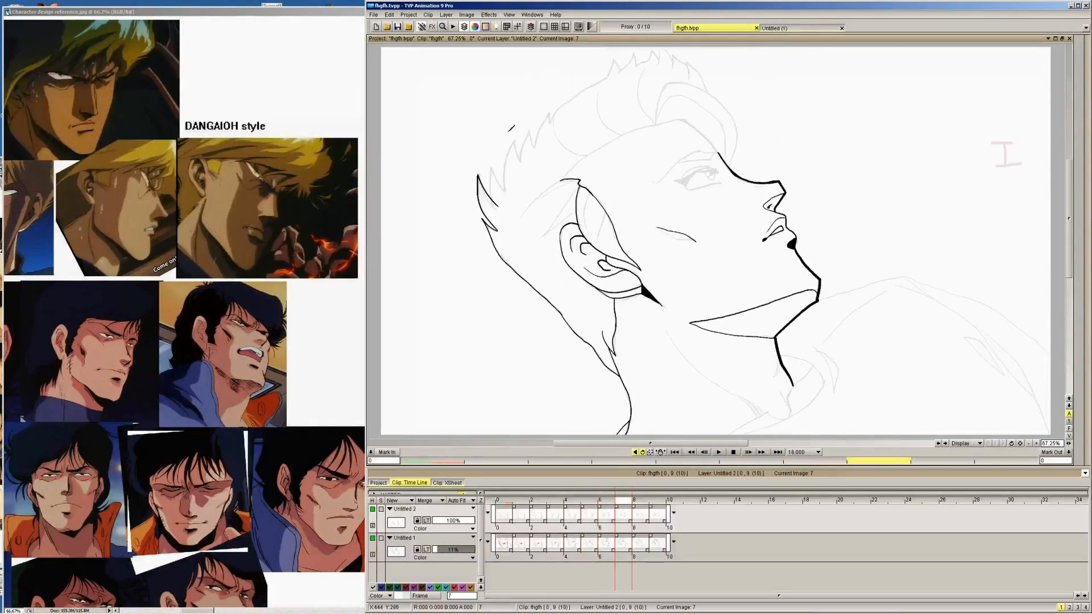
mouse_move(494, 198)
left_mouse_down()
mouse_move(501, 158)
mouse_move(517, 138)
mouse_move(523, 162)
mouse_move(558, 106)
left_mouse_up()
Ink the rear hair spikes and the outline up to the crown on image 9
key("Right")
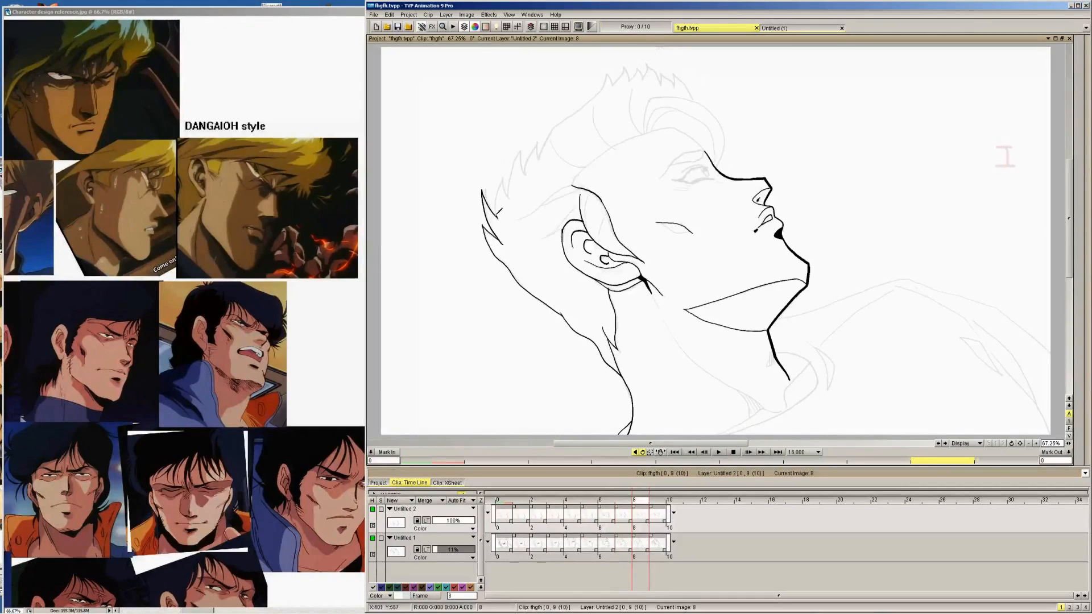
mouse_move(494, 216)
left_mouse_down()
mouse_move(524, 145)
mouse_move(528, 169)
mouse_move(560, 122)
left_mouse_up()
key("Right")
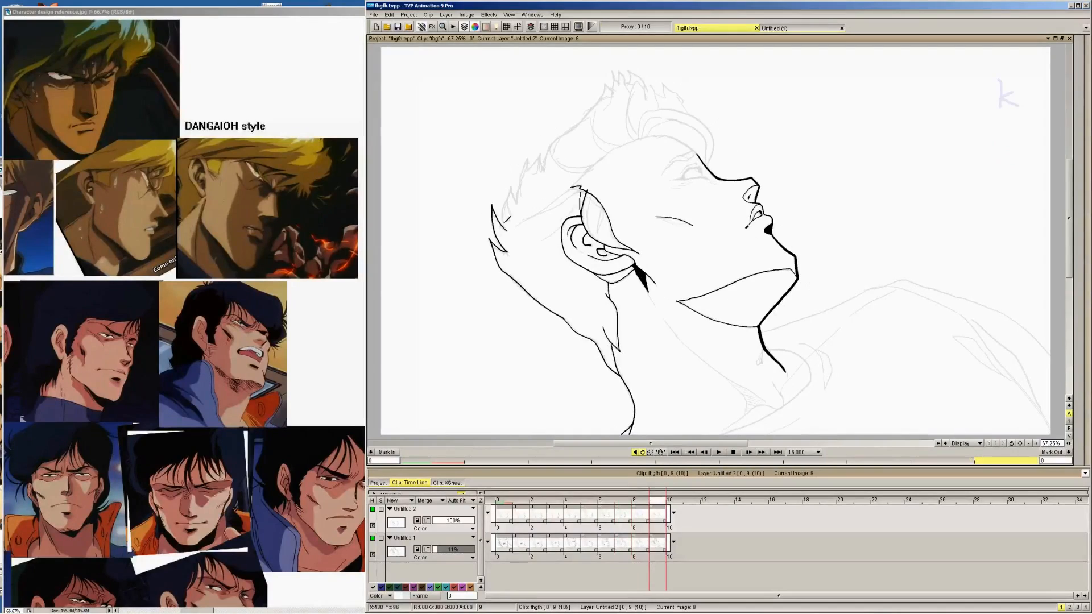
mouse_move(504, 231)
left_mouse_down()
mouse_move(517, 179)
mouse_move(542, 152)
left_mouse_up()
mouse_move(541, 152)
left_mouse_down()
mouse_move(545, 169)
mouse_move(558, 135)
left_mouse_up()
key("Right")
key("Left")
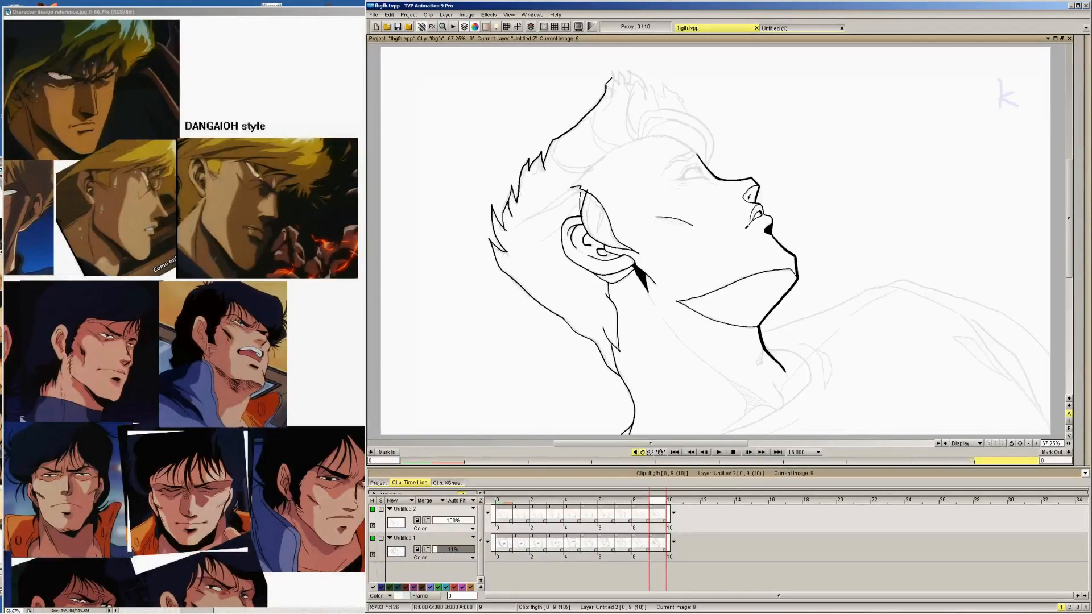
Continue the hair outline from the rear spikes over the crown on images 8, 7 and 6
key("Left")
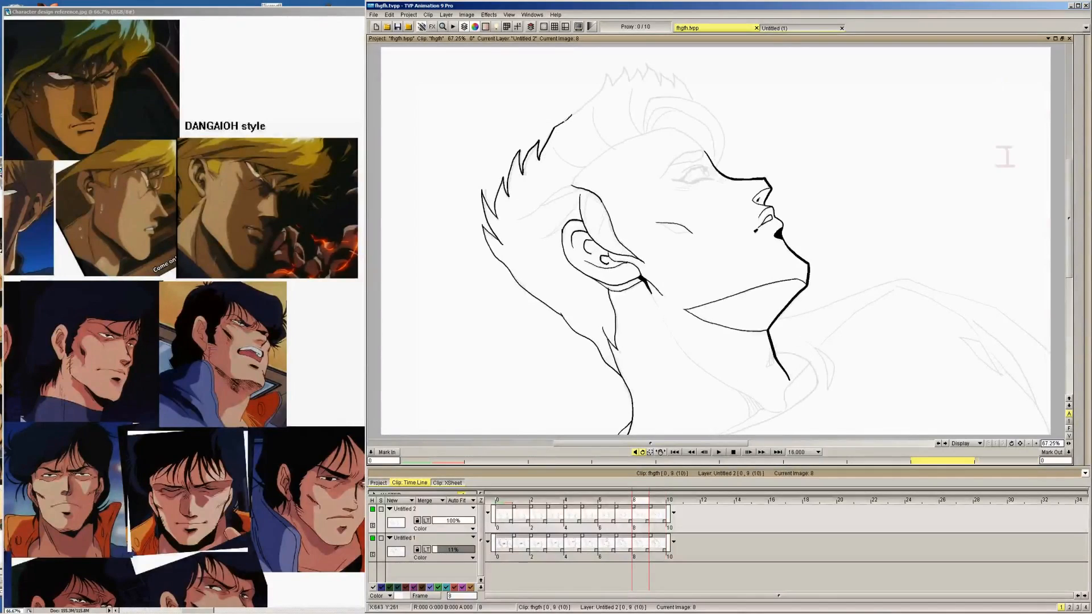
mouse_move(567, 117)
left_mouse_down()
mouse_move(607, 73)
mouse_move(617, 85)
left_mouse_up()
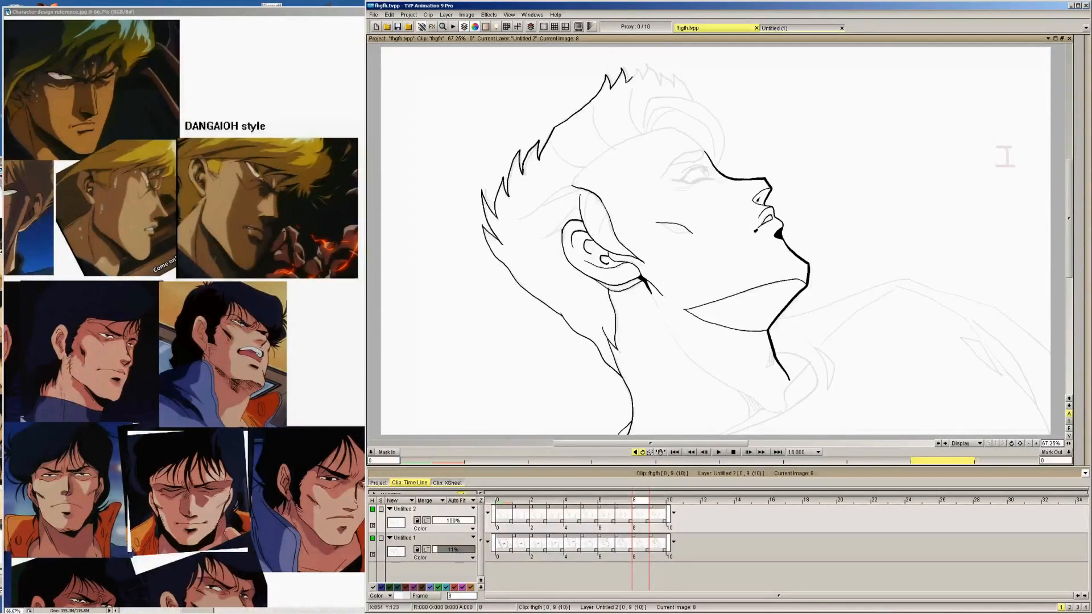
key("Left")
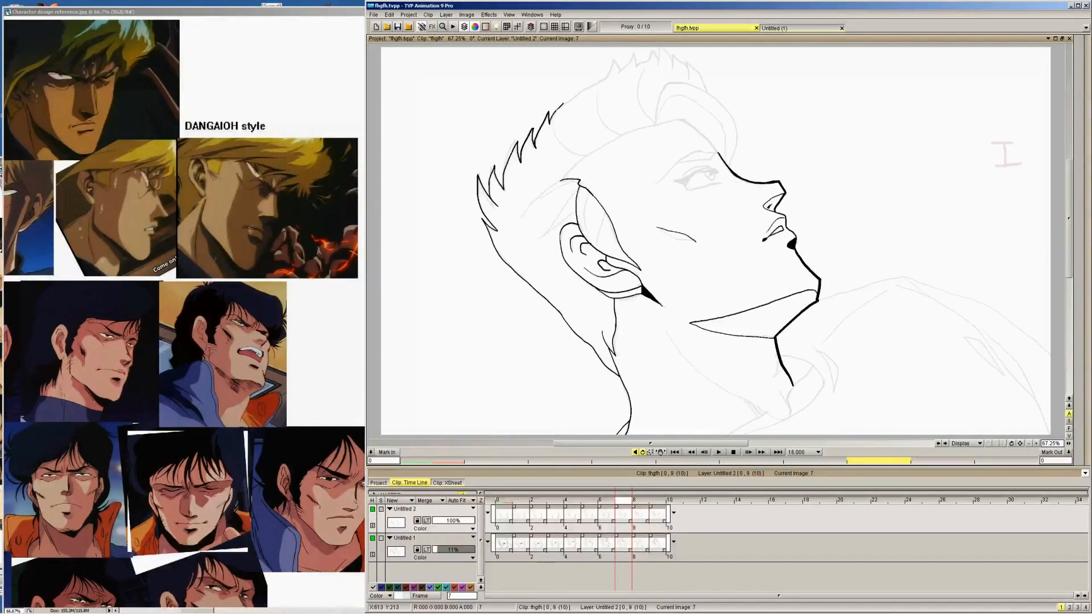
mouse_move(563, 104)
left_mouse_down()
mouse_move(620, 54)
mouse_move(626, 68)
mouse_move(638, 48)
mouse_move(641, 65)
mouse_move(656, 44)
mouse_move(662, 62)
mouse_move(664, 41)
mouse_move(677, 64)
mouse_move(673, 50)
mouse_move(711, 93)
left_mouse_up()
key("Left")
mouse_move(546, 86)
left_mouse_down()
mouse_move(540, 101)
mouse_move(570, 59)
mouse_move(606, 47)
left_mouse_up()
key("Left")
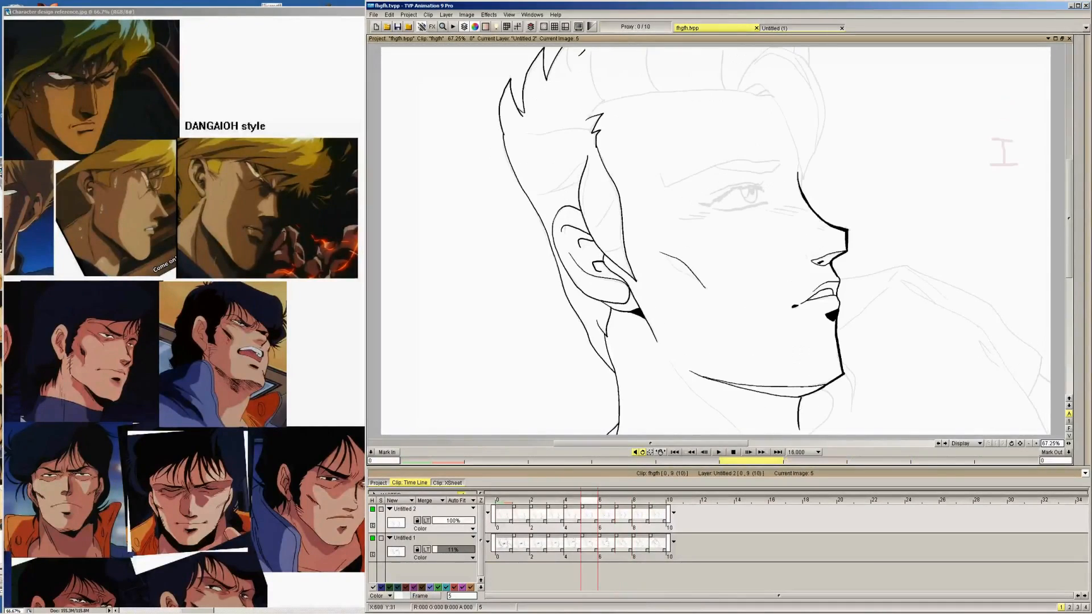
Ink the short front hair edge reaching the upper edge of the canvas on images 6, 3 and 2
key("Right")
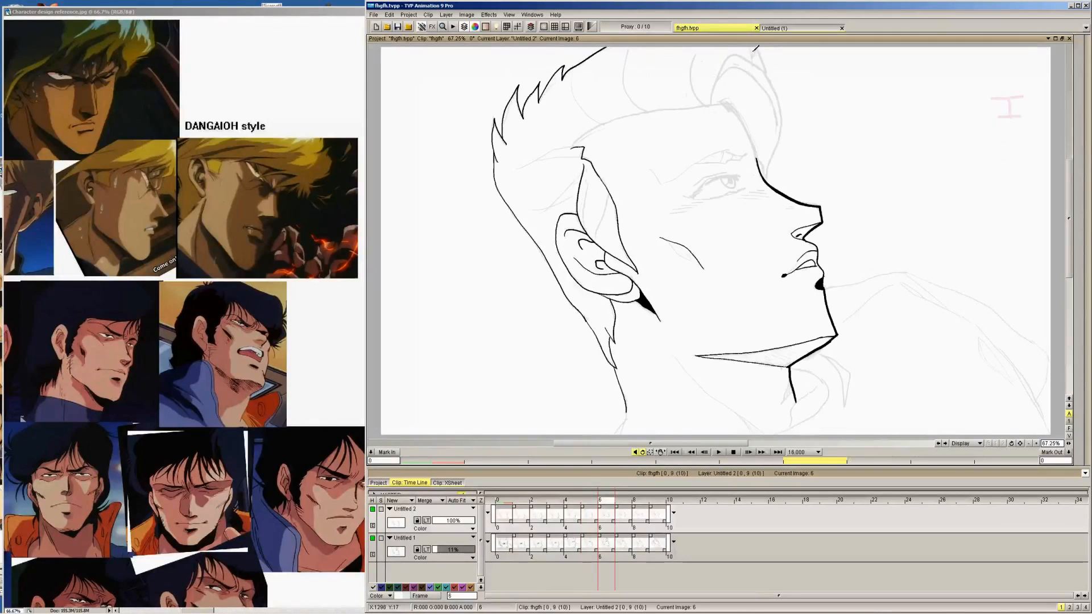
left_click_drag(748, 47, 751, 62)
key("Left")
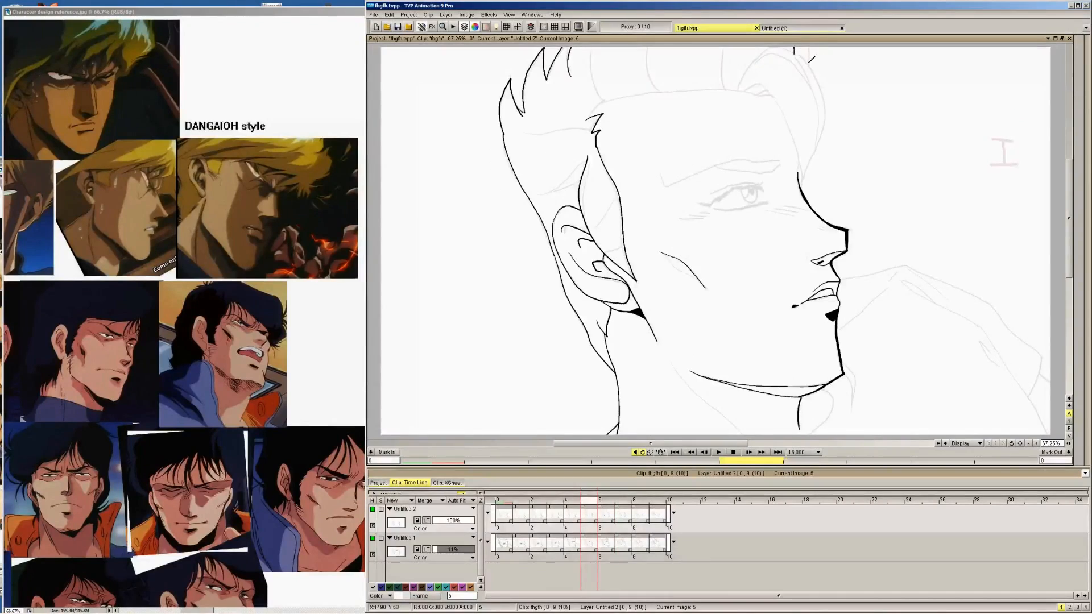
key("Left")
key("Left")
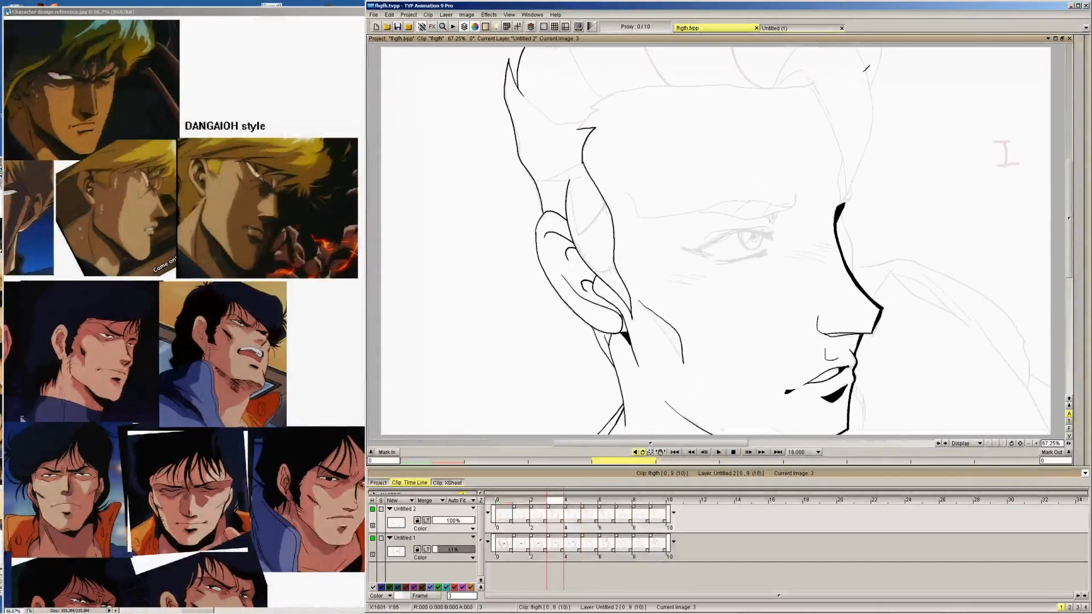
left_click_drag(870, 89, 884, 48)
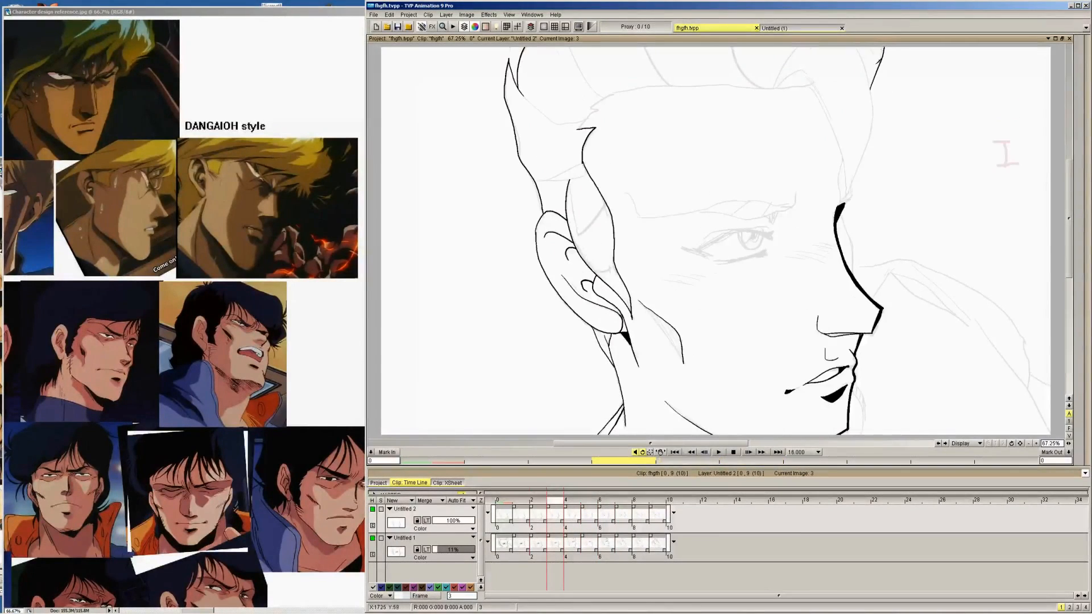
key("Left")
left_click_drag(885, 91, 901, 52)
key("Left")
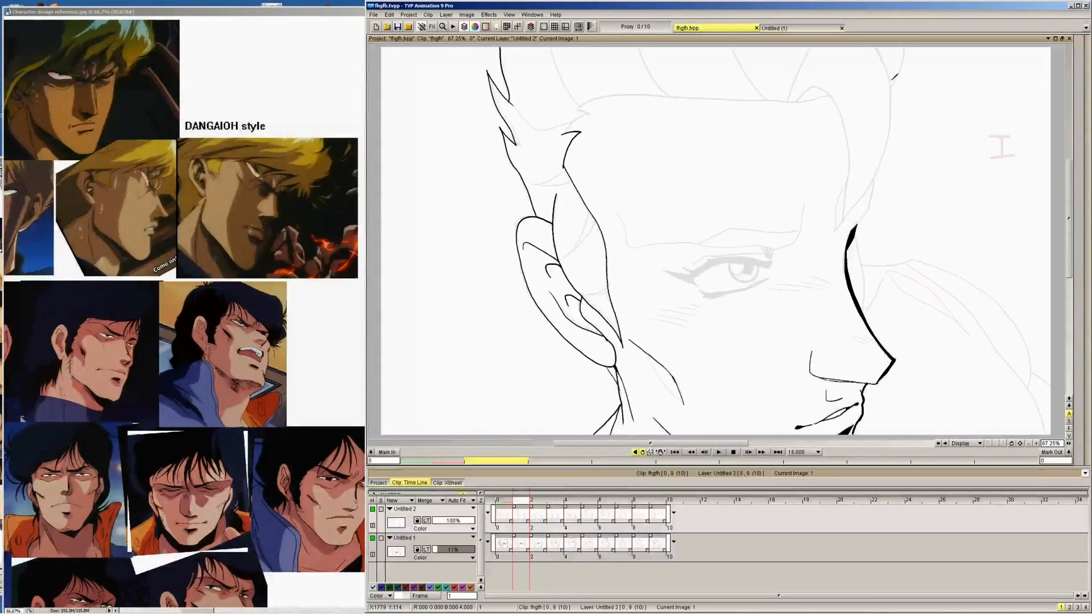
key("Left")
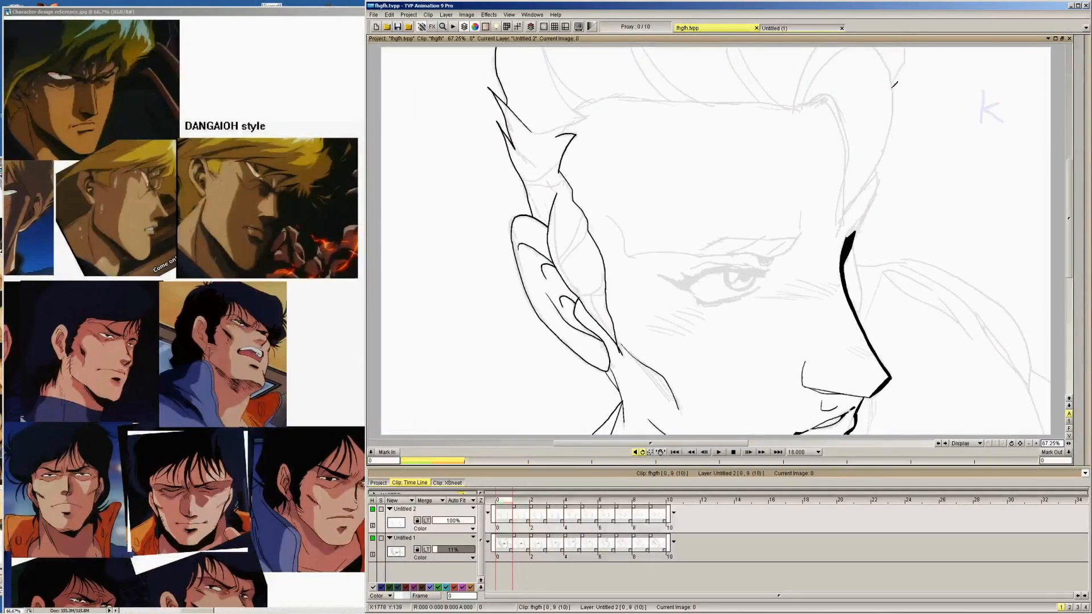
Flip through the drawings to check the inked hair outline across the head turn, ending on image 7
key("Right")
key("Right")
key("Right")
key("Right")
key("Right")
key("Right")
key("Right")
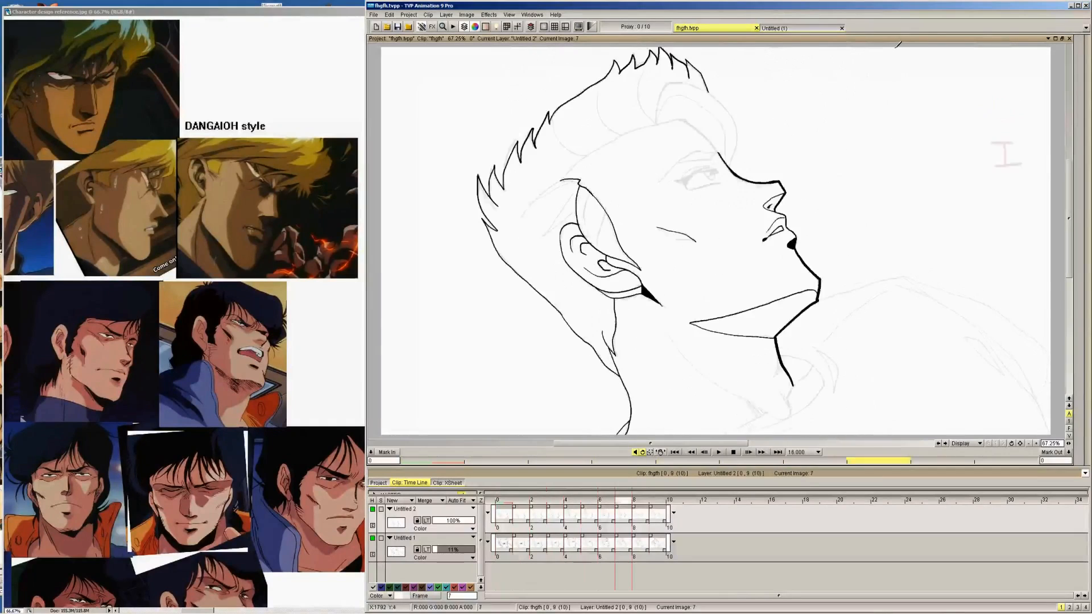
key("Right")
key("Right")
key("Left")
key("Left")
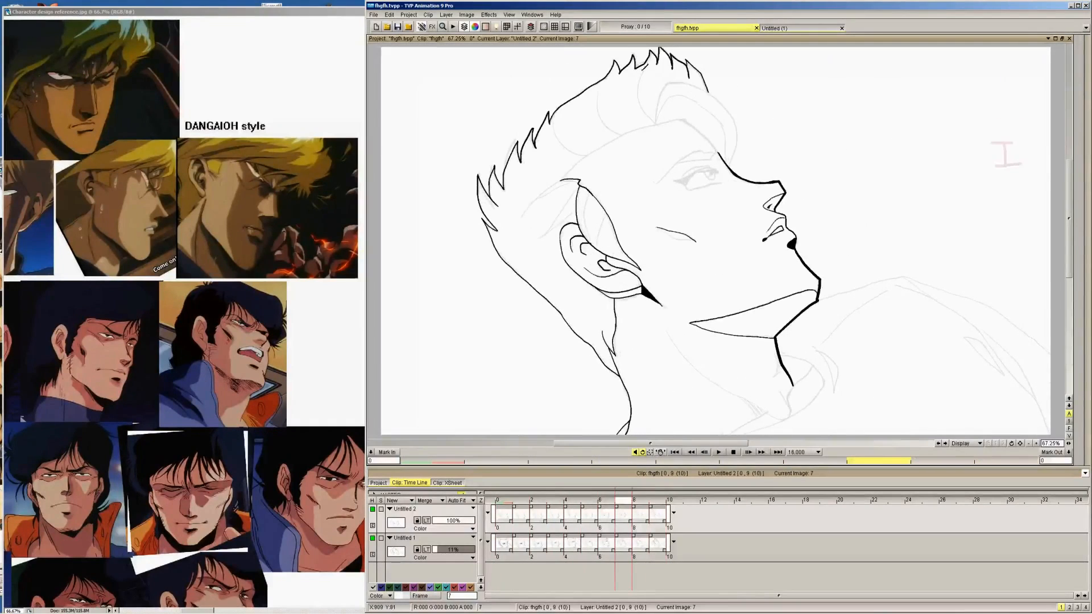
left_click_drag(624, 121, 618, 128)
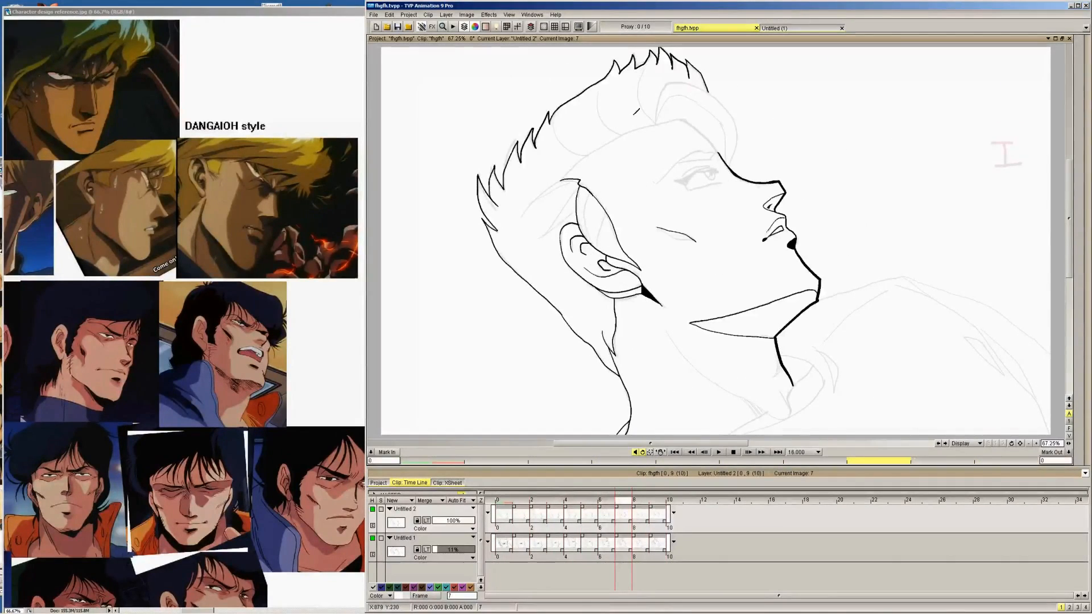
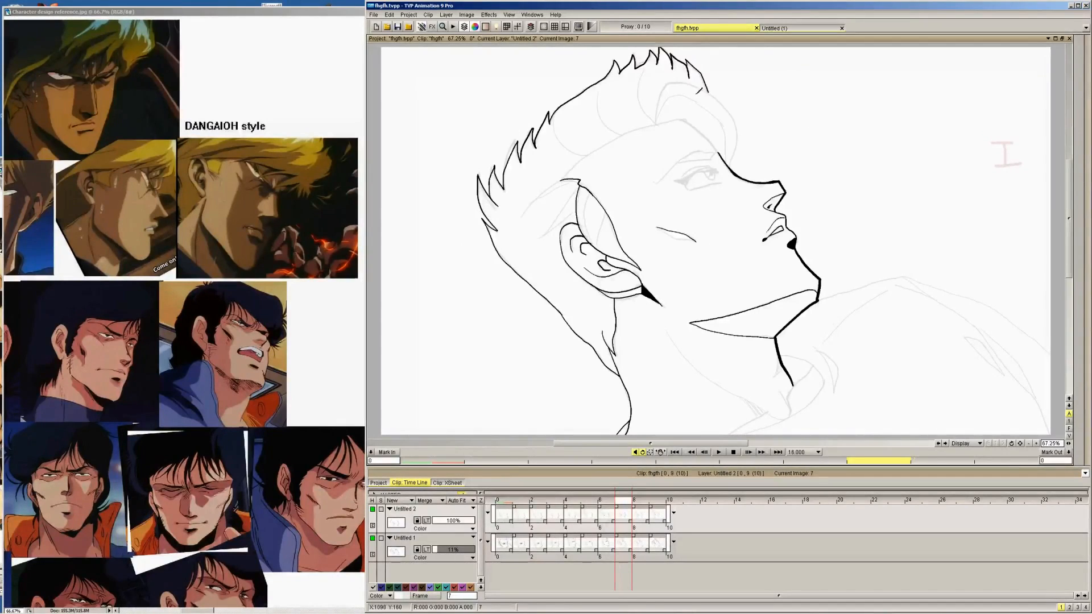
Ink the remaining crown spikes down to the front of the hair on images 8 and 9
key("Right")
key("Left")
key("Right")
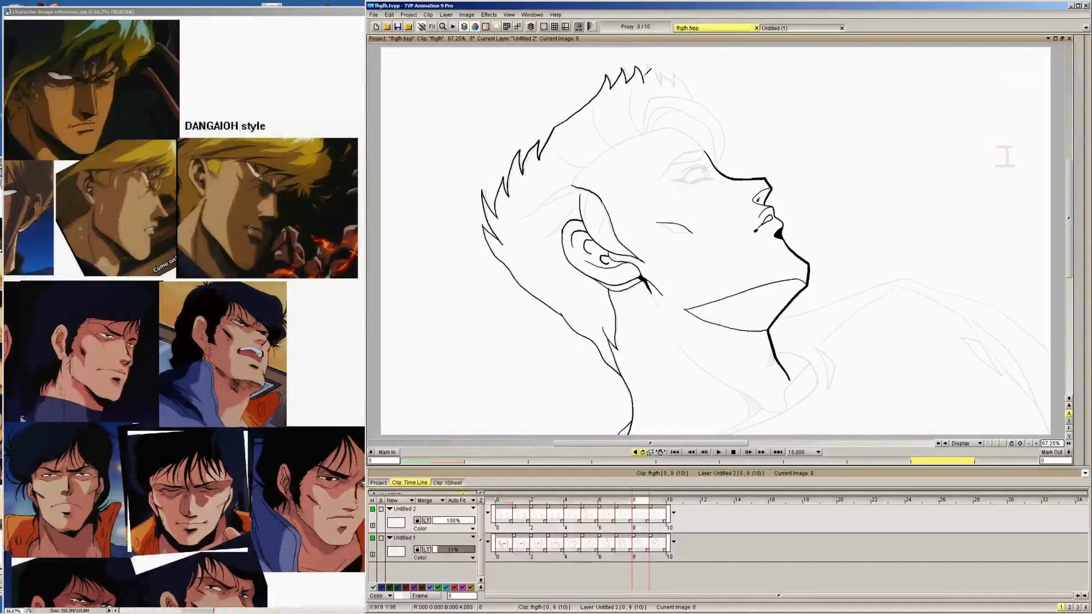
mouse_move(646, 71)
left_mouse_down()
mouse_move(653, 61)
mouse_move(665, 80)
left_mouse_up()
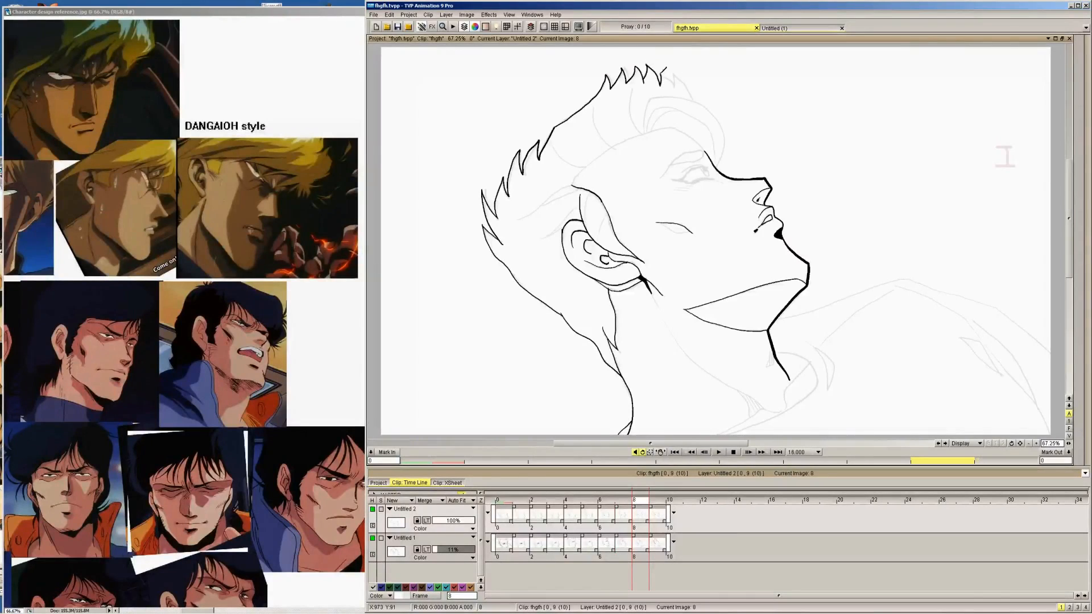
key("Right")
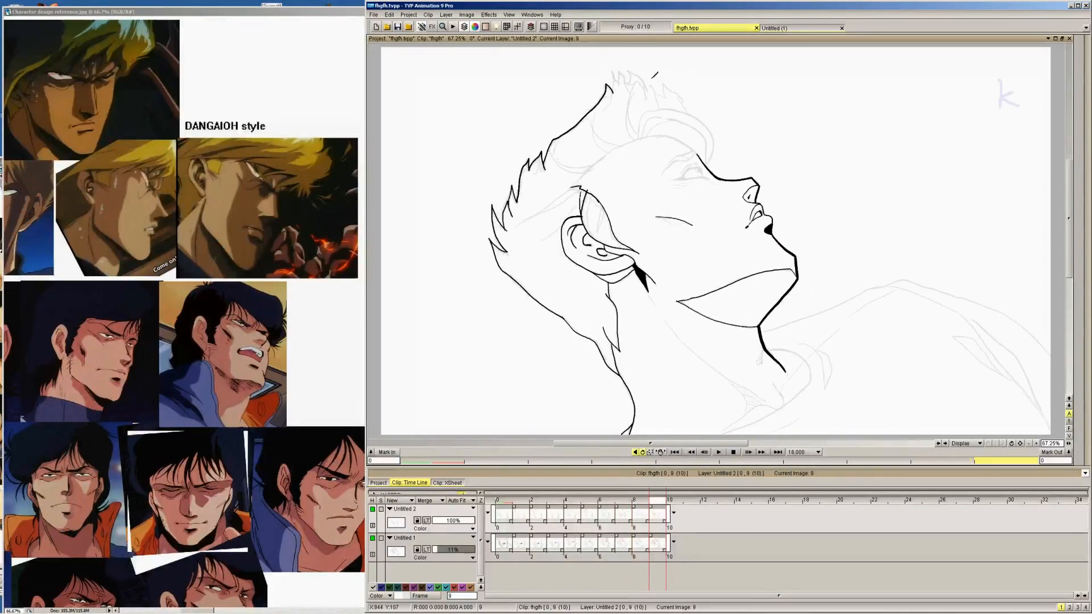
key("Left")
key("Right")
mouse_move(612, 92)
left_mouse_down()
mouse_move(619, 66)
mouse_move(631, 84)
mouse_move(636, 63)
mouse_move(664, 81)
left_mouse_up()
key("Right")
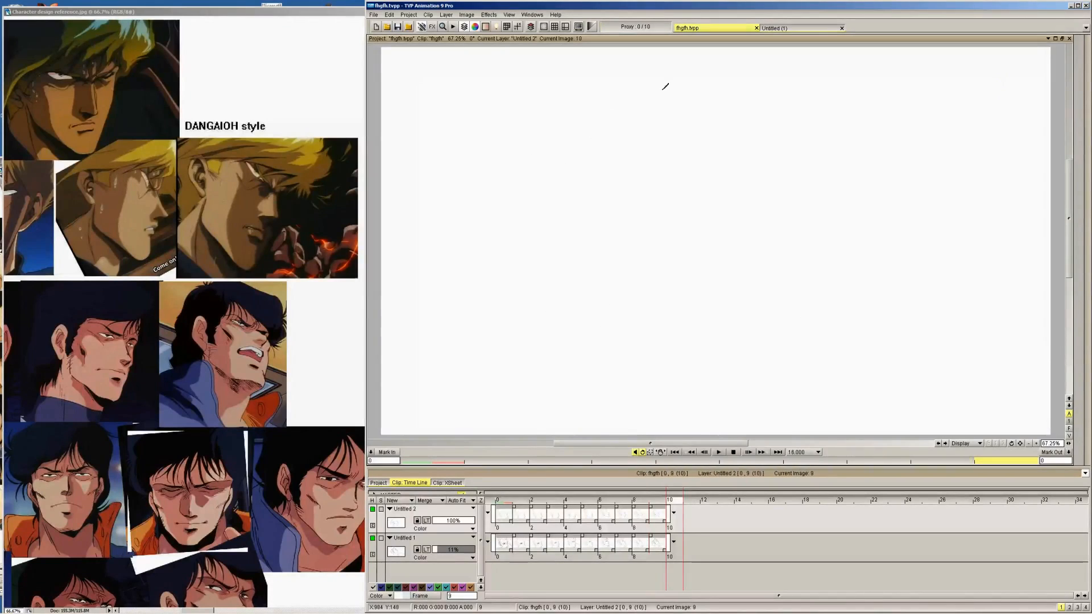
Flip between images 8 and 9 to compare the inked crown spikes
key("Left")
key("Left")
key("Right")
key("Left")
key("Right")
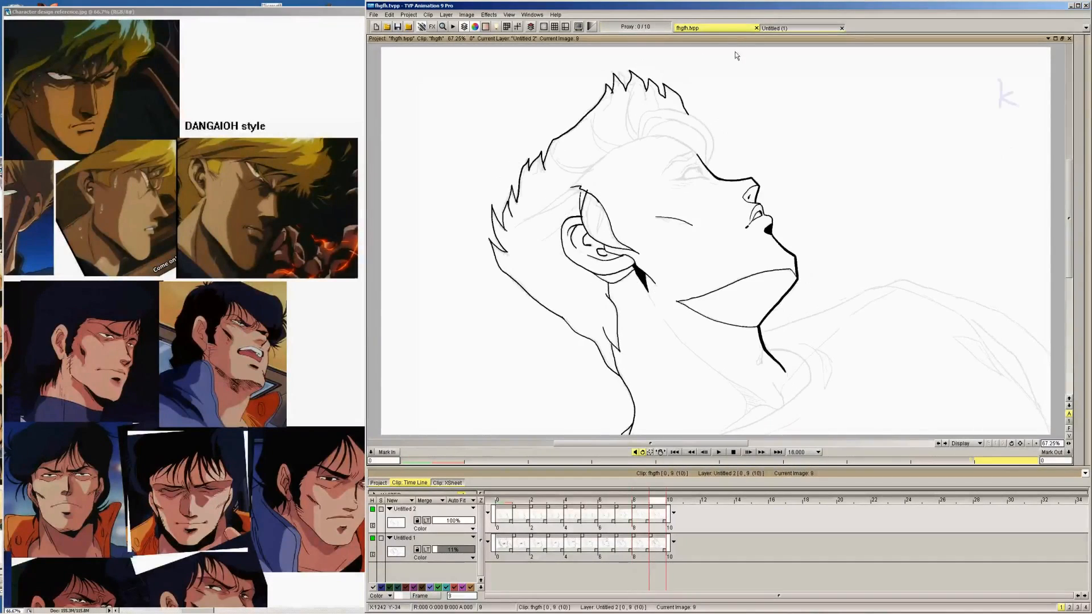
key("Left")
key("Right")
key("Left")
key("Right")
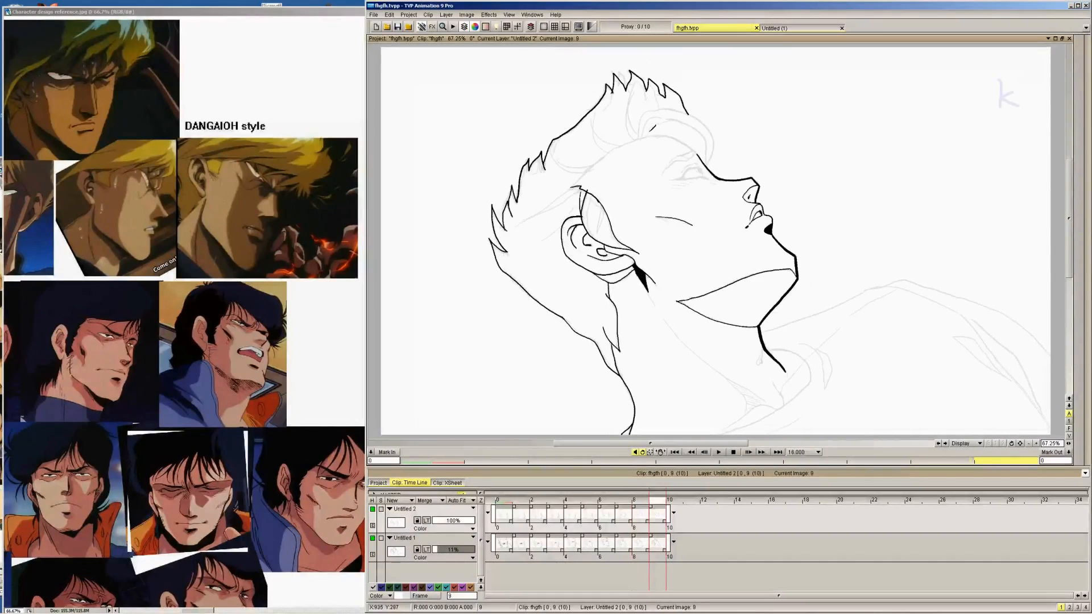
Ink the forehead hairline beneath the front lock on images 9, 8 and 7
mouse_move(637, 140)
left_mouse_down()
mouse_move(681, 134)
mouse_move(713, 165)
mouse_move(648, 129)
mouse_move(687, 116)
mouse_move(717, 142)
left_mouse_up()
key("Left")
key("Left")
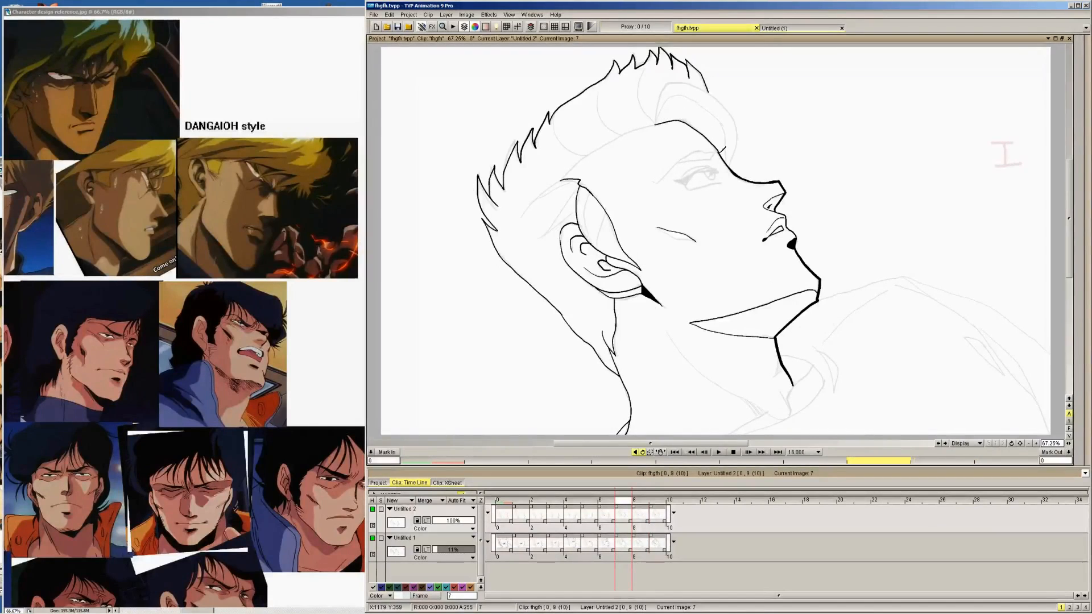
Ink the hairline at the base of the front lock on images 6, 5 and 4
key("Left")
mouse_move(705, 105)
left_mouse_down()
mouse_move(741, 113)
mouse_move(761, 159)
left_mouse_up()
key("Left")
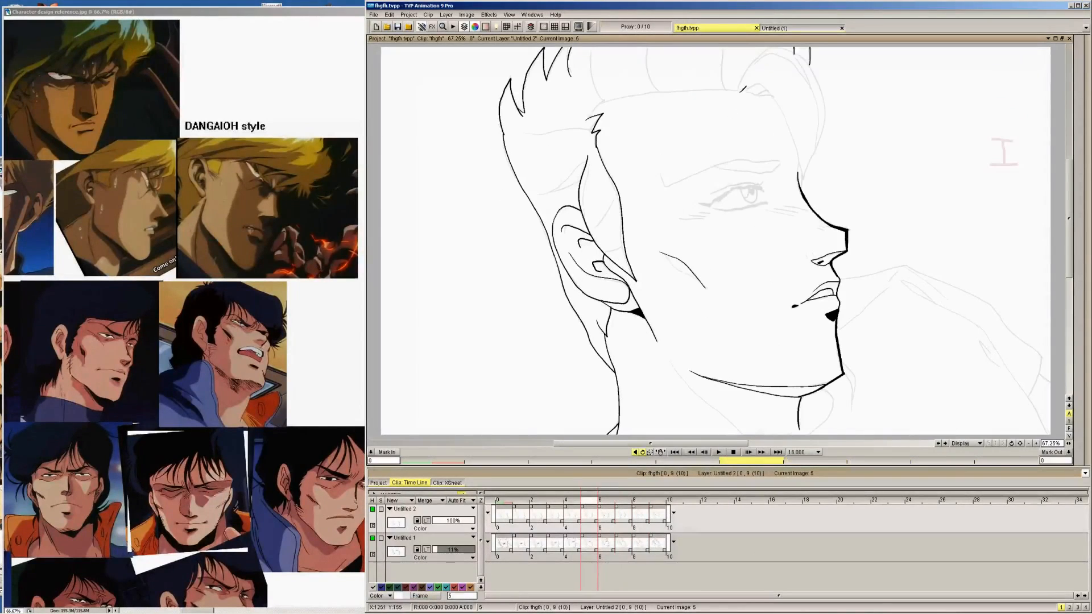
mouse_move(733, 90)
left_mouse_down()
mouse_move(777, 105)
mouse_move(803, 155)
left_mouse_up()
key("Left")
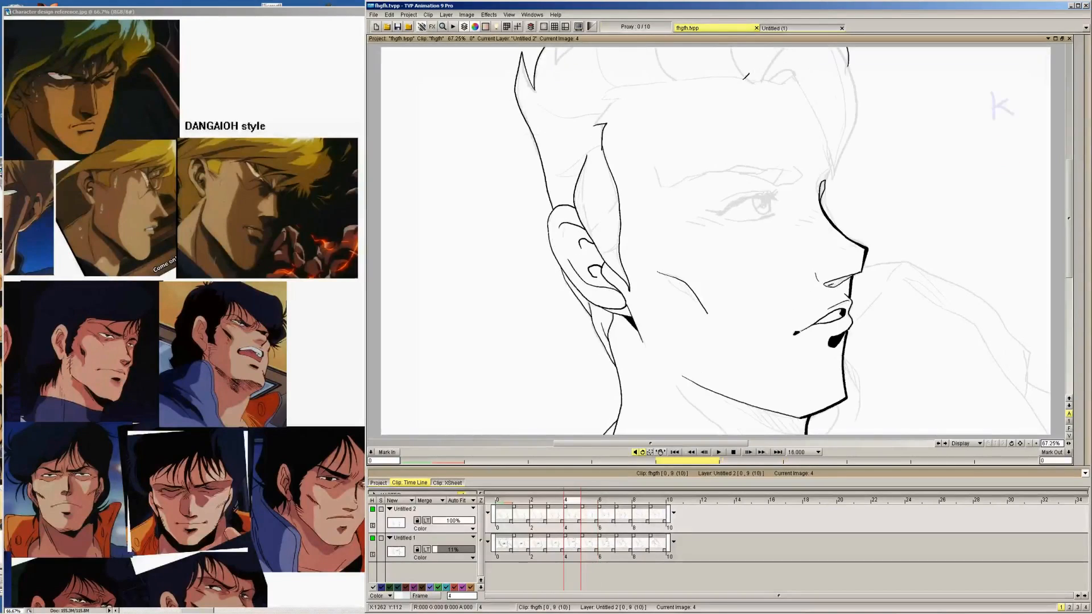
left_click_drag(742, 79, 796, 82)
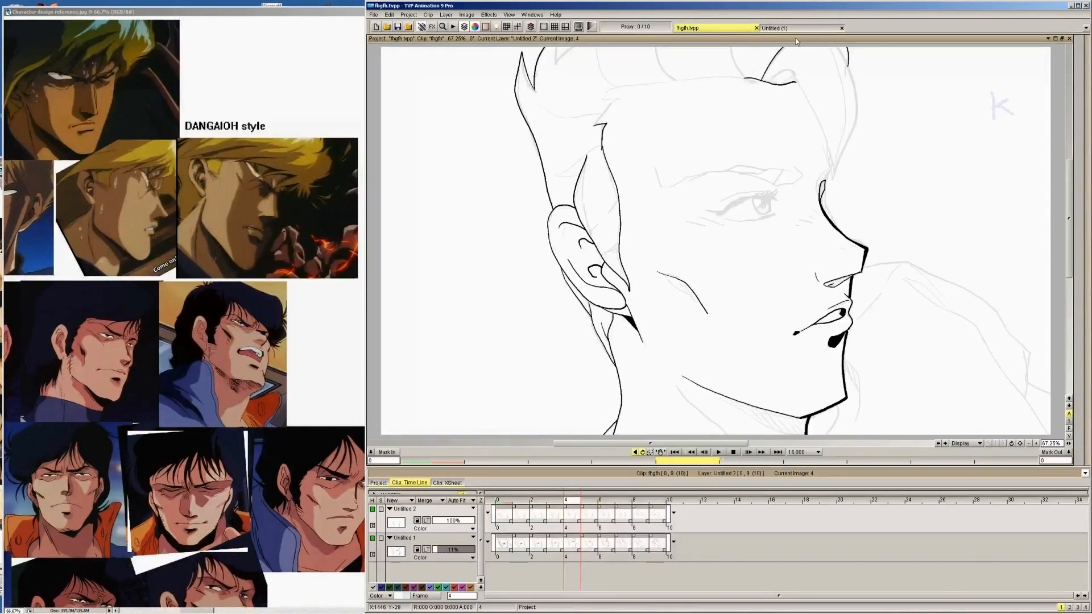
On image 0, undo the last stroke and ink the curve rising from the front lock's base to the canvas's upper edge
key("Left")
key("Left")
key("Left")
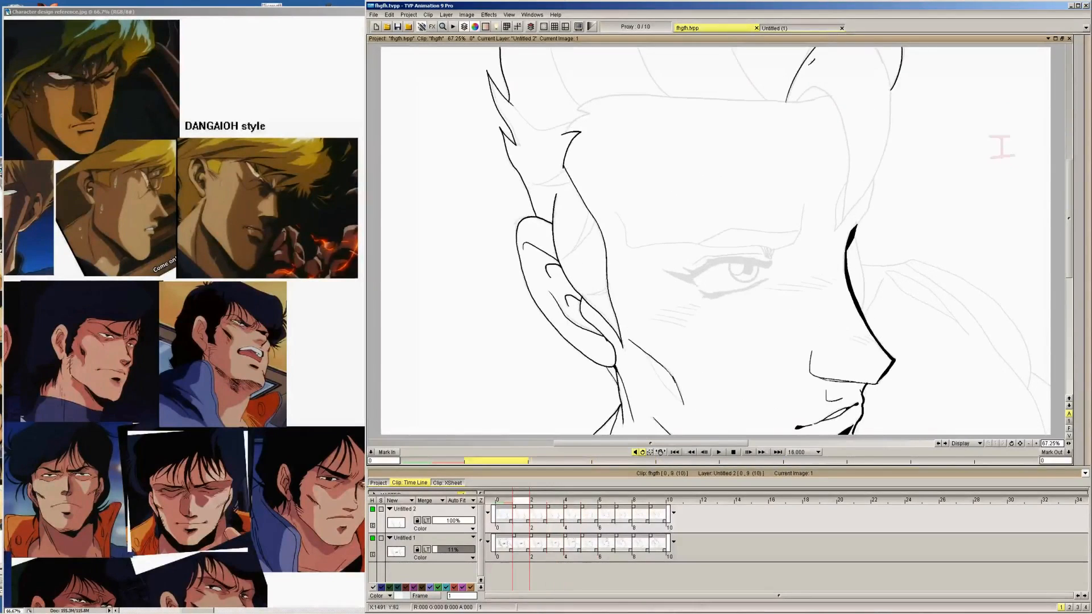
key("Left")
key("ctrl+z")
mouse_move(793, 108)
left_mouse_down()
mouse_move(828, 103)
mouse_move(808, 93)
mouse_move(846, 47)
left_mouse_up()
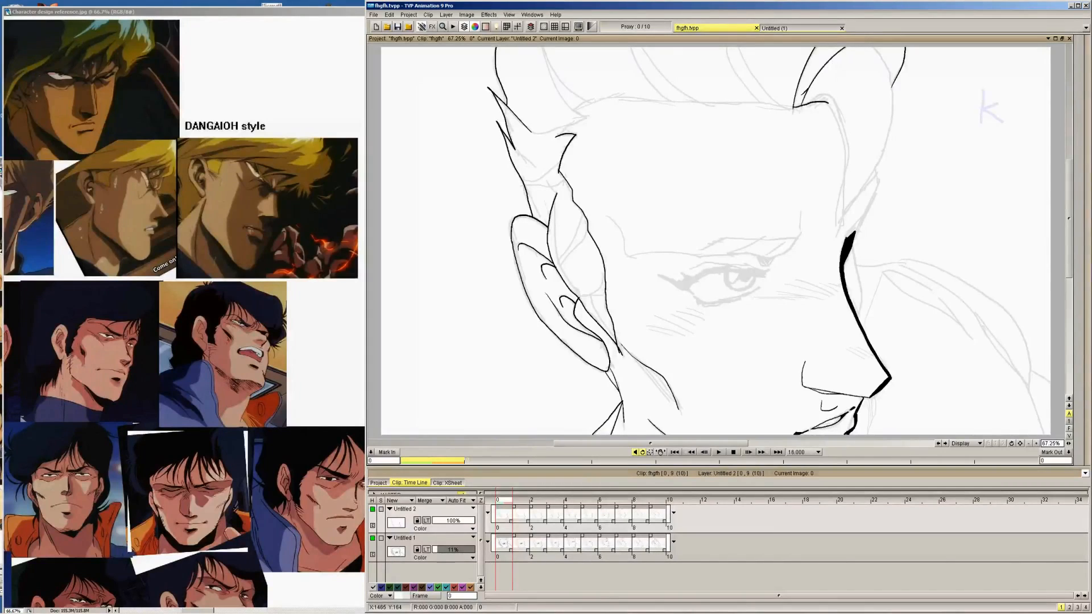
Ink the small inner curl at the base of the front lock on images 1, 2 and 3
key("Right")
key("Left")
key("Right")
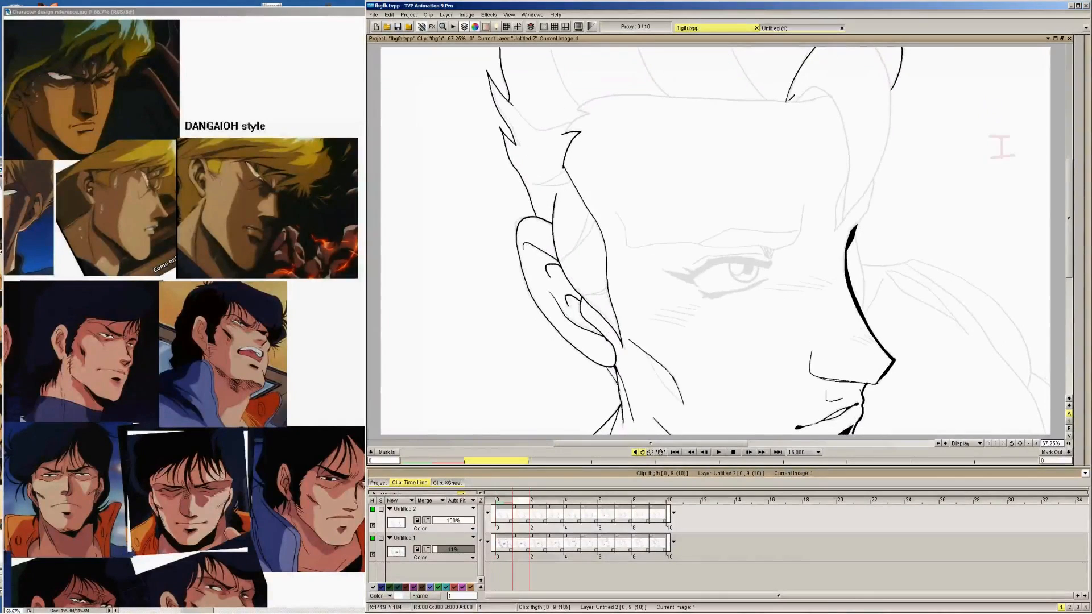
left_click_drag(786, 101, 819, 97)
key("Right")
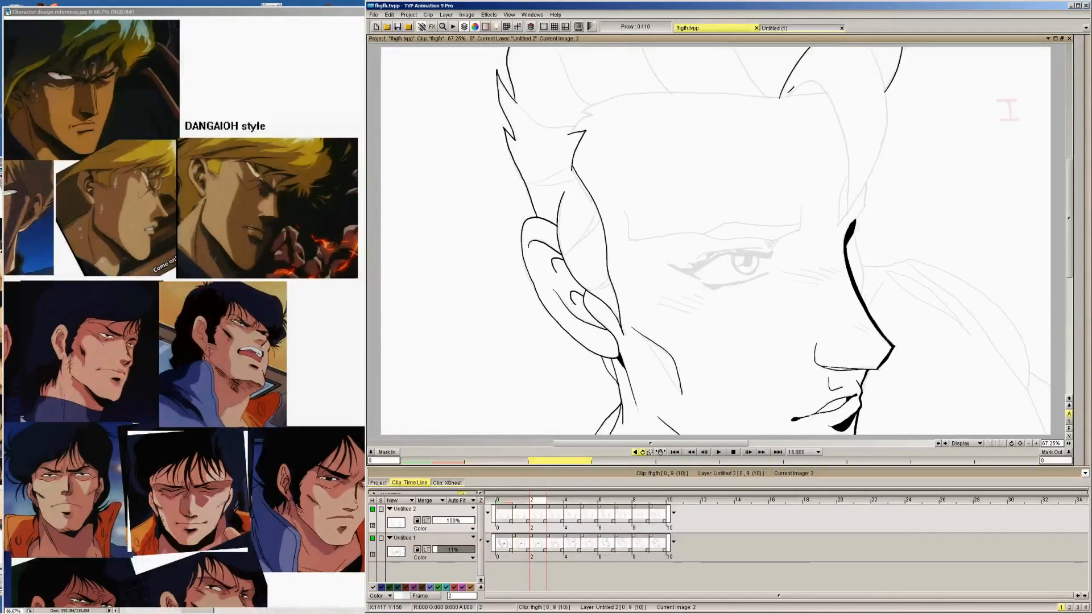
key("Right")
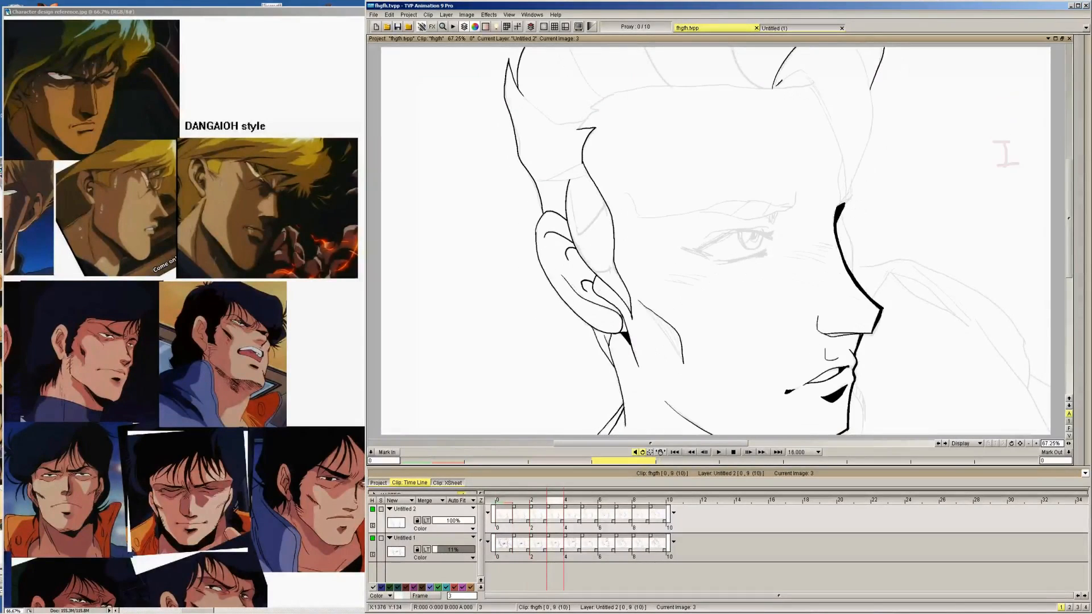
Ink the front lock's inner edge curving down over the forehead towards the brow on images 4, 3 and 2
key("Right")
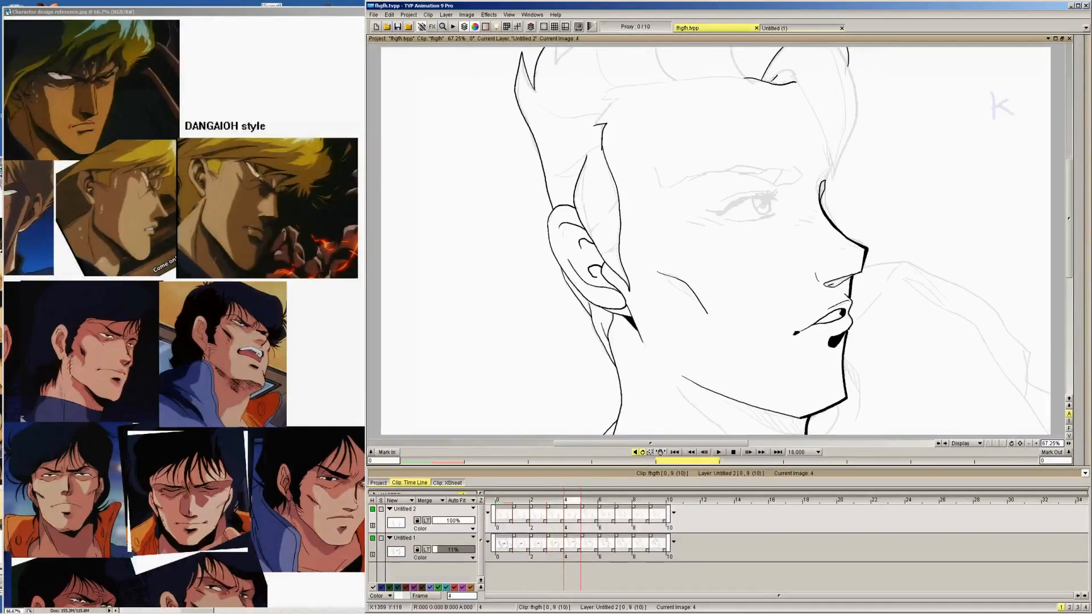
mouse_move(771, 80)
left_mouse_down()
mouse_move(806, 83)
mouse_move(833, 177)
left_mouse_up()
key("Left")
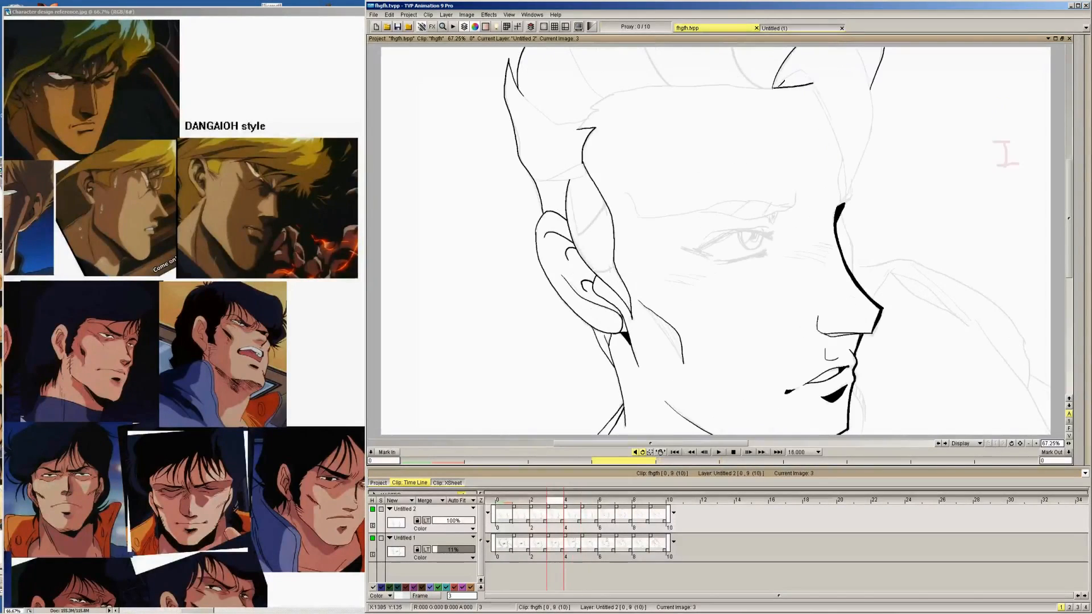
mouse_move(776, 86)
left_mouse_down()
mouse_move(795, 71)
mouse_move(812, 79)
mouse_move(849, 202)
left_mouse_up()
key("Left")
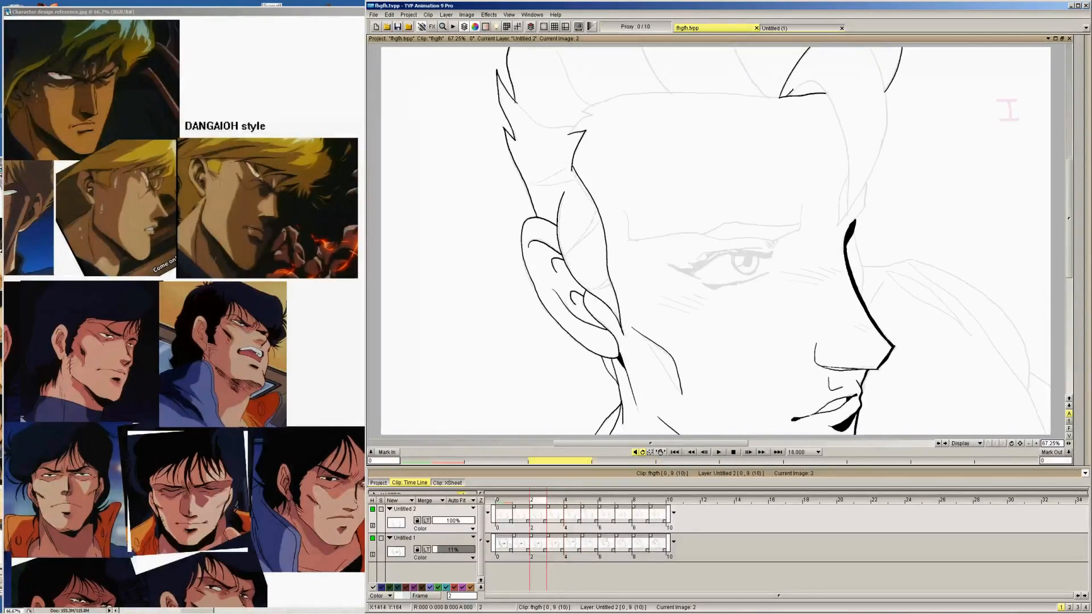
mouse_move(790, 94)
left_mouse_down()
mouse_move(816, 74)
mouse_move(831, 90)
mouse_move(850, 213)
left_mouse_up()
Ink the front lock's inner edge down to the nose bridge on images 1 and 0, touching up its upper bend
key("Left")
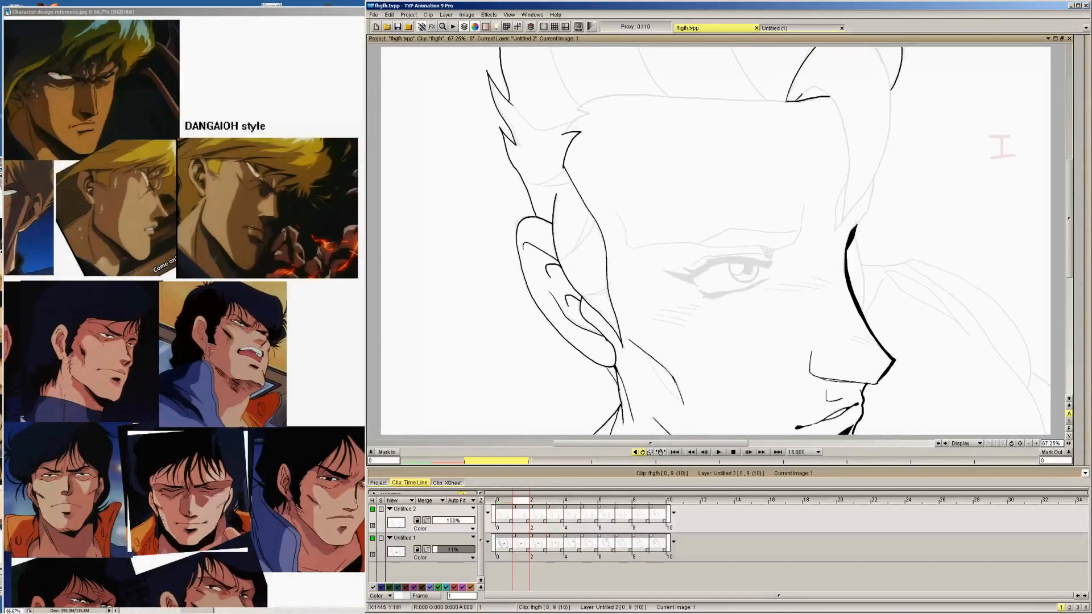
mouse_move(789, 98)
left_mouse_down()
mouse_move(815, 83)
mouse_move(833, 90)
mouse_move(847, 118)
mouse_move(846, 210)
left_mouse_up()
key("Left")
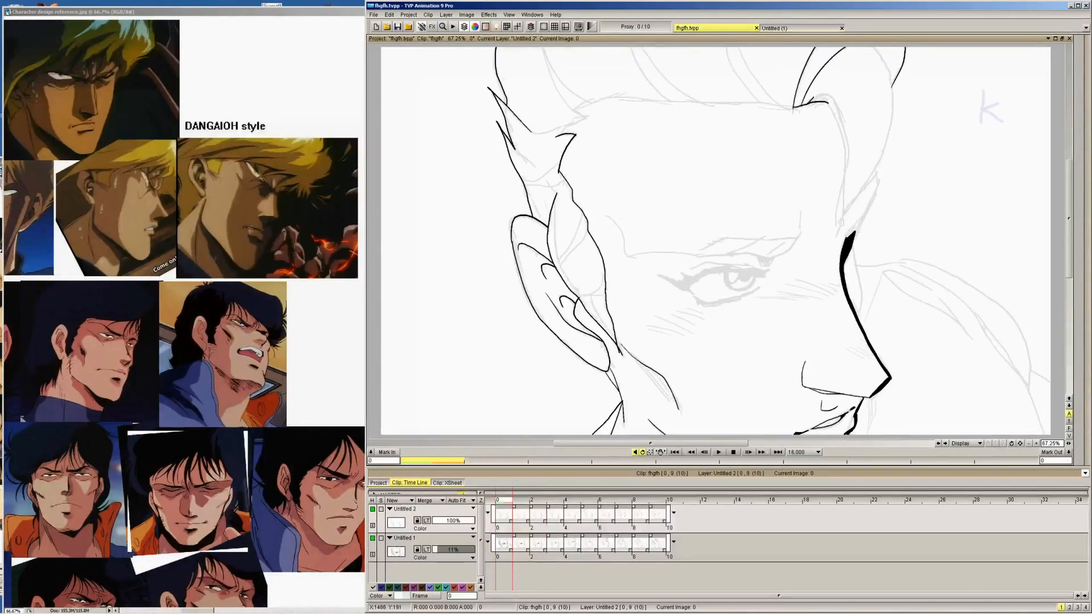
mouse_move(802, 104)
left_mouse_down()
mouse_move(829, 98)
mouse_move(850, 149)
mouse_move(839, 228)
left_mouse_up()
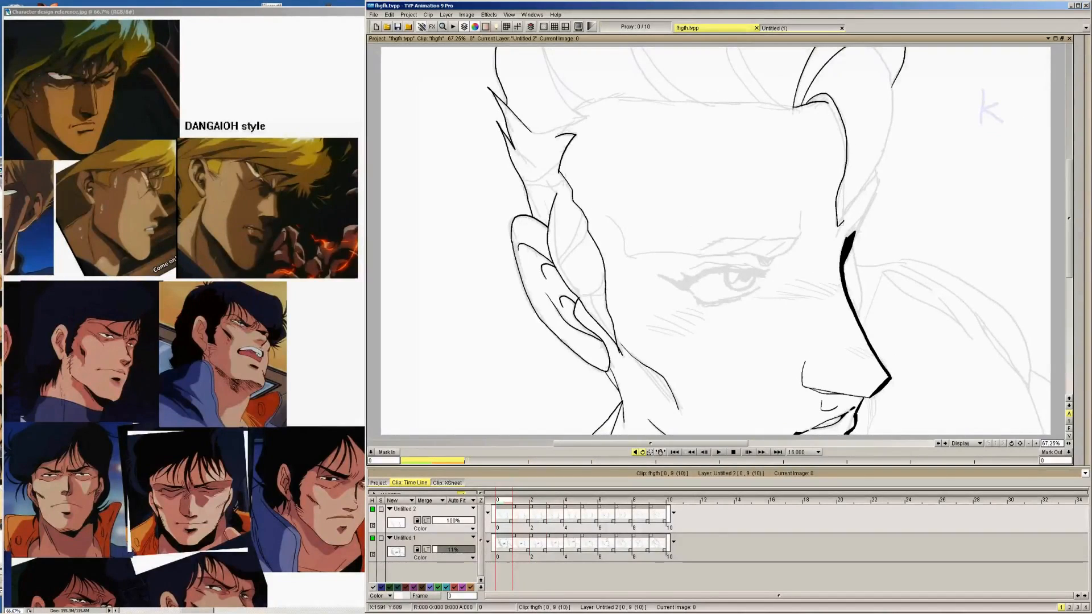
key("Right")
key("Left")
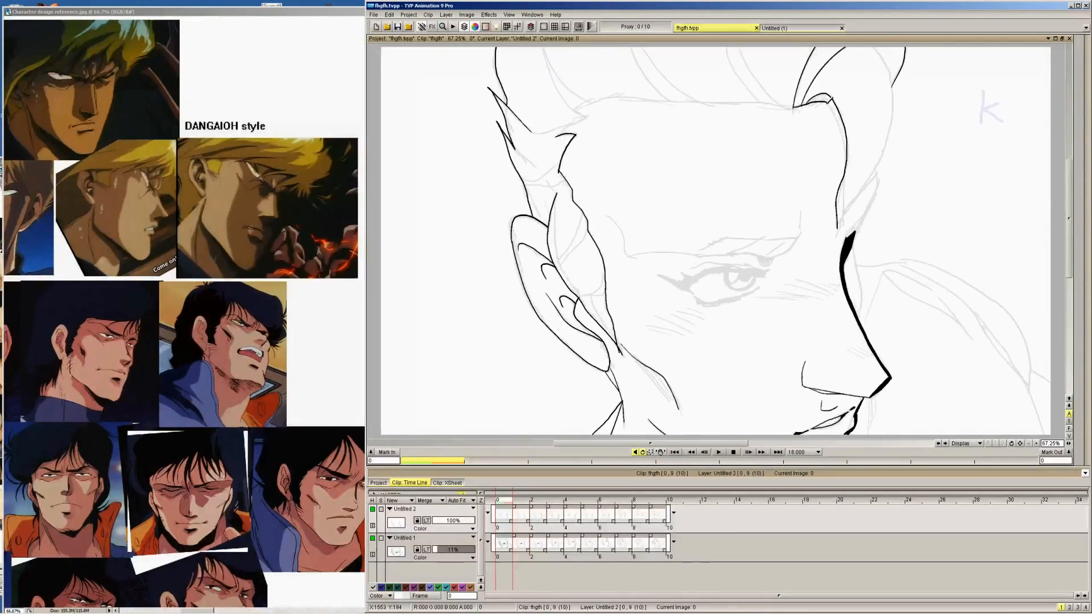
left_click_drag(829, 97, 840, 103)
Ink the front lock's outer edge on images 0 and 1, closing it to a point above the nose bridge
mouse_move(898, 64)
left_mouse_down()
mouse_move(890, 129)
mouse_move(865, 181)
left_mouse_up()
key("Right")
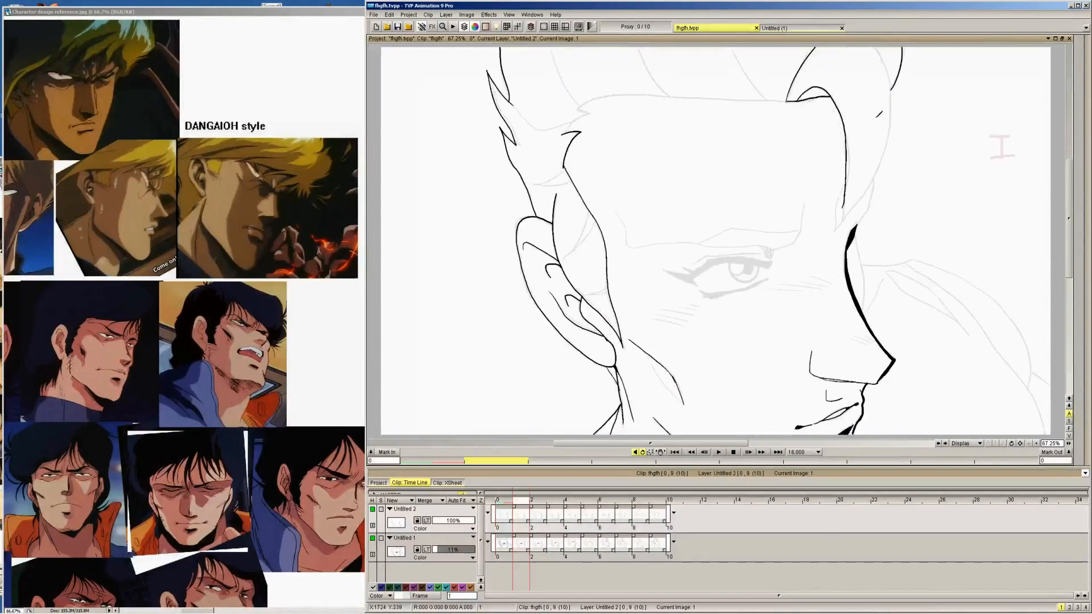
mouse_move(880, 49)
left_mouse_down()
mouse_move(892, 99)
mouse_move(870, 182)
left_mouse_up()
left_click_drag(840, 233, 849, 179)
Flip between images 0, 1 and 2 to compare the shape and tip of the front lock
key("Left")
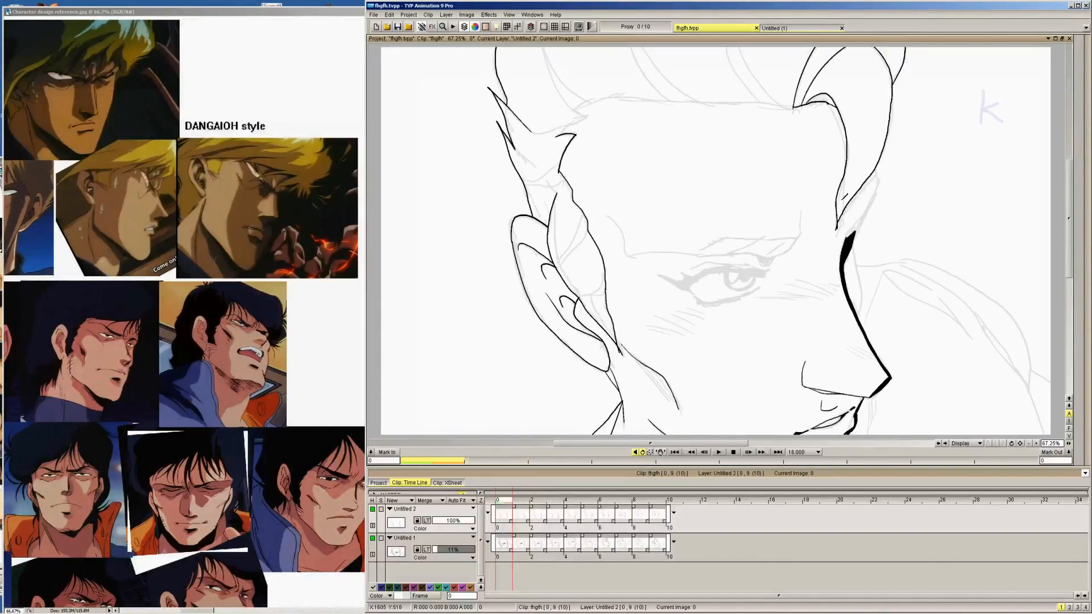
key("Right")
key("Right")
key("Left")
key("Left")
key("Right")
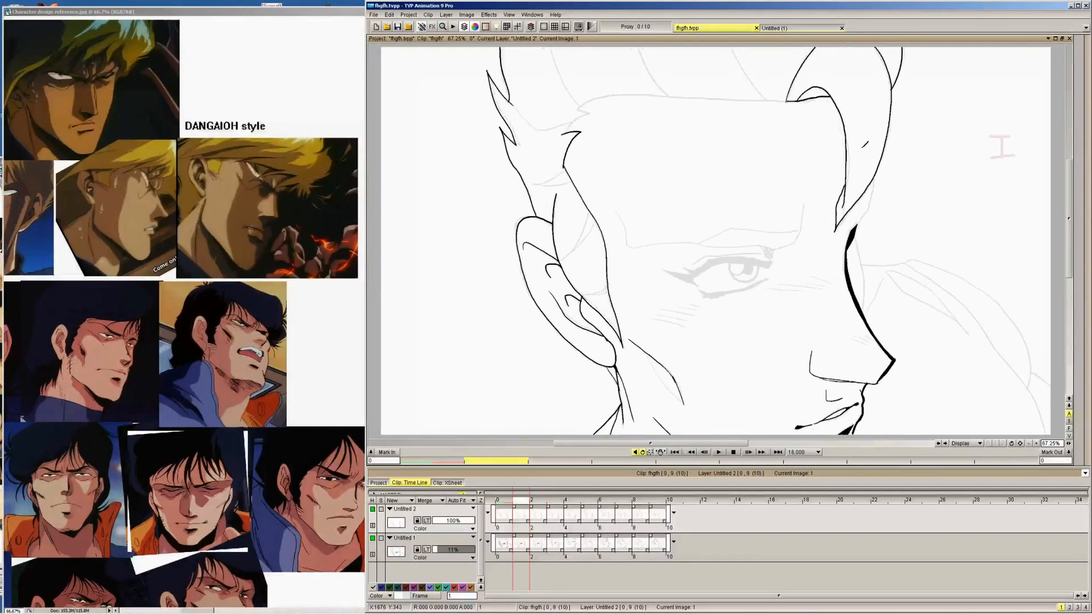
key("Right")
key("Left")
key("Left")
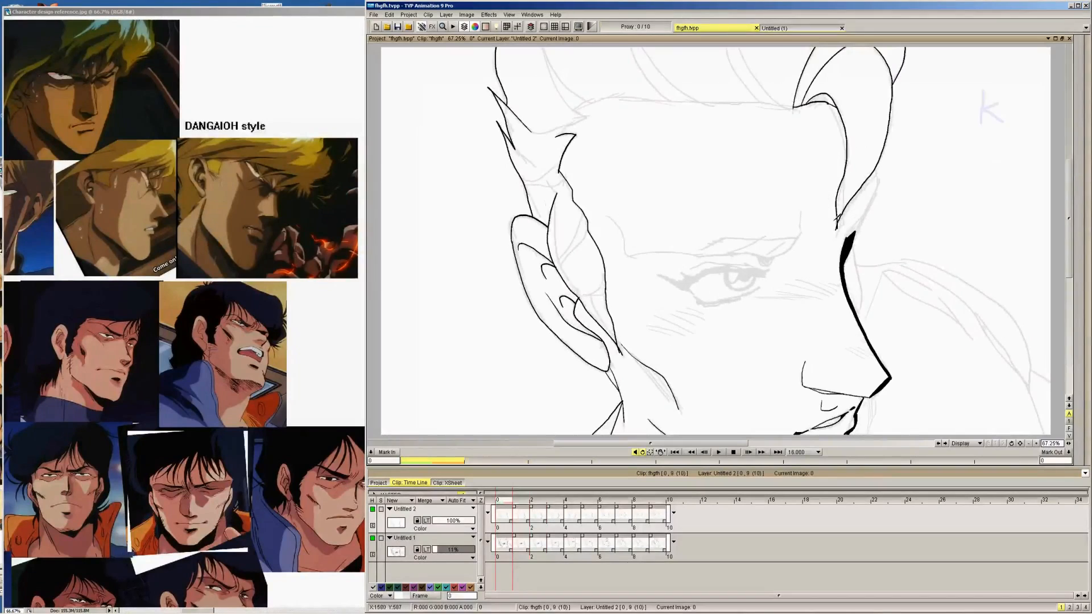
key("Right")
key("Left")
key("Right")
key("Left")
key("Right")
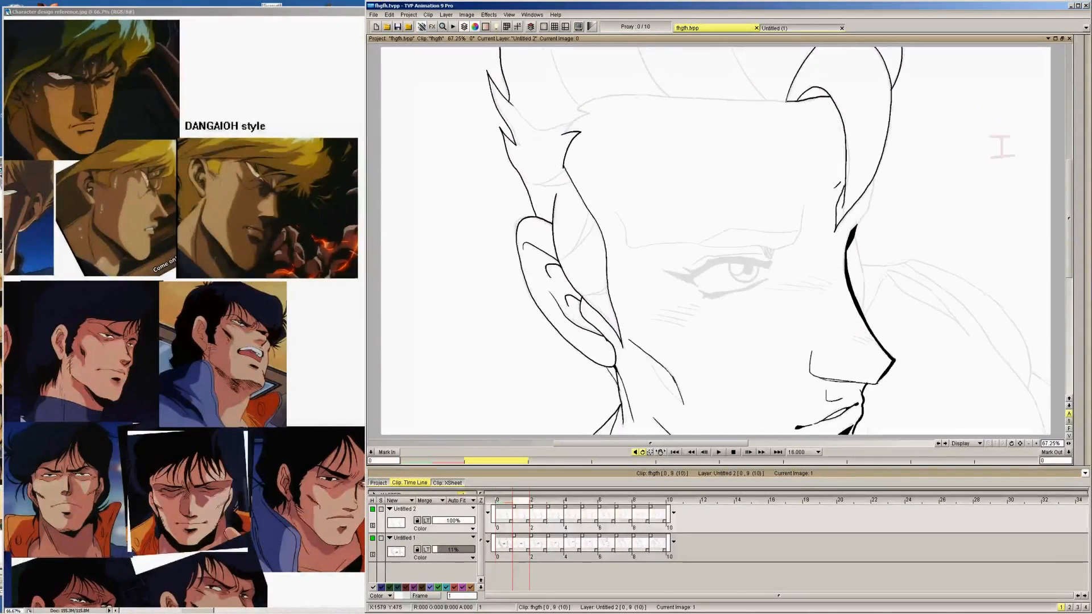
key("Left")
key("Right")
Erase the front lock's lower tip on image 1 in Erase mode at size 16, and return the pen to Color mode
mouse_move(1081, 170)
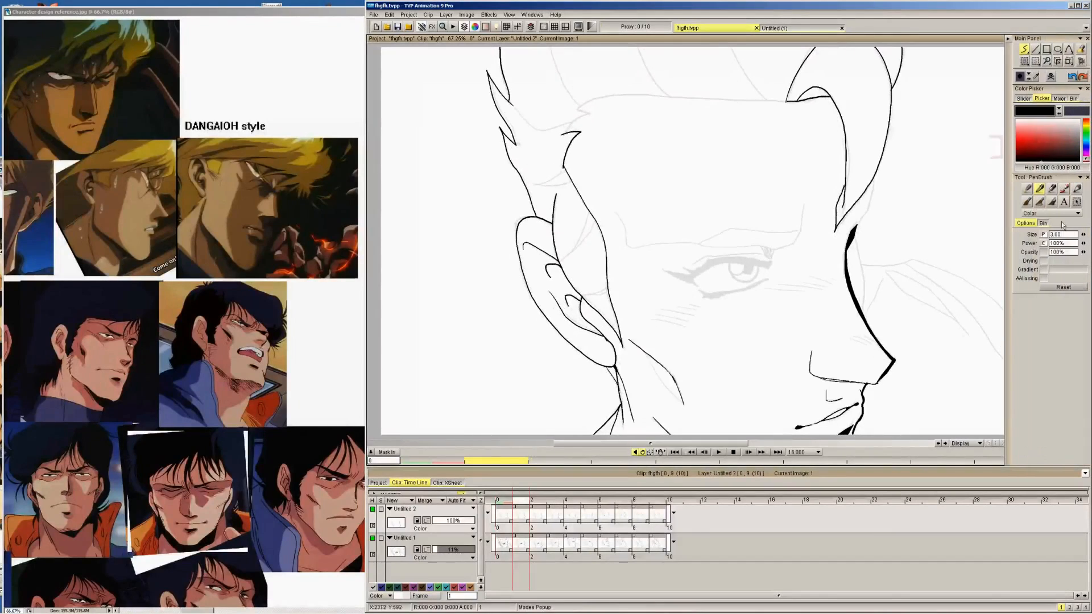
left_click(1064, 215)
left_click(1059, 233)
left_click_drag(1082, 235, 1076, 238)
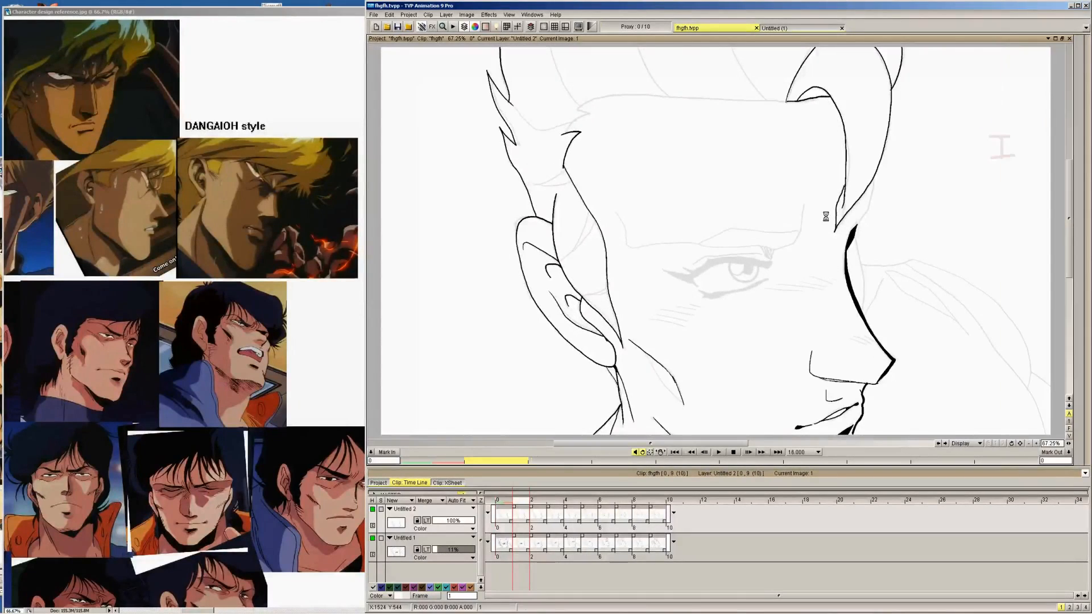
left_click_drag(831, 238, 862, 191)
mouse_move(1069, 234)
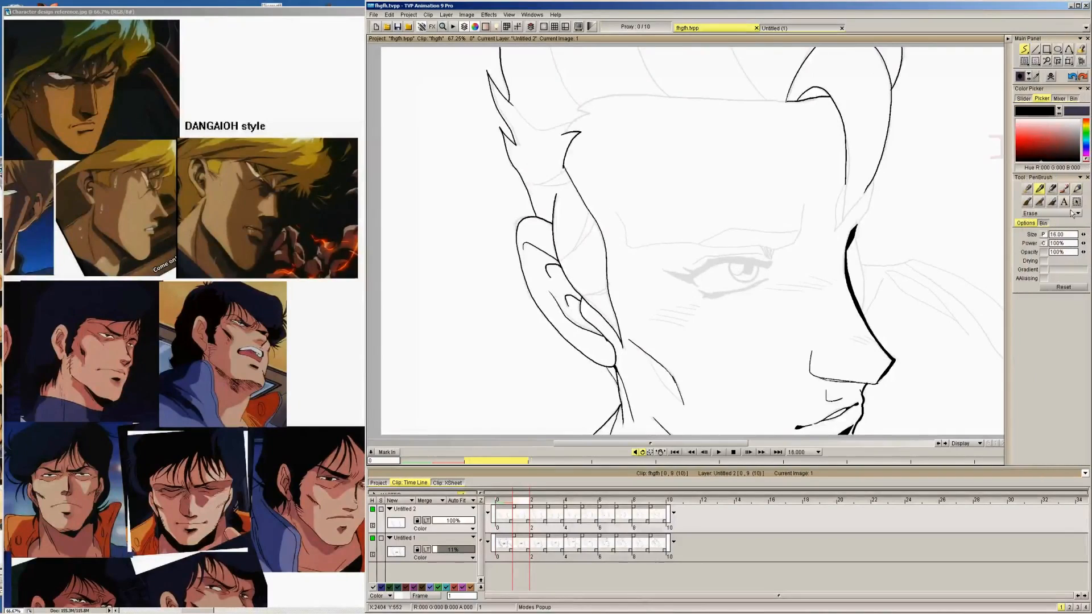
left_click(1072, 213)
left_click(1046, 197)
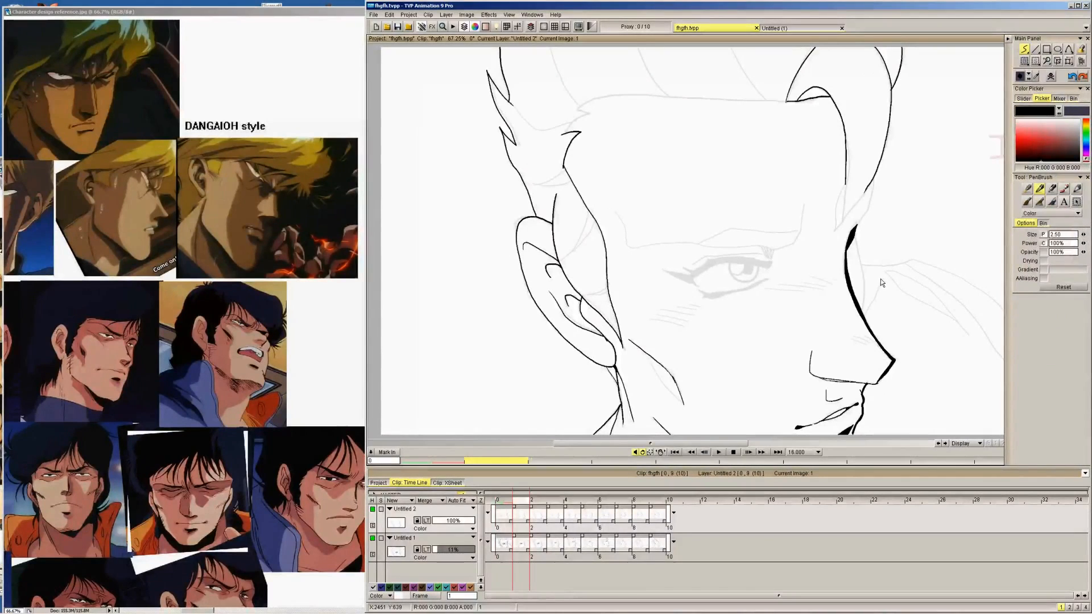
Erase the front lock's lower tip on image 0 in Erase mode, comparing it with image 1
key("Left")
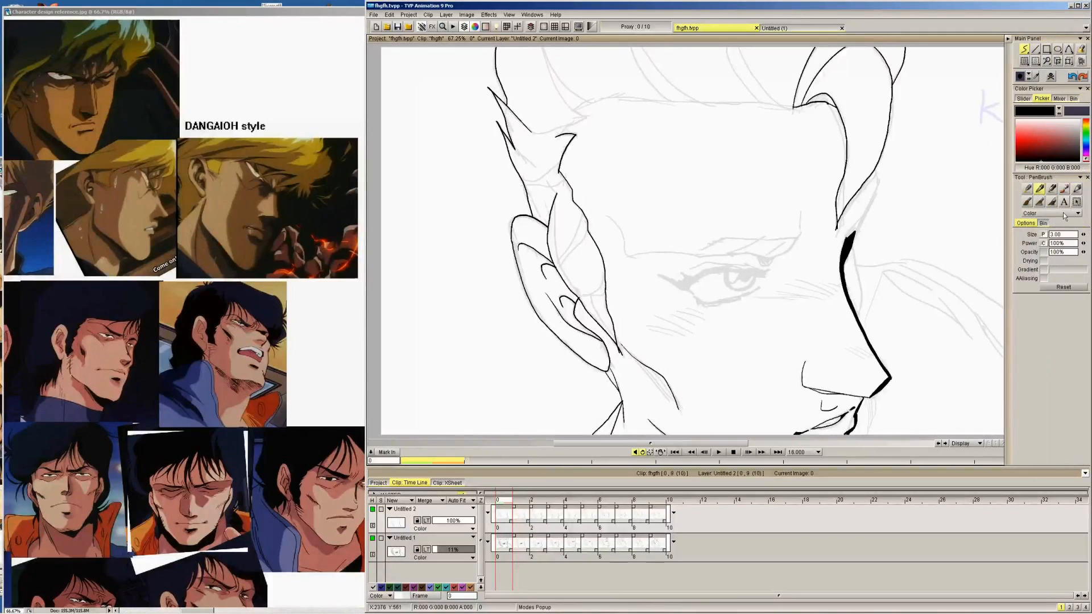
left_click(1058, 214)
left_click(1060, 230)
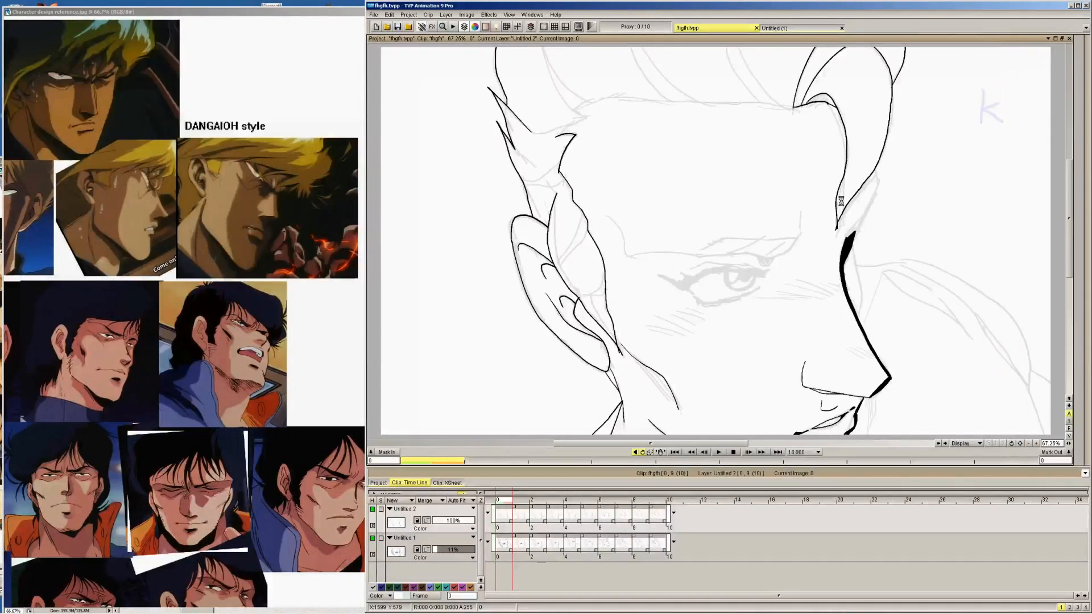
key("Right")
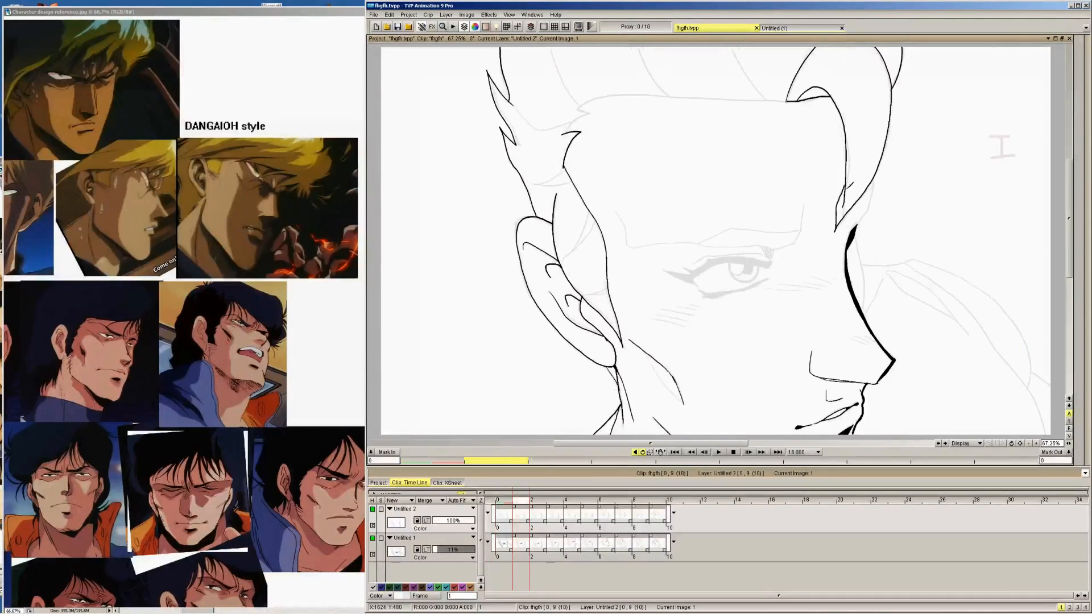
key("Left")
left_click_drag(838, 196, 859, 191)
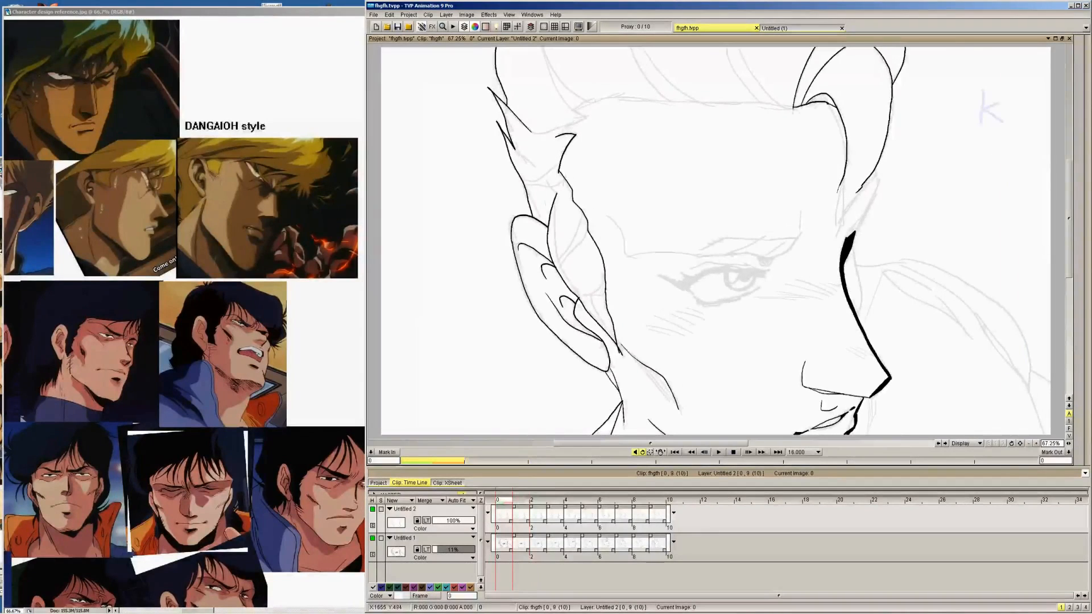
Return the pen to Color mode and redraw the outer edge of the front lock's lower tip on image 0, comparing it with image 1
left_click(1065, 213)
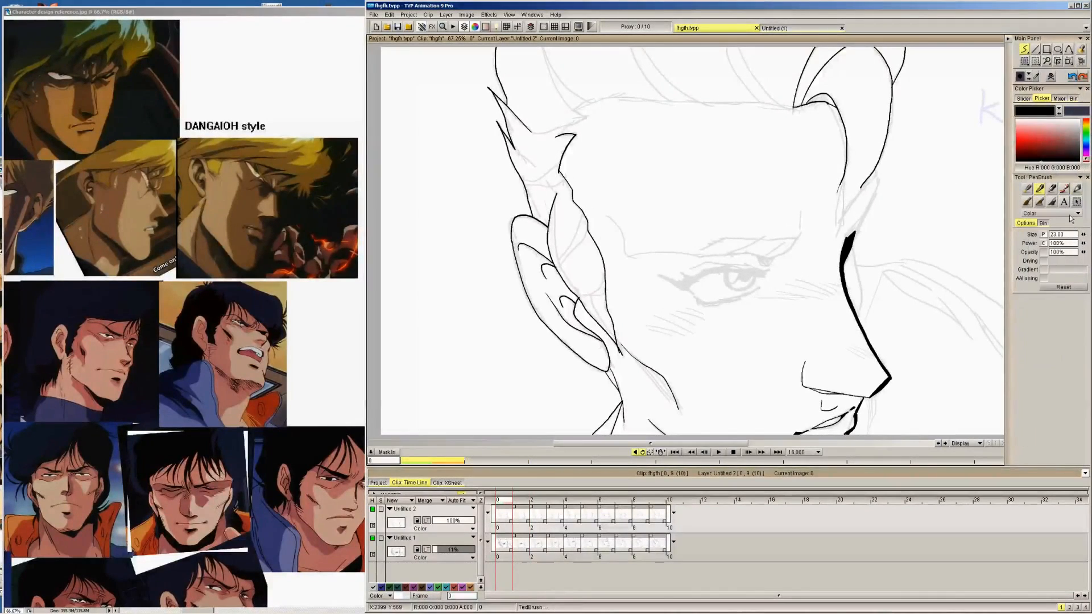
left_click(1046, 220)
left_click_drag(782, 315, 786, 316)
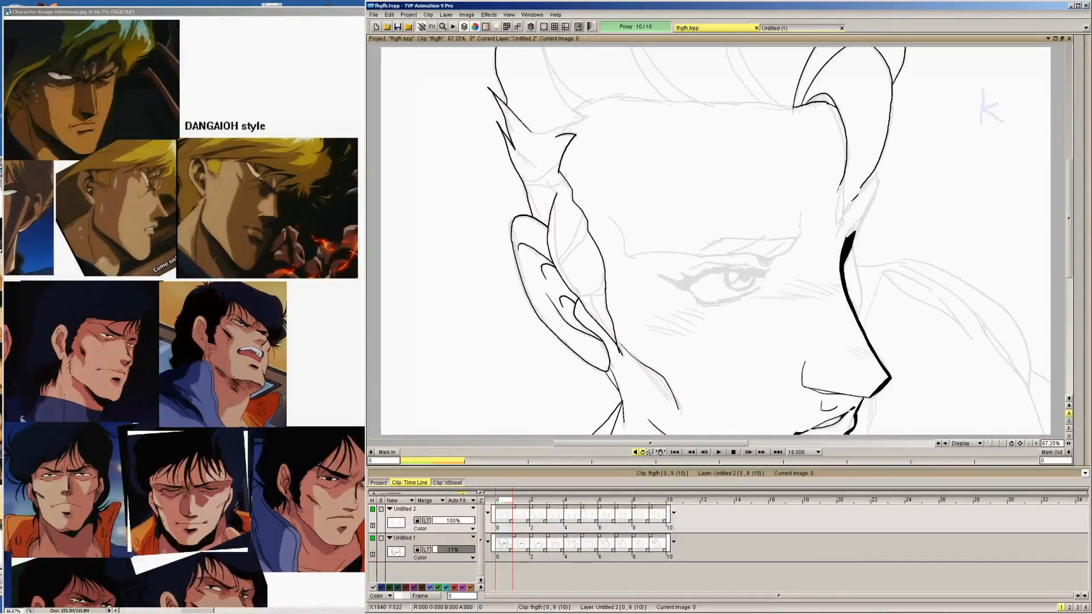
key("Right")
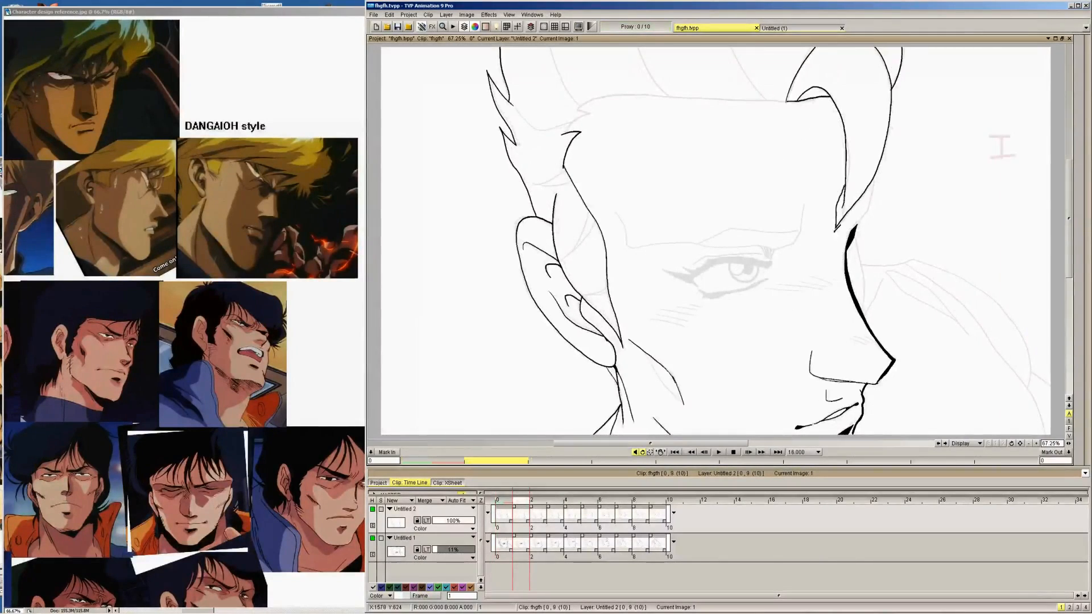
key("Left")
key("Right")
key("Left")
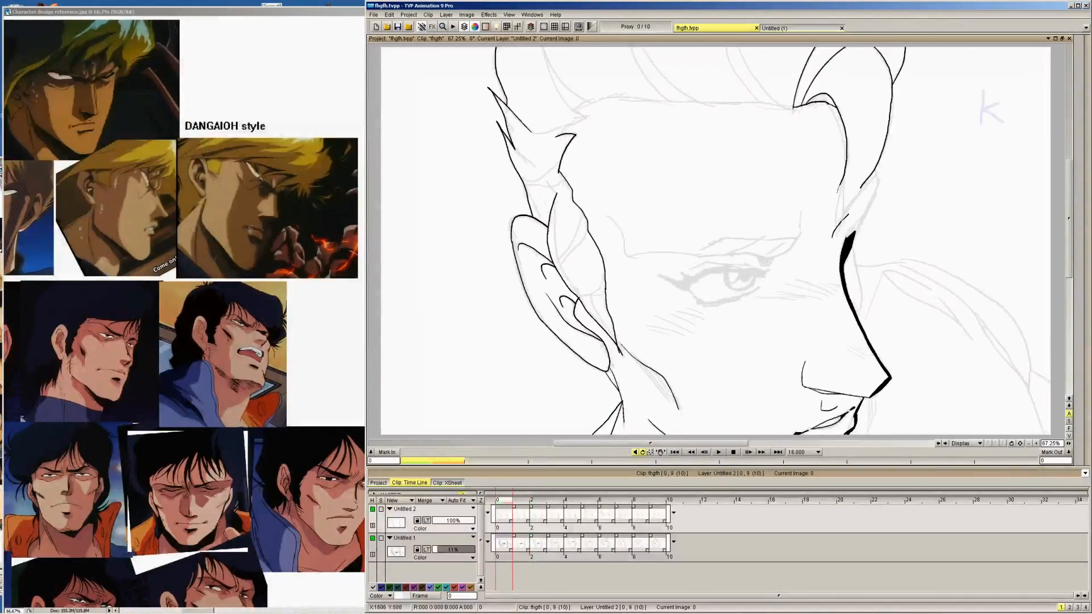
left_click_drag(841, 222, 866, 183)
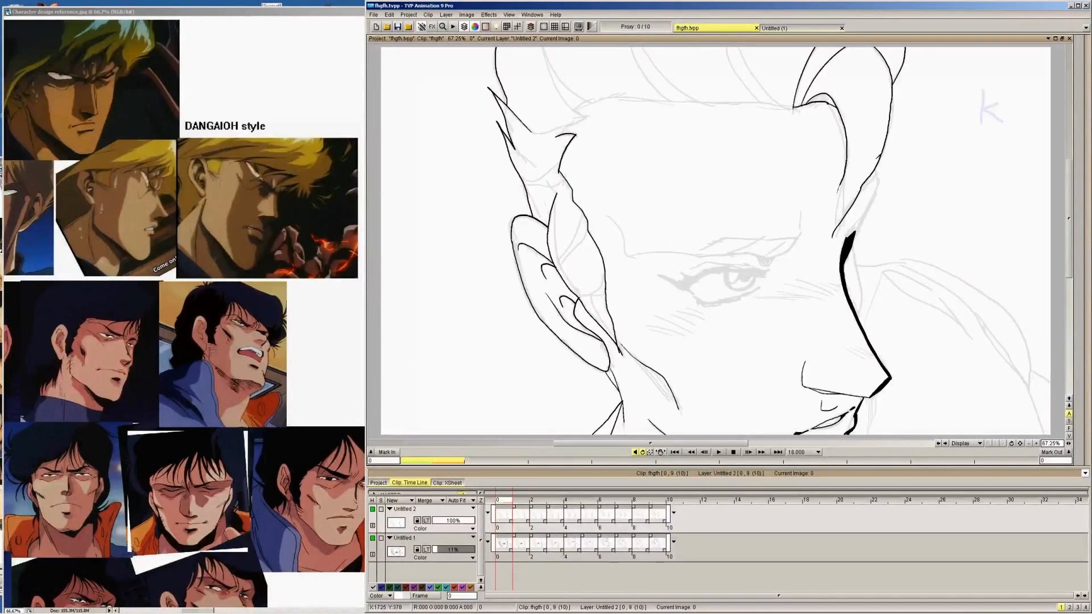
Ink the inner edge and small fold line at the front lock's lower tip on image 0, checking against image 1
left_click_drag(844, 136, 837, 142)
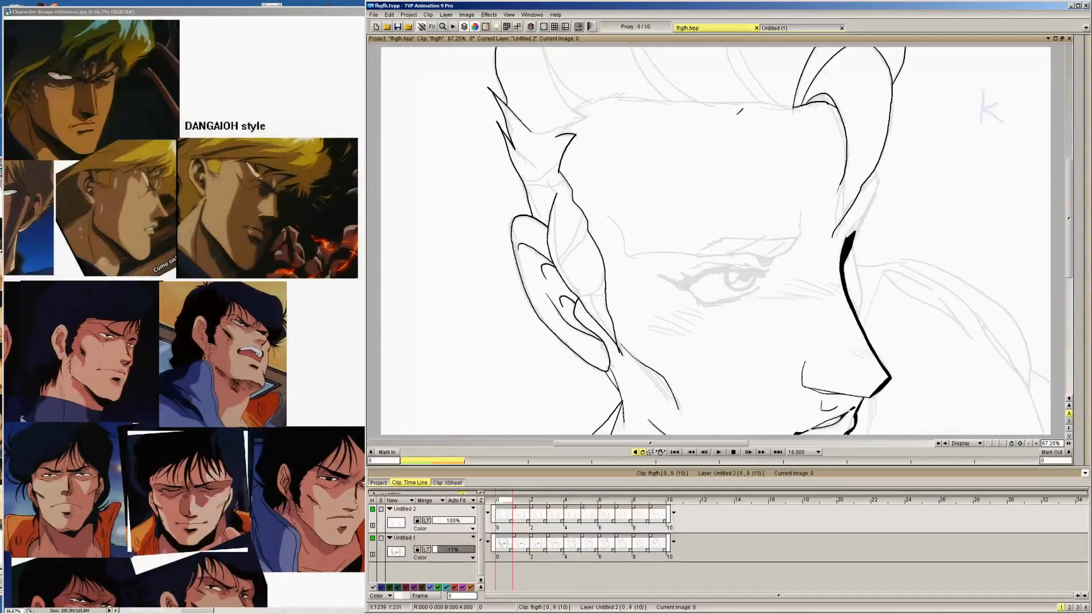
key("Right")
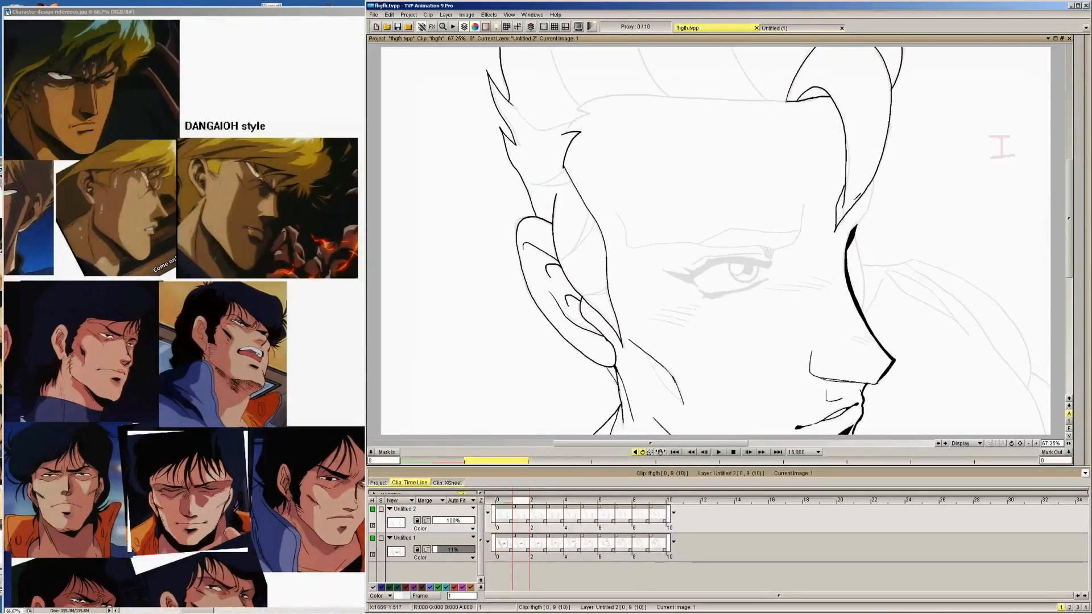
key("Left")
key("Right")
key("Left")
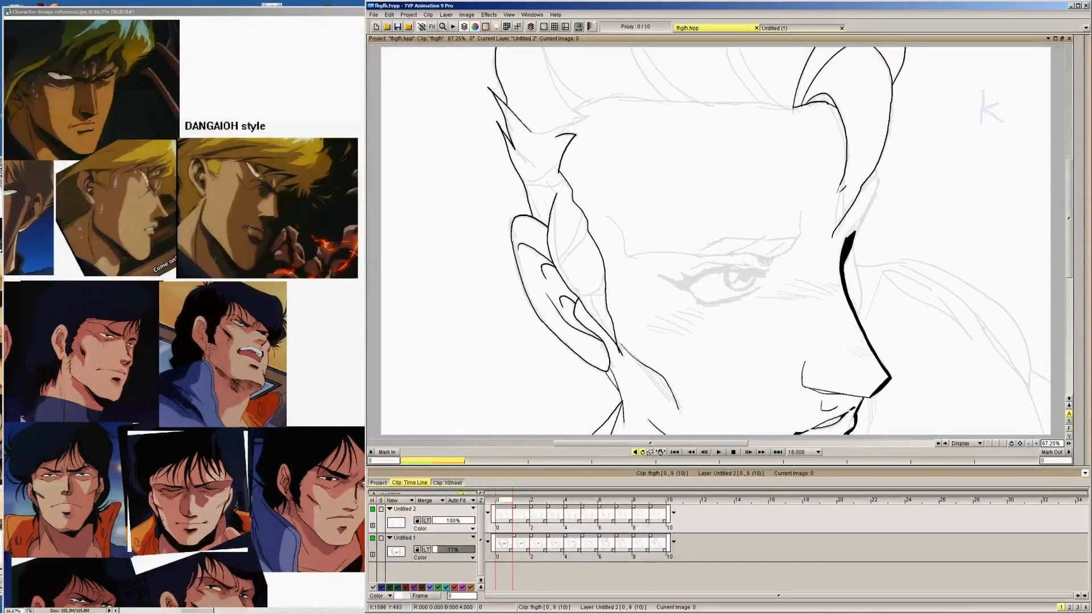
left_click_drag(847, 178, 835, 235)
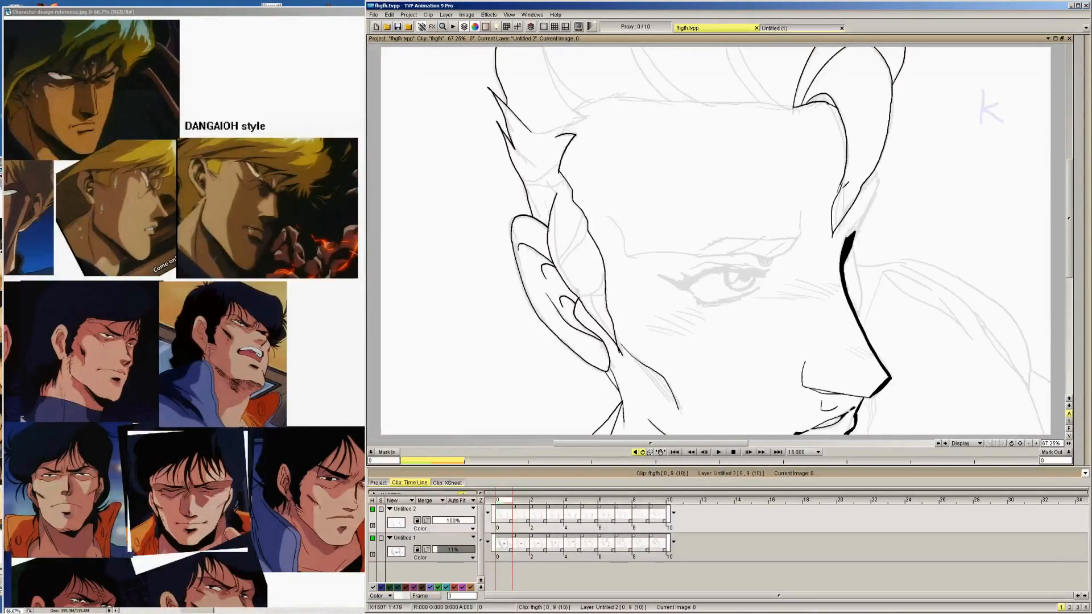
key("Right")
key("Left")
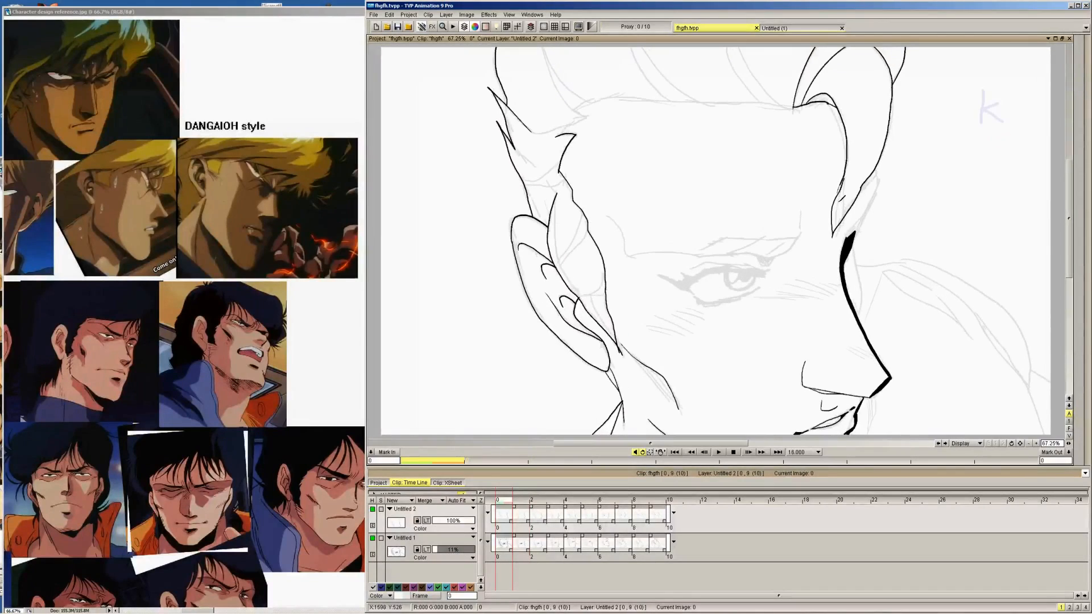
Ink the front lock's pointed lower tip and outer edge on image 2, comparing with image 1
key("Right")
key("Right")
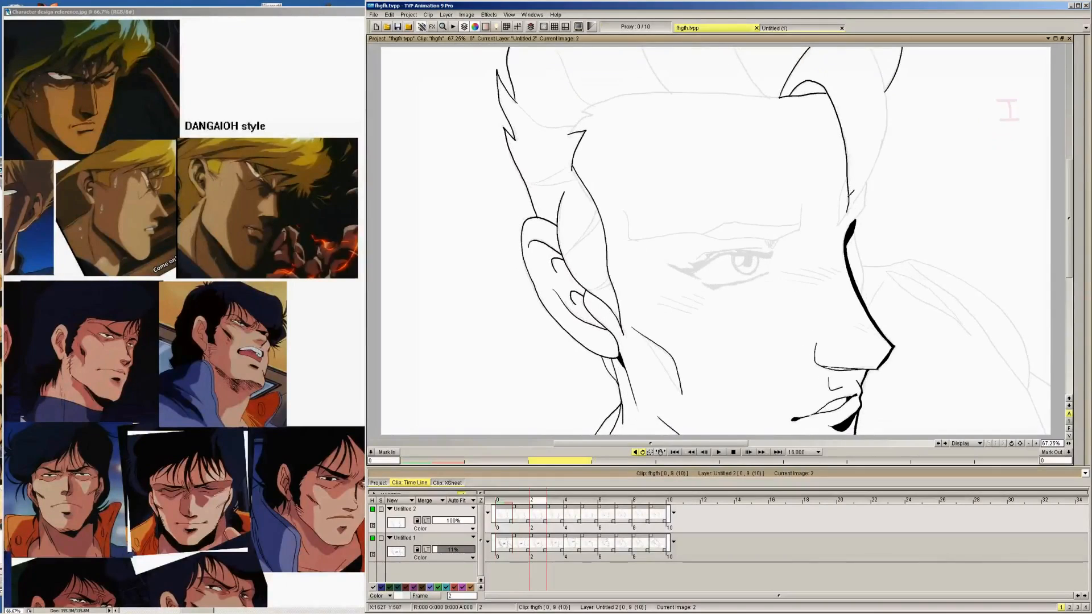
key("Left")
key("Right")
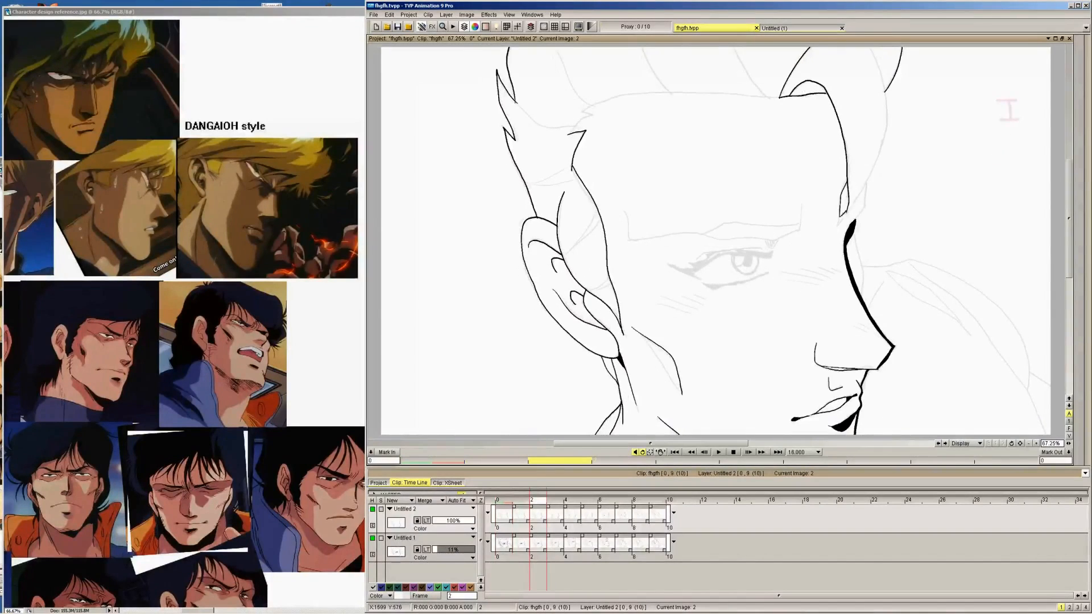
key("Left")
Ink the front lock's outer edge down to its tip on images 3 and 4
key("Right")
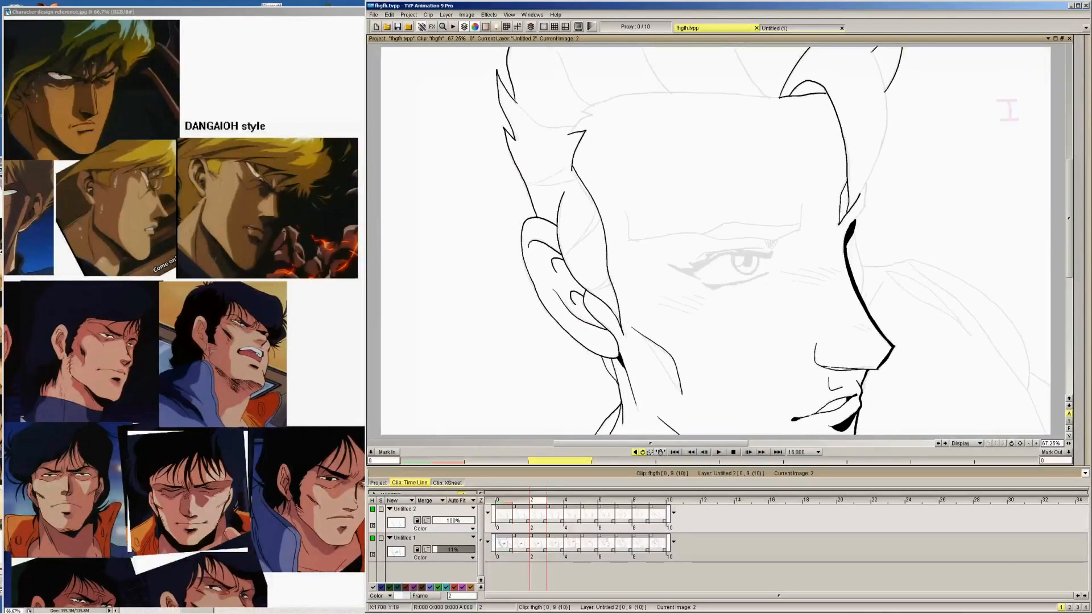
mouse_move(891, 91)
left_mouse_down()
mouse_move(865, 190)
mouse_move(856, 154)
mouse_move(847, 204)
left_mouse_up()
key("Right")
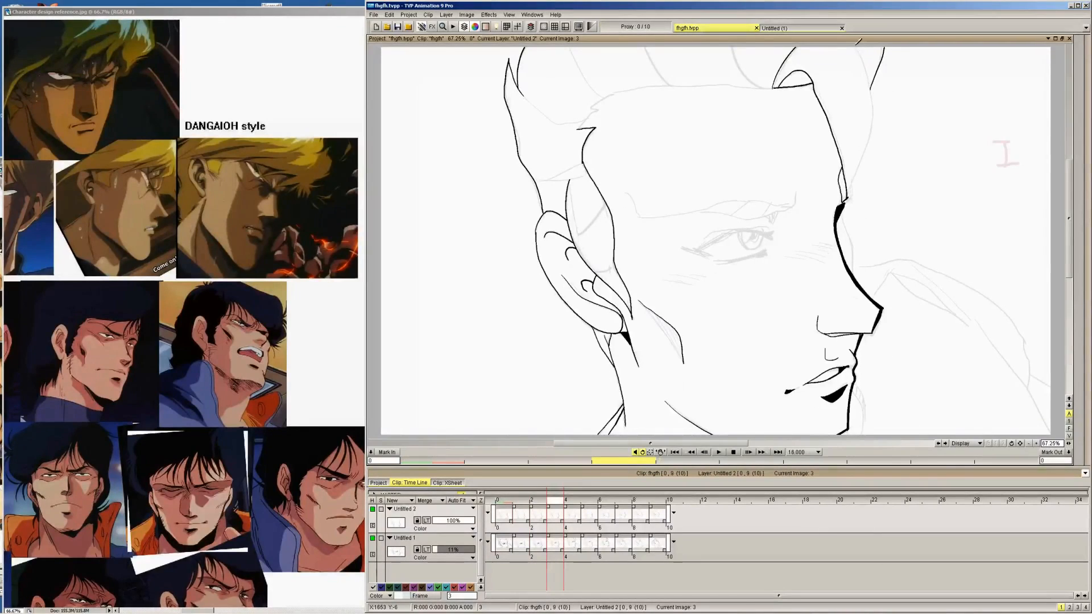
mouse_move(858, 41)
left_mouse_down()
mouse_move(874, 114)
mouse_move(849, 198)
left_mouse_up()
key("Right")
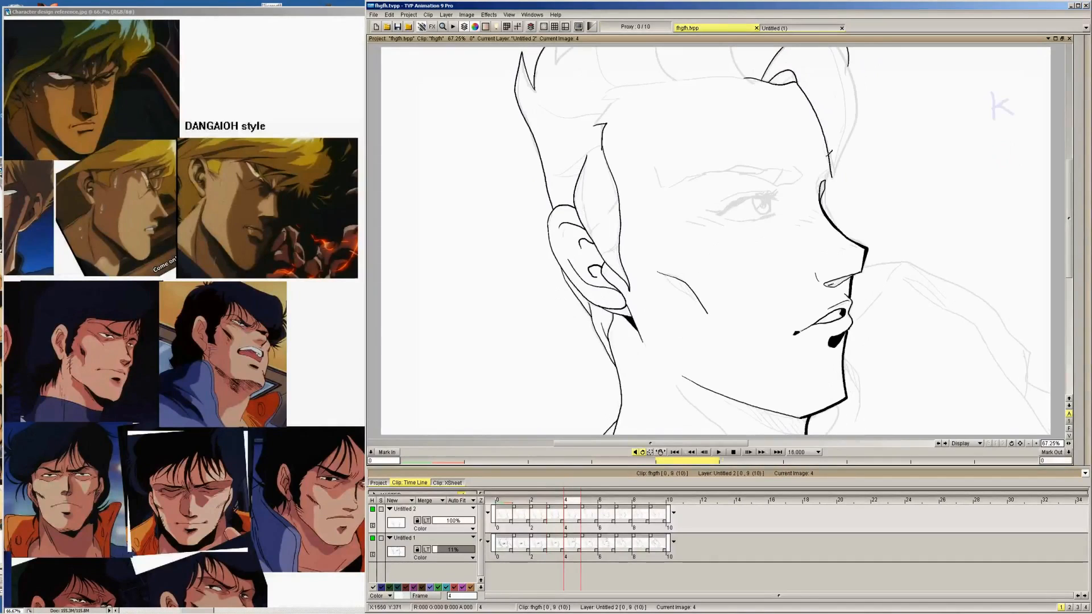
mouse_move(848, 67)
left_mouse_down()
mouse_move(838, 41)
mouse_move(863, 91)
mouse_move(847, 146)
left_mouse_up()
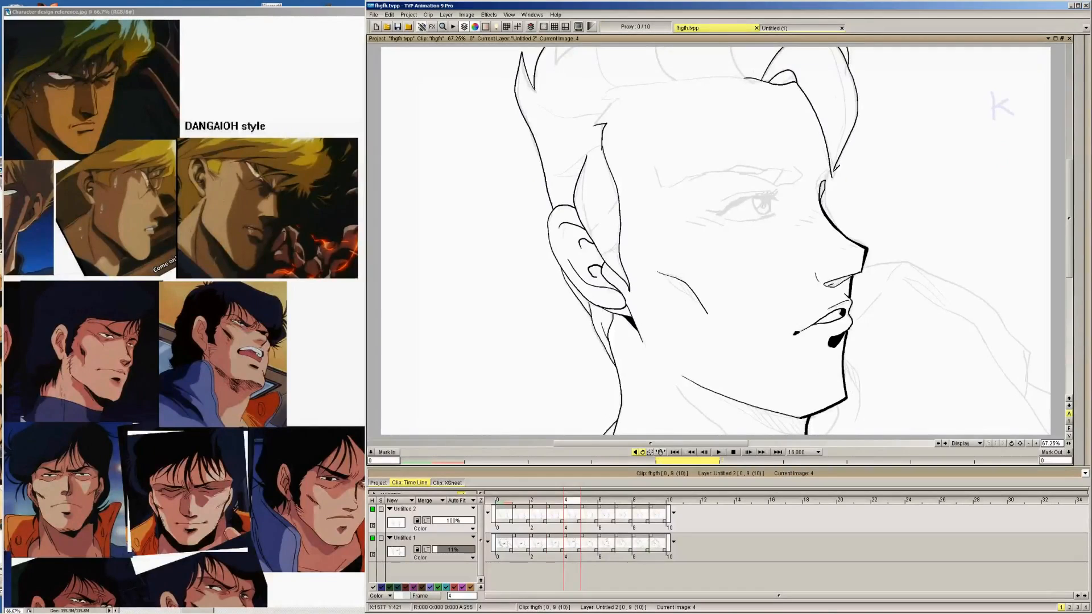
Ink the front lock's outer edge and the upper curve rising from the hairline on image 5, comparing with image 4
key("Right")
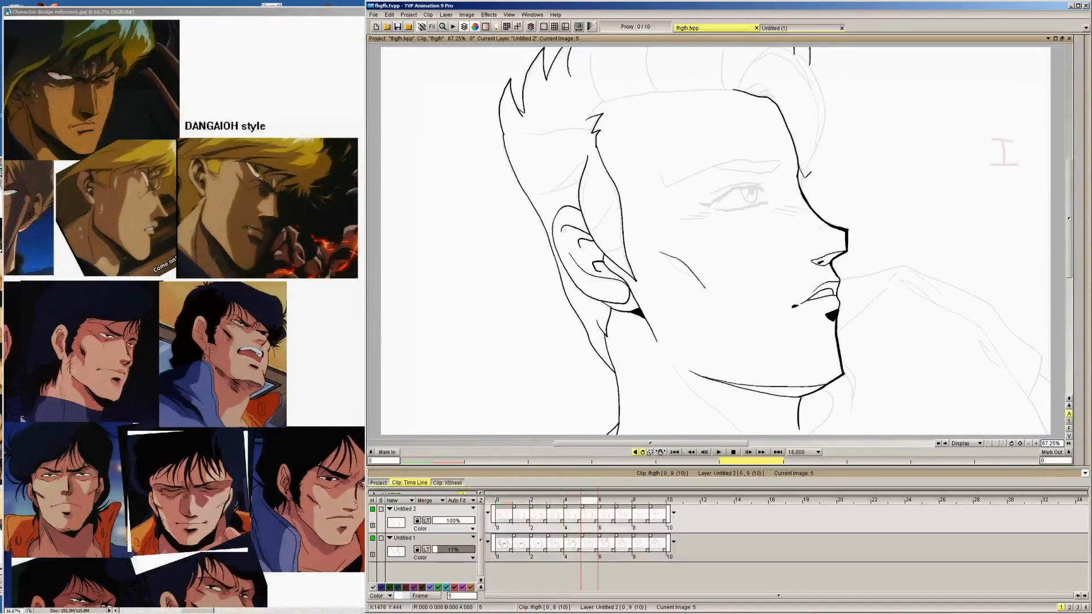
mouse_move(805, 178)
left_mouse_down()
mouse_move(833, 116)
mouse_move(816, 71)
left_mouse_up()
mouse_move(745, 77)
left_mouse_down()
mouse_move(737, 90)
mouse_move(764, 54)
mouse_move(784, 41)
mouse_move(788, 51)
left_mouse_up()
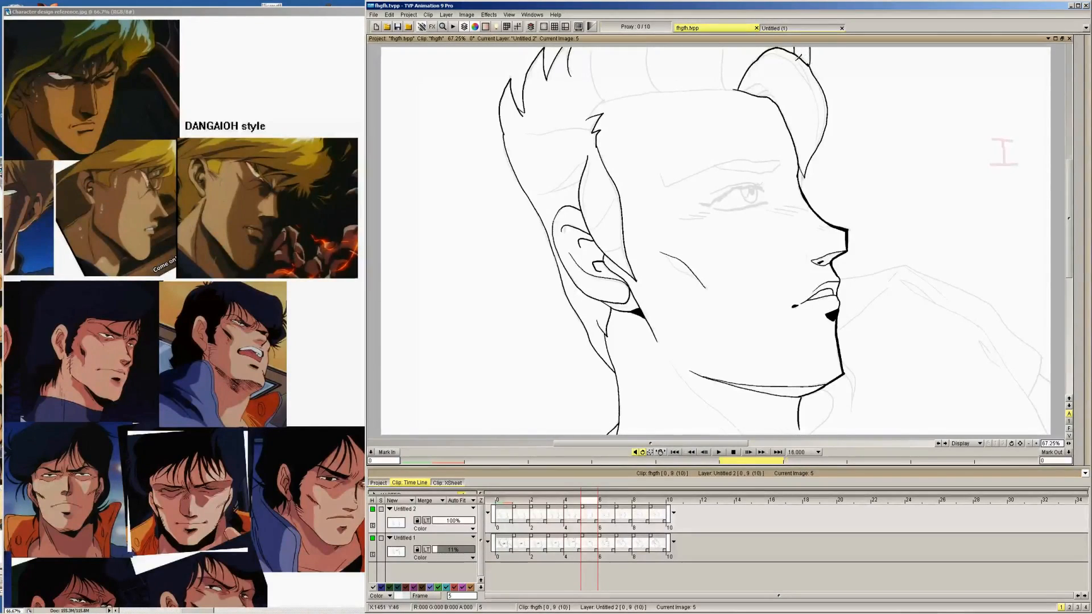
key("Left")
key("Right")
mouse_move(745, 92)
left_mouse_down()
mouse_move(771, 94)
mouse_move(735, 50)
left_mouse_up()
Ink the front lock's outer edge on image 6 and its full curled outline above the forehead on image 7
key("Right")
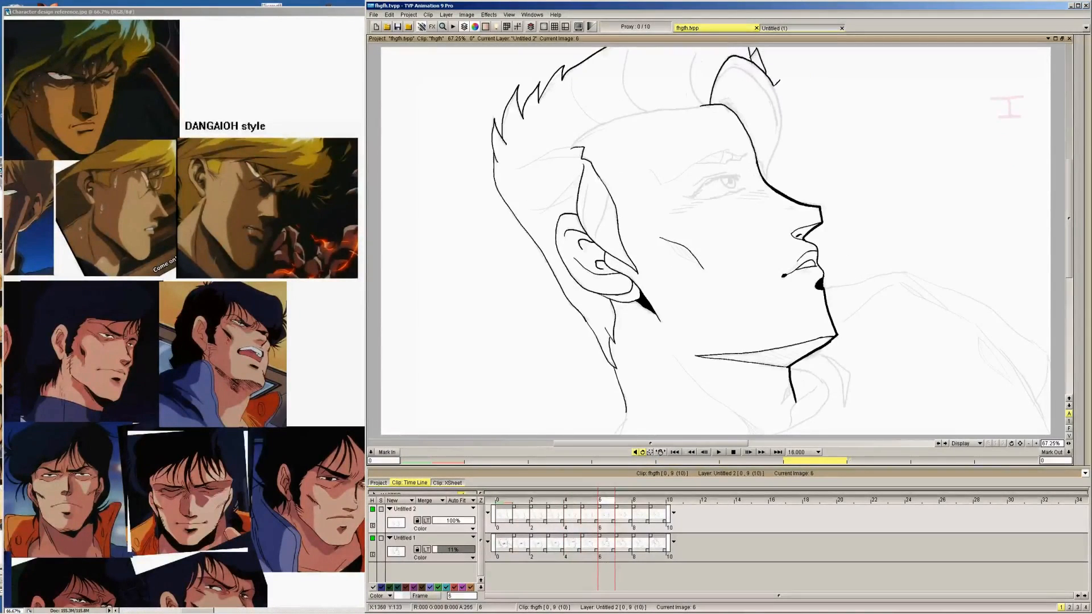
left_click_drag(779, 84, 783, 136)
key("Right")
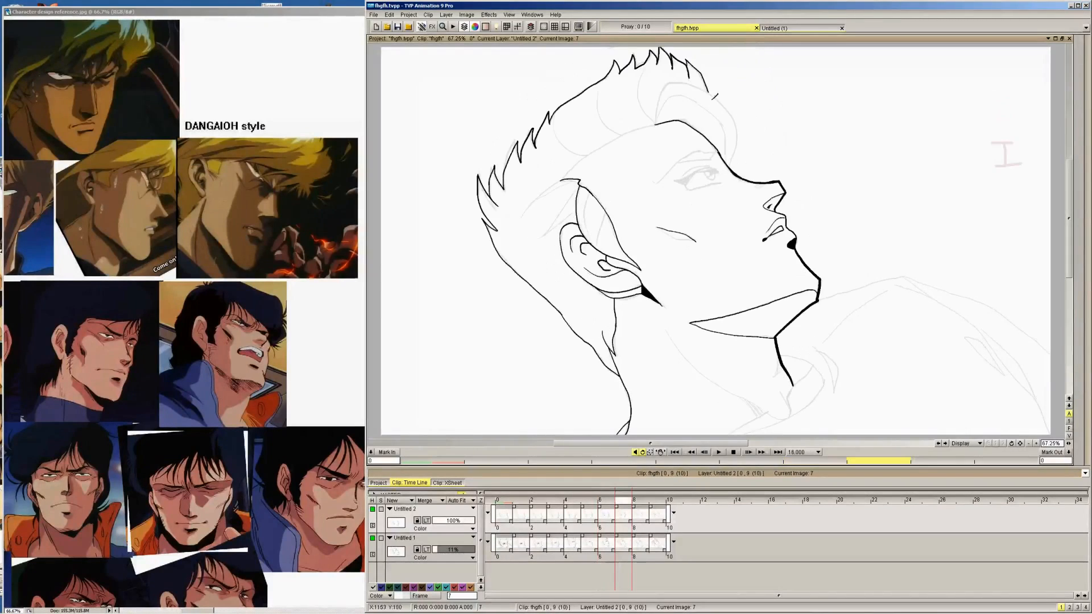
mouse_move(656, 124)
left_mouse_down()
mouse_move(676, 80)
mouse_move(719, 91)
mouse_move(742, 131)
left_mouse_up()
Ink the curled front lock's outline from the hairline to the brow on images 8 and 9
key("Right")
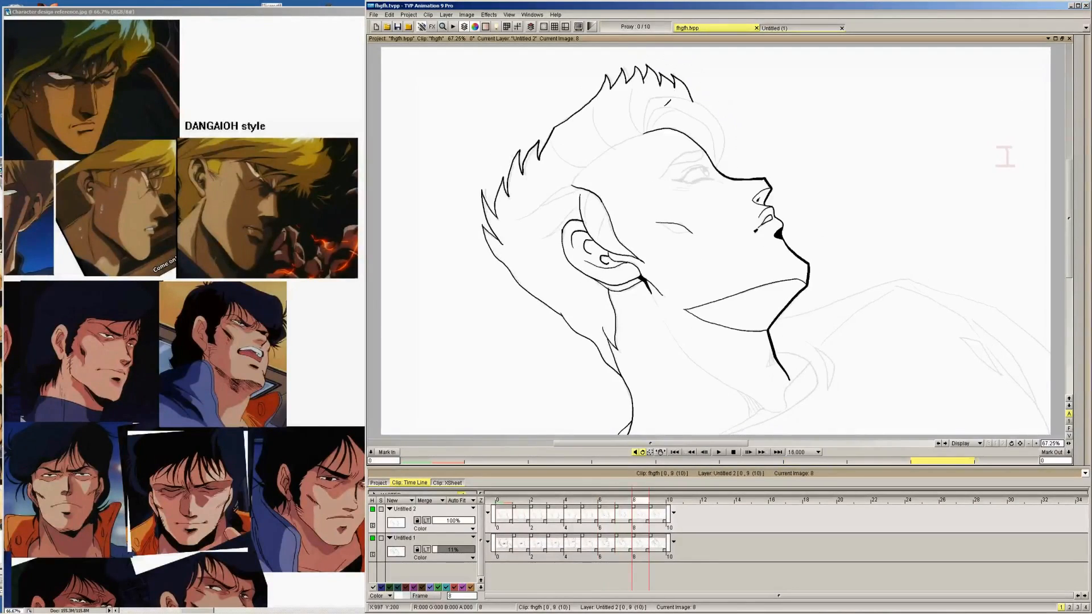
mouse_move(643, 133)
left_mouse_down()
mouse_move(655, 93)
mouse_move(682, 94)
mouse_move(714, 105)
mouse_move(728, 149)
left_mouse_up()
key("Right")
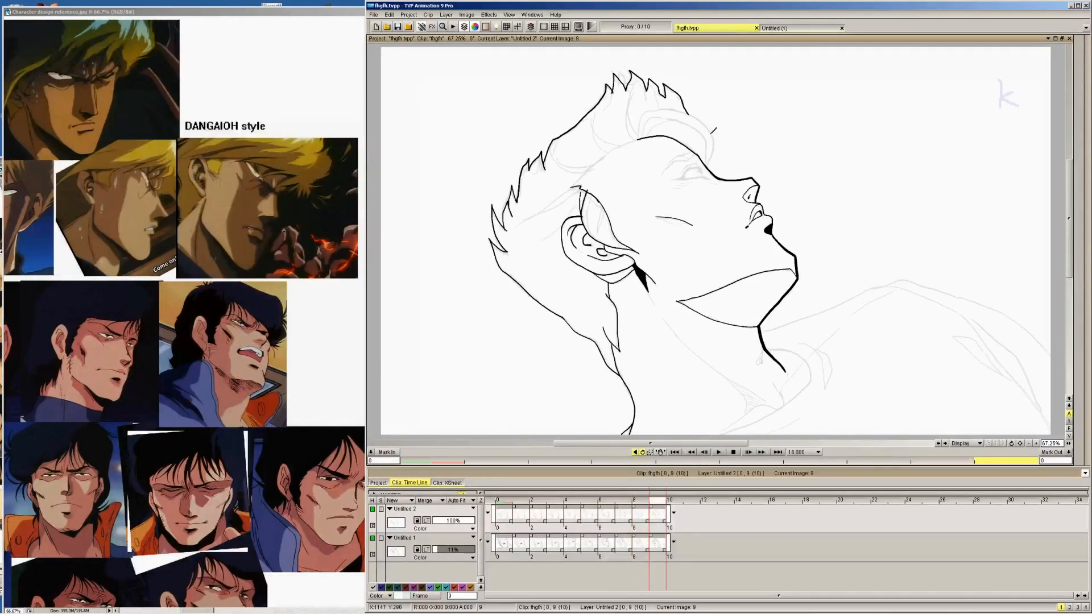
key("Left")
key("Right")
mouse_move(639, 139)
left_mouse_down()
mouse_move(646, 107)
mouse_move(685, 108)
mouse_move(716, 142)
mouse_move(712, 163)
left_mouse_up()
Ink a second contour line inside the front lock on images 9, 8 and 7
key("Right")
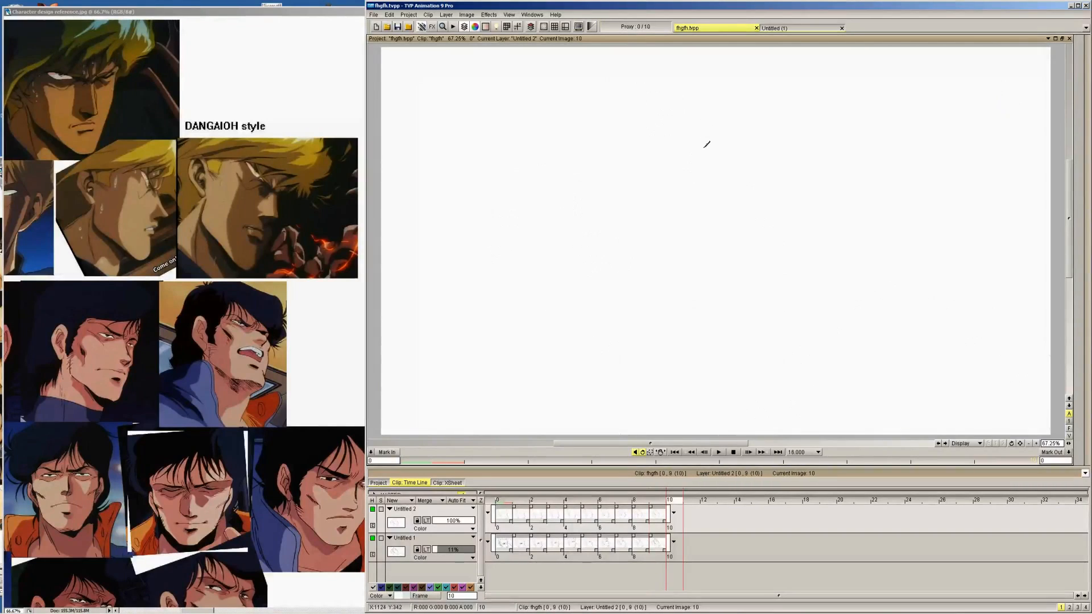
key("Left")
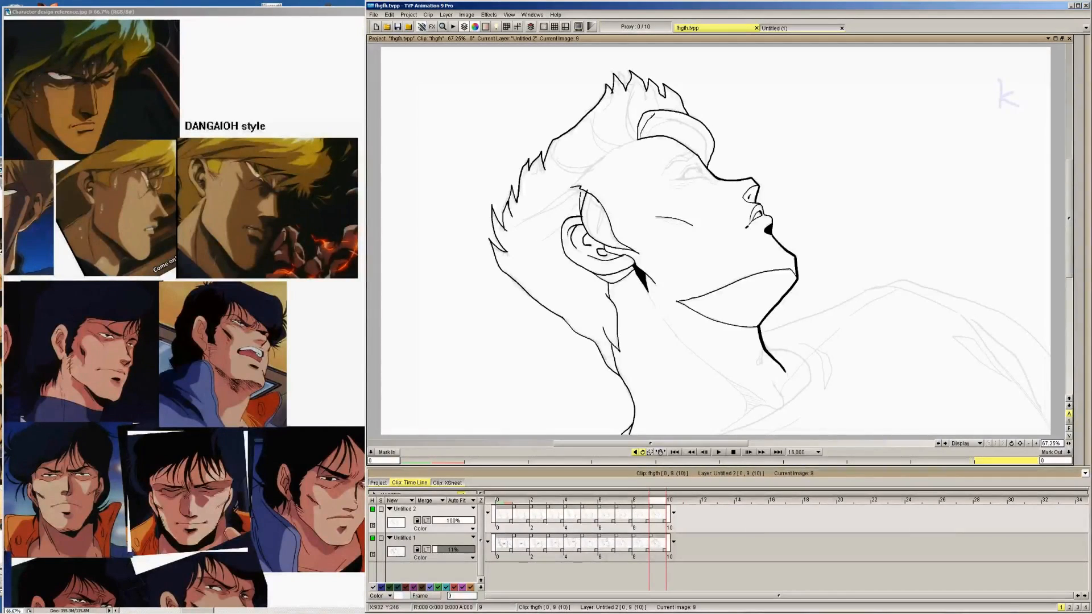
left_click_drag(649, 120, 698, 122)
key("Left")
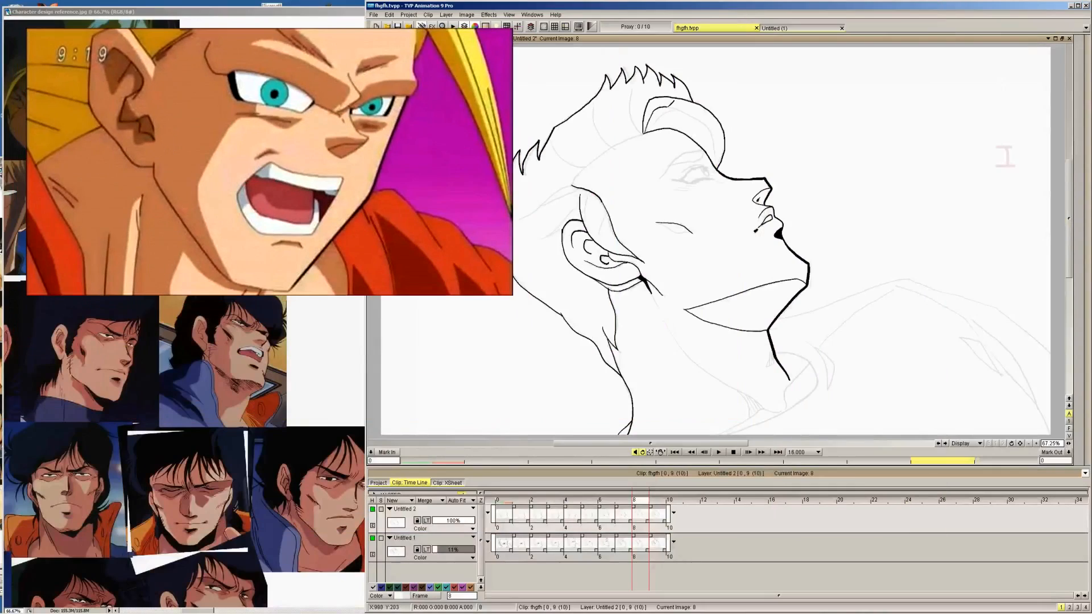
key("Left")
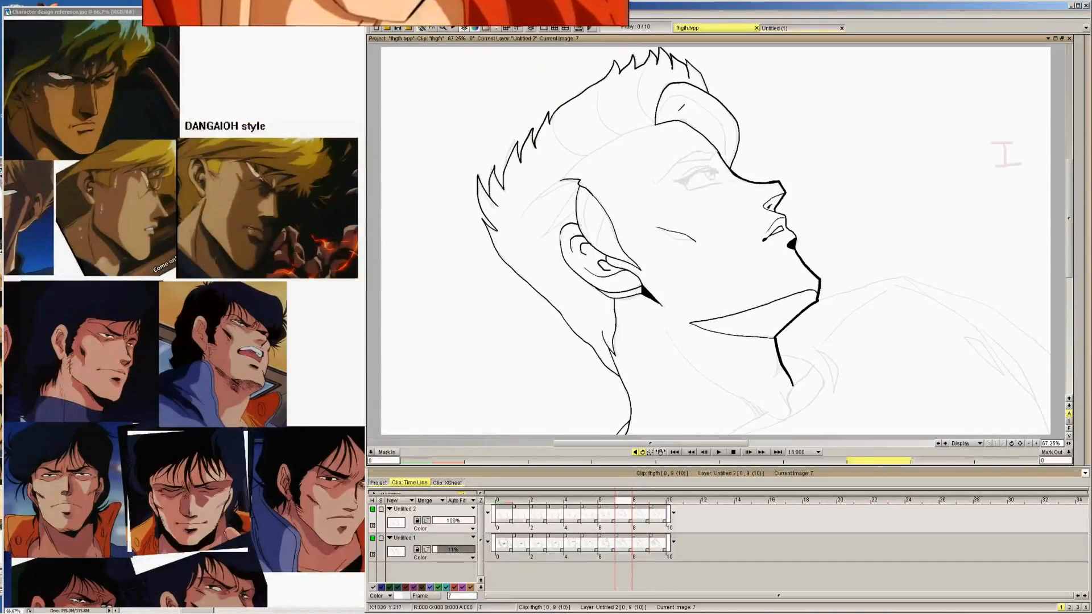
mouse_move(655, 123)
left_mouse_down()
mouse_move(675, 94)
mouse_move(723, 126)
mouse_move(732, 150)
left_mouse_up()
Ink the front lock's inner contour line on images 6, 5, 4 and 3, following its outer edge
key("Left")
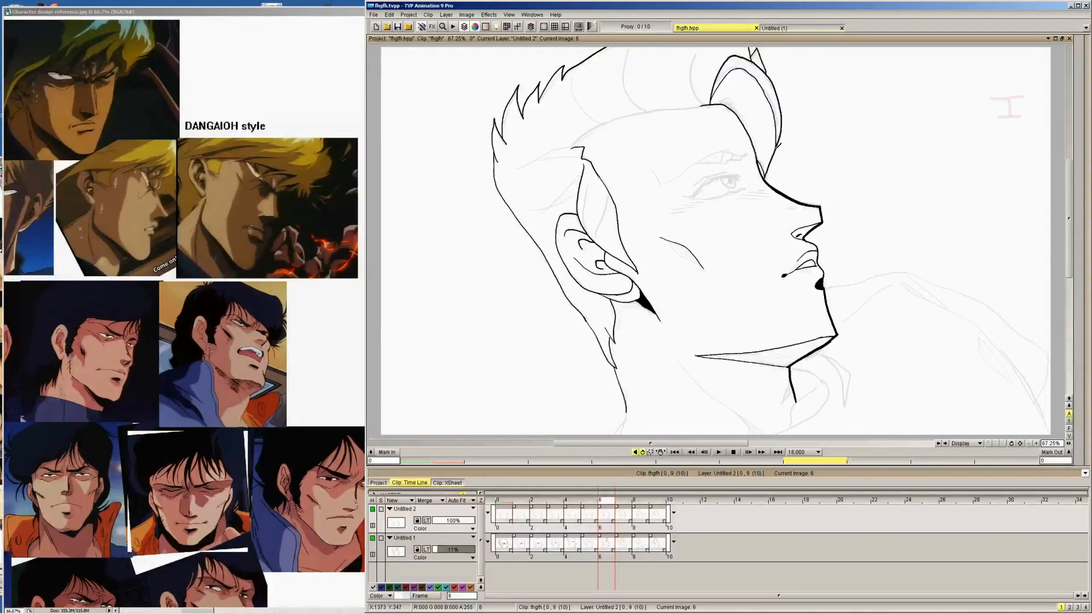
key("Left")
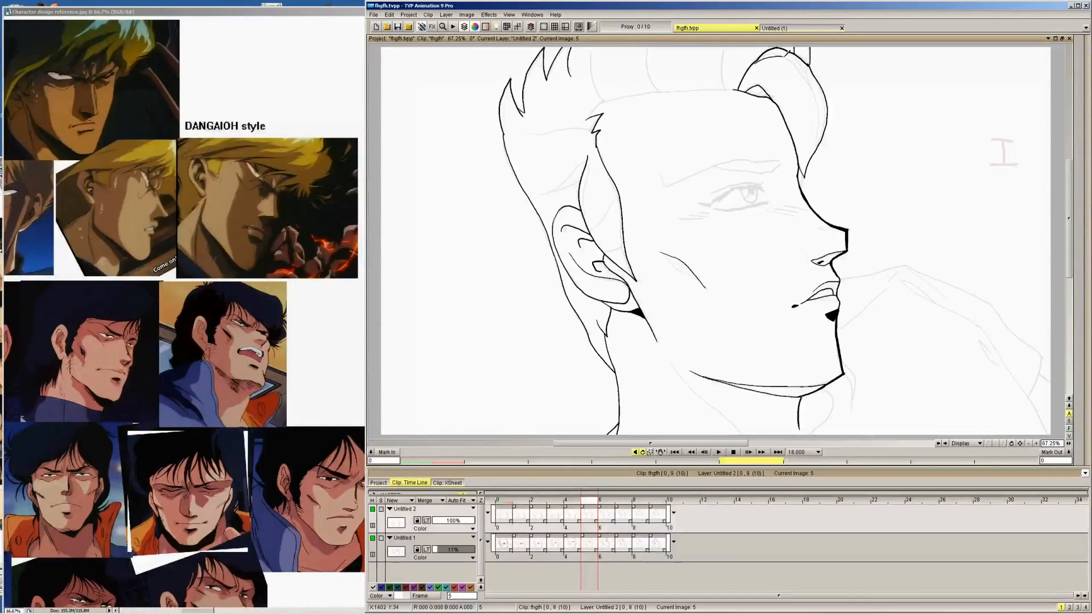
mouse_move(782, 57)
left_mouse_down()
mouse_move(816, 90)
mouse_move(811, 156)
left_mouse_up()
key("Left")
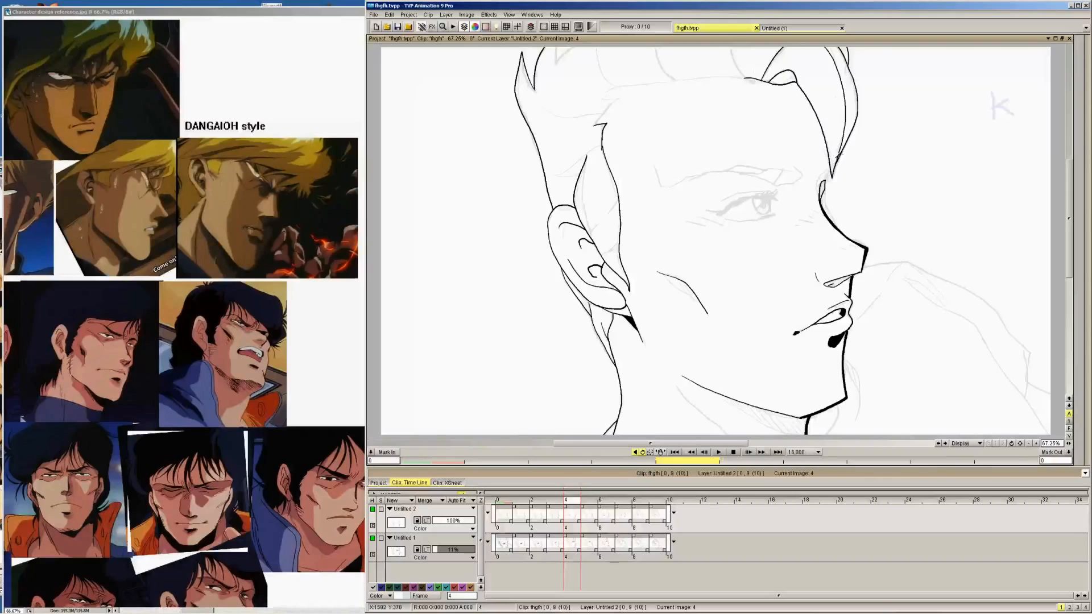
key("Left")
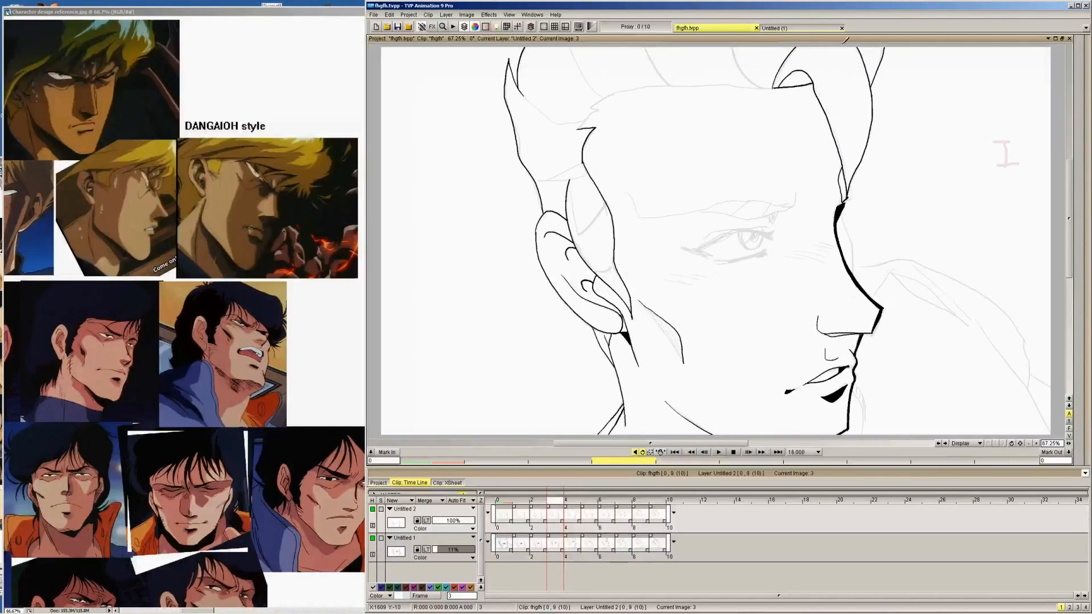
mouse_move(843, 44)
left_mouse_down()
mouse_move(863, 107)
mouse_move(854, 172)
left_mouse_up()
Ink the front lock's inner contour line on images 2, 1 and 0, and flip through to image 3 to compare
key("Left")
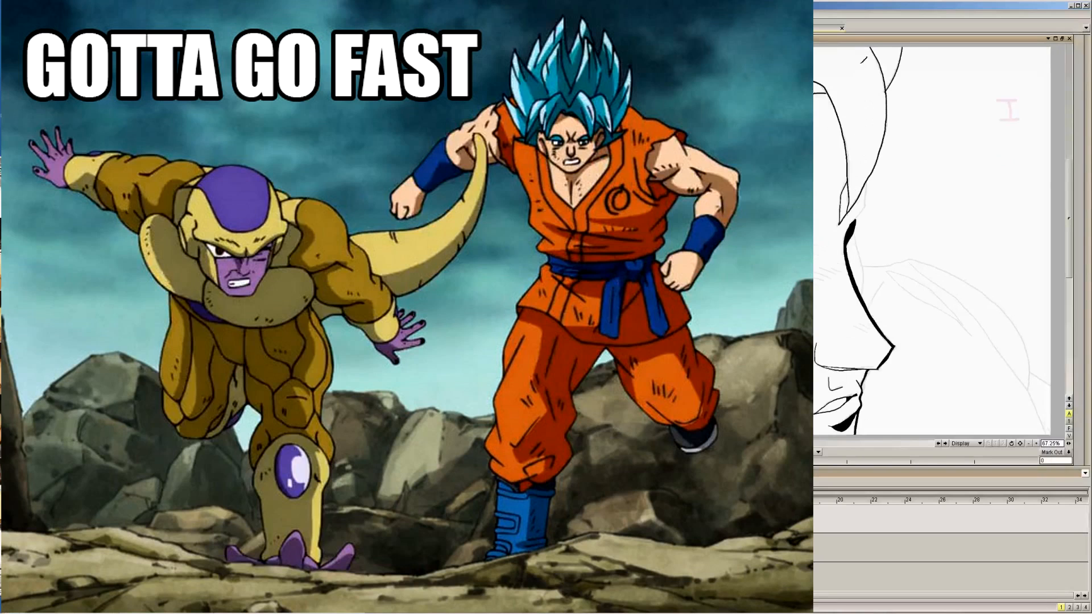
mouse_move(859, 40)
left_mouse_down()
mouse_move(877, 123)
mouse_move(873, 170)
left_mouse_up()
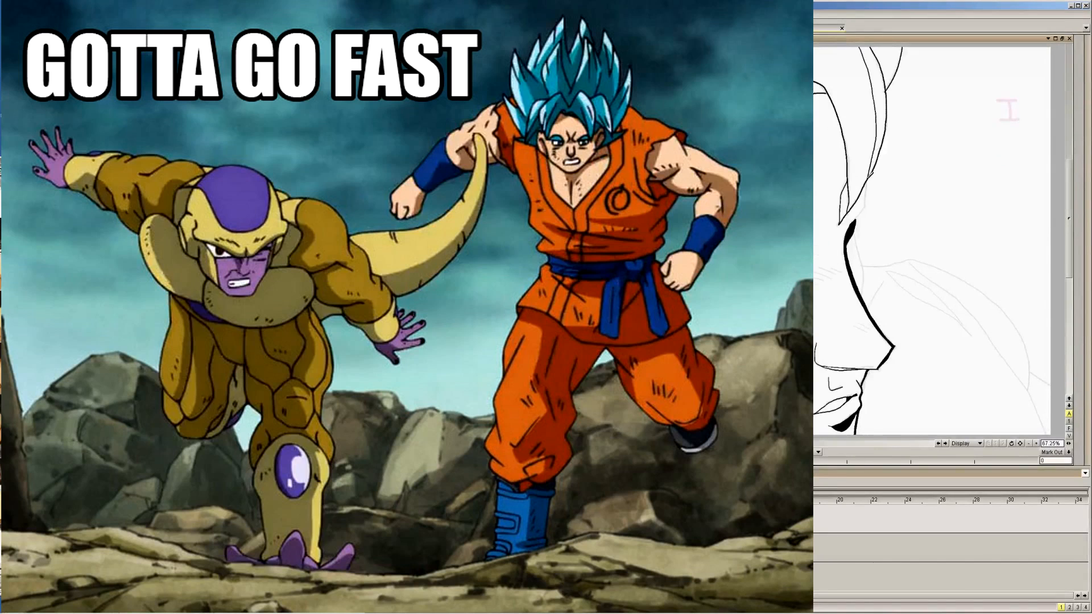
key("Left")
mouse_move(861, 47)
left_mouse_down()
mouse_move(883, 109)
mouse_move(873, 177)
left_mouse_up()
key("Left")
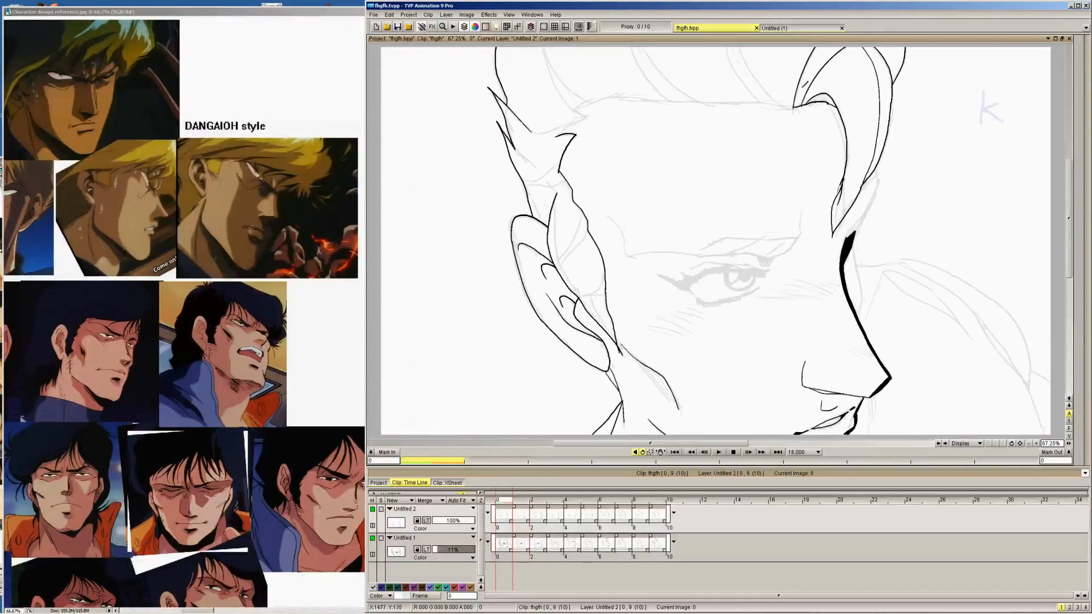
key("Right")
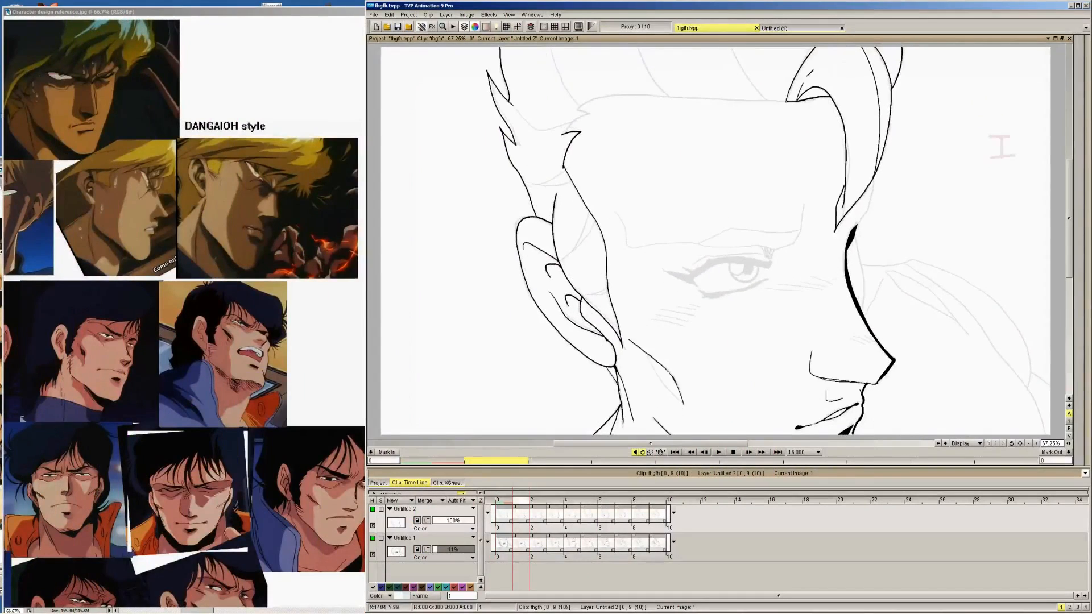
key("Right")
Flip forward from image 3 and back to image 0, examining the front lock and hairline across the drawings
key("Right")
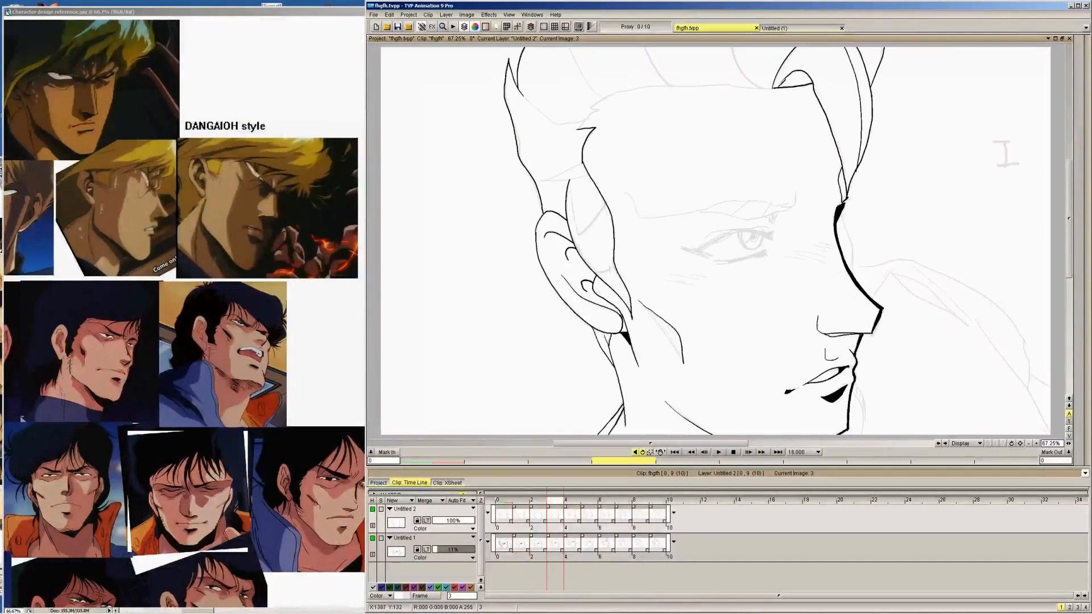
key("Right")
key("Right")
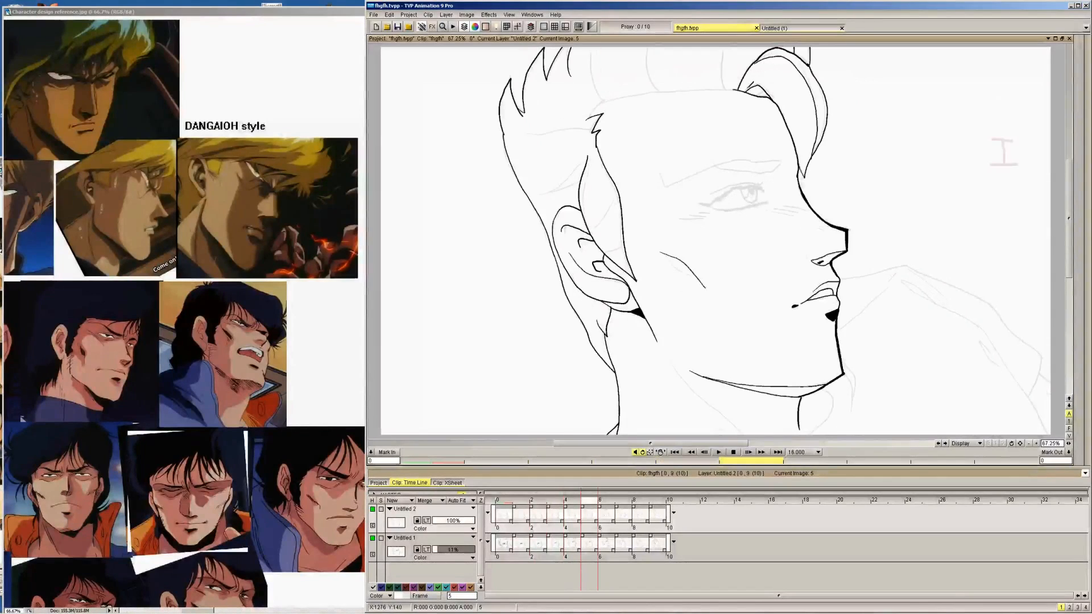
key("Right")
key("Left")
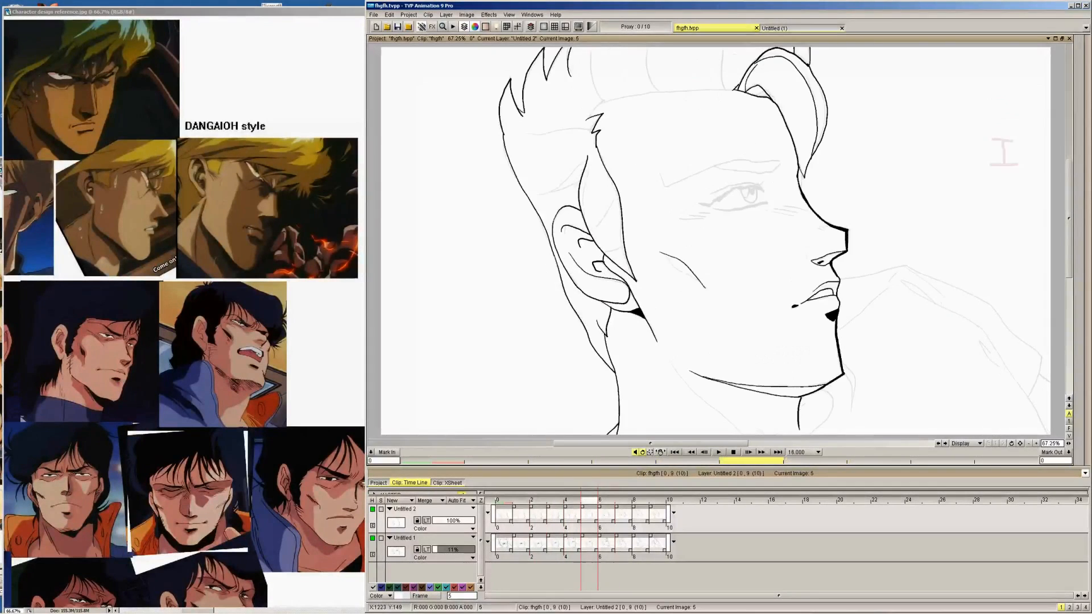
key("Right")
key("Left")
key("Left")
key("Left")
key("Left")
key("Left")
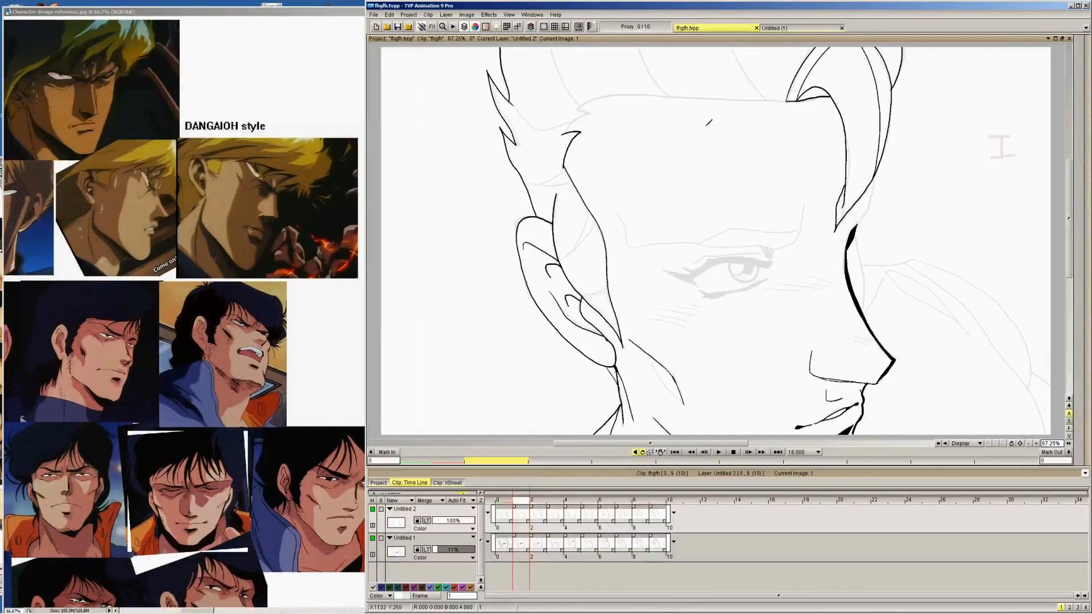
key("Left")
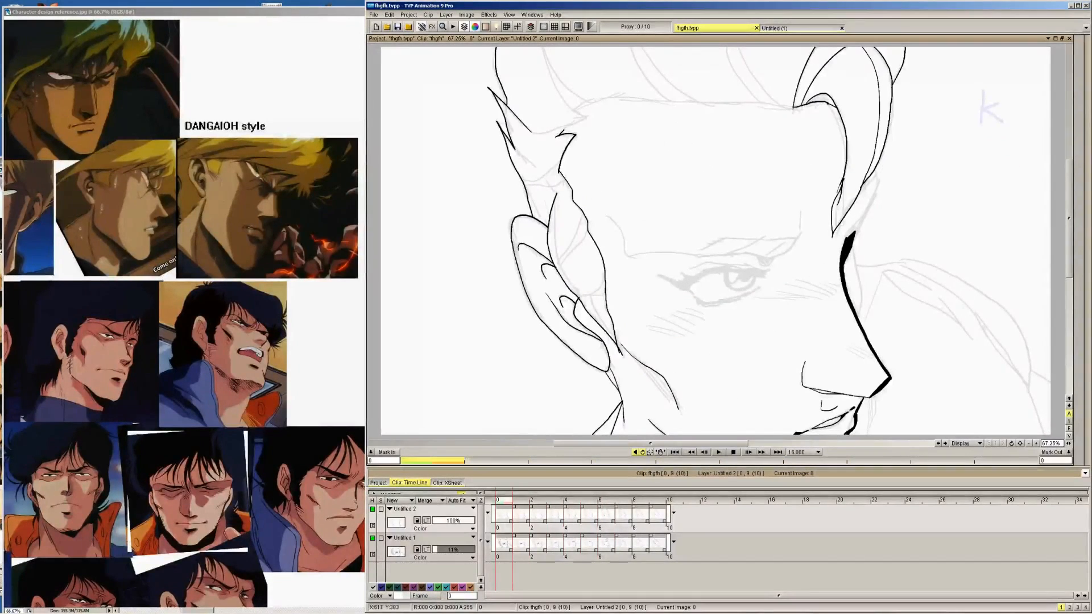
Ink the forehead hairline from the temple tuft to the base of the front lock on images 0, 1 and 2
mouse_move(555, 136)
left_mouse_down()
mouse_move(596, 111)
mouse_move(578, 103)
mouse_move(603, 94)
mouse_move(799, 100)
left_mouse_up()
key("Right")
mouse_move(566, 135)
left_mouse_down()
mouse_move(592, 104)
mouse_move(650, 90)
mouse_move(795, 101)
left_mouse_up()
key("Right")
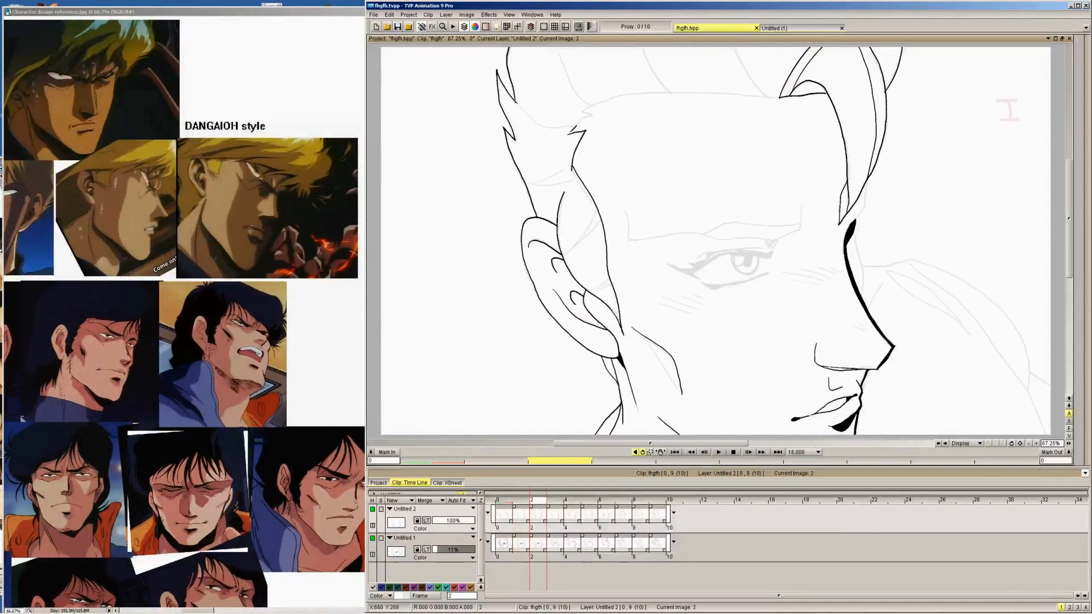
mouse_move(583, 114)
left_mouse_down()
mouse_move(601, 101)
mouse_move(643, 89)
mouse_move(789, 99)
left_mouse_up()
Ink the forehead hairline from the temple tuft to the front lock on images 3, 4 and 5
key("Right")
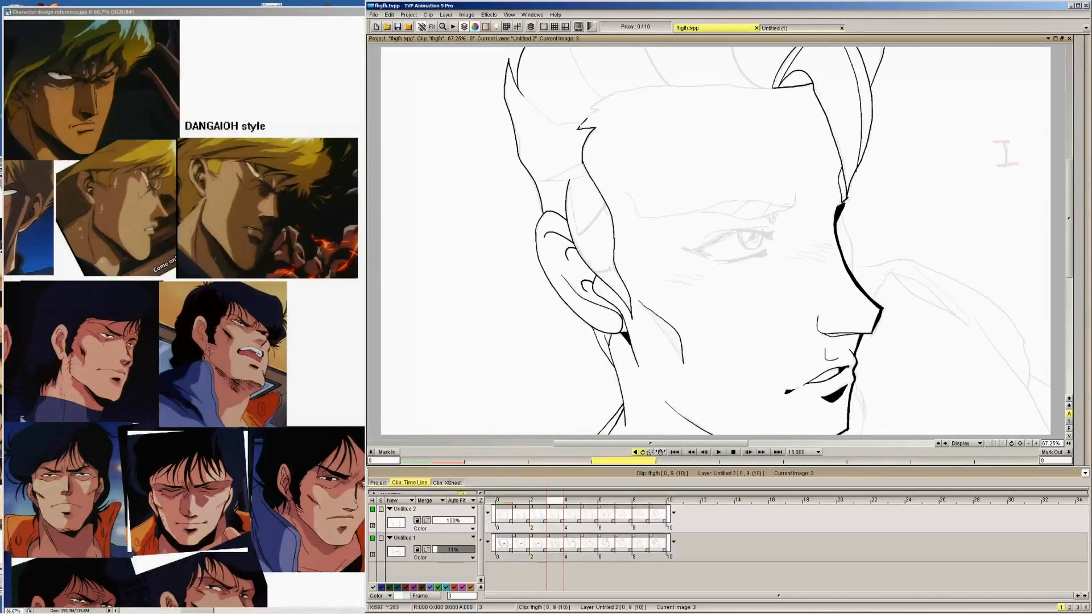
mouse_move(580, 126)
left_mouse_down()
mouse_move(602, 101)
mouse_move(781, 83)
left_mouse_up()
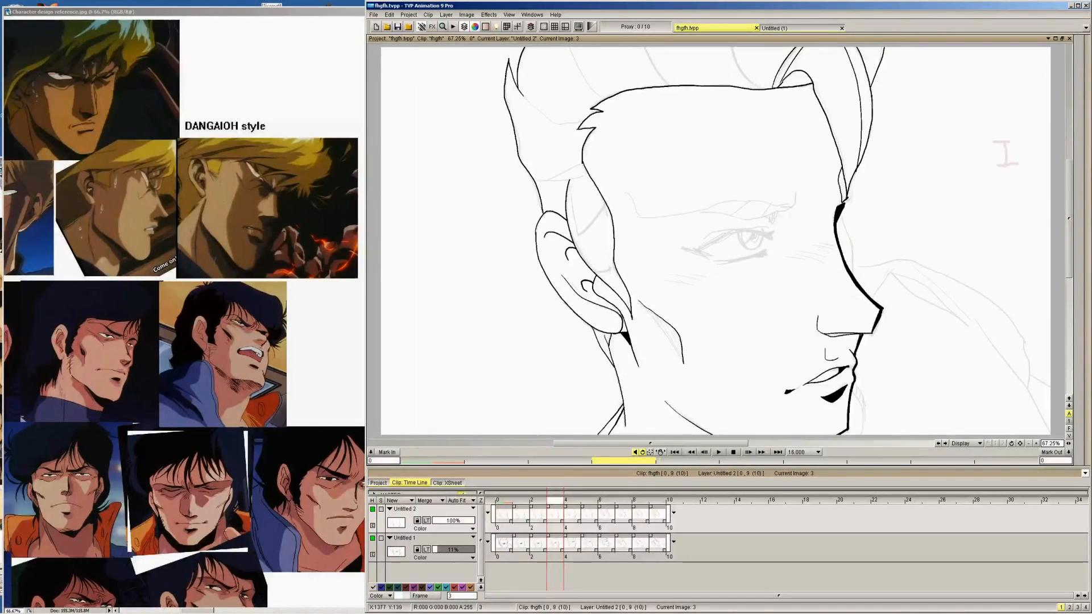
key("Right")
mouse_move(596, 125)
left_mouse_down()
mouse_move(625, 96)
mouse_move(600, 98)
mouse_move(621, 84)
mouse_move(758, 75)
left_mouse_up()
key("Right")
mouse_move(601, 113)
left_mouse_down()
mouse_move(587, 118)
mouse_move(612, 96)
mouse_move(720, 83)
left_mouse_up()
Ink the forehead hairline from the temple tuft to the front lock on images 6, 7, 8 and 9
key("Right")
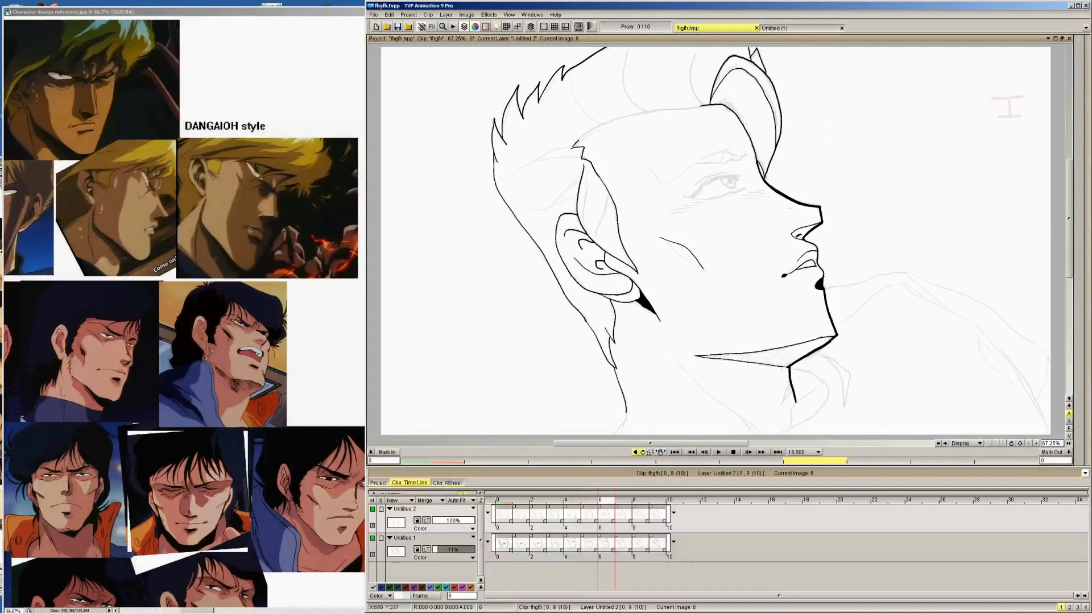
mouse_move(571, 149)
left_mouse_down()
mouse_move(629, 113)
mouse_move(696, 103)
left_mouse_up()
key("Right")
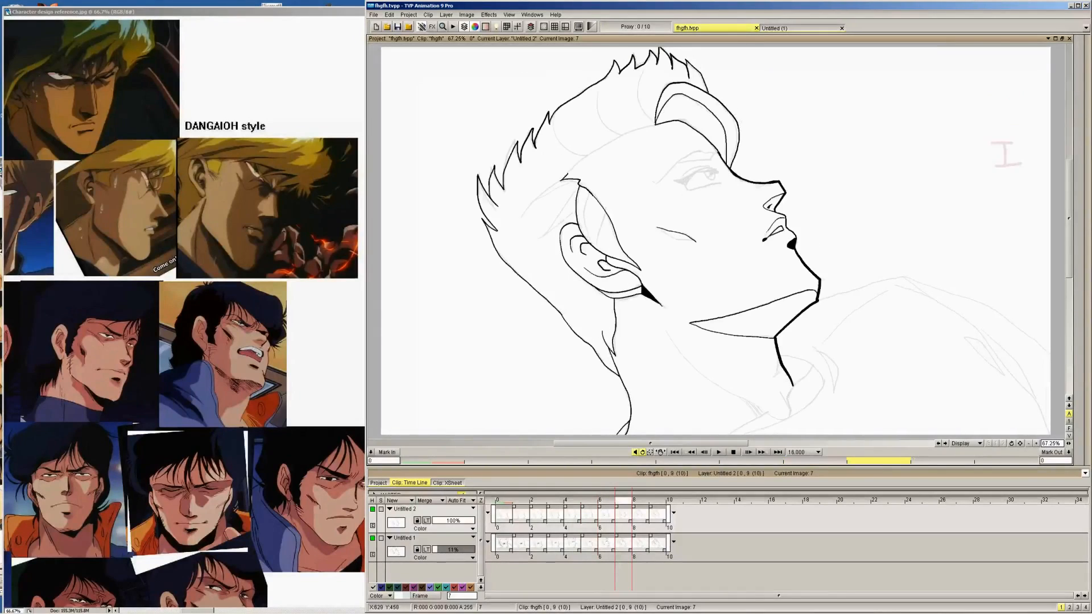
left_click_drag(561, 180, 584, 158)
key("Right")
left_click_drag(574, 183, 625, 138)
key("Right")
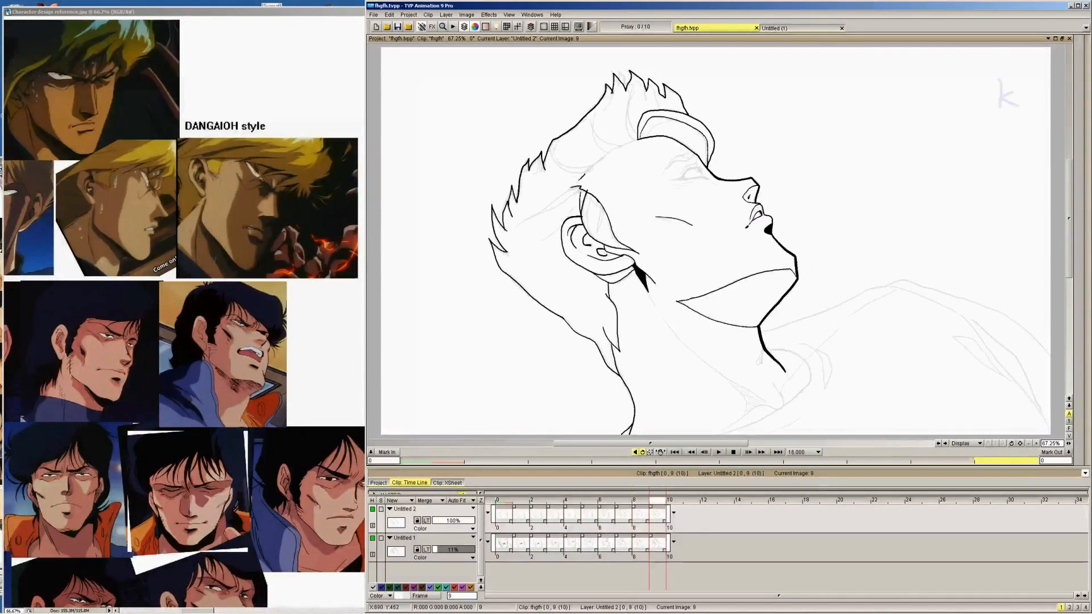
left_click_drag(586, 173, 647, 132)
On image 0, ink the short line below the front lock and the thin far-side contour beside the nose bridge
key("Right")
key("Left")
key("Left")
key("Left")
key("Left")
key("Left")
key("Left")
key("Left")
key("Left")
key("Left")
key("Left")
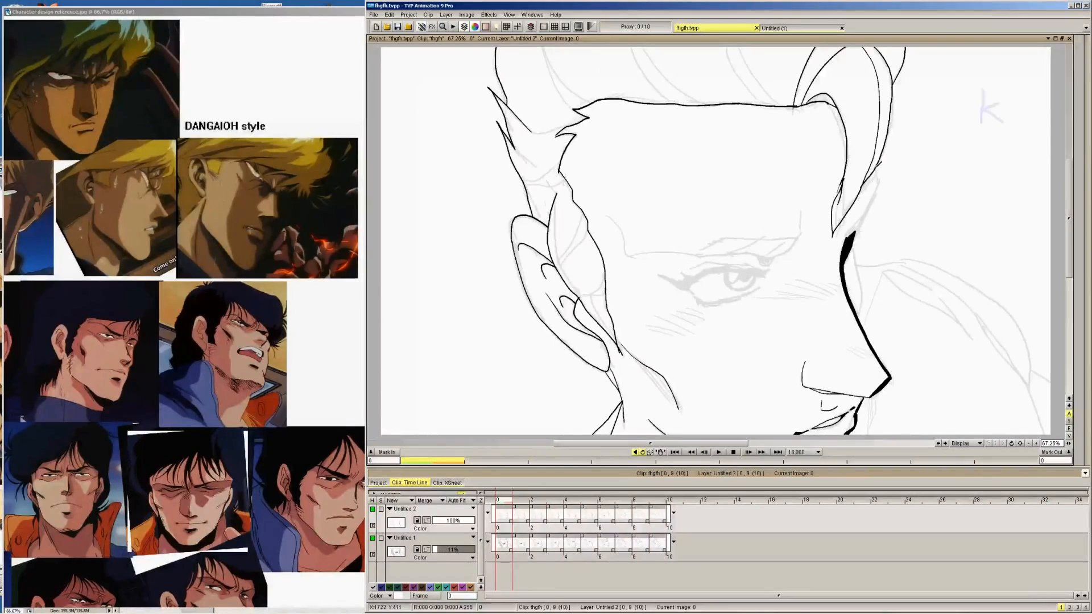
left_click_drag(874, 169, 856, 233)
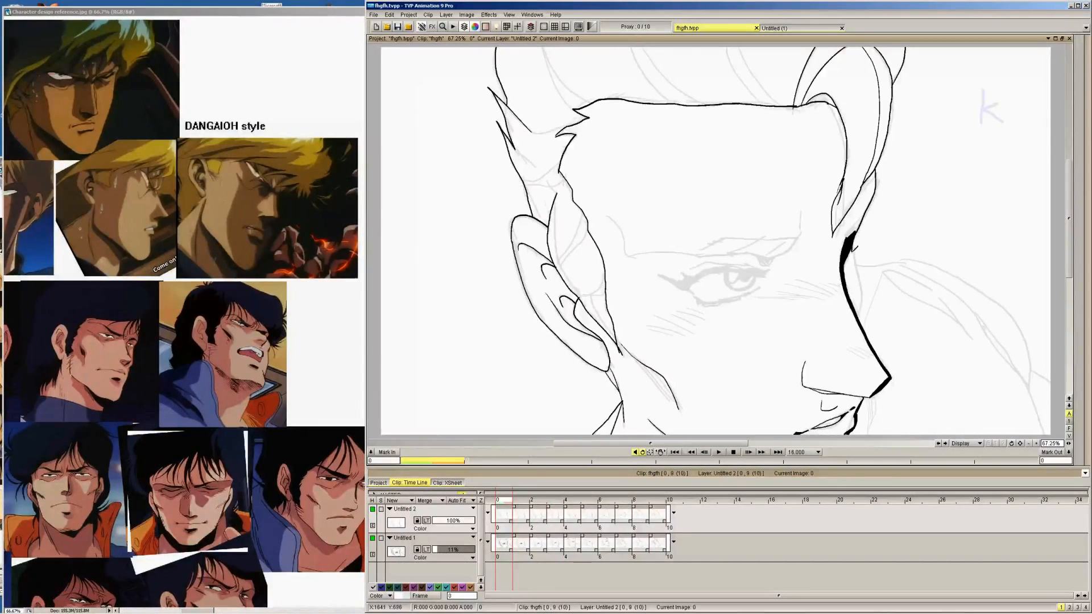
key("ctrl+z")
left_click_drag(853, 232, 864, 281)
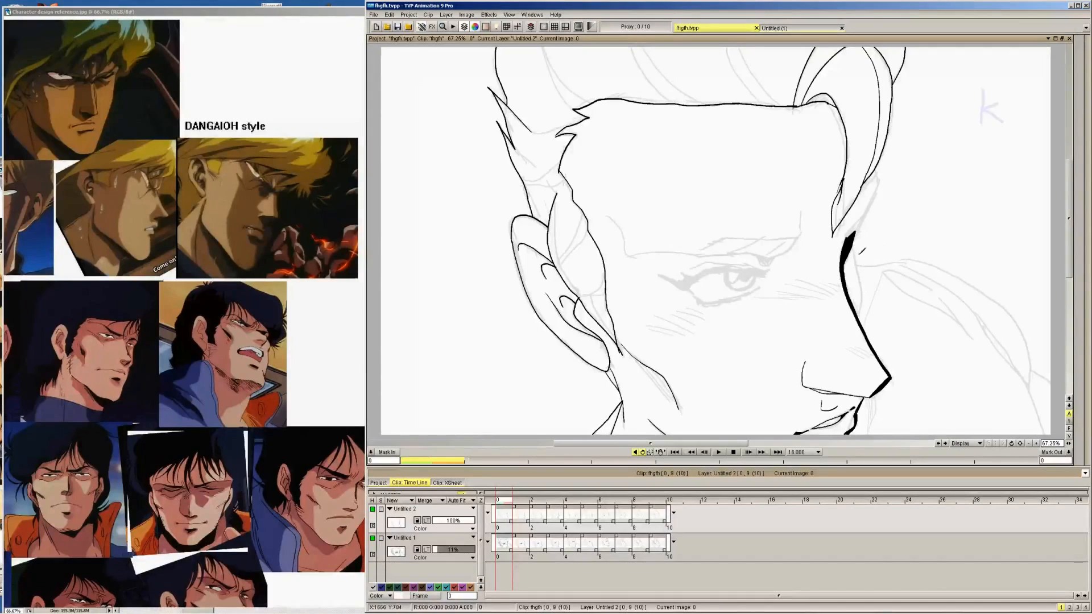
left_click_drag(853, 234, 863, 320)
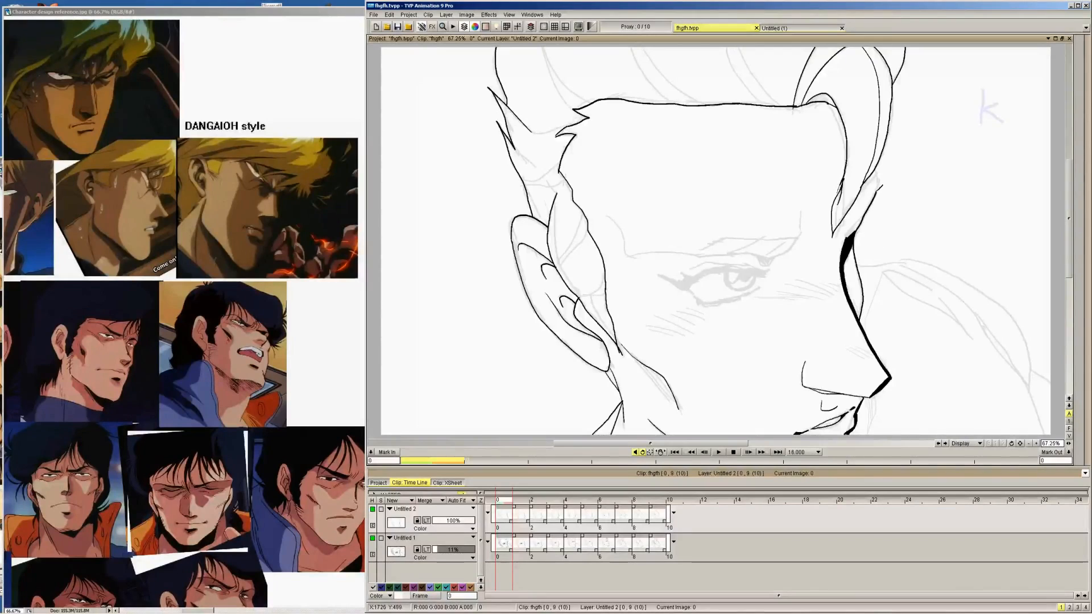
Ink the short line below the front lock and the far-side contour beside the nose bridge on images 1, 2 and 3
key("Right")
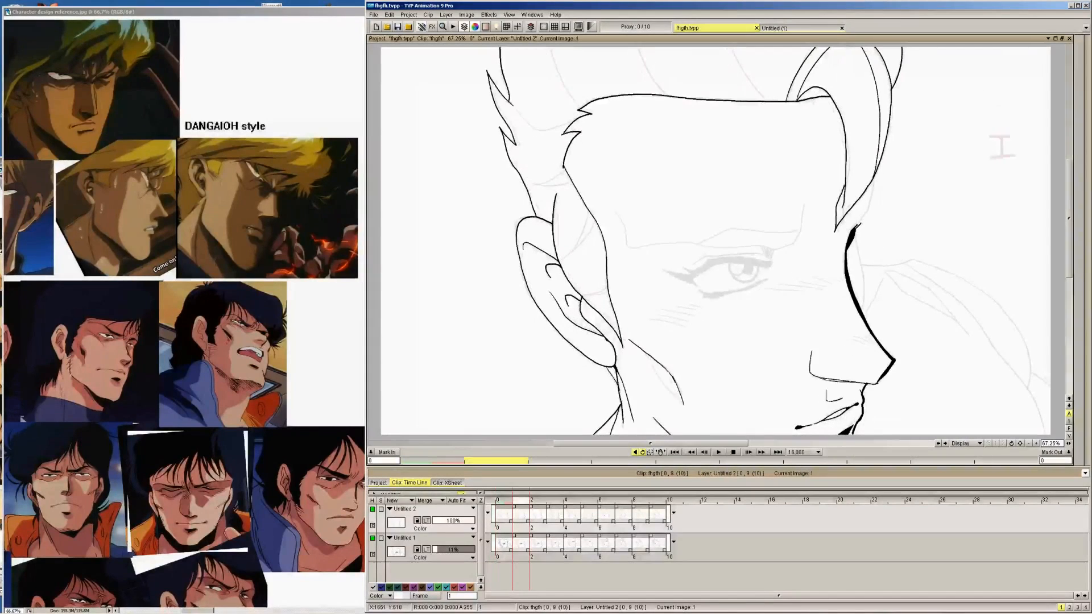
left_click_drag(854, 232, 881, 172)
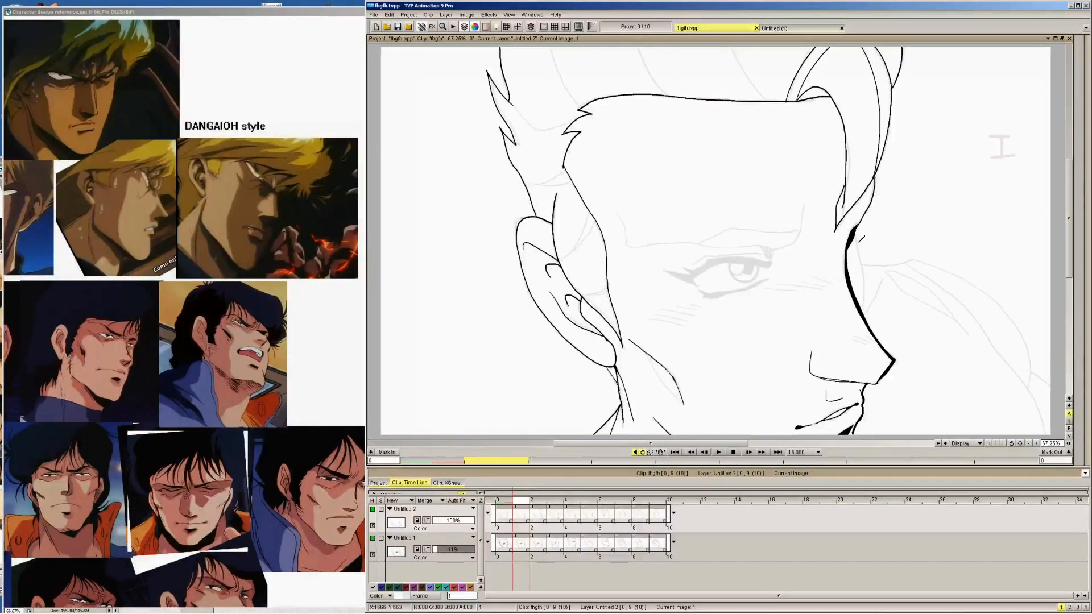
left_click_drag(856, 234, 868, 289)
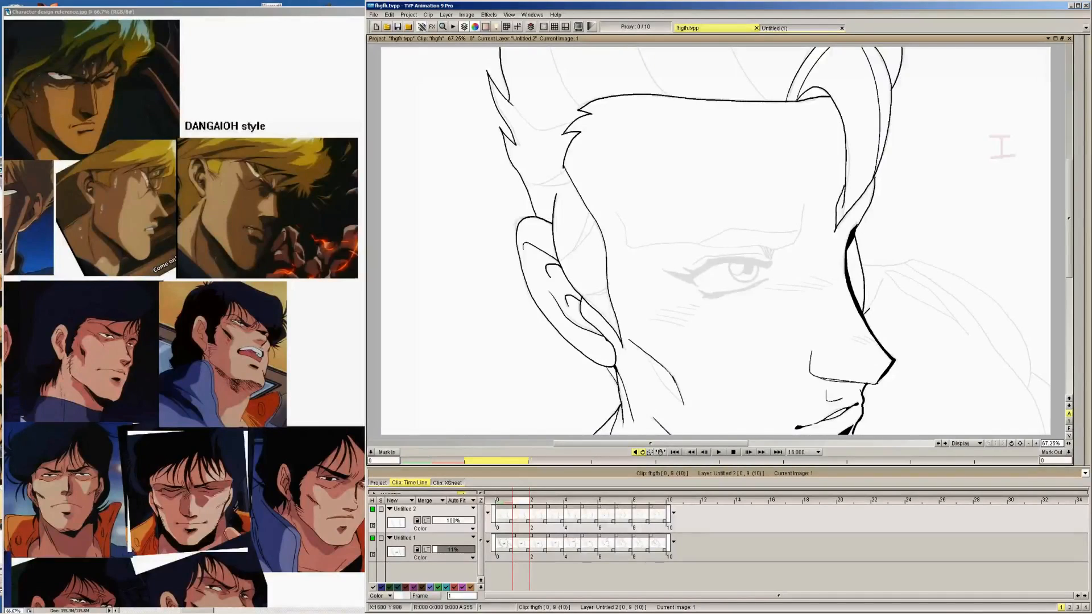
key("Right")
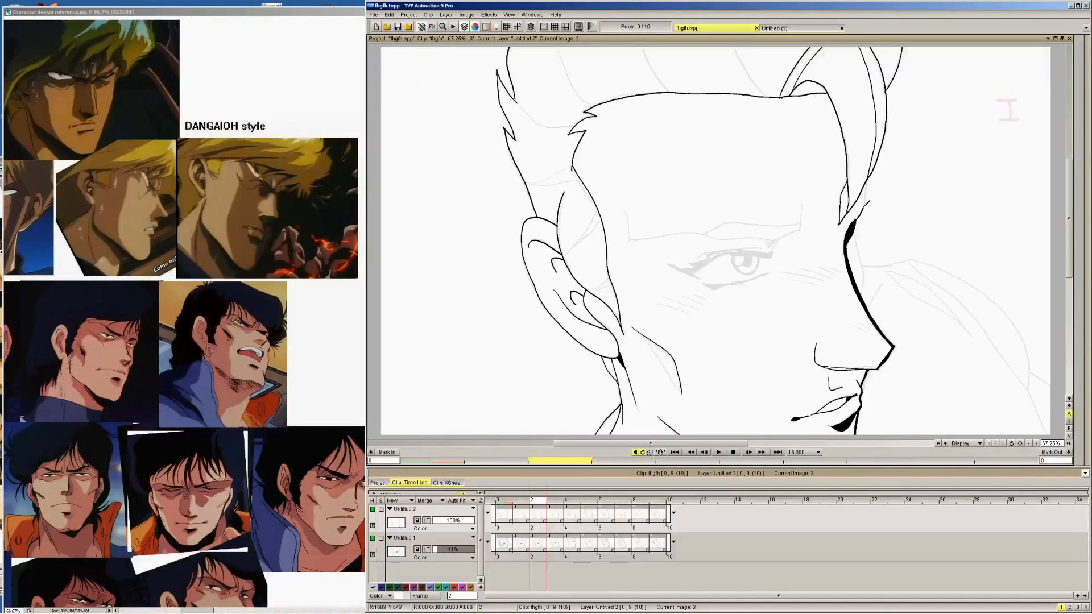
left_click_drag(866, 187, 867, 180)
left_click_drag(854, 229, 868, 294)
key("Right")
left_click_drag(853, 193, 852, 274)
Beside the head on image 5, sketch an oval with centred cross guidelines, an arrow, and a second oval with turned guidelines
key("Home")
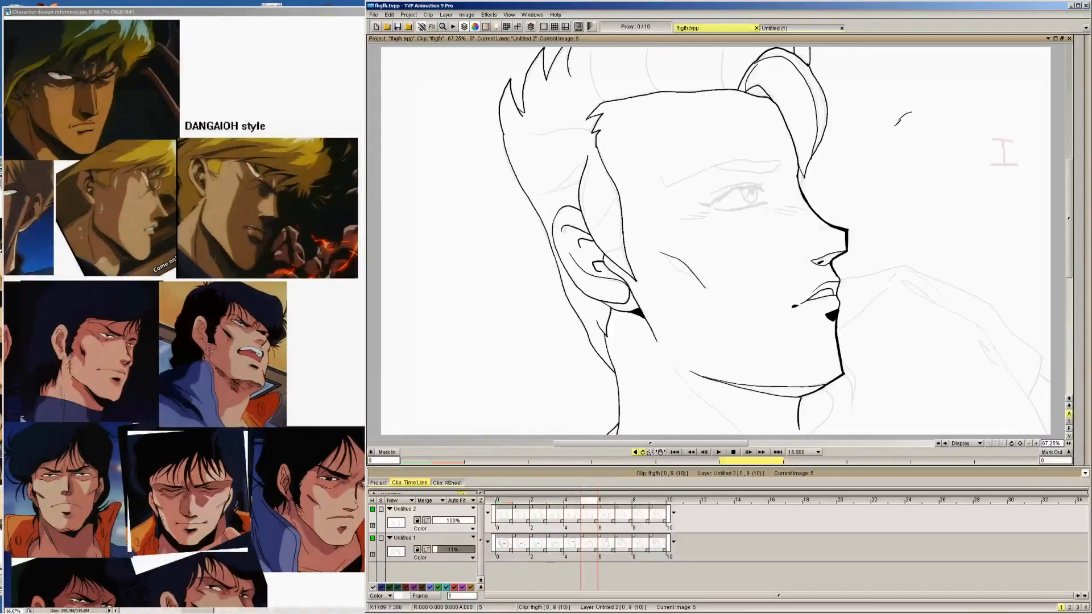
mouse_move(895, 124)
left_mouse_down()
mouse_move(941, 122)
mouse_move(915, 114)
mouse_move(921, 193)
left_mouse_up()
left_click_drag(884, 155, 945, 152)
left_click_drag(906, 139, 911, 133)
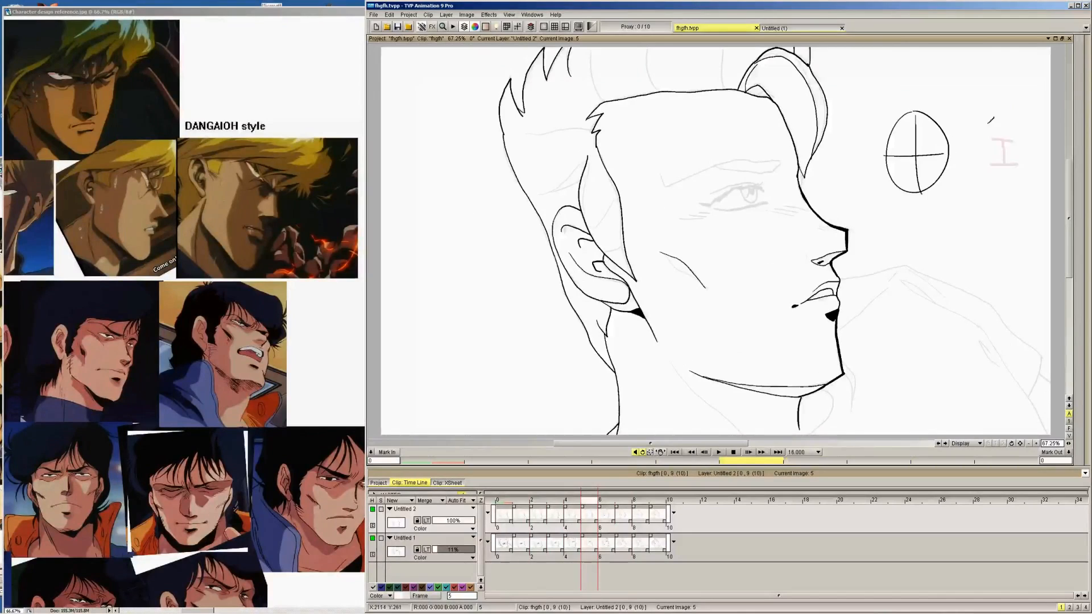
mouse_move(958, 164)
left_mouse_down()
mouse_move(990, 154)
mouse_move(976, 173)
left_mouse_up()
mouse_move(1028, 116)
left_mouse_down()
mouse_move(1007, 114)
mouse_move(1026, 117)
left_mouse_up()
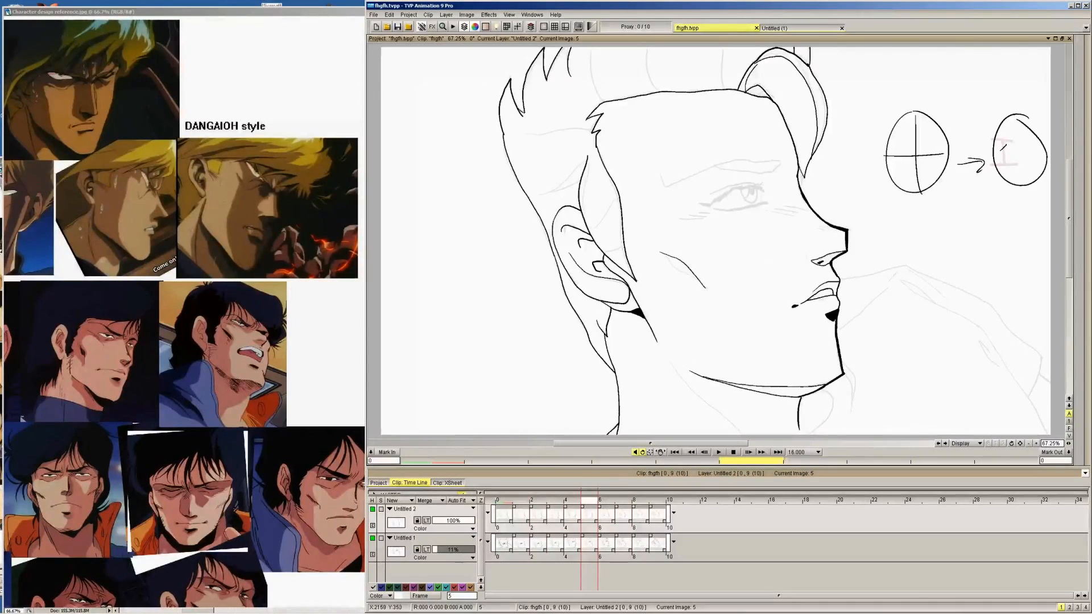
left_click_drag(994, 152, 1046, 150)
left_click_drag(1016, 116, 1024, 188)
mouse_move(1036, 162)
left_mouse_down()
mouse_move(1031, 170)
mouse_move(1015, 139)
left_mouse_up()
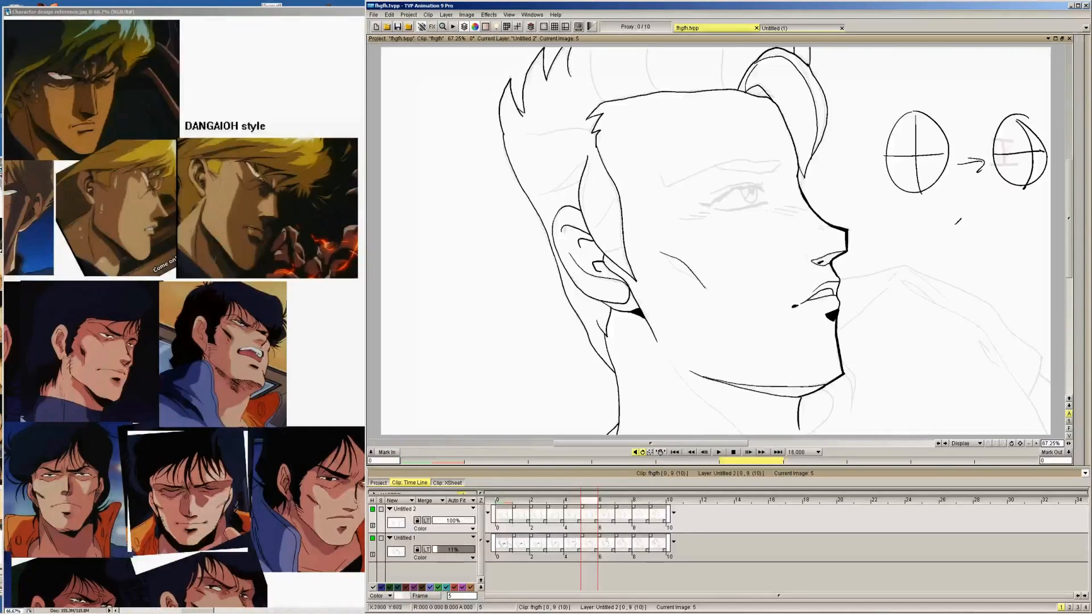
Sketch a third oval with curved cross guidelines below the first two on image 5
mouse_move(958, 219)
left_mouse_down()
mouse_move(957, 294)
mouse_move(960, 219)
left_mouse_up()
left_click_drag(931, 257, 982, 260)
left_click_drag(956, 217, 961, 294)
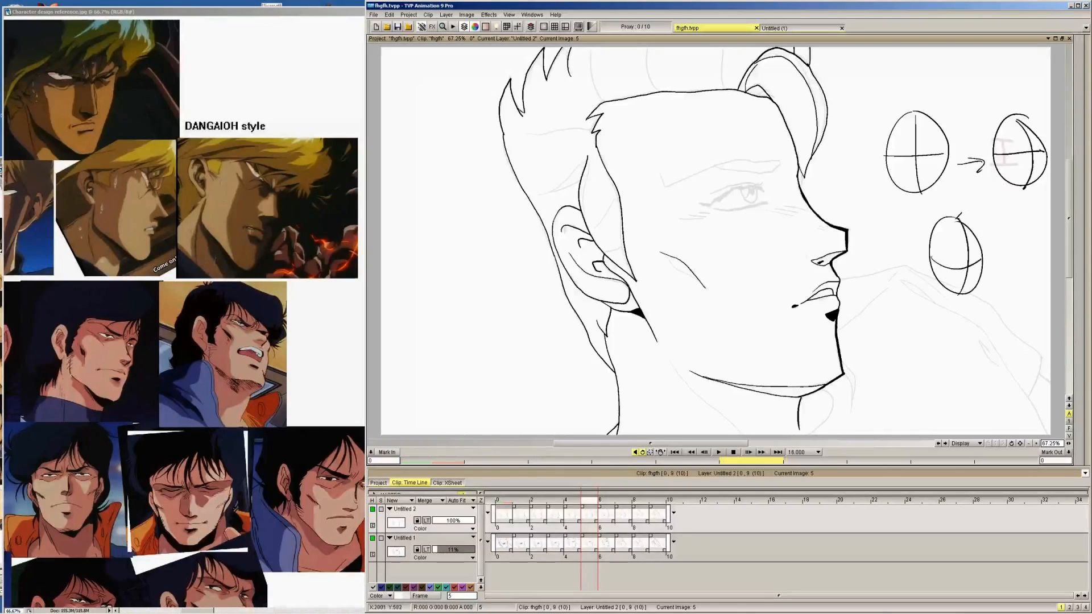
left_click_drag(985, 234, 999, 227)
mouse_move(1006, 161)
left_mouse_down()
mouse_move(1022, 167)
mouse_move(990, 155)
left_mouse_up()
left_click_drag(1005, 211, 1035, 195)
mouse_move(1007, 160)
left_mouse_down()
mouse_move(1023, 195)
mouse_move(1036, 166)
left_mouse_up()
Undo the oval, guideline and arrow sketches beside the head on image 5
key("ctrl+z")
key("ctrl+z")
key("ctrl+z")
key("ctrl+z")
key("ctrl+z")
key("ctrl+z")
key("ctrl+z")
key("ctrl+z")
key("ctrl+z")
key("ctrl+z")
key("ctrl+z")
key("ctrl+z")
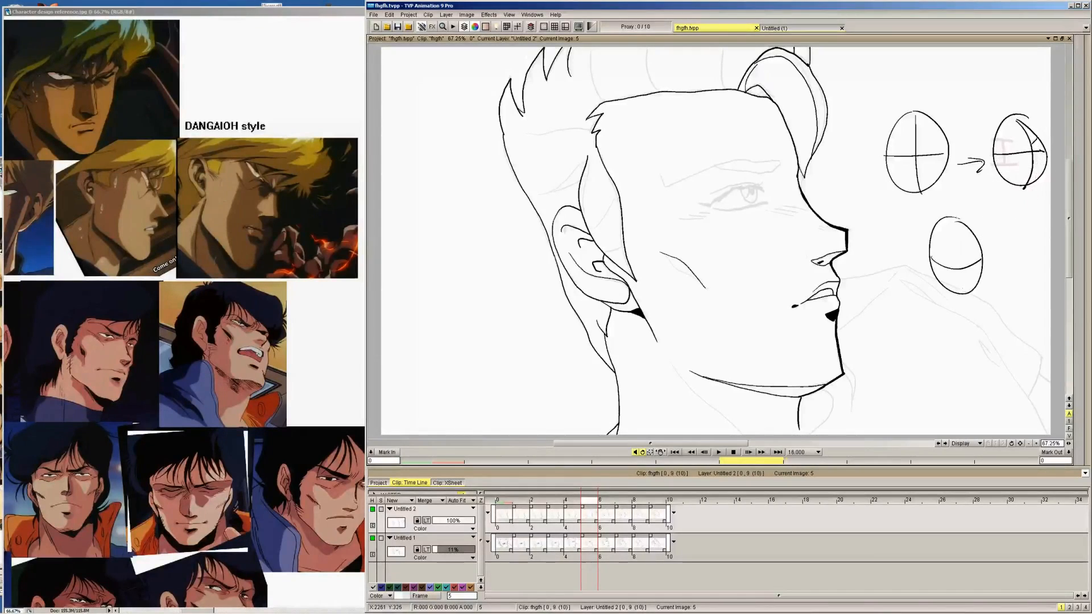
key("ctrl+z")
key("ctrl+z")
key("ctrl+z")
key("ctrl+z")
key("ctrl+z")
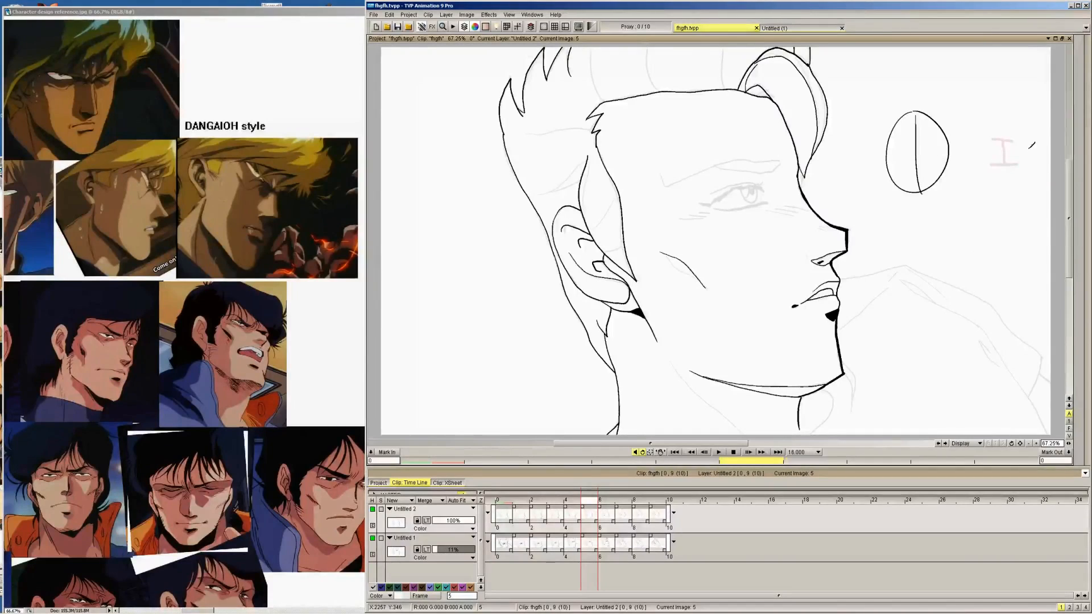
Ink the thin far-side contour beside the nose bridge on image 4, flipping between images 3 and 5 to compare
key("Left")
key("Left")
key("Left")
key("Left")
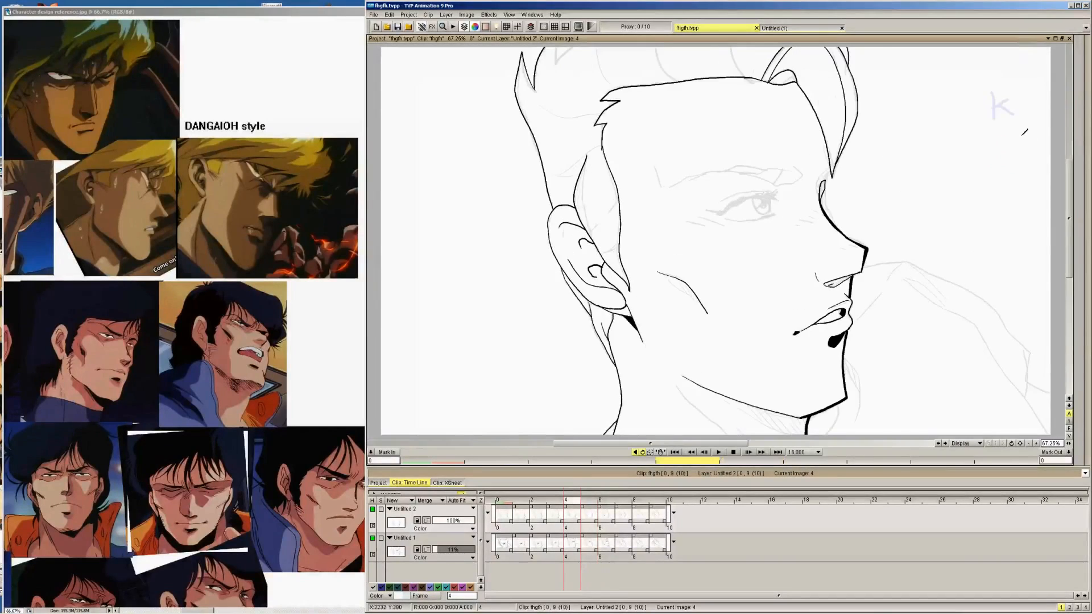
key("Right")
key("Right")
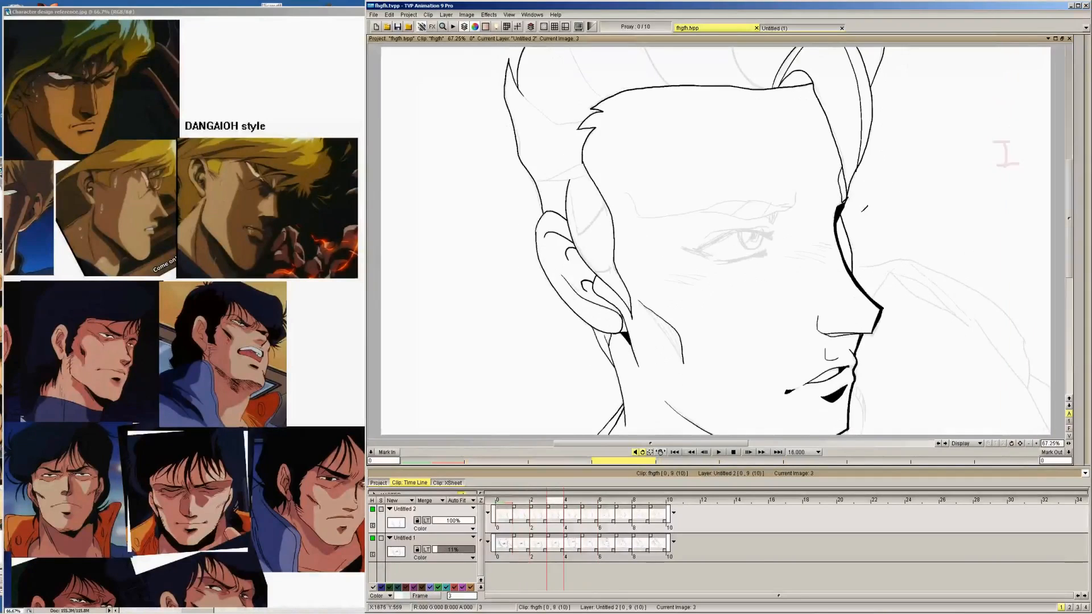
key("Right")
key("Left")
key("Right")
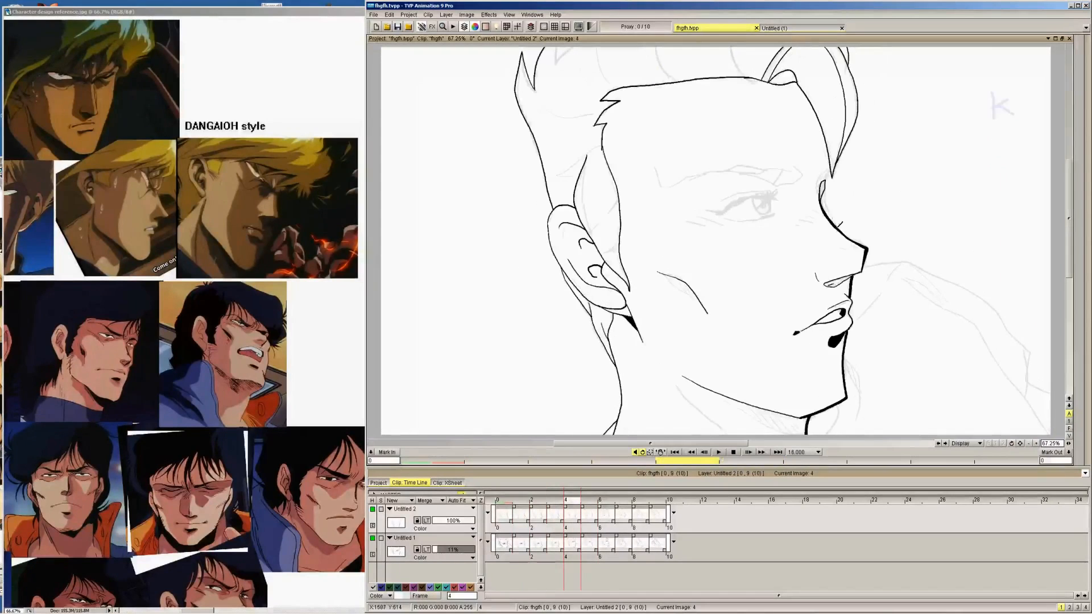
key("Right")
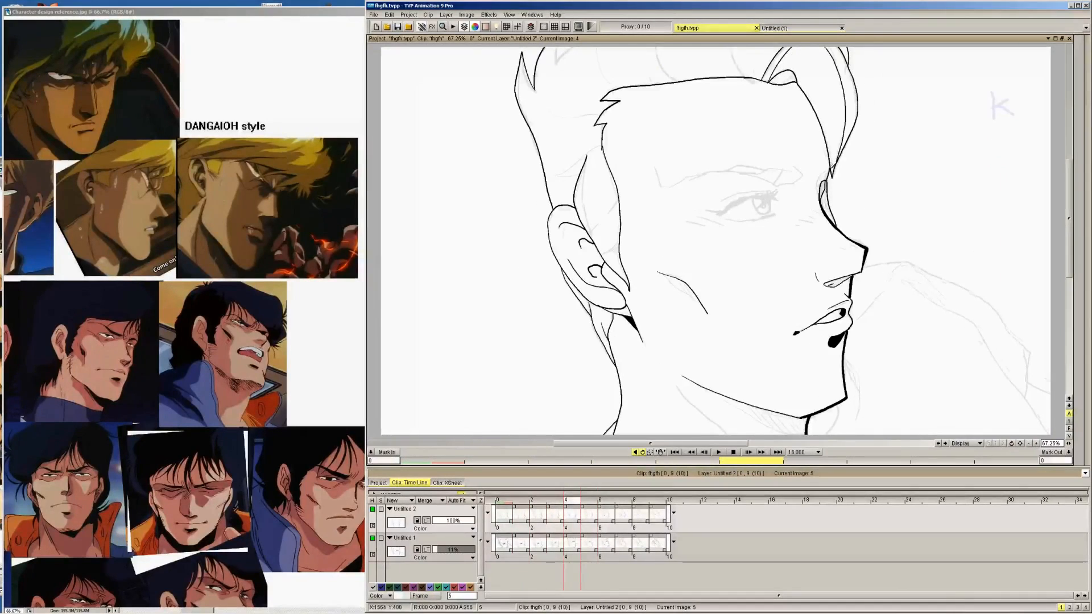
key("Left")
Thicken the profile line at the brow under the front lock's tip on image 5, flipping through images 2 to 6 to compare
key("Right")
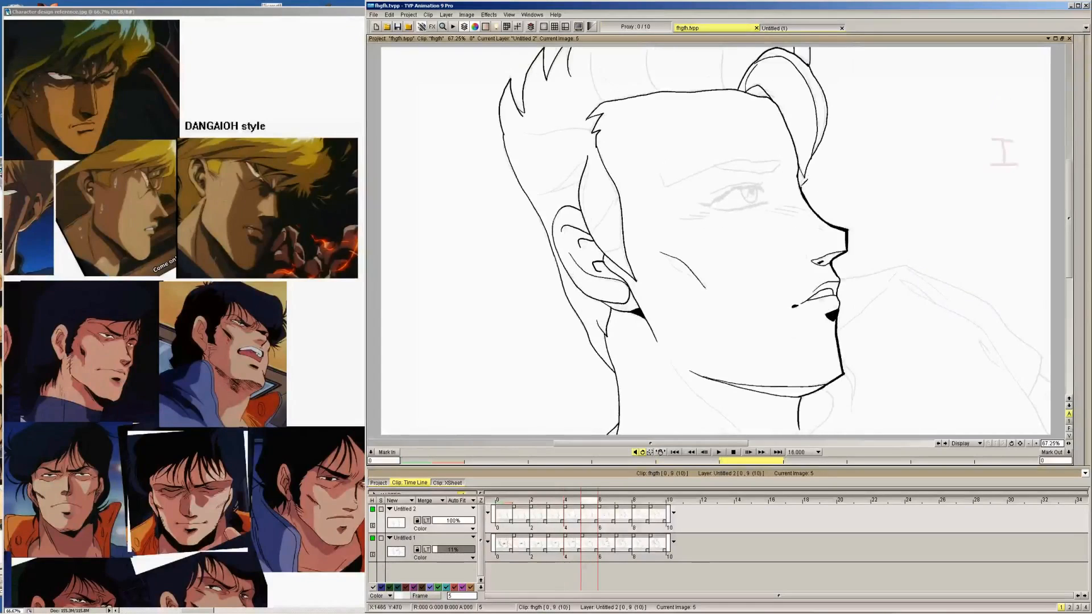
key("Right")
key("Left")
key("Left")
key("Left")
key("Left")
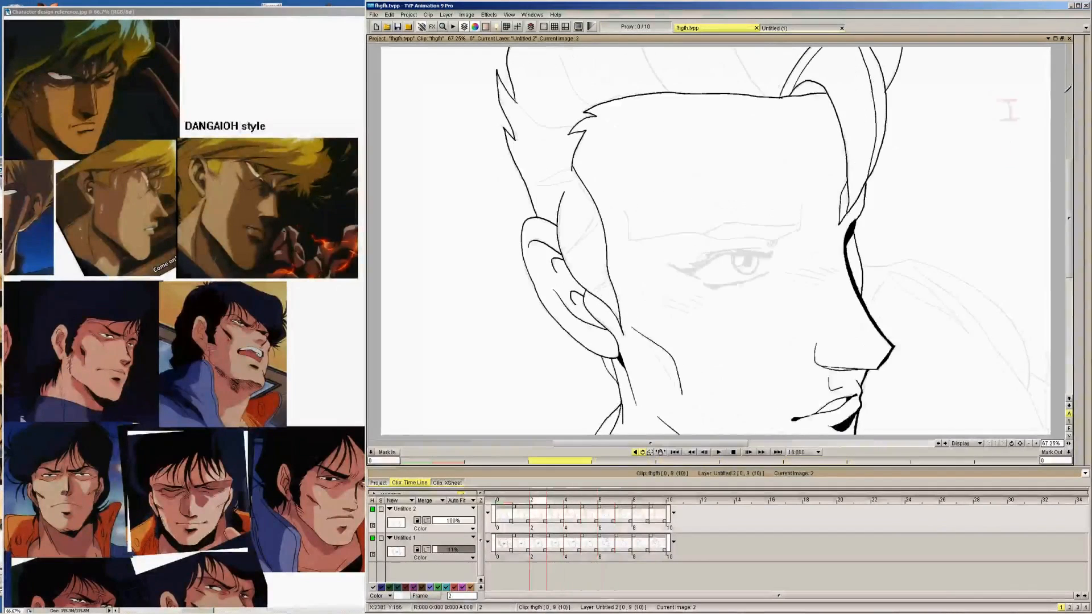
key("Right")
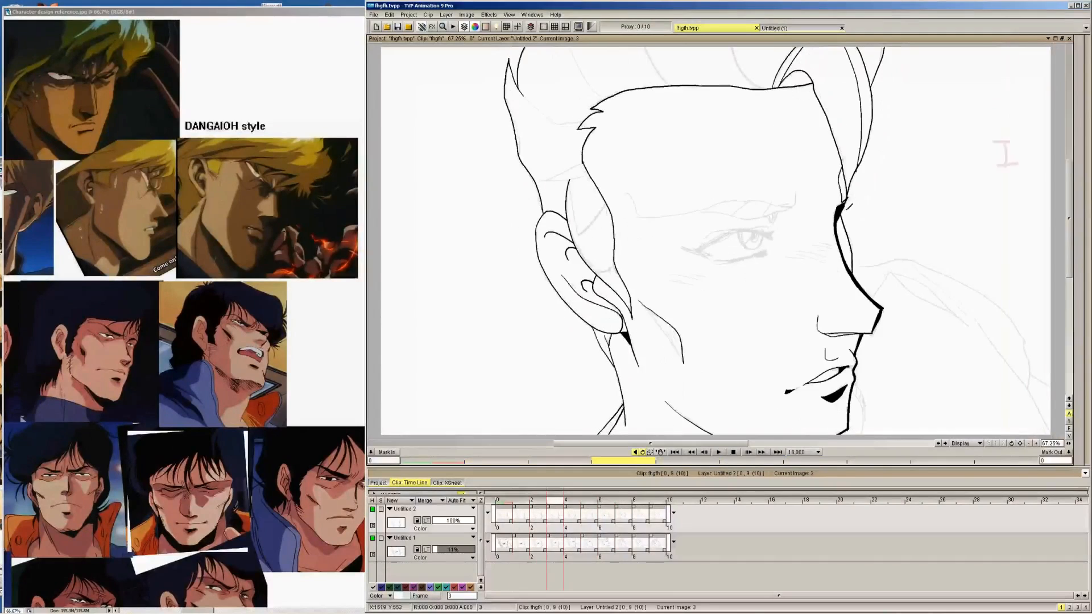
key("Right")
key("Right")
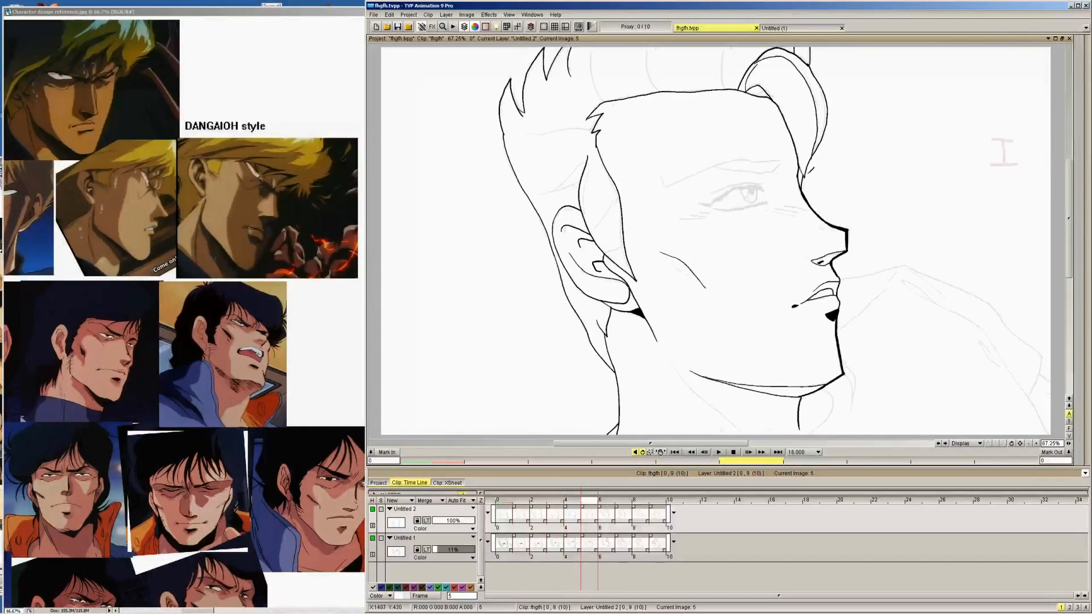
key("Right")
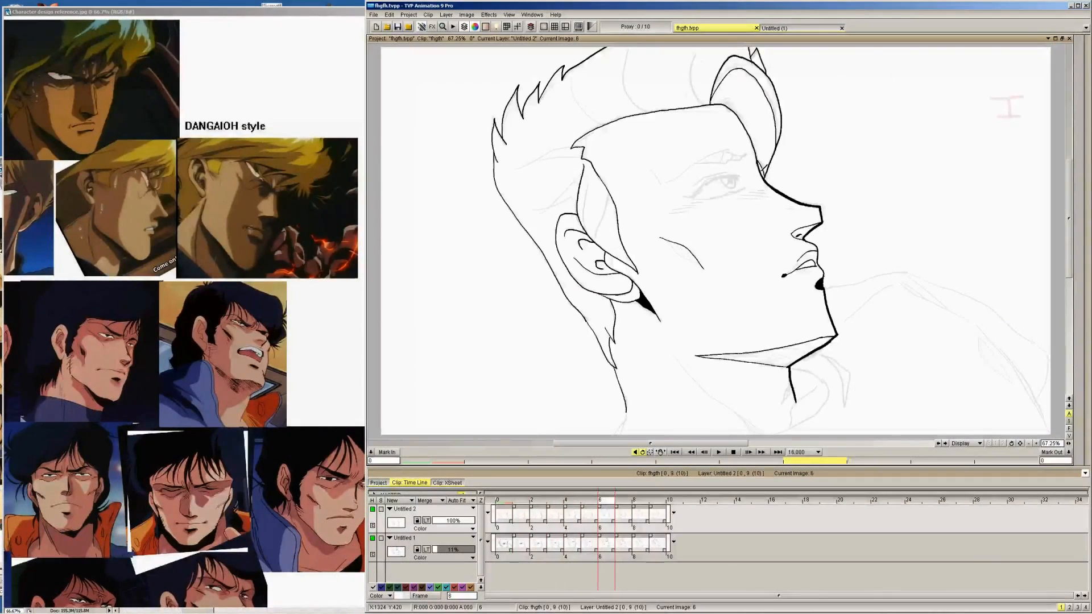
key("Left")
key("Left")
key("Left")
key("Left")
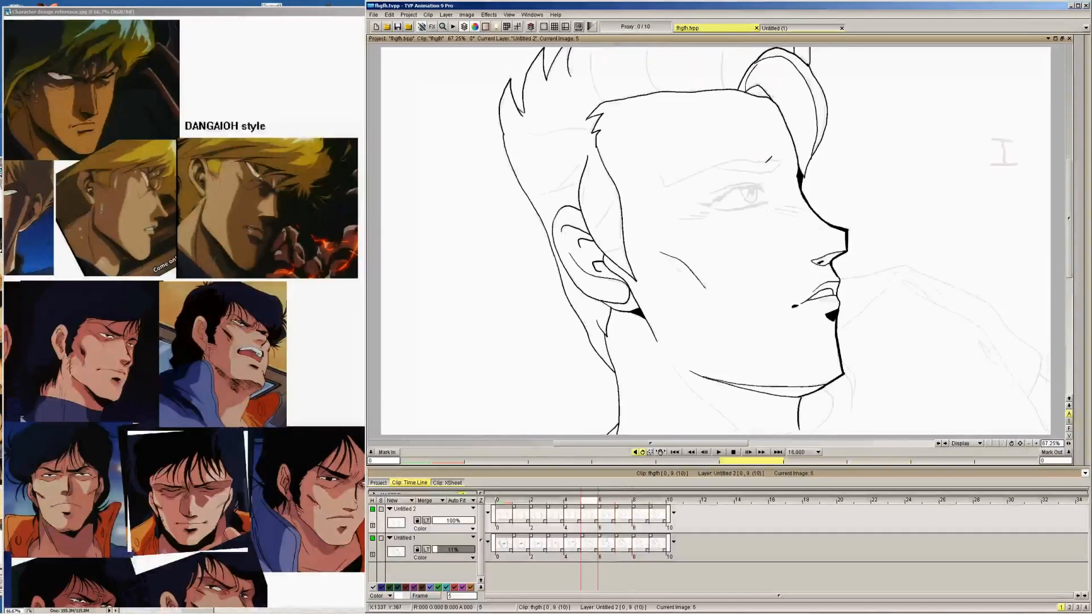
Ink the curved rear hair strand rising from the temple corner of the hairline on images 0, 1 and 2
key("Left")
key("Left")
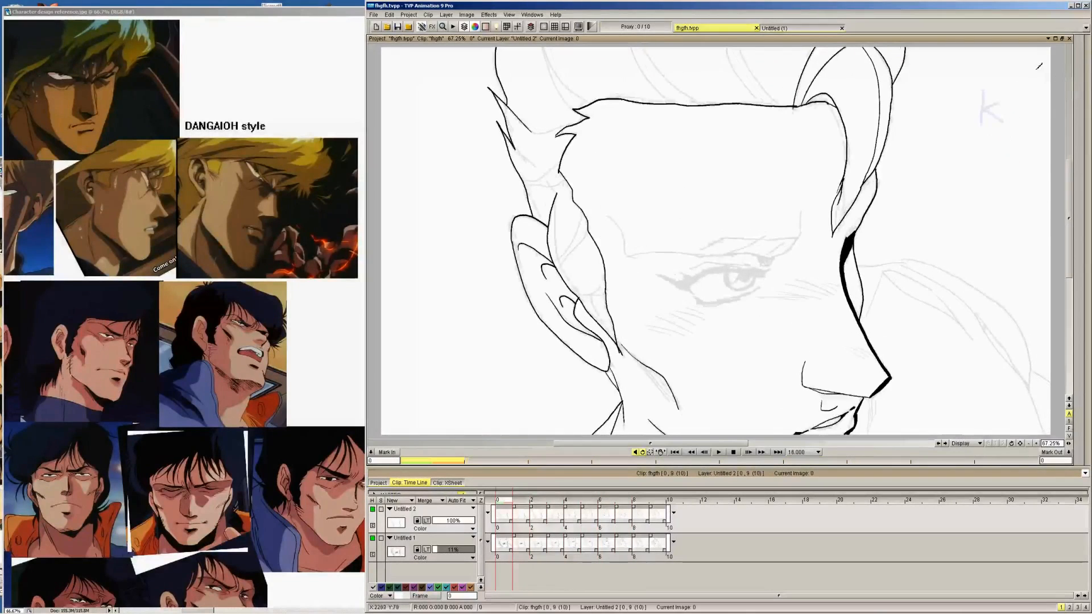
mouse_move(1087, 57)
left_click(1025, 49)
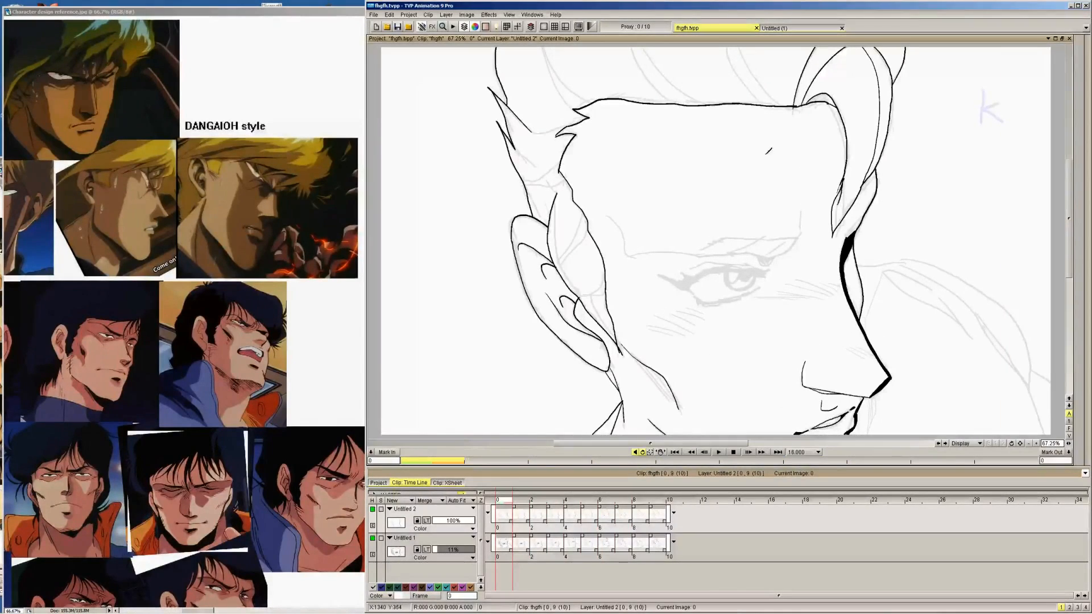
left_click_drag(811, 181, 804, 188)
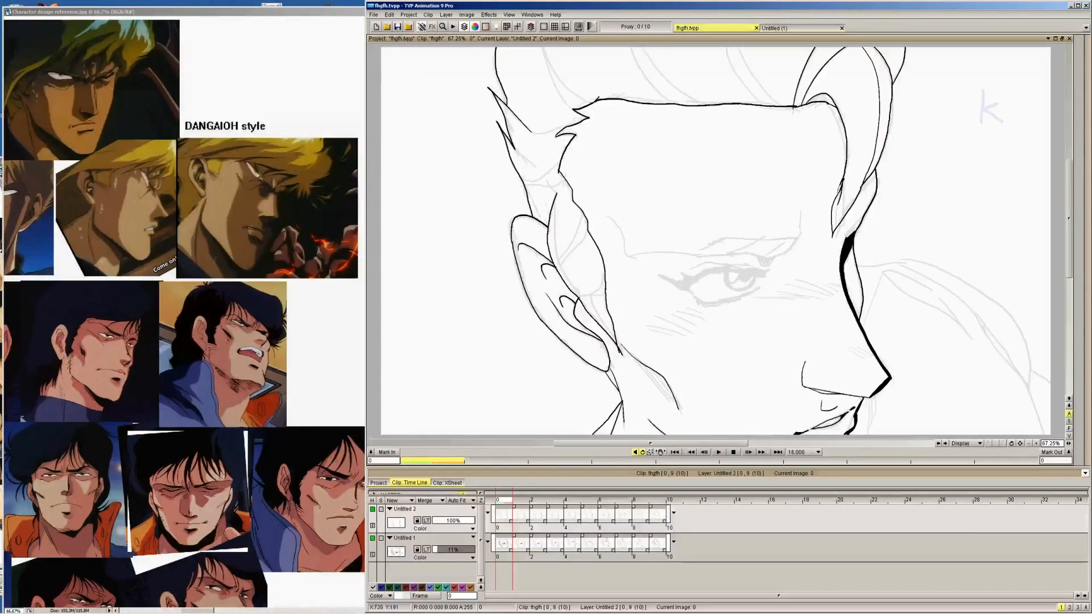
mouse_move(591, 103)
left_mouse_down()
mouse_move(571, 84)
mouse_move(545, 50)
left_mouse_up()
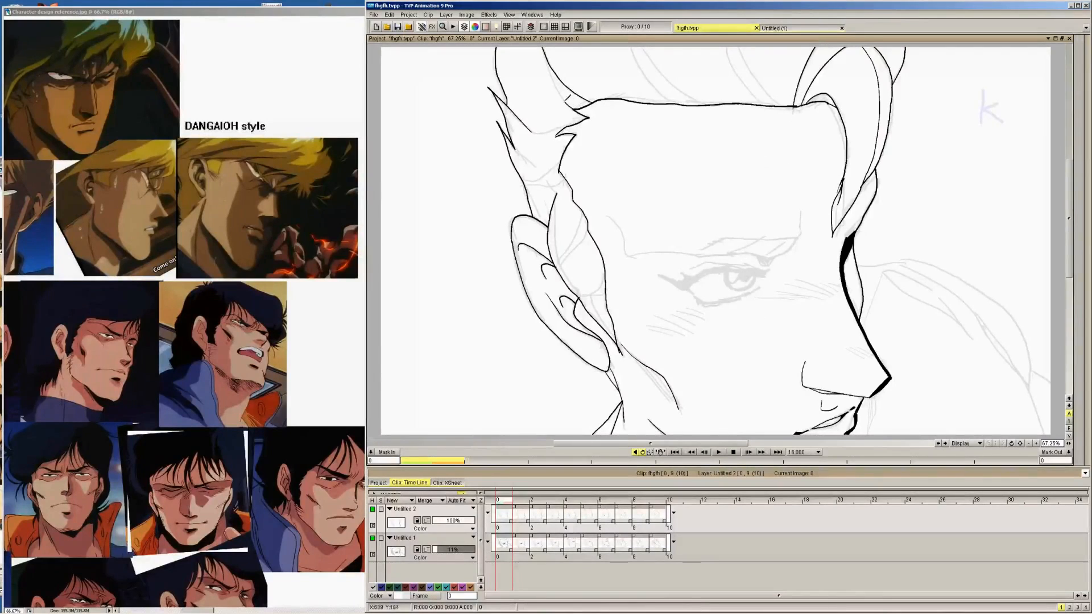
key("Right")
left_click_drag(583, 106, 548, 48)
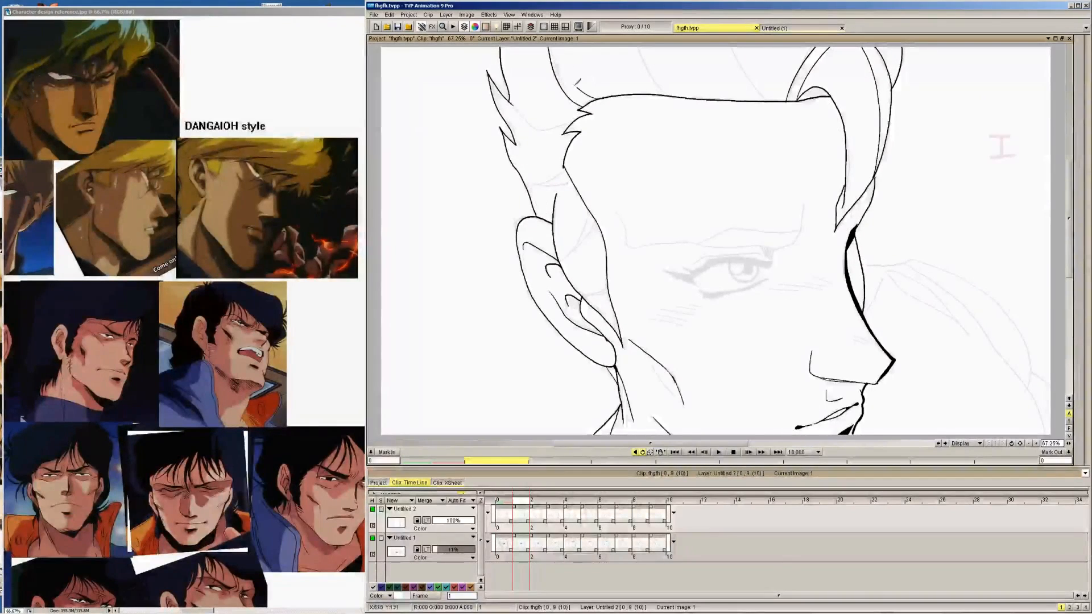
key("Right")
left_click_drag(581, 91, 552, 46)
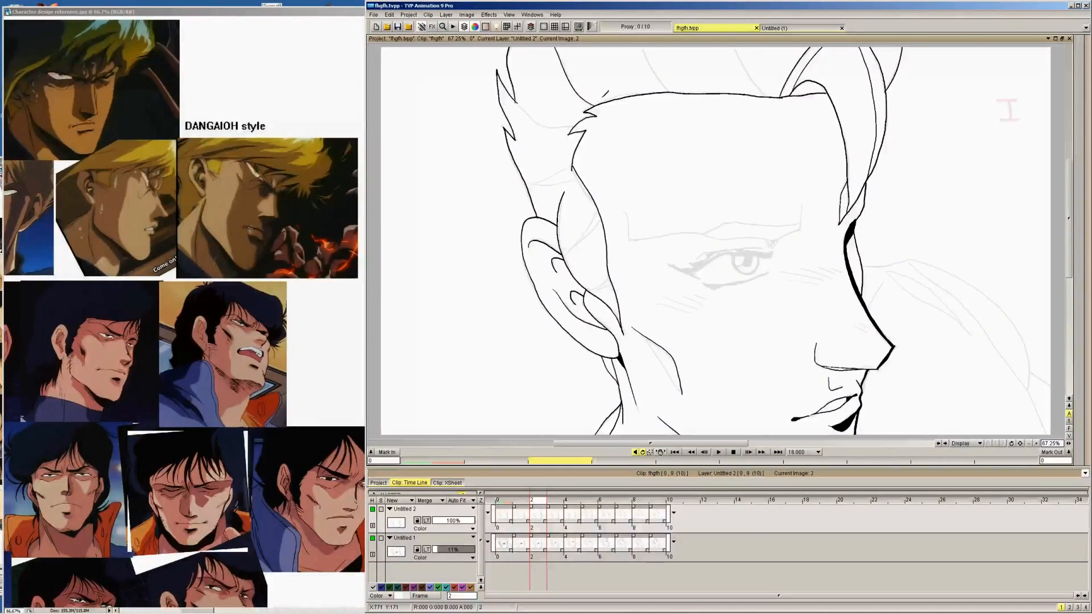
Ink the rear hair strand's curved lines above the temple on images 2 and 3, flipping through neighbouring drawings to compare
key("Right")
key("Right")
key("Right")
key("Left")
key("Left")
key("Left")
key("Left")
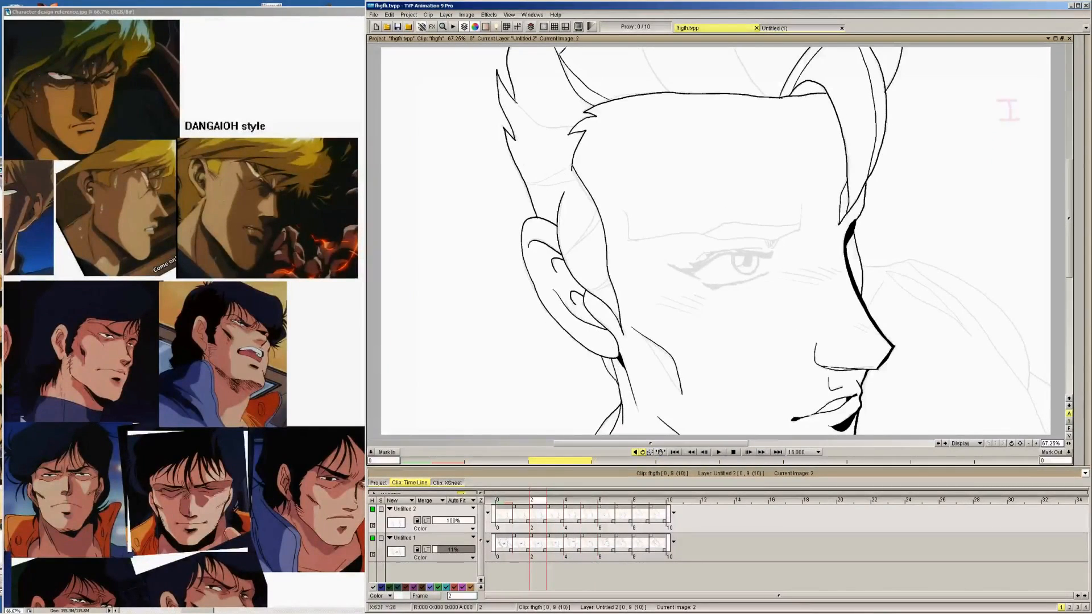
key("Right")
left_click_drag(606, 98, 567, 48)
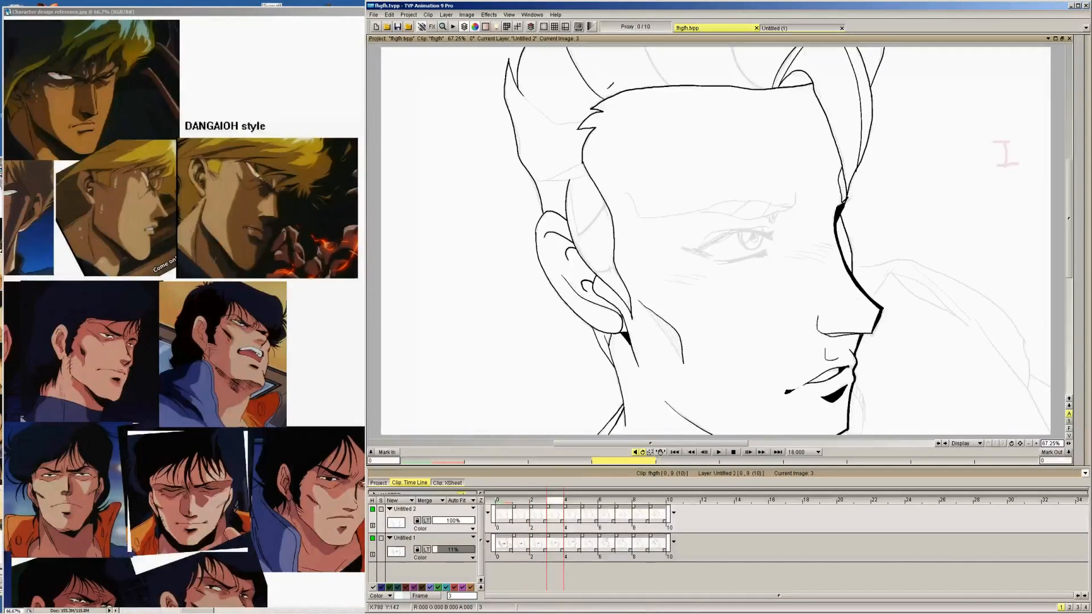
mouse_move(619, 93)
left_mouse_down()
mouse_move(578, 64)
mouse_move(591, 49)
left_mouse_up()
Ink the matching rear hair strand above the temple on images 4 and 5
key("Right")
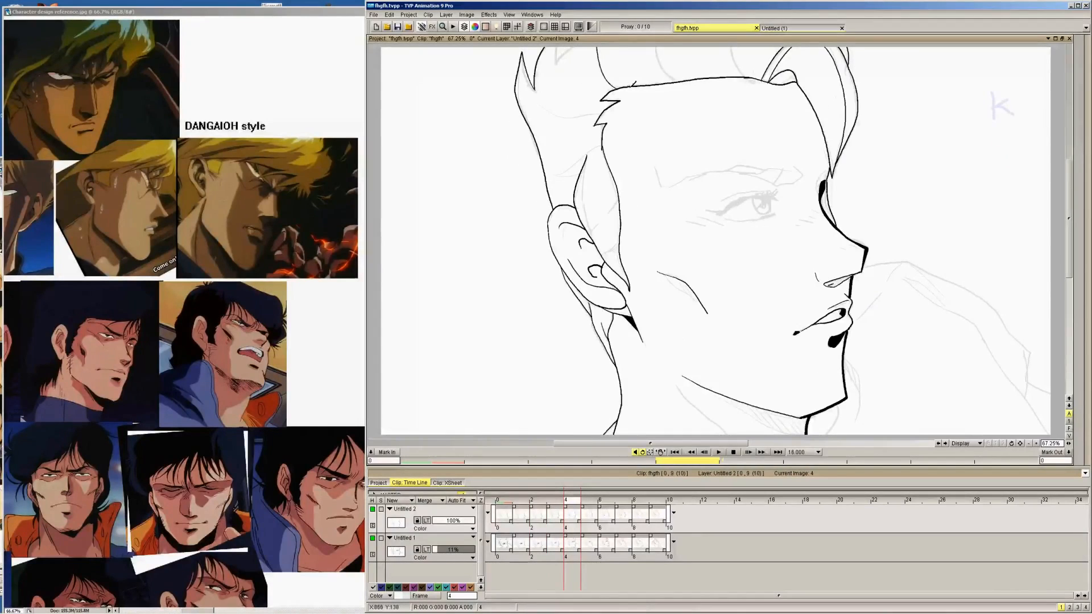
left_click_drag(633, 86, 598, 48)
key("Right")
left_click_drag(608, 97, 592, 43)
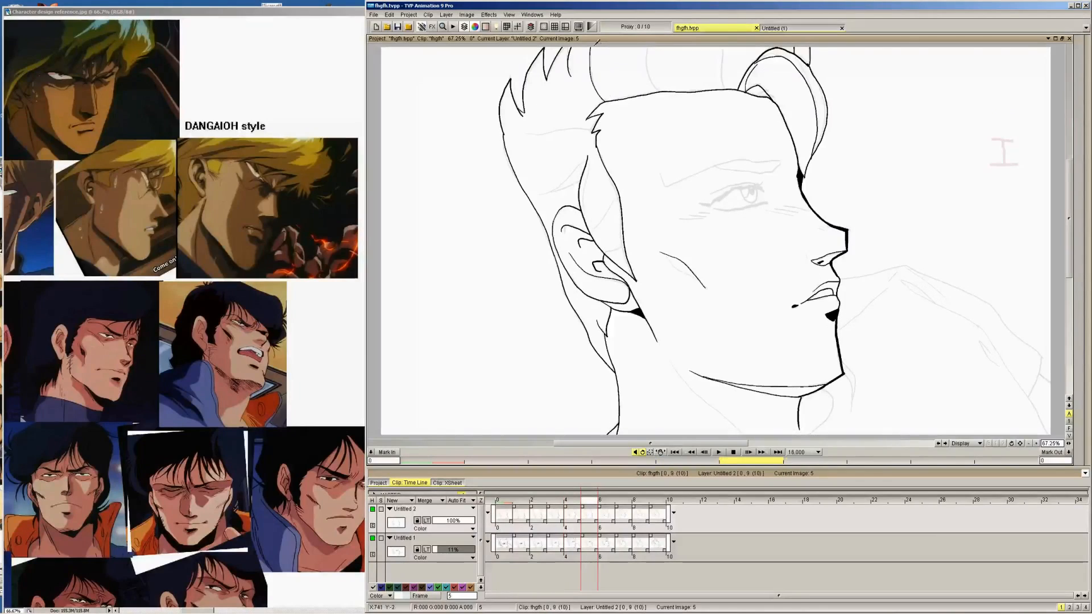
mouse_move(622, 100)
left_mouse_down()
mouse_move(591, 38)
mouse_move(571, 78)
mouse_move(591, 115)
mouse_move(612, 121)
left_mouse_up()
Continue inking the rear hair strand from the spiky outer hair to the hairline on images 6 to 9
key("Right")
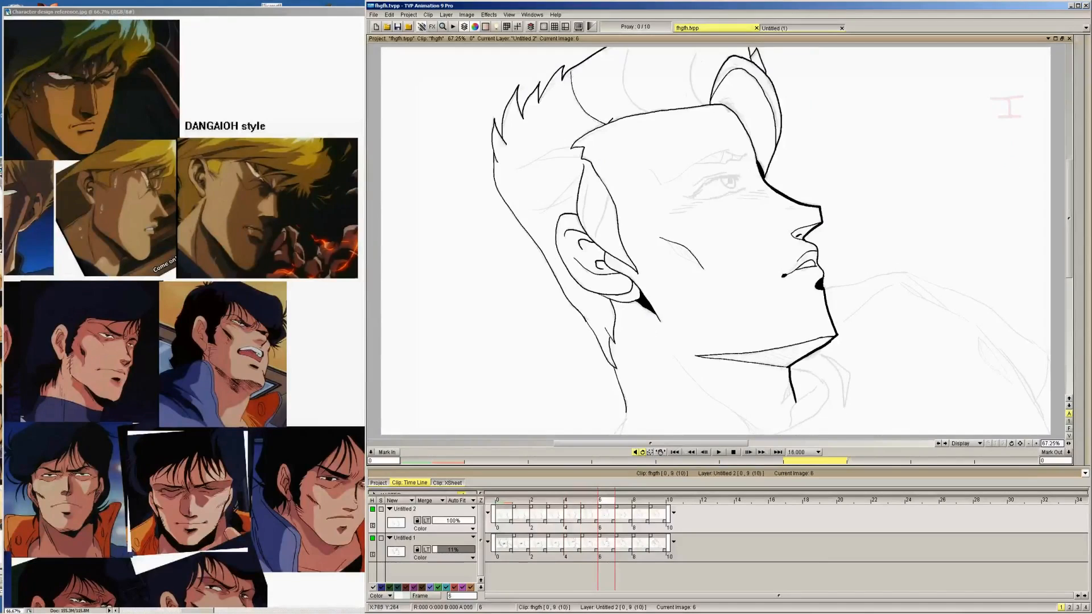
left_click_drag(579, 84, 618, 116)
key("Right")
mouse_move(559, 114)
left_mouse_down()
mouse_move(551, 122)
mouse_move(591, 155)
left_mouse_up()
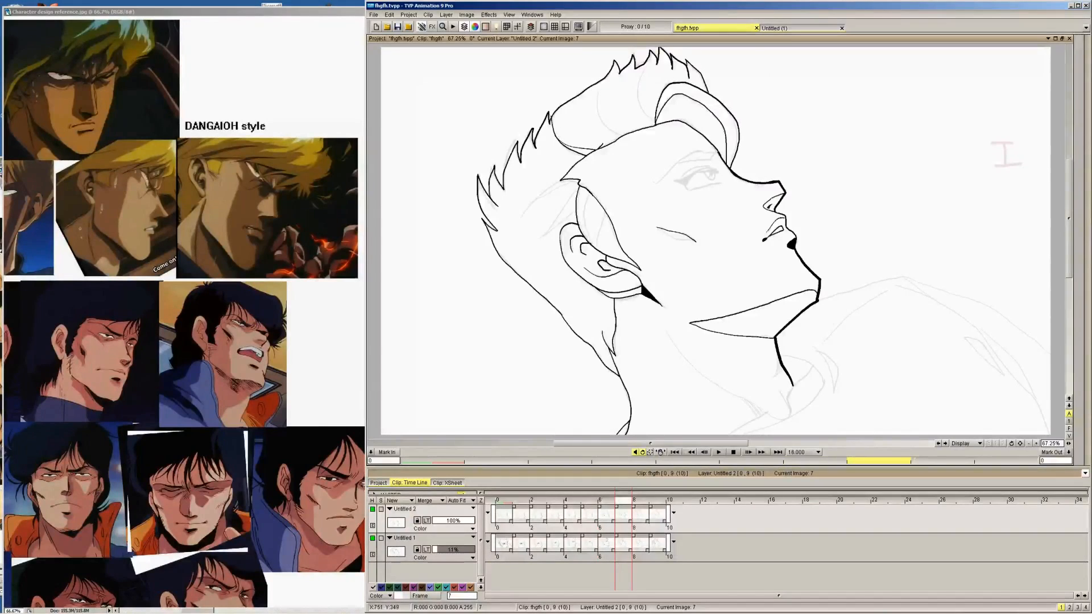
key("Right")
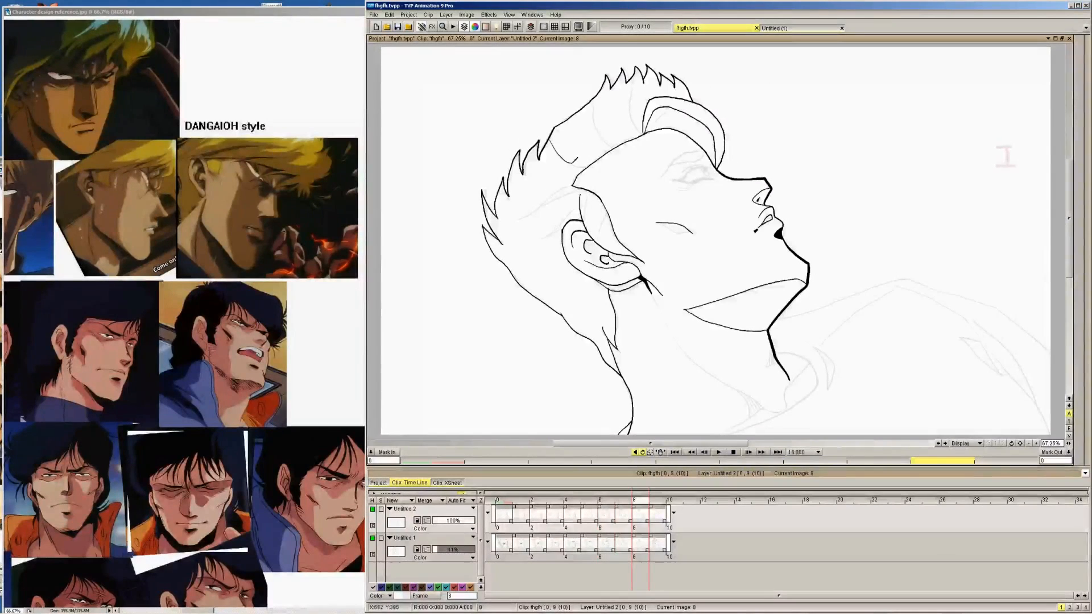
mouse_move(564, 151)
left_mouse_down()
mouse_move(605, 154)
mouse_move(562, 162)
mouse_move(583, 173)
mouse_move(593, 165)
left_mouse_up()
key("Right")
key("Right")
key("Left")
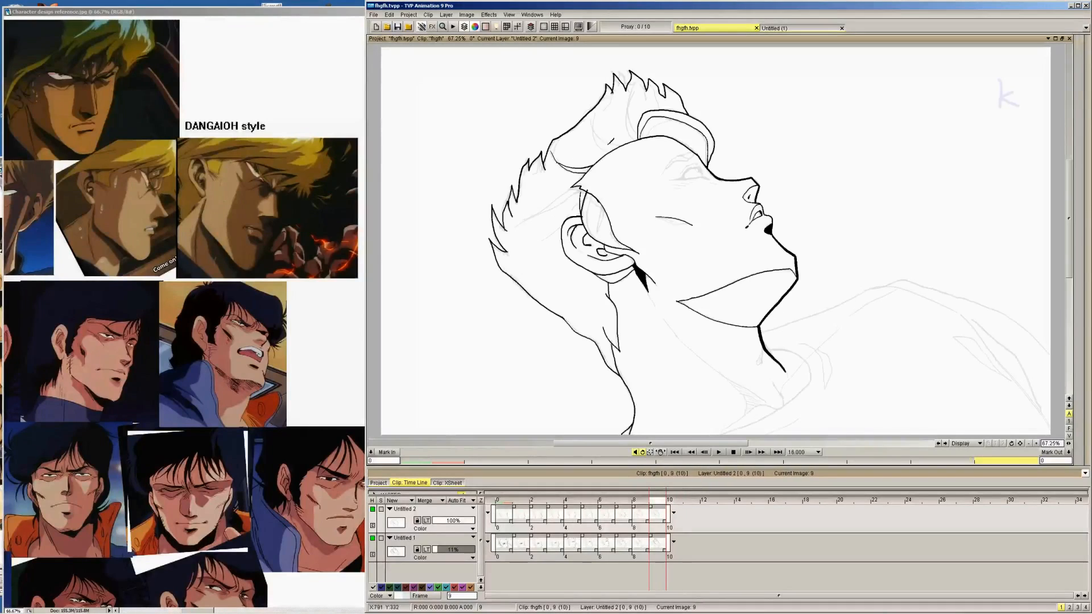
Ink a second curved strand line ahead of the rear strand in the hair on images 9, 8 and 7
left_click_drag(593, 121, 615, 150)
key("Left")
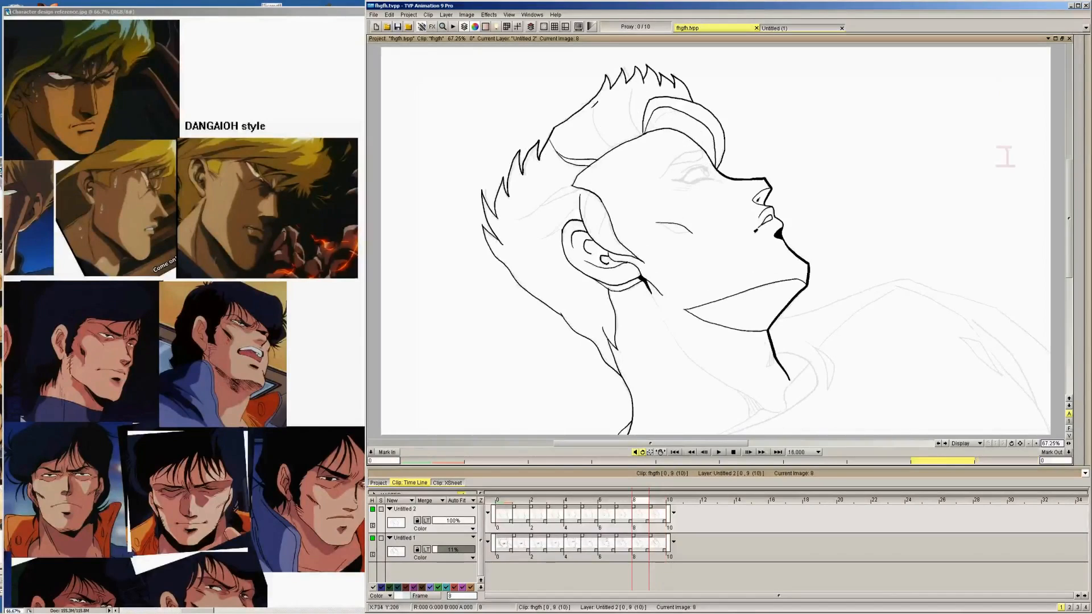
left_click_drag(595, 112, 630, 141)
key("Left")
mouse_move(595, 85)
left_mouse_down()
mouse_move(624, 135)
mouse_move(606, 115)
mouse_move(629, 129)
left_mouse_up()
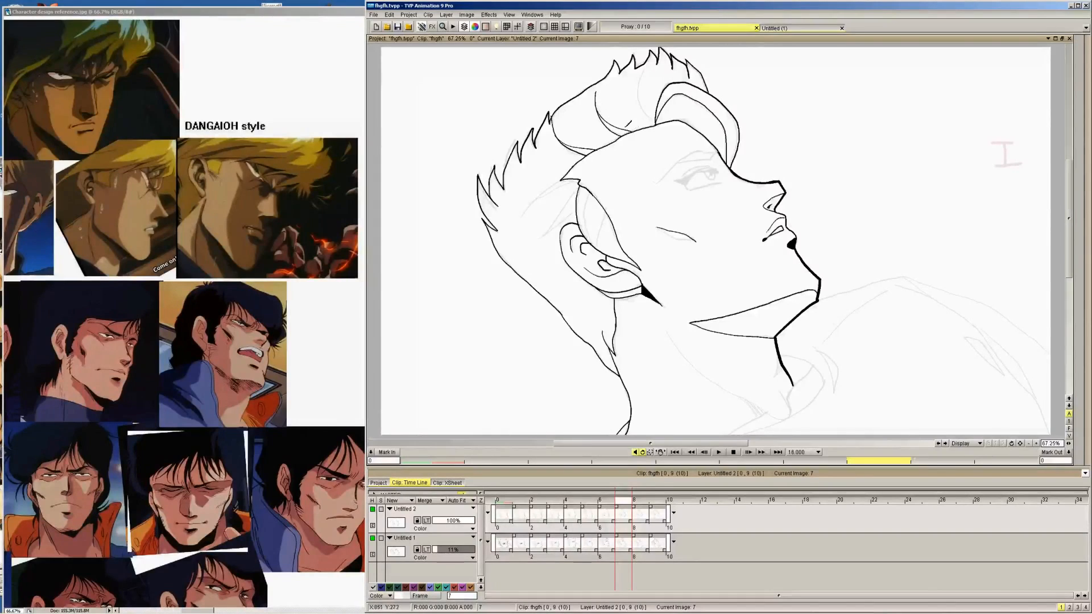
Ink the second hair strand's curved lines above the forehead hairline on images 6 and 5
key("Left")
mouse_move(626, 49)
left_mouse_down()
mouse_move(627, 88)
mouse_move(652, 112)
left_mouse_up()
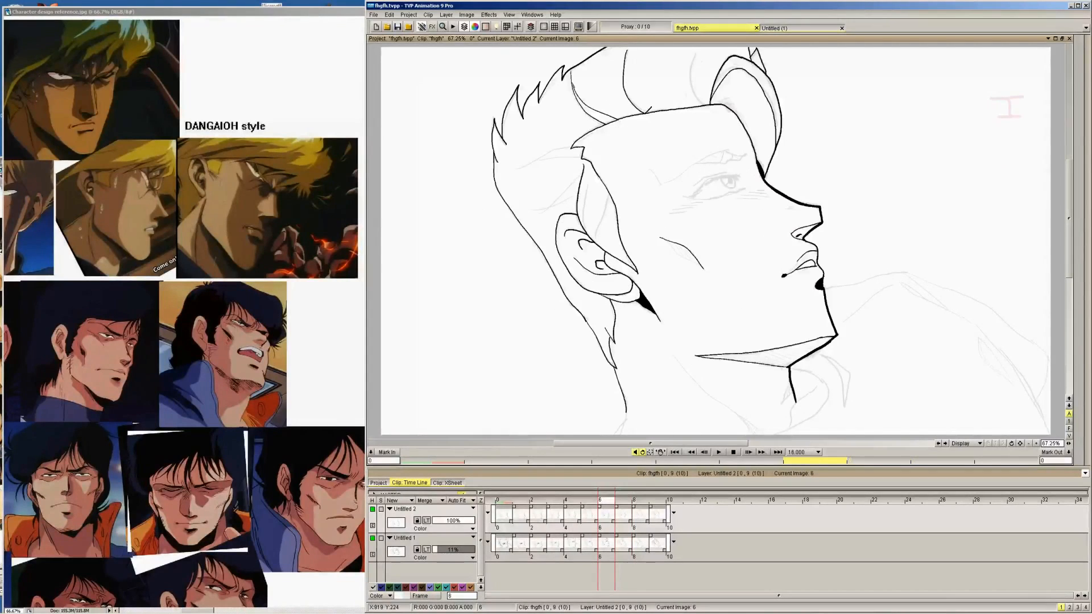
left_click_drag(624, 69, 660, 108)
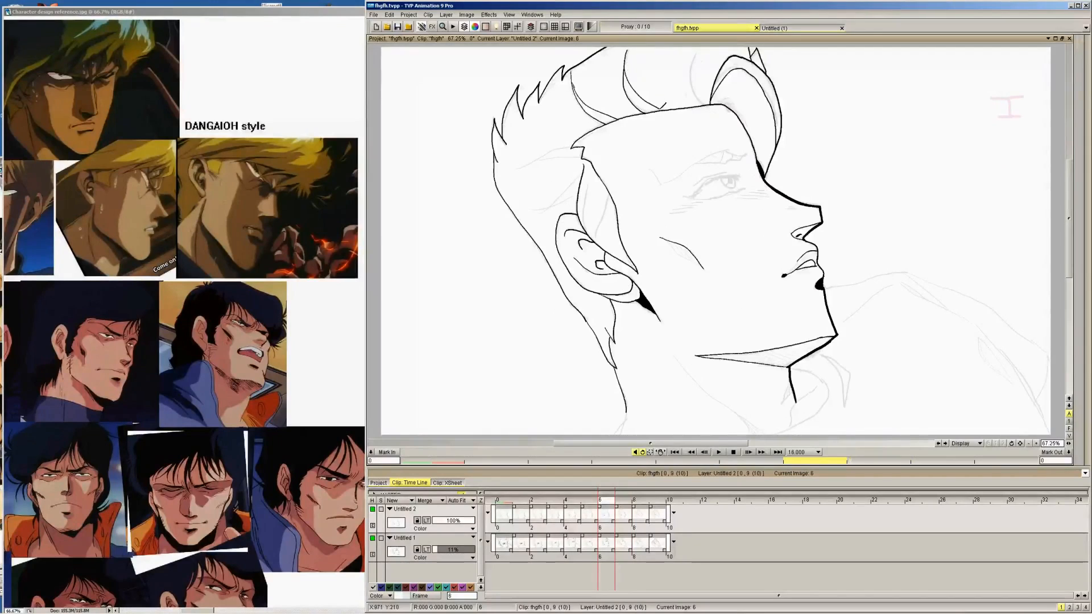
key("Left")
mouse_move(644, 47)
left_mouse_down()
mouse_move(660, 91)
mouse_move(650, 48)
mouse_move(677, 66)
mouse_move(662, 47)
left_mouse_up()
Ink the matching second hair strand down to the forehead hairline on images 4 to 0, working backward
key("Left")
key("Left")
left_click_drag(677, 85, 647, 48)
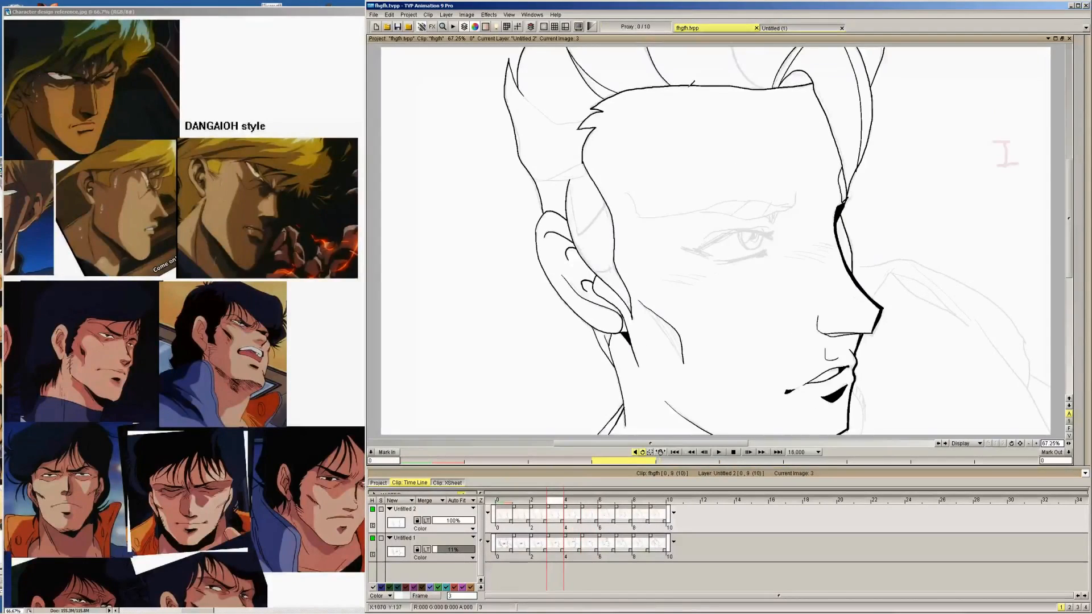
left_click_drag(687, 83, 659, 48)
key("Left")
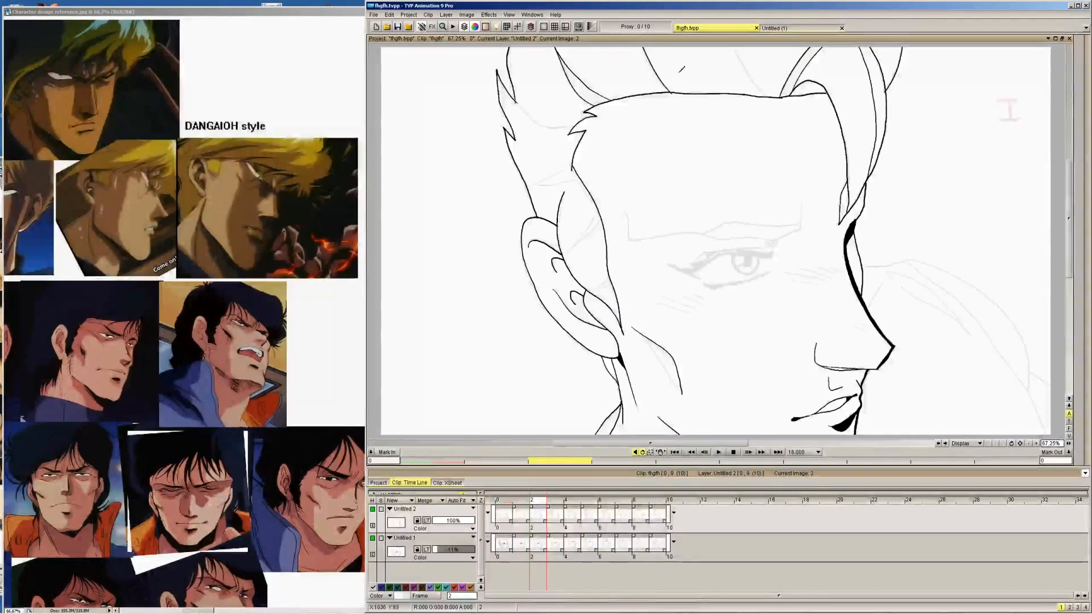
key("Left")
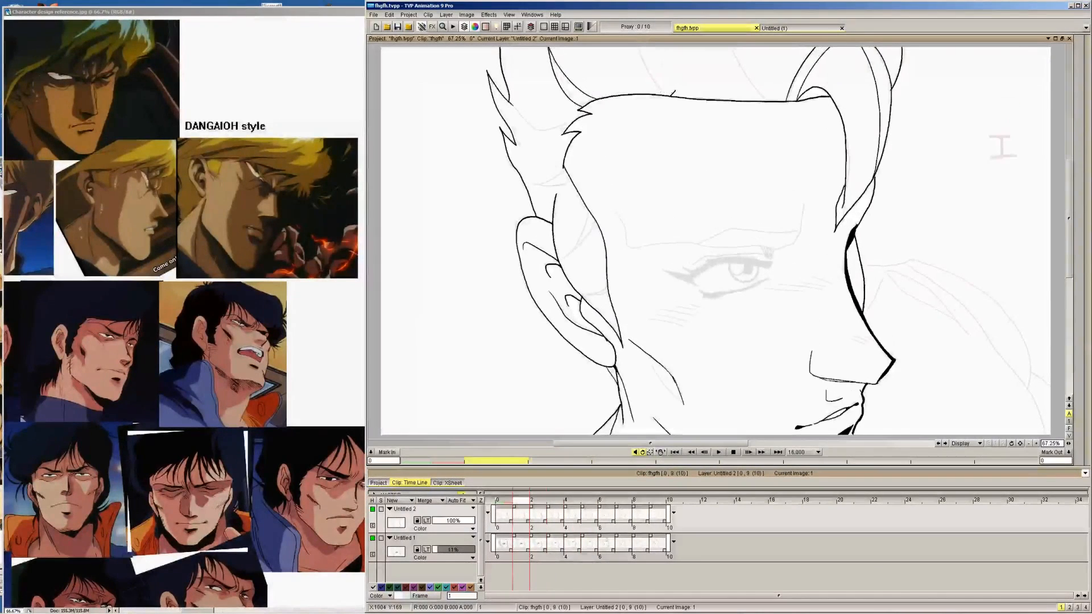
key("Left")
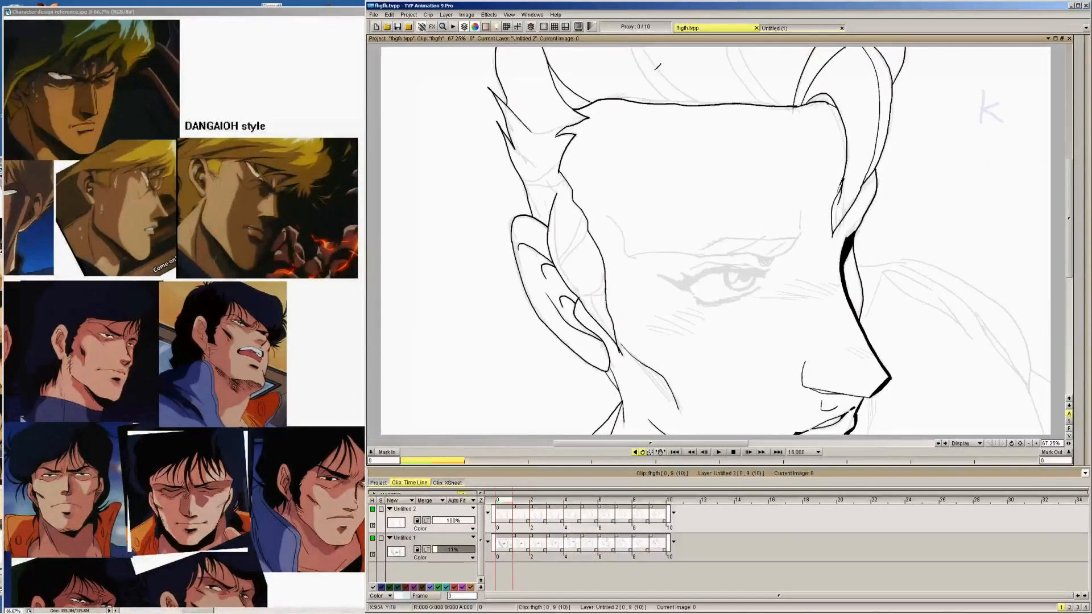
left_click_drag(629, 48, 677, 105)
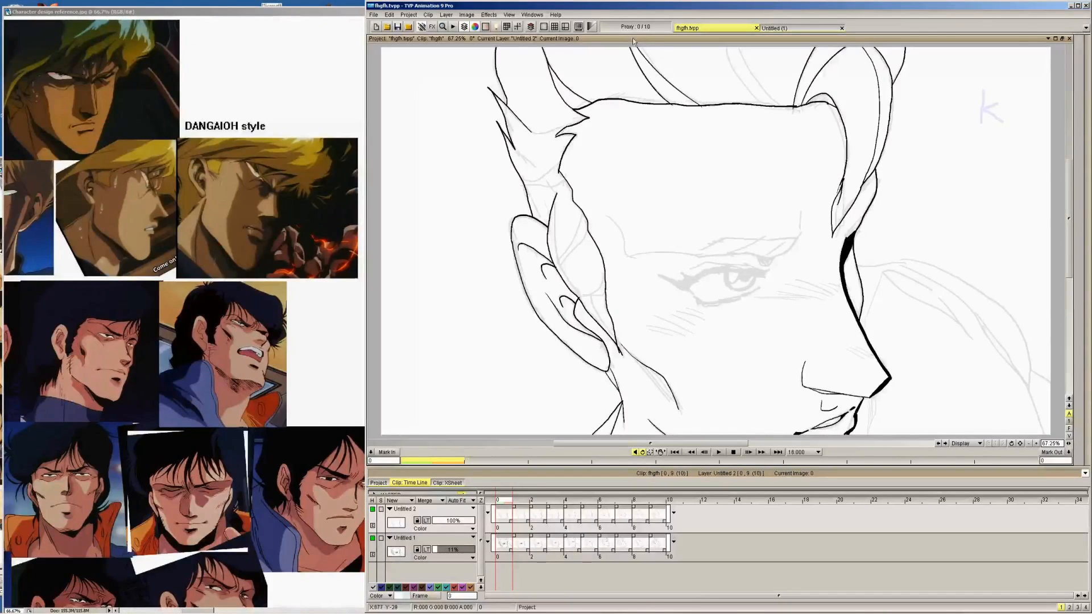
Ink the other edge of the second hair strand on image 1, flipping to the neighbouring drawings to compare
key("Right")
key("Left")
key("Right")
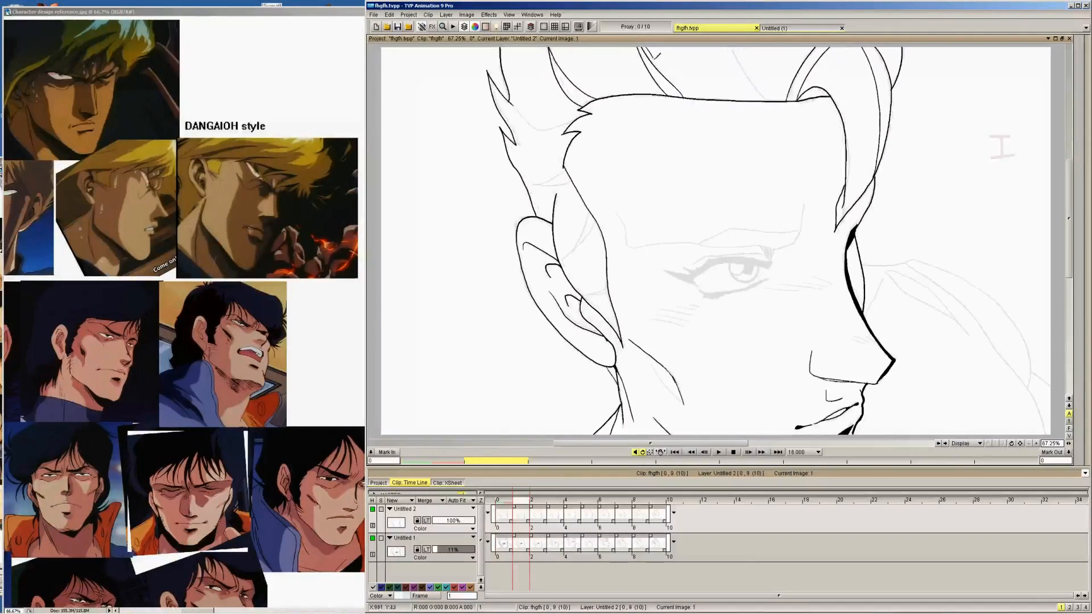
left_click_drag(652, 58, 694, 100)
key("Right")
key("Left")
Set the pen brush's drawing mode to Erase
mouse_move(1062, 123)
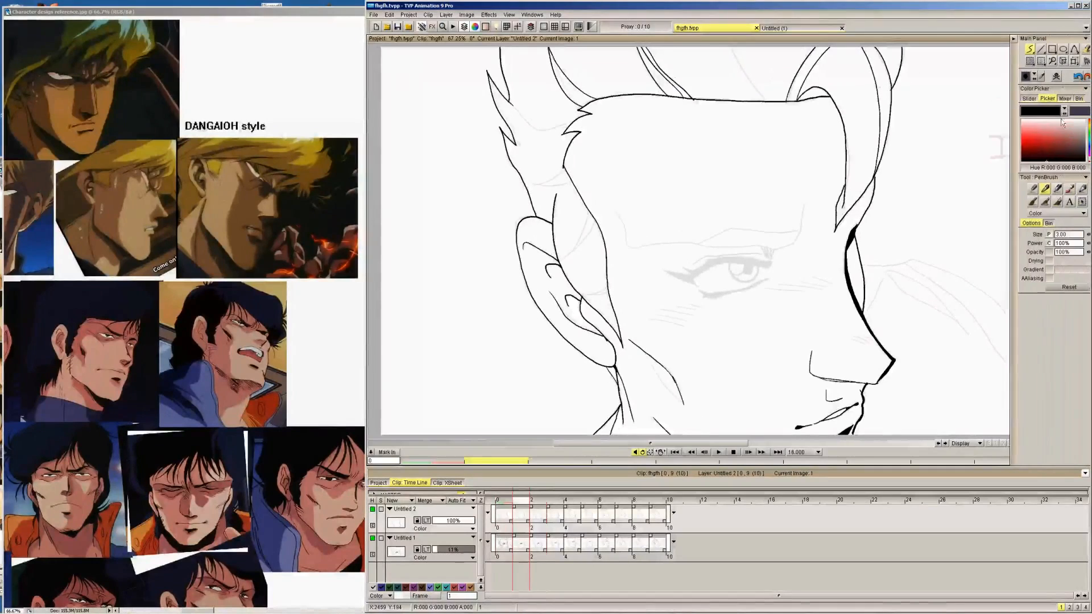
left_click(1053, 213)
left_click(1048, 221)
left_click(1056, 214)
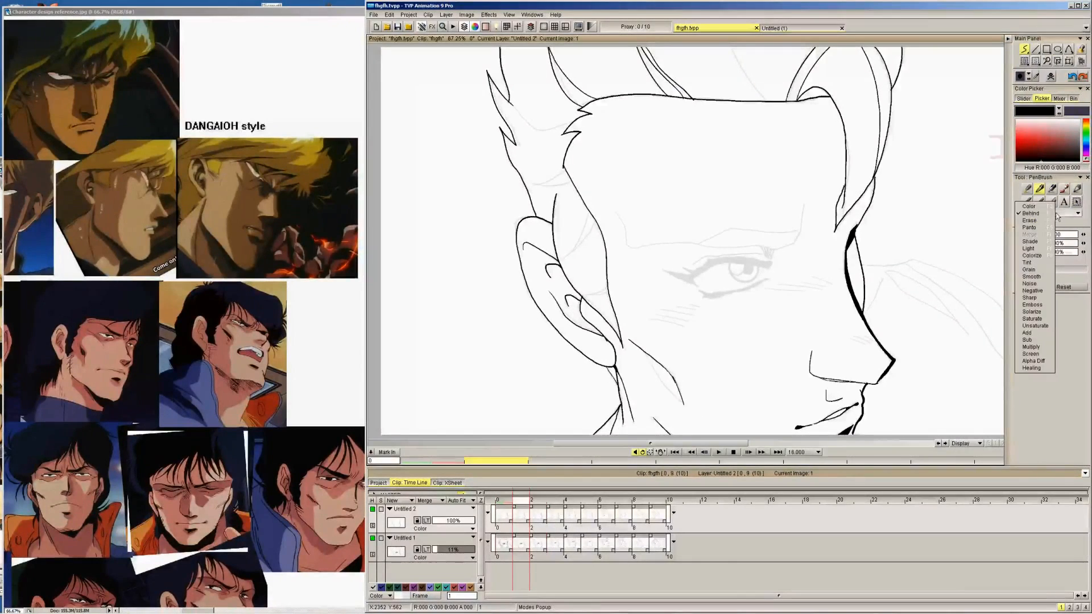
left_click(1049, 222)
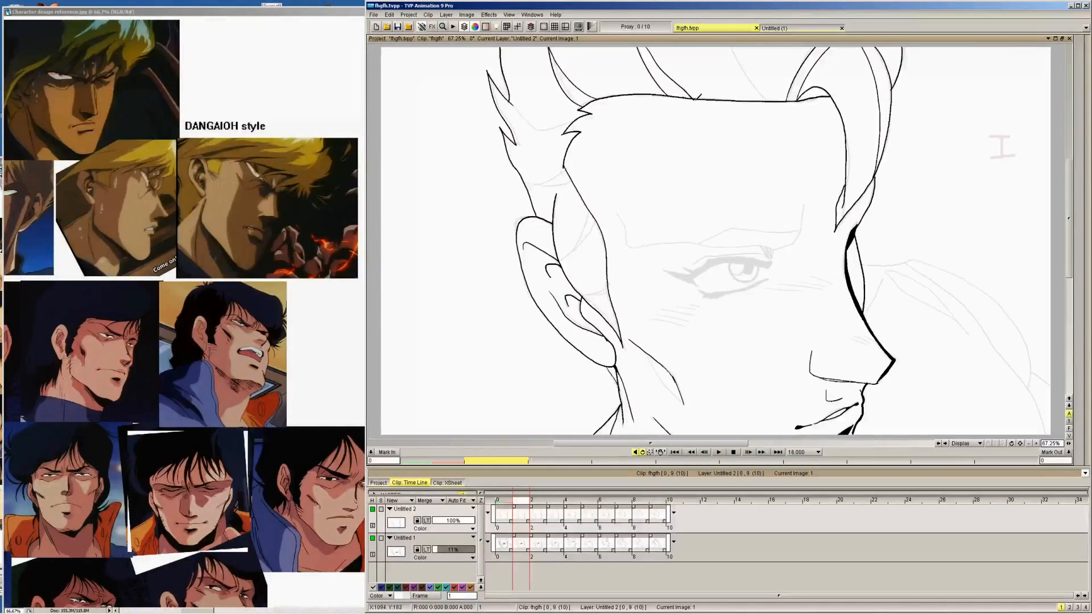
Ink the short line across the hair above the ear, joining the back contour to the temple, on images 0 to 3
key("Left")
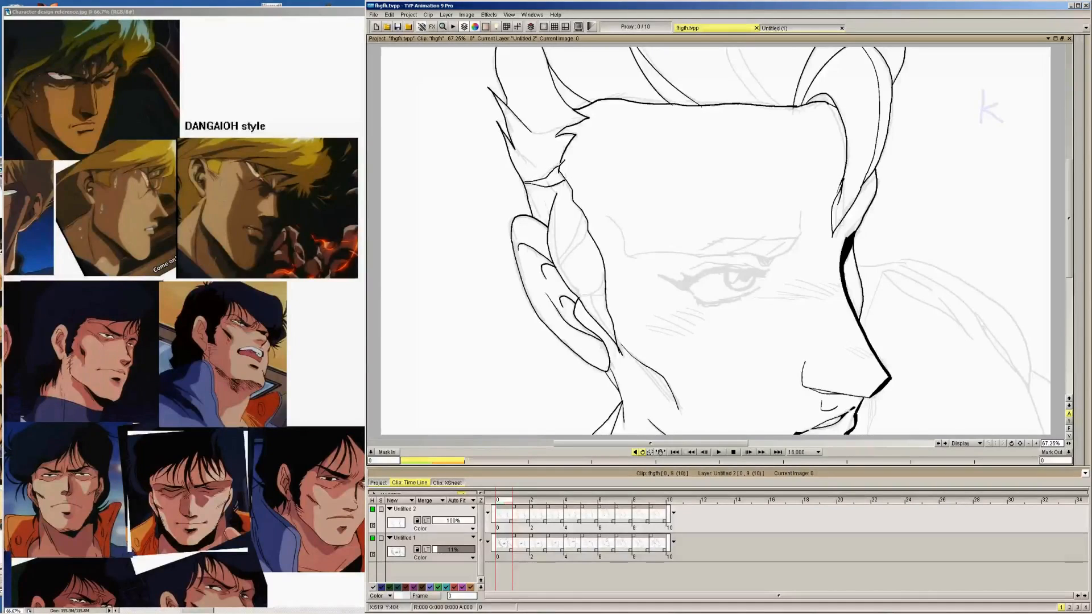
key("Right")
key("ctrl+z")
left_click_drag(524, 182, 569, 178)
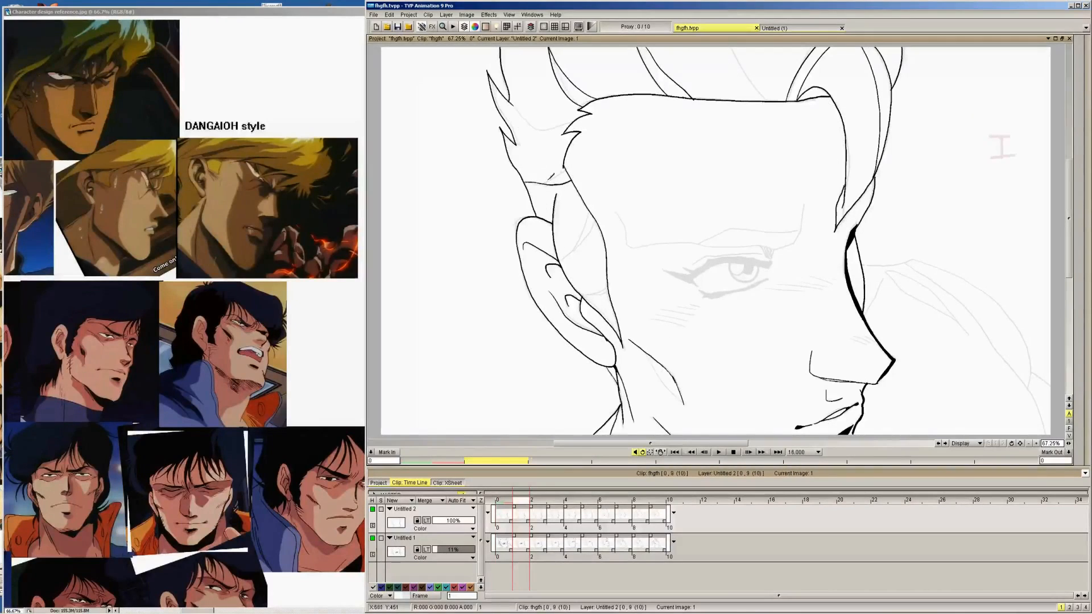
key("Right")
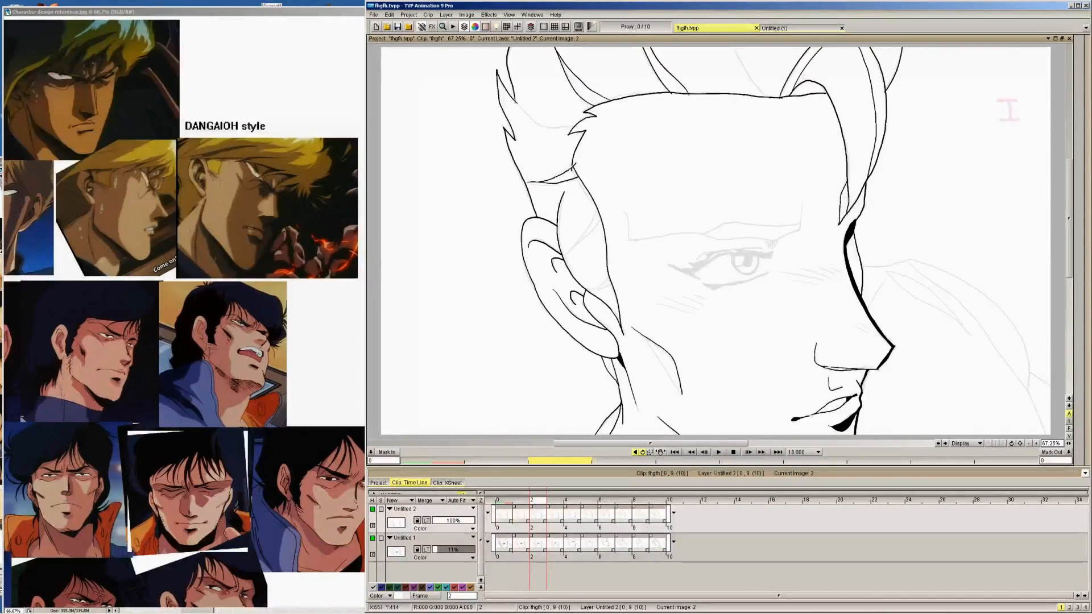
key("Right")
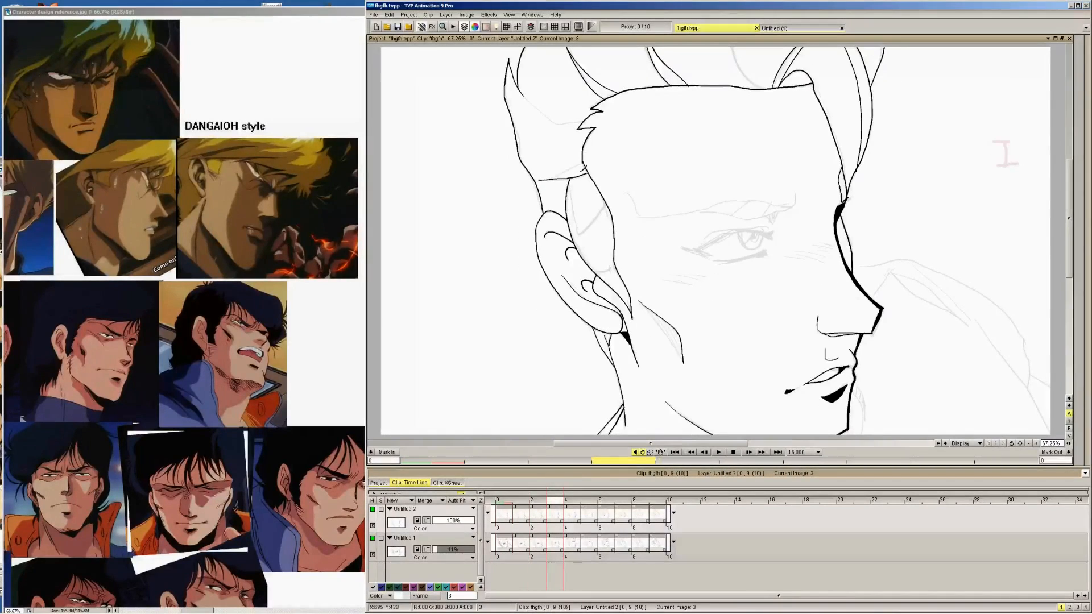
Ink the short curved hair line above the ear, rising from the back contour to the temple, on images 4 to 6
key("Right")
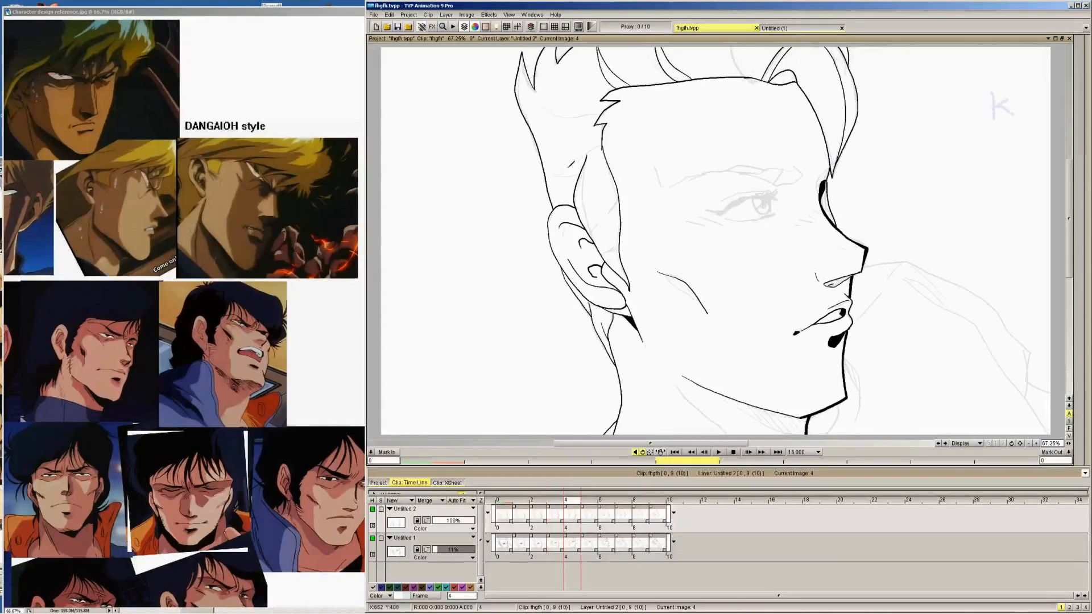
mouse_move(555, 175)
left_mouse_down()
mouse_move(581, 173)
mouse_move(602, 142)
left_mouse_up()
key("Right")
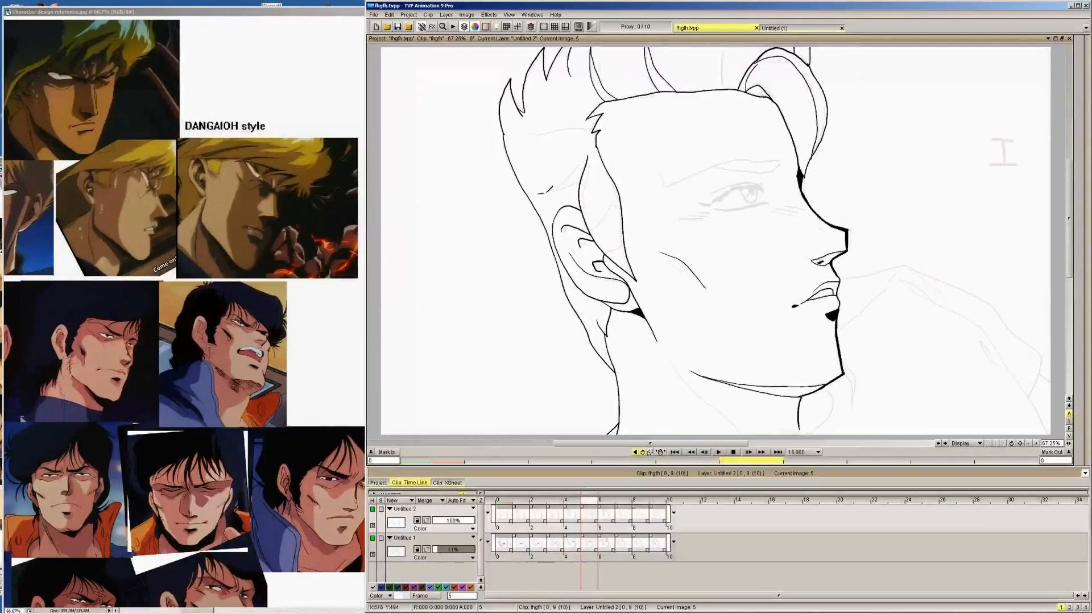
left_click_drag(553, 190, 590, 154)
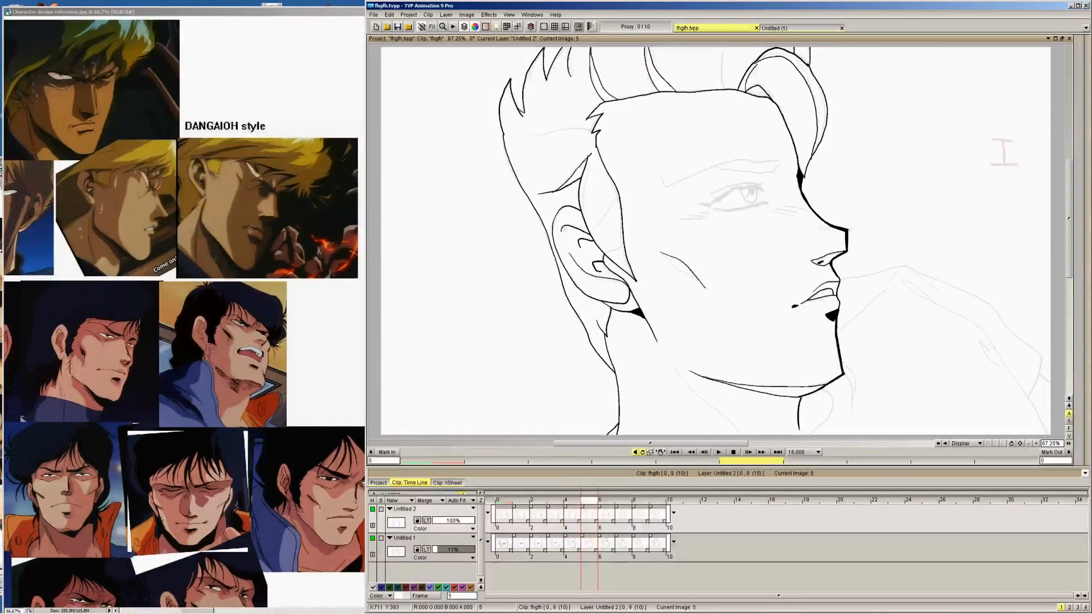
key("Right")
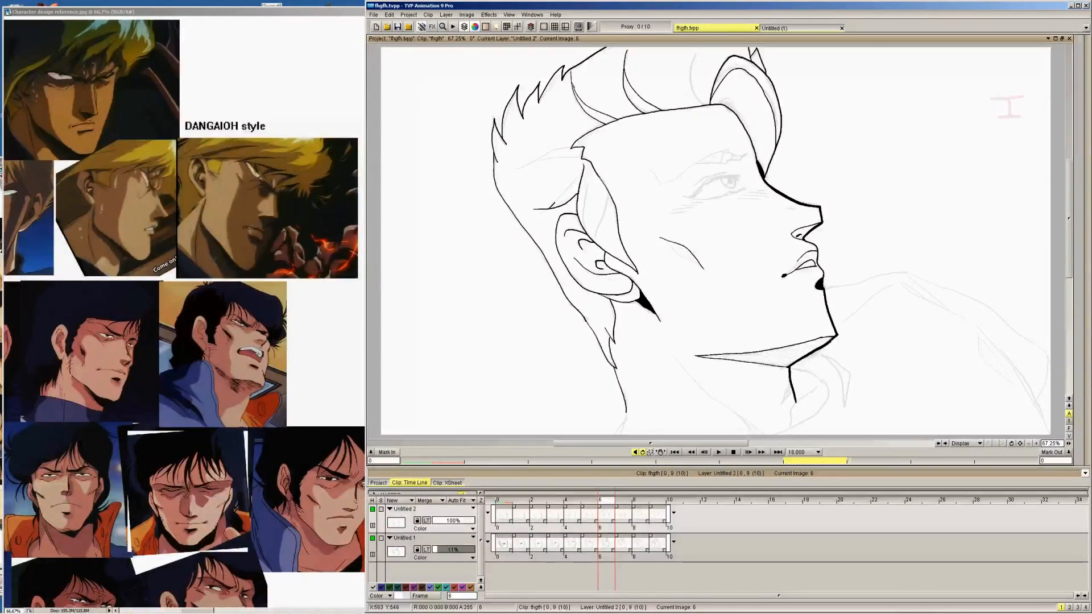
Ink the short curved hair line above the ear, rising towards the temple, on images 7 to 9
key("Right")
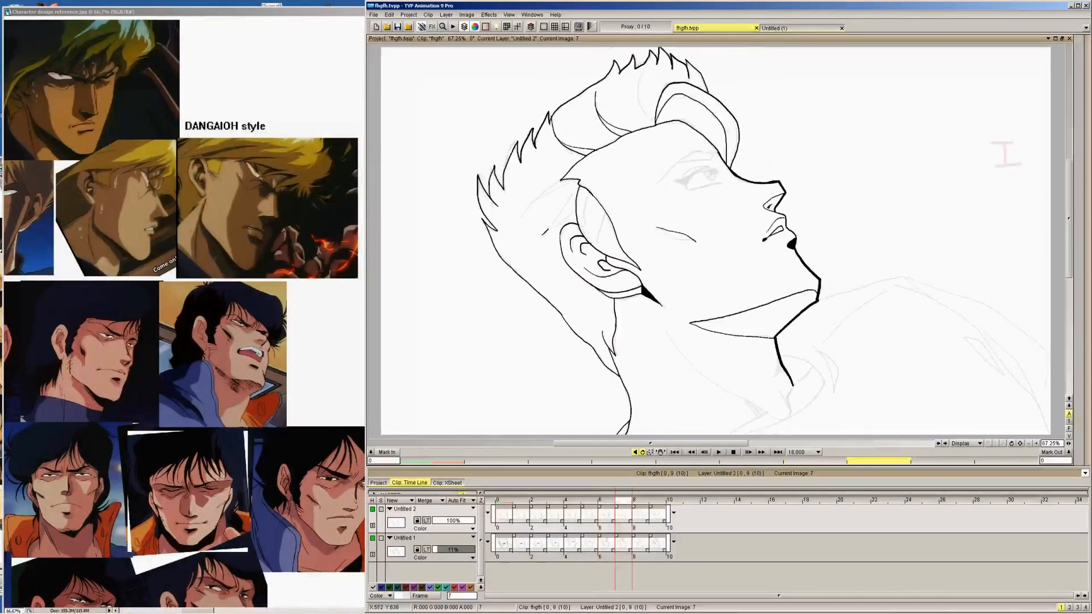
left_click_drag(541, 234, 583, 203)
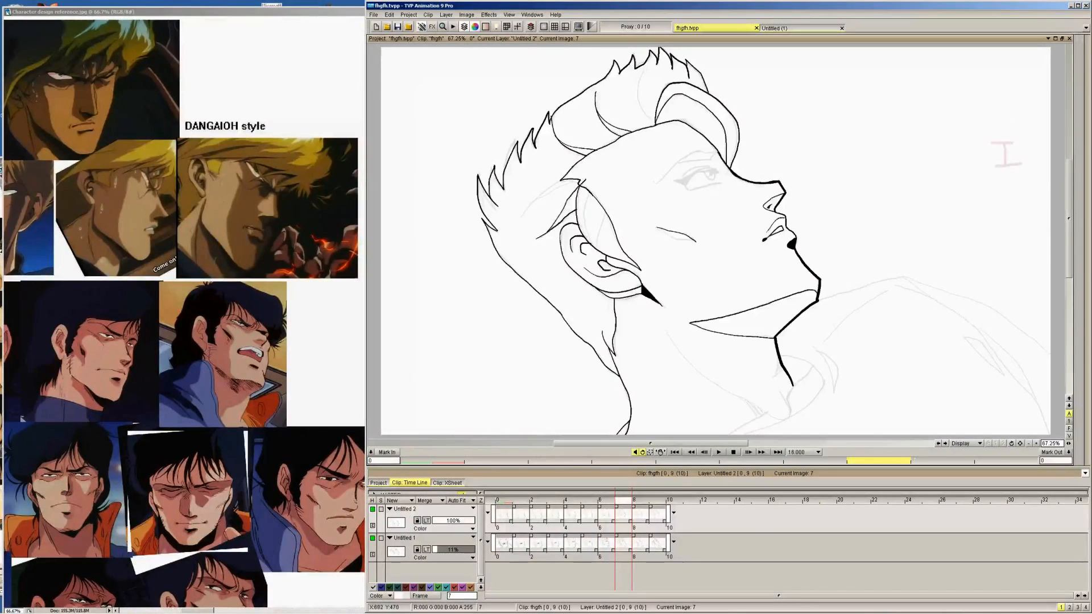
key("Right")
left_click_drag(540, 237, 579, 207)
key("ctrl+z")
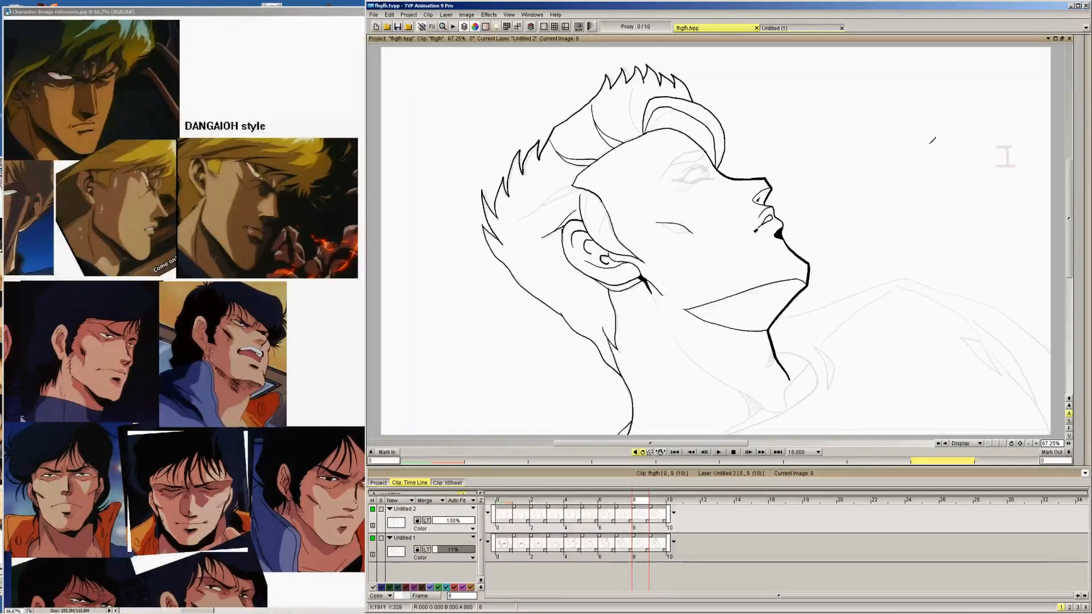
key("Right")
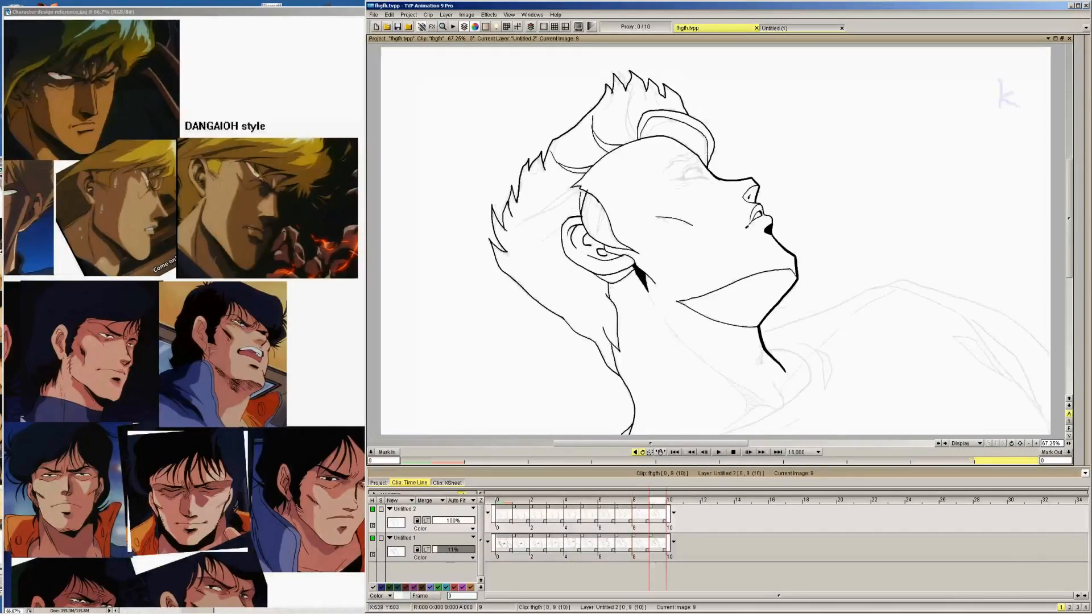
left_click_drag(540, 241, 581, 201)
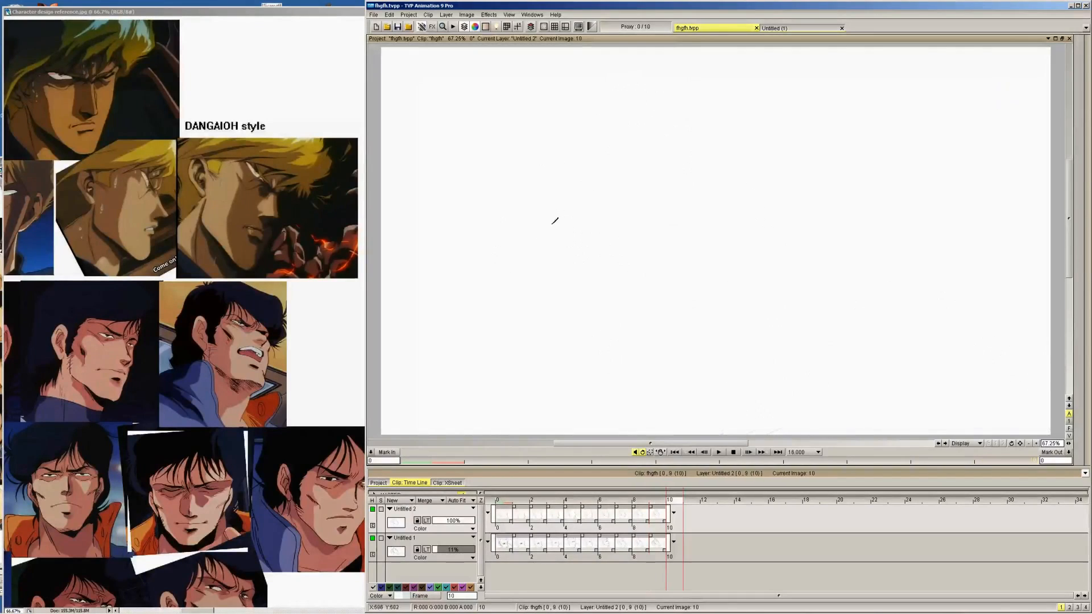
Ink the longer upper hair line running from the back of the head to the temple on images 9 to 4
left_click_drag(515, 226, 566, 194)
key("Left")
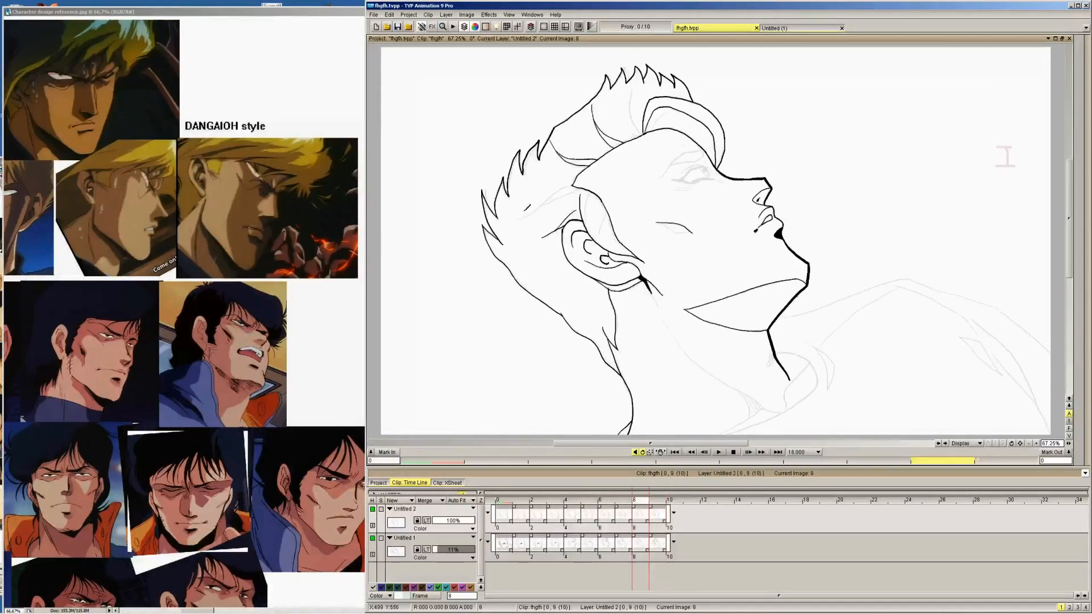
mouse_move(516, 221)
left_mouse_down()
mouse_move(584, 189)
mouse_move(562, 192)
mouse_move(579, 180)
left_mouse_up()
key("Left")
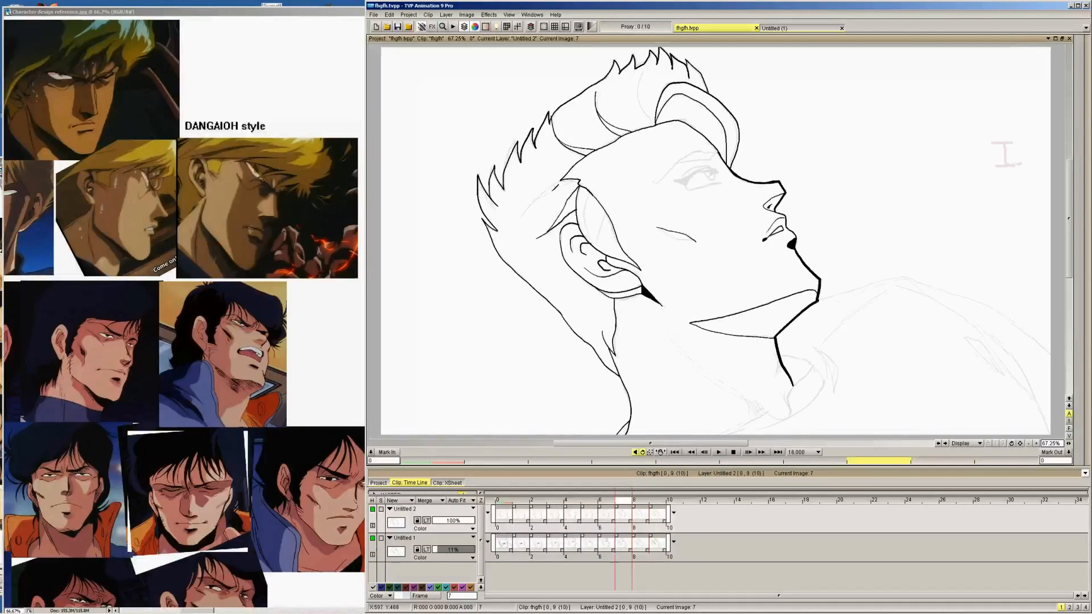
mouse_move(519, 215)
left_mouse_down()
mouse_move(578, 178)
mouse_move(544, 185)
mouse_move(552, 152)
mouse_move(585, 149)
left_mouse_up()
key("Left")
mouse_move(524, 164)
left_mouse_down()
mouse_move(582, 149)
mouse_move(528, 145)
mouse_move(540, 129)
mouse_move(524, 130)
mouse_move(589, 118)
mouse_move(540, 102)
mouse_move(594, 115)
left_mouse_up()
key("Left")
key("Left")
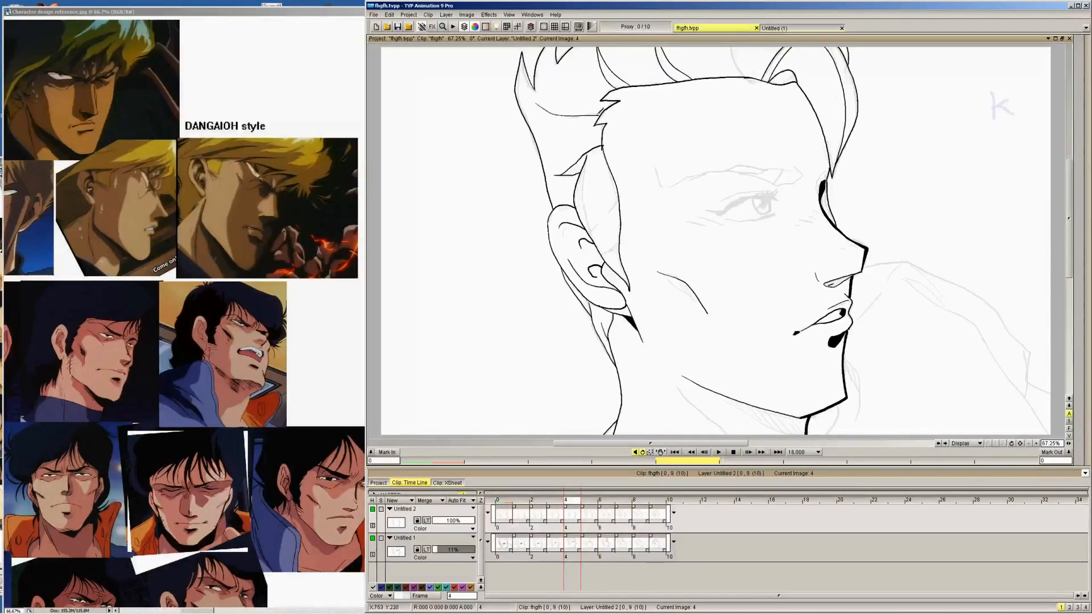
Ink the curved hair line from the back spikes to the hairline corner at the temple on images 3 to 0
key("Left")
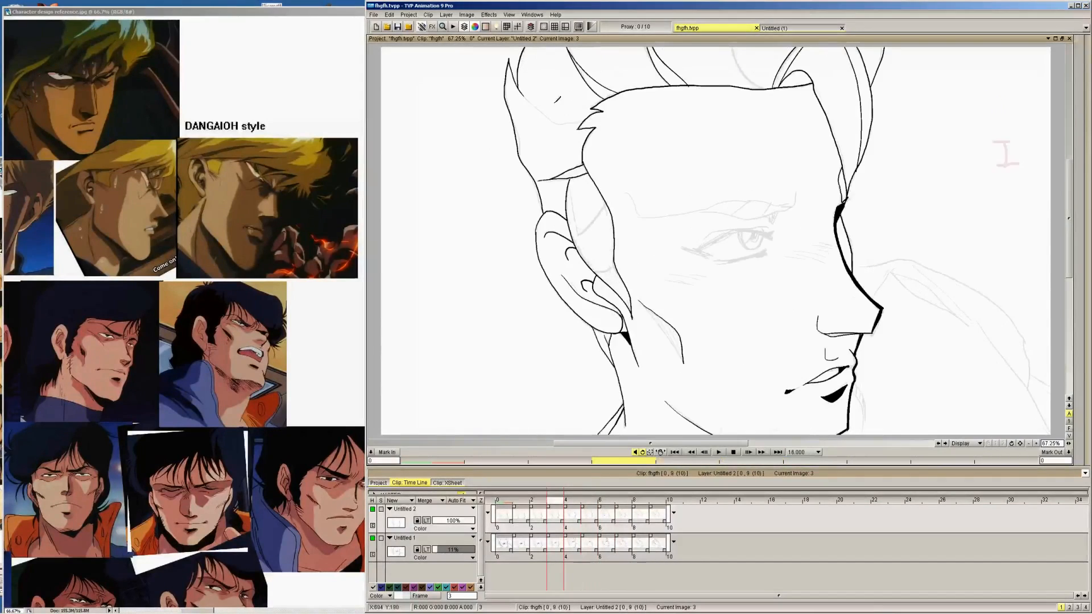
mouse_move(526, 99)
left_mouse_down()
mouse_move(585, 121)
mouse_move(587, 104)
left_mouse_up()
key("Left")
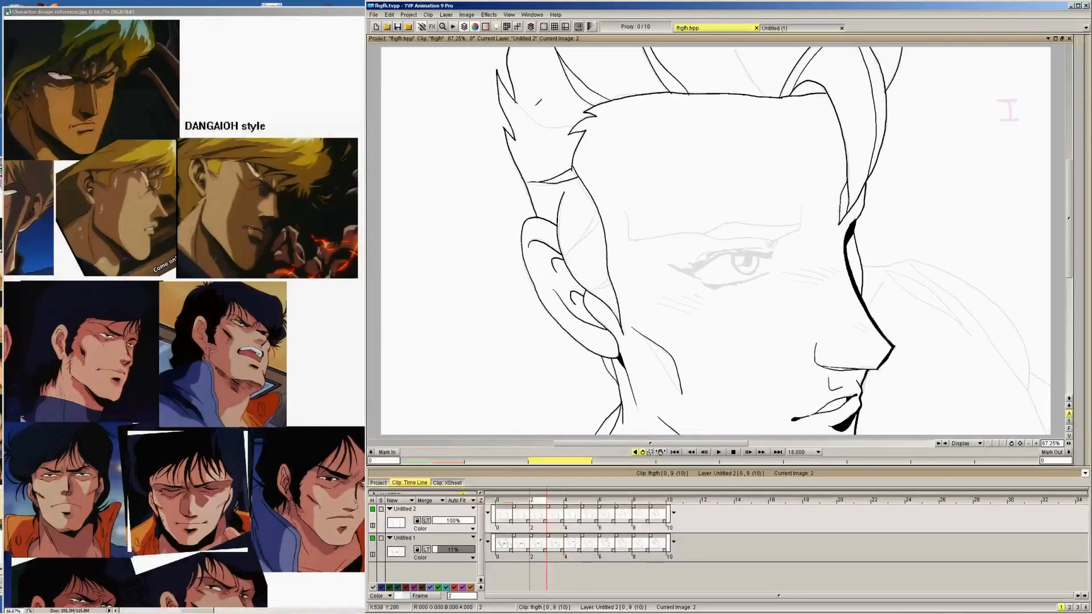
mouse_move(517, 100)
left_mouse_down()
mouse_move(578, 120)
mouse_move(536, 113)
mouse_move(590, 105)
left_mouse_up()
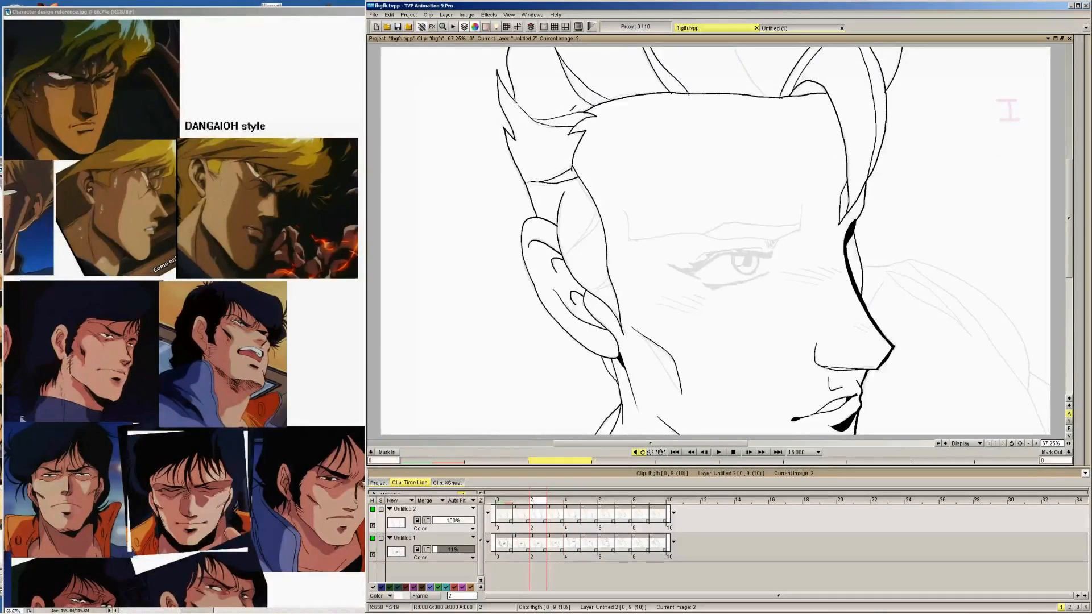
key("Left")
mouse_move(515, 108)
left_mouse_down()
mouse_move(537, 124)
mouse_move(576, 121)
left_mouse_up()
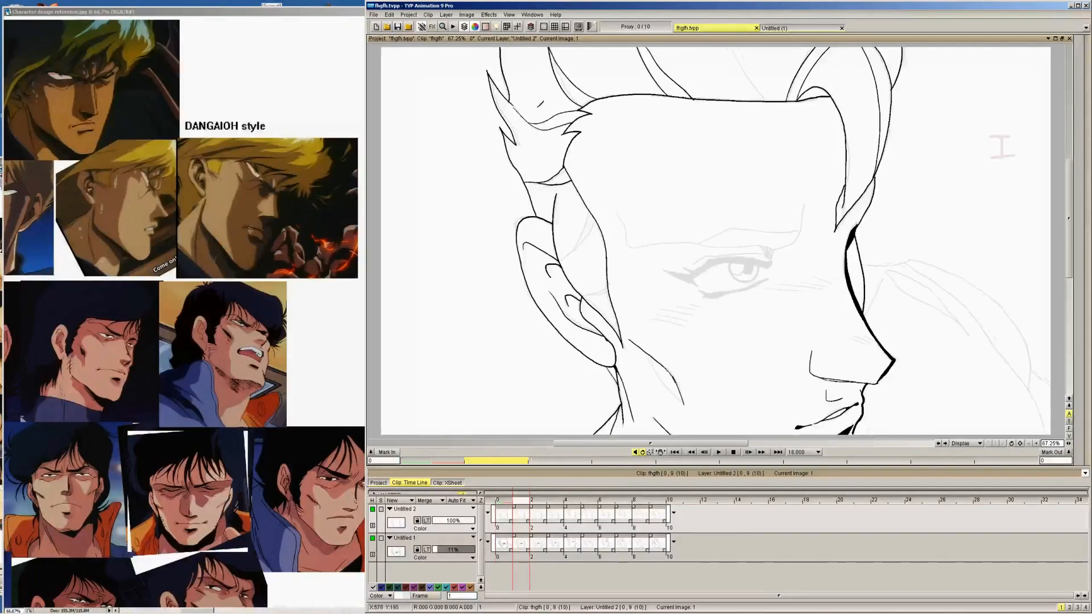
key("Left")
mouse_move(540, 133)
left_mouse_down()
mouse_move(572, 120)
mouse_move(542, 124)
mouse_move(576, 106)
left_mouse_up()
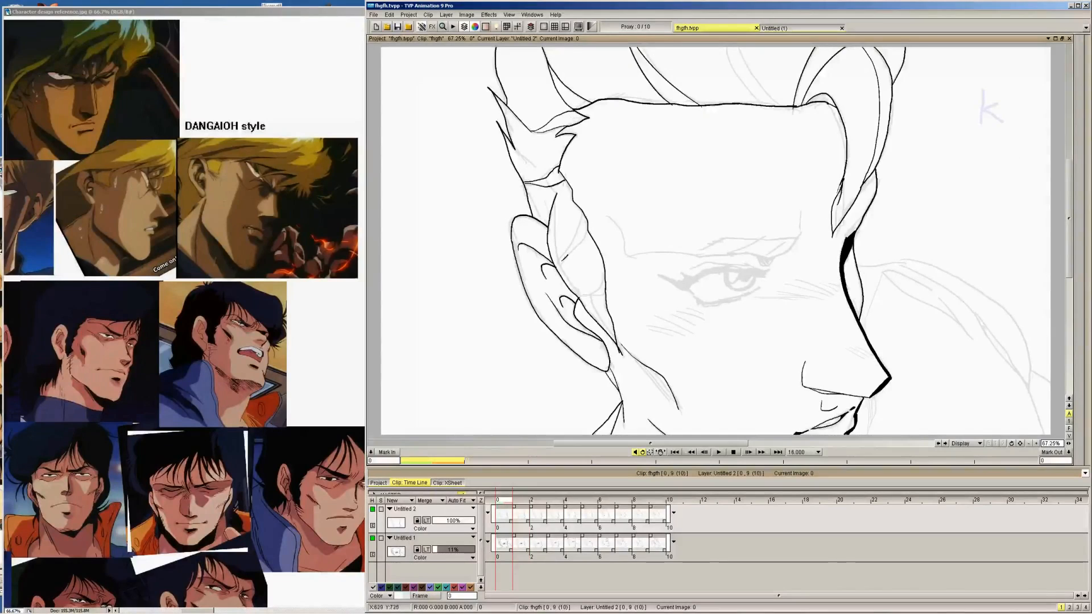
Ink the short diagonal line across the sideburn in front of the ear on images 0 to 3
left_click_drag(562, 262, 587, 230)
mouse_move(556, 266)
left_mouse_down()
mouse_move(589, 232)
mouse_move(591, 210)
left_mouse_up()
key("Right")
key("Right")
left_click_drag(563, 256, 604, 203)
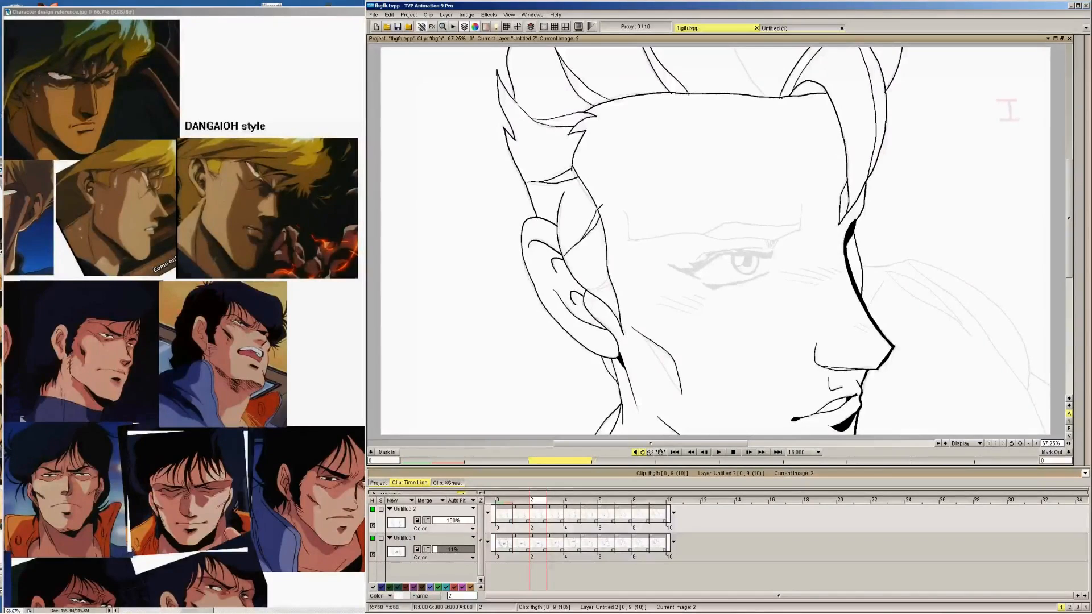
key("Right")
left_click_drag(575, 240, 610, 192)
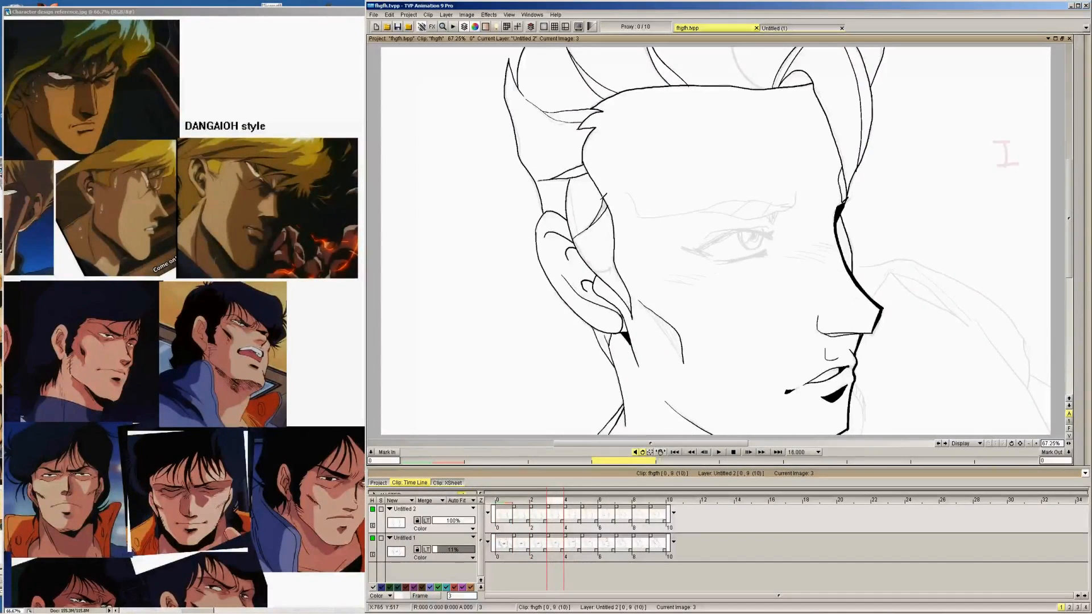
Ink the matching short diagonal sideburn line in front of the ear on images 4 to 9
key("Right")
key("Left")
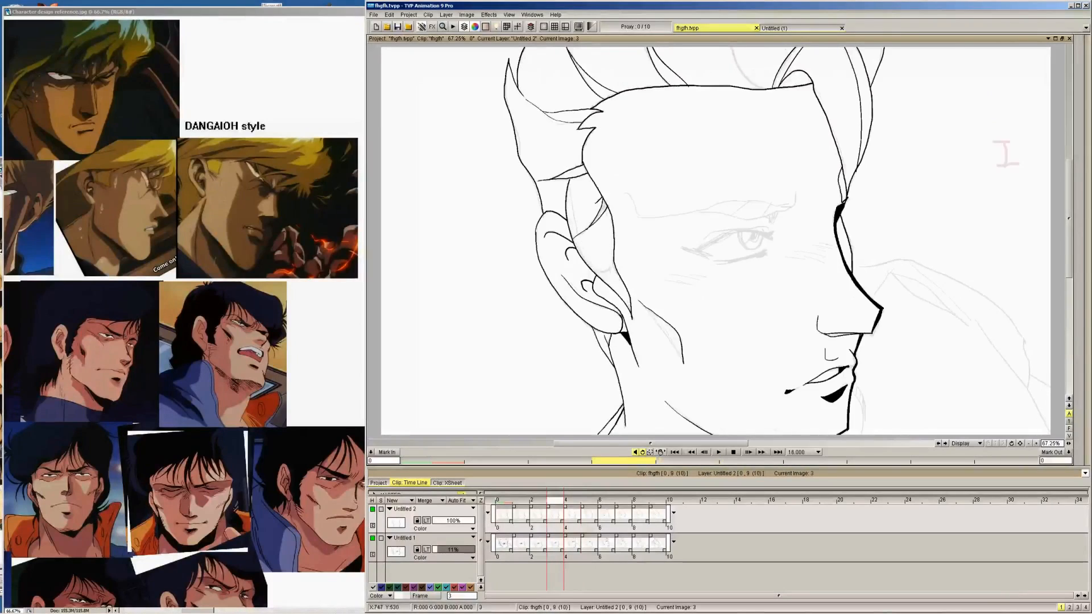
key("Right")
left_click_drag(603, 206, 614, 191)
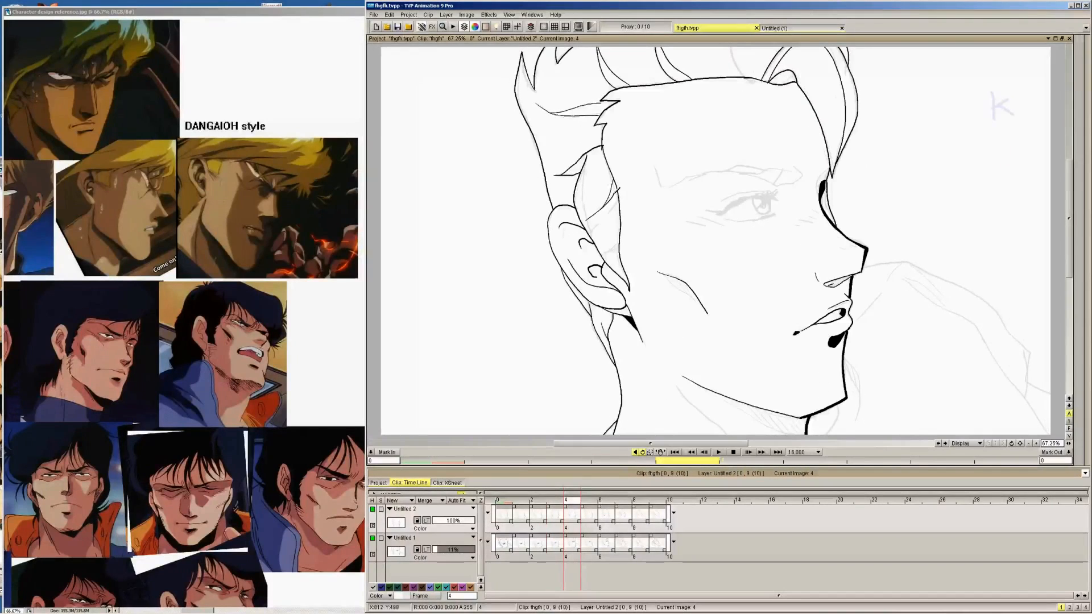
key("Right")
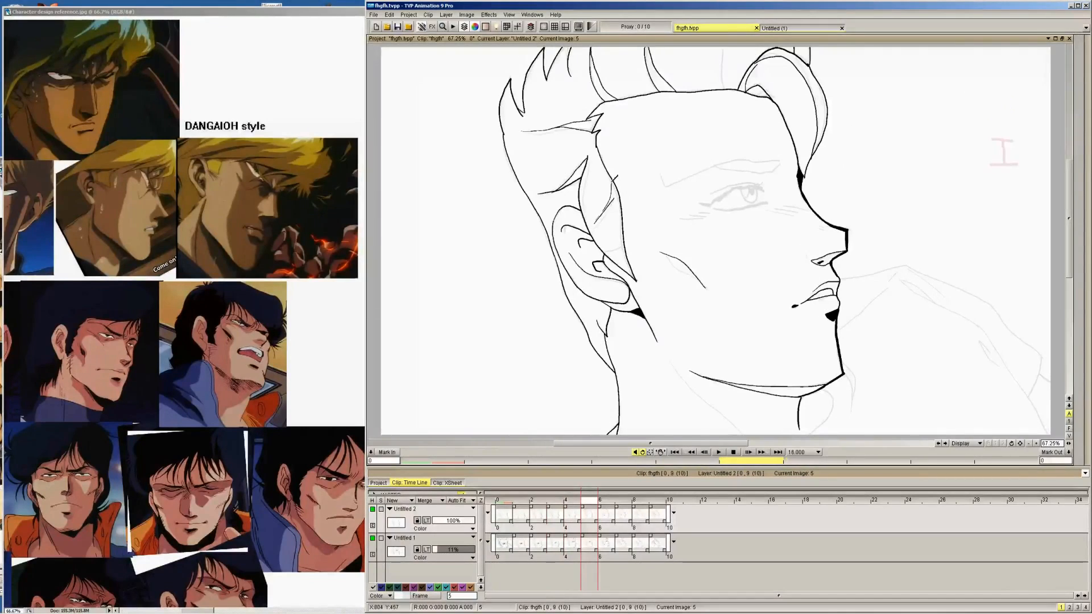
key("Right")
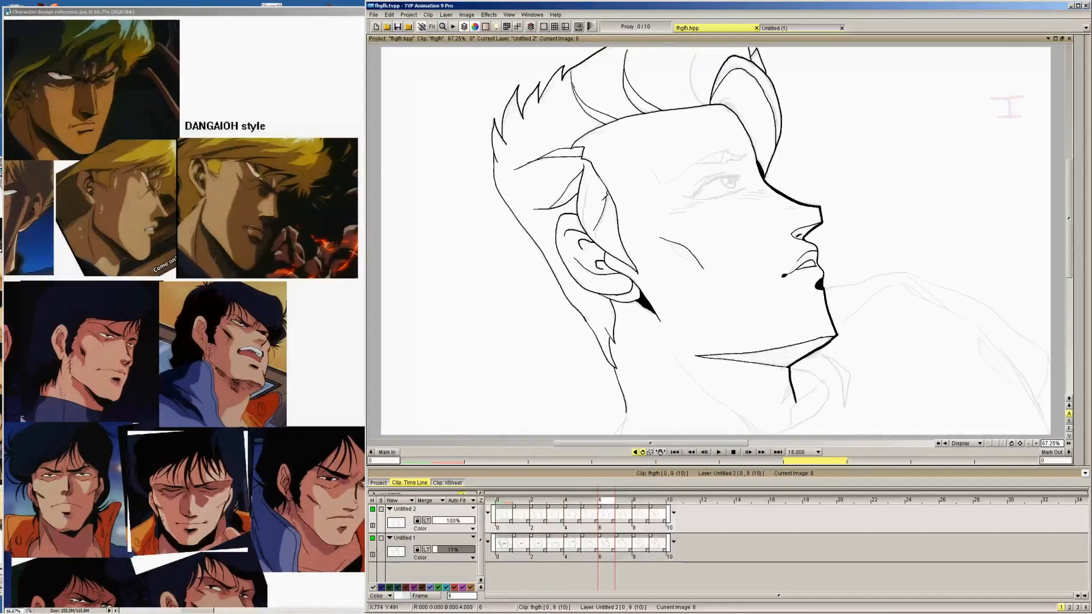
key("Right")
key("Right")
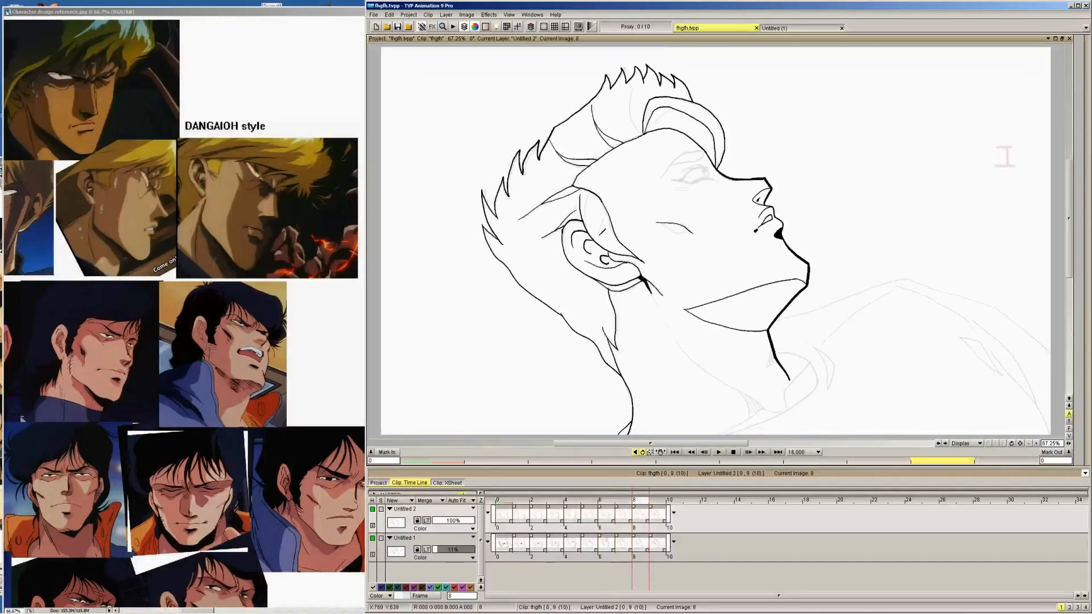
key("Right")
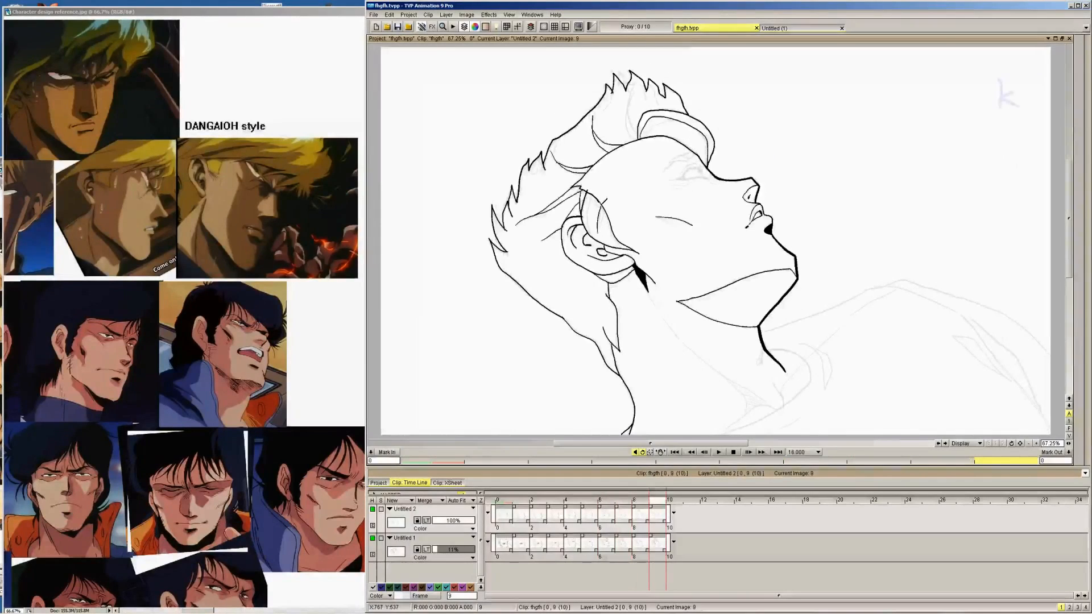
Ink the long inner line down the ear side of the sideburn on images 9 to 3, comparing neighbouring drawings
key("Left")
key("Right")
key("Right")
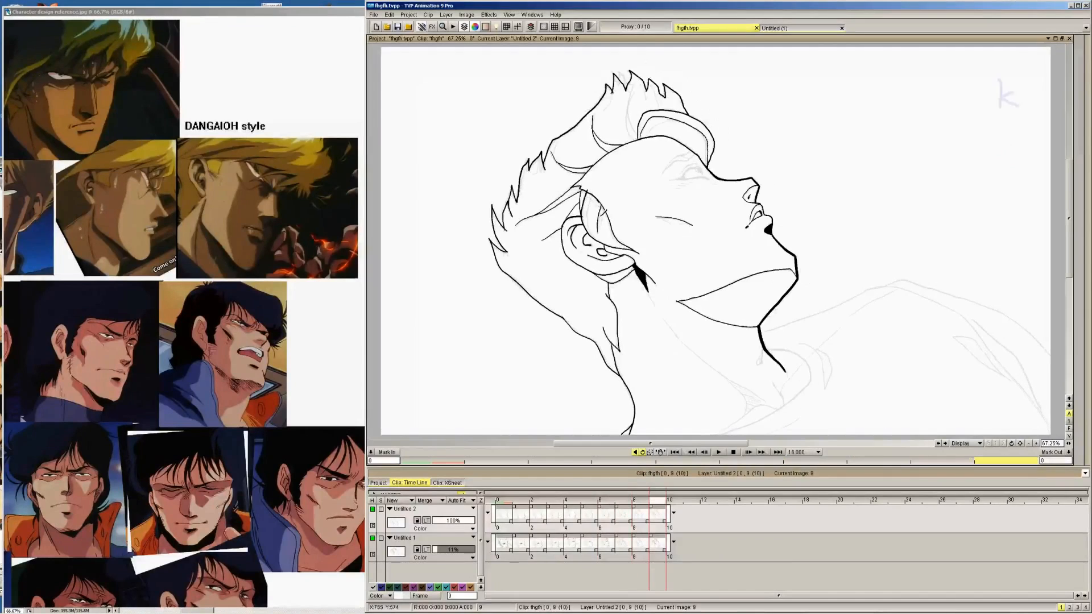
key("Left")
key("Left")
key("Left")
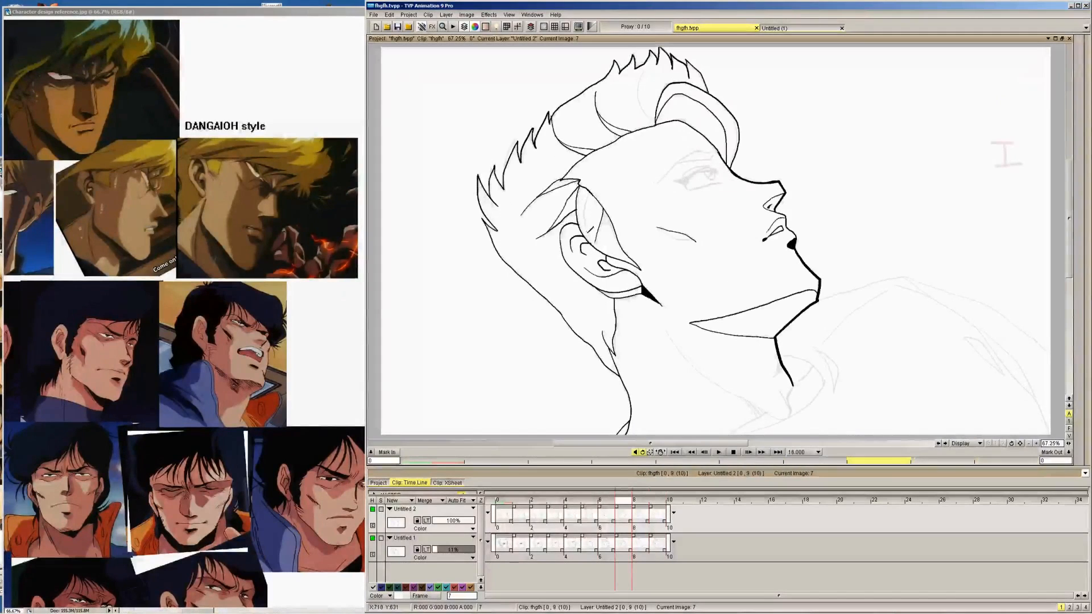
key("Left")
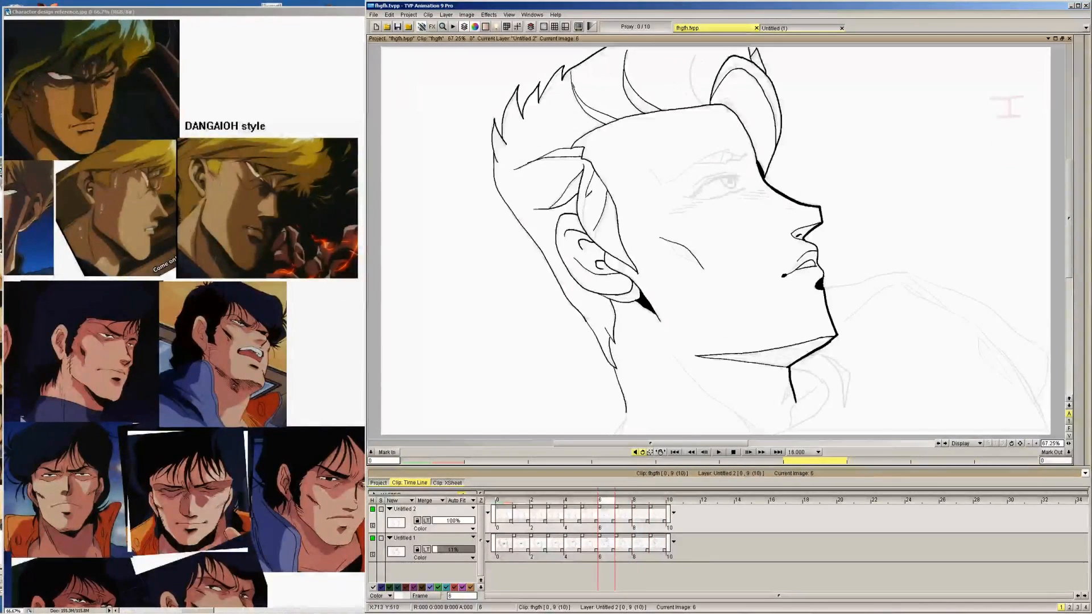
key("Left")
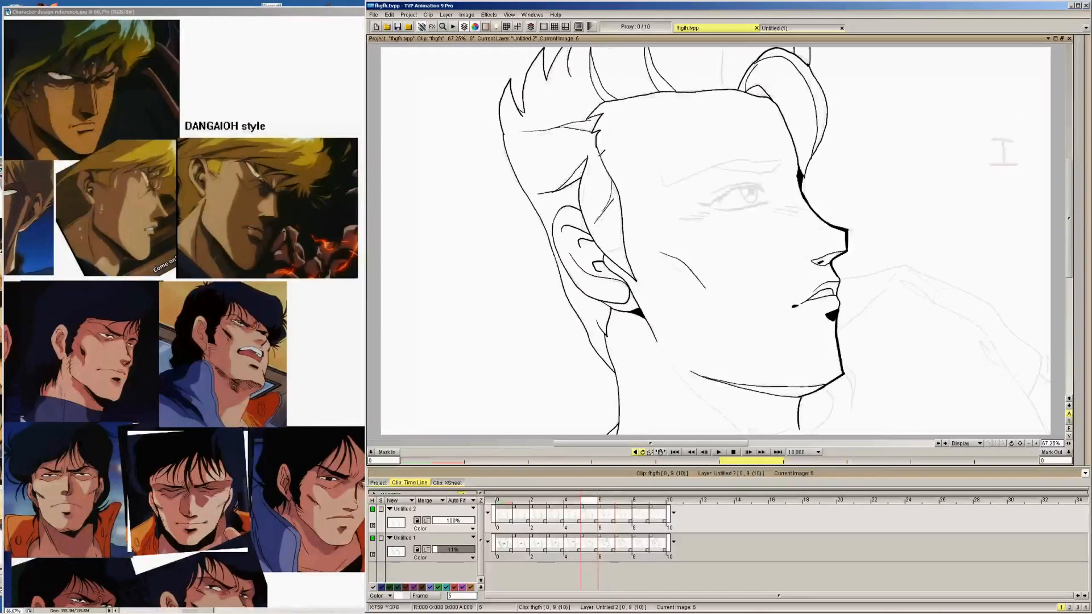
key("Left")
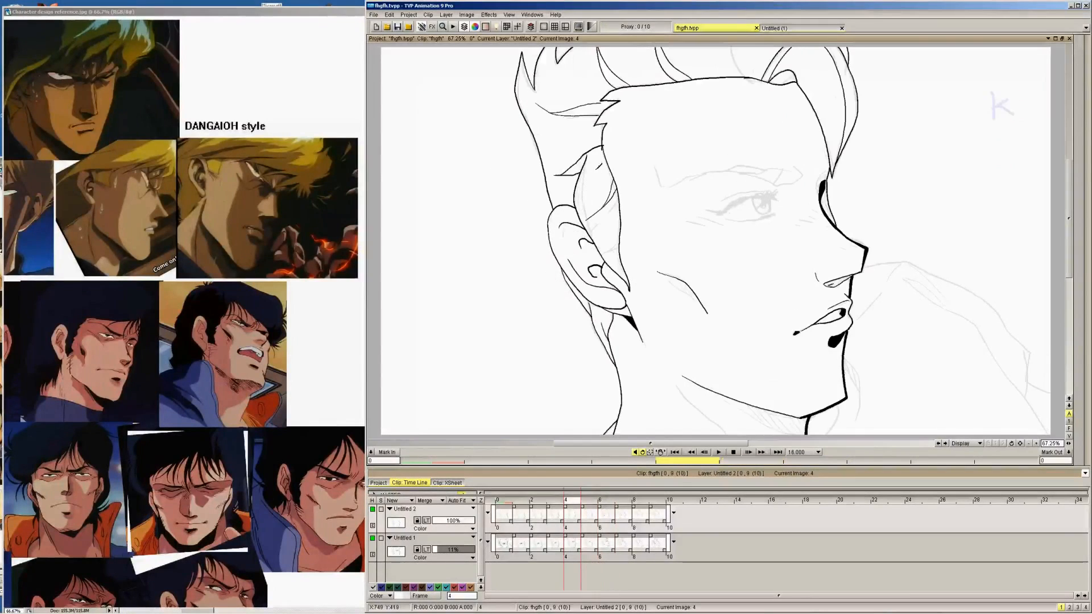
key("Left")
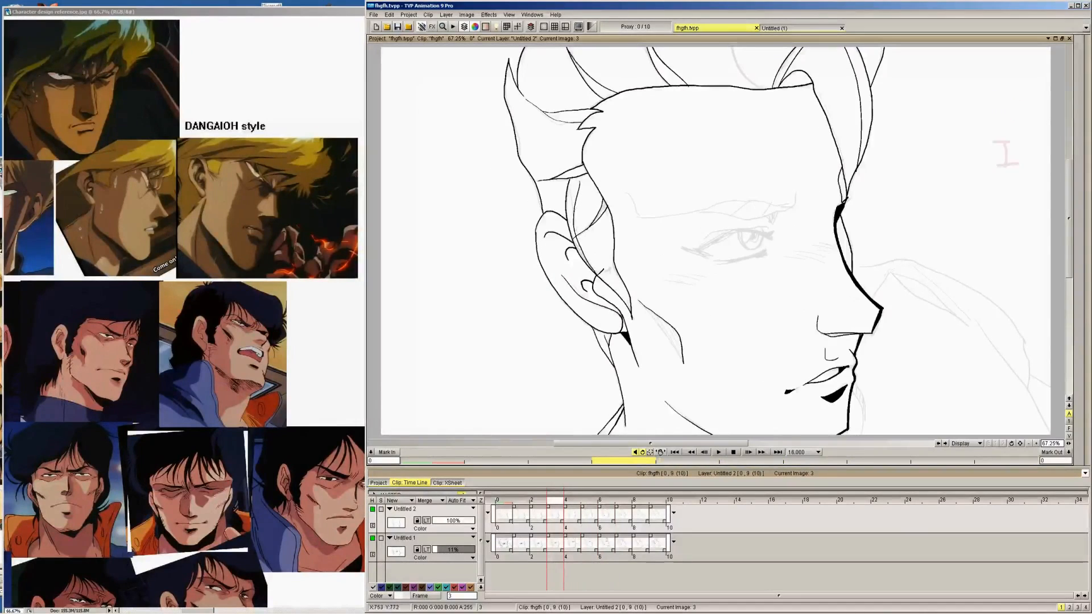
Ink the long inner sideburn line beside the ear on images 2 to 0
key("Left")
left_click_drag(569, 193, 564, 255)
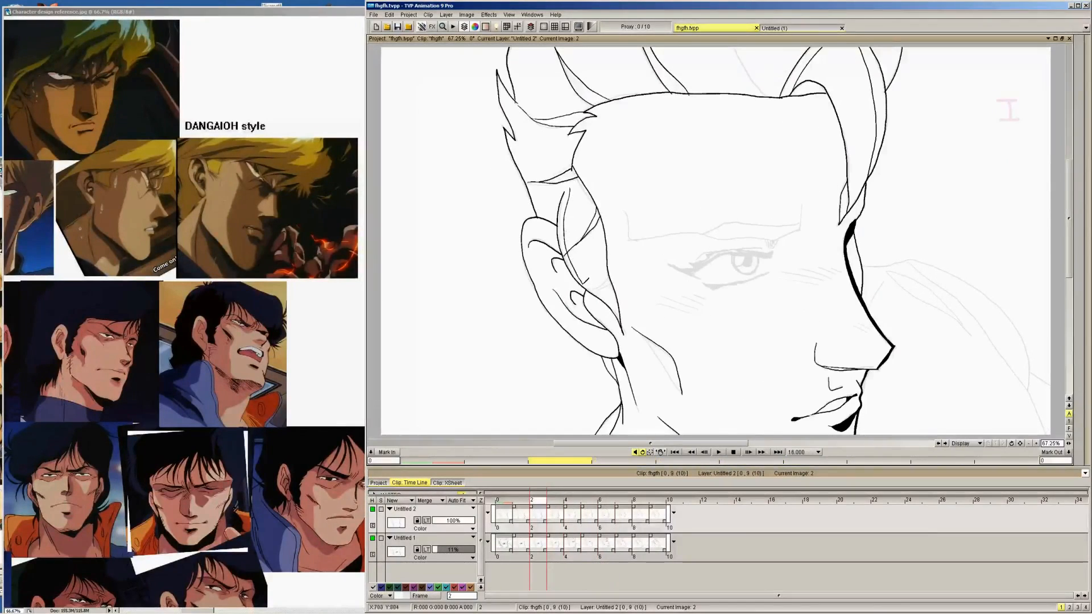
key("Left")
mouse_move(568, 183)
left_mouse_down()
mouse_move(564, 232)
mouse_move(580, 288)
left_mouse_up()
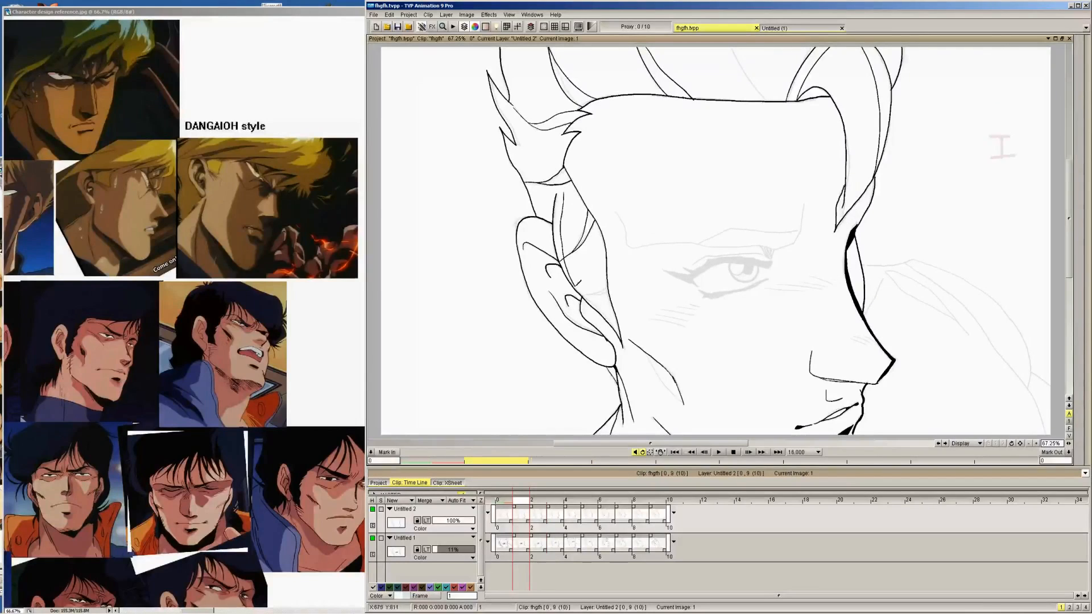
key("Left")
left_click_drag(560, 189, 574, 280)
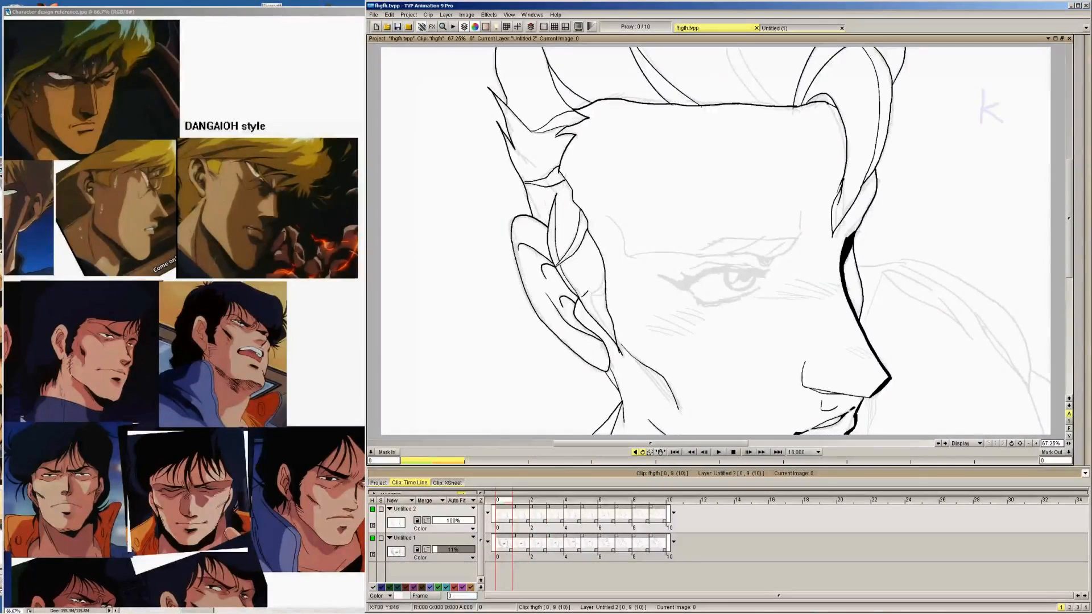
Ink the short line across the lower end of the sideburn in front of the ear on images 0 to 9
key("Right")
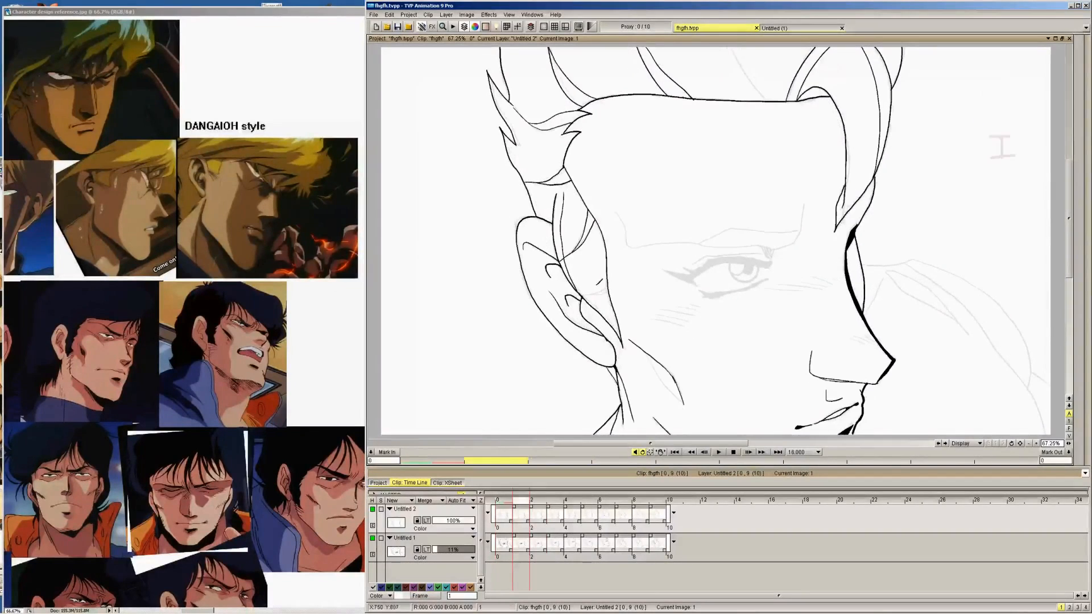
key("Right")
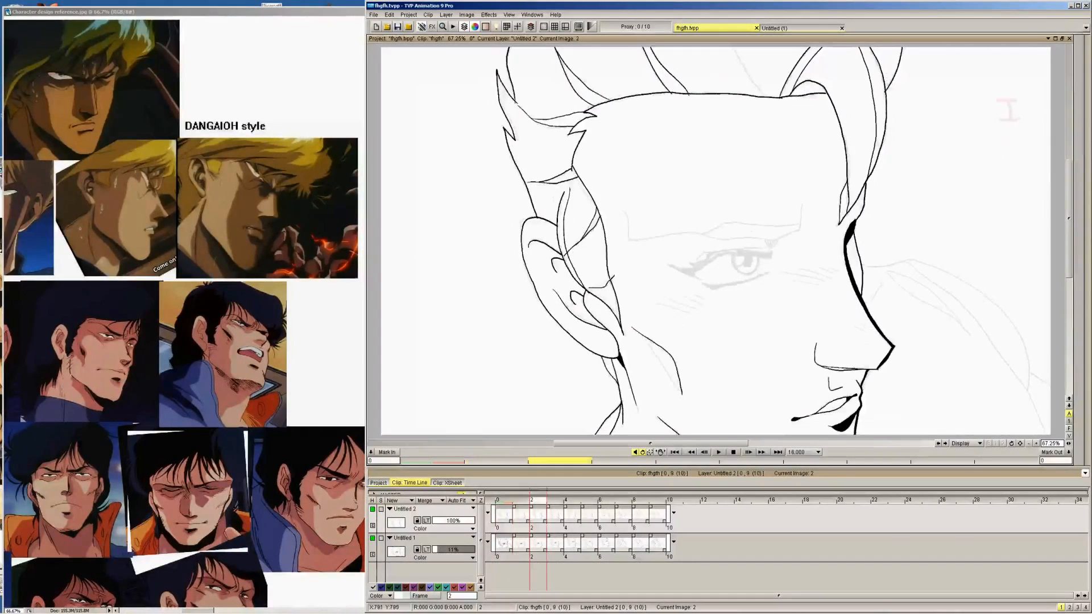
key("Right")
key("Right")
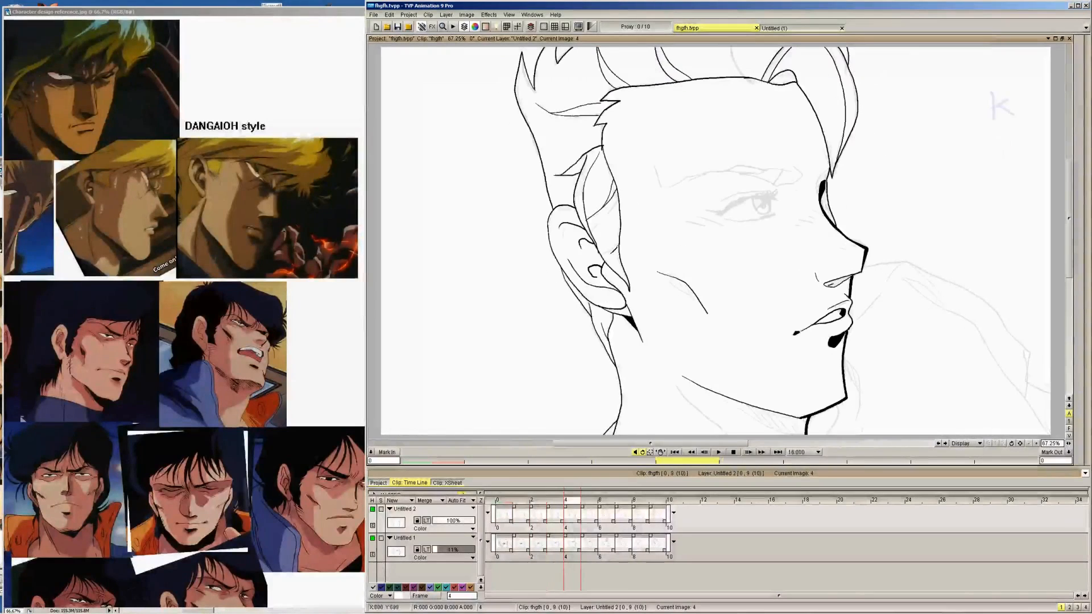
key("Right")
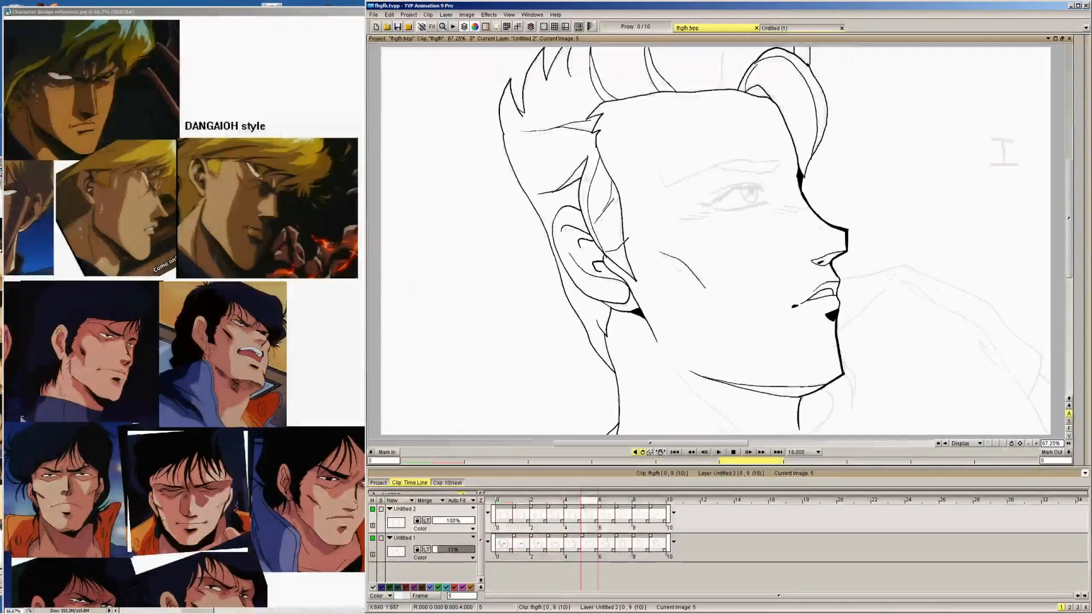
key("Right")
key("Right")
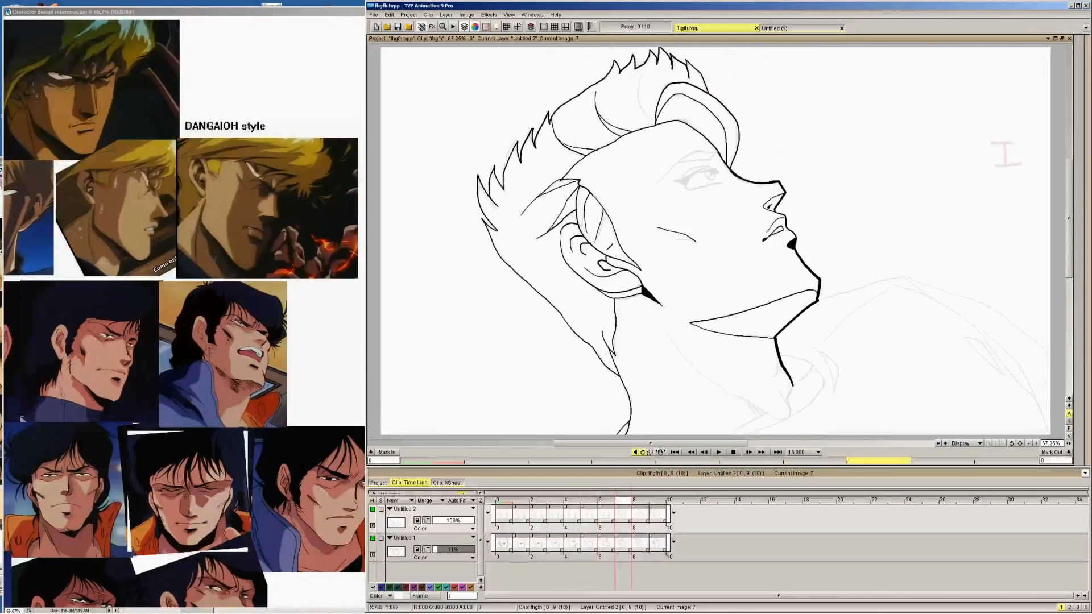
key("Right")
key("Right")
key("Right")
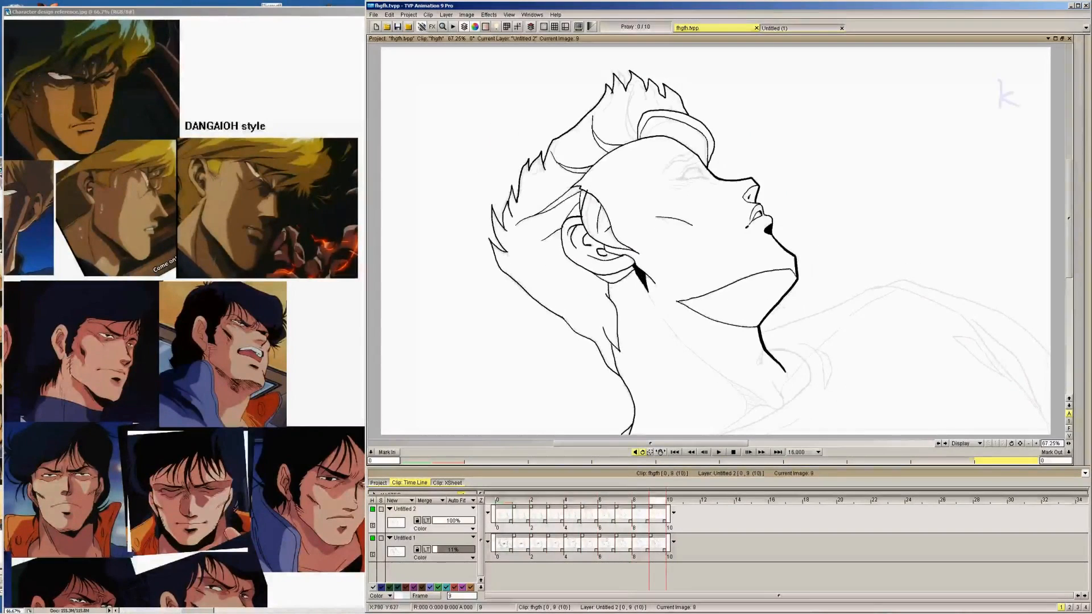
Ink the curved hair strand just behind the forelock on images 9 to 6 and save the project
key("Left")
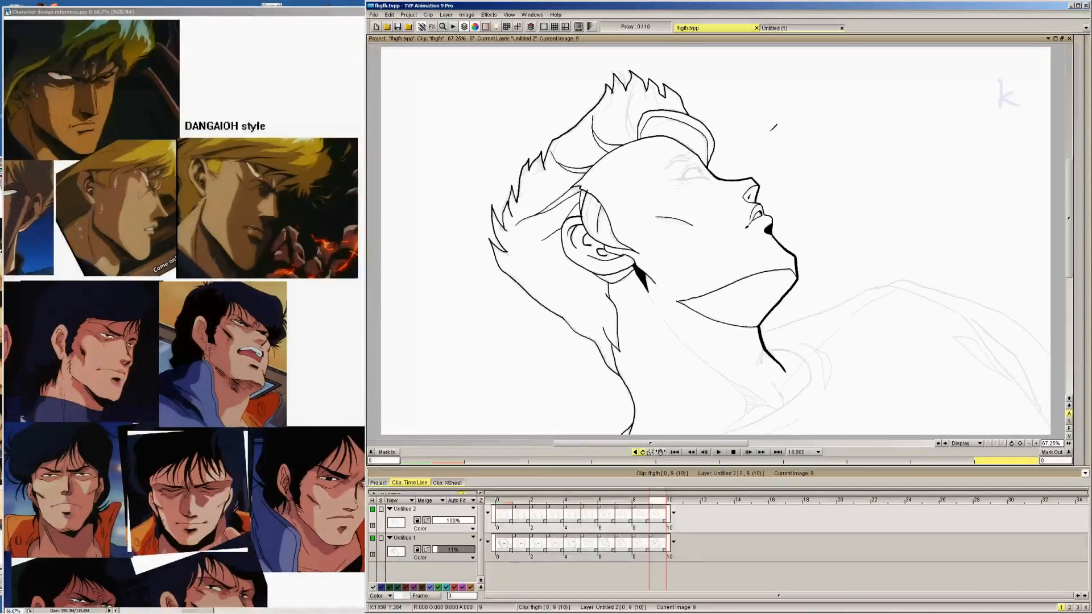
left_click_drag(637, 142, 624, 94)
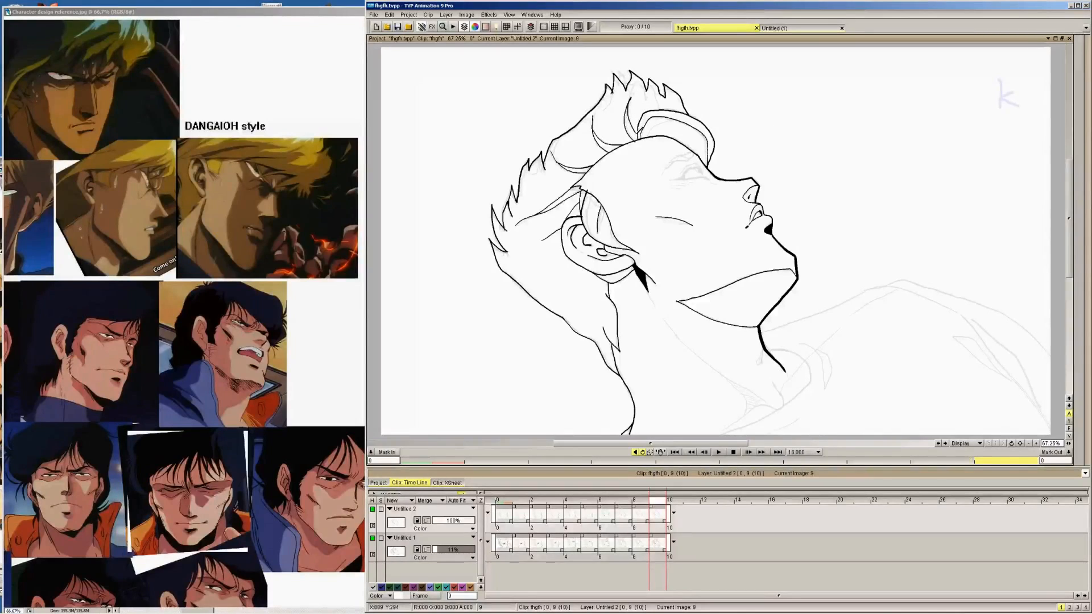
key("Left")
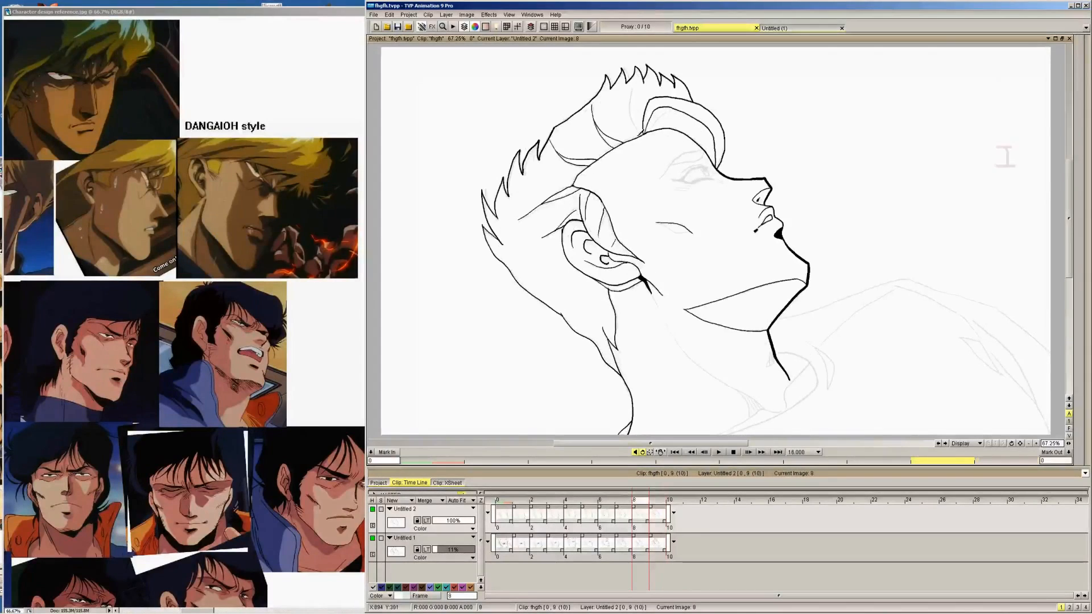
mouse_move(643, 134)
left_mouse_down()
mouse_move(632, 95)
mouse_move(646, 120)
mouse_move(641, 69)
left_mouse_up()
key("Left")
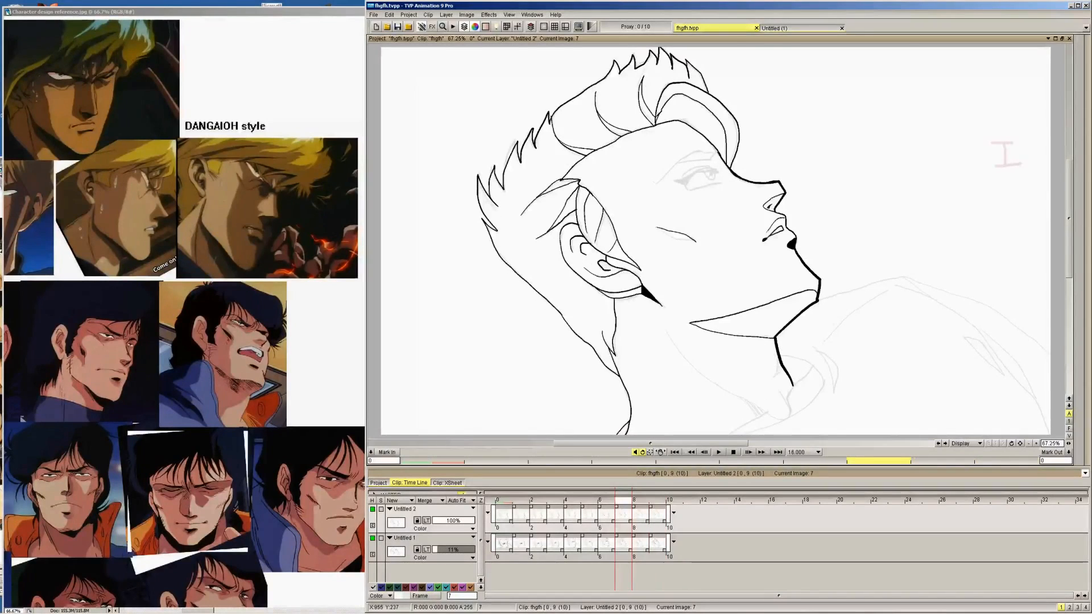
key("Left")
mouse_move(691, 104)
left_mouse_down()
mouse_move(695, 61)
mouse_move(710, 105)
left_mouse_up()
left_click_drag(625, 65, 619, 71)
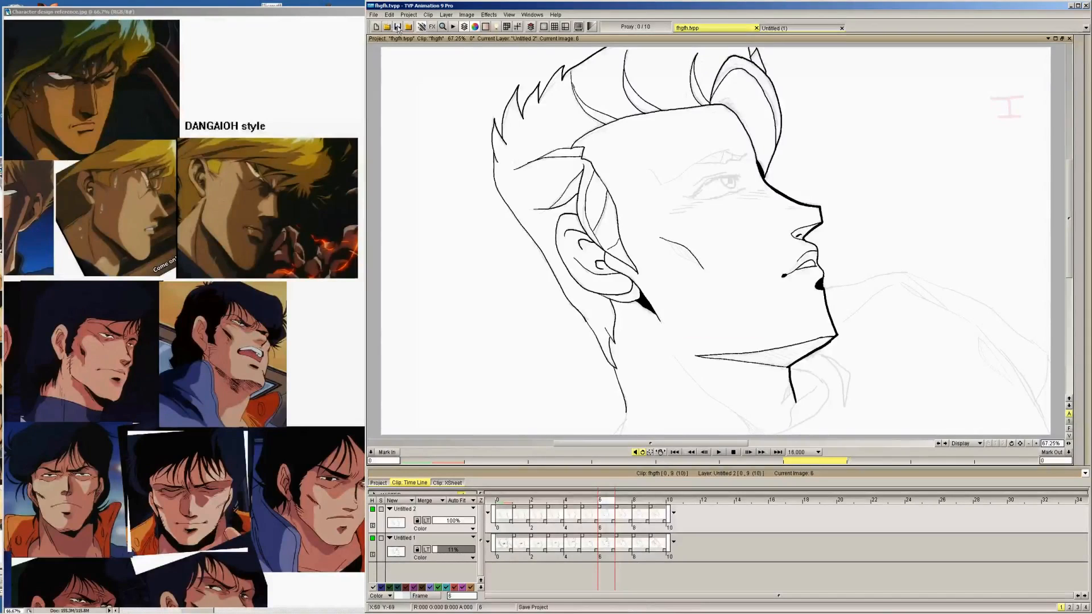
left_click(397, 28)
Ink the matching hair strand behind the forelock on images 5 to 3 and save the project
key("Left")
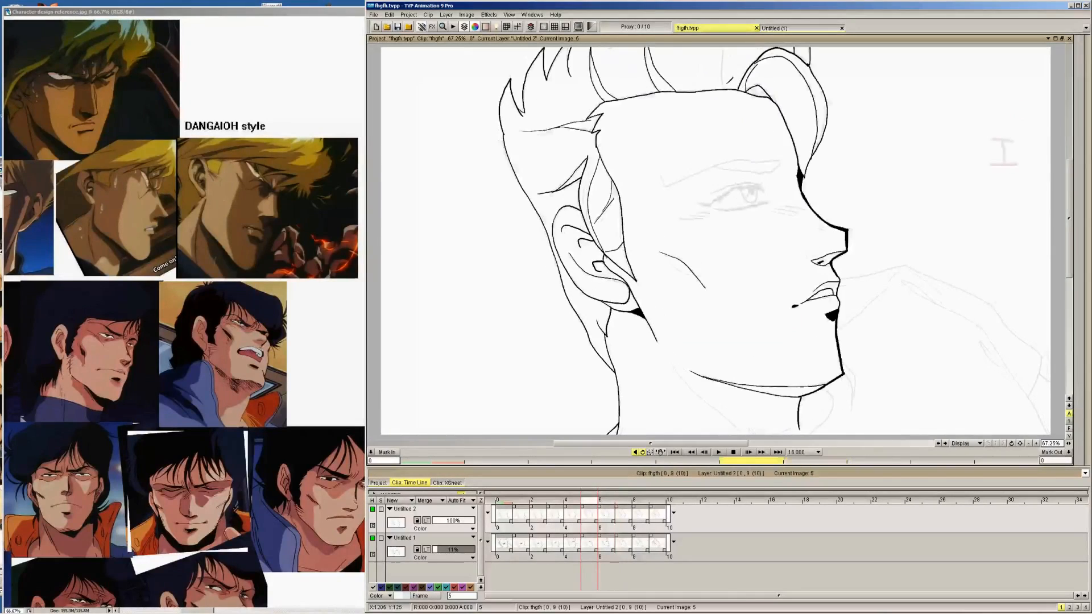
left_click_drag(721, 48, 731, 88)
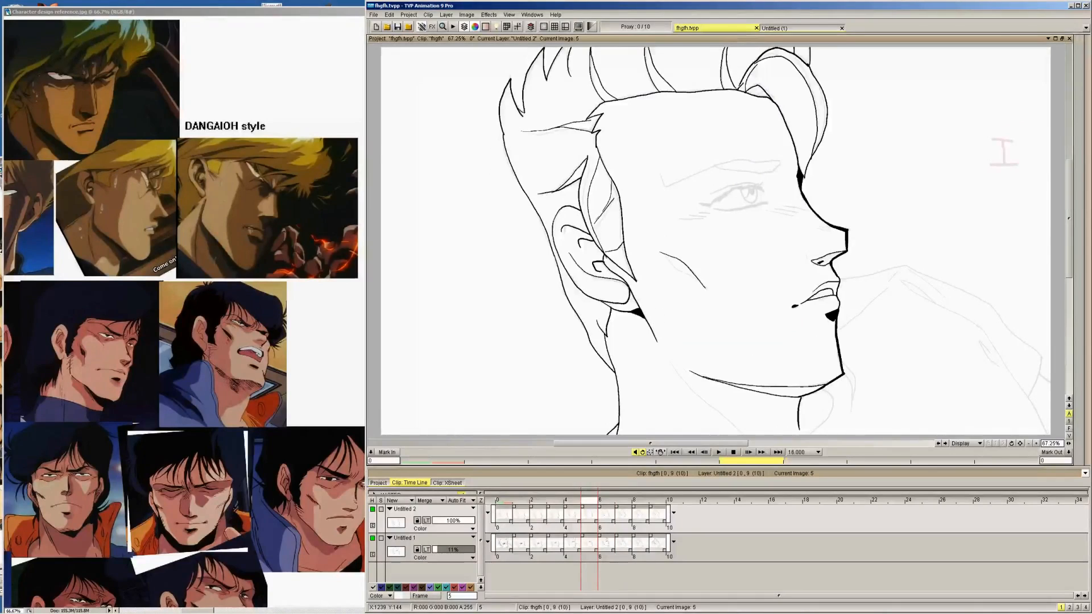
key("Left")
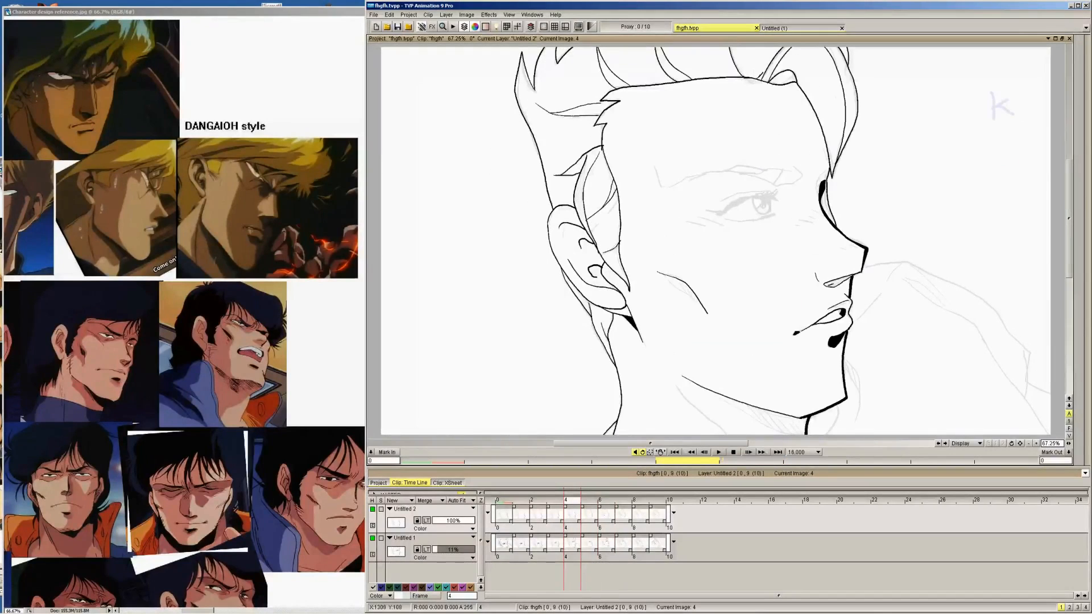
key("Right")
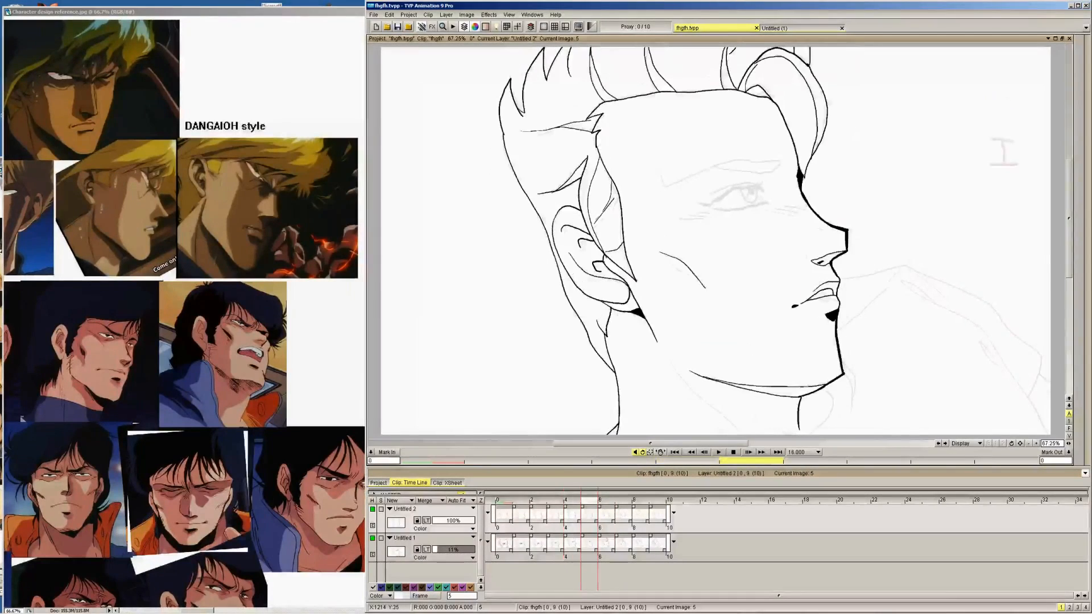
key("Left")
key("Left")
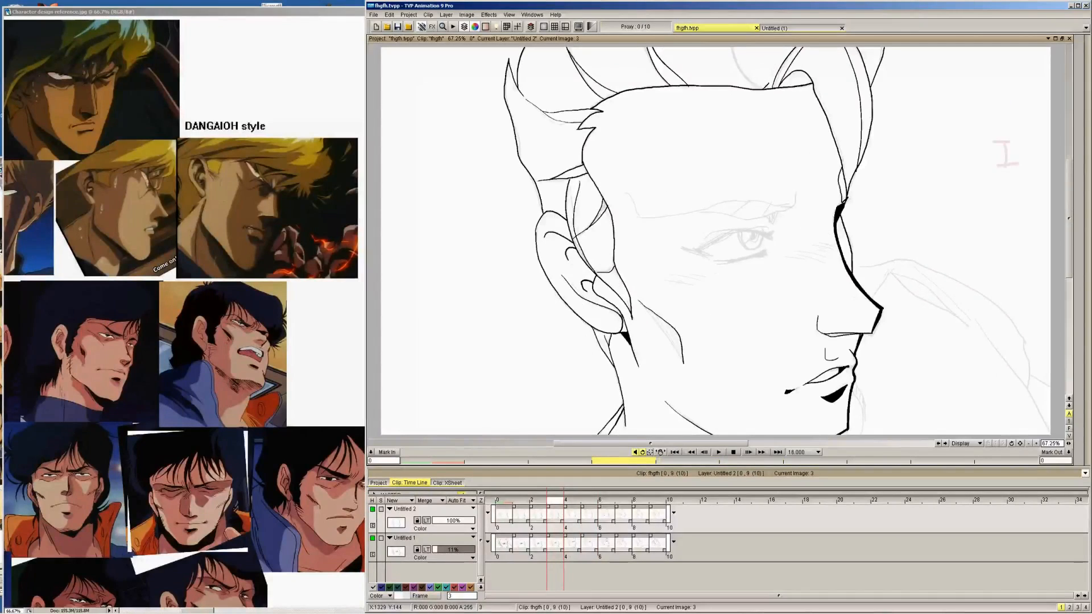
left_click_drag(737, 57, 746, 43)
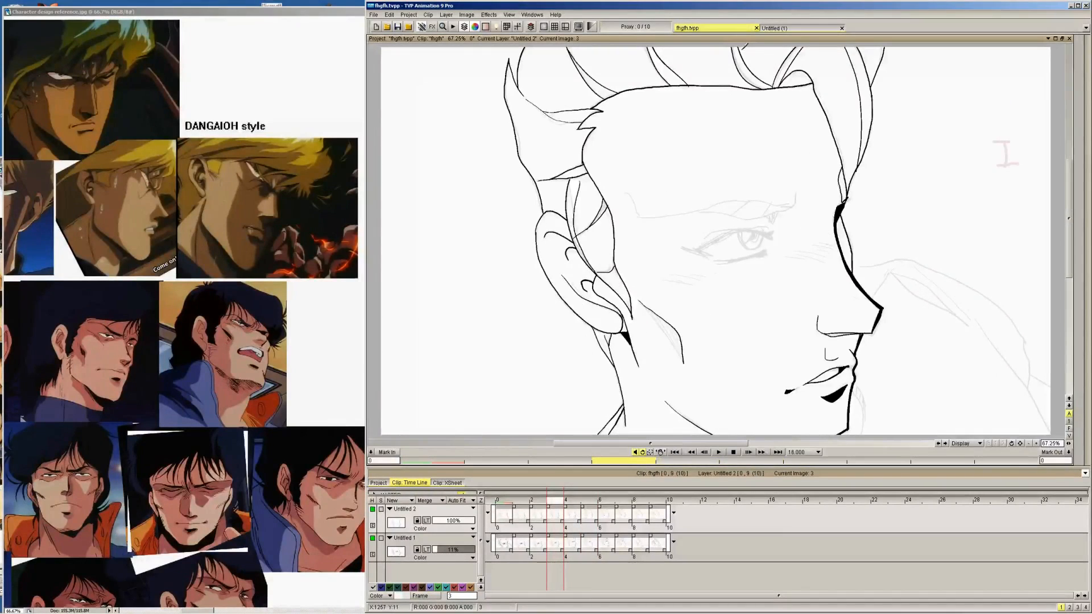
key("Left")
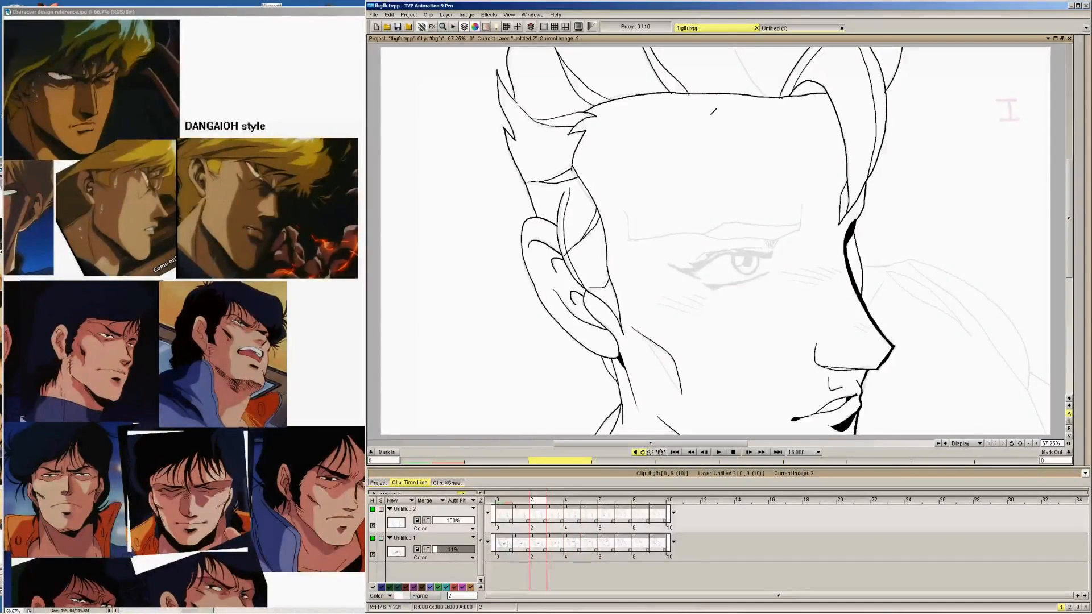
key("ctrl+s")
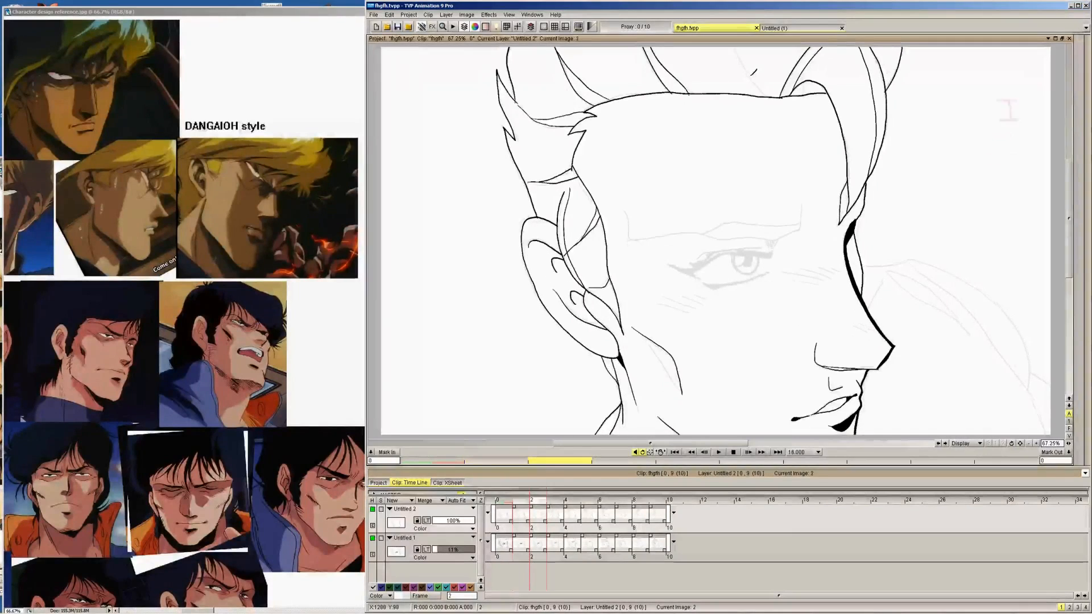
Flip back and forth between images 1 and 5 to compare the hair strand's placement behind the forelock
key("Left")
key("Left")
key("Right")
key("Left")
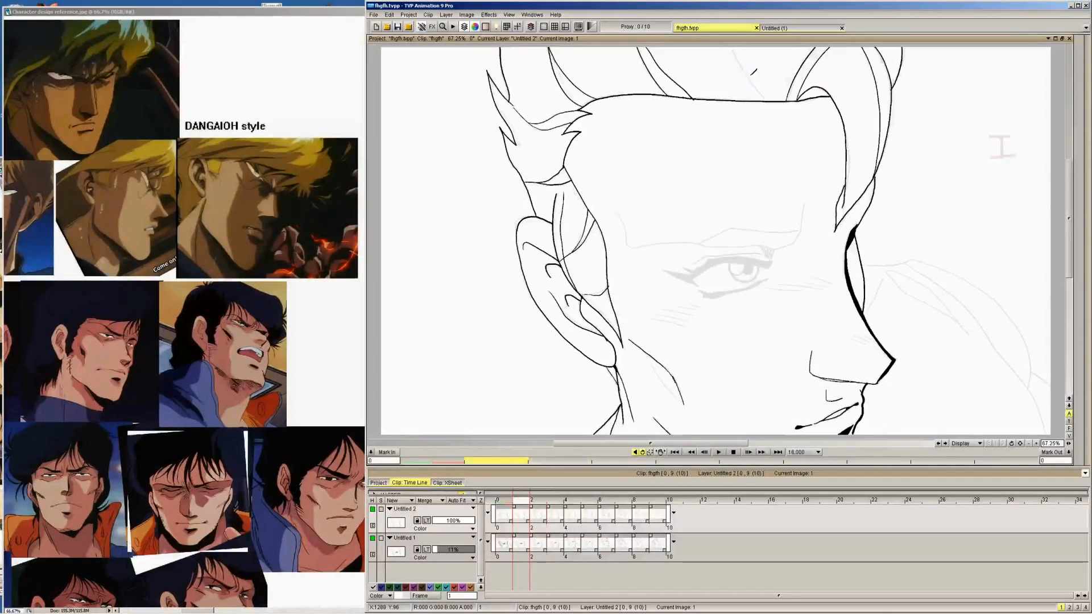
key("Right")
key("Right")
key("Right")
key("Right")
key("Right")
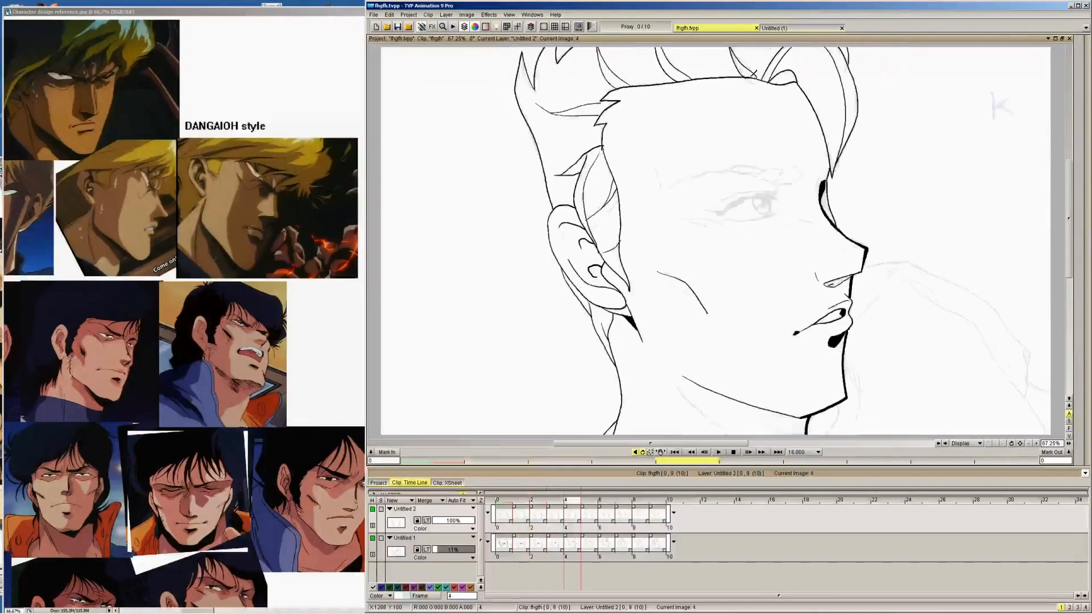
key("Left")
key("Left")
key("Left")
key("Left")
key("Left")
key("Right")
key("Right")
key("Right")
key("Right")
key("Right")
key("Right")
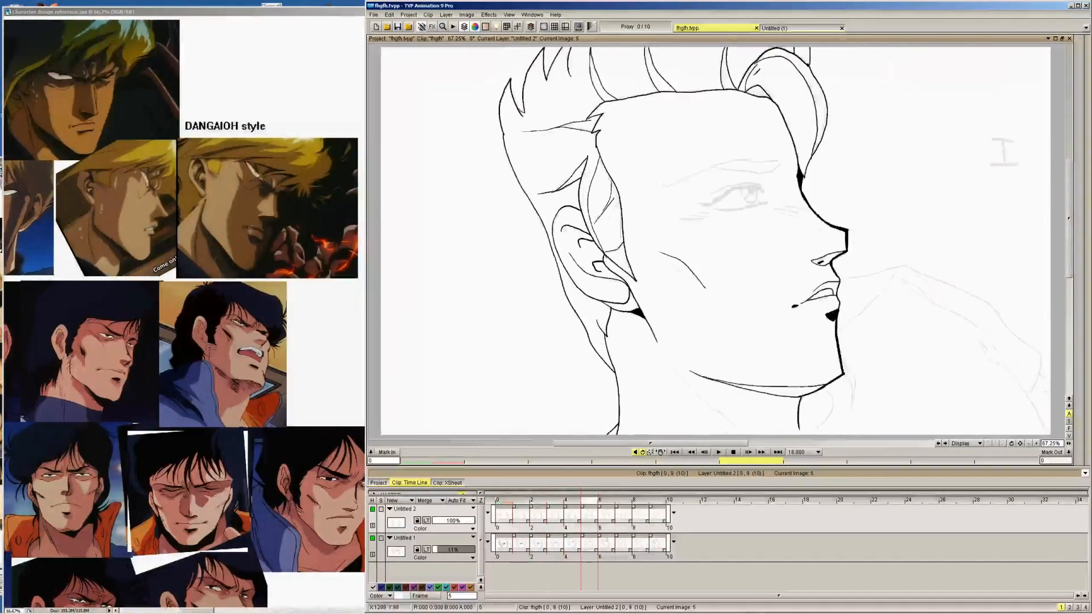
key("Left")
key("Left")
key("Left")
key("Left")
key("Left")
key("Right")
key("Right")
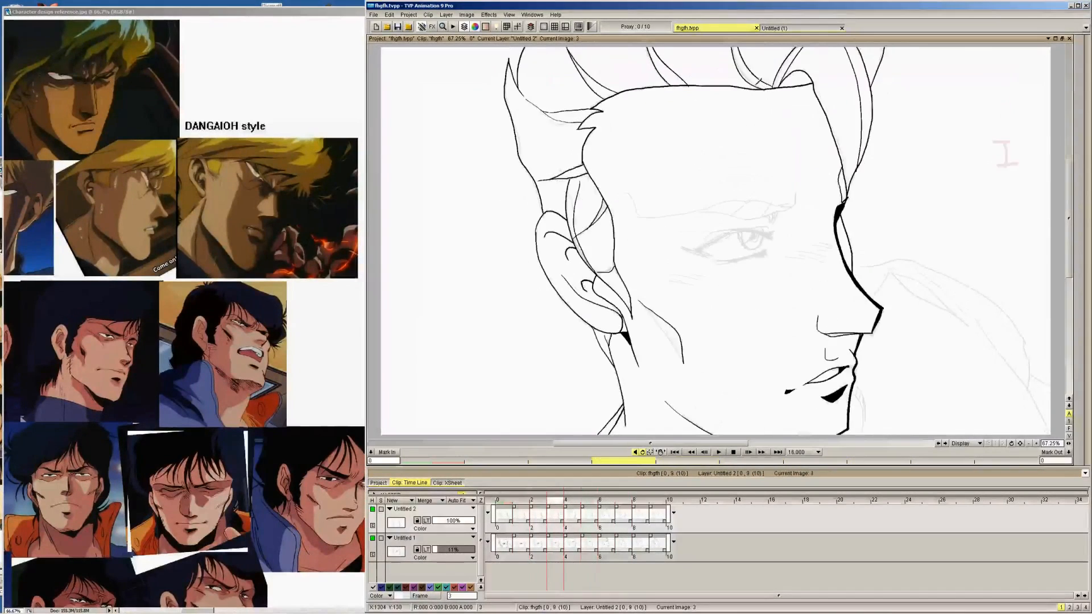
Ink the hair strand running down to the hairline behind the forelock on image 2, checking it against image 3
key("Left")
key("Left")
left_click_drag(780, 98, 731, 47)
key("Right")
key("Left")
left_click_drag(758, 93, 765, 88)
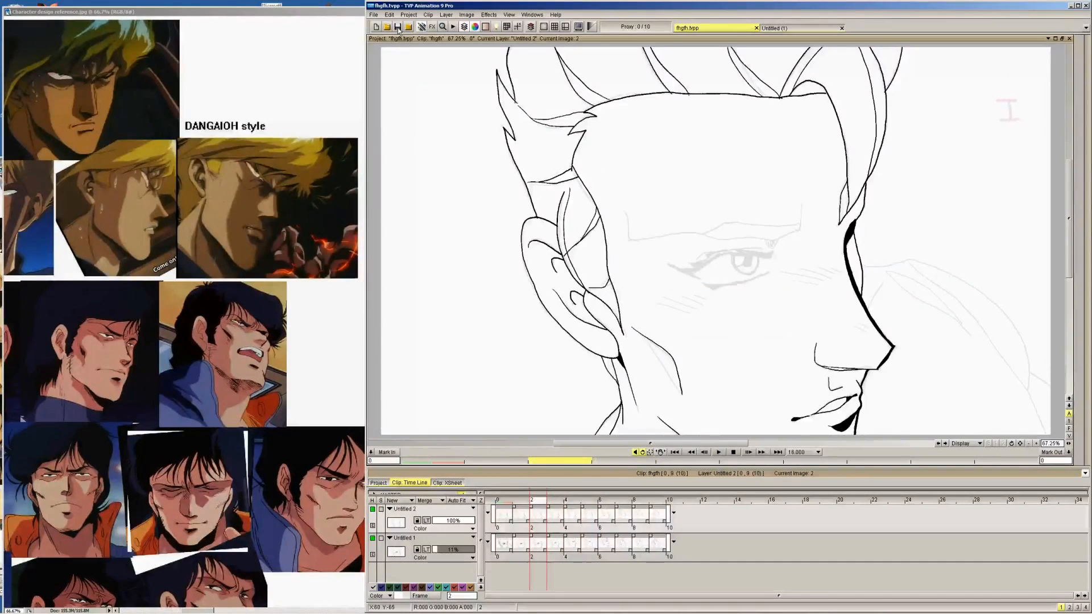
Ink the matching hair strand behind the forelock on images 1 and 0
key("Left")
mouse_move(760, 101)
left_mouse_down()
mouse_move(737, 41)
mouse_move(780, 99)
left_mouse_up()
key("Left")
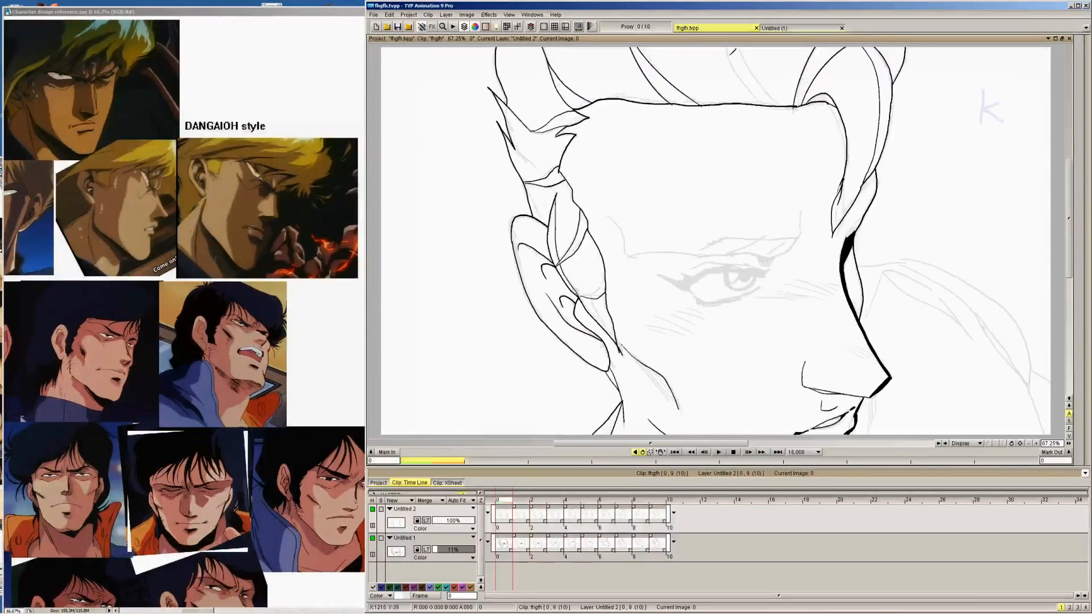
left_click_drag(734, 62, 766, 104)
left_click_drag(735, 47, 786, 95)
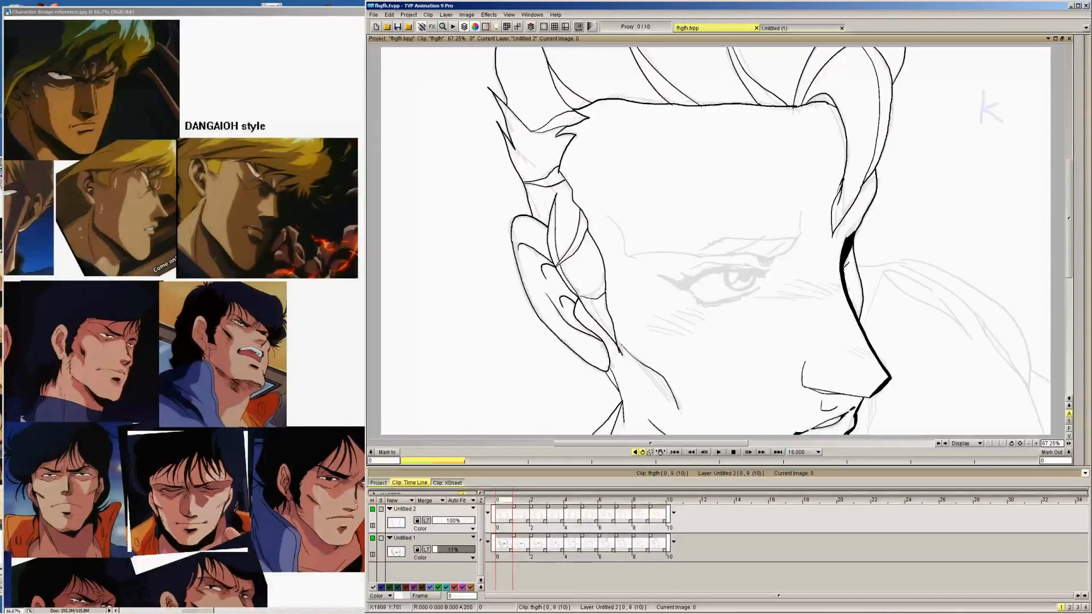
mouse_move(1087, 74)
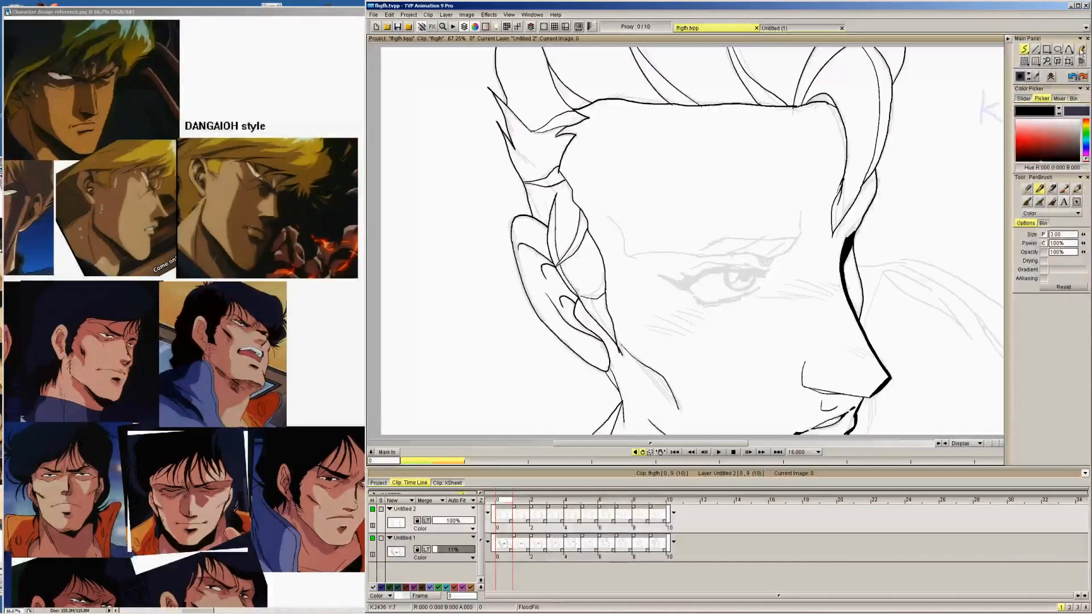
left_click(1081, 50)
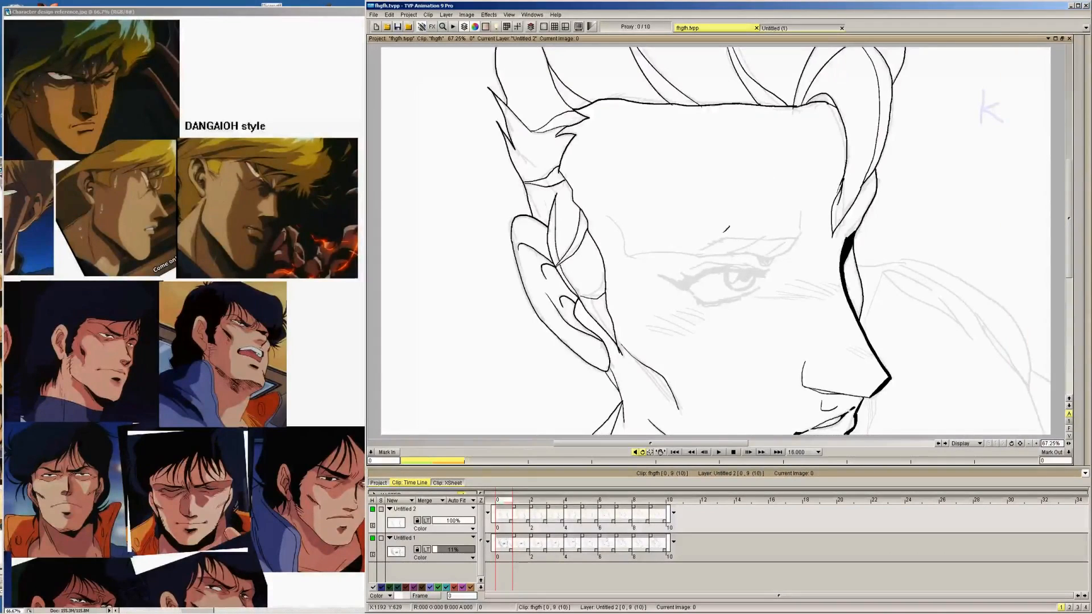
mouse_move(1026, 51)
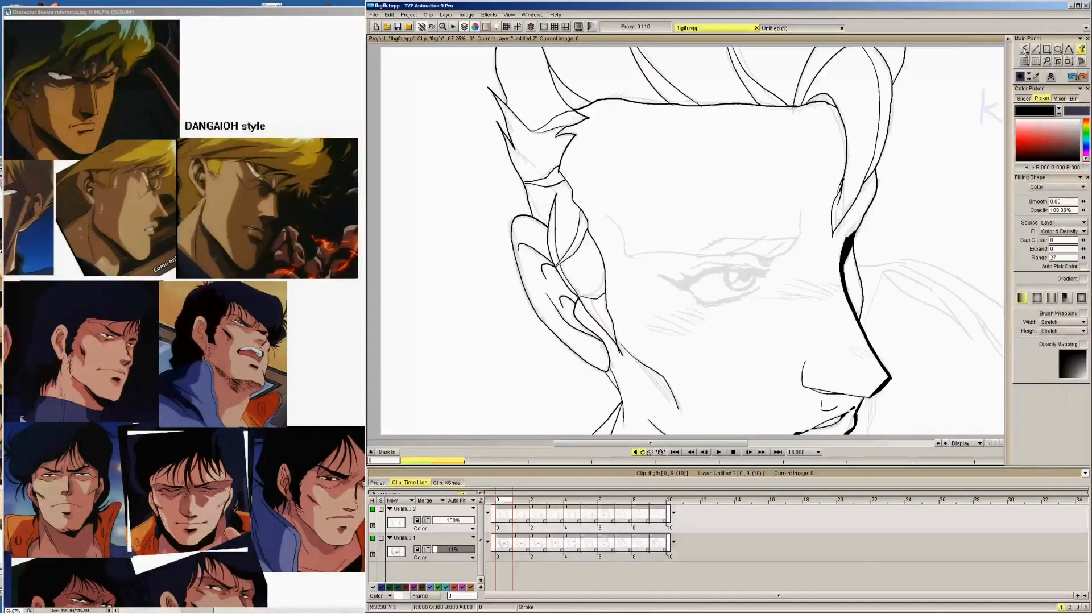
Flip through the drawings from image 0 to image 9 to check the inked lines
key("Right")
key("Left")
key("Right")
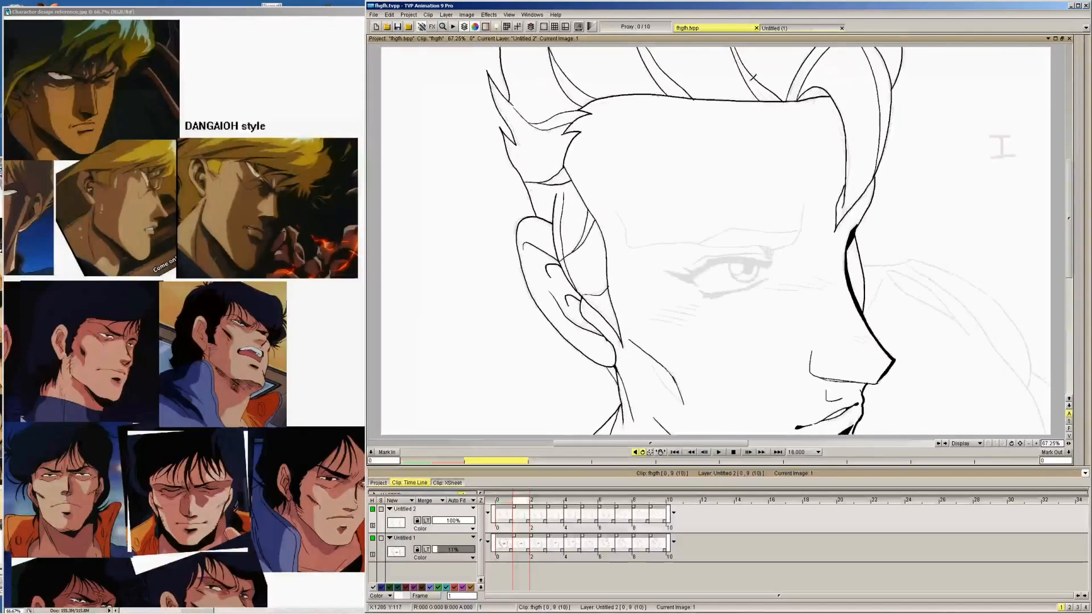
key("Right")
key("Right")
key("Right")
key("Right")
key("Right")
key("Right")
key("Right")
key("Right")
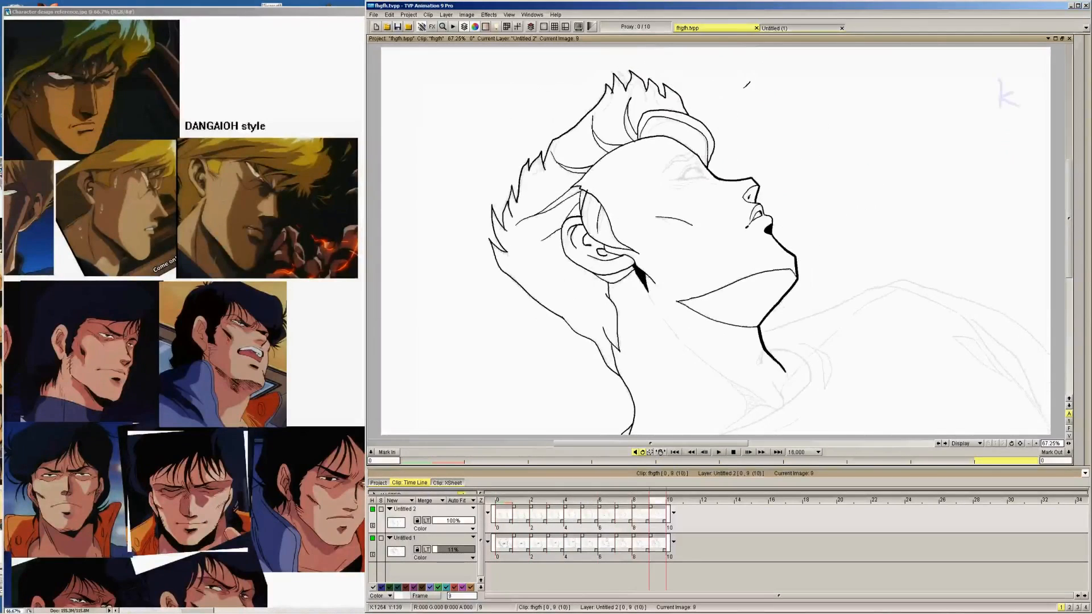
key("Right")
key("Left")
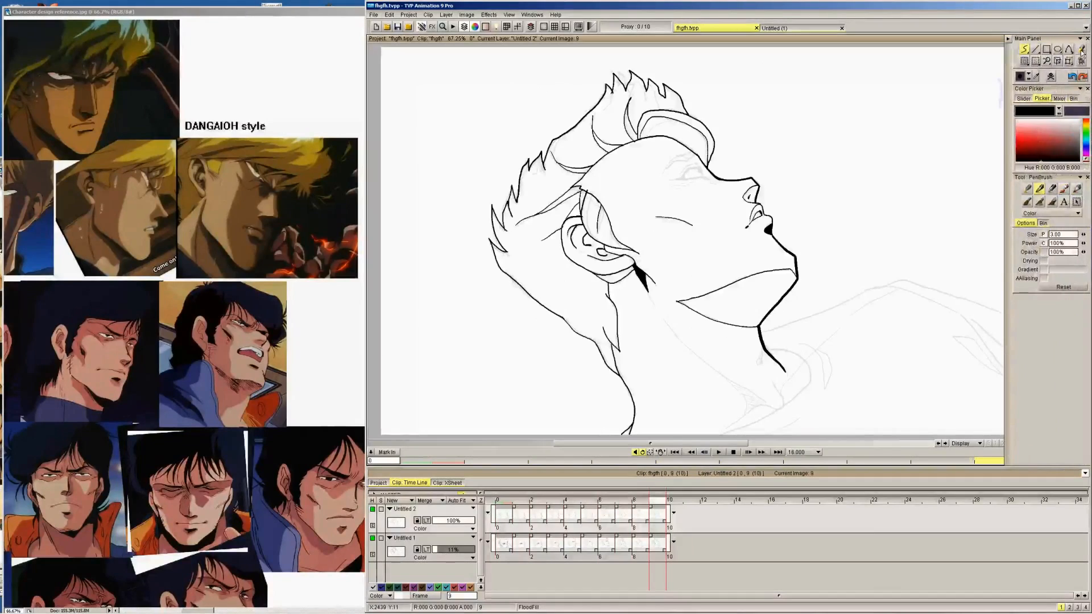
Flip back through the drawings from image 9 to image 0, comparing the inked lines between neighbouring images
left_click(1082, 50)
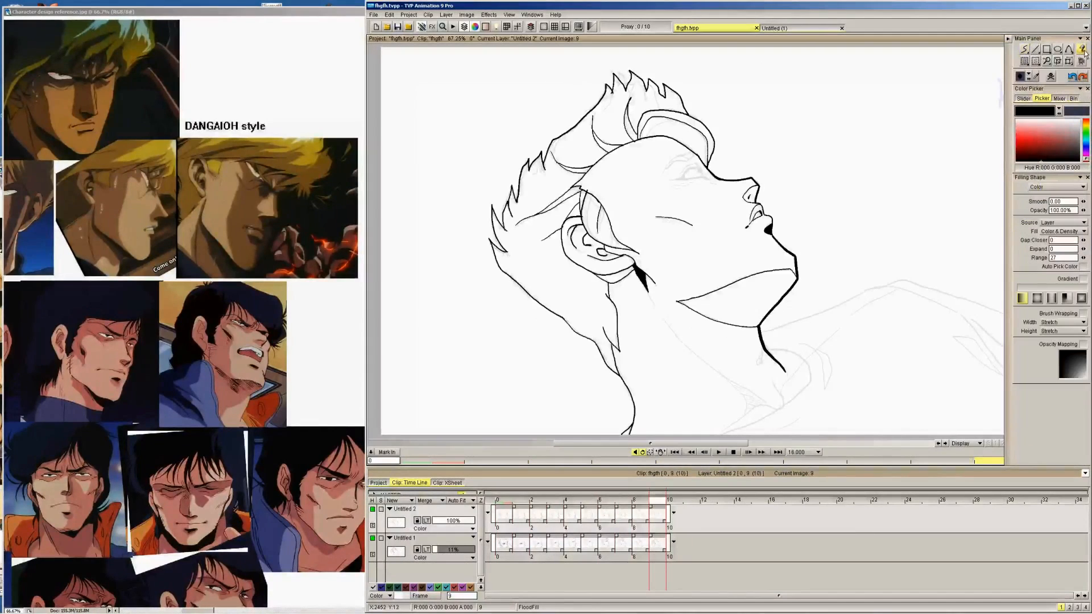
key("Left")
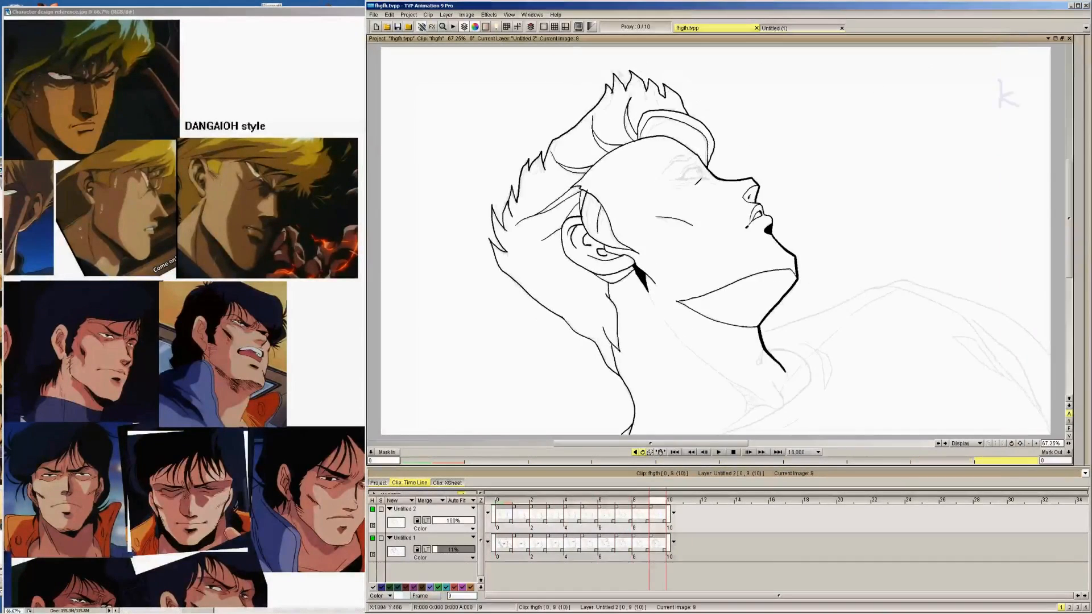
key("Left")
key("Left")
key("Left")
key("Left")
key("Left")
key("Left")
key("Left")
key("Left")
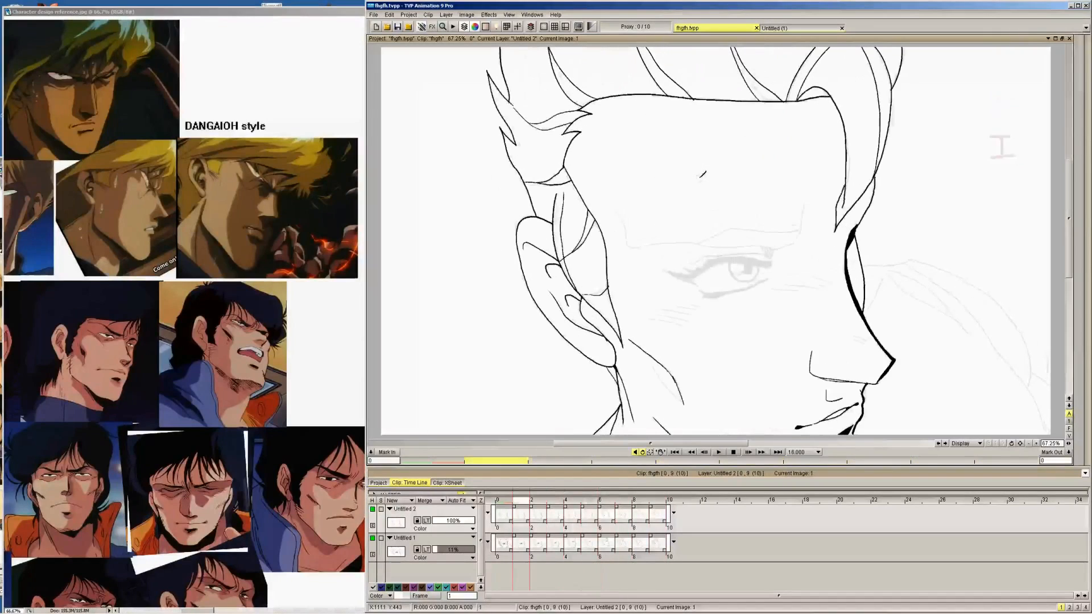
key("Right")
key("Right")
key("Left")
key("Left")
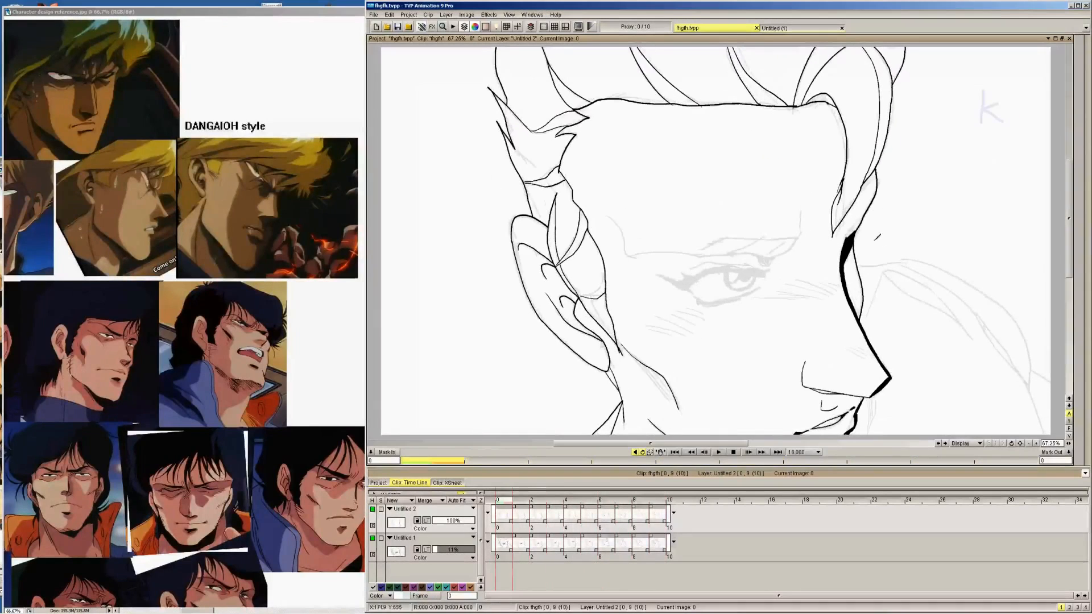
Set the pen brush size to 5.50 and ink the thick shoulder outline behind the face on images 0 and 1
mouse_move(1085, 238)
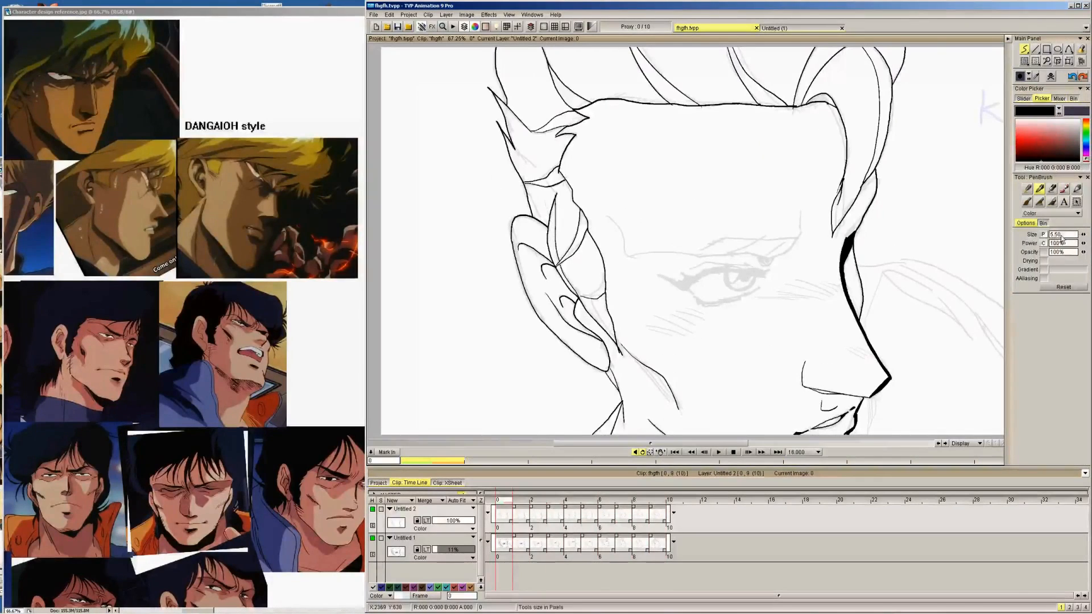
left_click(1082, 235)
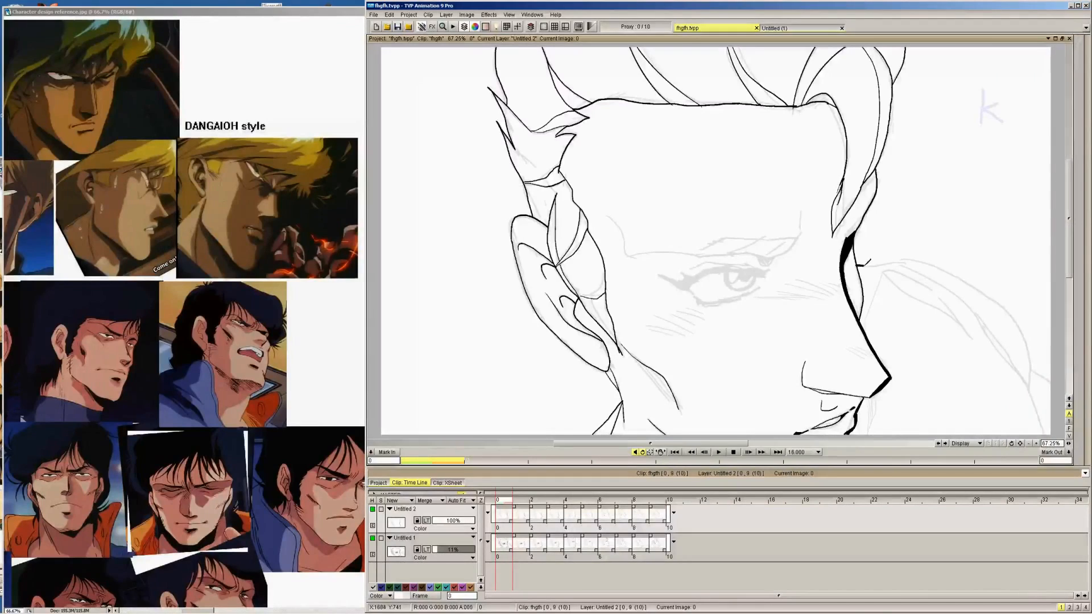
mouse_move(870, 262)
left_mouse_down()
mouse_move(931, 257)
mouse_move(1015, 314)
left_mouse_up()
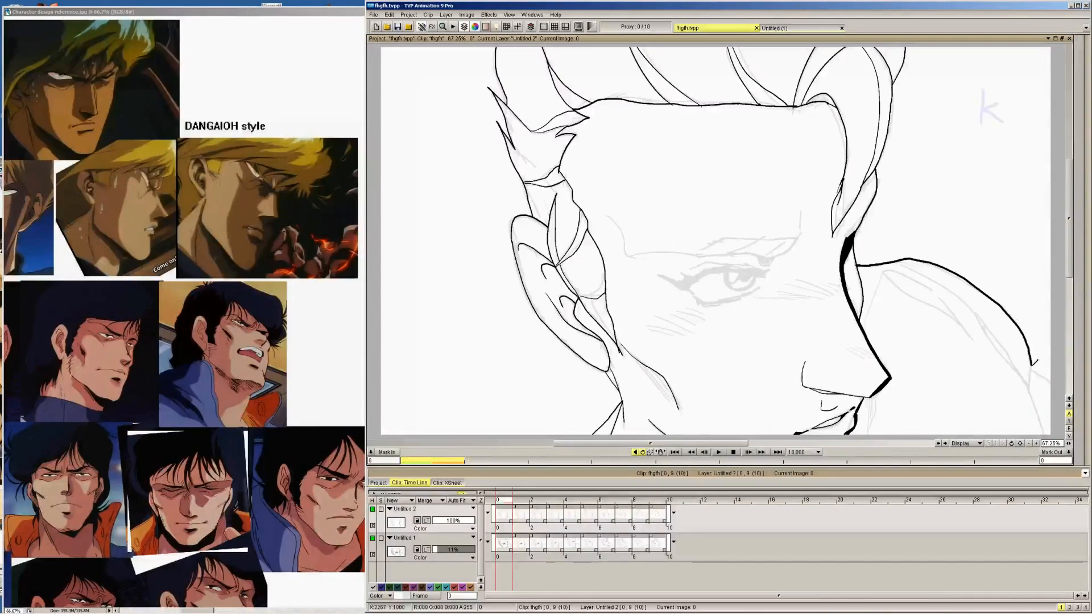
key("Right")
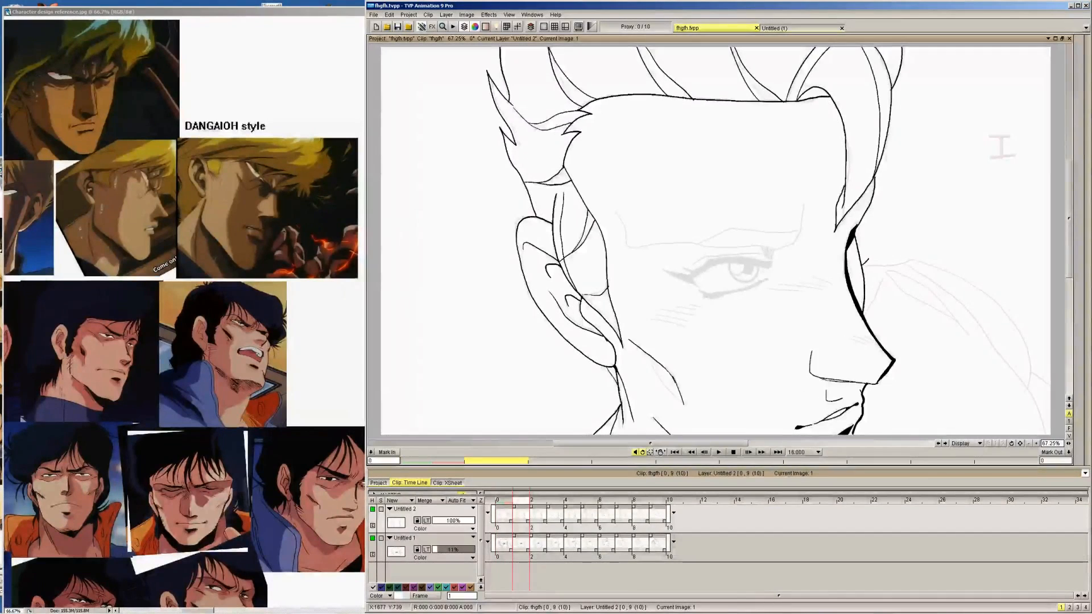
mouse_move(872, 263)
left_mouse_down()
mouse_move(923, 257)
mouse_move(986, 289)
left_mouse_up()
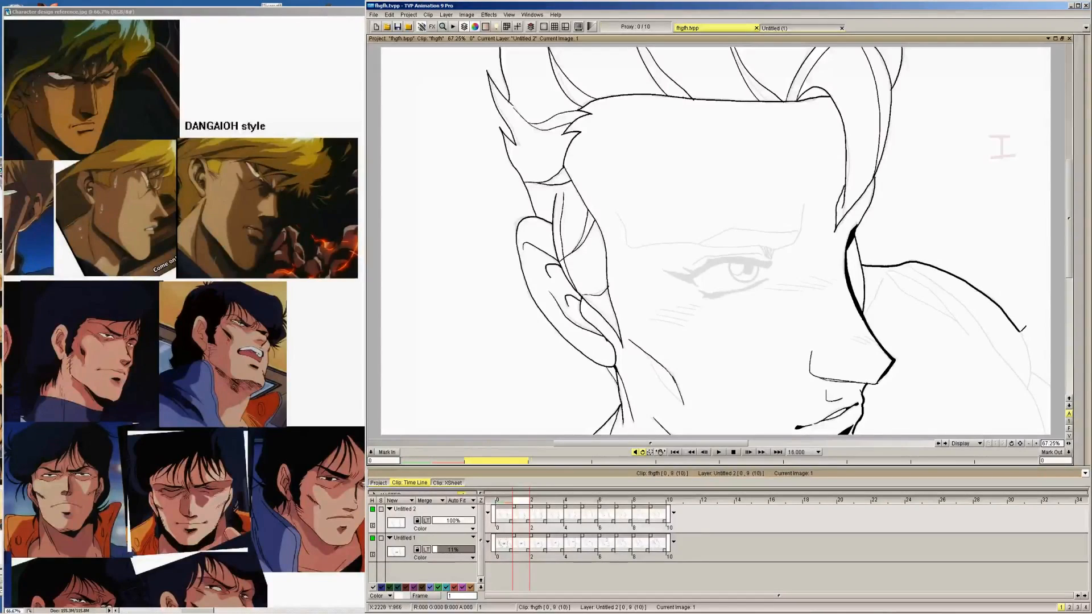
Ink the matching thick shoulder outline on images 2 and 3, following the sketch from the face out to the sleeve
key("Right")
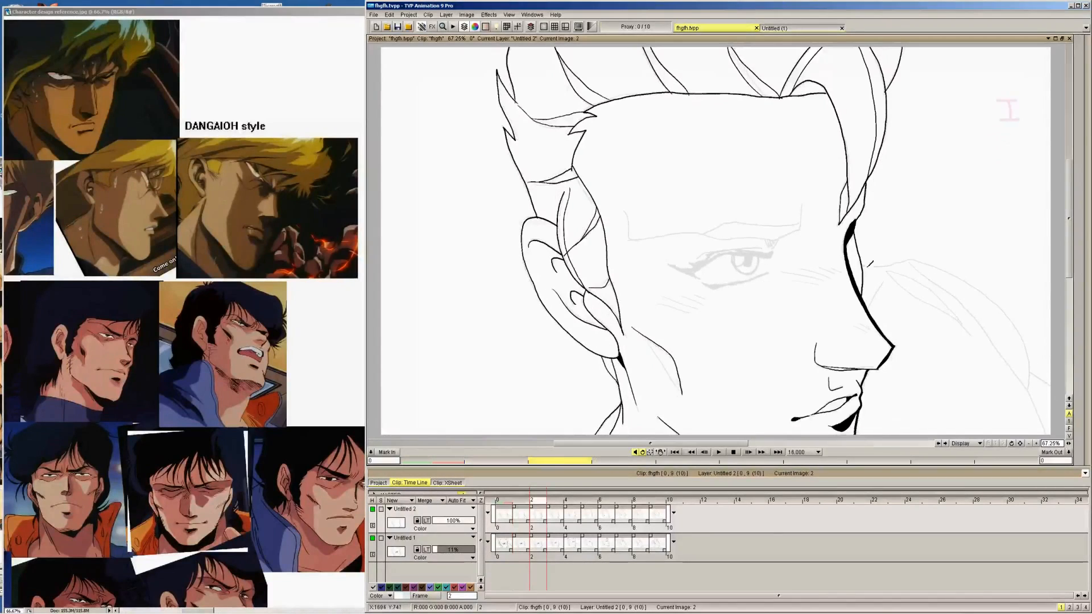
mouse_move(864, 265)
left_mouse_down()
mouse_move(919, 256)
mouse_move(974, 279)
mouse_move(1012, 313)
mouse_move(1047, 377)
left_mouse_up()
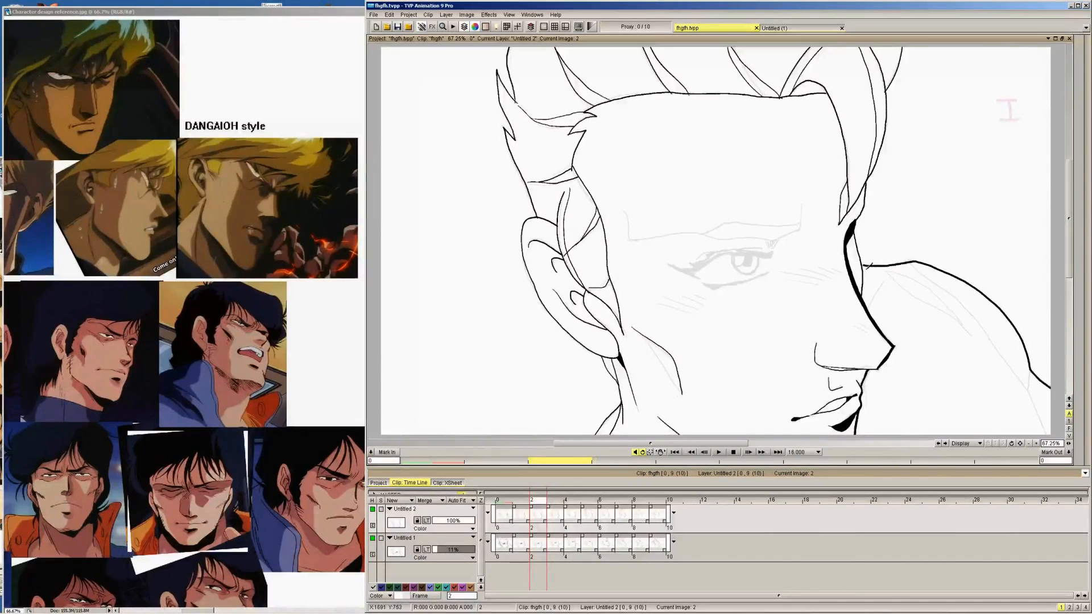
key("Right")
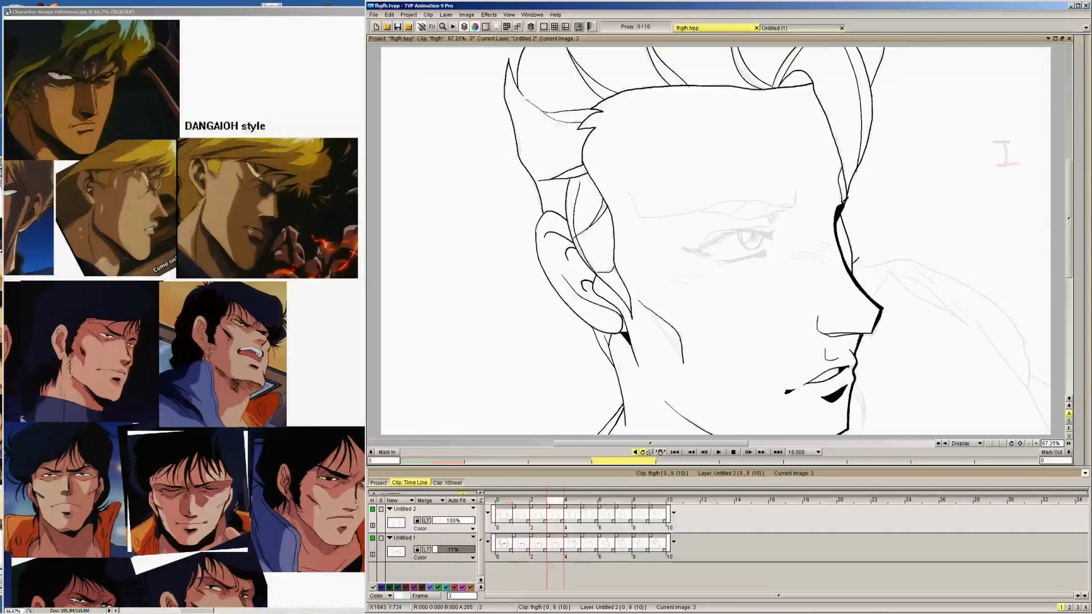
mouse_move(852, 265)
left_mouse_down()
mouse_move(911, 254)
mouse_move(993, 293)
mouse_move(1022, 320)
mouse_move(1056, 389)
left_mouse_up()
Ink the shoulder outline on images 4 and 5, tracing the sketch from the nose and lips outward
key("Right")
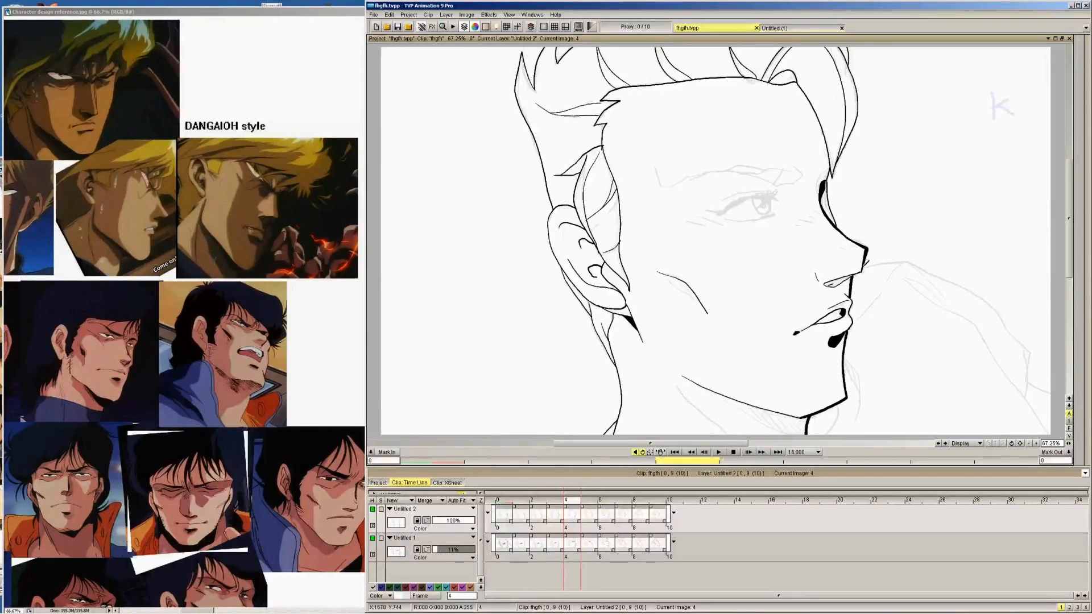
left_click_drag(862, 267, 908, 257)
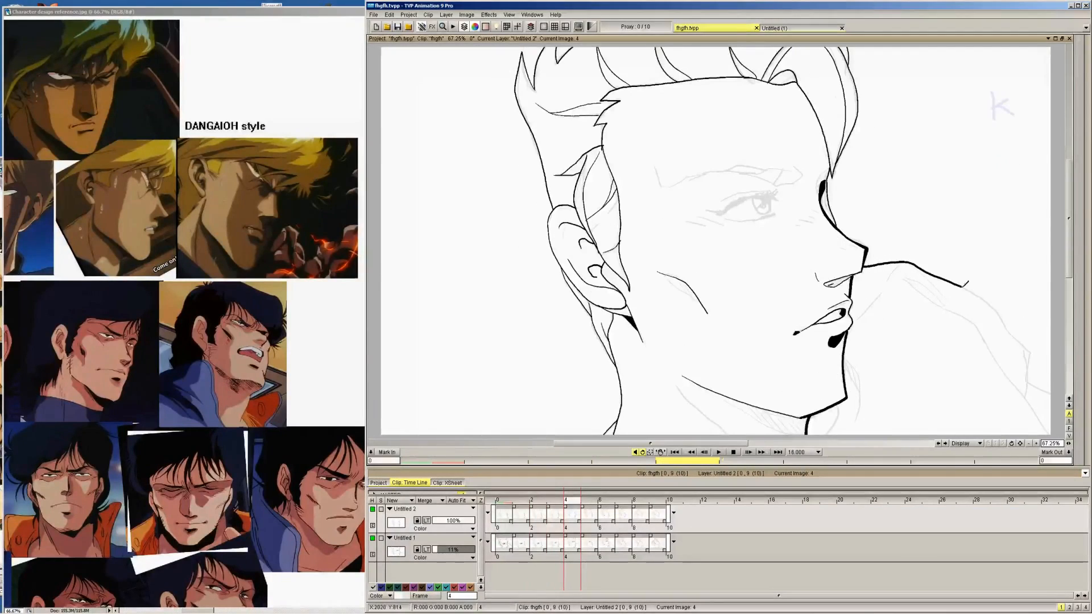
mouse_move(967, 284)
left_mouse_down()
mouse_move(1026, 347)
mouse_move(1048, 396)
left_mouse_up()
key("Right")
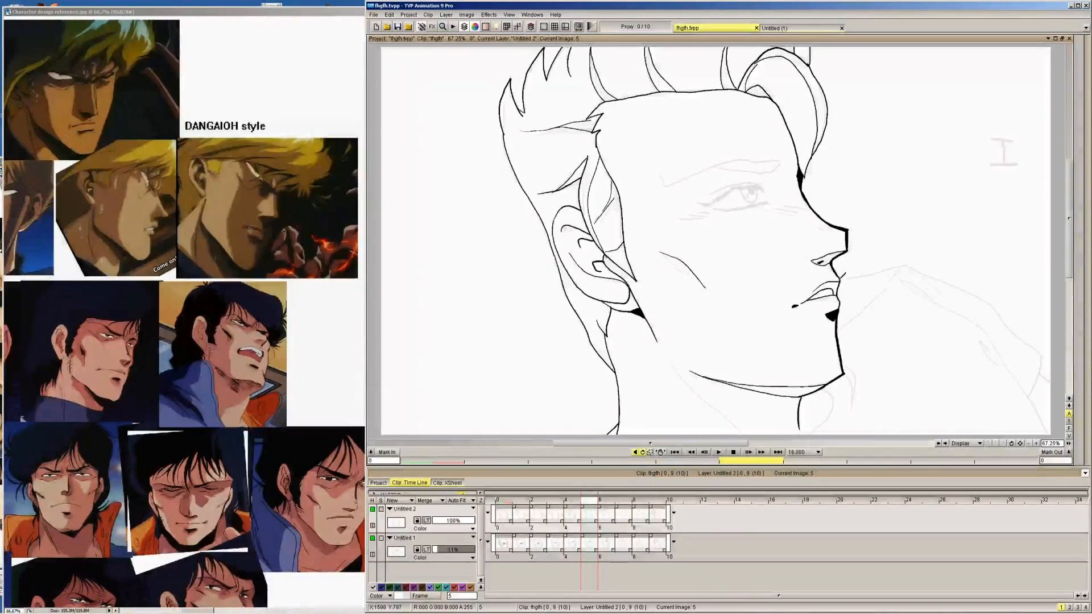
mouse_move(839, 279)
left_mouse_down()
mouse_move(905, 260)
mouse_move(992, 304)
mouse_move(1037, 345)
mouse_move(1045, 378)
left_mouse_up()
Try to ink the shoulder outline on image 6 from the chin outward, and undo the strokes
key("Right")
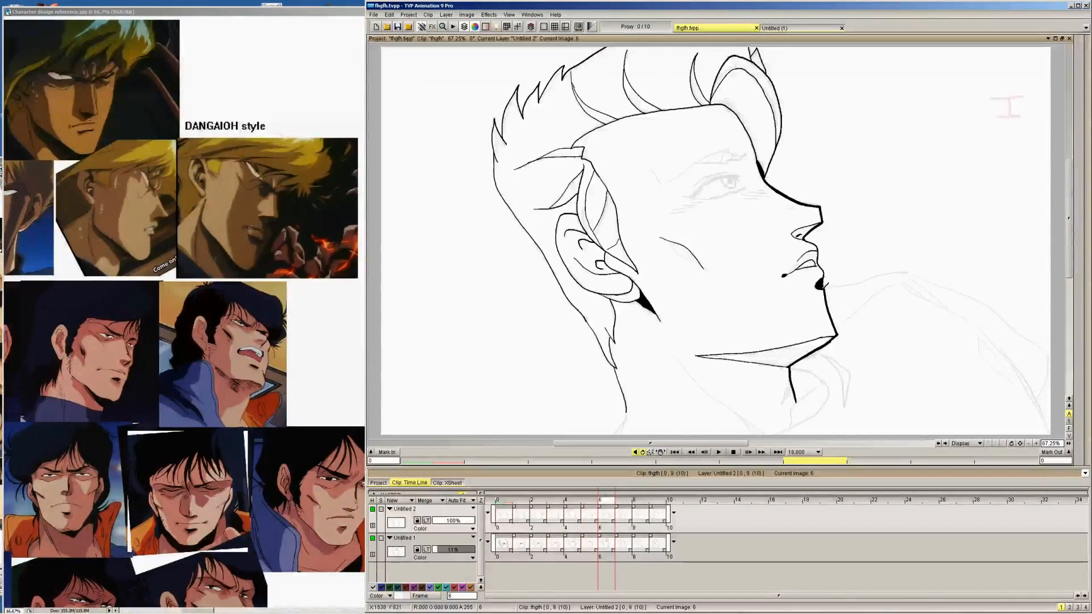
left_click_drag(822, 288, 904, 272)
mouse_move(892, 261)
left_mouse_down()
mouse_move(840, 279)
mouse_move(913, 268)
mouse_move(982, 300)
mouse_move(1051, 364)
left_mouse_up()
key("ctrl+z")
key("ctrl+z")
key("ctrl+z")
Ink the shoulder outline on image 7 from the chin outward and advance to image 8
key("Right")
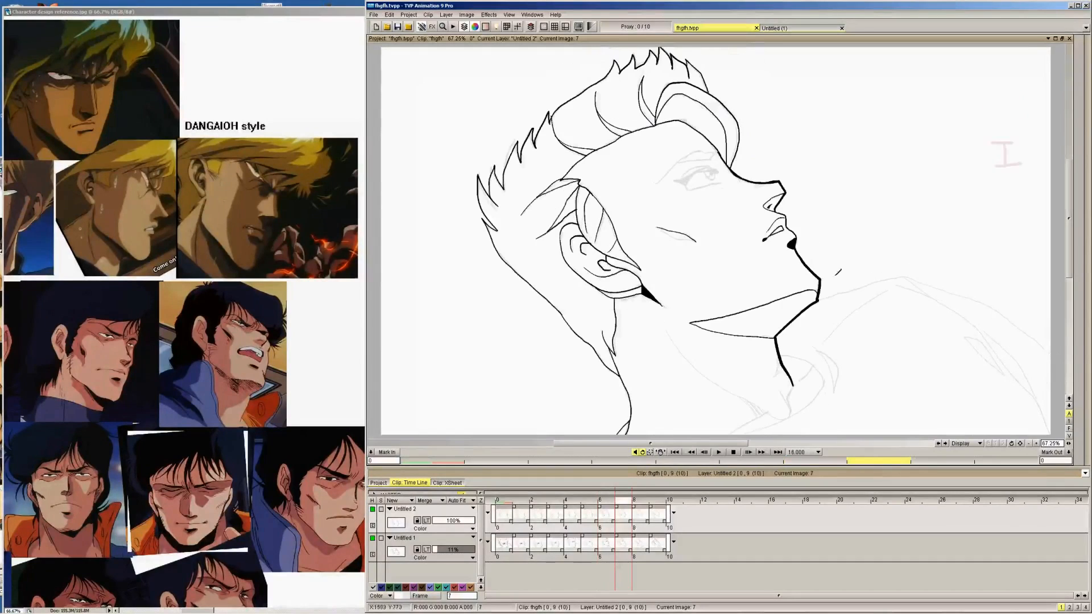
mouse_move(819, 297)
left_mouse_down()
mouse_move(885, 279)
mouse_move(939, 288)
mouse_move(1000, 311)
mouse_move(1052, 356)
left_mouse_up()
key("Right")
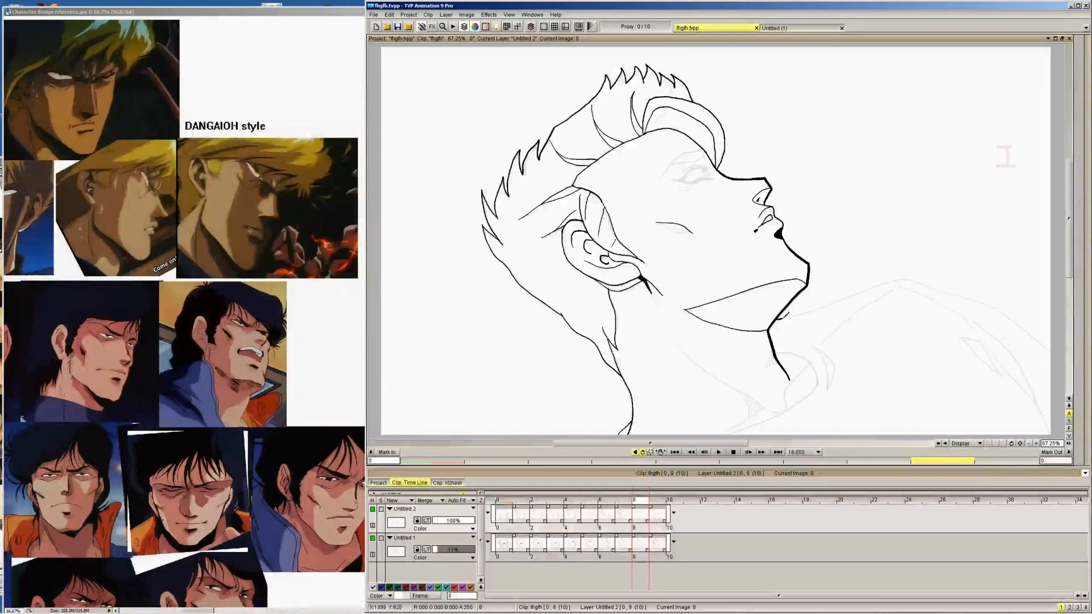
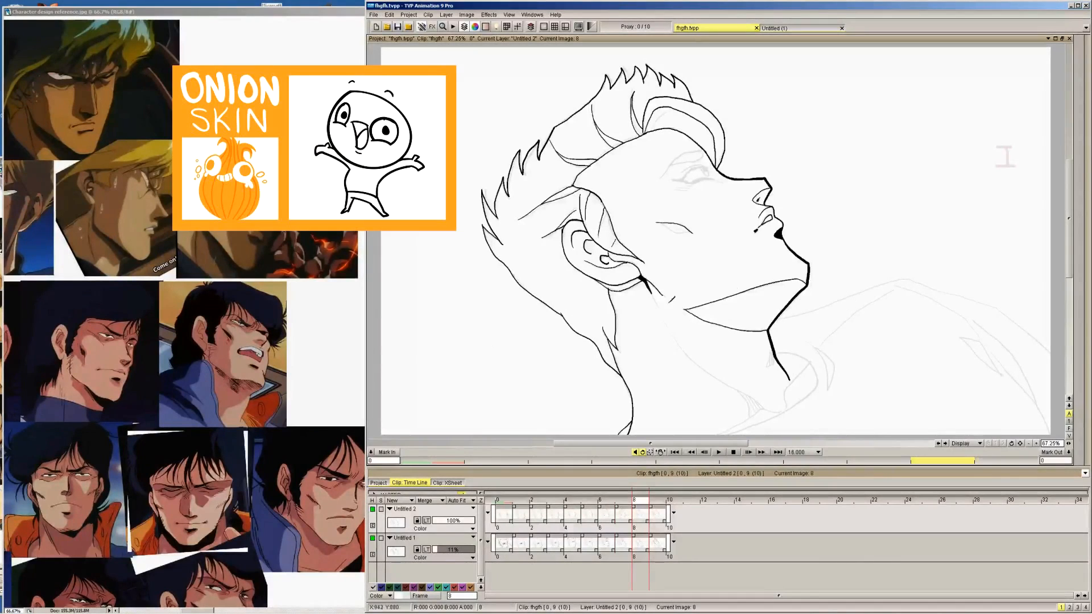
Ink the thick shoulder outline on images 8 and 9, tracing the sketch from the chin and neck outward
mouse_move(765, 318)
left_mouse_down()
mouse_move(905, 275)
mouse_move(996, 304)
mouse_move(1042, 336)
left_mouse_up()
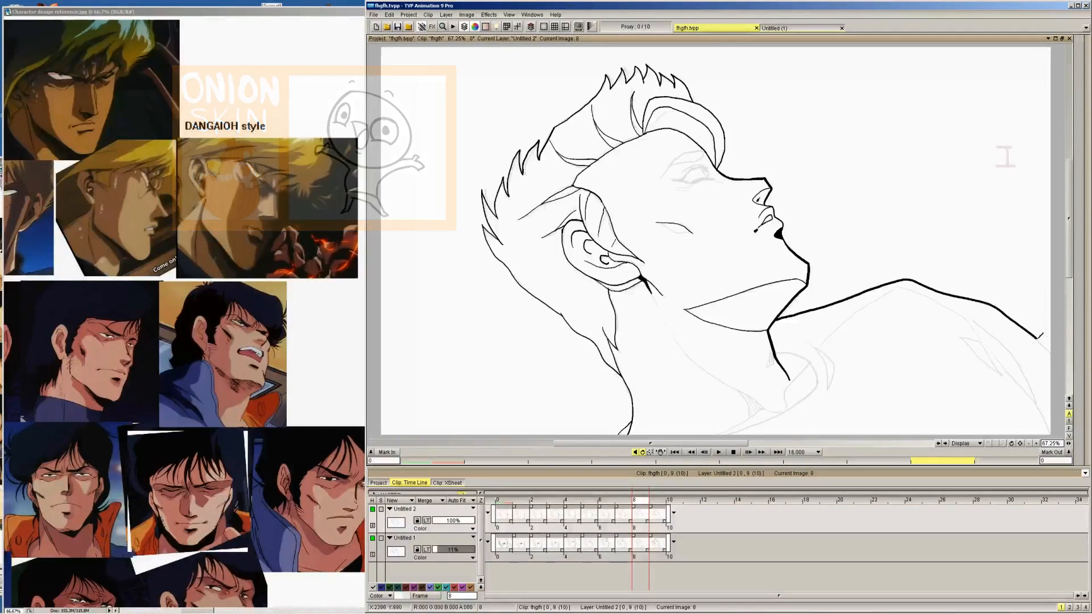
key("Right")
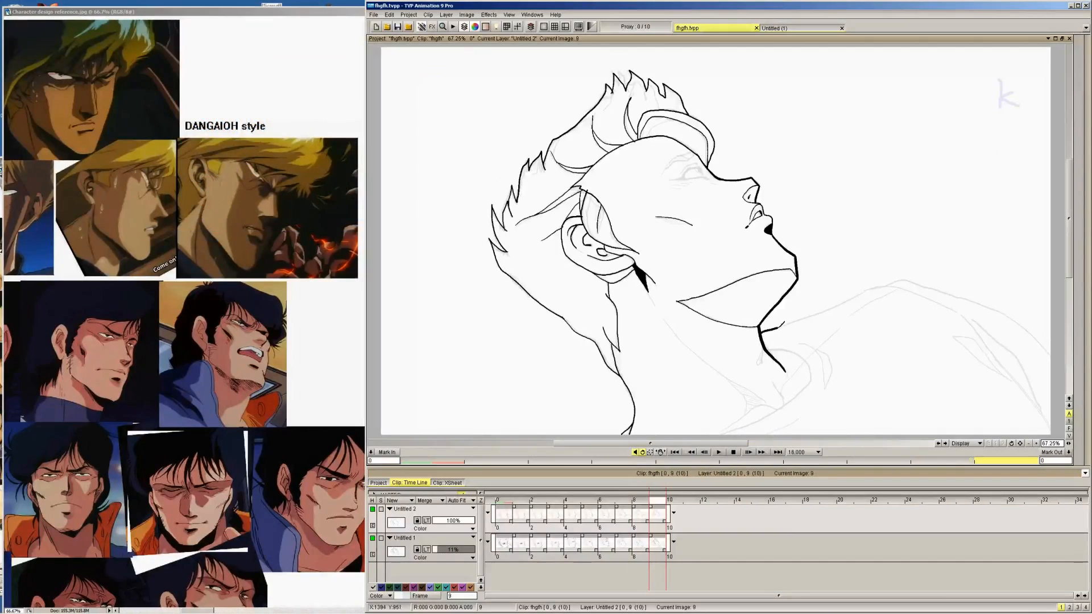
mouse_move(784, 322)
left_mouse_down()
mouse_move(910, 275)
mouse_move(976, 293)
mouse_move(1058, 361)
left_mouse_up()
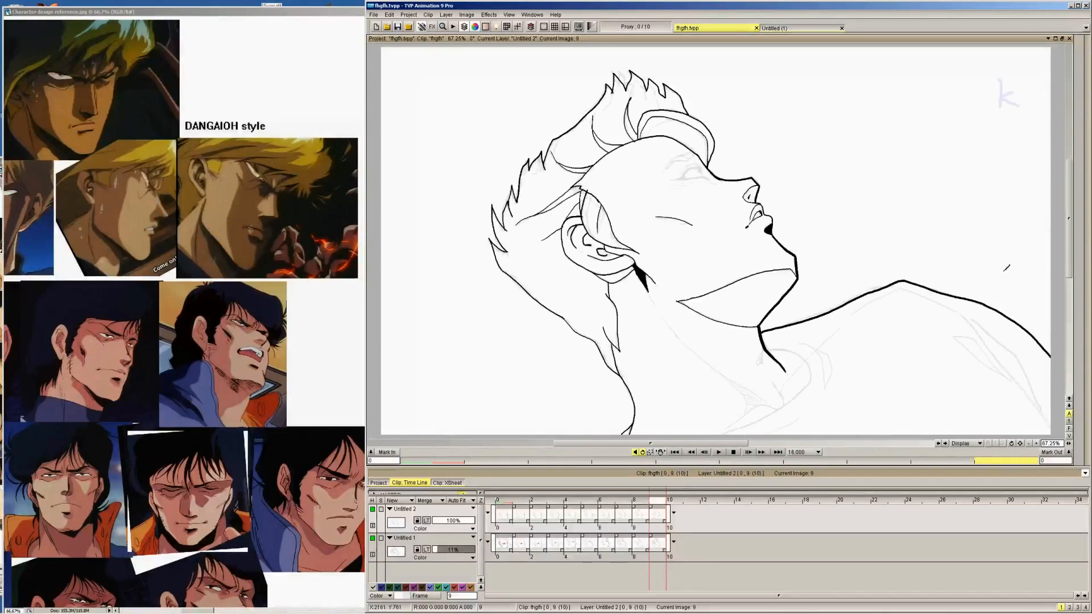
Ink the curved inner collar line around the front of the neck on images 9, 8 and 7
mouse_move(1080, 236)
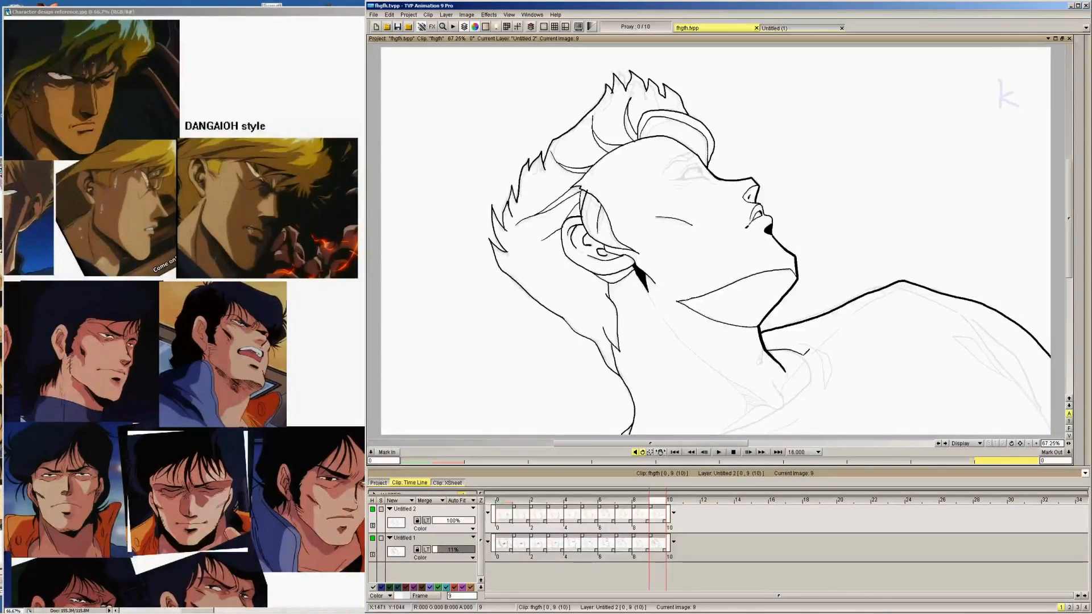
mouse_move(808, 350)
left_mouse_down()
mouse_move(803, 389)
mouse_move(745, 425)
left_mouse_up()
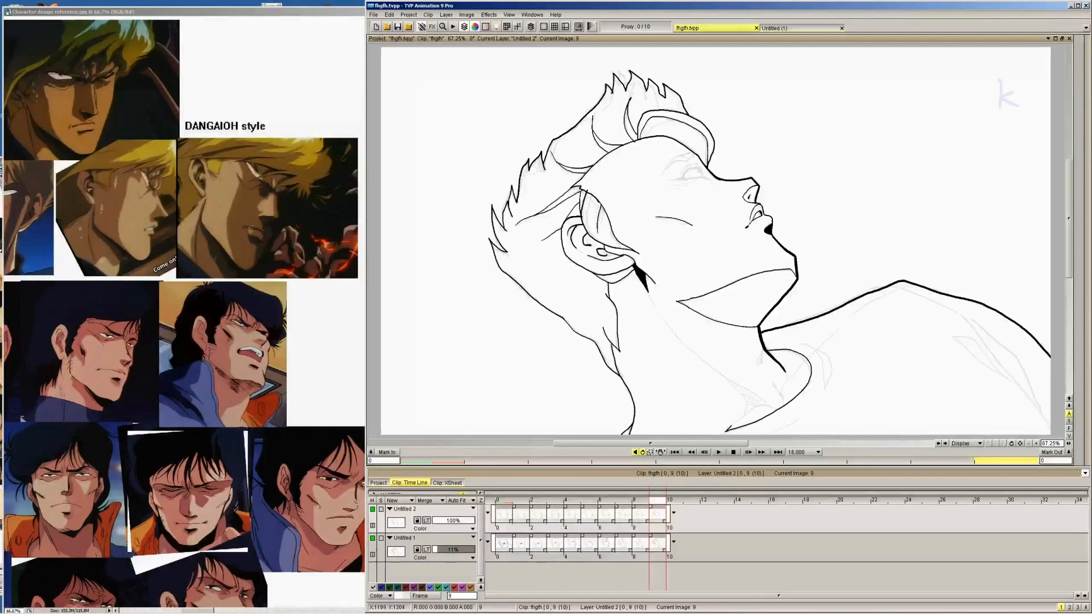
key("Left")
mouse_move(775, 349)
left_mouse_down()
mouse_move(810, 350)
mouse_move(820, 367)
mouse_move(789, 408)
left_mouse_up()
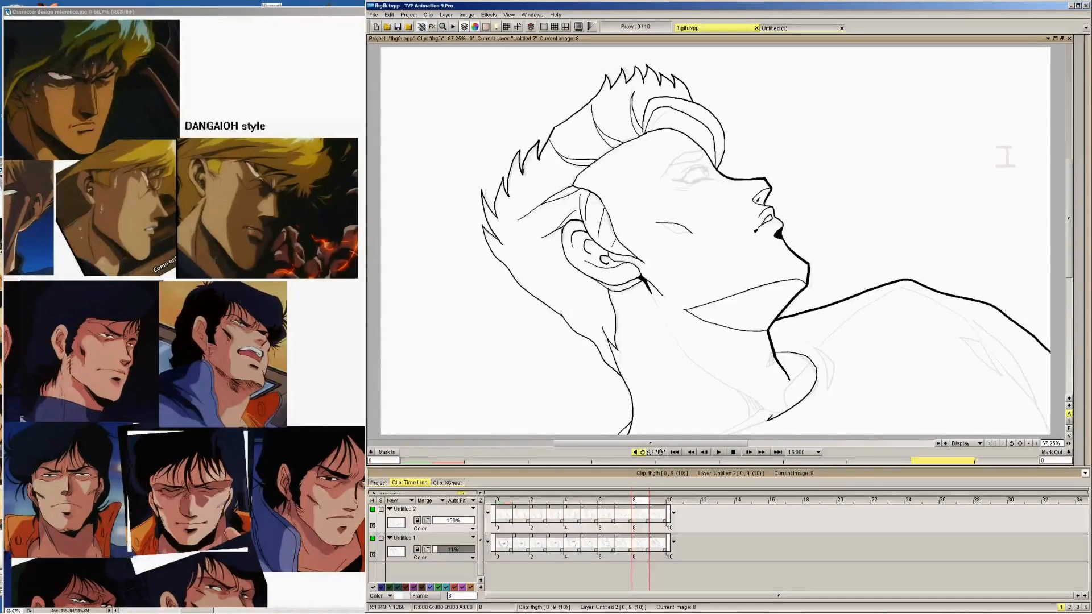
key("Left")
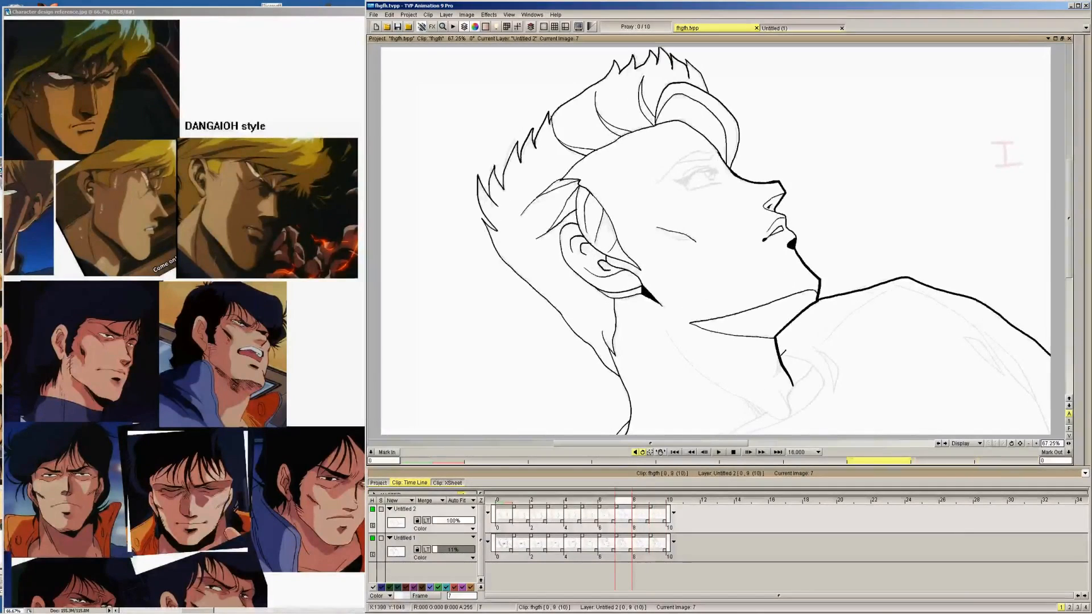
mouse_move(779, 350)
left_mouse_down()
mouse_move(814, 361)
mouse_move(828, 386)
left_mouse_up()
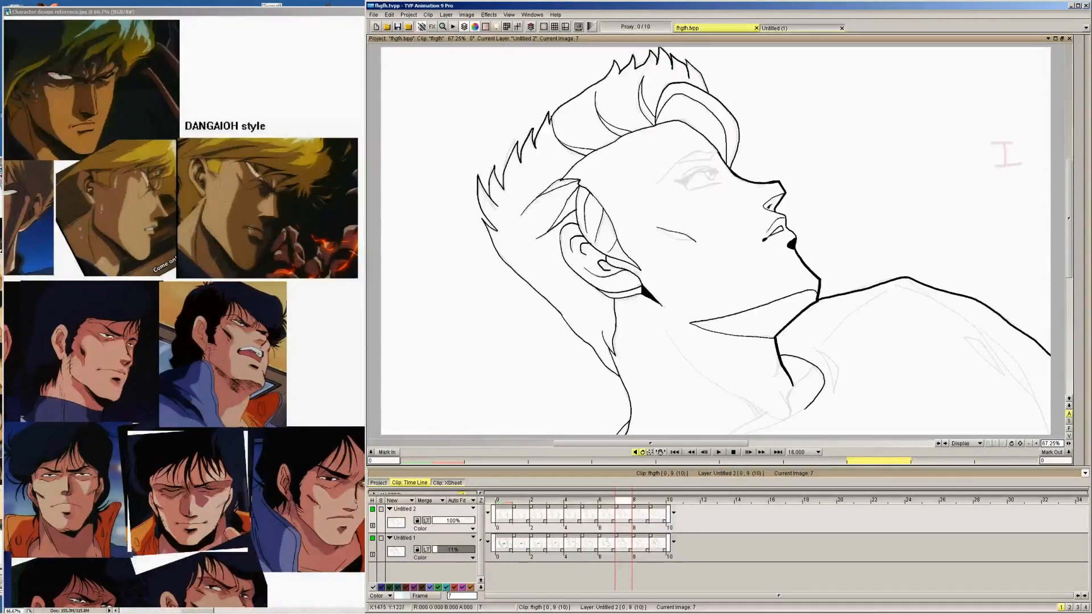
Continue the inner collar curve below the jaw on images 6 and 5, working back to image 3
key("Left")
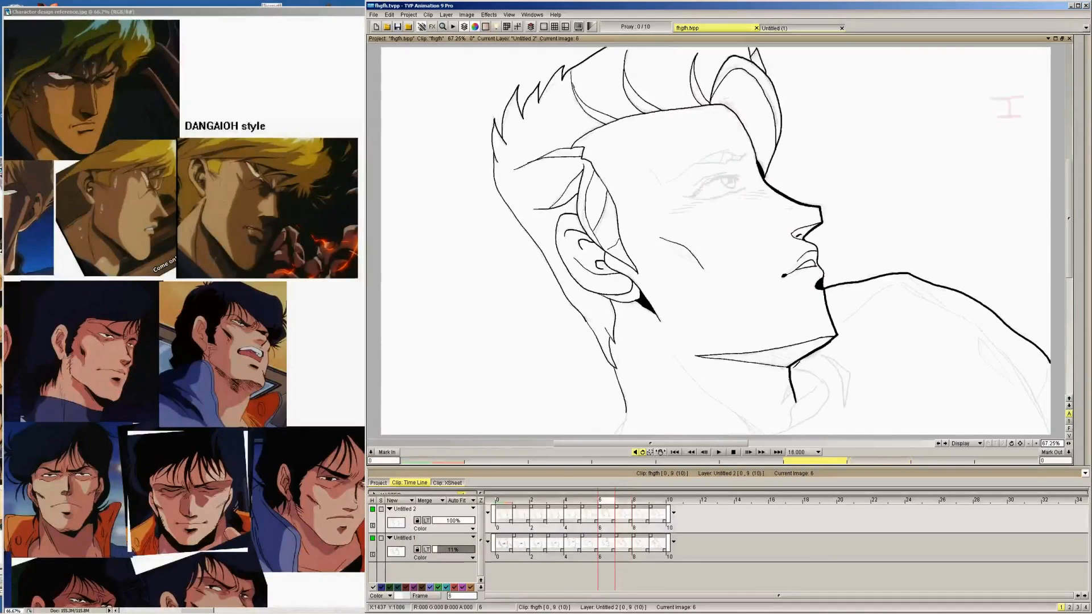
left_click_drag(799, 364, 828, 375)
left_click_drag(802, 422, 773, 435)
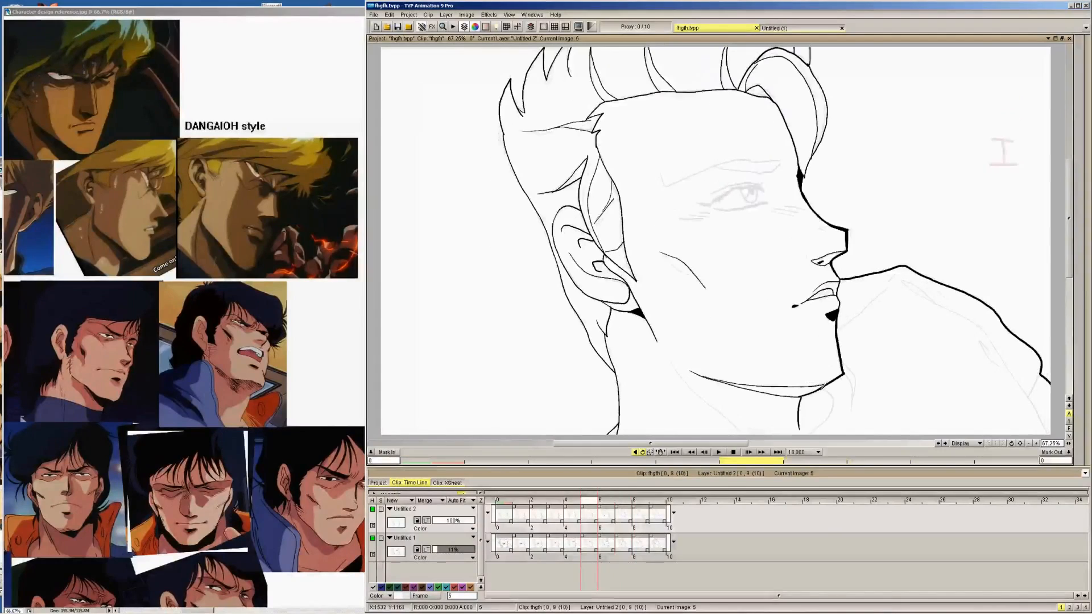
left_click_drag(825, 378, 831, 371)
key("Left")
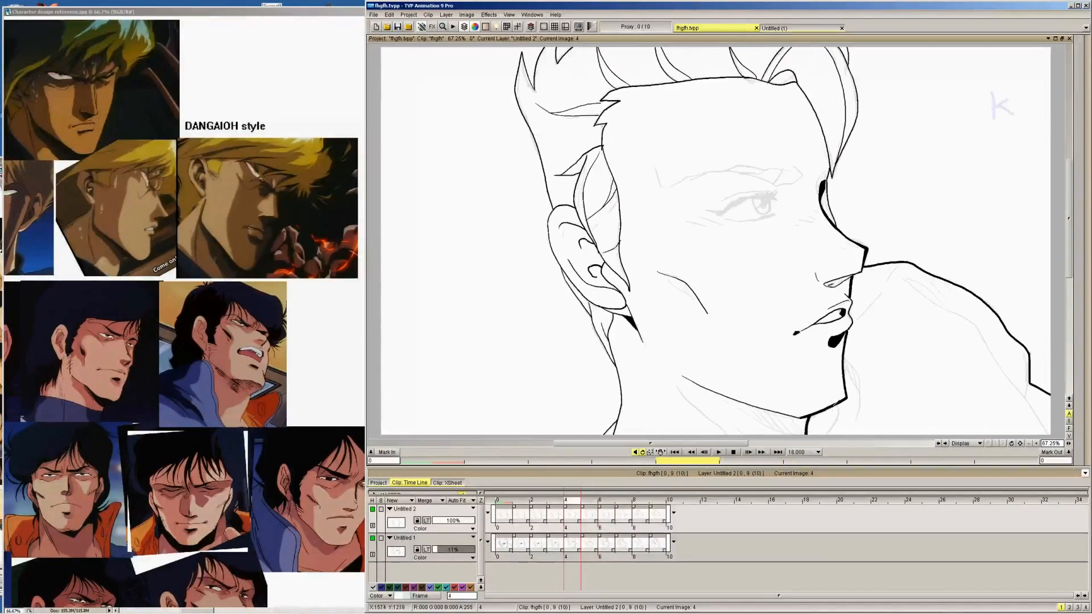
key("Left")
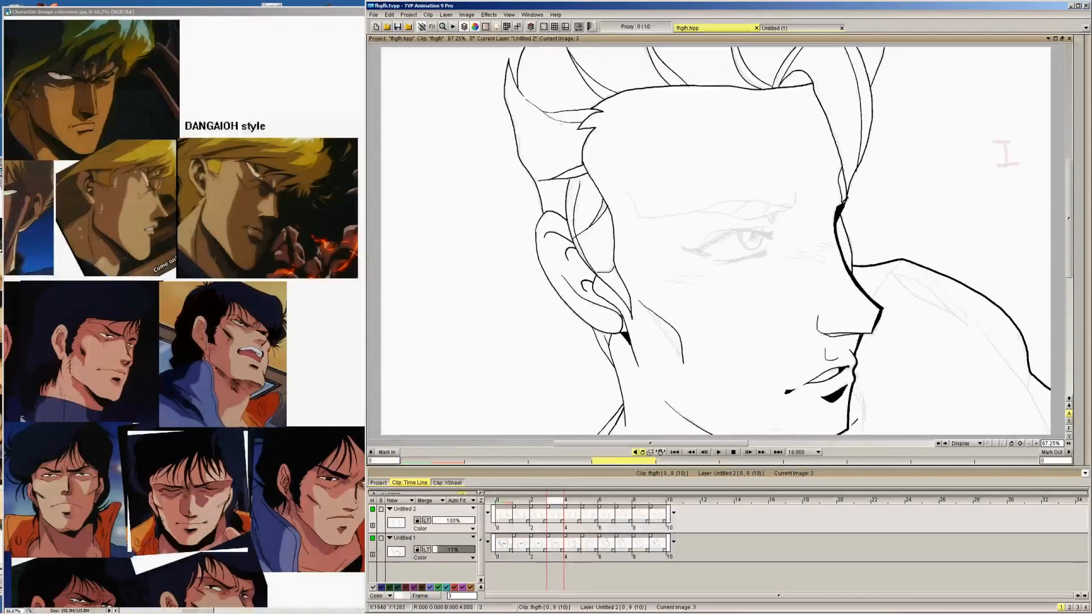
Ink the pointed collar fold just outside the neck curve on images 9, 8 and 7
key("Right")
key("Right")
key("Right")
key("Right")
key("Right")
key("Right")
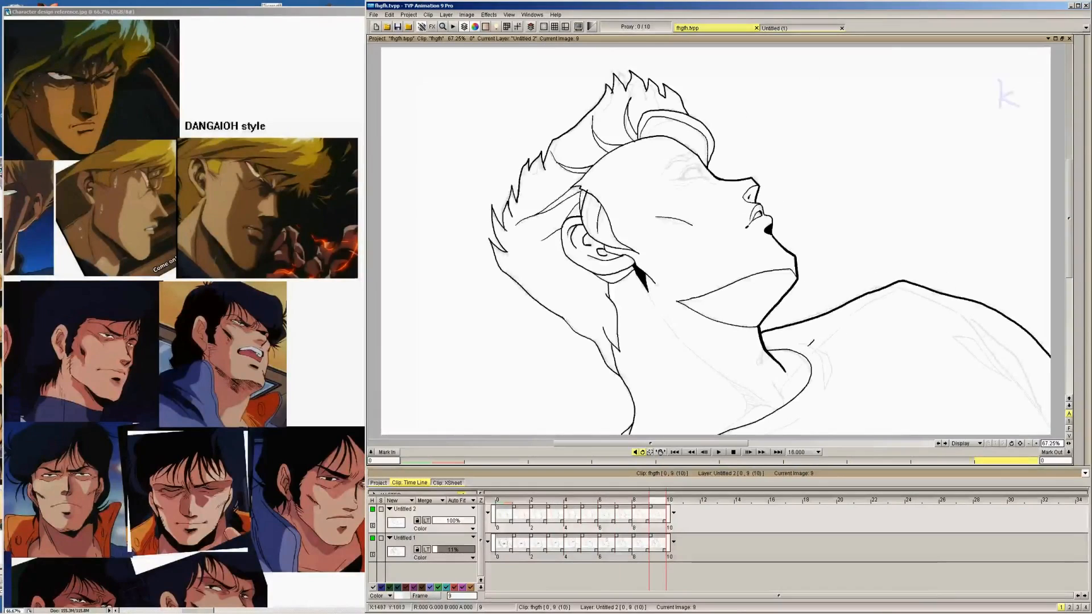
left_click_drag(800, 343, 824, 360)
mouse_move(813, 350)
left_mouse_down()
mouse_move(826, 383)
mouse_move(817, 349)
left_mouse_up()
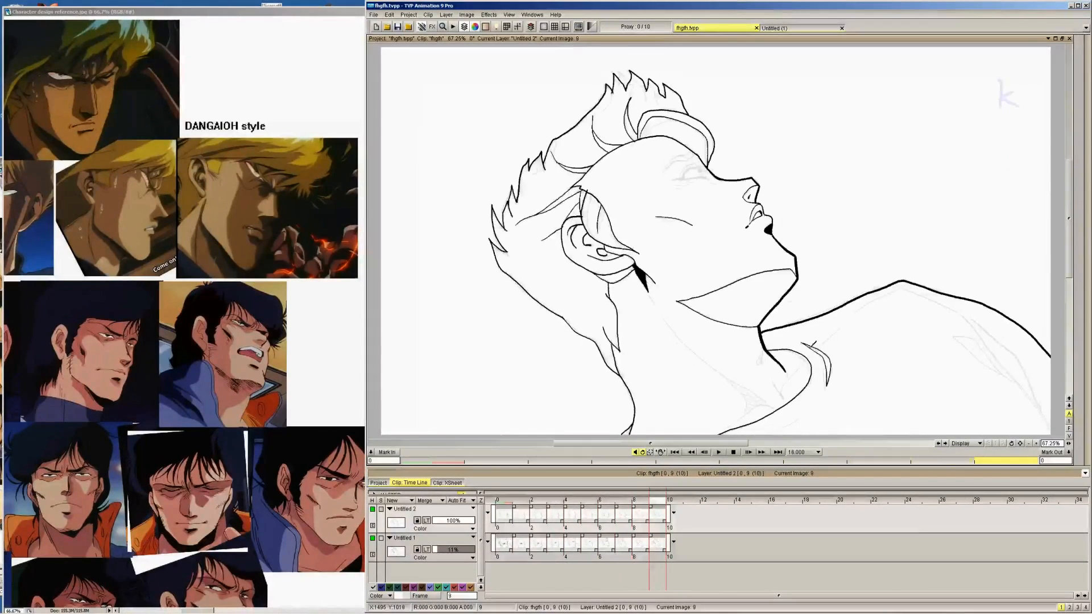
key("Left")
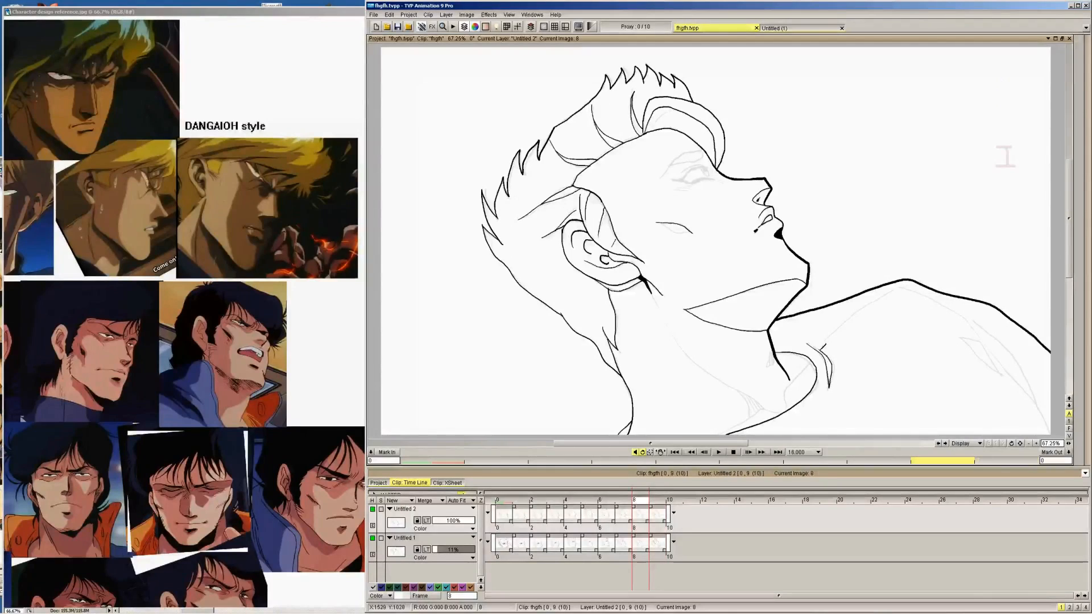
key("Left")
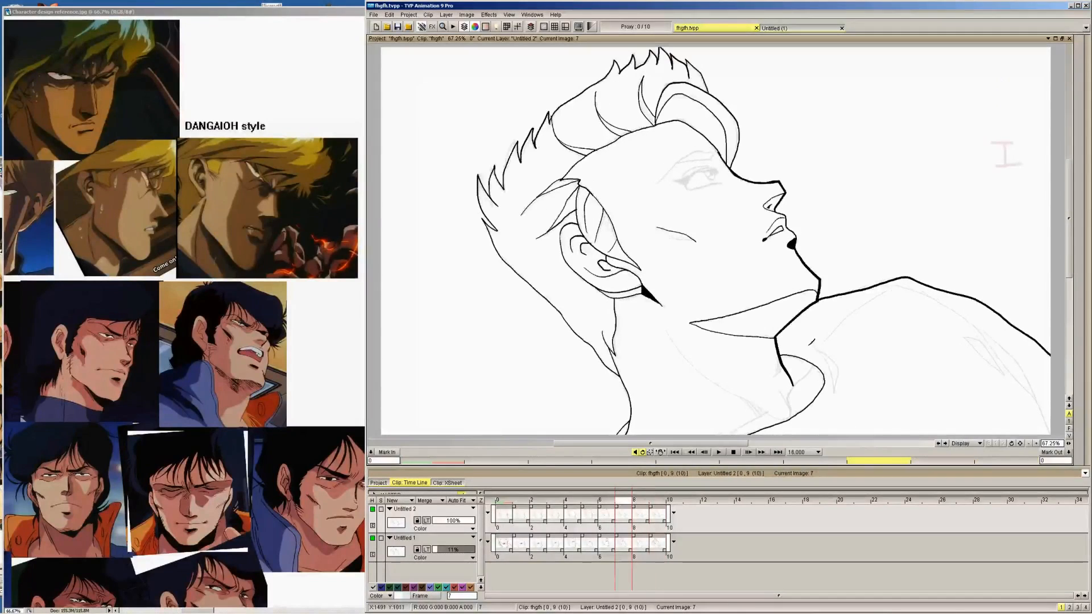
left_click_drag(837, 380, 843, 364)
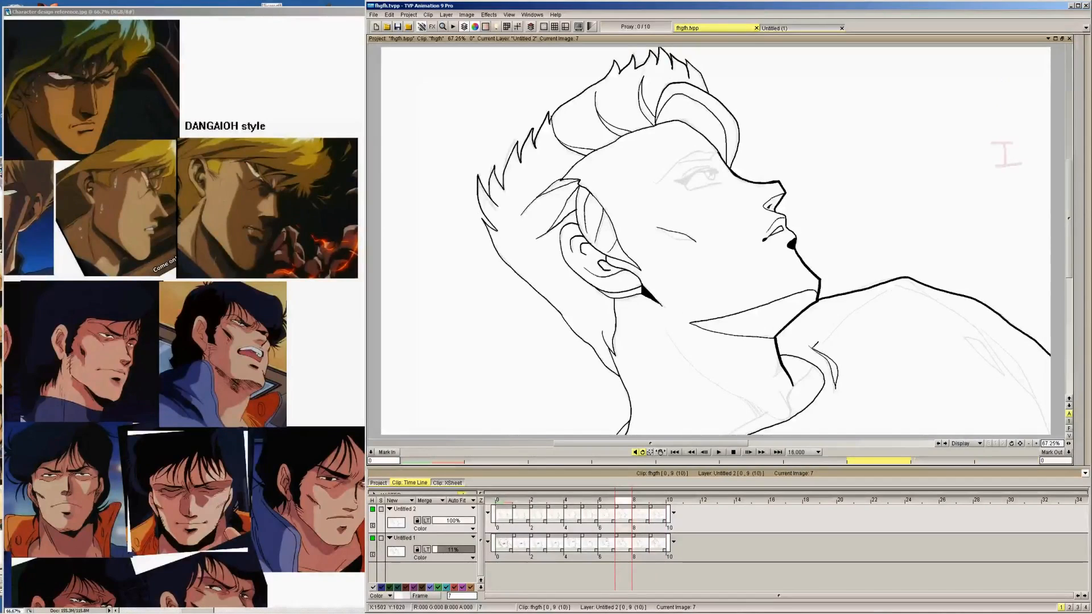
Ink the matching collar fold beside the chin on images 6, 5 and 4
key("Left")
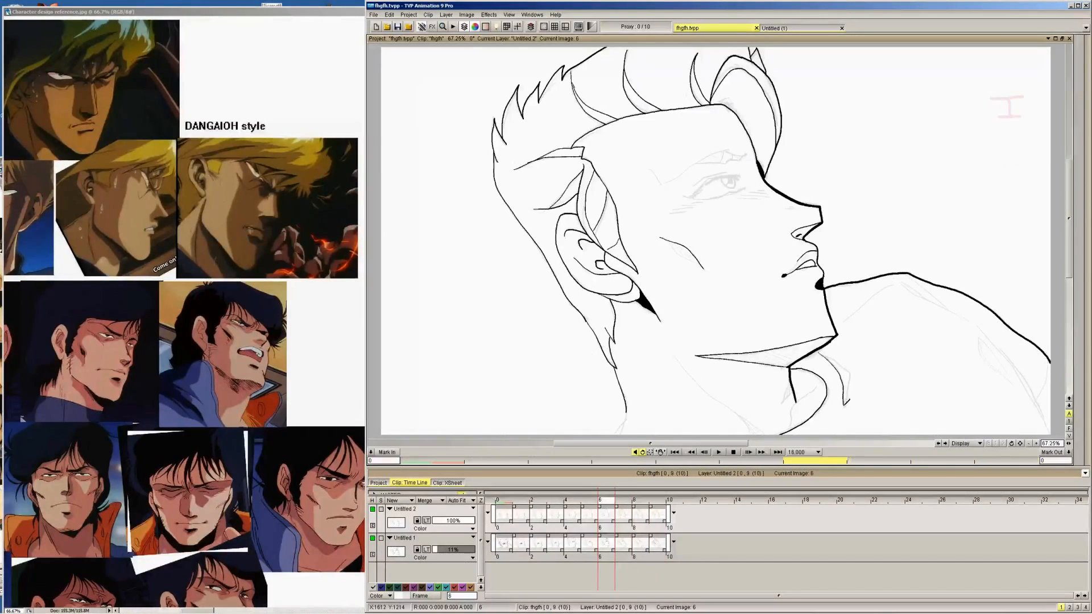
mouse_move(848, 406)
left_mouse_down()
mouse_move(827, 351)
mouse_move(856, 388)
mouse_move(842, 362)
left_mouse_up()
key("Left")
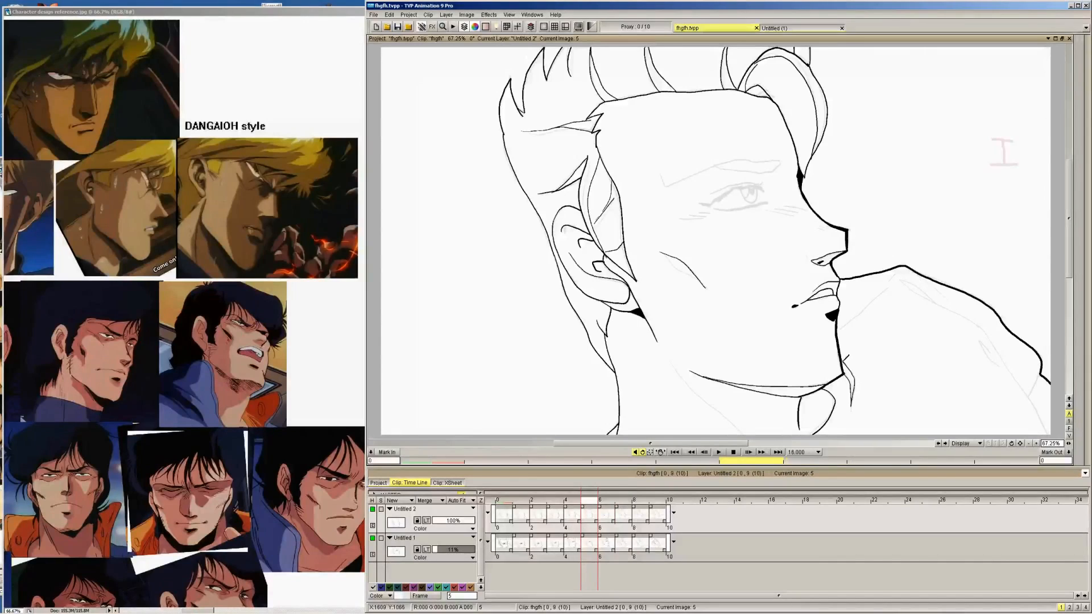
key("Left")
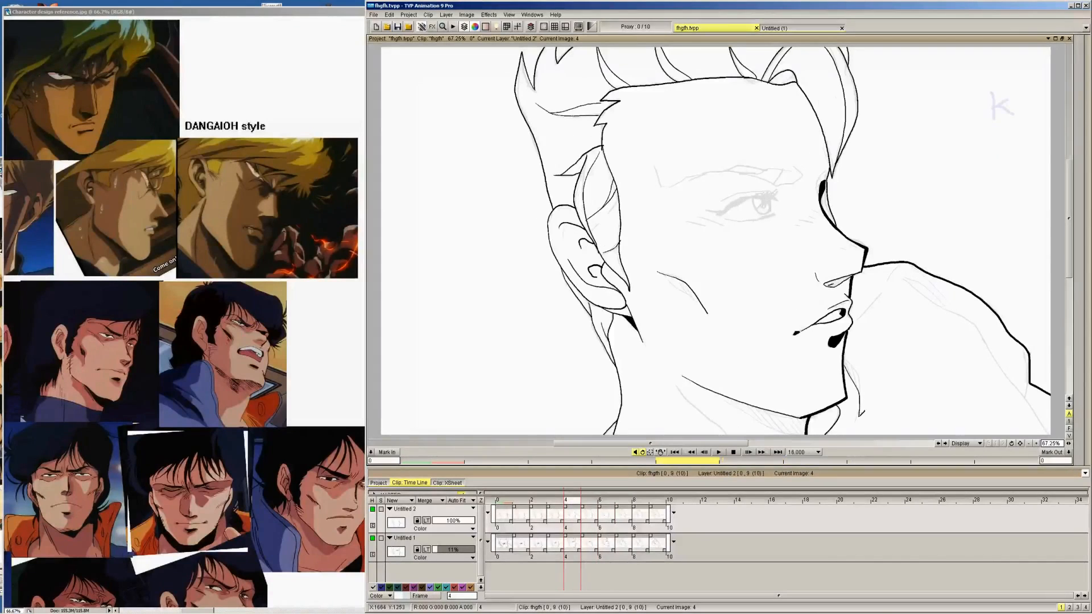
Ink the short visible part of the collar fold below the mouth on images 3, 2 and 1
key("Left")
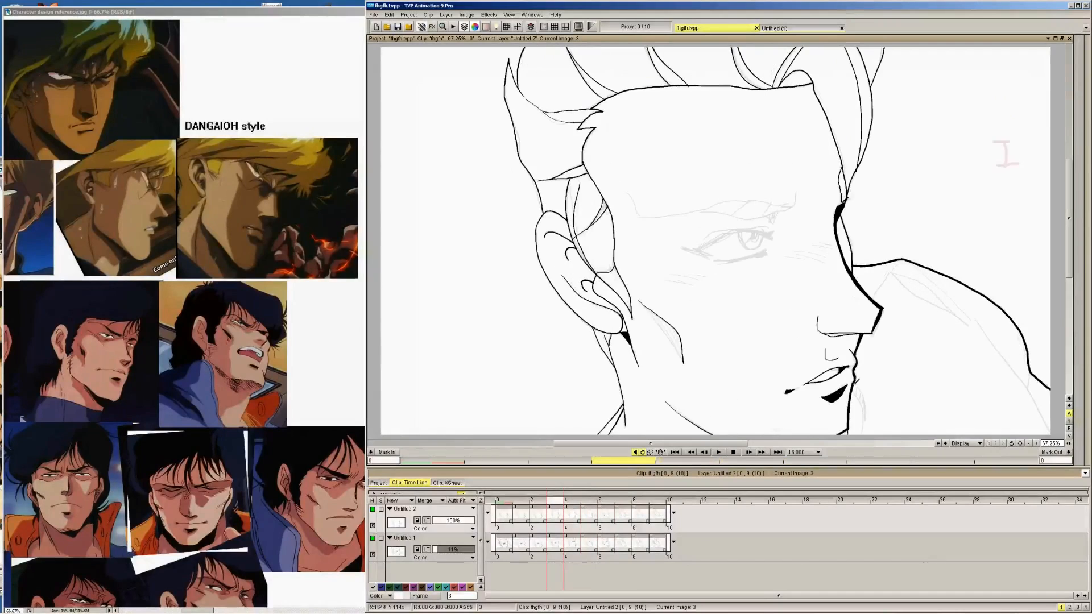
left_click_drag(854, 390, 861, 415)
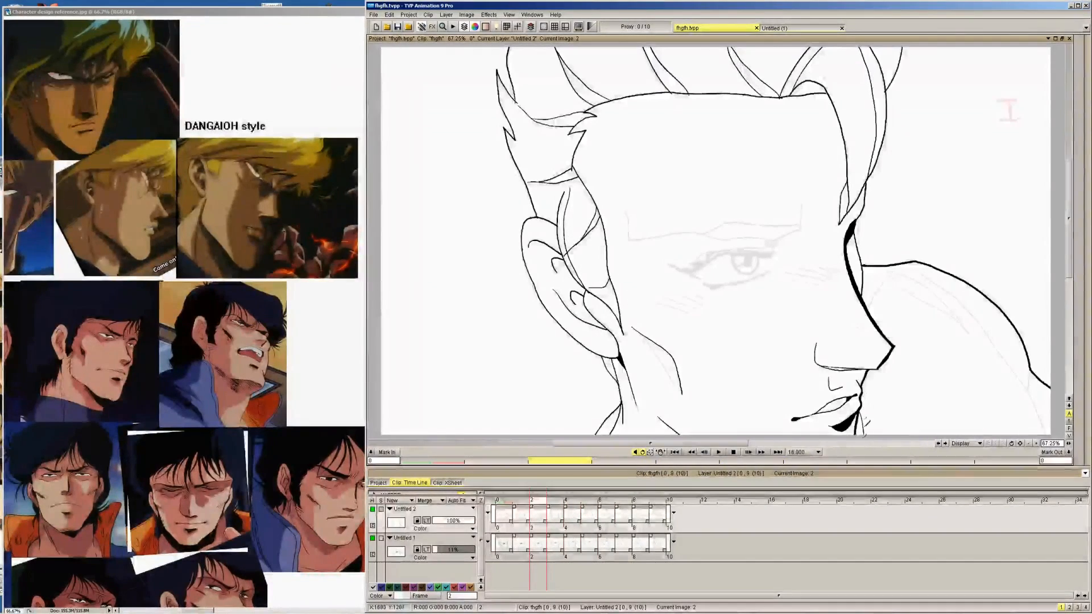
key("Left")
key("Left")
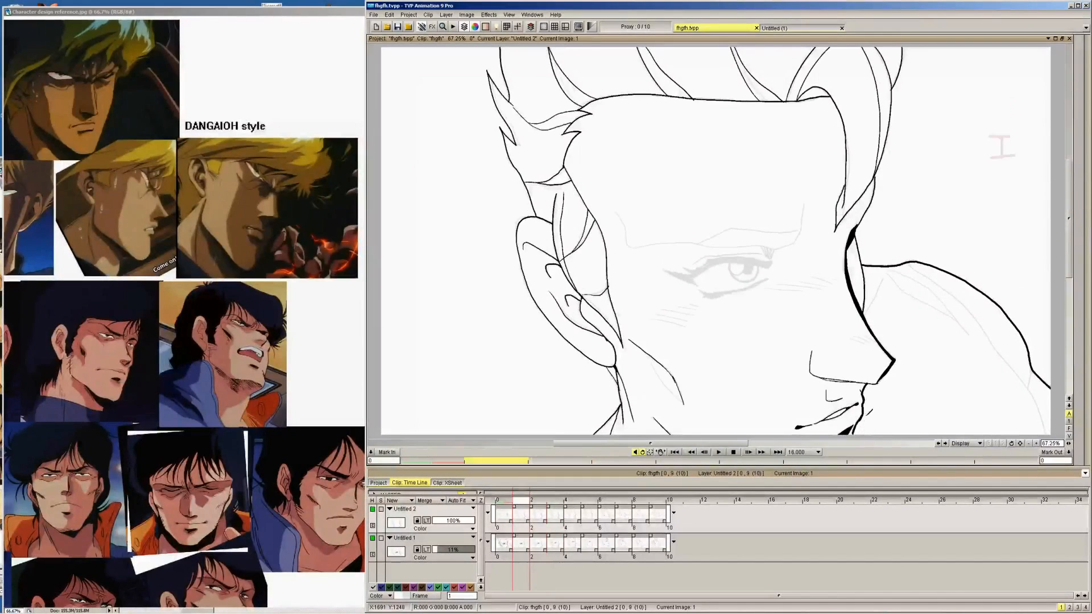
left_click_drag(863, 420, 864, 434)
key("Left")
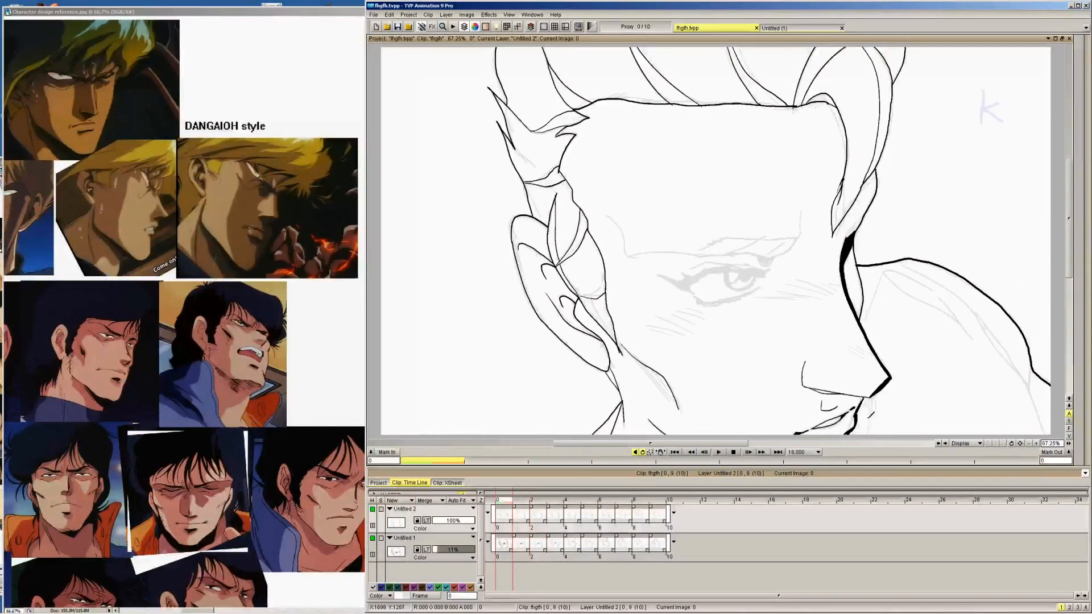
Redraw the collar edge beside the lips on image 1, comparing it with the neighbouring images 0 and 2
key("Right")
key("Right")
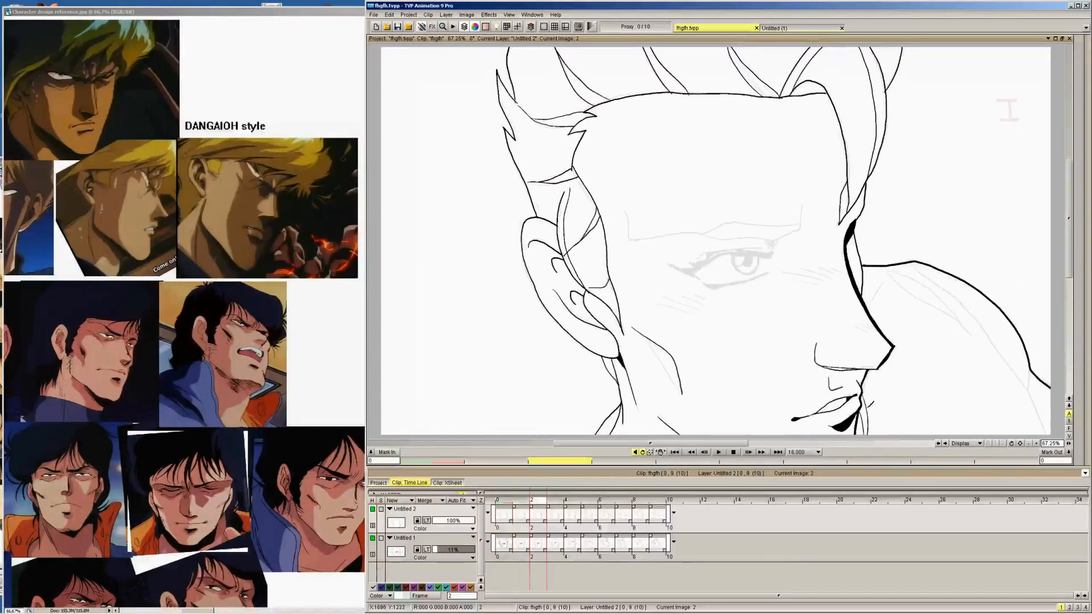
key("Left")
key("Left")
key("Right")
key("Left")
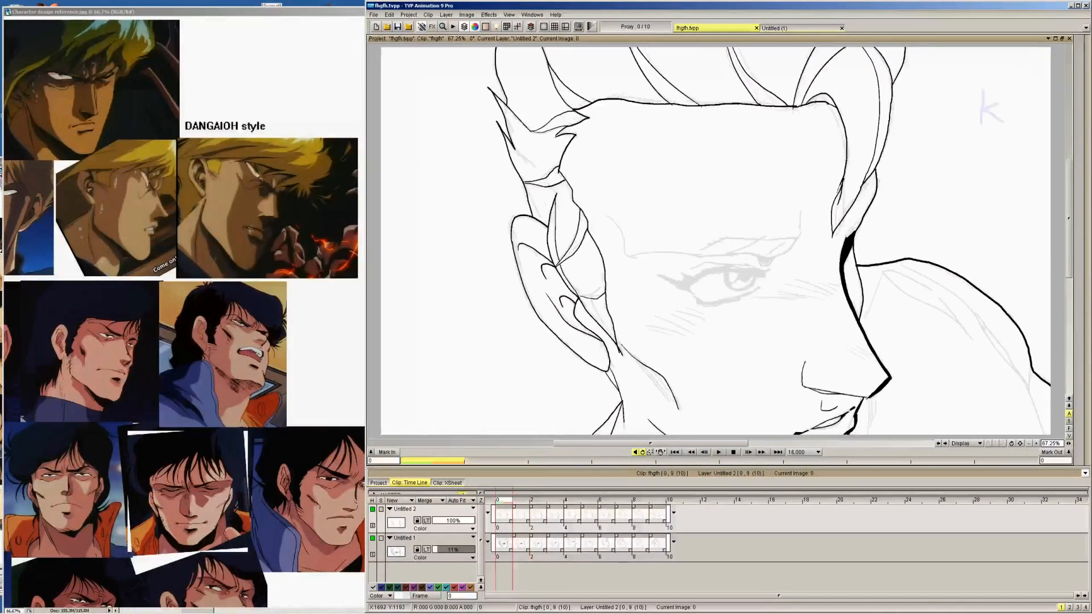
key("Right")
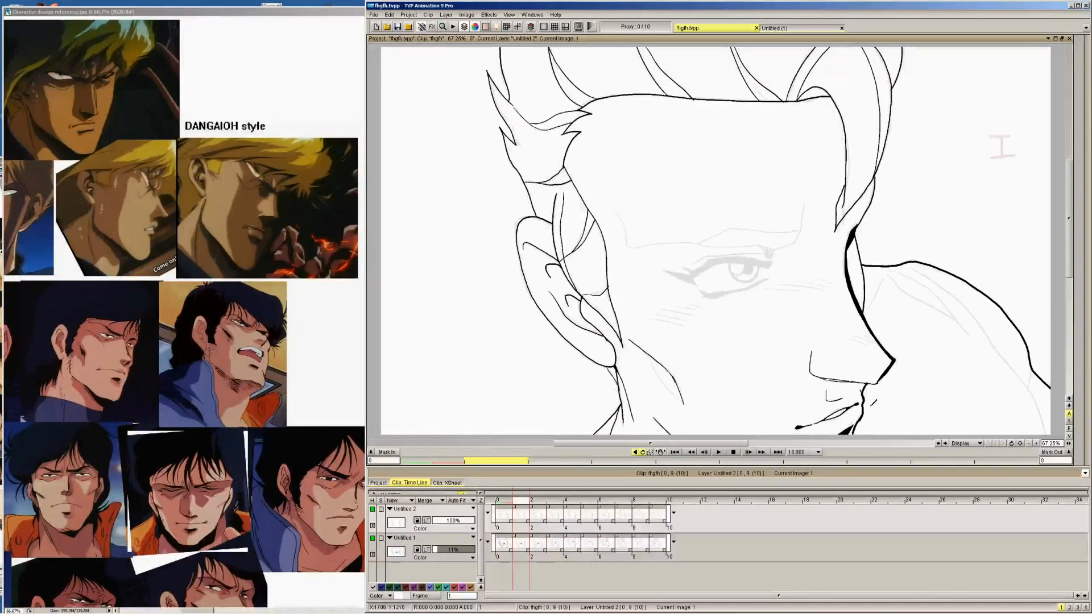
key("Right")
key("Right")
key("Left")
key("Left")
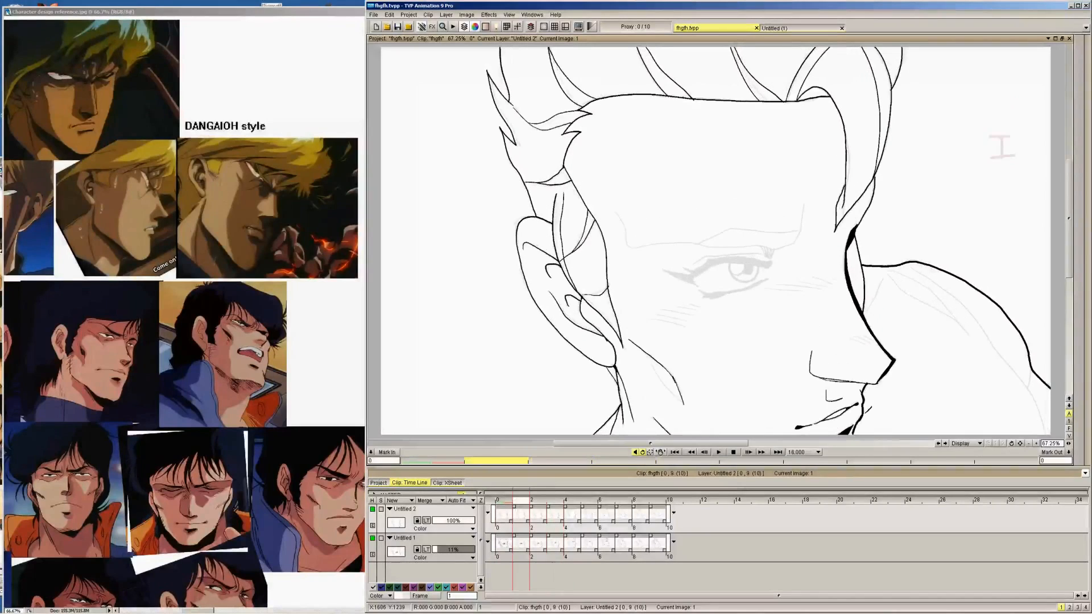
left_click_drag(863, 436, 867, 411)
key("Left")
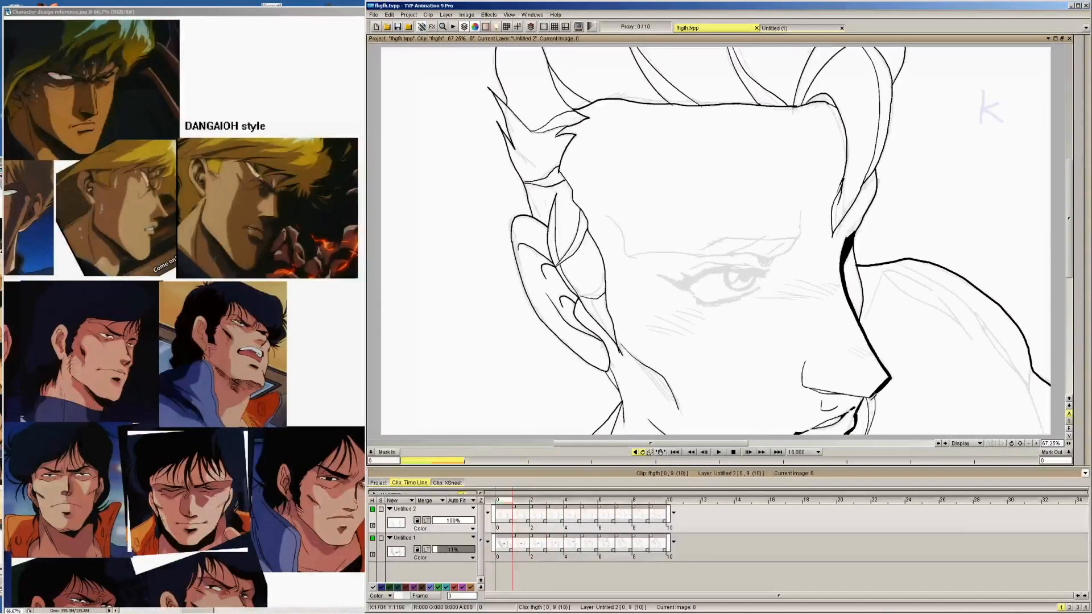
key("Right")
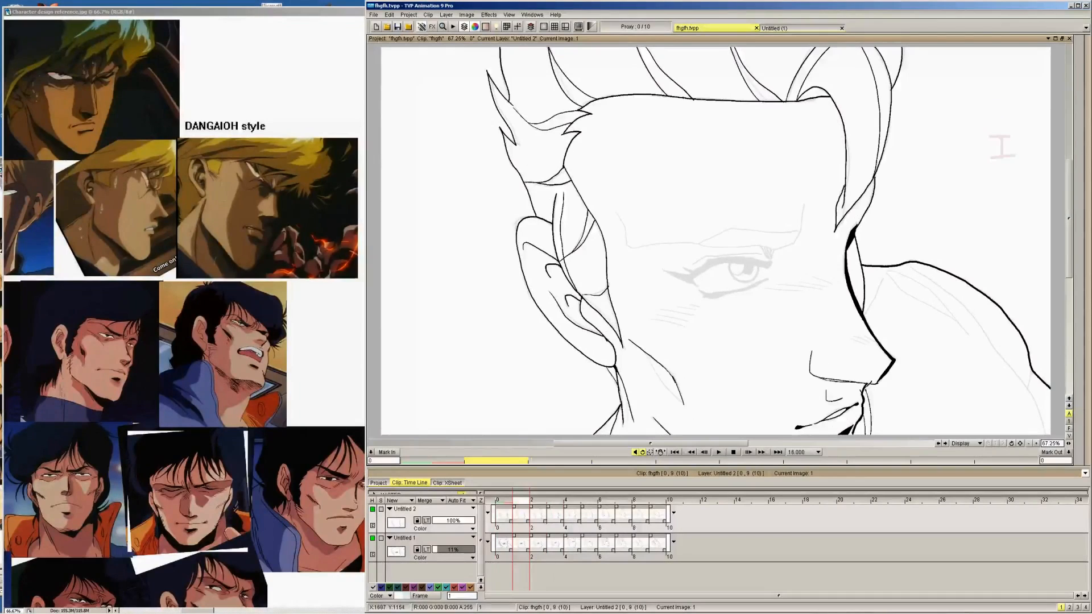
Return to image 9 and ink the thin inner seam line from the collar fold up to the shoulder peak
key("Left")
key("Right")
key("Right")
key("Right")
key("Right")
key("Right")
key("Right")
key("Right")
key("Right")
key("Right")
key("Right")
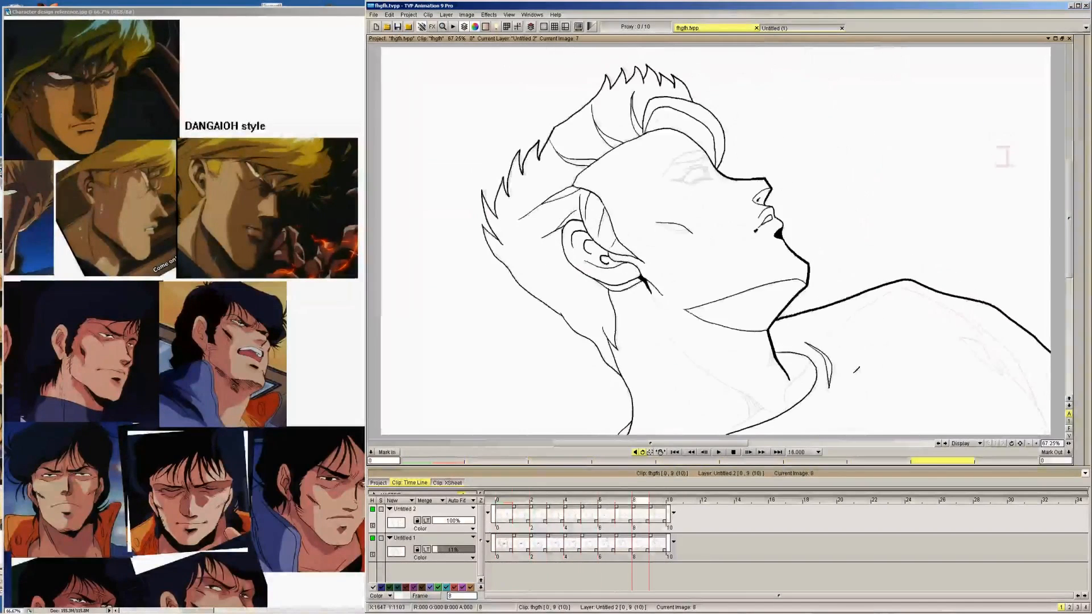
key("Left")
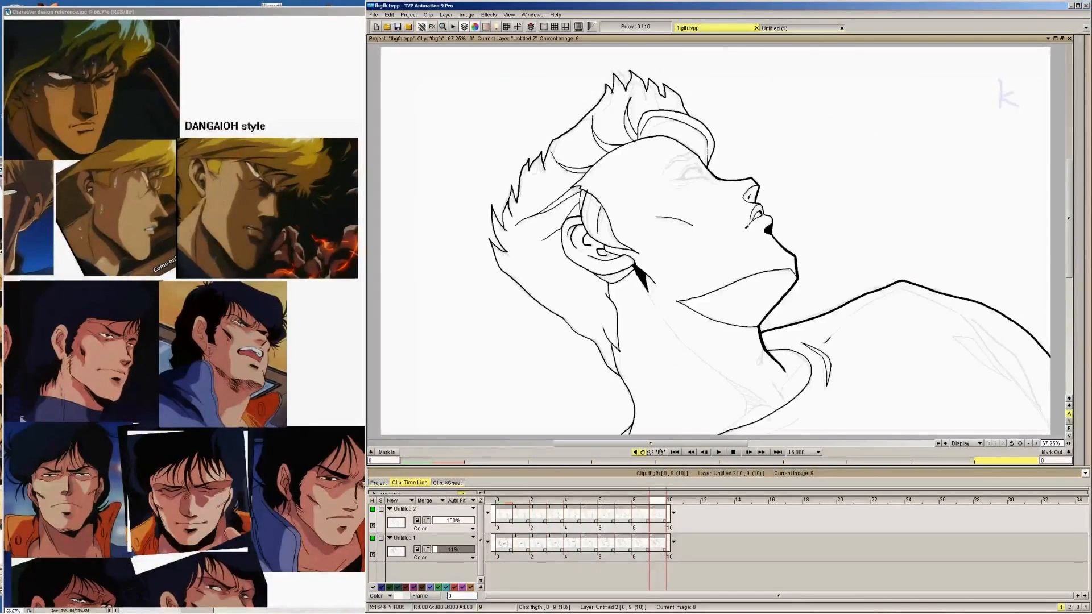
left_click_drag(822, 344, 876, 293)
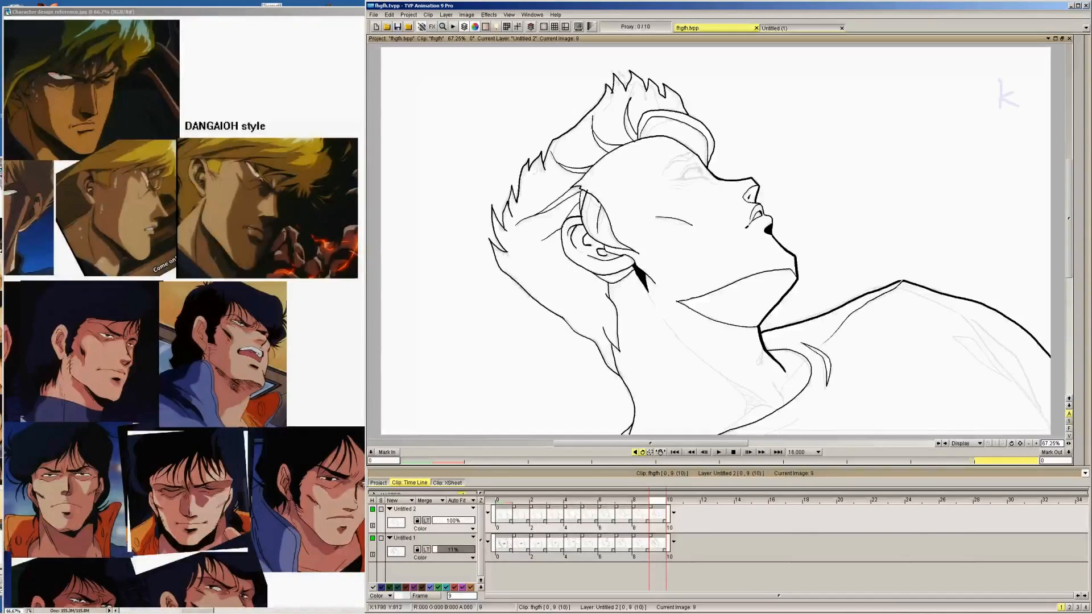
key("Right")
key("Left")
key("Left")
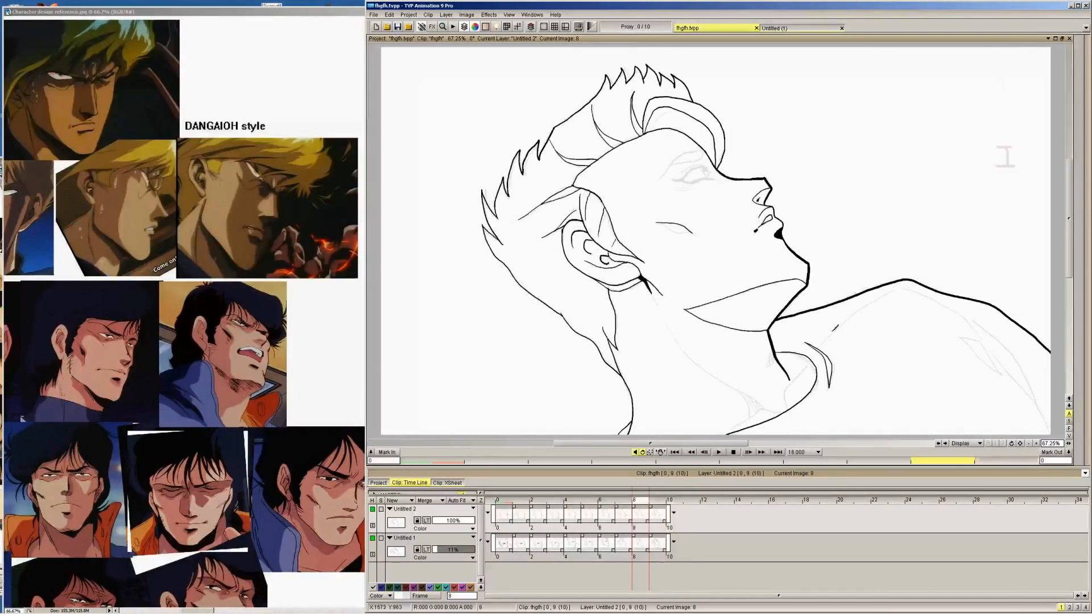
Ink the matching inner seam line from the collar up to the shoulder peak on image 8 and go to image 7
left_click_drag(833, 334, 883, 293)
key("Left")
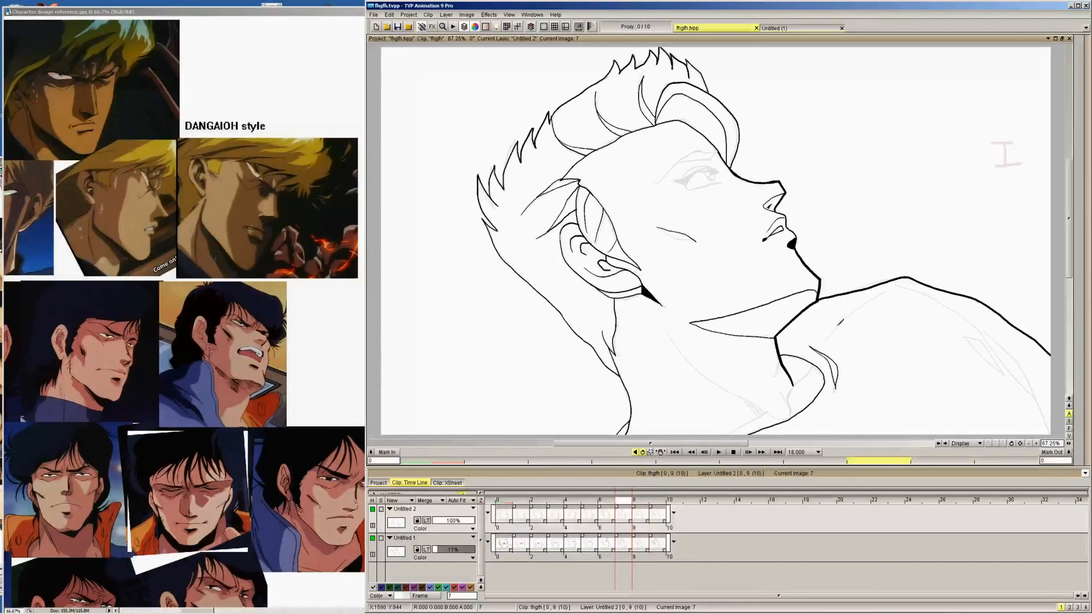
Ink the thin inner seam line from the collar up to the shoulder peak on images 7, 6 and 5
left_click_drag(827, 339, 899, 280)
key("Left")
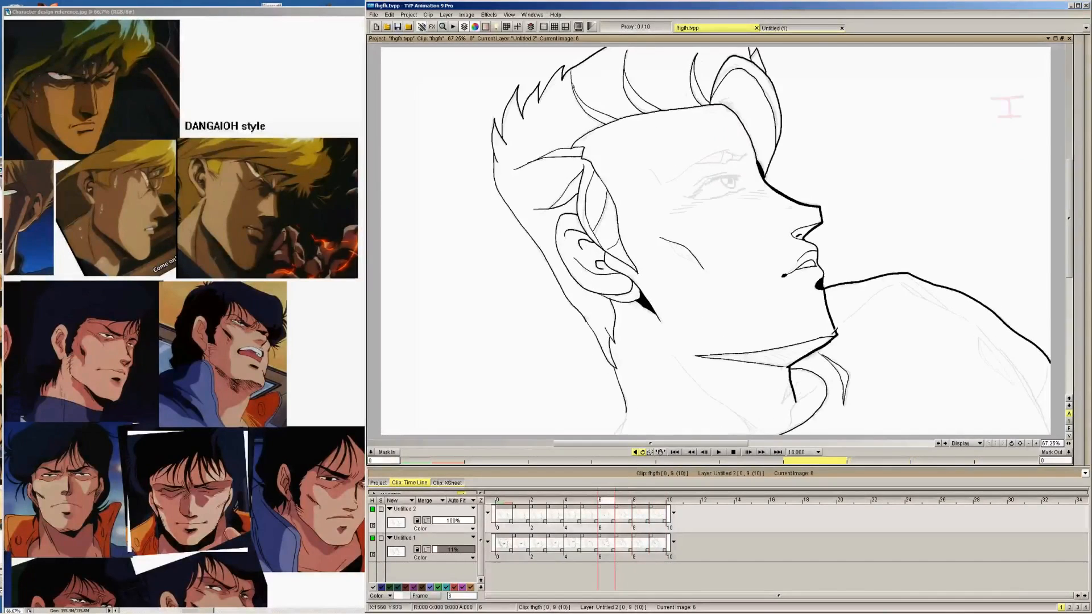
key("Left")
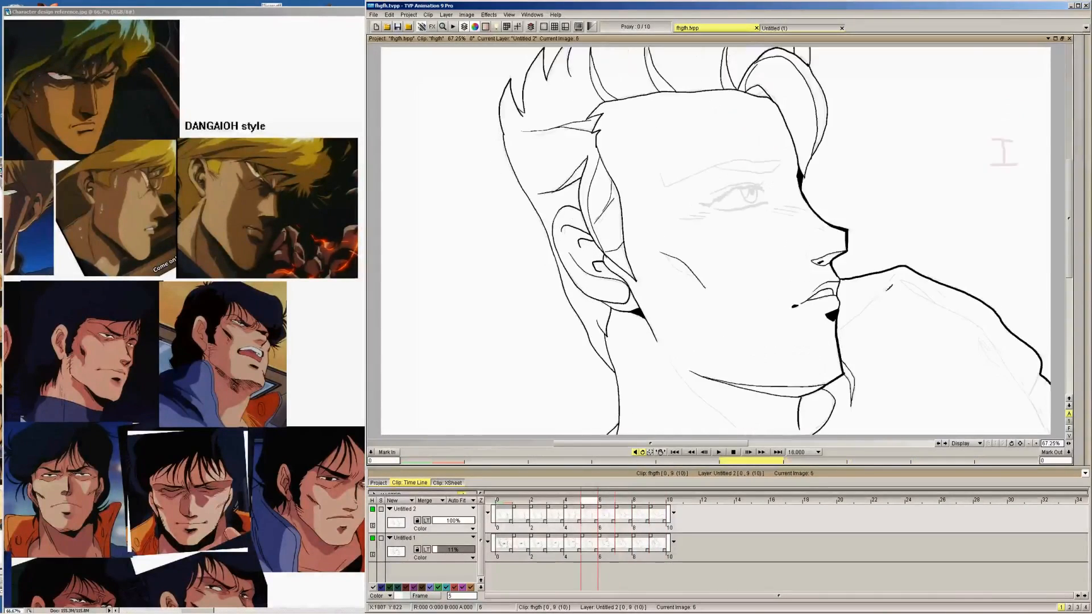
left_click_drag(840, 326, 885, 289)
key("Left")
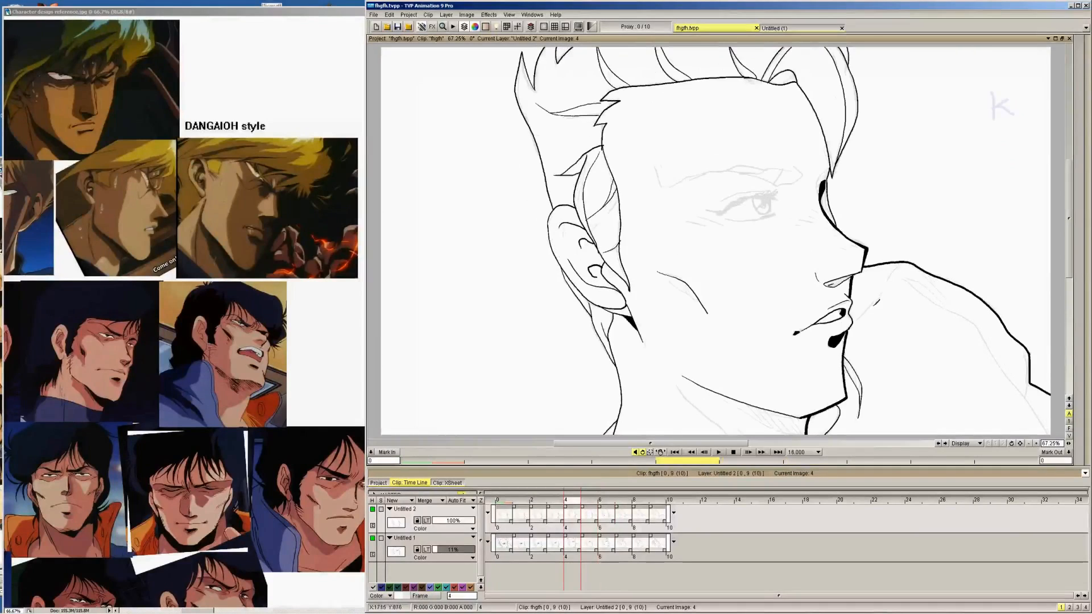
Ink the visible part of the same shoulder seam line beside the face on images 4, 3, 2, 1 and 0
left_click_drag(853, 322, 902, 262)
key("Left")
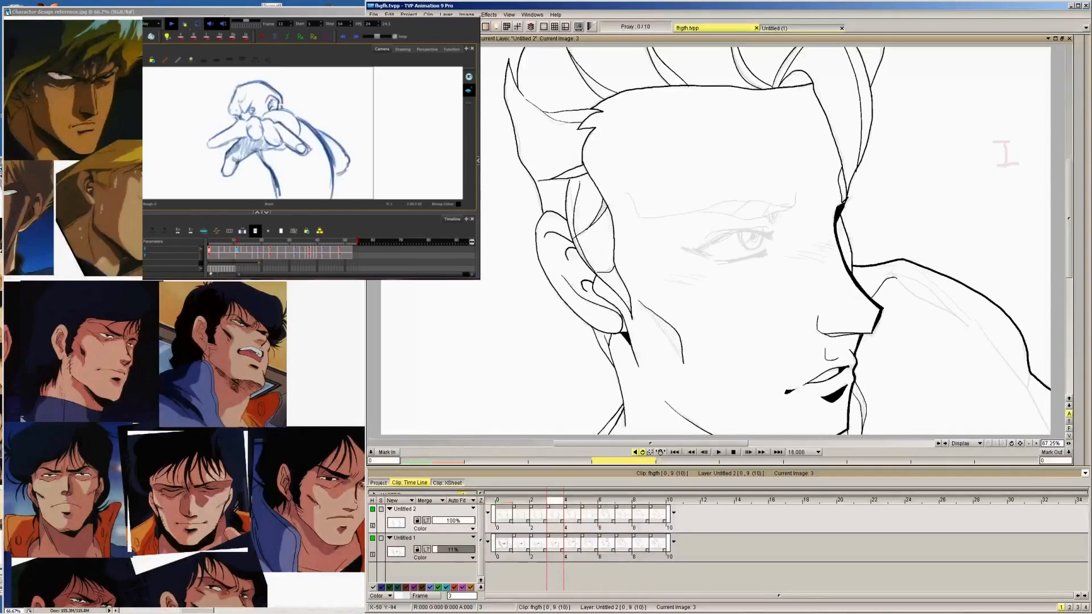
key("Left")
key("Left")
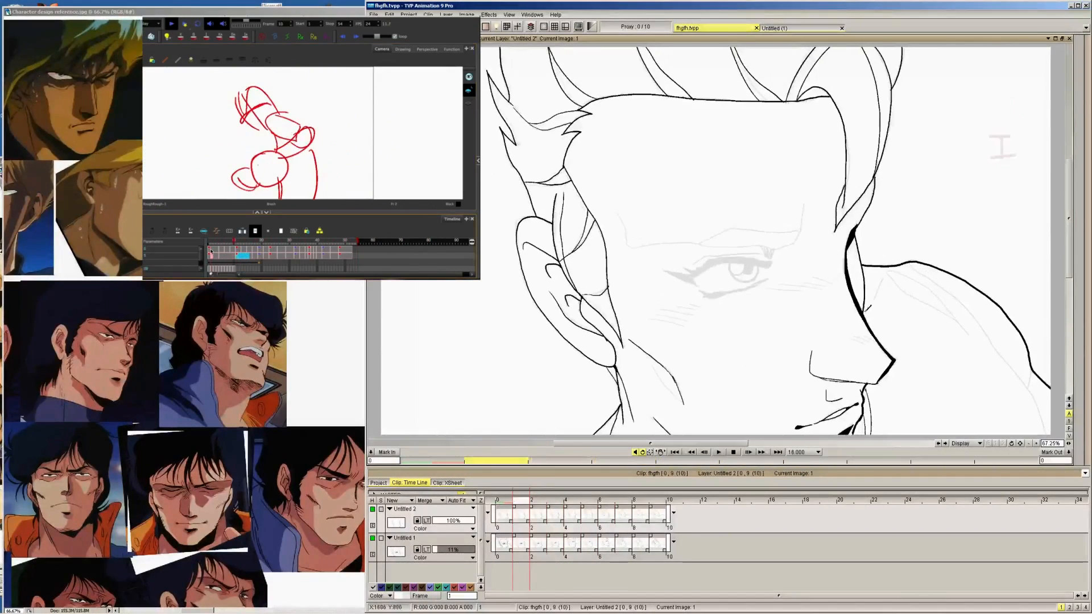
key("Left")
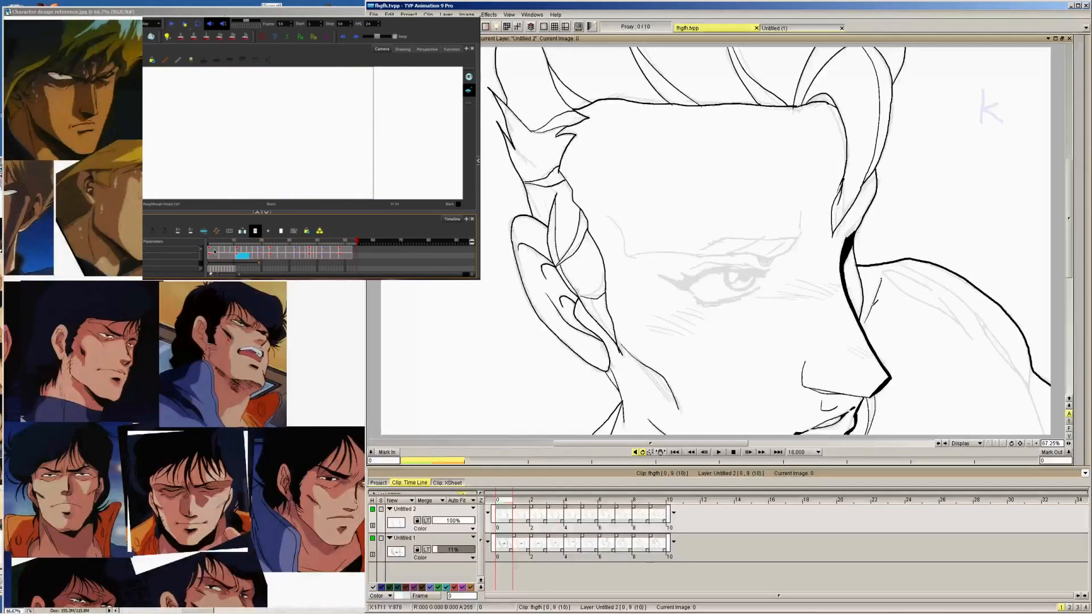
Return to image 9 and ink the inner collar edge at the base of the neck, checking it against the neighbouring images
key("Right")
key("Right")
key("Right")
key("Right")
key("Right")
key("Right")
key("Right")
key("Right")
key("Right")
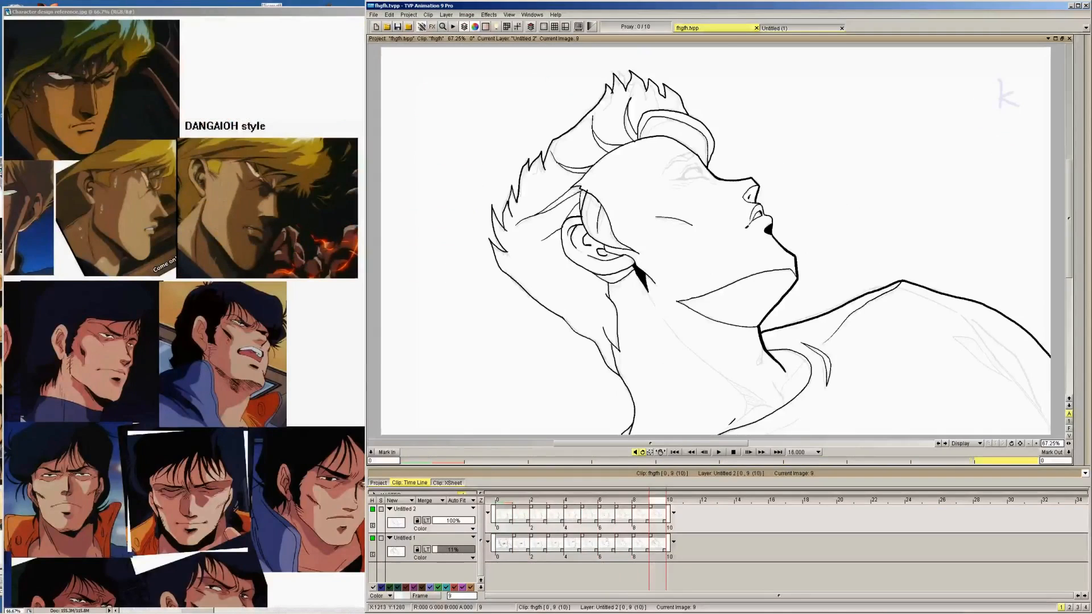
left_click_drag(718, 432, 744, 414)
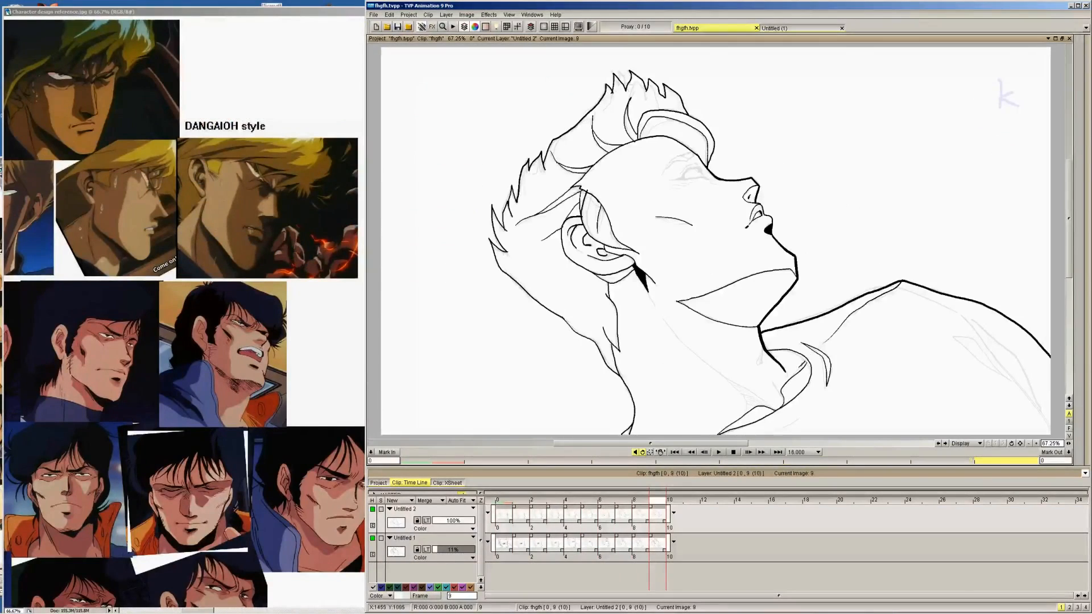
key("Right")
key("Left")
key("Left")
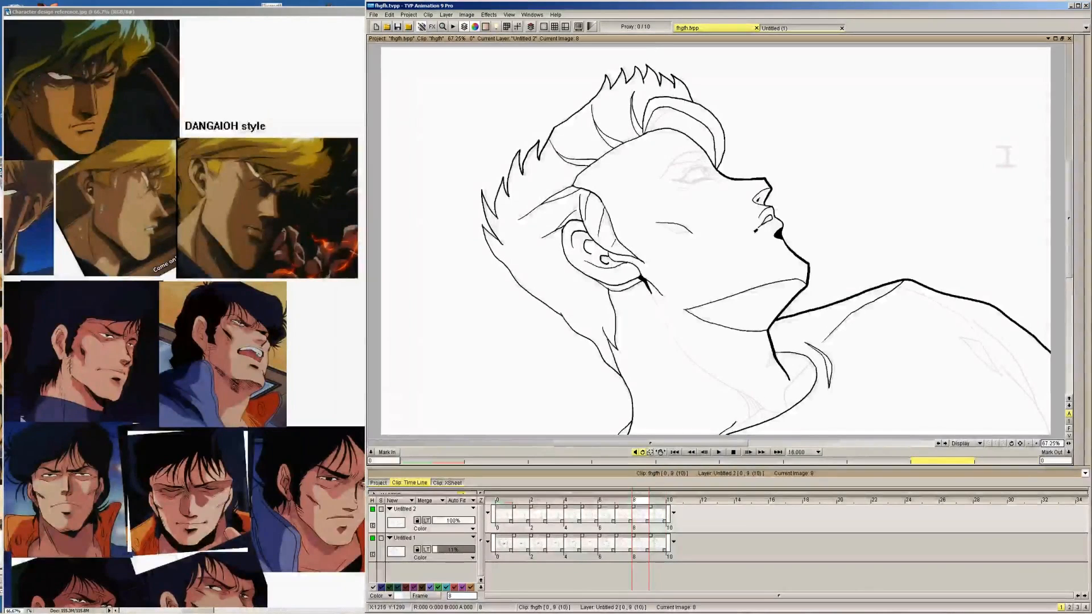
Ink the matching inner collar edge at the base of the neck on images 8, 7, 6 and 5
left_click_drag(761, 407, 778, 406)
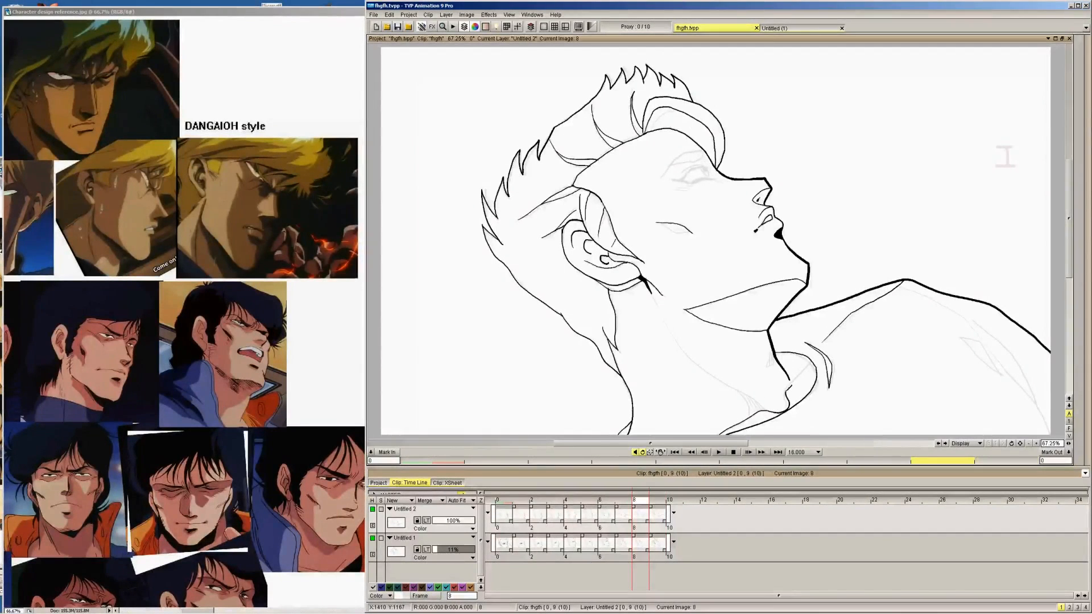
key("Left")
mouse_move(763, 414)
left_mouse_down()
mouse_move(788, 419)
mouse_move(796, 395)
left_mouse_up()
key("Left")
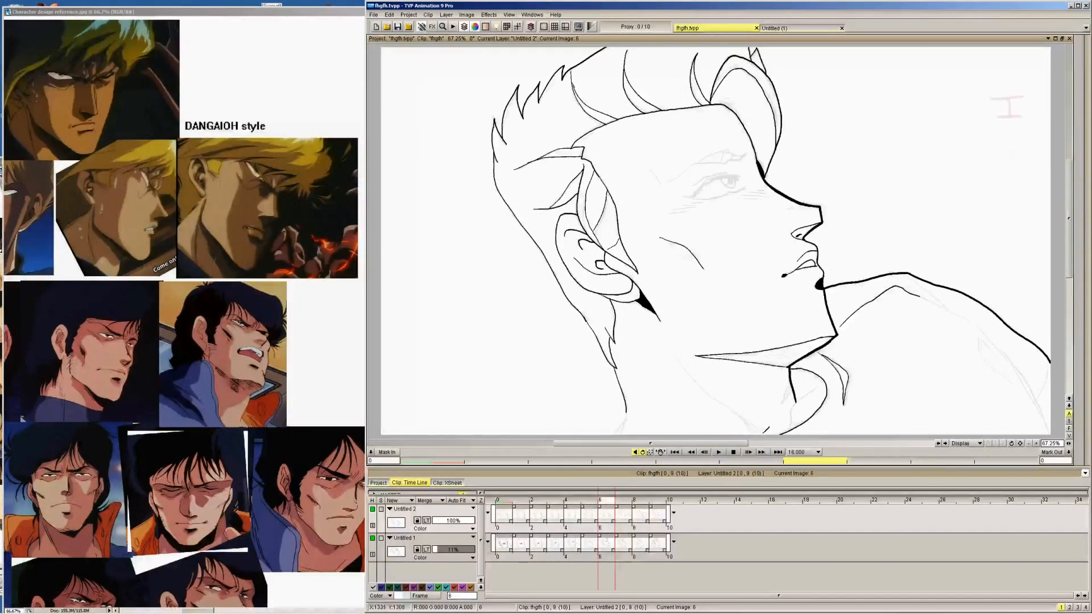
key("Left")
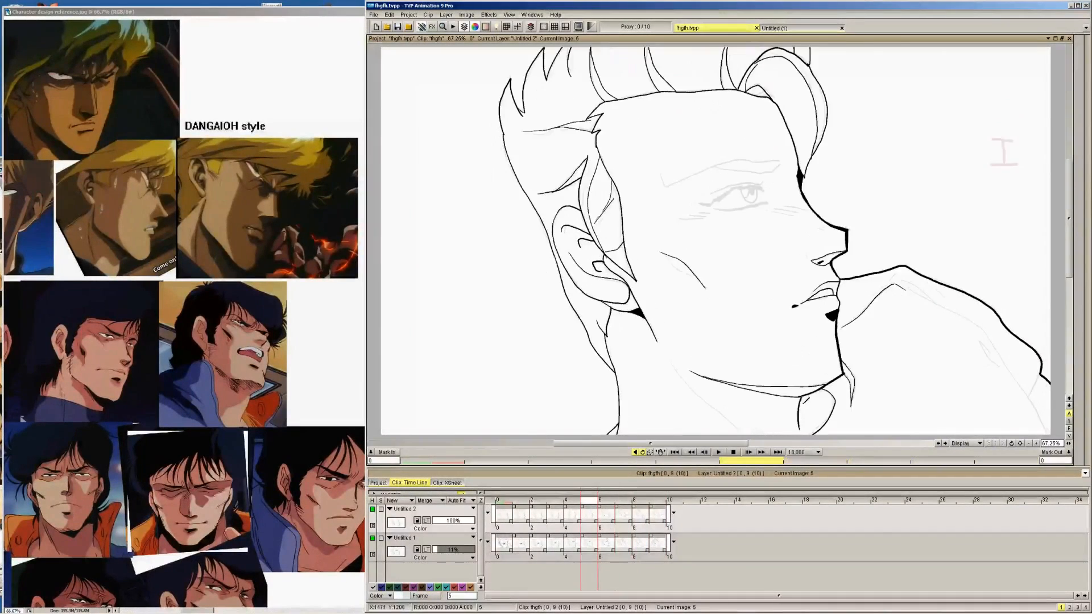
key("Left")
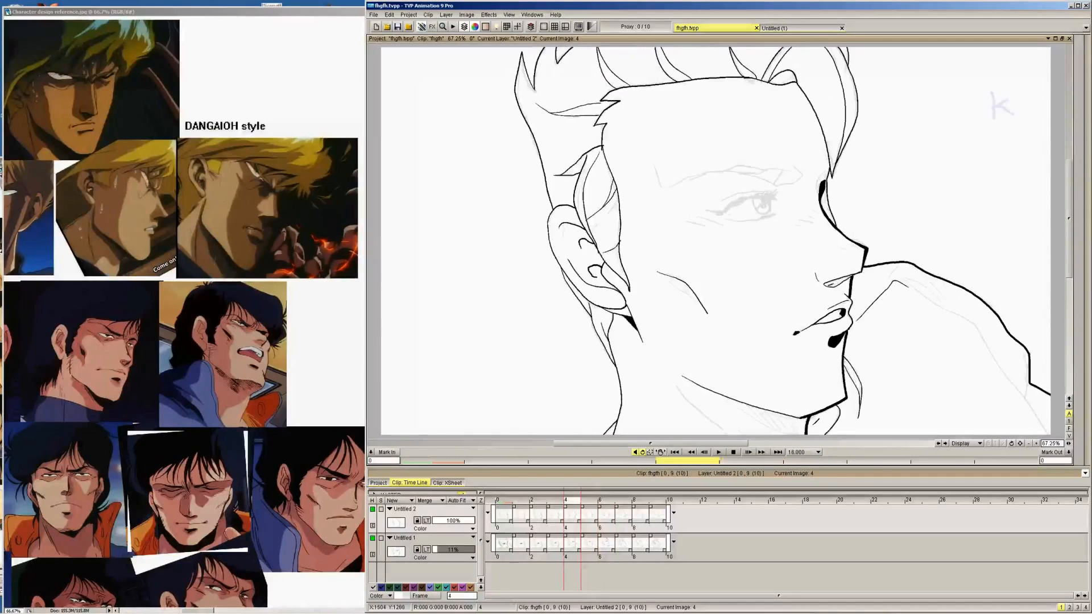
Ink the long neck muscle line from below the ear down to the collar on images 9 and 8
key("Right")
key("Right")
key("Right")
key("Right")
key("Right")
key("Right")
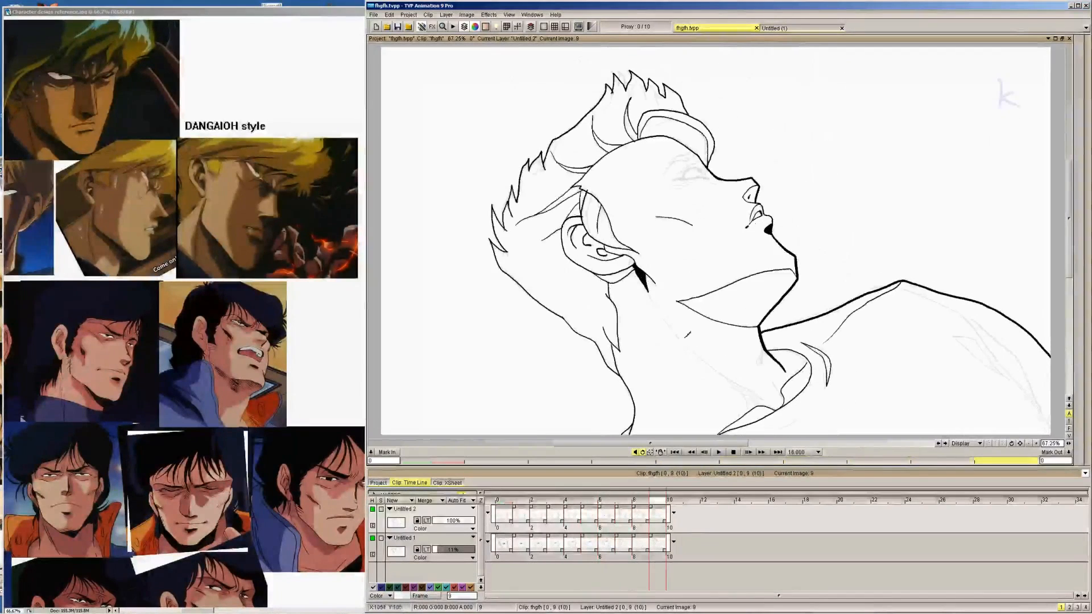
key("Left")
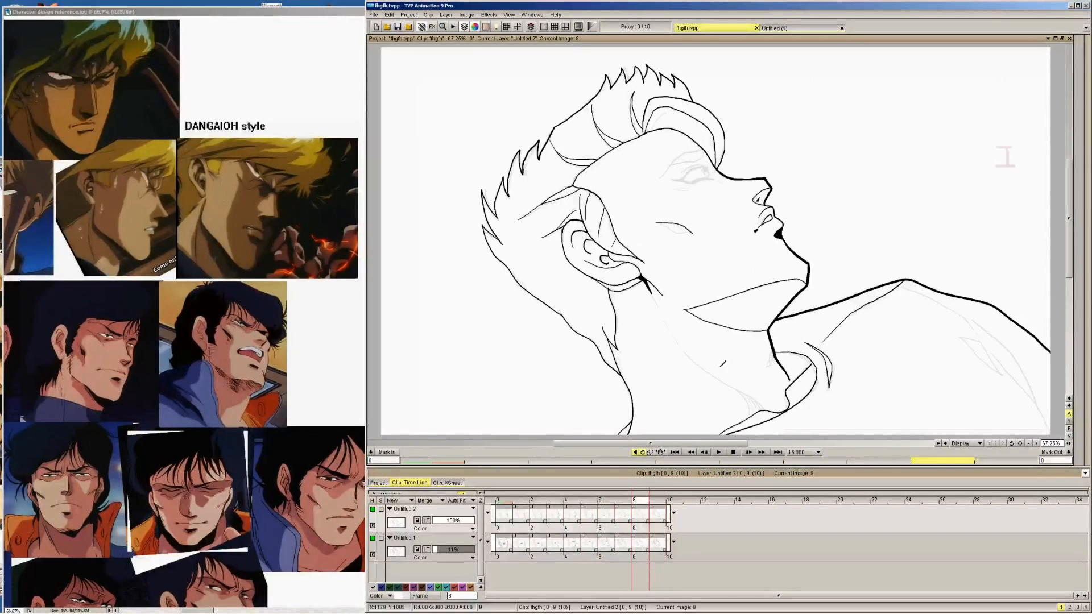
key("Left")
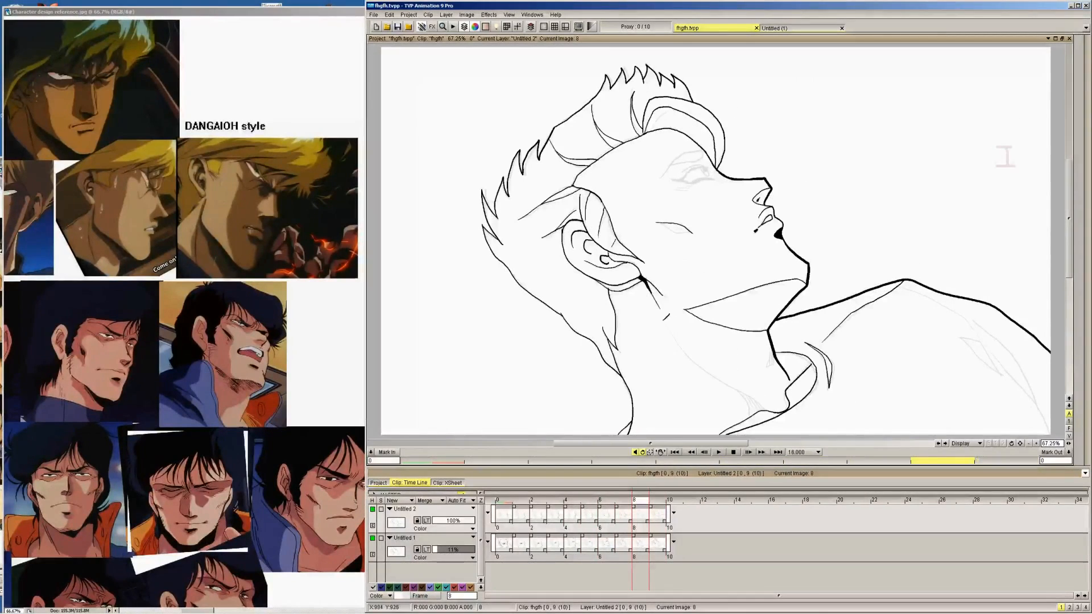
mouse_move(666, 307)
left_mouse_down()
mouse_move(702, 366)
mouse_move(759, 400)
left_mouse_up()
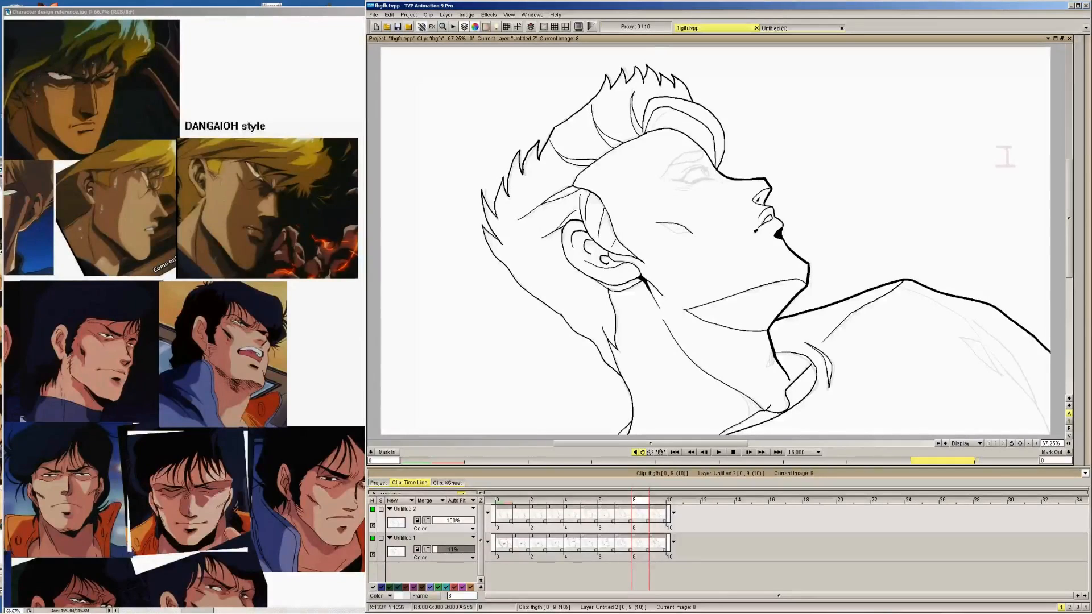
Continue the long neck muscle line below the jaw on images 7, 6 and 5
key("Left")
mouse_move(666, 328)
left_mouse_down()
mouse_move(703, 370)
mouse_move(771, 414)
left_mouse_up()
key("Left")
left_click_drag(667, 337, 754, 420)
key("Left")
mouse_move(667, 357)
left_mouse_down()
mouse_move(720, 415)
mouse_move(667, 417)
left_mouse_up()
Ink the short visible part of the neck muscle line below the cheek on images 3, 2, 1 and 0, undoing a stray stroke
key("Left")
key("Left")
key("ctrl+z")
key("Right")
key("Left")
key("Left")
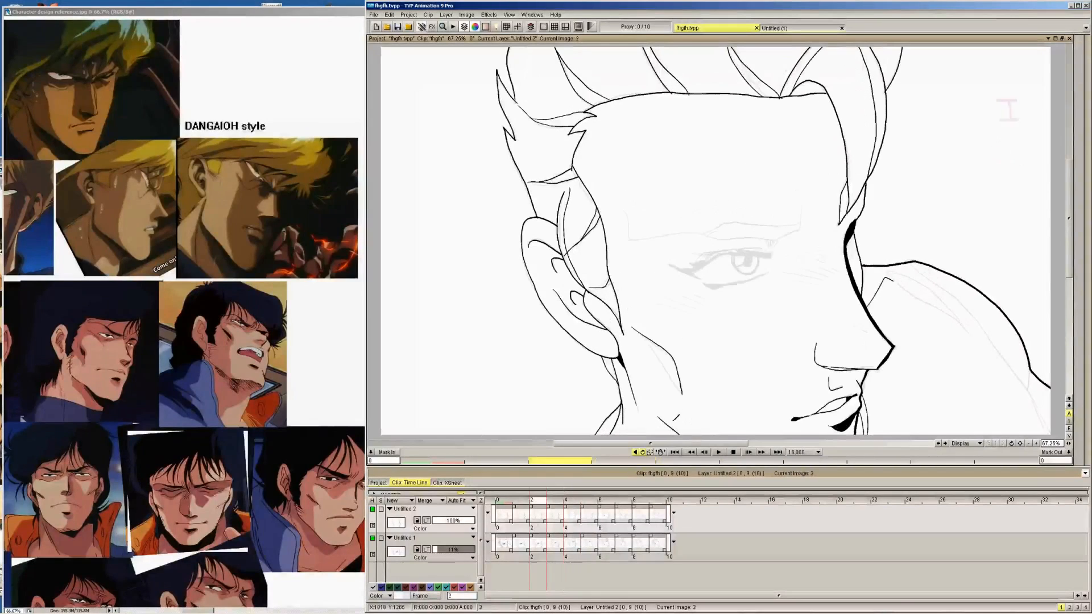
key("Left")
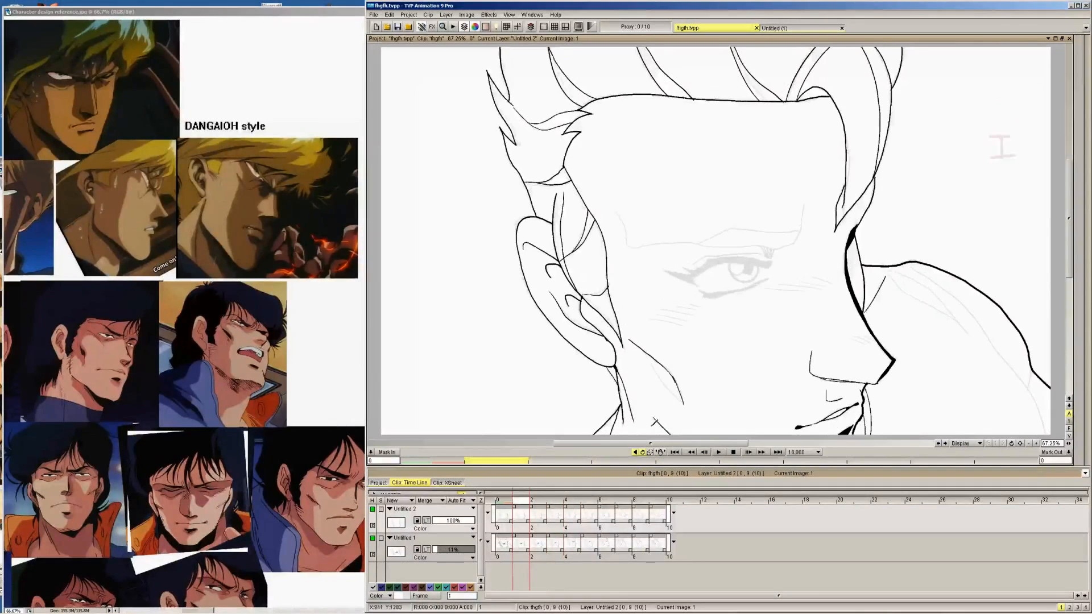
key("Left")
key("Right")
key("Left")
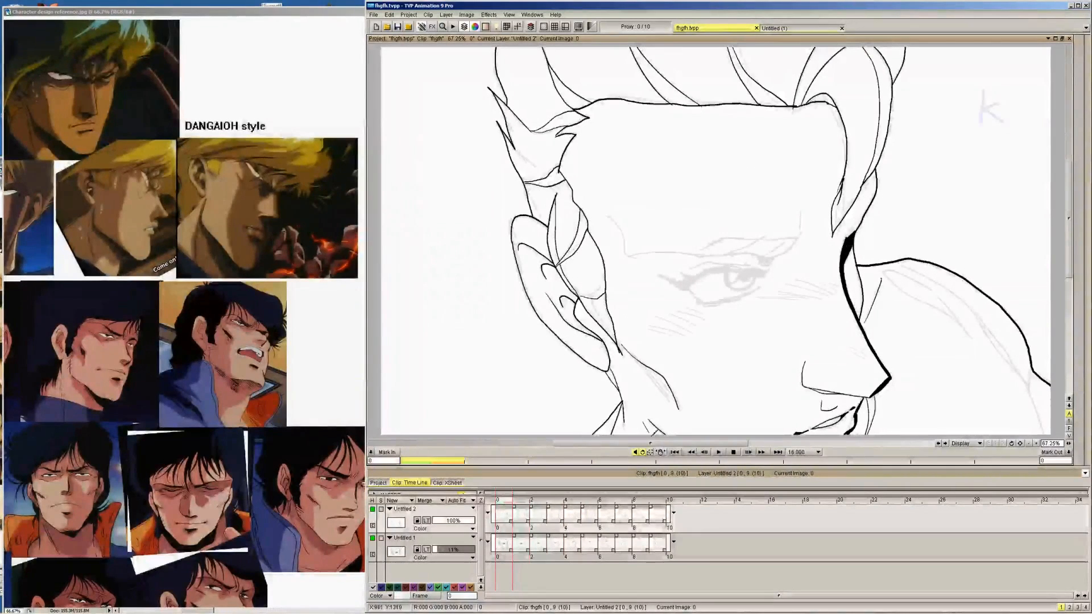
Return to image 9 and ink the second, shorter line branching off the neck muscle line towards the collar
key("Right")
key("Right")
key("Right")
key("Right")
key("Right")
key("Right")
key("Right")
key("Right")
key("Right")
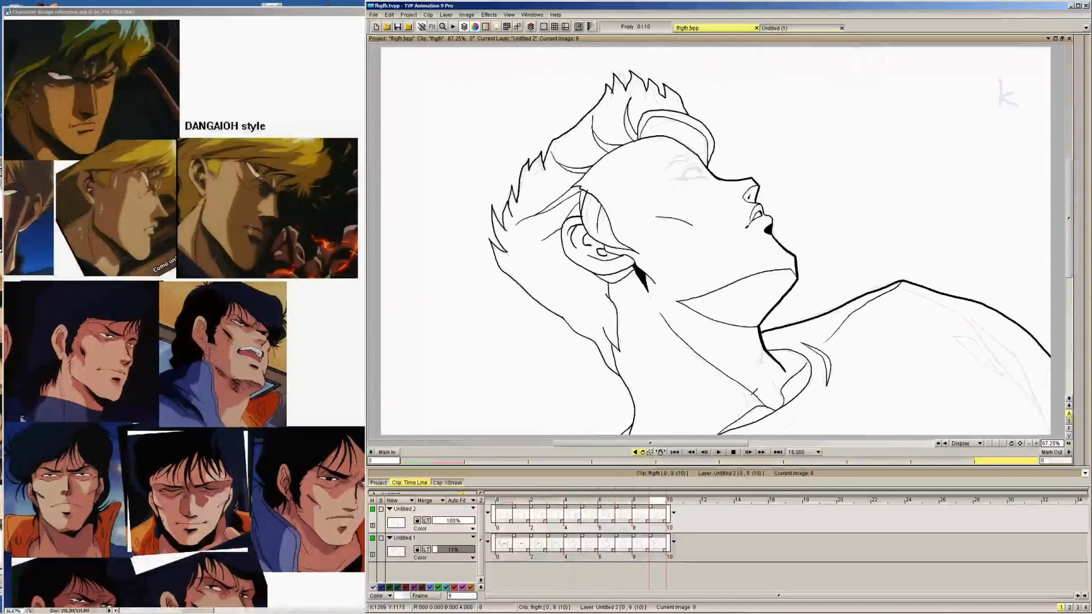
key("Right")
key("Left")
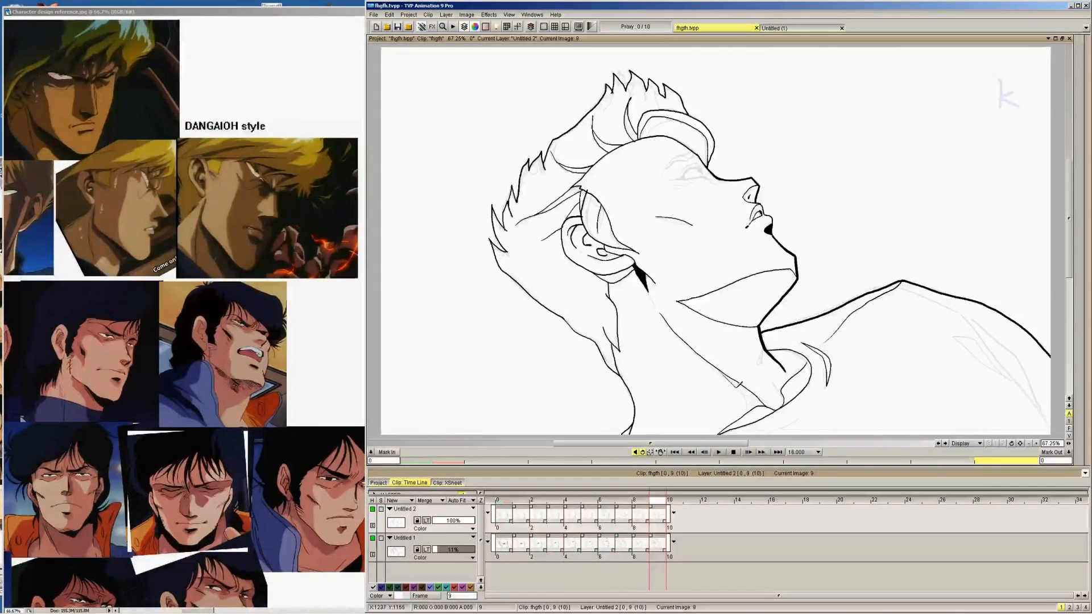
Ink the matching short branch of the neck muscle line near the collar on images 8, 7, 6 and 5
key("Left")
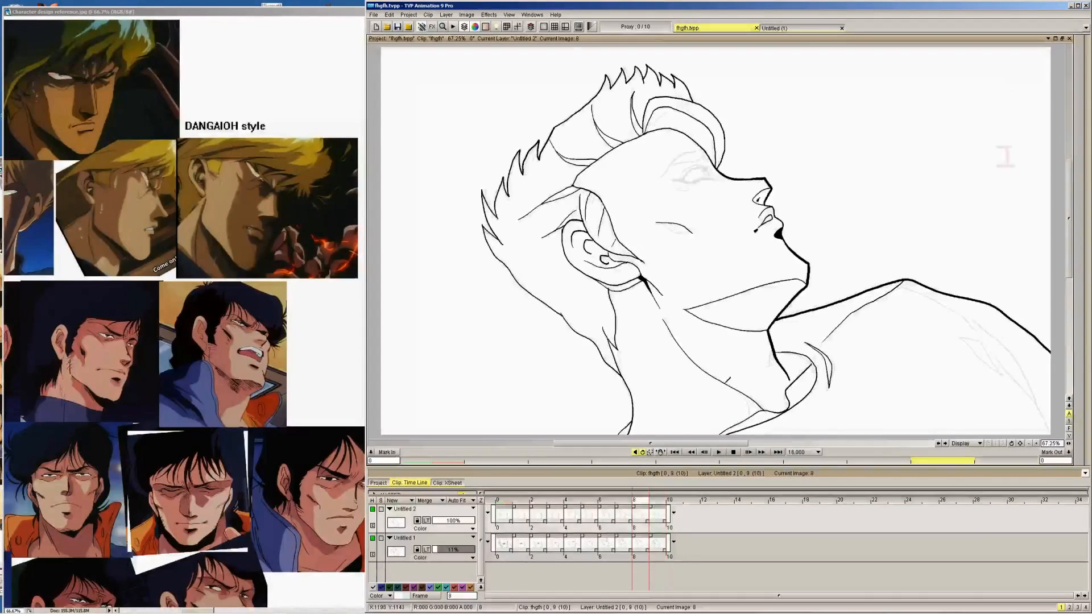
key("Left")
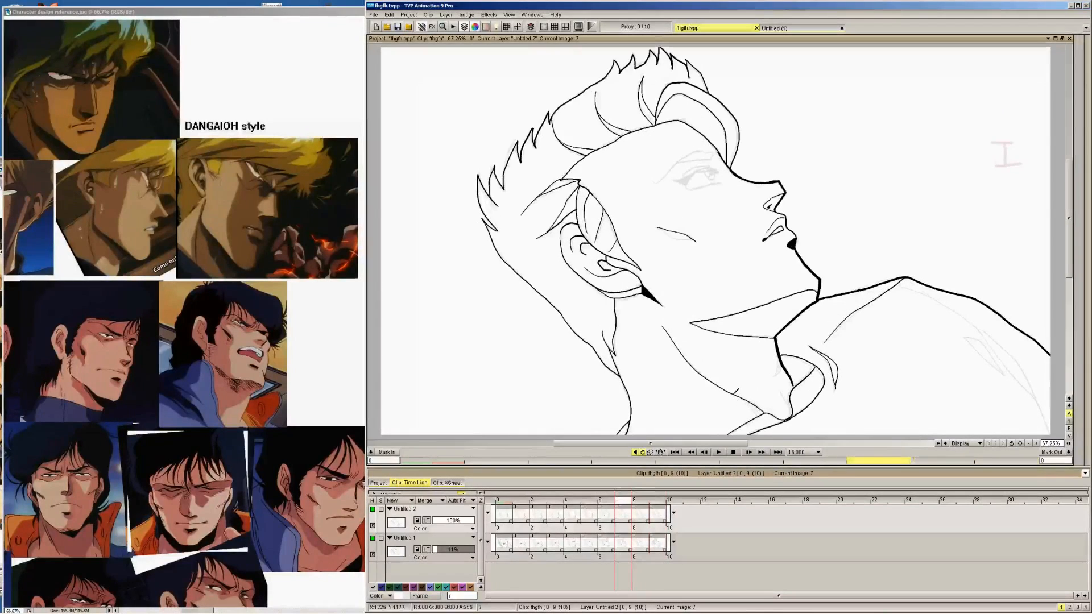
key("Left")
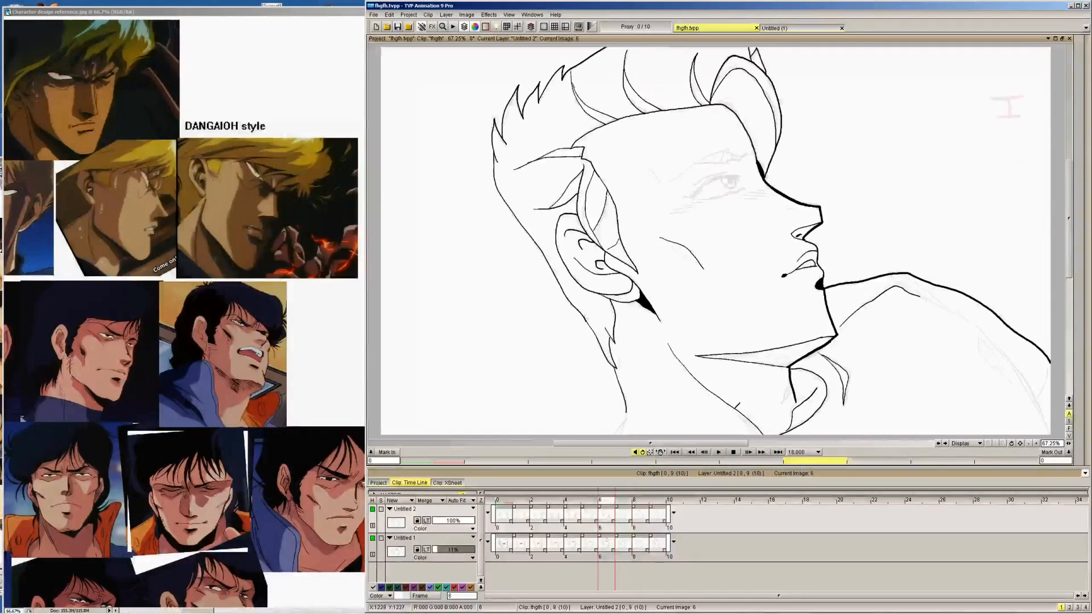
key("Left")
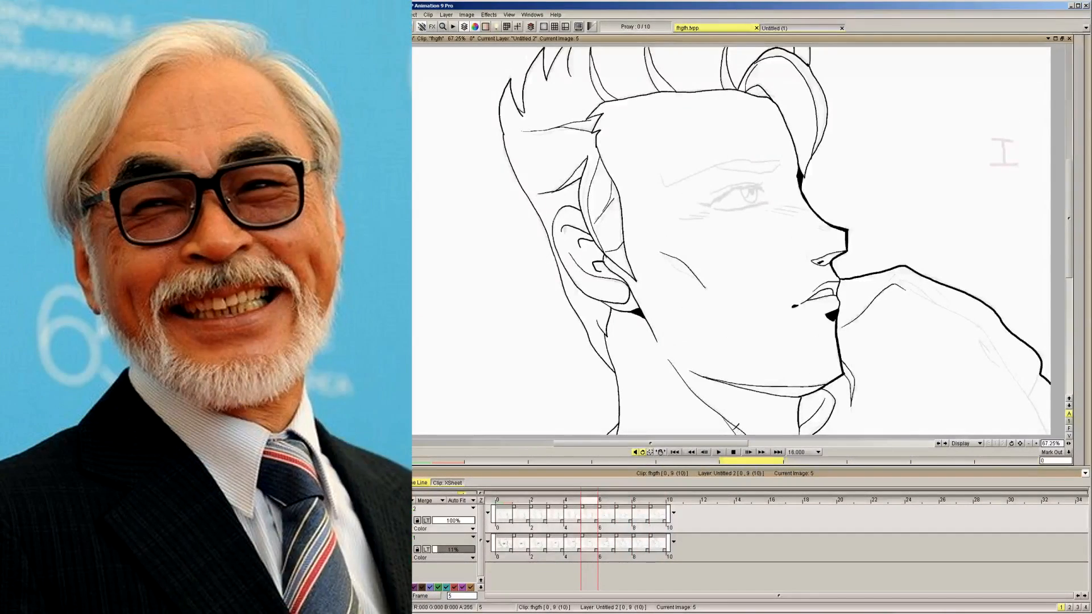
key("Left")
Go back to image 9 and ink the small throat detail beside the front neck contour
key("Right")
key("Right")
key("Right")
key("Right")
key("Right")
key("Right")
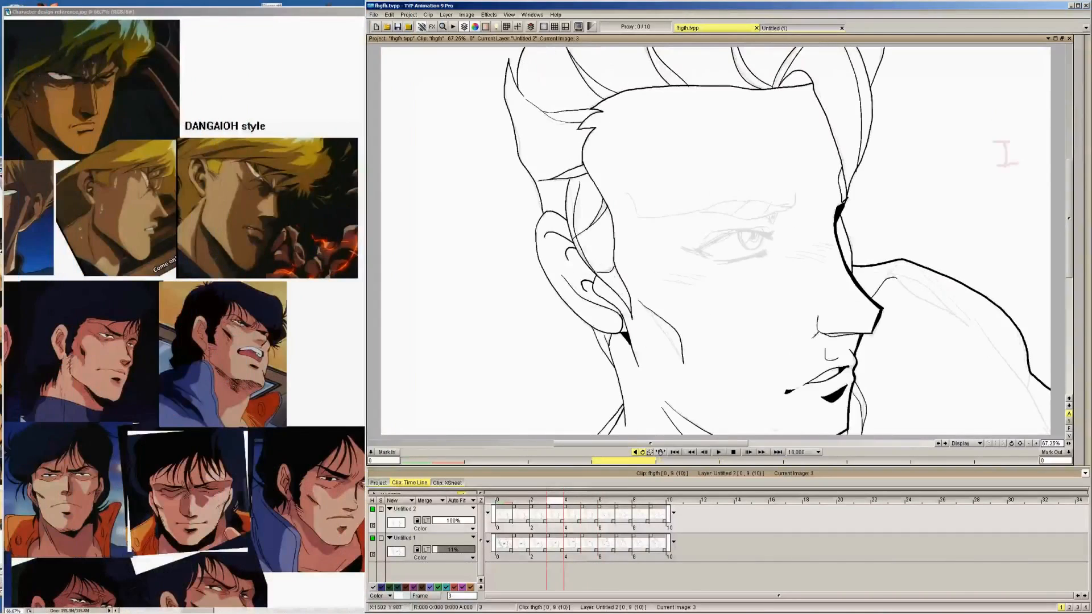
key("Left")
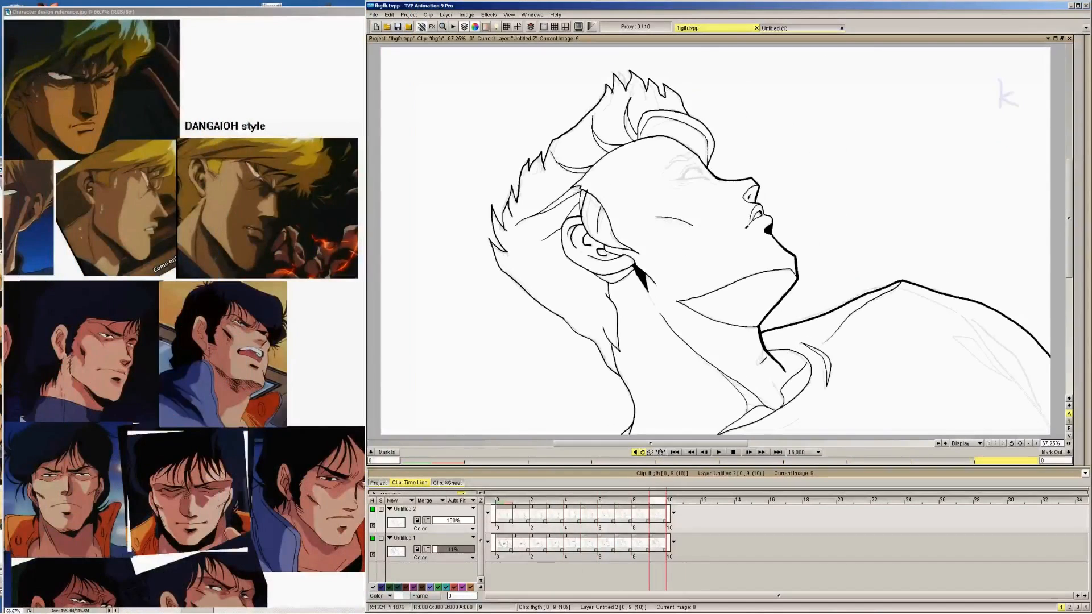
key("Right")
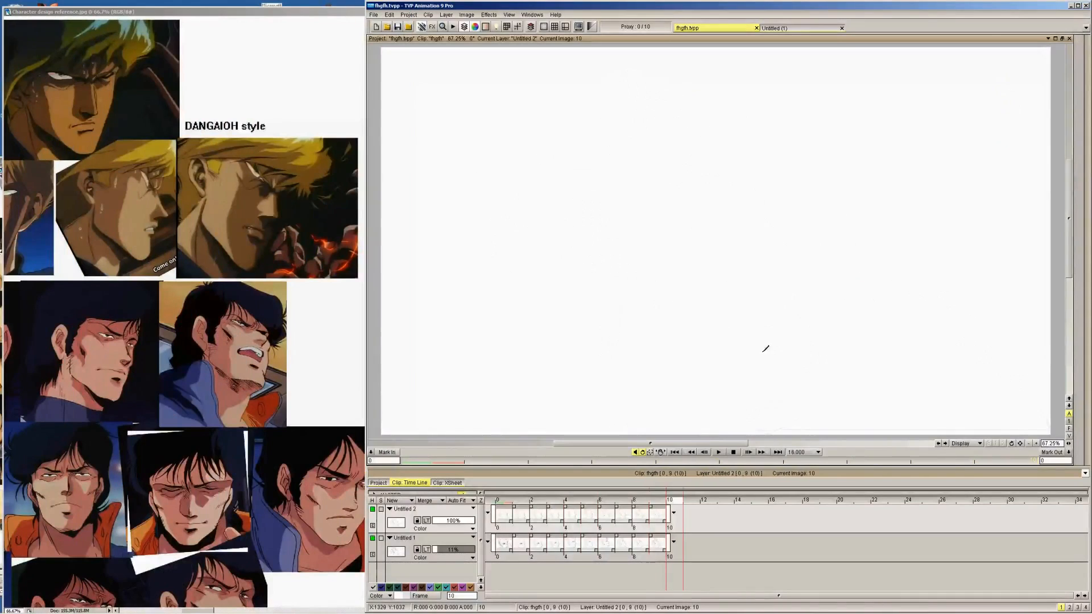
key("Left")
Ink the matching small throat detail beside the front neck contour on images 8, 7 and 6
key("Left")
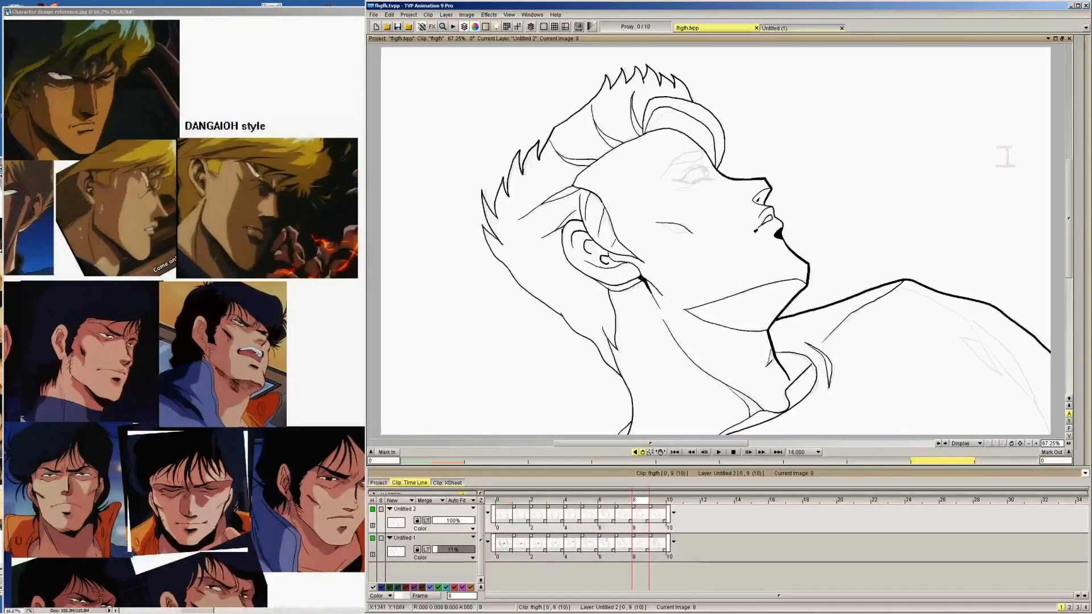
key("Left")
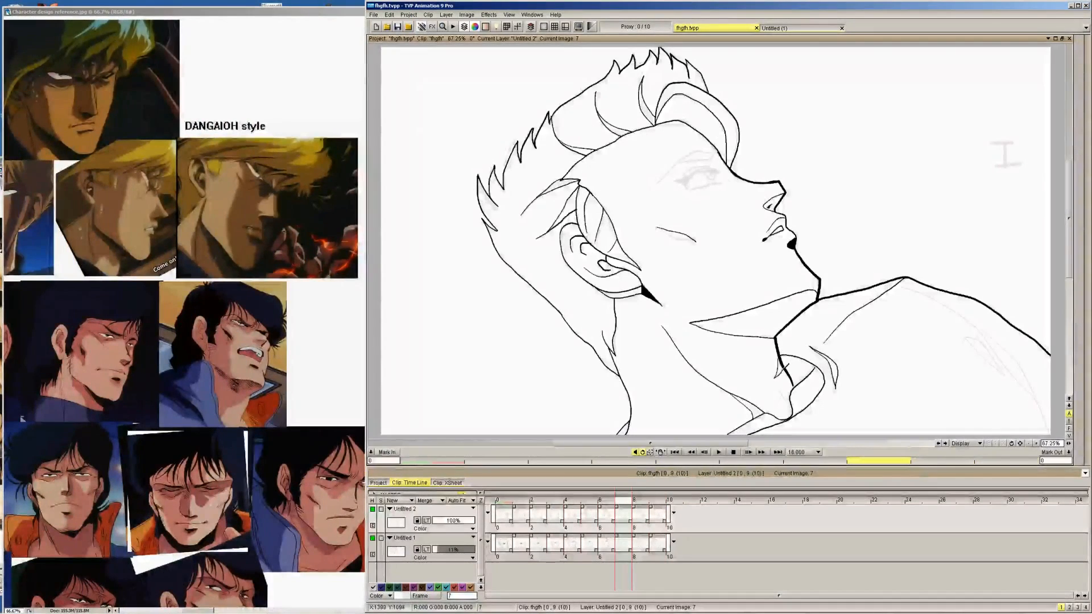
key("Left")
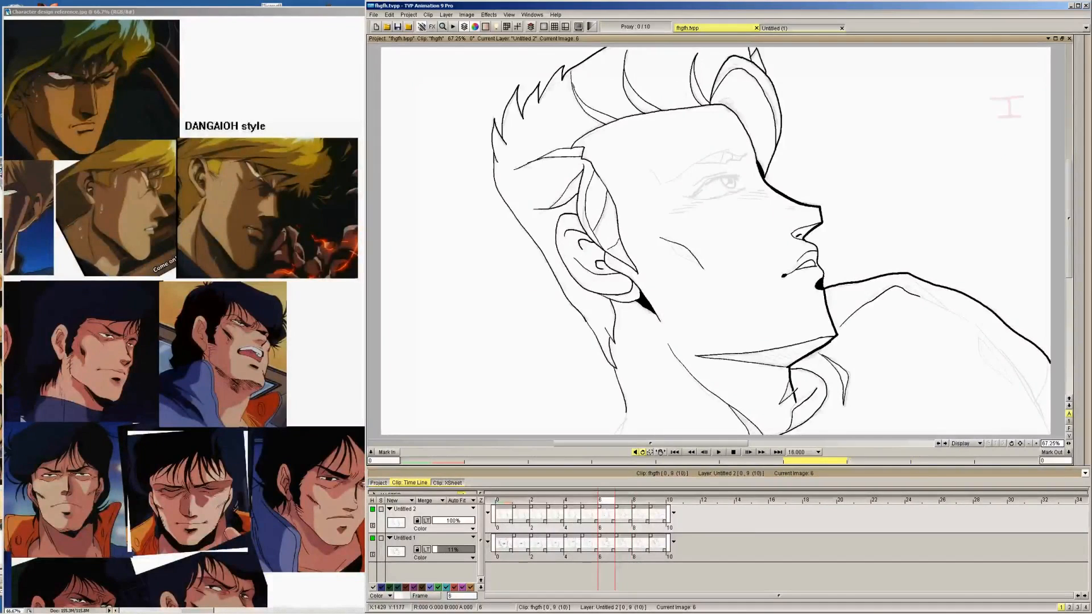
key("Left")
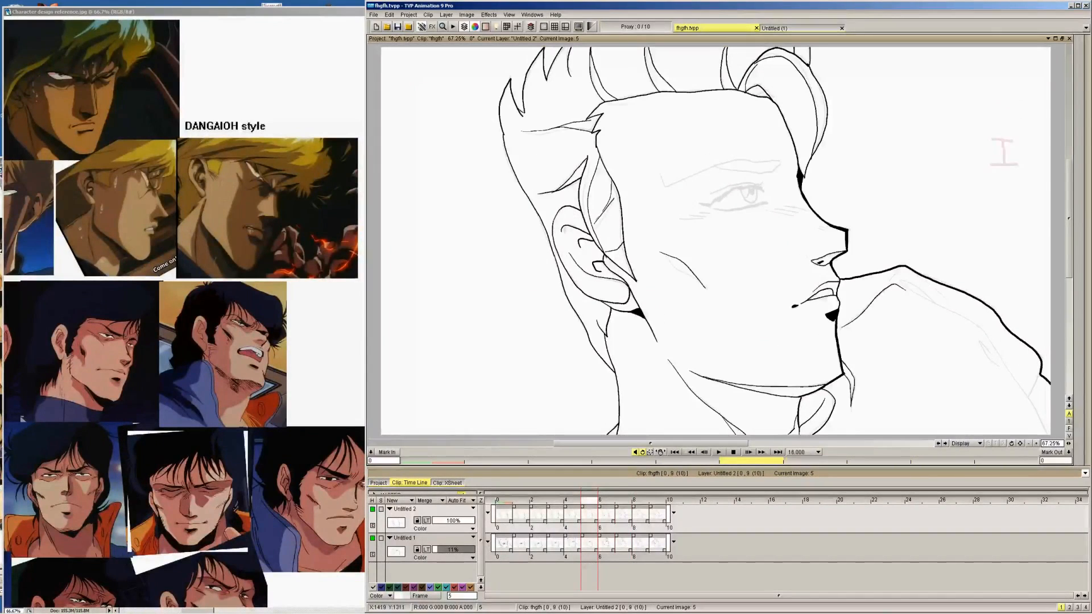
Flip back and forth through the drawings to compare the inked neck and throat lines
key("Left")
key("Right")
key("Right")
key("Right")
key("Right")
key("Right")
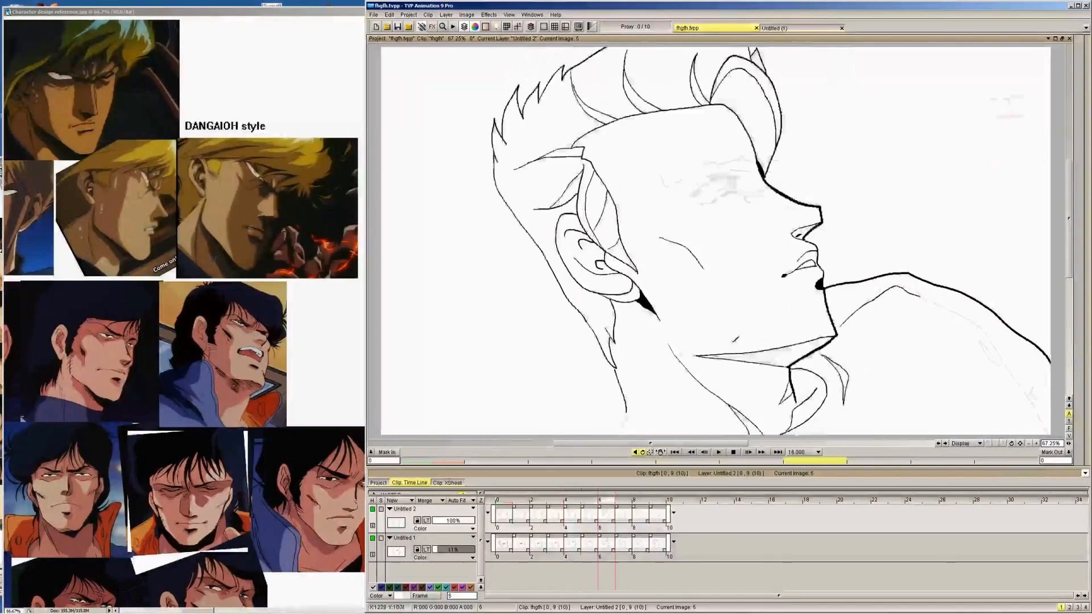
key("Left")
key("Left")
key("Left")
key("Left")
key("Left")
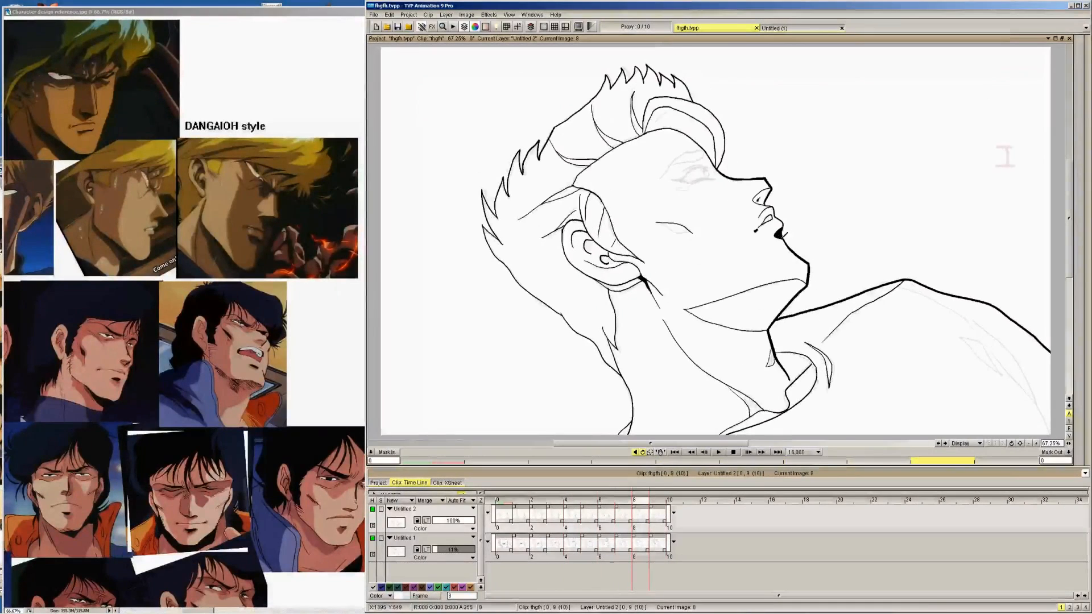
Ink the long seam line running down inside the shoulder contour on images 9, 8 and 7
key("Right")
key("Right")
key("Right")
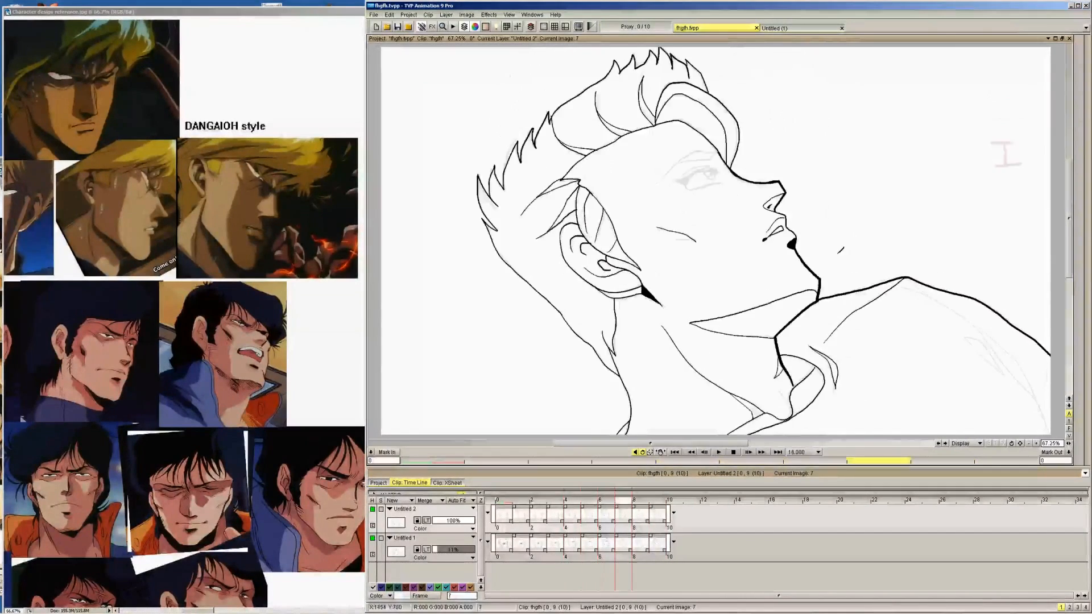
key("Right")
key("Right")
key("Right")
key("Left")
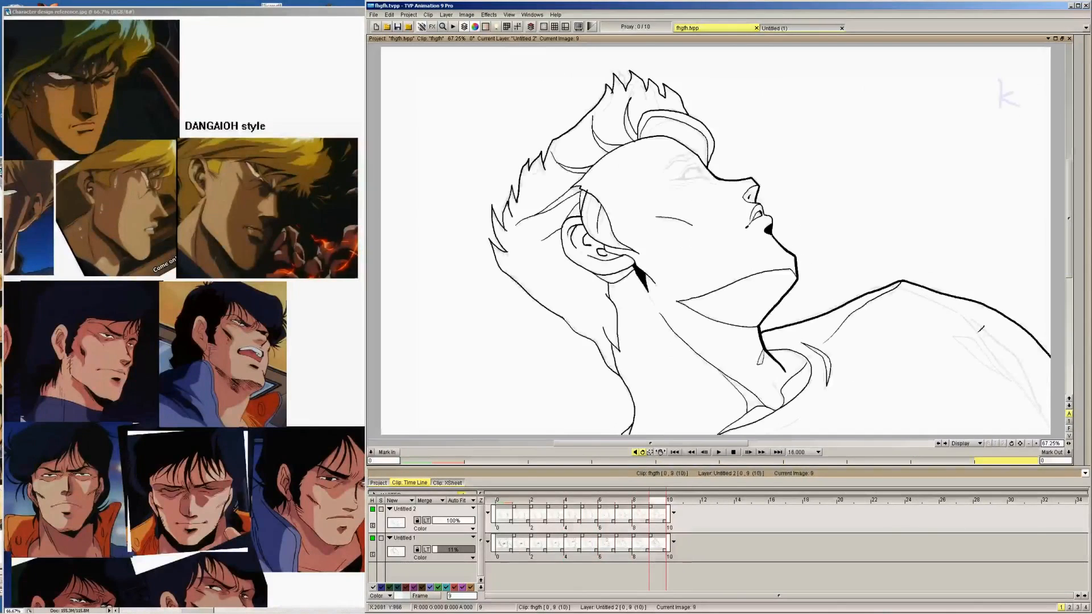
mouse_move(922, 291)
left_mouse_down()
mouse_move(958, 307)
mouse_move(1002, 358)
left_mouse_up()
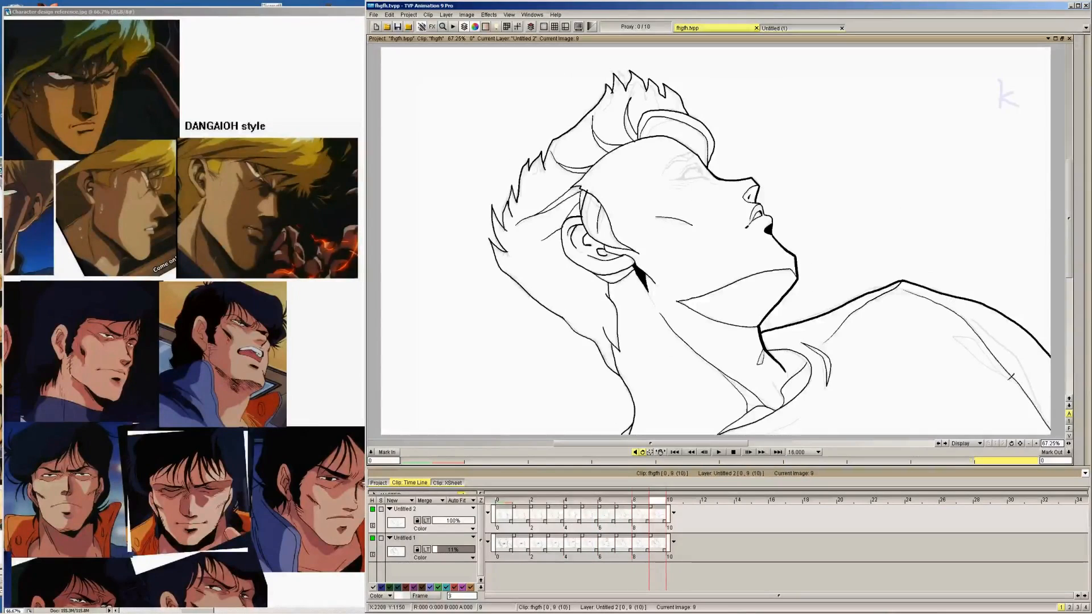
key("Left")
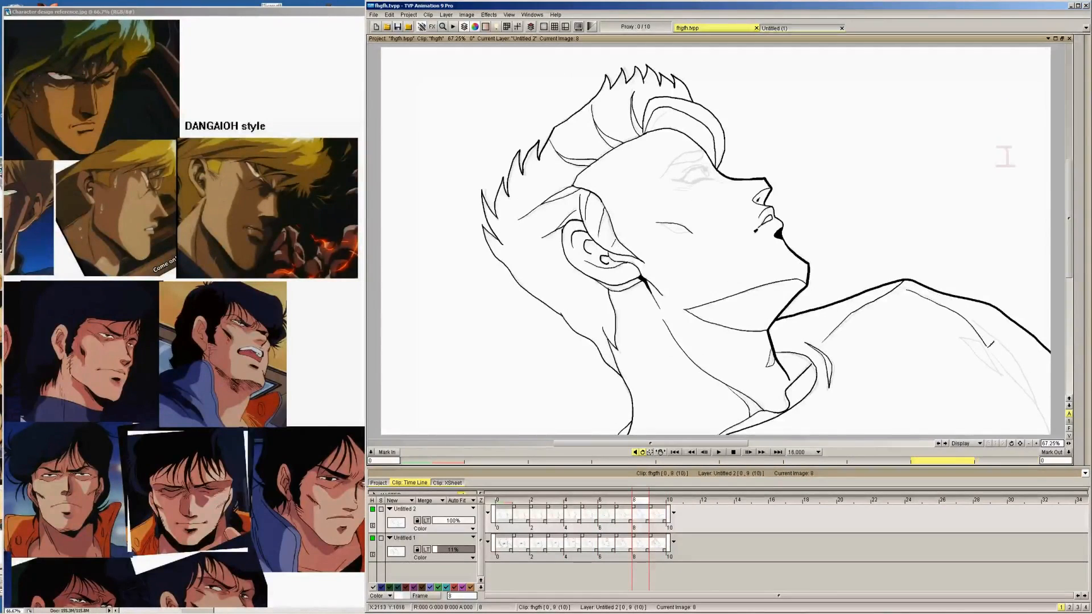
key("Left")
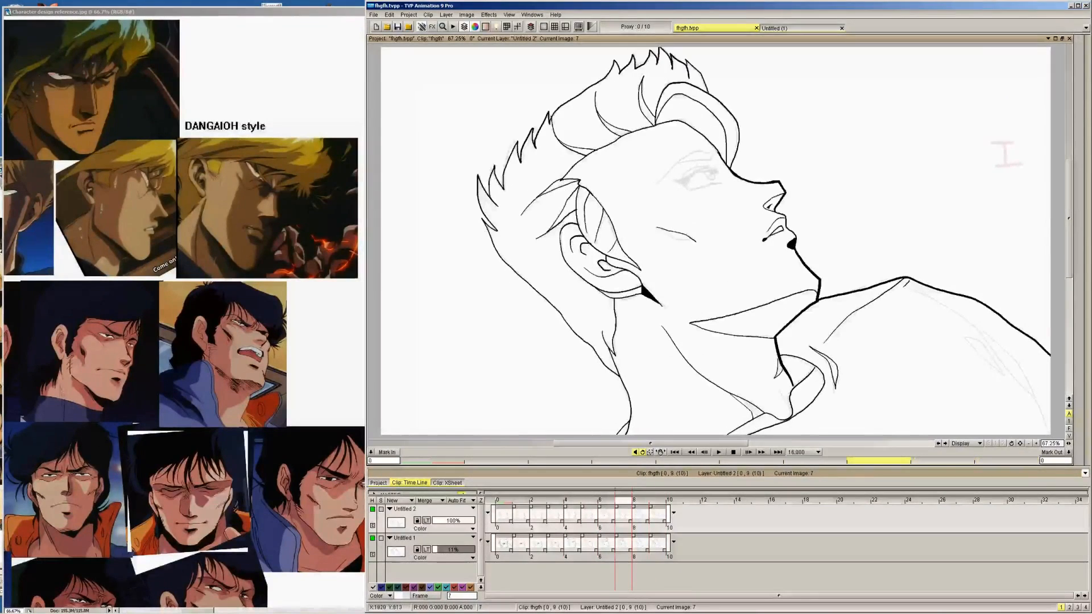
mouse_move(903, 286)
left_mouse_down()
mouse_move(974, 322)
mouse_move(1042, 405)
mouse_move(1049, 433)
left_mouse_up()
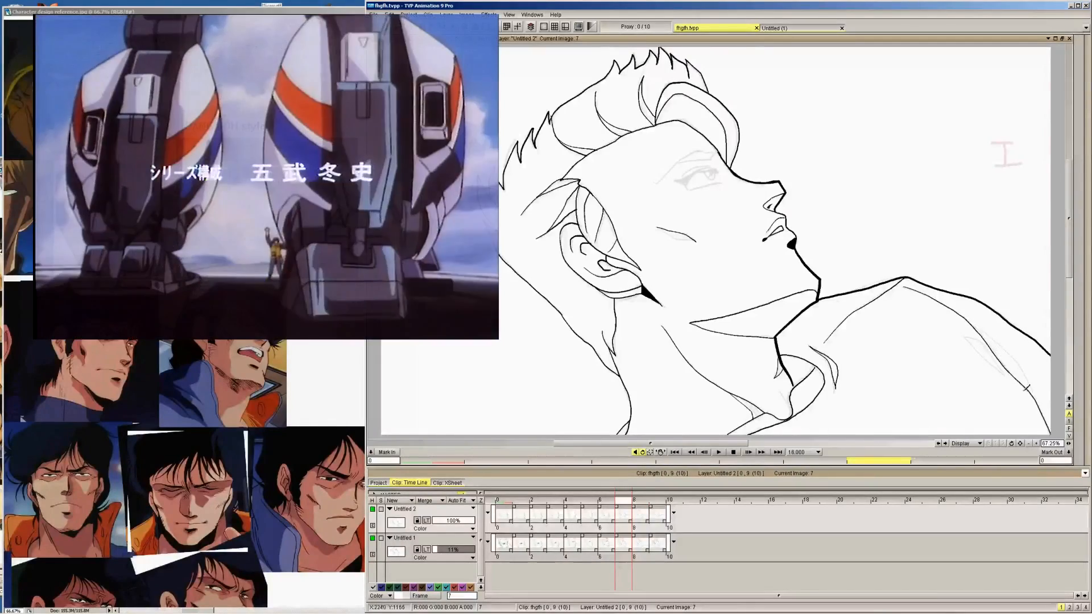
Ink the matching long inner shoulder seam line on images 6, 5 and 4
key("Left")
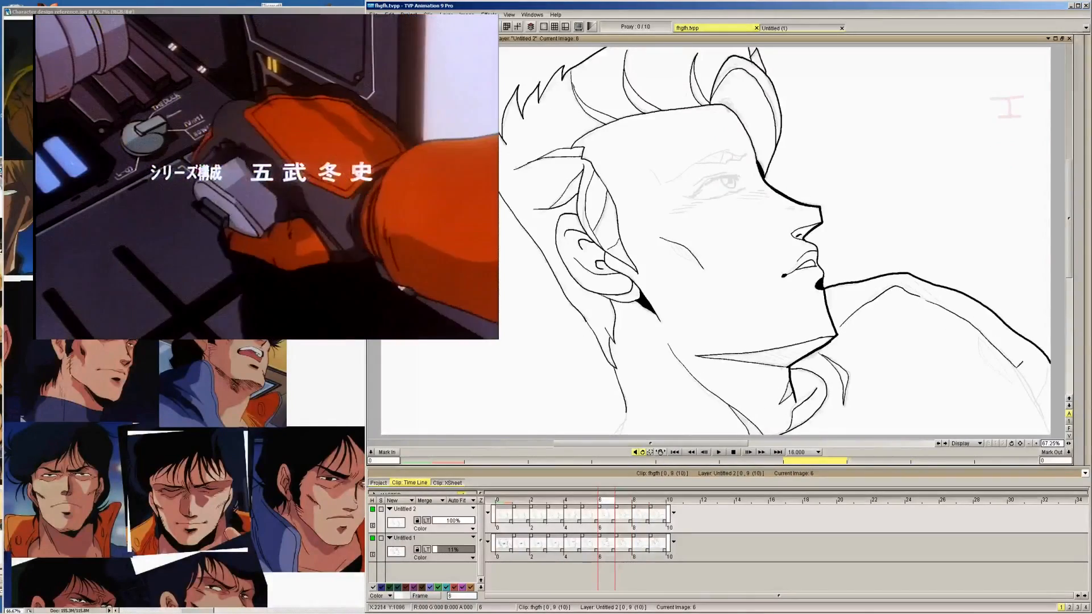
key("Left")
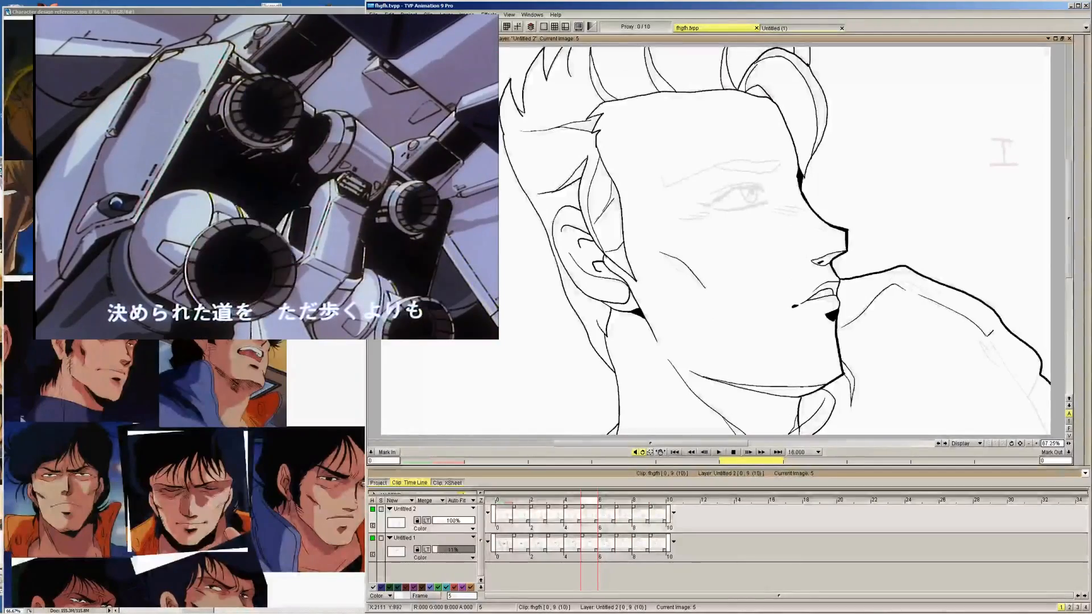
key("Left")
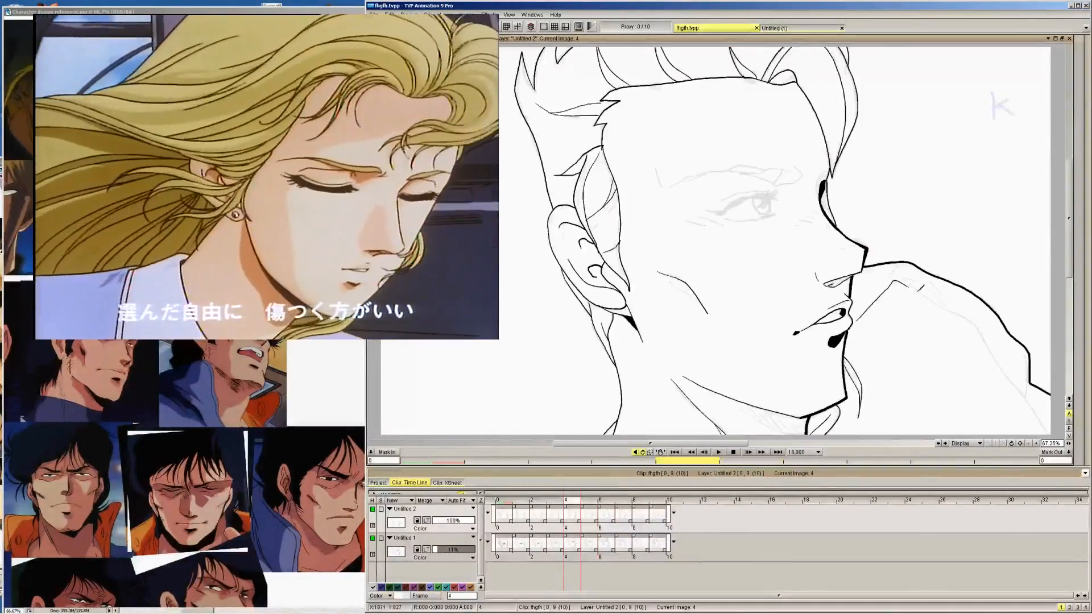
Ink the short slanted fold line beneath the top of the shoulder on images 3, 2, 1 and 0
key("Left")
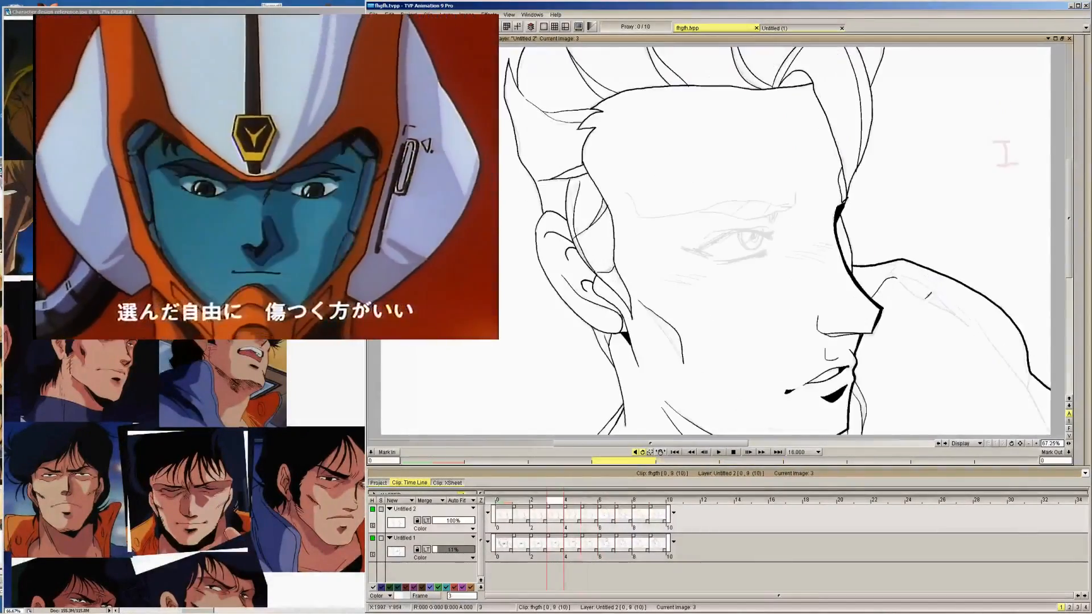
mouse_move(910, 280)
left_mouse_down()
mouse_move(965, 318)
mouse_move(910, 281)
left_mouse_up()
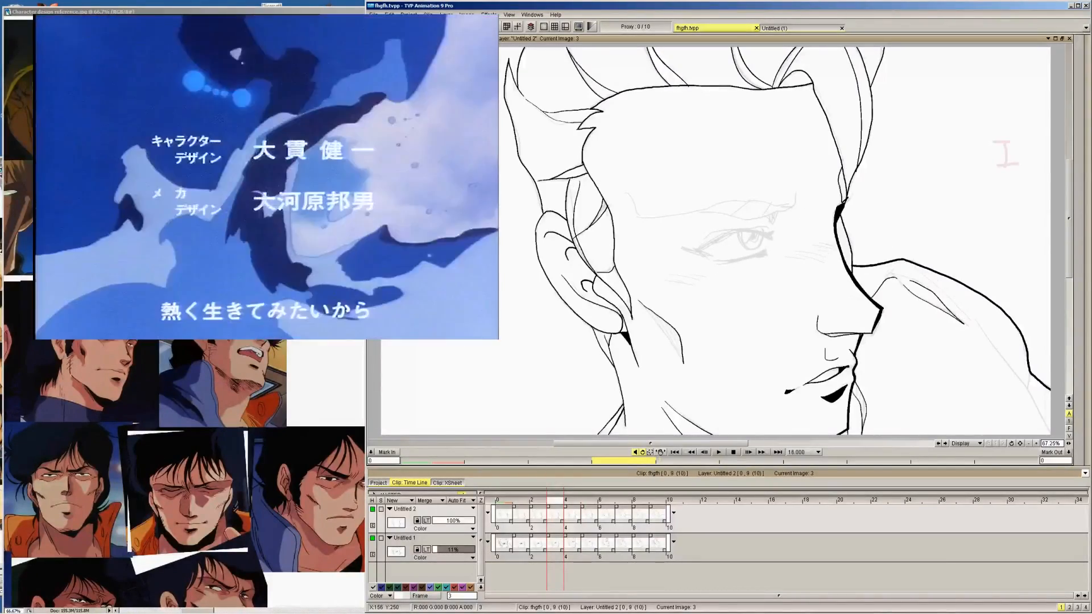
key("Left")
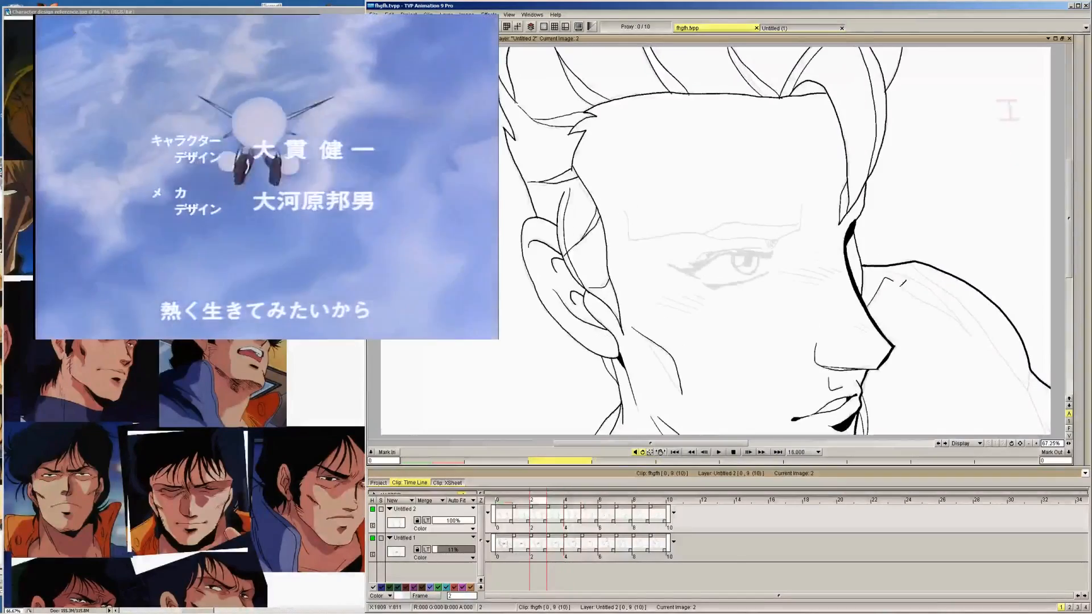
mouse_move(900, 281)
left_mouse_down()
mouse_move(966, 325)
mouse_move(926, 283)
mouse_move(942, 292)
mouse_move(971, 326)
mouse_move(907, 289)
mouse_move(969, 330)
left_mouse_up()
key("Left")
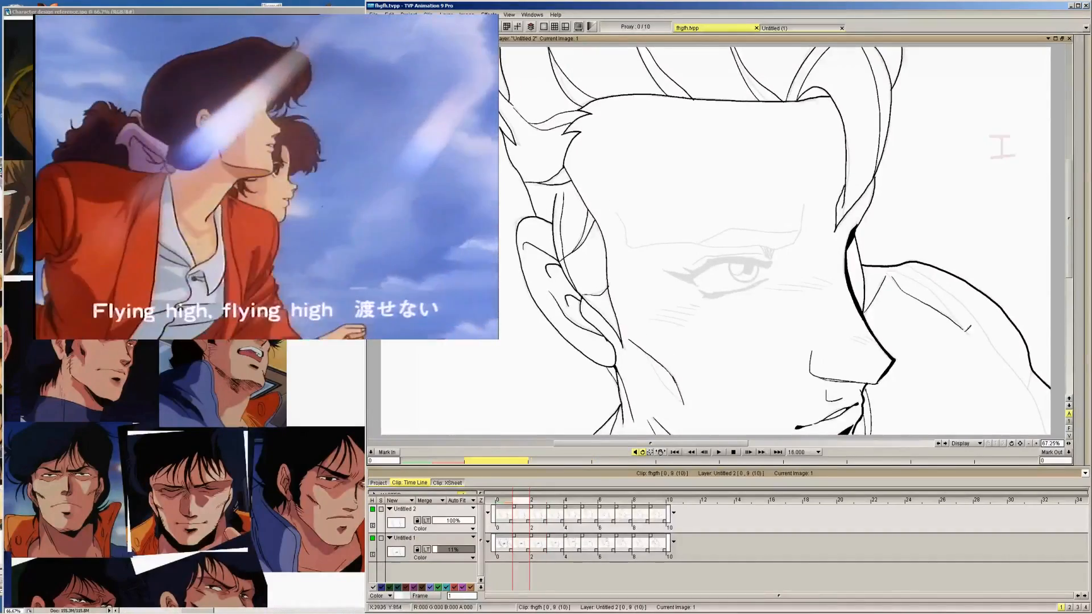
left_click_drag(911, 274, 971, 330)
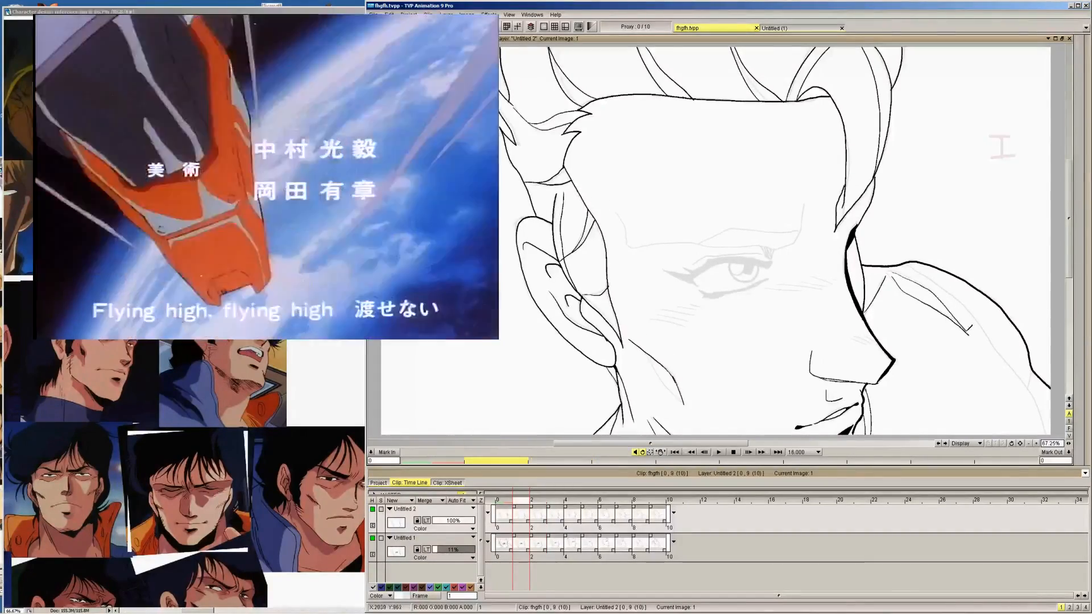
key("Left")
left_click_drag(909, 288, 954, 312)
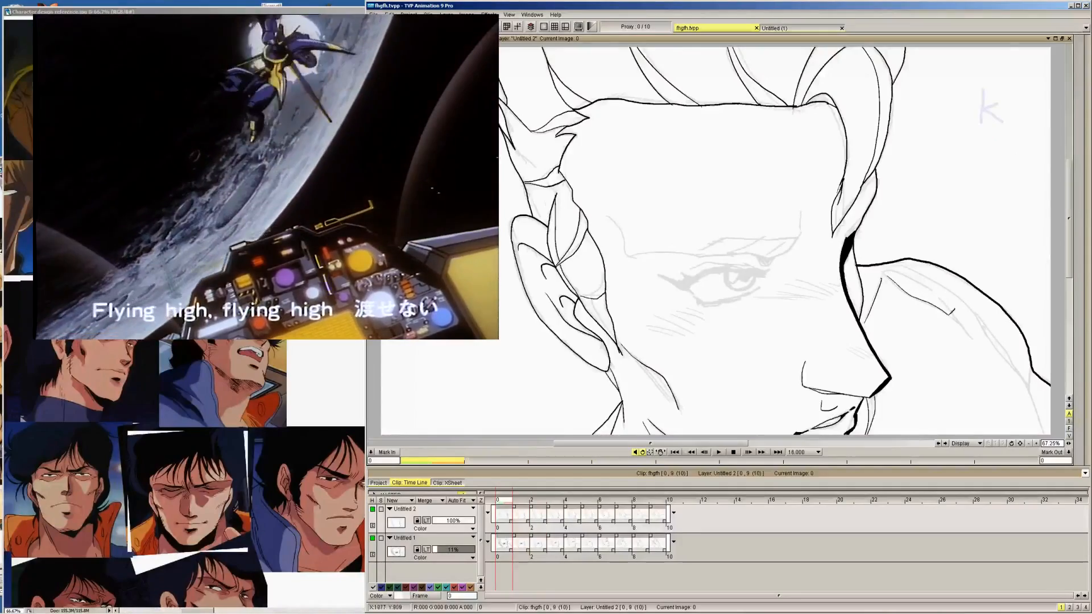
Ink the long outer seam line between the shoulder fold and the arm contour on images 0, 1, 2 and 3
mouse_move(887, 264)
left_mouse_down()
mouse_move(938, 290)
mouse_move(969, 331)
mouse_move(938, 277)
mouse_move(973, 299)
mouse_move(1007, 357)
left_mouse_up()
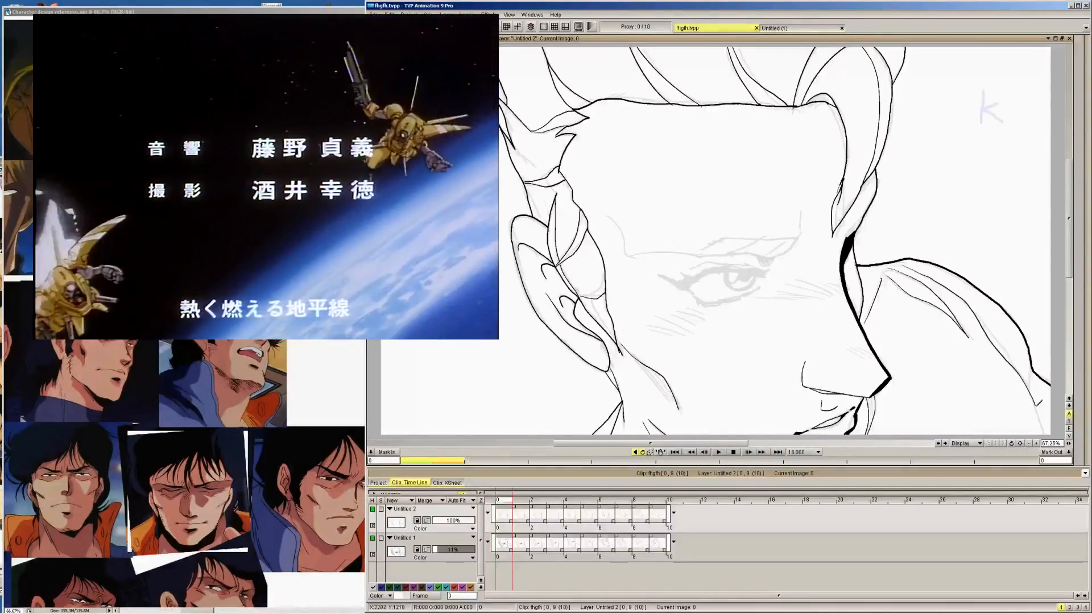
key("Right")
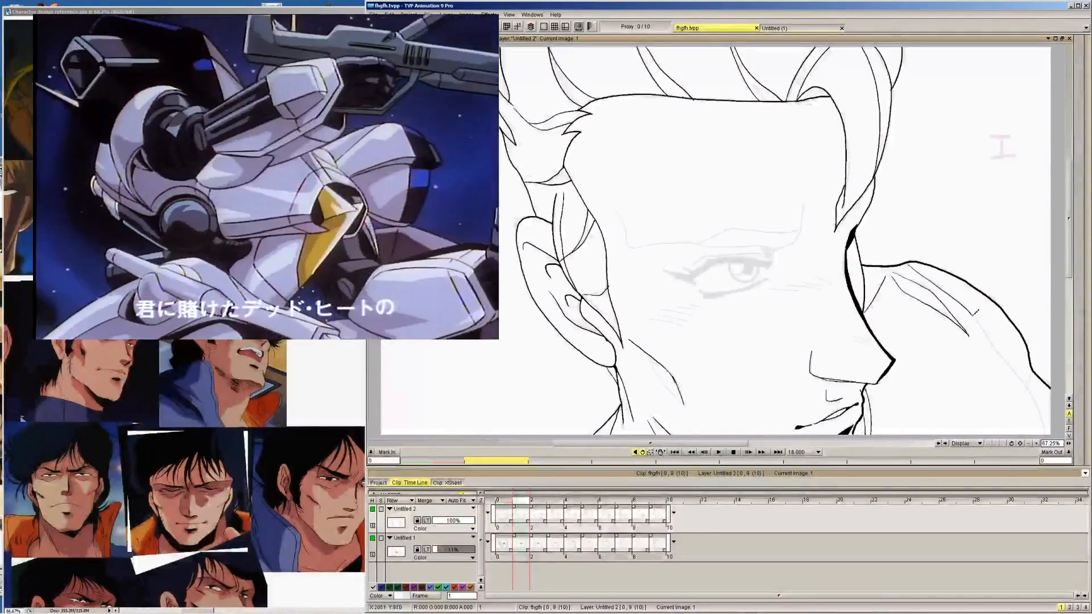
left_click_drag(1004, 355, 1032, 391)
left_click_drag(1045, 427, 1050, 435)
key("Right")
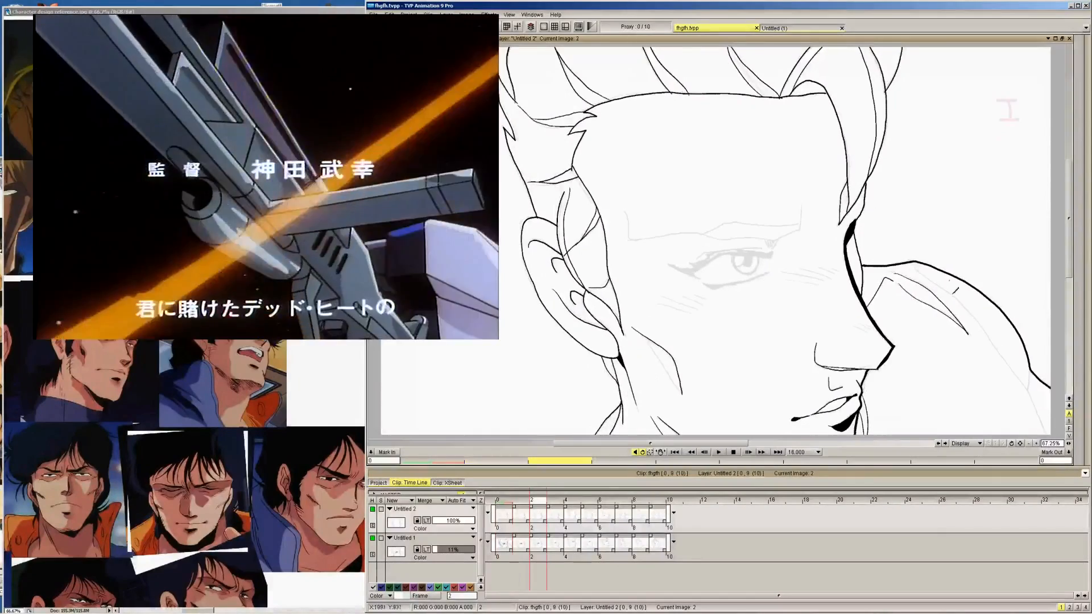
mouse_move(914, 264)
left_mouse_down()
mouse_move(1016, 367)
mouse_move(1050, 436)
left_mouse_up()
key("Right")
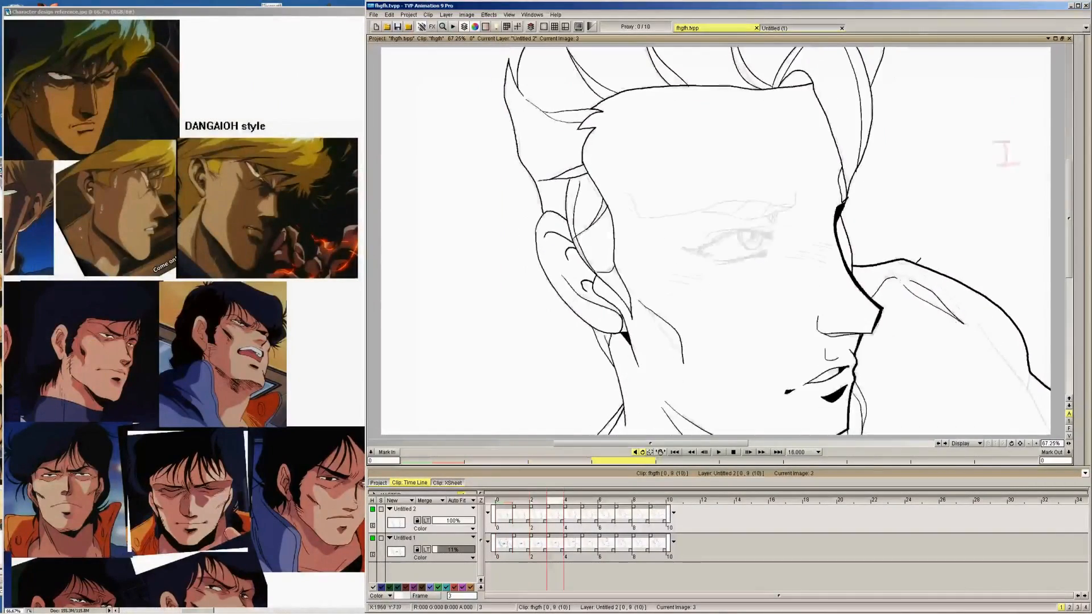
mouse_move(914, 260)
left_mouse_down()
mouse_move(1023, 374)
mouse_move(1049, 424)
left_mouse_up()
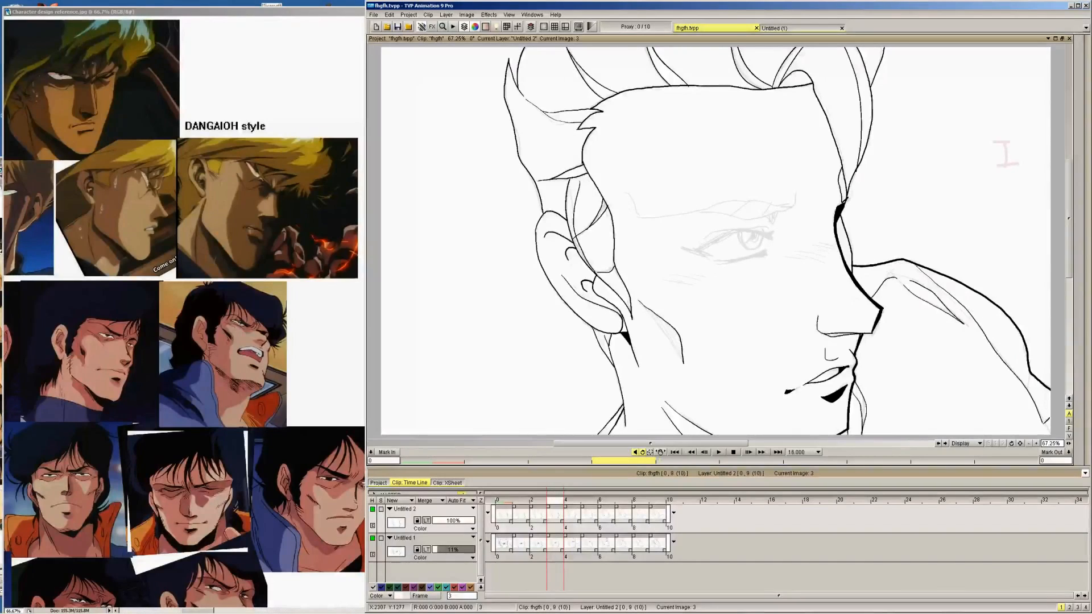
Ink the short seam branch at the top of the shoulder on images 4, 5 and 6, and save the project
key("Right")
left_click_drag(917, 263, 967, 315)
key("Right")
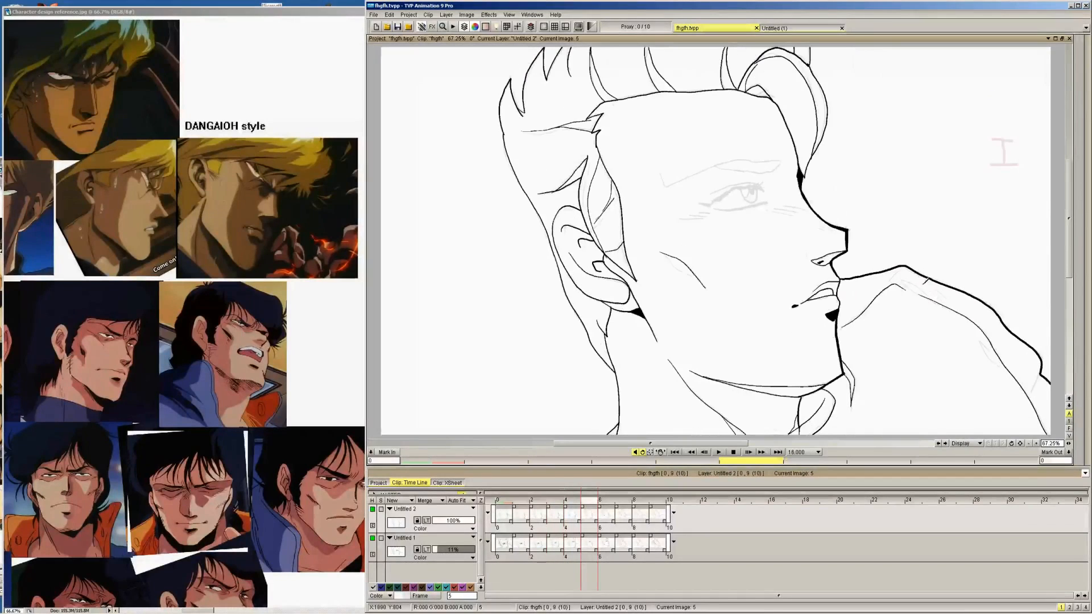
key("Right")
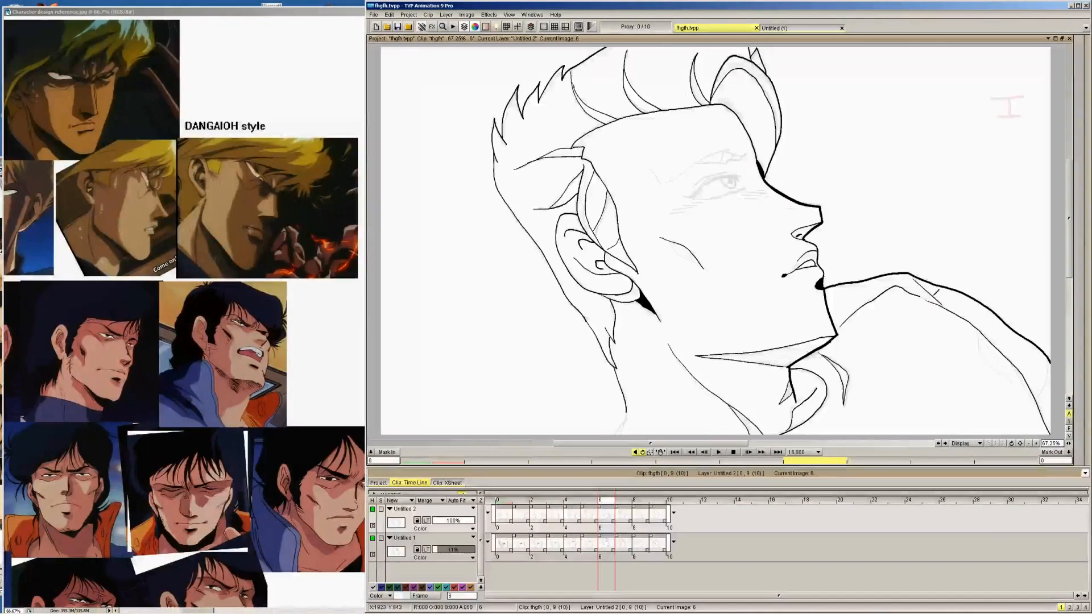
key("Right")
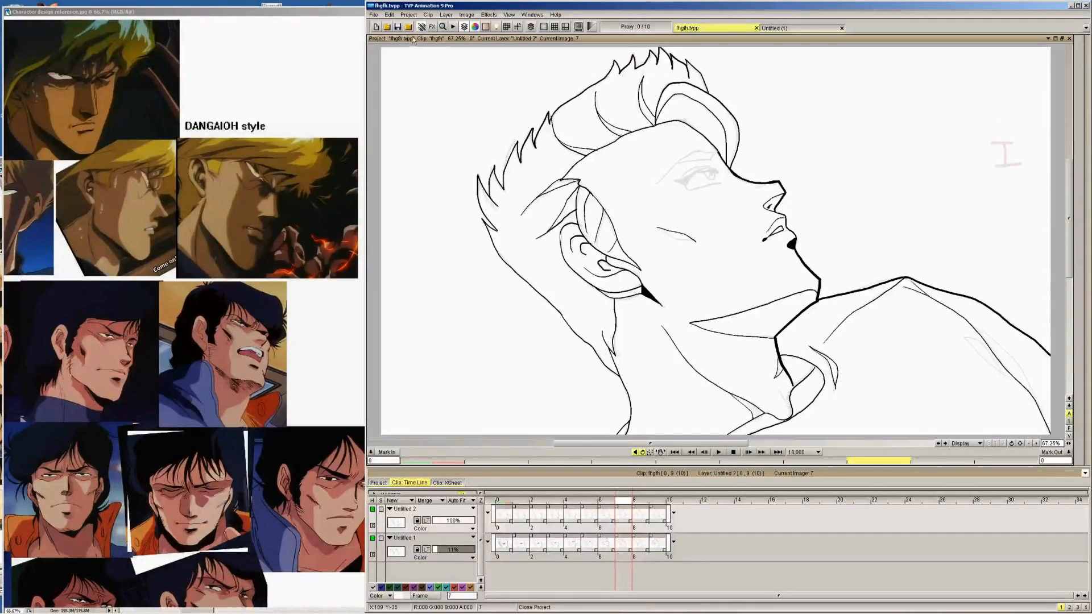
left_click(398, 26)
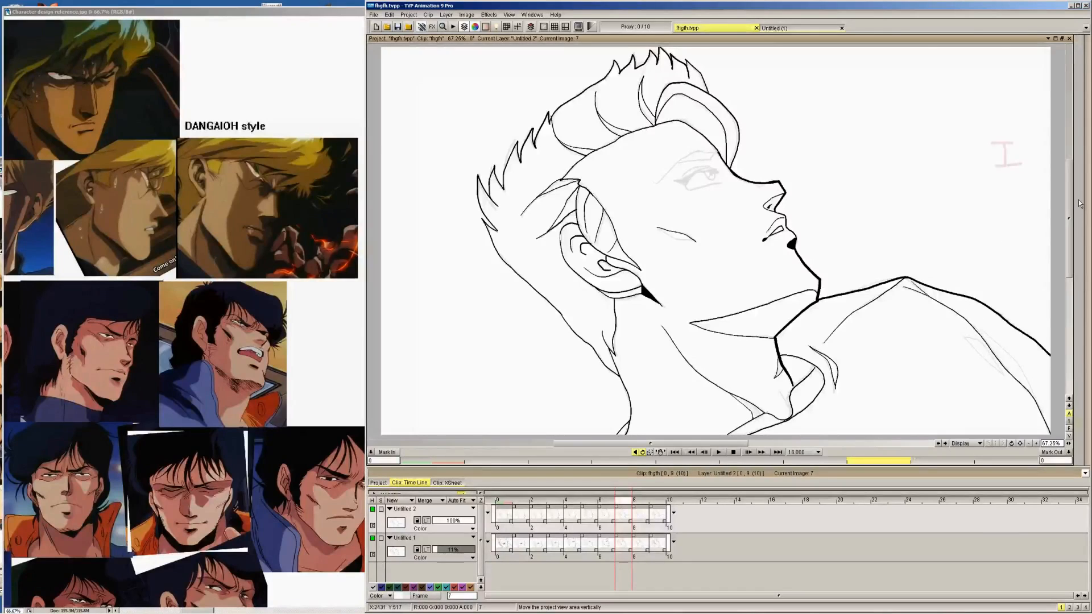
Ink the second line along the outer part of the shoulder seam on images 9, 8 and 7
key("Right")
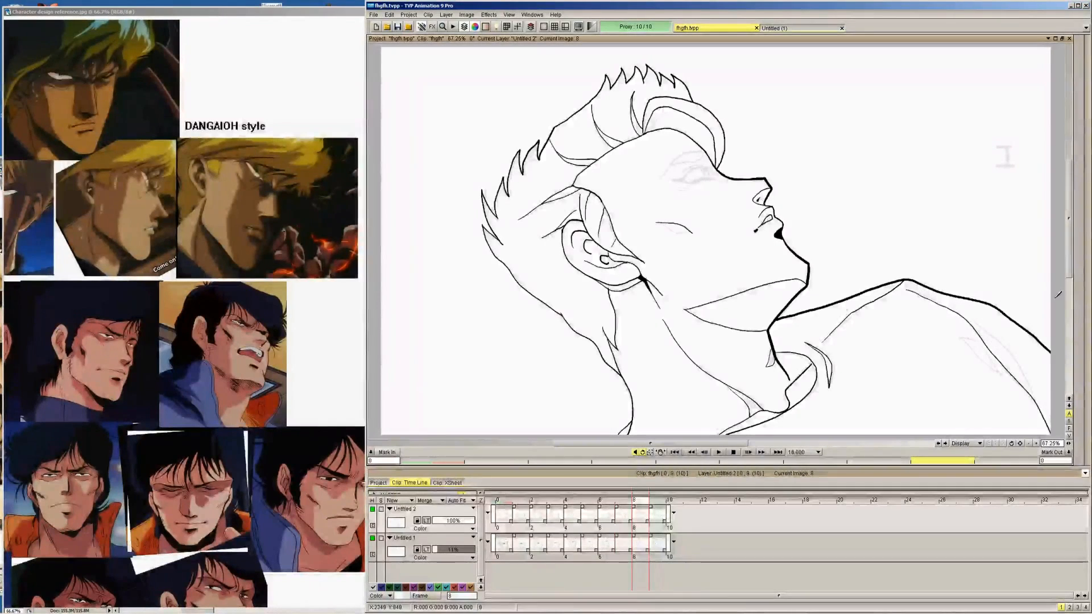
key("Right")
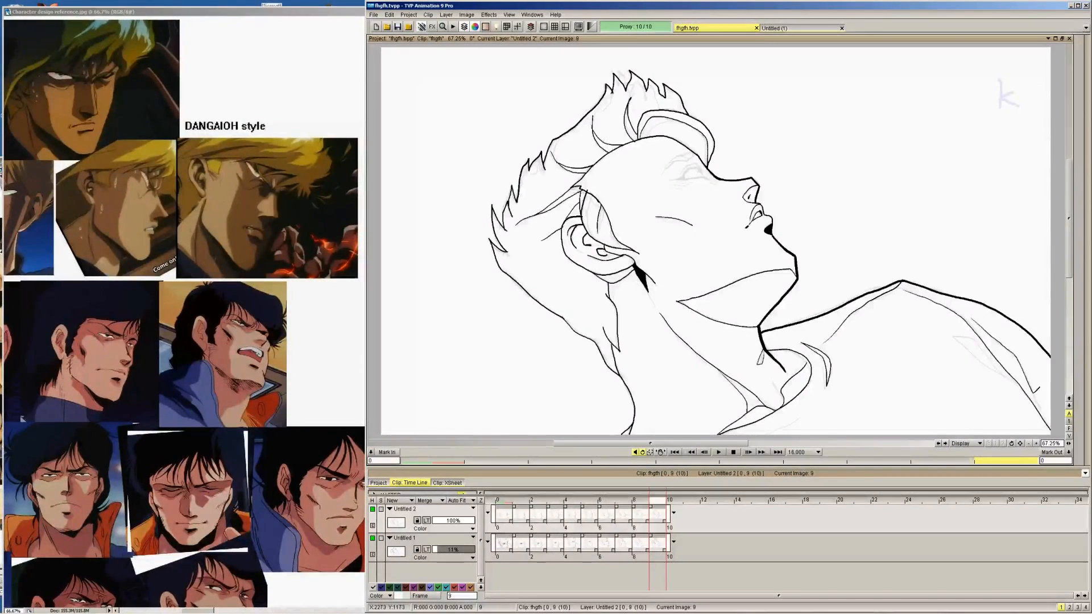
key("Left")
mouse_move(969, 311)
left_mouse_down()
mouse_move(1013, 347)
mouse_move(1042, 398)
left_mouse_up()
key("Left")
mouse_move(974, 316)
left_mouse_down()
mouse_move(1022, 363)
mouse_move(1040, 400)
left_mouse_up()
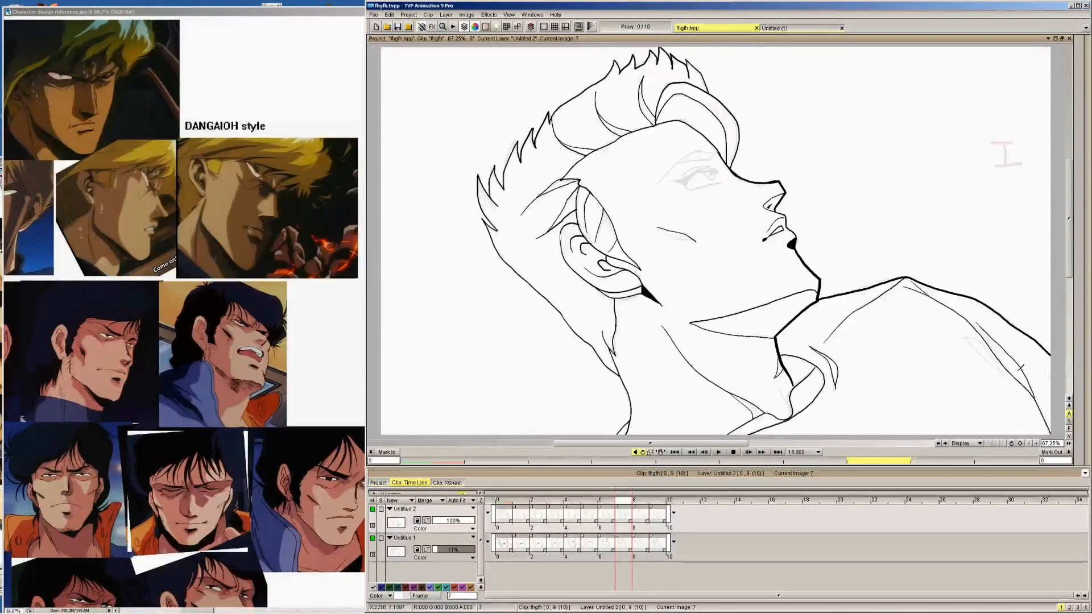
Go back through the drawings and ink the short line joining the shoulder seam to the arm contour on images 4 to 0
key("Right")
key("Right")
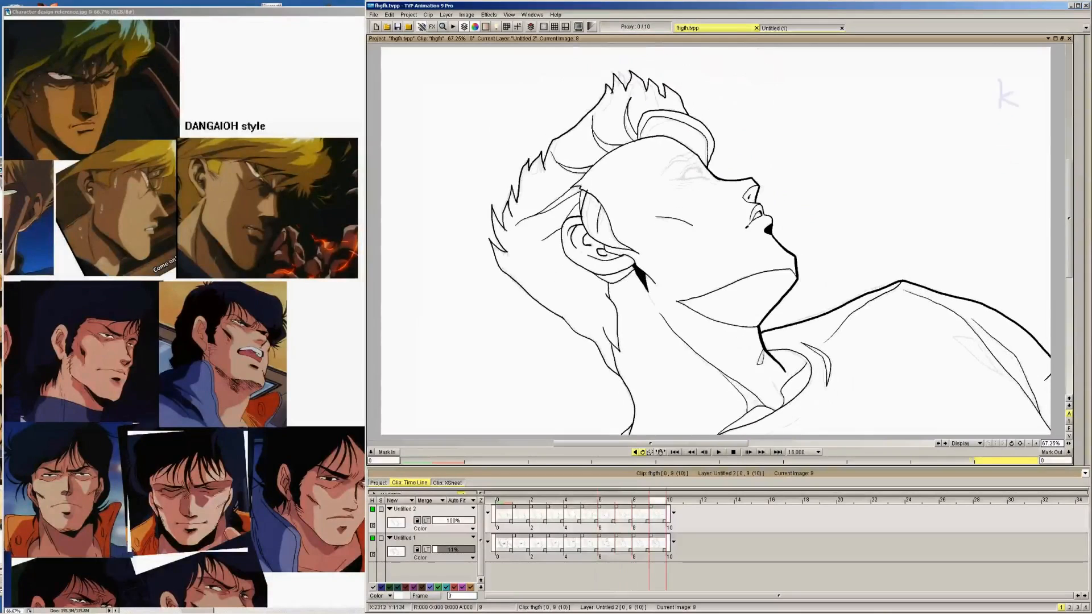
key("Left")
key("Left")
key("Left")
key("Left")
key("Left")
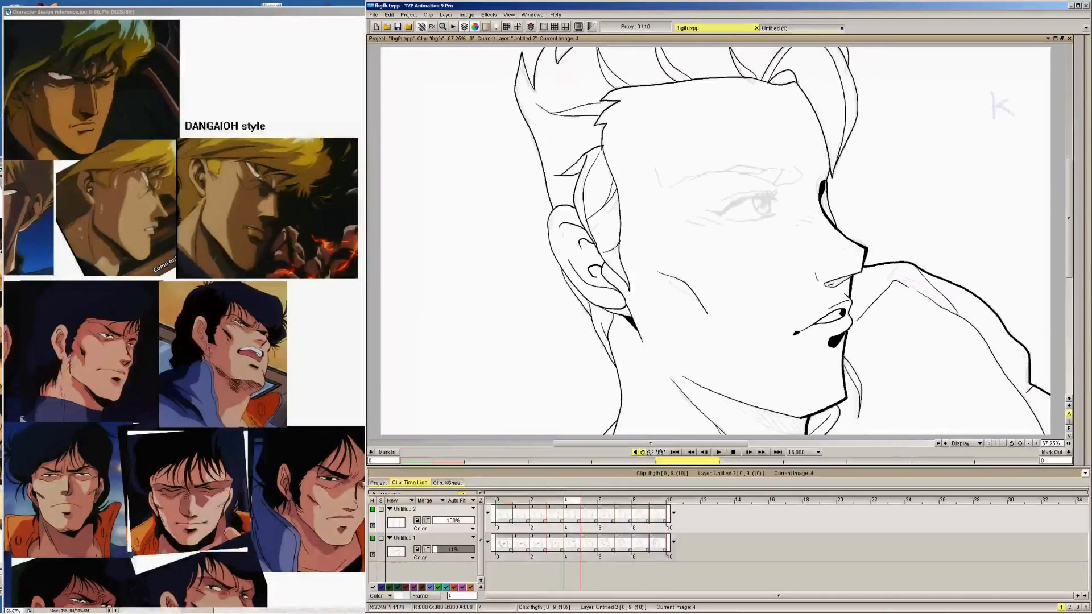
key("Left")
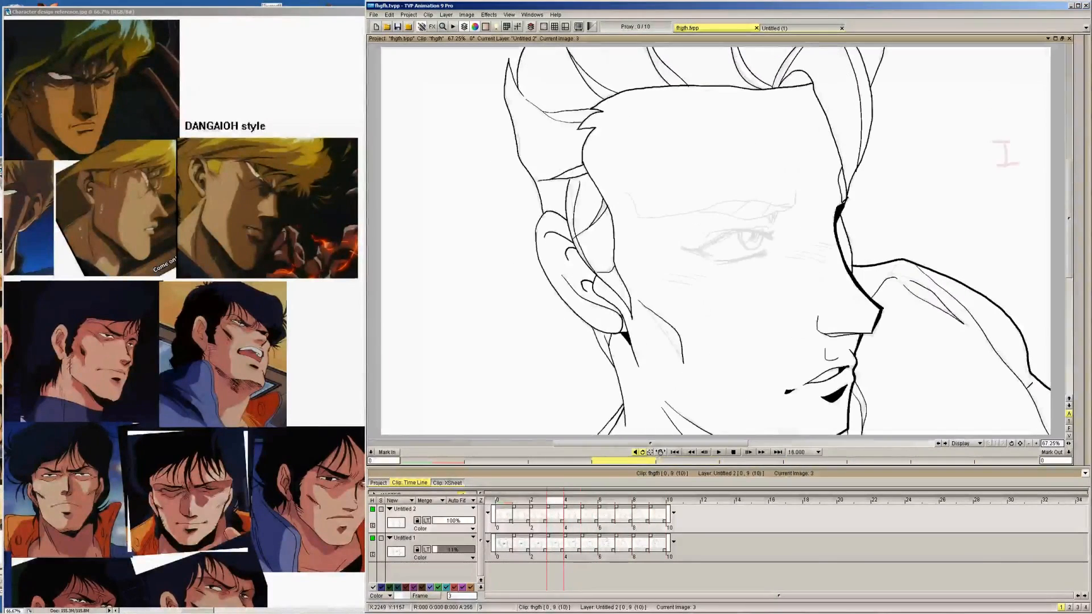
key("Left")
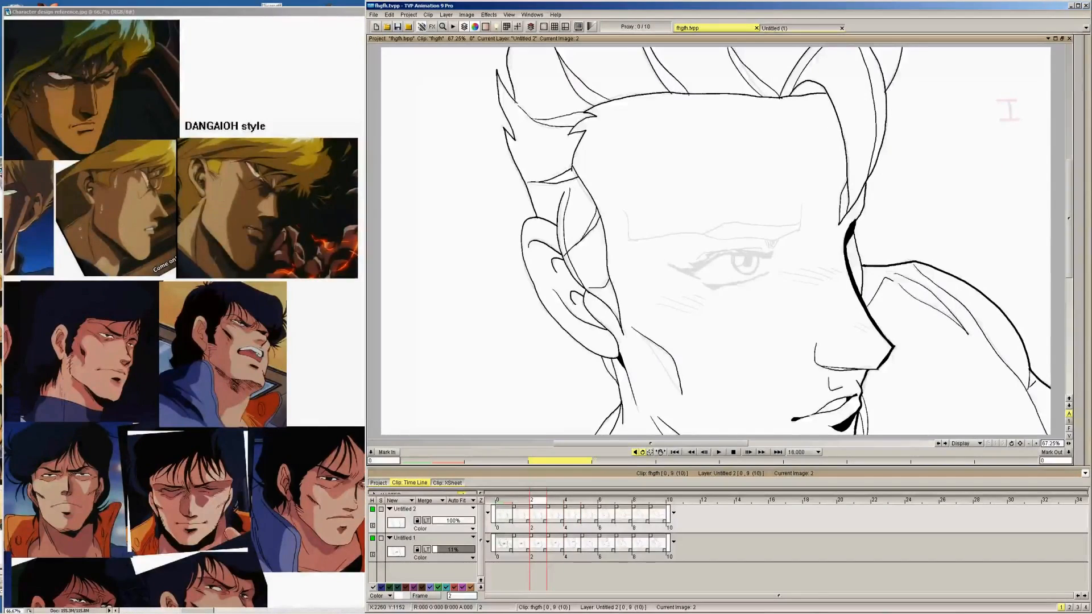
key("Left")
key("Left")
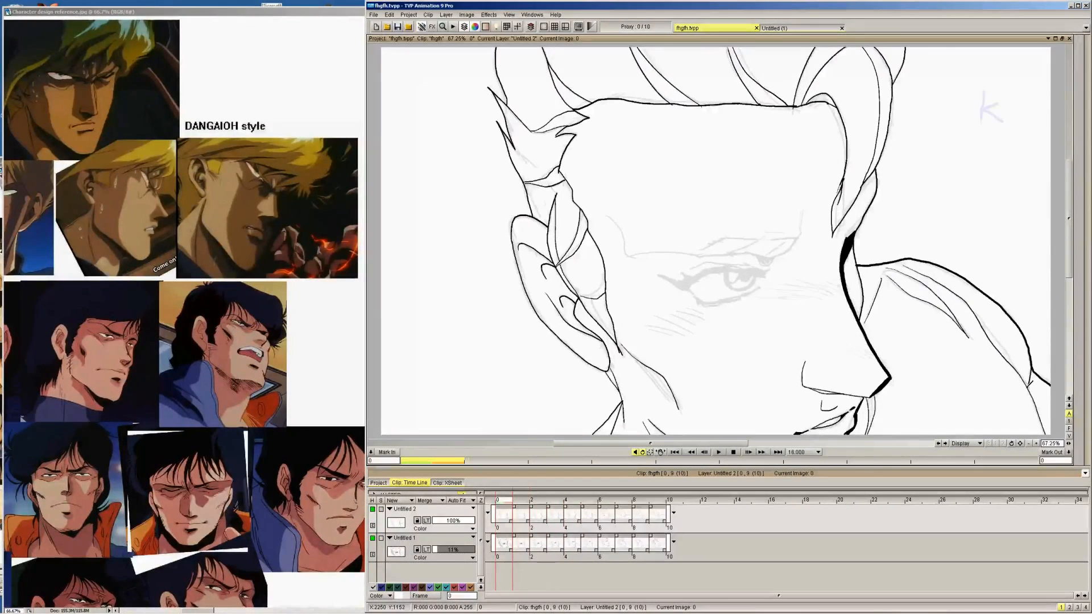
Ink the matching short line between the shoulder seam and the arm contour on images 5 and 6
key("Right")
key("Right")
key("Right")
key("Right")
key("Right")
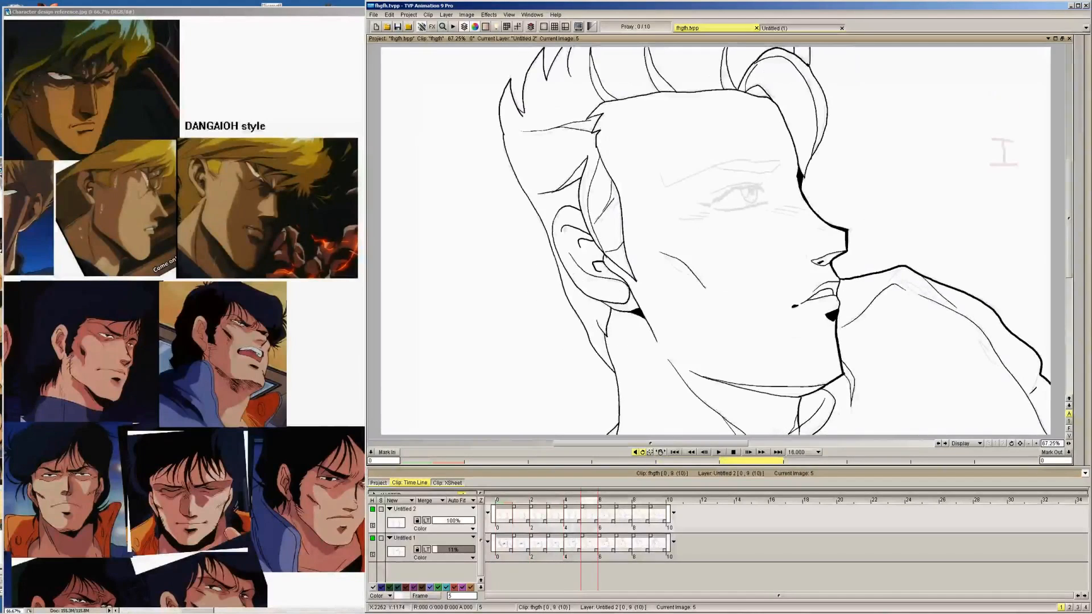
key("Right")
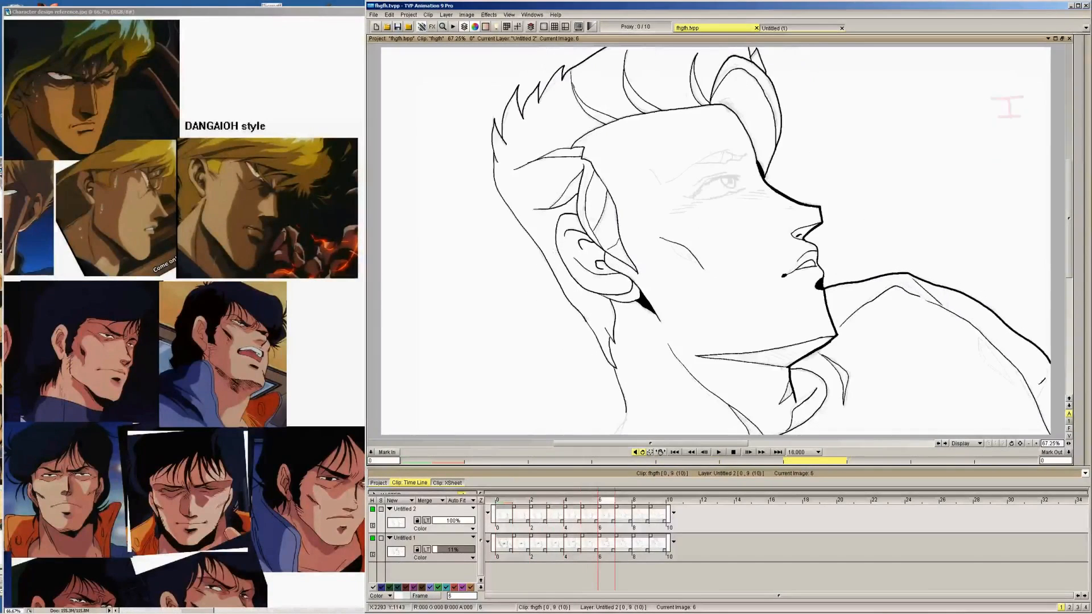
left_click_drag(1036, 400, 1049, 363)
key("Left")
key("Right")
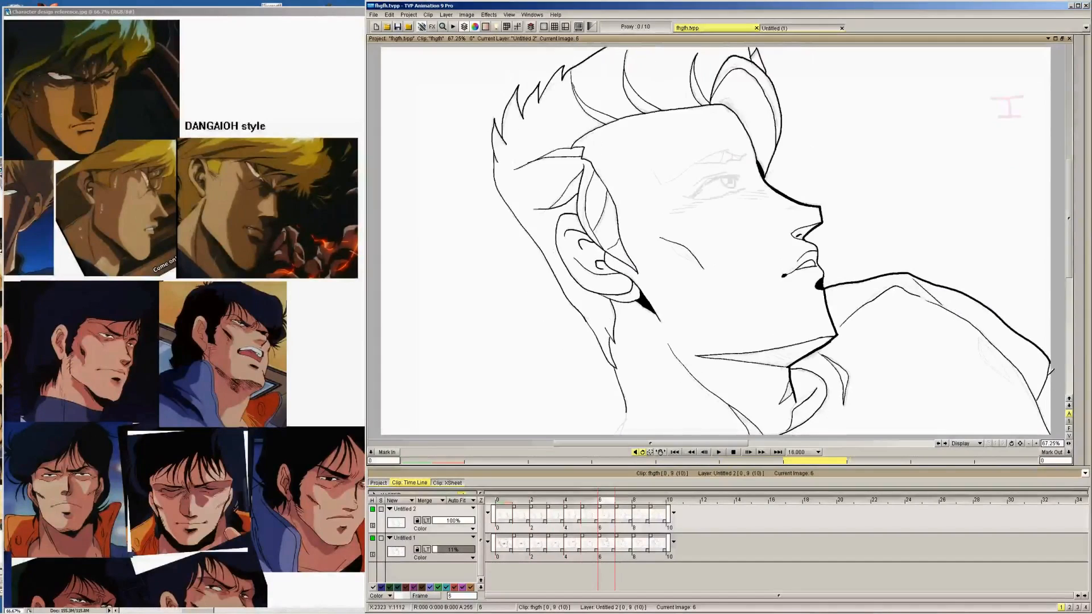
Ink the small narrow fold shape inside the outer shoulder seam on images 9, 8 and 7
key("Right")
key("Left")
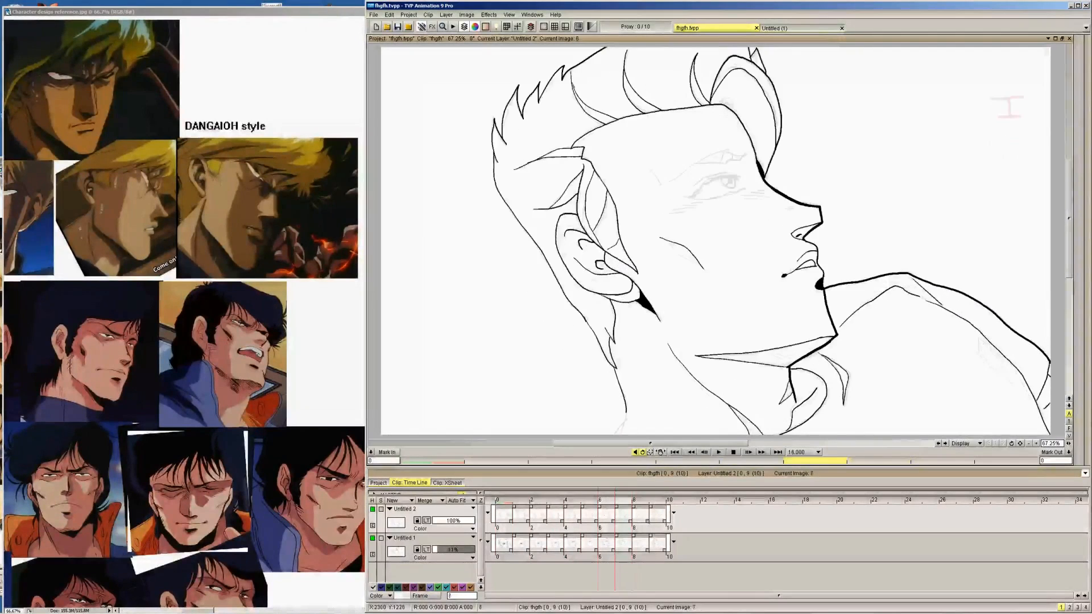
key("Right")
key("Right")
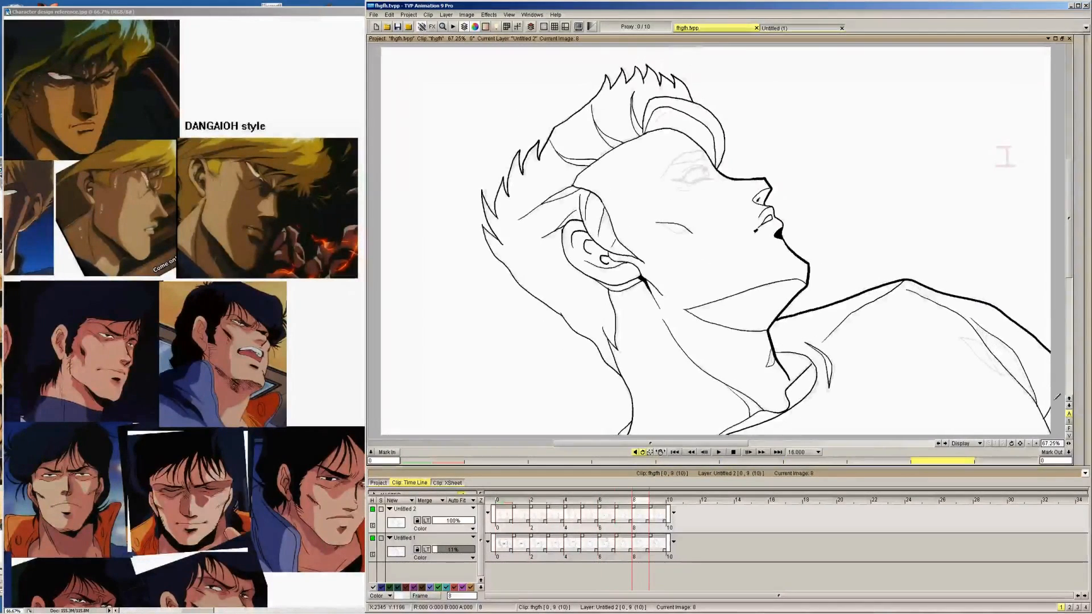
key("Right")
key("Right")
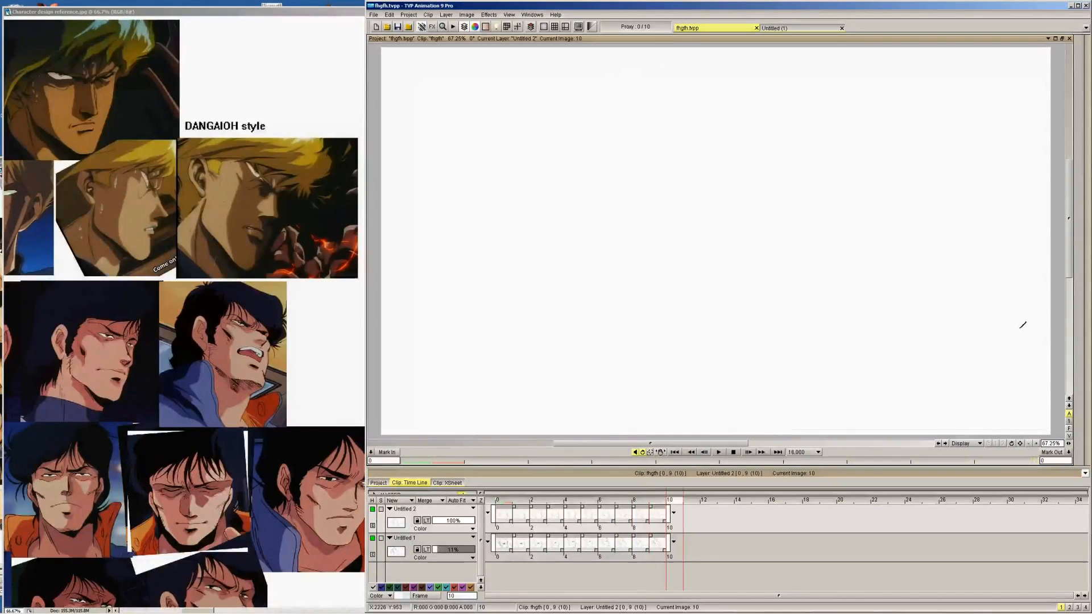
key("Left")
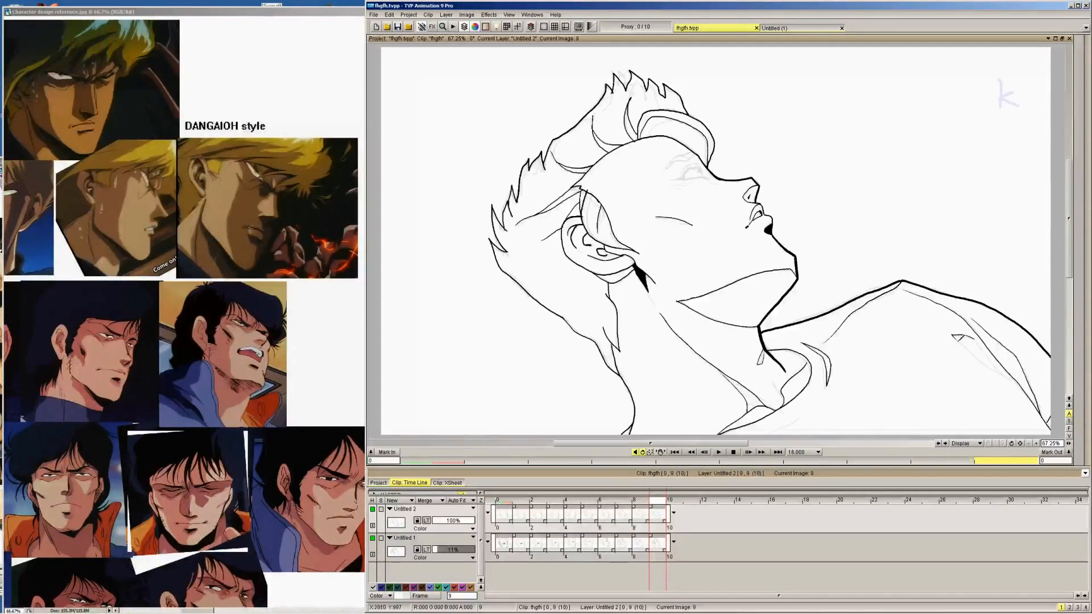
mouse_move(1006, 377)
left_mouse_down()
mouse_move(977, 334)
mouse_move(994, 373)
left_mouse_up()
key("Left")
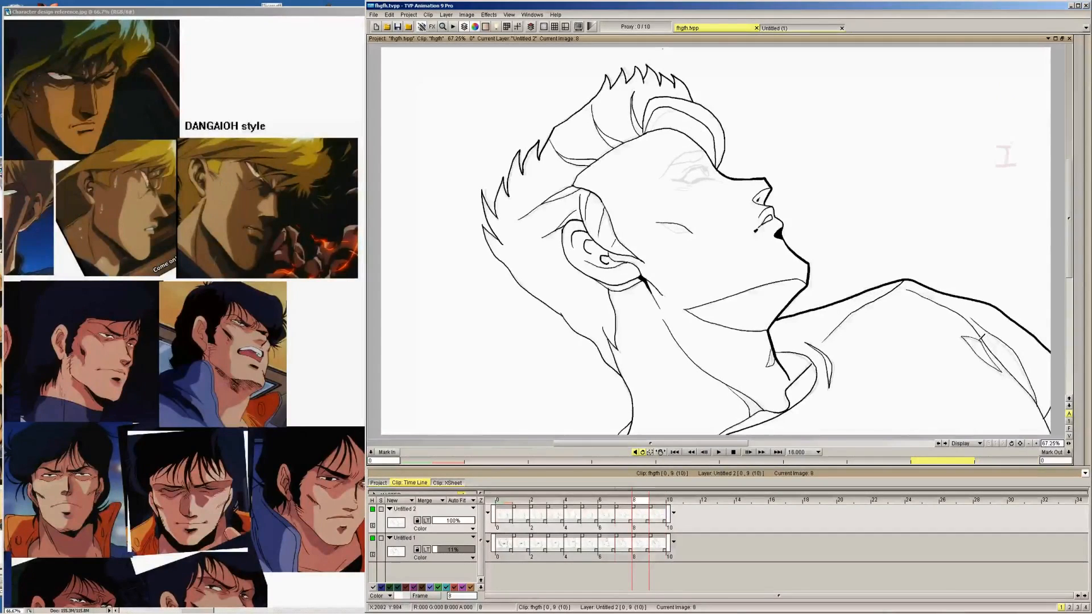
key("Left")
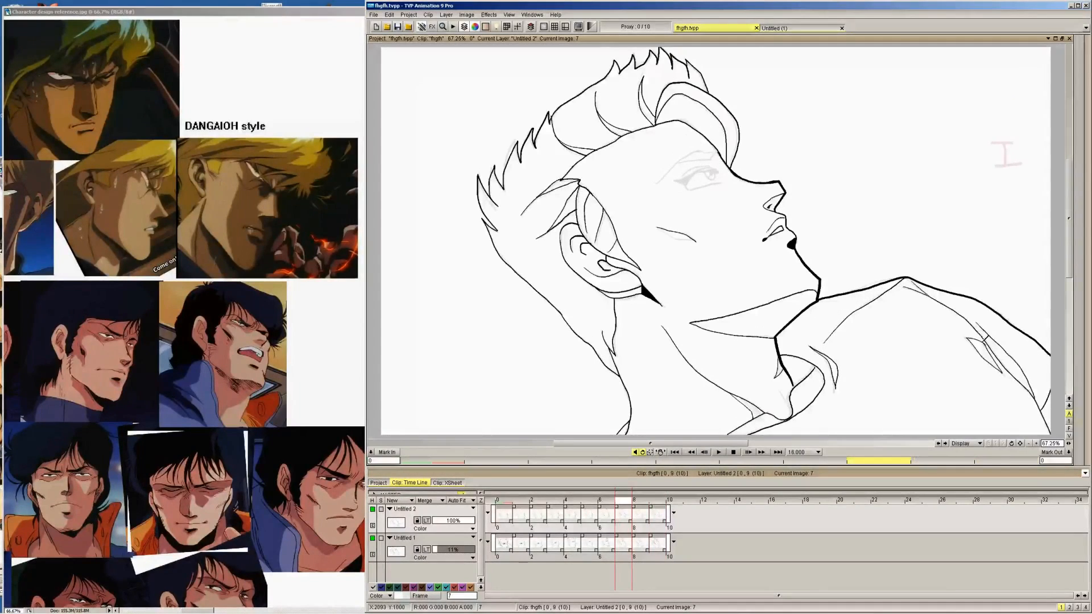
Ink the matching narrow fold shape beside the outer shoulder seam on images 6 and 5
key("Left")
mouse_move(990, 336)
left_mouse_down()
mouse_move(975, 354)
mouse_move(1010, 377)
left_mouse_up()
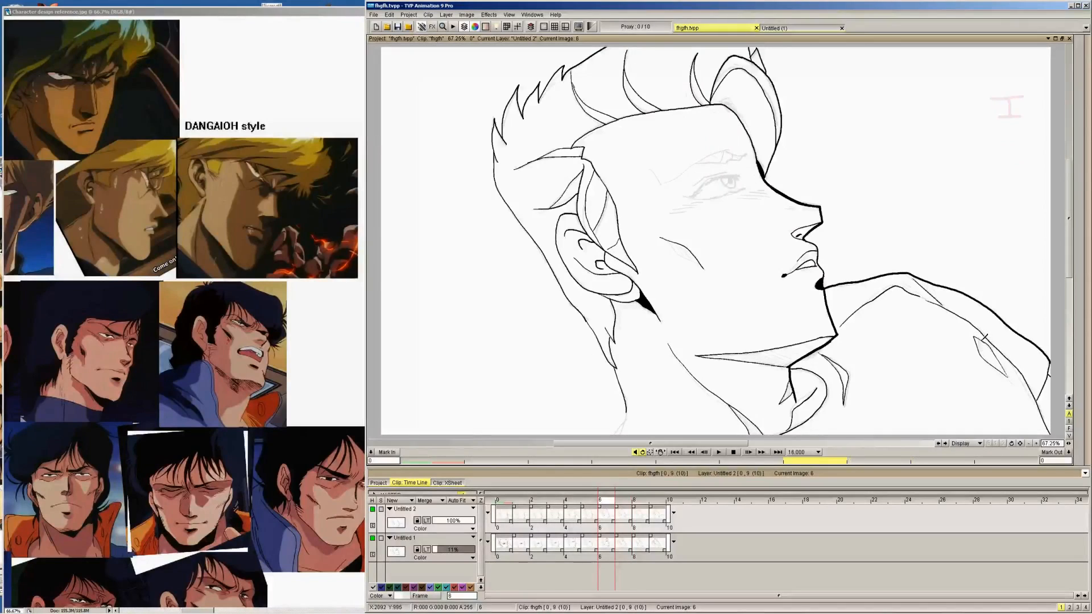
key("Left")
left_click_drag(978, 335, 999, 363)
Flip back and forth through images 0 to 9 to check the inked shoulder, fold and neck lines across the head turn
key("Left")
key("Left")
key("Left")
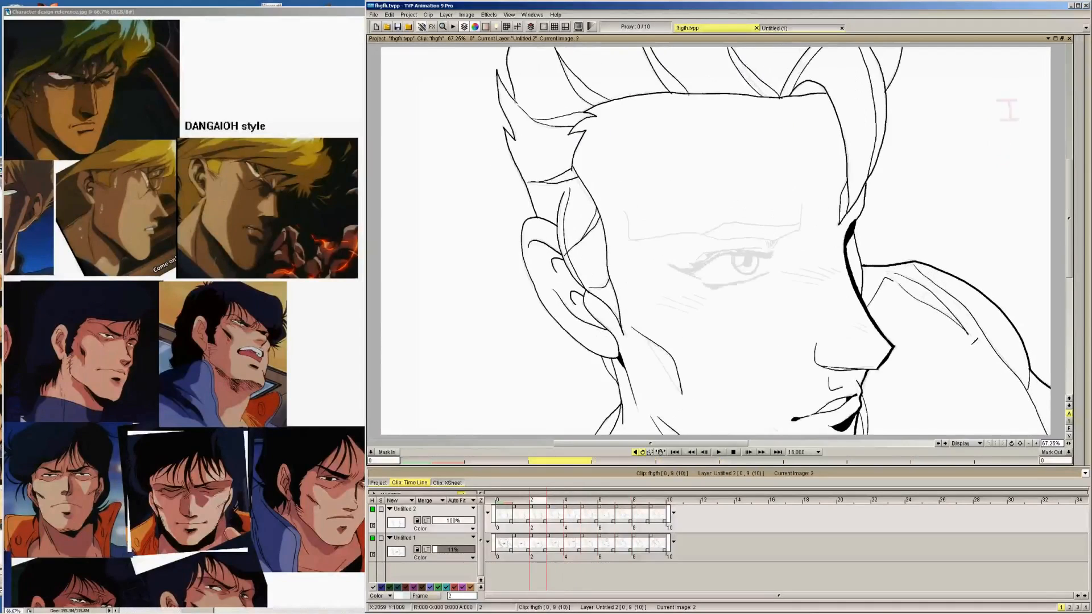
key("Left")
key("Left")
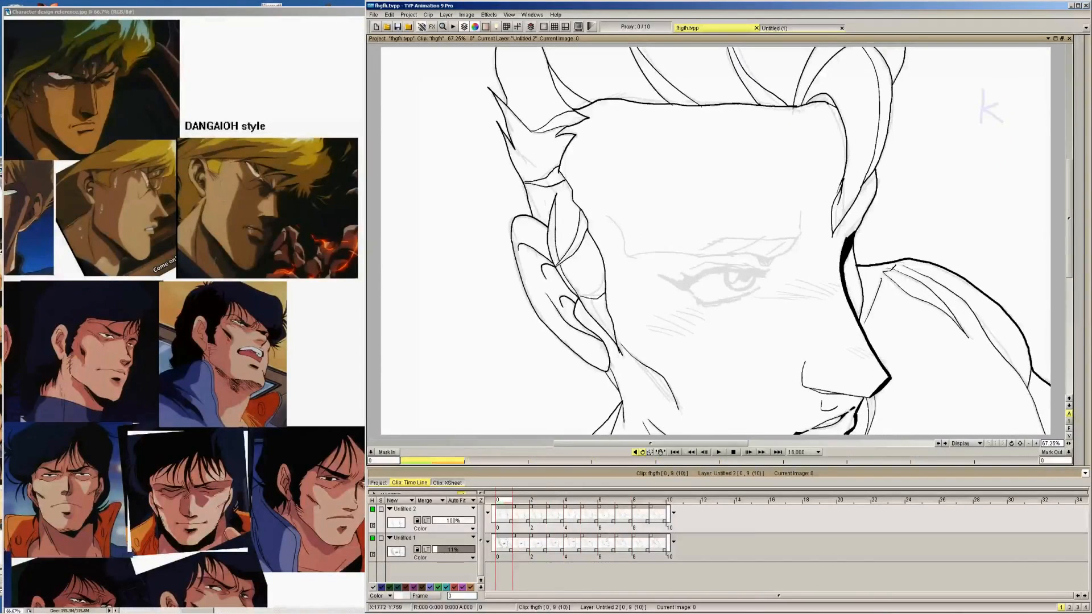
key("Right")
key("Right")
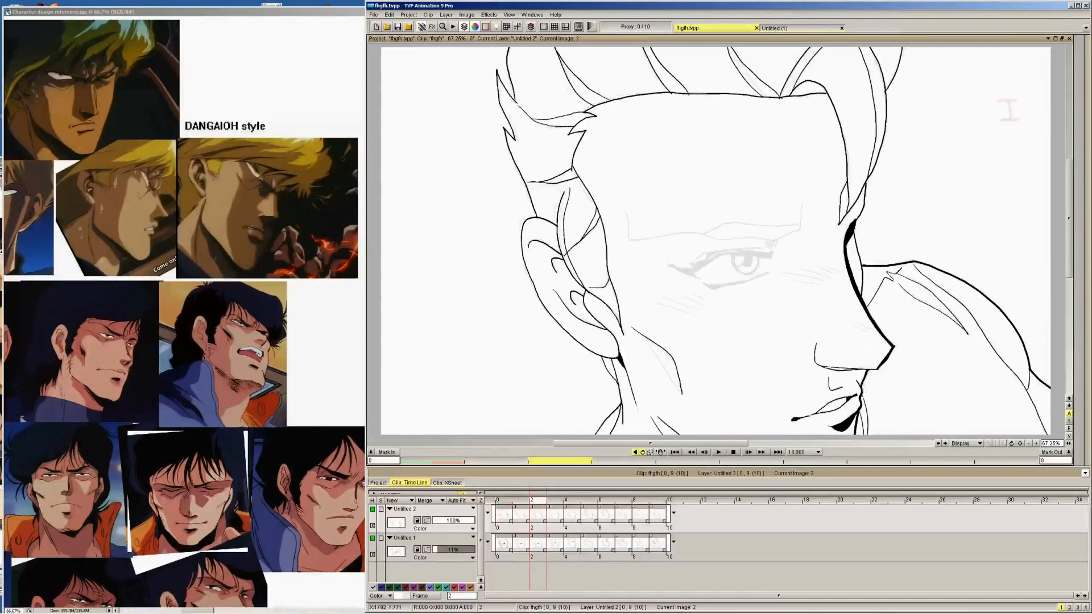
key("Right")
key("Right")
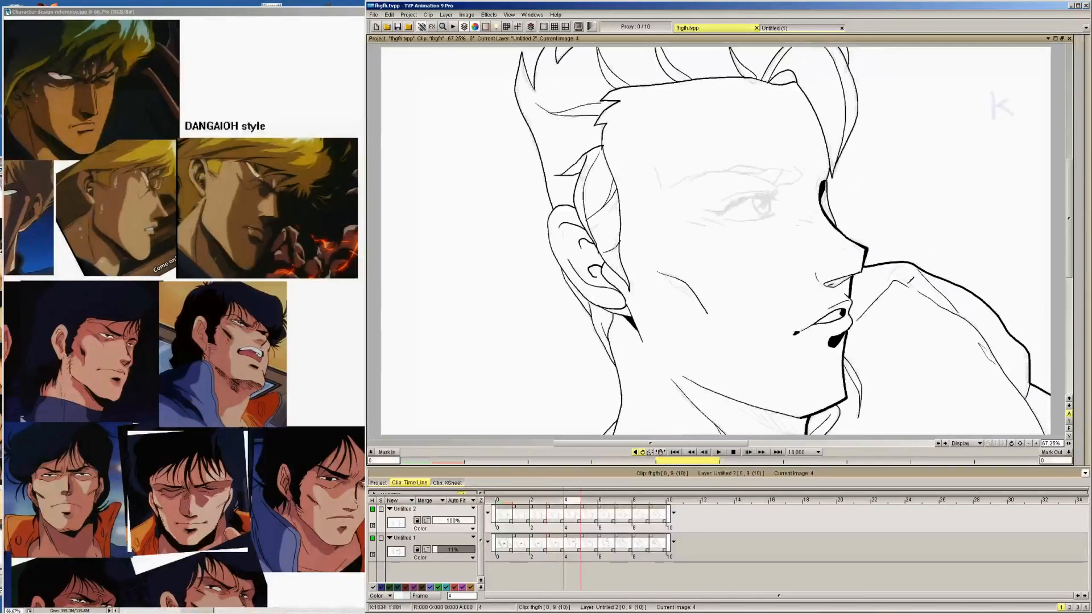
key("Right")
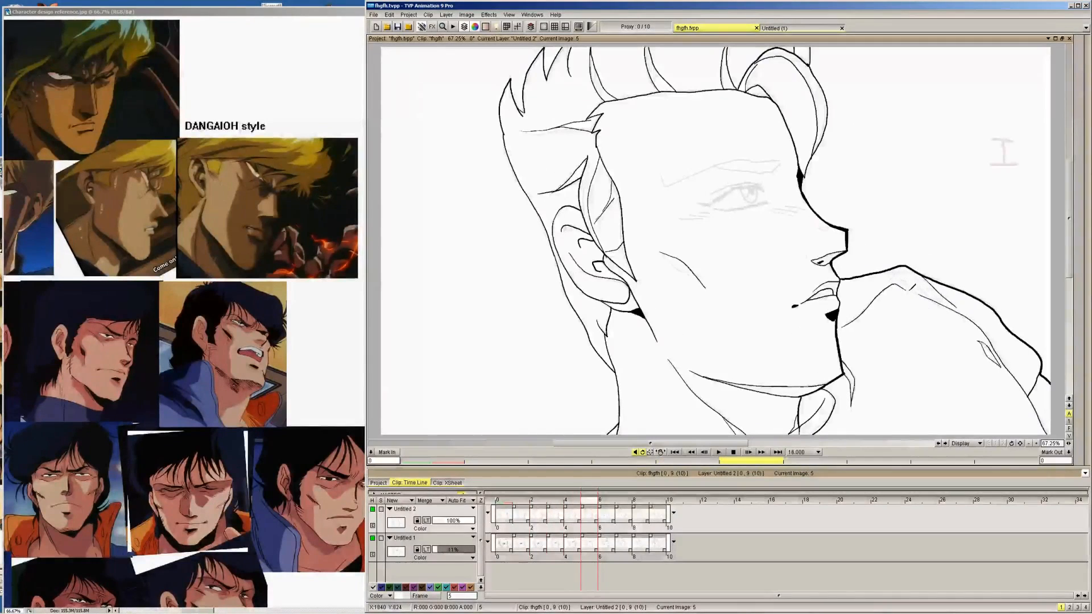
key("Left")
key("Right")
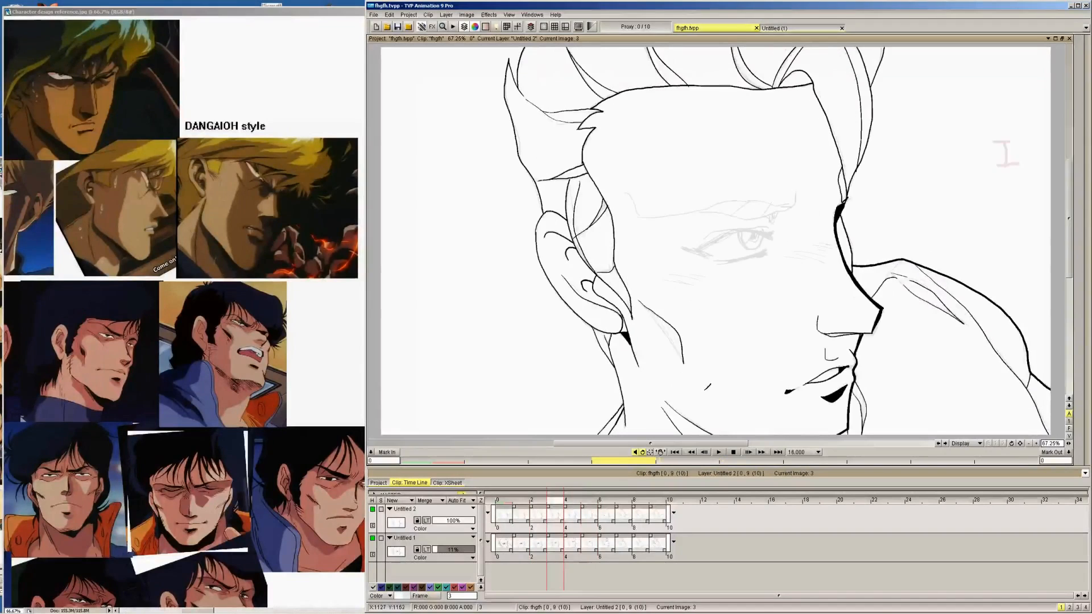
key("Left")
left_click_drag(701, 388, 734, 401)
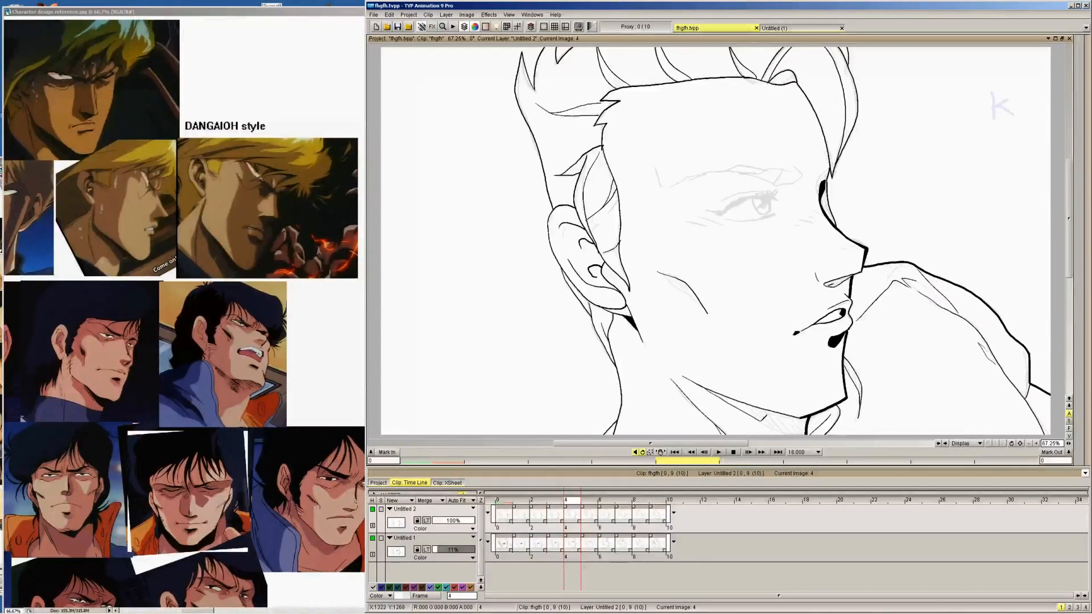
key("Left")
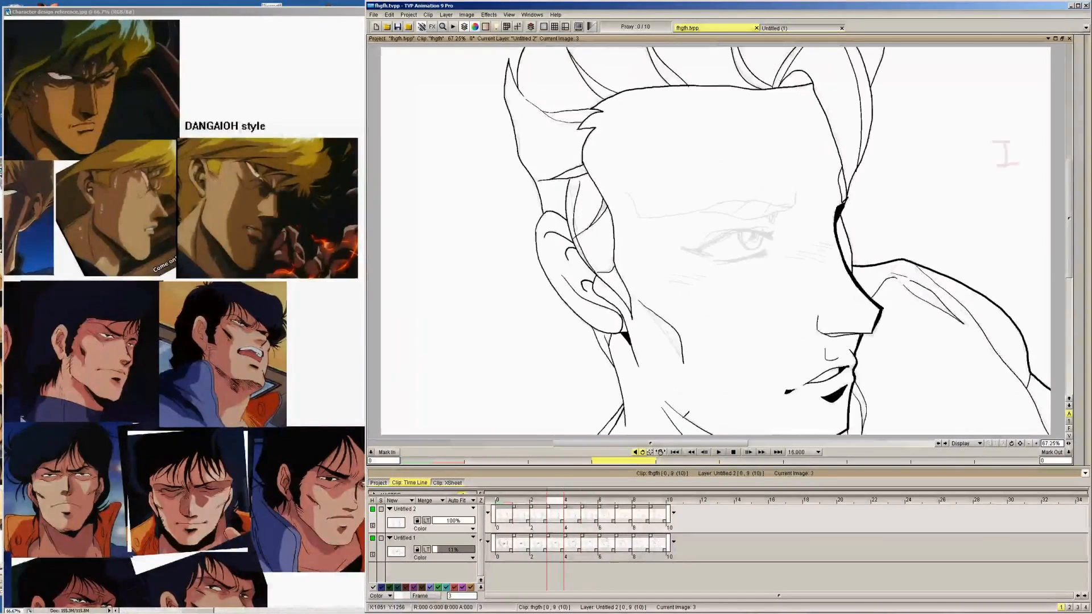
key("Right")
key("Right")
key("Right")
key("Right")
key("Right")
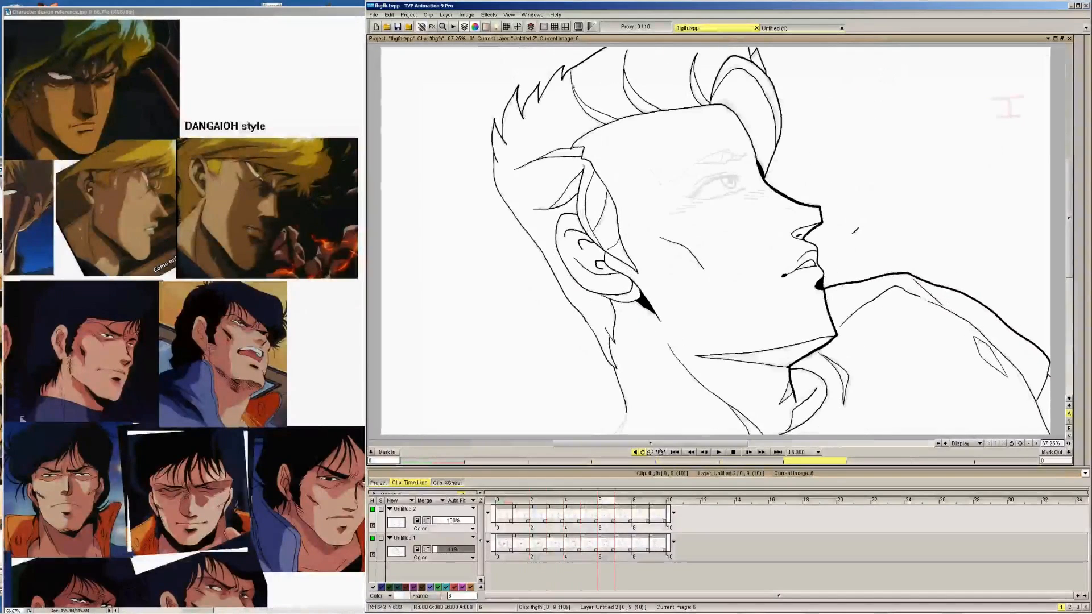
key("Right")
key("Right")
key("Left")
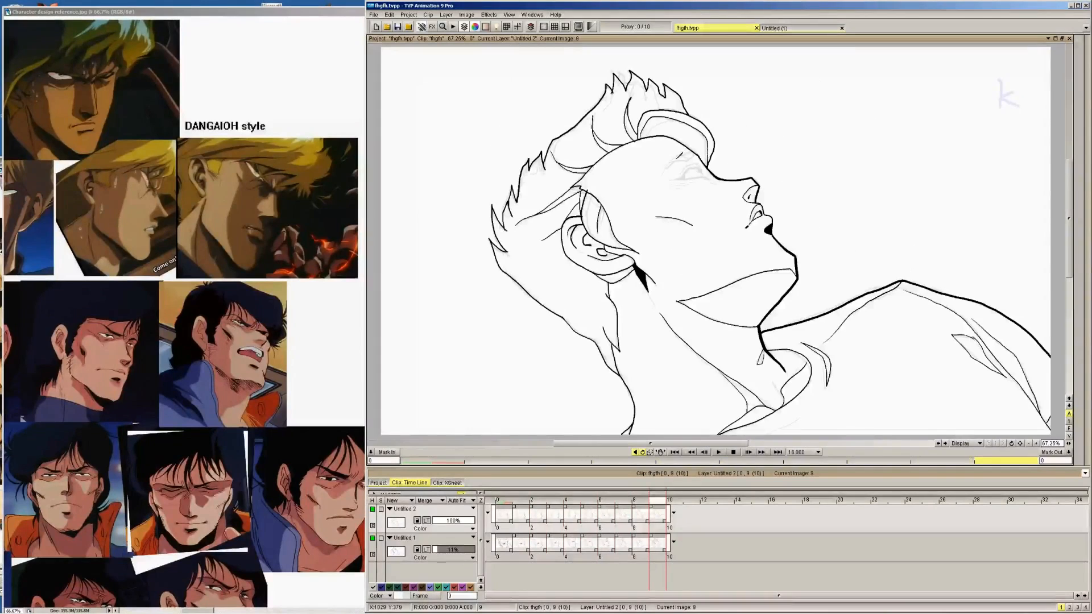
Return to image 0, switch to Photoshop to examine the brown-haired character's eyes in the reference sheet at 200%, and switch back to TVP Animation
key("Home")
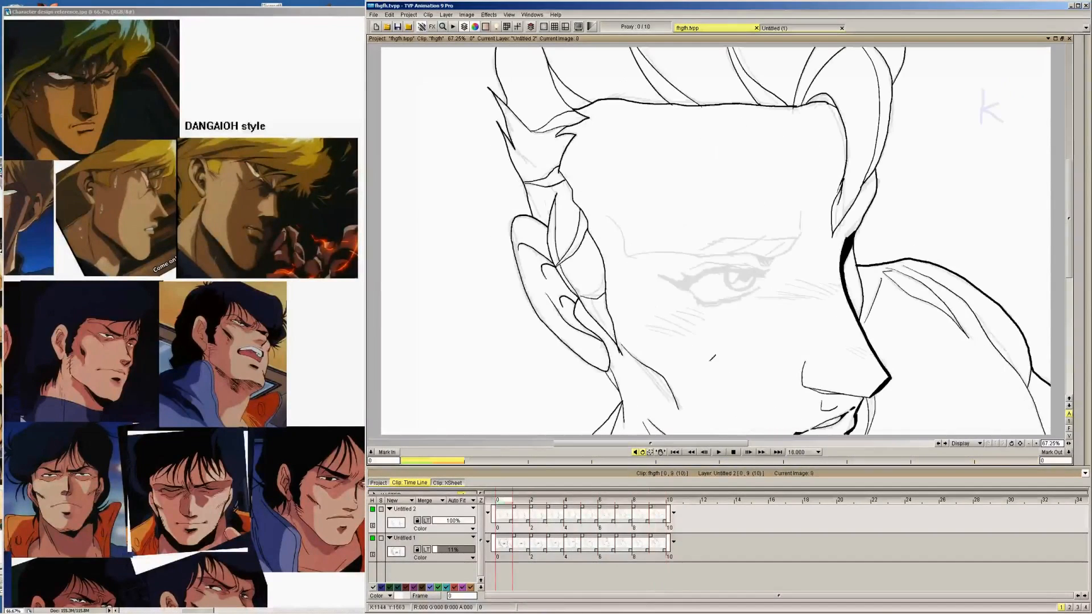
left_click(292, 122)
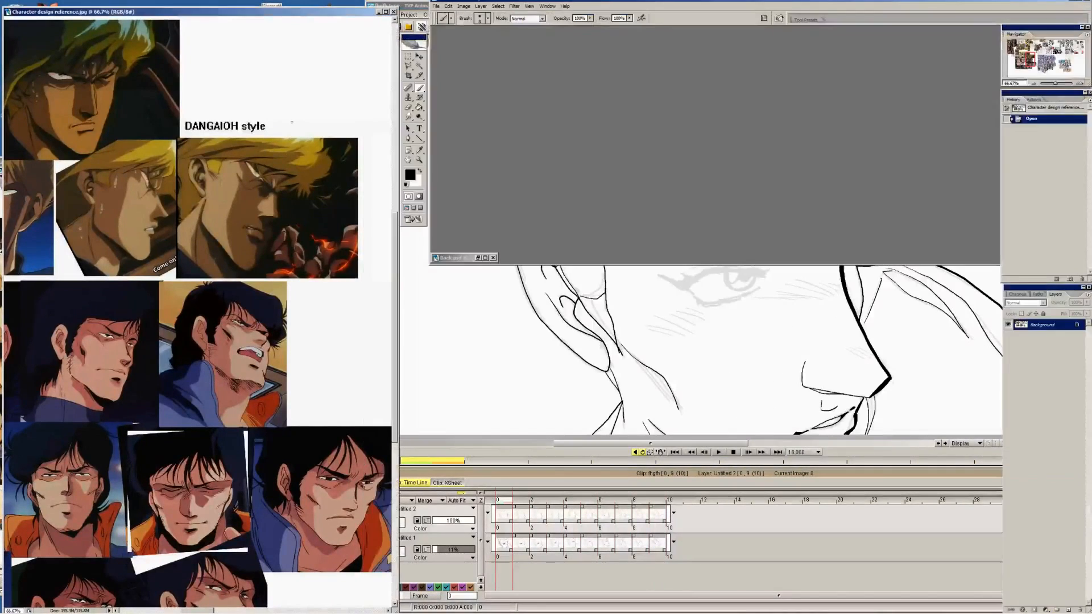
mouse_move(1028, 60)
left_mouse_down()
mouse_move(1060, 55)
mouse_move(1003, 42)
mouse_move(1037, 58)
mouse_move(1037, 45)
left_mouse_up()
left_click(1080, 83)
left_click(1079, 84)
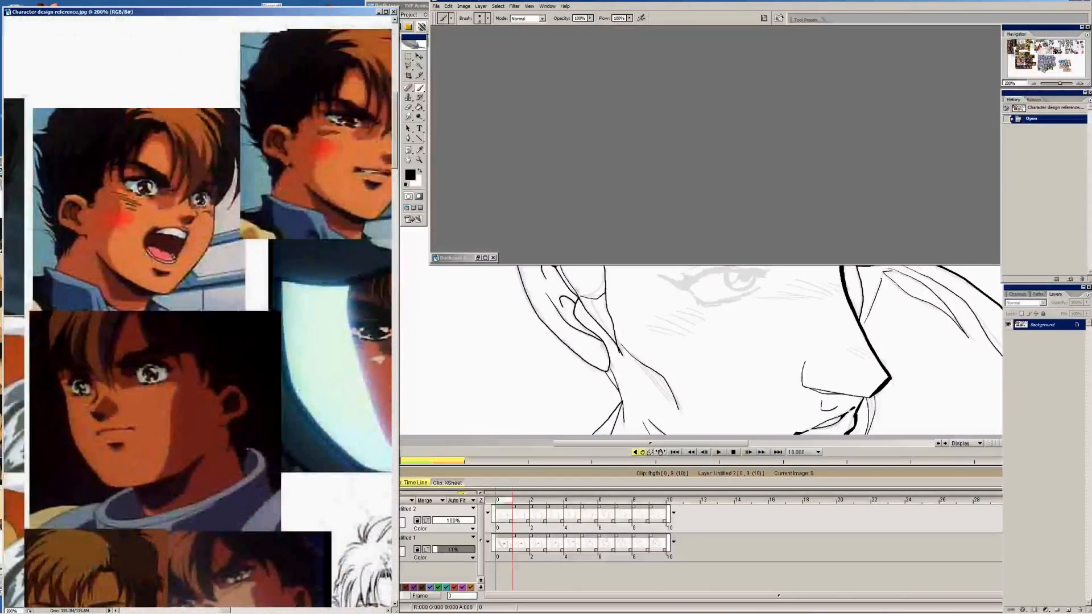
left_click_drag(349, 326, 357, 355)
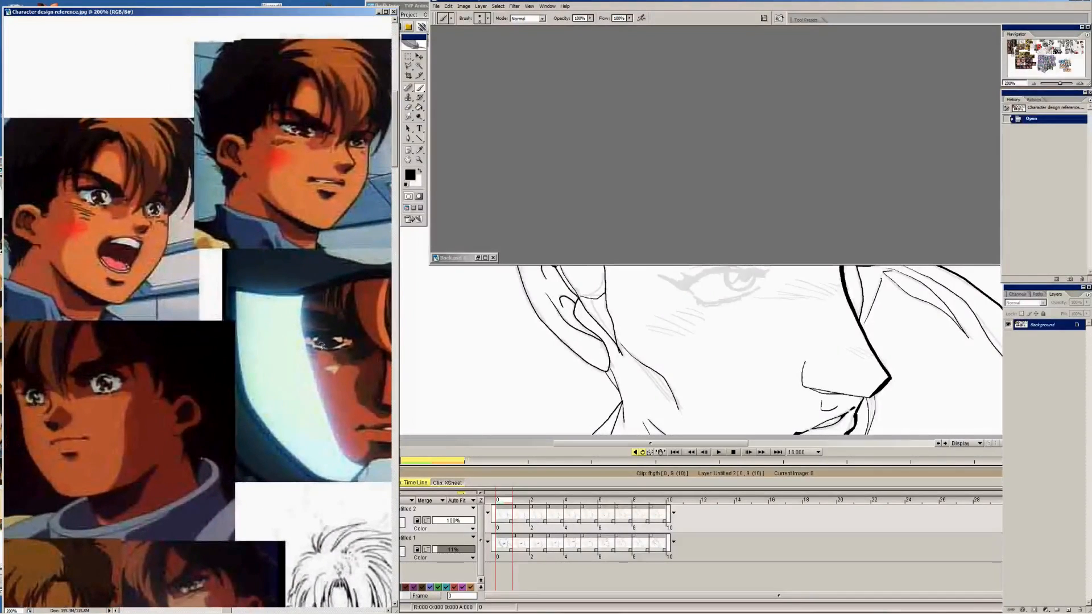
left_click_drag(537, 378, 543, 373)
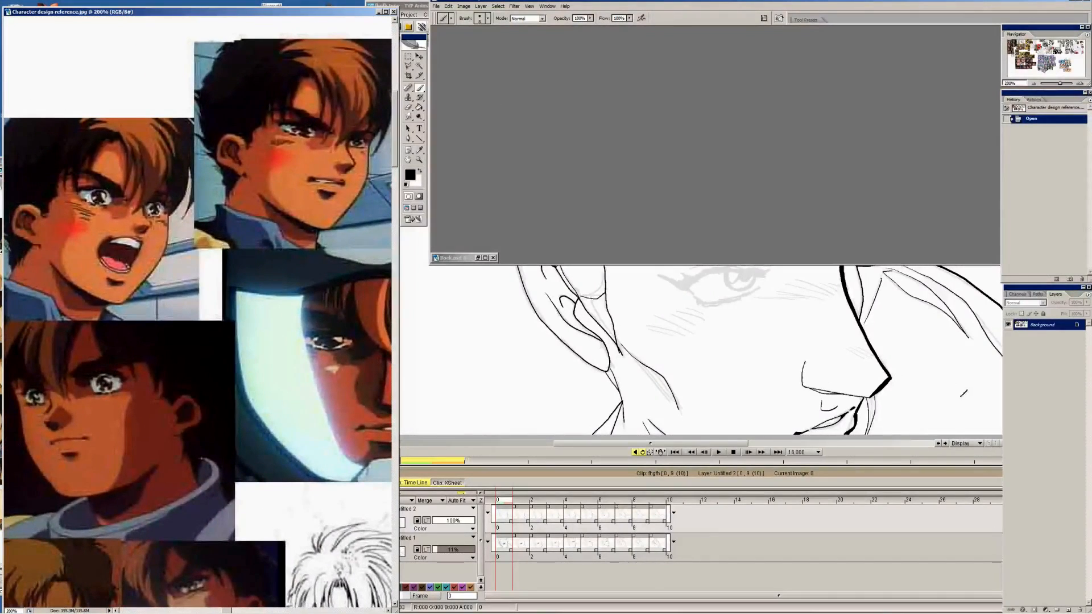
left_click(961, 395)
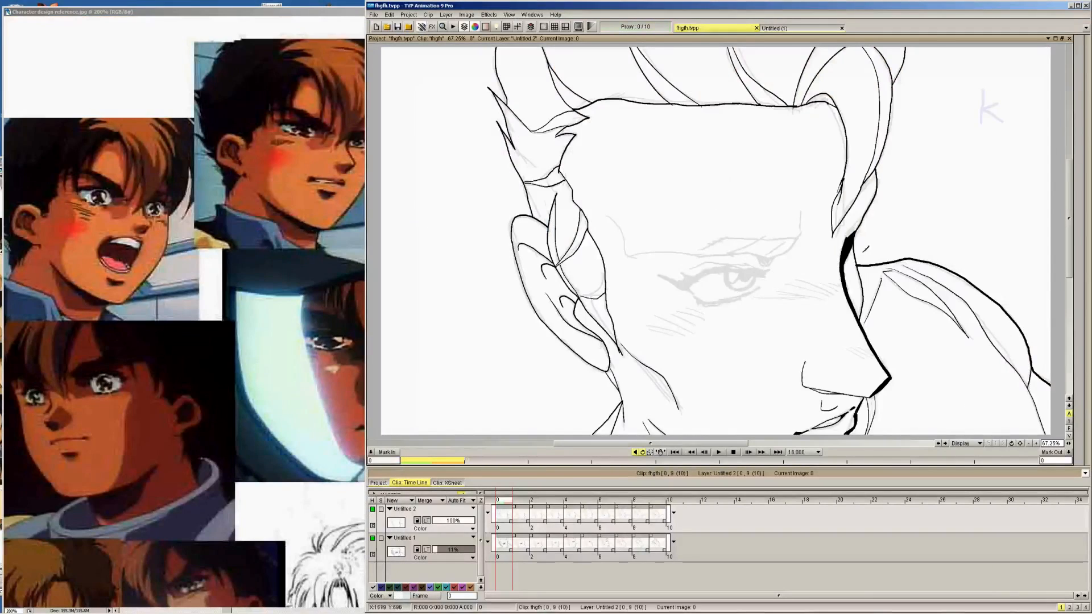
left_click_drag(681, 273, 675, 278)
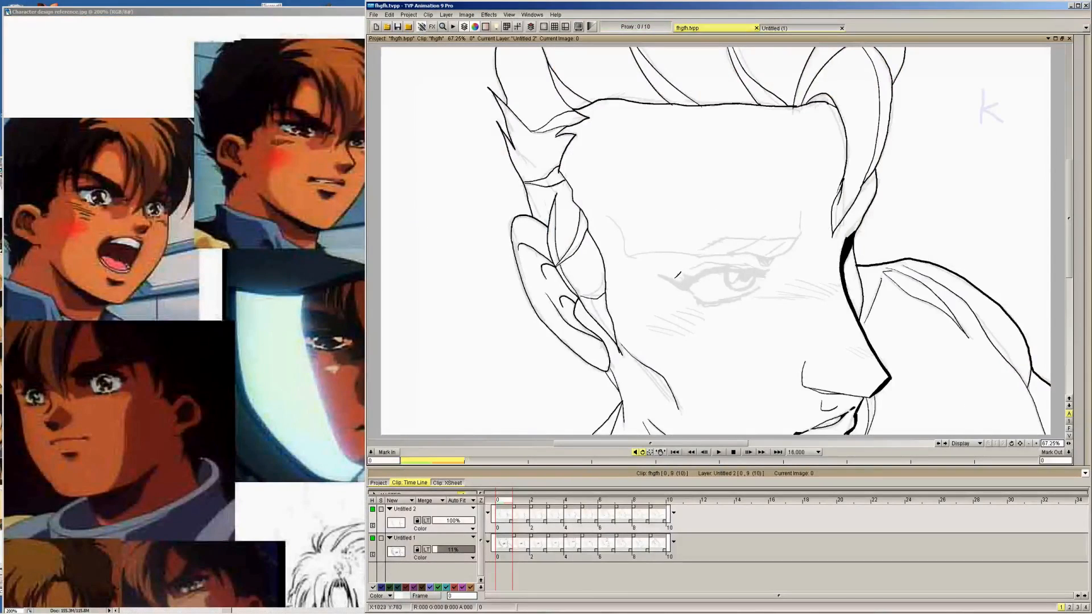
key("ctrl+z")
mouse_move(1084, 239)
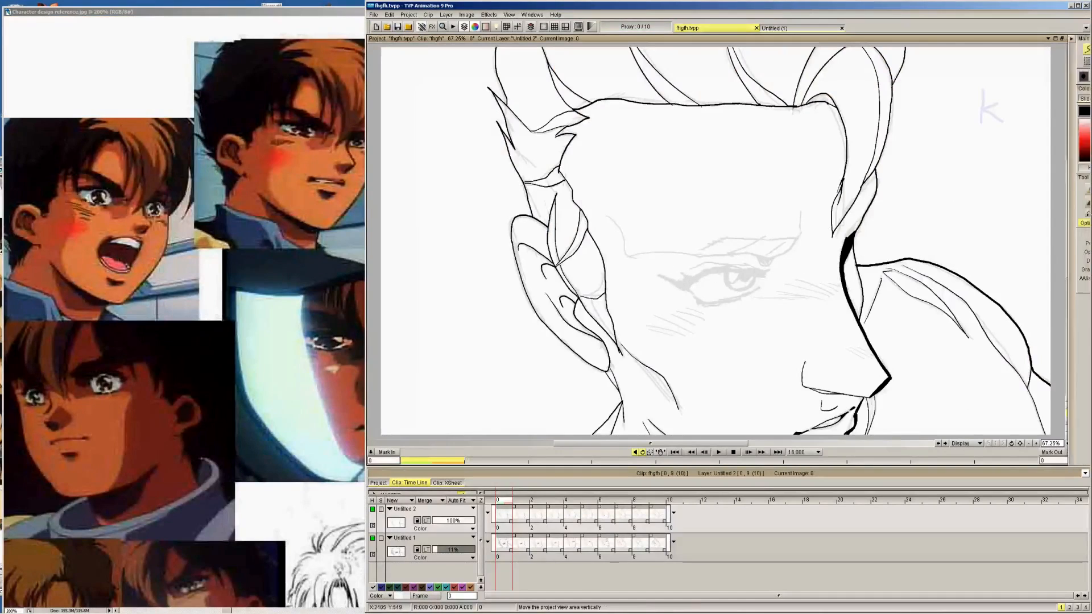
mouse_move(686, 287)
left_mouse_down()
mouse_move(713, 269)
mouse_move(762, 271)
mouse_move(729, 300)
mouse_move(757, 293)
mouse_move(725, 269)
mouse_move(749, 272)
left_mouse_up()
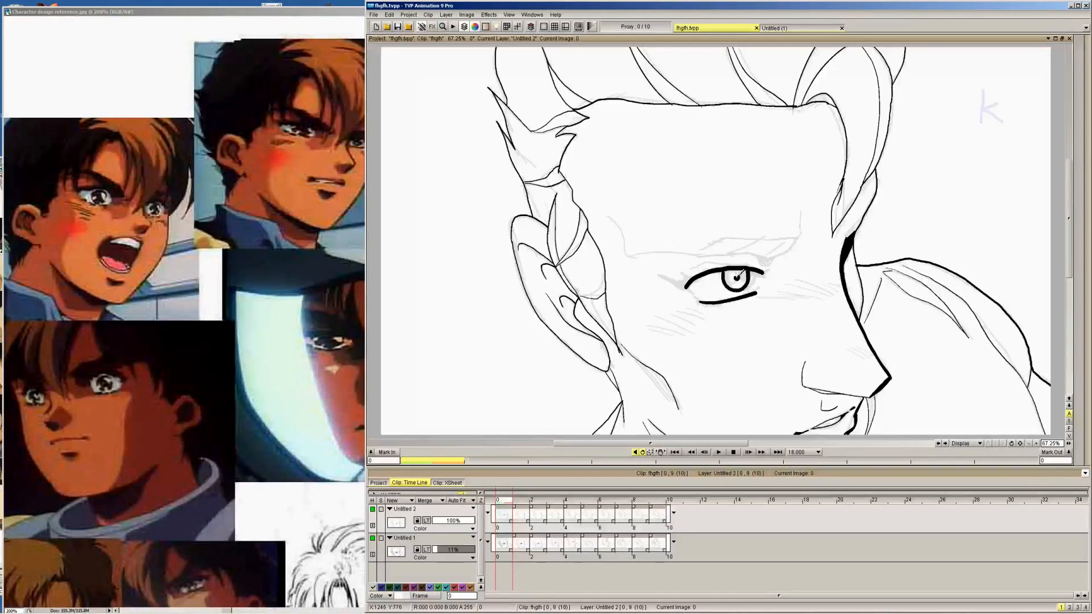
key("ctrl+z")
key("ctrl+z")
key("ctrl+z")
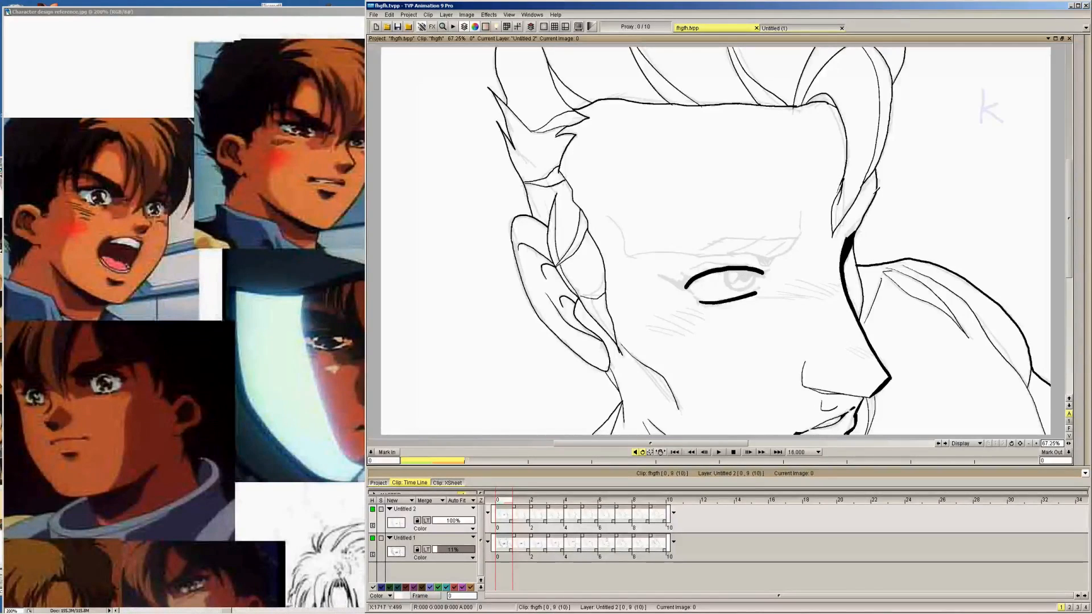
key("ctrl+z")
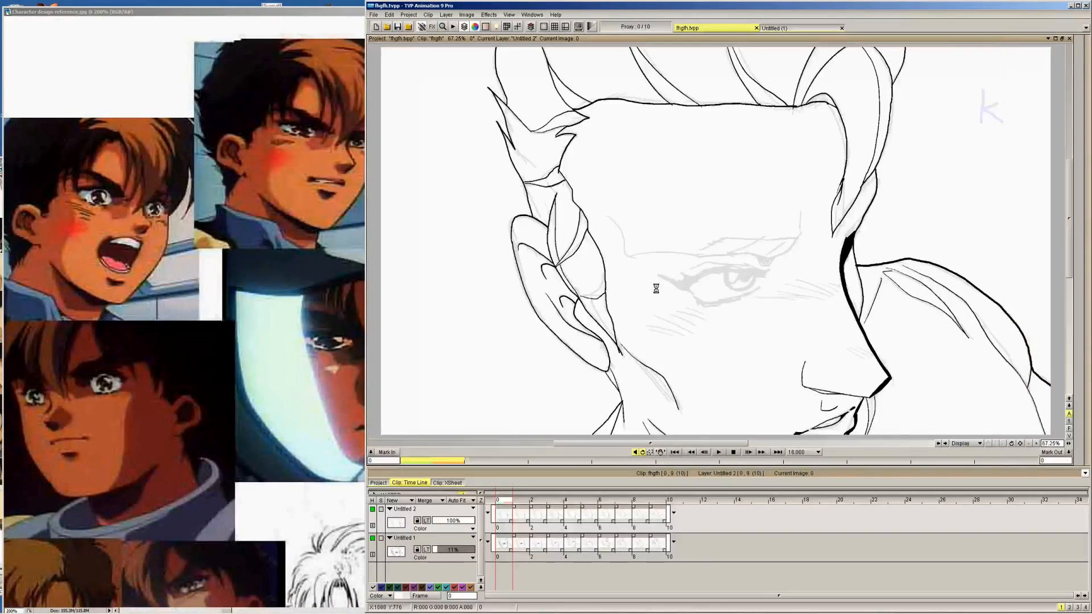
Ink the eye on image 0 over the sketch, with upper and lower lids, iris and pupil, and fill the upper lash line black
mouse_move(662, 273)
left_mouse_down()
mouse_move(690, 289)
mouse_move(702, 273)
mouse_move(765, 275)
left_mouse_up()
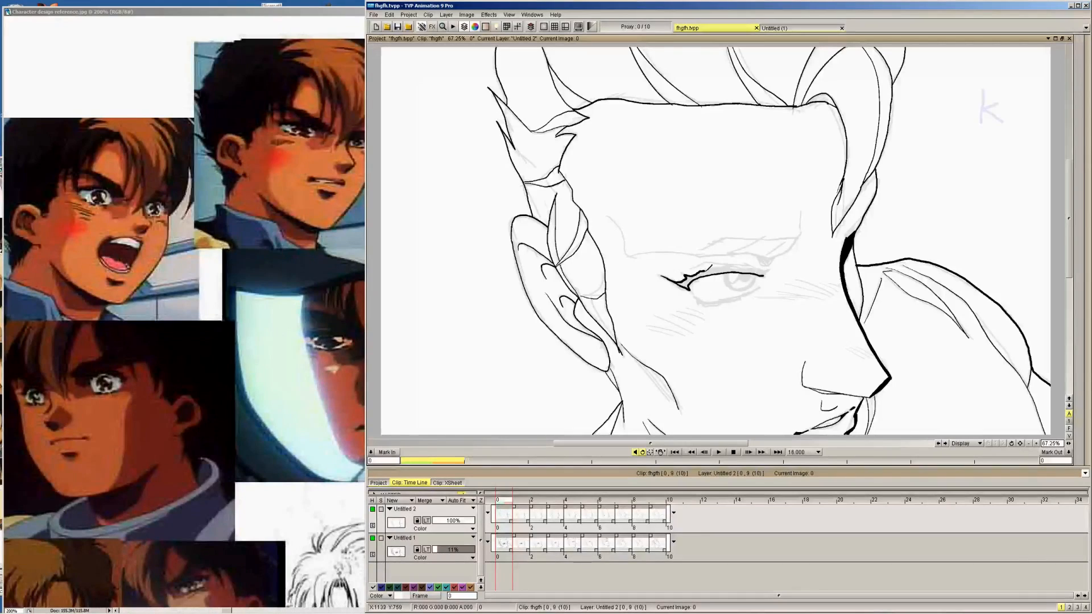
left_click_drag(689, 273, 748, 262)
mouse_move(695, 298)
left_mouse_down()
mouse_move(717, 304)
mouse_move(762, 283)
left_mouse_up()
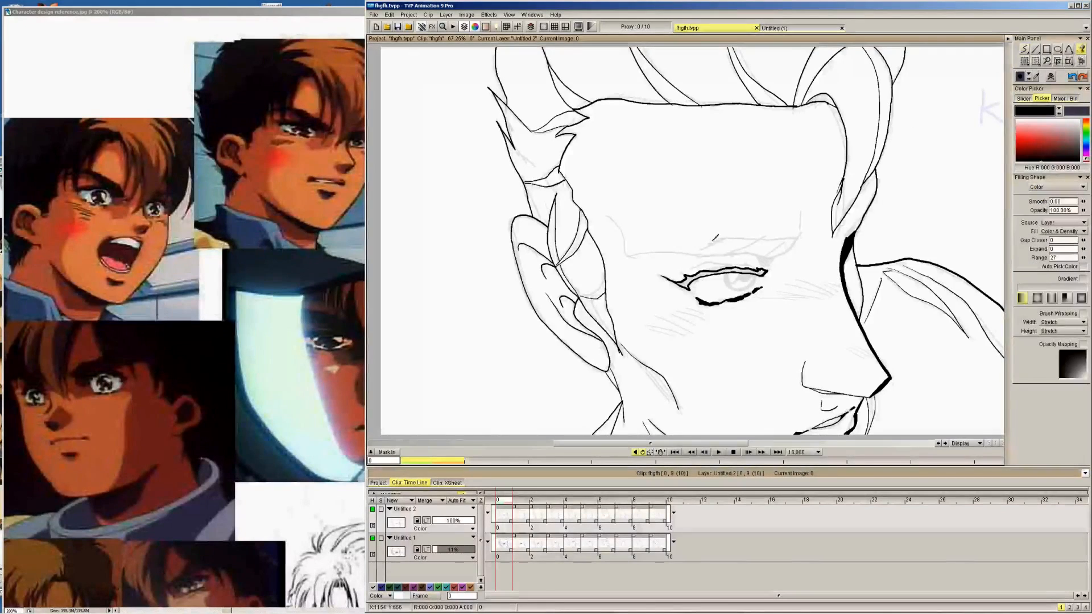
left_click(687, 279)
mouse_move(1087, 74)
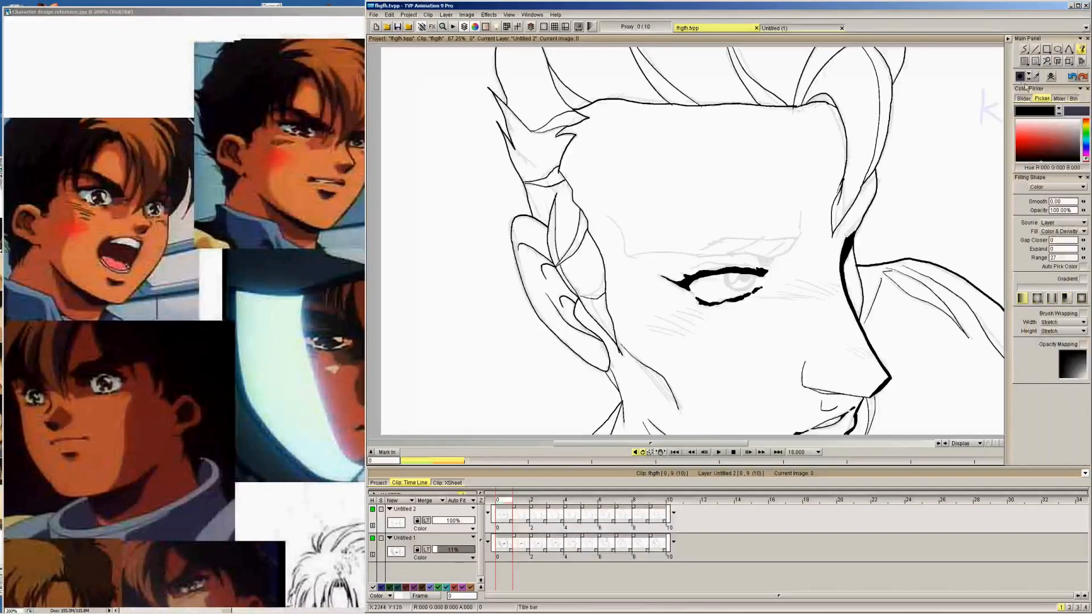
left_click(1024, 51)
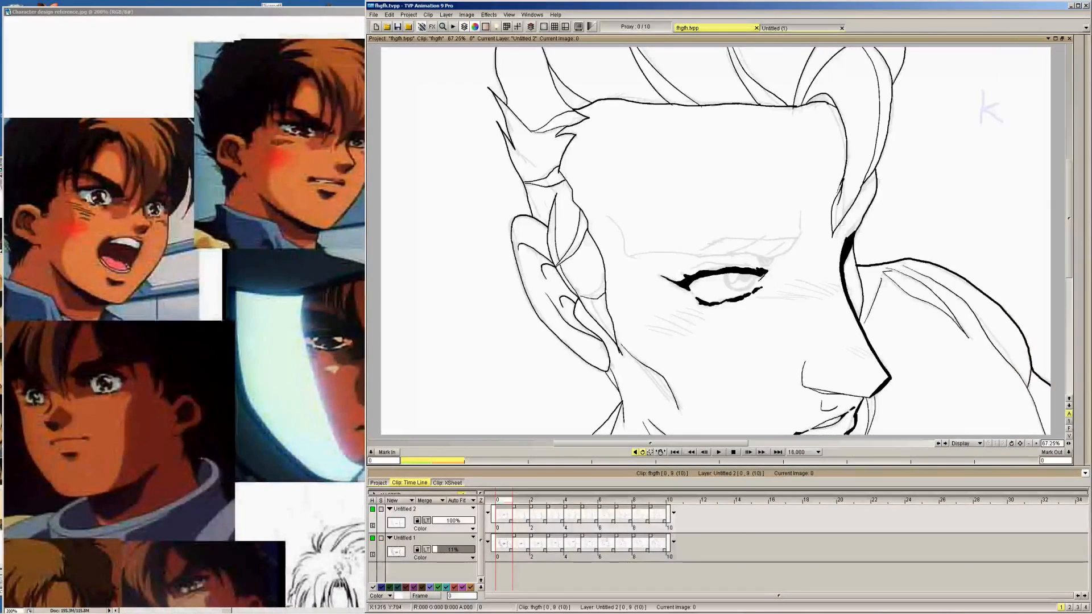
mouse_move(728, 278)
left_mouse_down()
mouse_move(752, 286)
mouse_move(748, 274)
left_mouse_up()
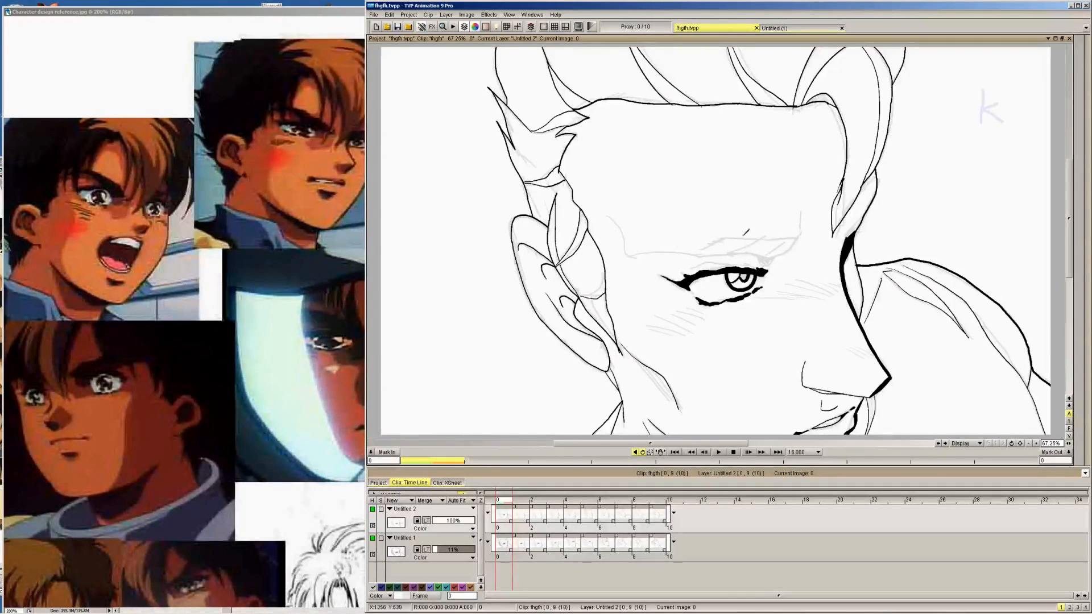
Ink the small lash wedge at the eye's outer corner on image 1, matching its placement to image 0
key("Right")
key("Left")
key("Right")
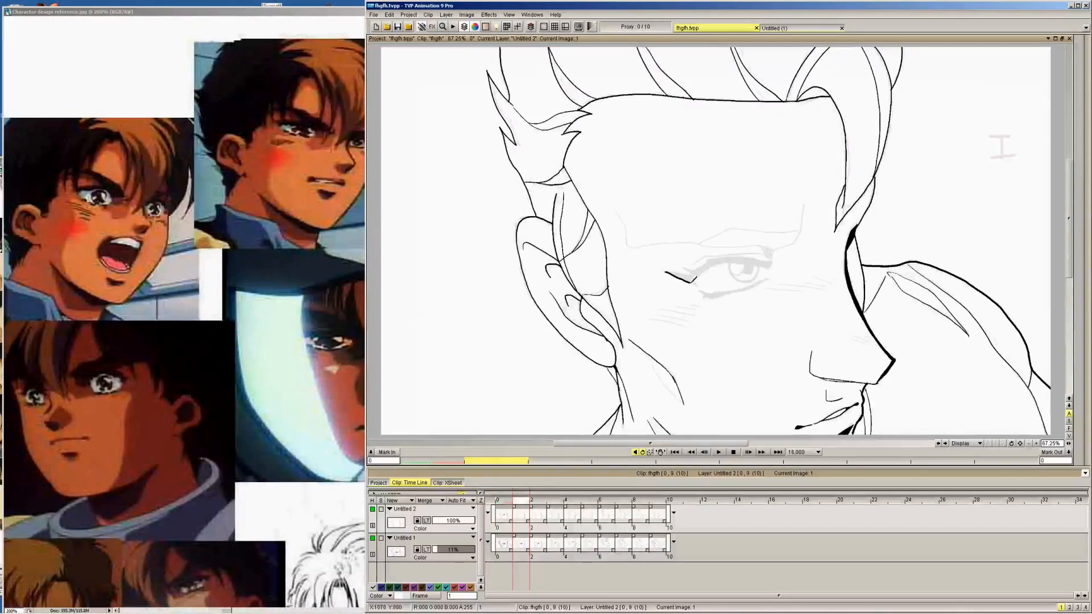
left_click_drag(670, 267, 696, 277)
key("Left")
key("Right")
key("ctrl+z")
key("ctrl+z")
key("ctrl+z")
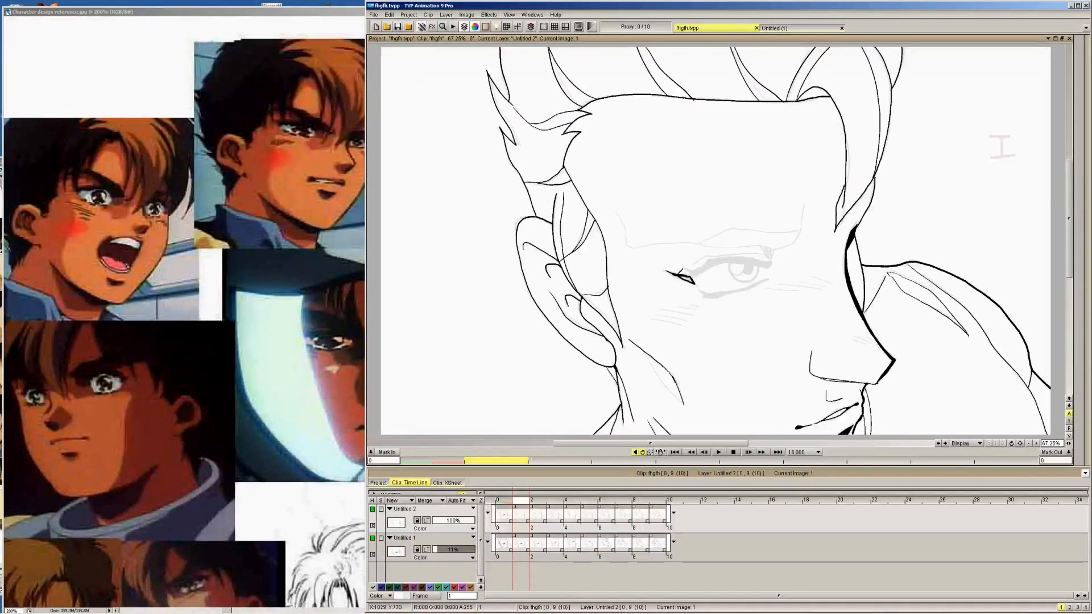
Ink the matching black lash wedge at the eye's outer corner on images 2, 3, 4 and 5
key("Right")
mouse_move(670, 264)
left_mouse_down()
mouse_move(697, 278)
mouse_move(681, 269)
mouse_move(695, 274)
mouse_move(682, 248)
mouse_move(705, 254)
left_mouse_up()
key("Right")
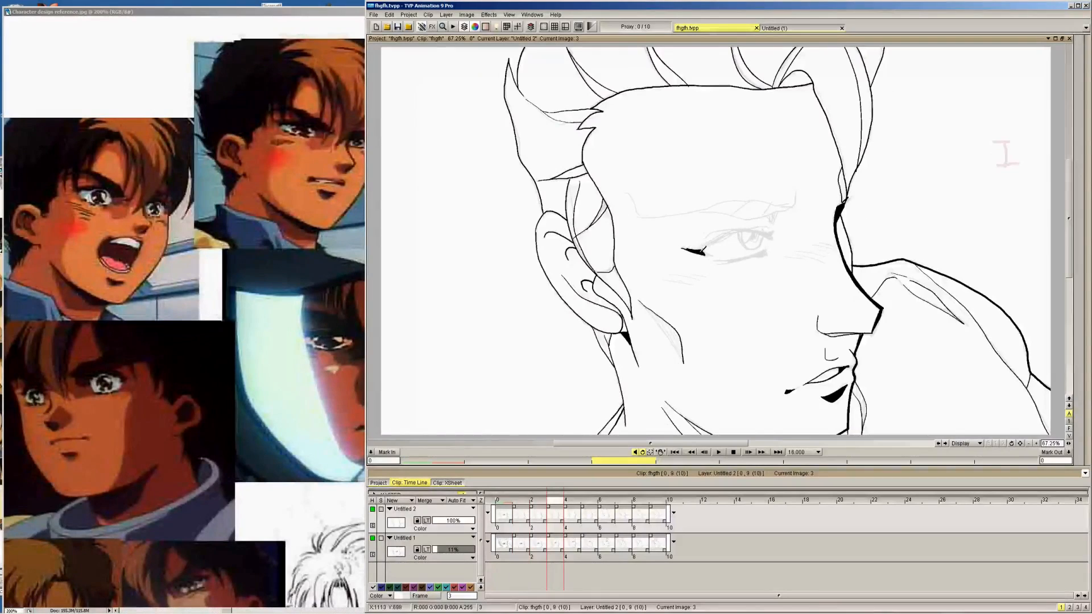
key("Right")
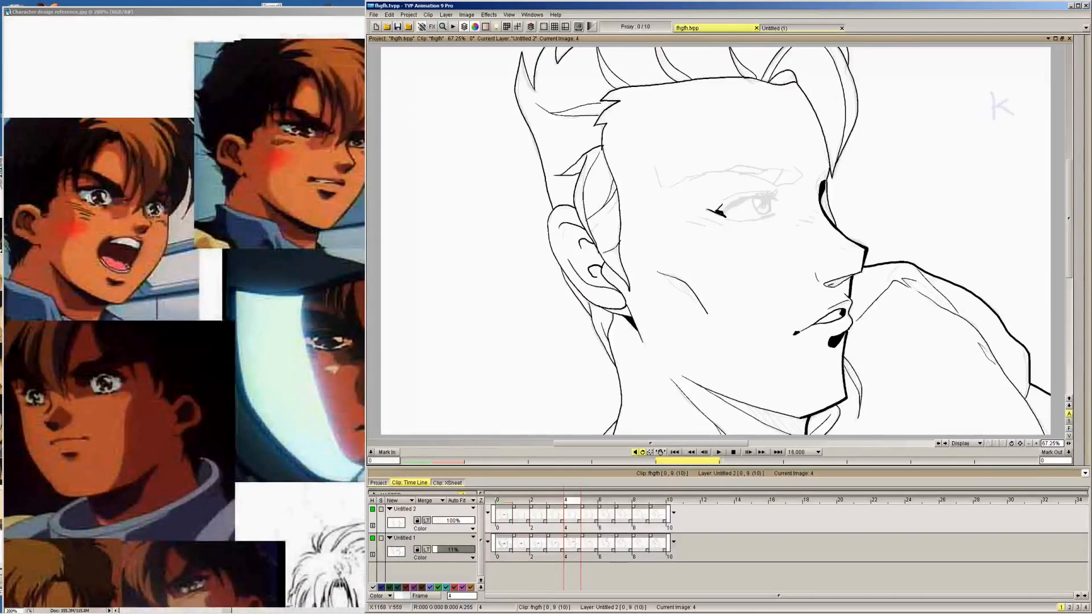
key("Right")
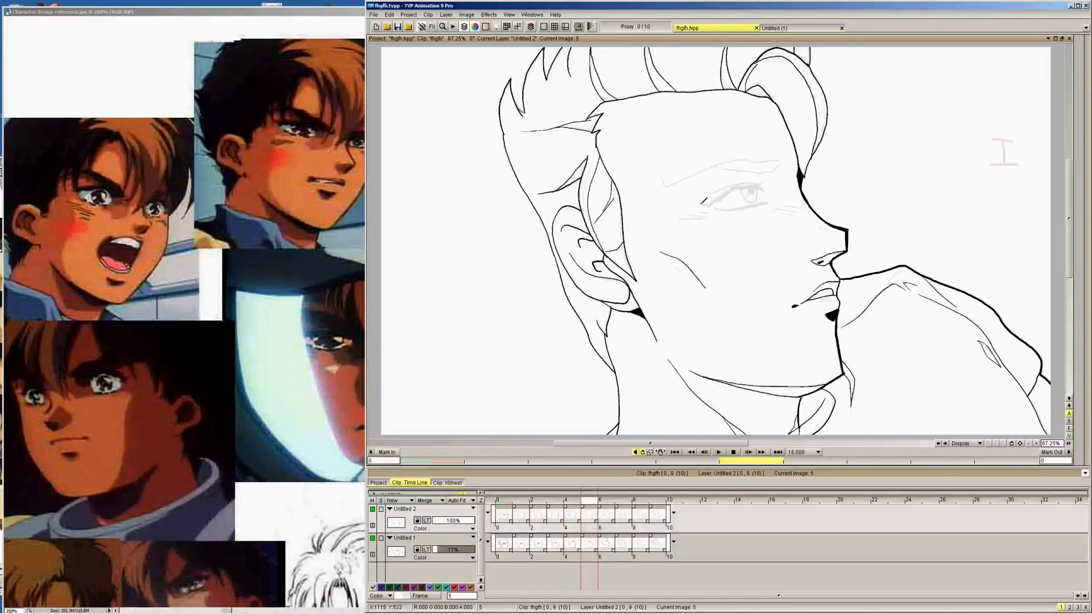
left_click_drag(712, 204, 700, 203)
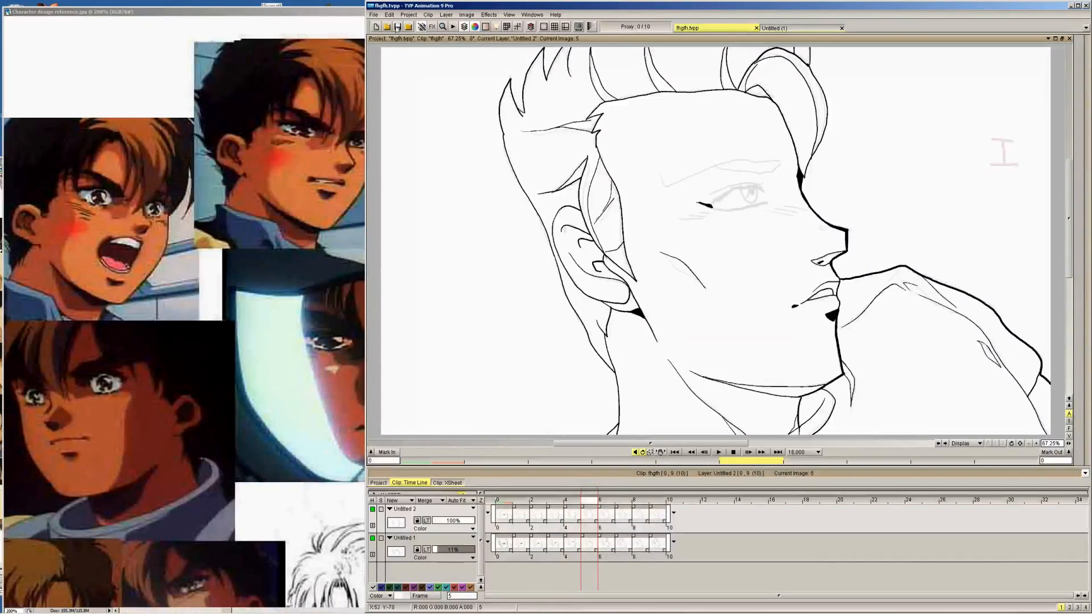
Ink the eye's outer corner over the sketch on images 6, 7, 8 and 9
key("Right")
left_click_drag(683, 197, 695, 199)
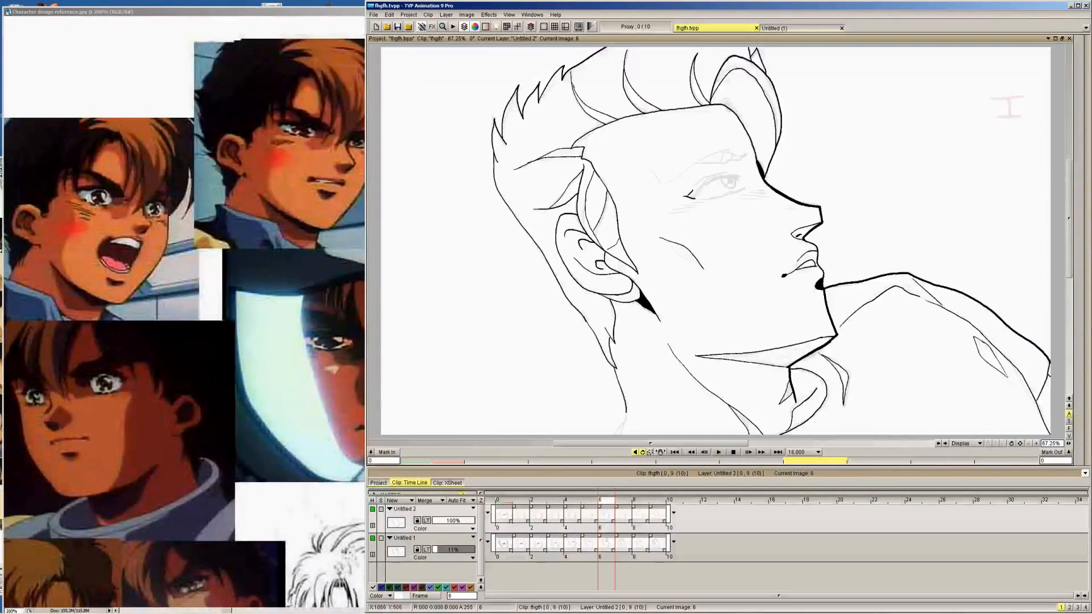
key("Right")
left_click_drag(680, 179, 685, 182)
key("Right")
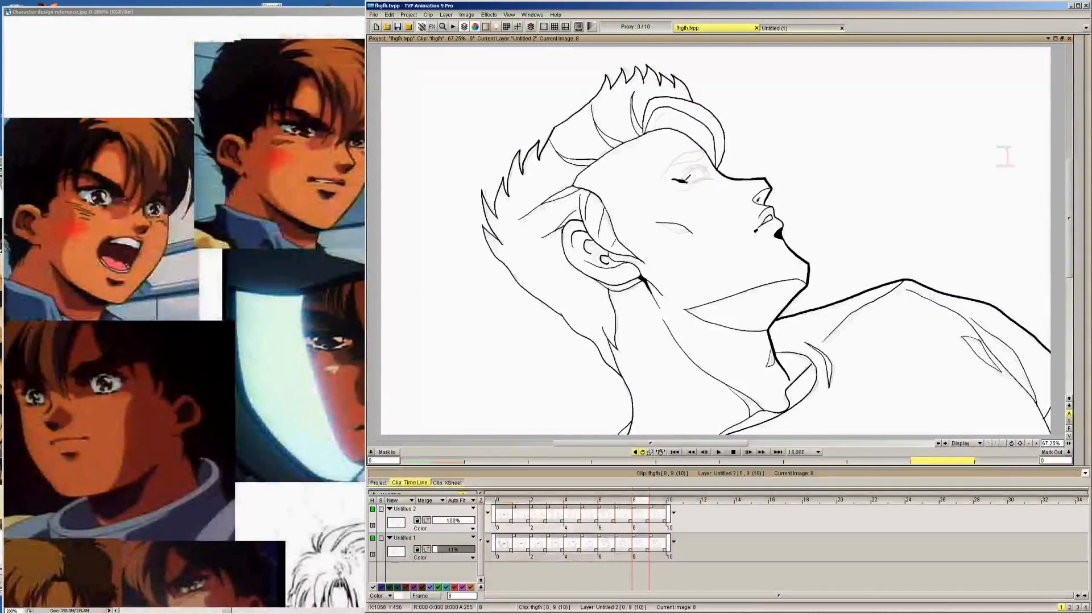
key("Right")
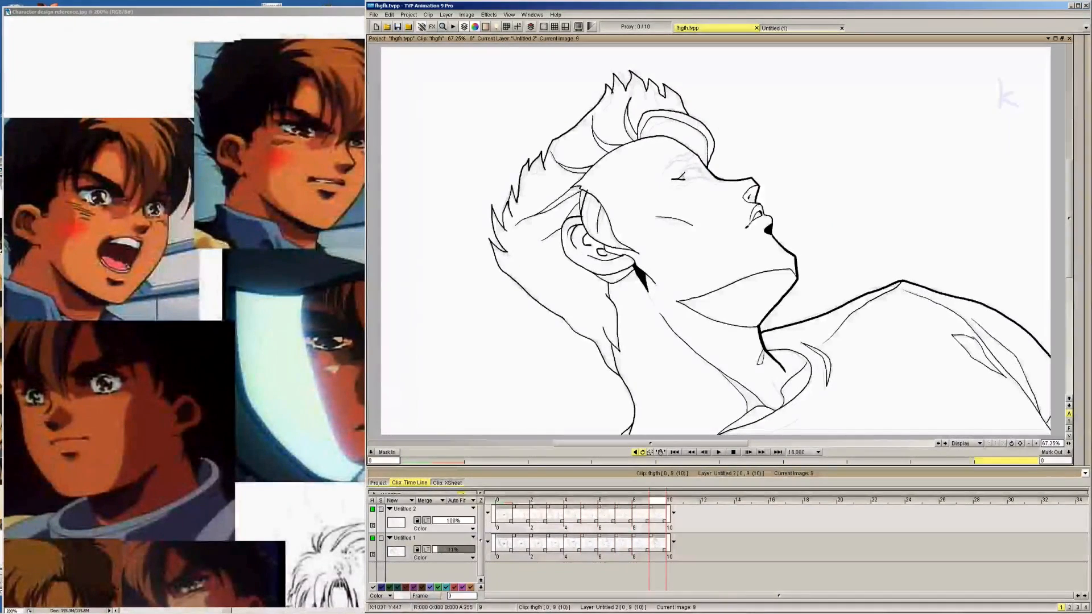
Ink the thick upper lash line over the sketch on images 9, 8, 7, 6 and 5, working backwards
left_click_drag(690, 168, 683, 177)
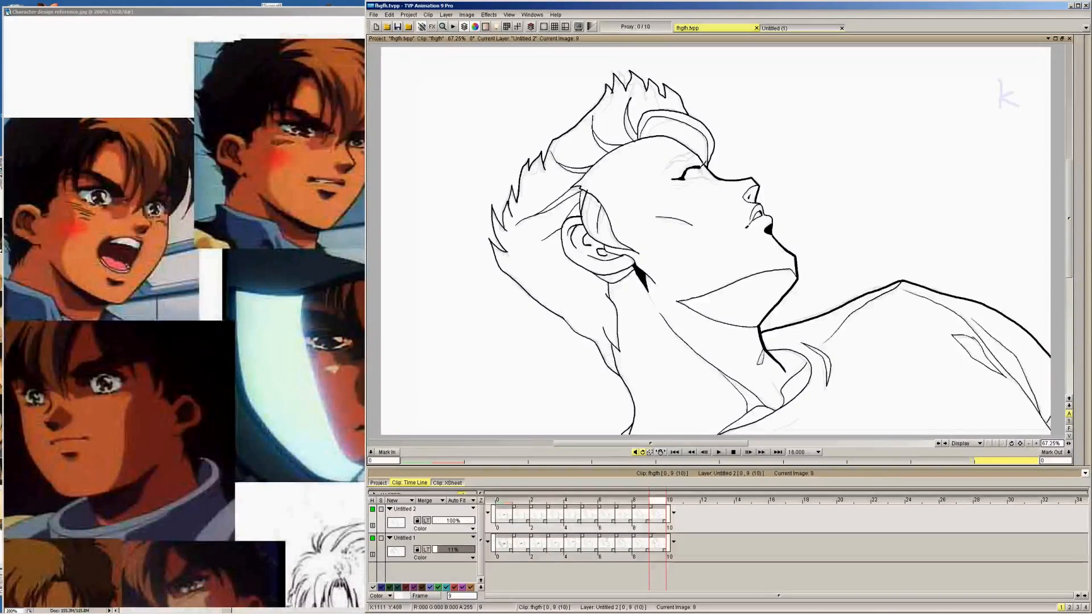
key("Left")
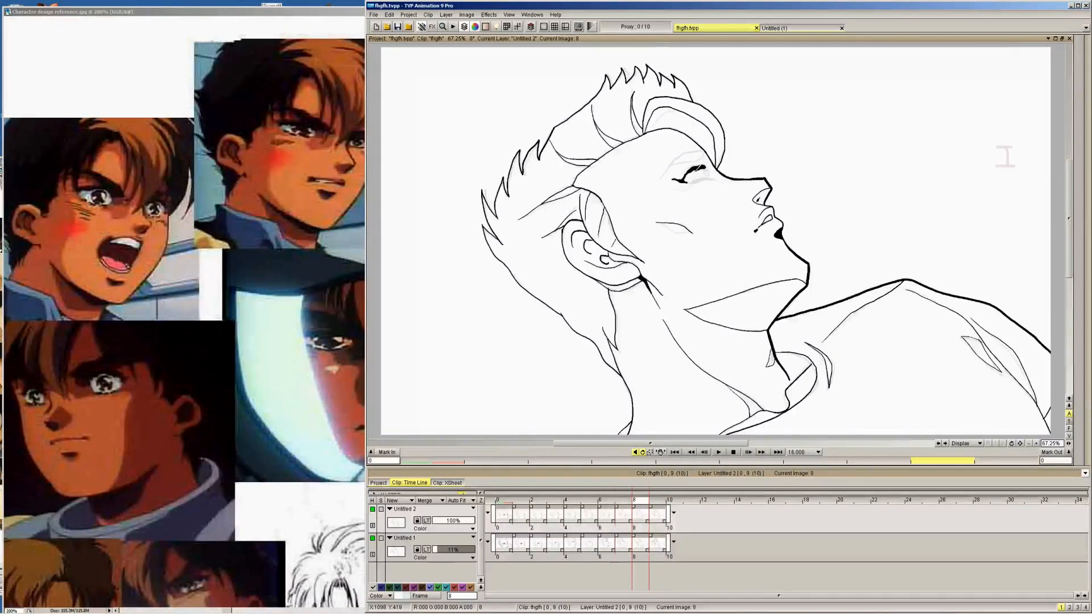
key("Left")
mouse_move(695, 172)
left_mouse_down()
mouse_move(685, 182)
mouse_move(717, 170)
mouse_move(690, 196)
mouse_move(741, 170)
left_mouse_up()
key("Left")
Ink the thick upper lash line from the outer corner over the iris on images 4 and 3
key("Left")
mouse_move(704, 206)
left_mouse_down()
mouse_move(744, 180)
mouse_move(770, 180)
left_mouse_up()
key("Left")
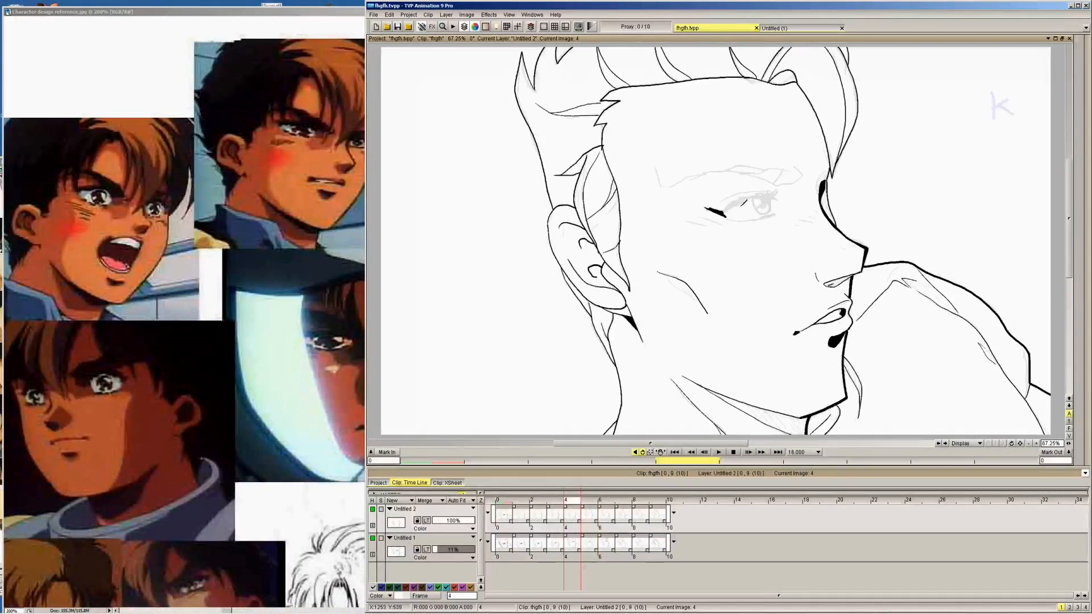
mouse_move(725, 208)
left_mouse_down()
mouse_move(748, 193)
mouse_move(777, 197)
mouse_move(736, 198)
left_mouse_up()
key("Left")
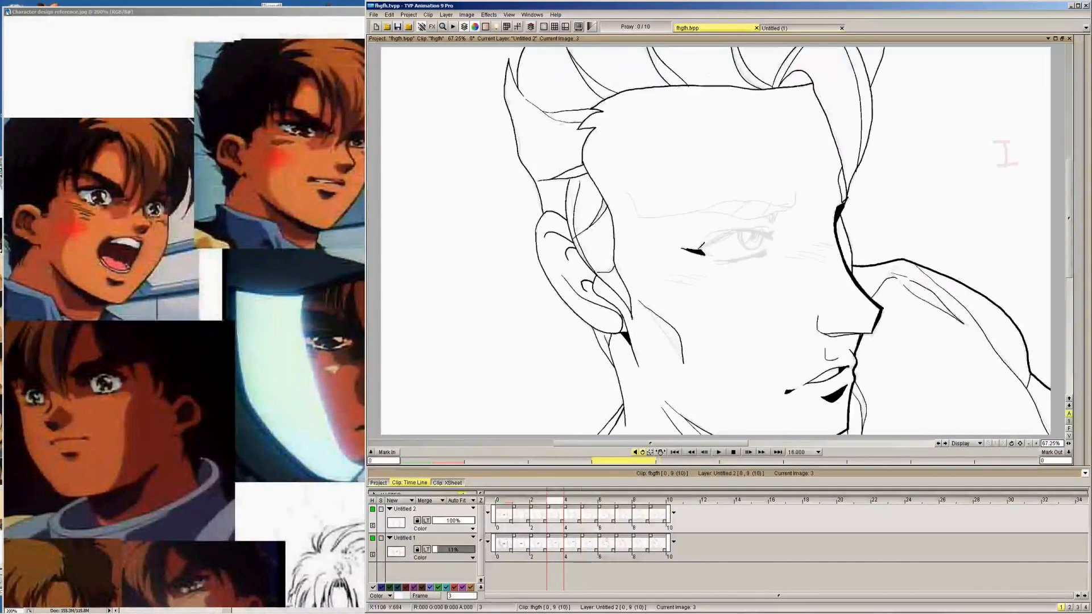
mouse_move(697, 250)
left_mouse_down()
mouse_move(733, 231)
mouse_move(769, 234)
left_mouse_up()
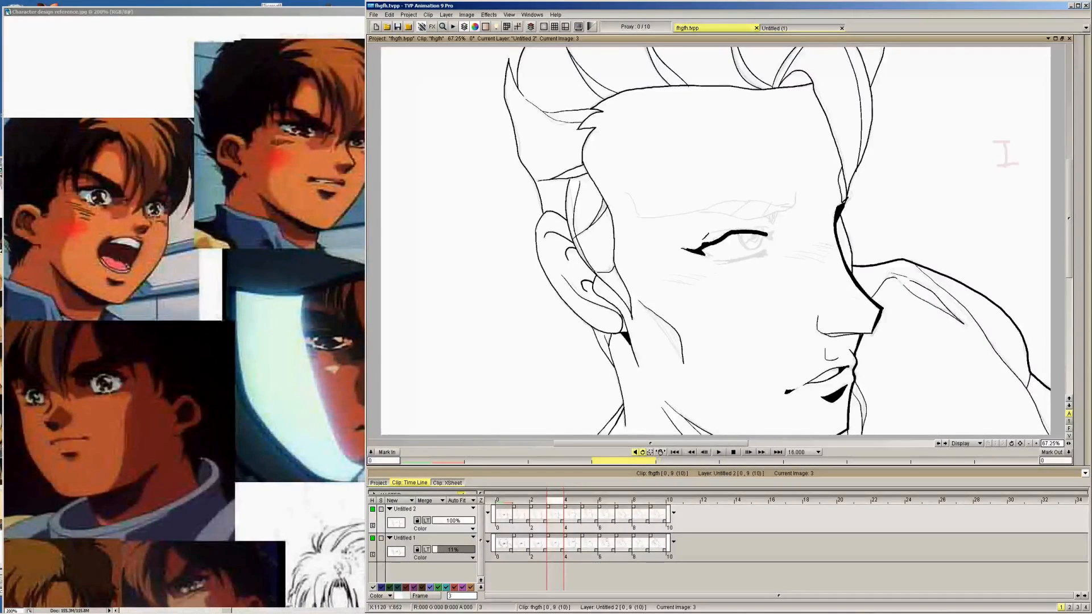
Ink the lower edge of the upper lash line on image 1 and compare it with image 0
key("Left")
key("Left")
key("Left")
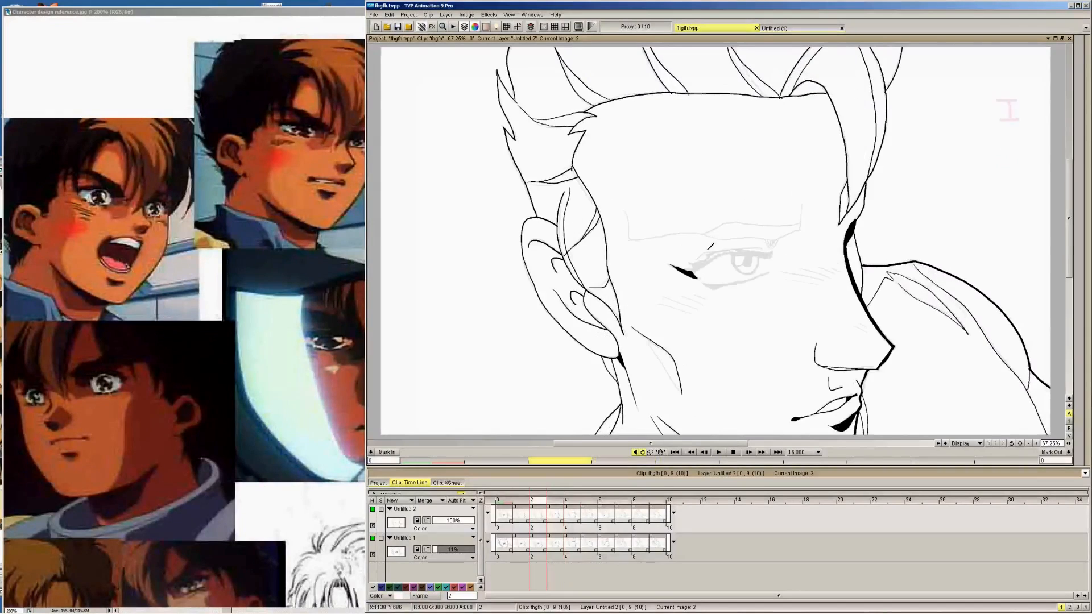
key("Right")
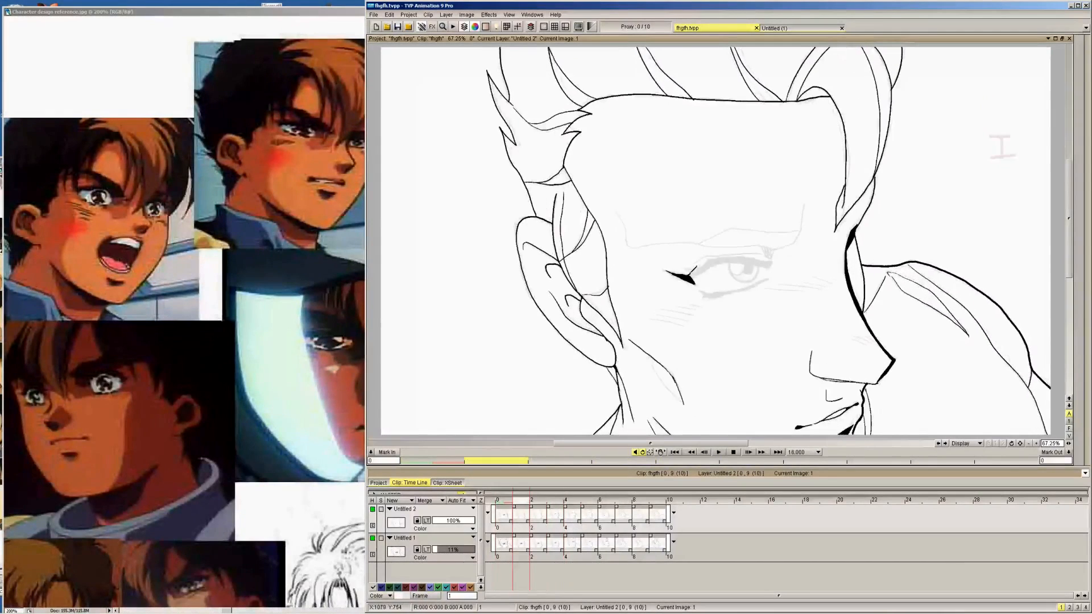
mouse_move(701, 269)
left_mouse_down()
mouse_move(693, 279)
mouse_move(743, 259)
mouse_move(763, 264)
left_mouse_up()
key("Left")
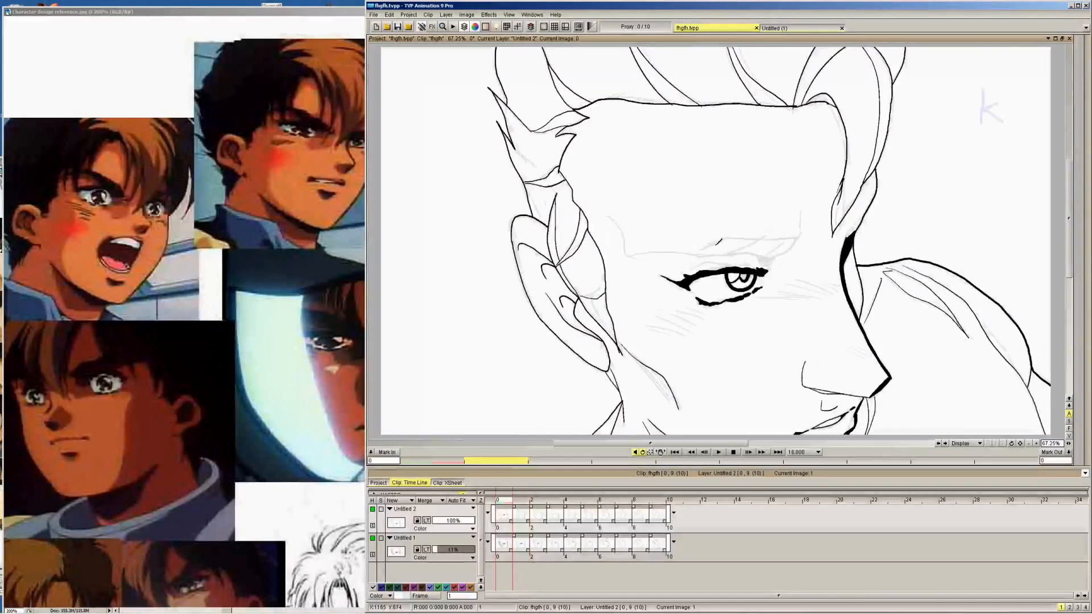
Outline the upper edge of the upper lash on image 1 to match image 0 and fill the lash black
key("Right")
mouse_move(691, 279)
left_mouse_down()
mouse_move(739, 256)
mouse_move(768, 265)
mouse_move(714, 261)
mouse_move(769, 261)
mouse_move(754, 259)
left_mouse_up()
key("Left")
key("Right")
key("Left")
key("Right")
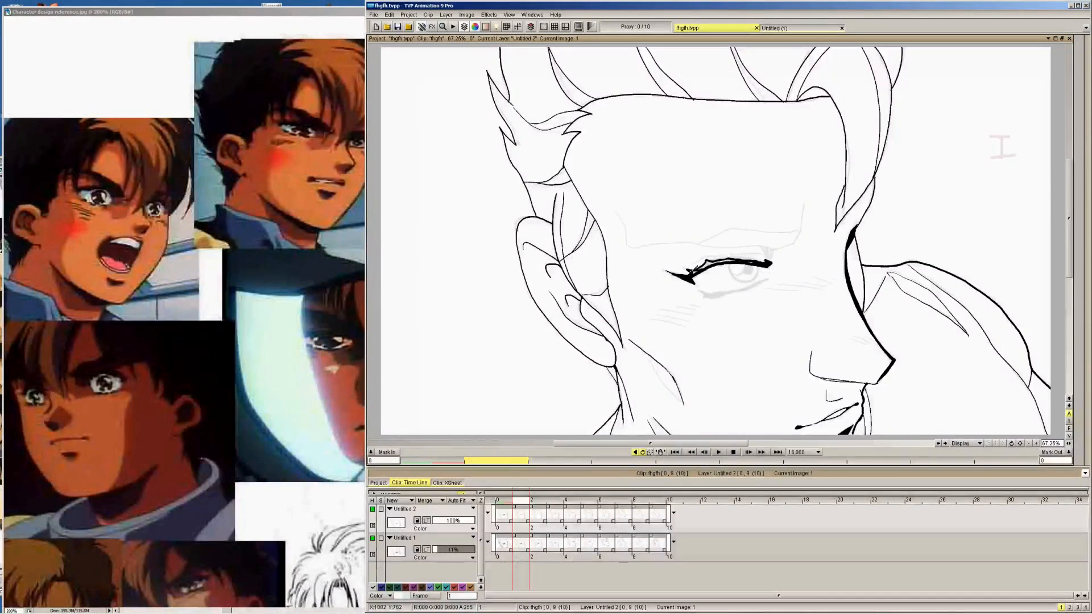
left_click_drag(689, 272, 739, 256)
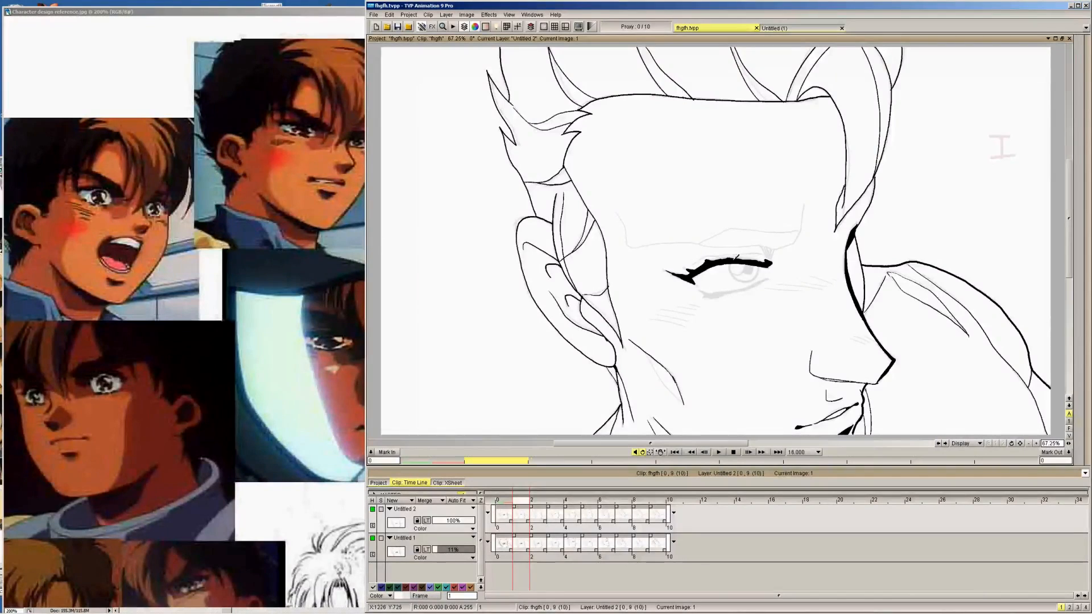
Outline the upper lash on image 2 from the outer to the inner corner and fill it black
key("Right")
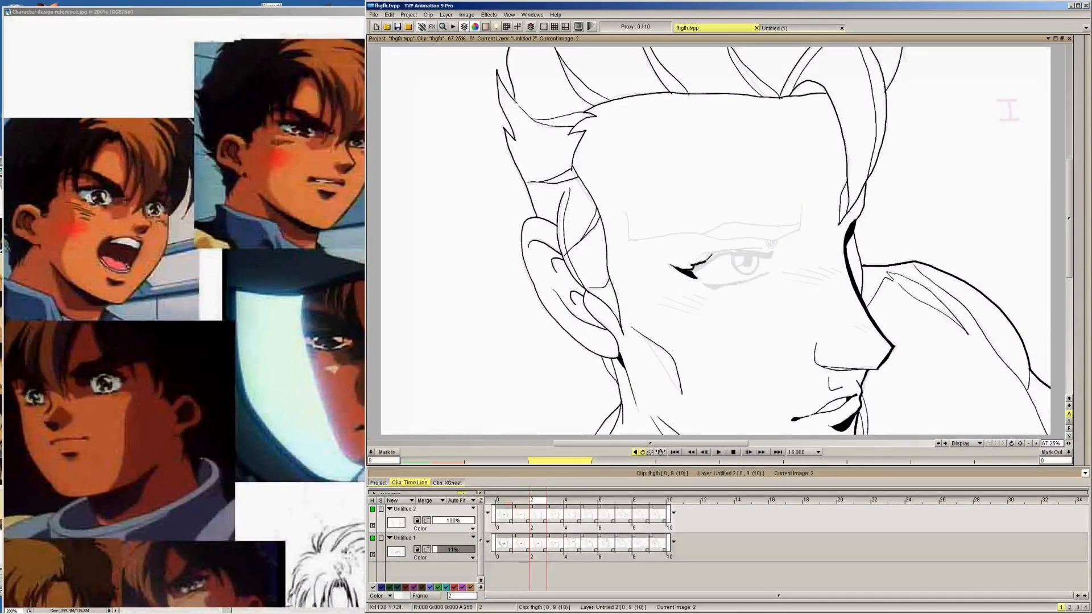
left_click_drag(708, 256, 773, 249)
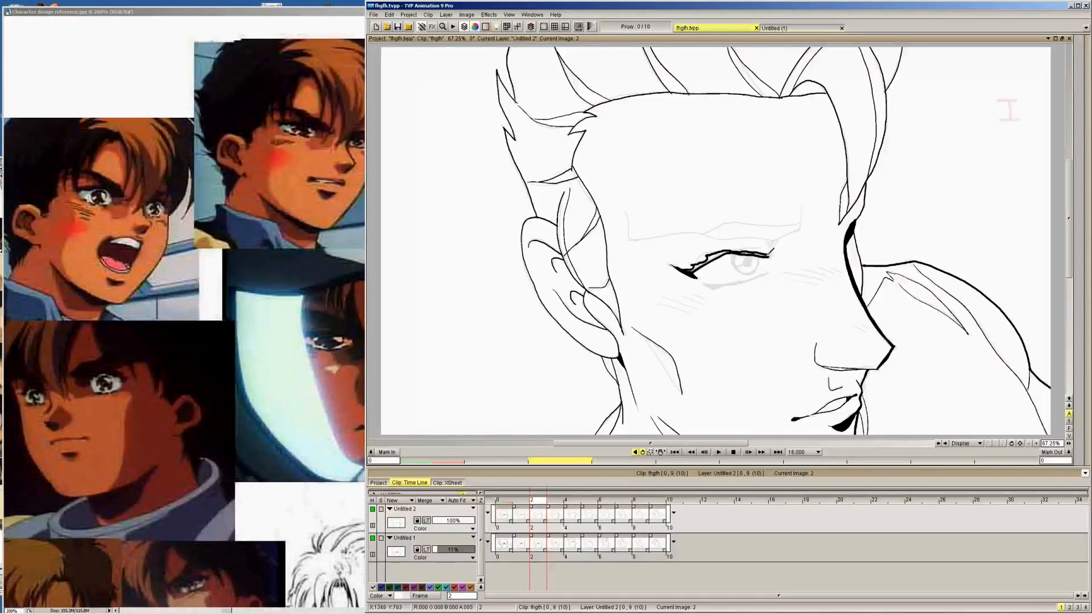
key("Right")
key("Left")
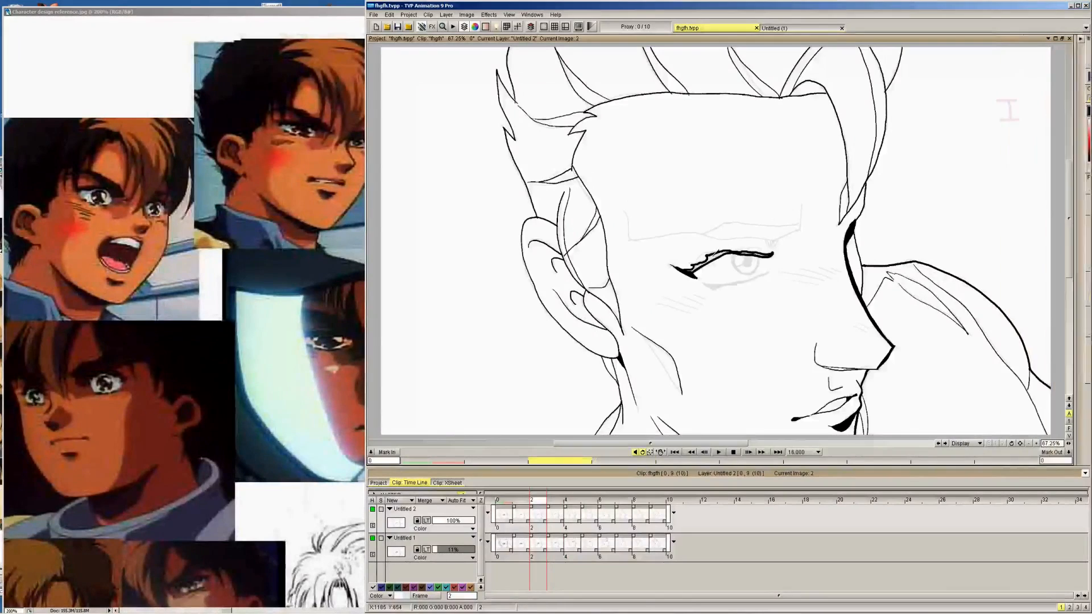
mouse_move(1027, 50)
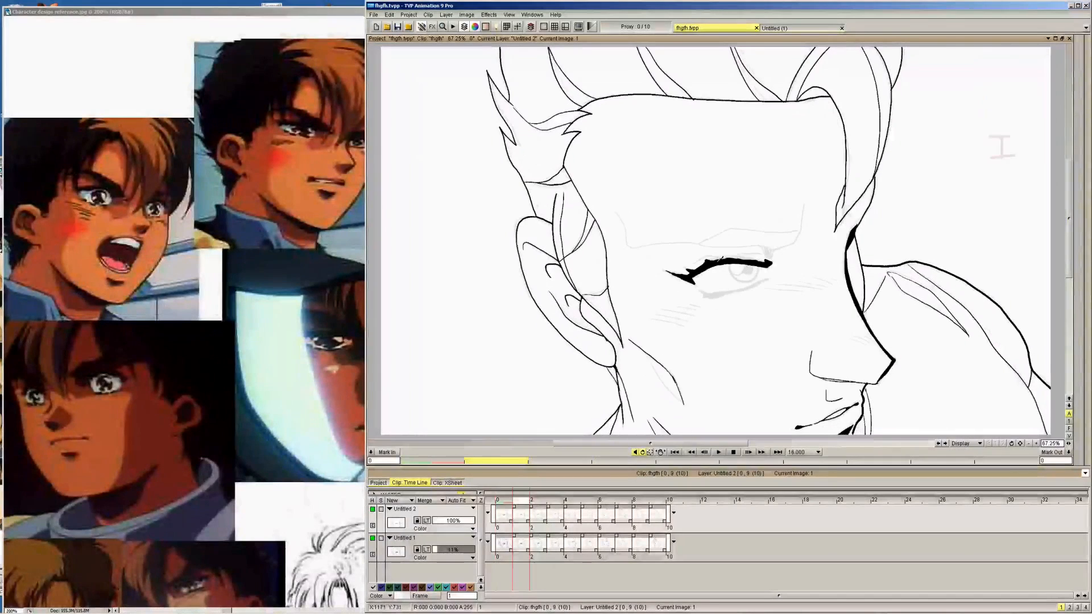
Flip forward from image 1 through image 9 to image 0 to check the upper lash lines across the head turn
key("Right")
key("Right")
key("Right")
key("Right")
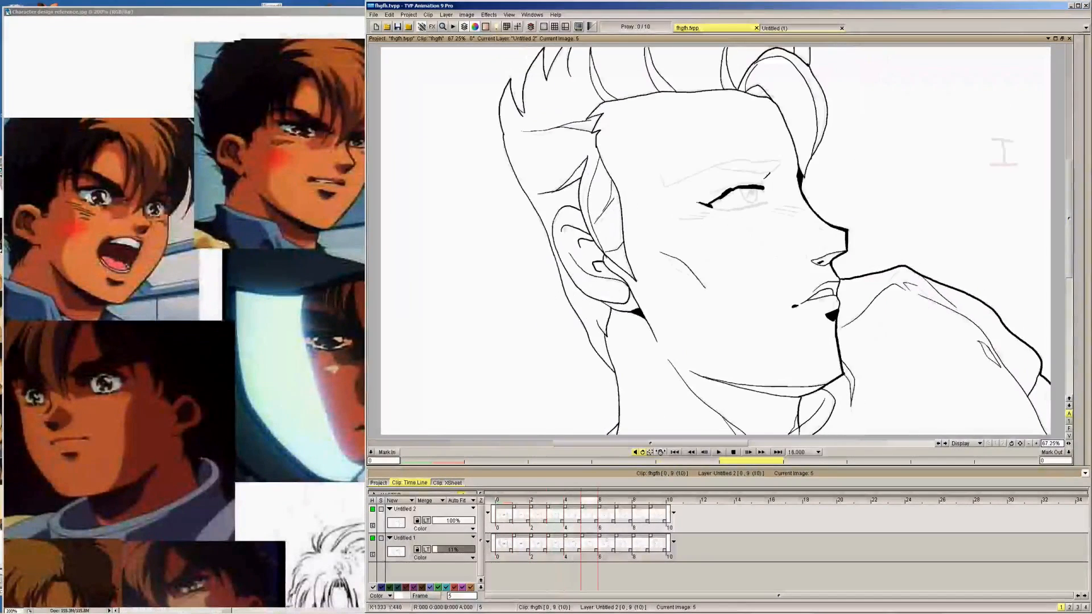
key("Right")
key("Right")
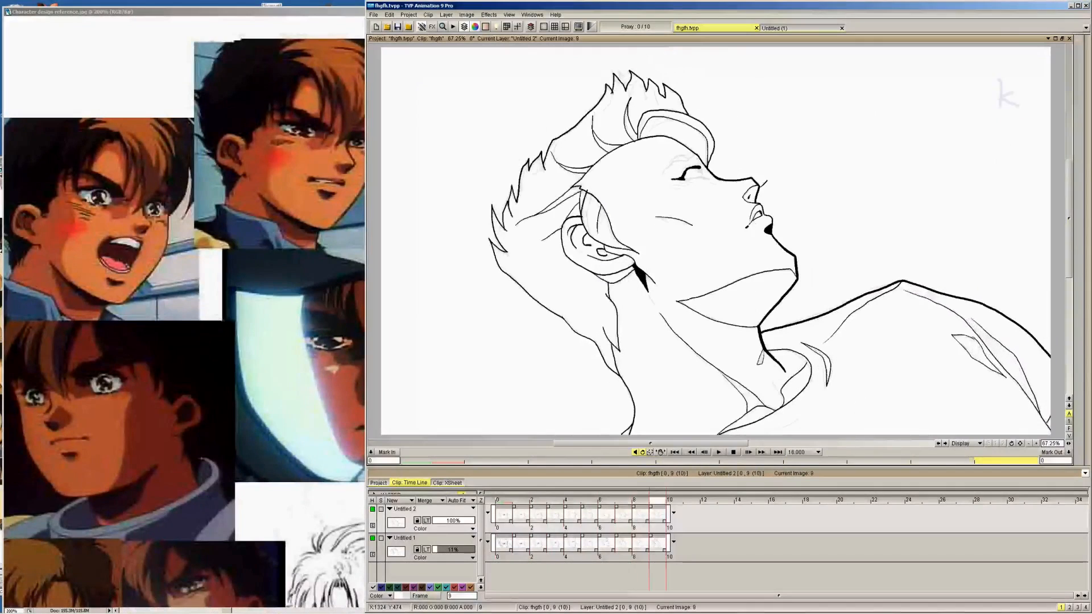
key("Right")
key("Right")
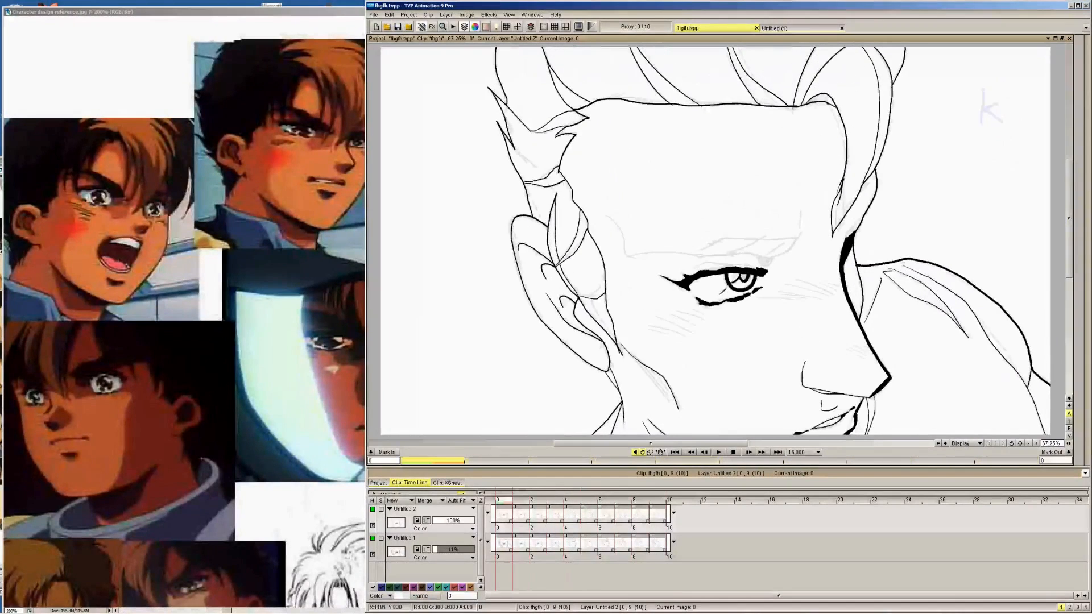
Ink the lower lid line on image 1 over the sketch, flipping against image 0 to match its broken, tapered shape
key("Right")
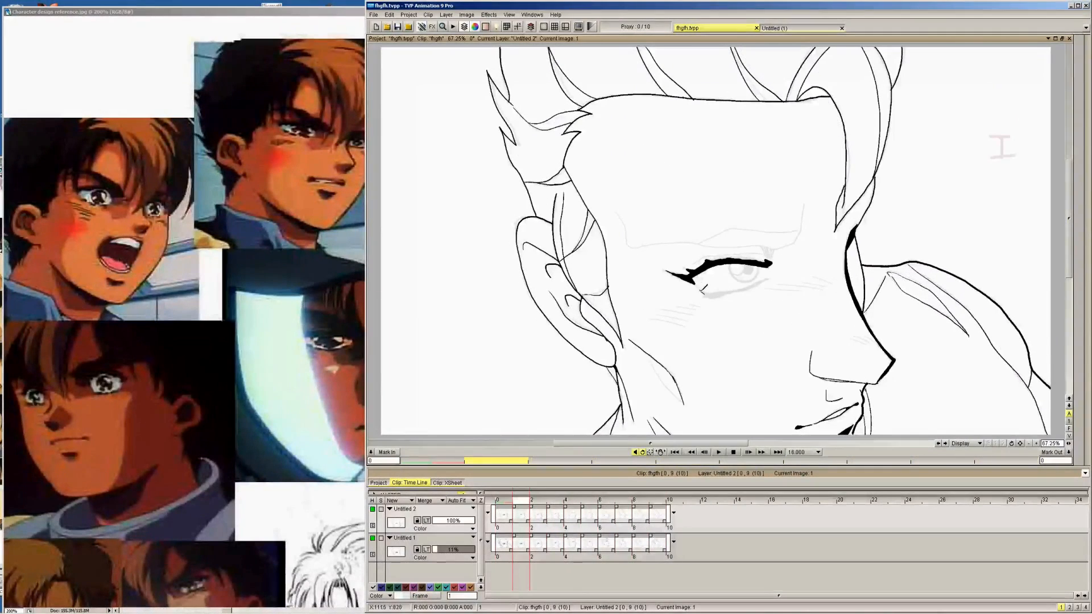
left_click_drag(705, 294, 731, 293)
key("Left")
key("Right")
key("Left")
key("Right")
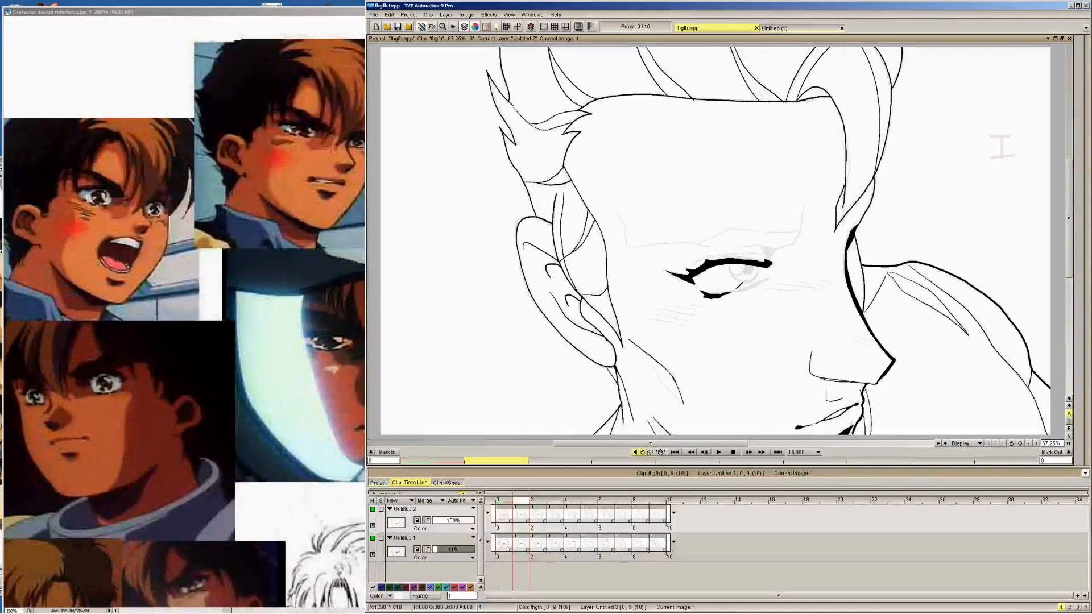
key("Left")
key("Right")
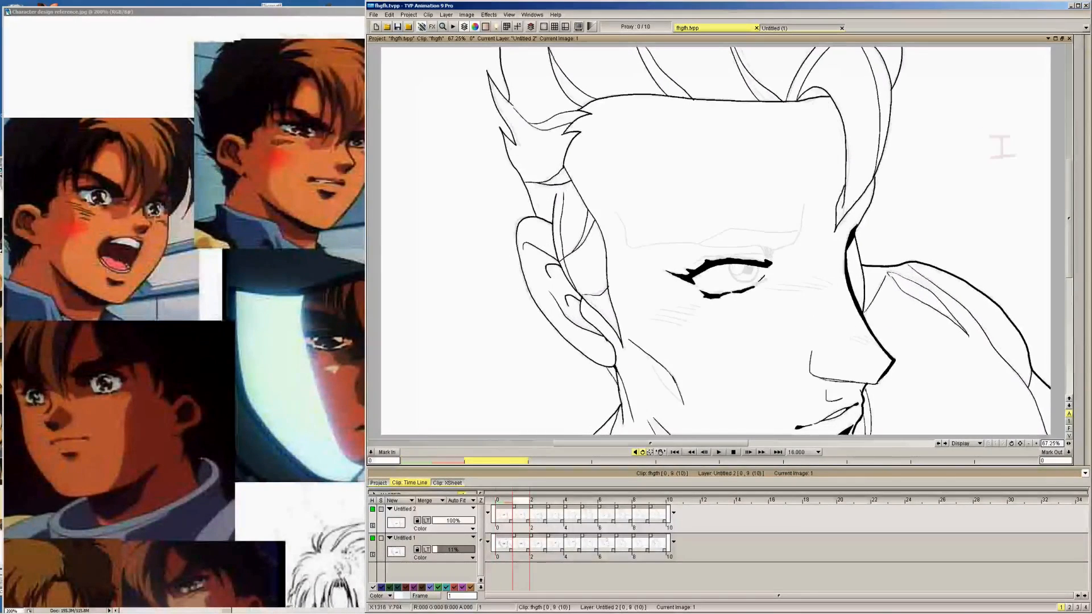
key("Left")
key("Right")
Ink the lower lid line over the sketch on images 2 and 3, matching the shape on image 1
key("Right")
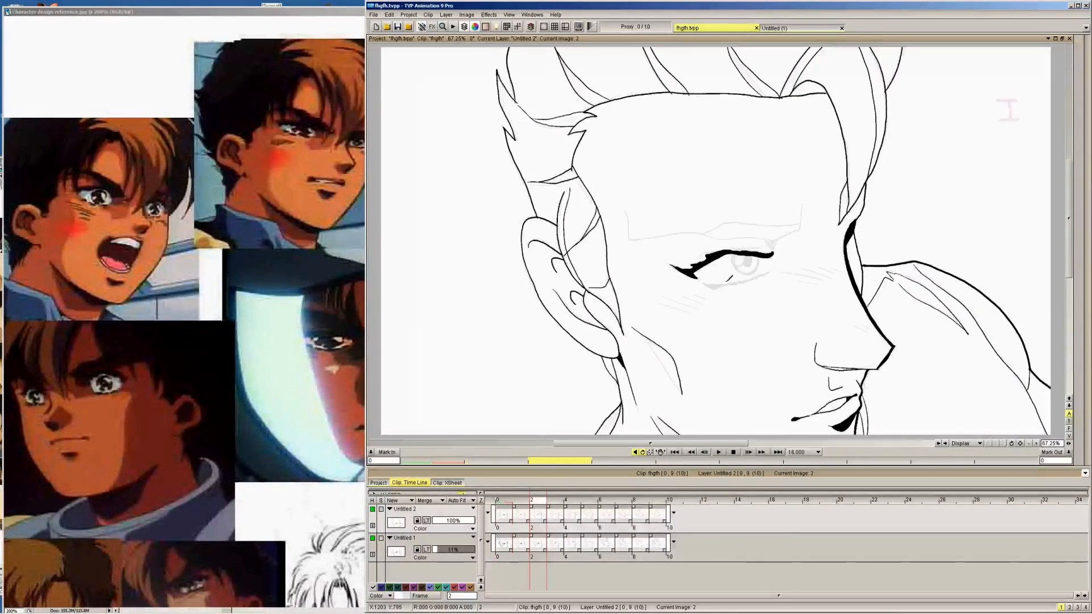
mouse_move(704, 283)
left_mouse_down()
mouse_move(723, 284)
mouse_move(713, 289)
left_mouse_up()
mouse_move(713, 289)
left_mouse_down()
mouse_move(765, 281)
mouse_move(746, 281)
mouse_move(764, 272)
mouse_move(730, 259)
mouse_move(763, 254)
left_mouse_up()
key("Left")
key("Right")
key("Right")
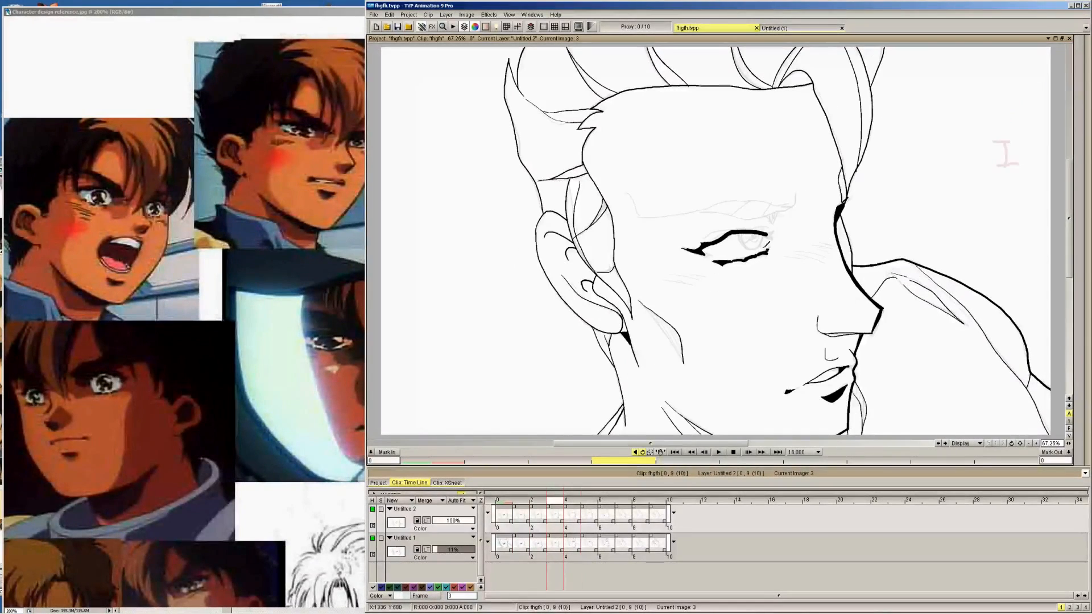
Ink the lower lid line over the sketch on images 4, 5, 6 and 7
key("Right")
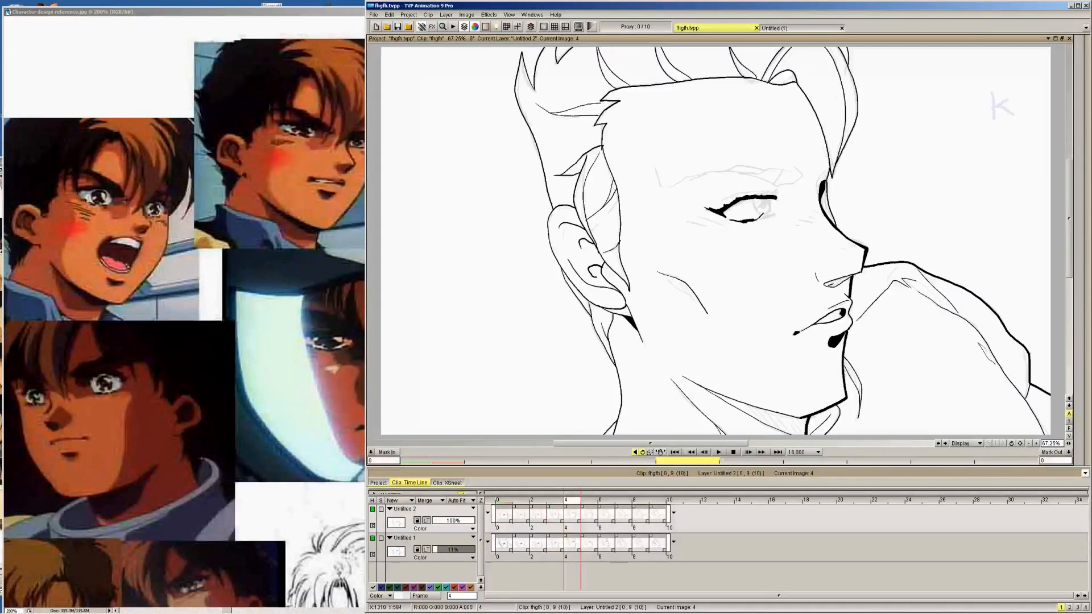
key("Right")
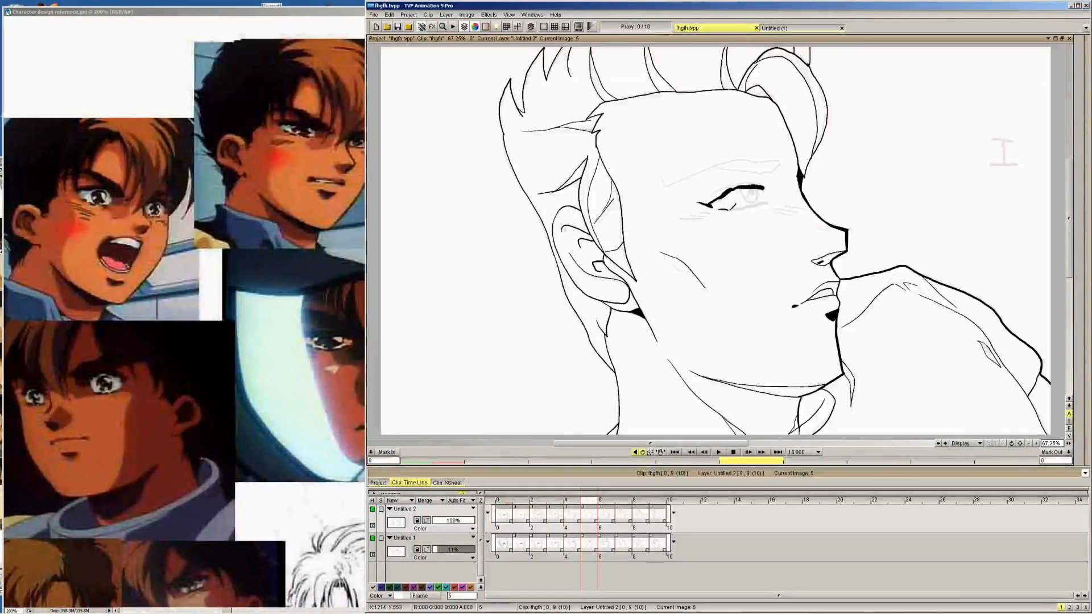
key("Right")
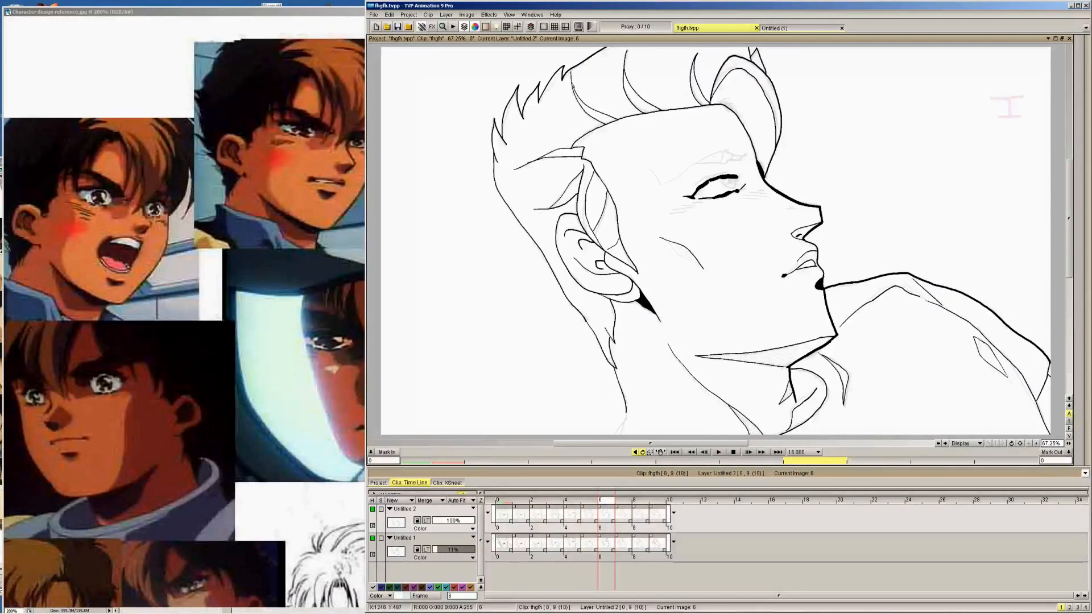
key("Right")
left_click_drag(689, 186, 713, 182)
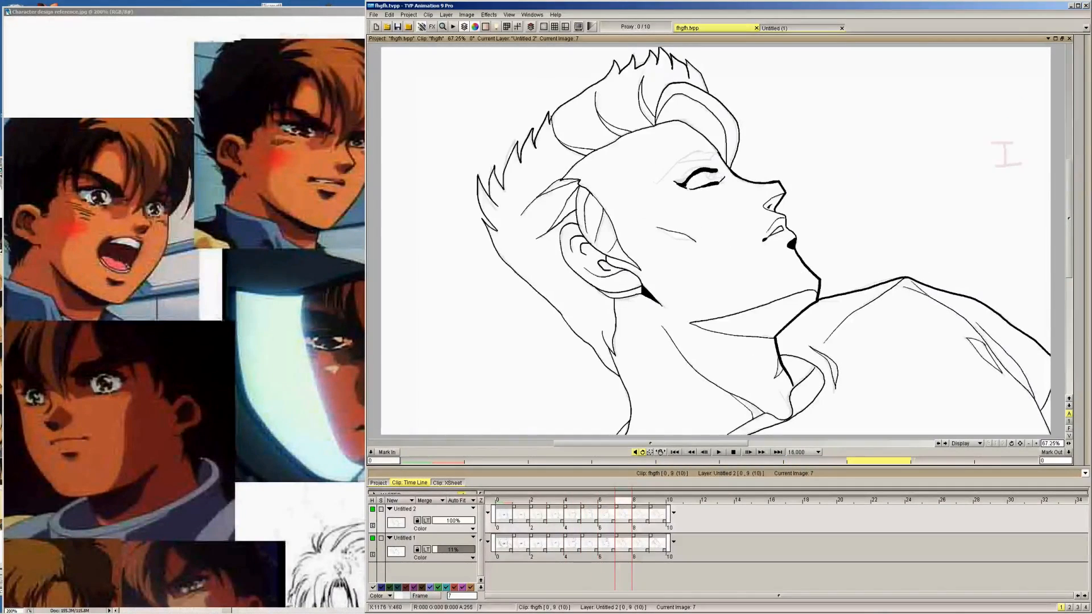
Ink the lower lid line over the sketch on images 8 and 9, and play the head turn to check it
key("Right")
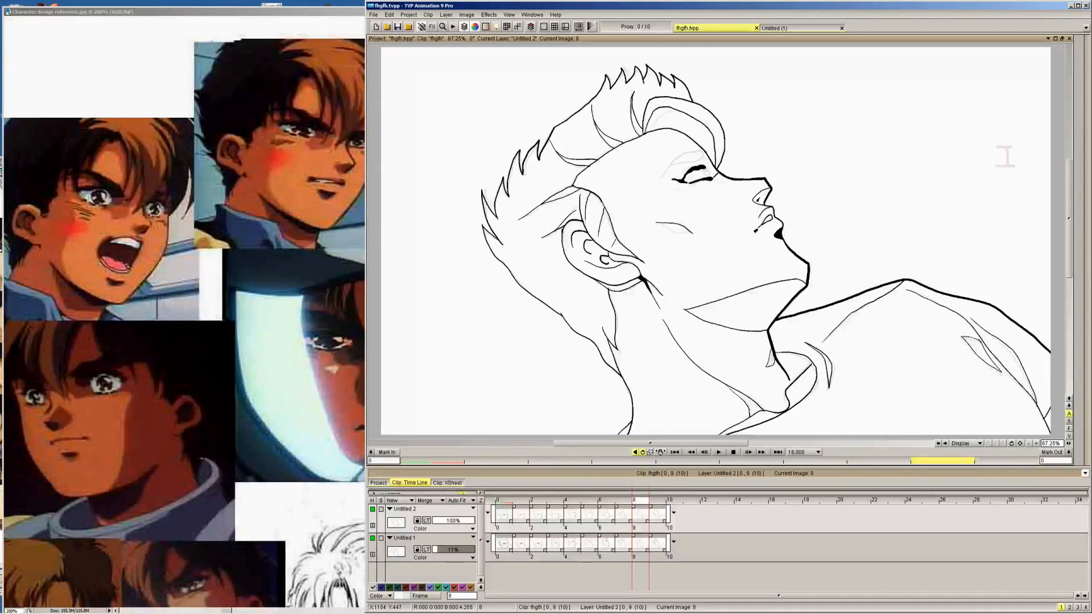
key("Right")
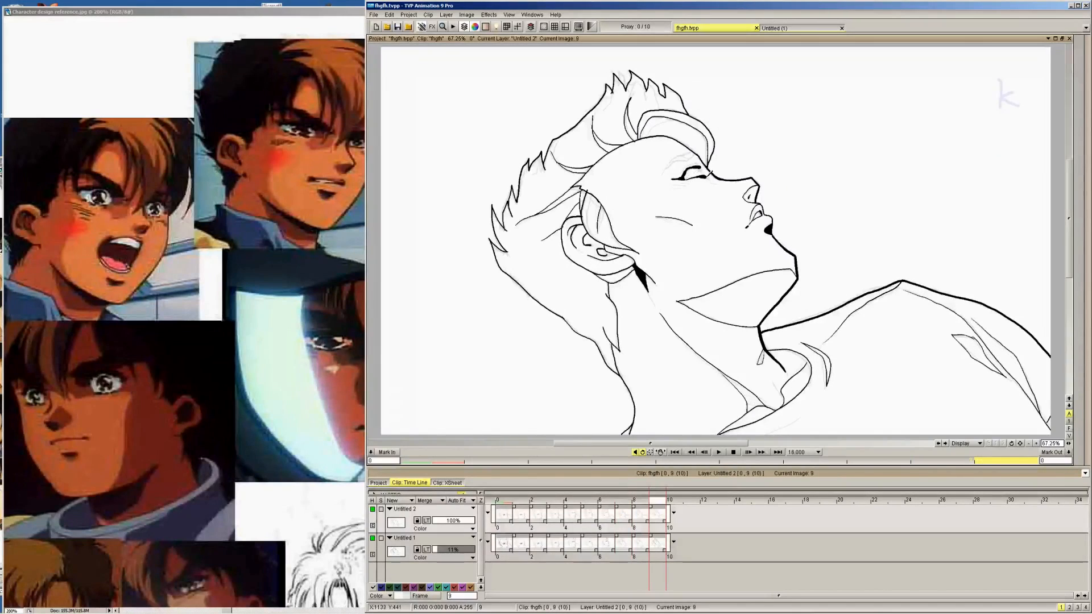
left_click(719, 452)
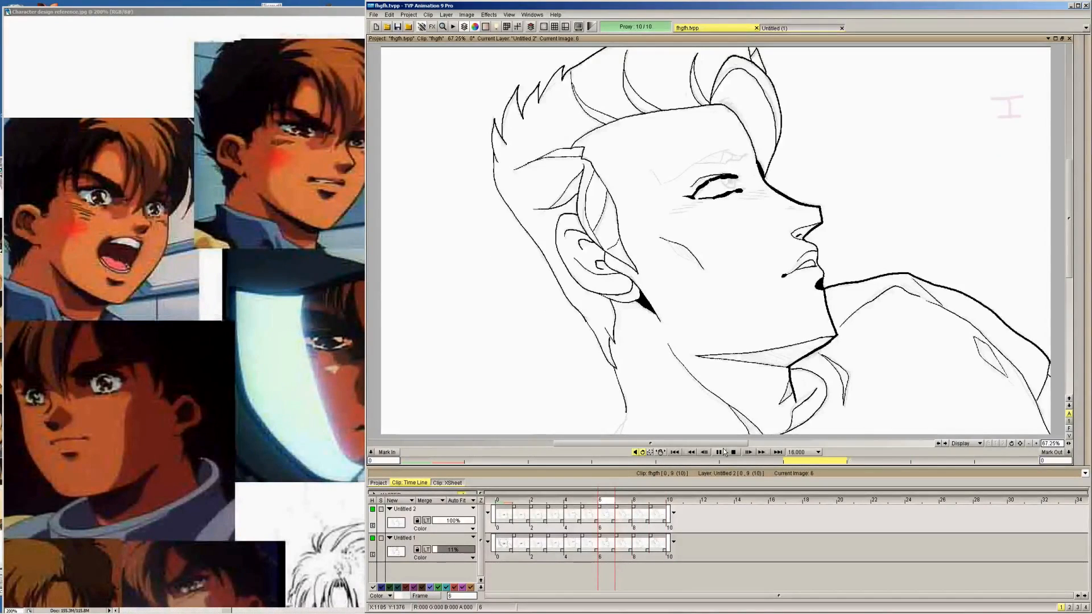
left_click(723, 452)
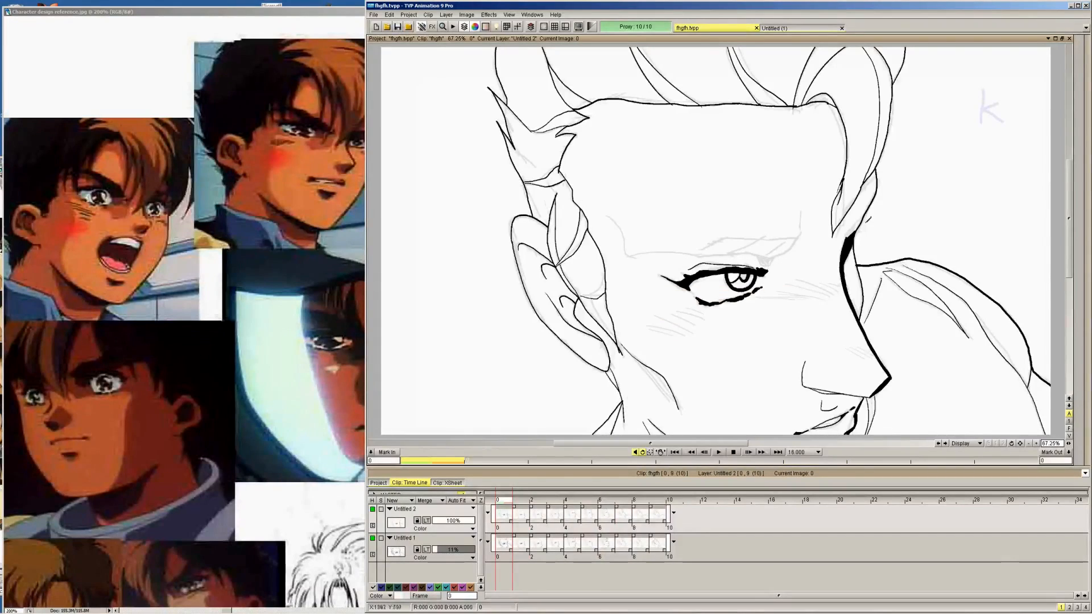
Adjust the pen size and ink the iris outline over the sketch on image 1, flipping against image 0 to match it
mouse_move(1087, 240)
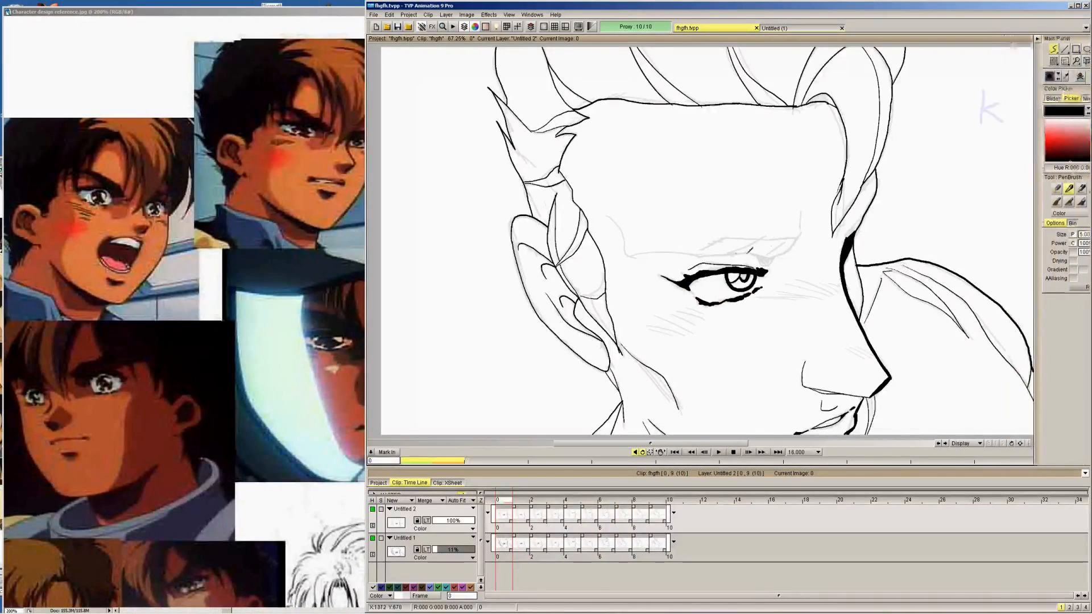
key("Right")
mouse_move(730, 262)
left_mouse_down()
mouse_move(732, 273)
mouse_move(760, 268)
mouse_move(758, 257)
left_mouse_up()
mouse_move(1086, 239)
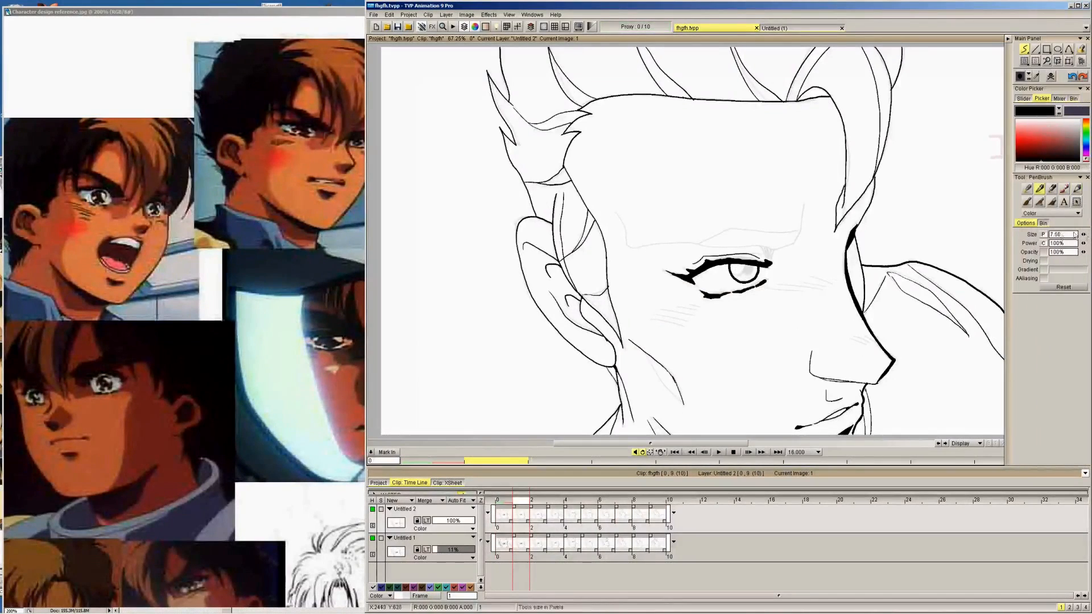
mouse_move(739, 279)
left_mouse_down()
mouse_move(757, 277)
mouse_move(732, 263)
mouse_move(757, 274)
mouse_move(766, 244)
left_mouse_up()
key("Left")
key("Right")
key("Right")
key("Right")
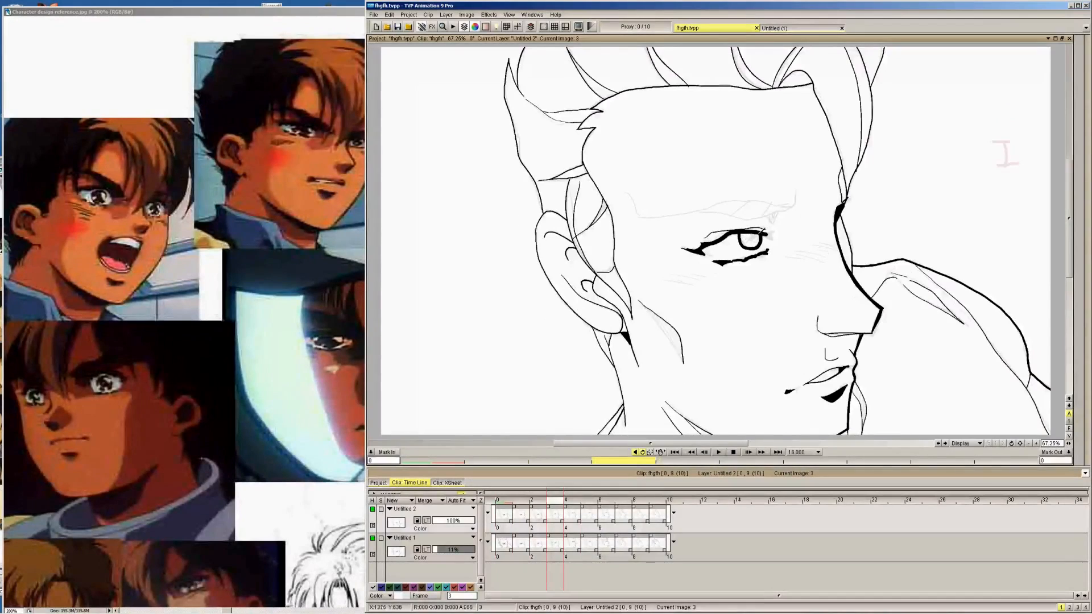
Ink the iris outline over the sketch on images 2, 3 and 4, flipping between neighbouring images to match its shape
key("Right")
key("Left")
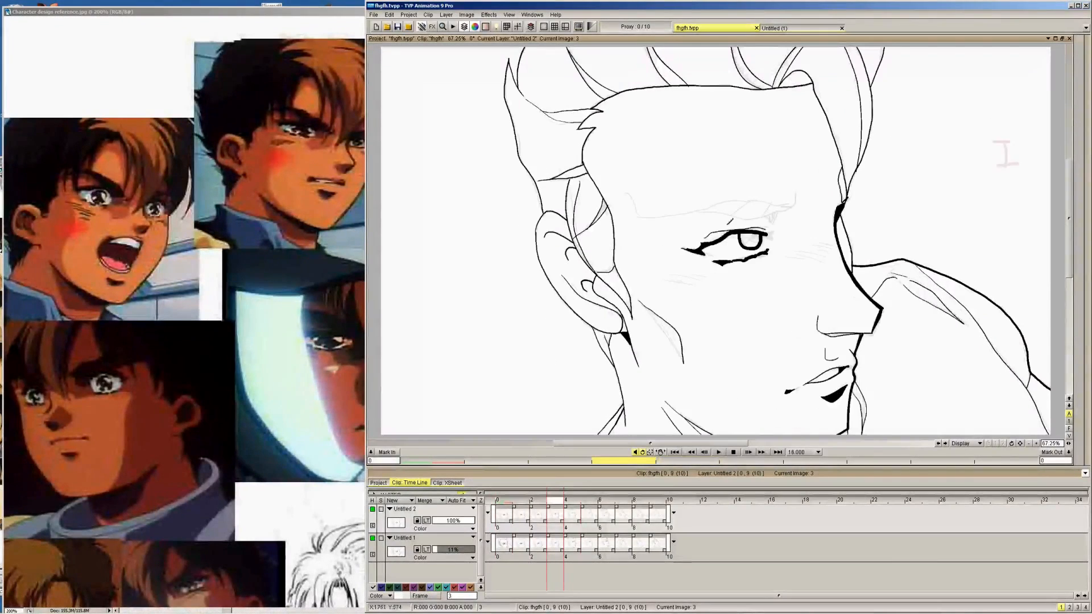
key("Right")
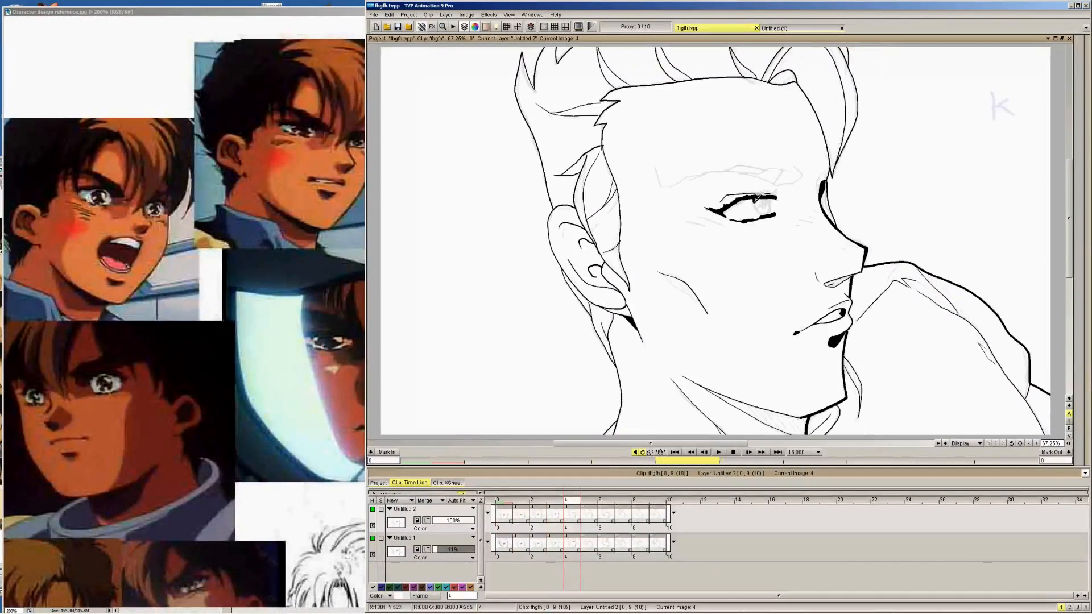
left_click_drag(755, 196, 766, 212)
Ink the iris outline over the sketch on images 5 through 9, narrowing it as the head tilts back
key("Right")
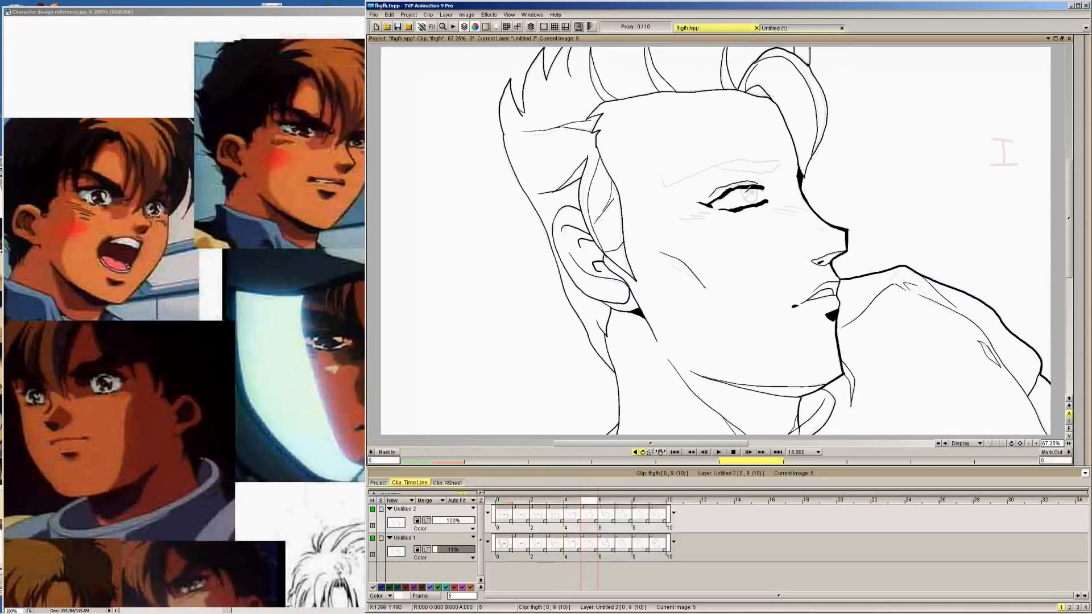
key("Right")
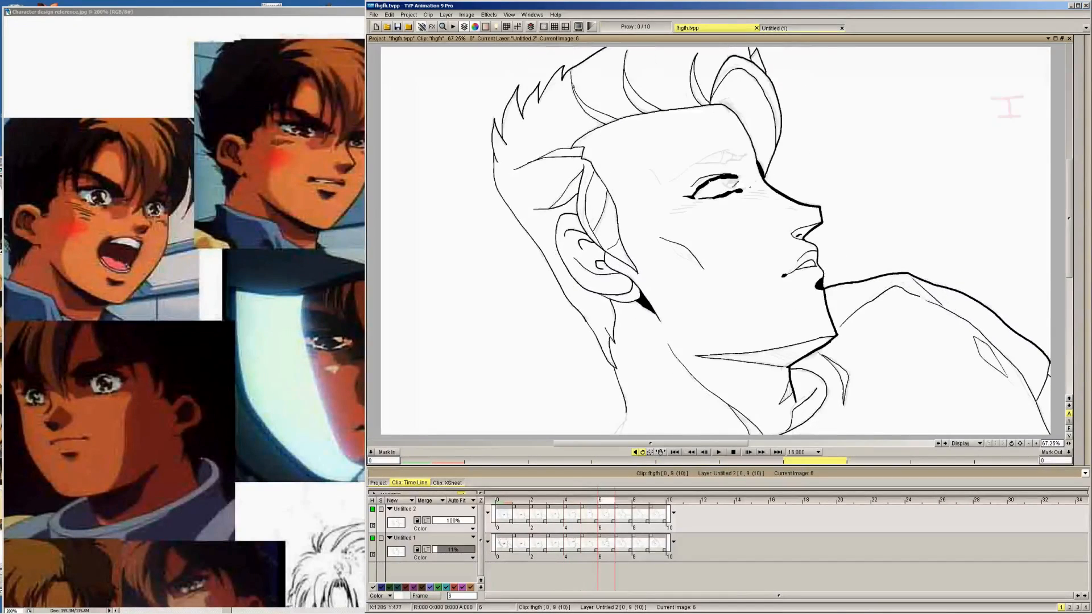
key("Right")
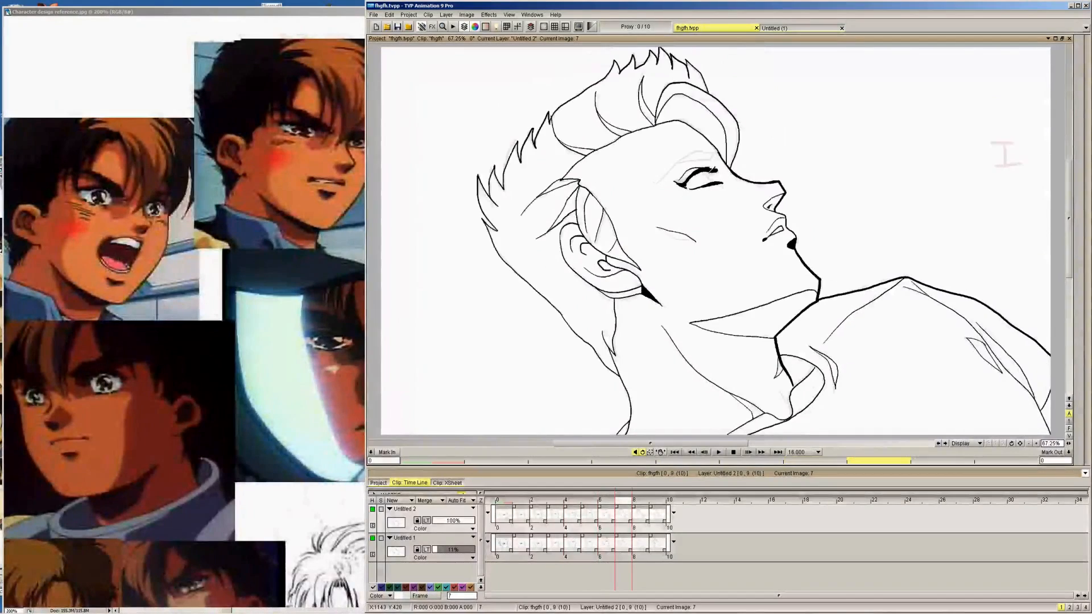
key("Right")
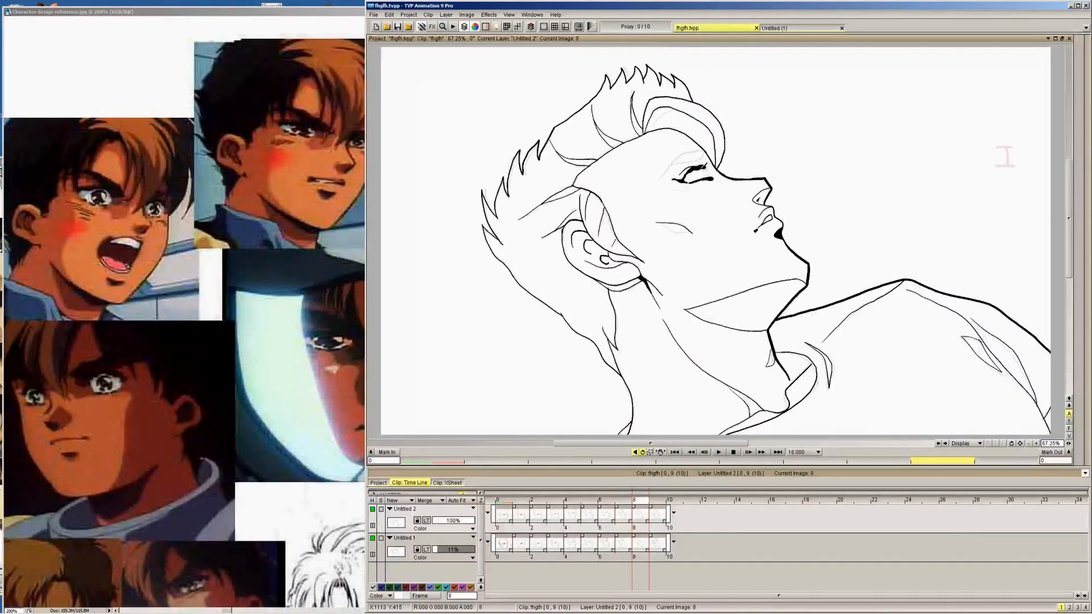
mouse_move(699, 166)
left_mouse_down()
mouse_move(709, 174)
mouse_move(700, 165)
left_mouse_up()
key("Right")
key("Right")
key("Left")
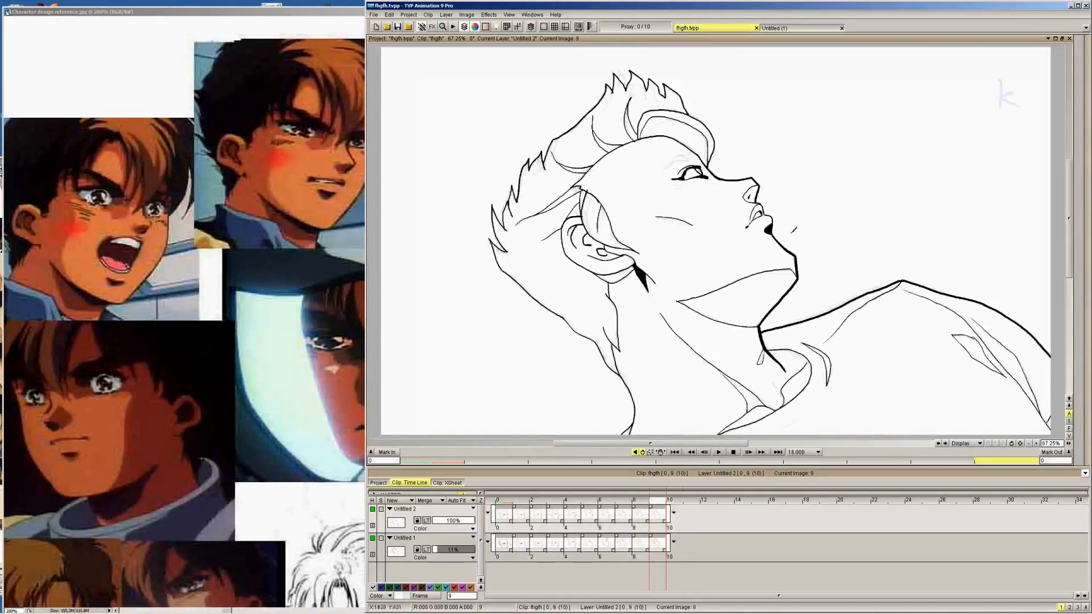
Ink the pupil and highlight lines inside the iris on image 1, flipping against image 0 to match them
left_click(1036, 444)
key("Left")
key("Left")
key("Left")
key("Left")
key("Left")
key("Left")
key("Left")
key("Left")
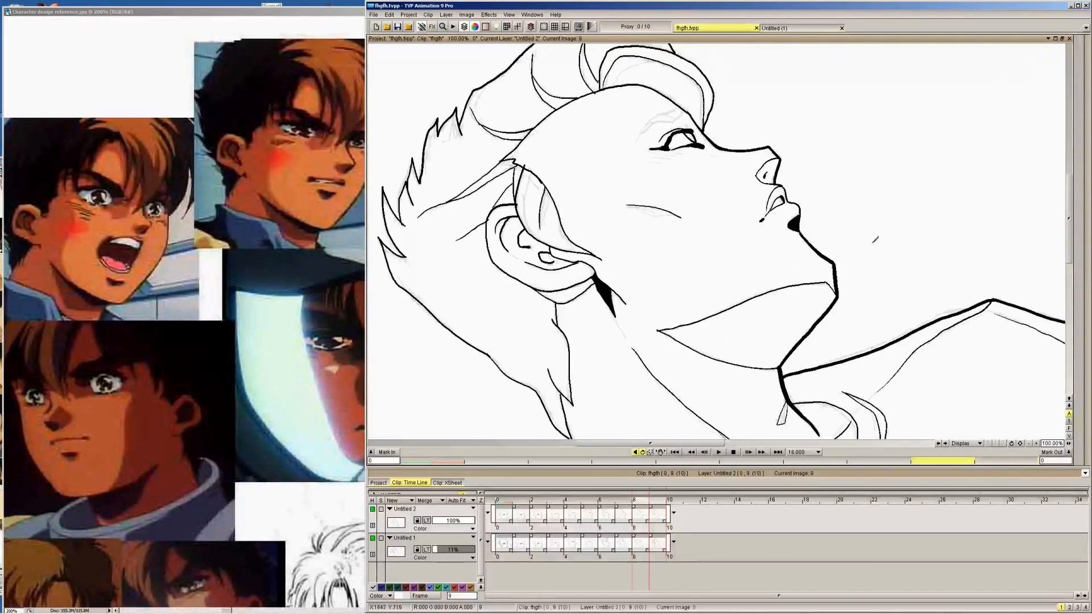
key("Right")
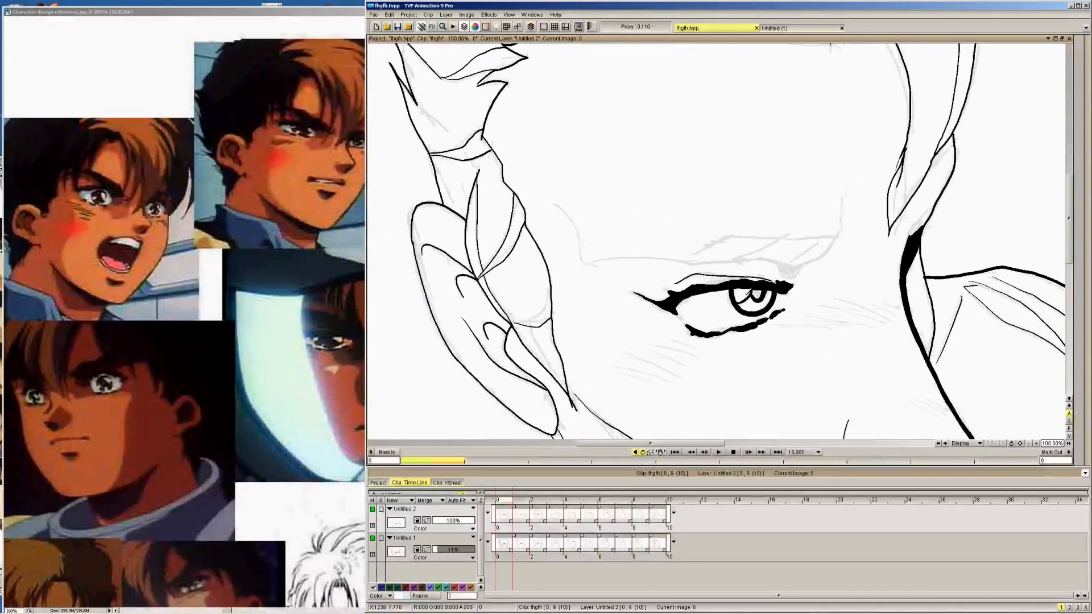
key("Left")
key("Right")
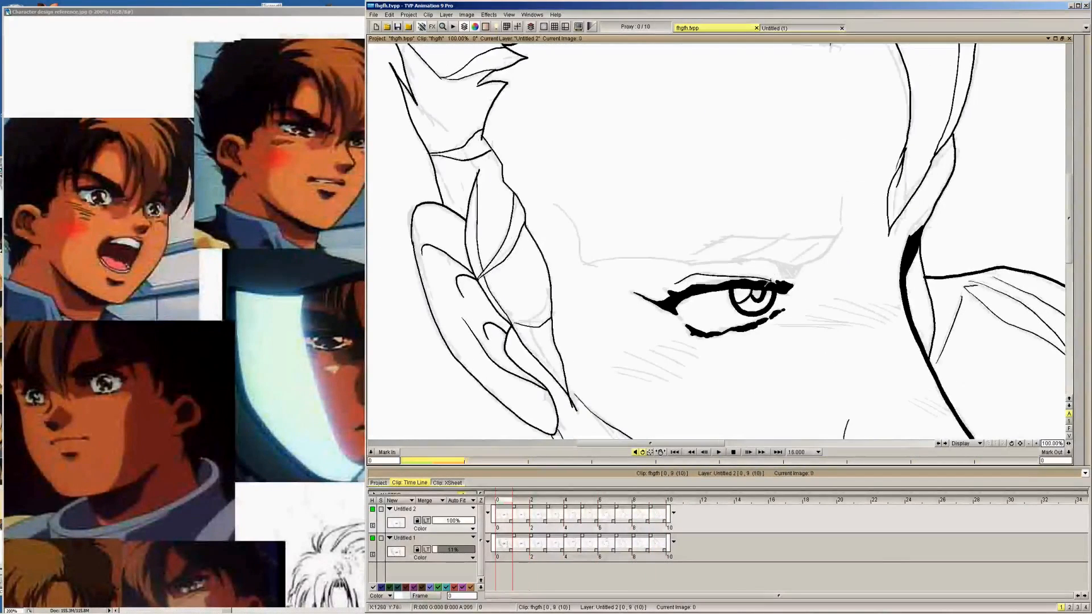
key("Left")
left_click_drag(774, 273, 765, 287)
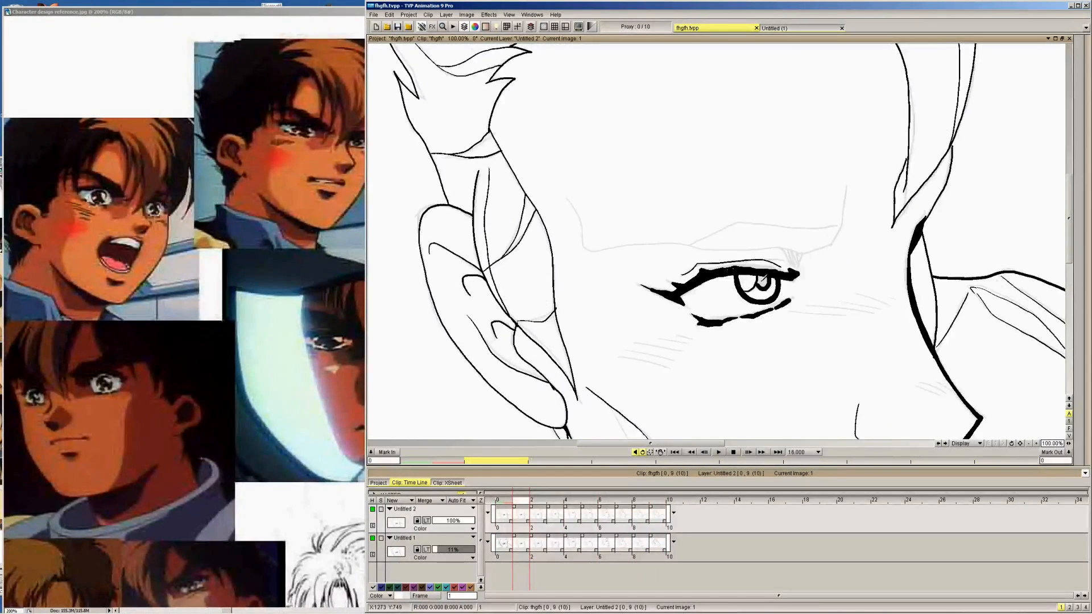
Ink the pupil lines inside the iris on images 2 and 3, and extend the upper lash's inner end on image 3
key("Right")
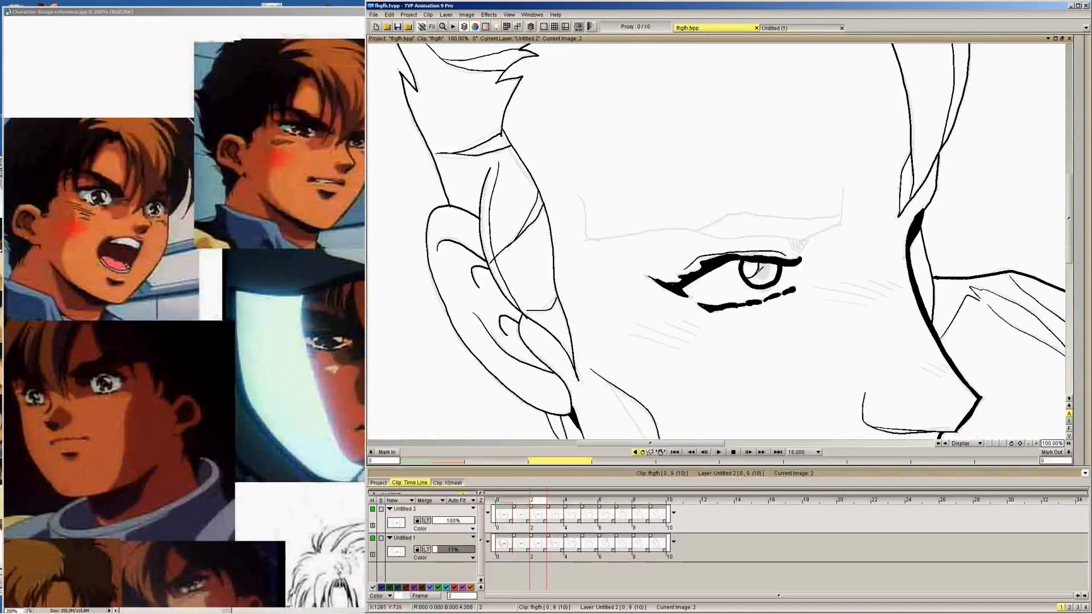
key("Right")
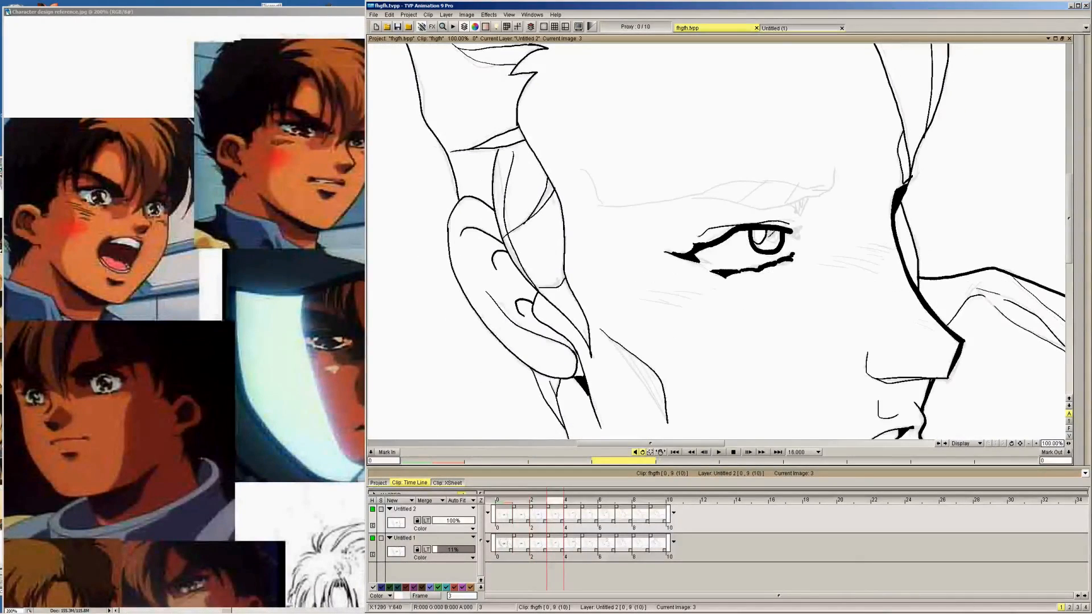
left_click_drag(777, 233, 763, 241)
key("Left")
key("Right")
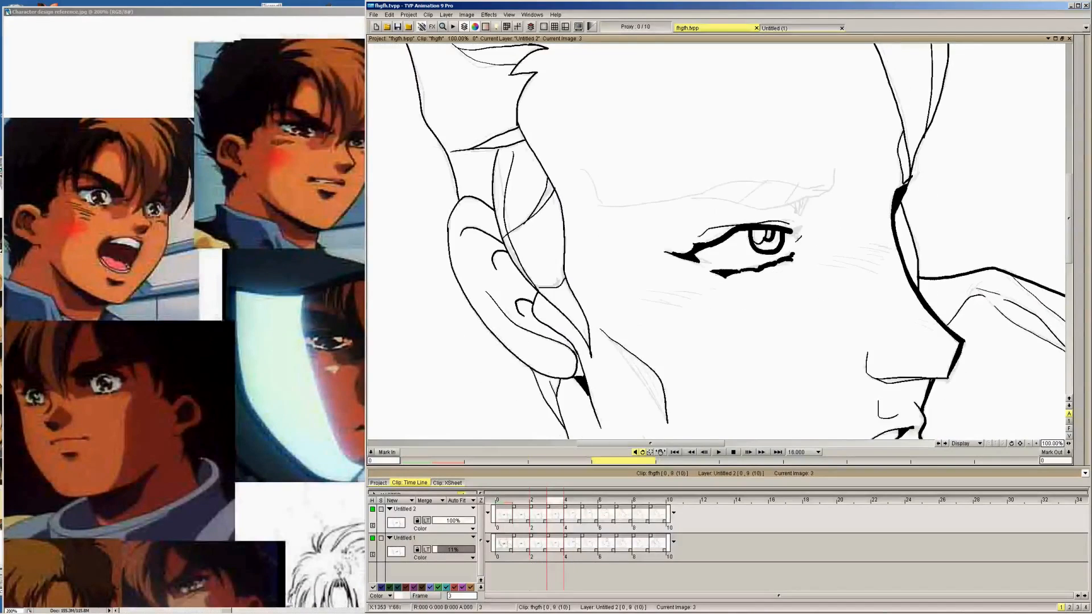
left_click_drag(795, 229, 805, 223)
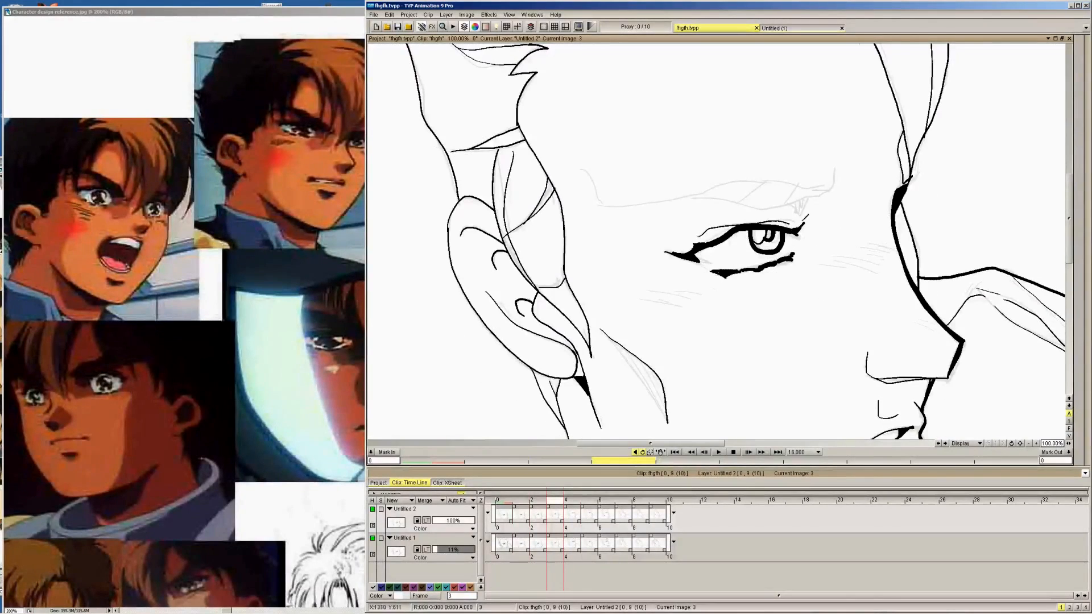
Ink the pupil lines inside the iris on images 4 through 9, following the shape on image 3
key("Right")
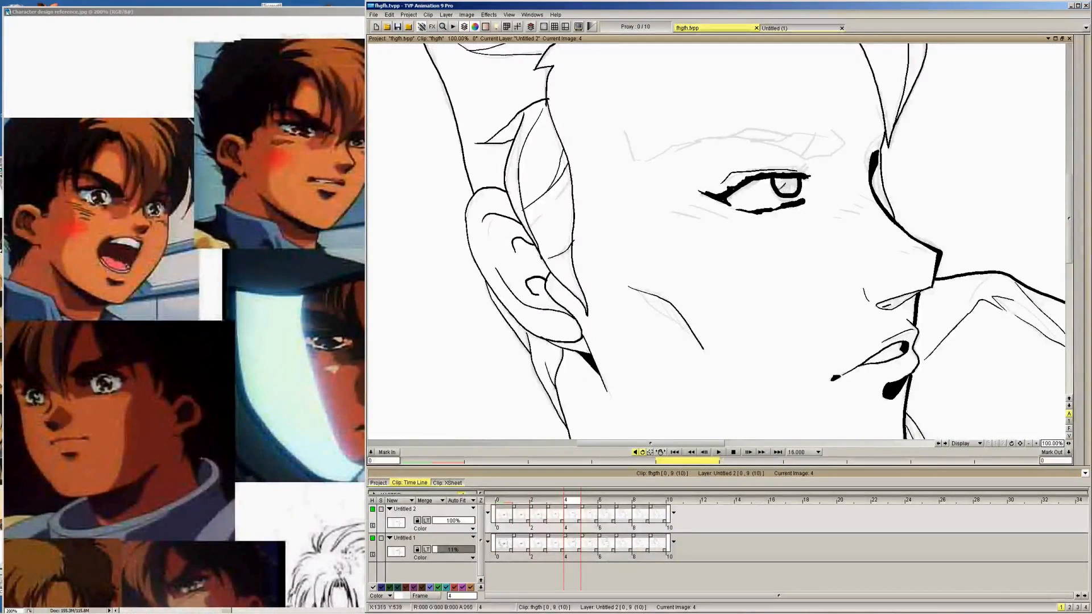
key("Right")
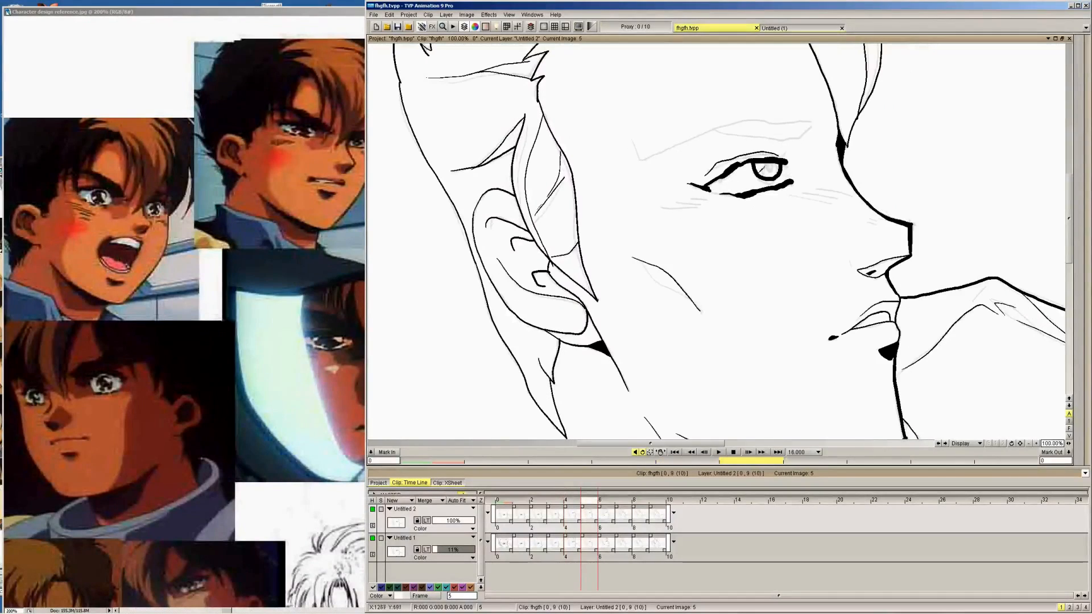
key("Right")
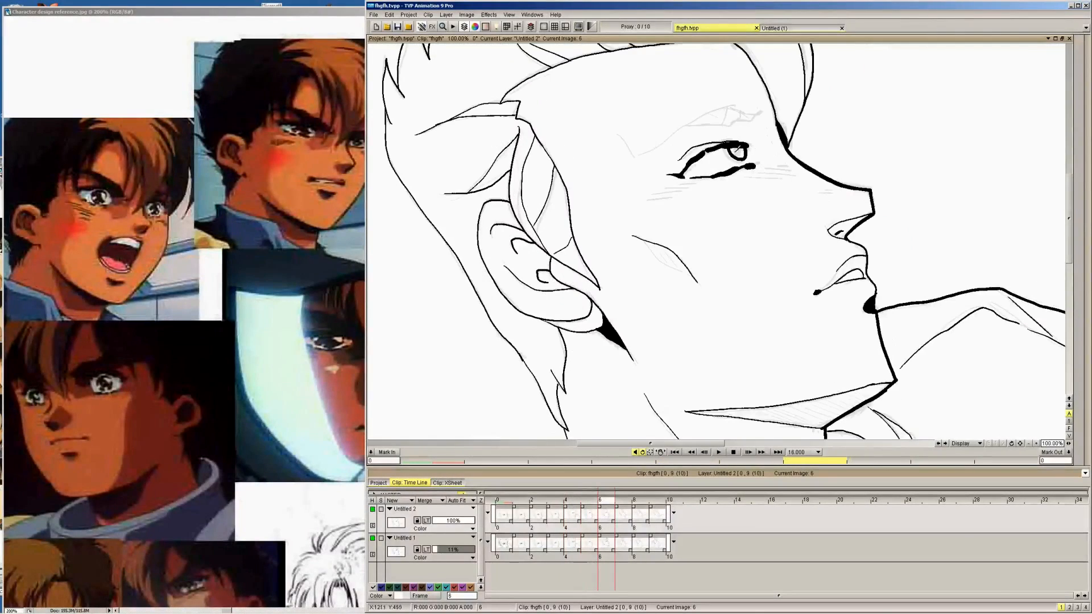
key("Right")
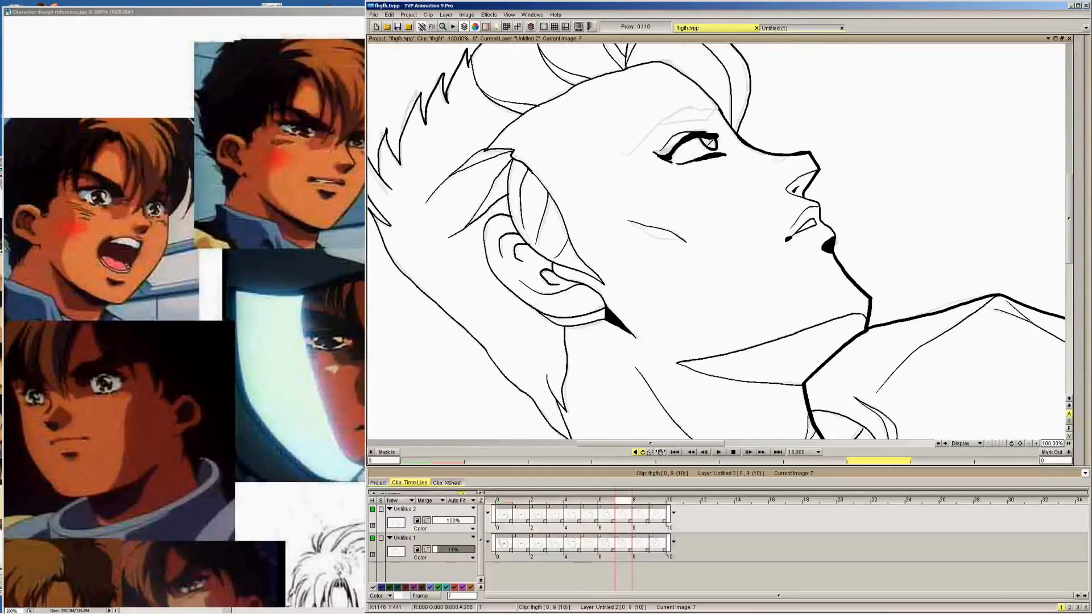
key("Right")
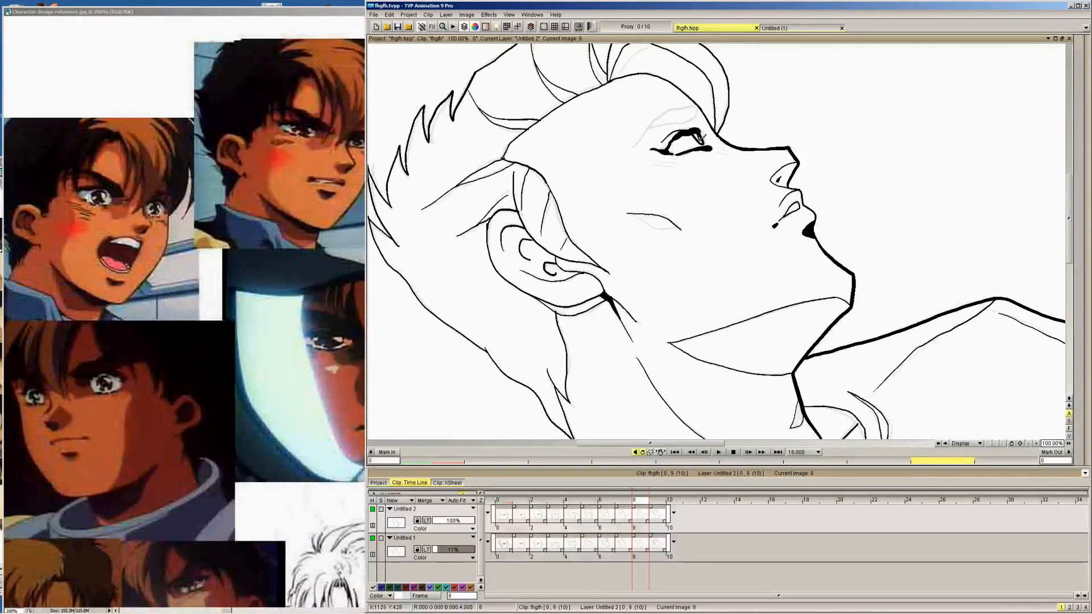
key("Right")
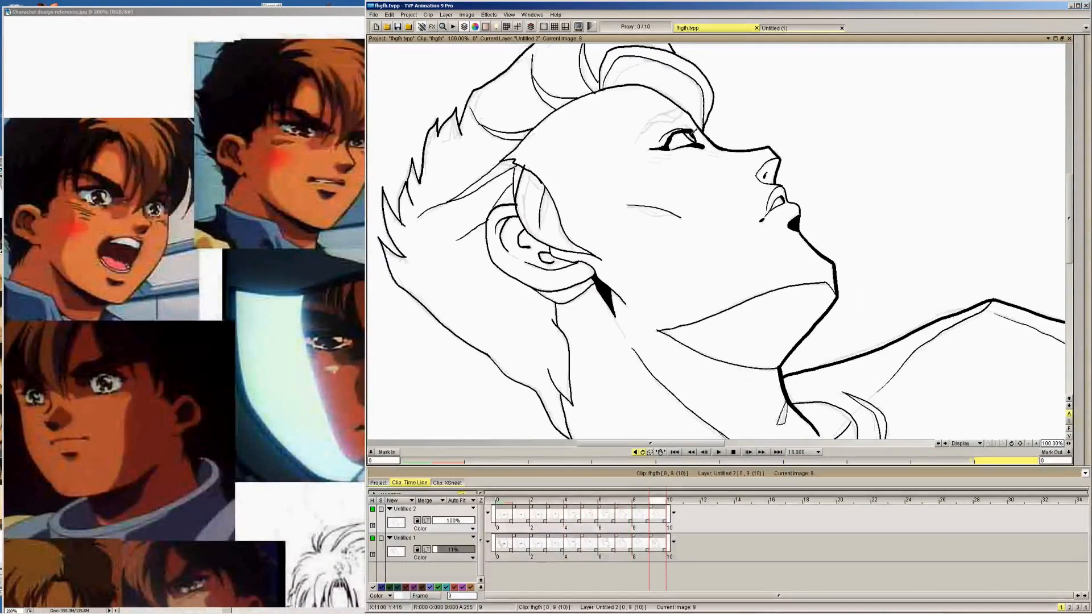
Set the pen size to 3.00 and return to image 0
key("Left")
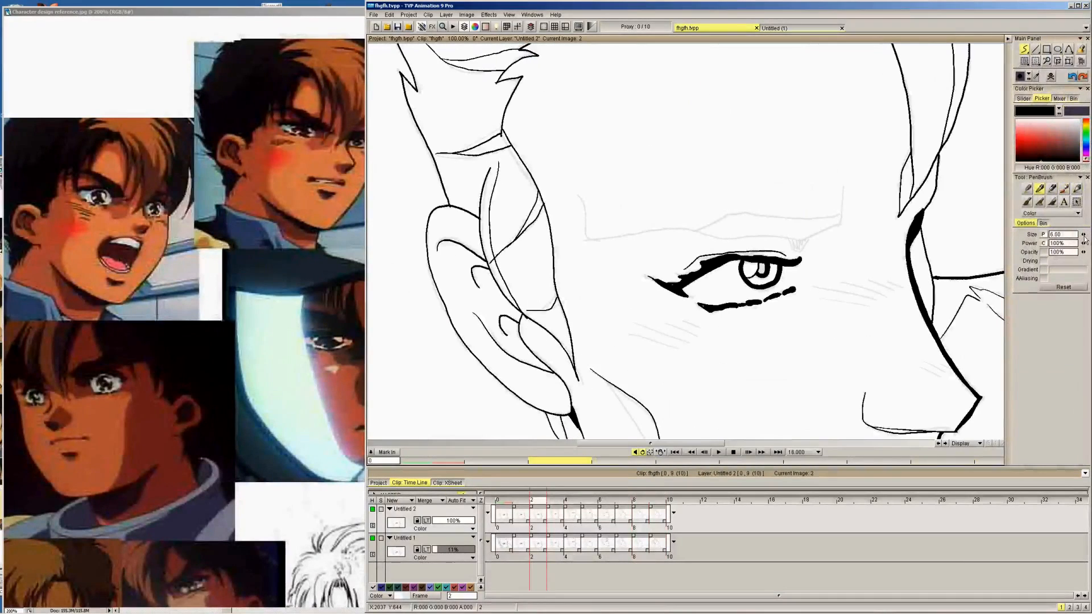
left_click_drag(1084, 240, 1080, 239)
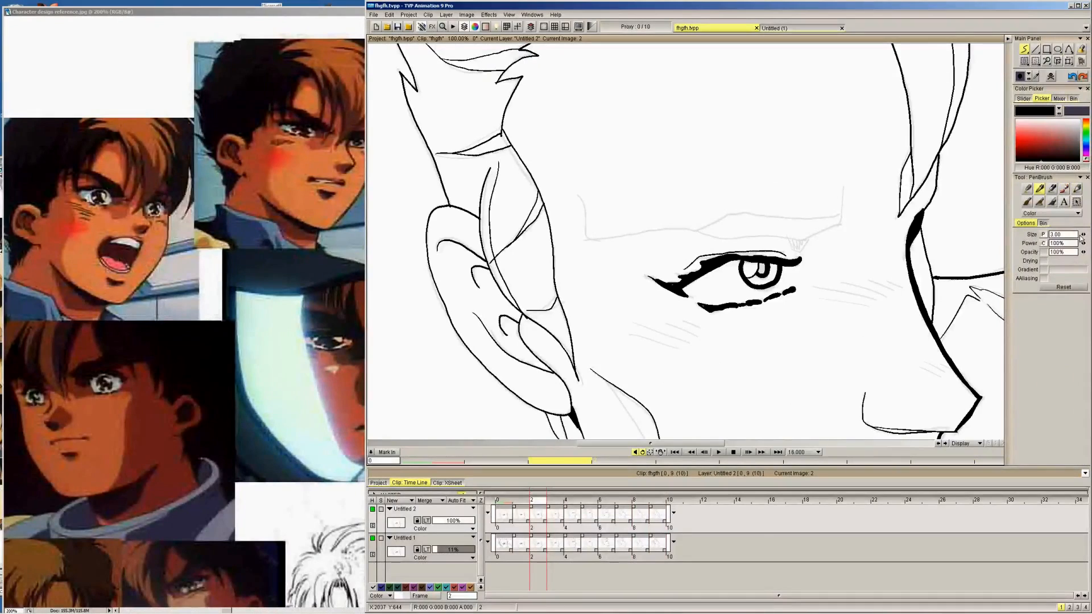
key("Left")
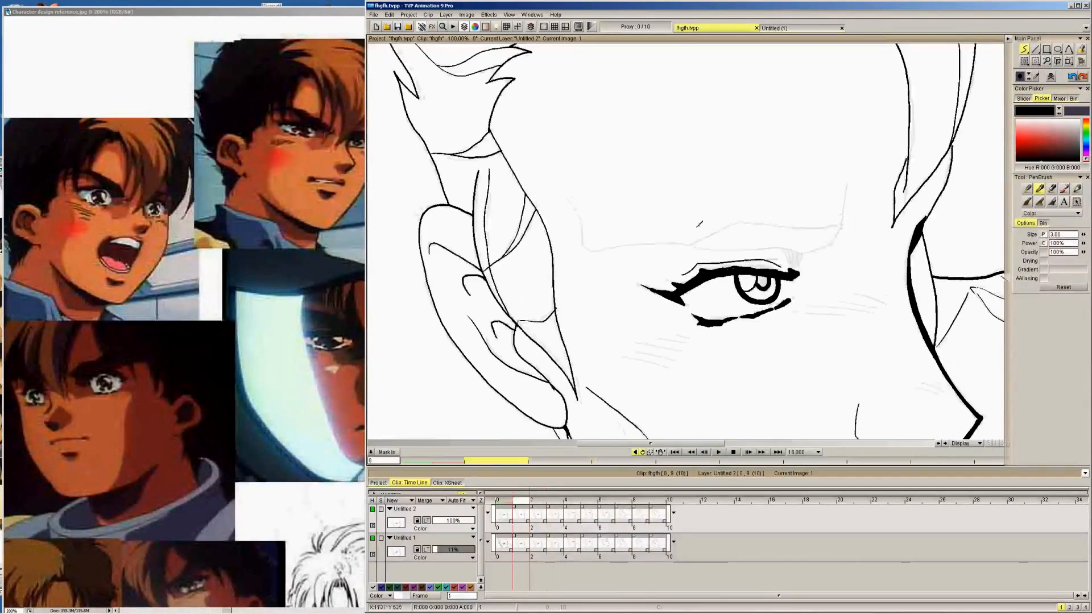
key("Tab")
key("Left")
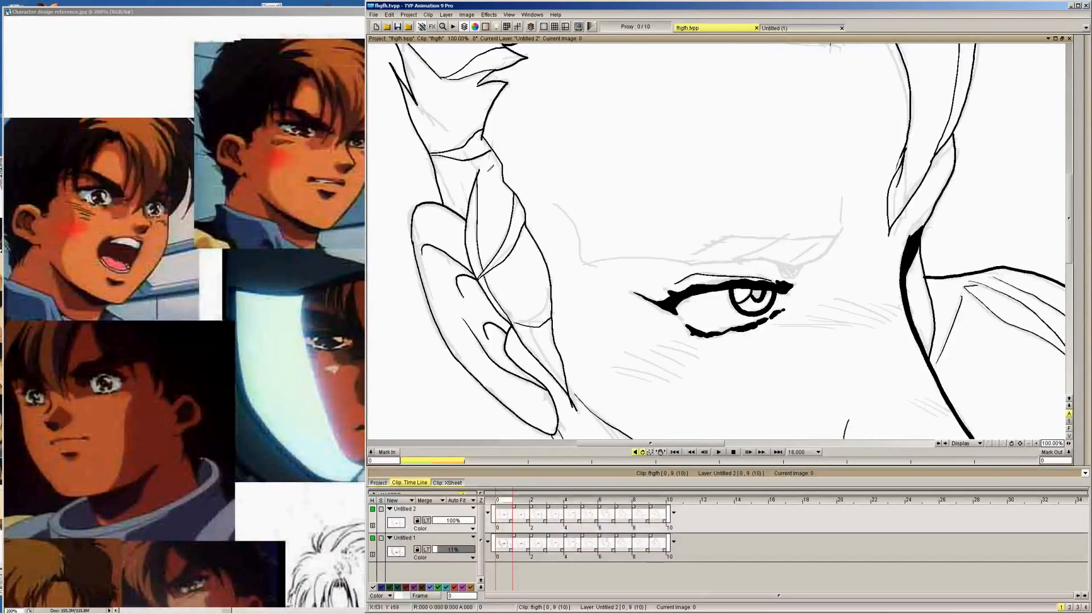
Switch to the character design reference in Photoshop and examine how the eyes and faces are drawn across the sheet
left_click(299, 303)
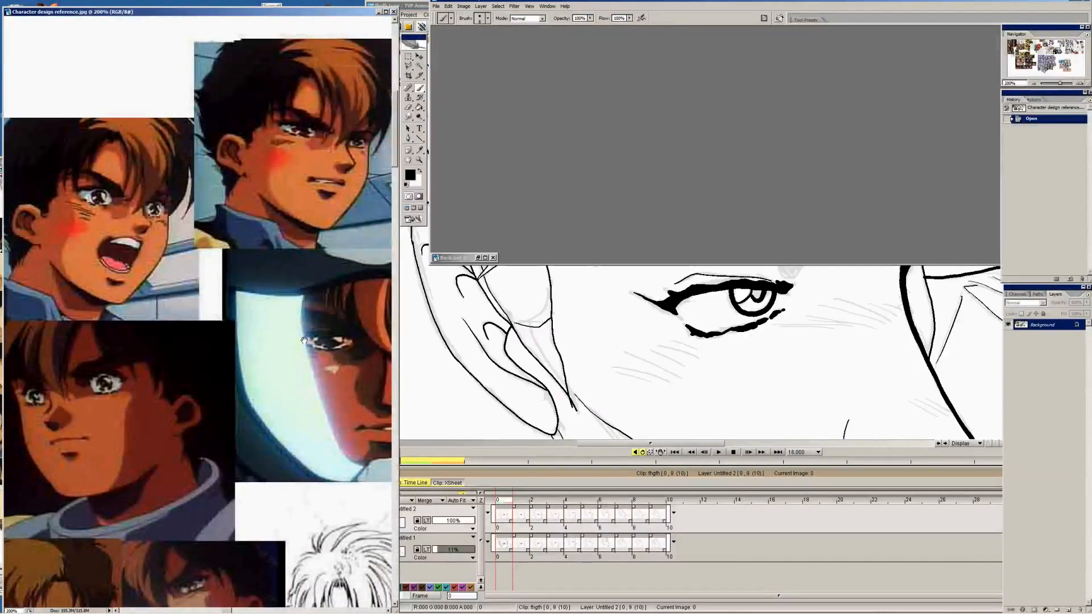
scroll(304, 340, "down", 15)
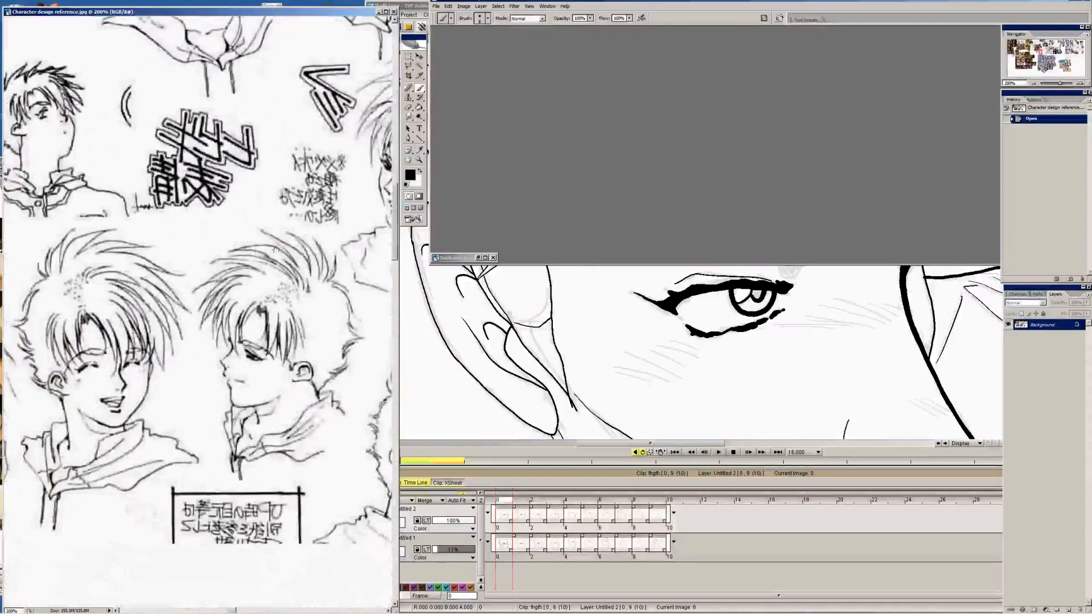
scroll(275, 249, "up", 5)
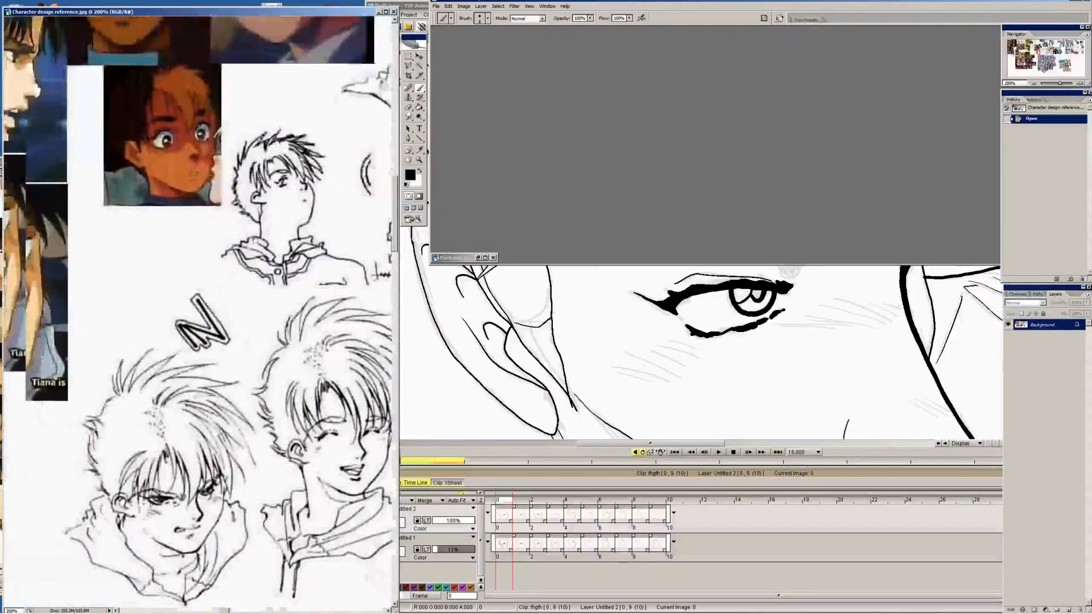
Examine the eyes on the line-art heads, dark-haired character stills and purple-haired girl in the character design reference
left_click_drag(255, 241, 377, 336)
left_click_drag(269, 321, 326, 364)
left_click_drag(185, 337, 303, 464)
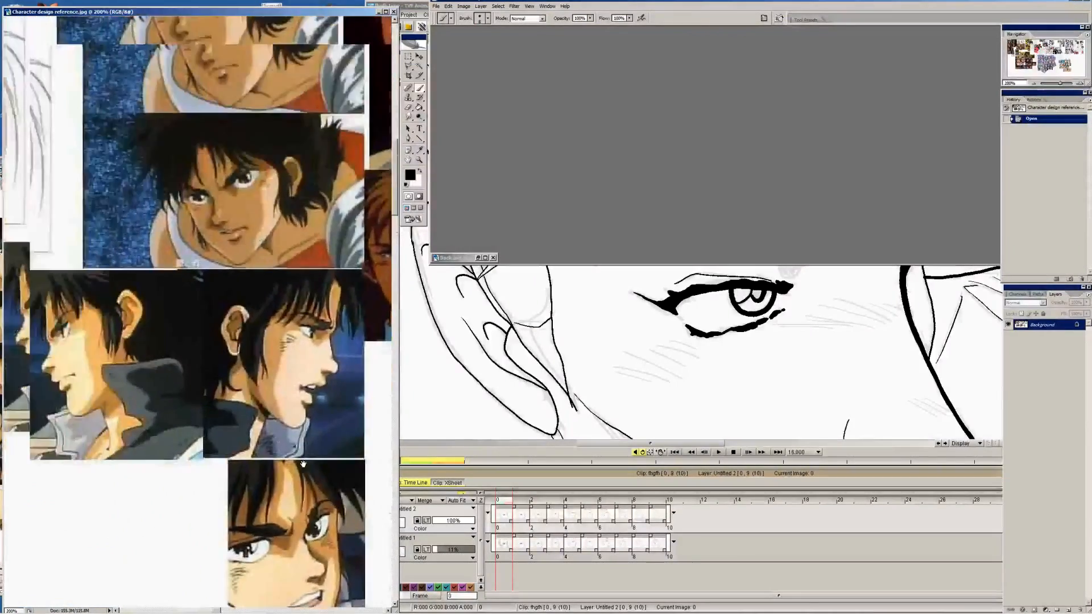
left_click_drag(310, 245, 287, 498)
mouse_move(301, 306)
left_mouse_down()
mouse_move(238, 291)
mouse_move(309, 398)
mouse_move(128, 175)
left_mouse_up()
left_click_drag(335, 407, 227, 319)
left_click_drag(311, 390, 233, 255)
left_click_drag(348, 436, 272, 338)
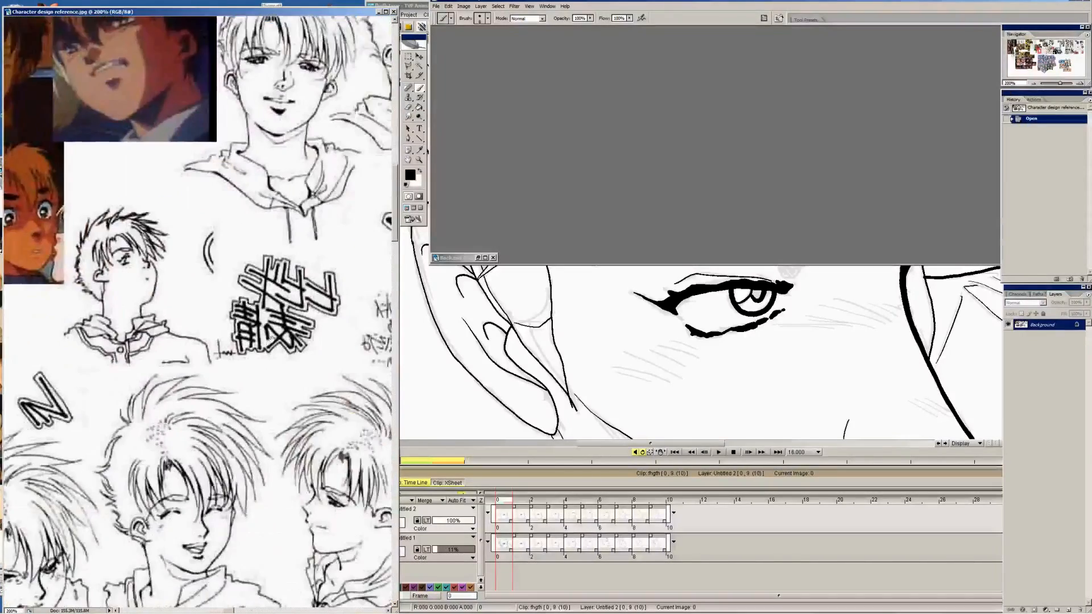
left_click_drag(329, 115, 244, 314)
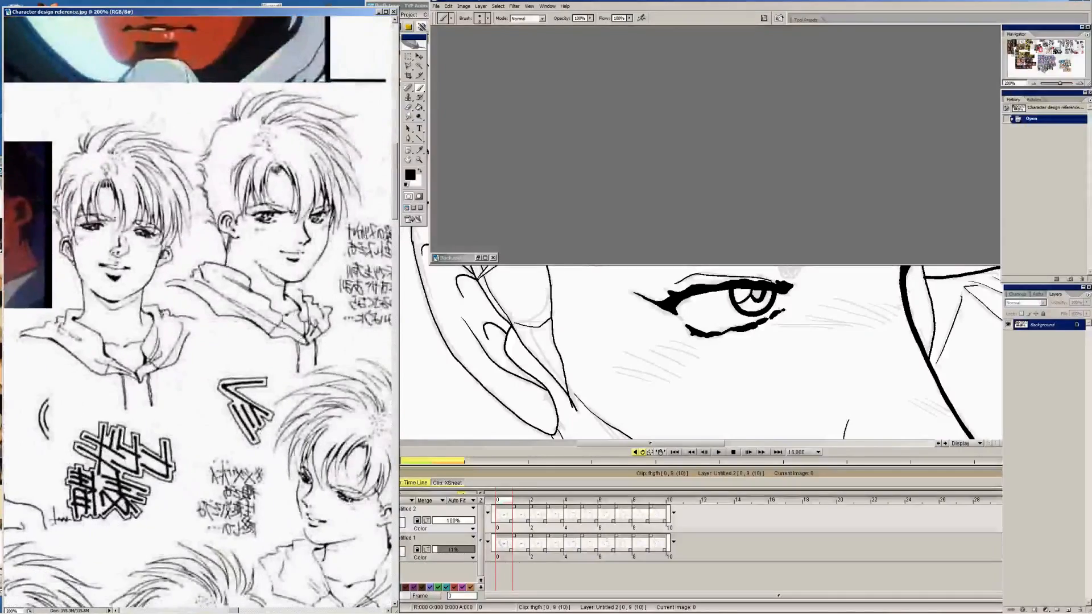
left_click_drag(244, 426, 176, 256)
left_click_drag(199, 443, 267, 262)
left_click_drag(376, 347, 114, 263)
left_click_drag(58, 424, 318, 185)
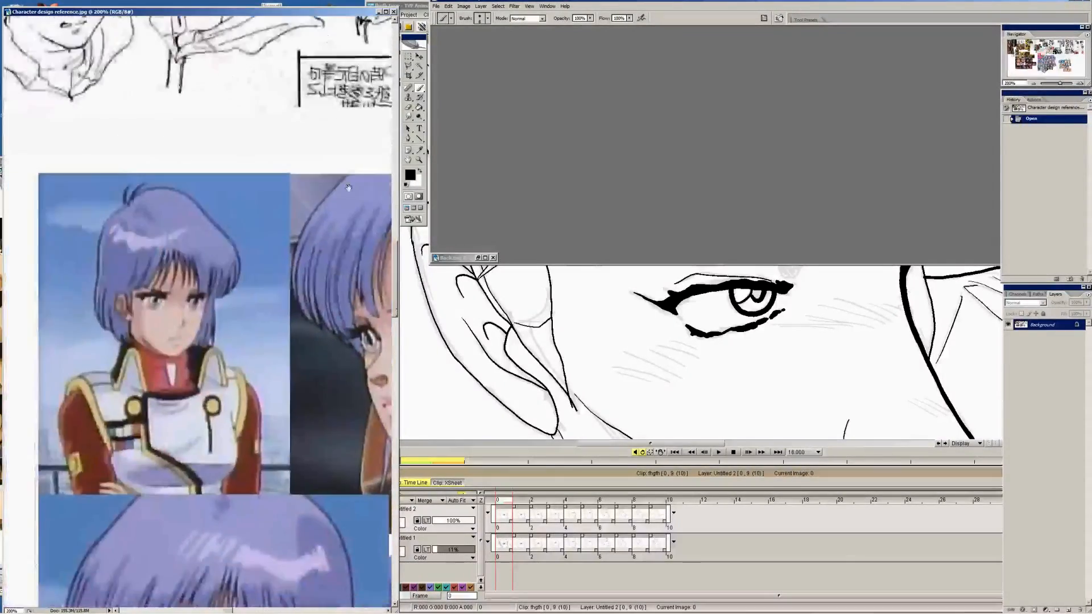
left_click_drag(266, 568, 254, 330)
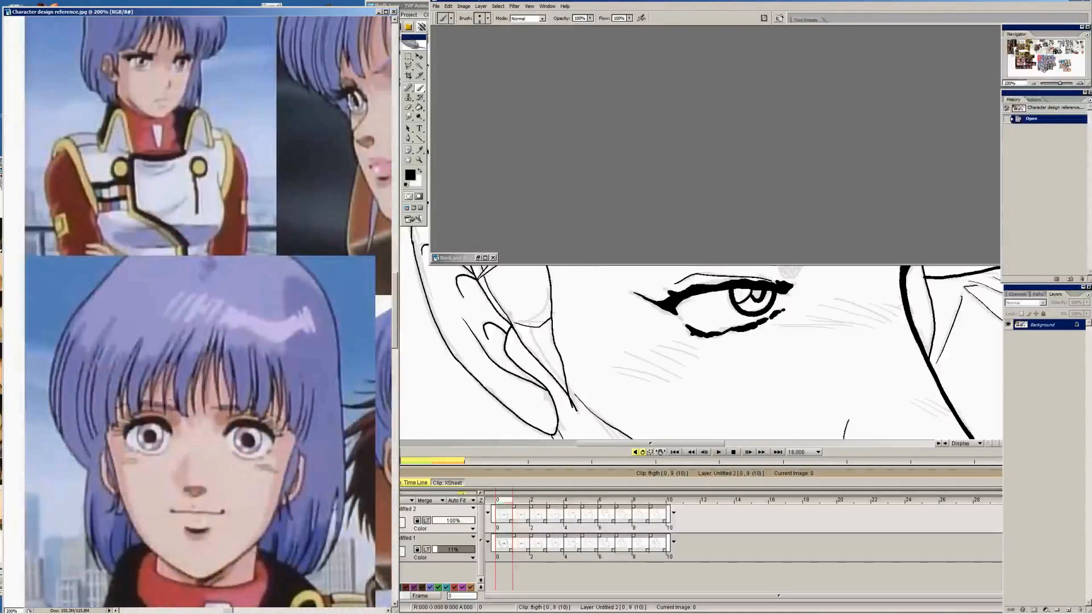
left_click_drag(367, 404, 140, 241)
left_click_drag(294, 226, 177, 258)
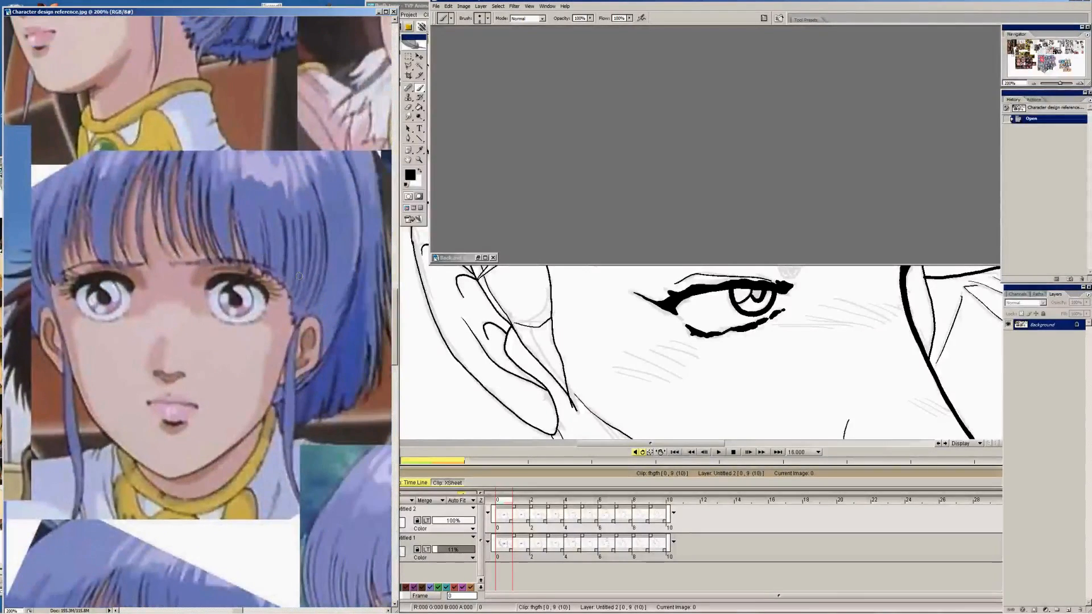
left_click_drag(337, 384, 130, 223)
Examine the eyebrows, eyes and brow shading in the stills of the dark-haired and brown-haired male characters on the reference sheet
left_click_drag(169, 37, 305, 330)
mouse_move(40, 58)
left_mouse_down()
mouse_move(259, 303)
mouse_move(244, 280)
mouse_move(369, 388)
left_mouse_up()
mouse_move(34, 137)
left_mouse_down()
mouse_move(108, 190)
mouse_move(248, 234)
mouse_move(237, 219)
left_mouse_up()
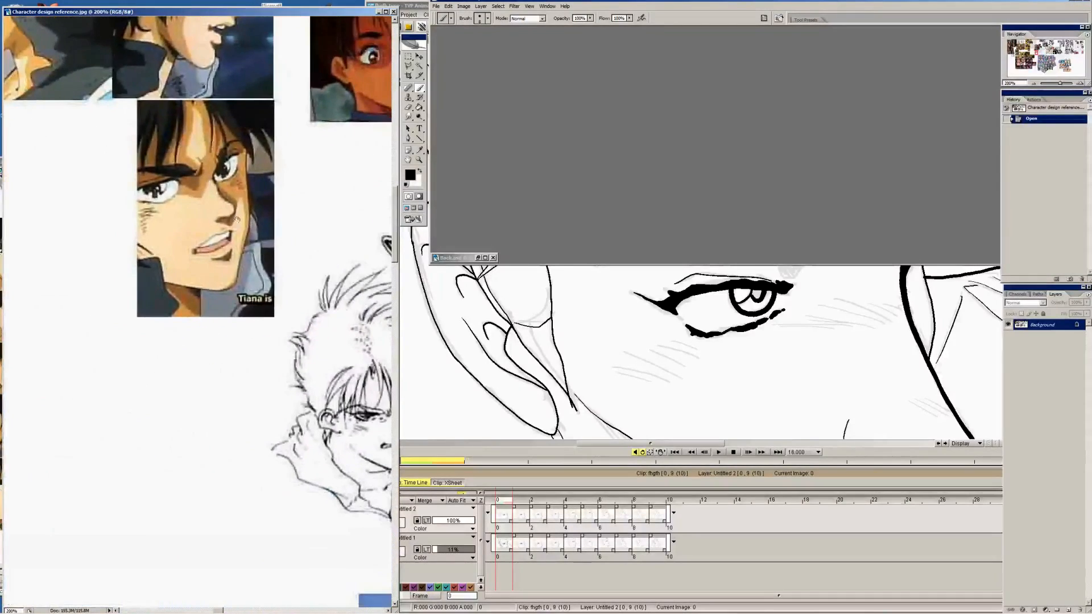
mouse_move(120, 82)
left_mouse_down()
mouse_move(199, 246)
mouse_move(329, 285)
left_mouse_up()
mouse_move(56, 199)
left_mouse_down()
mouse_move(284, 252)
mouse_move(343, 278)
left_mouse_up()
left_click_drag(174, 275, 194, 352)
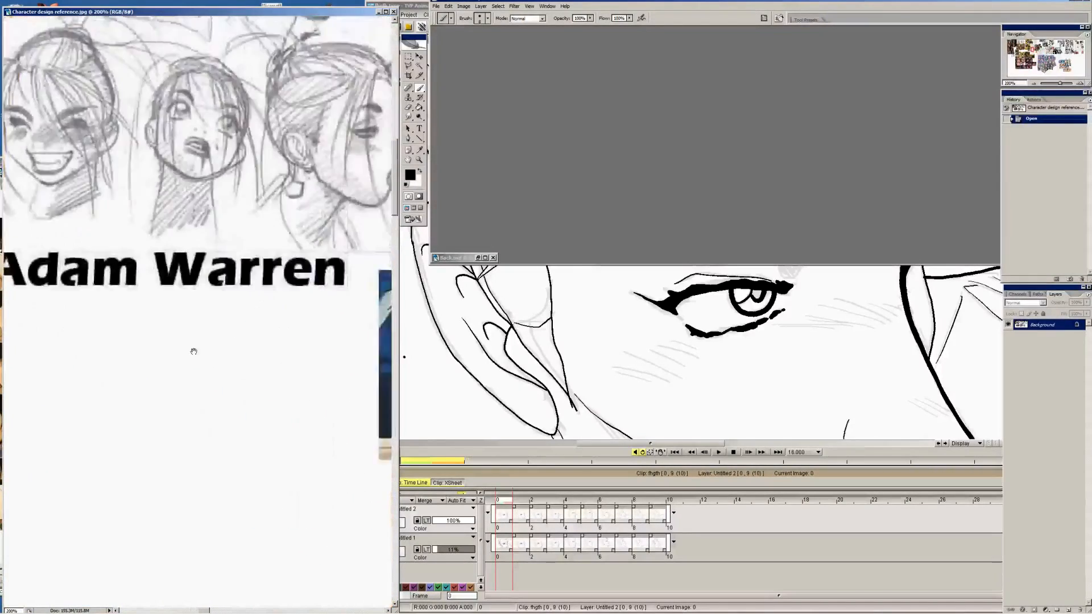
left_click_drag(355, 341, 74, 193)
left_click_drag(330, 114, 170, 193)
left_click_drag(355, 213, 102, 240)
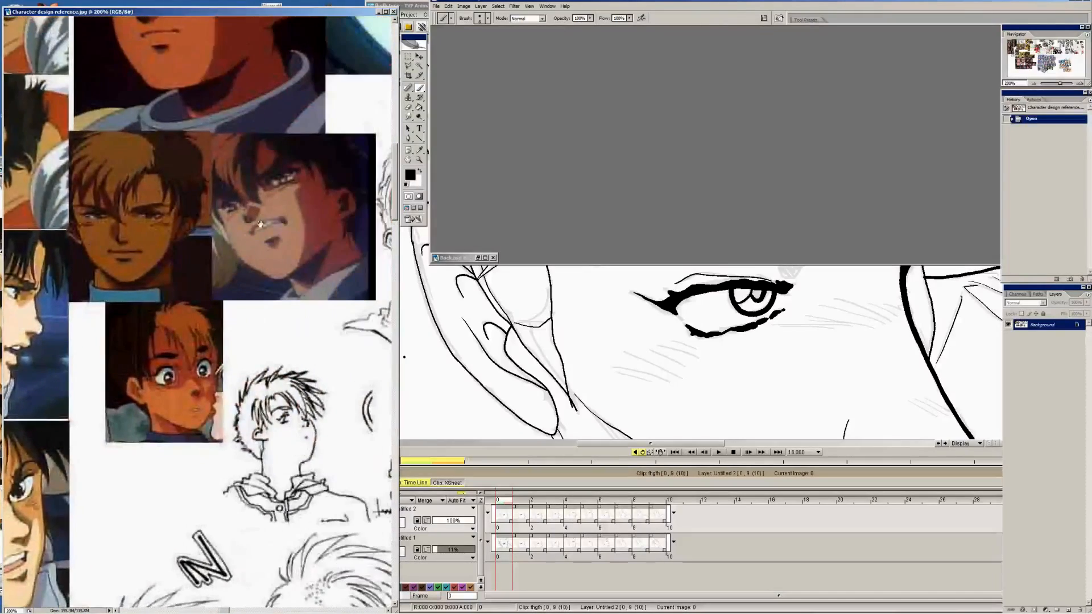
left_click_drag(302, 211, 201, 375)
left_click_drag(219, 216, 277, 438)
left_click_drag(330, 213, 285, 299)
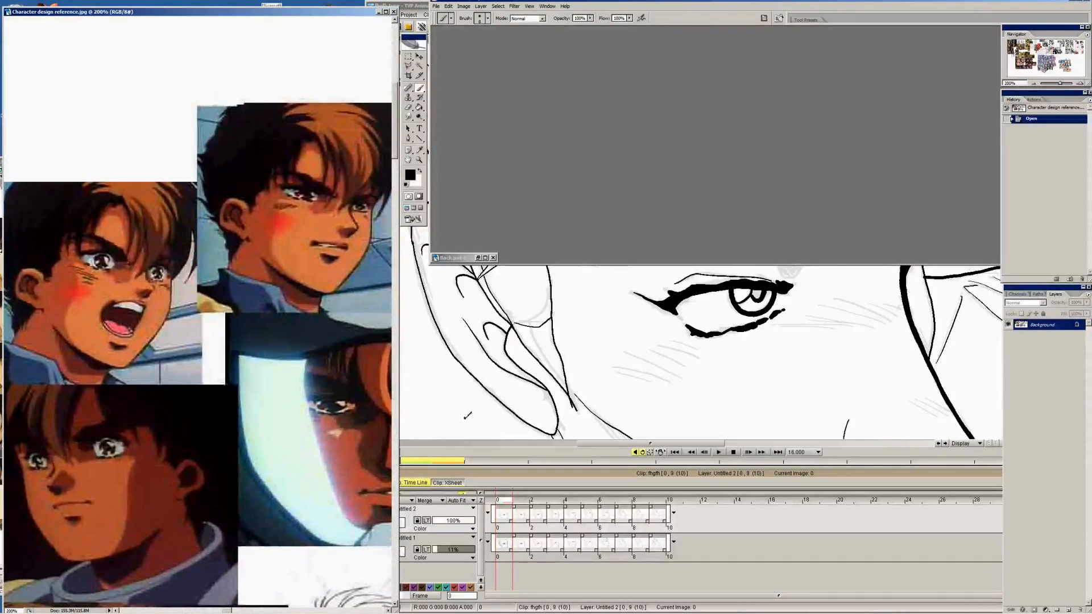
Switch back to TVP Animation and ink the eyebrow outline and the connecting brow-ridge line above the eye on image 0
left_click(766, 520)
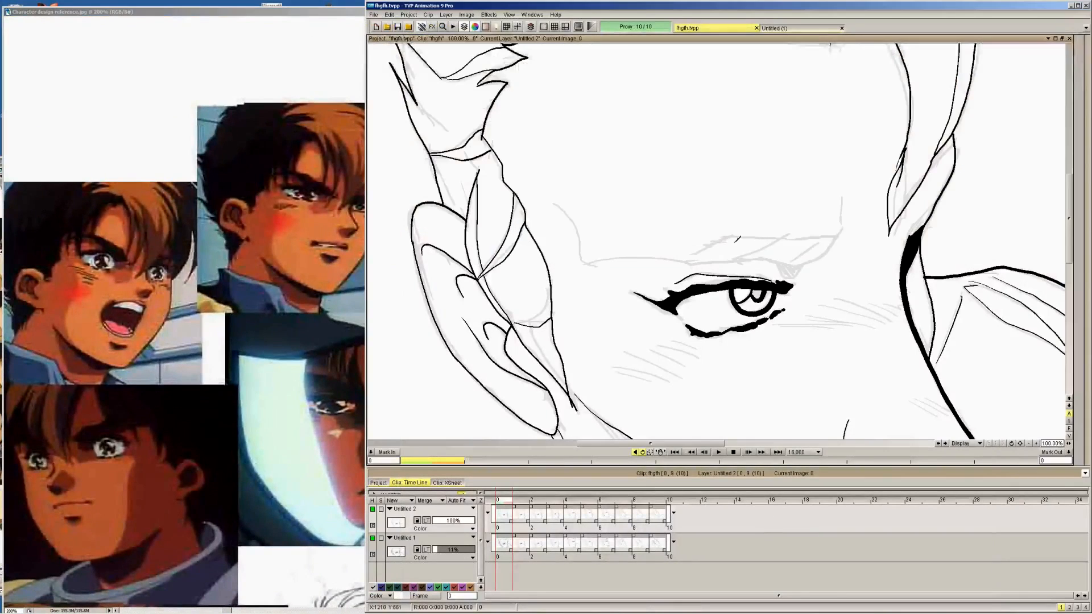
left_click_drag(735, 258, 802, 264)
mouse_move(676, 261)
left_mouse_down()
mouse_move(738, 231)
mouse_move(837, 233)
left_mouse_up()
mouse_move(801, 265)
left_mouse_down()
mouse_move(835, 246)
mouse_move(847, 191)
left_mouse_up()
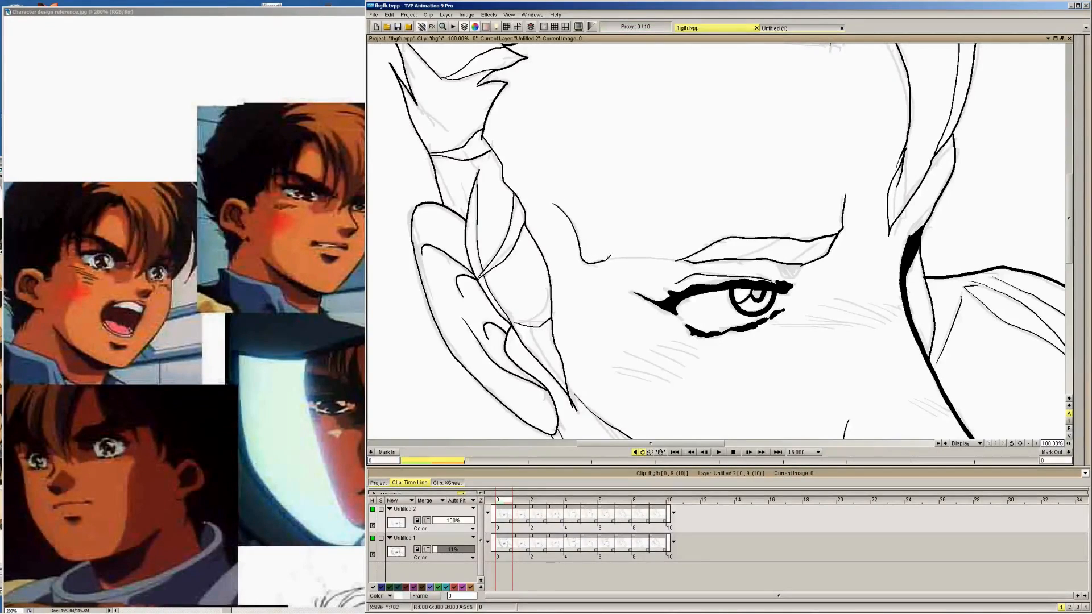
left_click_drag(610, 257, 637, 254)
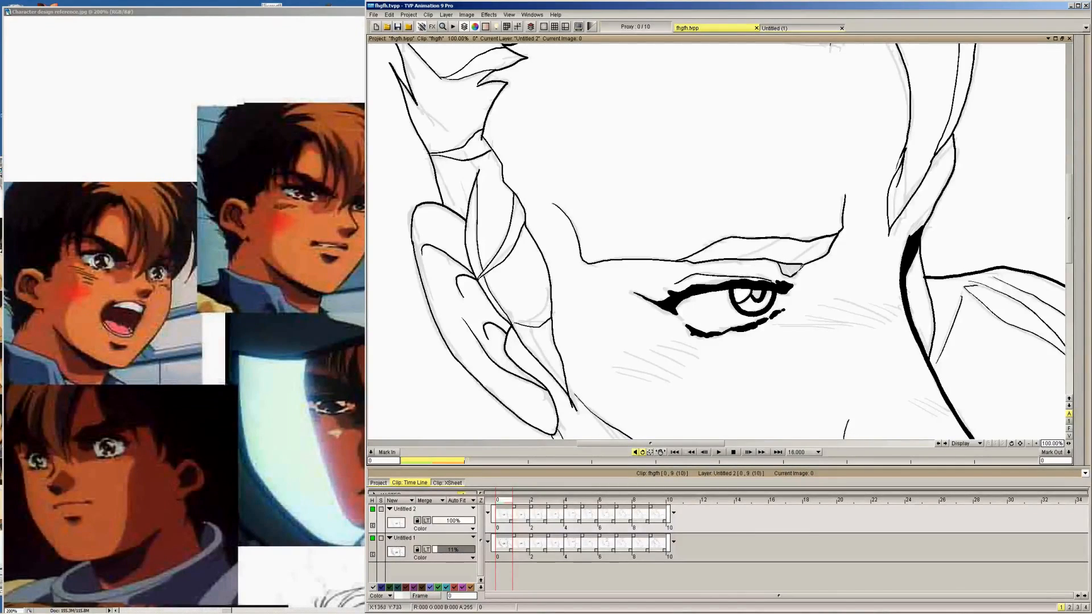
Fill the small shape beneath the eyebrow's inner end with black and add shading division lines across the brow on frame 0
mouse_move(1087, 119)
left_click(1085, 60)
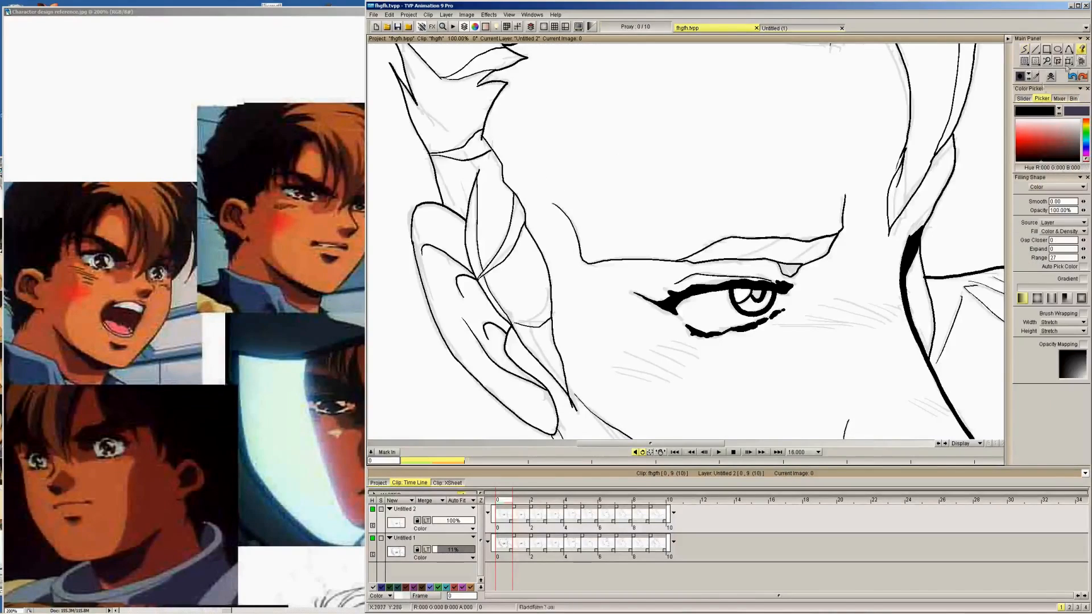
left_click(791, 268)
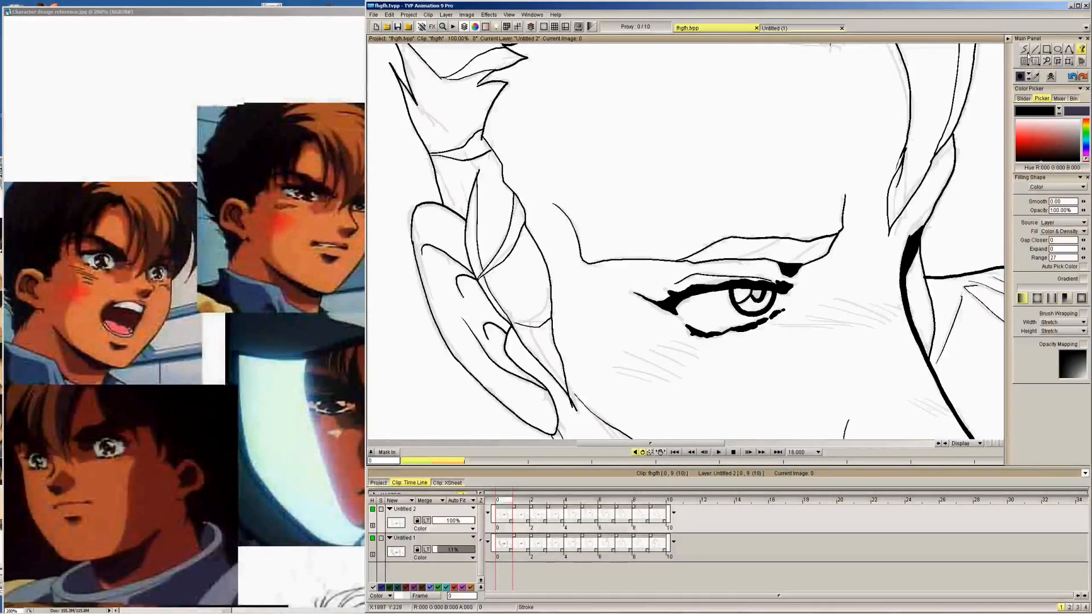
left_click(1019, 53)
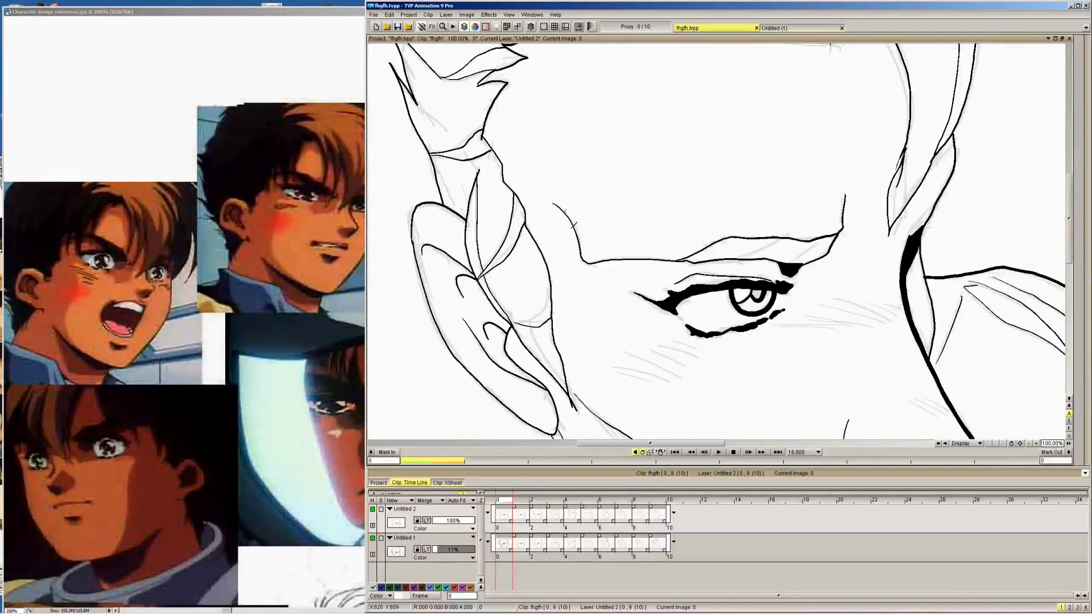
left_click_drag(738, 257, 778, 236)
Ink the short temple line near the eyebrow's outer end on frames 1 through 7
key("Right")
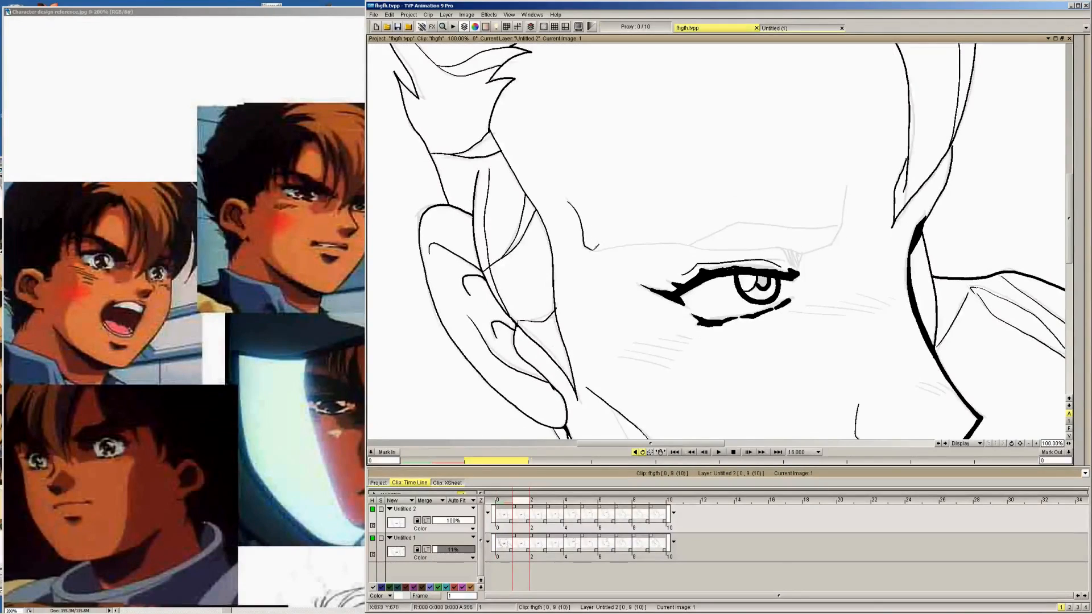
key("Right")
key("Right")
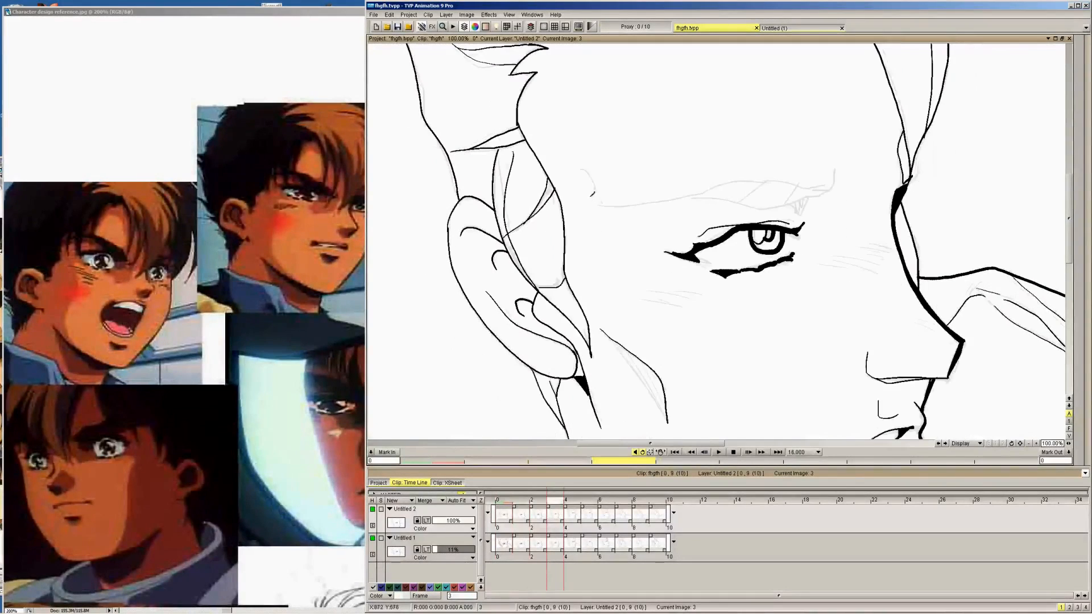
key("Right")
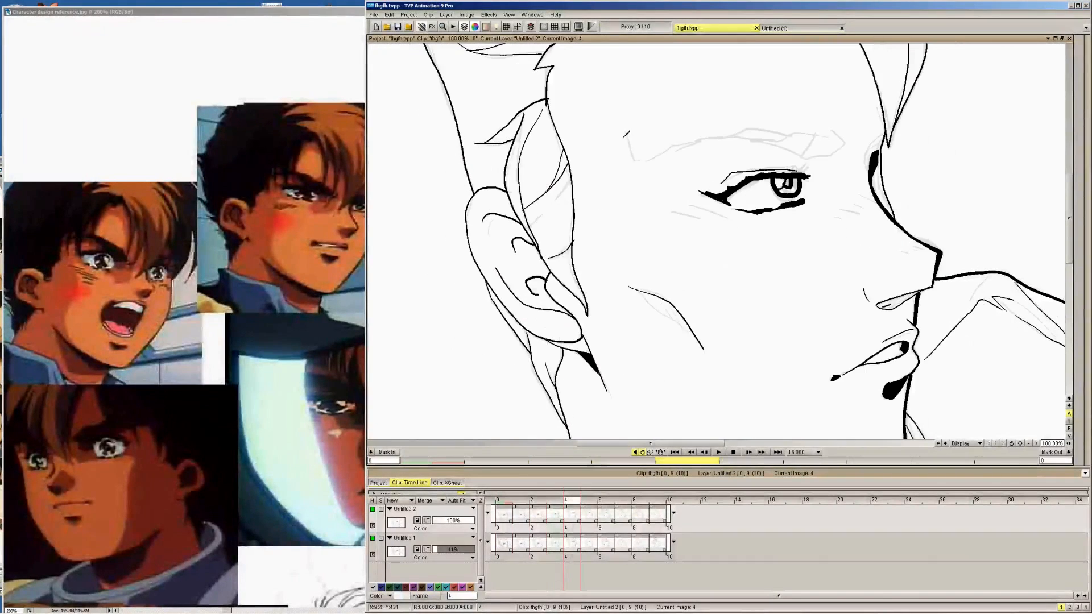
key("Right")
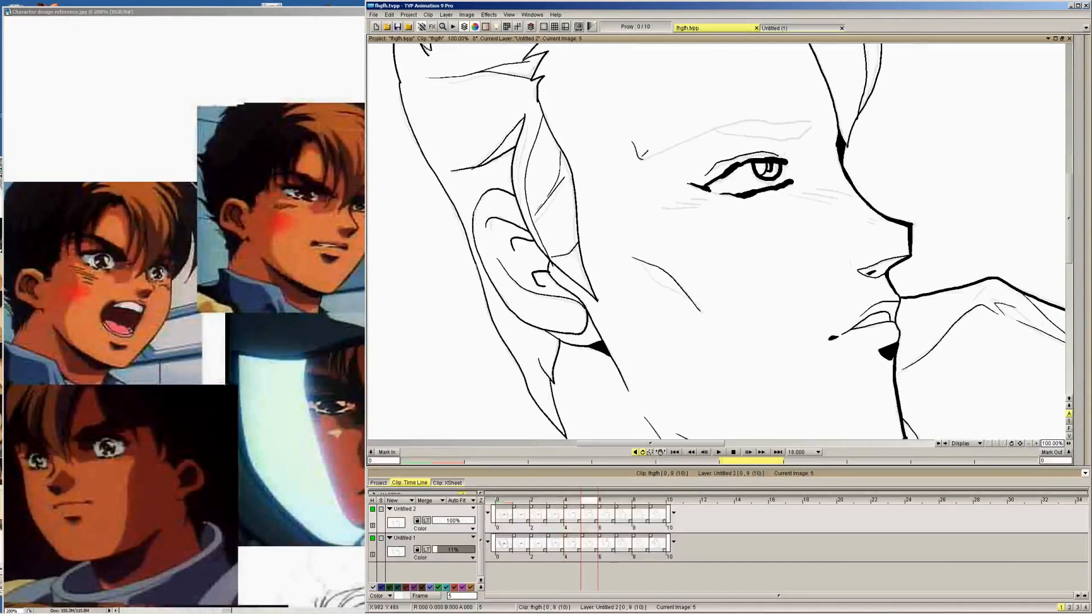
key("Right")
key("Right")
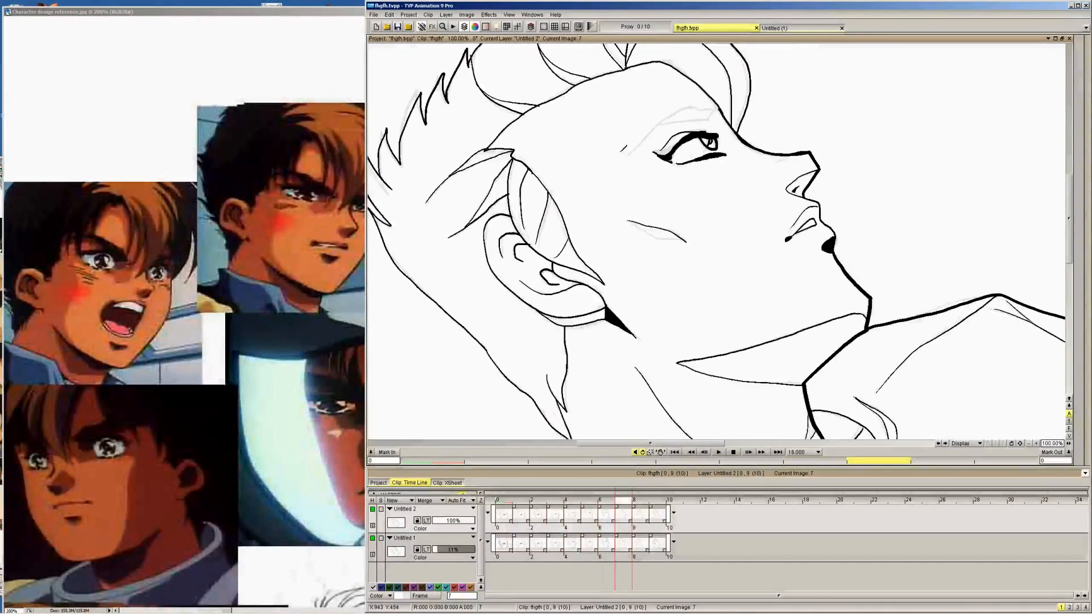
Ink the eyebrow line over the rough sketch above the eye on frame 9
key("Right")
key("Right")
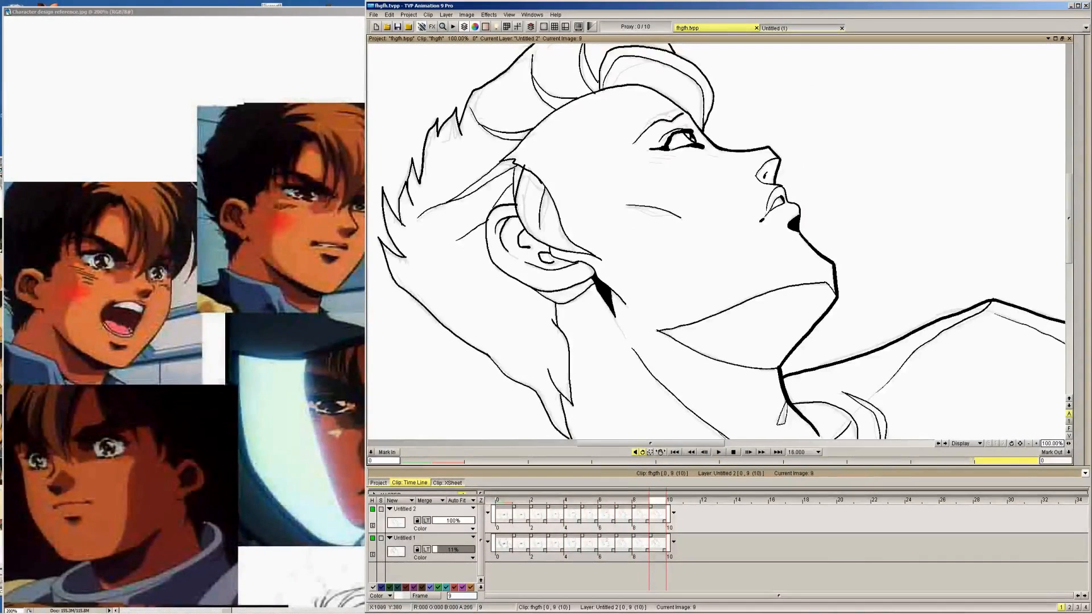
left_click_drag(640, 135, 683, 105)
Ink the eyebrow on frame 8, undo the faulty stroke, and compare its placement with frame 9
key("Left")
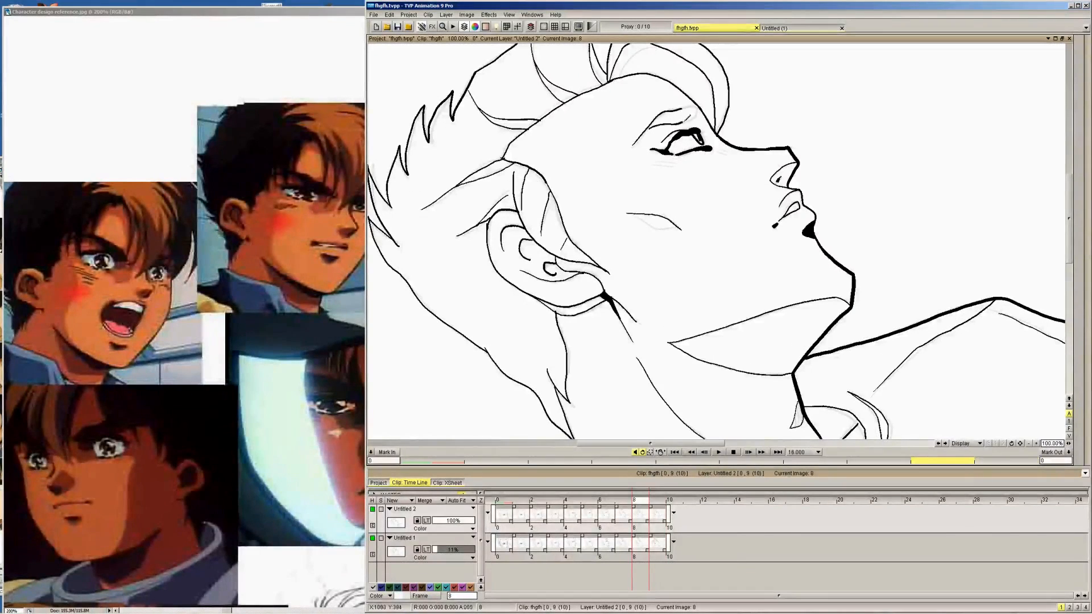
left_click_drag(691, 116, 695, 101)
key("Right")
key("Left")
key("ctrl+z")
key("Right")
key("Left")
key("Left")
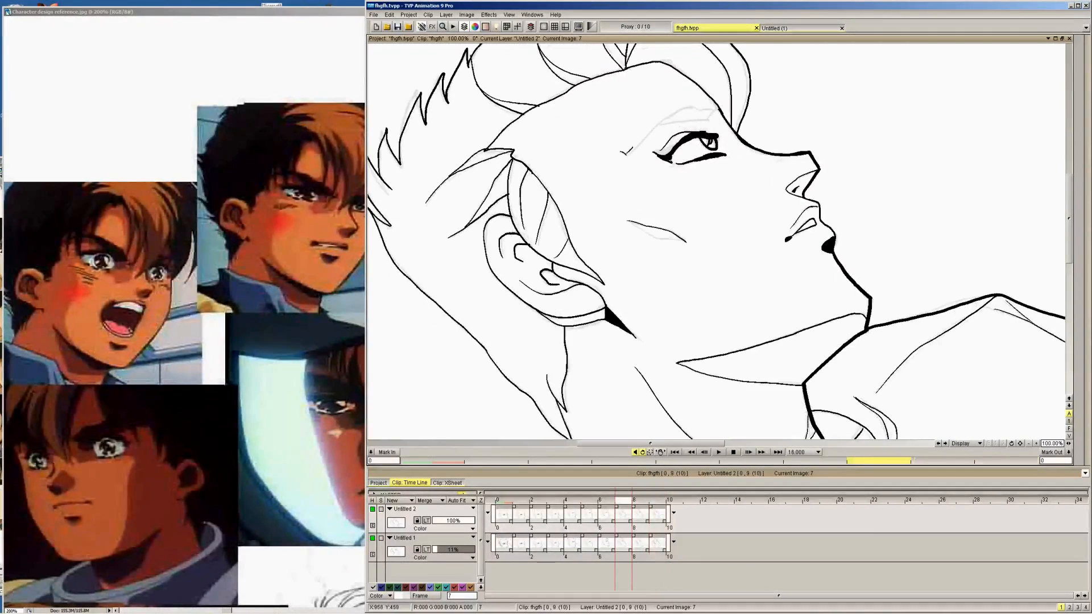
Ink the eyebrow outline on frame 7 from the temple to the brow's inner end, checking it against frame 8
left_click_drag(626, 154, 647, 138)
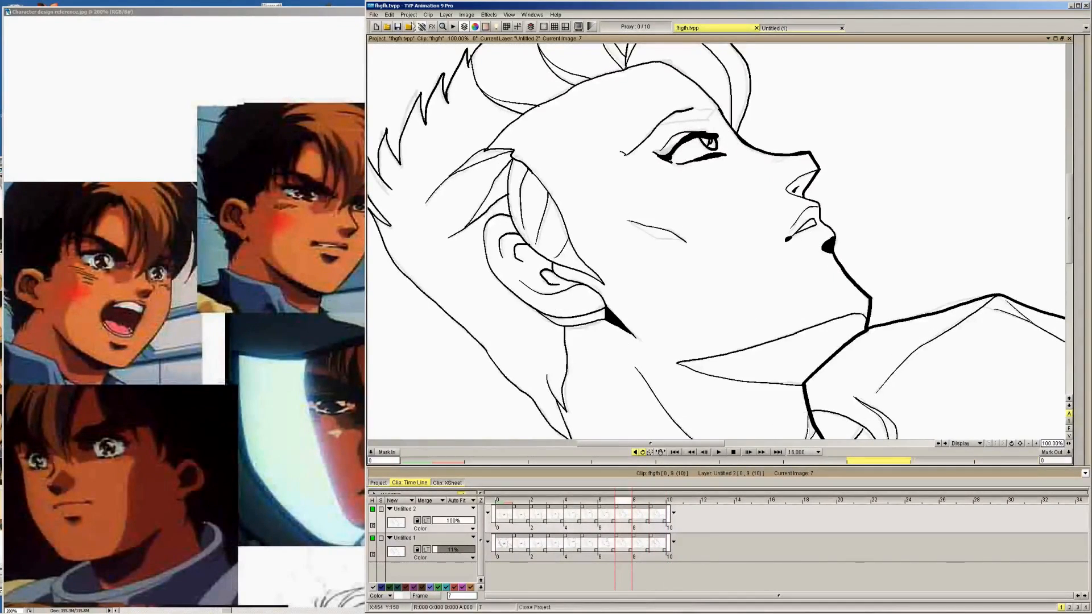
key("Right")
key("Left")
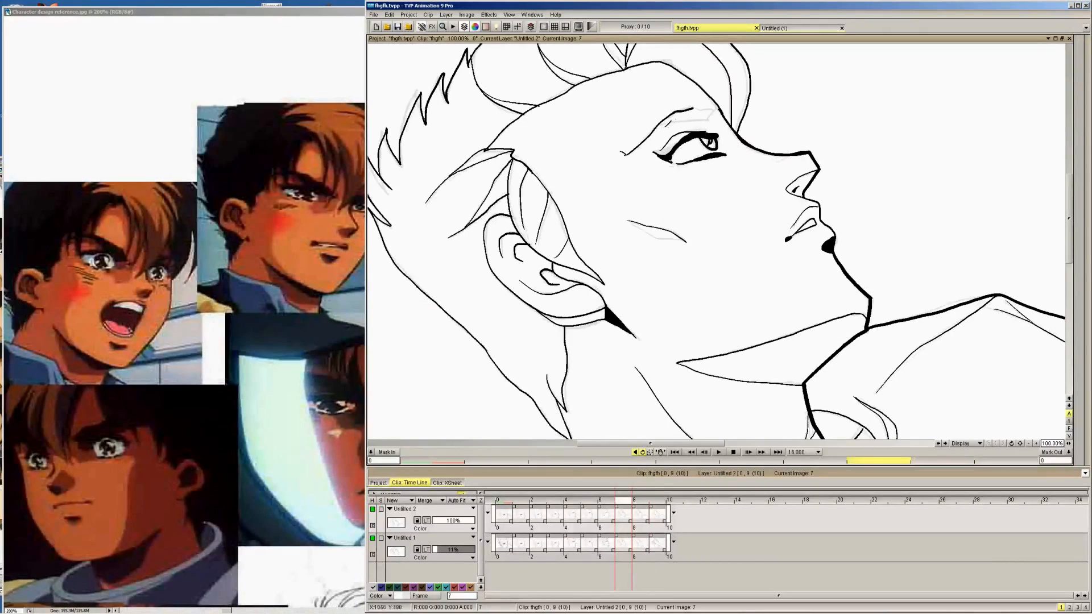
key("Right")
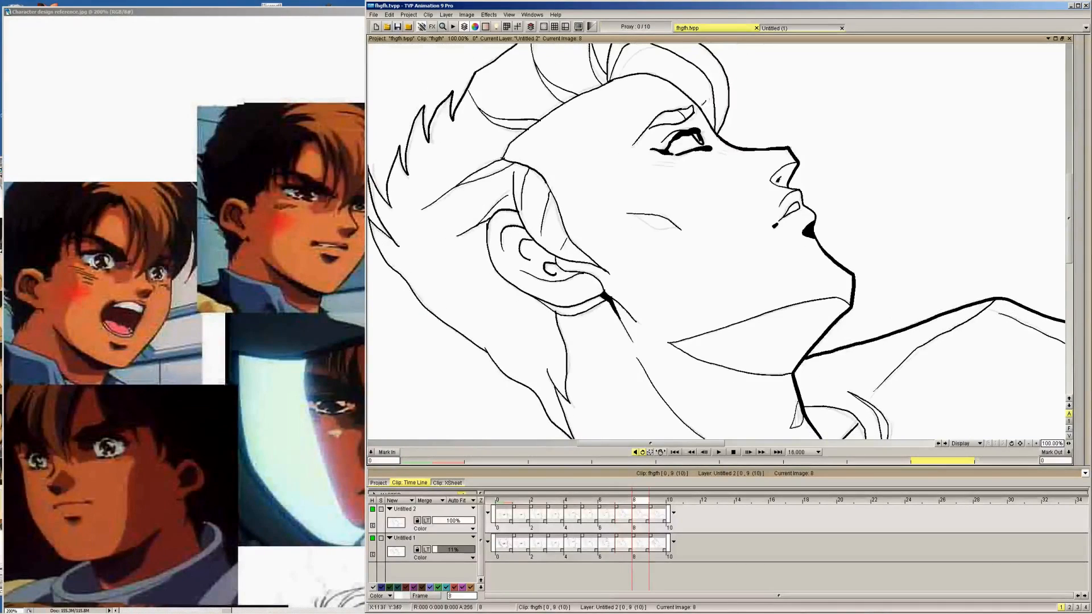
key("Left")
key("Right")
key("Left")
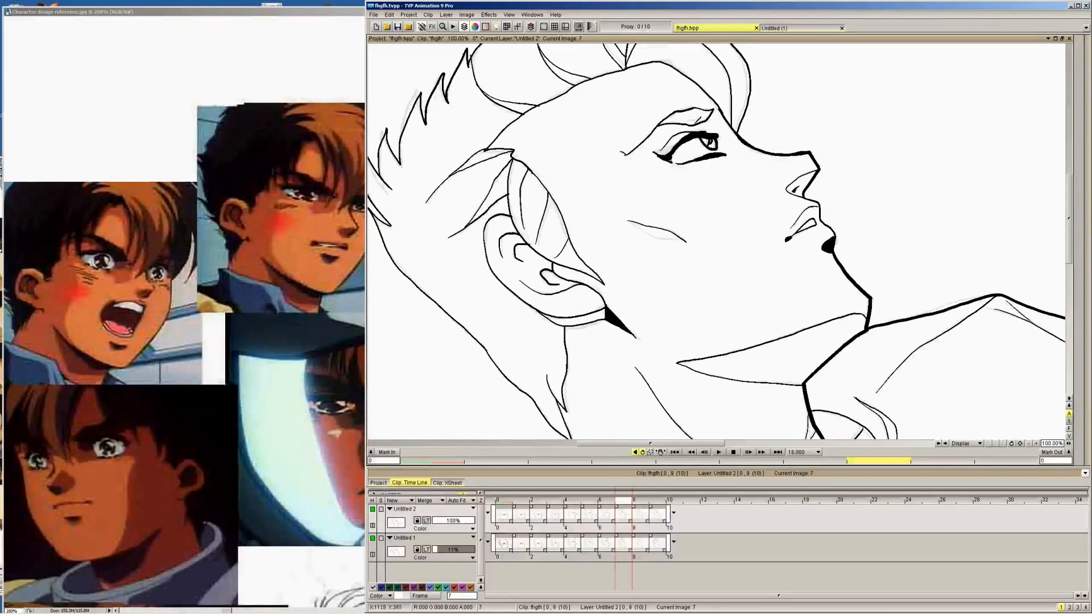
Ink the upper and lower edges of the eyebrow on frame 6 and check them against frame 7
key("Left")
left_click_drag(634, 157, 718, 106)
left_click_drag(671, 136, 760, 109)
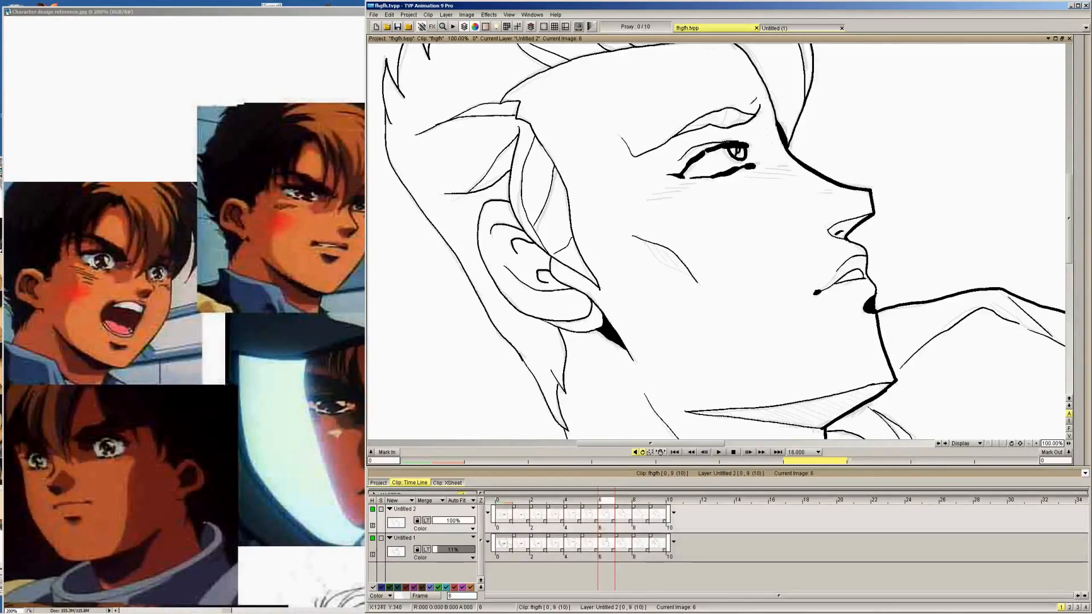
key("Right")
key("Left")
key("Left")
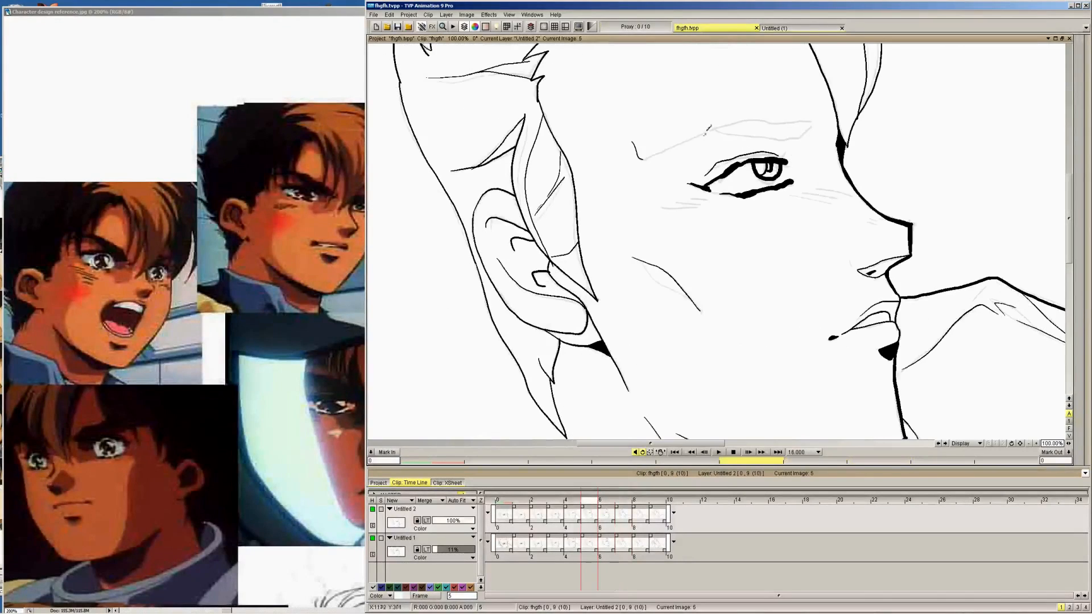
Ink the eyebrow line on frame 5 from the temple to the inner brow, comparing it with frame 6
mouse_move(640, 158)
left_mouse_down()
mouse_move(755, 113)
mouse_move(813, 121)
mouse_move(702, 132)
mouse_move(792, 136)
mouse_move(817, 113)
left_mouse_up()
key("Right")
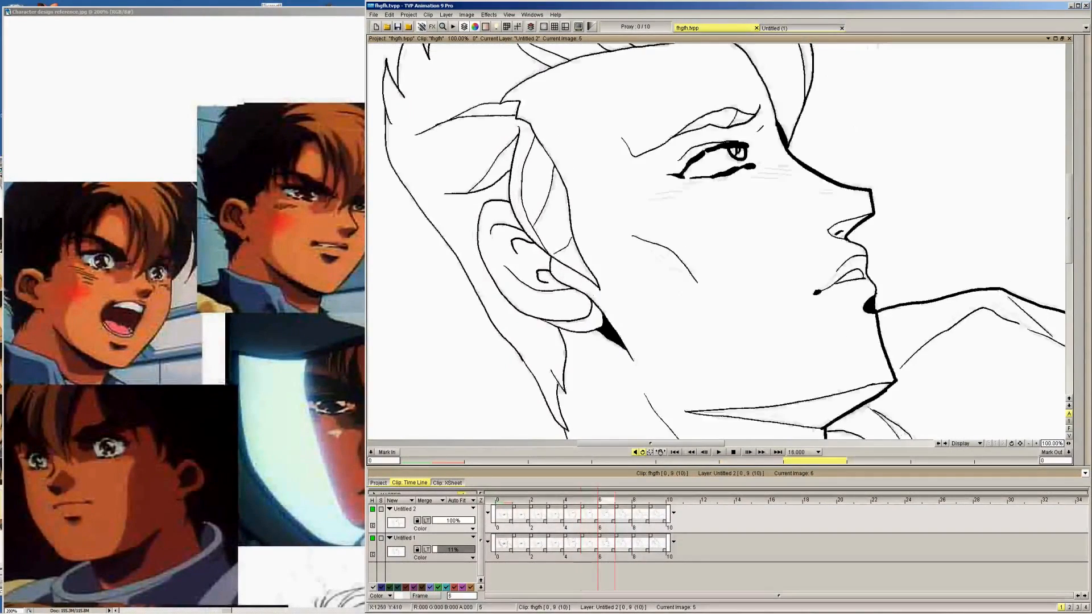
key("Left")
Ink the upper edge of the eyebrow on frame 1, flipping against frame 0 to match its shape
key("Left")
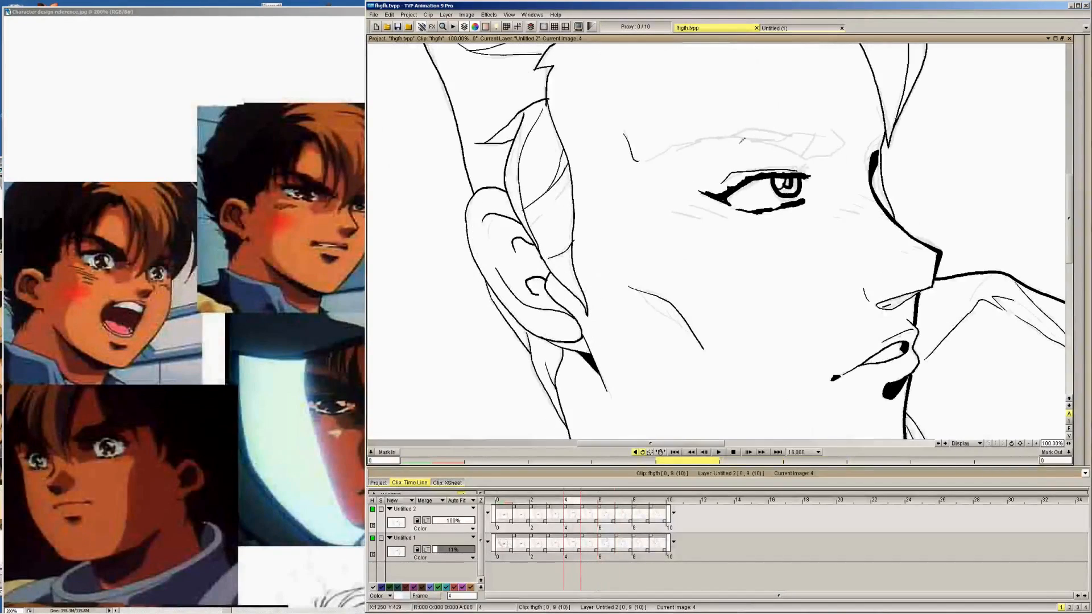
Ink the full eyebrow outline with its shading division line on frame 4
mouse_move(636, 159)
left_mouse_down()
mouse_move(725, 132)
mouse_move(821, 135)
mouse_move(849, 122)
left_mouse_up()
mouse_move(697, 135)
left_mouse_down()
mouse_move(837, 158)
mouse_move(851, 122)
mouse_move(794, 156)
left_mouse_up()
key("Left")
key("Left")
key("Left")
key("Left")
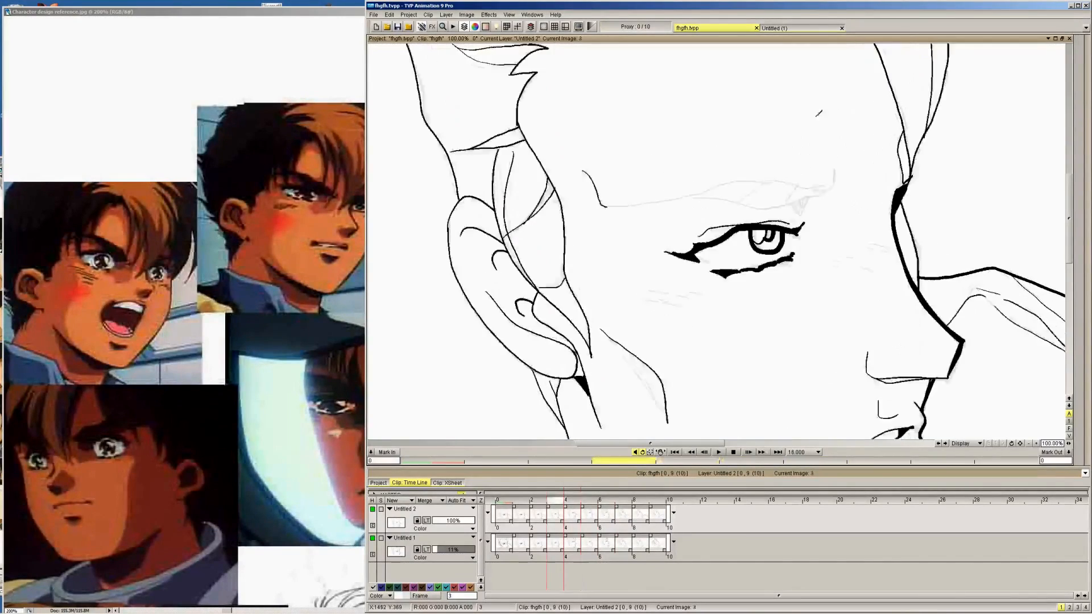
key("Right")
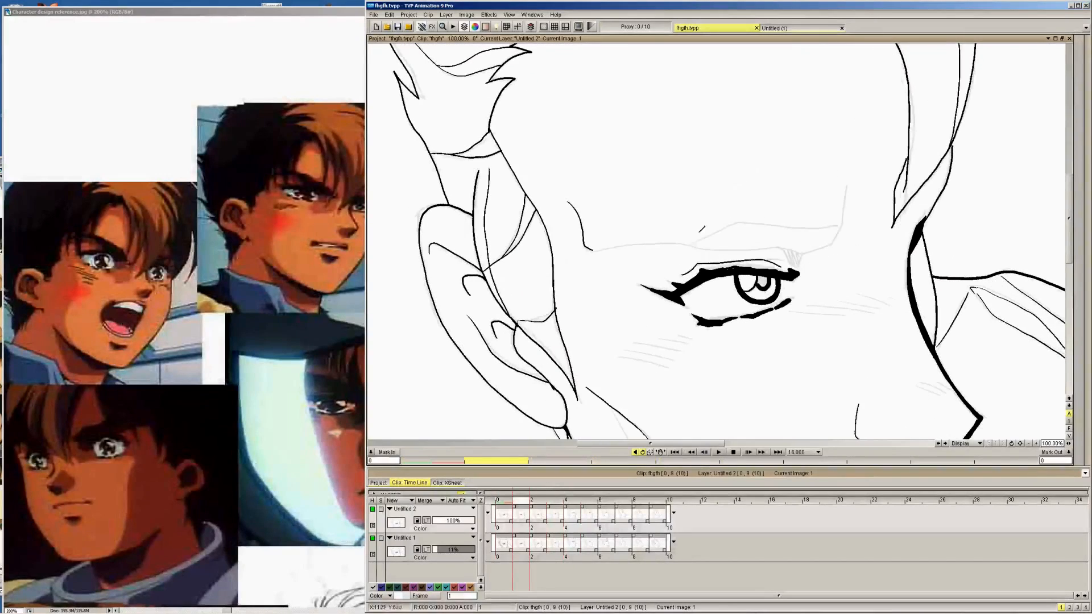
mouse_move(681, 245)
left_mouse_down()
mouse_move(744, 214)
mouse_move(833, 225)
left_mouse_up()
key("Left")
key("Right")
key("Left")
key("Right")
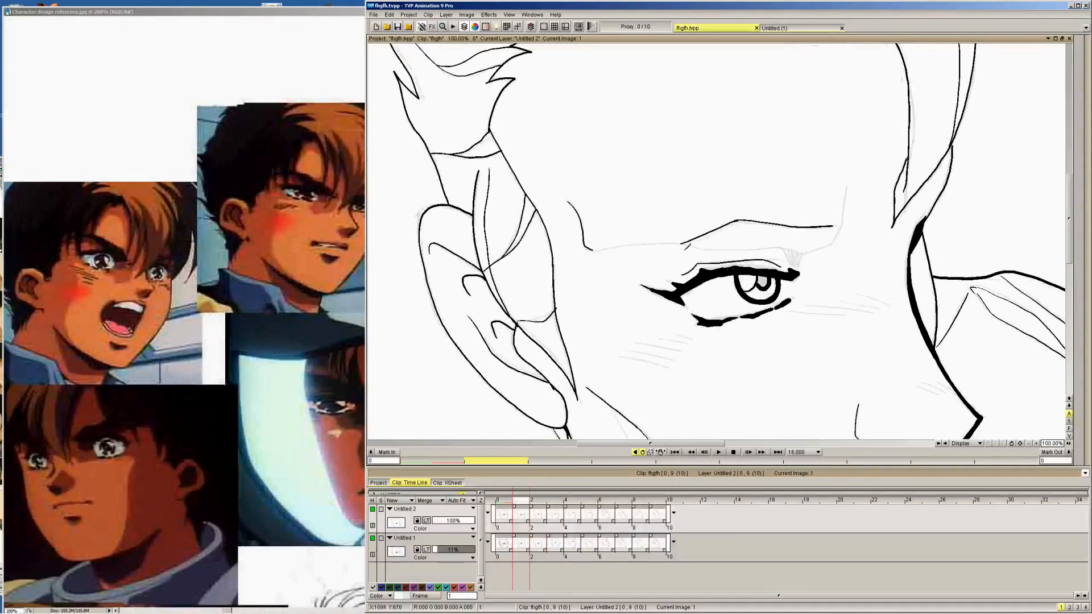
Ink the lower edge of the eyebrow above the eyelid on frame 1
left_click_drag(681, 243, 771, 241)
key("Left")
key("Right")
Ink the steep frown crease at the eyebrow's inner end on frame 1, matching it to frame 0
left_click_drag(827, 247, 853, 189)
key("Left")
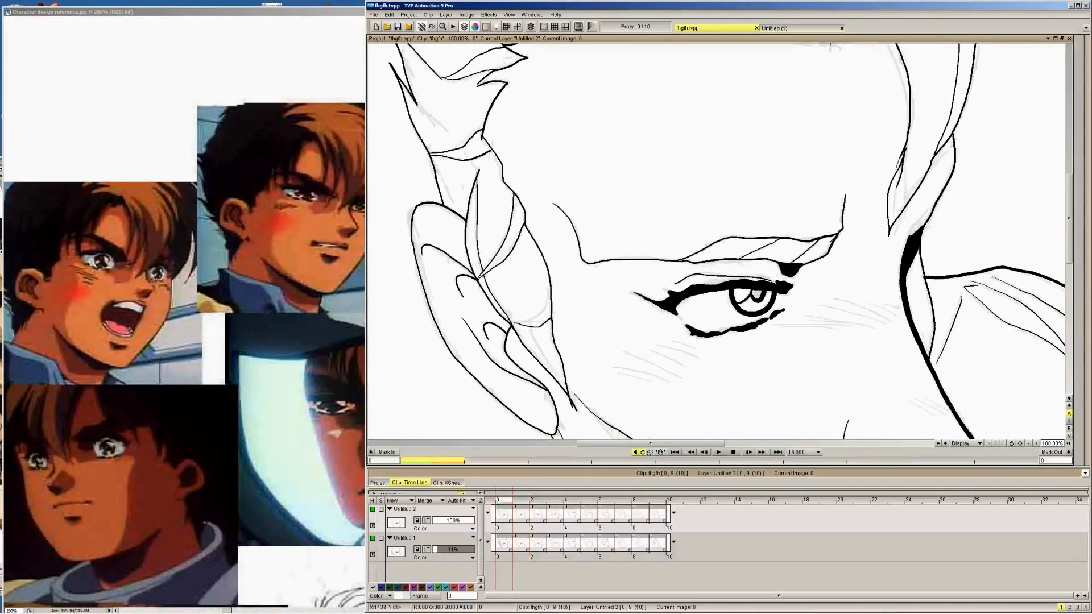
key("Right")
left_click_drag(832, 247, 855, 176)
key("Left")
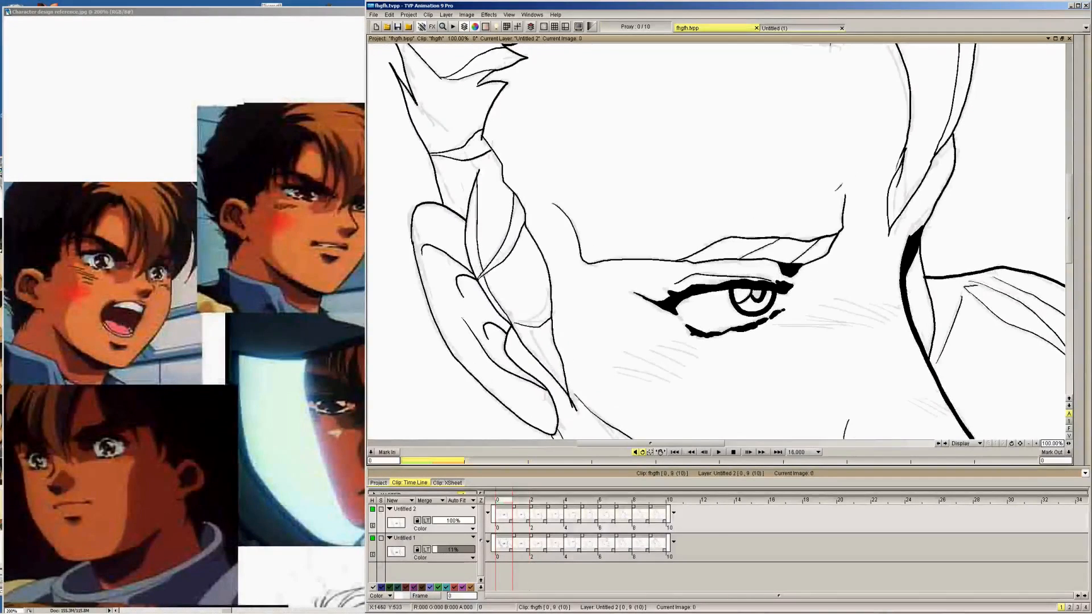
key("Right")
key("Left")
key("Right")
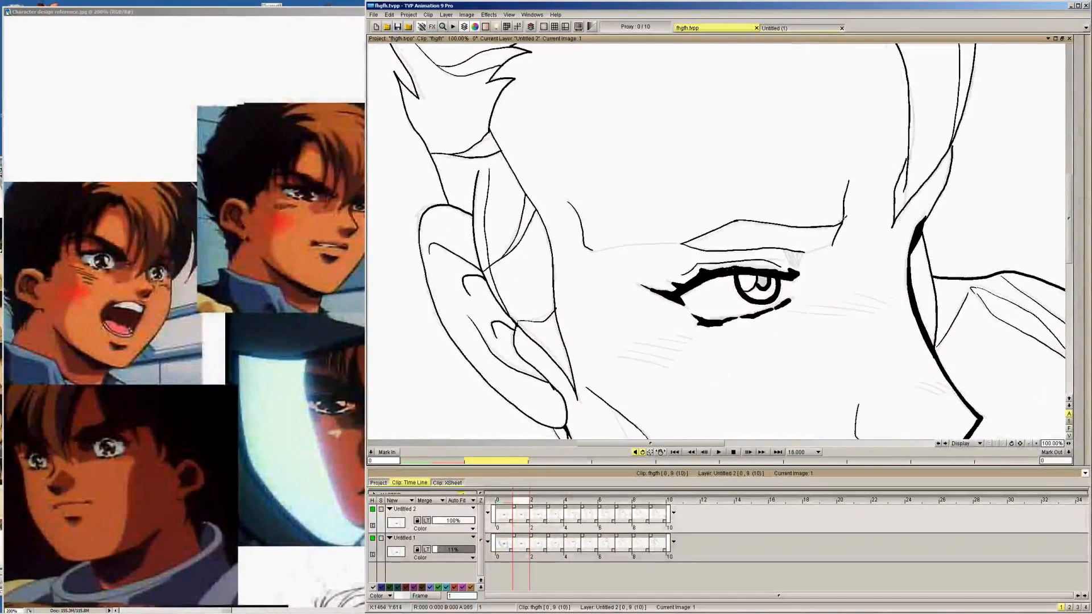
Extend the eyebrow's lower edge to meet the frown crease on frame 1, comparing it with frame 0
key("Left")
key("Right")
key("Left")
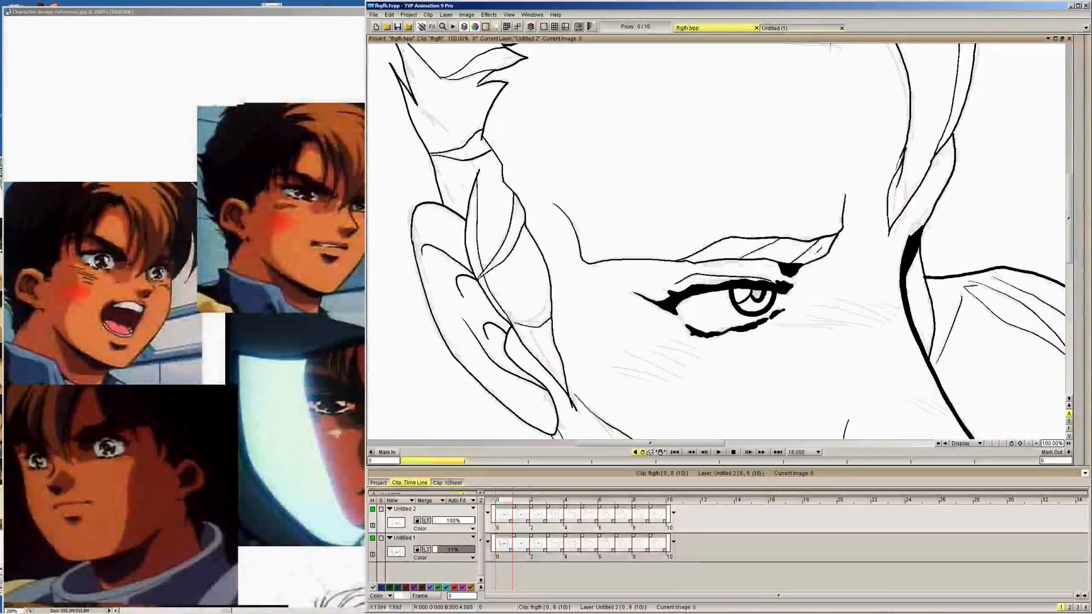
key("Right")
key("Left")
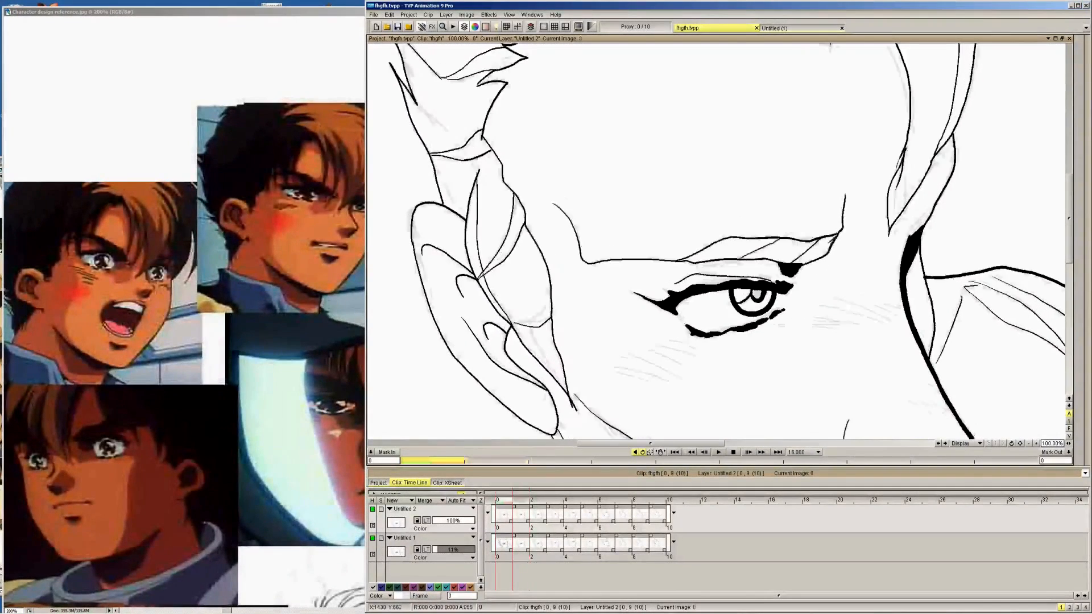
key("Right")
key("Left")
key("Right")
key("Left")
key("Right")
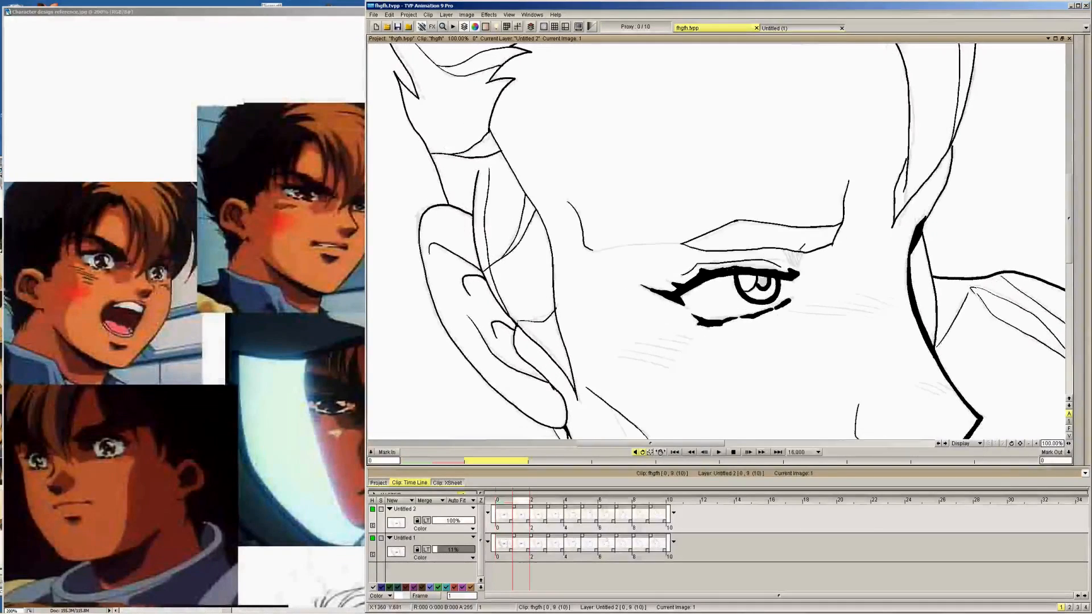
Add the slanted shading division lines inside the eyebrow on frame 1, following those on frame 0
key("Left")
key("Right")
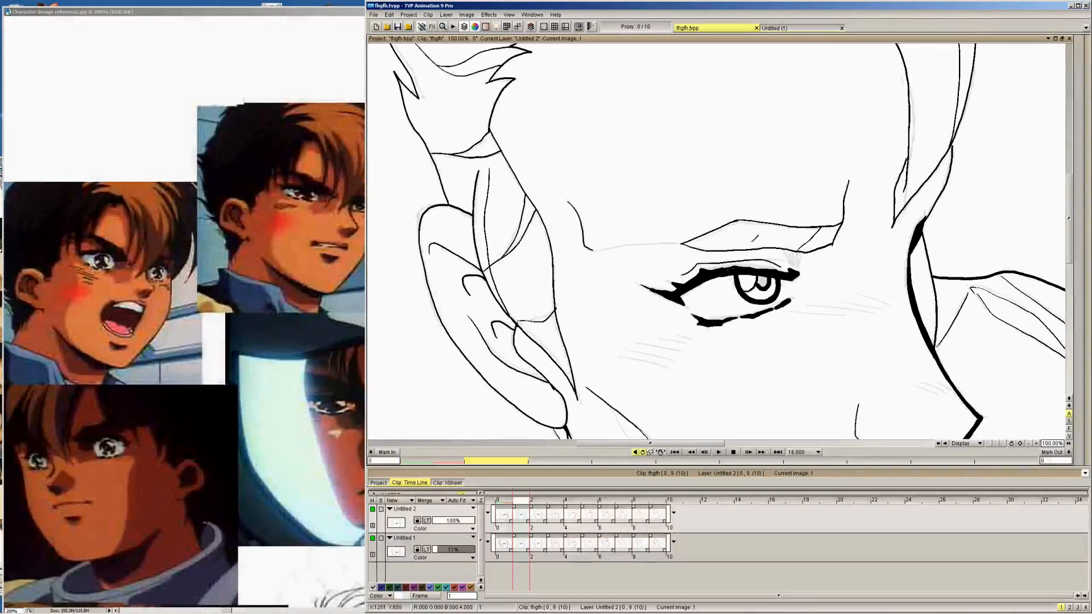
key("Left")
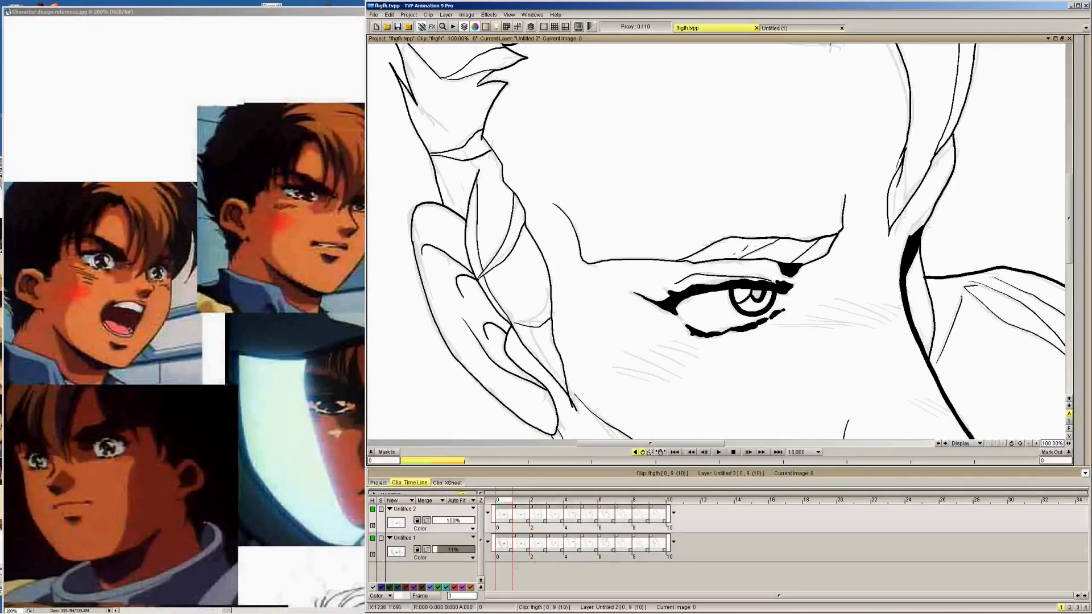
key("Right")
key("Left")
key("Right")
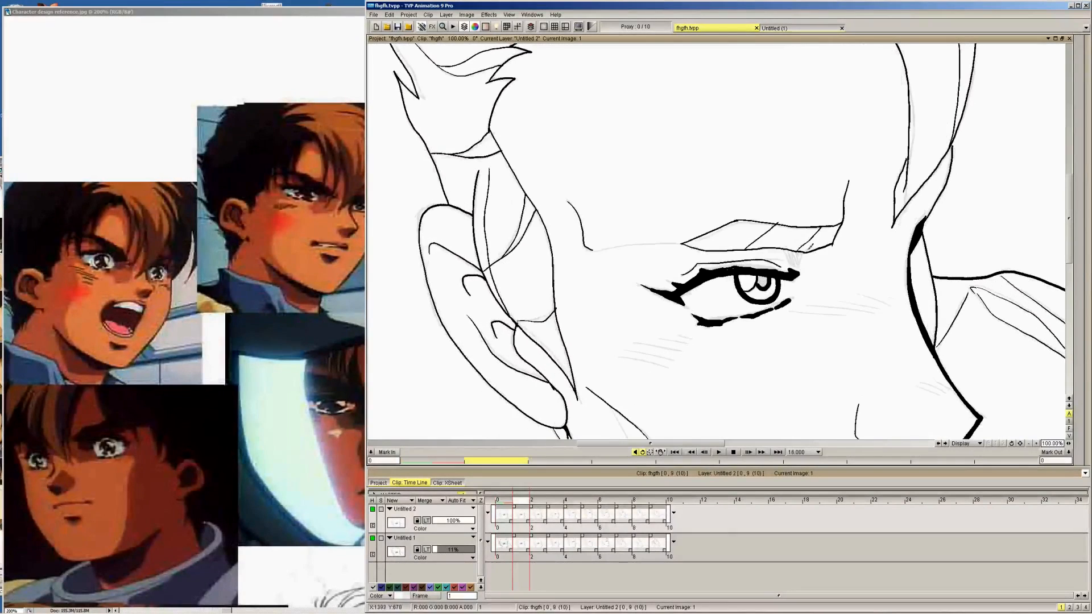
Flip through frames 1 to 4 to examine how the eyebrow moves from one drawing to another
key("Right")
key("Right")
key("Right")
key("Left")
key("Right")
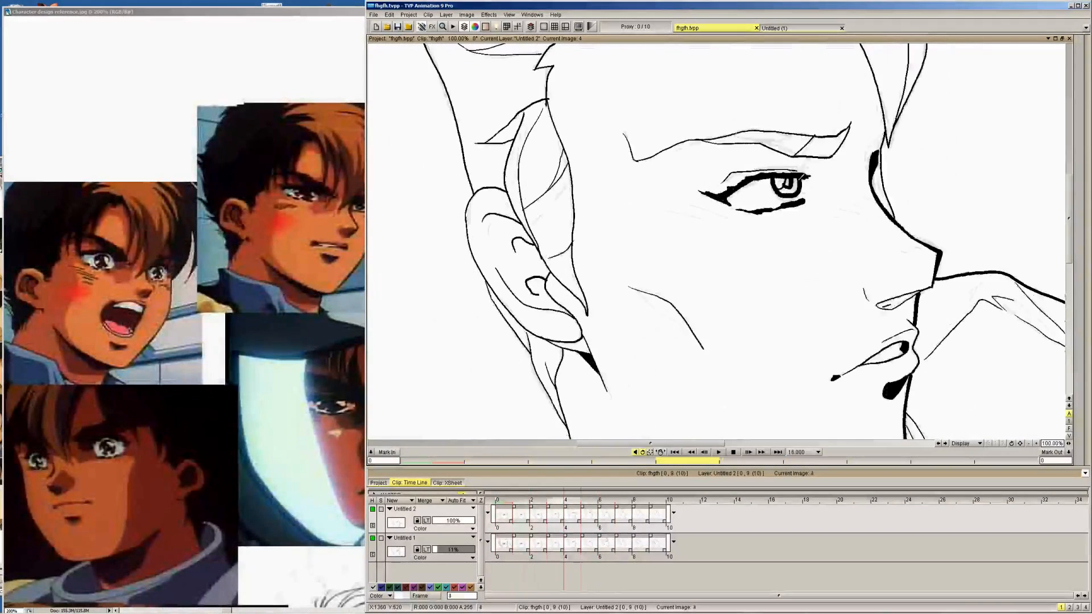
key("Left")
key("Right")
key("Left")
key("Right")
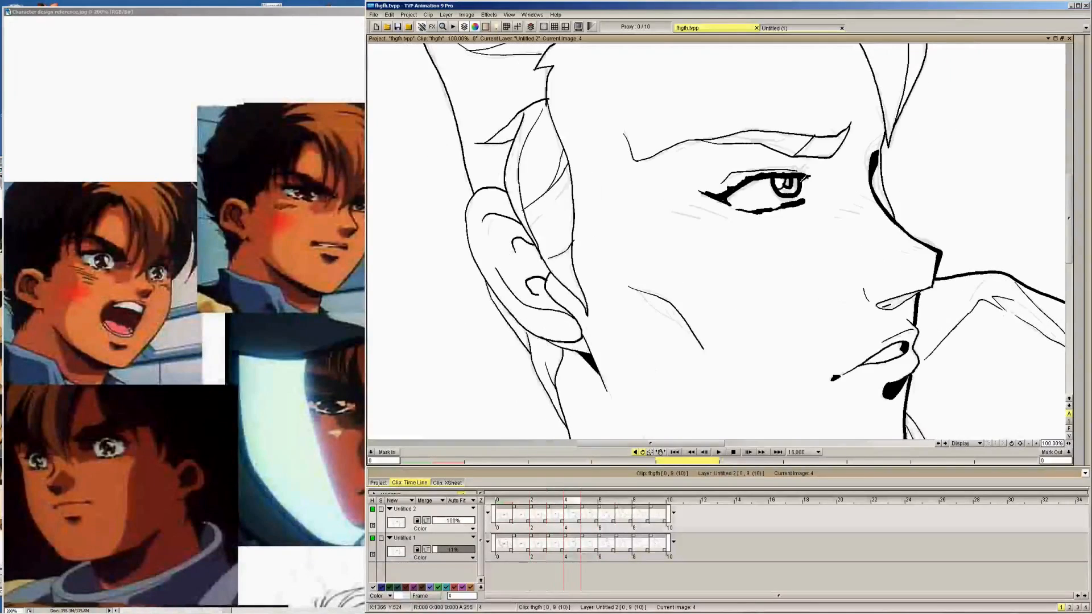
key("Left")
key("Left")
key("Left")
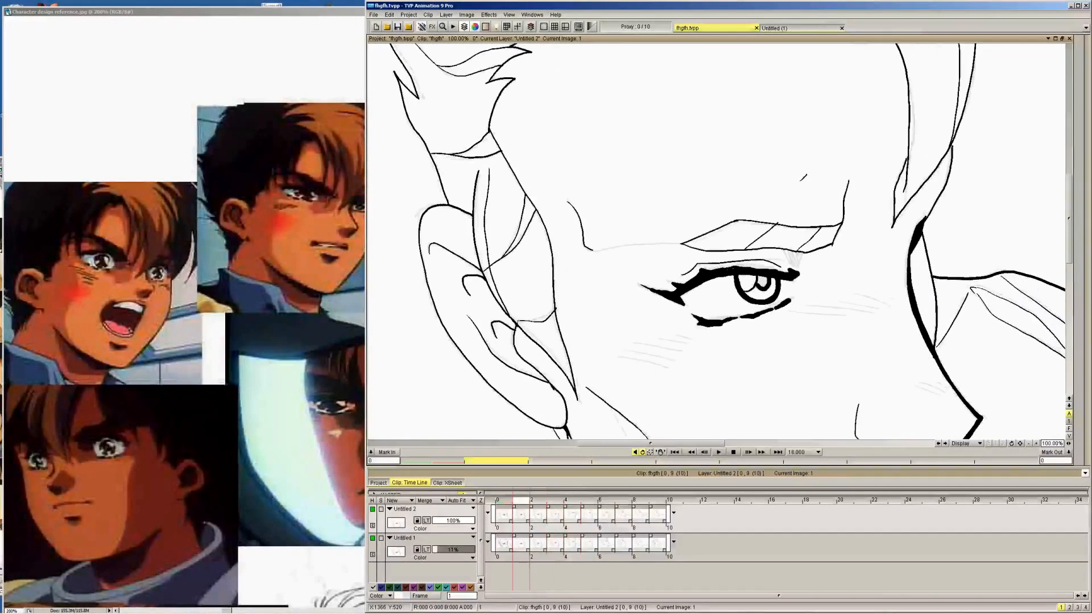
key("Right")
key("Left")
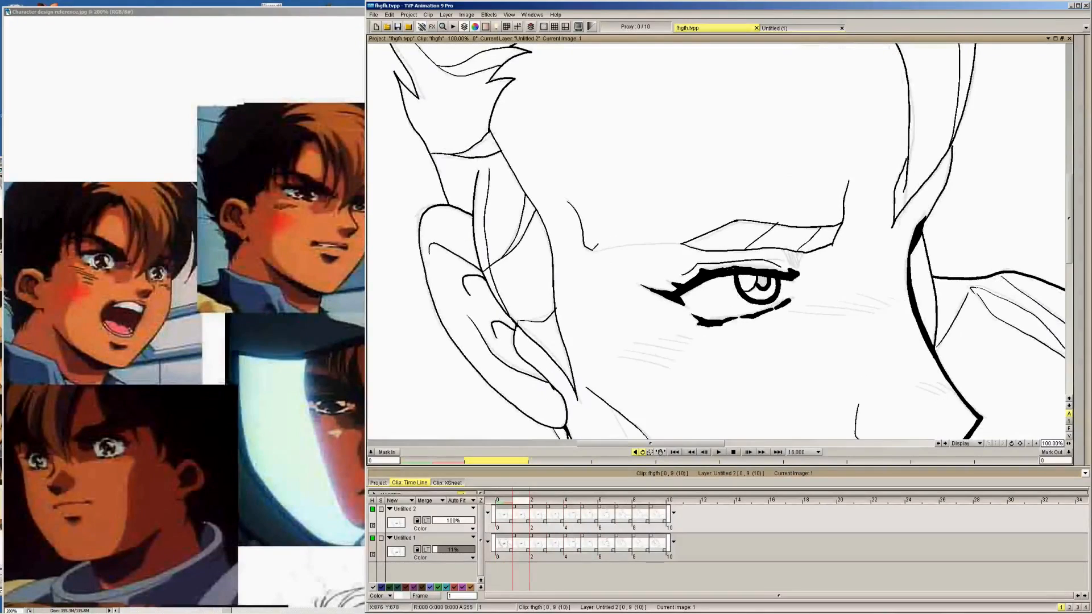
Ink the line joining the temple crease to the eyebrow's outer end on frame 1, checking it against frame 2
left_click_drag(584, 248, 642, 241)
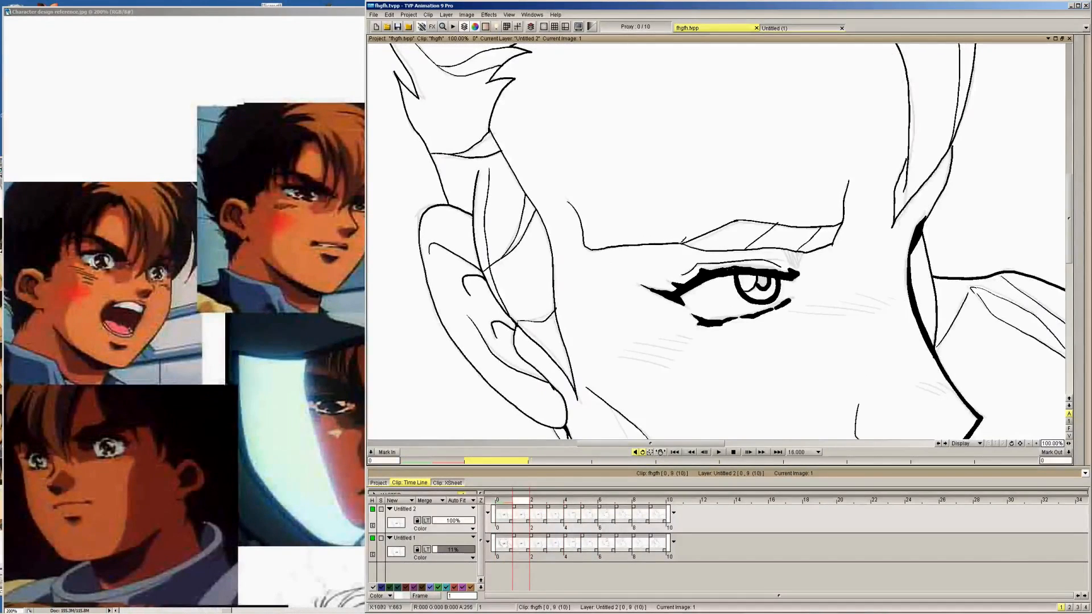
key("Right")
key("Left")
Ink the line from the temple crease into the eyebrow's lower edge on frame 2, comparing it with frame 1
key("Right")
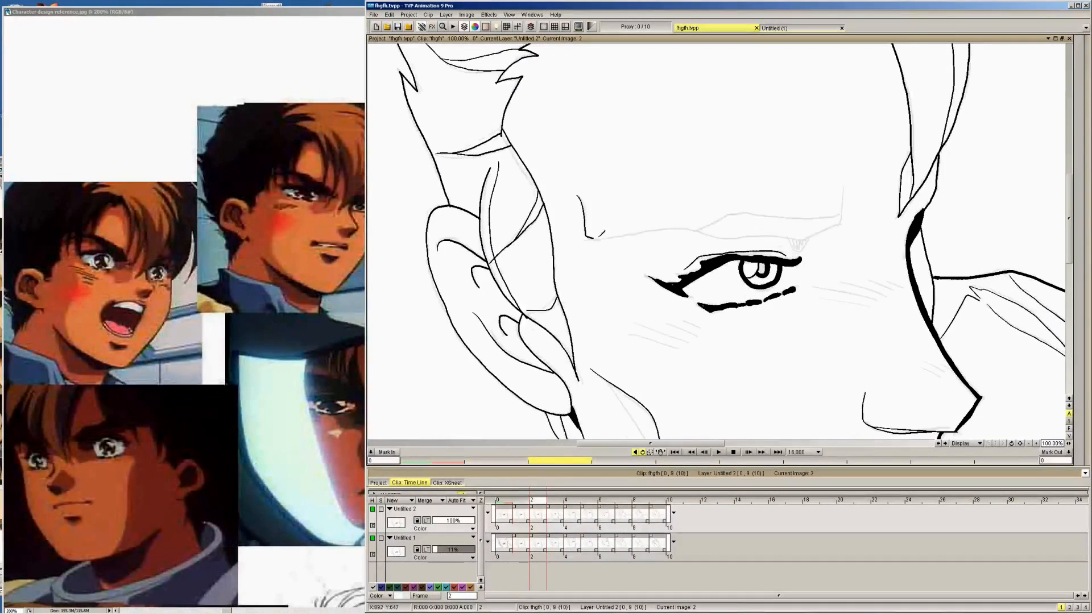
left_click_drag(591, 238, 631, 233)
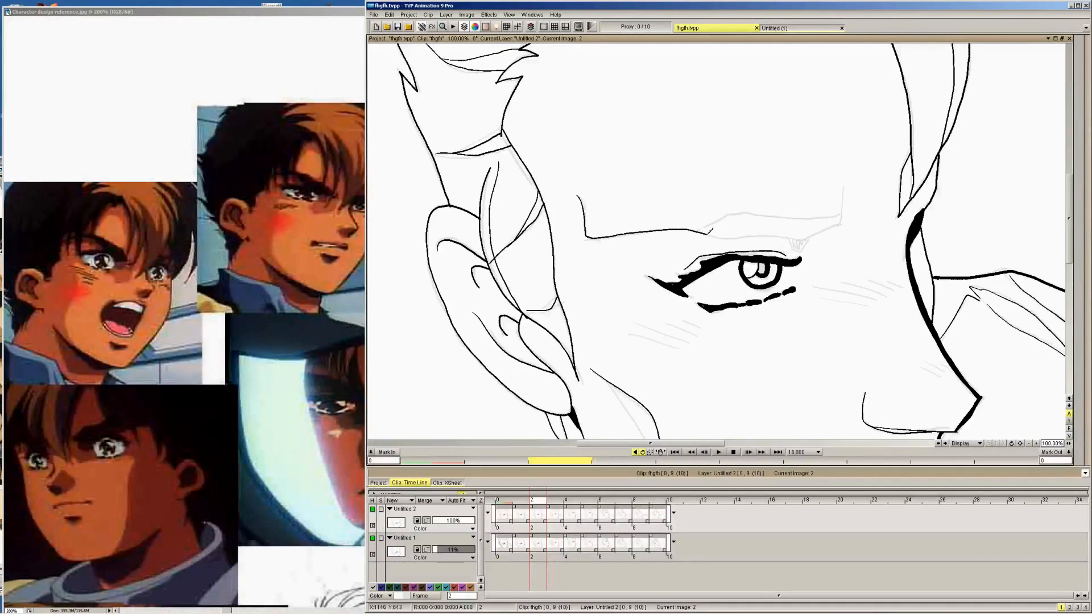
left_click_drag(705, 233, 751, 232)
key("Left")
key("Right")
Ink the eyebrow's upper edge, the frown crease at its inner end and the slanted shading division lines on frame 2
mouse_move(701, 227)
left_mouse_down()
mouse_move(750, 205)
mouse_move(841, 209)
mouse_move(833, 215)
mouse_move(846, 185)
left_mouse_up()
key("Left")
key("Right")
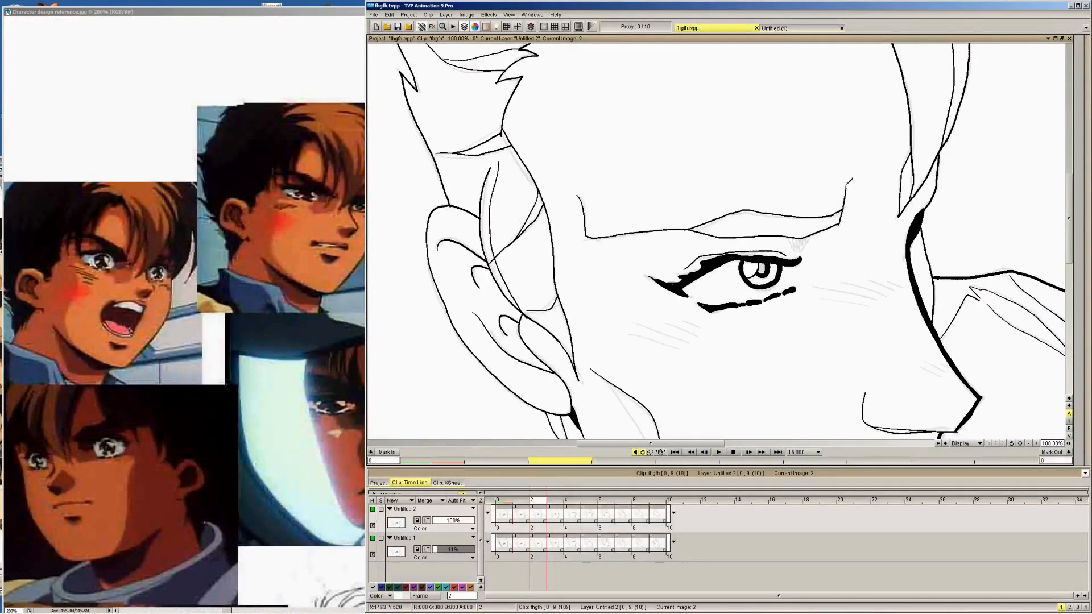
key("Left")
key("Right")
mouse_move(752, 235)
left_mouse_down()
mouse_move(780, 207)
mouse_move(816, 218)
left_mouse_up()
Ink the complete eyebrow on frame 3, from the temple crease to the inner frown crease, including the slanted shading division lines
key("Right")
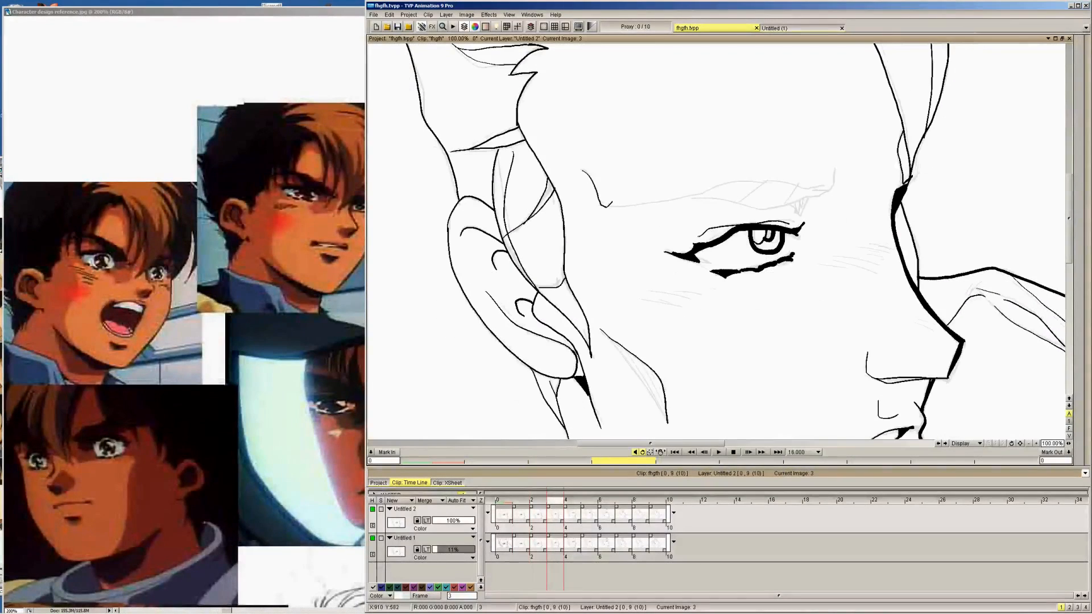
mouse_move(603, 206)
left_mouse_down()
mouse_move(736, 177)
mouse_move(837, 174)
left_mouse_up()
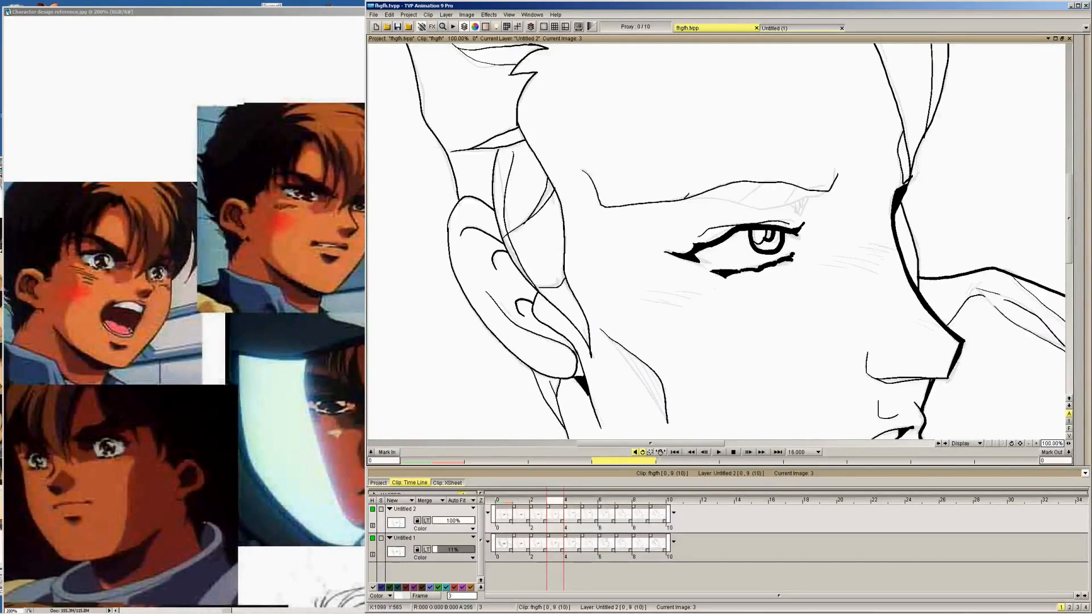
mouse_move(682, 194)
left_mouse_down()
mouse_move(784, 204)
mouse_move(833, 185)
left_mouse_up()
left_click_drag(764, 208, 776, 201)
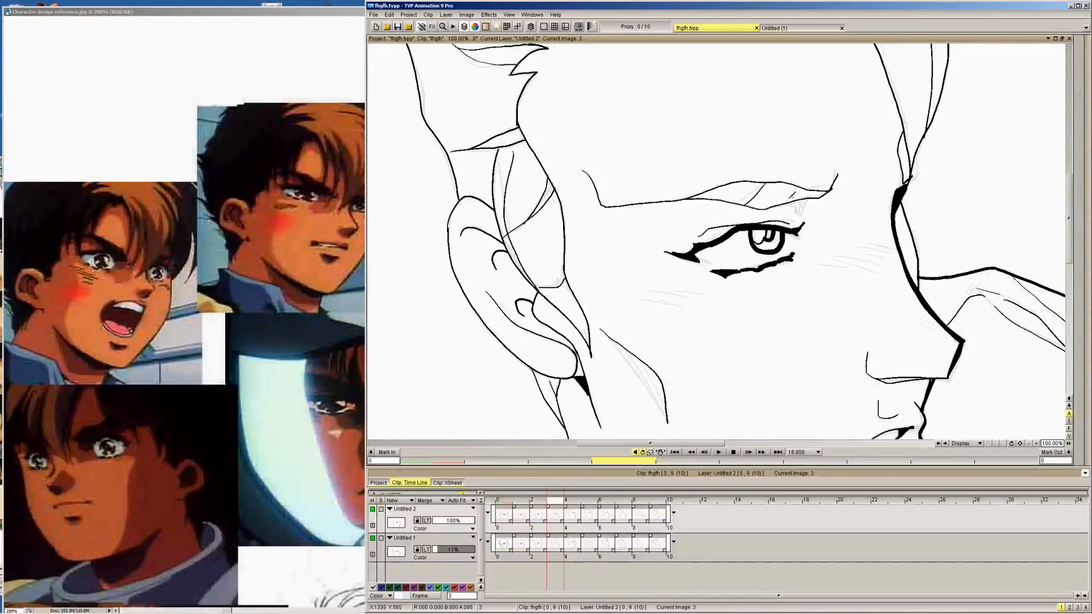
Outline the small wedge-shaped shadow below the eyebrow's inner end on frames 1 to 5
key("Right")
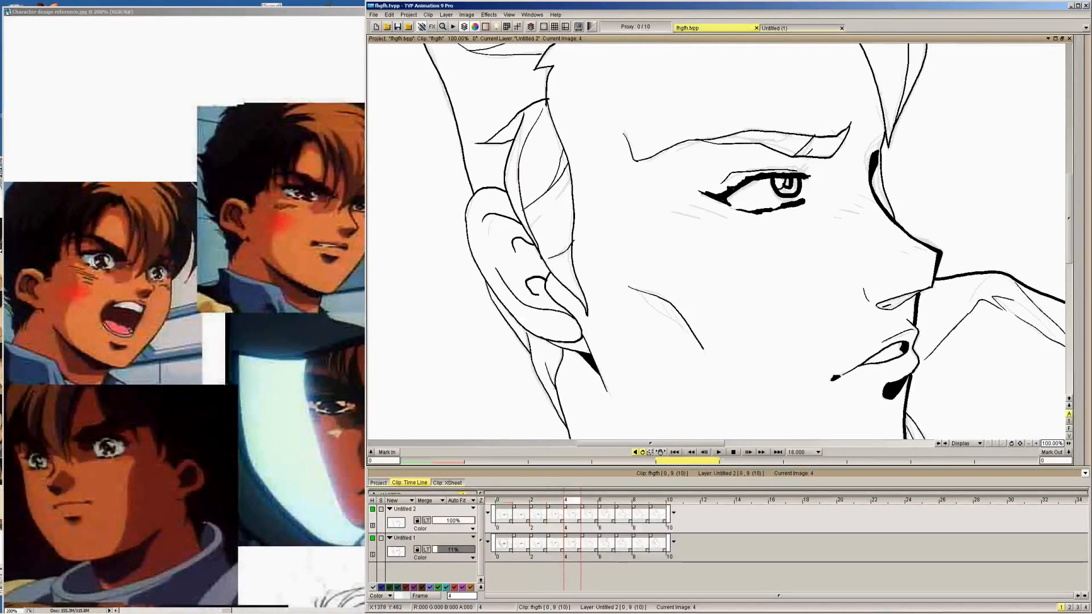
key("Left")
key("Left")
key("Left")
key("Left")
key("Right")
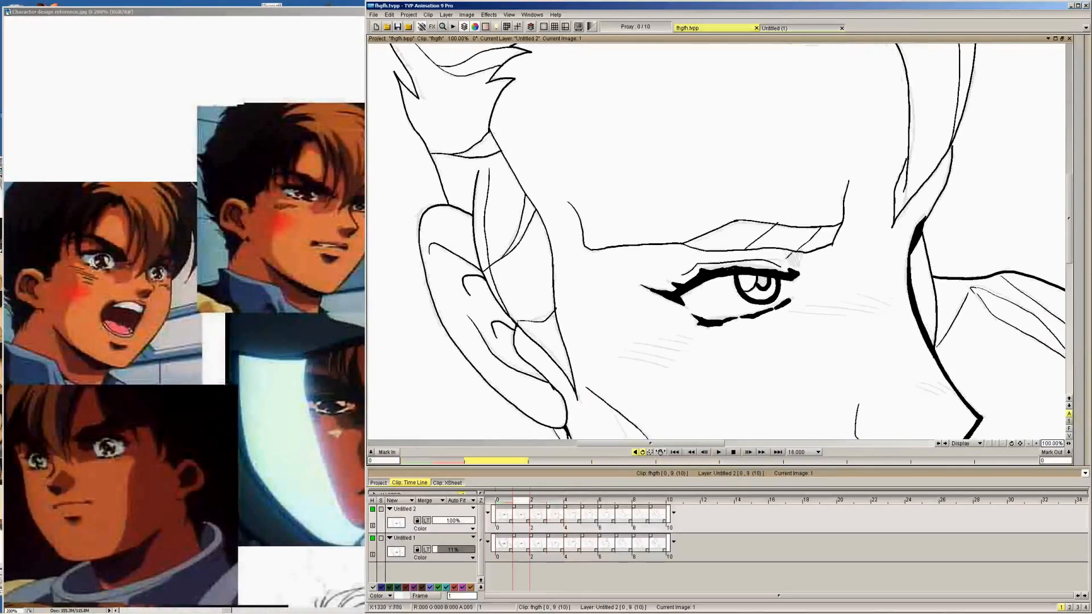
key("Right")
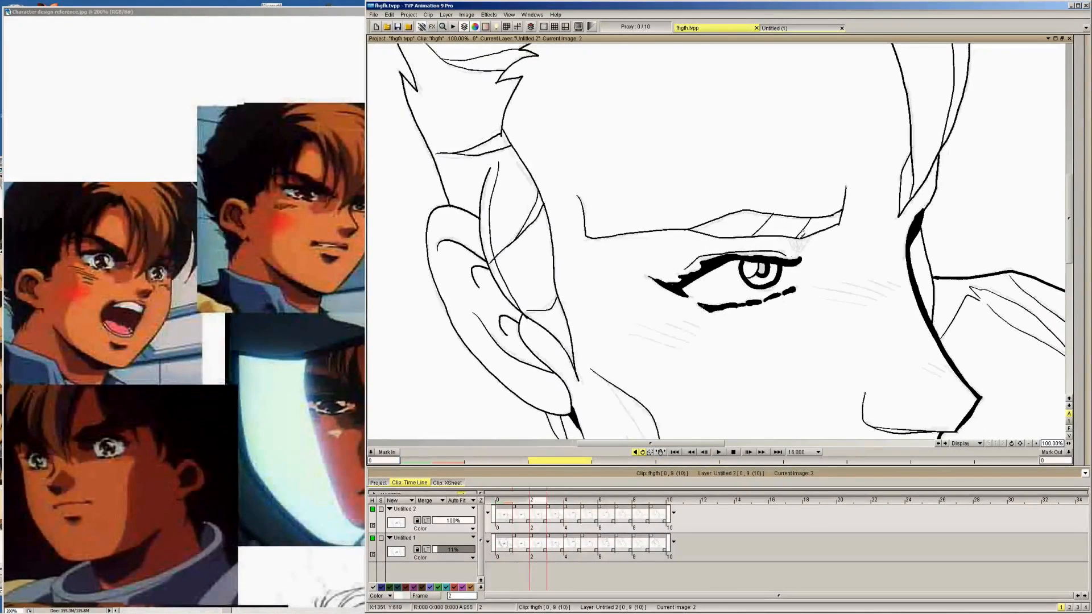
key("Right")
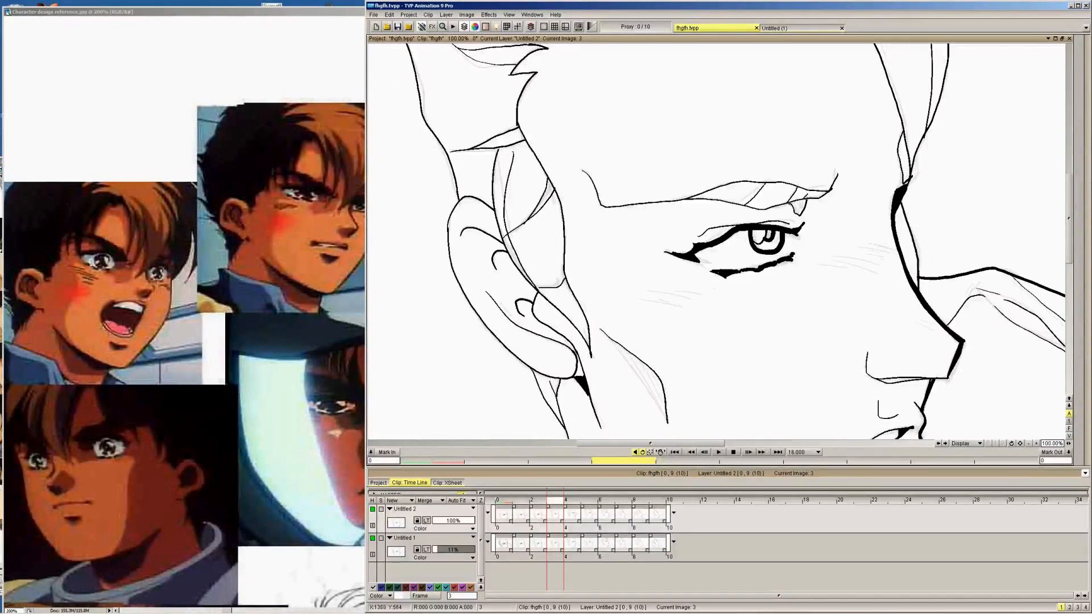
key("Right")
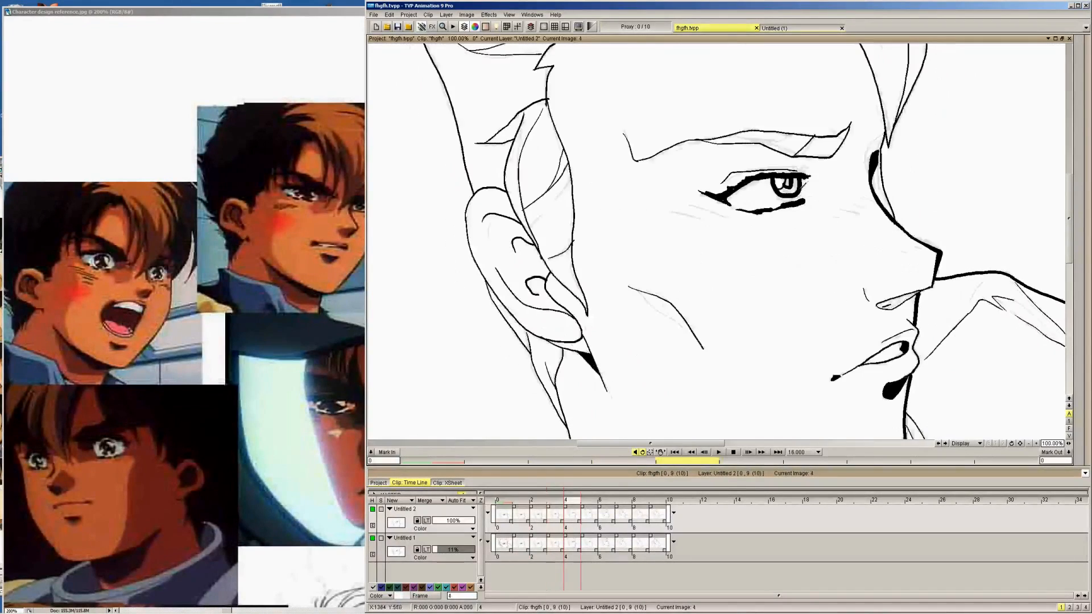
key("Right")
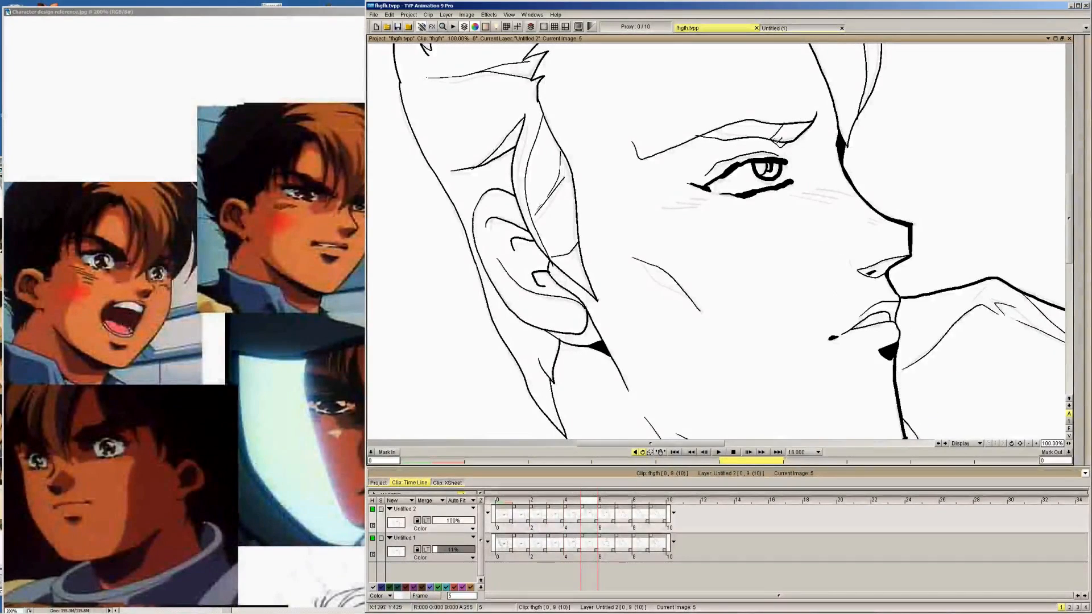
Fill the wedge-shaped shadow between eyebrow and eye with black, working from frame 5 back to frame 0
mouse_move(1080, 78)
left_click(1081, 51)
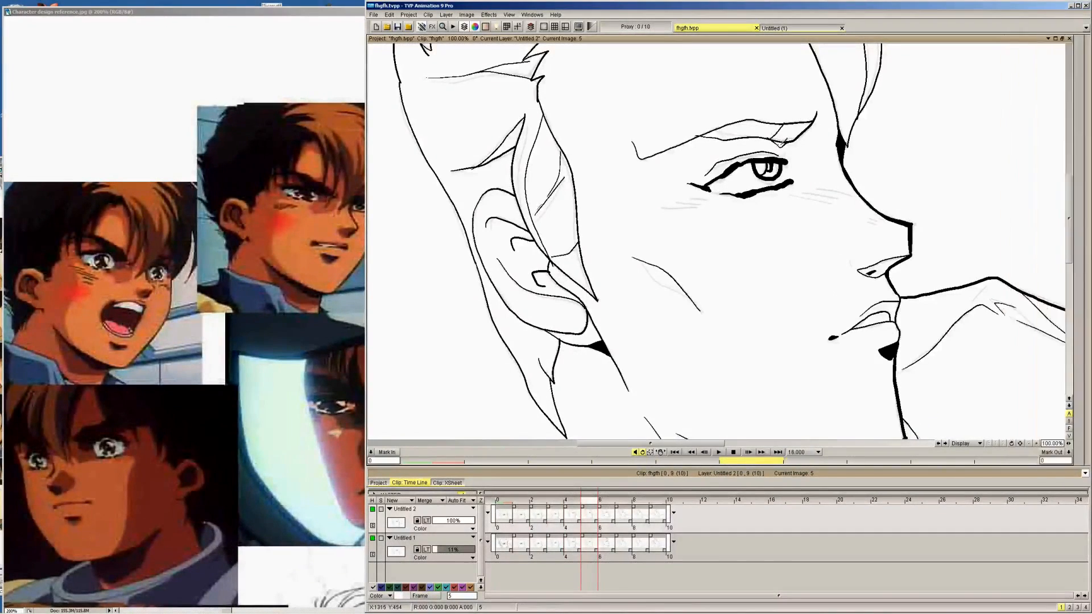
key("Left")
key("Left")
key("Left")
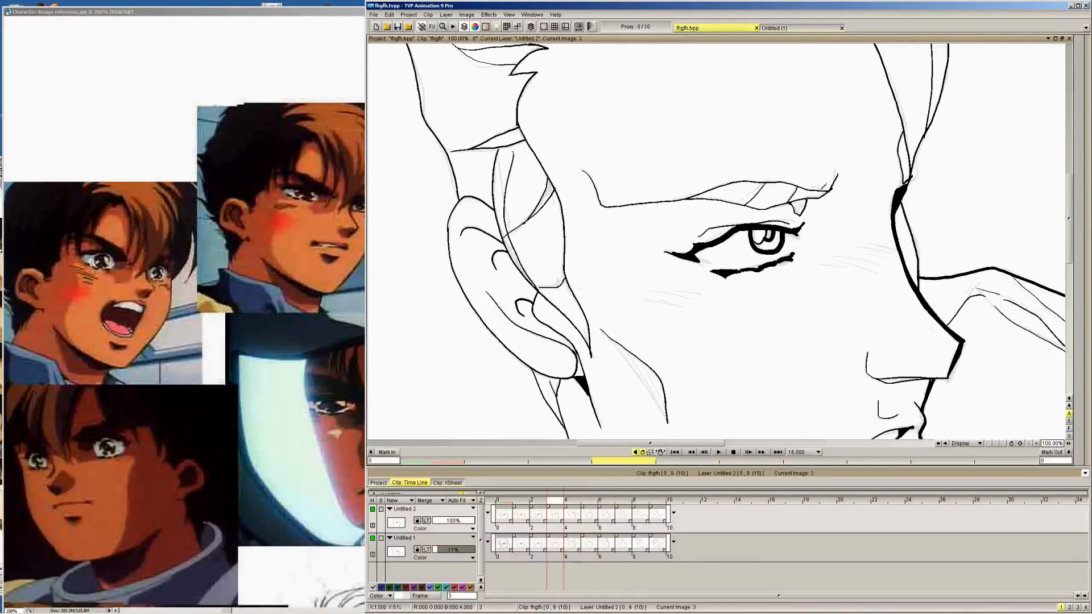
key("Left")
key("Left")
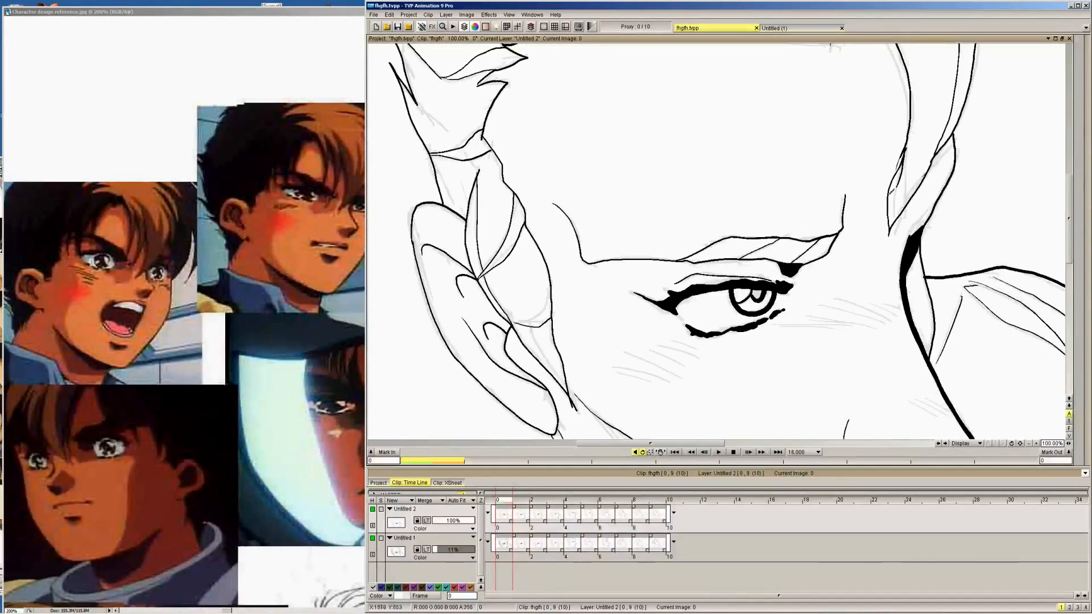
Ink the slanted cheek hatching below the eye's outer corner on frame 0
mouse_move(1081, 93)
left_click(1024, 50)
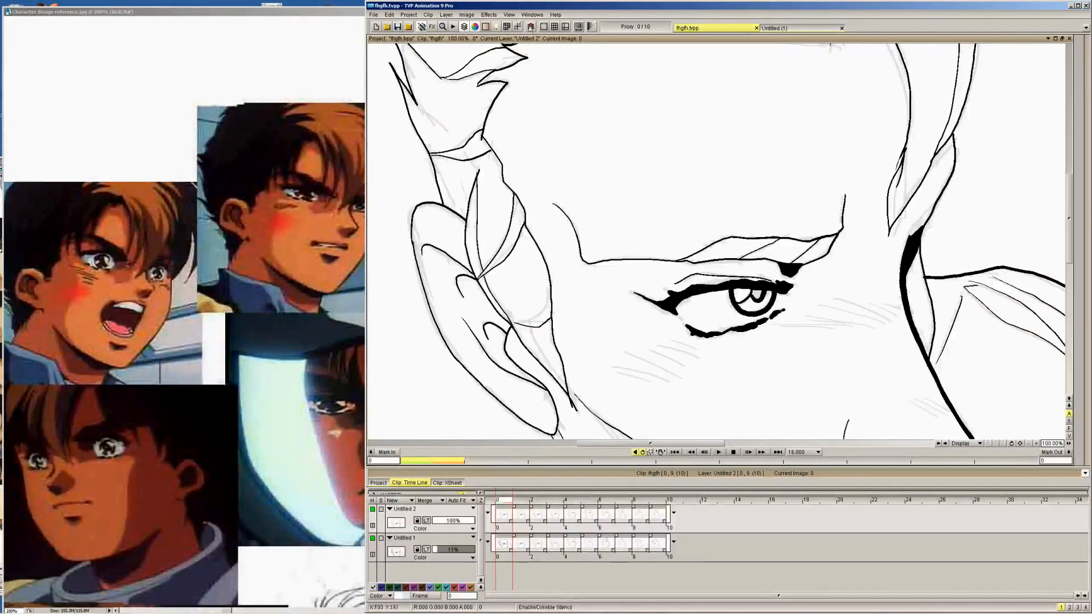
left_click(509, 15)
left_click(529, 55)
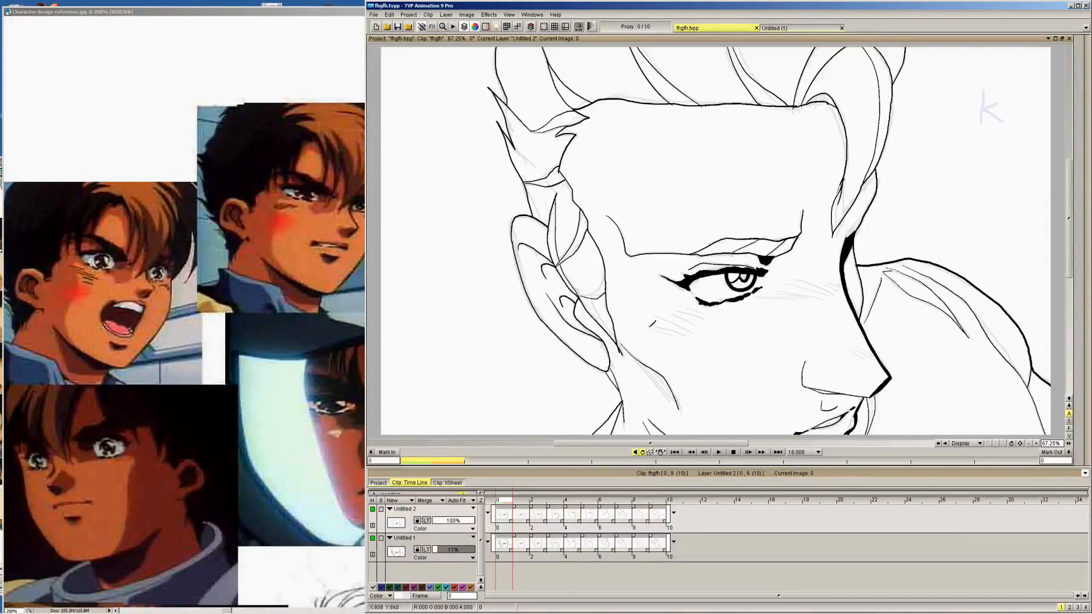
left_click_drag(649, 324, 680, 332)
left_click_drag(651, 319, 699, 322)
left_click_drag(677, 310, 706, 316)
Ink the cheek hatching below the eye's outer corner on frames 1 to 3
key("Right")
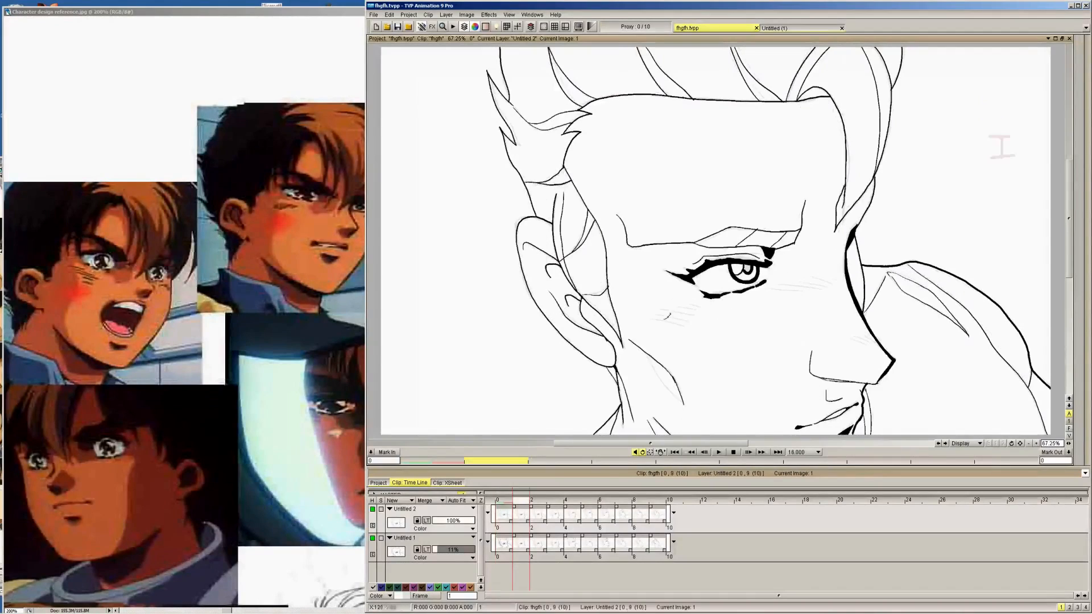
key("Right")
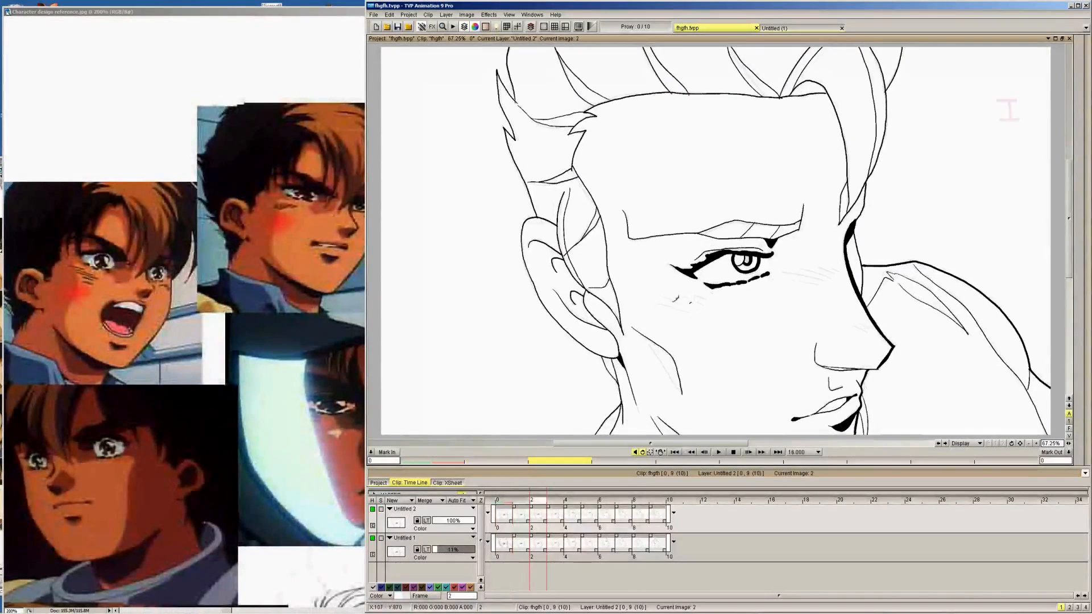
key("Right")
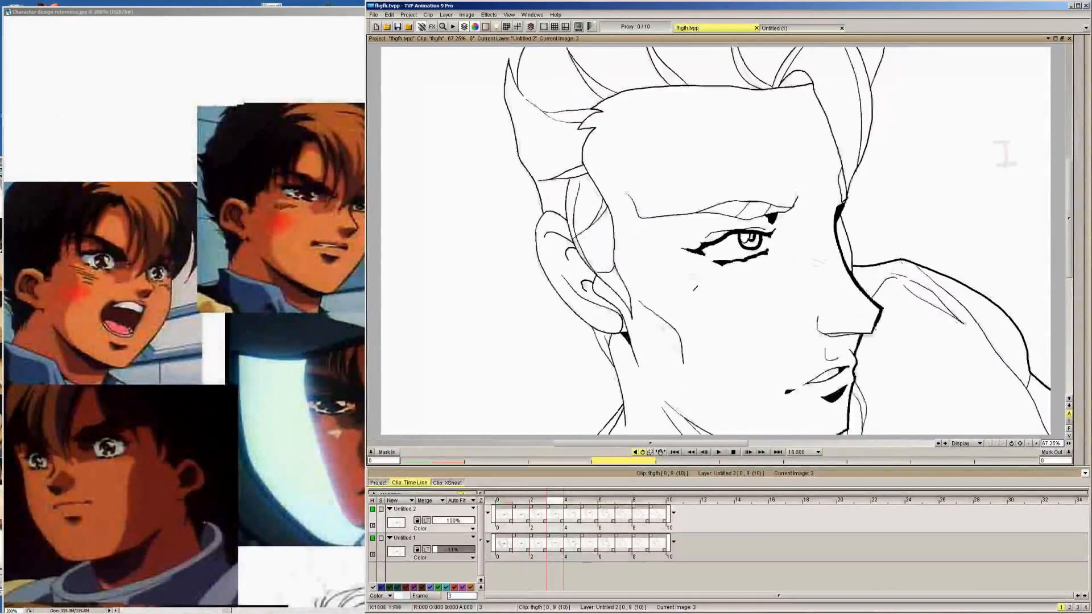
key("Left")
key("Right")
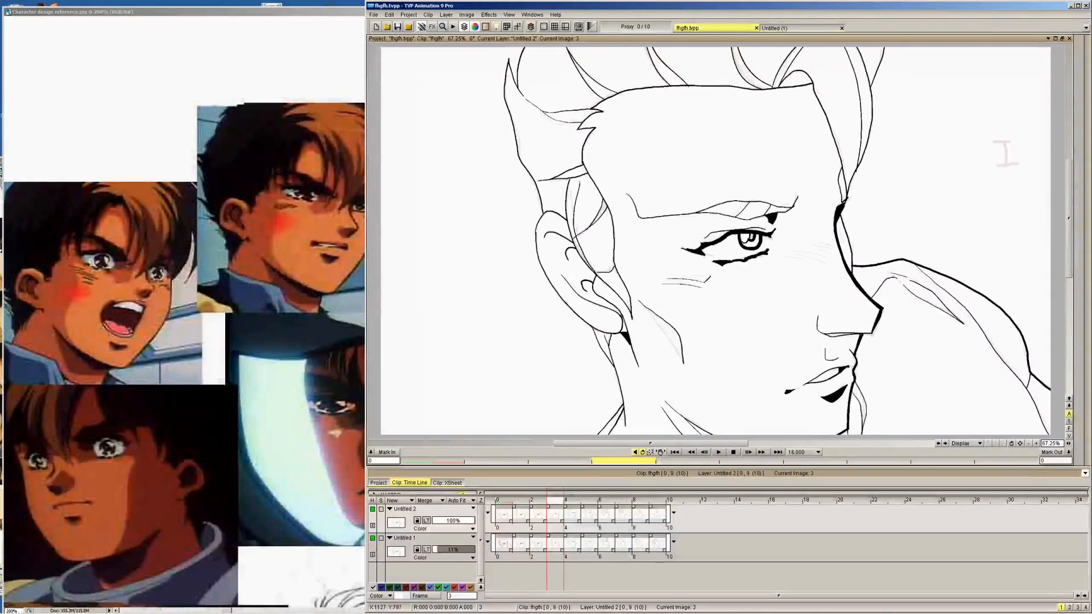
Ink the cheek hatching below the eye's outer corner on frame 4 and each following frame
key("Right")
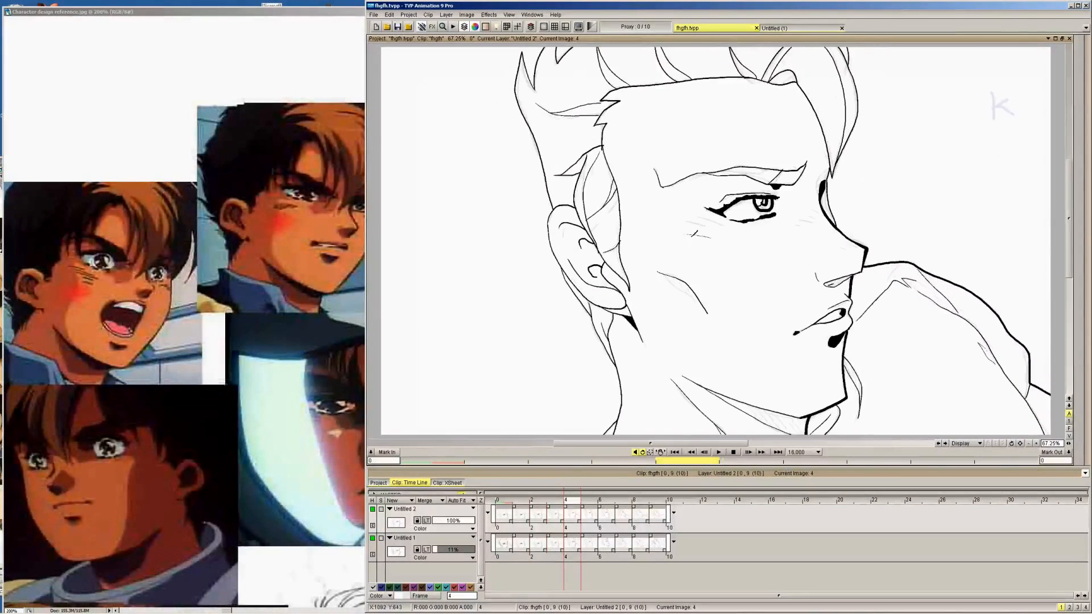
mouse_move(677, 234)
left_mouse_down()
mouse_move(725, 236)
mouse_move(702, 223)
left_mouse_up()
key("Right")
mouse_move(714, 213)
left_mouse_down()
mouse_move(701, 199)
mouse_move(672, 201)
mouse_move(677, 186)
left_mouse_up()
key("Right")
key("Right")
key("Right")
key("Right")
key("Right")
Return to frame 0 and ink the hatching between the eye's inner corner and the nose bridge
key("Left")
key("Left")
key("Left")
key("Left")
key("Left")
key("Left")
key("Left")
key("Left")
key("Left")
key("Left")
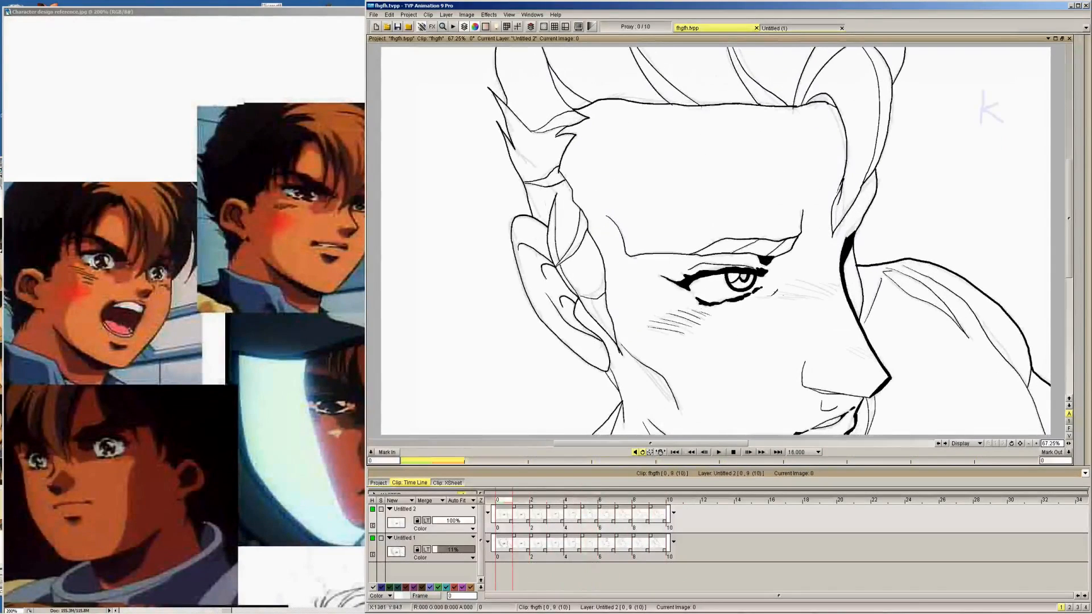
left_click_drag(769, 295, 810, 296)
left_click_drag(775, 290, 843, 293)
left_click_drag(821, 284, 847, 293)
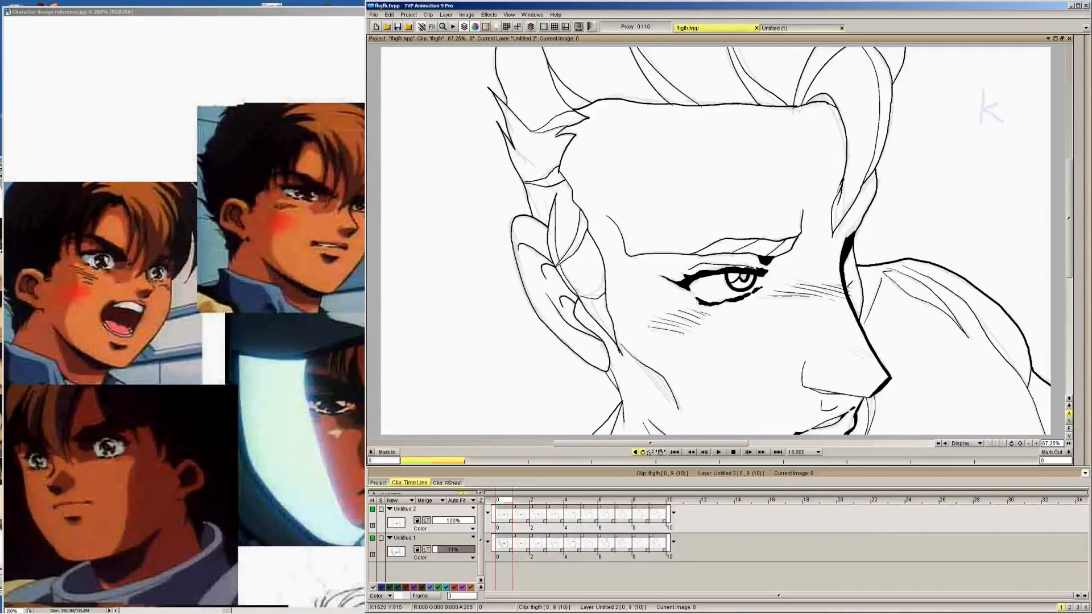
Ink the hatching between the eye's inner corner and the nose bridge on frames 1 to 3
key("Right")
left_click_drag(779, 288, 827, 291)
mouse_move(787, 280)
left_mouse_down()
mouse_move(836, 287)
mouse_move(825, 268)
mouse_move(839, 266)
left_mouse_up()
key("Right")
mouse_move(813, 278)
left_mouse_down()
mouse_move(852, 262)
mouse_move(819, 246)
left_mouse_up()
key("Right")
left_click_drag(791, 259, 841, 241)
Ink the nose-bridge hatching beside the eye's inner corner on frames 4 to 8
key("Right")
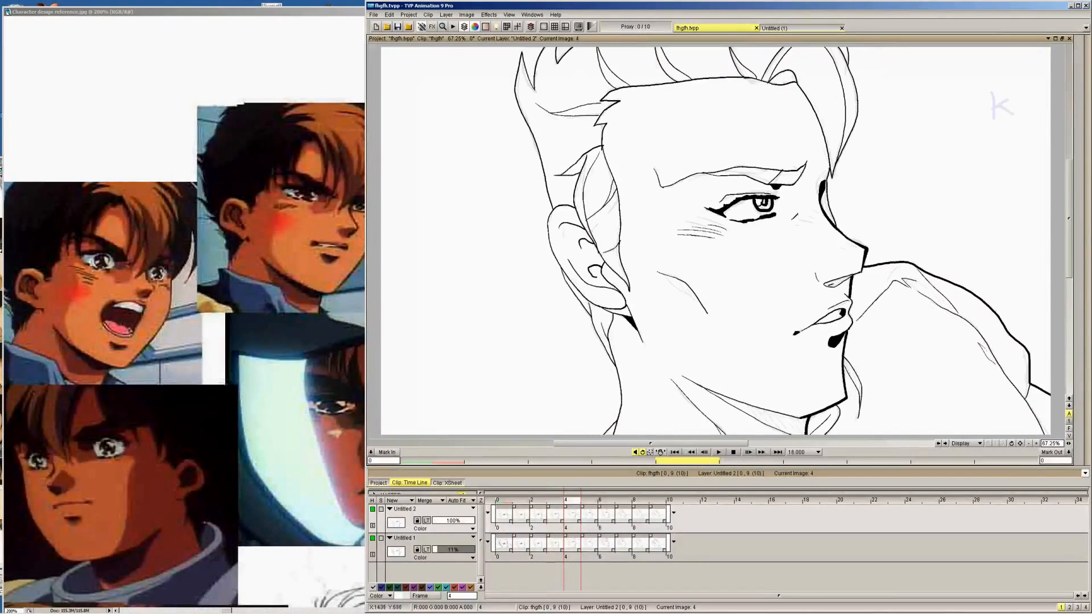
mouse_move(787, 222)
left_mouse_down()
mouse_move(825, 205)
mouse_move(808, 203)
left_mouse_up()
key("Right")
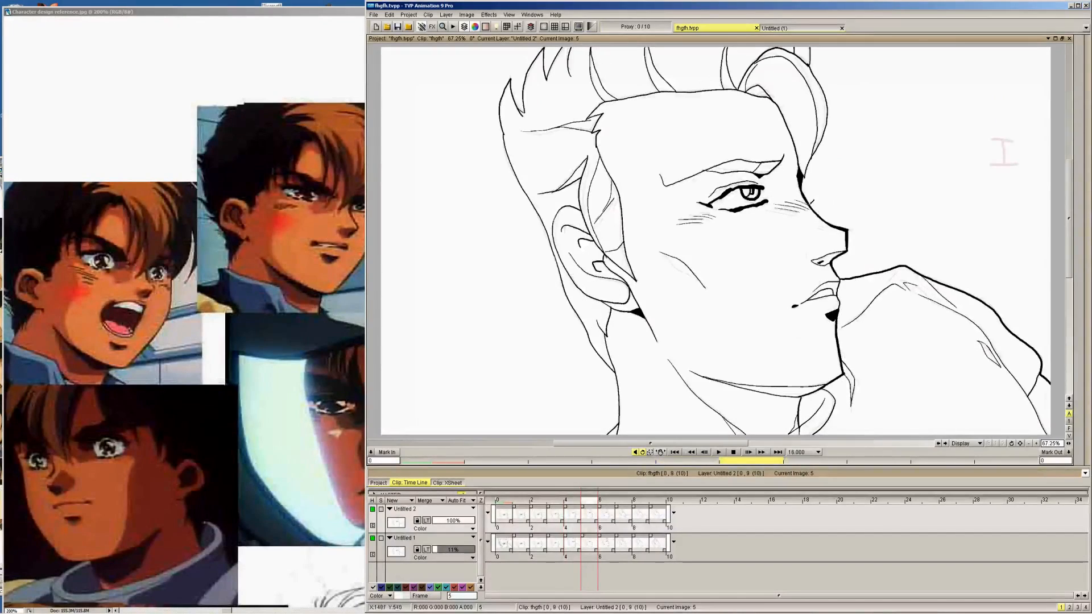
key("Right")
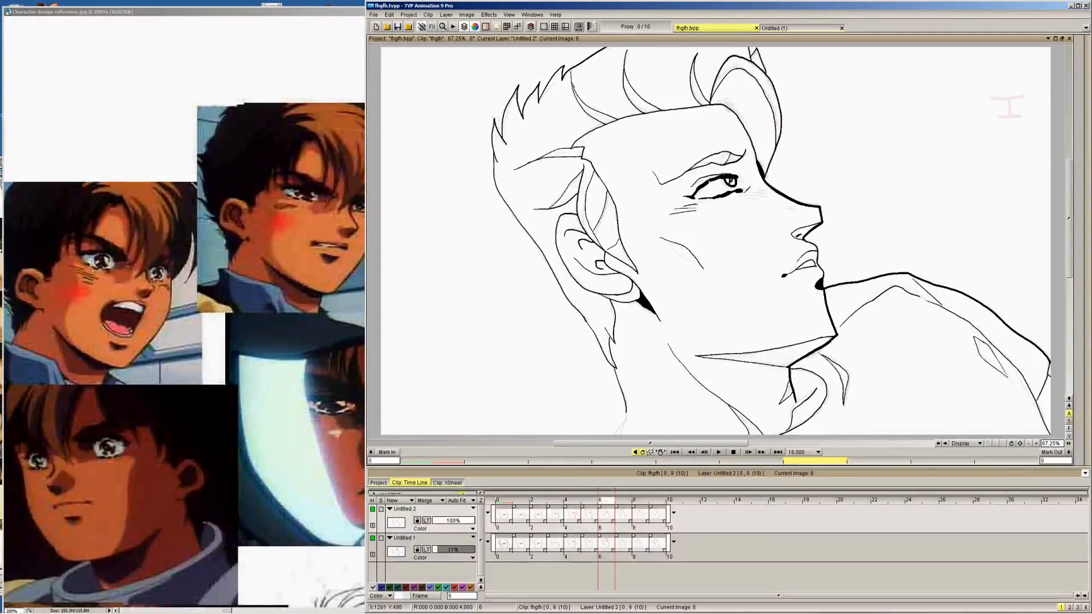
key("Right")
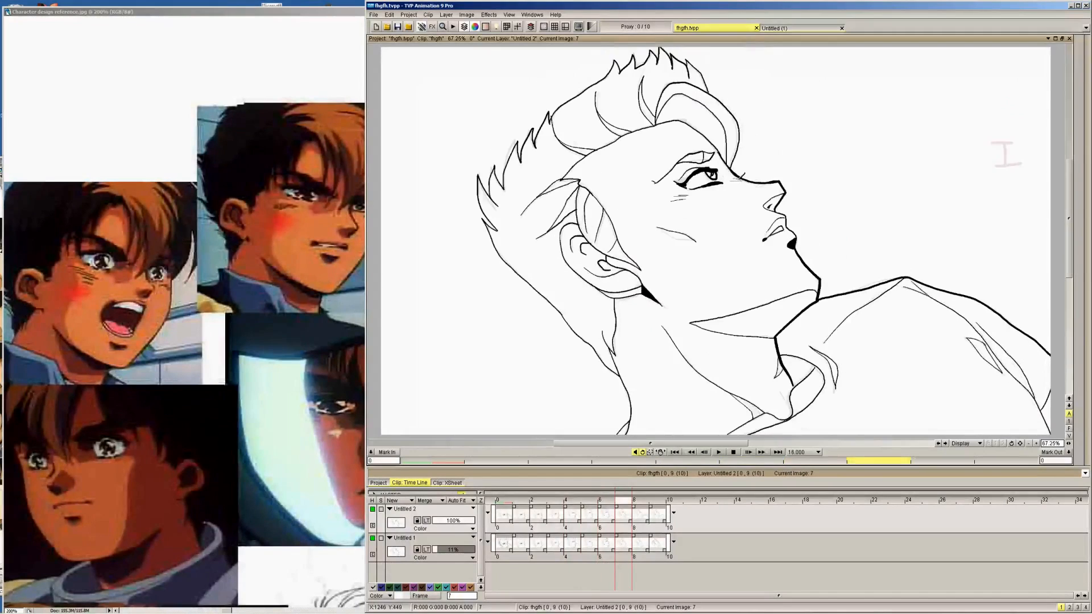
key("Right")
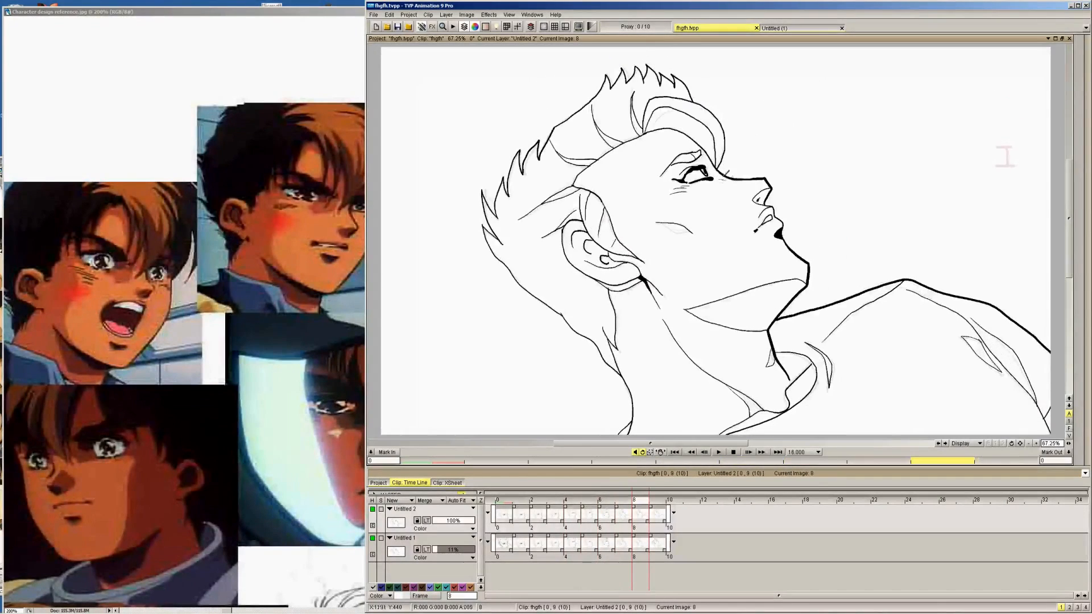
Go back to frame 0 and ink the short shading strokes near the nose tip on frames 0 to 3
key("Left")
key("Left")
key("Left")
key("Left")
key("Left")
key("Left")
key("Left")
key("Left")
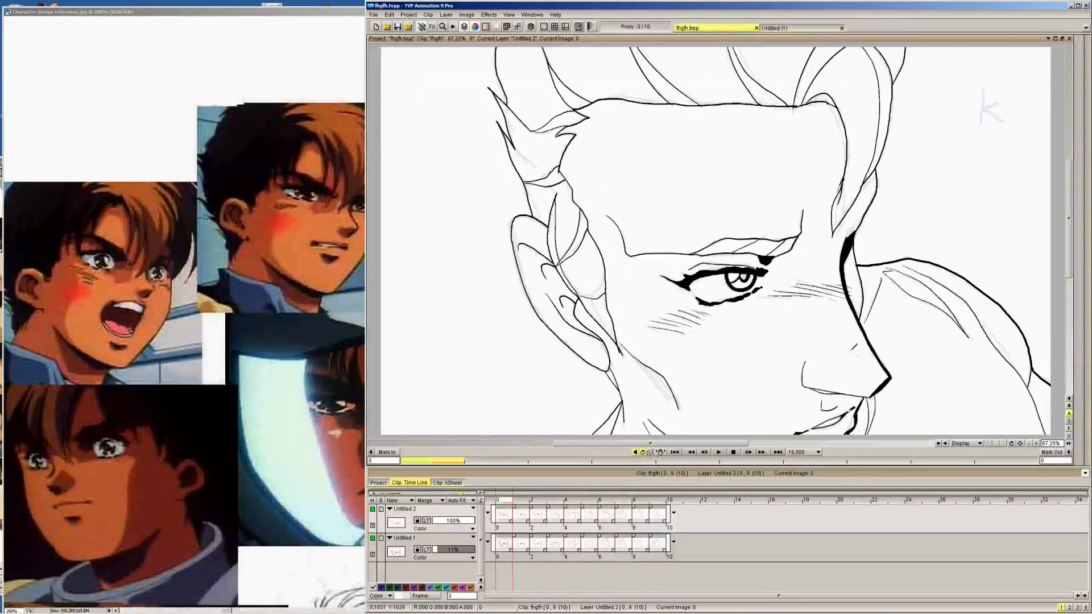
key("Right")
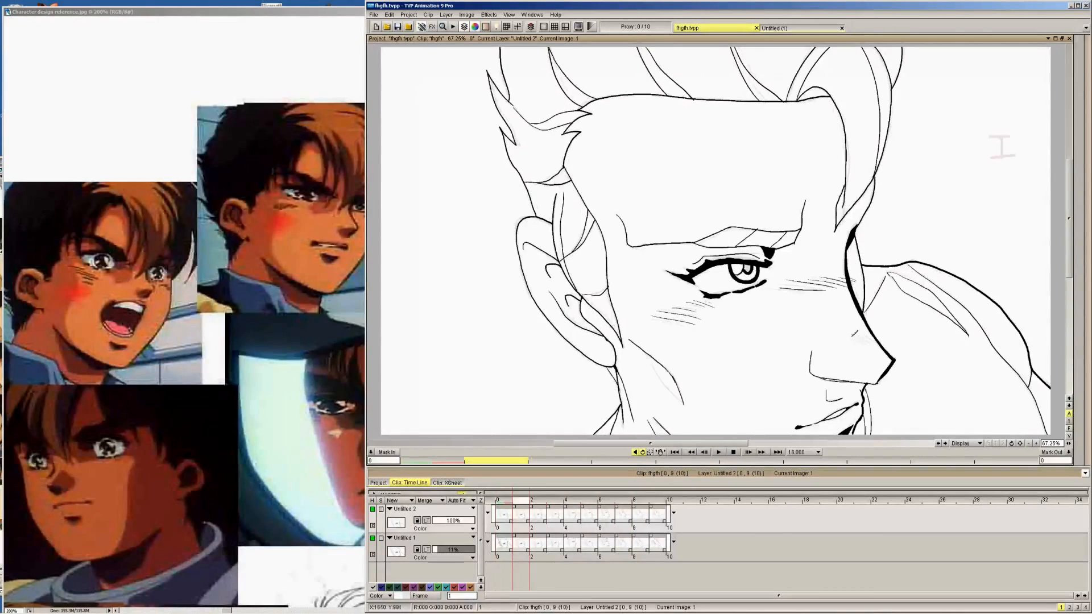
key("Right")
key("Right")
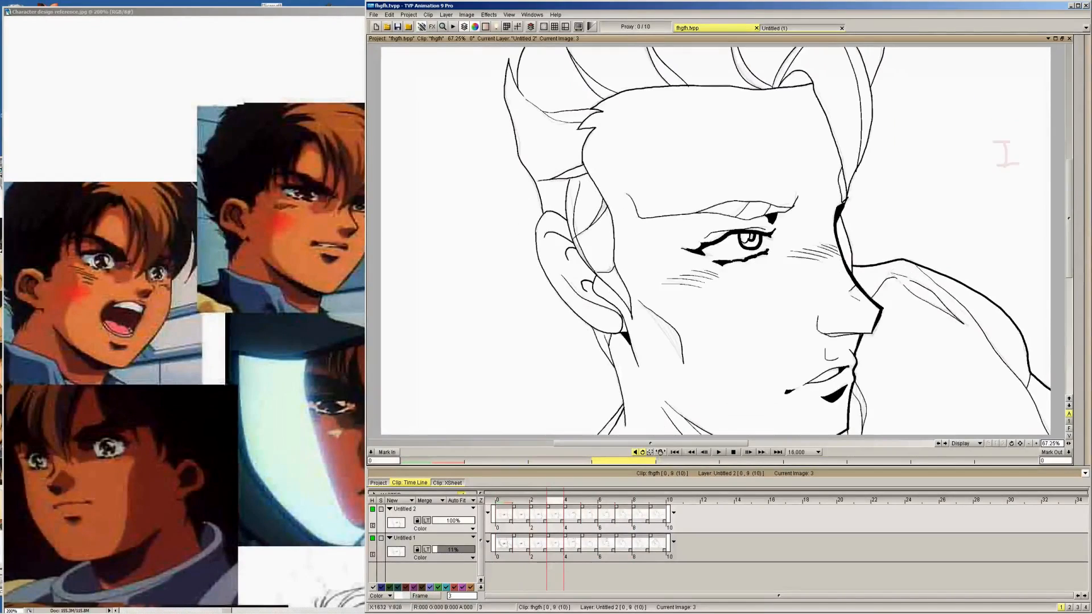
Step forward through frames 4 to 8 and flip between the neighbouring frames to check the facial hatching
key("Right")
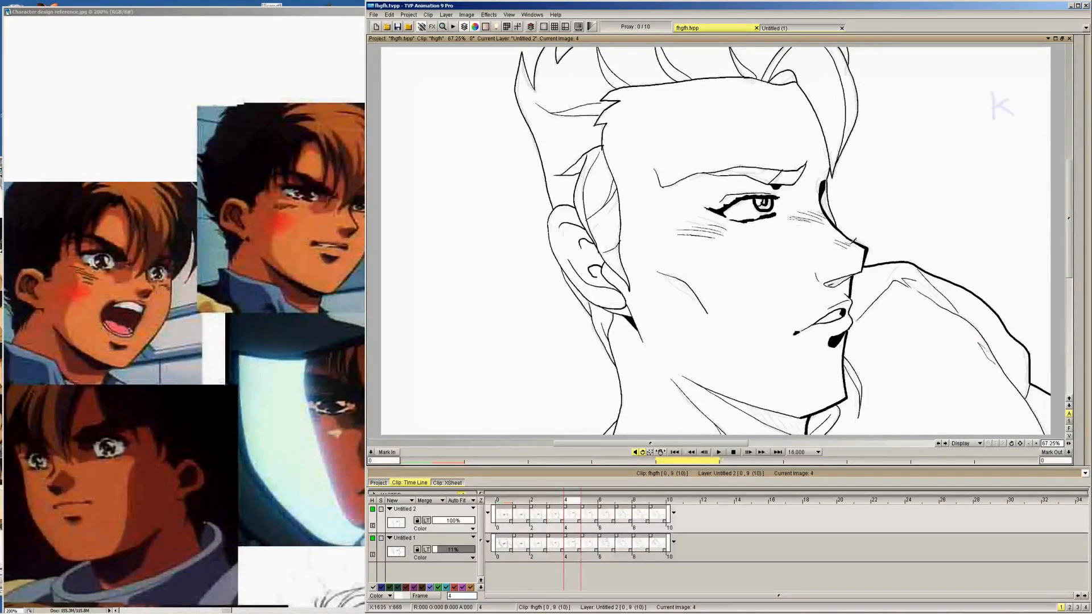
key("Right")
key("Right")
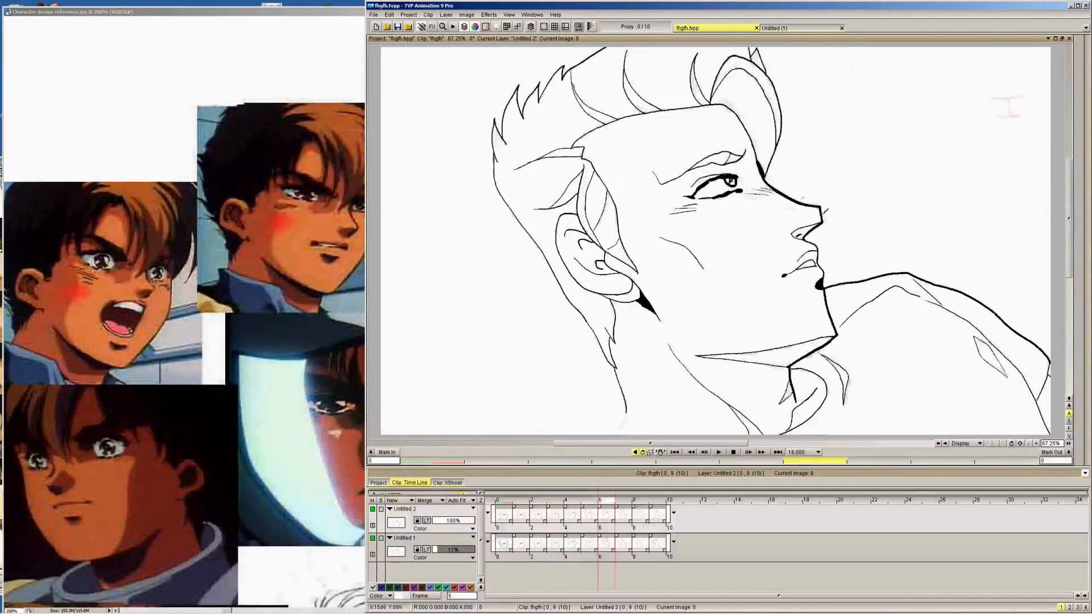
key("Right")
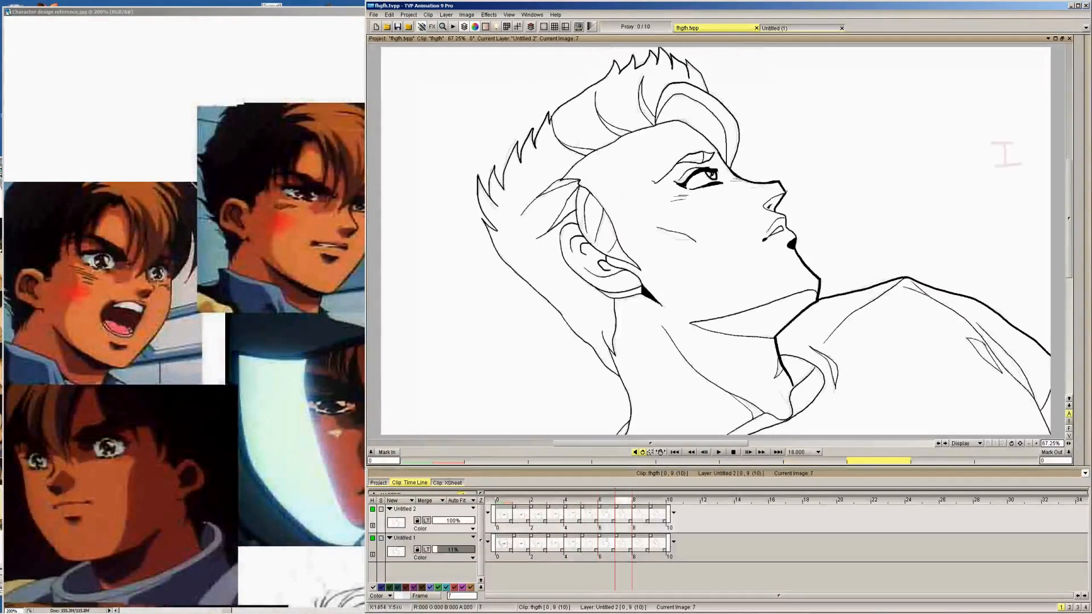
key("Right")
key("Left")
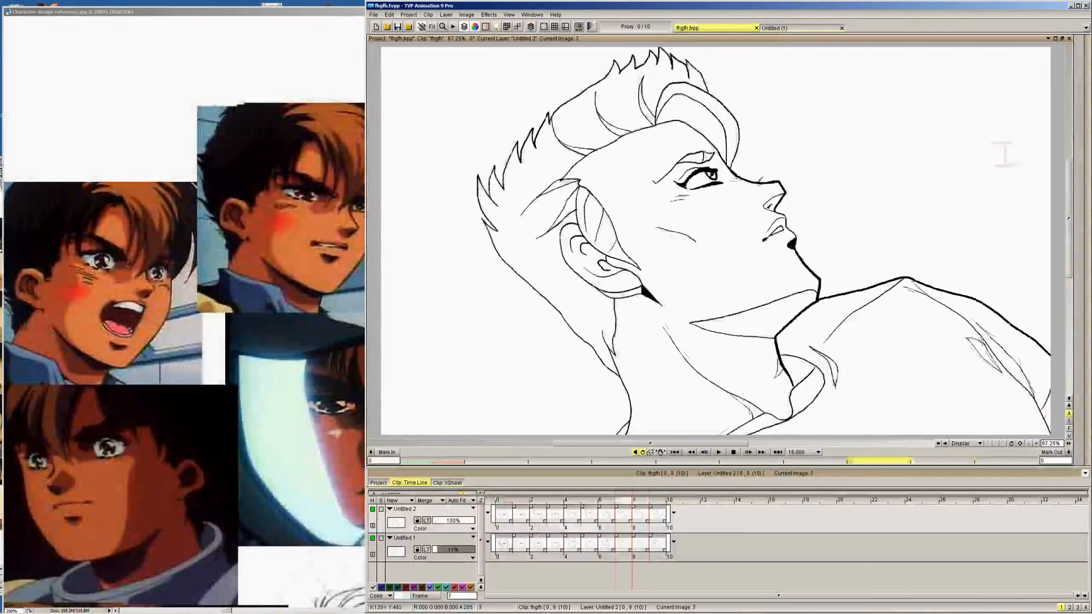
key("Left")
key("Right")
key("Right")
key("Left")
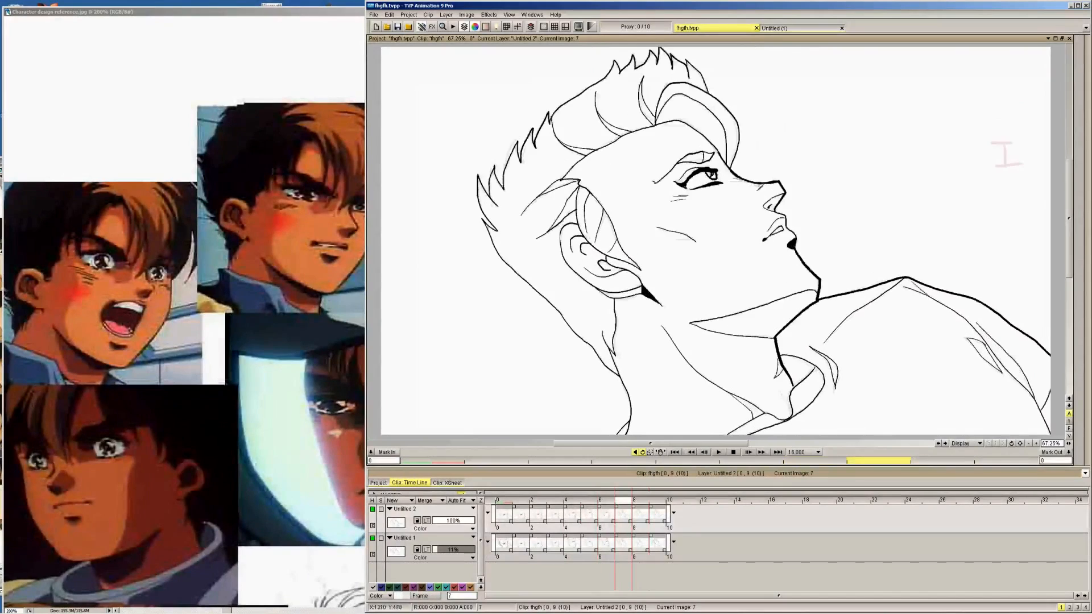
Return to frame 0, hide the rough sketch layer and play back the inked animation on its own
key("Left")
key("Left")
key("Left")
key("Left")
key("Left")
key("Left")
key("Left")
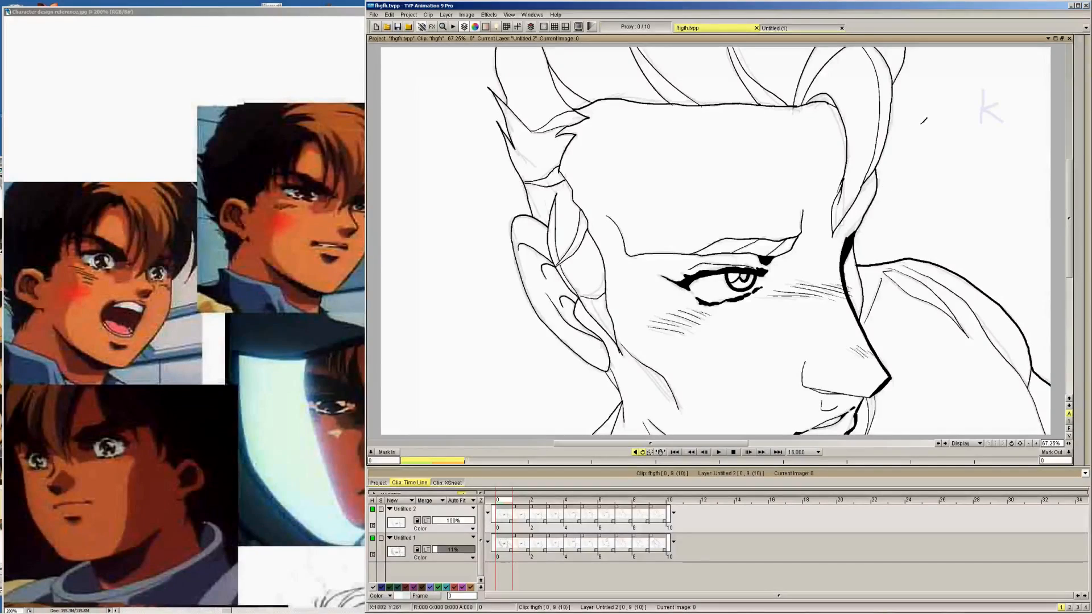
left_click(372, 538)
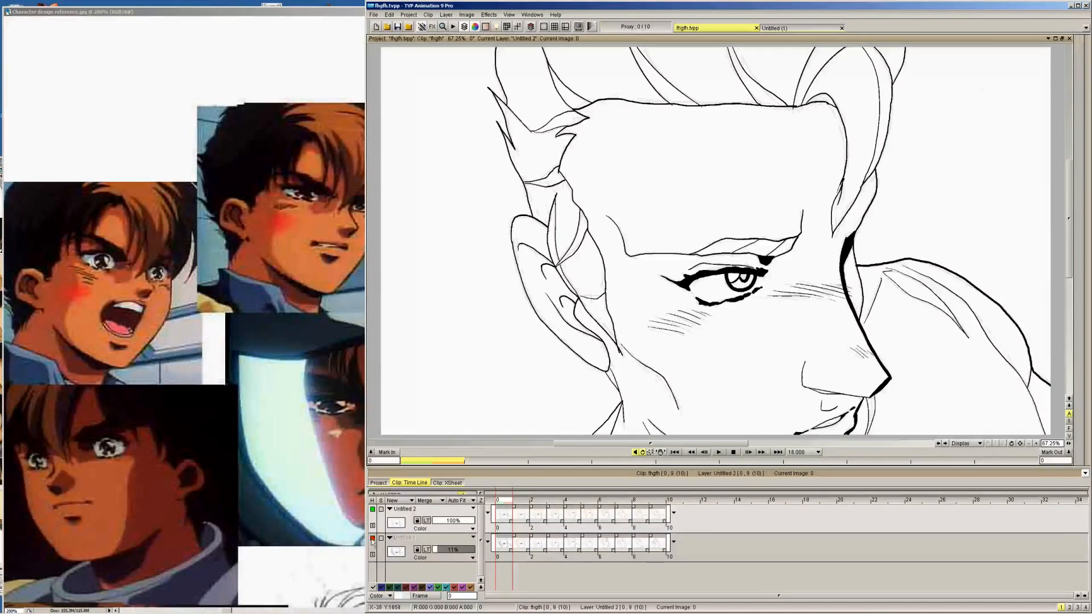
left_click(719, 453)
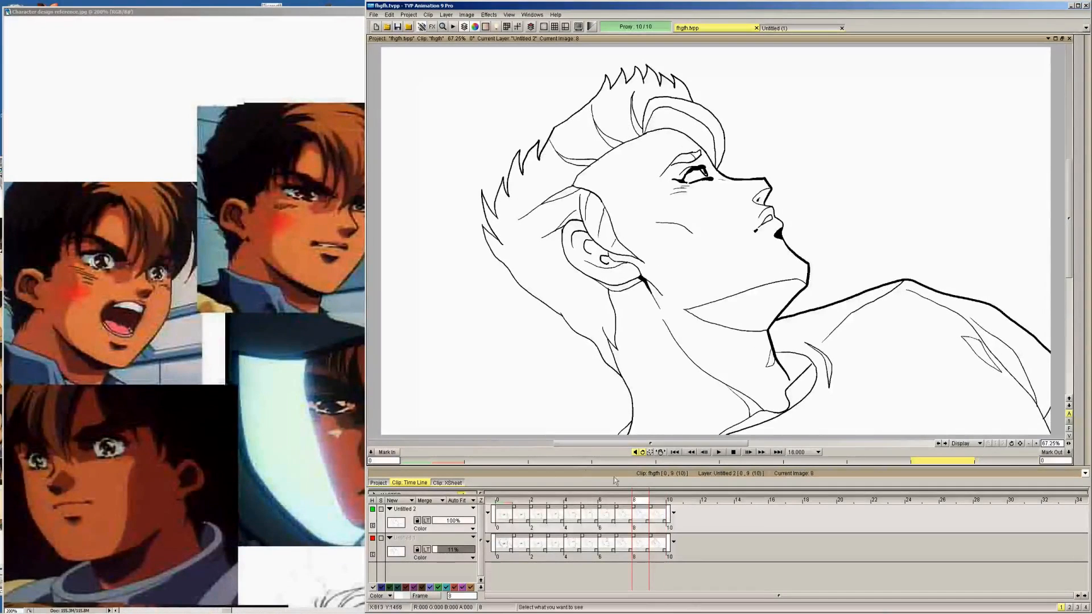
Show only the rough sketch layer Untitled 1, raise its opacity to 100% and view its last frame
left_click(373, 509)
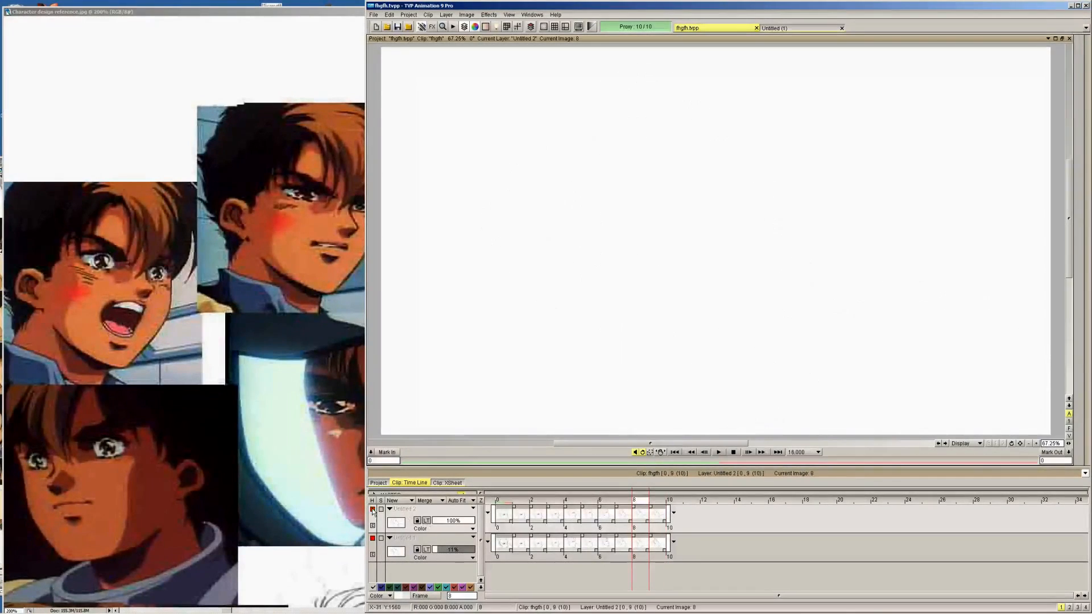
left_click(372, 539)
left_click(458, 556)
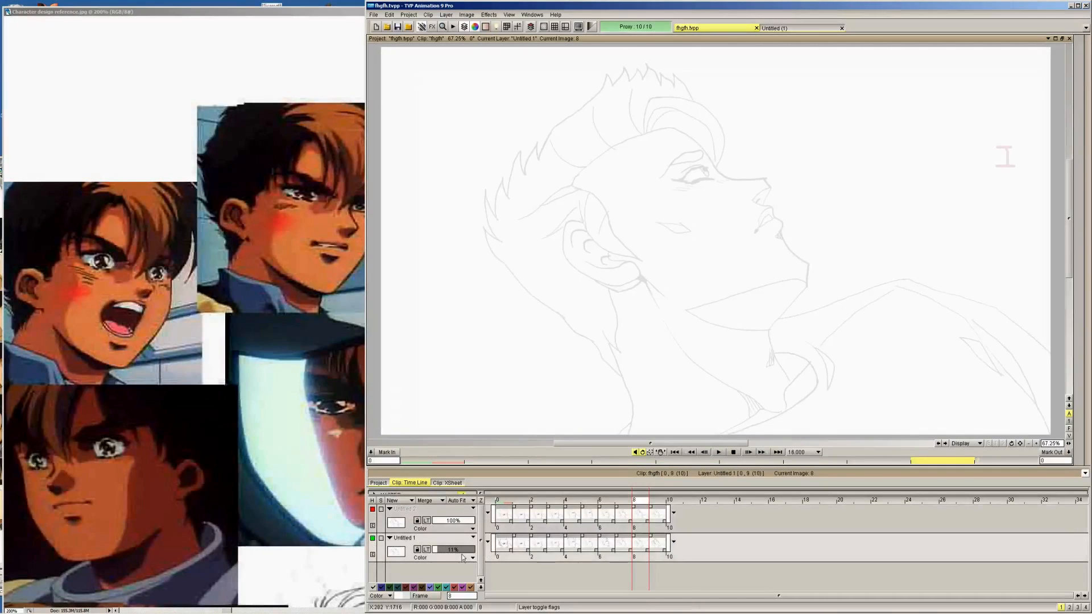
left_click_drag(461, 552, 477, 551)
key("Right")
Delete the rough sketch layer Untitled 1 and make the inked layer Untitled 2 visible again
right_click(447, 542)
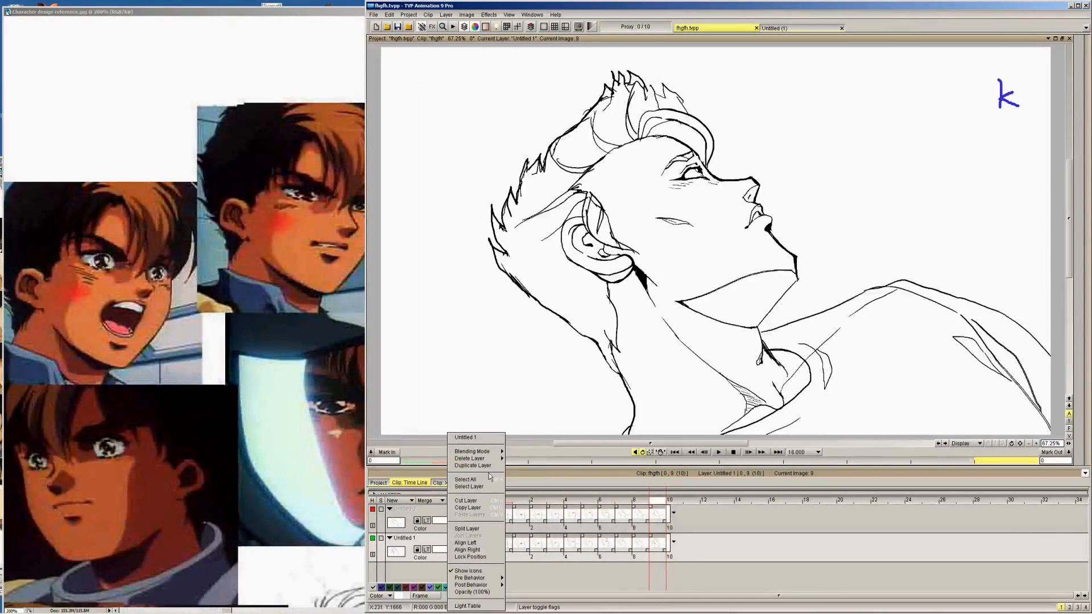
left_click(504, 456)
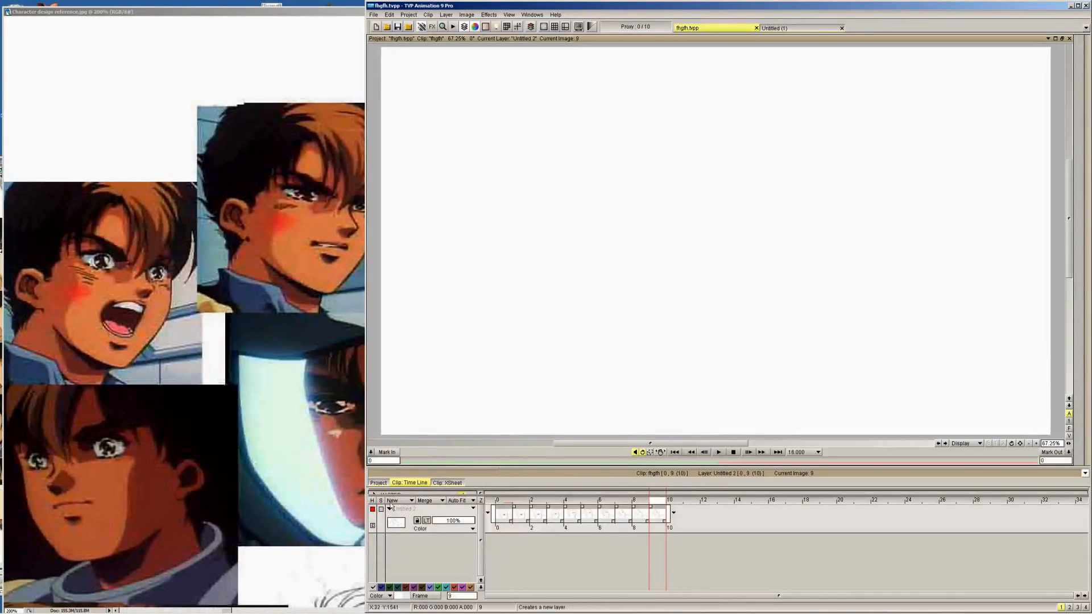
left_click(372, 509)
Flip through the inked frames from 4 onward, comparing the head movement between frames 8 and 9
key("Left")
key("Left")
key("Left")
key("Left")
key("Left")
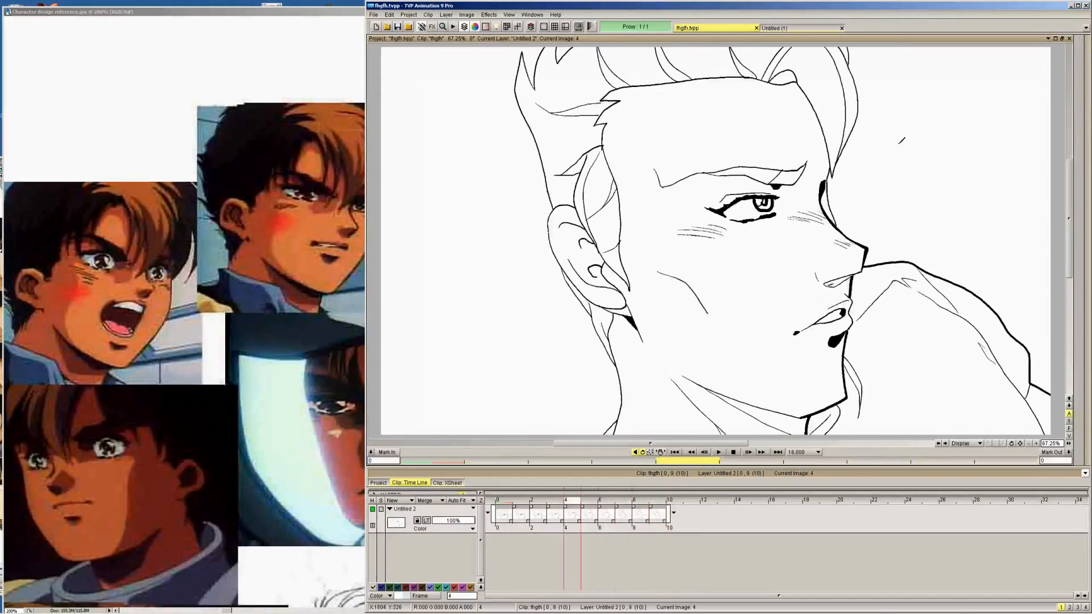
key("Right")
key("Right")
key("Right")
key("Right")
key("Right")
key("Left")
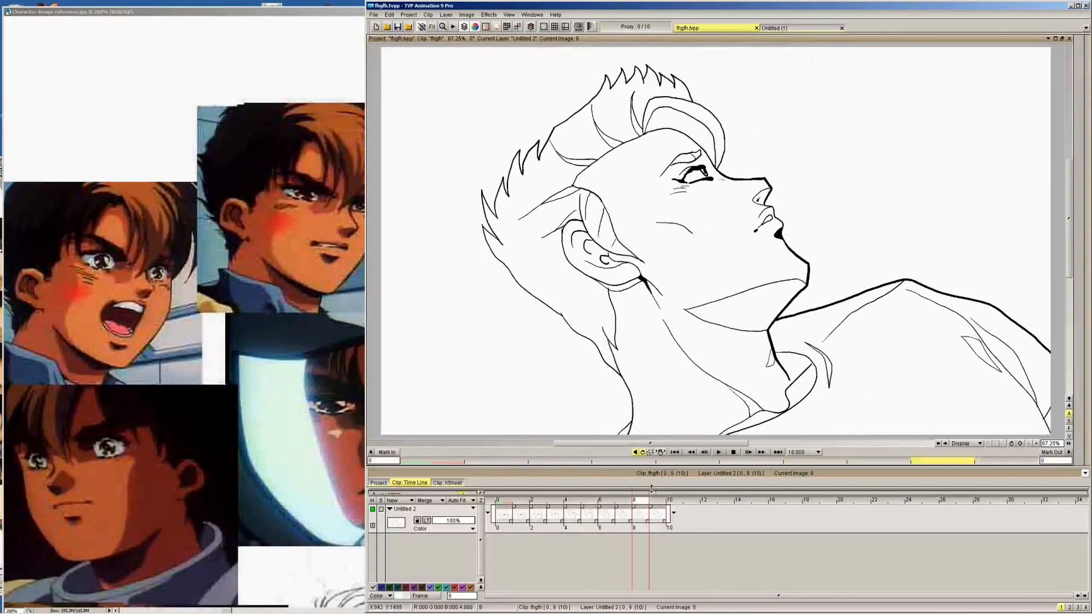
key("Right")
key("Left")
key("Right")
key("Left")
key("Right")
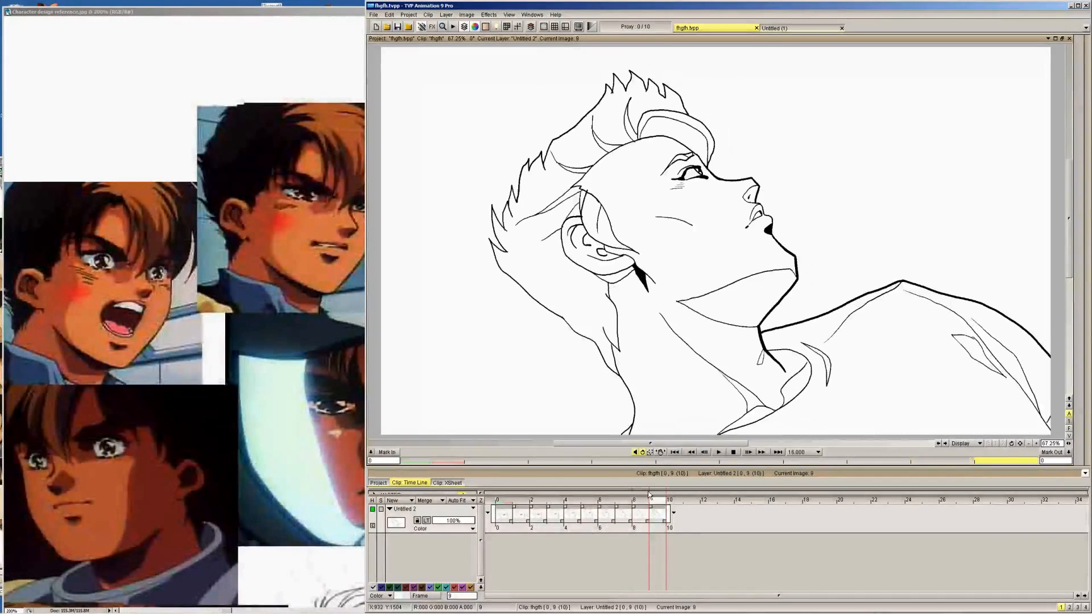
key("Left")
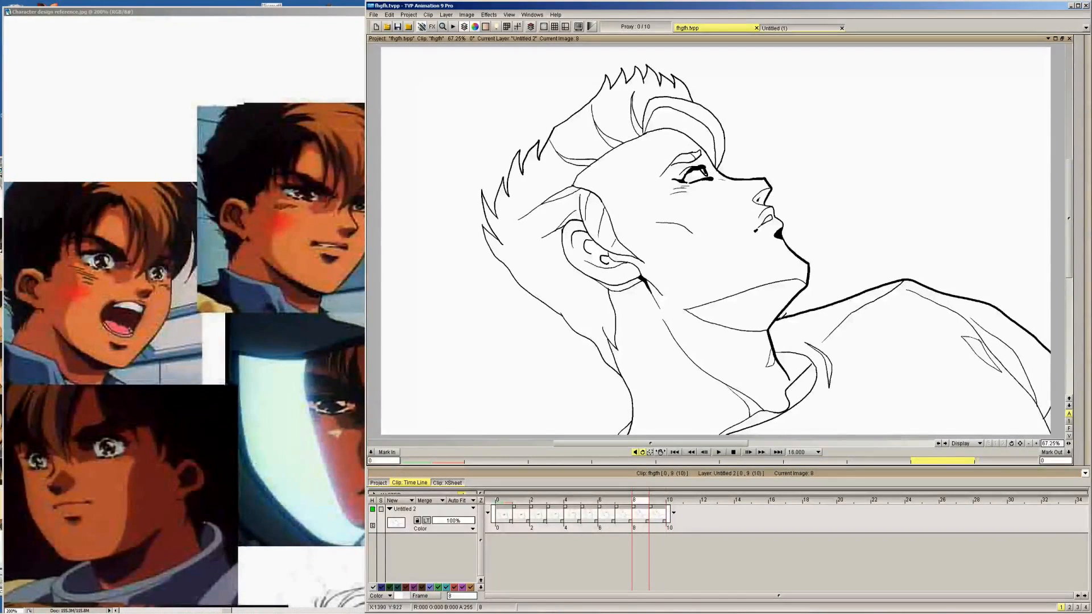
key("Right")
key("Left")
key("Left")
key("Right")
key("Right")
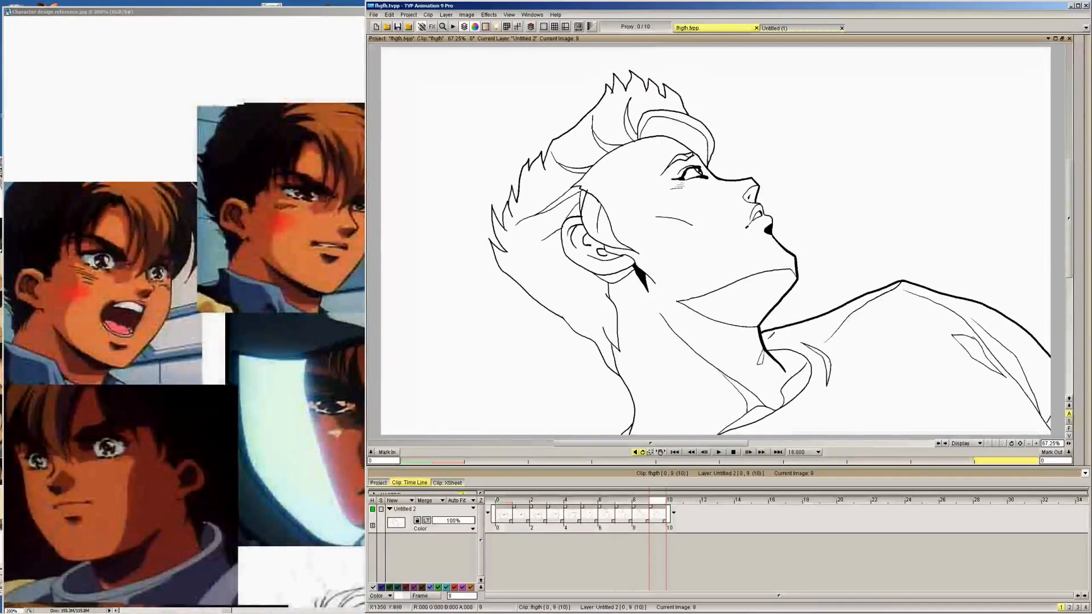
key("Left")
Insert one blank image between frames 8 and 9 and turn on the layer's light table
right_click(642, 515)
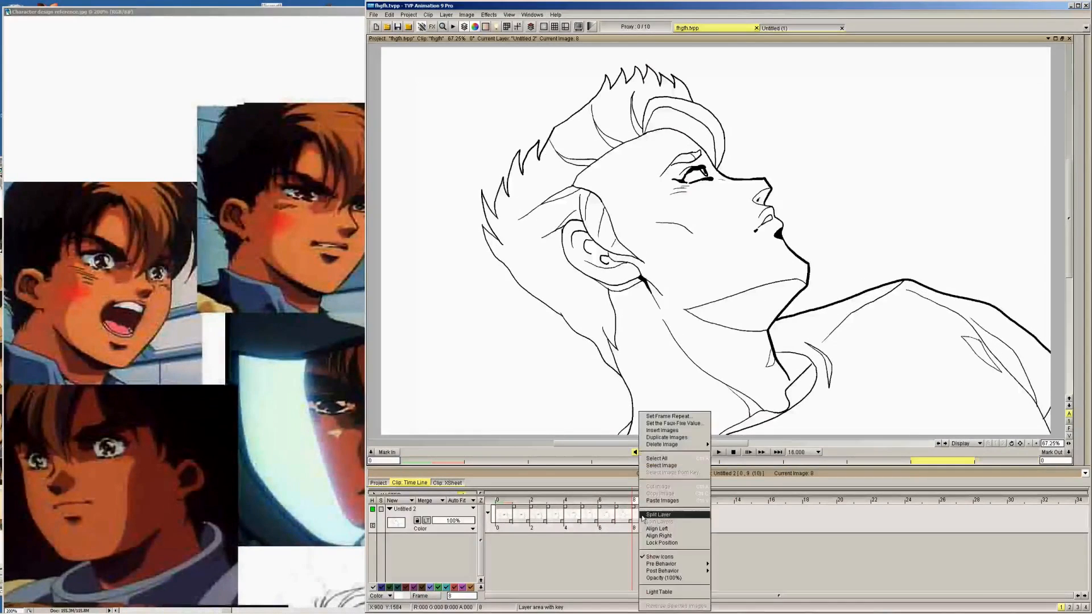
left_click(695, 430)
key("Return")
left_click(426, 521)
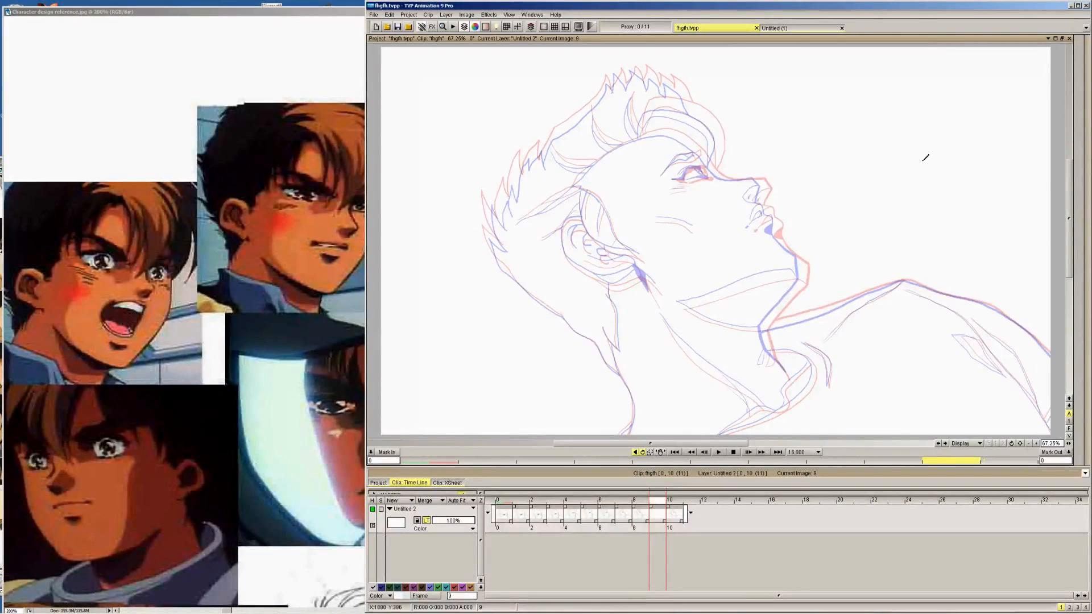
At 150% zoom, set the pen brush size to 4.50 and ink the in-between face profile from forehead to lower lip
left_click(1036, 443)
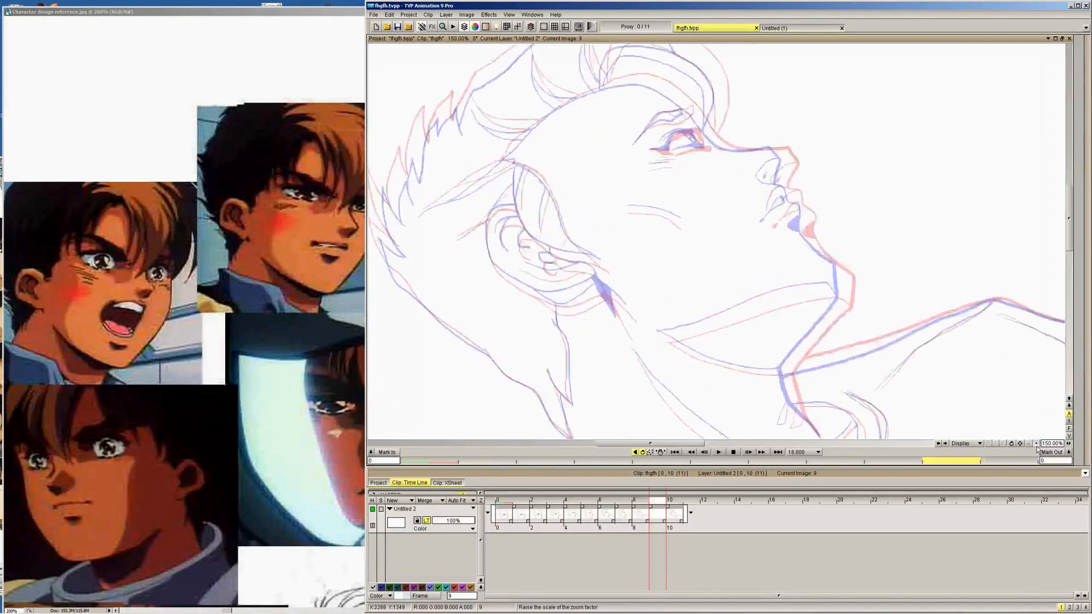
left_click(1036, 443)
mouse_move(773, 149)
left_mouse_down()
mouse_move(790, 251)
mouse_move(819, 261)
mouse_move(831, 211)
left_mouse_up()
key("Tab")
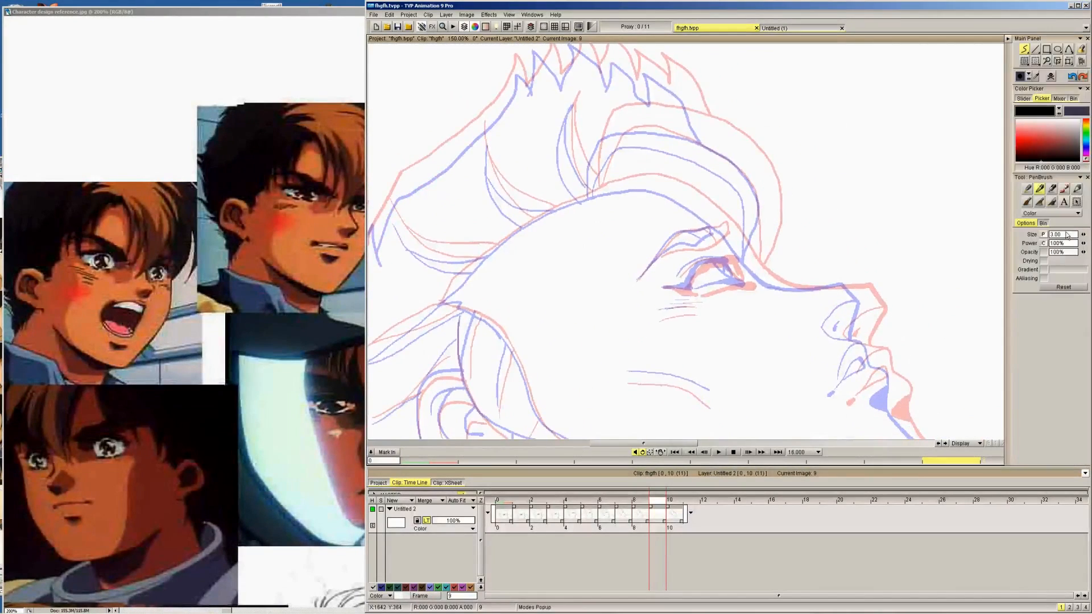
key("Tab")
mouse_move(598, 189)
left_mouse_down()
mouse_move(630, 180)
mouse_move(680, 190)
mouse_move(718, 214)
mouse_move(771, 277)
mouse_move(867, 297)
mouse_move(861, 335)
mouse_move(880, 343)
mouse_move(892, 402)
left_mouse_up()
mouse_move(953, 417)
left_mouse_down()
mouse_move(860, 311)
mouse_move(734, 200)
left_mouse_up()
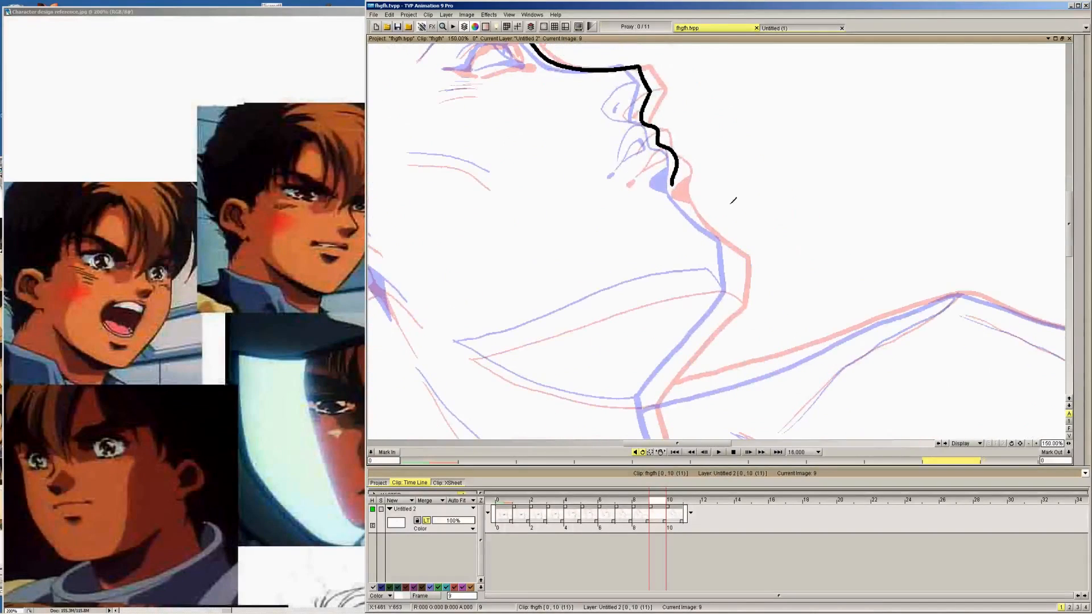
Ink the in-between contour of the chin, jaw and front of the neck, plus the heavy upper shoulder outline
mouse_move(673, 183)
left_mouse_down()
mouse_move(736, 246)
mouse_move(736, 297)
left_mouse_up()
left_click_drag(685, 343, 770, 227)
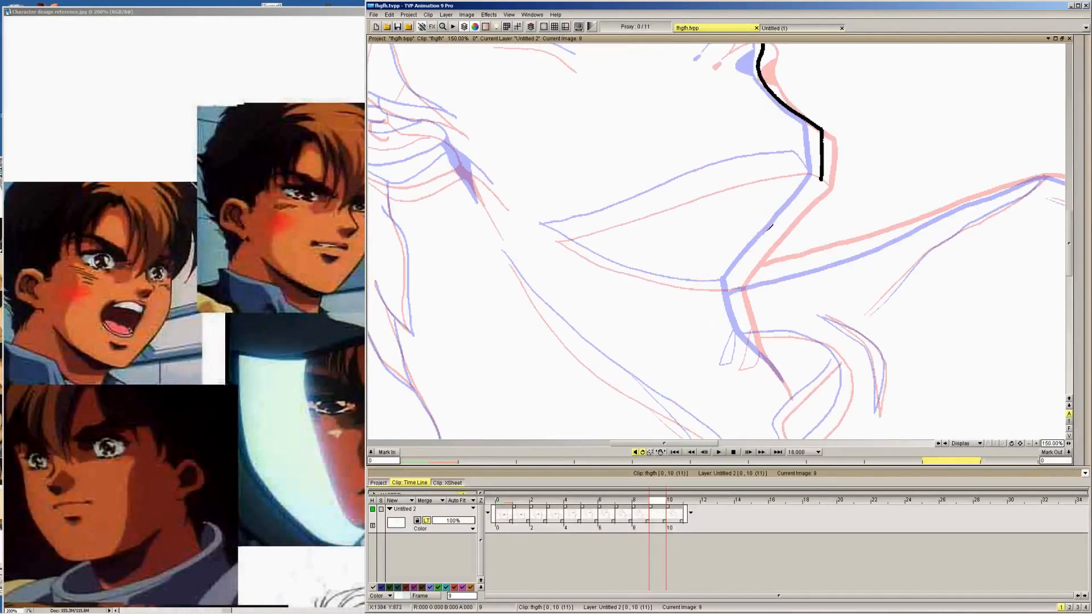
left_click_drag(728, 286, 822, 181)
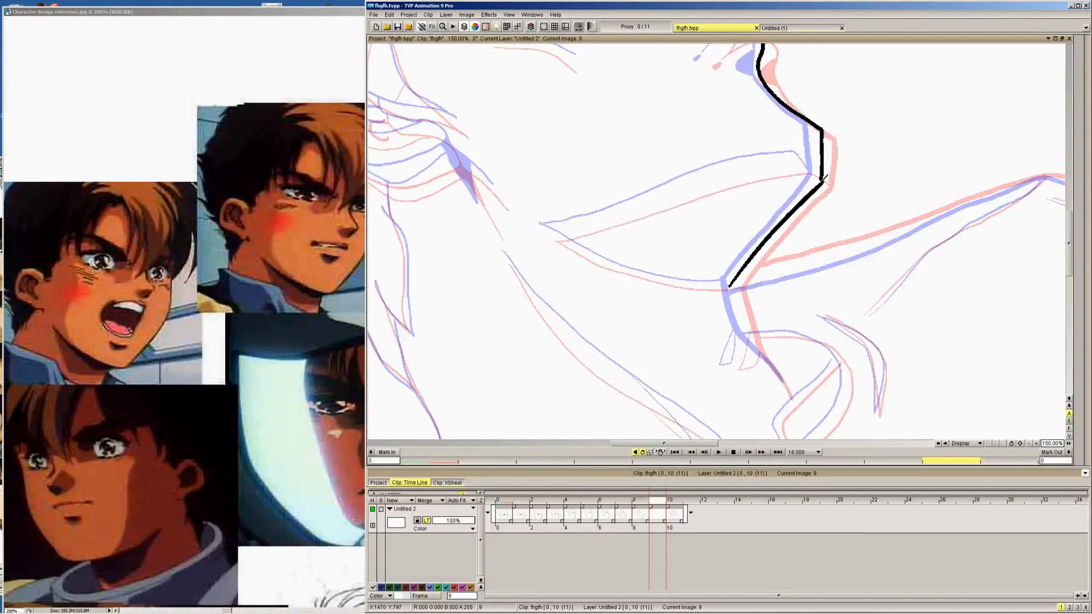
left_click_drag(732, 287, 784, 377)
left_click_drag(916, 221, 494, 248)
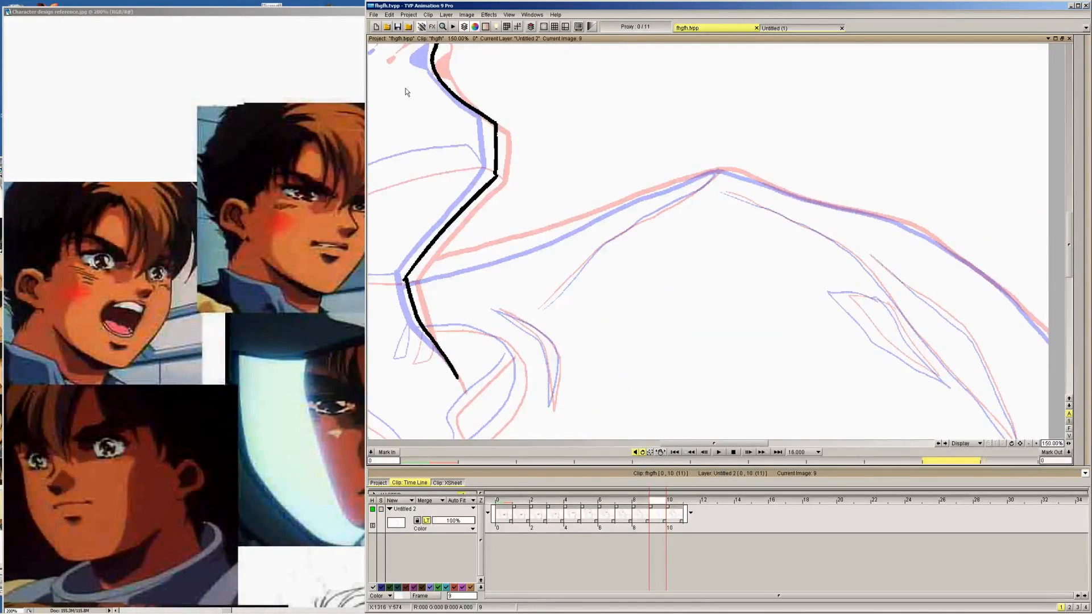
mouse_move(406, 276)
left_mouse_down()
mouse_move(731, 169)
mouse_move(923, 230)
mouse_move(1060, 343)
left_mouse_up()
Reduce the pen brush size and ink the collar's outer curve and the narrow curved fold beside it
left_click_drag(614, 335, 746, 217)
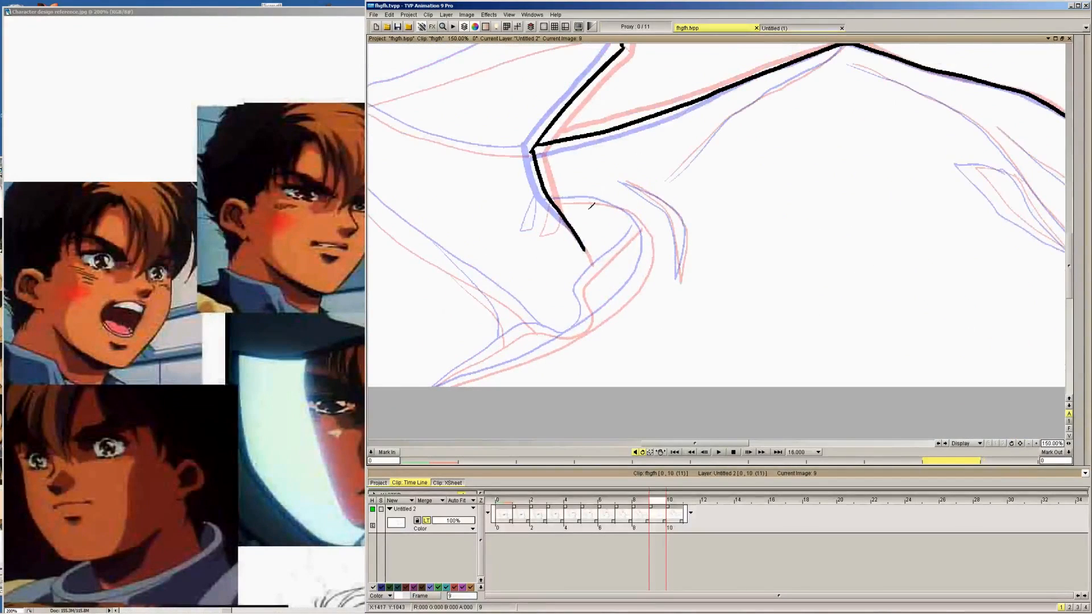
mouse_move(1085, 233)
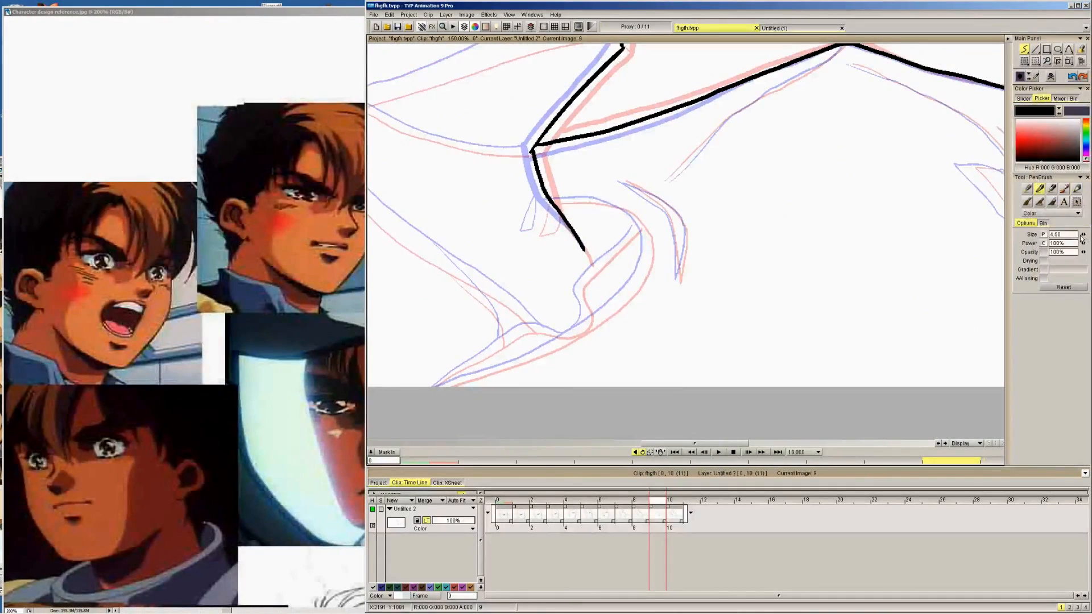
left_click_drag(1082, 236, 1077, 238)
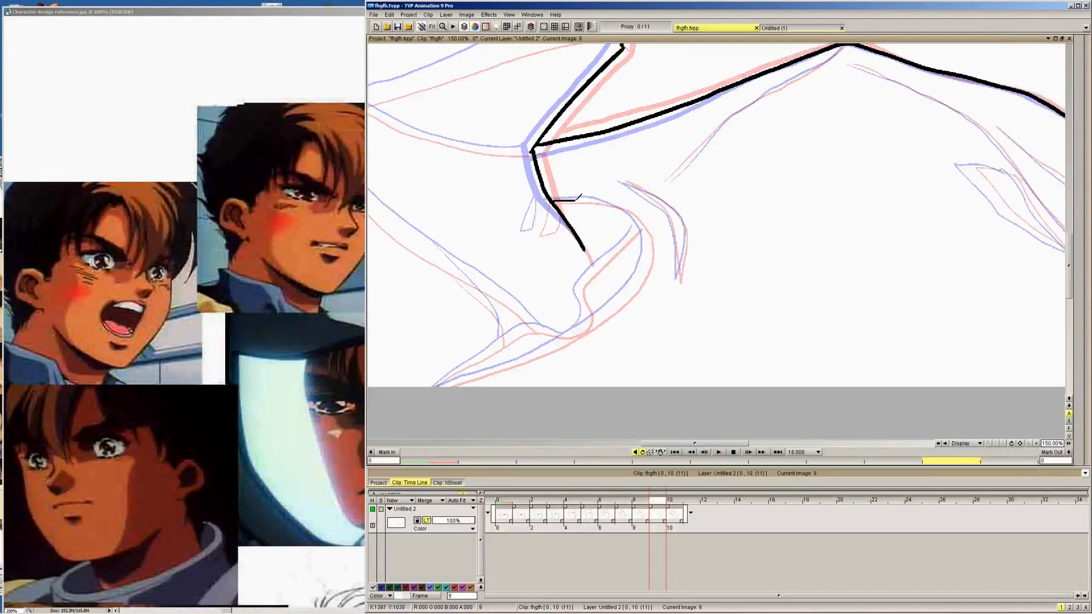
mouse_move(582, 195)
left_mouse_down()
mouse_move(610, 198)
mouse_move(645, 229)
mouse_move(646, 266)
left_mouse_up()
mouse_move(470, 373)
left_mouse_down()
mouse_move(570, 336)
mouse_move(621, 298)
left_mouse_up()
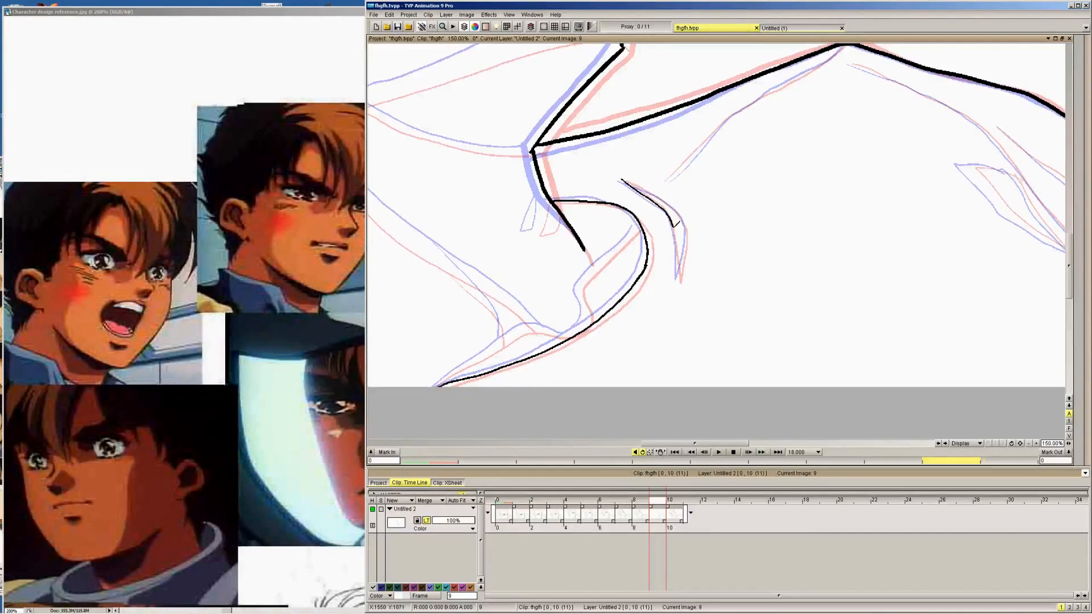
left_click_drag(677, 225, 680, 259)
mouse_move(622, 181)
left_mouse_down()
mouse_move(682, 211)
mouse_move(686, 264)
left_mouse_up()
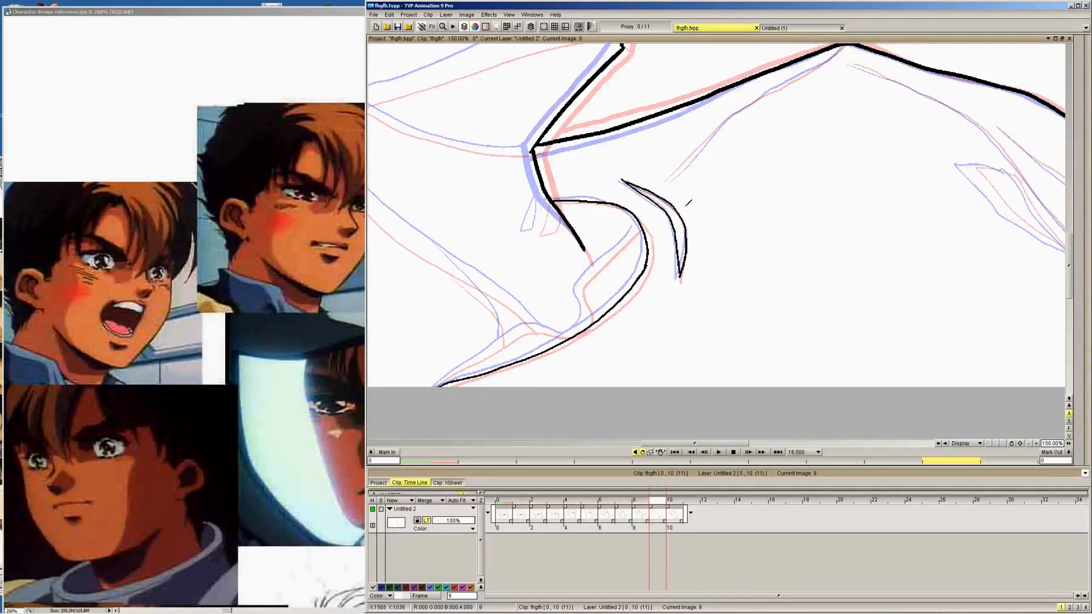
Ink the thin inner fold lines below the shoulder outline and the short line at the sleeve edge
left_click_drag(676, 172, 791, 78)
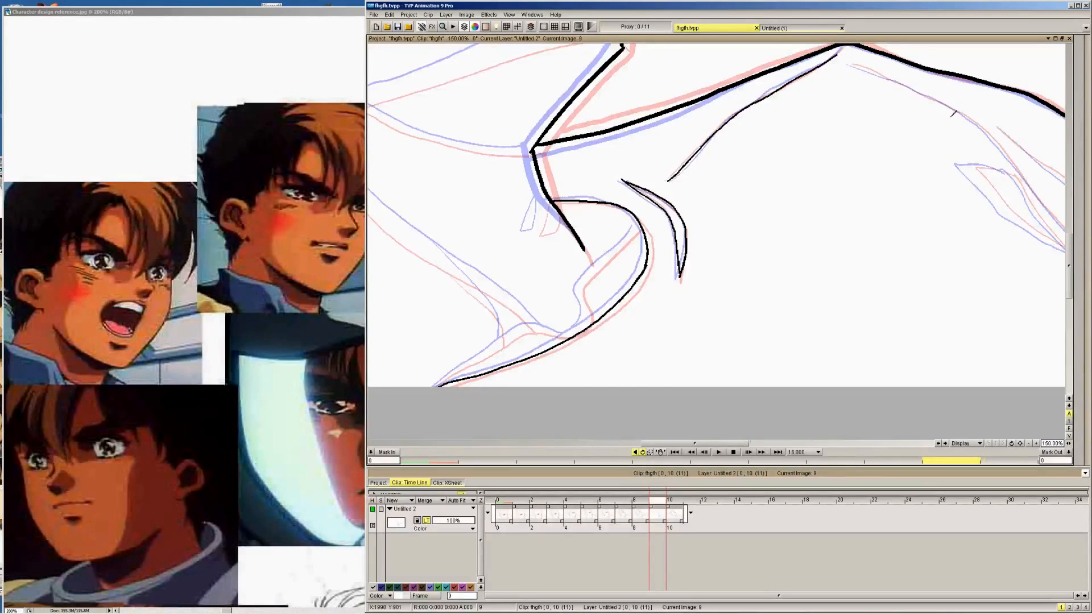
left_click_drag(954, 114, 803, 138)
mouse_move(703, 85)
left_mouse_down()
mouse_move(808, 131)
mouse_move(853, 171)
mouse_move(978, 317)
mouse_move(1028, 397)
left_mouse_up()
mouse_move(850, 149)
left_mouse_down()
mouse_move(944, 228)
mouse_move(994, 325)
left_mouse_up()
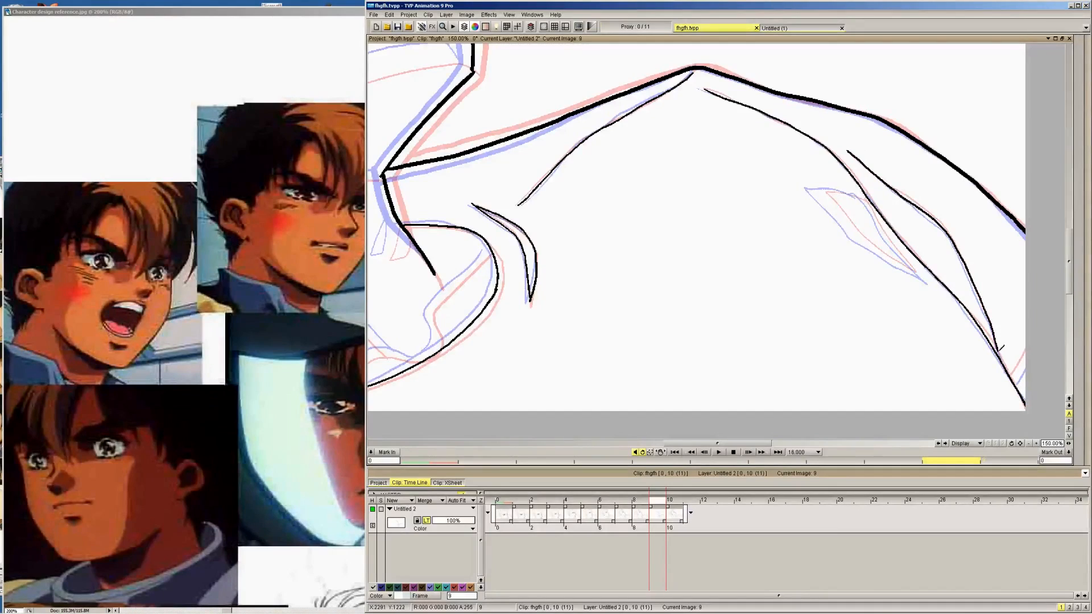
left_click_drag(1016, 377, 1025, 361)
Ink the leaf-shaped crease on the upper arm and turn off the light table to check the lines
mouse_move(823, 192)
left_mouse_down()
mouse_move(854, 230)
mouse_move(921, 274)
left_mouse_up()
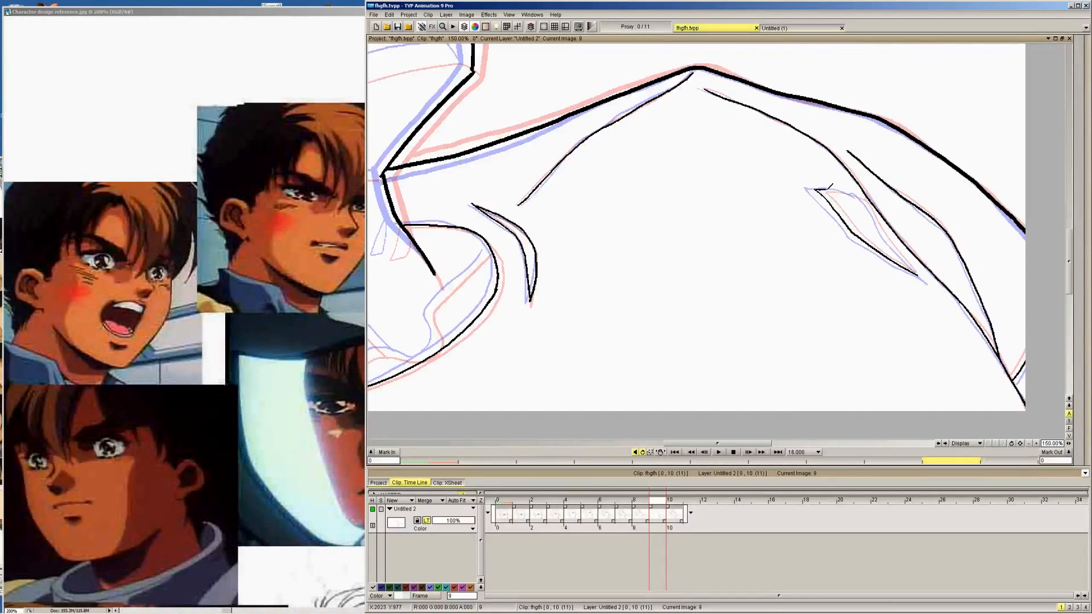
mouse_move(819, 189)
left_mouse_down()
mouse_move(865, 196)
mouse_move(921, 274)
left_mouse_up()
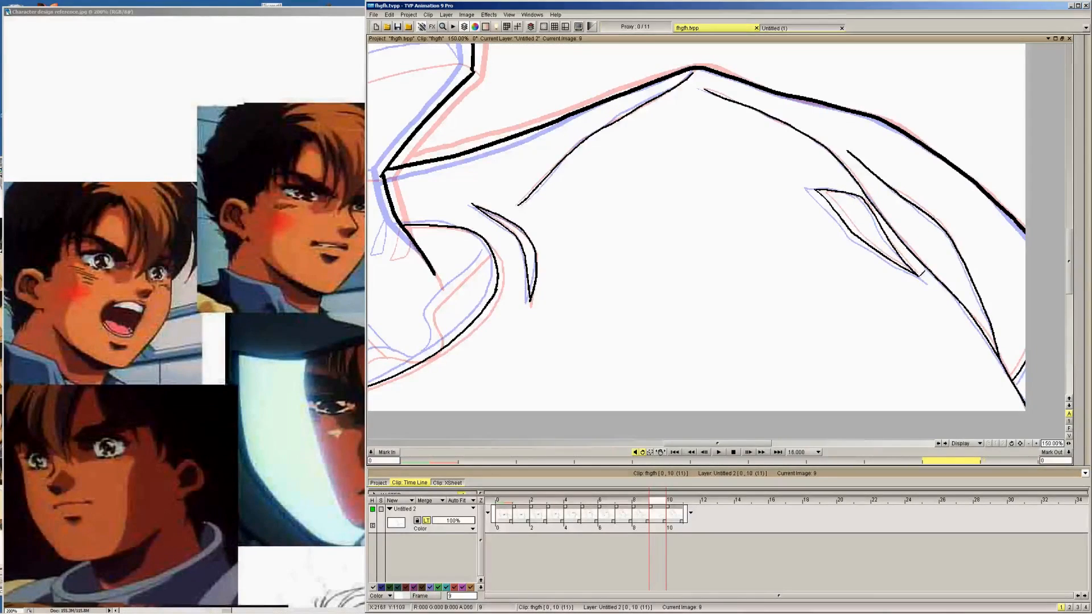
left_click(427, 520)
left_click(427, 521)
left_click(426, 521)
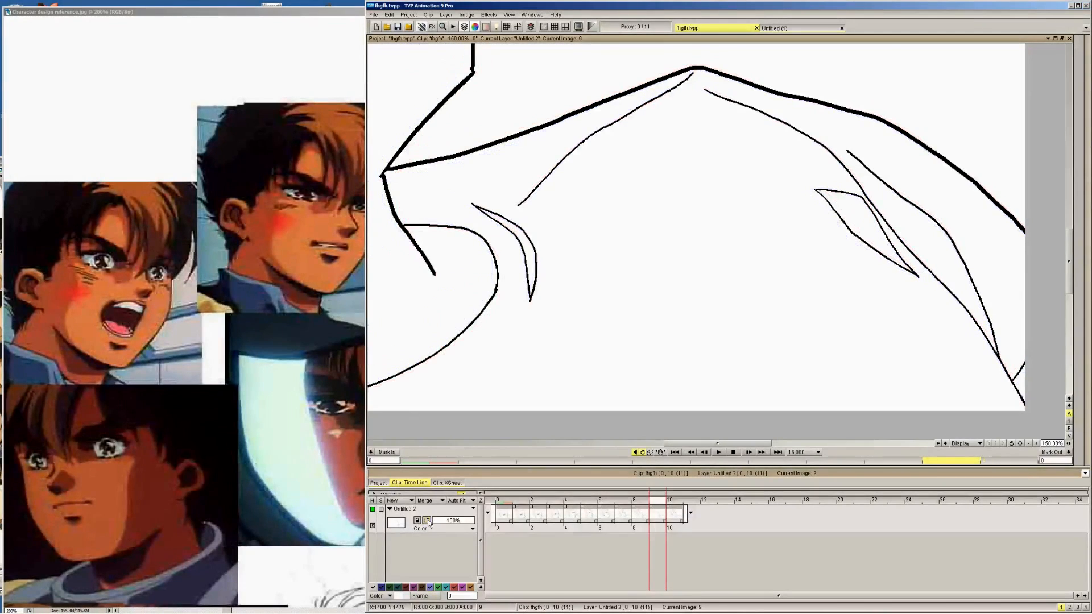
Turn the light table back on and ink the collar's inner edge and the small tab shape at the front of the neck
left_click(427, 521)
left_click(426, 521)
left_click(427, 521)
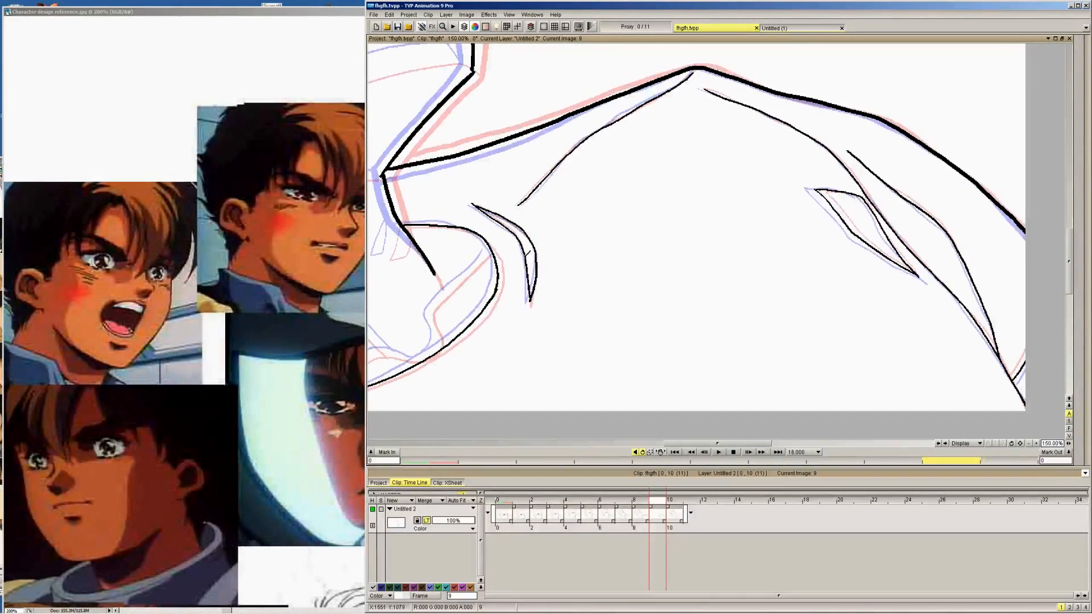
left_click_drag(527, 253, 815, 179)
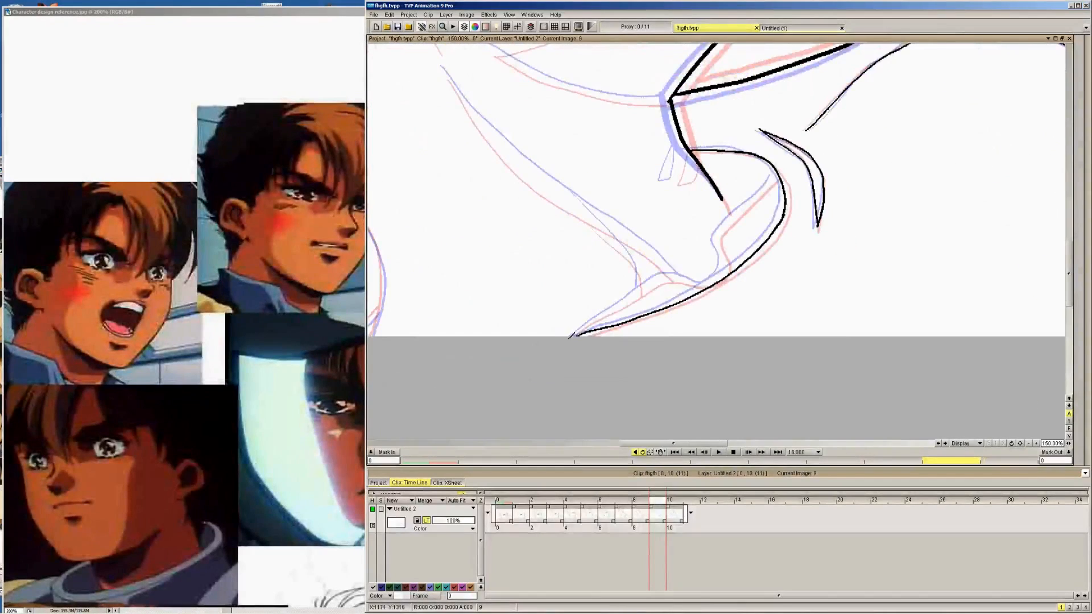
mouse_move(574, 336)
left_mouse_down()
mouse_move(662, 274)
mouse_move(720, 275)
mouse_move(719, 240)
left_mouse_up()
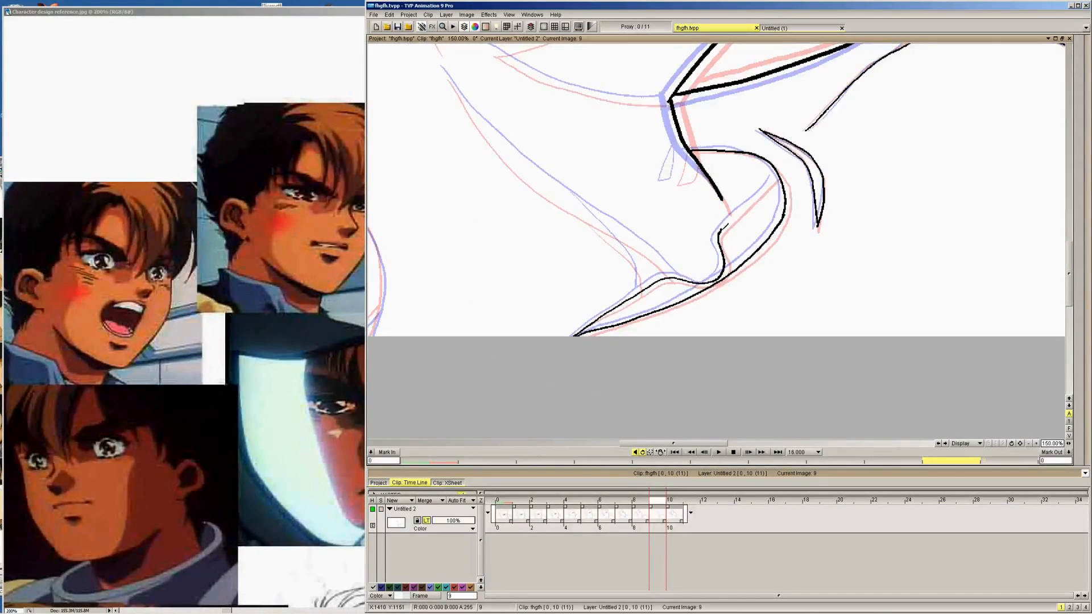
left_click_drag(721, 227, 766, 177)
left_click_drag(682, 140, 666, 183)
Ink the long diagonal neck line down to the collar and the short line branching off its lower end
mouse_move(667, 183)
left_mouse_down()
mouse_move(688, 164)
mouse_move(684, 148)
mouse_move(700, 242)
left_mouse_up()
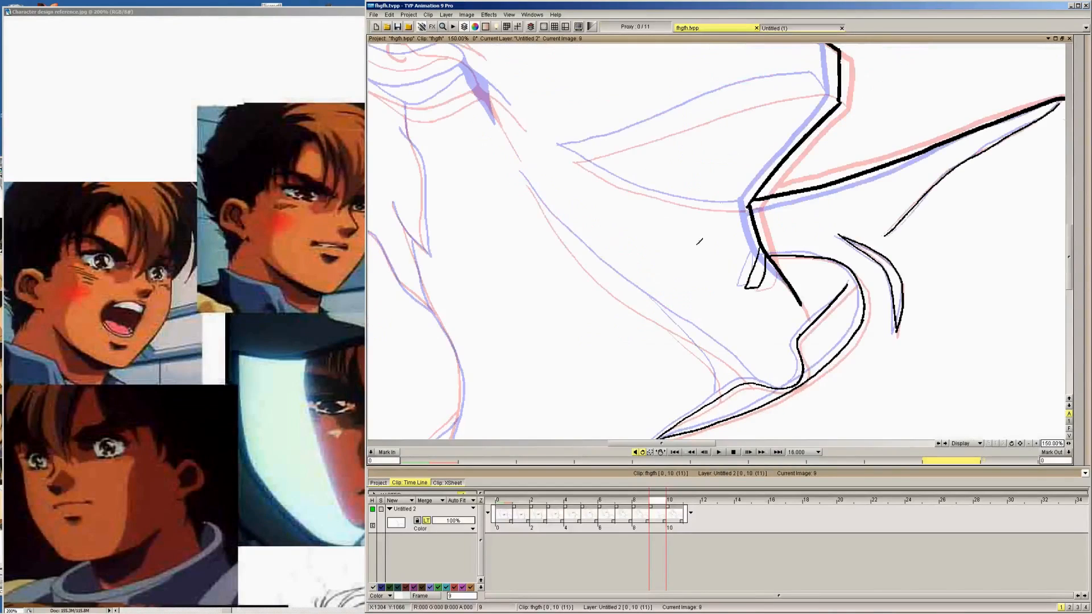
mouse_move(518, 167)
left_mouse_down()
mouse_move(580, 245)
mouse_move(755, 375)
left_mouse_up()
left_click_drag(667, 312, 717, 365)
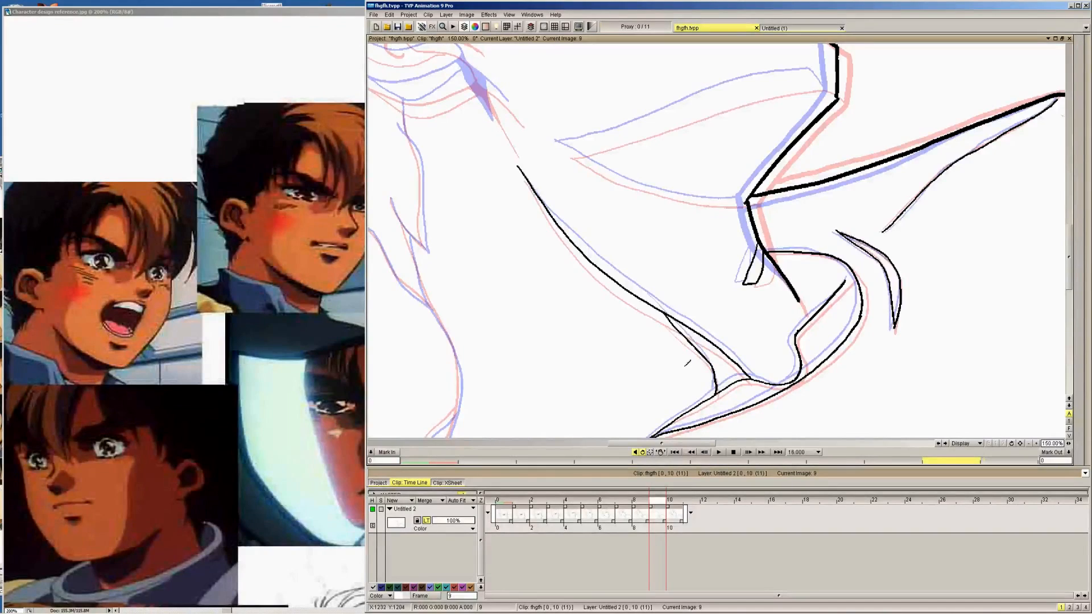
Ink the curved lower contour at the back of the neck down to the bottom of the drawing, redoing unsatisfactory strokes
left_click_drag(530, 309, 724, 235)
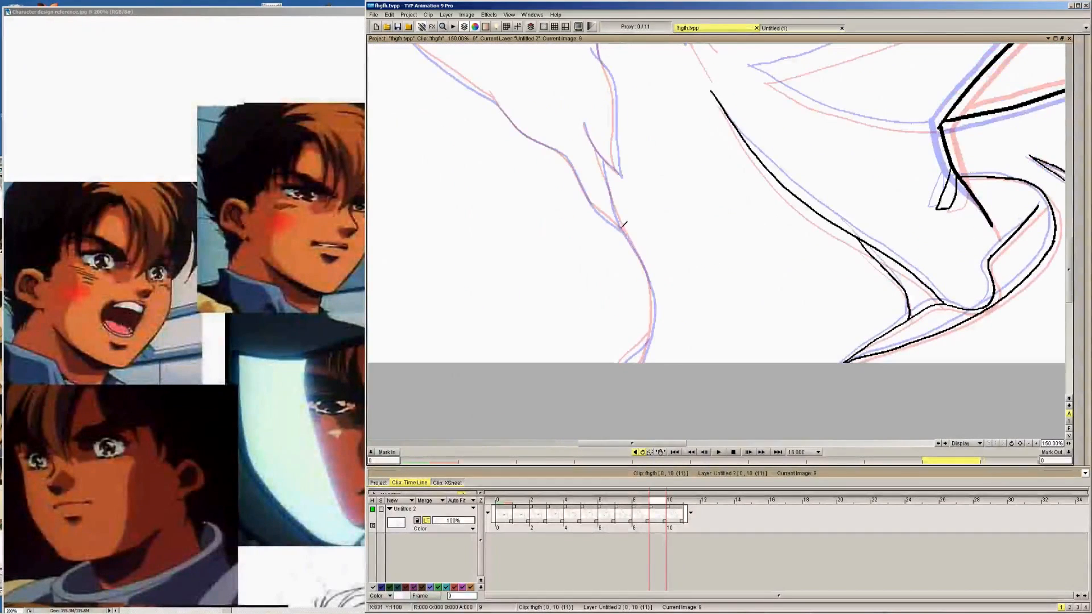
left_click_drag(621, 226, 648, 260)
key("ctrl+z")
mouse_move(622, 222)
left_mouse_down()
mouse_move(652, 289)
mouse_move(644, 362)
mouse_move(637, 348)
mouse_move(655, 328)
mouse_move(627, 355)
mouse_move(654, 330)
left_mouse_up()
key("ctrl+z")
left_click_drag(635, 194, 710, 270)
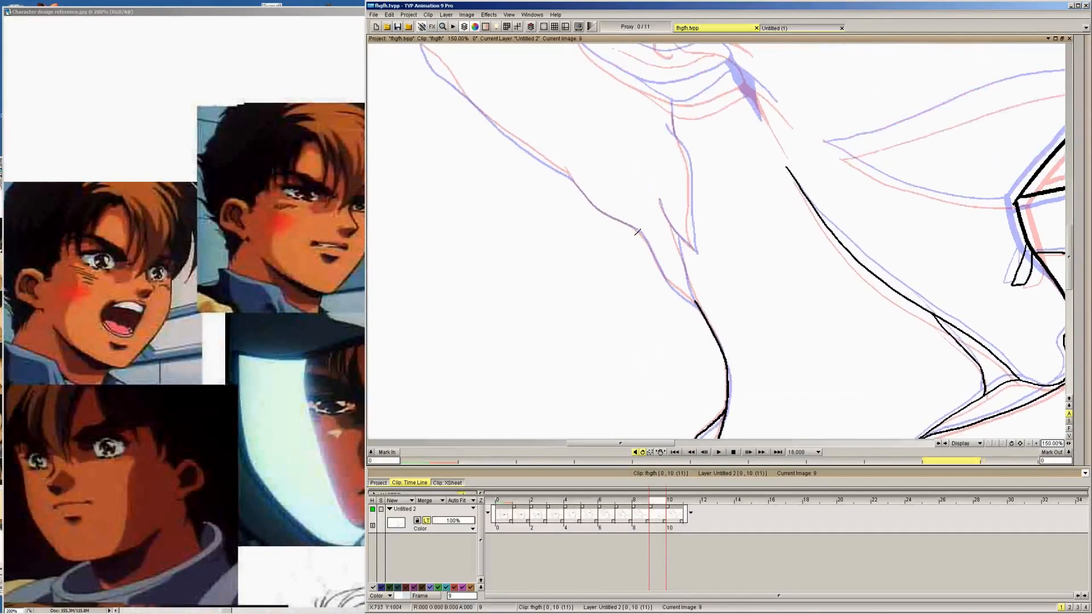
Ink the nape contour above the neck curve and the pointed hair locks beside it
left_click_drag(639, 231, 703, 307)
left_click_drag(662, 197, 693, 248)
left_click_drag(698, 301, 677, 230)
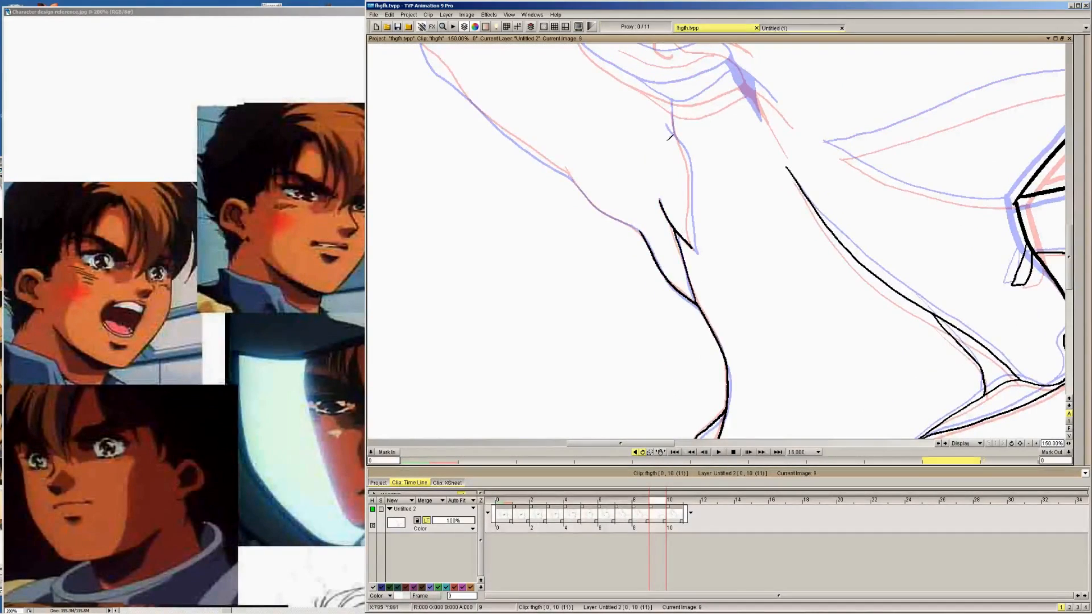
mouse_move(667, 124)
left_mouse_down()
mouse_move(690, 155)
mouse_move(695, 247)
mouse_move(711, 251)
mouse_move(733, 308)
left_mouse_up()
Ink the outer hair silhouette from the nape up the spiky back of the head and across the spikes on top
mouse_move(475, 110)
left_mouse_down()
mouse_move(434, 78)
mouse_move(453, 128)
mouse_move(505, 186)
mouse_move(684, 324)
left_mouse_up()
mouse_move(512, 122)
left_mouse_down()
mouse_move(618, 332)
mouse_move(547, 230)
mouse_move(574, 270)
mouse_move(586, 179)
mouse_move(596, 232)
mouse_move(616, 127)
mouse_move(613, 191)
mouse_move(649, 103)
mouse_move(605, 238)
left_mouse_up()
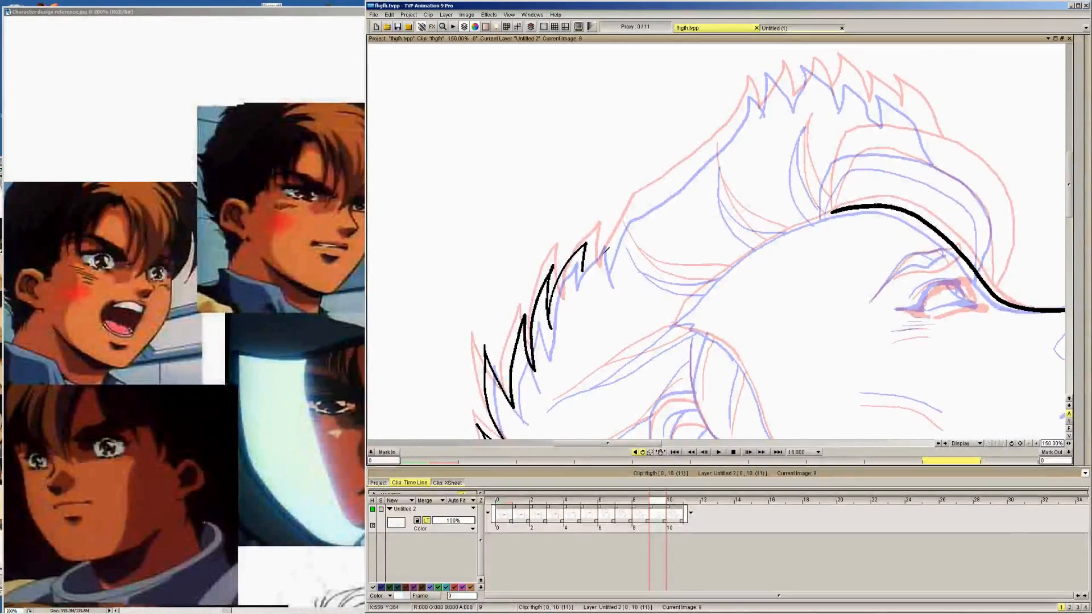
left_click_drag(601, 267, 637, 203)
left_click_drag(582, 270, 615, 251)
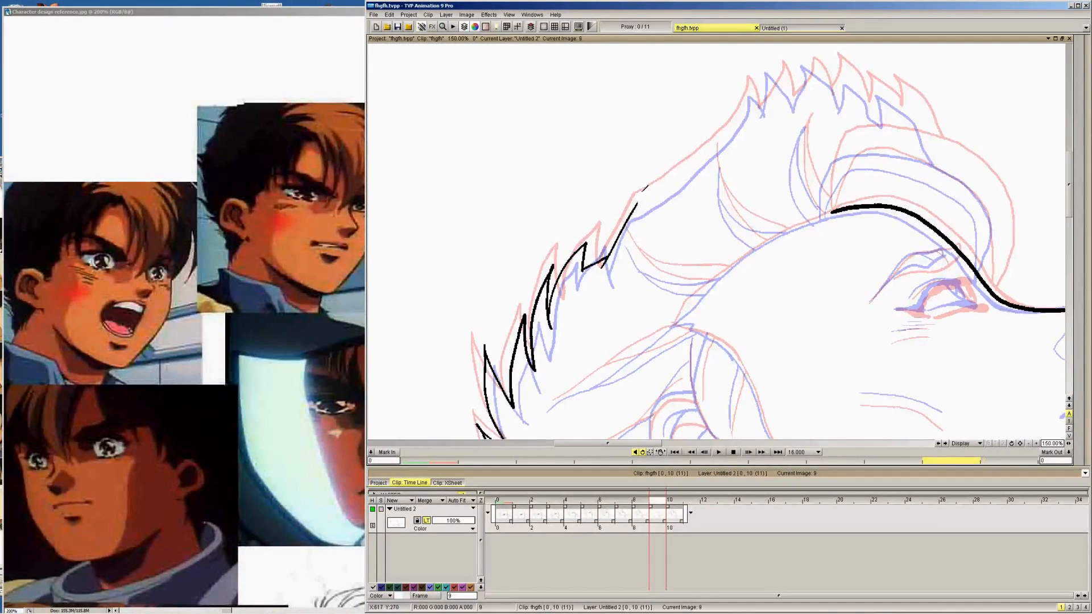
mouse_move(635, 203)
left_mouse_down()
mouse_move(730, 135)
mouse_move(755, 83)
mouse_move(761, 109)
mouse_move(782, 67)
mouse_move(798, 103)
mouse_move(812, 60)
mouse_move(844, 104)
mouse_move(845, 65)
mouse_move(871, 113)
mouse_move(877, 84)
mouse_move(918, 112)
mouse_move(922, 130)
left_mouse_up()
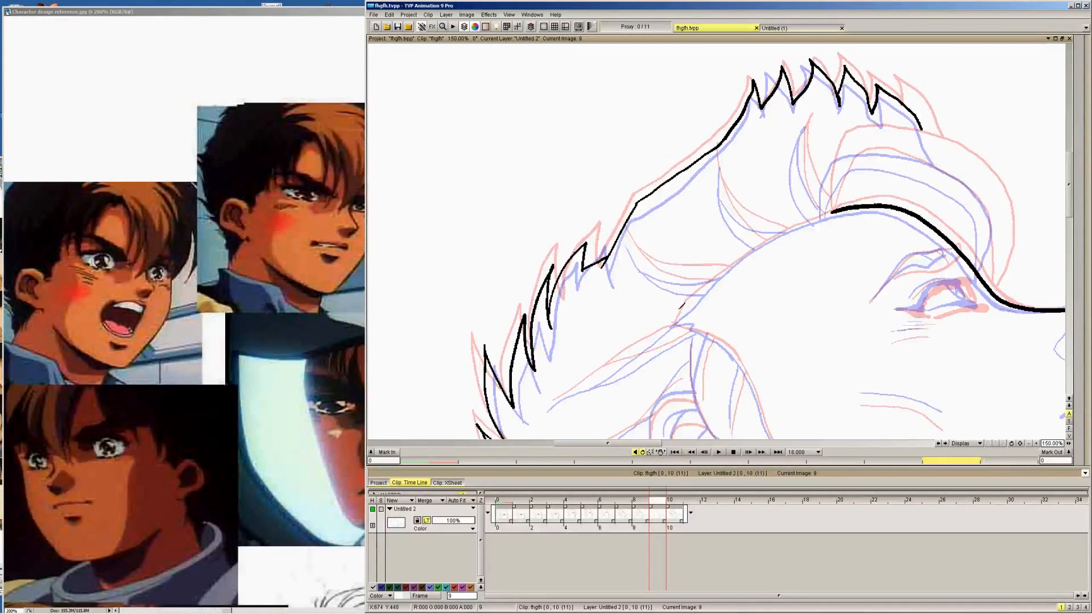
Ink the hairline from the temple to the forehead and the paired curved strands rising from it
mouse_move(673, 324)
left_mouse_down()
mouse_move(738, 261)
mouse_move(832, 211)
left_mouse_up()
mouse_move(627, 238)
left_mouse_down()
mouse_move(657, 272)
mouse_move(707, 290)
left_mouse_up()
mouse_move(640, 255)
left_mouse_down()
mouse_move(670, 272)
mouse_move(728, 265)
left_mouse_up()
mouse_move(716, 154)
left_mouse_down()
mouse_move(730, 207)
mouse_move(762, 244)
left_mouse_up()
mouse_move(725, 195)
left_mouse_down()
mouse_move(787, 225)
mouse_move(810, 116)
mouse_move(836, 212)
left_mouse_up()
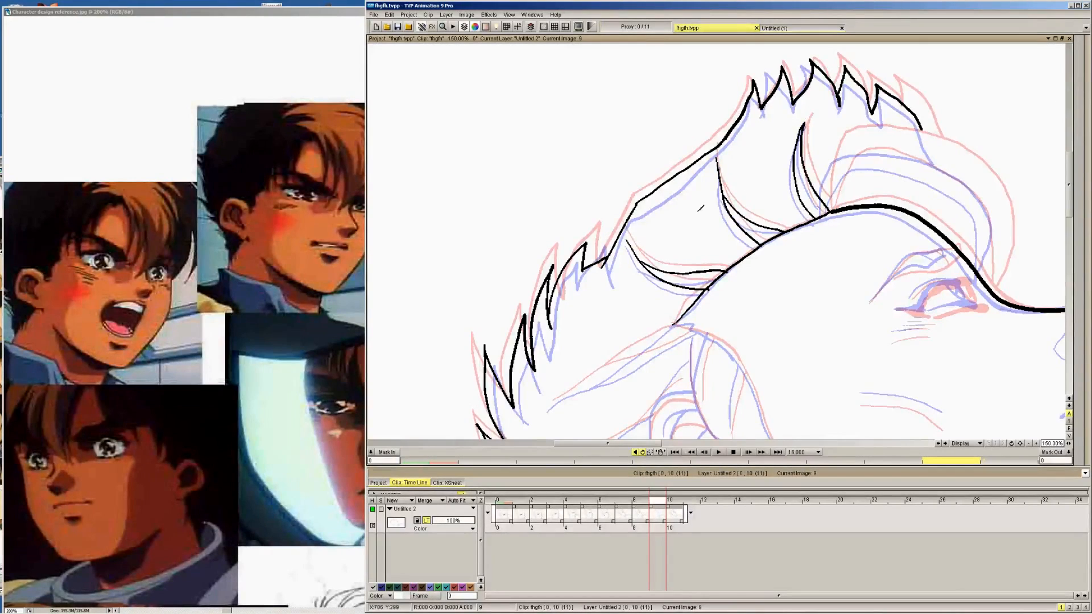
Ink the hair strands behind the temple and the pointed lock in front of the ear with its inner strand lines
scroll(705, 193, "down", 5)
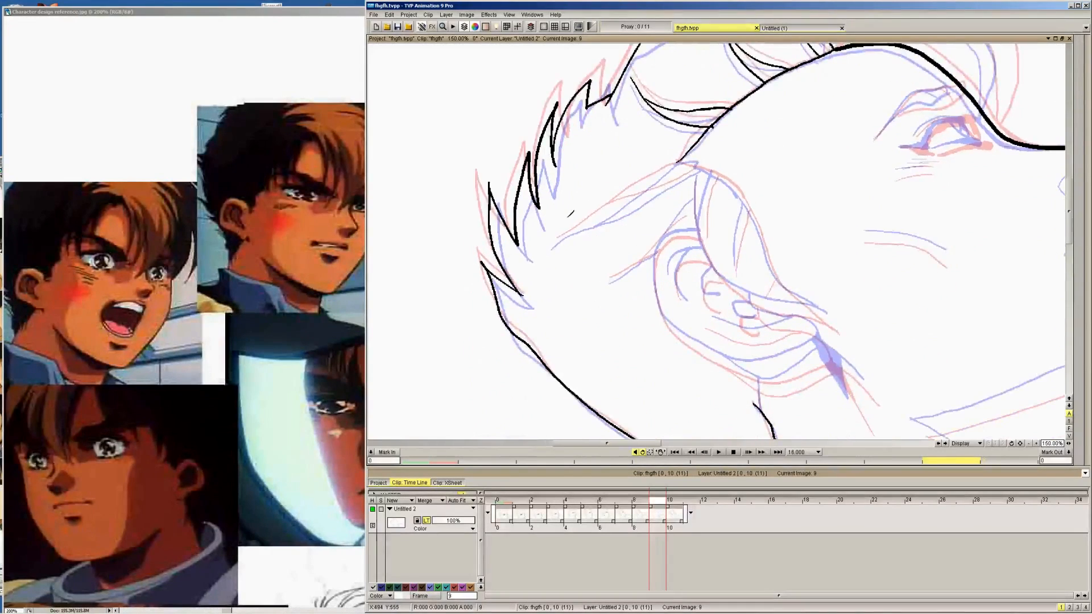
left_click_drag(555, 243, 679, 161)
mouse_move(612, 208)
left_mouse_down()
mouse_move(705, 159)
mouse_move(758, 211)
left_mouse_up()
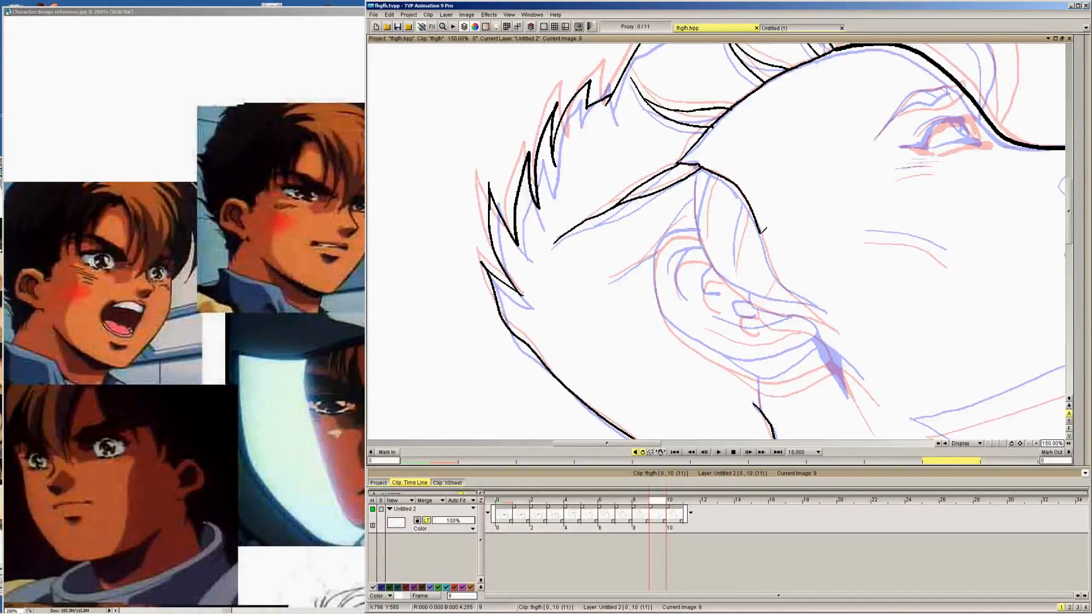
key("ctrl+z")
mouse_move(680, 164)
left_mouse_down()
mouse_move(739, 184)
mouse_move(776, 267)
mouse_move(826, 318)
left_mouse_up()
mouse_move(698, 169)
left_mouse_down()
mouse_move(699, 235)
mouse_move(722, 268)
mouse_move(742, 291)
mouse_move(827, 313)
left_mouse_up()
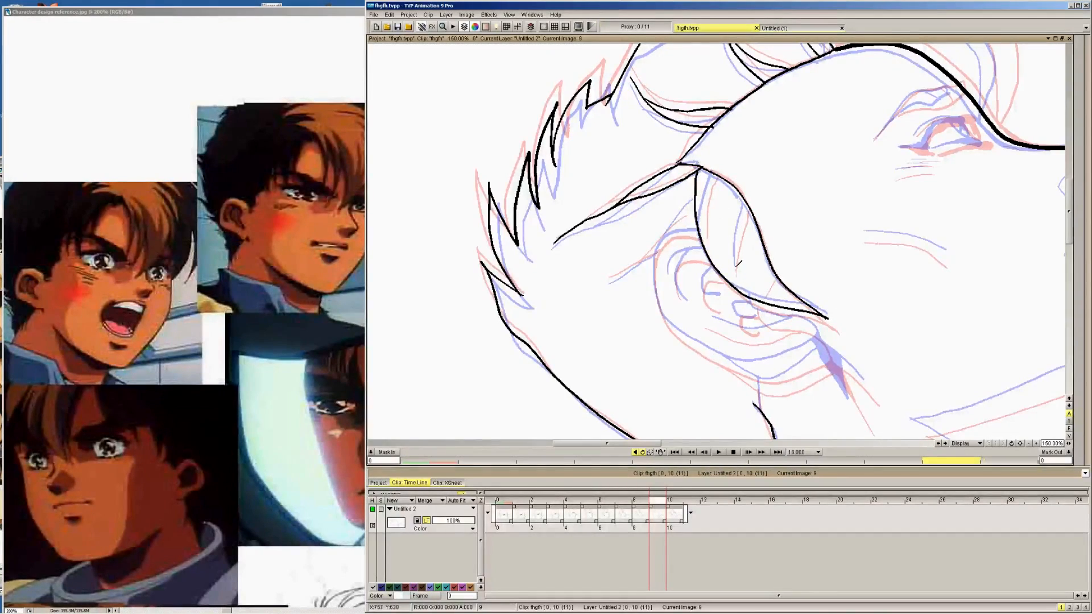
left_click_drag(738, 264, 745, 201)
left_click_drag(704, 233, 711, 172)
Ink the ear's outer contour and lobe, plus the curved line and pointed shadow shape beneath it
left_click_drag(655, 254, 705, 228)
key("ctrl+z")
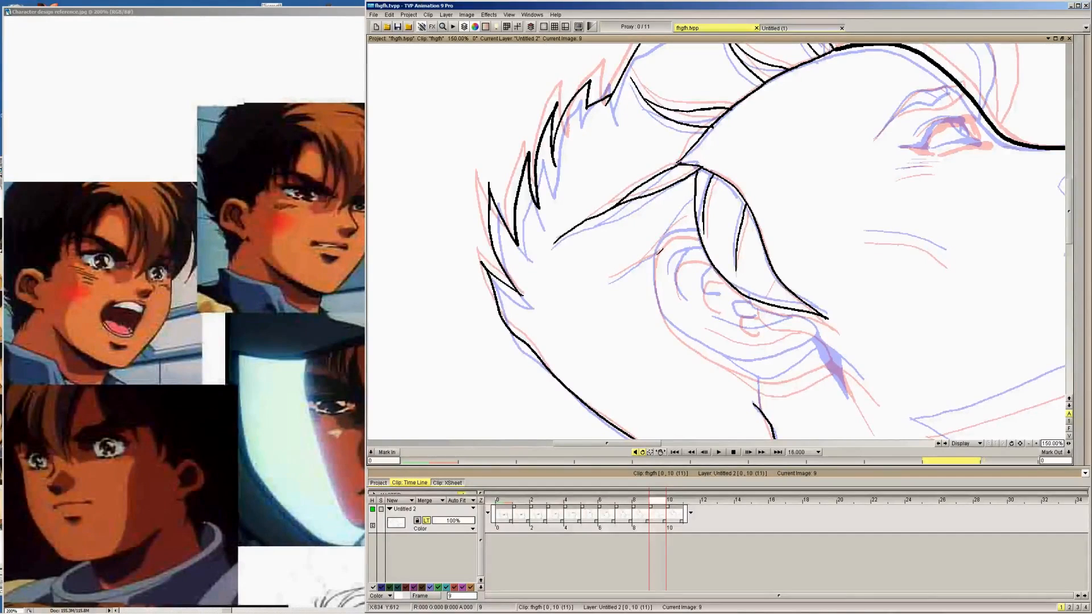
mouse_move(656, 258)
left_mouse_down()
mouse_move(673, 235)
mouse_move(700, 232)
mouse_move(659, 302)
mouse_move(698, 344)
mouse_move(750, 370)
mouse_move(820, 357)
mouse_move(814, 322)
mouse_move(708, 291)
left_mouse_up()
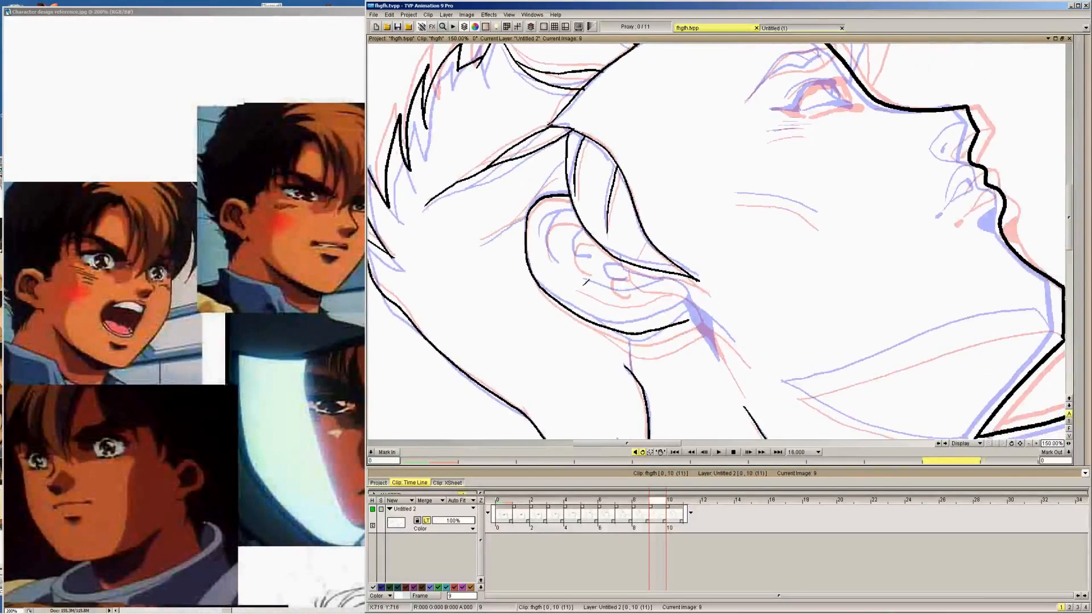
mouse_move(575, 278)
left_mouse_down()
mouse_move(631, 297)
mouse_move(685, 286)
mouse_move(700, 308)
left_mouse_up()
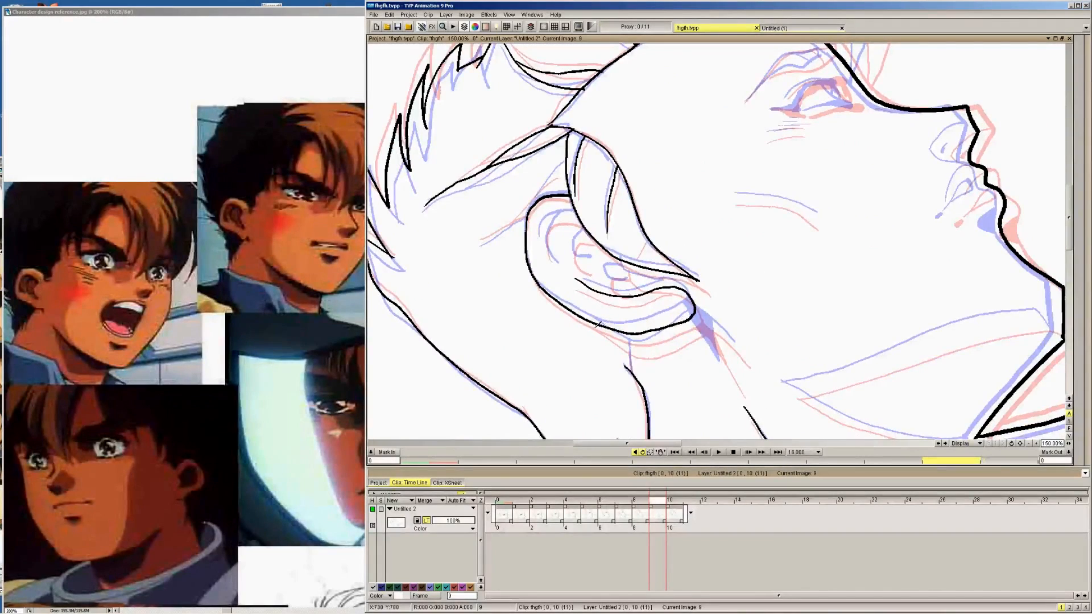
mouse_move(588, 320)
left_mouse_down()
mouse_move(643, 348)
mouse_move(723, 331)
mouse_move(742, 354)
mouse_move(691, 316)
left_mouse_up()
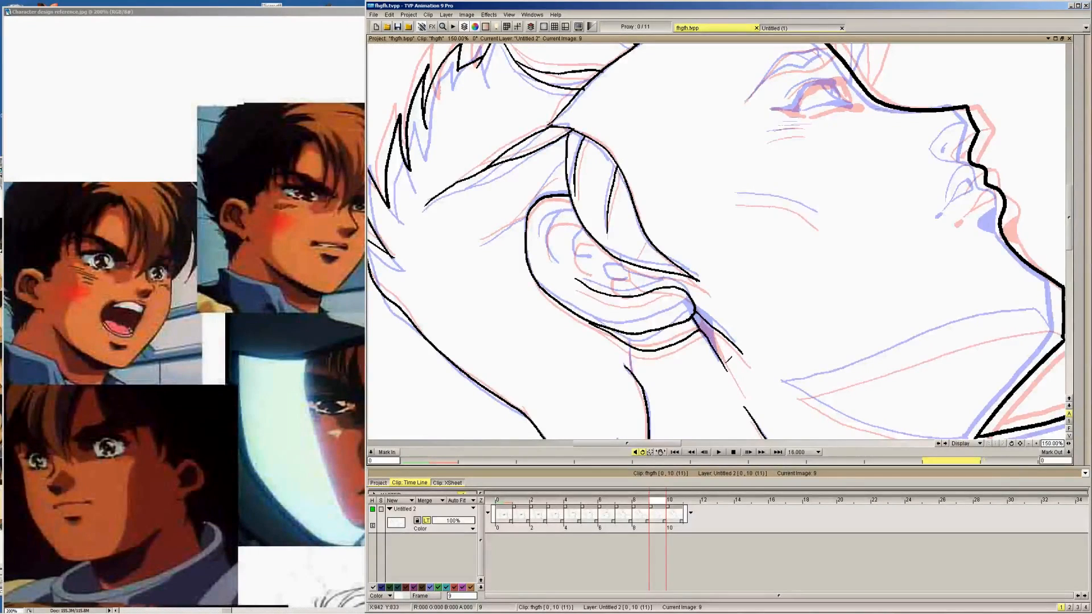
left_click_drag(726, 370, 712, 328)
Ink the inner folds of the ear and the hair strands just behind it
mouse_move(543, 253)
left_mouse_down()
mouse_move(547, 223)
mouse_move(583, 208)
left_mouse_up()
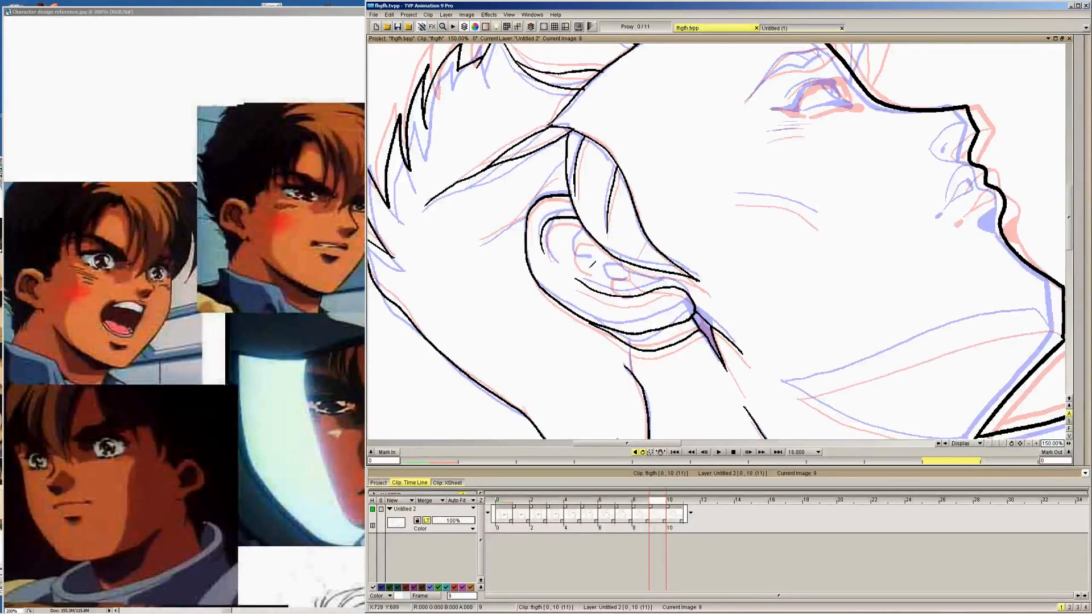
mouse_move(585, 264)
left_mouse_down()
mouse_move(573, 243)
mouse_move(593, 234)
left_mouse_up()
mouse_move(626, 272)
left_mouse_down()
mouse_move(659, 289)
mouse_move(611, 281)
mouse_move(628, 288)
left_mouse_up()
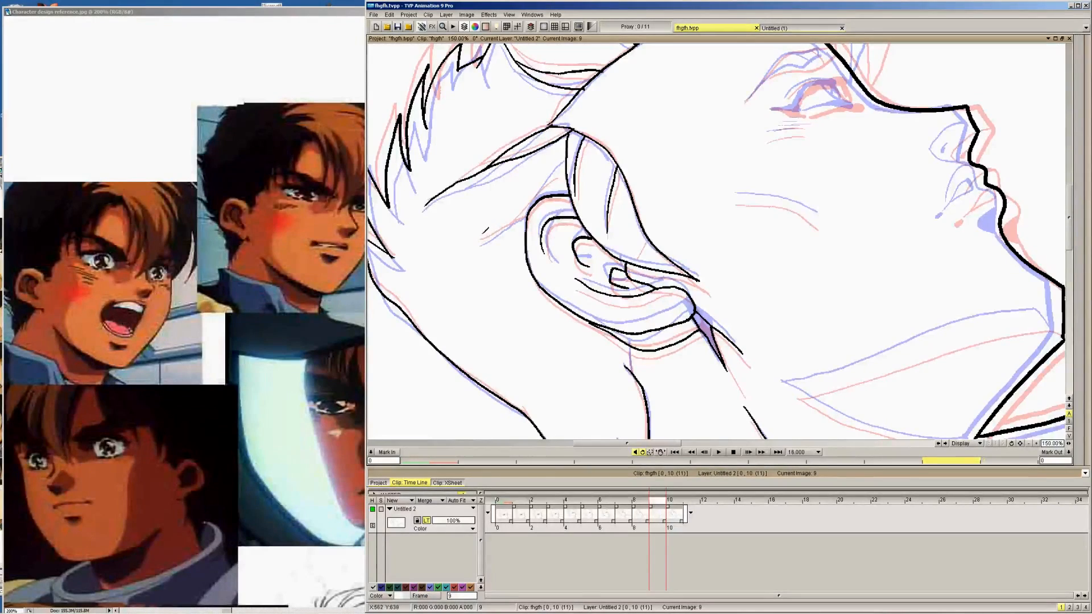
left_click_drag(480, 241, 519, 216)
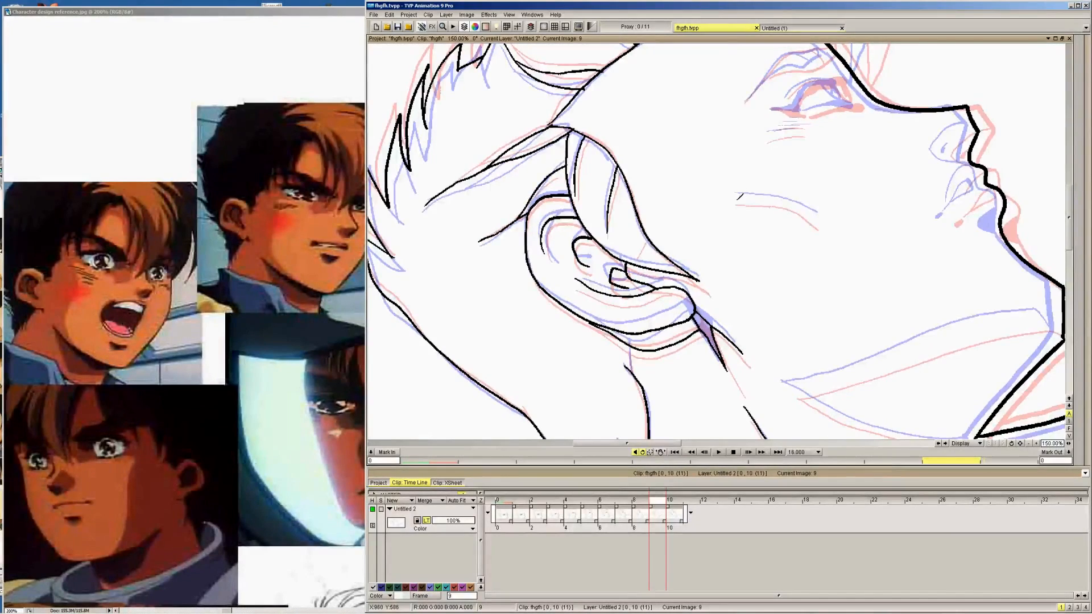
Ink the curved cheek line and the upper and lower edges of the shadow shape under the jaw
mouse_move(736, 200)
left_mouse_down()
mouse_move(802, 207)
mouse_move(820, 226)
left_mouse_up()
left_click_drag(900, 230, 616, 153)
mouse_move(504, 312)
left_mouse_down()
mouse_move(735, 238)
mouse_move(768, 241)
mouse_move(779, 259)
left_mouse_up()
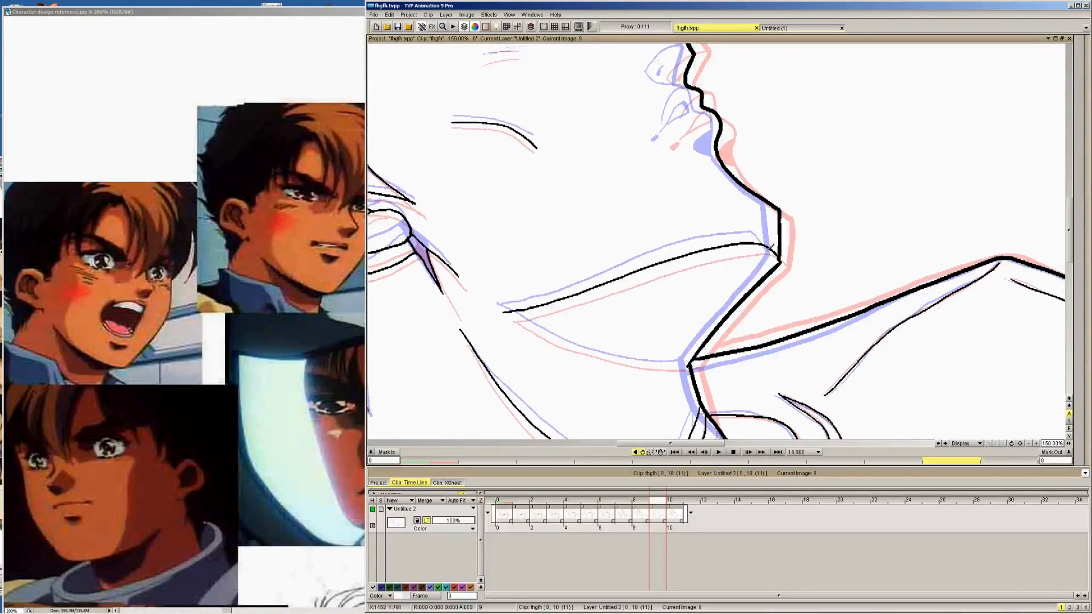
mouse_move(505, 311)
left_mouse_down()
mouse_move(593, 351)
mouse_move(690, 361)
left_mouse_up()
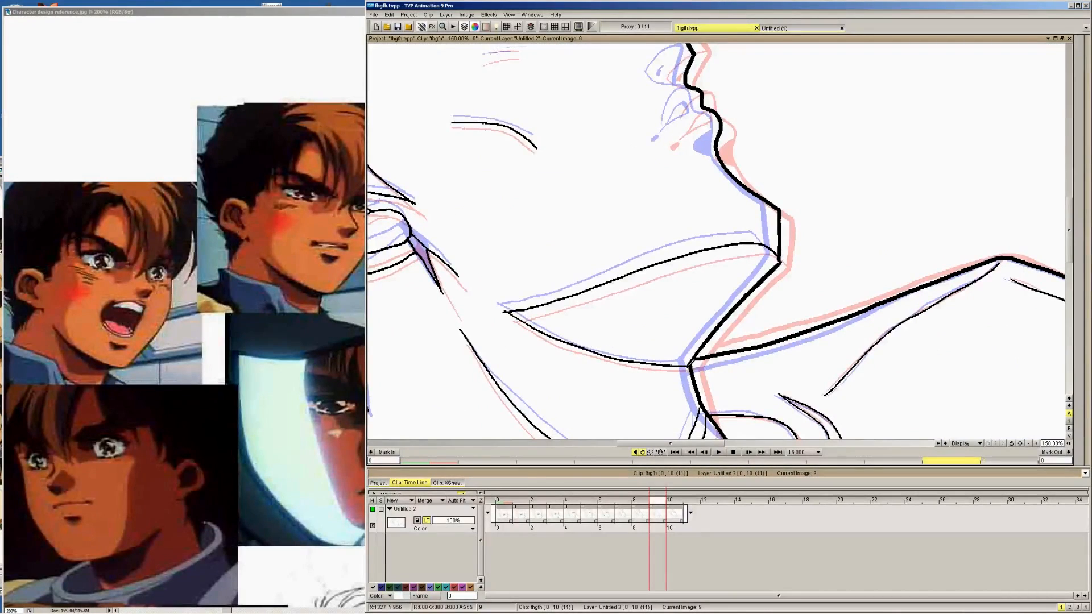
Ink the shadow below the lower lip, the mouth lines and corner, and the nostril with its wing
left_click_drag(739, 184, 694, 367)
left_click_drag(628, 312, 691, 270)
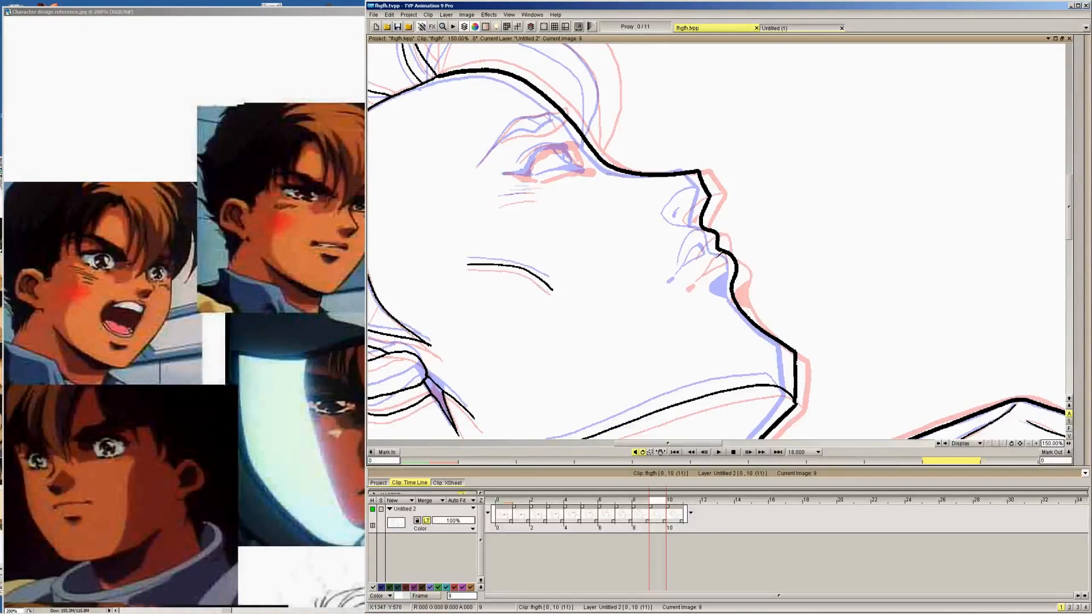
mouse_move(727, 278)
left_mouse_down()
mouse_move(721, 298)
mouse_move(739, 301)
left_mouse_up()
mouse_move(692, 268)
left_mouse_down()
mouse_move(710, 245)
mouse_move(717, 255)
mouse_move(706, 232)
left_mouse_up()
mouse_move(716, 230)
left_mouse_down()
mouse_move(695, 228)
mouse_move(708, 221)
mouse_move(704, 187)
mouse_move(686, 195)
mouse_move(708, 192)
mouse_move(682, 218)
left_mouse_up()
key("ctrl+z")
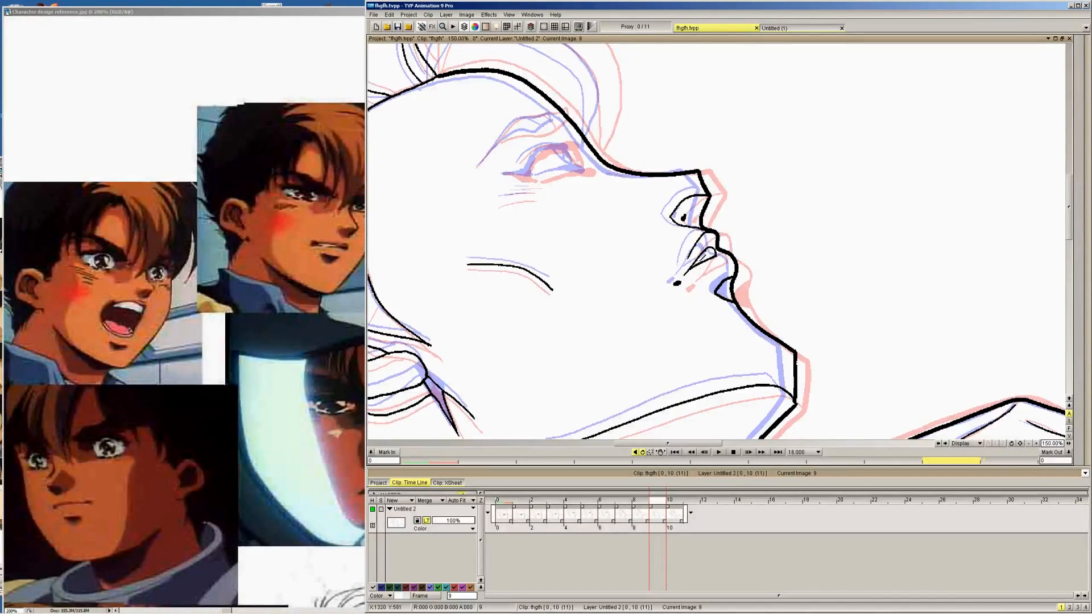
Ink the short crease lines under the eye and both edges of the eyebrow
left_click_drag(496, 203, 522, 191)
left_click_drag(501, 199, 538, 179)
mouse_move(476, 166)
left_mouse_down()
mouse_move(522, 113)
mouse_move(546, 112)
left_mouse_up()
left_click_drag(491, 145, 570, 109)
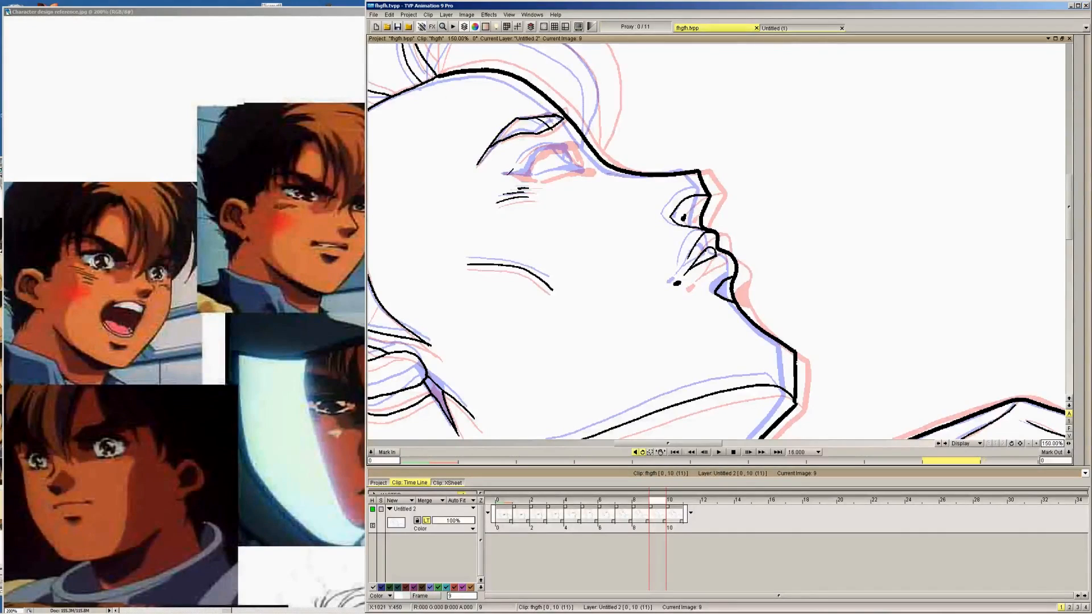
Ink the eye with its thick upper lash line, lower lid and iris, redoing the iris stroke
mouse_move(504, 173)
left_mouse_down()
mouse_move(535, 180)
mouse_move(550, 149)
mouse_move(570, 142)
left_mouse_up()
mouse_move(535, 178)
left_mouse_down()
mouse_move(598, 169)
mouse_move(584, 168)
left_mouse_up()
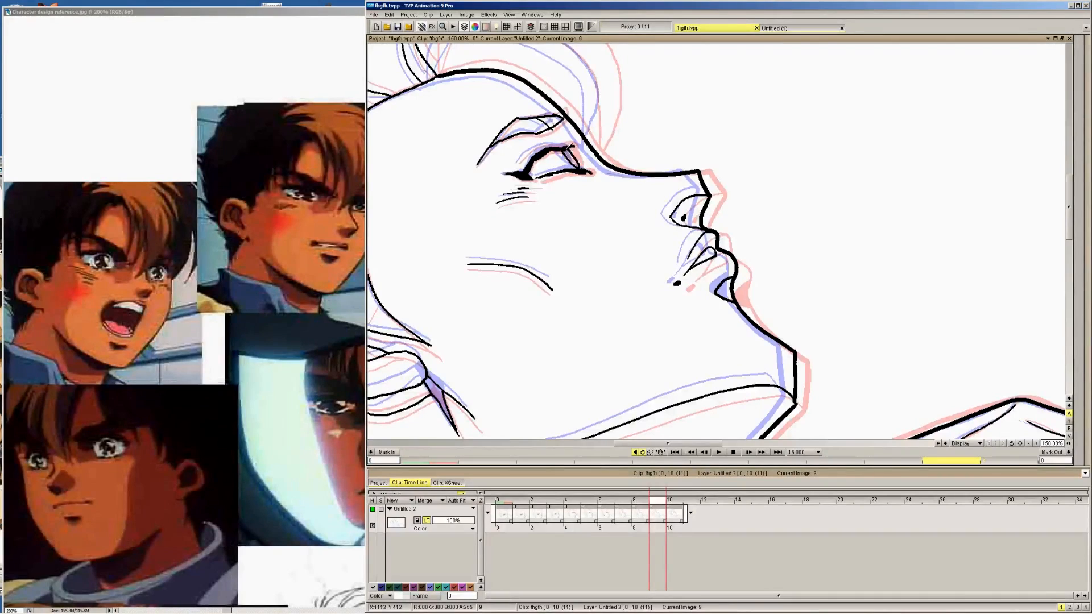
key("ctrl+z")
left_click_drag(577, 165, 571, 150)
Ink the outer and inner curves of the forelock sweeping over the forehead
mouse_move(567, 111)
left_mouse_down()
mouse_move(658, 266)
mouse_move(657, 256)
left_mouse_up()
mouse_move(526, 214)
left_mouse_down()
mouse_move(537, 155)
mouse_move(555, 144)
mouse_move(625, 149)
mouse_move(668, 169)
mouse_move(697, 200)
mouse_move(704, 258)
mouse_move(688, 289)
left_mouse_up()
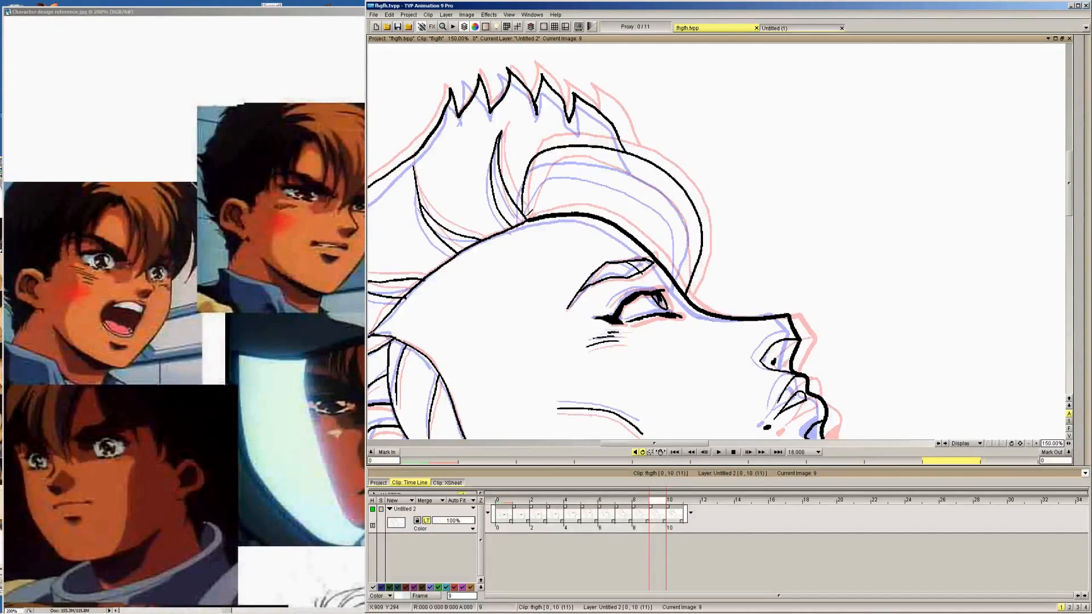
mouse_move(527, 217)
left_mouse_down()
mouse_move(564, 164)
mouse_move(600, 166)
mouse_move(669, 206)
mouse_move(687, 236)
mouse_move(684, 269)
left_mouse_up()
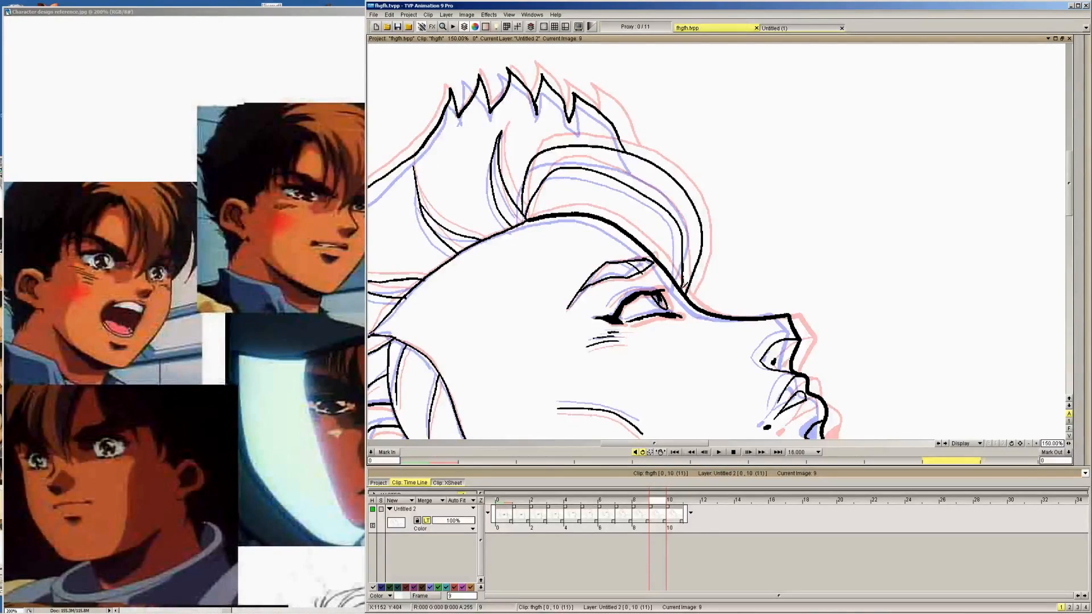
Turn off the light table and flip back and forth between frames 8, 9 and 10 to check the in-between's motion
left_click(427, 522)
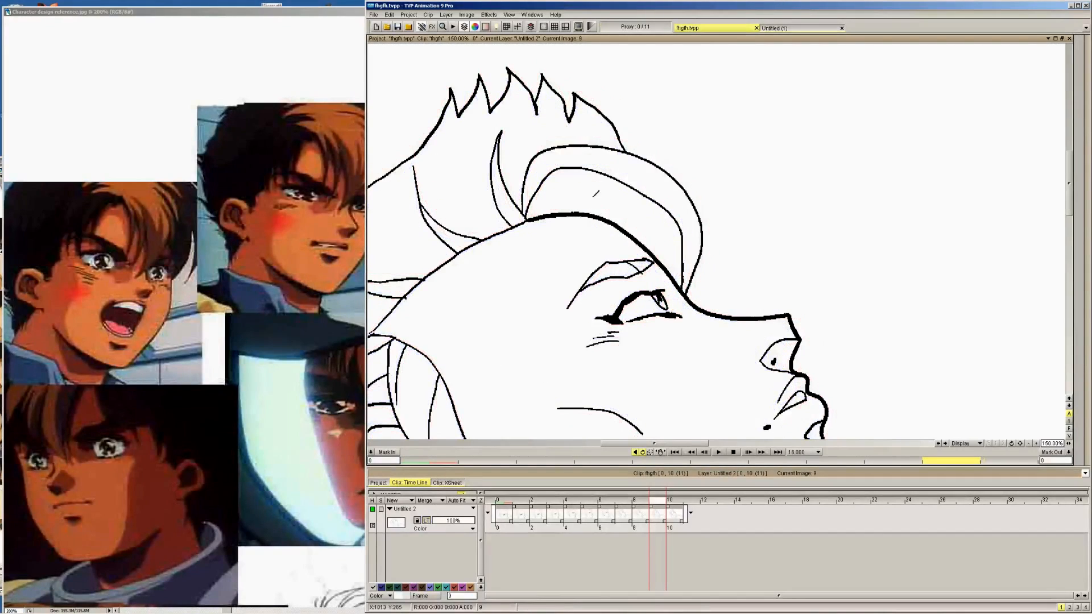
key("Right")
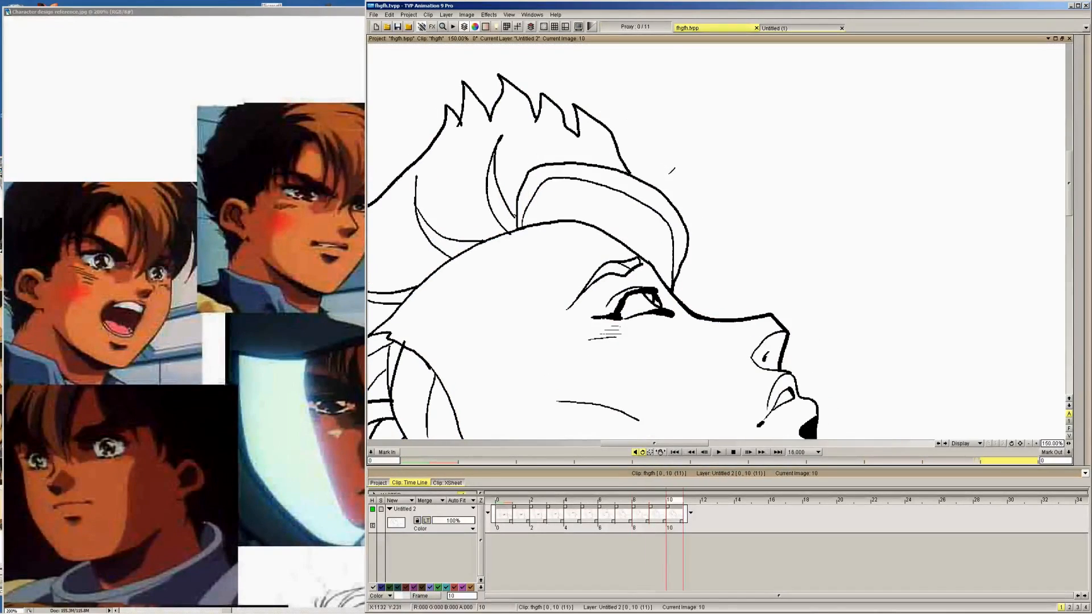
key("Left")
key("Left")
key("Right")
key("Right")
key("Left")
key("Left")
key("Right")
key("Right")
key("Left")
key("Left")
key("Right")
key("Right")
key("Left")
key("Left")
key("Right")
key("Right")
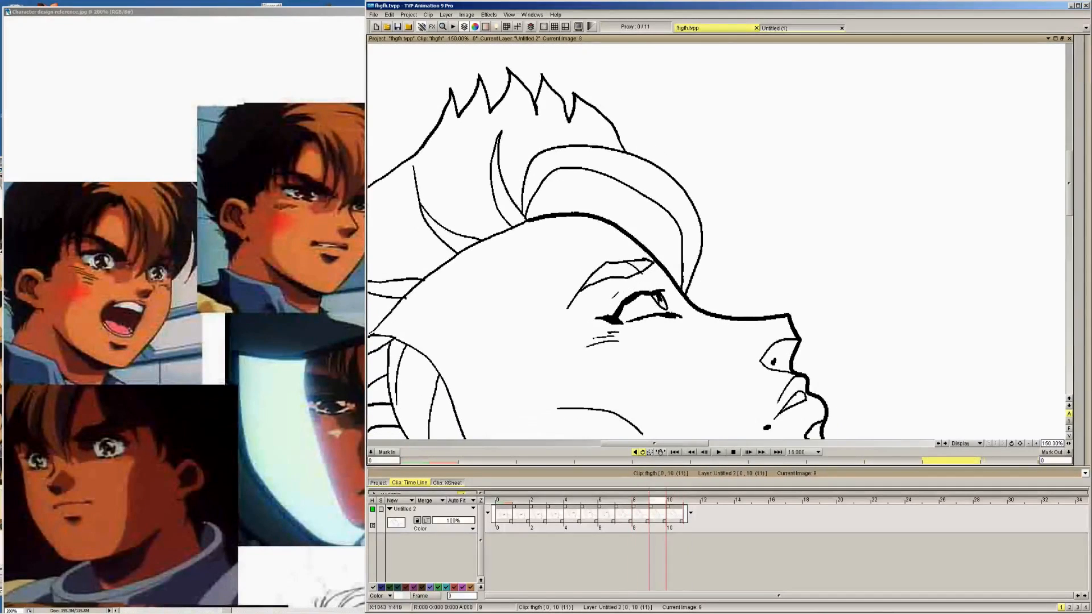
key("Left")
key("Left")
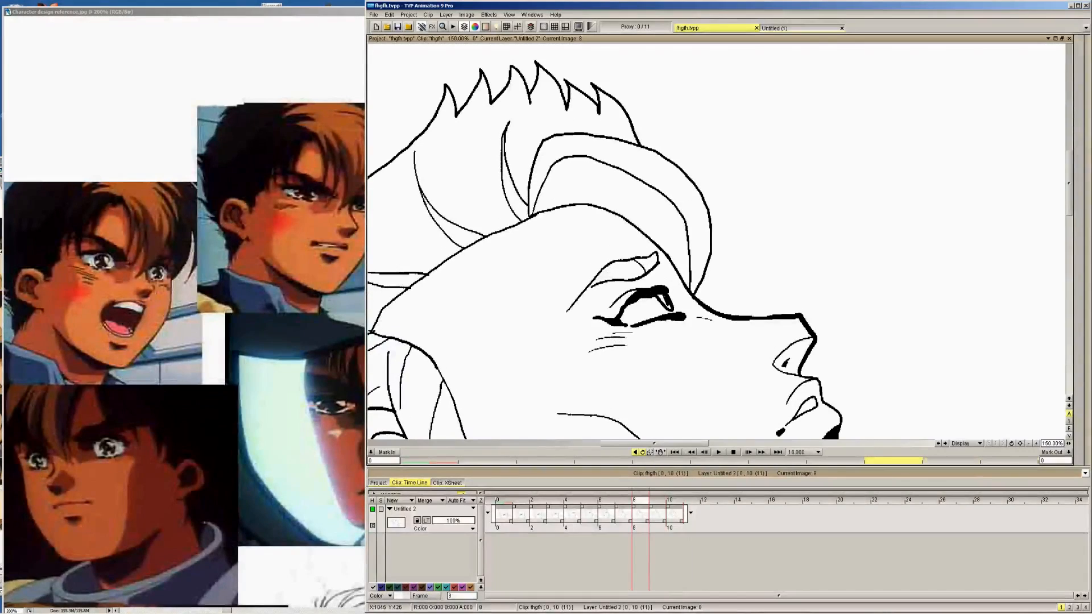
key("Right")
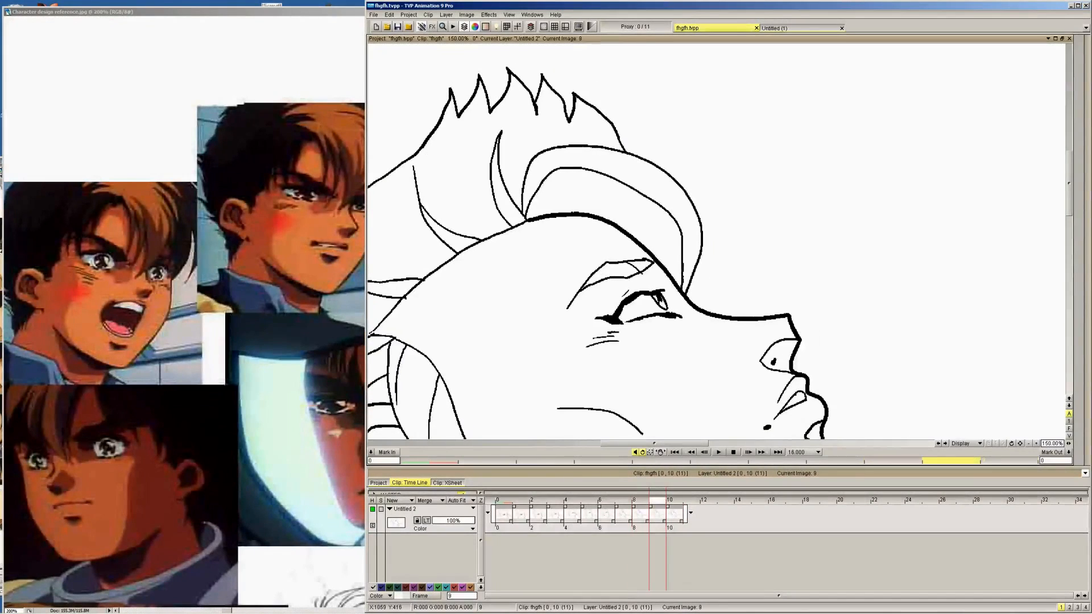
Flip repeatedly through frames 8, 9 and 10 to examine how the hair, forehead and eye lines move
key("Right")
key("Left")
key("Left")
key("Right")
key("Left")
key("Right")
key("Right")
key("Left")
key("Left")
key("Right")
key("Right")
key("Left")
key("Left")
Compare the nose, mouth, chin and ear lines of frame 9 with those on frames 8 and 10
key("Right")
key("Right")
key("Left")
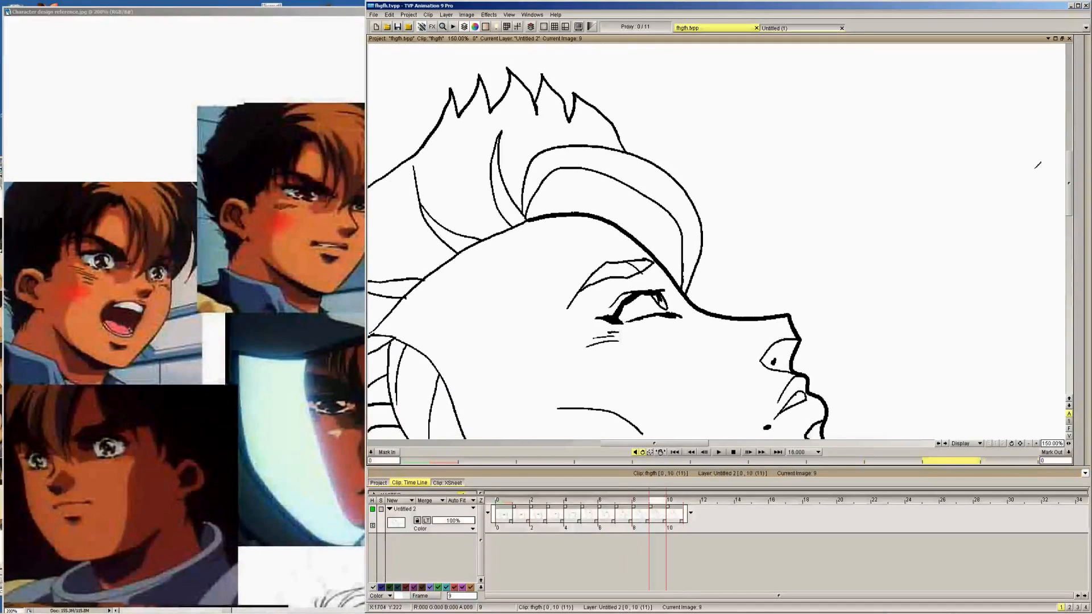
left_click_drag(1069, 201, 1069, 221)
key("Right")
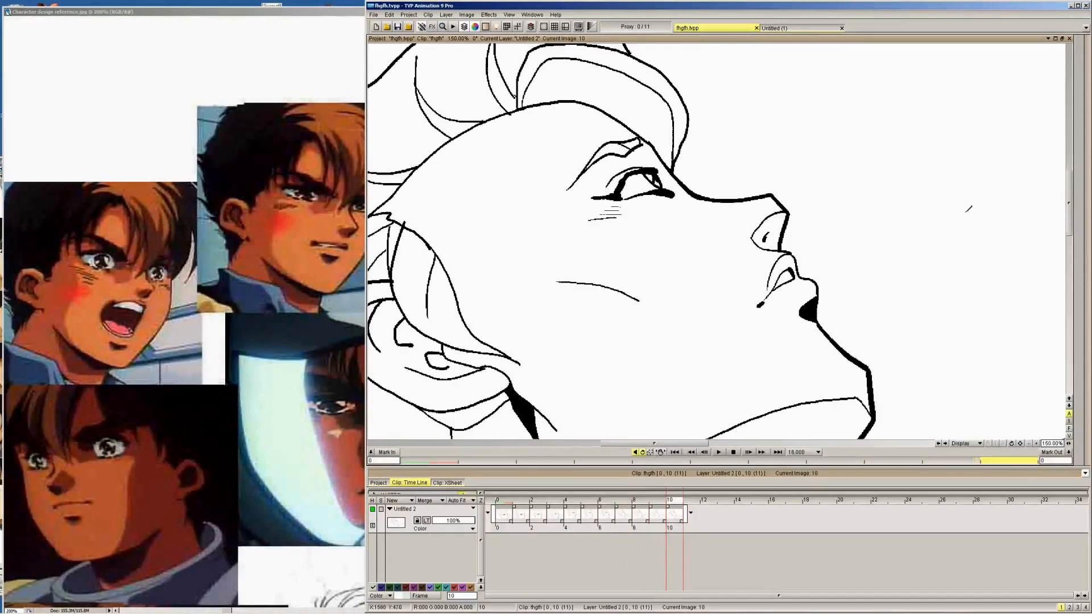
key("Left")
key("Left")
key("Right")
key("Right")
key("Left")
key("Left")
key("Right")
key("Right")
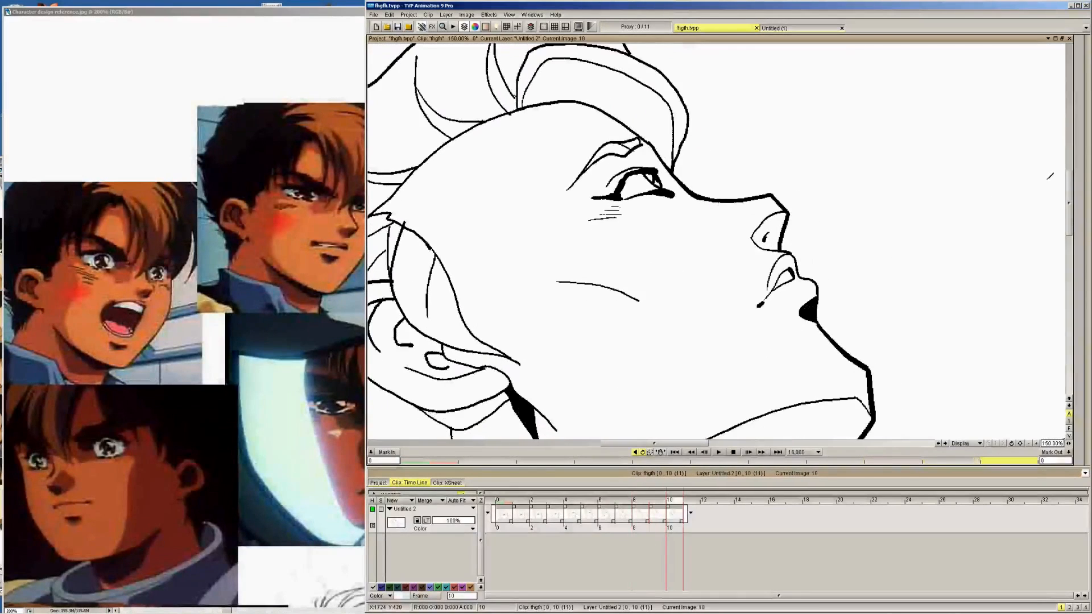
key("Left")
key("Left")
key("Right")
key("Right")
key("Left")
key("Left")
key("Right")
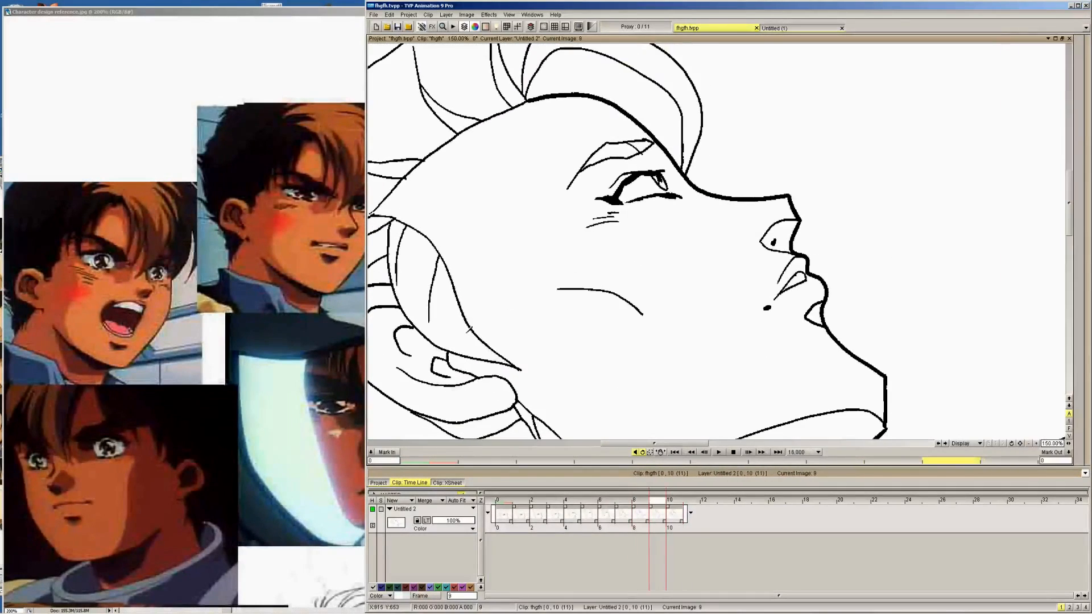
Ink a short strand line in the sideburn on frame 9, and fill the lower-lip shadow and the shadow below the earlobe with black
left_click_drag(462, 323, 460, 341)
mouse_move(1056, 99)
left_click(1081, 49)
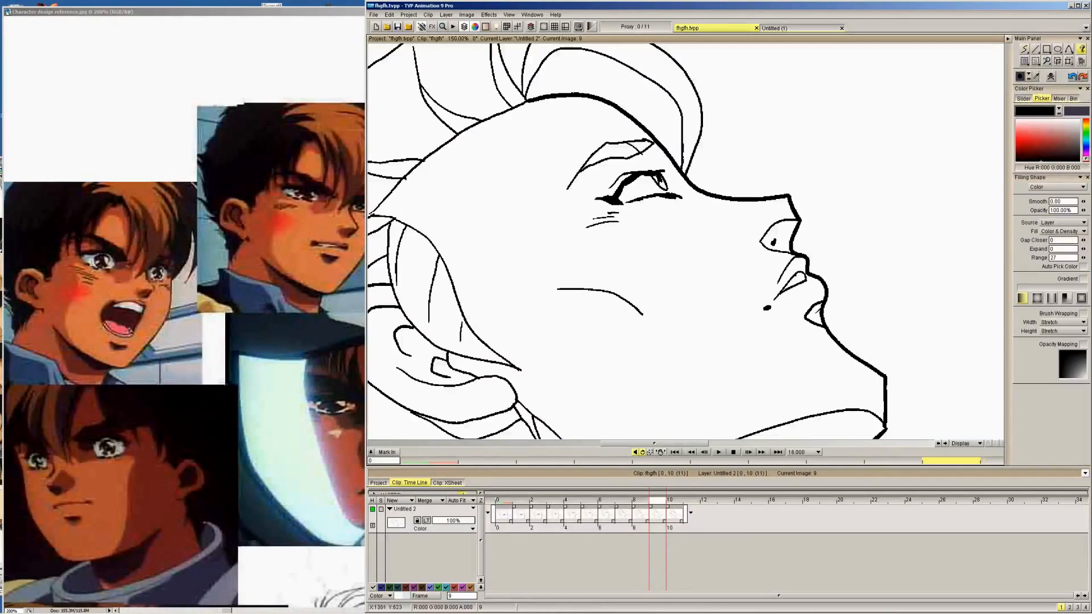
left_click(817, 314)
scroll(1059, 234, "down", 4)
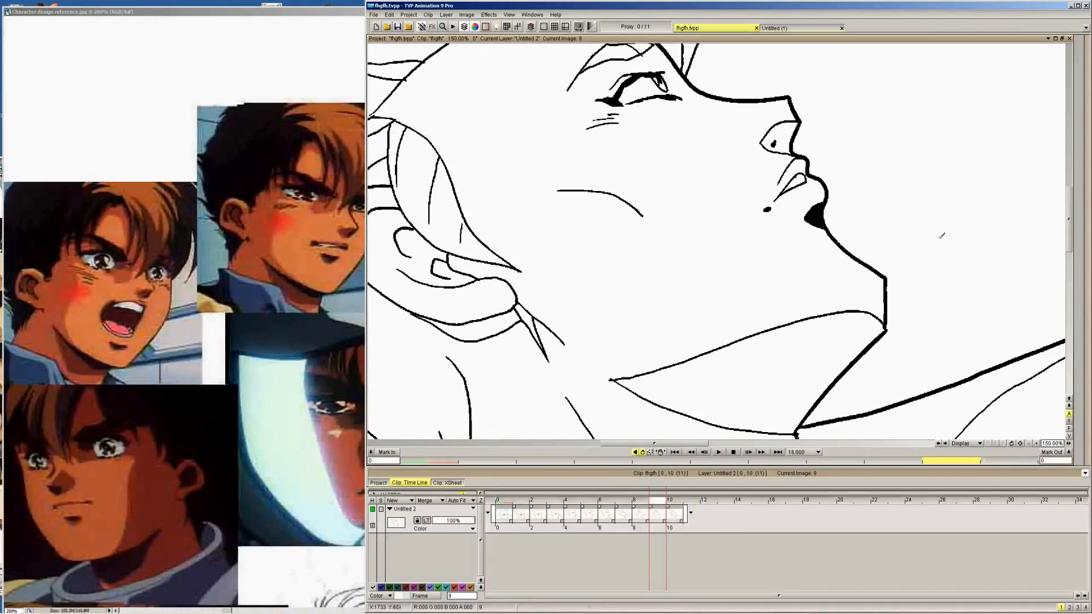
left_click(527, 324)
Compare with frame 8, and use the freehand brush on frame 9 to extend the back neck line up to the ear
key("Left")
mouse_move(1077, 85)
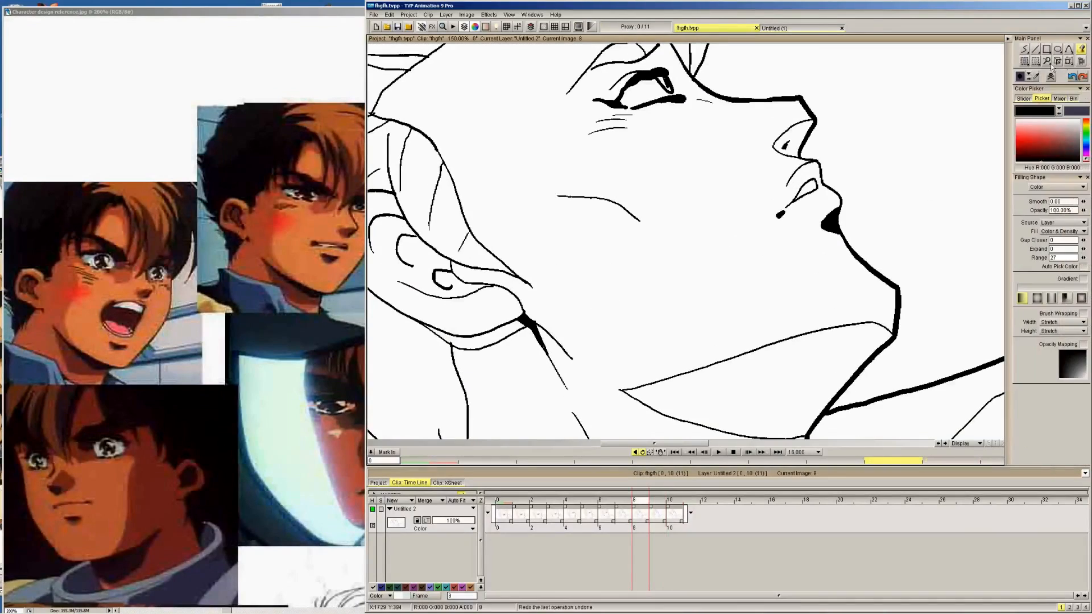
left_click(1024, 49)
key("Right")
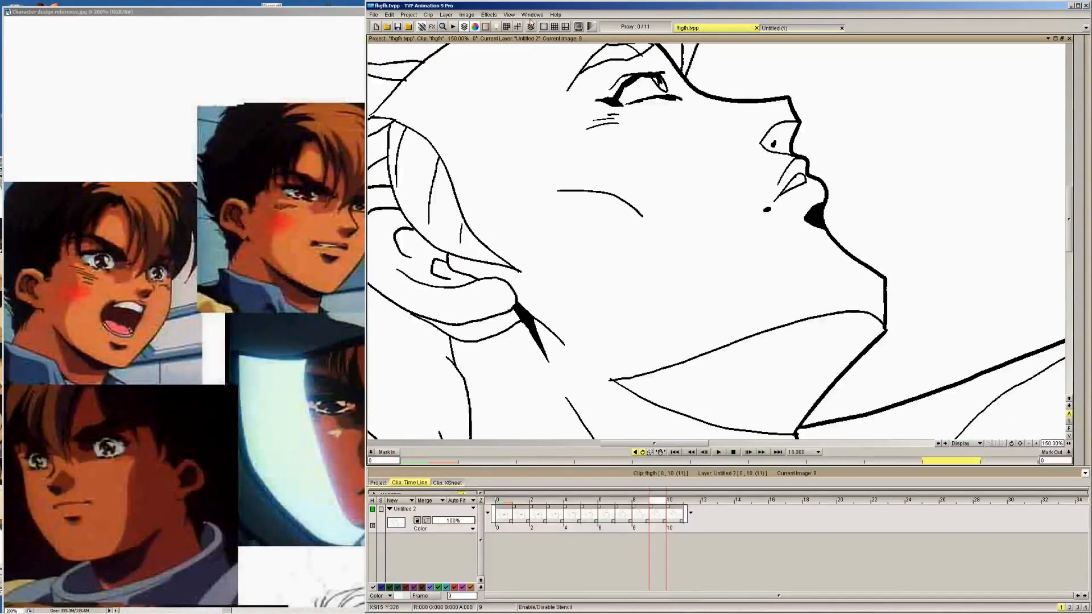
Fit the whole drawing in view and flip through frames 8, 9 and 10 to check the overall motion
left_click(509, 15)
left_click(535, 57)
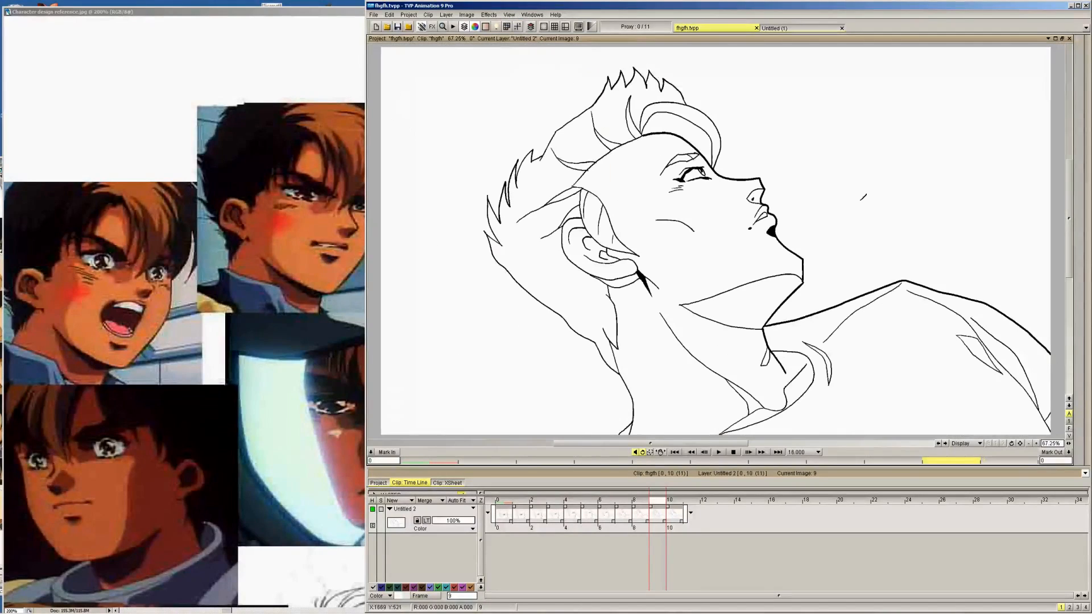
key("Left")
key("Right")
key("Right")
key("Left")
key("Left")
key("Right")
key("Right")
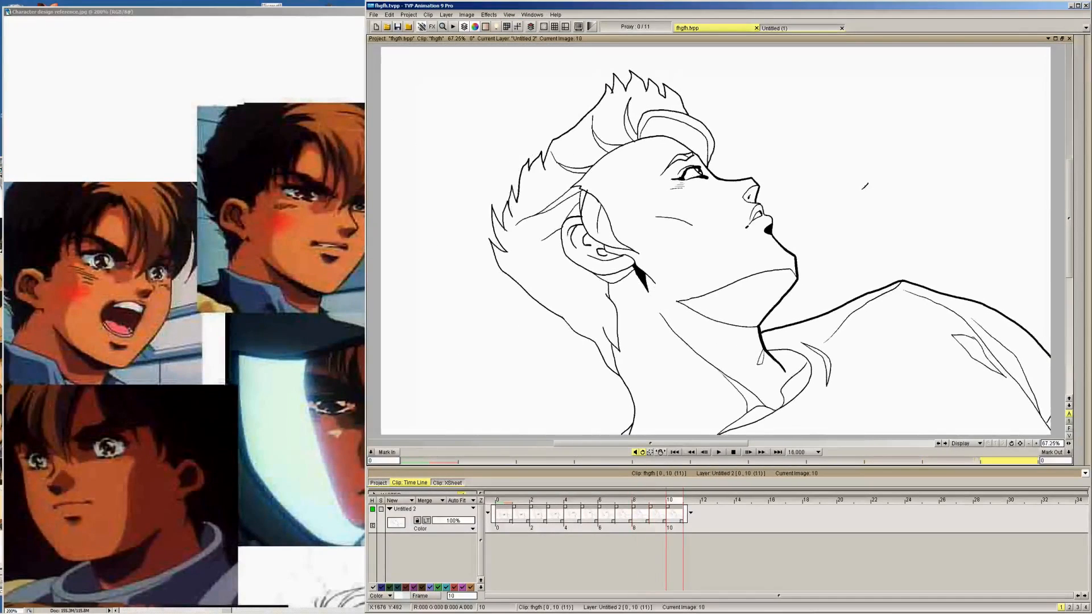
key("Left")
key("Left")
key("Right")
key("Right")
key("Left")
key("Left")
key("Right")
key("Right")
key("Left")
key("Left")
key("Right")
key("Right")
key("Left")
key("Left")
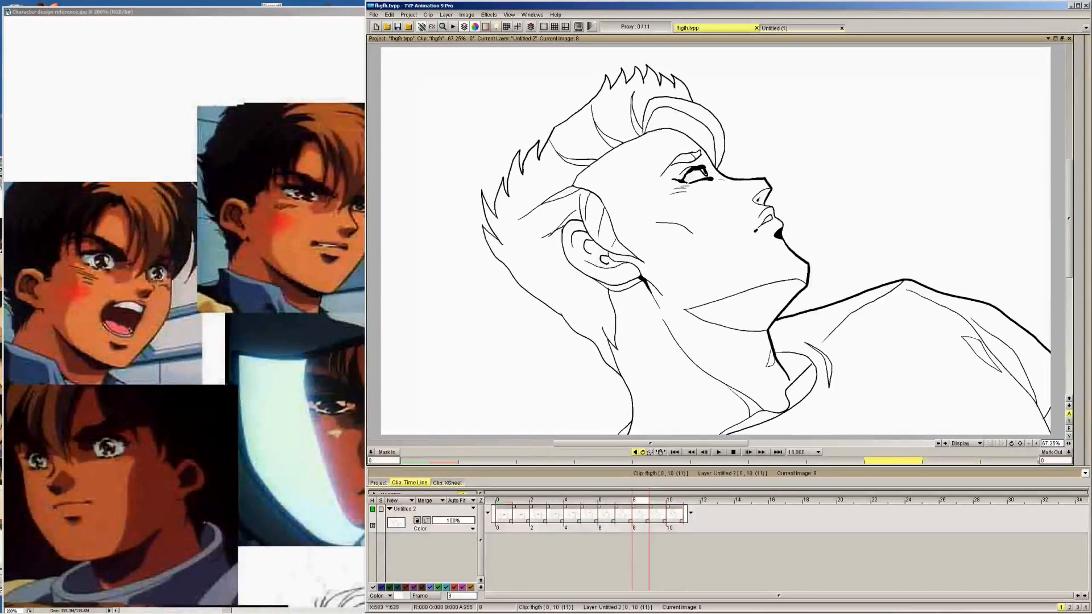
Set the brush to Erase mode and compare frame 9 with its neighbouring frames
mouse_move(1084, 194)
left_click(1056, 214)
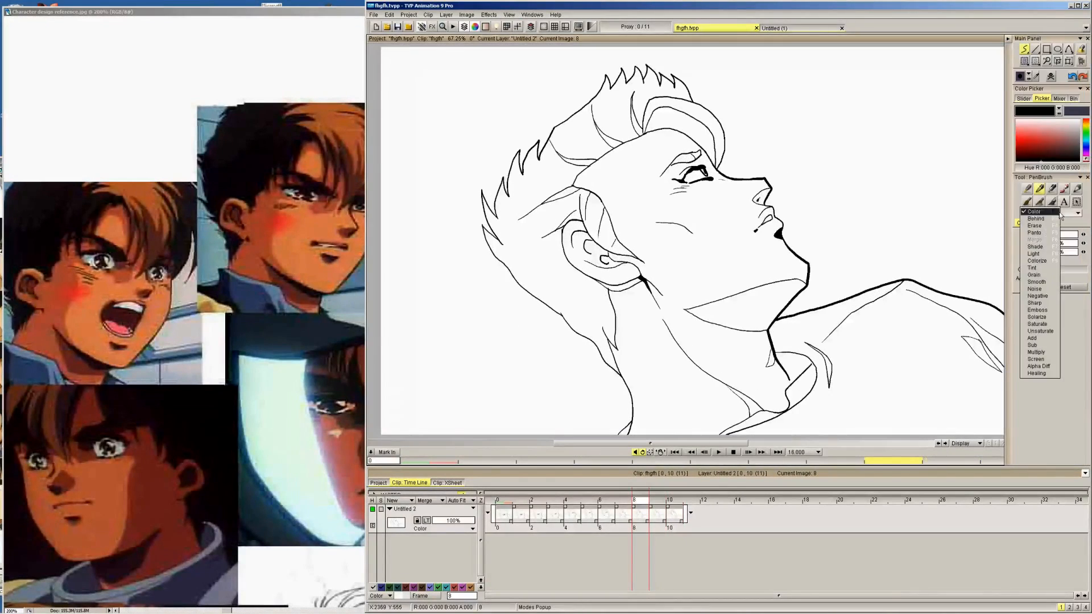
left_click(1056, 226)
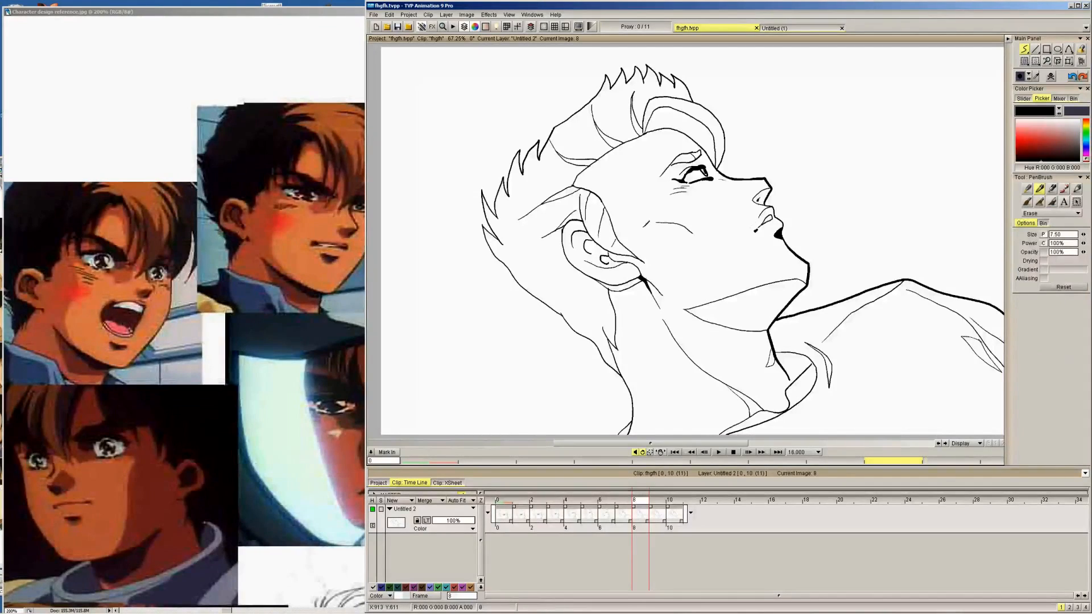
key("Right")
key("Right")
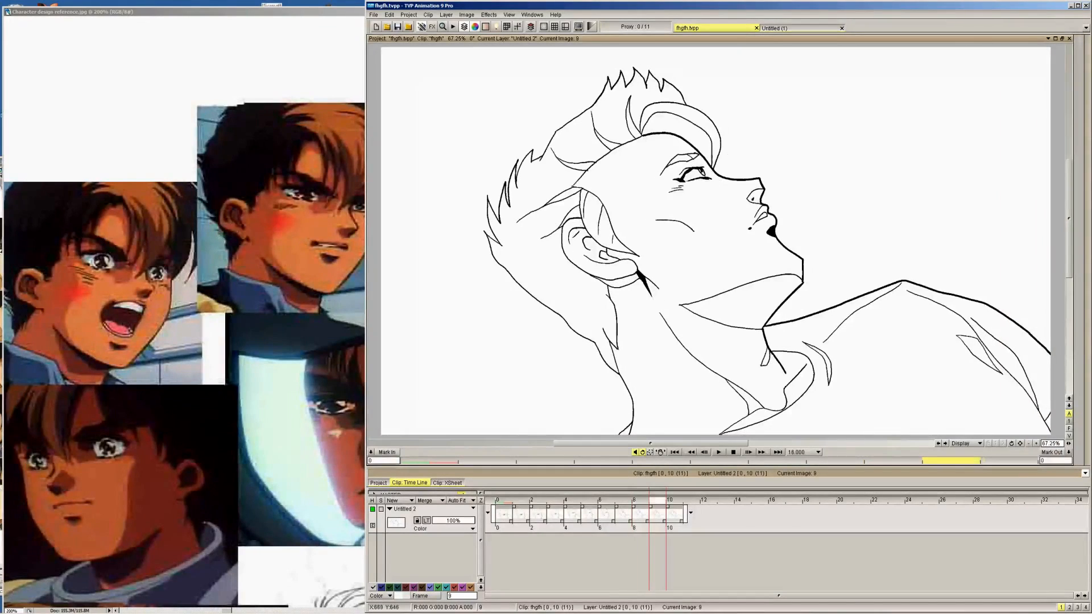
key("Left")
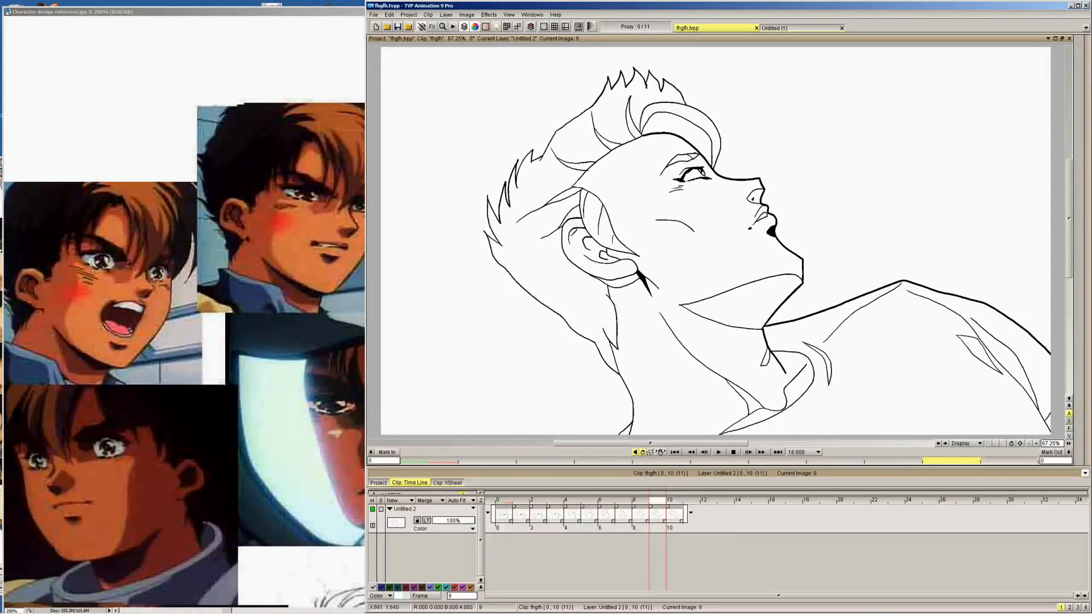
Set the brush to Color mode with a size of 1 on frame 9
mouse_move(1057, 222)
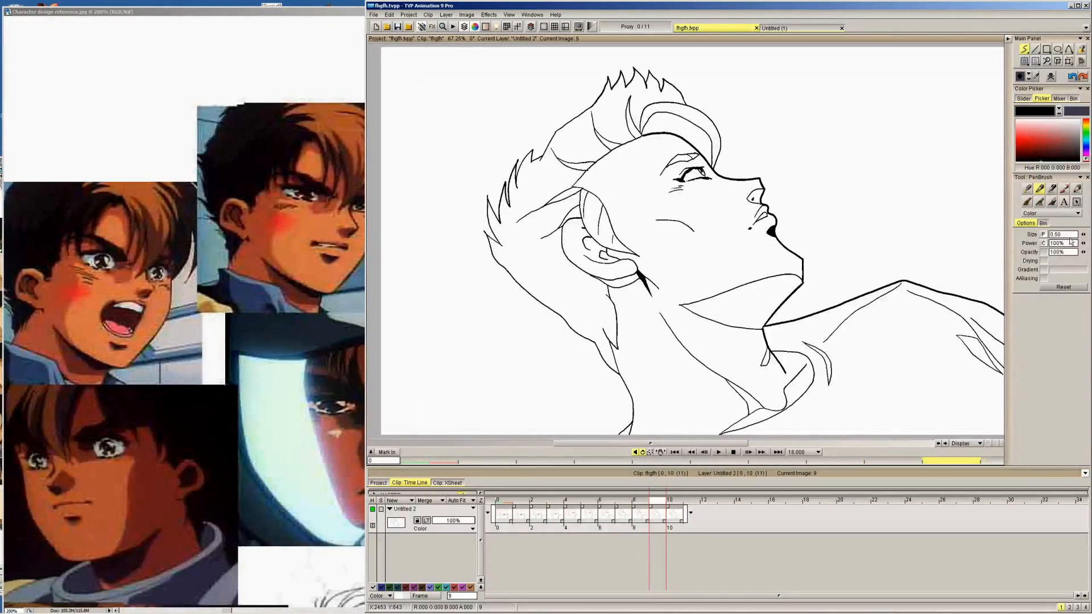
type("1")
key("Return")
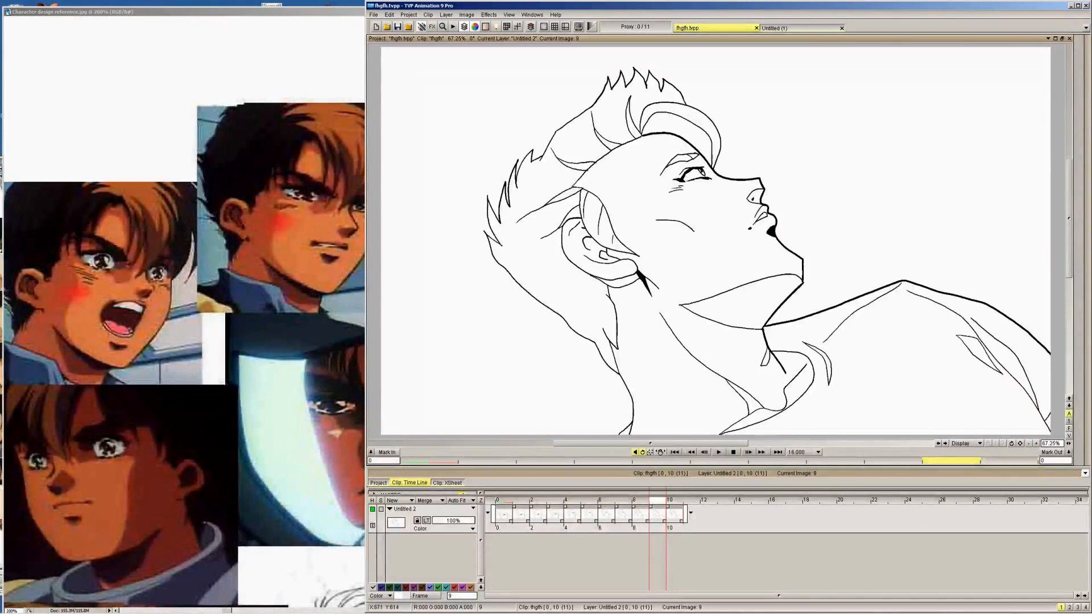
Flip through frames 7 to 9 and step back to frame 5 to review the in-betweens of the head turn
key("Left")
key("Left")
key("Right")
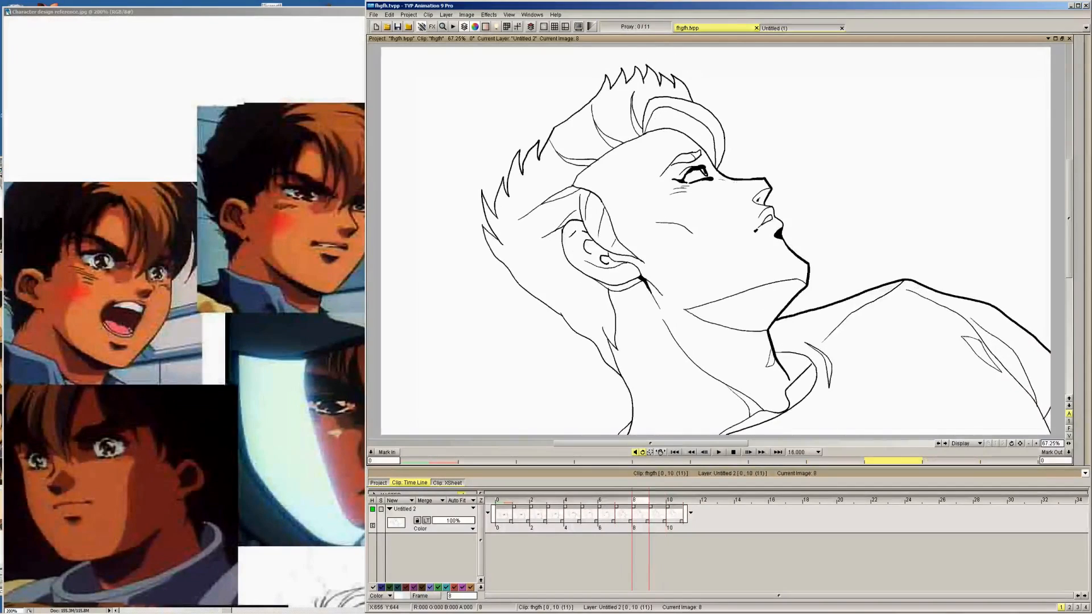
key("Left")
key("Right")
key("Right")
key("Right")
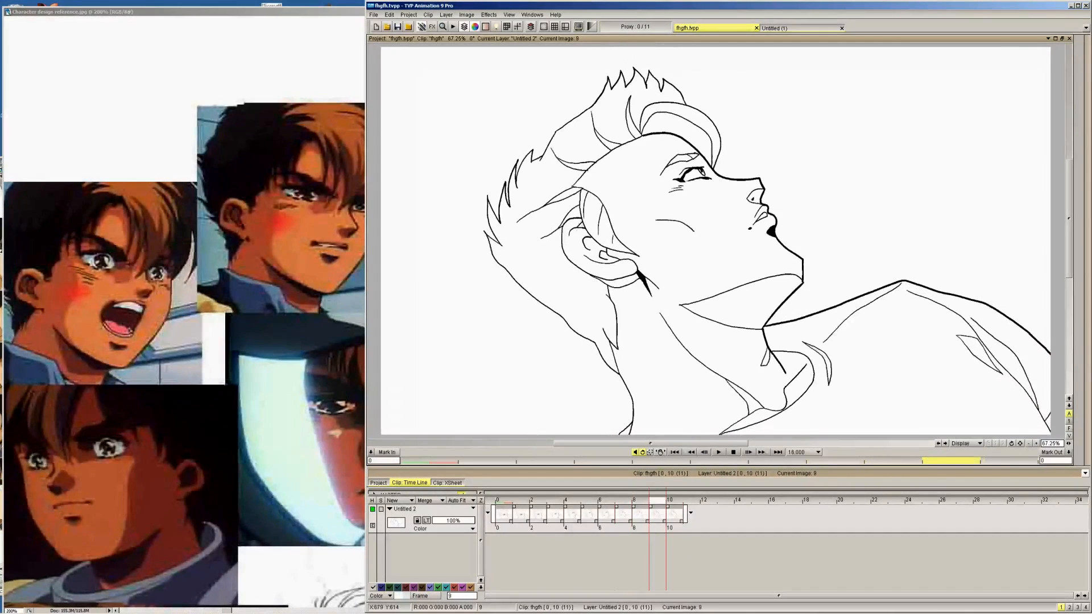
key("Left")
key("Left")
key("Left")
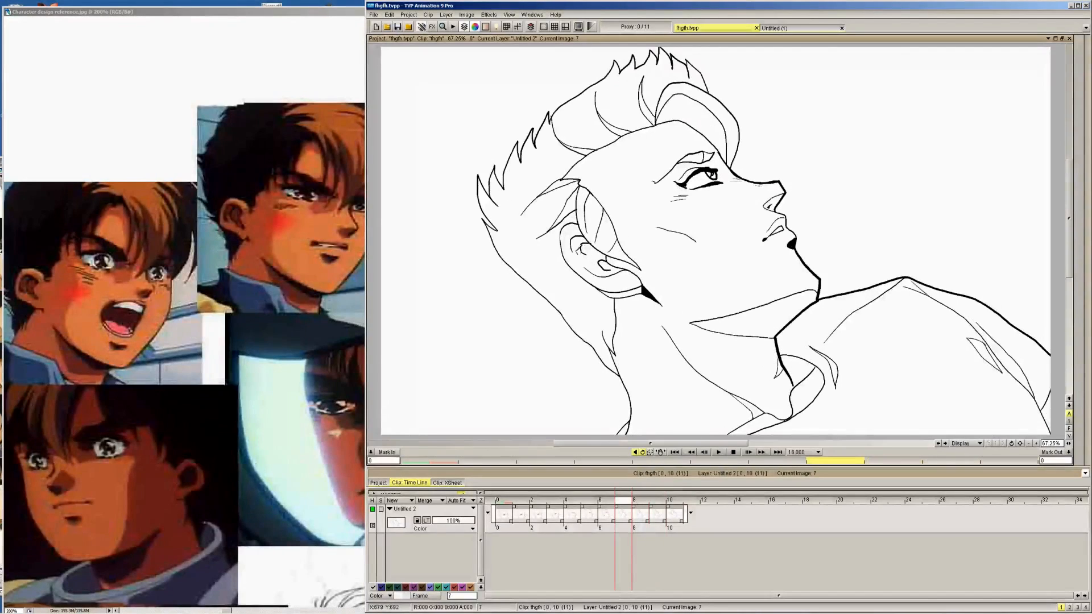
key("Left")
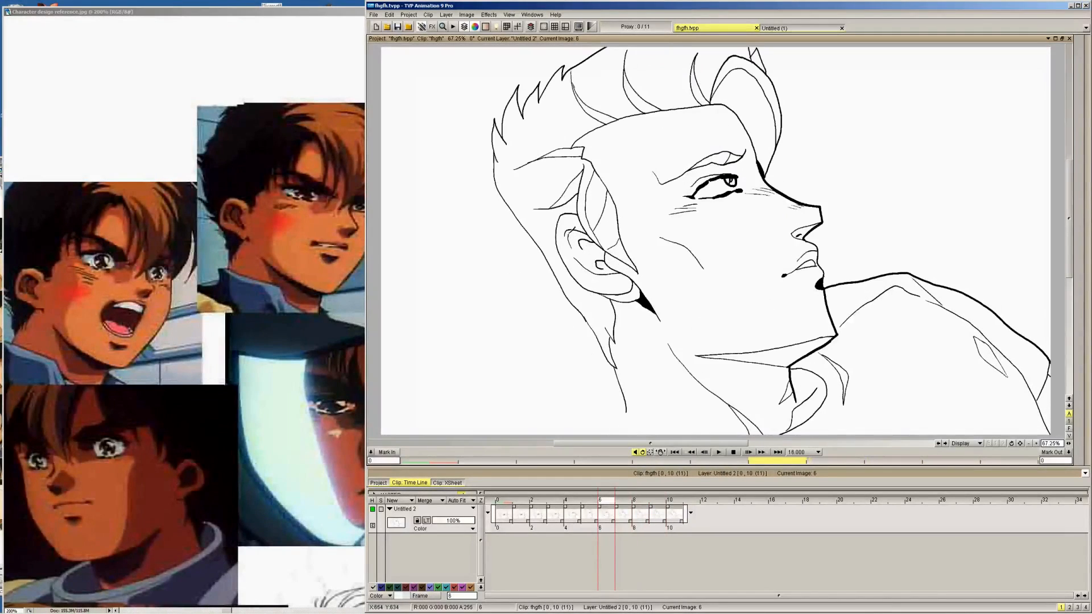
key("Left")
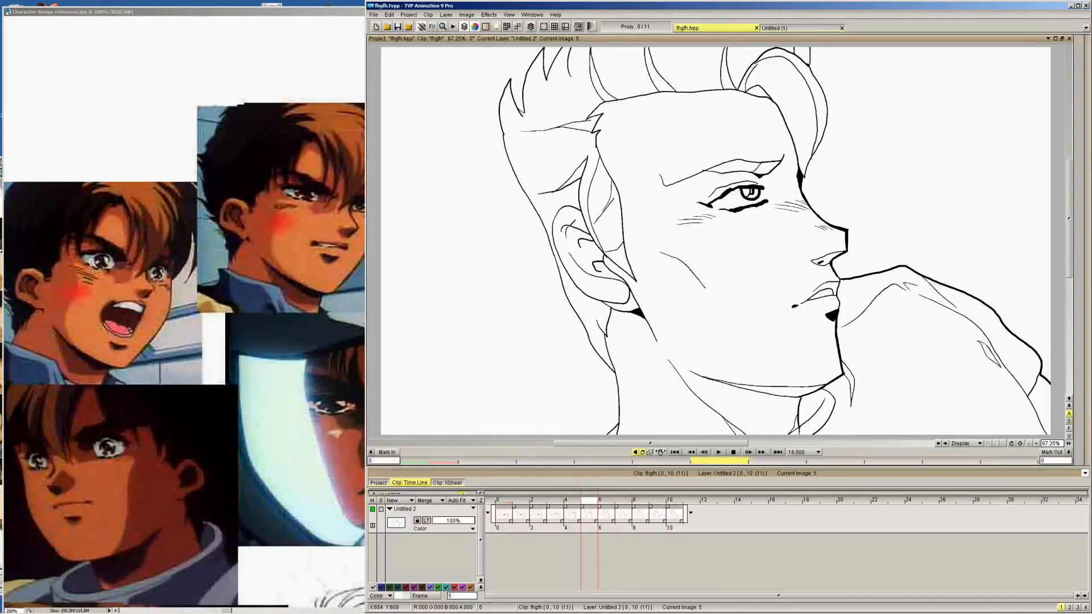
Play back the head-turn animation with the last drawing held through frame 15, and return to frame 0
left_click(718, 452)
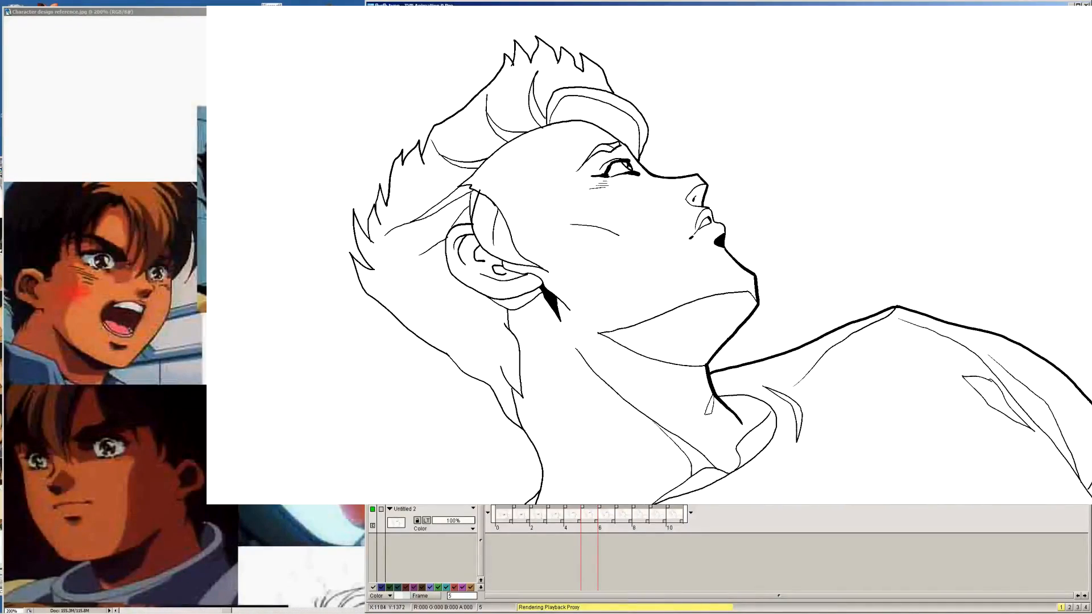
key("Escape")
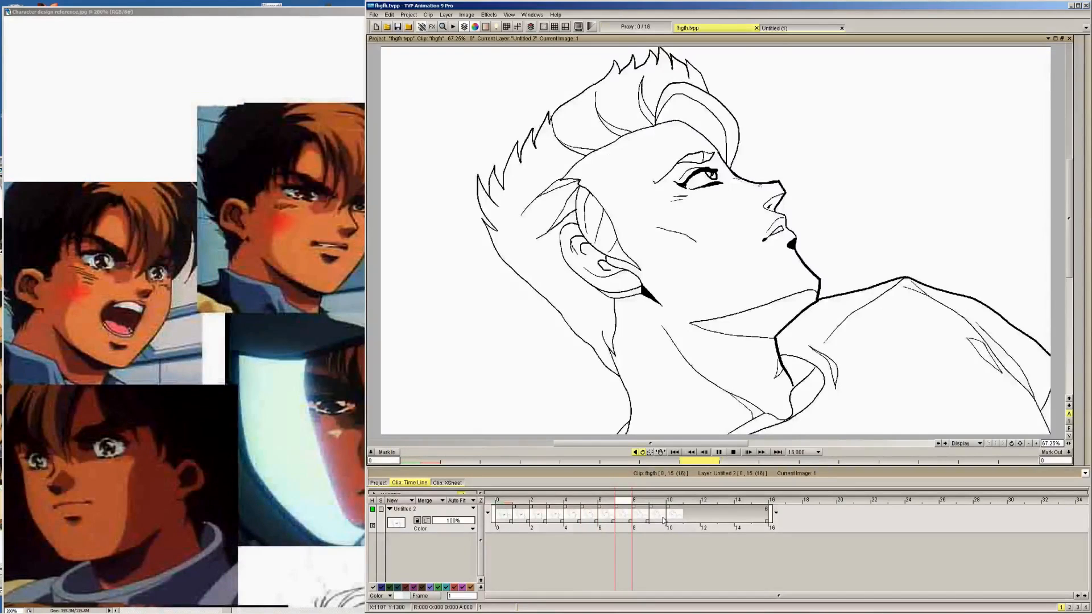
key("Left")
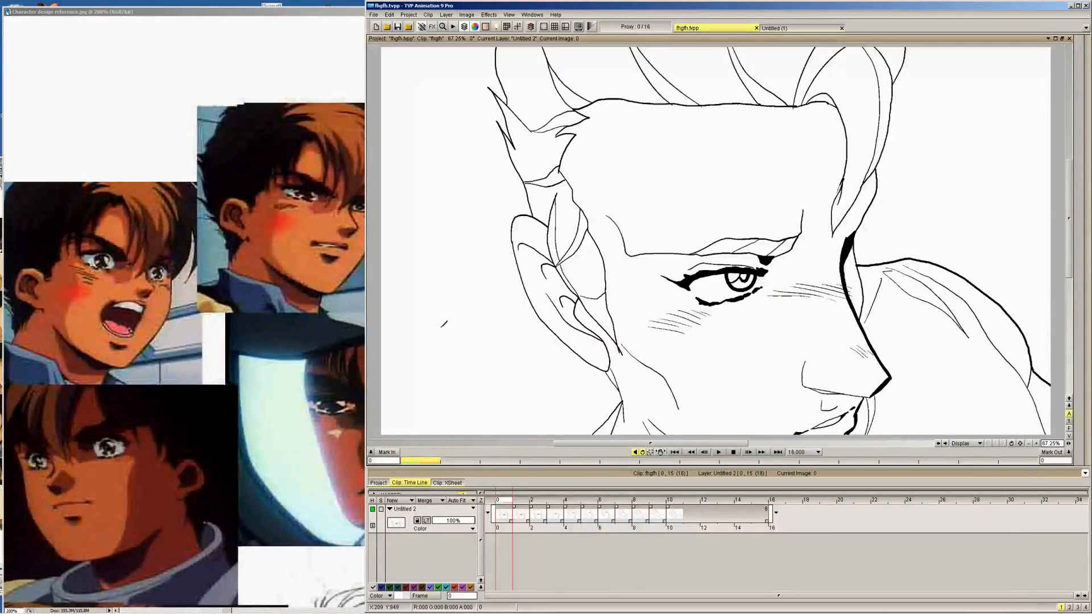
Draw a large check mark and handwrite "10/10" in the empty area in front of the face on frame 0
mouse_move(946, 172)
left_mouse_down()
mouse_move(955, 217)
mouse_move(1036, 91)
left_mouse_up()
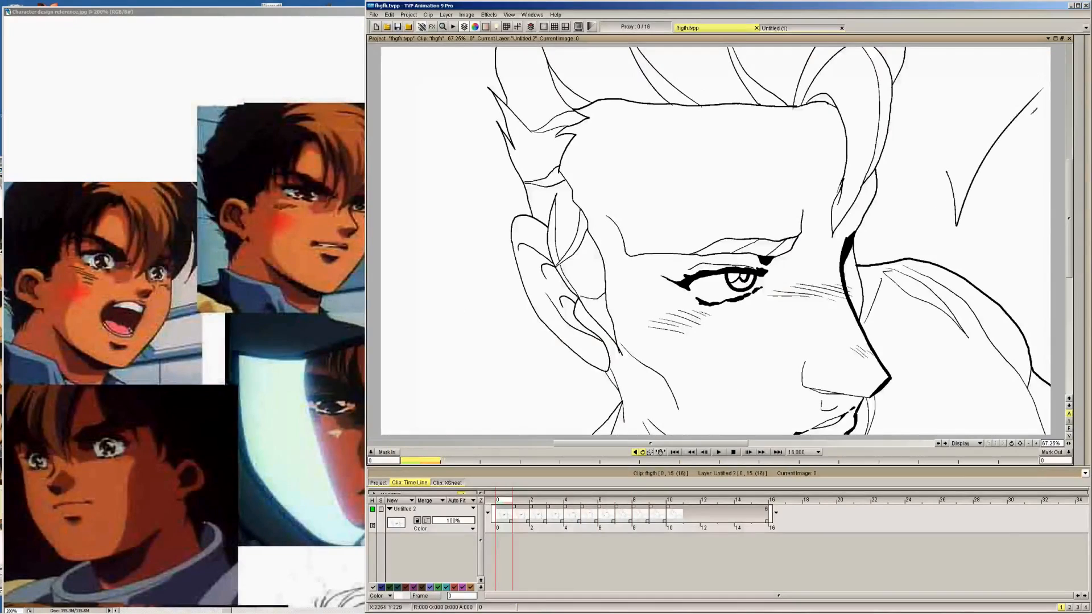
mouse_move(1030, 106)
mouse_move(945, 83)
left_mouse_down()
mouse_move(946, 119)
mouse_move(959, 88)
mouse_move(966, 136)
mouse_move(990, 130)
left_mouse_up()
mouse_move(1000, 103)
left_mouse_down()
mouse_move(994, 126)
mouse_move(1001, 104)
left_mouse_up()
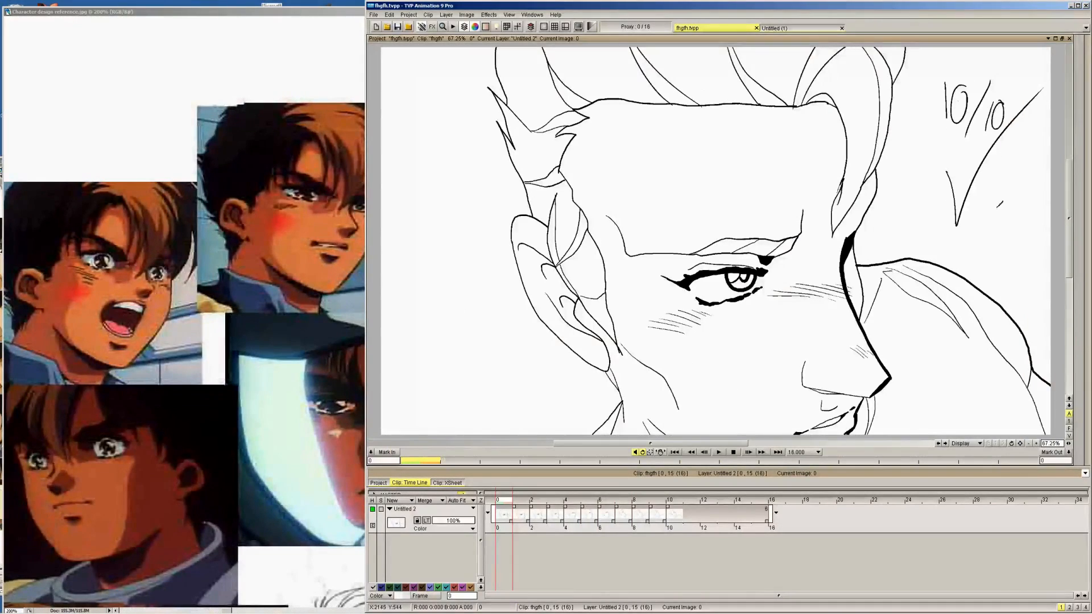
Handwrite "FULL MARKS" beside the check mark, and add "GJ" and a five-pointed star behind the ear
left_click_drag(988, 223, 989, 196)
left_click_drag(989, 196, 1000, 194)
left_click_drag(988, 209, 999, 206)
mouse_move(1004, 199)
left_mouse_down()
mouse_move(1006, 218)
mouse_move(1016, 198)
left_mouse_up()
mouse_move(1019, 198)
left_mouse_down()
mouse_move(1031, 215)
mouse_move(1043, 214)
left_mouse_up()
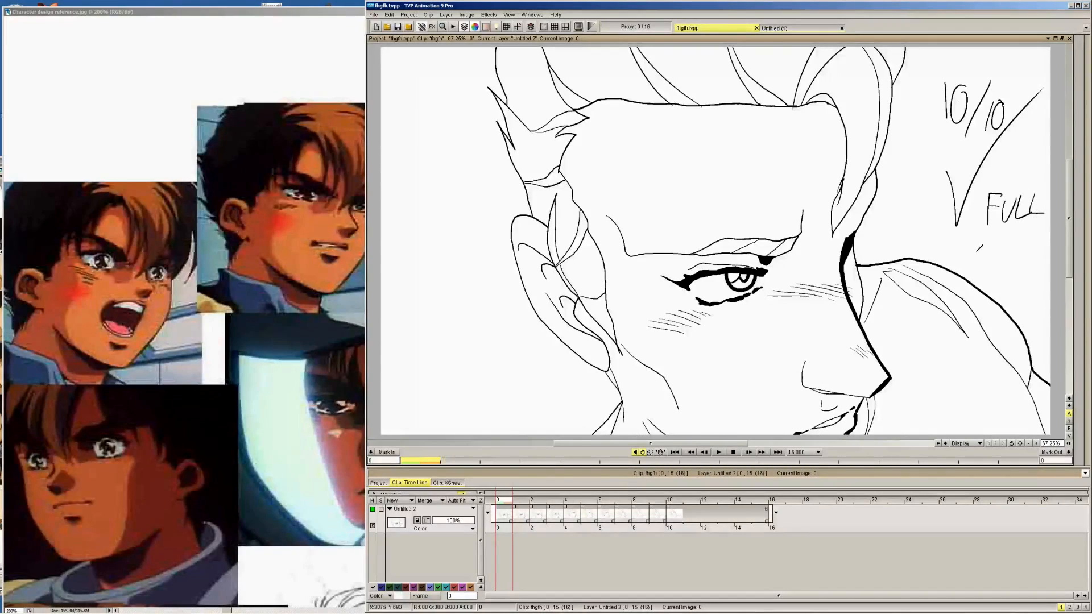
left_click_drag(970, 254, 992, 260)
left_click_drag(994, 261, 1005, 250)
left_click_drag(1007, 262, 1020, 259)
left_click_drag(1024, 254, 1029, 271)
mouse_move(448, 312)
left_mouse_down()
mouse_move(452, 335)
mouse_move(479, 350)
left_mouse_up()
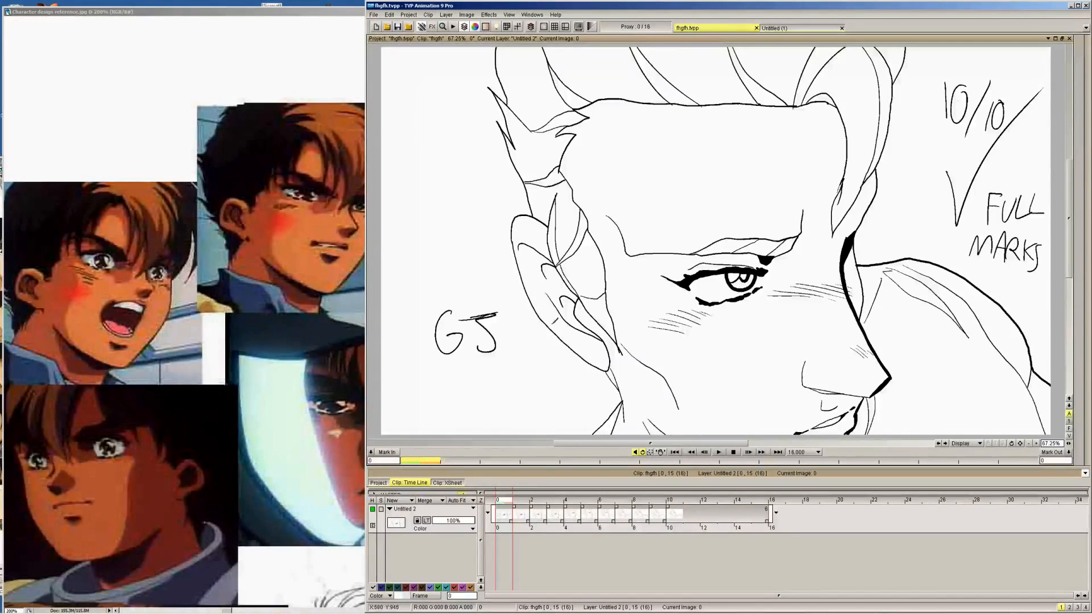
mouse_move(524, 395)
left_mouse_down()
mouse_move(539, 356)
mouse_move(542, 394)
mouse_move(522, 424)
mouse_move(552, 417)
mouse_move(563, 391)
left_mouse_up()
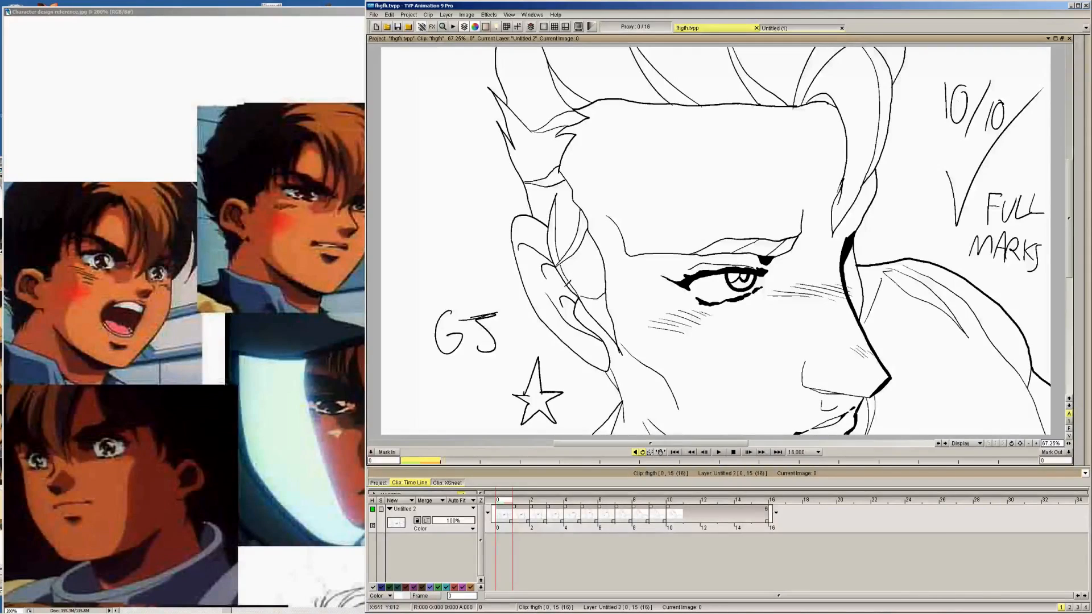
Undo the handwritten notes, star and check mark on frame 0
key("ctrl+z")
key("ctrl+z")
key("ctrl+z")
key("ctrl+z")
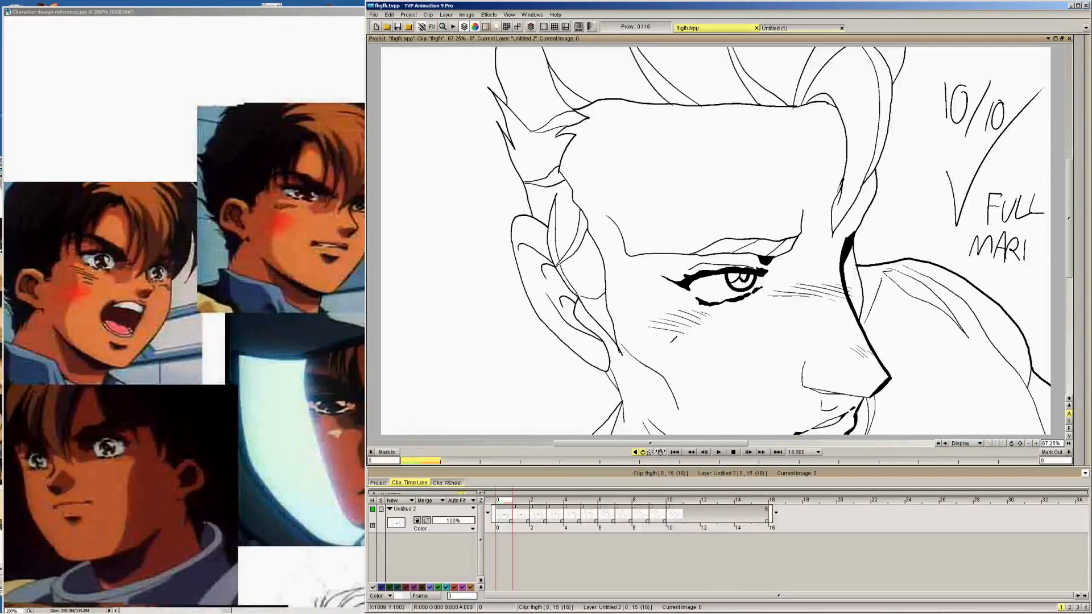
key("ctrl+z")
key("ctrl+z")
key("ctrl+z")
key("ctrl+z")
key("ctrl+z")
key("ctrl+z")
key("ctrl+z")
key("ctrl+z")
key("ctrl+z")
key("ctrl+z")
key("ctrl+z")
key("ctrl+z")
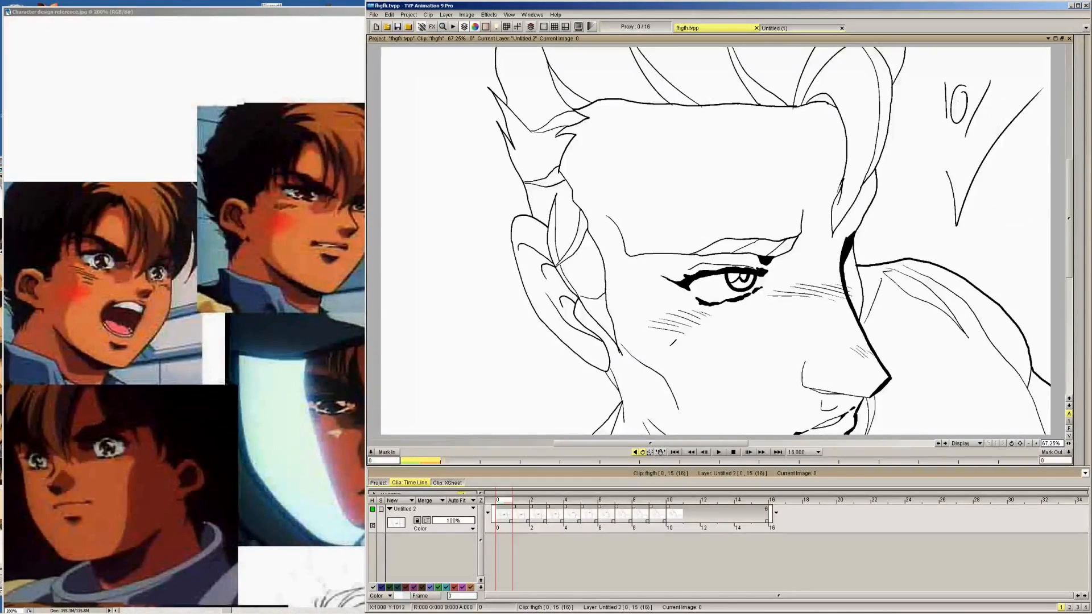
key("ctrl+z")
key("ctrl+z")
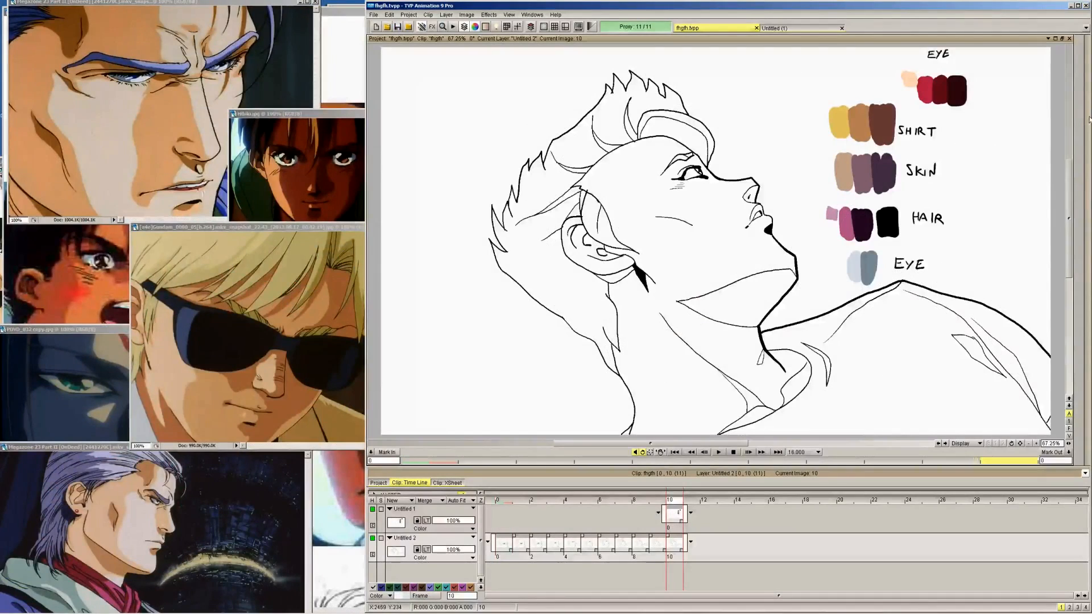
mouse_move(1088, 120)
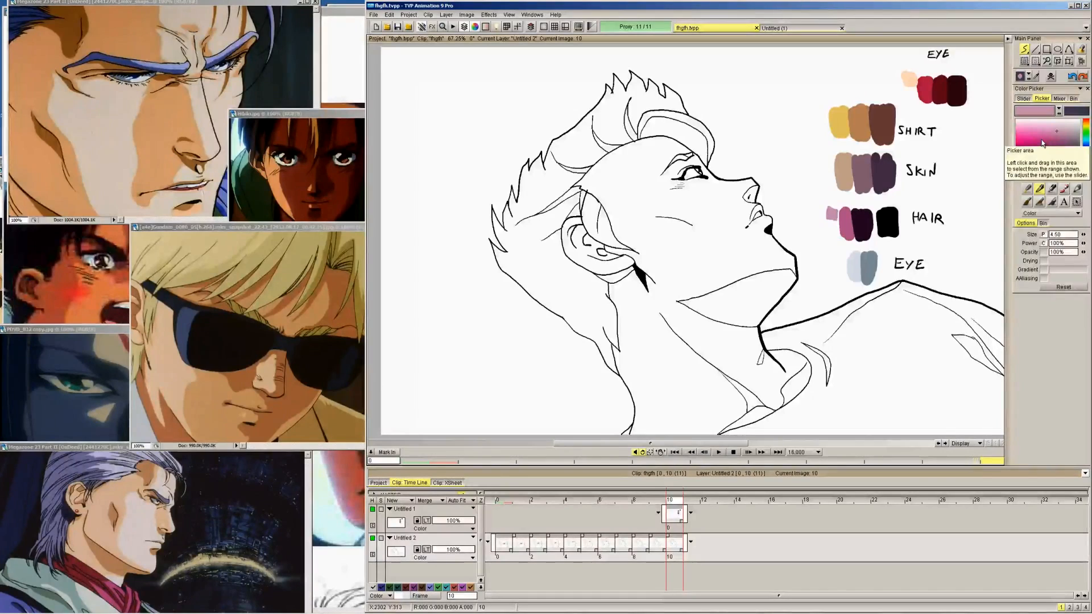
key("Tab")
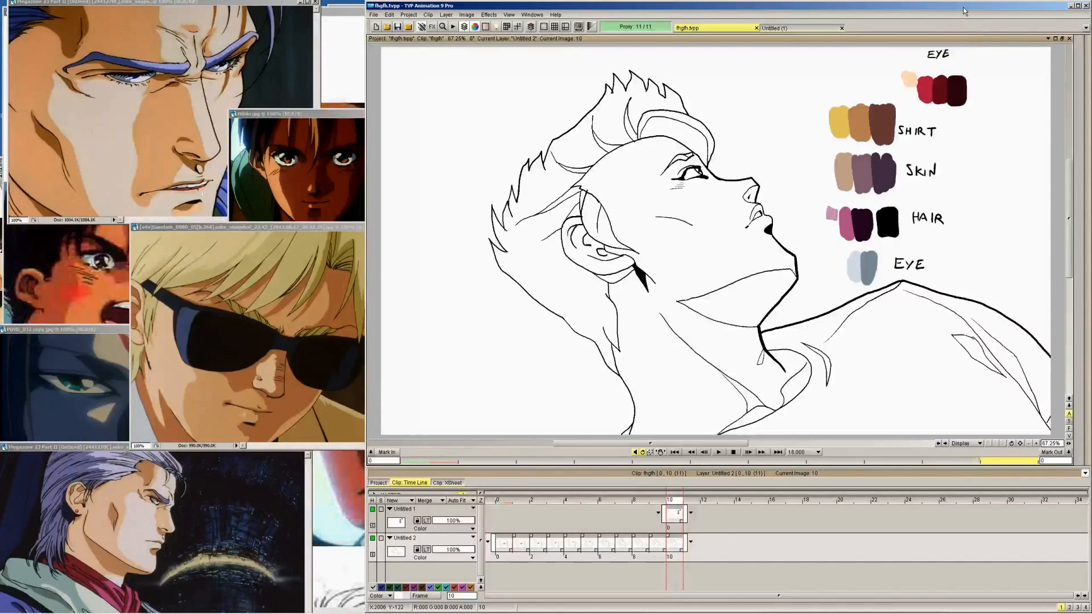
Add a new layer, place it beneath the line art layer, and extend it back to frame 0
left_click_drag(964, 10, 956, 12)
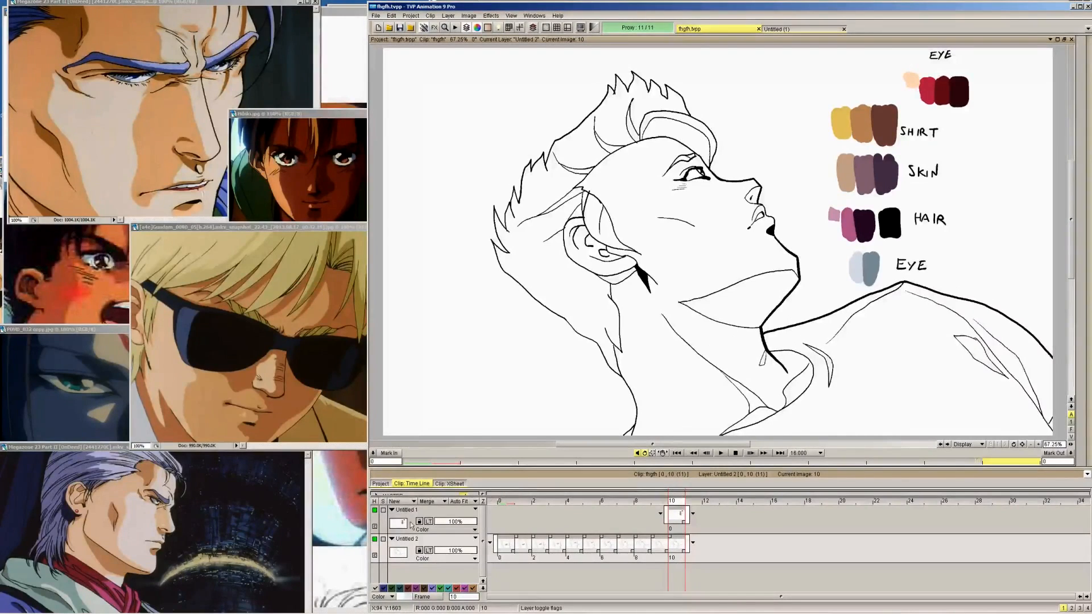
left_click(395, 501)
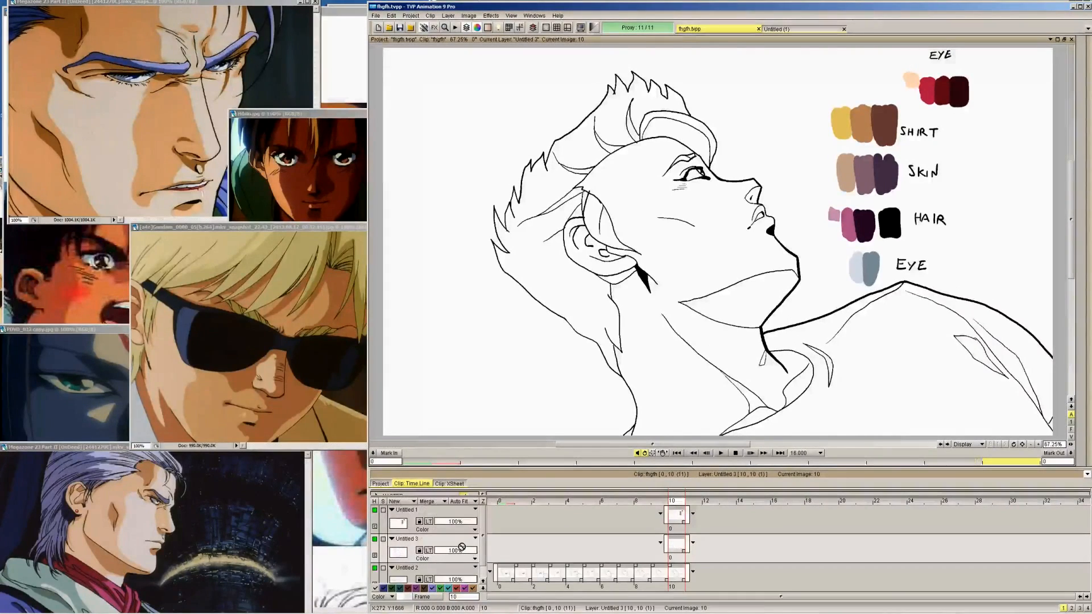
left_click_drag(460, 545, 462, 578)
left_click_drag(676, 566, 515, 565)
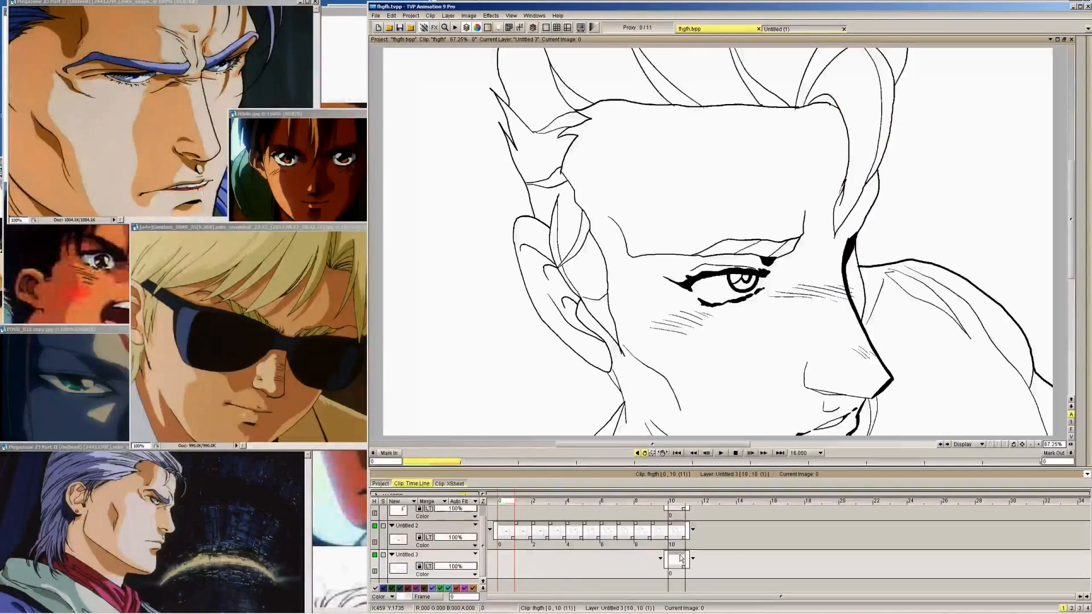
left_click_drag(530, 564, 690, 563)
Rename the line art layer "LINES" and lock it
left_click(410, 529)
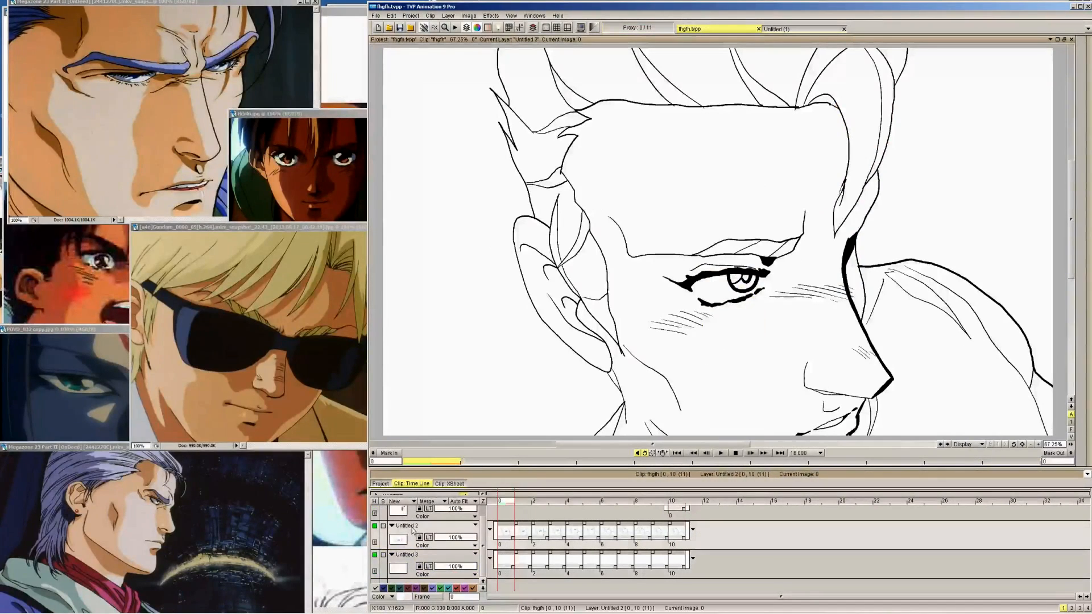
right_click(411, 528)
left_click(446, 437)
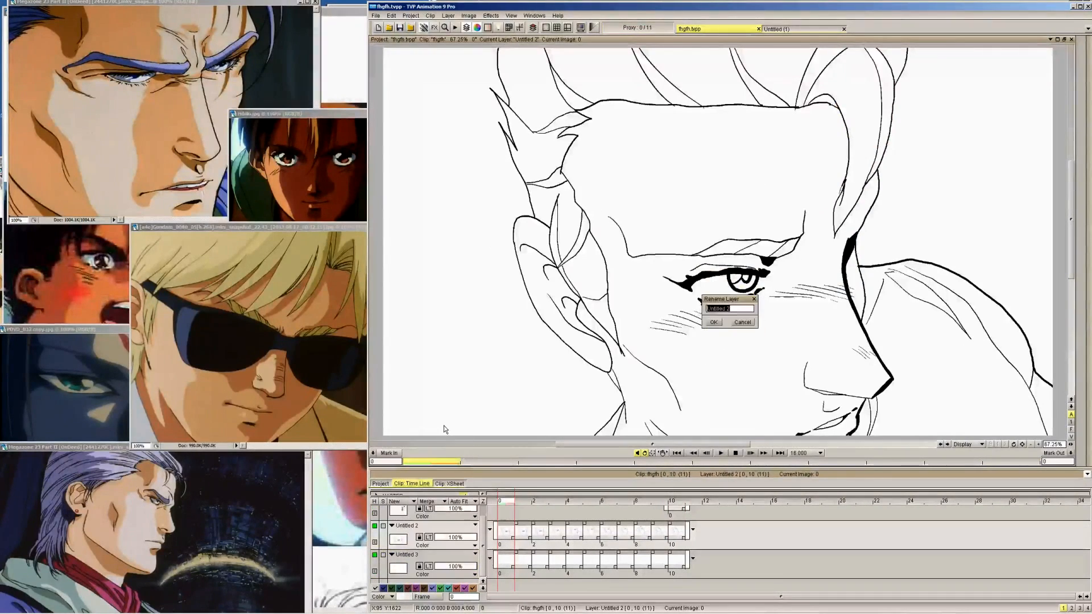
type("Li")
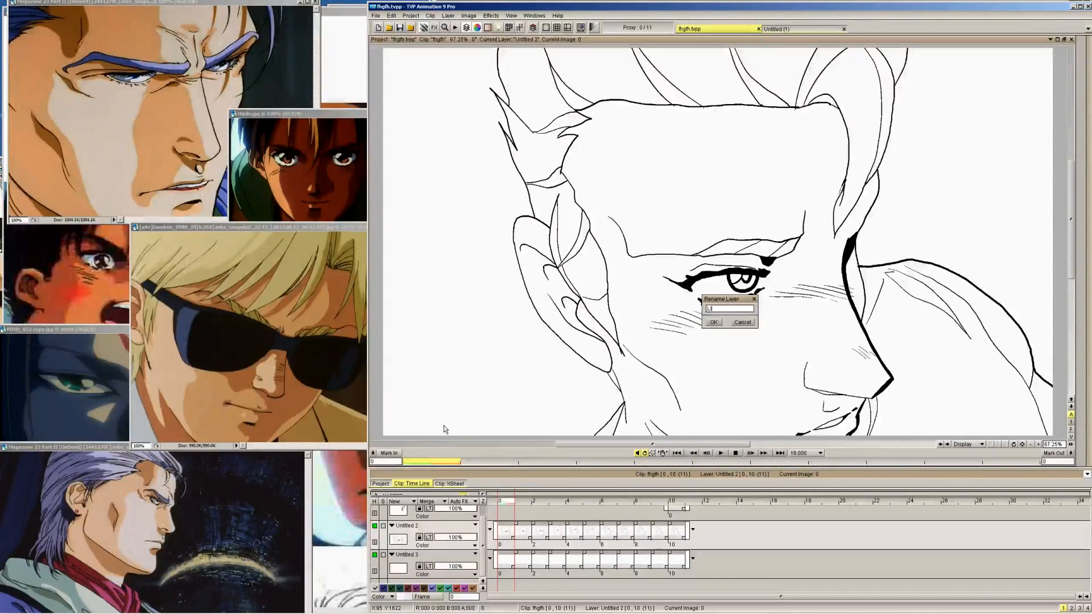
type("NES")
key("Return")
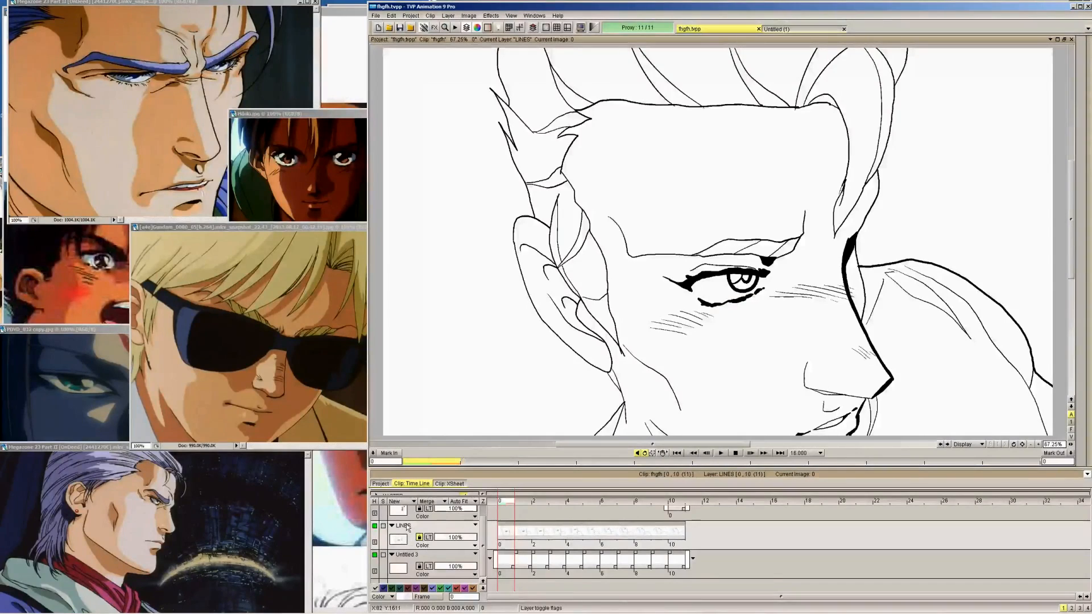
Step through the head-turn line drawings and finish on frame 10, where the colour swatches are
key("Right")
key("Right")
key("Right")
key("Right")
key("Right")
key("Right")
key("Right")
key("Right")
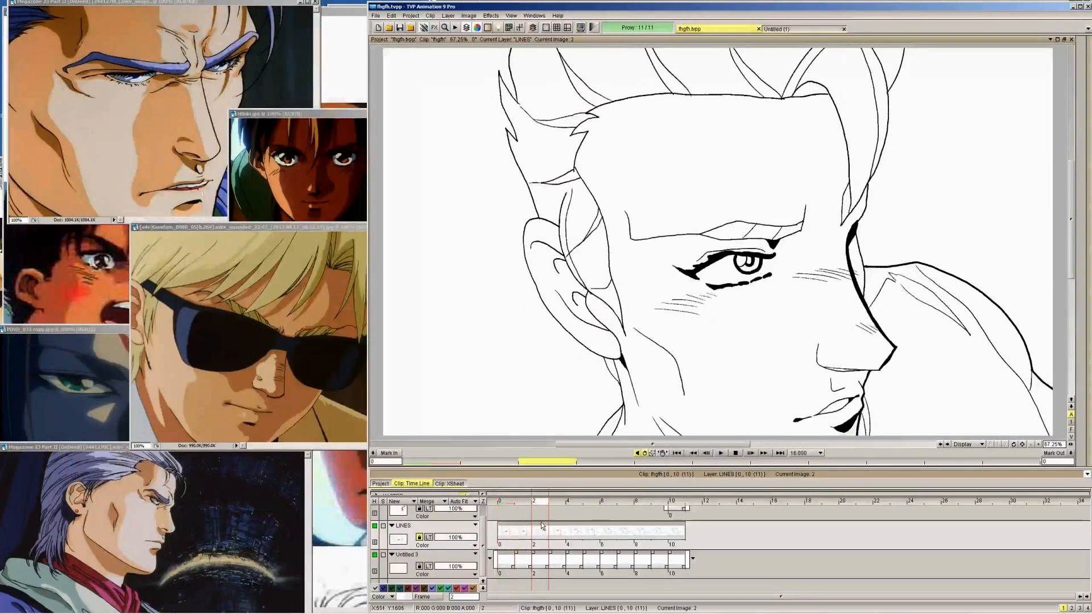
key("Left")
key("Left")
key("Left")
key("Left")
key("Left")
key("Left")
key("Left")
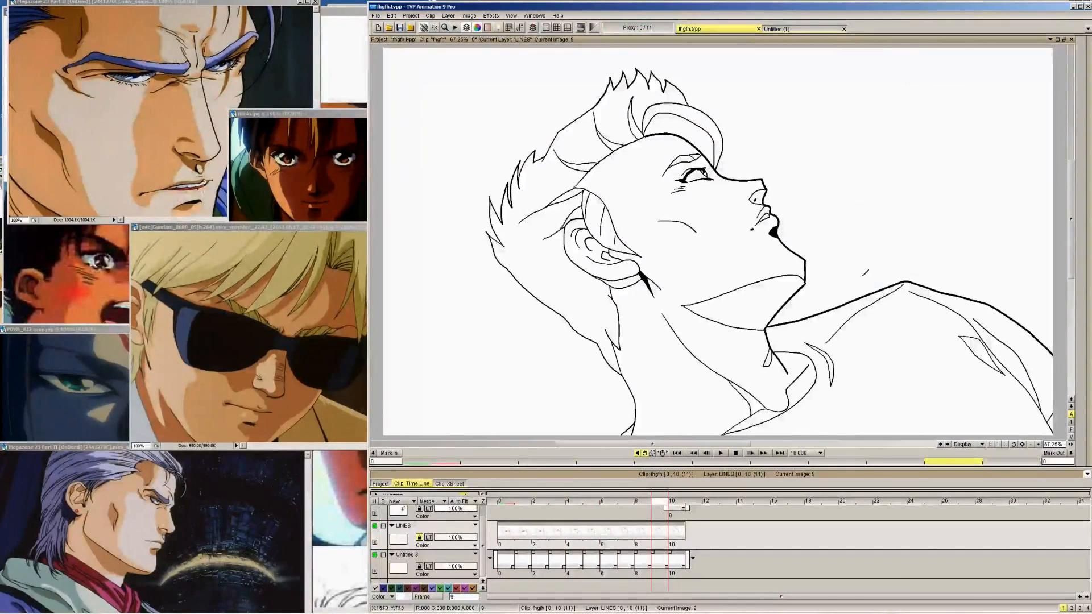
key("Right")
Try painting a broad area in the yellow shirt colour under the head's line art on the new lowest layer at frame 10
left_click(435, 556)
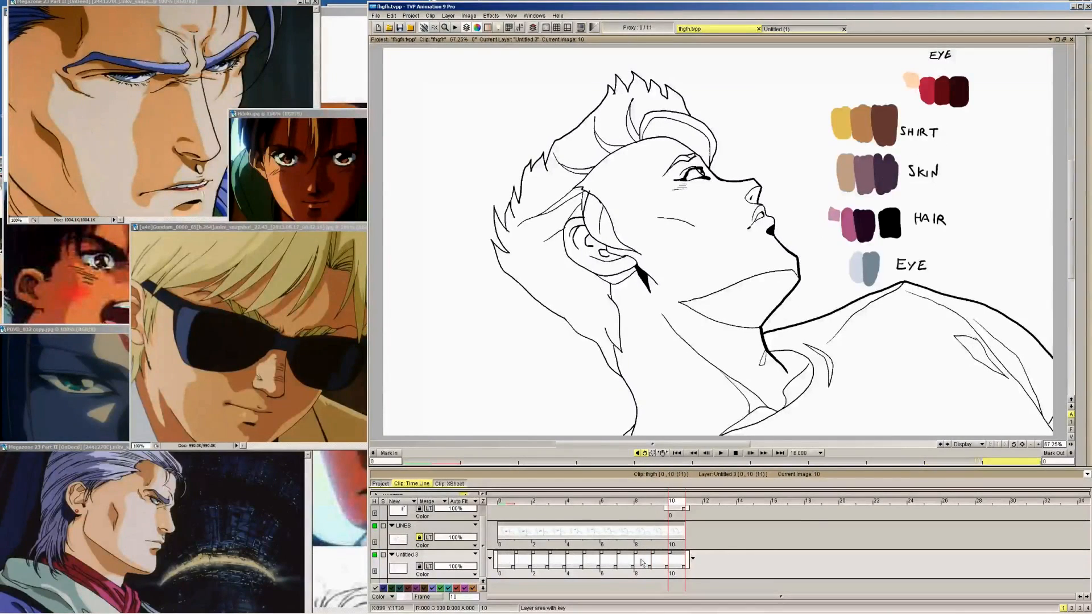
mouse_move(1082, 182)
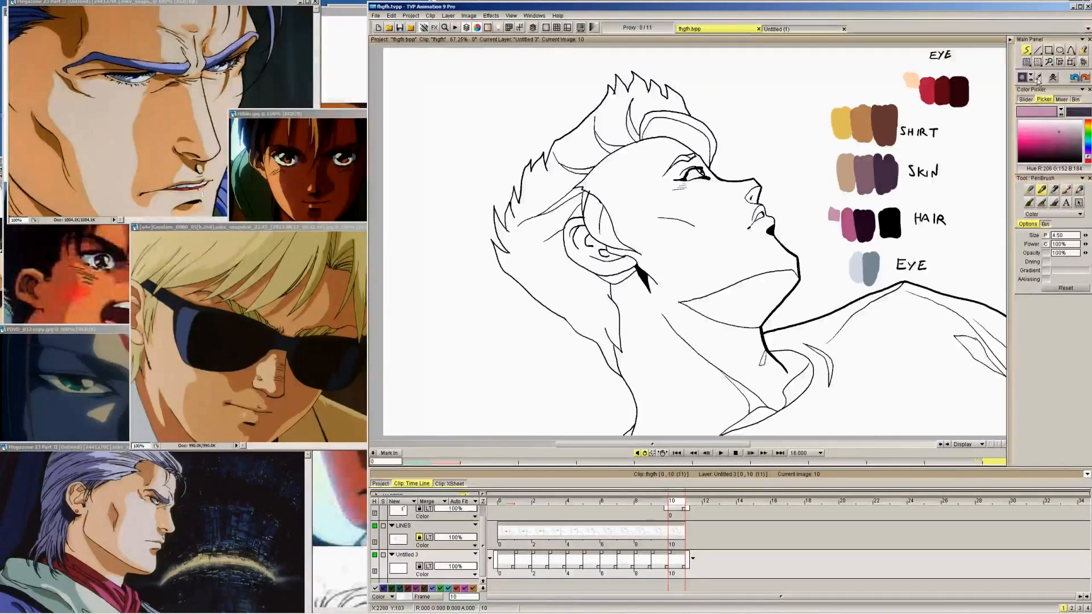
left_click(840, 124)
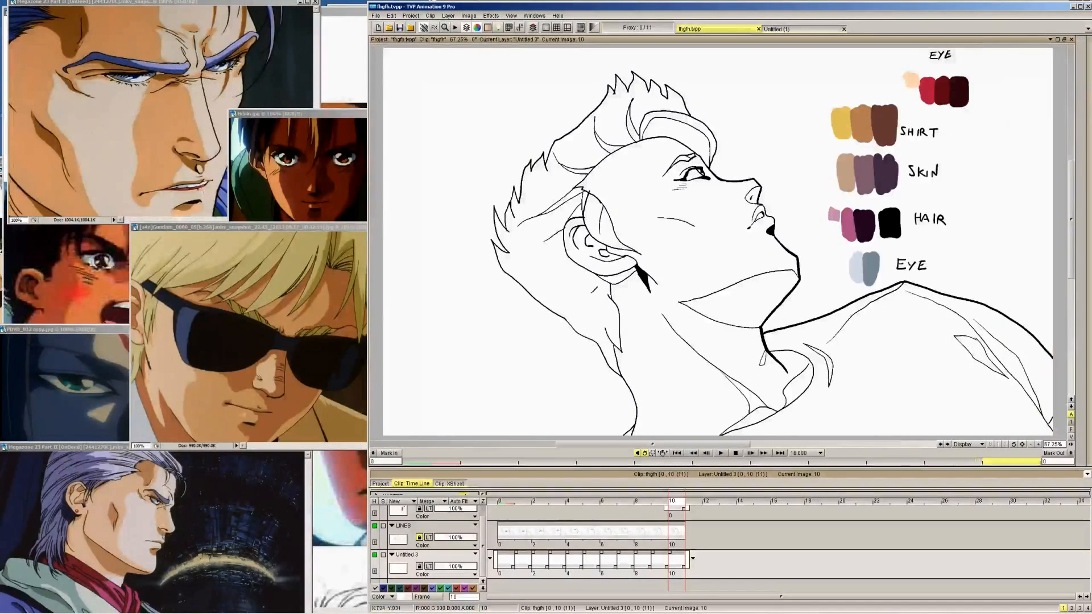
mouse_move(592, 330)
left_mouse_down()
mouse_move(614, 255)
mouse_move(546, 284)
mouse_move(568, 62)
mouse_move(739, 307)
left_mouse_up()
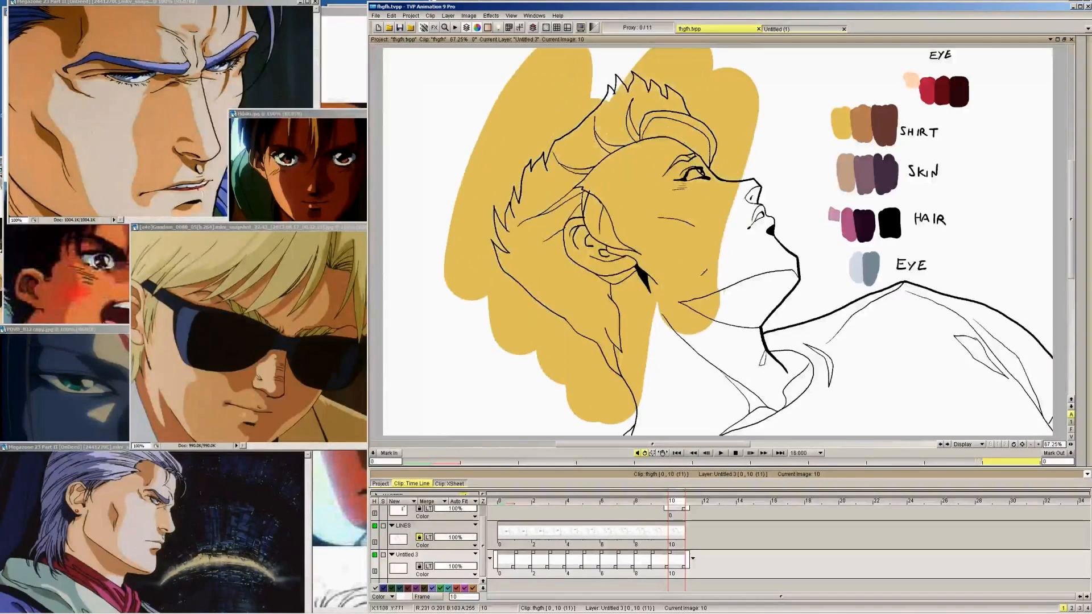
mouse_move(704, 272)
left_mouse_down()
mouse_move(732, 171)
mouse_move(616, 95)
mouse_move(580, 289)
left_mouse_up()
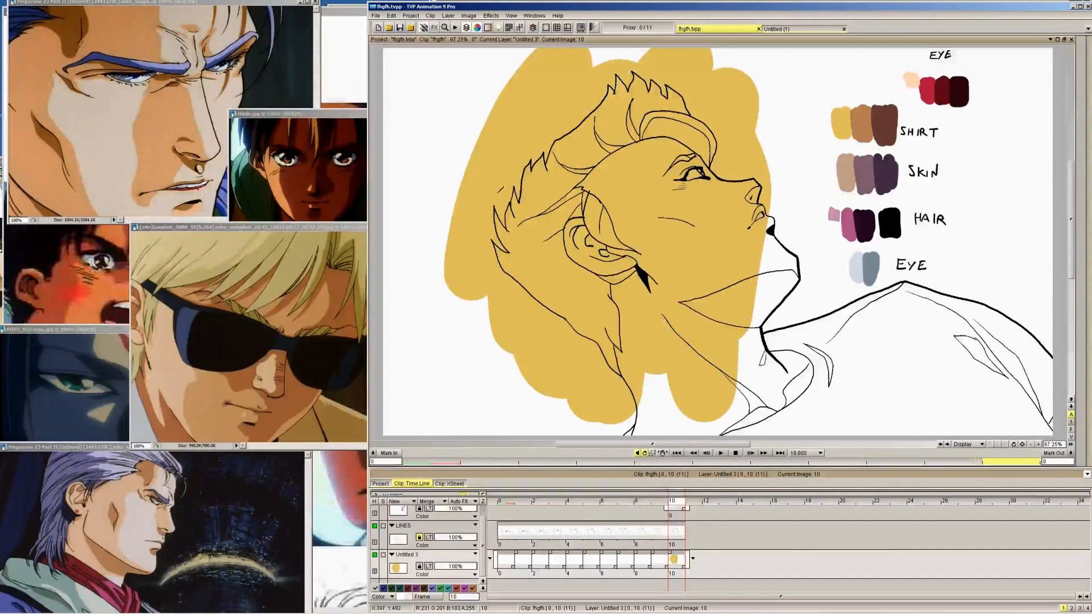
key("ctrl+z")
Extend the swatch layer back to frame 0 and insert a blank image so the swatches move to frame 11
left_click(710, 533)
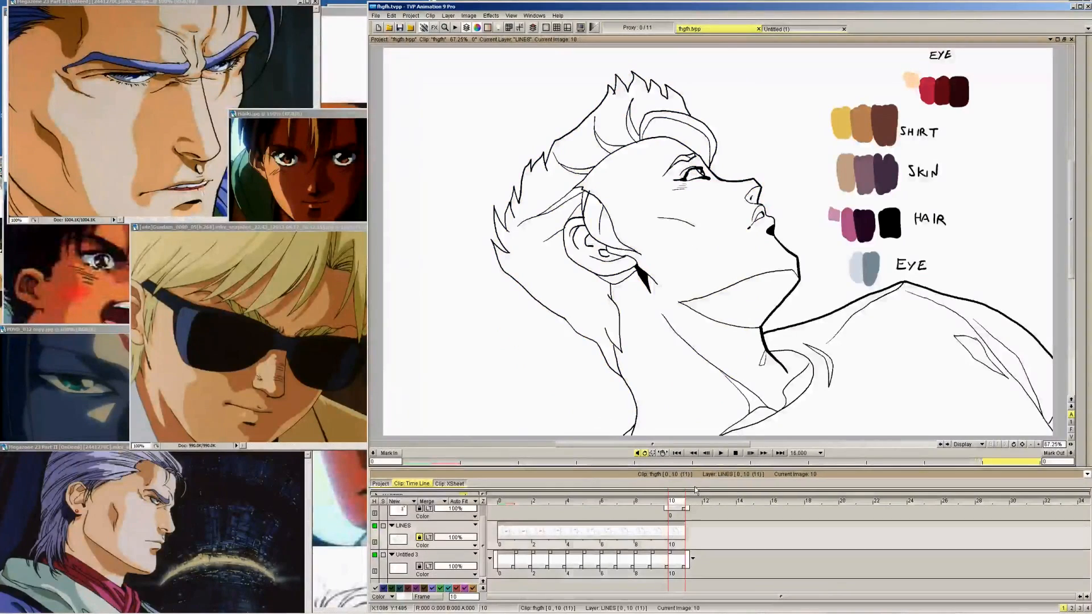
left_click(698, 512)
left_click_drag(665, 518, 494, 524)
left_click(745, 349)
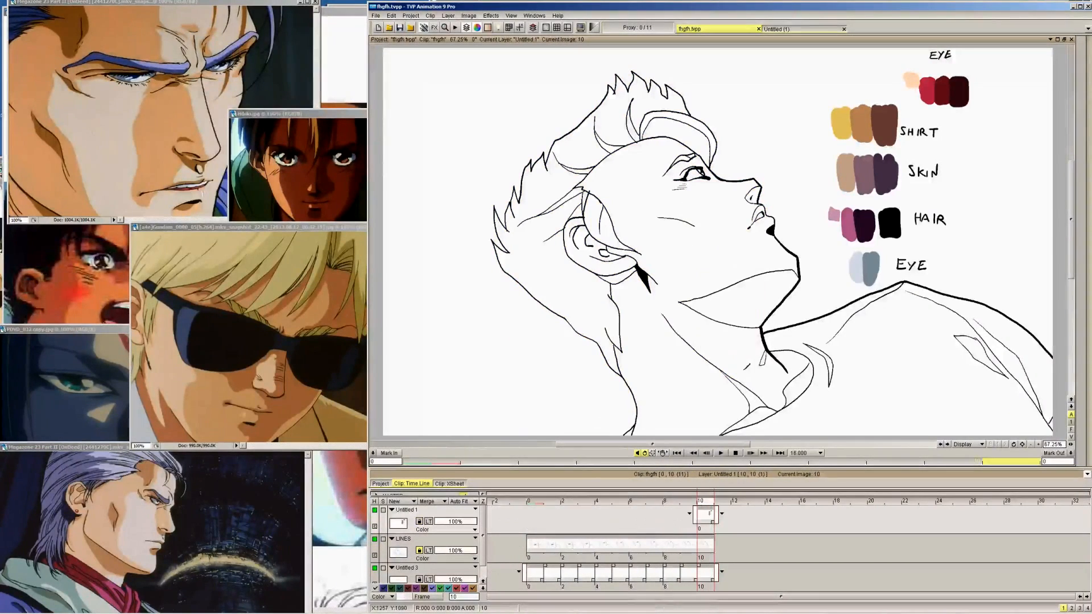
left_click_drag(695, 515, 525, 518)
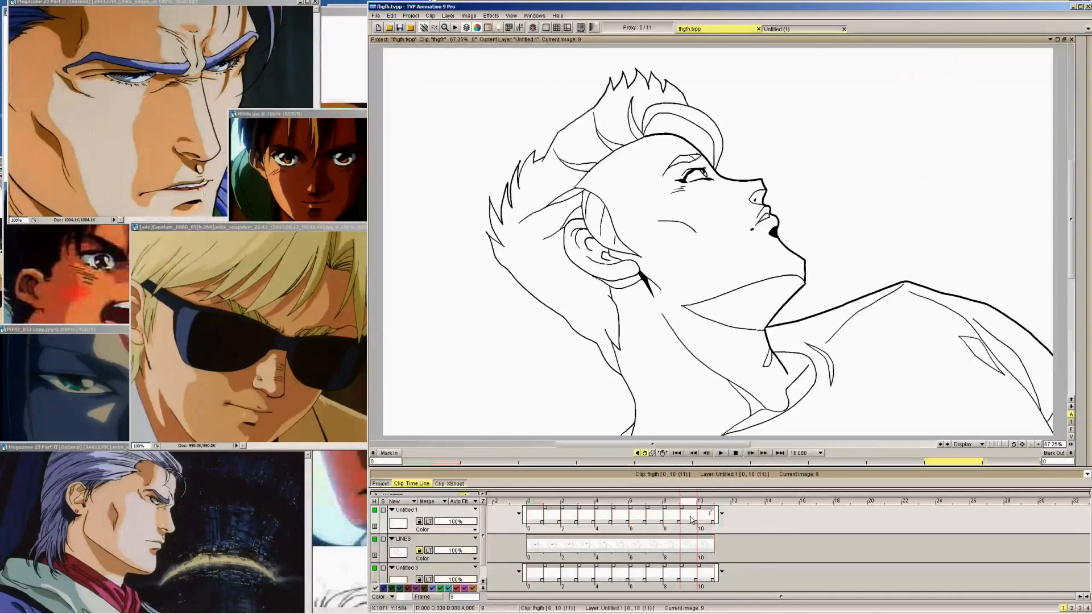
right_click(693, 518)
left_click(728, 433)
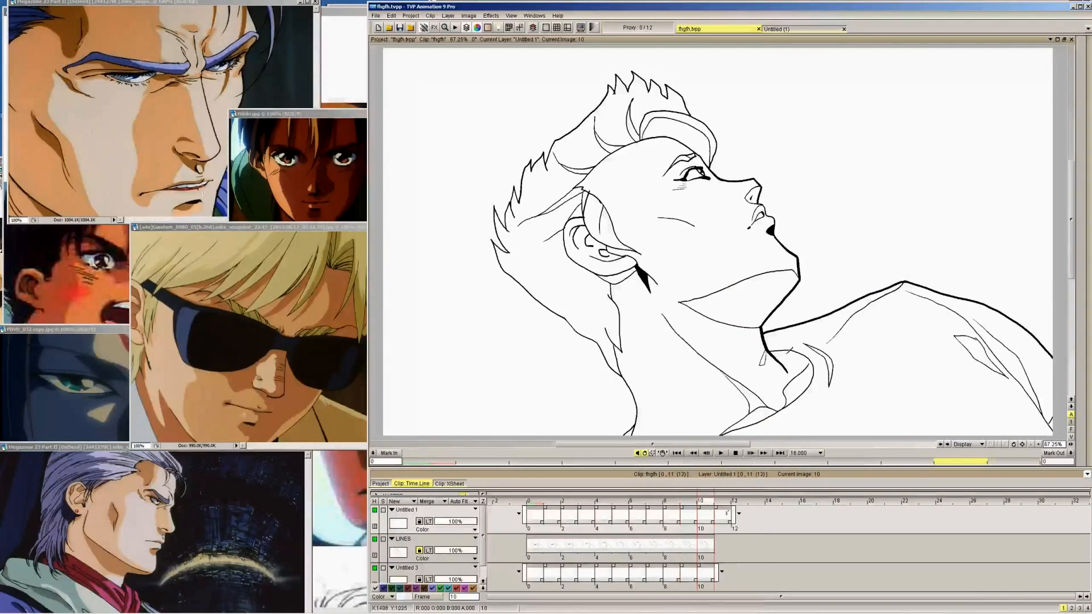
Fill the background around the figure with dark brown on frames 10, 9, 8 and 7 of the Untitled 1 layer
mouse_move(1083, 165)
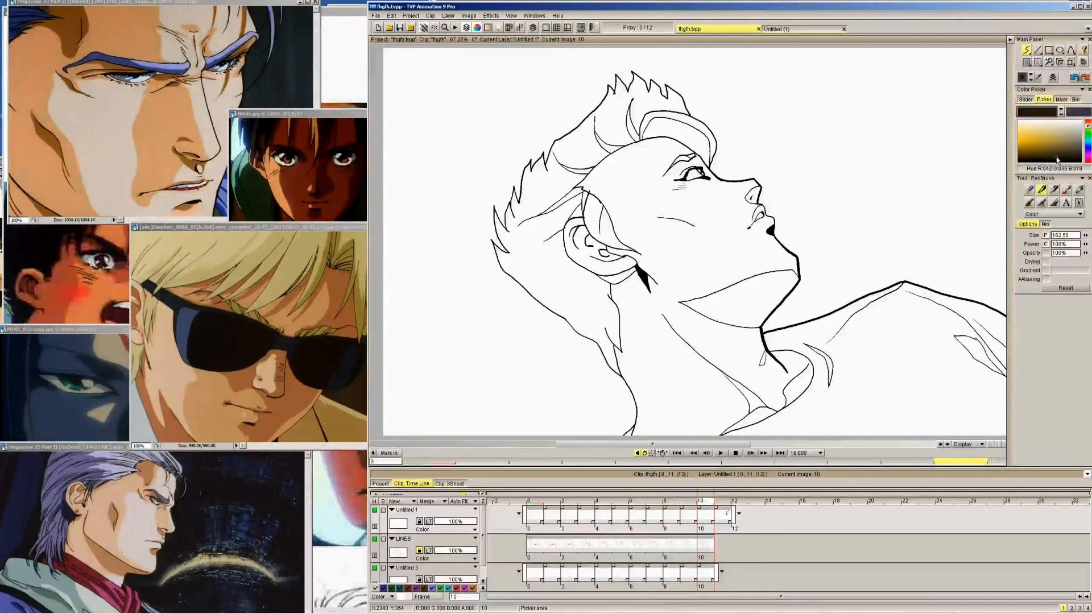
left_click(1080, 51)
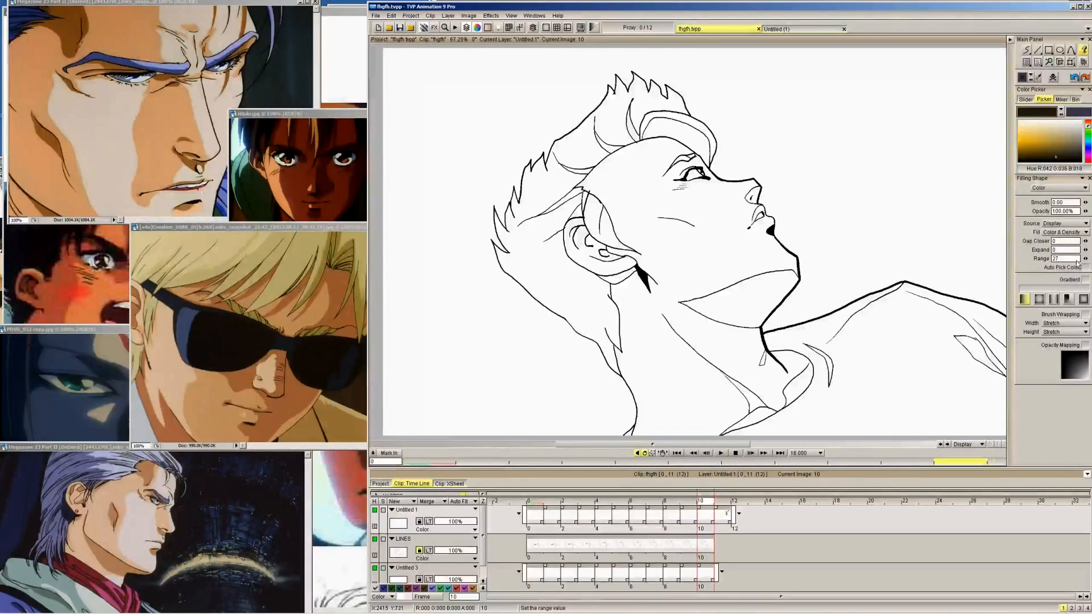
left_click(867, 173)
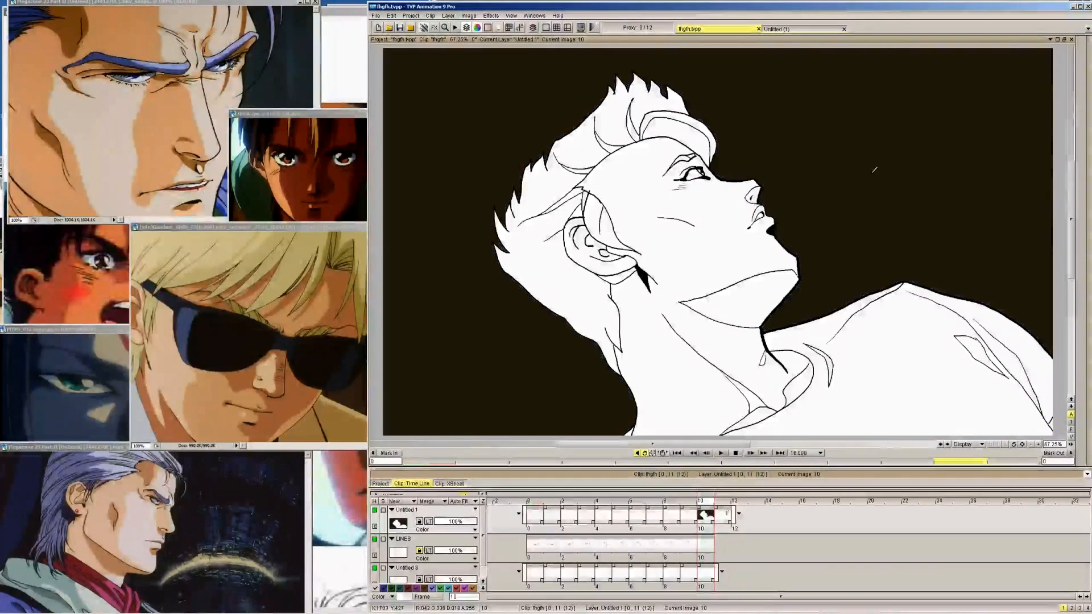
key("Left")
left_click(880, 191)
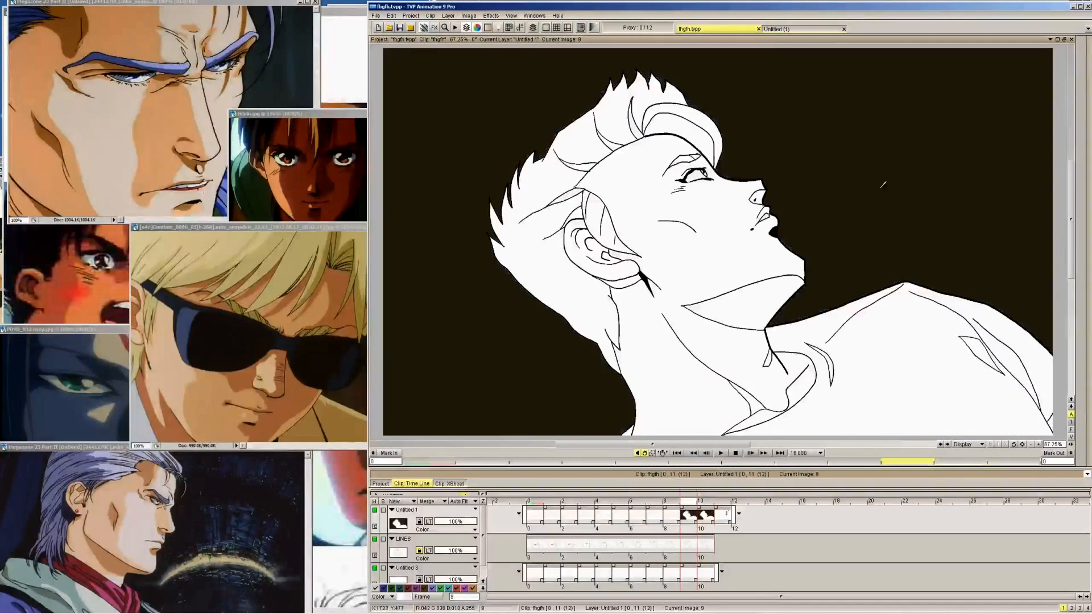
key("Left")
left_click(883, 180)
key("Left")
left_click(900, 183)
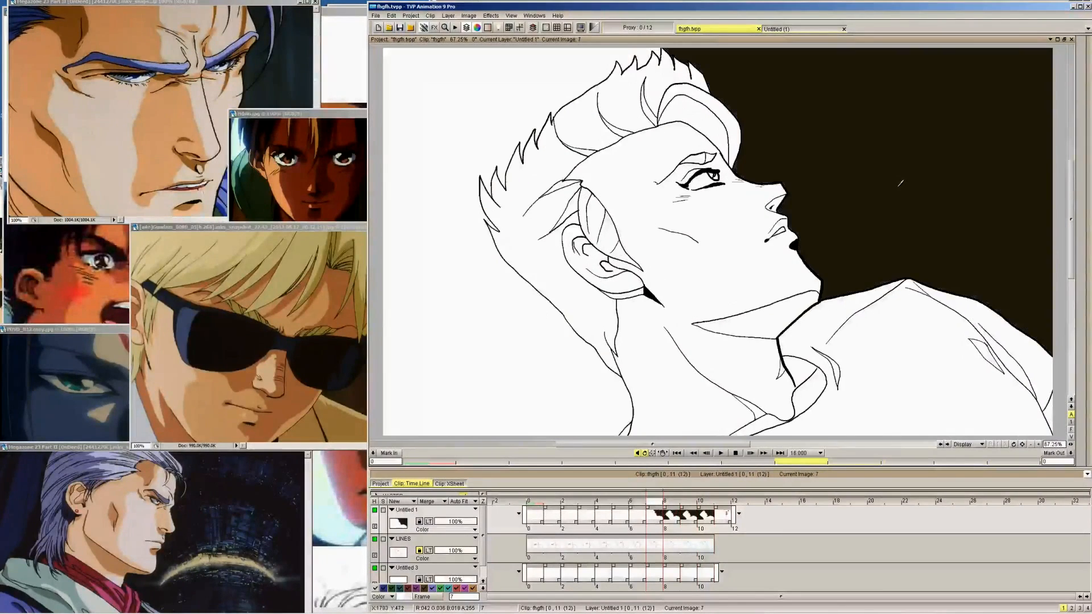
left_click(518, 89)
Try to fill the background behind the head on frame 6
key("Left")
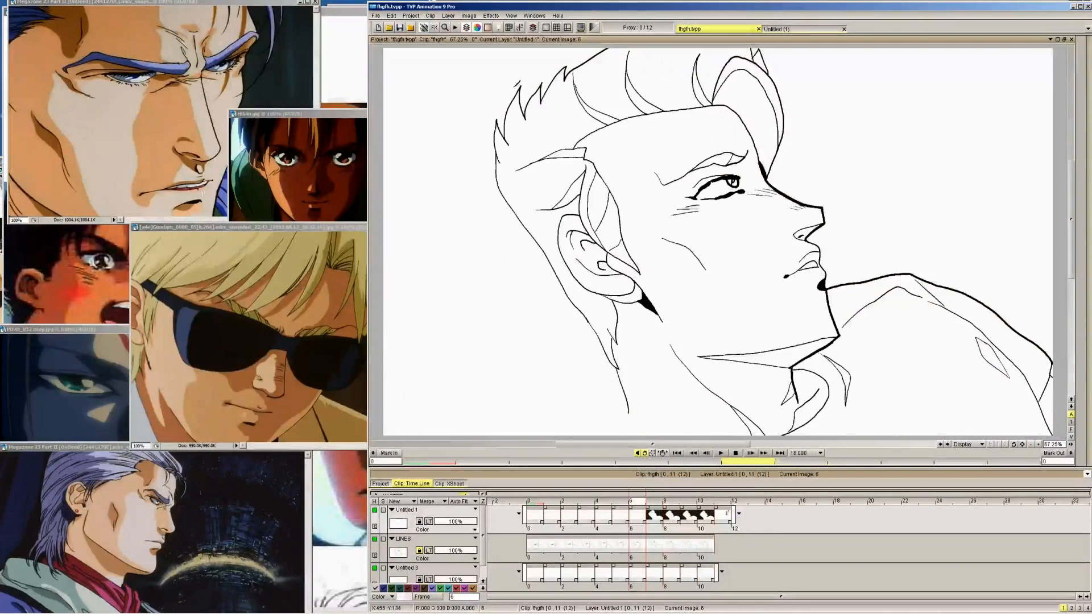
left_click(517, 70)
key("ctrl+z")
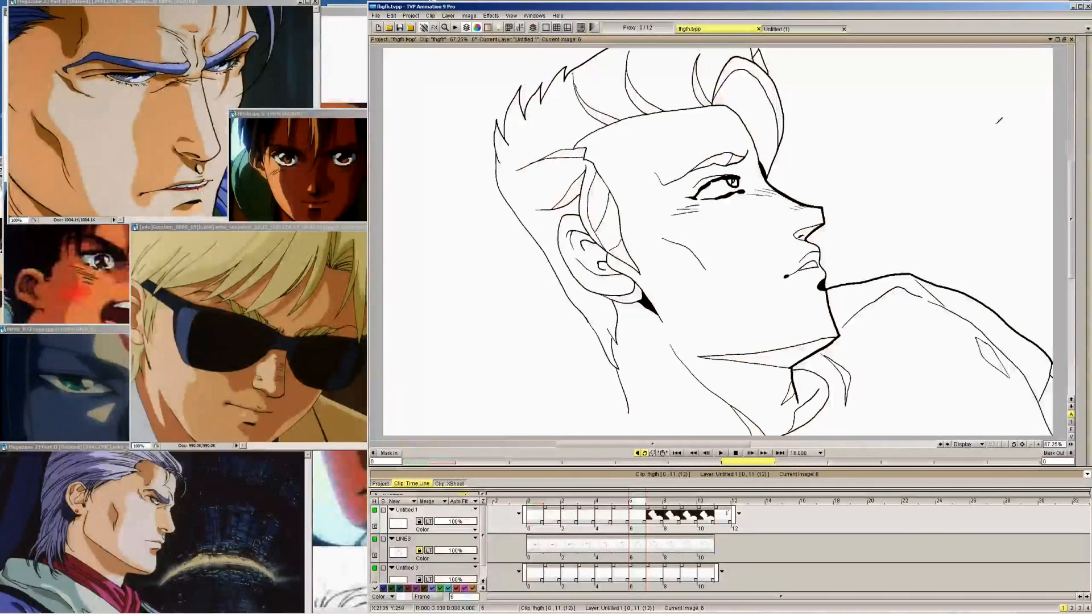
Unlock the LINES layer and extend the back-of-neck line in black to the canvas's lower edge on frame 6
left_click(1072, 139)
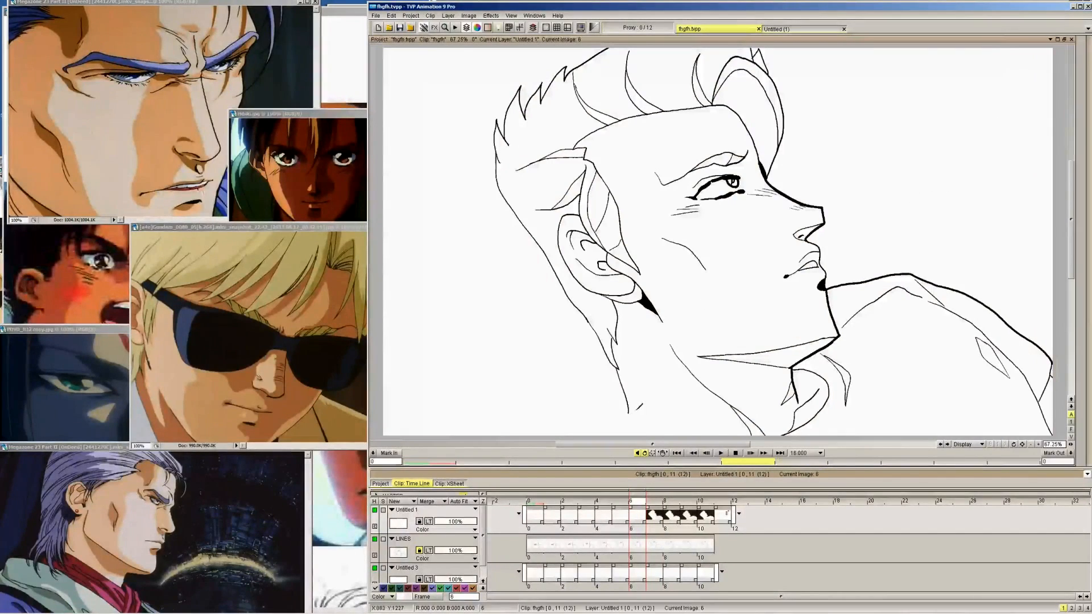
key("Down")
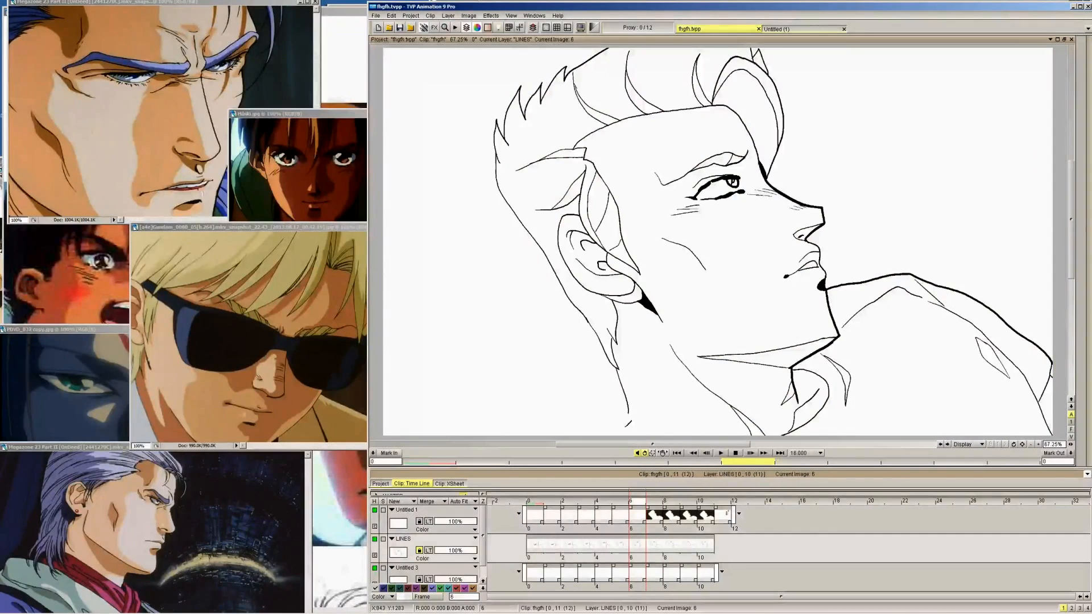
left_click(424, 558)
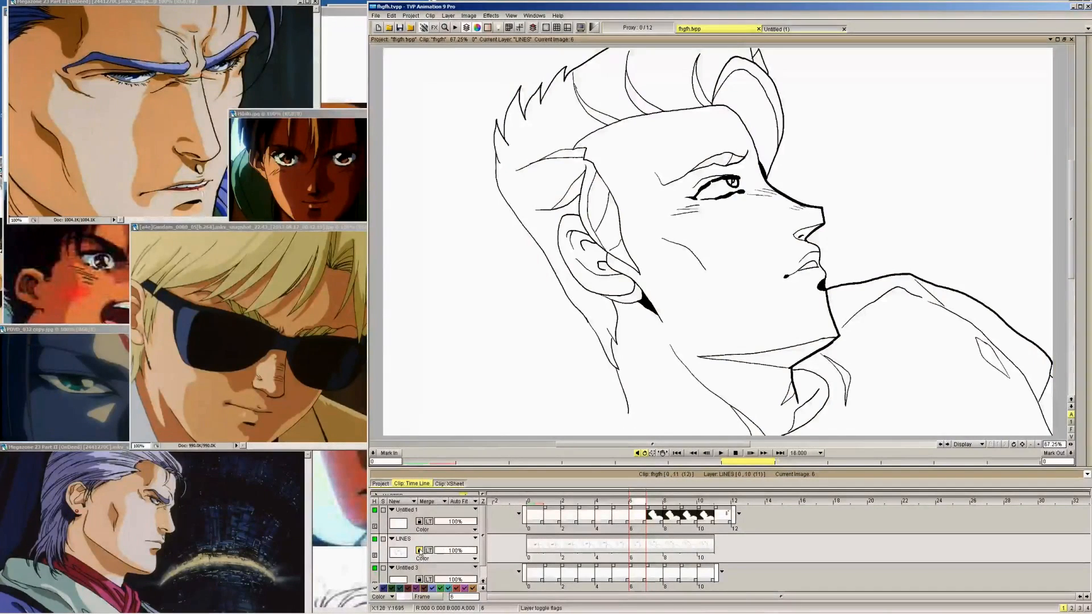
left_click(429, 550)
mouse_move(1088, 142)
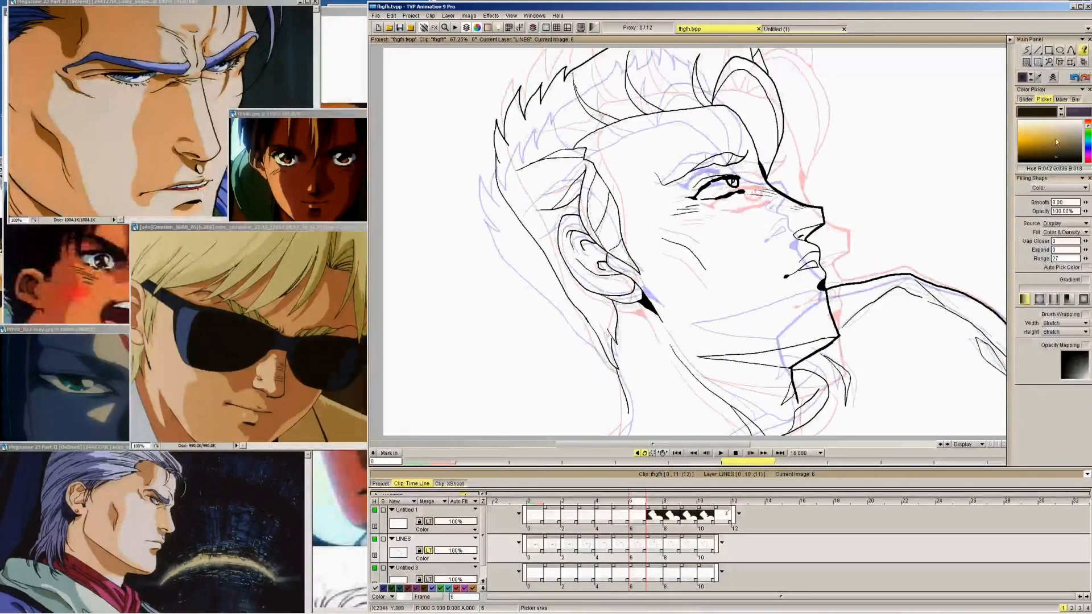
left_click(1023, 49)
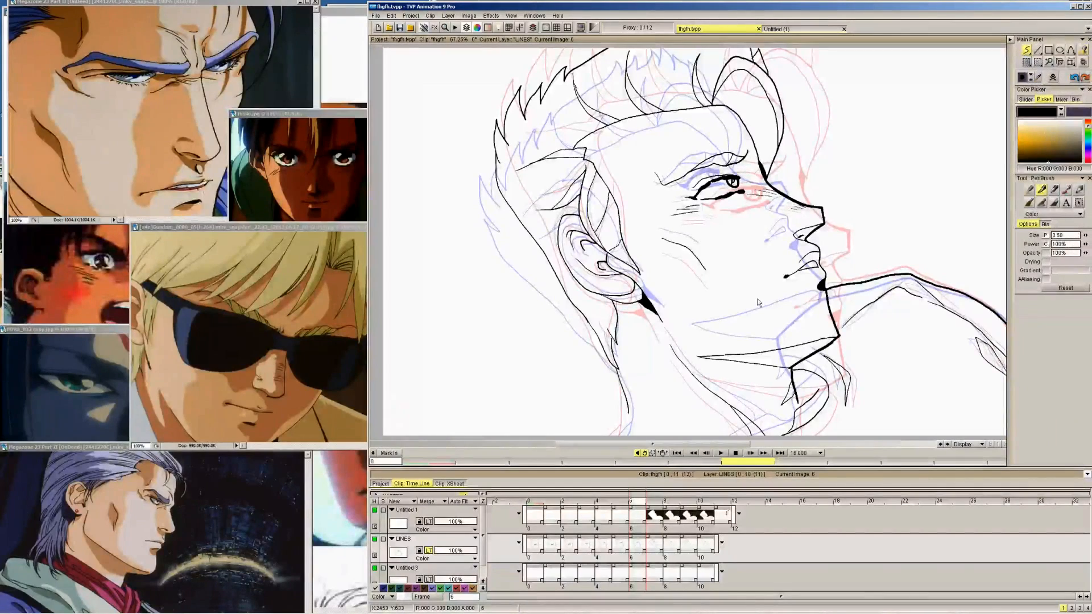
key("plus")
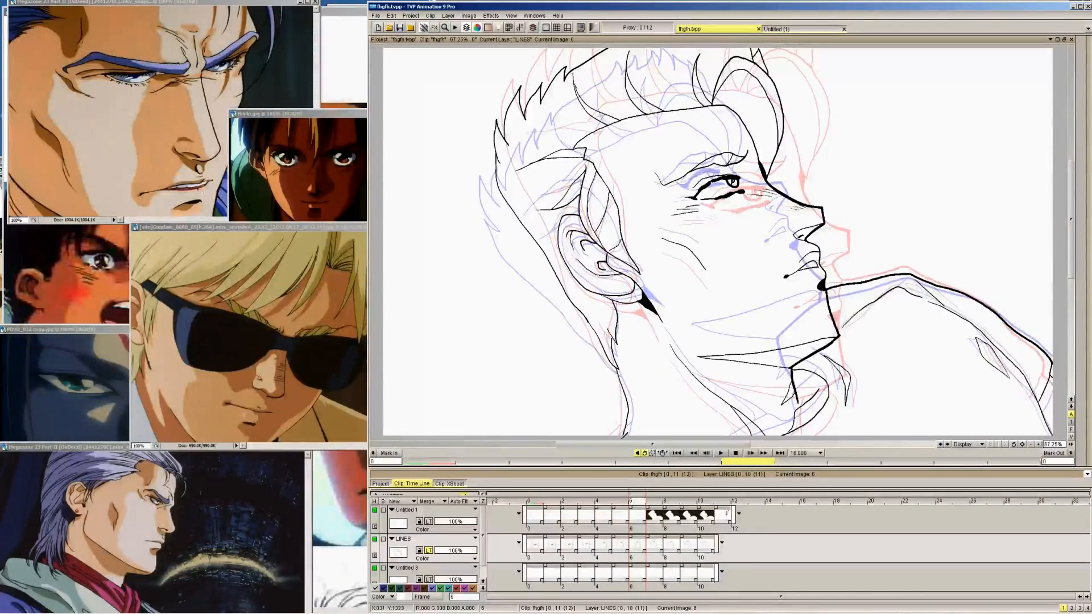
left_click_drag(624, 425, 603, 436)
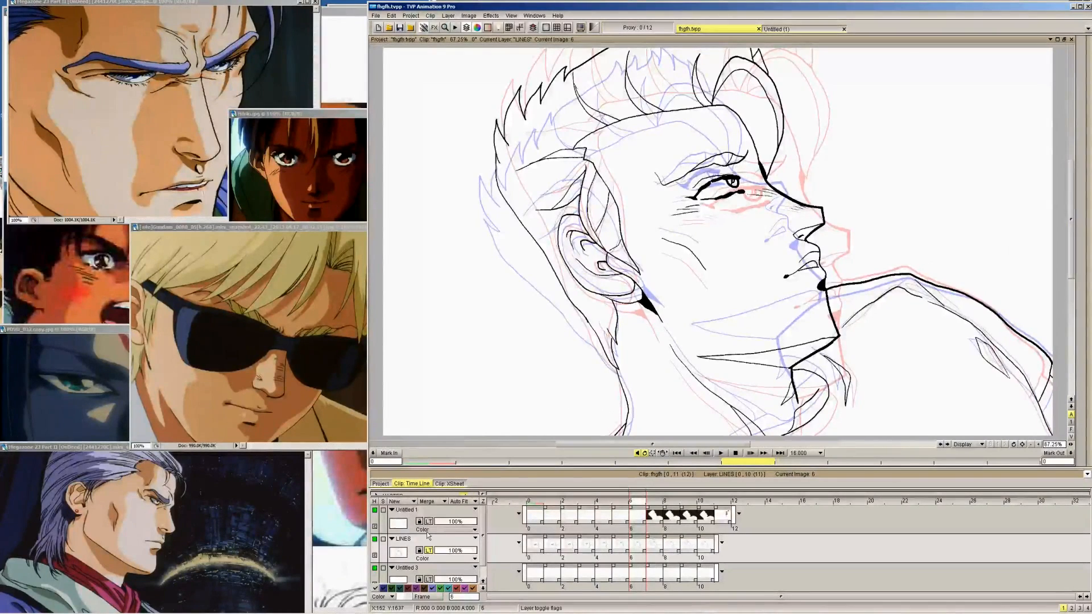
Turn off the light table on the LINES layer, lock it again, and make Untitled 1 the active layer
left_click(428, 551)
left_click(419, 551)
left_click(422, 512)
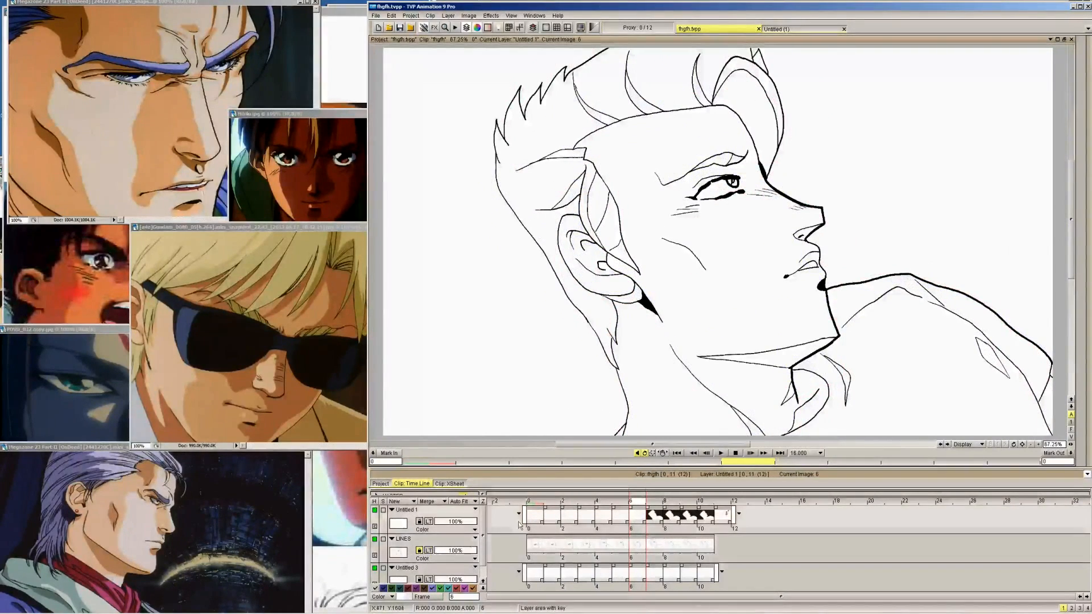
Fill the background around the figure with dark brown on frames 6 and 5 of the Untitled 1 layer
key("Right")
mouse_move(1085, 80)
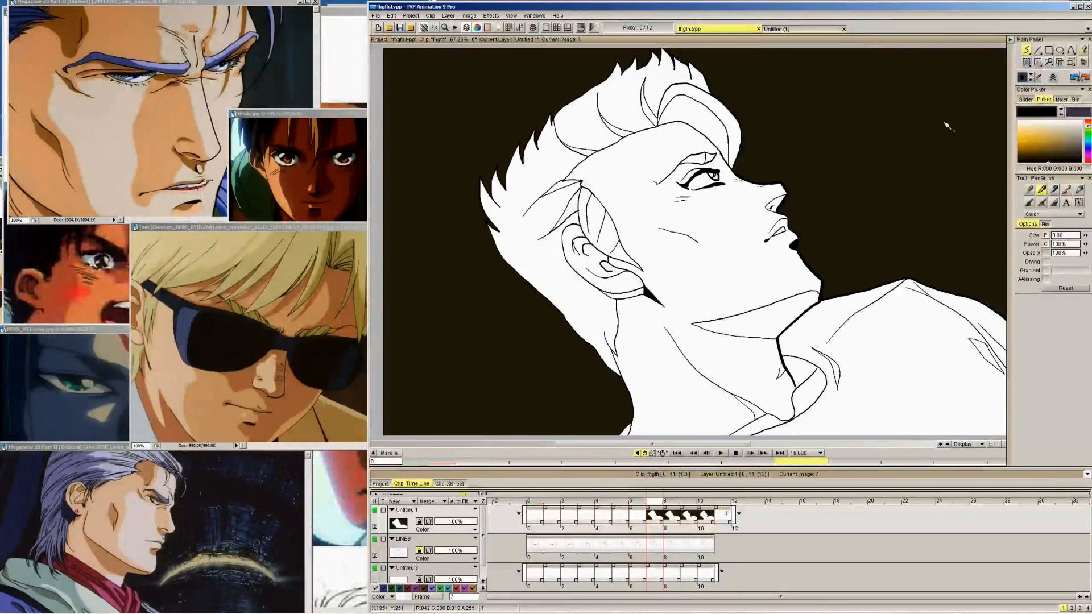
key("Left")
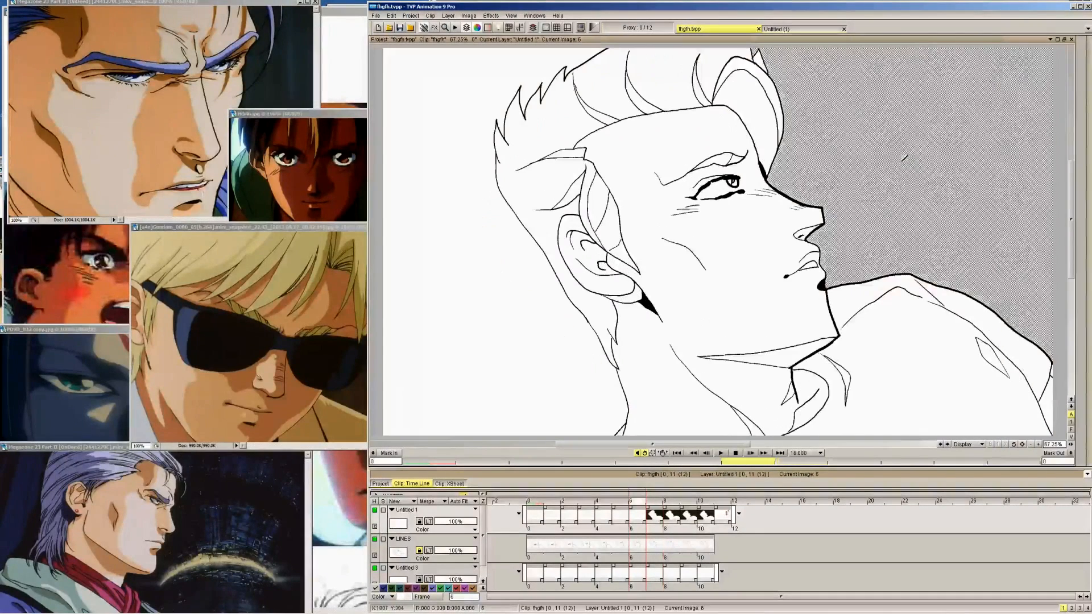
key("Left")
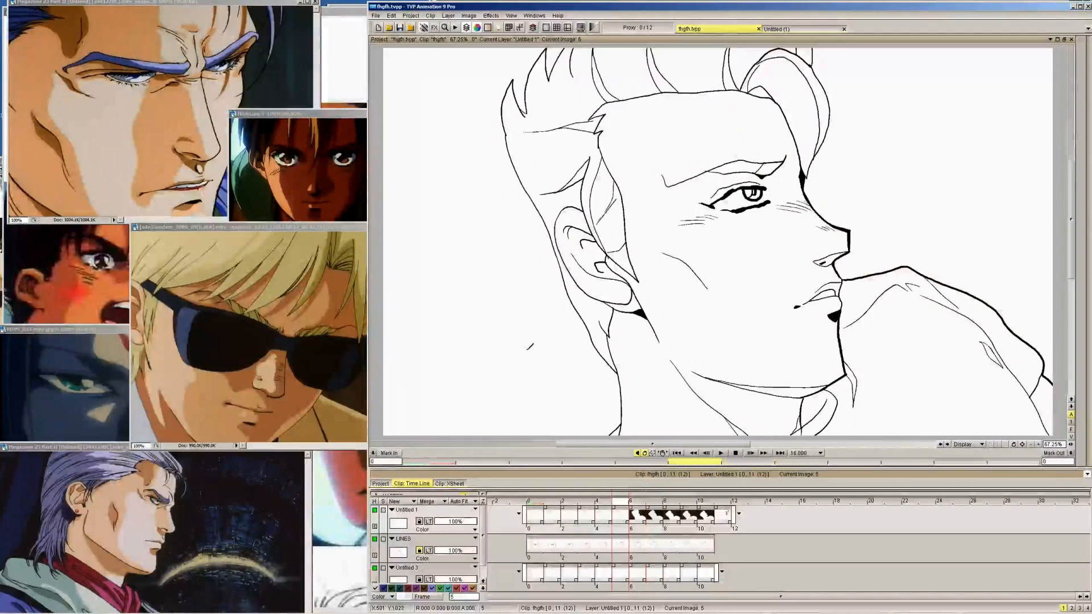
left_click(532, 347)
left_click(921, 177)
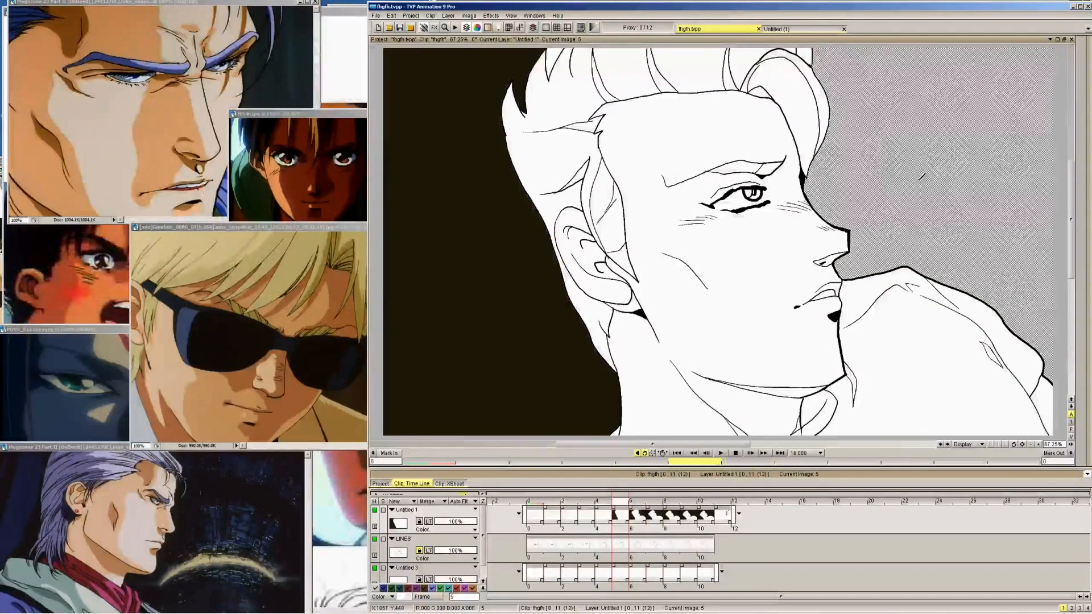
left_click(554, 57)
key("Right")
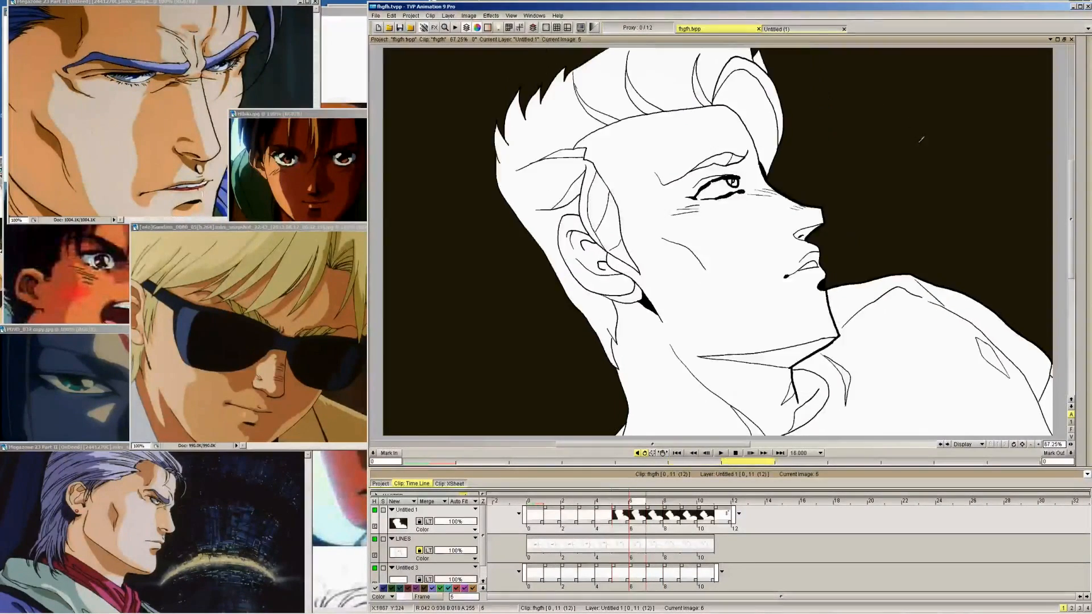
Fill the background on both sides of the head with dark brown on frames 4 and 3
key("Left")
key("Left")
left_click(958, 165)
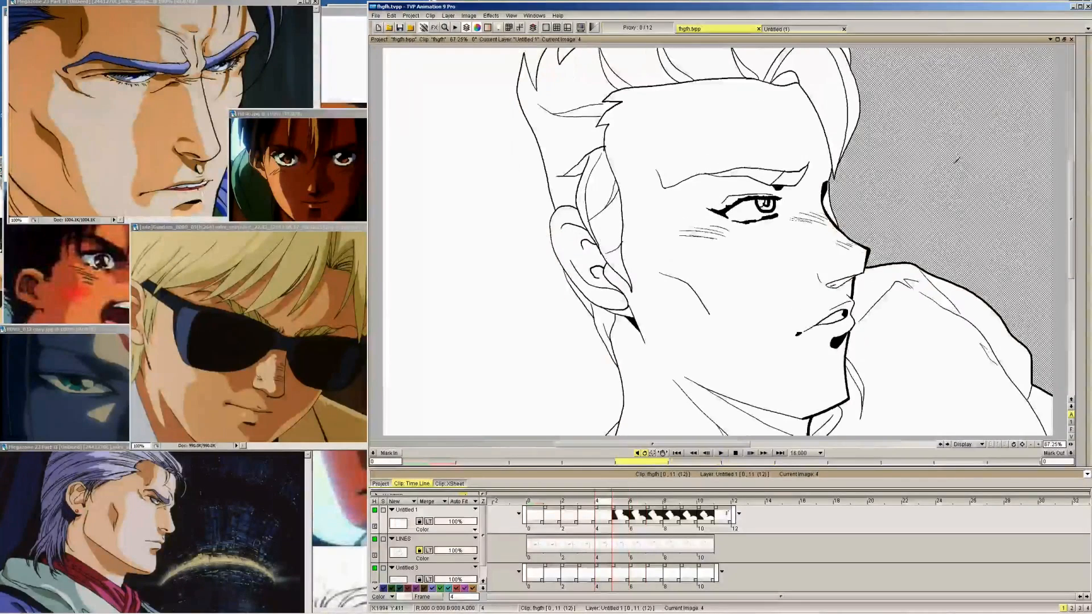
left_click(477, 128)
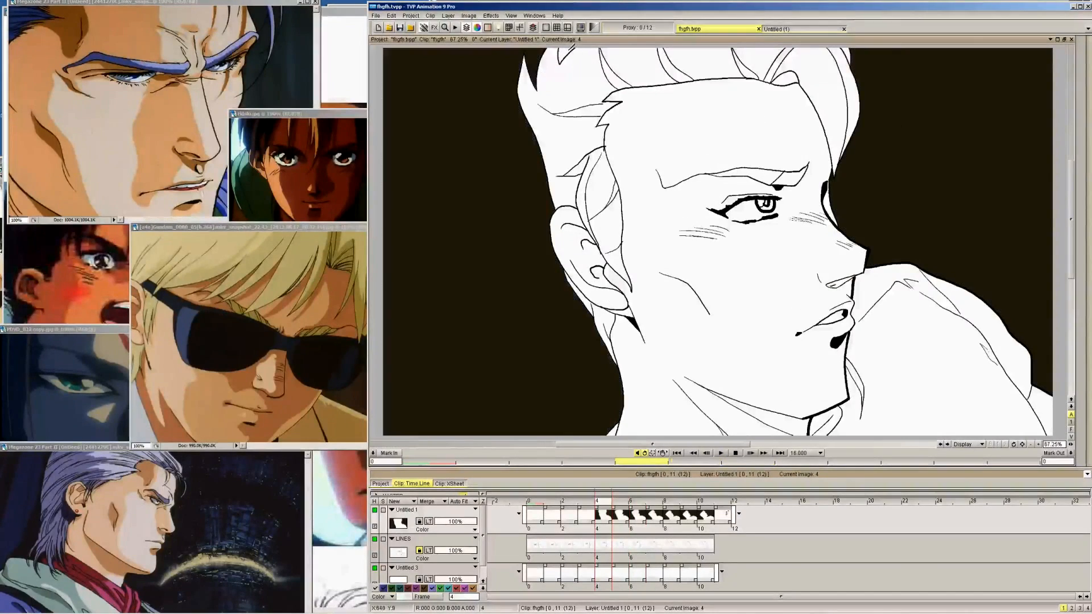
key("Left")
left_click(495, 140)
key("Right")
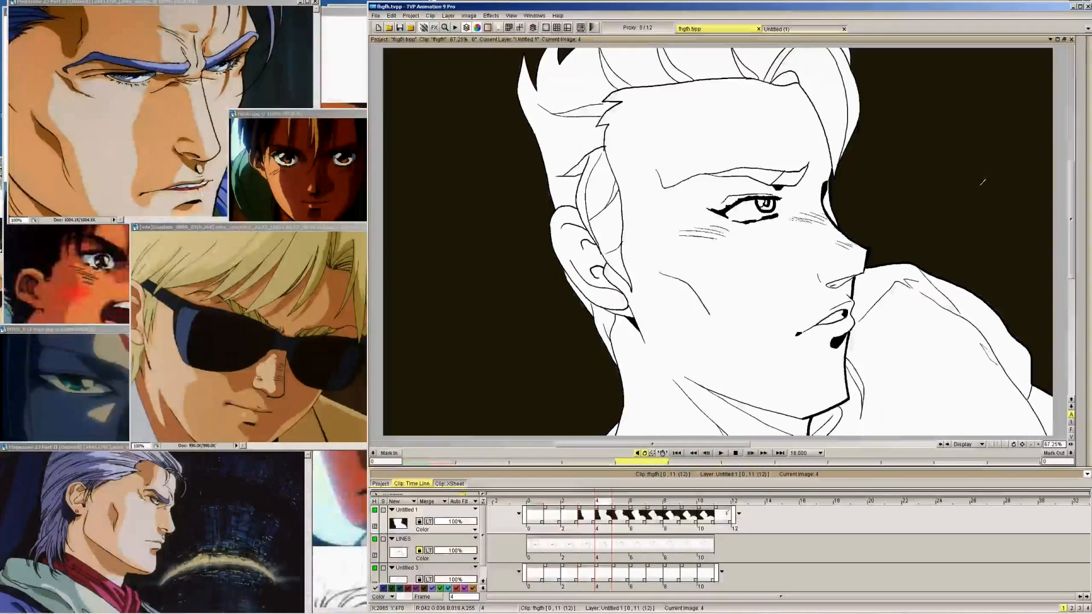
key("Left")
left_click(960, 186)
Fill the background around the head and shoulder with dark brown on frames 2, 1 and 0
key("Left")
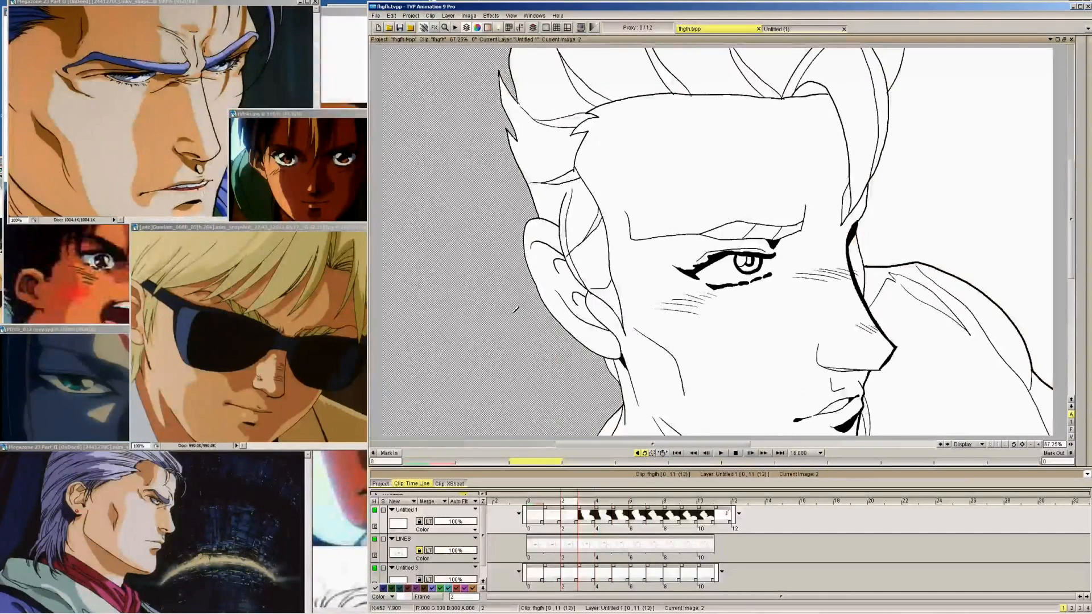
left_click(968, 199)
key("Left")
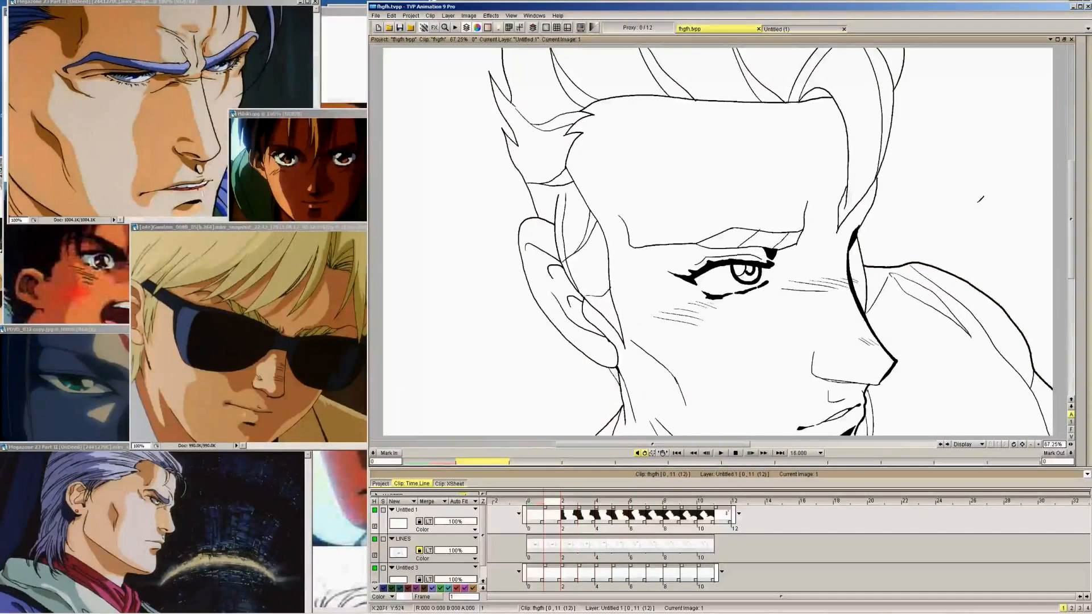
left_click(982, 199)
left_click(449, 249)
key("Left")
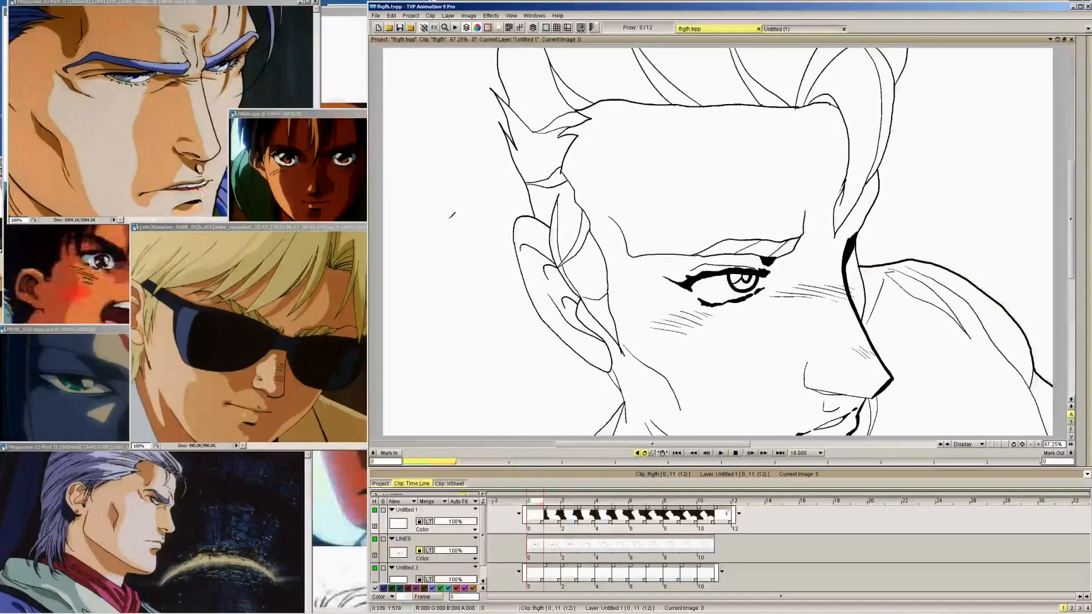
left_click(449, 249)
left_click(992, 180)
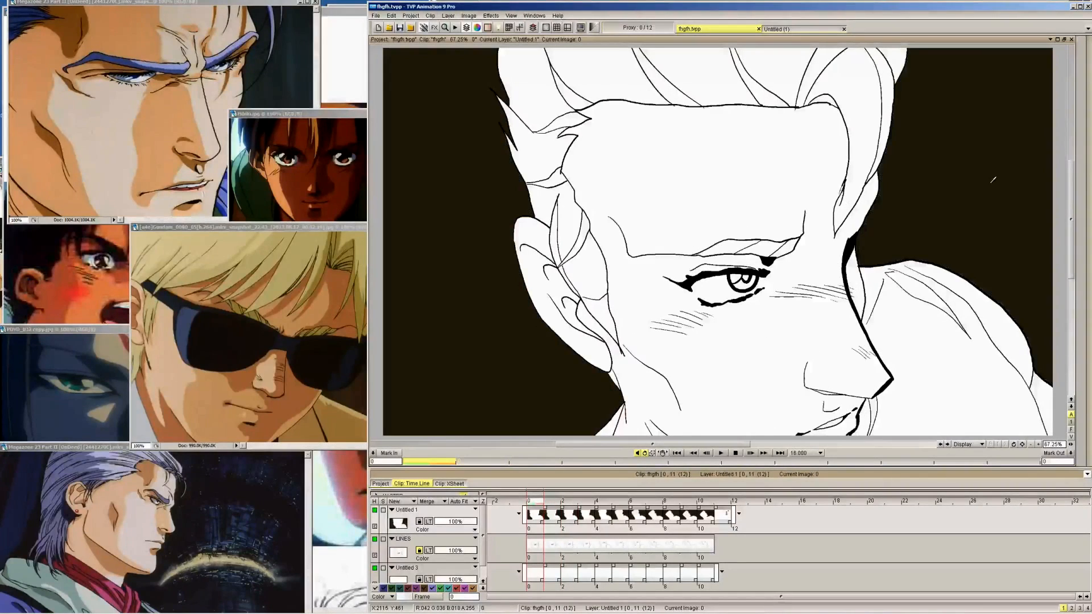
Flip back and forth through the frames to check the dark brown background fills
key("Right")
key("Right")
key("Right")
key("Right")
key("Right")
key("Right")
key("Right")
key("Right")
key("Right")
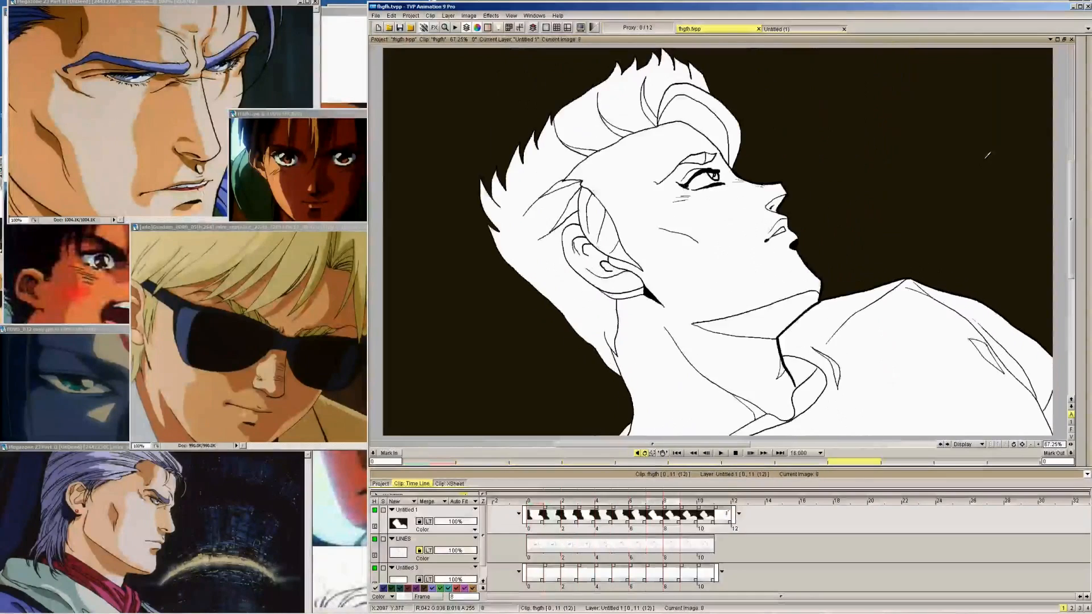
key("Left")
key("Left")
key("Left")
key("Left")
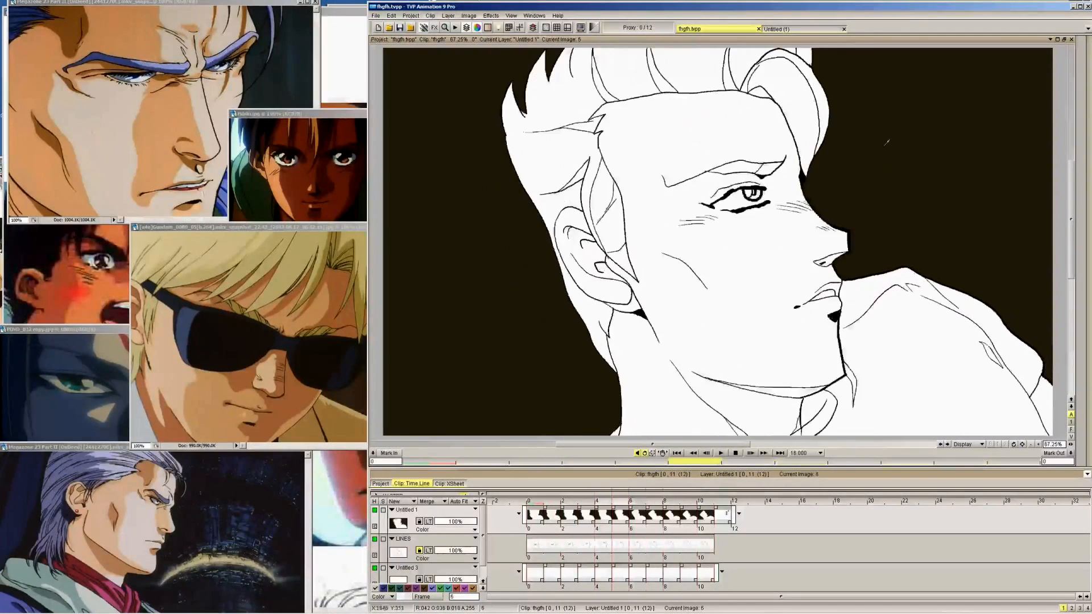
key("Right")
key("Right")
key("Right")
Make Untitled 3 the active layer, pick the yellow SHIRT swatch on frame 11, and set the fill source to Layer
key("Down")
key("Down")
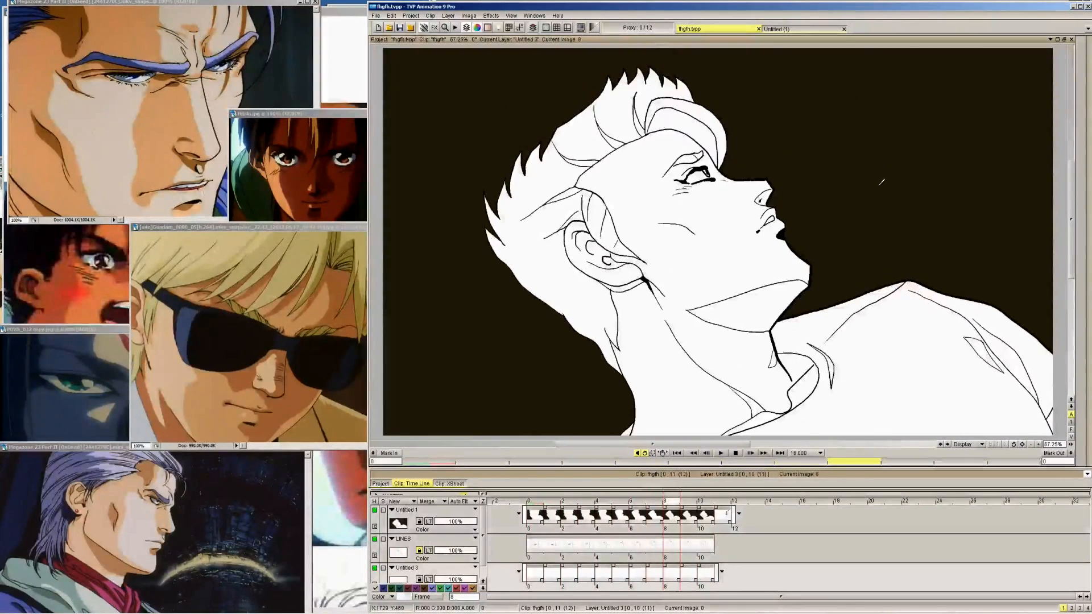
key("Left")
key("Left")
key("Left")
key("Left")
key("Left")
key("Left")
key("Right")
key("Right")
key("Right")
key("Right")
key("Right")
key("Right")
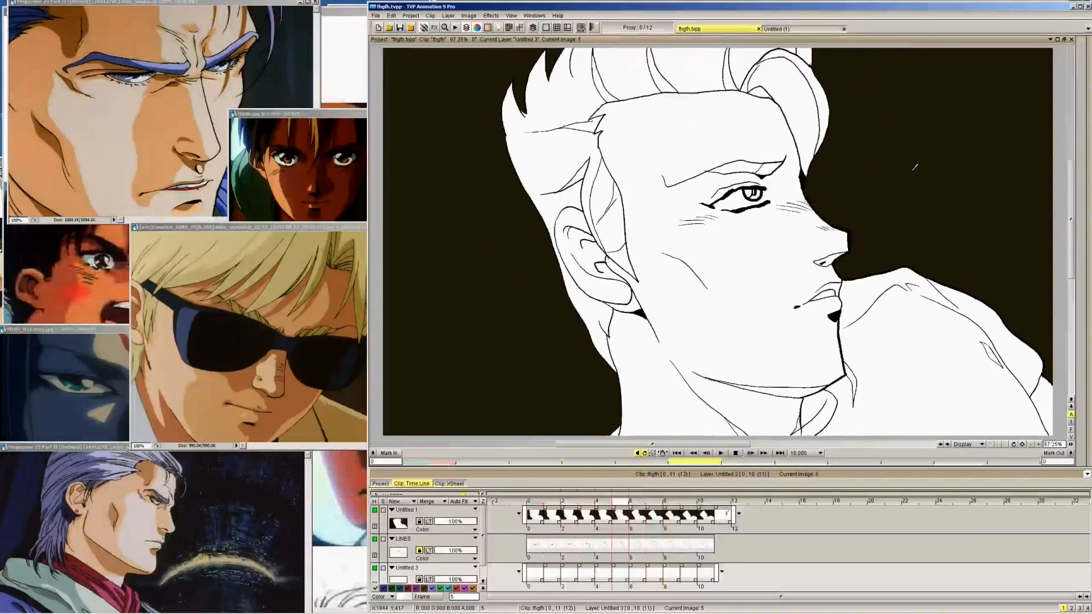
key("Right")
key("Right")
key("Right")
mouse_move(1038, 56)
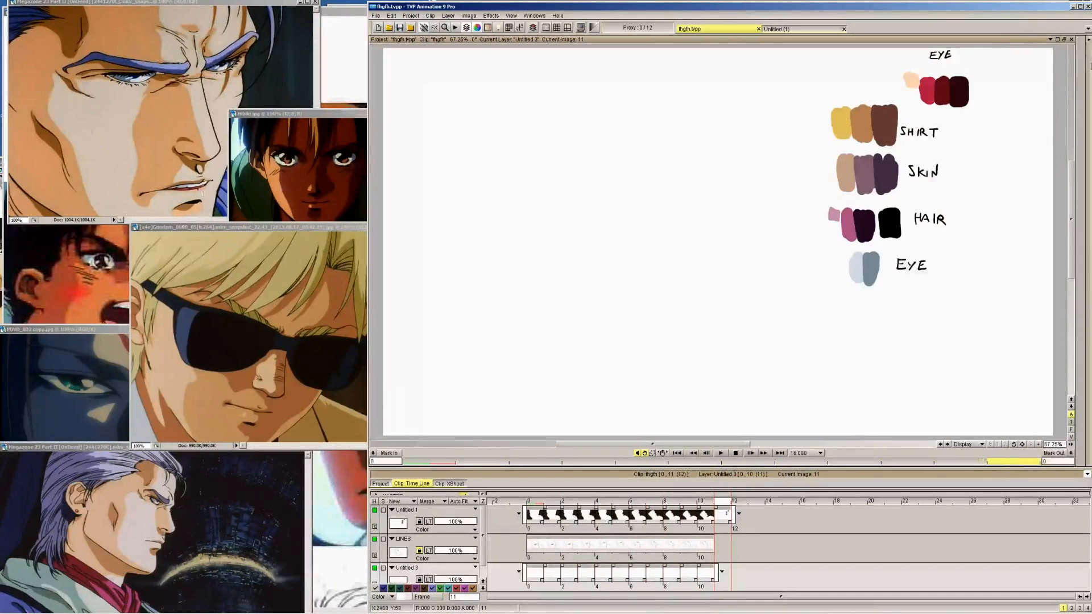
left_click(1076, 224)
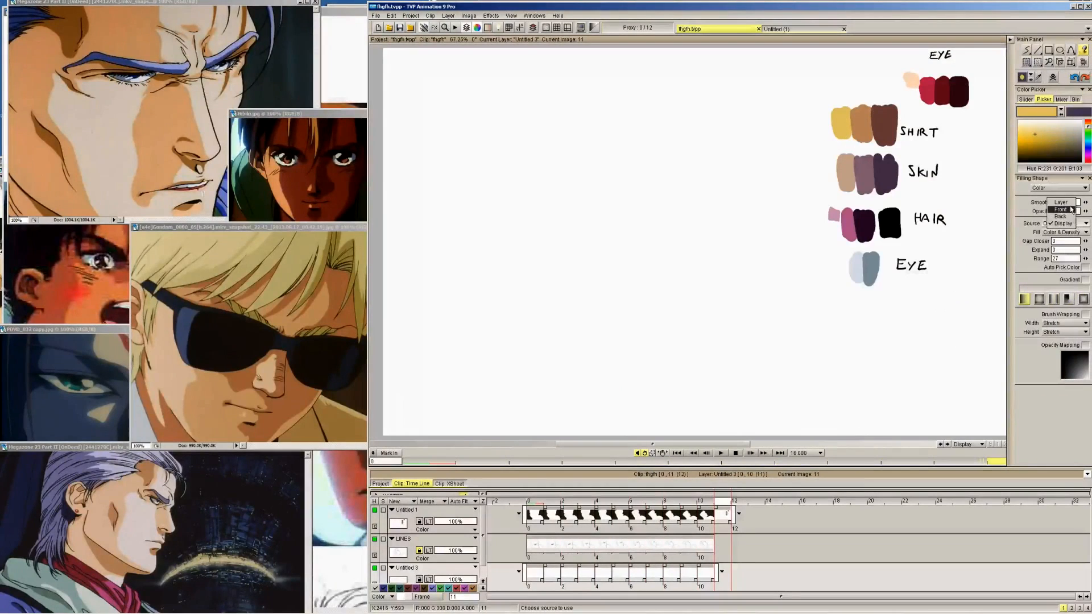
left_click(1071, 209)
Fill the Untitled 3 layer with the shirt yellow on every frame from 10 back to 0
key("Left")
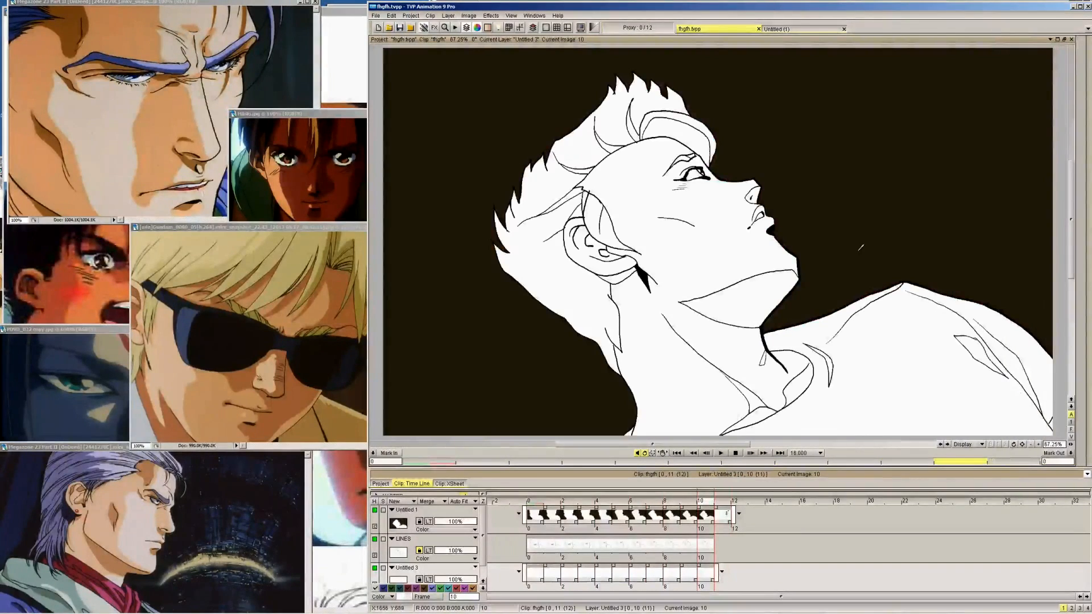
left_click(892, 314)
key("Left")
left_click(907, 333)
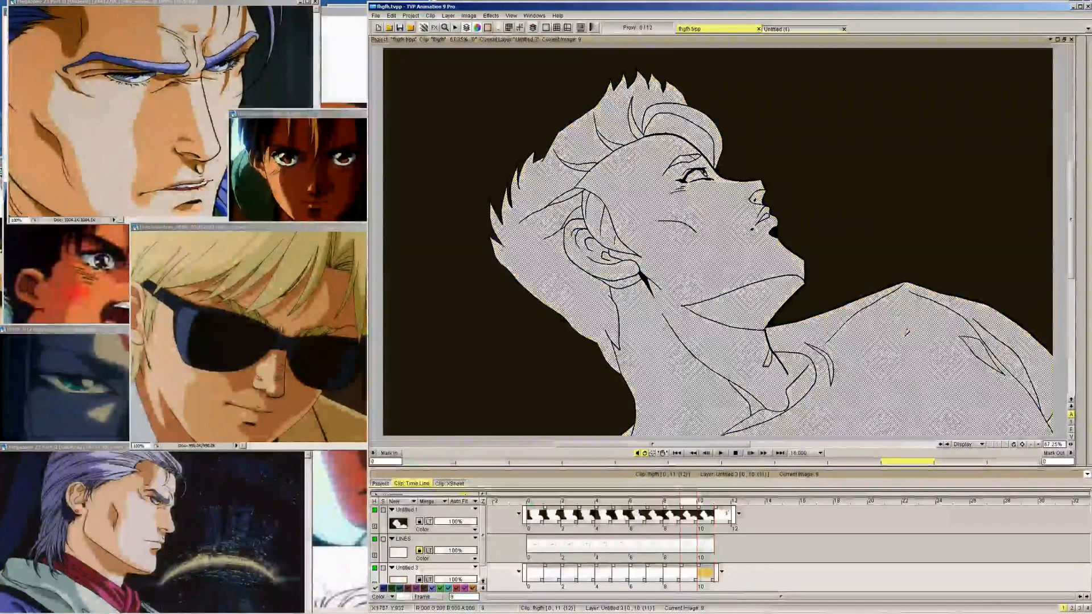
key("Left")
left_click(908, 335)
key("Left")
left_click(908, 335)
key("Left")
left_click(908, 334)
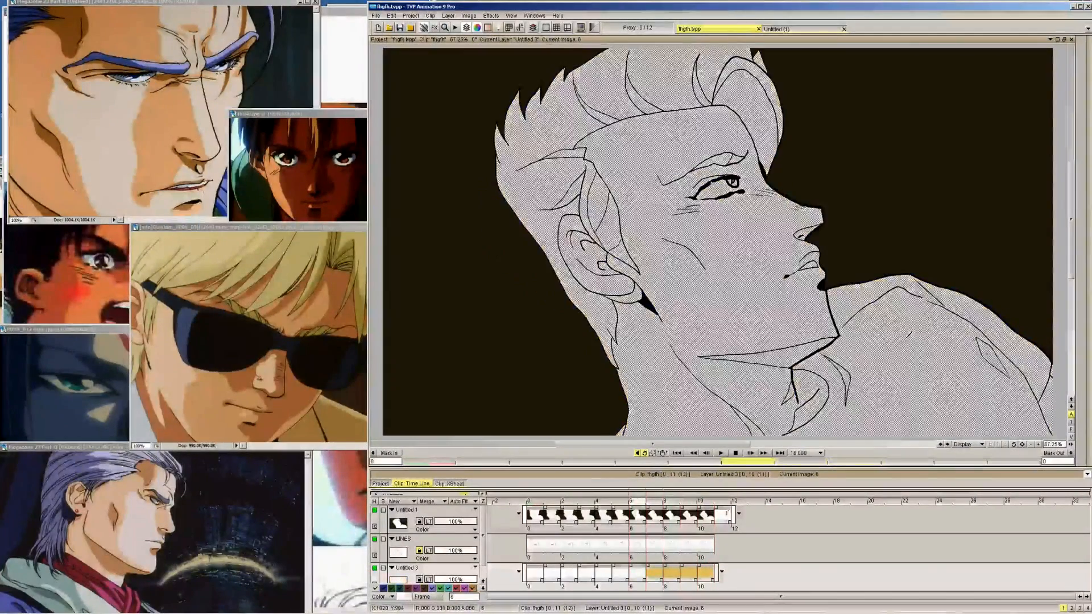
key("Left")
left_click(908, 335)
key("Left")
left_click(908, 335)
key("Left")
left_click(908, 335)
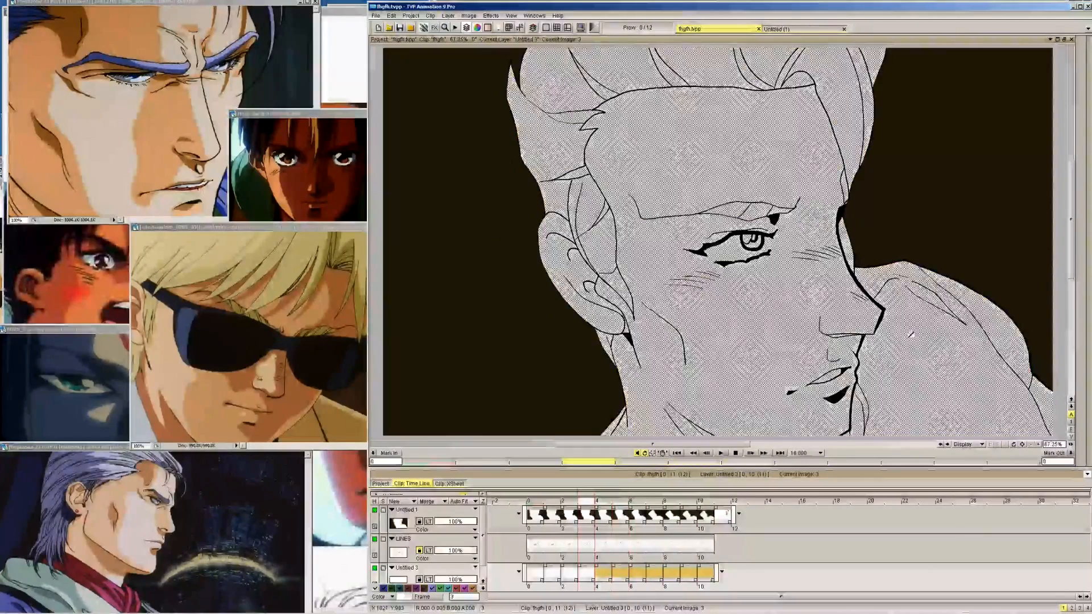
key("Left")
left_click(908, 335)
key("Left")
left_click(908, 334)
key("Left")
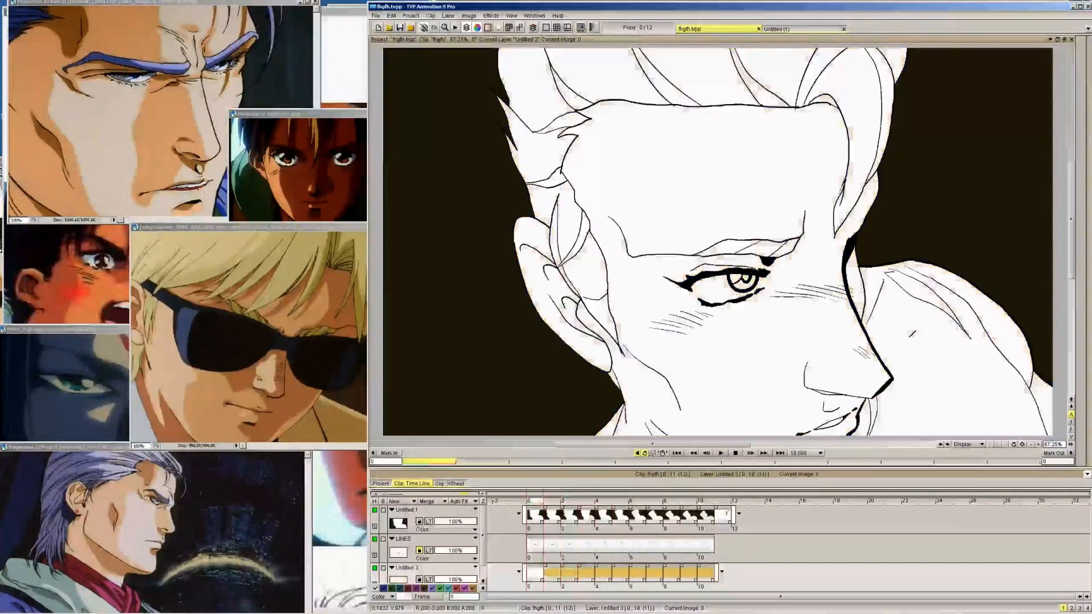
left_click(908, 335)
Flip through the animation frames to check the yellow base beneath the line art
key("Right")
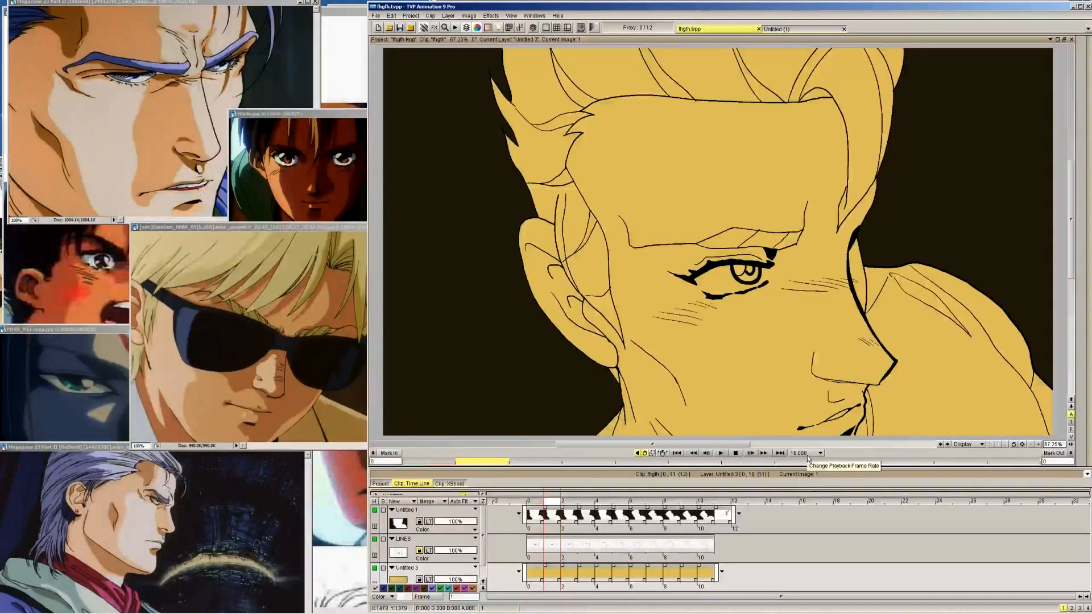
key("Right")
key("Right")
key("Right")
key("Right")
key("Right")
key("Right")
key("Right")
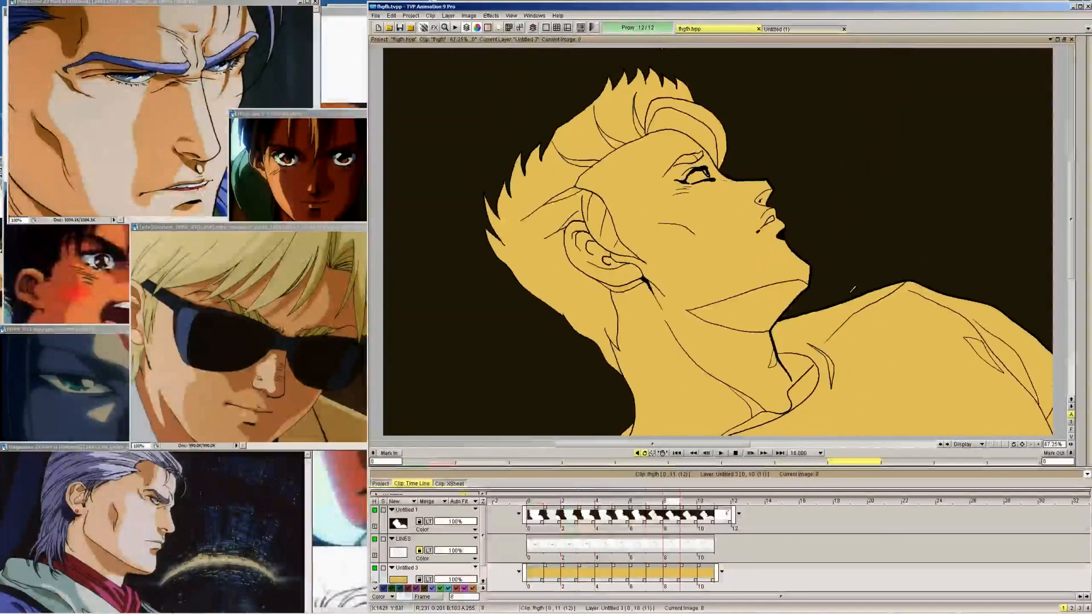
key("Left")
key("Left")
key("Left")
key("Left")
key("Left")
key("Left")
key("Left")
key("Right")
key("Right")
key("Right")
key("Right")
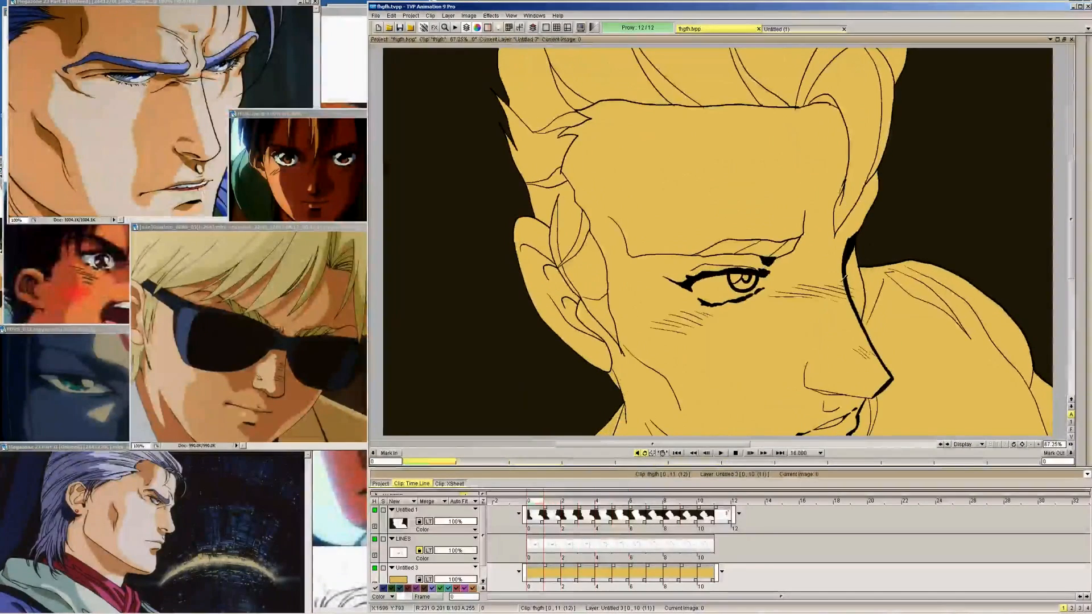
key("Right")
key("Right")
key("Right")
key("Right")
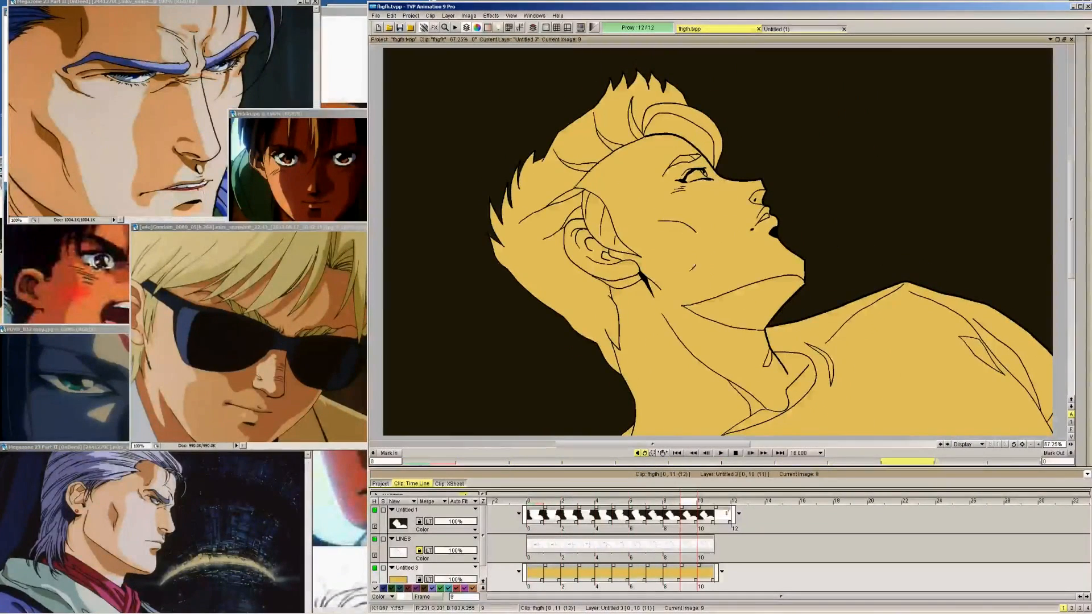
key("Right")
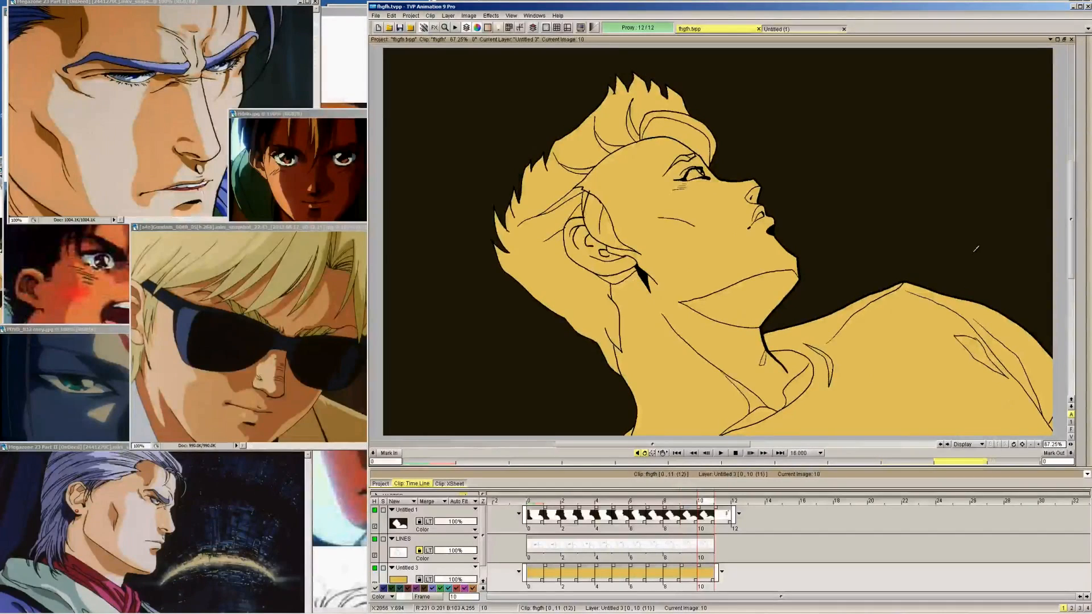
key("Right")
key("Left")
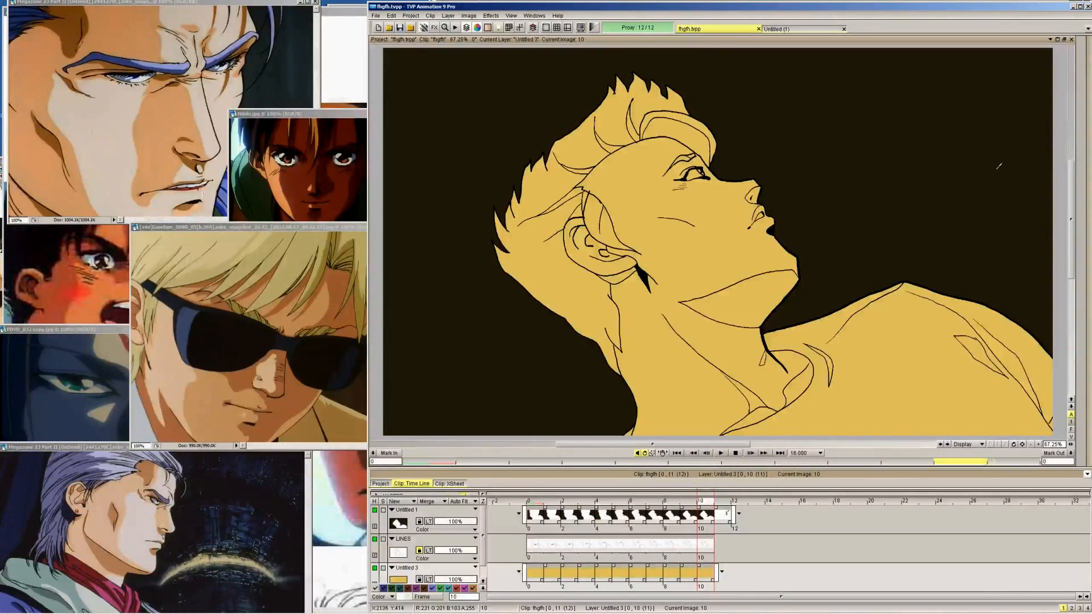
Pick the medium pink HAIR swatch on frame 11 as the fill colour and return to frame 10
key("Right")
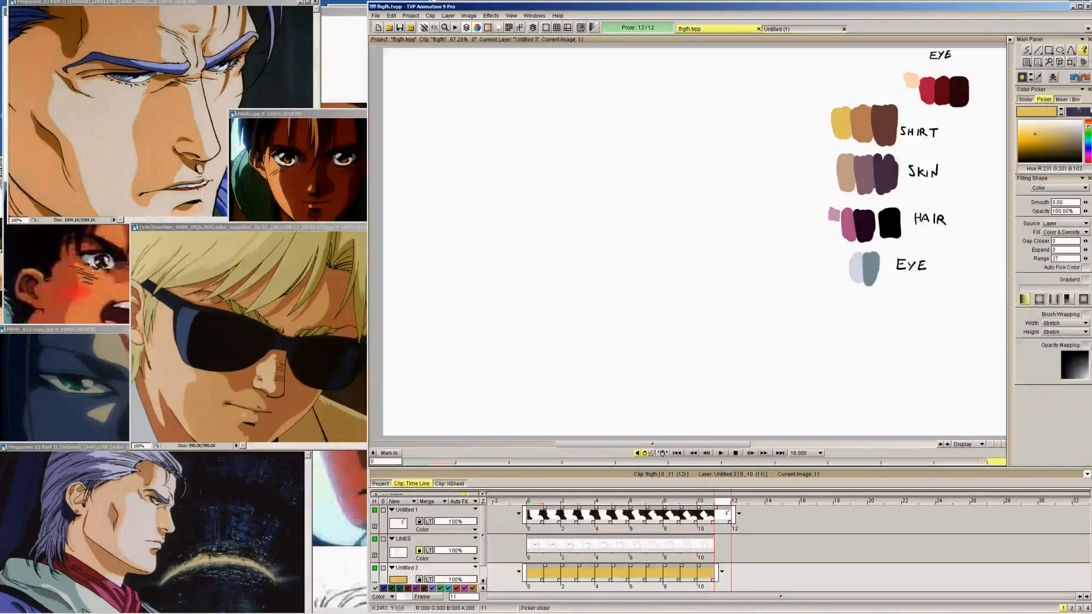
left_click(849, 225)
key("Tab")
key("Left")
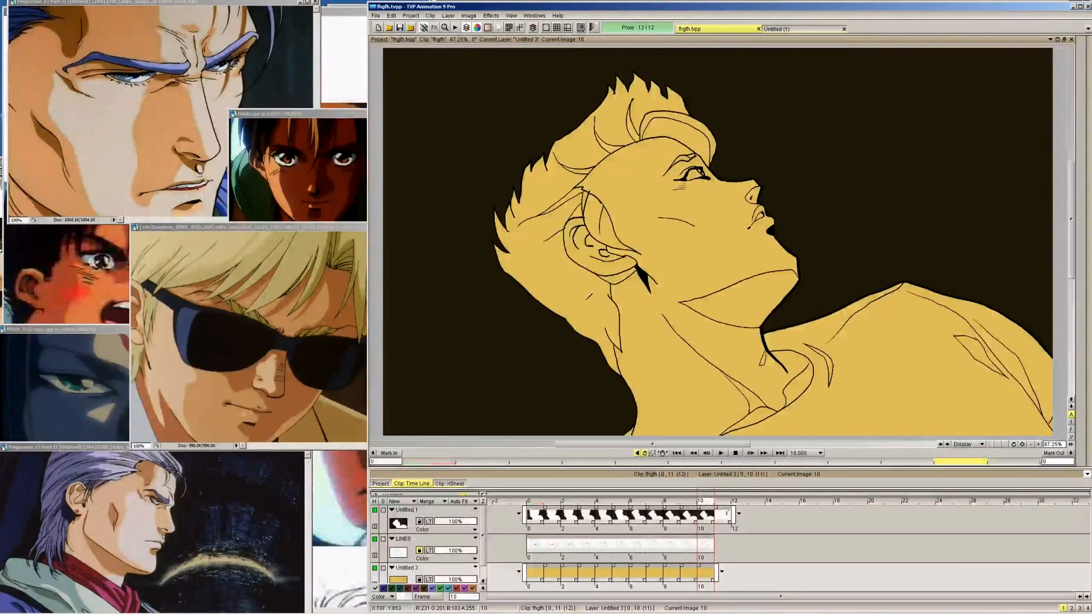
key("Delete")
left_click(857, 229)
key("ctrl+z")
key("ctrl+z")
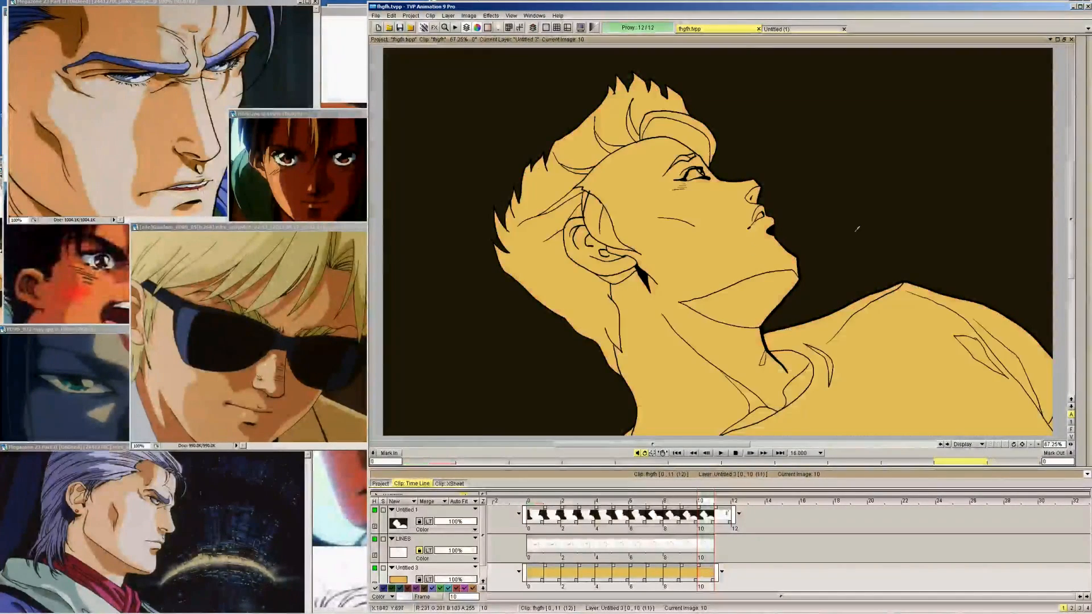
Set the fill source to Display and fill the main hair areas and front lock pink on frame 10
key("Tab")
left_click(1070, 224)
left_click(1064, 245)
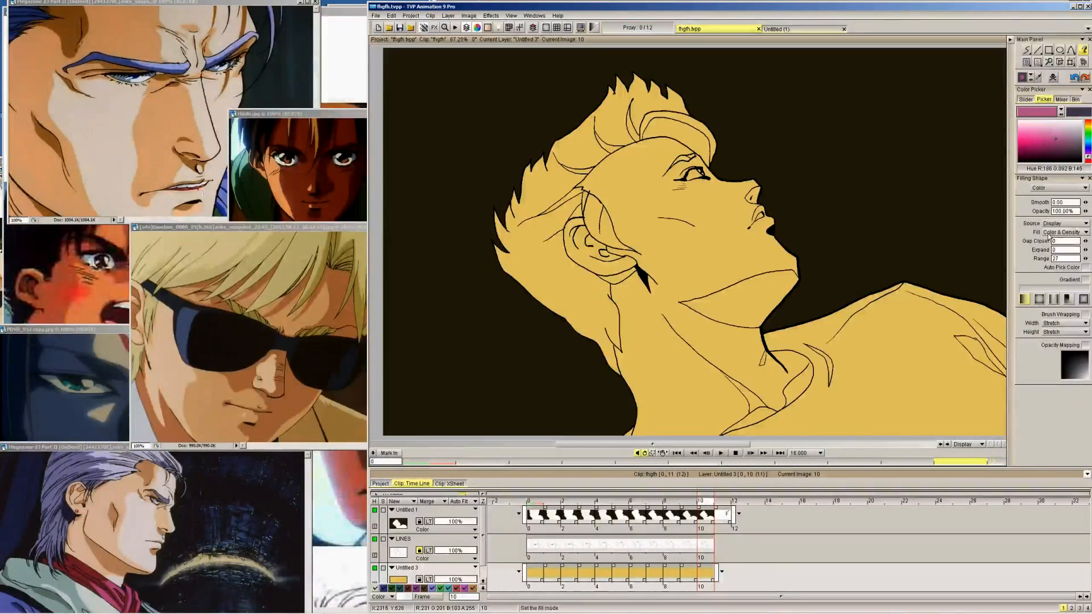
key("Tab")
left_click(546, 182)
left_click(566, 200)
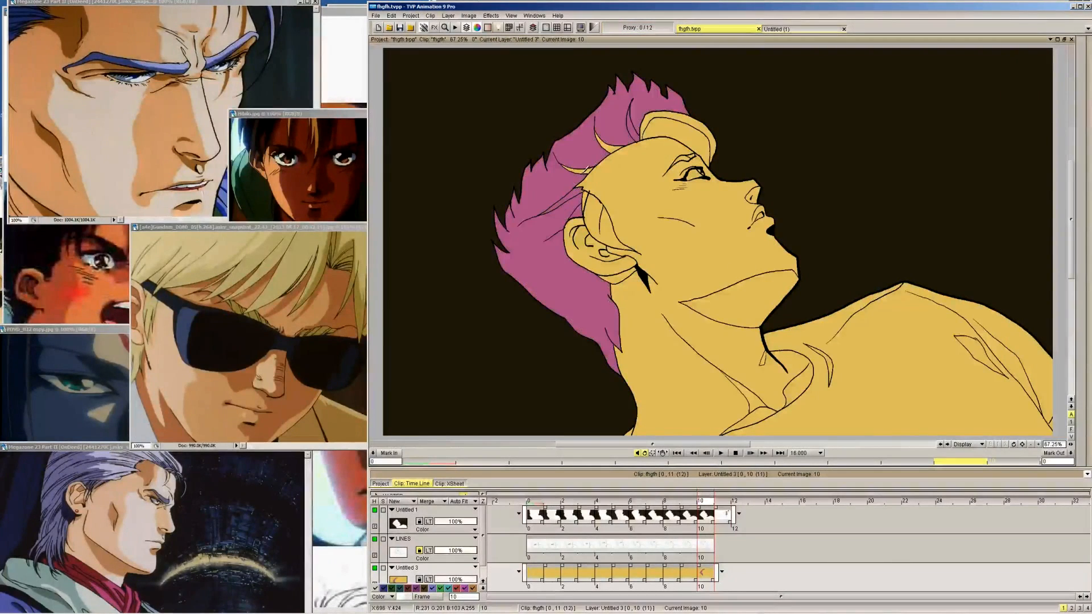
left_click(676, 139)
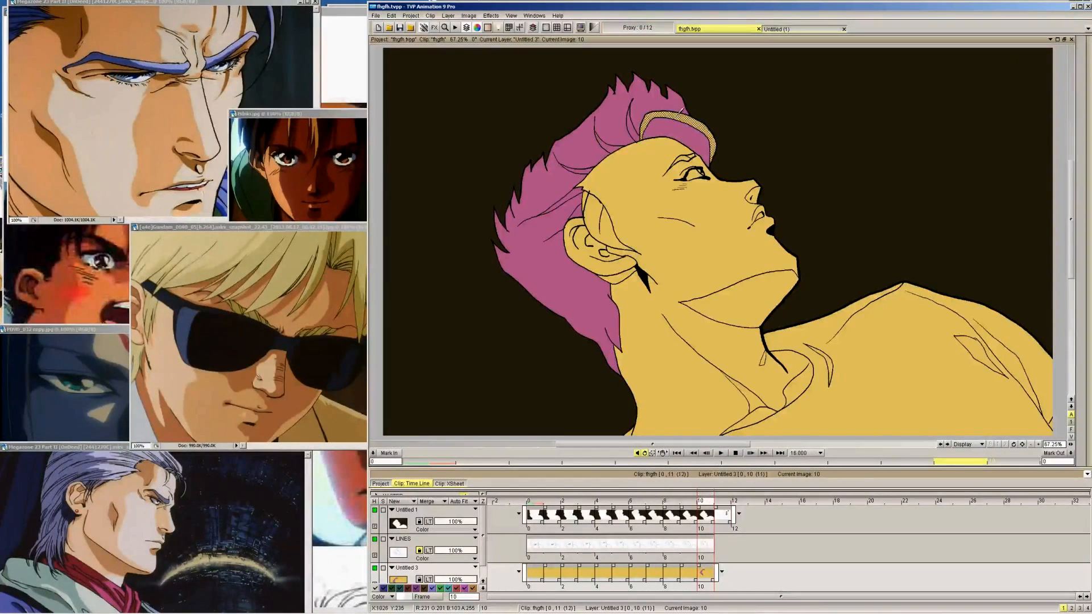
Fill the front lock pink on frame 9 and try to fill the main hair mass
key("Left")
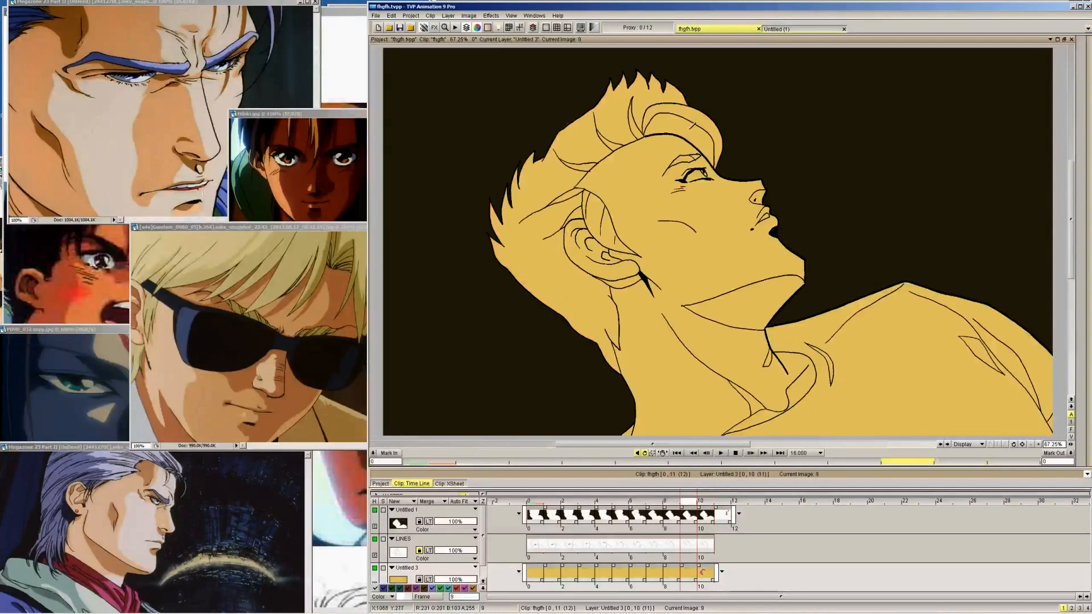
left_click(690, 133)
left_click(687, 112)
left_click(640, 118)
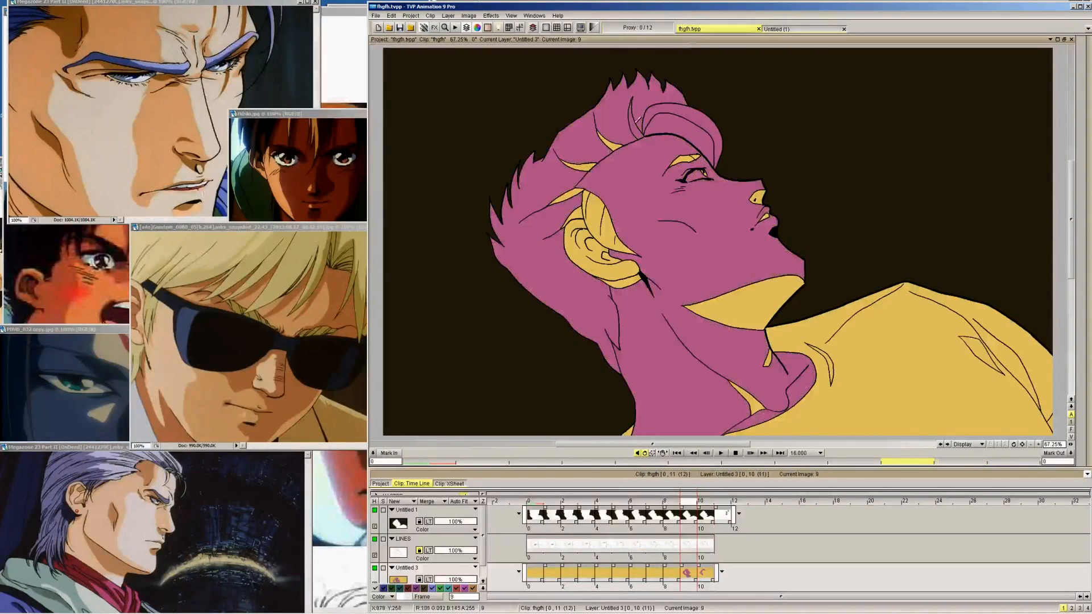
key("ctrl+z")
Close the gap in frame 9's hair outline with the freehand brush and fill the main hair areas pink
mouse_move(1074, 67)
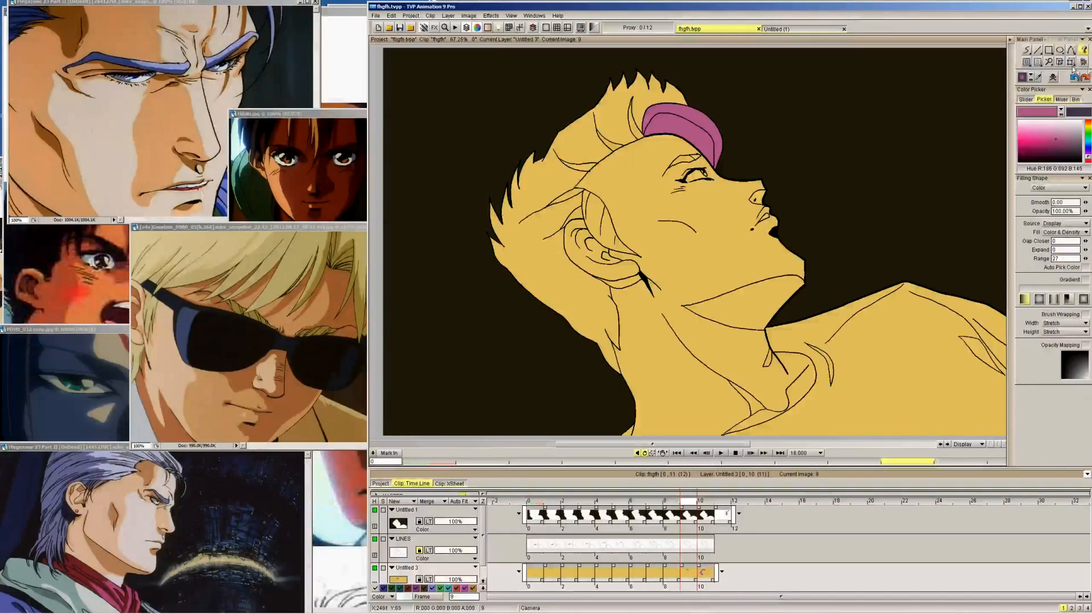
left_click(1026, 50)
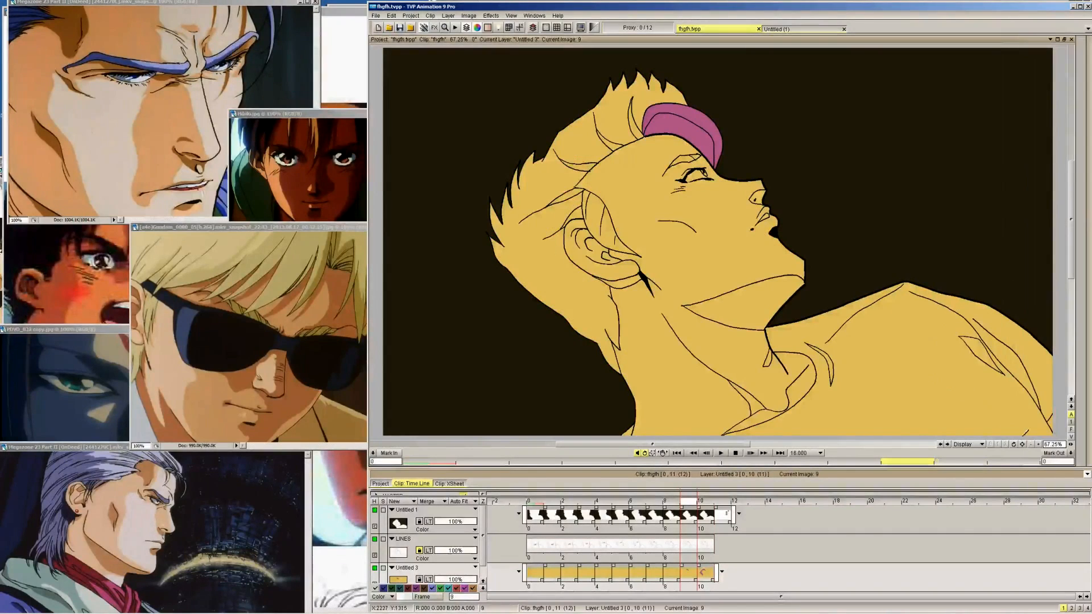
left_click(1038, 444)
left_click_drag(676, 244, 760, 253)
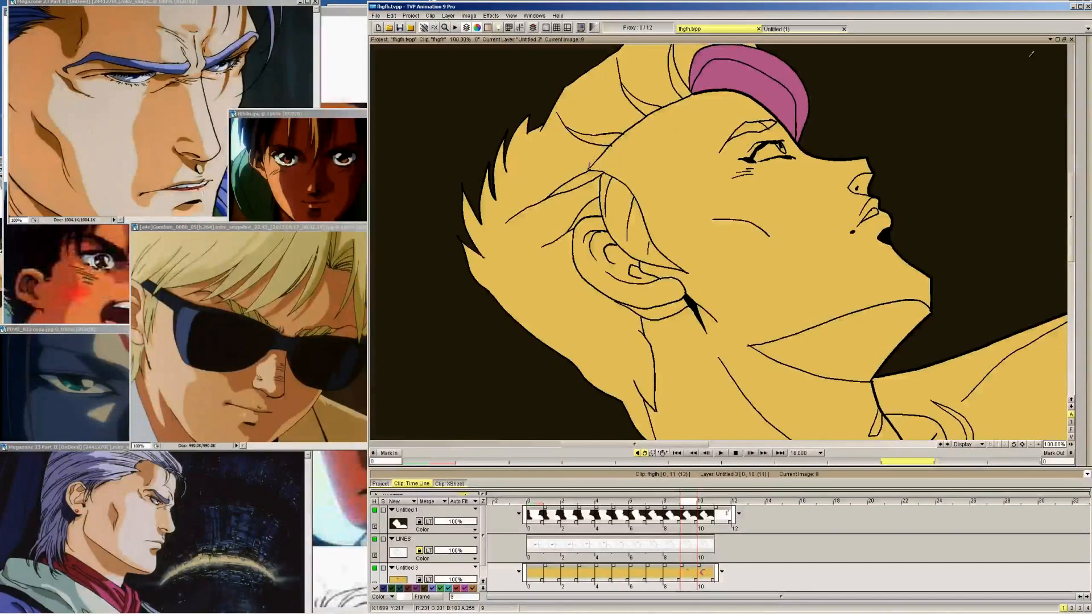
left_click(601, 131)
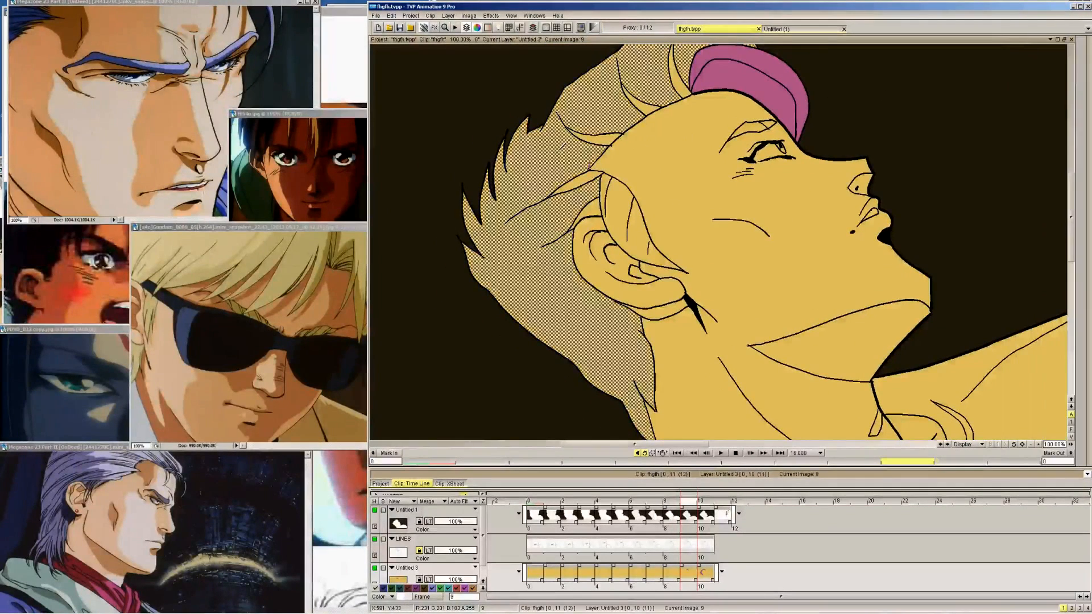
left_click(681, 87)
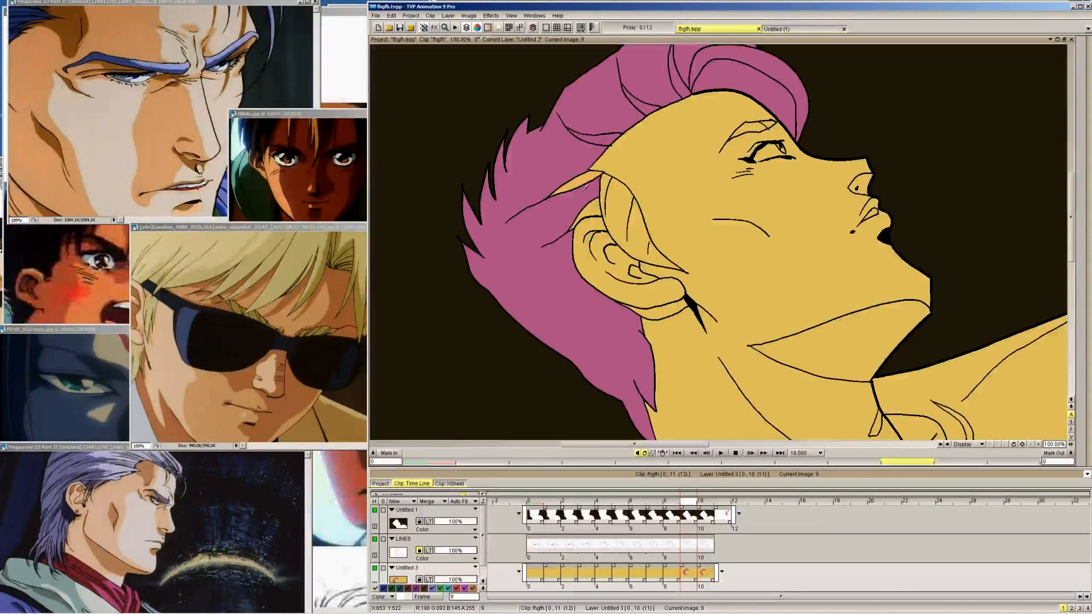
Fill the sideburn in front of the ear pink on frames 9 and 10
key("Left")
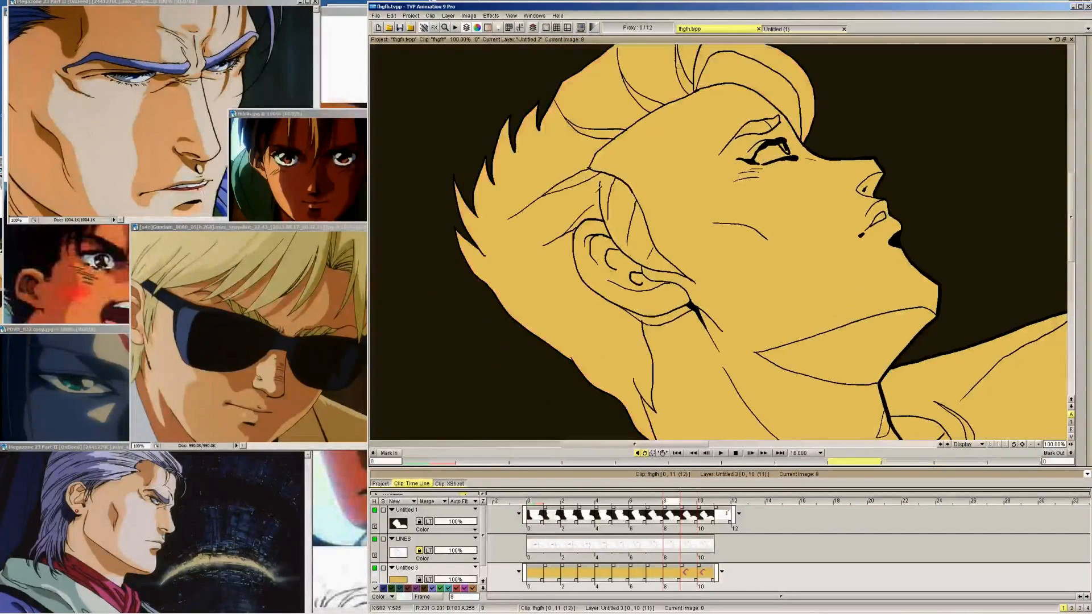
key("Right")
left_click(620, 203)
key("Right")
left_click(621, 203)
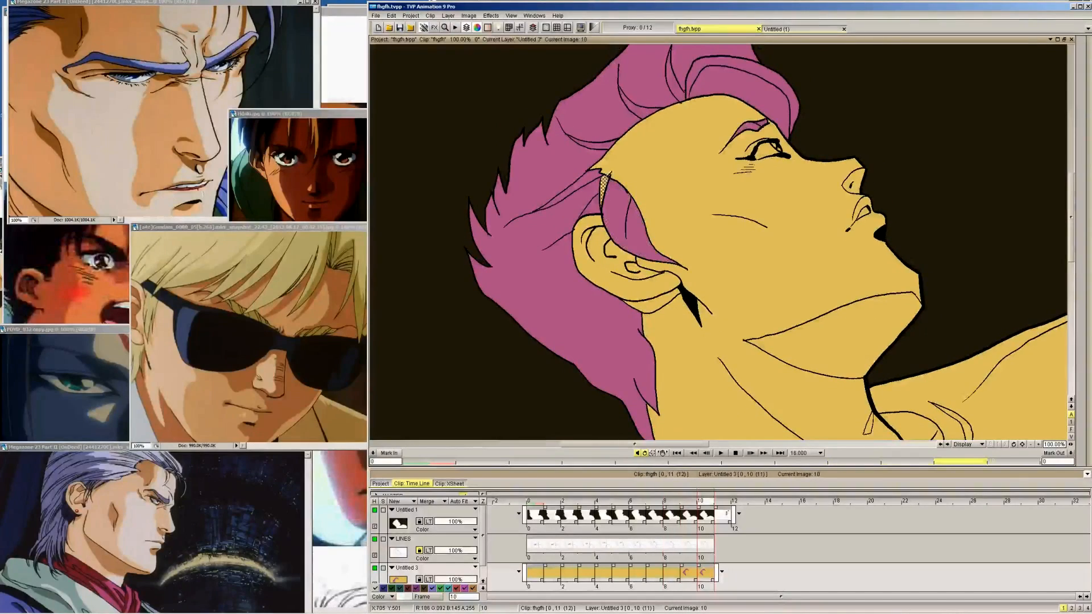
Fill the sideburn, the main hair and its remaining yellow strands pink on frame 8
key("Left")
key("Left")
left_click(624, 205)
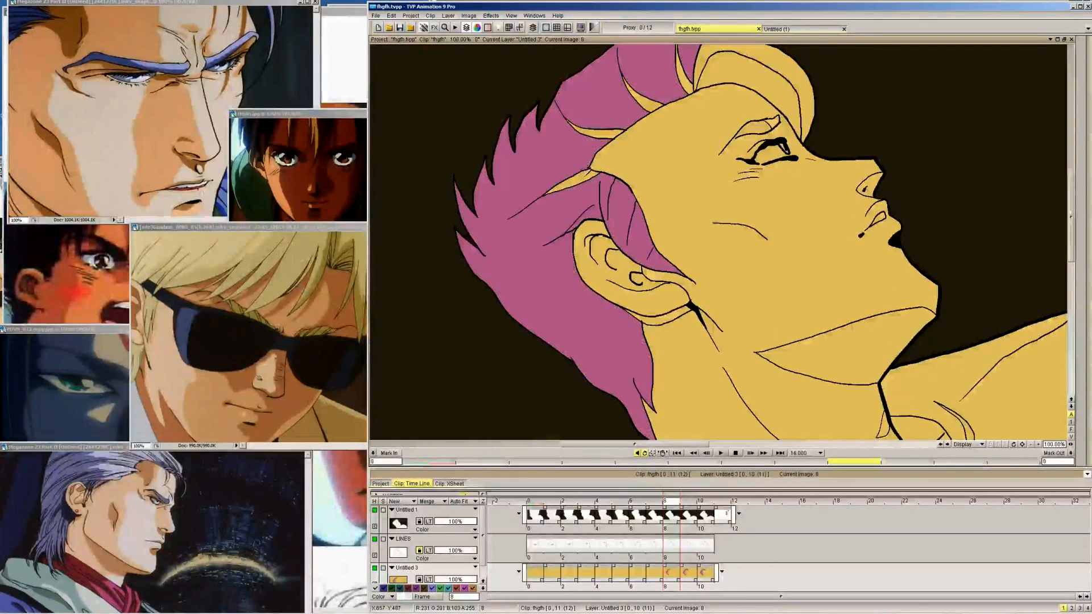
left_click(569, 184)
left_click(607, 134)
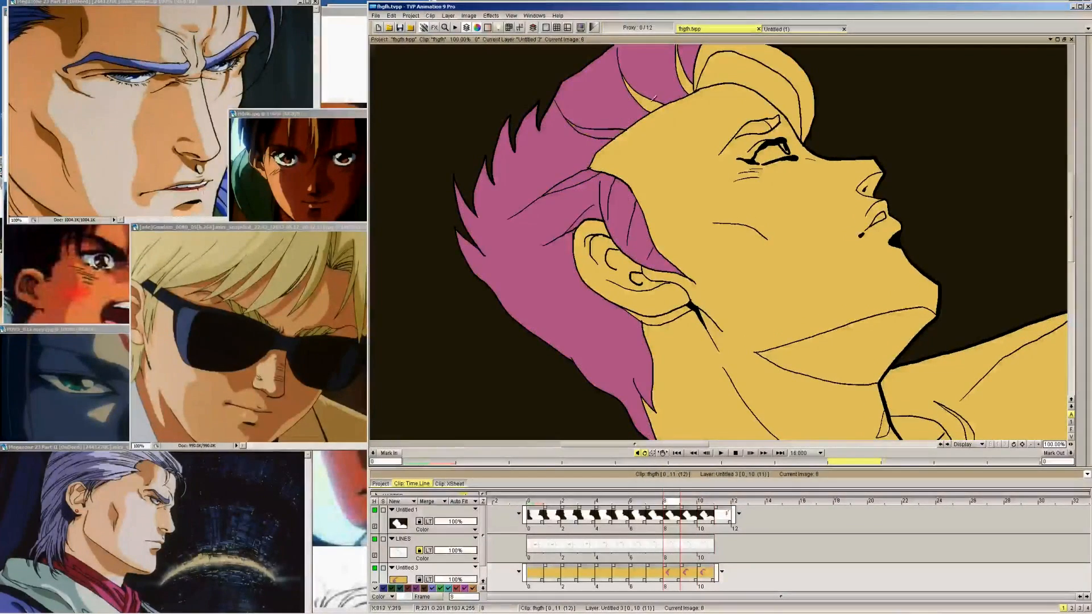
left_click(689, 78)
Fill the sideburn, upper hair and front lock pink on frame 7 with the whole drawing fitted in view
left_click(511, 16)
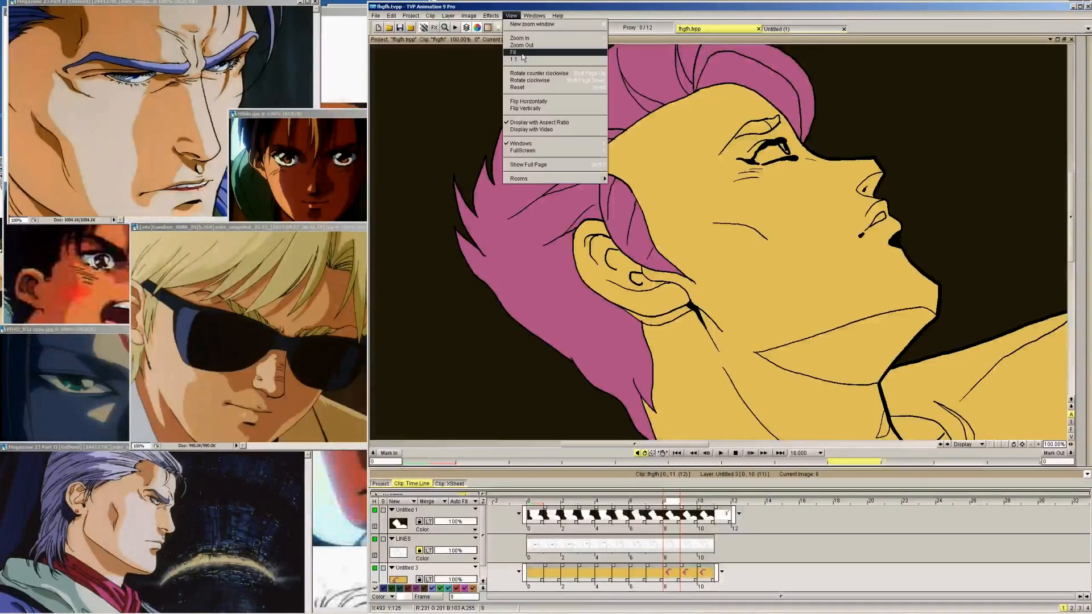
left_click(522, 53)
key("Left")
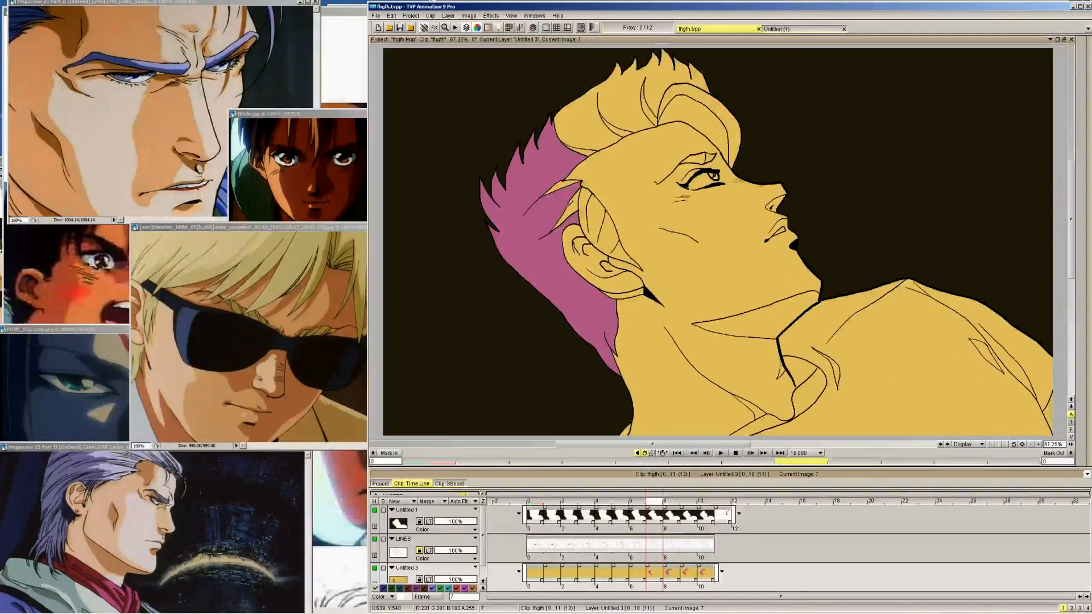
left_click(632, 242)
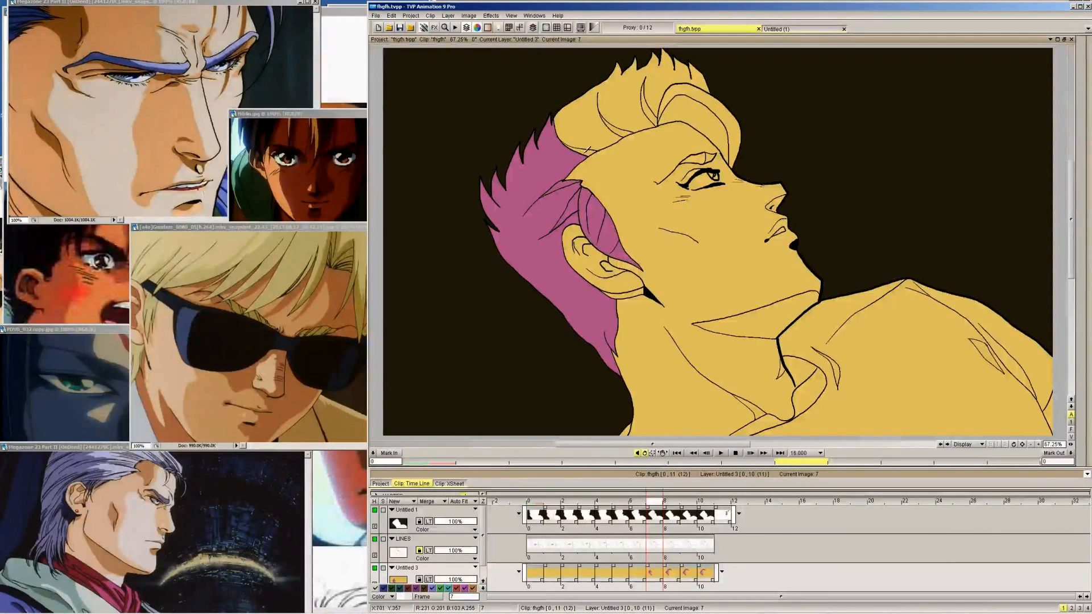
left_click(625, 128)
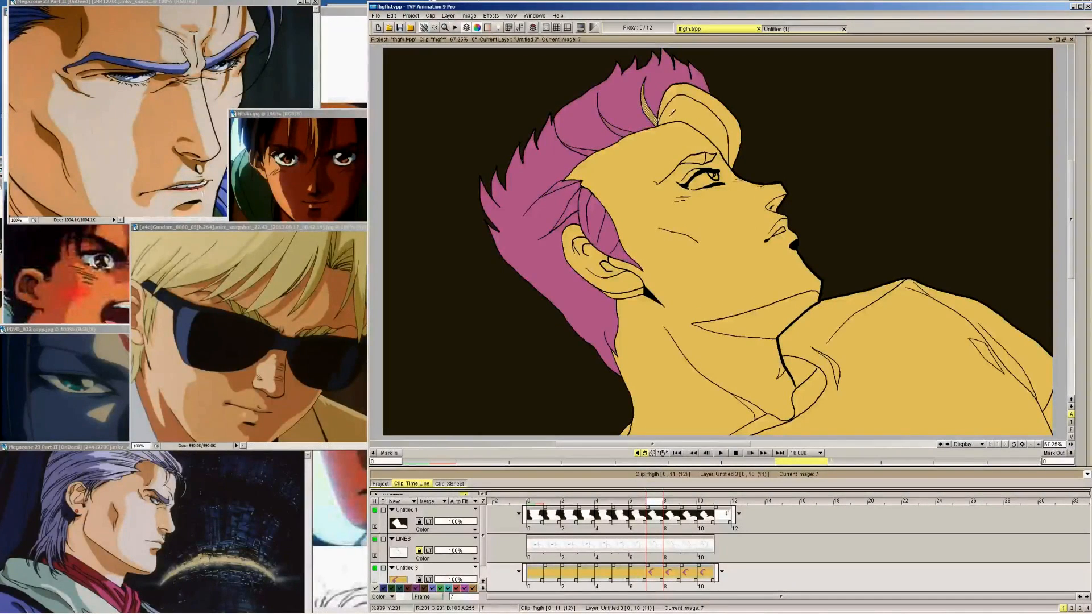
left_click(706, 130)
left_click(711, 155)
Try the pink eyebrow fill on frame 8 and fill the eyebrow pink on frame 9
key("Right")
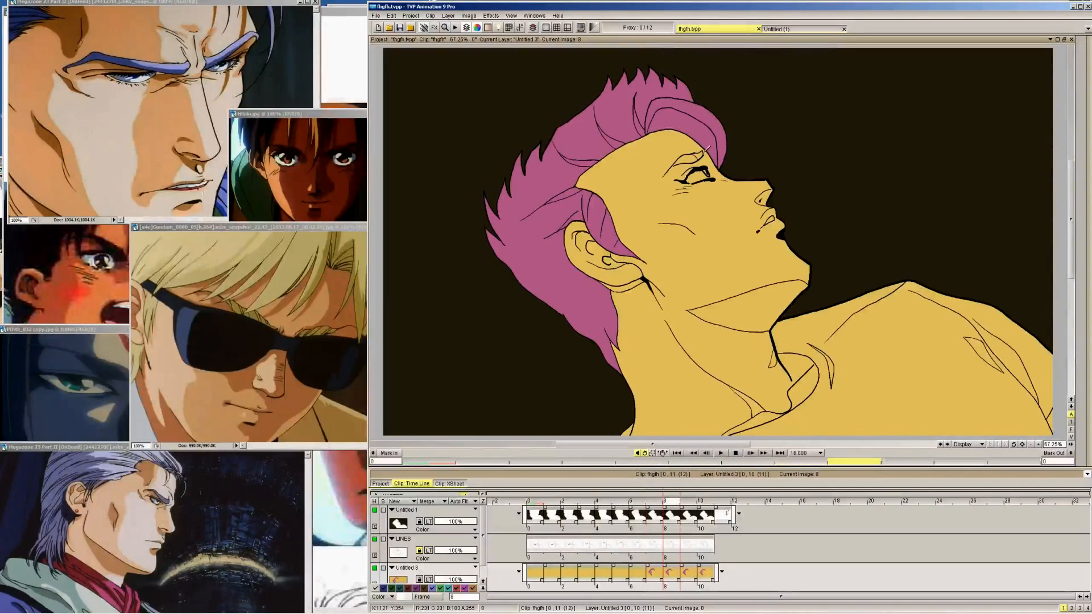
left_click(692, 156)
key("ctrl+z")
mouse_move(1091, 83)
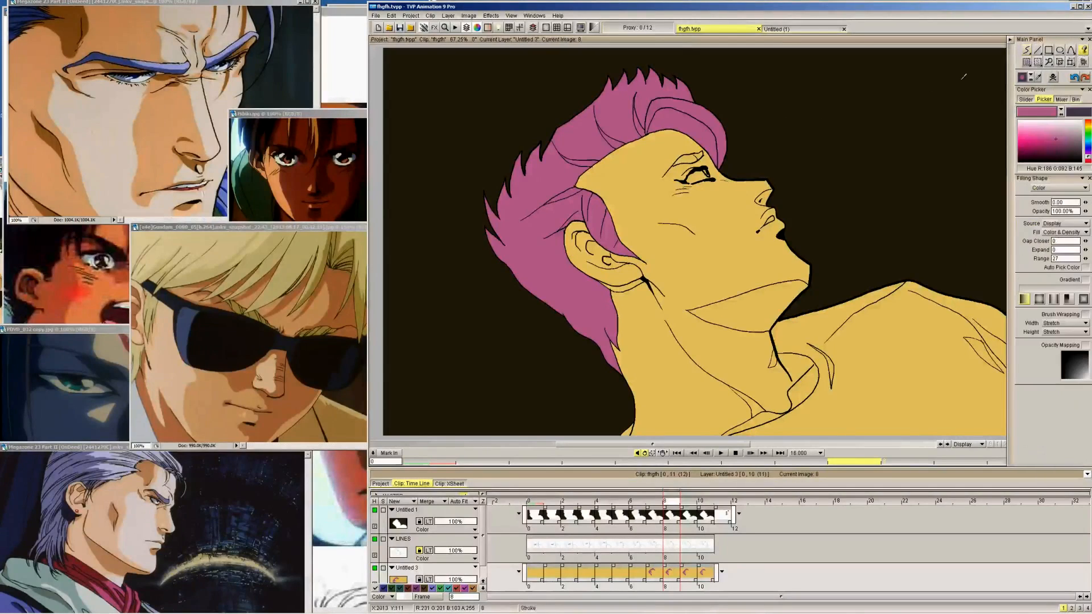
key("Right")
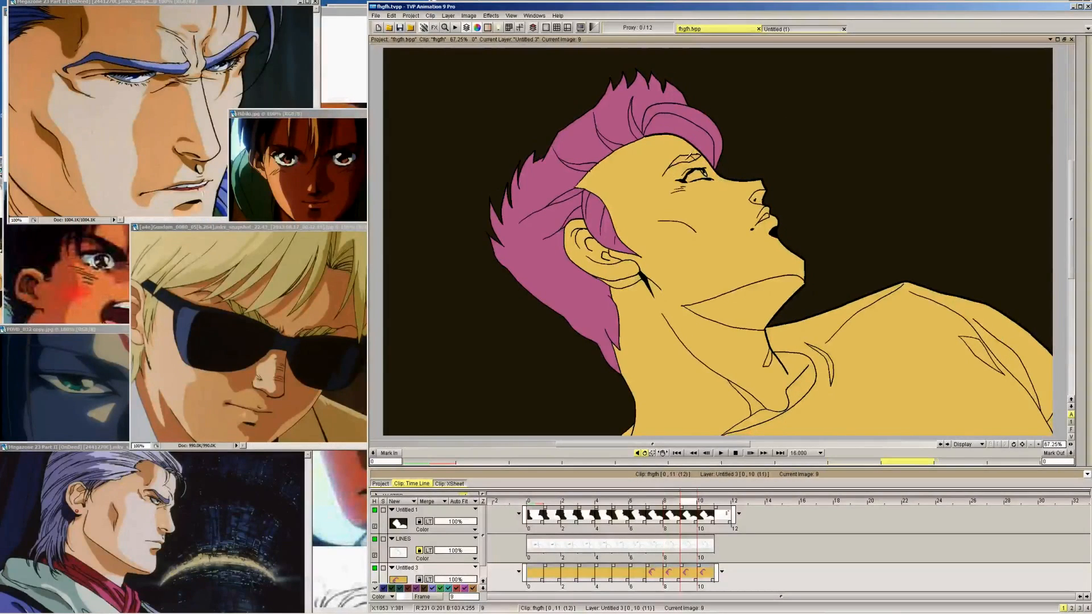
key("Right")
key("Left")
key("Left")
key("Left")
key("Left")
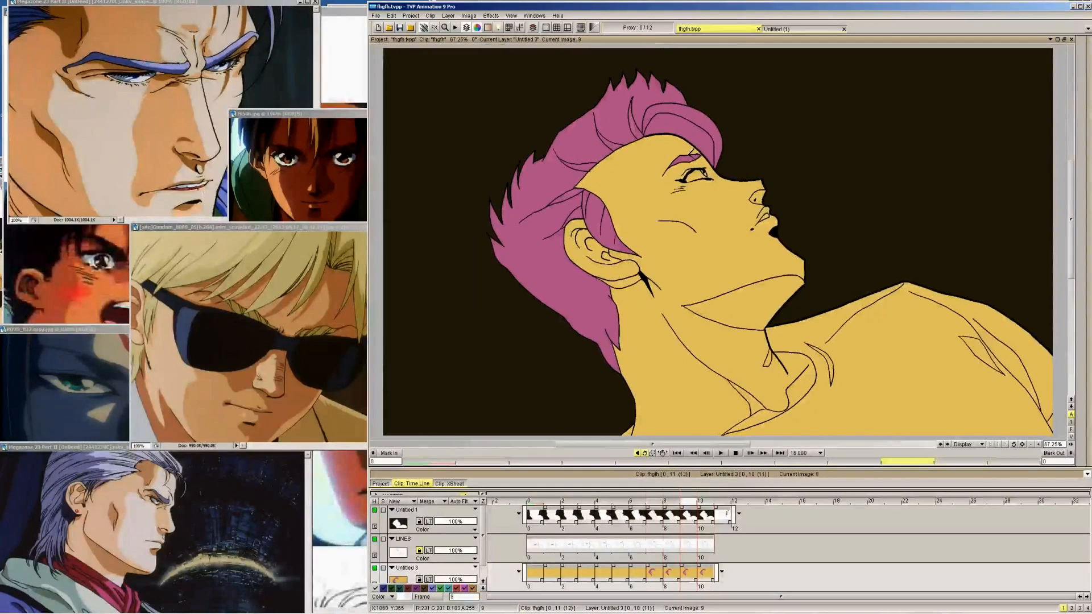
Fill the eyebrow and front lock pink on frame 6 and try to fill the main hair mass
left_click(739, 155)
left_click(760, 109)
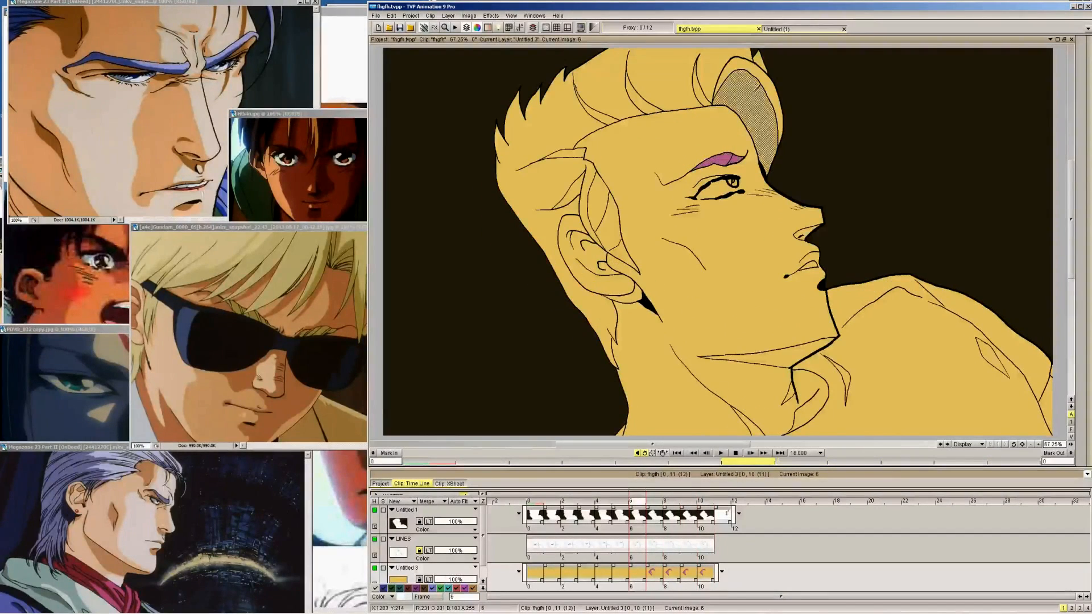
left_click(772, 96)
left_click(684, 69)
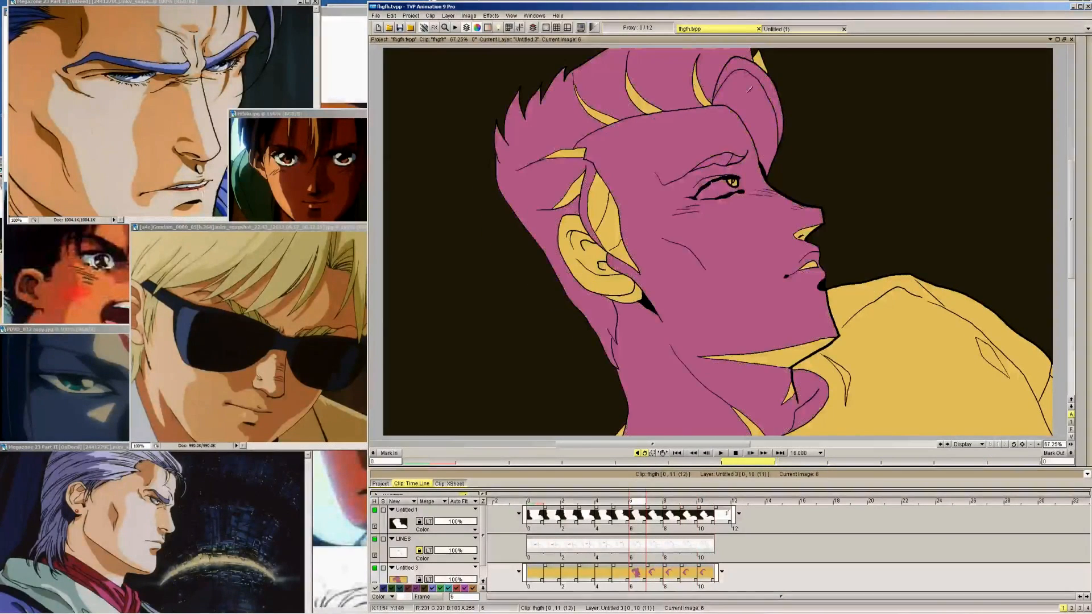
key("ctrl+z")
Switch to the freehand pen brush for closing the gap in the hair outline on frame 6
left_click(1026, 51)
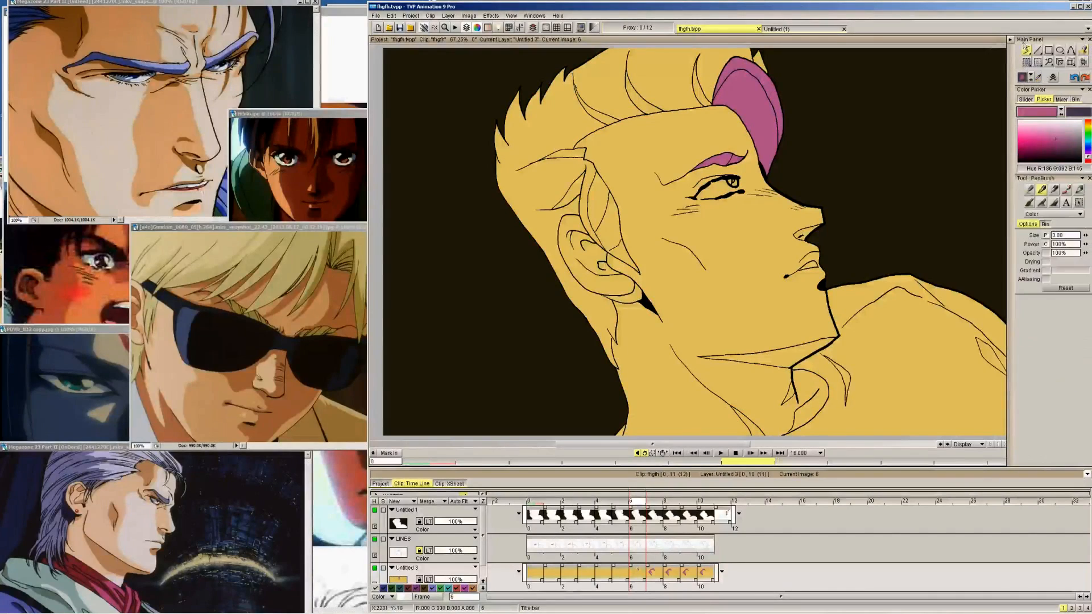
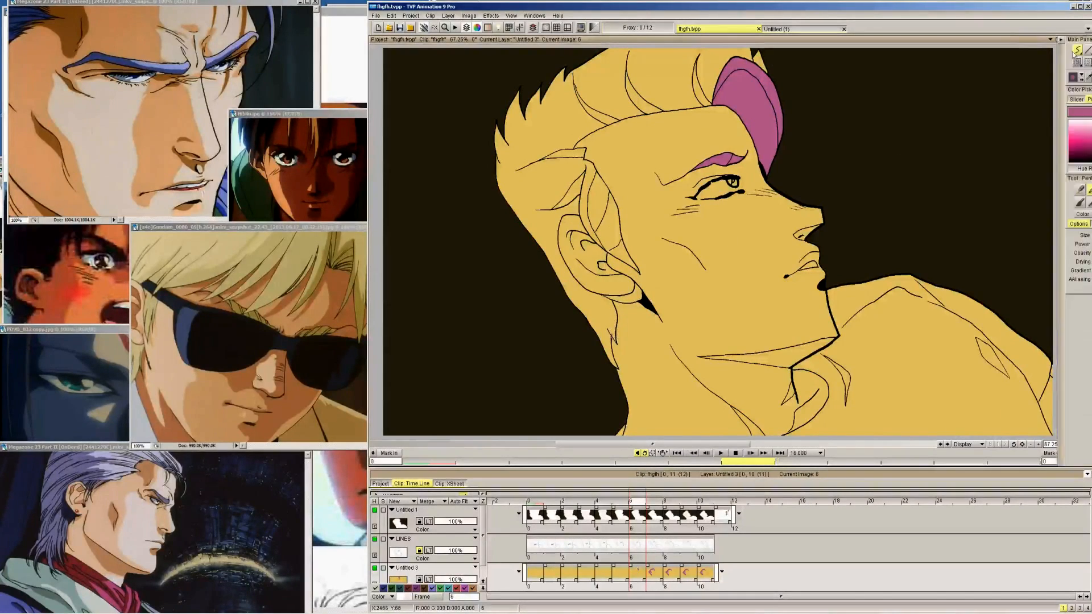
Fill the main hair mass, the sideburn and the remaining upper hair strands pink on frame 6
left_click(520, 177)
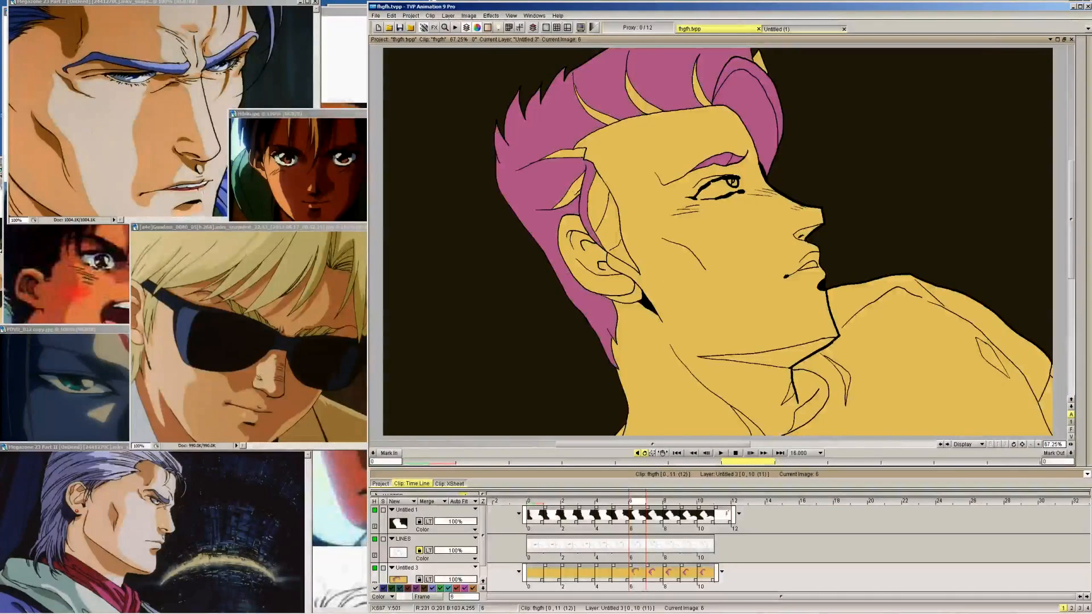
left_click(572, 192)
left_click(614, 237)
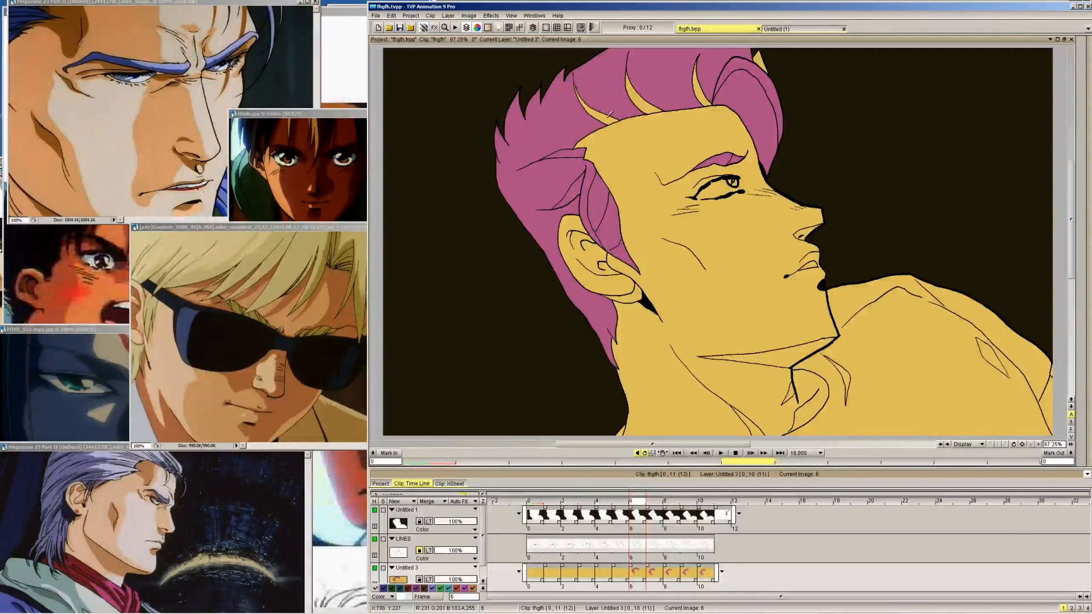
left_click(642, 102)
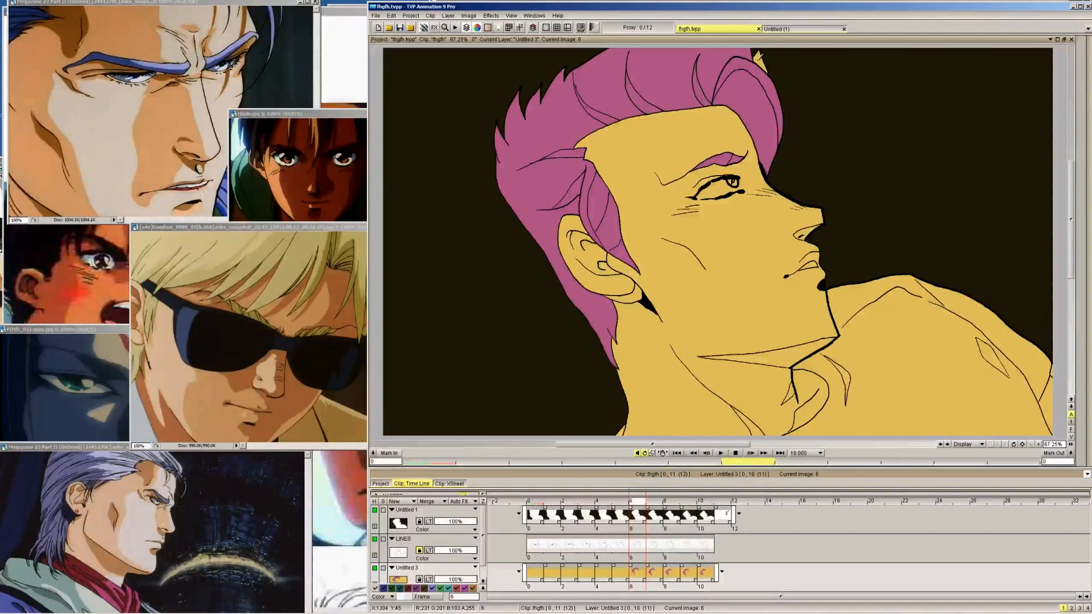
Fill the back hair and the whole sideburn around the ear pink on frame 5
key("Left")
left_click(545, 216)
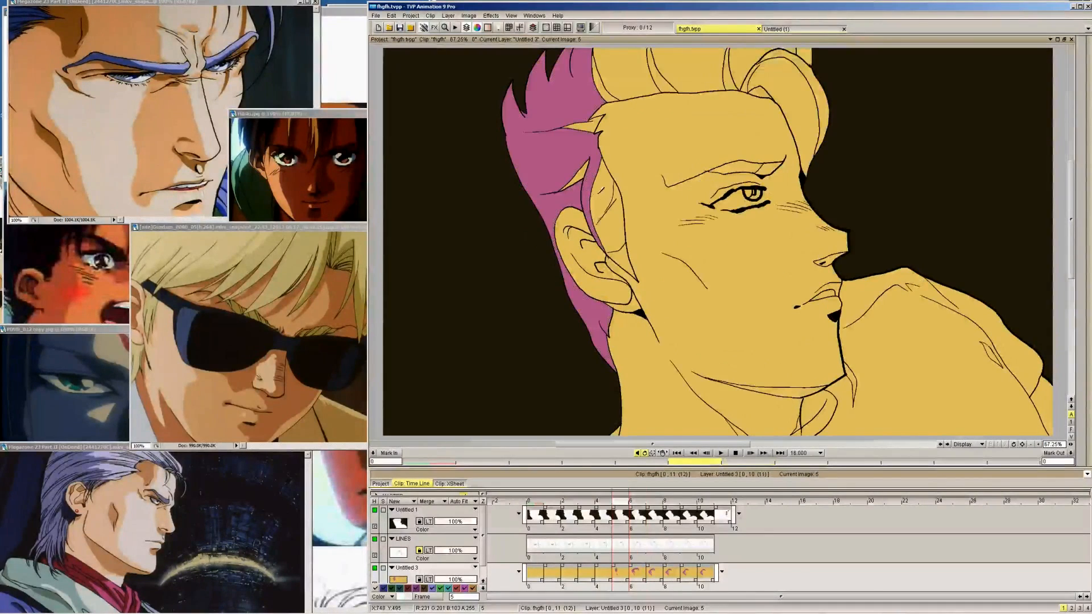
left_click(612, 225)
left_click(578, 177)
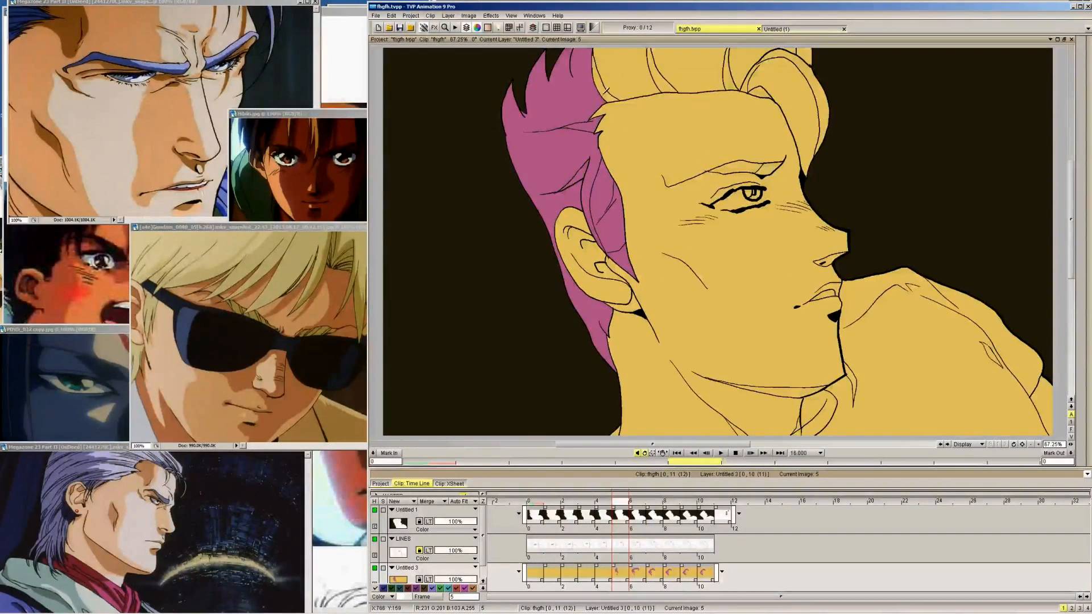
Fill the upper hair strands, the curled front lock and the eyebrow pink on frame 5
left_click(606, 91)
left_click(630, 77)
left_click(659, 75)
left_click(695, 66)
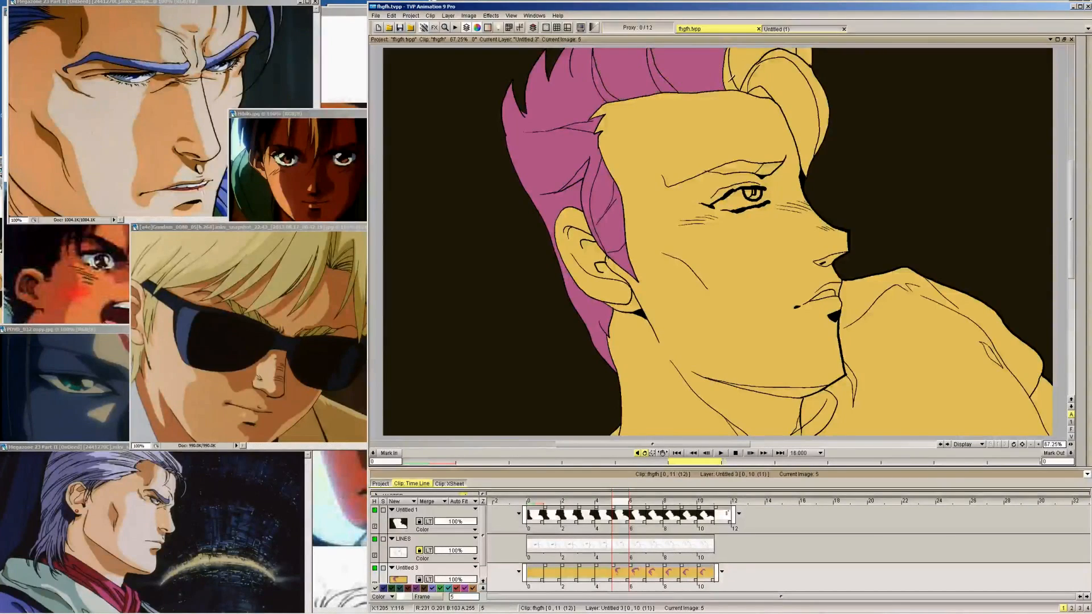
left_click(730, 80)
left_click(742, 71)
left_click(757, 80)
left_click(749, 81)
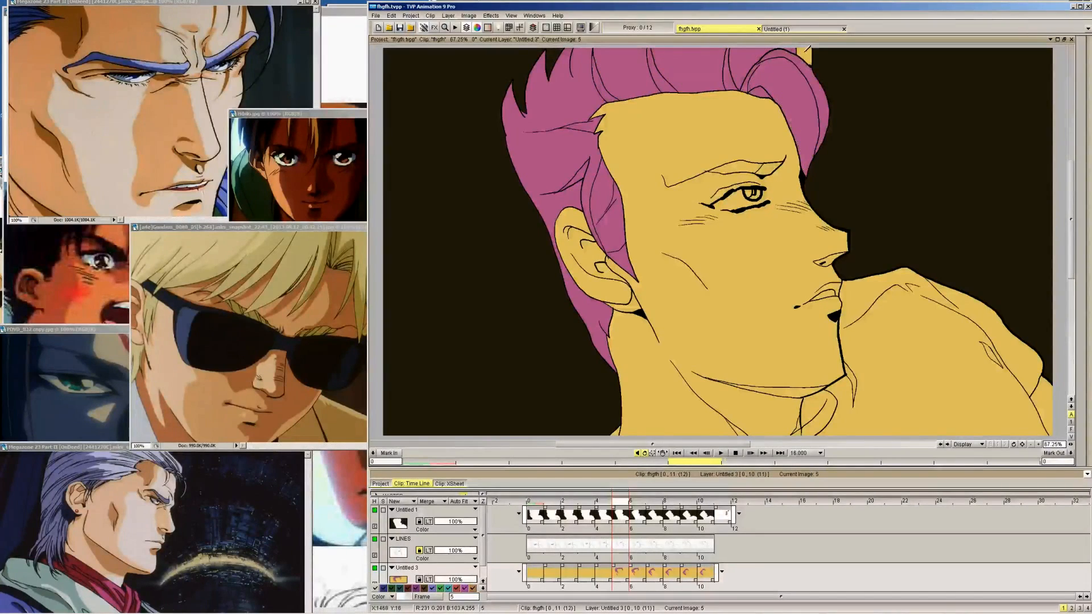
left_click(771, 169)
Check frame 6, and fill the front lock, upper hair strands and back hair pink on frame 4
key("Right")
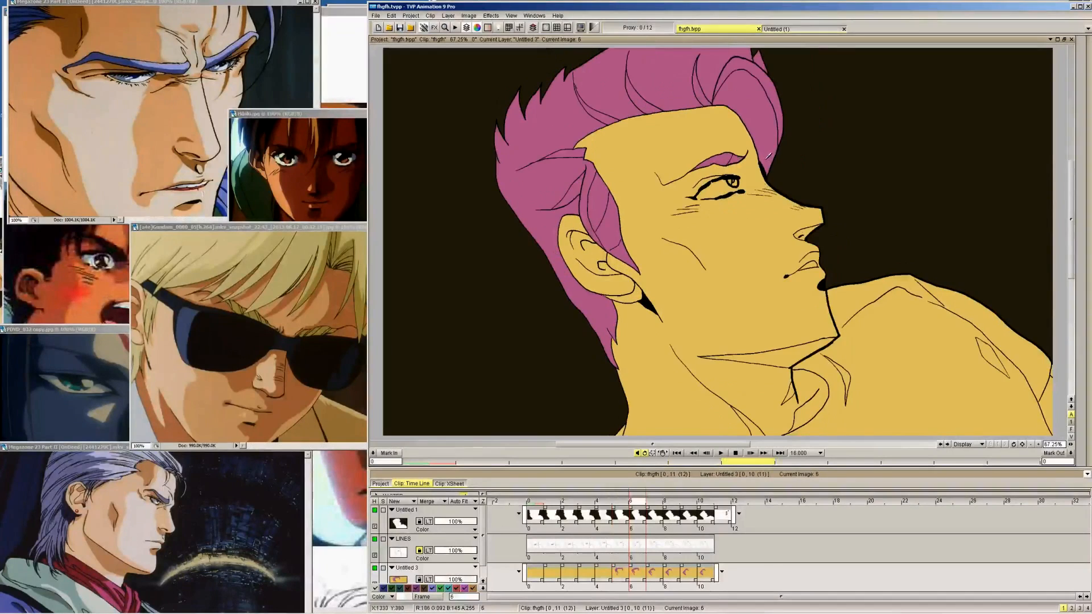
key("Left")
key("Left")
left_click(793, 62)
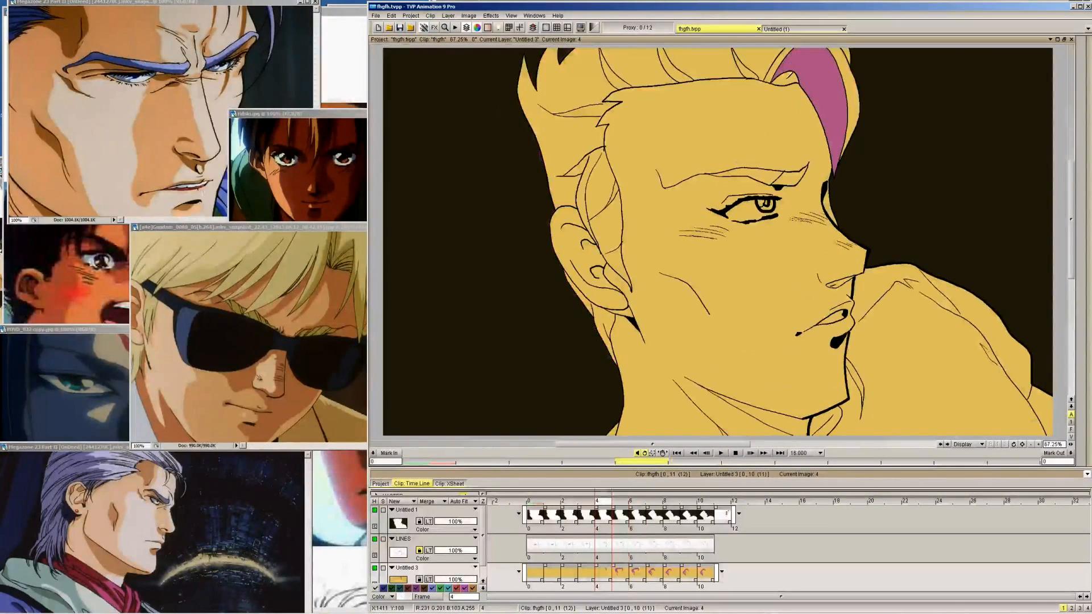
left_click(757, 64)
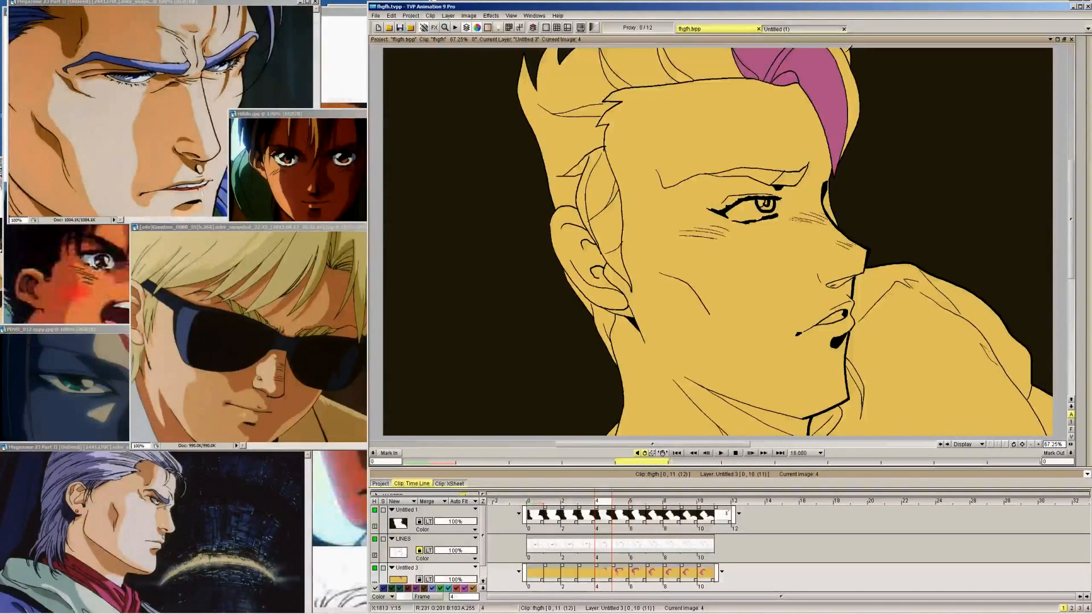
left_click(847, 74)
left_click(705, 63)
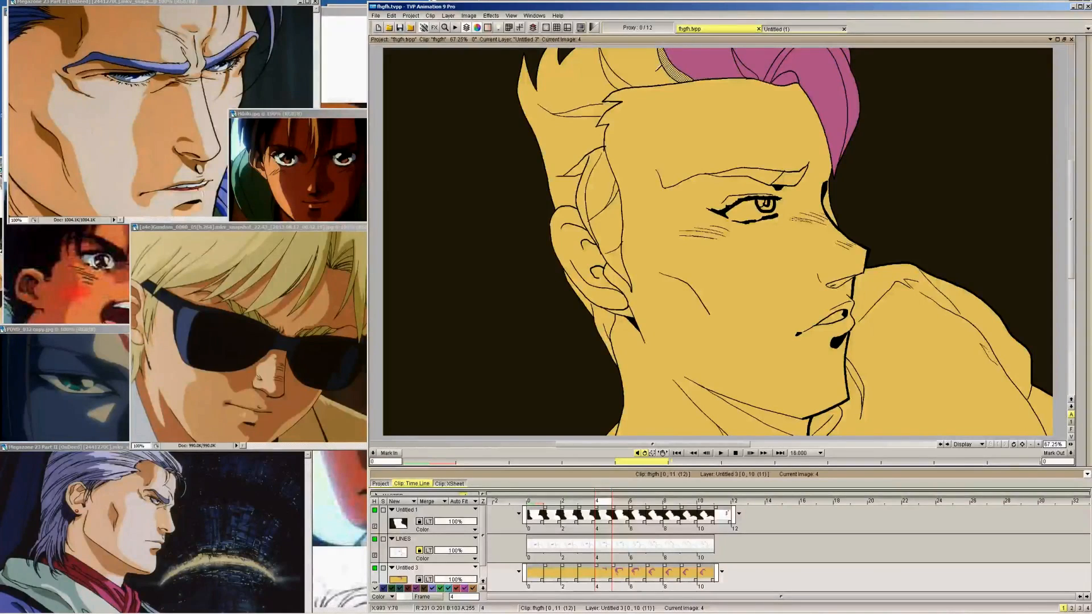
left_click(658, 67)
left_click(613, 71)
left_click(587, 94)
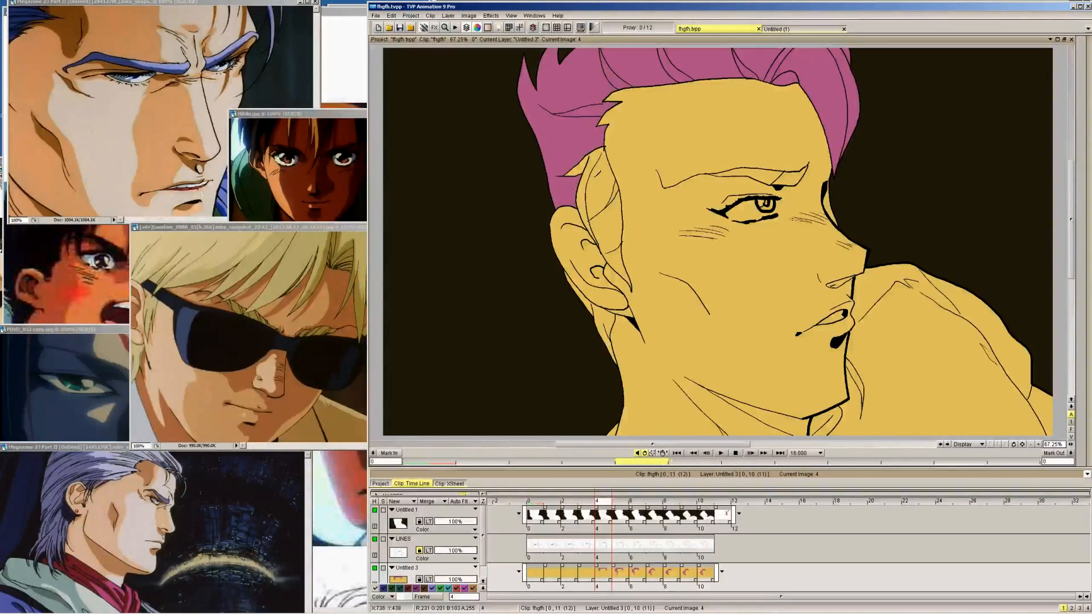
Fill the sideburn sections and the hair behind the ear and neck pink on frame 4
left_click(599, 175)
left_click(624, 198)
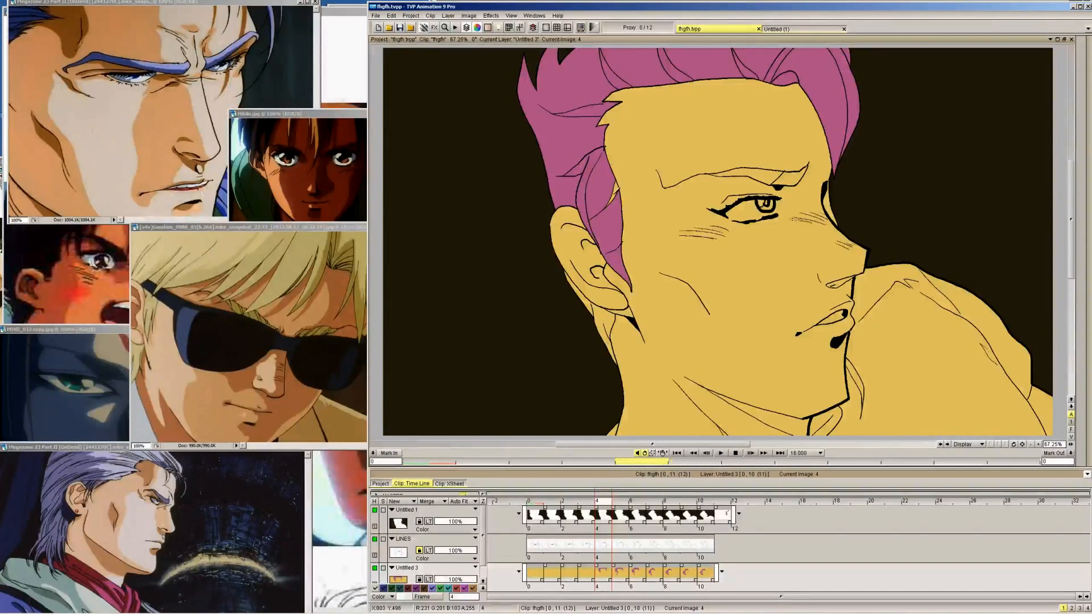
left_click(613, 197)
left_click(605, 328)
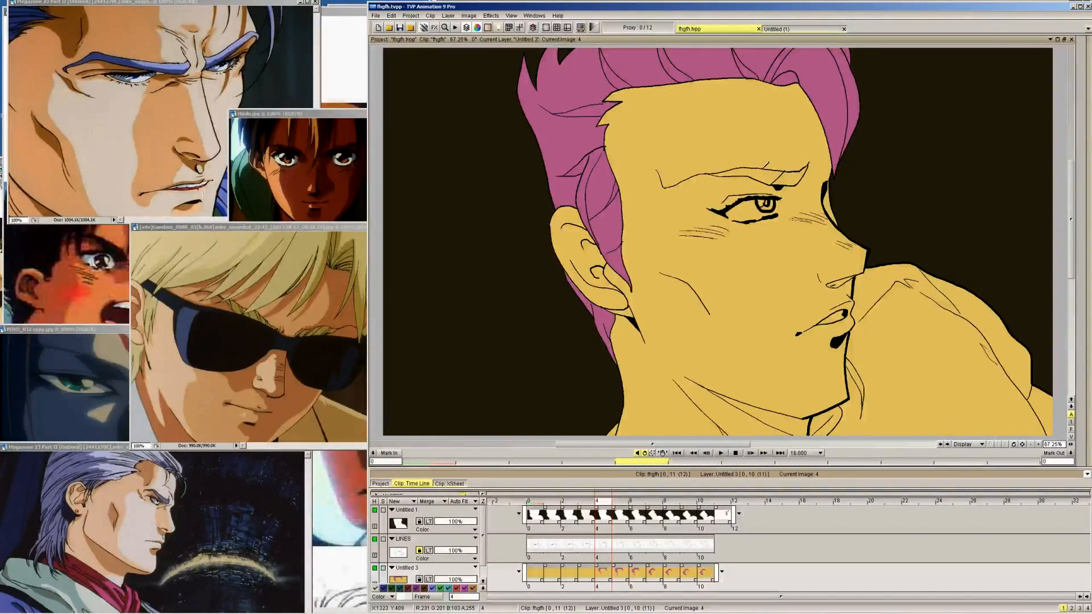
Fill both parts of the eyebrow pink on frame 3
key("Left")
left_click(774, 213)
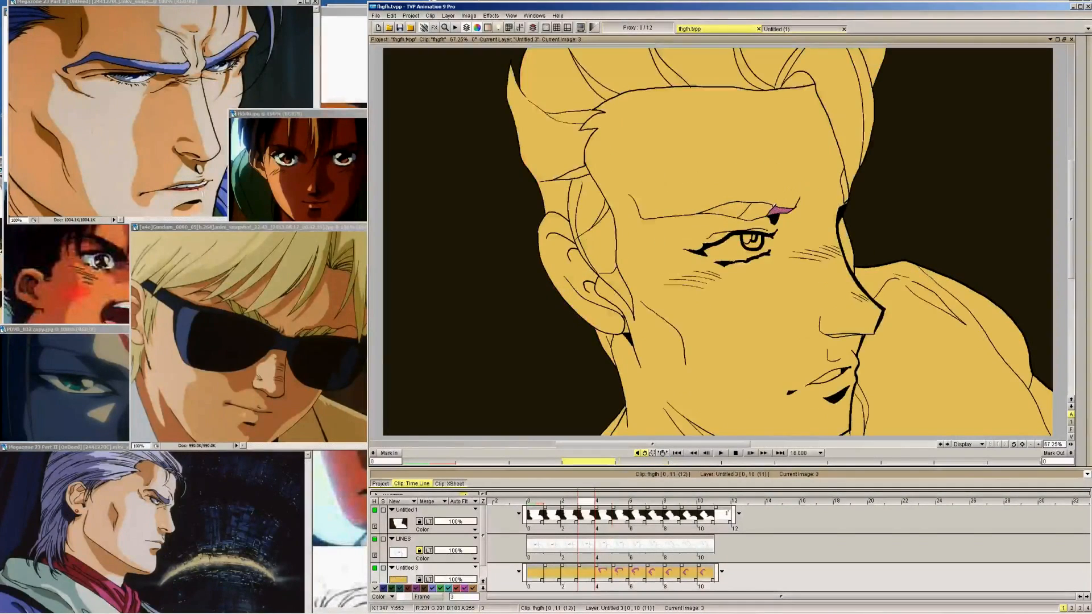
left_click(734, 209)
Fill the upper hair strands above the forehead and the front lock with its outer edge pink on frame 3
left_click(708, 71)
left_click(744, 68)
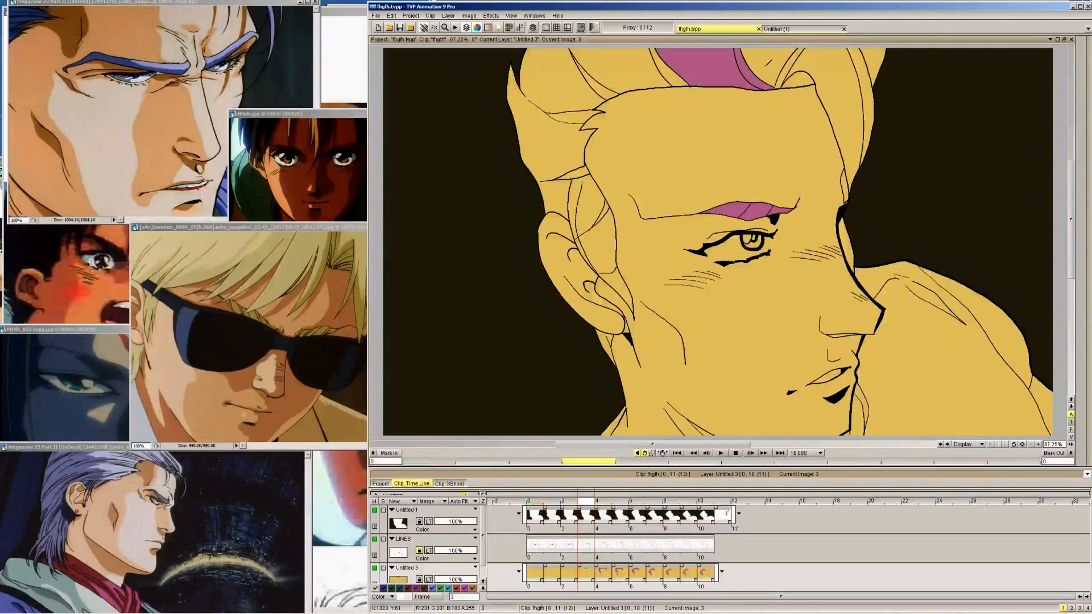
left_click(769, 70)
left_click(785, 74)
left_click(798, 81)
left_click(824, 69)
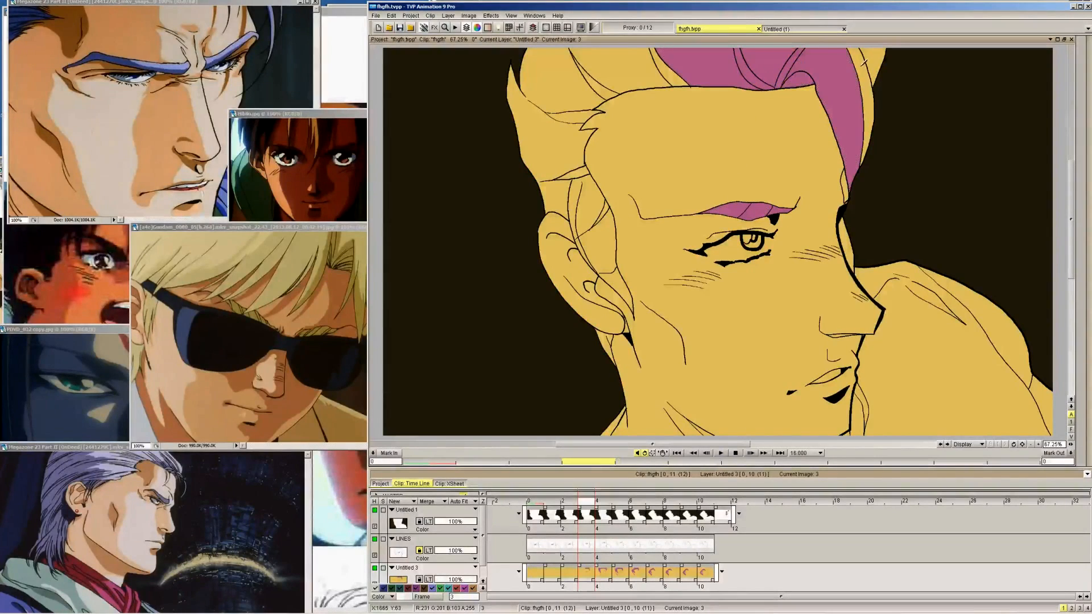
left_click(863, 63)
left_click(877, 56)
Fill the swept-back side hair, the back hair and the sideburn pink on frame 3
left_click(626, 68)
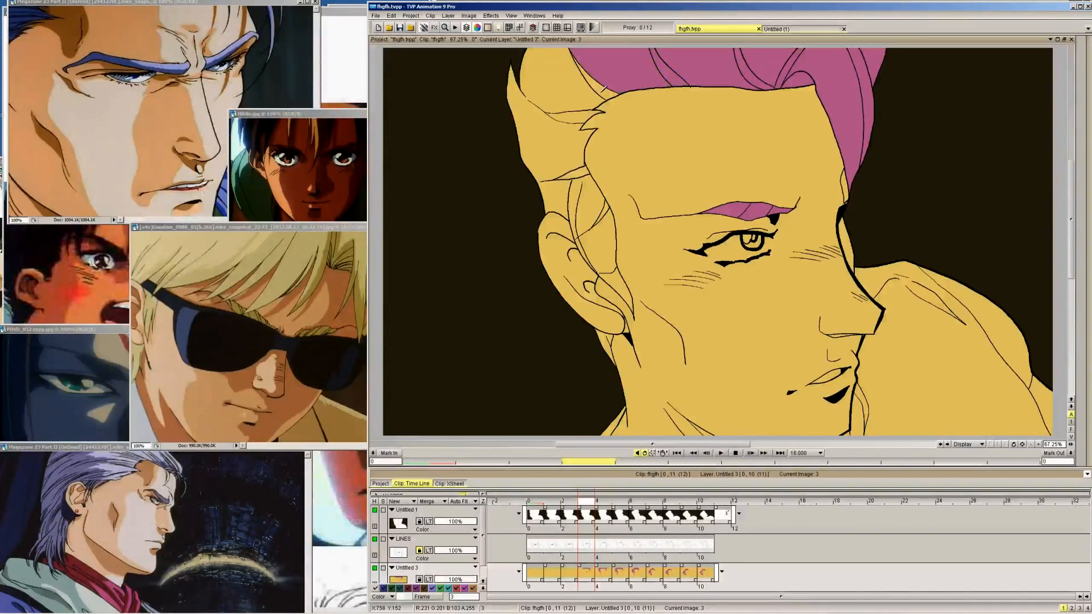
left_click(597, 80)
left_click(571, 160)
left_click(601, 245)
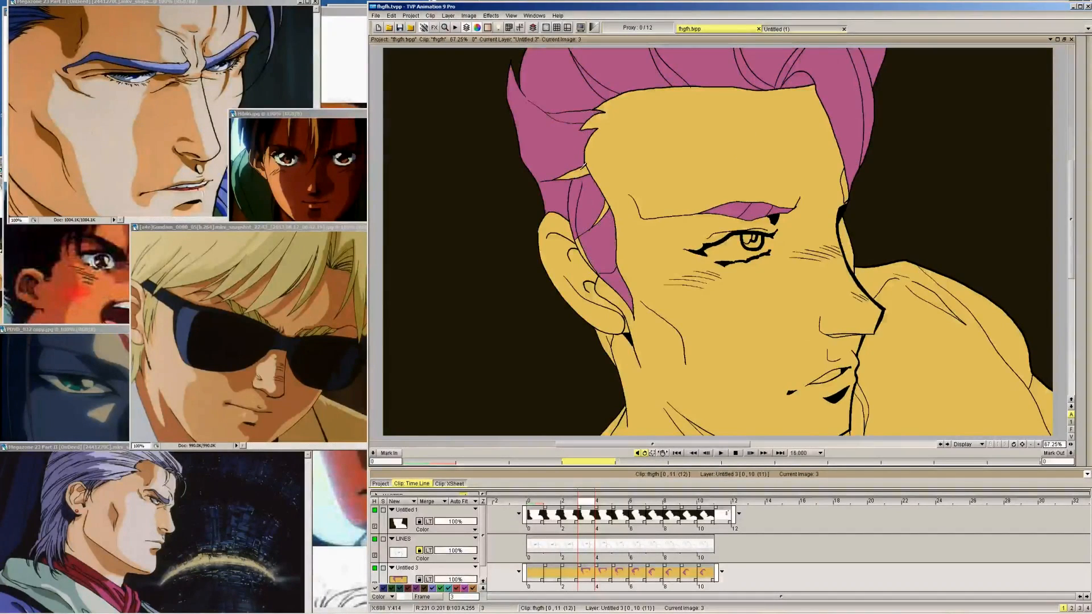
left_click(581, 173)
left_click(584, 251)
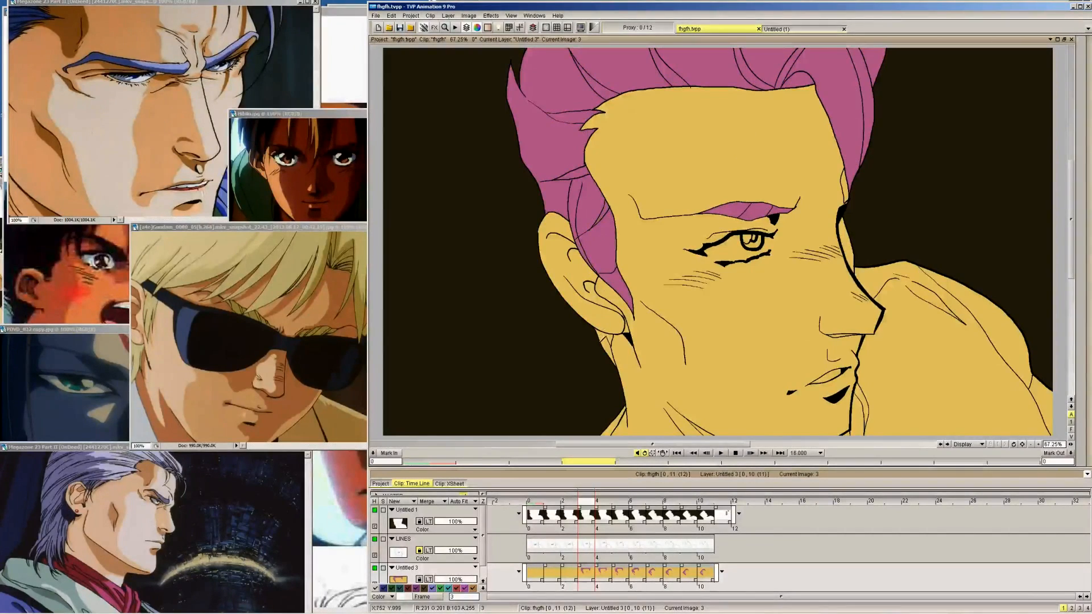
Fill the back hair, the sideburn and the small strands above the ear pink on frame 2
key("Left")
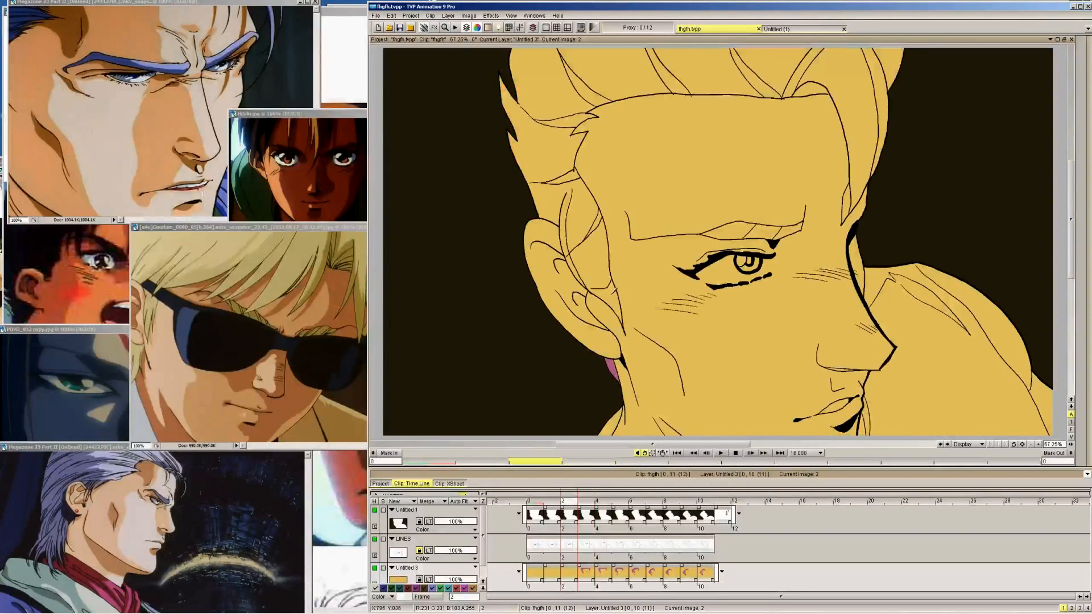
left_click(597, 267)
left_click(585, 213)
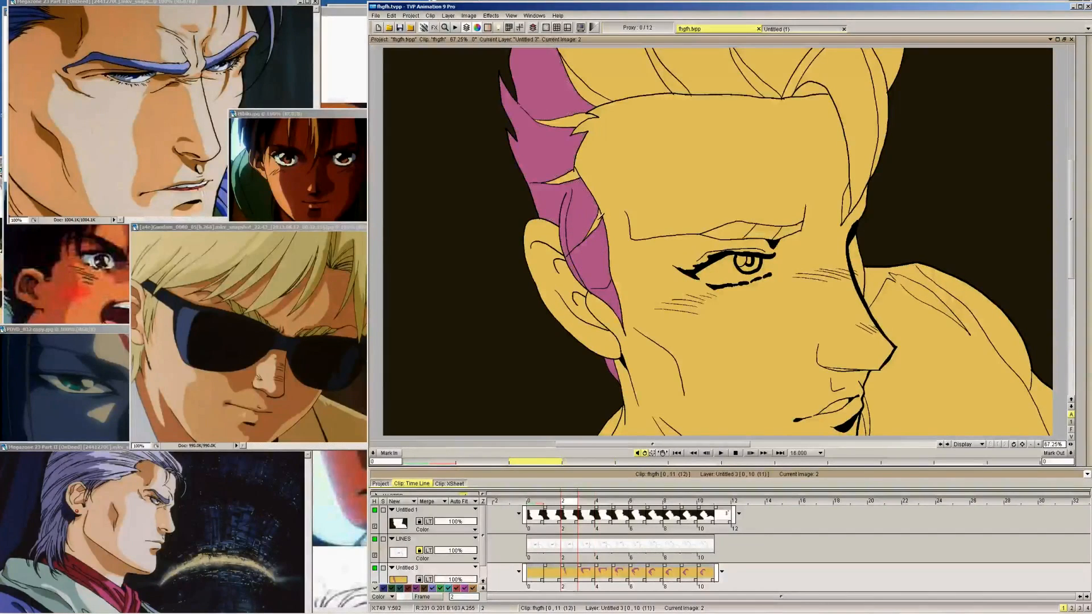
left_click(569, 177)
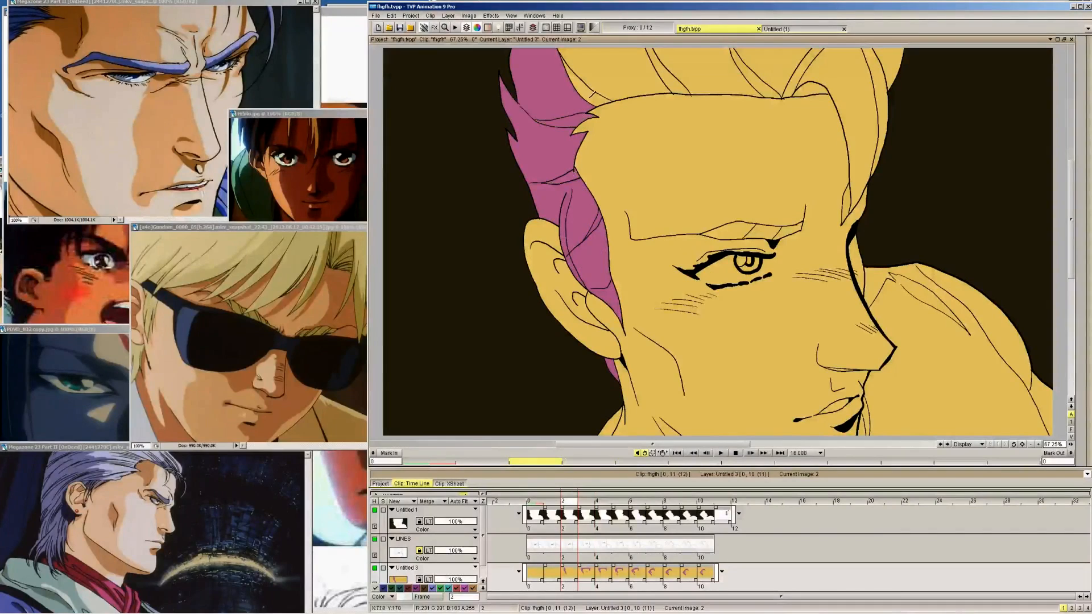
Fill the upper hair strands and front lock pink on frame 2, undoing the fill that spills over the face
left_click(594, 79)
left_click(705, 68)
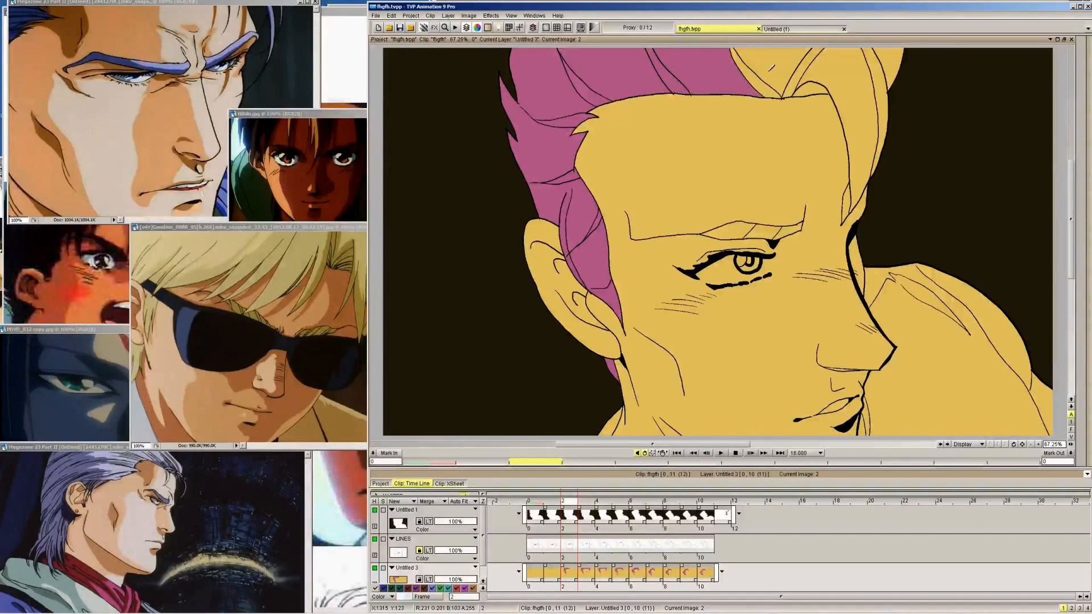
left_click(757, 66)
left_click(804, 67)
left_click(843, 71)
left_click(814, 90)
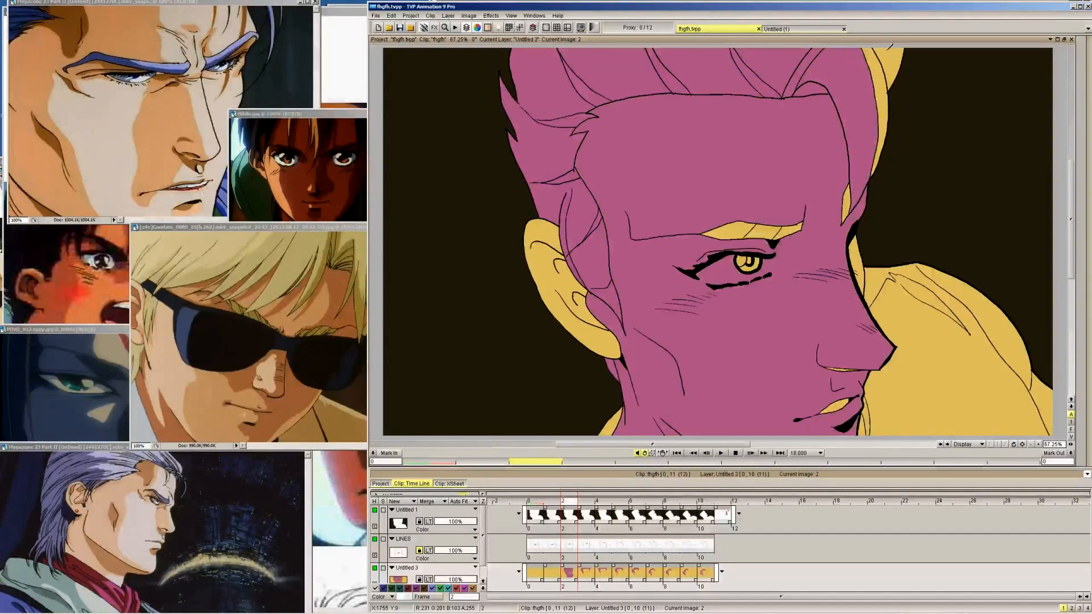
key("ctrl+z")
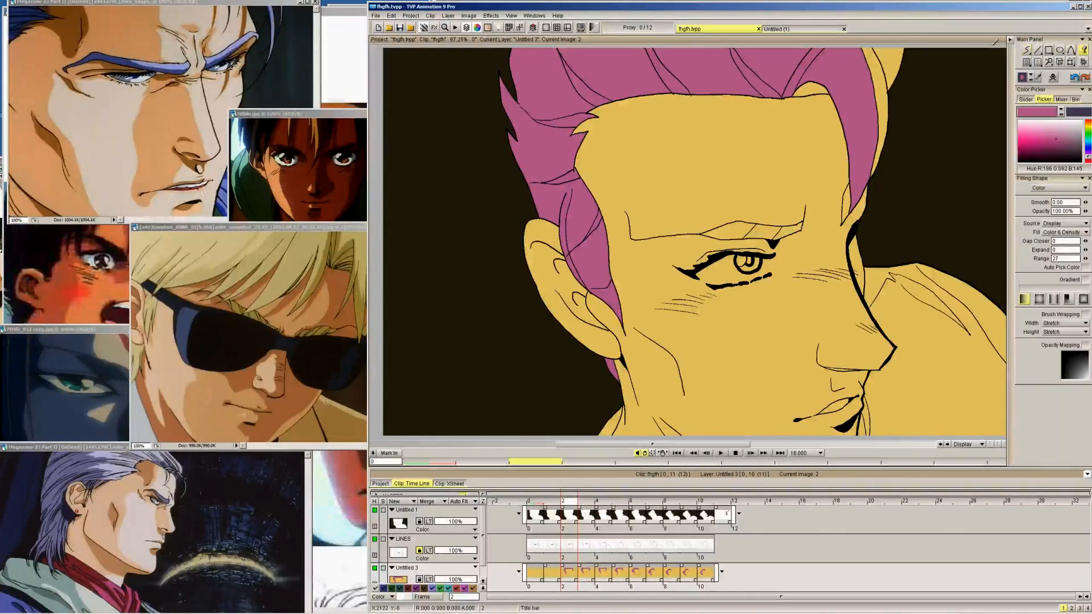
Fill the outer edge of the front lock and both parts of the eyebrow pink on frame 2
left_click(876, 67)
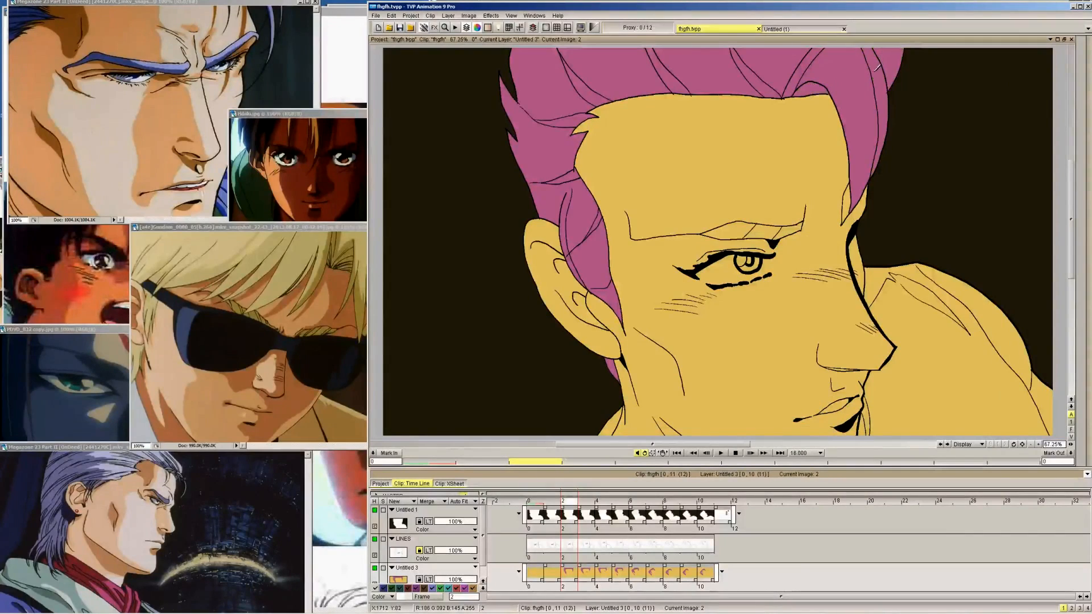
left_click(730, 230)
left_click(789, 230)
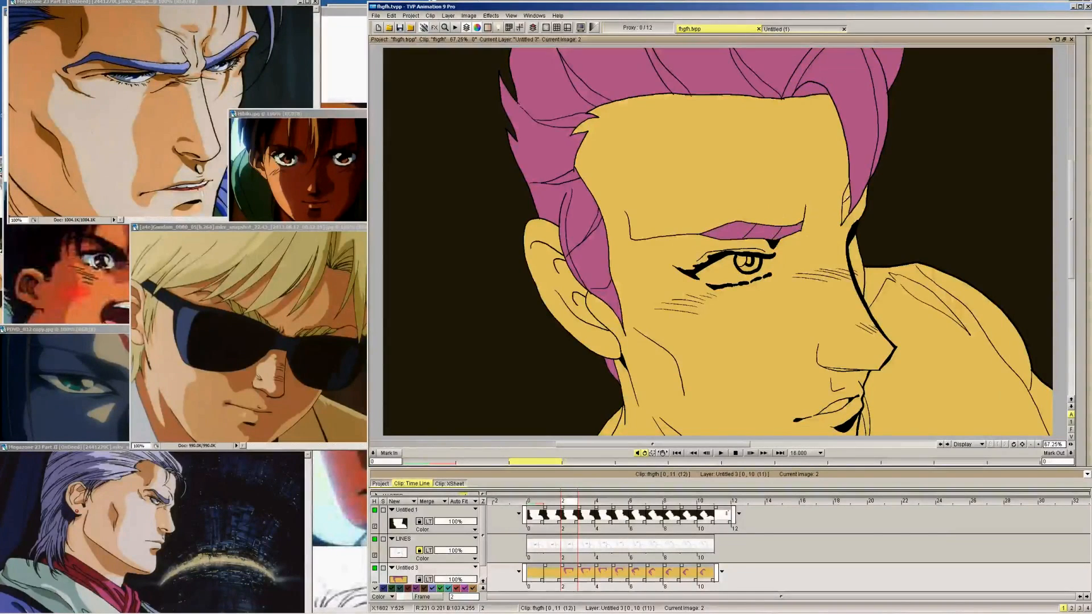
Flip through frames 2 to 4 and fill the small leftover tip of the front lock pink on frame 3
key("Right")
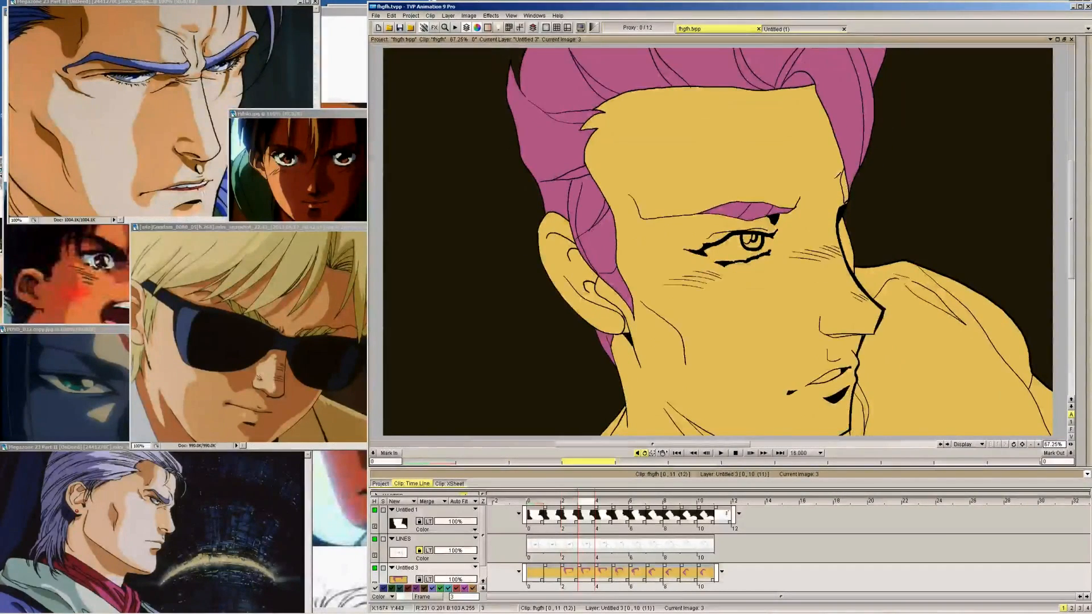
key("Left")
key("Right")
key("Right")
key("Left")
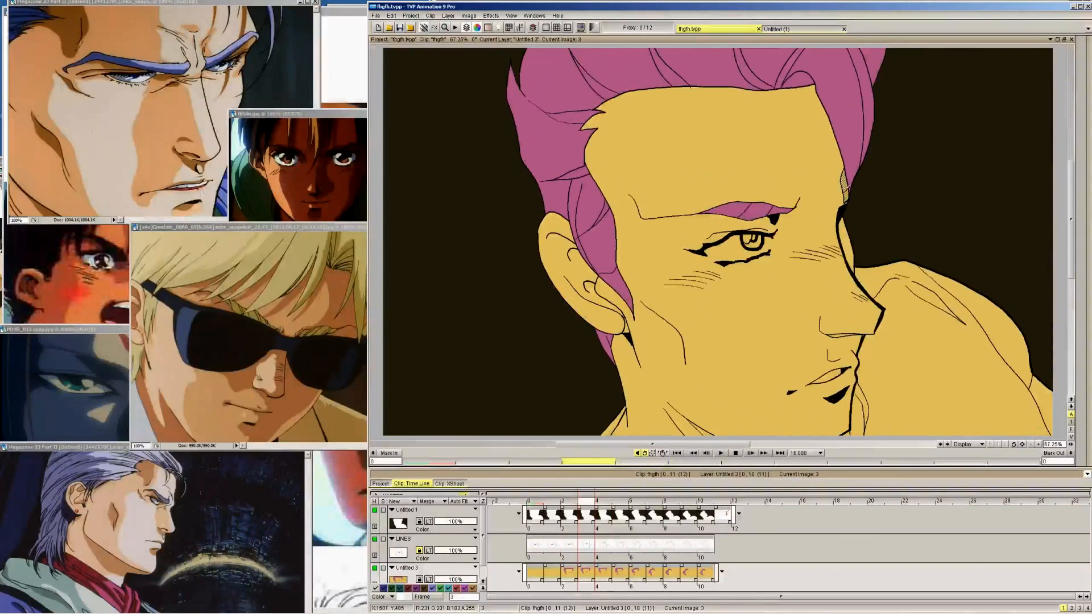
Go to frame 1, try a pink fill on the front lock and undo the spill over the face
key("Left")
key("Left")
left_click(769, 224)
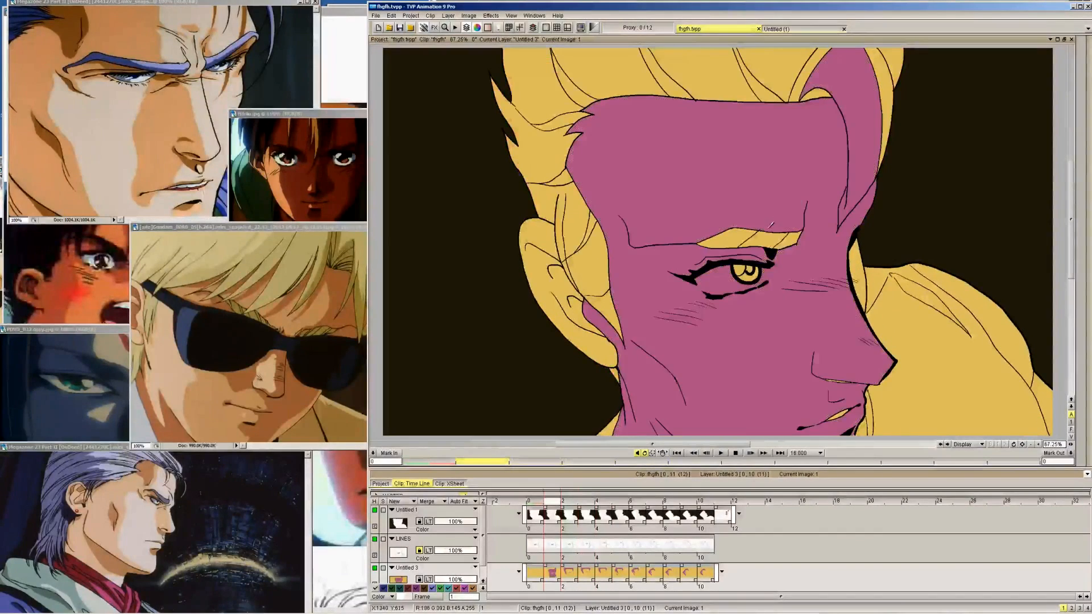
key("ctrl+z")
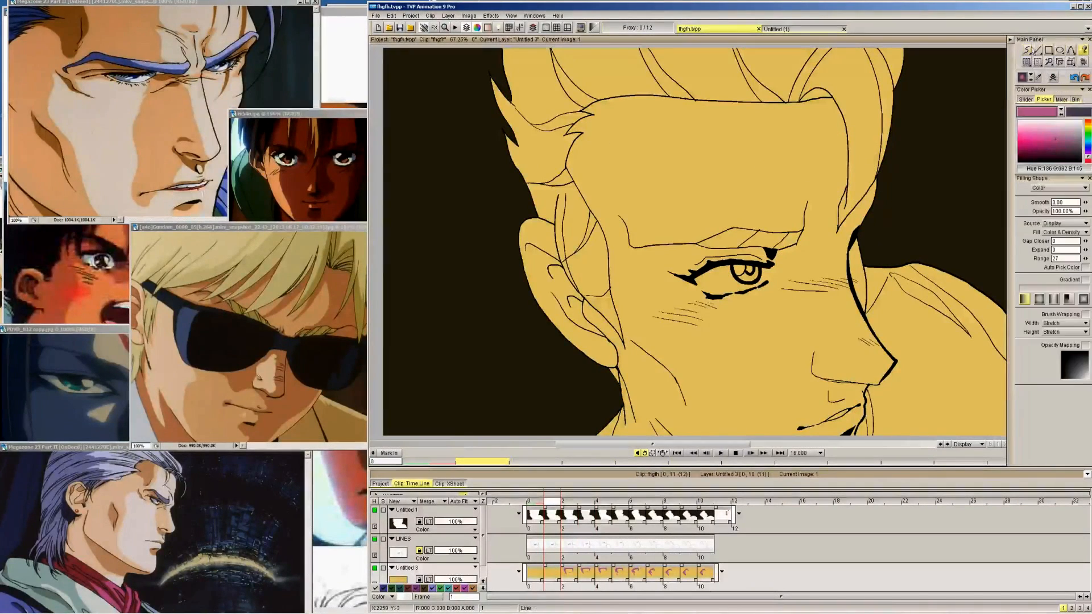
Fill the upper sideburn, front lock, eyebrow and side hair behind the temple pink on frame 1
left_click(579, 201)
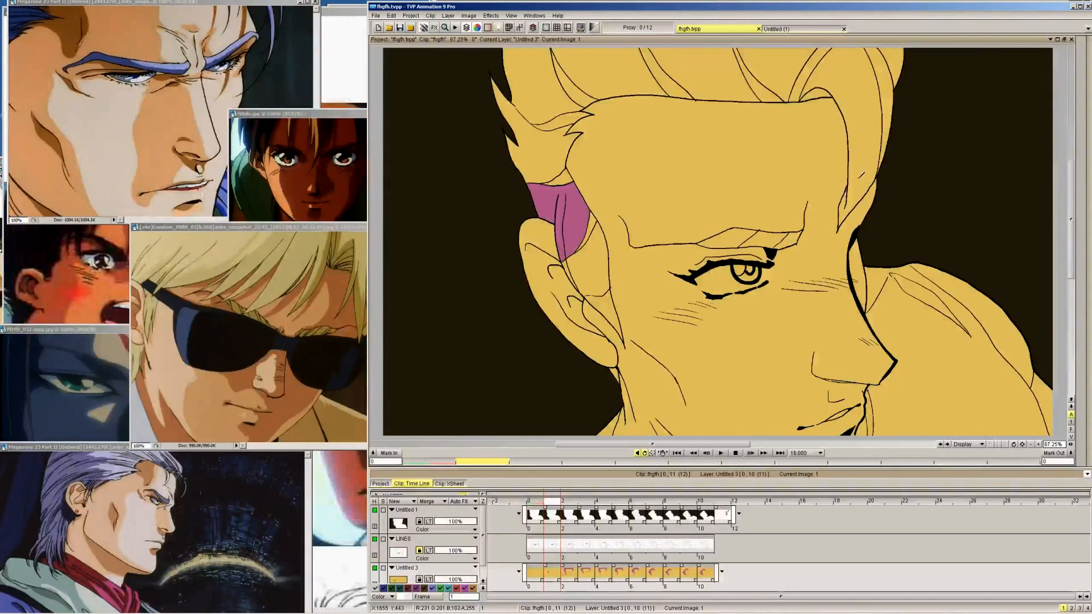
left_click(865, 165)
left_click(764, 238)
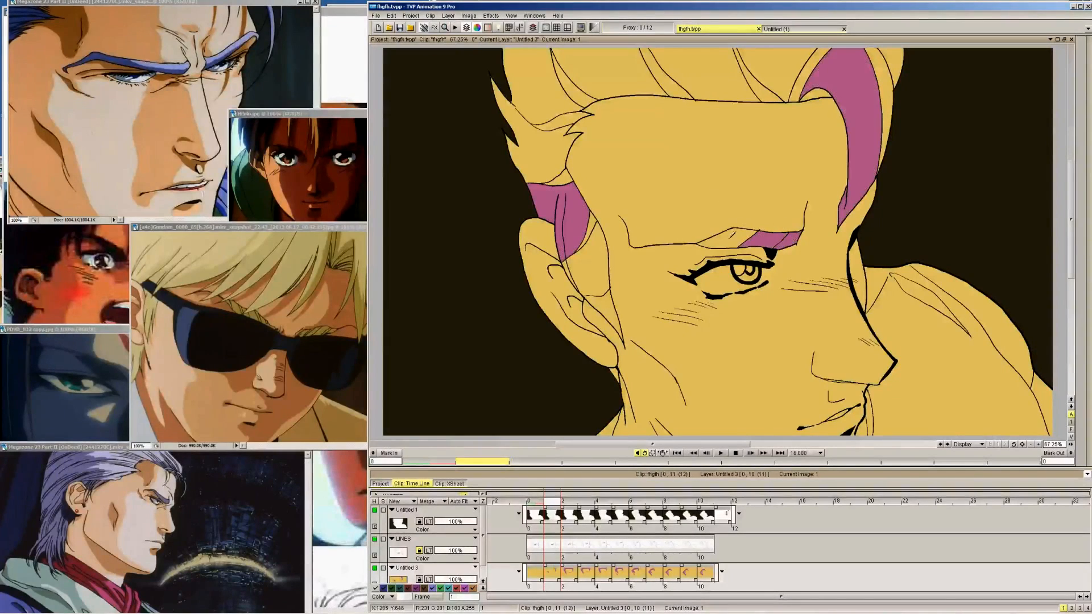
left_click(733, 239)
left_click(541, 149)
left_click(554, 179)
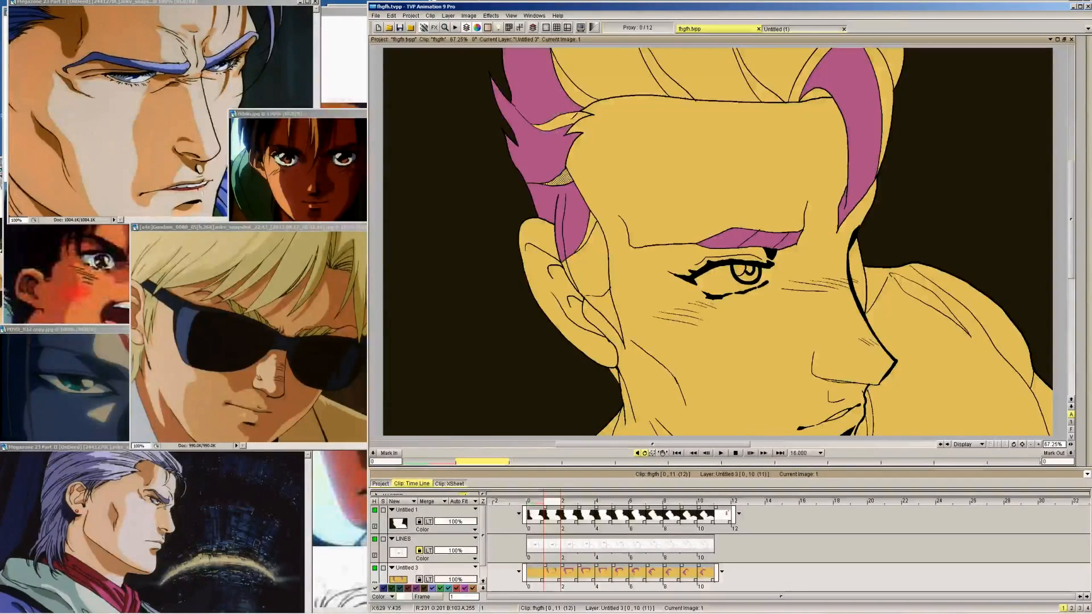
Fill the remaining upper hair strands, the outer edge of the front lock and the lower sideburn pink on frame 1
left_click(564, 120)
left_click(574, 79)
left_click(676, 83)
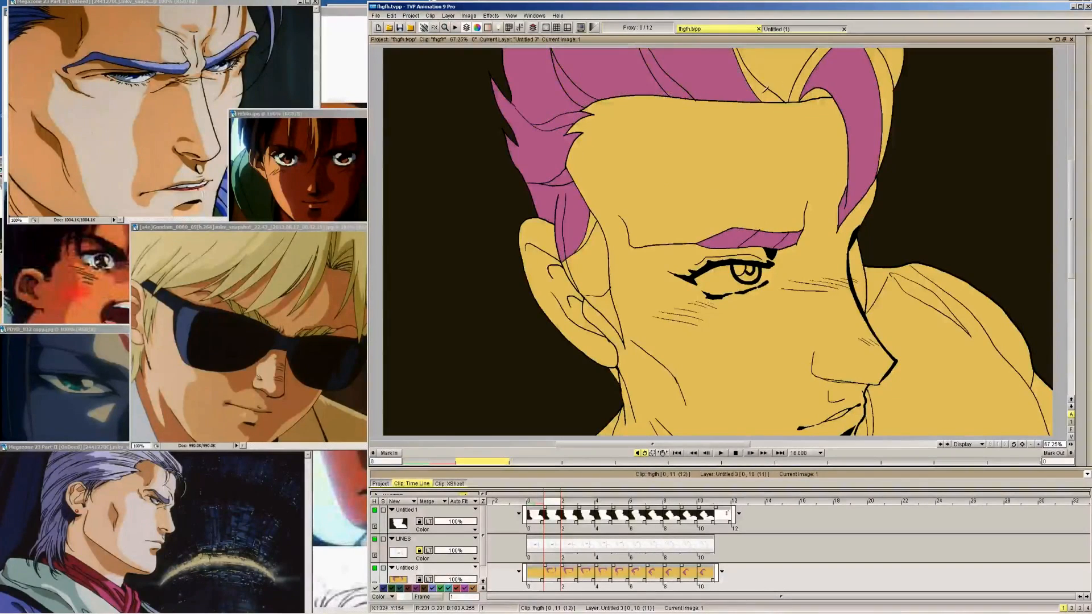
left_click(764, 91)
left_click(807, 66)
left_click(877, 73)
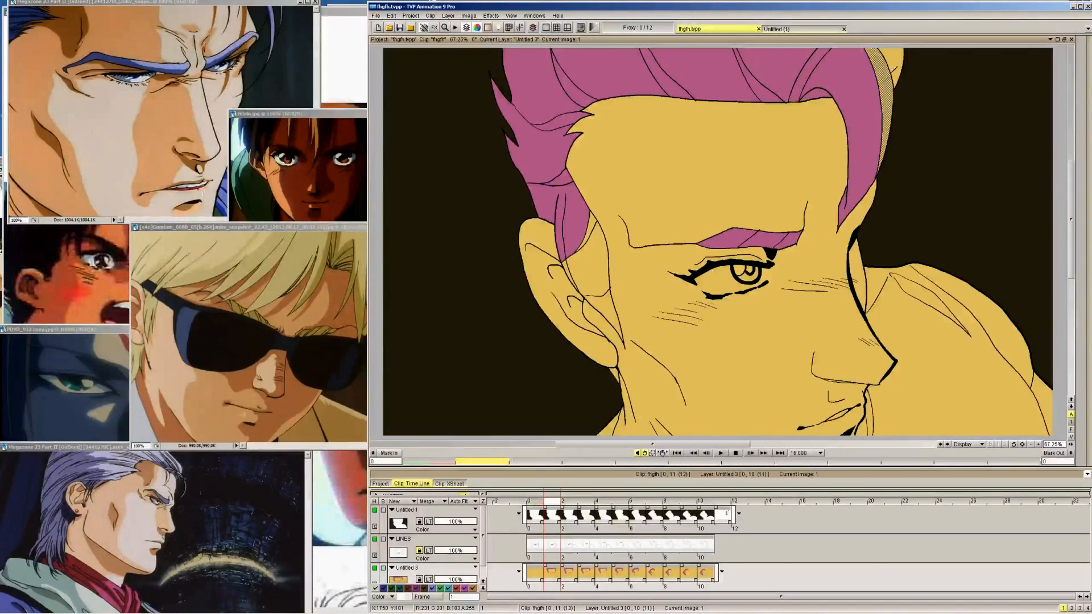
left_click(591, 273)
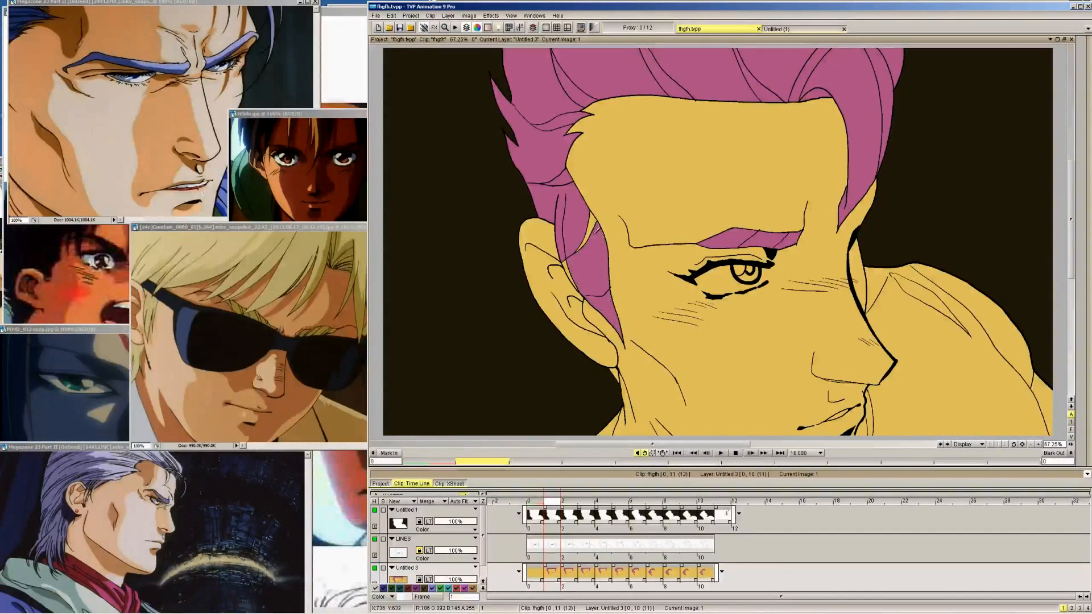
Go to frame 0 and fill the hair behind the neck and all the sideburn sections pink
key("Left")
left_click(614, 377)
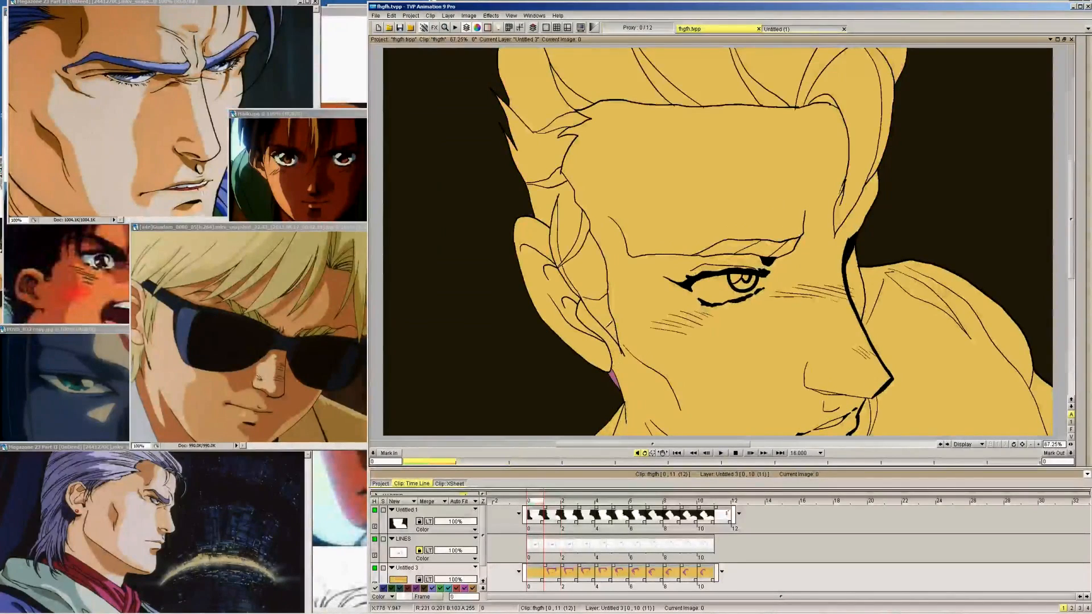
left_click(607, 322)
left_click(598, 283)
left_click(577, 251)
left_click(556, 265)
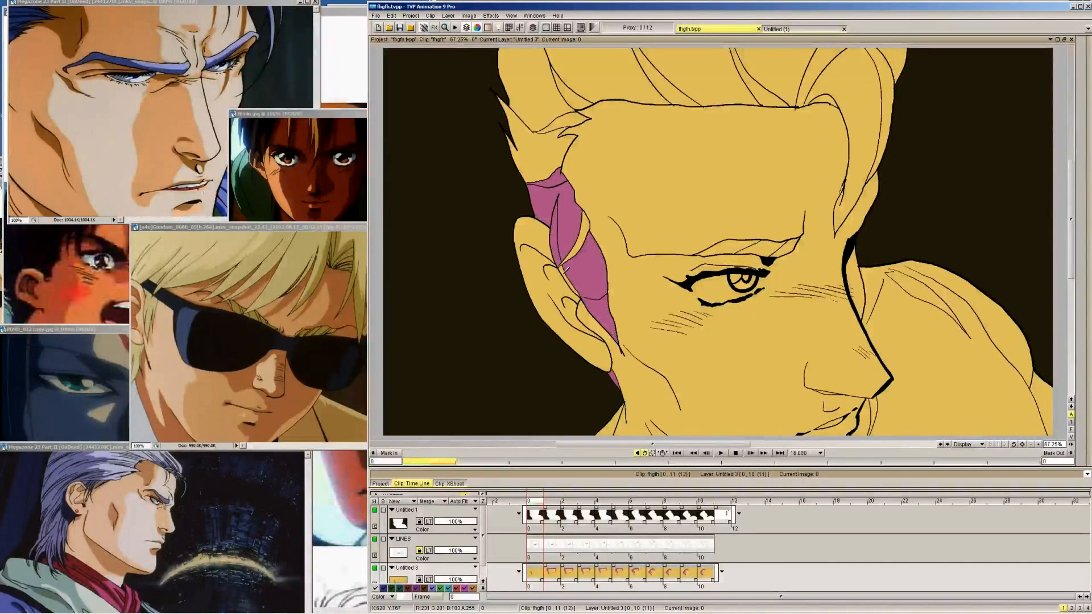
left_click(582, 234)
Fill the side hair above the ear and the swept-back strands over the forehead pink on frame 0
left_click(547, 153)
left_click(562, 120)
left_click(549, 101)
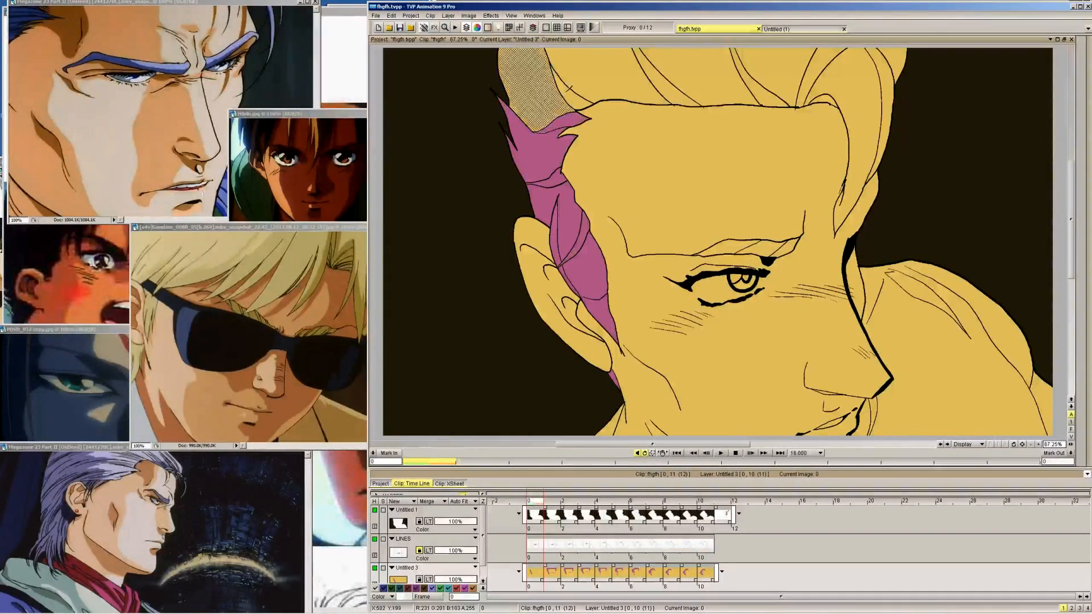
left_click(572, 97)
left_click(594, 76)
left_click(654, 75)
left_click(697, 74)
left_click(754, 82)
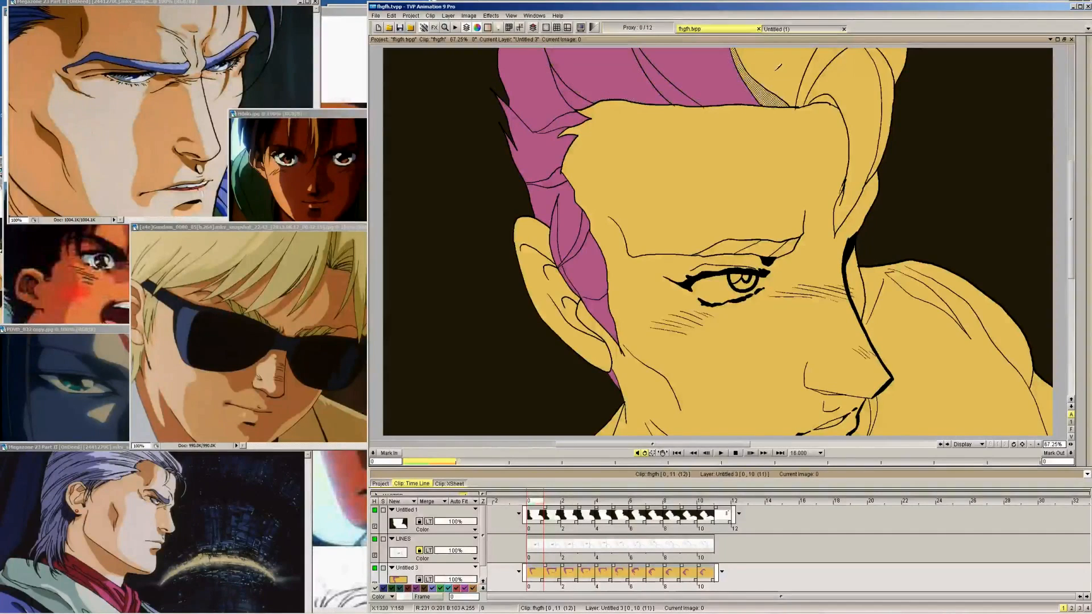
Fill the front hair strands and the front lock with its outer edge pink on frame 0
left_click(780, 70)
left_click(819, 68)
left_click(851, 79)
left_click(823, 99)
left_click(884, 91)
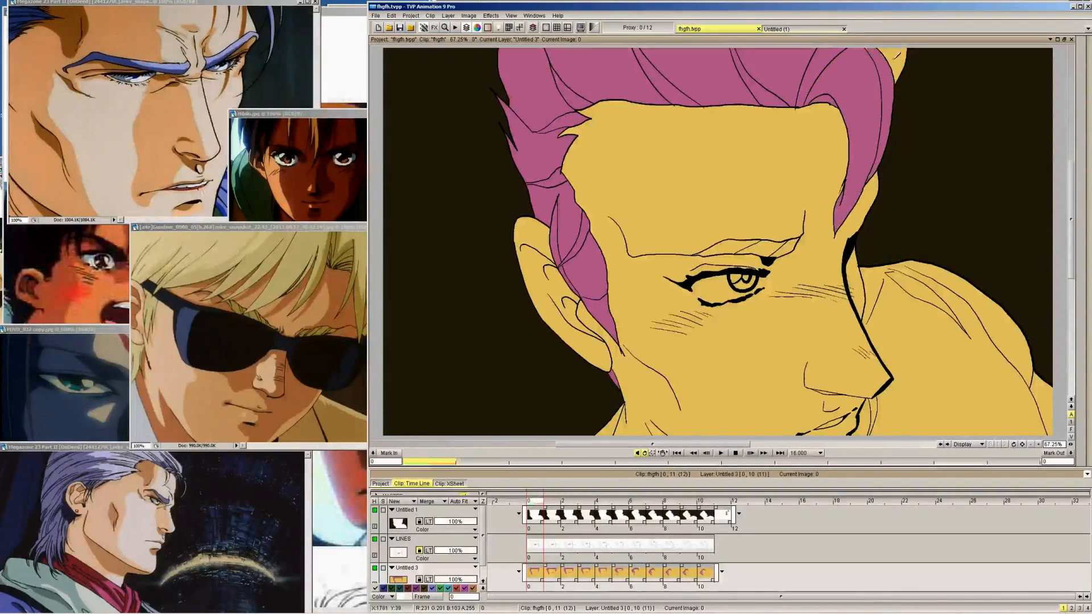
left_click(896, 64)
Compare frame 0 with the frames after it and fill the eyebrow pink on frame 0
key("Right")
key("Right")
key("Right")
key("Right")
key("Right")
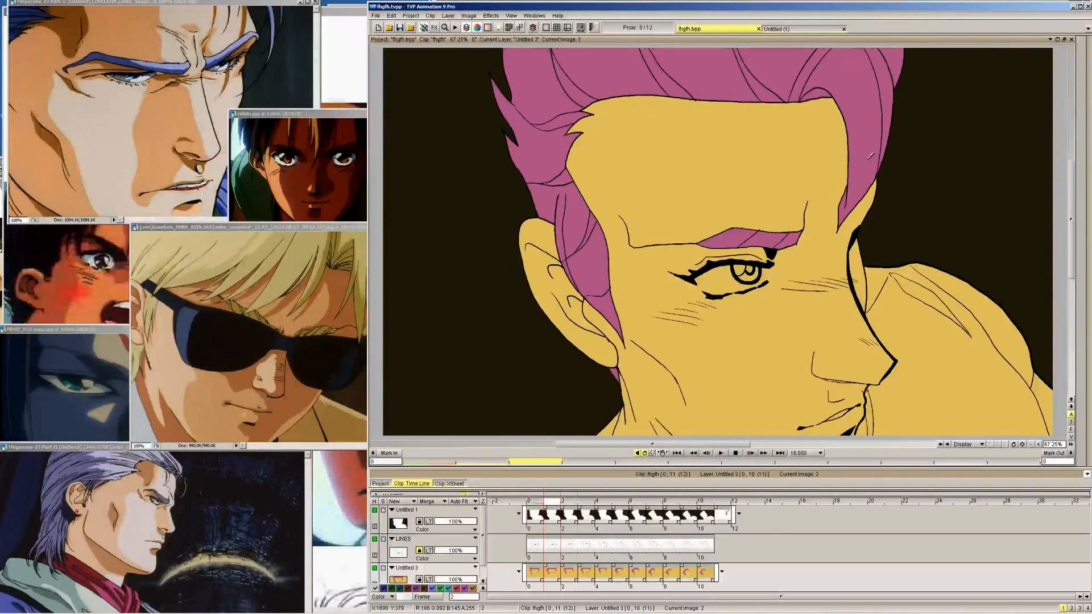
key("Left")
key("Left")
key("Left")
key("Left")
key("Left")
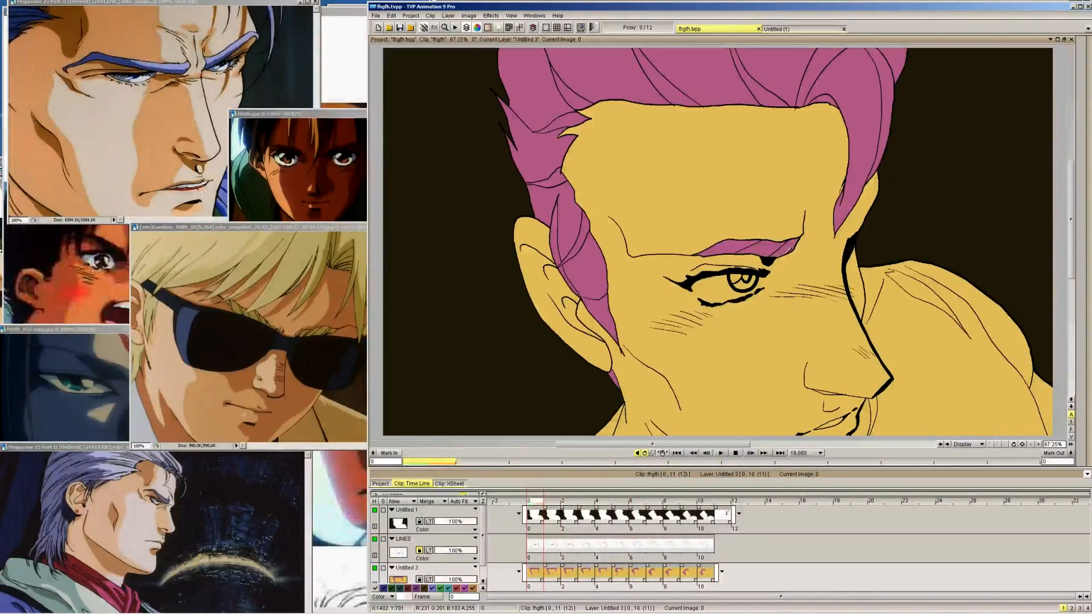
Flip forward through the animation to the palette on frame 11 and pick the lightest SKIN swatch
key("Right")
key("Right")
key("Right")
key("Right")
key("Right")
key("Right")
key("Right")
key("Right")
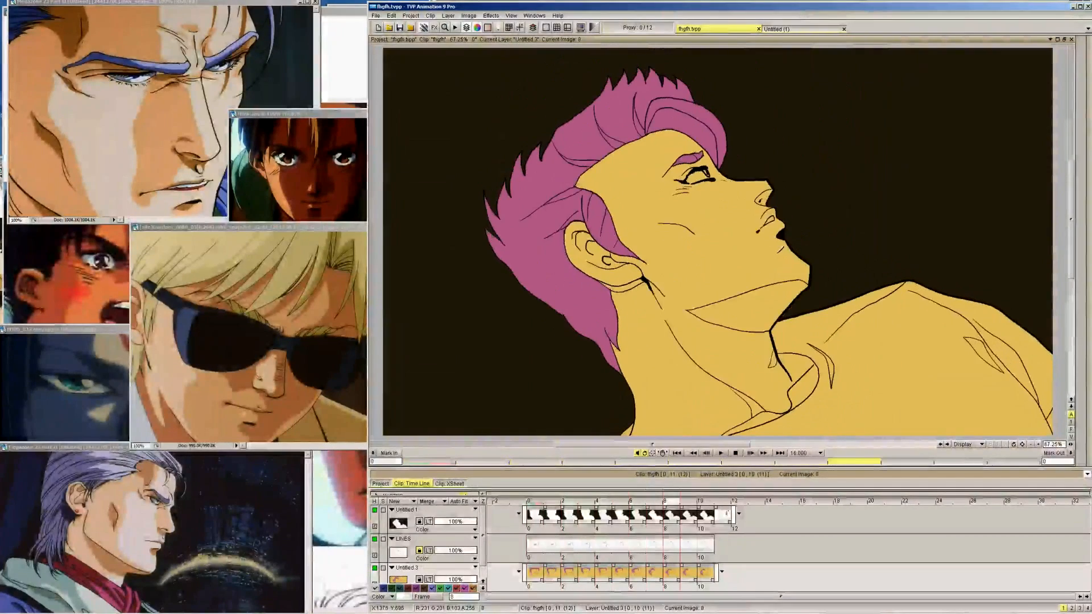
key("Right")
key("Right")
key("Right")
key("Left")
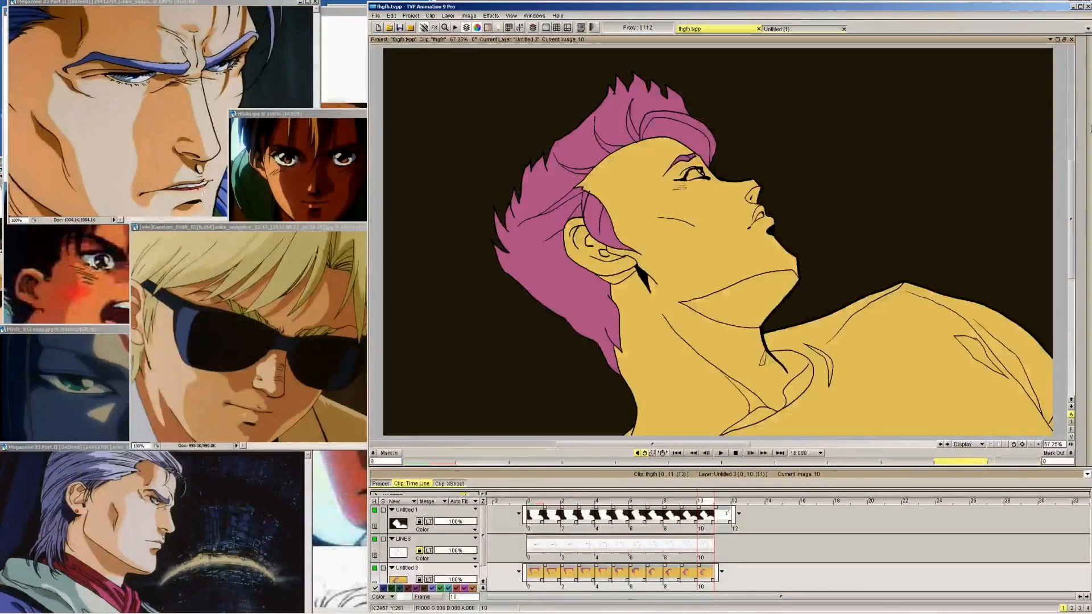
key("Right")
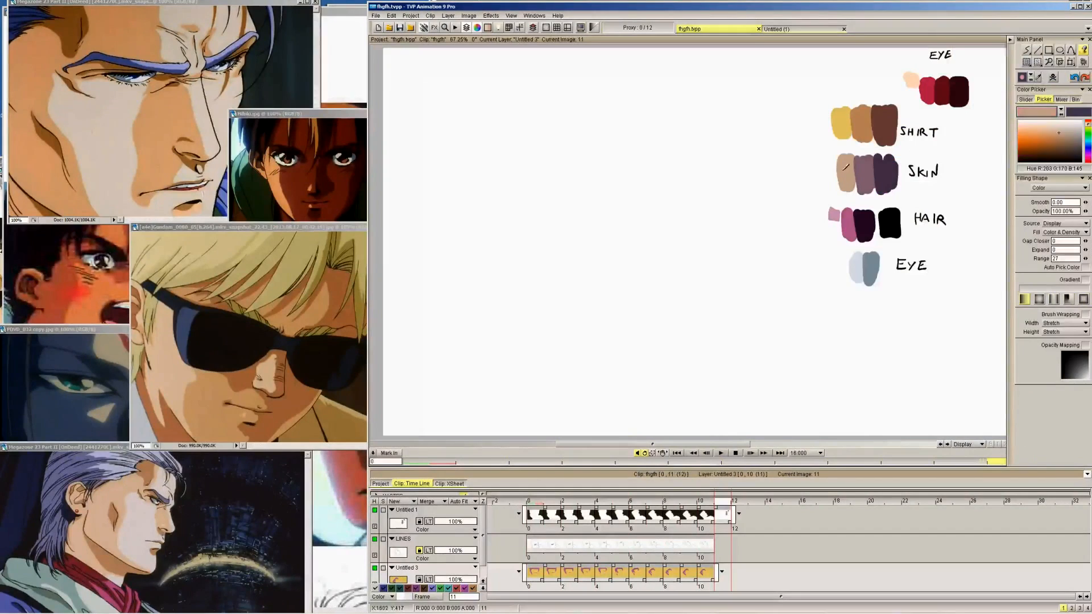
Fill the face, neck, underside of the chin and ear with the tan skin colour on frame 10
key("Left")
left_click(705, 258)
left_click(742, 289)
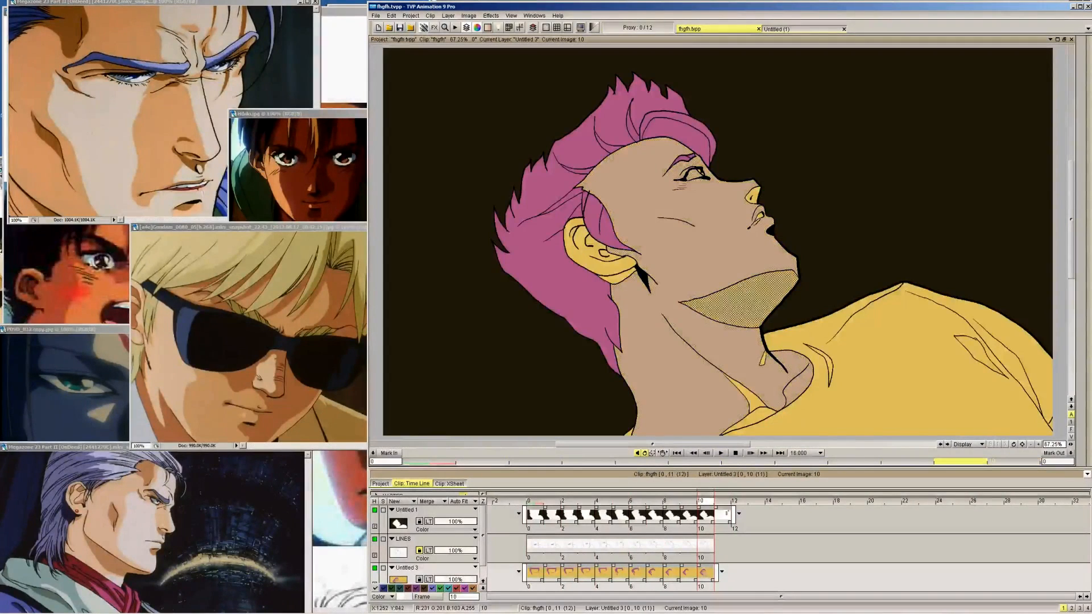
left_click(598, 248)
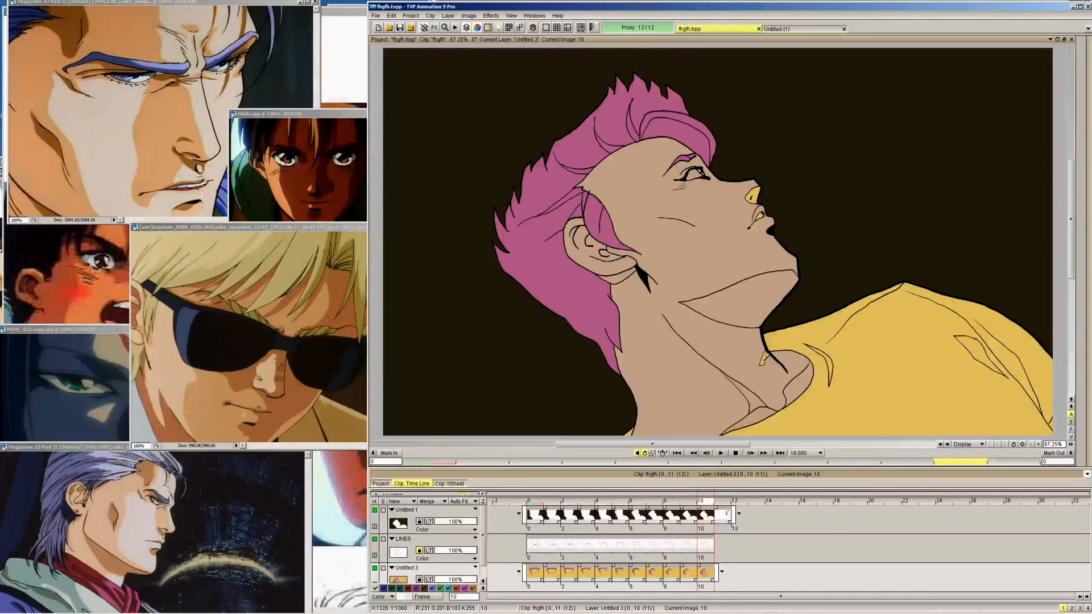
Fill the skin areas tan on frame 9, including the underside of the chin, the ear and its lower edge
key("Left")
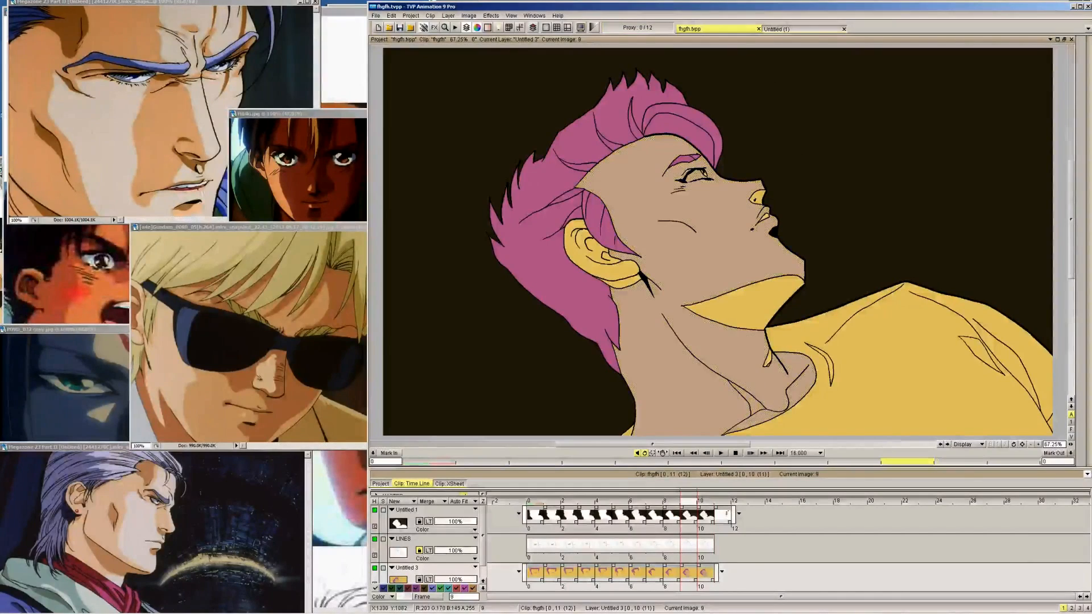
left_click(767, 361)
left_click(758, 310)
left_click(616, 265)
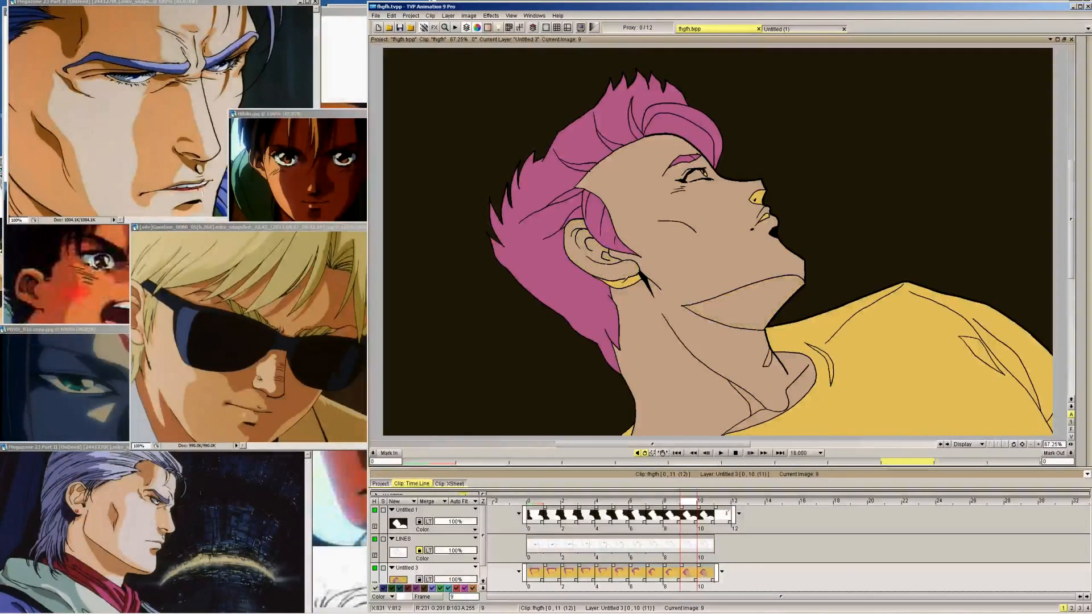
left_click(626, 279)
Fill the ear, face, underside of the chin and small throat sliver tan on frame 8
key("Left")
left_click(626, 276)
left_click(625, 286)
left_click(700, 298)
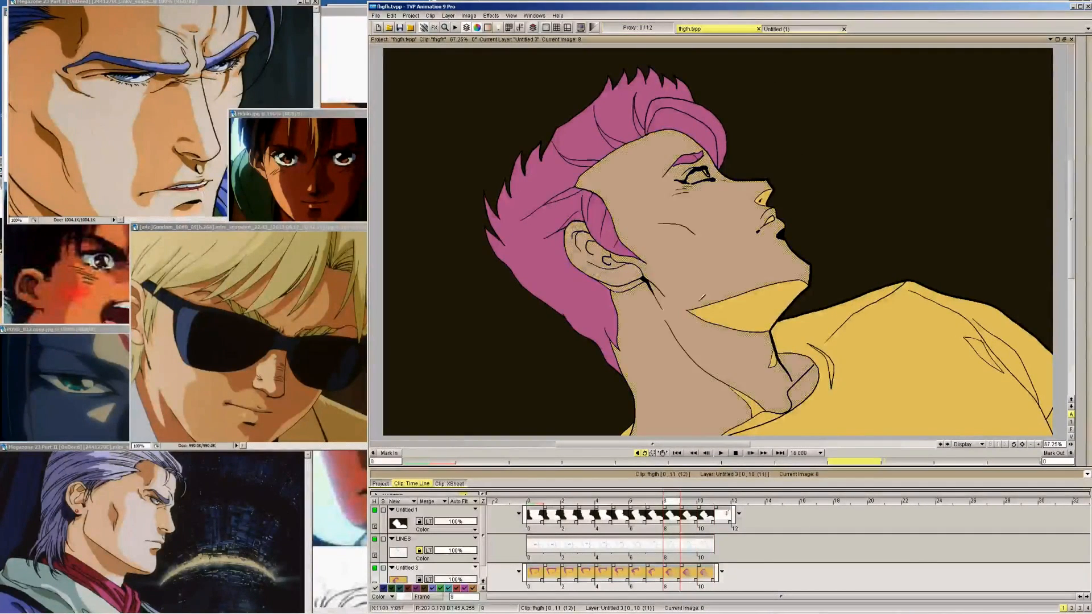
left_click(716, 310)
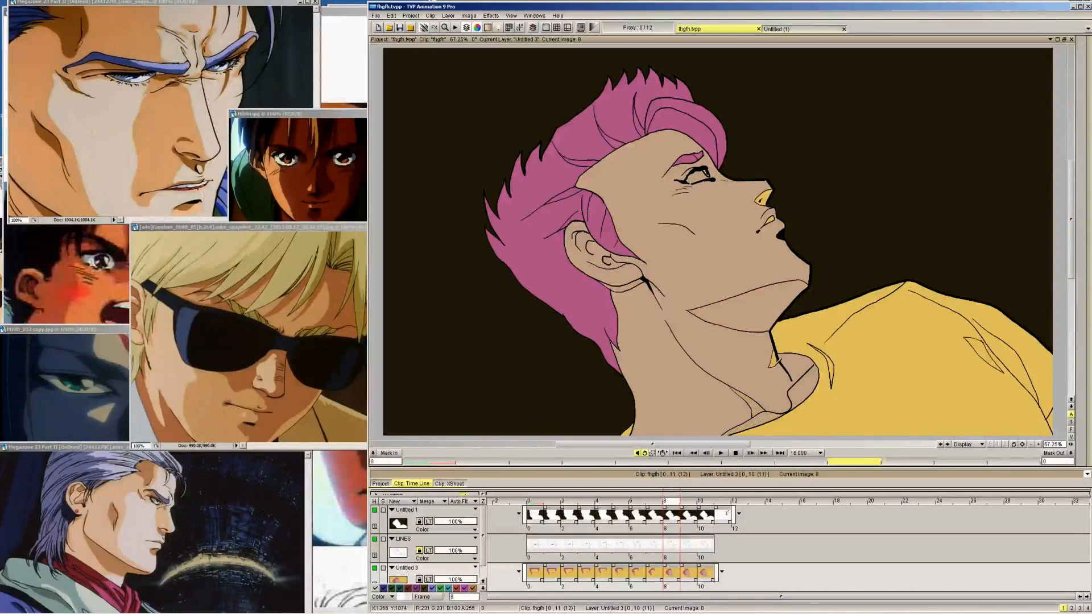
left_click(774, 360)
Fill the face, neck and ear tan on frames 7 and 6
key("Left")
left_click(691, 291)
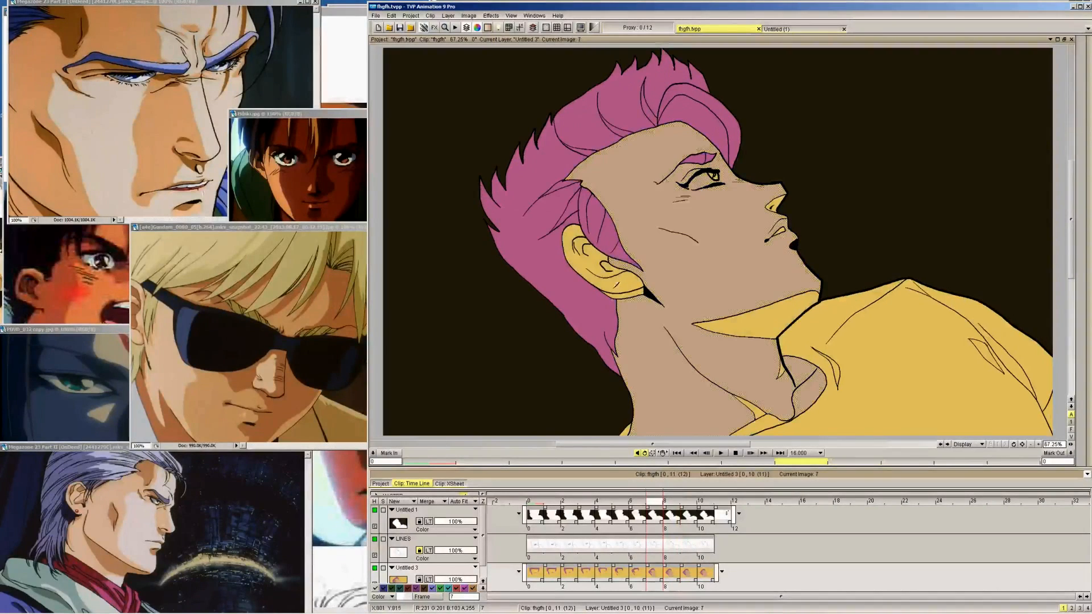
left_click(615, 275)
key("Left")
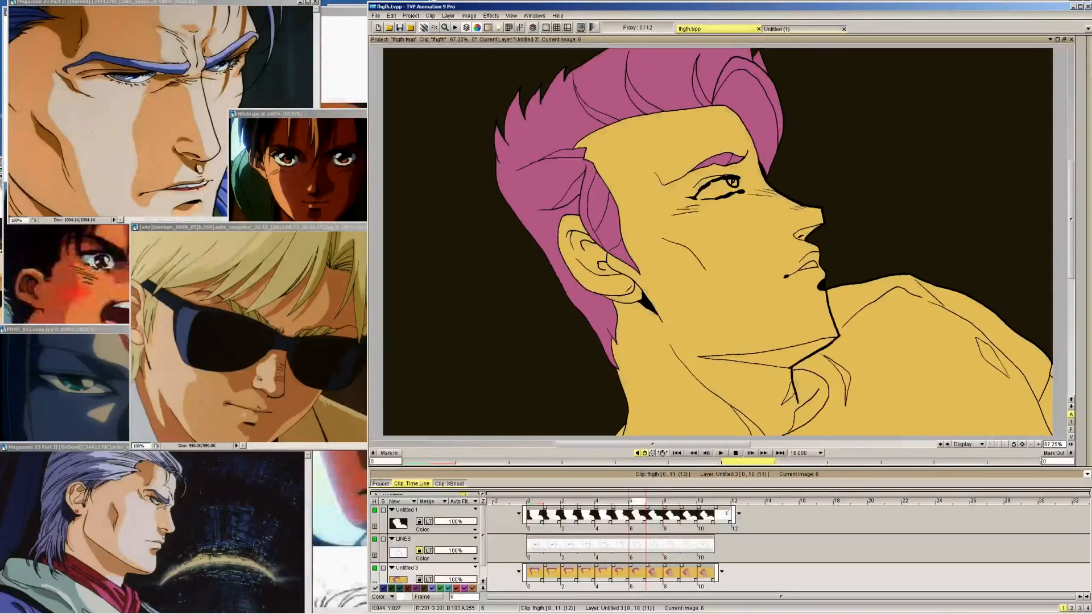
left_click(633, 293)
left_click(769, 372)
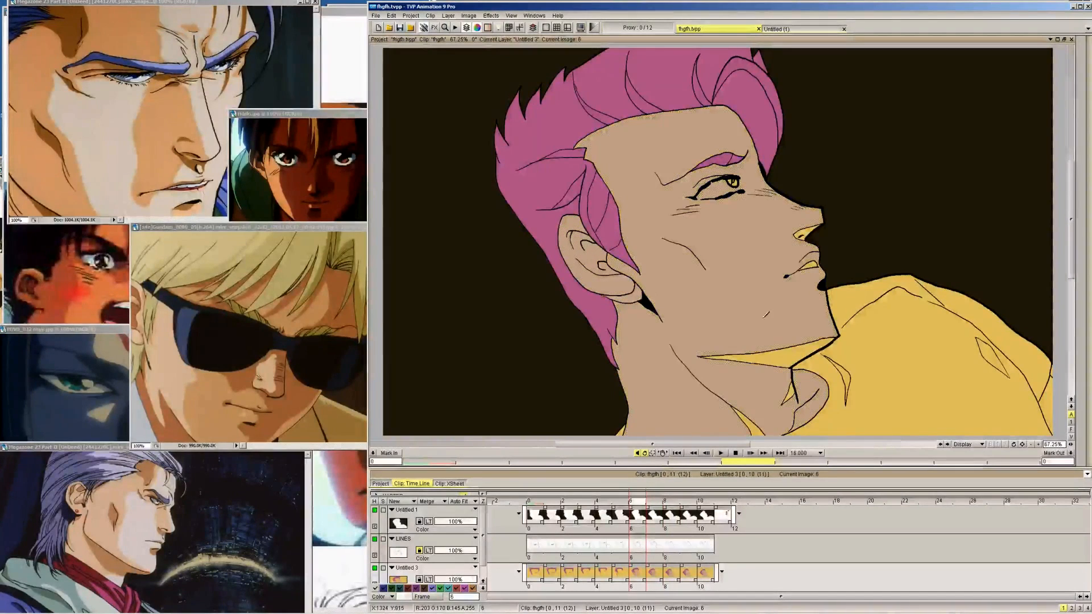
Check frame 7 again, and fill the face, neck and ear tan on frame 5
key("Right")
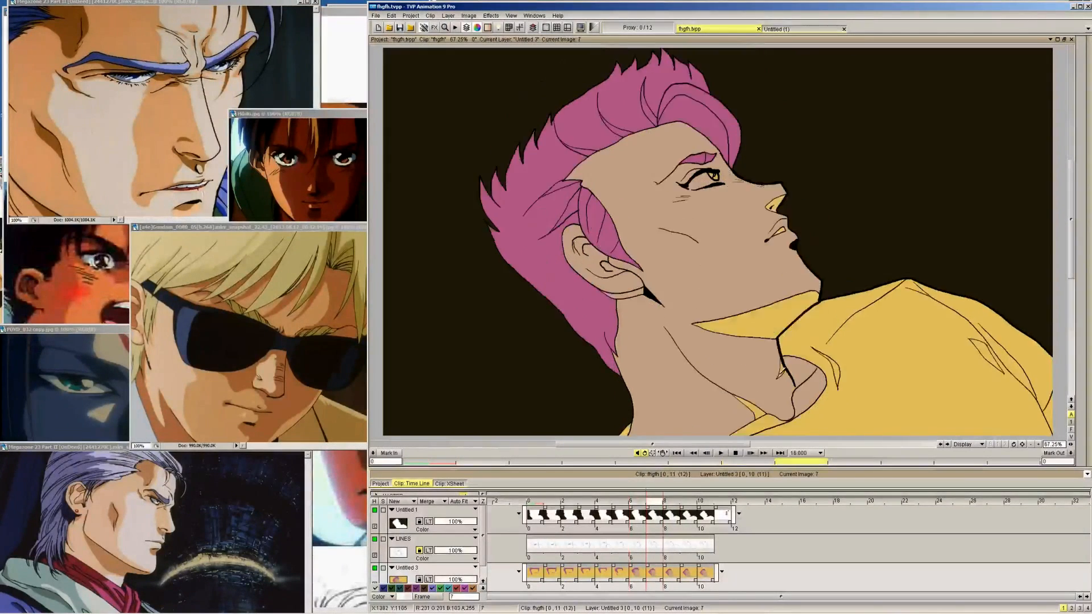
key("Left")
key("Left")
left_click(659, 386)
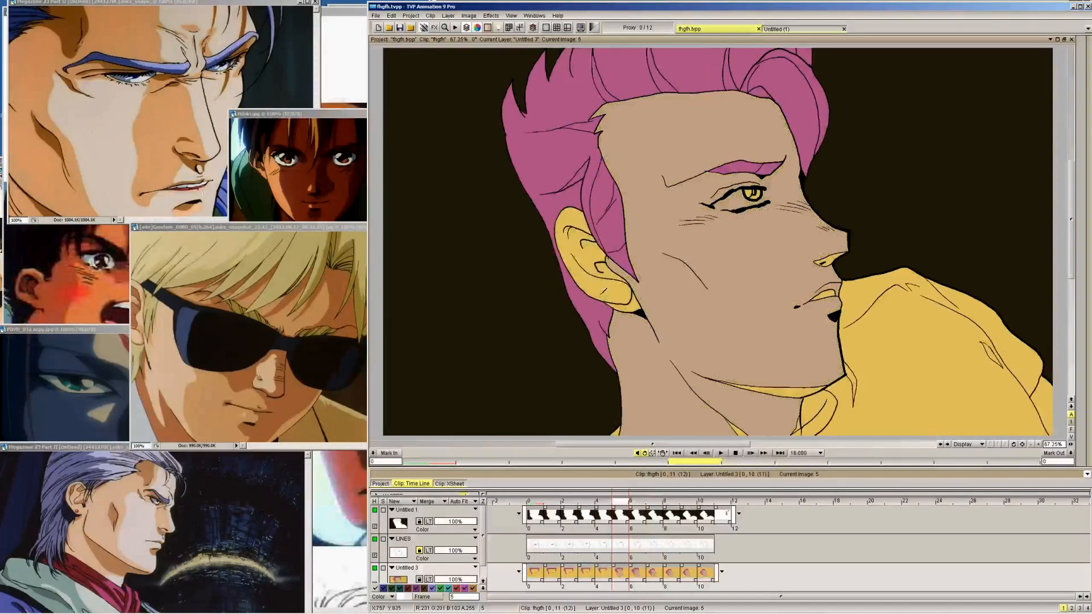
left_click(602, 292)
left_click(634, 308)
Continue back past frame 4 and fill the ear, face and neck tan on frames 3 and 2
key("Left")
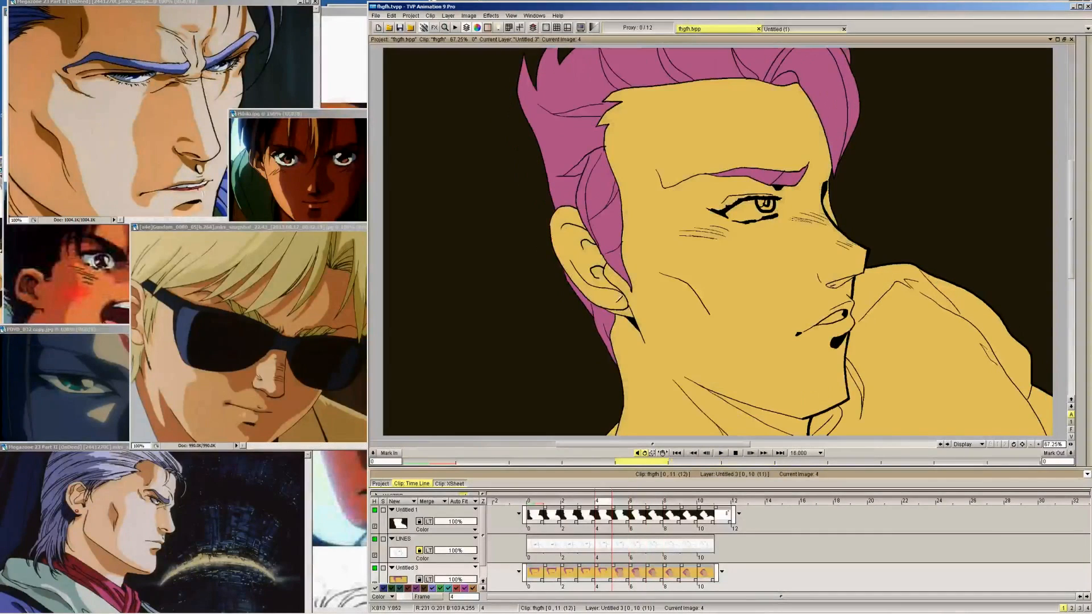
key("Left")
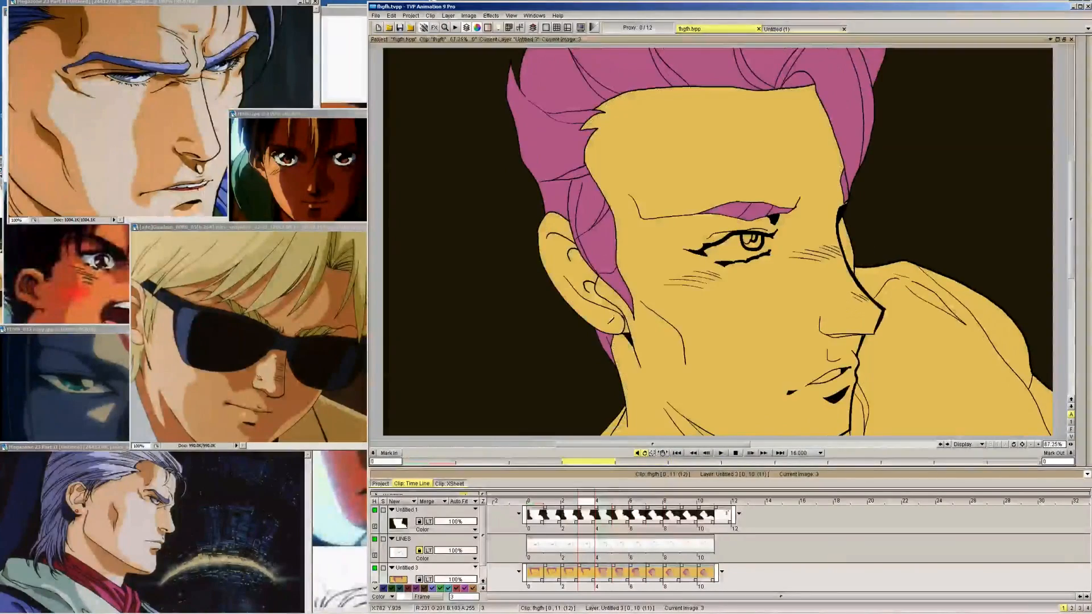
left_click(611, 319)
left_click(633, 380)
key("Left")
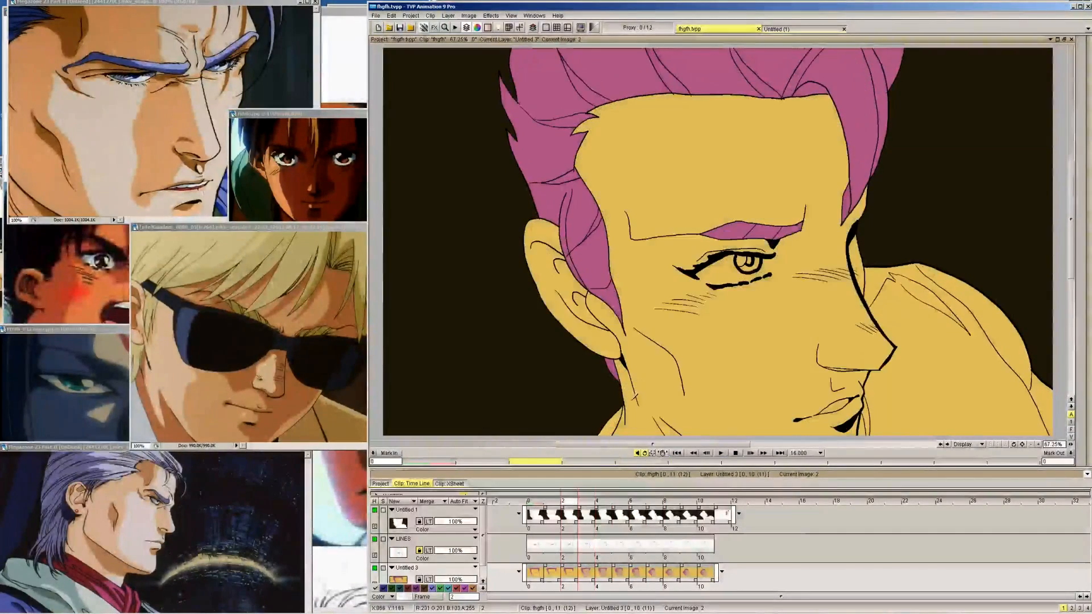
left_click(636, 391)
left_click(593, 318)
Fill the ear, face and neck with the tan skin colour on frames 1 and 0
key("Left")
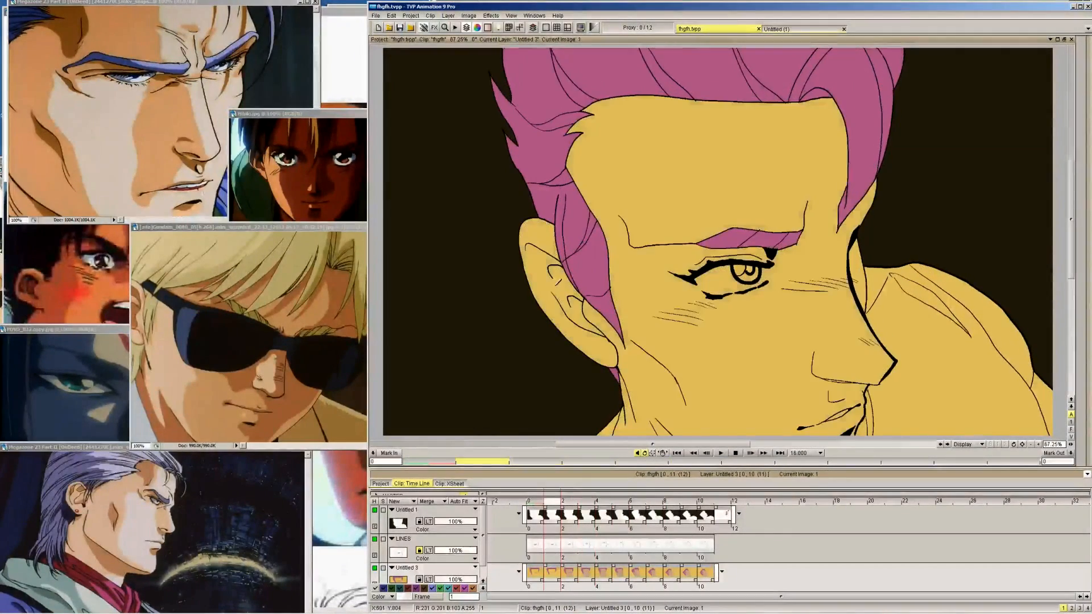
left_click(539, 280)
left_click(649, 335)
key("Left")
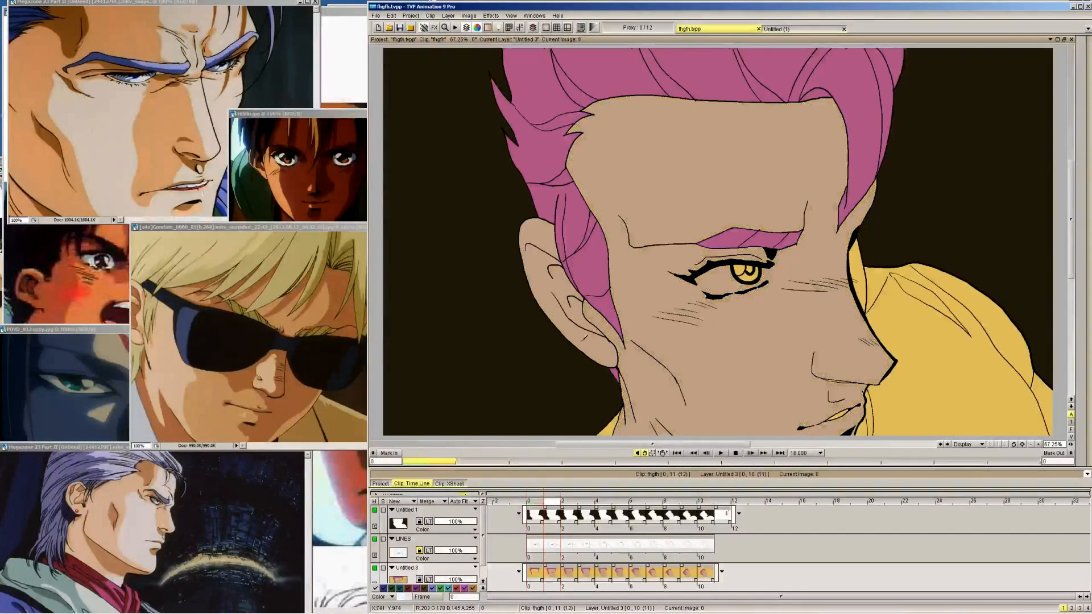
left_click(596, 319)
left_click(668, 323)
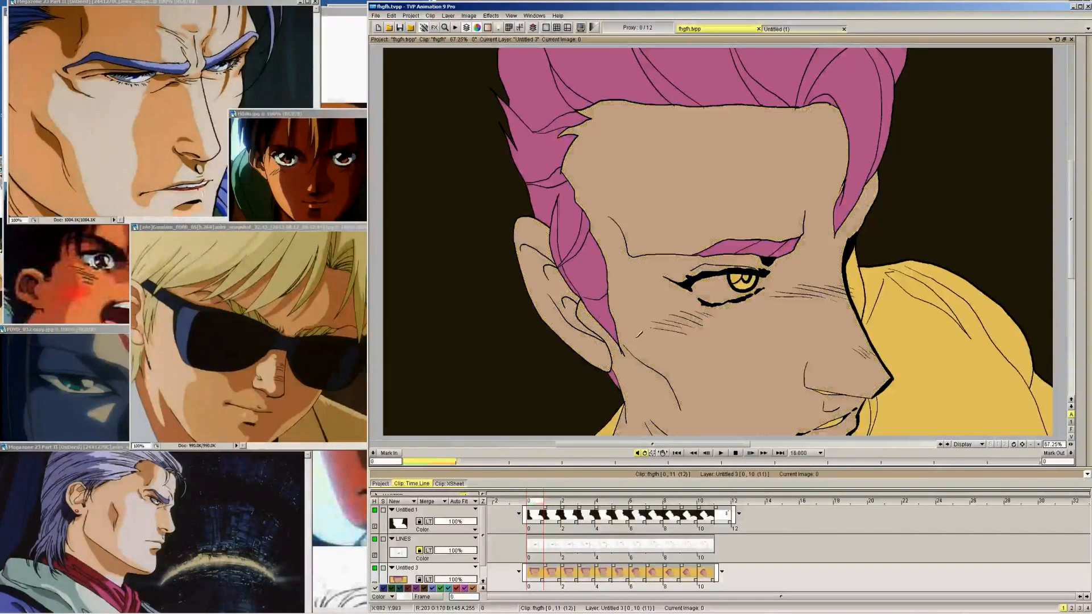
Fill the leftover yellow area at the far edge of the face tan on frames 1 to 3
key("Right")
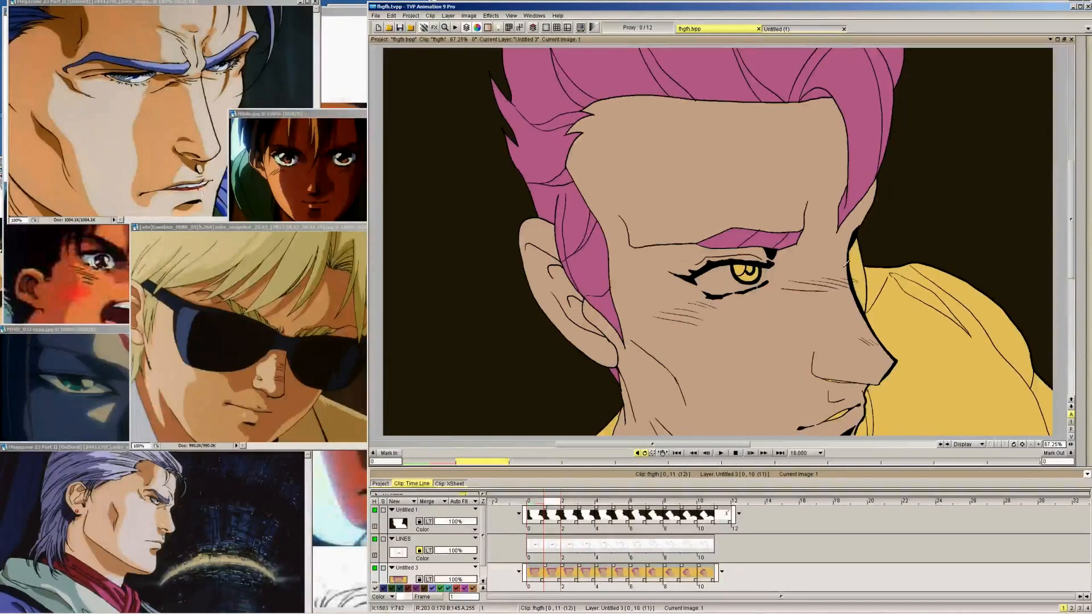
key("Right")
key("Right")
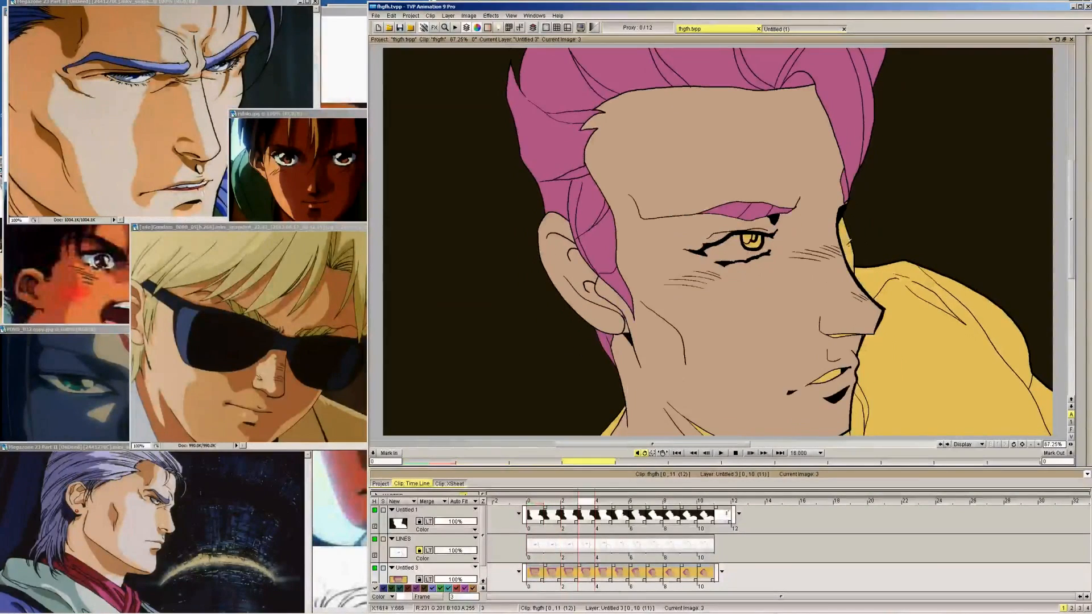
key("Right")
key("Right")
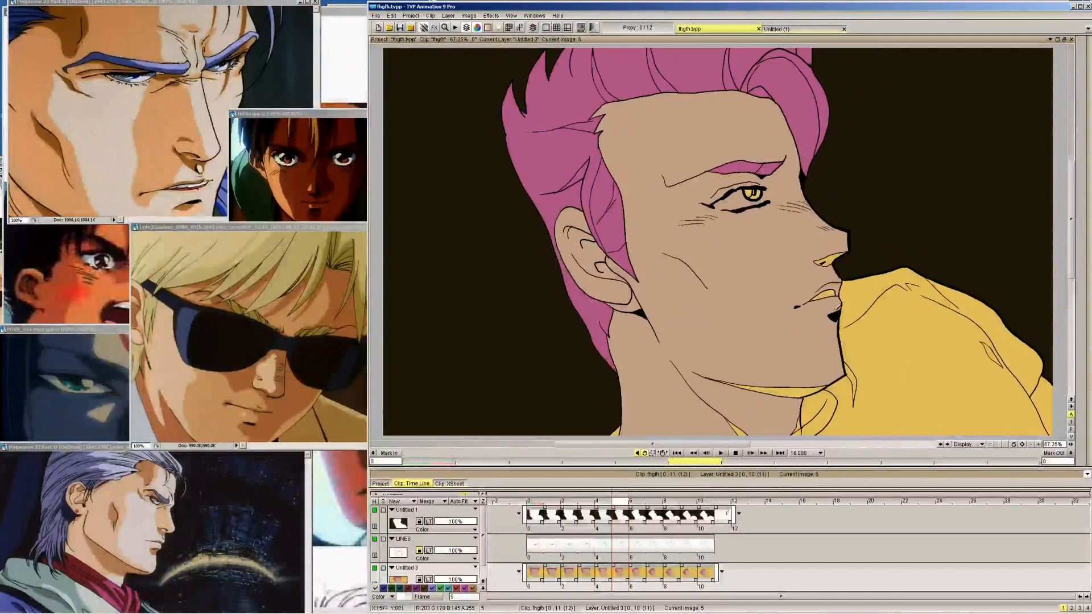
key("Left")
key("Left")
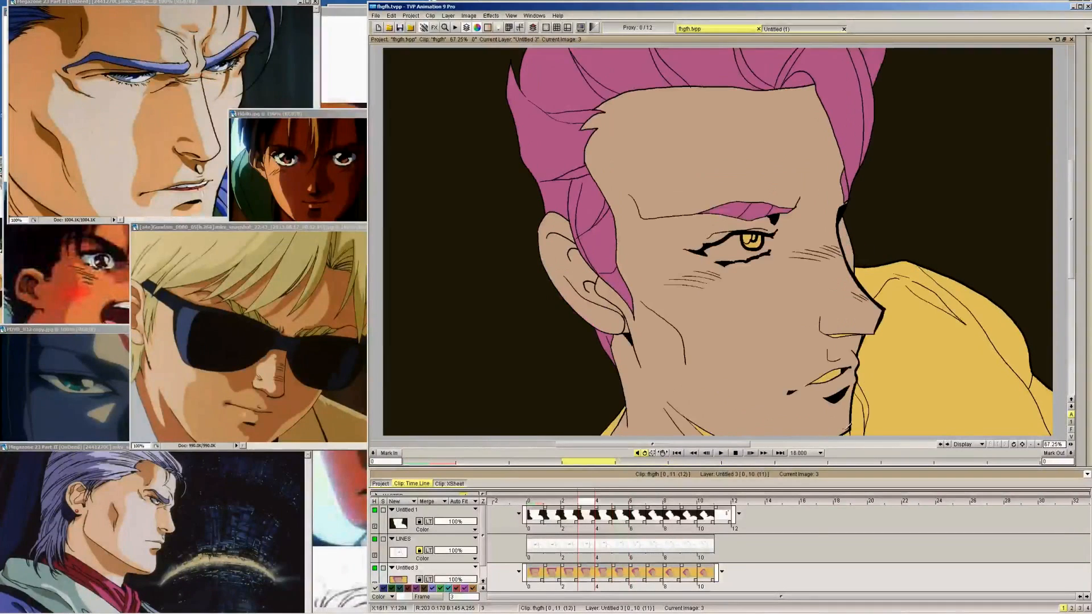
key("Right")
key("Right")
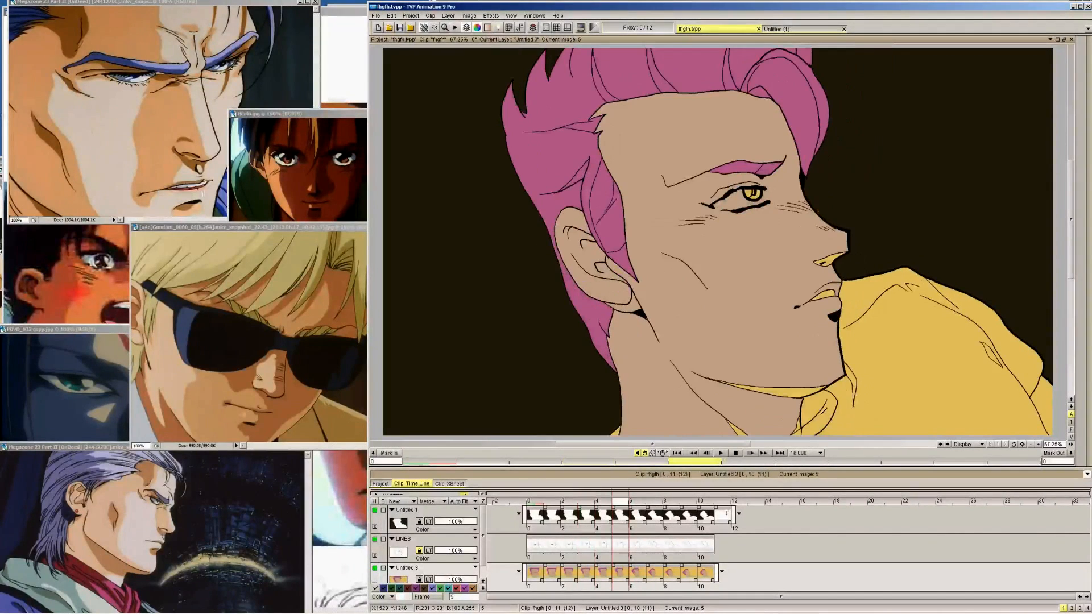
Fill the remaining neck area above the collar tan on frame 7 and continue to frame 9
key("Right")
key("Right")
key("Right")
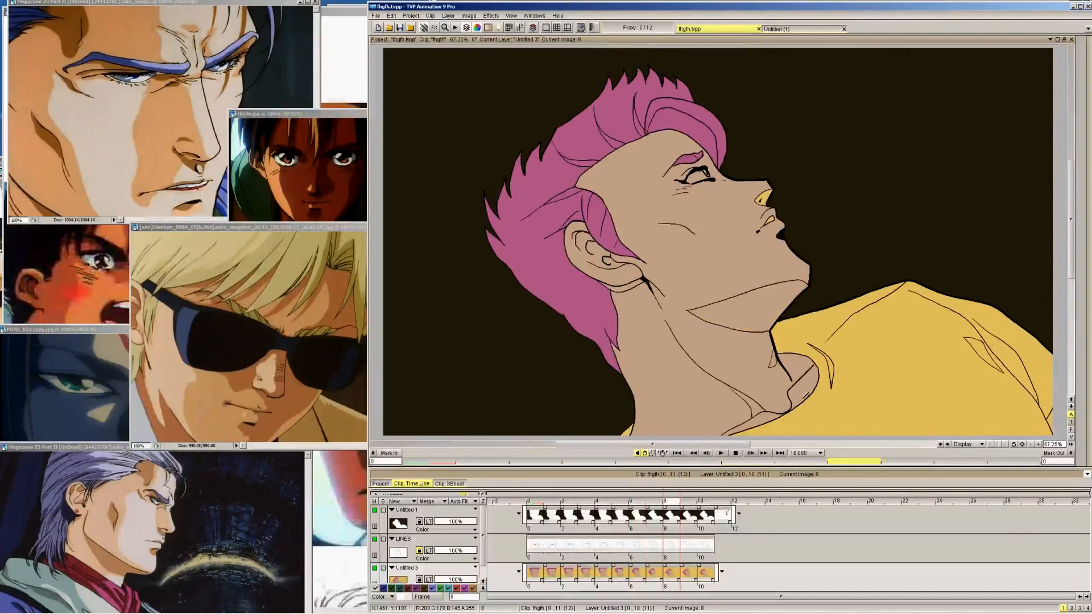
key("Left")
left_click(759, 424)
key("Right")
Pick the darkest purple skin shade from the colour key on frame 11
key("Right")
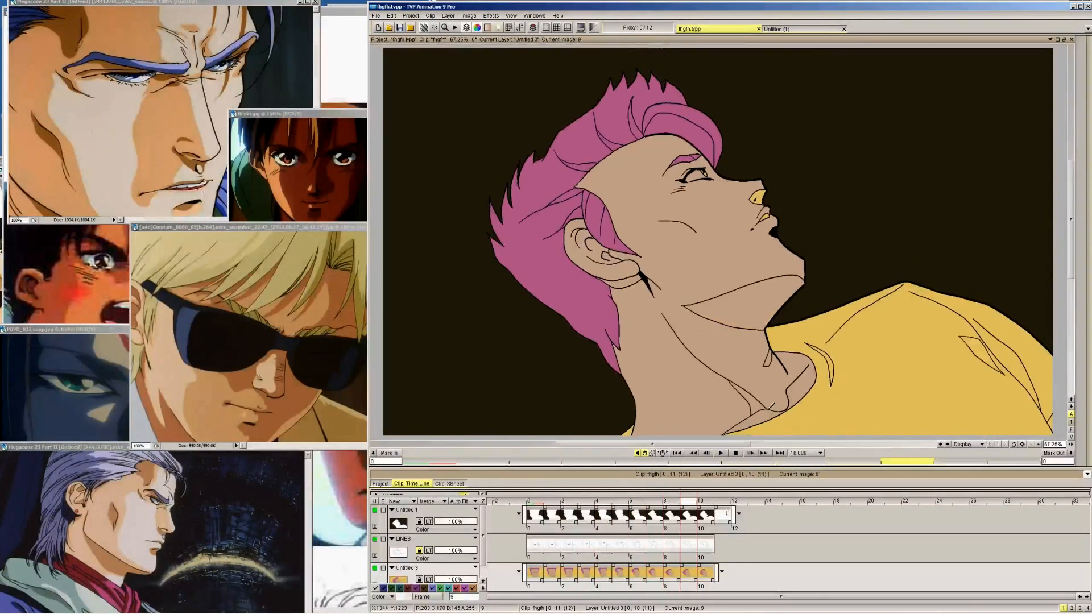
key("Right")
key("Right")
key("Left")
key("Right")
mouse_move(1082, 94)
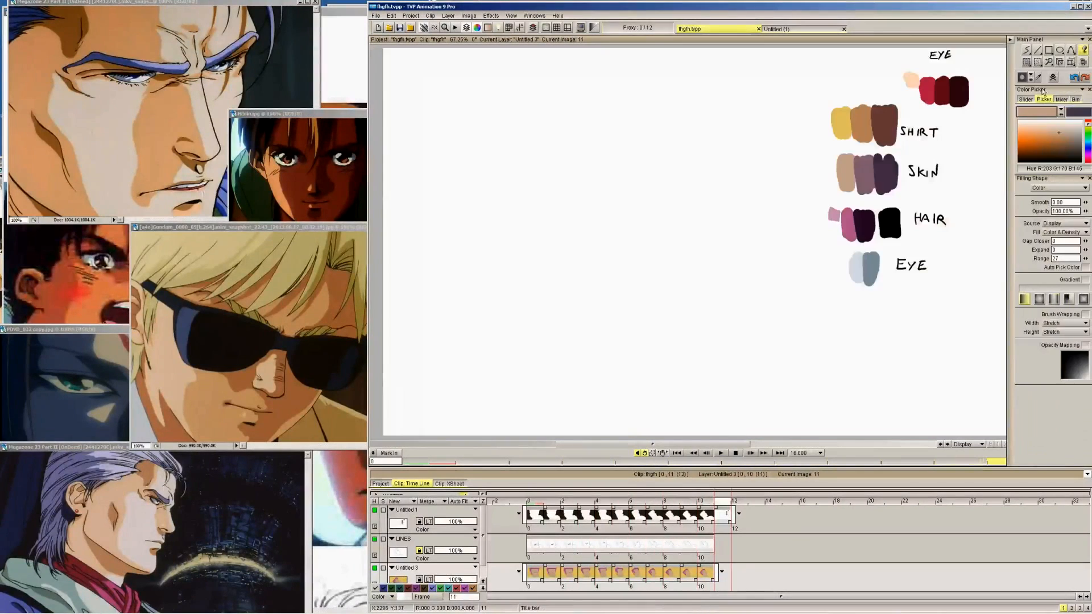
Fill the nostril with the dark purple skin shadow on frames 10 back to 7
key("Left")
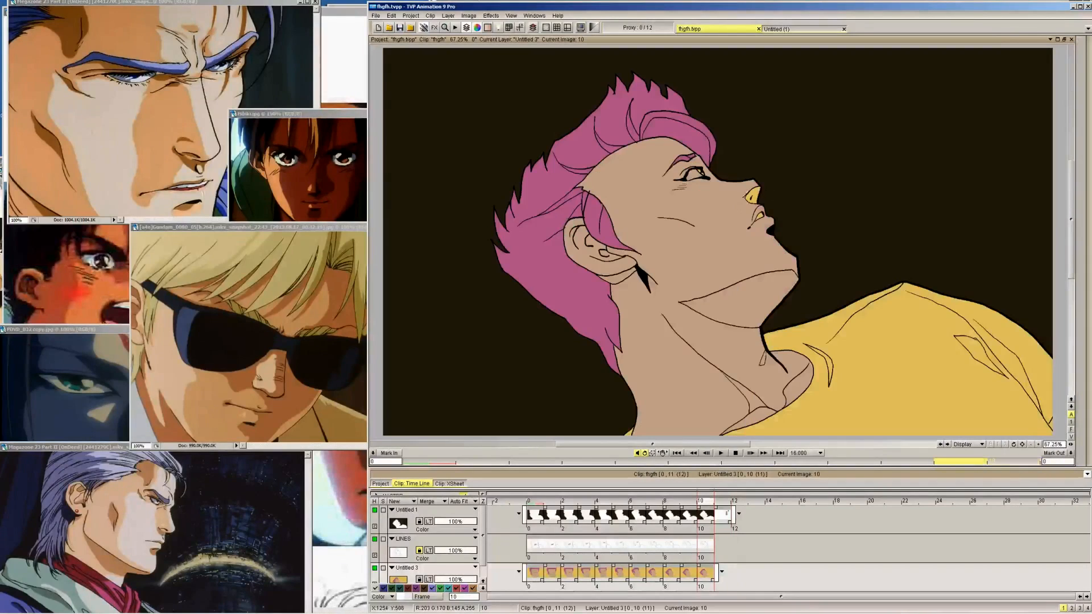
key("Left")
key("Left")
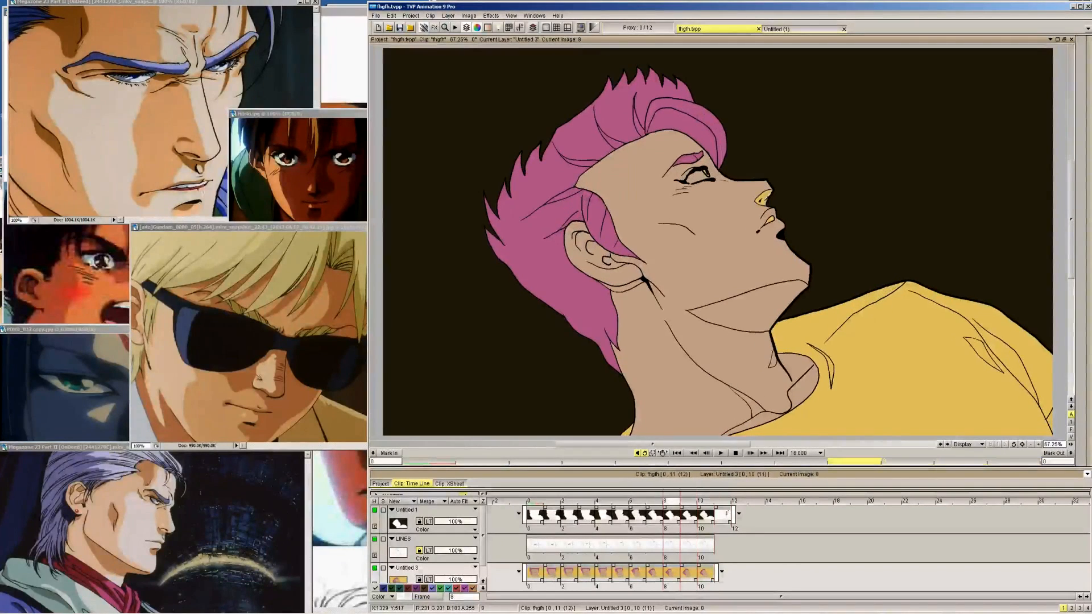
key("Left")
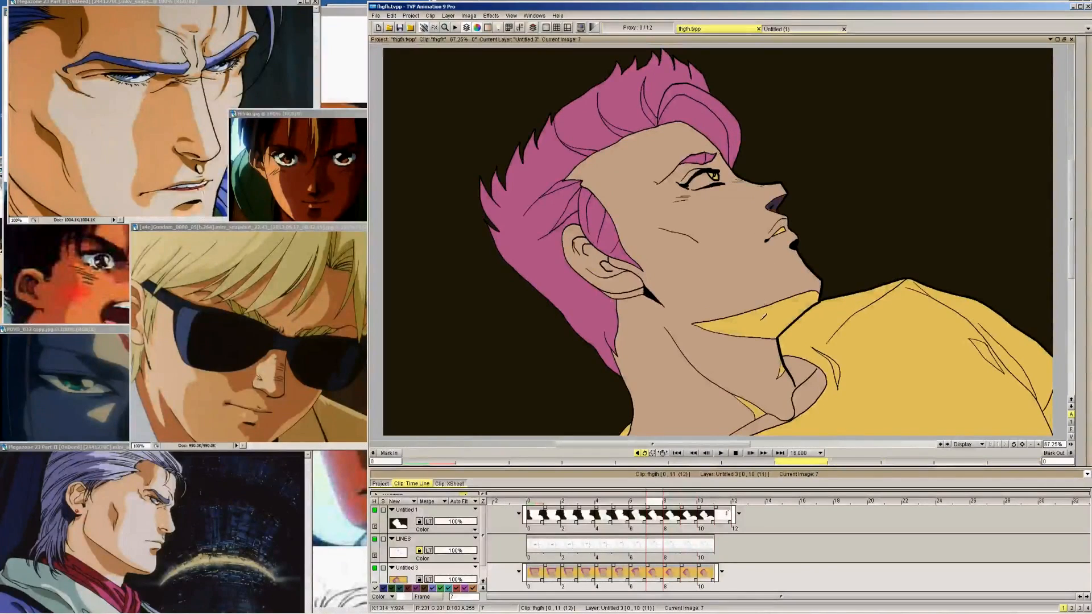
Fill the area under the chin dark purple on frames 7 to 10, ending on frame 6
key("Right")
key("Right")
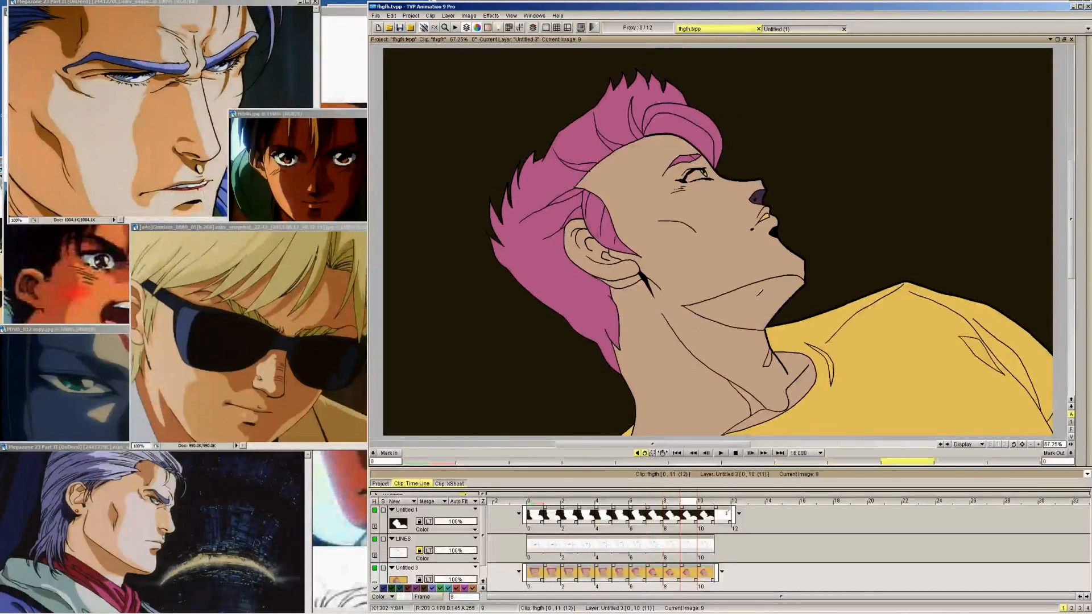
left_click(739, 304)
key("Right")
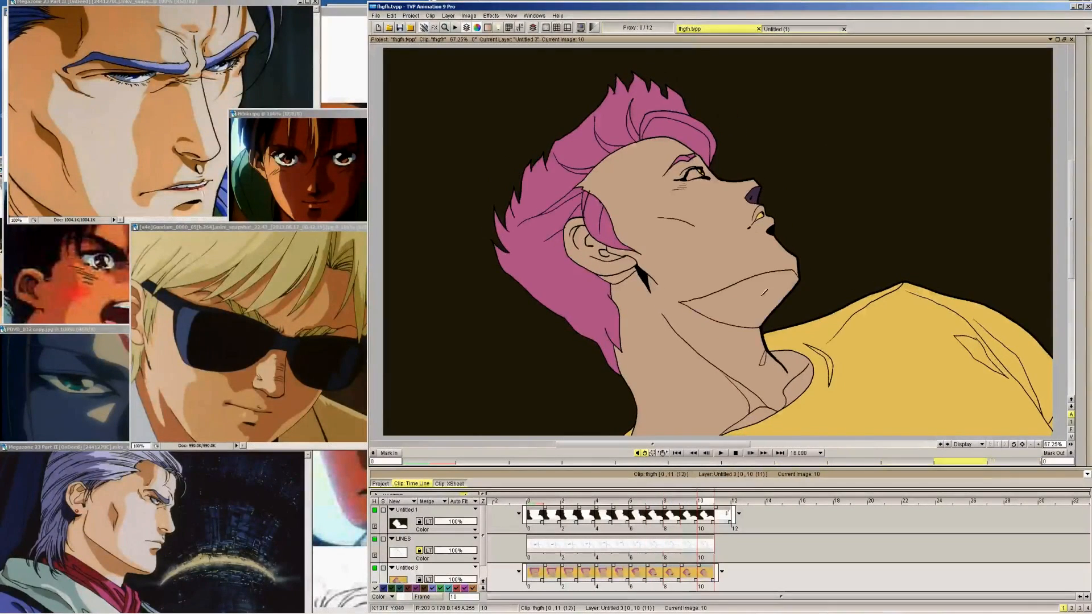
left_click(760, 295)
key("Right")
key("Left")
key("Left")
key("Left")
Fill the nostril and the area under the chin dark purple on frames 6, 5 and 4
key("Left")
key("Left")
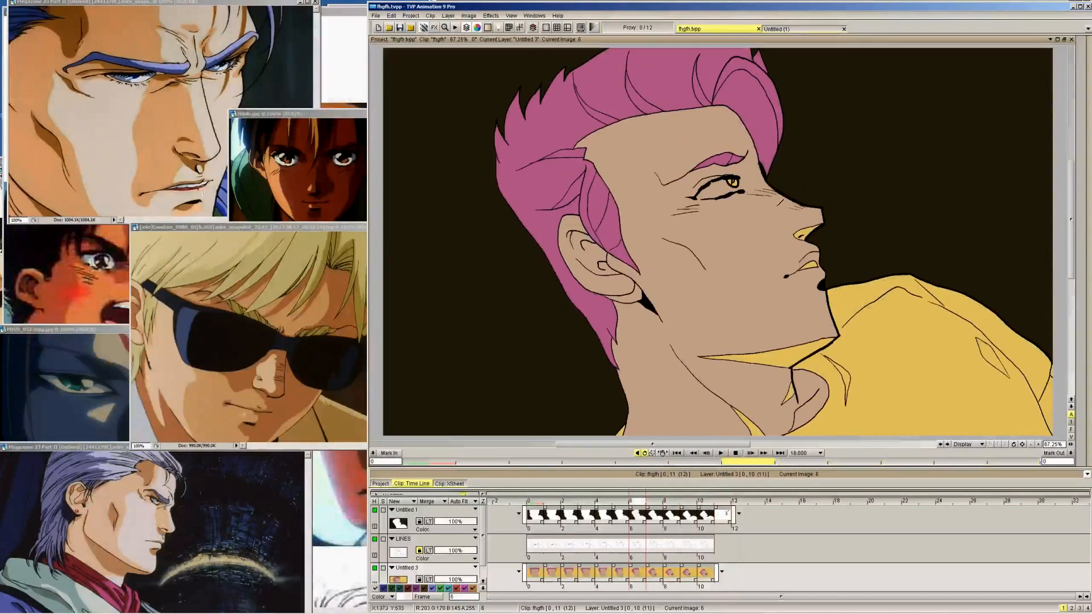
left_click(807, 233)
key("Left")
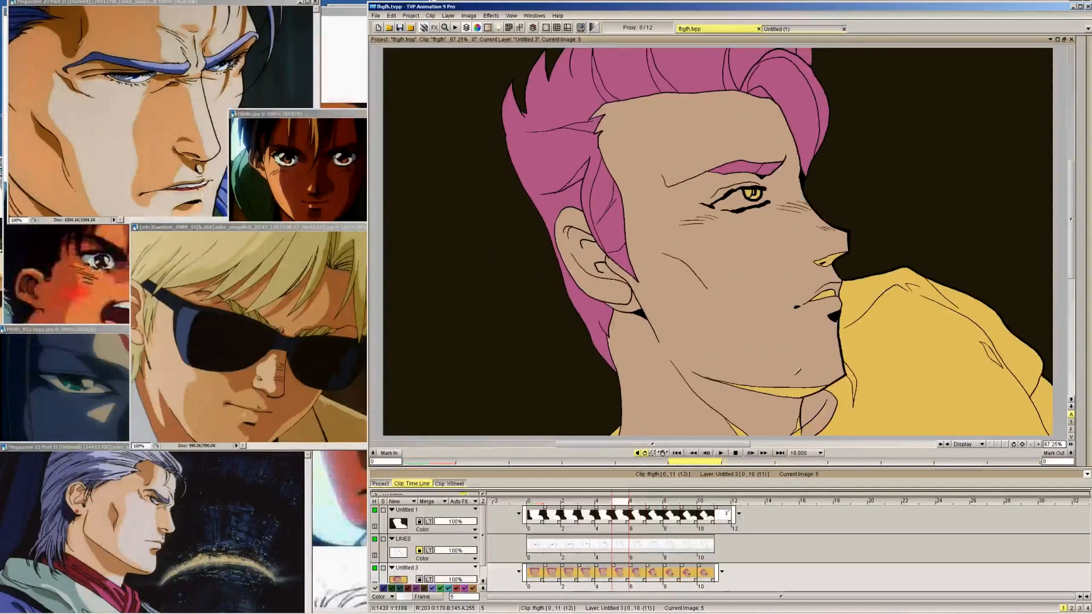
left_click(795, 386)
left_click(830, 258)
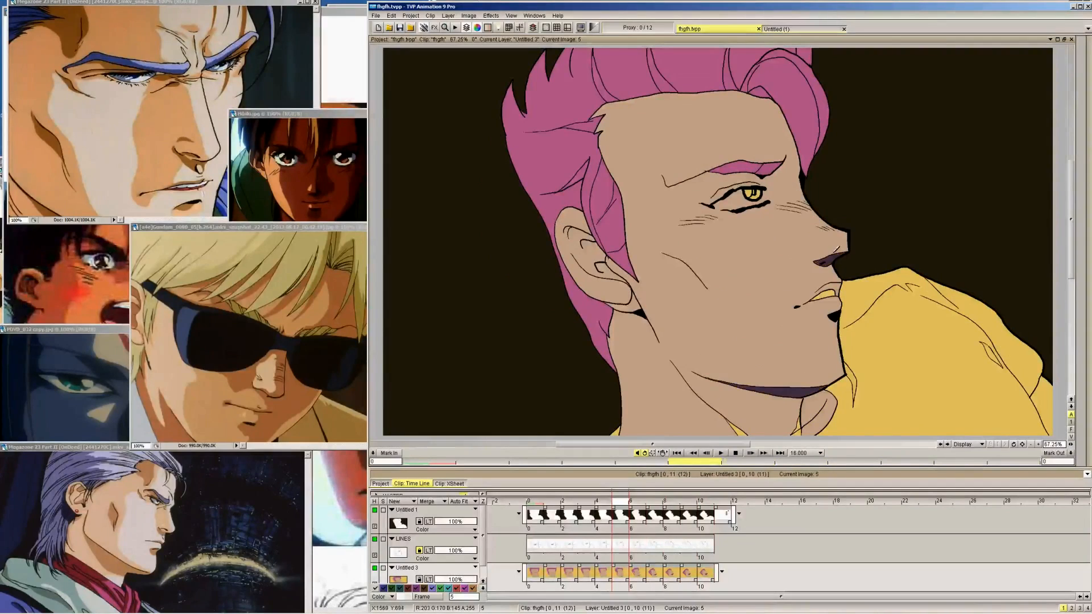
key("Left")
left_click(838, 282)
left_click(762, 414)
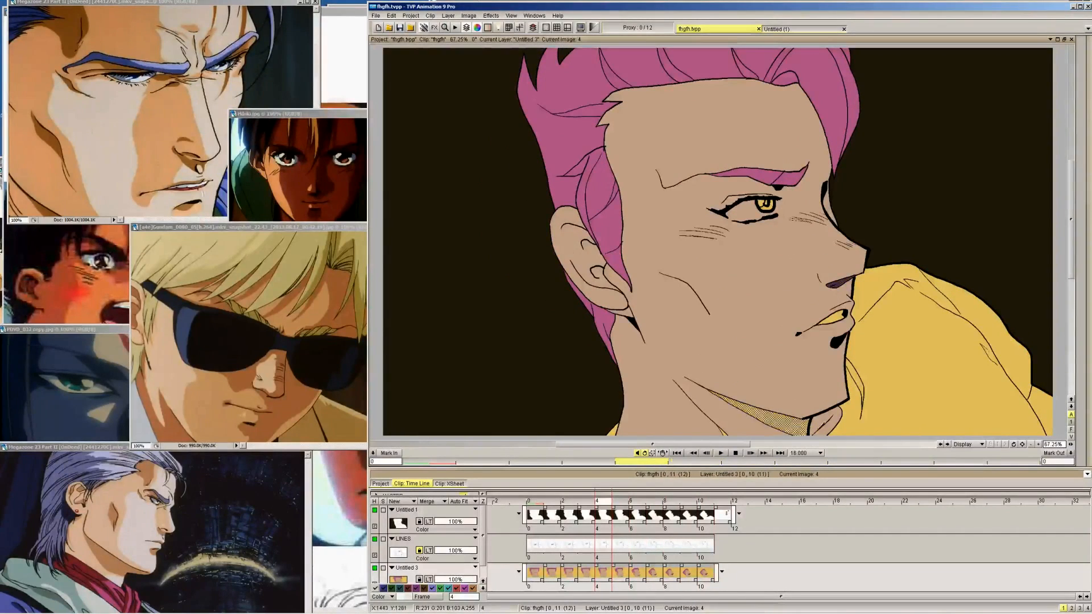
Fill the narrow nostril shadow under the nose dark purple on frames 3 back to 0
key("Left")
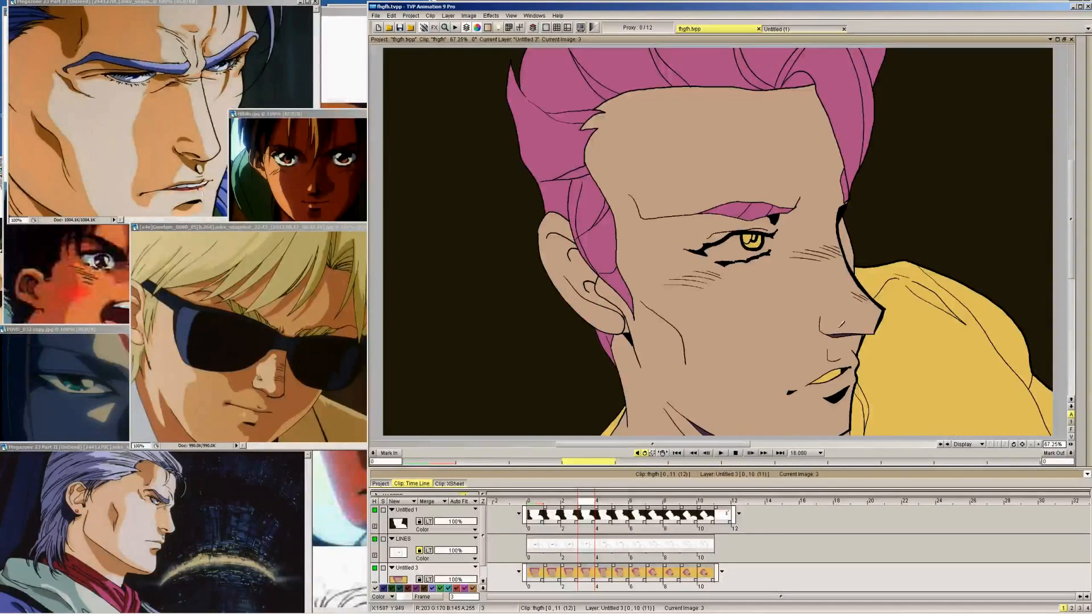
key("Left")
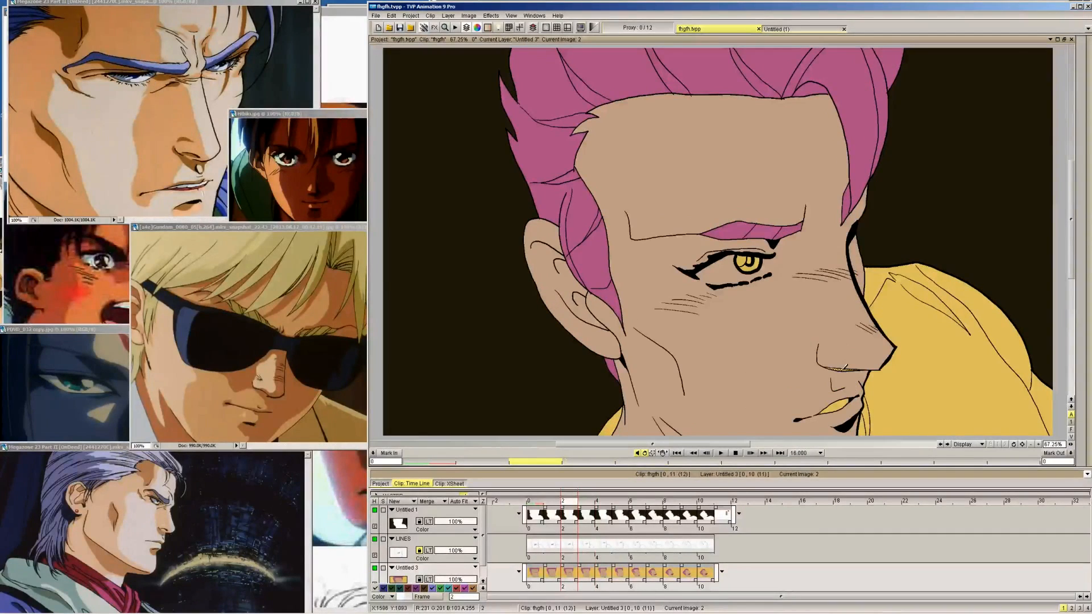
key("Left")
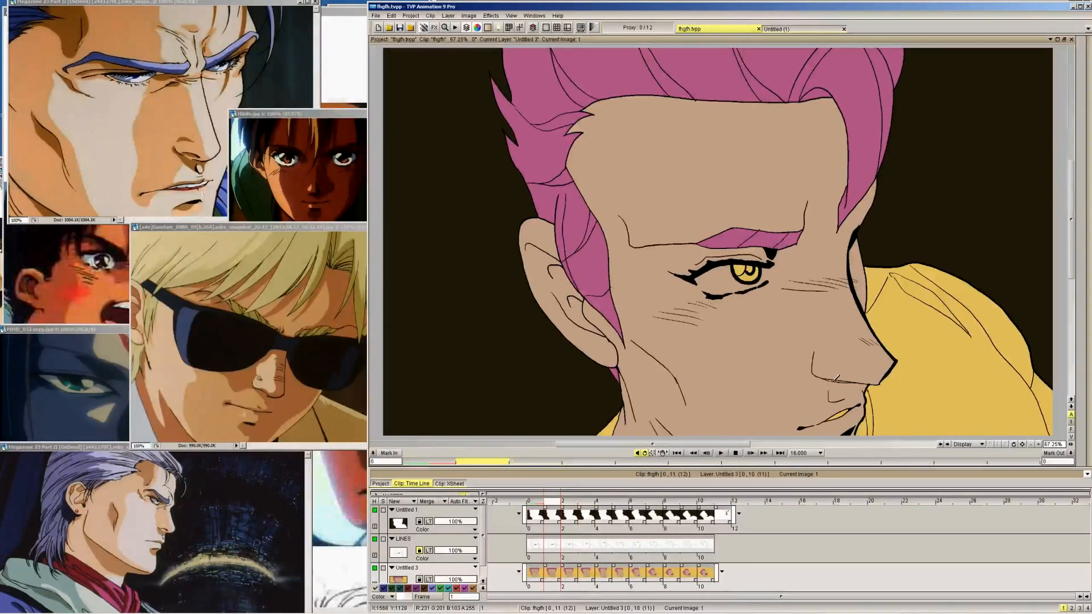
key("Left")
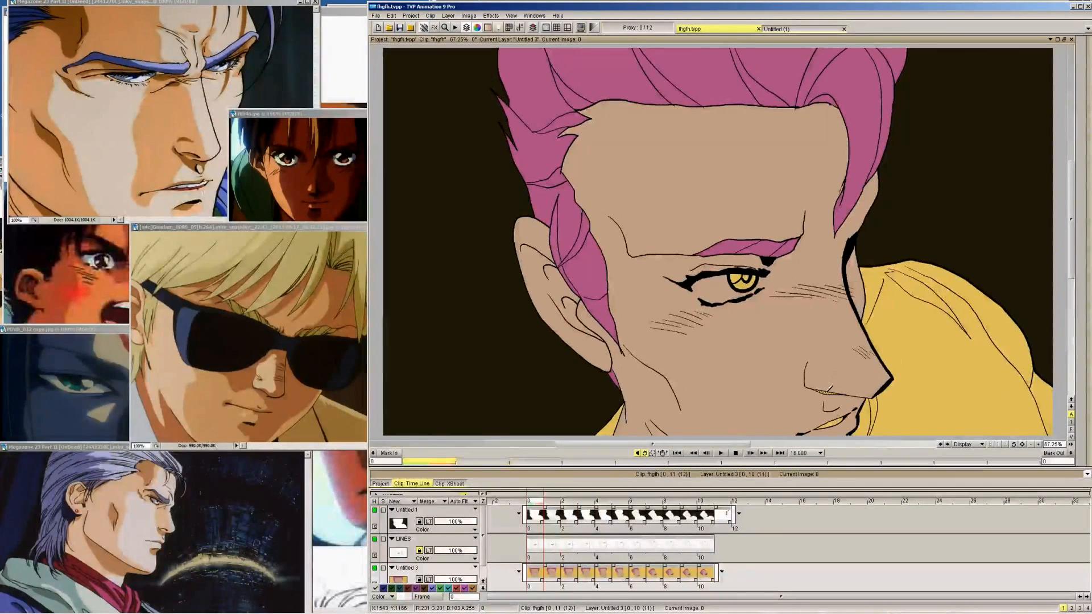
Fill the shadow shape at the base of the neck dark purple on frames 6 to 10
key("Right")
key("Right")
key("Right")
key("Right")
key("Right")
key("Right")
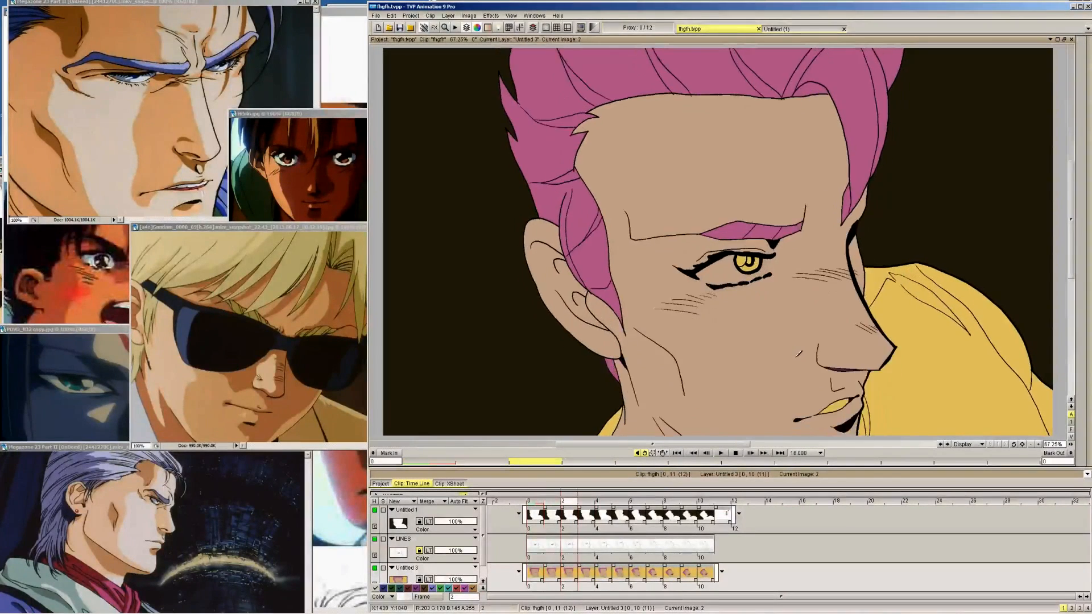
left_click(754, 428)
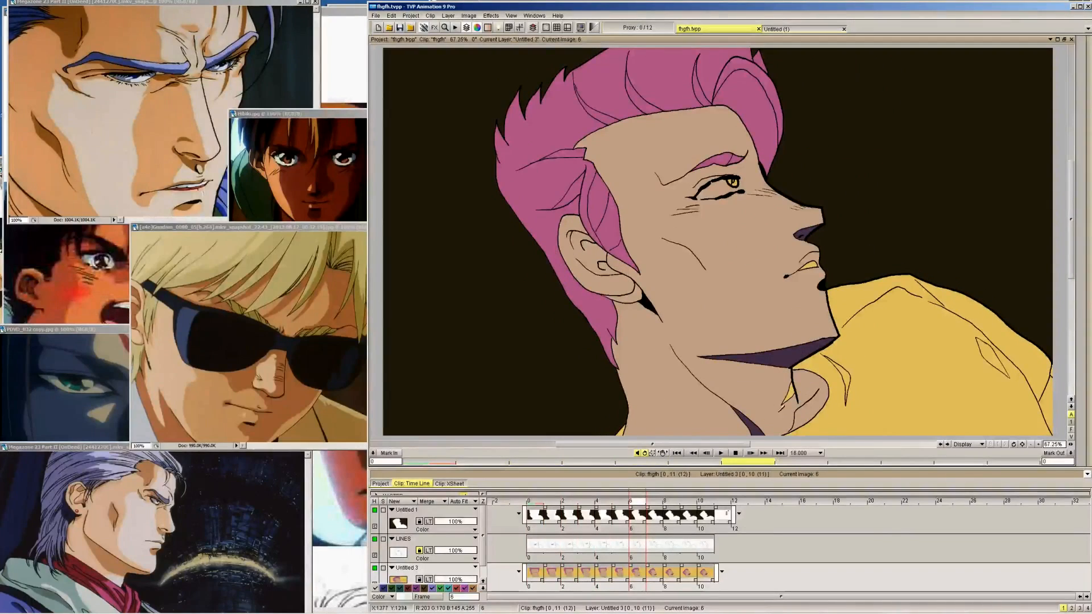
key("Right")
left_click(759, 410)
key("Right")
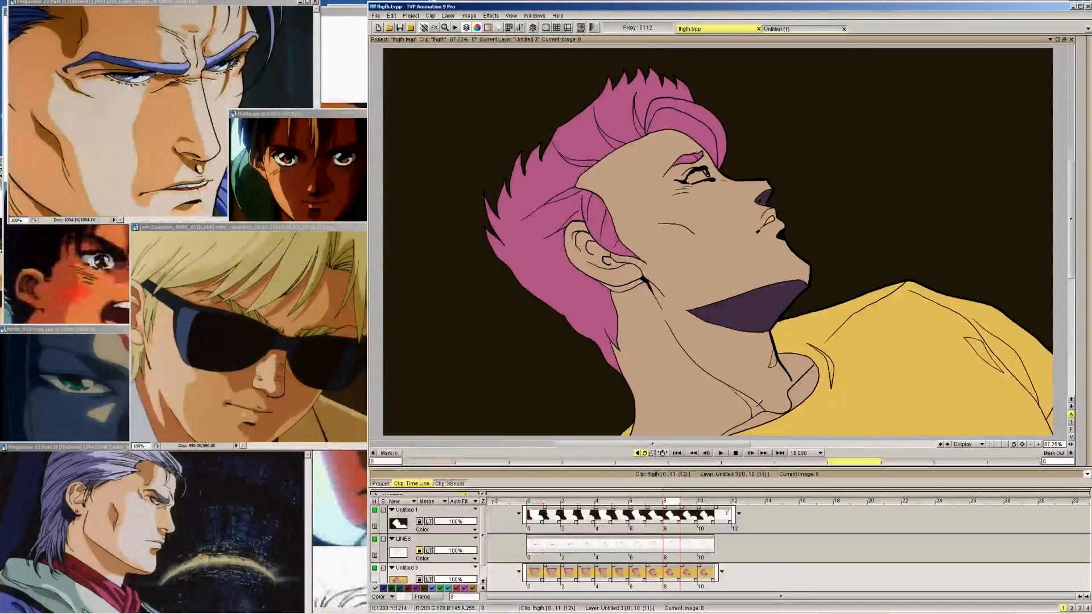
left_click(760, 405)
key("Right")
left_click(758, 402)
key("Right")
left_click(759, 400)
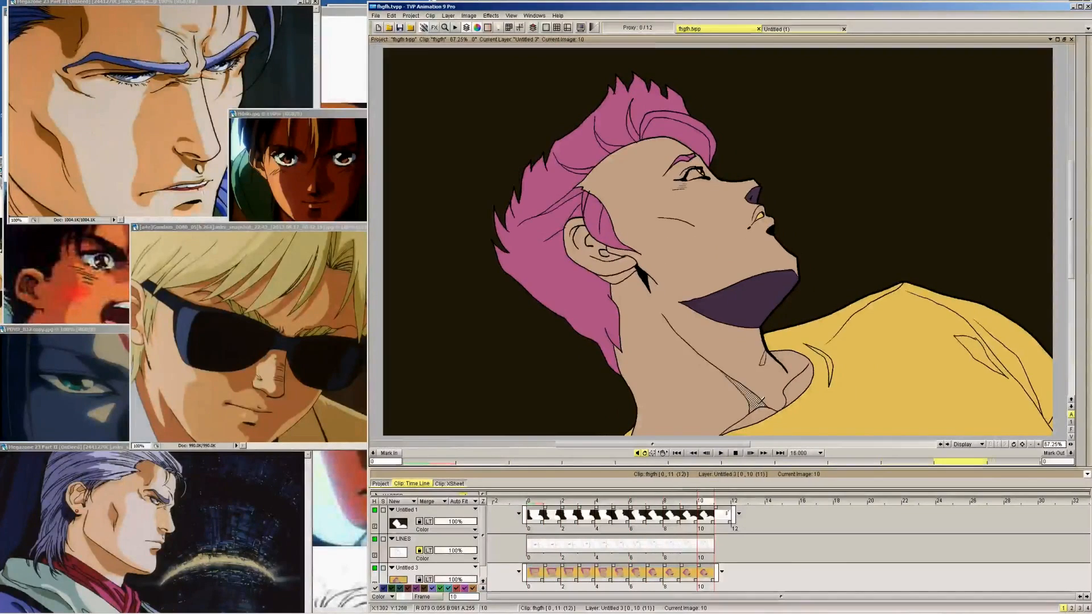
Fill the small shadow under the earlobe dark purple from frame 10 back to frame 4
key("Right")
key("Left")
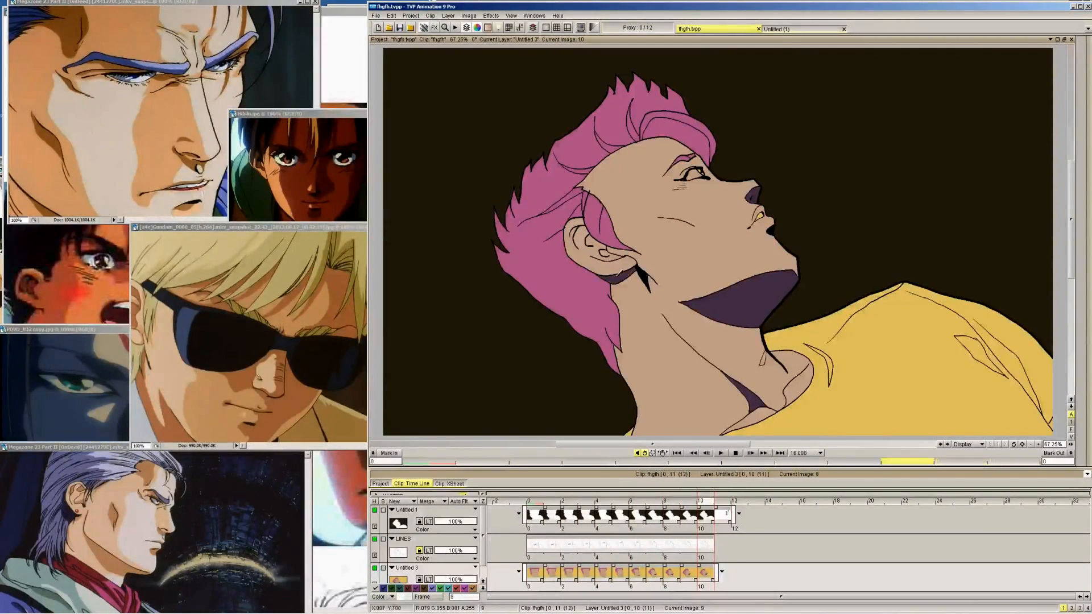
key("Left")
key("Left")
key("Left")
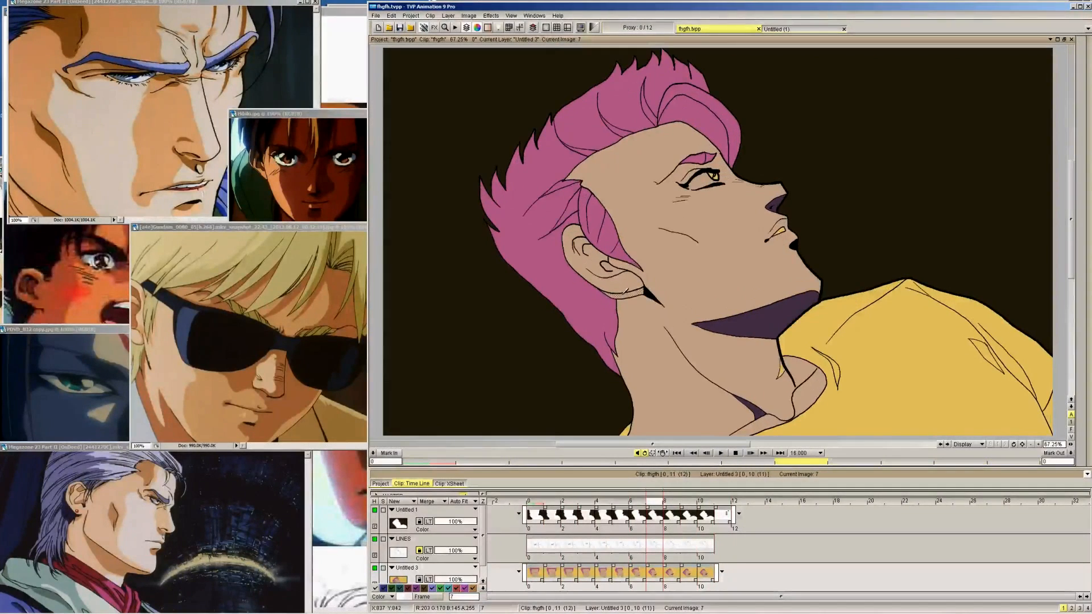
key("Left")
key("Left")
key("Left")
key("Left")
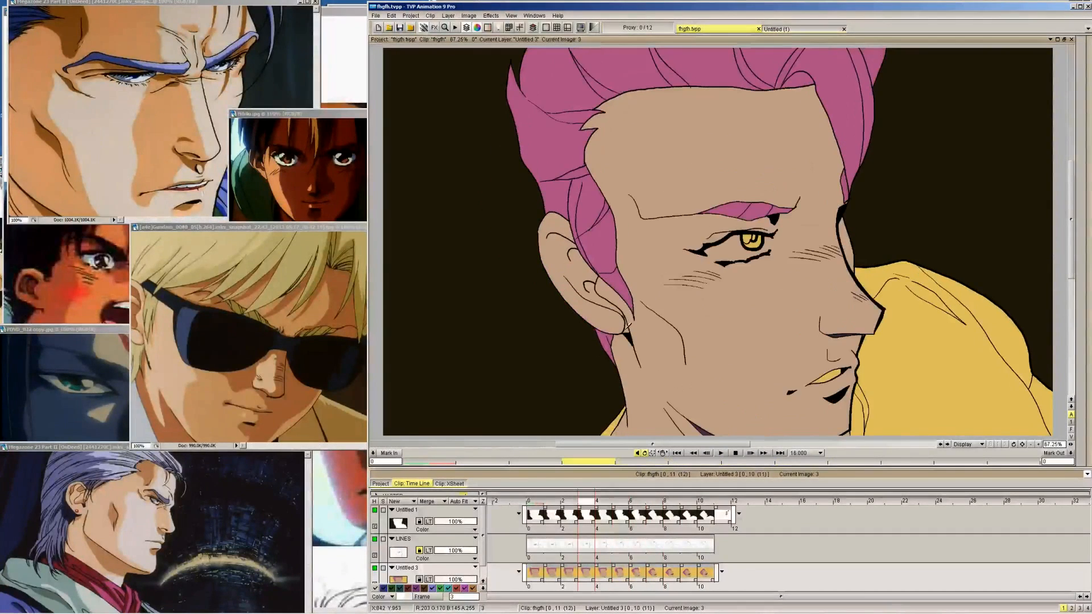
Try to fill the shadow under the earlobe on frame 3 and undo the fill
left_click(627, 326)
key("ctrl+z")
mouse_move(1081, 64)
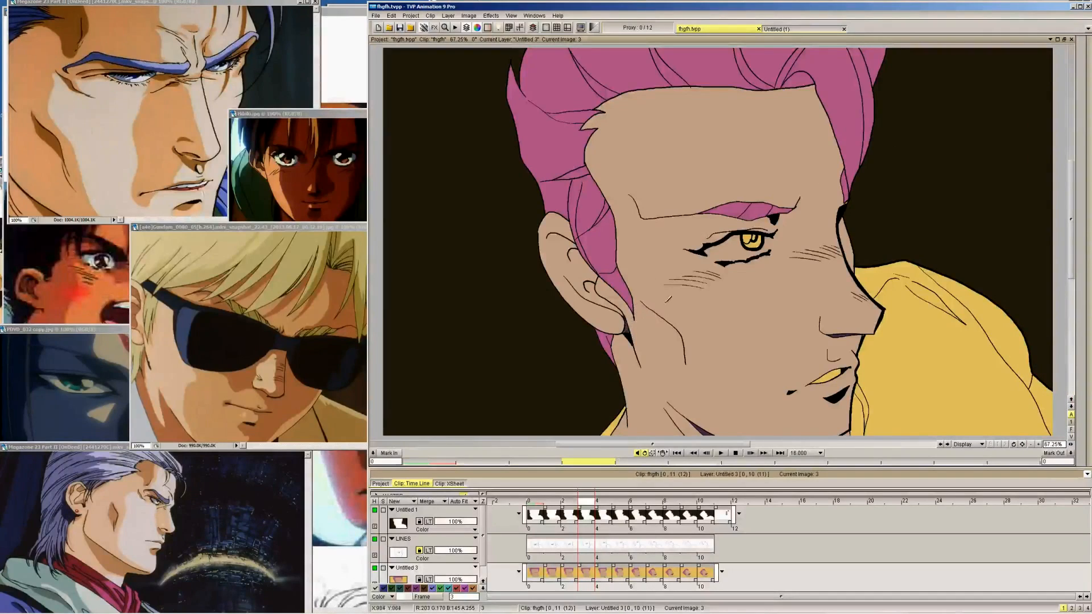
Check the dark purple skin shadows across the frames, hiding and reshowing the Untitled 3 colour layer on frame 10
key("Left")
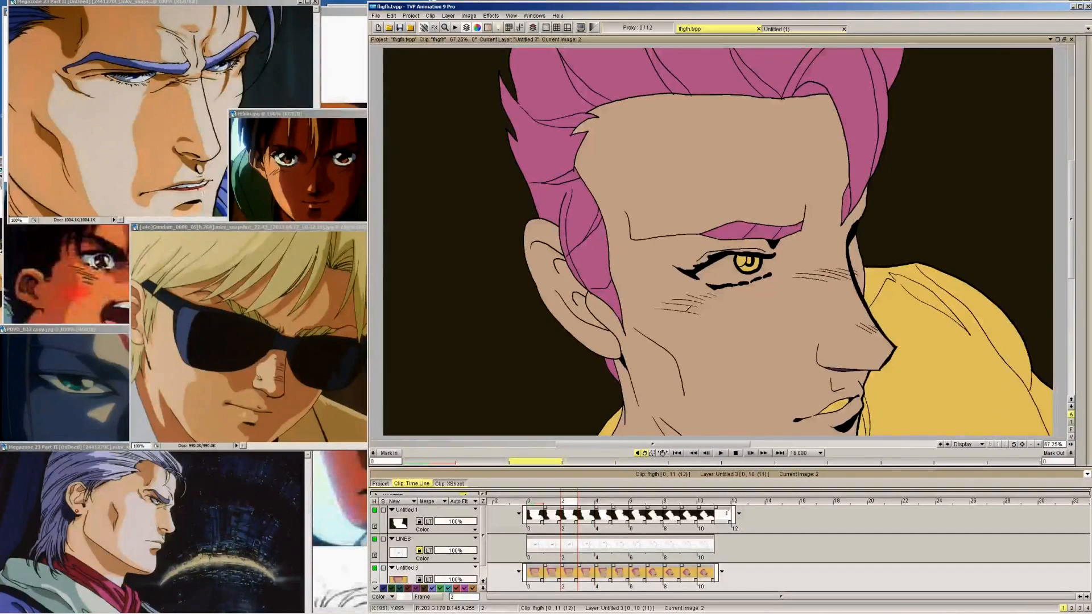
key("Right")
key("Right")
key("Right")
key("Right")
key("Right")
key("Right")
key("Right")
key("Right")
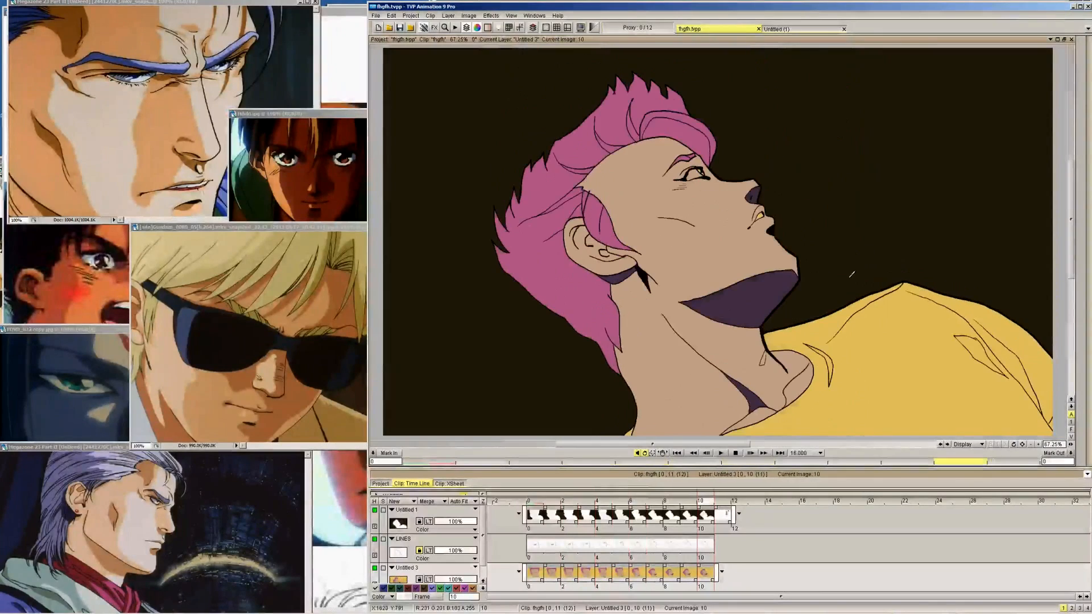
left_click(375, 569)
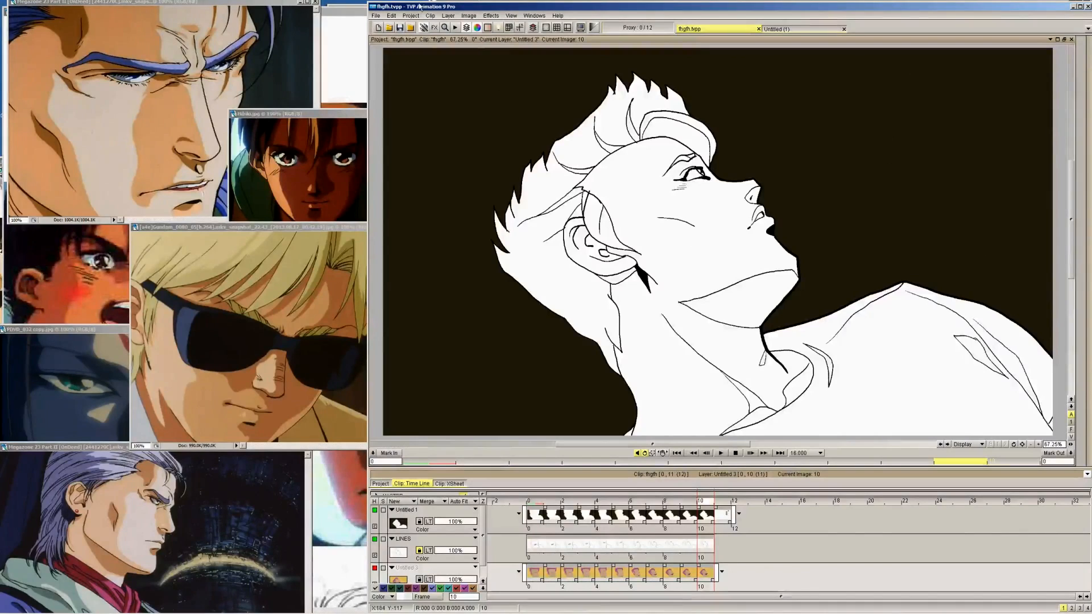
left_click(375, 567)
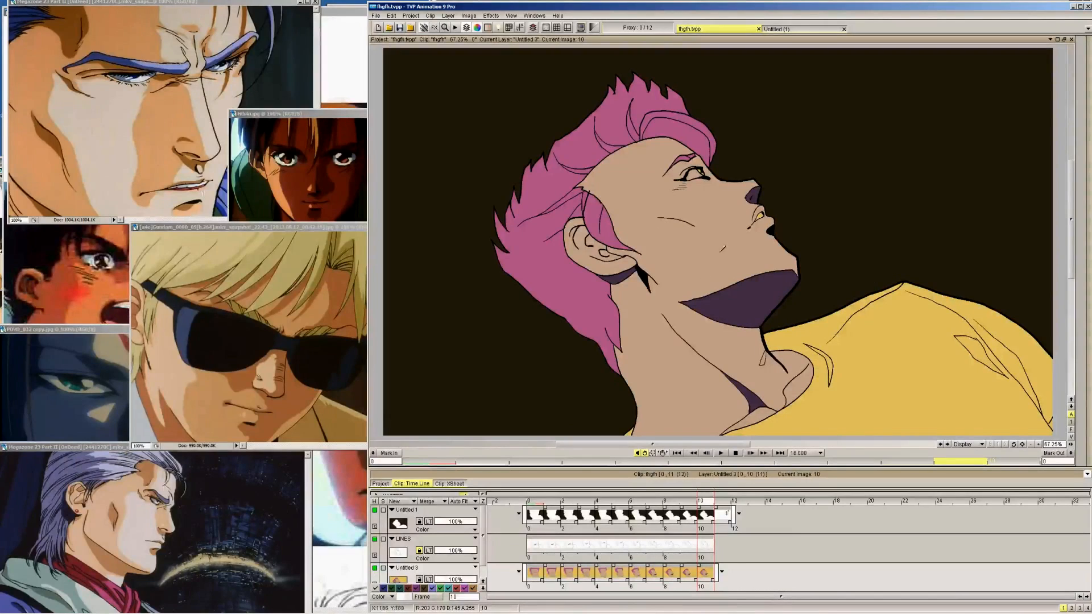
key("Left")
key("Left")
key("Left")
key("Left")
key("Left")
key("Left")
key("Left")
key("Left")
key("Left")
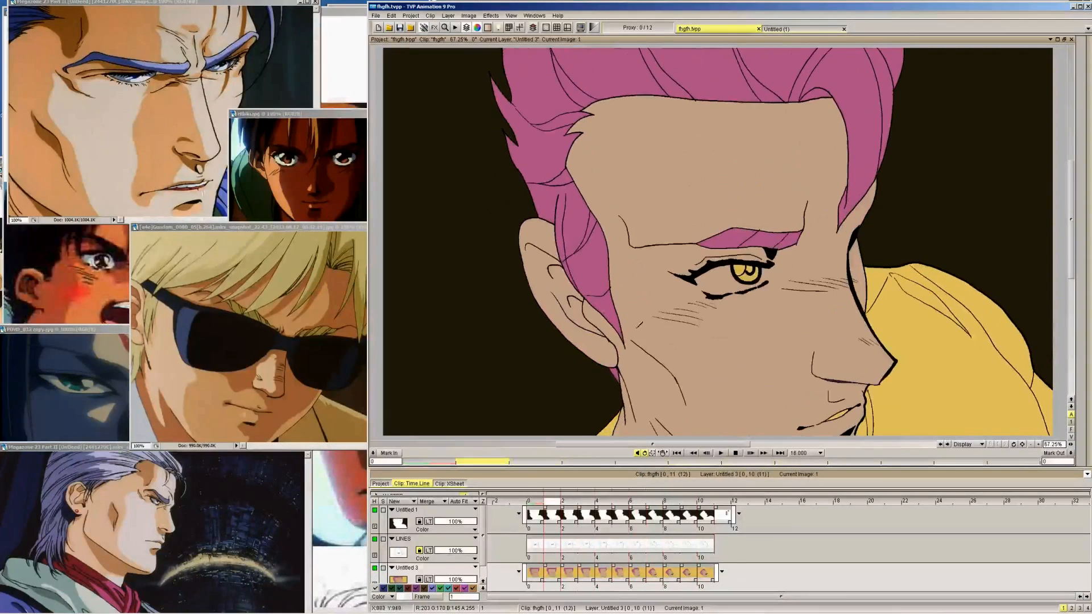
key("Right")
key("Right")
key("Right")
key("Right")
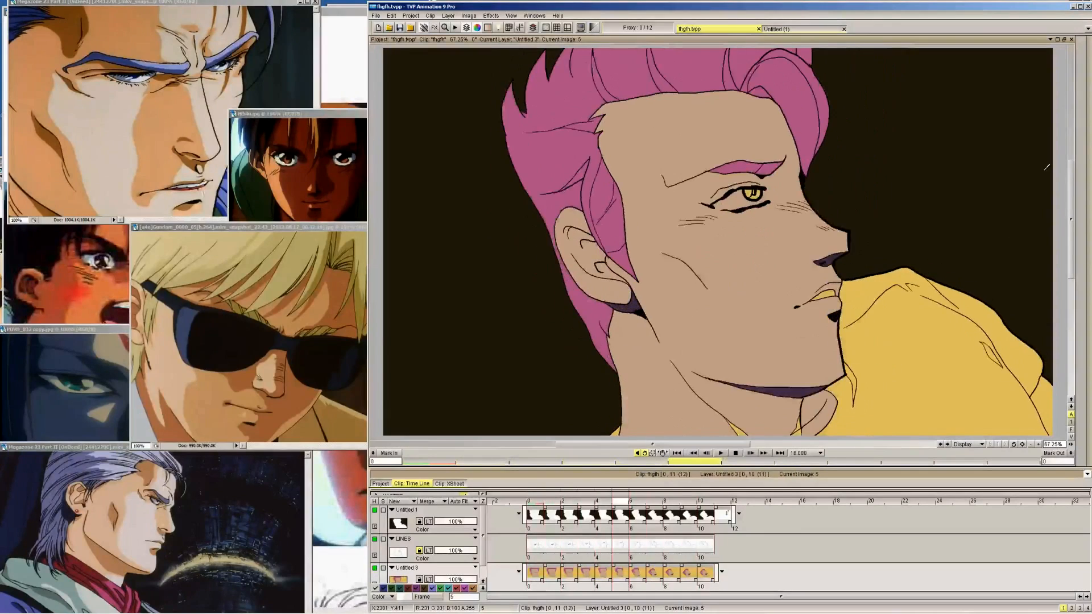
Sample the pale blue-white eye colour from the palette on frame 11 and fill the teeth with it from frame 10 back to frame 0
key("Right")
key("Right")
key("Right")
key("Right")
key("Right")
key("Right")
mouse_move(1038, 109)
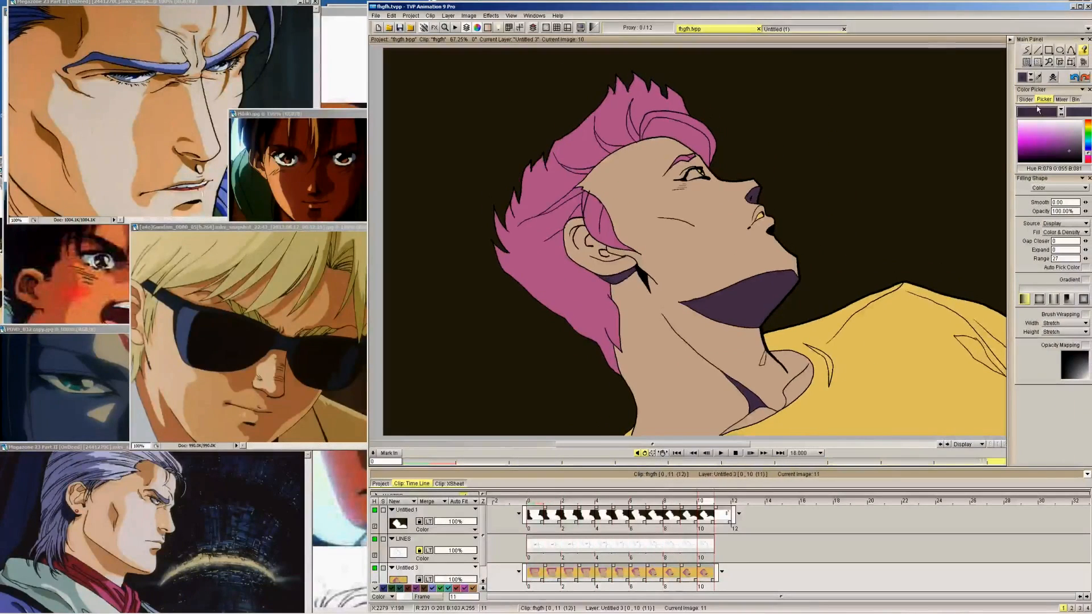
key("Left")
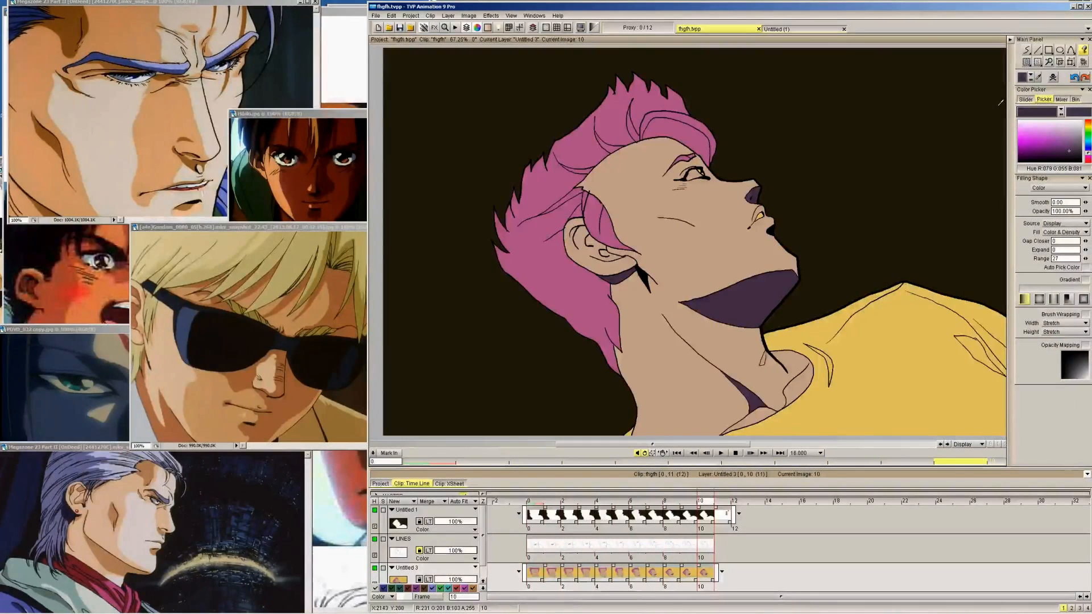
key("Right")
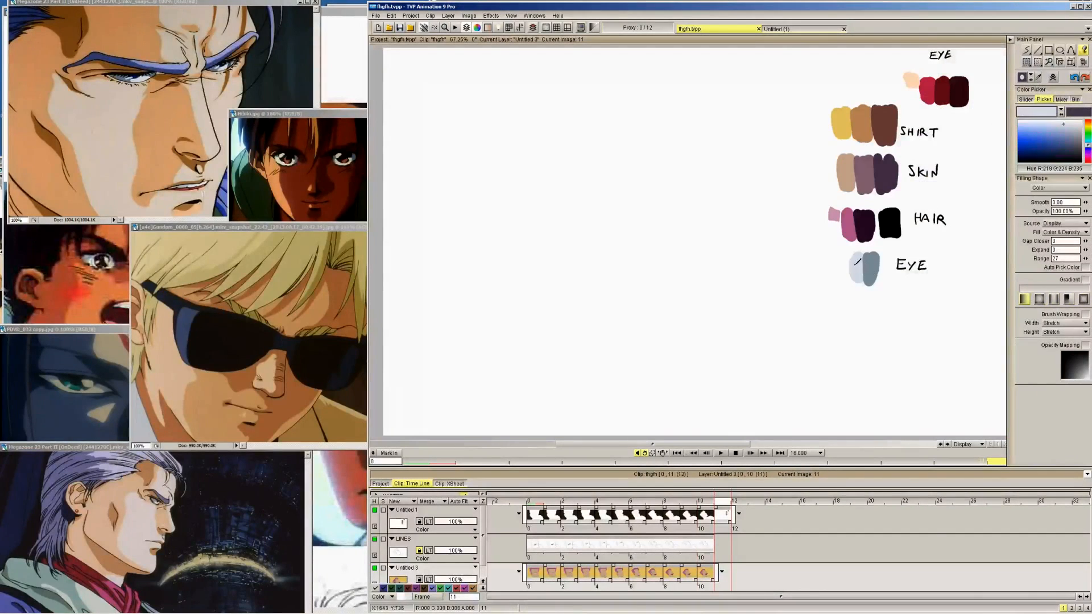
key("Left")
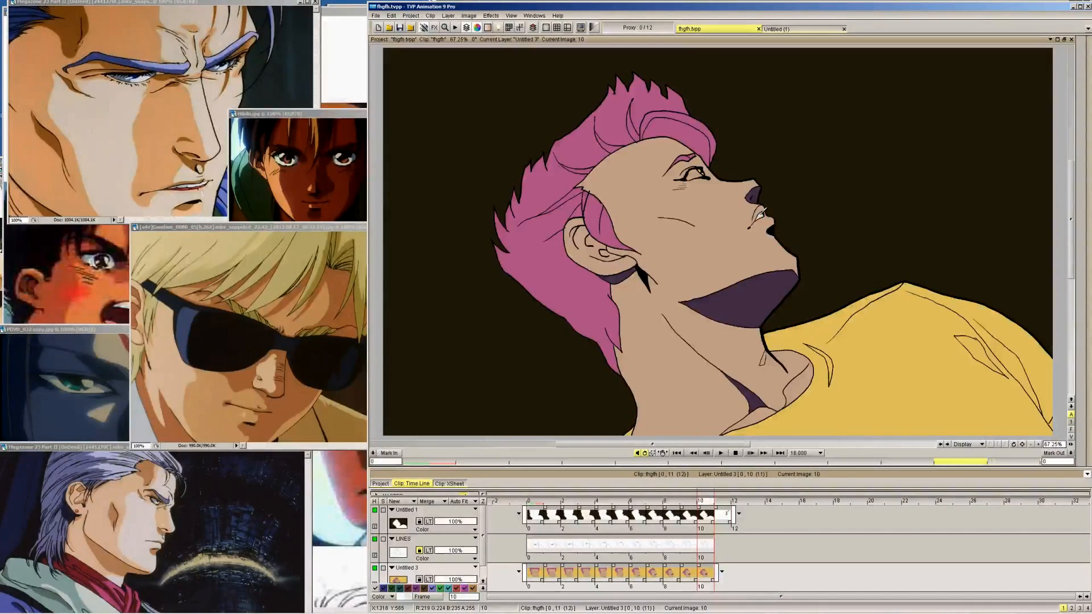
key("Left")
key("Left")
key("Left")
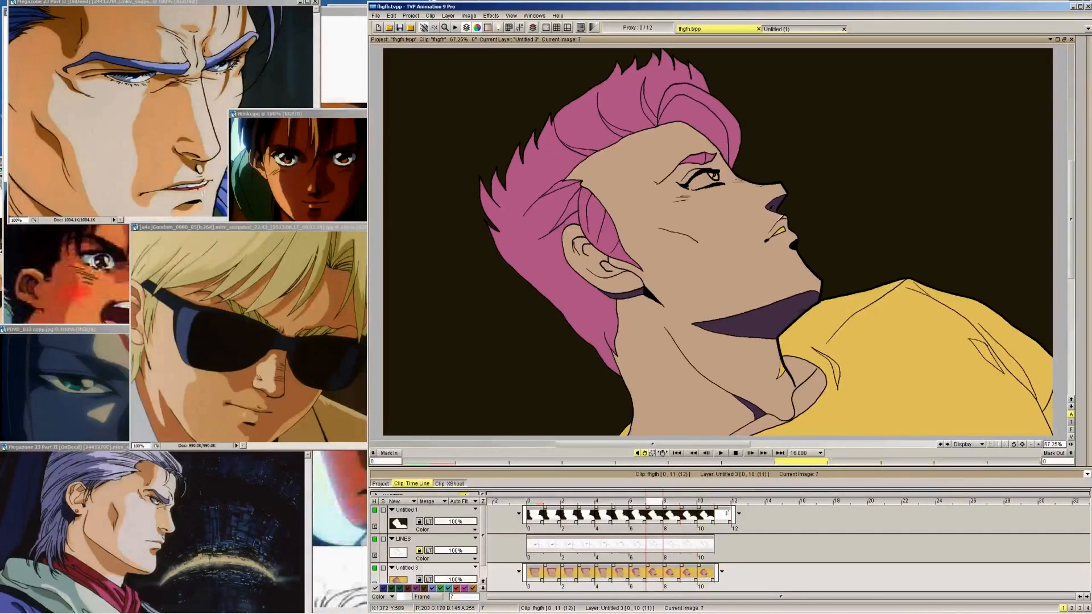
key("Left")
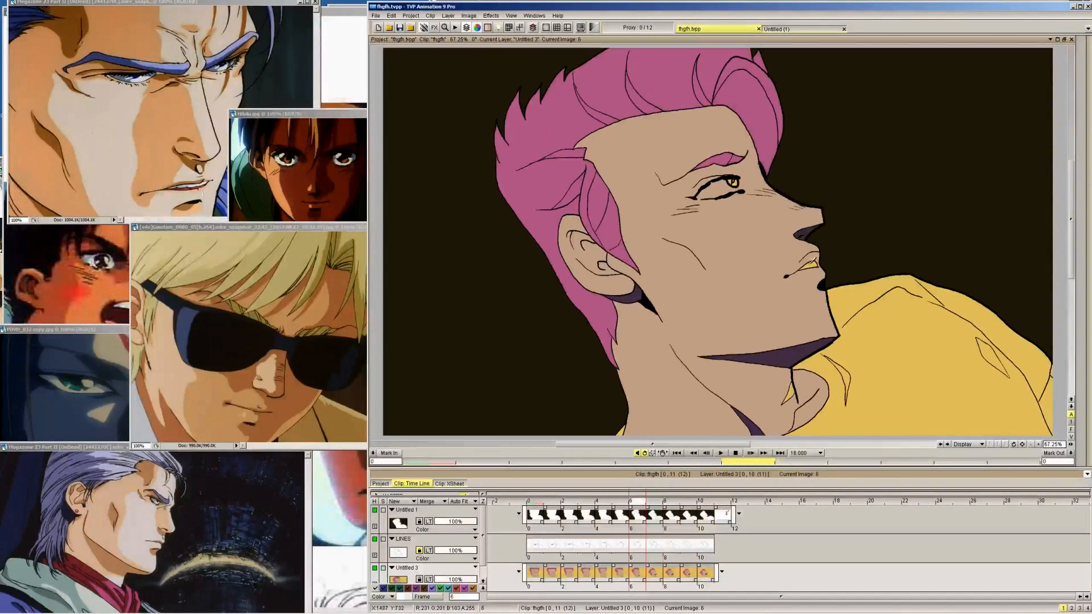
key("Left")
key("Left")
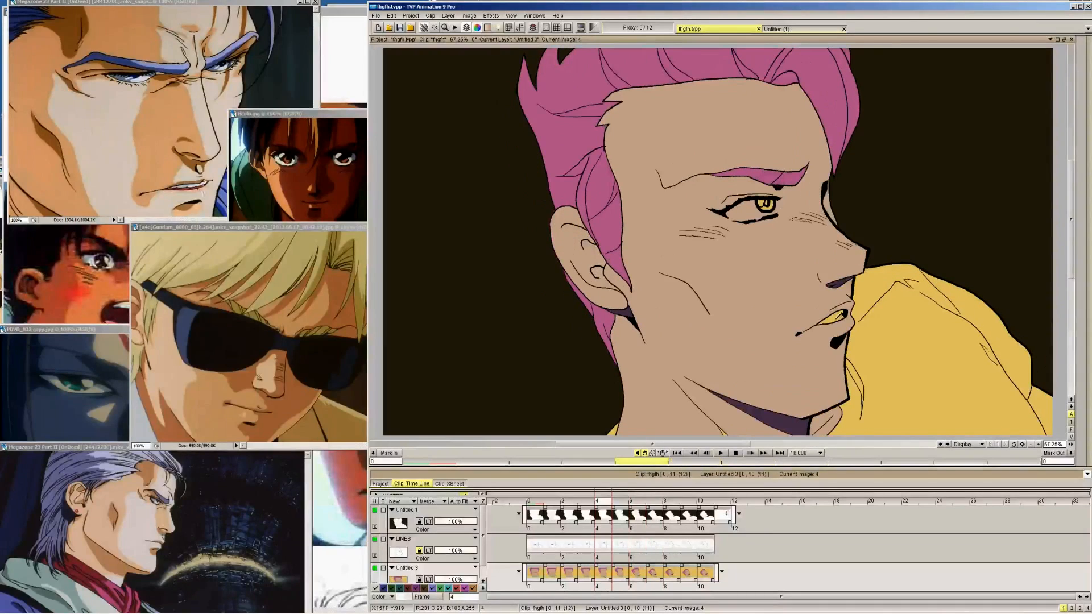
key("Left")
key("Left")
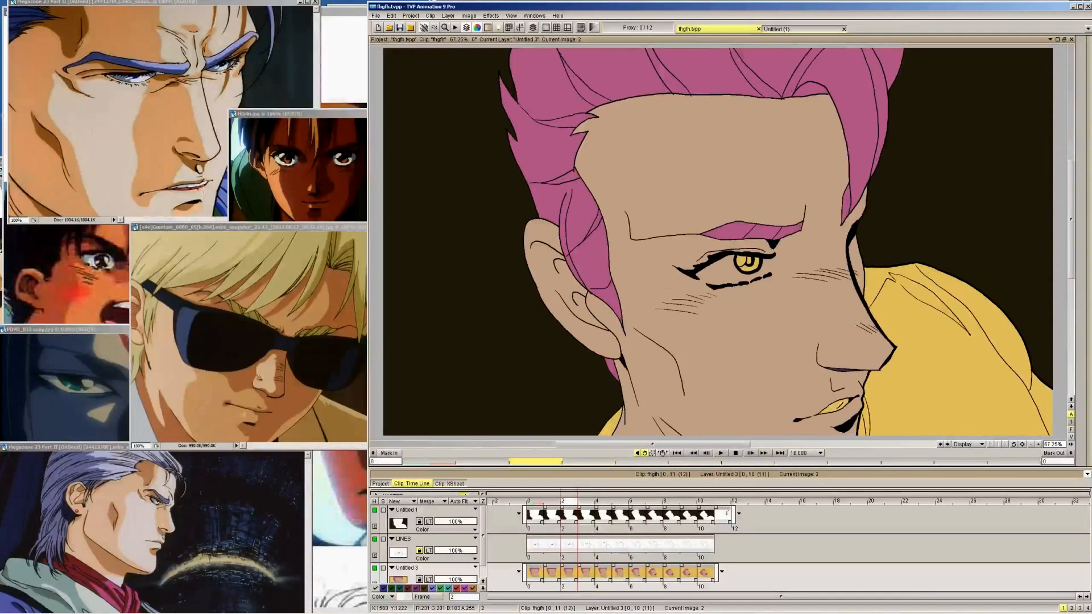
key("Left")
key("Left")
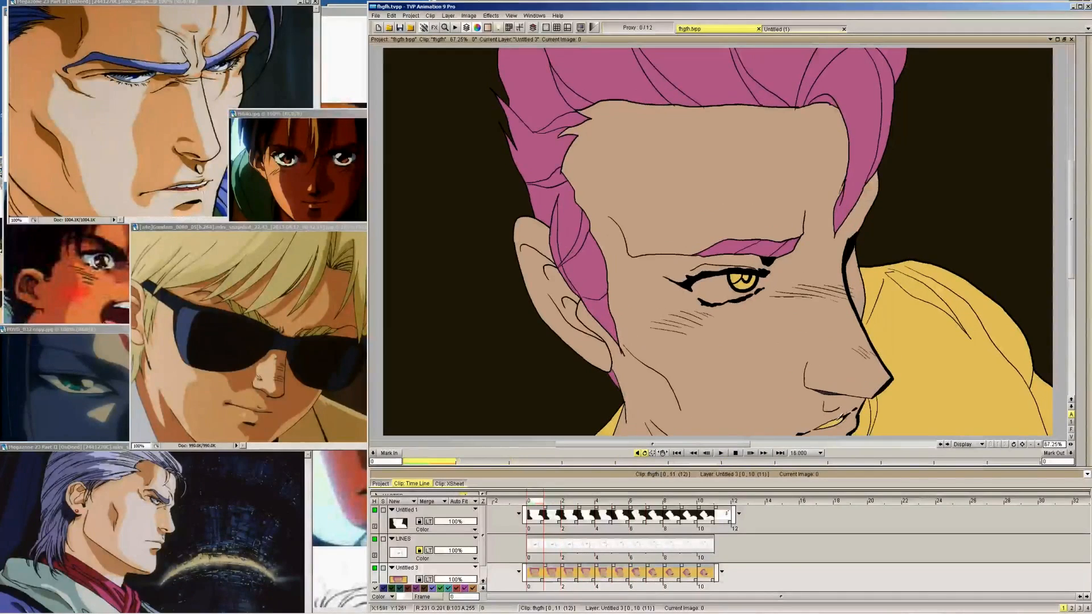
Close the gaps at the outer corner of the eye outline with thin pale blue-white lines from frame 0 through frame 10
left_click(1038, 445)
mouse_move(1032, 68)
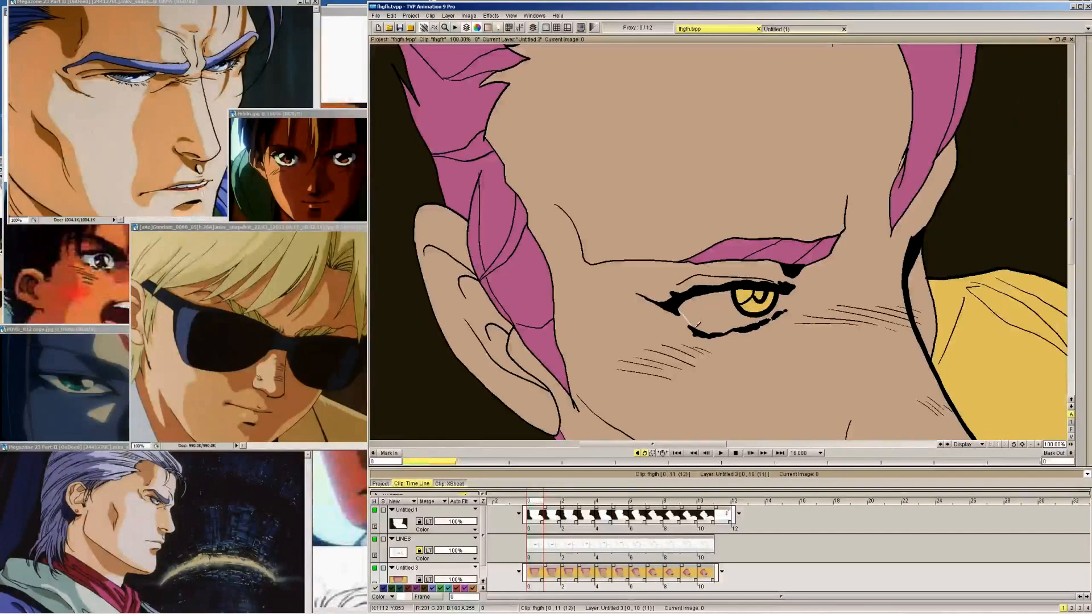
key("Right")
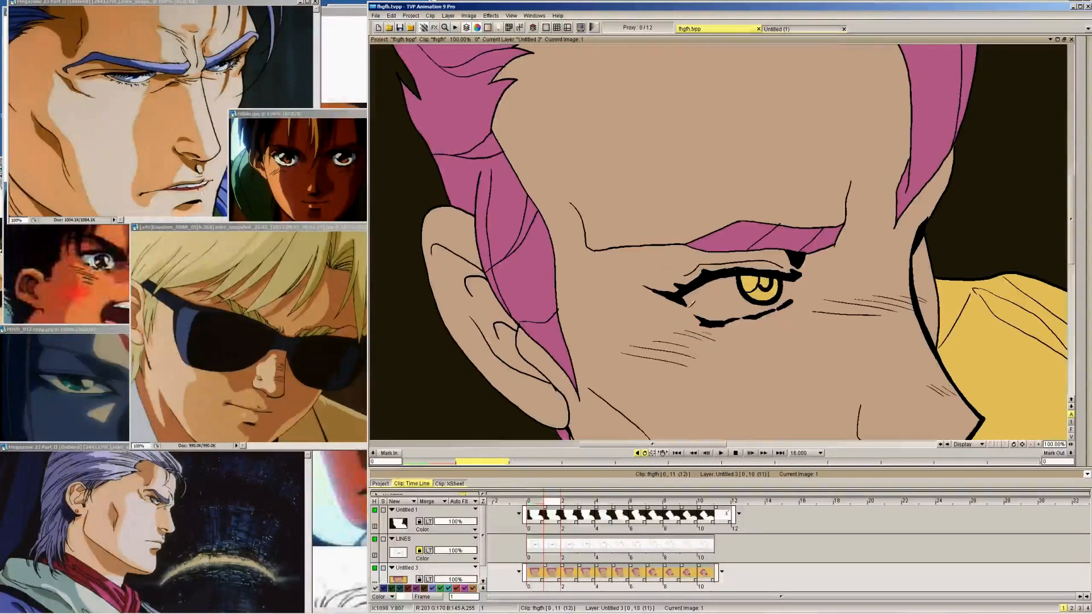
key("Right")
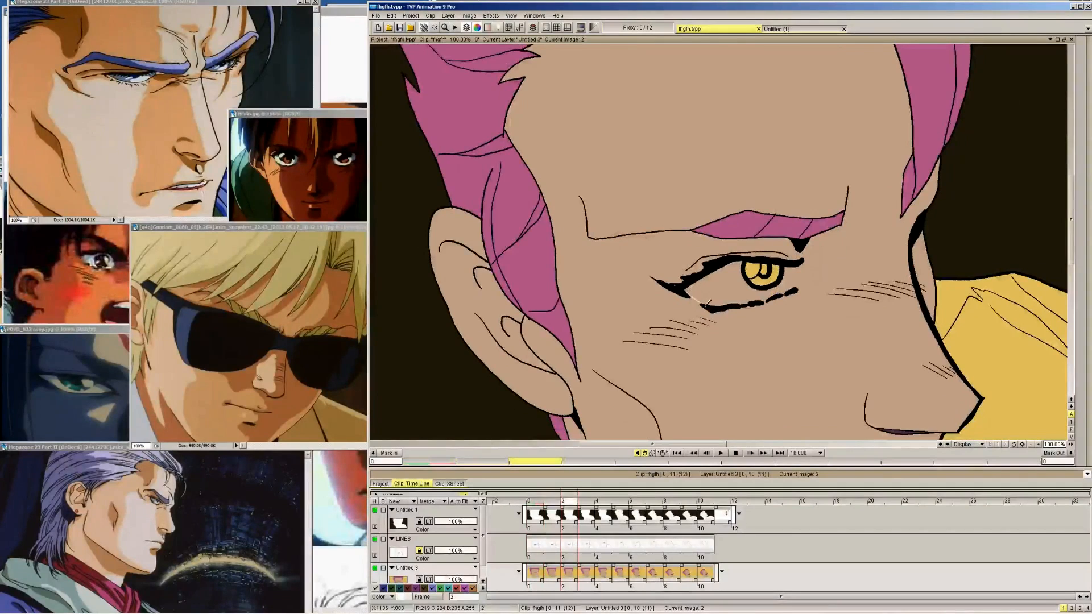
key("Right")
key("Right")
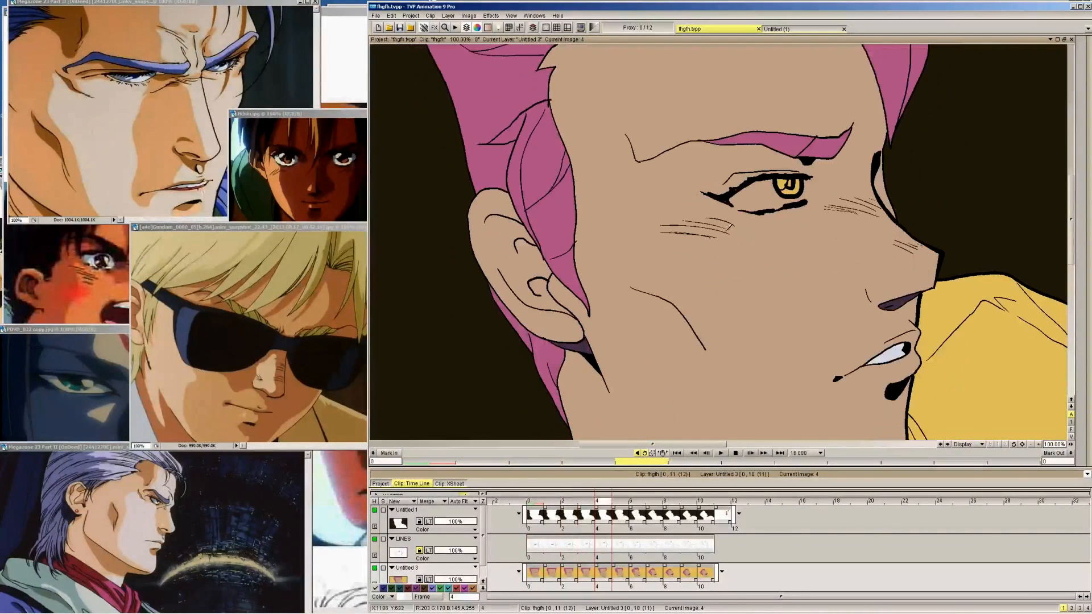
key("Right")
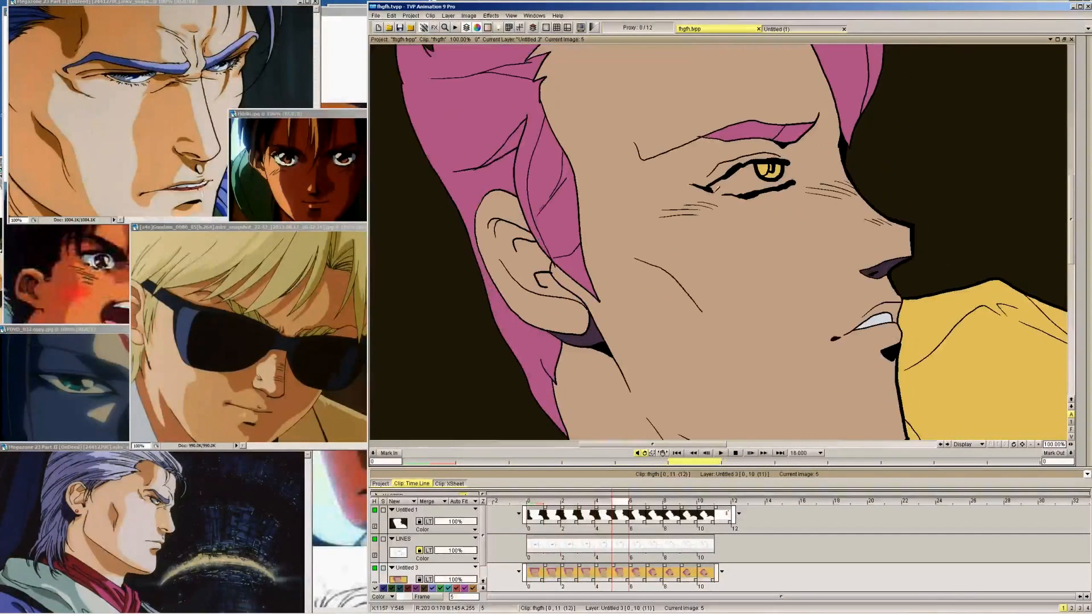
key("Right")
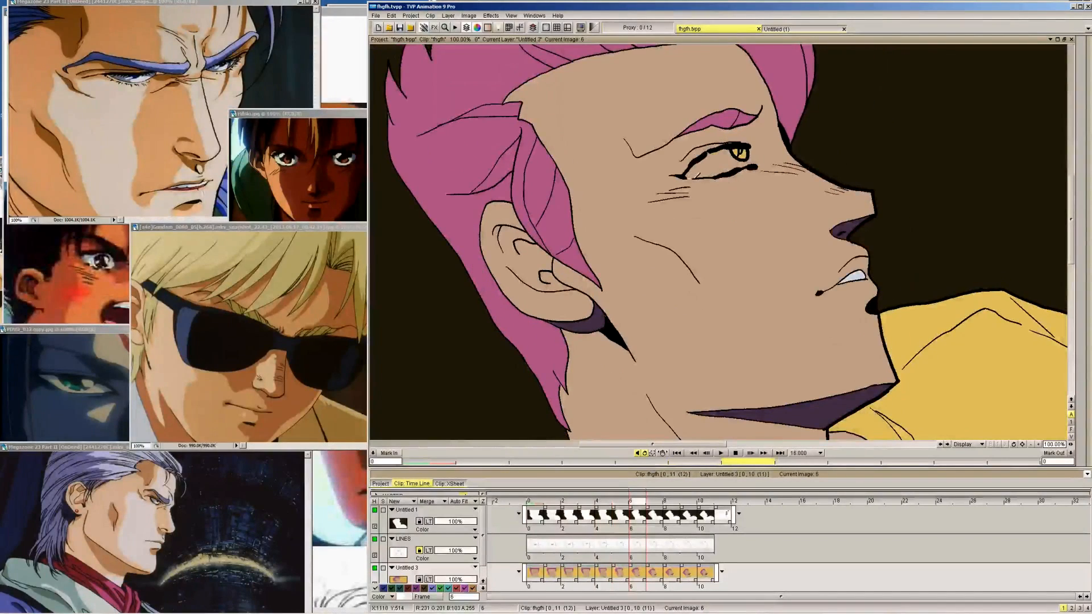
key("Right")
key("Right")
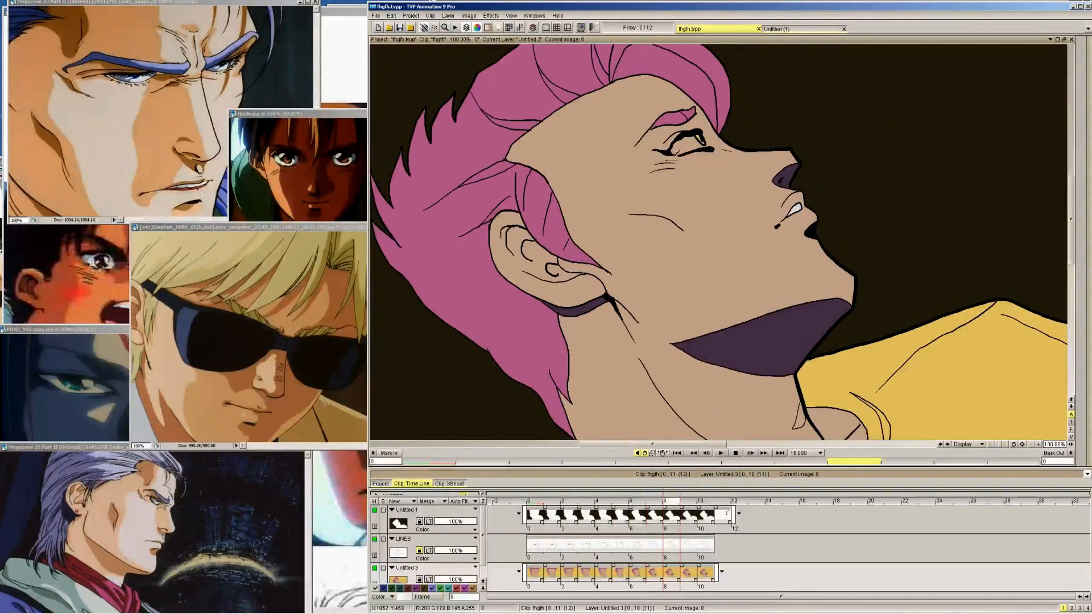
key("Right")
key("Right")
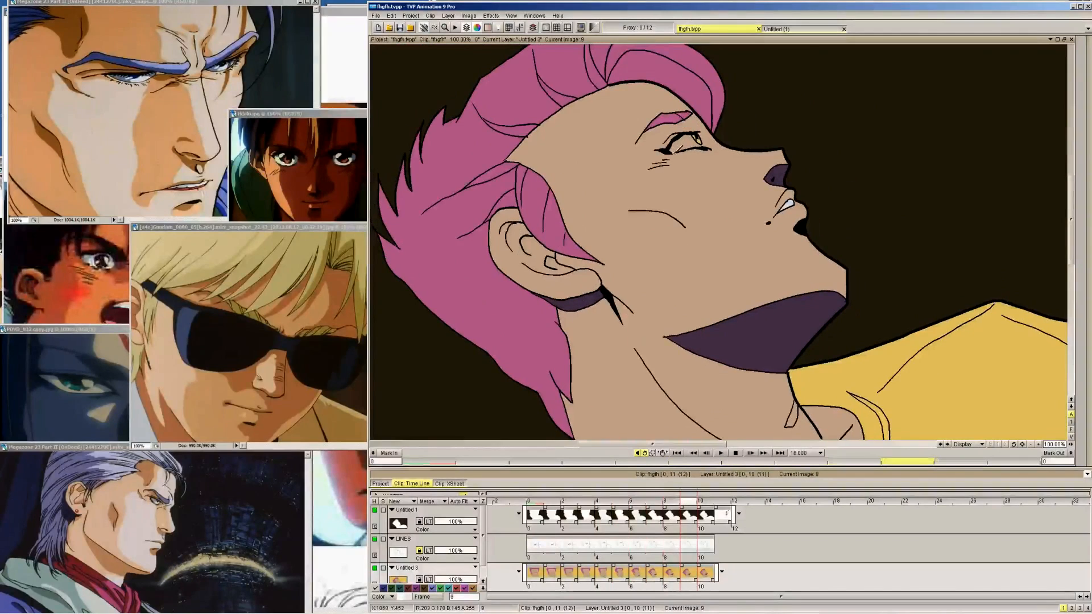
key("Right")
Close the gaps at the nose-side corner of the eye outline with thin pale blue-white lines from frame 10 back to frame 0
key("Left")
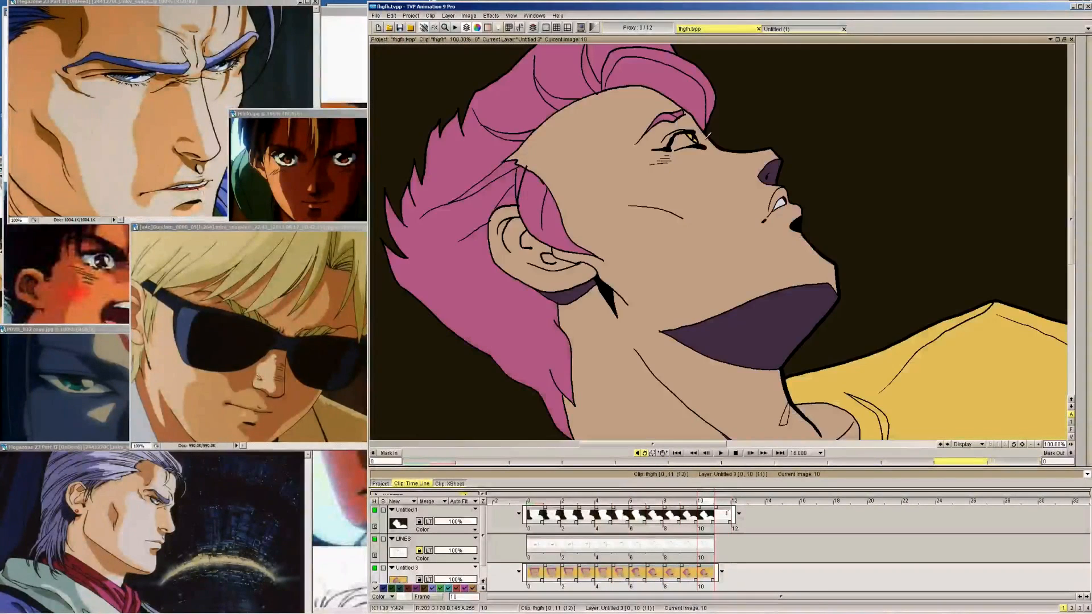
key("Left")
key("Left")
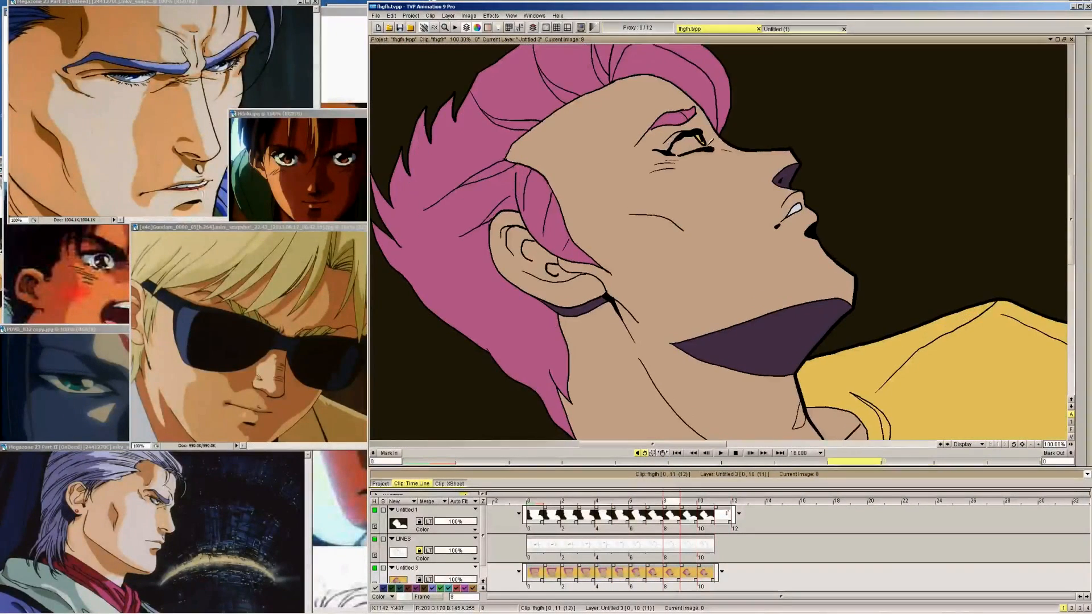
key("Left")
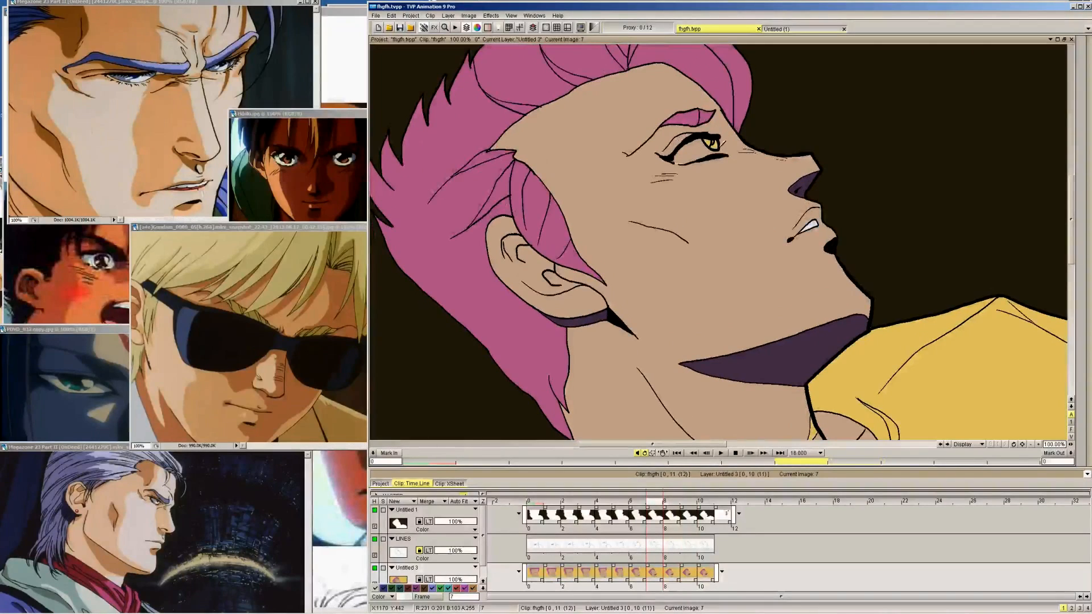
key("Left")
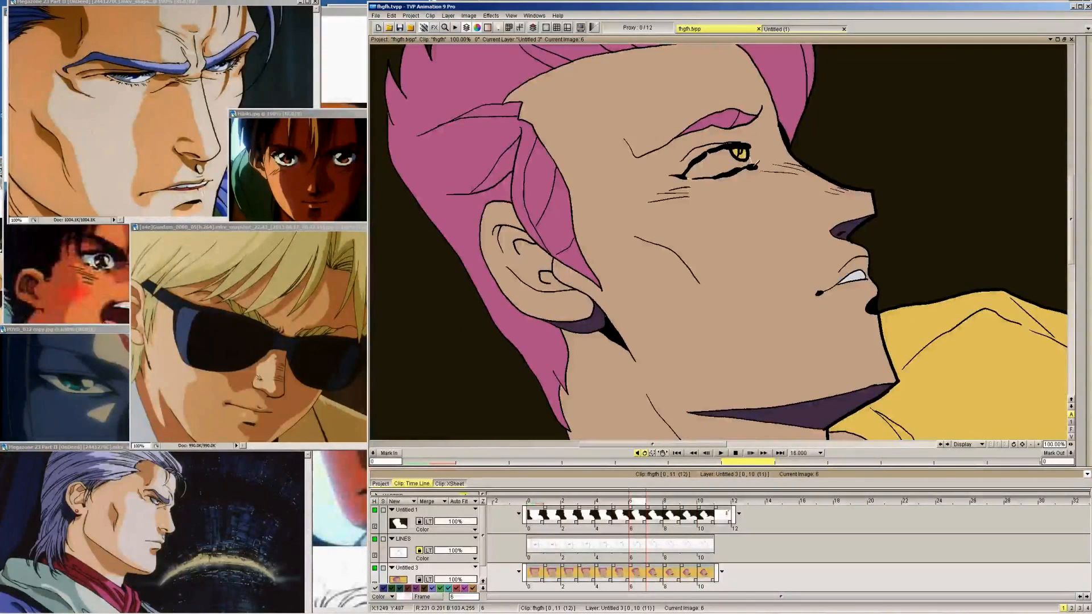
key("Left")
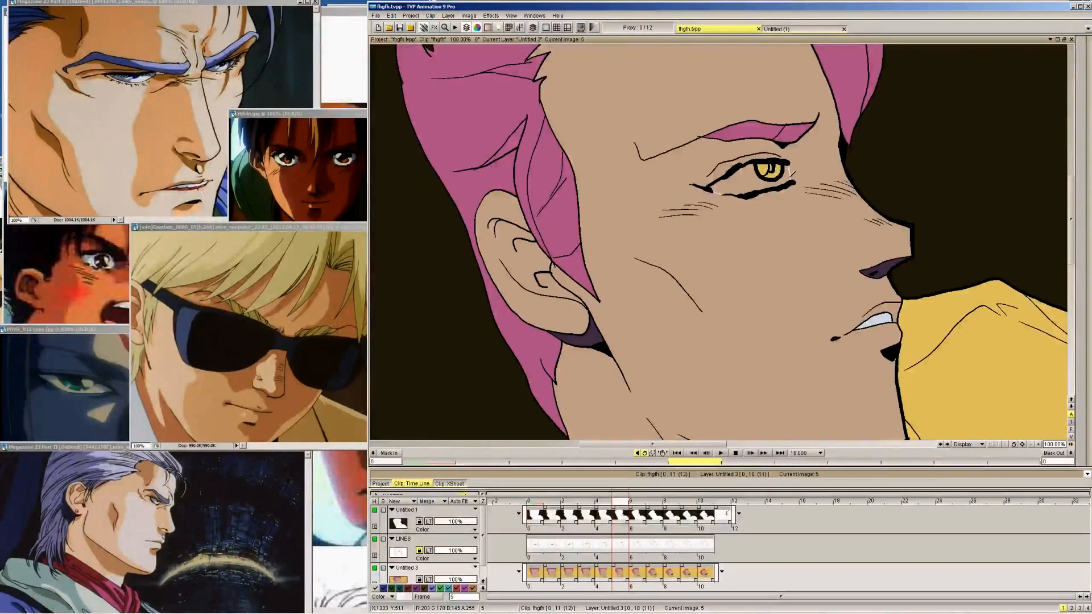
key("Left")
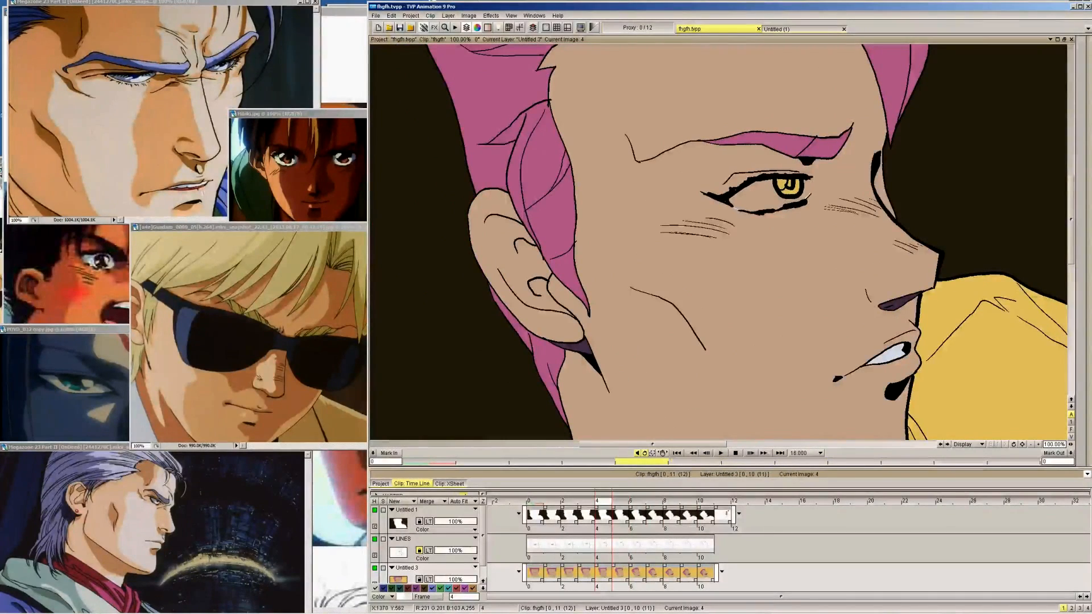
key("Left")
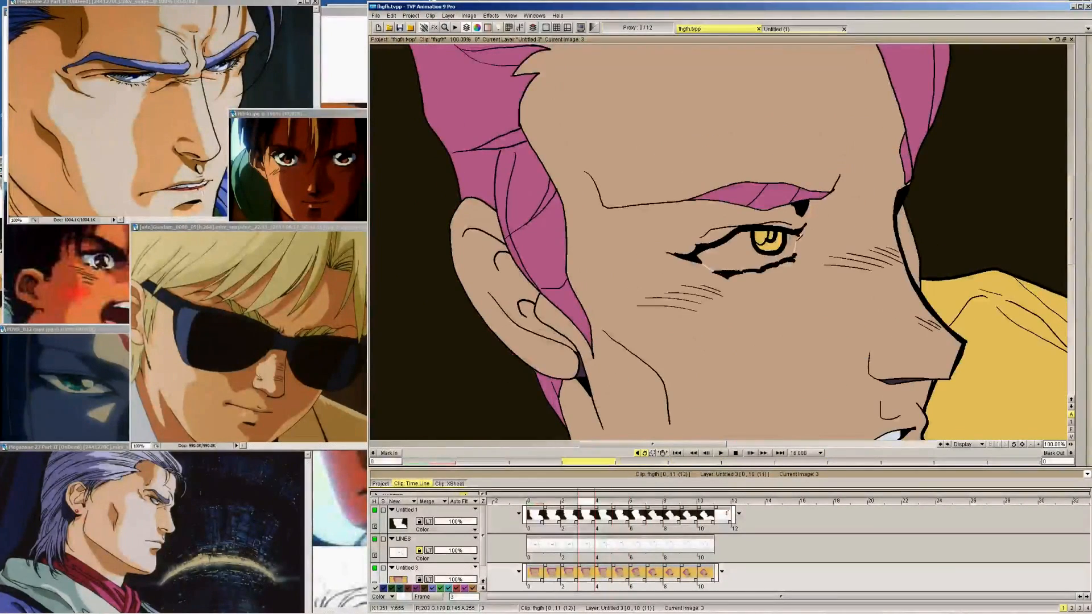
key("Left")
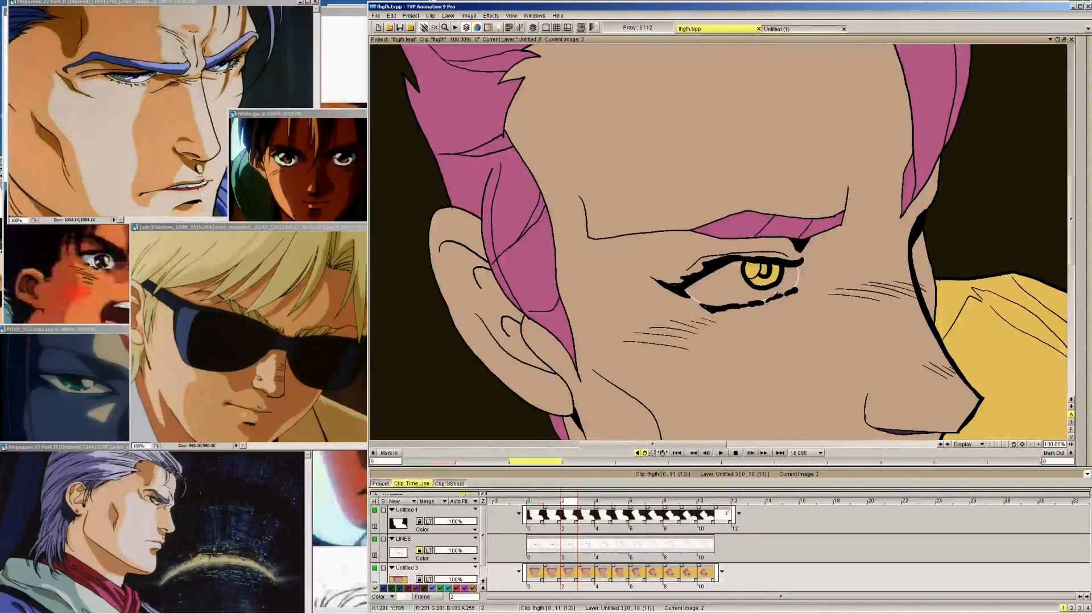
key("Left")
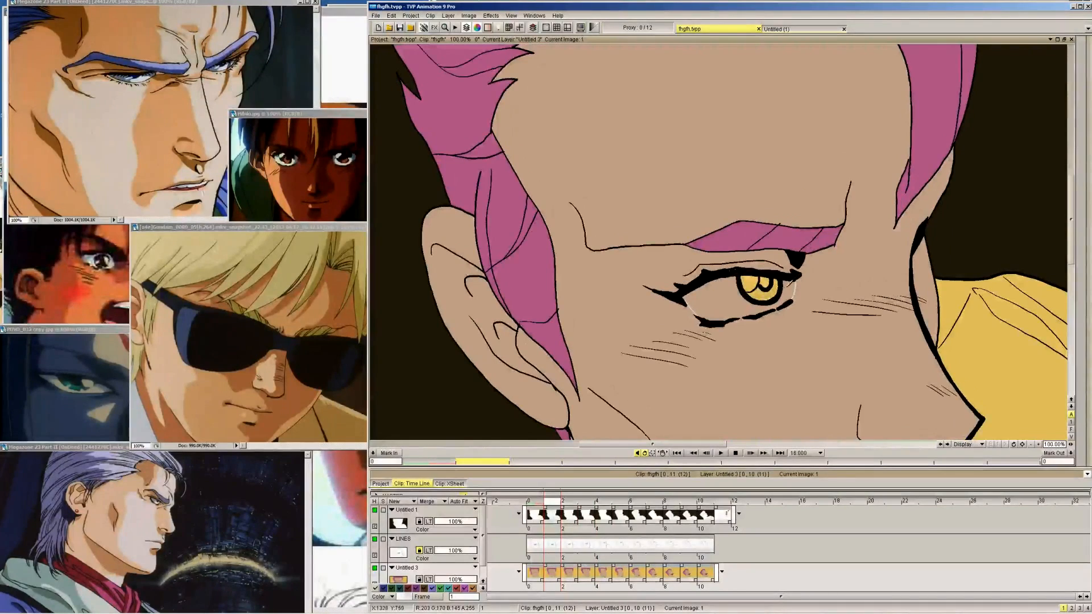
key("Left")
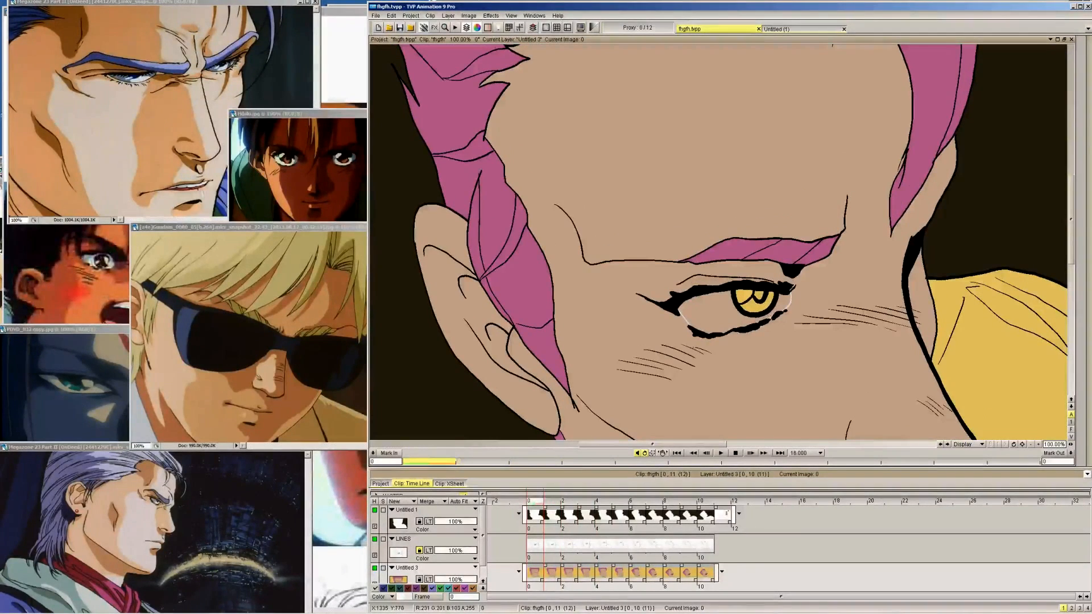
key("Right")
key("Left")
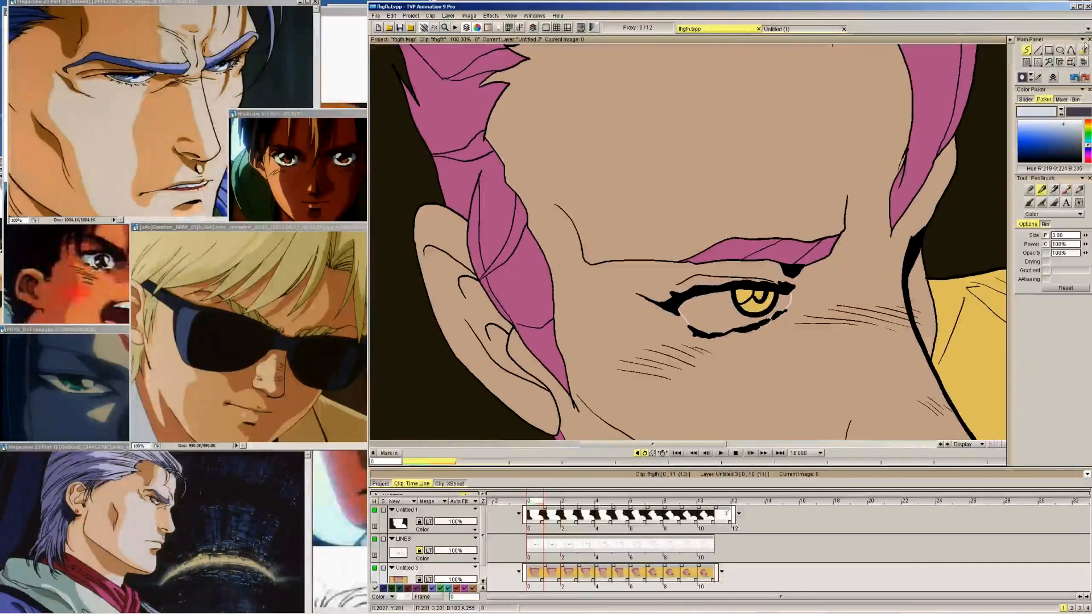
Fill the white of the eye with the pale blue-white colour on every frame from 0 to 10
left_click(1084, 50)
left_click(721, 304)
key("Right")
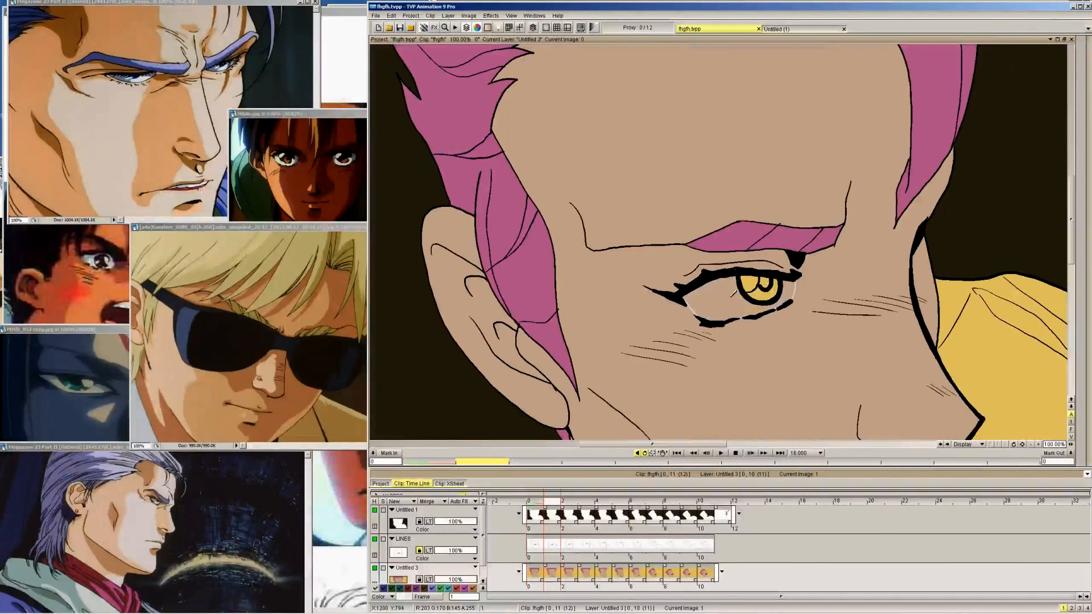
left_click(728, 290)
key("Right")
left_click(733, 274)
key("Right")
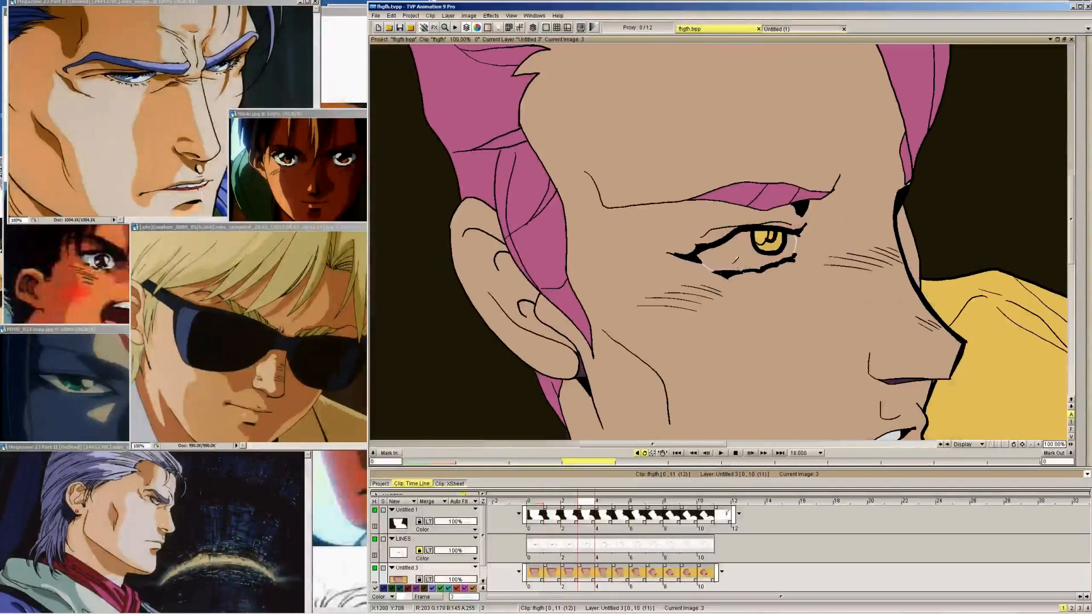
left_click(742, 252)
key("Right")
left_click(760, 195)
key("Right")
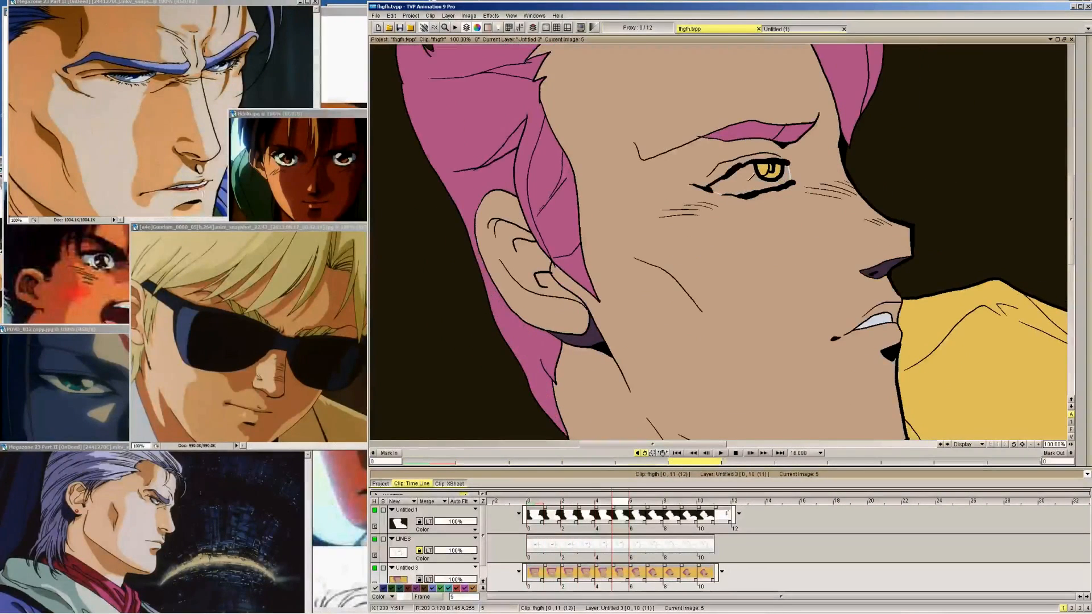
left_click(739, 181)
key("Right")
left_click(685, 174)
key("Right")
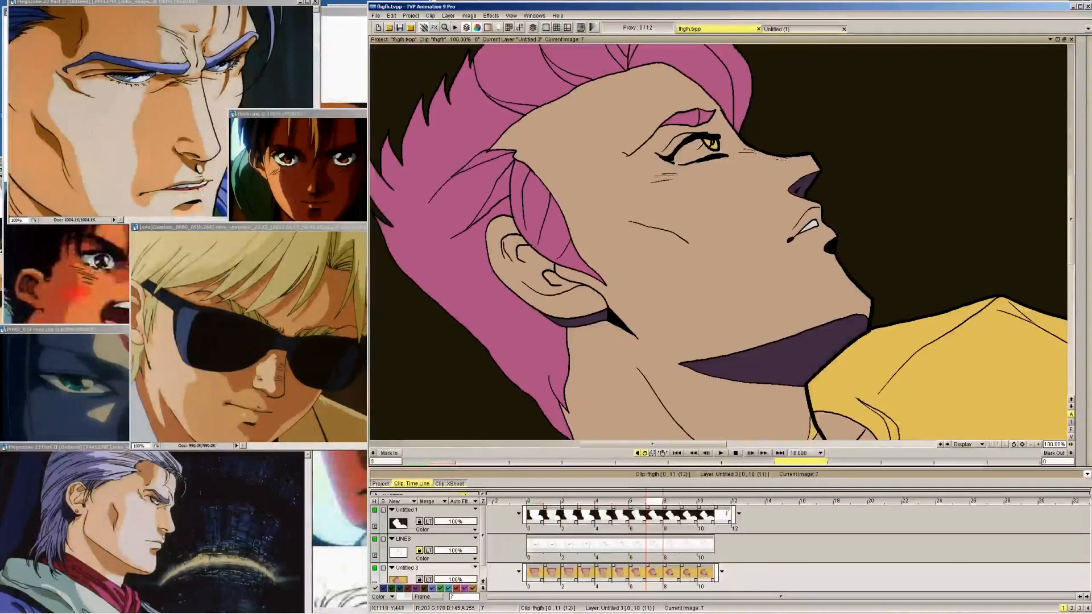
left_click(697, 150)
key("Right")
left_click(686, 145)
key("Right")
left_click(687, 138)
key("Right")
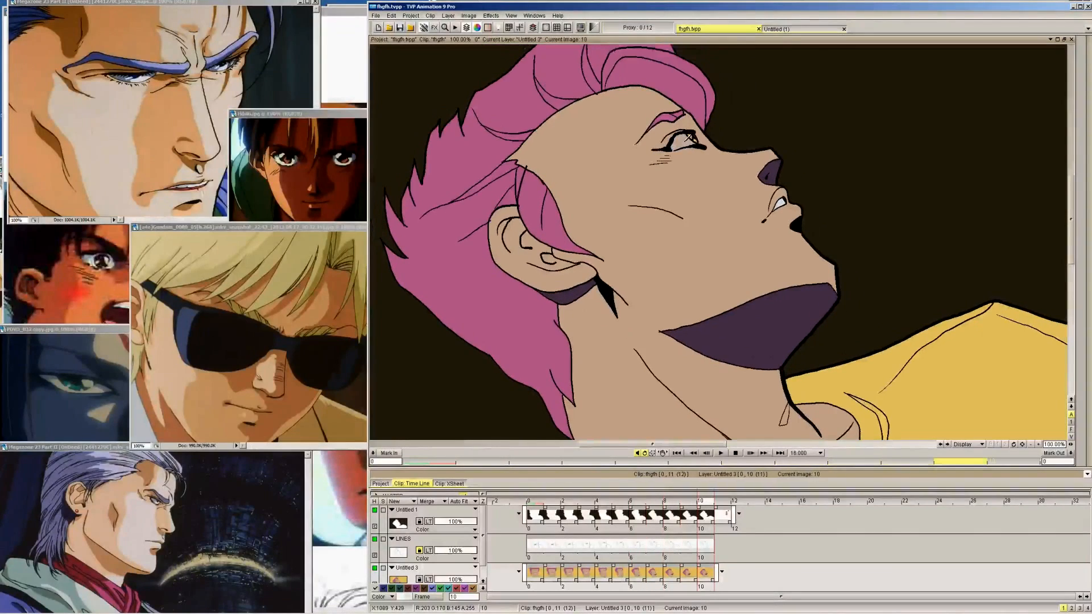
left_click(686, 137)
Check the filled eye whites on frames 6 to 10 and return to the colour palette on frame 11
key("Right")
key("Left")
key("Left")
key("Left")
key("Left")
key("Left")
key("Left")
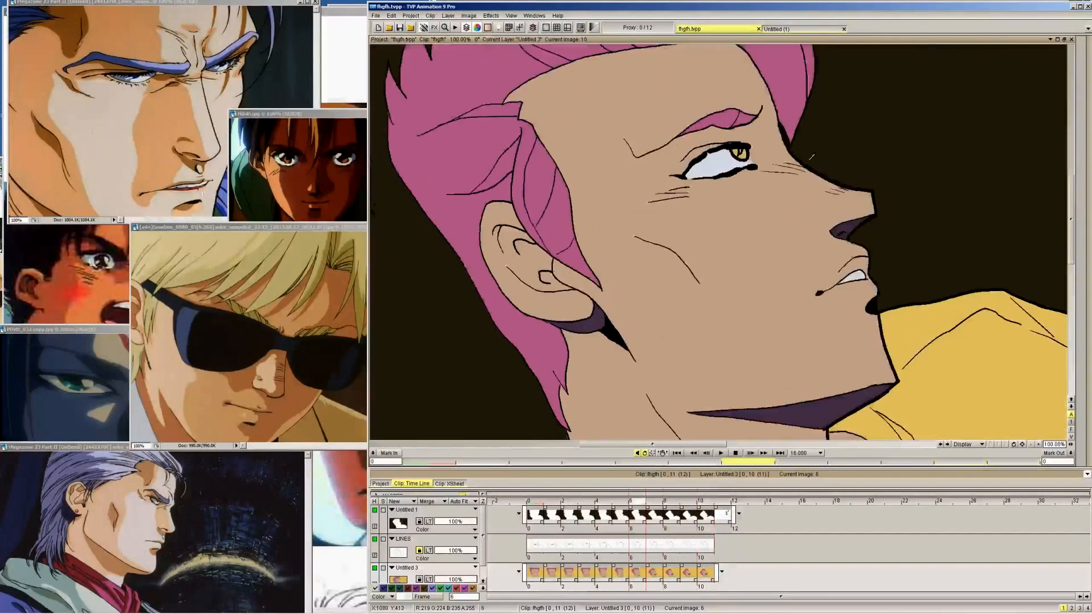
key("Right")
key("Right")
key("Right")
key("Right")
key("Right")
key("Right")
mouse_move(1082, 132)
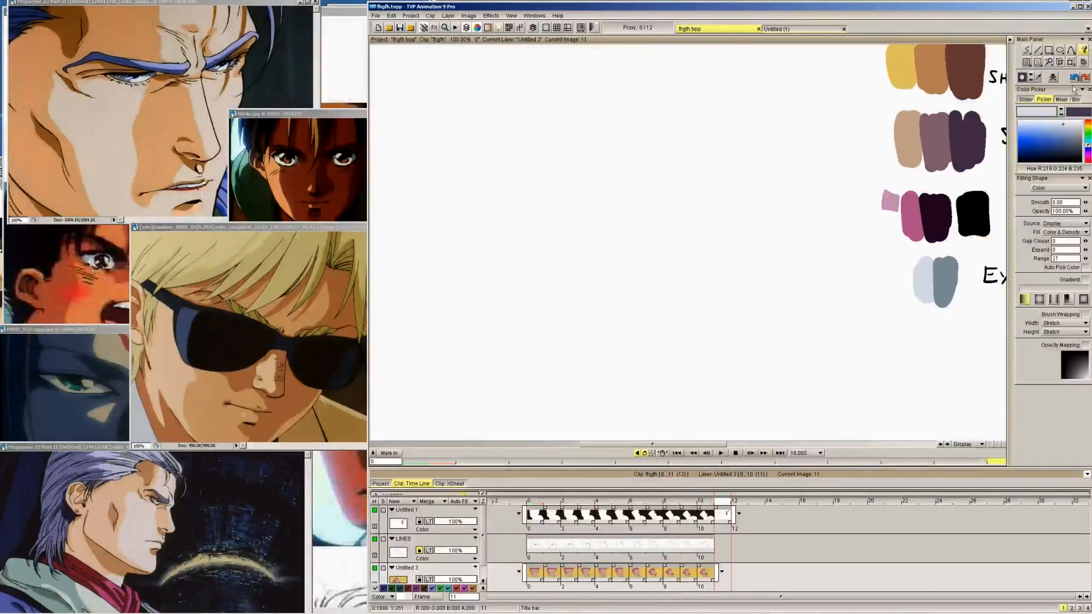
Flood-fill the iris with the bright red from the upper EYE swatches on each frame from 0 to 7
left_click(510, 16)
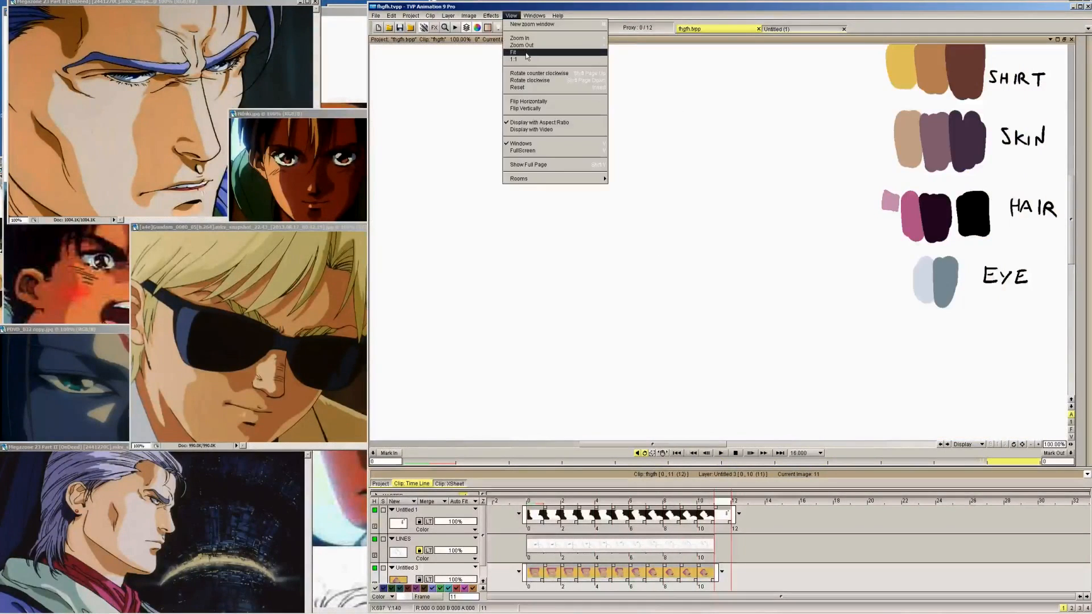
left_click(540, 52)
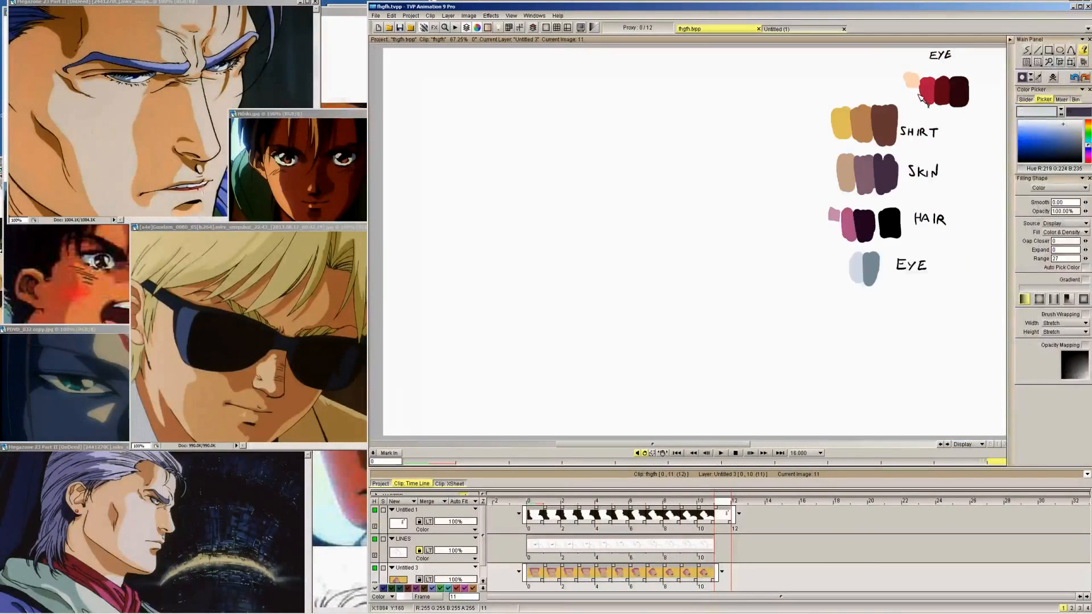
key("Left")
key("Left")
key("Left")
key("Left")
key("Left")
key("Left")
key("Left")
key("Left")
key("Left")
key("Left")
key("Left")
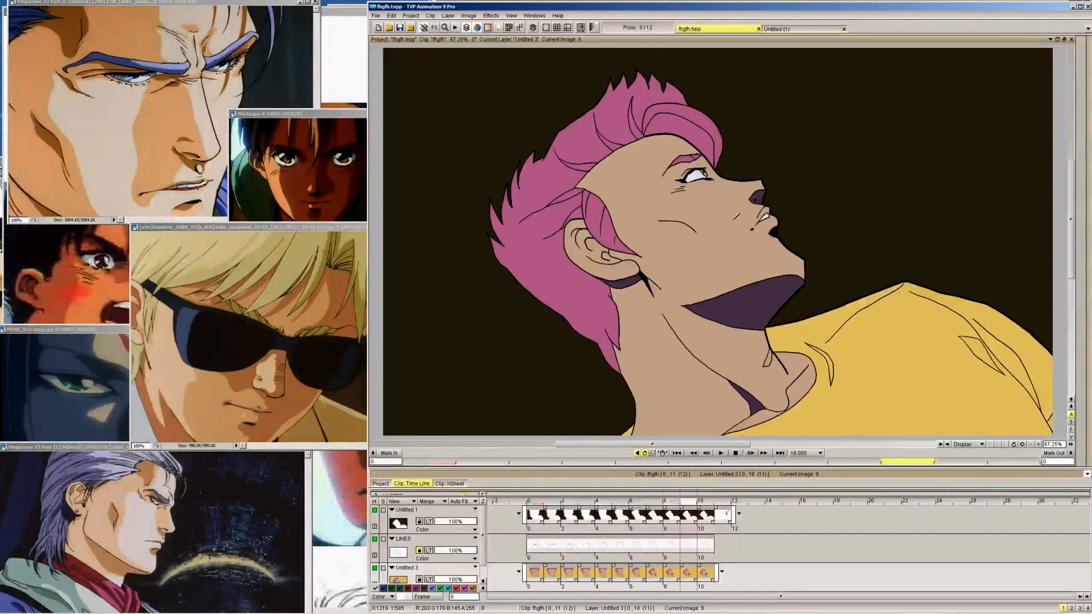
mouse_move(1082, 90)
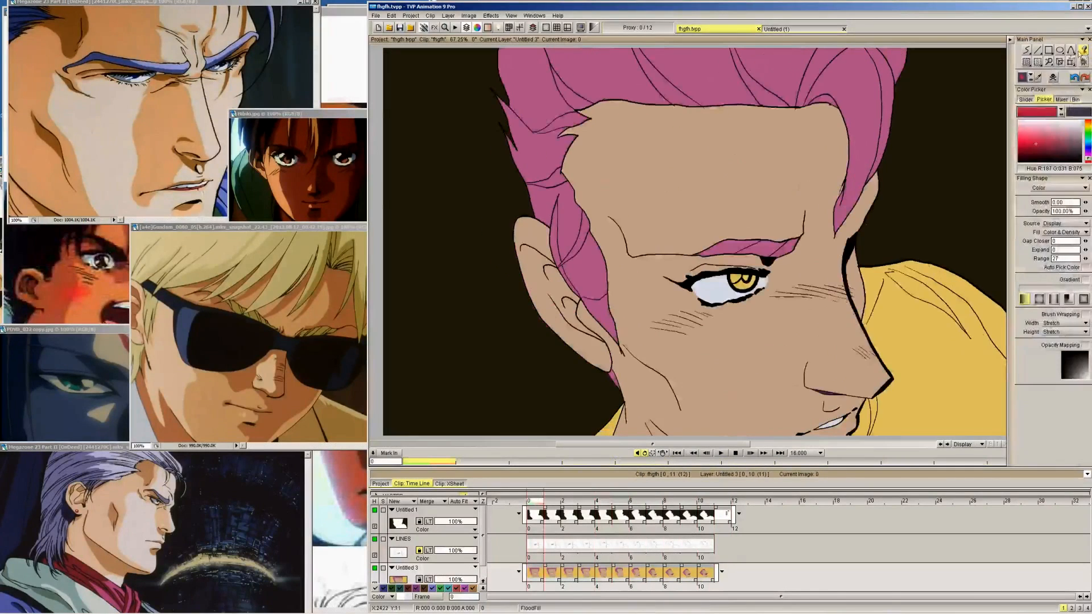
key("Right")
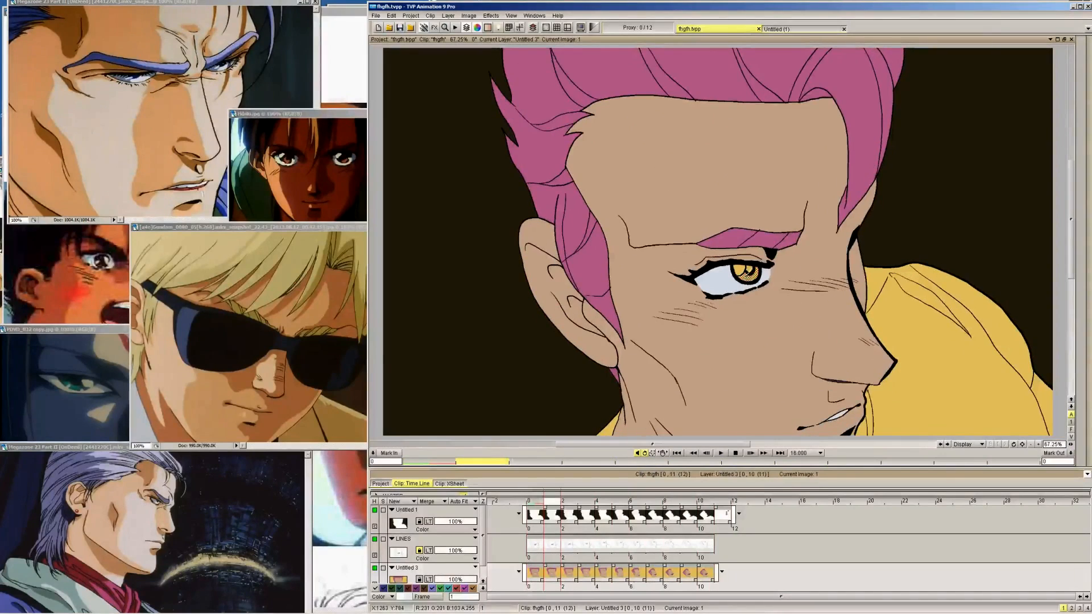
key("Right")
key("Right")
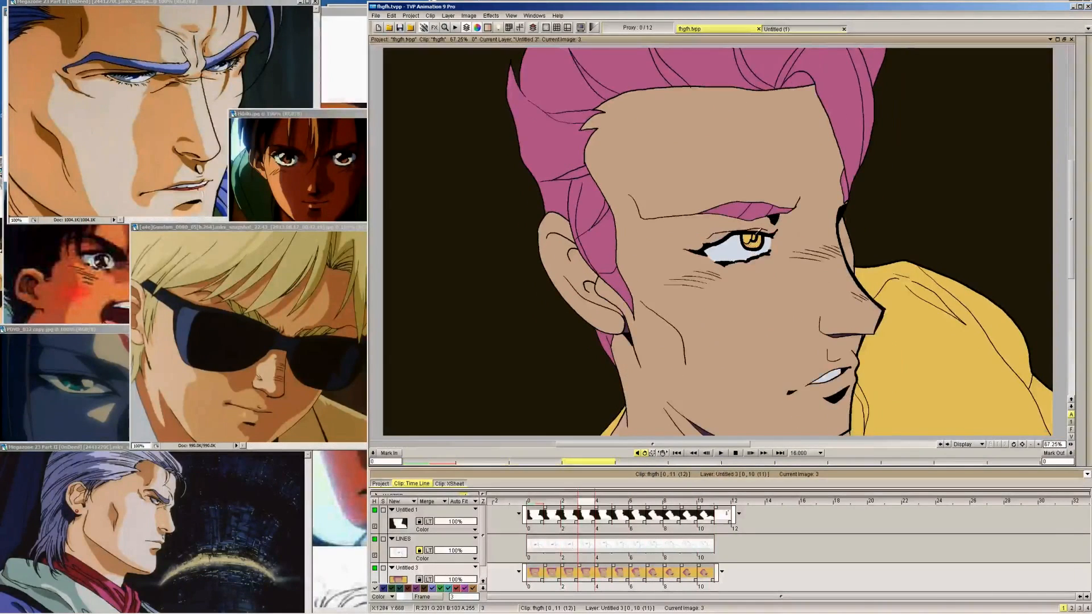
key("Right")
key("Right")
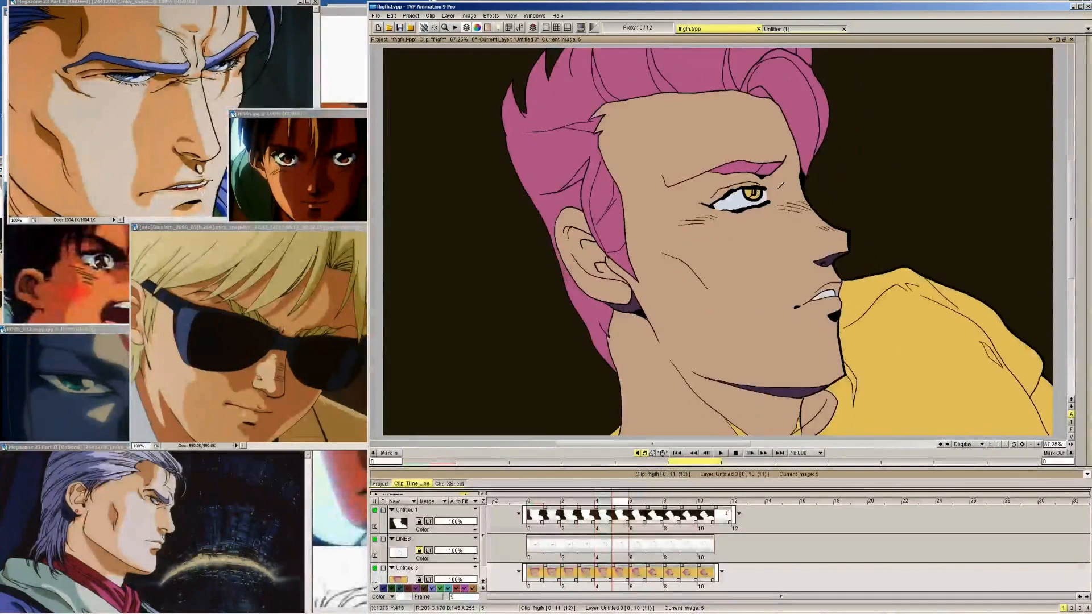
key("Right")
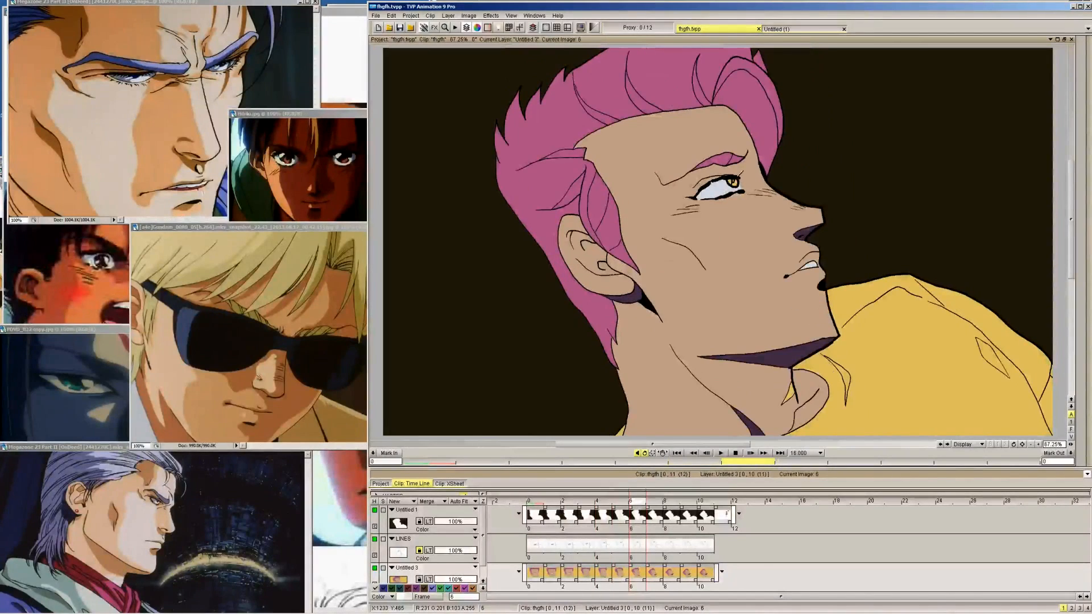
key("Right")
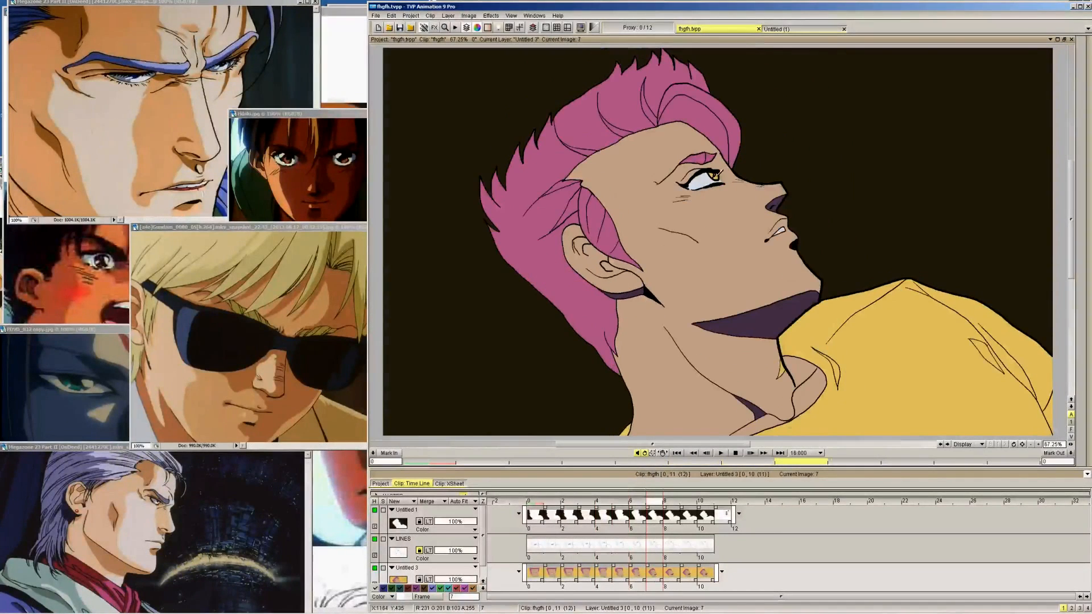
Brush the same bright red into the small iris on frames 8, 9 and 10
key("Right")
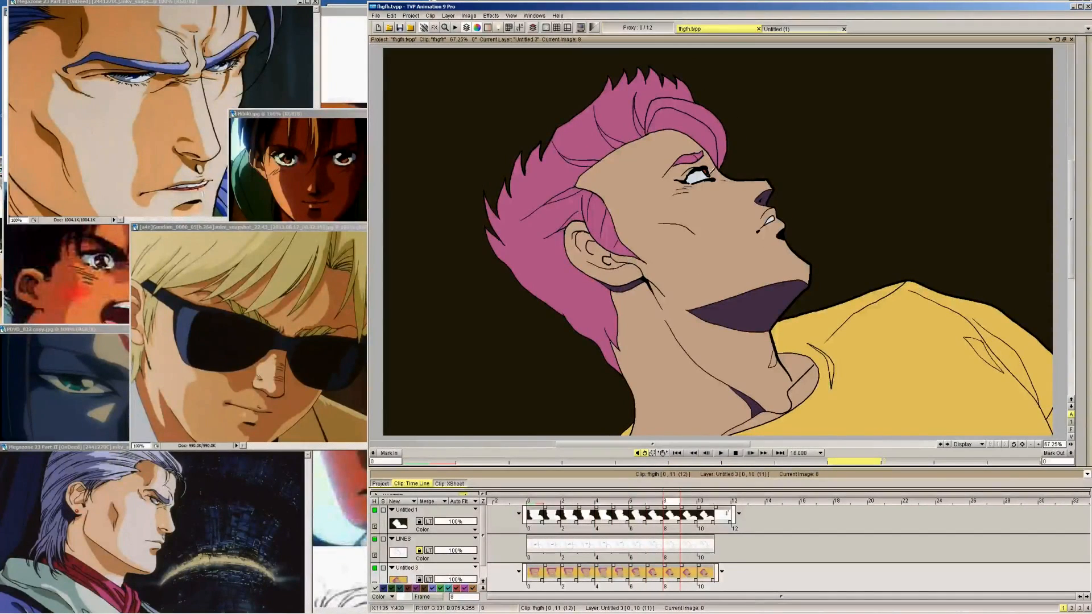
left_click(1038, 444)
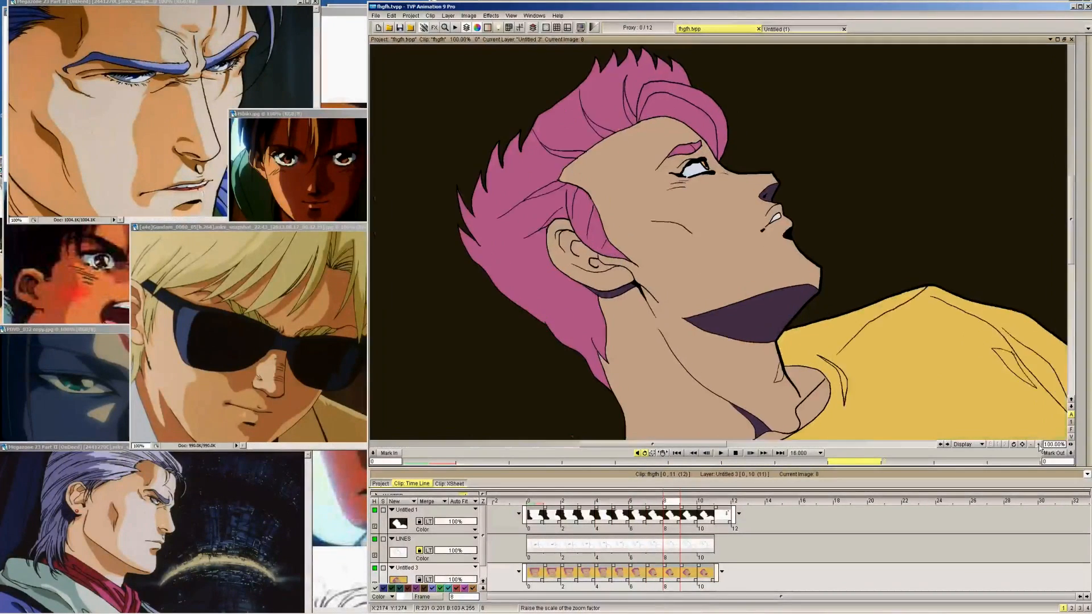
left_click(1037, 444)
mouse_move(1021, 79)
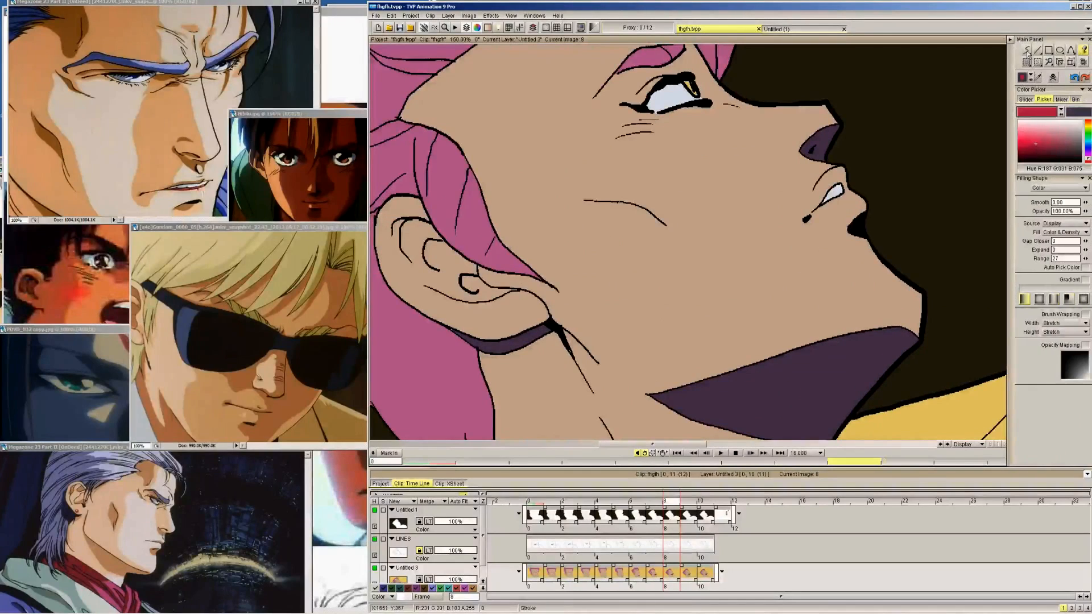
left_click(1027, 50)
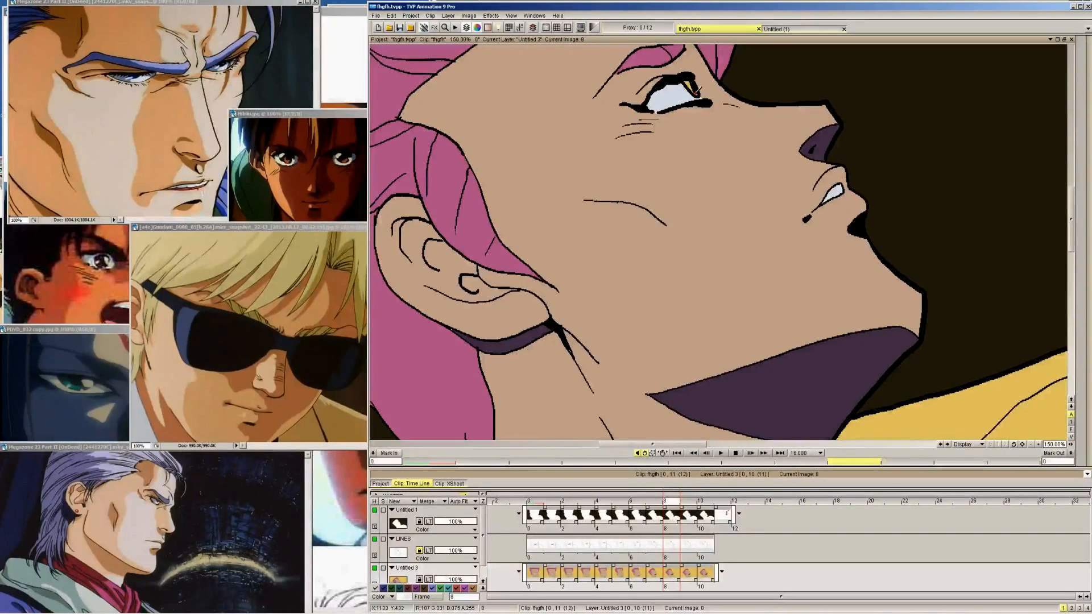
key("Right")
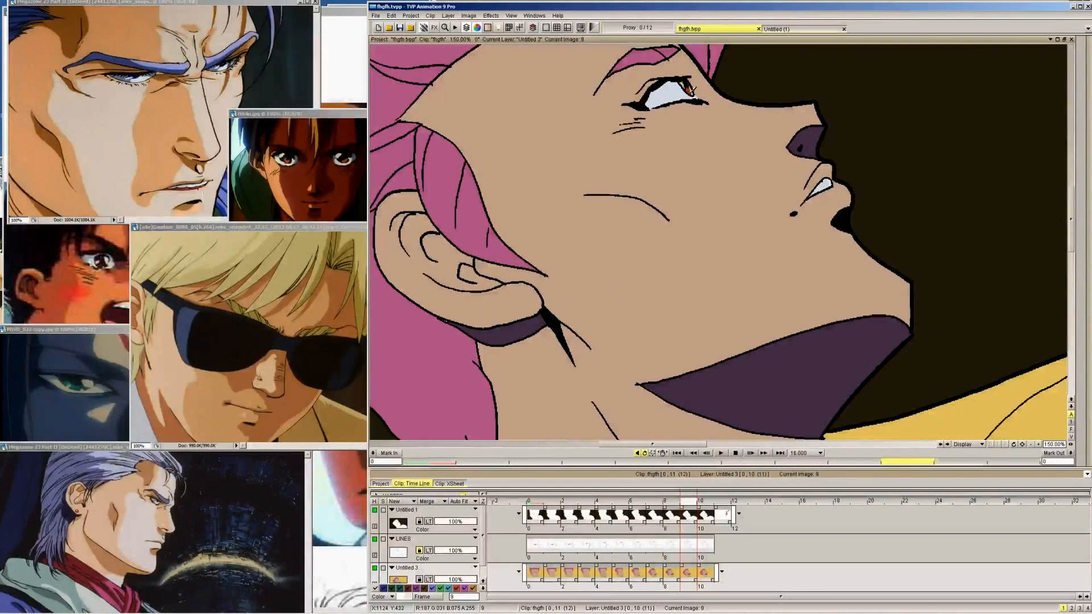
left_click(690, 89)
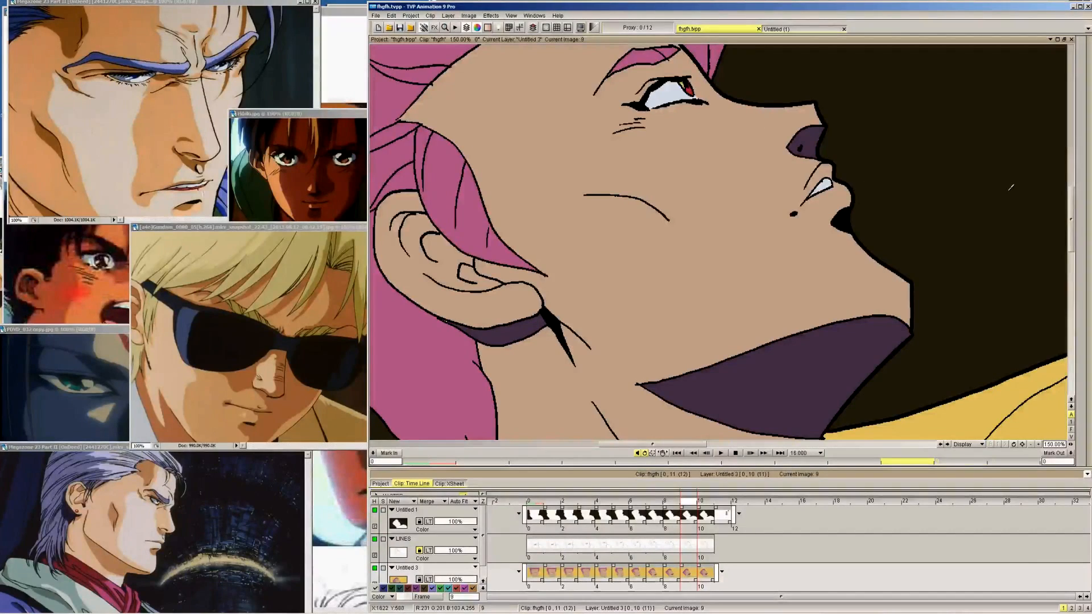
key("Right")
left_click(686, 87)
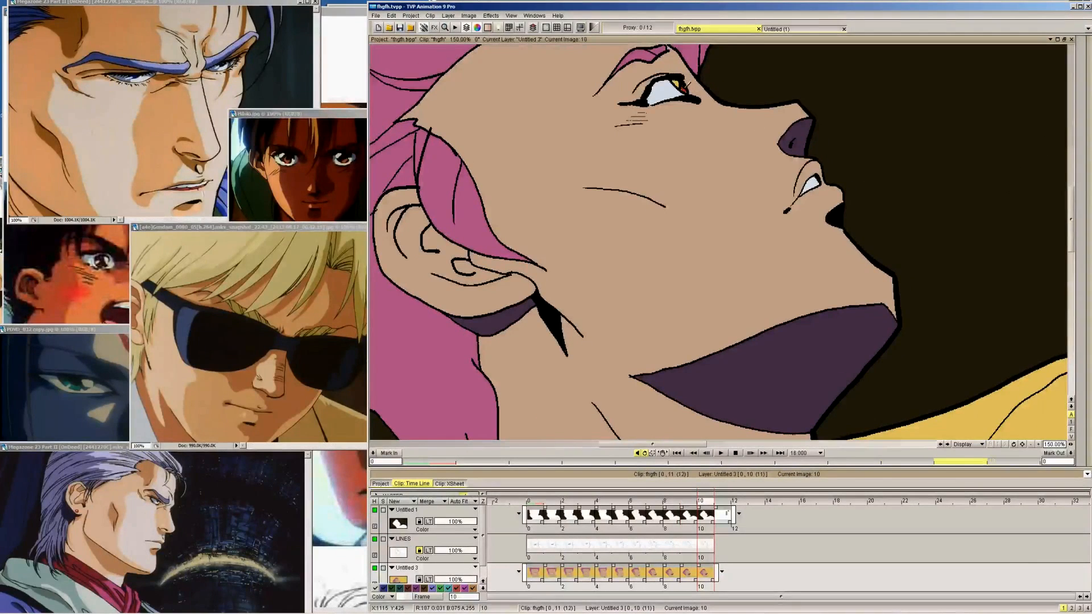
Fill the pupil with the darkest maroon from the upper EYE swatches, frame by frame from 0 to 7
key("Right")
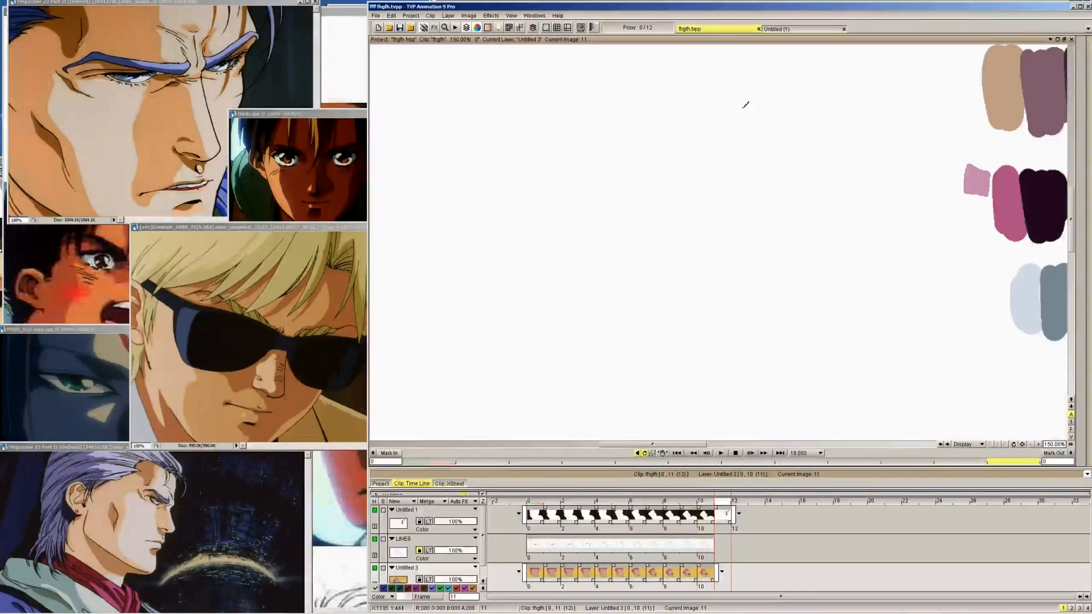
left_click(543, 13)
left_click(540, 54)
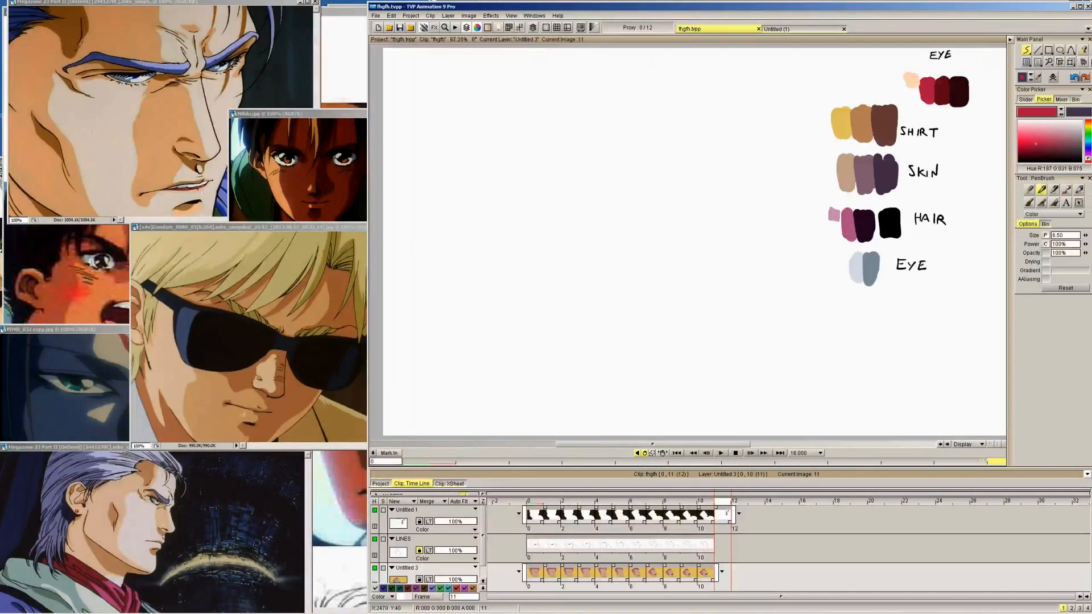
left_click(961, 94)
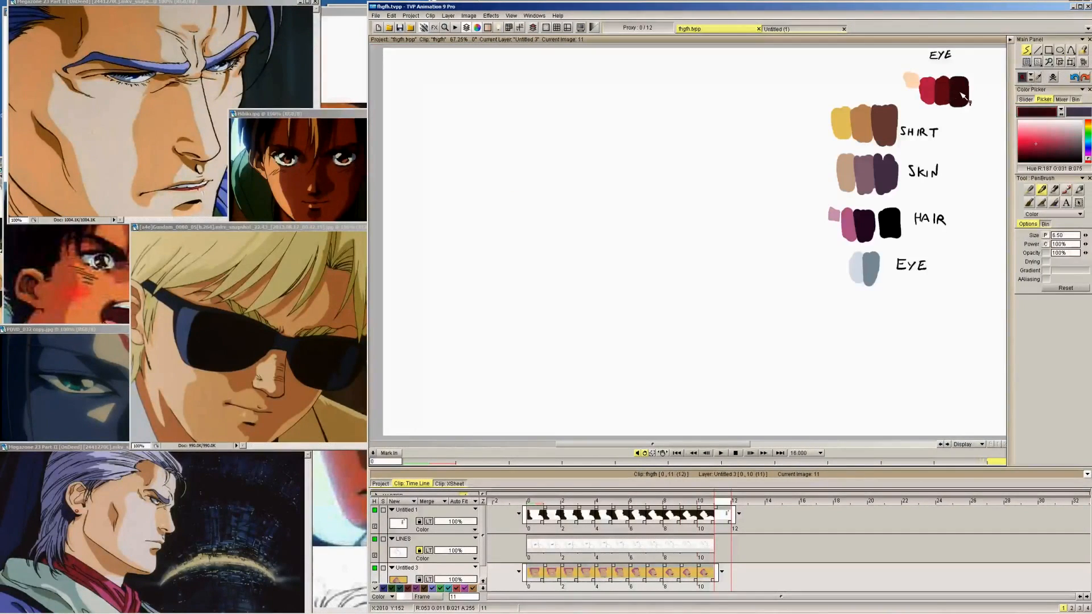
left_click(1083, 50)
key("Left")
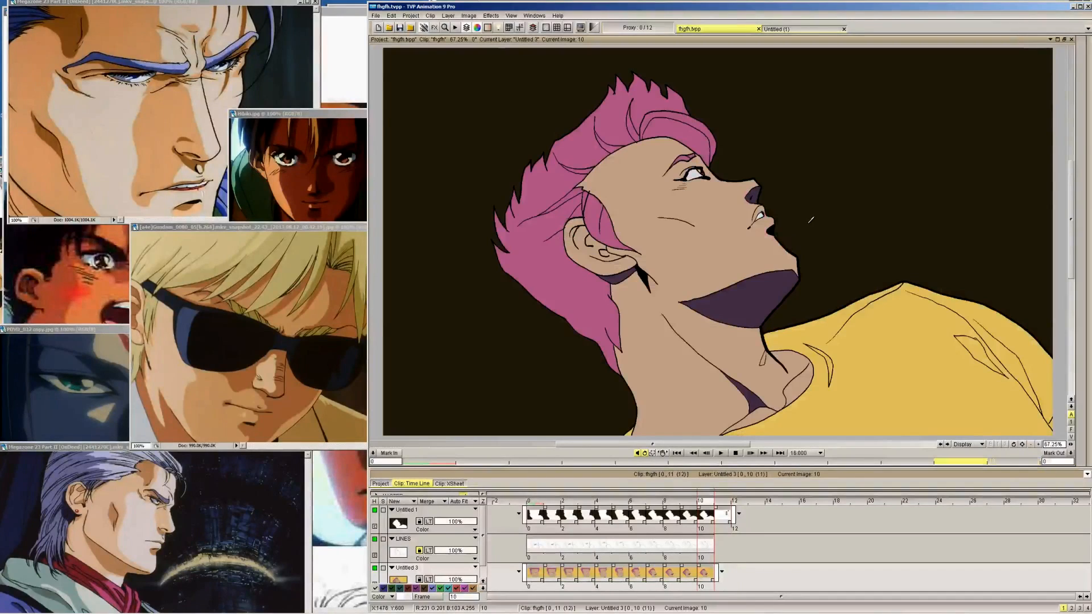
key("Home")
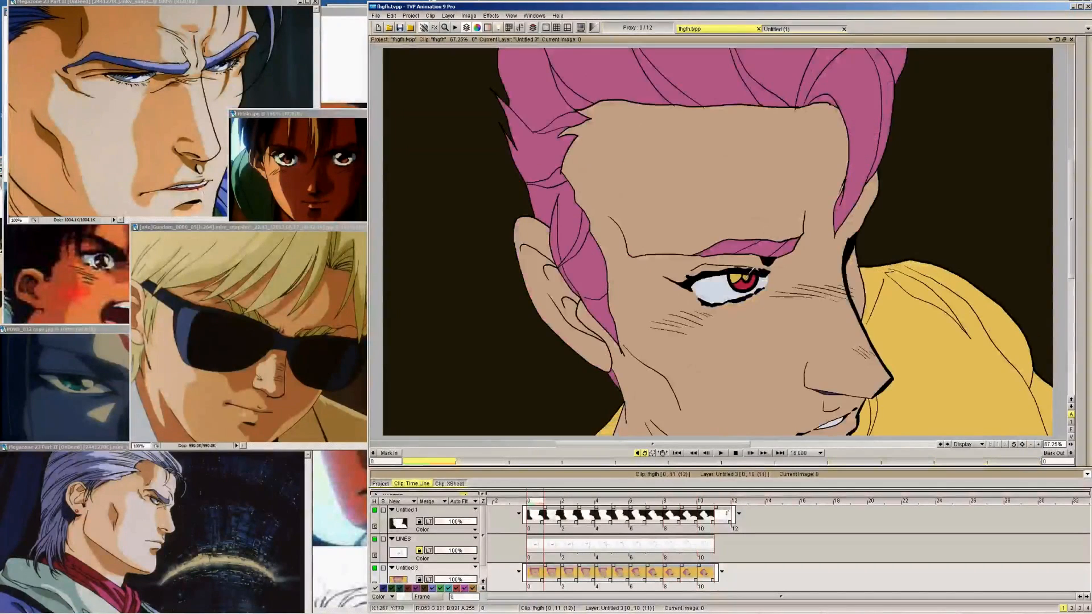
key("Right")
key("Right")
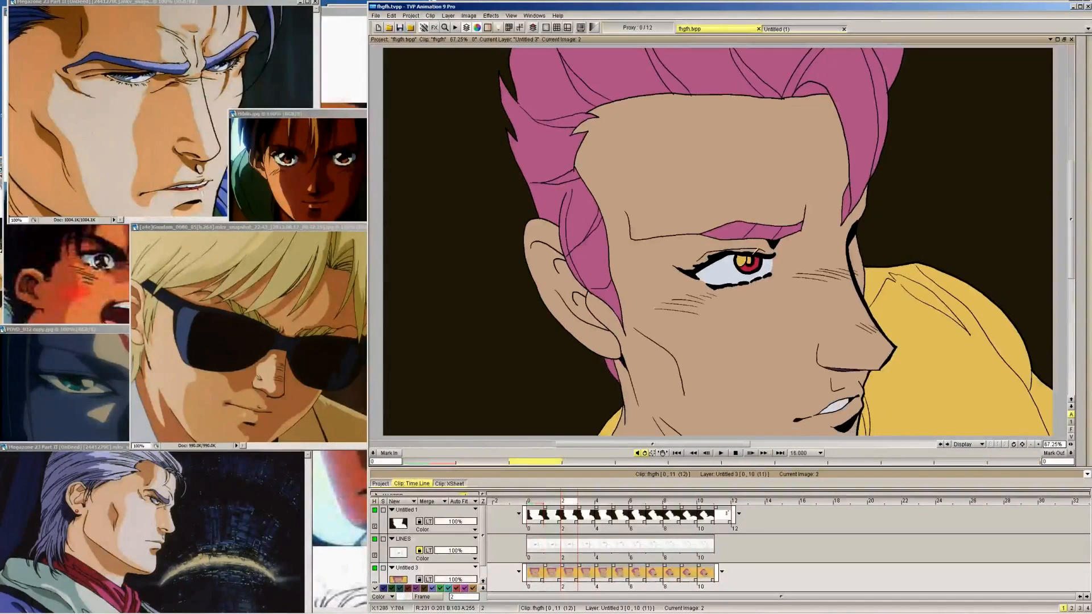
key("Right")
key("Right")
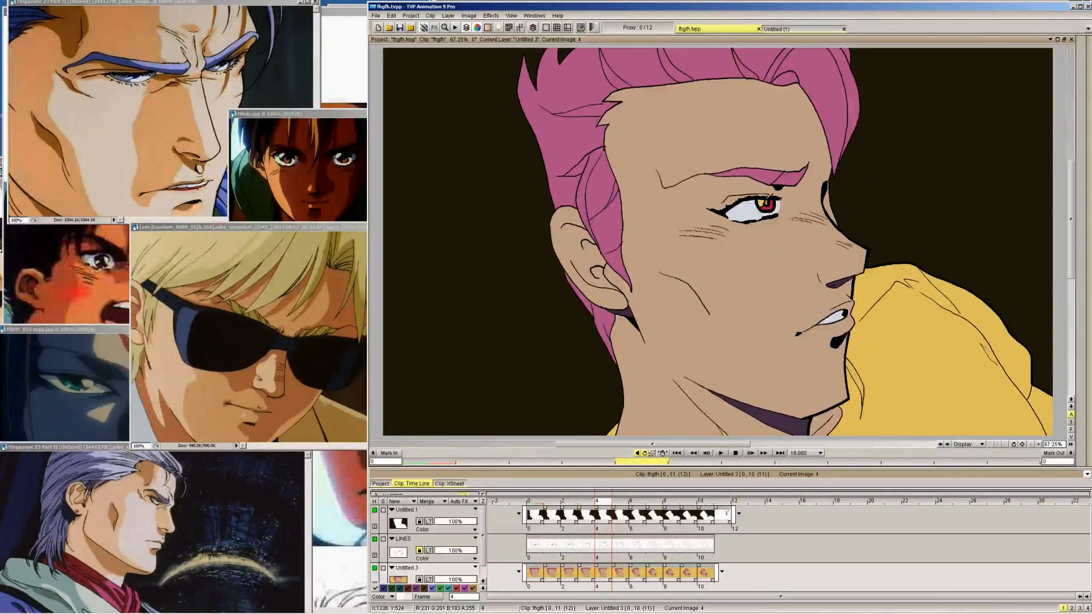
key("Right")
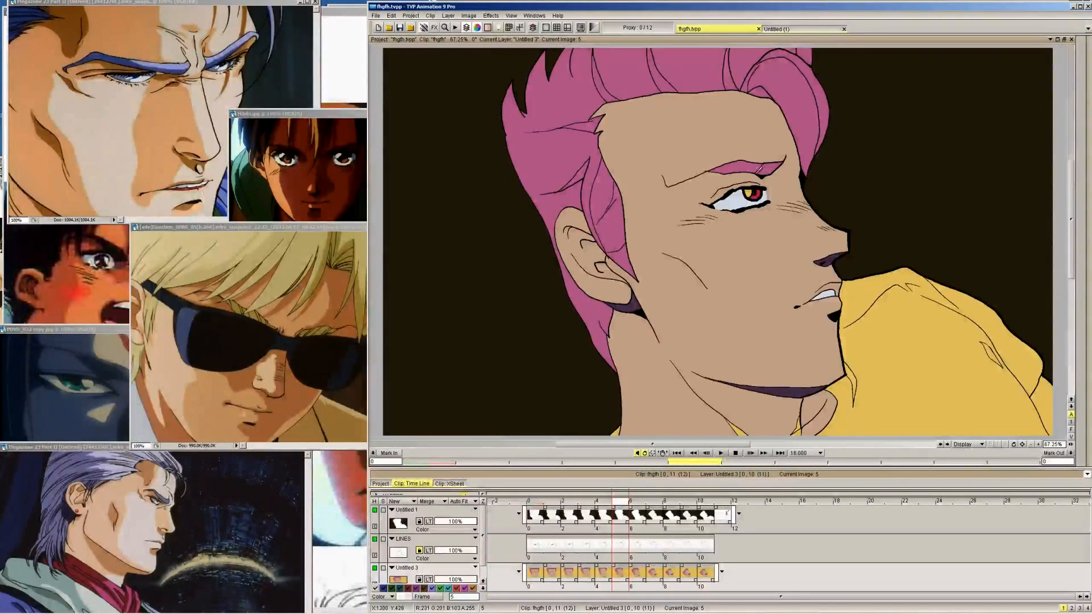
key("Right")
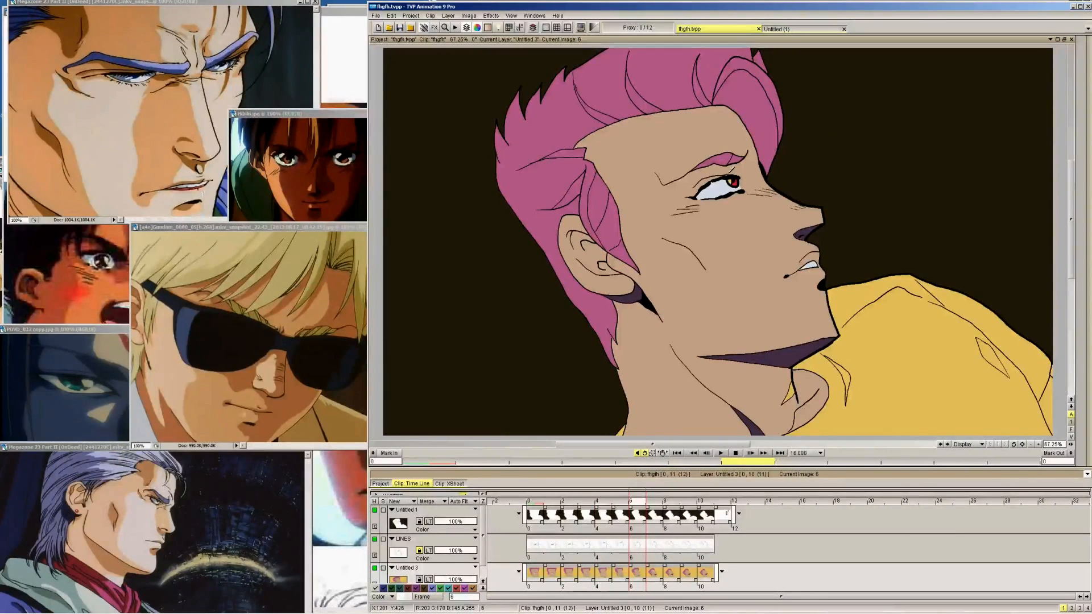
key("Right")
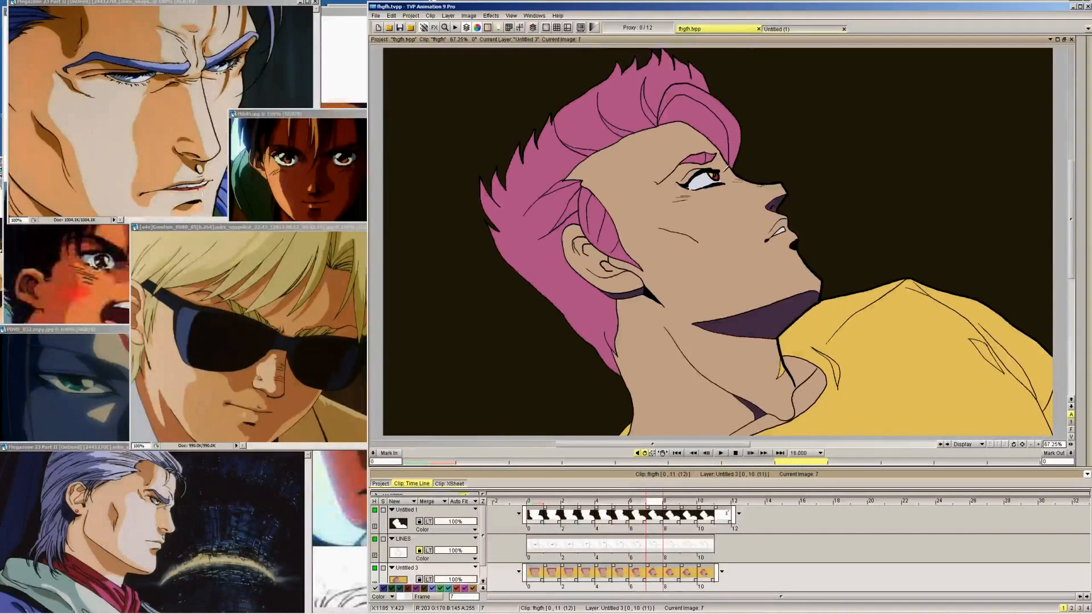
left_click(1062, 61)
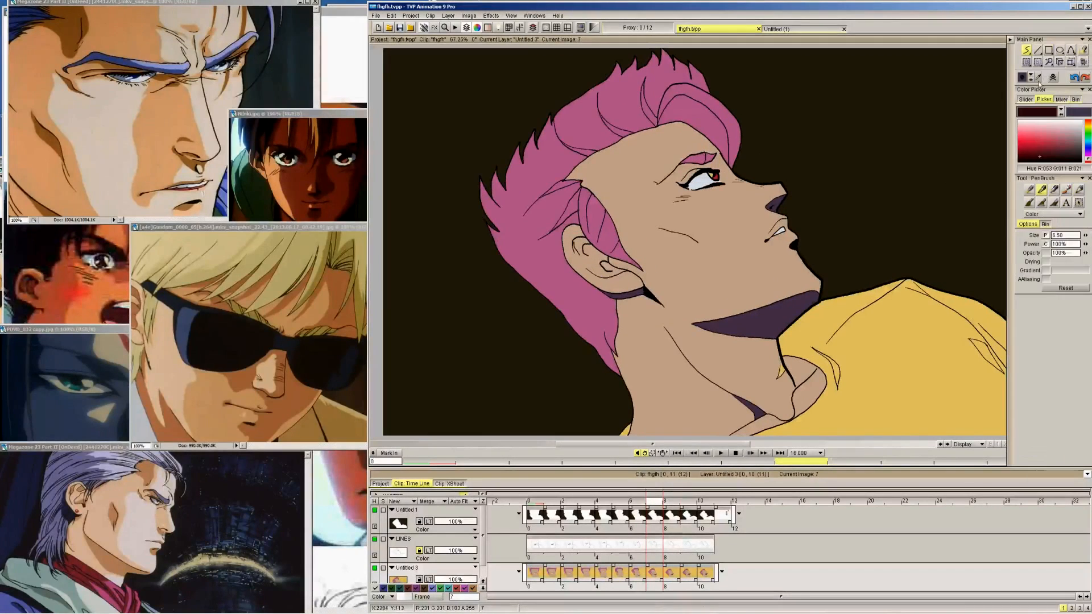
left_click(1038, 77)
left_click(992, 101)
Sample the peach from the upper EYE swatches and fill the eye highlight with it, frame by frame from 0 to 7
key("Right")
key("Right")
key("Right")
key("Right")
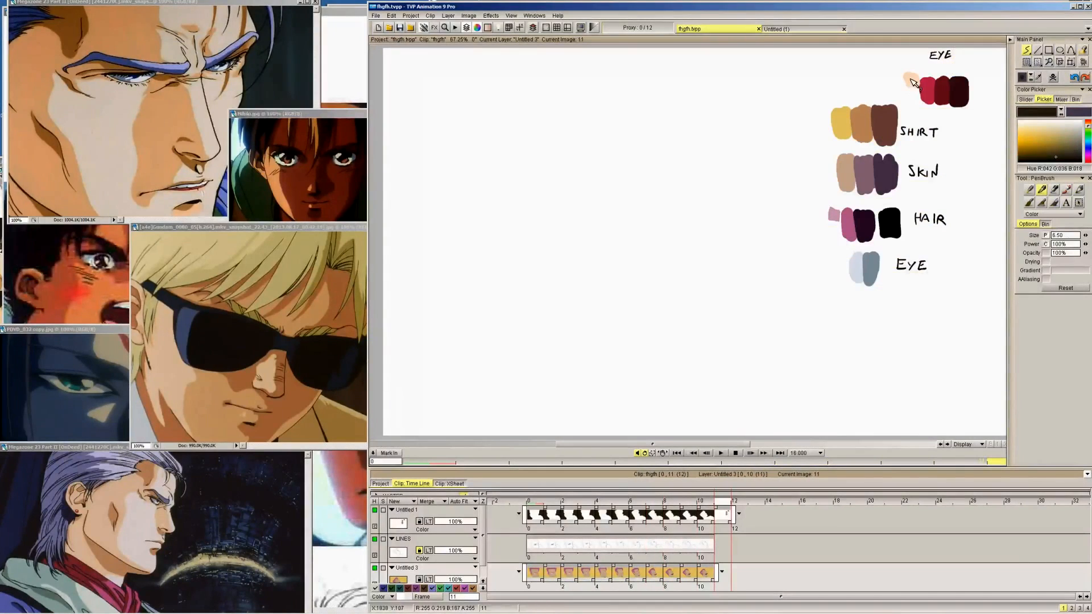
key("Left")
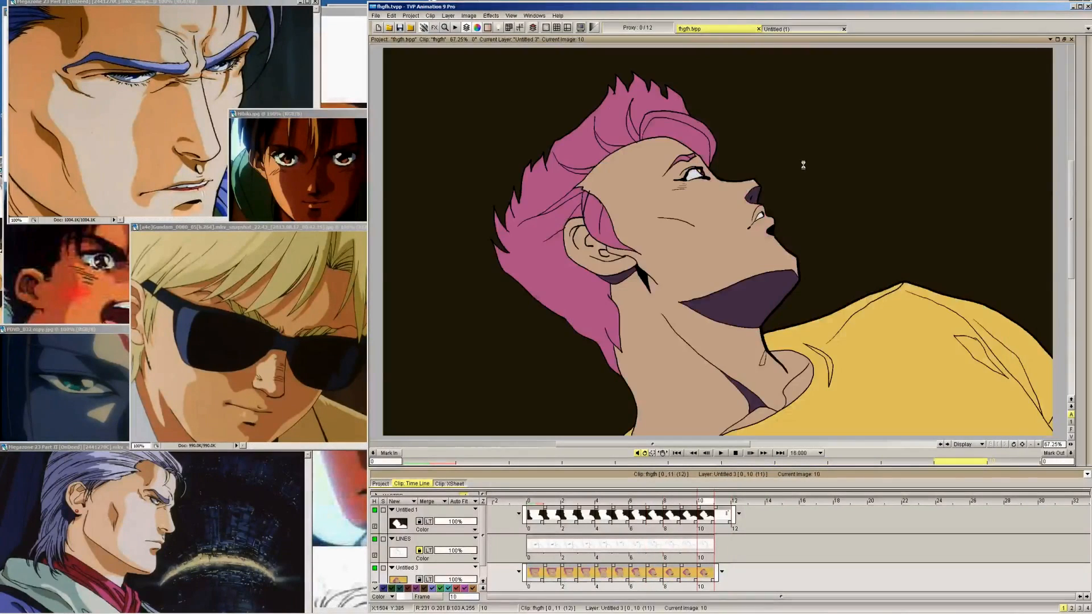
key("Left")
key("Left")
key("Left")
key("Left")
key("Left")
key("Left")
key("Left")
key("Left")
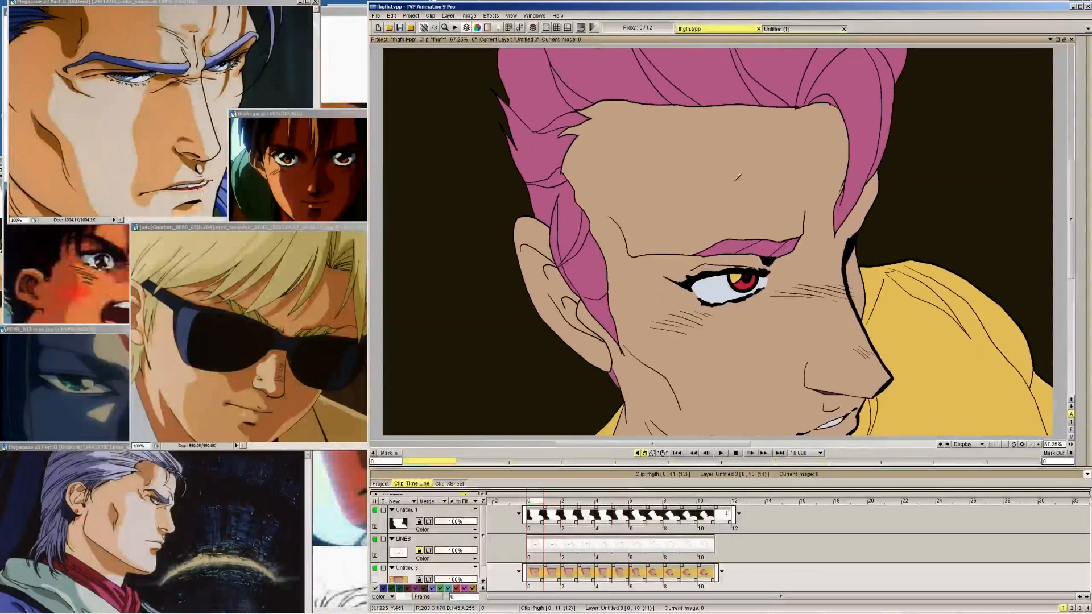
key("Right")
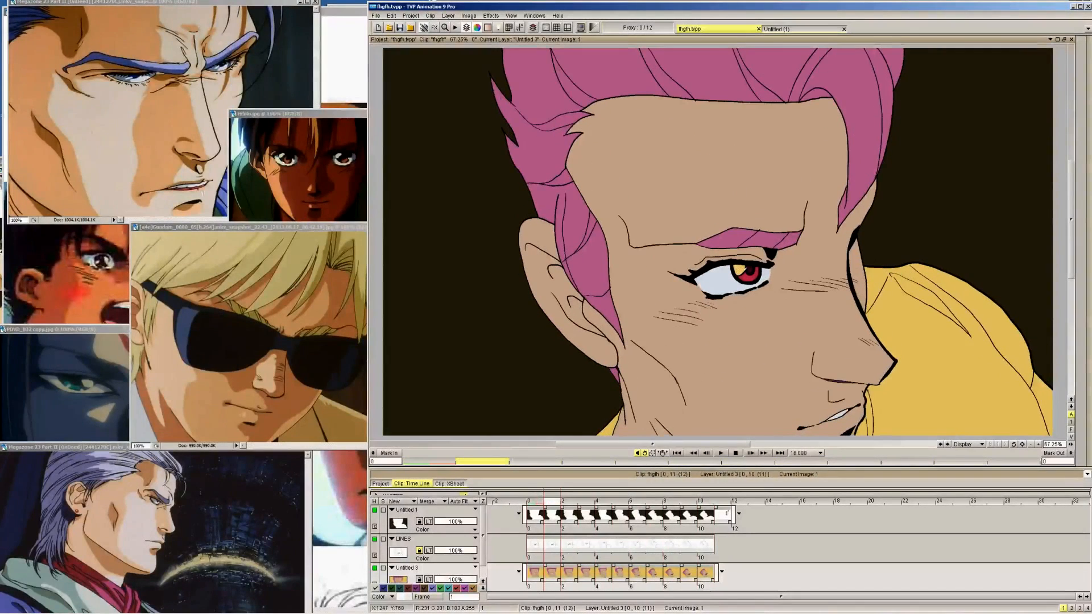
key("Right")
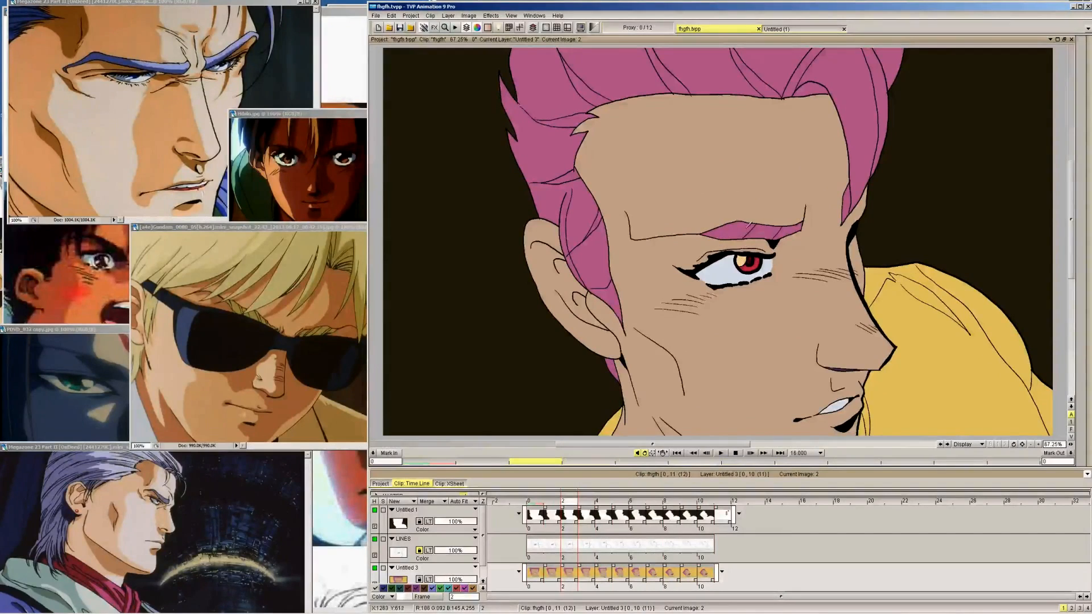
key("Right")
key("Right")
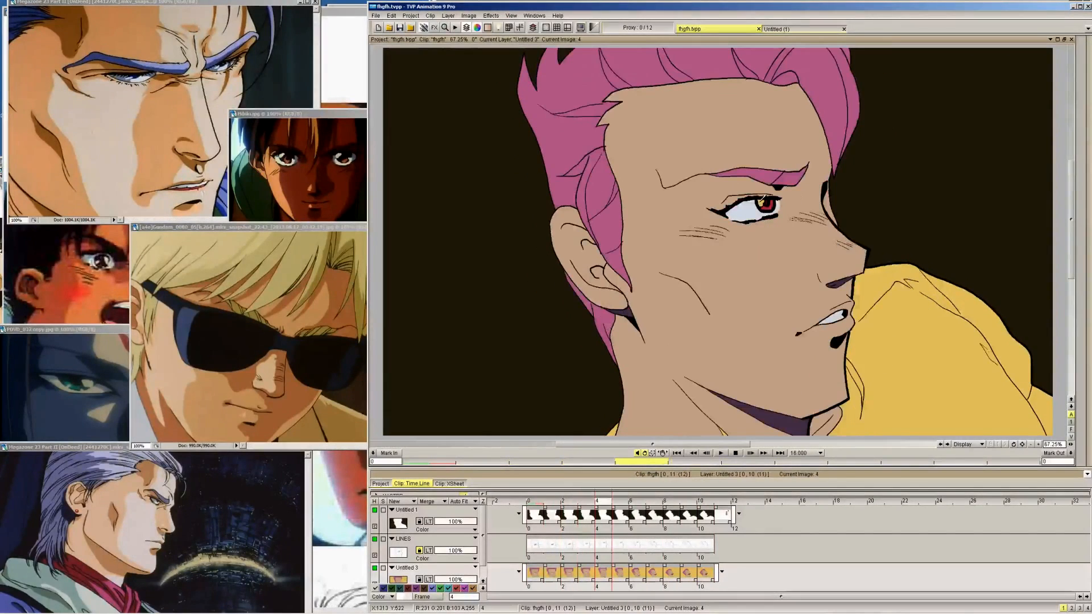
key("Right")
key("Right")
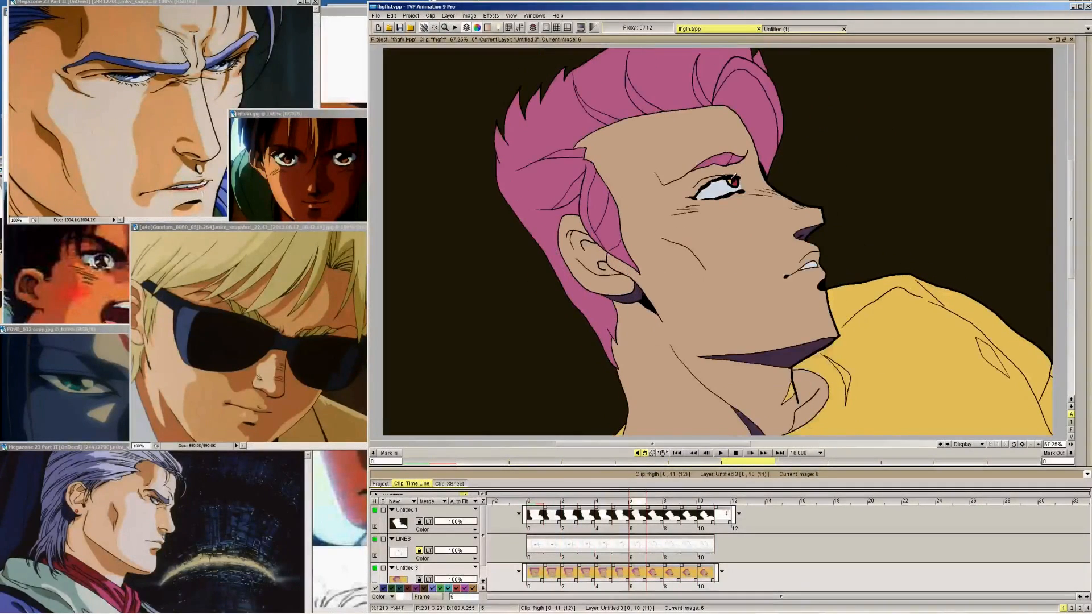
Add the same peach highlight to the small eye on frame 8 and go through frames 9 and 10
key("Right")
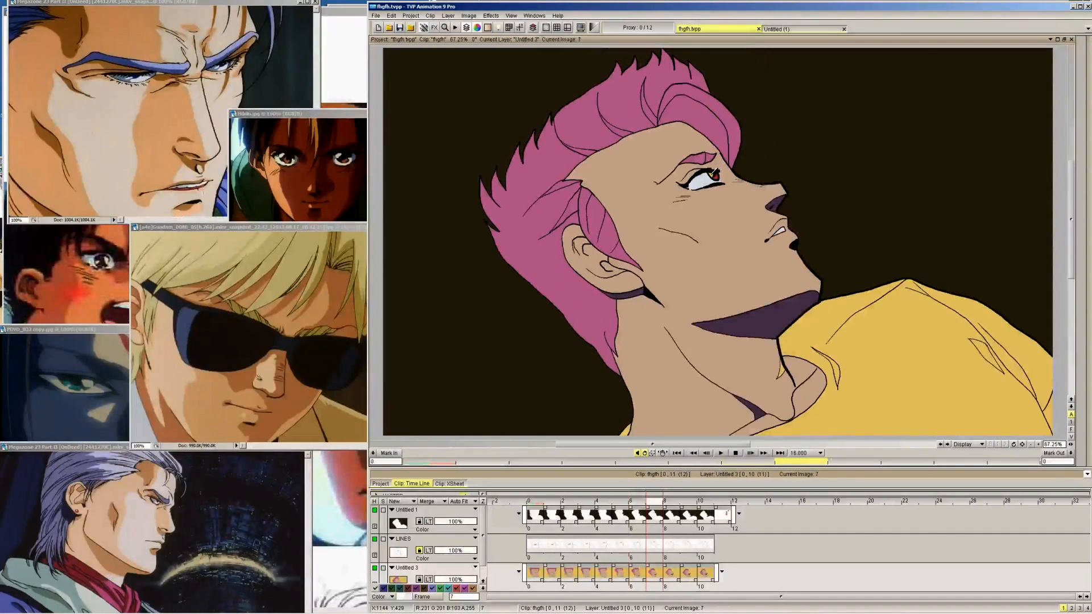
key("Right")
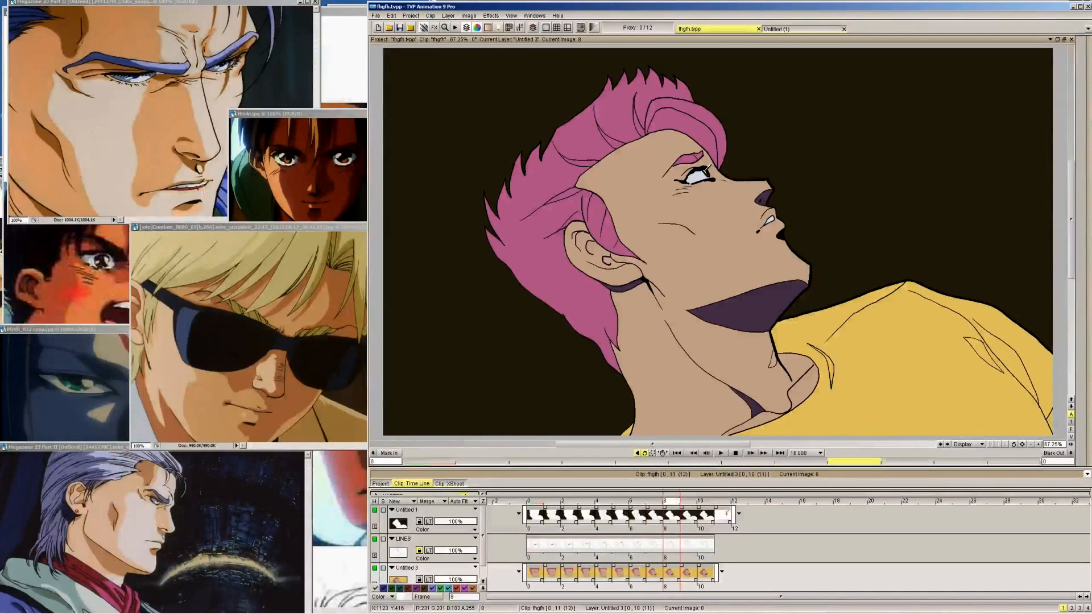
key("Right")
key("Left")
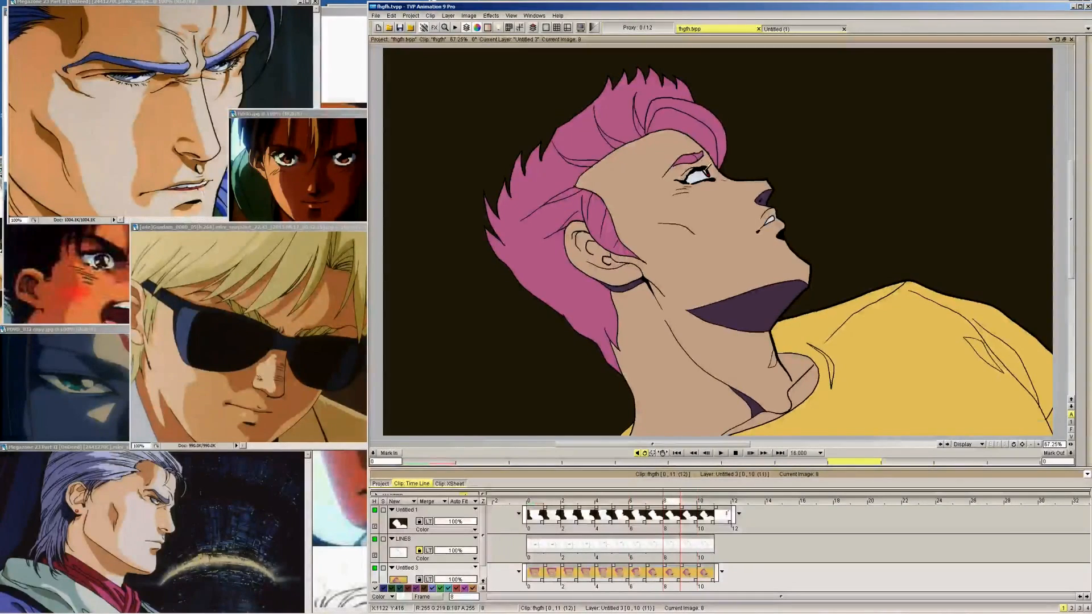
key("Right")
key("Right")
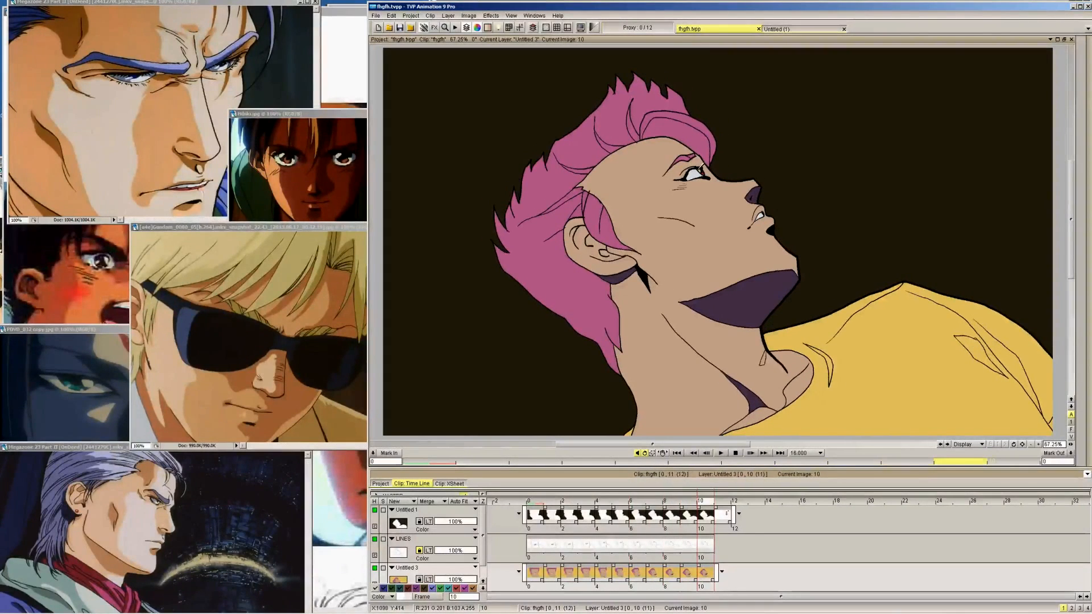
key("Right")
key("Left")
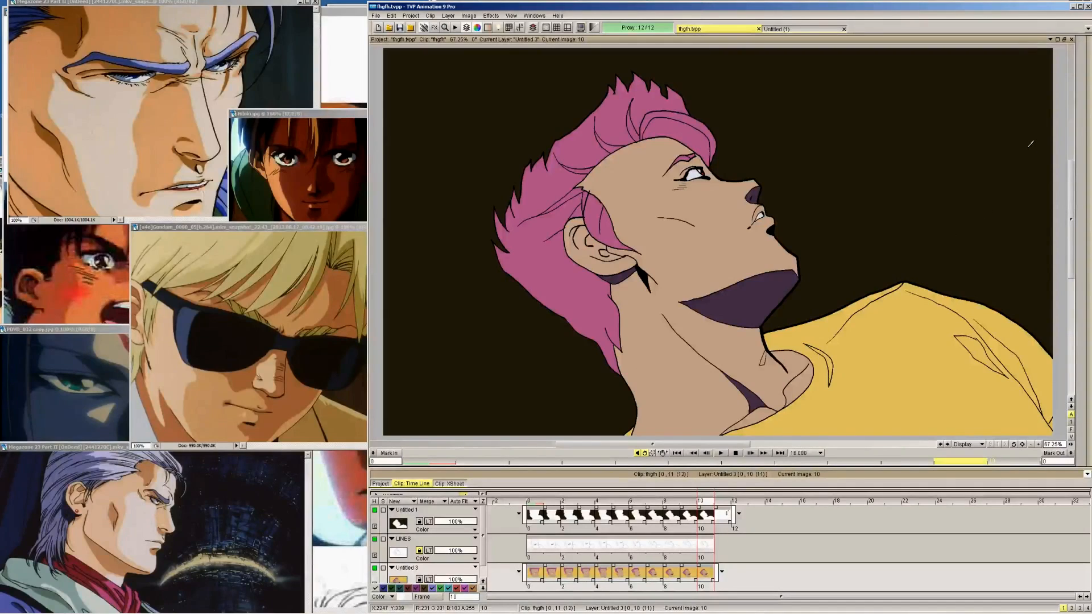
Sample the middle purple from the SKIN swatches, return to frame 10 and set the freehand pen brush size to 3.50
mouse_move(1088, 99)
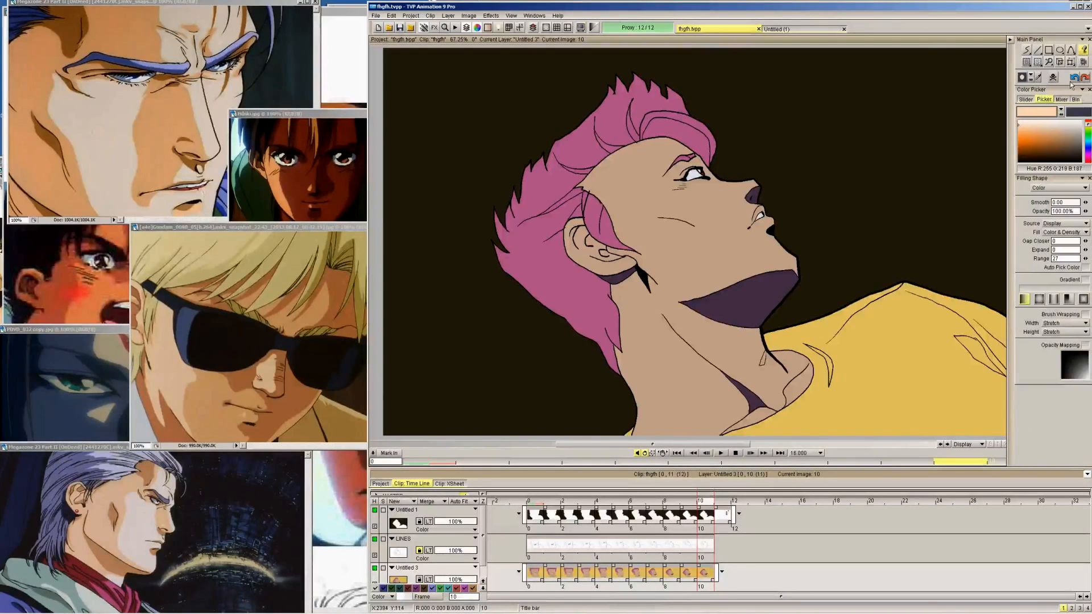
key("Right")
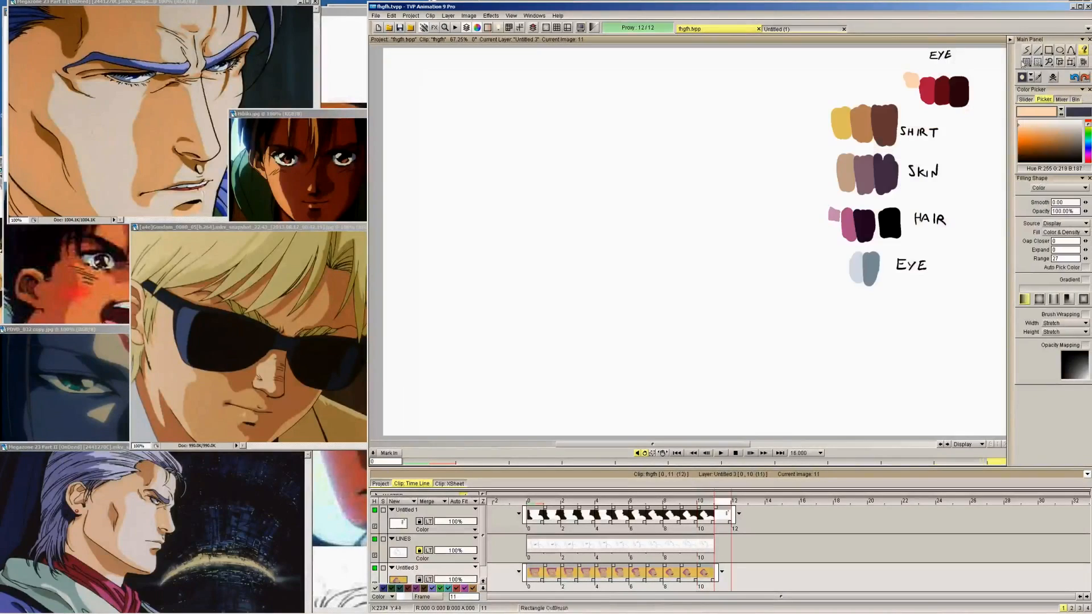
left_click(866, 170)
key("Left")
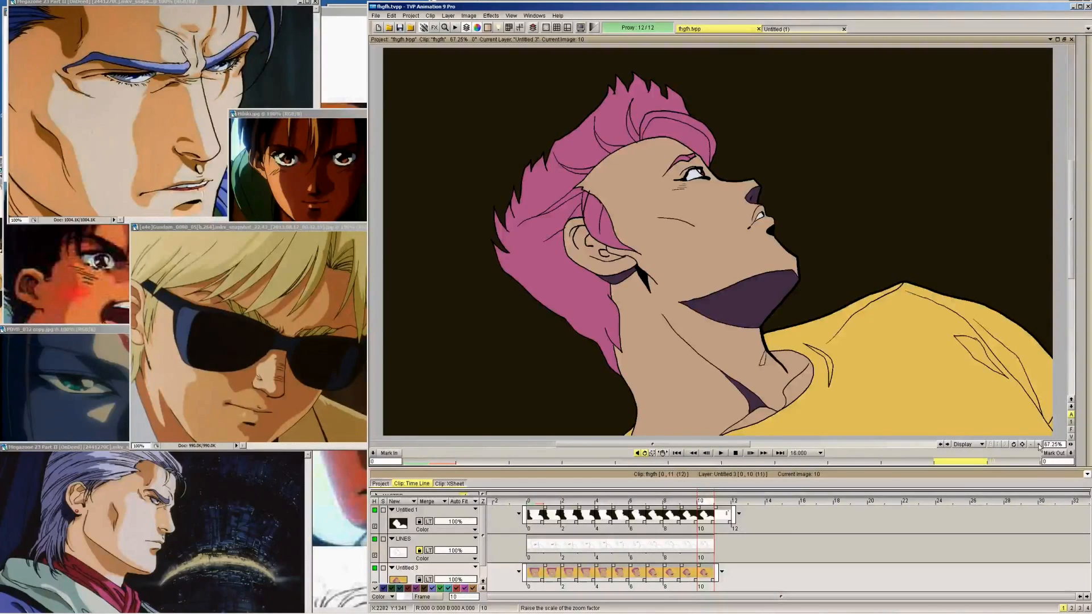
mouse_move(1084, 239)
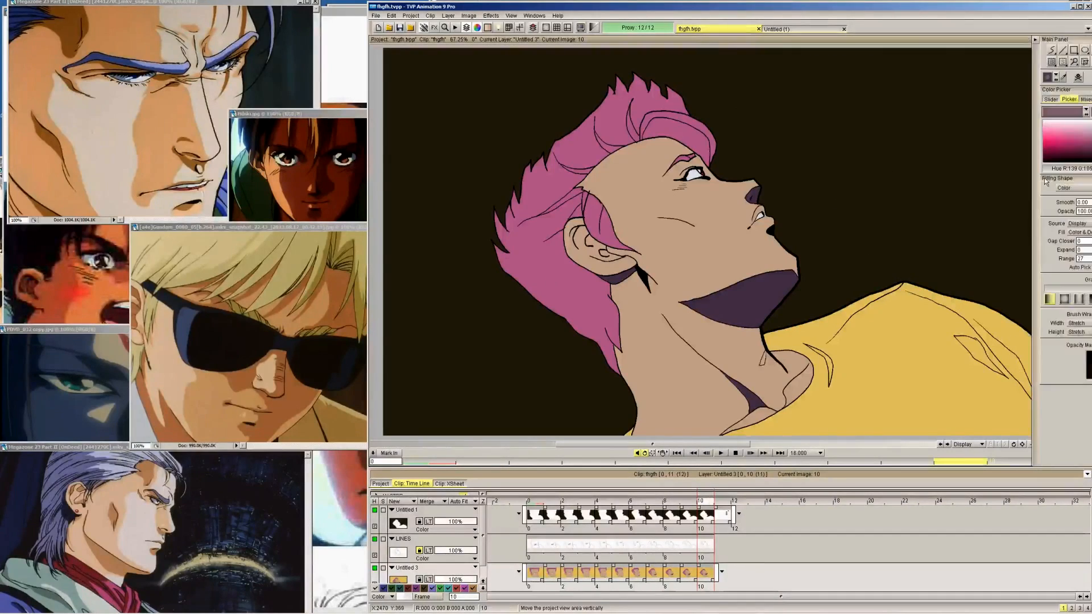
left_click(1028, 49)
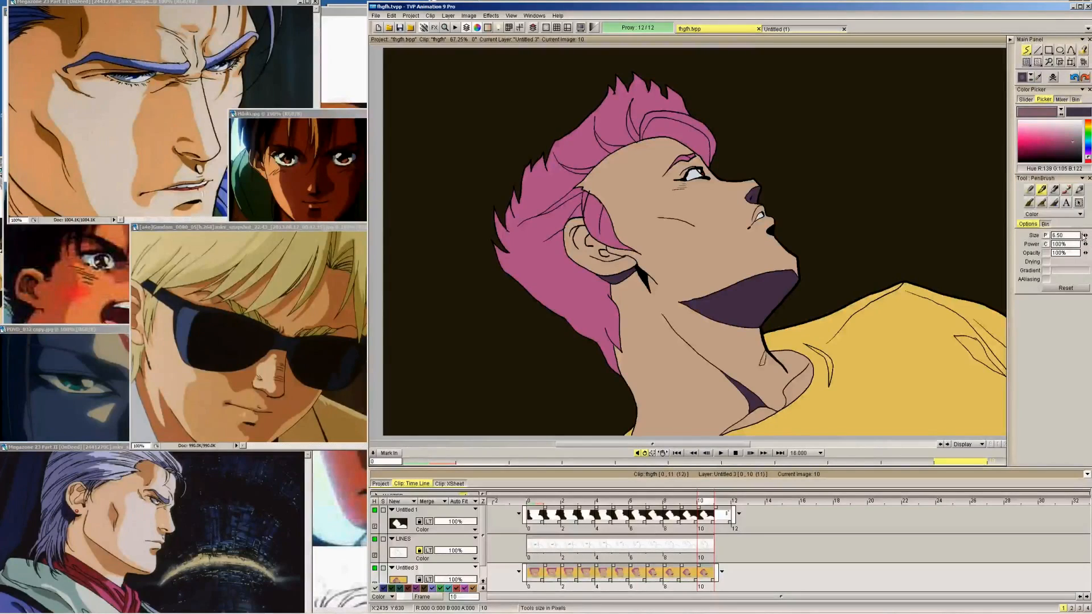
left_click_drag(1085, 235, 1080, 227)
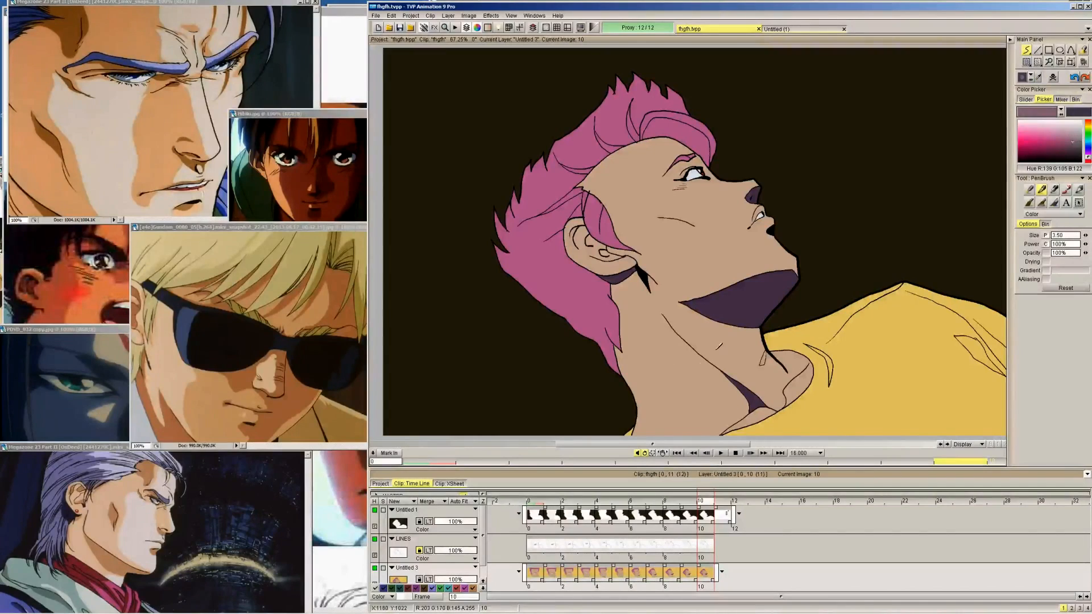
Fill the upper lip on frame 10 with the middle purple skin shade
key("Tab")
left_click(1038, 445)
left_click(1038, 445)
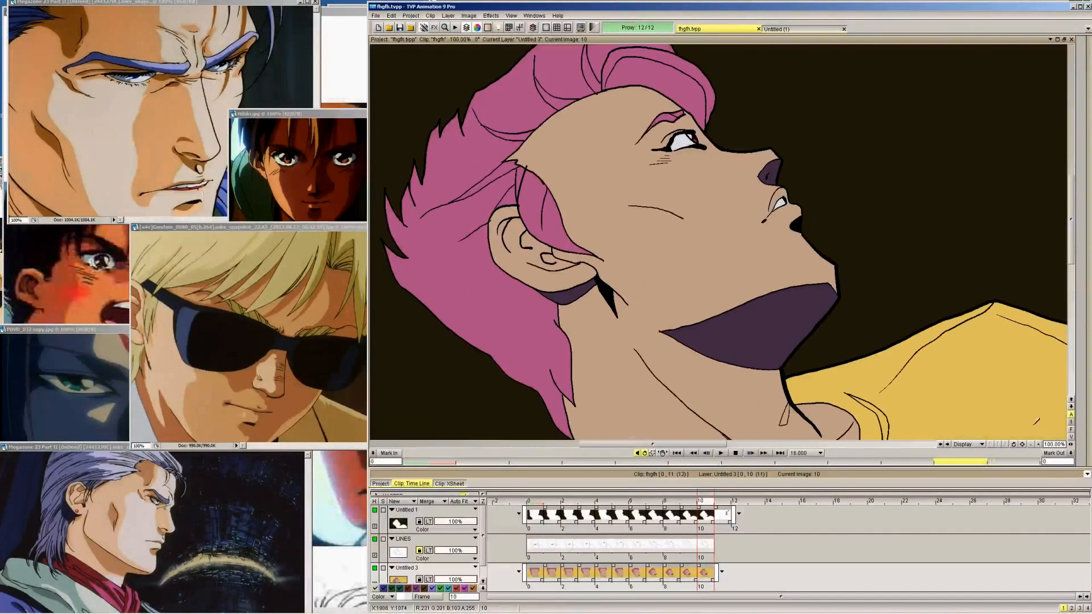
left_click_drag(844, 186, 794, 237)
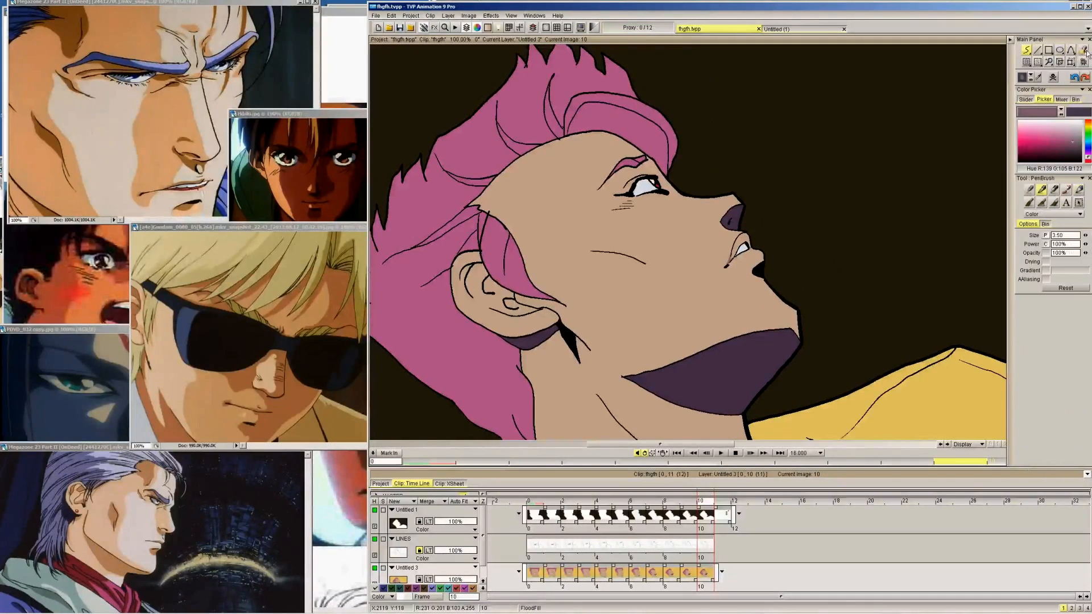
left_click(1084, 51)
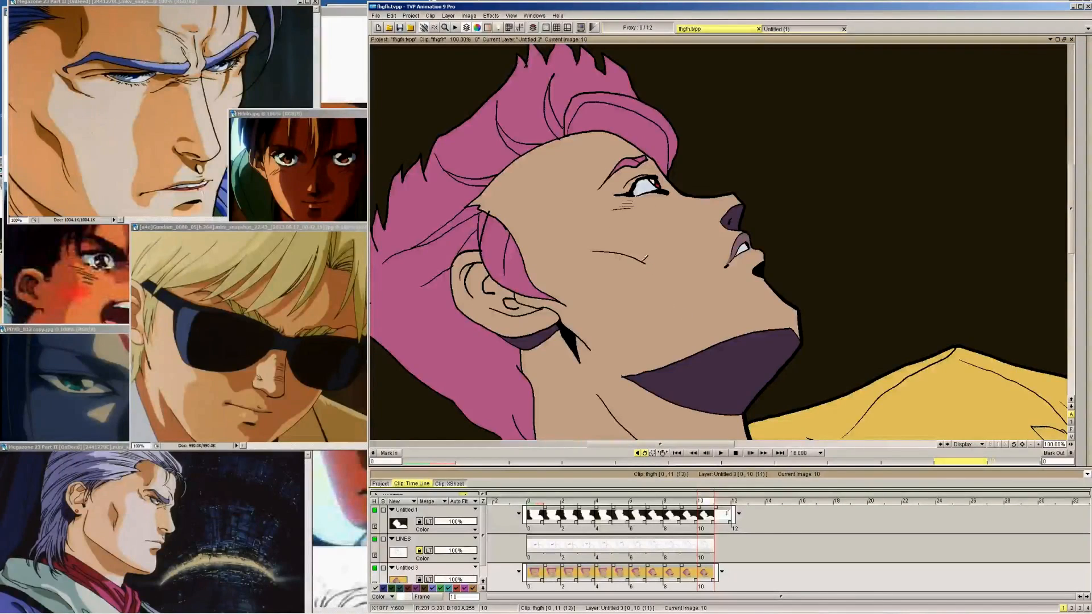
Draw the purple cheek shadow outline on frame 10 from the cheek crease to the jaw shadow and around to the eye corner
key("shift+Right")
key("shift+Right")
key("shift+Right")
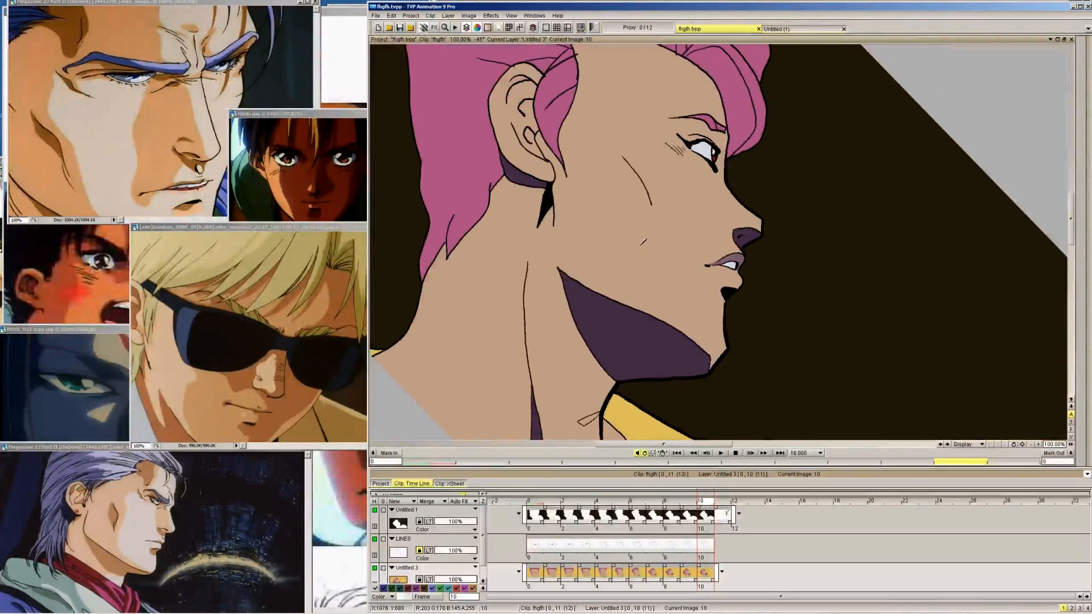
left_click_drag(775, 192, 775, 264)
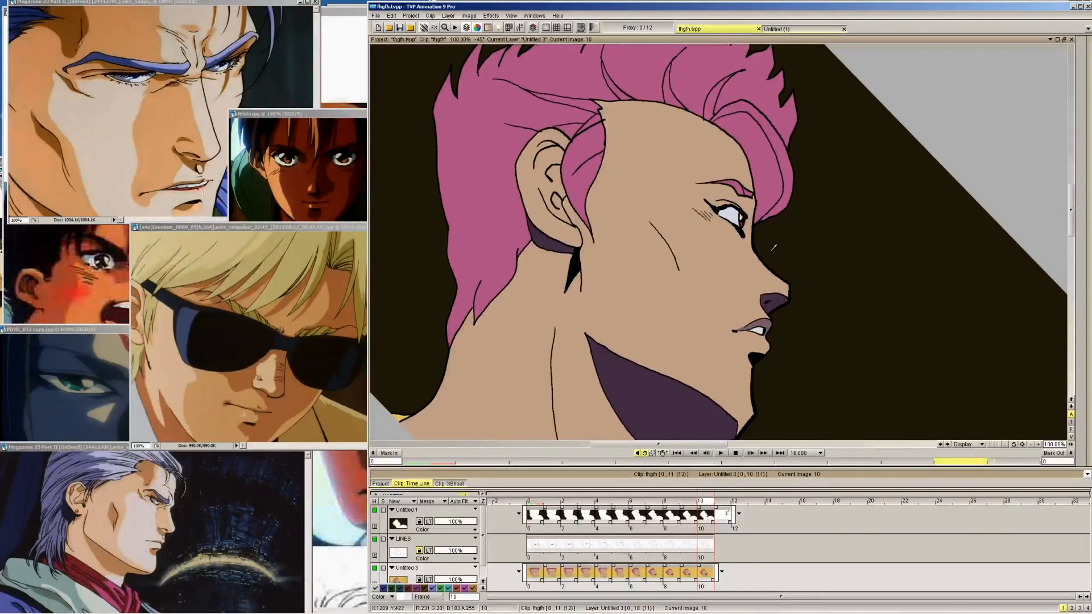
key("shift+Left")
key("shift+Left")
key("shift+Right")
key("shift+Right")
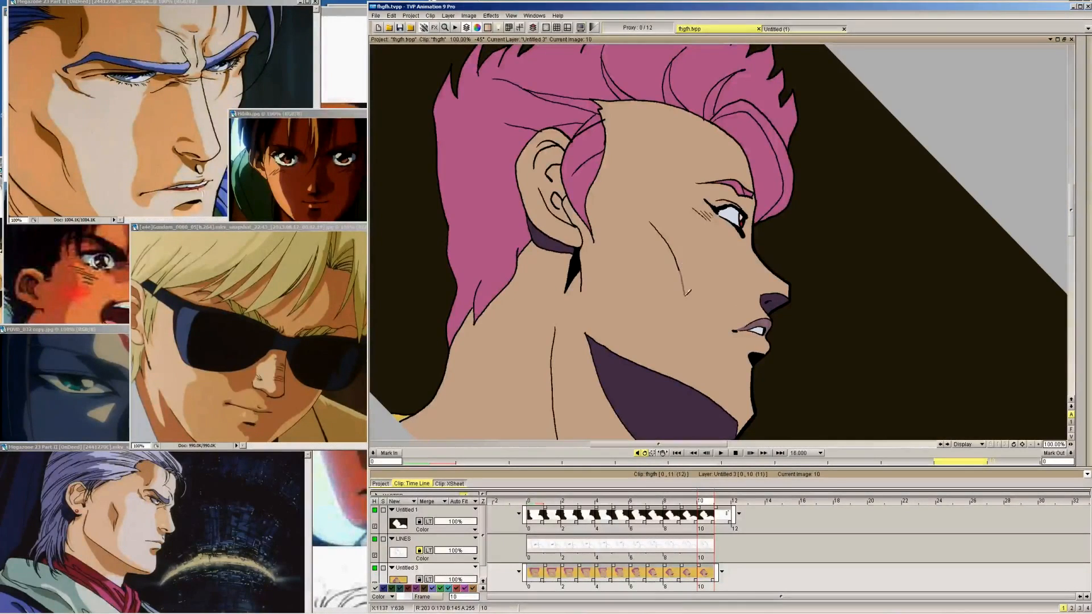
left_click_drag(687, 294, 701, 376)
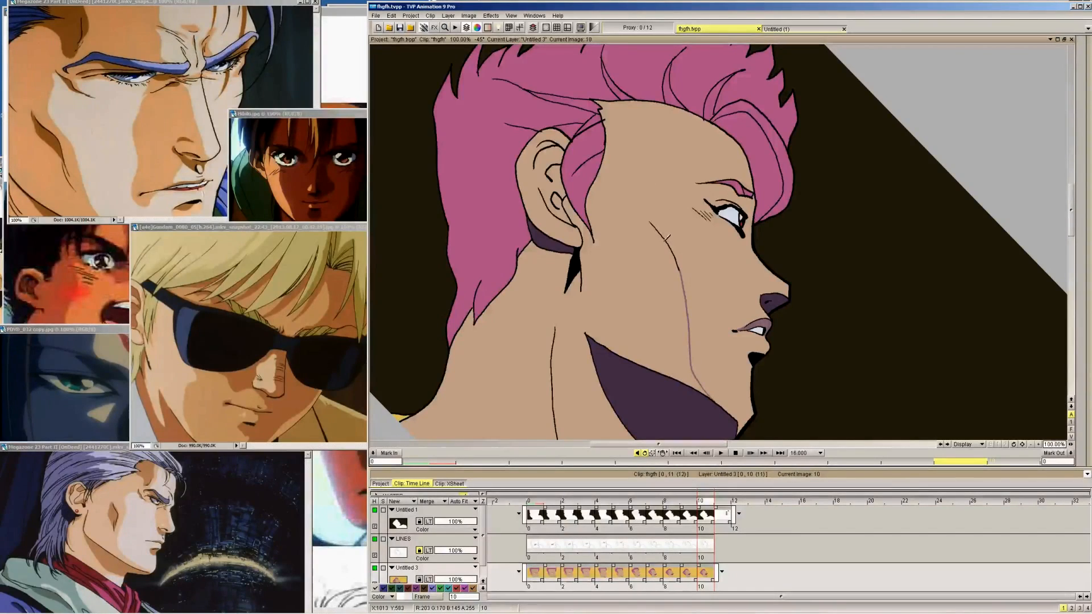
left_click_drag(655, 221, 680, 200)
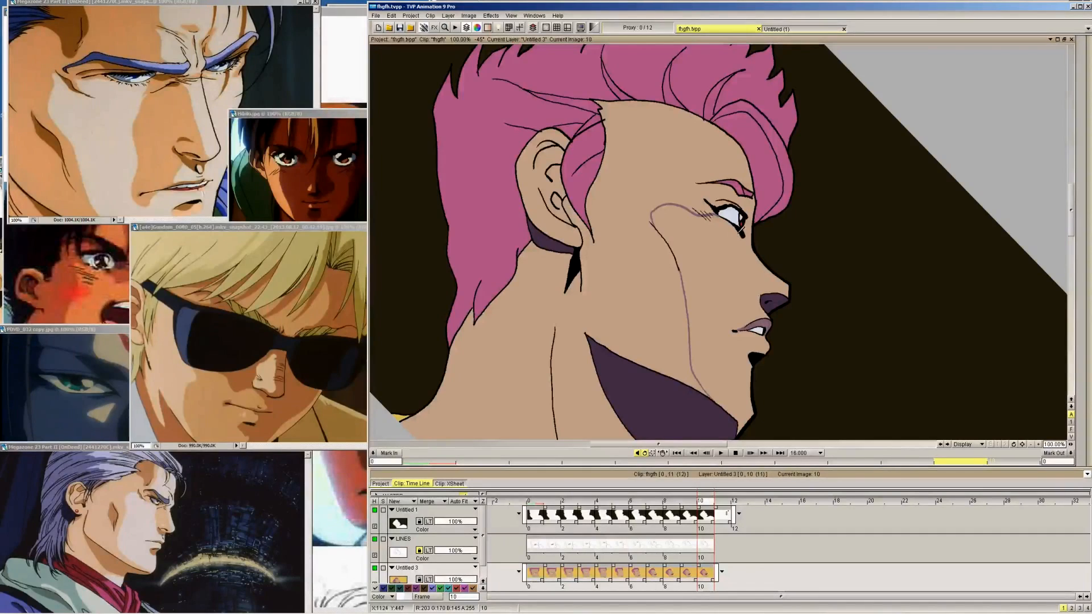
Try a short shadow outline from the eye down the nose on frame 10, undo it and restore the cheek outline
left_click_drag(742, 233, 748, 266)
key("ctrl+z")
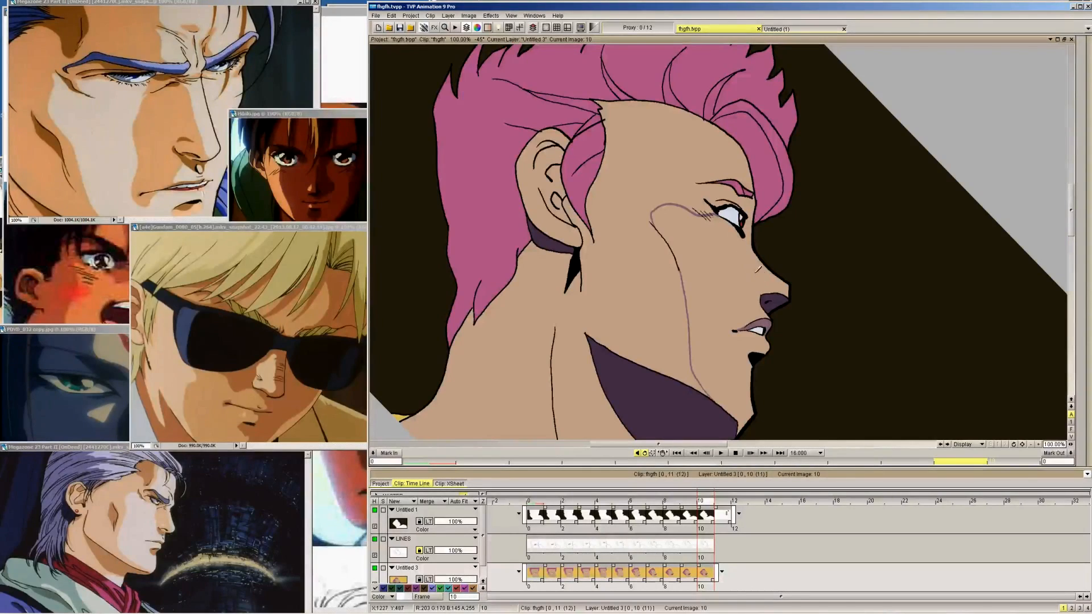
key("ctrl+z")
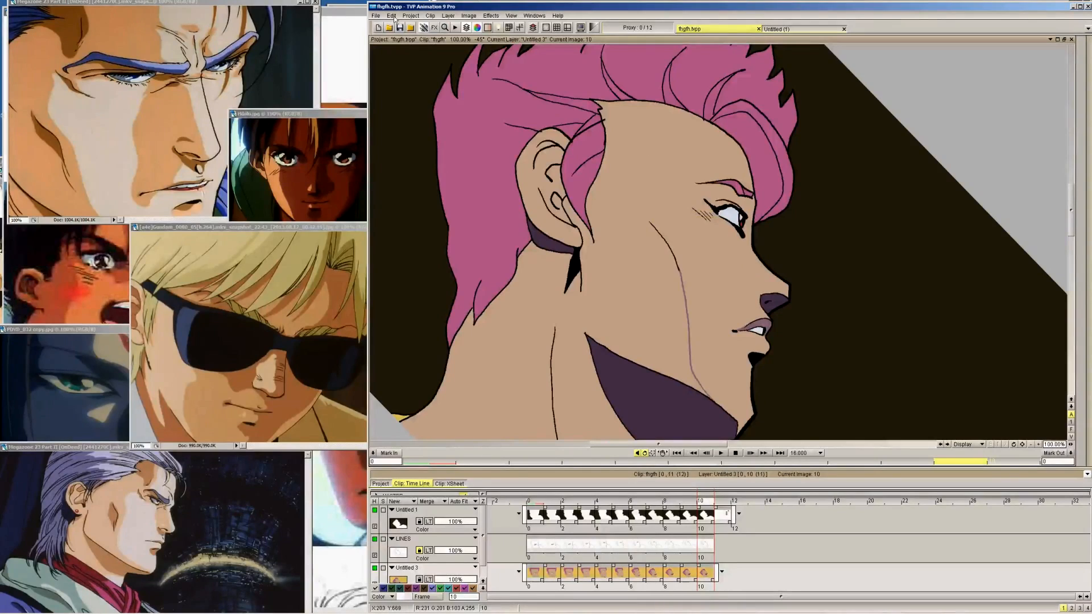
left_click(395, 16)
left_click(412, 35)
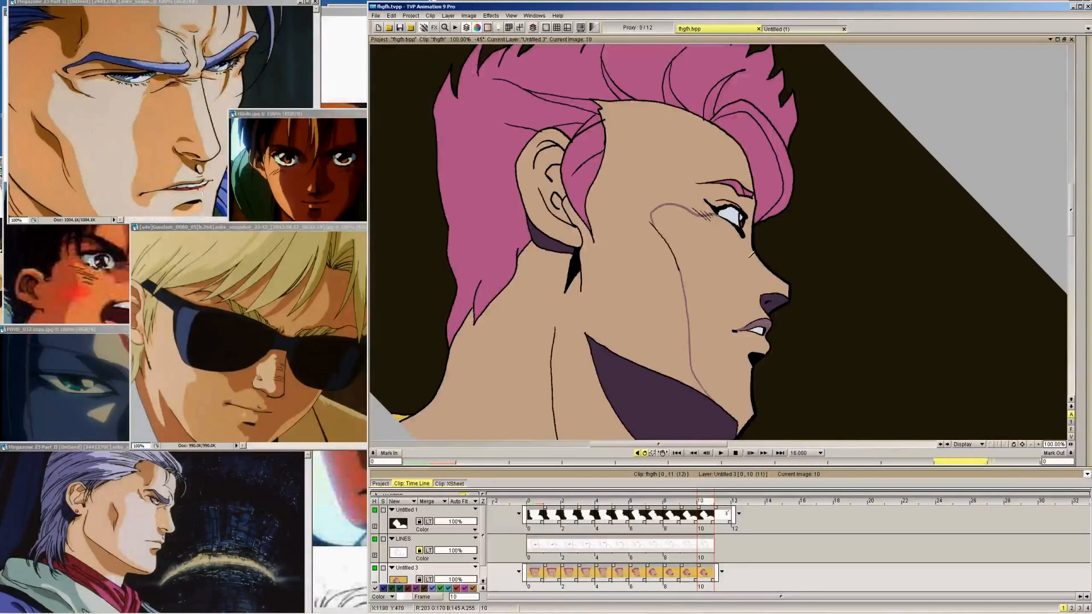
Draw the purple shadow outlines on frame 10 from the eye down the nose and from the hairline across the forehead to the eyebrow
left_click_drag(743, 232, 765, 293)
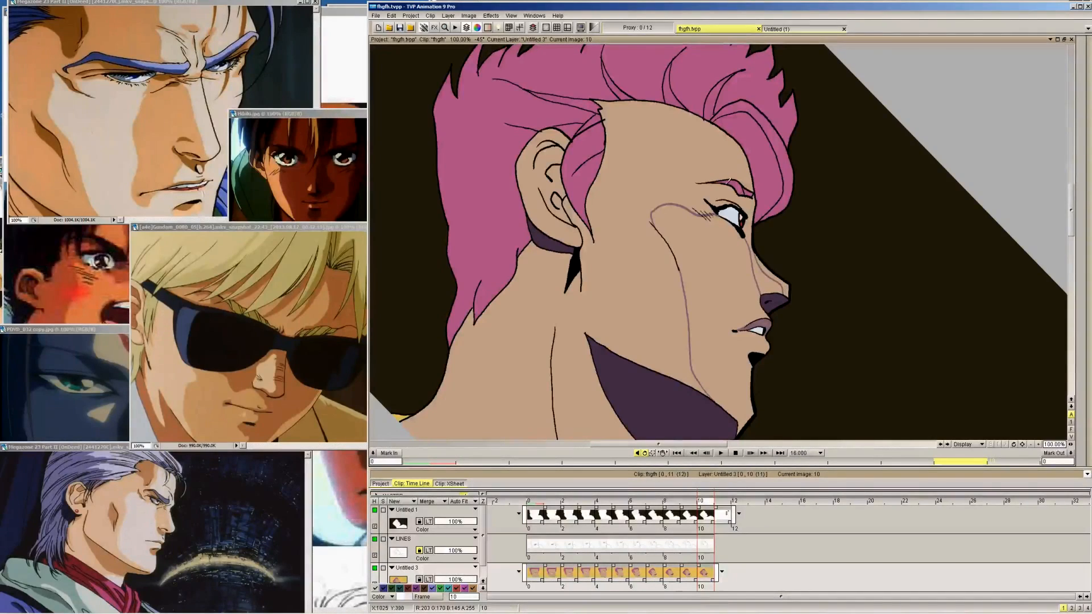
left_click_drag(725, 179, 689, 154)
mouse_move(667, 98)
left_mouse_down()
mouse_move(665, 136)
mouse_move(701, 183)
left_mouse_up()
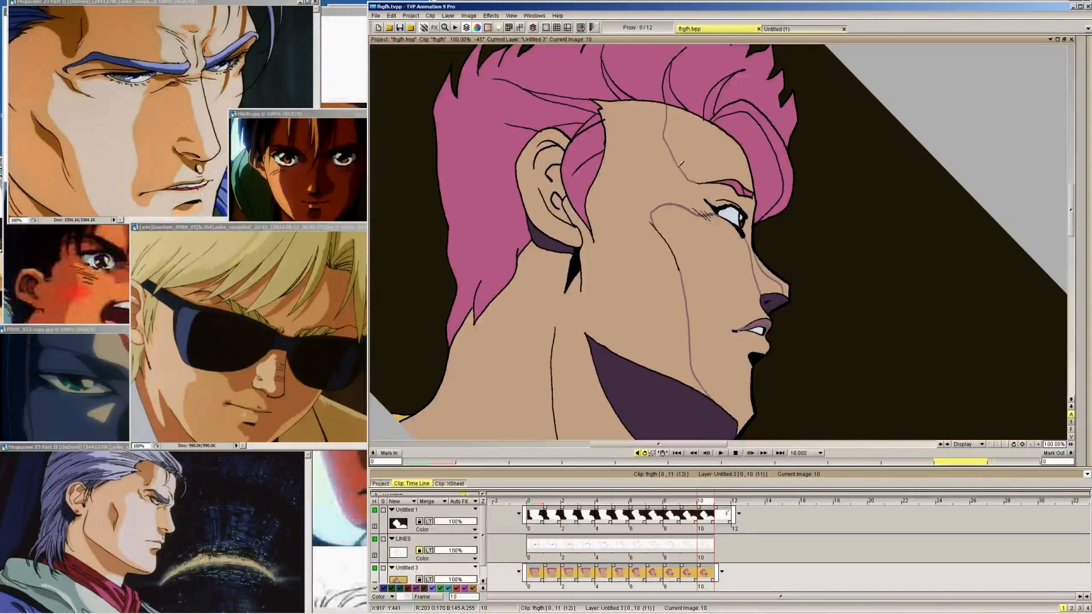
Examine the face shadow outlines on the whole of frame 10, both upright and with the canvas rotated by 45 degrees
left_click(511, 17)
left_click(517, 87)
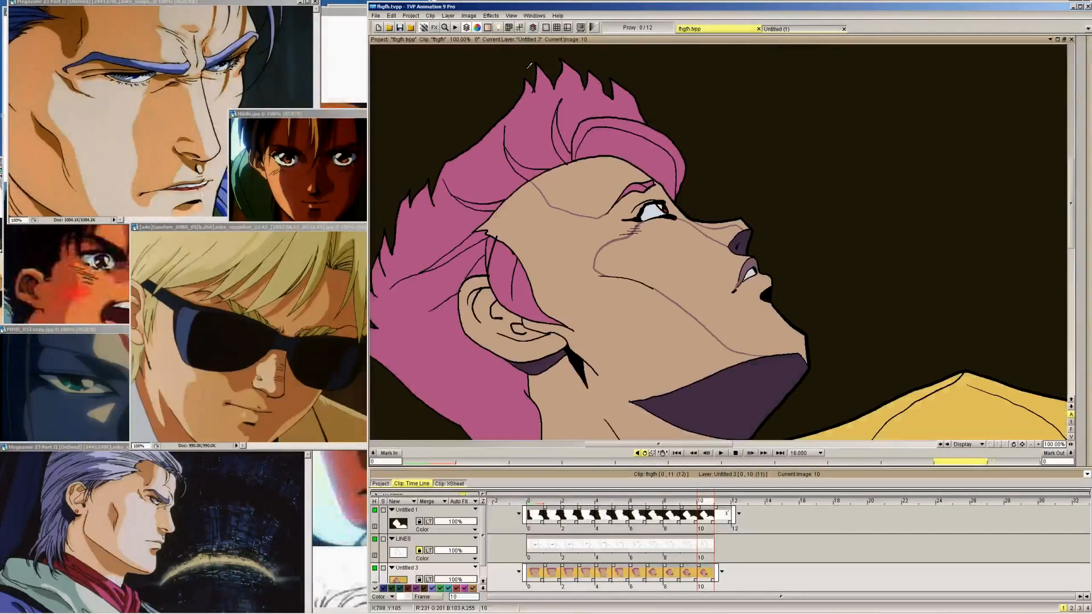
left_click(511, 15)
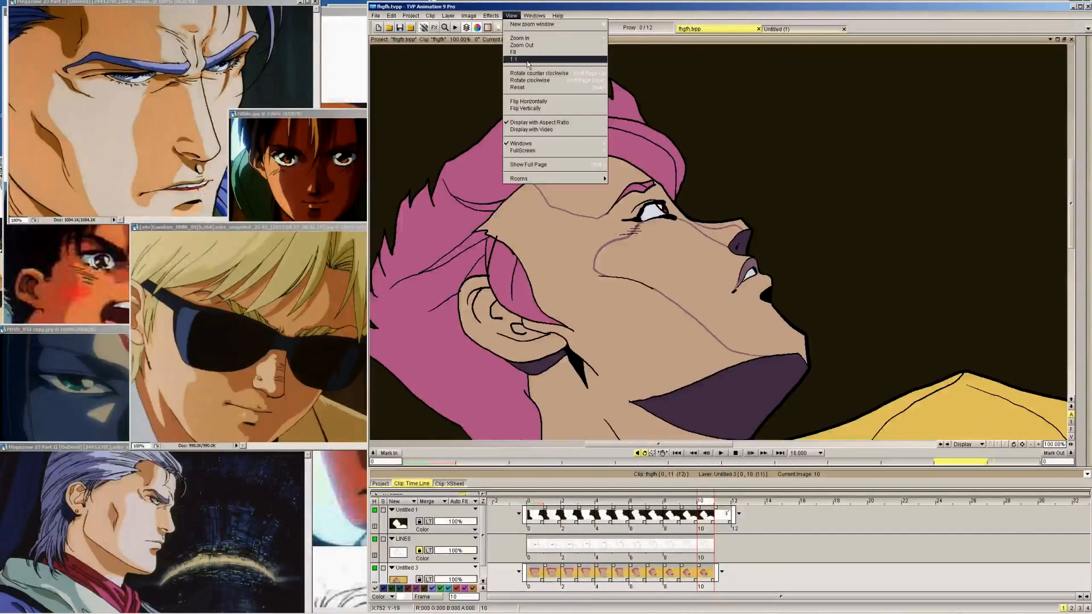
left_click(527, 52)
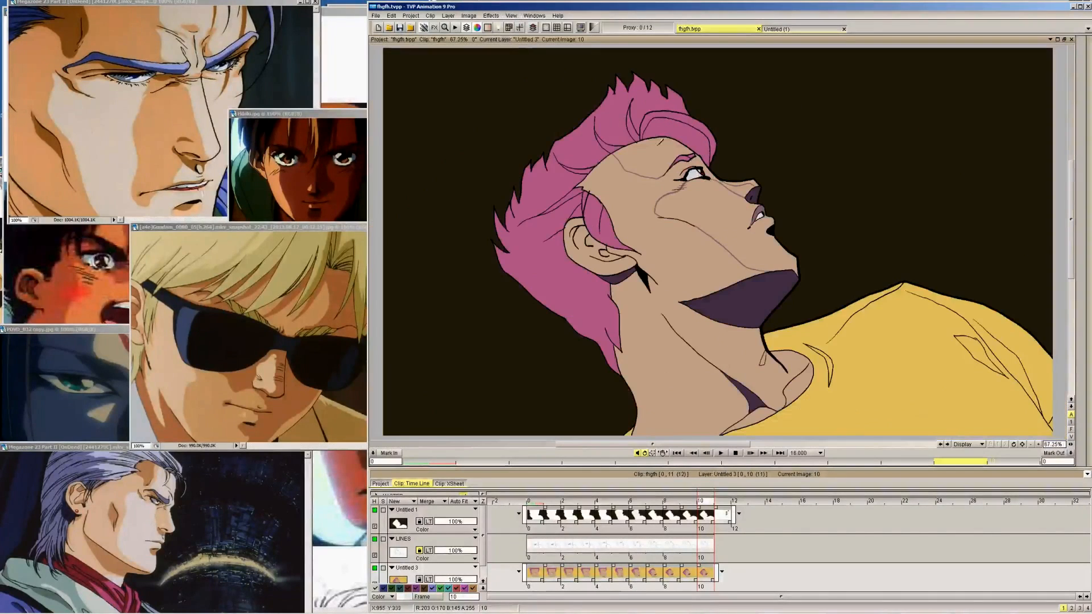
key("alt+Right")
key("alt+Right")
key("alt+Right")
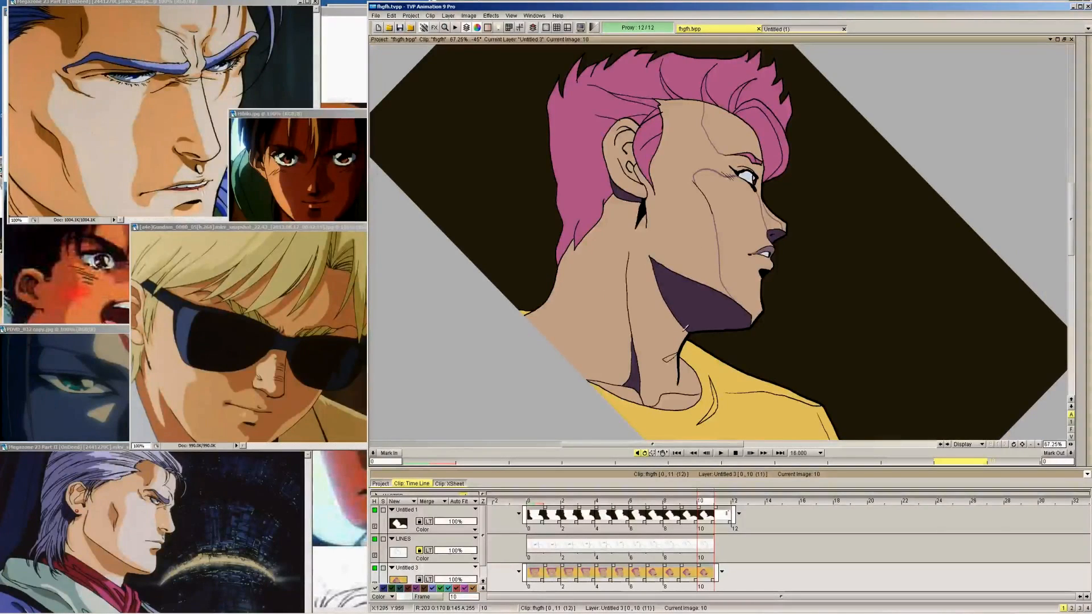
Outline the neck shadow on frame 10 and fill the face, neck and ear shadow areas with the purple skin colour
mouse_move(687, 334)
left_mouse_down()
mouse_move(659, 319)
mouse_move(653, 362)
mouse_move(659, 390)
mouse_move(680, 383)
left_mouse_up()
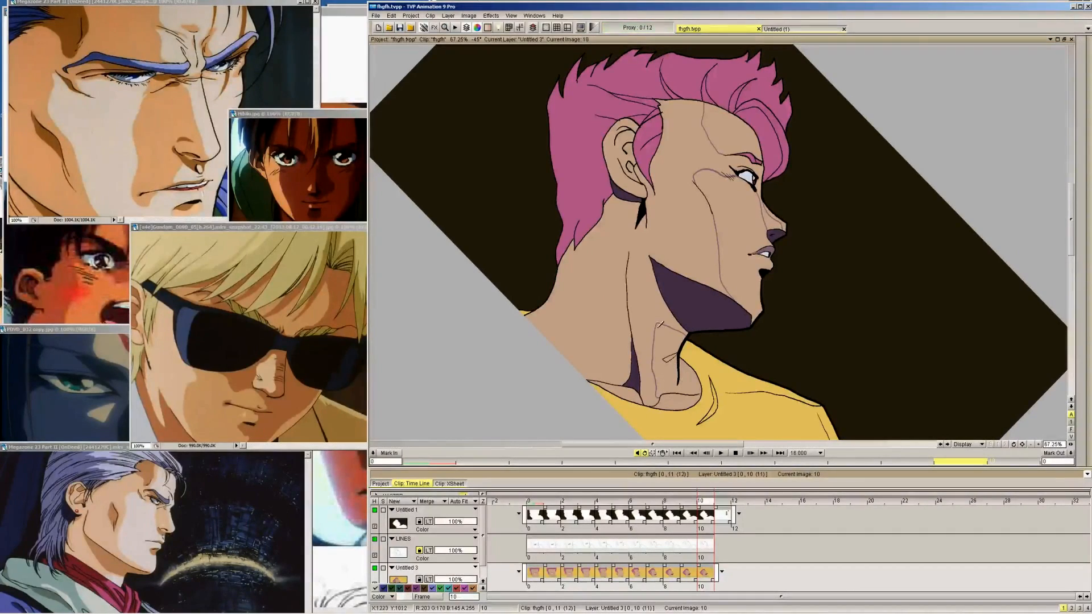
left_click(1083, 51)
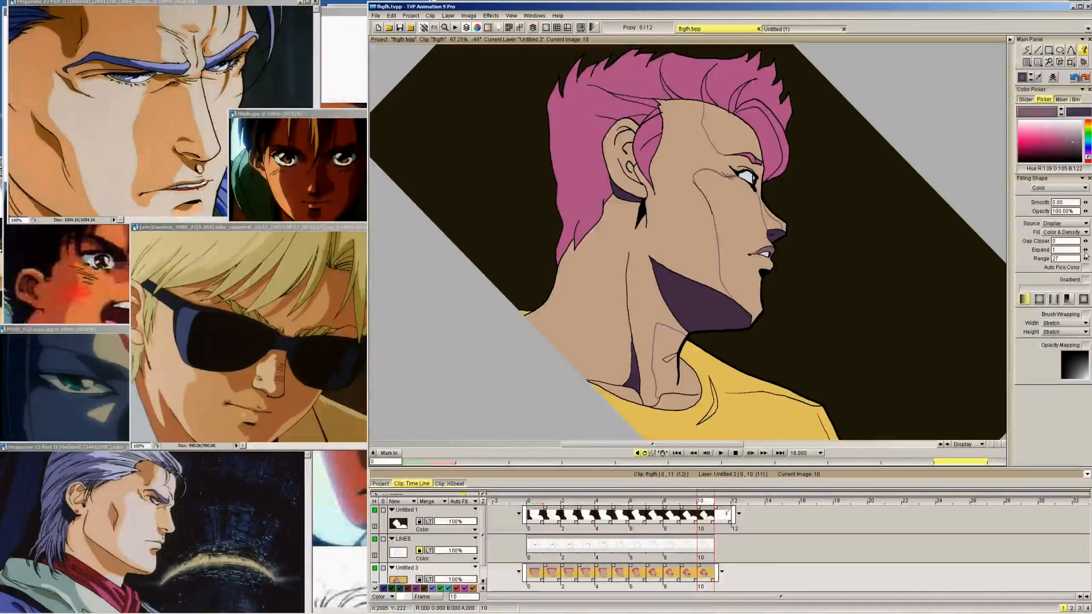
left_click(753, 251)
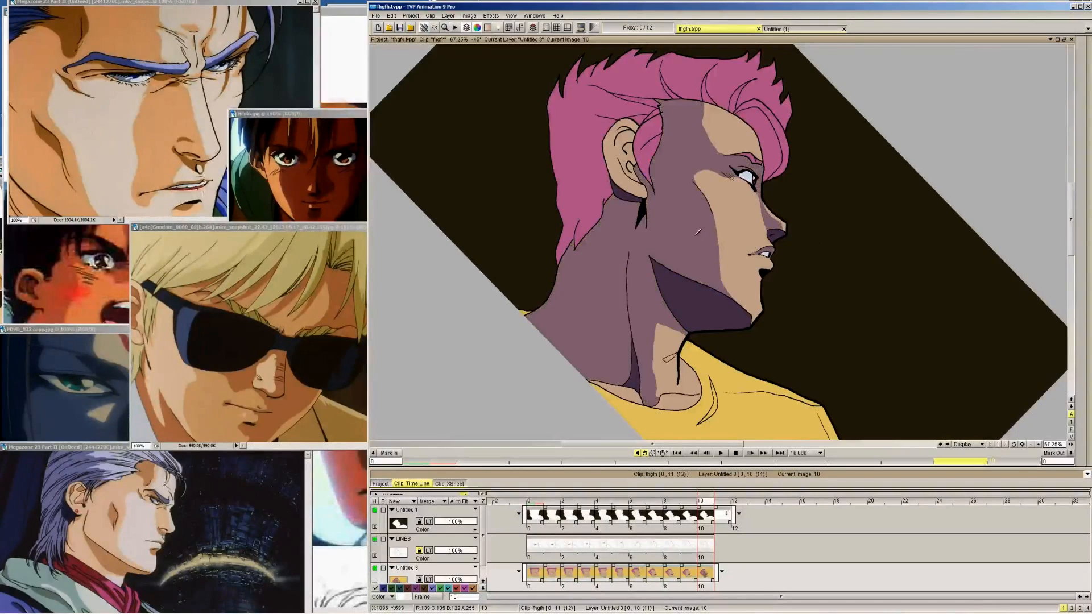
left_click(631, 136)
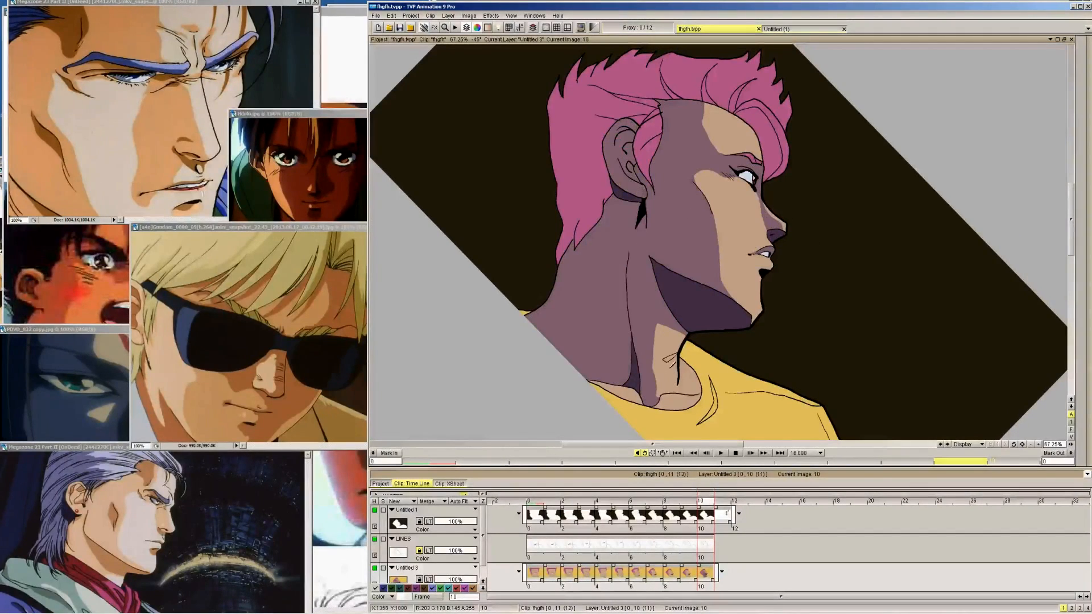
left_click(630, 389)
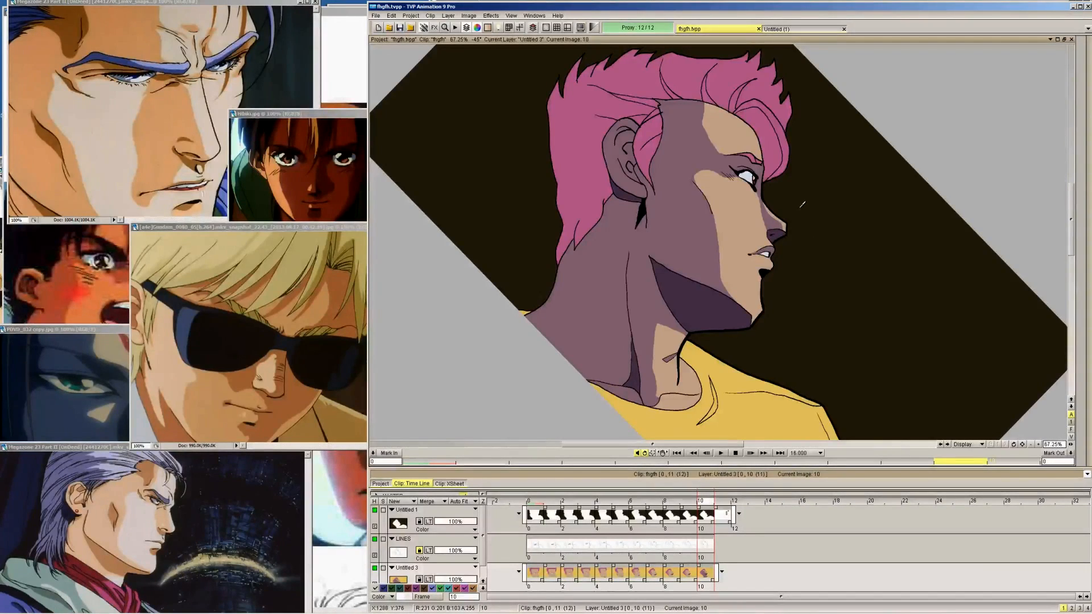
Outline the hair shadows on frame 10 and fill the back hair and front quiff with the dark purple hair swatch from frame 11
mouse_move(1082, 75)
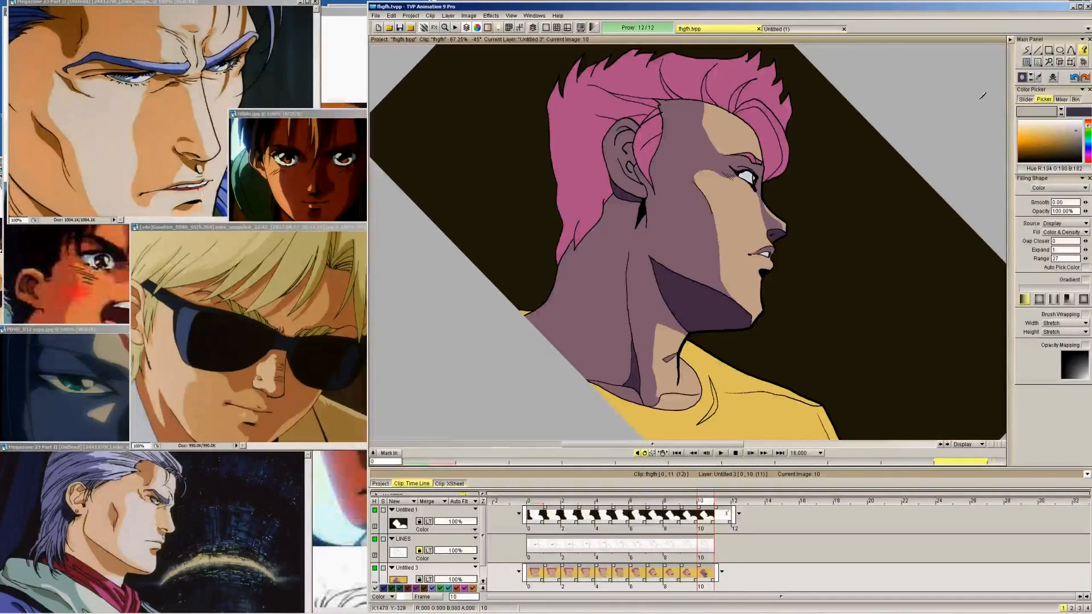
key("Right")
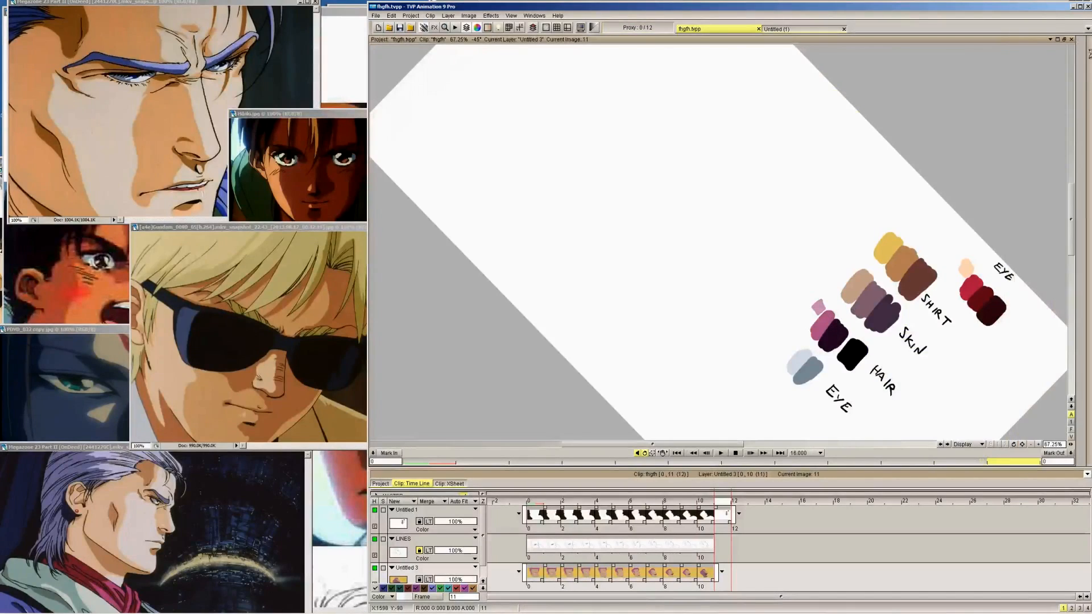
key("Left")
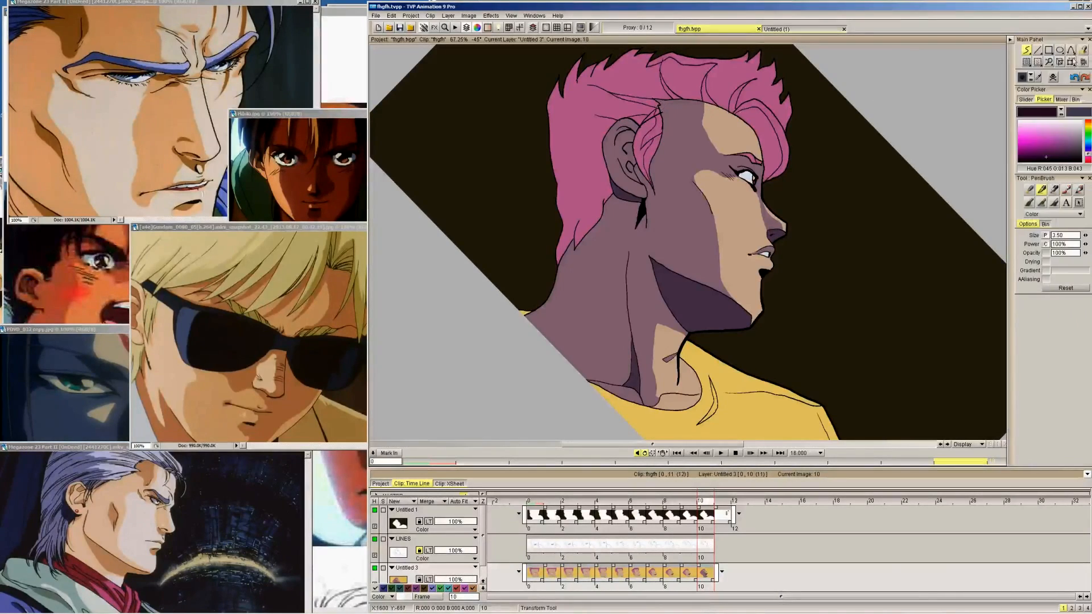
left_click(1084, 51)
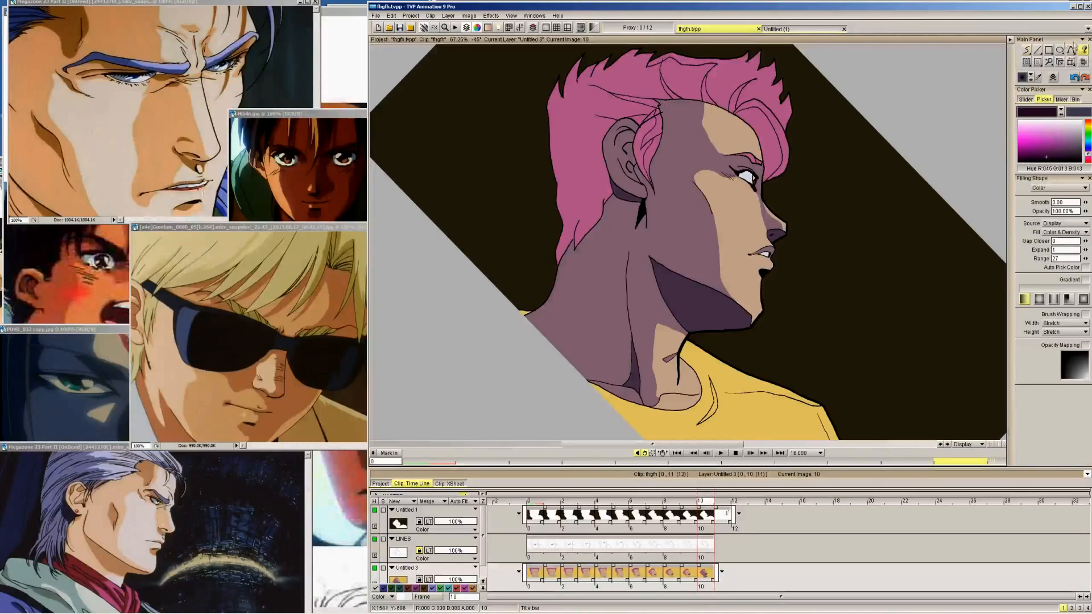
left_click(650, 83)
left_click(643, 134)
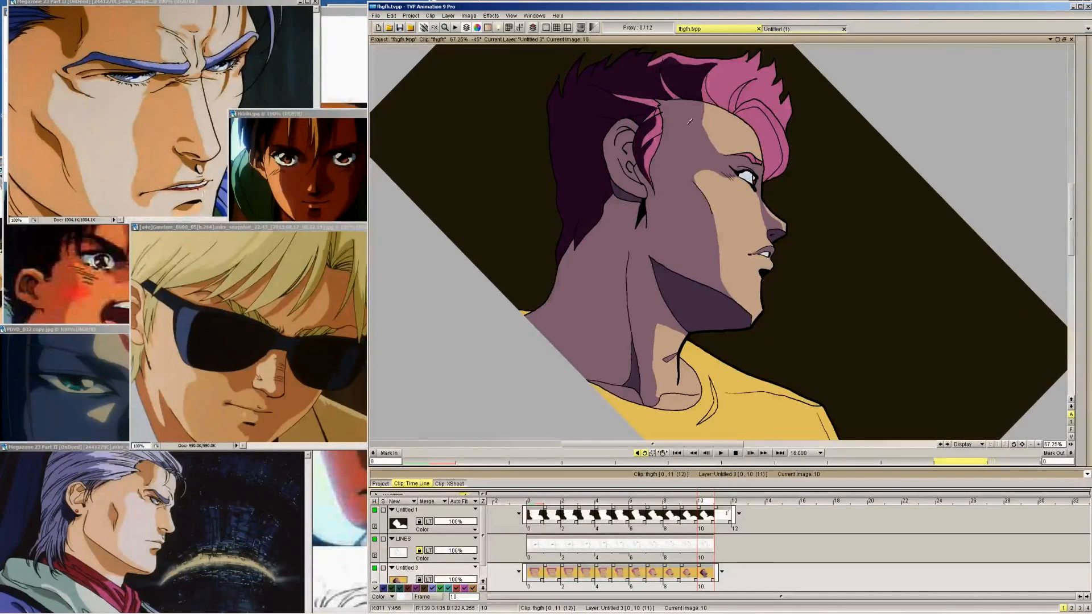
left_click(759, 115)
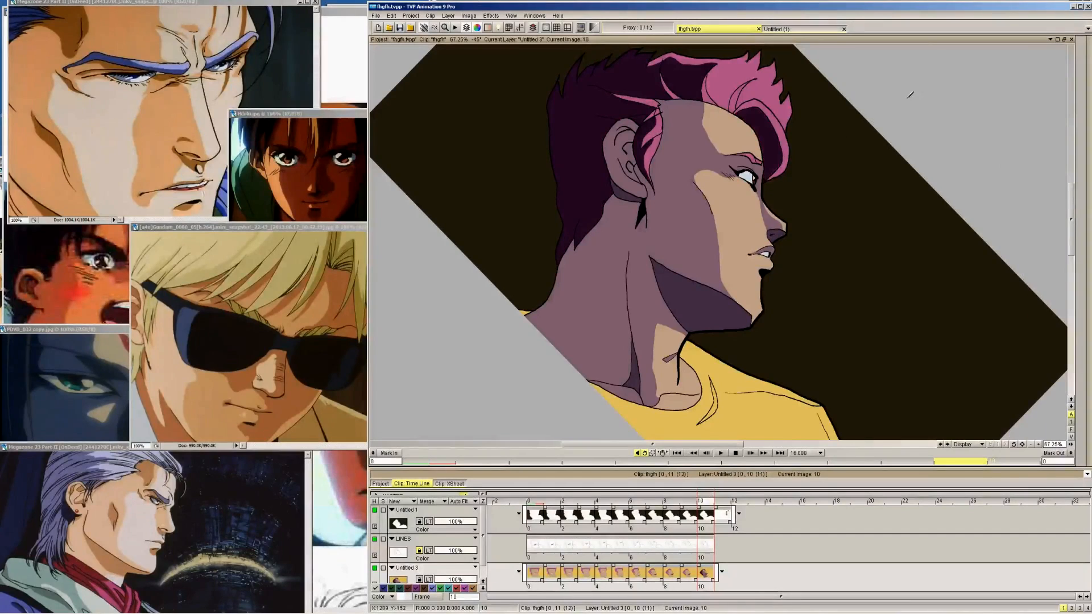
mouse_move(1083, 63)
left_click(1038, 57)
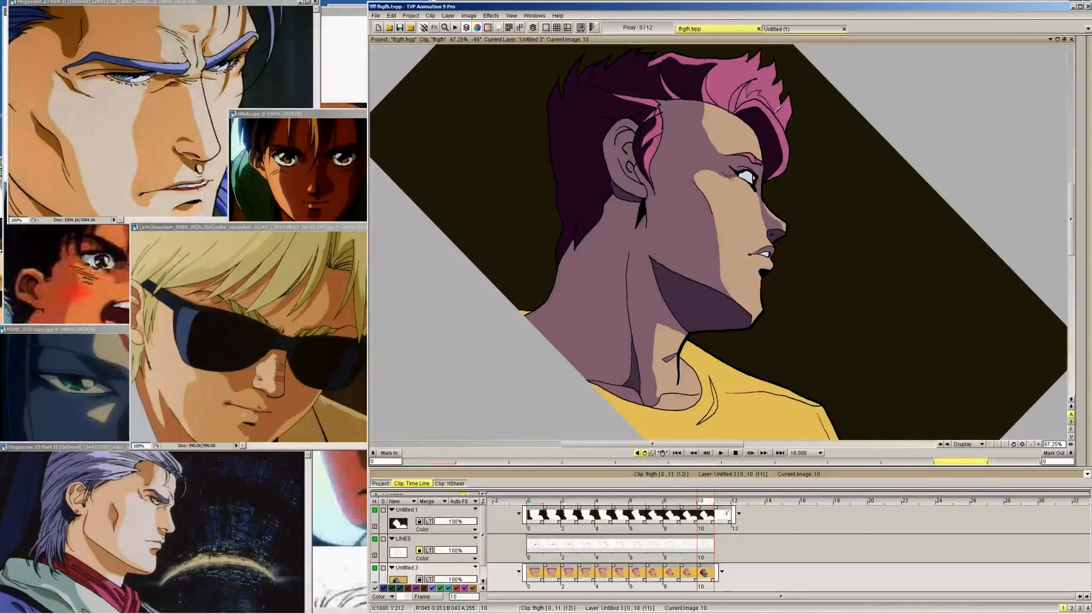
left_click(1069, 52)
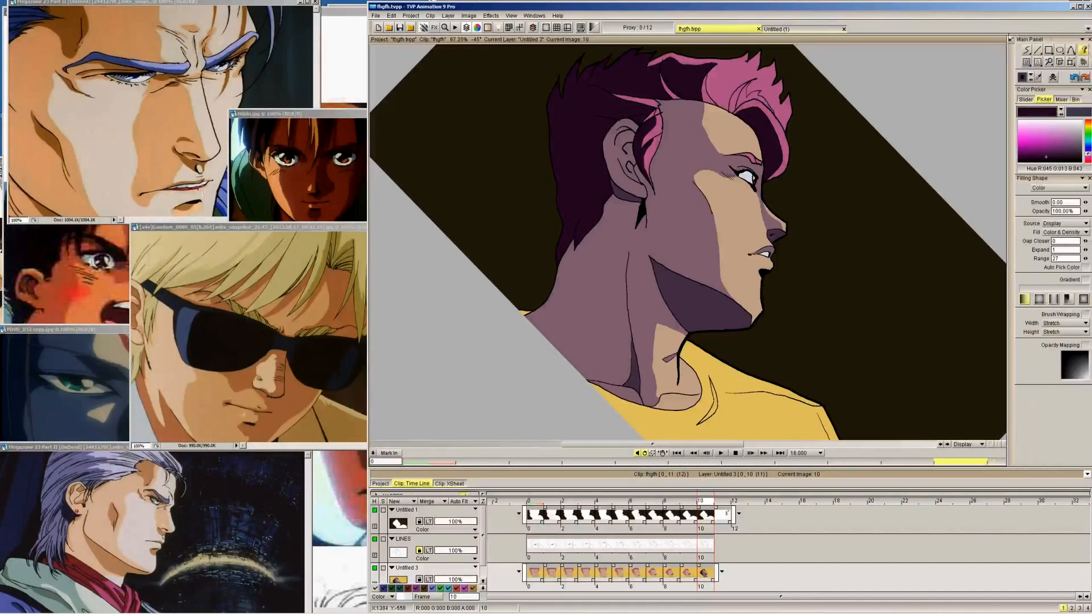
left_click(1028, 51)
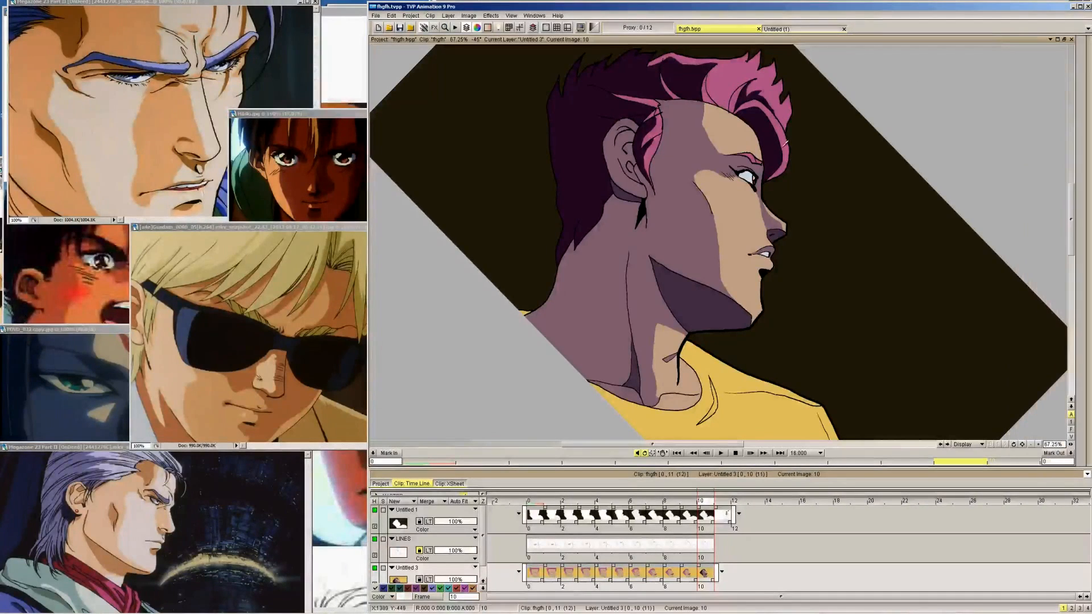
Shade the eye white on frame 10 with the grey-blue eye swatch from the palette on frame 11
mouse_move(1088, 125)
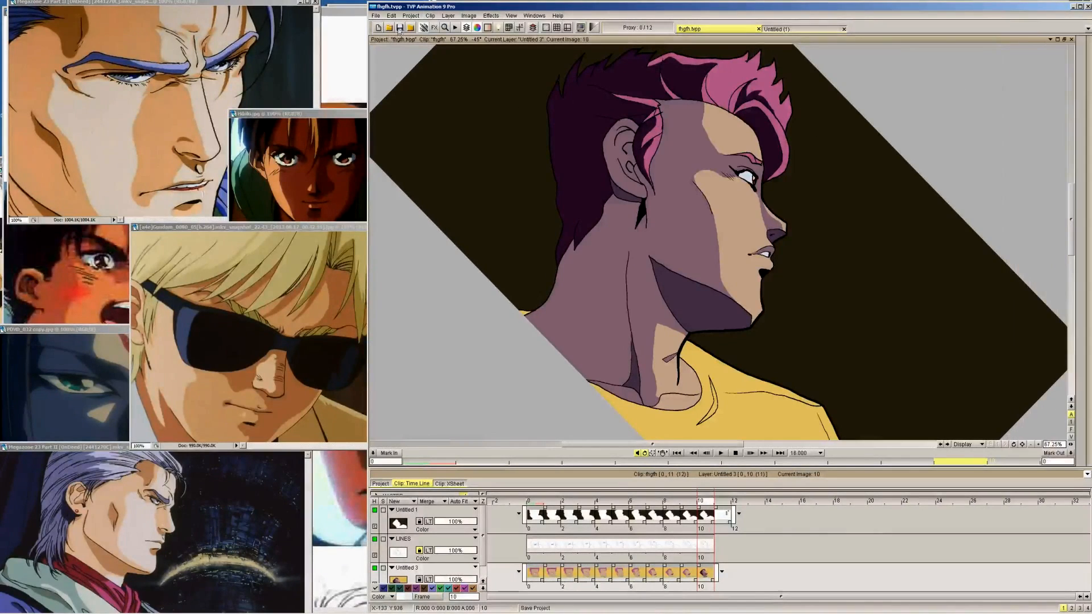
mouse_move(1089, 80)
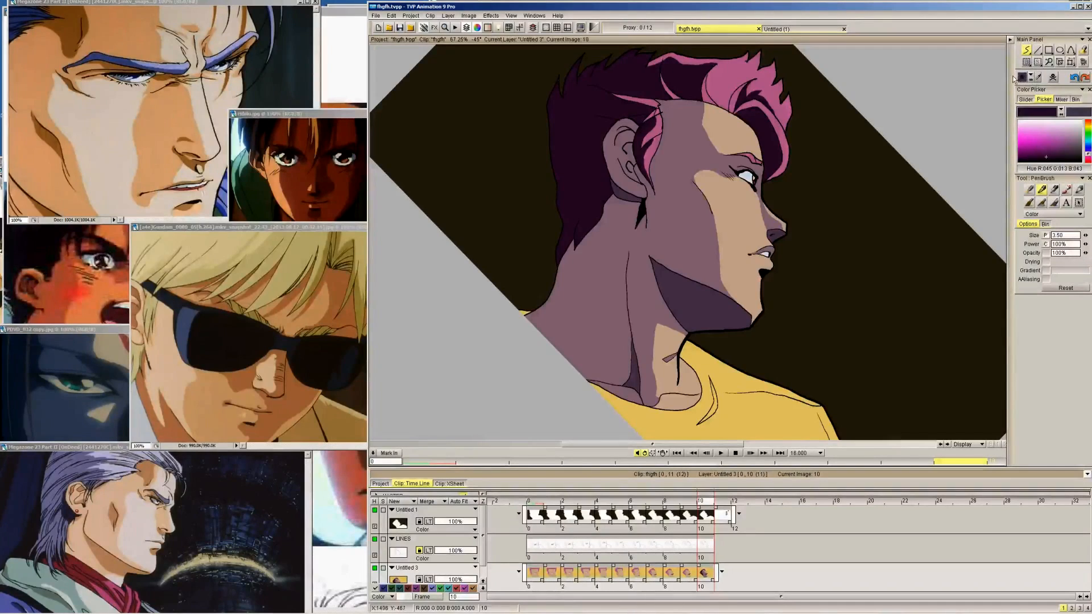
key("Right")
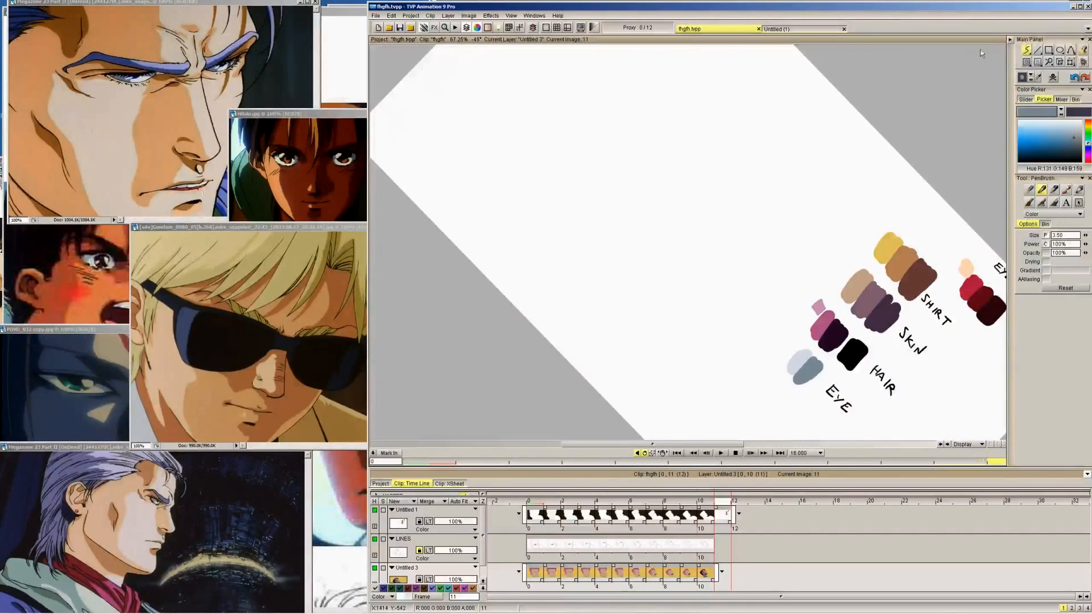
key("Left")
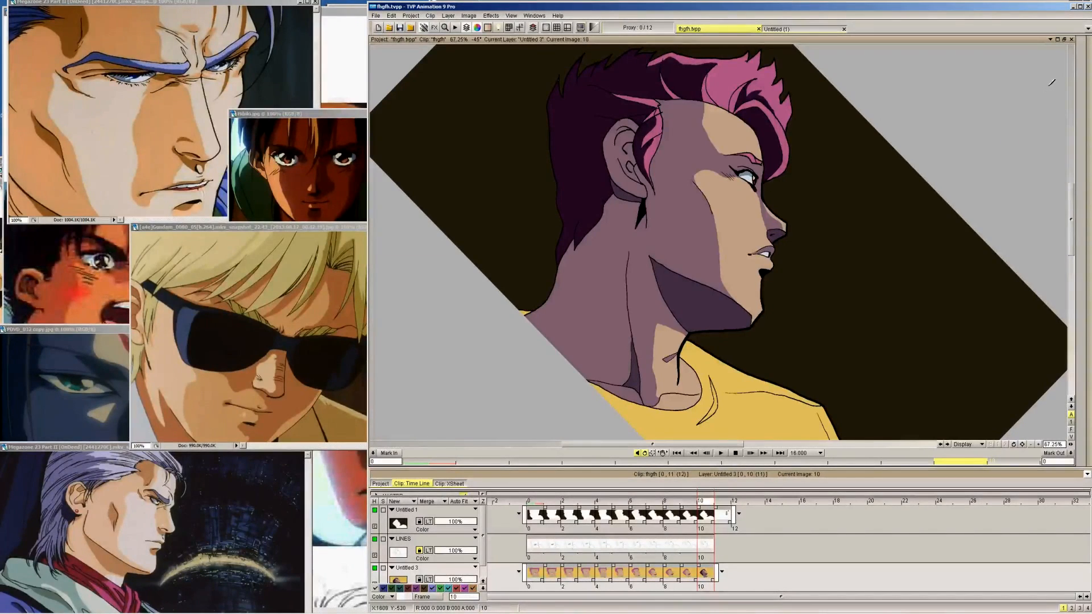
Draw shadow outlines on the yellow shirt on frame 10 with the orange-brown shirt swatch, along the chest, collar and sleeve folds
left_click_drag(1071, 242, 1074, 277)
key("Right")
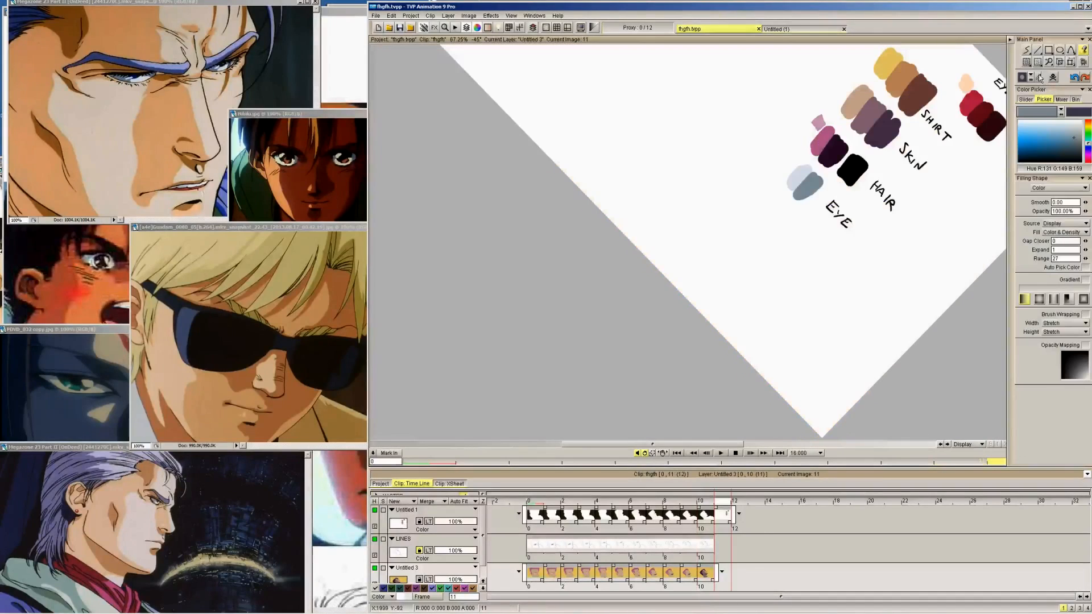
left_click(1039, 78)
left_click(908, 79)
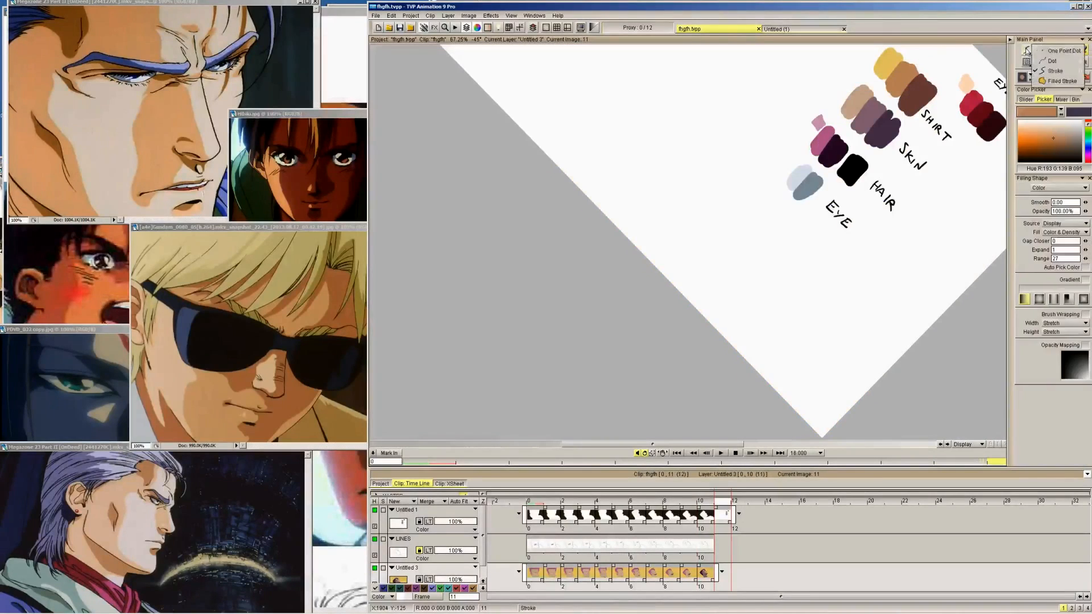
key("Left")
key("Tab")
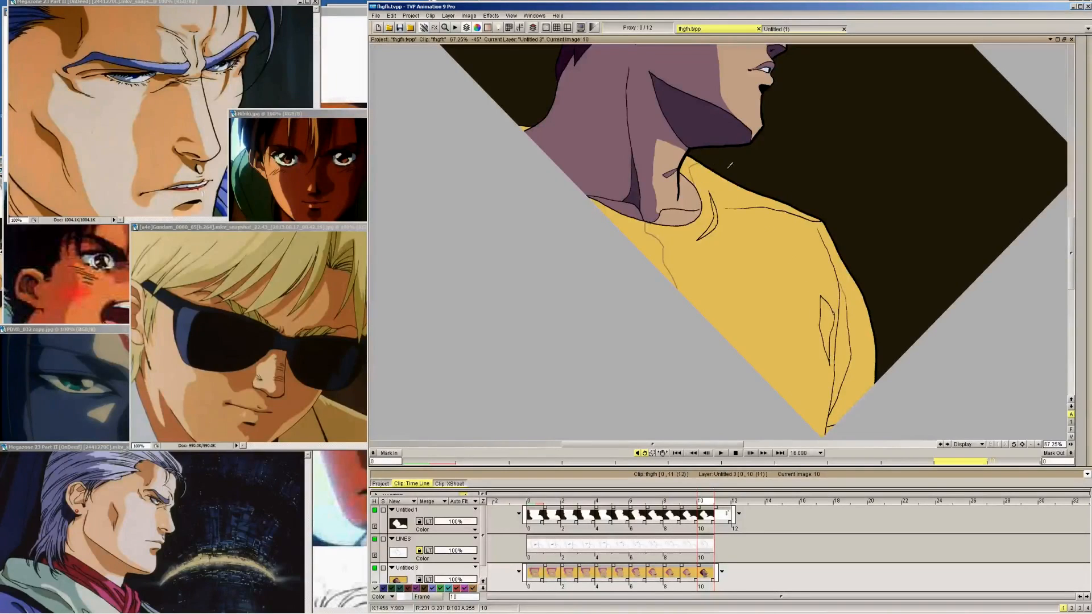
Fill the outlined chest, collar and sleeve fold shadows on the shirt with the orange-brown shirt colour
left_click(1083, 56)
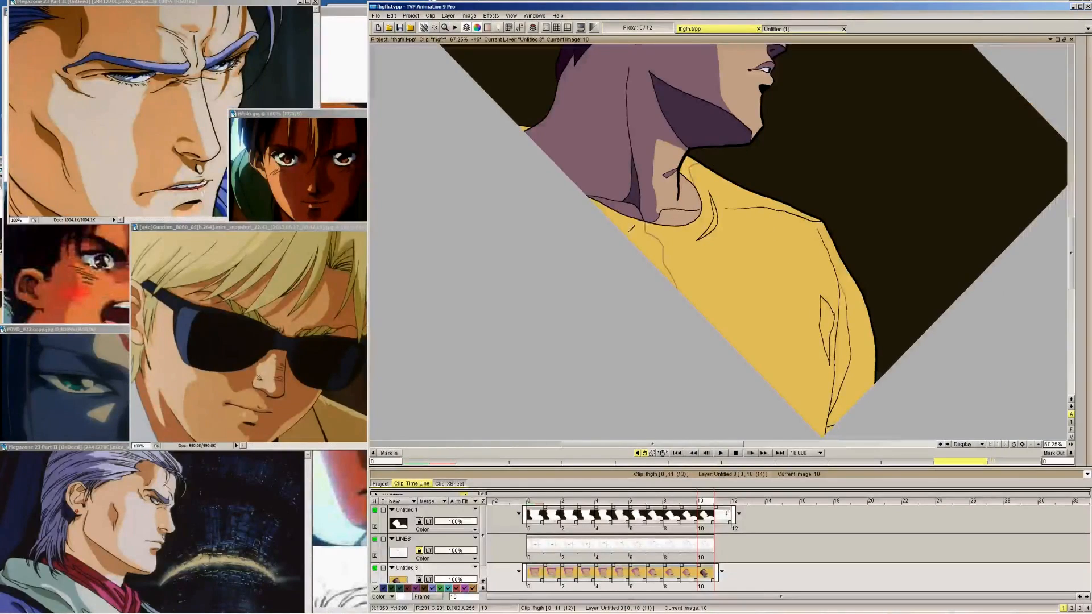
left_click(639, 226)
left_click(689, 167)
left_click(715, 219)
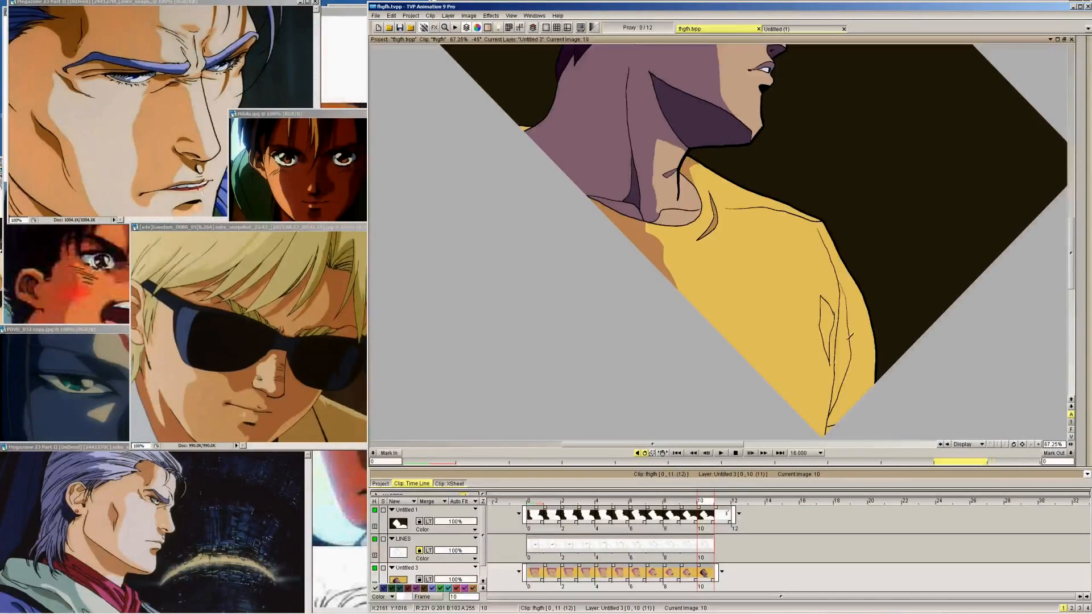
left_click(826, 324)
left_click(839, 346)
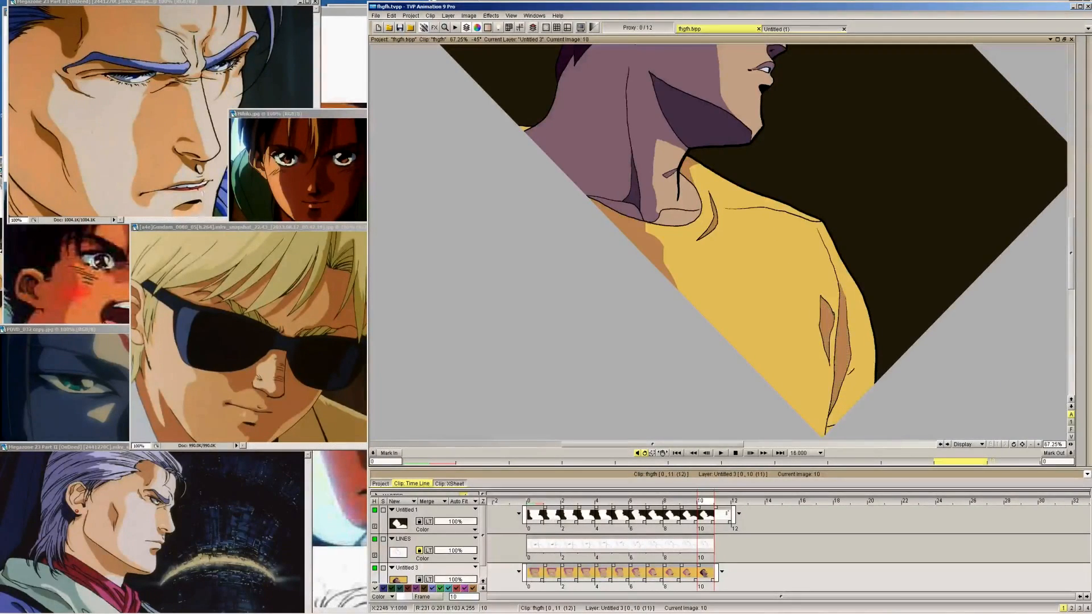
Try filling the lit shirt area on frame 10 with the purple skin shadow colour, and undo the fill
mouse_move(1088, 85)
left_click(1038, 78)
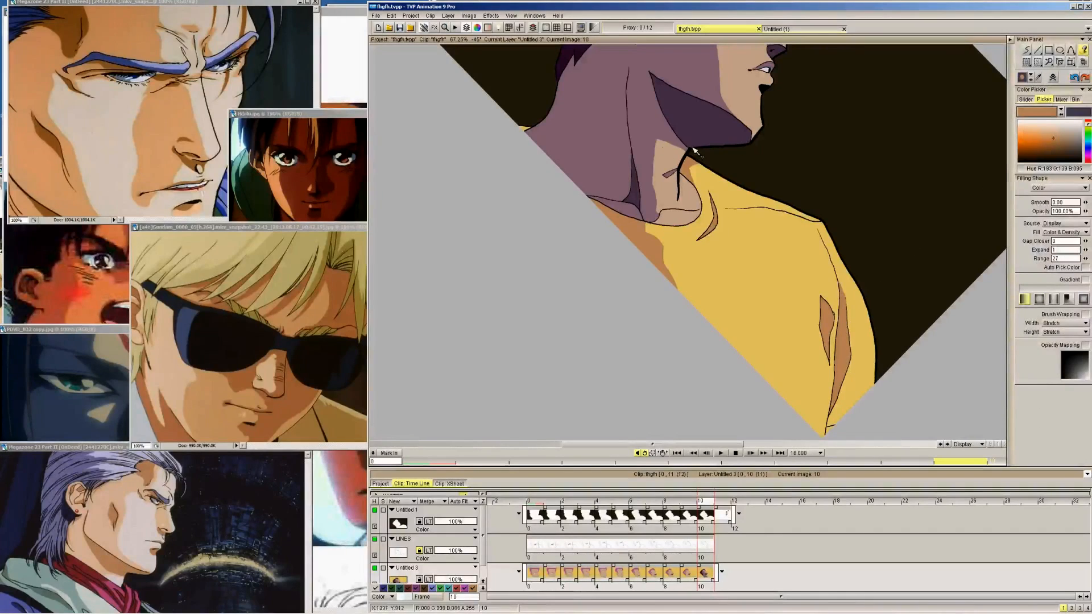
left_click(643, 126)
left_click(710, 262)
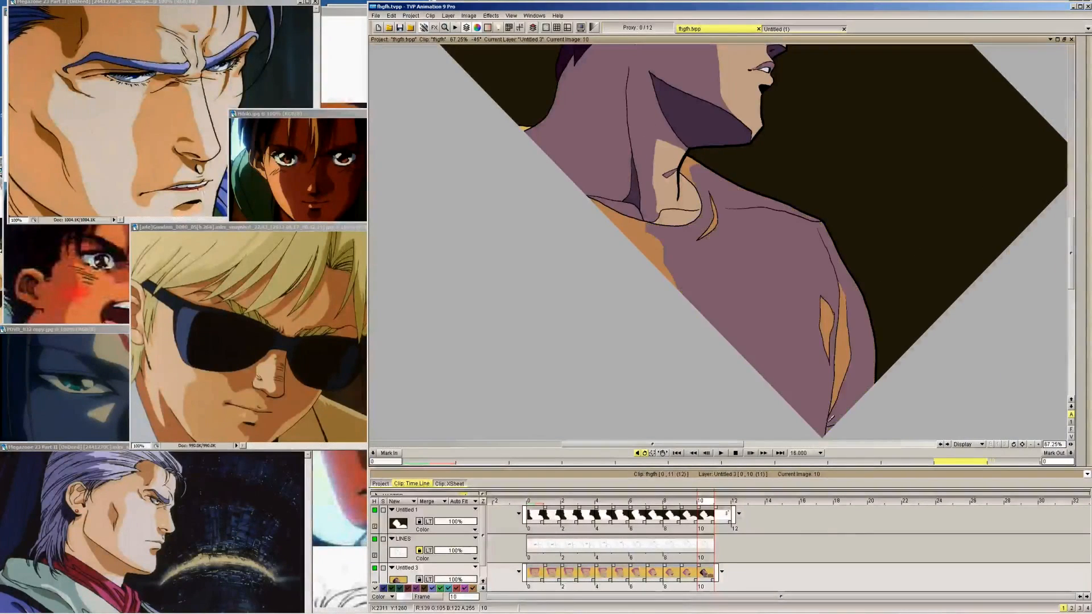
key("ctrl+z")
Draw a fold shadow below the shoulder peak of the shirt on frame 10 and fill it with the orange-brown shadow colour
mouse_move(1082, 94)
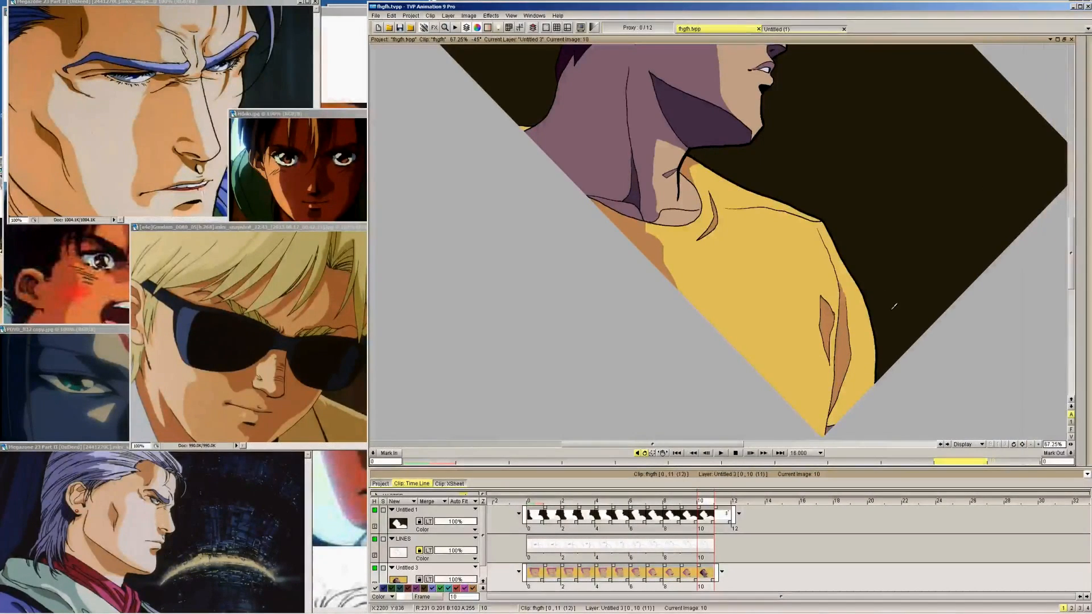
left_click(511, 15)
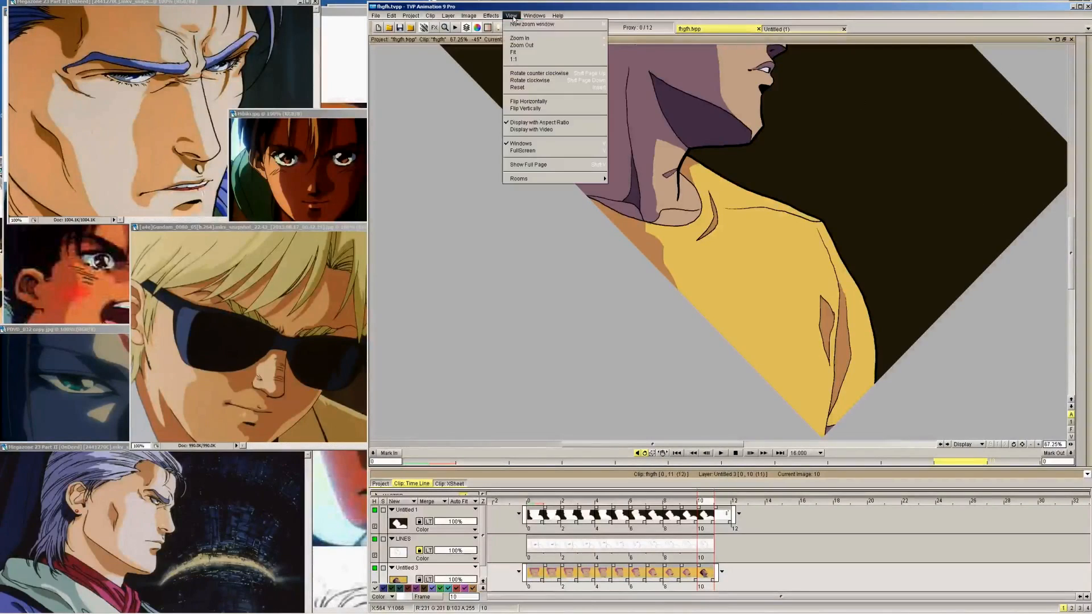
left_click(519, 87)
left_click(510, 16)
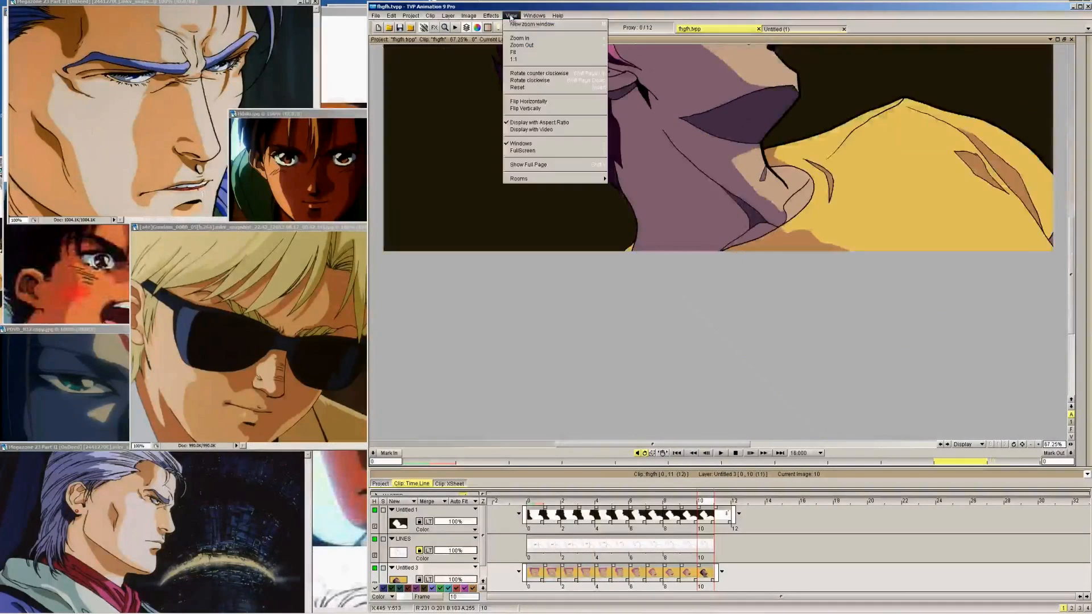
left_click(513, 52)
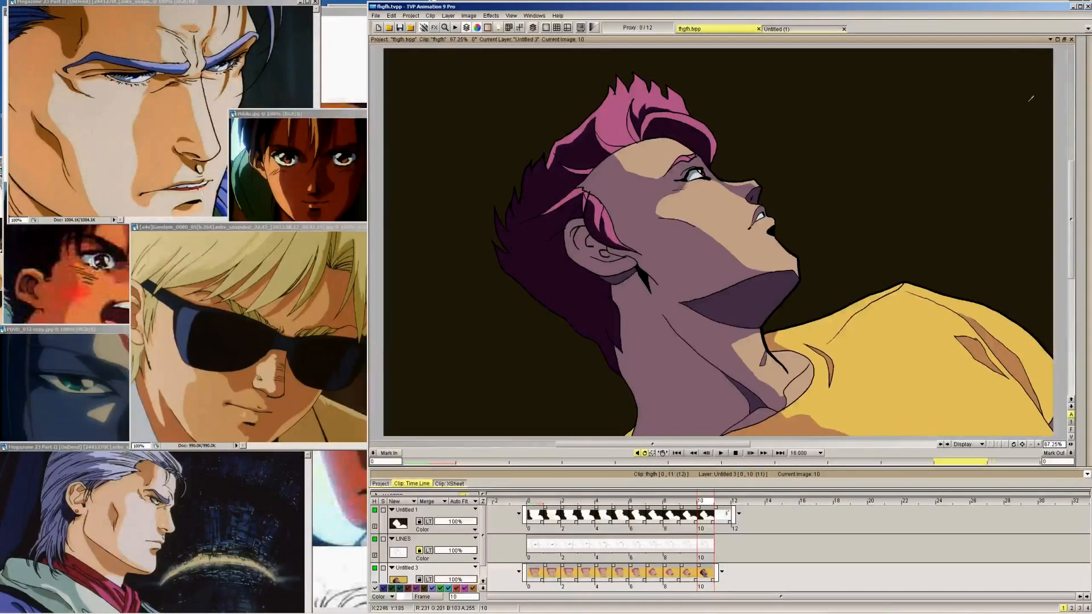
left_click(1037, 77)
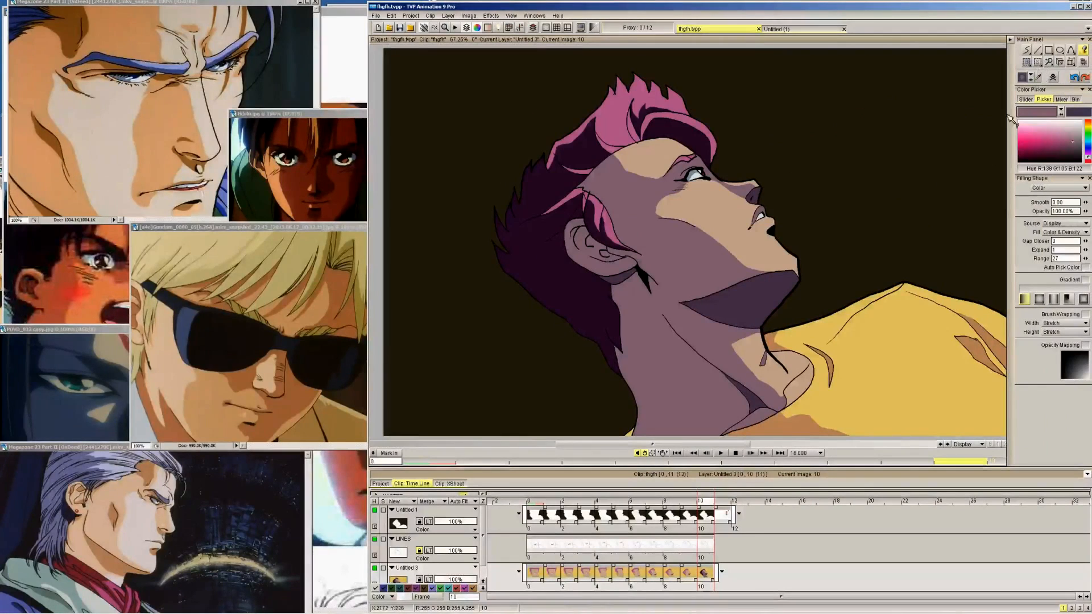
left_click(791, 428)
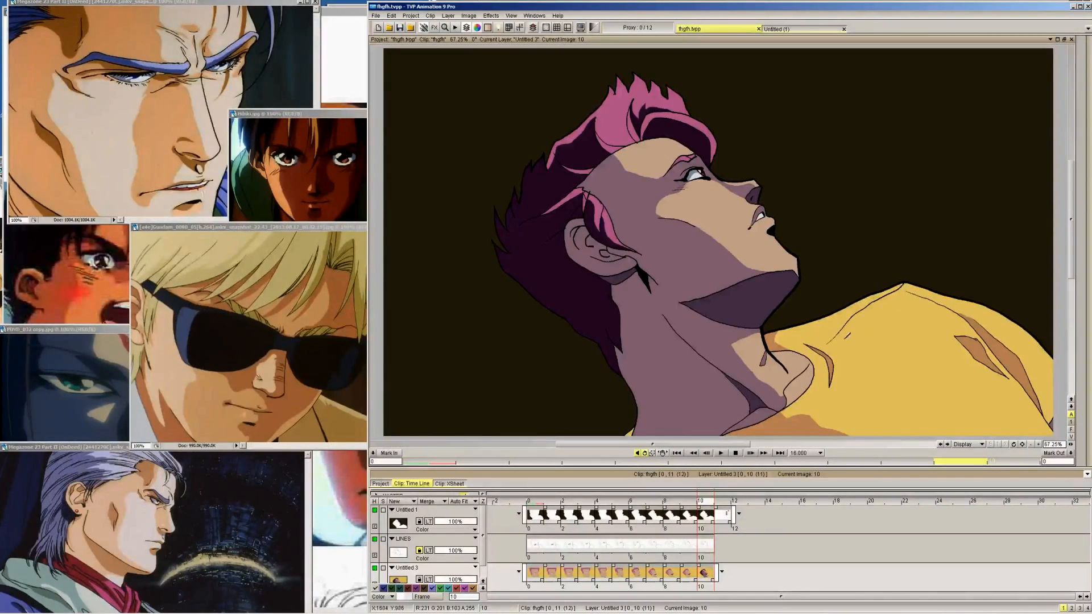
mouse_move(854, 335)
left_mouse_down()
mouse_move(862, 361)
mouse_move(857, 341)
mouse_move(881, 310)
left_mouse_up()
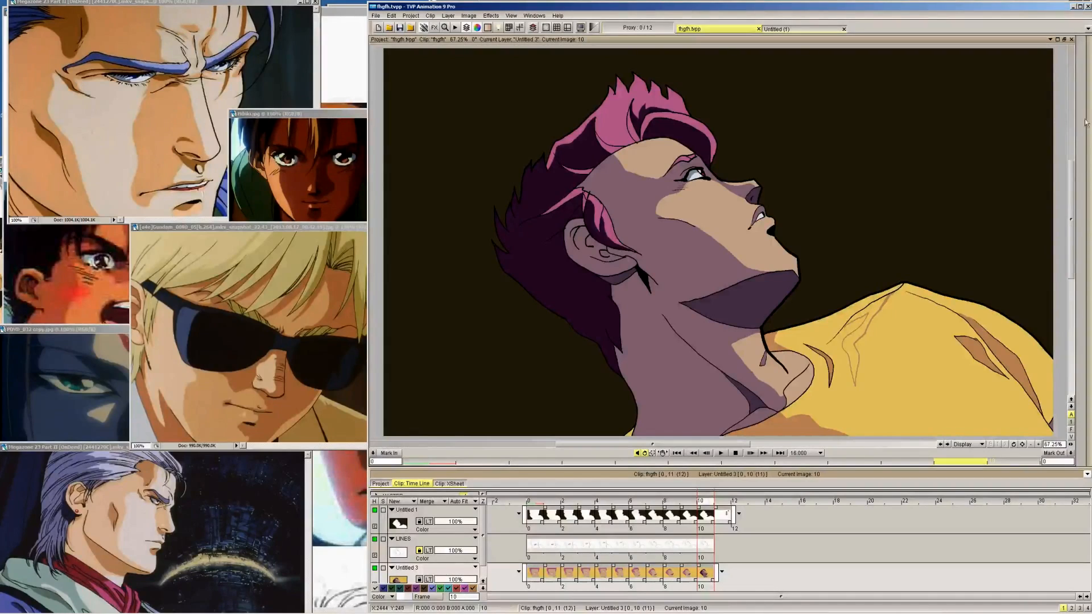
left_click(855, 341)
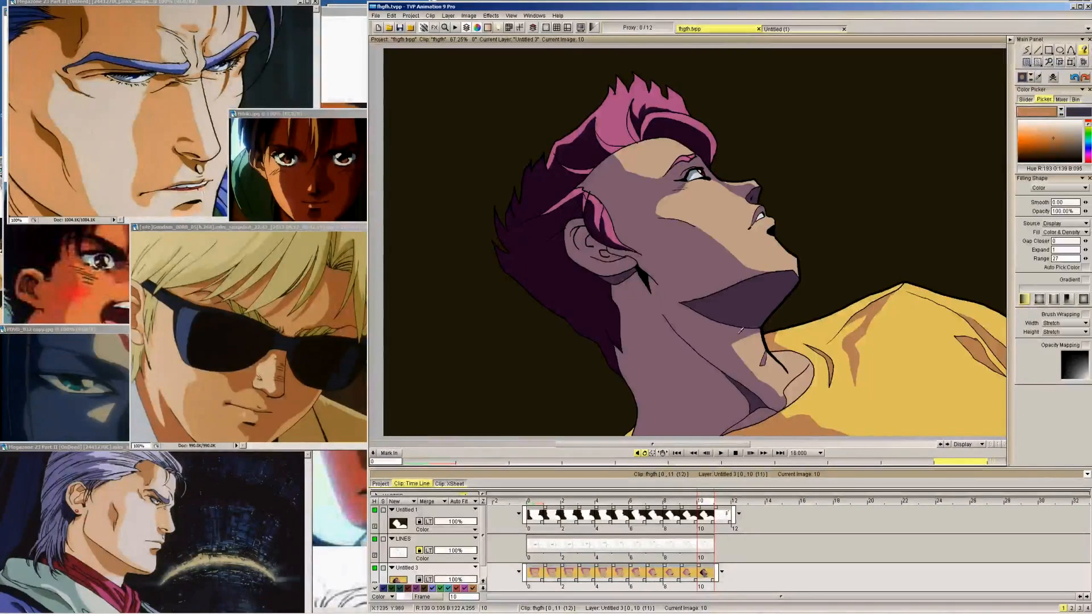
Pick the darkest purple skin swatch from the palette on frame 11 for brush work on frame 10
left_click(1026, 51)
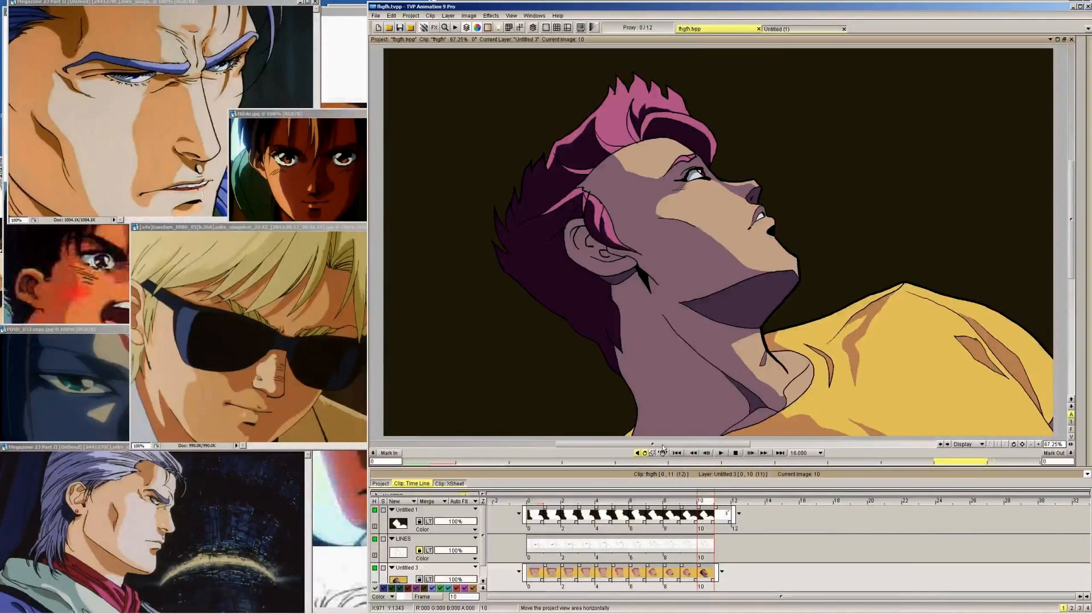
left_click_drag(672, 448, 693, 447)
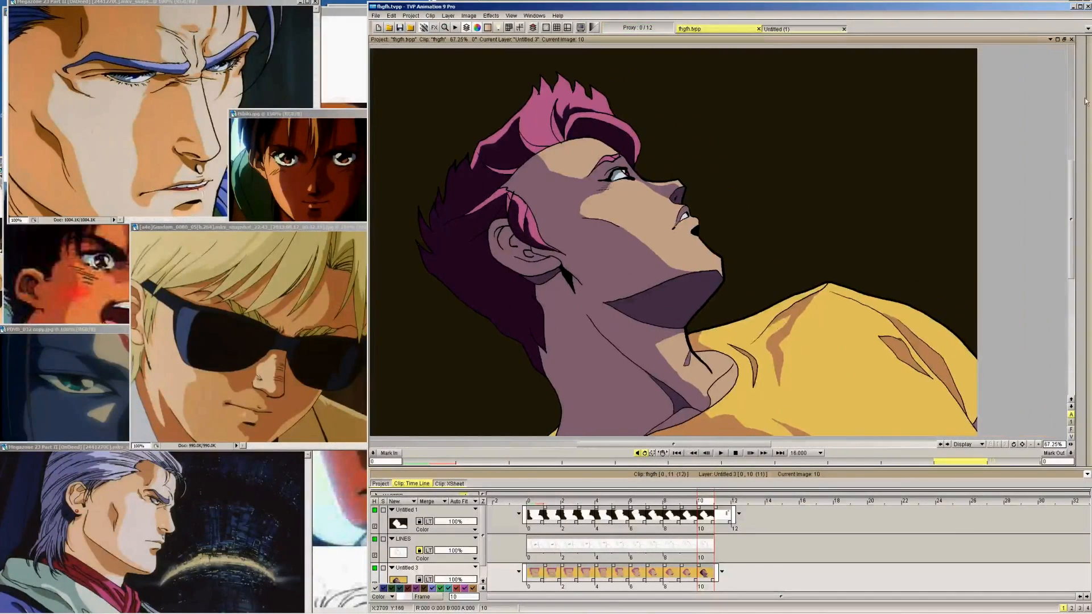
mouse_move(1085, 101)
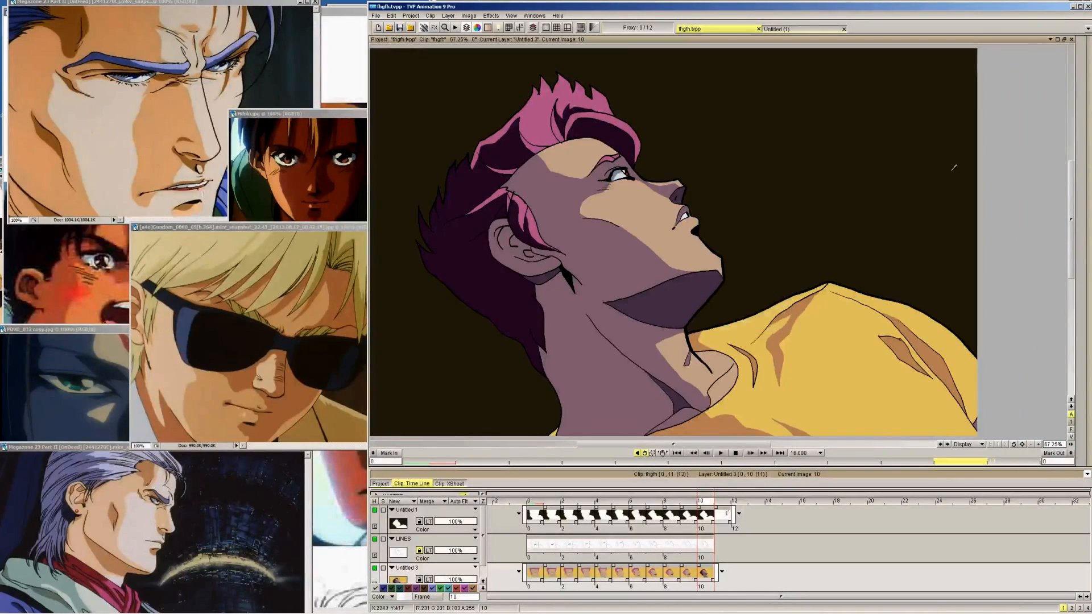
mouse_move(1009, 95)
key("Right")
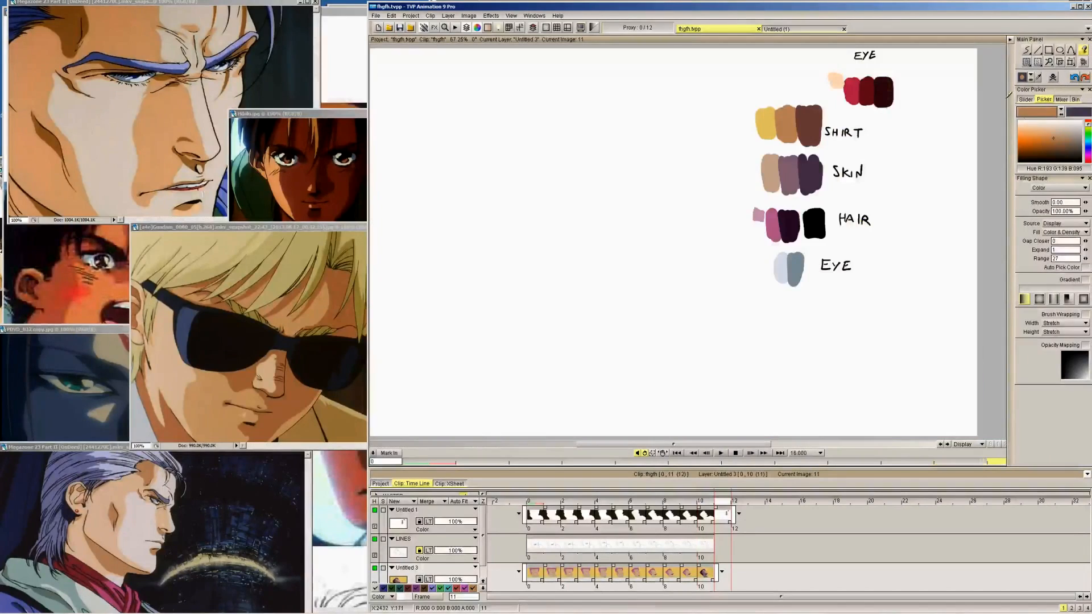
left_click(1038, 79)
left_click(811, 174)
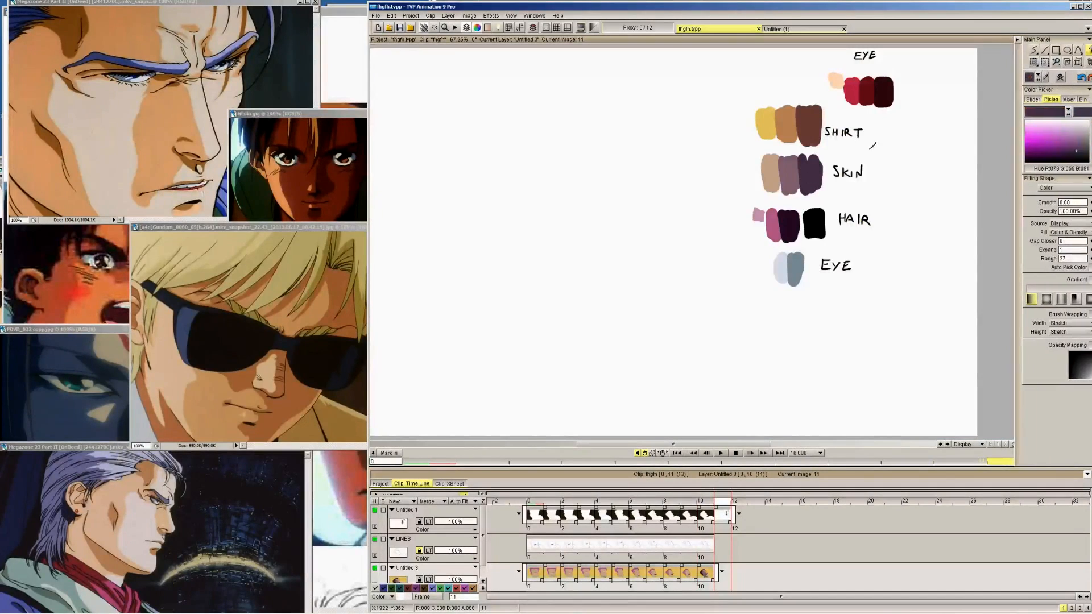
key("Left")
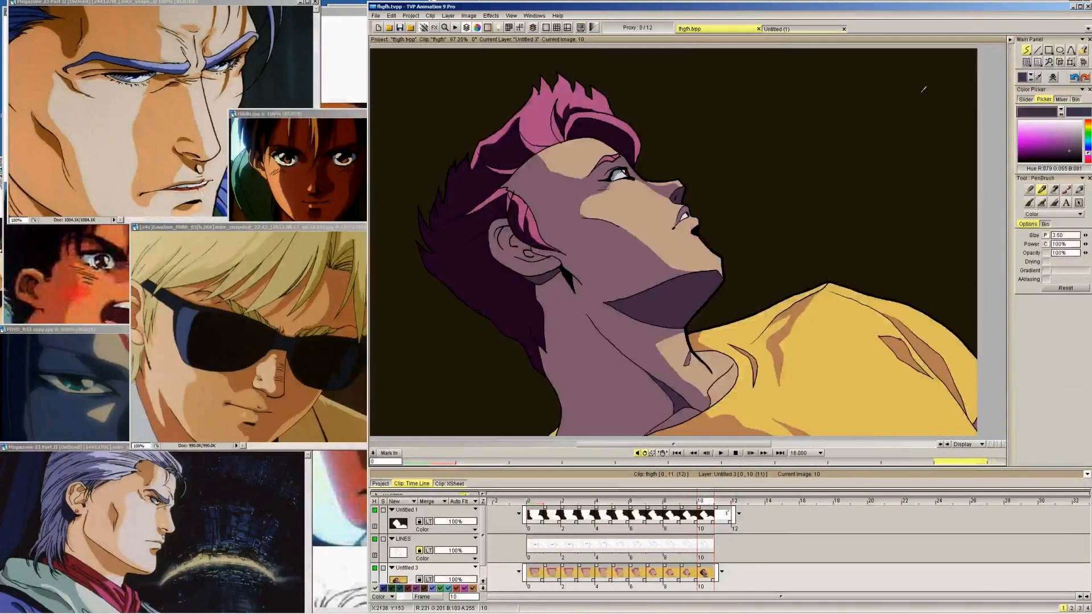
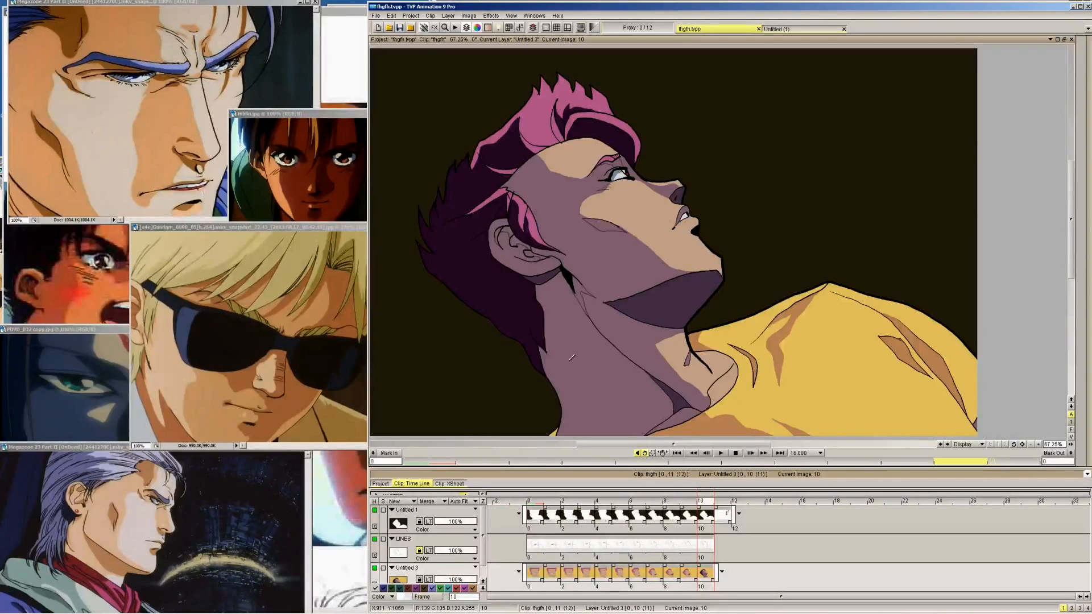
Fill the outlined cheek and ear shadows on frame 10 with the darkest purple skin colour
left_click(1083, 51)
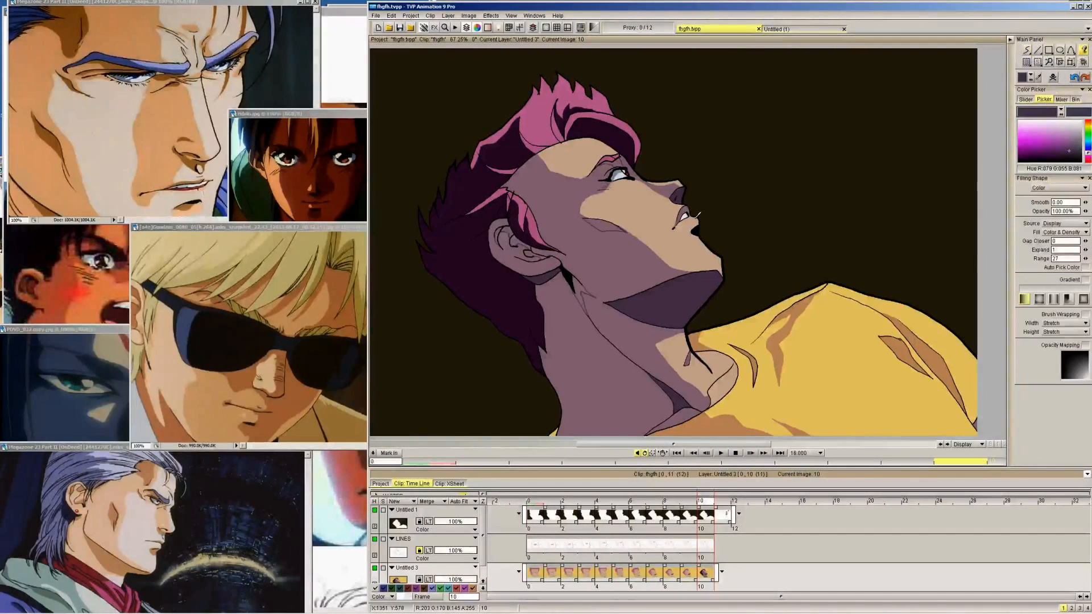
left_click(617, 167)
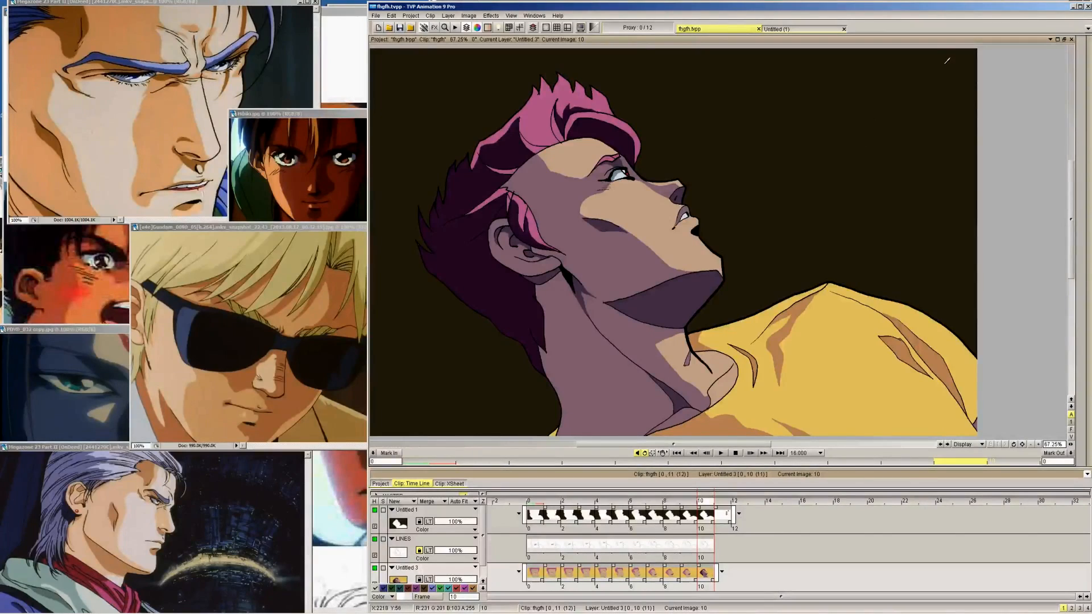
Draw a shadow boundary down the back of the neck on frame 10 and fill the area behind it with the darkest purple skin colour
left_click(1078, 40)
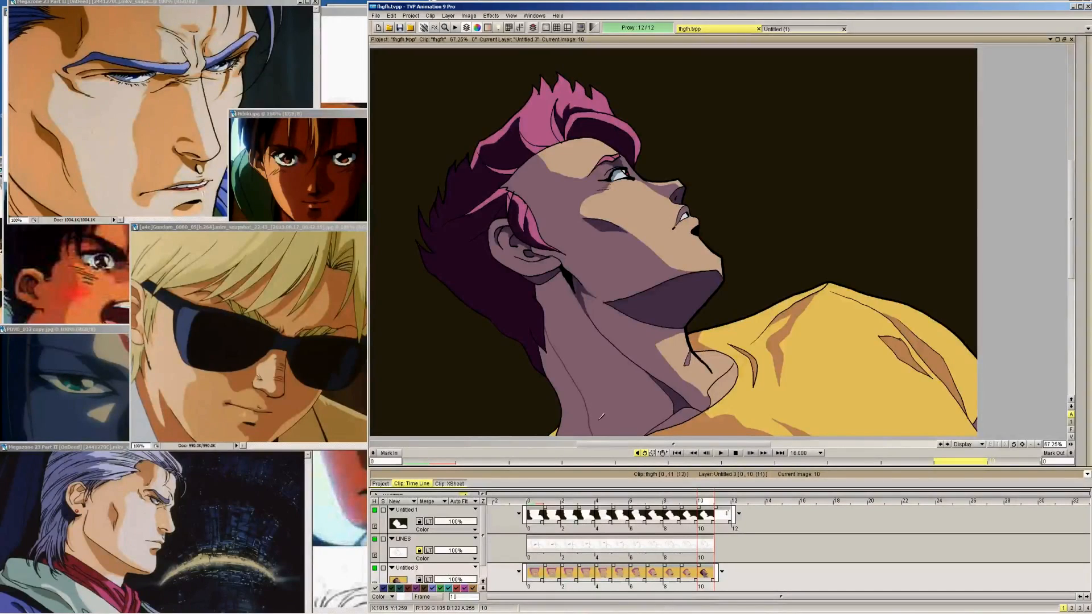
mouse_move(1089, 43)
left_click(1055, 66)
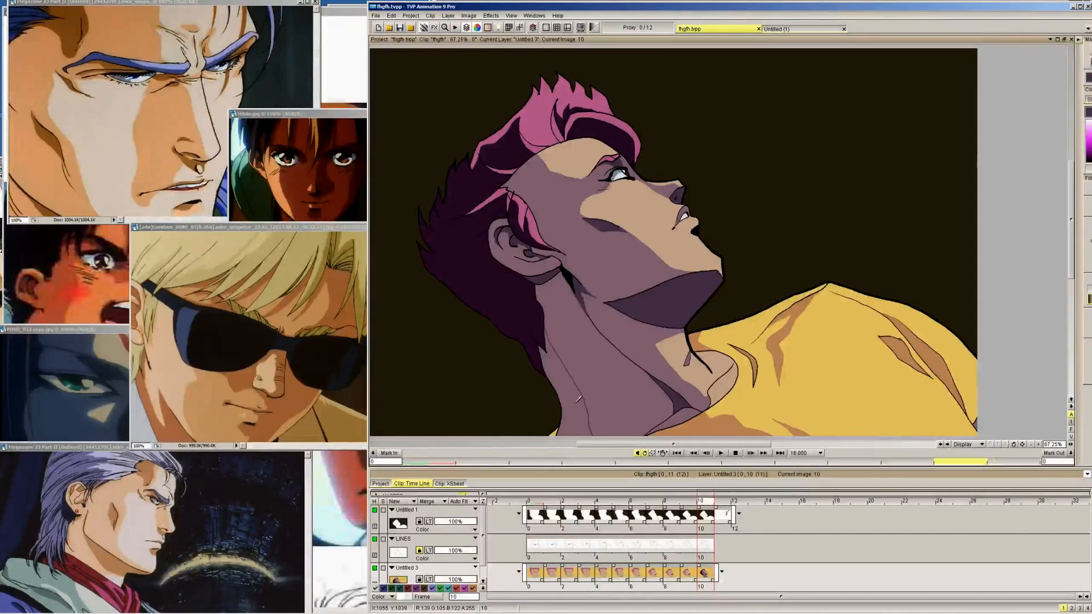
left_click(576, 409)
key("ctrl+z")
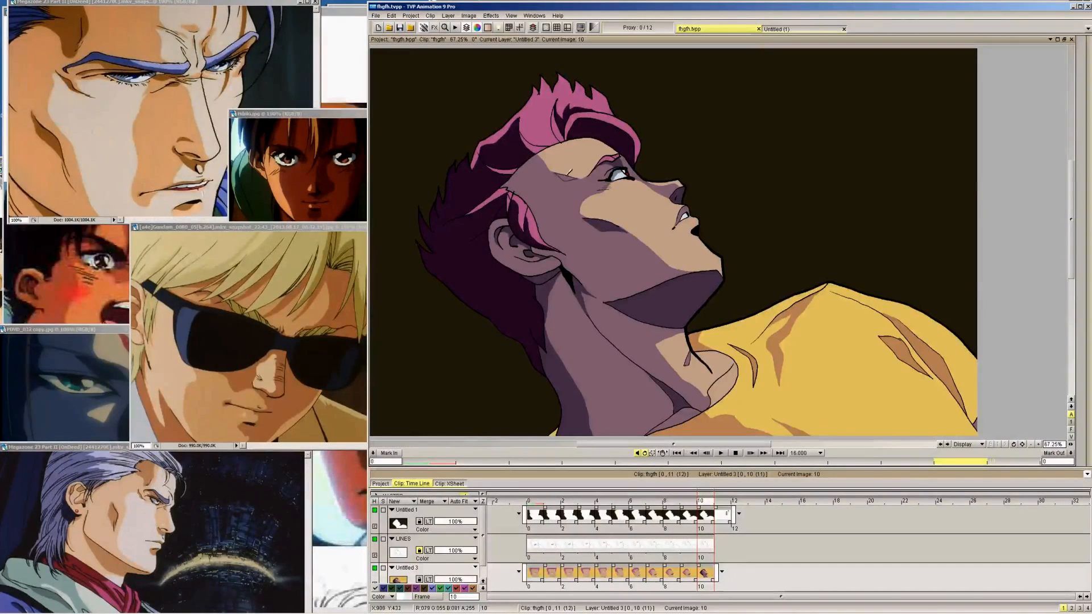
Outline a small pointed shadow on the forehead beside the eyebrow and fill it with the darkest purple skin colour
mouse_move(1087, 43)
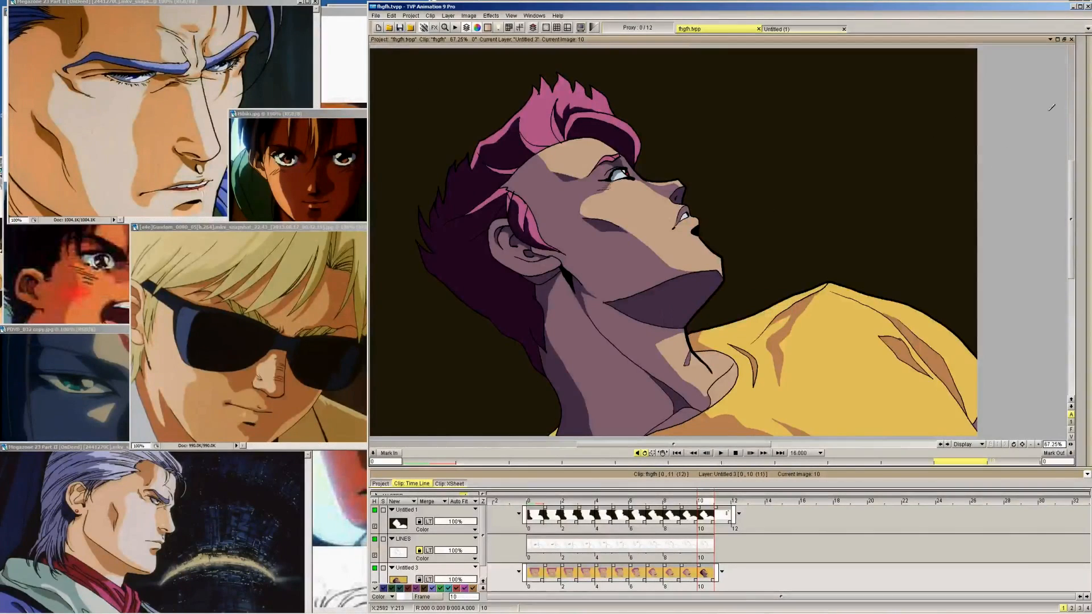
left_click(1087, 136)
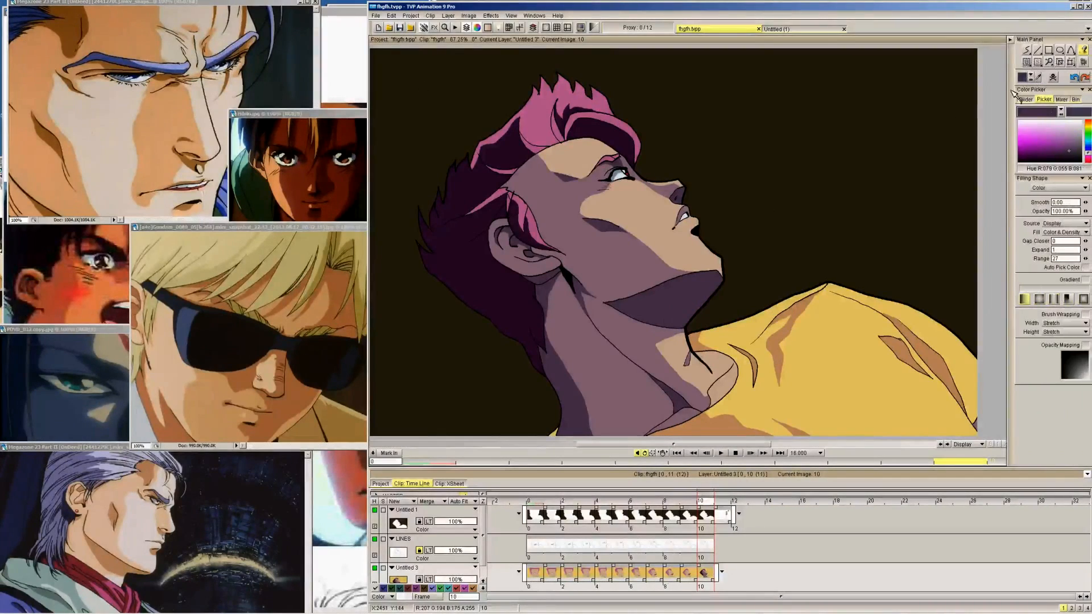
left_click(1026, 50)
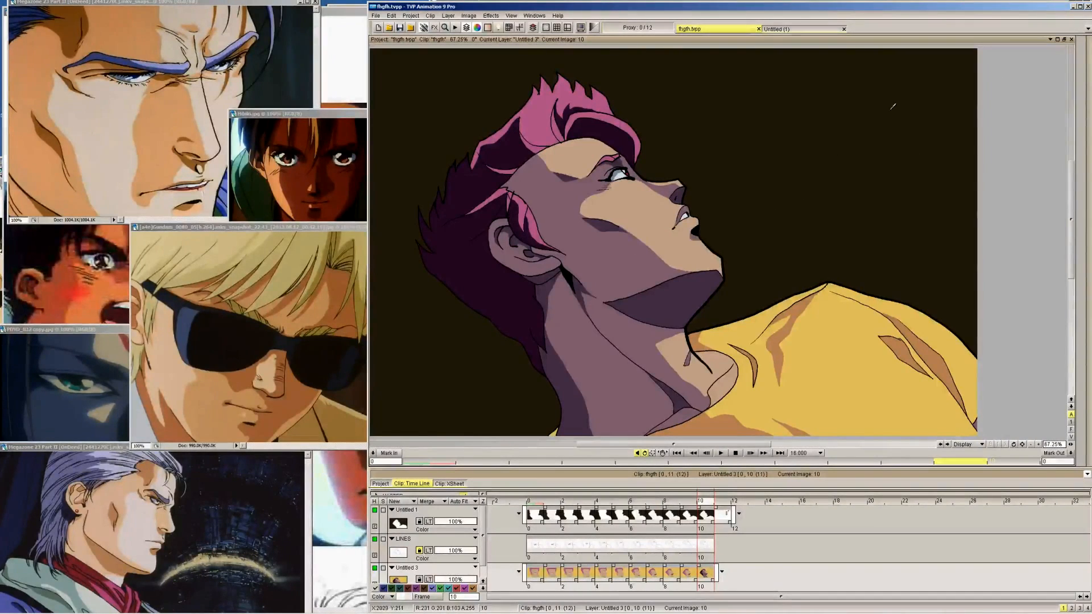
Pick the light pink hair swatch from the palette on frame 11 and outline highlight shapes in the hair on frame 10
mouse_move(1066, 60)
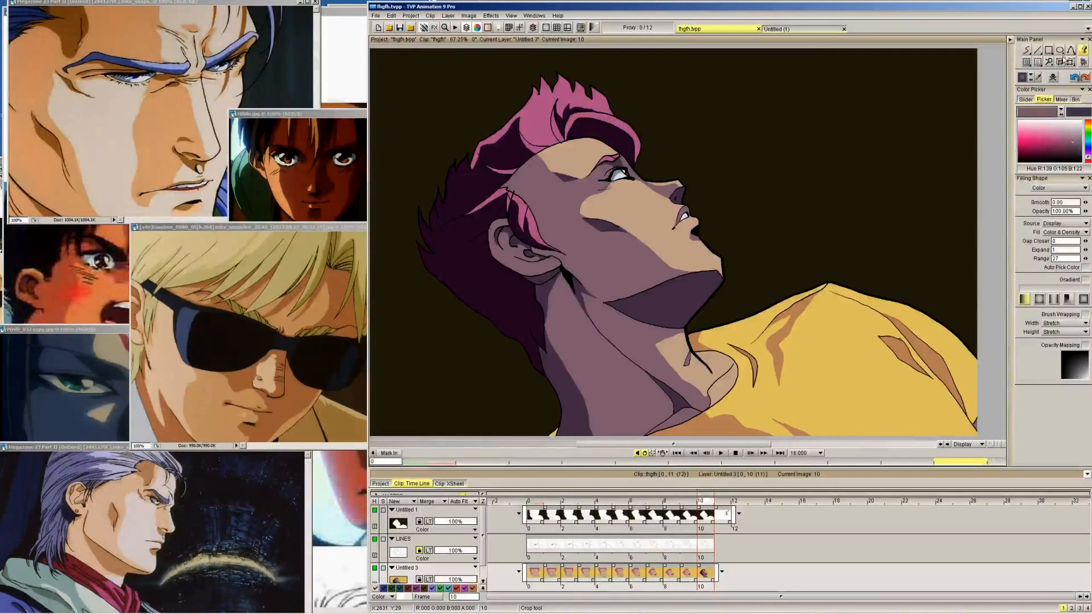
key("Right")
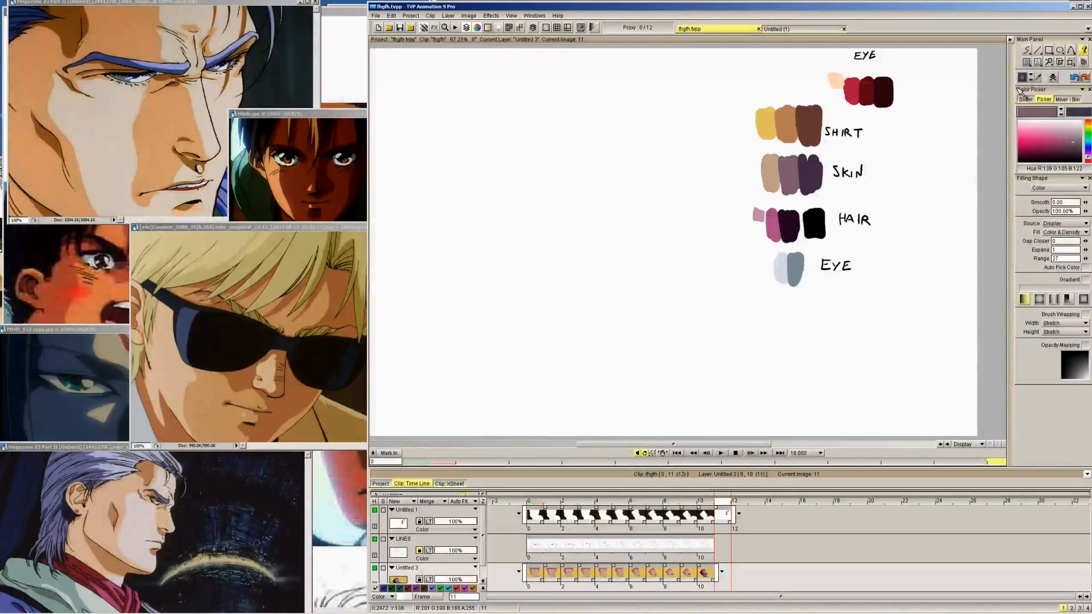
left_click(759, 216)
key("Left")
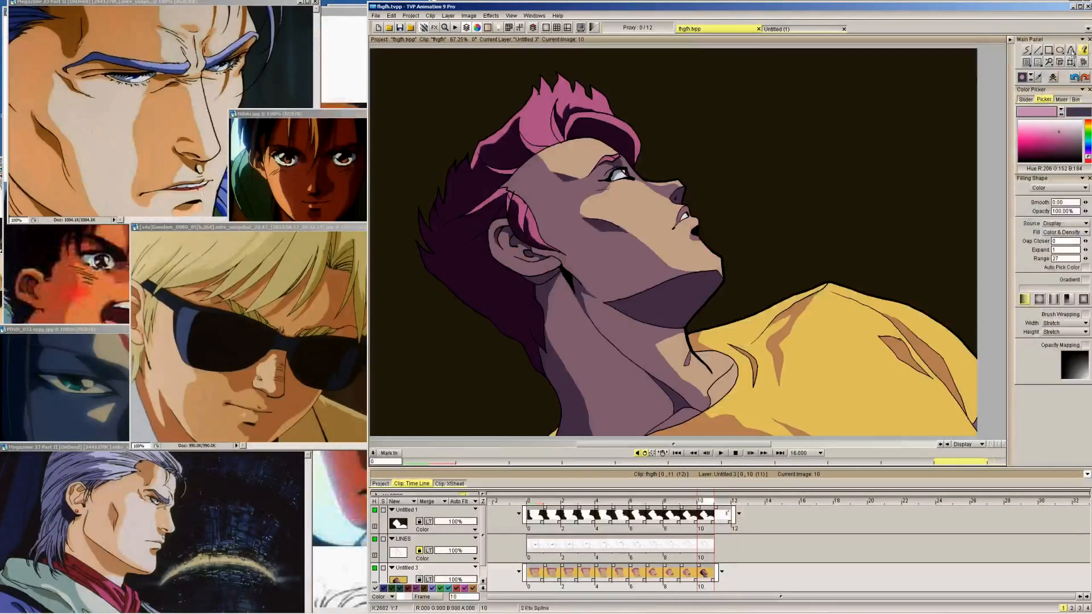
left_click(1030, 51)
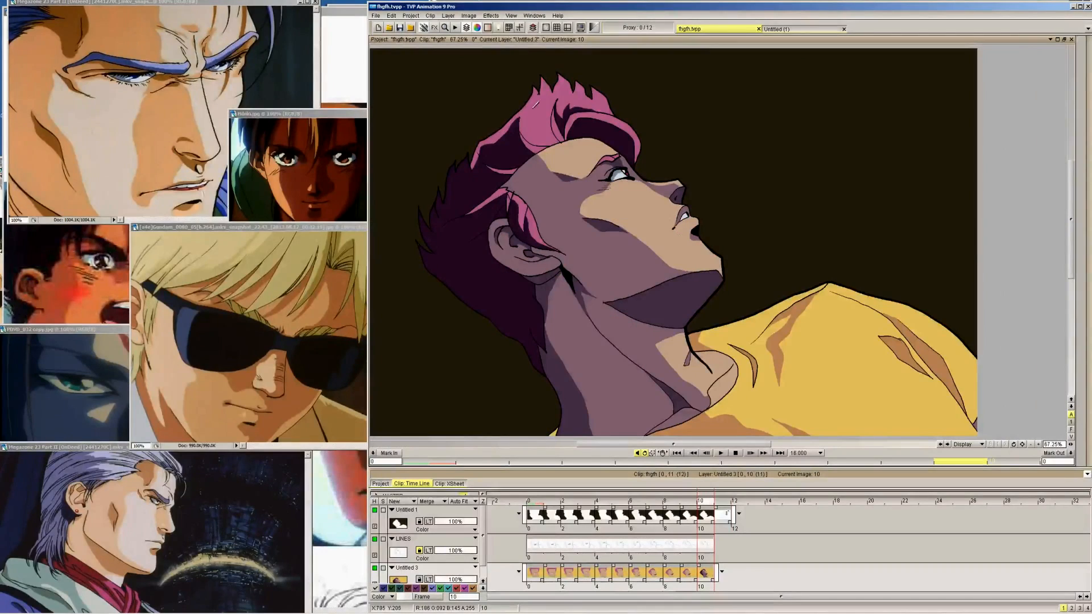
mouse_move(545, 100)
left_mouse_down()
mouse_move(466, 192)
mouse_move(561, 99)
left_mouse_up()
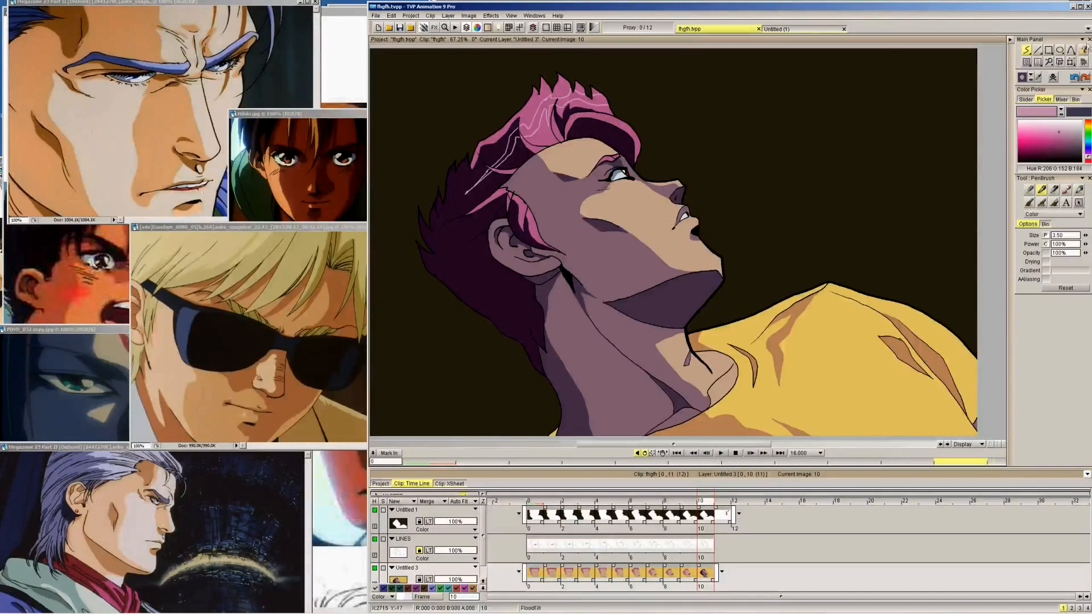
Fill the outlined hair highlights on frame 10 with the light pink colour and retouch their shapes with the brush
left_click(1084, 50)
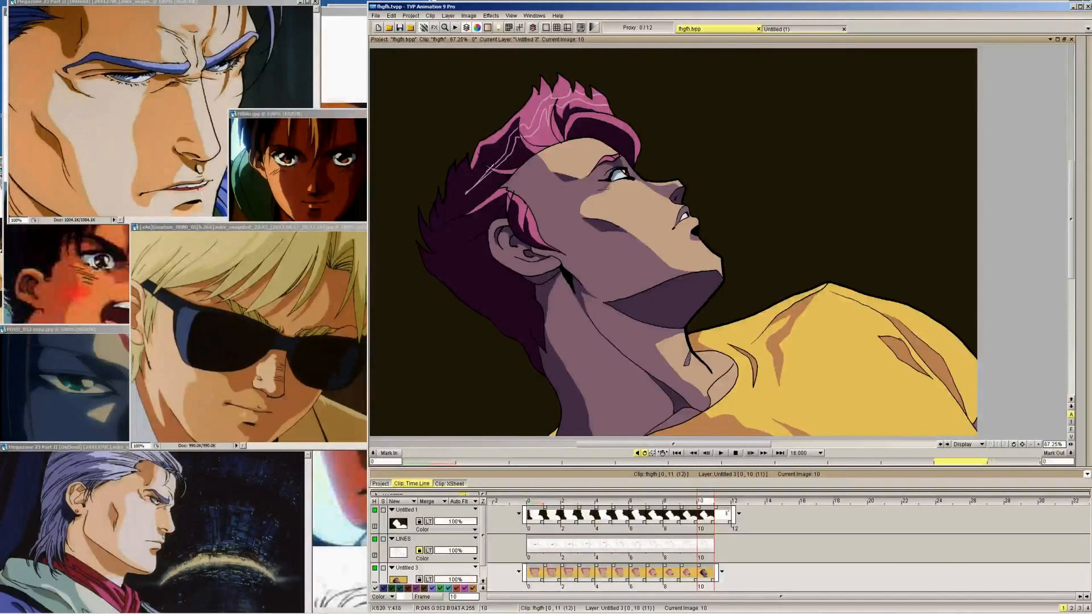
left_click(501, 159)
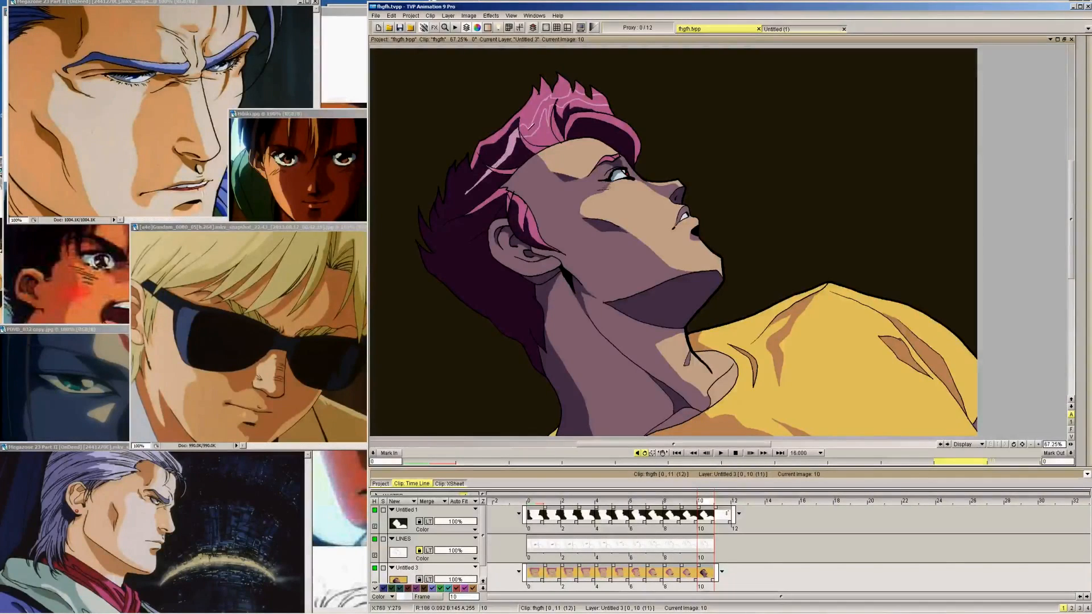
left_click(566, 98)
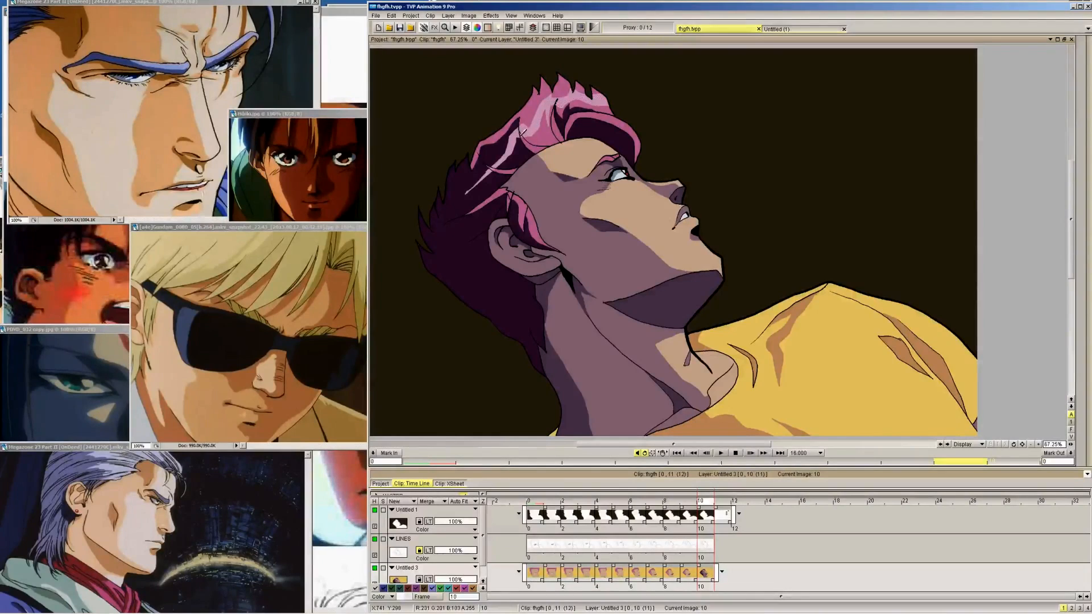
mouse_move(1088, 68)
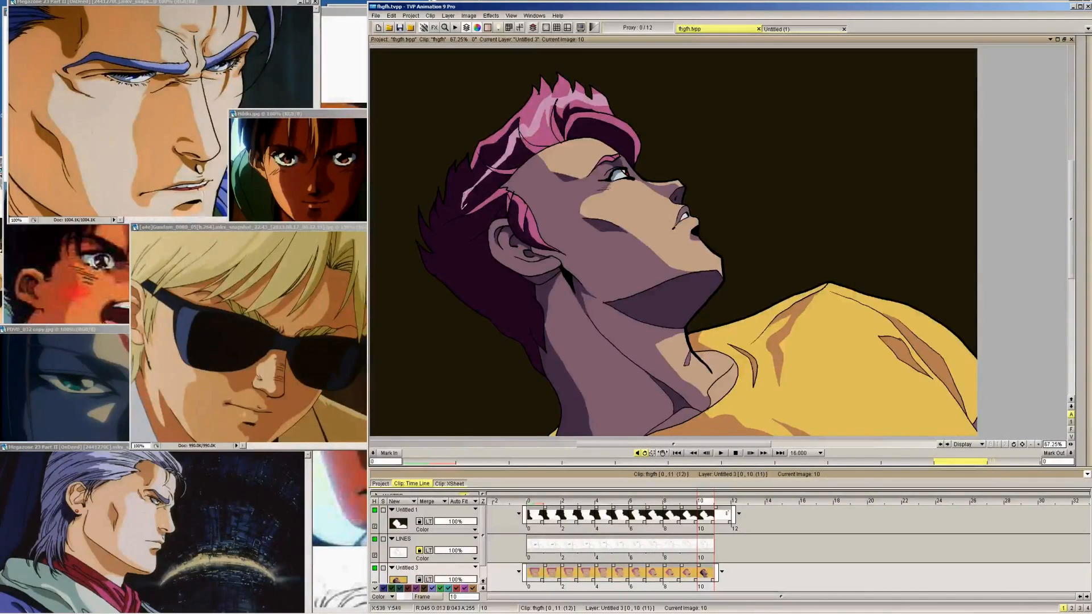
key("Tab")
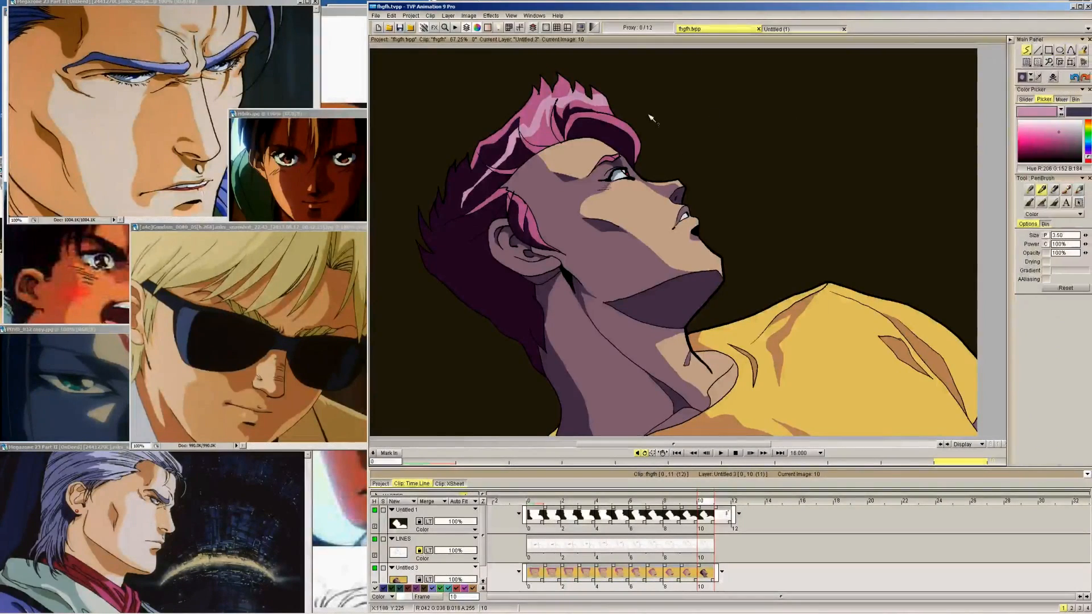
left_click(563, 123)
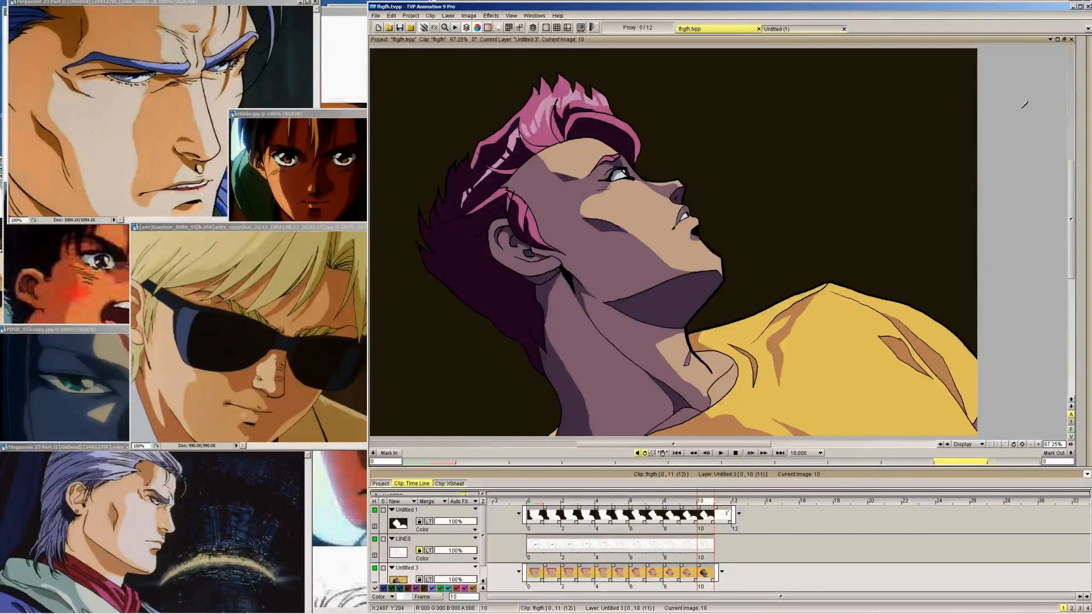
Touch up the shadow areas on frame 10 with the dark purple hair colour and the mid-purple skin colour
key("Right")
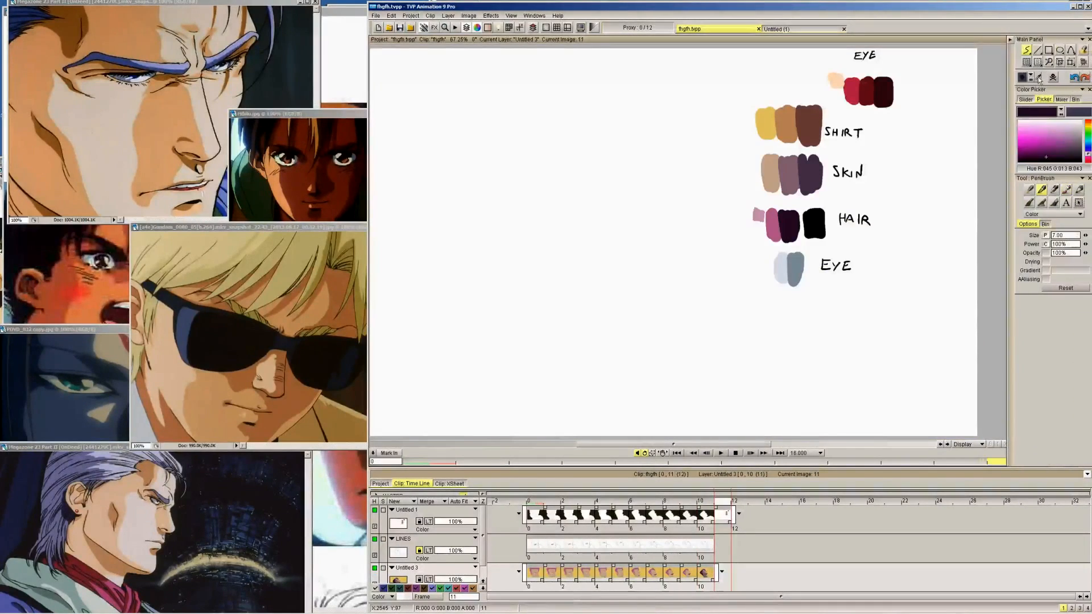
key("Left")
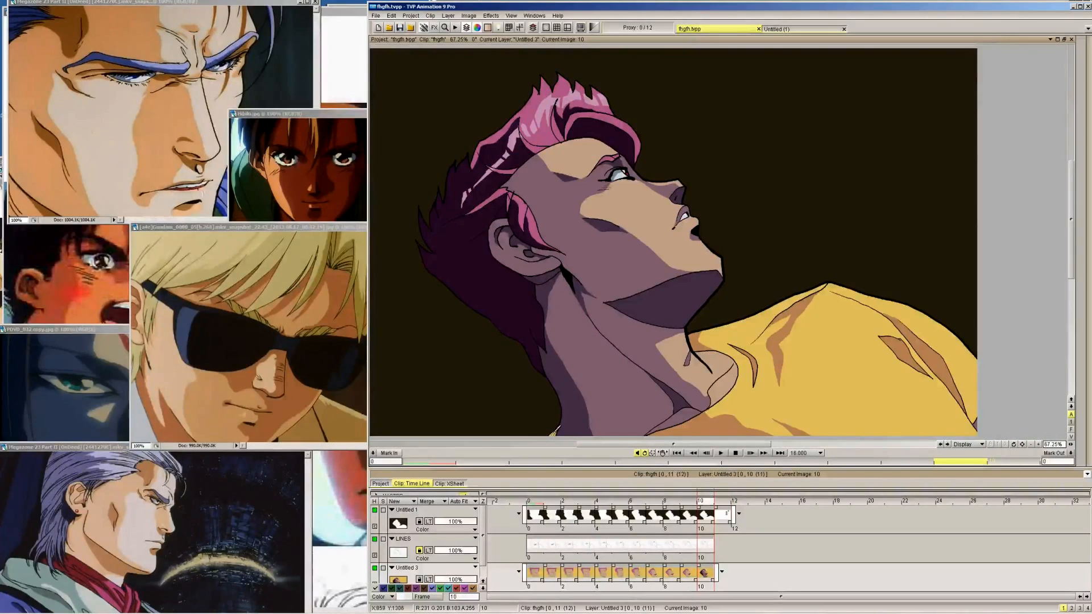
left_click(1027, 53)
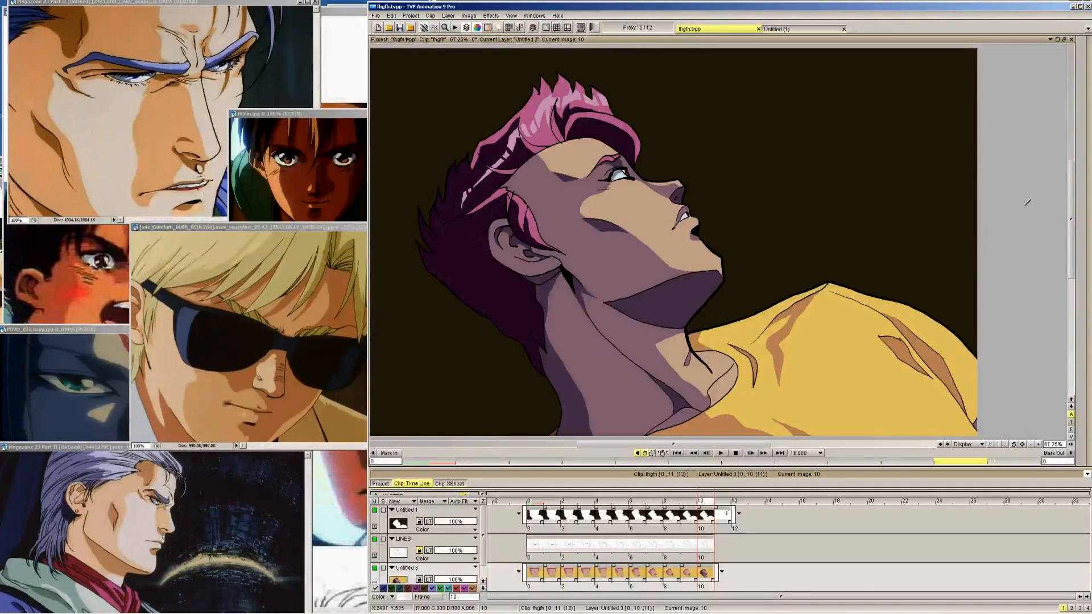
mouse_move(1088, 215)
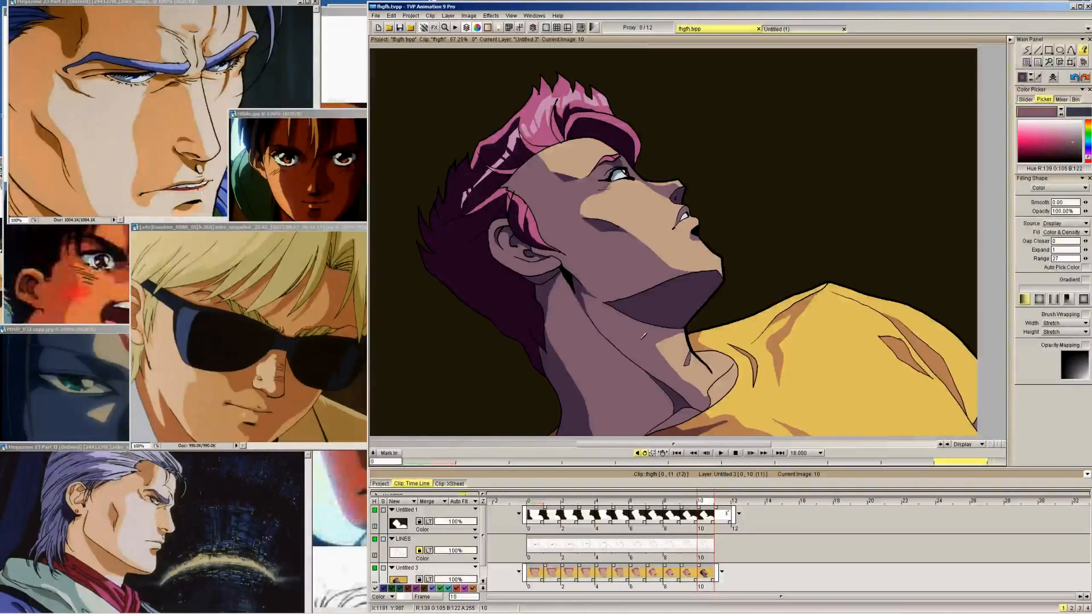
mouse_move(1013, 71)
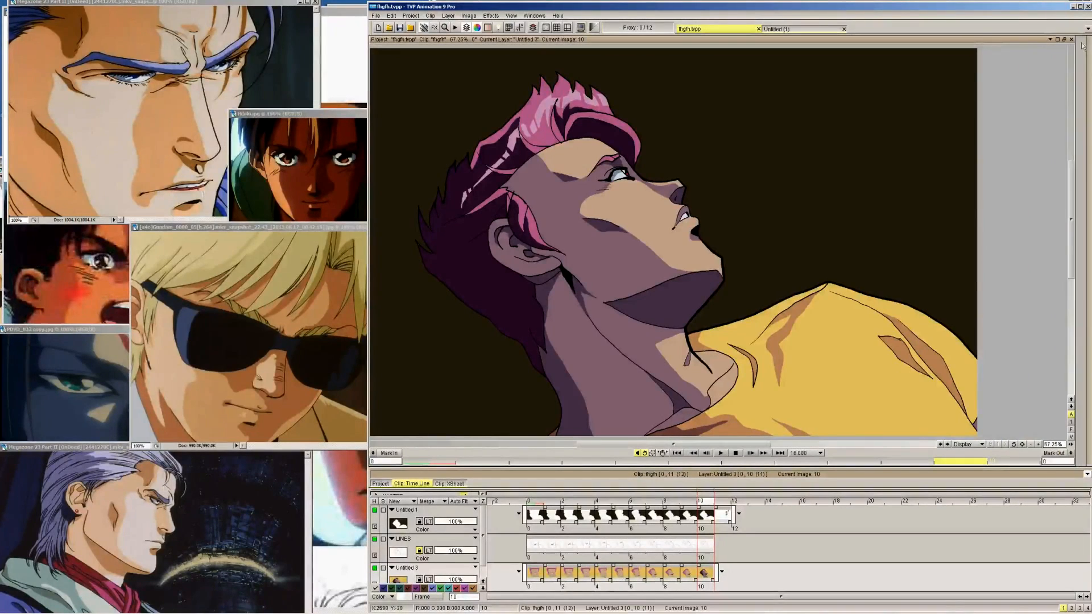
left_click(1026, 49)
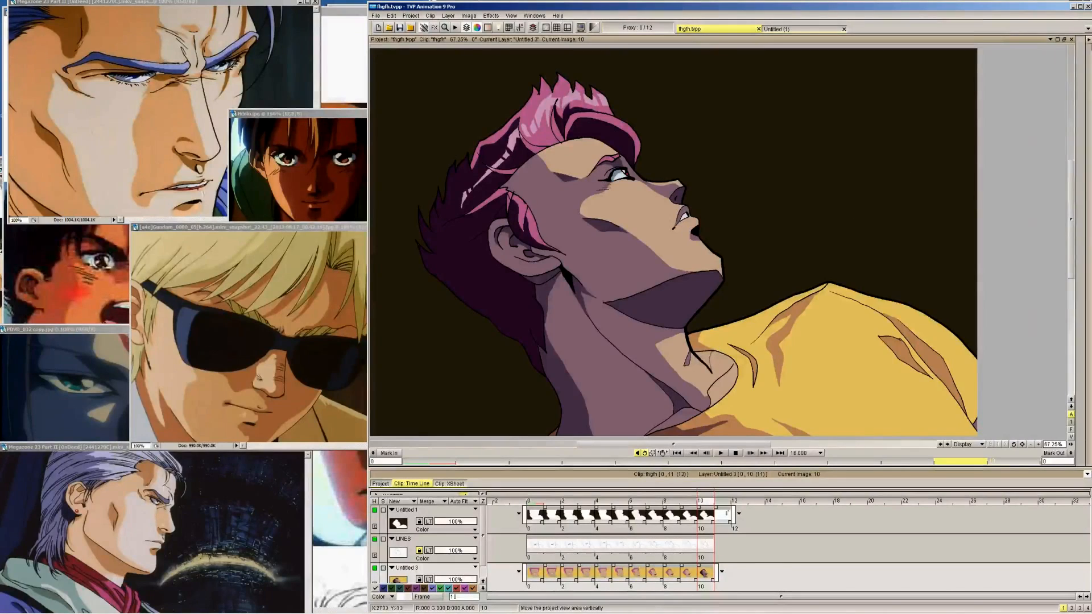
Mix a lighter skin tone (R 239, G 203, B 177), outline a small triangular highlight on the cheek below the eye, and fill it
mouse_move(1089, 48)
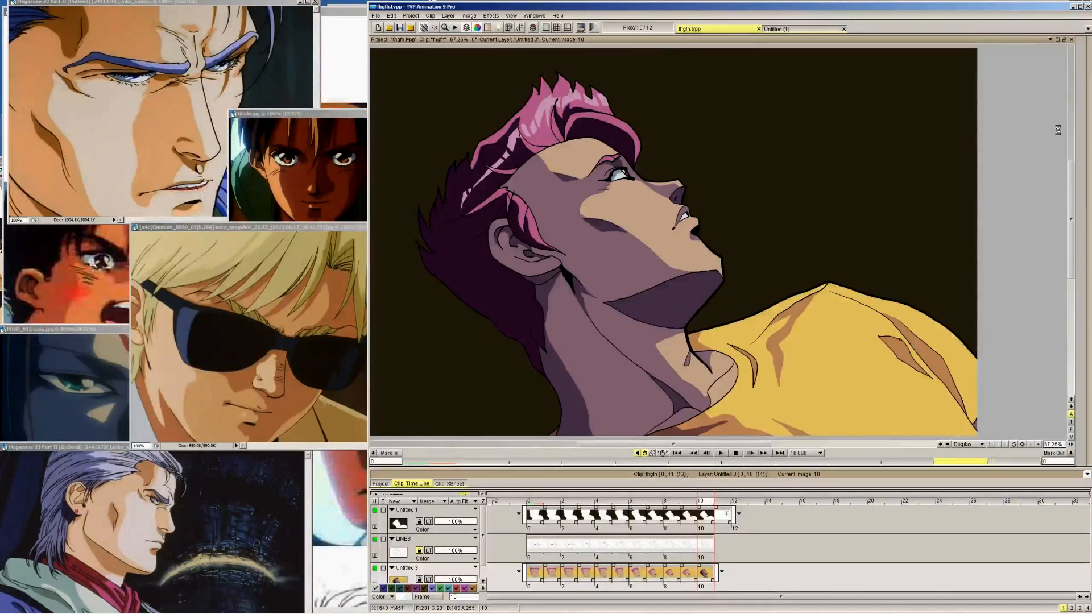
mouse_move(1058, 130)
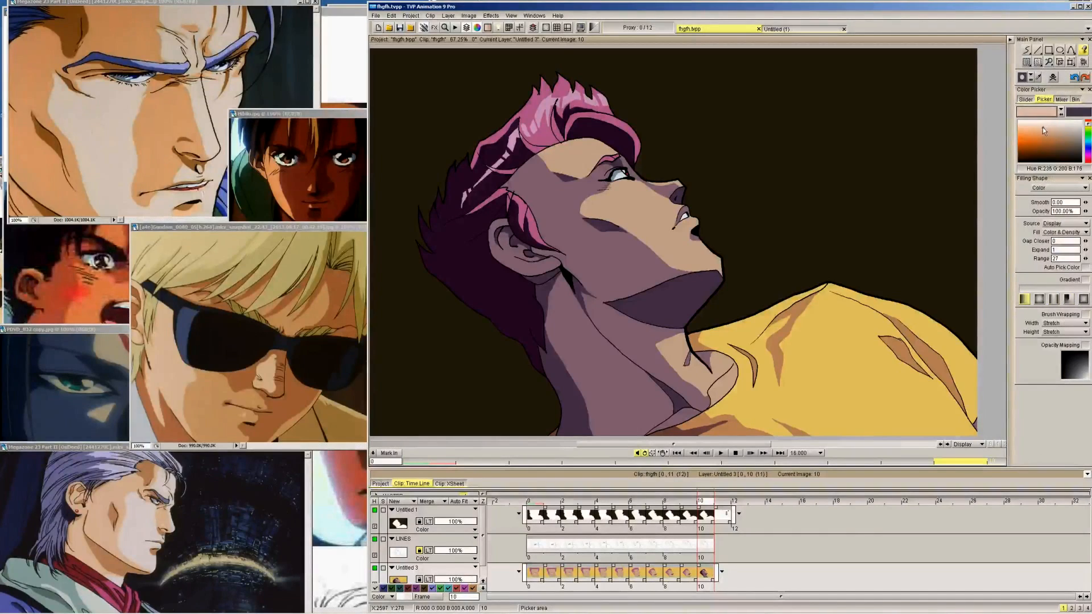
left_click_drag(1042, 128, 1038, 127)
left_click(1026, 51)
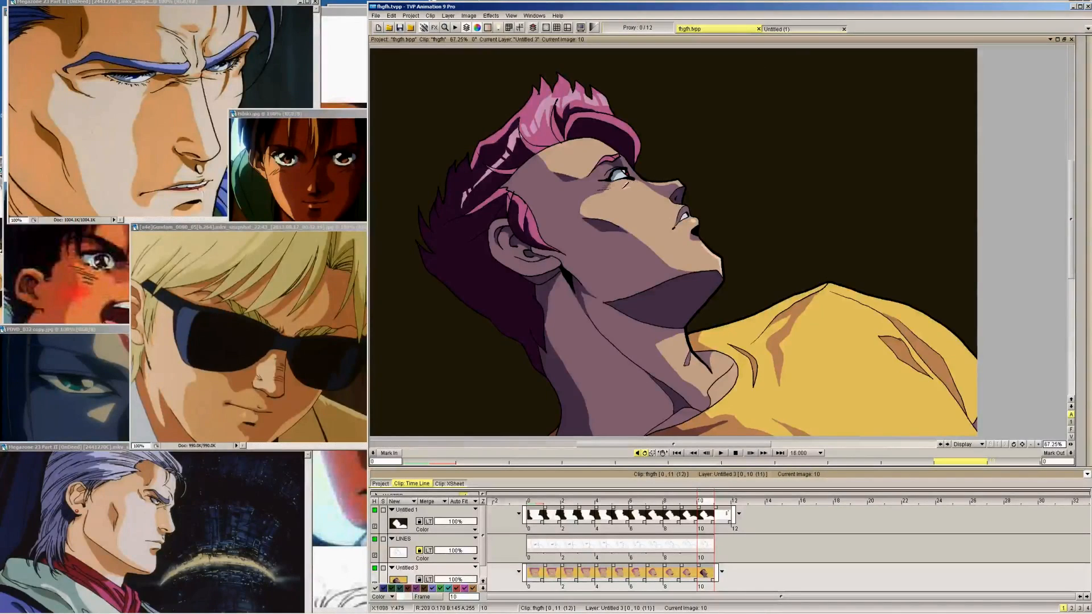
left_click_drag(631, 189, 635, 197)
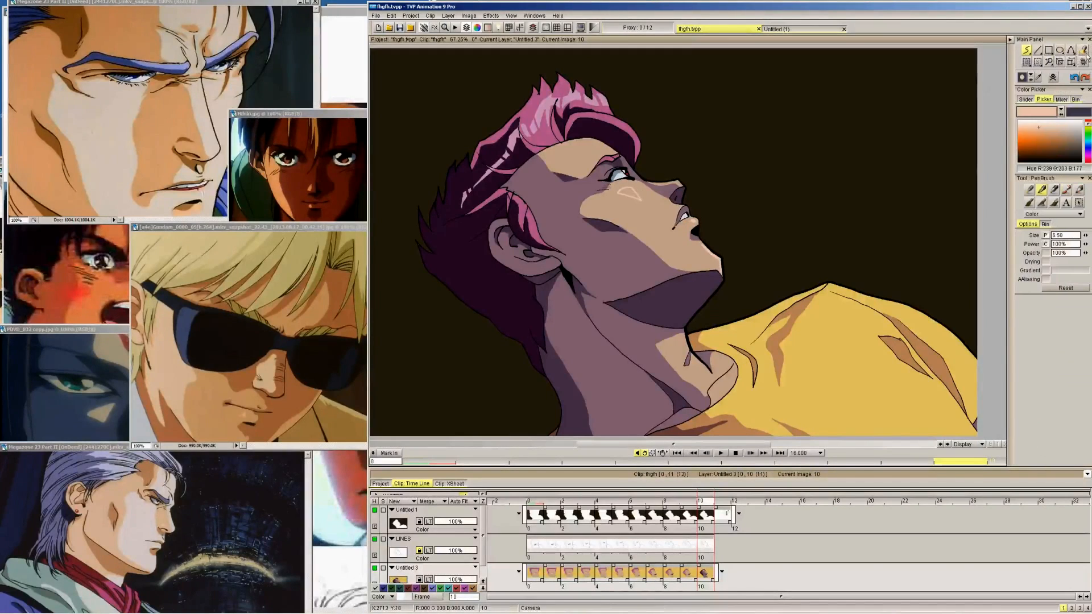
left_click(1084, 49)
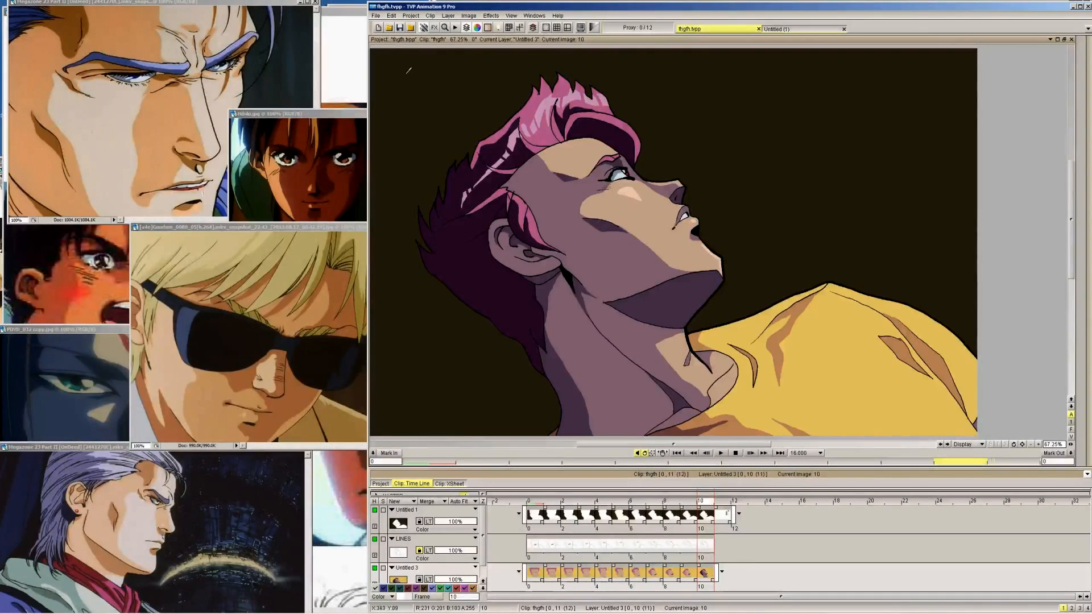
Flip back through the earlier frames to frame 3 and return to frame 10 to compare the shading with the flat colours
key("Left")
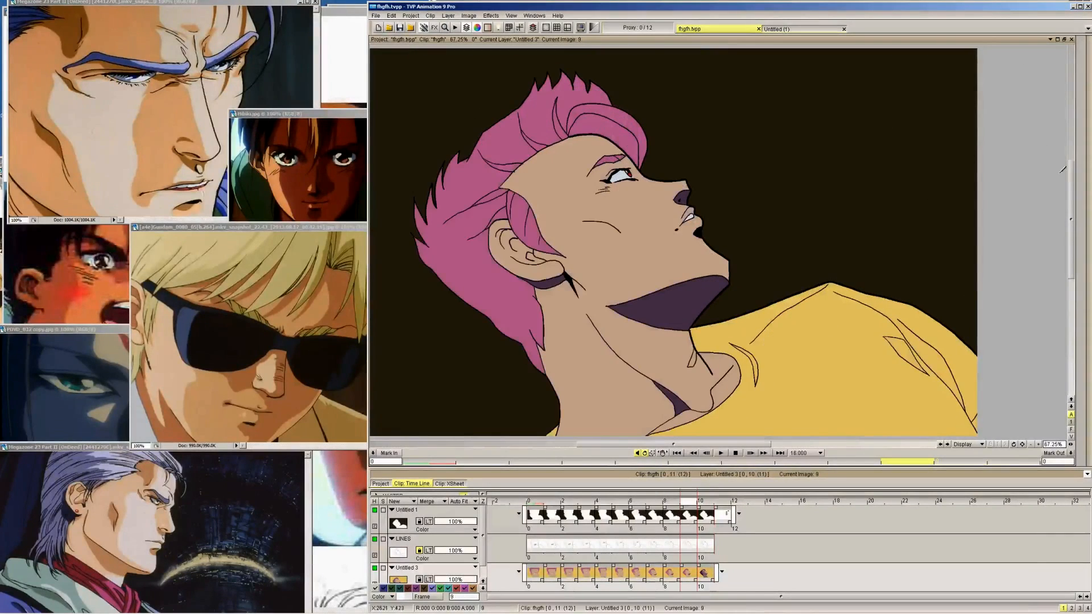
key("Left")
key("Left")
key("Left")
key("Left")
key("Left")
key("Left")
key("Left")
key("Left")
key("Left")
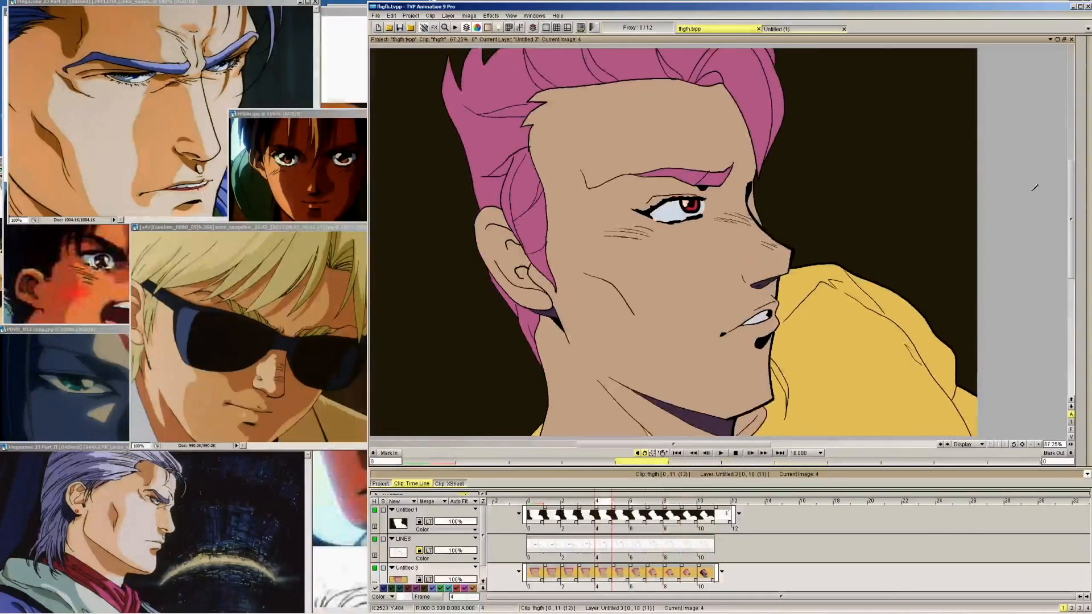
key("Right")
key("Right")
key("Right")
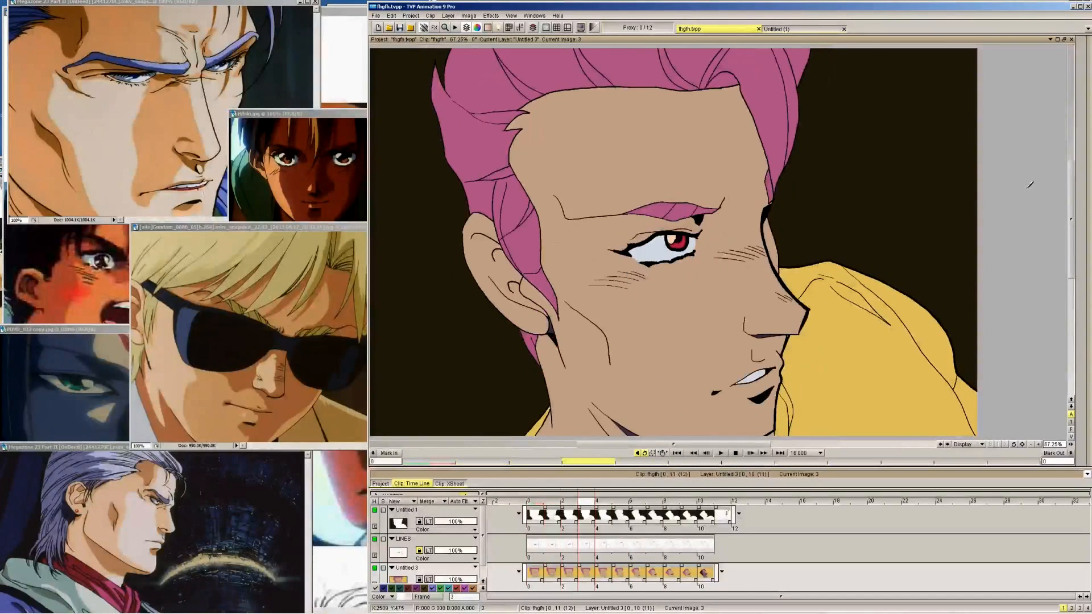
key("Right")
key("Right")
key("Right")
key("Right")
key("Right")
key("Right")
key("Right")
key("Left")
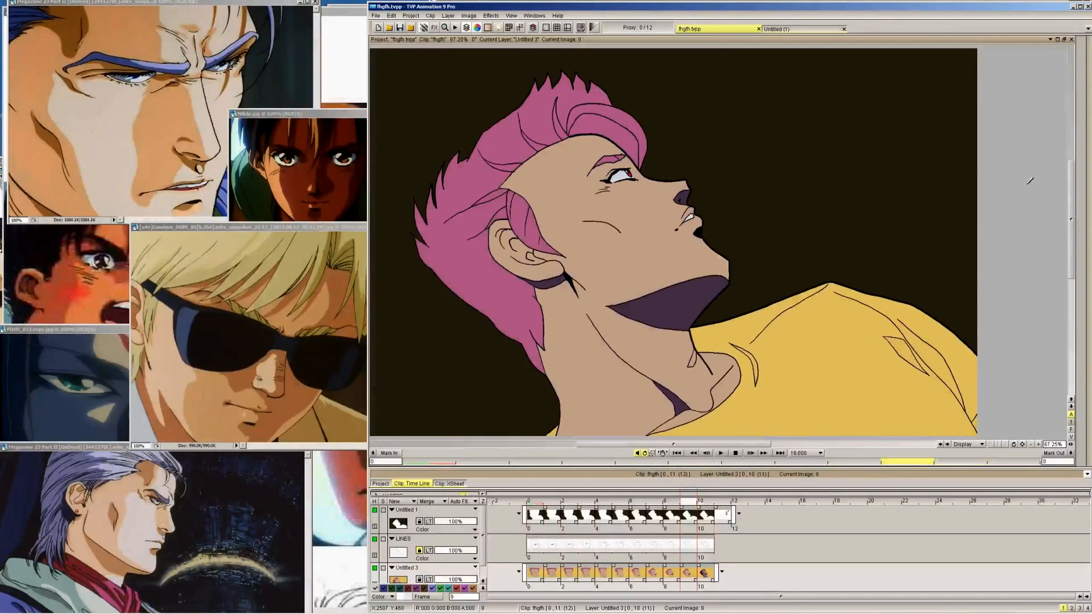
key("Right")
mouse_move(1083, 108)
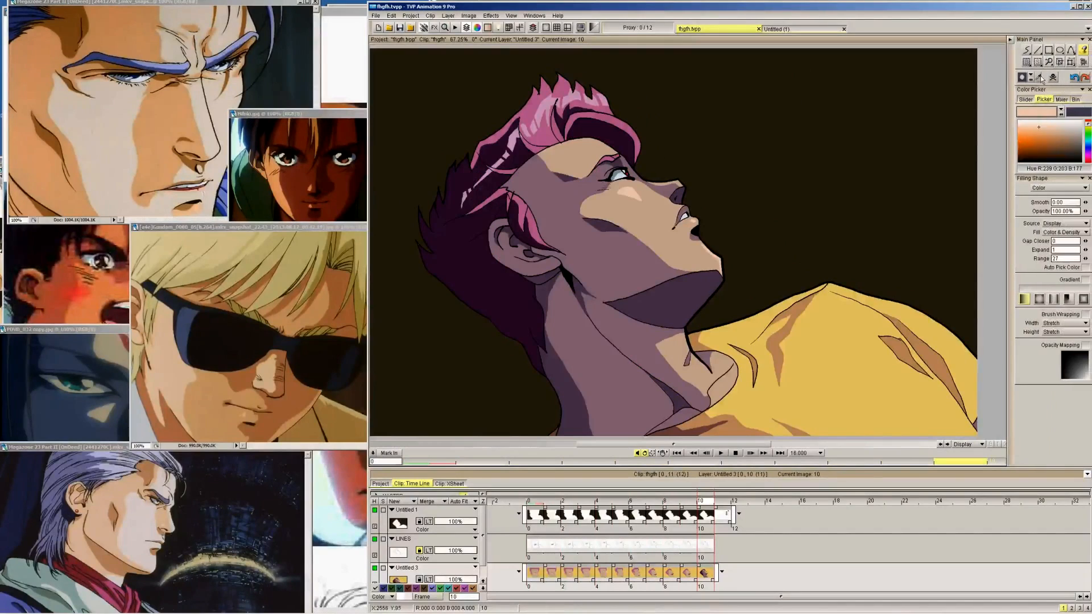
Pick the brown shirt shadow colour (R 193, G 139, B 95) from frame 10 and outline the long shoulder fold shadow on frames 9 to 7
left_click(917, 344)
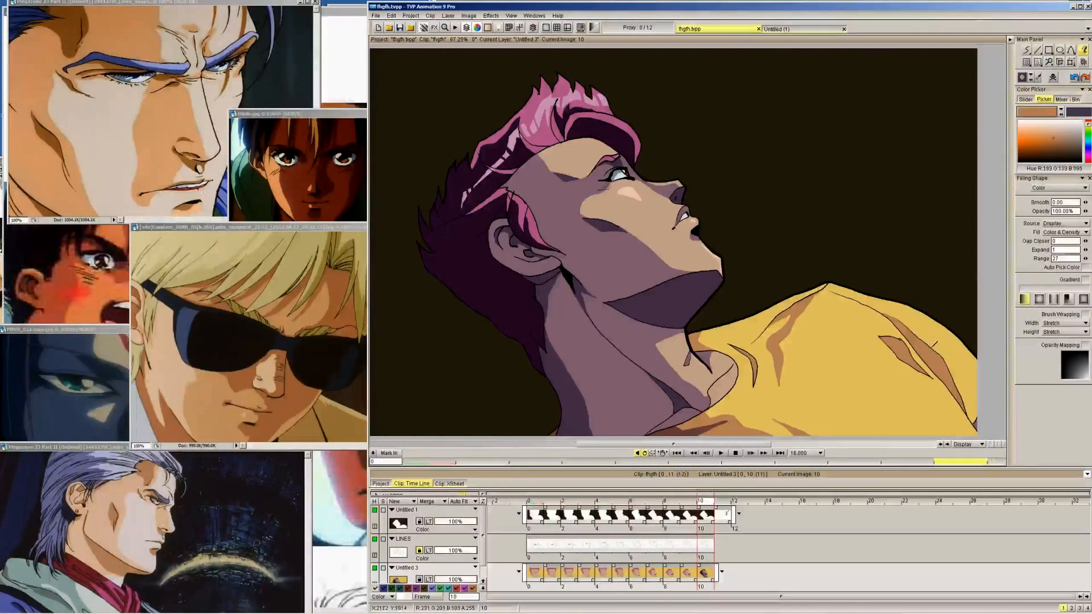
left_click(1026, 50)
left_click(1038, 445)
left_click(1038, 445)
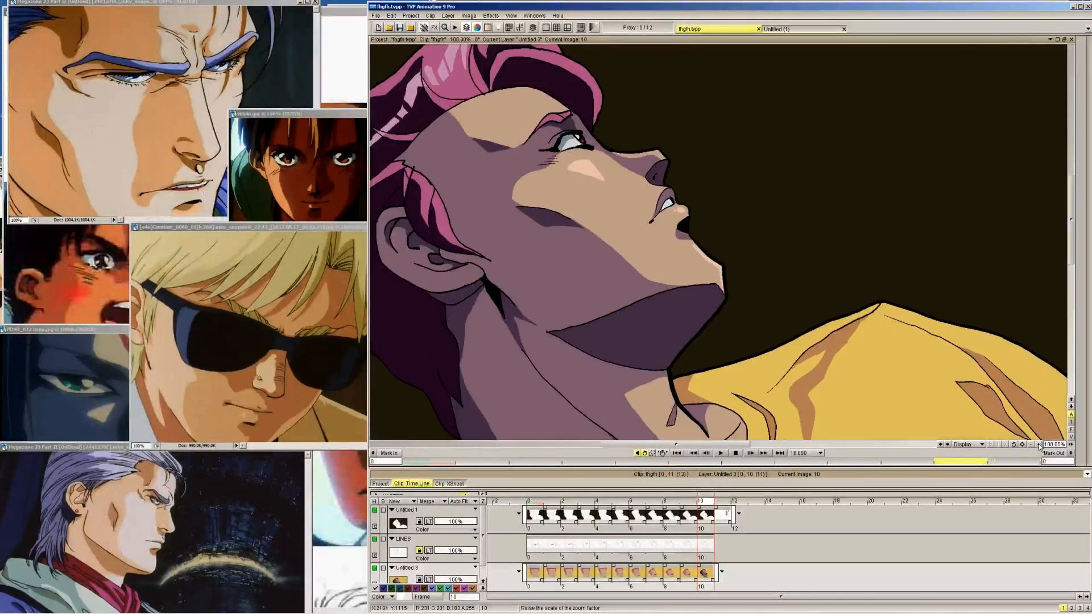
left_click_drag(1022, 444, 815, 259)
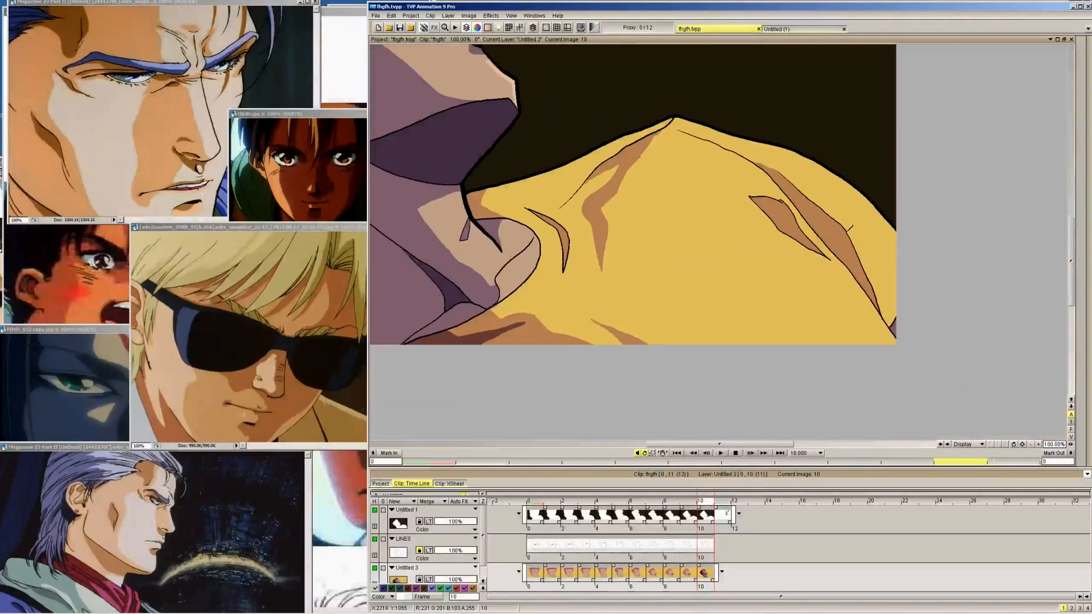
left_click_drag(849, 229, 882, 299)
mouse_move(1082, 241)
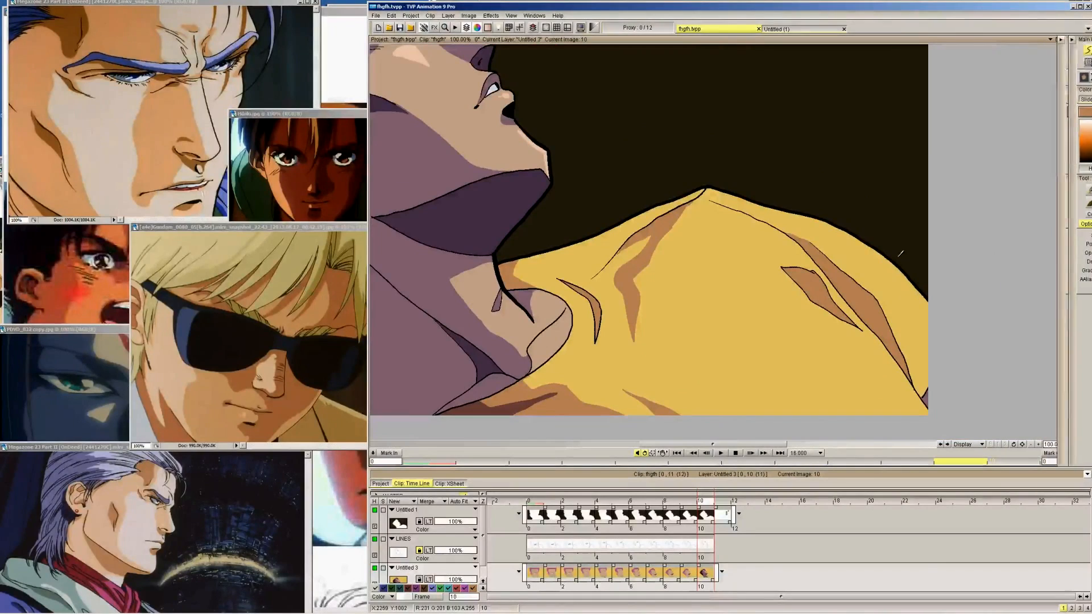
key("Right")
key("Left")
key("Left")
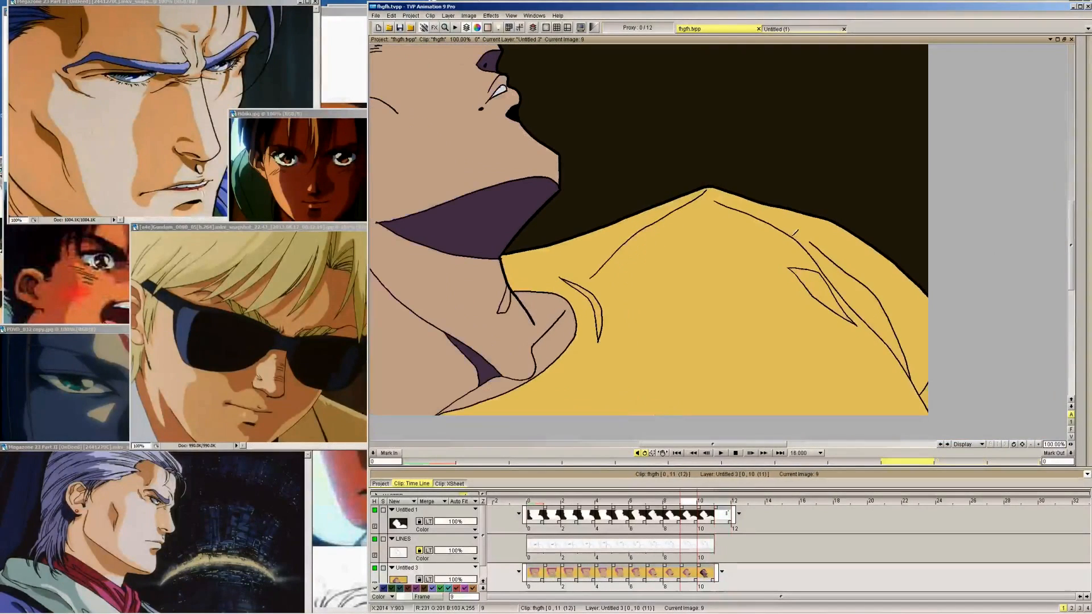
key("Left")
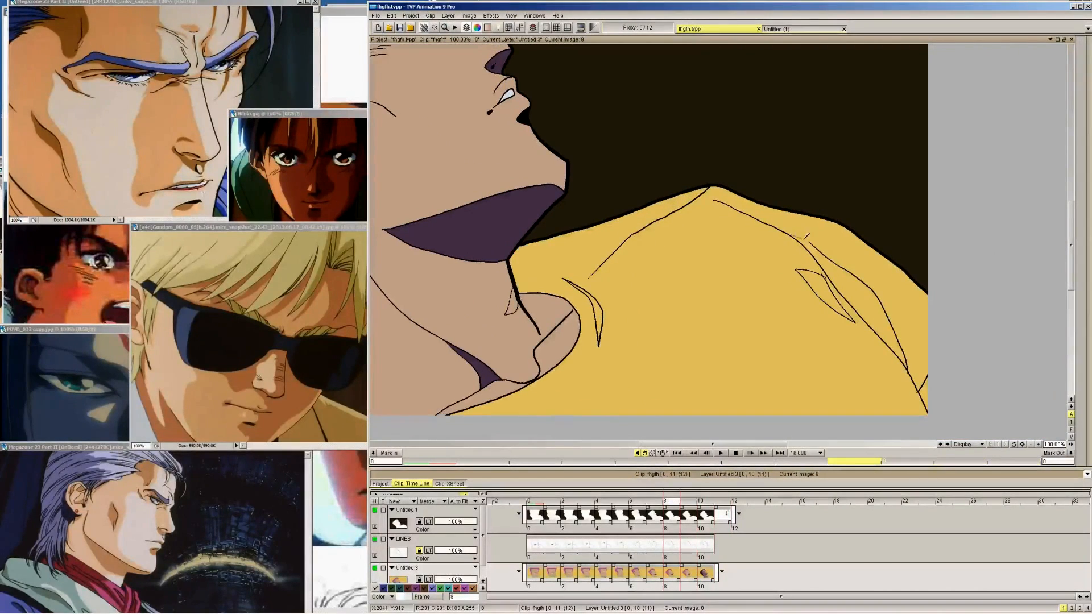
key("Left")
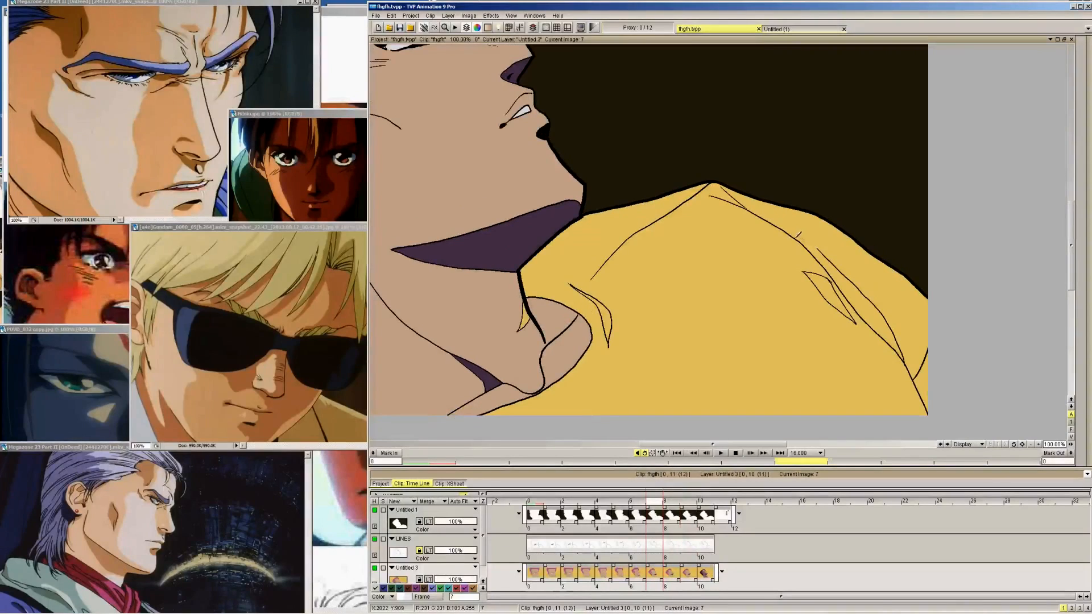
Outline the shirt's shoulder fold shadow with thin brown freehand strokes on frames 6 down to 0
key("Left")
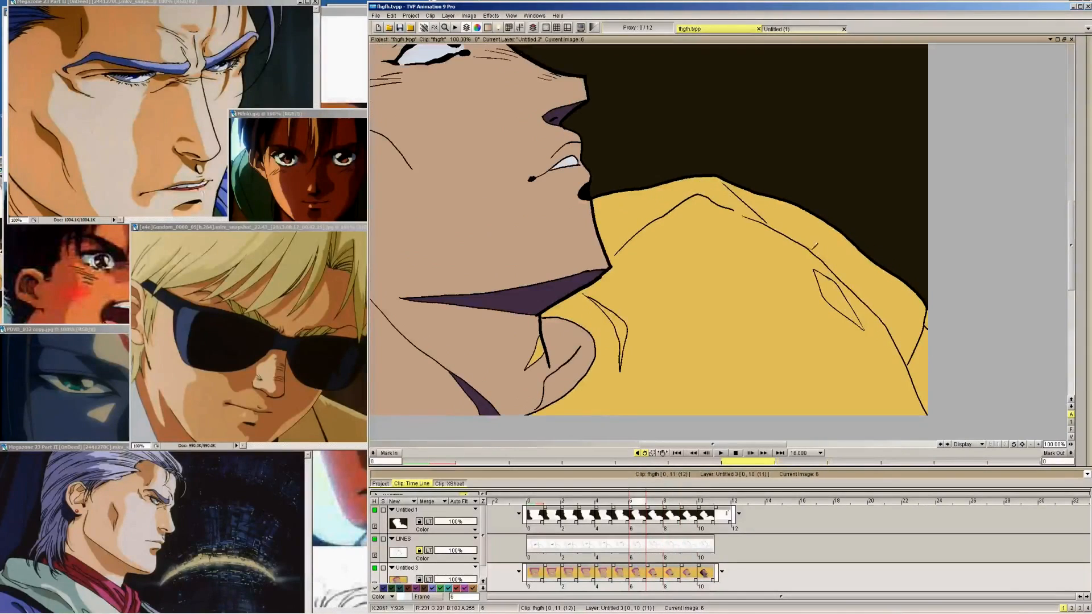
key("Right")
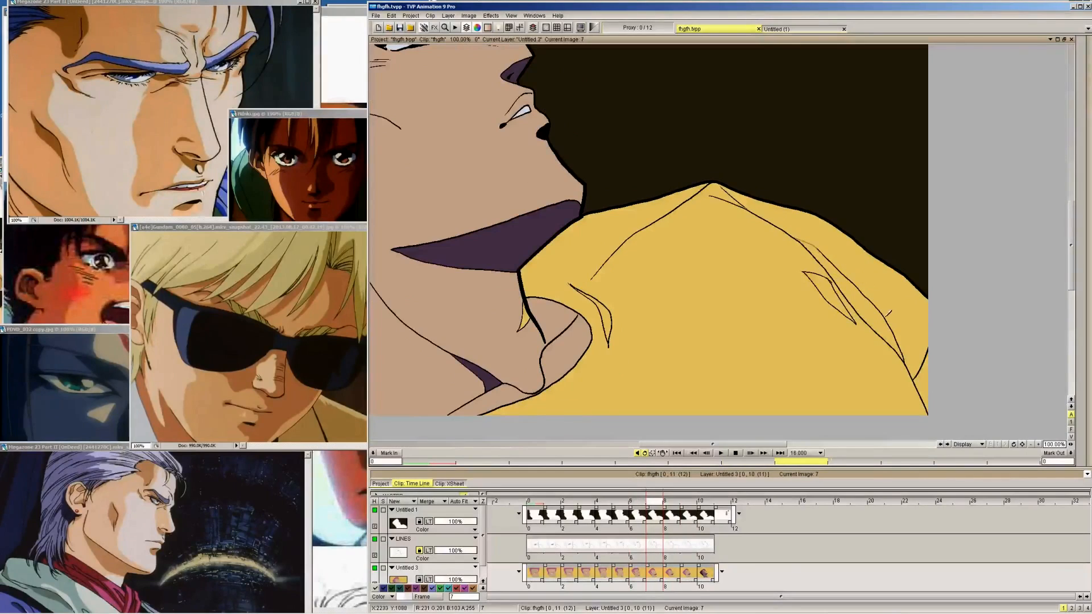
key("Left")
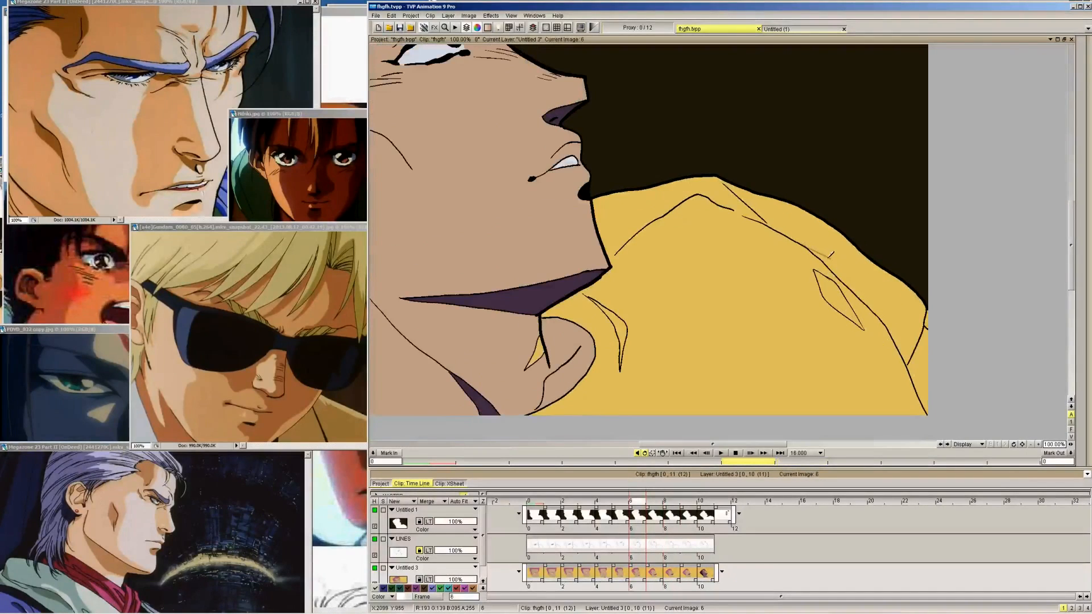
left_click_drag(876, 296, 901, 337)
key("Left")
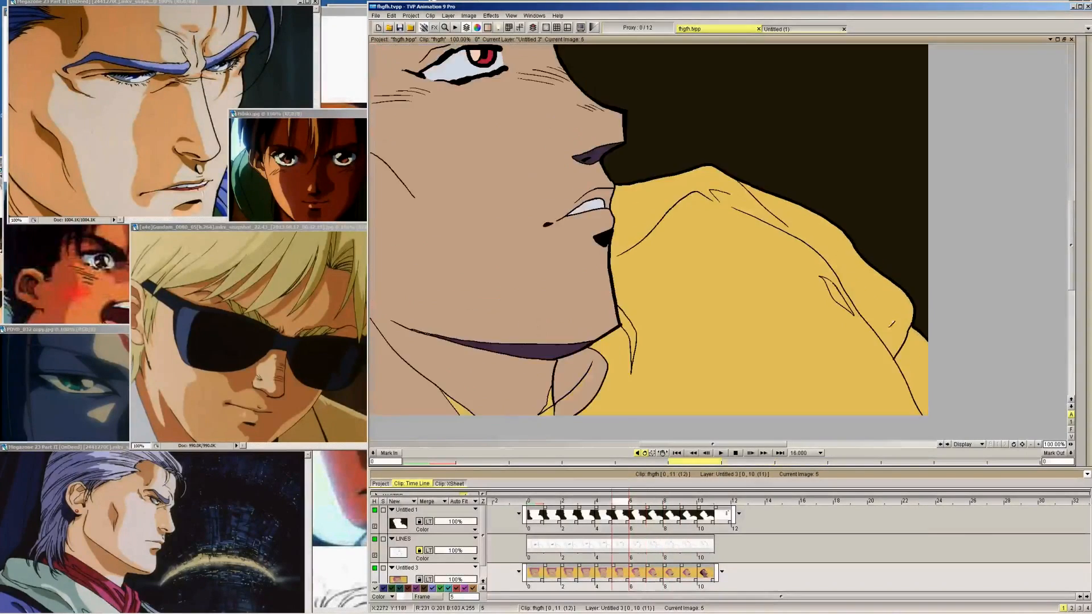
left_click_drag(835, 267, 896, 343)
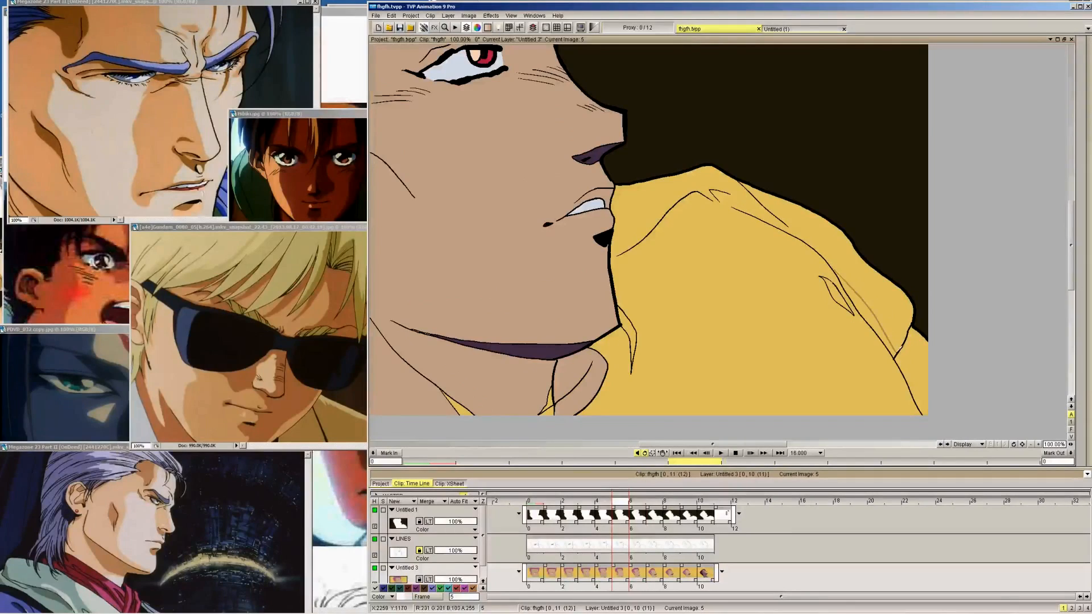
key("Left")
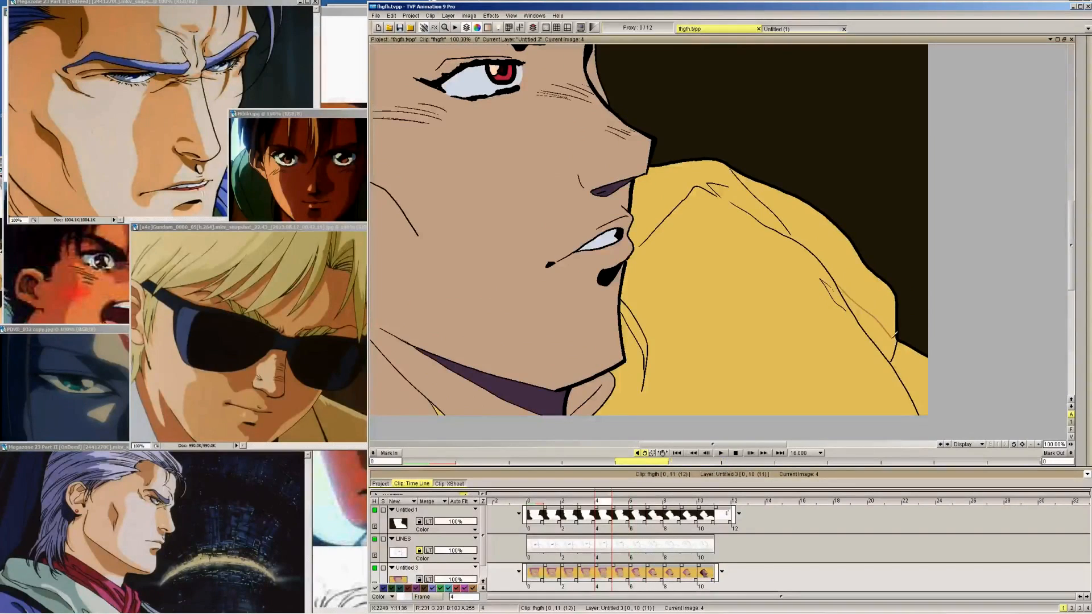
key("Left")
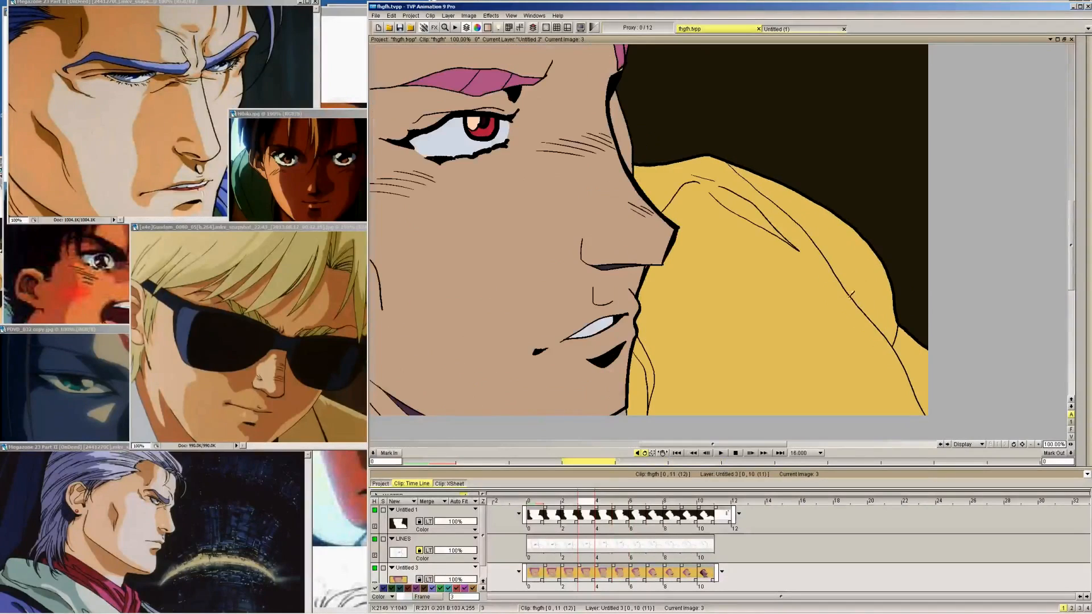
key("Left")
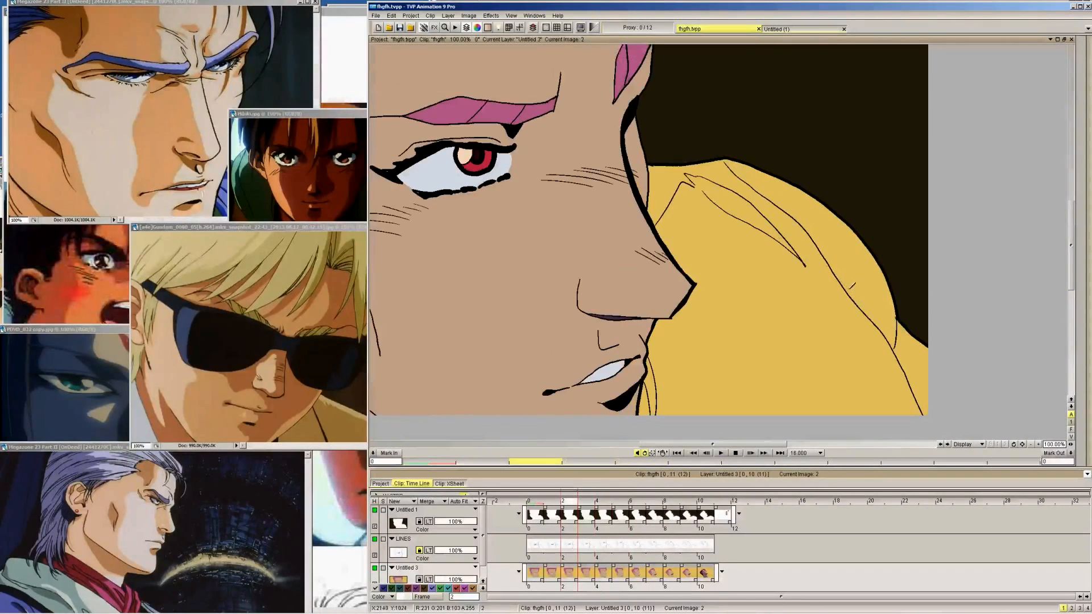
left_click_drag(838, 273, 894, 323)
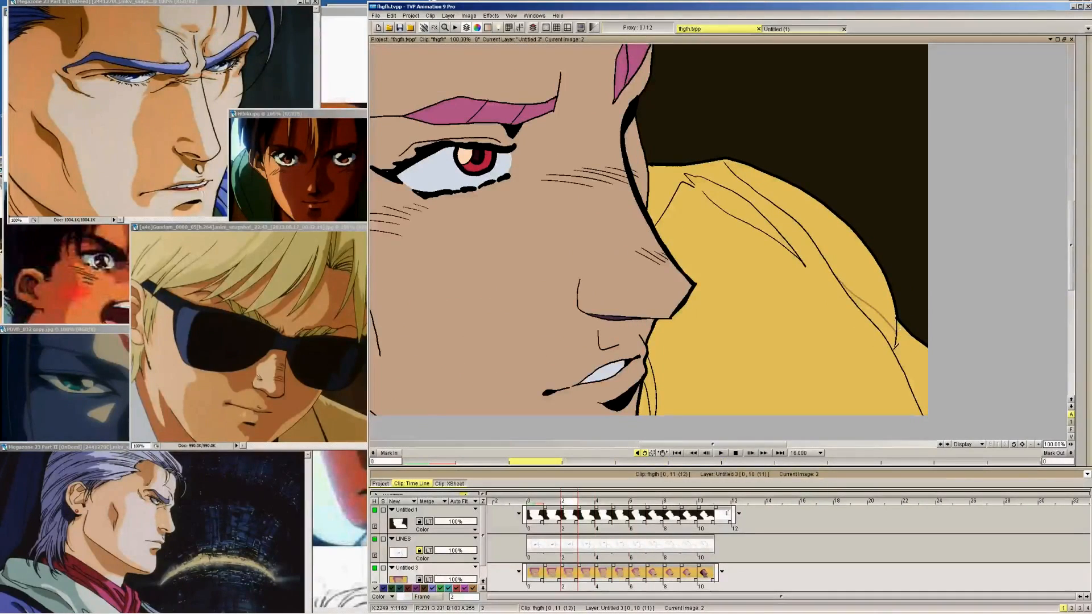
key("Left")
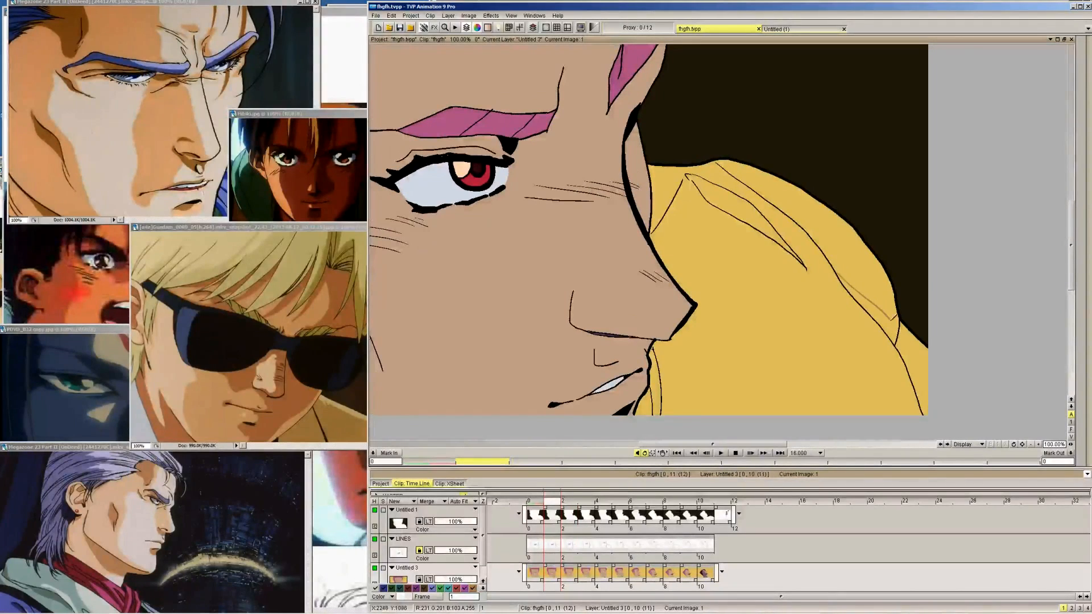
key("Left")
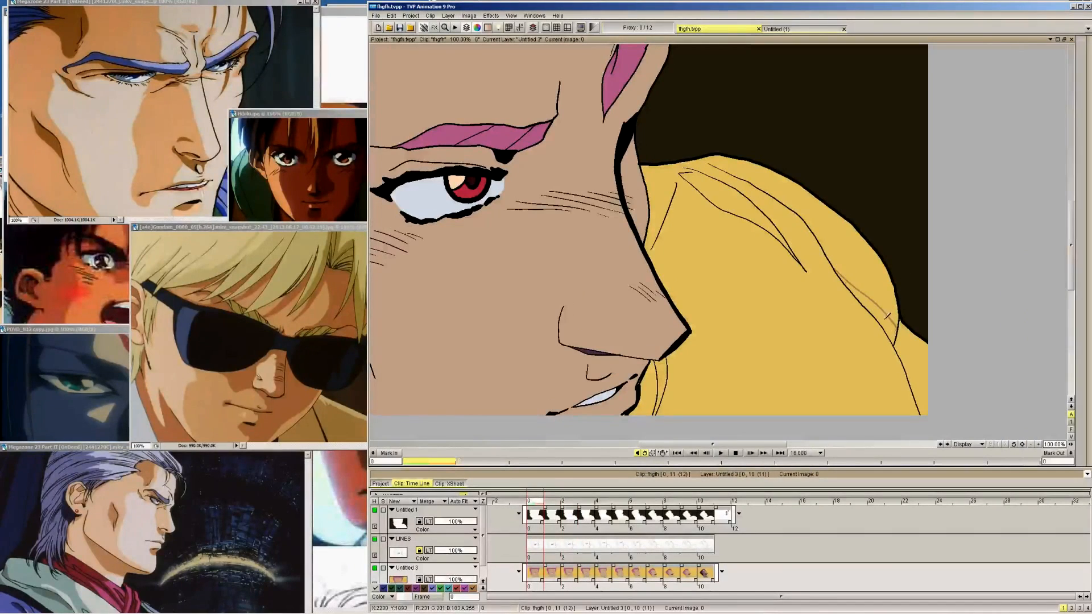
Fill the outlined shoulder fold shadow on the yellow shirt with the brown shadow colour on frames 0 to 9
key("Right")
key("Right")
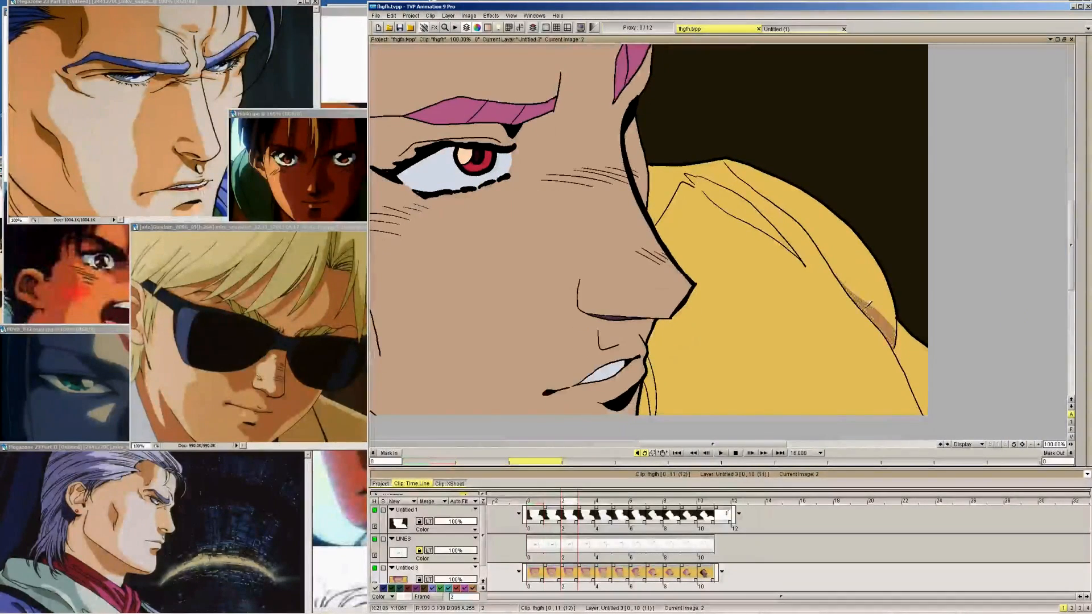
key("Right")
key("Right")
key("Right")
key("Right")
key("Right")
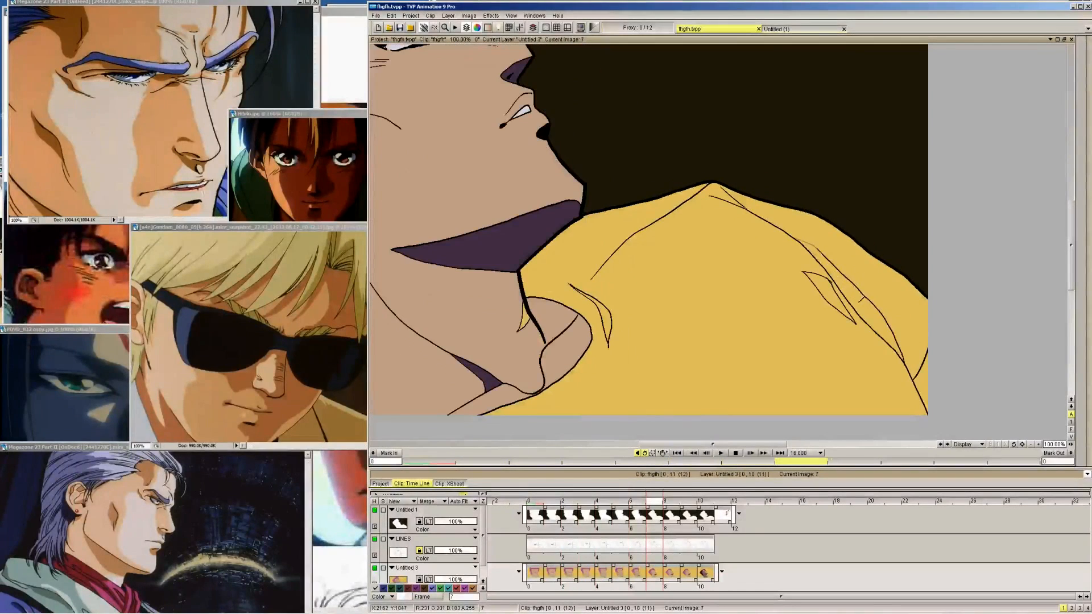
key("Right")
key("Right")
key("Right")
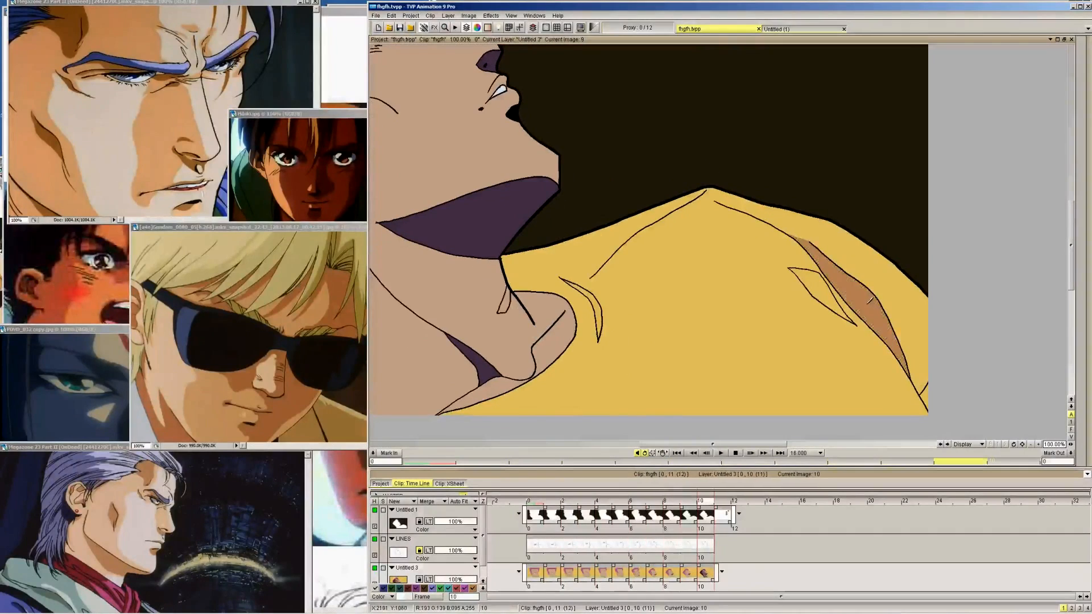
Fill the small diamond-shaped fold beside the shoulder shadow with the brown shadow colour on frames 9 to 5
key("Left")
key("Left")
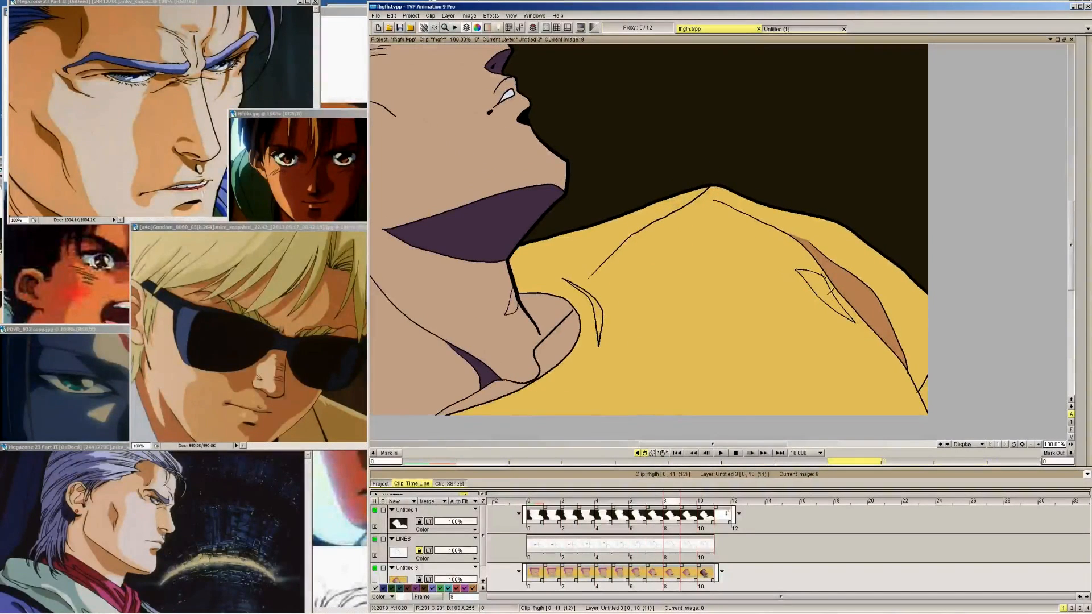
key("Left")
key("Left")
key("Left")
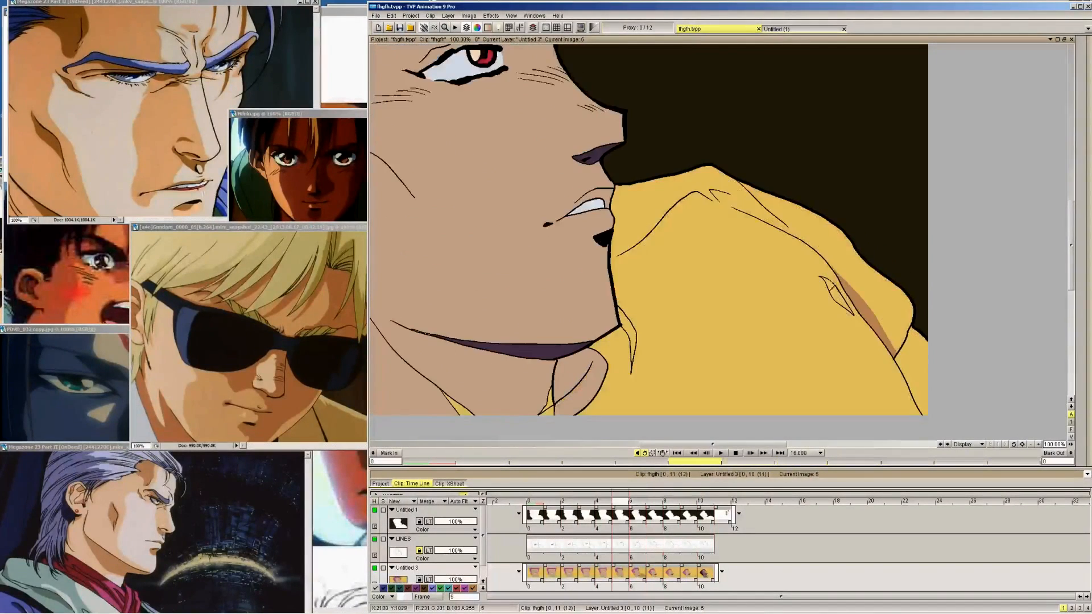
key("Right")
mouse_move(1084, 68)
left_click(1026, 62)
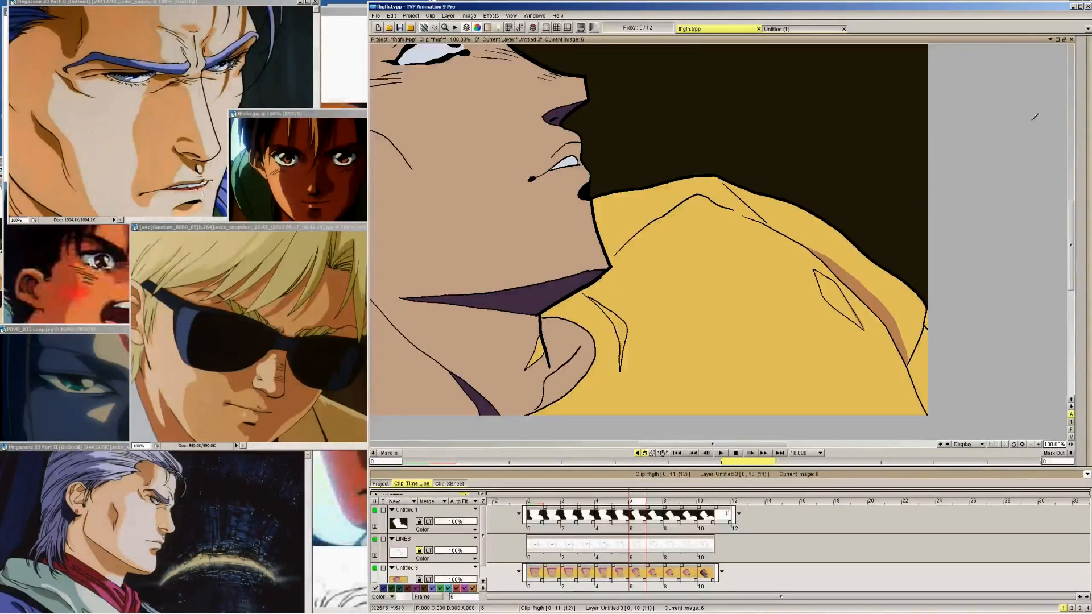
mouse_move(1076, 50)
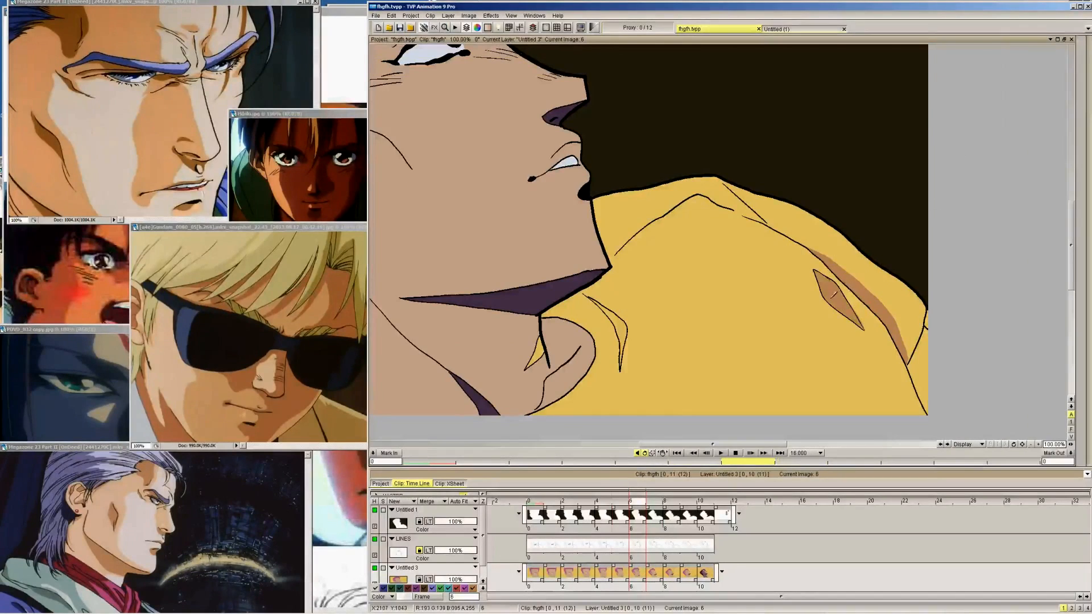
key("Left")
left_click(834, 287)
key("Left")
key("Right")
Close the outline of the small shirt fold on frame 4 with a brown stroke and fill it with the shadow colour
mouse_move(1080, 60)
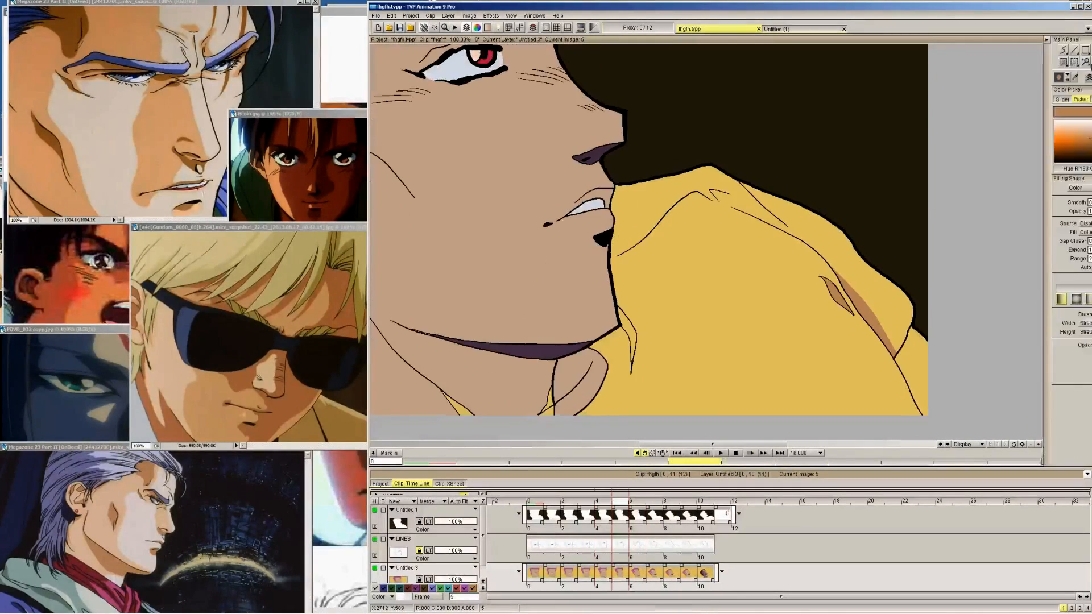
key("Left")
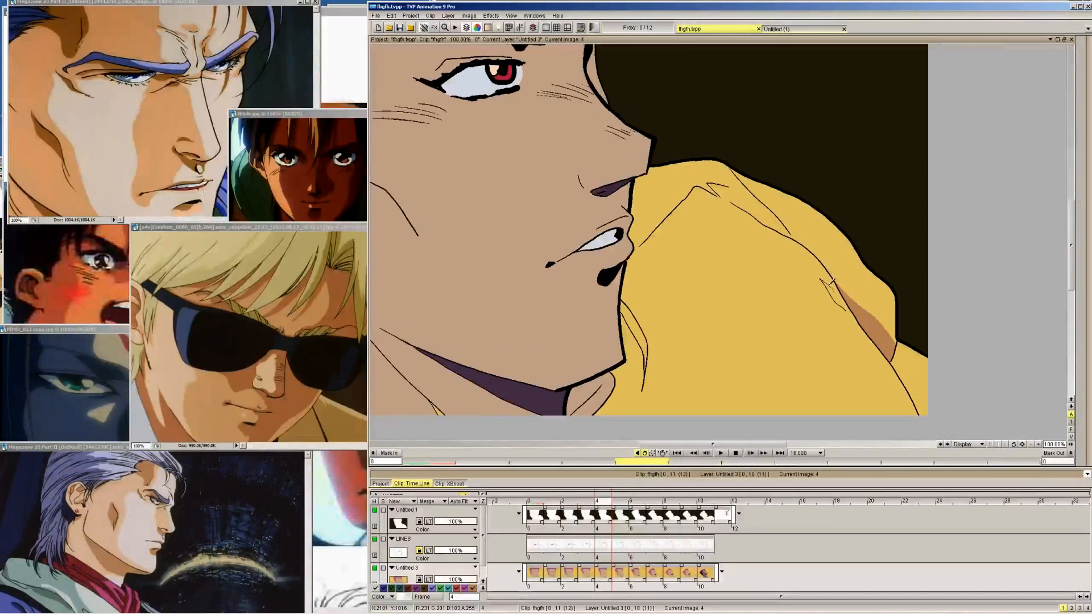
left_click_drag(833, 281, 846, 310)
key("Left")
key("Right")
mouse_move(1078, 77)
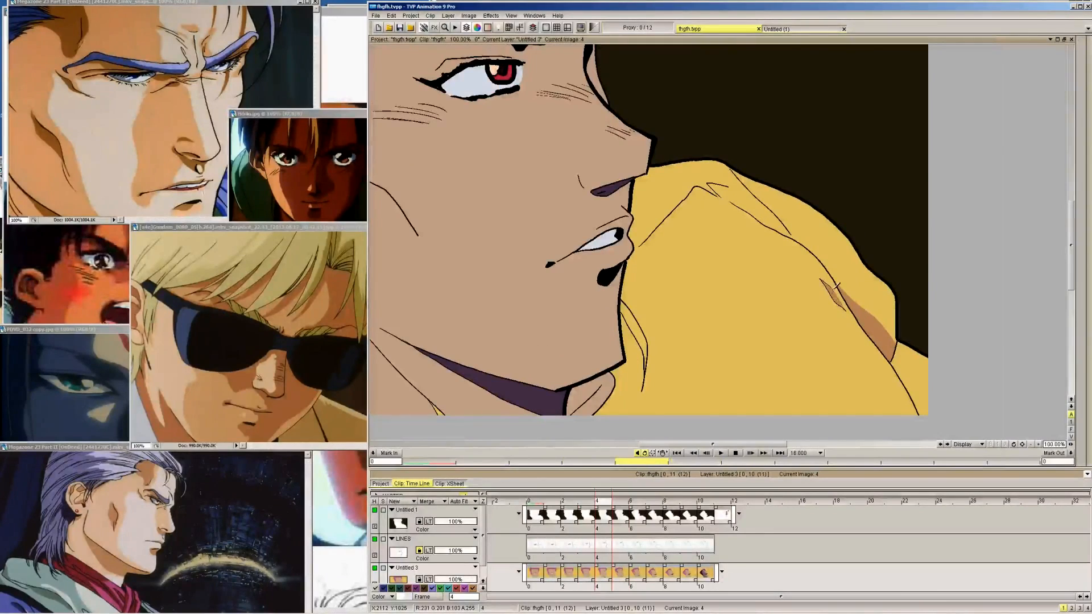
key("Right")
key("Right")
key("Right")
key("Right")
key("Right")
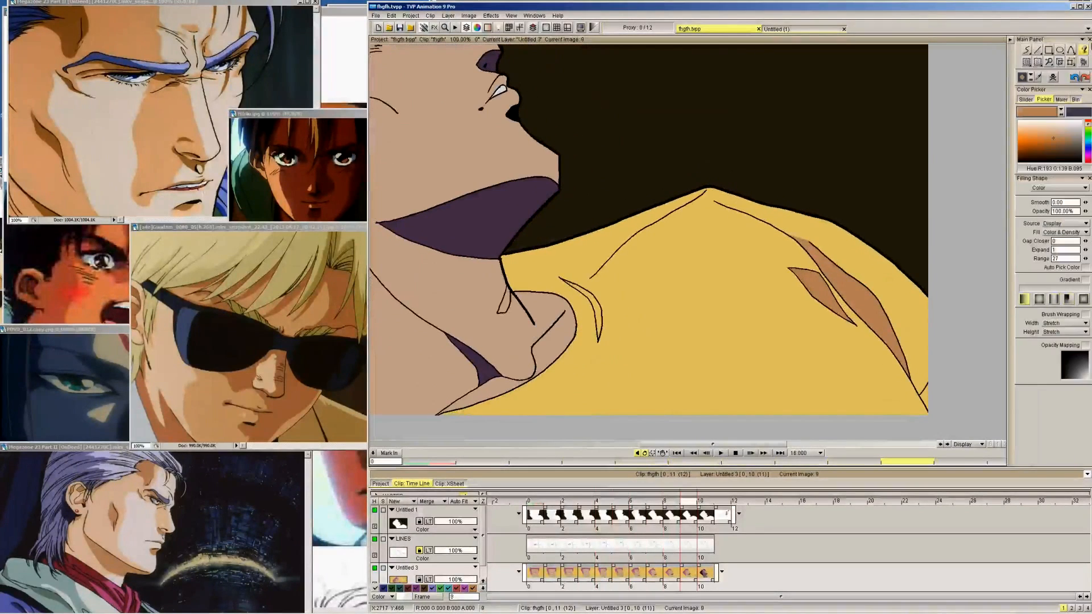
Compare with frame 10 and start the fold shadow outline below the collar with a short brown stroke on frames 9 and 8
key("Right")
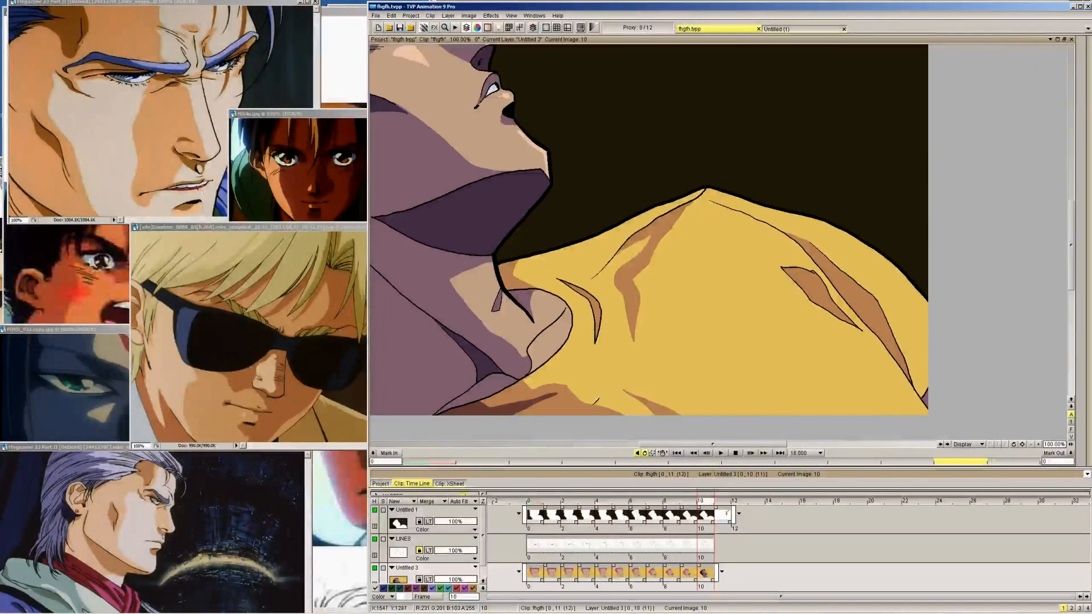
key("Left")
key("Right")
key("Left")
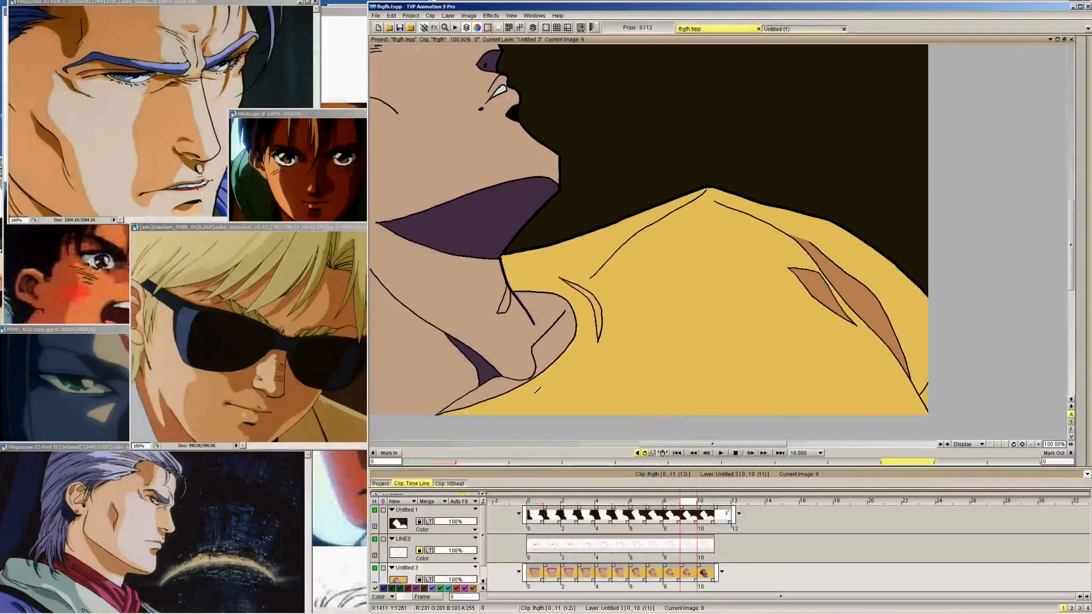
key("Right")
key("Left")
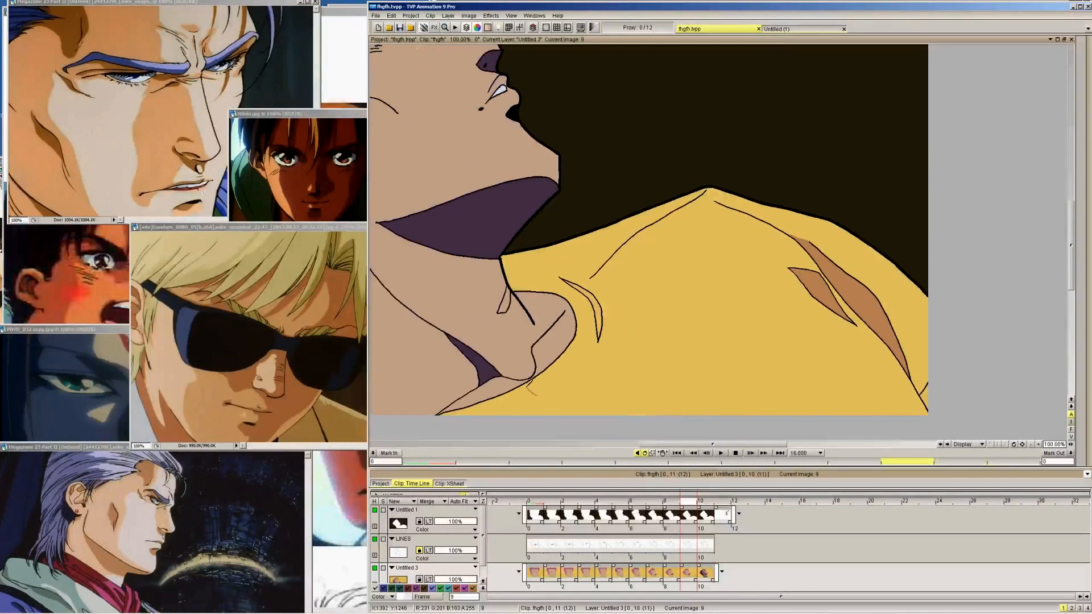
key("Left")
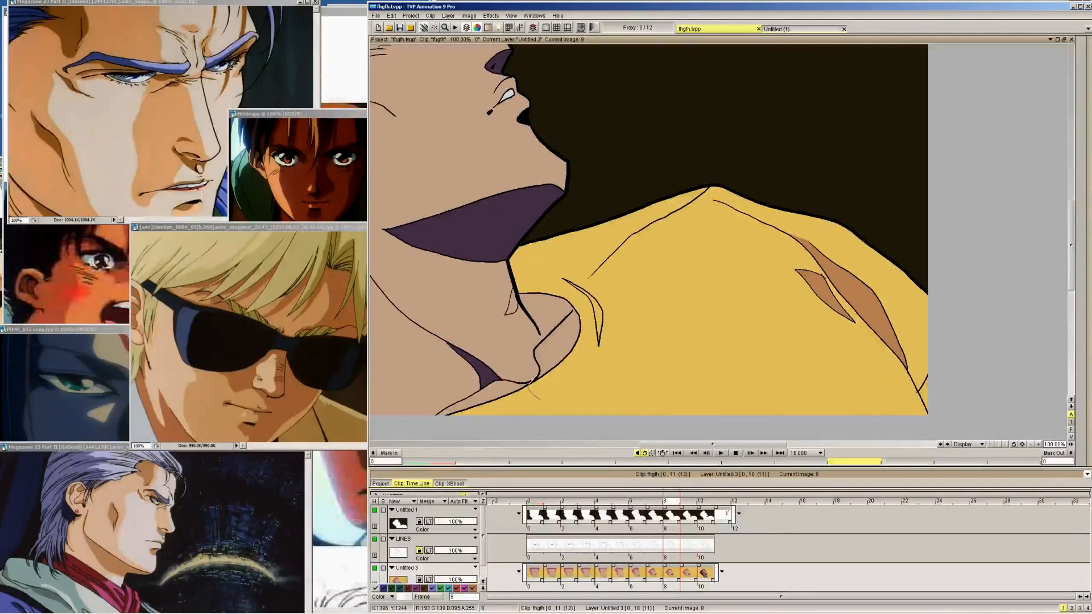
key("Left")
Extend the collar fold shadow's outline with a thin stroke for its upper edge on frames 9, 8 and 7
key("Right")
key("Right")
key("Right")
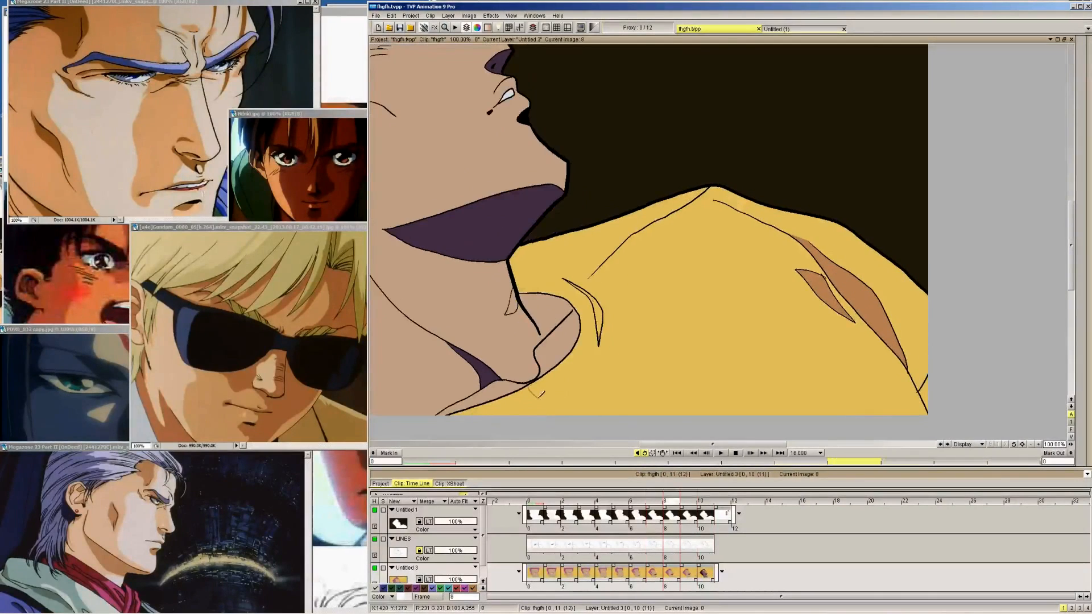
key("Left")
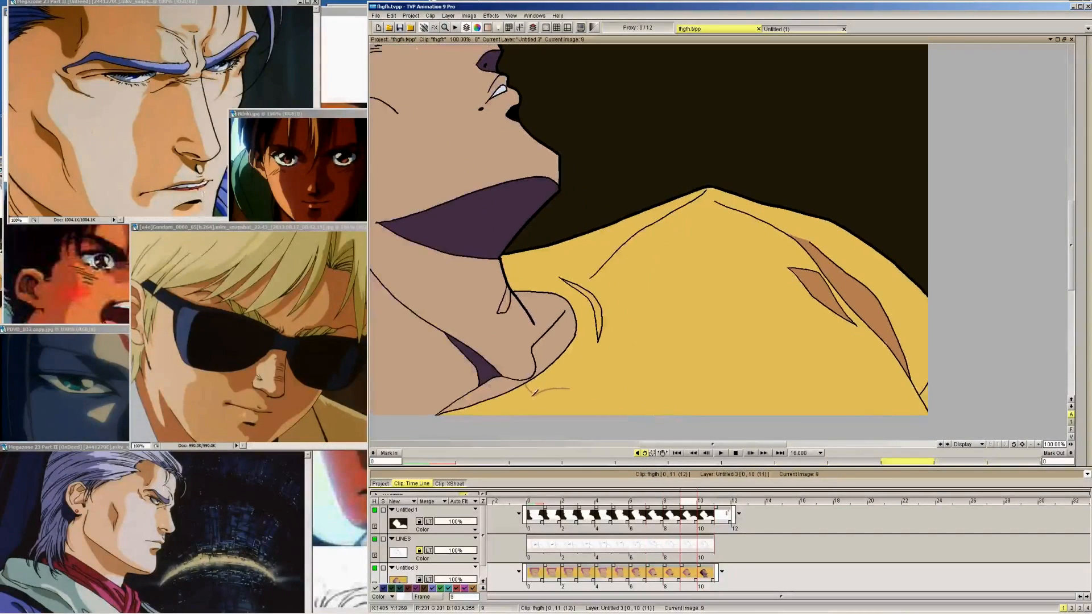
key("Left")
Draw the descending edge of the collar fold shadow down to the canvas border on frames 9 to 7
key("Left")
left_click_drag(587, 397, 545, 407)
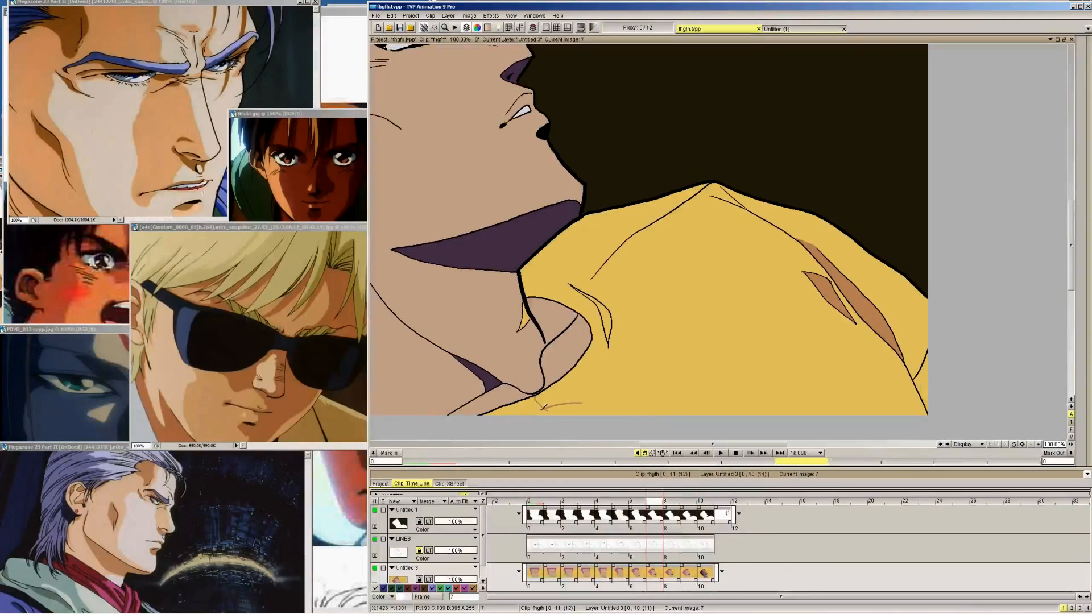
key("Right")
key("Right")
key("Right")
key("Left")
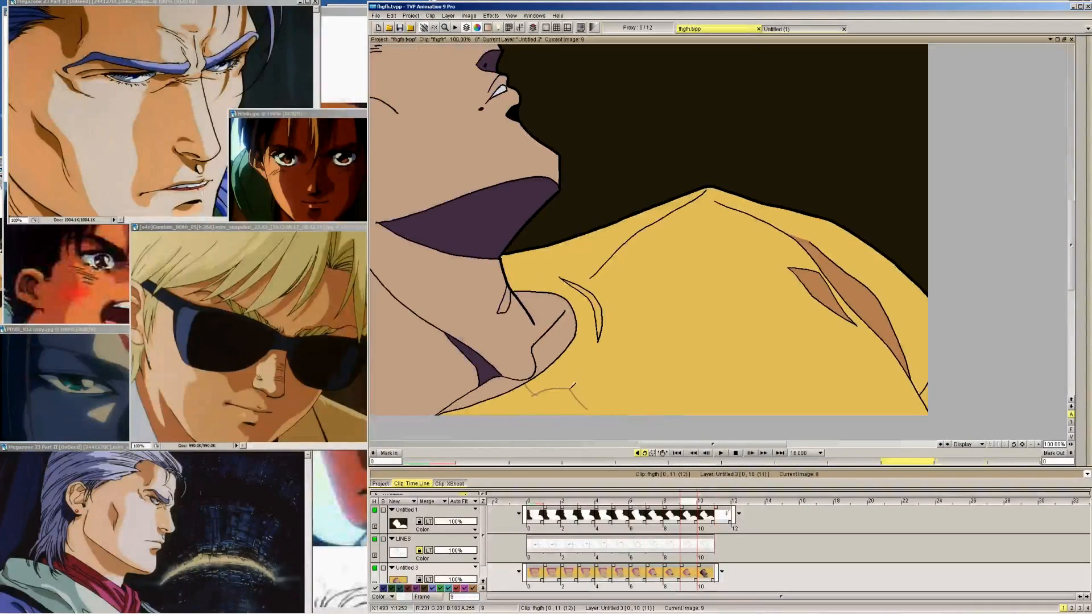
key("Left")
key("Left")
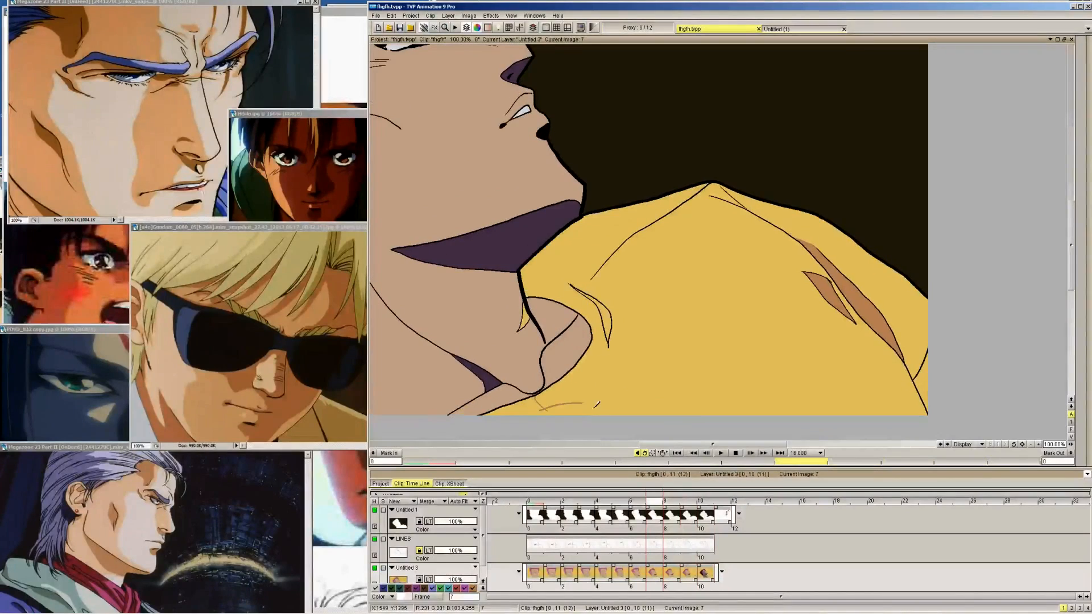
Draw the upper edge of the small neighbouring fold at the canvas border on frames 9 down to 6, following frame 10
key("Right")
key("Right")
key("Right")
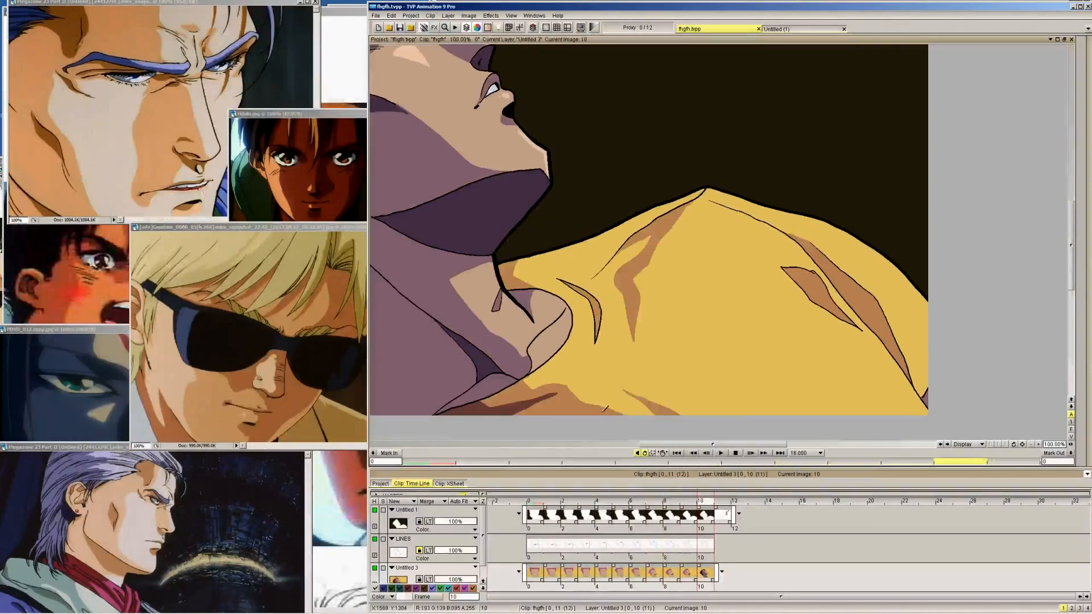
key("Left")
key("Left")
key("Left")
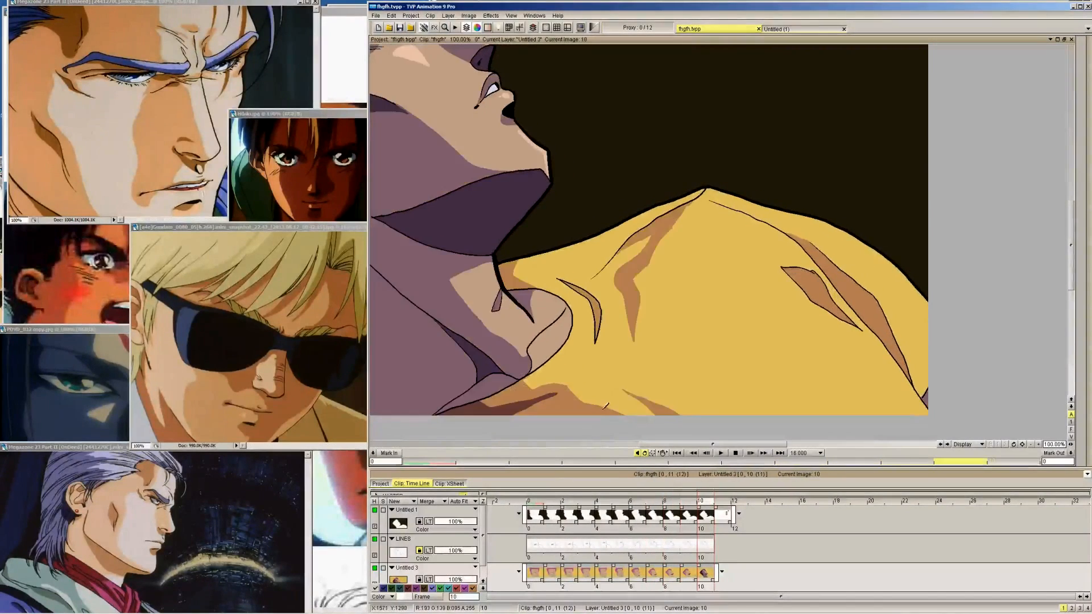
key("Right")
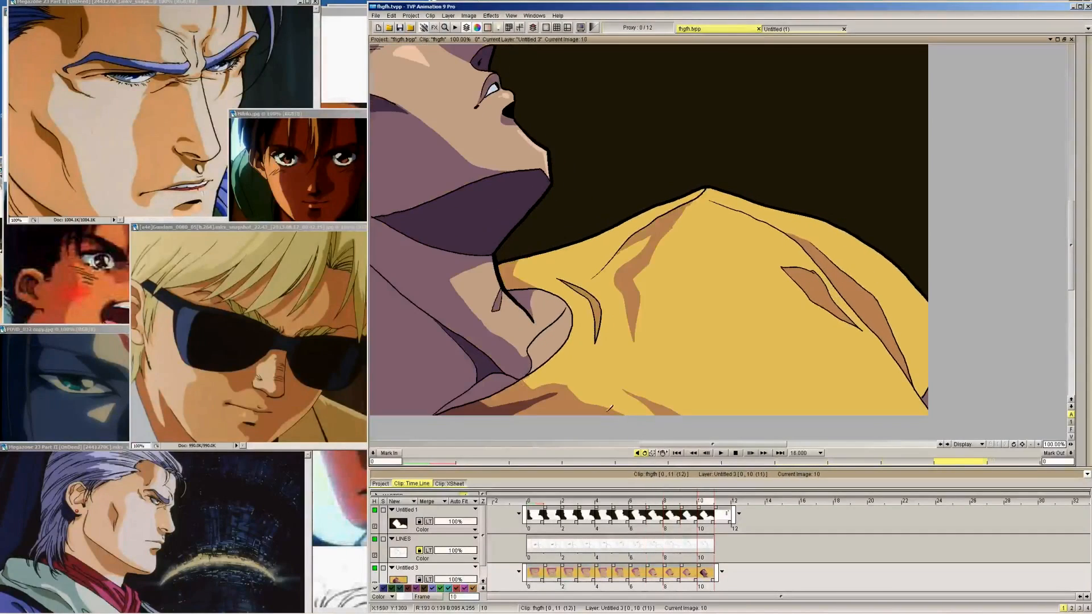
key("Right")
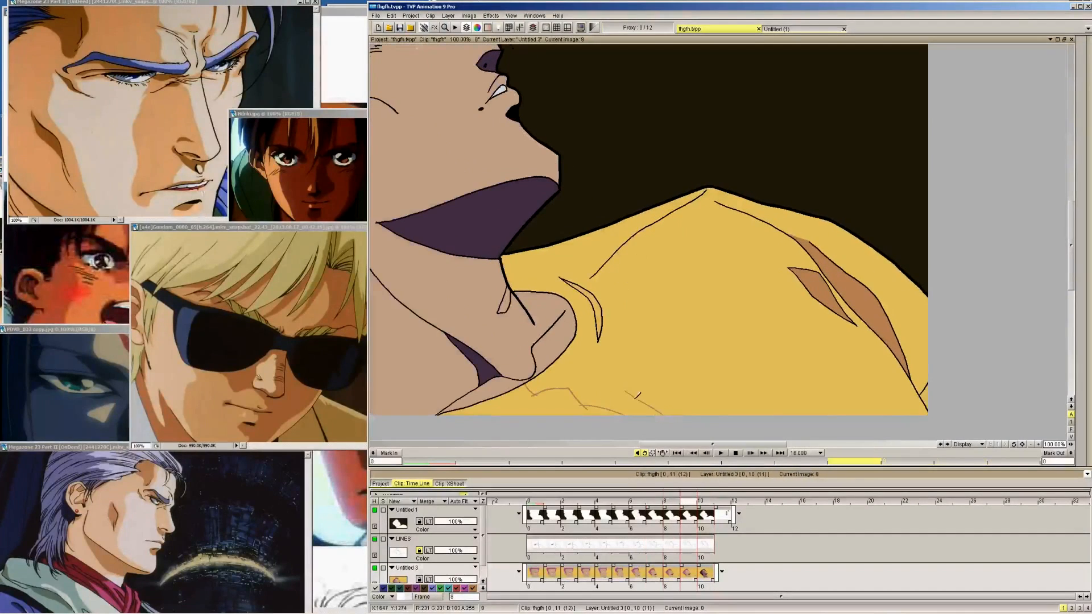
key("Left")
key("Left")
key("Right")
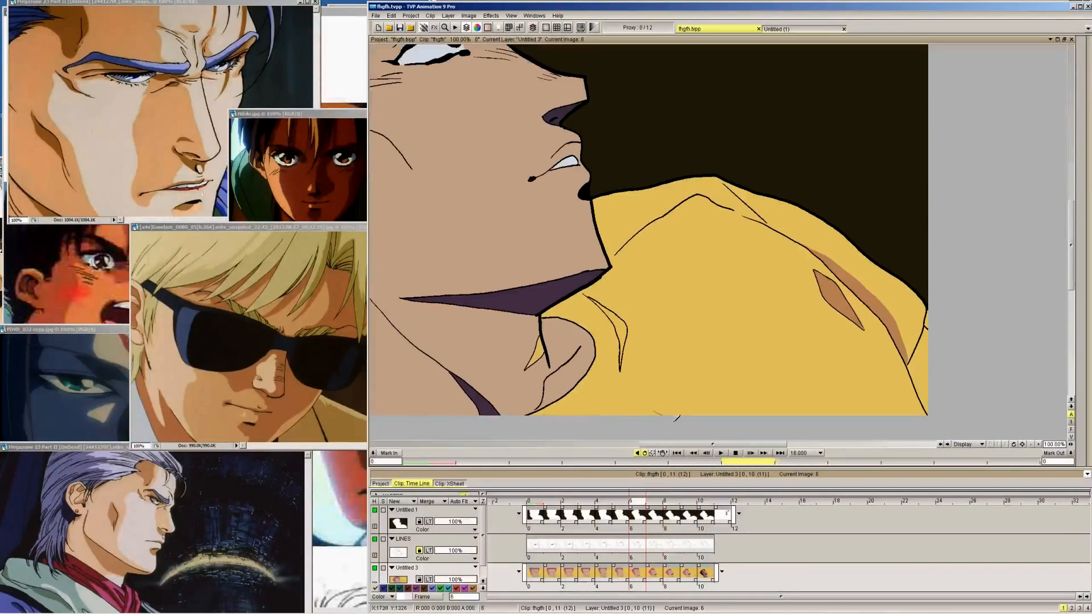
Close the outline of the small fold at the canvas border with a second brown stroke on frames 9 to 6
key("Right")
key("Right")
key("Left")
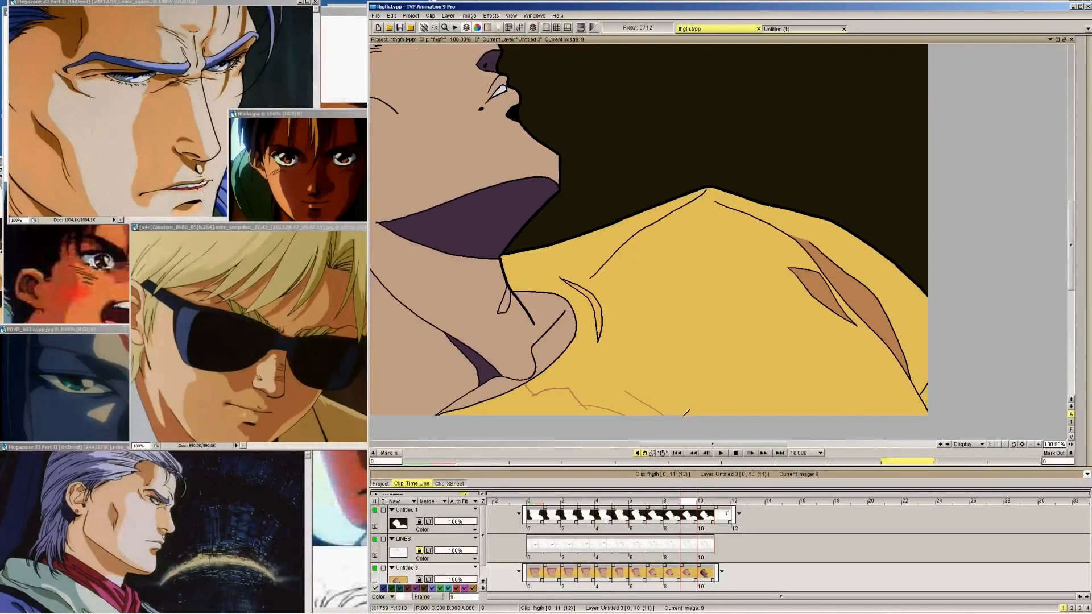
key("Left")
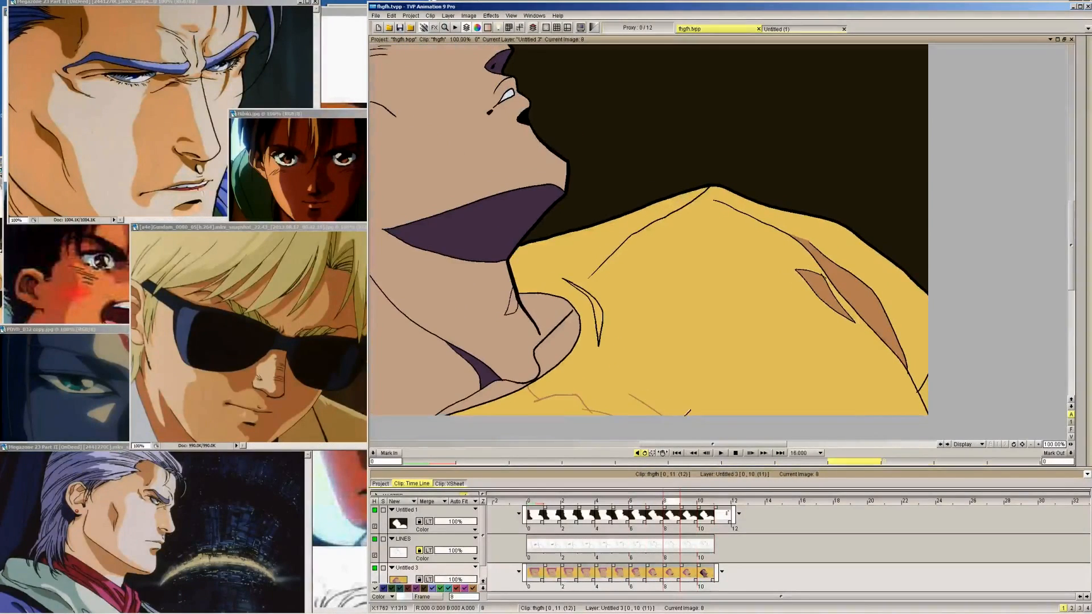
key("Left")
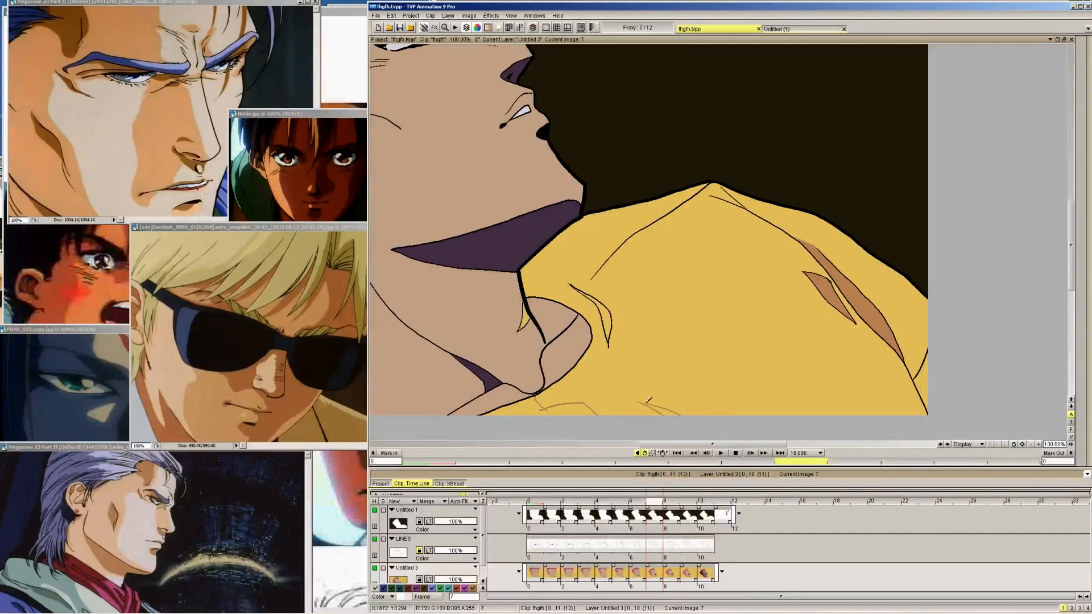
key("Right")
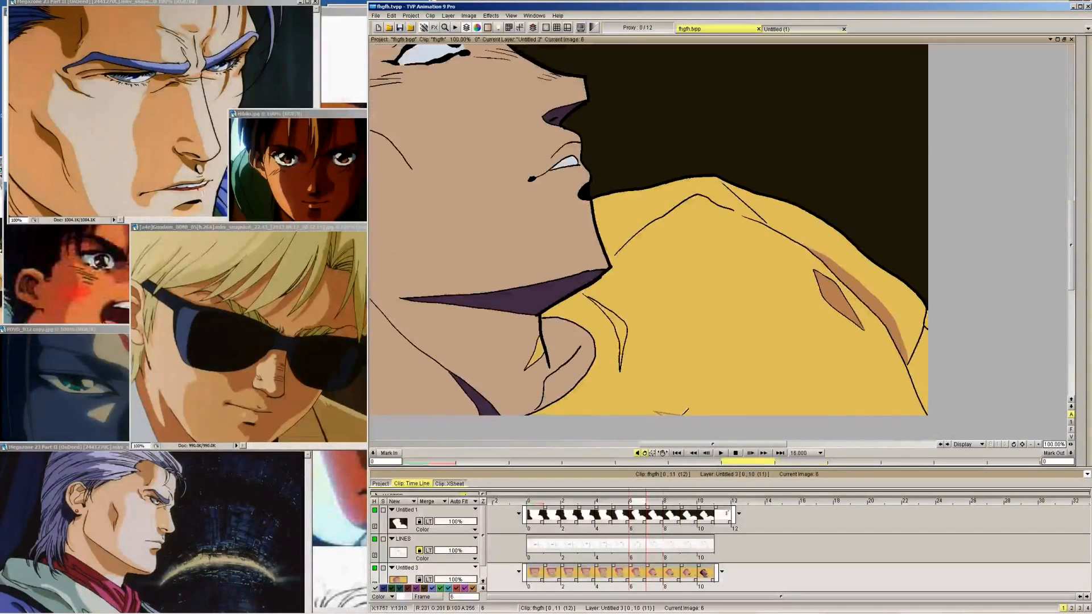
key("Right")
key("Right")
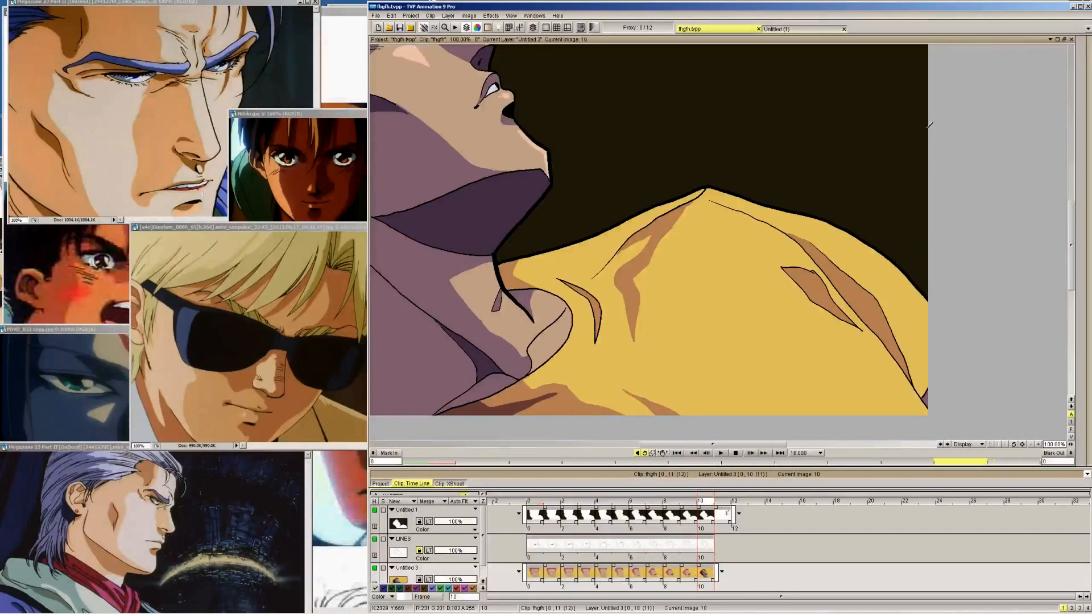
Fill the small fold at the canvas border with the brown shadow colour on frames 9 to 6
mouse_move(1079, 49)
key("Left")
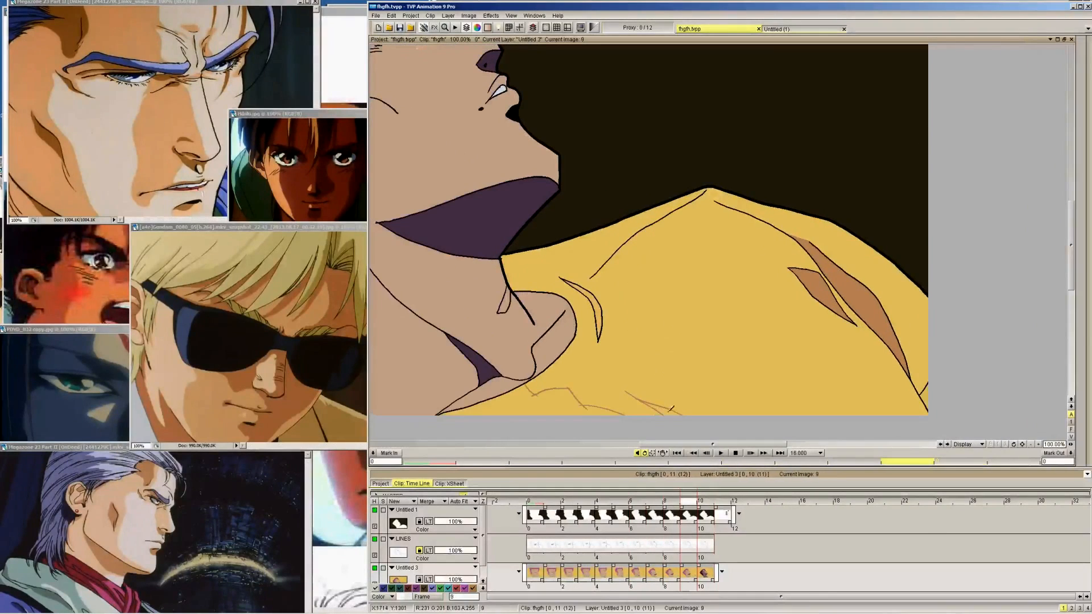
key("Left")
key("Left")
key("Left")
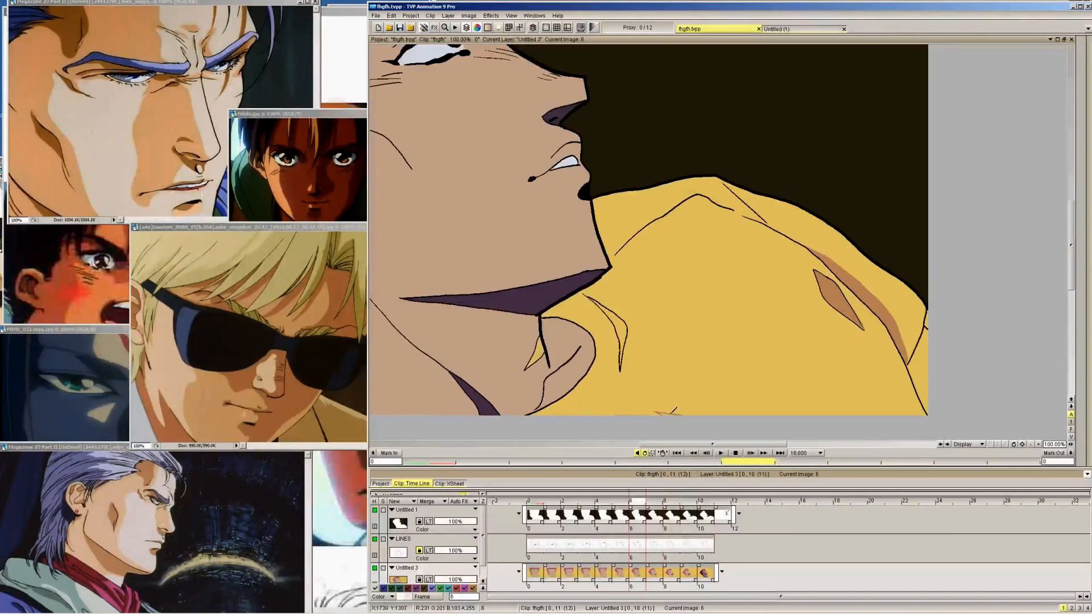
key("Right")
key("Right")
key("Right")
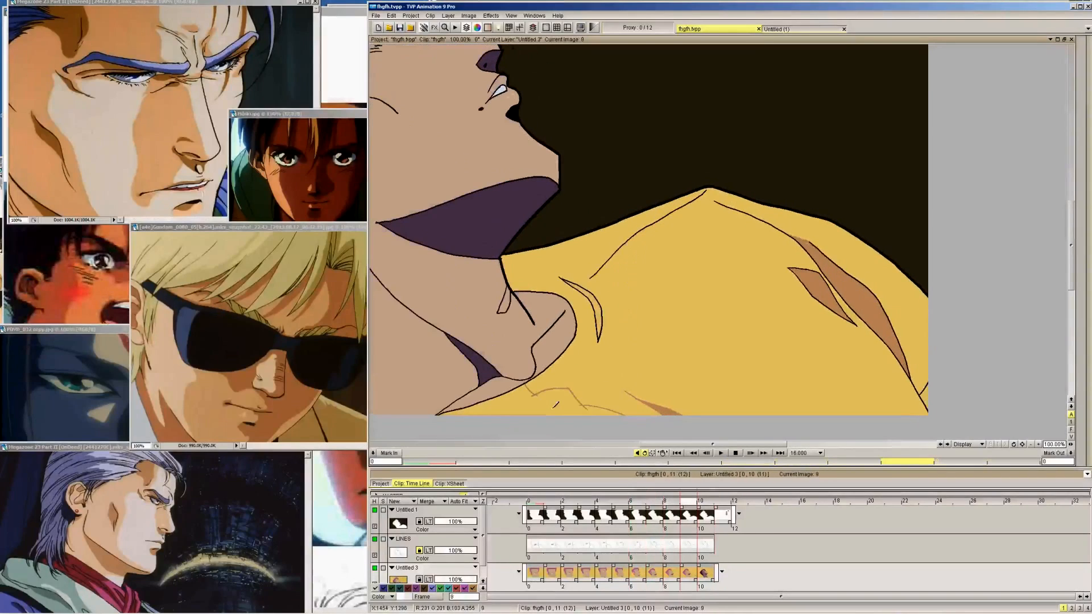
Fill the outlined fold shadow below the collar with the brown shadow colour on frames 9, 8 and 7
key("Left")
key("Left")
key("Left")
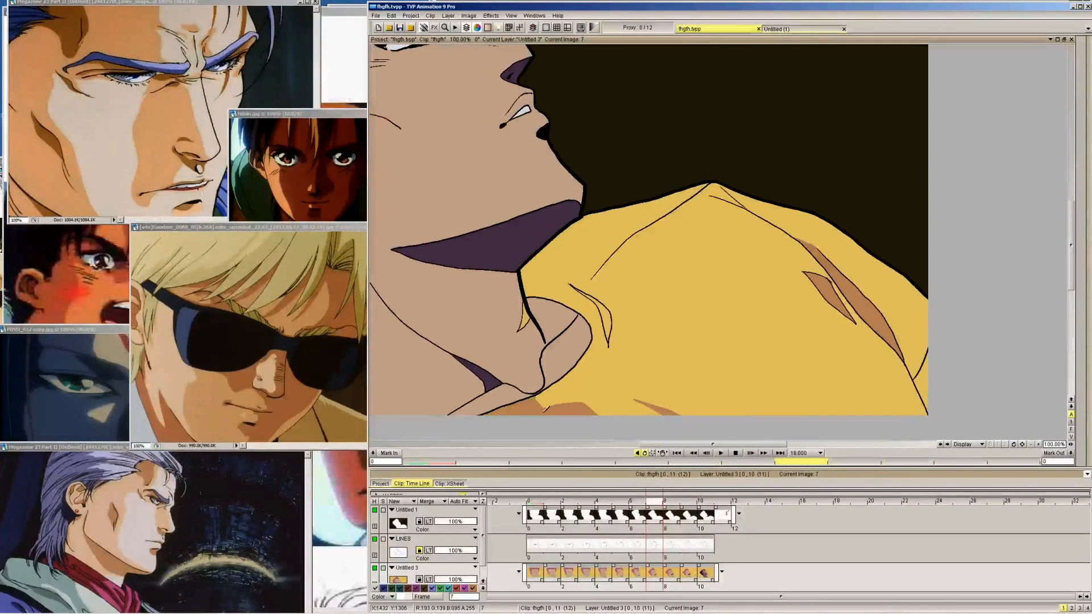
key("Right")
key("Right")
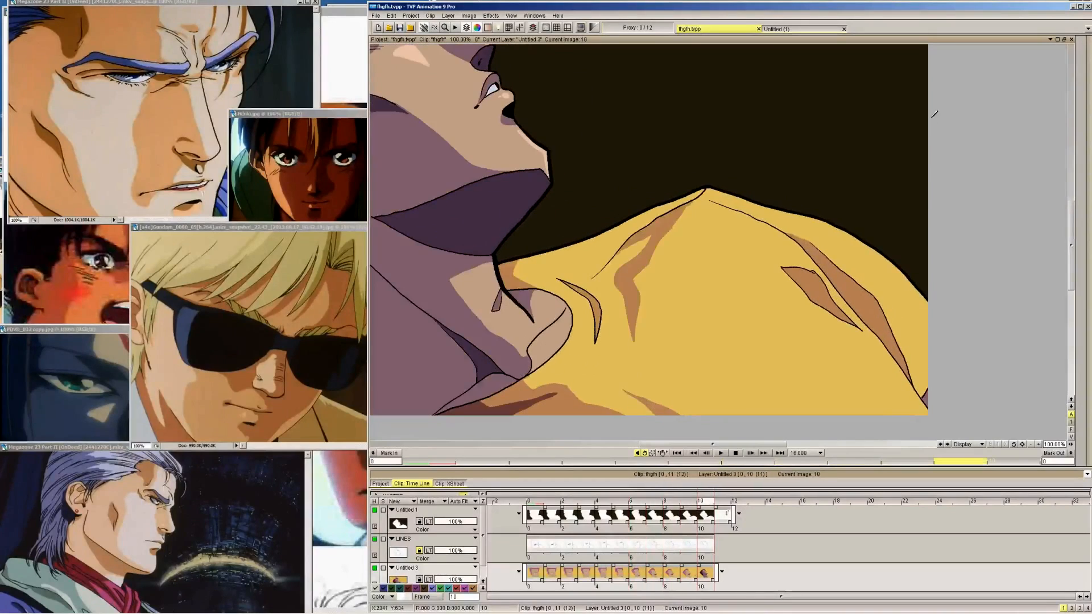
Close the gaps in the narrow curved shirt wrinkle beside the collar with thin brown strokes on the frames before 10
key("Left")
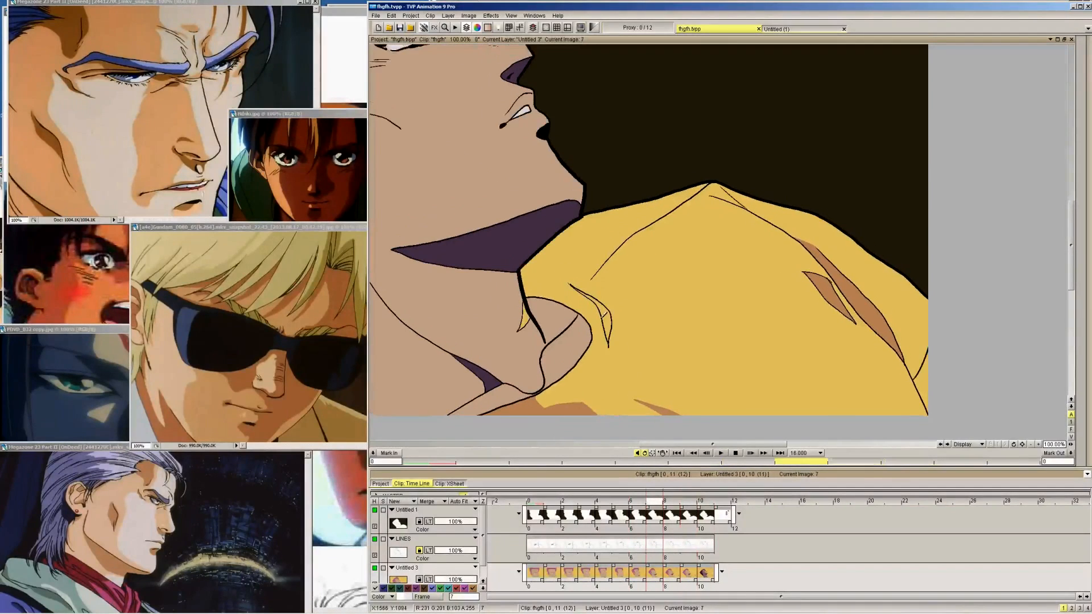
key("Left")
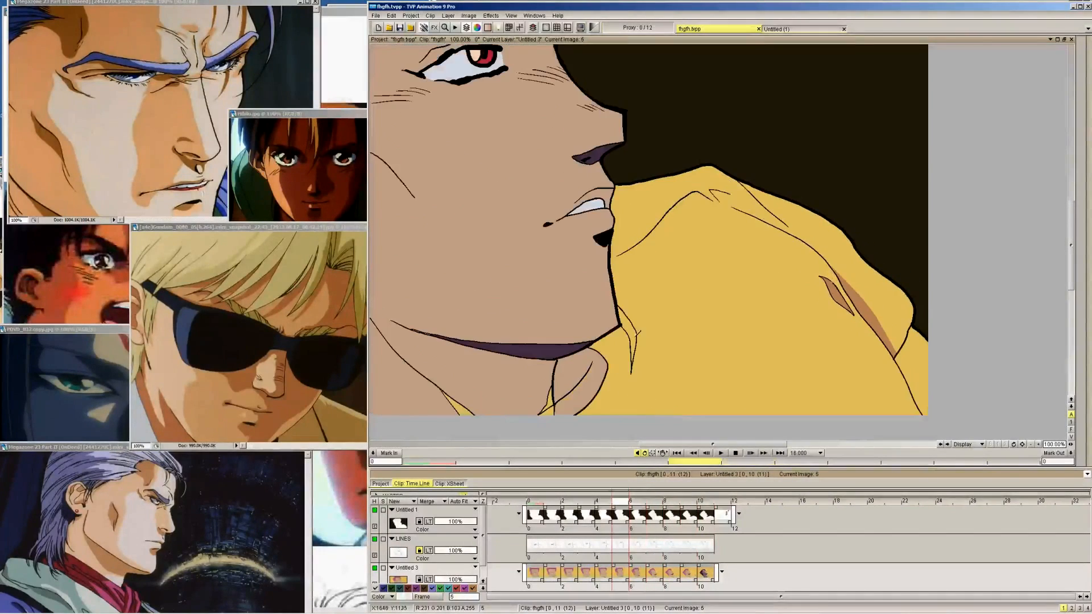
key("Left")
key("Left")
key("Left")
key("Left")
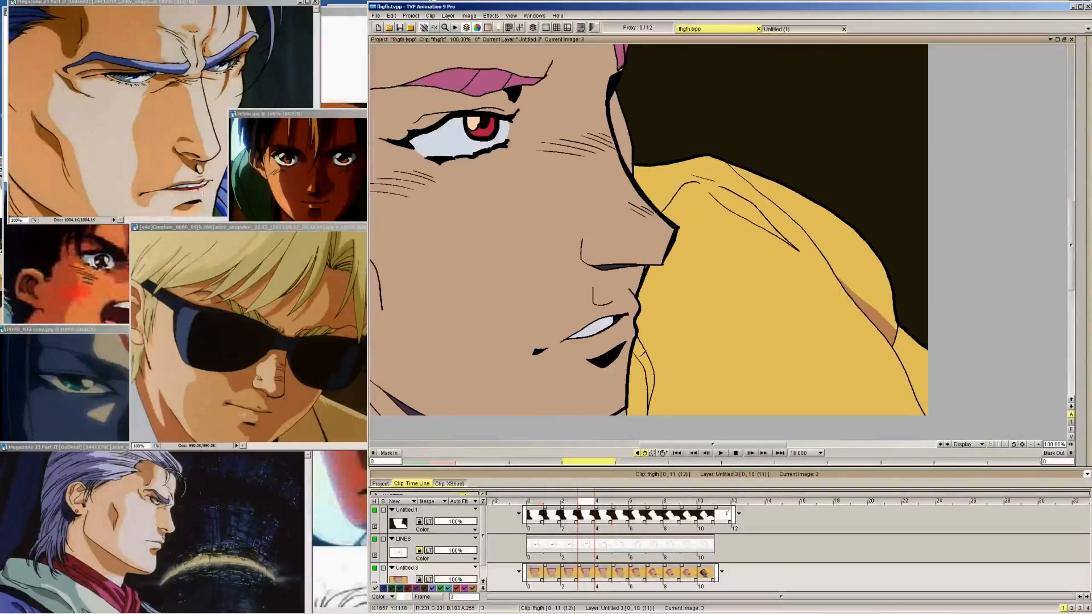
key("Left")
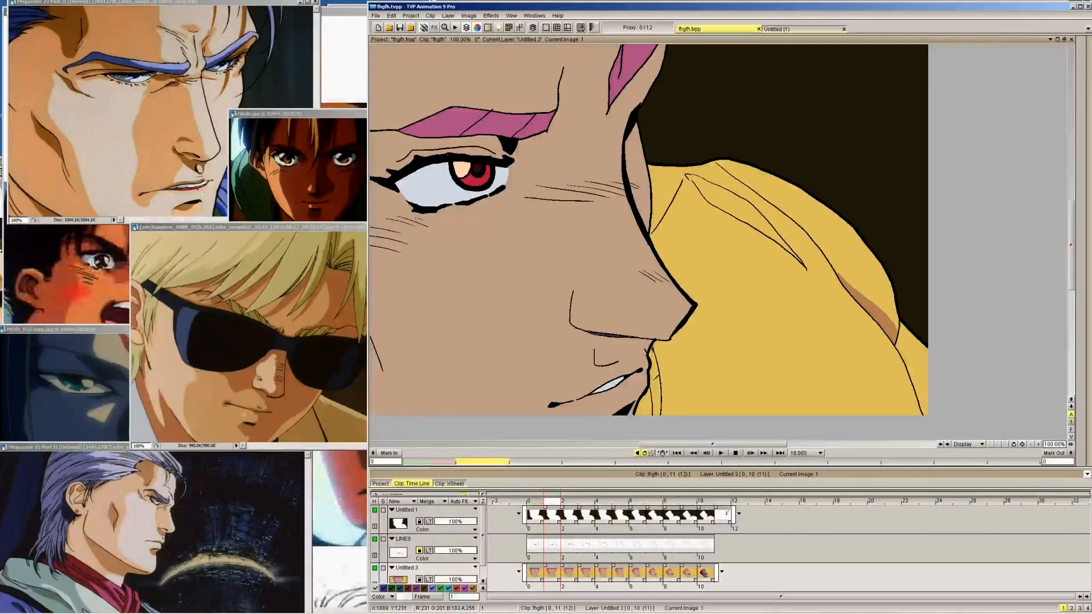
Fill the narrow curved wrinkle beside the collar with the brown shadow colour on frames 0 to 9
left_click(655, 378)
key("Left")
left_click(665, 378)
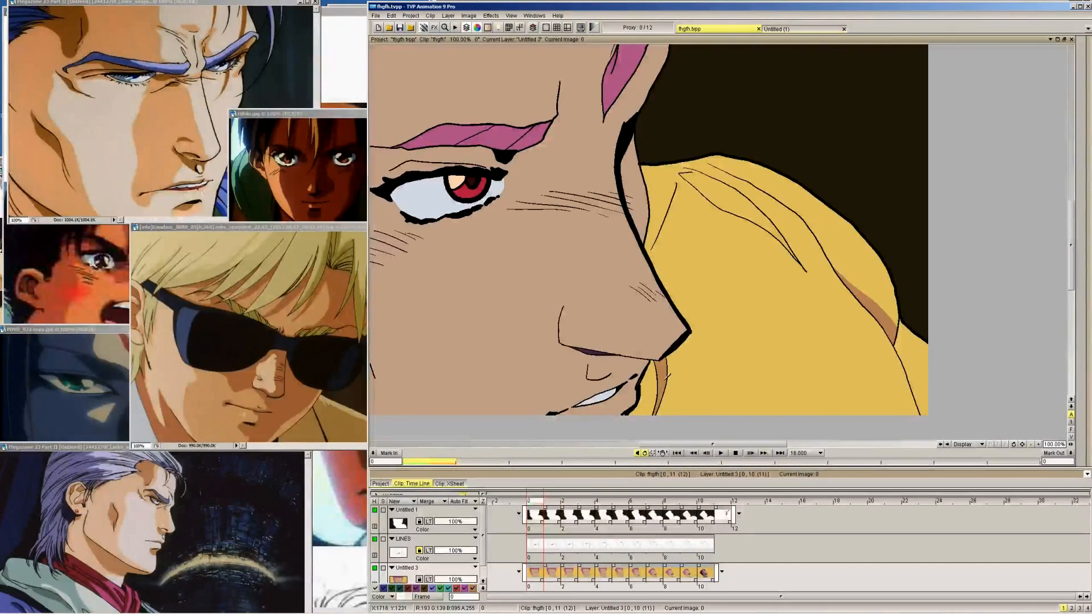
key("Right")
key("Right")
key("Right")
key("Right")
key("Right")
key("Right")
key("Right")
key("Right")
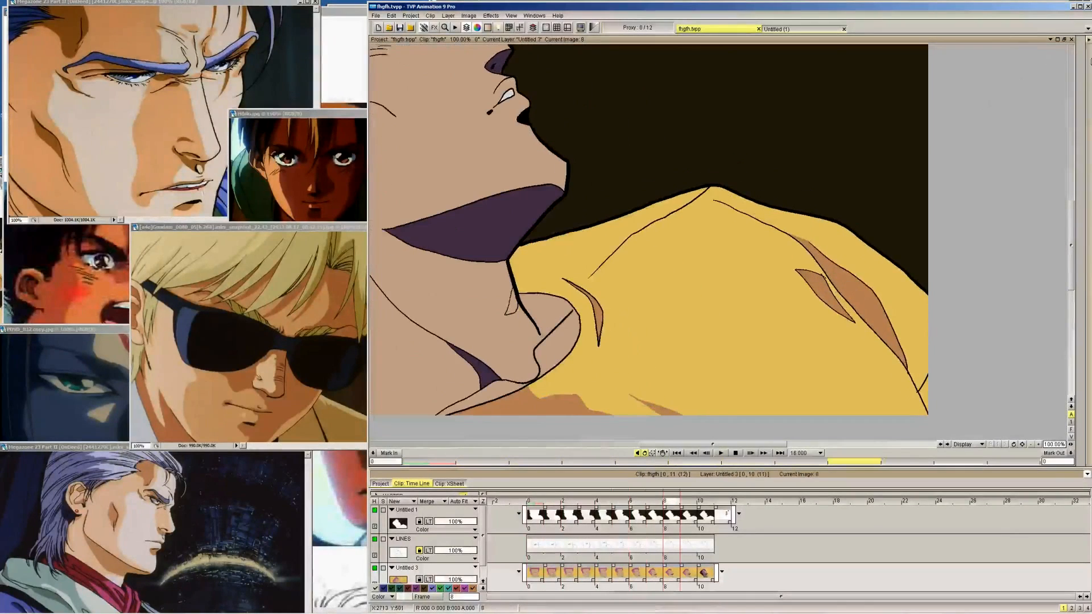
key("Right")
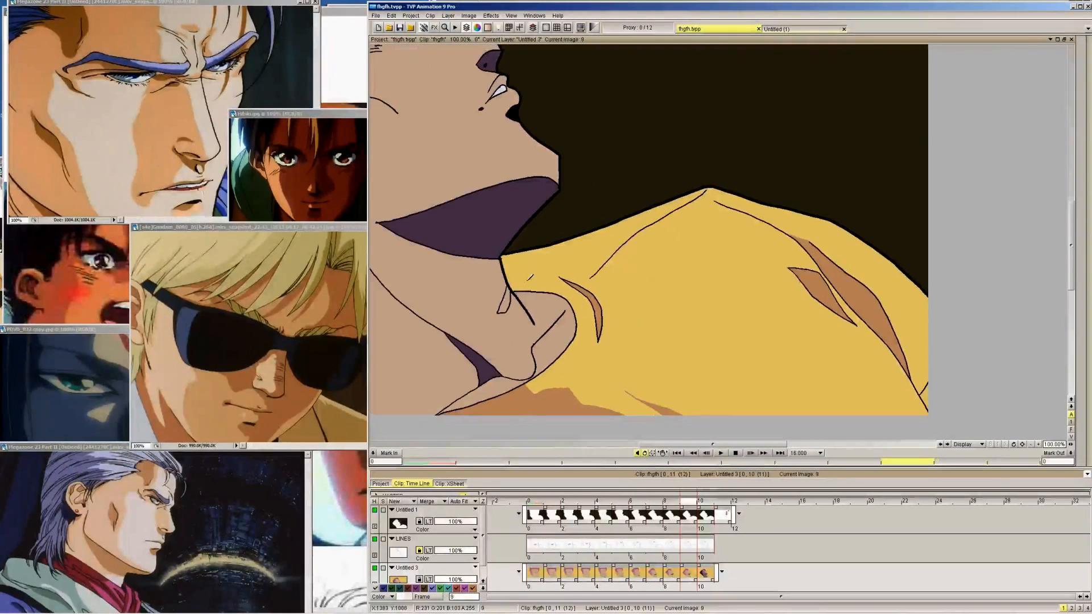
Outline the small shirt shadow beside the neck with a thin brown line on frames 9, 8 and 7, following frame 10
key("Right")
key("Left")
key("Right")
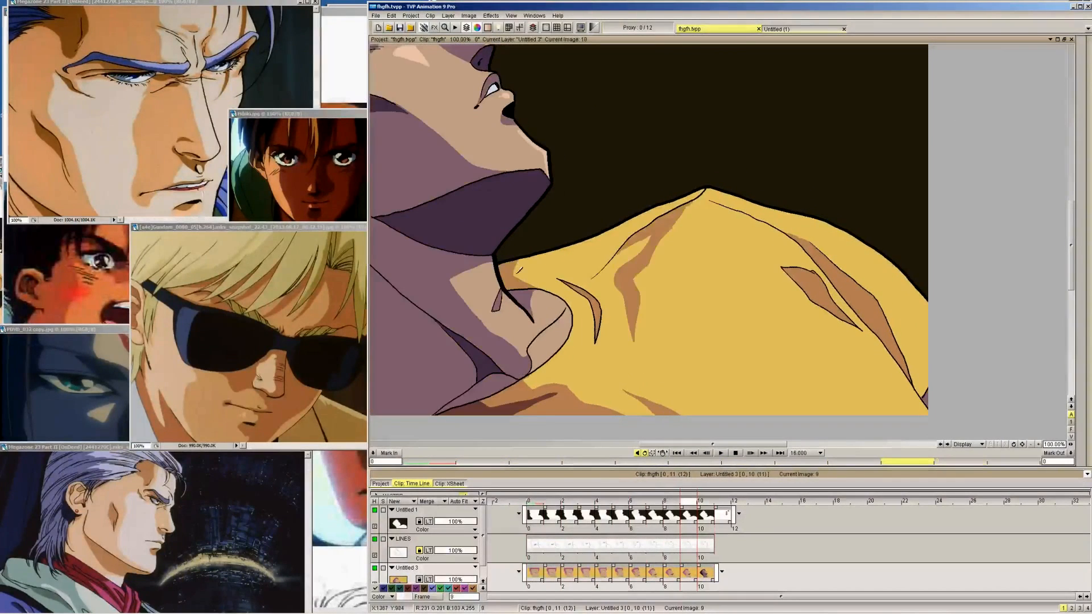
key("Left")
key("Left")
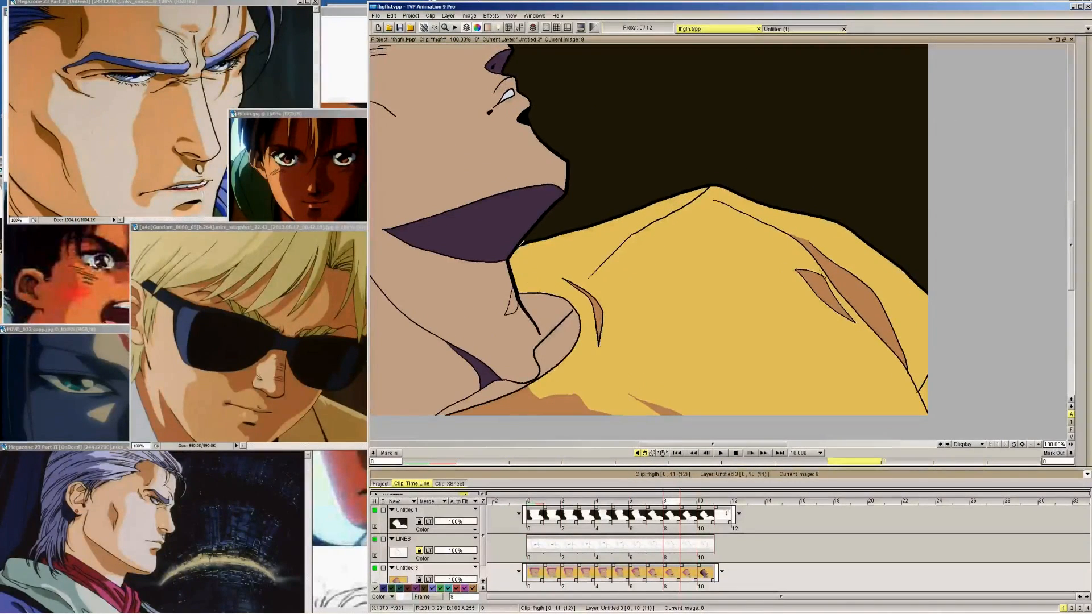
key("Left")
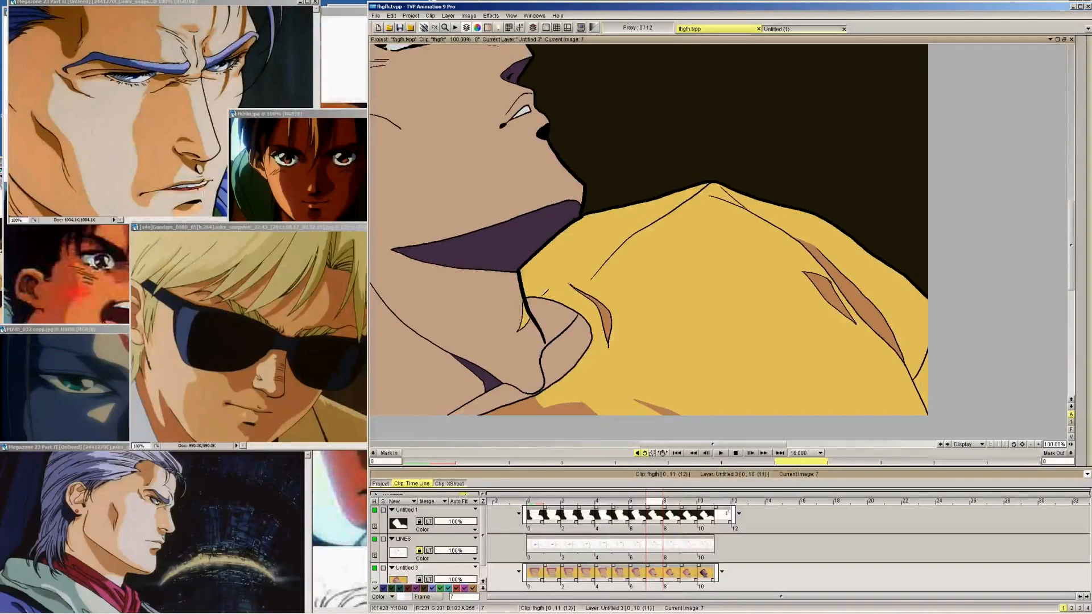
key("Left")
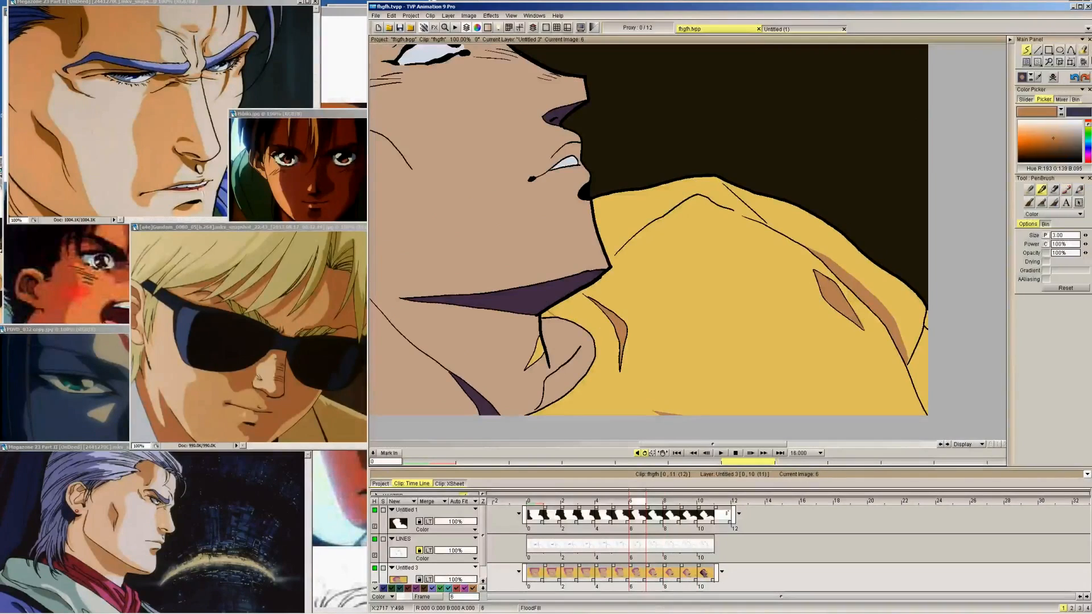
Fill the outlined shirt shadow beside the neck with the brown shadow colour on frames 7 to 9 and return to freehand drawing
key("Right")
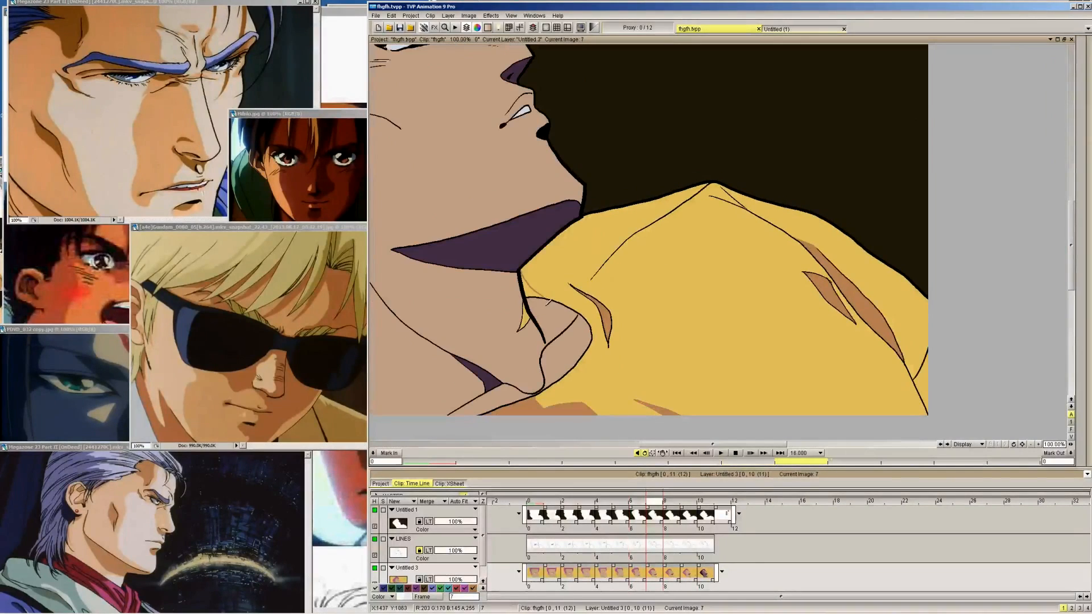
key("Right")
key("Right")
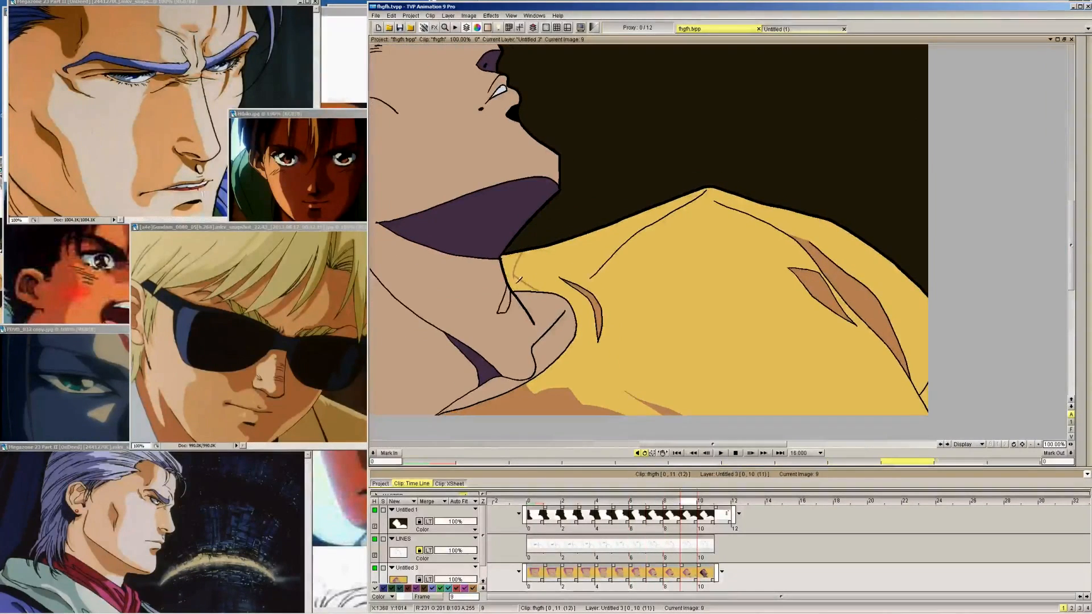
key("Right")
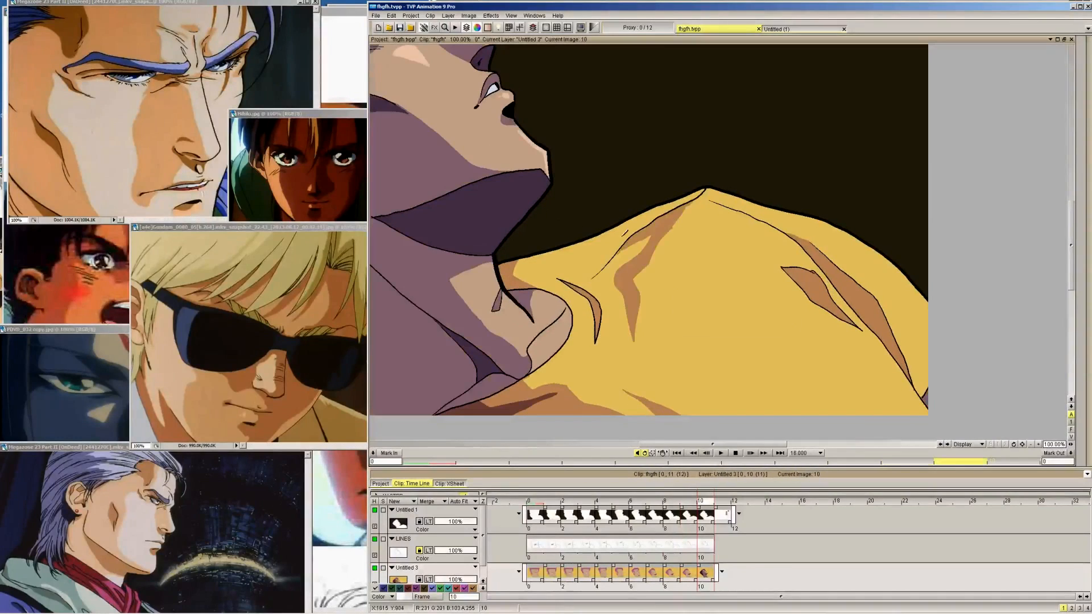
mouse_move(1083, 68)
left_click(1026, 52)
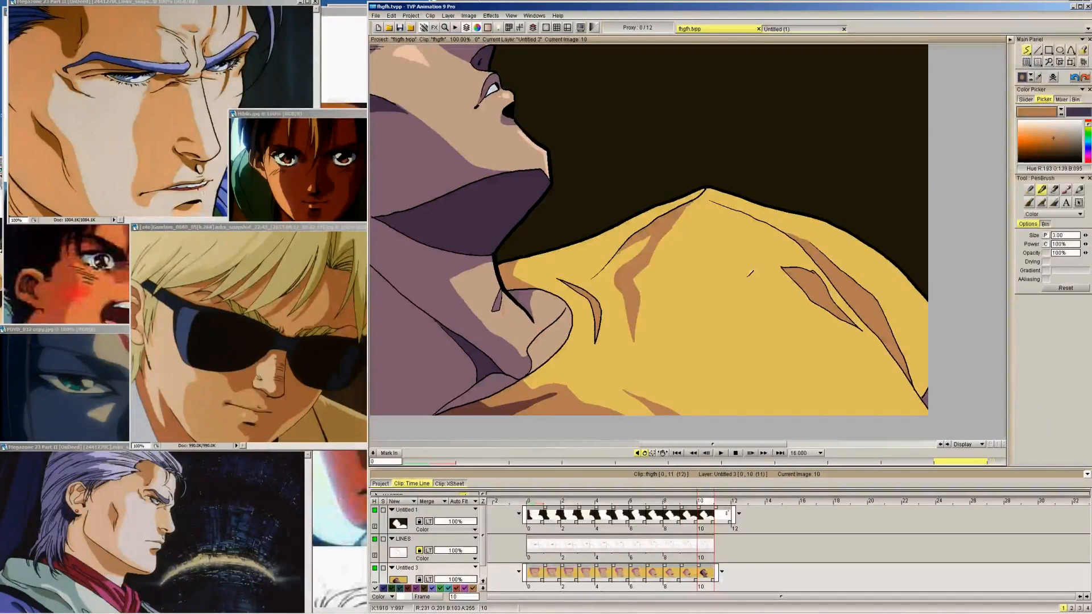
Draw the short hooked upper-left edge of the central shirt fold shadow in brown on frames 9 to 3, matching frame 10
key("Left")
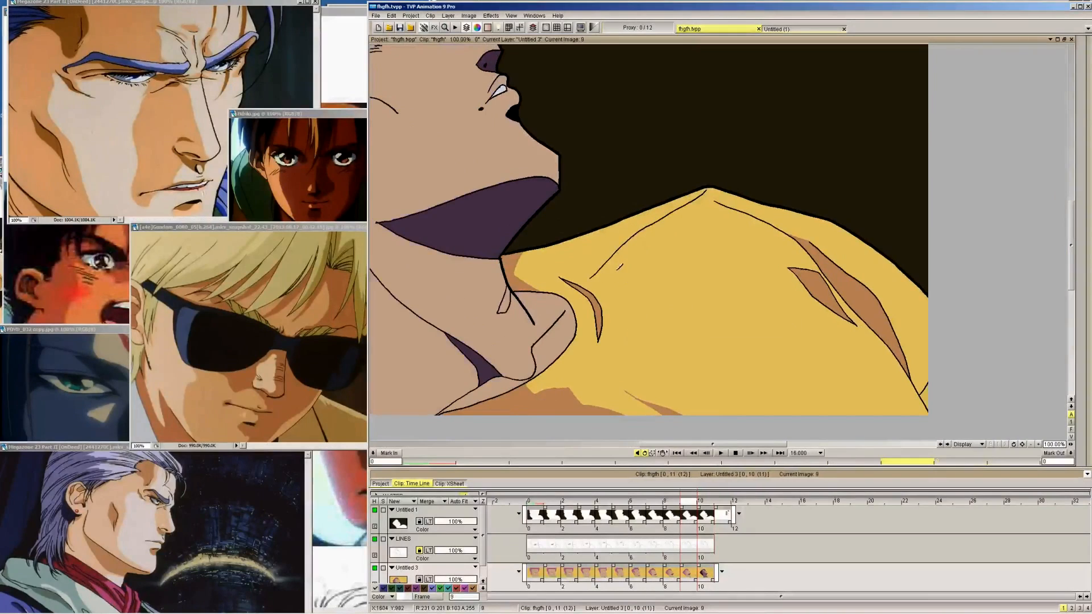
key("Right")
key("Left")
key("Left")
key("Left")
key("Left")
key("Left")
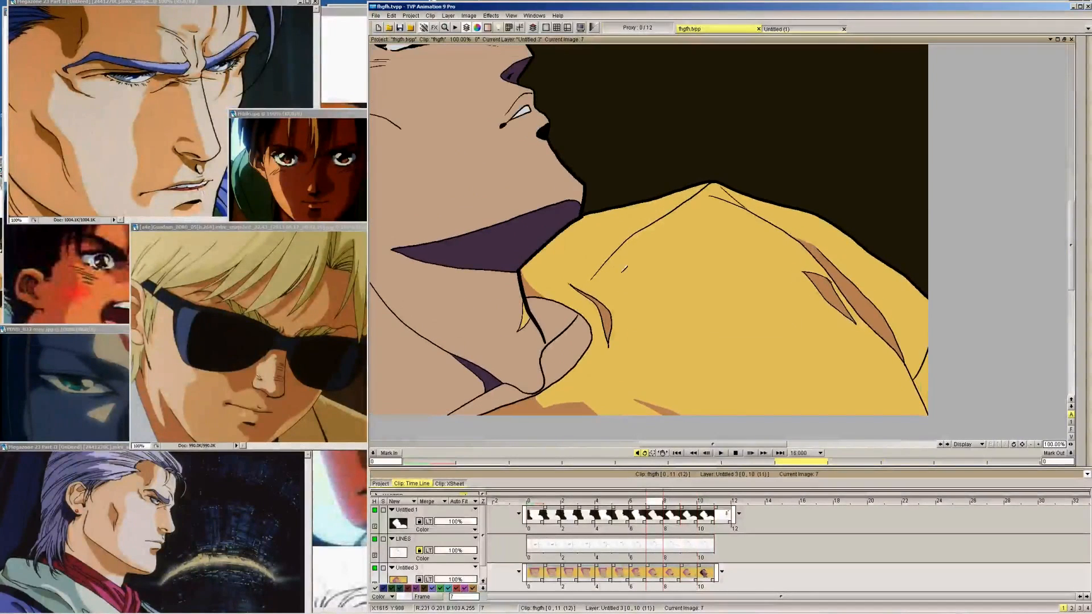
key("Left")
key("Left")
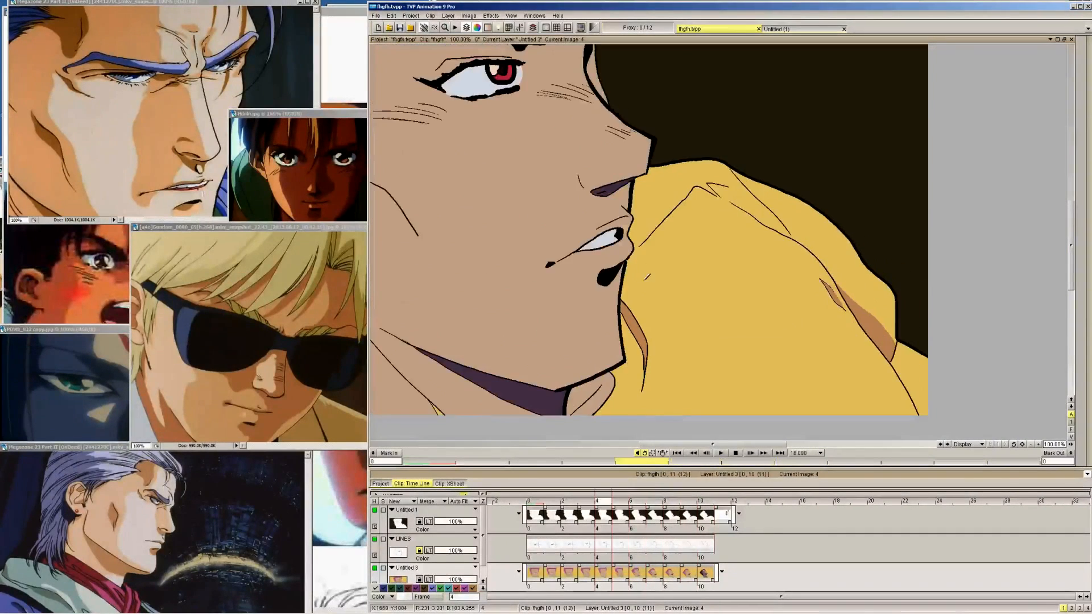
key("Right")
key("Right")
key("Right")
key("Right")
key("Right")
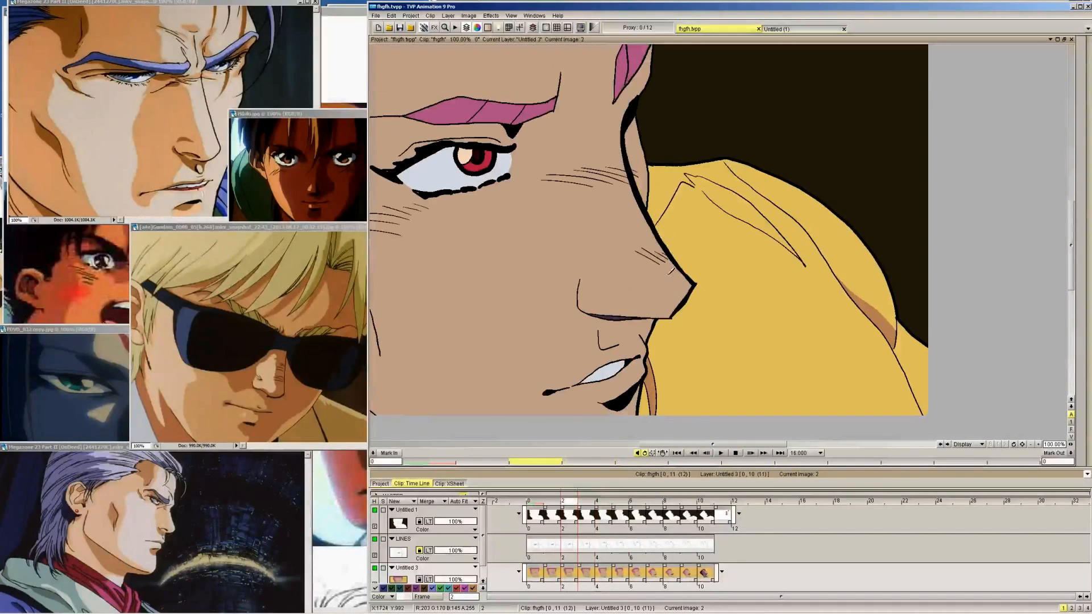
Extend the central fold shadow's left edge downward with a thin brown stroke on frames 9 to 1, using frame 10 as reference
key("Right")
key("Right")
key("Right")
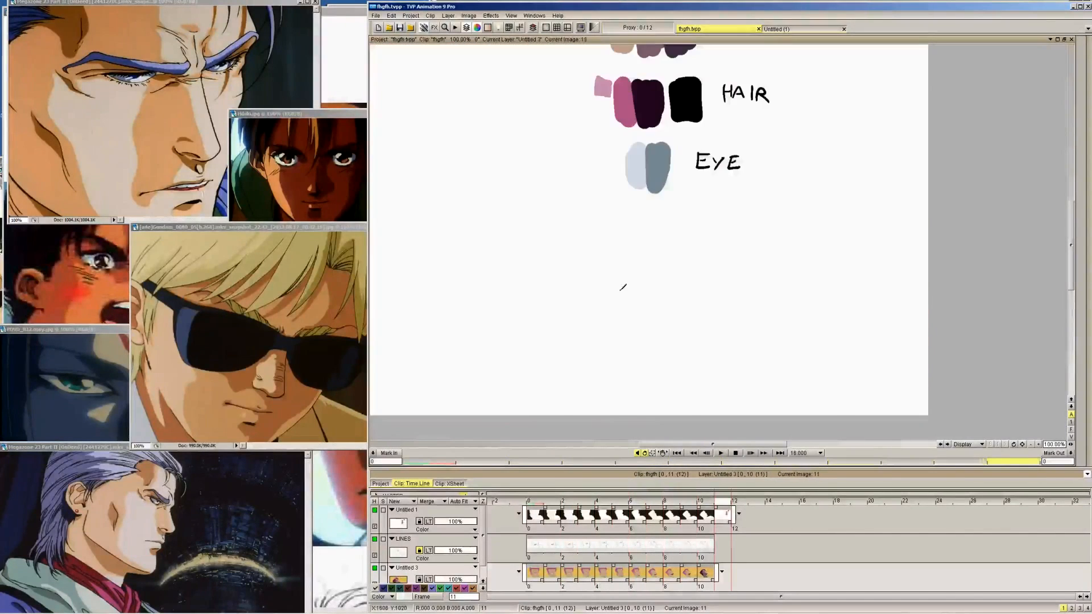
key("Left")
key("Left")
key("Right")
key("Left")
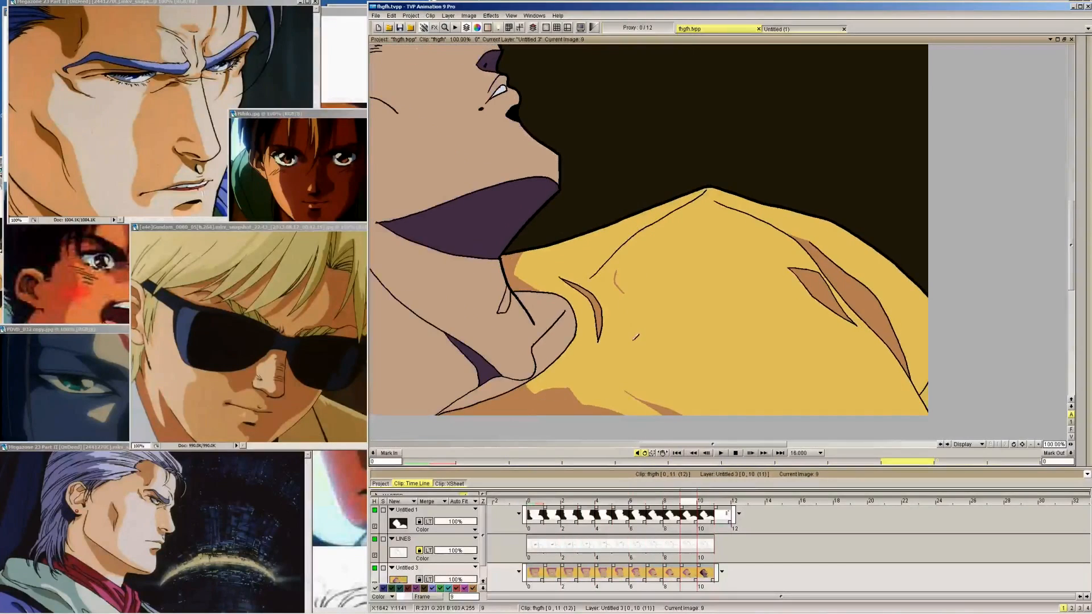
left_click_drag(634, 340, 624, 293)
key("Right")
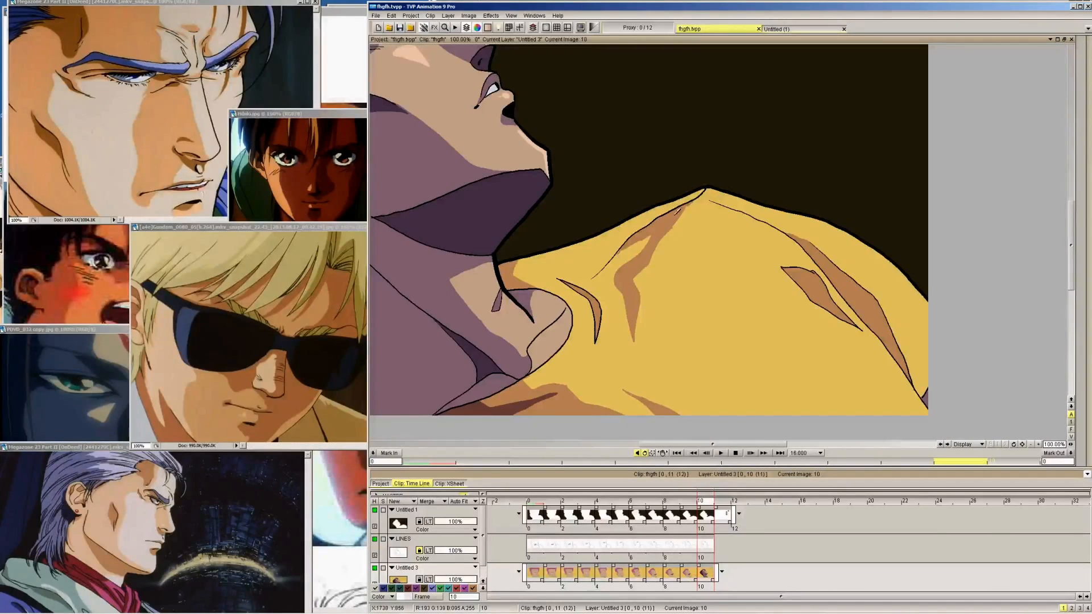
key("Left")
key("Left")
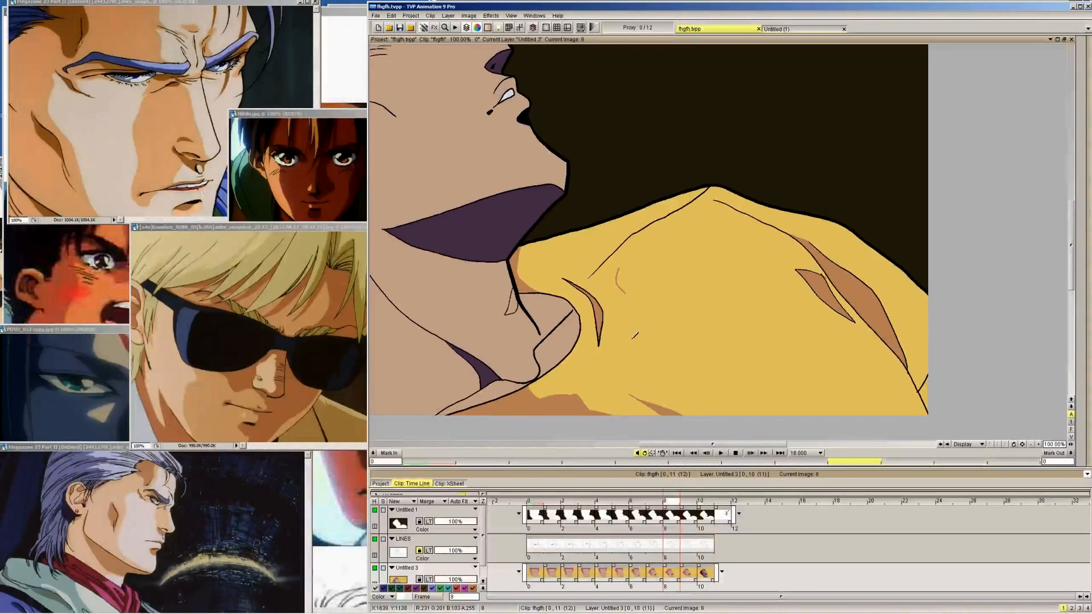
key("Left")
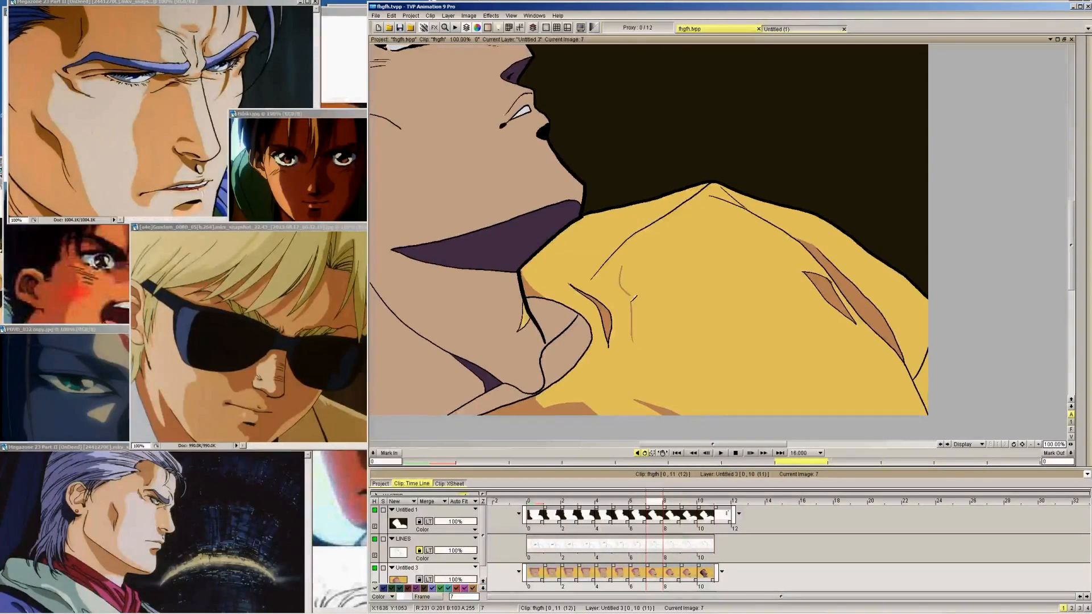
key("Left")
key("Left")
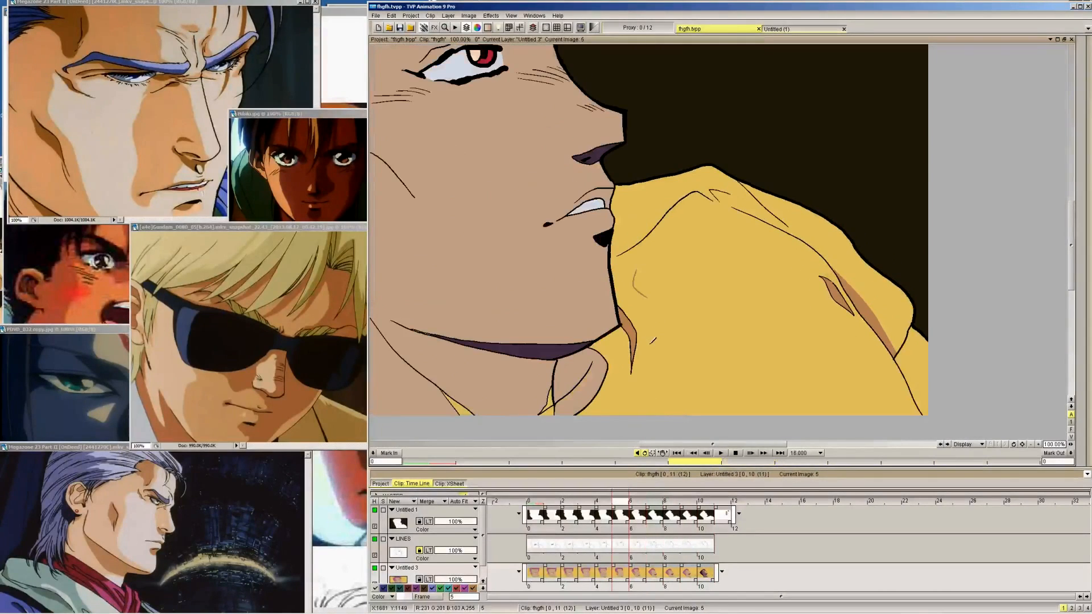
key("Left")
key("Left")
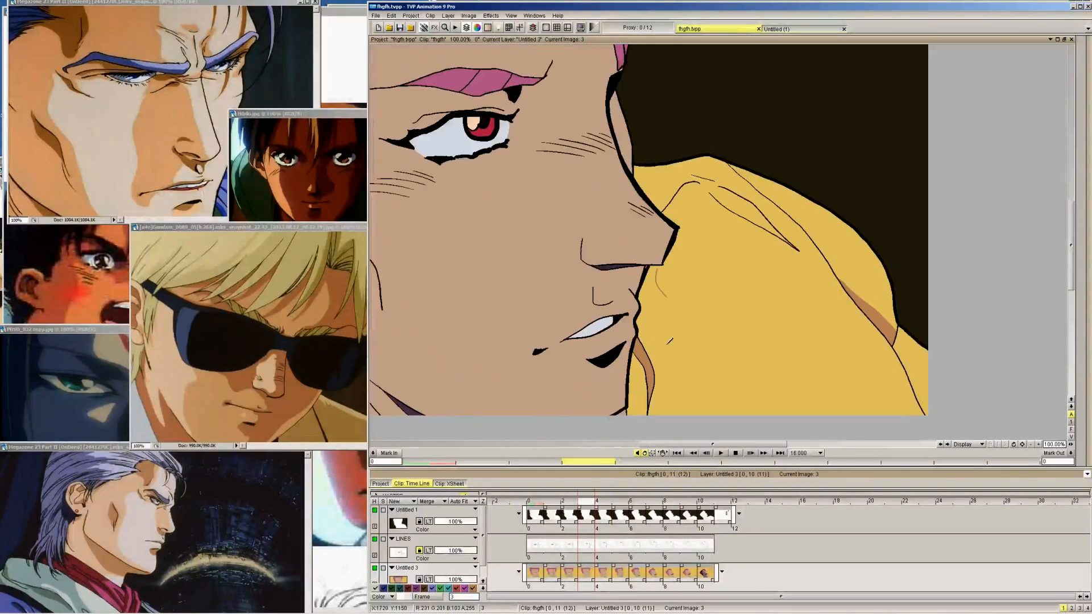
key("Left")
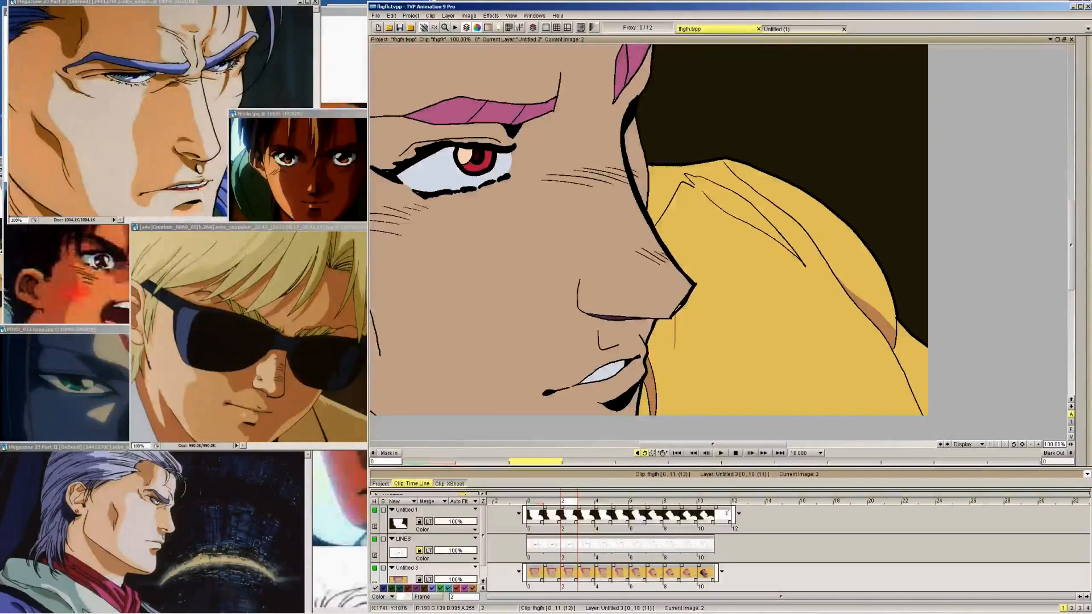
key("Left")
key("Left")
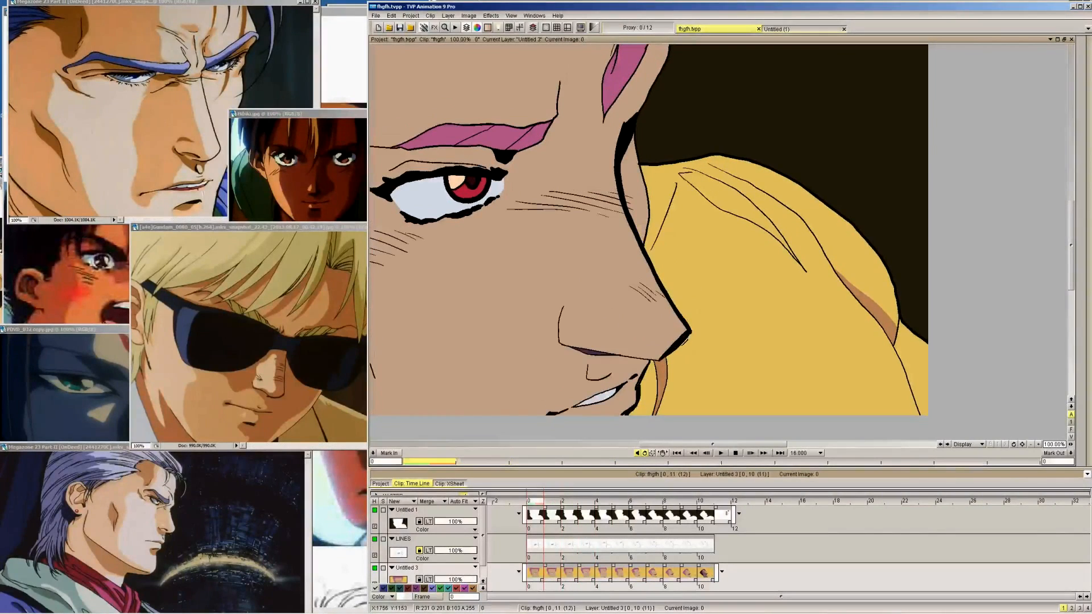
Draw the short upper-right edge of the central fold shadow with a thin brown stroke on frames 9 to 3
key("Right")
key("Right")
key("Right")
key("Right")
key("Right")
key("Right")
key("Right")
key("Right")
key("Right")
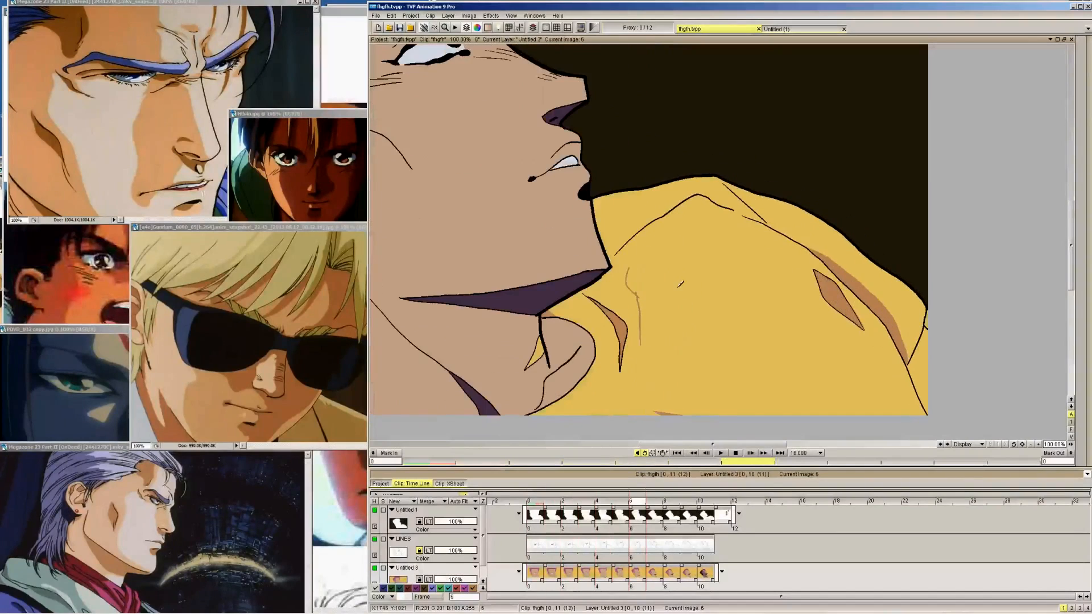
key("Right")
key("Left")
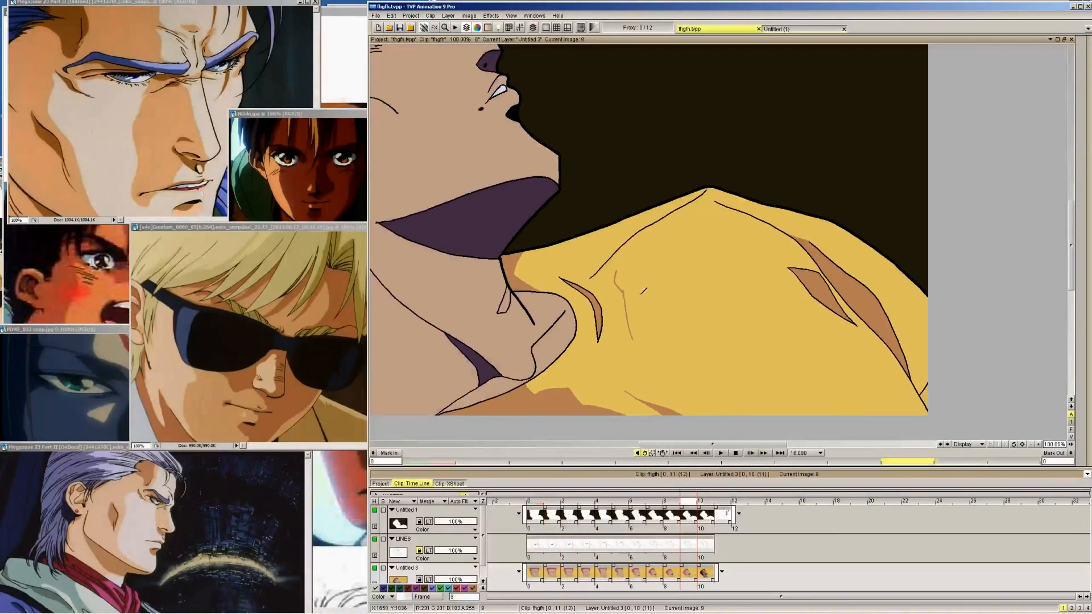
key("Left")
key("Left")
key("Left")
key("Left")
key("Left")
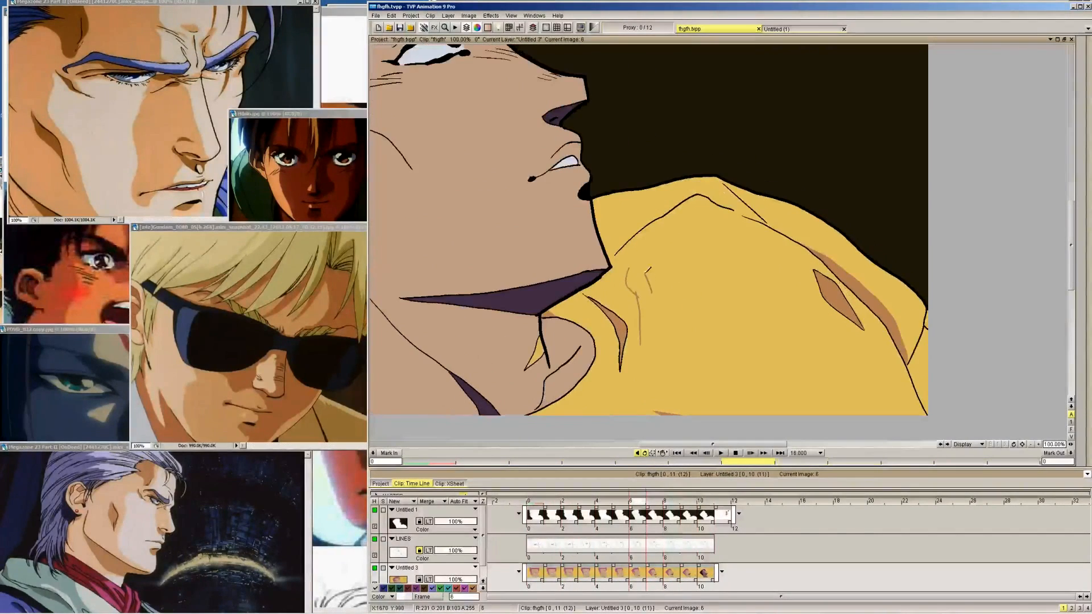
key("Left")
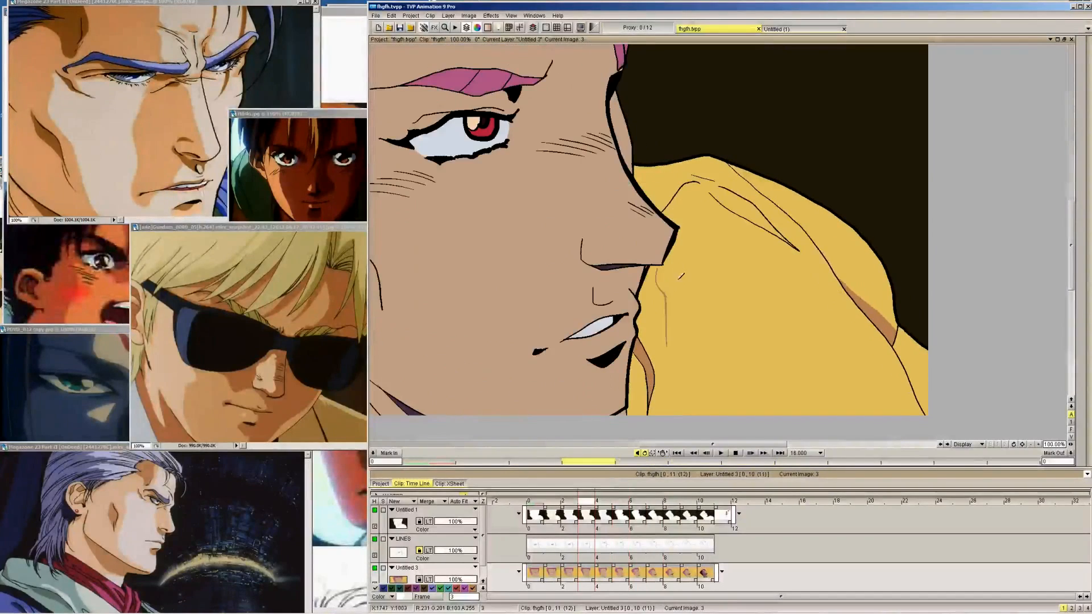
key("Left")
Draw the lower-right edge of the central fold shadow up from its pointed tip on frames 9 to 1
key("Right")
key("Right")
key("Right")
key("Right")
key("Right")
key("Right")
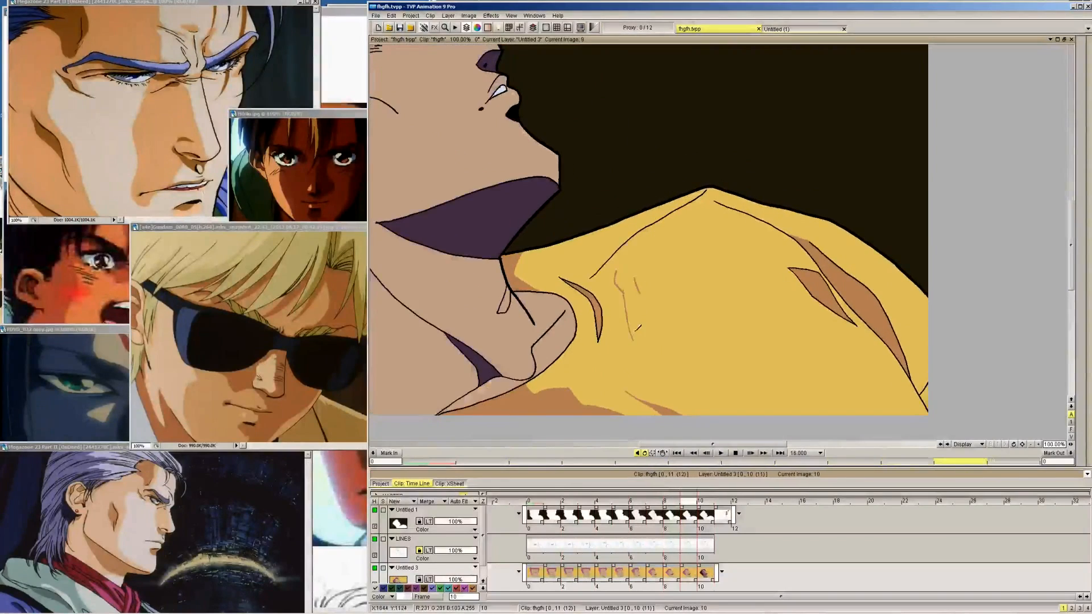
key("Right")
key("Left")
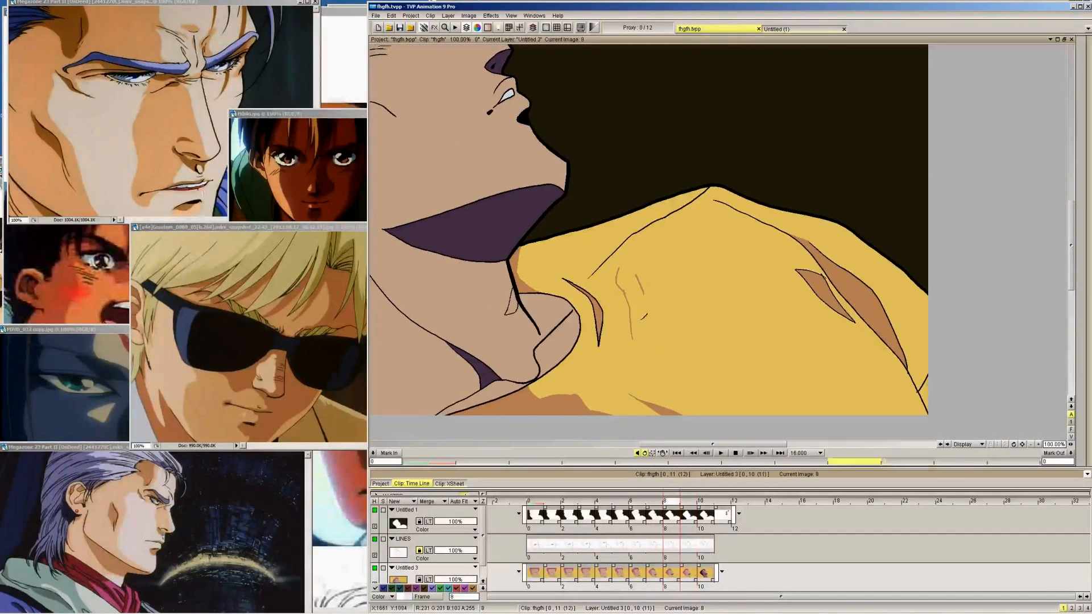
key("Left")
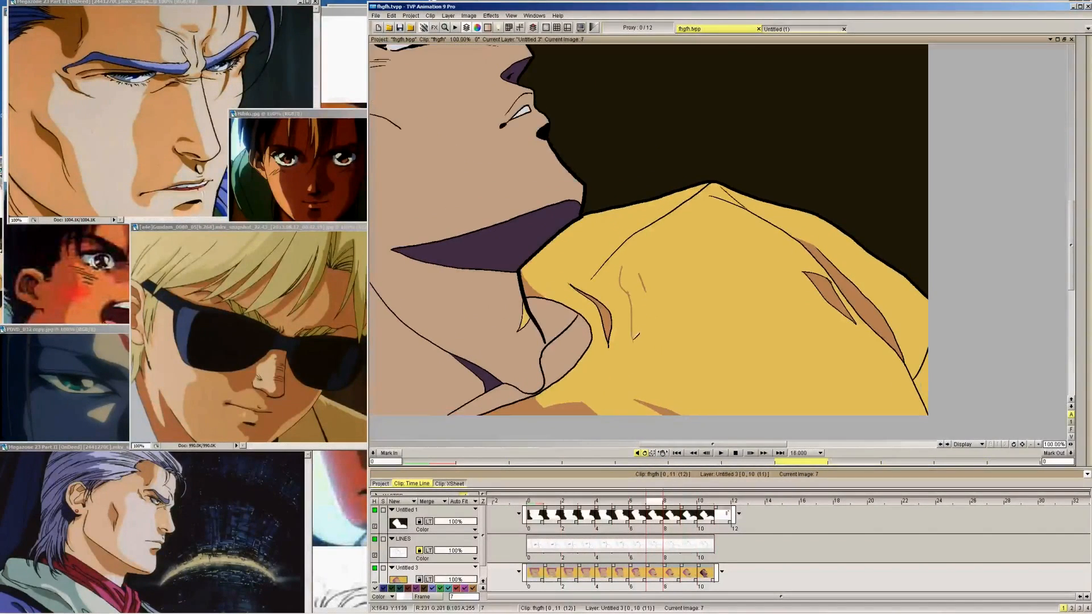
key("Left")
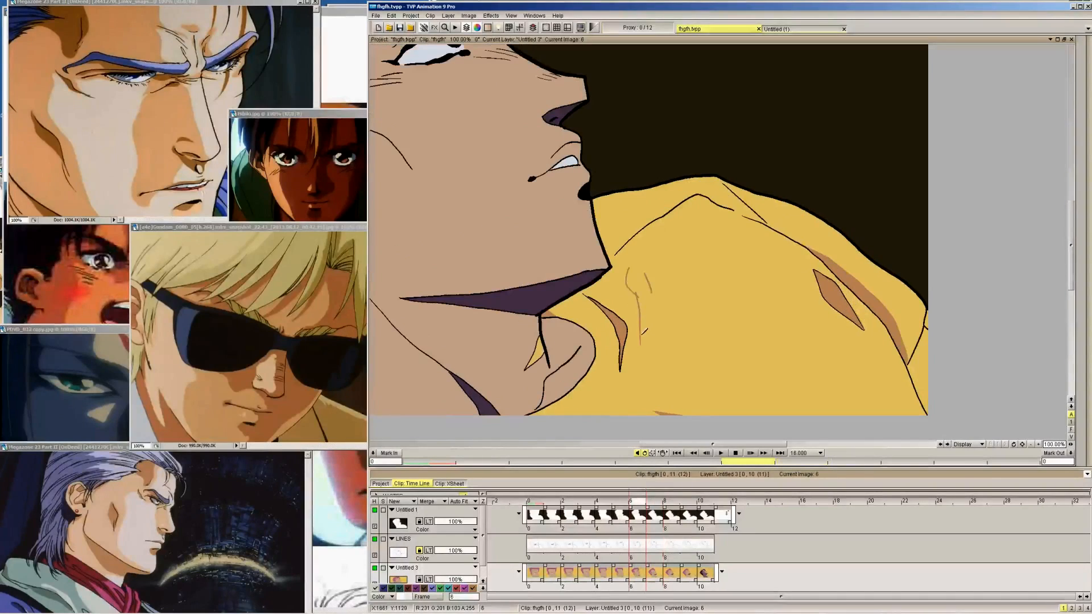
left_click_drag(642, 340, 659, 294)
key("Left")
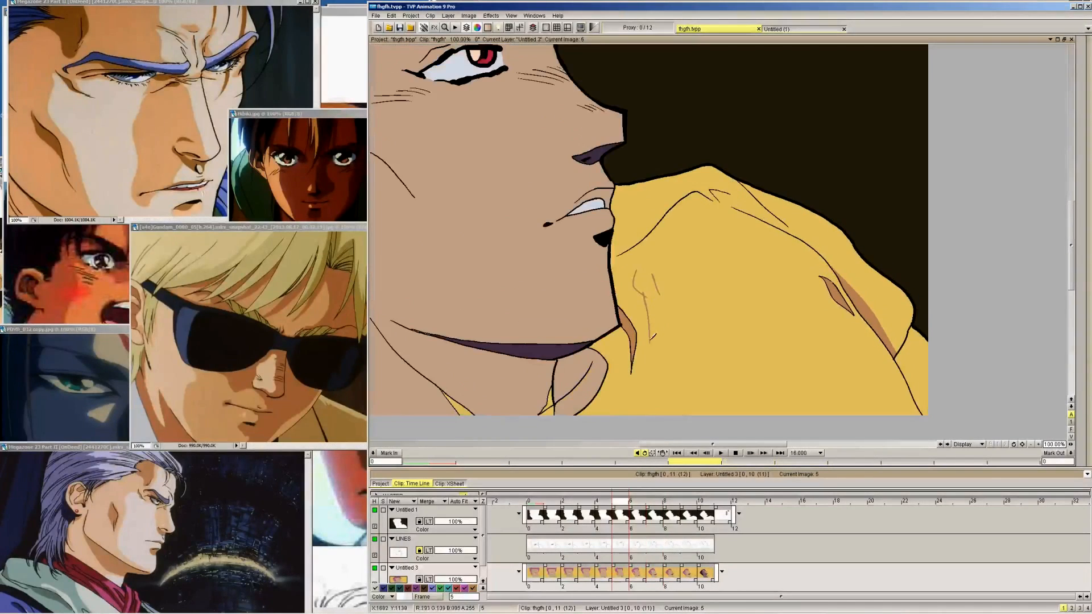
key("Left")
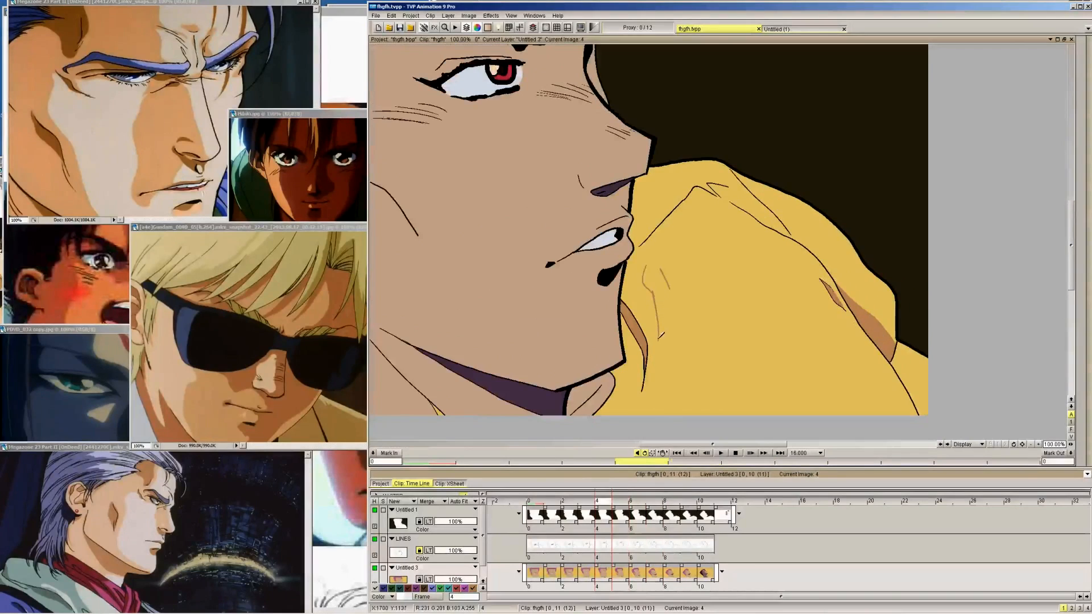
key("Left")
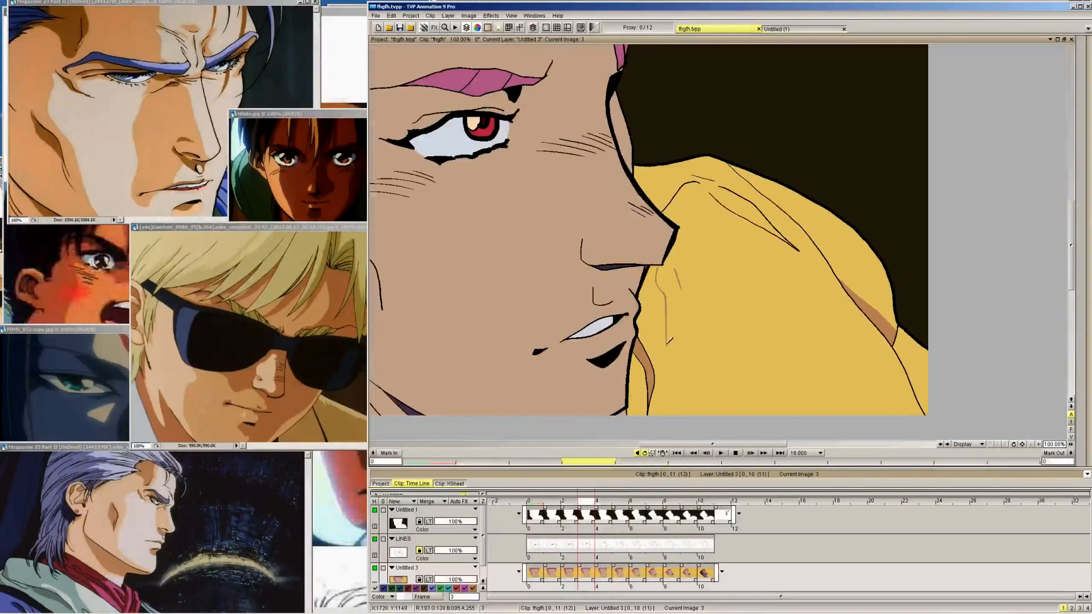
key("Left")
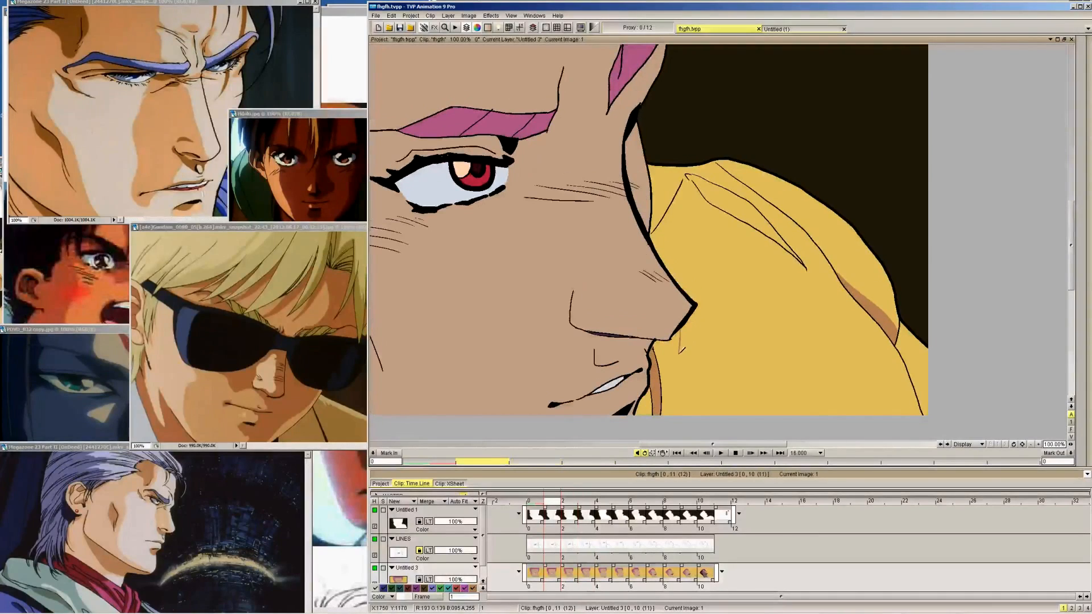
key("Left")
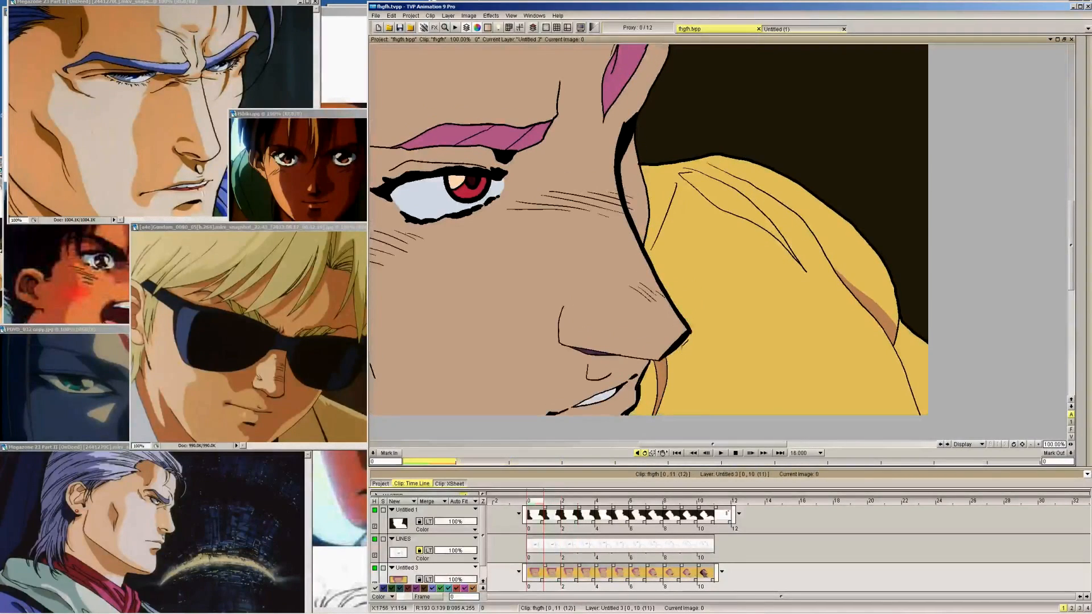
key("Right")
key("Right")
key("Right")
key("Right")
key("Right")
key("Right")
key("Right")
key("Right")
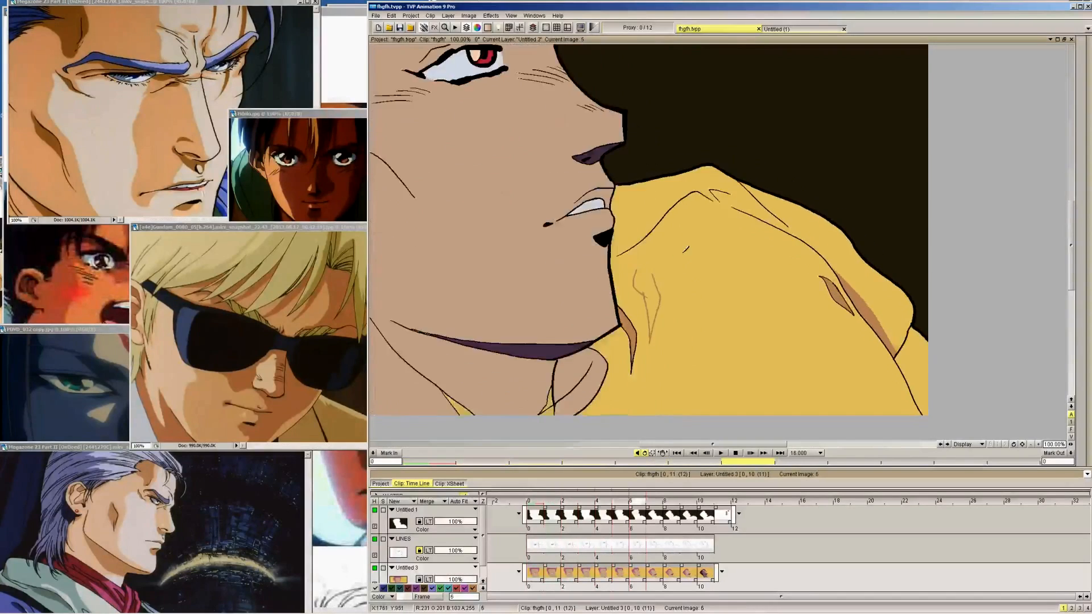
Extend the central fold shadow's right edge upward with a short slanted brown stroke on frames 9 to 0
key("Right")
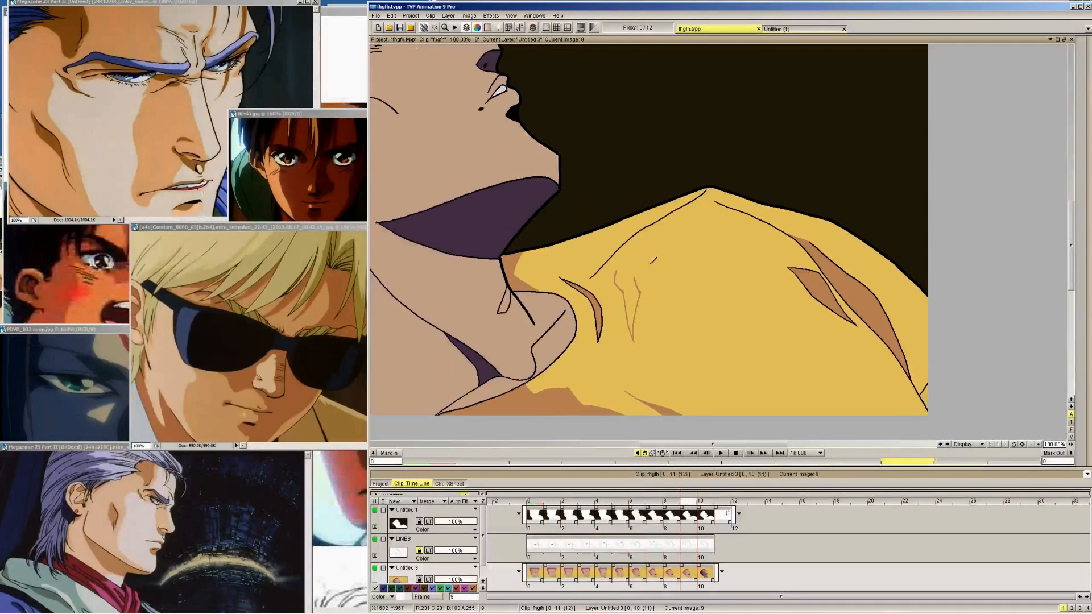
key("Left")
key("Left")
key("Left")
key("Left")
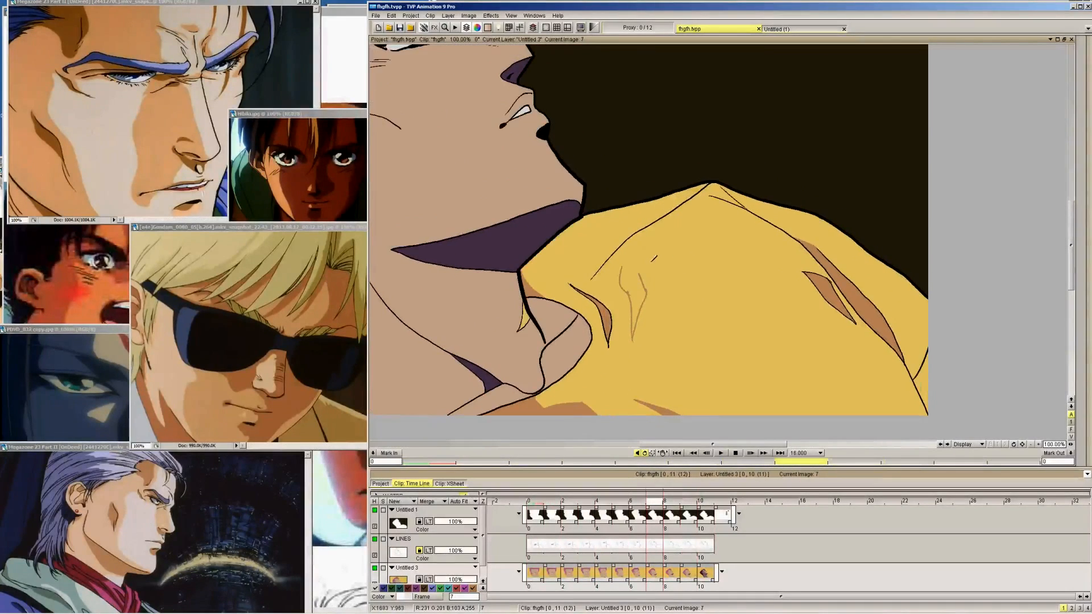
key("Left")
key("Left")
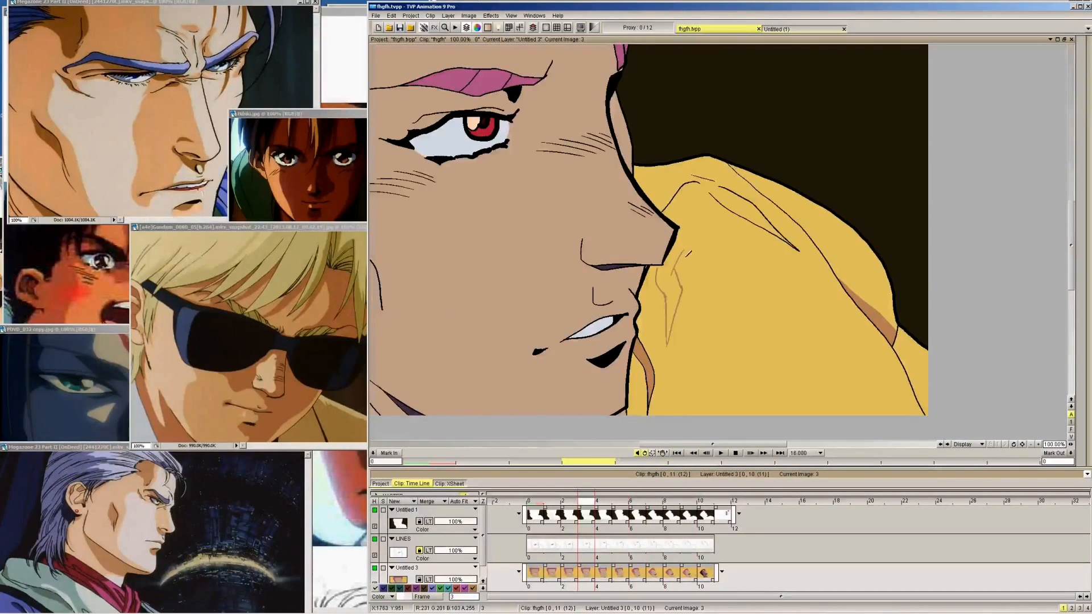
key("Left")
key("Left")
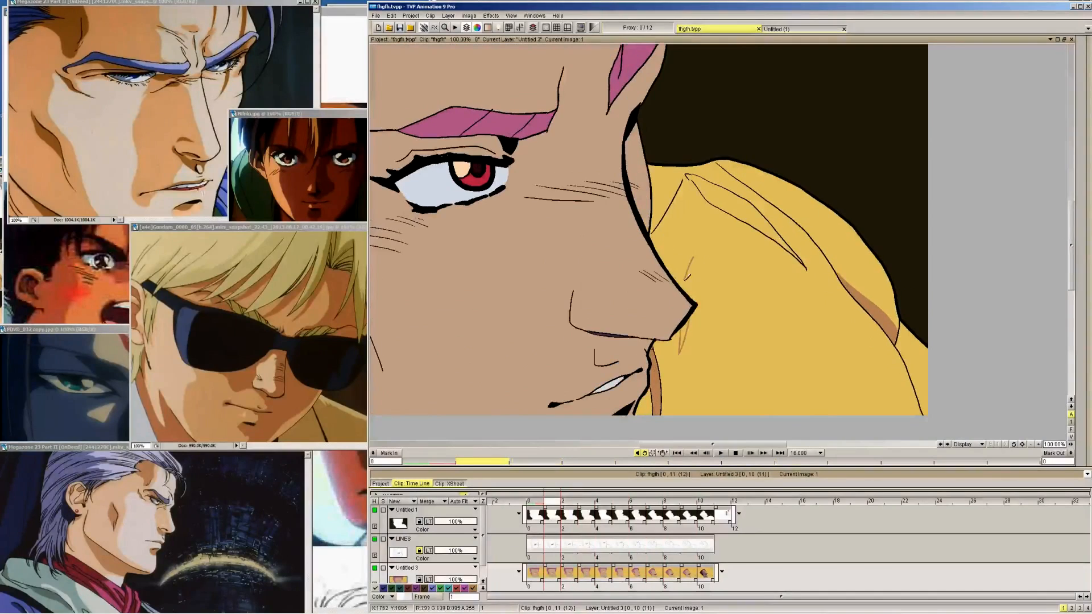
key("Left")
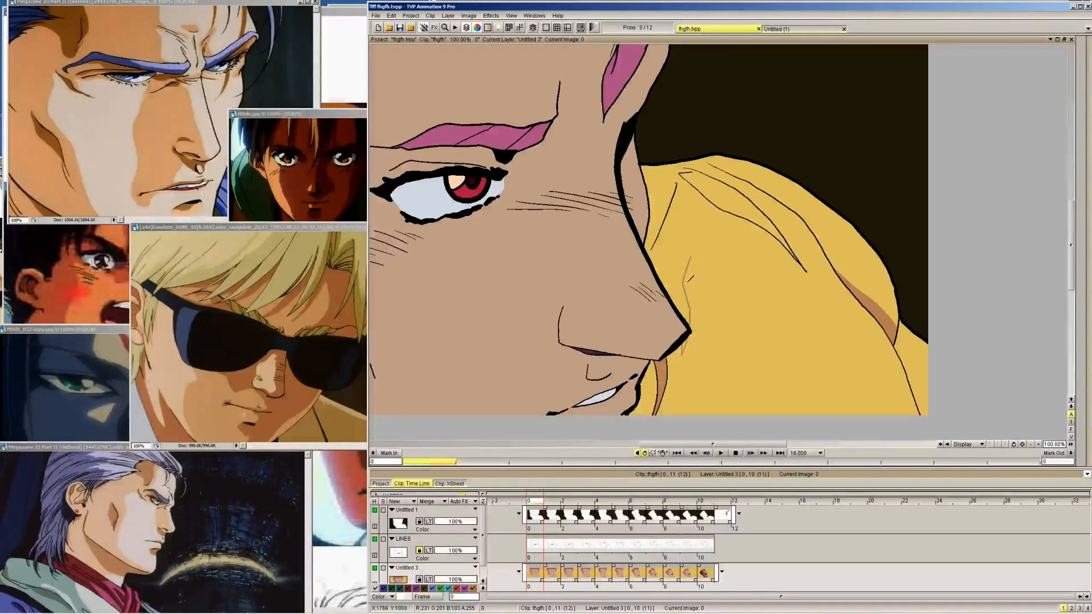
Extend the central fold shadow's left edge diagonally up toward the shoulder with a thin brown stroke on frames 9 to 0
key("Right")
key("Right")
key("Right")
key("Right")
key("Right")
key("Right")
key("Right")
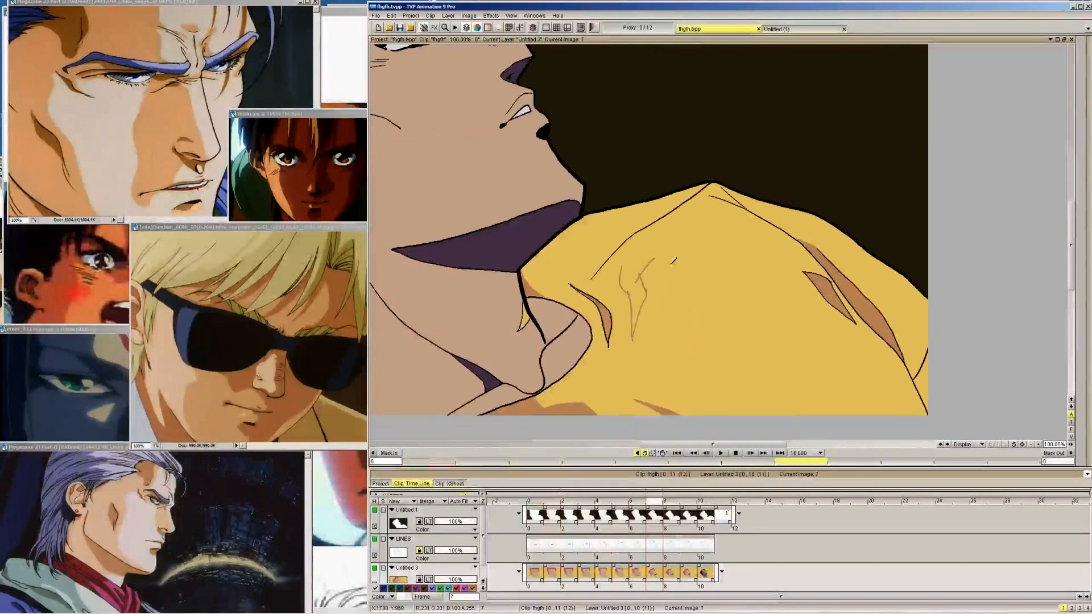
key("Right")
key("Right")
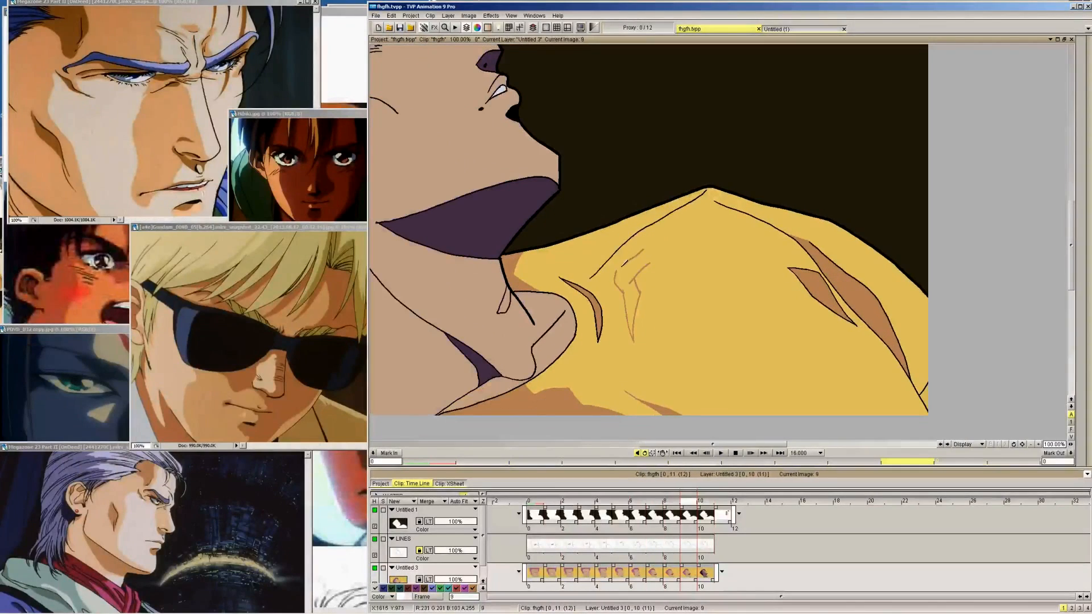
key("Left")
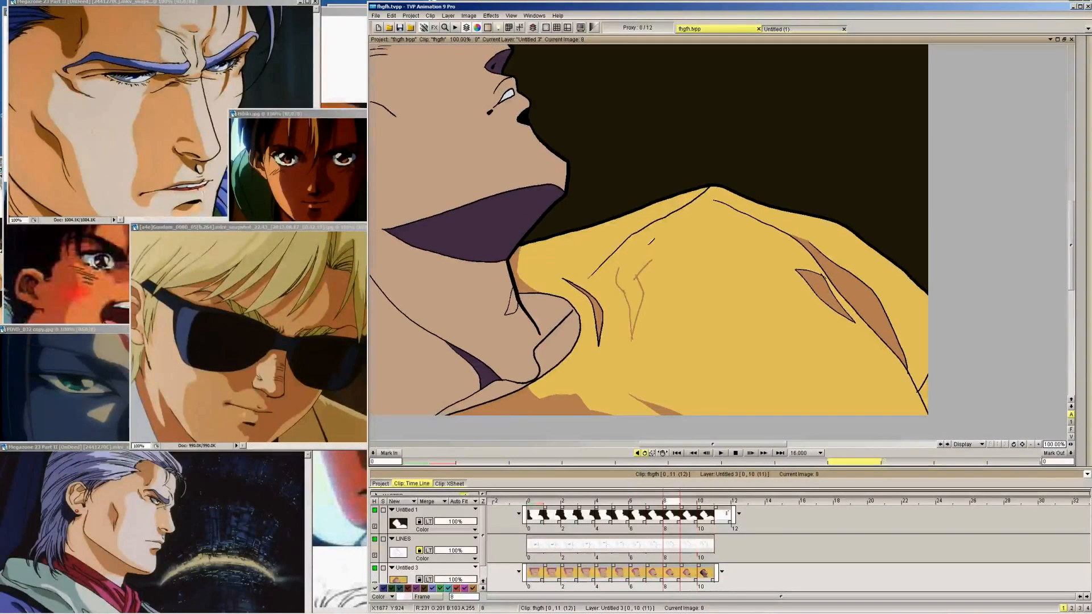
key("Left")
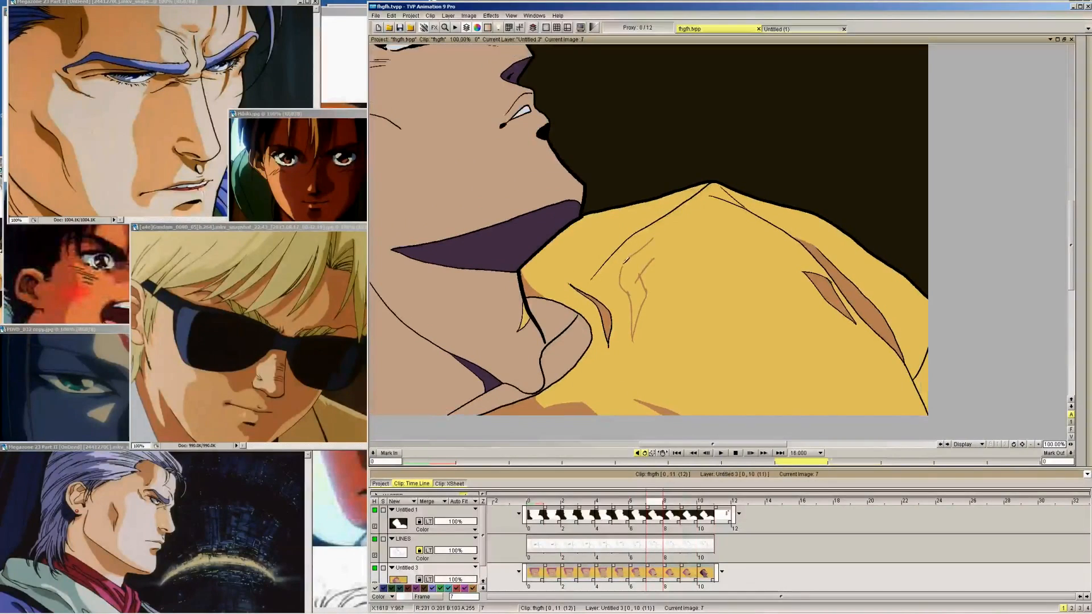
key("Left")
key("Left")
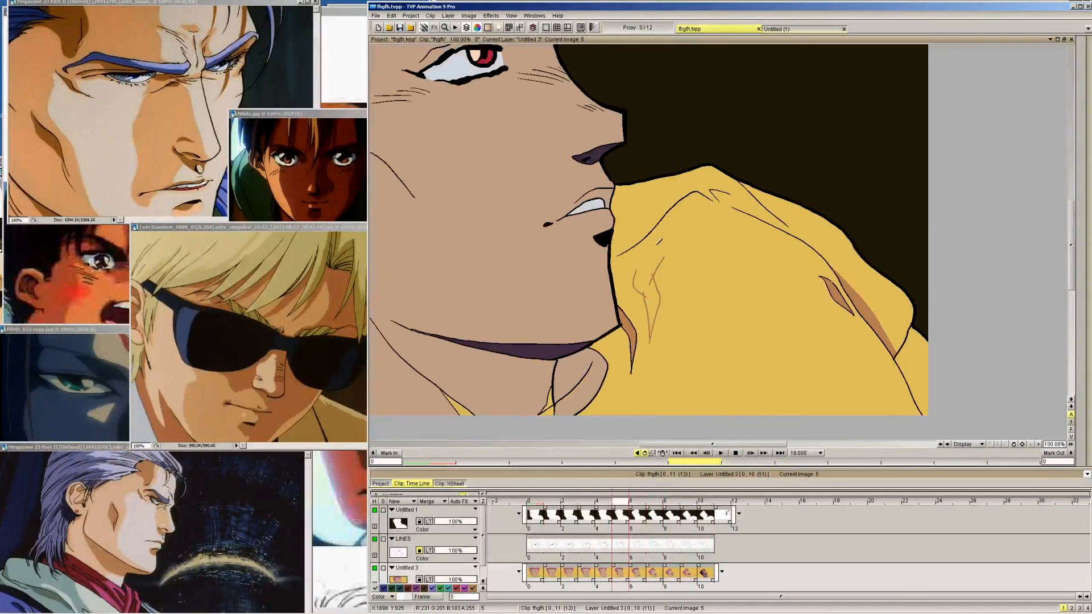
key("Left")
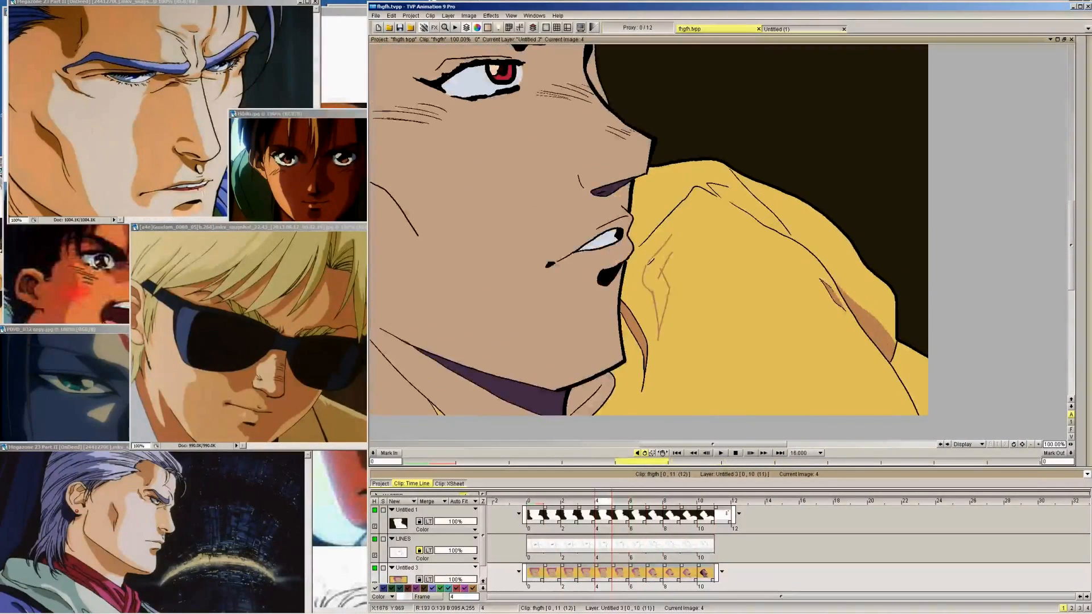
key("Left")
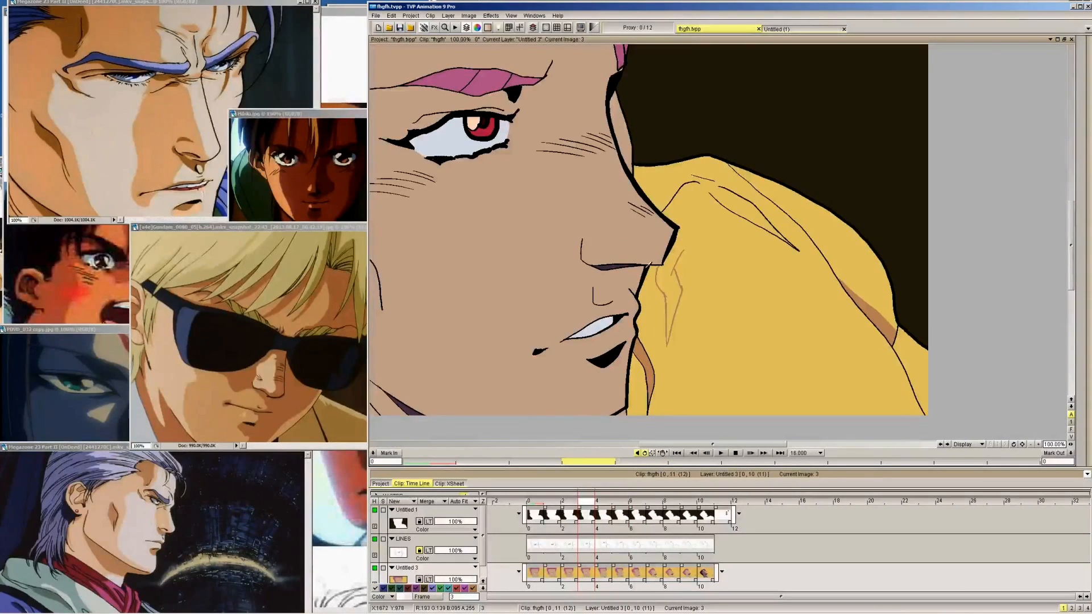
key("Left")
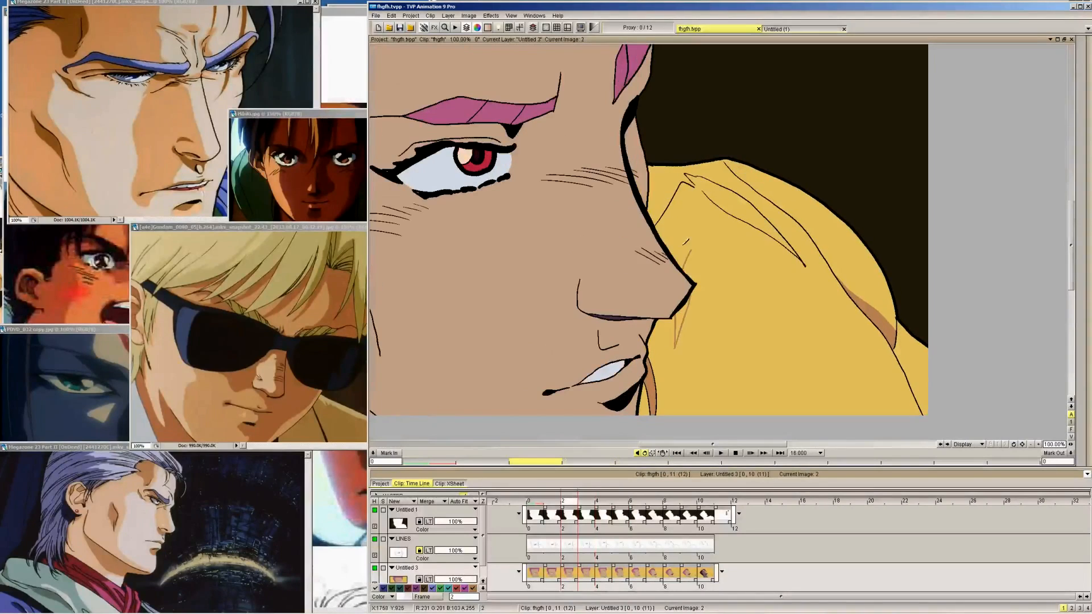
key("Left")
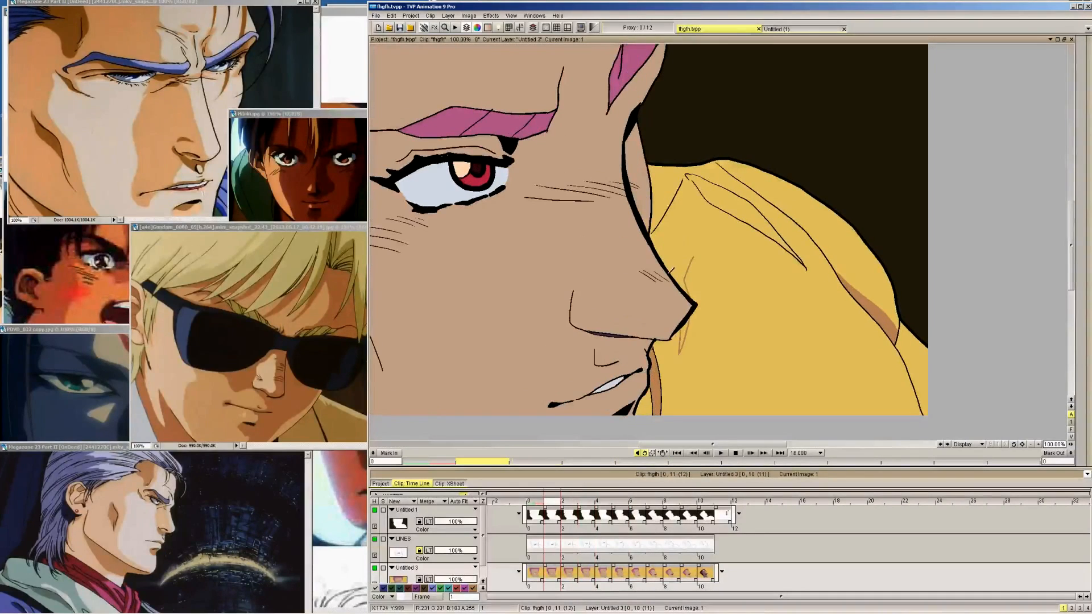
key("Left")
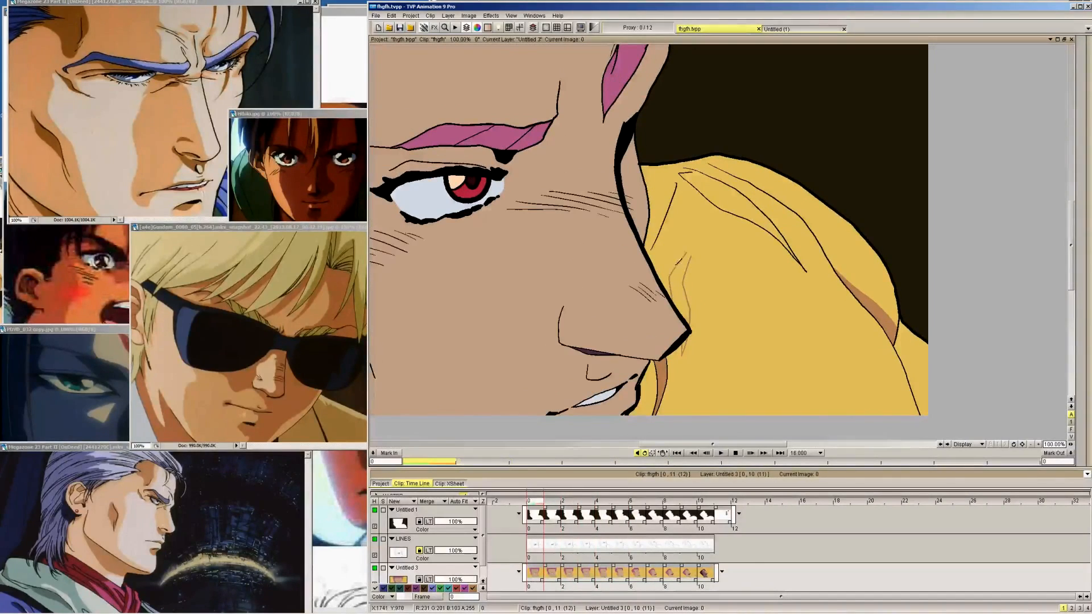
Draw the fold shadow's uppermost edge just below the shoulder peak with a thin brown stroke on frames 9 to 0
key("Right")
key("Right")
key("Right")
key("Right")
key("Right")
key("Right")
key("Right")
key("Right")
key("Right")
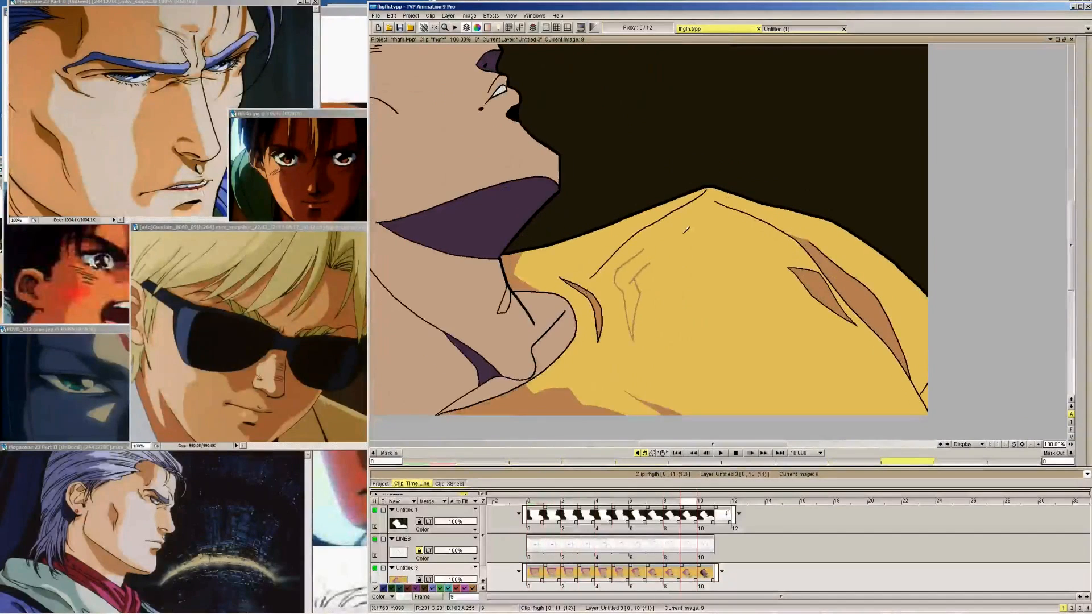
key("Right")
key("Left")
left_click_drag(671, 230, 686, 207)
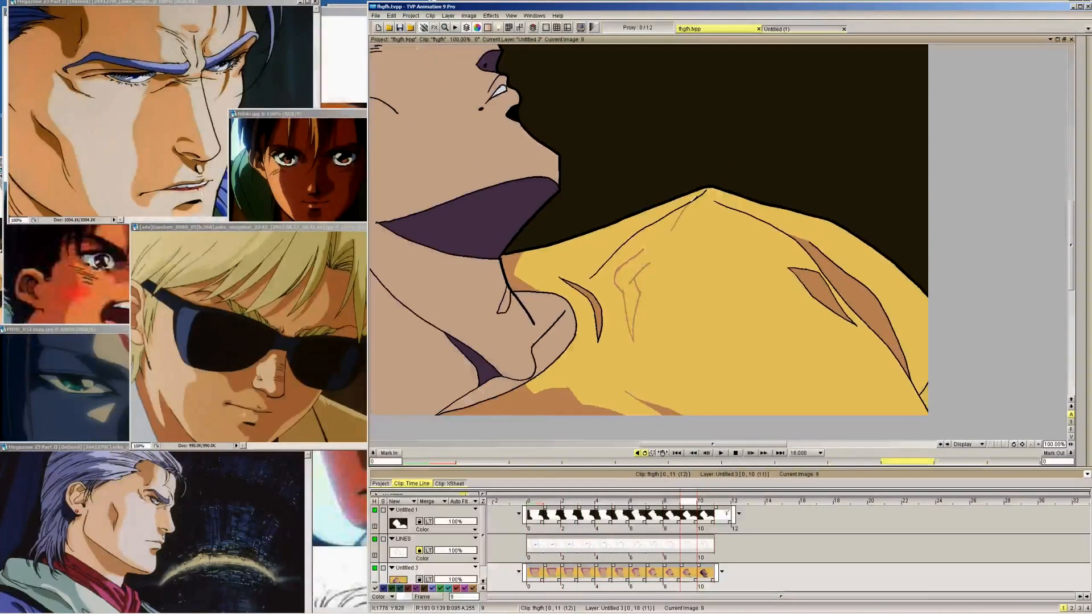
key("Left")
key("Left")
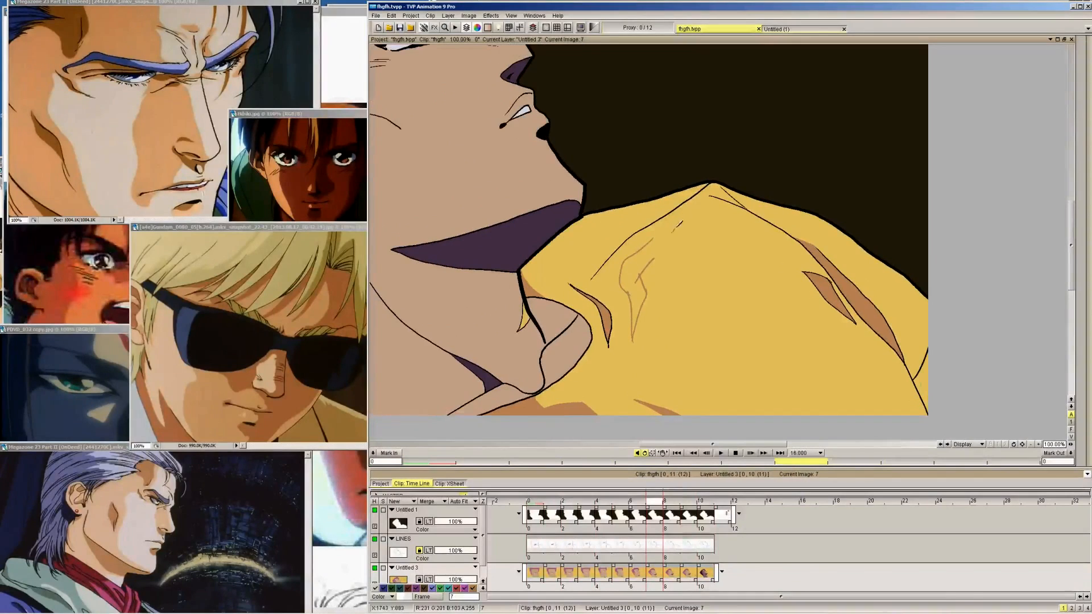
key("Left")
key("Left")
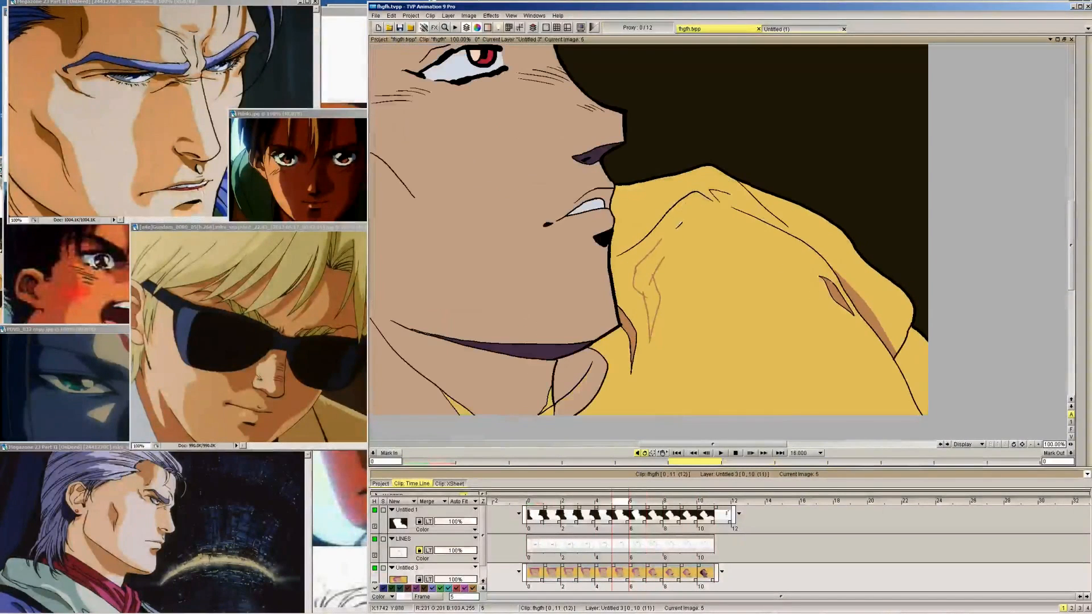
key("Left")
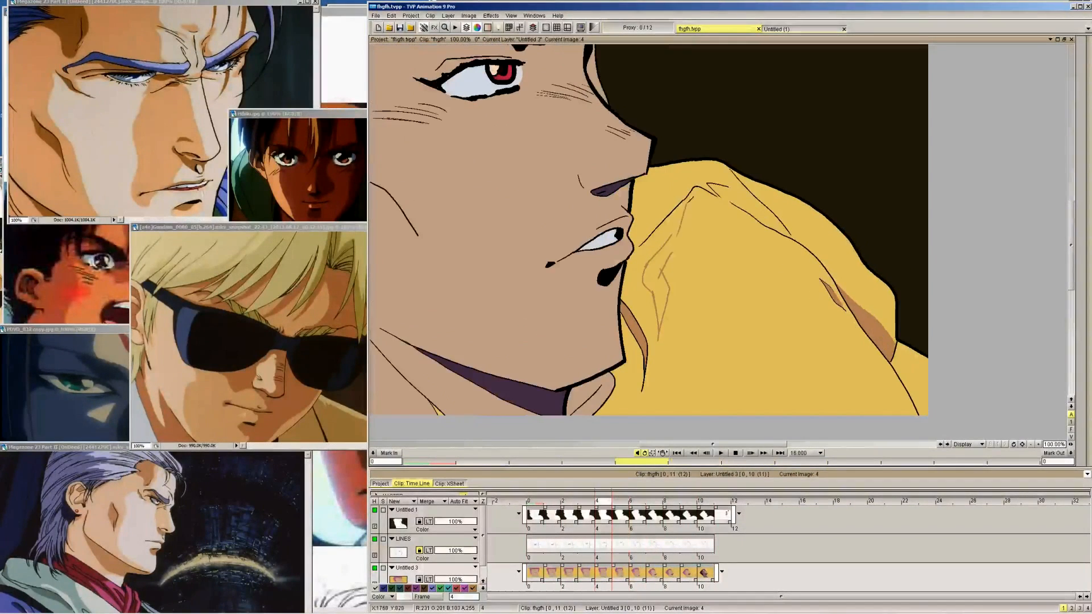
key("Left")
key("Right")
key("Left")
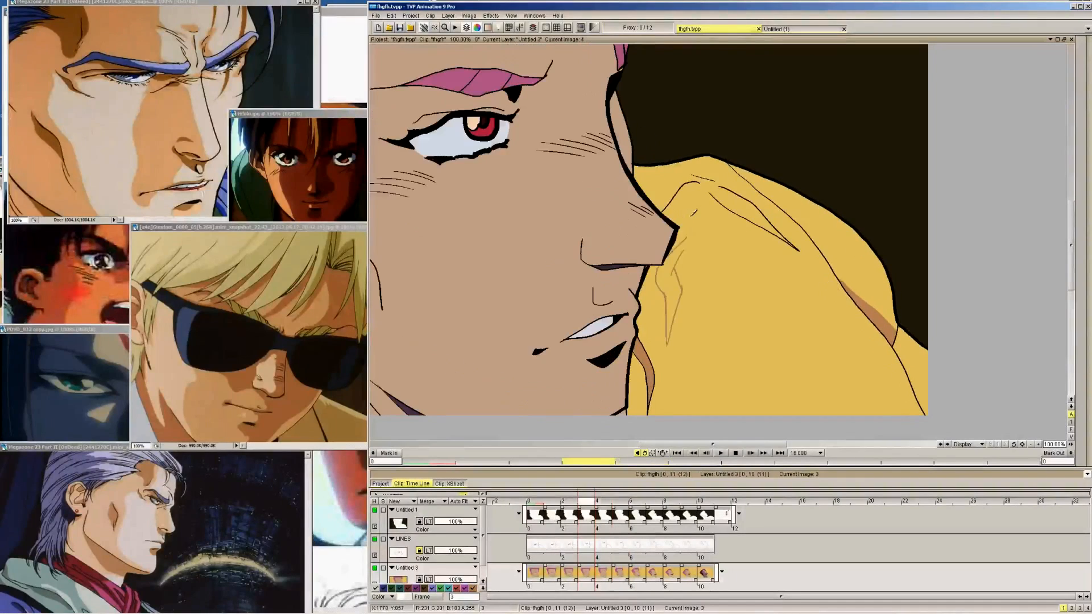
key("Left")
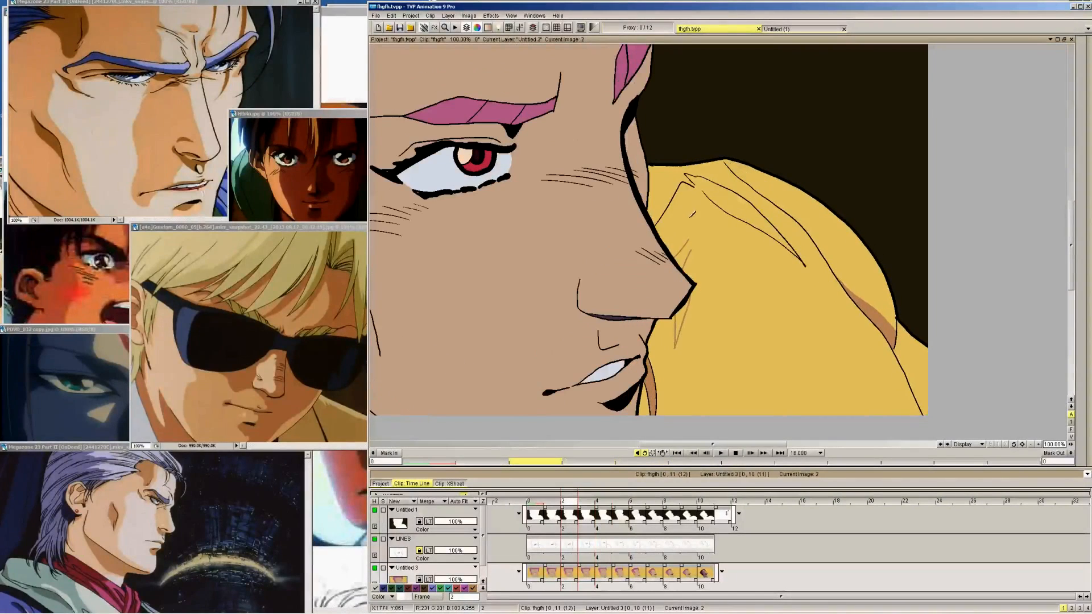
key("Left")
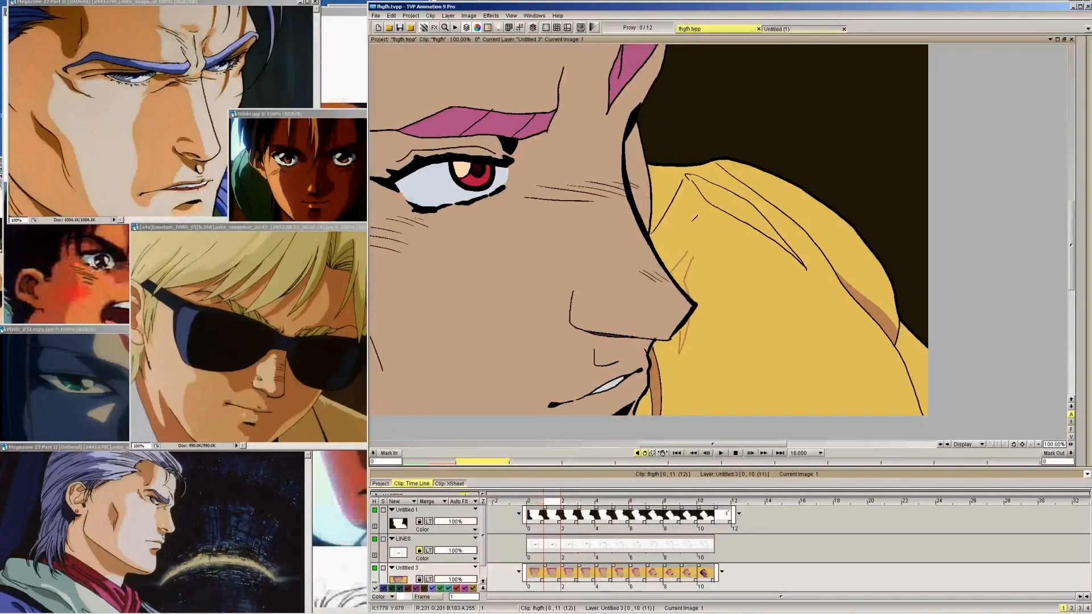
key("Left")
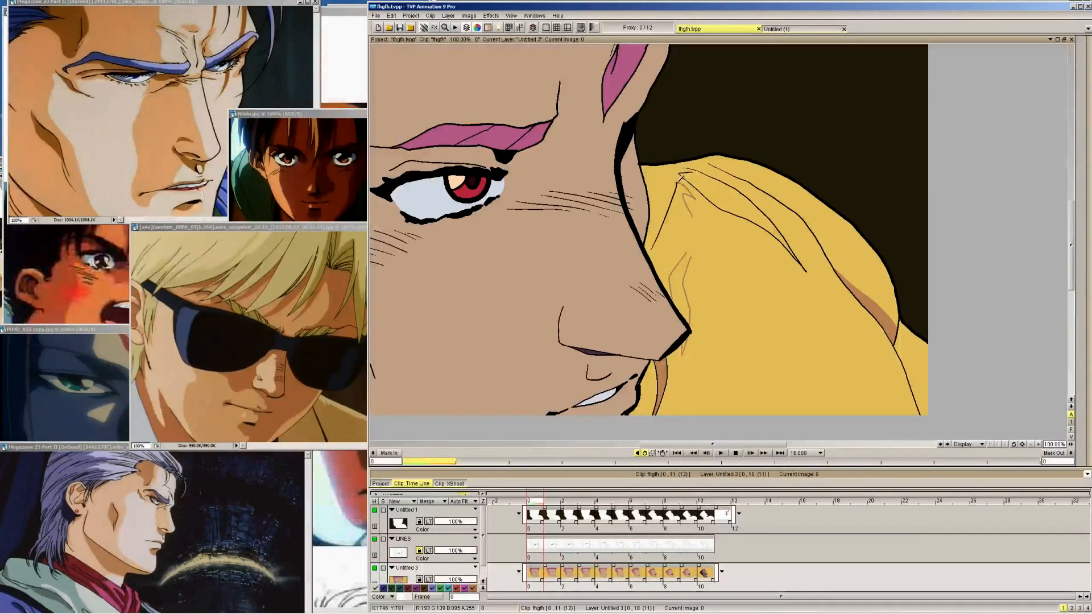
Join the shadow's right edge to the stroke below the shoulder peak with a brown line on frames 9 to 0
key("Right")
key("Right")
key("Right")
key("Right")
key("Right")
key("Right")
key("Right")
key("Right")
key("Right")
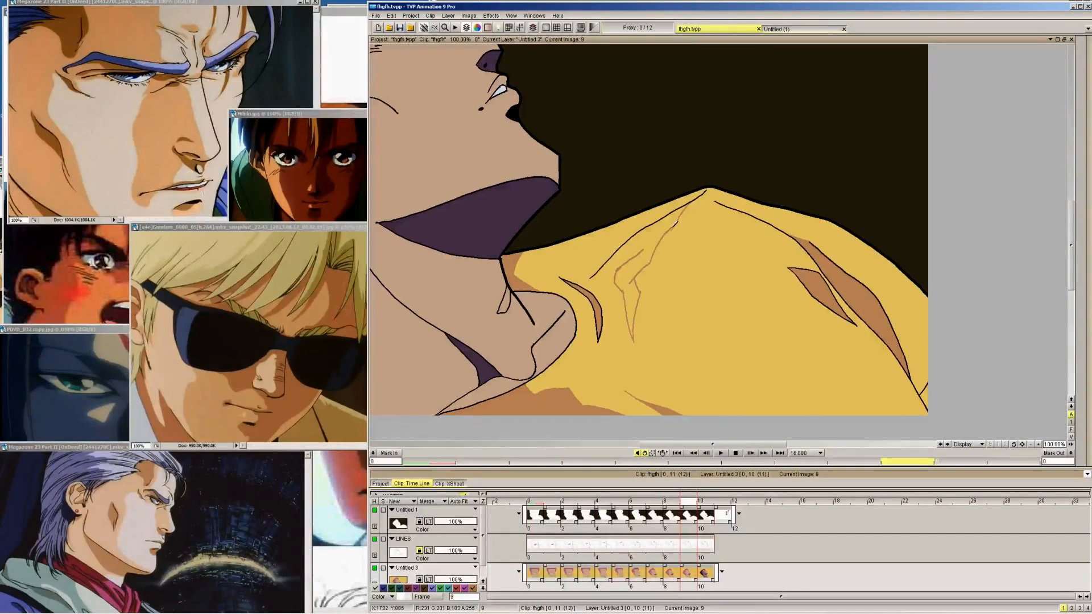
key("Left")
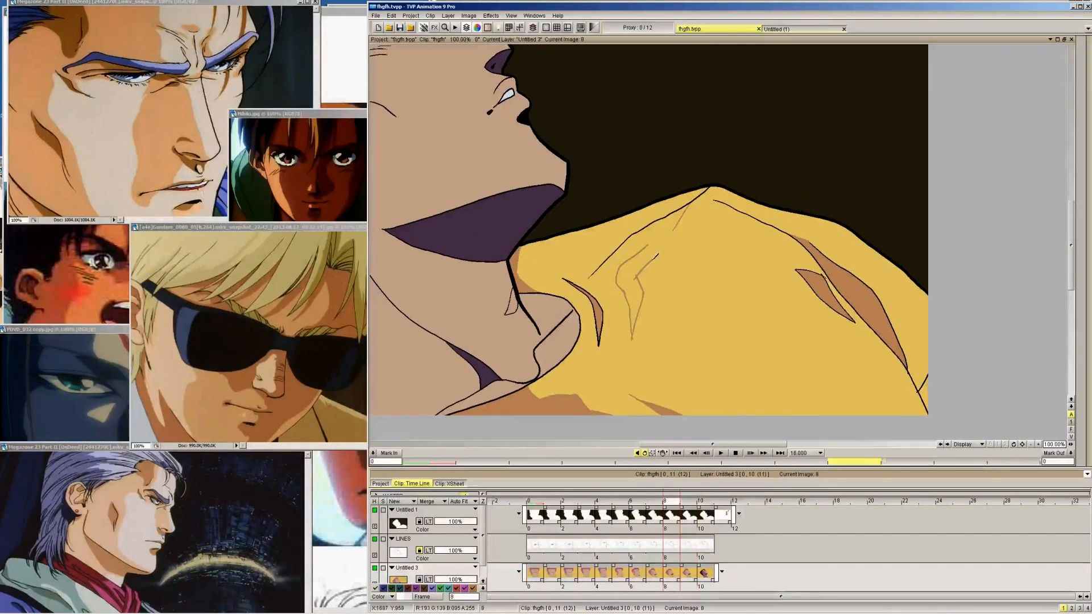
key("Left")
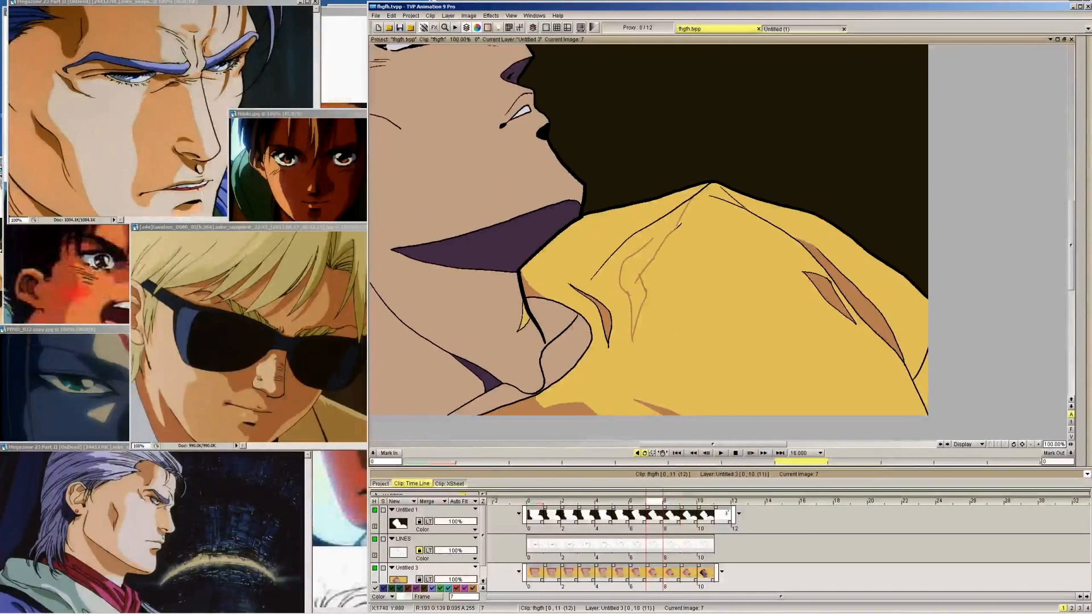
key("Left")
key("Left")
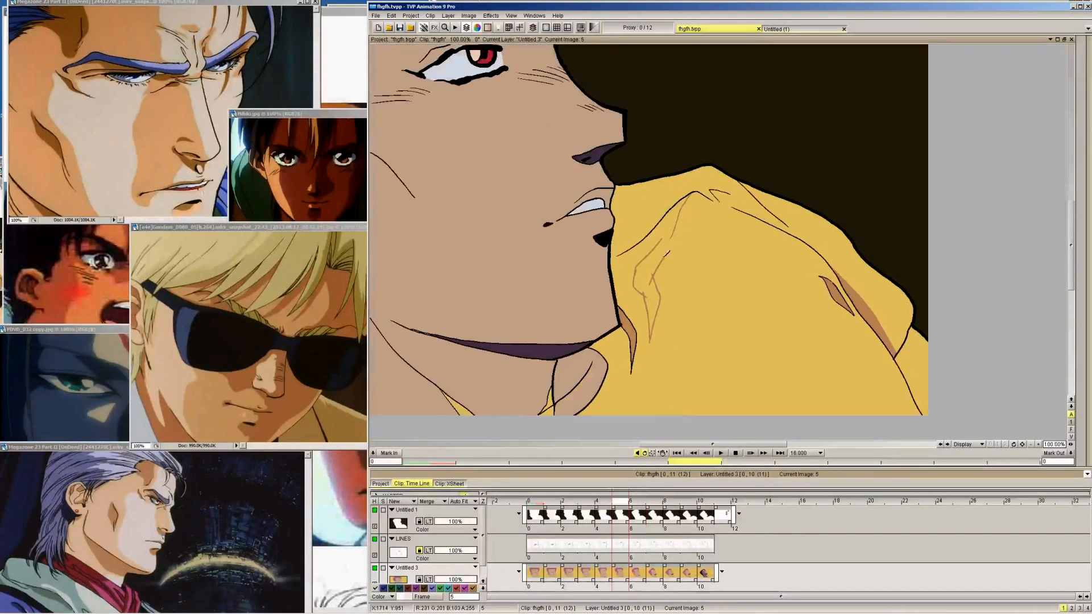
key("Left")
left_click_drag(671, 252, 685, 222)
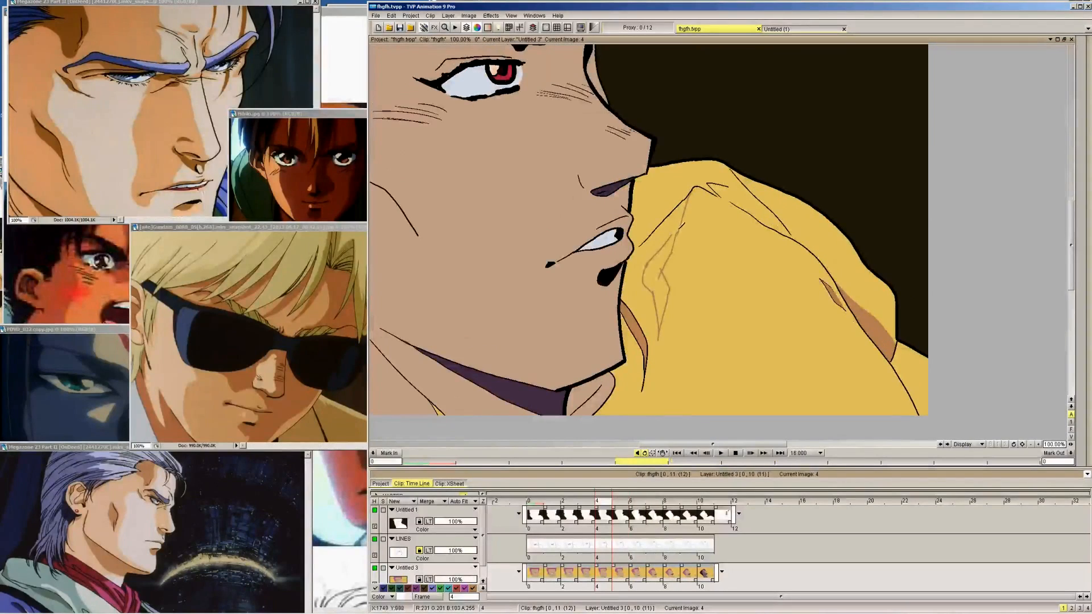
key("Left")
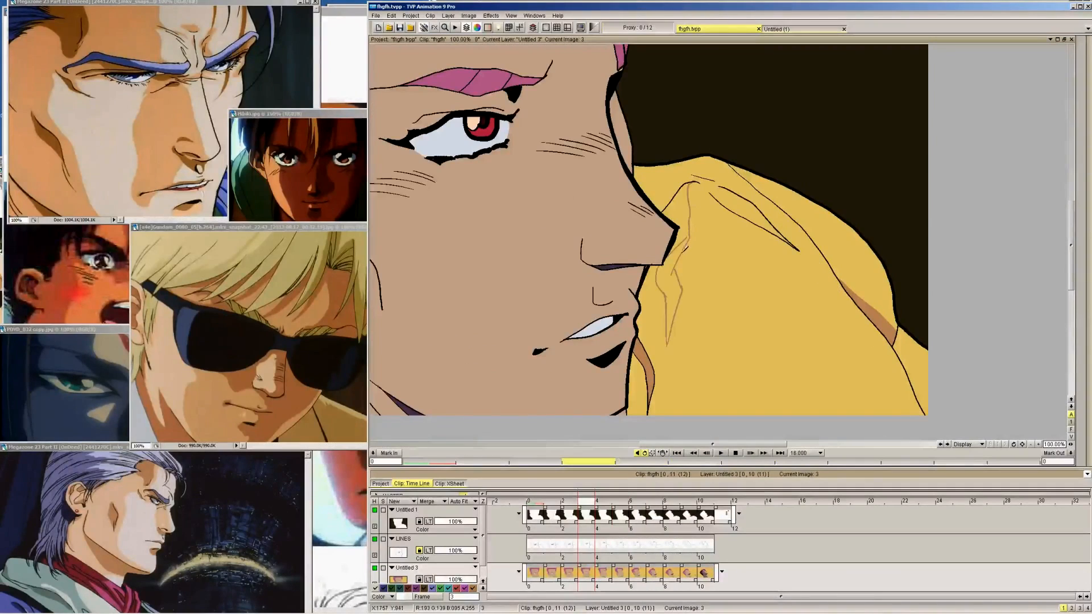
key("Left")
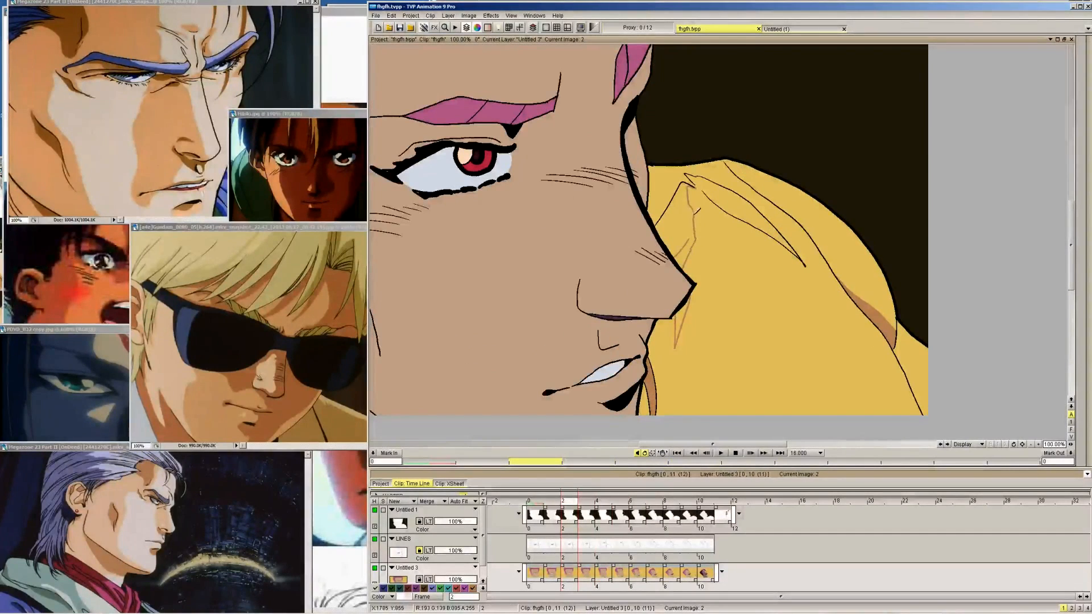
key("Left")
key("Left")
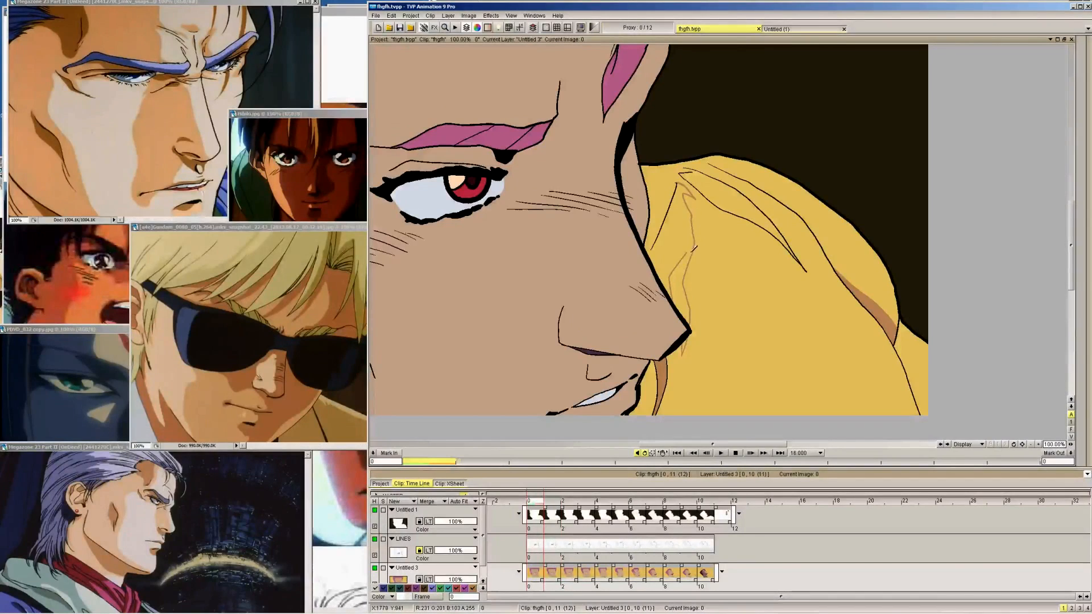
Add a short brown stroke along the central fold shadow's upper left side on frames 9 to 0
key("Right")
key("Right")
key("Right")
key("Right")
key("Right")
key("Right")
key("Right")
key("Right")
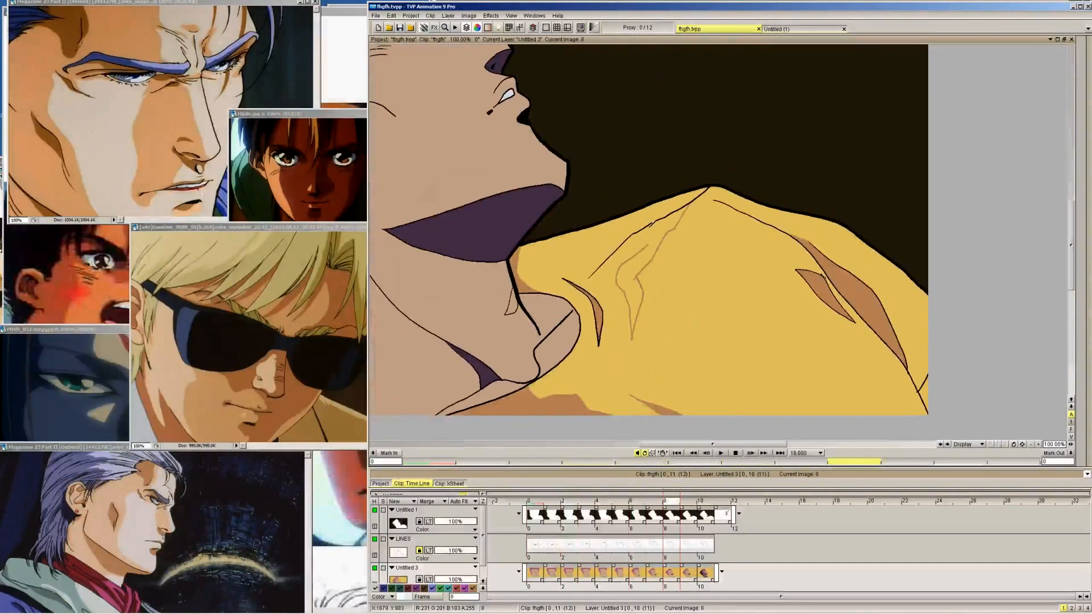
key("Right")
key("Right")
key("Left")
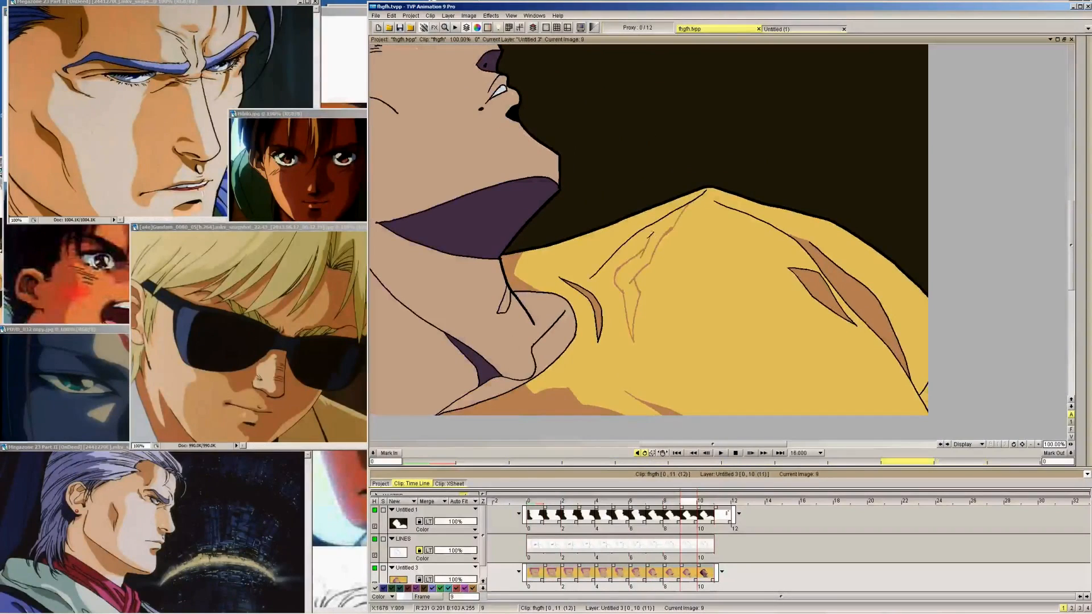
key("Right")
key("Left")
key("Left")
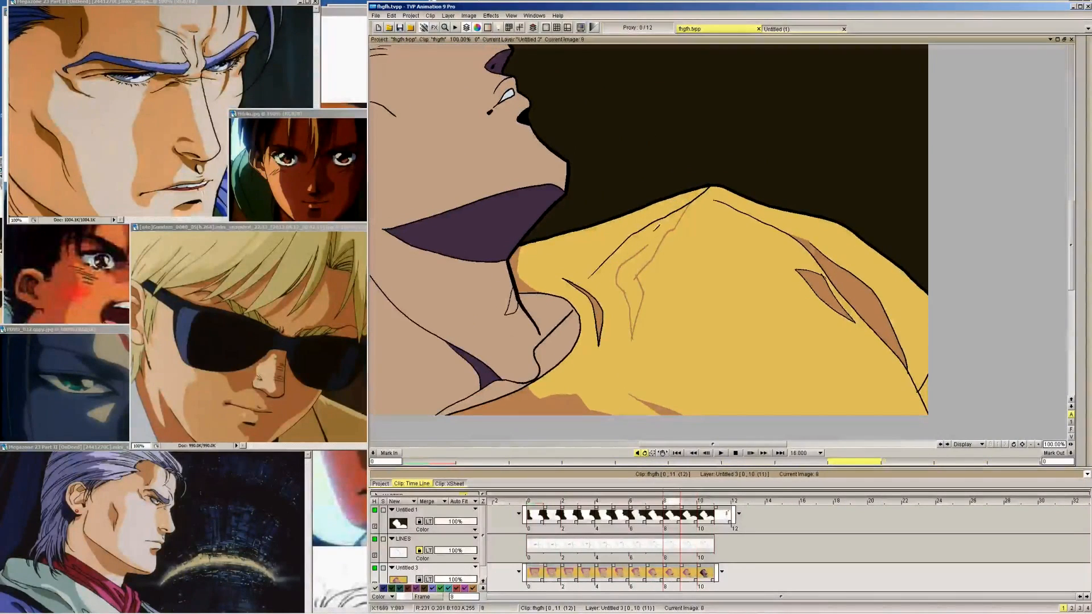
key("Left")
key("Left")
key("Left")
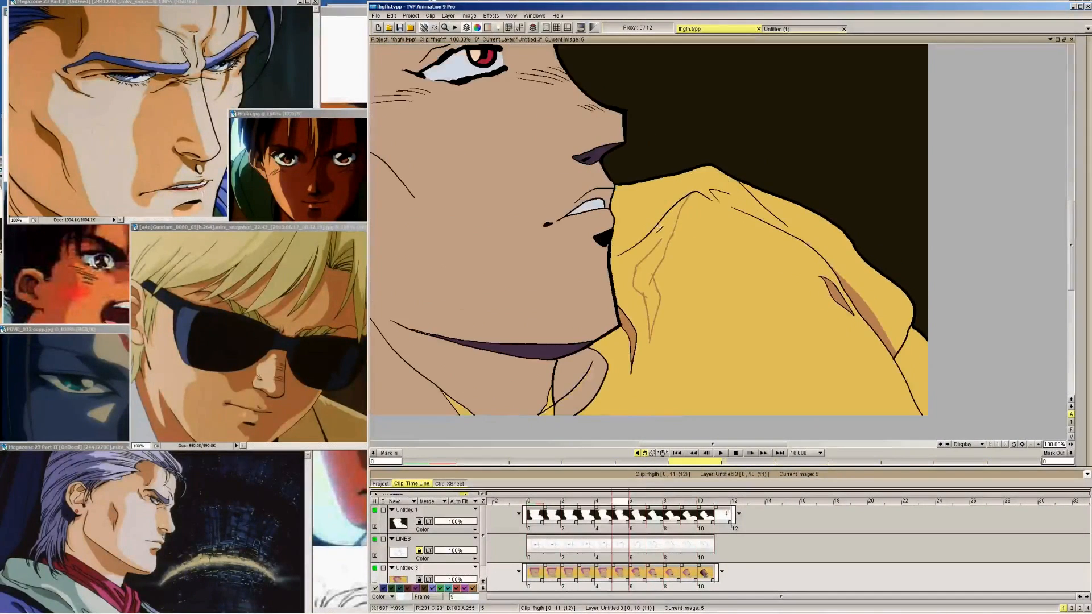
key("Left")
key("Left")
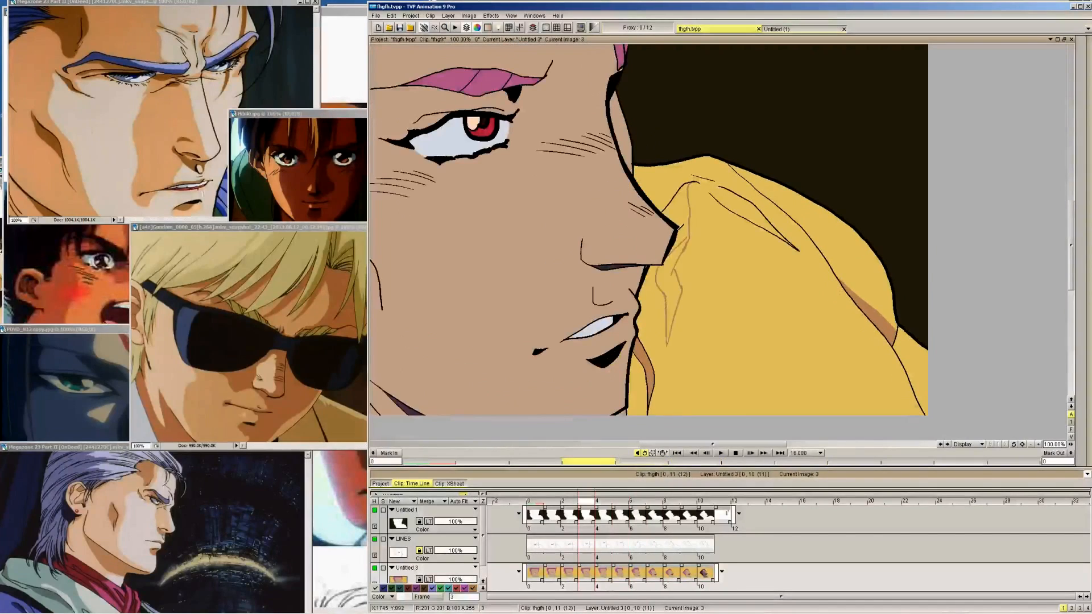
Close the fold shadow's outline with a short slanted brown stroke at its upper left point on frames 9 to 0
key("Right")
key("Right")
key("Right")
key("Right")
key("Right")
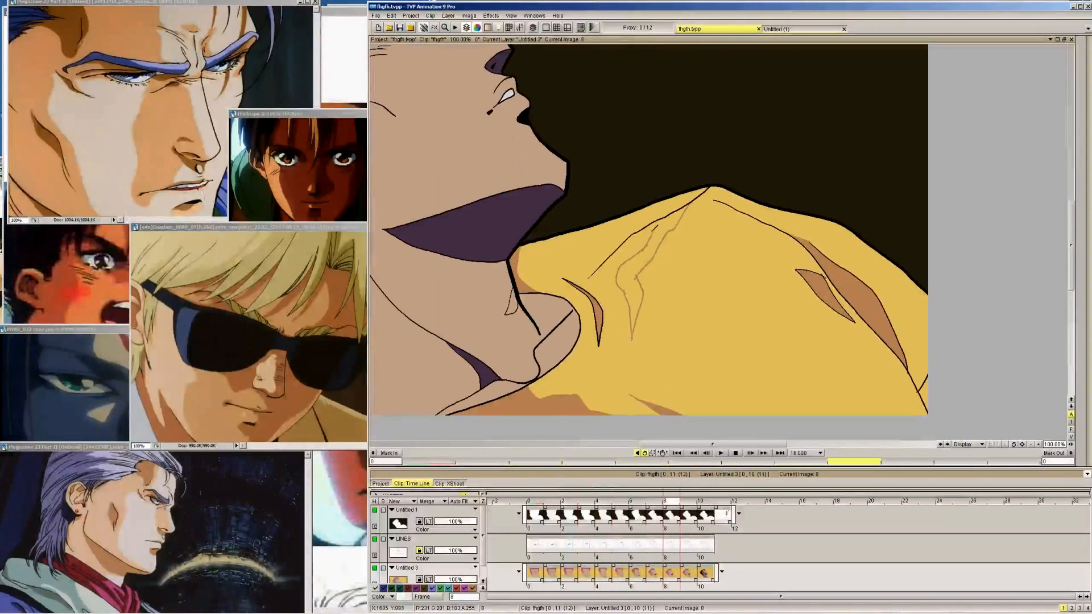
key("Right")
key("Left")
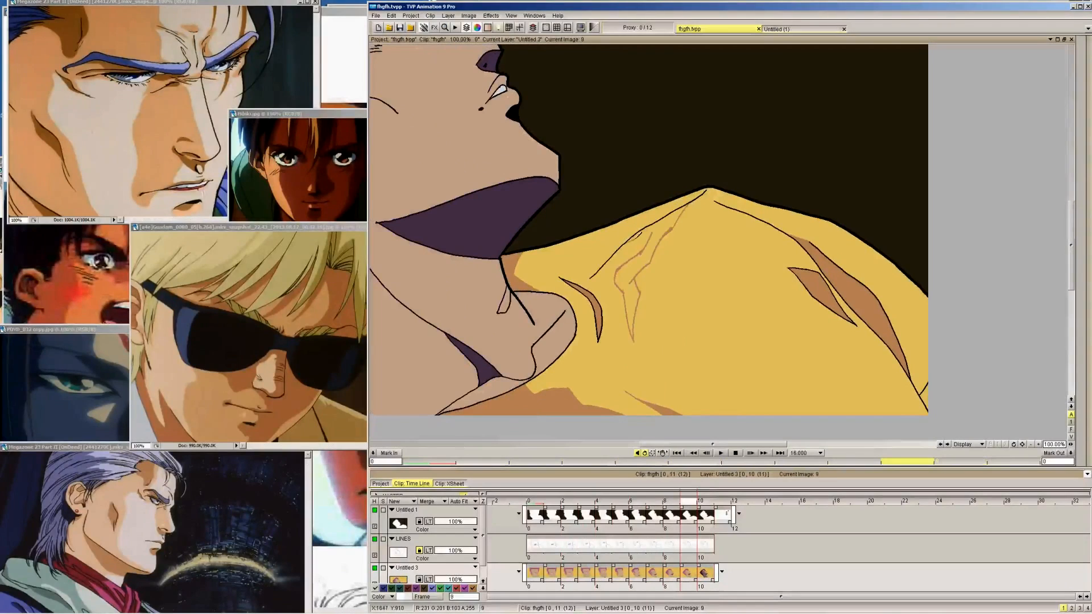
key("Left")
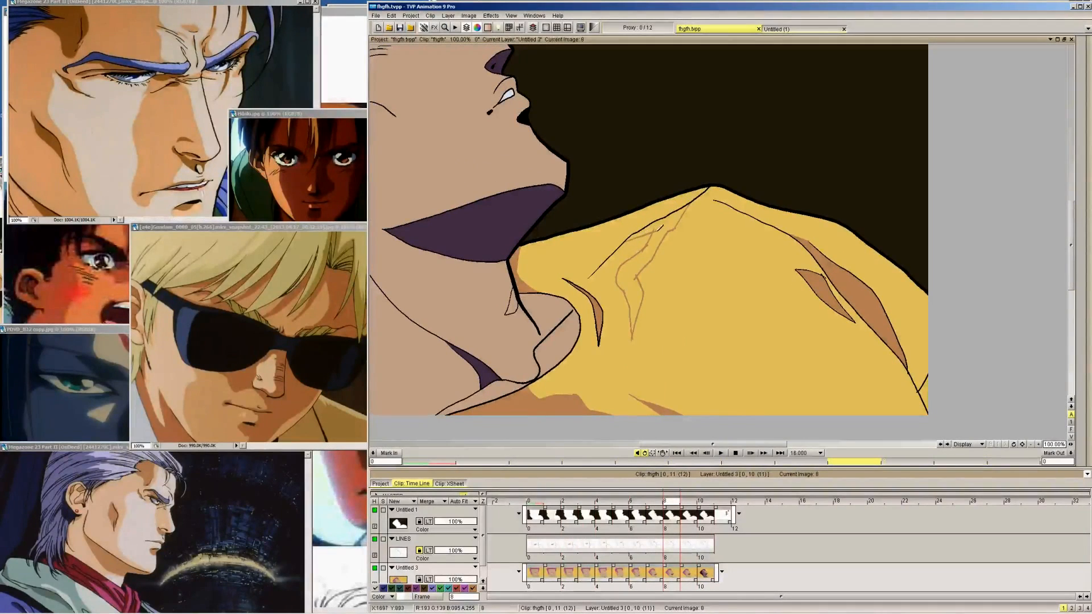
key("Left")
key("Left")
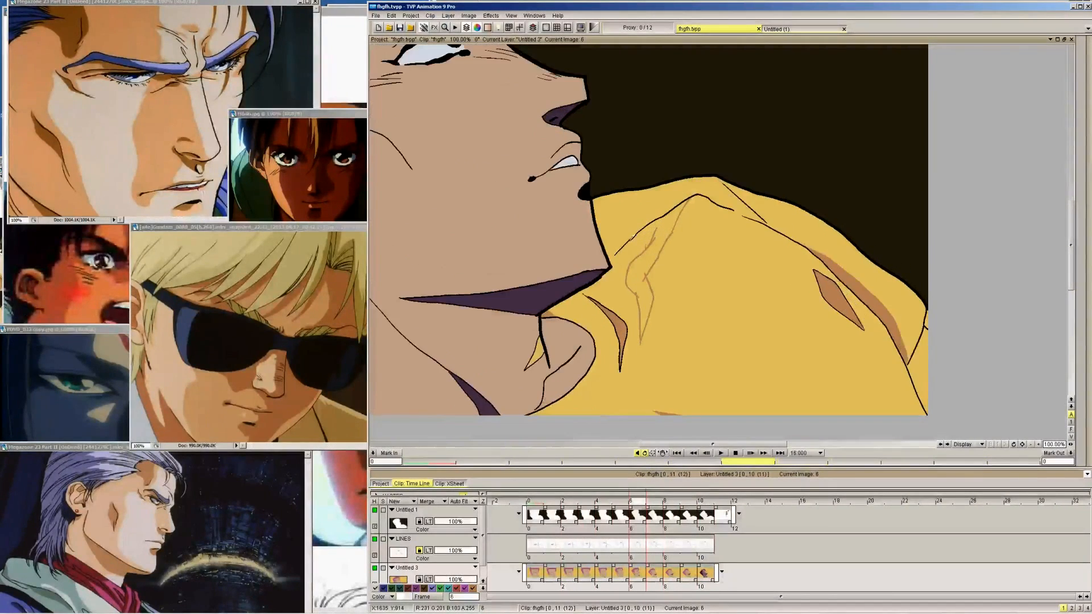
key("Left")
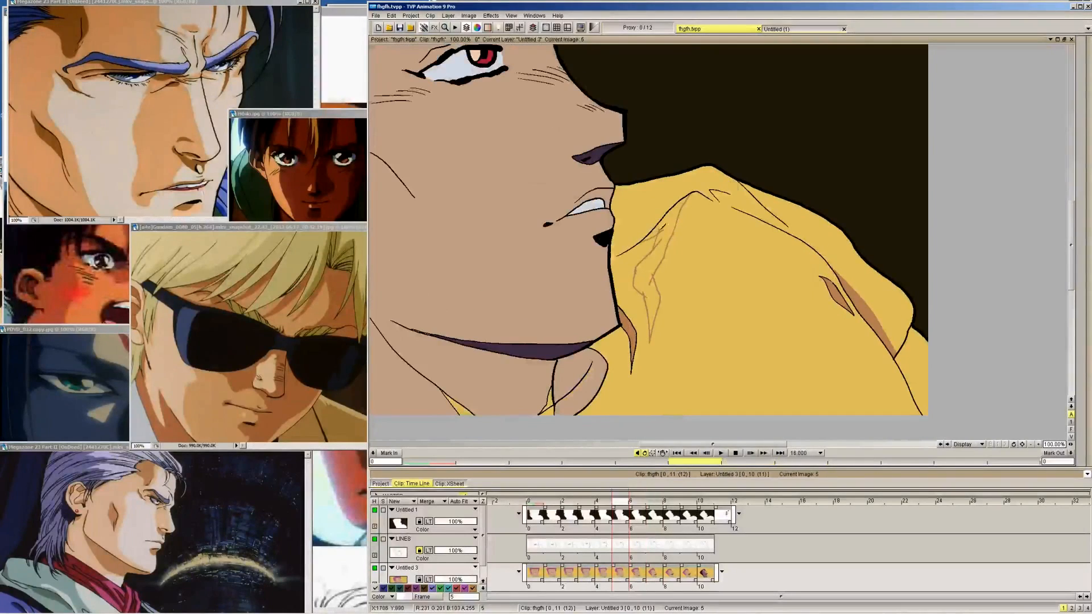
key("Left")
key("Left")
key("Left")
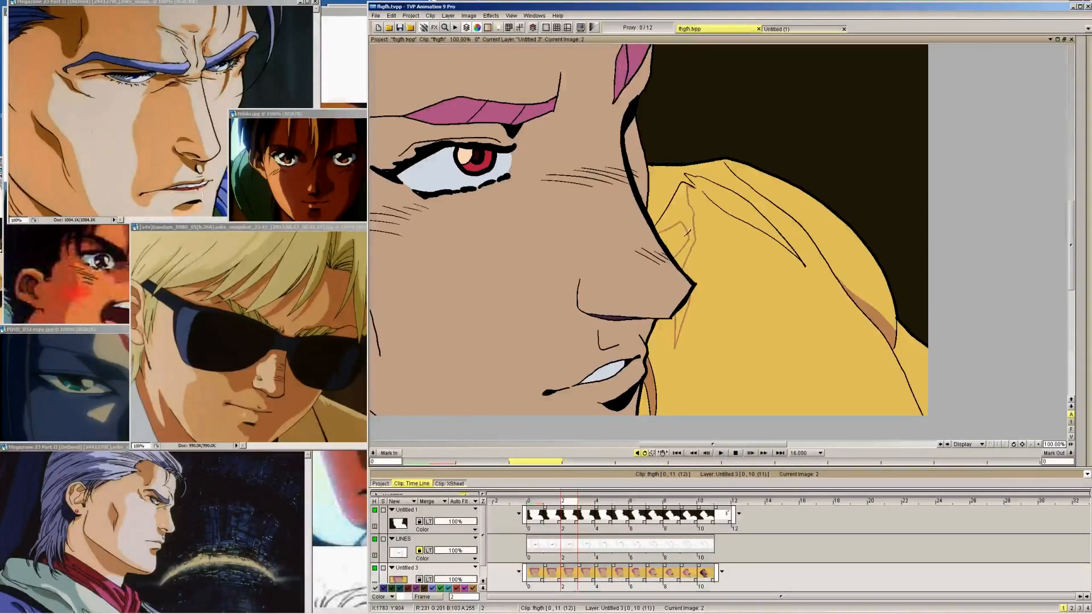
key("Left")
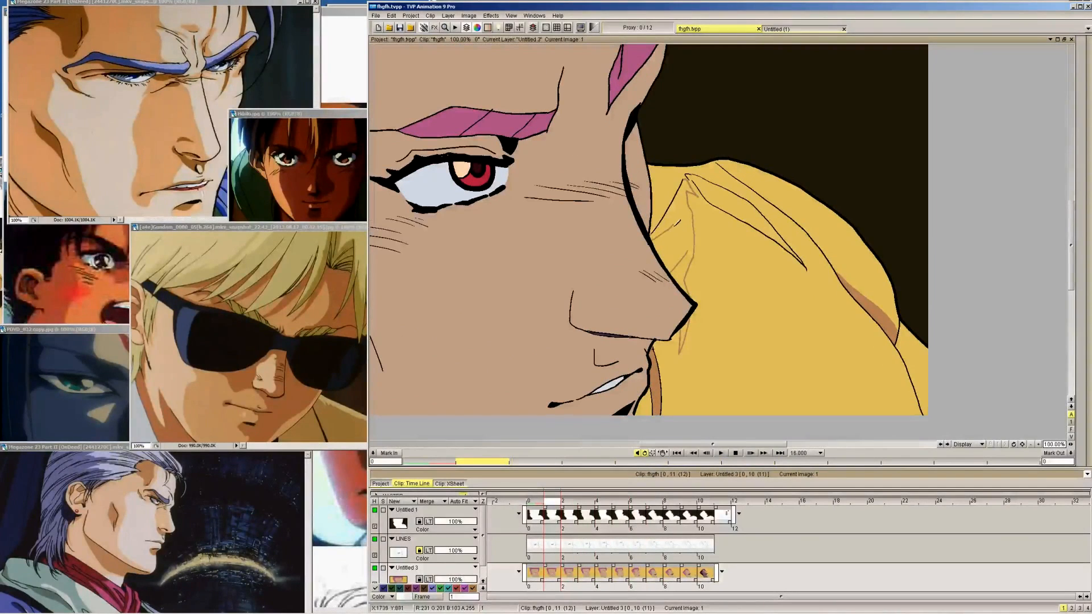
key("Left")
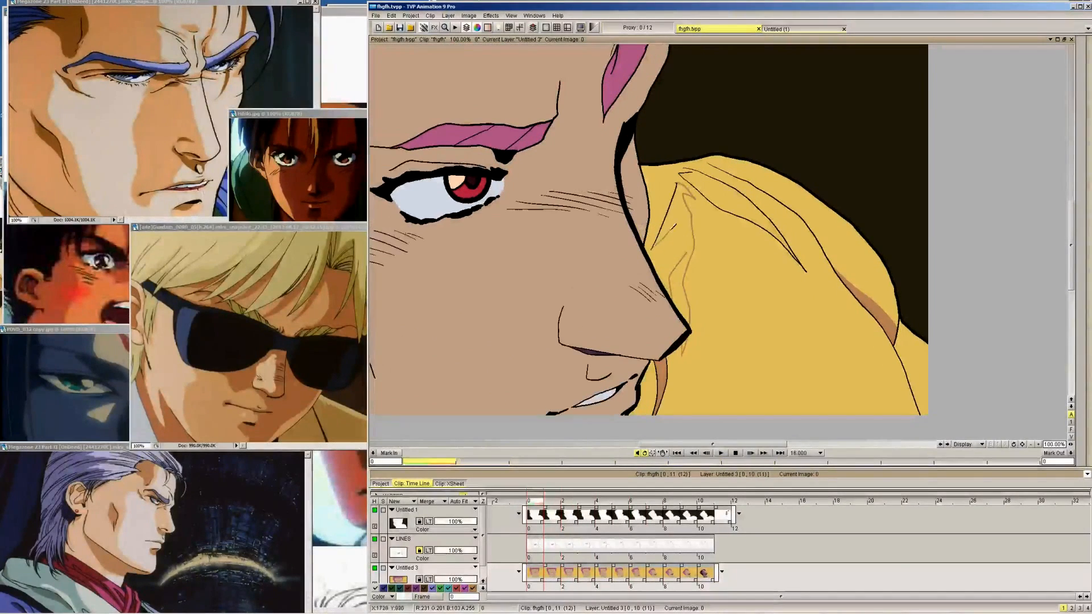
Flood fill the closed central fold shadow with brown on frames 9 to 2
key("Right")
key("Right")
key("Right")
key("Right")
key("Right")
key("Right")
key("Right")
key("Right")
key("Right")
key("Right")
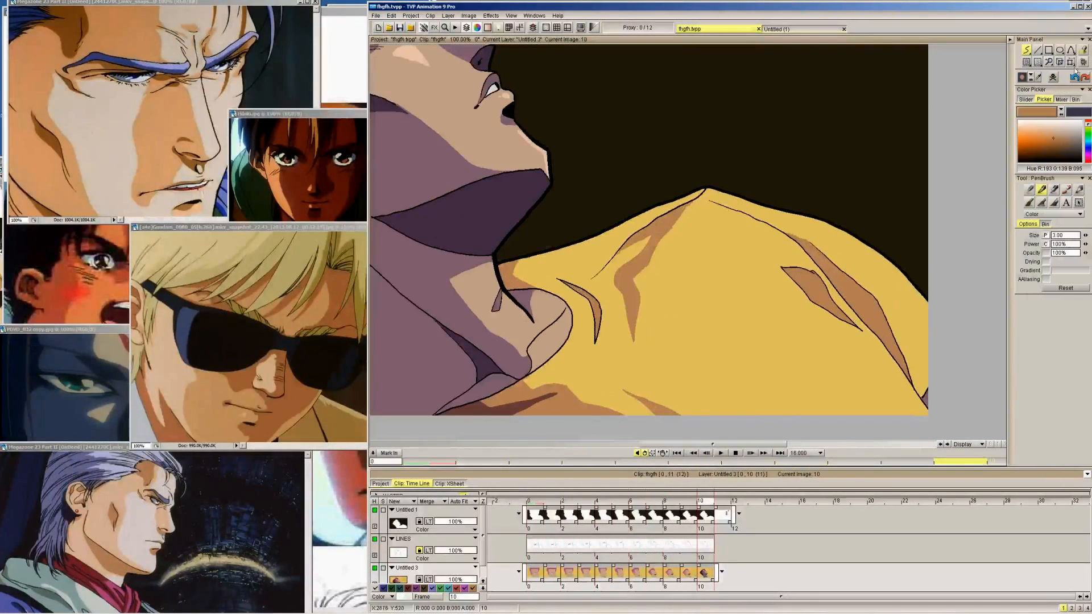
key("Left")
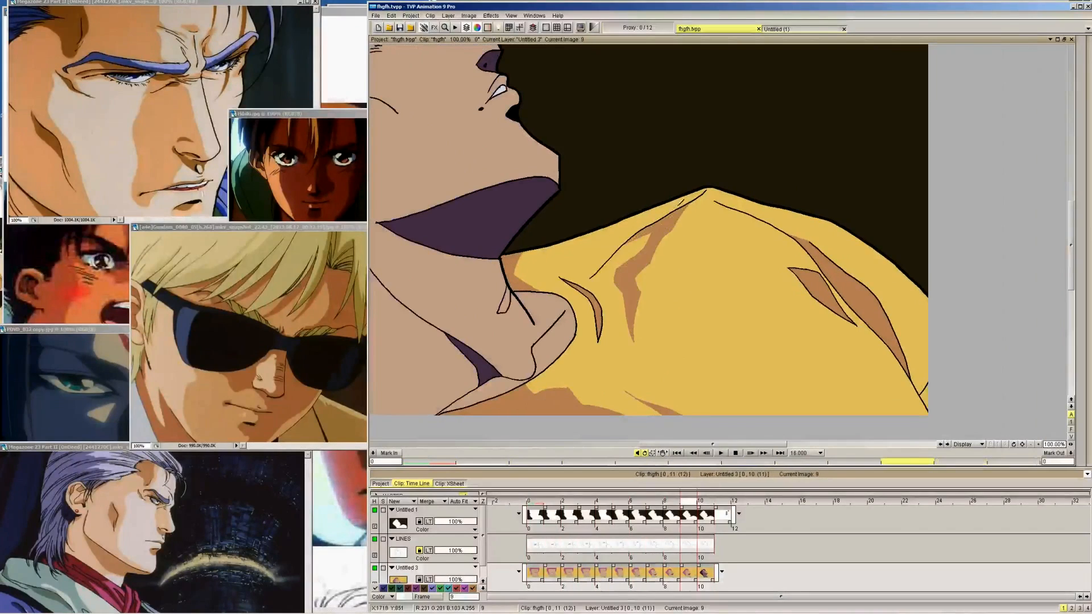
key("Left")
key("Left")
key("Left")
key("Left")
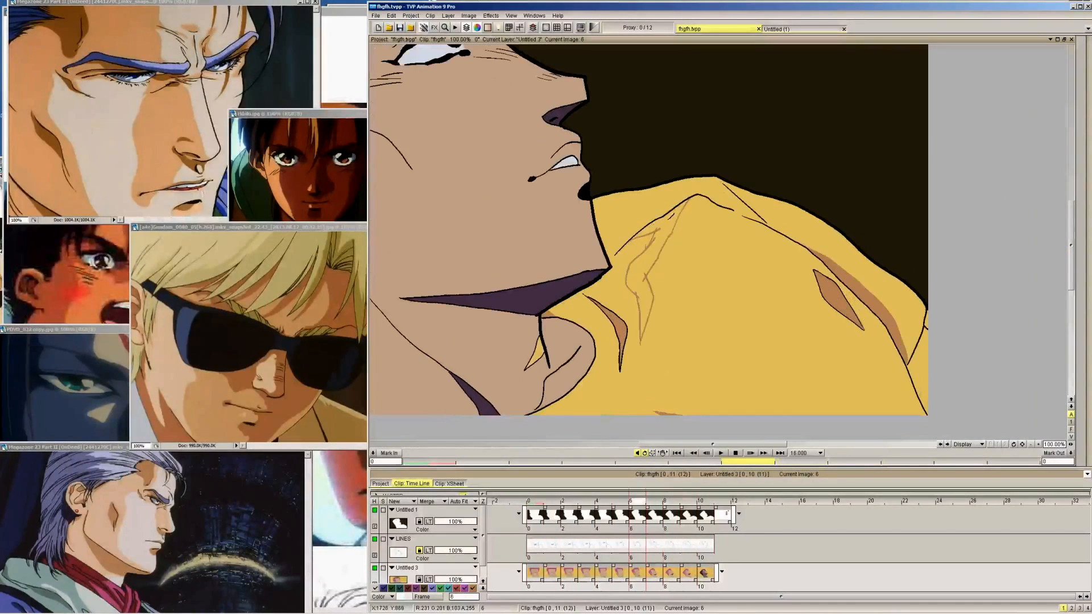
key("Left")
key("Left")
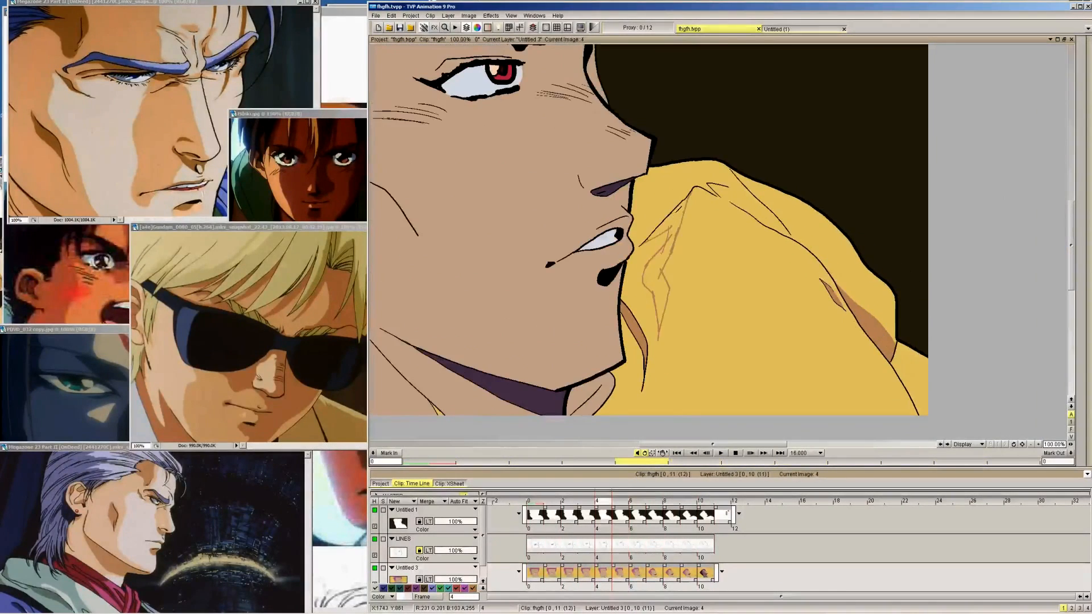
Flood fill the closed central fold shadow sections beside the nose with brown on frames 1 and 0
key("Left")
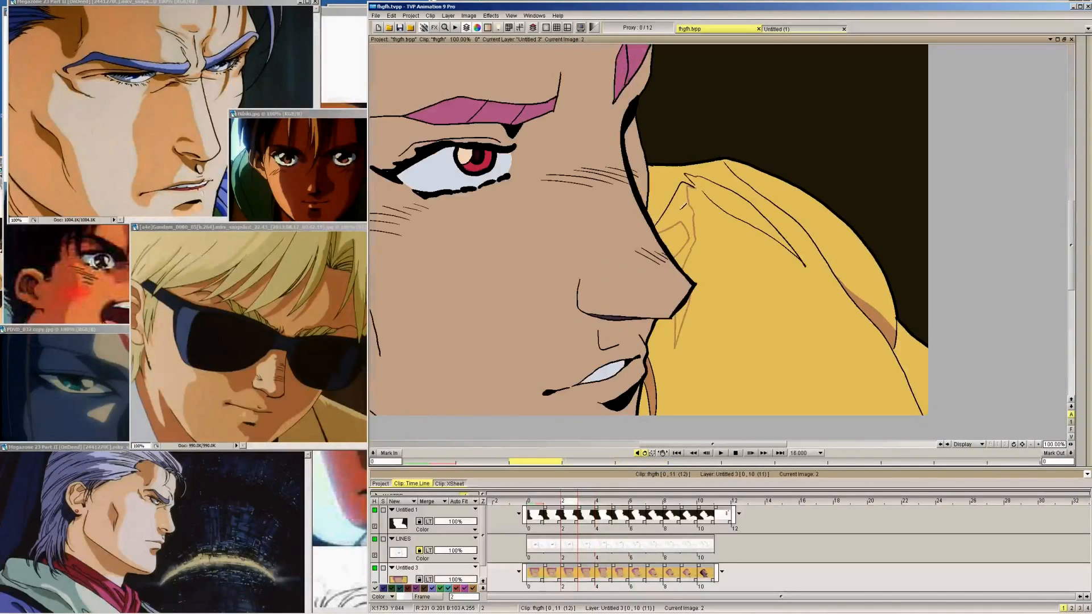
key("Left")
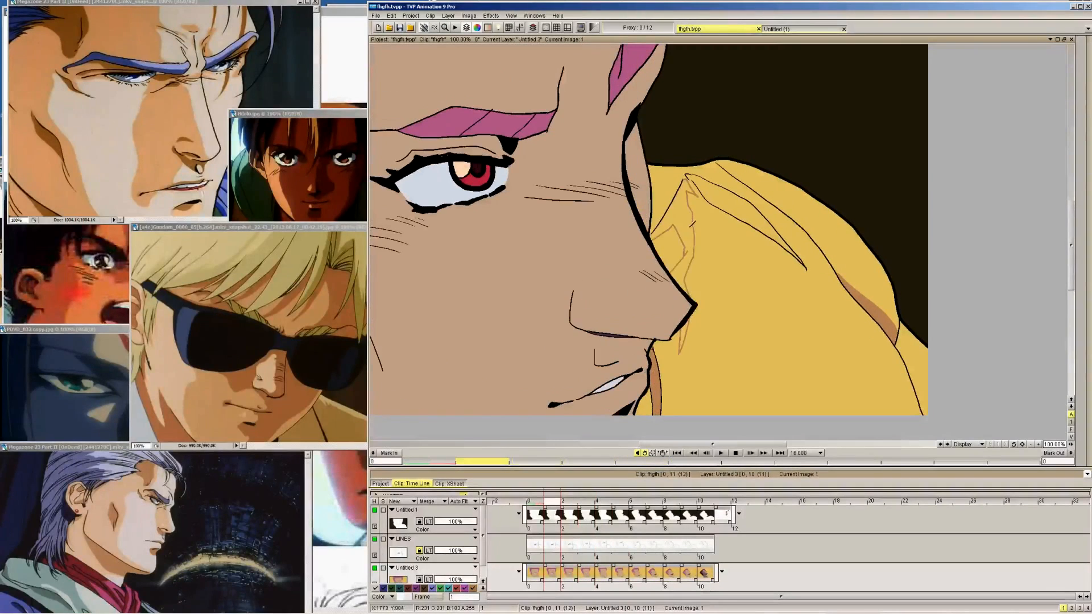
left_click(686, 250)
key("Left")
key("Right")
left_click(684, 328)
key("Left")
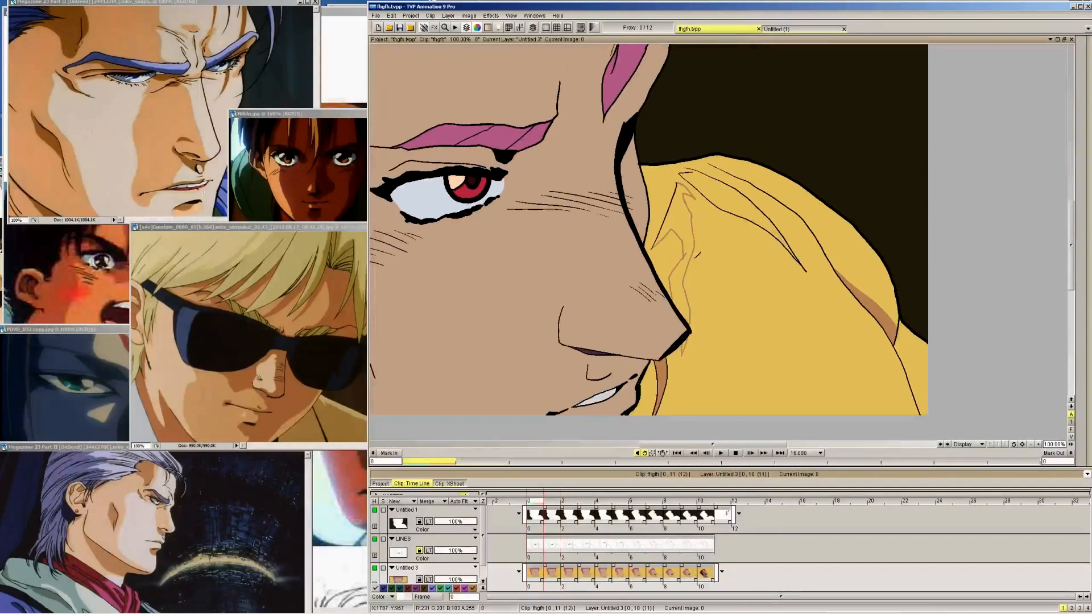
left_click(684, 316)
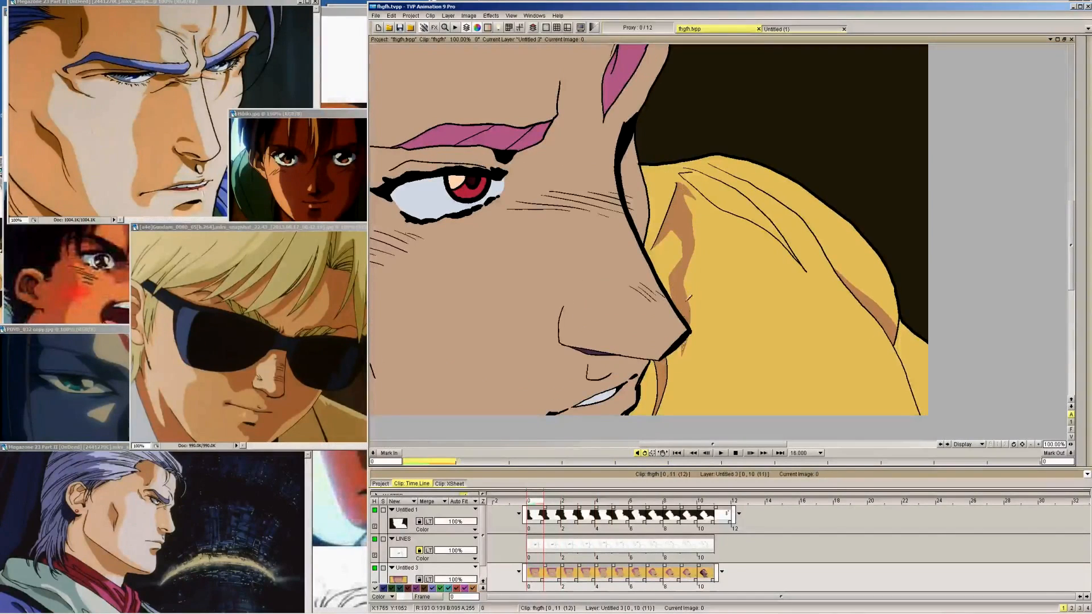
Pick the dark brown of the shirt shadow beneath the neck on frame 10 as the pen colour
key("Right")
key("Right")
key("Right")
key("Right")
key("Right")
key("Right")
key("Right")
key("Right")
key("Right")
key("Right")
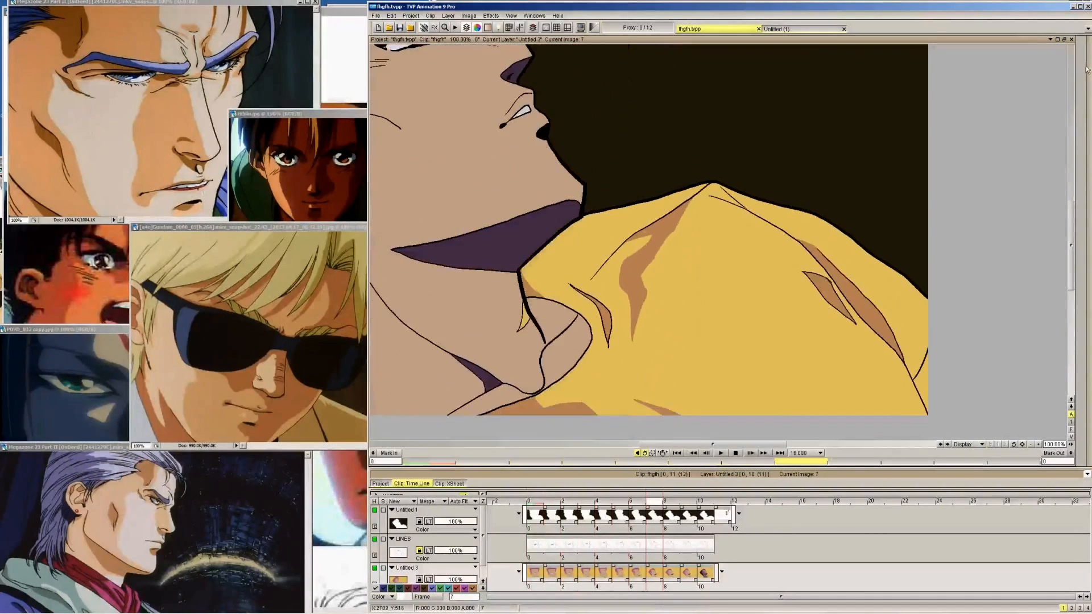
mouse_move(1088, 108)
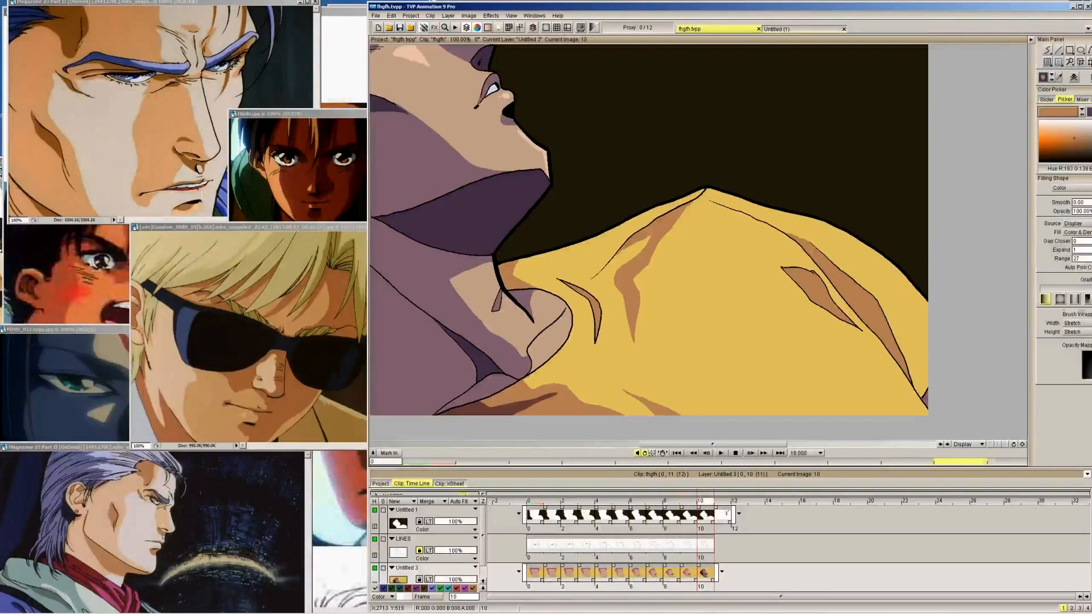
key("Left")
key("Right")
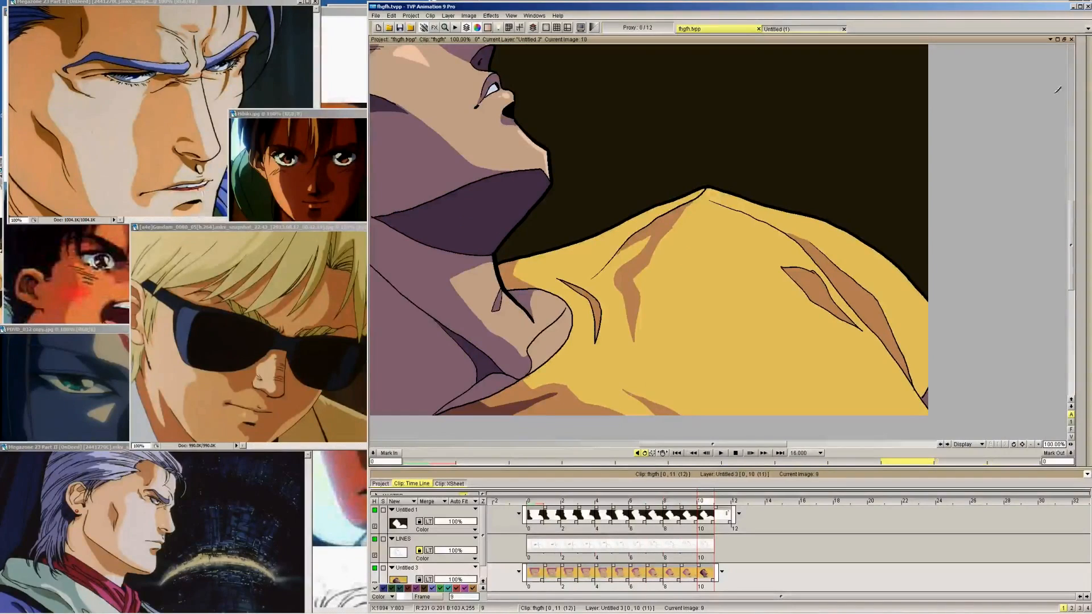
mouse_move(1088, 85)
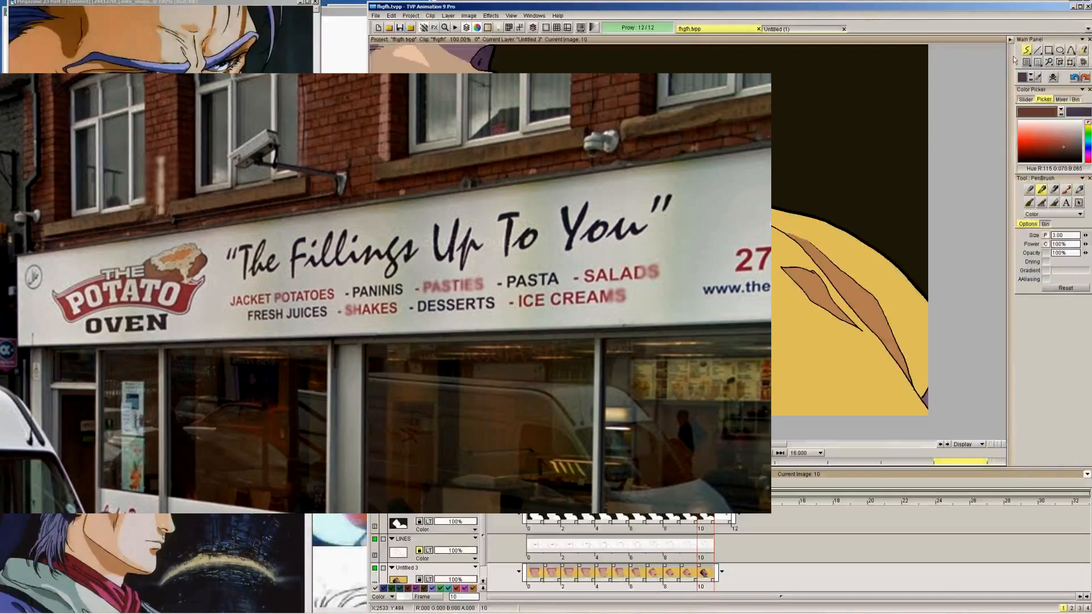
Outline the darker shirt shadow beneath the neck in dark brown on frames 9 to 7, matching frame 10
key("Right")
key("Left")
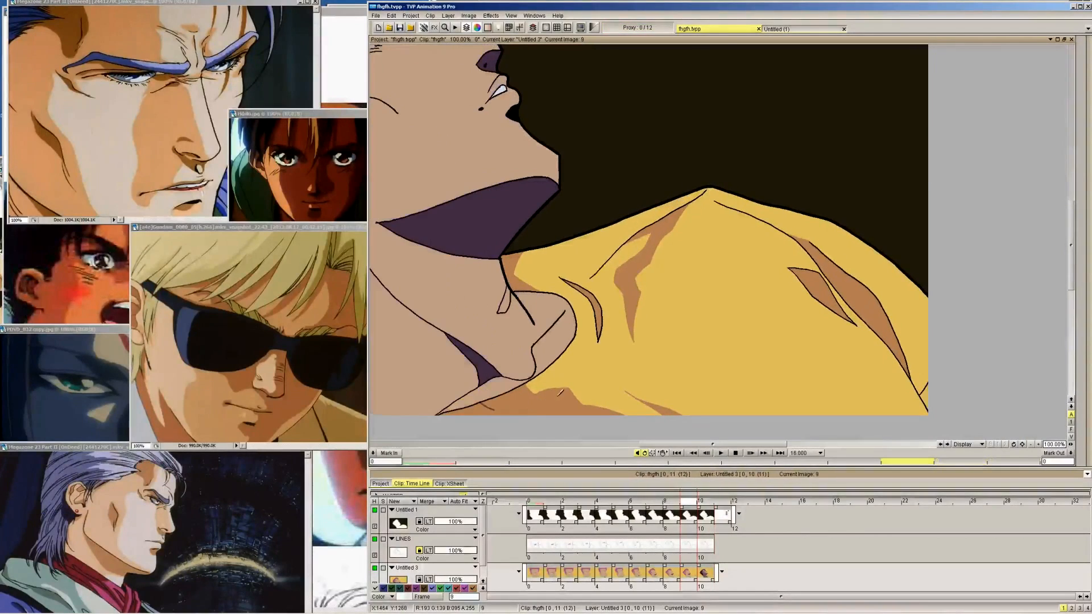
key("Left")
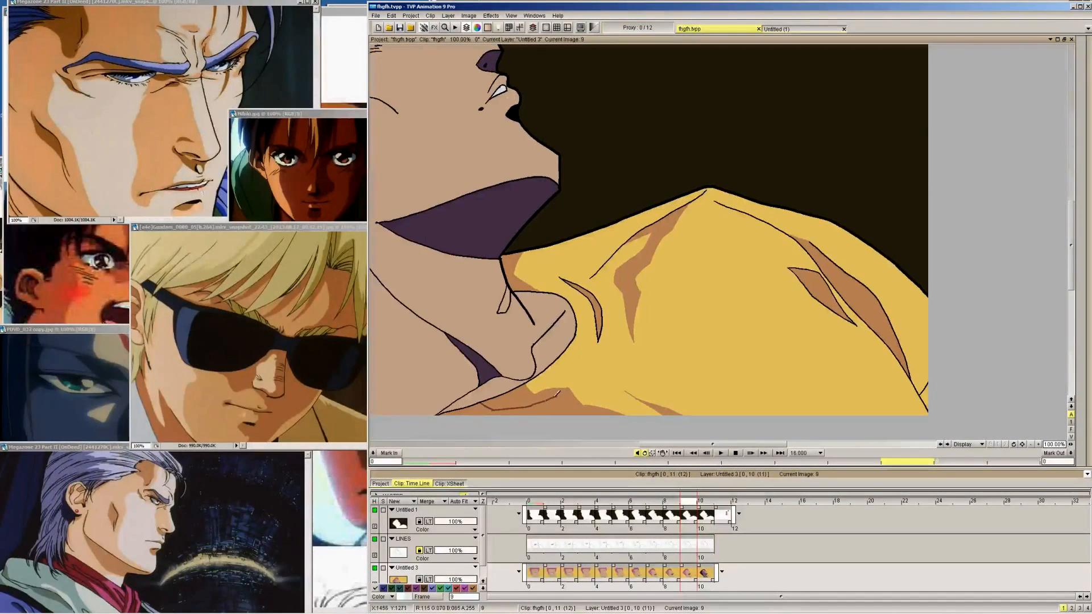
key("Right")
key("Left")
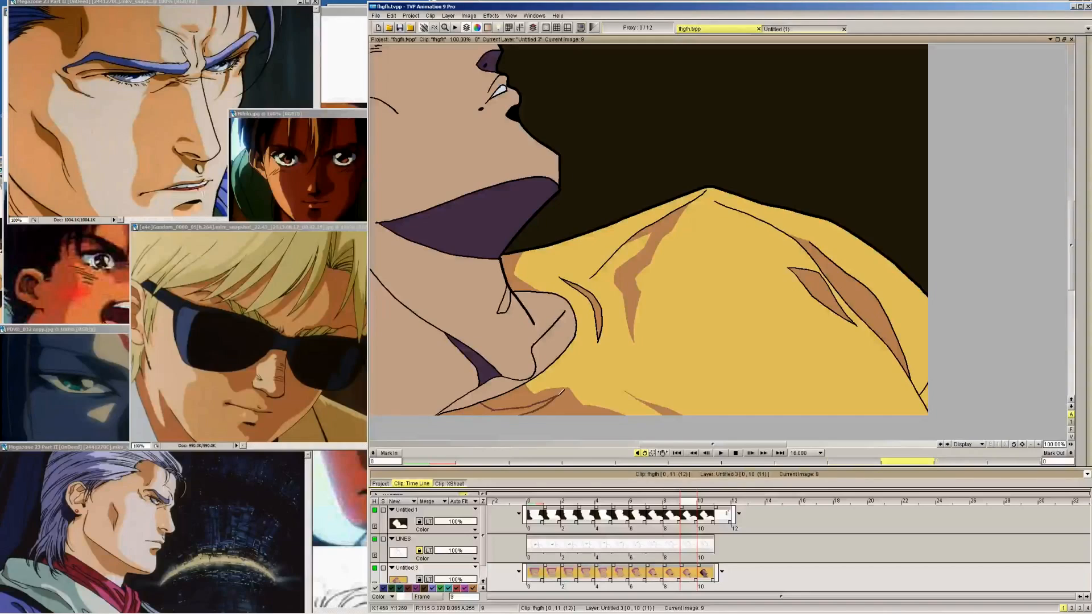
key("Left")
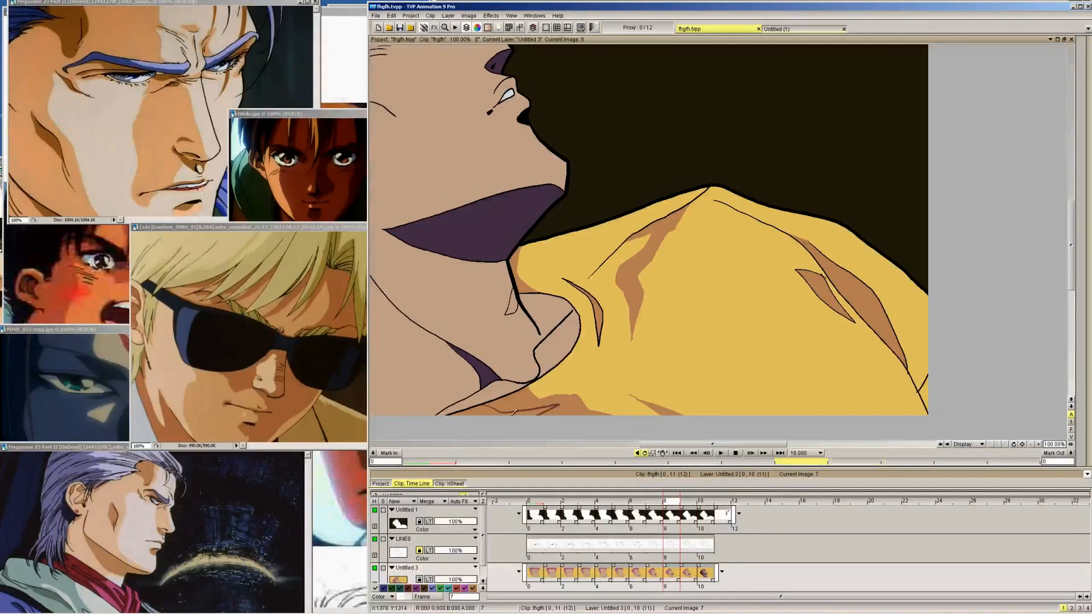
key("Left")
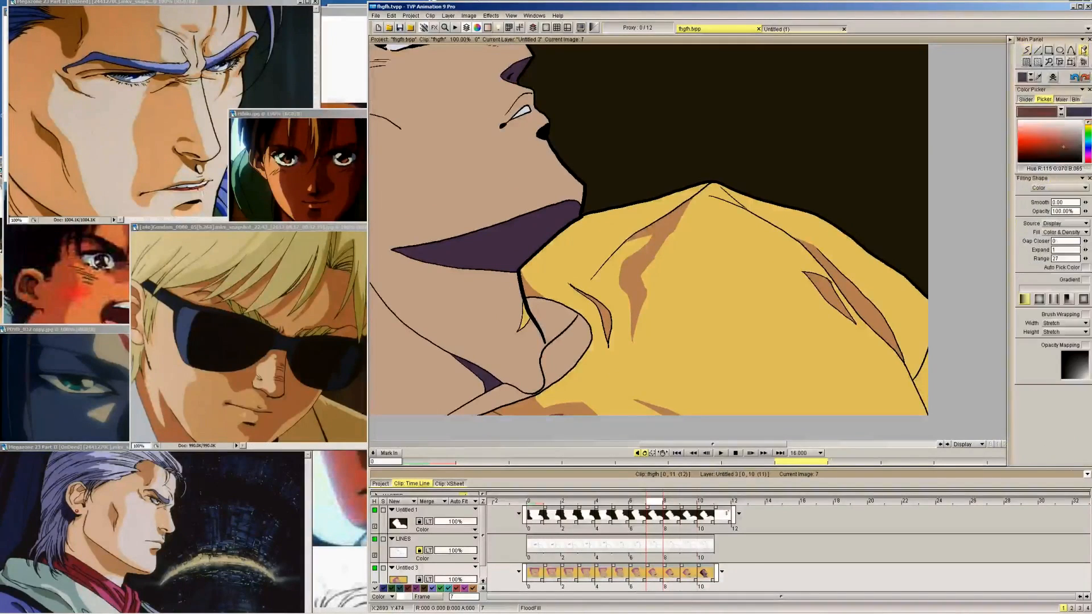
Flood fill the outlined shirt shadow beneath the neck with dark brown on frames 9 and 8
key("Right")
key("Right")
key("Right")
key("Left")
key("Left")
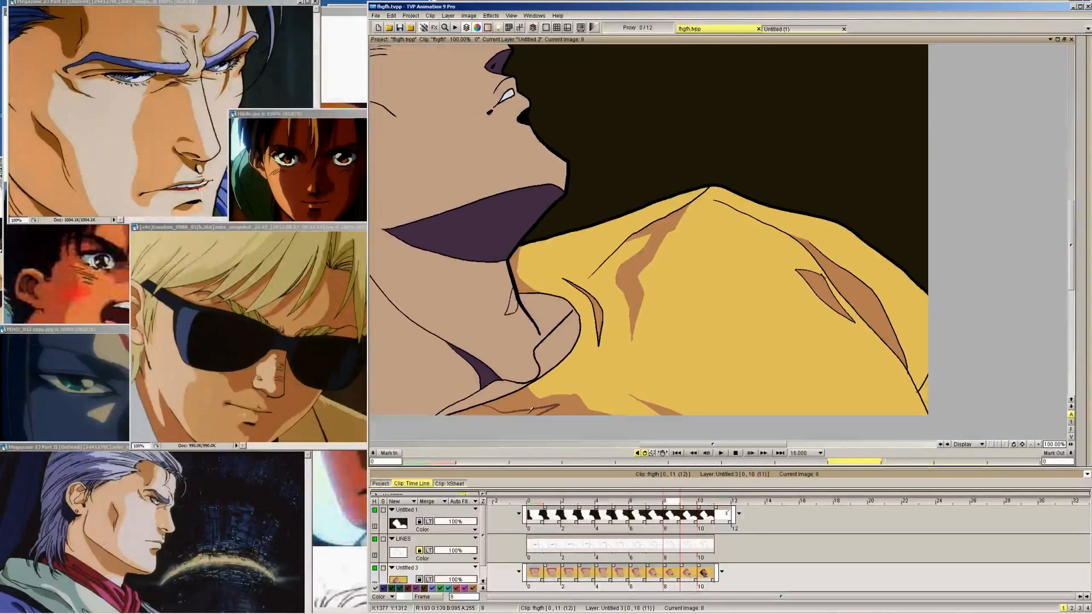
key("Left")
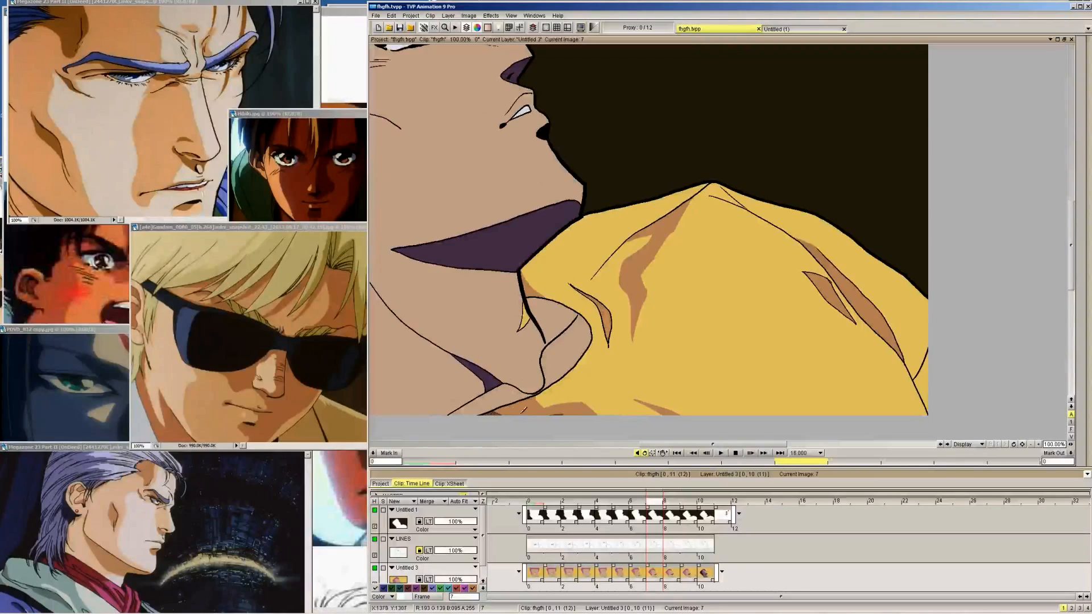
key("Right")
key("Right")
key("Right")
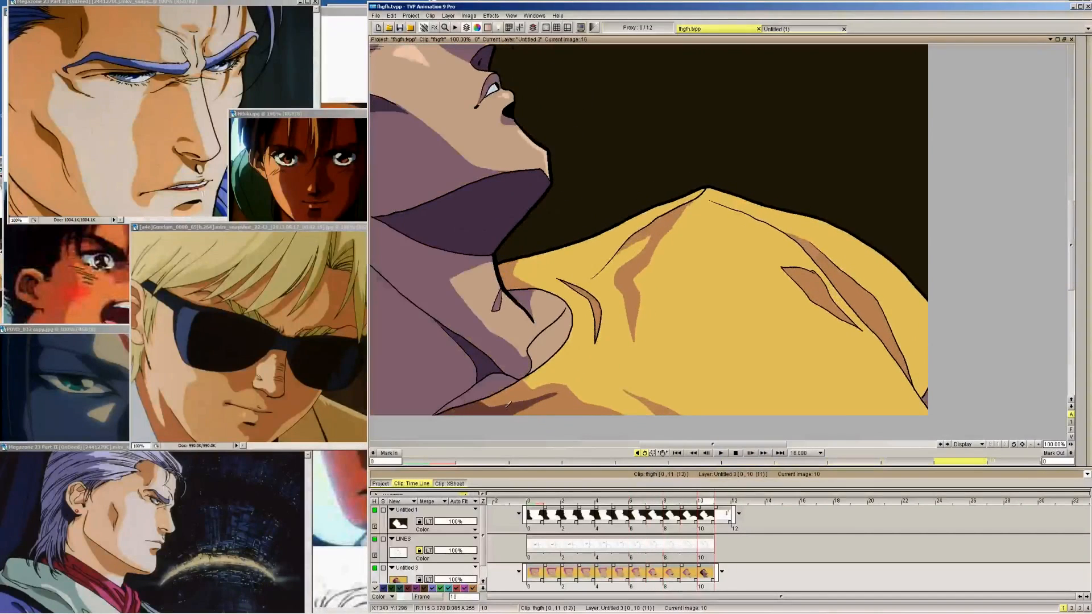
key("Left")
key("Right")
left_click(1085, 71)
key("Left")
key("Left")
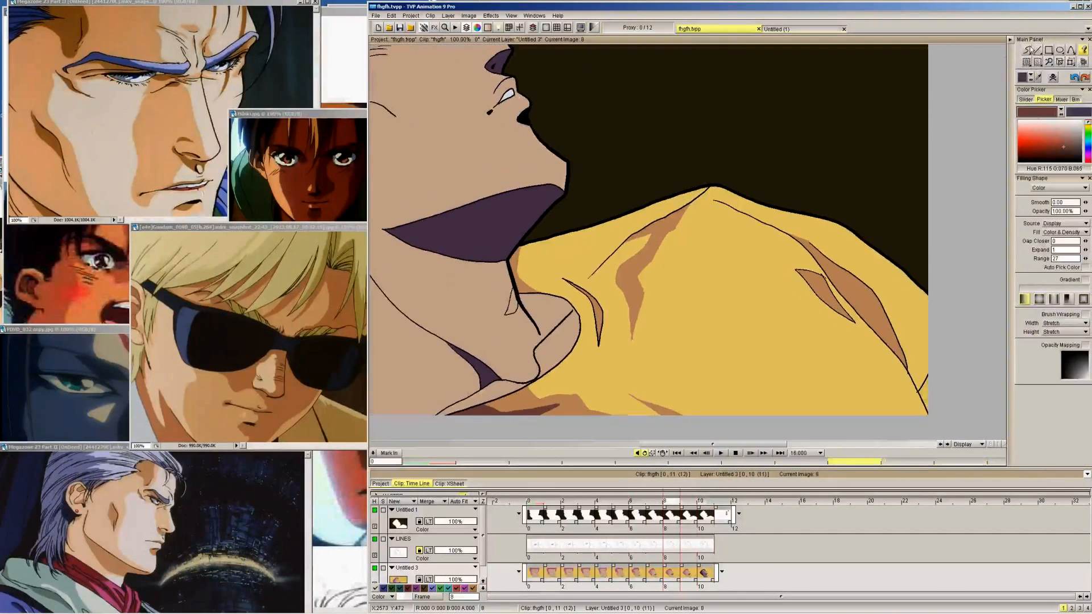
Colour the shirt collar sliver behind the neck dark brown on frames 9 to 6, matching frame 10
key("Right")
key("Right")
left_click_drag(683, 445, 607, 461)
key("Right")
key("Left")
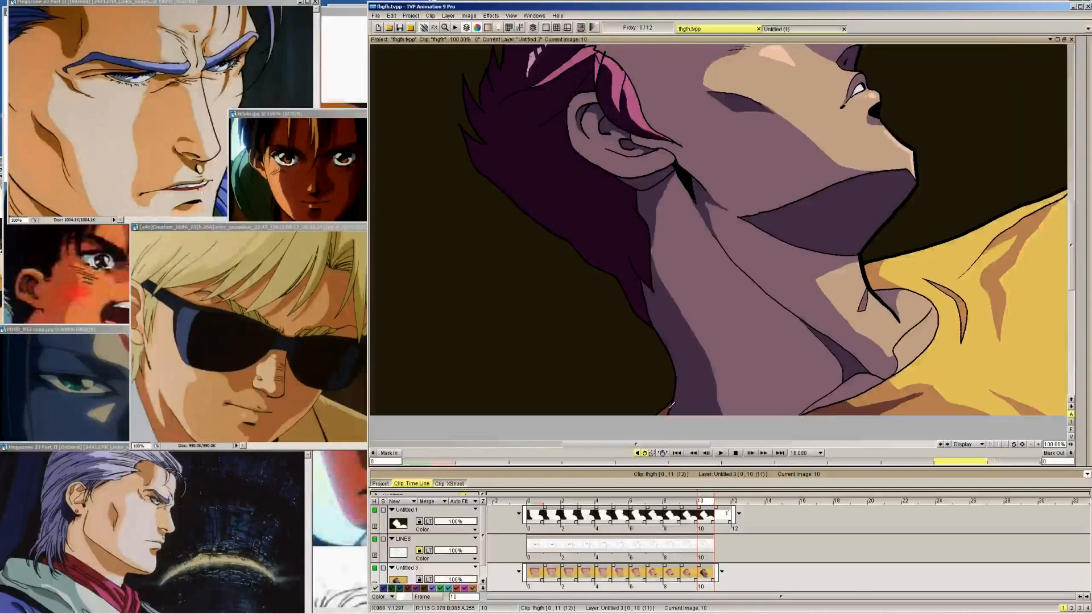
key("Left")
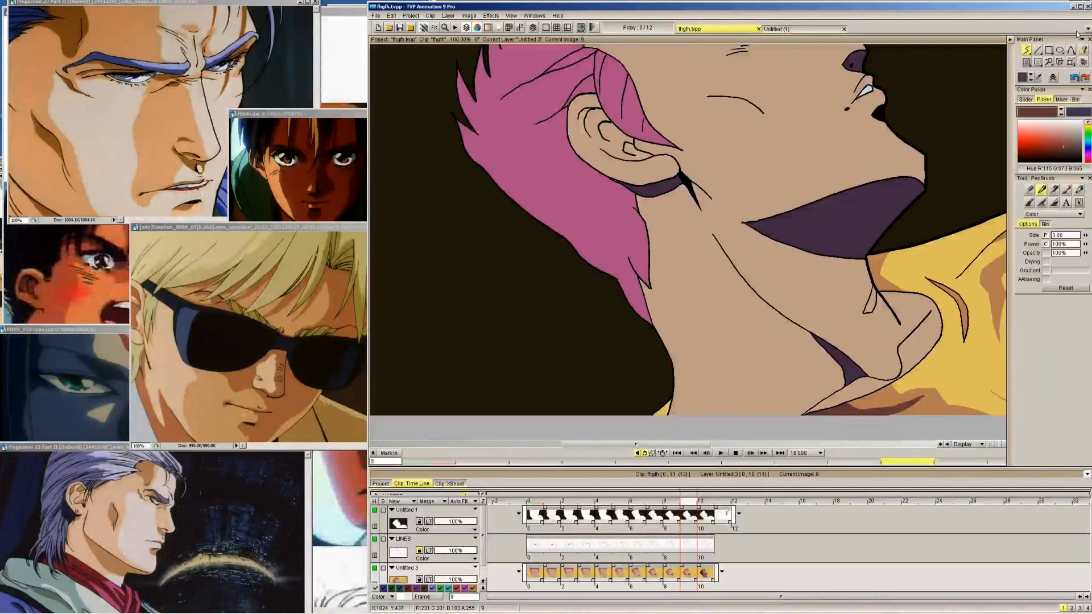
key("Left")
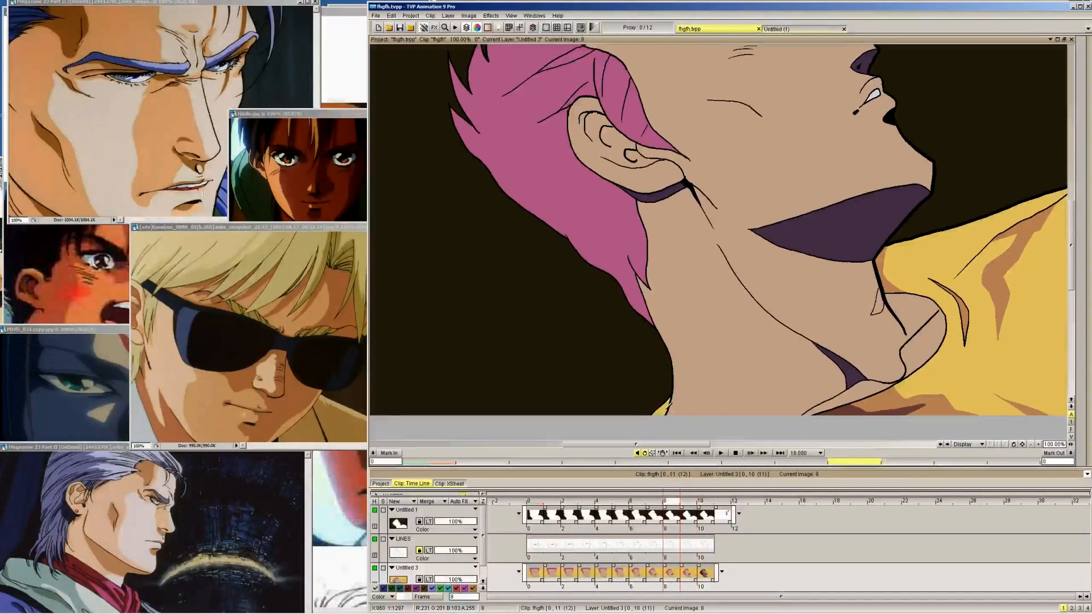
key("Left")
key("Left")
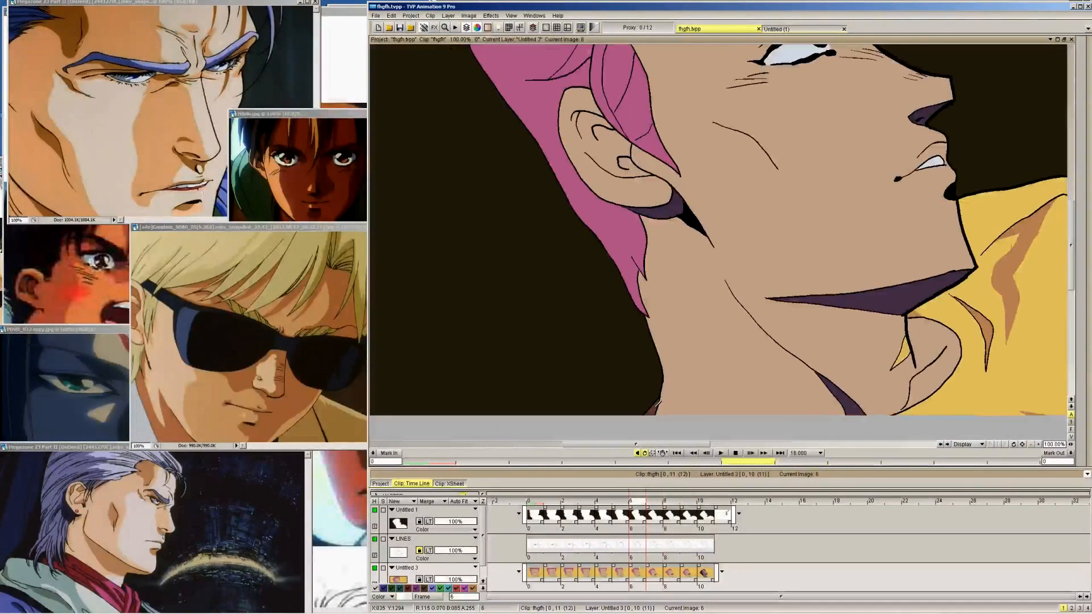
Colour the shirt collar sliver behind the neck dark brown on frames 5 to 0
key("Left")
key("Left")
key("Left")
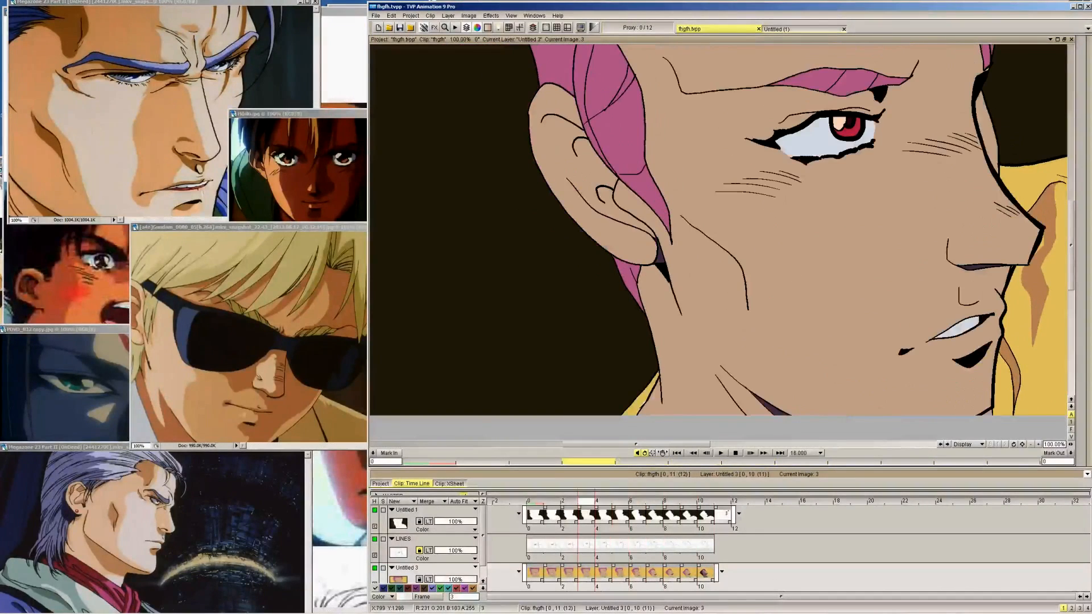
key("Left")
key("Left")
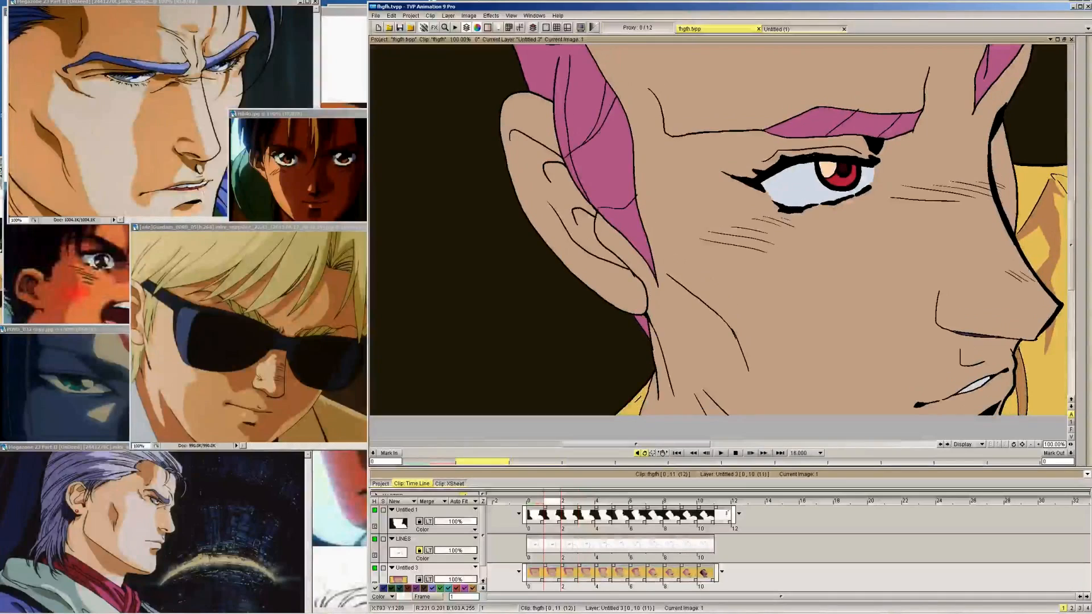
key("Left")
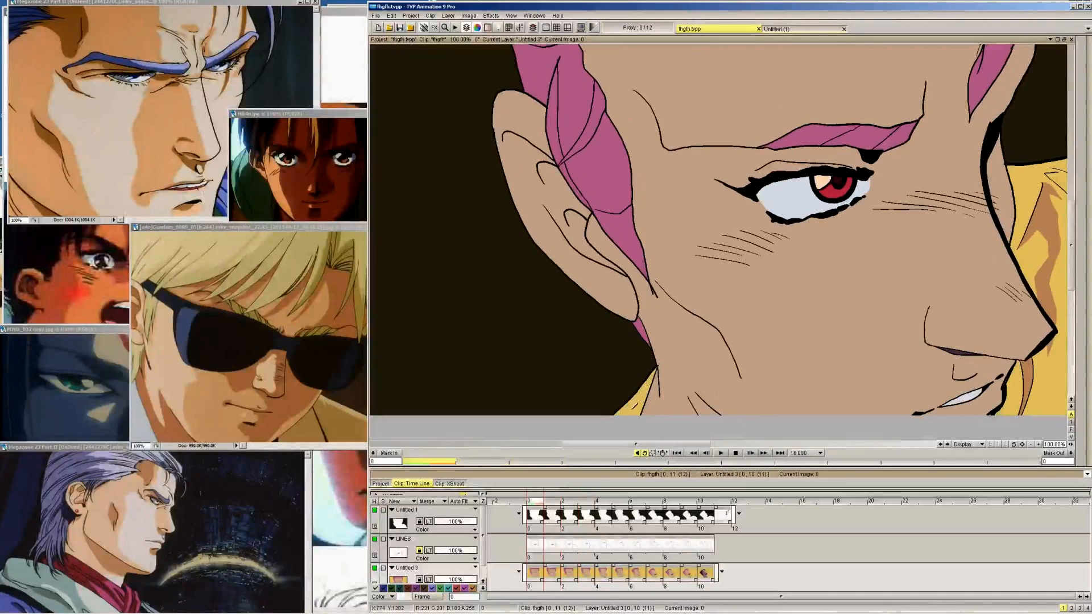
left_click(1088, 45)
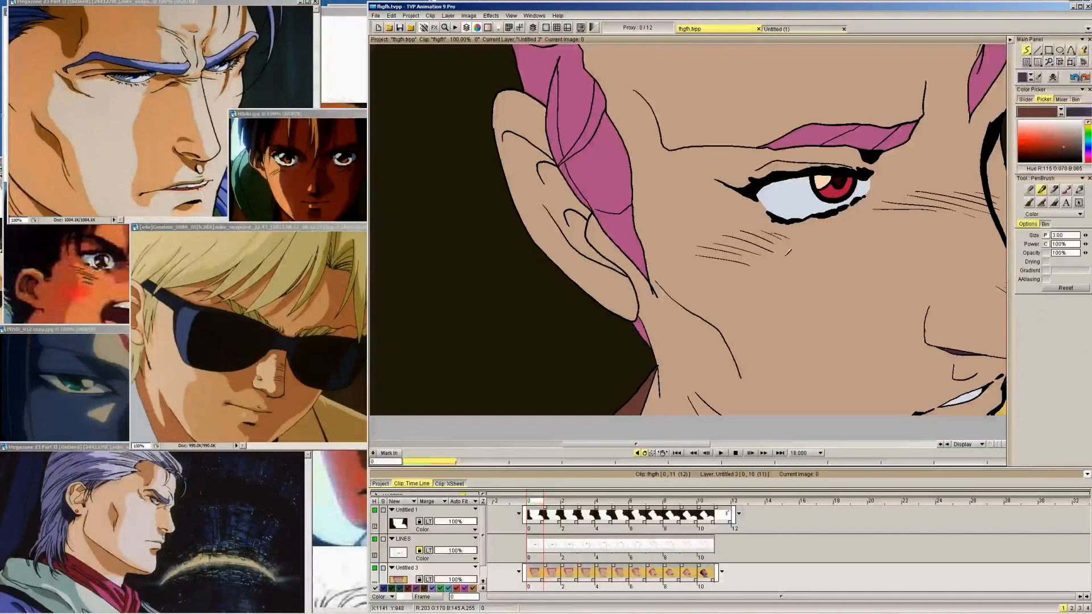
Review the dark brown collar shadow behind the neck frame by frame from frame 0 to frame 9
key("Right")
key("Left")
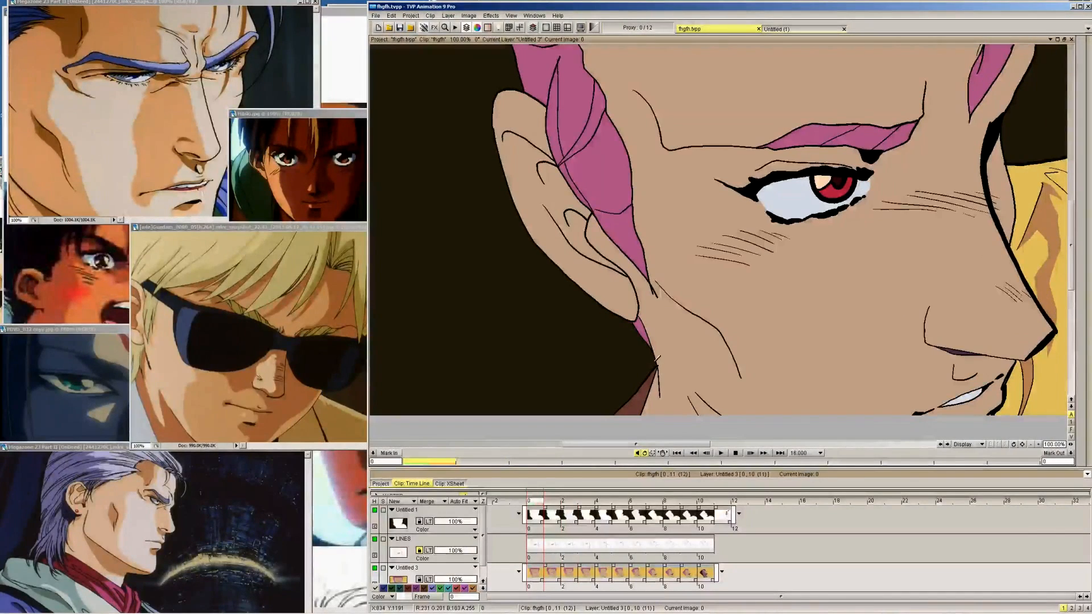
key("Right")
key("Right")
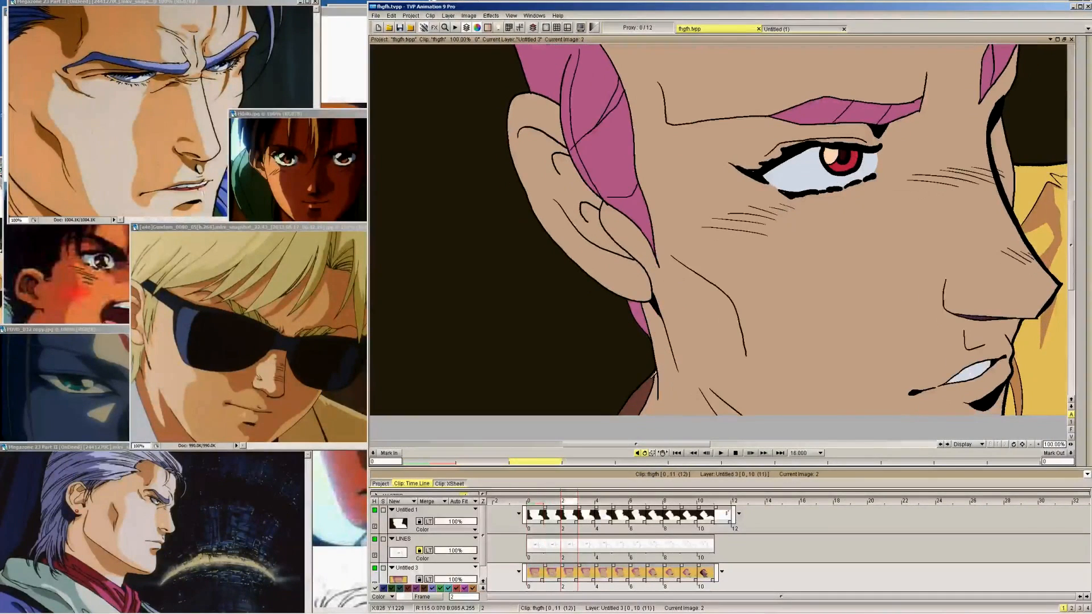
key("Right")
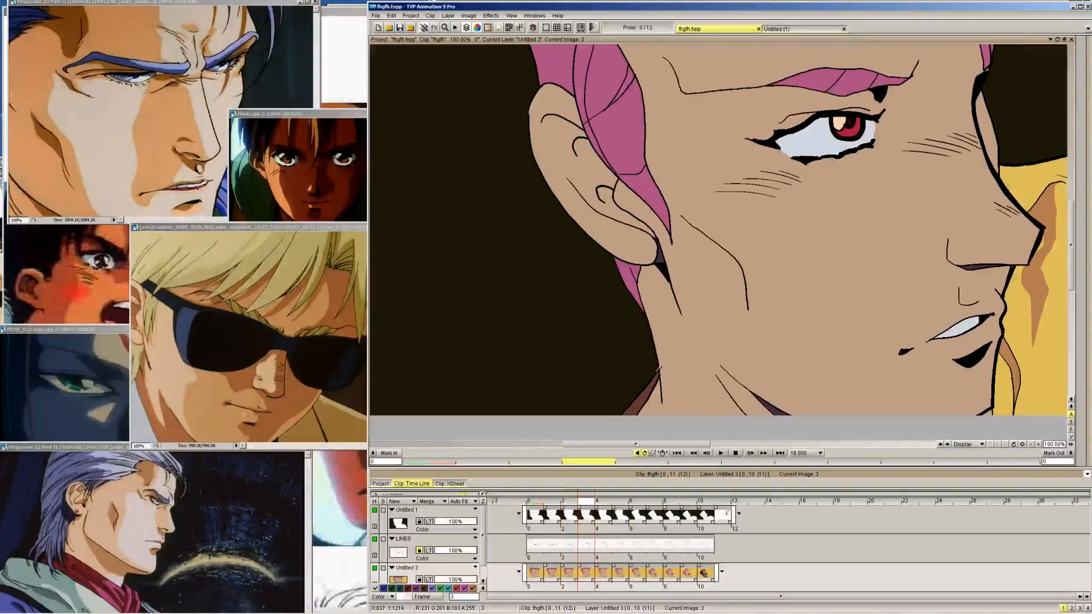
key("Right")
key("Right")
key("Right")
key("Right")
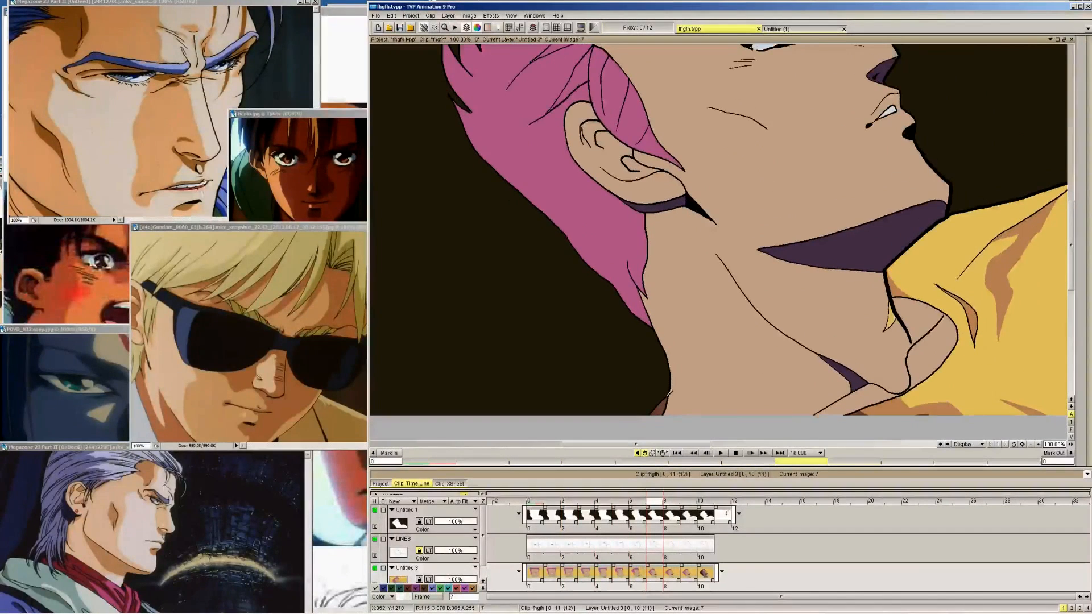
key("Right")
key("Right")
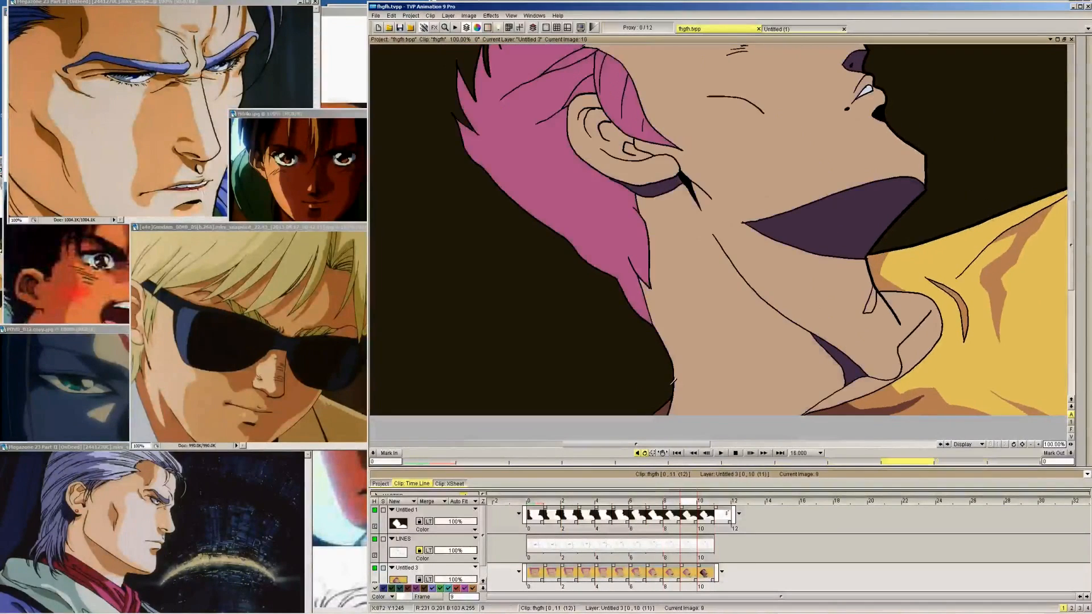
Pick the mauve neck shadow colour on frame 10 and draw the upper edge of the lit throat patch on frames 9 to 6
key("Right")
mouse_move(1082, 85)
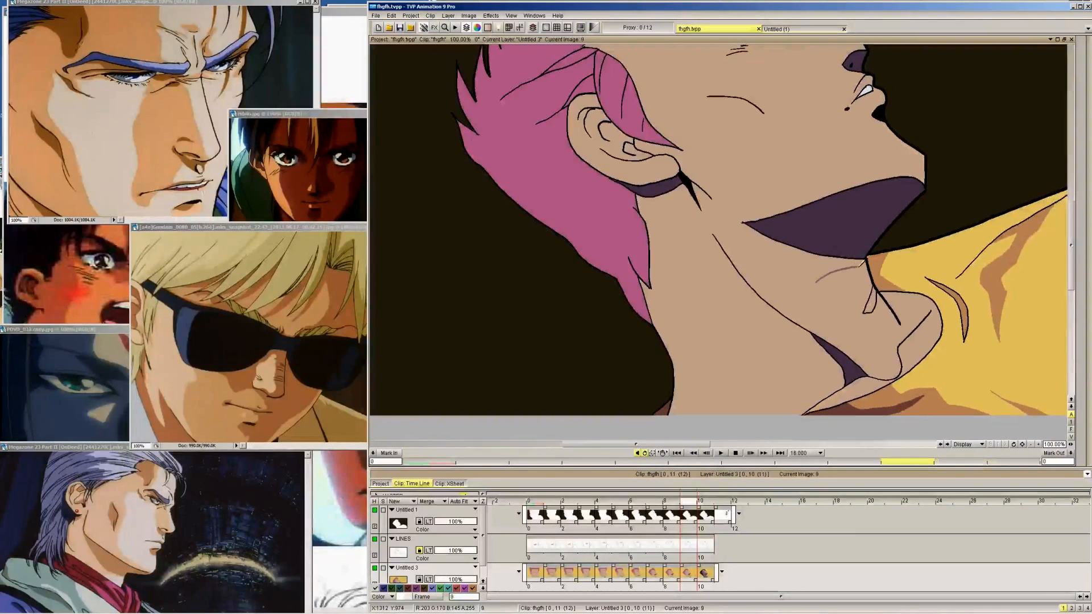
key("Left")
key("Left")
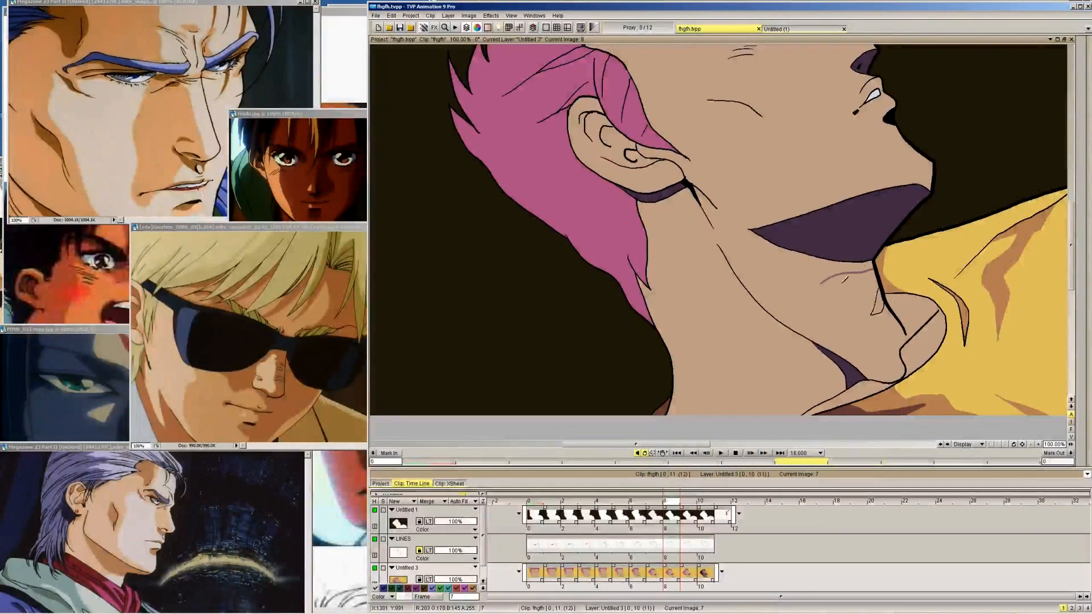
key("Left")
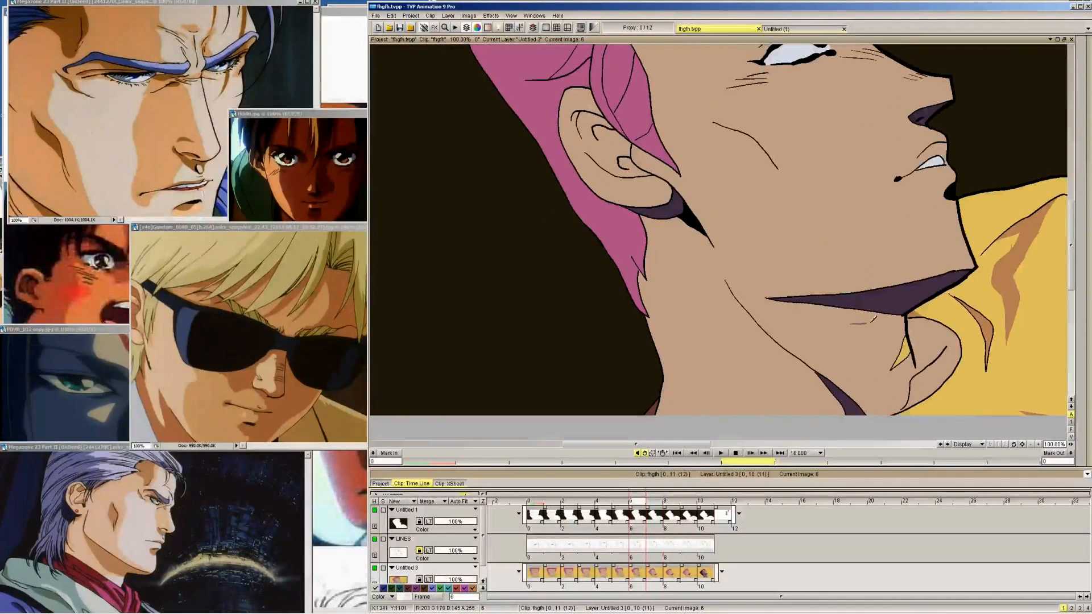
Draw the lower corner of the lit throat patch beside the collar in mauve on frames 9 to 6, following frame 10
key("Right")
key("Right")
key("Right")
key("Right")
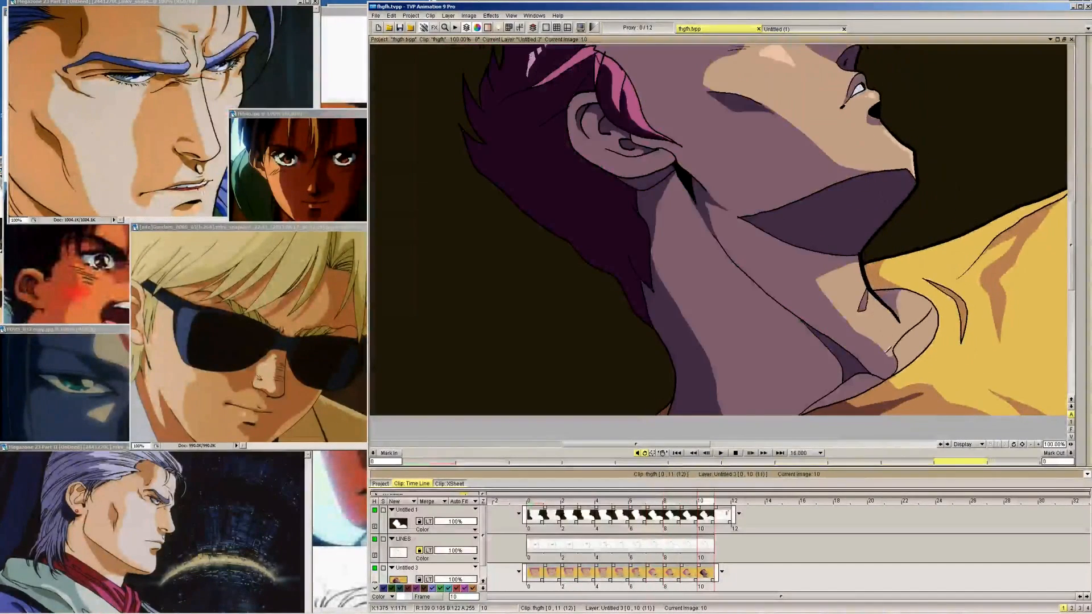
key("Left")
key("Left")
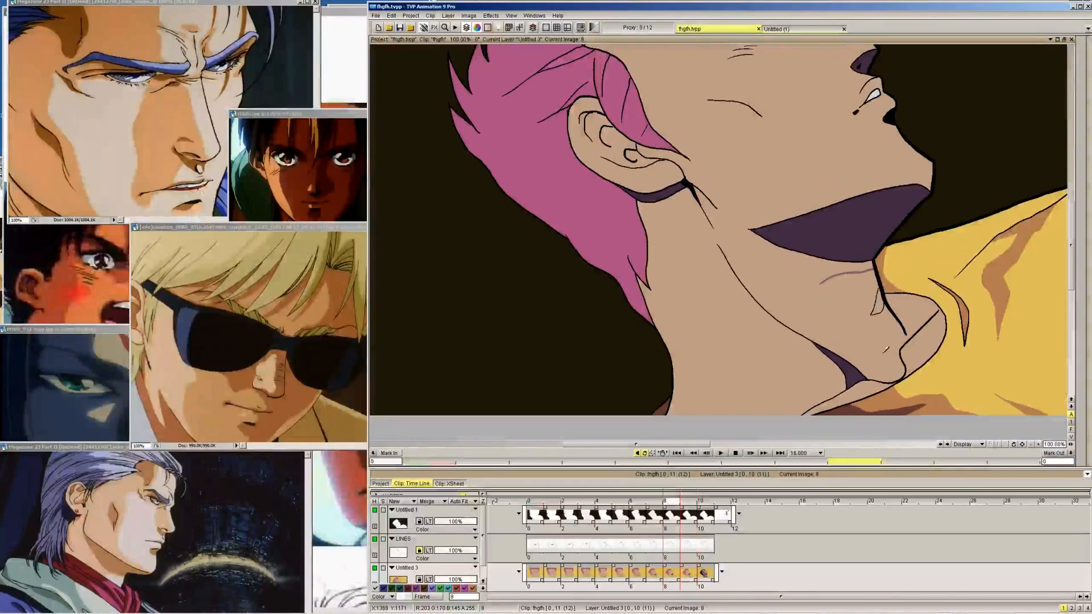
key("Left")
key("Right")
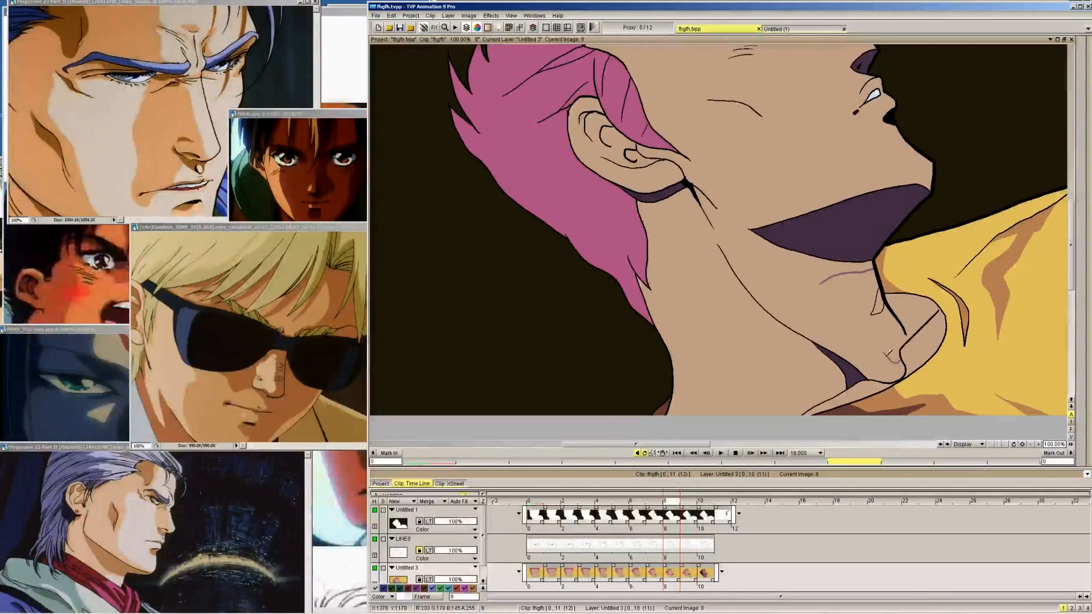
key("Left")
key("Left")
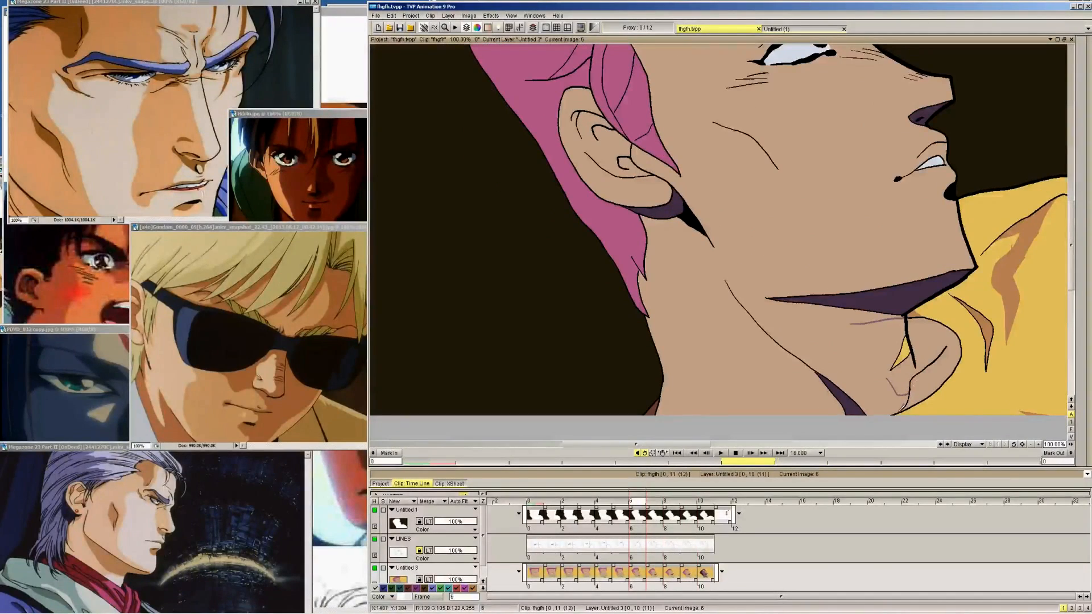
Outline the lit throat patch below the jaw in mauve on frame 5
key("Left")
key("Right")
key("Left")
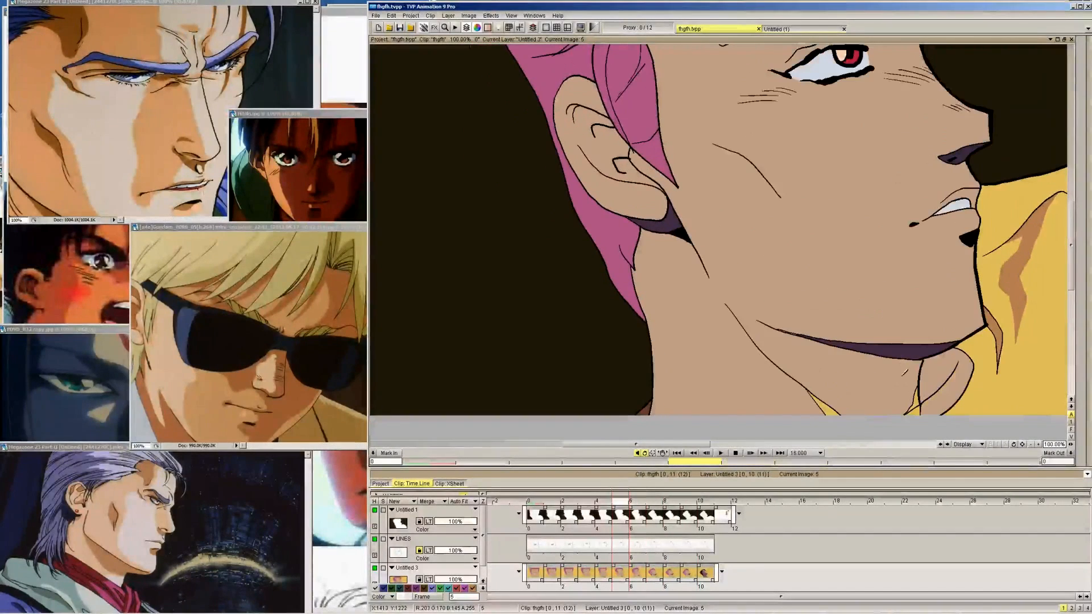
mouse_move(920, 371)
left_mouse_down()
mouse_move(894, 362)
mouse_move(903, 406)
left_mouse_up()
Extend the lower mauve edge of the lit throat patch above the collar on frames 9 to 6
key("Right")
key("Right")
key("Right")
key("Right")
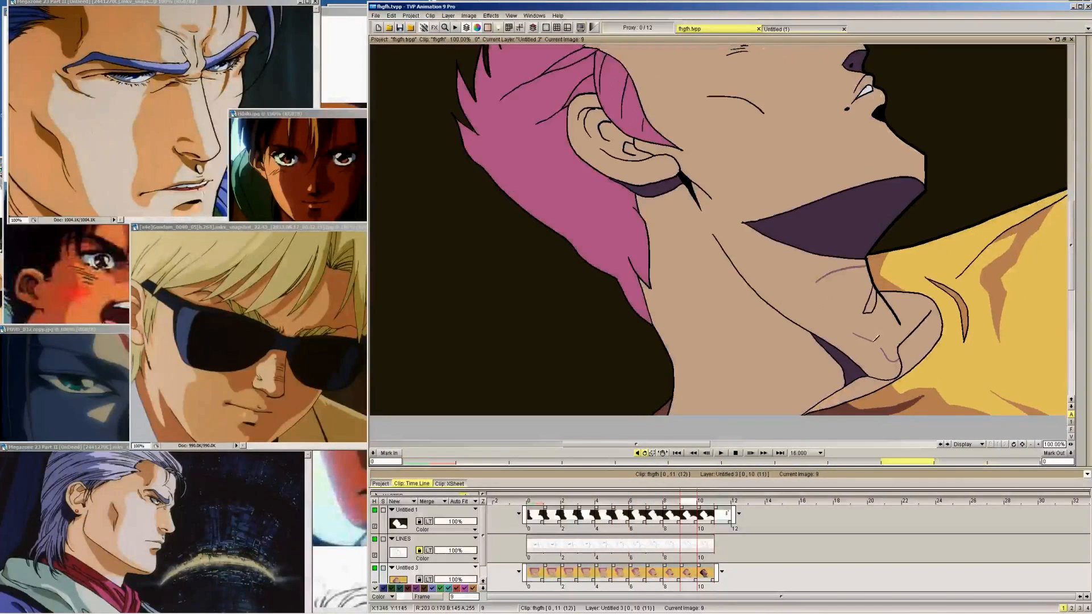
key("Left")
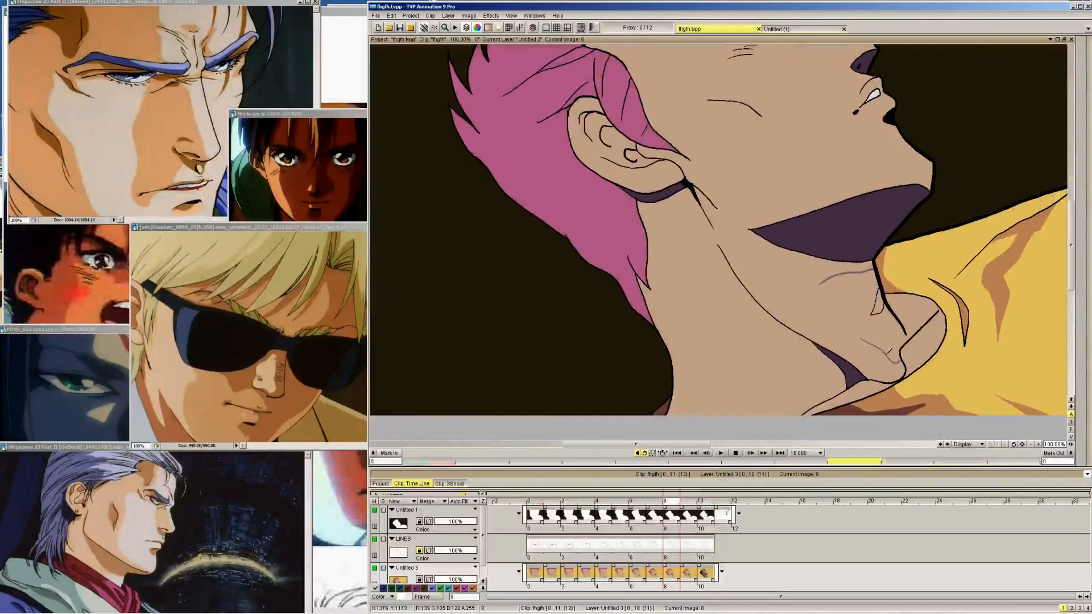
key("Left")
key("Left")
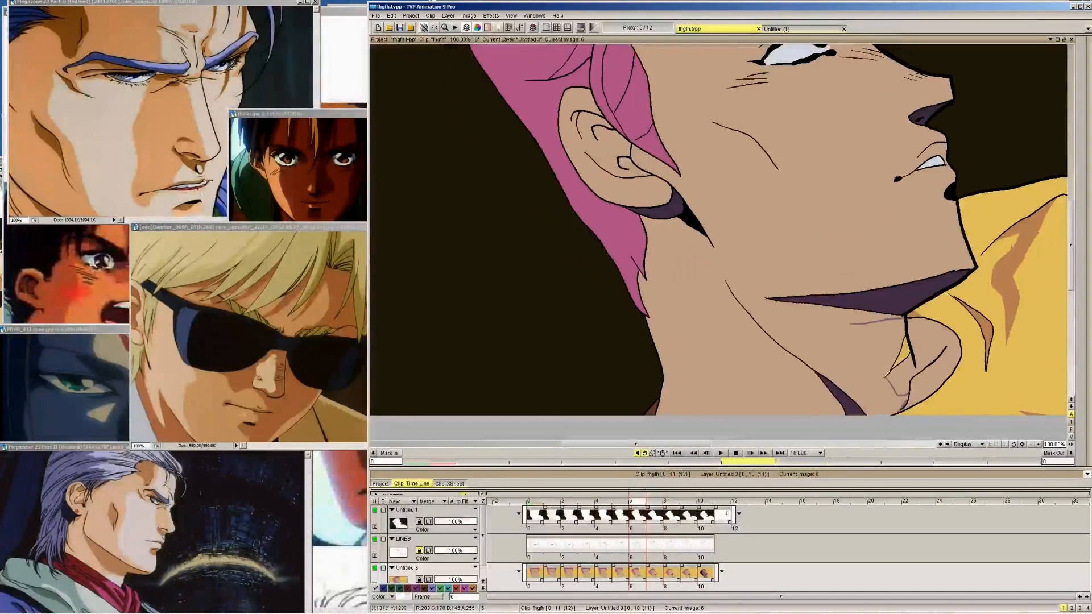
Draw the long inner edge of the lit throat patch in mauve on frames 9 to 6, joining its upper and lower edges
key("Right")
key("Right")
key("Right")
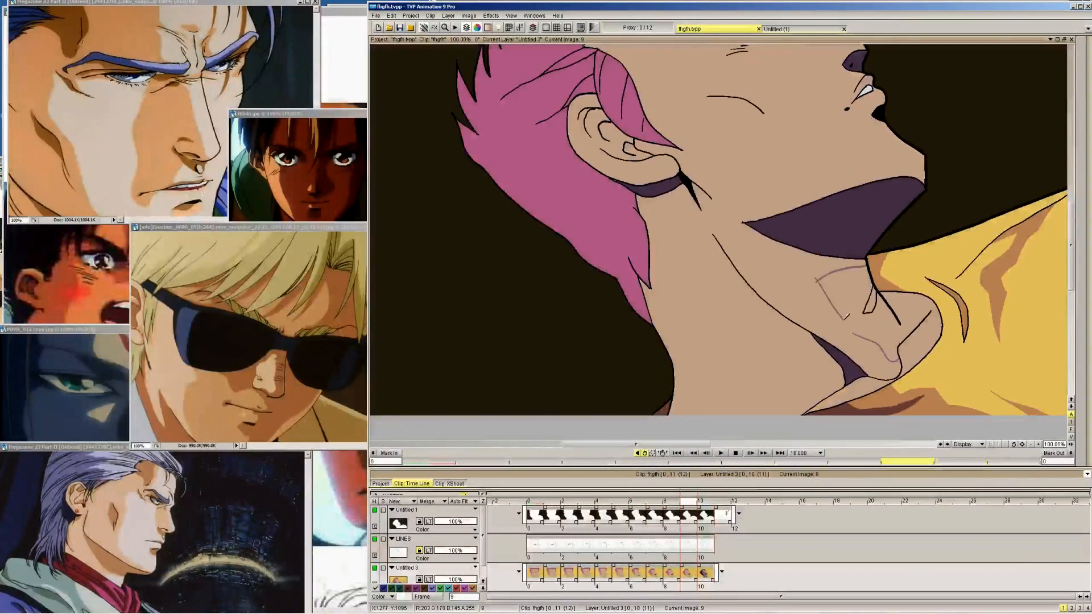
key("Left")
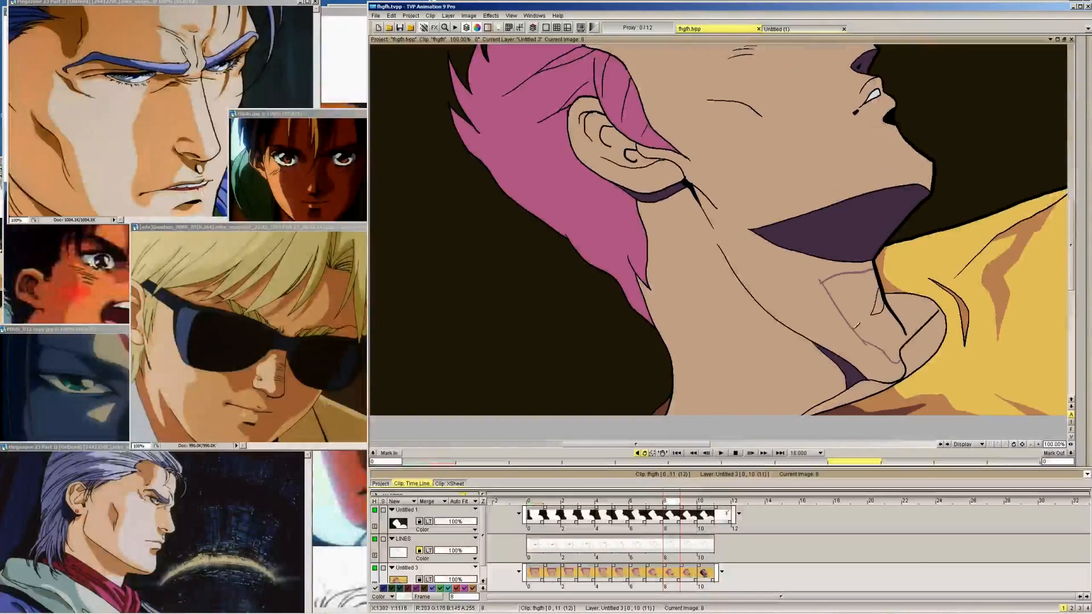
key("Left")
key("Left")
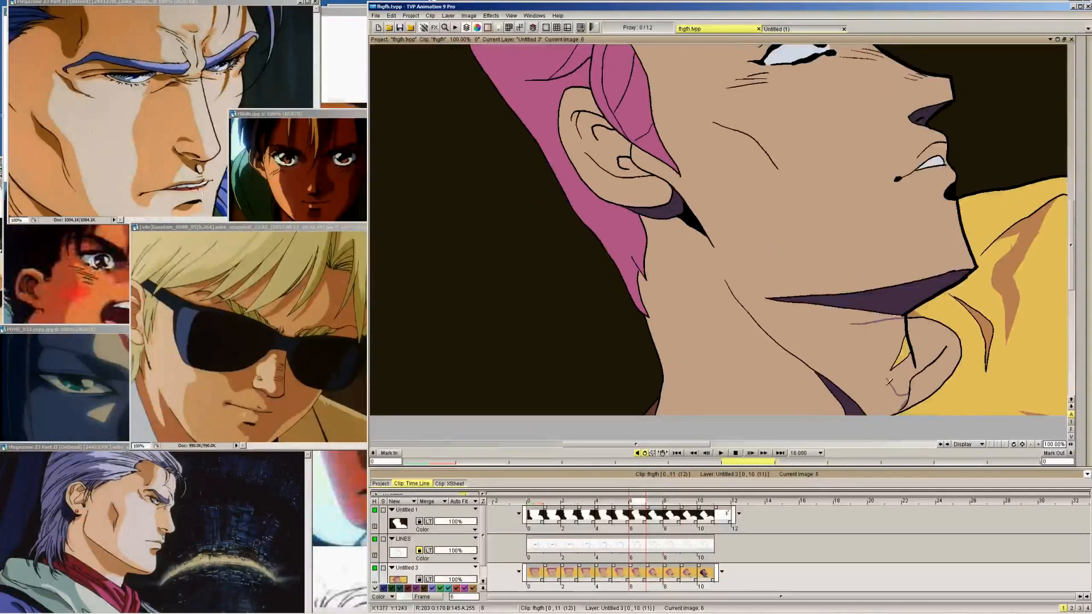
key("Left")
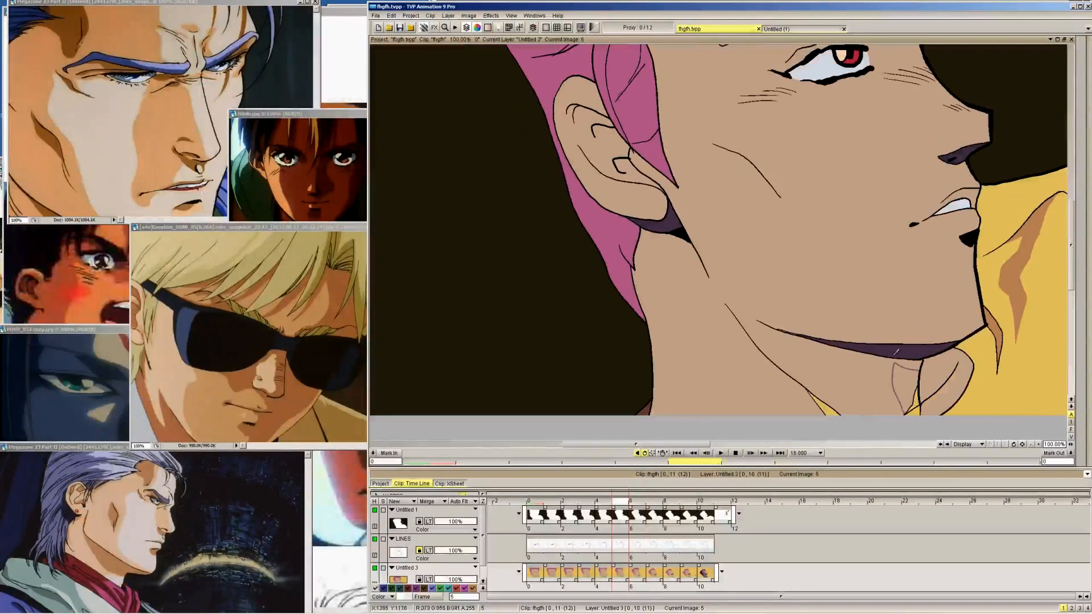
Touch up the mauve shadow outline where the throat meets the collar on frames 9 to 5, using frame 10 as reference
key("Right")
key("Right")
key("Right")
key("Right")
key("Right")
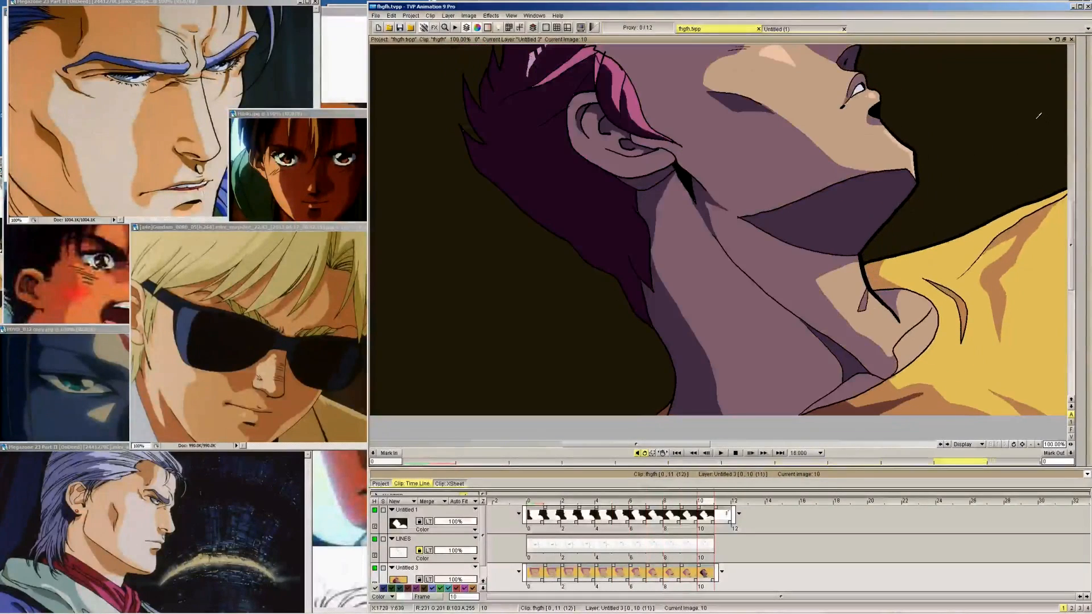
key("Left")
key("Right")
key("Left")
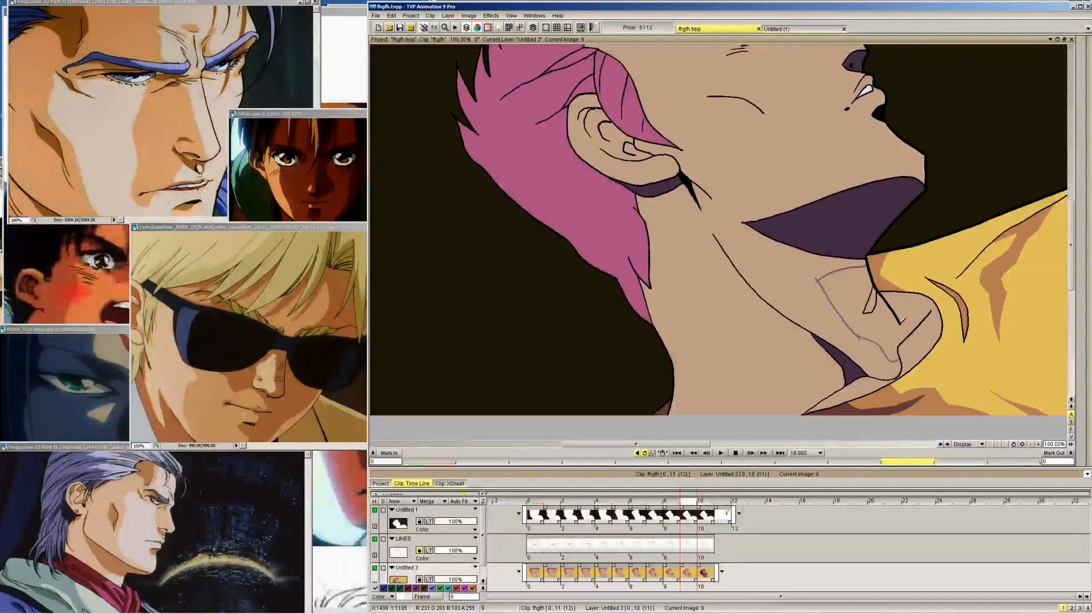
key("Left")
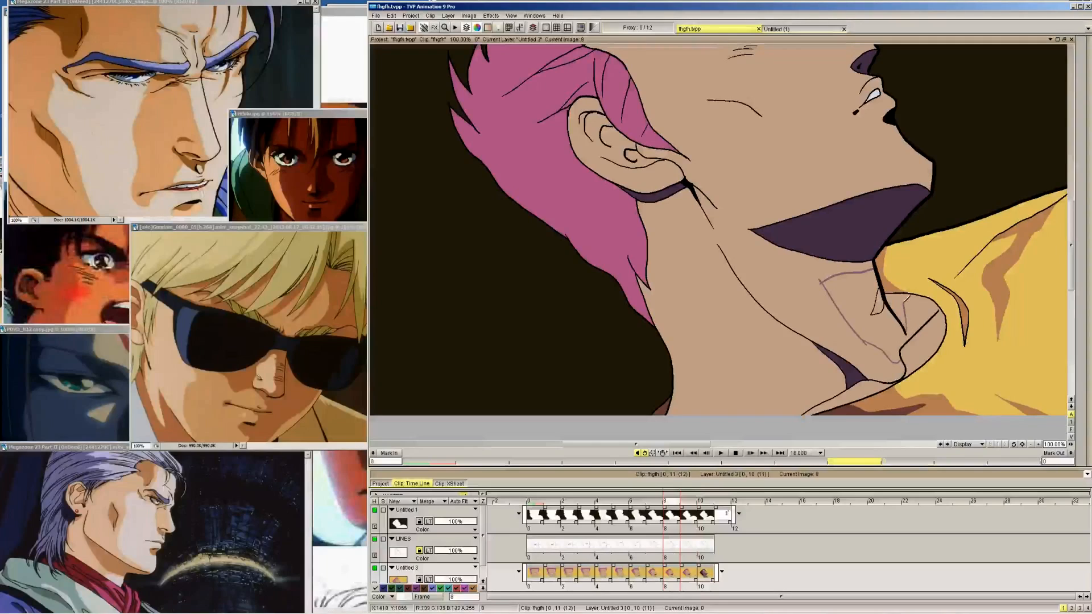
key("Left")
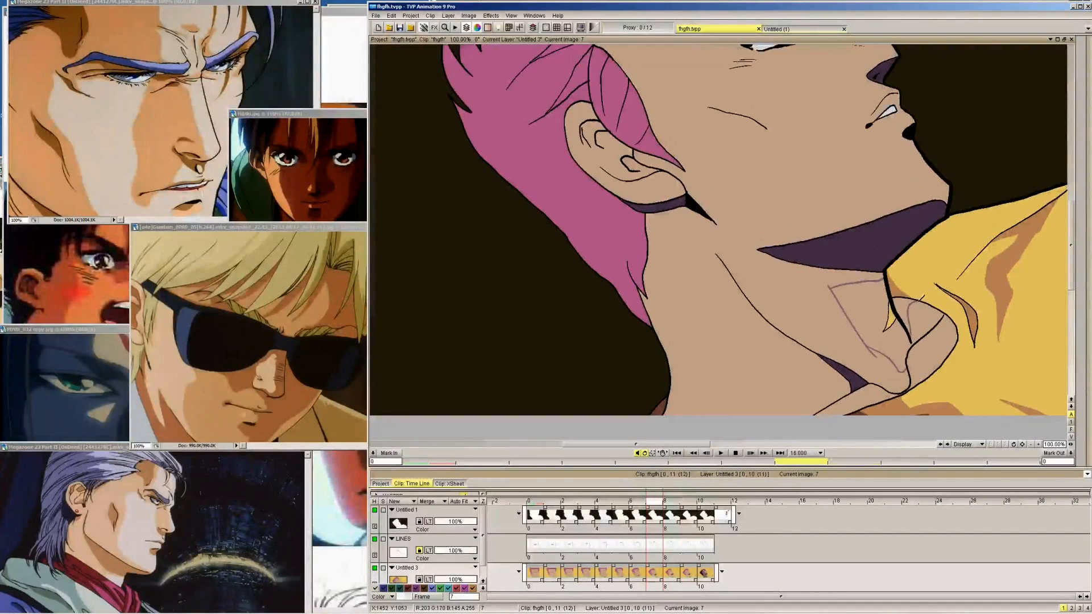
key("Left")
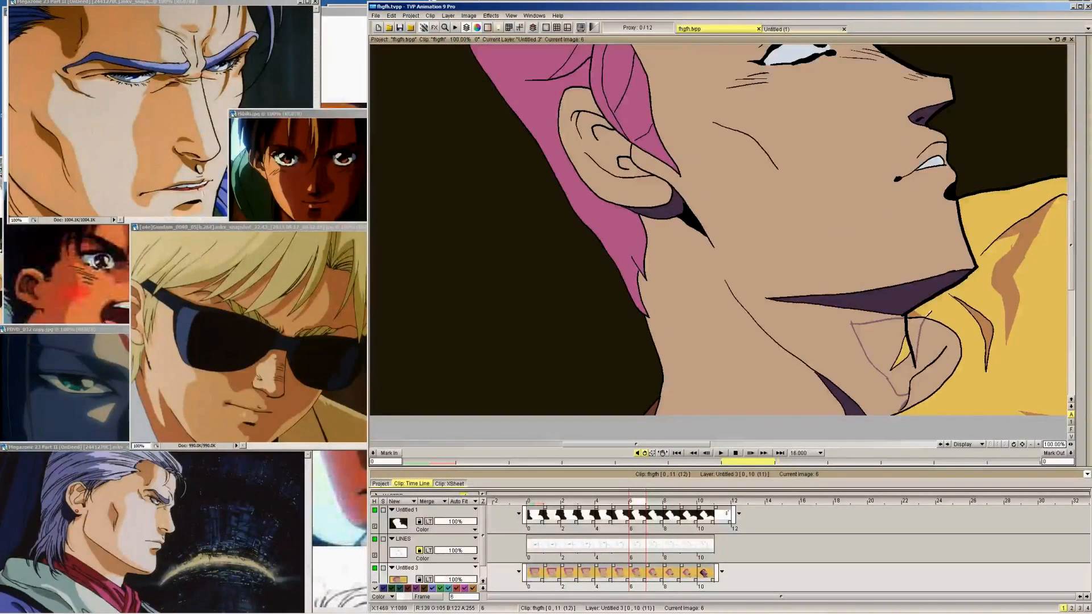
key("Left")
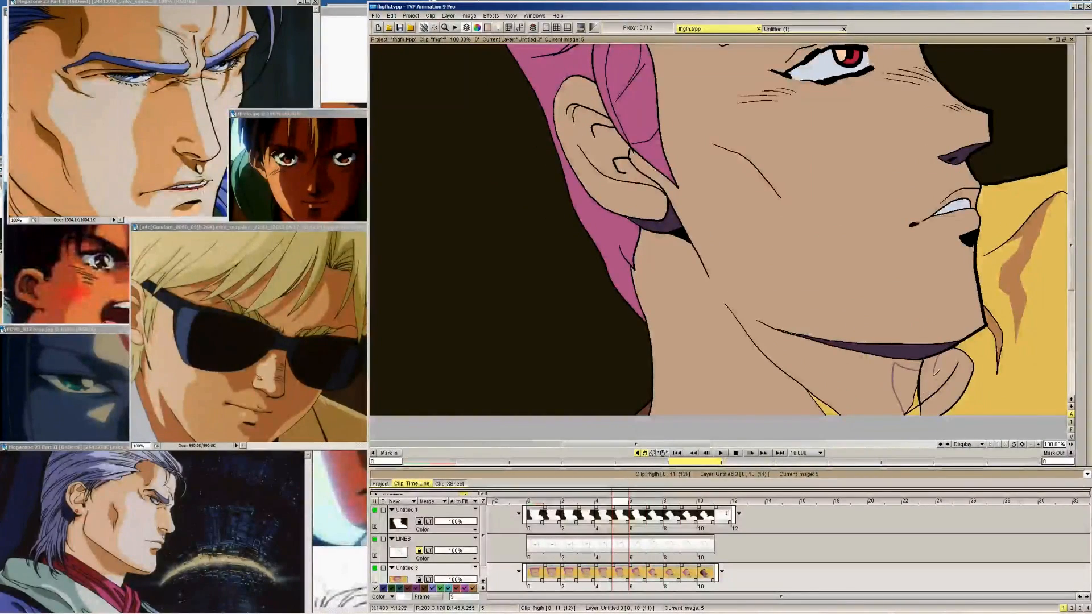
key("Left")
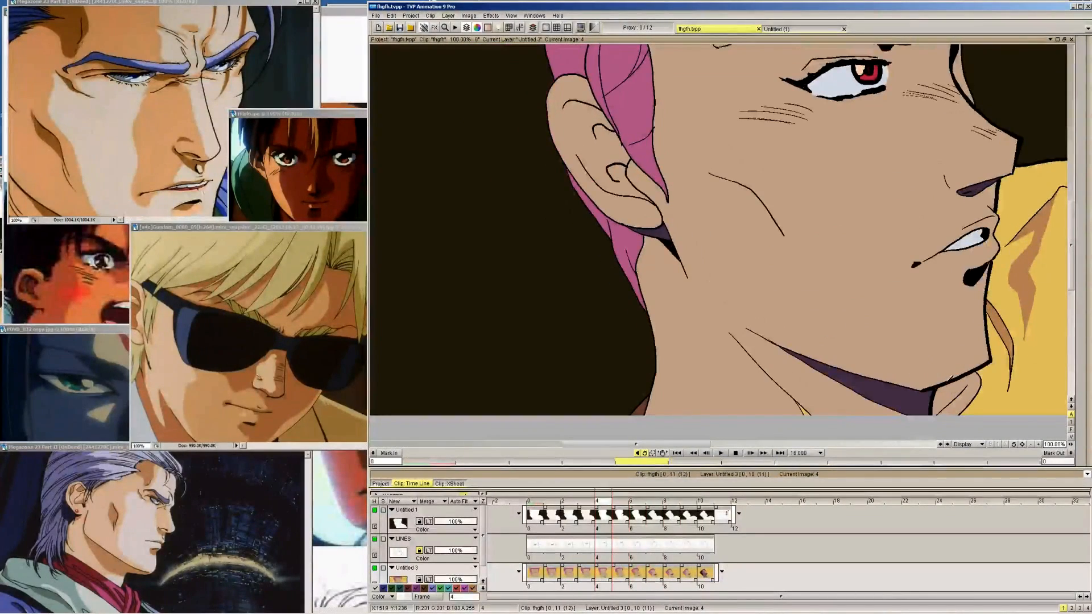
Compare the mauve throat outlines on frames 5 to 9 with the finished neck shading on frame 10
key("Right")
key("Right")
key("Right")
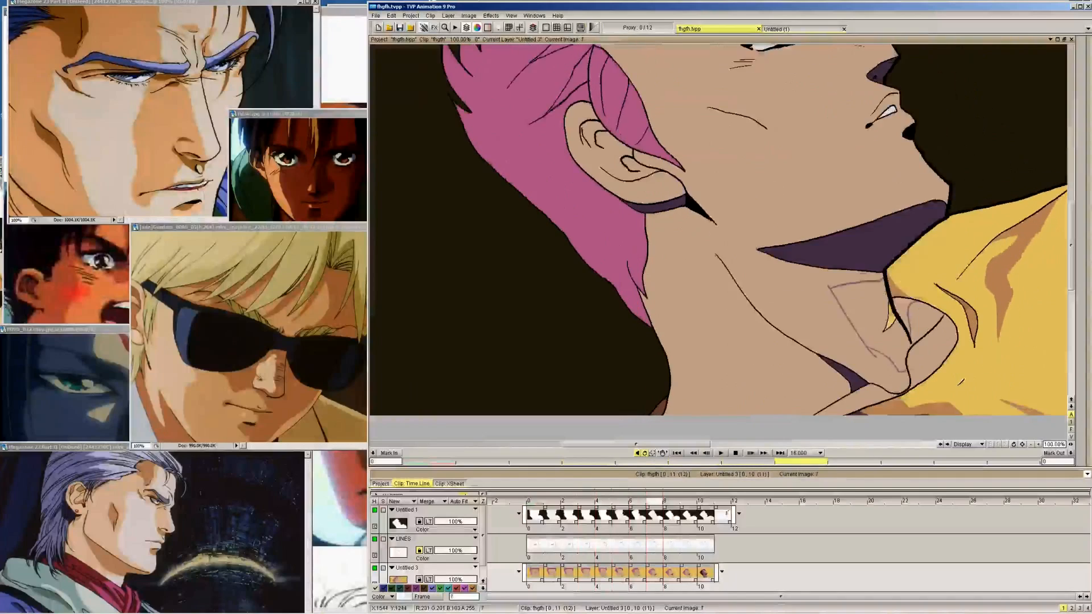
key("Right")
key("Right")
key("Right")
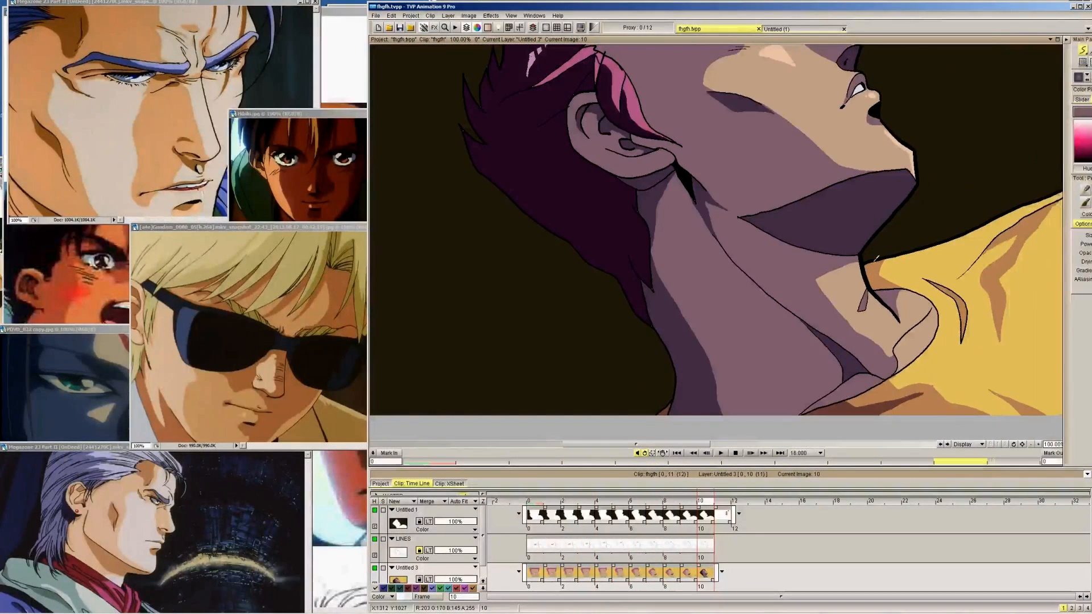
mouse_move(1090, 55)
key("Left")
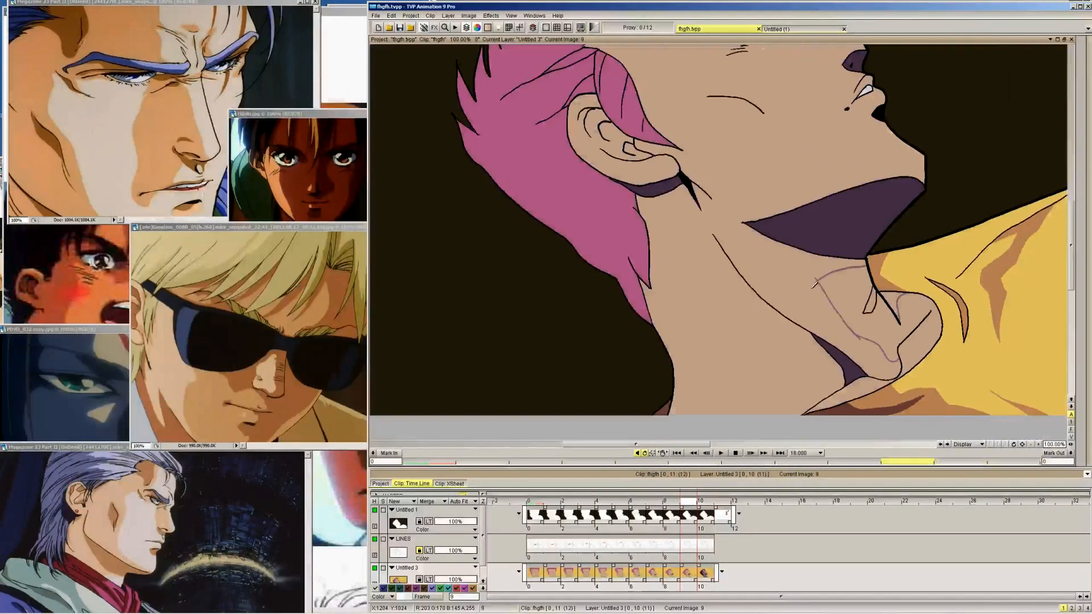
Try a pen mark at the upper inner corner of the throat outline on frame 9 and undo it
left_click(815, 283)
key("ctrl+z")
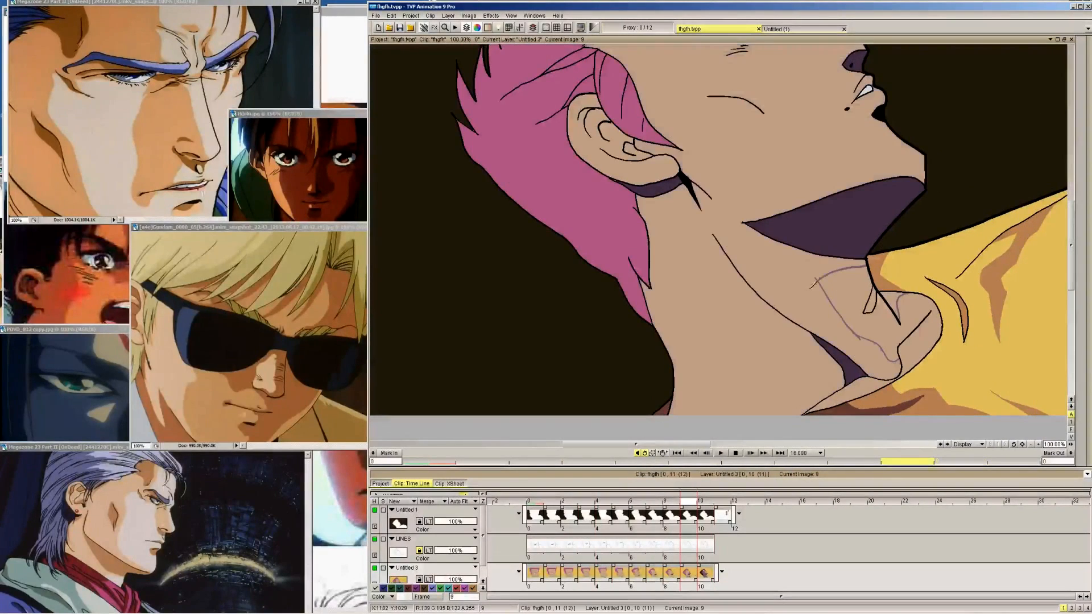
key("Right")
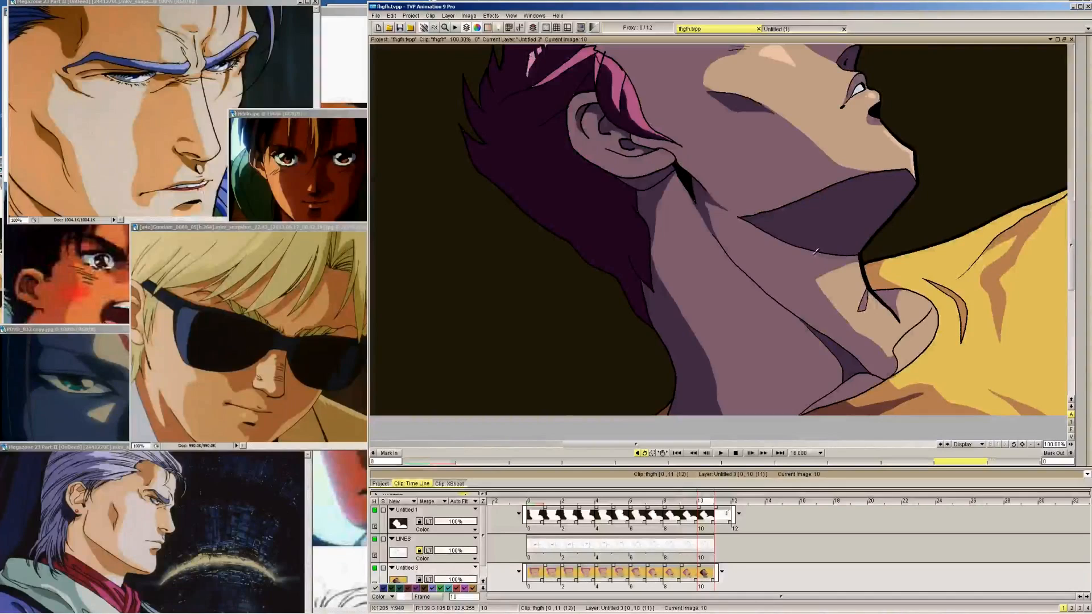
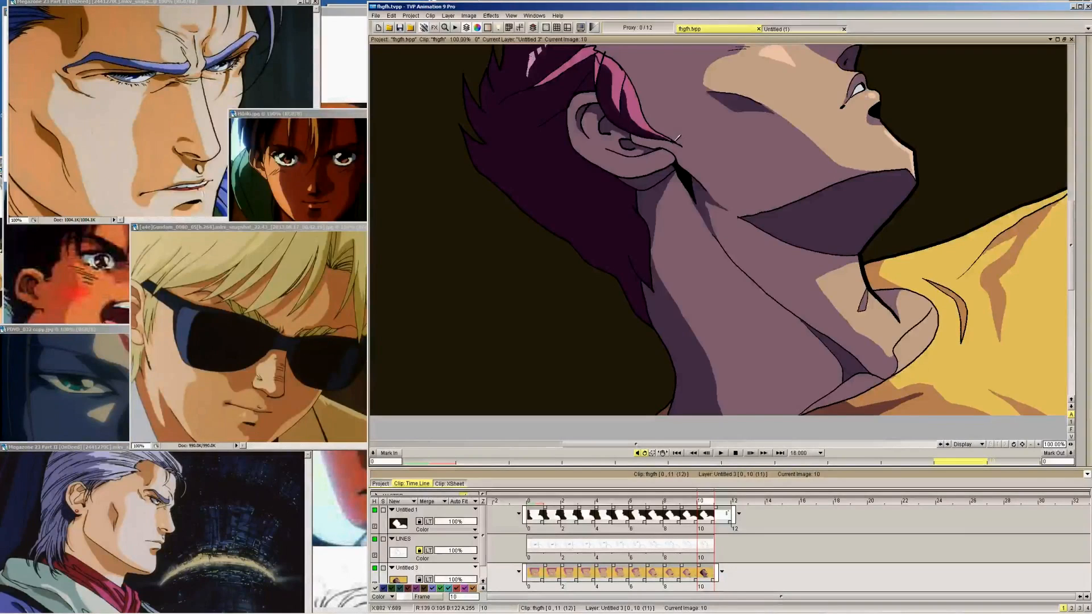
Pick the mauve face-shadow colour from frame 10 and draw the short shadow edge on the chin above the jaw on frame 9
left_click_drag(713, 53, 783, 199)
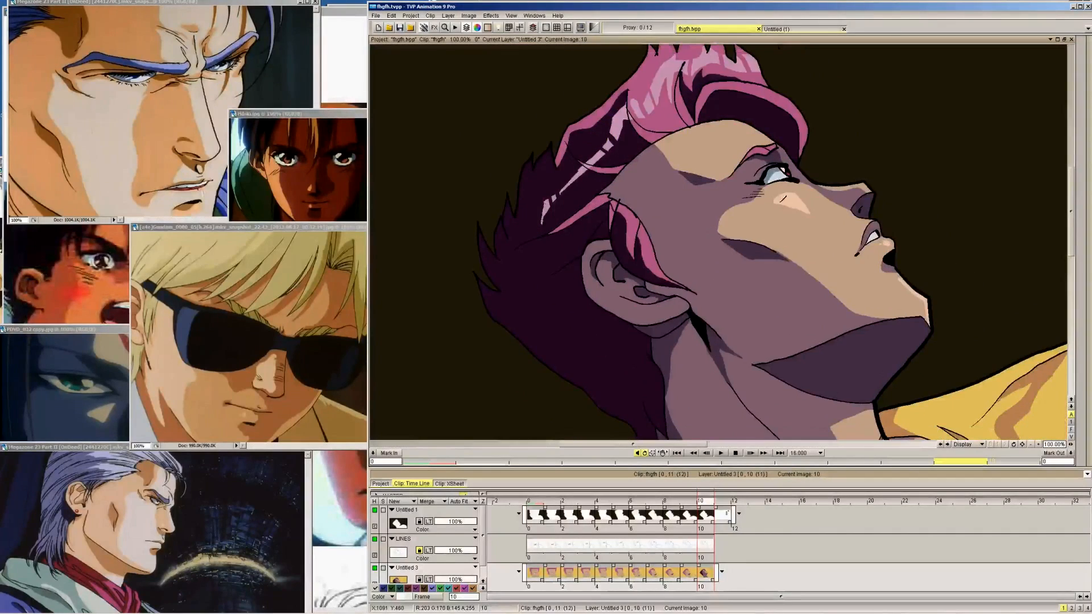
left_click_drag(522, 271, 485, 171)
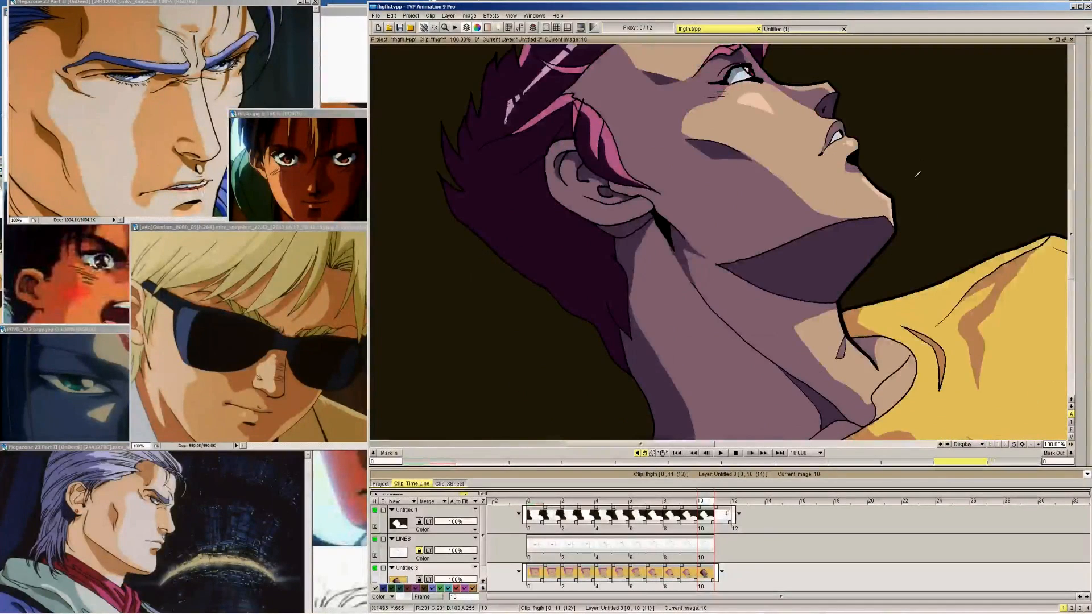
key("Right")
key("Left")
key("Left")
key("Right")
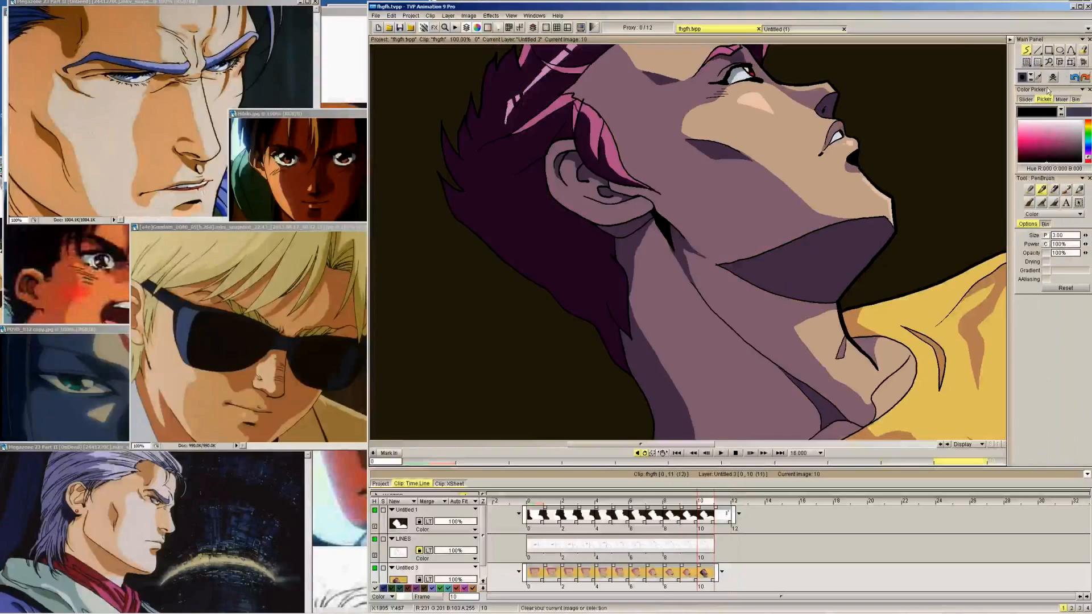
key("Left")
key("Right")
left_click(1038, 77)
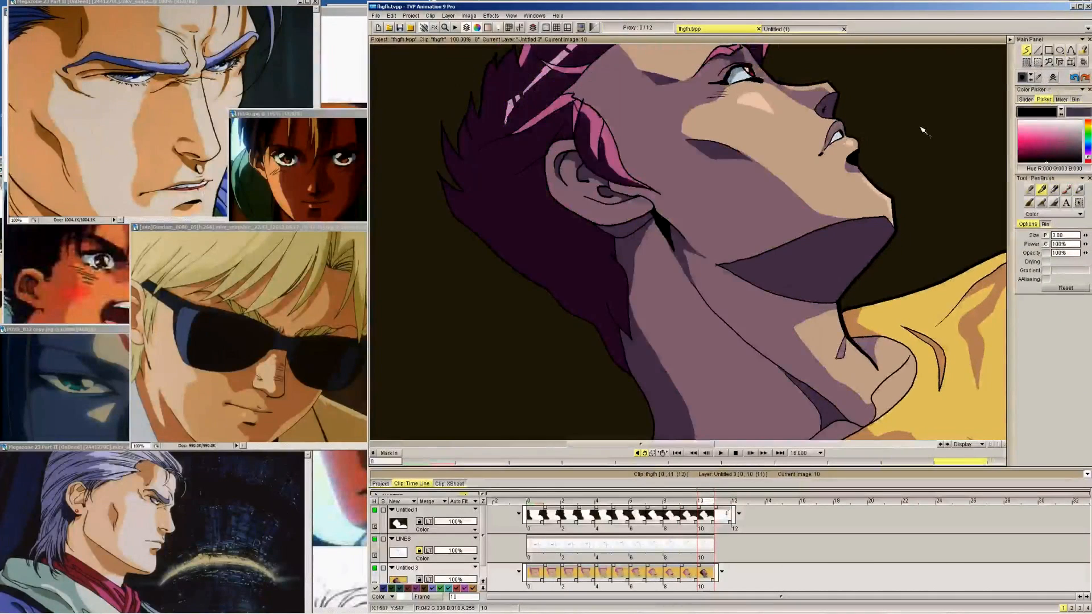
left_click(755, 213)
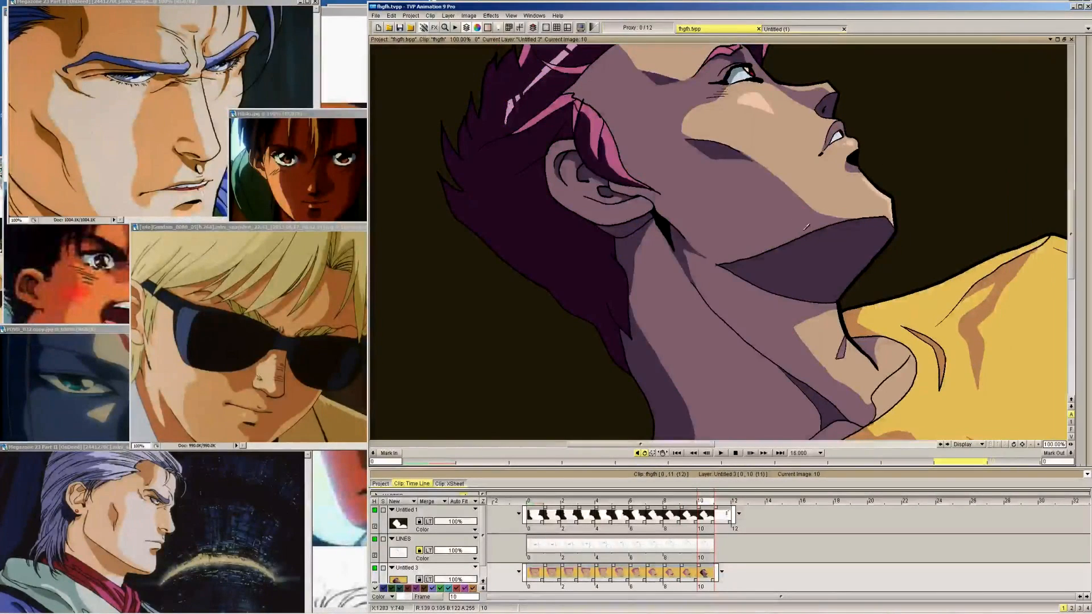
key("Left")
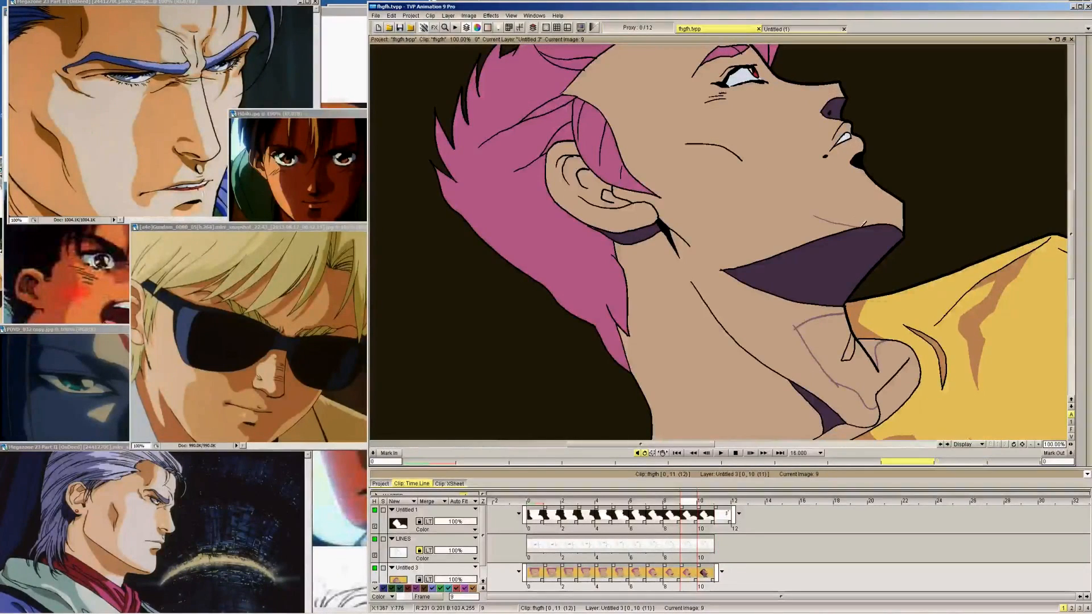
key("Right")
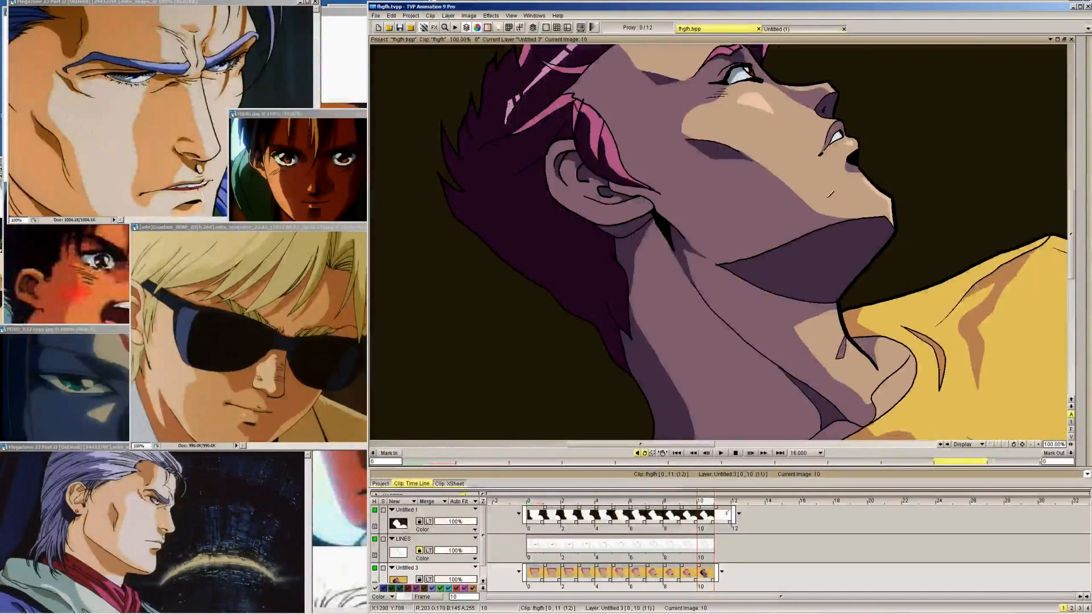
Fit the whole drawing in view and examine the chin and cheek across the head turn between frames 10 and 0
left_click(511, 16)
left_click(522, 53)
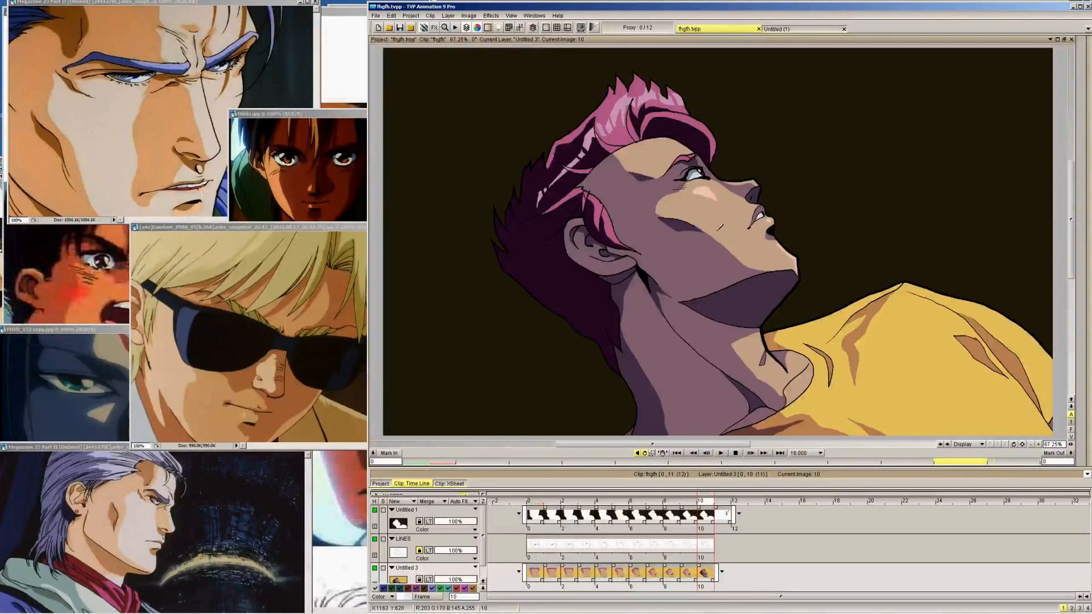
key("Left")
key("Left")
key("Left")
key("Left")
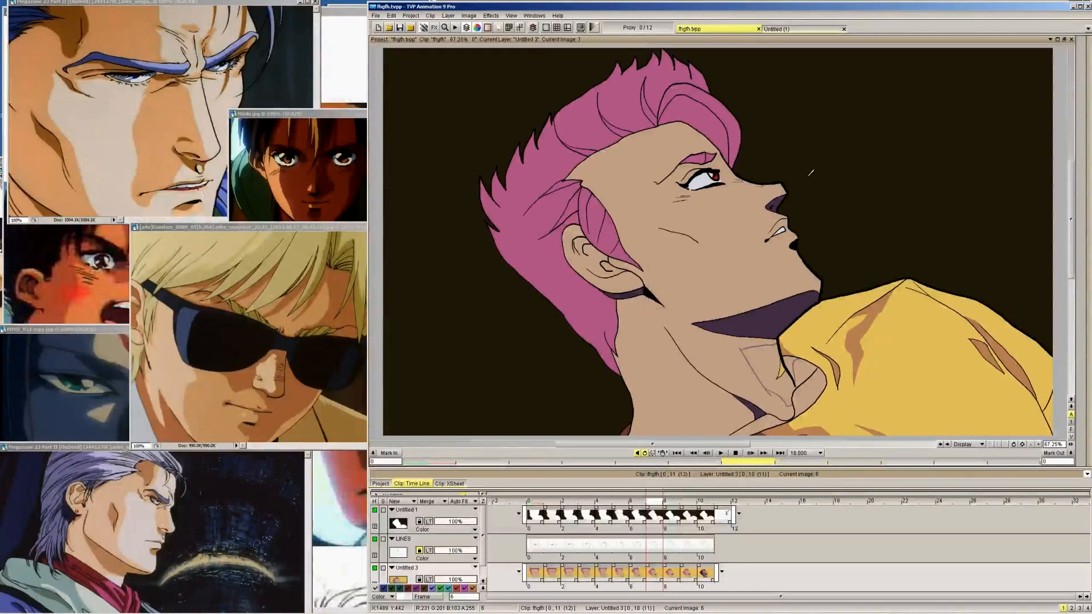
key("Left")
key("Left")
key("Left")
key("Left")
key("Left")
key("Left")
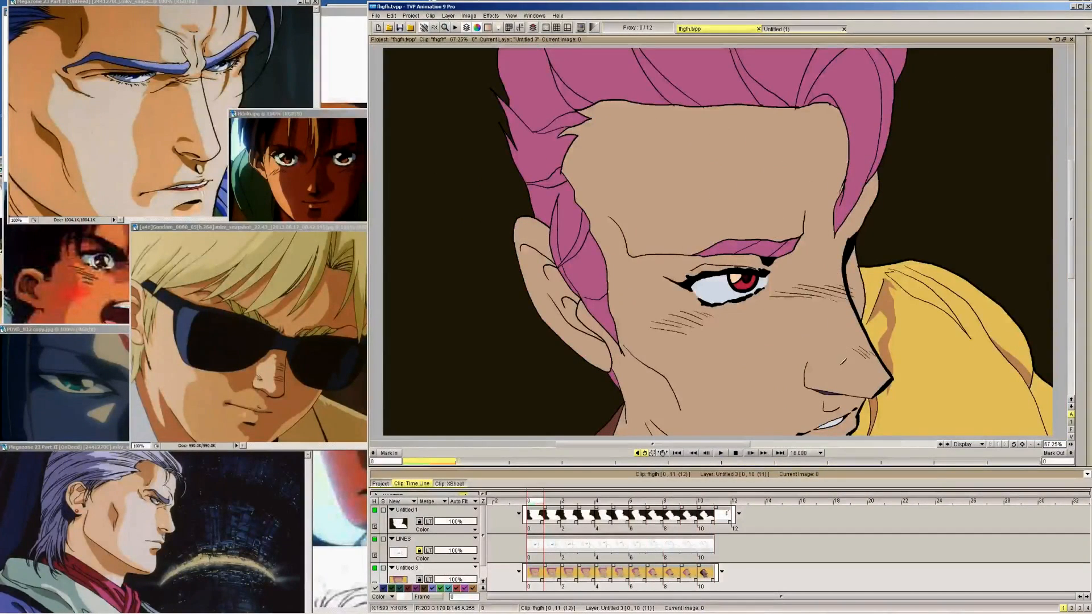
key("Right")
key("Right")
key("Right")
key("Right")
key("Right")
key("Right")
key("Right")
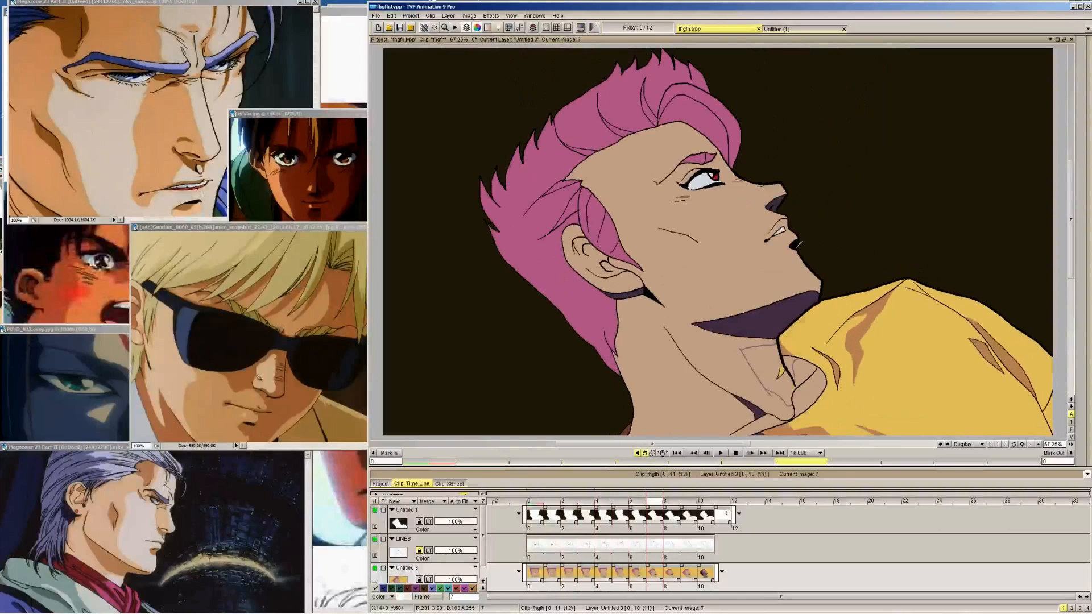
Draw the short mauve shadow edge on the chin above the jaw on frames 8 back to 4
key("Right")
key("Right")
key("Right")
key("Left")
key("Left")
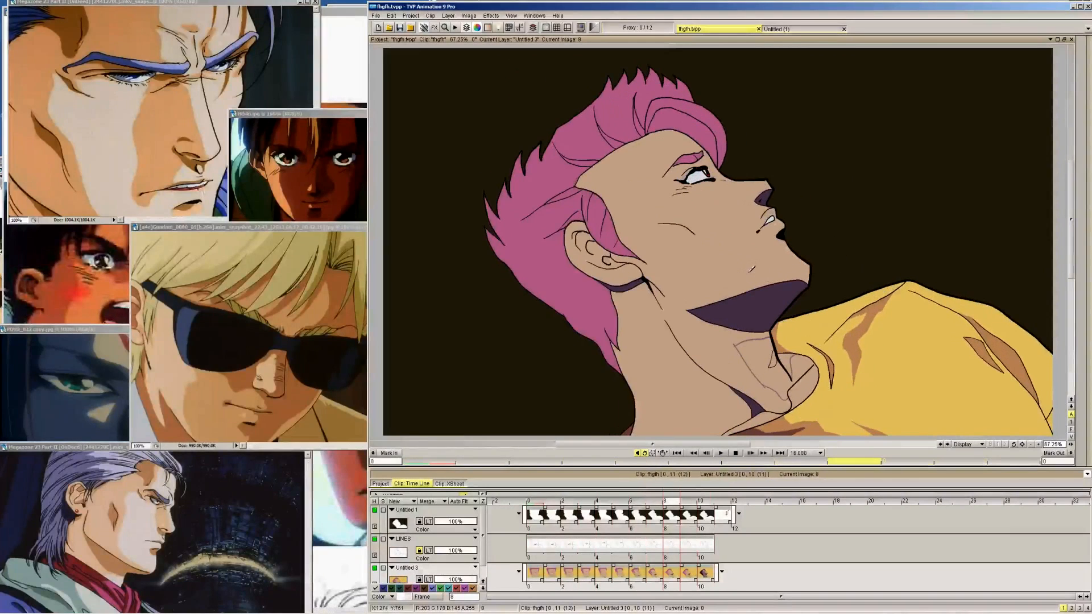
key("Left")
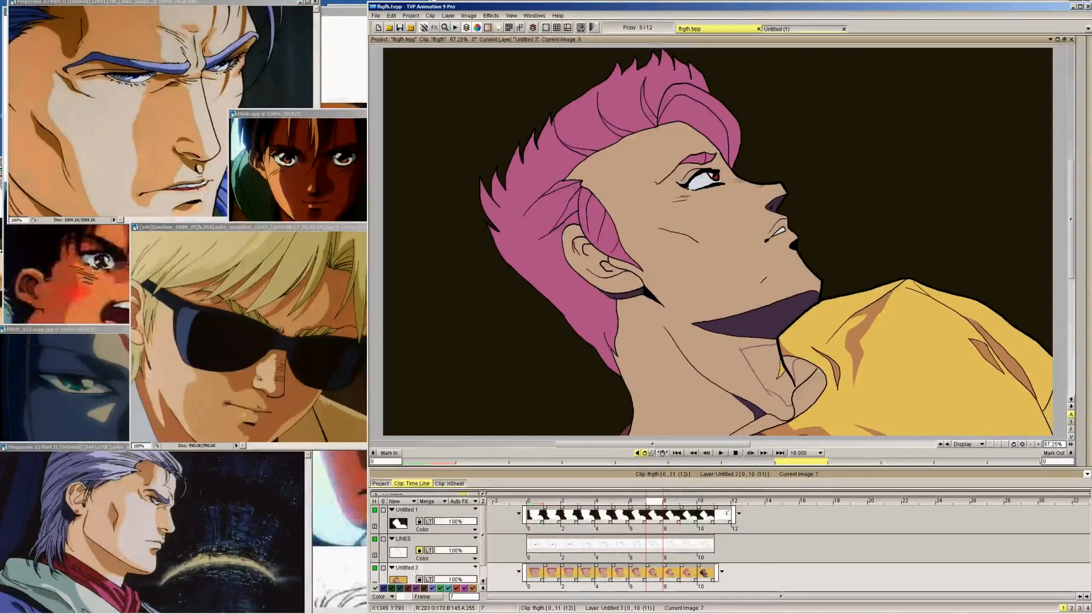
key("Left")
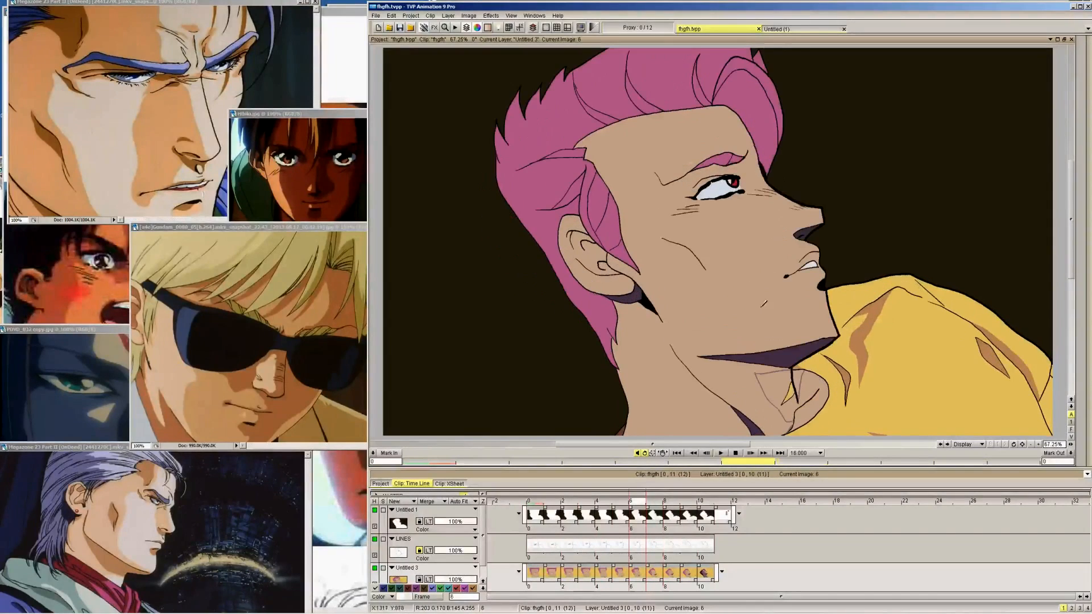
key("Left")
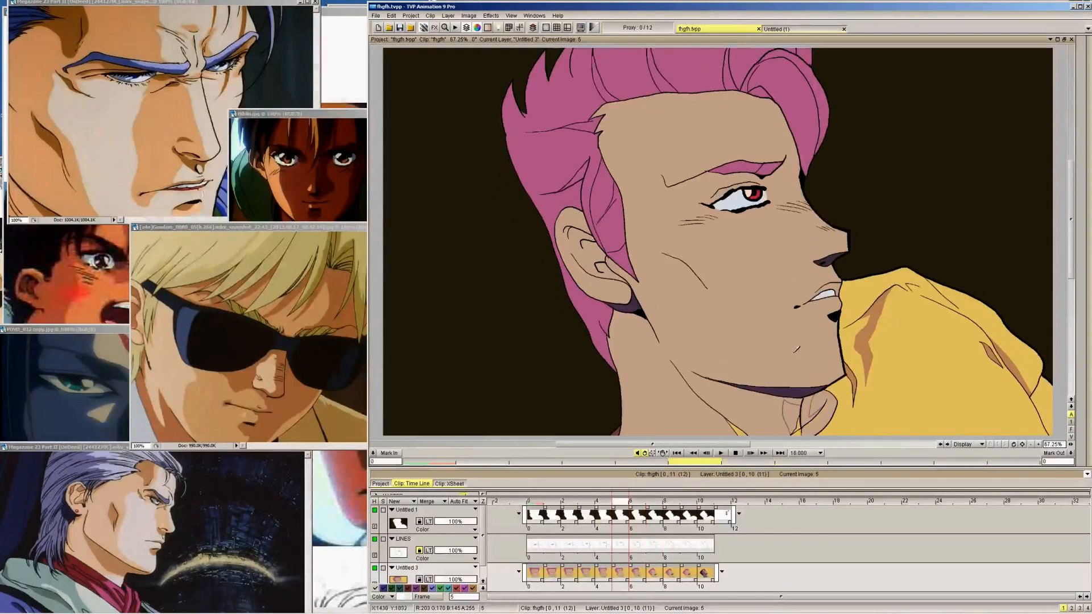
key("Right")
key("Left")
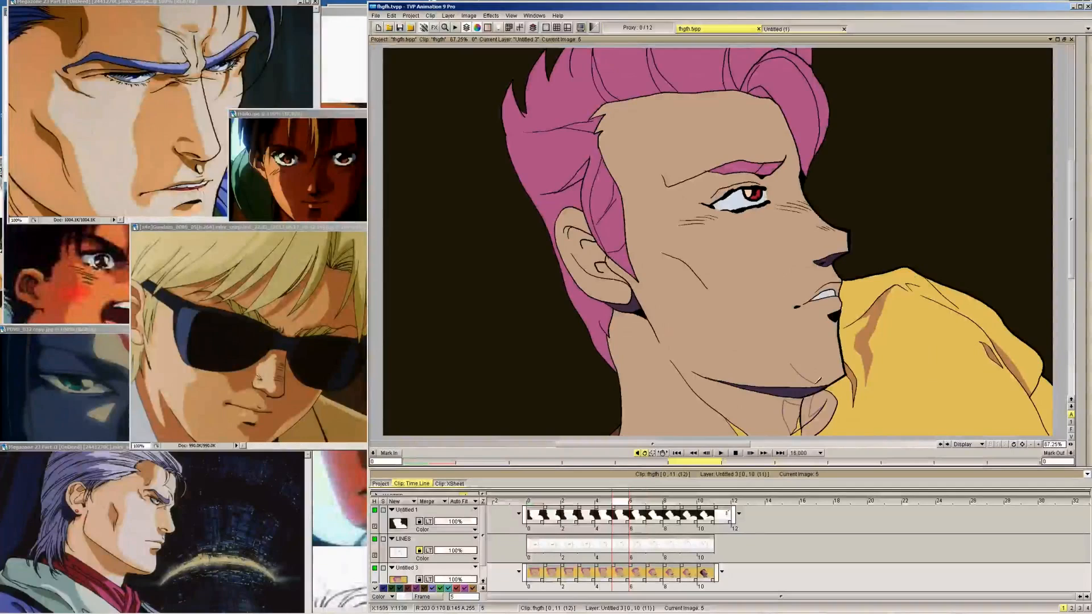
key("Left")
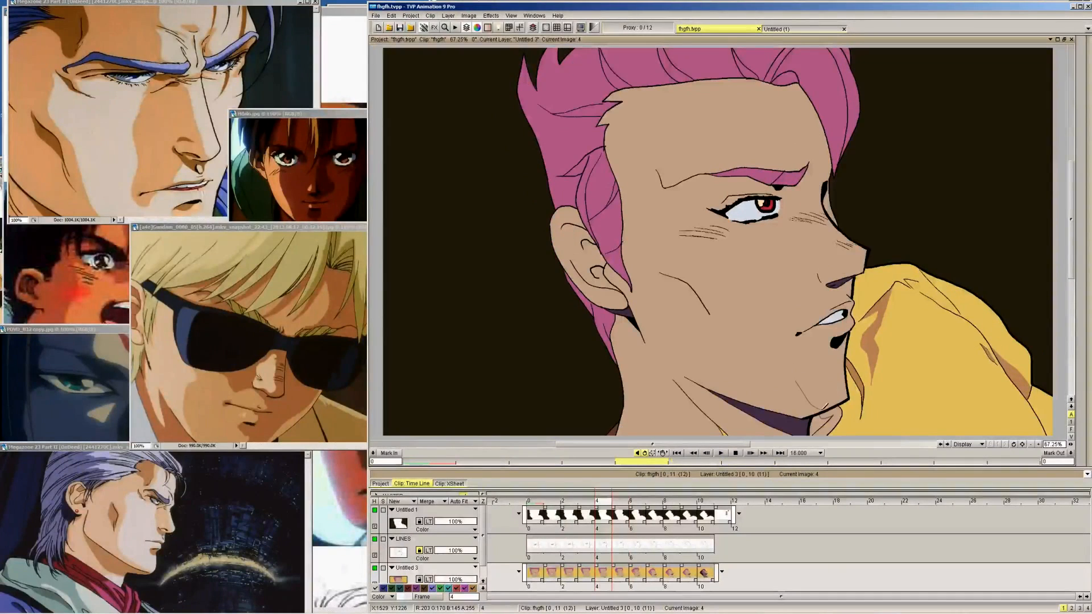
key("Left")
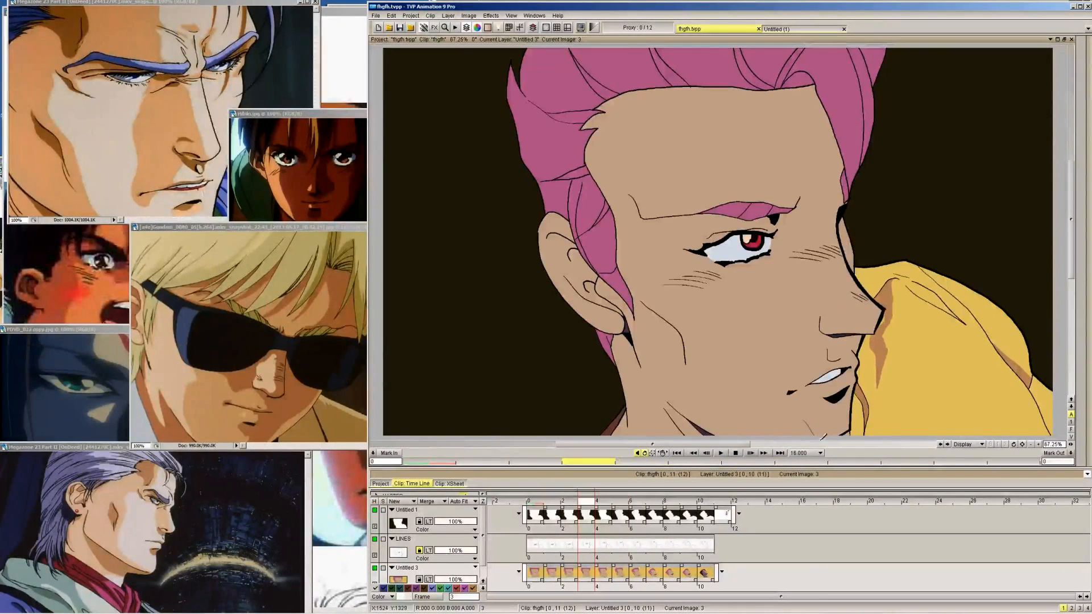
Draw the mauve shadow edge from the cheek line down towards the chin on frame 9, using frame 10 as reference
key("Left")
key("Right")
key("Right")
key("Right")
key("Right")
key("Right")
key("Right")
key("Right")
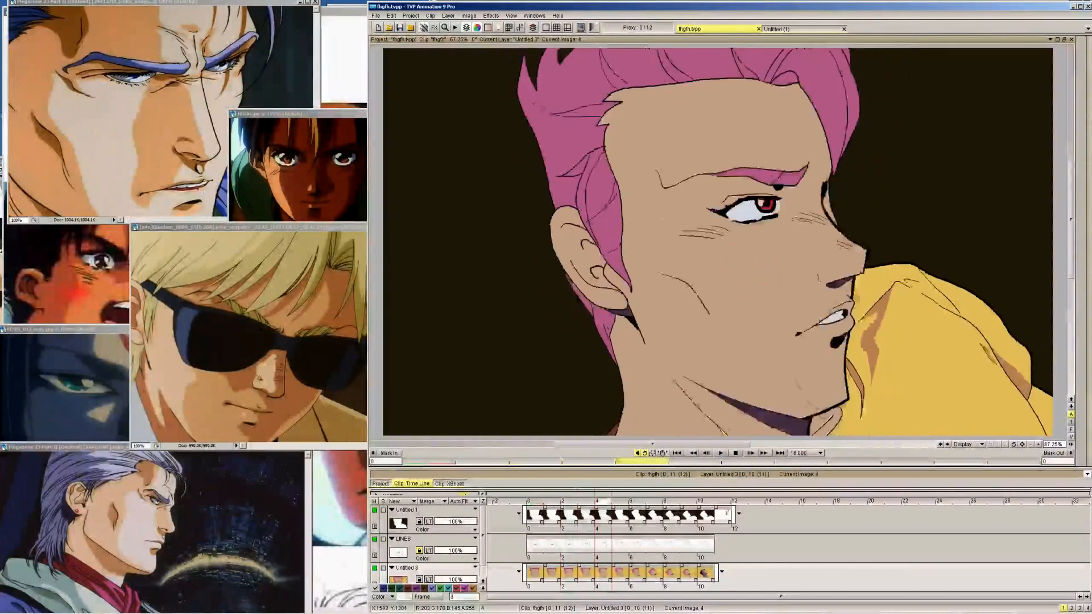
key("Right")
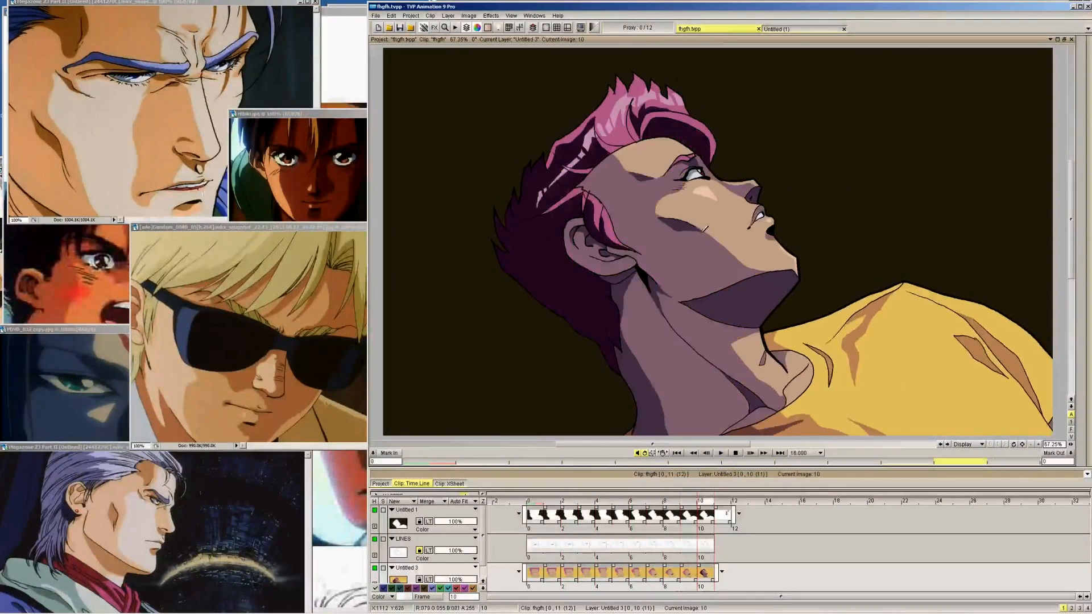
key("Left")
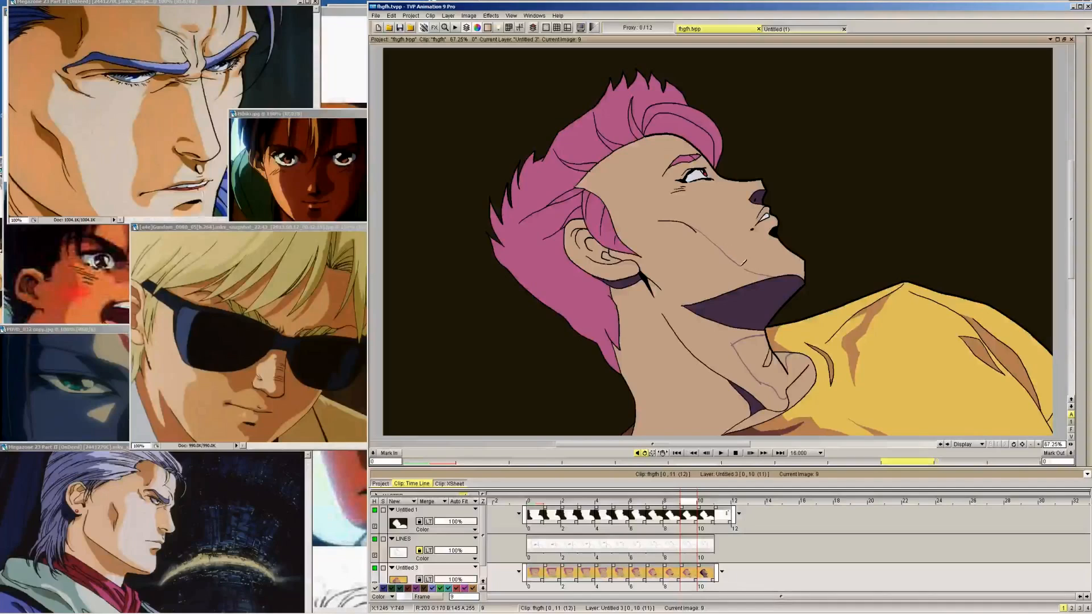
key("Right")
key("Left")
key("Right")
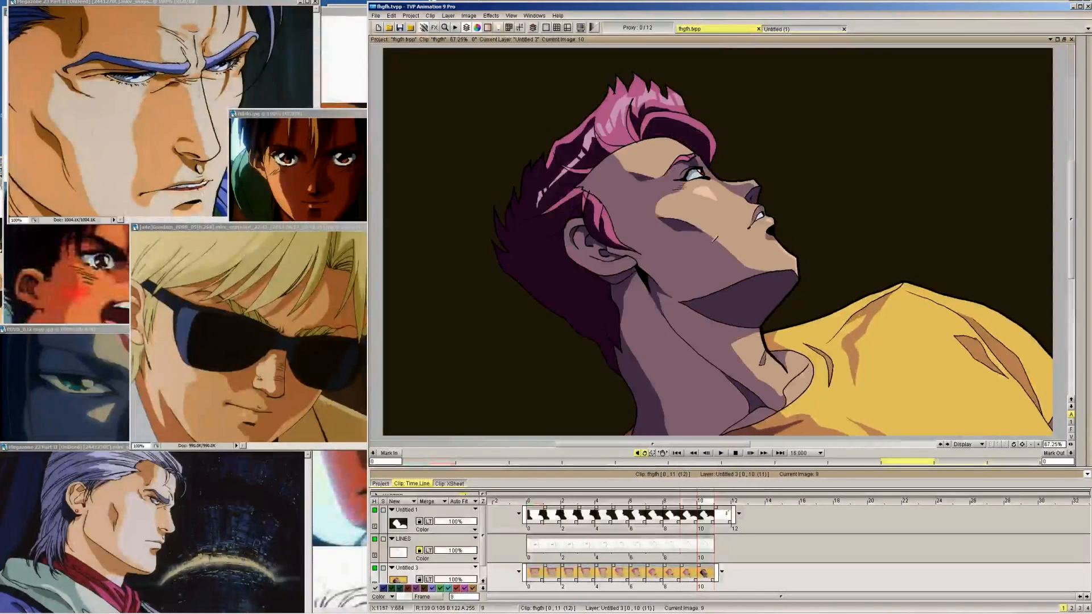
Continue the mauve shadow edge from the cheek line towards the chin on frames 8 and 7
key("Left")
key("Left")
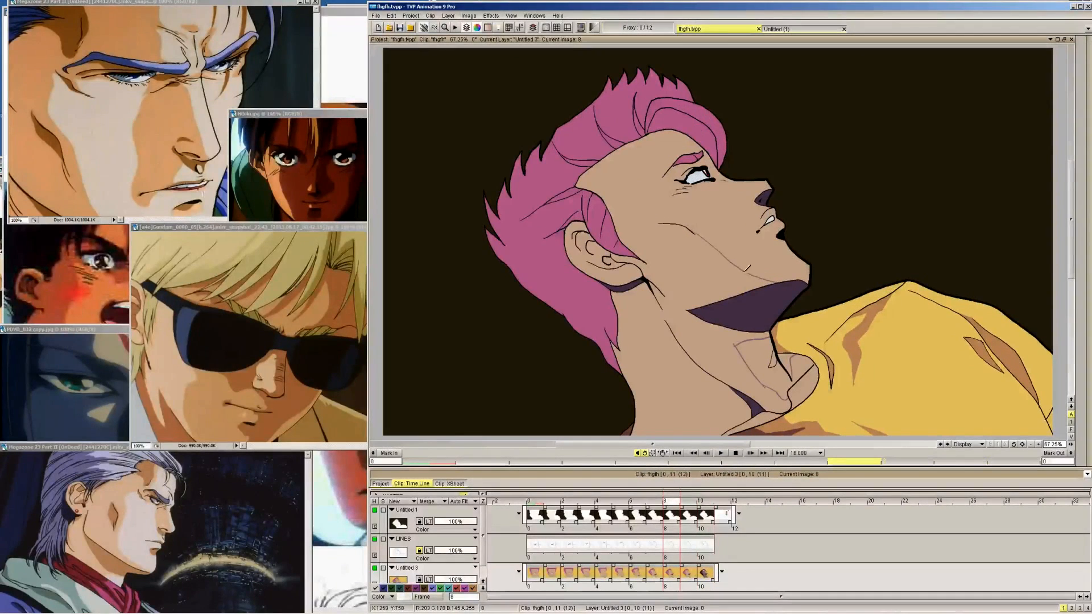
key("Left")
left_click_drag(698, 242, 740, 275)
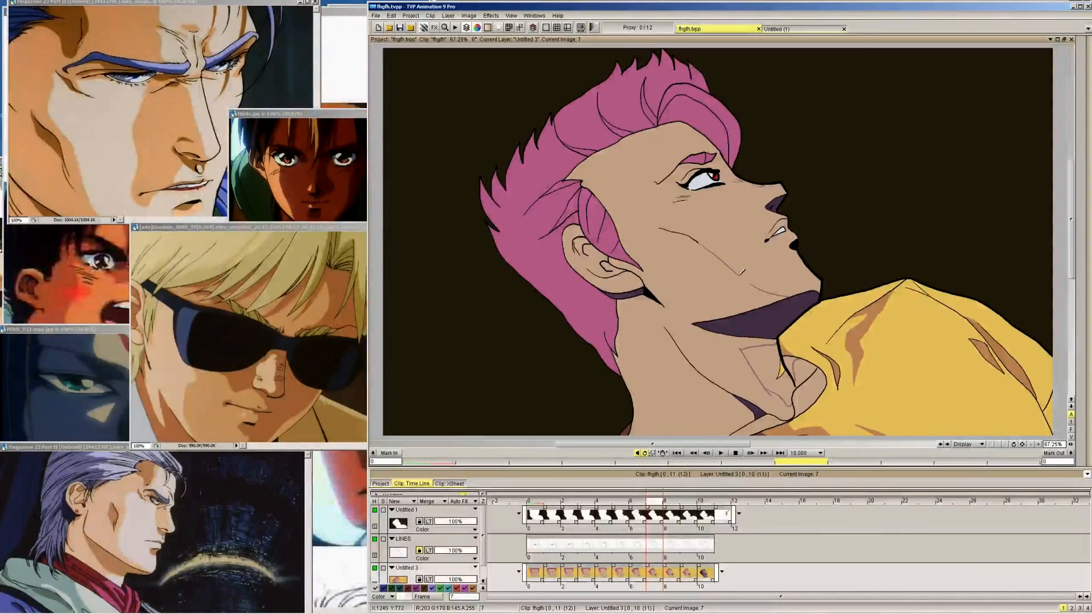
Try a mauve shadow edge from the cheek line to the jaw on frame 6 and undo it
key("Left")
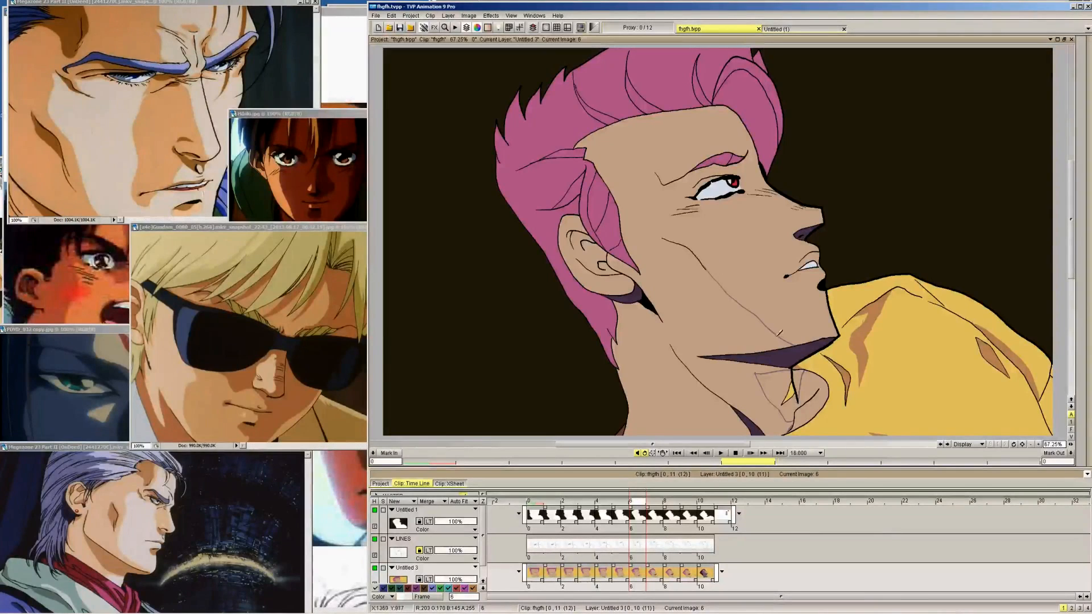
key("Right")
key("Left")
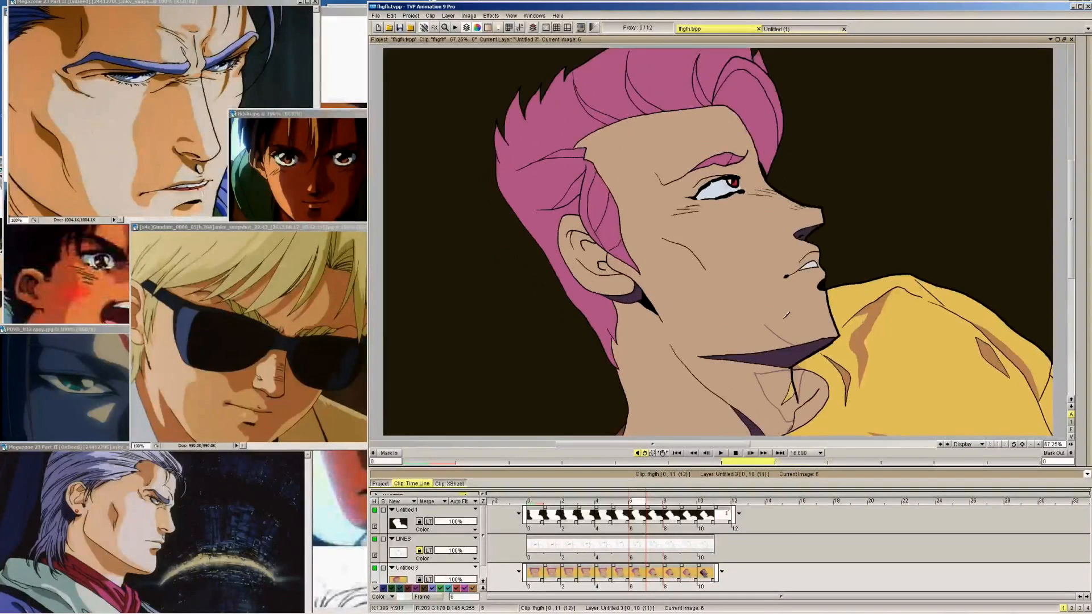
key("ctrl+z")
Remove the short mauve shadow stroke above the jaw on frame 6, using the skin colour
mouse_move(1085, 178)
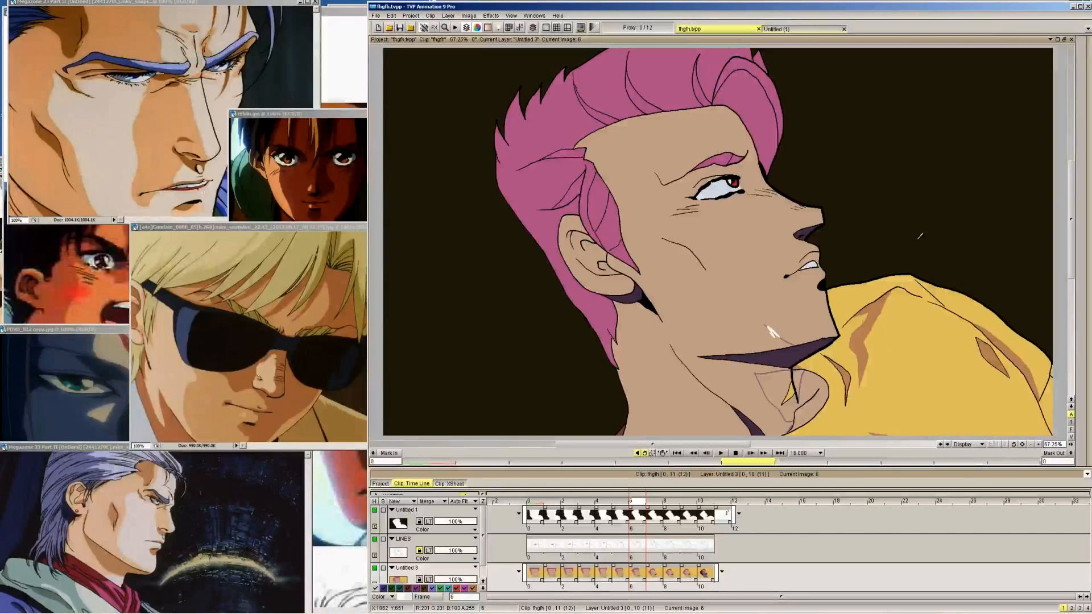
mouse_move(1085, 222)
left_click(1049, 219)
left_click(1051, 200)
key("ctrl+z")
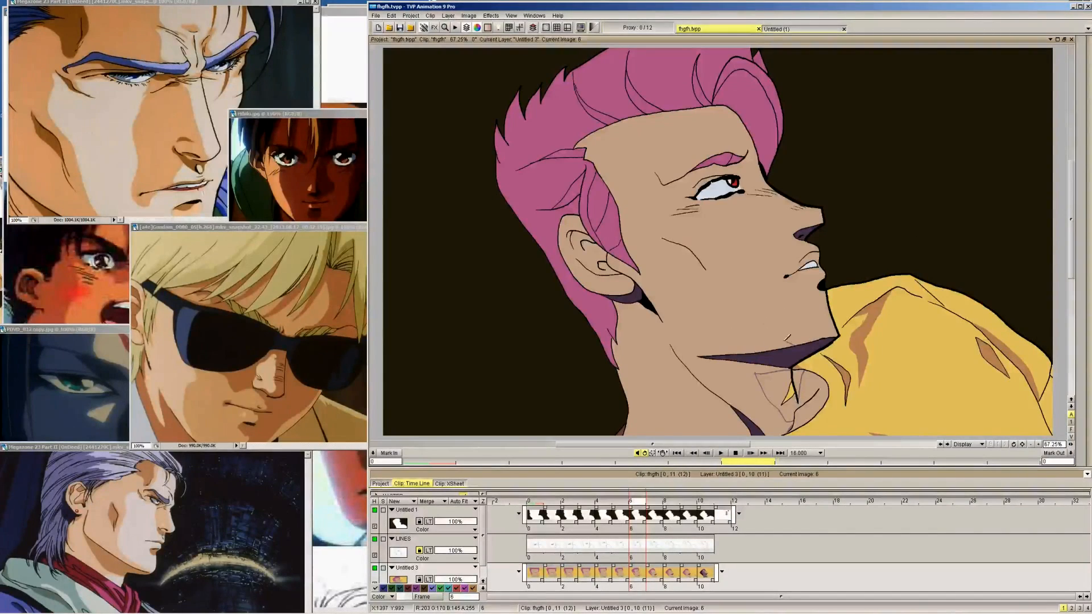
Pick the mauve from the throat outline again and draw the shadow edge from cheek to jaw on frame 6
mouse_move(1087, 221)
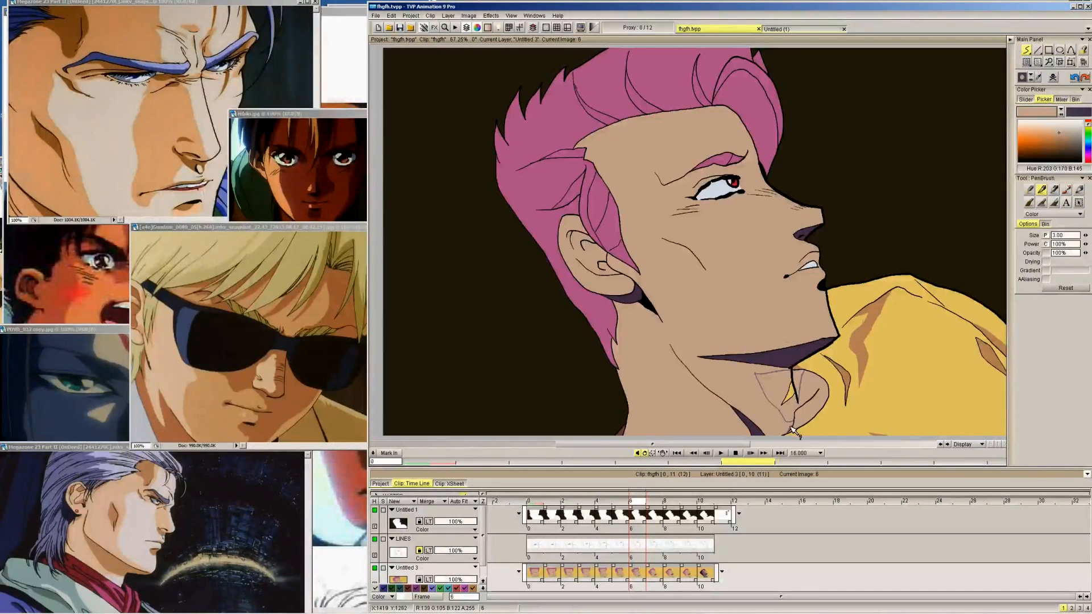
left_click(1039, 78)
left_click(792, 425)
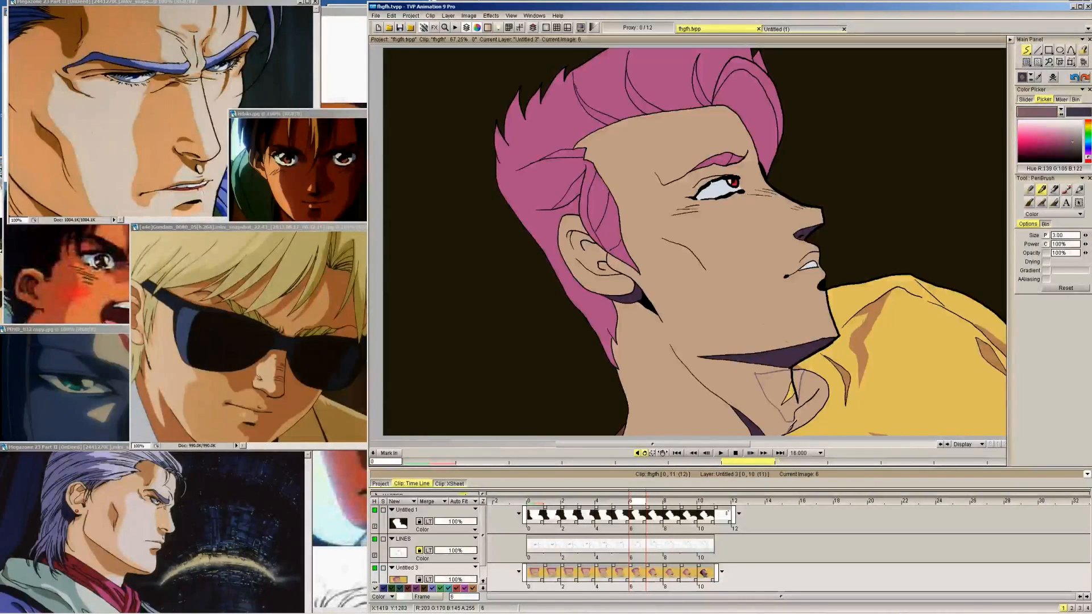
key("Left")
key("Right")
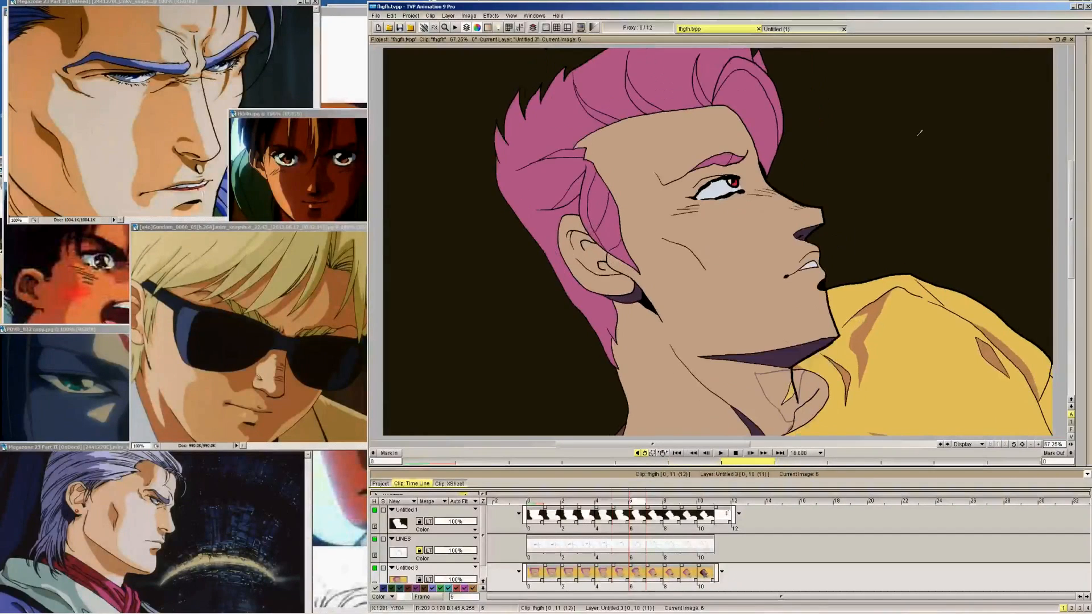
key("Right")
key("Left")
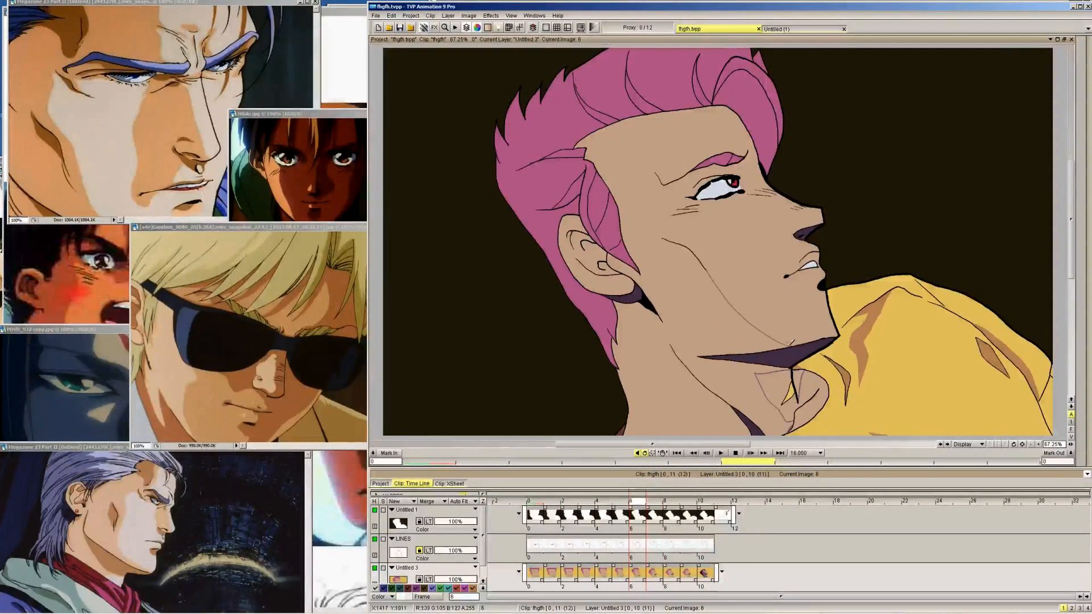
Draw the mauve shadow edge from above the cheek line diagonally down to the chin on frame 5
key("Left")
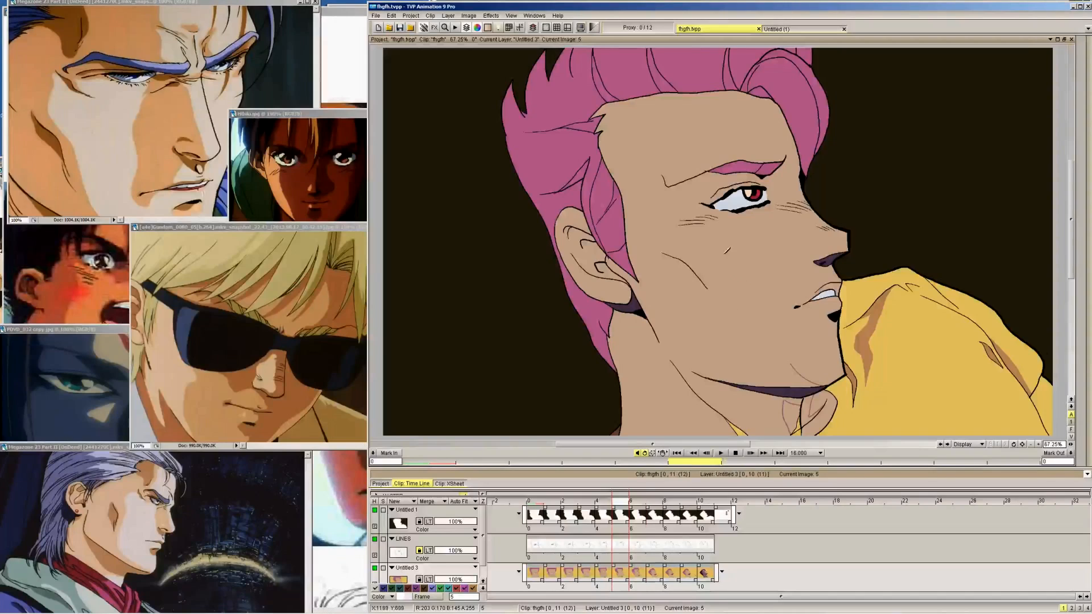
key("Right")
key("Left")
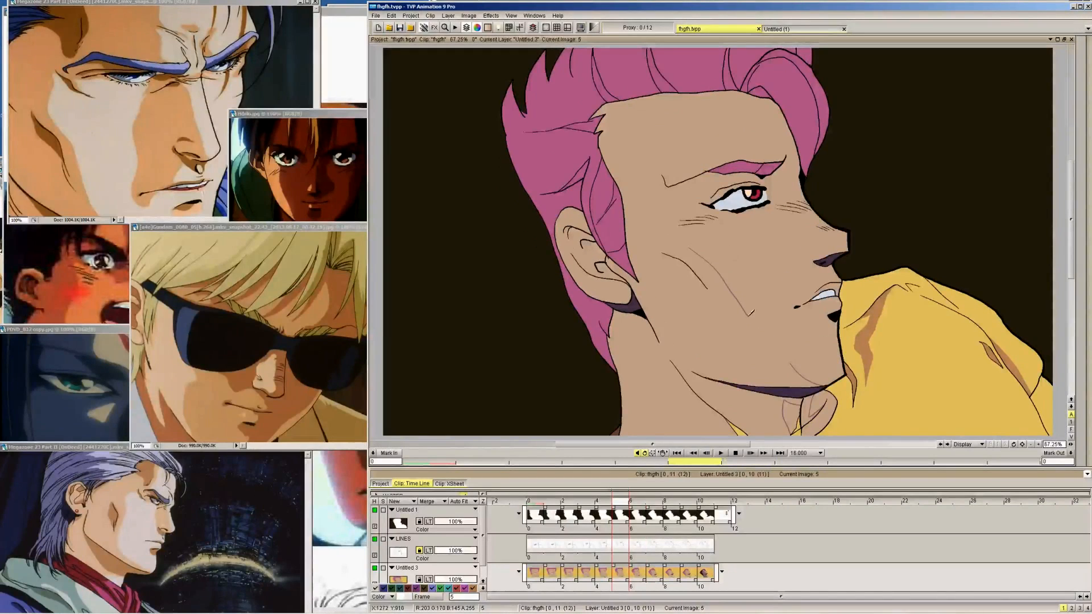
Draw the mauve shadow edge from under the eye across the cheek to the chin on frame 4
key("Left")
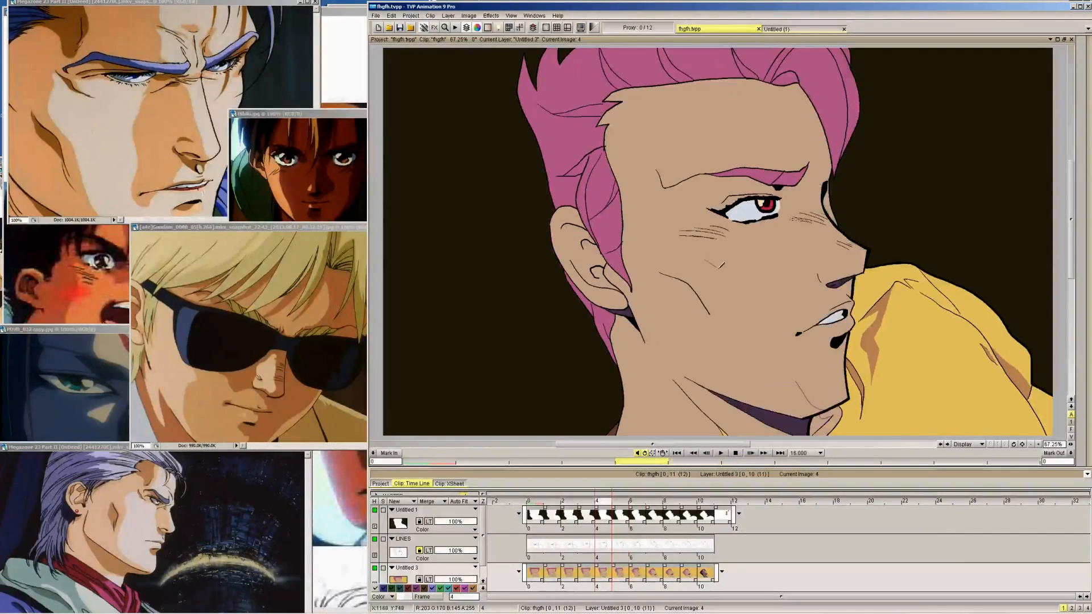
key("ctrl+z")
left_click_drag(715, 246, 774, 336)
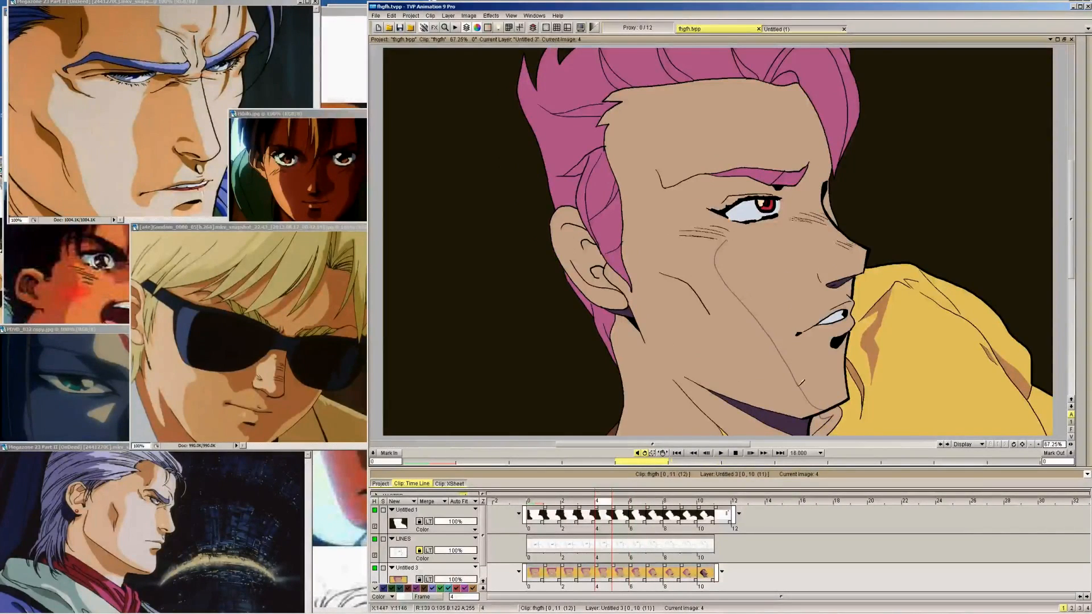
Draw the shadow edge from under the eye to the mouth corner on frame 3, undoing and redrawing the first stroke
key("Left")
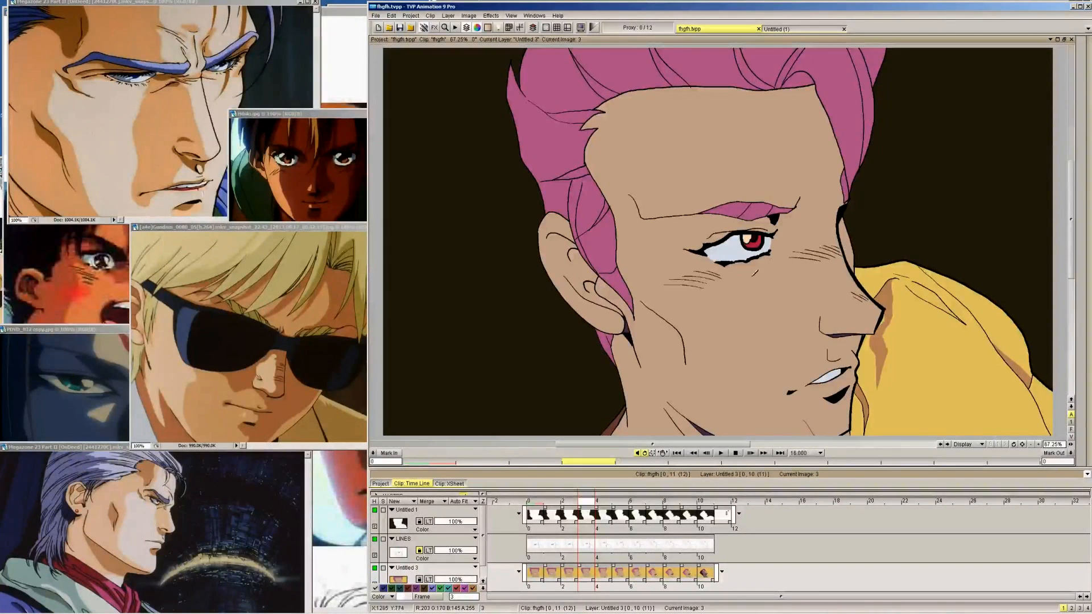
mouse_move(756, 266)
left_mouse_down()
mouse_move(743, 296)
mouse_move(782, 358)
left_mouse_up()
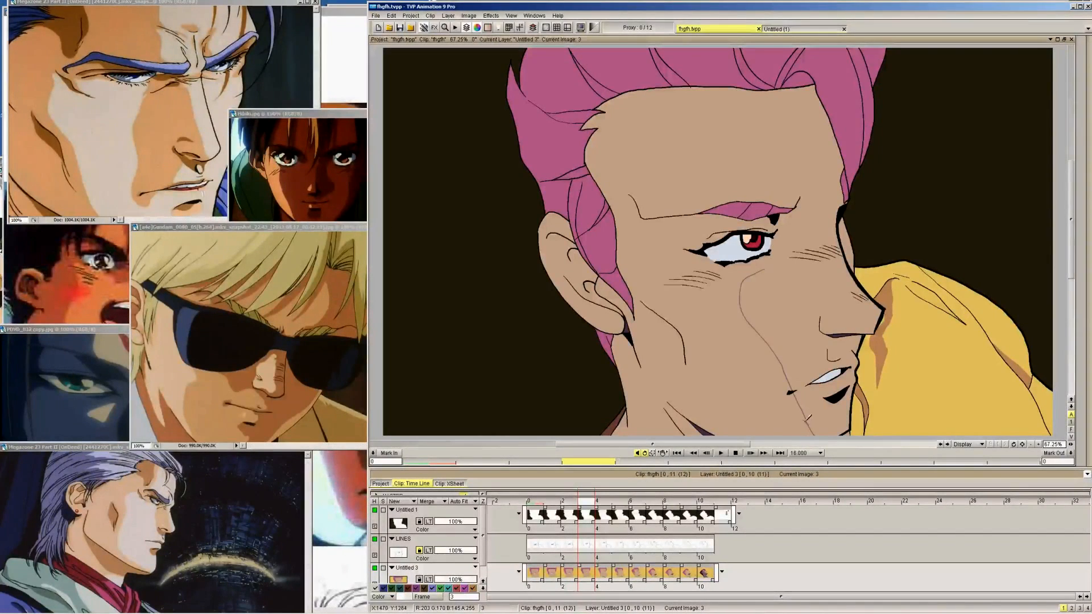
key("ctrl+z")
left_click_drag(754, 277, 787, 374)
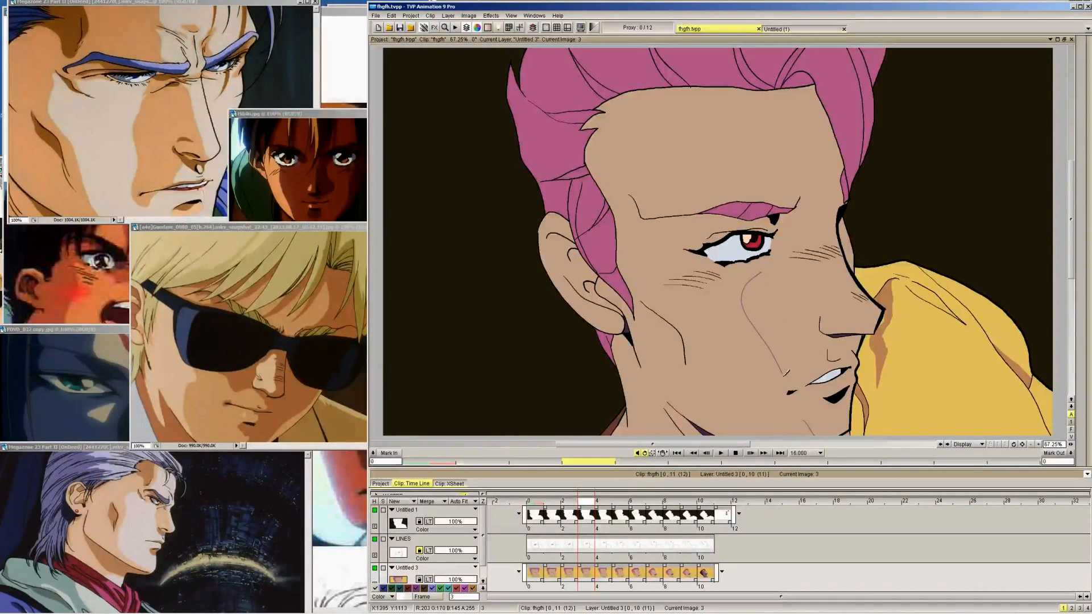
Carry the mauve cheek shadow edge from under the eye to the mouth through frames 2, 1 and 0
key("Left")
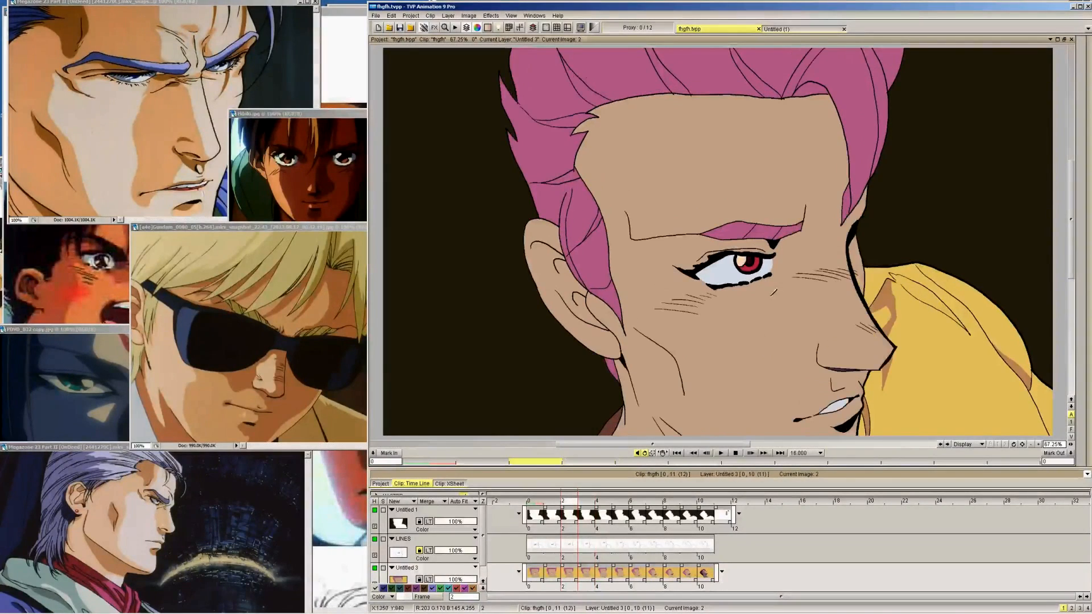
key("Left")
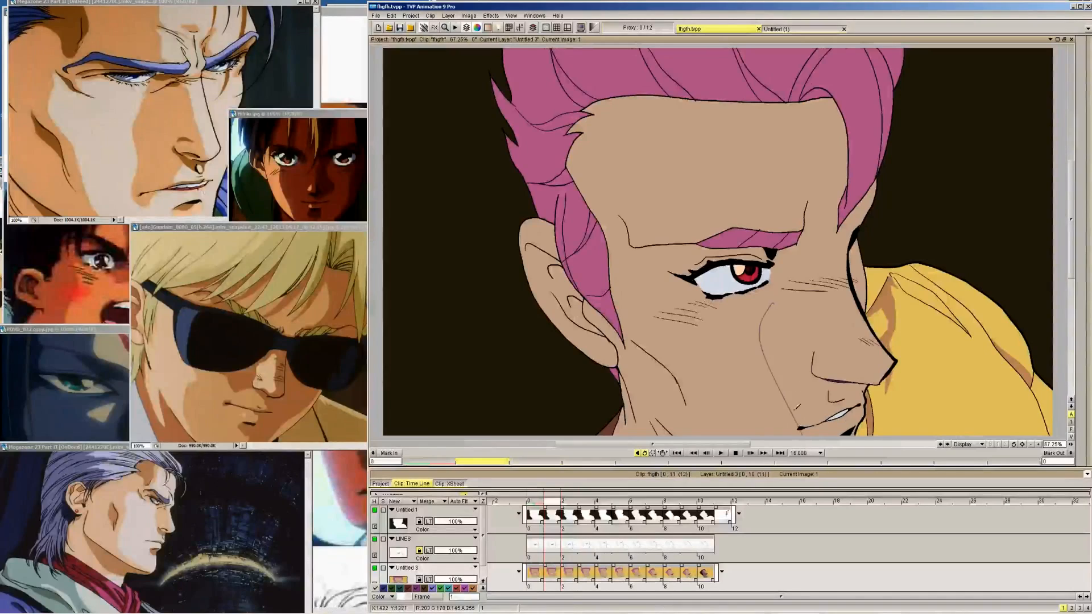
key("Left")
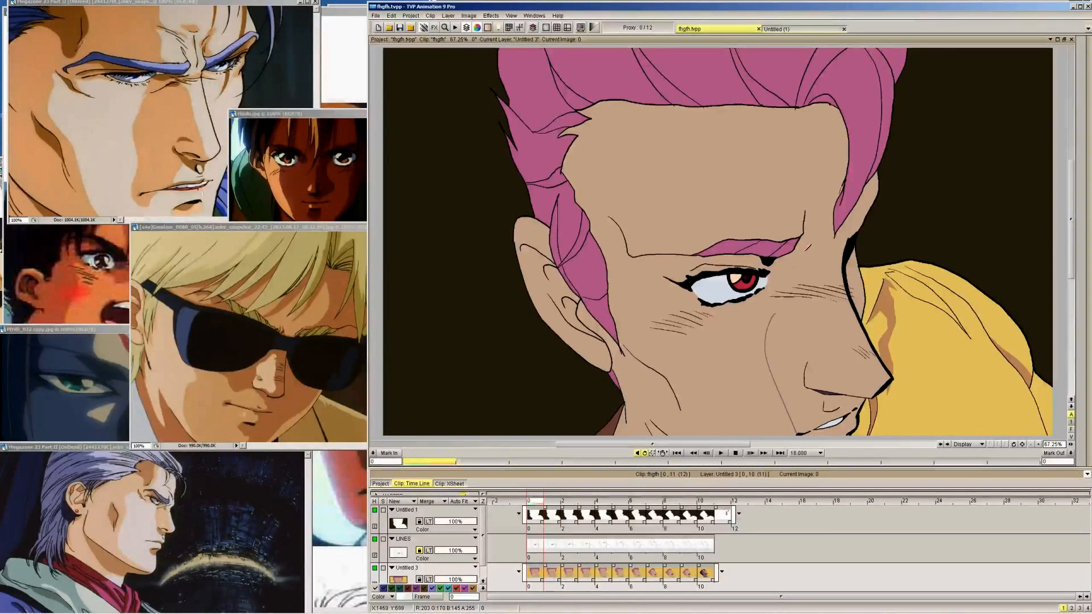
Start a short mauve shadow stroke just below the eye on frame 9
key("Right")
key("Right")
key("Right")
key("Right")
key("Right")
key("Right")
key("Right")
key("Right")
key("Right")
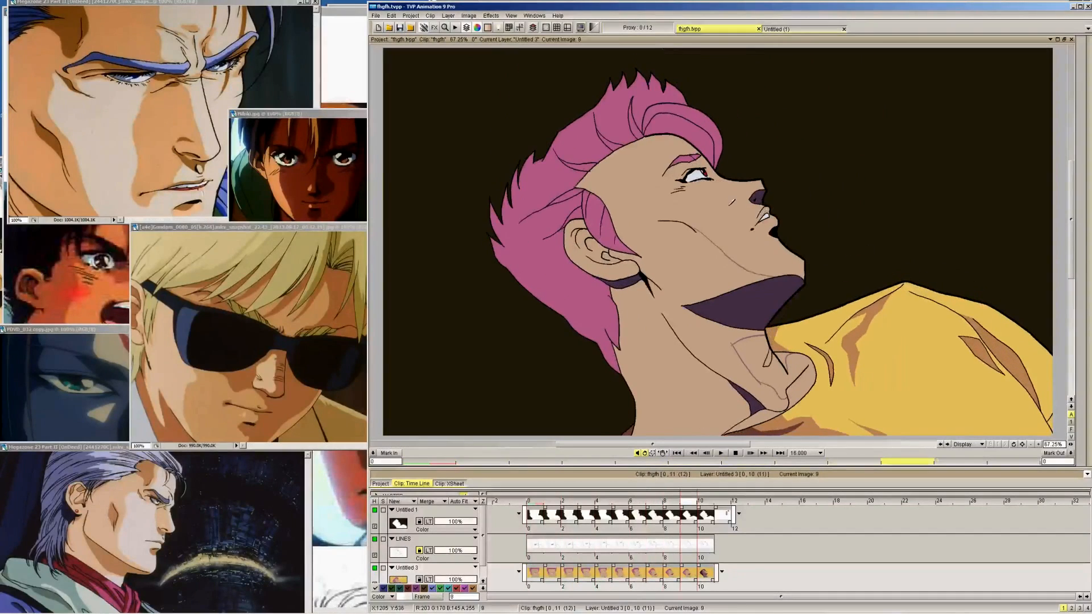
left_click_drag(680, 188, 689, 182)
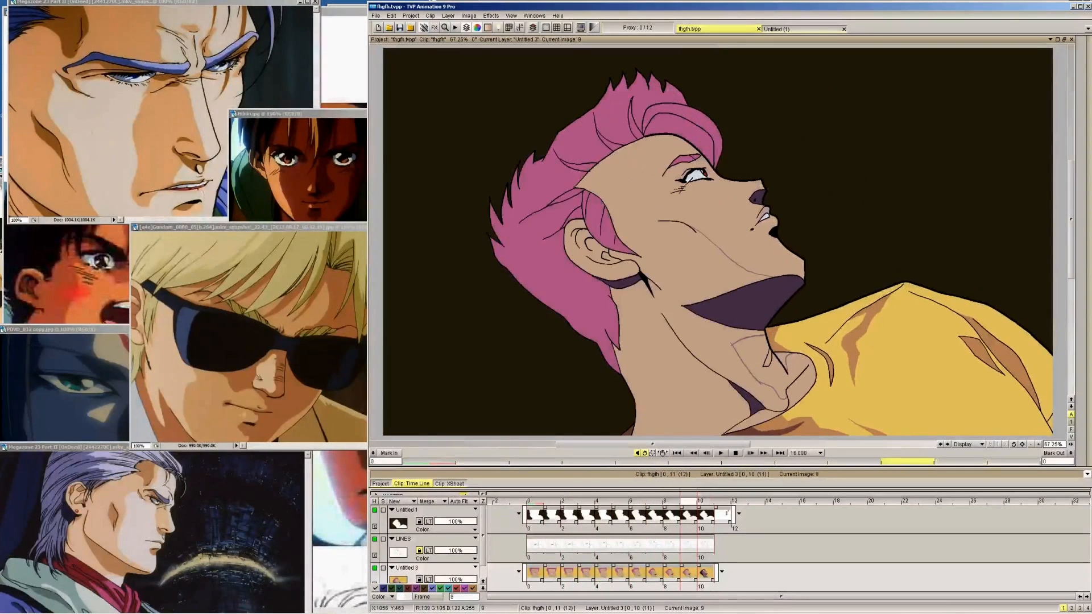
Compare the cheek shadow edges and under-eye areas across frames 5 to 9
key("Left")
key("Left")
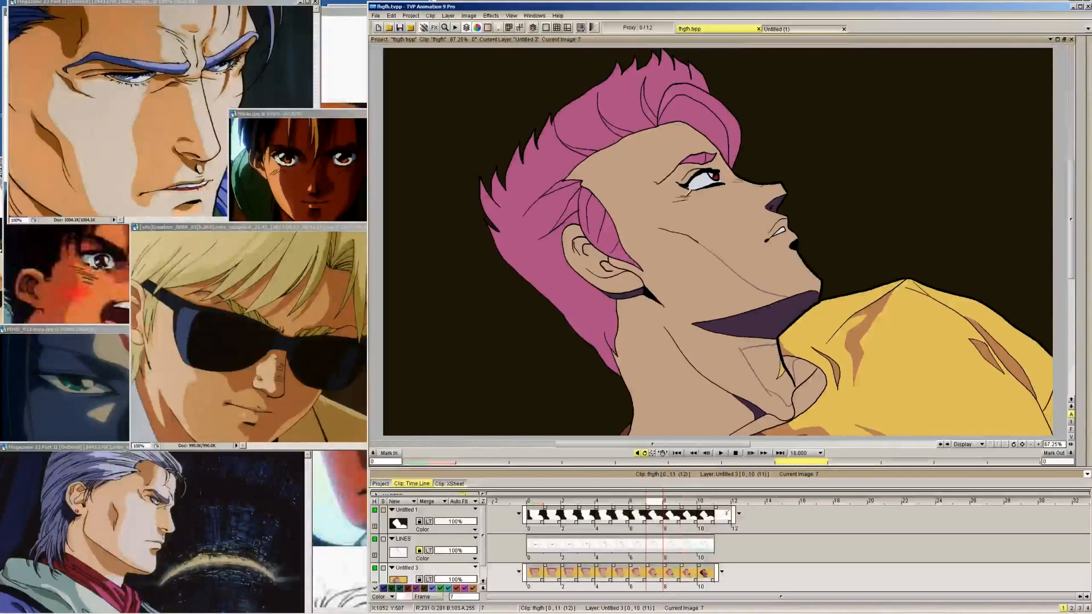
key("Right")
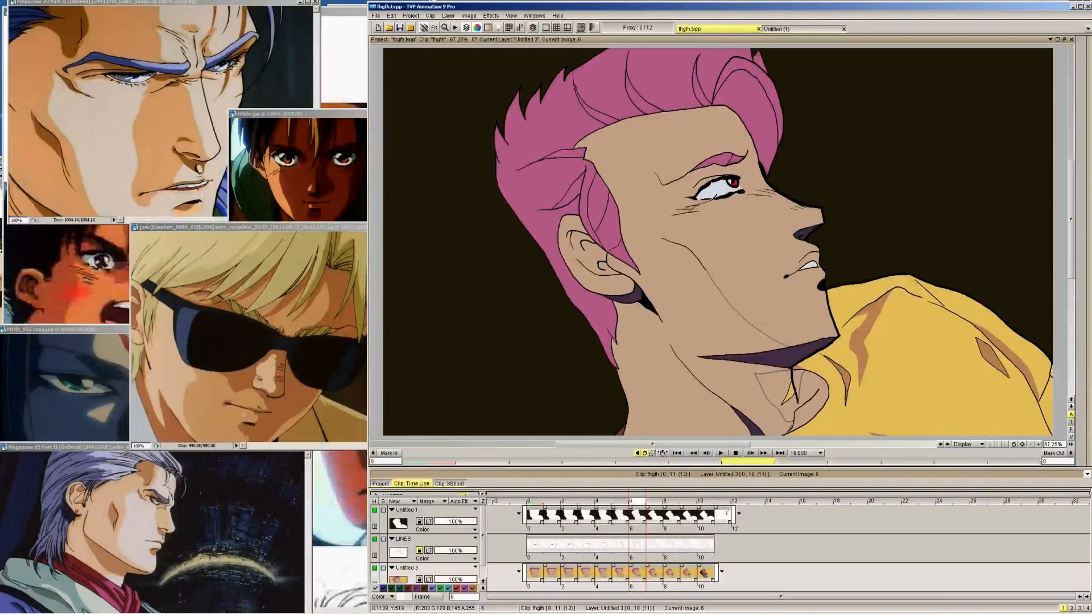
key("Left")
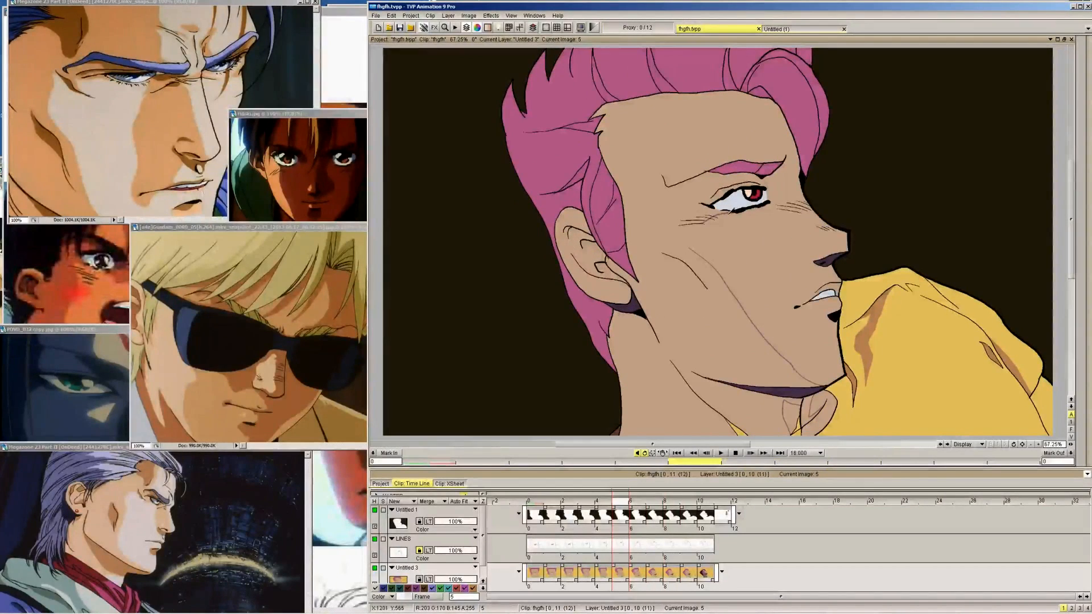
key("Right")
key("Right")
key("Right")
key("Right")
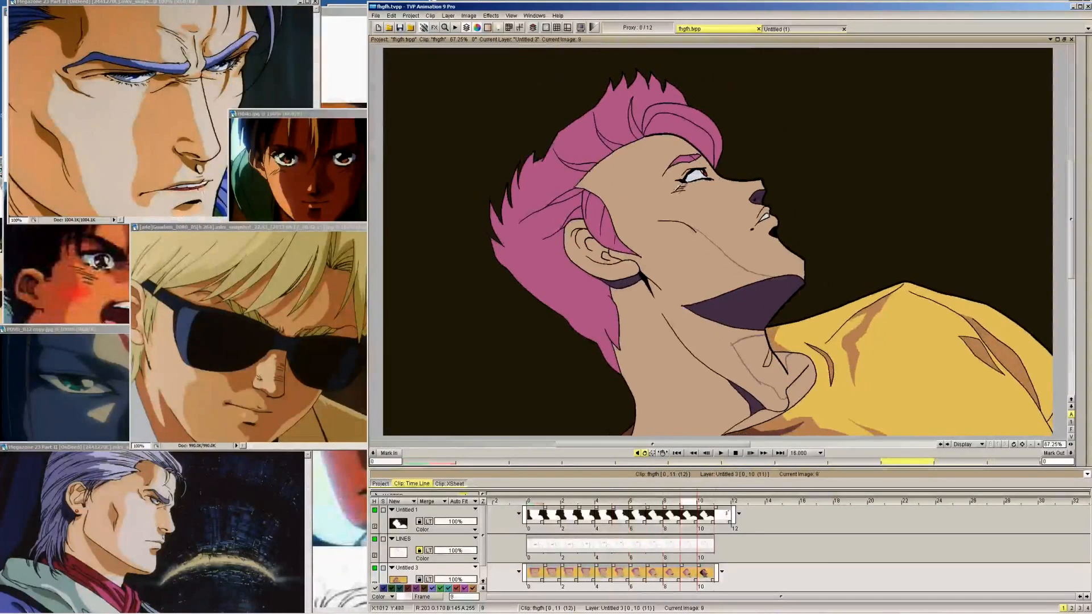
Draw the curved mauve edge joining the cheek line to the area under the eye on frame 9, and save the project
key("Left")
key("Right")
key("Left")
key("Right")
mouse_move(656, 211)
left_mouse_down()
mouse_move(688, 188)
mouse_move(680, 195)
left_mouse_up()
key("Right")
key("Left")
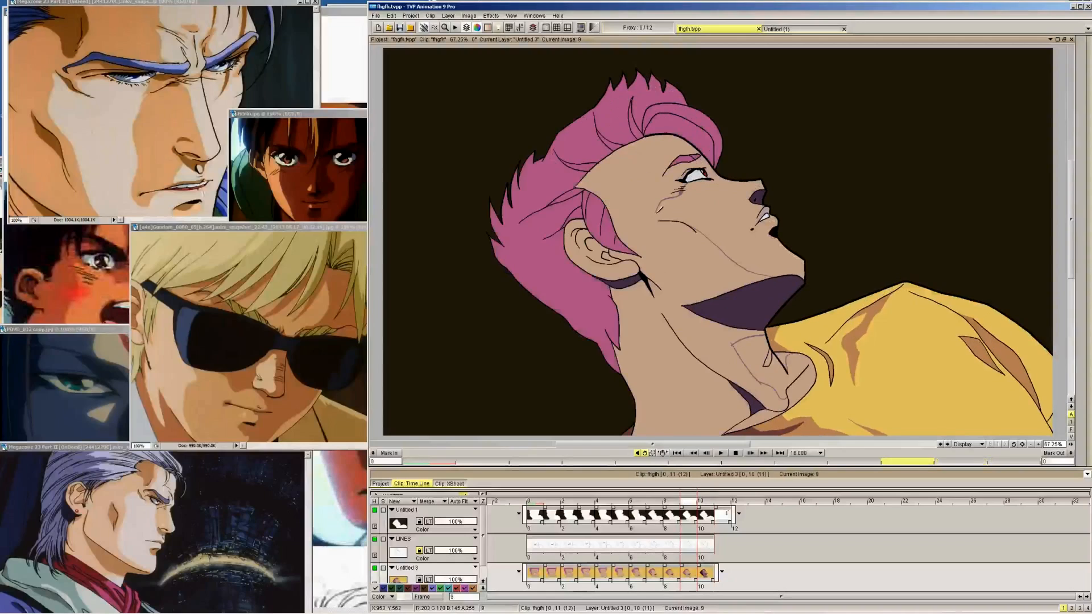
left_click(399, 30)
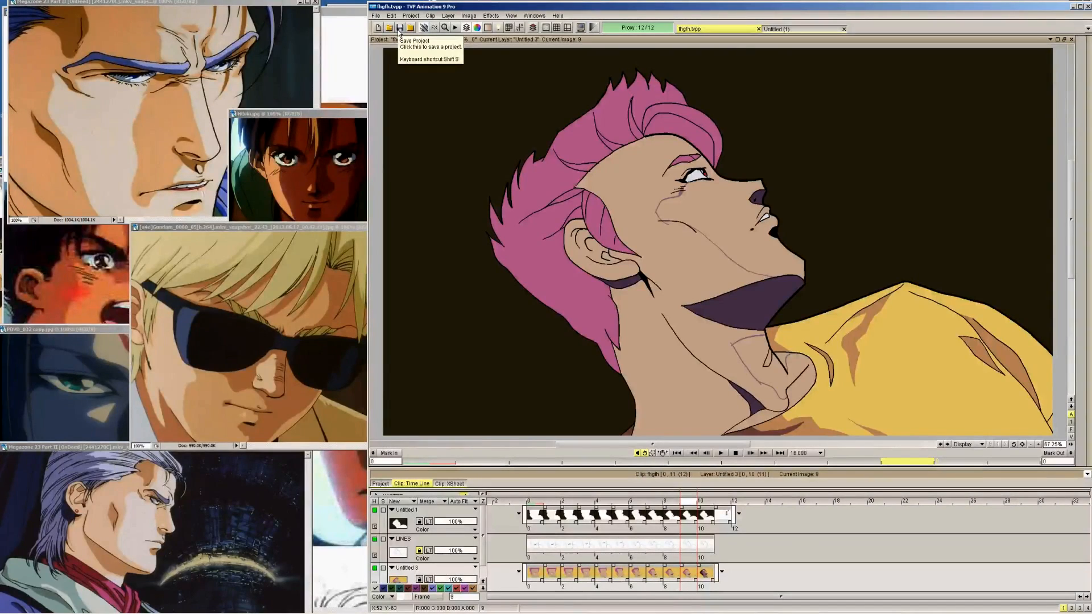
Extend the mauve edge from the cheek line up to the under-eye lines on frames 8, 7 and 6
key("Left")
key("Right")
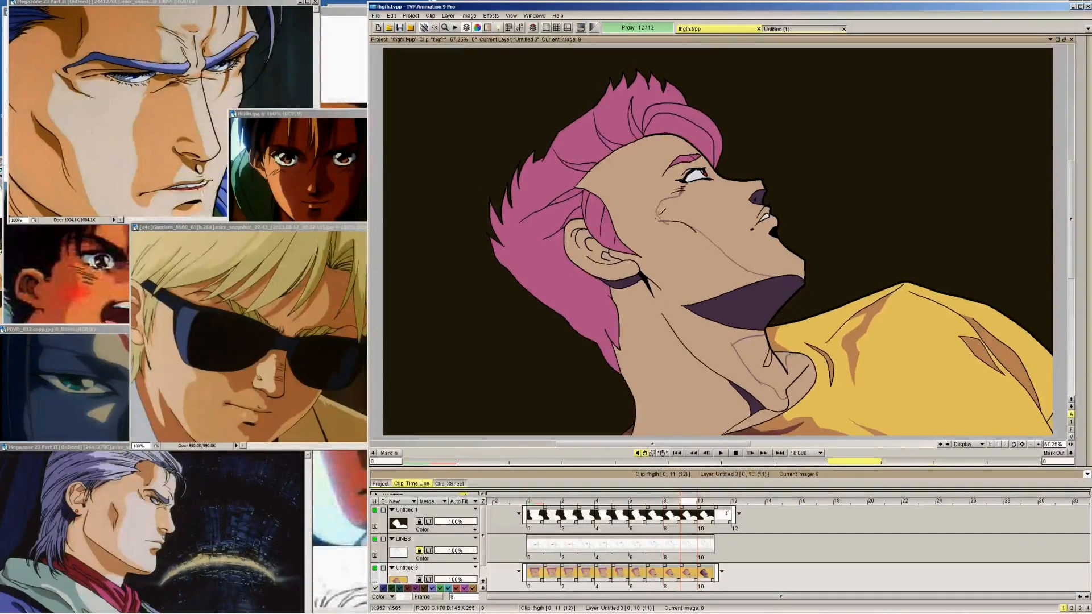
key("Left")
mouse_move(667, 225)
left_mouse_down()
mouse_move(655, 212)
mouse_move(687, 196)
left_mouse_up()
key("Left")
Curve the upper end of the cheek shadow edge up to the under-eye lines on frame 5, checking it against frame 4
key("Left")
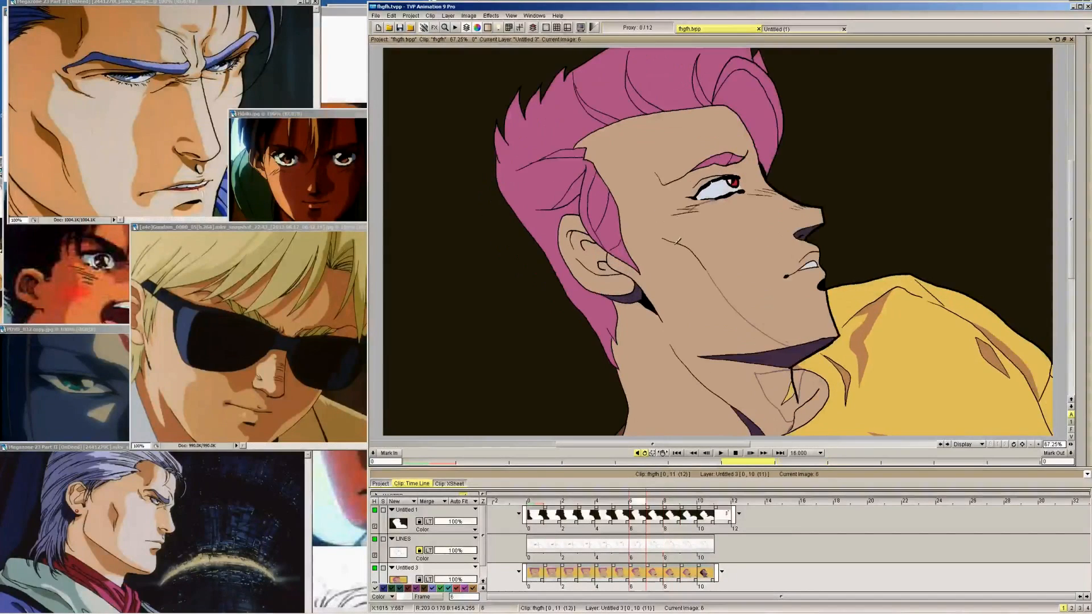
left_click_drag(672, 237, 689, 207)
key("Left")
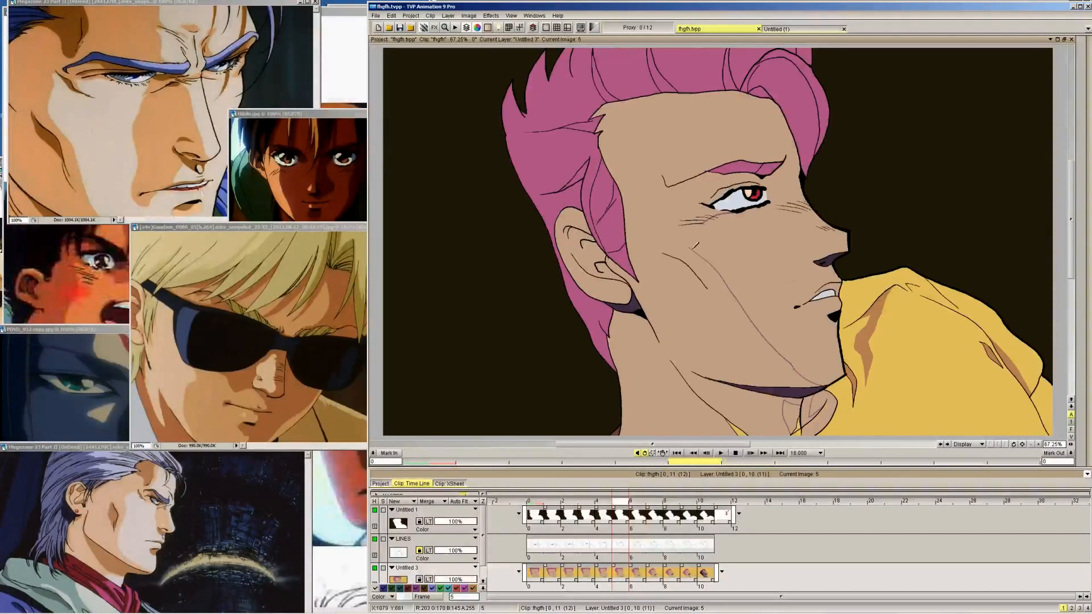
left_click_drag(690, 253, 700, 221)
key("Left")
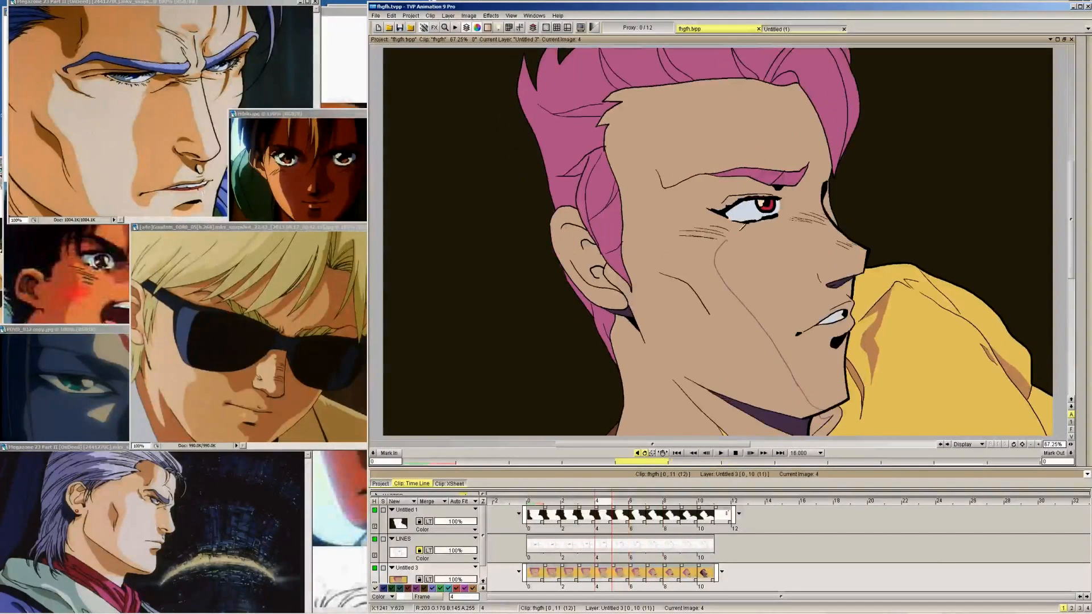
key("Right")
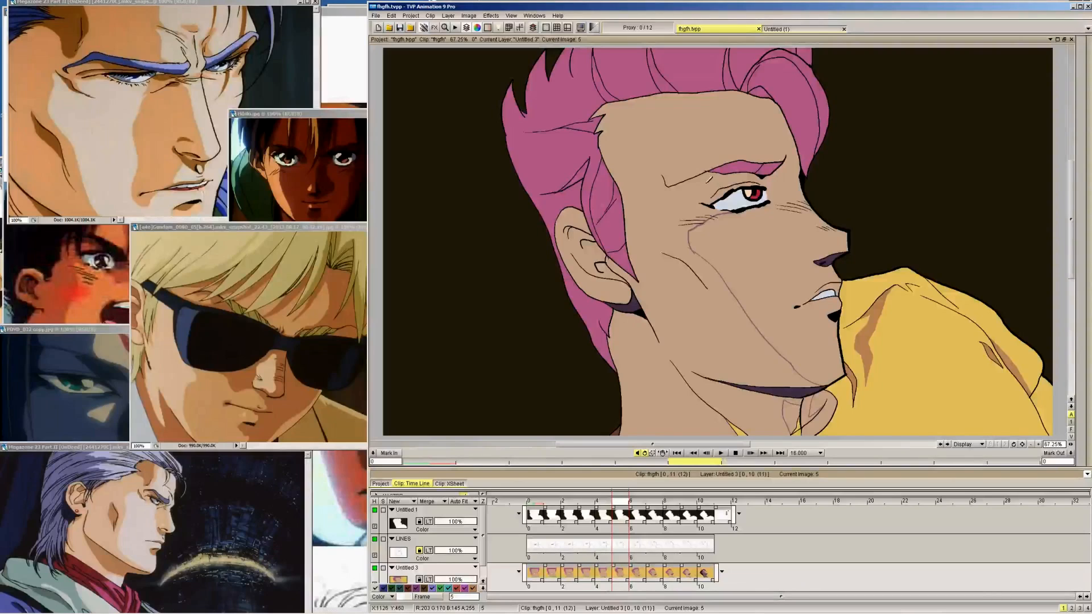
Try a shadow stroke along the nose bridge on frame 0 and undo it
key("Left")
key("Left")
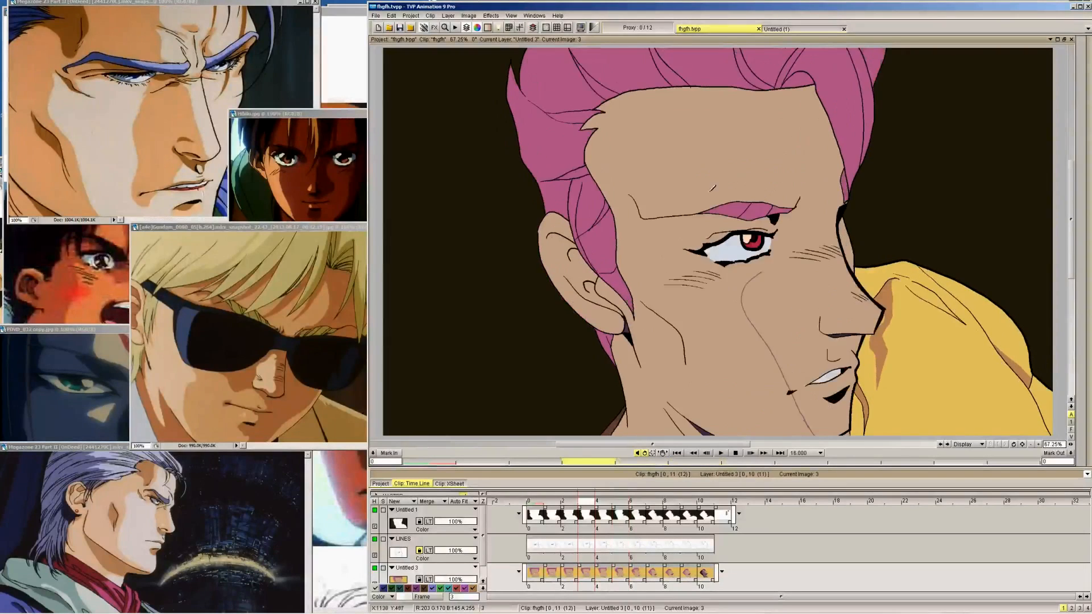
key("Left")
key("Left")
key("Left")
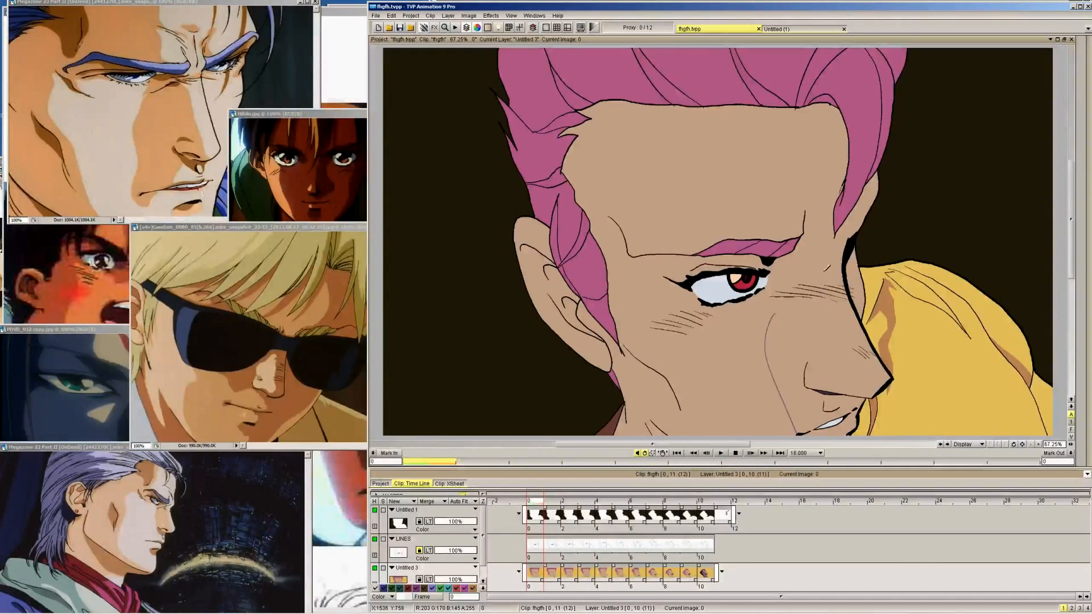
mouse_move(822, 273)
left_mouse_down()
mouse_move(879, 382)
mouse_move(868, 373)
mouse_move(821, 286)
mouse_move(884, 372)
left_mouse_up()
key("ctrl+z")
Draw strokes along the nose bridge towards the nose tip on frames 2 and 3
key("Right")
key("Right")
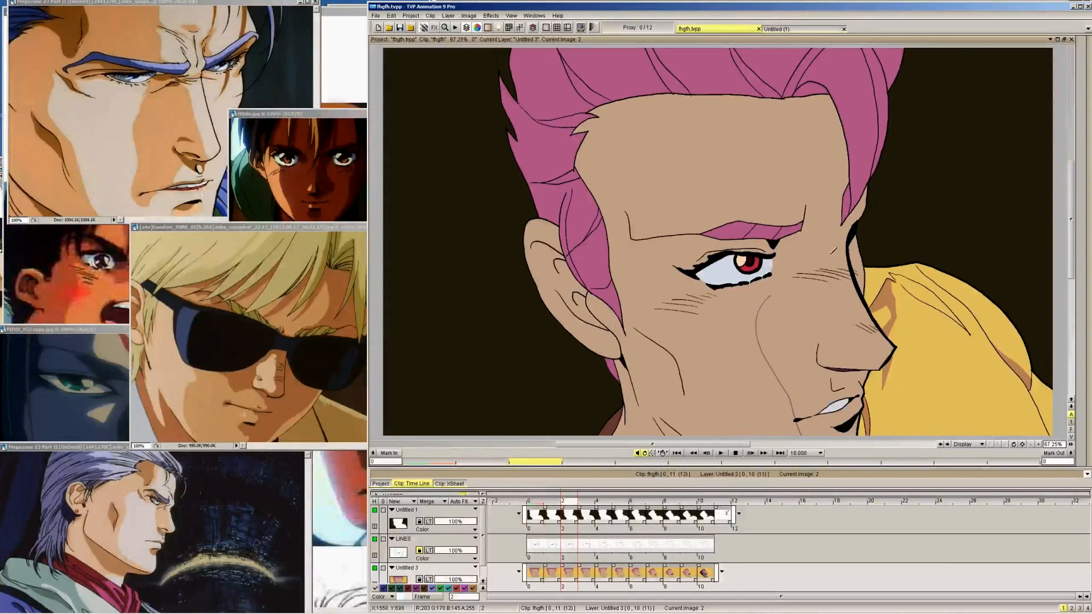
mouse_move(829, 247)
left_mouse_down()
mouse_move(865, 330)
mouse_move(885, 354)
left_mouse_up()
Compare the nose and eye areas across frames 4 to 9 with the shaded face on frame 10
key("Right")
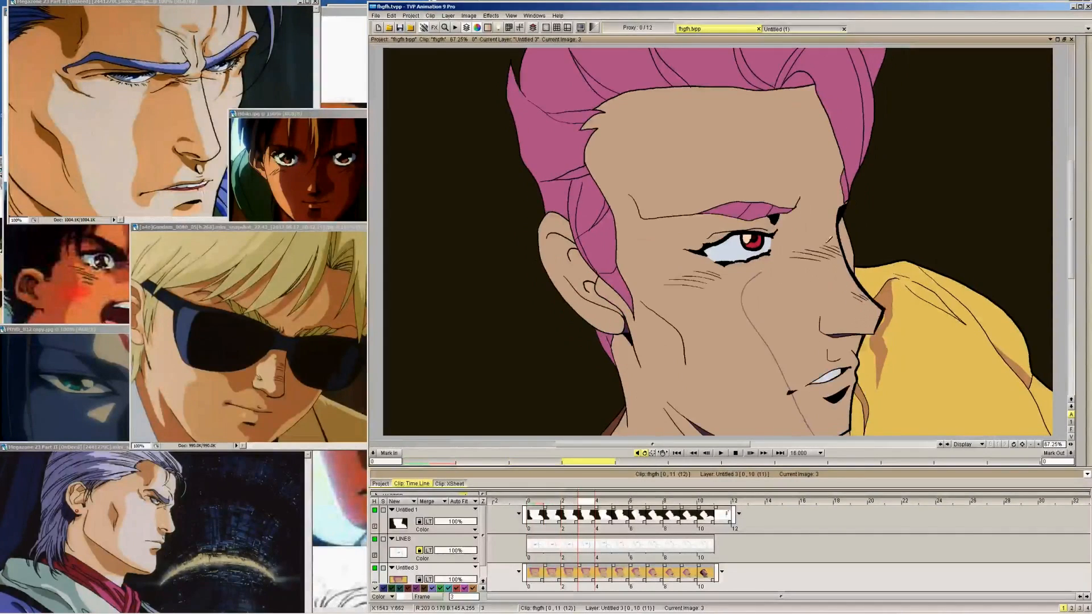
mouse_move(832, 249)
left_mouse_down()
mouse_move(868, 308)
mouse_move(886, 315)
left_mouse_up()
key("Right")
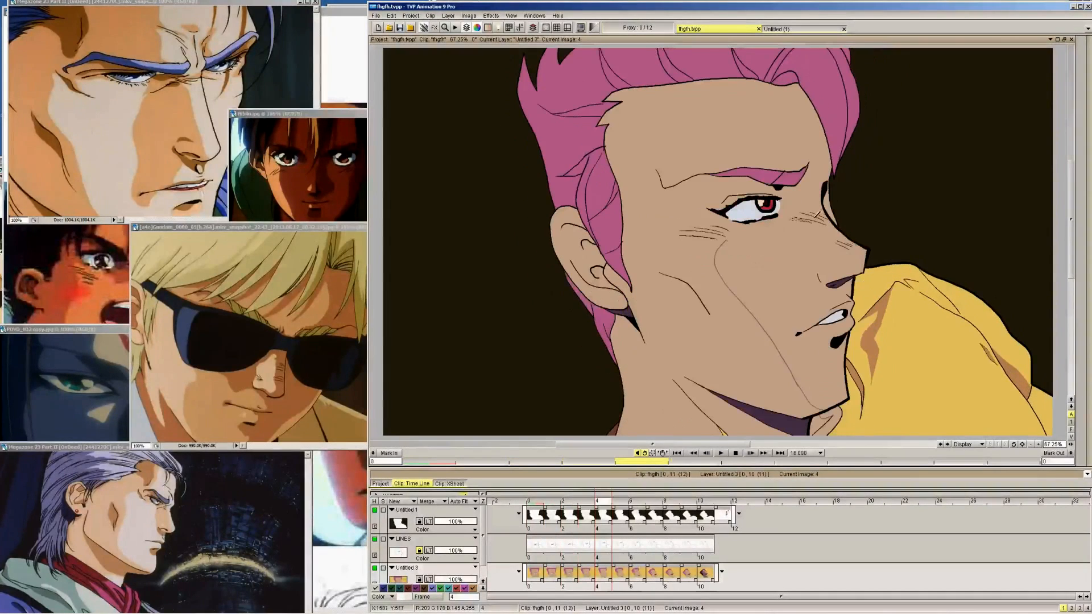
key("Right")
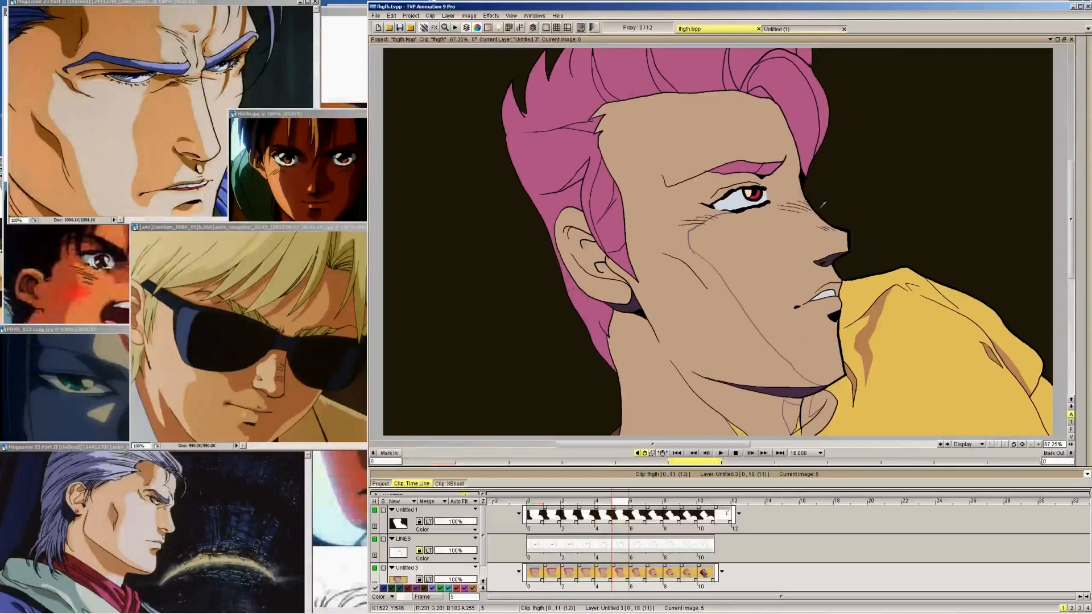
key("Right")
key("Right")
key("Right")
key("Right")
key("Right")
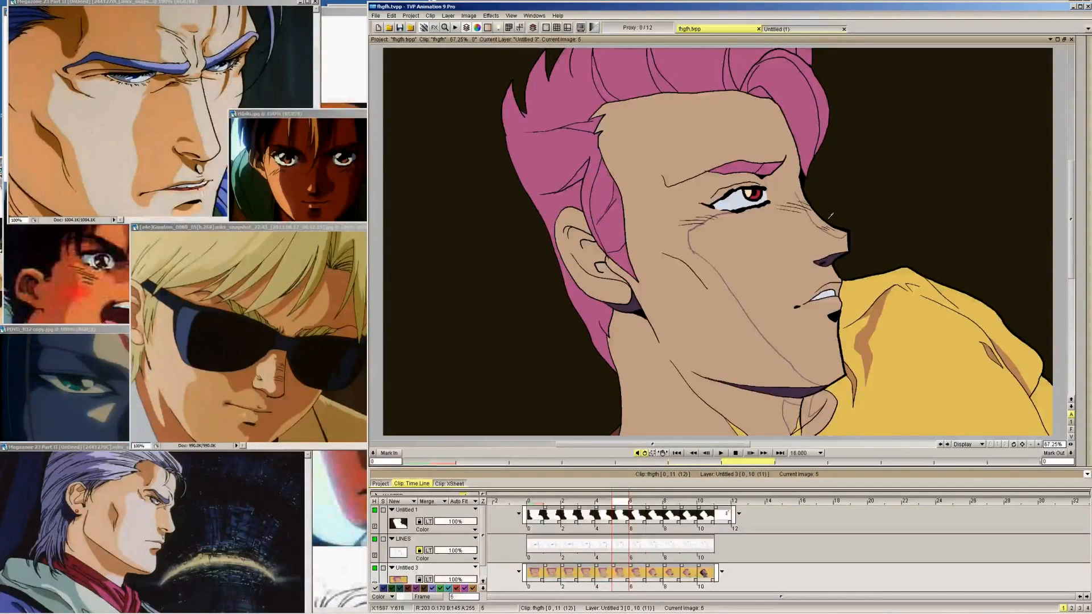
key("Left")
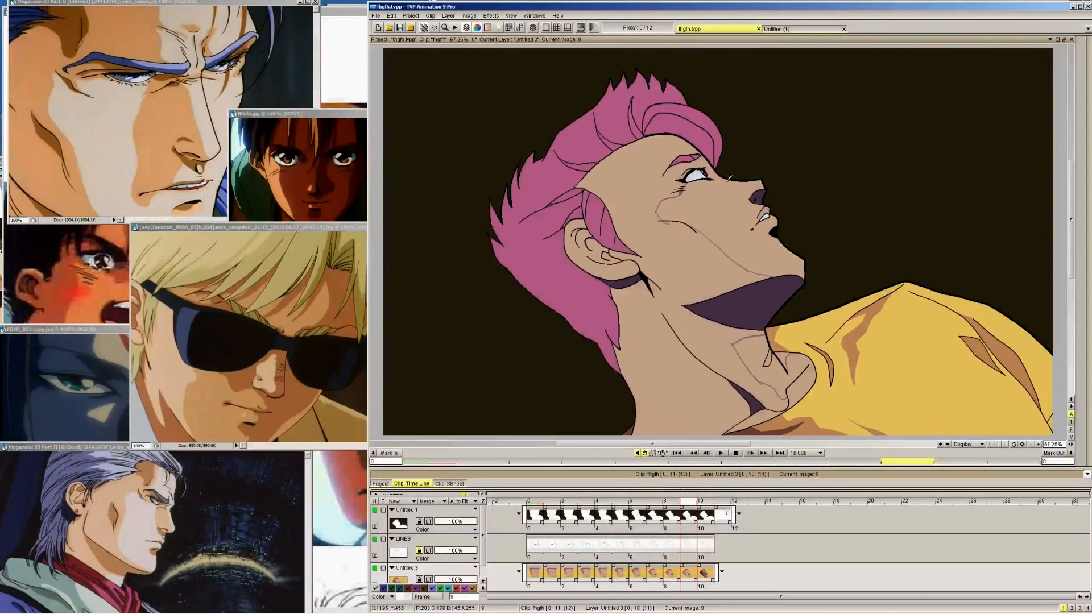
key("Right")
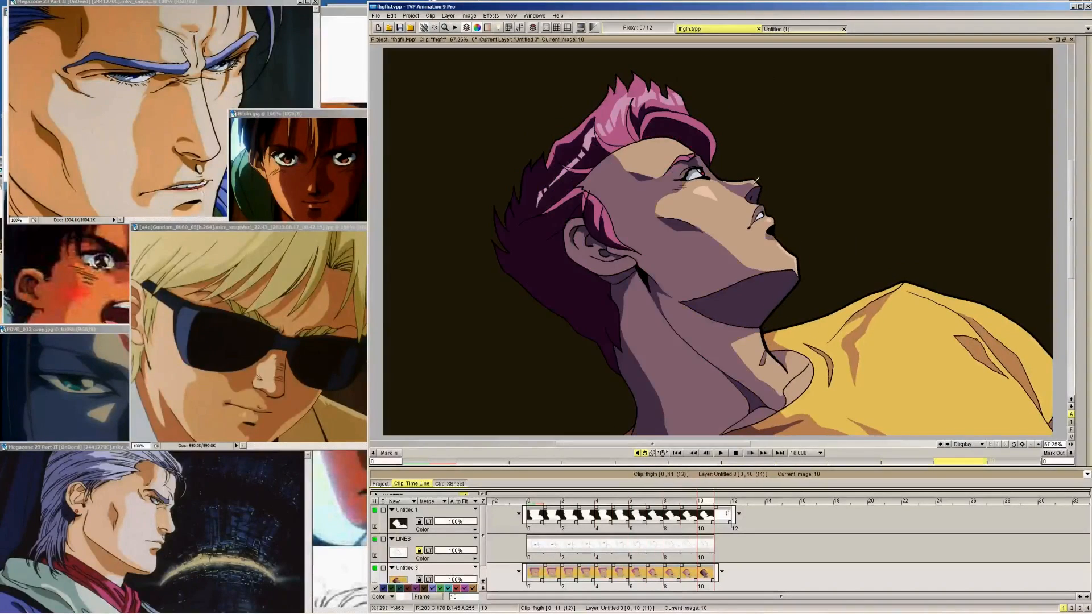
key("Left")
key("Right")
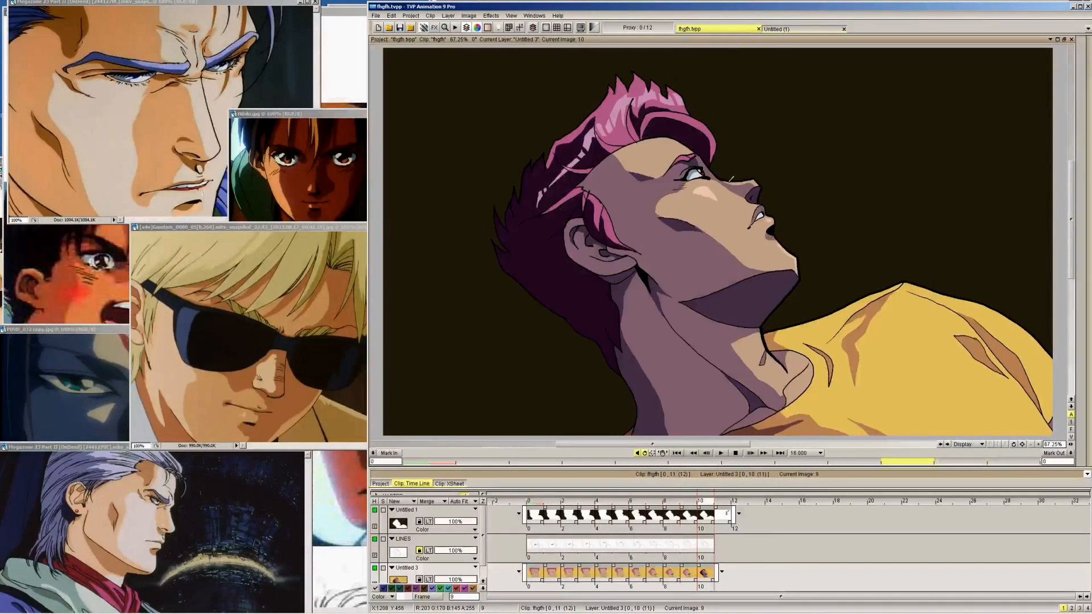
key("Left")
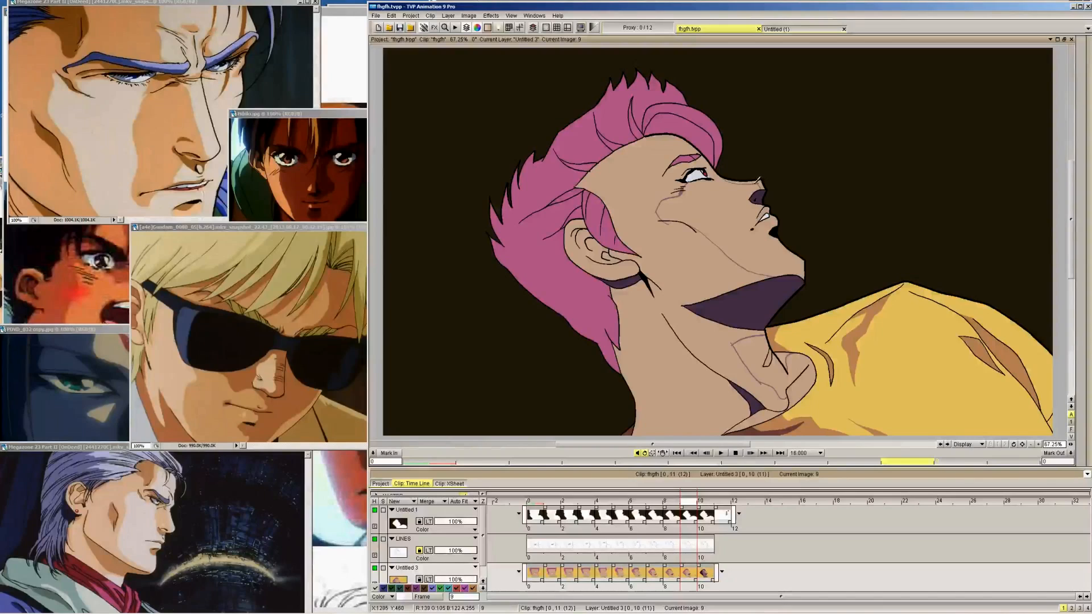
key("Left")
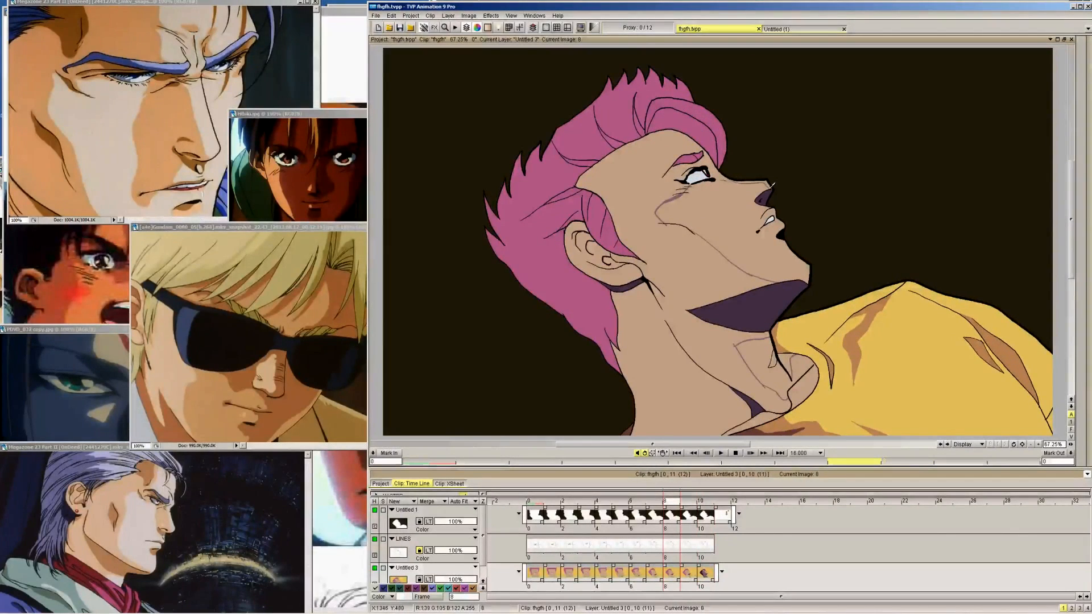
On frame 0, outline a light patch on the cheek beside the nose and a shadow edge between the brow and nose bridge
key("Left")
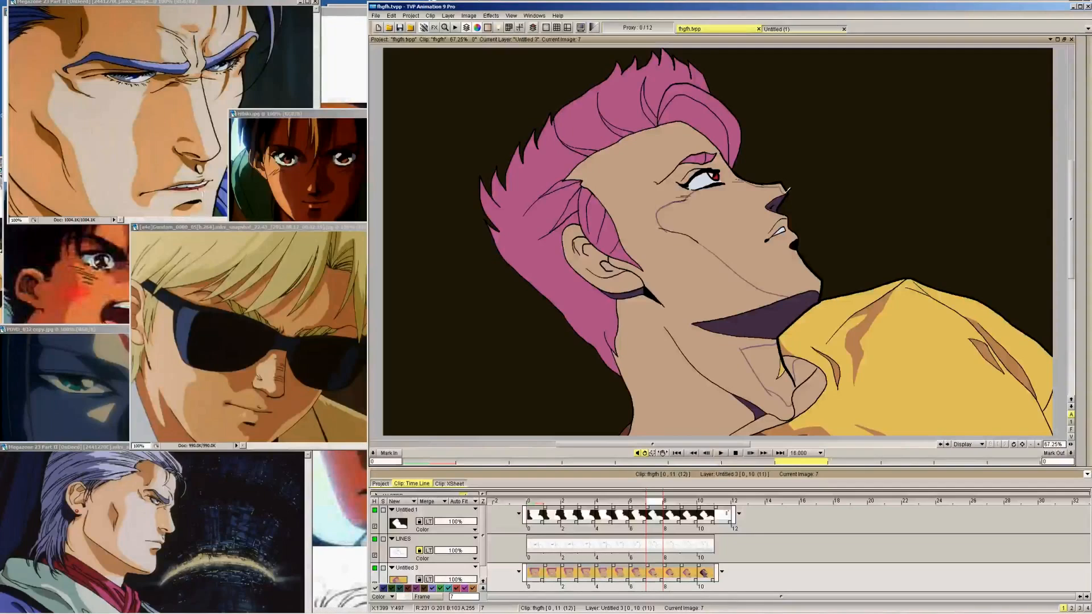
key("Left")
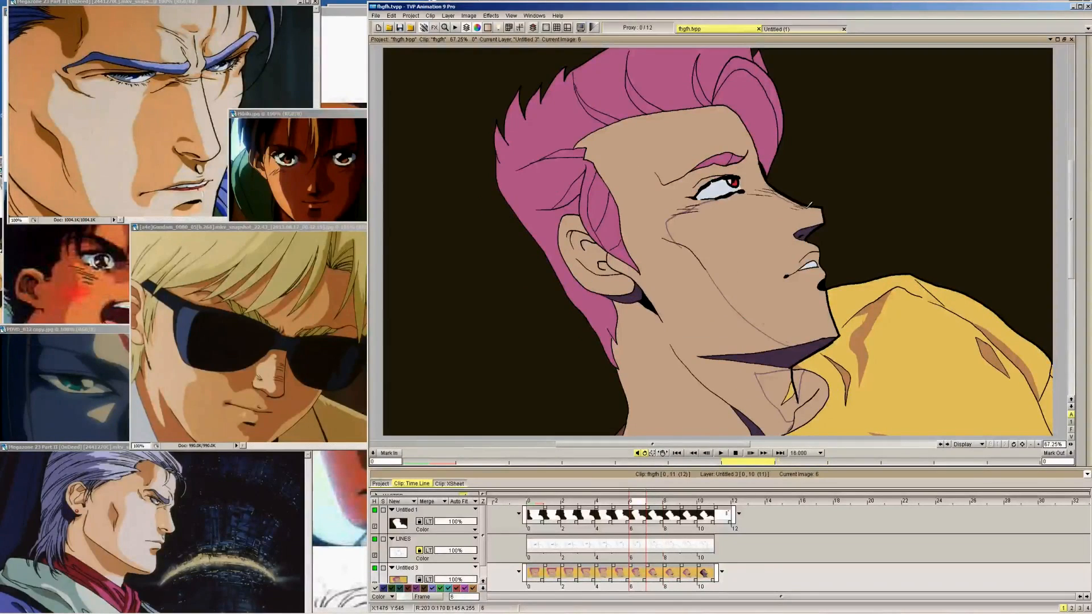
key("Left")
key("Left")
key("Left")
key("Left")
key("Left")
key("Left")
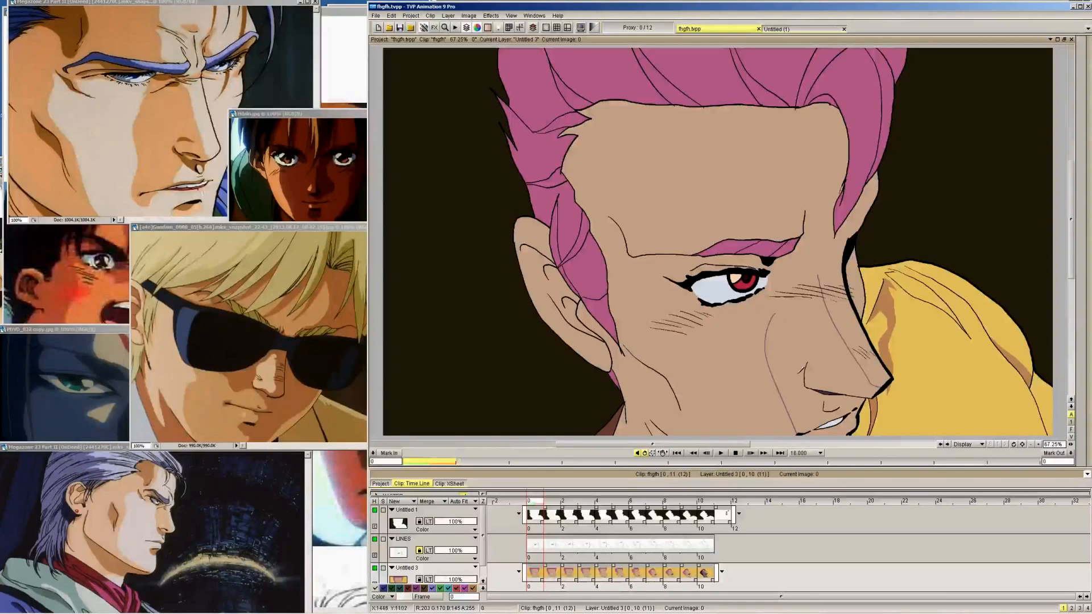
mouse_move(772, 315)
left_mouse_down()
mouse_move(802, 409)
mouse_move(835, 409)
left_mouse_up()
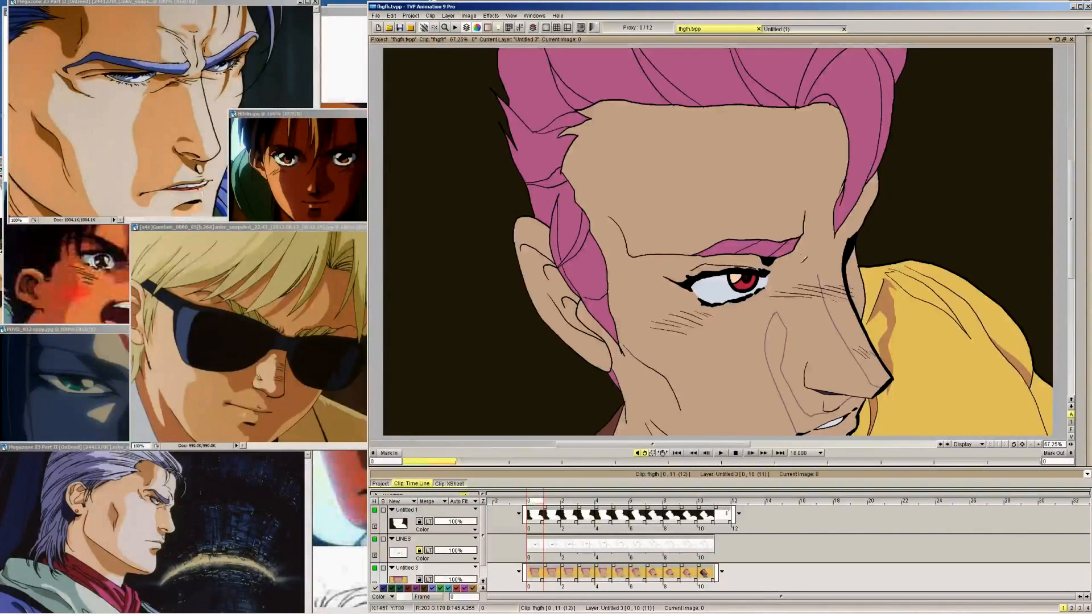
mouse_move(840, 255)
left_mouse_down()
mouse_move(813, 271)
mouse_move(797, 258)
mouse_move(801, 238)
left_mouse_up()
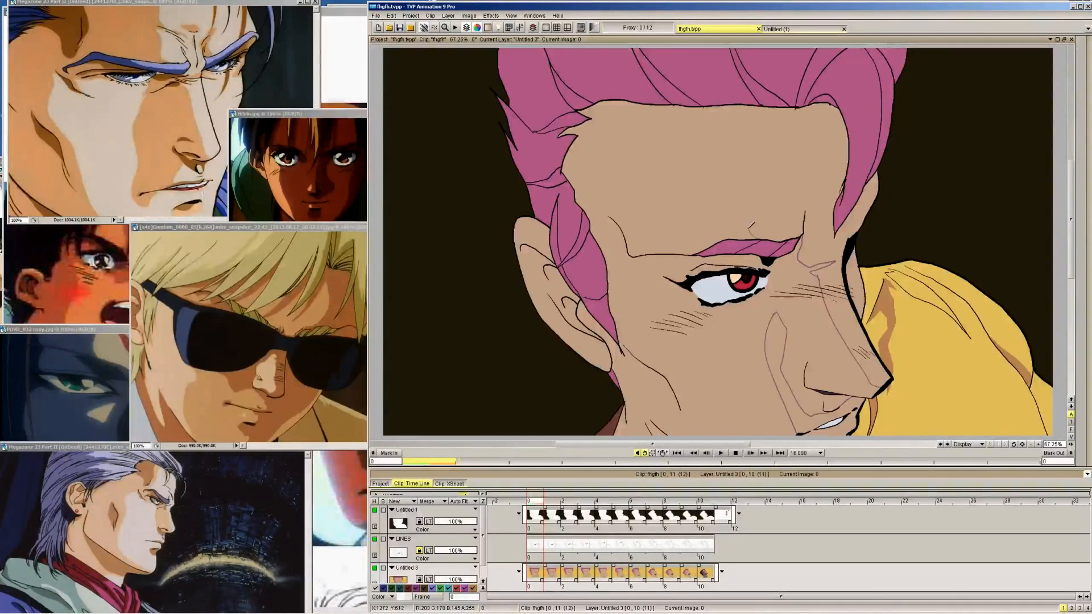
Draw the forehead shadow edge on frame 0 from the hairline down to the inner end of the eyebrow, undoing unsatisfactory strokes
left_click_drag(754, 230, 741, 197)
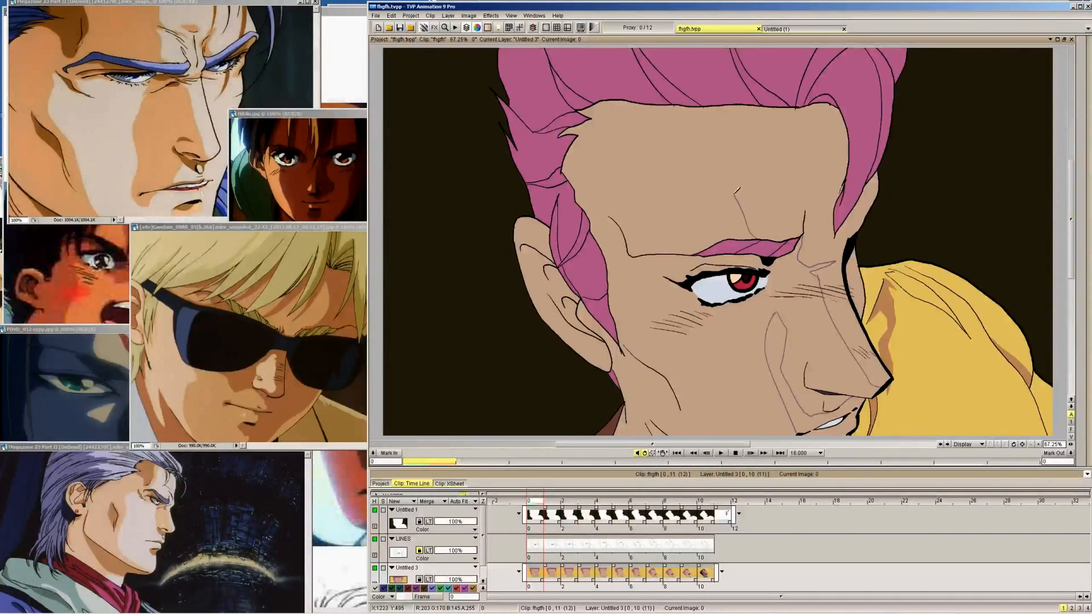
key("ctrl+z")
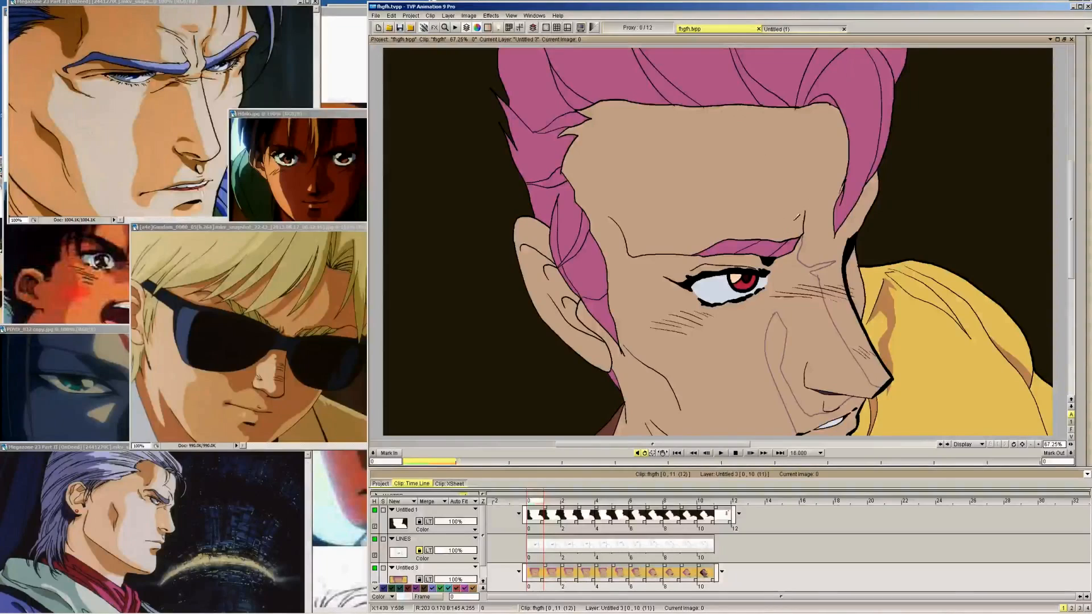
mouse_move(765, 238)
left_mouse_down()
mouse_move(742, 161)
mouse_move(740, 115)
left_mouse_up()
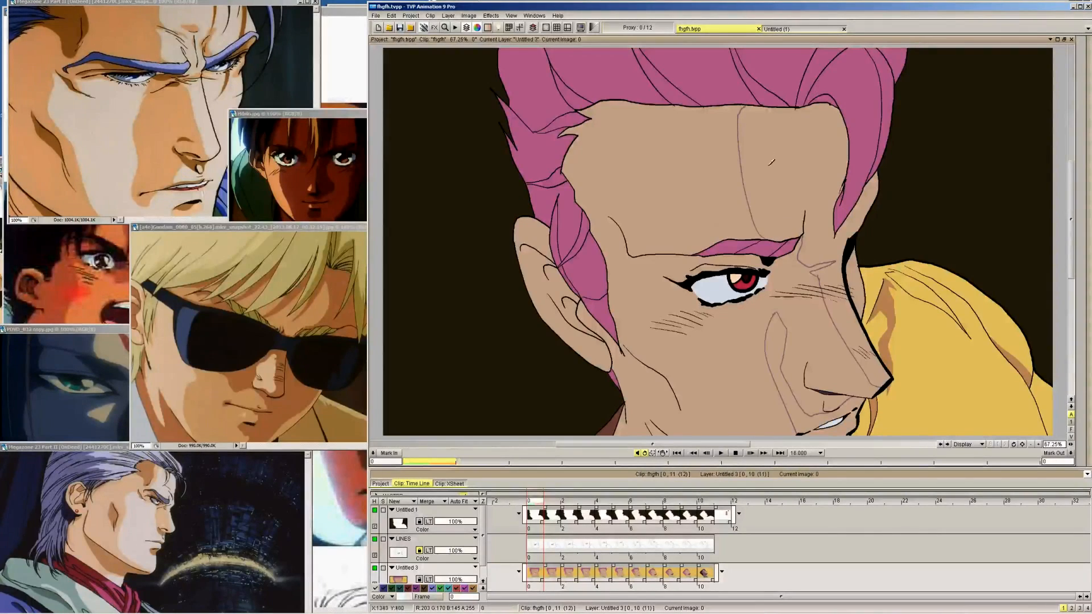
key("ctrl+z")
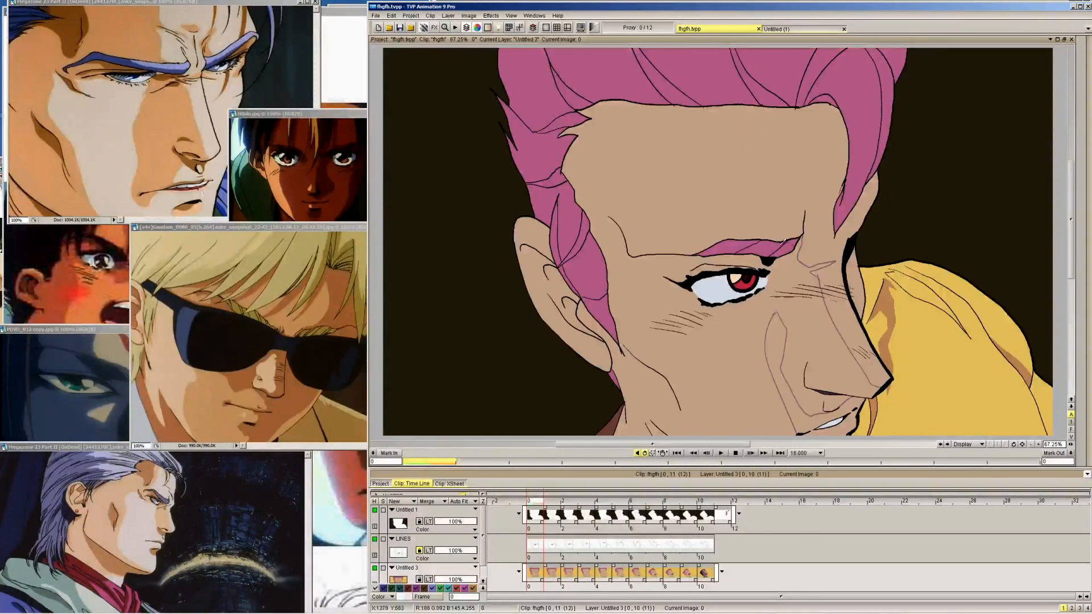
left_click_drag(737, 100, 772, 240)
key("ctrl+z")
left_click_drag(737, 104, 770, 226)
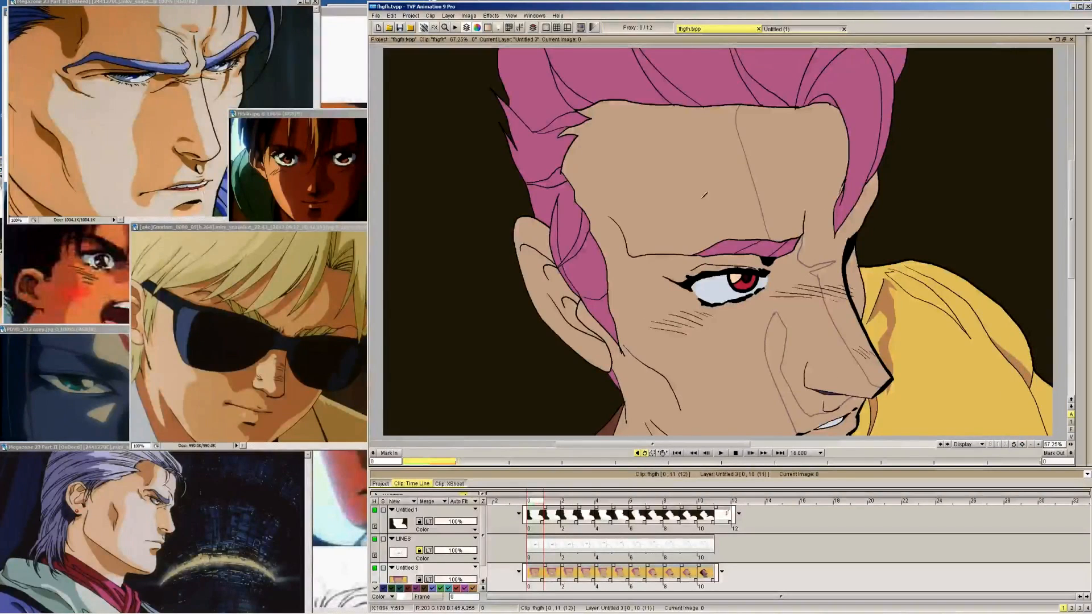
Fill frame 0's face, ear and cheek patch with the purple shadow colour, leaving the forehead strip and nose bridge lit
left_click(783, 279)
left_click(544, 242)
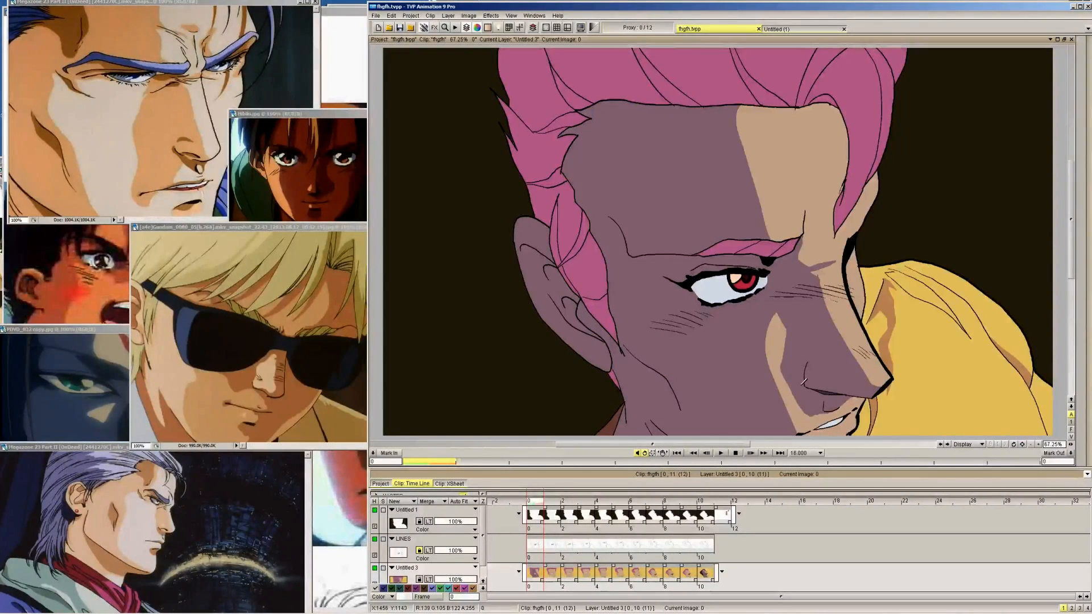
left_click(805, 413)
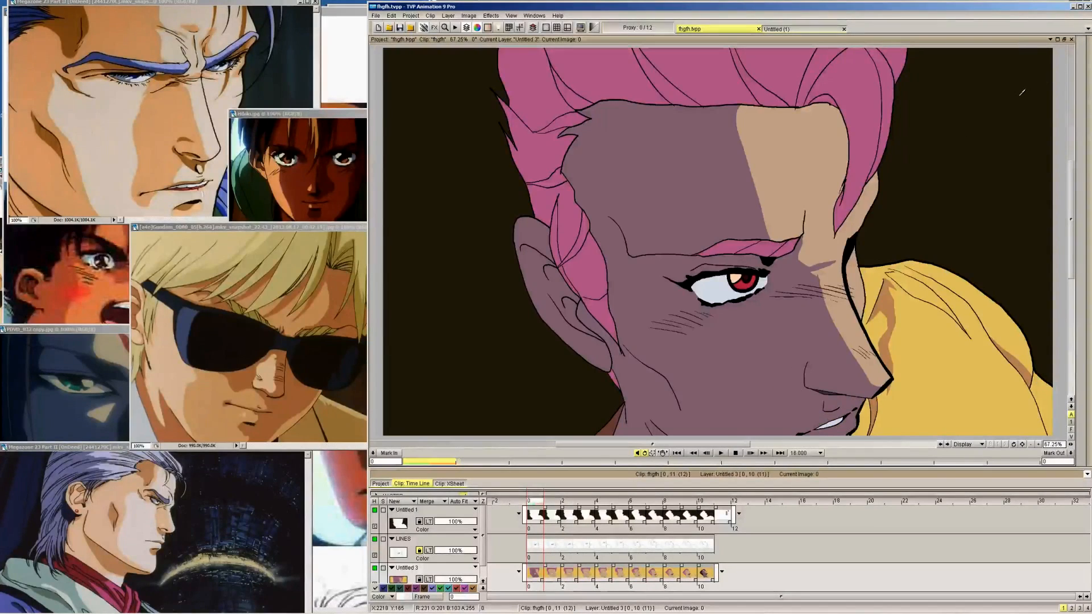
Step through frames 0 to 10 to compare the new face shading on frame 0 with the shaded face on frame 10
key("Right")
key("Left")
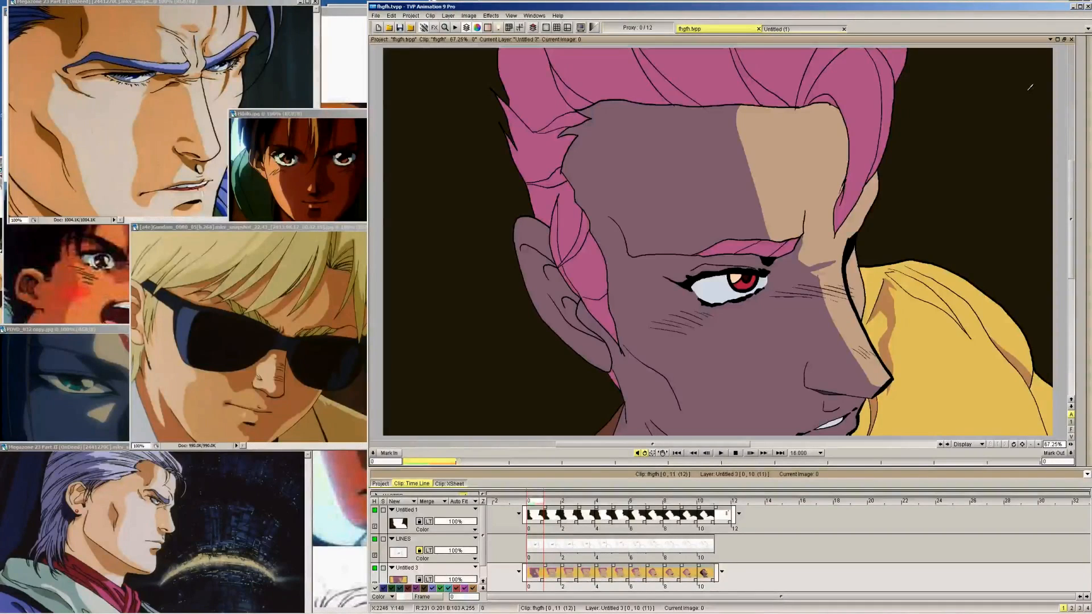
key("Right")
key("Right")
key("Right")
key("Right")
key("Right")
key("Right")
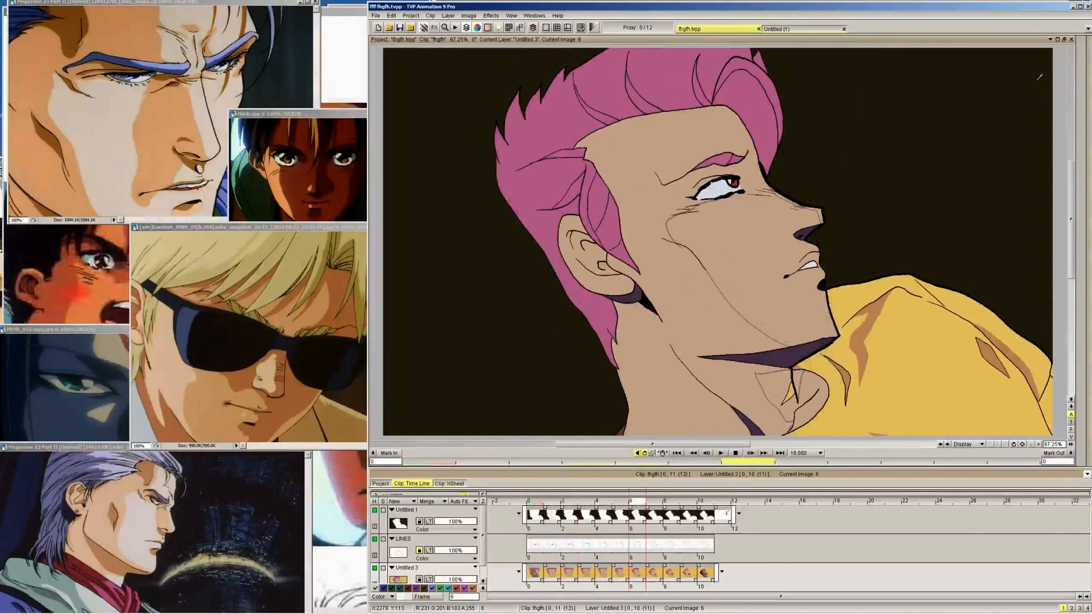
Flip between frames 9 and 10 to examine the nose and eye shadows, and trace the same areas back through the earlier frames
key("Right")
key("Right")
key("Right")
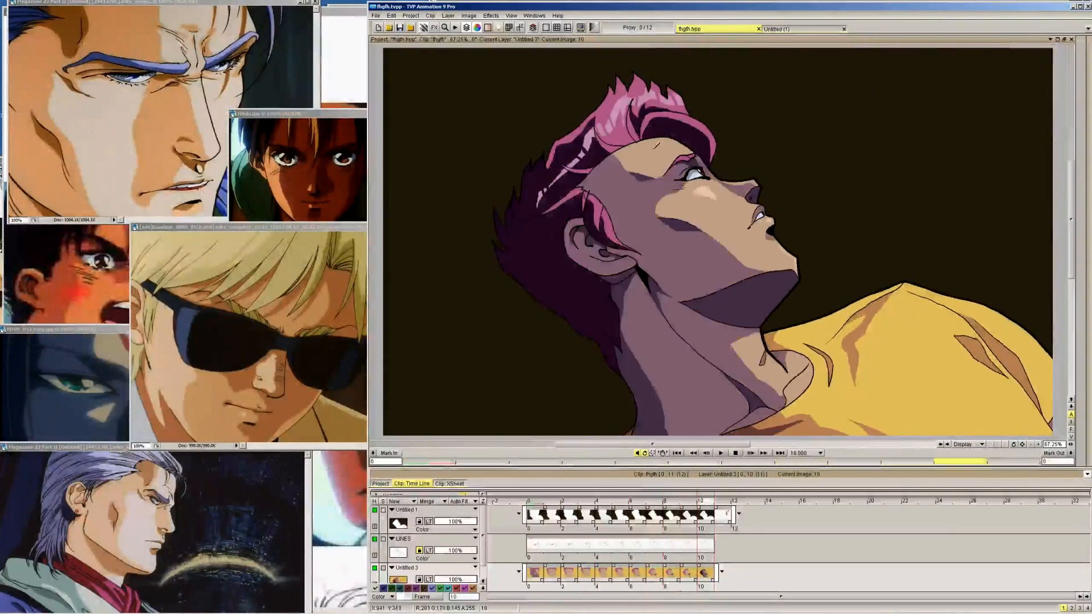
key("Right")
key("Left")
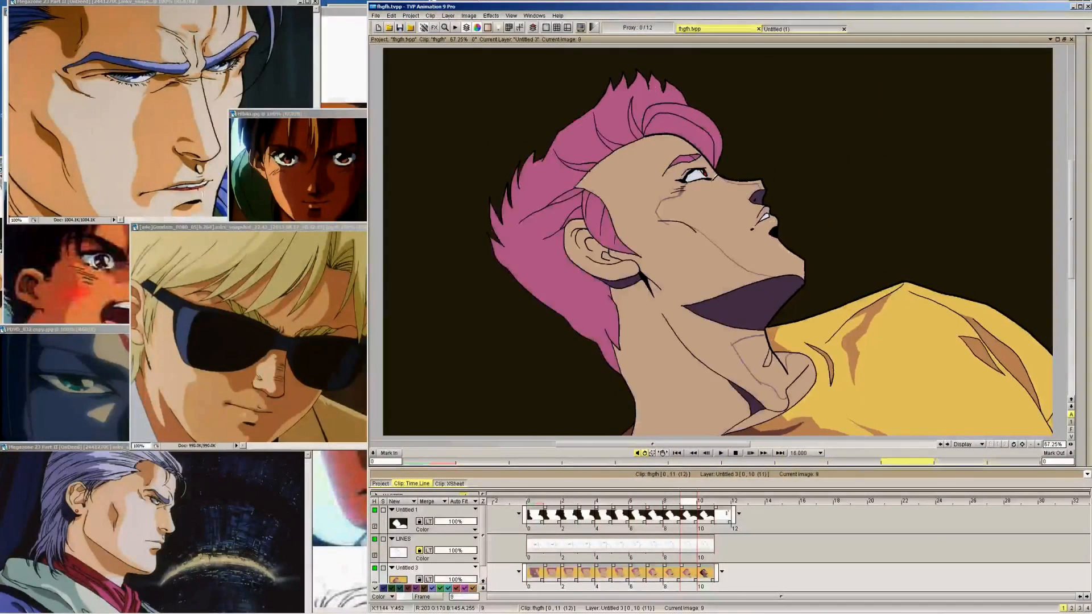
key("Right")
key("Left")
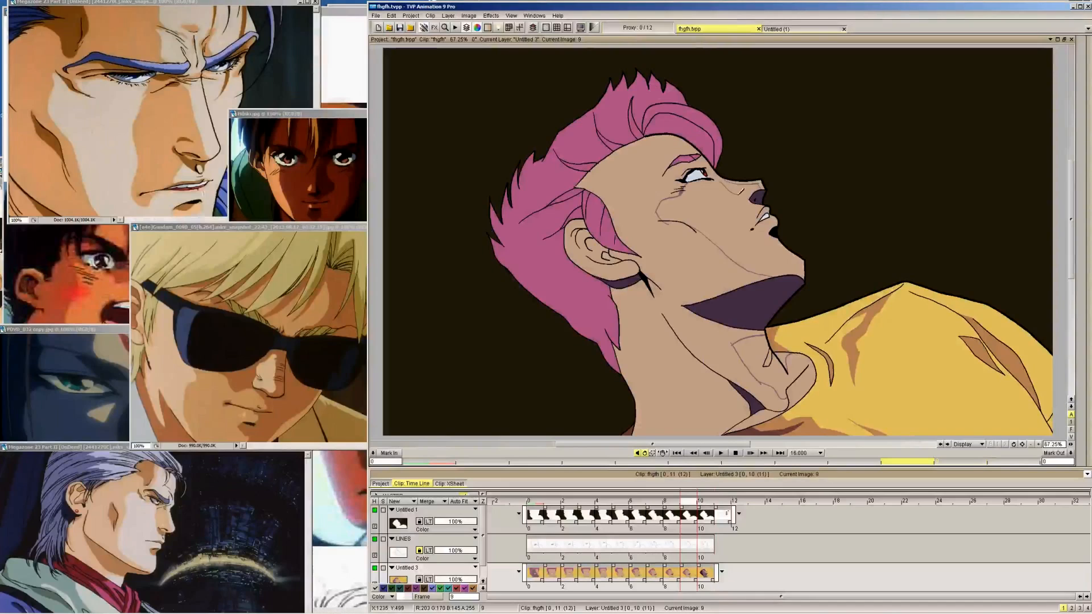
key("Right")
key("Left")
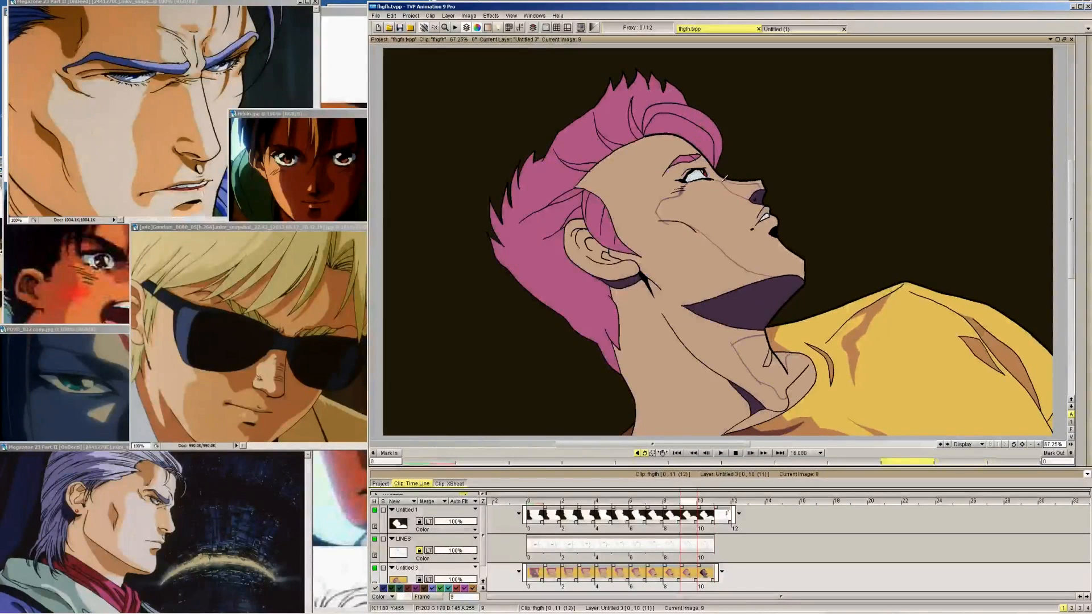
key("Left")
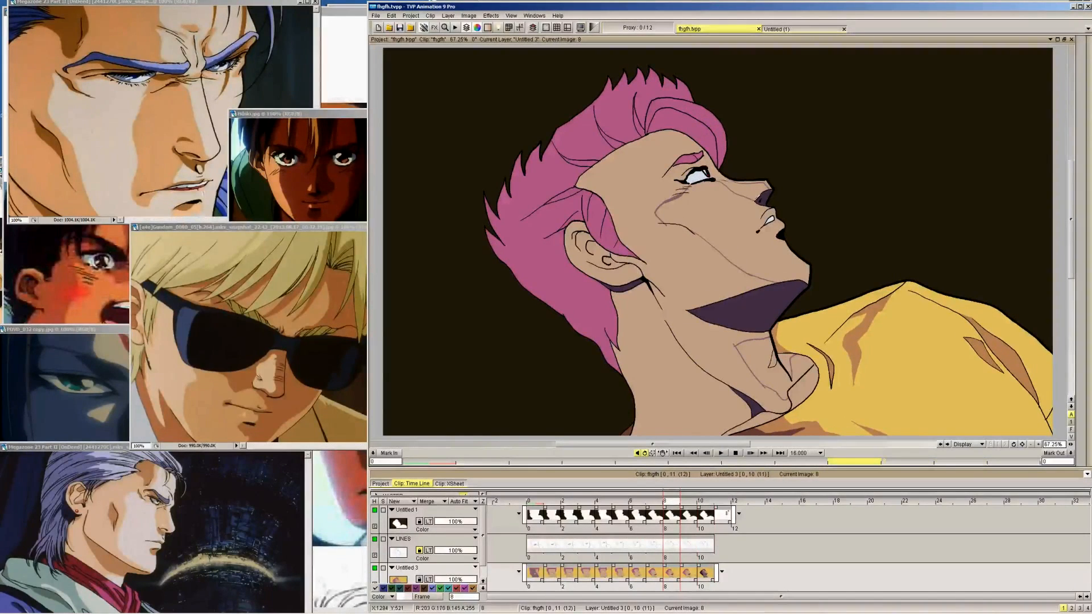
key("Right")
key("Left")
key("Left")
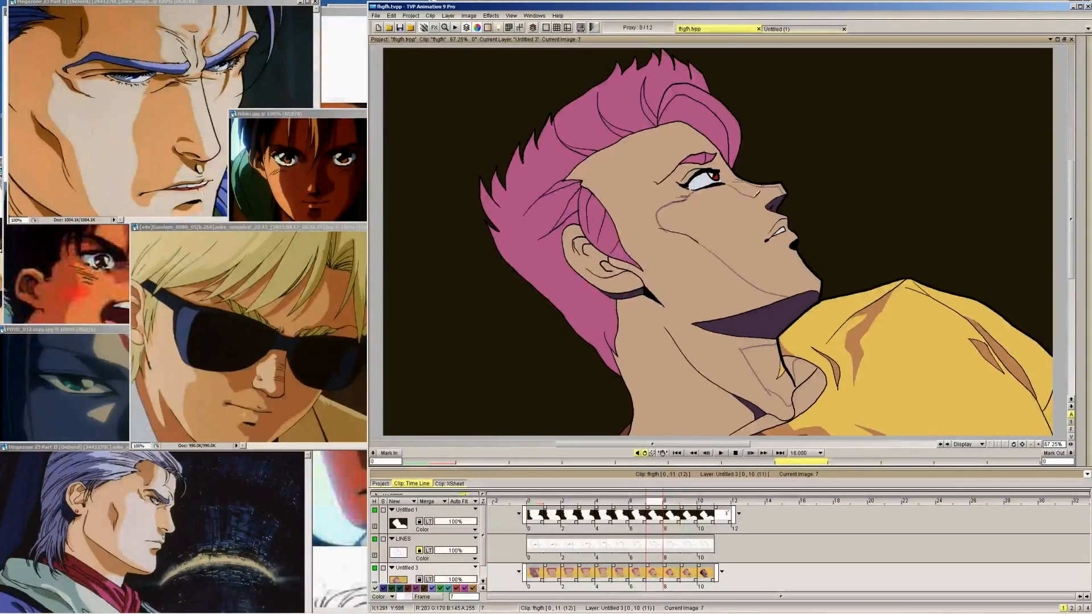
key("Left")
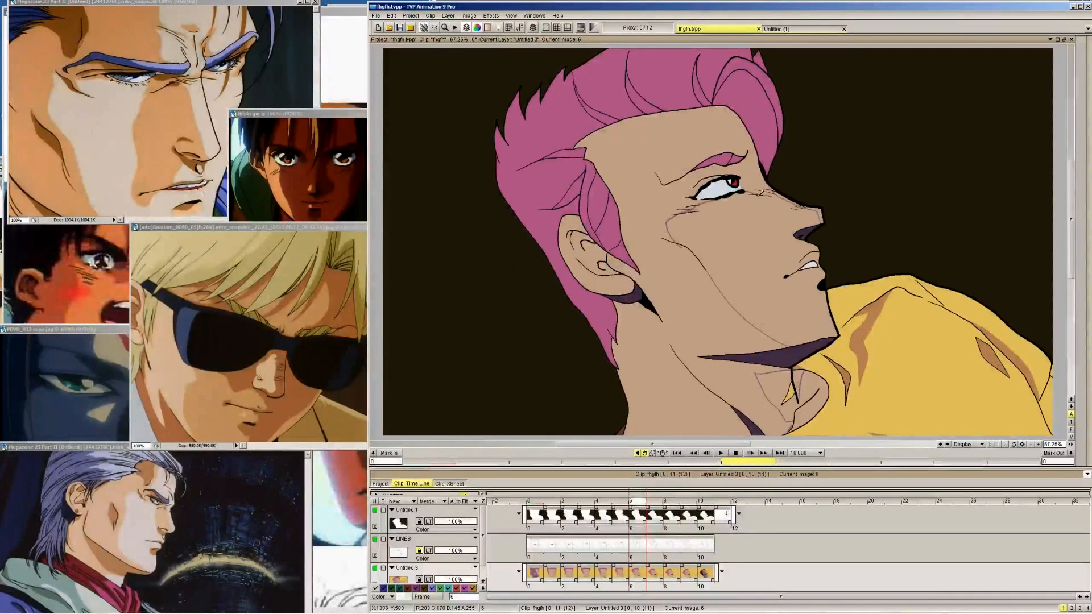
key("Left")
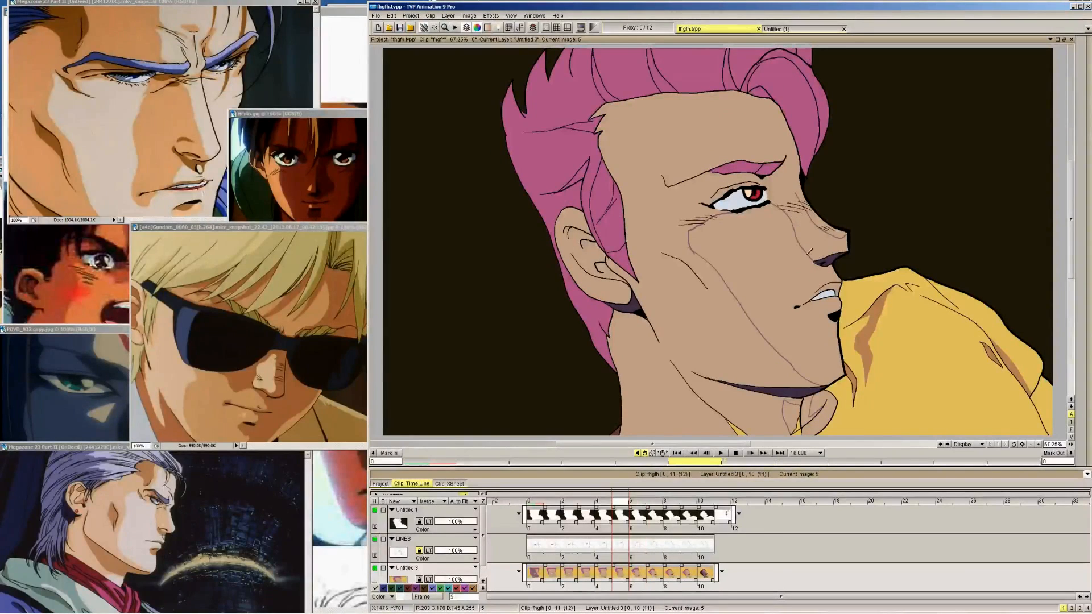
key("Left")
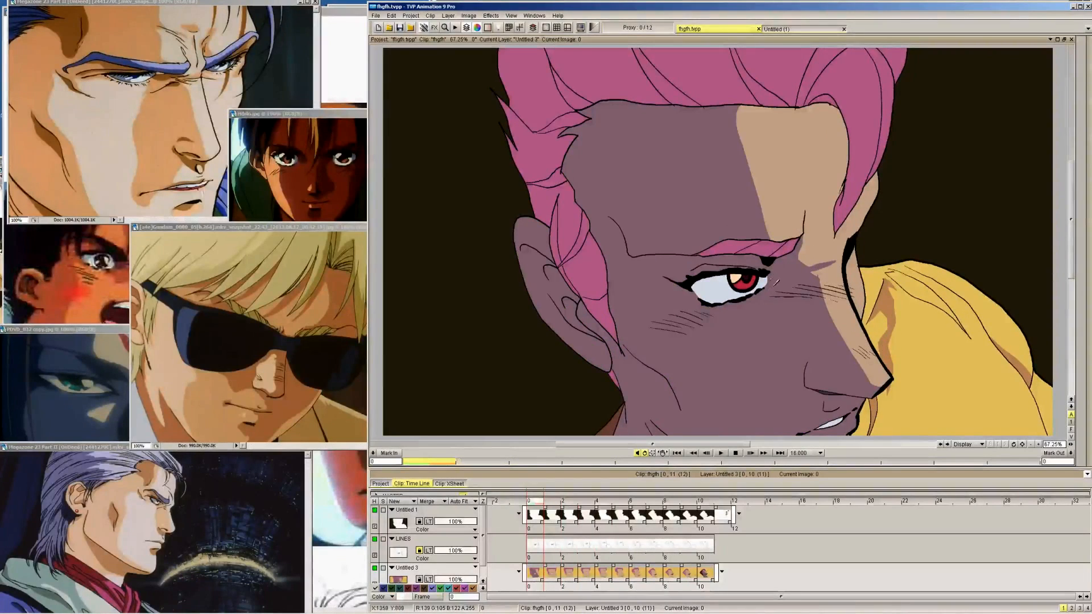
Check how the nose-bridge shadow should change from frame 0 up to frame 10 and back down to frame 4
key("Right")
key("Right")
key("Right")
key("Right")
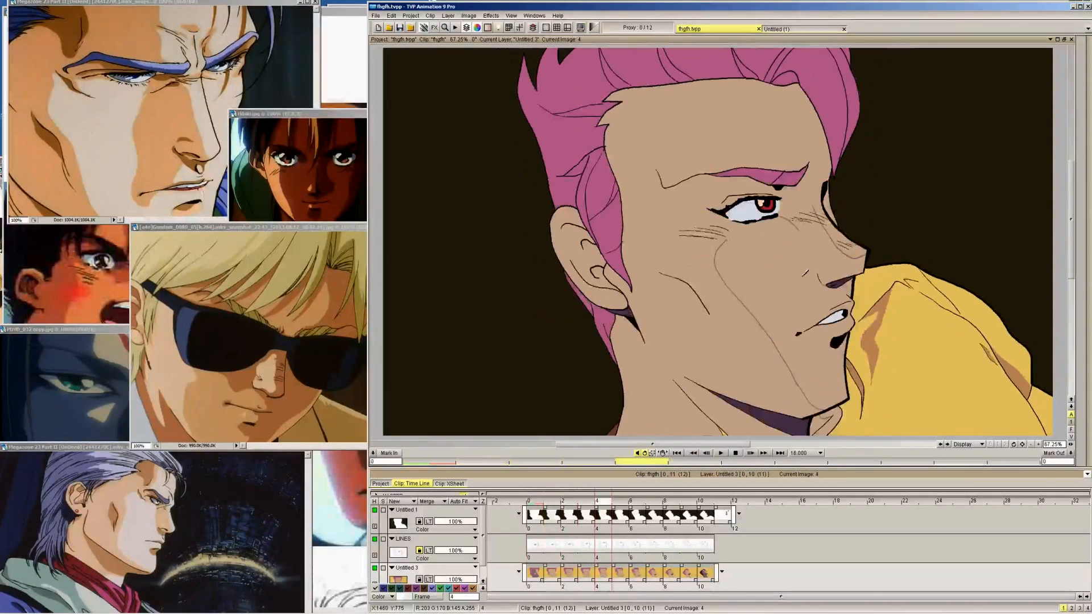
key("Right")
key("Right")
key("Right")
key("Right")
key("Right")
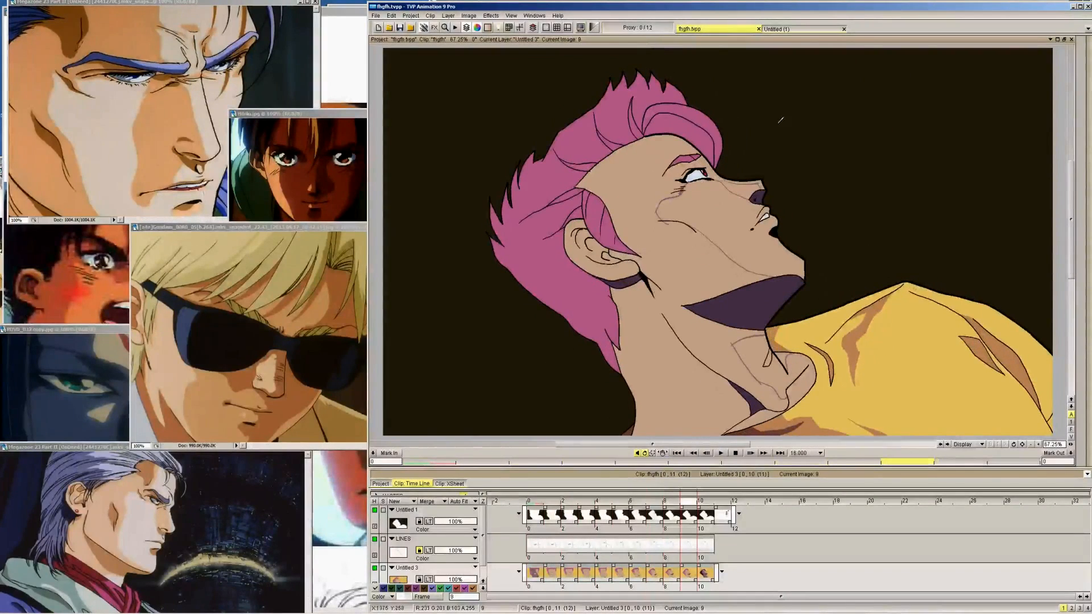
key("Right")
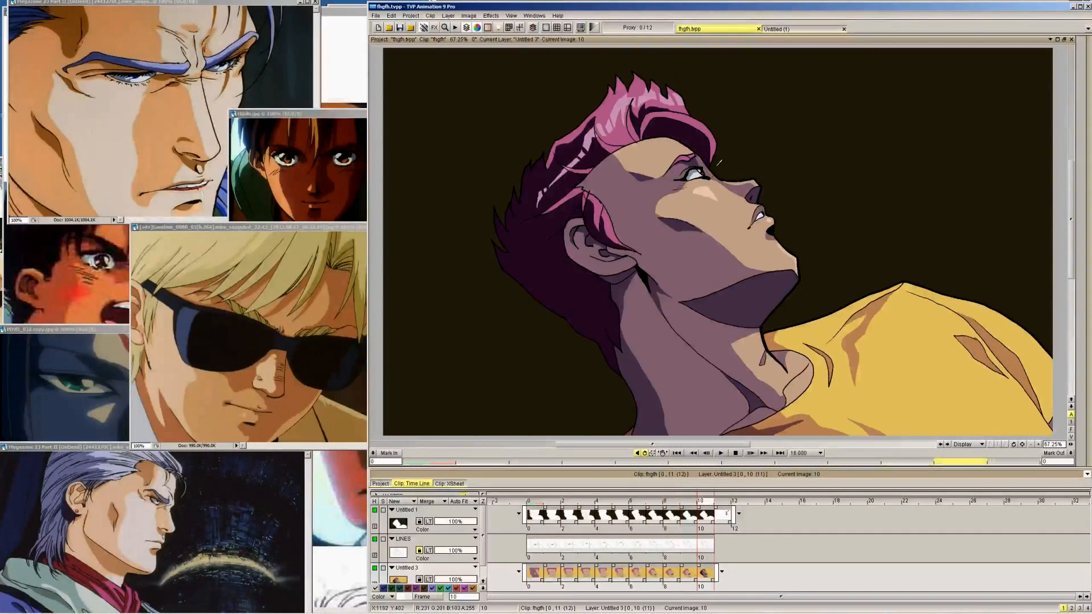
key("Left")
key("Right")
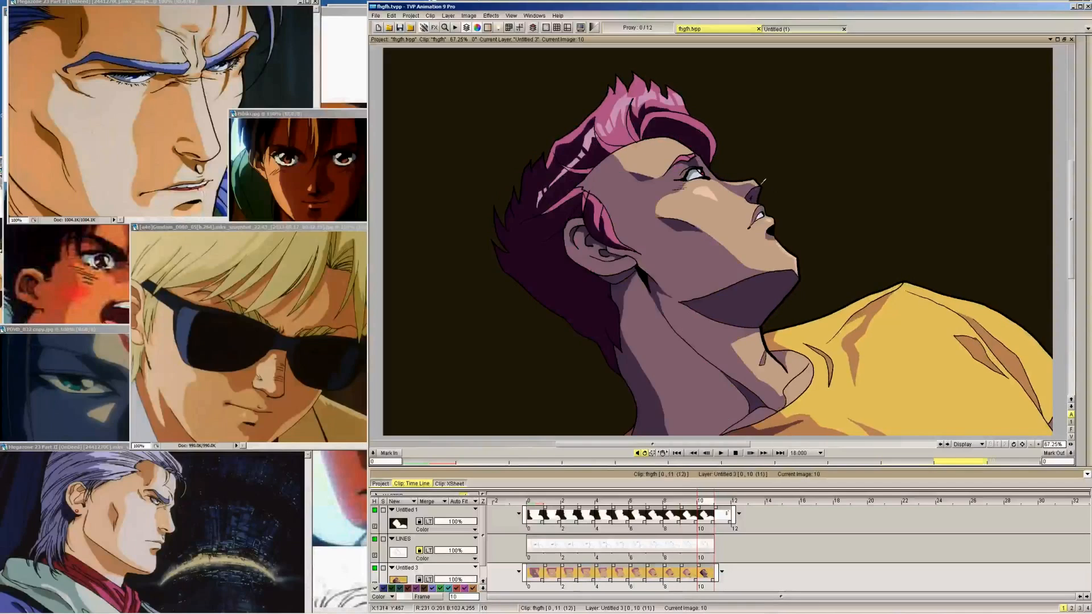
key("Left")
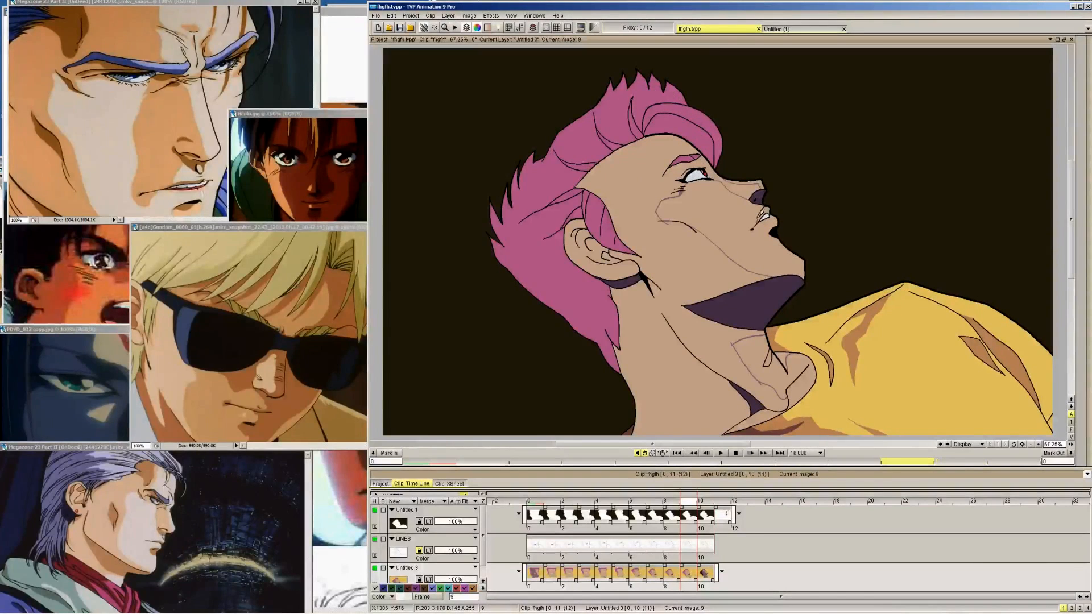
key("Left")
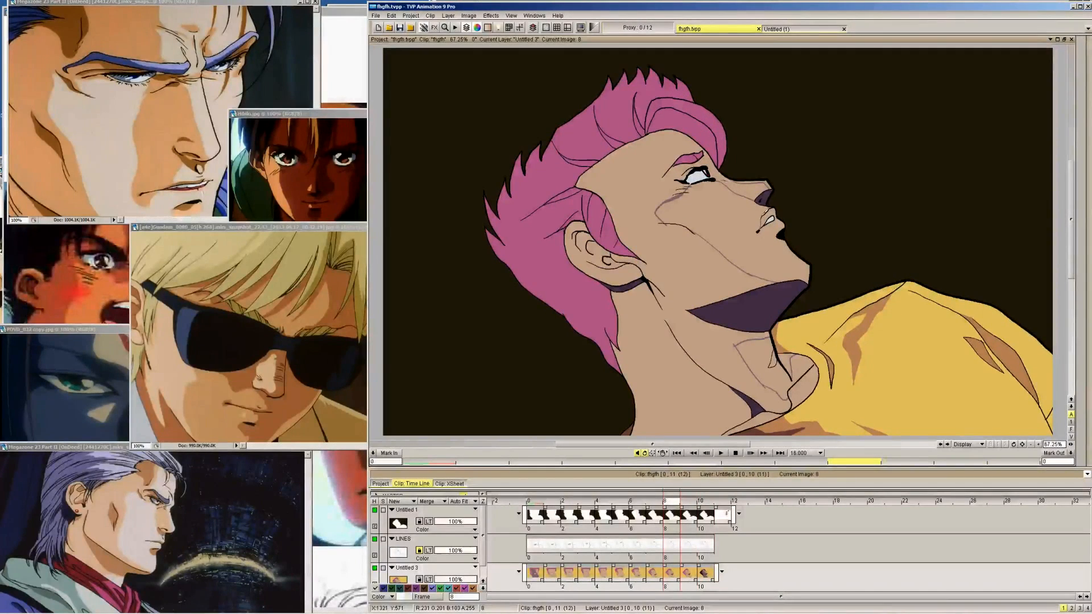
key("Right")
key("Right")
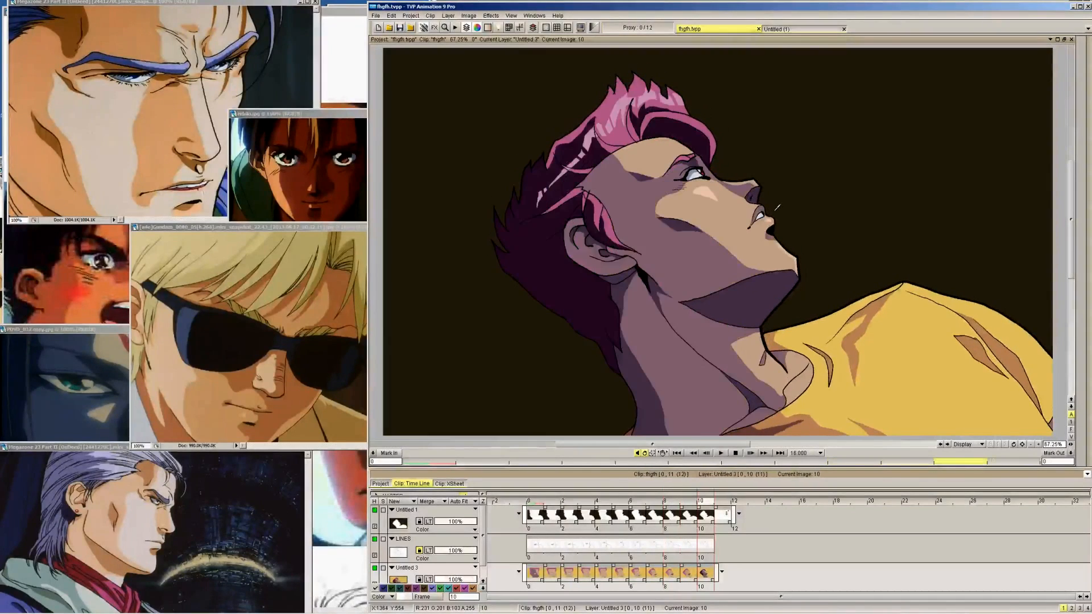
key("Left")
key("Left")
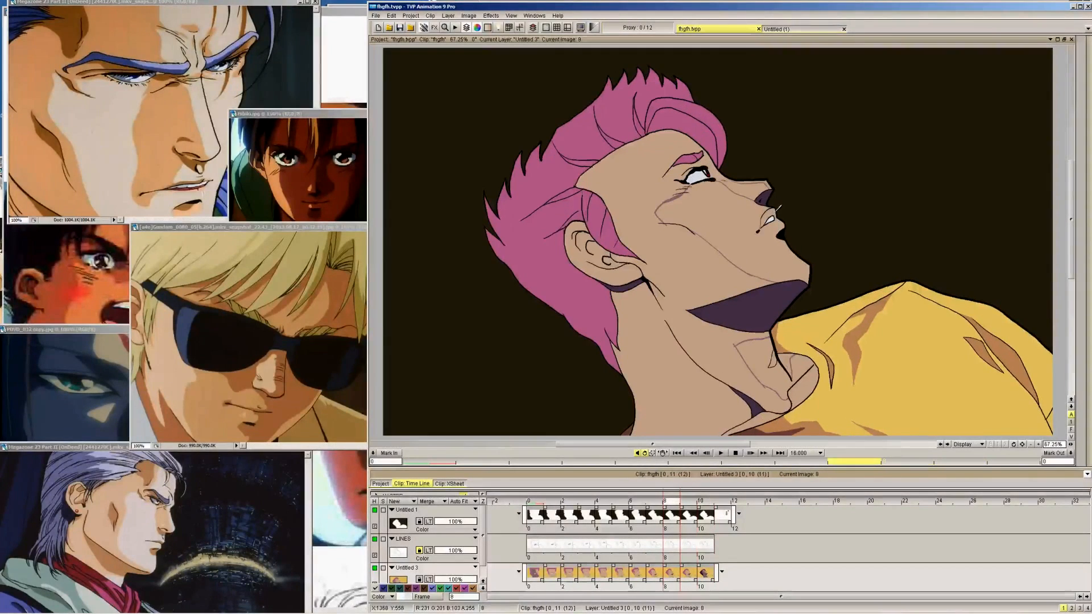
key("Left")
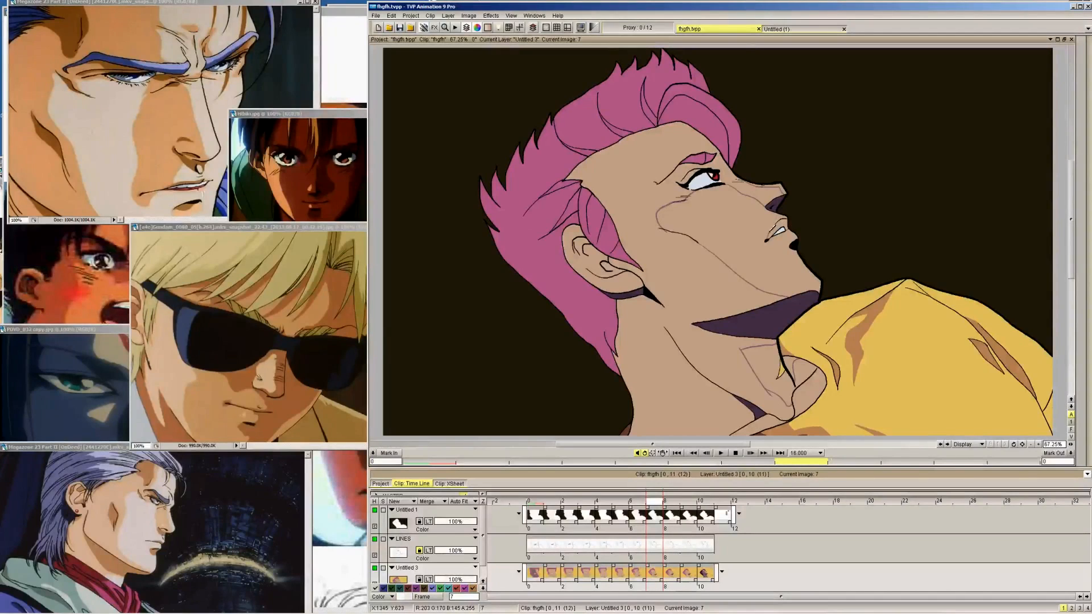
key("Left")
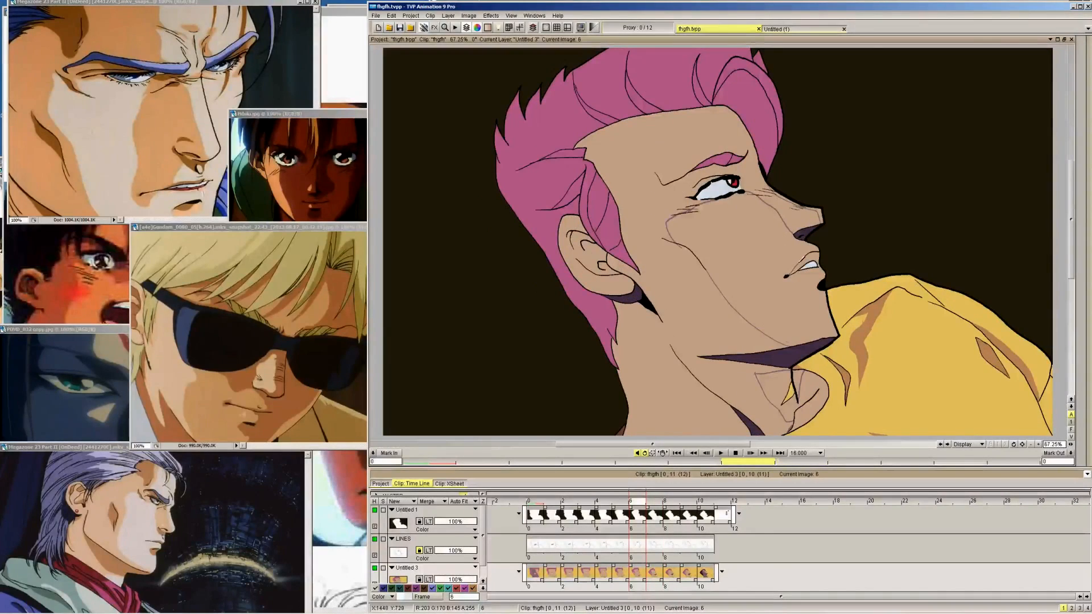
key("Left")
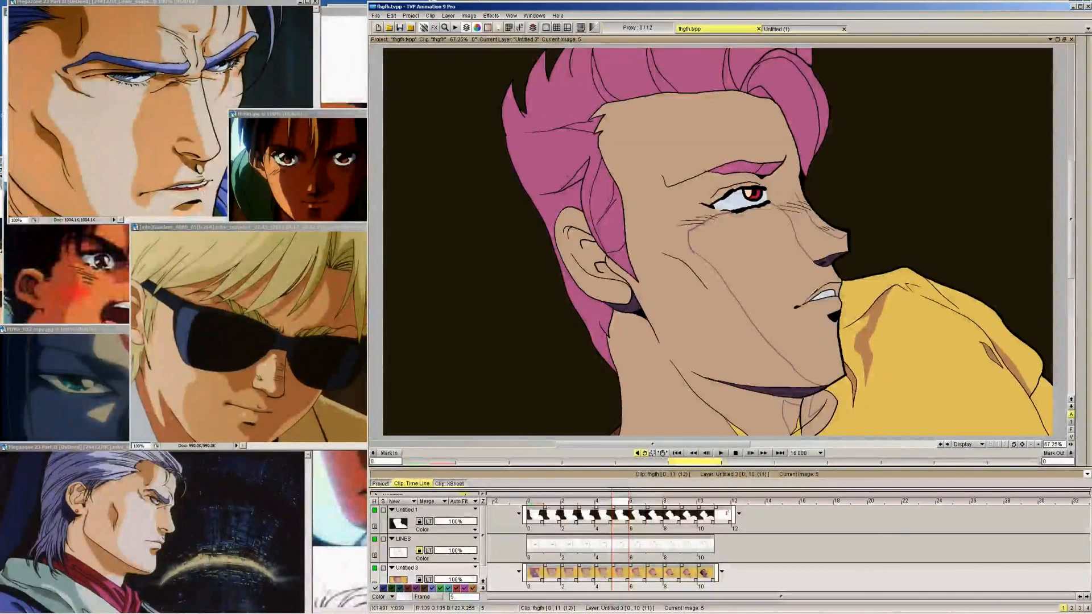
key("Left")
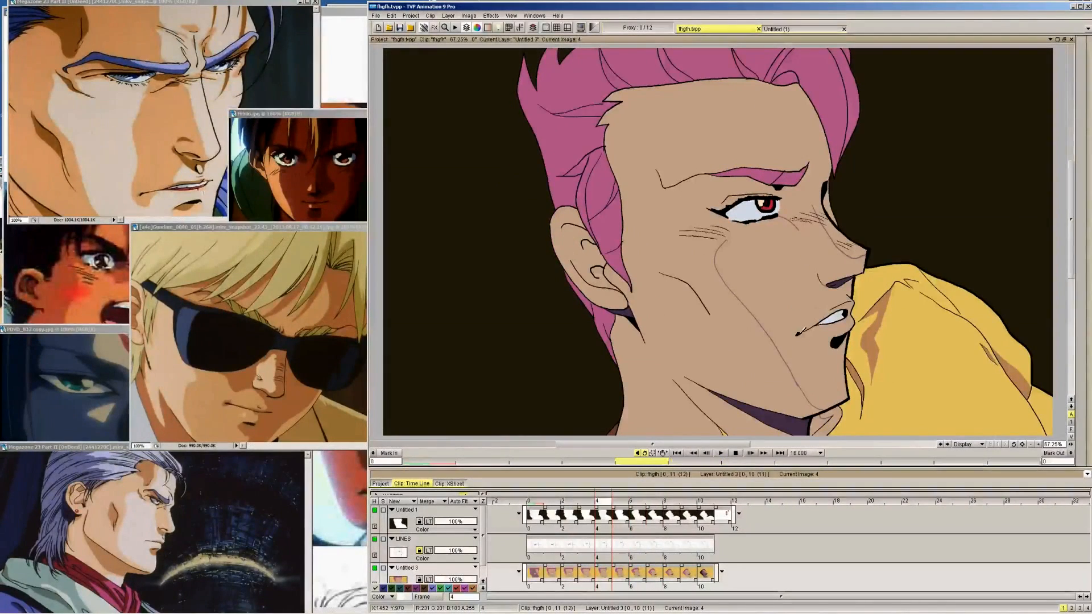
Compare the forehead on frame 10 with frames 3 to 9 to judge where its shadow edge belongs
key("Left")
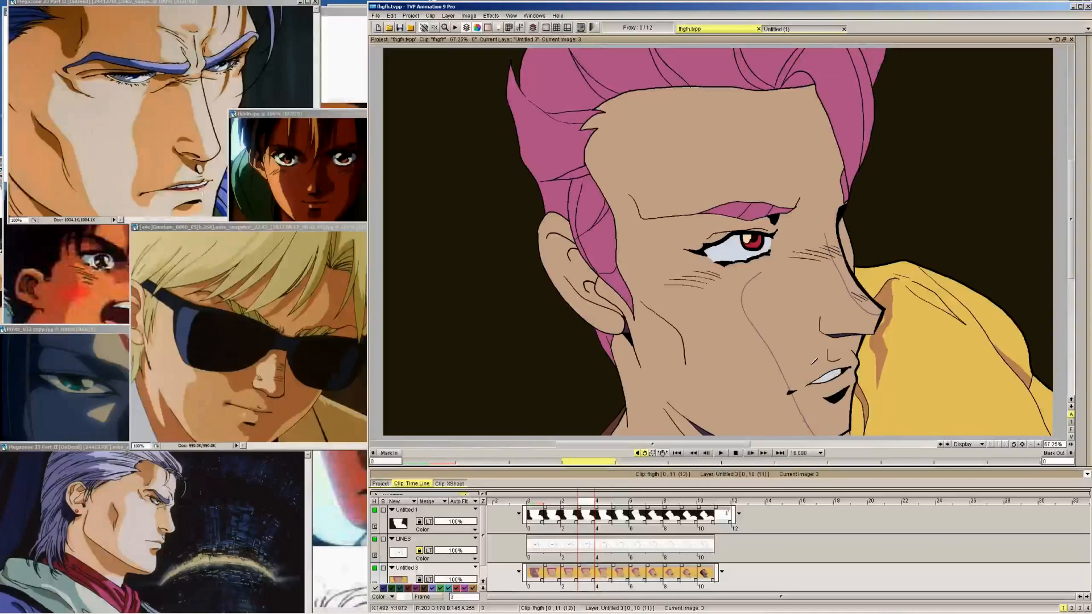
key("Right")
key("Right")
key("Right")
key("Right")
key("Right")
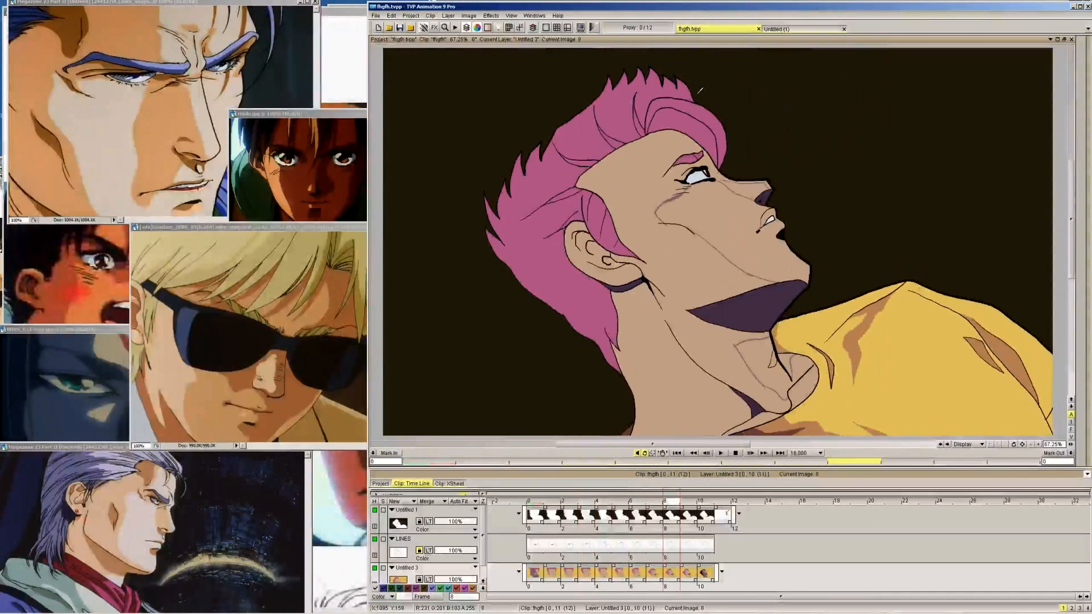
key("Right")
key("Right")
key("Left")
key("Right")
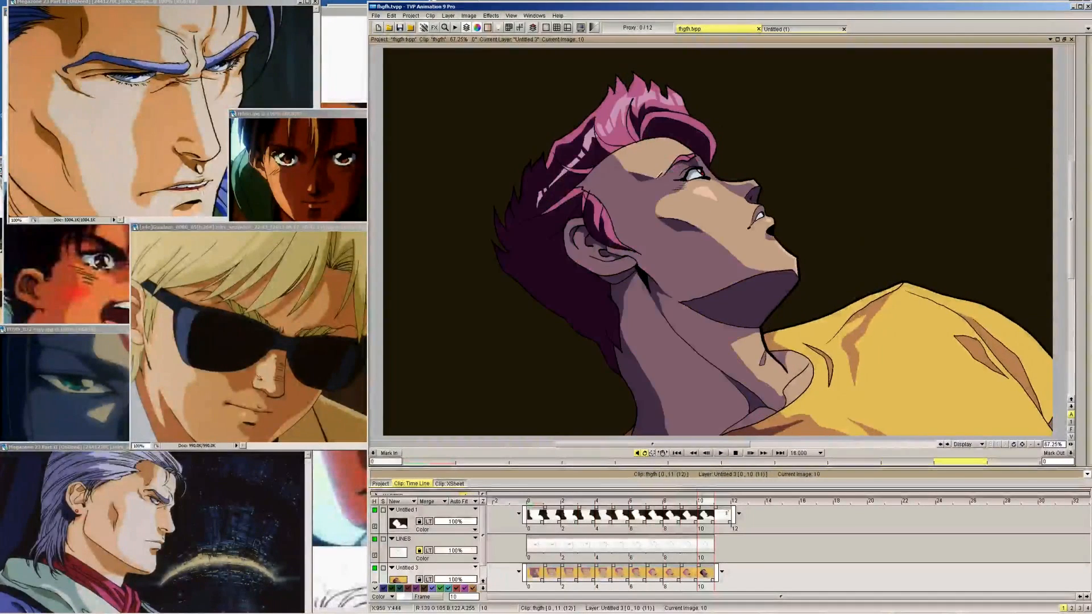
key("Left")
key("Left")
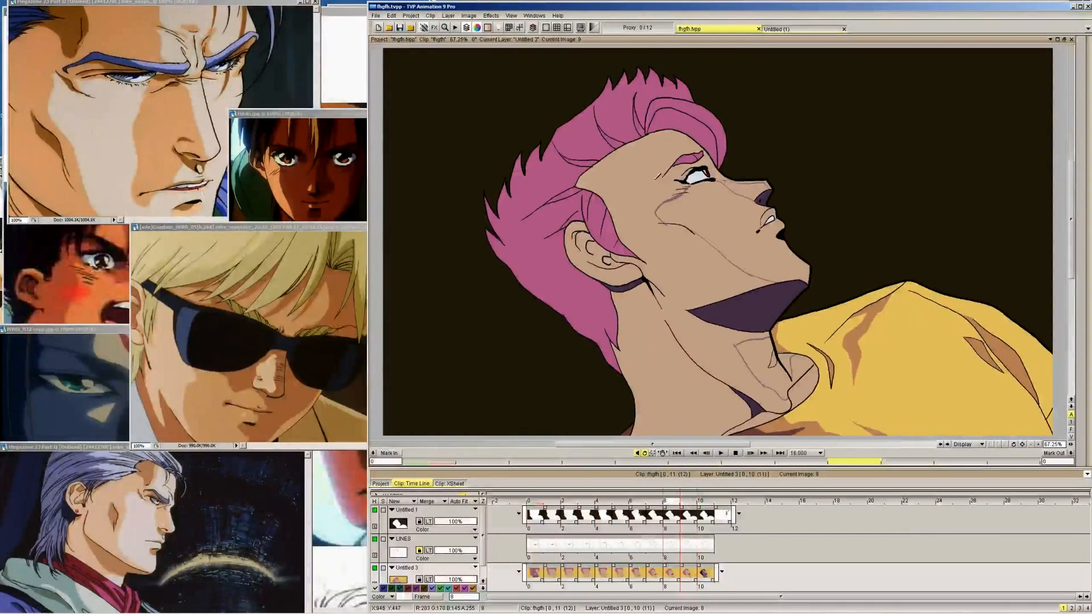
key("Right")
key("Right")
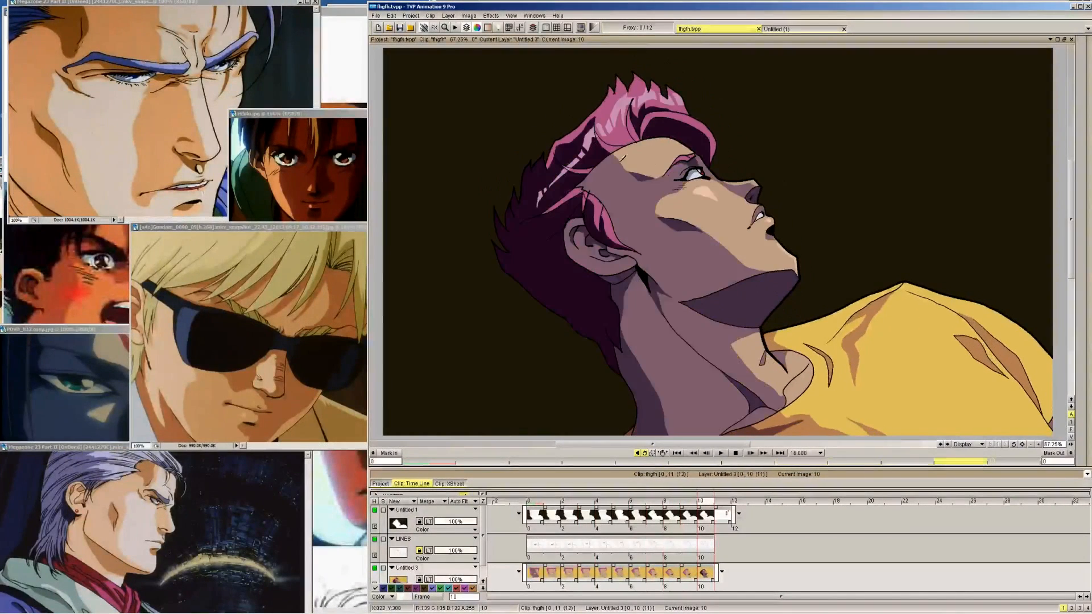
key("Left")
Draw the forehead shadow edge on frames 6, 7 and 8, running from the hairline down to the brow crease
key("Left")
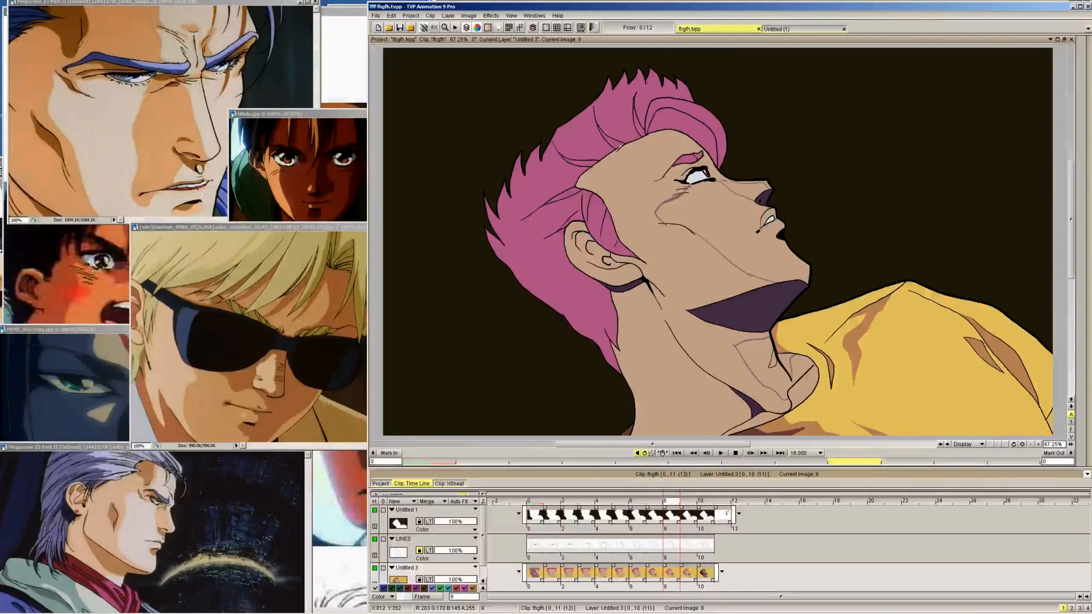
key("Left")
key("Left")
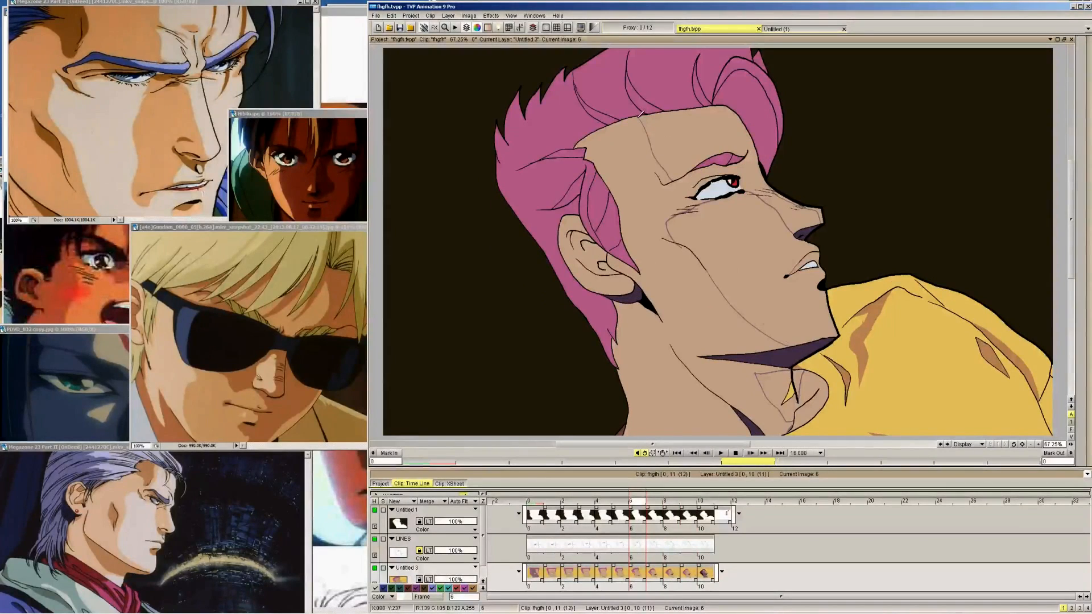
key("Right")
key("Right")
key("Right")
key("Right")
key("Left")
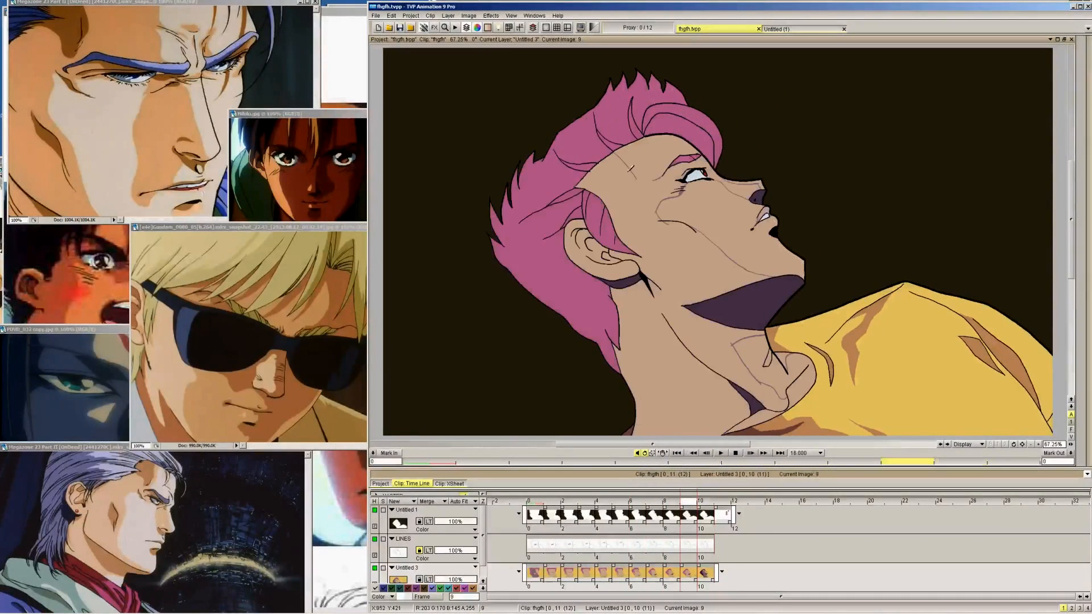
key("Left")
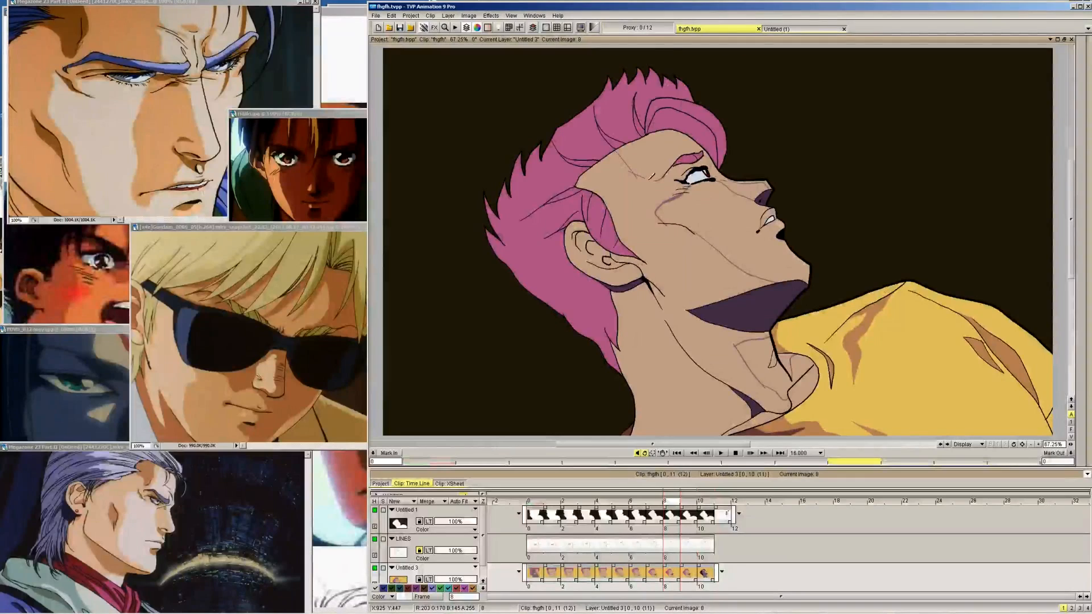
key("Left")
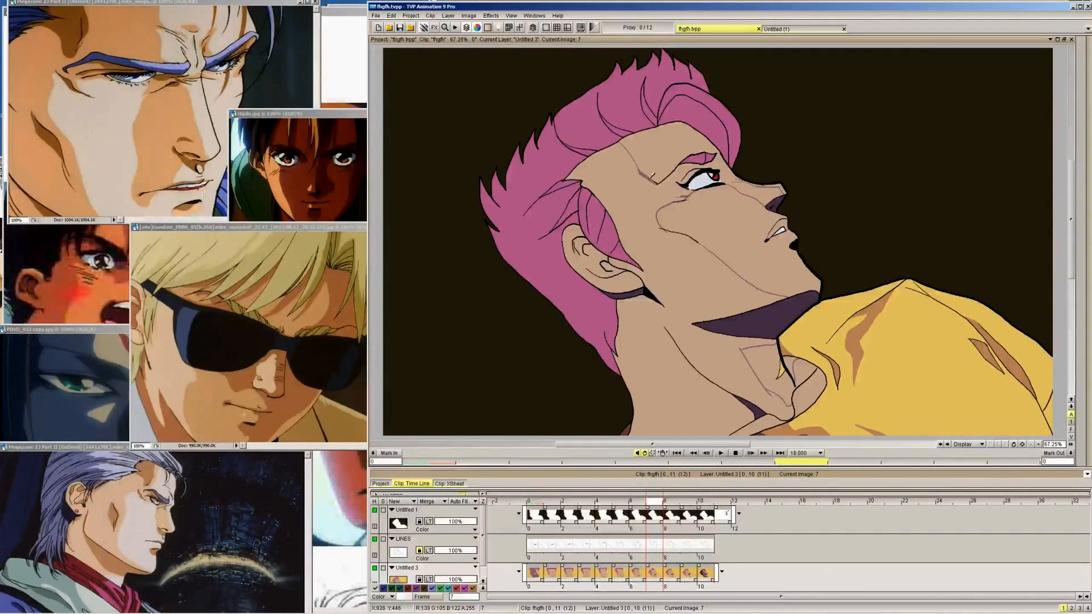
Carry the forehead shadow edge back to frames 5 and 4, from the hairline down to the eyebrow, checking against neighbouring frames
key("Left")
key("Left")
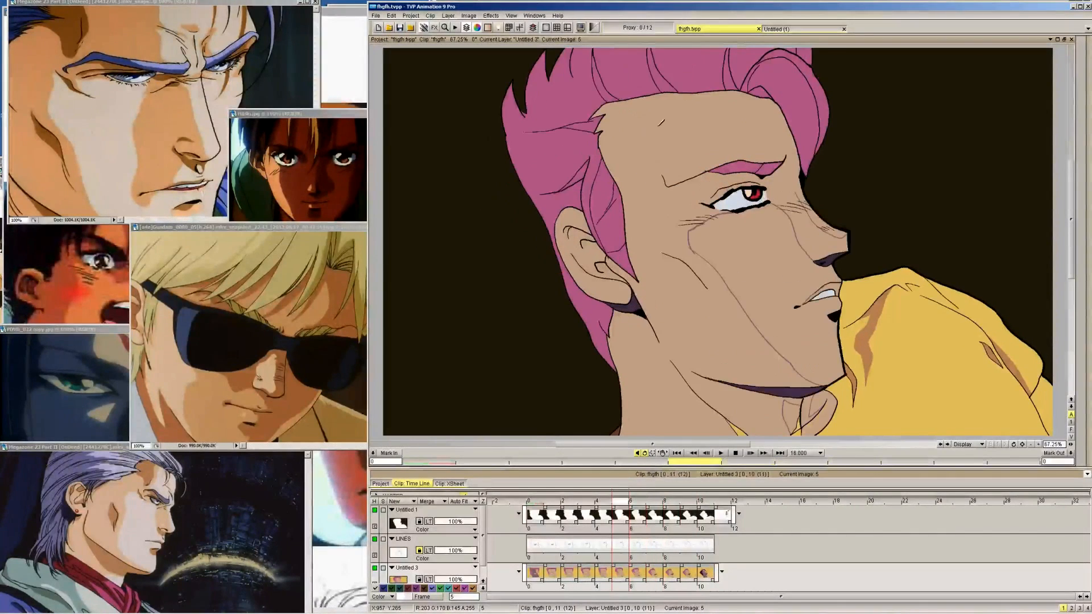
key("Right")
key("Left")
key("Right")
key("Left")
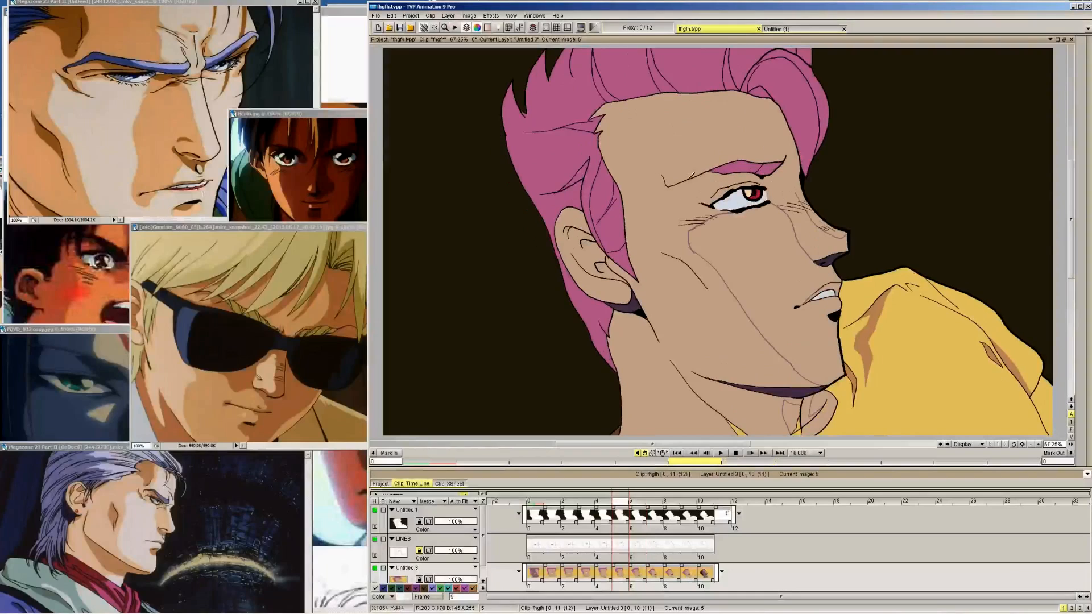
mouse_move(686, 176)
left_mouse_down()
mouse_move(667, 95)
mouse_move(682, 88)
mouse_move(691, 163)
left_mouse_up()
key("Left")
key("Right")
key("Left")
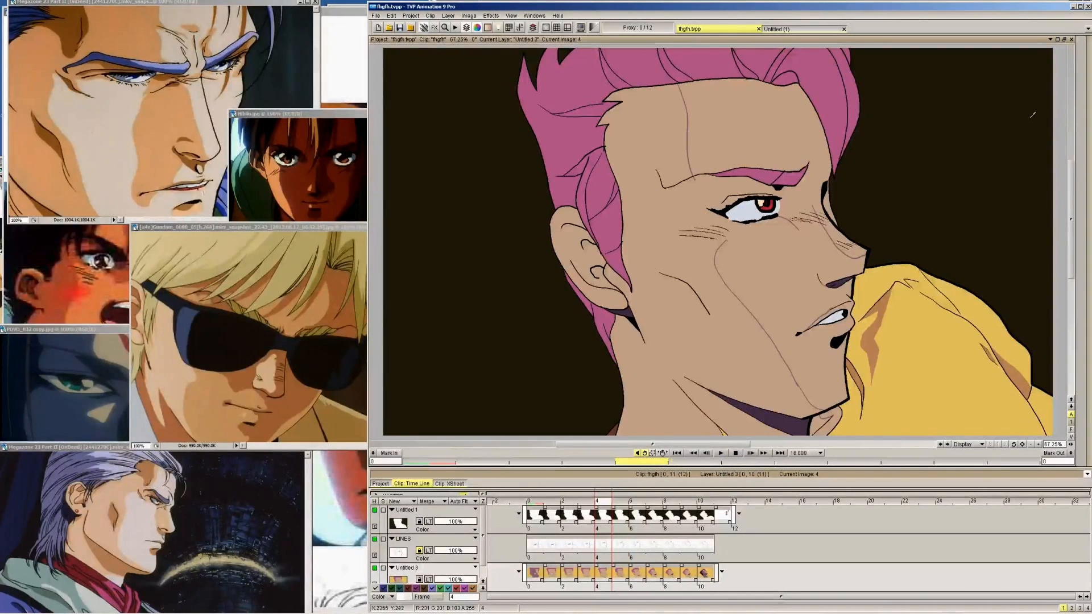
Draw frame 1's forehead shadow edge from the hairline to the eyebrow, following the edge of frame 0's filled shadow
key("Left")
key("Right")
key("Left")
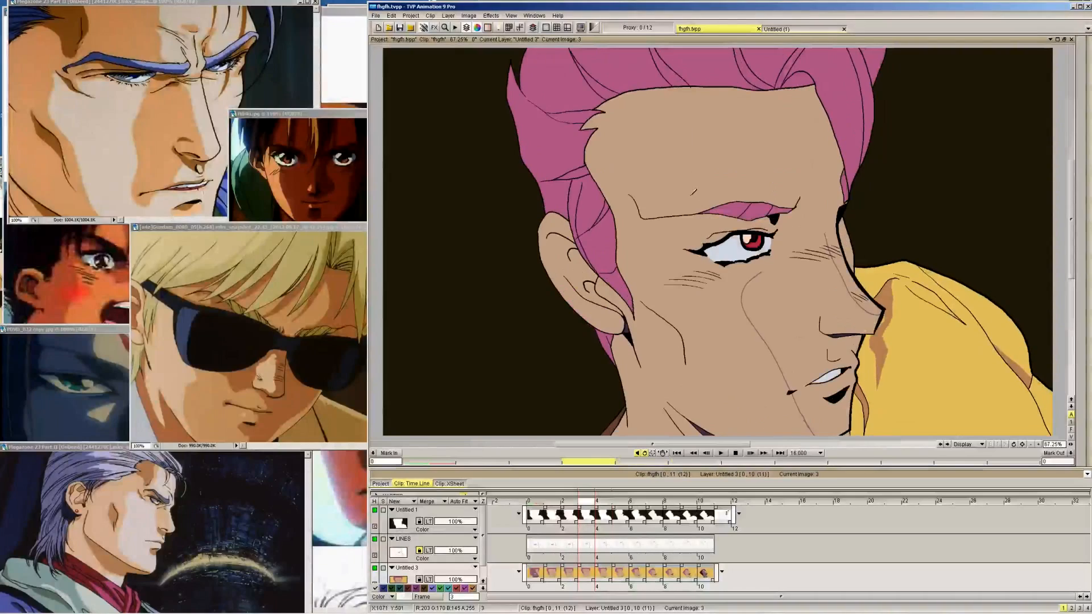
key("Left")
key("Left")
key("Left")
key("Right")
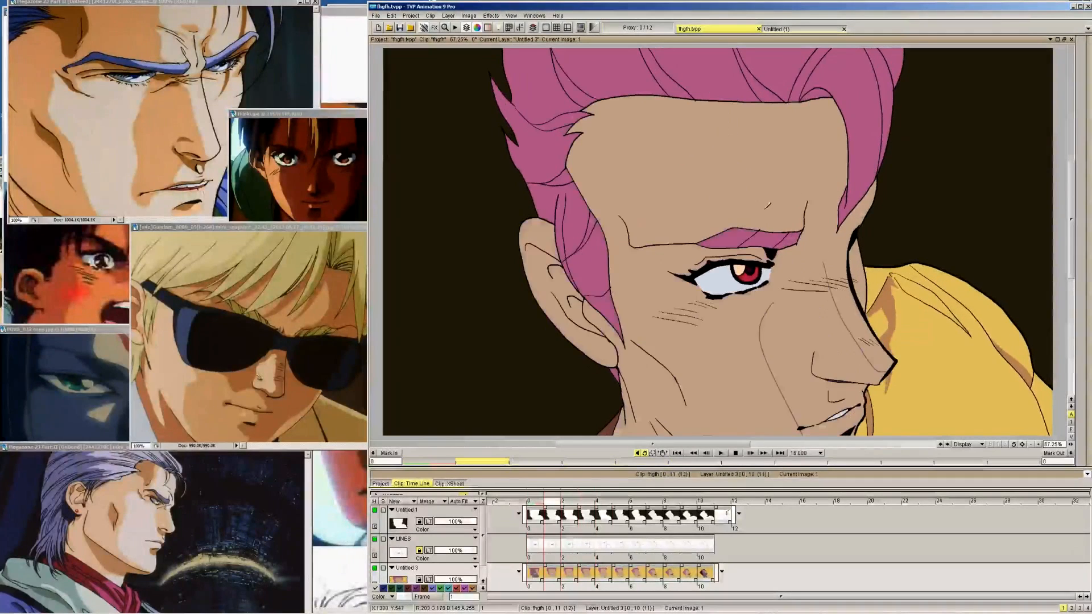
key("Left")
key("Right")
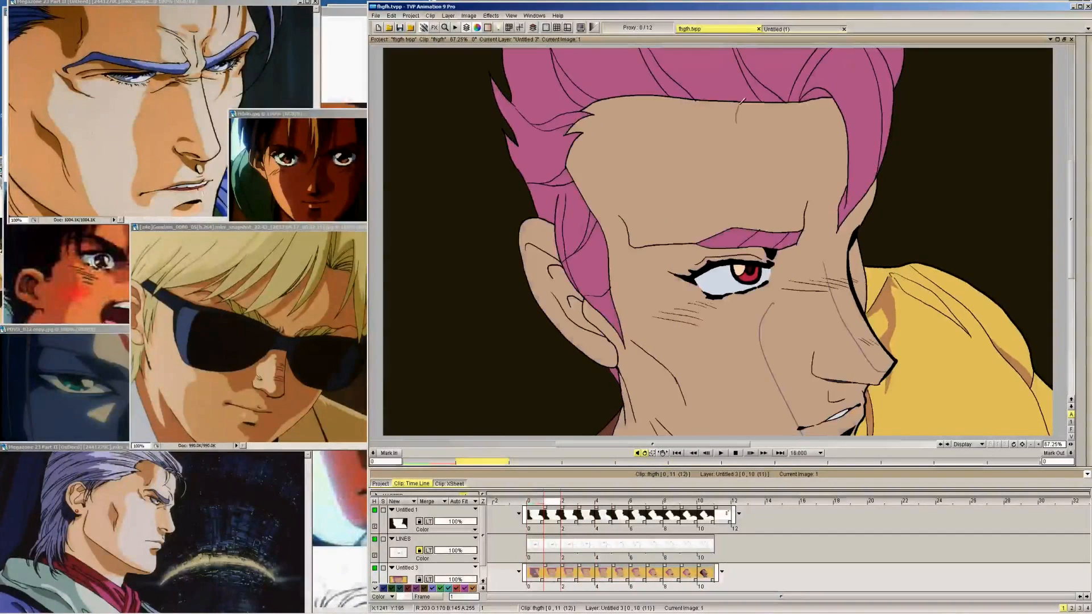
key("Left")
key("Right")
key("Left")
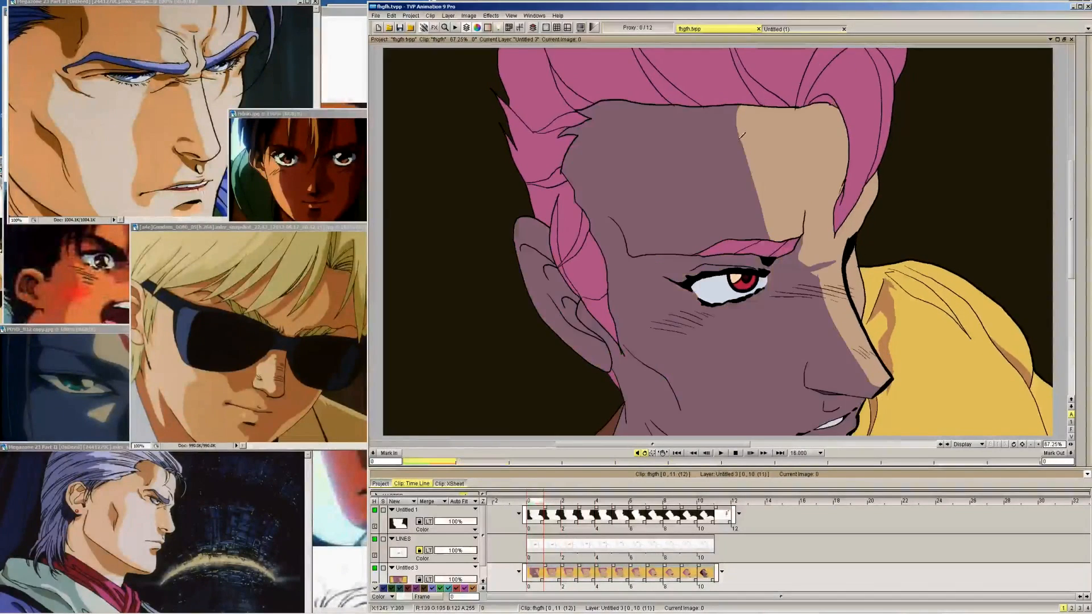
key("Right")
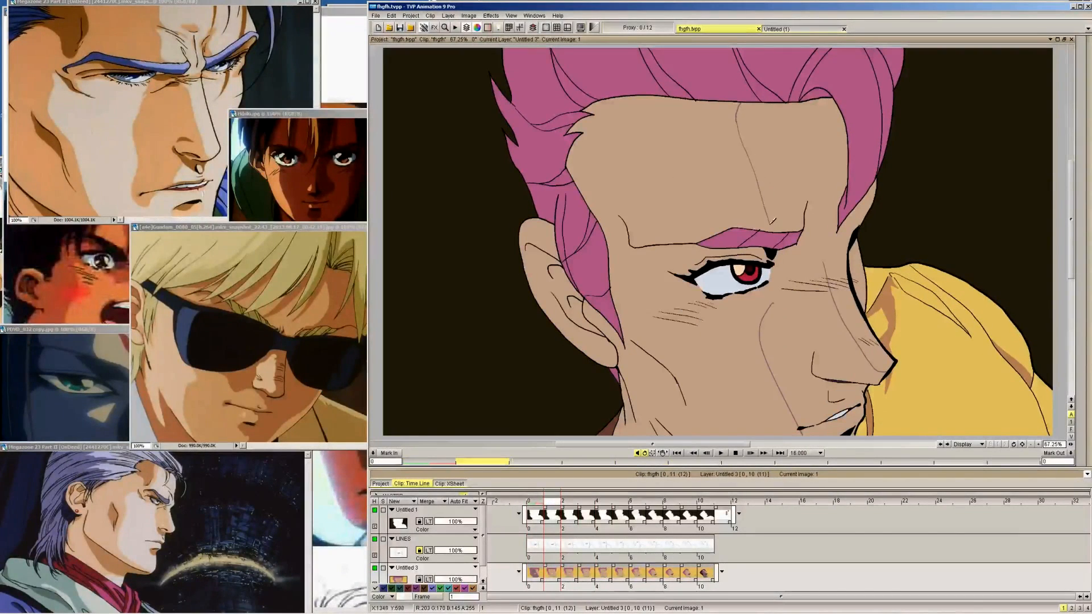
Draw the forehead shadow edge from hairline to eyebrow on frames 2 and 3
key("Right")
left_click_drag(732, 94, 740, 131)
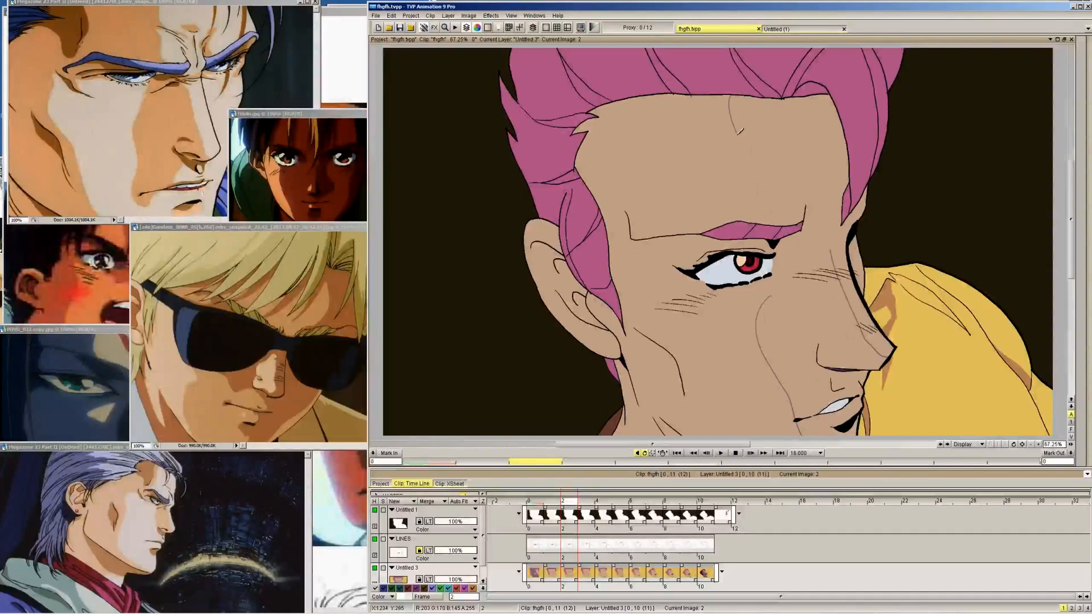
key("Right")
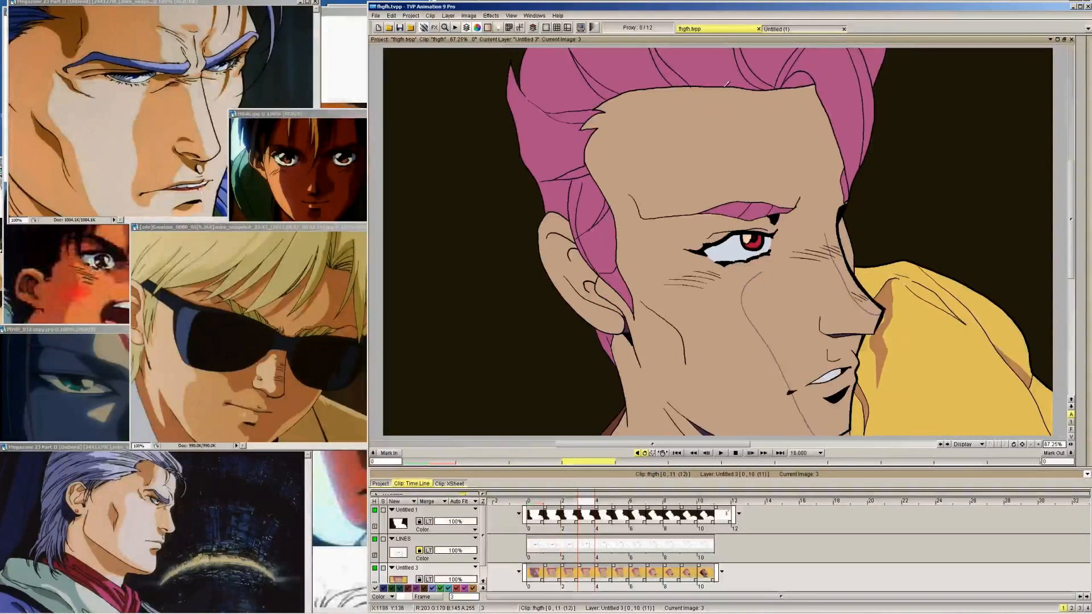
left_click_drag(726, 86, 756, 183)
key("Right")
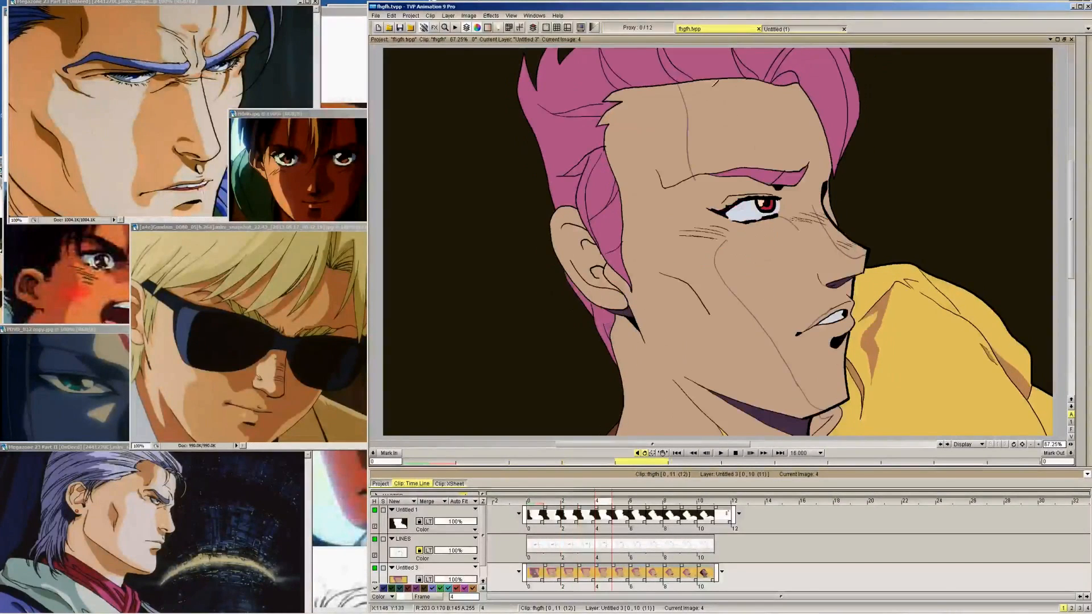
Add a second forehead shadow edge on frames 4, 5 and 6, closer to the nose, continuing the line from frame 3
key("Left")
key("Right")
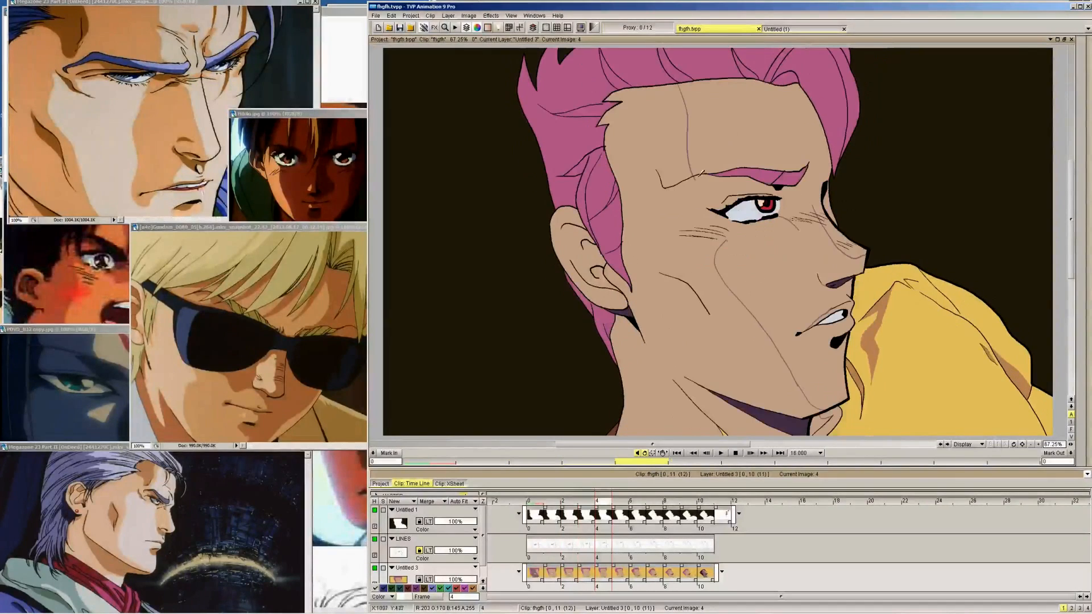
key("Left")
key("Right")
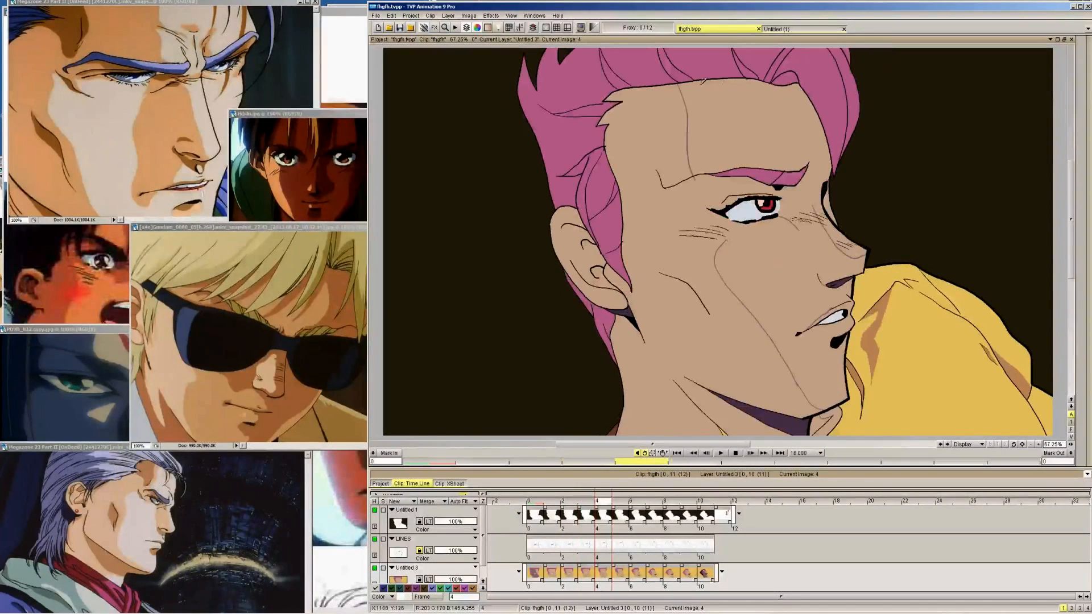
key("Right")
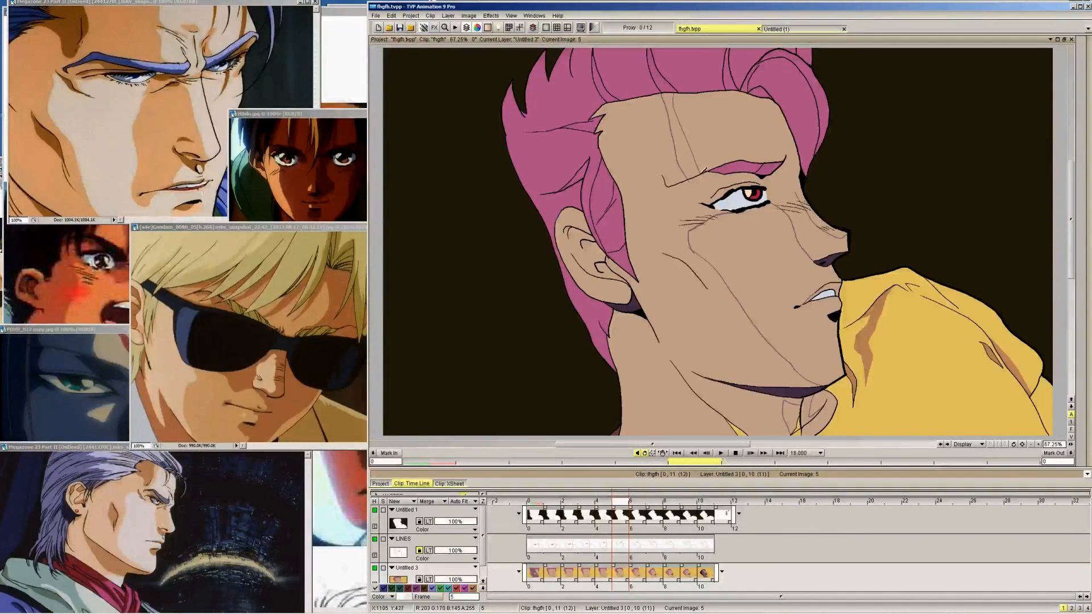
key("Right")
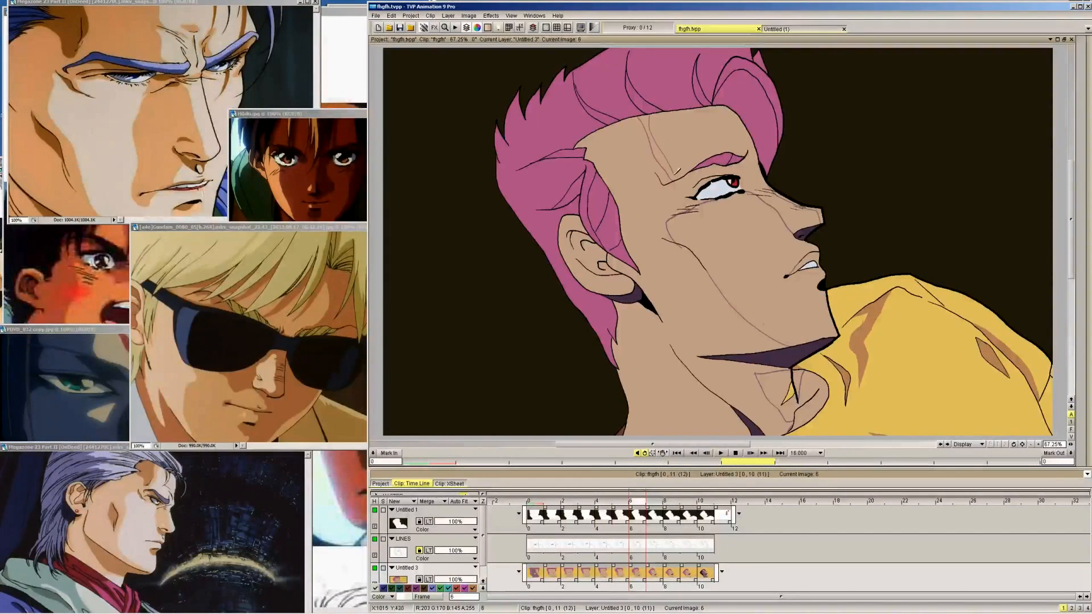
key("Right")
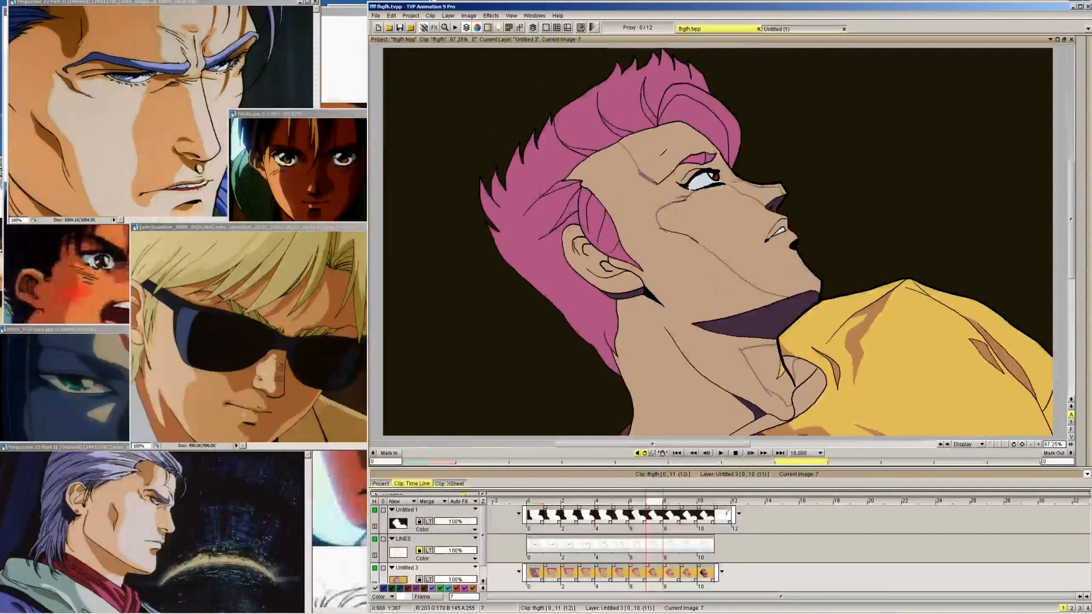
Draw the small shadow edge between frame 1's brow crease and nose-bridge line, matching the shape of frame 0's shadow
key("Left")
key("Left")
key("Left")
key("Left")
key("Left")
key("Left")
key("Left")
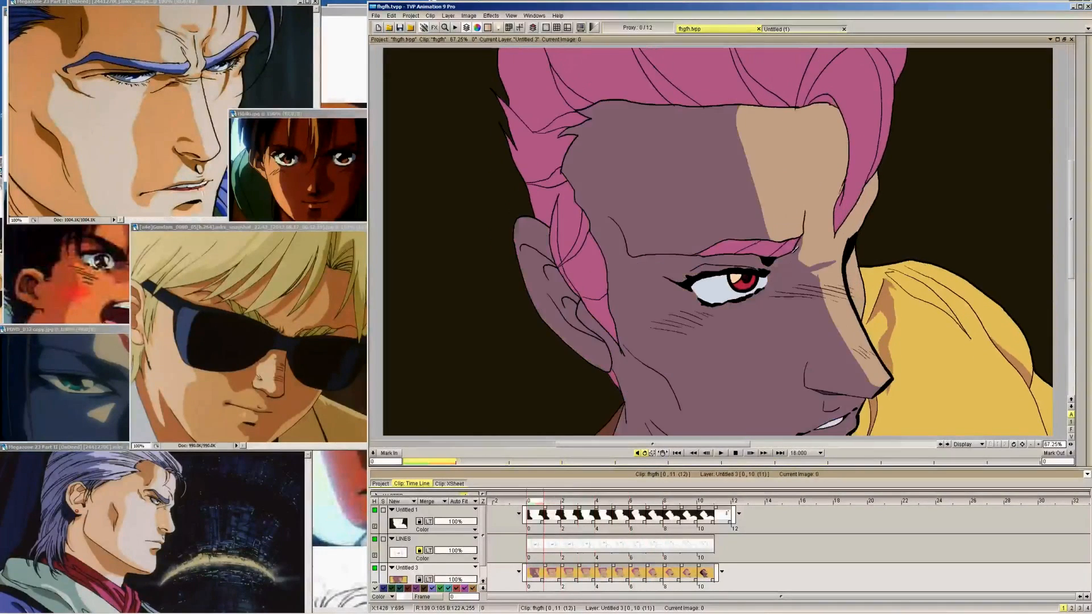
key("Right")
key("Left")
key("Right")
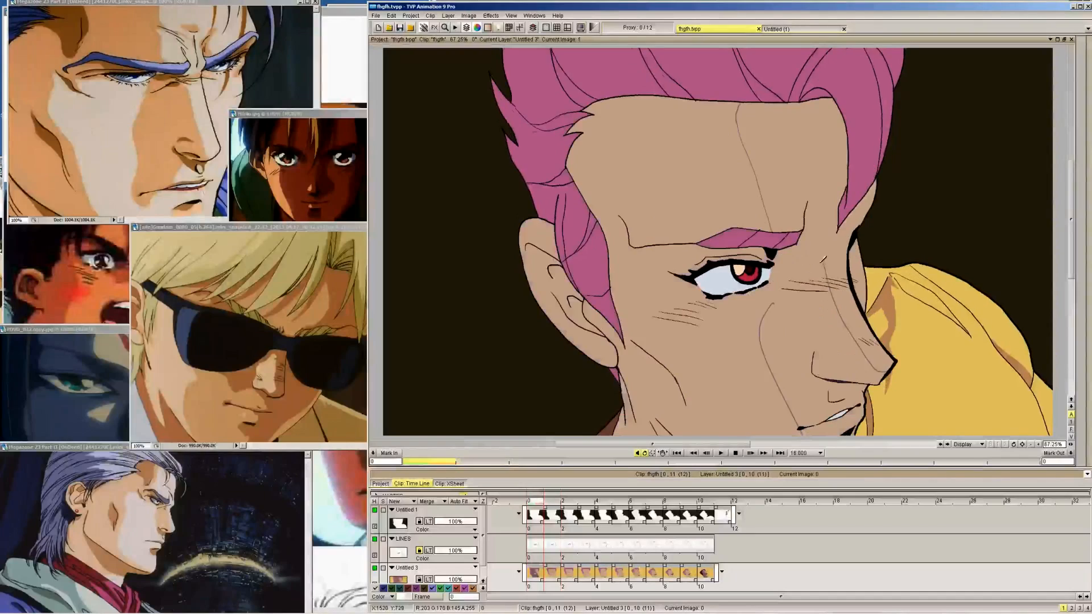
key("Left")
key("Right")
key("Left")
key("Right")
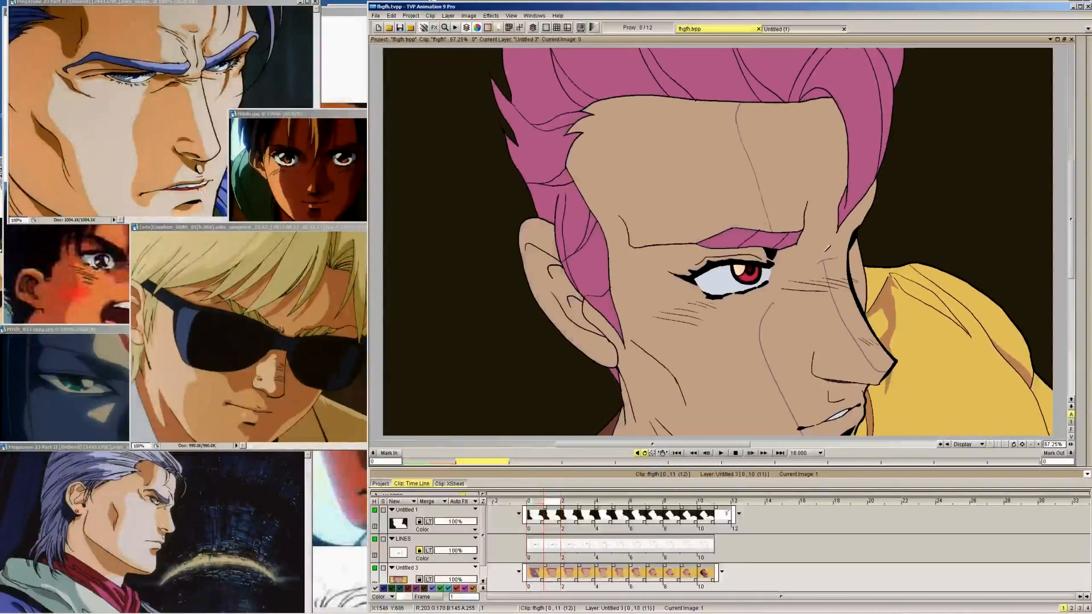
key("Left")
key("Right")
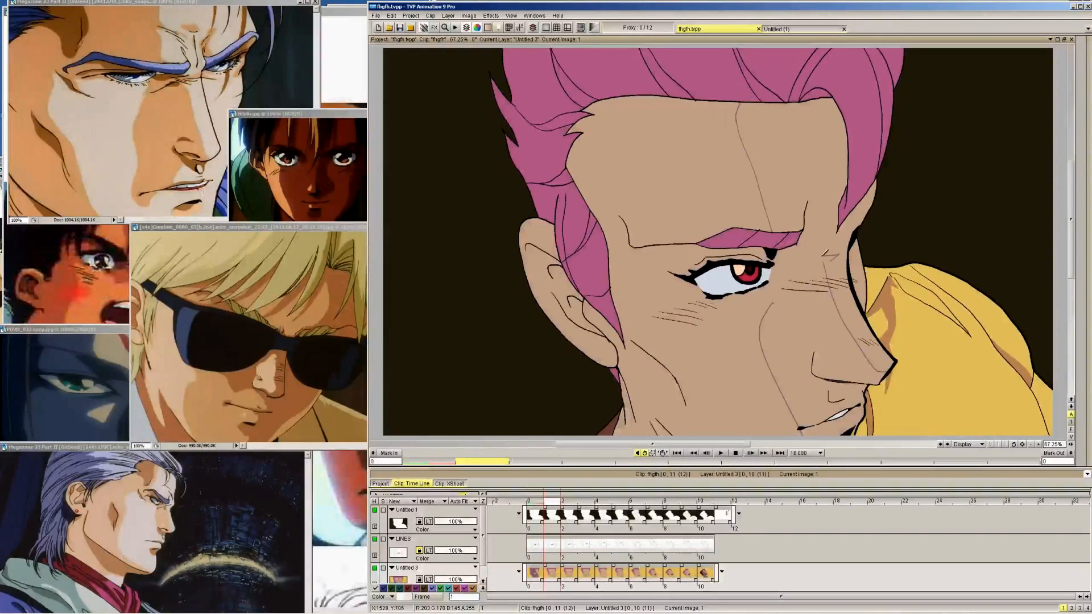
key("Left")
key("Right")
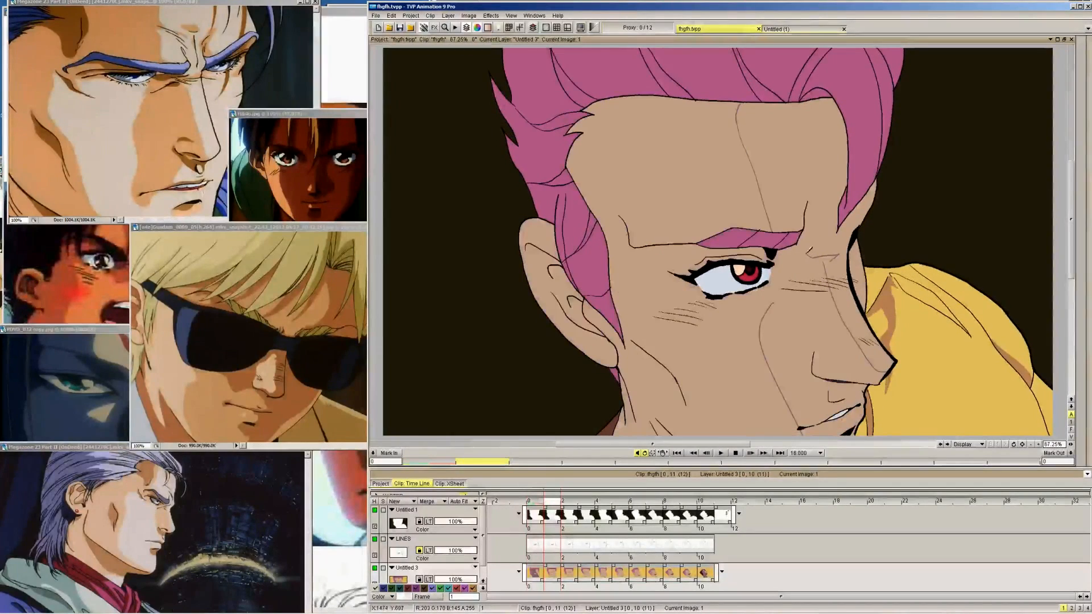
key("Left")
key("Right")
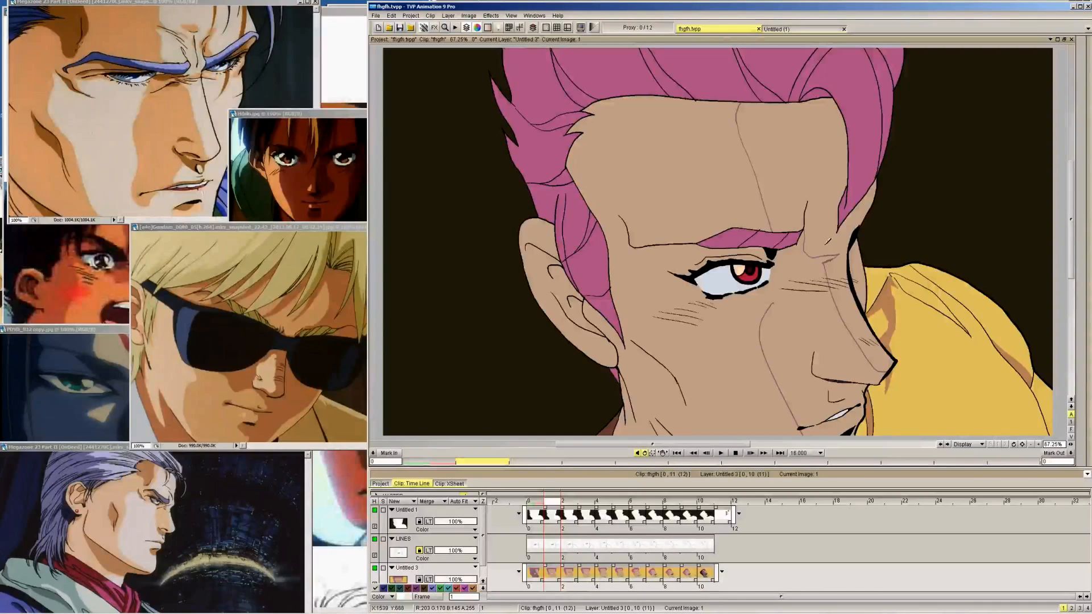
Flip back and forth through frames 1 to 10 to check how the face, forehead and nose shadow edges progress
key("Right")
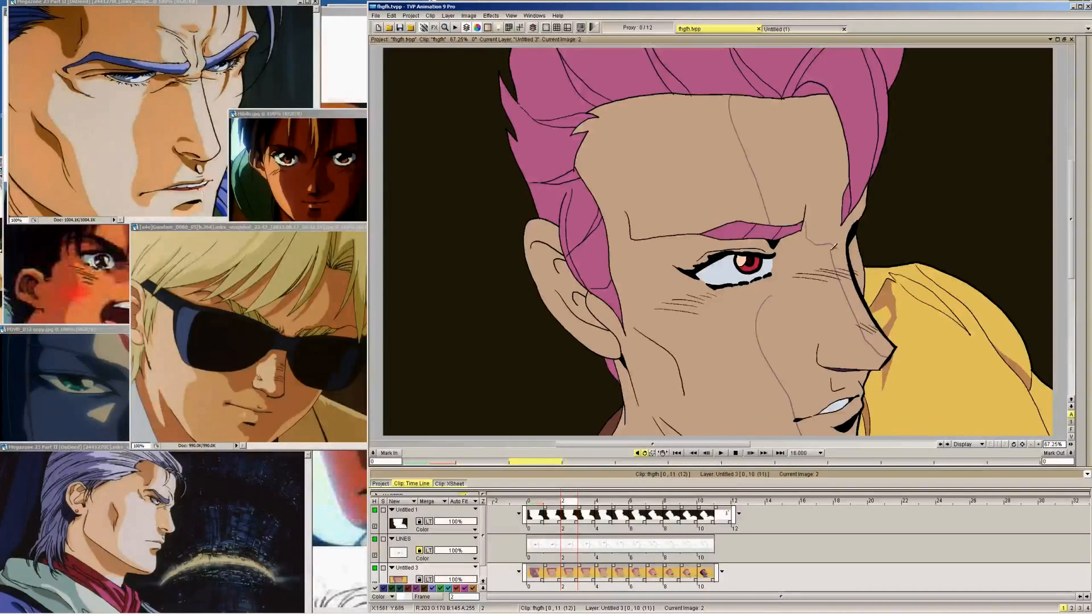
key("Right")
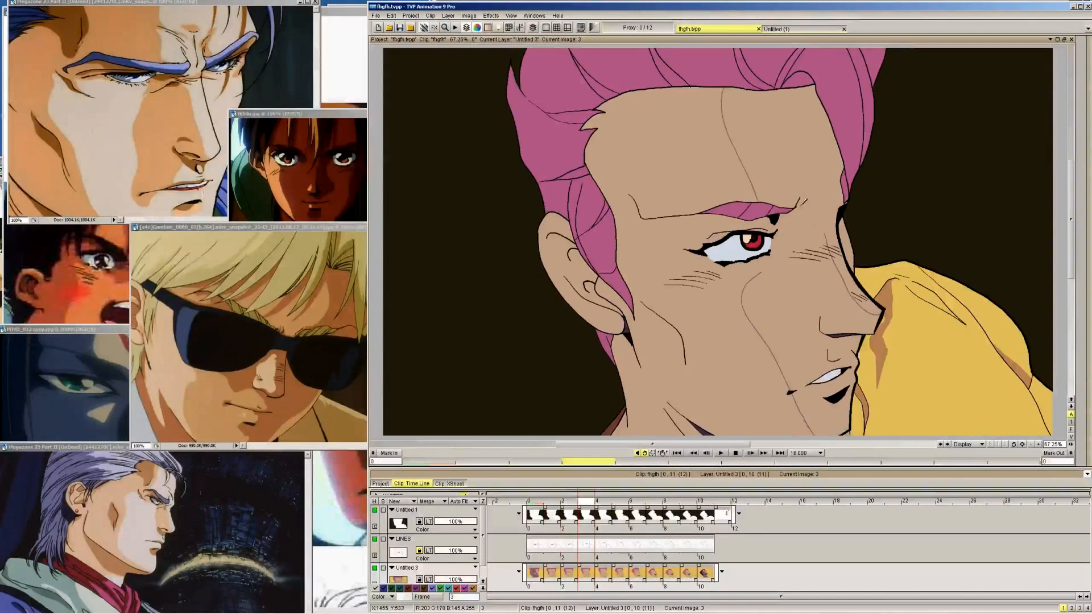
key("Right")
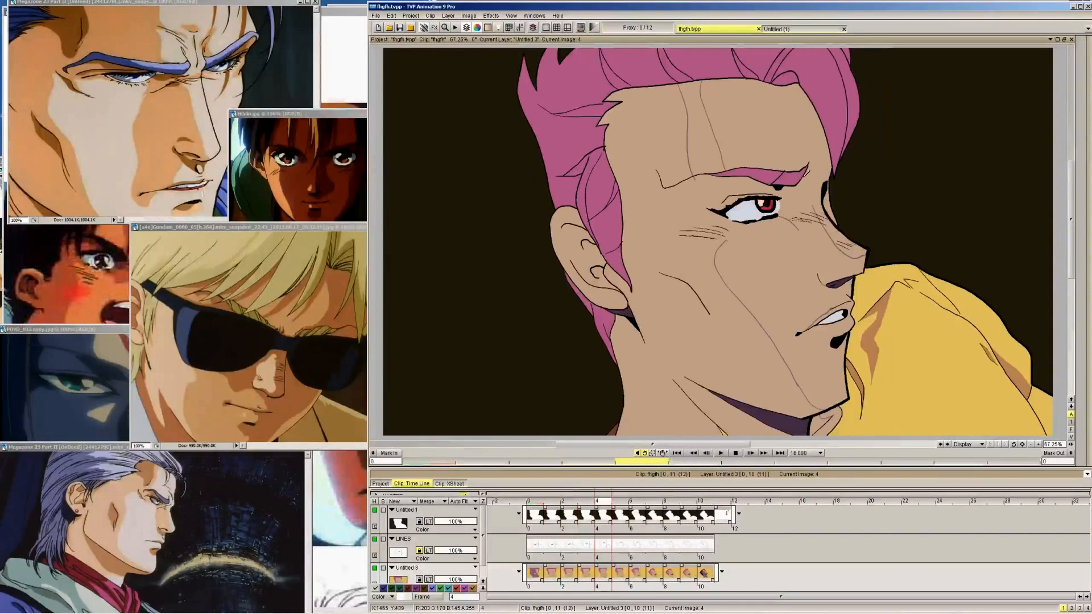
key("Right")
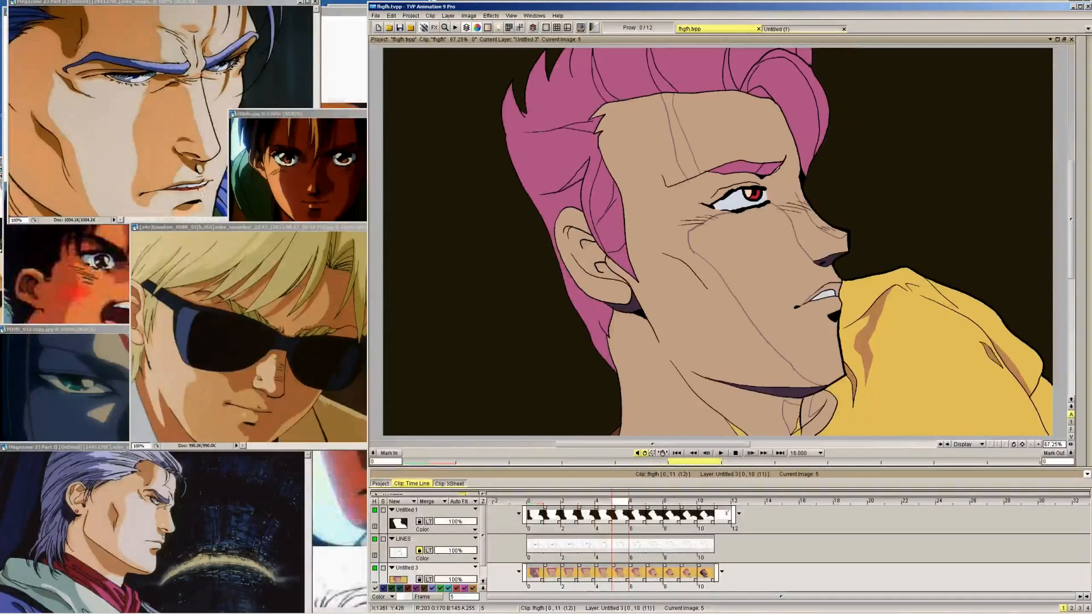
key("Right")
key("Right")
key("Right")
key("Right")
key("Right")
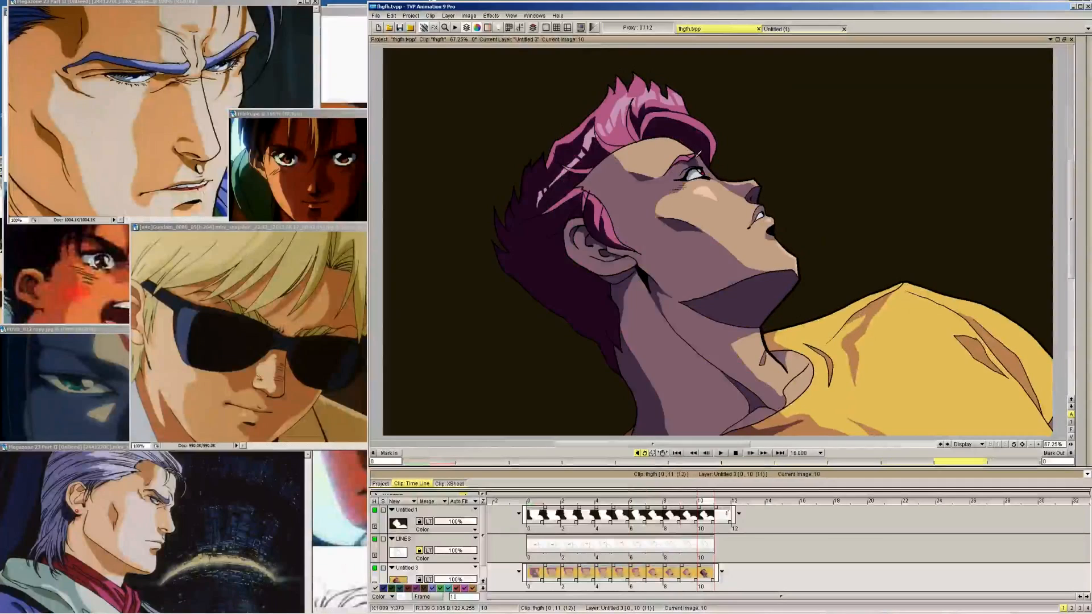
key("Left")
key("Left")
key("Left")
key("Left")
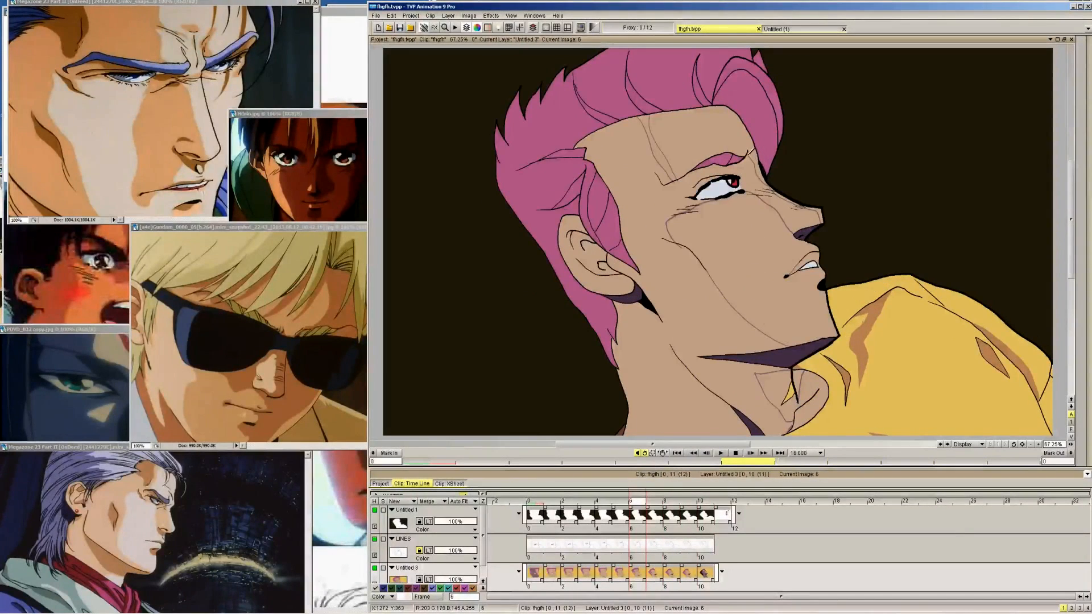
key("Right")
key("Right")
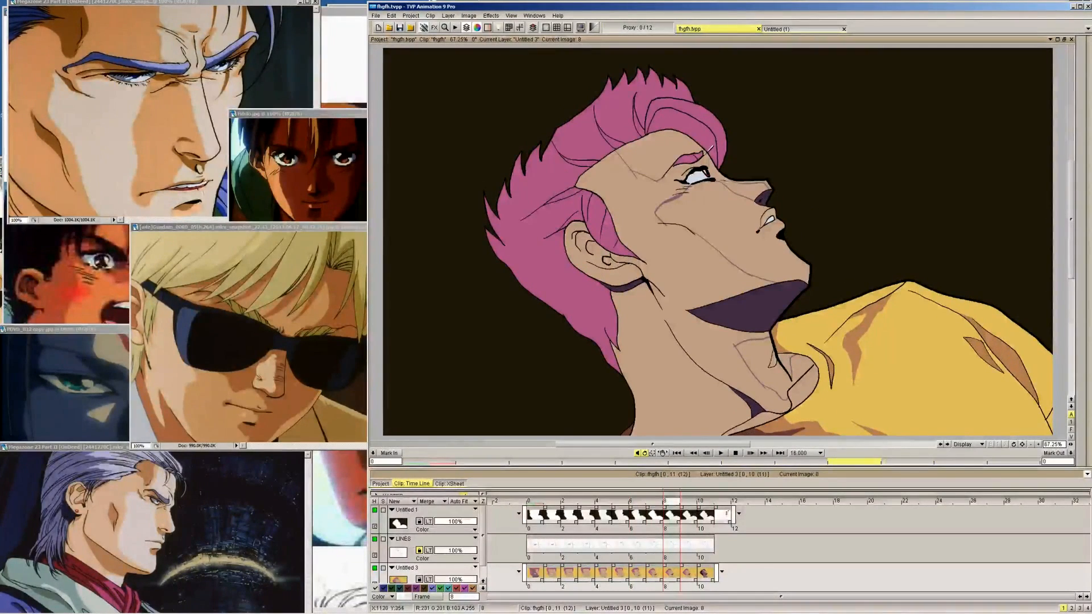
key("Right")
key("Left")
key("Left")
key("Left")
key("Left")
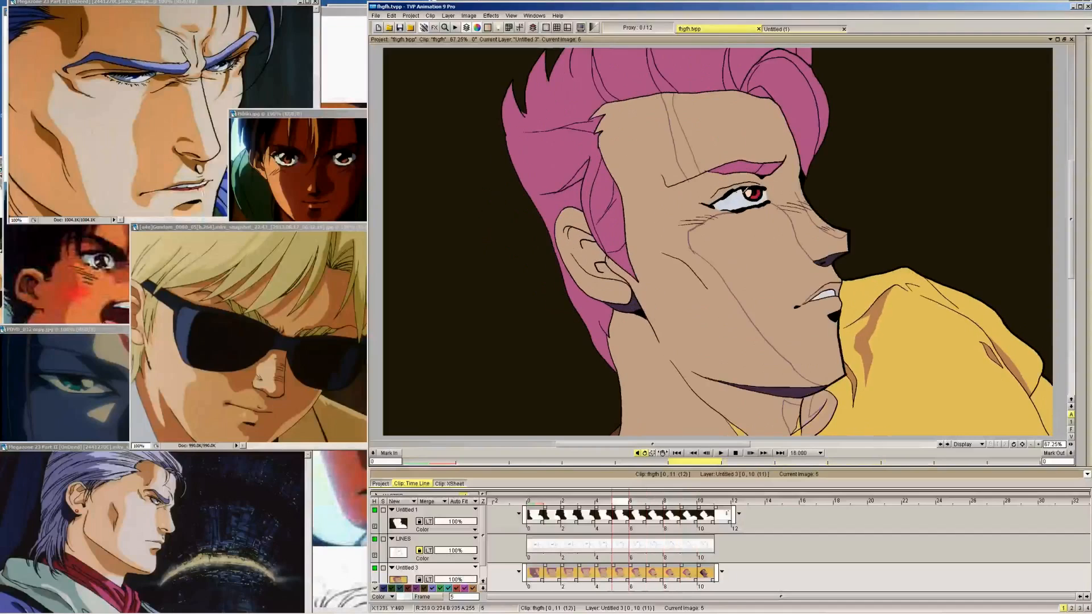
key("Left")
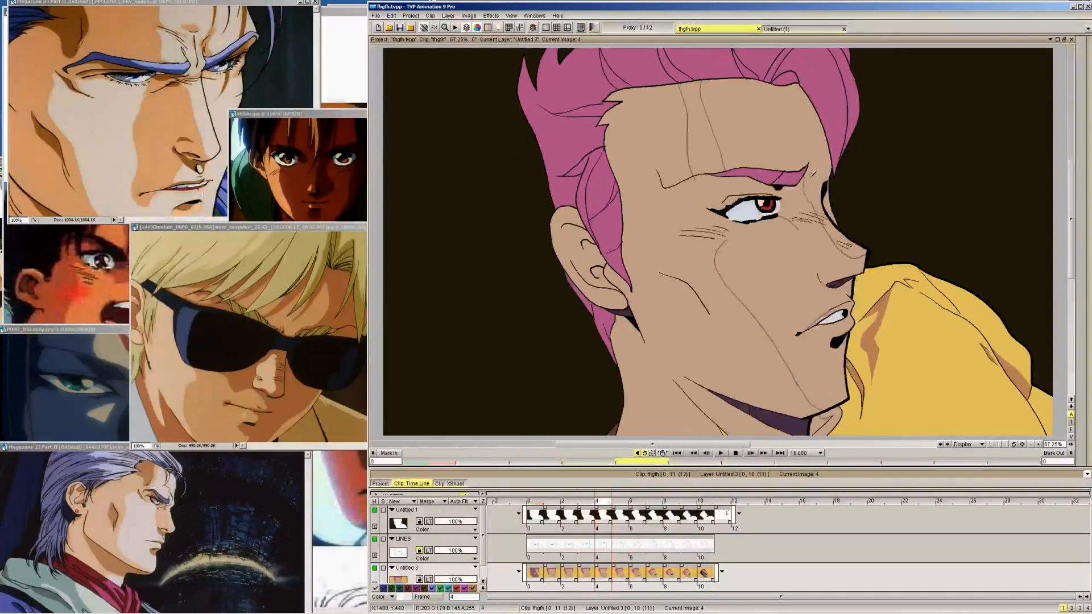
key("Right")
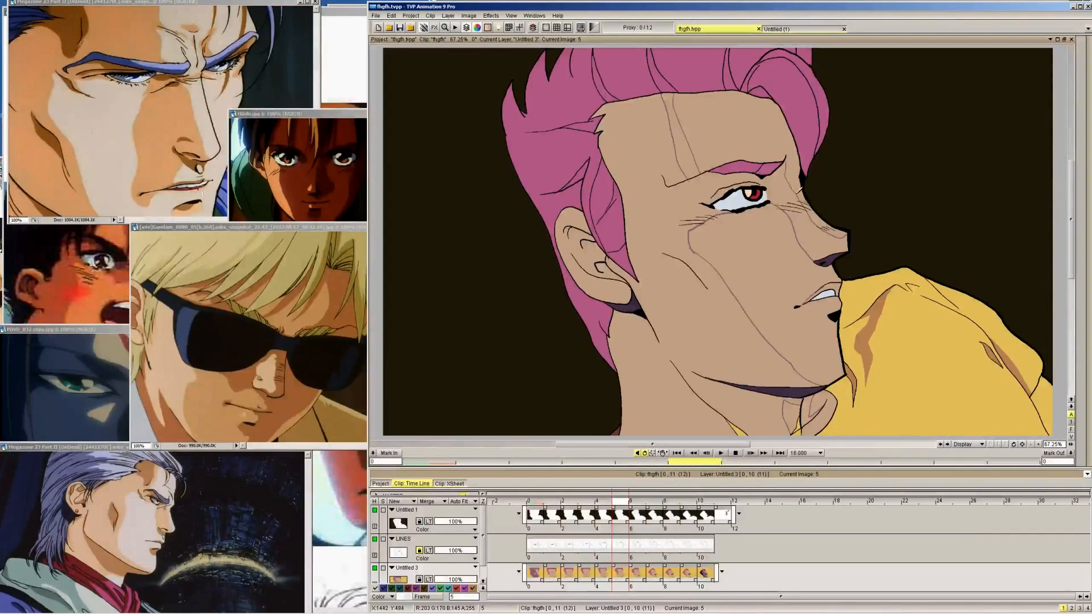
key("Right")
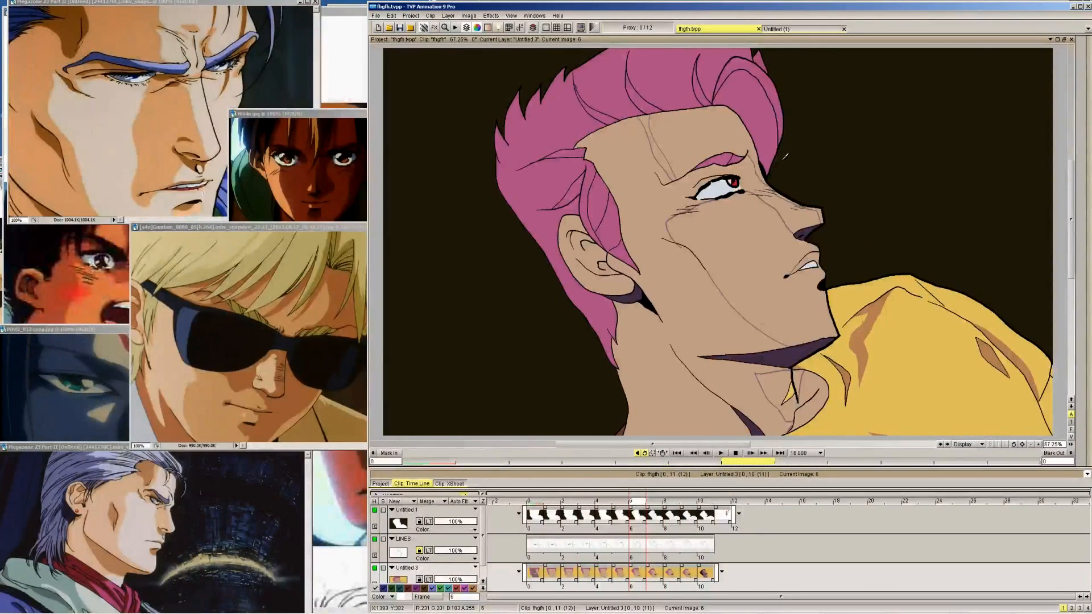
key("Left")
key("Left")
key("Left")
key("Left")
key("Left")
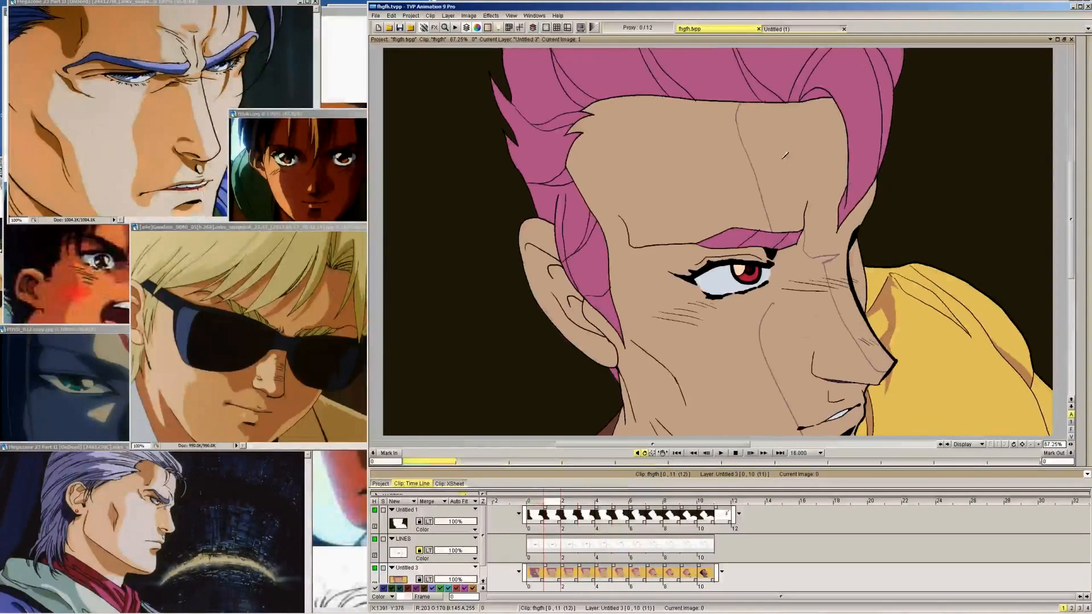
key("Right")
key("Right")
key("Right")
key("Right")
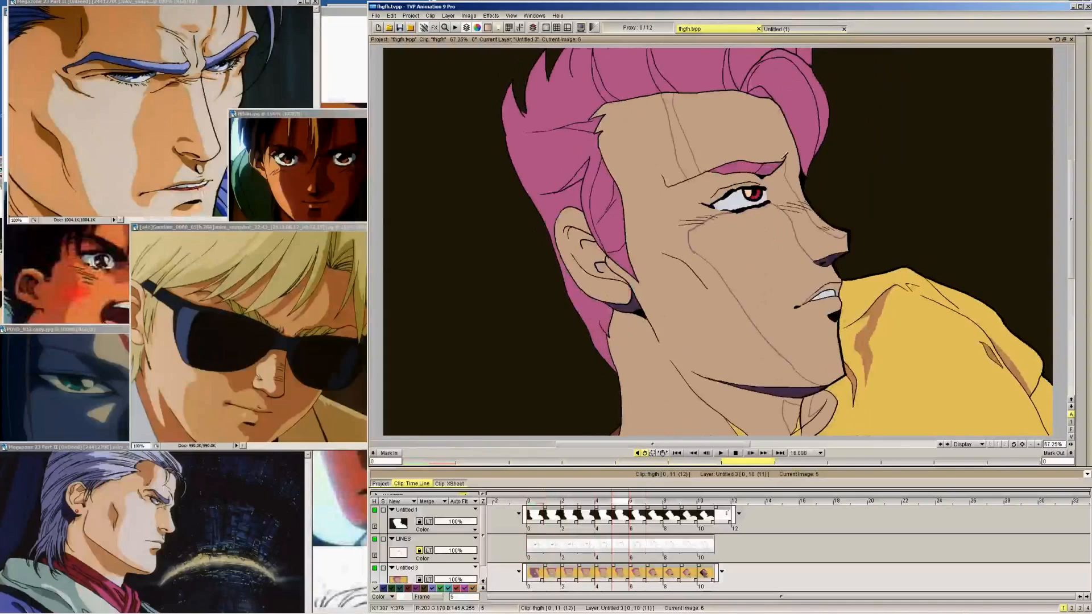
key("Right")
key("Right")
key("Left")
key("Left")
key("Left")
mouse_move(1082, 88)
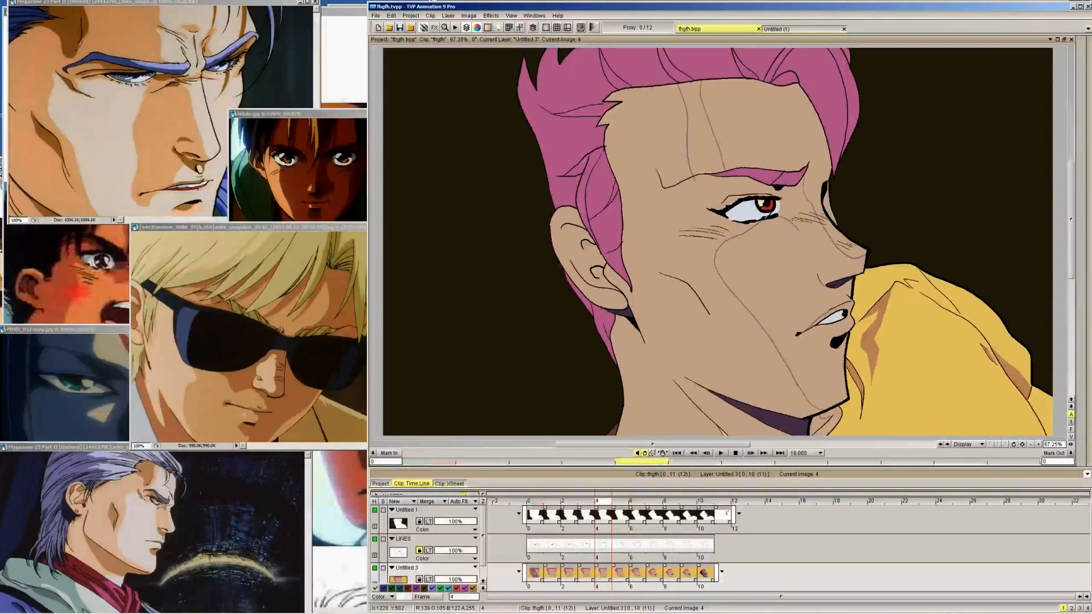
Complete the nose shadow edges: frame 4's from under the eye to the nostril, and frame 3's between brow crease and nose bridge
key("Right")
key("Left")
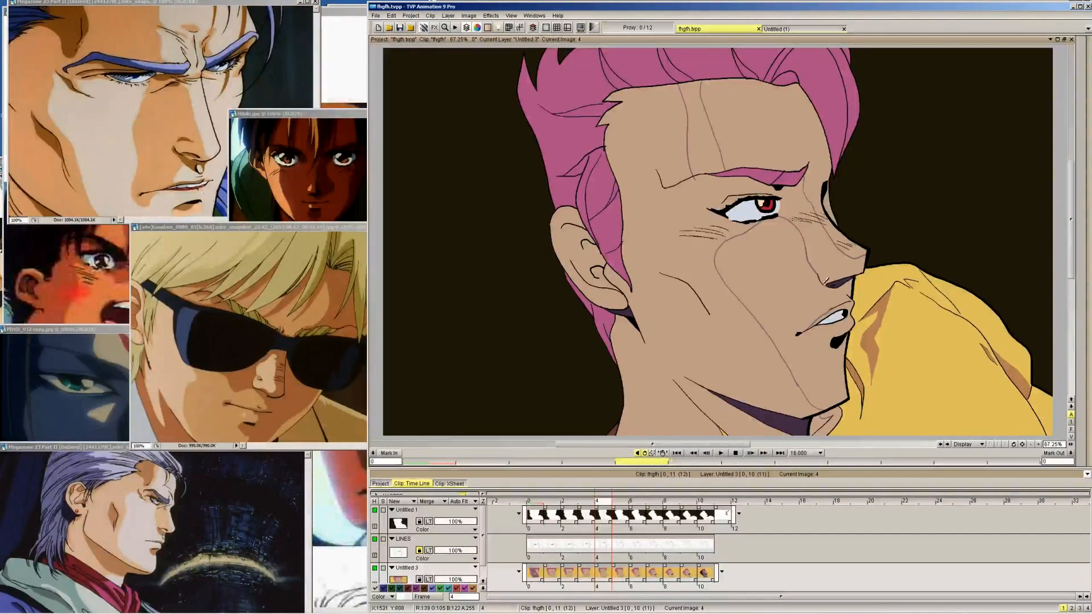
key("Left")
key("Right")
key("Left")
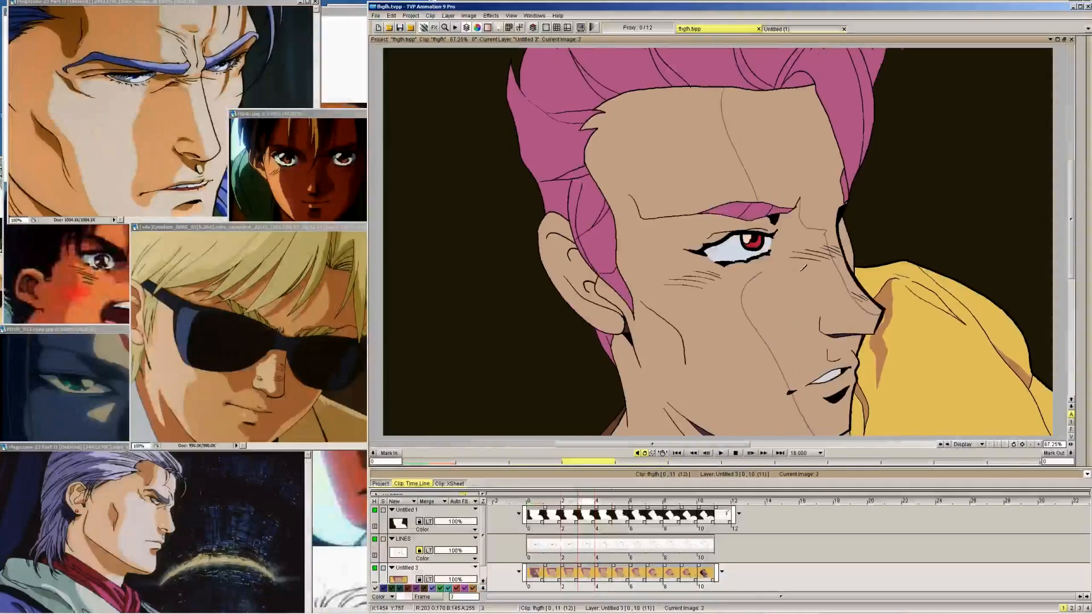
Flood-fill frame 2's shadowed face, forehead and ear with the muted purple skin shadow colour, leaving the lit forehead and nose strip
key("Left")
mouse_move(1087, 114)
left_click(1068, 50)
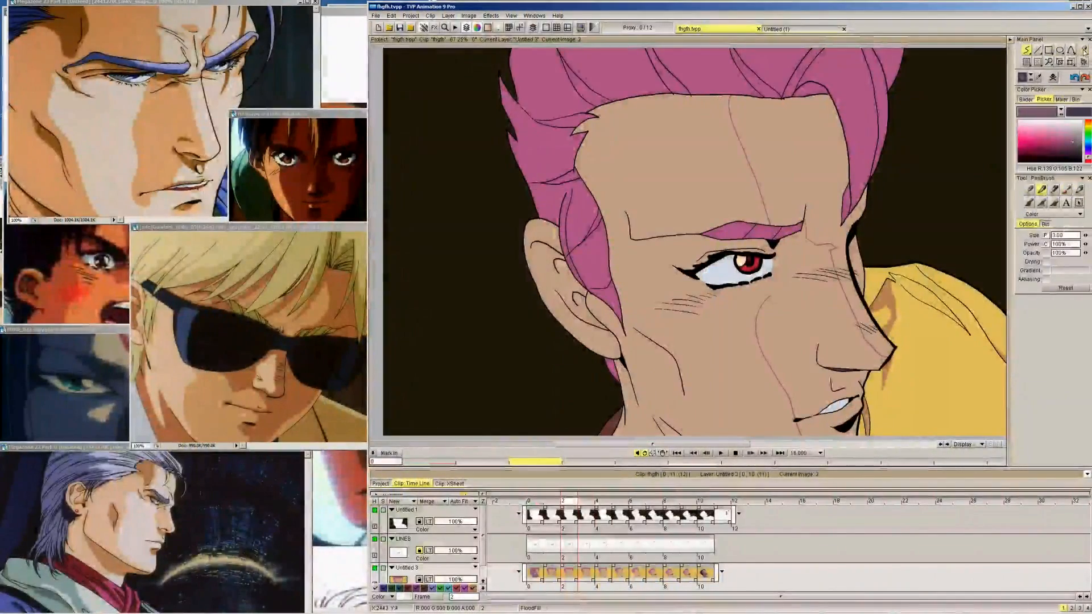
left_click(724, 323)
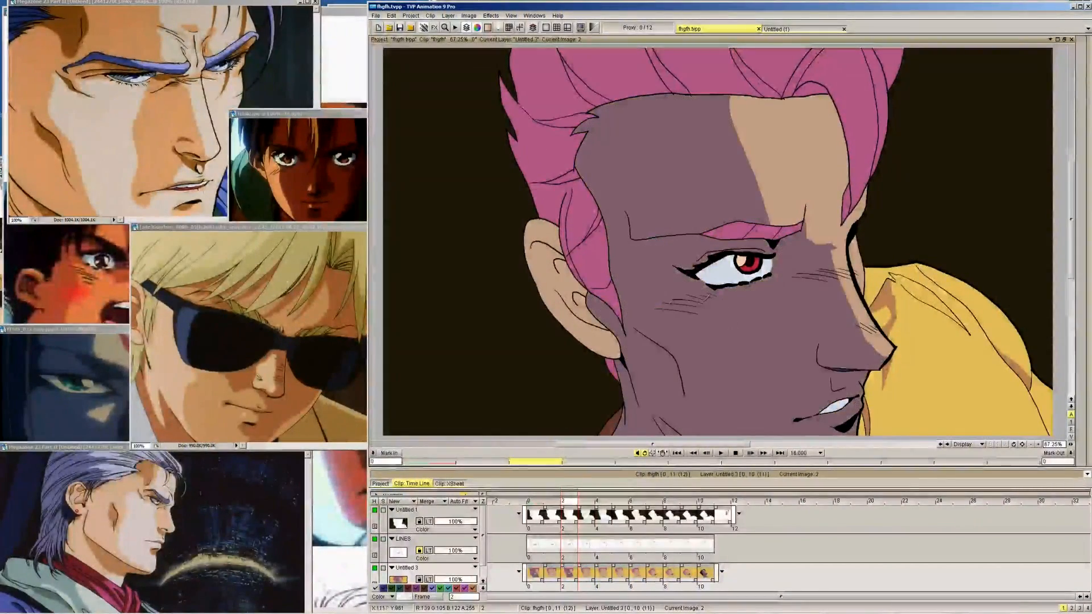
left_click(595, 342)
Fill frame 1's face, forehead and ear shadow areas with the same purple skin shadow colour
key("Left")
left_click(710, 362)
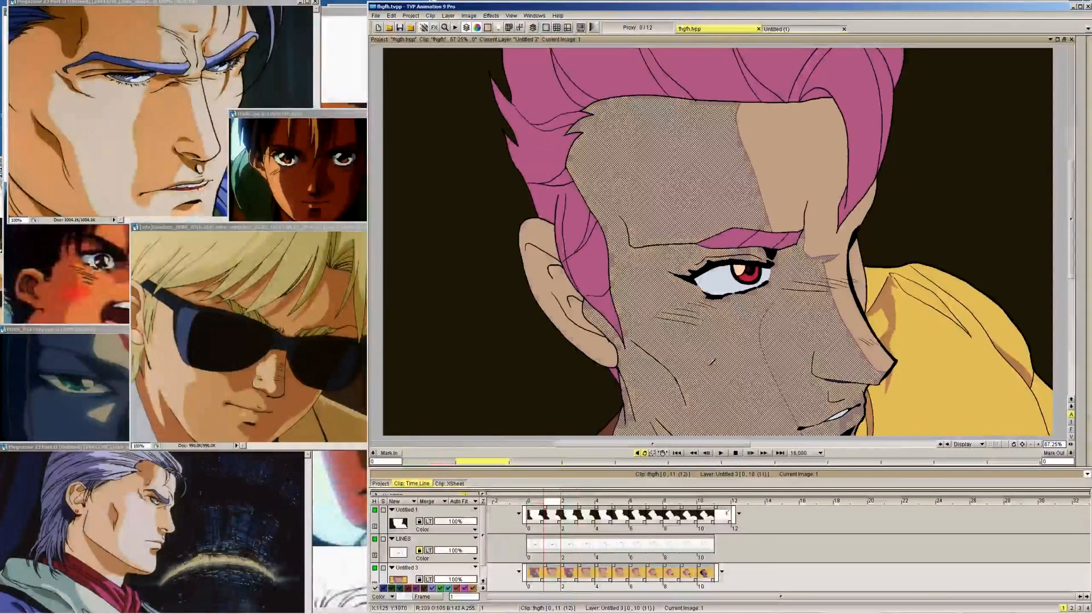
left_click(594, 336)
Compare frame 1 with frame 0's shading, and fill frame 3's face, forehead and ear shadows with the purple shadow colour
key("Right")
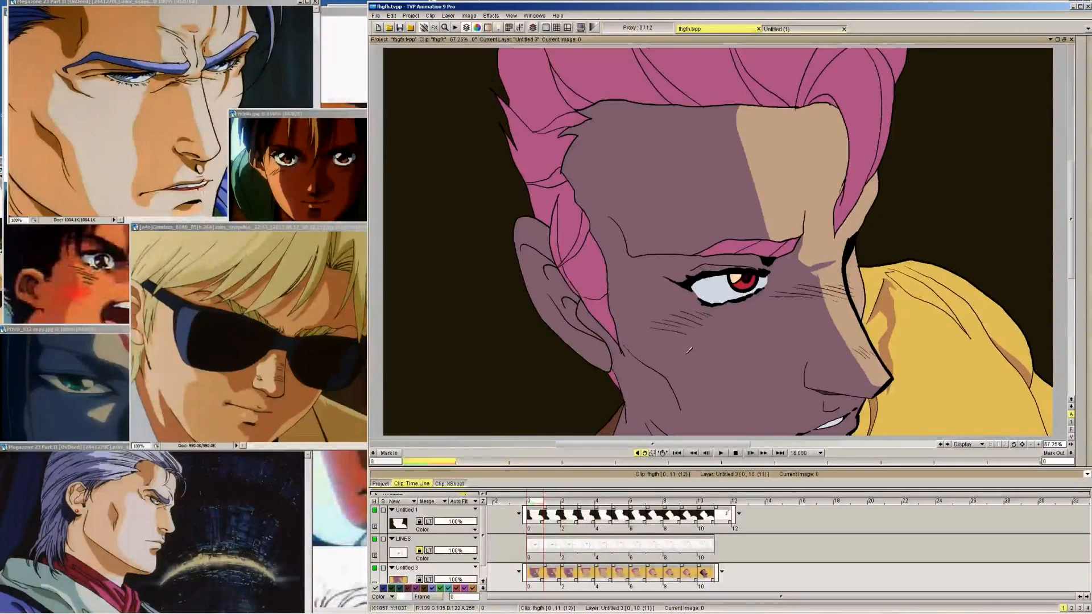
key("Left")
key("Right")
key("Right")
left_click(663, 305)
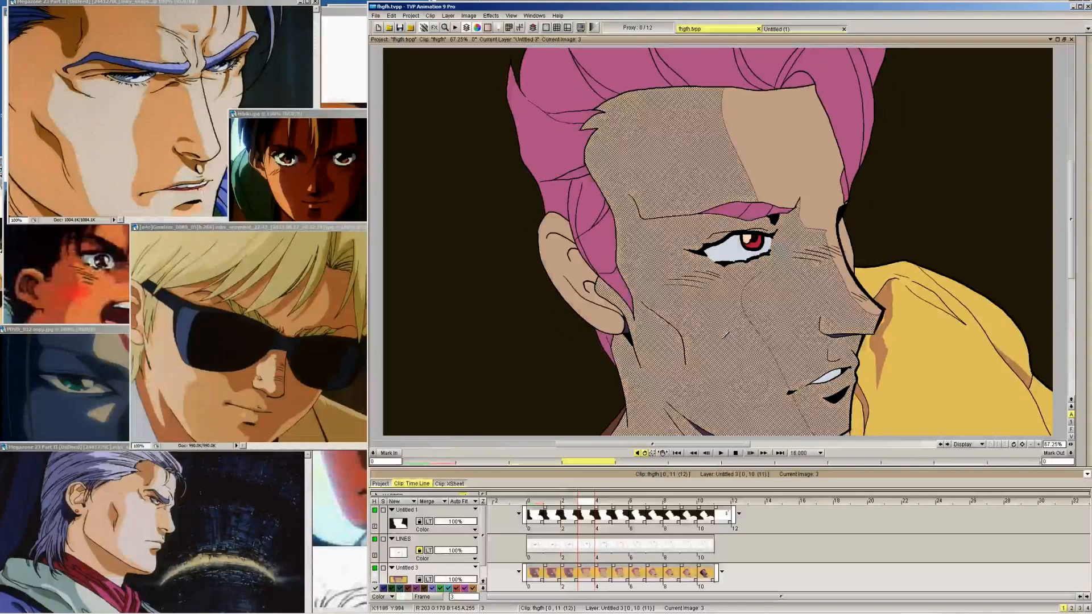
left_click(592, 313)
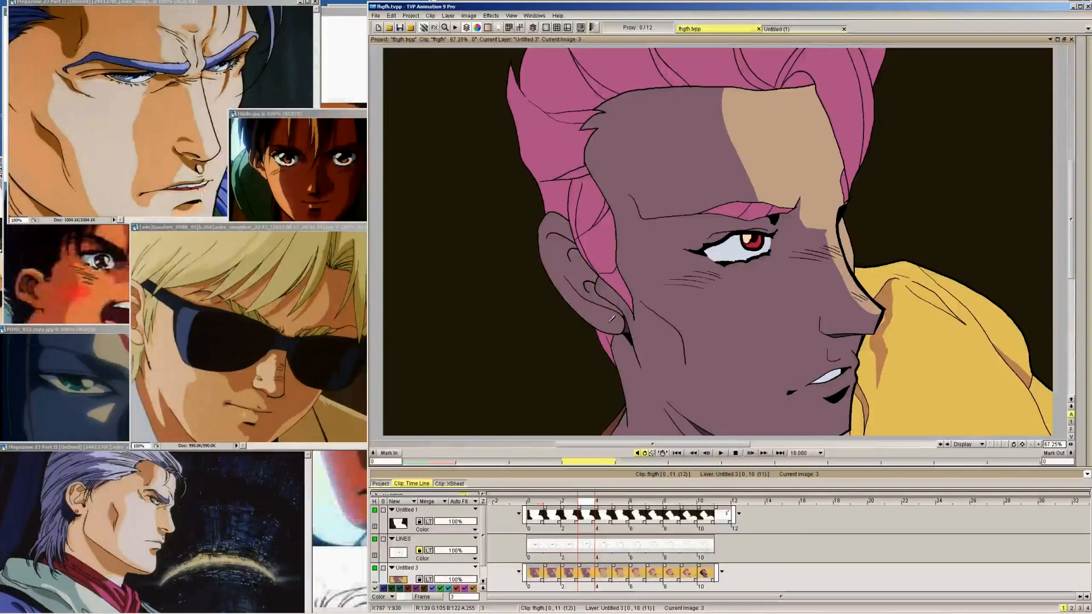
Fill frame 4's face and neck shadow, including the forehead strip between the two shadow edges
key("Right")
left_click(727, 311)
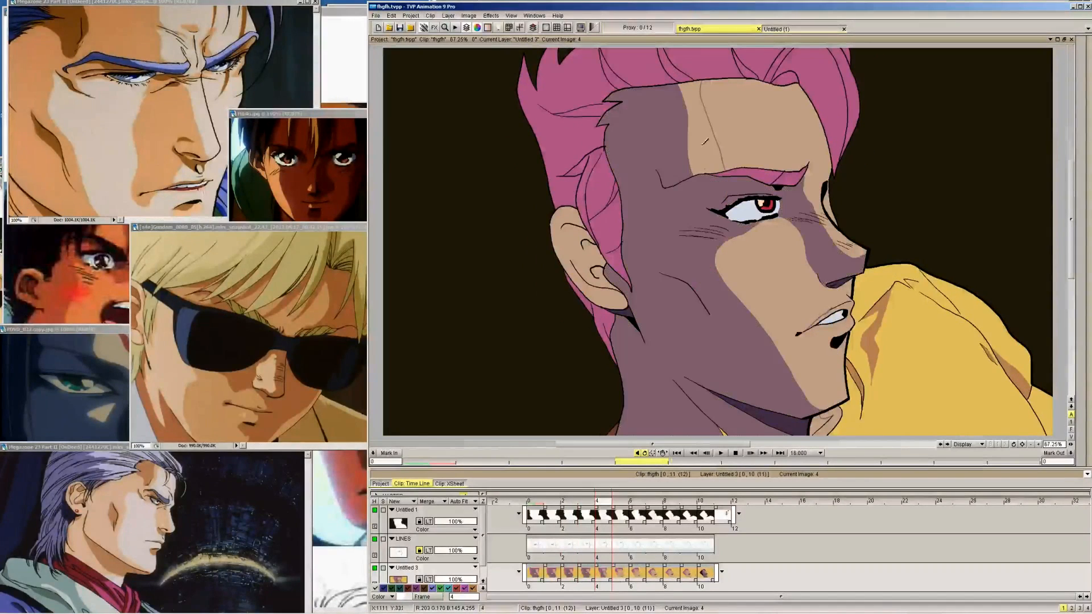
left_click(716, 163)
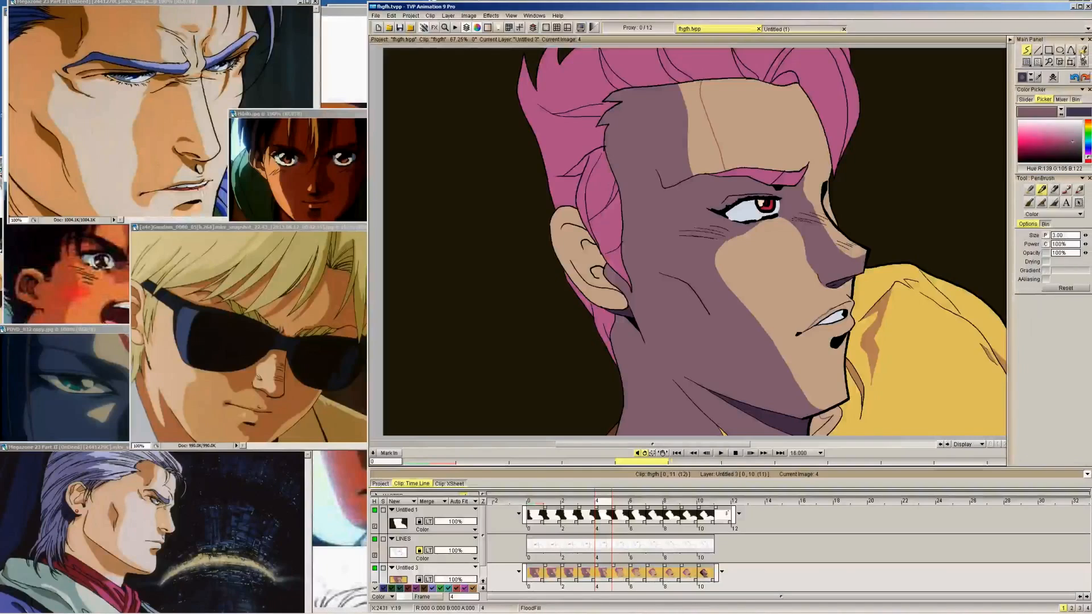
left_click(1082, 53)
left_click(709, 146)
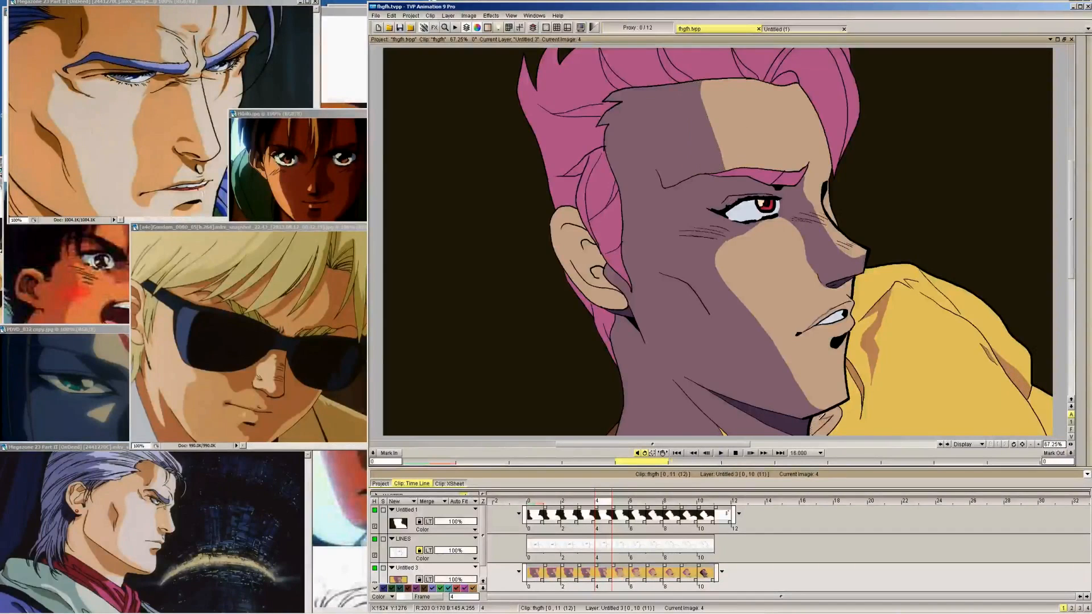
Check frame 3 against frame 4, and fill frame 5's face, ear and neck shadows plus the strip between its forehead edges
key("Left")
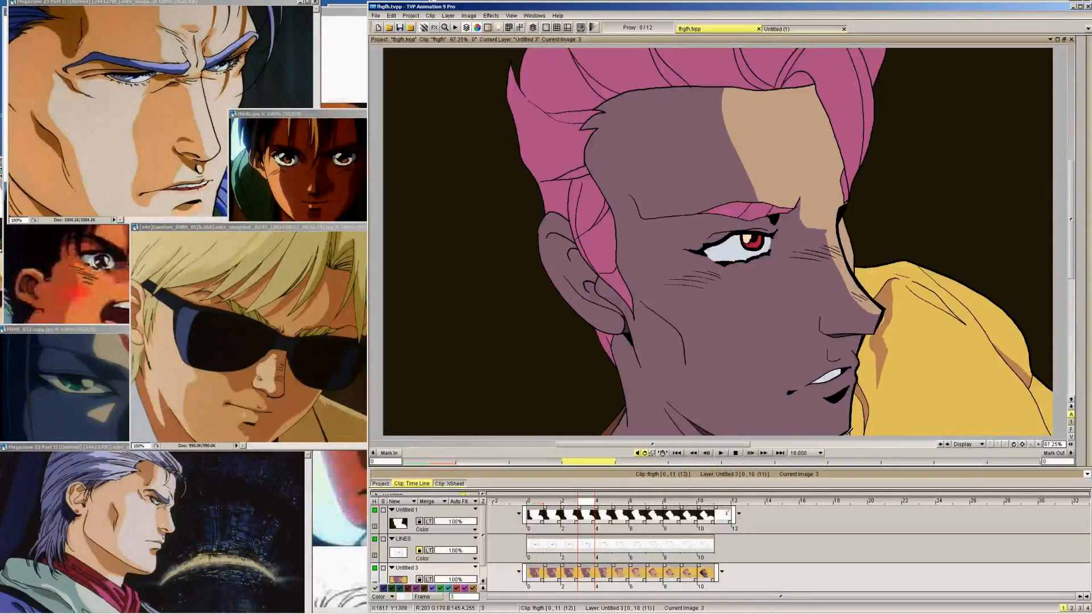
key("Right")
key("Right")
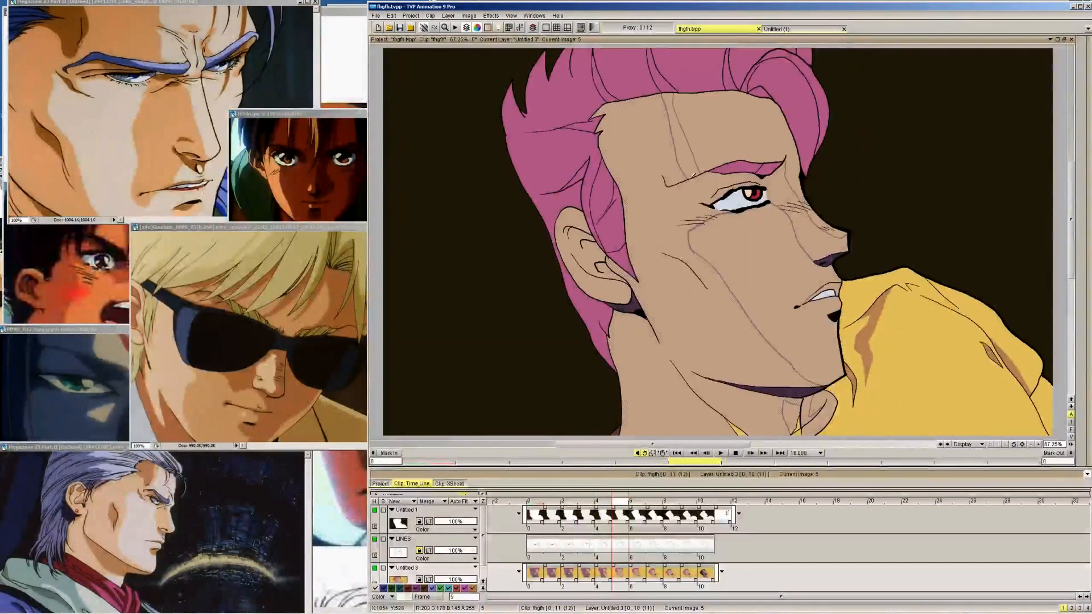
left_click(692, 174)
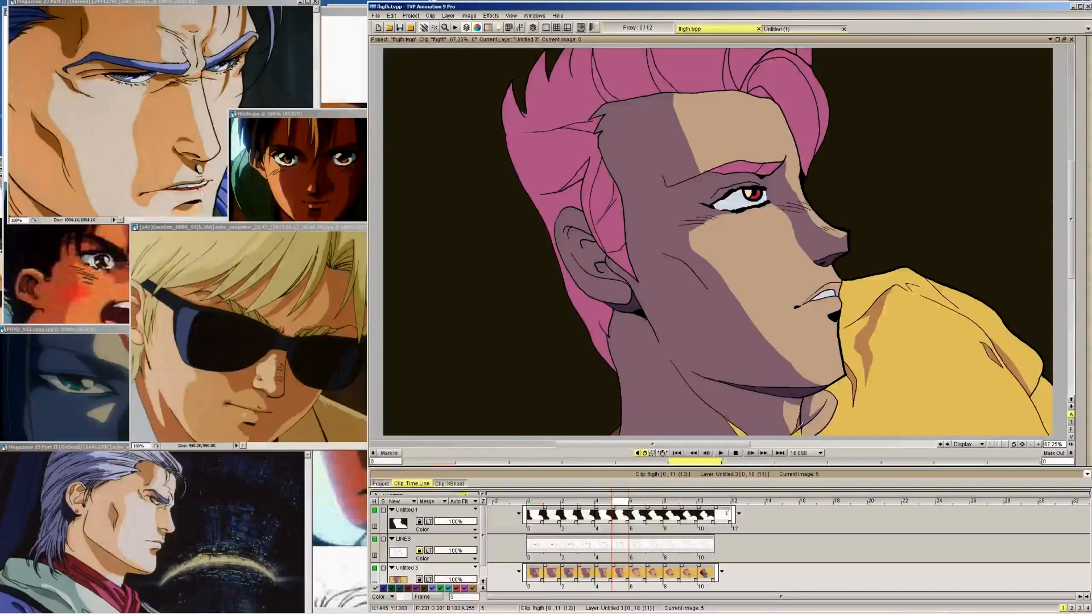
Fill frame 6's face, forehead, ear and neck shadow areas with the purple shadow colour, matching frame 5
key("Right")
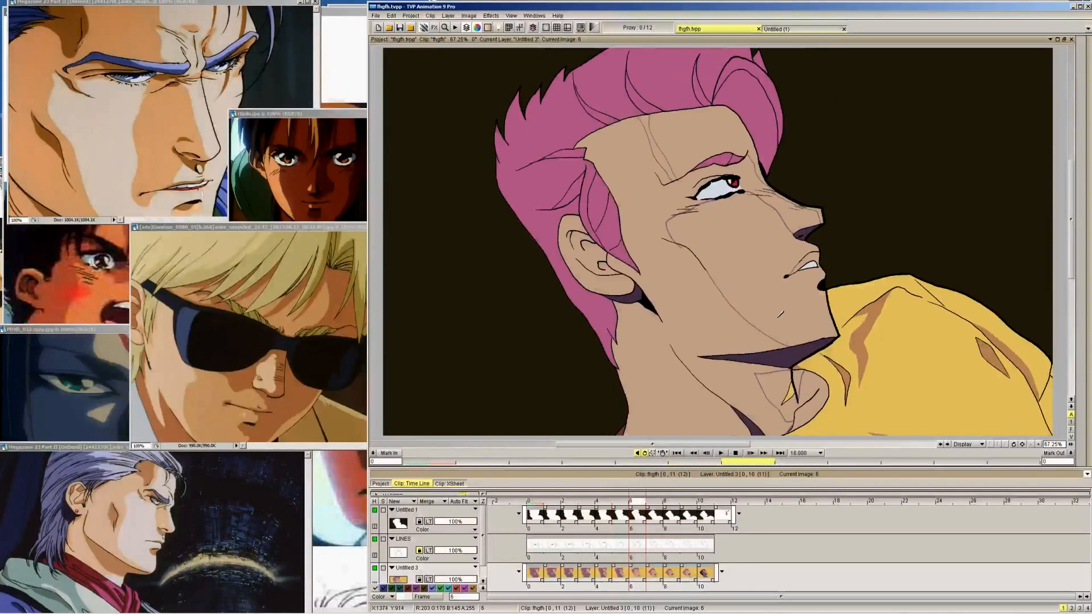
key("Left")
key("Right")
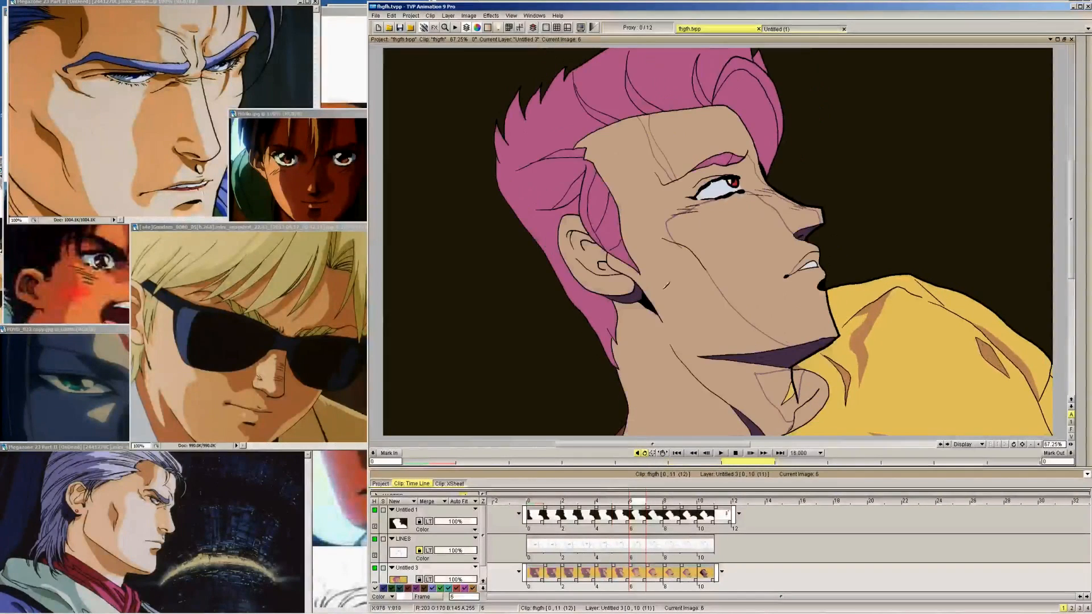
left_click(656, 149)
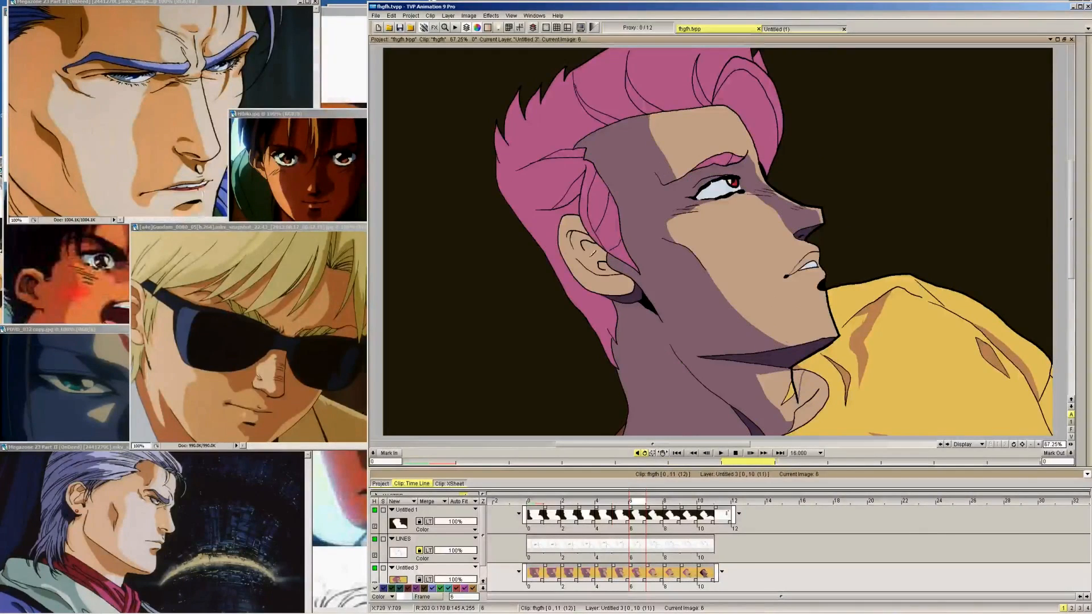
left_click(592, 253)
left_click(794, 384)
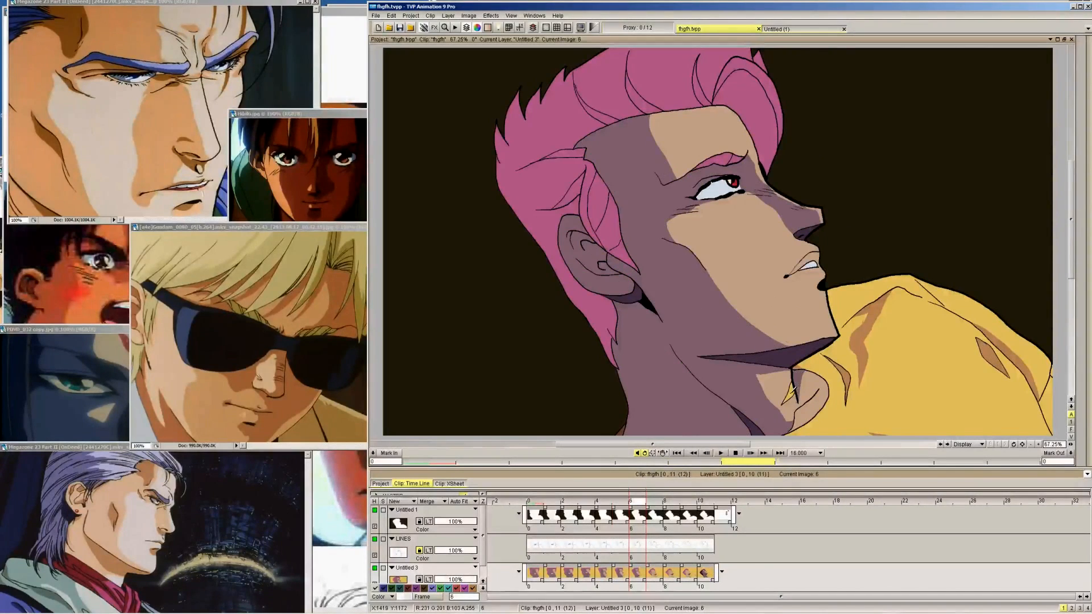
Fill frame 7's face, forehead, neck and ear shadow areas with the purple skin shadow colour
key("Right")
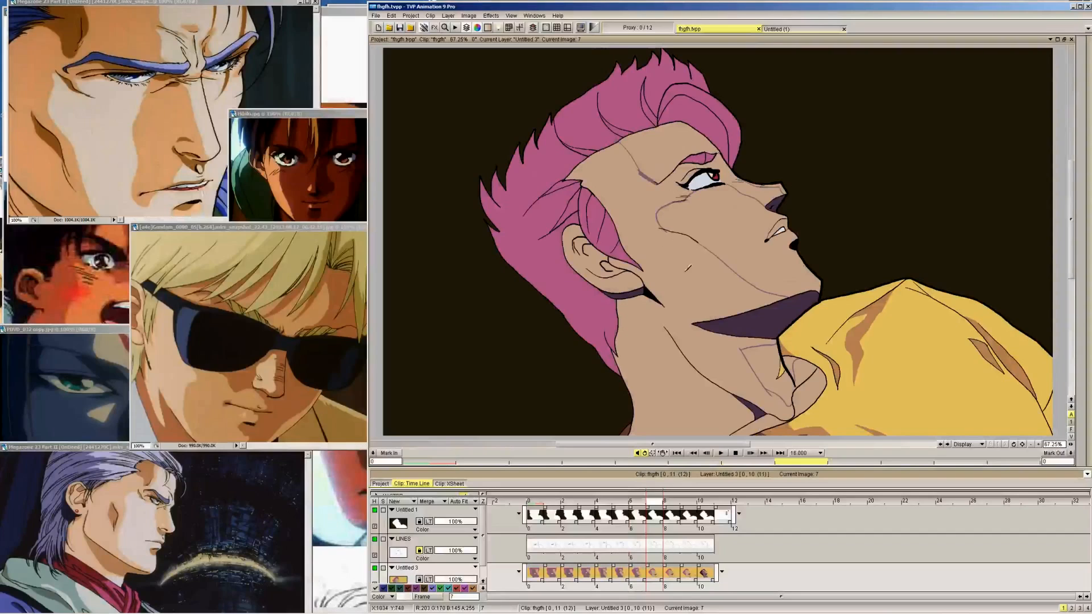
left_click(688, 268)
left_click(607, 264)
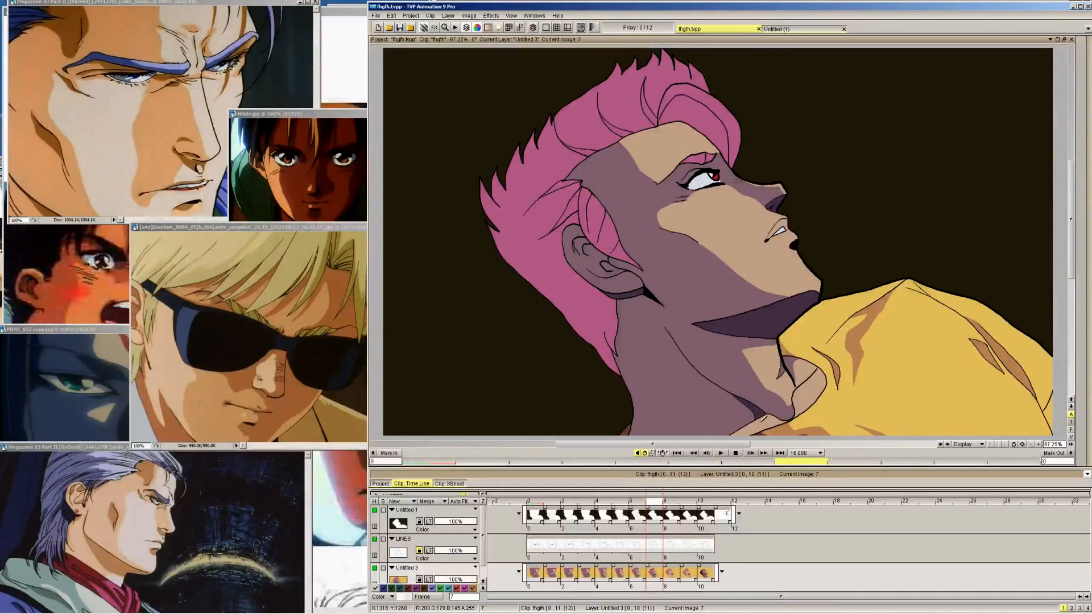
Compare frames 8 to 10, and fill frame 8's face, forehead and neck shadow areas with the purple skin shadow colour
key("Right")
key("Right")
key("Right")
key("Left")
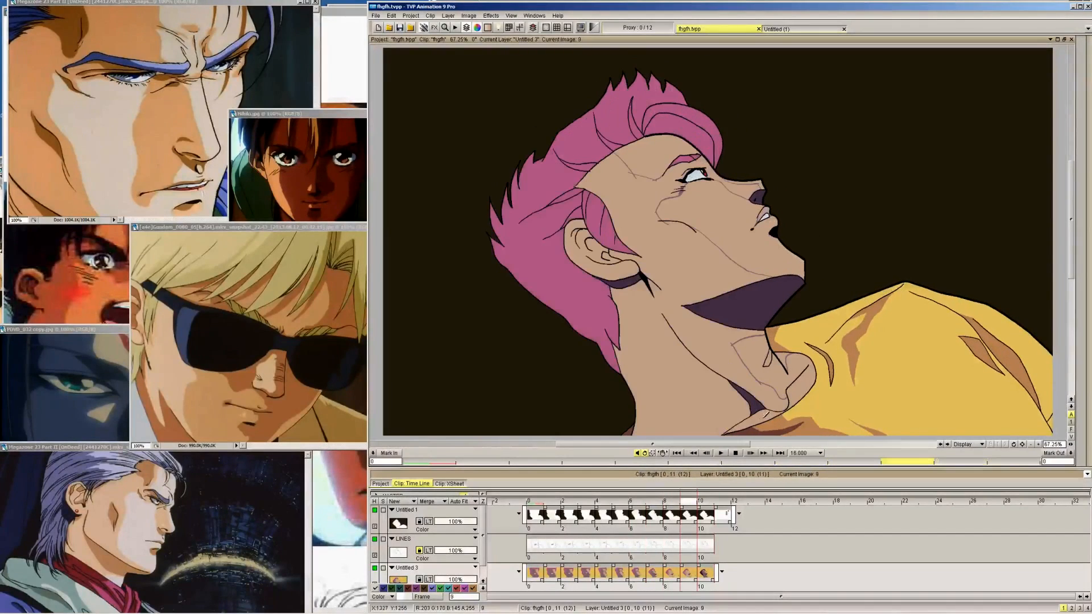
key("Right")
key("Left")
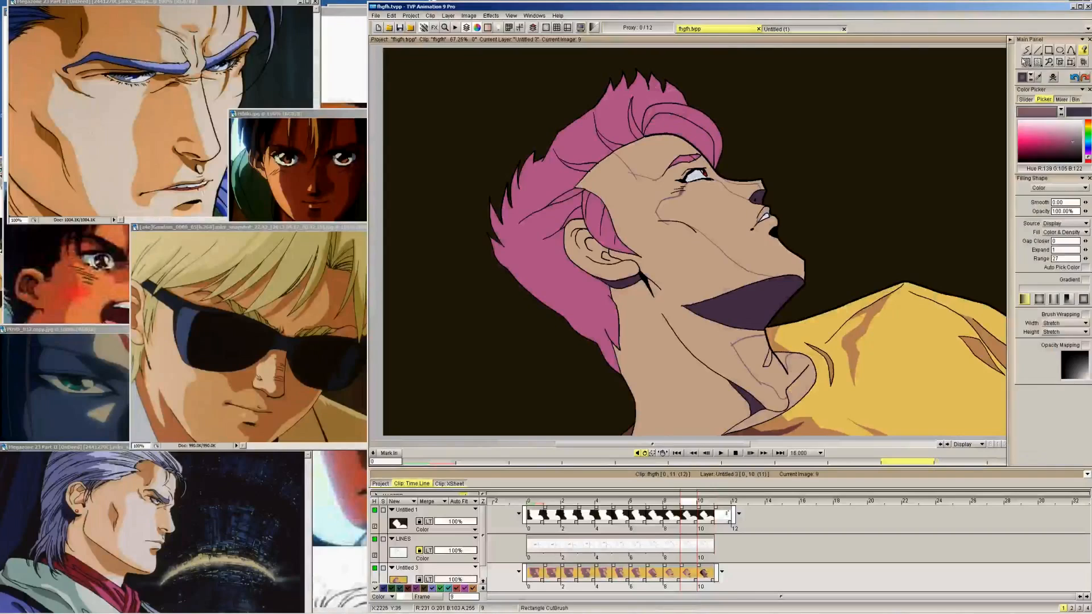
key("Right")
key("Left")
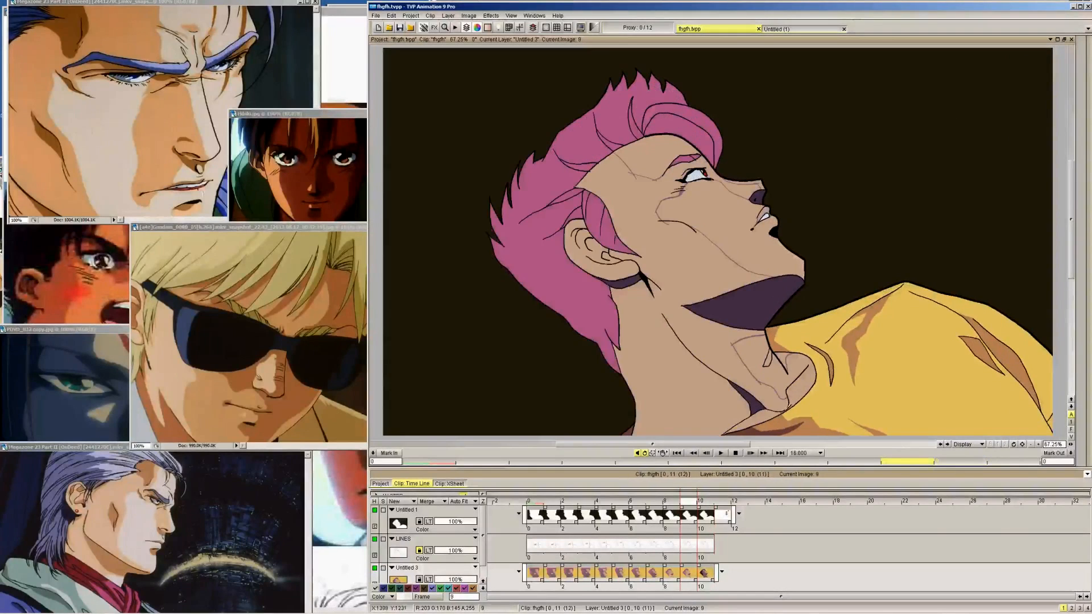
key("Left")
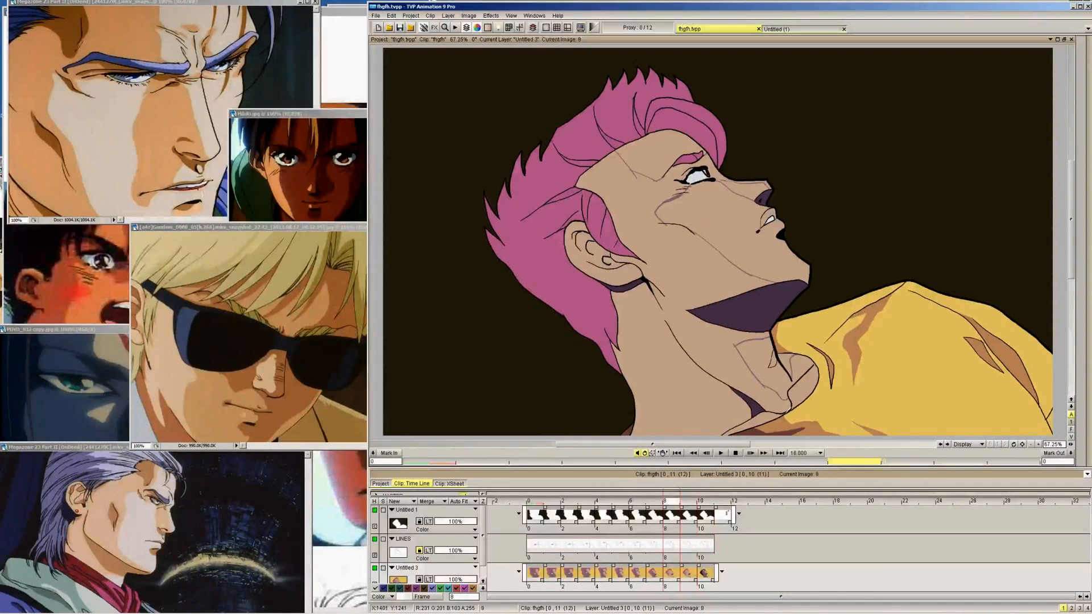
key("Right")
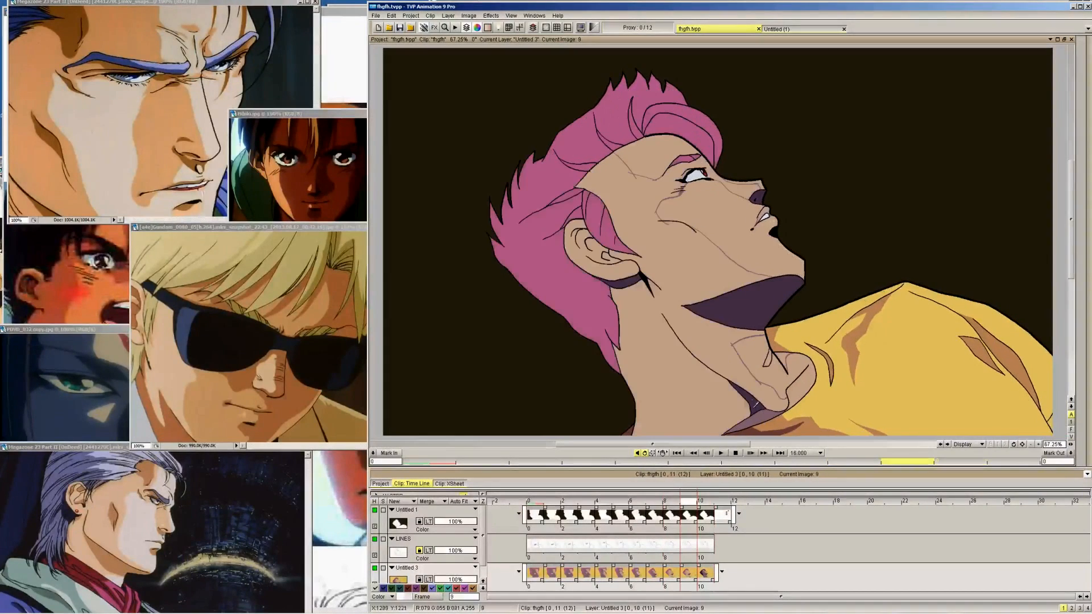
key("Left")
left_click(735, 404)
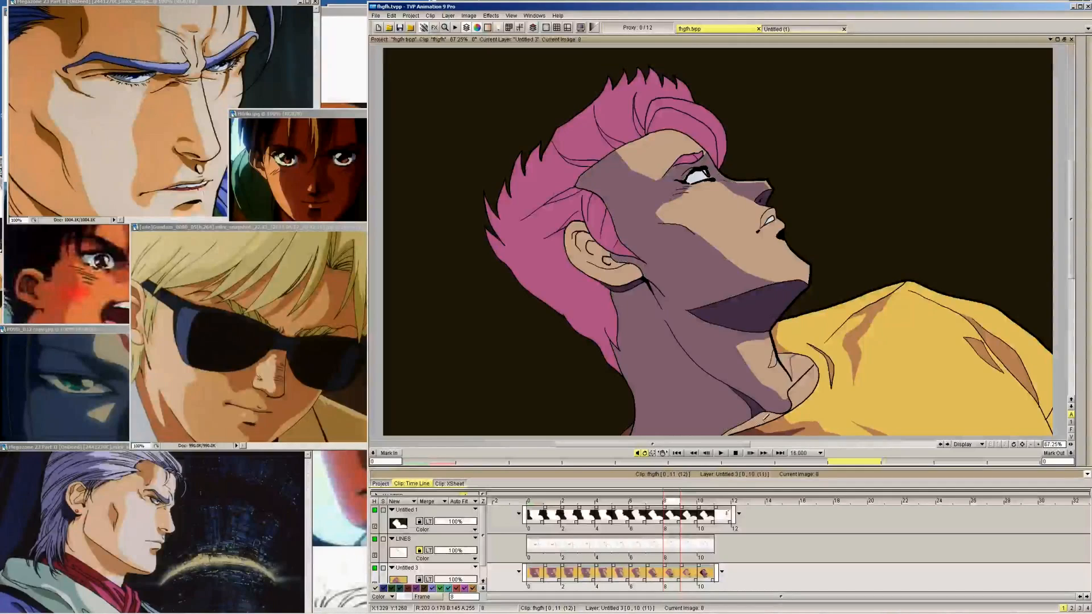
Fill frame 9's face, forehead and neck shadow areas with purple, checking them against frames 8 and 10
left_click(767, 419)
key("Right")
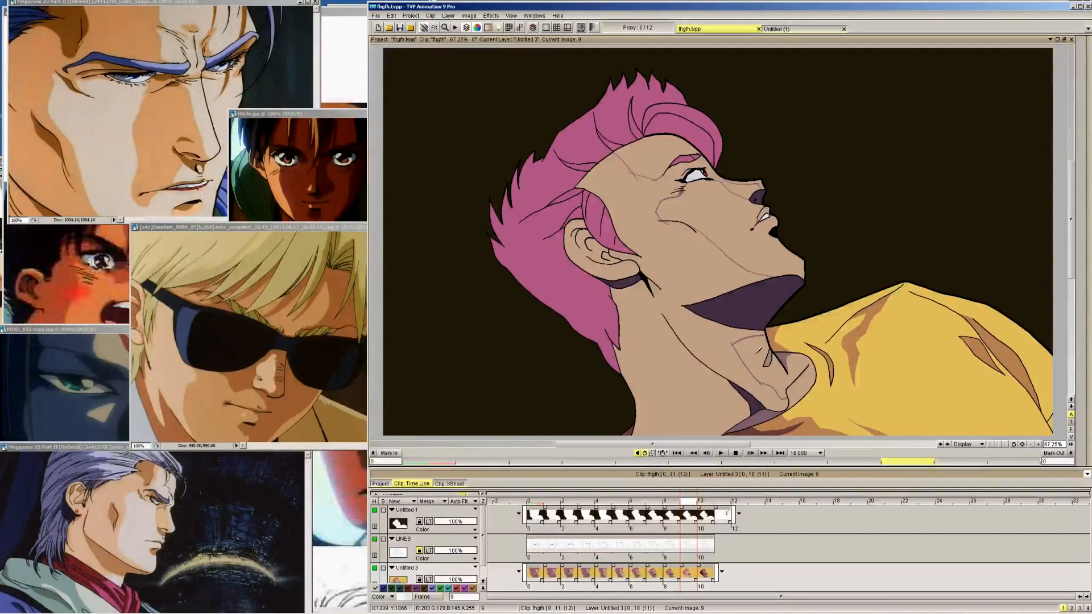
key("Right")
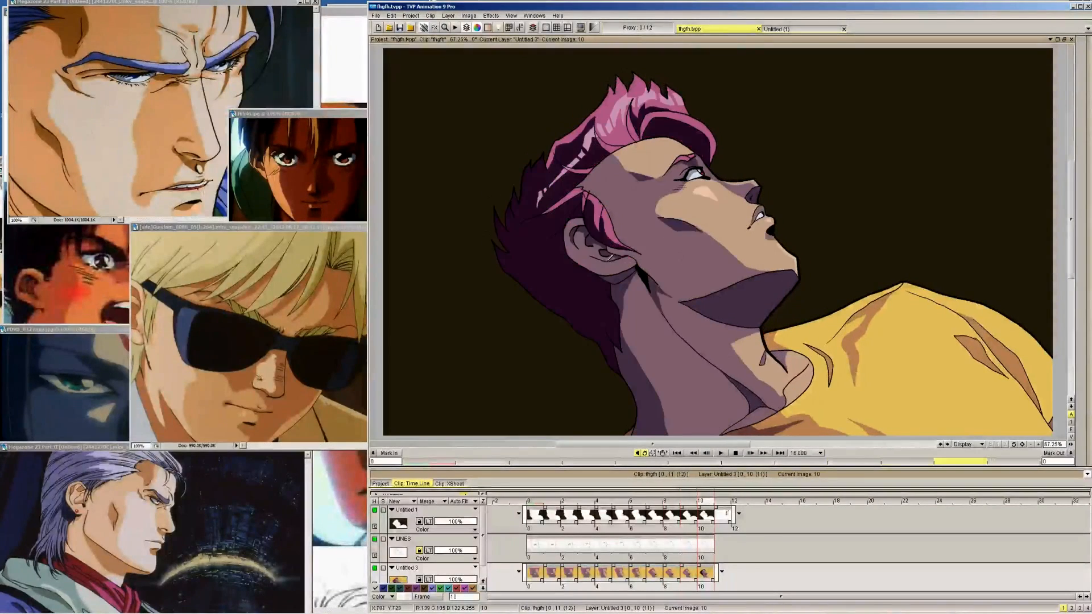
key("Left")
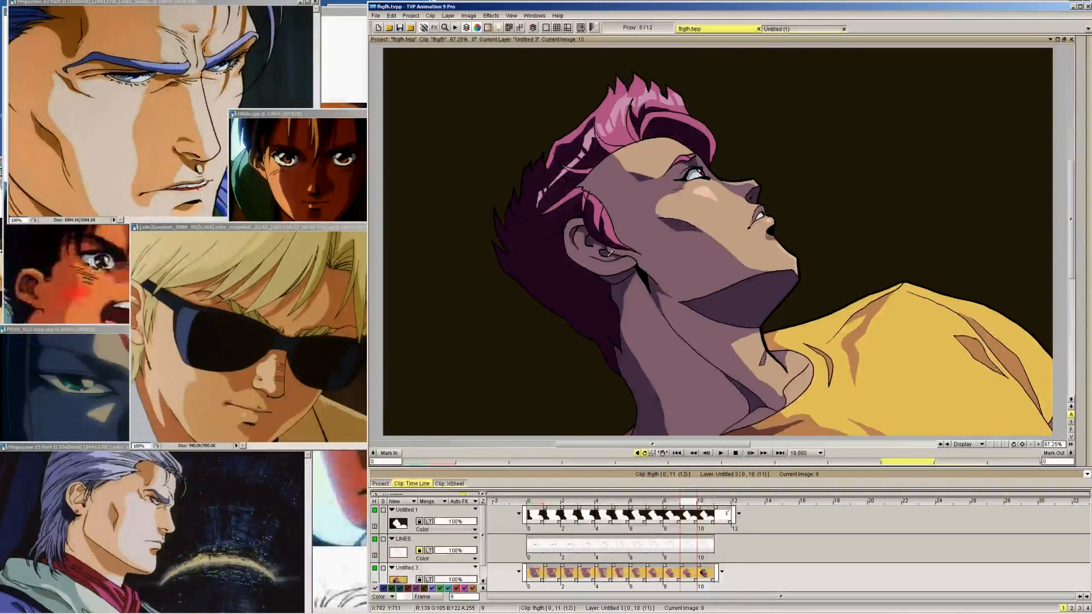
key("Left")
key("Left")
key("Right")
key("Right")
key("Left")
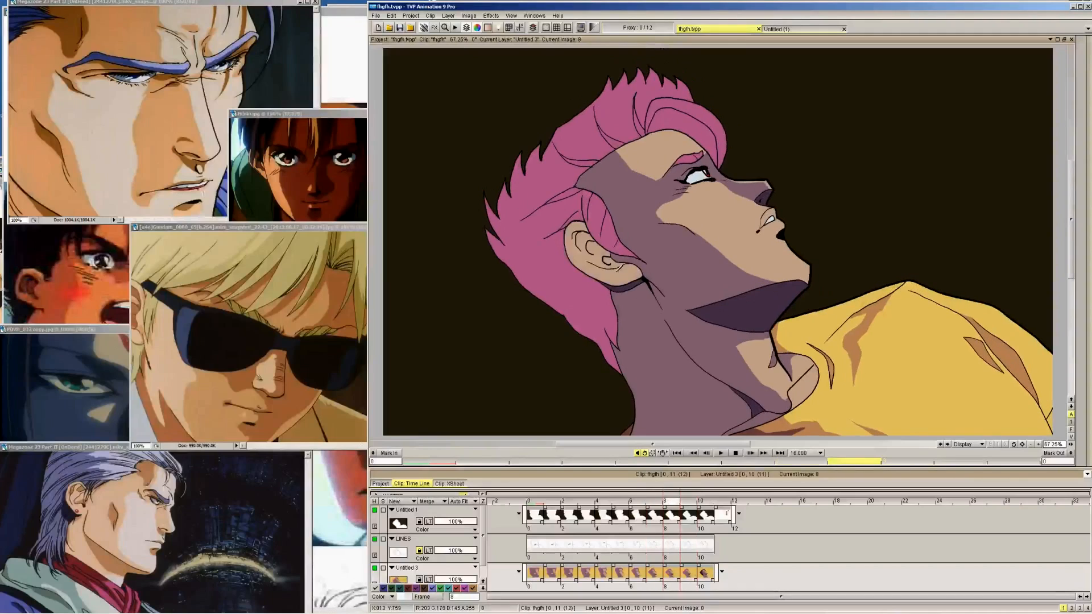
Fill the ear shadows on frames 8 and 9 with purple, and compare the shading with frames 6 and 7
key("Right")
key("Right")
key("Left")
key("Left")
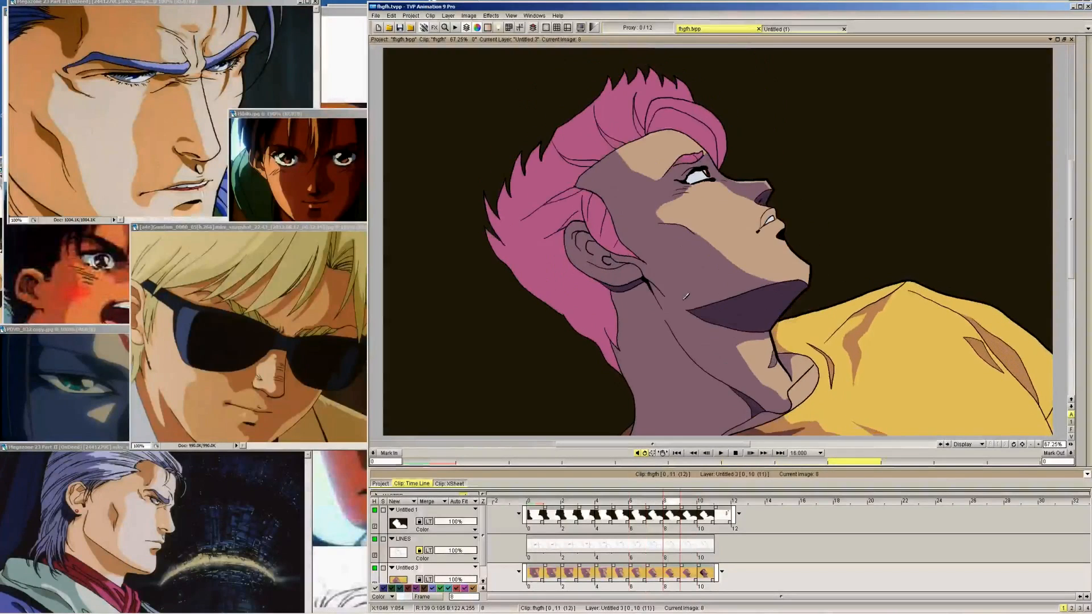
key("Left")
key("Right")
key("Left")
key("Left")
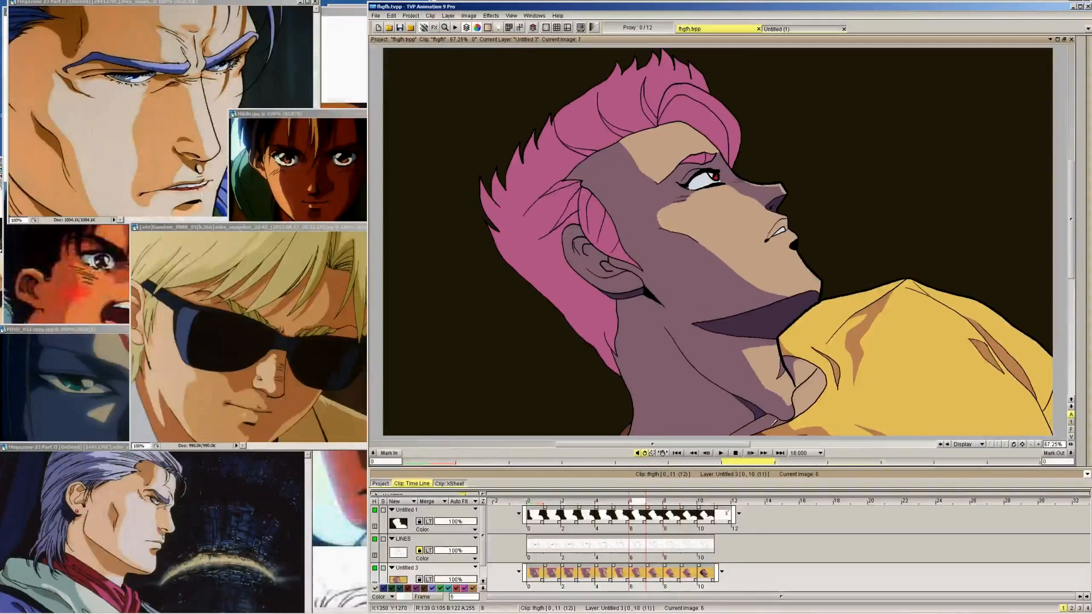
key("Right")
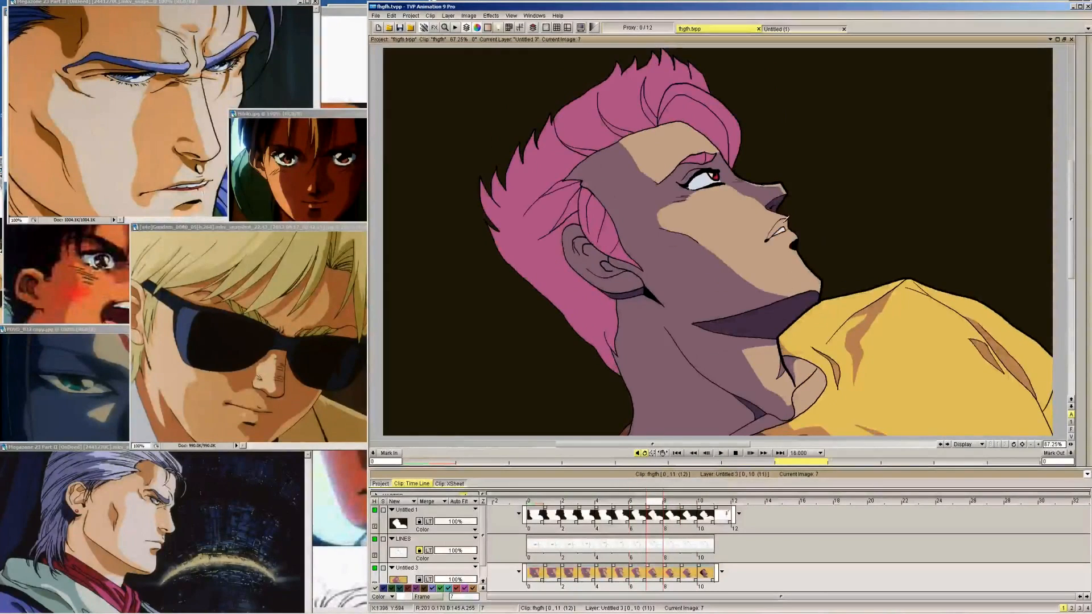
left_click(784, 221)
key("ctrl+z")
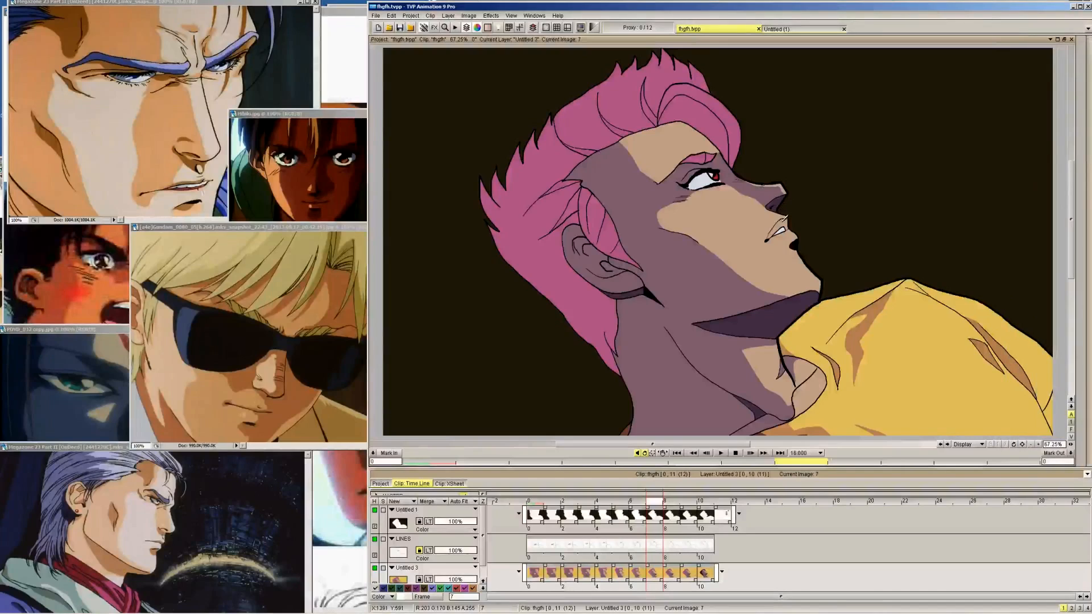
left_click(789, 208)
key("ctrl+z")
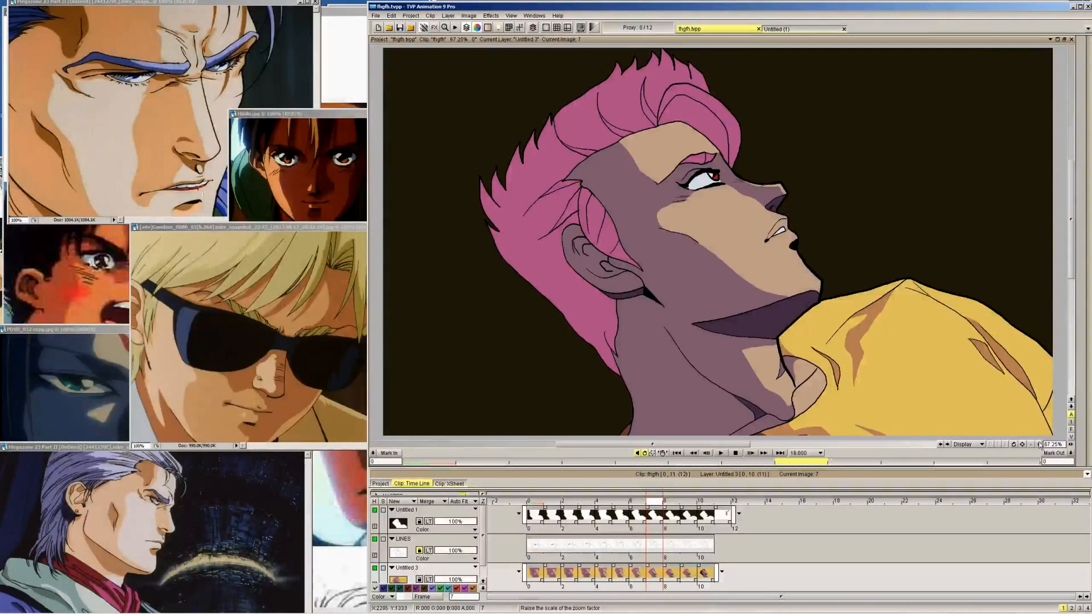
Touch up frame 7's nose and lip area with the PenBrush, and fill the upper lip with the purple shadow colour
scroll(713, 238, "up", 4)
left_click_drag(958, 227, 891, 272)
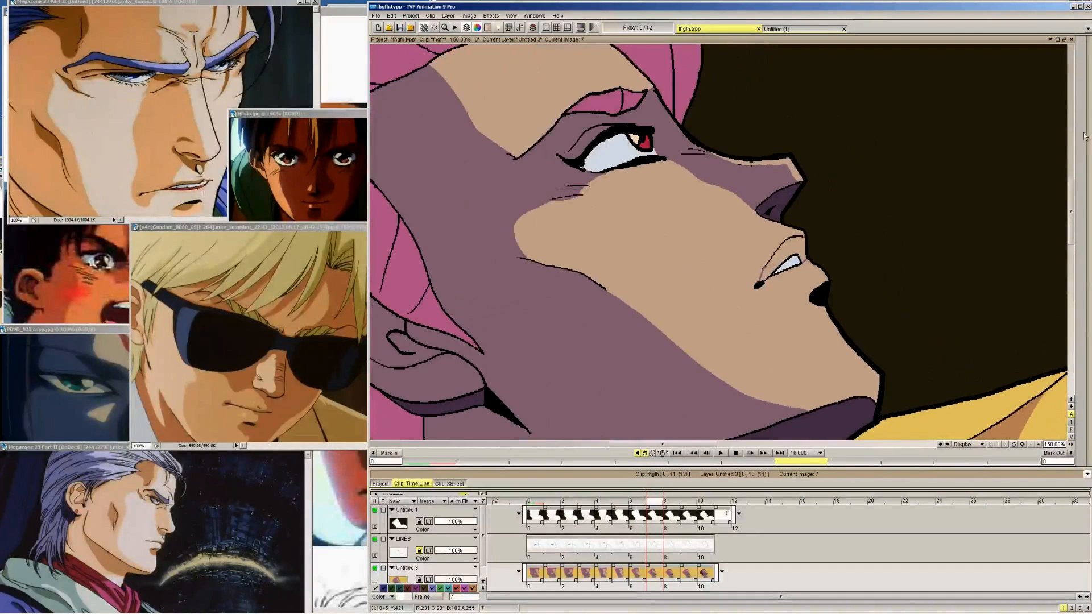
left_click(1084, 137)
left_click(1029, 48)
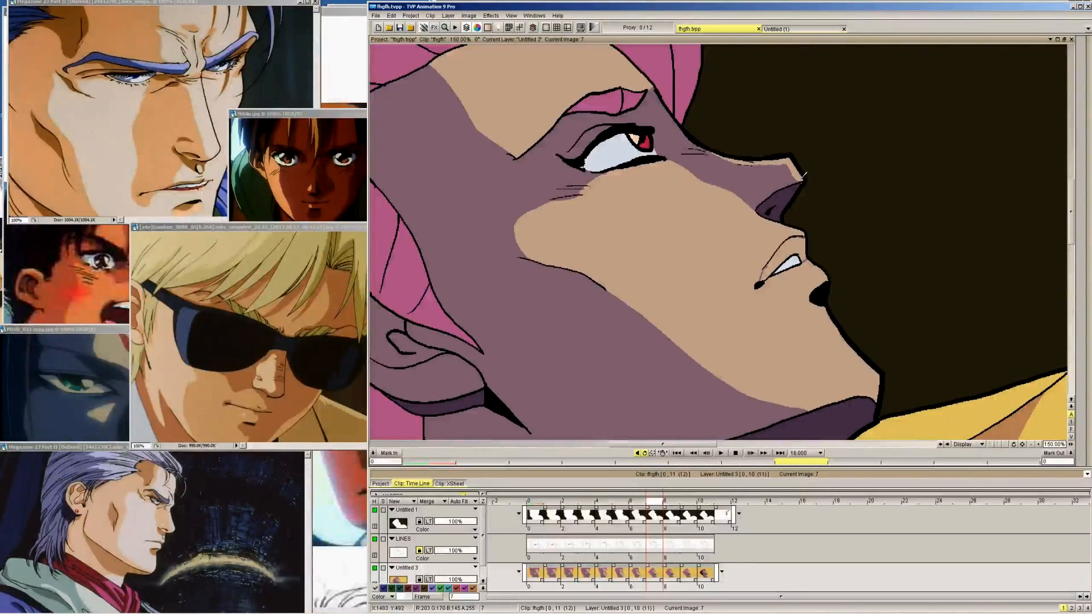
mouse_move(1083, 107)
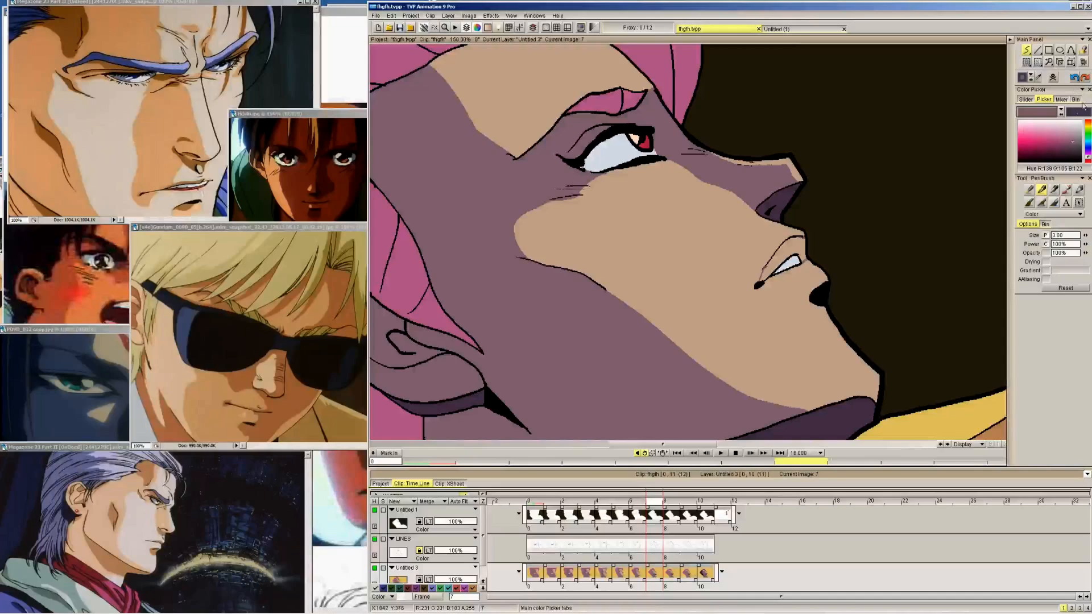
left_click(1083, 62)
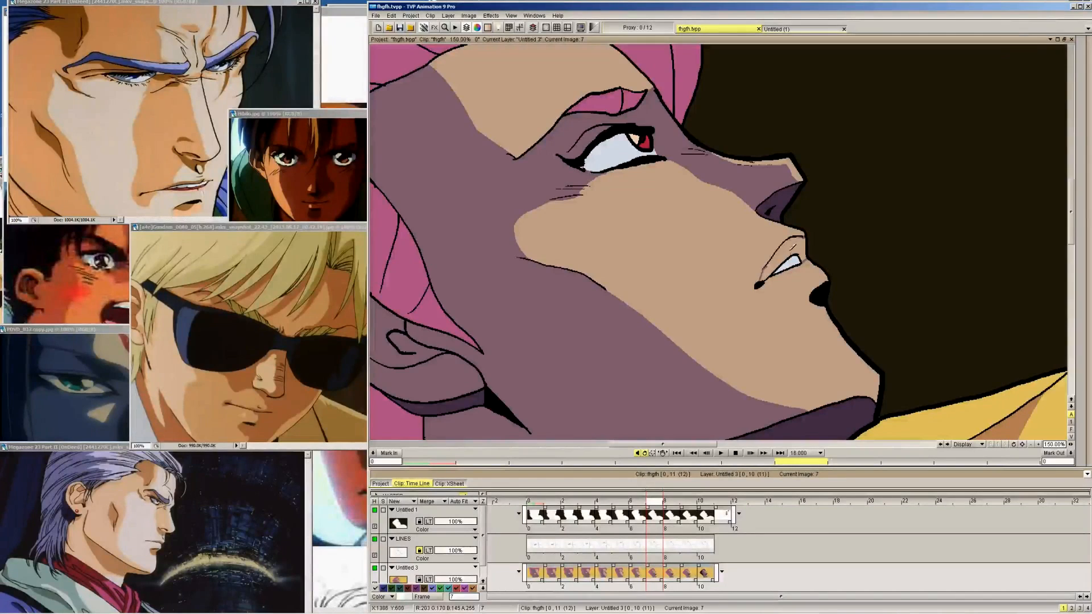
left_click(793, 245)
Fill the upper lip on frames 8 and 9 with the purple shadow colour, checking frame 9 against frame 10
key("Right")
left_click(763, 222)
key("Right")
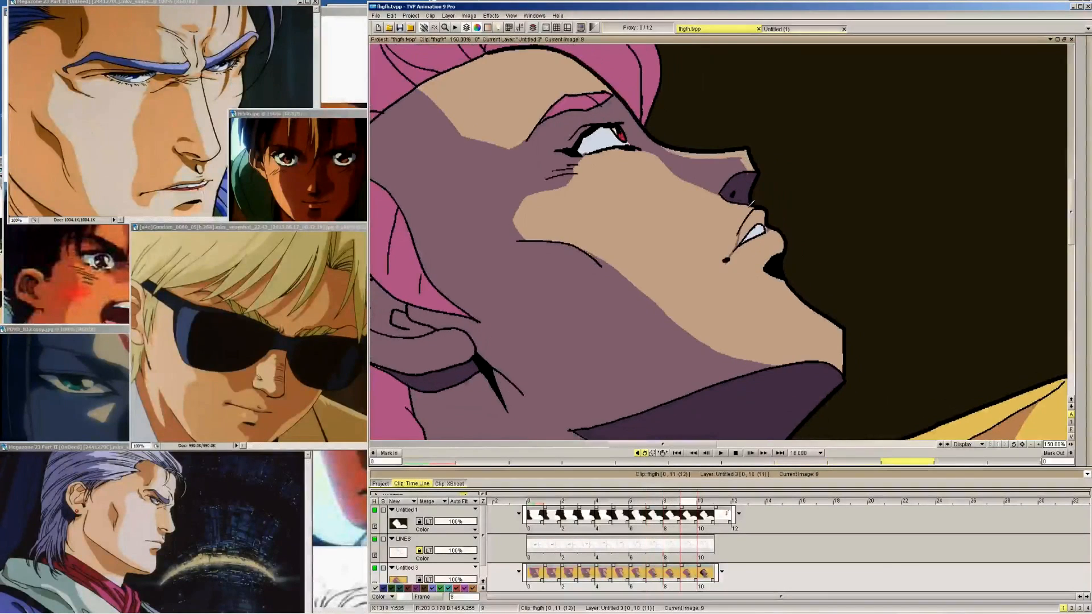
key("Right")
key("Left")
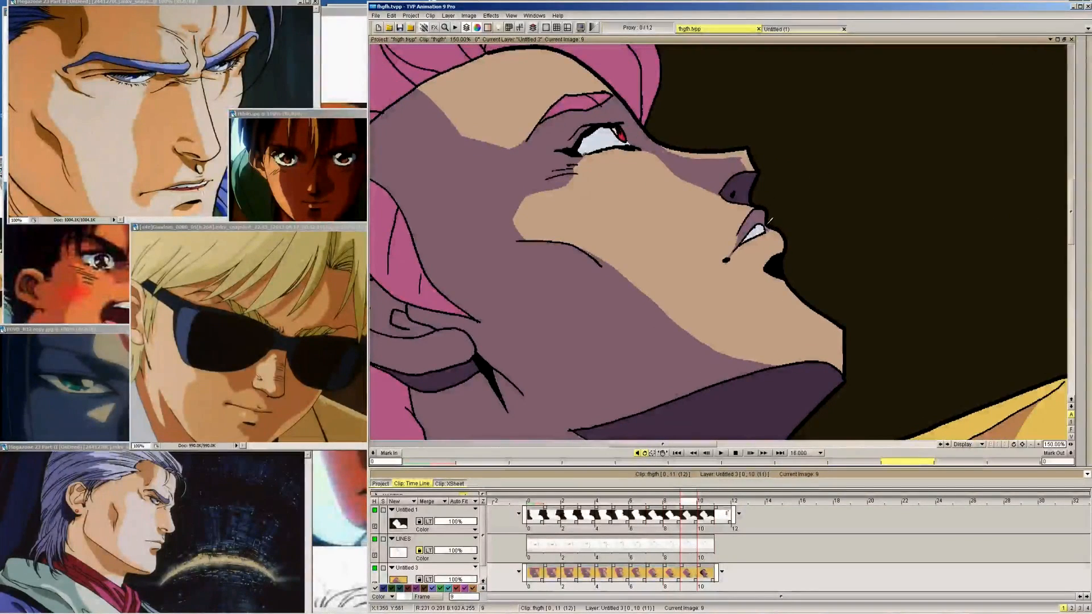
Retouch the dark purple shadow details around the nose and chin on frames 9, 8 and 7 with the PenBrush
mouse_move(1087, 80)
left_click(1039, 77)
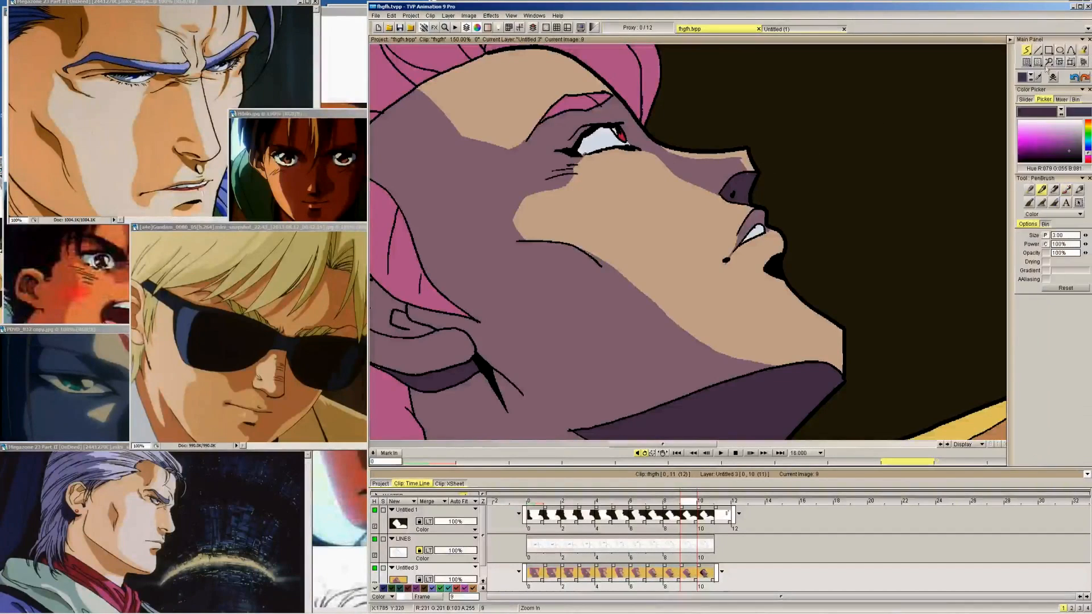
key("Left")
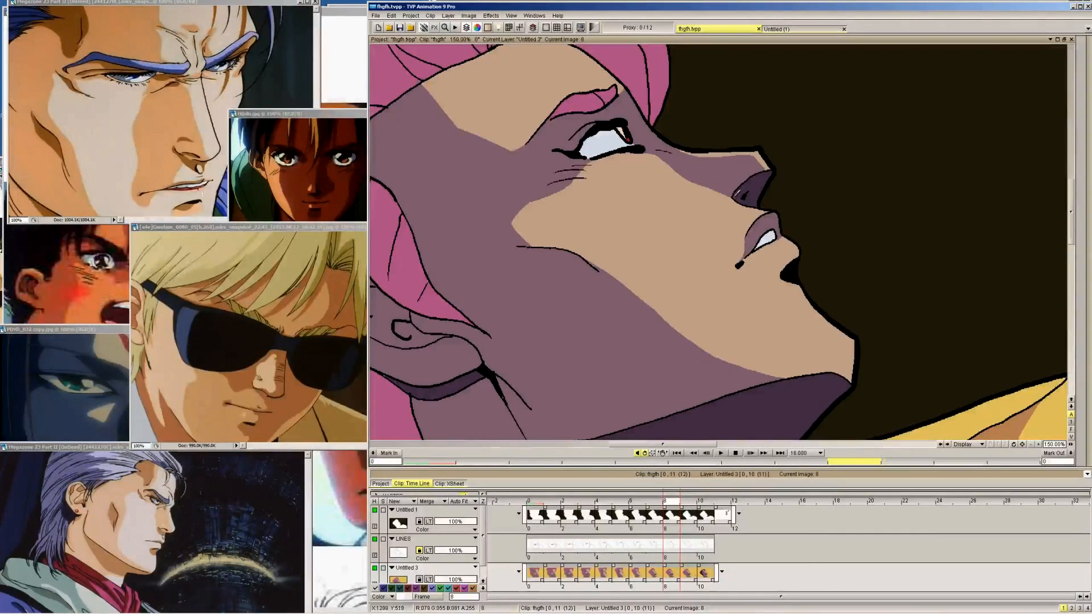
key("Left")
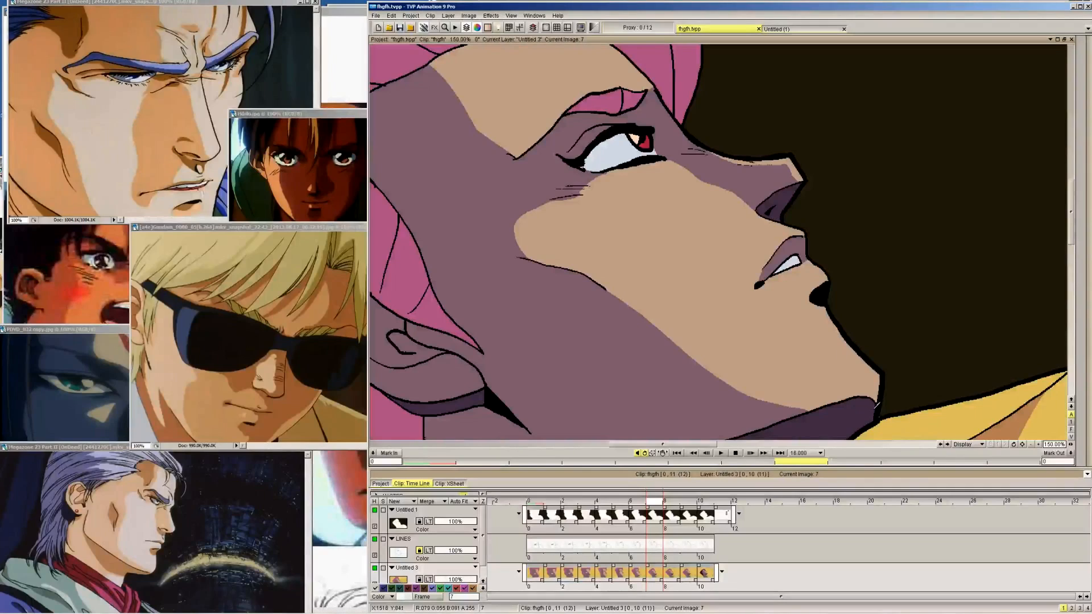
Fill frame 6's upper lip with the purple shadow colour, and compare its shading with frames 5, 7 and 8
key("Left")
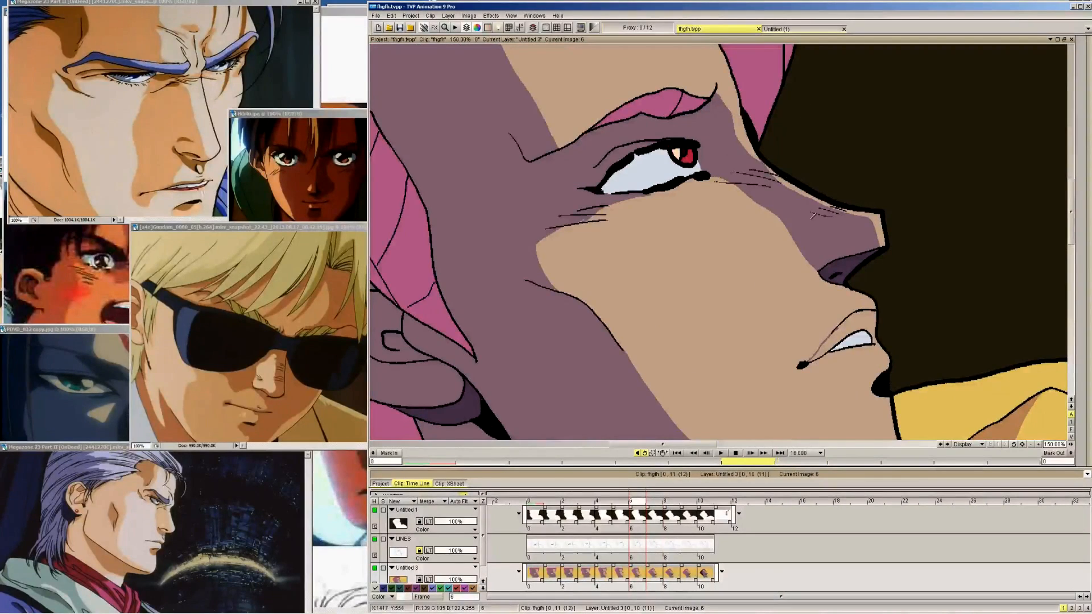
key("Right")
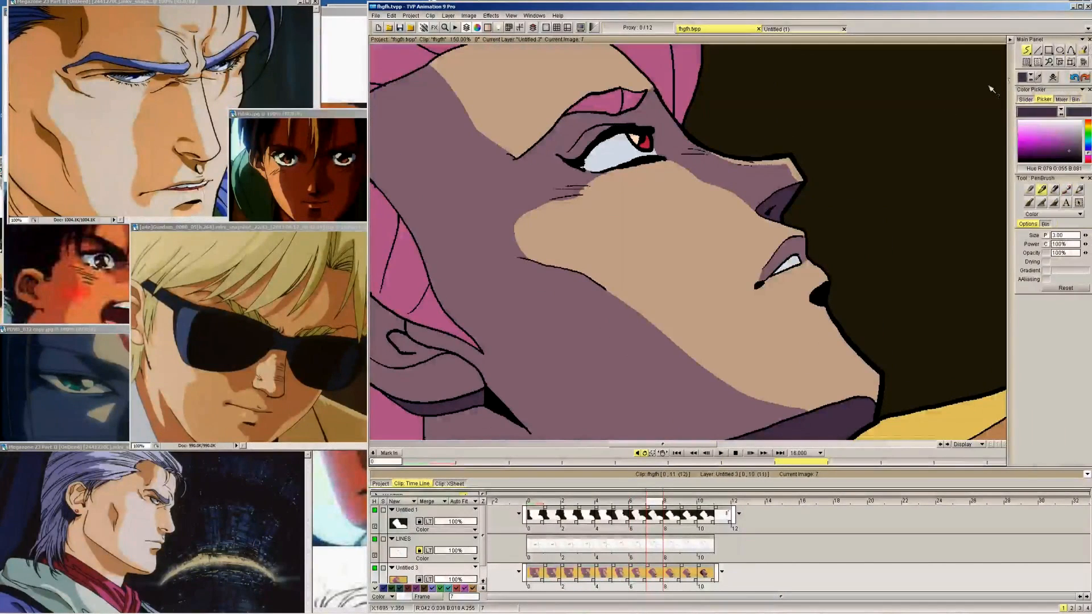
key("Left")
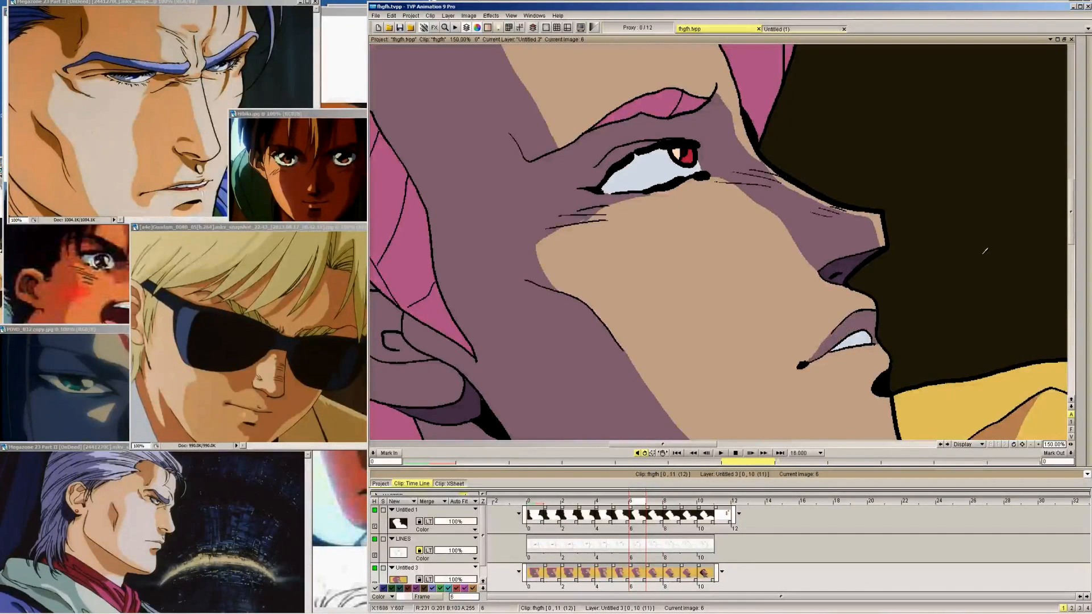
key("Right")
key("Right")
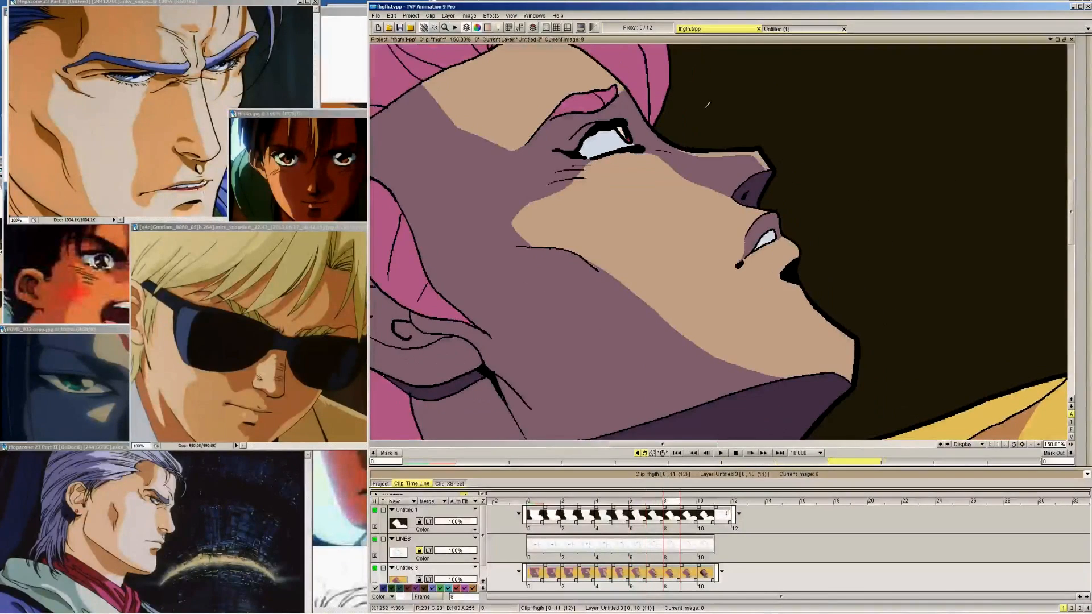
key("Left")
key("Left")
key("Left")
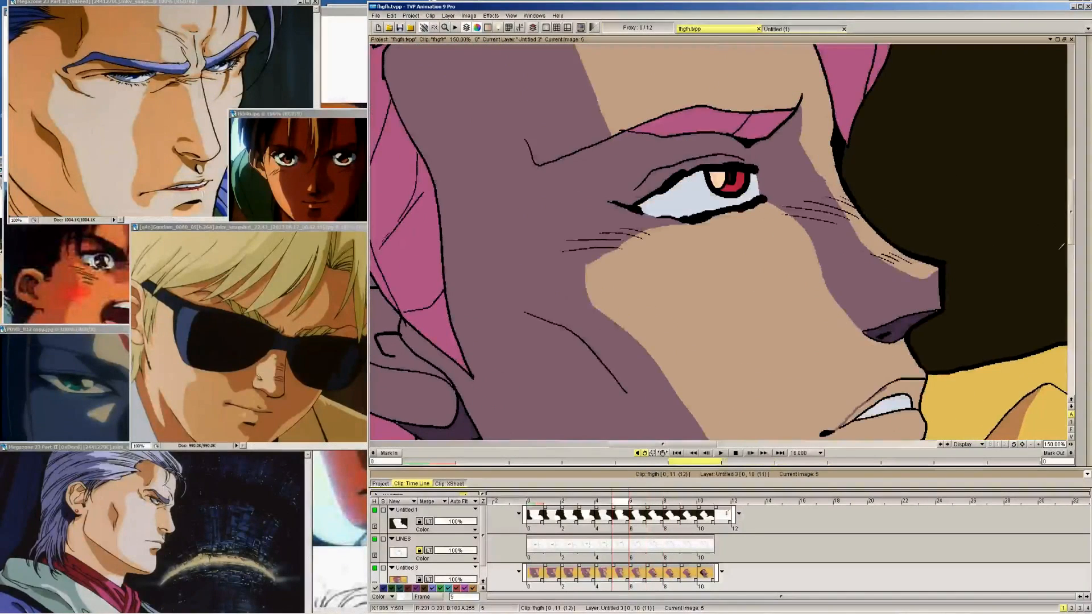
Fill frame 5's upper lip with purple, and retouch the dark shadow under its nose with the PenBrush
left_click_drag(1071, 233, 1071, 253)
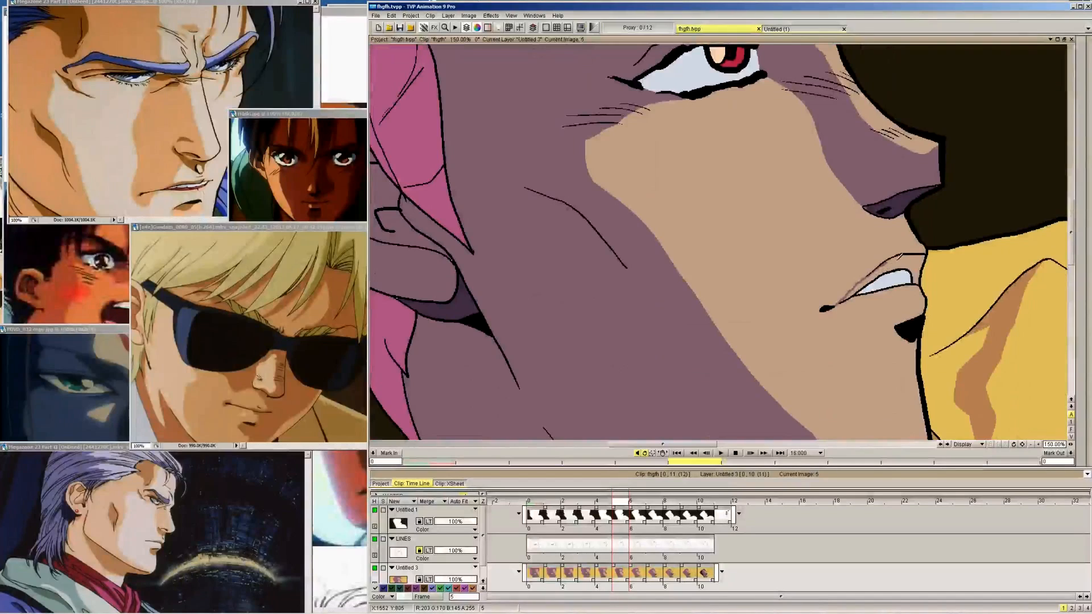
left_click(900, 261)
mouse_move(1084, 79)
left_click(1038, 78)
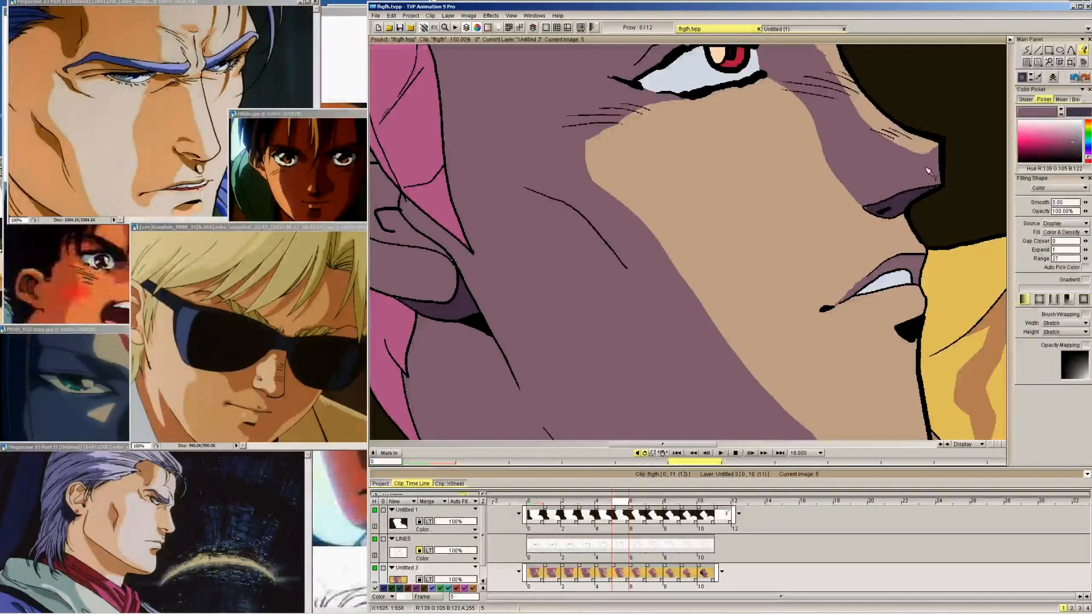
left_click(908, 200)
left_click(1024, 51)
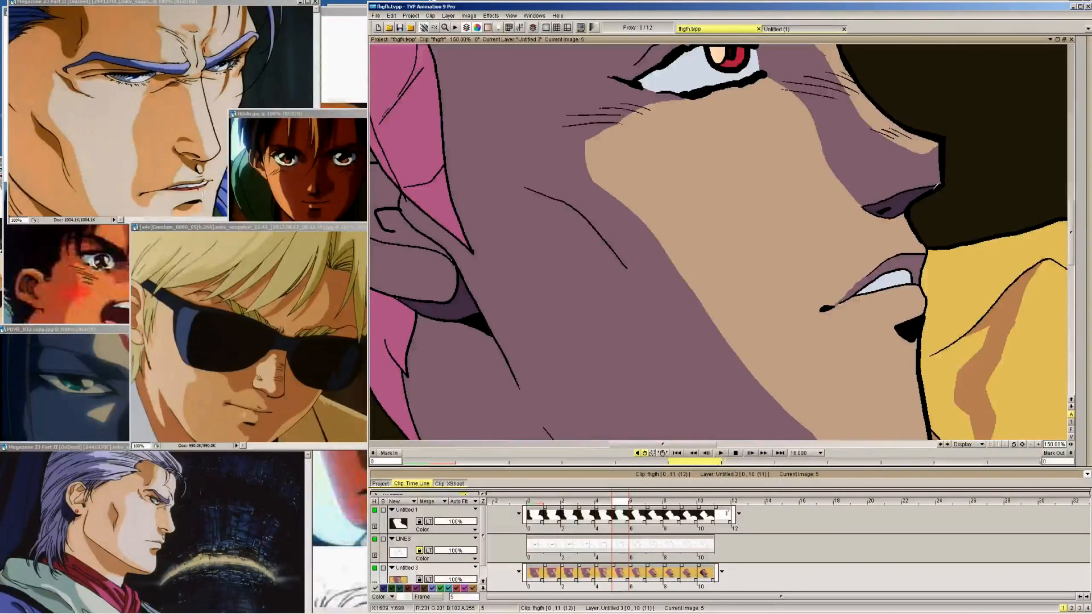
Retouch the dark shadow under the nose on frame 4, fill its upper lip with purple, and go on to frame 3
key("Left")
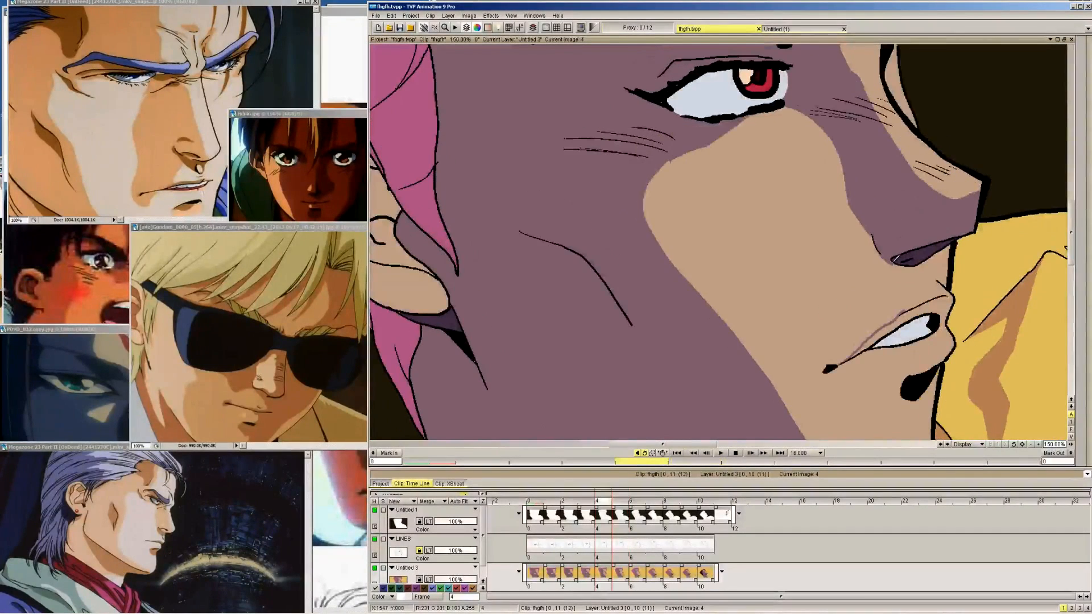
mouse_move(1087, 137)
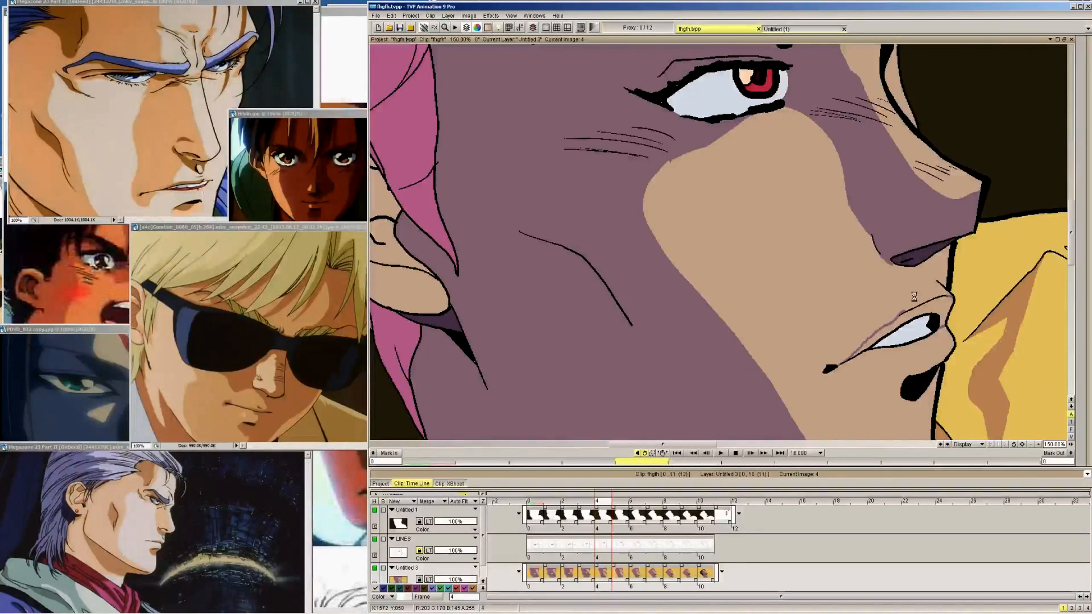
left_click(935, 300)
key("Left")
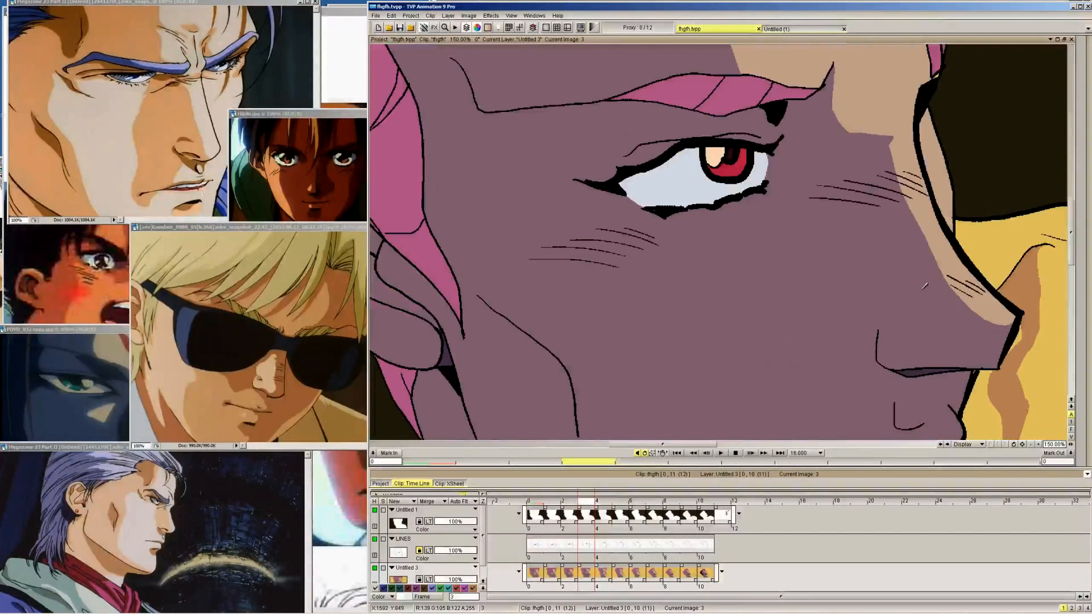
Fit the whole drawing in the view, return to frame 4, and fill its ear with the purple shadow colour
left_click(512, 16)
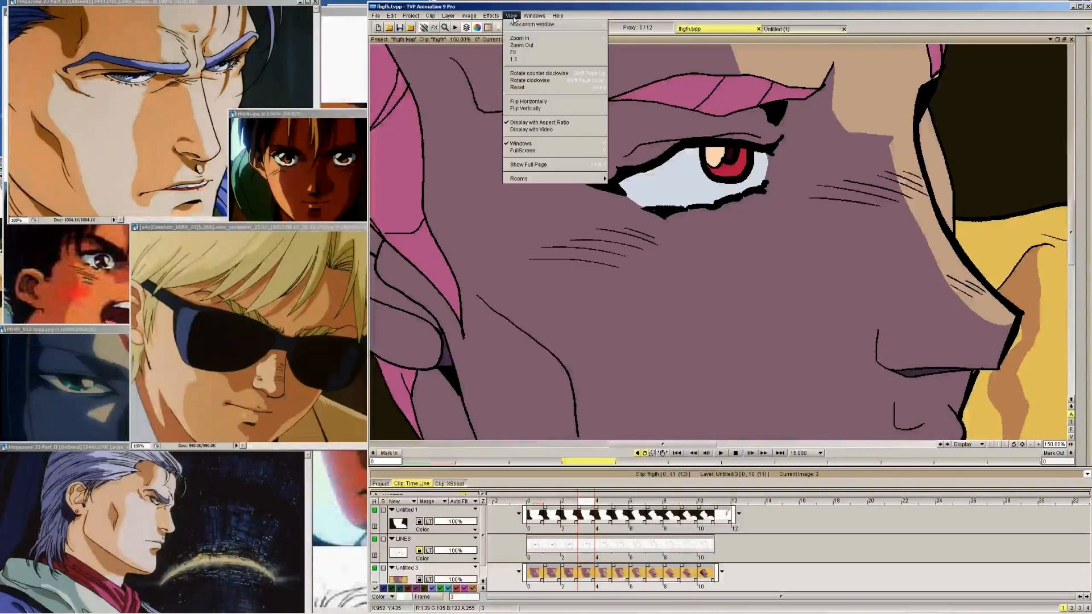
left_click(528, 54)
key("Right")
key("Right")
key("Right")
key("Right")
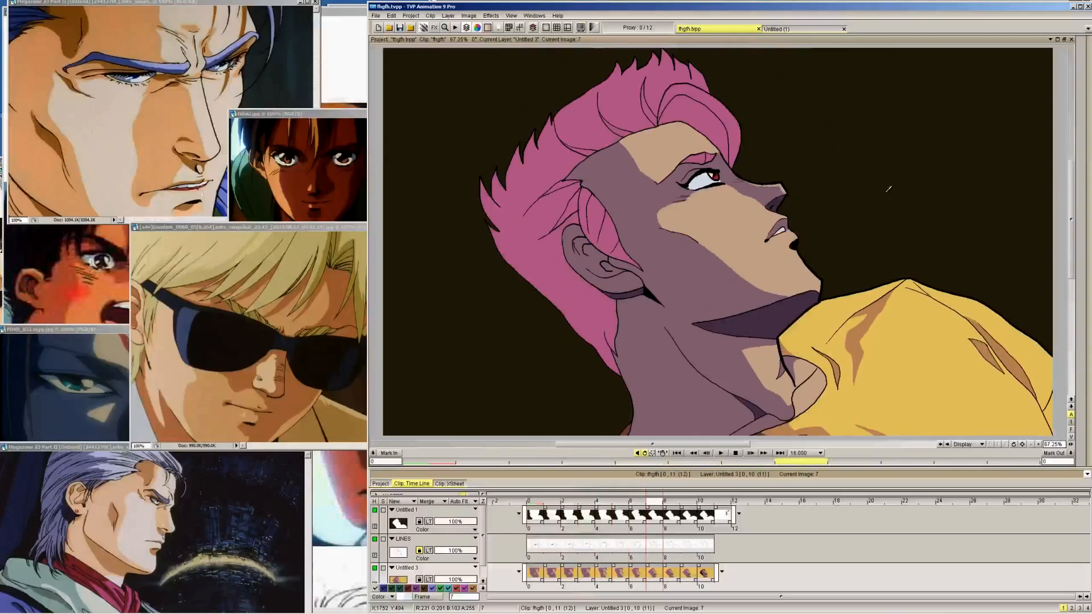
key("Left")
key("Left")
key("Left")
mouse_move(1046, 112)
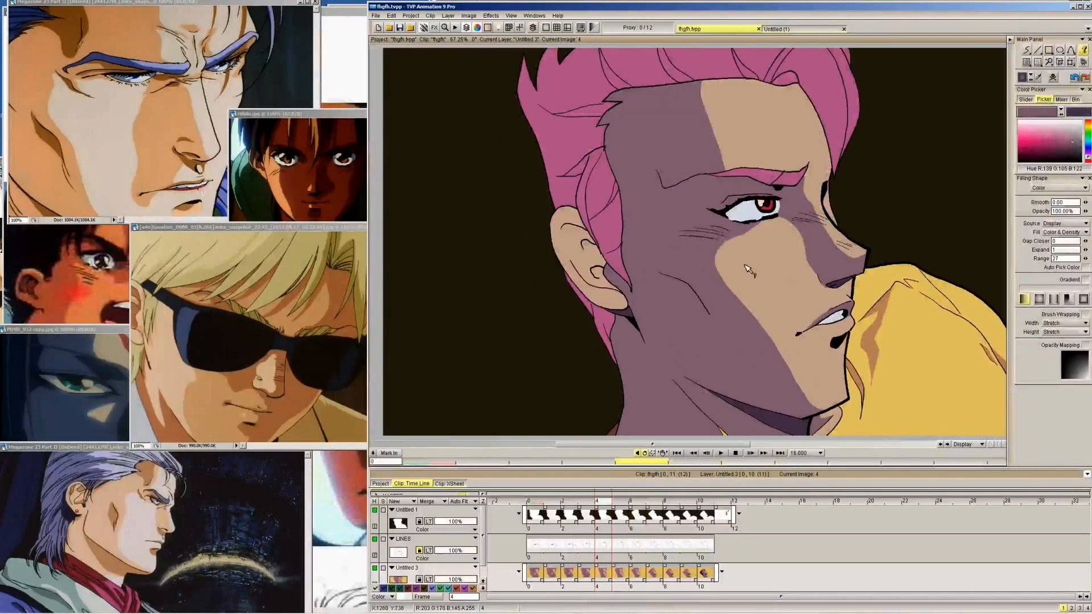
left_click(605, 254)
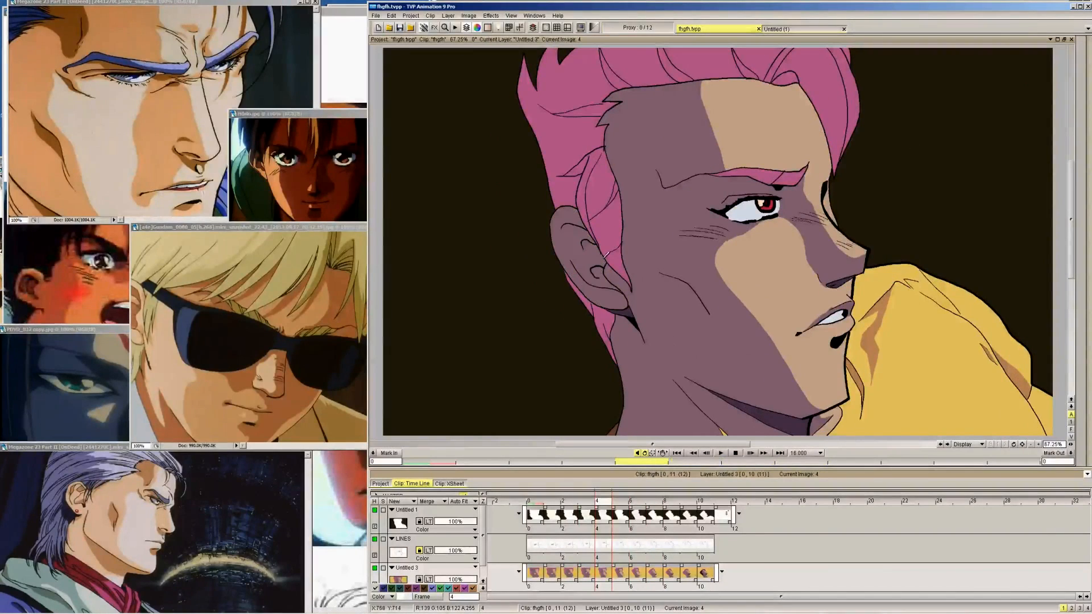
Examine the face and ear shading across frames 3 to 9, comparing frames 3 and 4 closely
mouse_move(1088, 93)
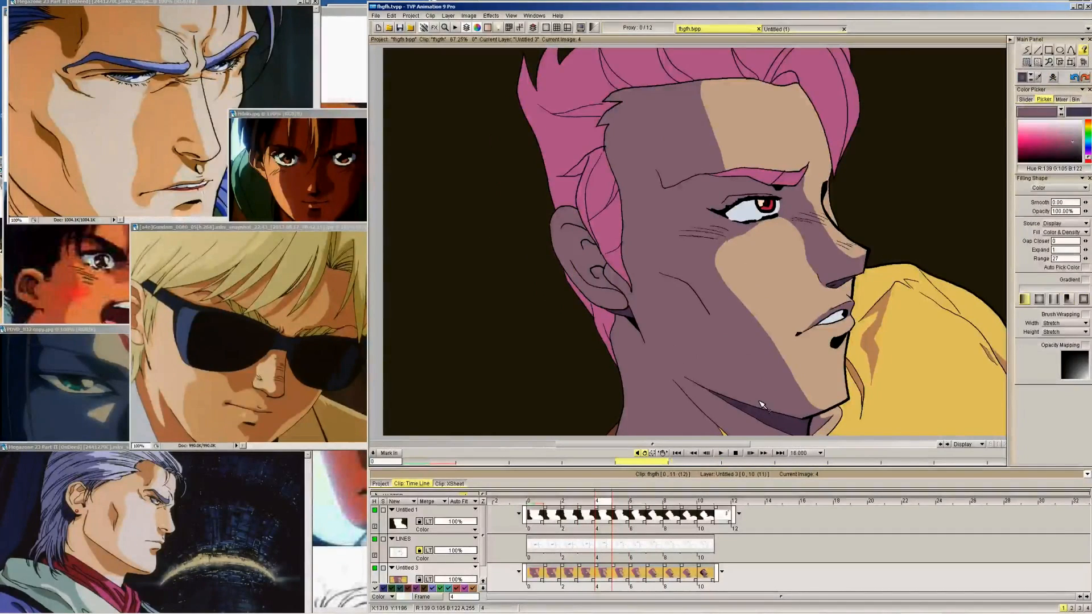
left_click(751, 452)
key("Right")
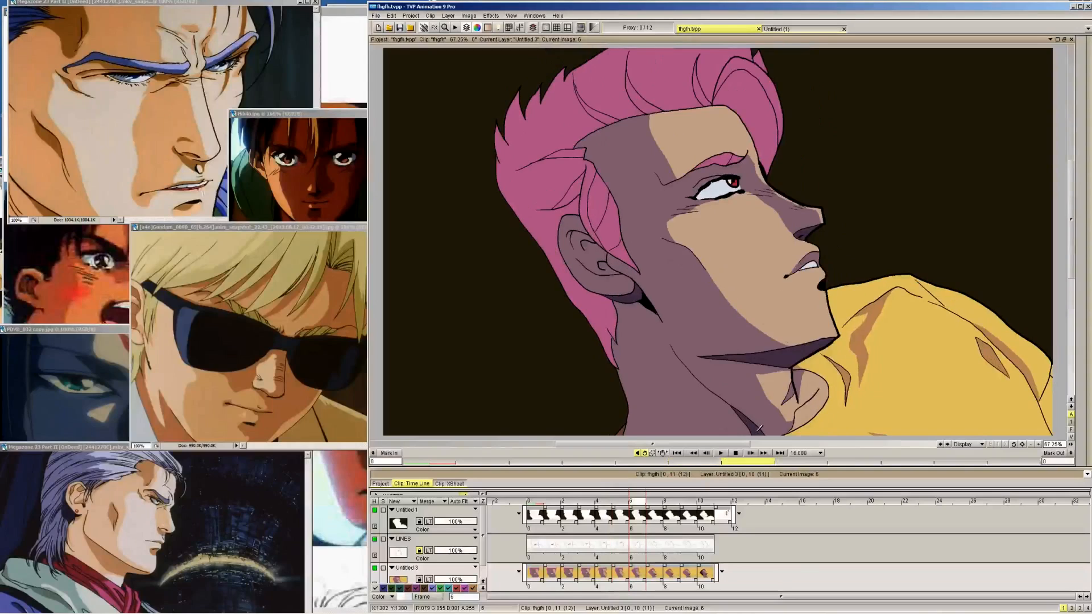
key("Left")
mouse_move(1087, 97)
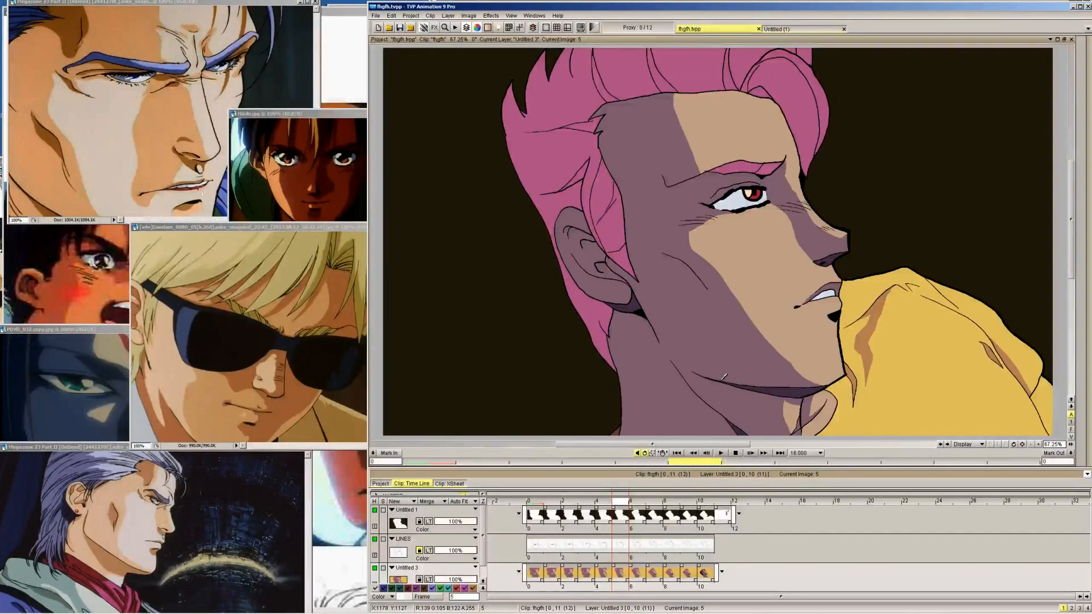
key("Right")
key("Right")
key("Right")
key("Right")
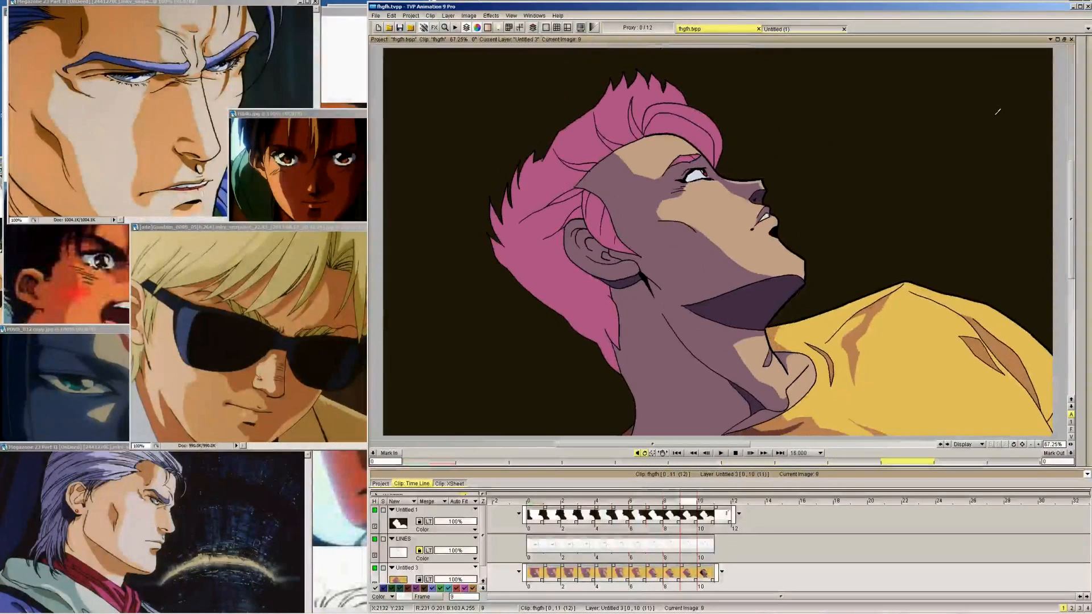
key("Left")
key("Left")
key("Left")
key("Left")
key("Left")
key("Left")
key("Left")
key("Right")
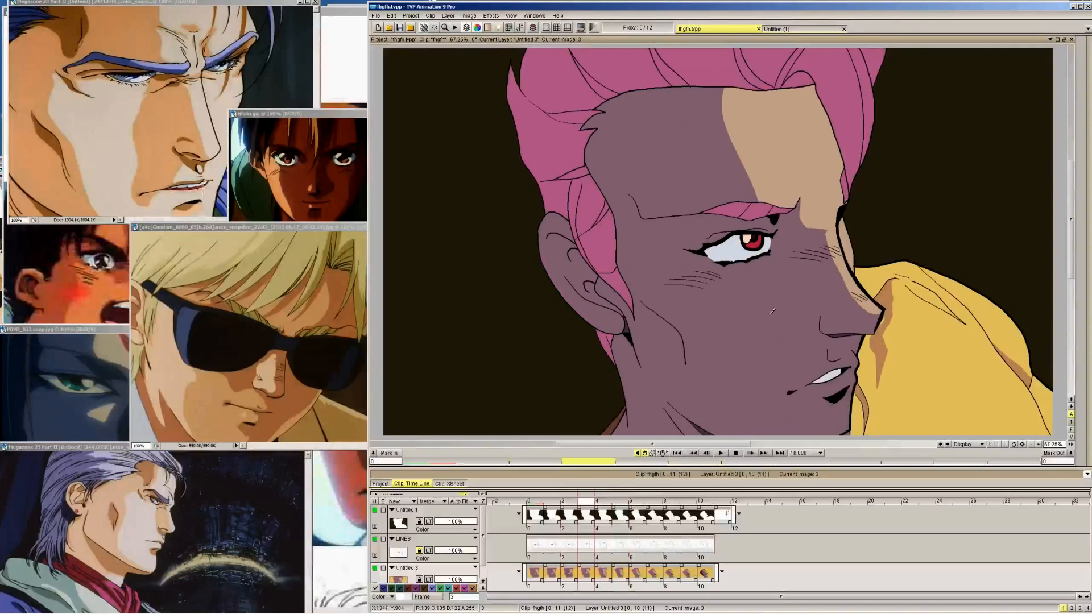
key("Right")
key("Left")
key("Right")
key("Left")
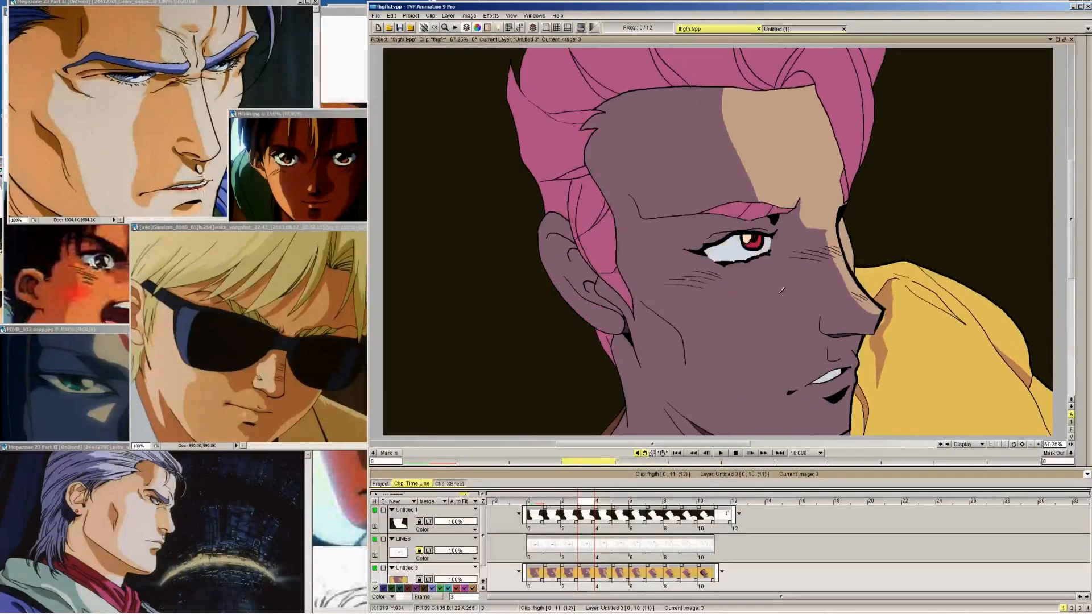
Pick the light skin colour for the PenBrush and draw the upper edge of a cheek highlight on frame 3, using frame 4 as reference
left_click(1039, 77)
left_click(802, 147)
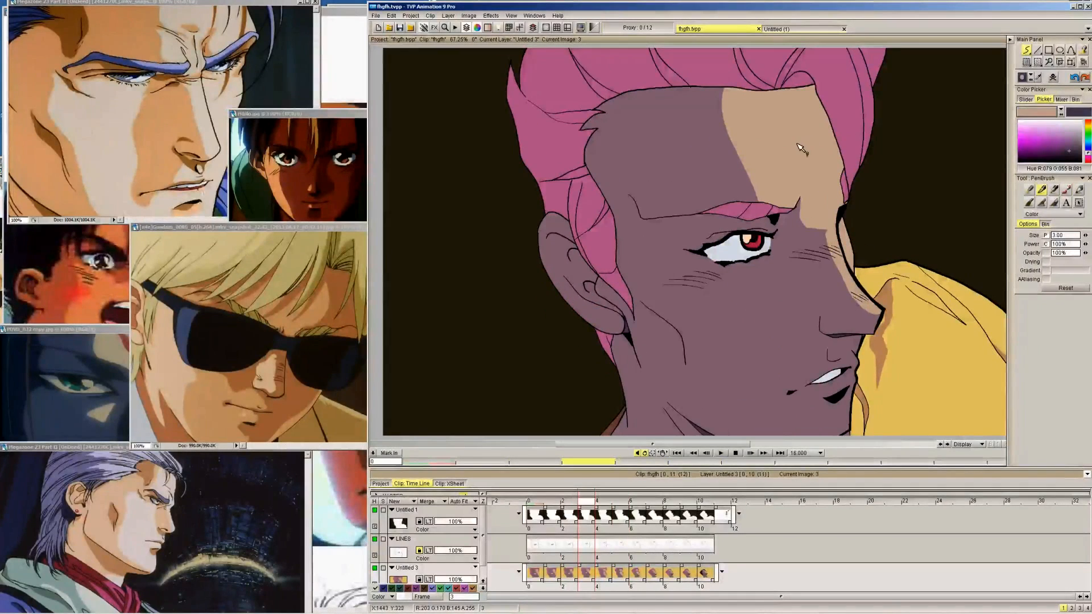
mouse_move(1023, 52)
key("Right")
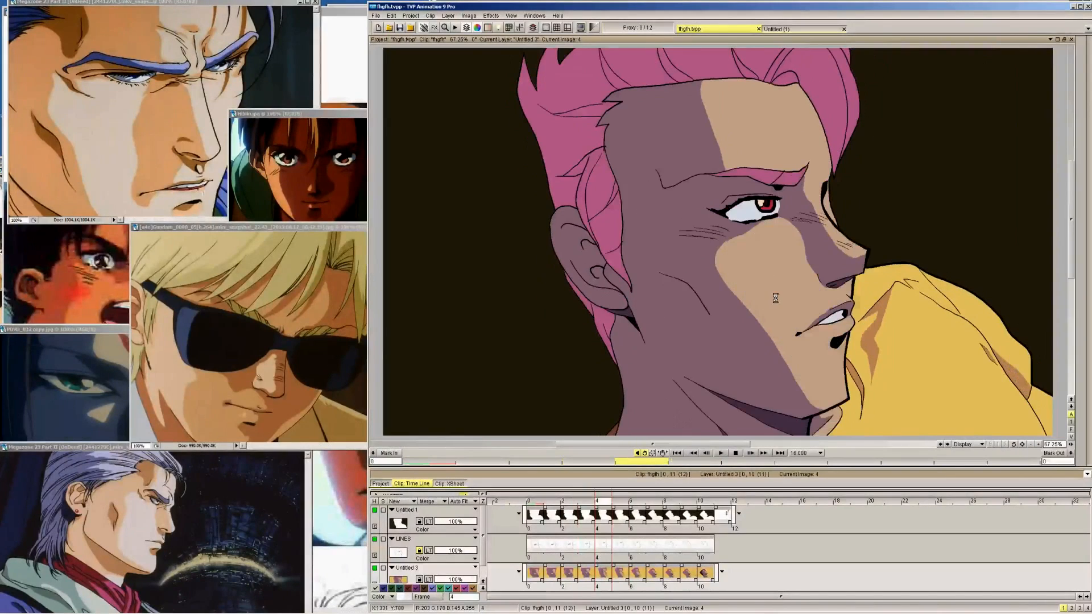
key("Left")
key("Right")
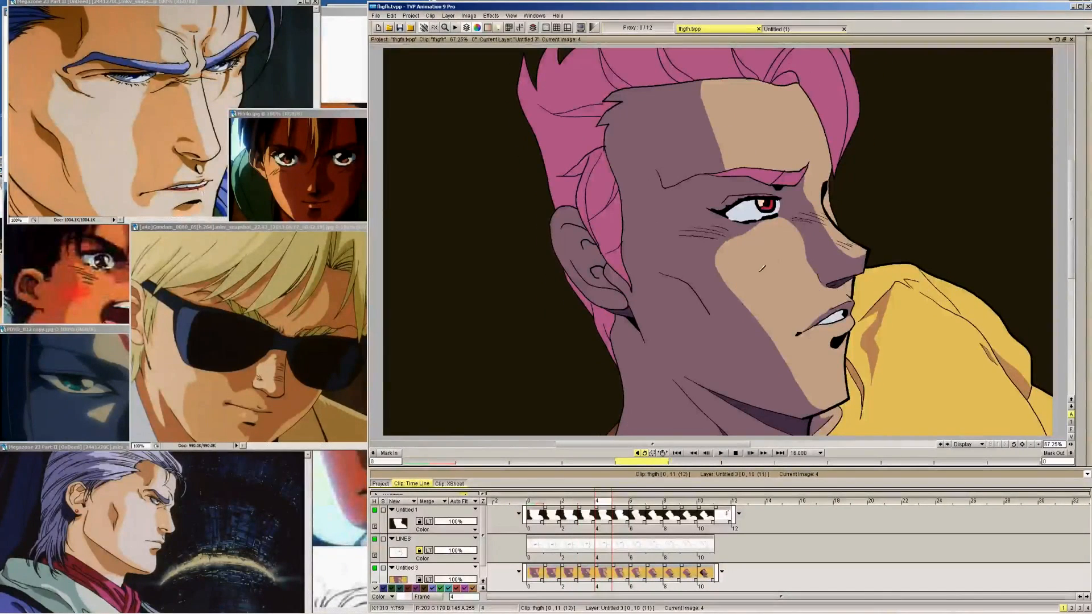
key("Left")
key("Right")
key("Left")
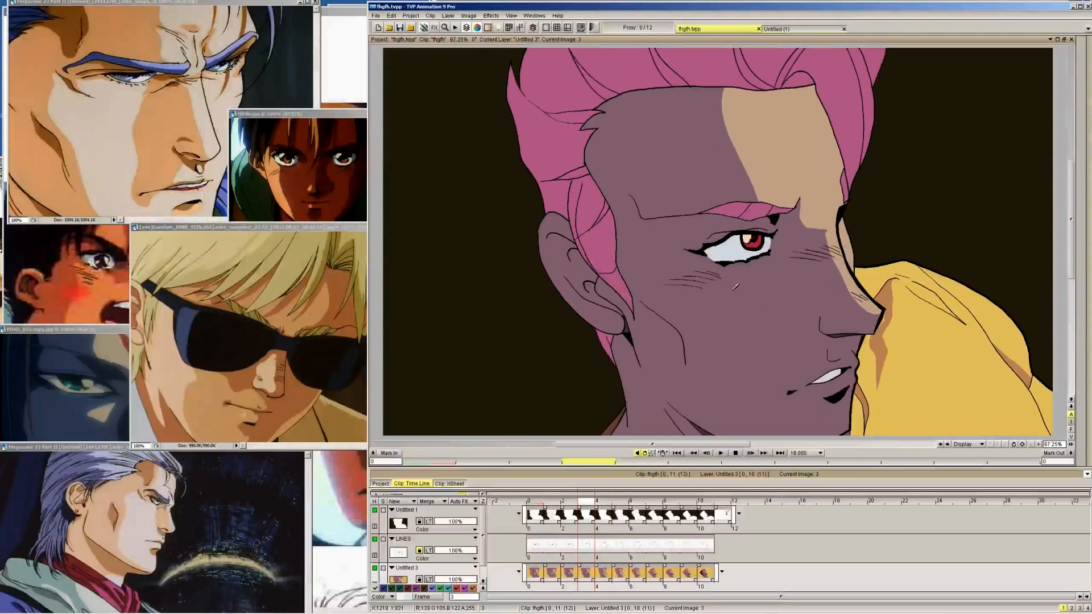
key("Right")
key("Left")
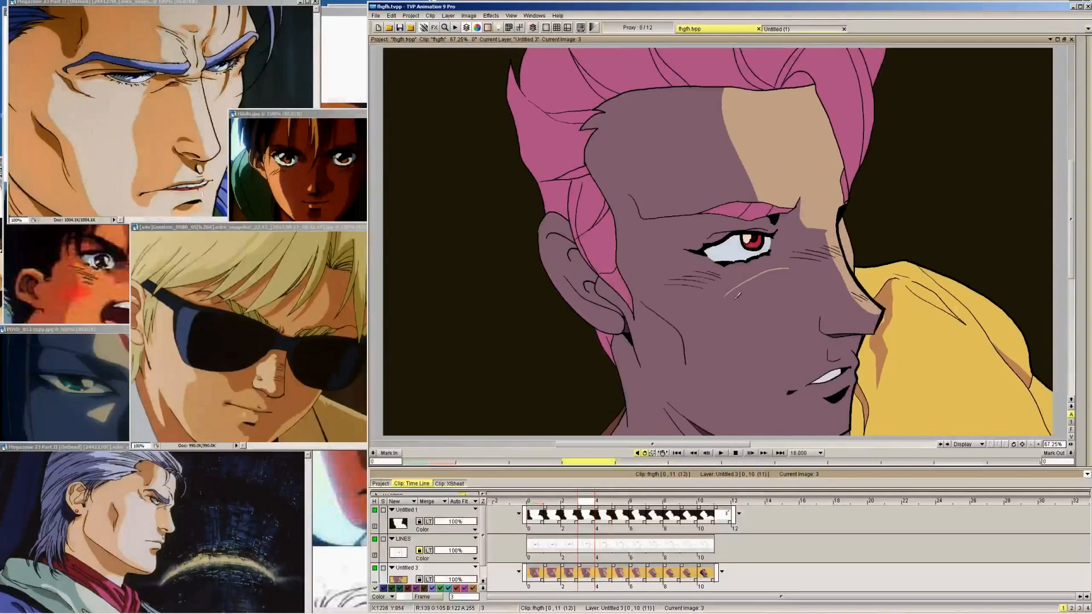
Complete the closed cheek highlight outline below the eye on frame 3, matching its placement to frame 4
key("Right")
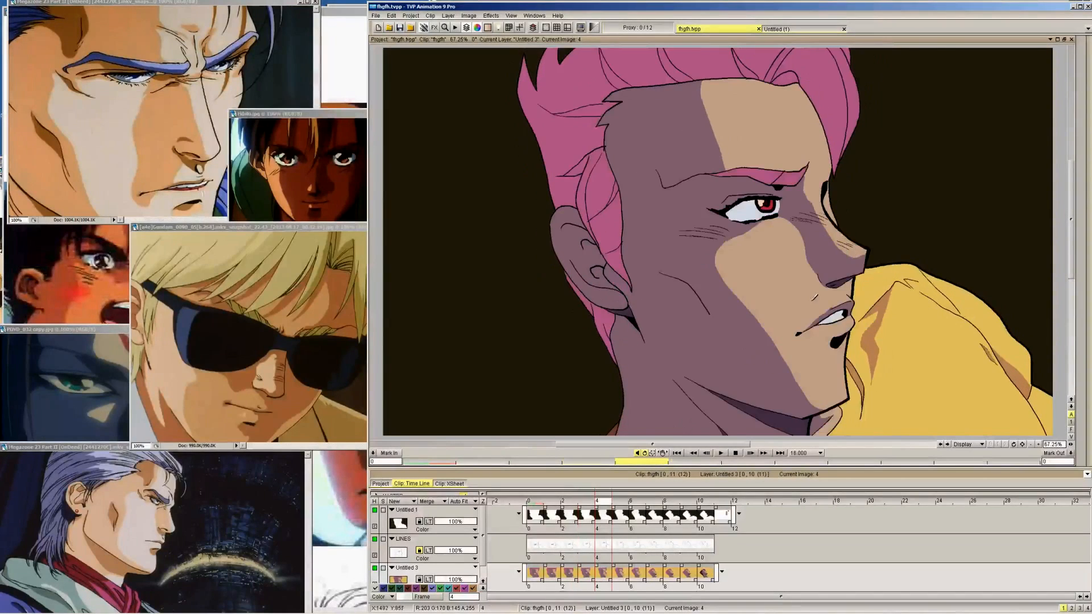
key("Left")
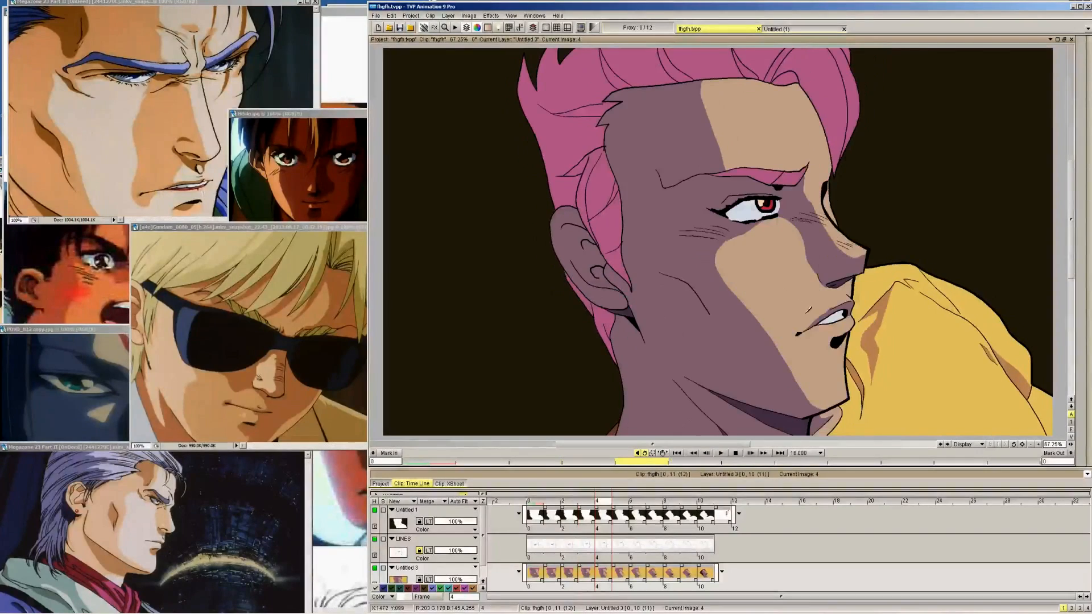
key("Left")
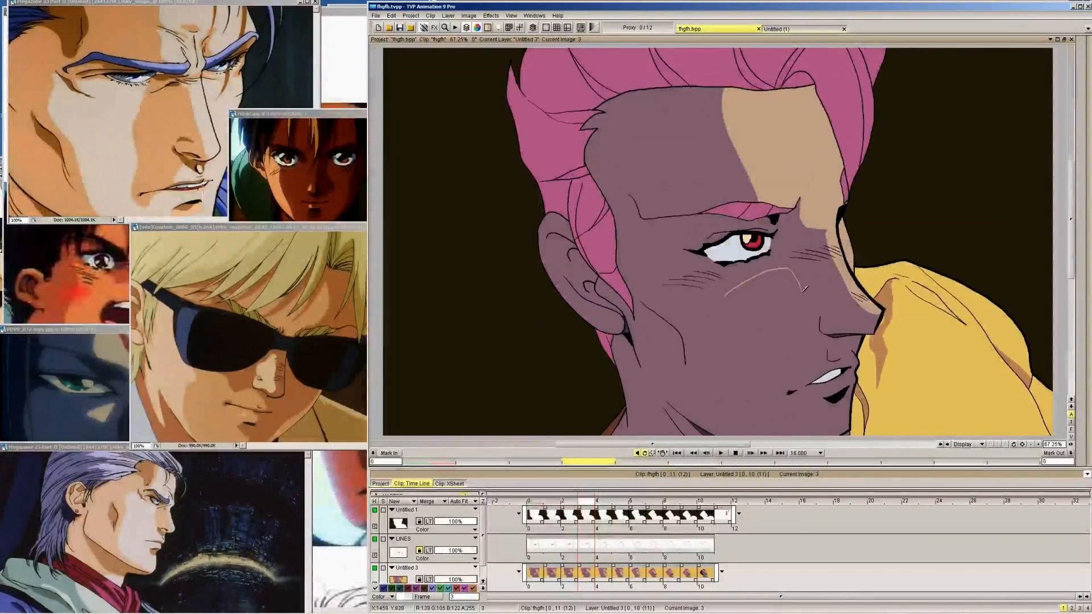
key("Right")
key("Left")
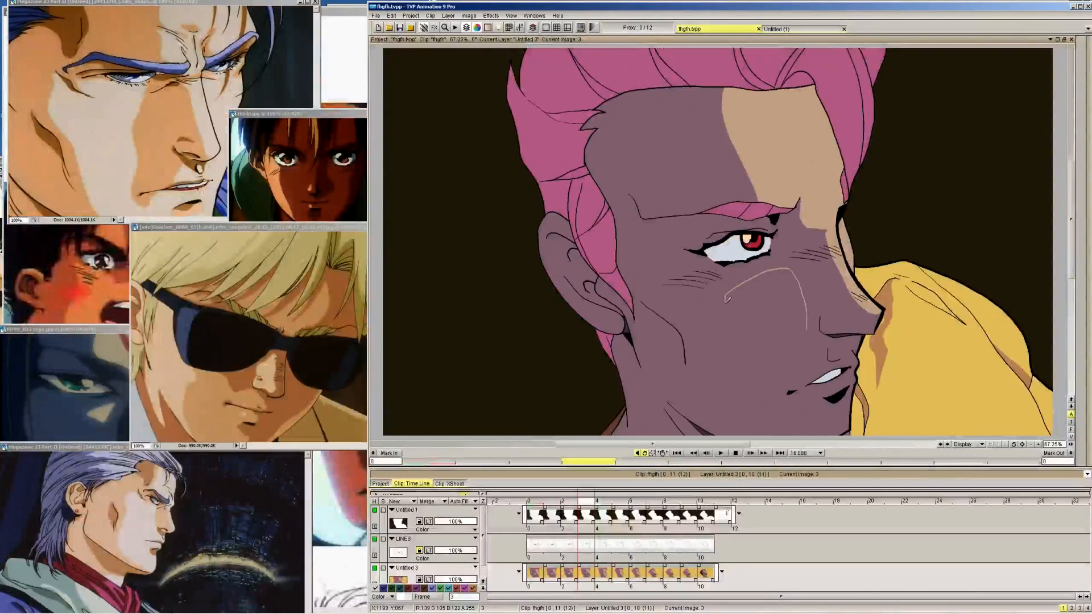
left_click_drag(726, 297, 791, 353)
Outline smaller skin-coloured cheek highlights below the eye on frames 2 and 1, redrawing the first attempt on frame 2
key("Left")
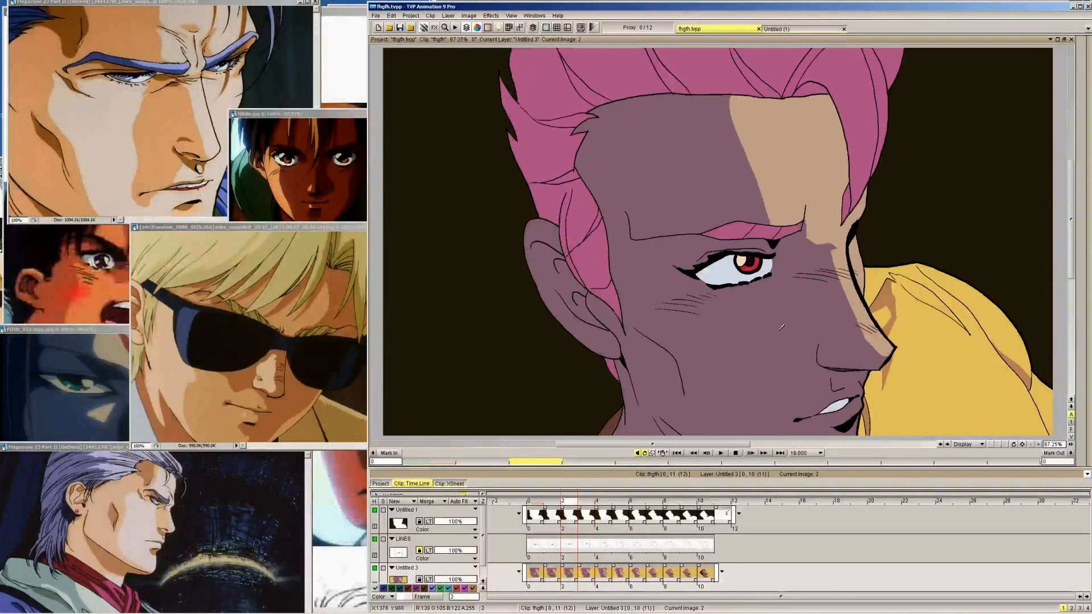
mouse_move(775, 340)
left_mouse_down()
mouse_move(795, 355)
mouse_move(802, 312)
left_mouse_up()
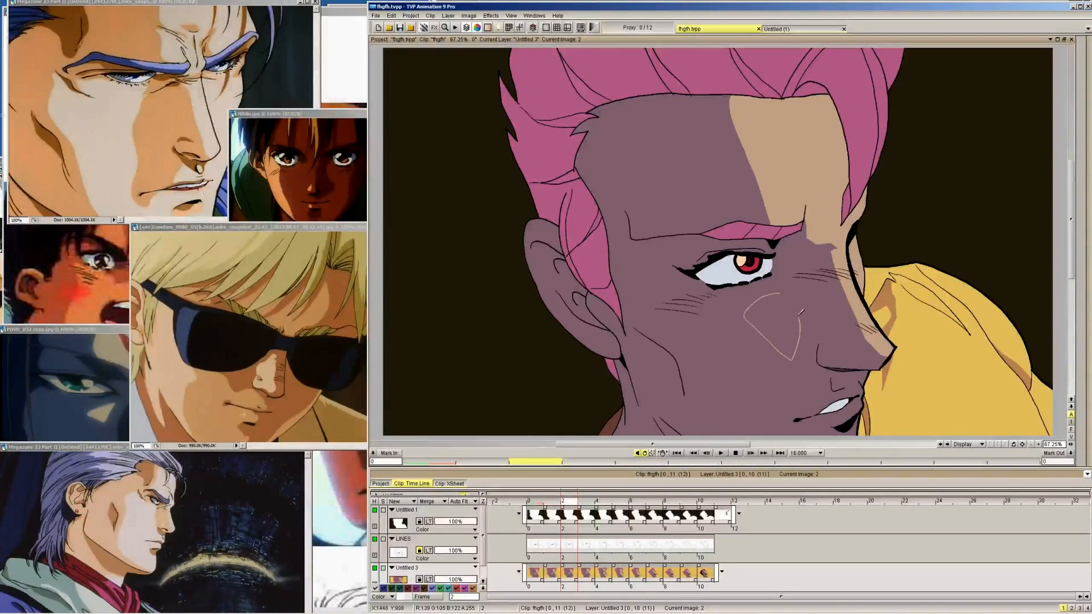
key("ctrl+z")
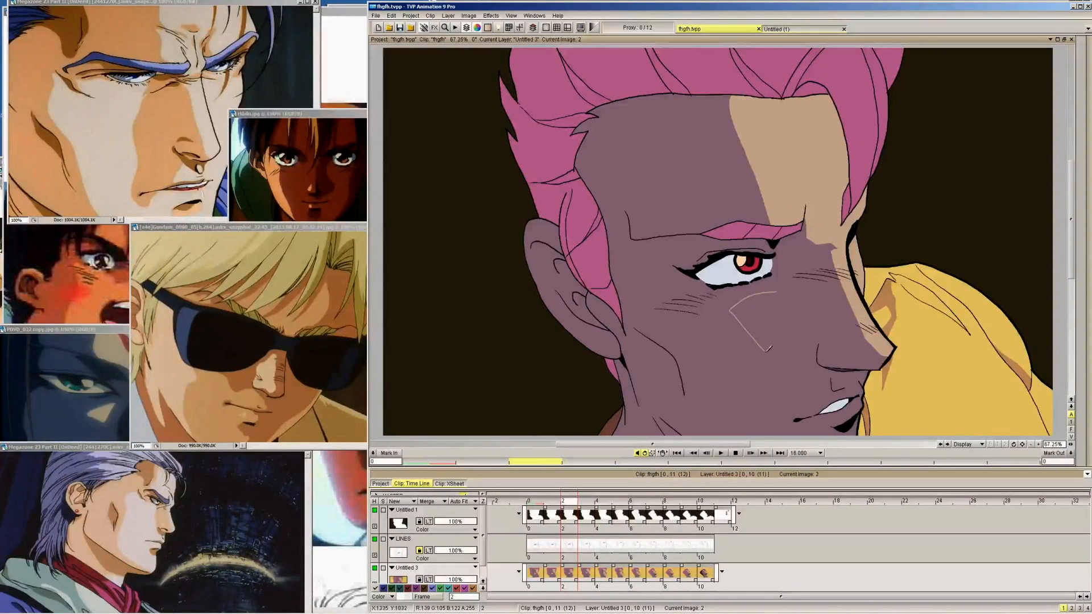
key("Left")
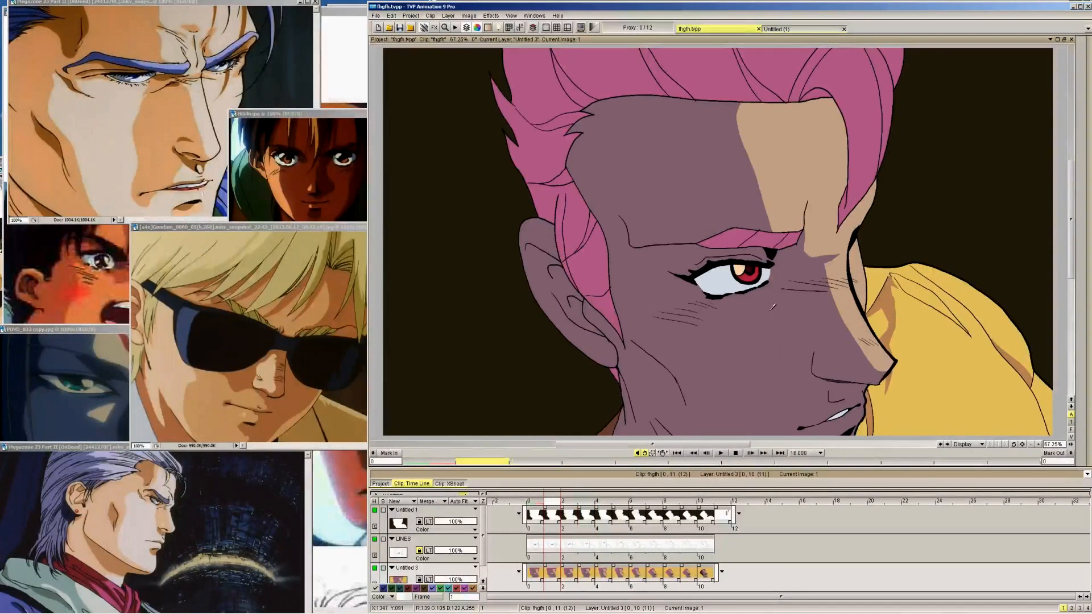
mouse_move(747, 306)
left_mouse_down()
mouse_move(736, 327)
mouse_move(782, 349)
left_mouse_up()
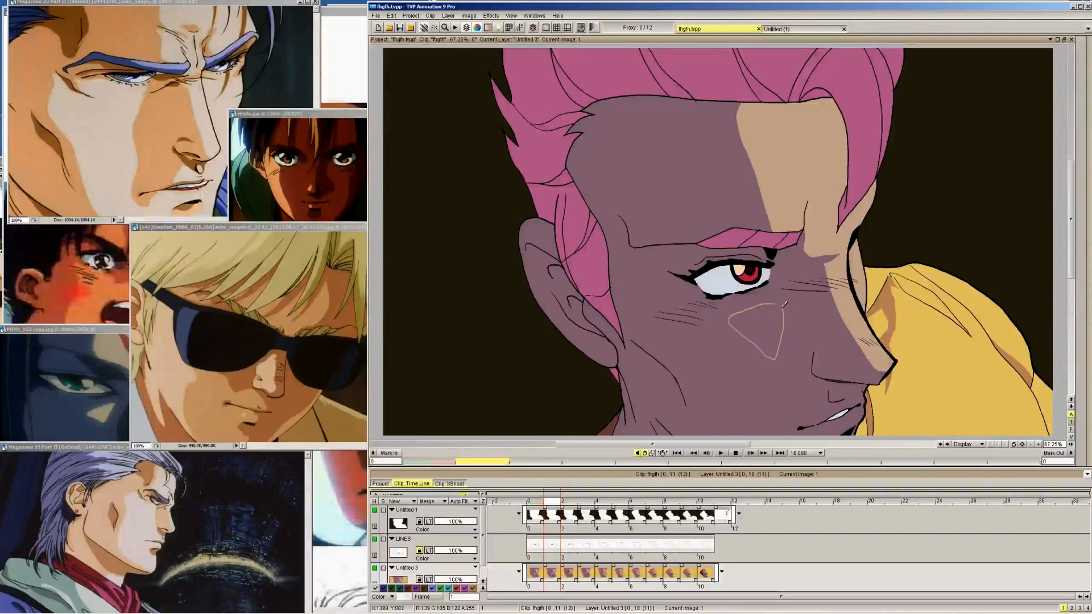
Outline a triangular skin-coloured cheek highlight below the eye on frame 0, checking its placement against frame 1
key("Left")
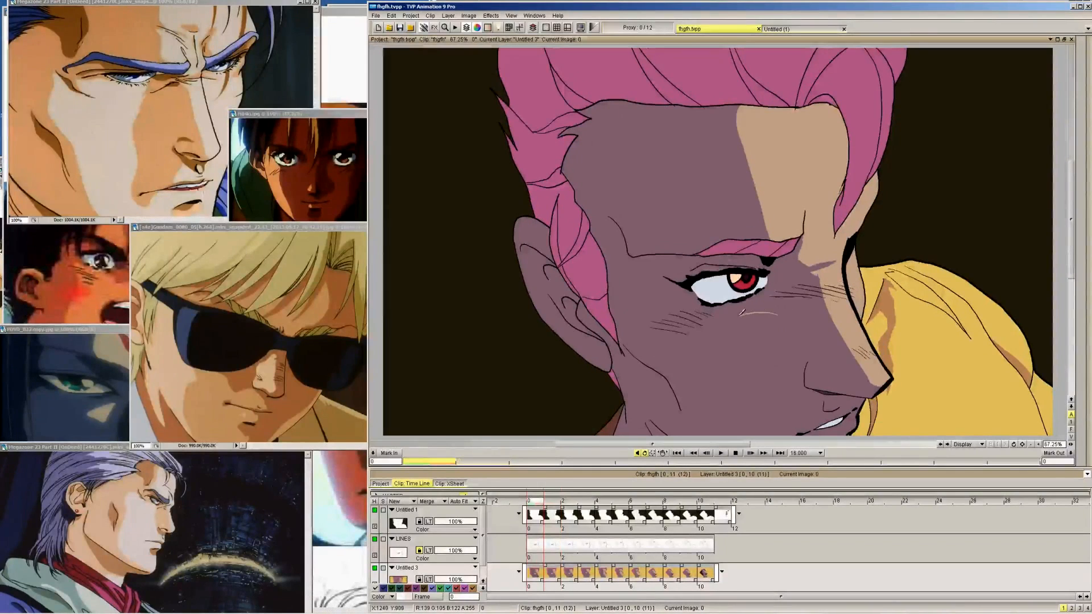
mouse_move(734, 331)
left_mouse_down()
mouse_move(762, 361)
mouse_move(780, 322)
mouse_move(726, 328)
mouse_move(783, 312)
left_mouse_up()
key("ctrl+z")
key("Right")
key("Left")
left_click_drag(775, 366, 783, 340)
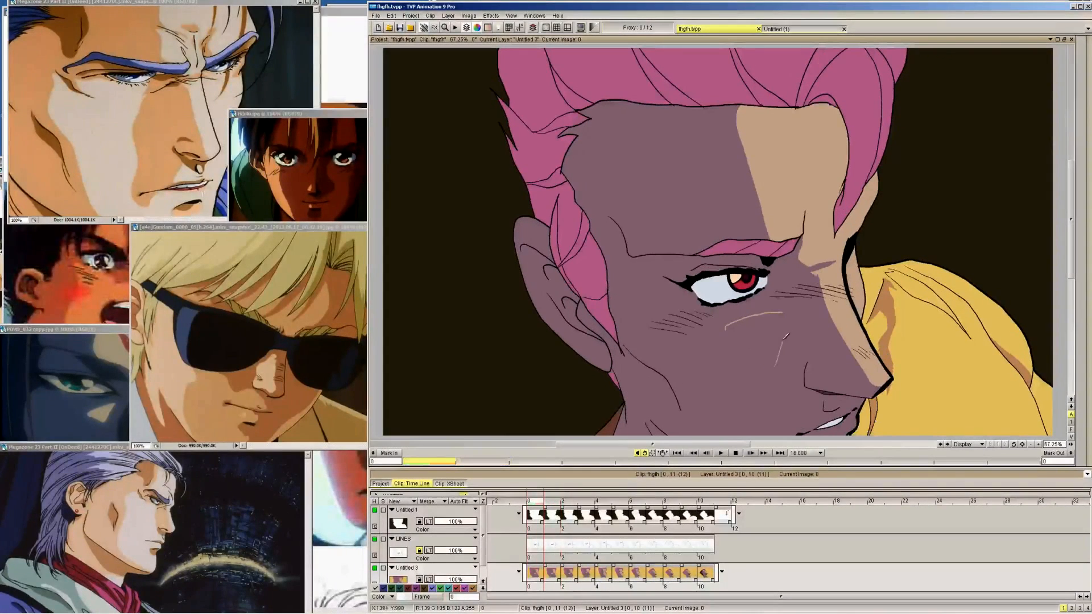
key("Right")
key("Left")
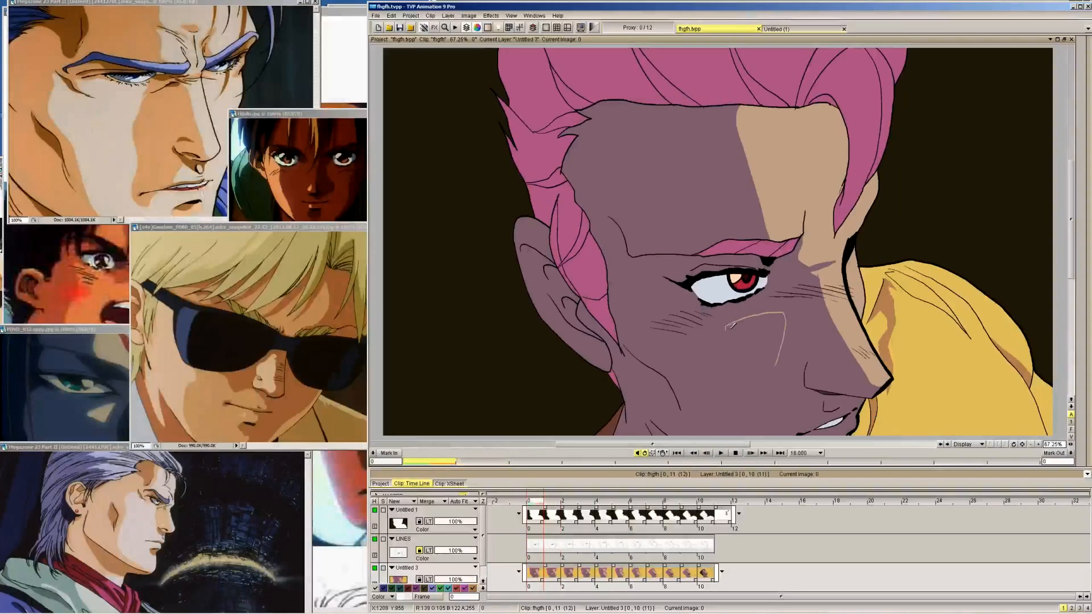
left_click_drag(728, 328, 770, 358)
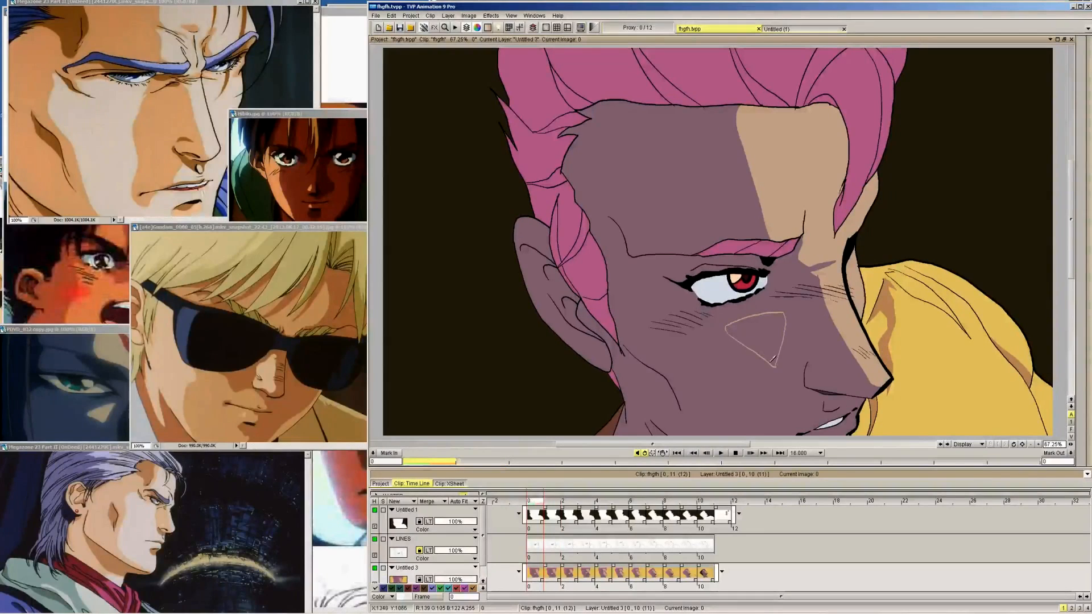
Outline a small skin-coloured highlight between the nose and upper lip on frame 3, using frame 4 as reference
key("Right")
key("Right")
key("Right")
key("Right")
key("Left")
key("Right")
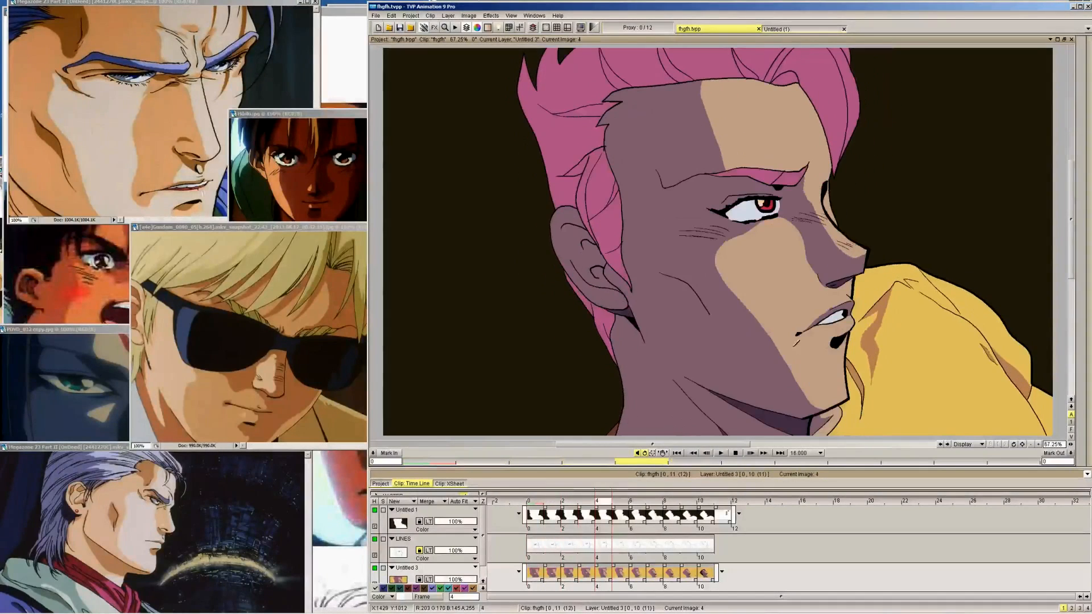
key("Left")
key("Right")
key("Left")
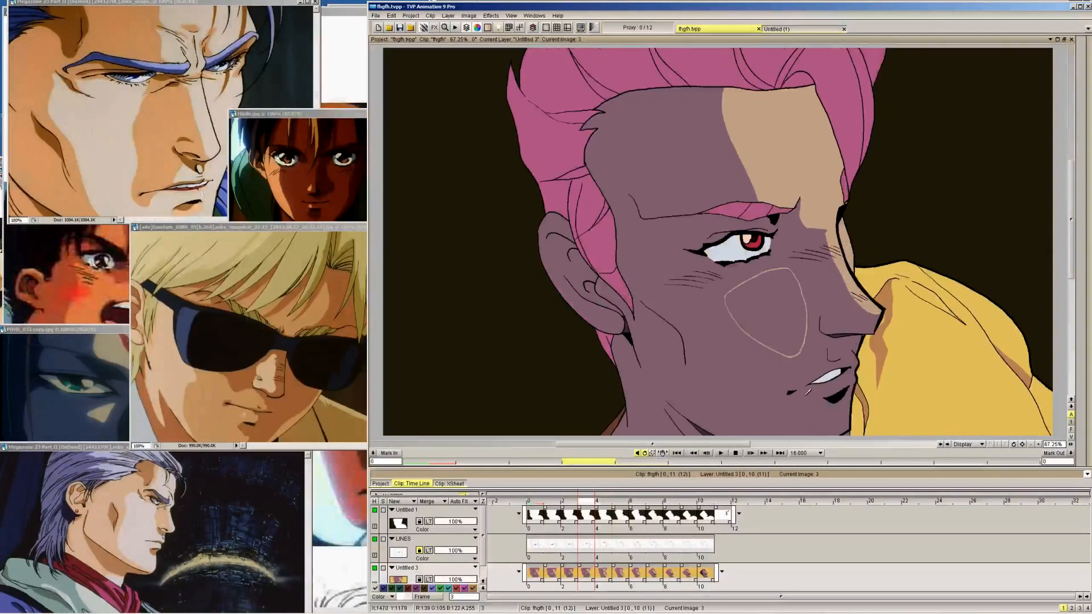
key("Right")
key("Left")
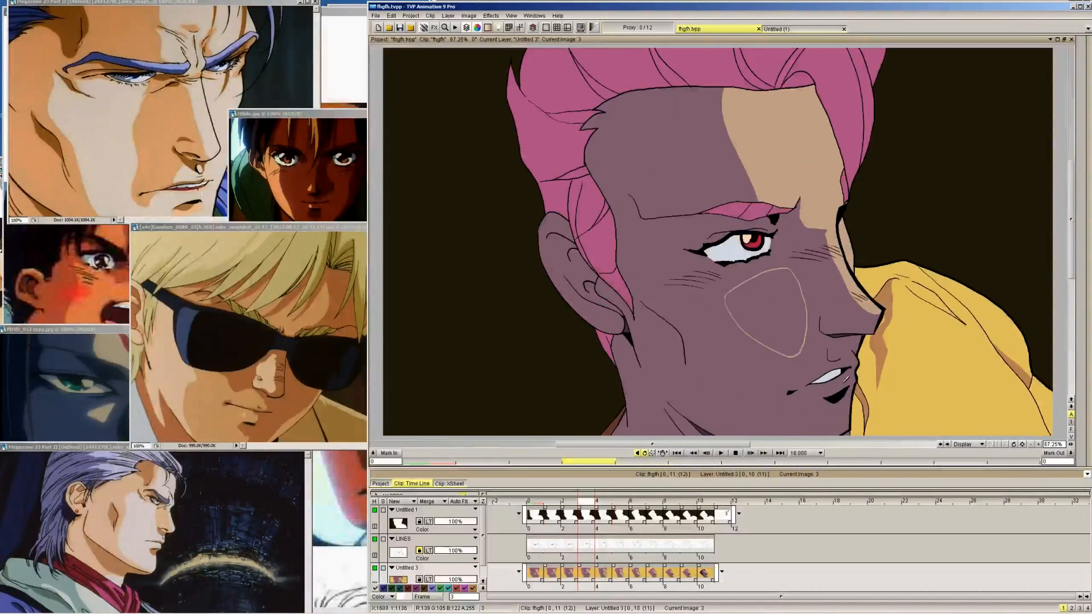
key("Right")
key("Left")
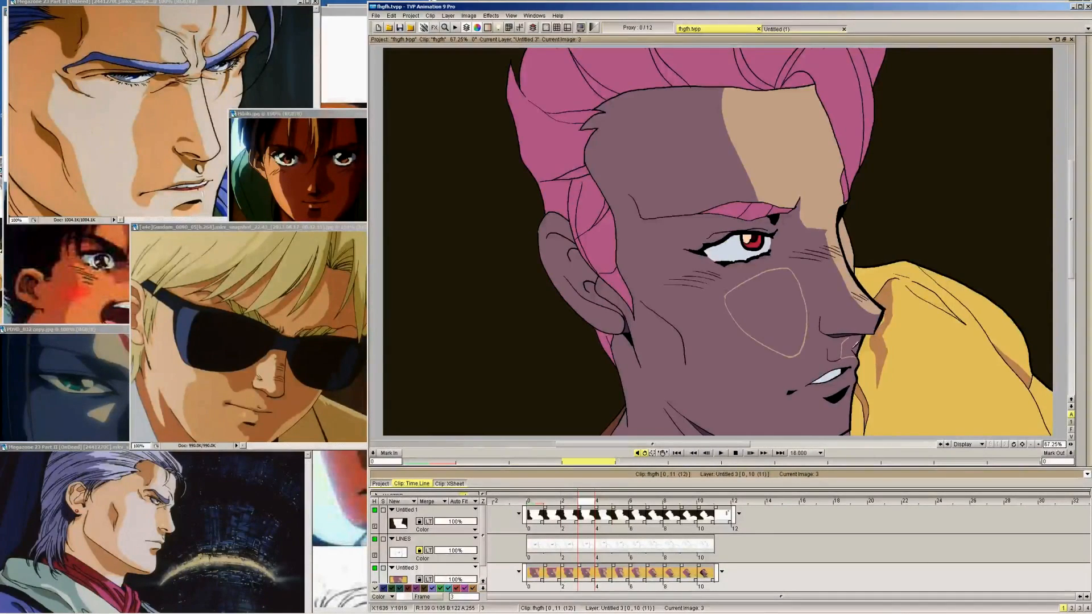
Continue the small highlight outline above the upper lip back through frames 2, 1 and 0
key("Left")
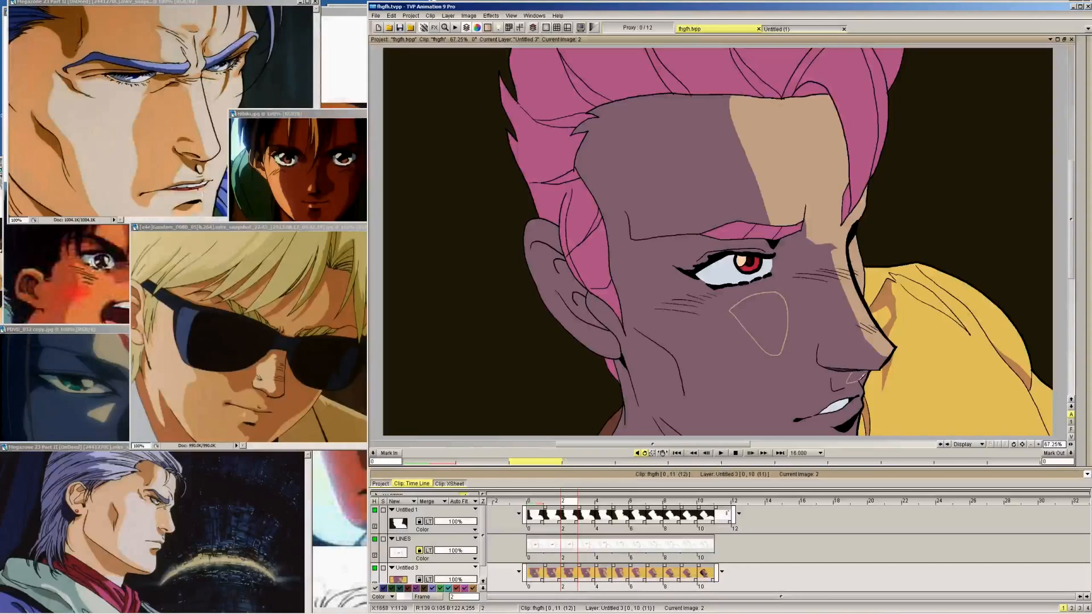
key("Left")
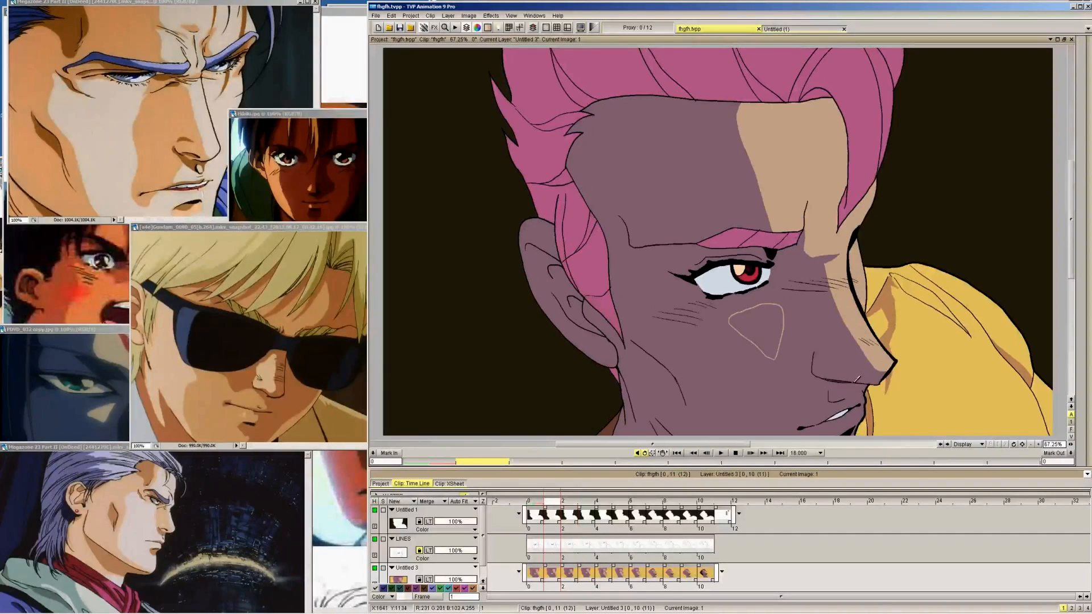
key("Left")
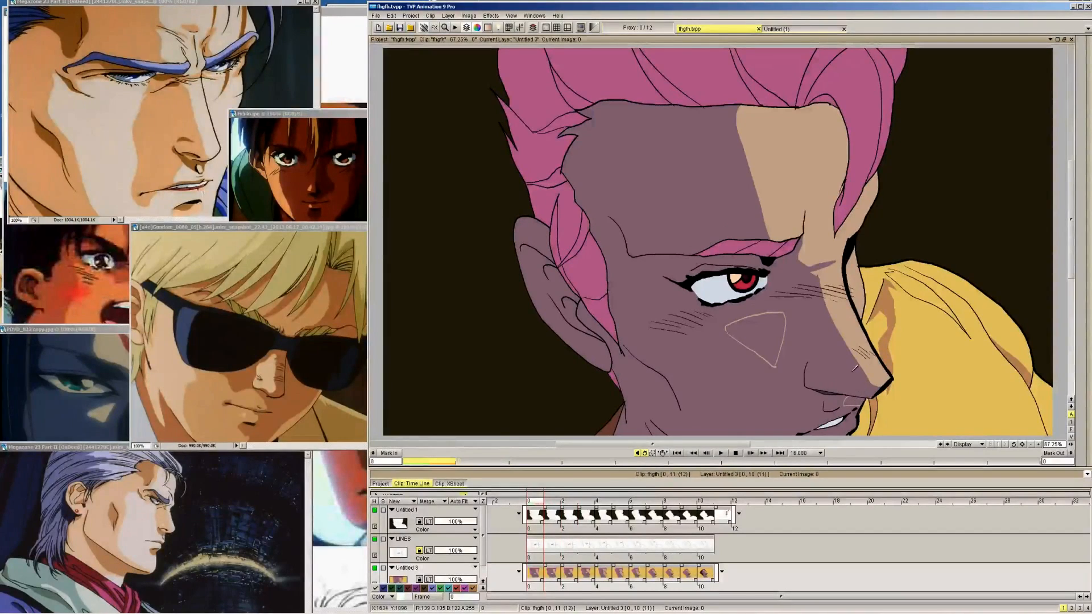
Fill the outlined cheek highlights below the eye with the skin colour on frames 0 to 3
mouse_move(1087, 193)
left_click(1054, 205)
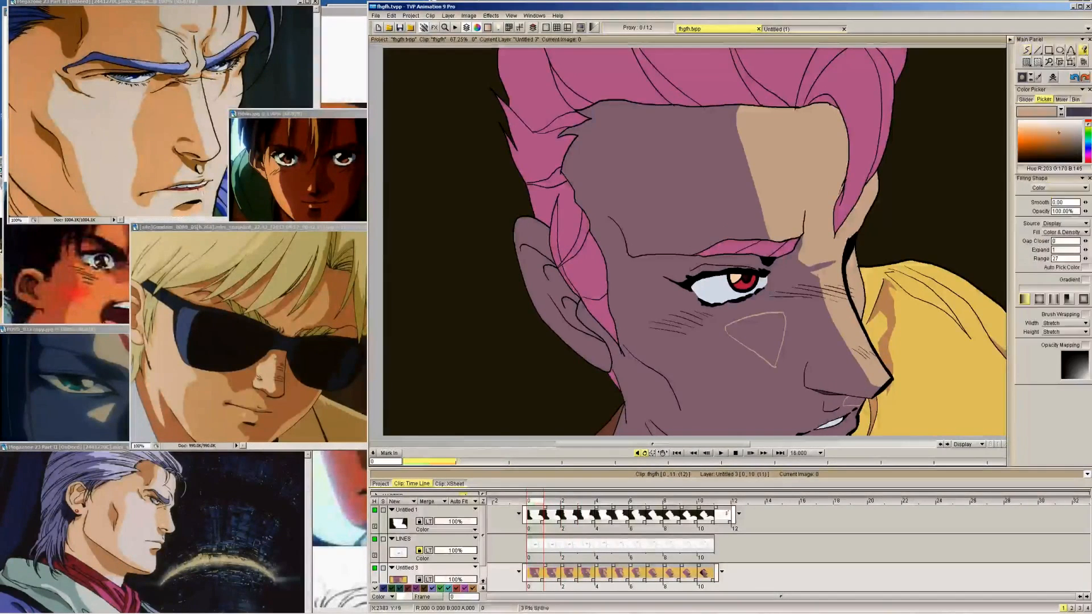
left_click(760, 335)
key("Right")
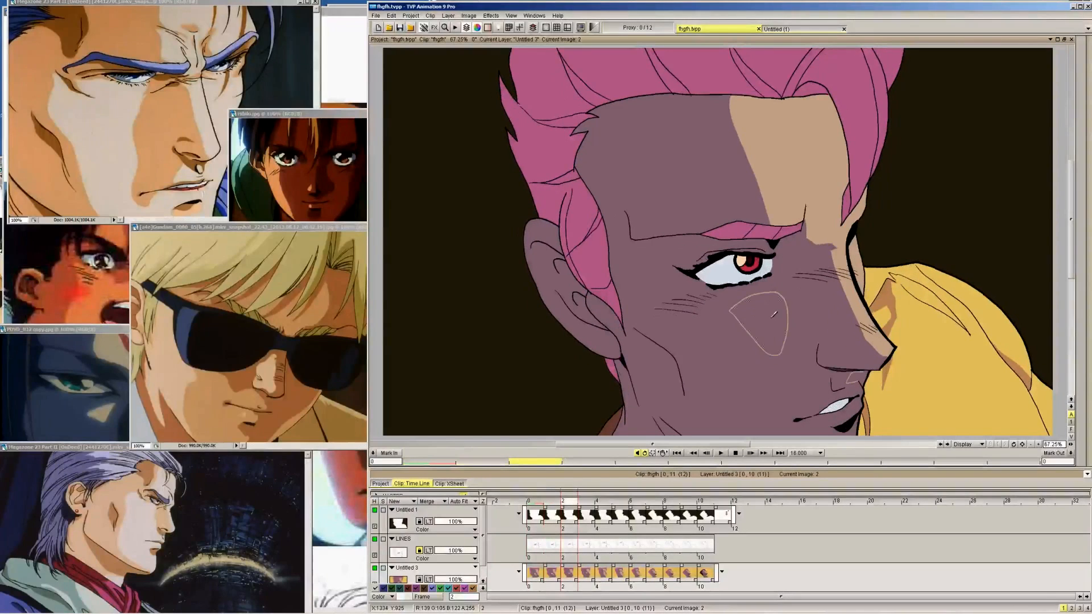
key("Right")
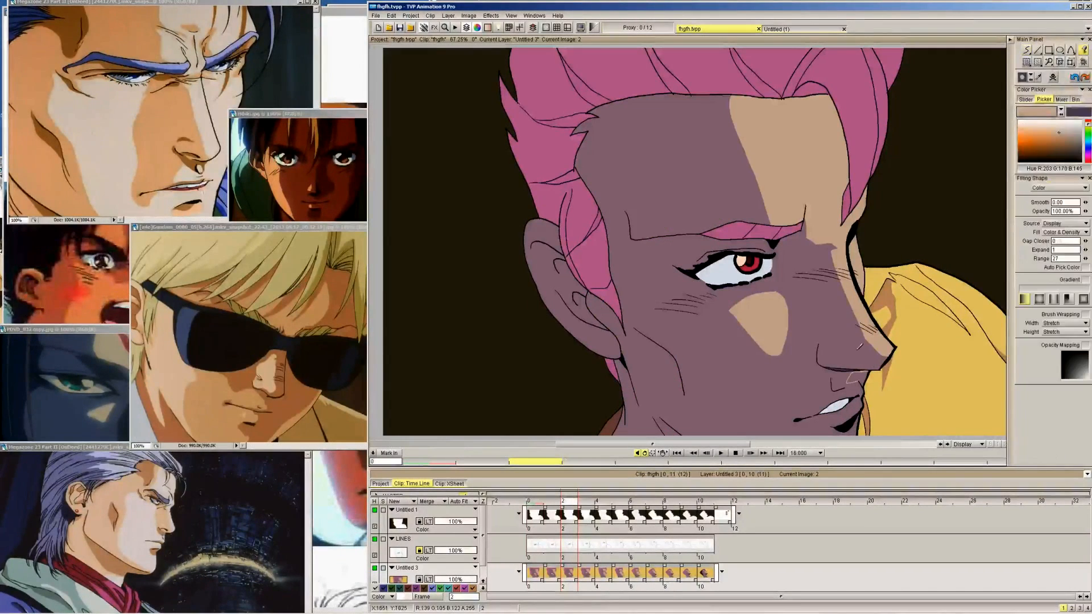
key("Right")
left_click(788, 311)
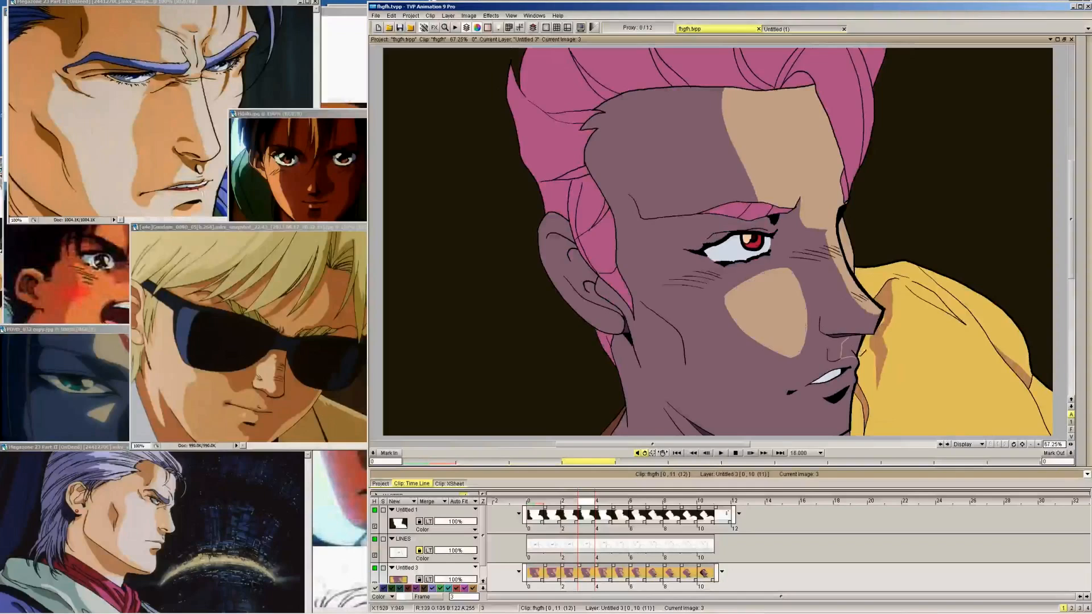
Fill the small upper-lip highlight on frame 3 with the skin colour, undoing the first attempt and comparing with frame 4
left_click(854, 339)
key("ctrl+z")
mouse_move(1054, 91)
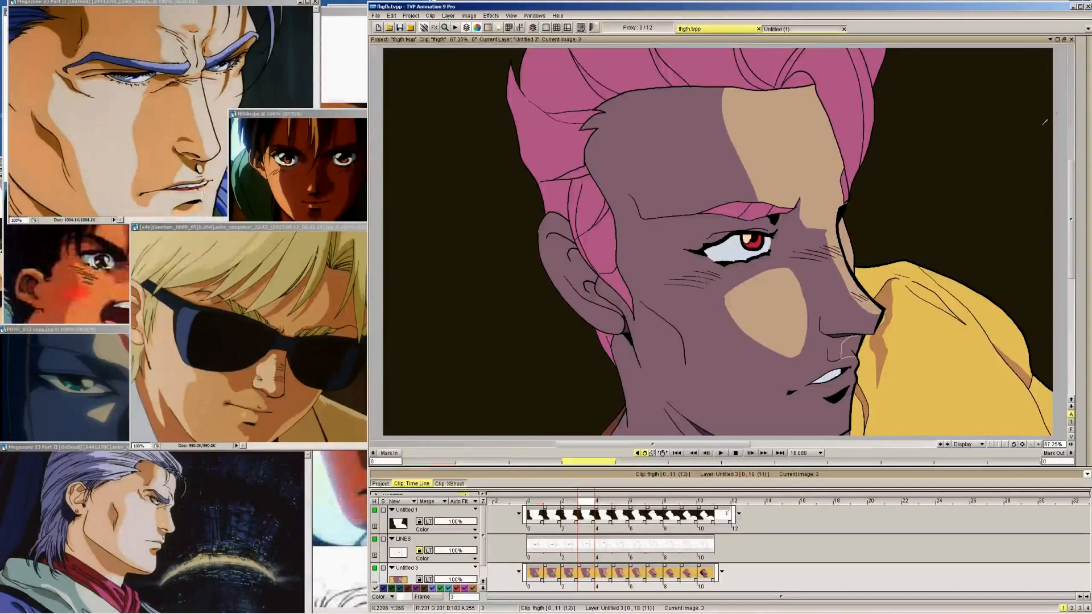
left_click(1078, 58)
left_click(850, 346)
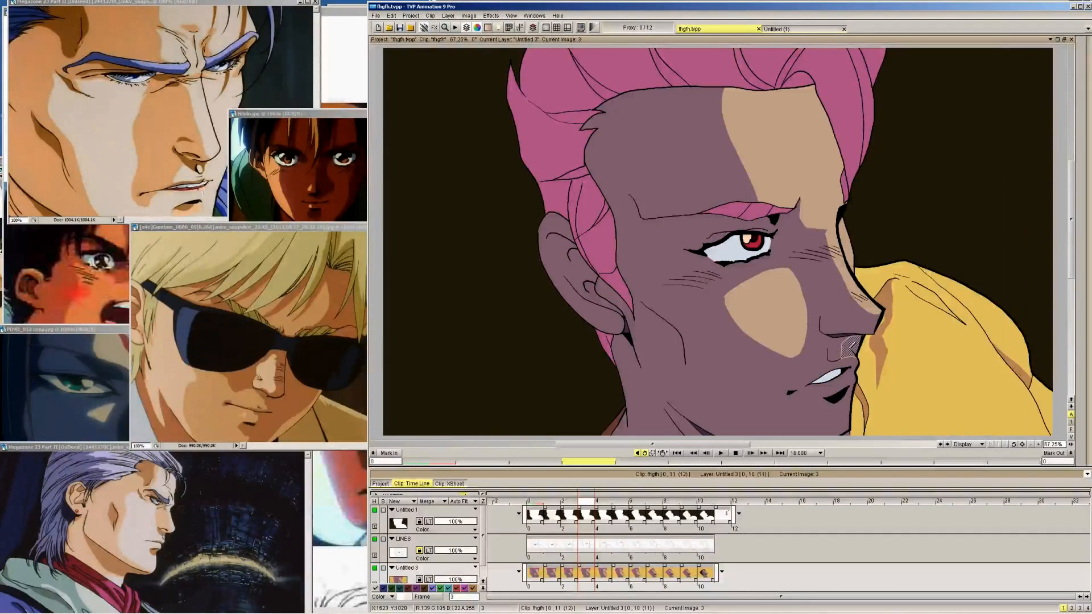
key("Right")
key("Left")
key("Right")
mouse_move(1072, 74)
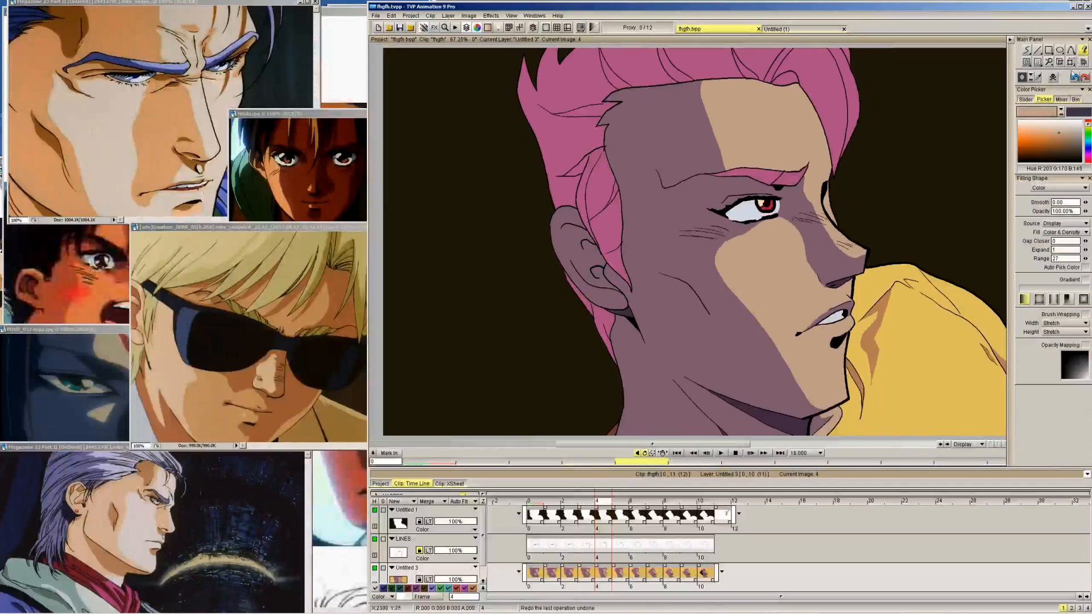
Outline a skin-coloured chin highlight below the lower lip on frame 3 and continue it on frames 2 and 1
left_click(1026, 50)
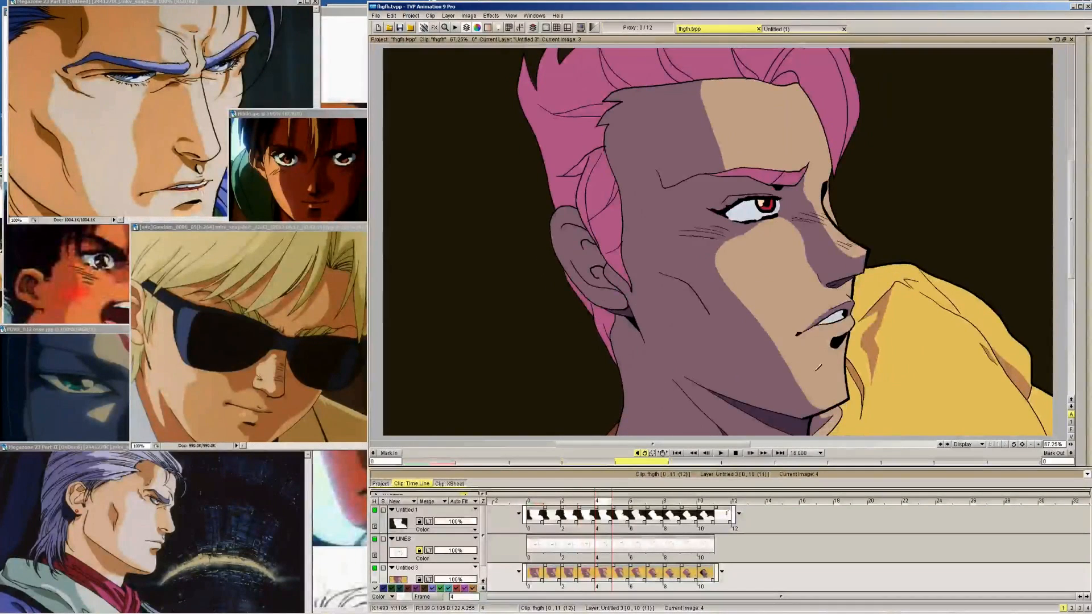
key("Left")
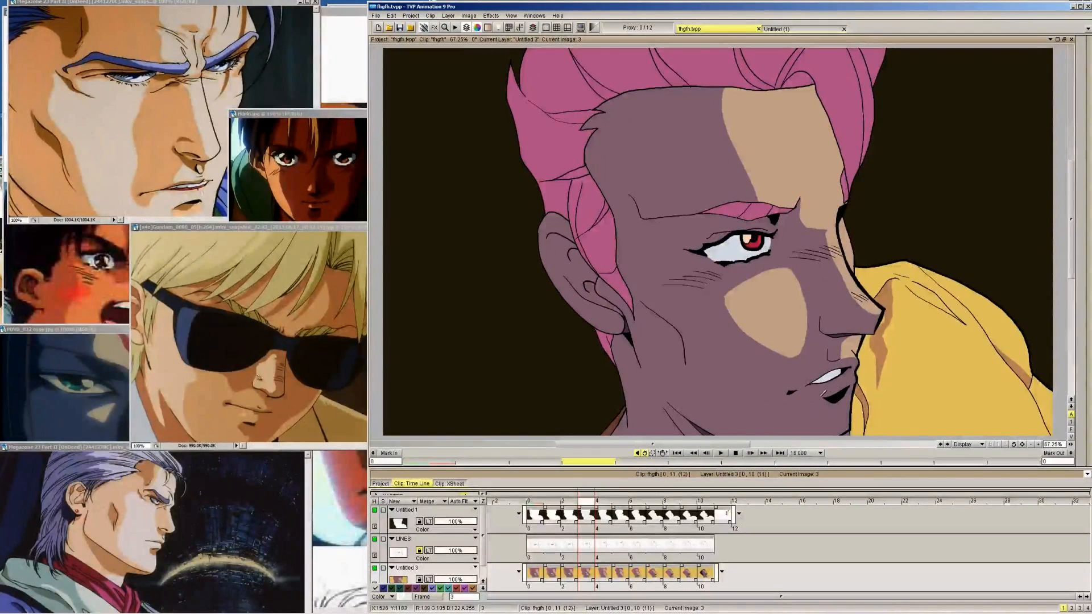
mouse_move(795, 405)
left_mouse_down()
mouse_move(809, 383)
mouse_move(840, 380)
mouse_move(853, 429)
left_mouse_up()
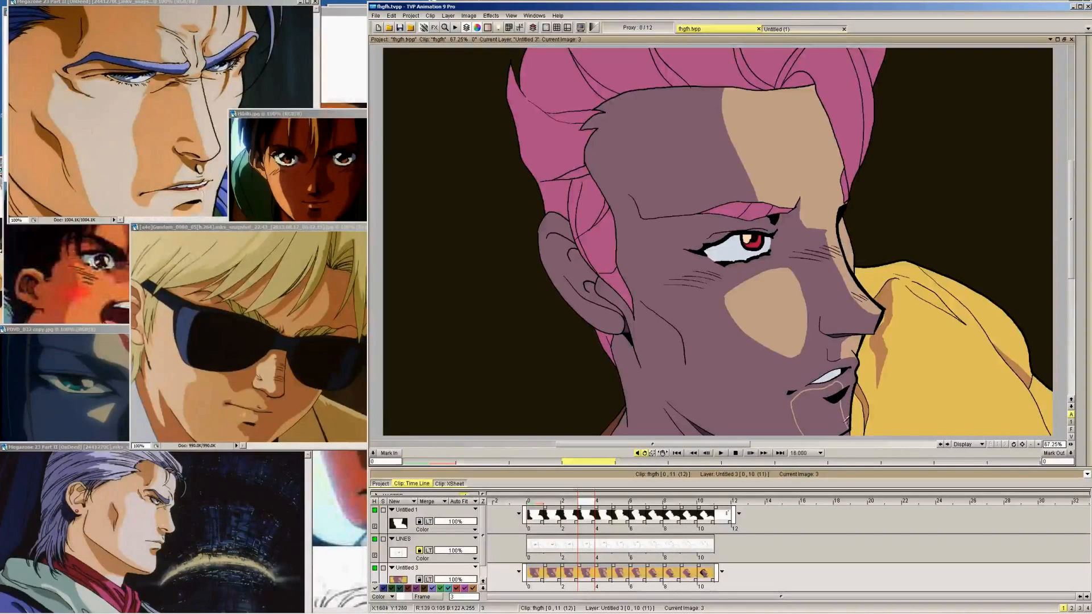
key("Left")
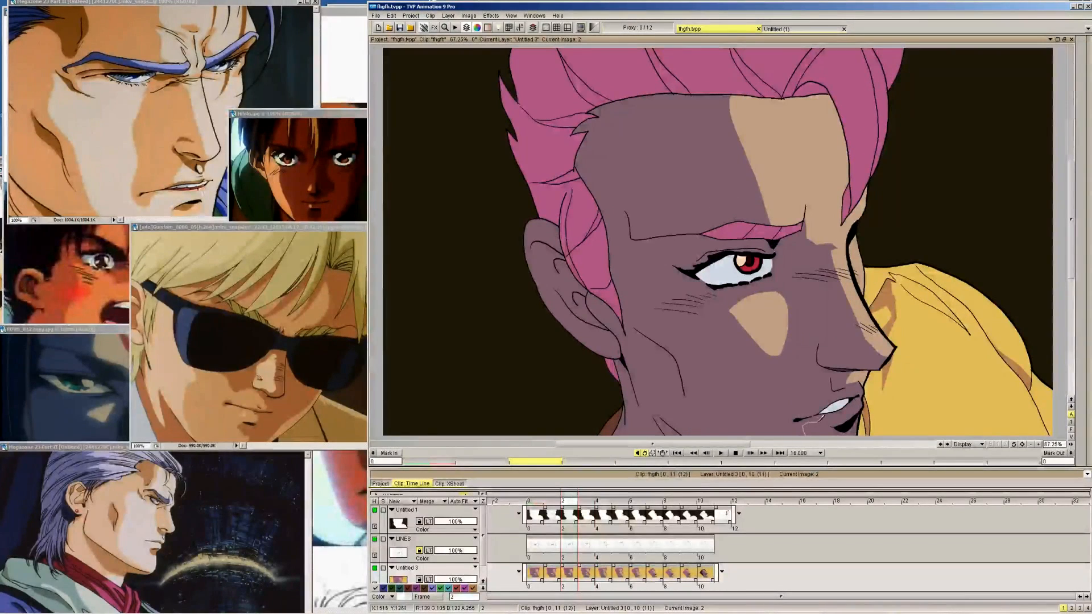
key("Left")
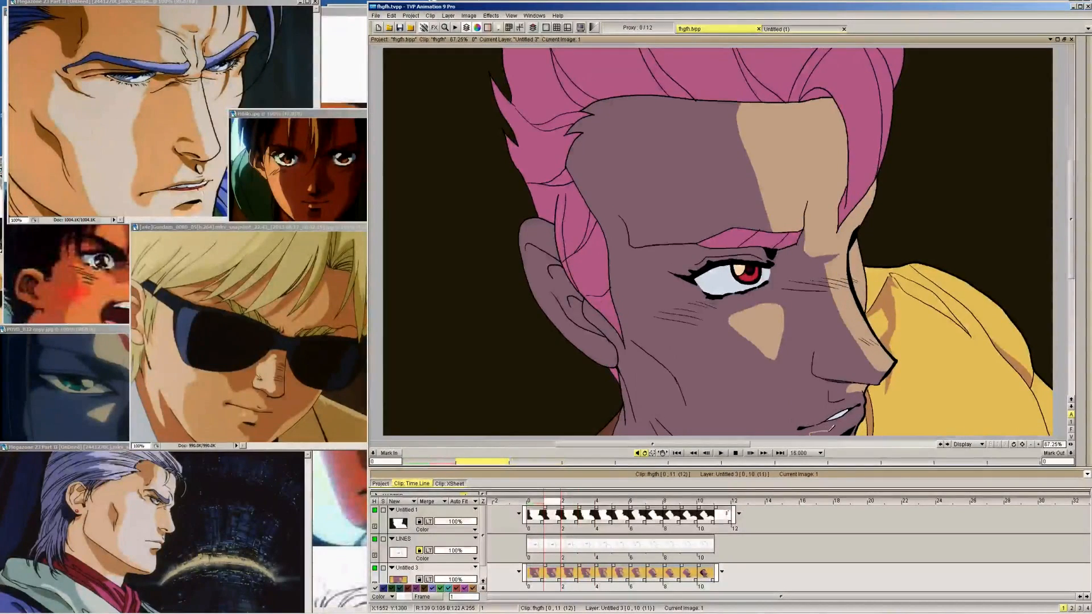
key("Left")
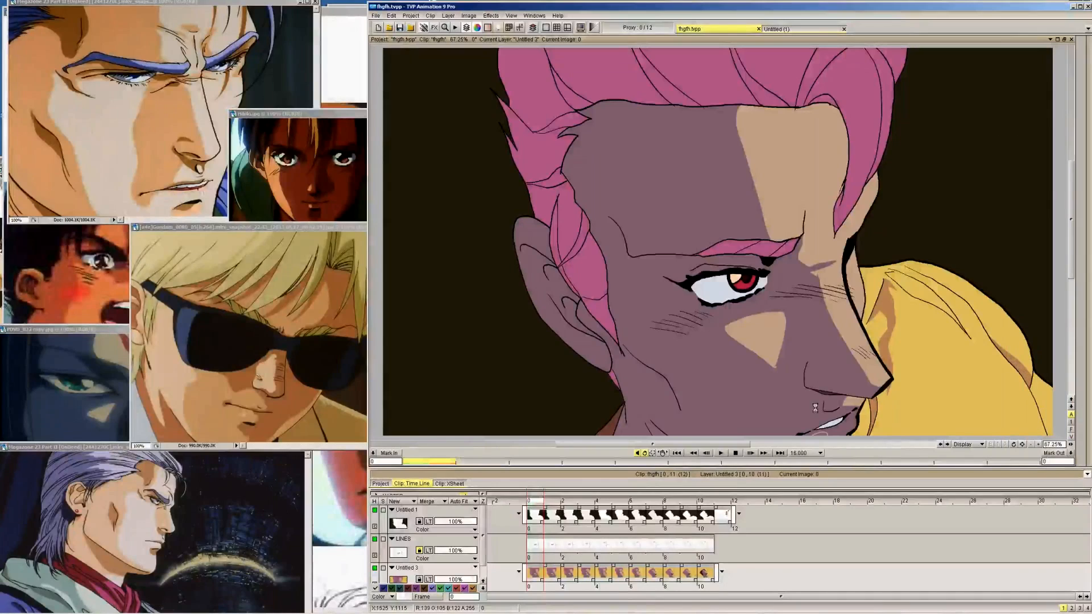
Fill the chin highlights on frames 1 to 3 with the skin colour
key("Right")
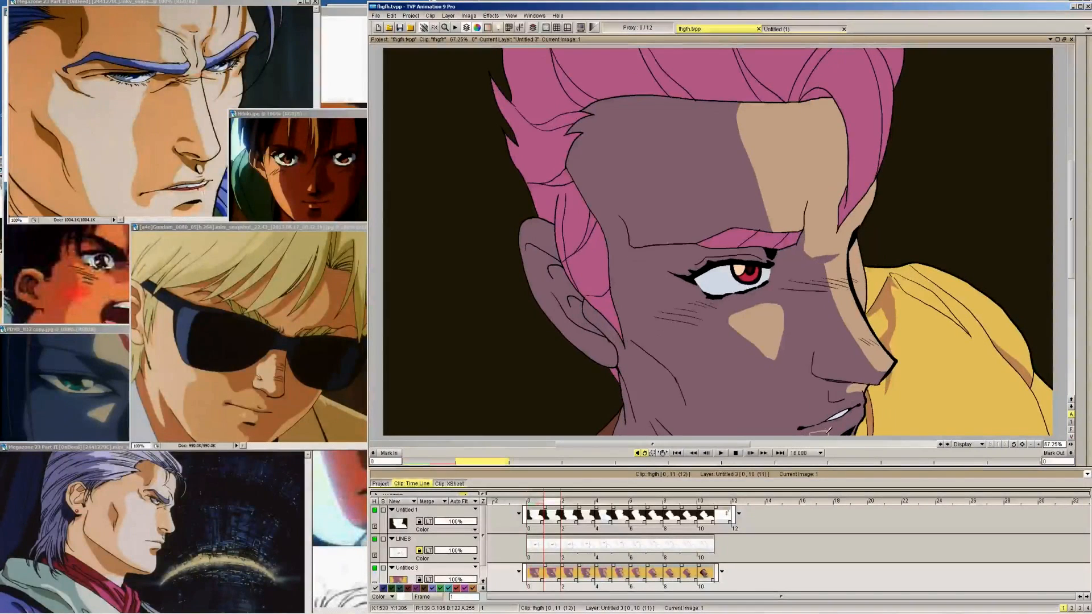
key("Right")
key("Right")
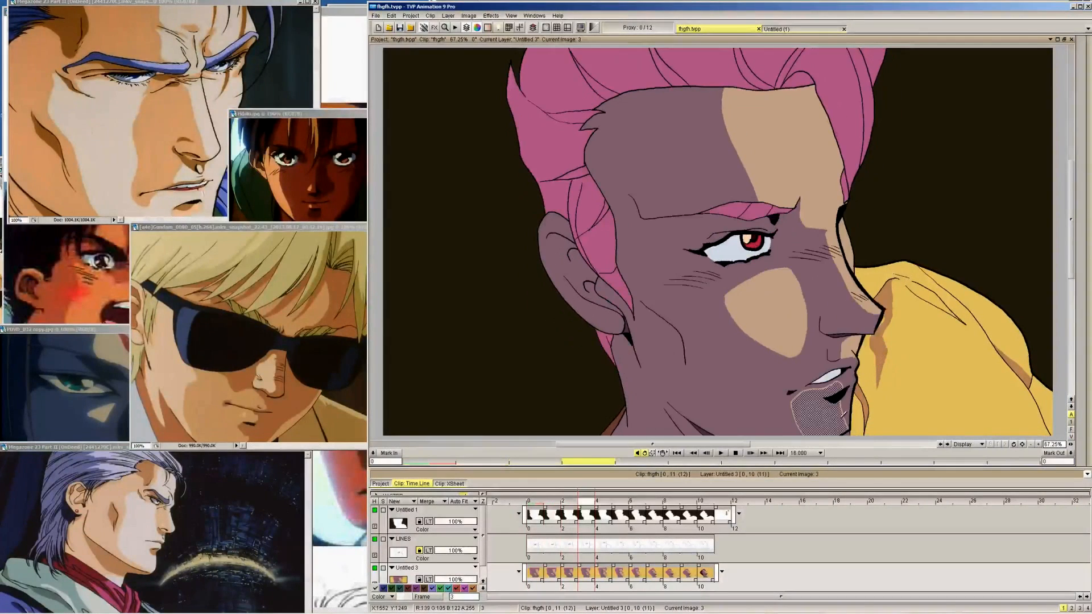
left_click_drag(845, 414, 844, 435)
key("Right")
key("Left")
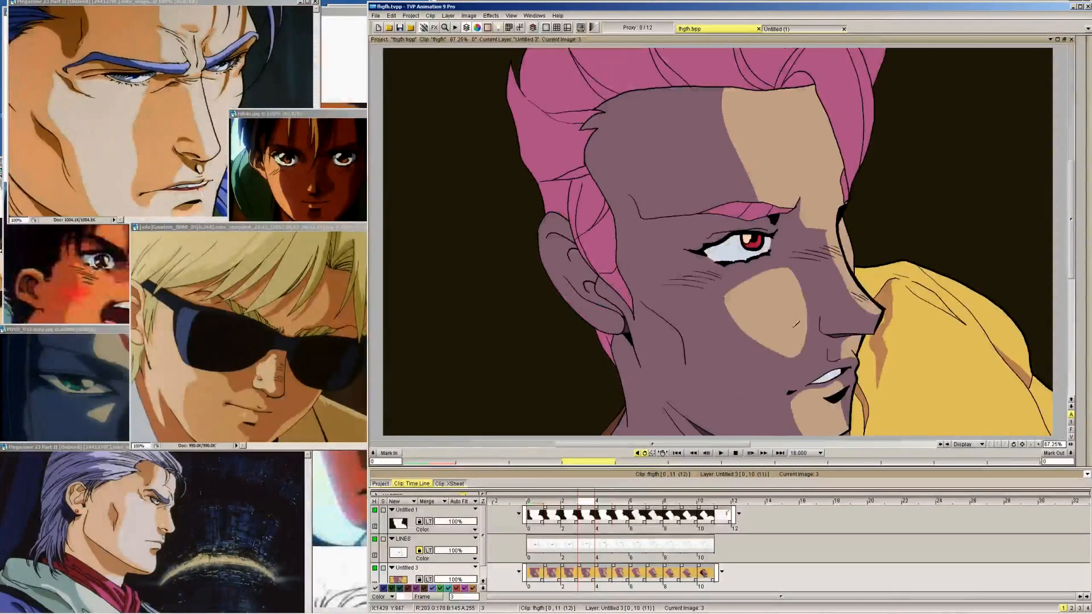
Check the new face highlights by flipping between neighbouring frames and playing the whole head-turn animation
key("Right")
key("Left")
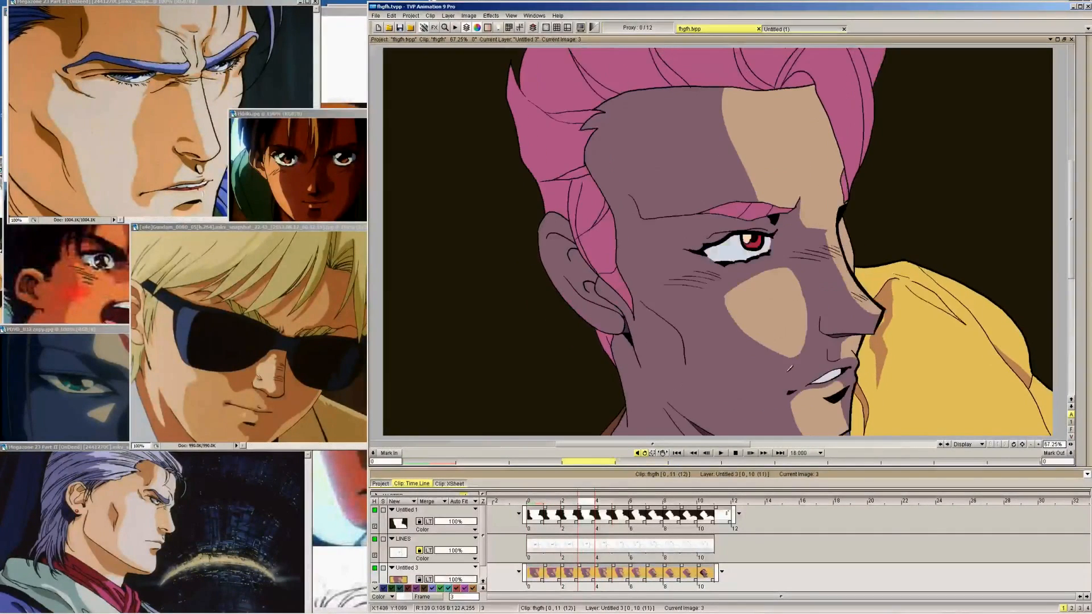
key("Left")
key("Right")
key("Right")
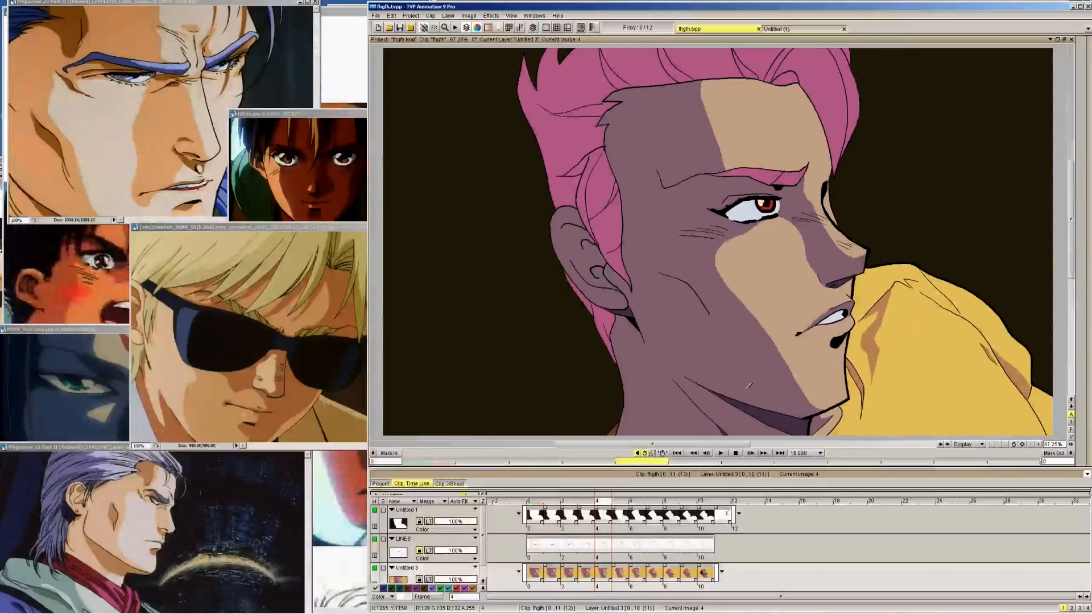
left_click(721, 454)
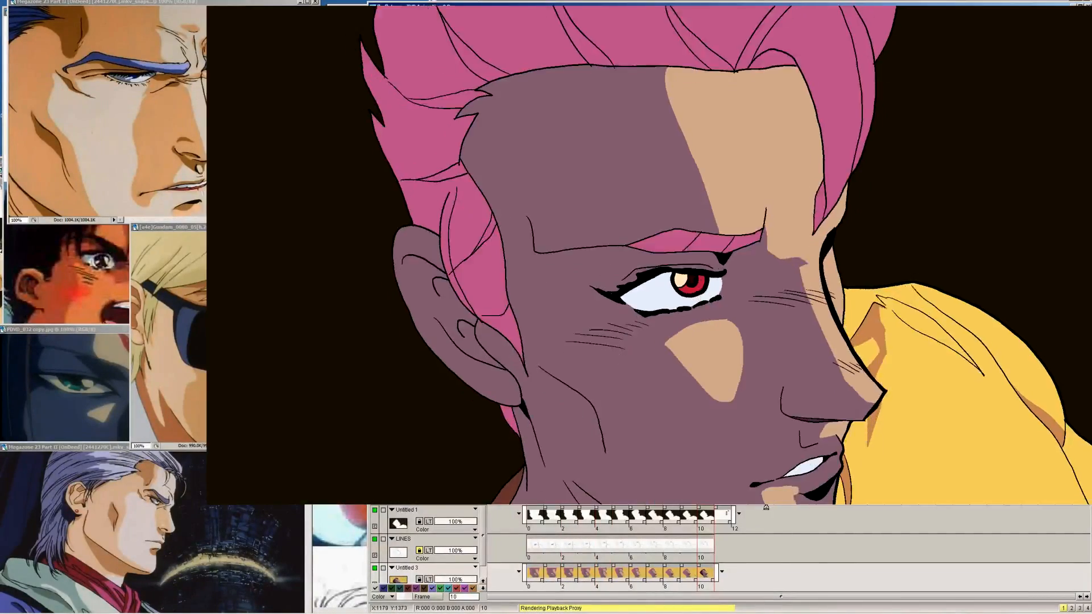
left_click(717, 446)
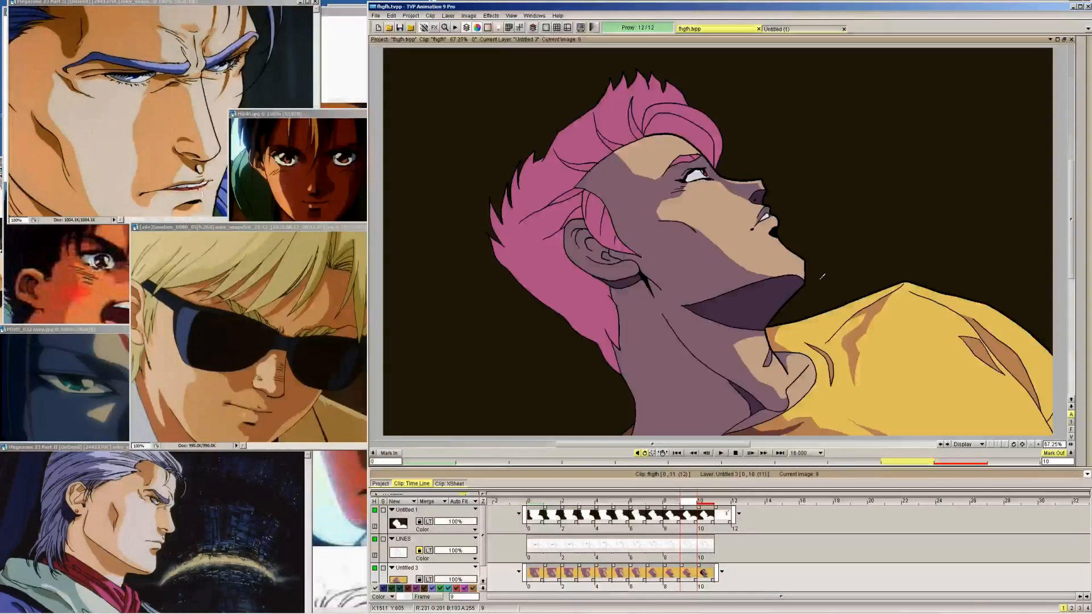
key("Right")
key("Left")
key("Left")
key("Left")
key("Left")
key("Left")
key("Left")
key("Left")
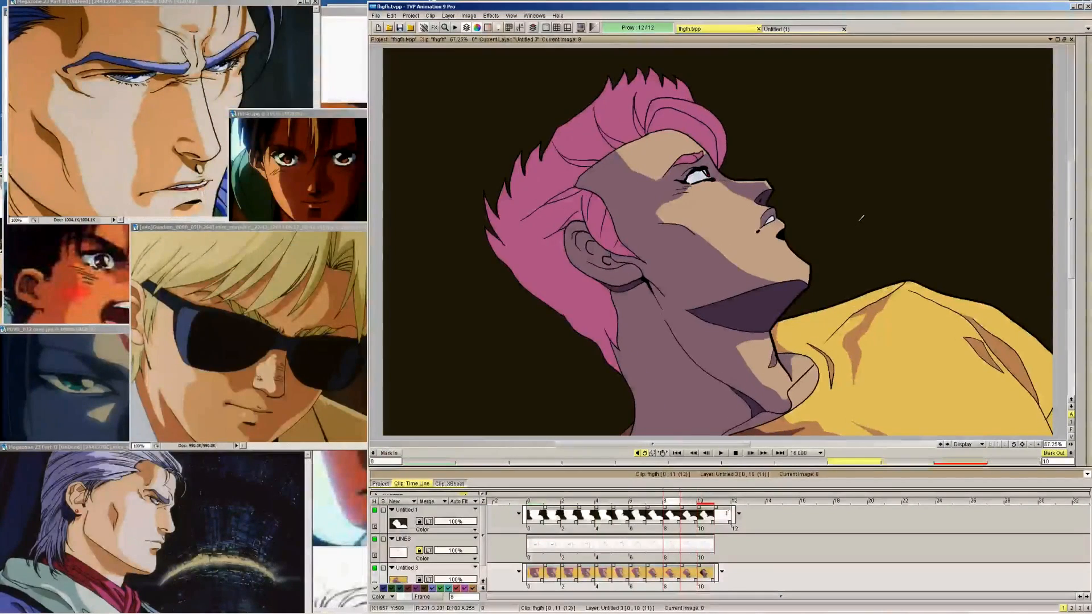
key("Right")
key("Right")
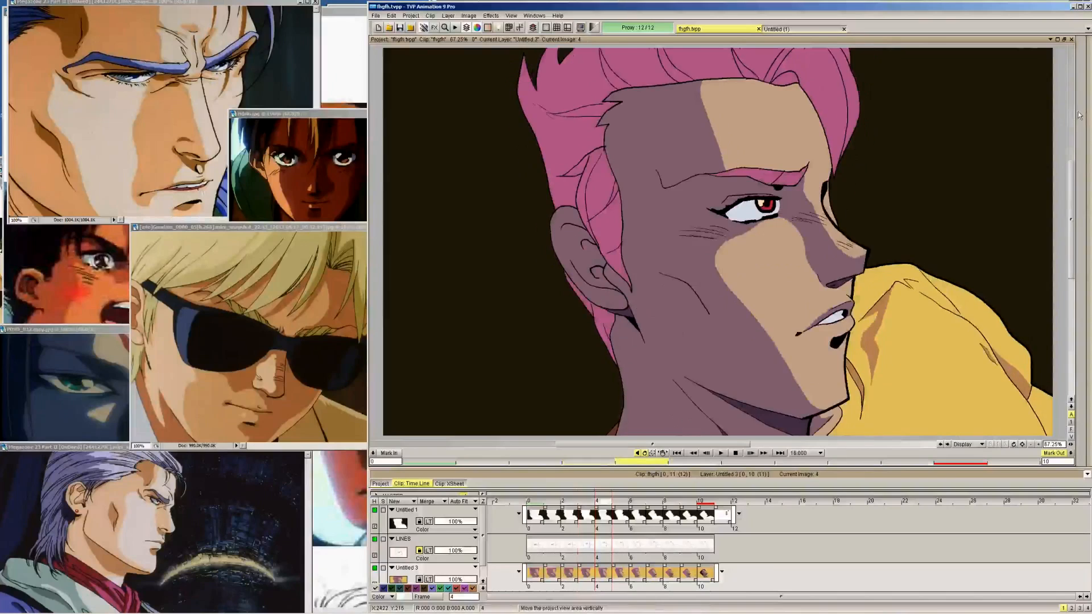
key("Left")
key("Left")
Pick the purple face-shadow colour and draw a small shadow beneath the lower lip on frames 4 to 6
mouse_move(1084, 114)
left_click(1040, 79)
left_click(731, 360)
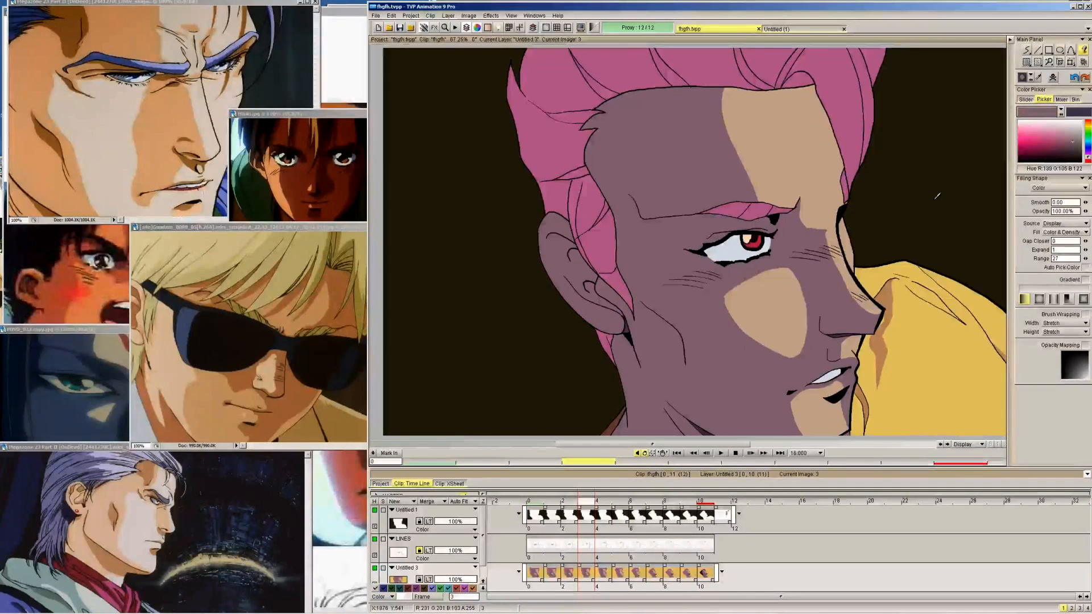
left_click(1026, 51)
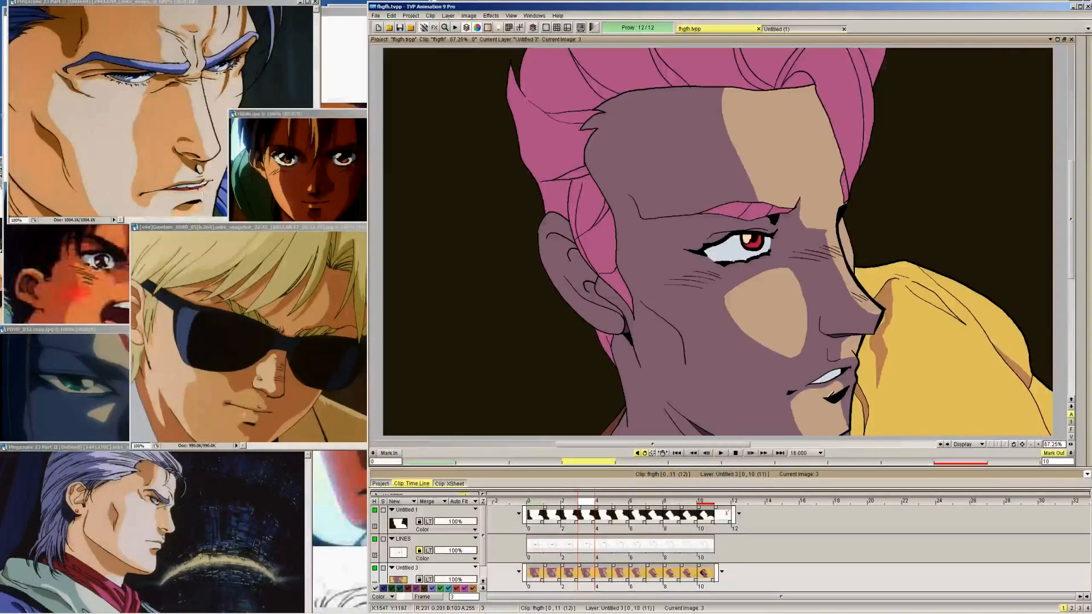
key("Left")
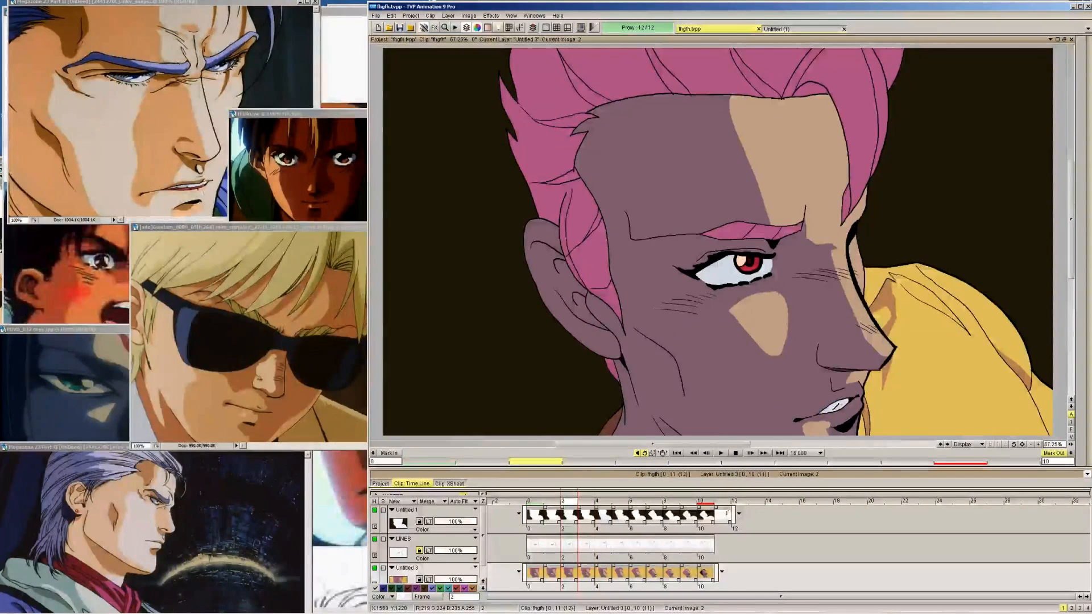
key("Right")
key("Right")
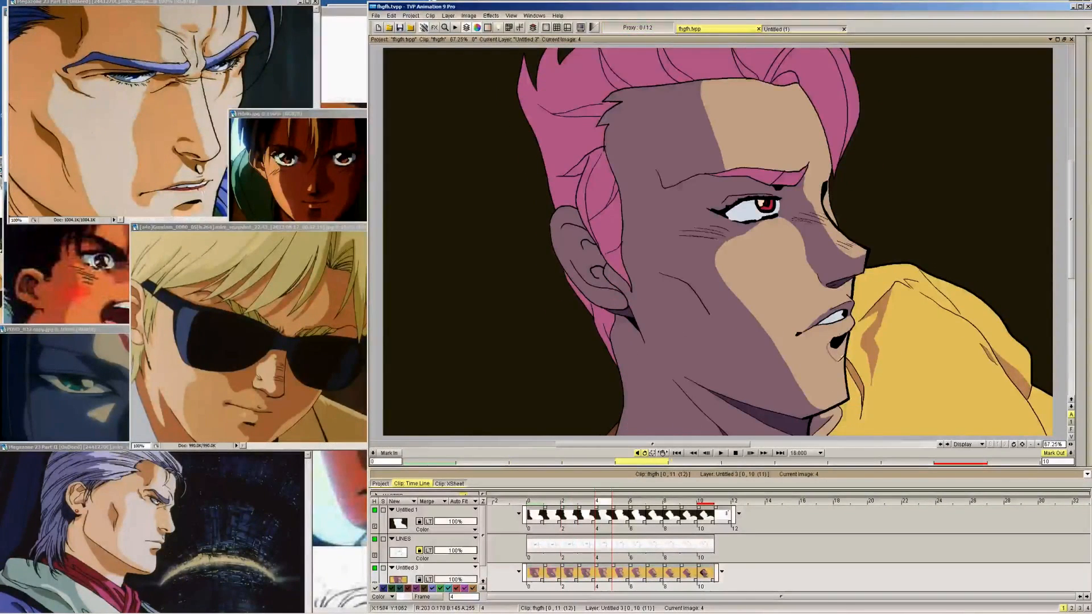
key("Right")
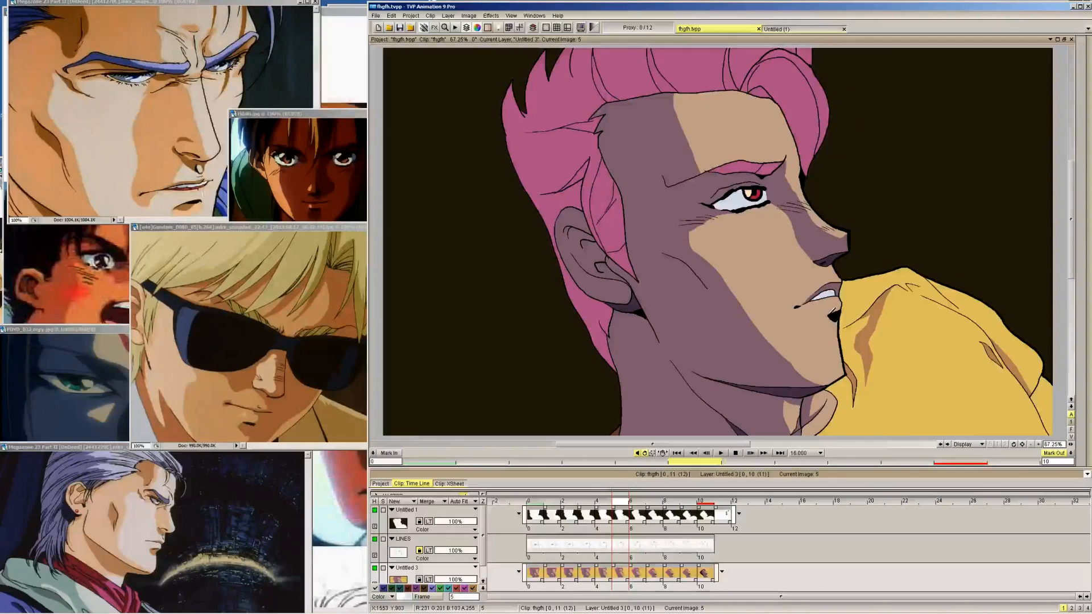
key("Right")
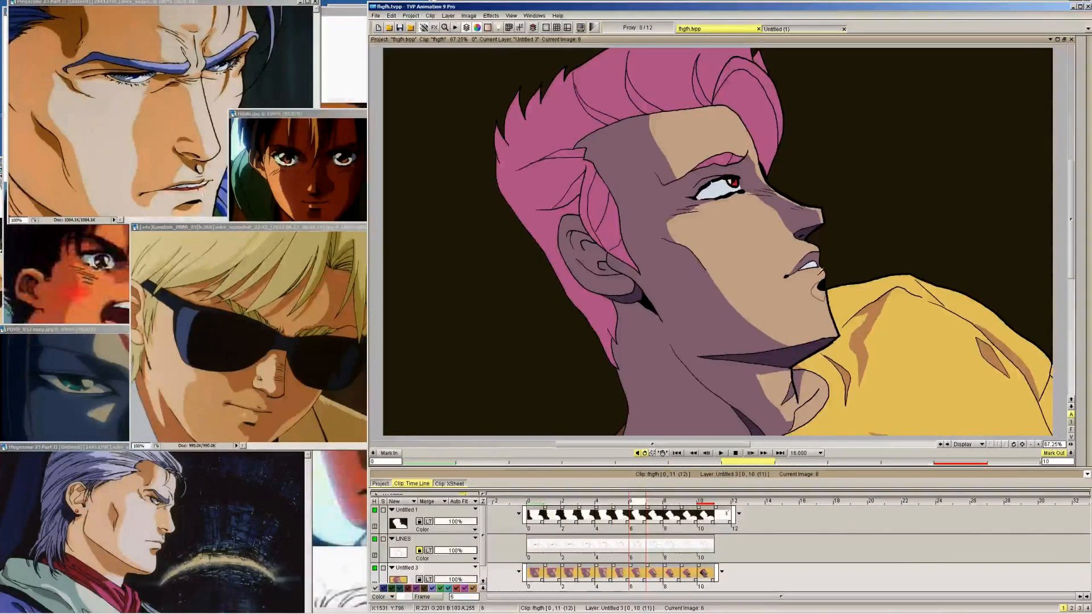
Continue the small shadow beneath the lower lip on frames 7 to 9
key("Right")
key("Right")
key("Right")
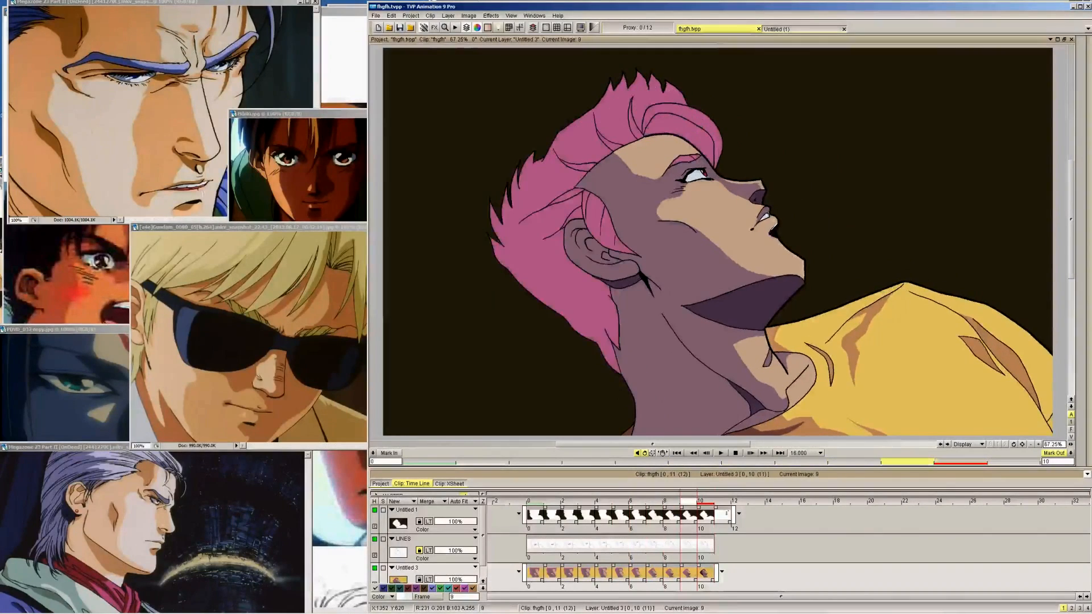
key("Right")
key("Left")
key("Left")
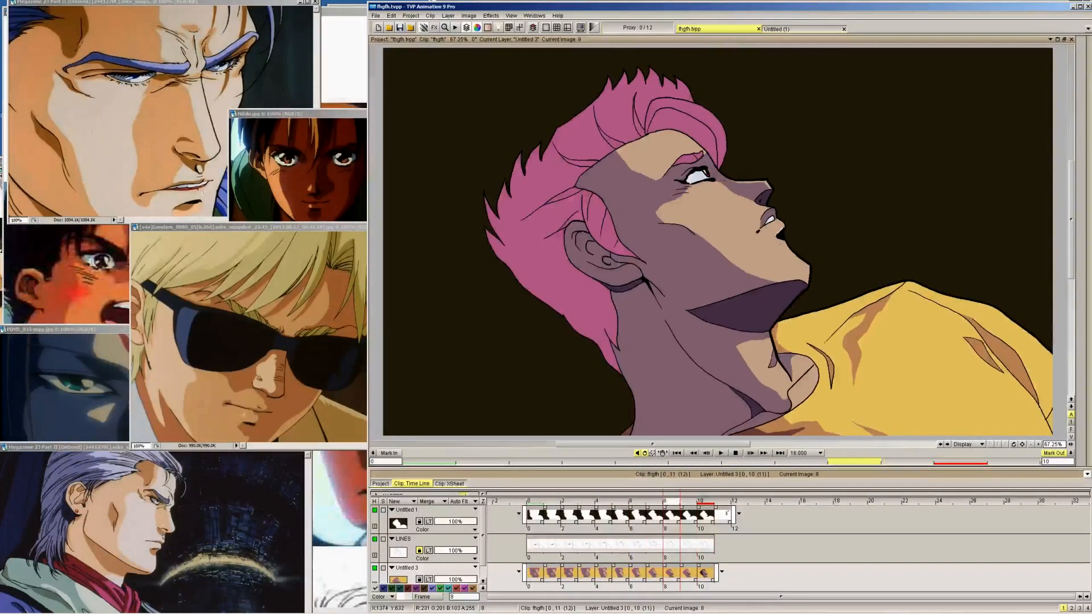
key("Left")
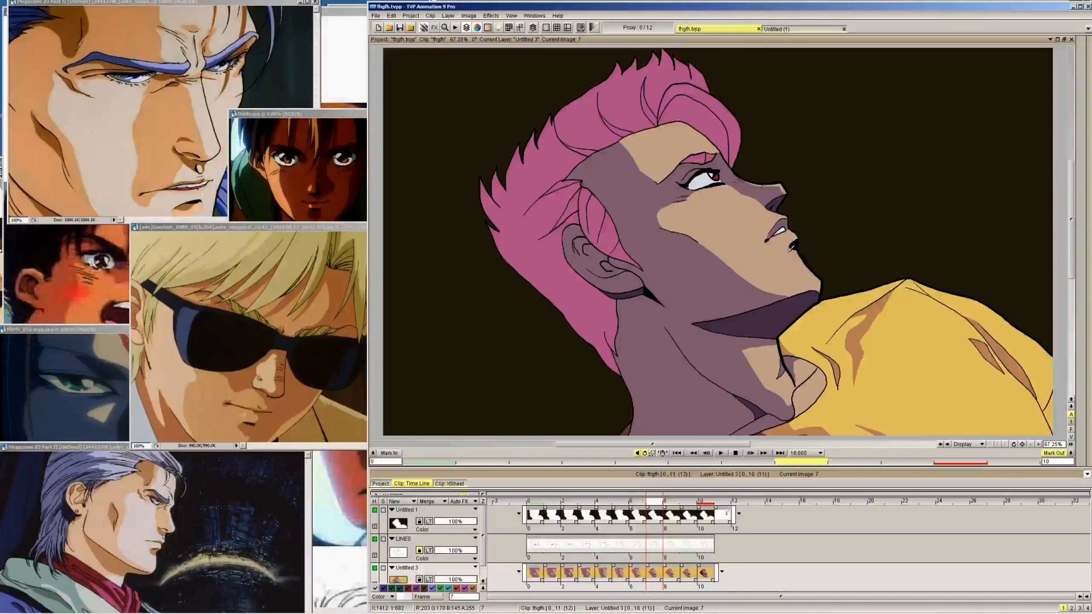
Fill the shadows beneath the lower lip with the purple face-shadow colour, working through frames 3 to 9
key("Left")
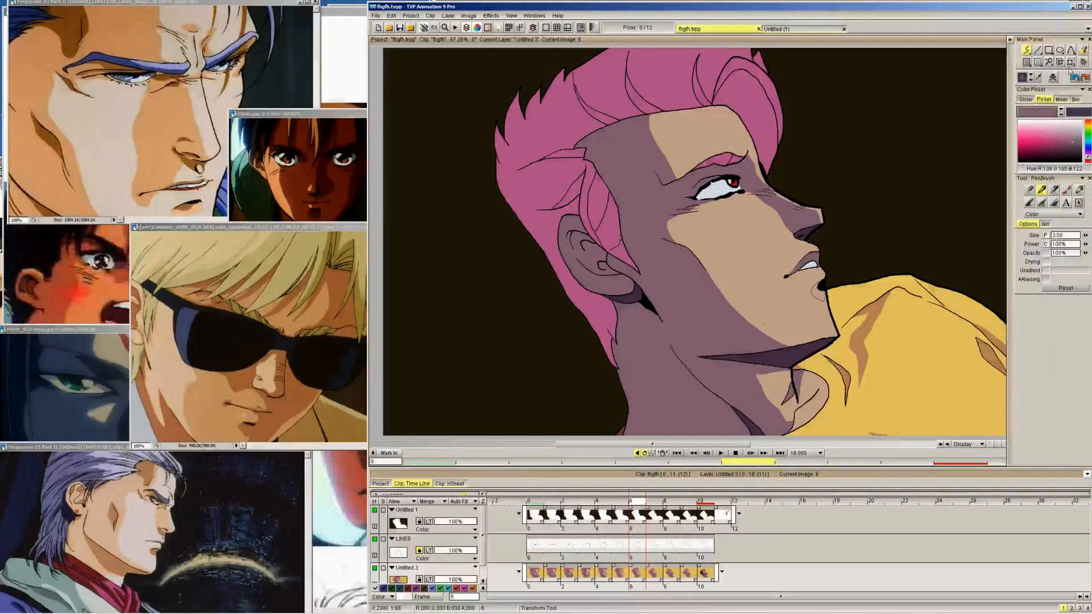
key("Right")
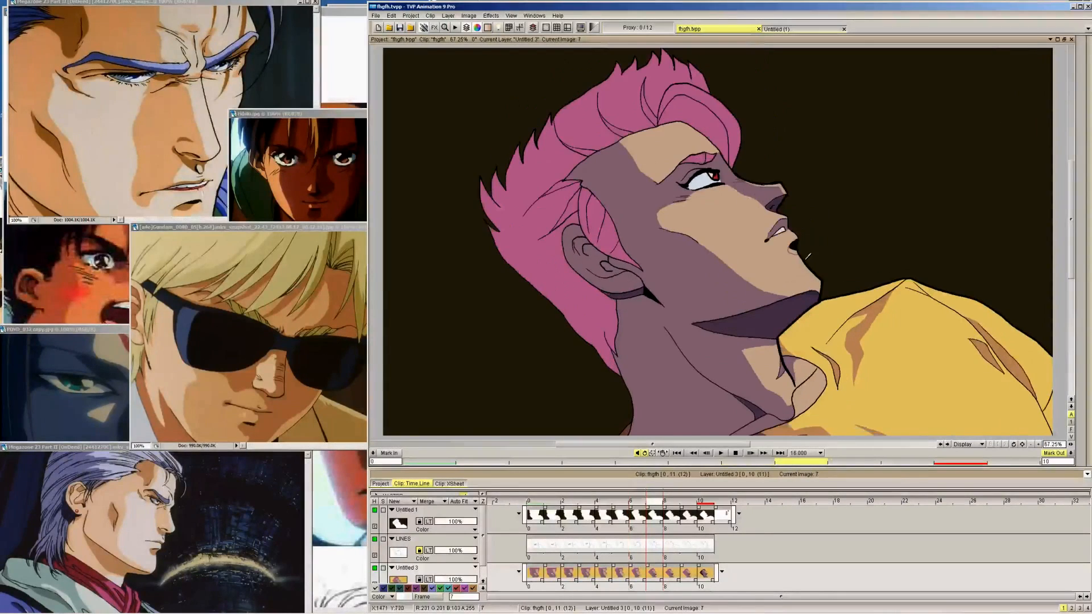
key("Right")
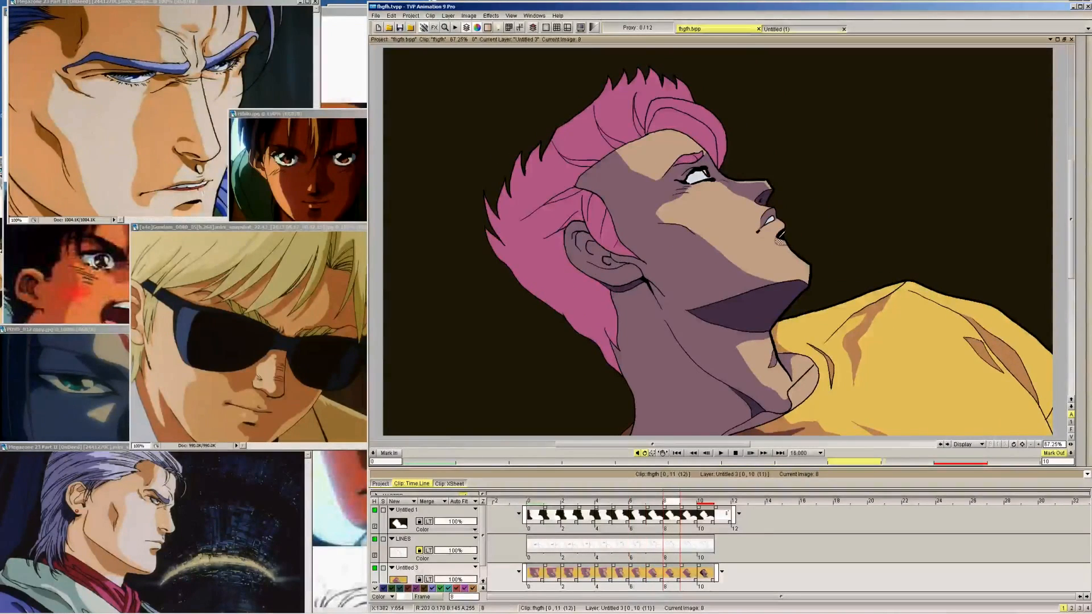
key("Right")
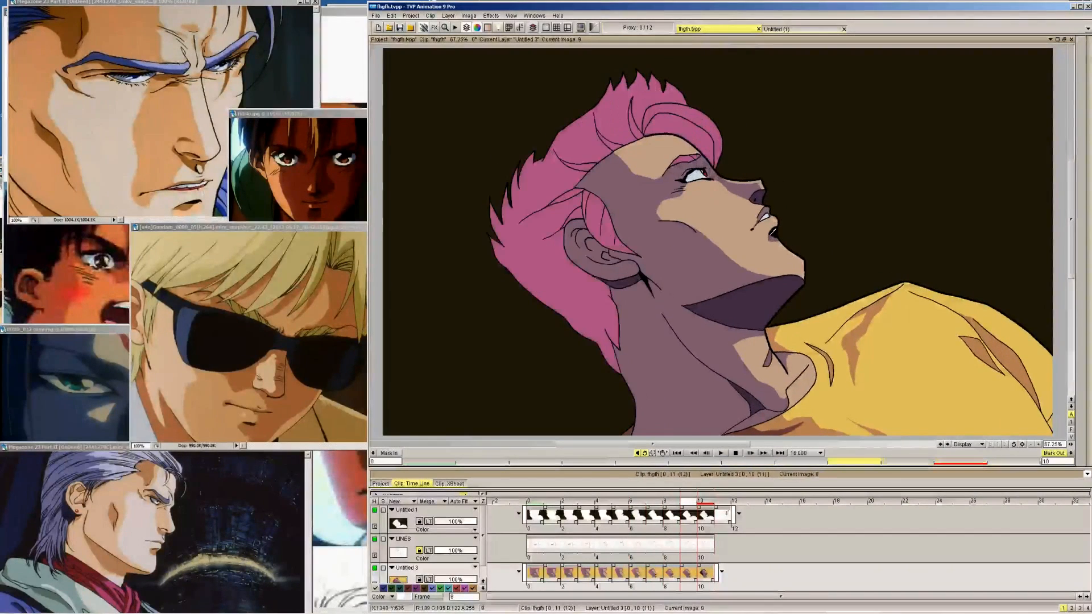
key("Left")
key("Left")
key("Left")
key("Left")
key("Left")
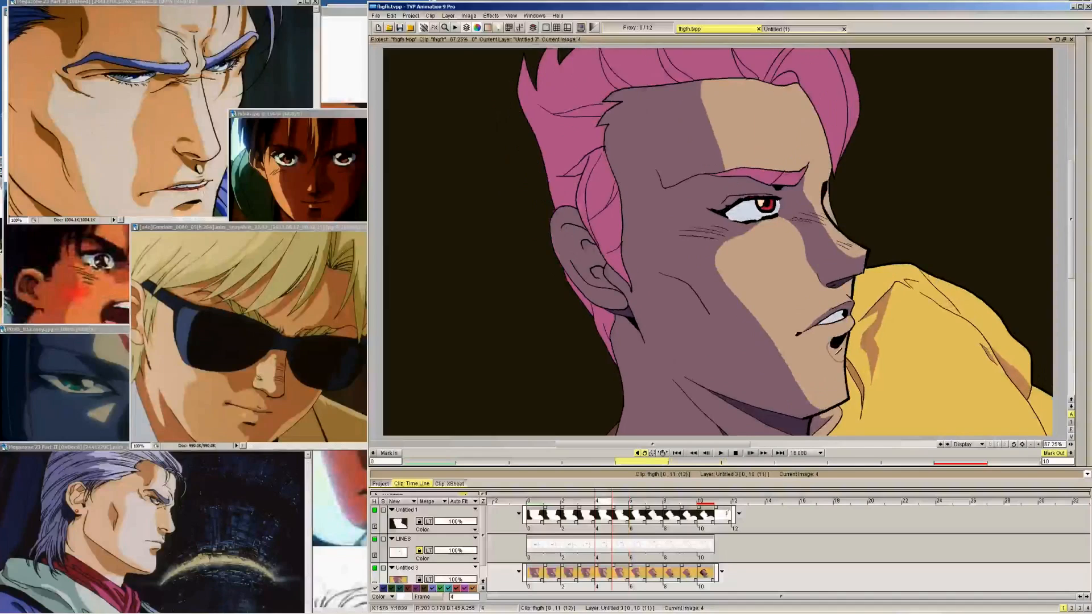
key("Left")
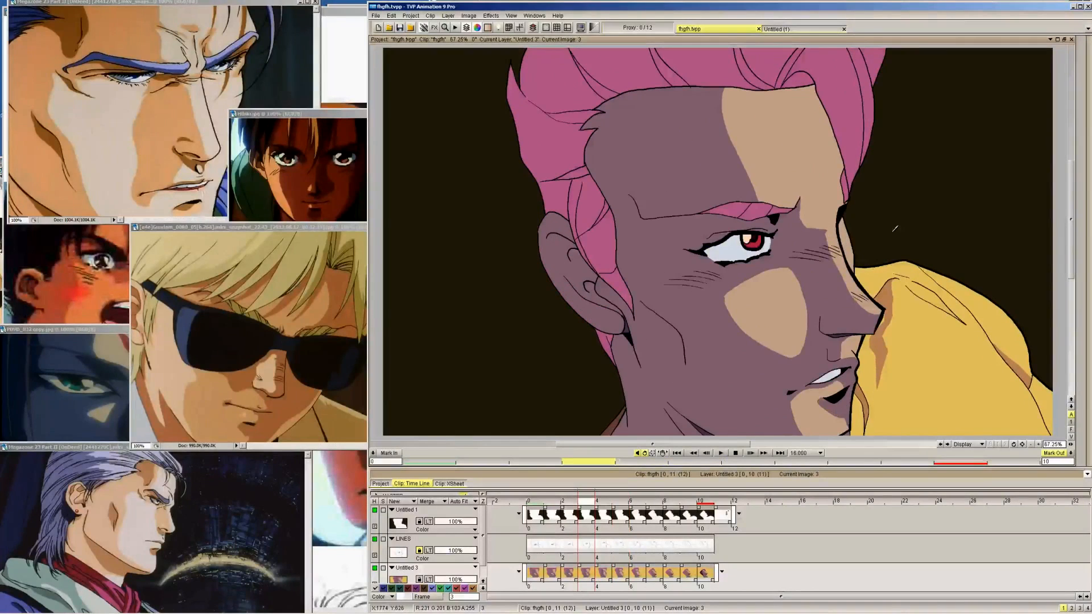
Sample the skin colour from the cheek highlight on frame 3 and compare the chin highlight with frame 2
mouse_move(1082, 51)
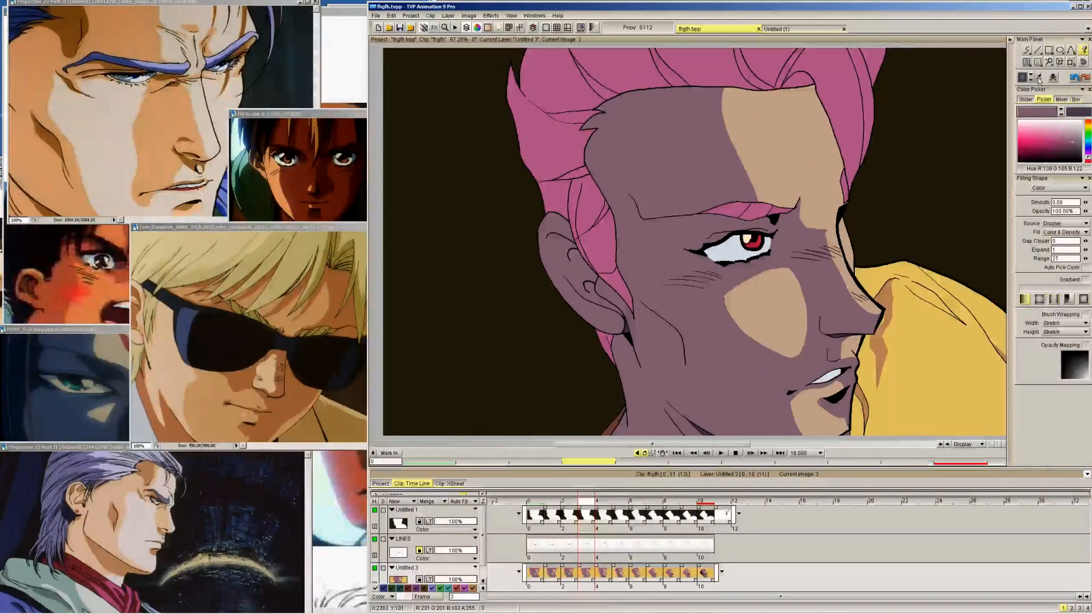
left_click(782, 287, "alt")
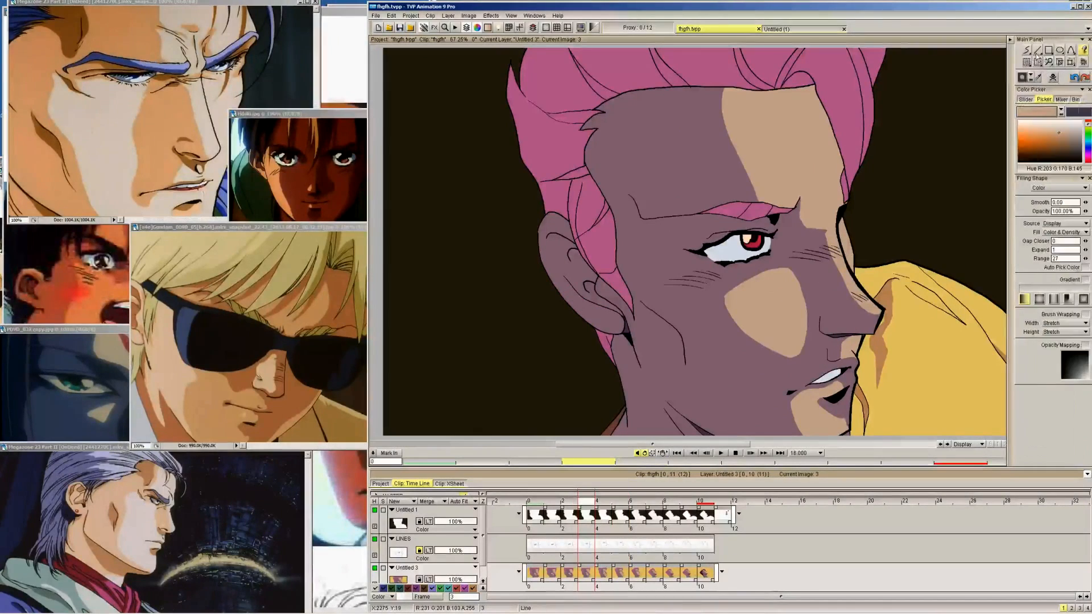
left_click(1027, 51)
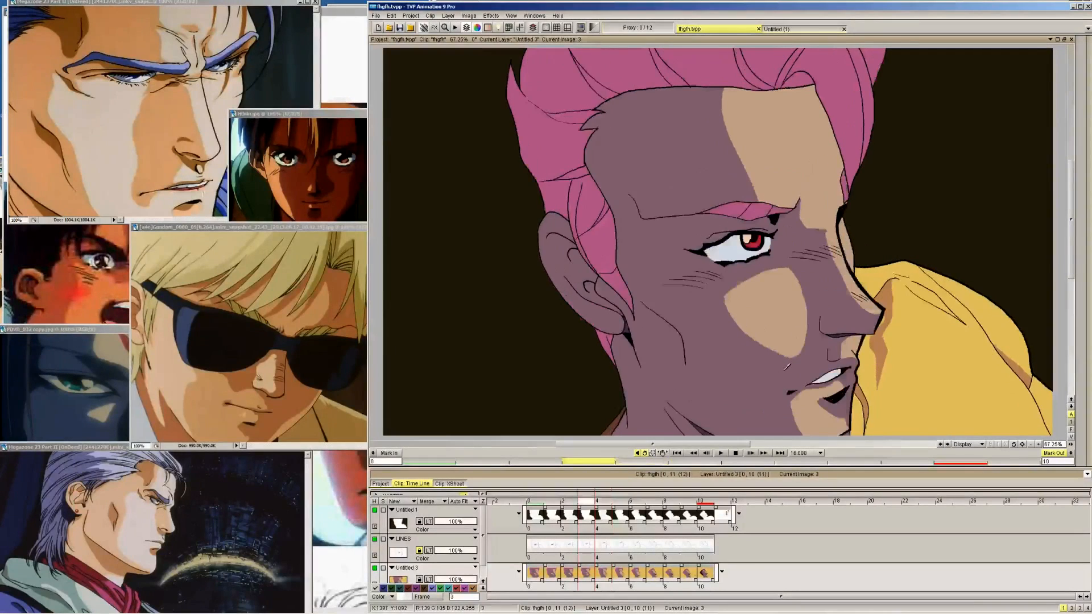
key("Left")
key("Right")
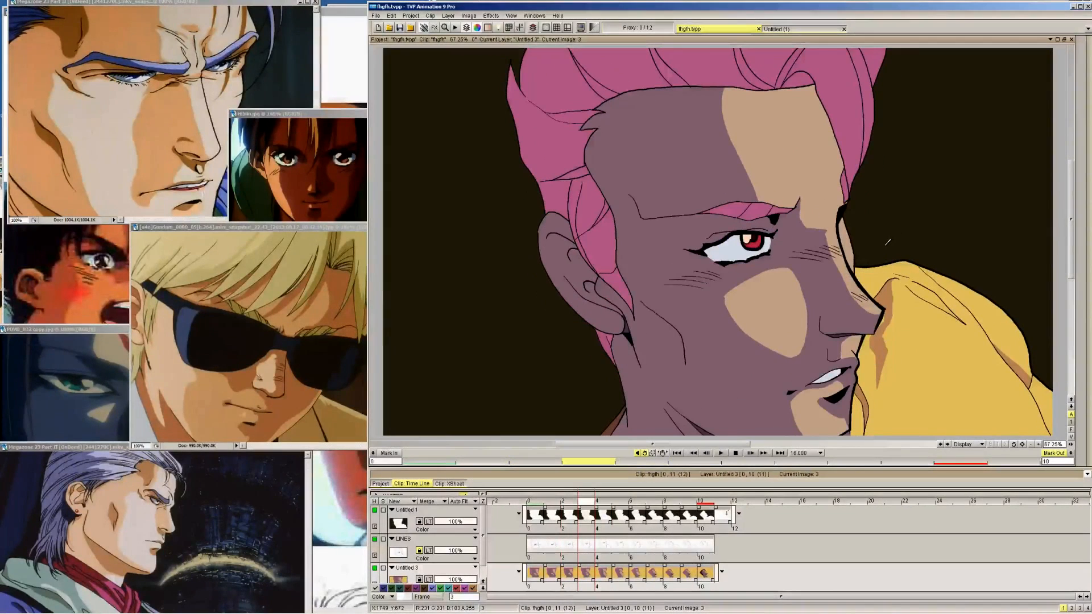
Pick the dark purple hair-shadow colour from frame 10 and fill the inside of the front hair curl on frame 9
key("Right")
key("Right")
key("Right")
key("Right")
key("Right")
key("Right")
key("Right")
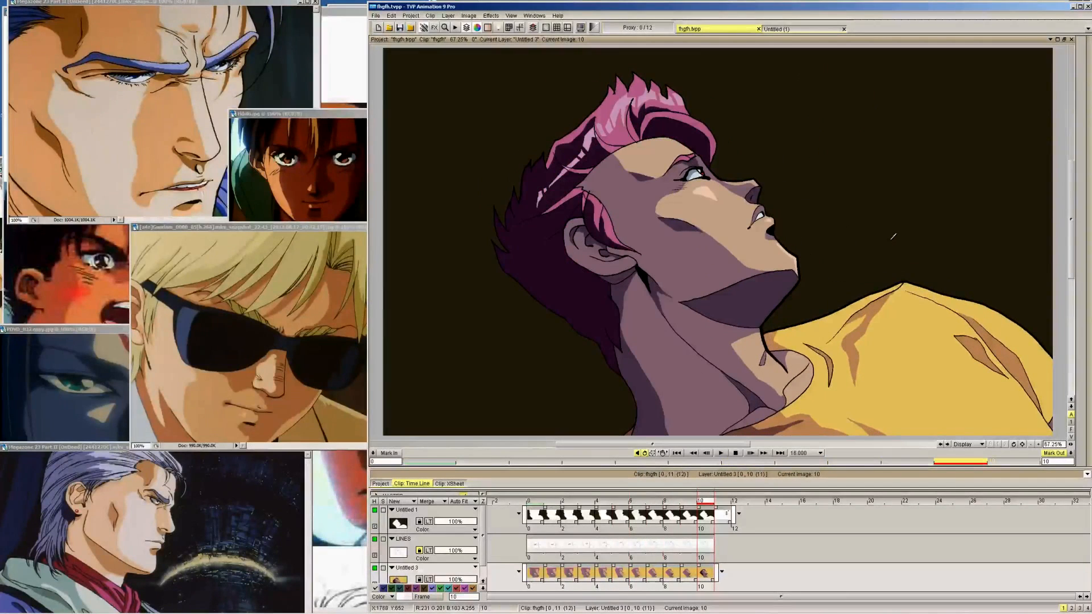
mouse_move(1090, 93)
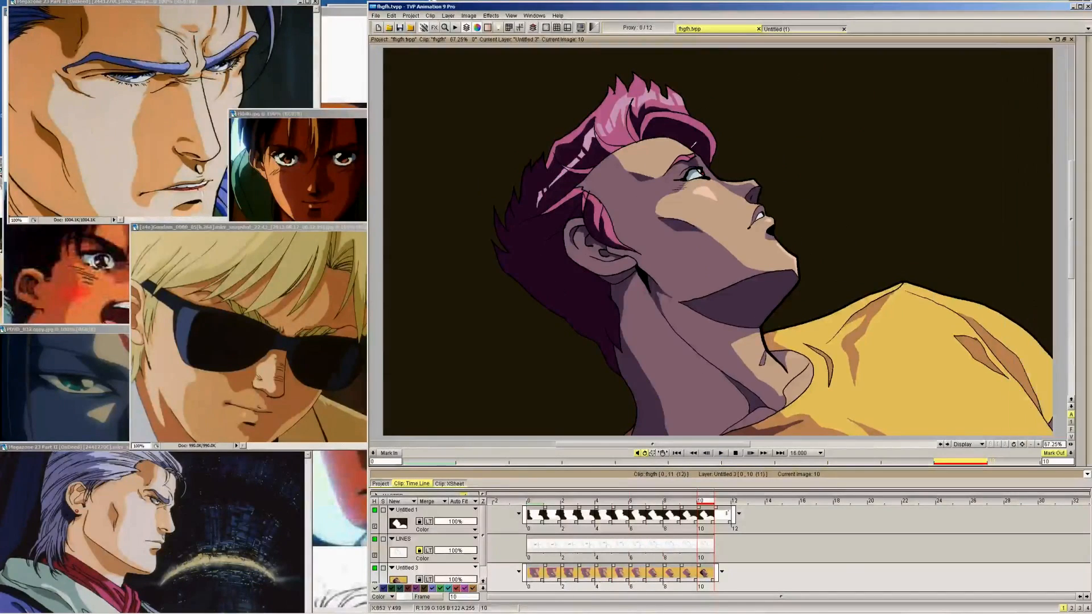
key("Left")
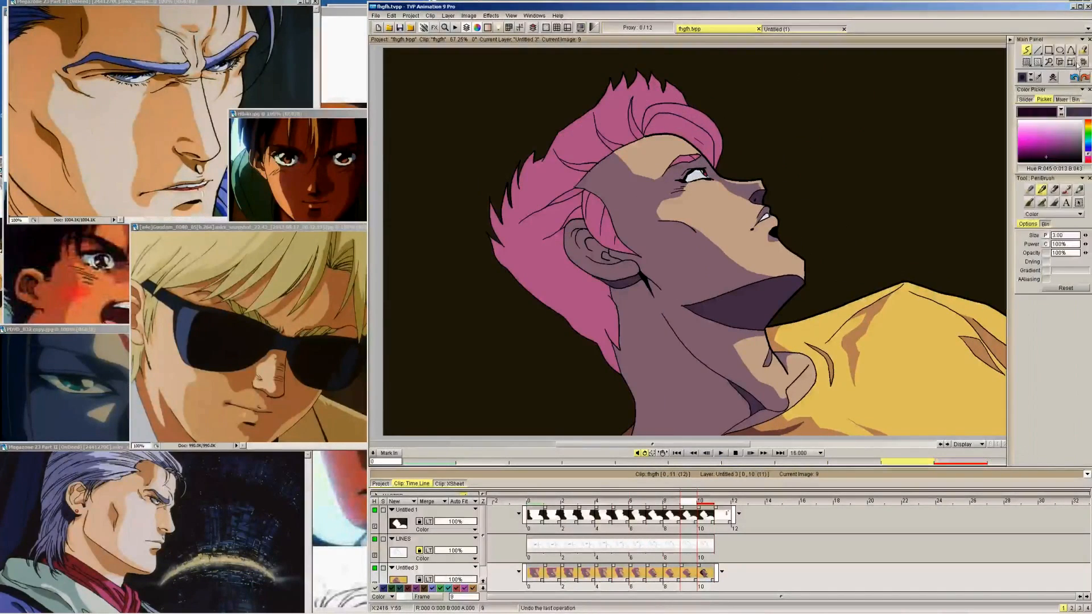
left_click(1083, 51)
key("Right")
key("Left")
left_click(681, 124)
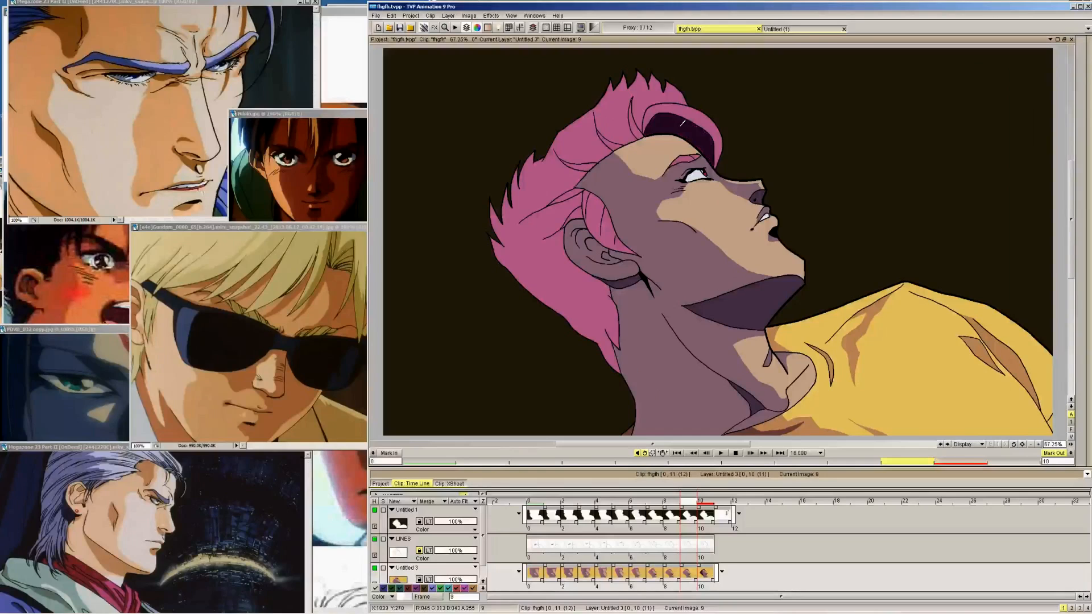
Fill the inside of the front hair curl with dark purple on frames 8, 7 and 6
key("Left")
left_click(686, 128)
key("Left")
left_click(730, 128)
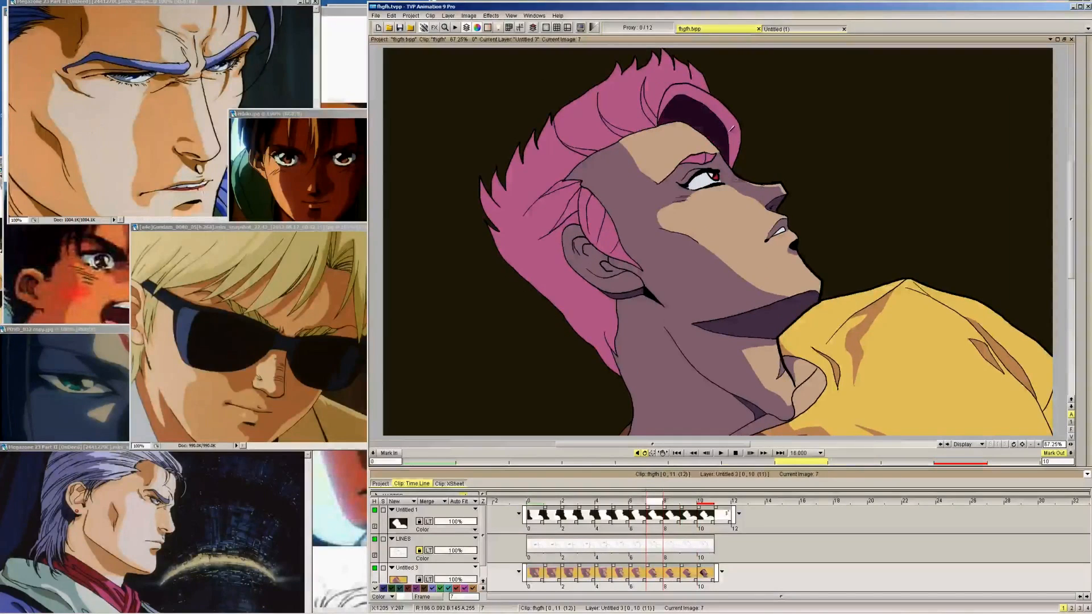
key("Left")
left_click(731, 125)
Undo the first fill of the front curl on frame 5 and refill its inner shadow with dark purple
key("Left")
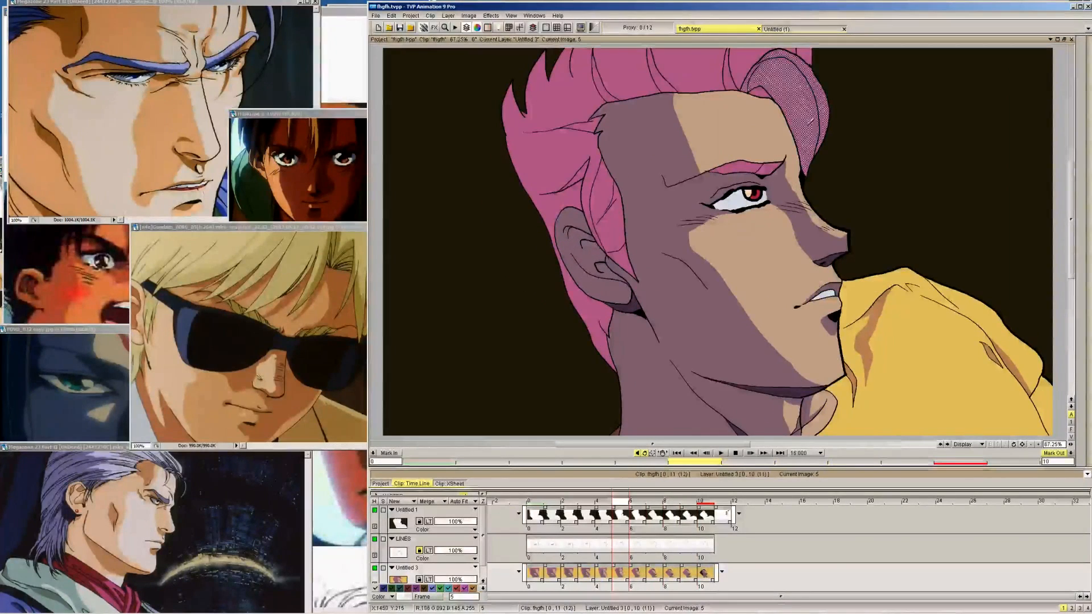
left_click(812, 121)
key("ctrl+z")
mouse_move(1090, 71)
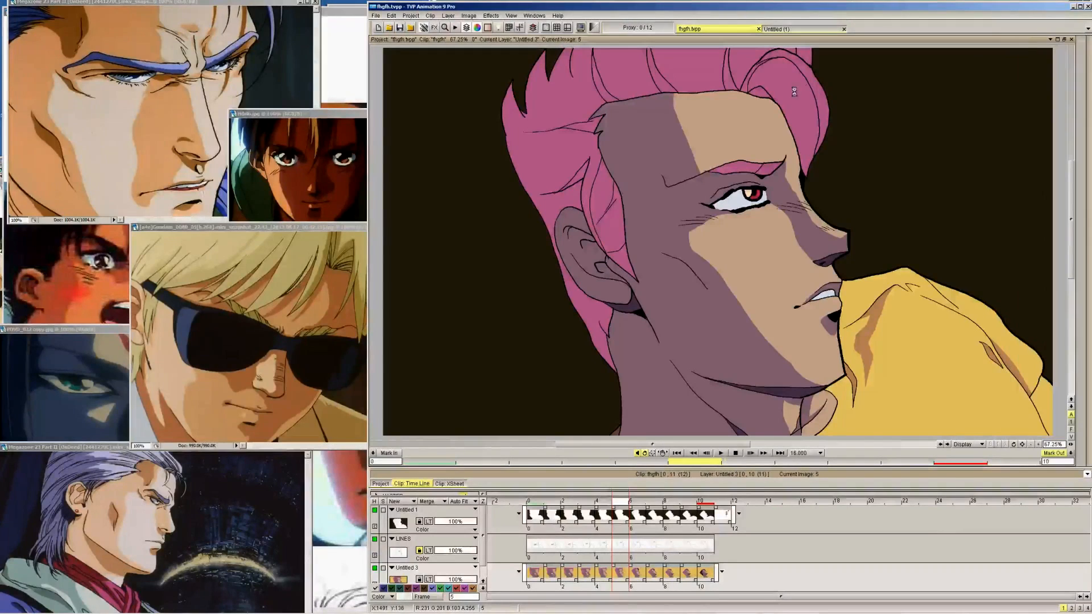
key("Left")
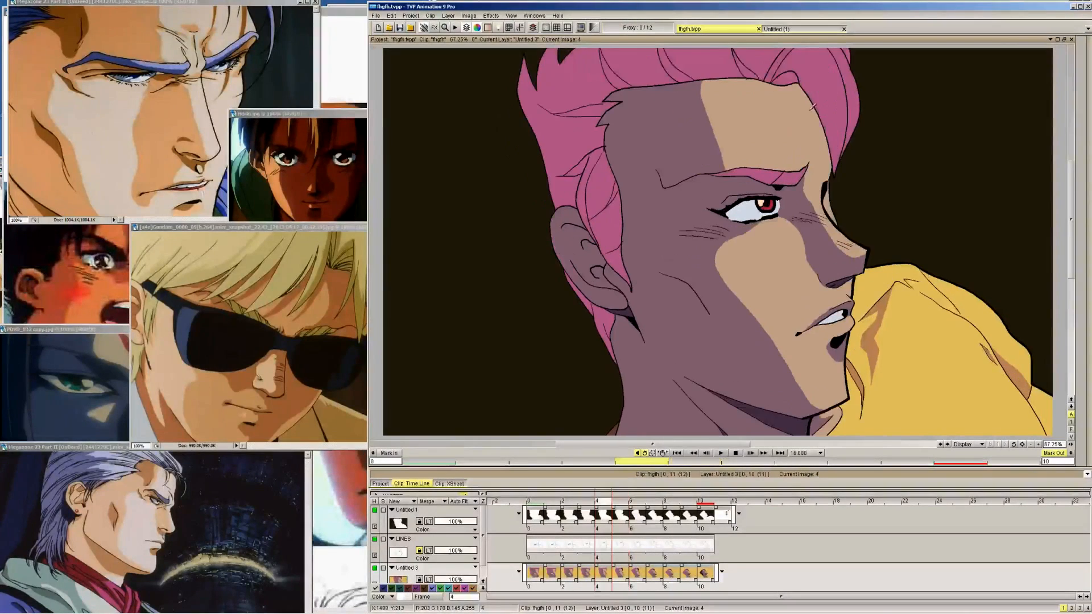
key("Right")
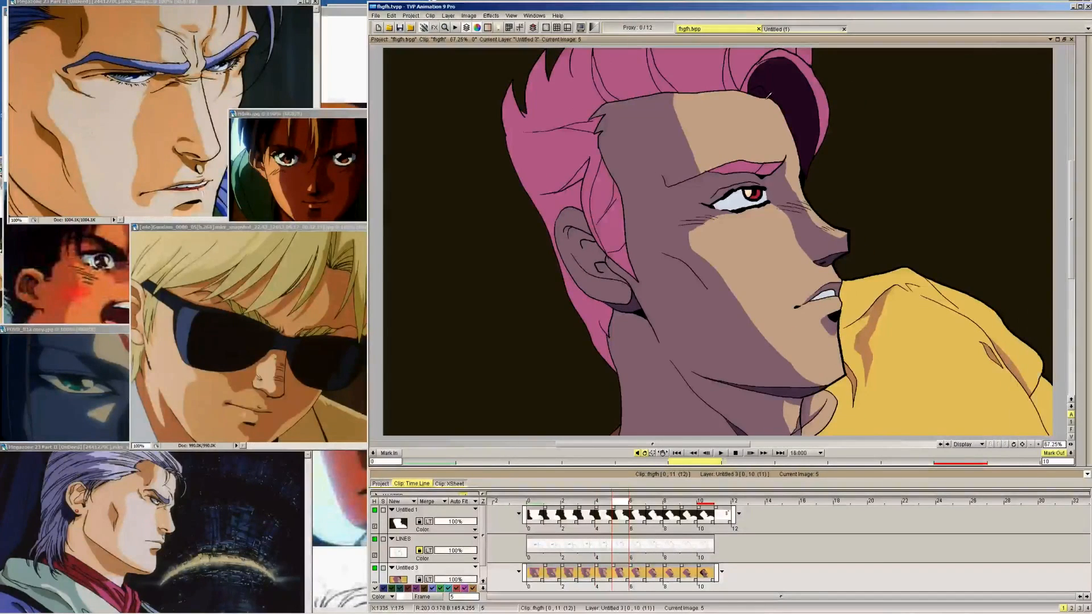
Continue the dark hair shadow back from frame 4, filling the front lock on frame 2 and its small inner curl on frame 1
key("Left")
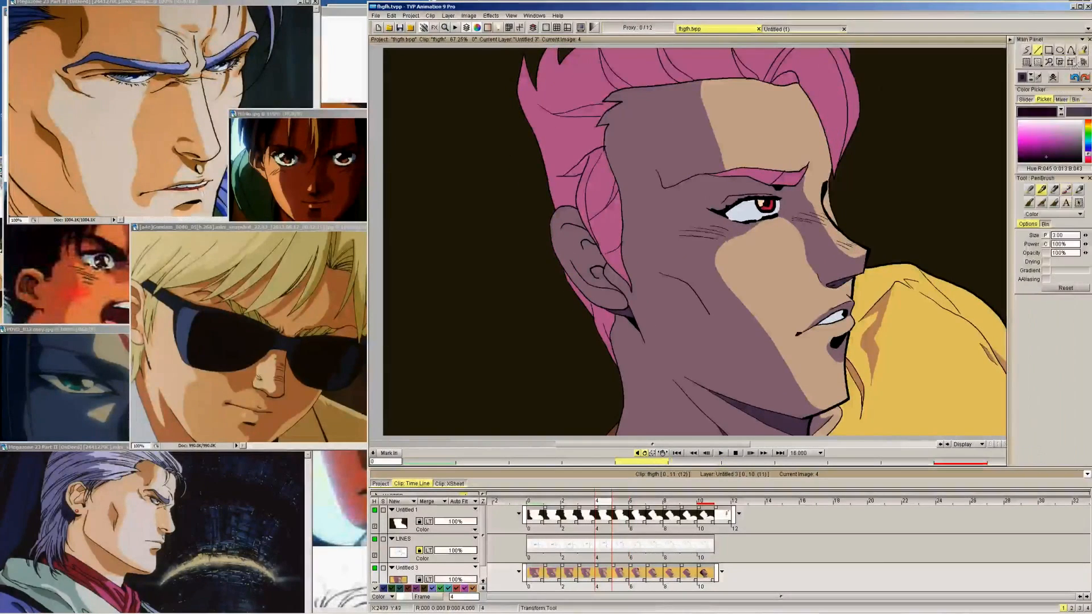
key("Left")
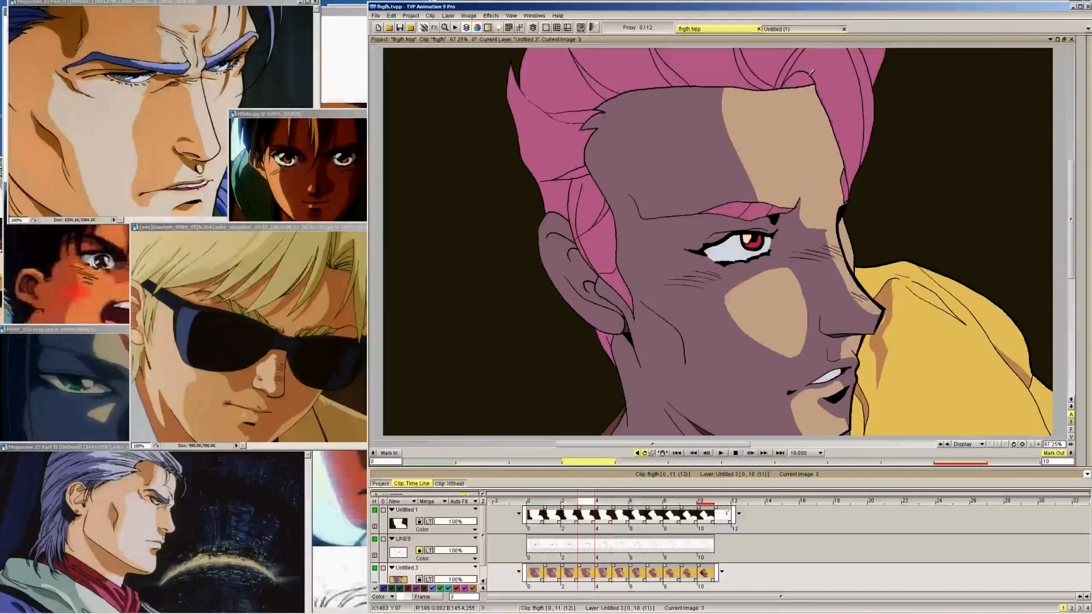
key("Left")
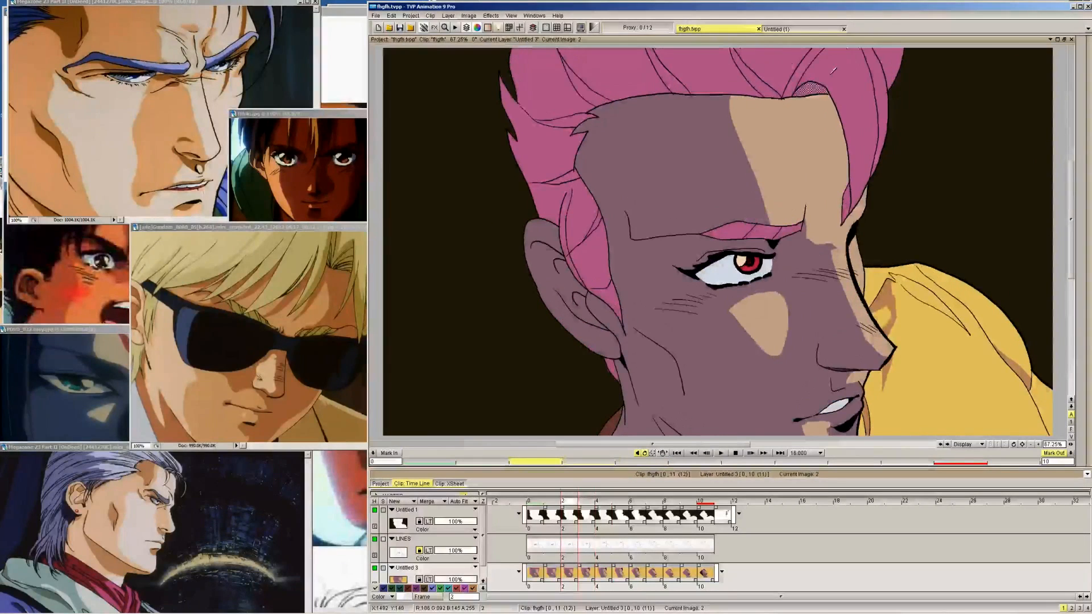
left_click(833, 70)
key("Left")
left_click(816, 93)
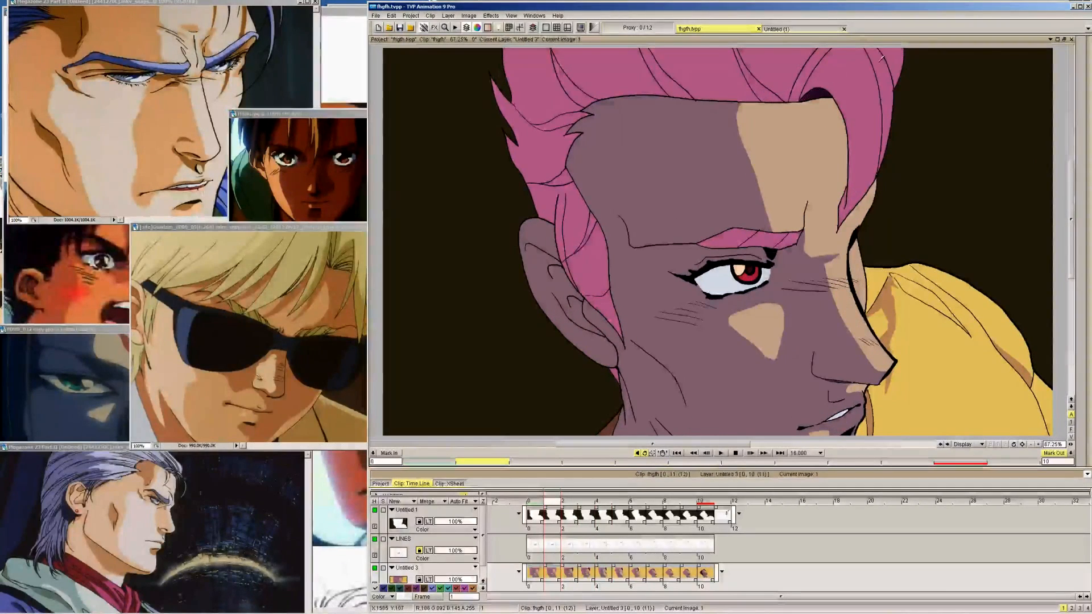
left_click(846, 80)
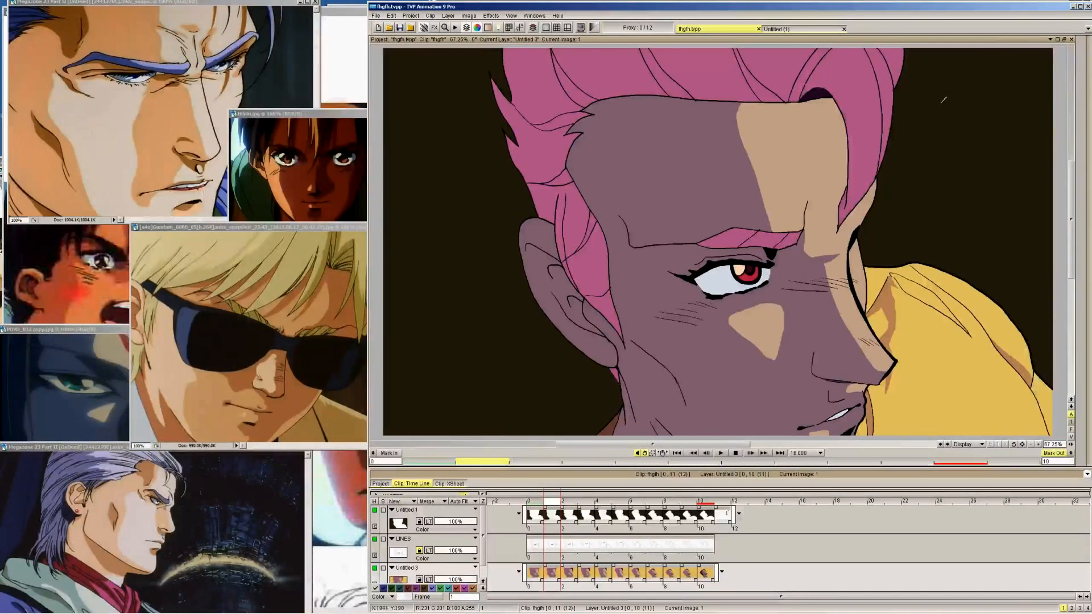
Compare the front hair lock on frames 1 and 2, and fill its large inner shadow on frame 1 with dark purple
key("Right")
key("Left")
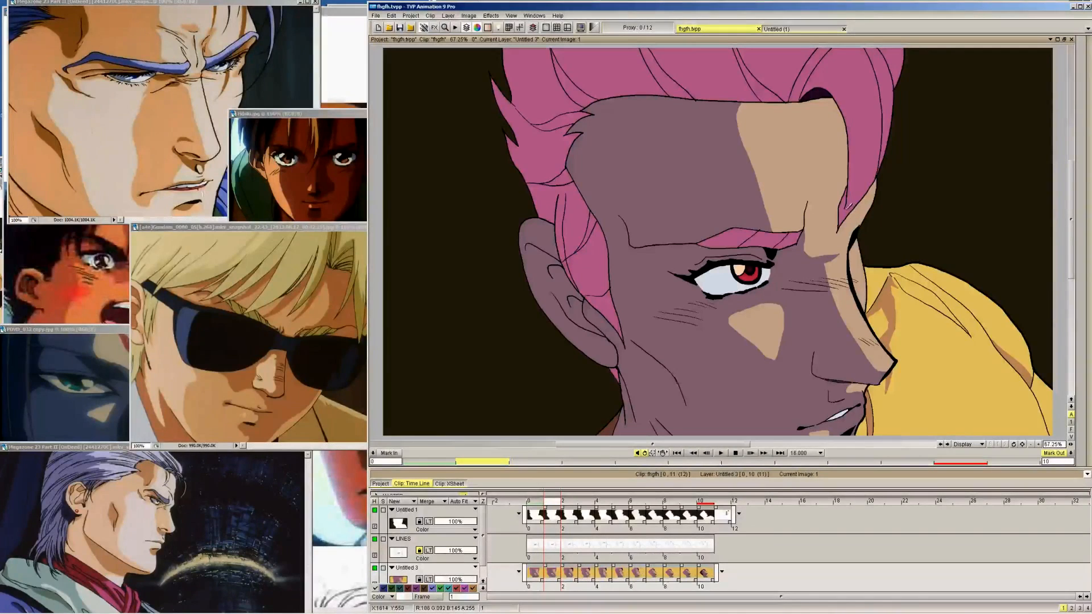
key("Right")
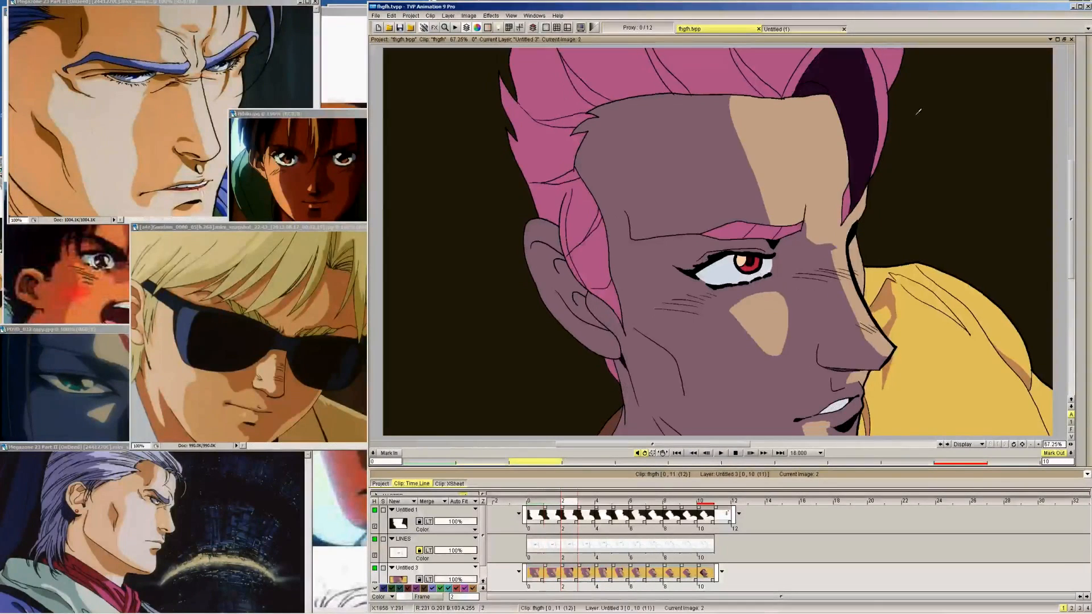
key("Left")
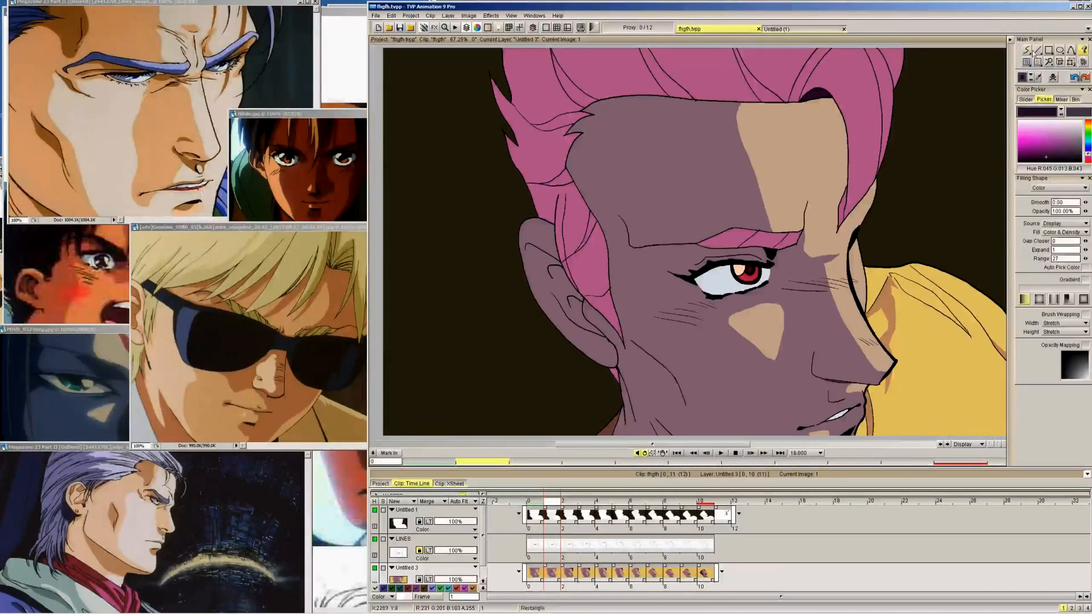
left_click(862, 96)
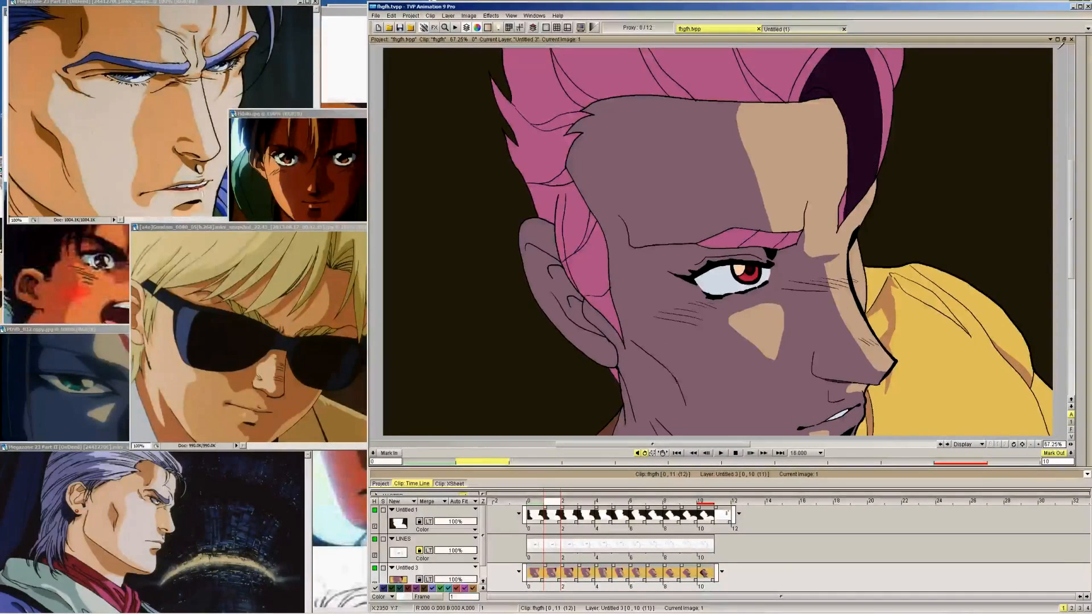
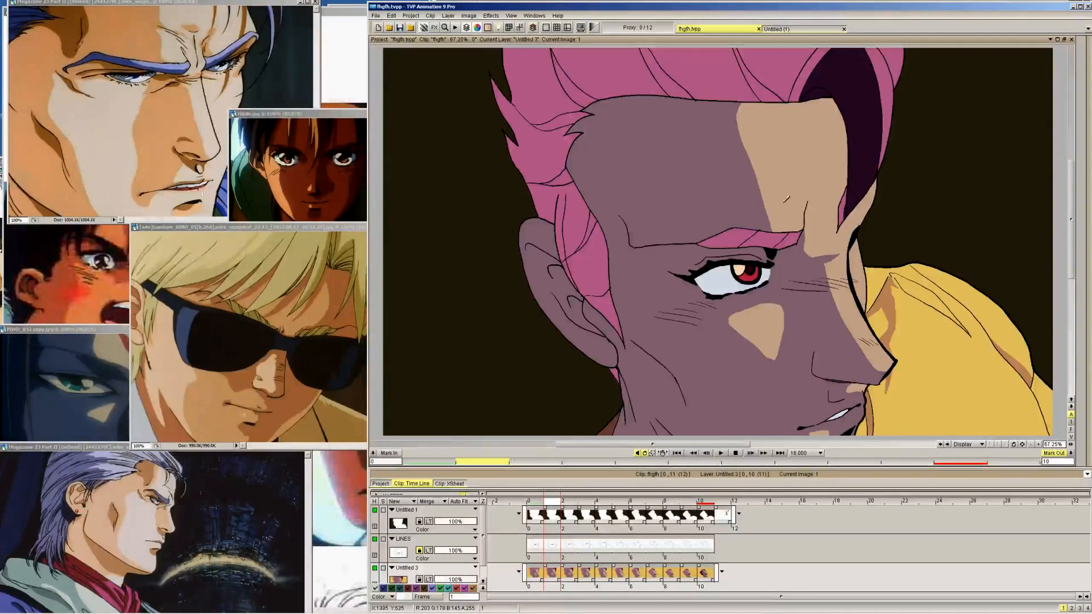
Flip between the early frames of the head turn to examine where the forelock's inner shadow is painted
key("Right")
key("Right")
key("Right")
key("Right")
key("Right")
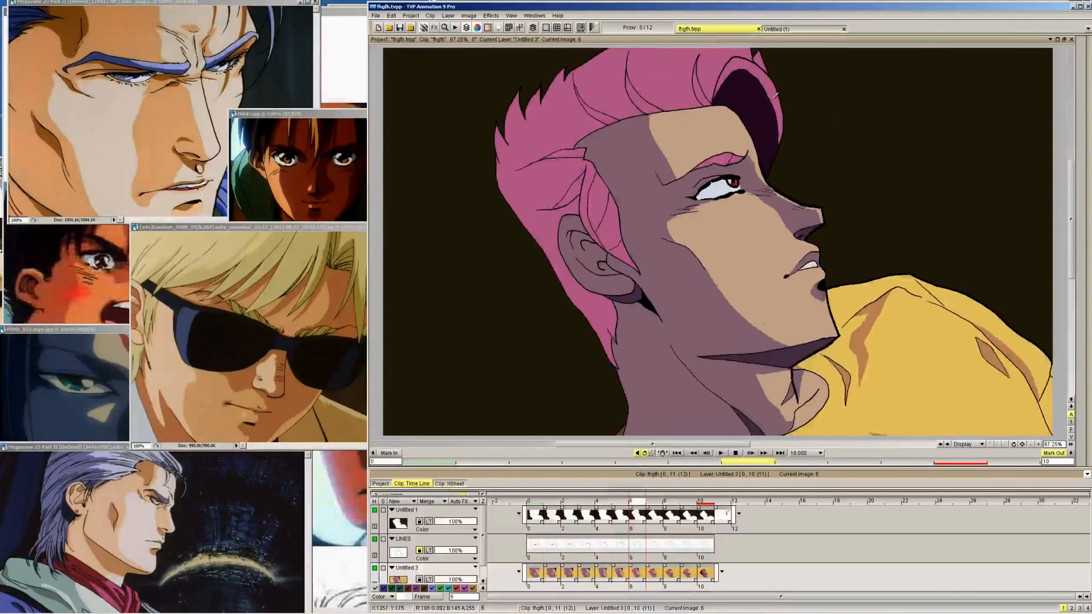
key("Left")
key("Left")
key("Left")
key("Left")
key("Left")
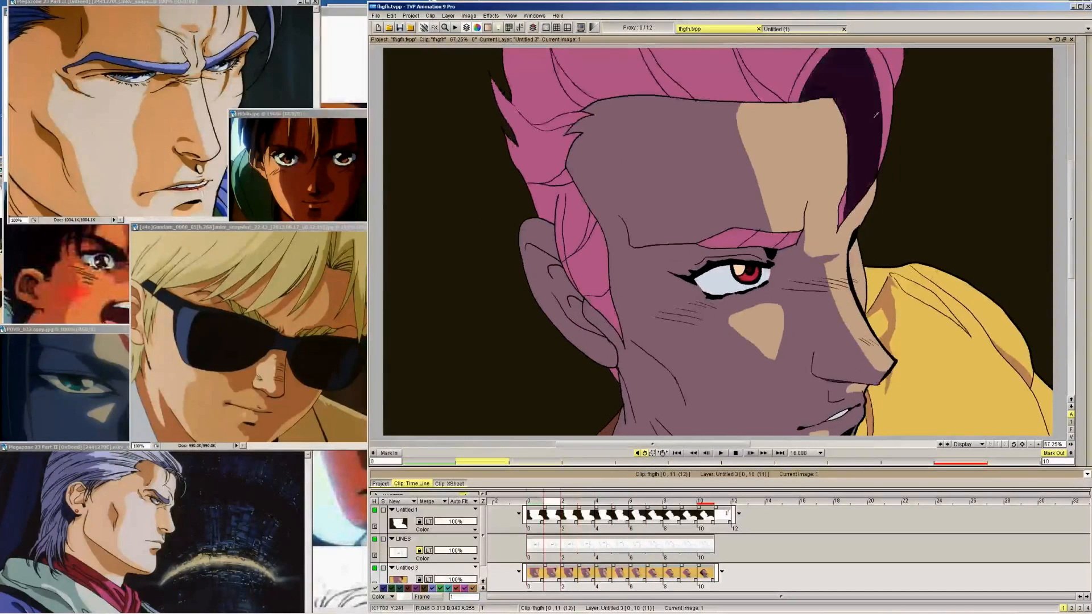
key("Left")
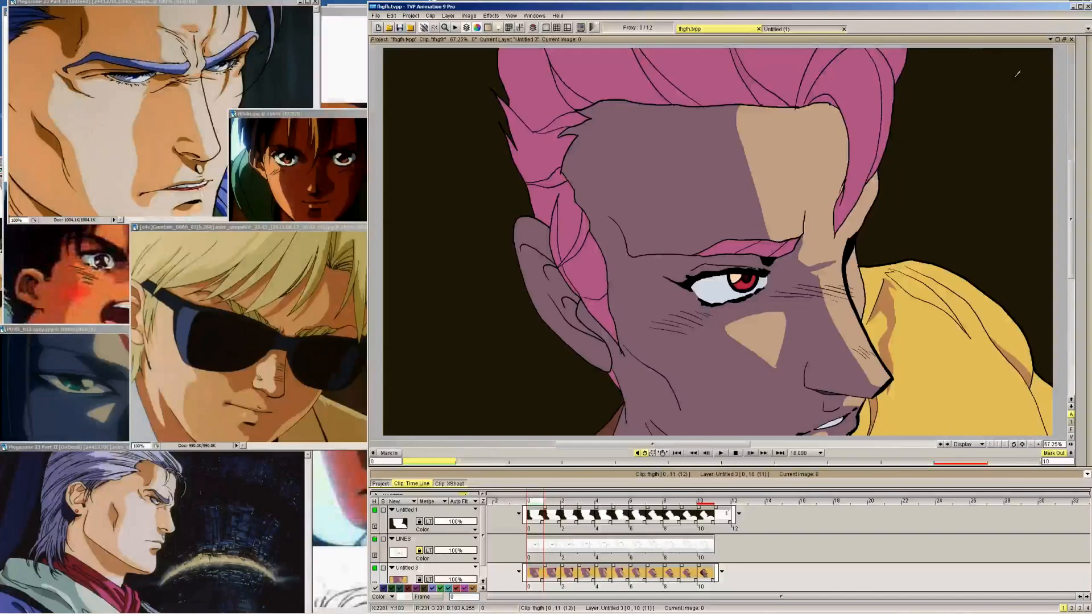
key("Right")
key("Left")
key("Right")
key("Left")
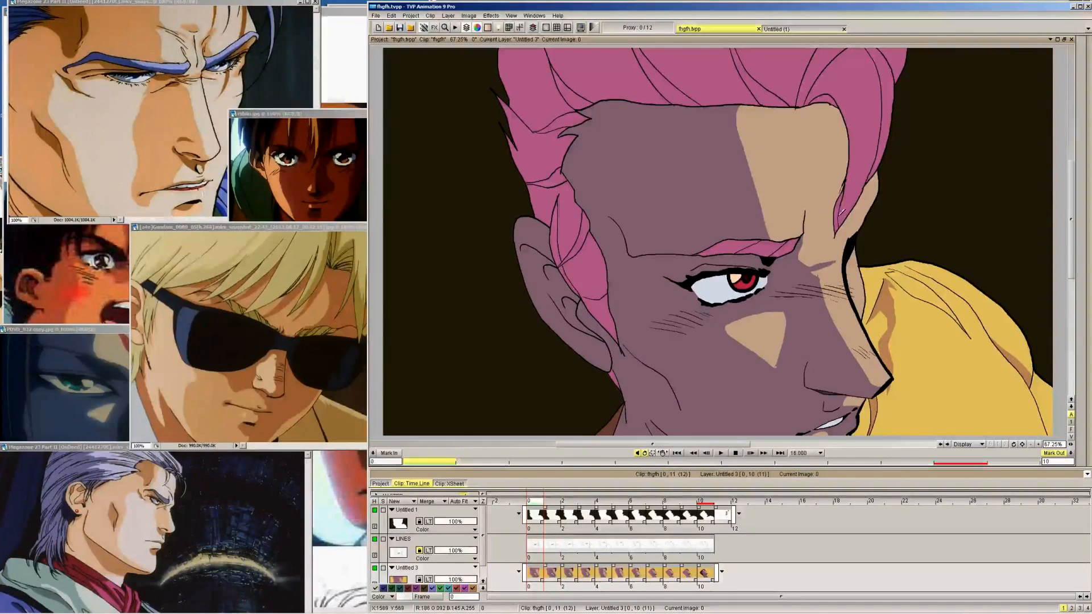
Fill the underside of the forelock on frame 0 with the dark purple shadow colour, using the filling shape tool
key("Right")
key("Left")
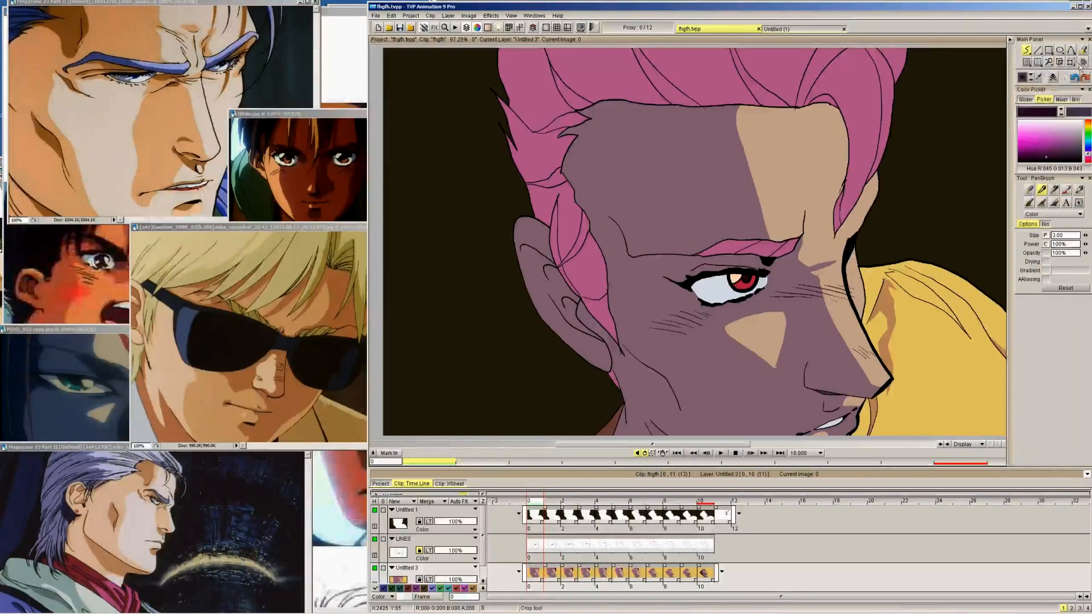
left_click(1082, 51)
left_click(849, 110)
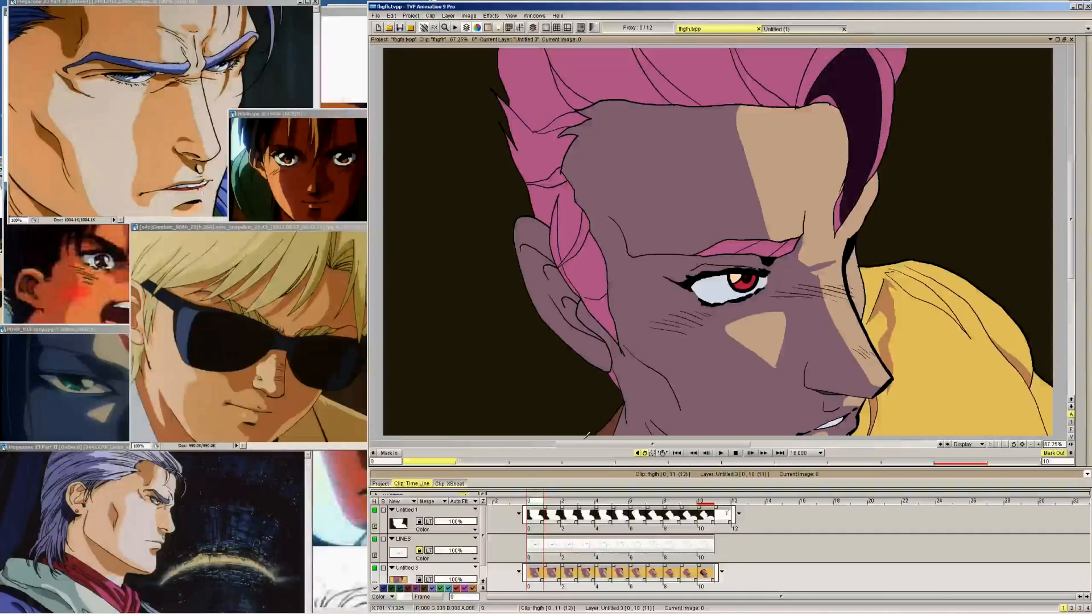
key("Right")
key("Left")
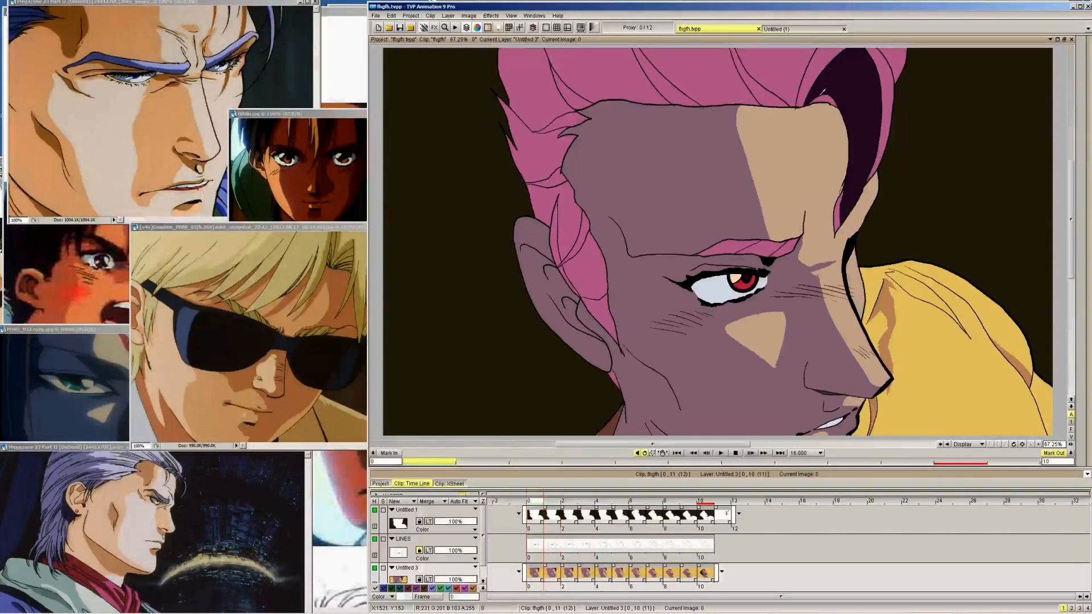
Flip through the frames up to frame 10 to examine the forelock shadow and hair shading across the head turn
key("Right")
key("Right")
key("Right")
key("Right")
key("Right")
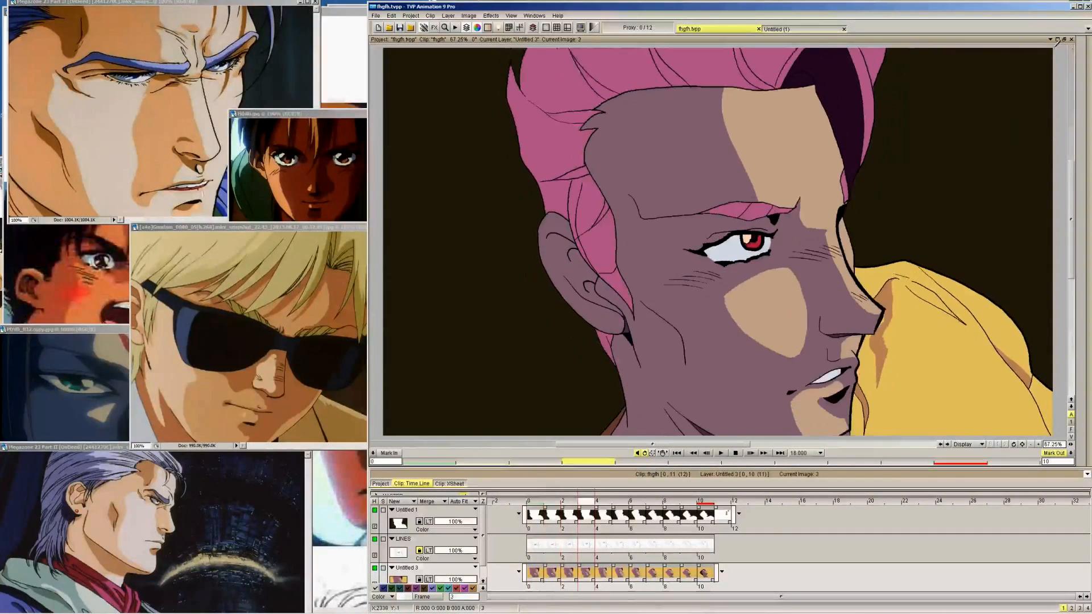
key("Left")
key("Left")
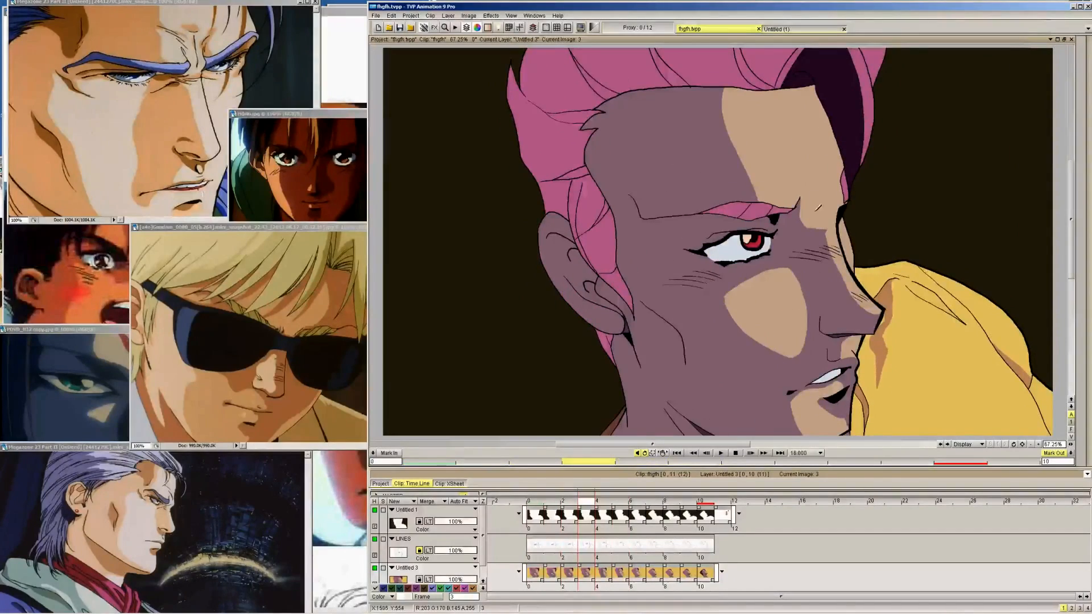
key("Left")
key("Left")
key("Left")
mouse_move(1081, 63)
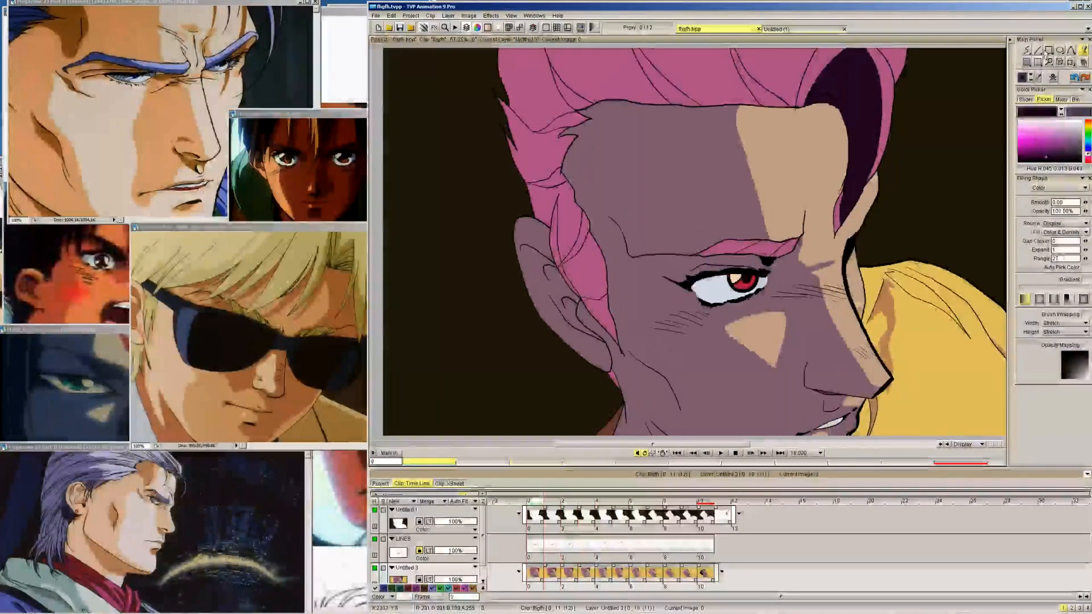
key("Right")
key("Right")
key("Right")
key("Right")
key("Right")
key("Right")
key("Right")
key("Right")
key("Right")
key("Right")
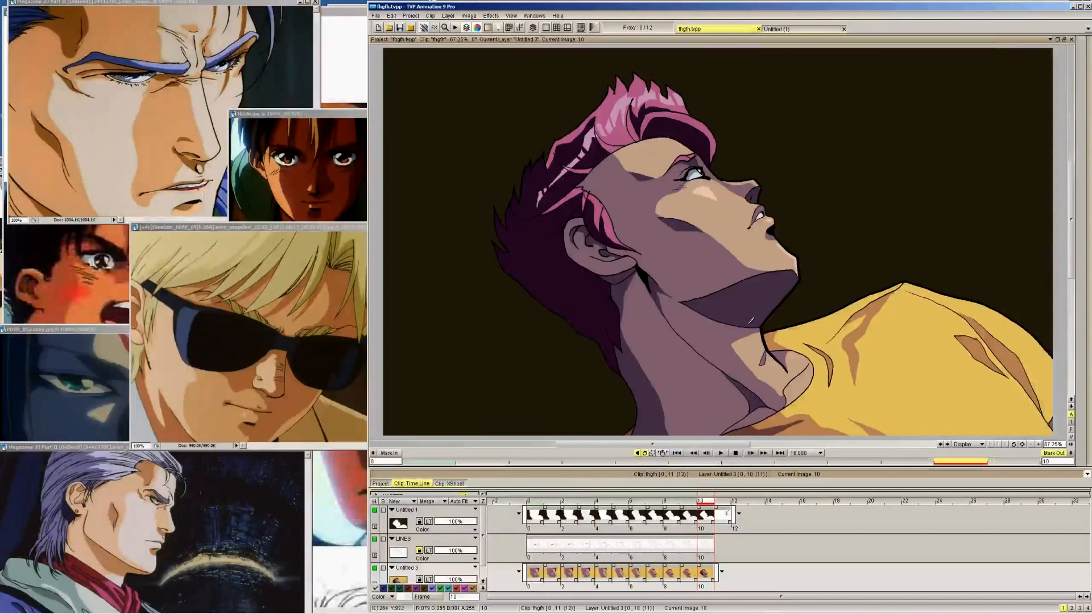
On frame 9, draw a dark shadow contour from the tip of the hair strand behind the forelock, using frame 10 as reference
scroll(713, 239, "up", 4)
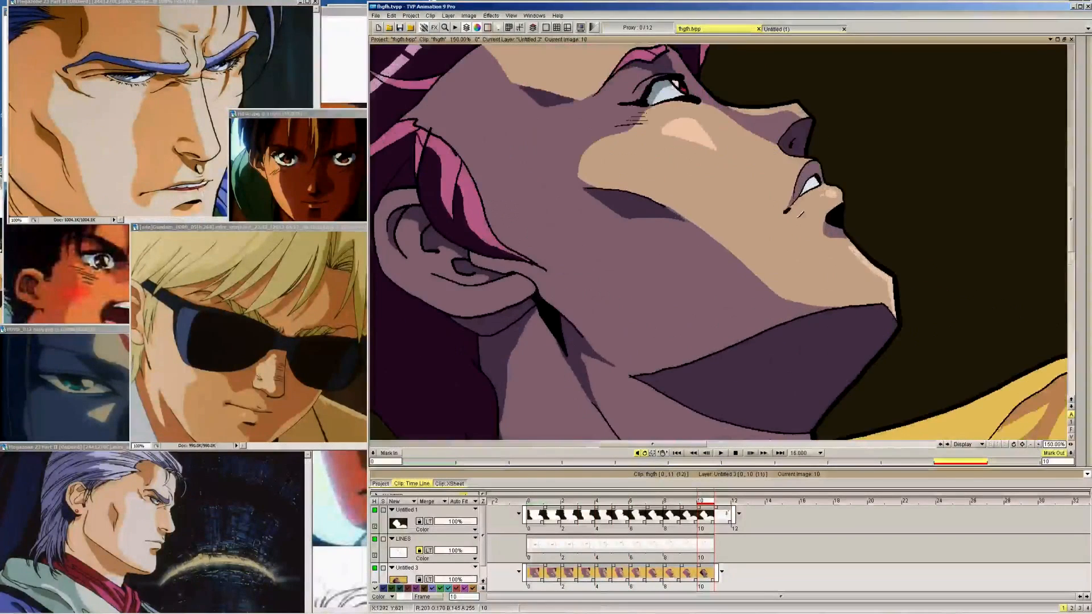
left_click_drag(637, 126, 832, 358)
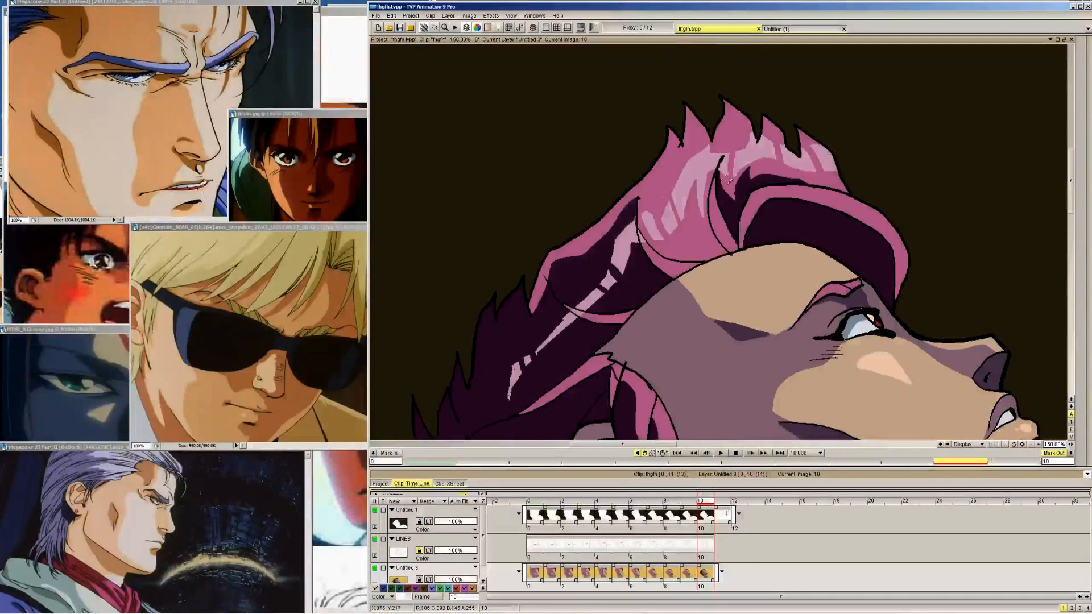
key("Left")
key("Right")
key("Left")
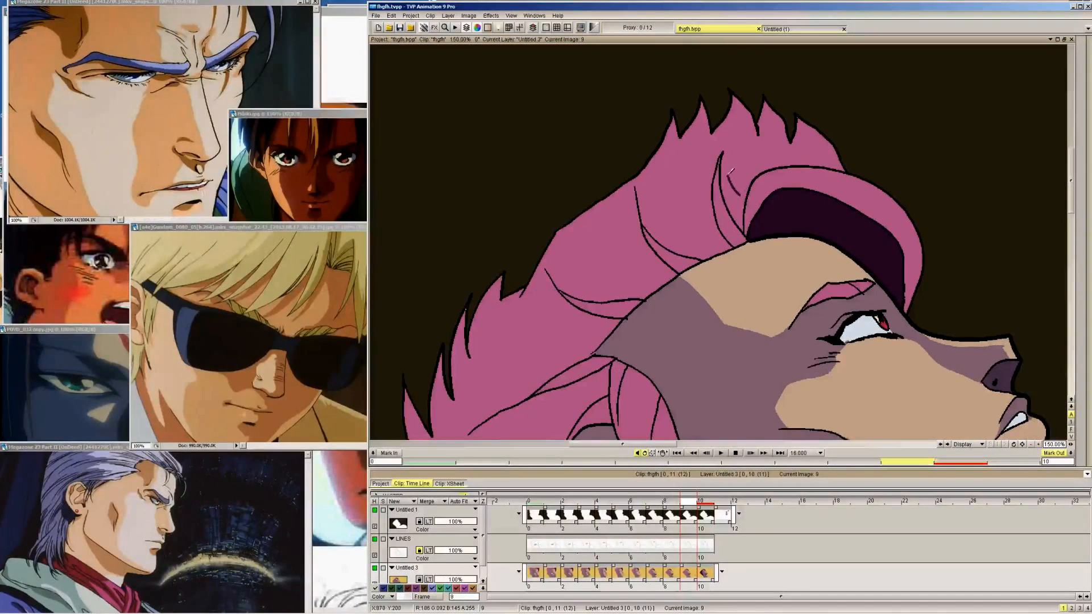
key("Right")
key("Left")
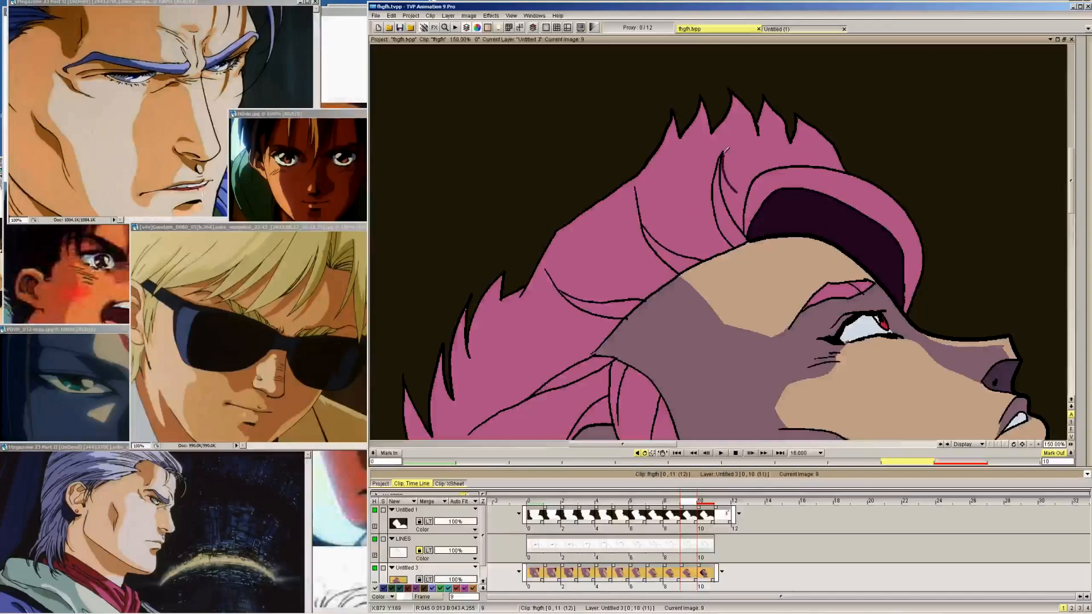
Draw the matching shadow contour at the tip of the strand behind the forelock on frames 8 and 7
key("Left")
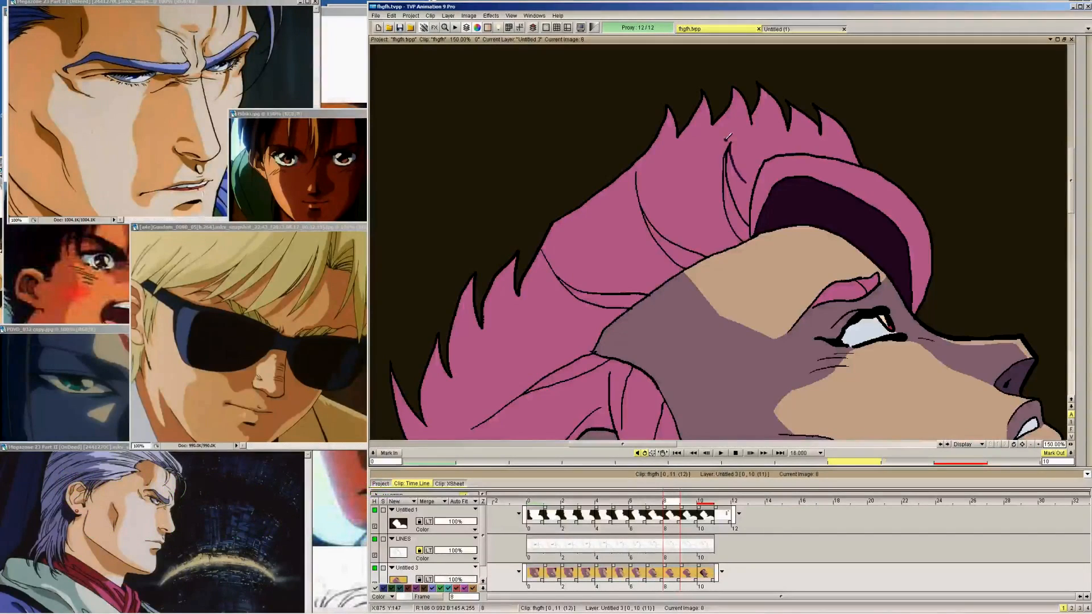
key("Right")
key("Left")
key("Left")
key("Left")
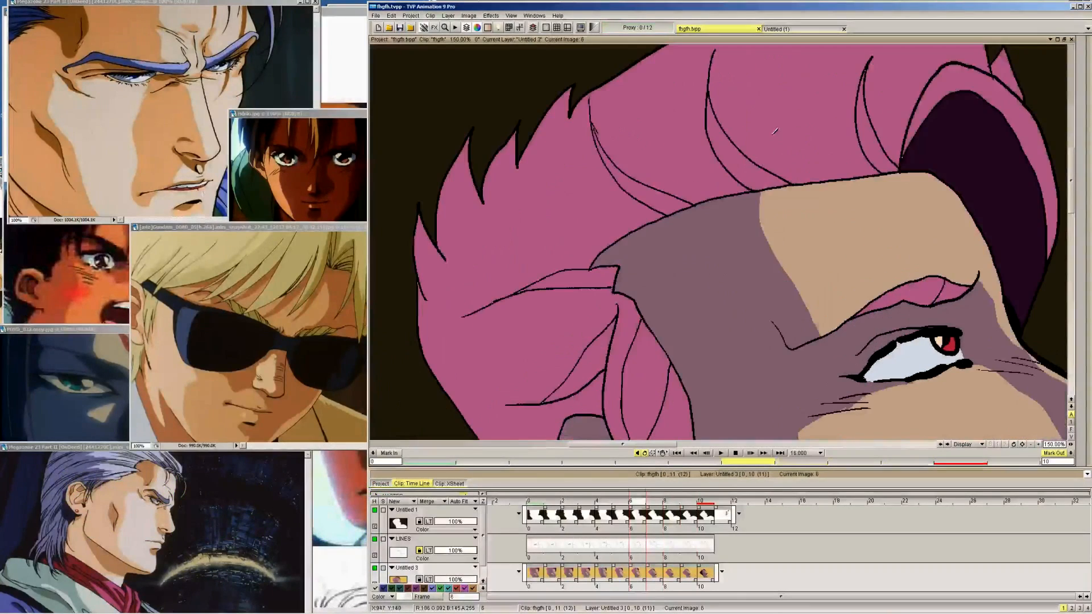
key("Right")
key("Right")
key("Left")
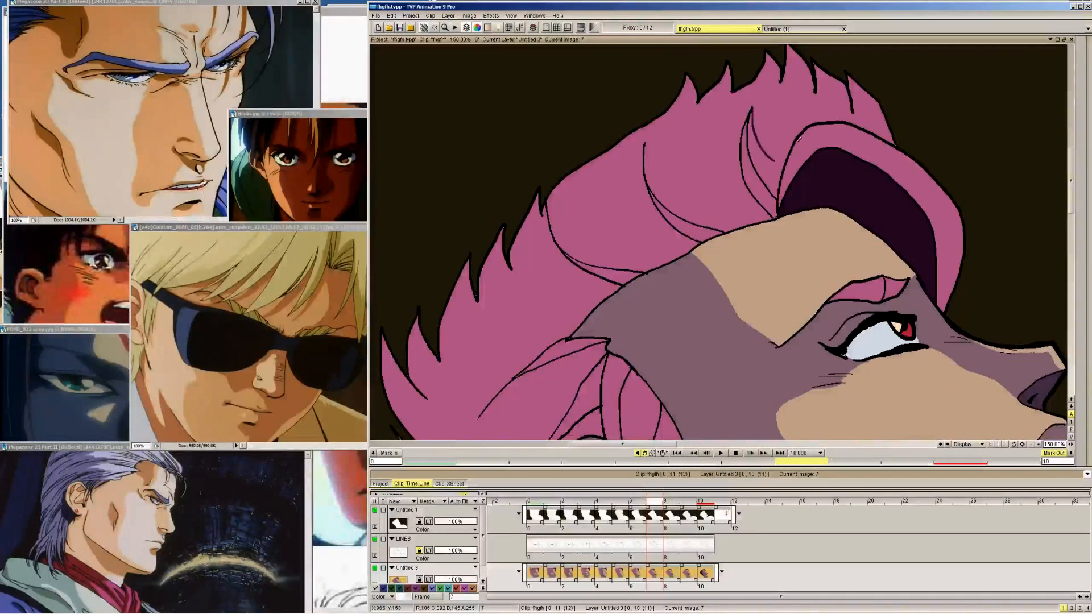
Continue the shadow contour beside the strand behind the forelock on frames 6 and 5
left_click_drag(1071, 195, 1071, 178)
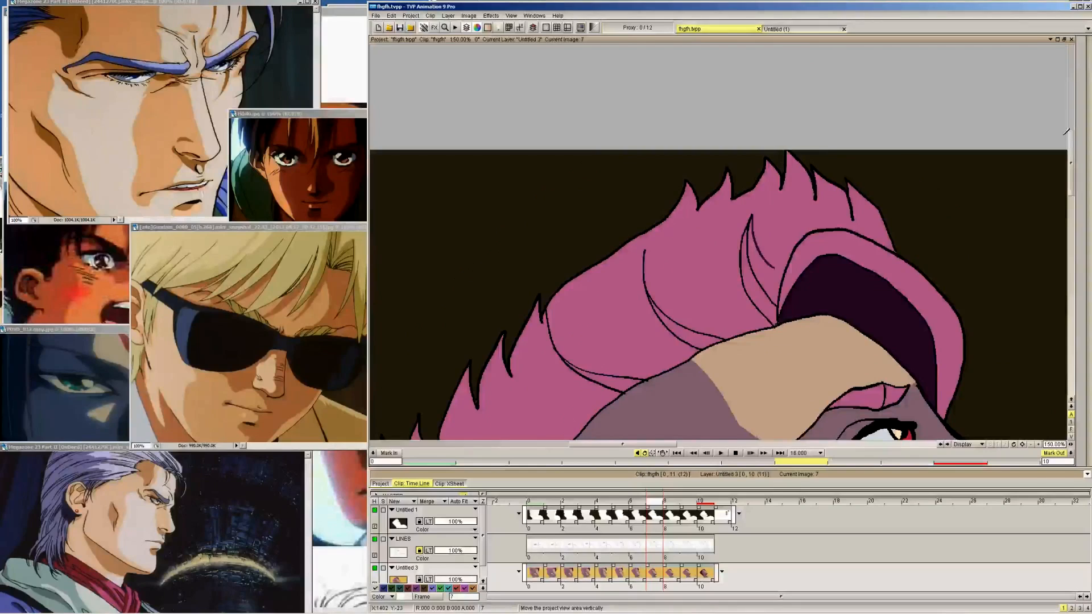
key("Left")
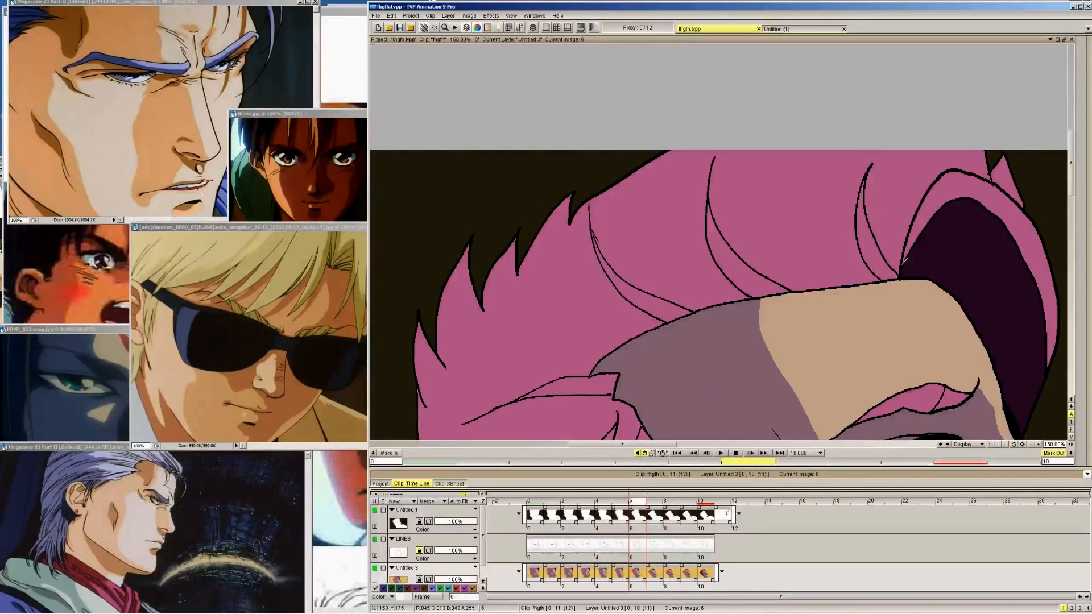
left_click_drag(892, 218, 875, 167)
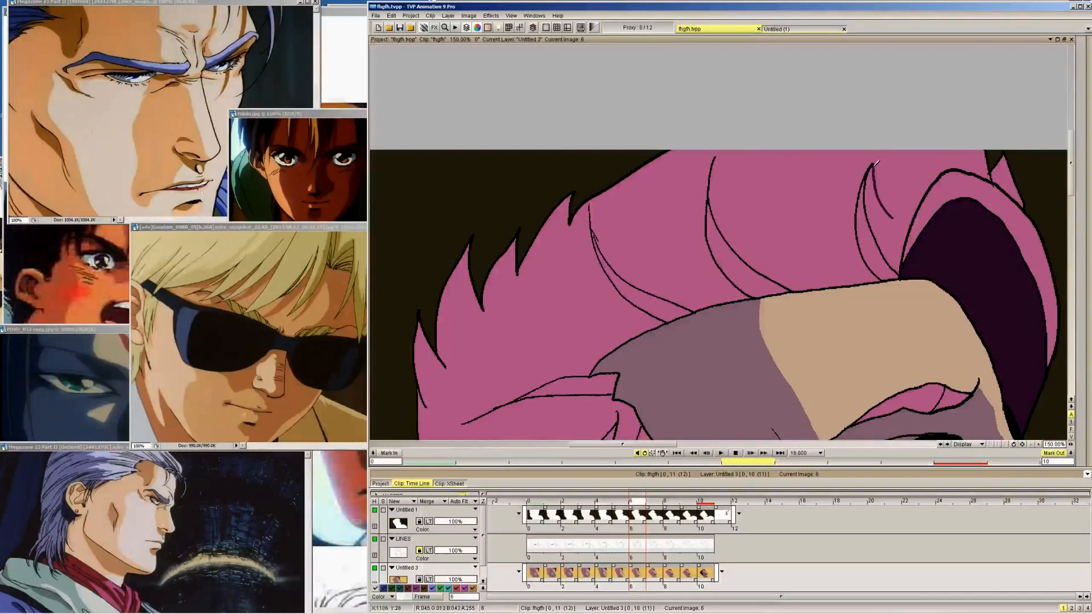
key("Left")
mouse_move(954, 151)
left_mouse_down()
mouse_move(966, 195)
mouse_move(1015, 165)
left_mouse_up()
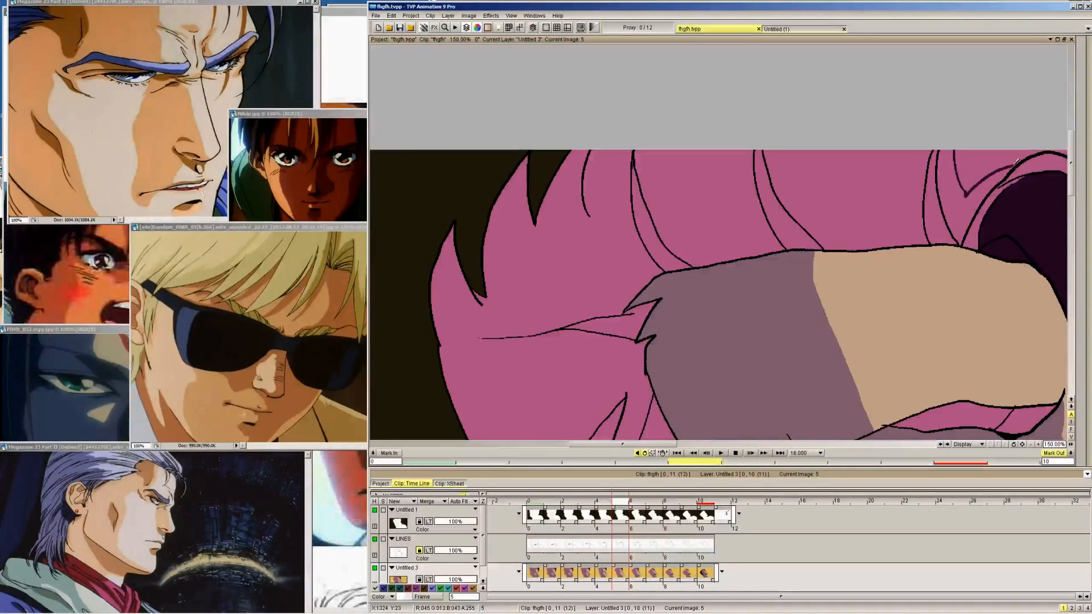
Add a second slanted stroke forming a pointed shadow edge between the strand and the forelock on frames 9 and 8
key("Right")
key("Right")
key("Right")
key("Right")
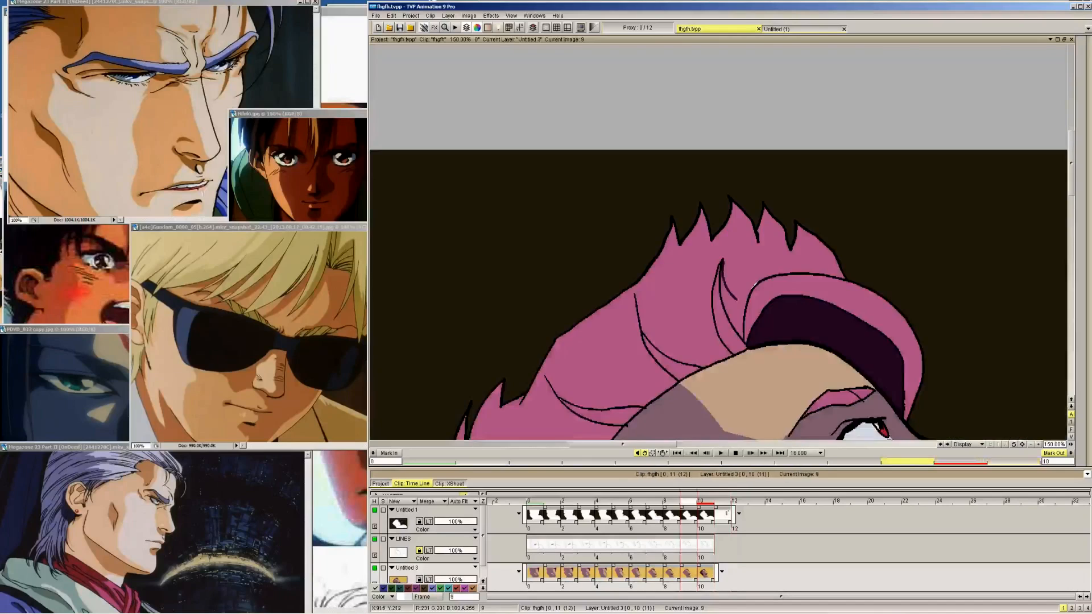
key("Right")
key("Left")
left_click_drag(753, 265, 742, 291)
key("Left")
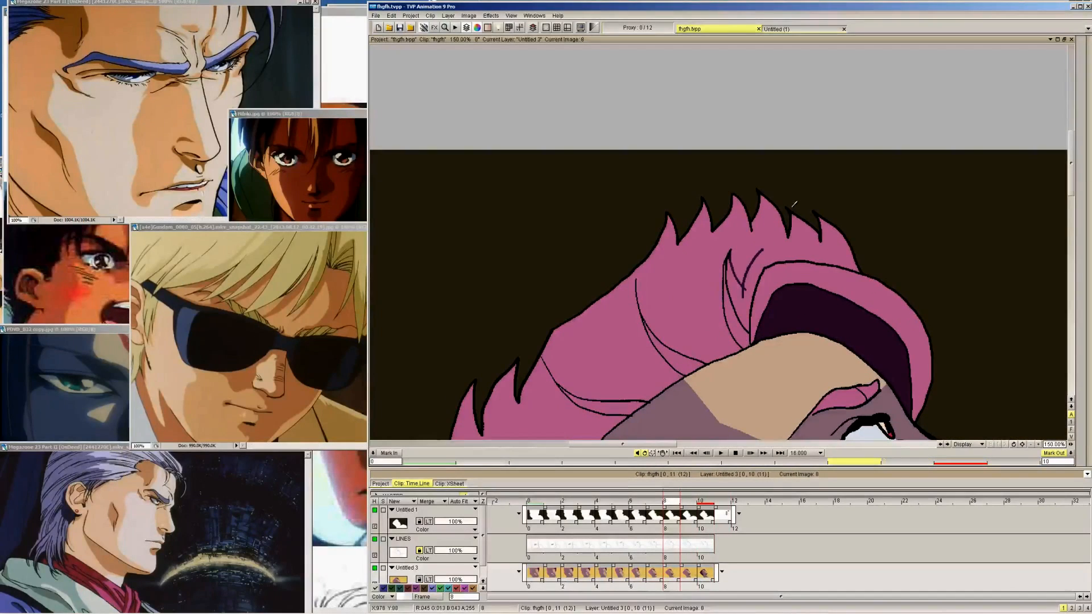
Add the same slanted second shadow stroke between the strand and the forelock on frames 7 and 6
key("Left")
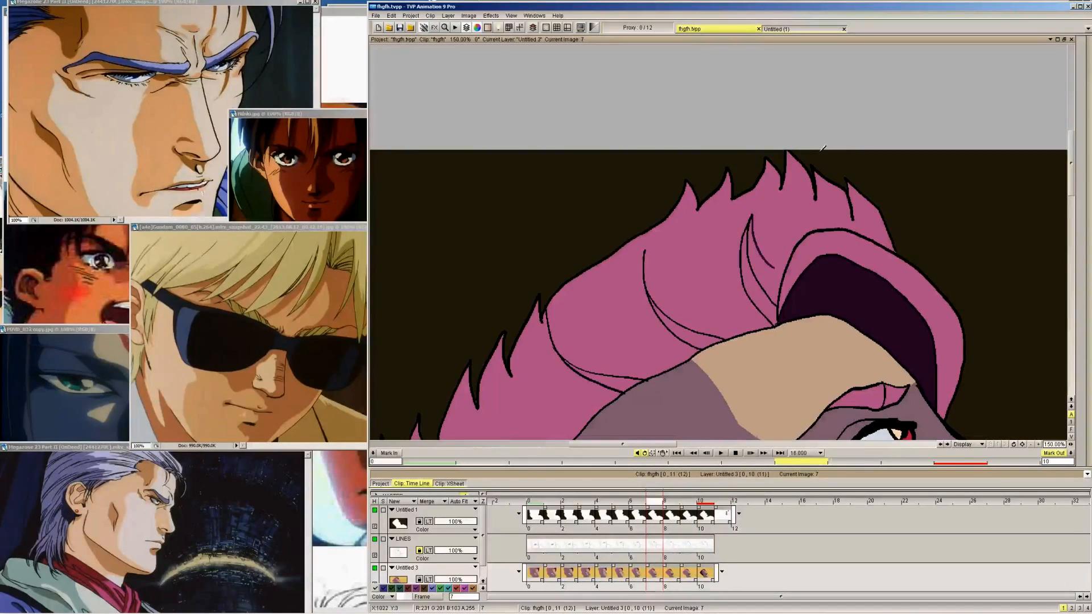
key("Right")
key("Left")
left_click_drag(792, 216, 773, 269)
key("Left")
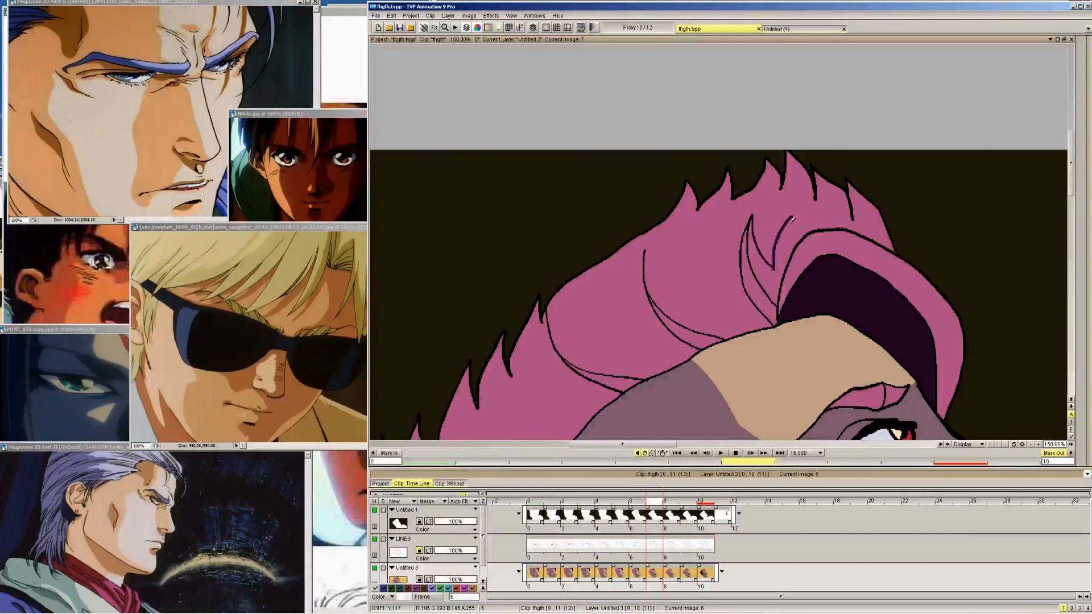
Close the shadow outline against the forelock's upper edge on frames 9 and 8, checking it against frame 10
key("Right")
key("Right")
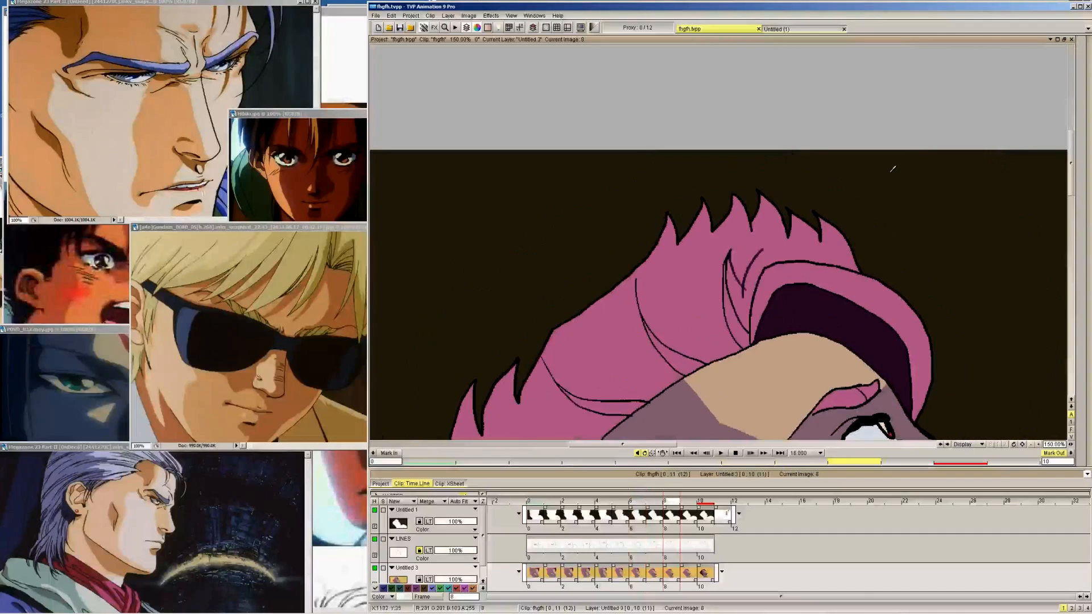
key("Right")
key("Right")
key("Left")
key("Right")
key("Left")
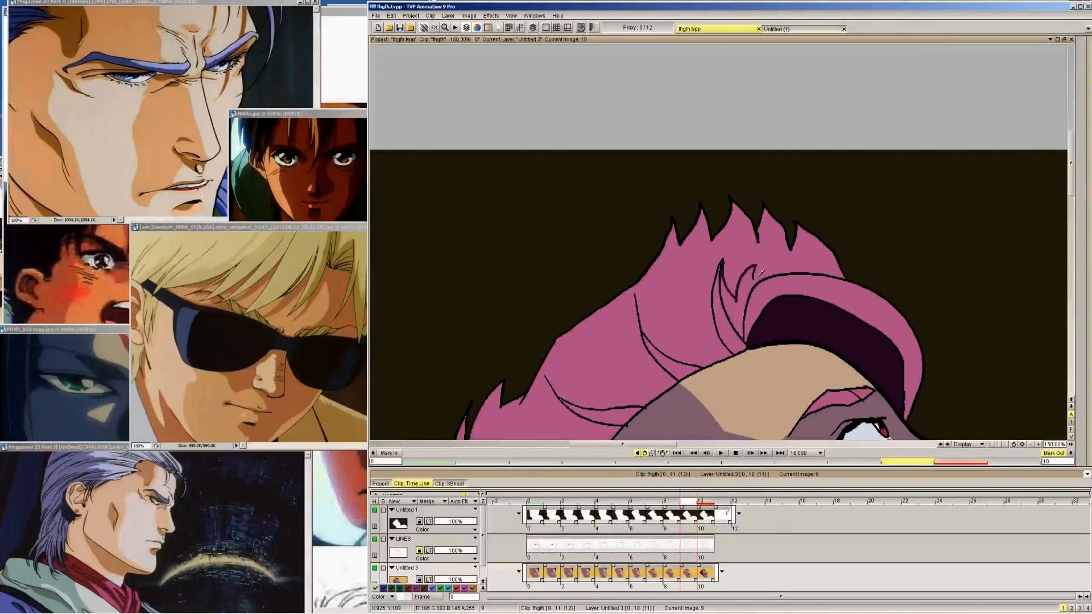
key("Left")
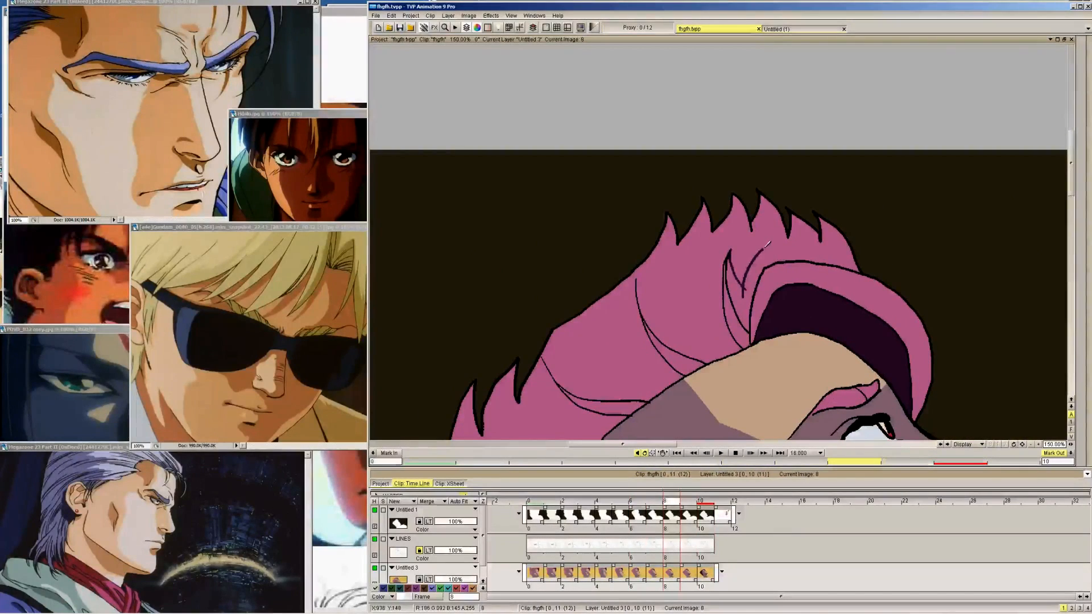
left_click_drag(763, 249, 797, 255)
Close the shadow outline down to the forelock's upper edge on frames 7 and 6
key("Left")
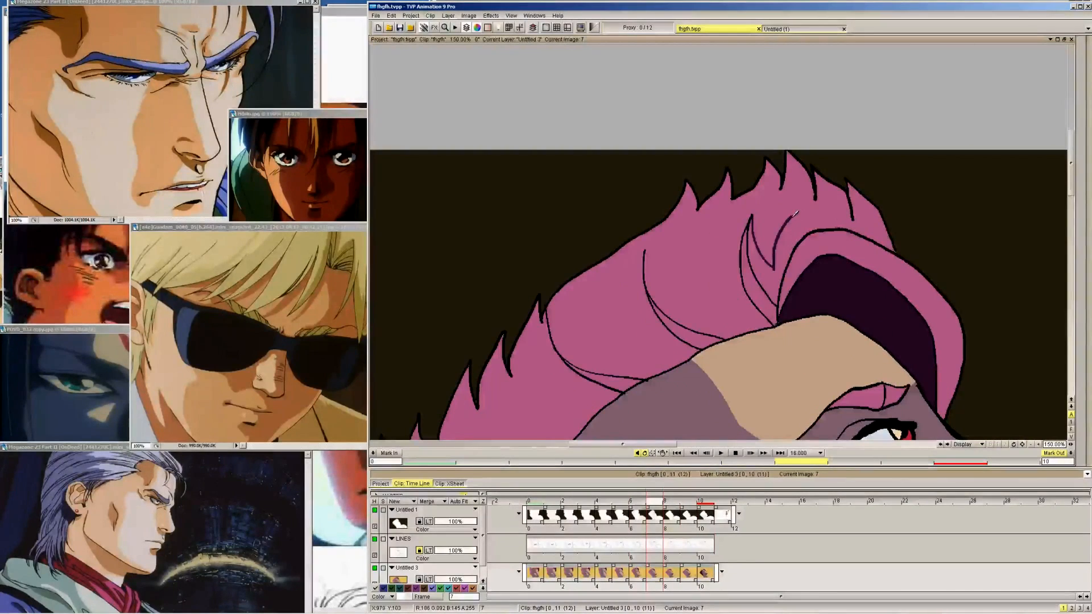
left_click_drag(791, 217, 832, 222)
key("Left")
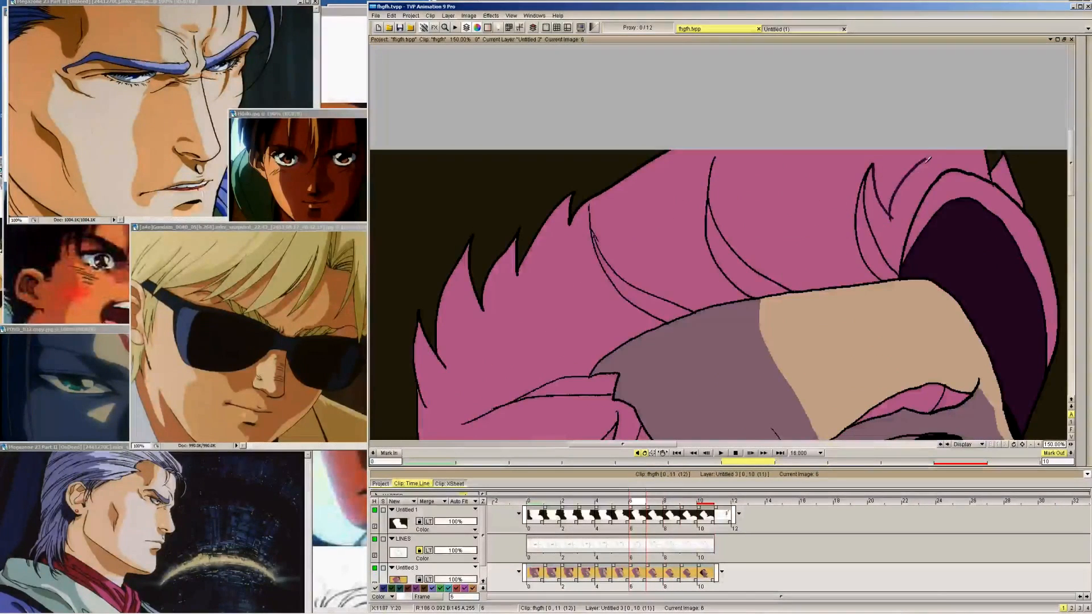
left_click_drag(928, 160, 992, 171)
key("Left")
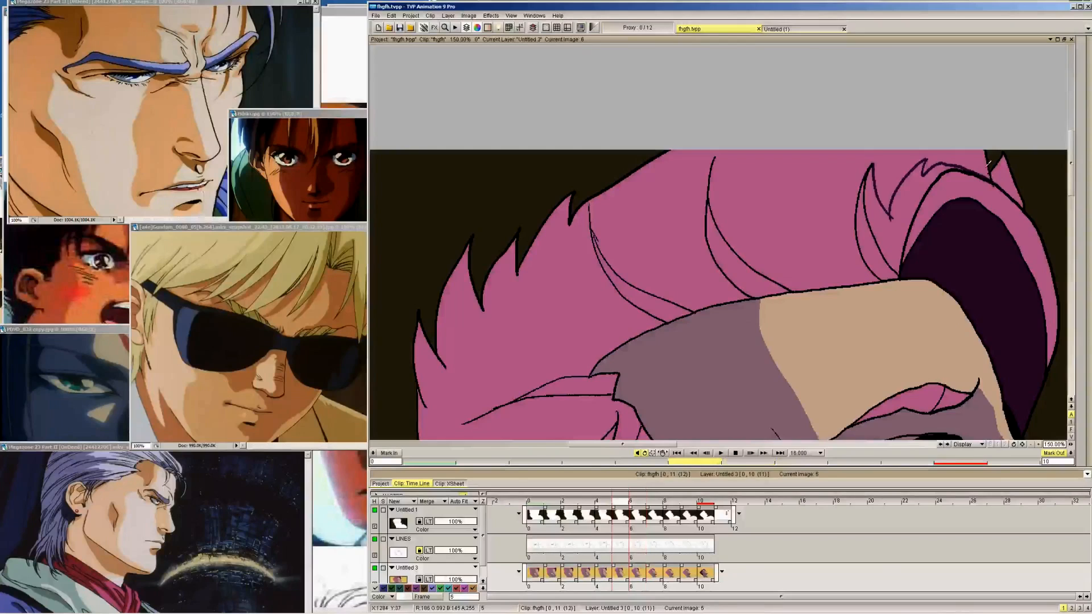
Fill the outlined shadow between the strand and the forelock on frame 6 with the dark purple shadow colour
key("Right")
mouse_move(1083, 72)
left_click(1083, 51)
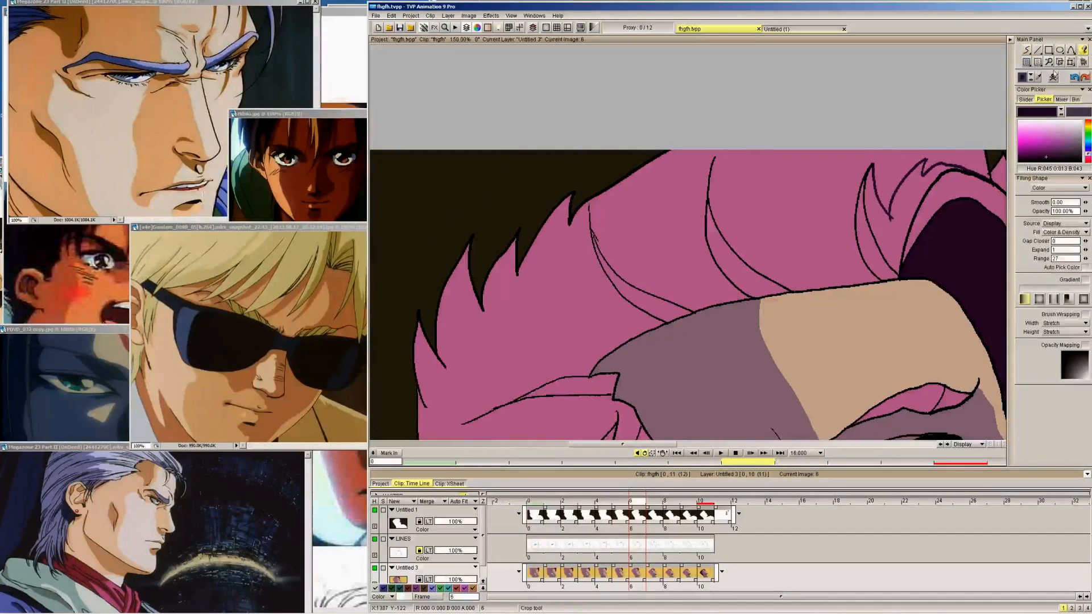
key("Right")
left_click(967, 203)
key("Left")
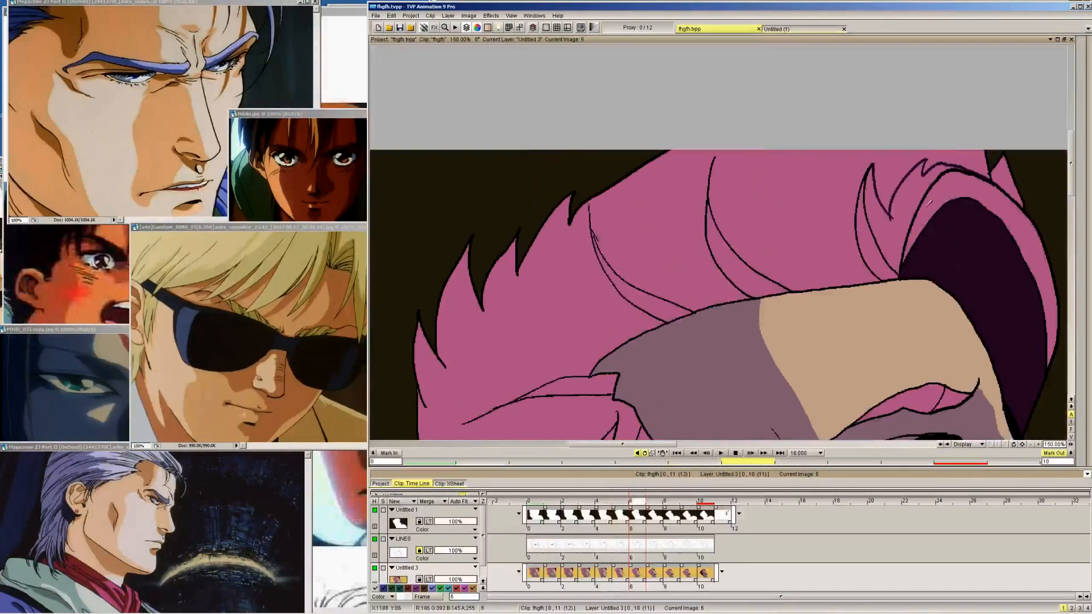
left_click(891, 240)
key("Left")
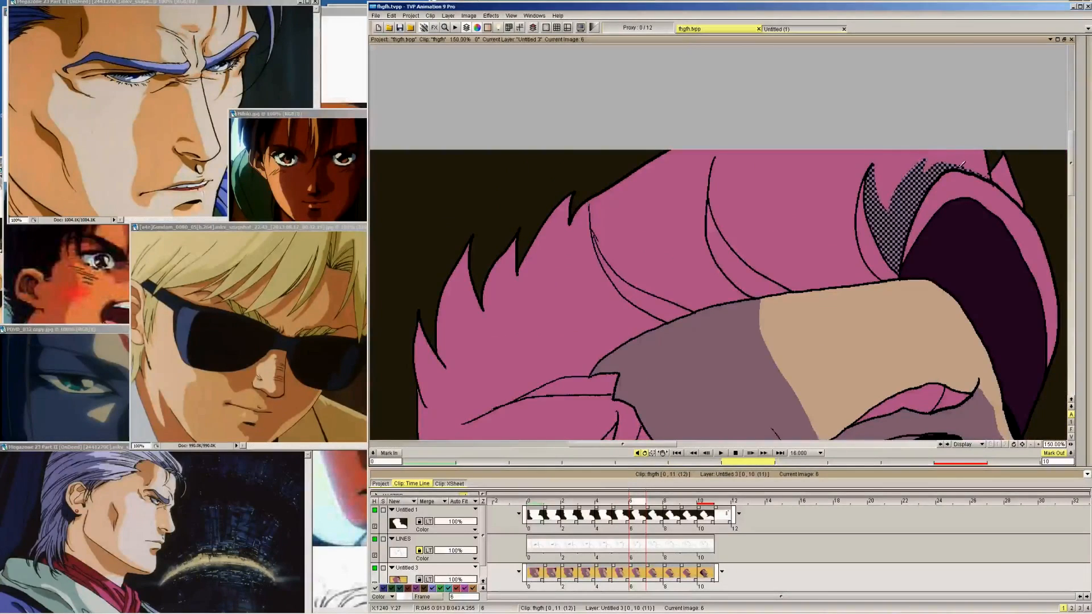
key("Right")
key("Left")
key("Right")
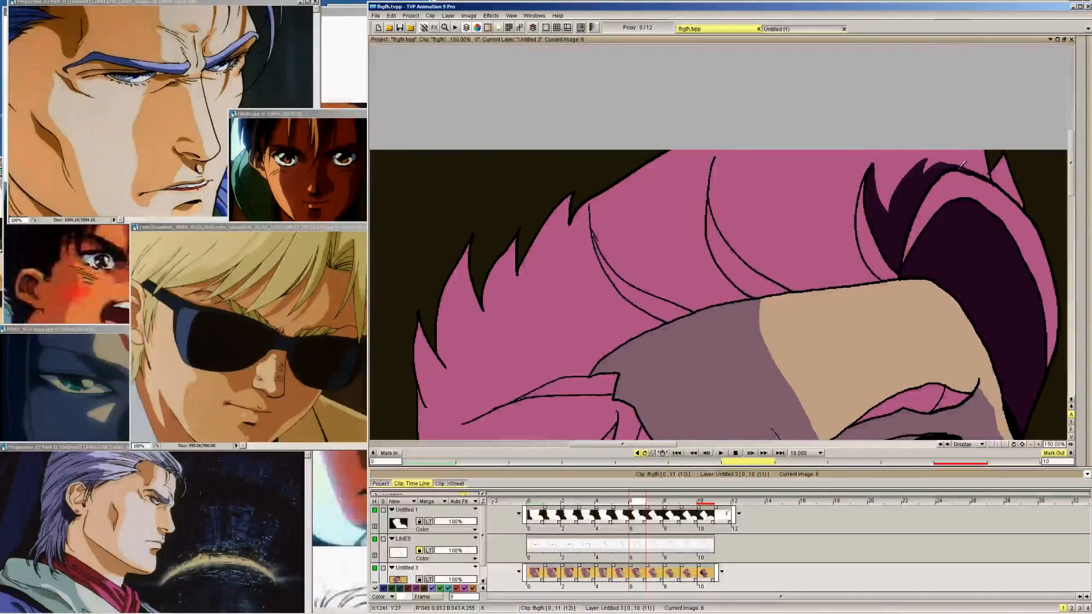
Fill the same shadow between the strand and the forelock with dark purple on frames 7, 8 and 9
key("Right")
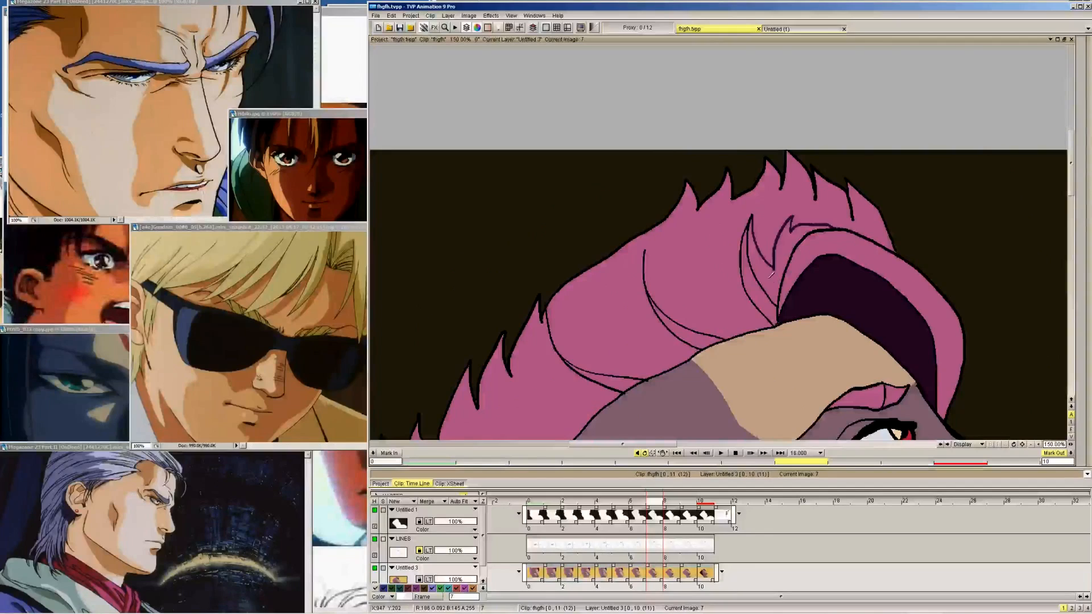
key("Right")
key("Right")
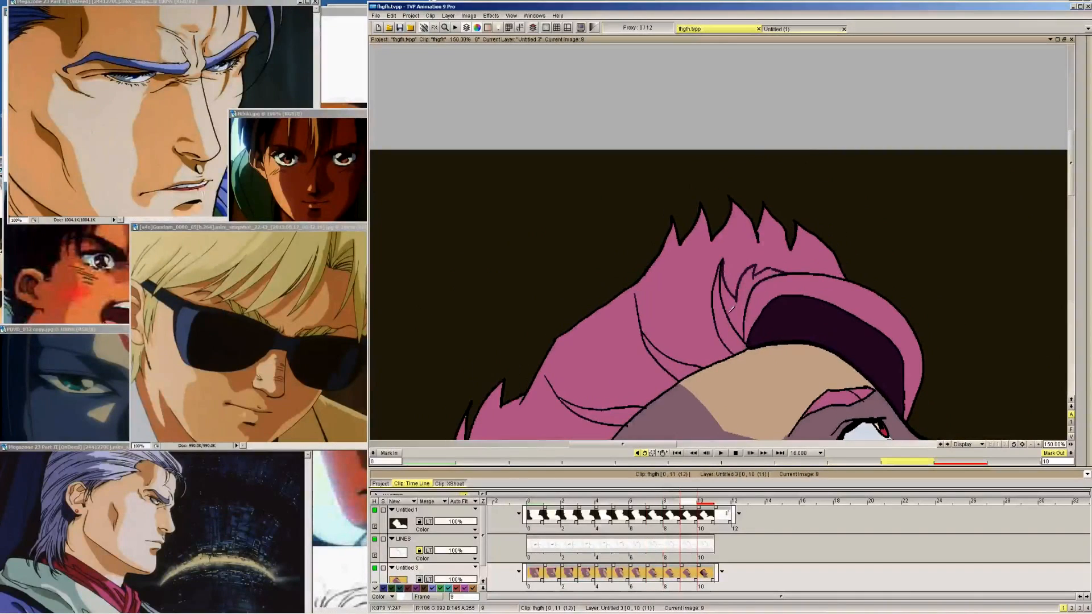
left_click(732, 307)
Draw a slanted shadow edge from the strand's upper end into the back hair on frames 9, 8 and 7, using frame 10 as reference
key("Right")
key("Left")
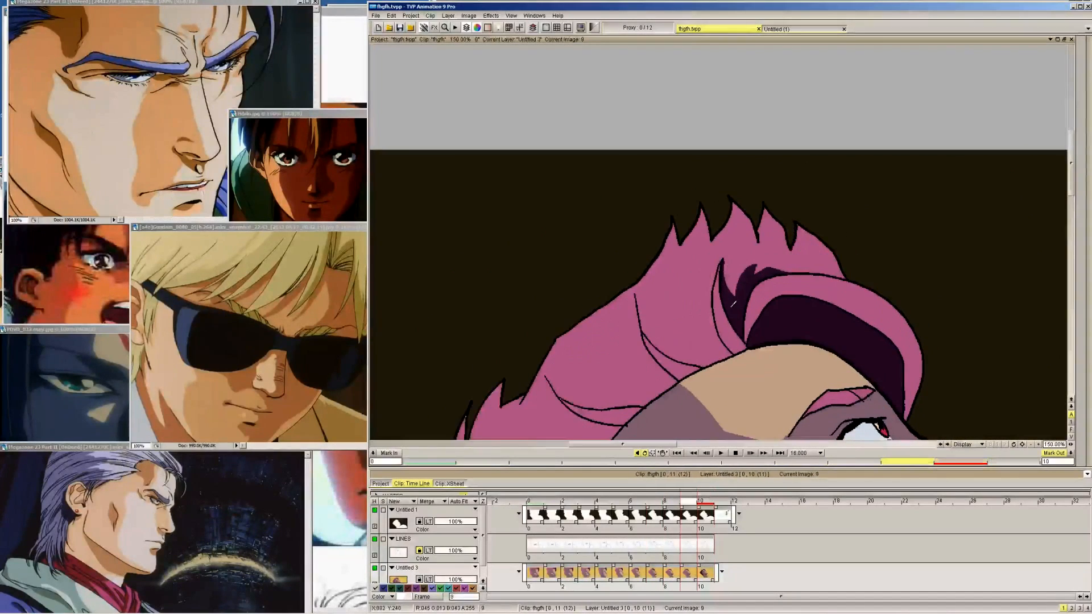
key("Right")
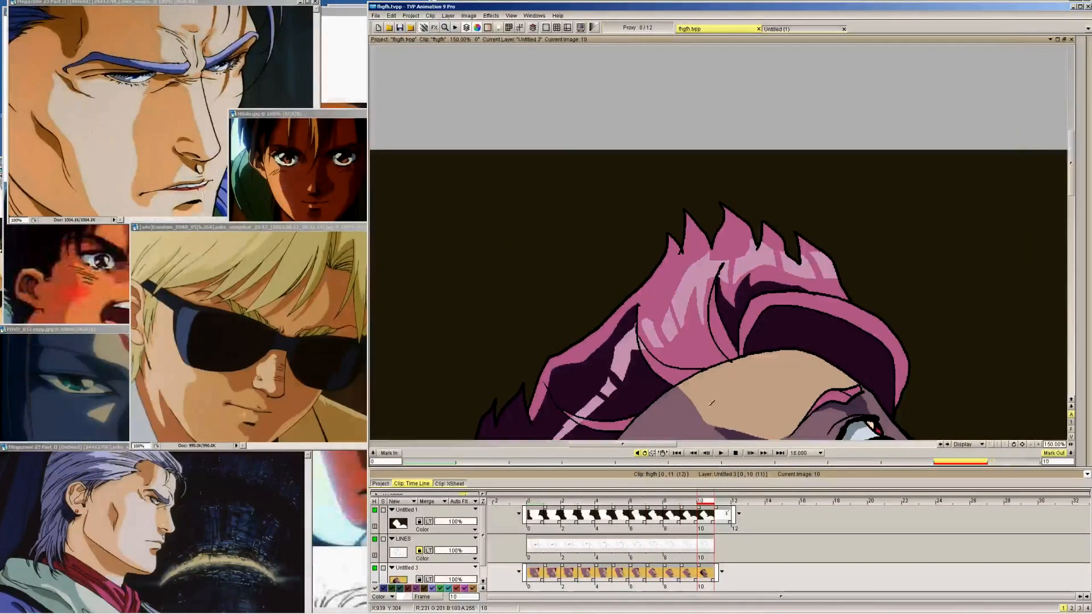
left_click_drag(665, 365, 772, 220)
key("Left")
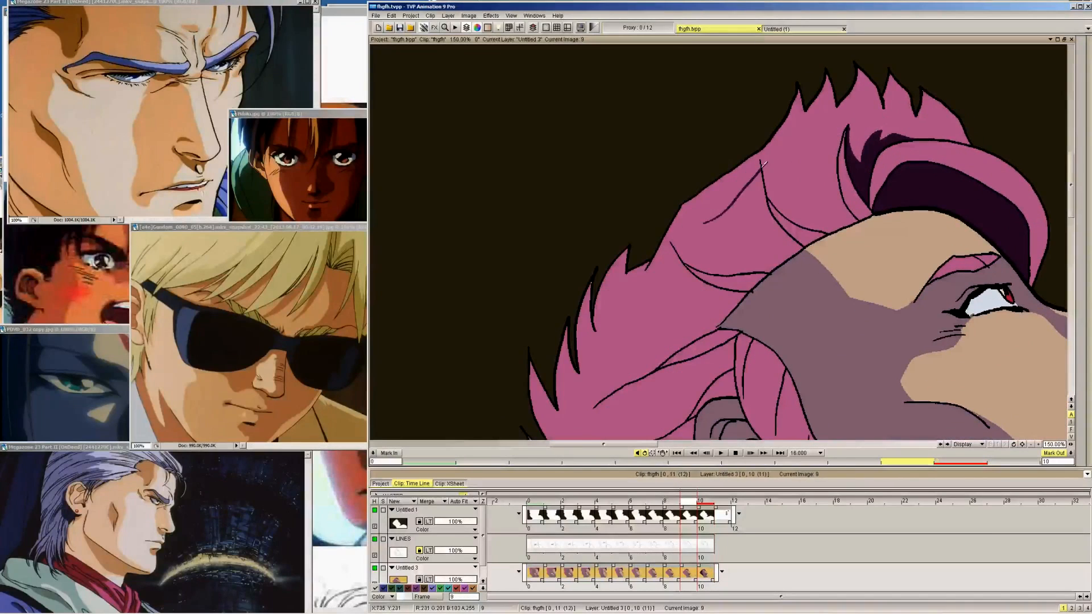
key("Right")
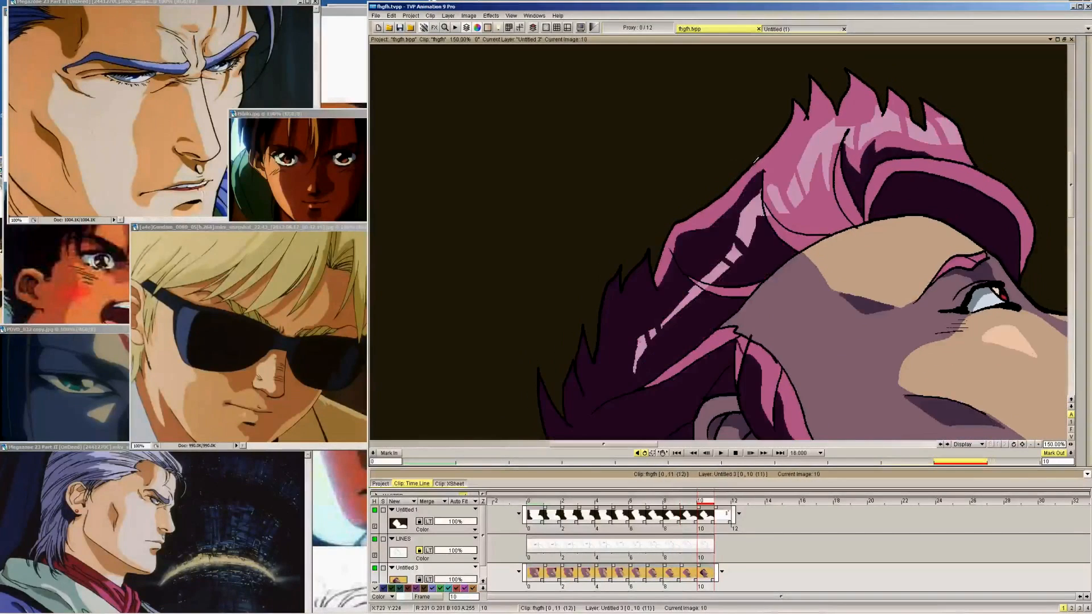
key("Left")
key("Left")
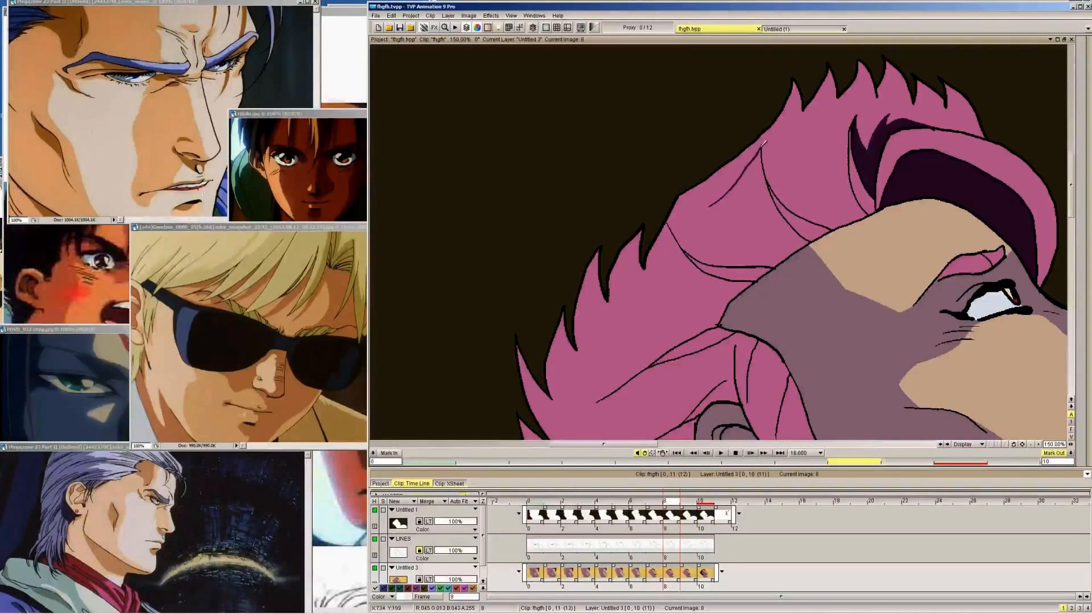
key("Left")
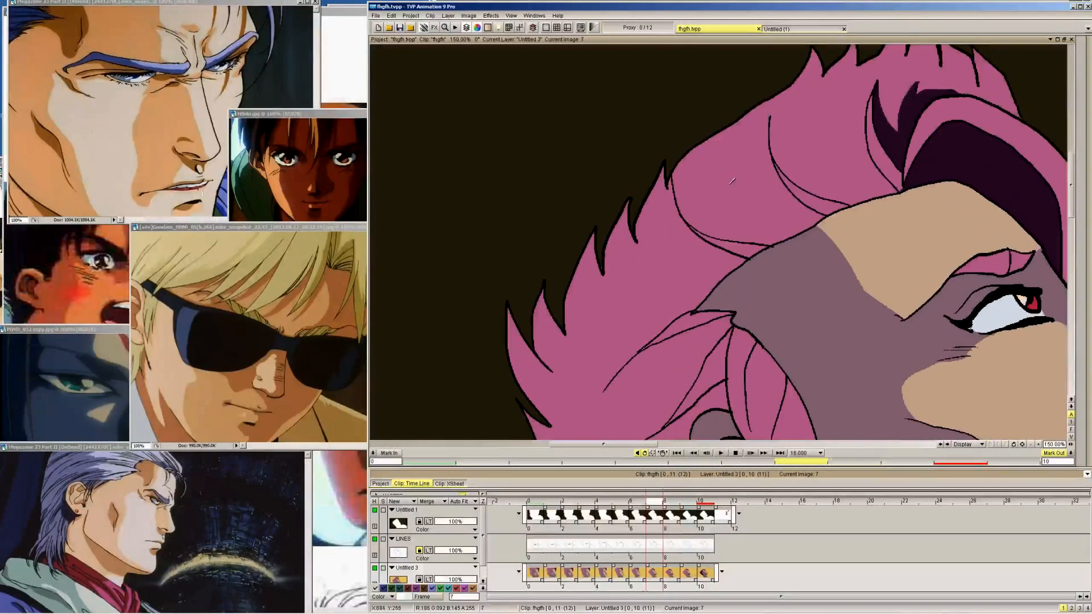
key("Left")
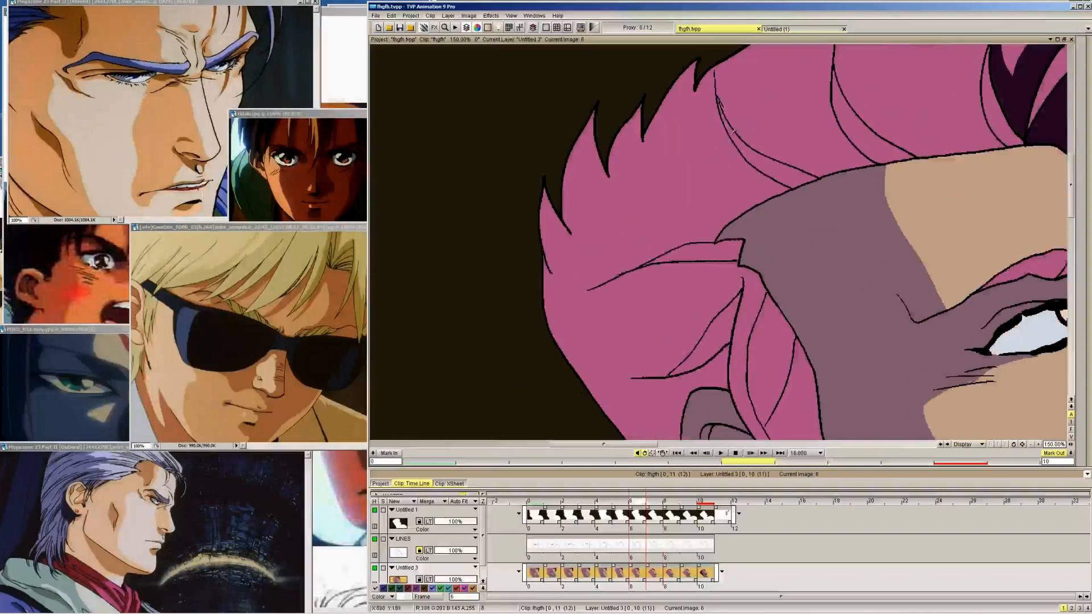
Fit the whole image in view and continue the upper shadow edge along the back hair on frame 9, checking it against frame 10
left_click(511, 15)
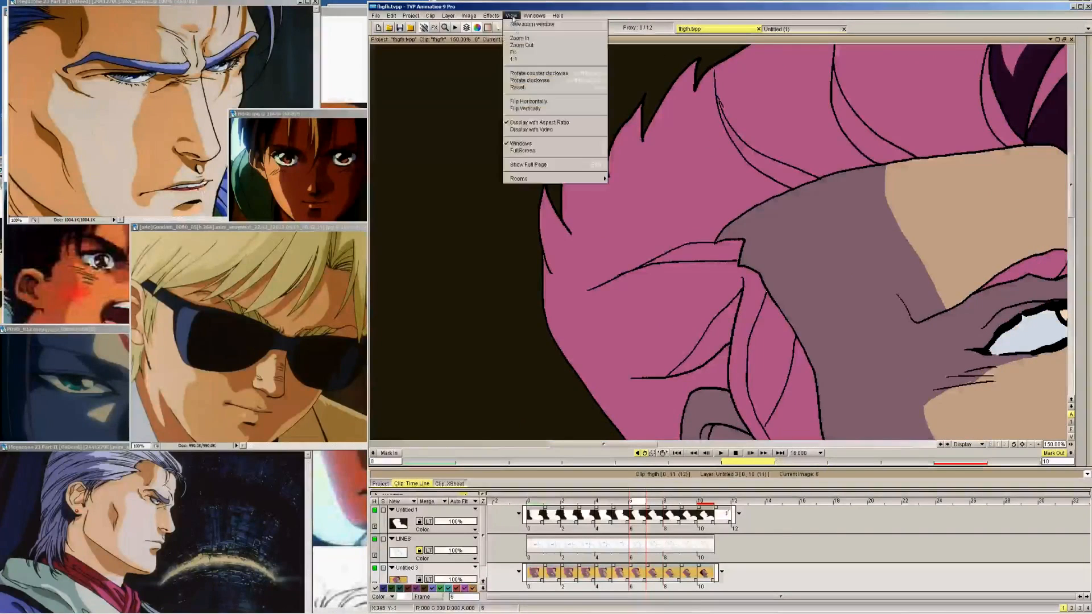
left_click(524, 54)
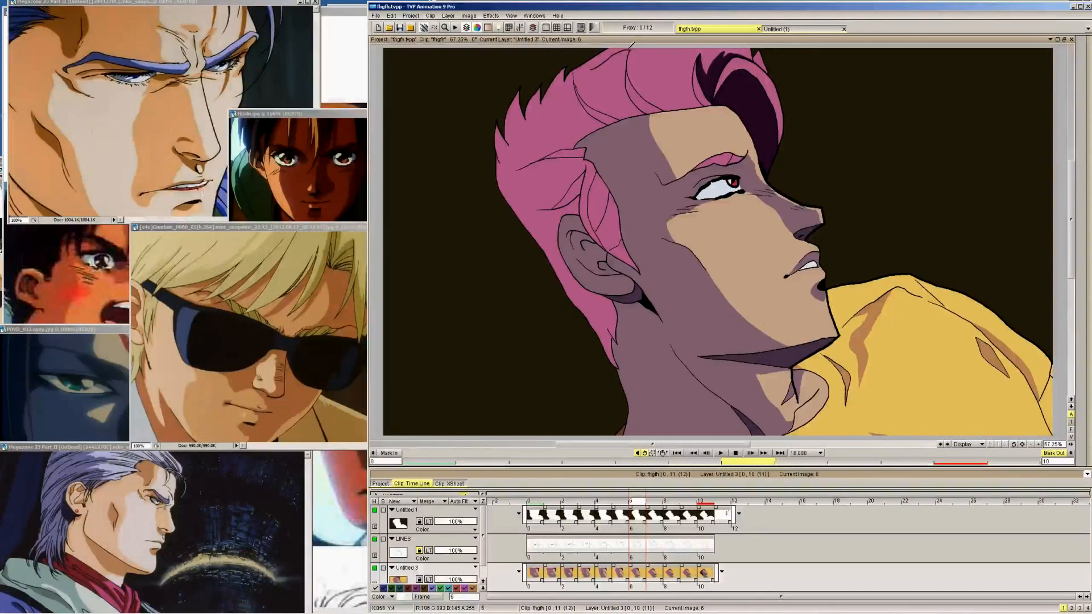
key("Left")
key("Right")
key("Right")
key("Right")
key("Right")
key("Right")
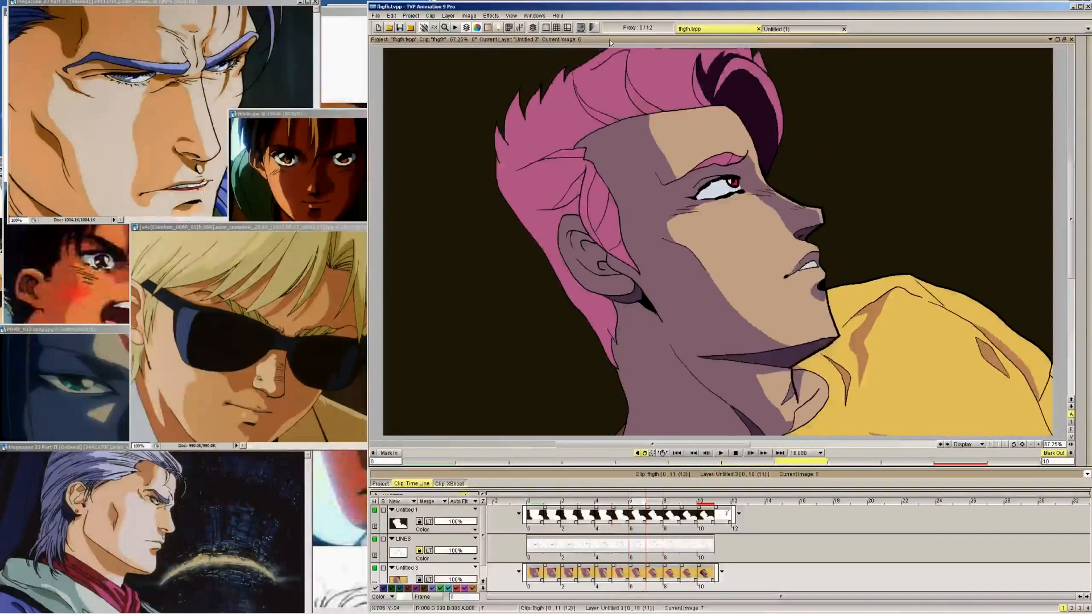
key("Left")
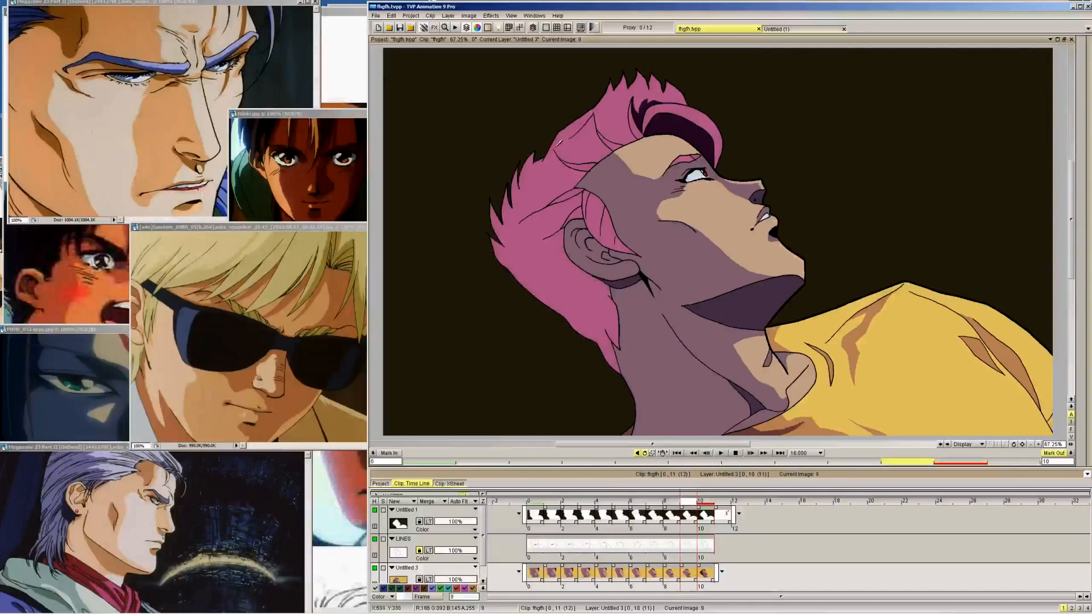
key("Right")
key("Left")
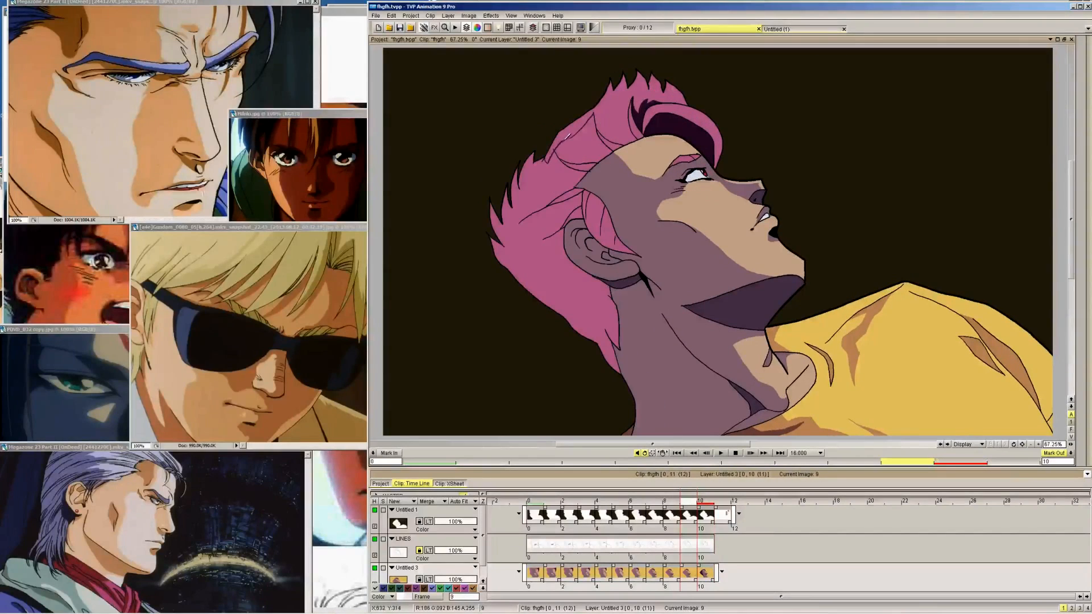
key("Right")
key("Left")
key("Right")
key("Left")
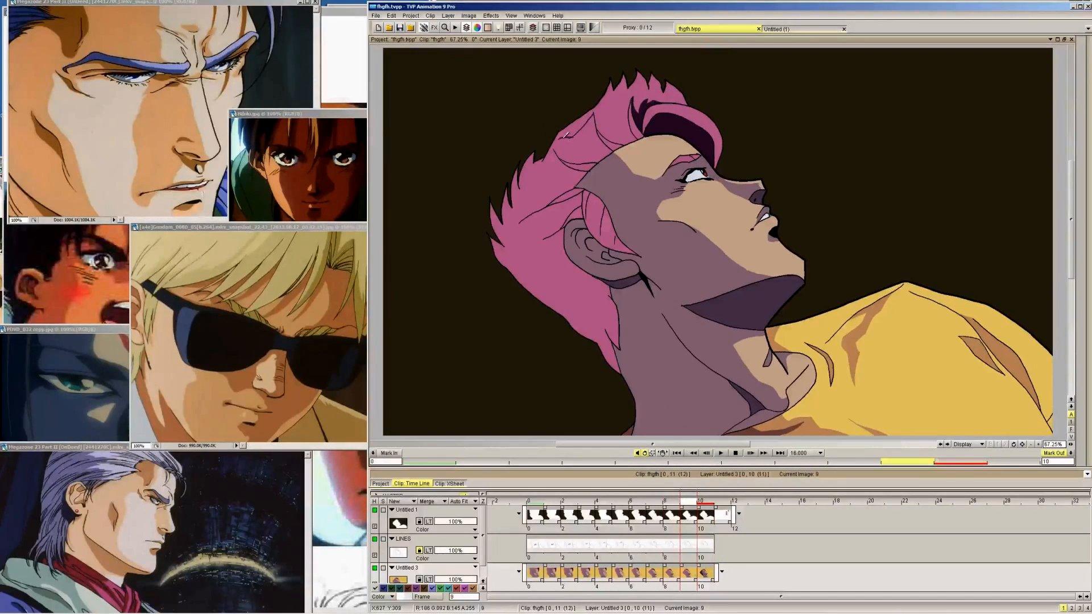
Continue the upper shadow edge along the back hair on frames 8 and 7 to match frame 9
key("Left")
key("Left")
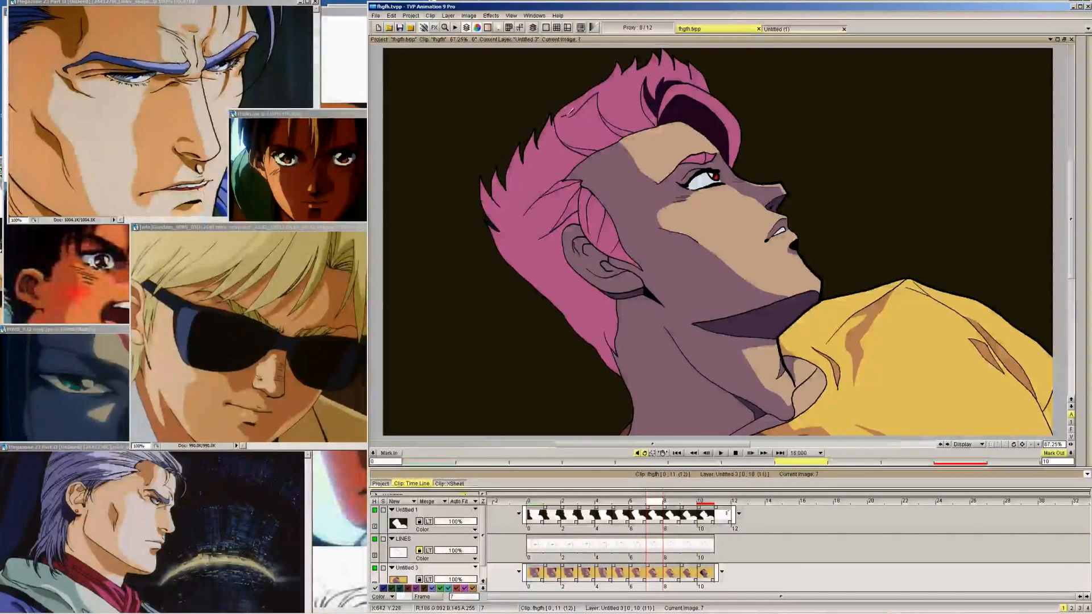
key("Left")
Add the lower stroke of the back-hair shadow edge on frame 9, comparing with frame 10, and repeat it on frames 8 to 5
key("Right")
key("Right")
key("Right")
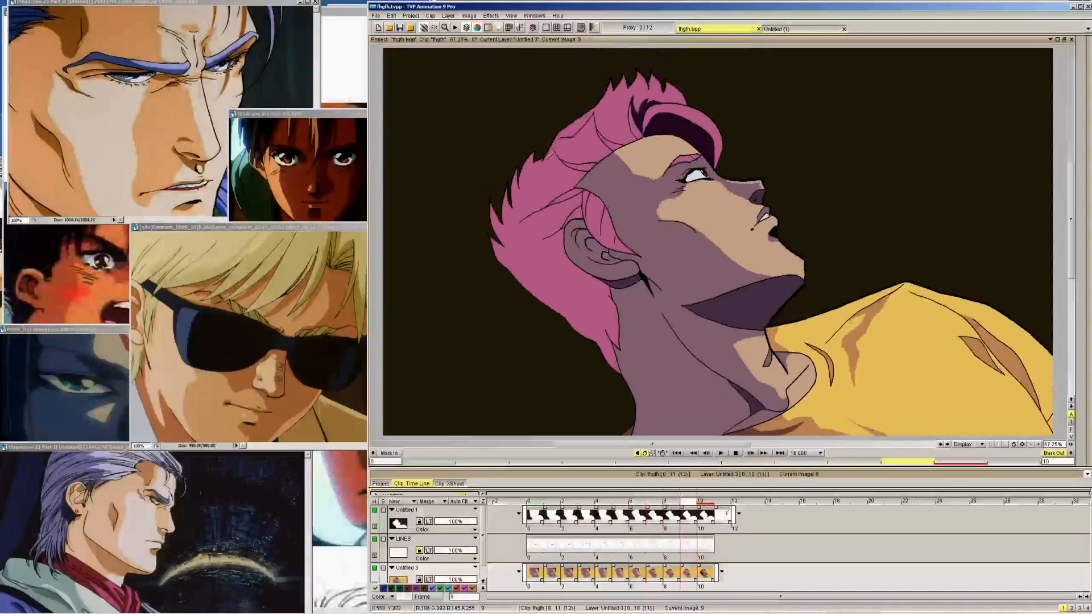
key("Right")
key("Left")
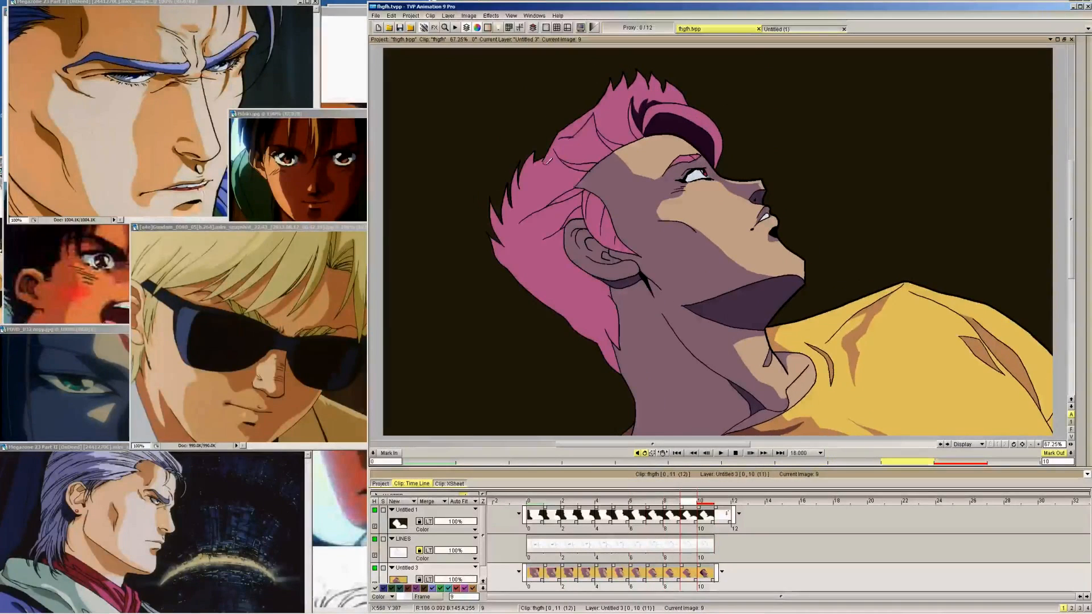
key("Left")
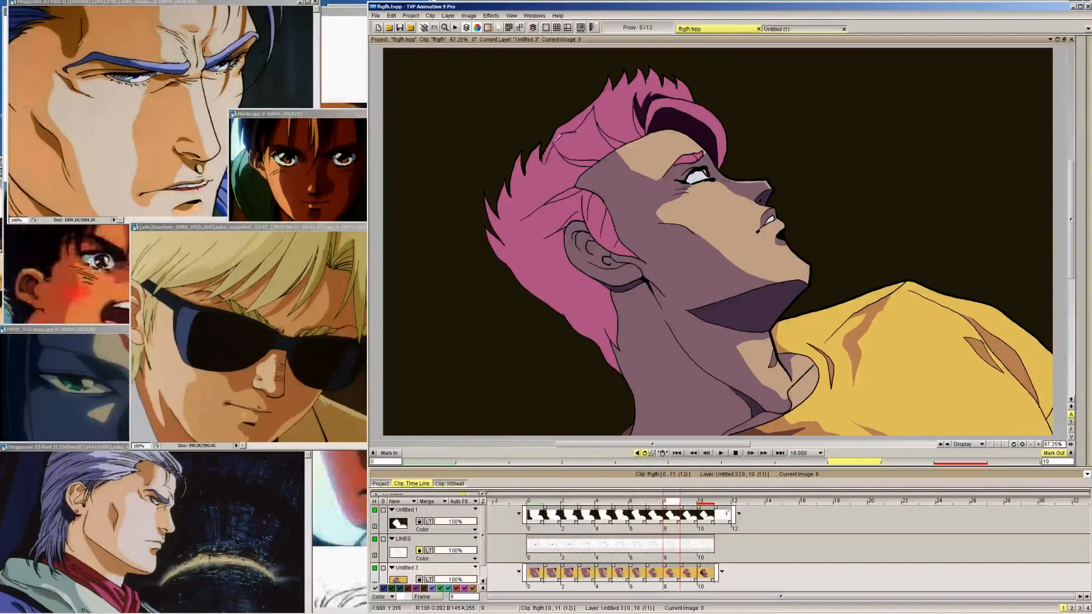
key("Left")
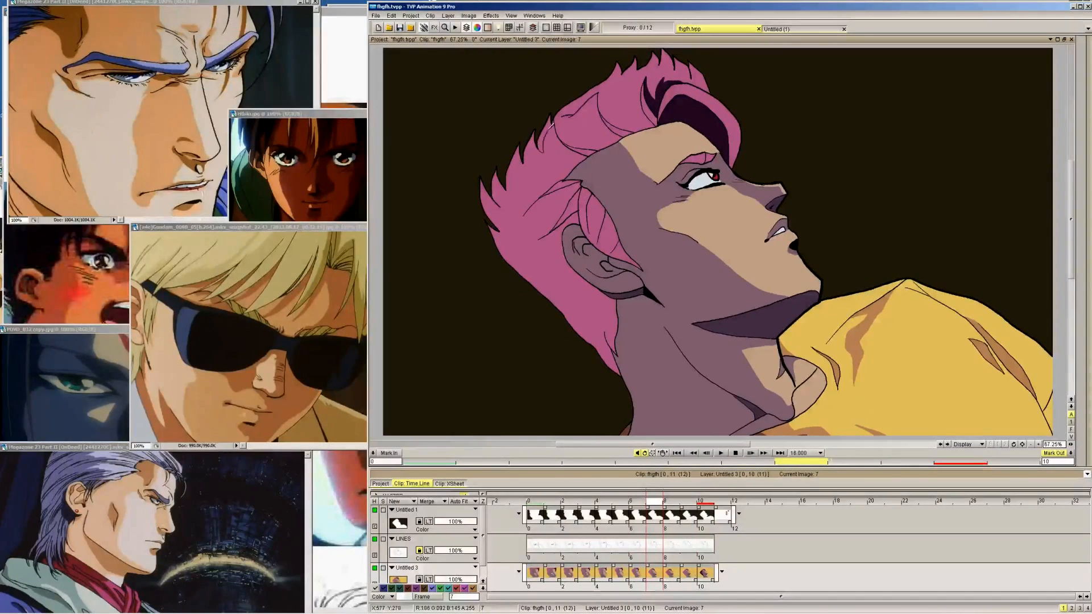
key("Left")
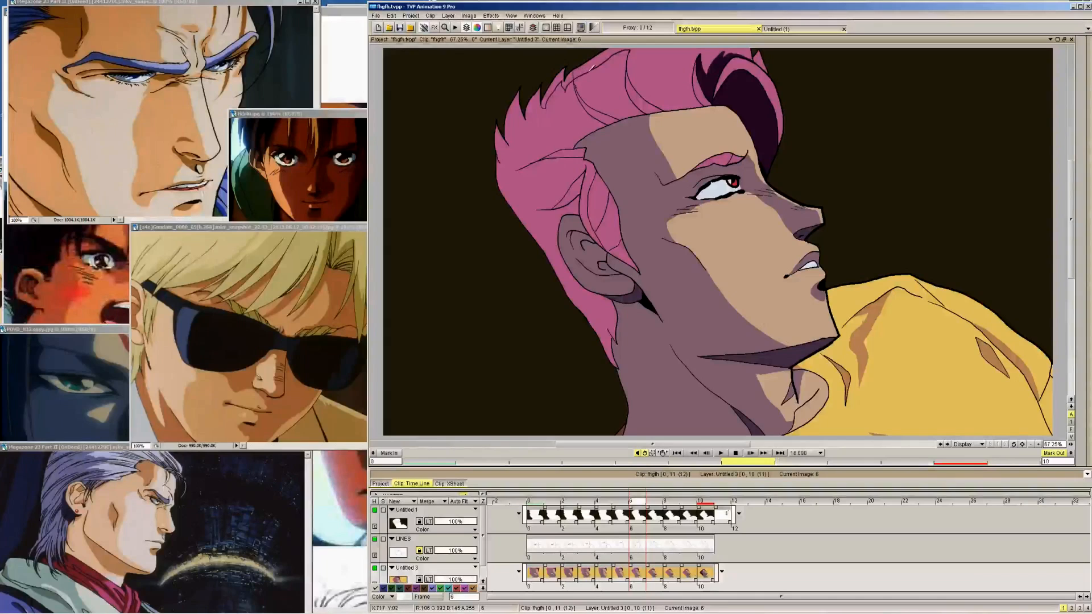
key("Left")
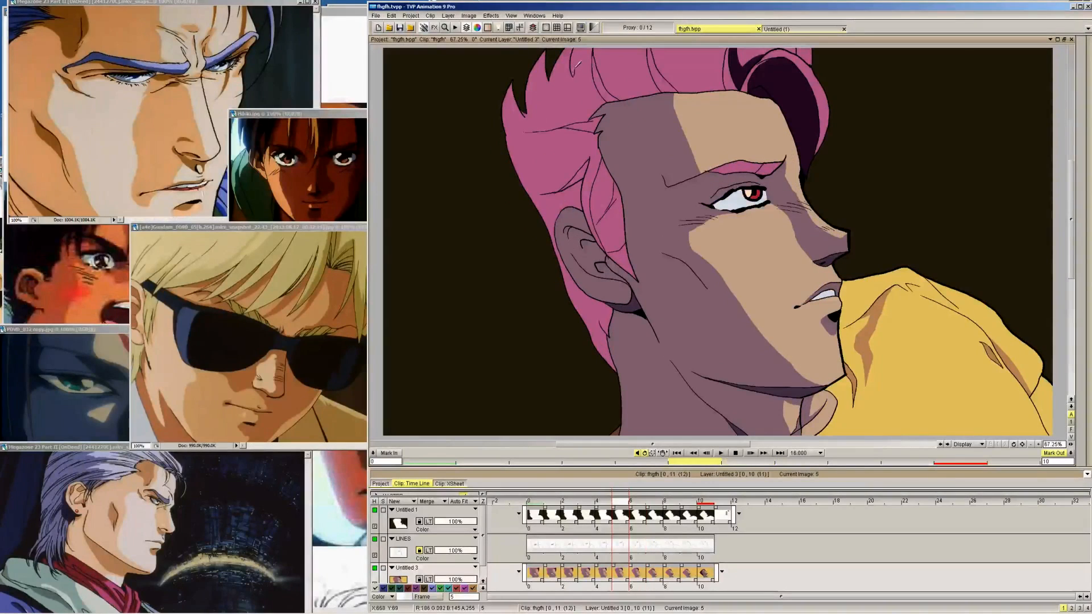
key("Left")
Touch up the shadow line in the hair at the temple above the ear on frames 9 to 6
key("Right")
key("Right")
key("Right")
key("Right")
key("Right")
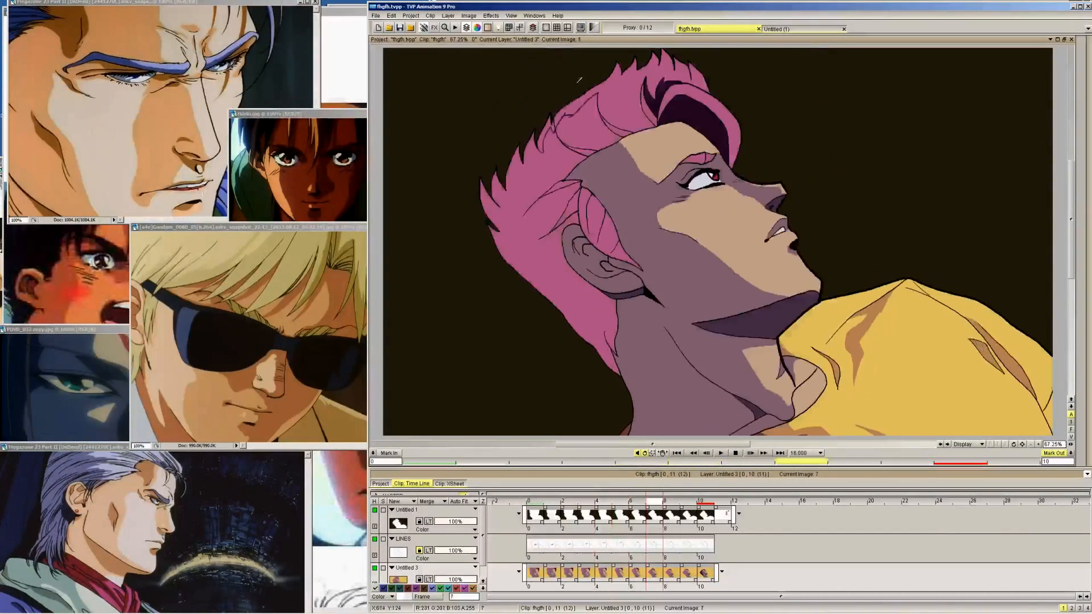
key("Right")
key("Left")
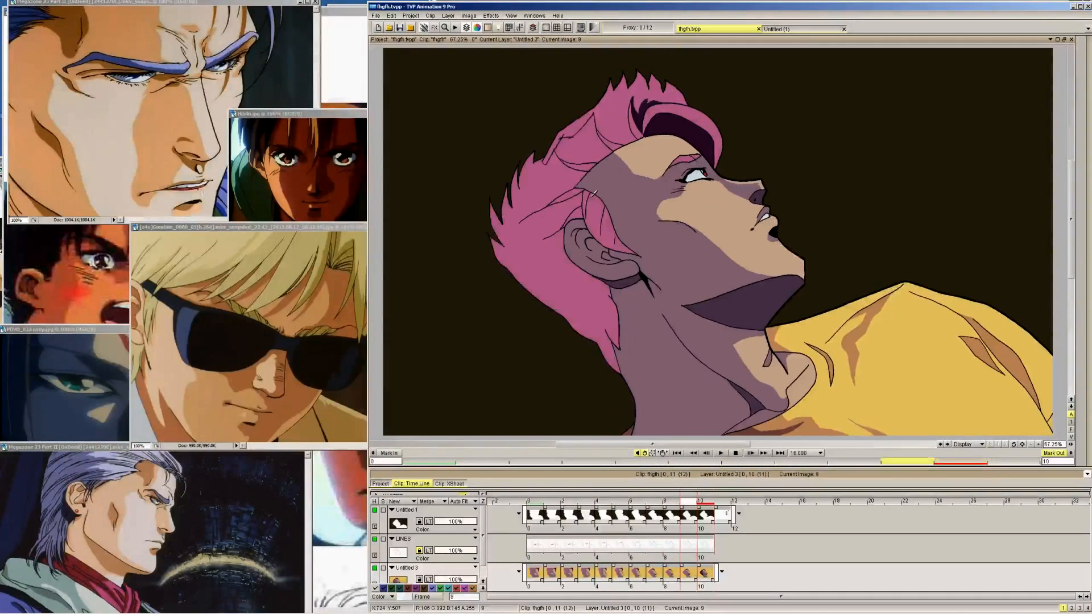
key("Left")
key("Left")
key("Left")
key("Right")
key("Right")
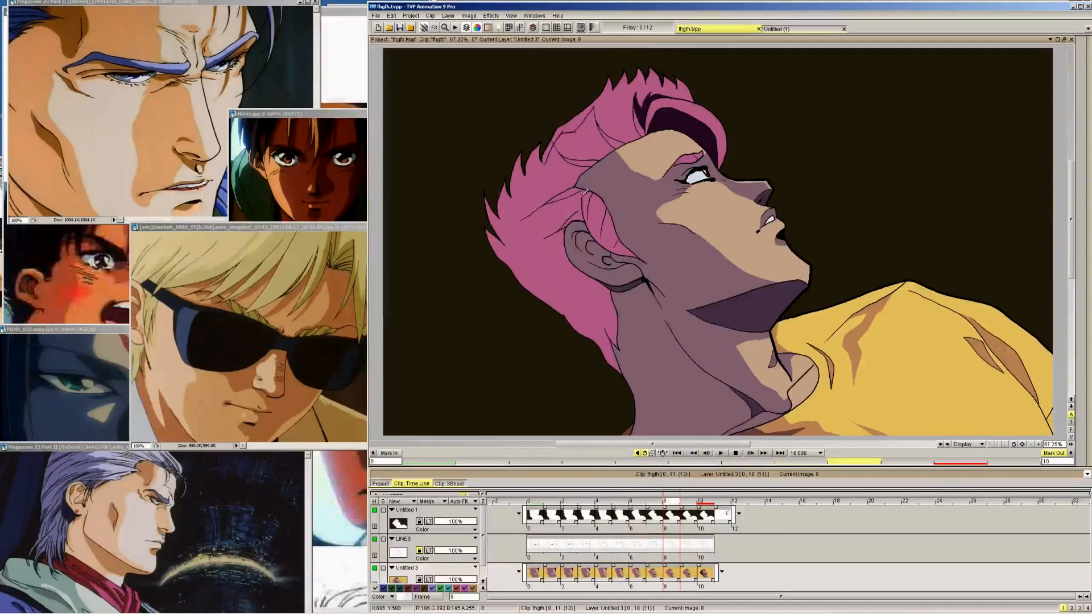
key("Left")
Carry the temple hair shadow line along the hairline through frames 5 to 0
key("Left")
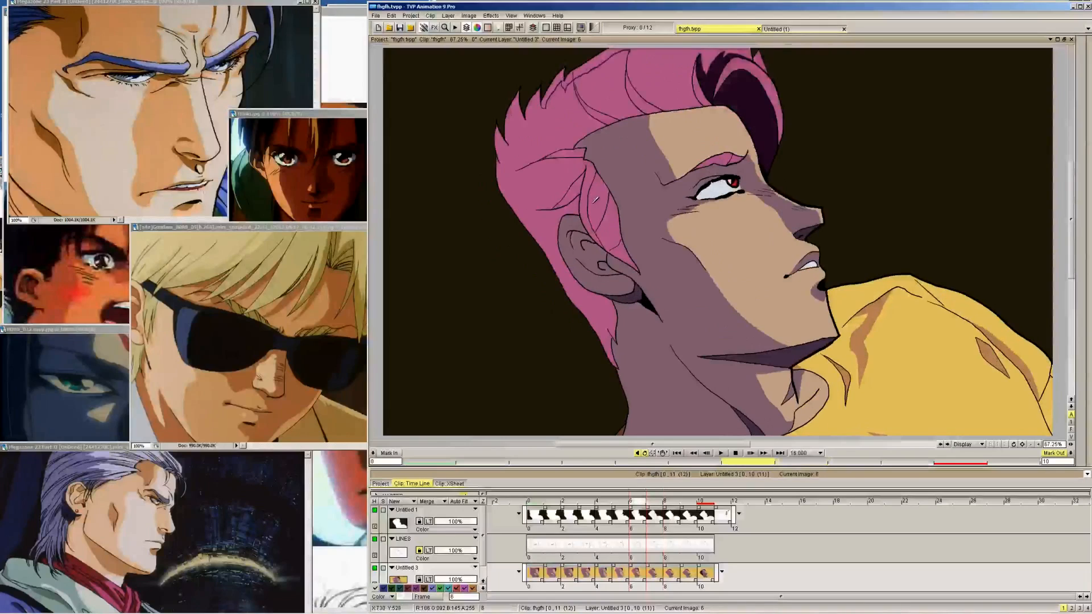
key("Left")
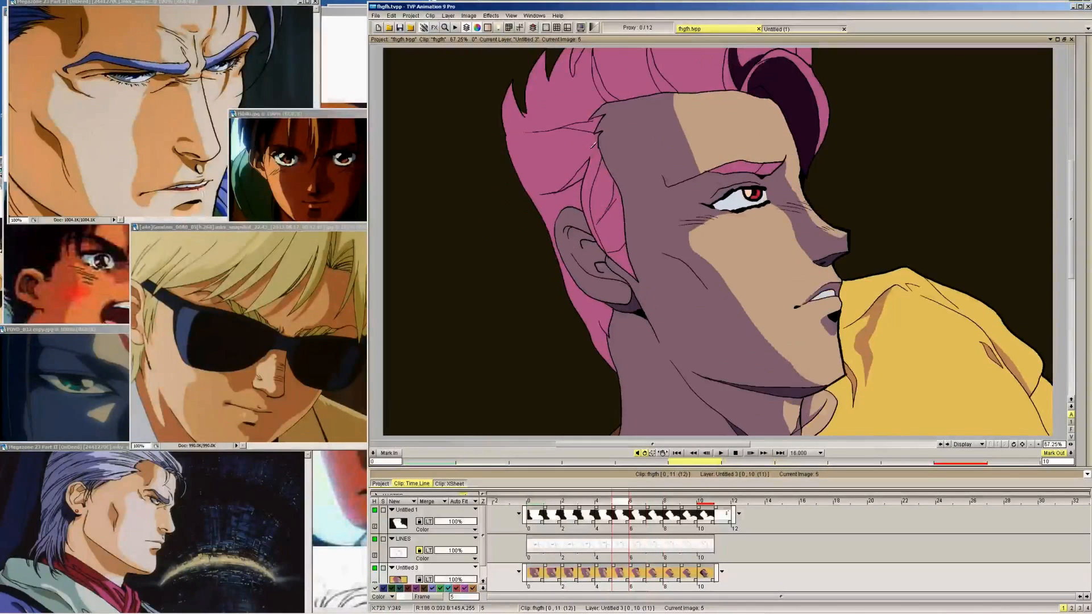
key("Left")
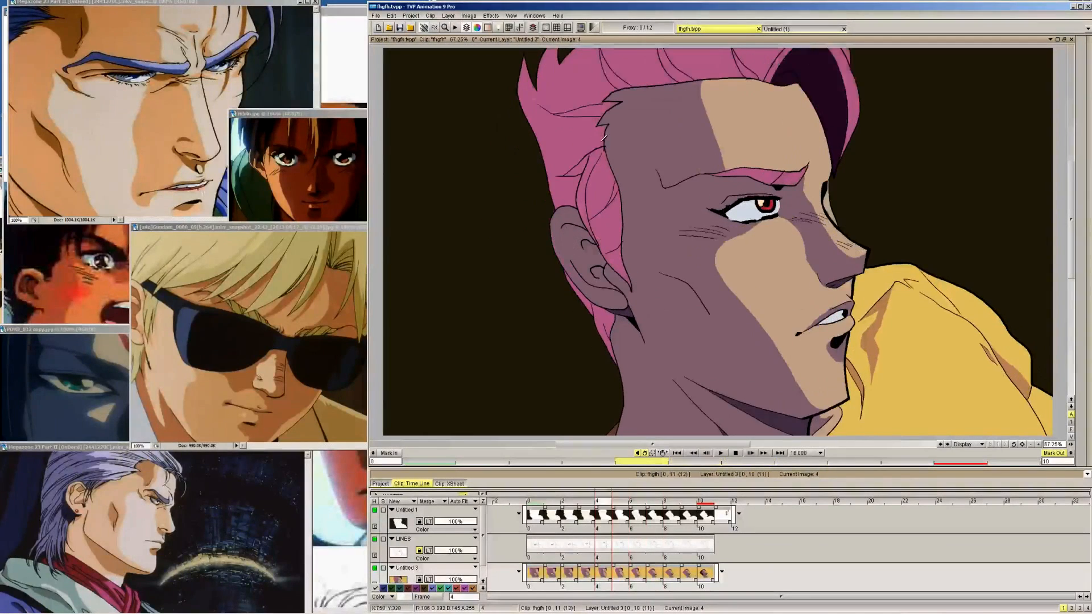
key("Left")
key("Left")
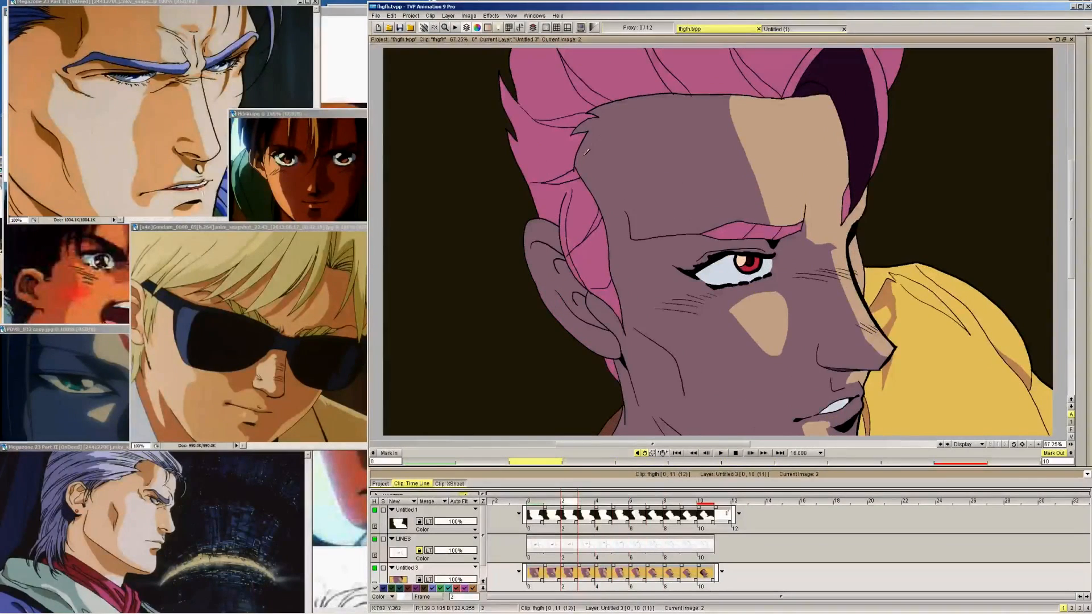
key("Left")
key("Left")
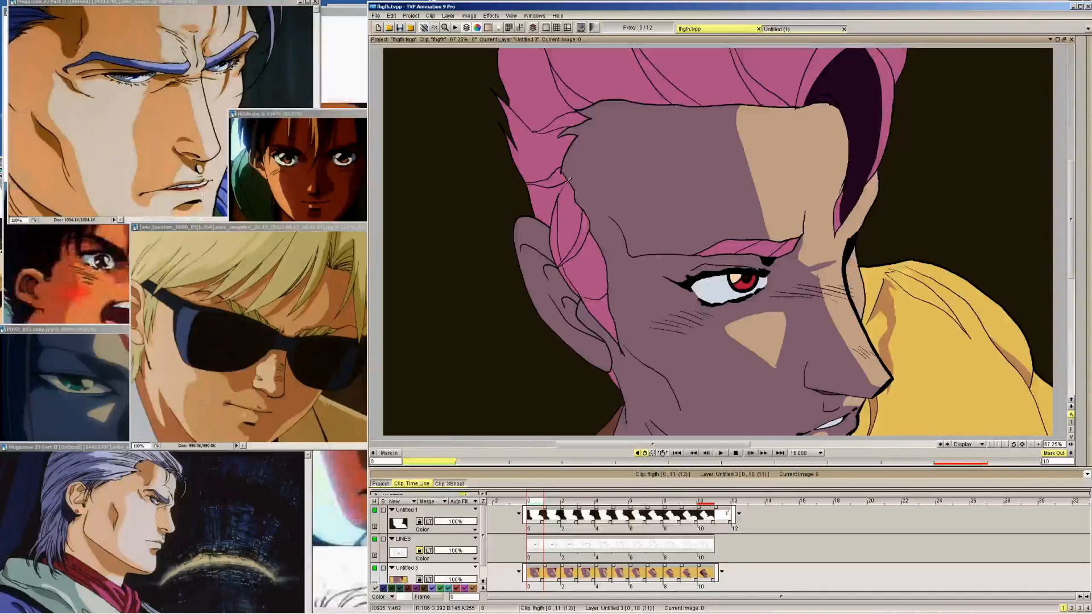
key("Right")
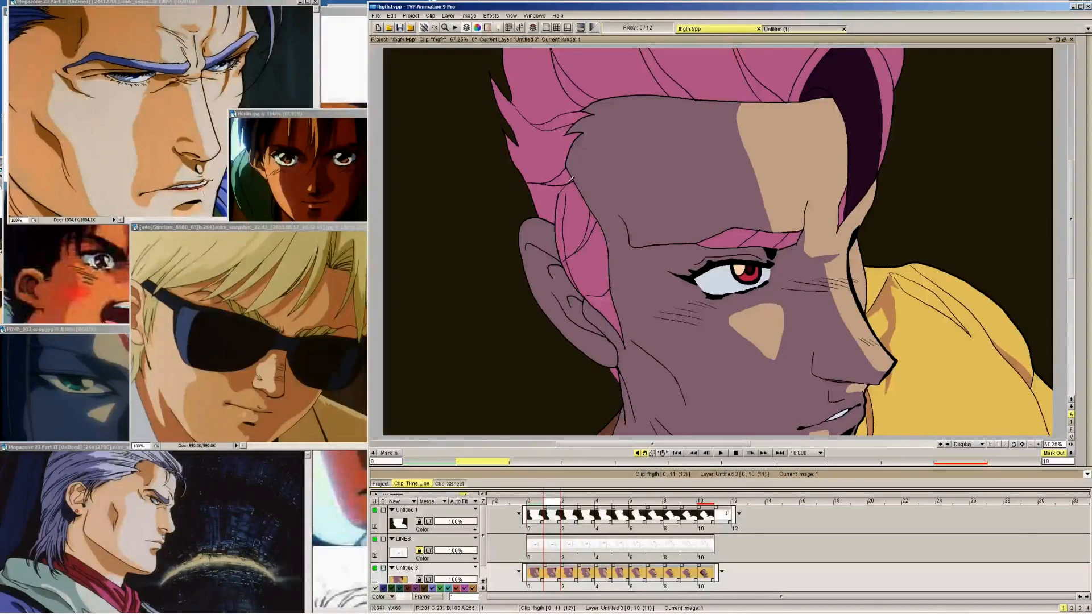
Review the hair shadow outlines on frames 1 to 10, comparing them with the finished shading of frame 10
key("Right")
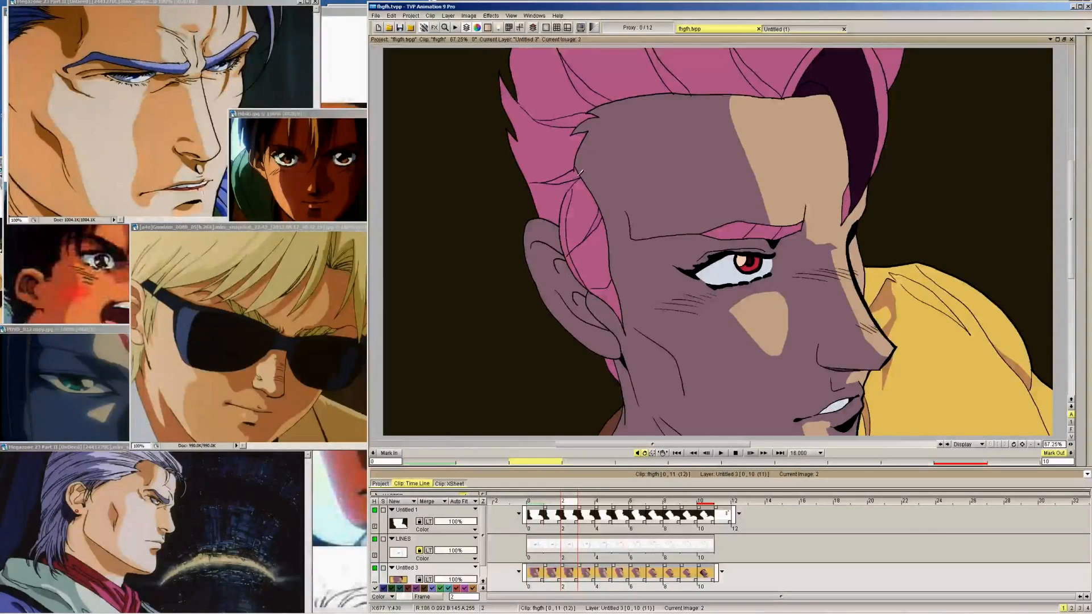
key("Right")
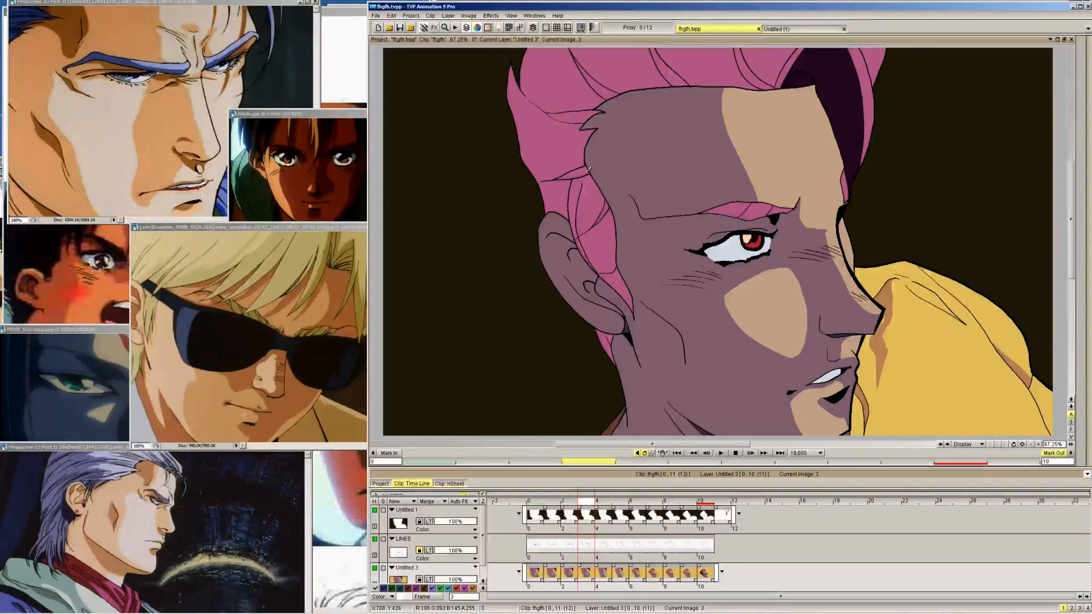
key("Left")
key("Left")
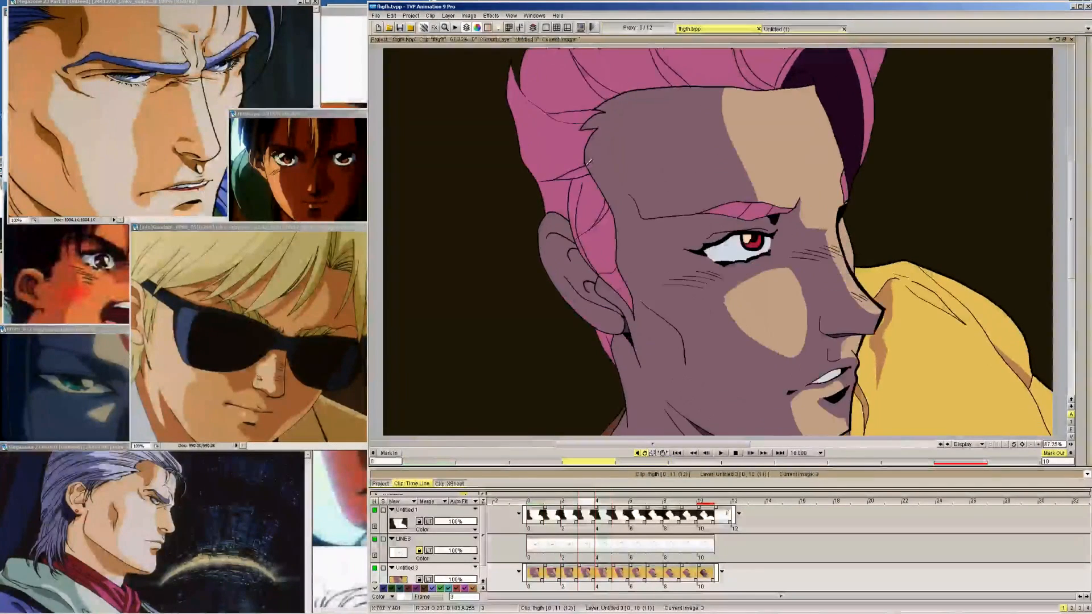
key("Right")
key("Right")
key("Right")
key("Right")
key("Right")
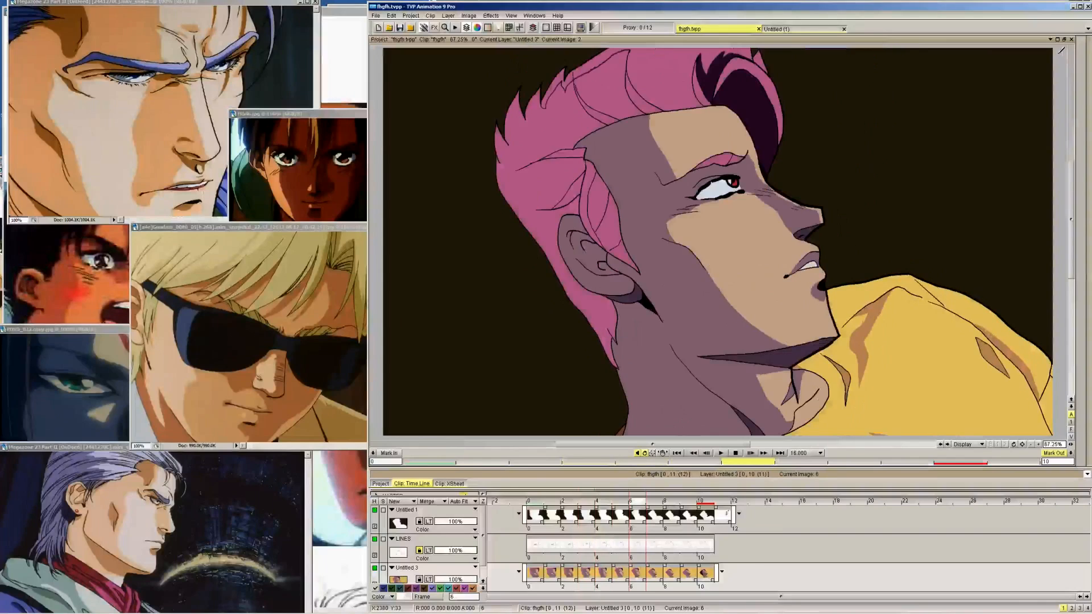
key("Right")
key("Right")
key("Right")
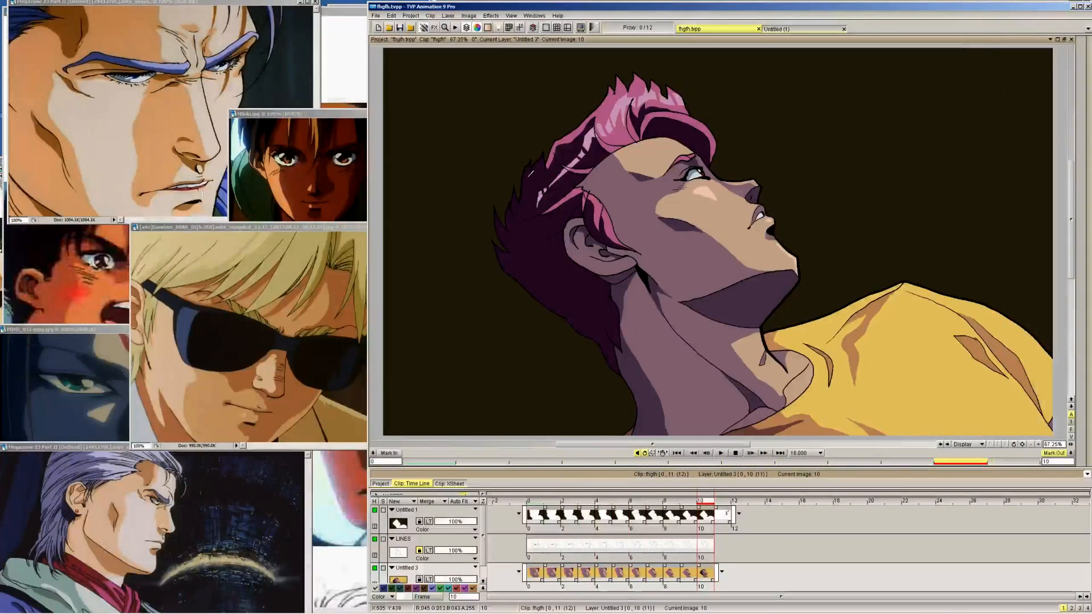
Flood-fill the outlined back-hair and crown shadow areas on frames 9, 8 and 7 with frame 10's dark purple
left_click(540, 177)
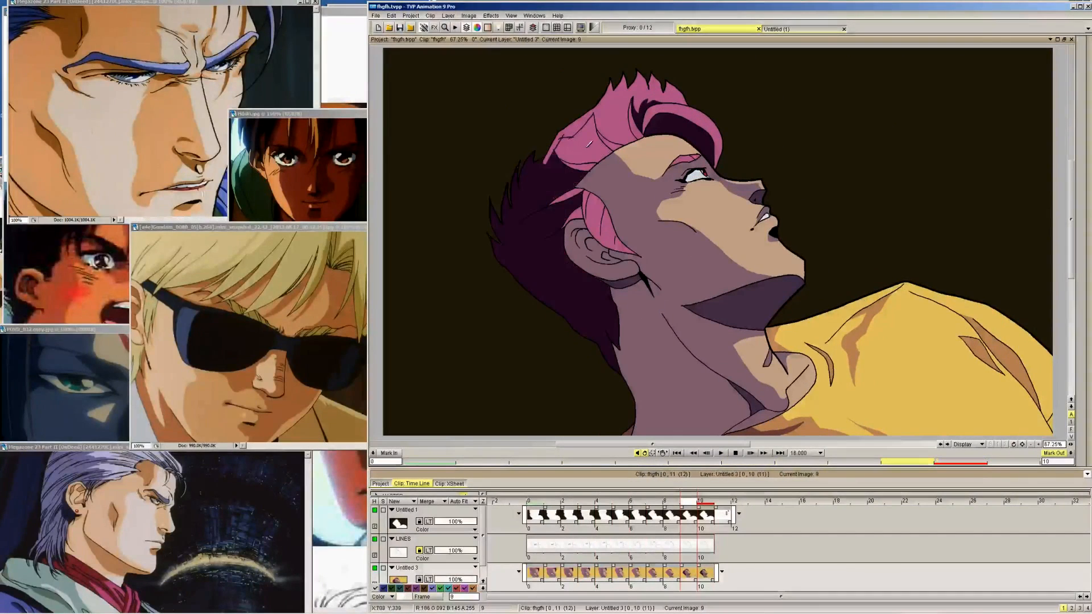
left_click(588, 142)
key("Left")
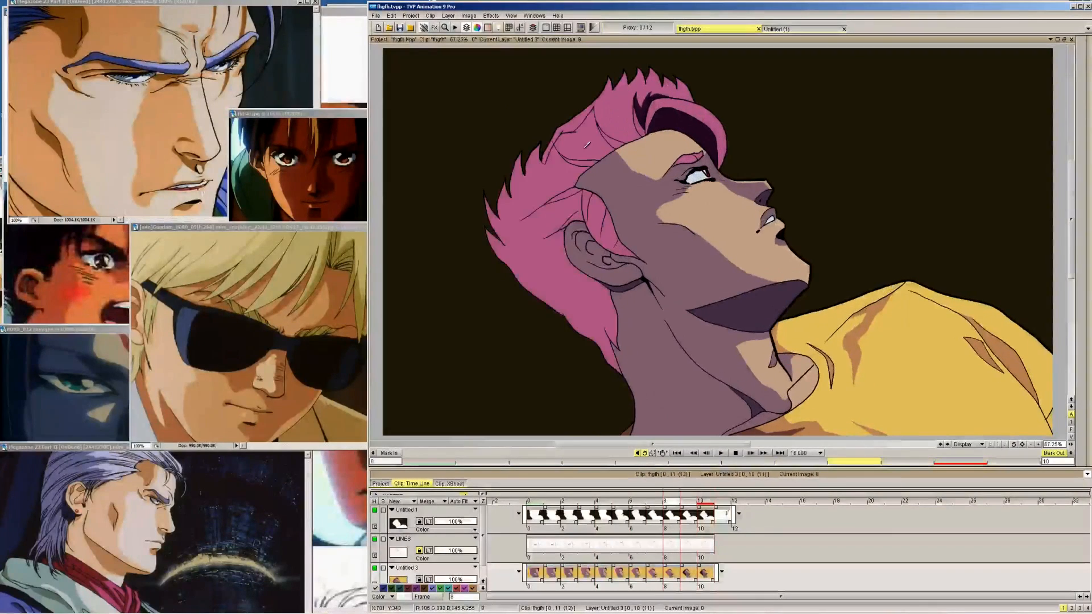
left_click(579, 142)
left_click(564, 166)
key("Left")
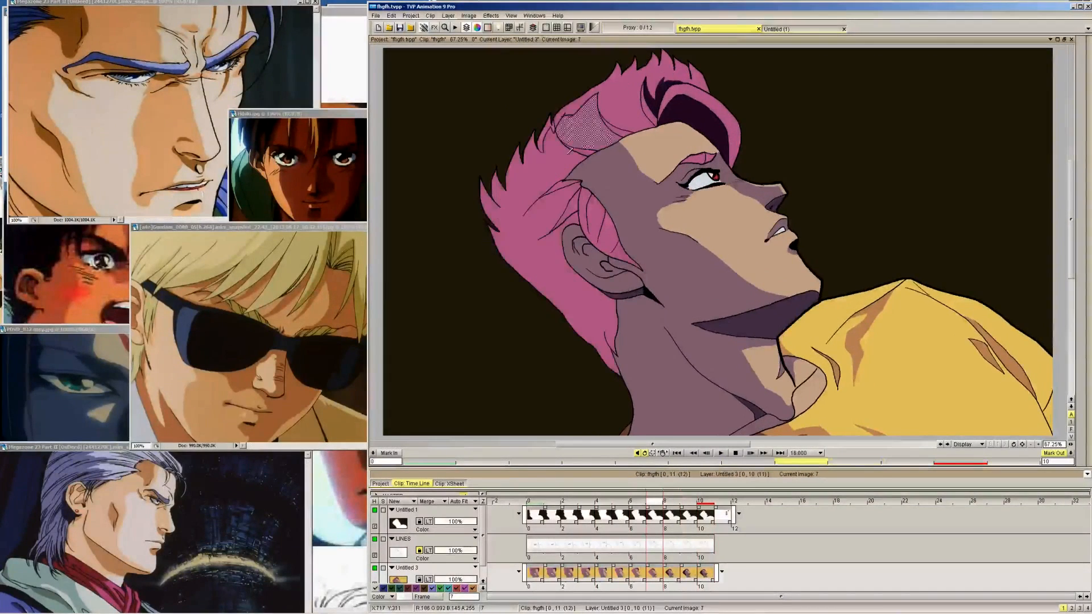
left_click(570, 149)
left_click(565, 166)
Fill the back-hair and crown shadow areas on frames 6 and 5 with dark purple
key("Left")
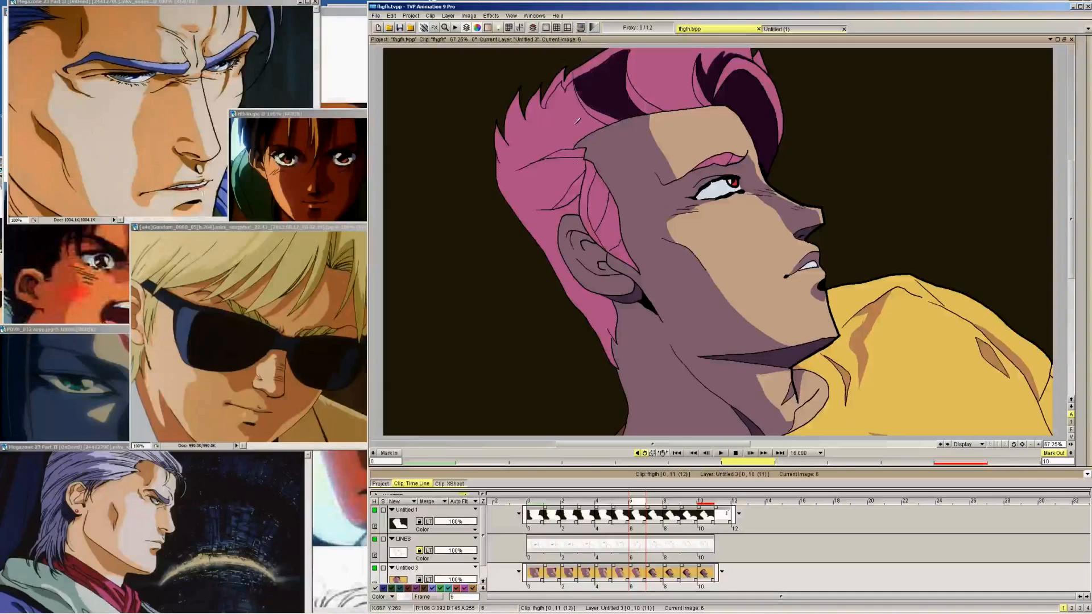
left_click(574, 136)
key("Left")
left_click(616, 71)
left_click(586, 87)
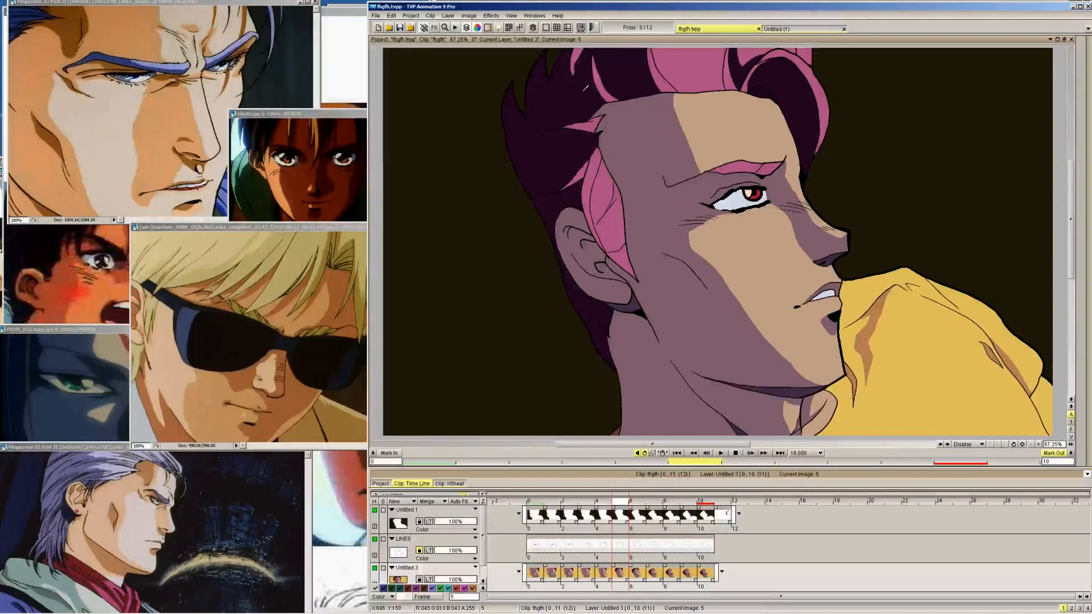
Try to fill the back-hair and crown shadow areas on frame 4 with dark purple
key("Left")
left_click(611, 71)
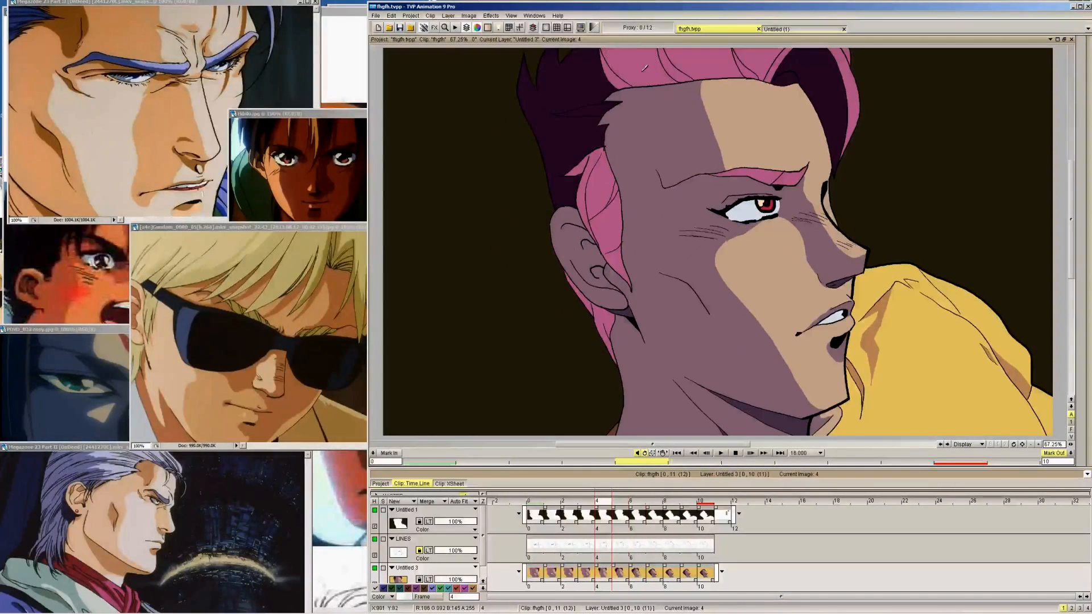
key("ctrl+z")
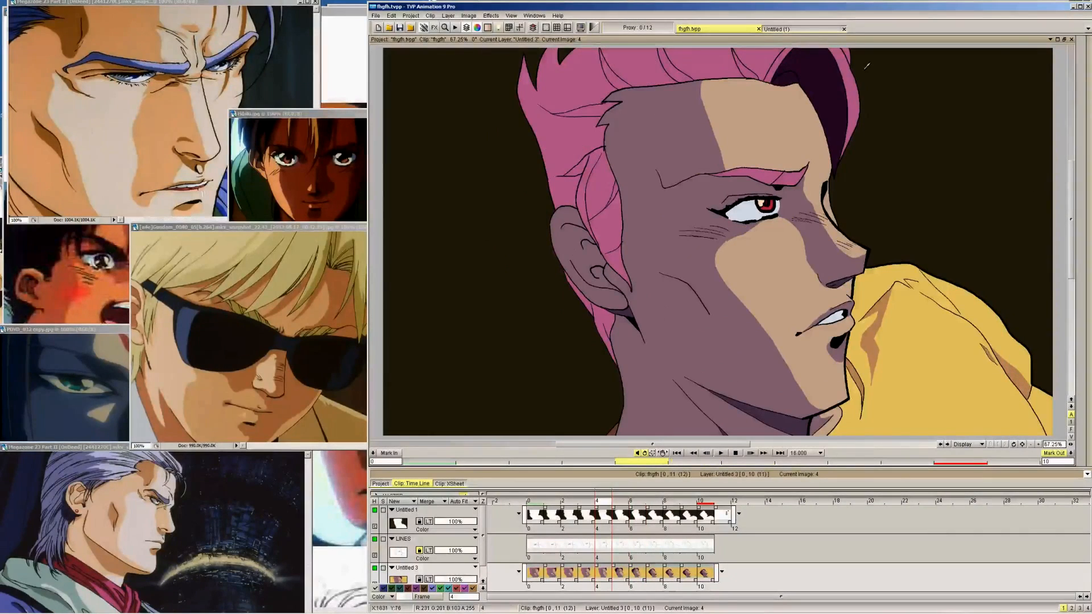
left_click(1083, 51)
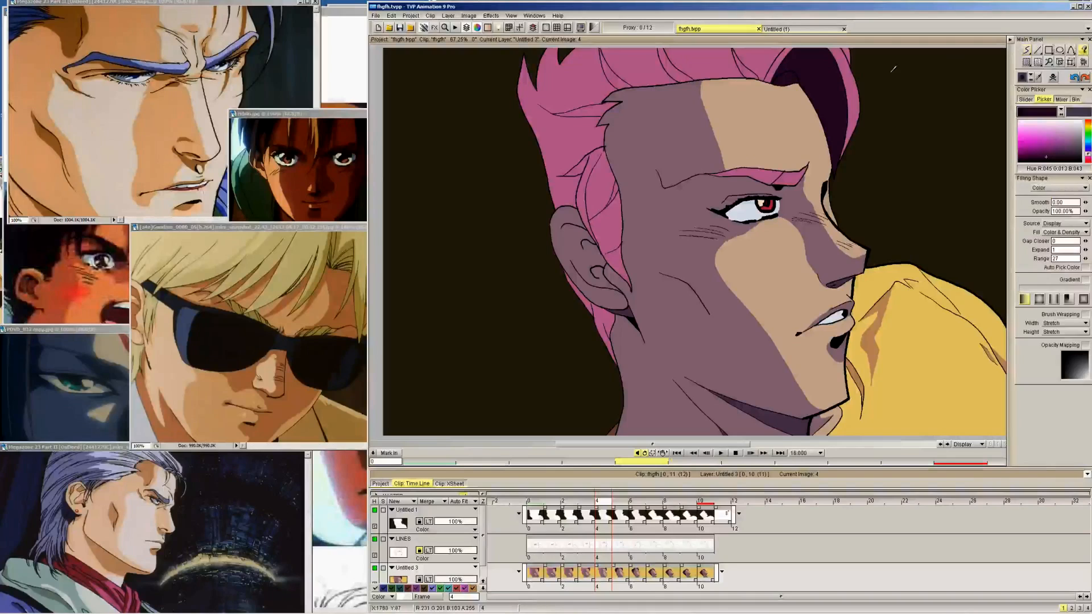
left_click(589, 71)
left_click(654, 56)
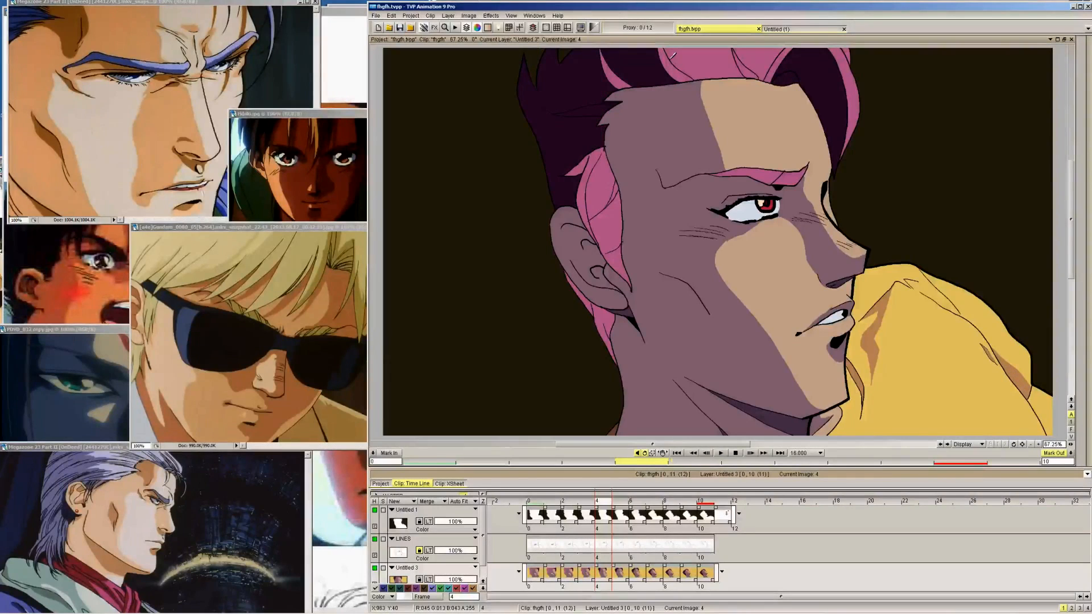
key("ctrl+z")
key("ctrl+z")
Fill the hair shadow areas on frame 4 dark purple, leaving the streaks at the hairline pink, and compare with frame 7
mouse_move(1065, 43)
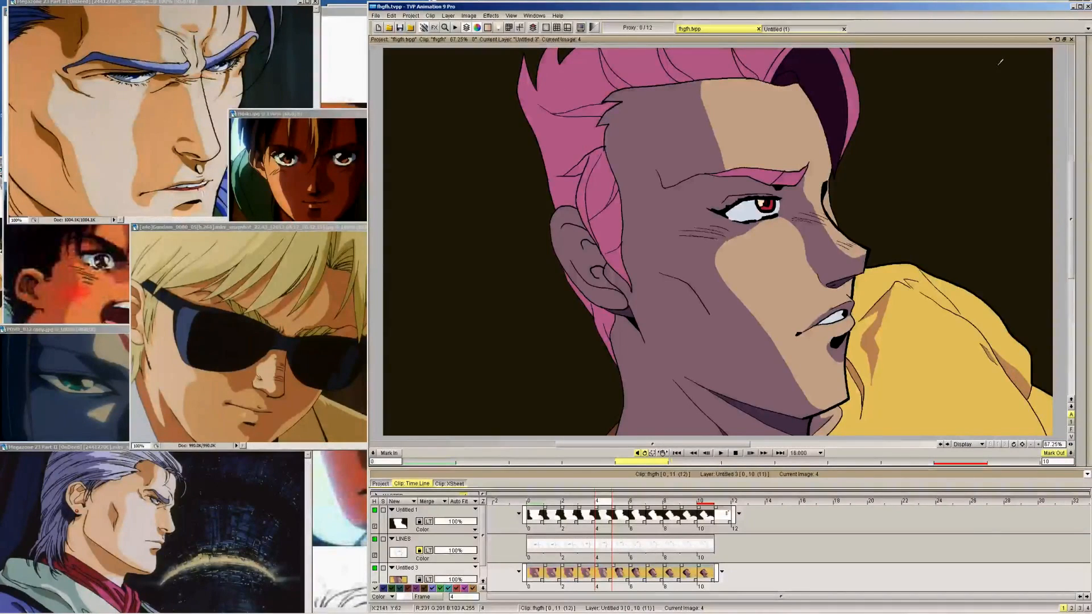
left_click(1050, 57)
left_click(576, 80)
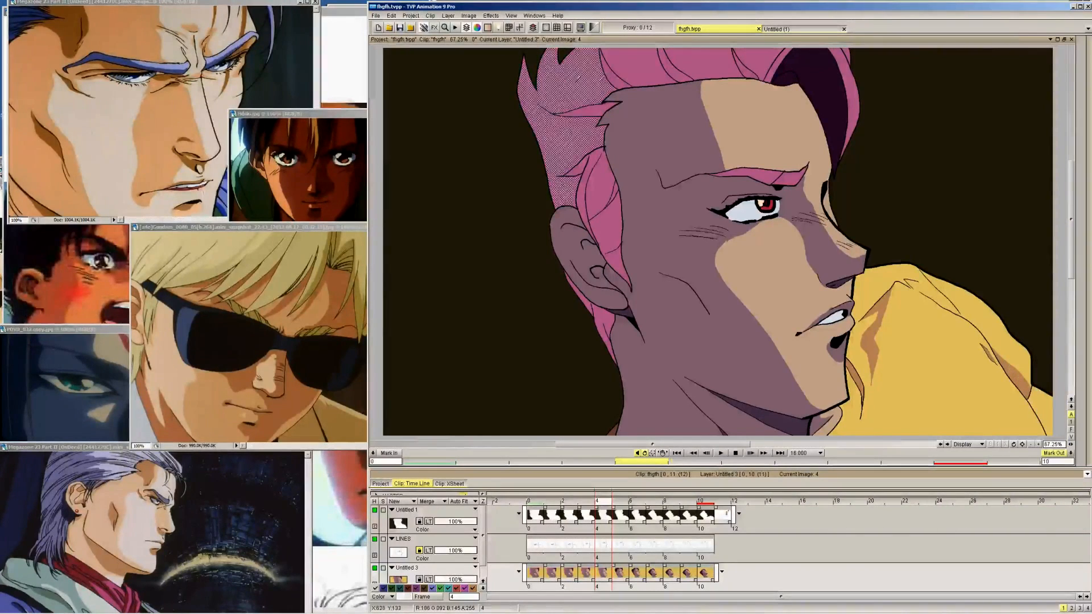
left_click(630, 69)
key("Right")
key("Right")
key("Right")
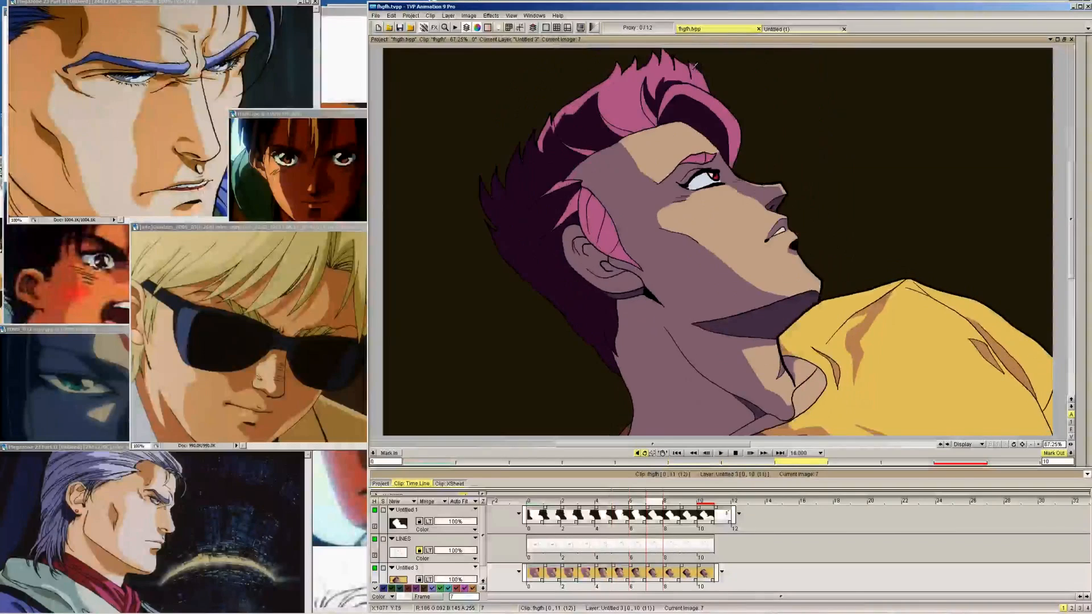
Fill the back-hair and crown shadow areas on frame 3 with dark purple and compare with frame 4
key("Left")
key("Left")
key("Left")
key("Left")
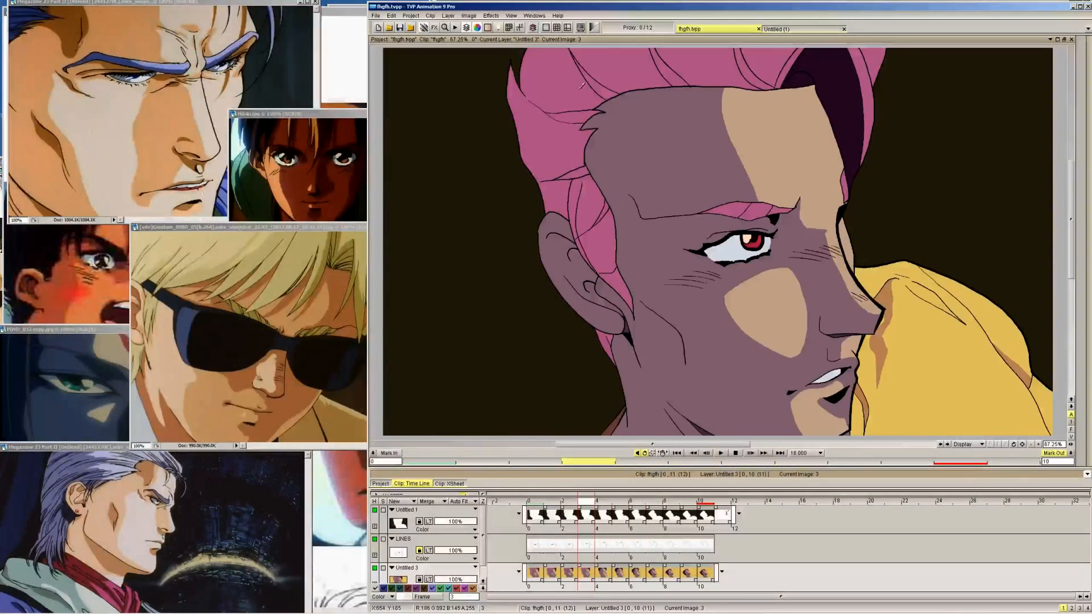
left_click(581, 85)
left_click(625, 69)
left_click(700, 74)
key("Right")
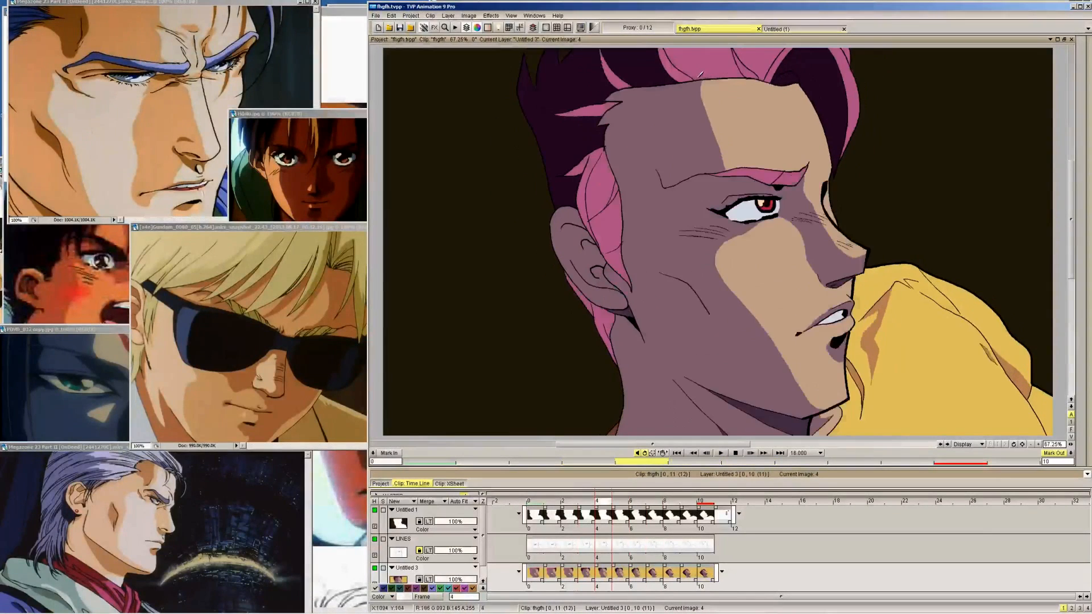
Fill the back-hair and crown shadow areas on frames 2 and 1 with dark purple
key("Left")
key("Left")
left_click(545, 97)
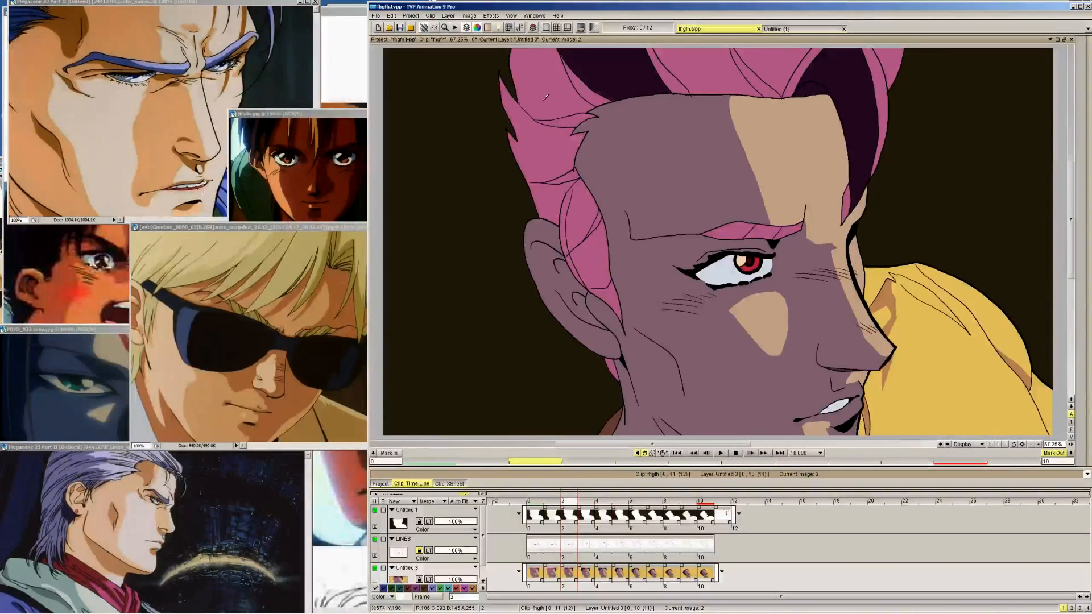
left_click(546, 97)
key("Left")
left_click(549, 98)
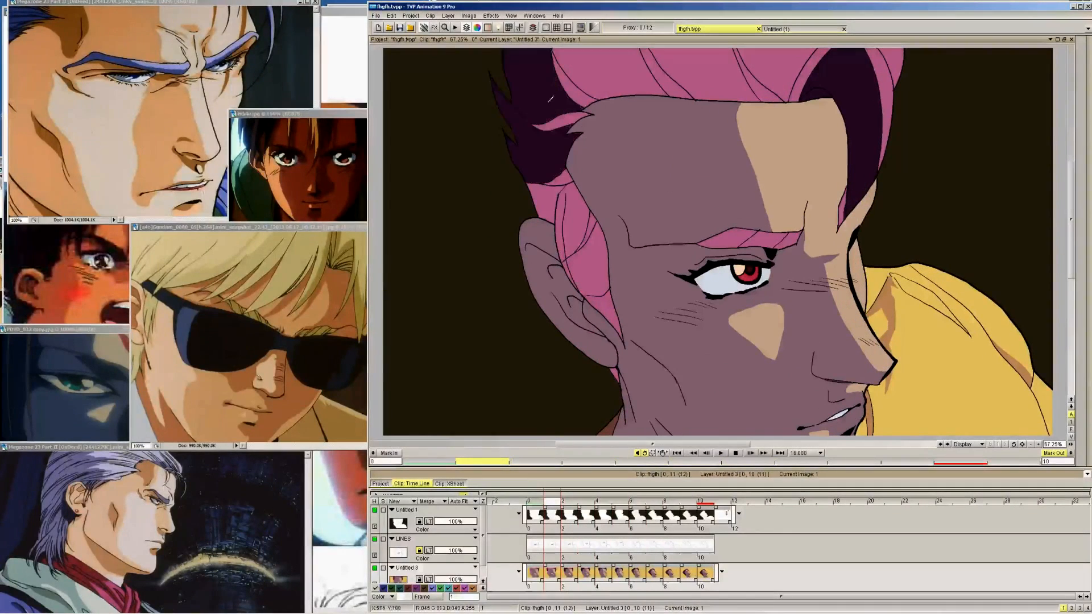
left_click(612, 74)
Try to fill the back-hair shadow area on frame 0 with dark purple
key("Left")
left_click(545, 146)
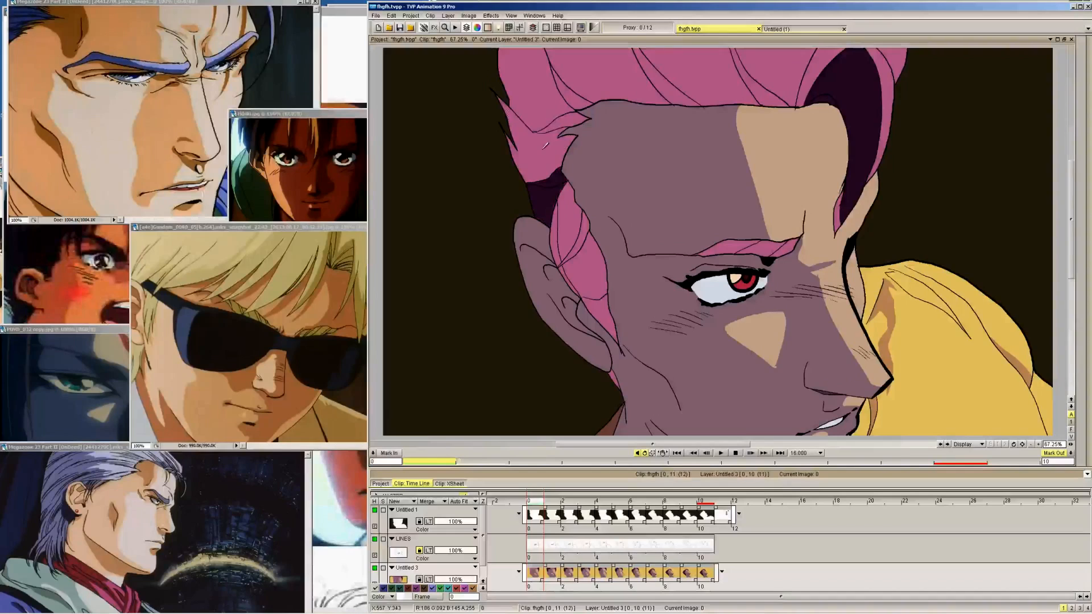
key("ctrl+z")
key("ctrl+z")
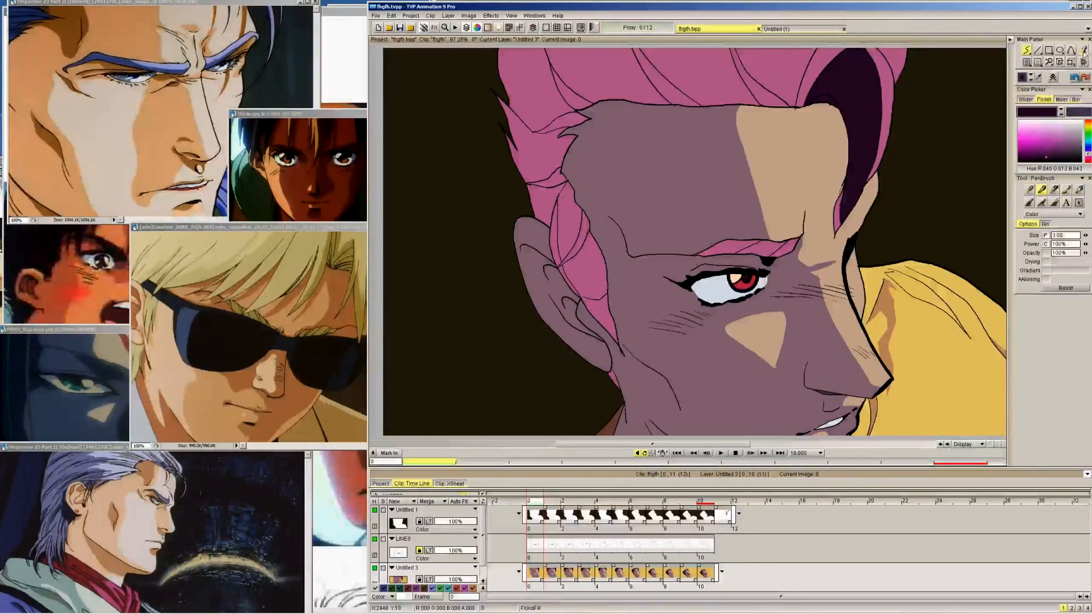
Fill the shadow areas behind the ear, along the back hair and at the crown on frame 0 with dark purple
left_click(546, 200)
left_click(539, 156)
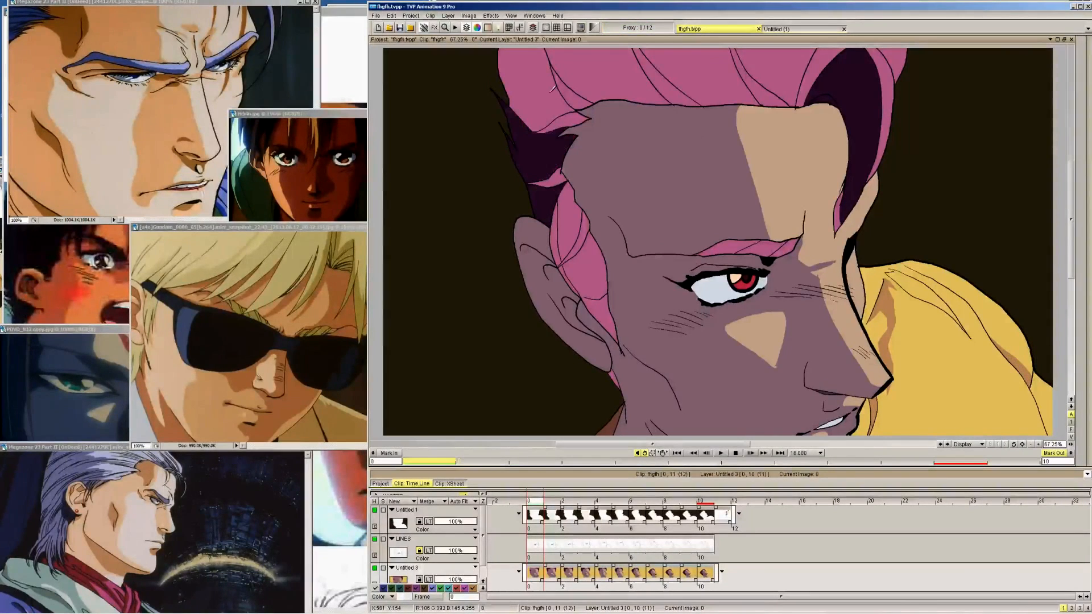
left_click(531, 97)
left_click(603, 78)
Touch up the dark purple shadow at the pointed back-hair tips with the pen brush on frames 0 to 5
mouse_move(1080, 103)
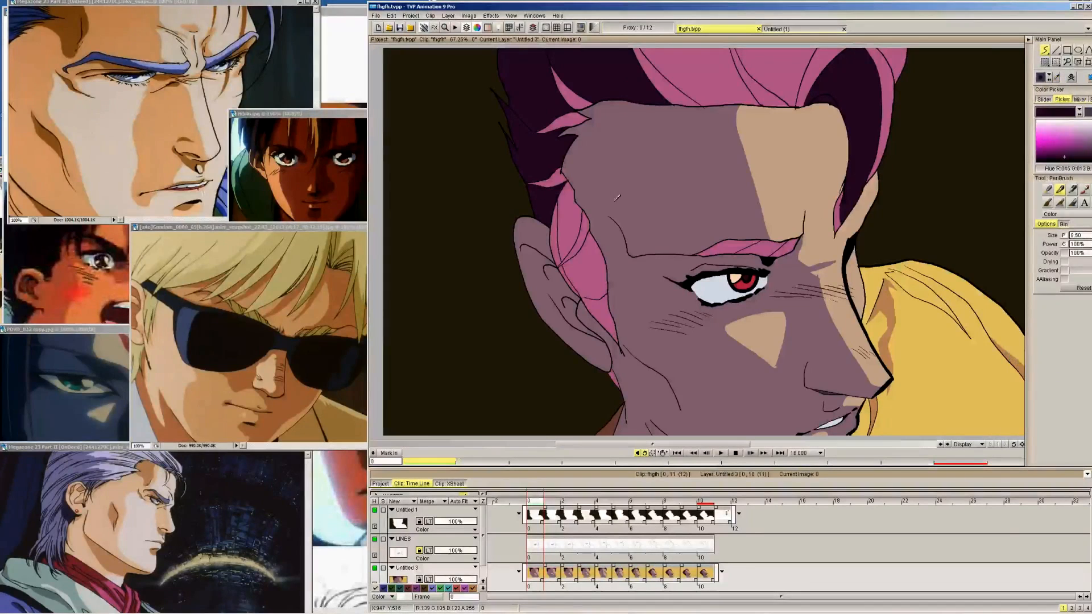
key("Right")
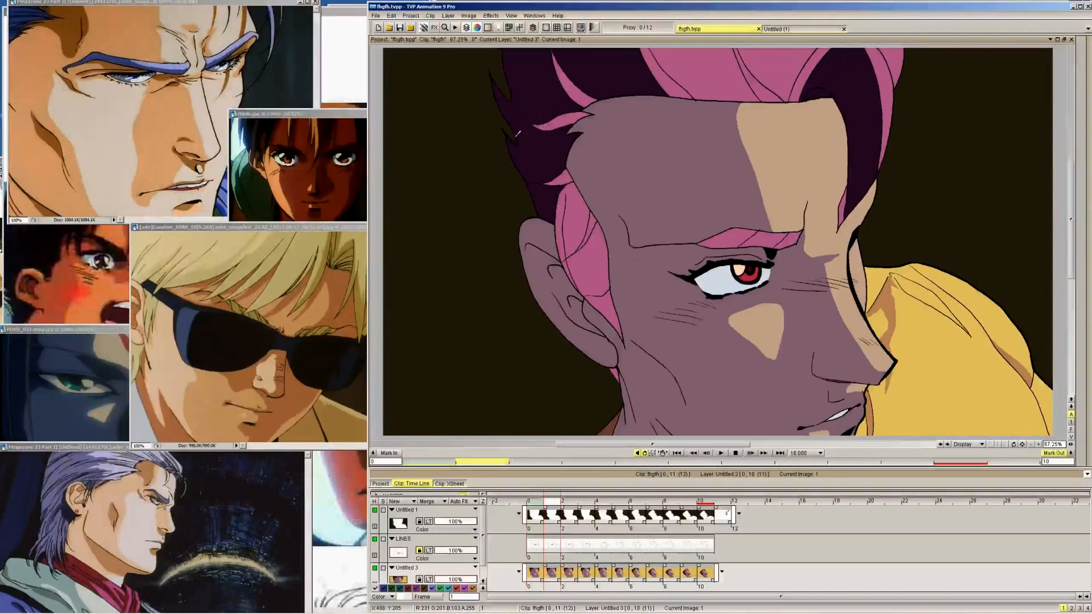
key("Right")
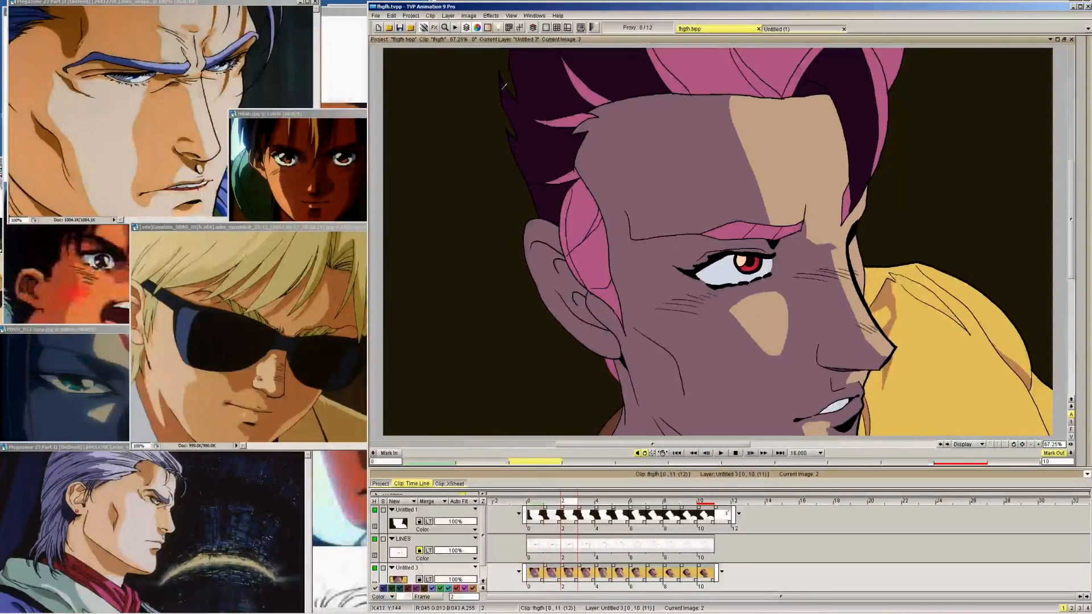
key("Right")
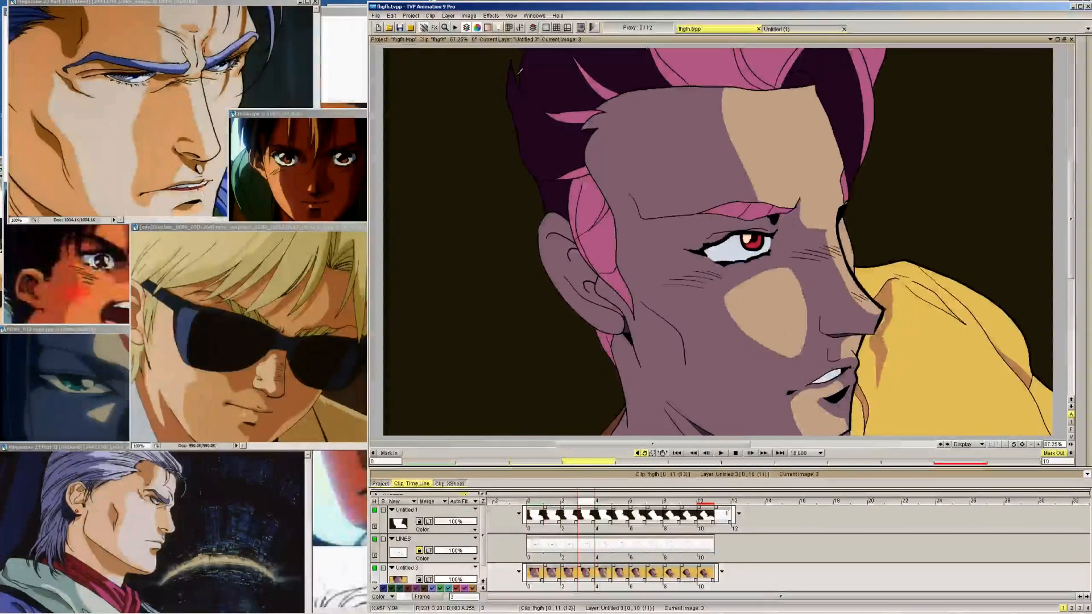
key("Right")
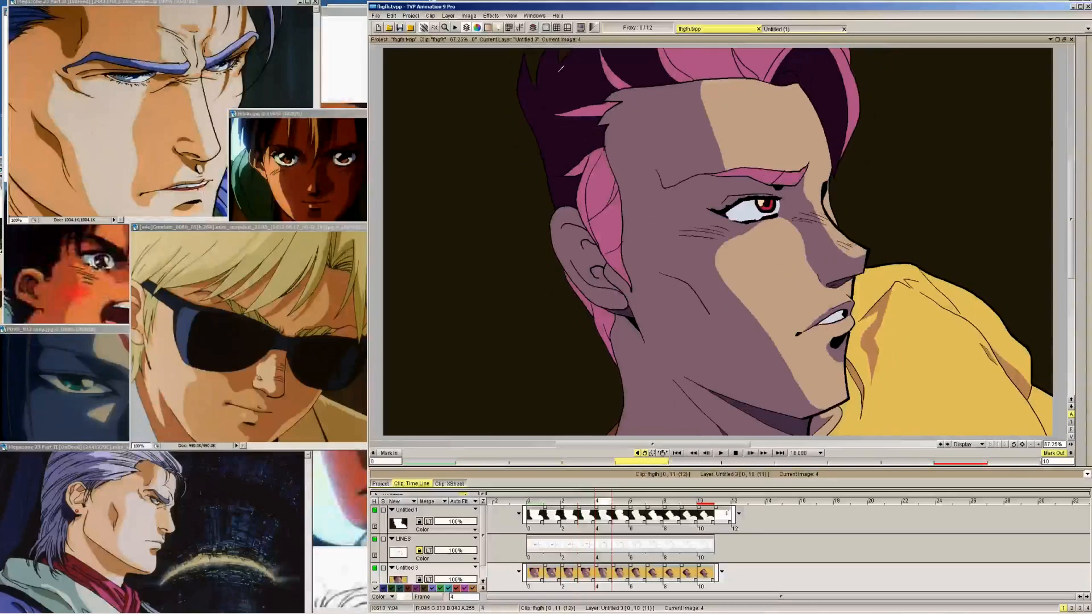
key("Right")
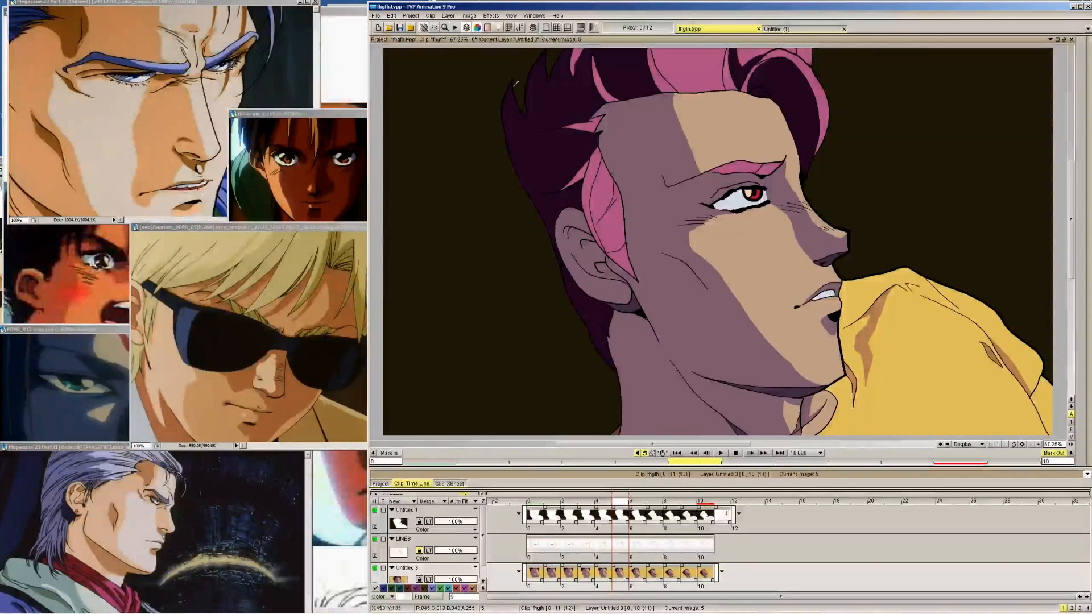
Continue touching up the edges of the dark back-hair shadow on frames 6 to 9, comparing with frame 10
key("Right")
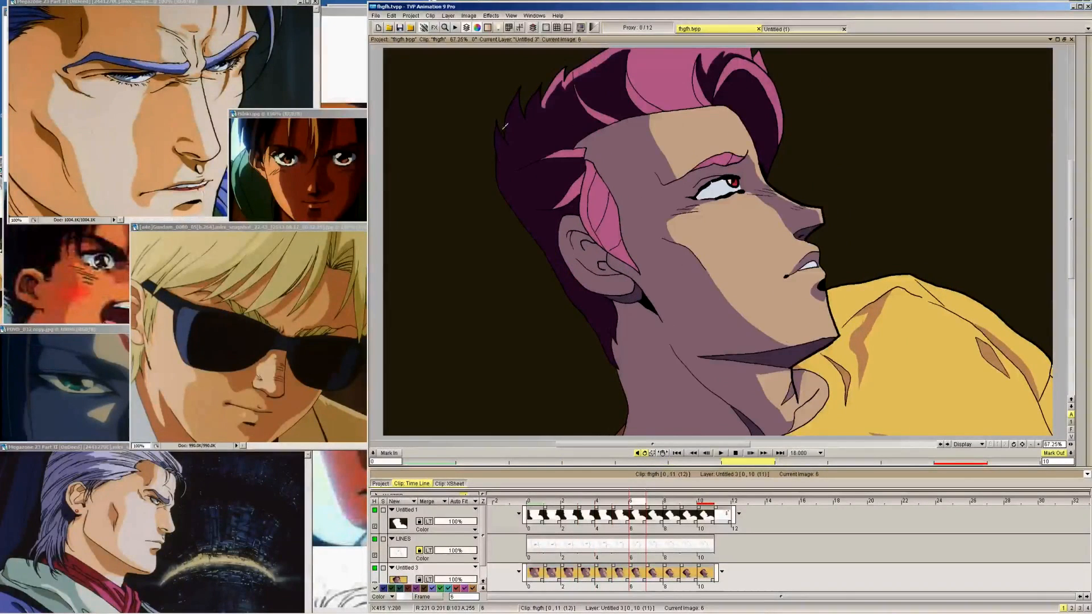
key("Right")
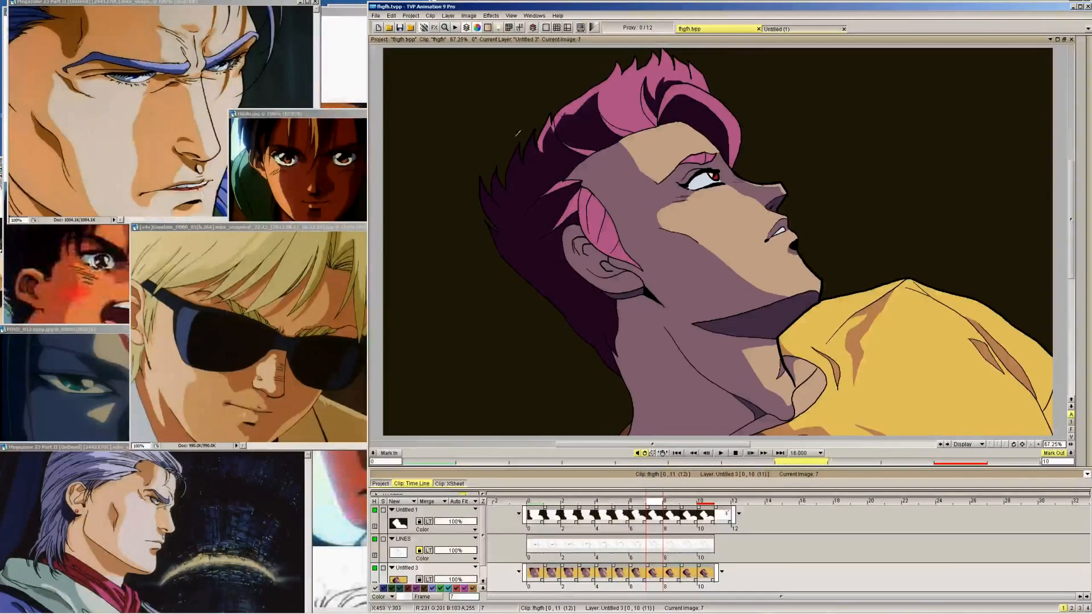
key("Right")
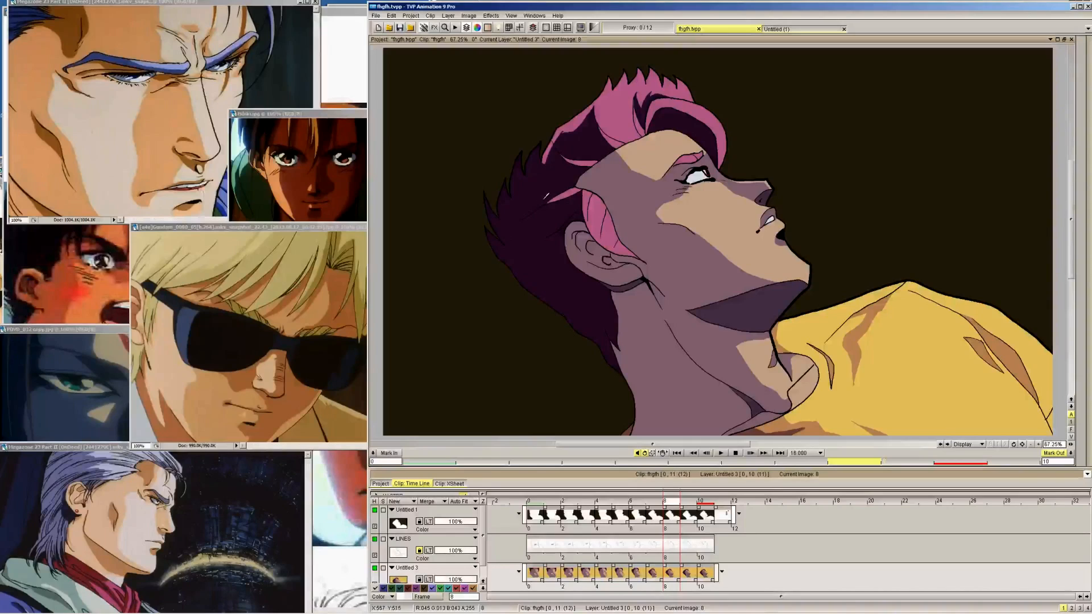
key("Right")
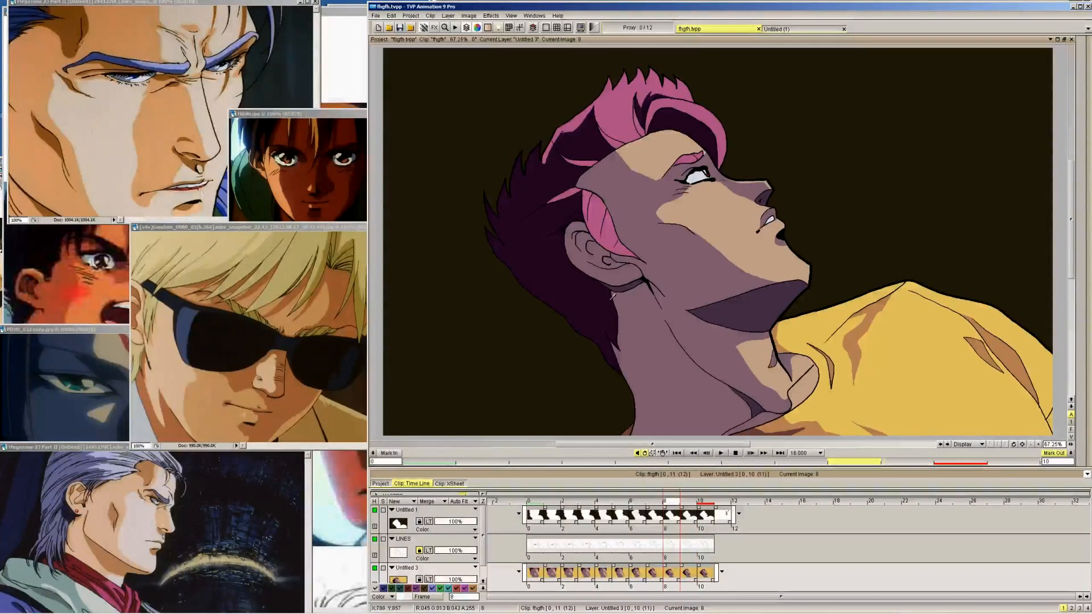
key("Right")
key("Right")
key("Left")
key("Left")
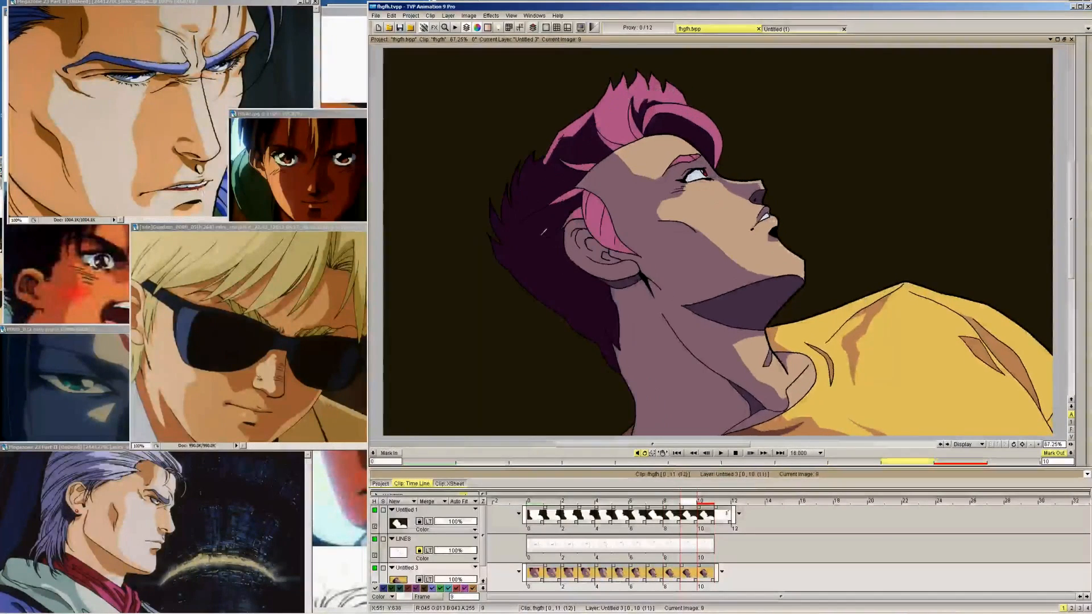
Compare the hair shading of frames 6 to 9 with finished frame 10, examining the back-hair and sideburn areas
key("Right")
key("Right")
key("Left")
key("Right")
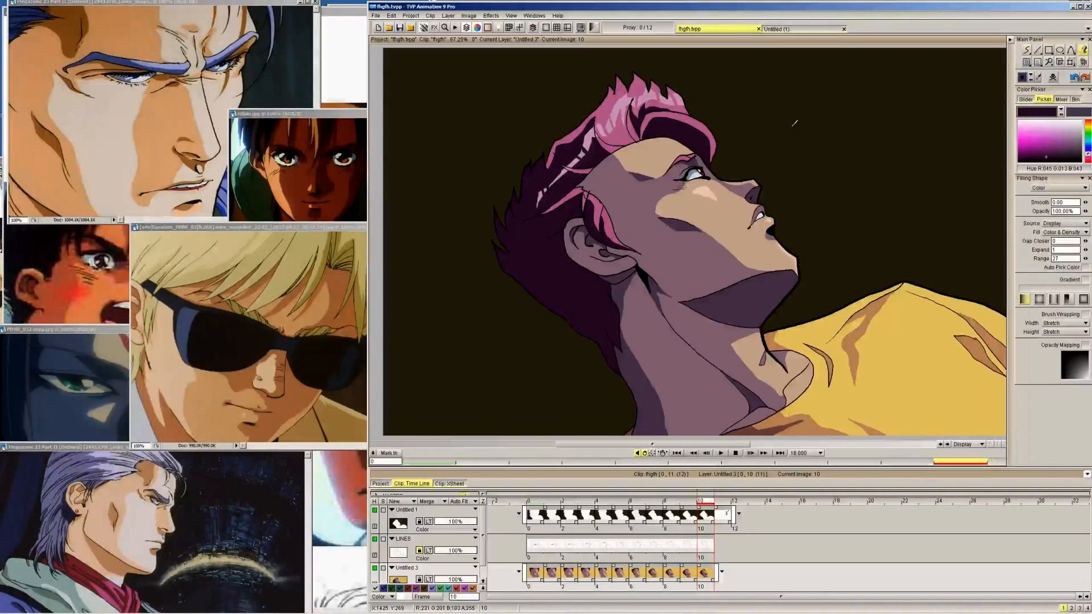
key("Left")
key("Right")
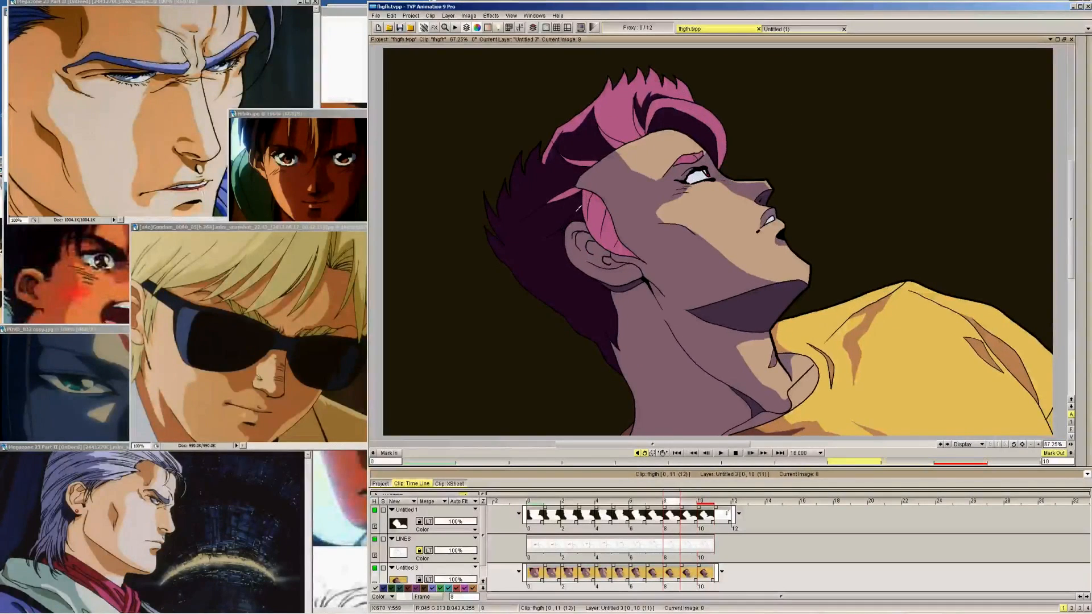
key("Left")
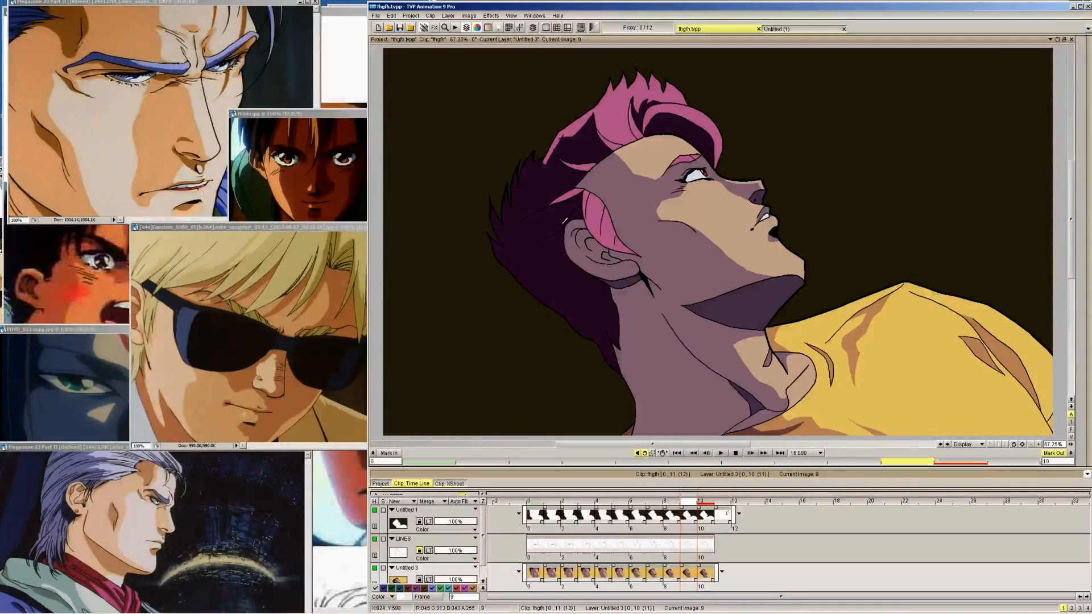
key("Left")
key("Left")
key("Left")
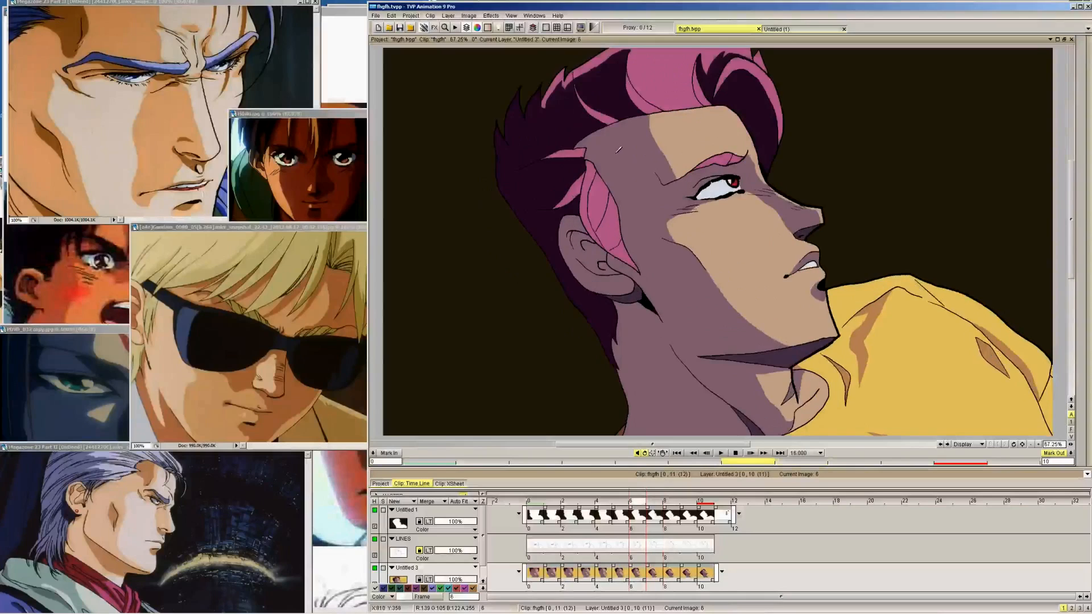
key("Right")
key("Right")
key("Left")
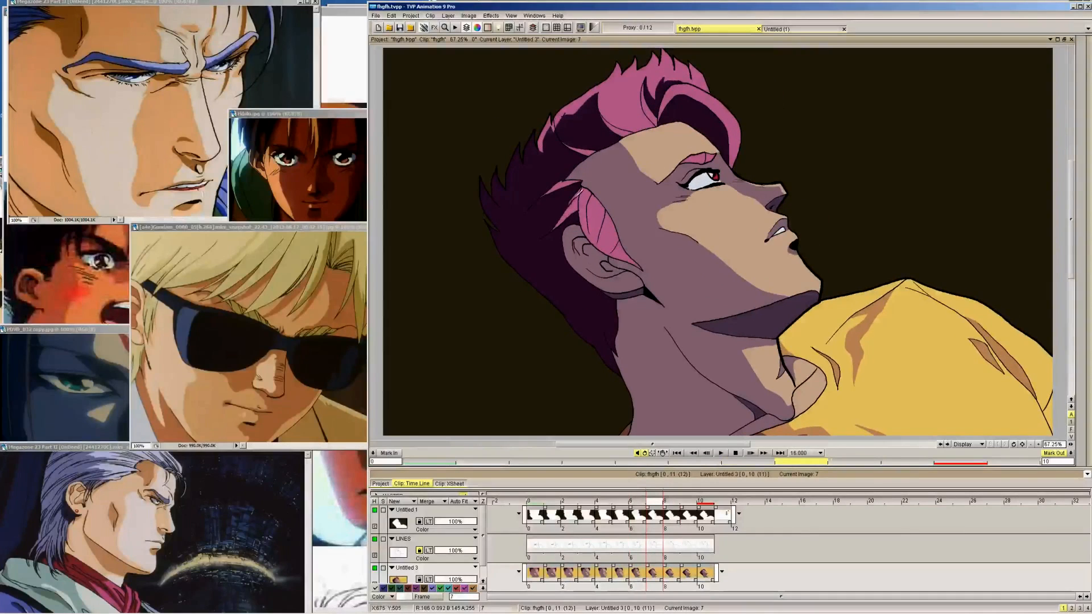
key("Left")
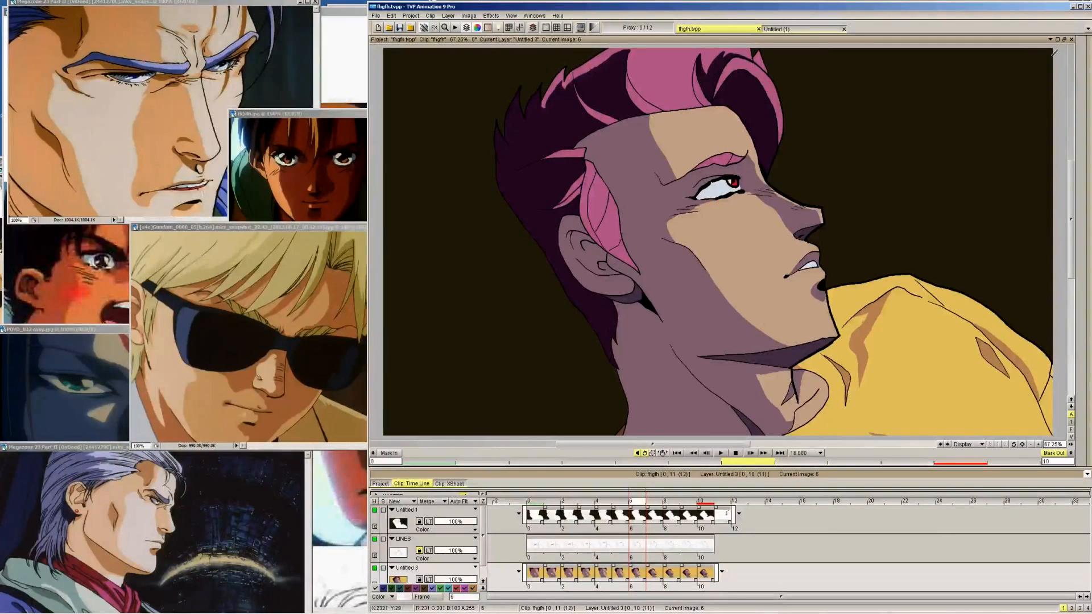
mouse_move(1087, 52)
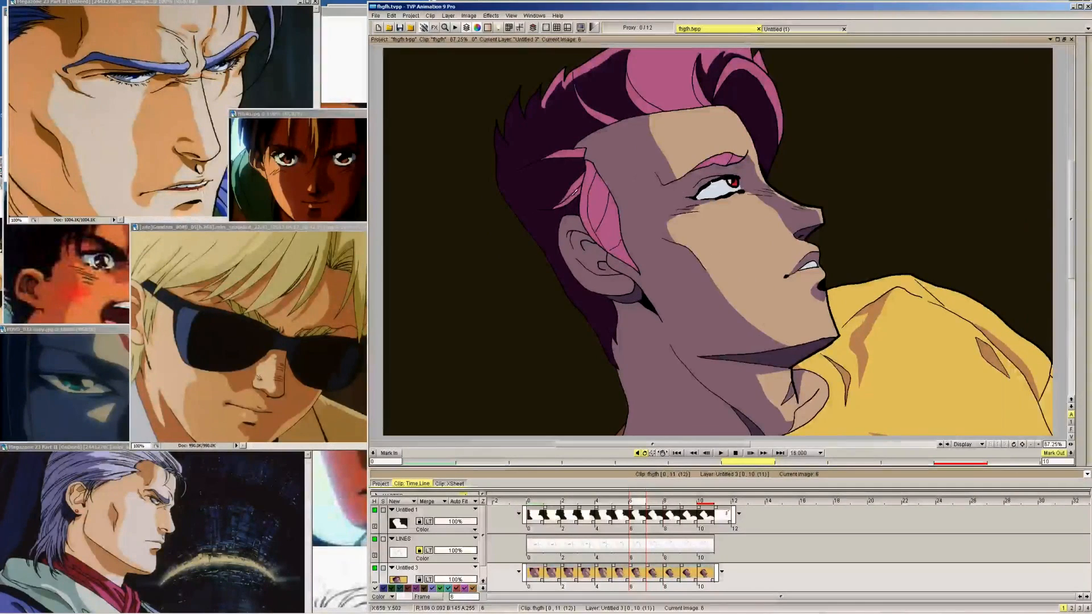
key("Right")
key("Right")
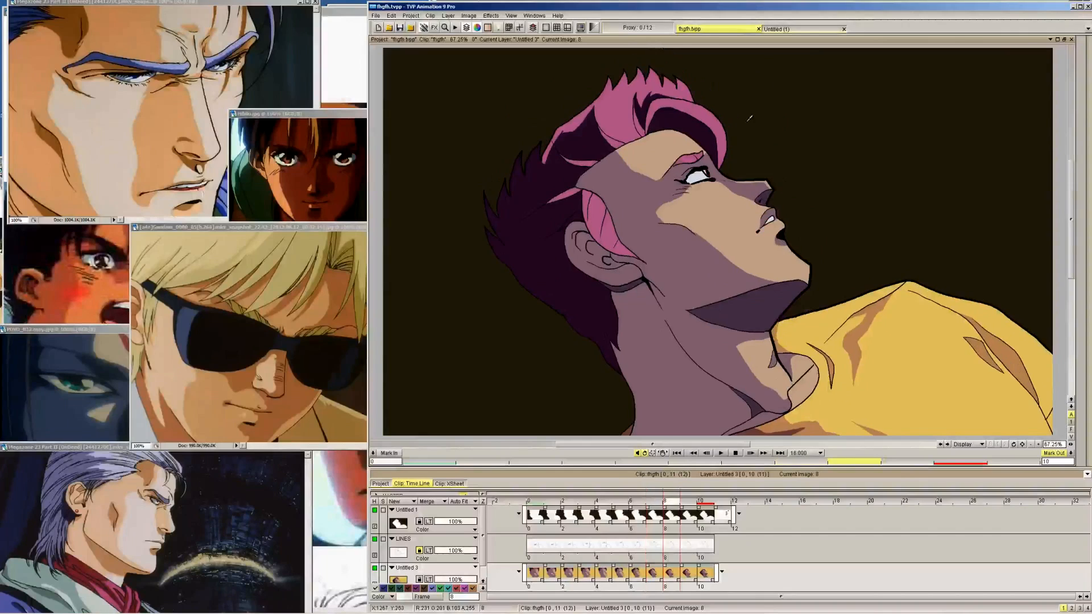
Fill the remaining pink hair below the ear with dark purple on frames 4 down to 0
key("Left")
key("Left")
key("Left")
key("Left")
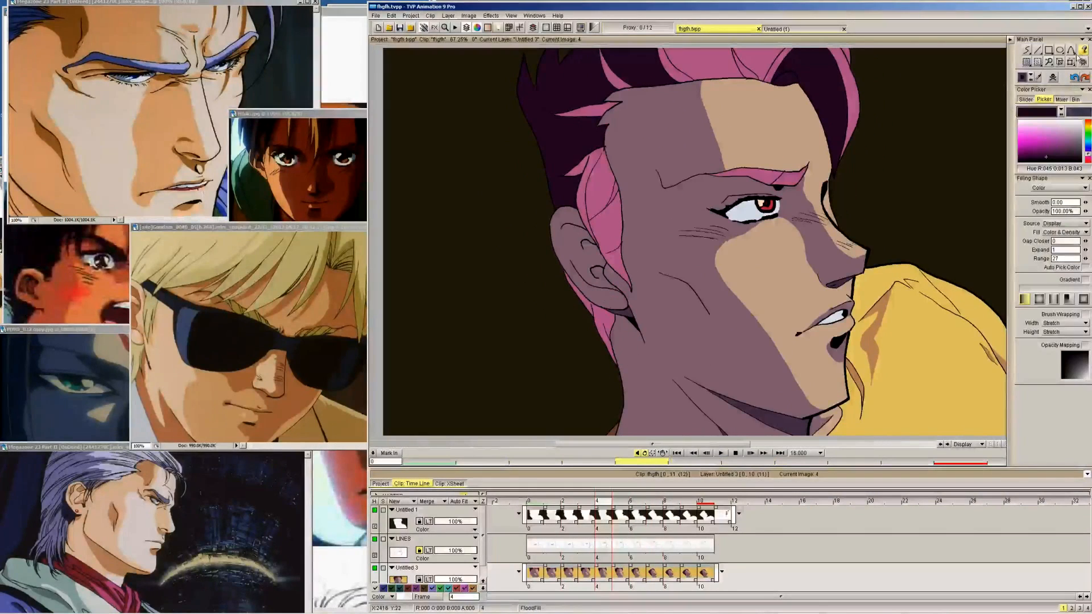
key("Left")
key("Left")
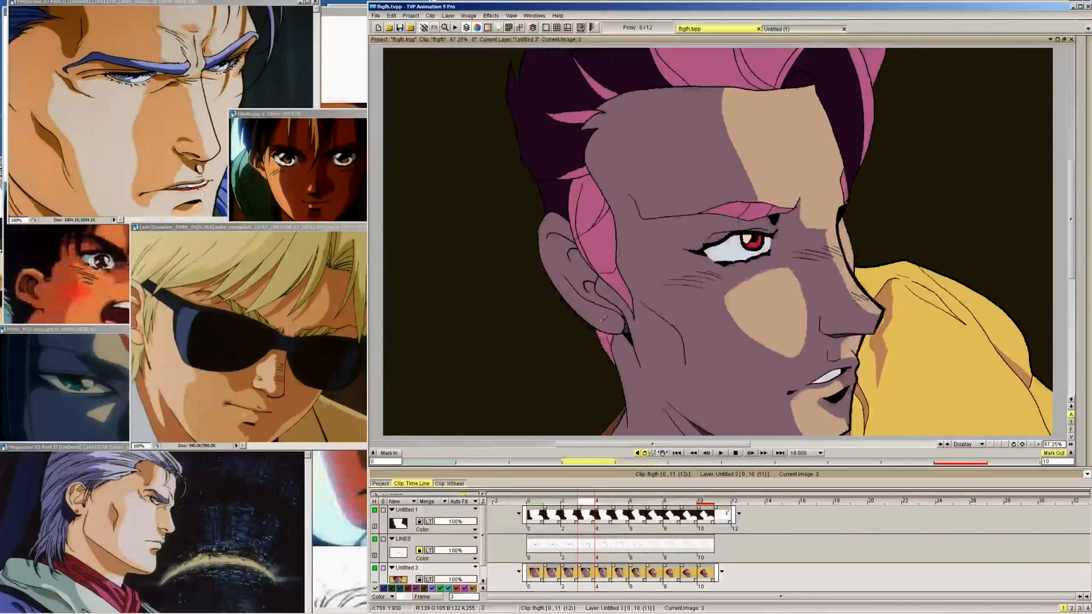
key("Left")
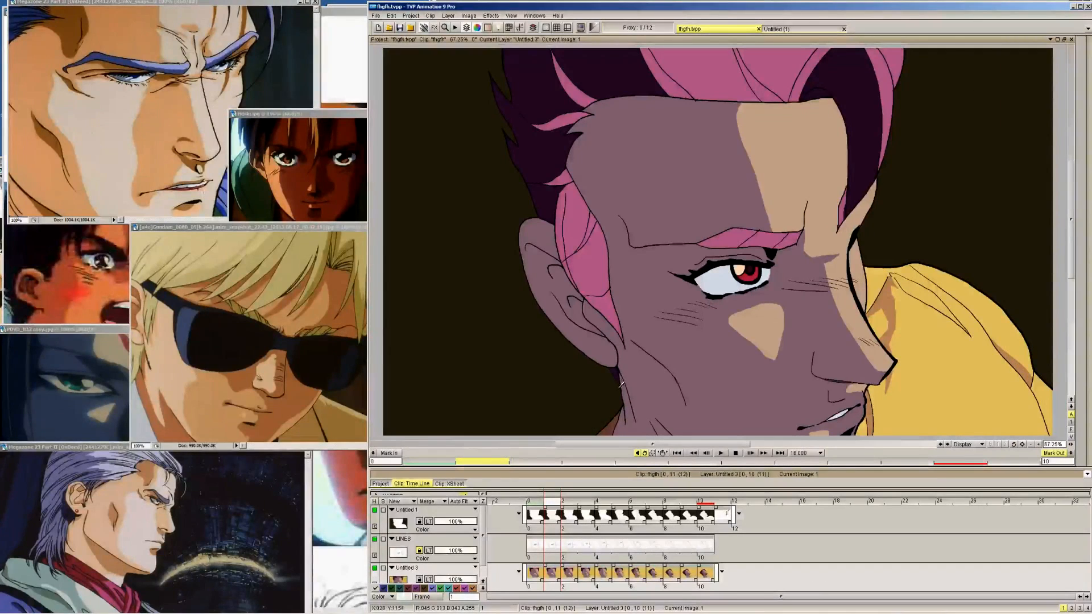
key("Left")
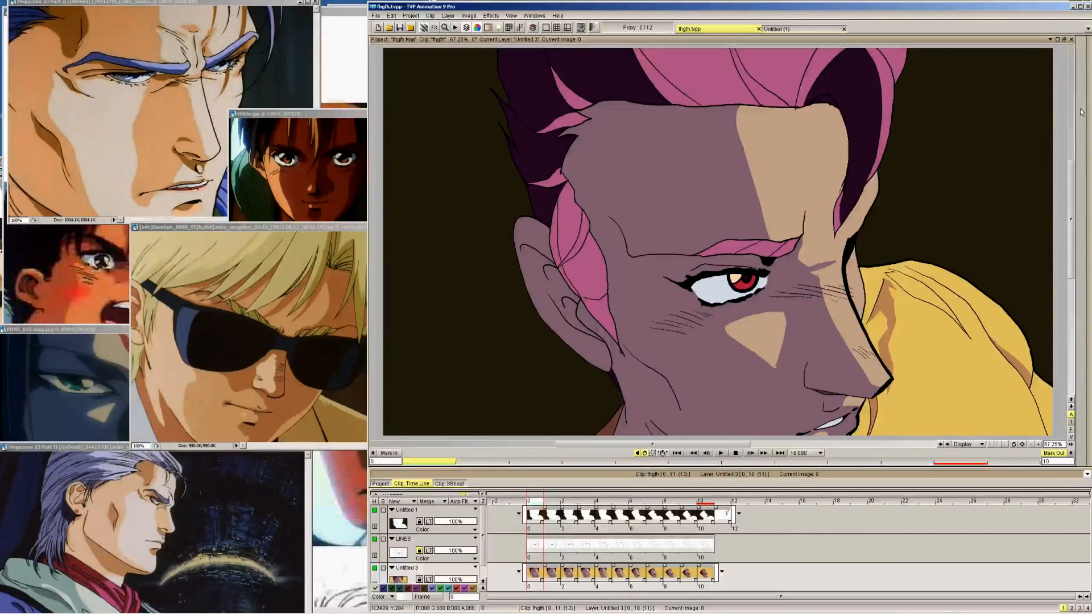
Resize the pen brush and draw a dark purple shadow outline inside the sideburn on frame 9, using frame 10 at 100% zoom as reference
mouse_move(1082, 112)
key("Right")
key("Right")
key("Right")
key("Right")
key("Right")
key("Right")
key("Right")
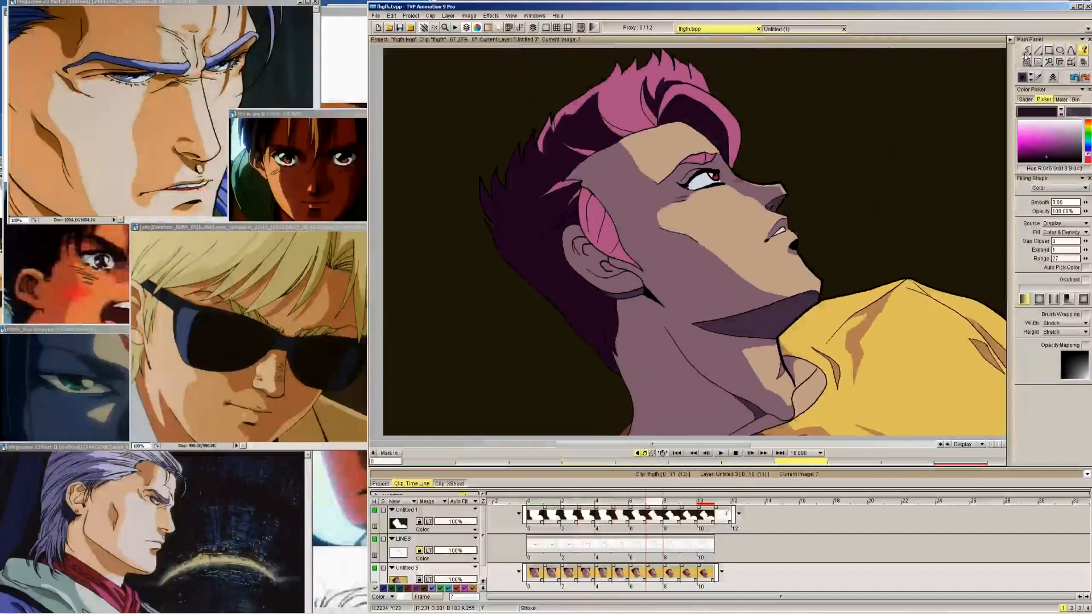
key("Right")
key("Right")
key("Right")
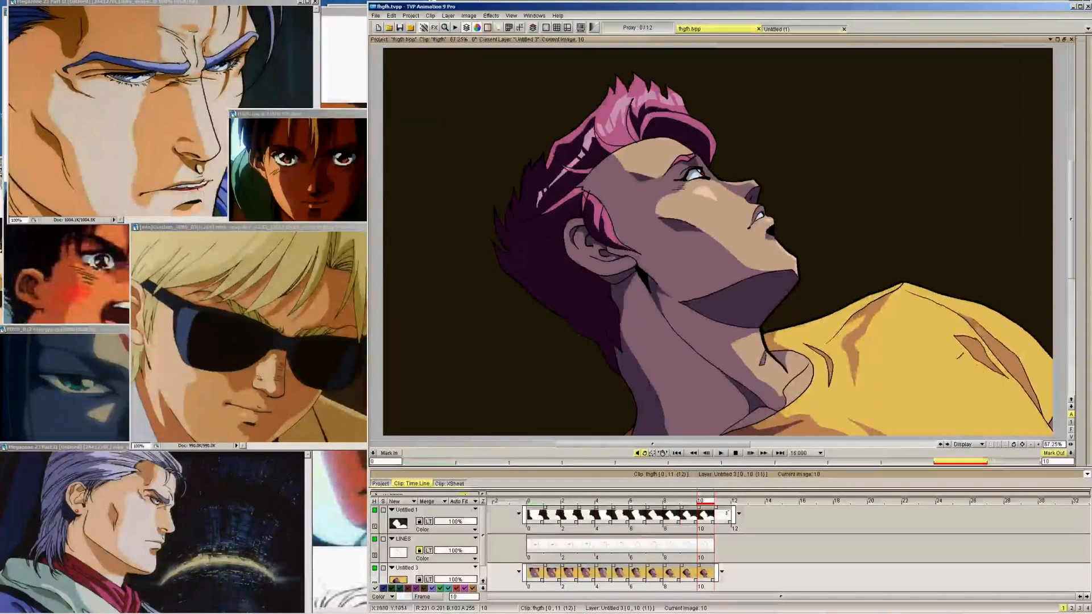
left_click(1038, 444)
left_click_drag(662, 235, 808, 309)
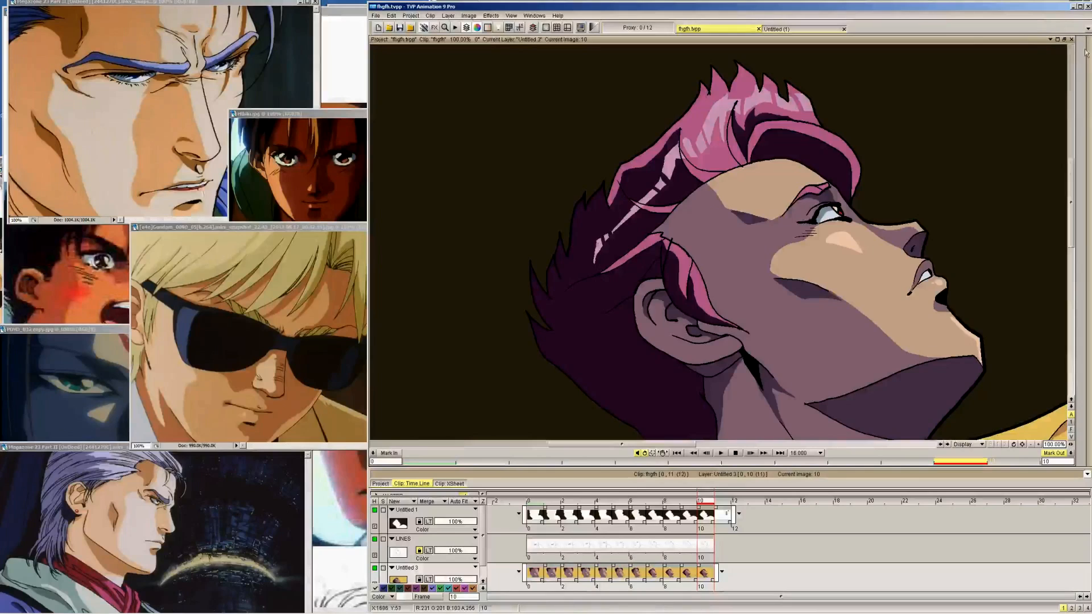
mouse_move(1026, 51)
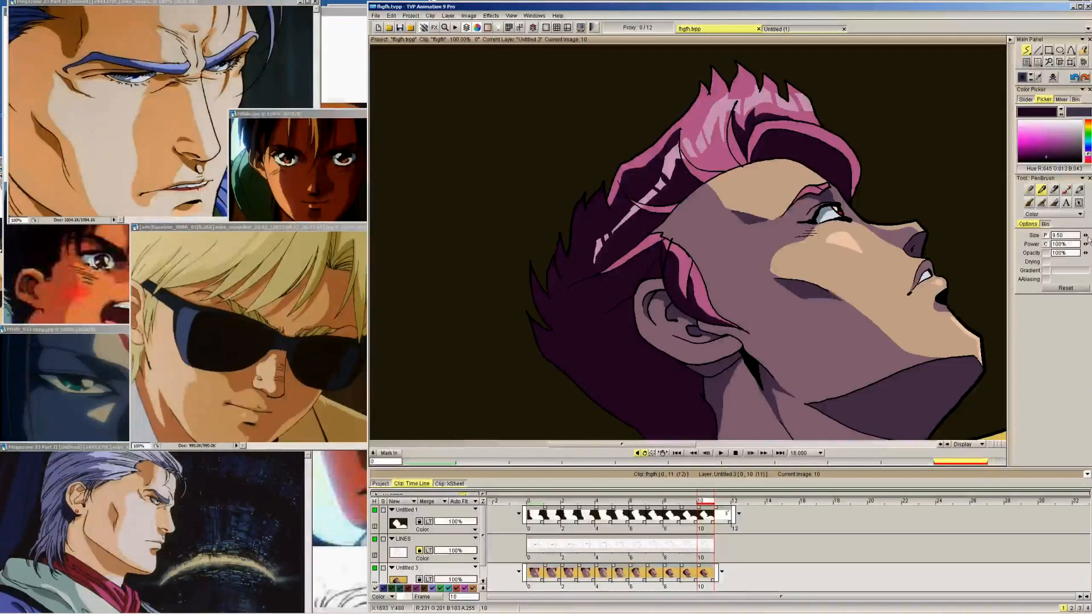
left_click_drag(1026, 247, 1033, 250)
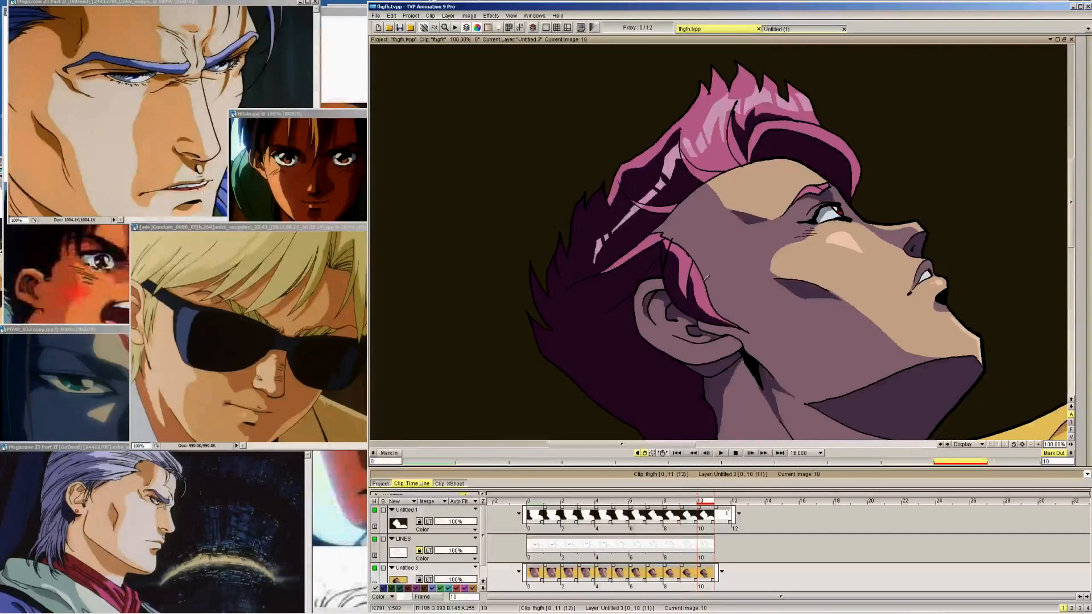
key("Left")
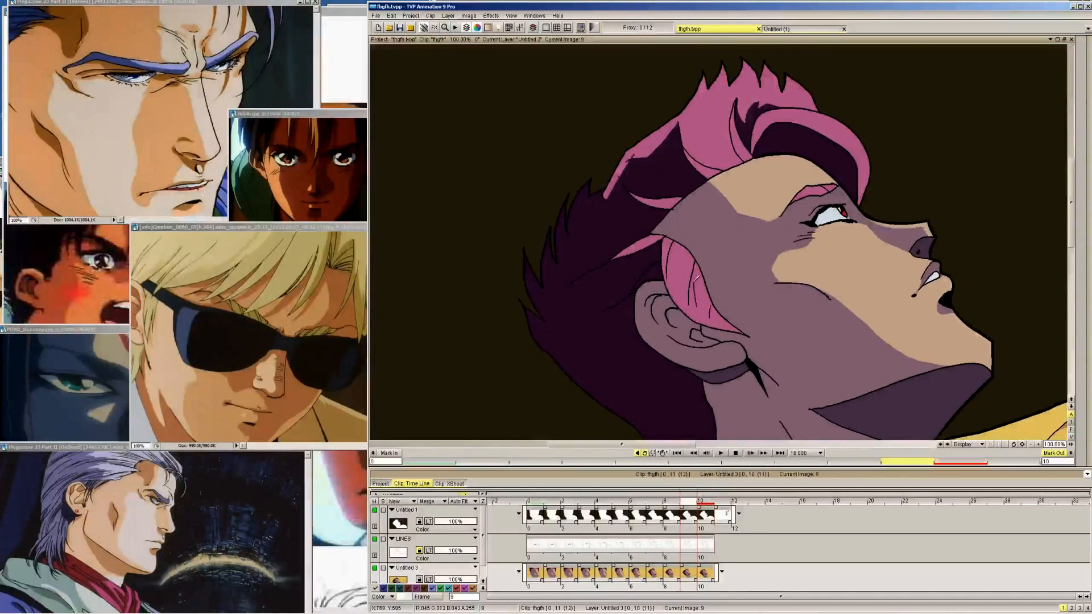
key("Right")
key("Left")
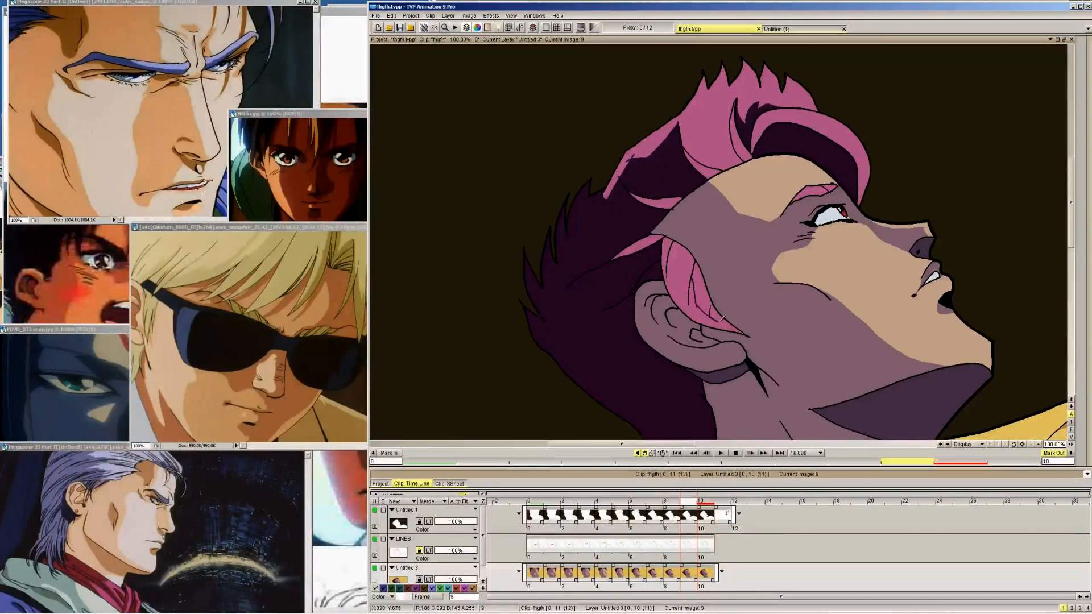
Draw the matching dark purple shadow outline inside the sideburn on frames 8, 7 and 6
key("Left")
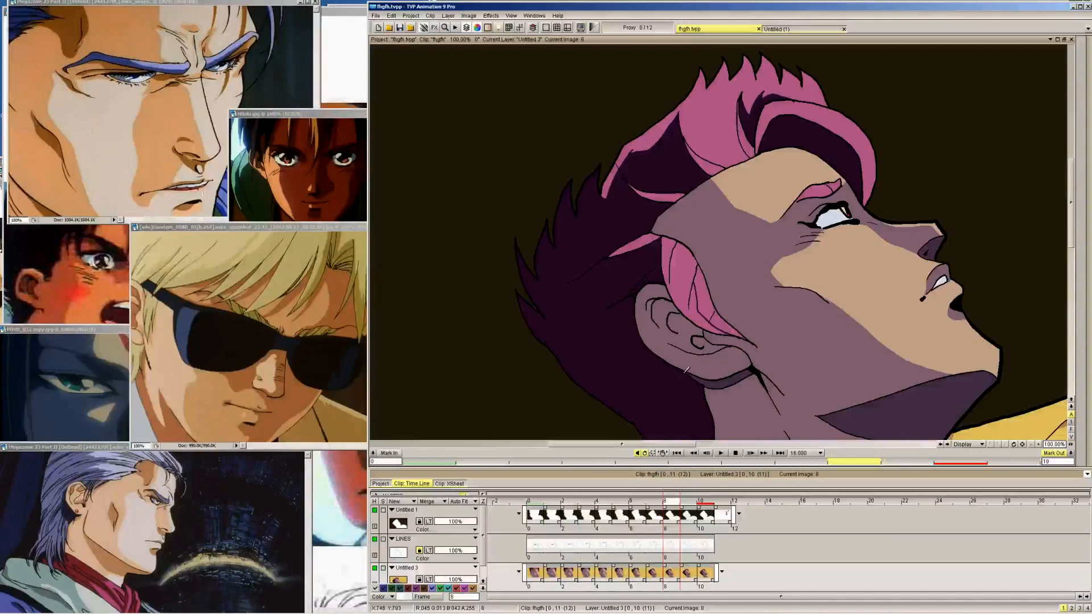
key("Right")
key("Left")
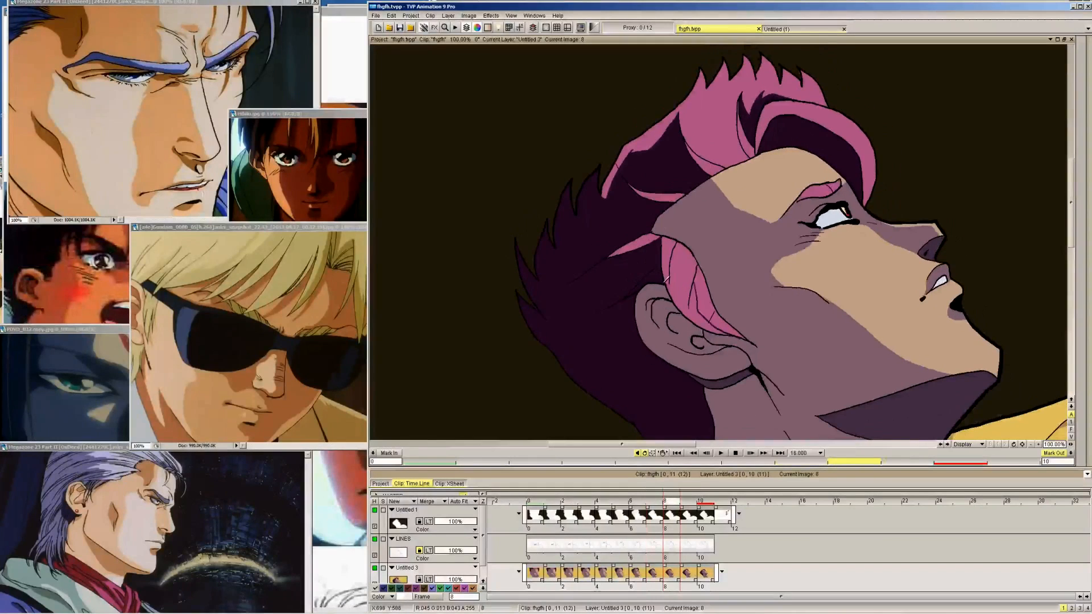
key("Left")
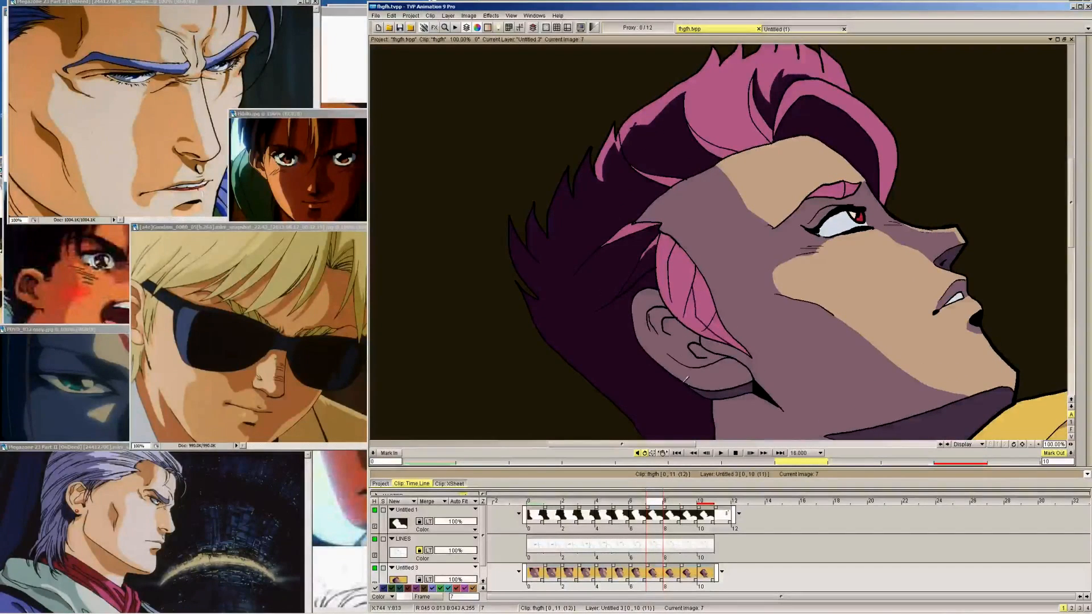
key("Left")
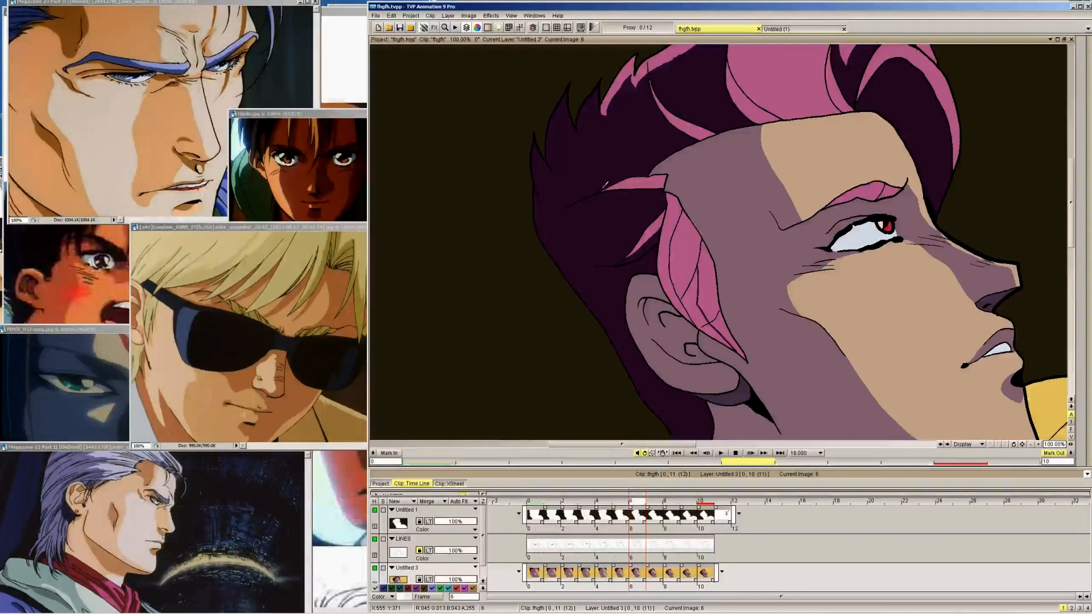
Draw the sideburn shadow outline in dark purple on frames 5 and 4, checking frame 5 against frame 6
key("Left")
key("Right")
key("Left")
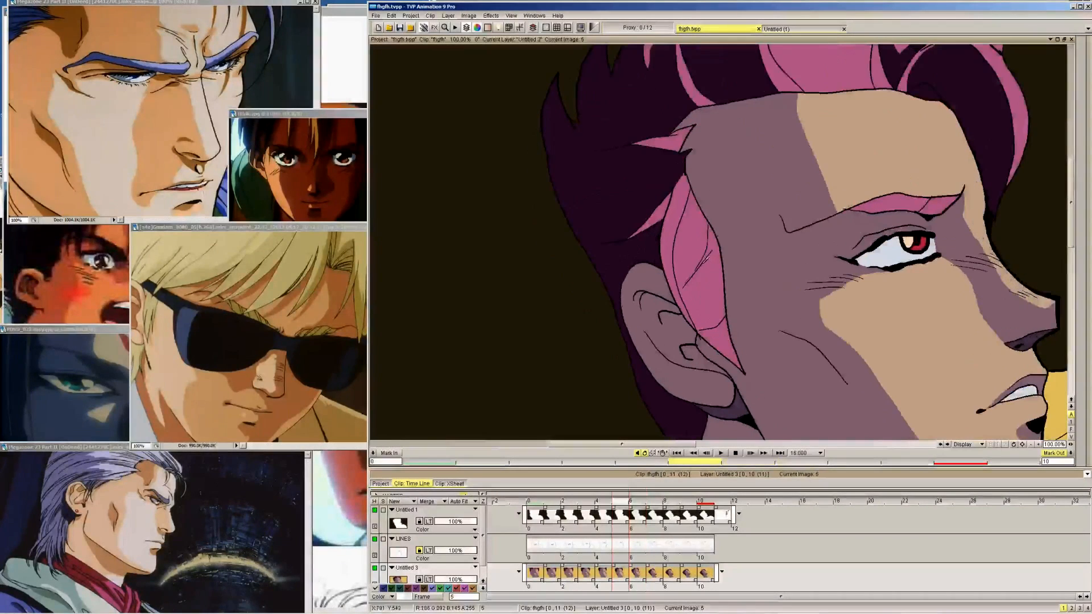
key("Right")
key("Left")
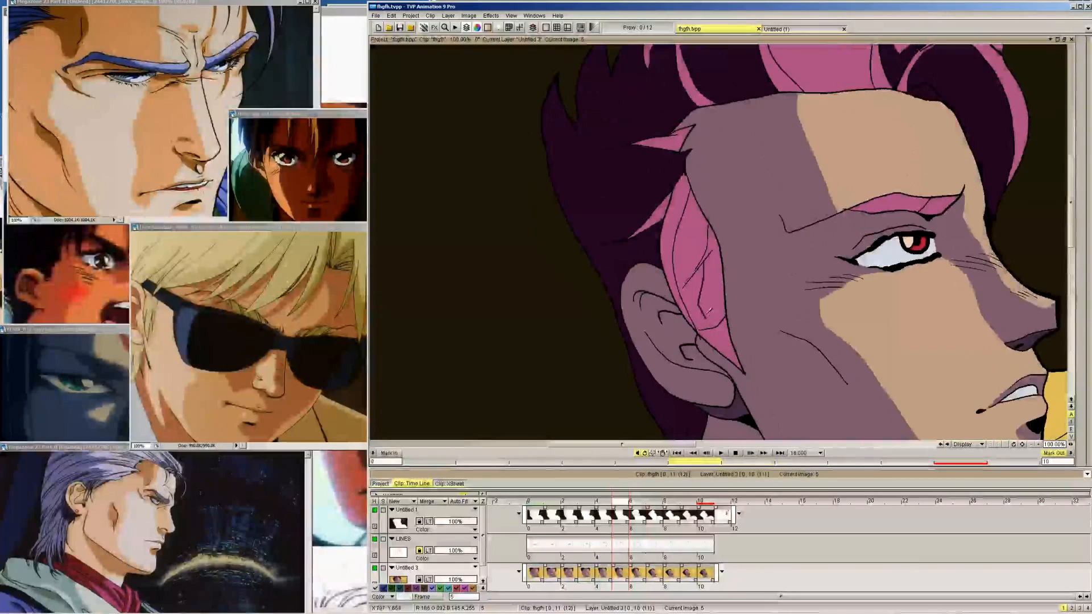
key("Left")
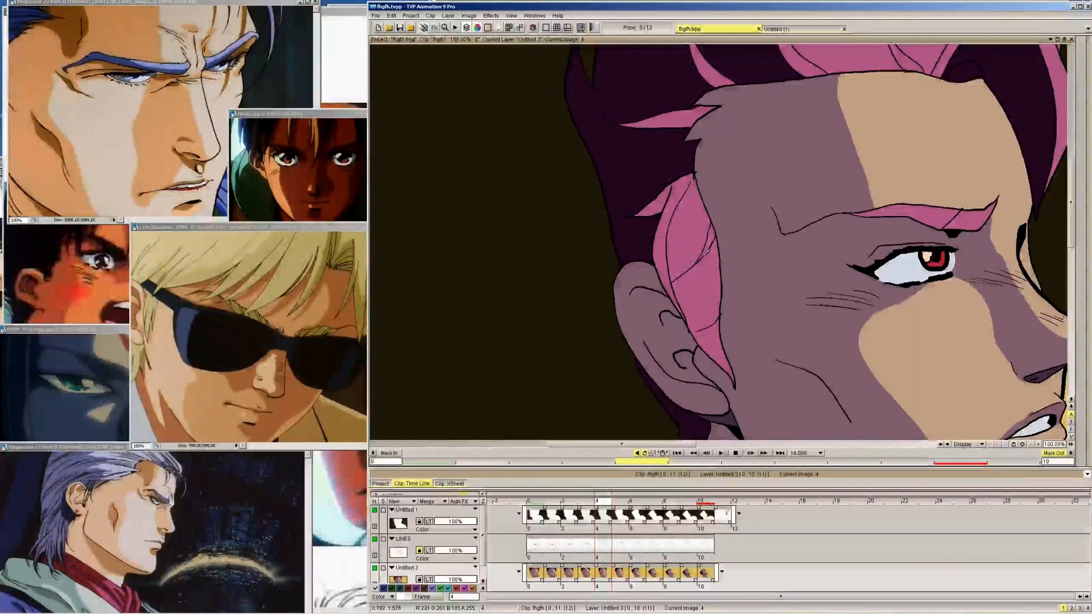
mouse_move(705, 256)
left_mouse_down()
mouse_move(701, 315)
mouse_move(722, 363)
left_mouse_up()
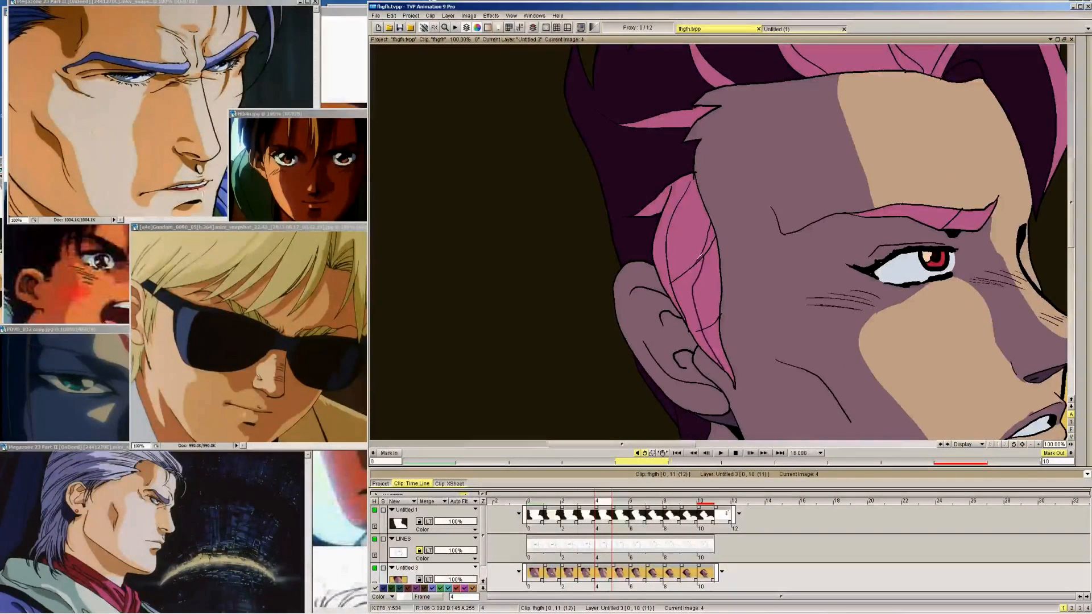
Continue the dark purple shadow outline down the sideburn toward its tip on frames 3, 2 and 1
key("Left")
mouse_move(695, 274)
left_mouse_down()
mouse_move(687, 315)
mouse_move(728, 396)
left_mouse_up()
key("Left")
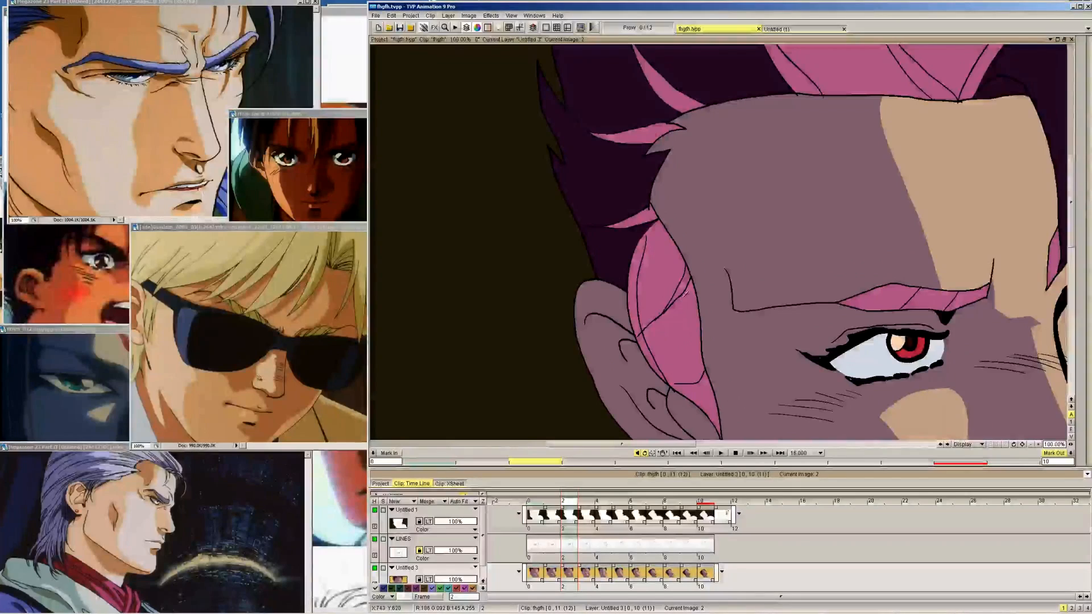
mouse_move(679, 293)
left_mouse_down()
mouse_move(673, 335)
mouse_move(710, 408)
left_mouse_up()
key("Left")
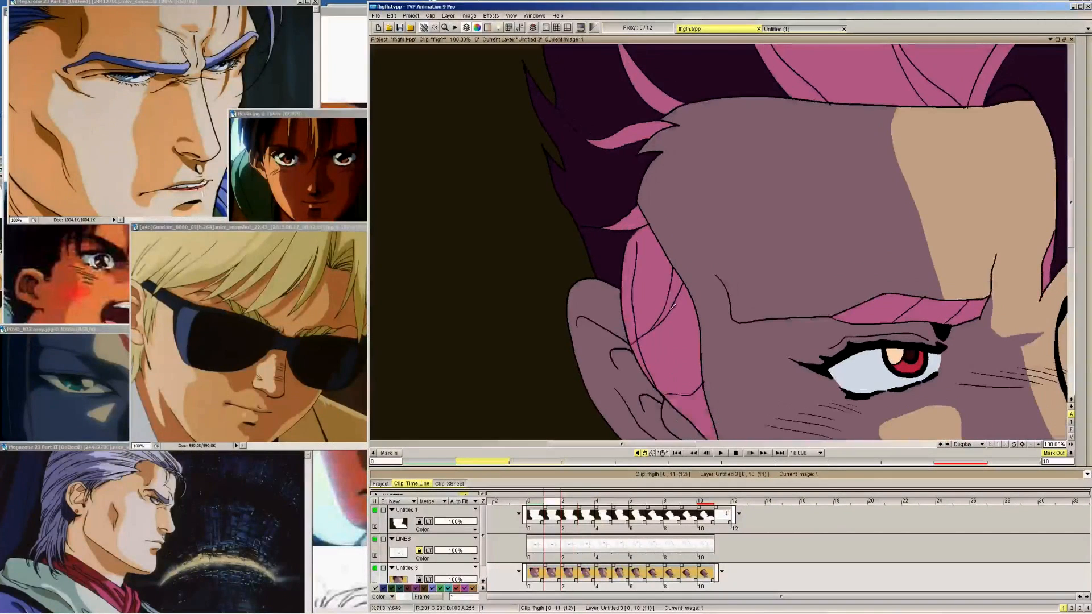
mouse_move(677, 299)
left_mouse_down()
mouse_move(670, 352)
mouse_move(703, 420)
left_mouse_up()
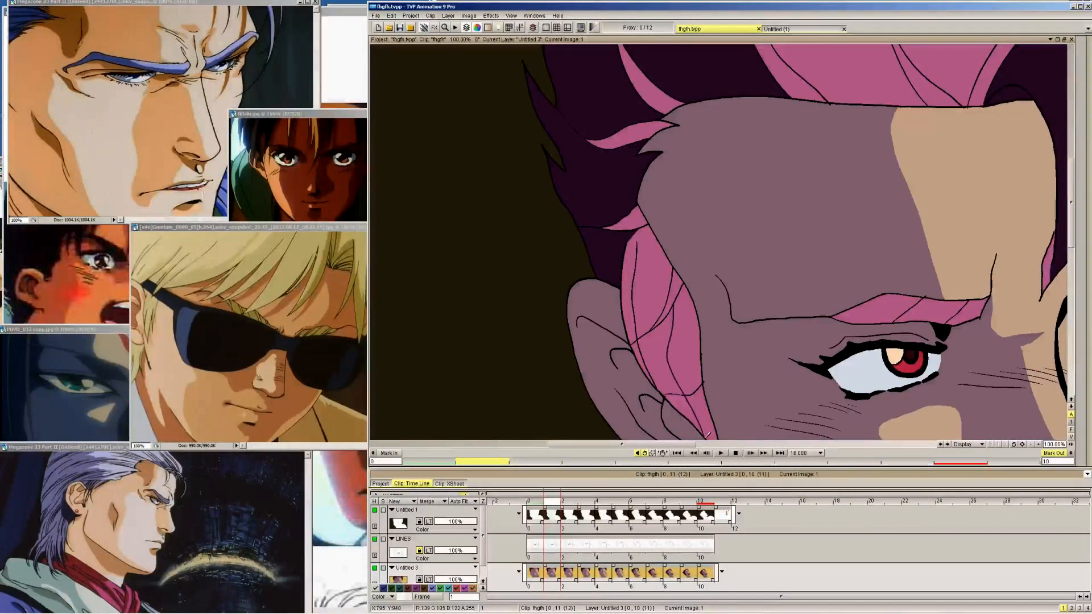
Draw the dark purple sideburn shadow outline on frame 0 and compare it with frames 1 to 3
left_click_drag(1071, 215, 1071, 229)
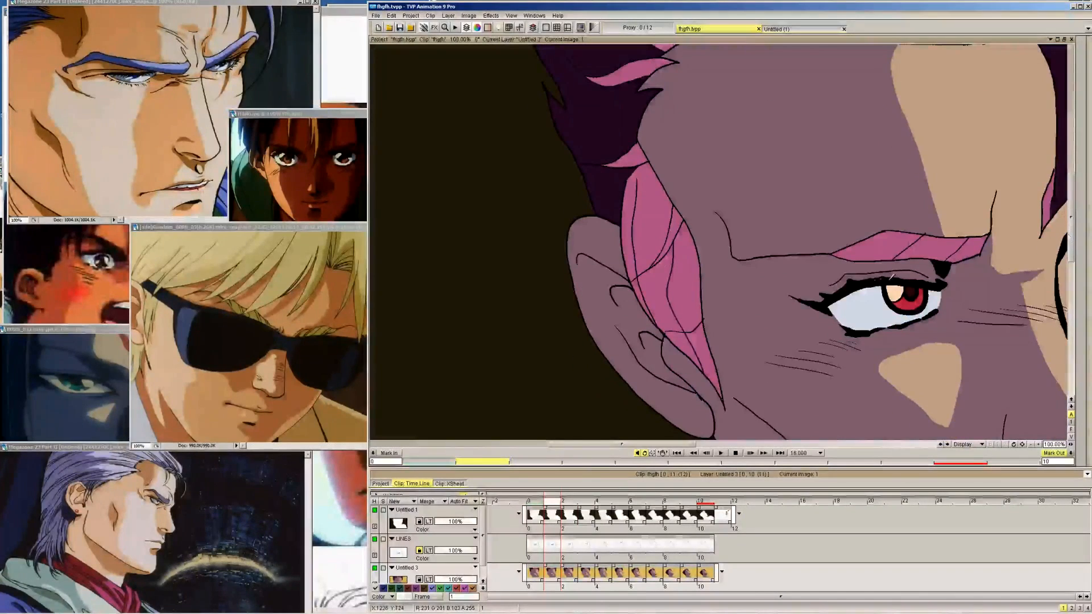
key("Left")
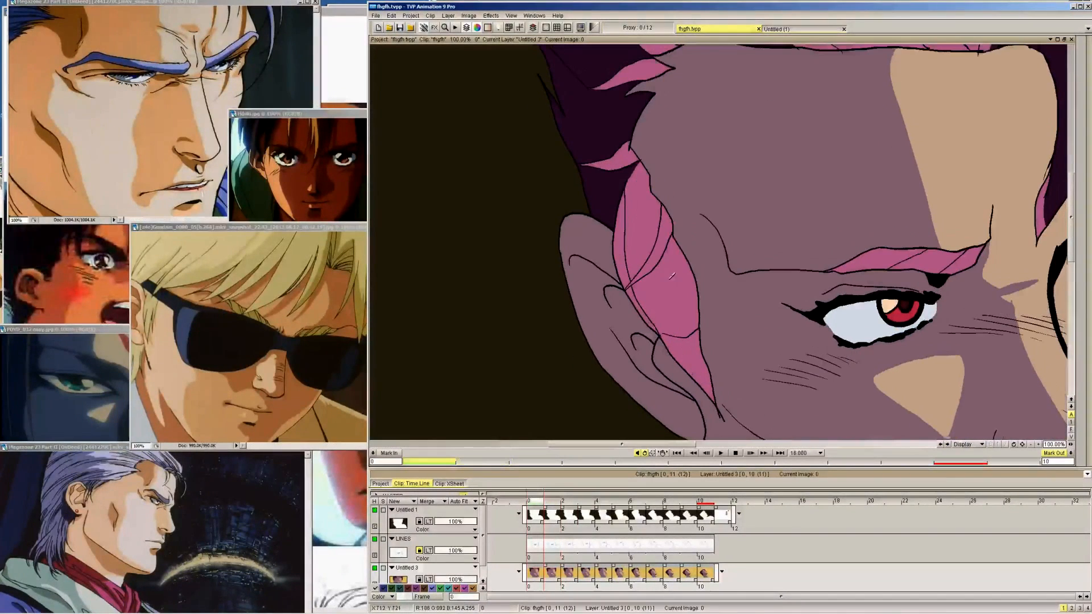
mouse_move(667, 249)
left_mouse_down()
mouse_move(669, 303)
mouse_move(694, 362)
left_mouse_up()
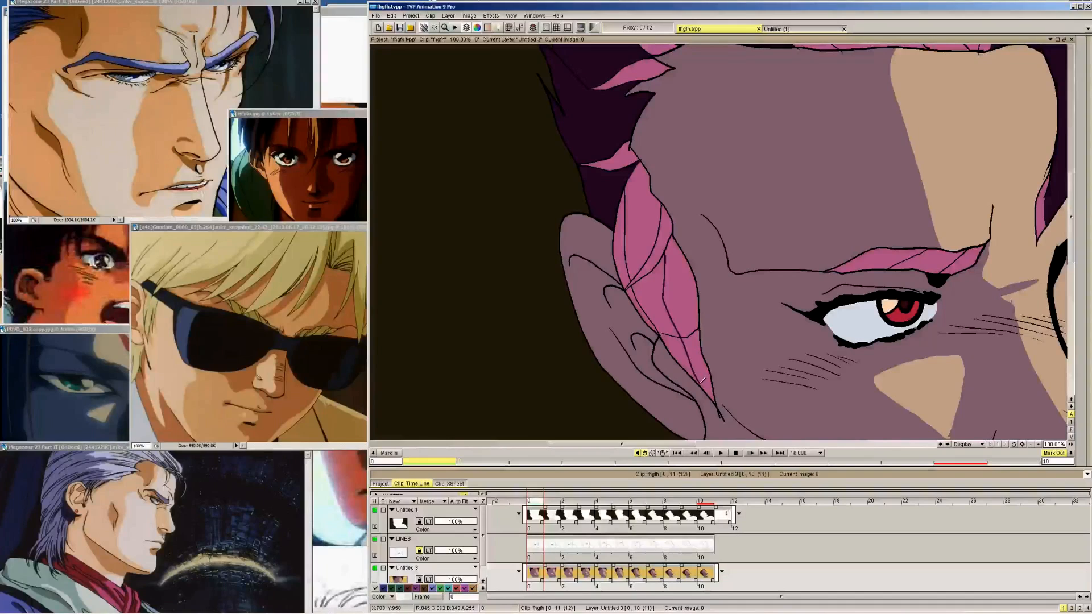
key("Right")
key("Left")
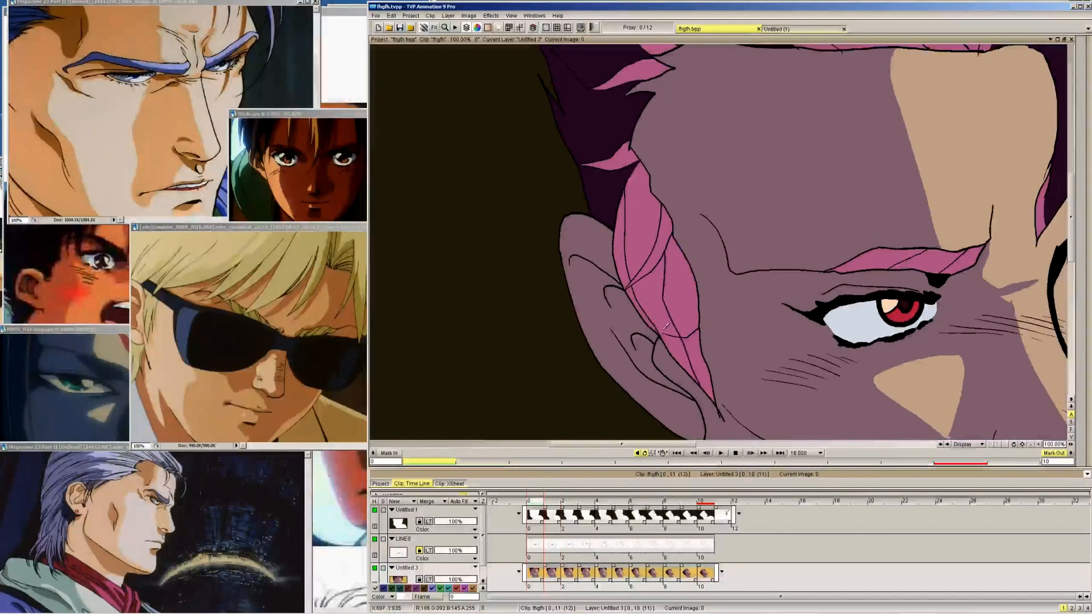
key("Right")
key("Right")
key("Right")
key("Right")
key("Right")
key("Right")
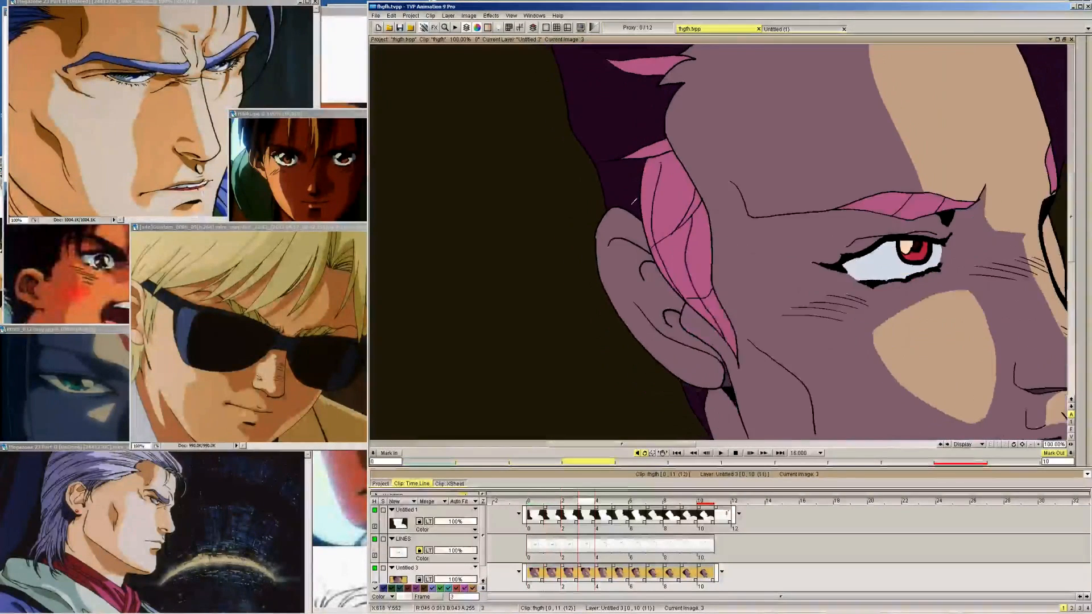
Draw the next dark purple shadow contour inside the sideburn on frames 9, 8, 7 and 6
key("Right")
key("Right")
key("Right")
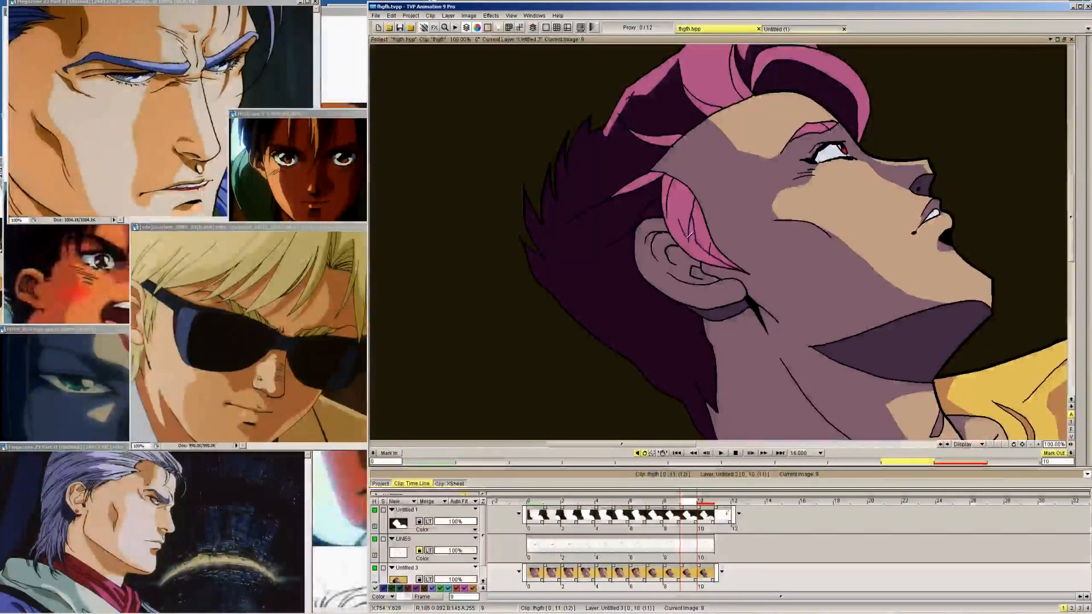
key("Left")
Add the same inner sideburn shadow contour on frames 5 and 4, comparing the two frames
key("Left")
key("Left")
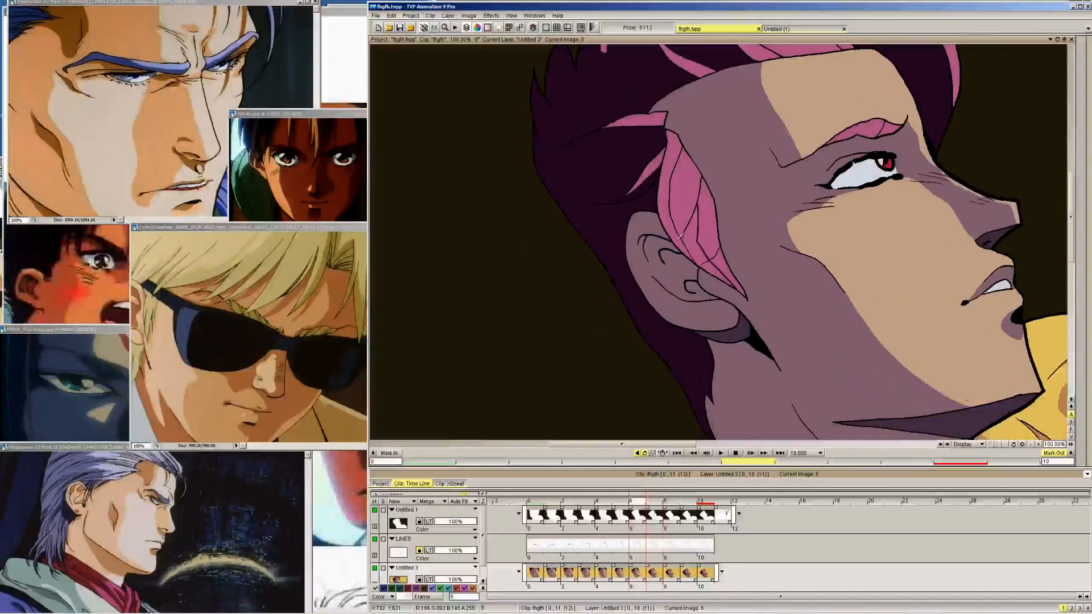
key("Left")
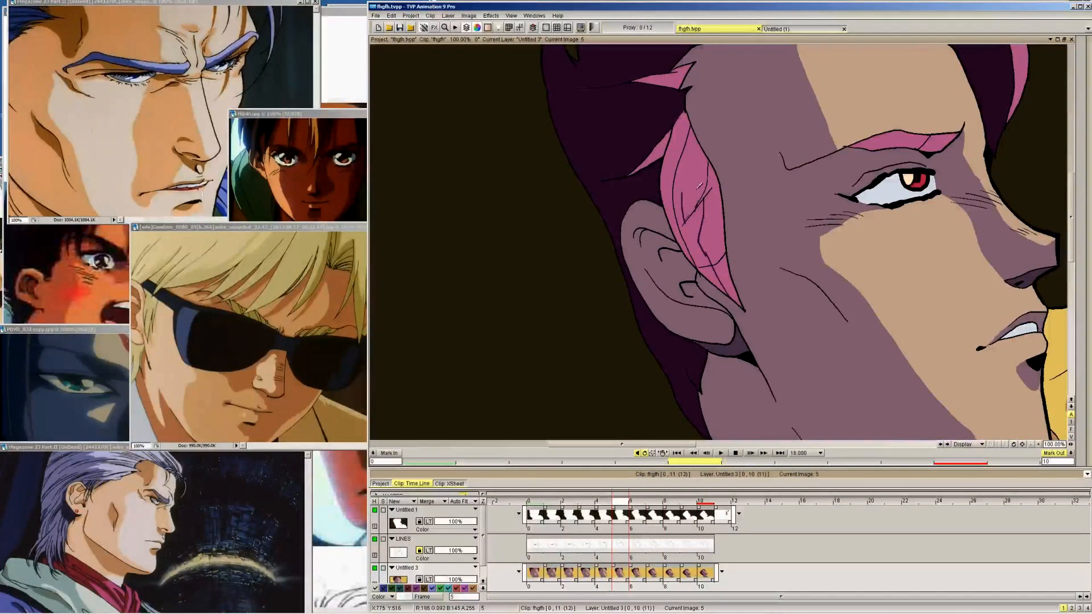
key("Left")
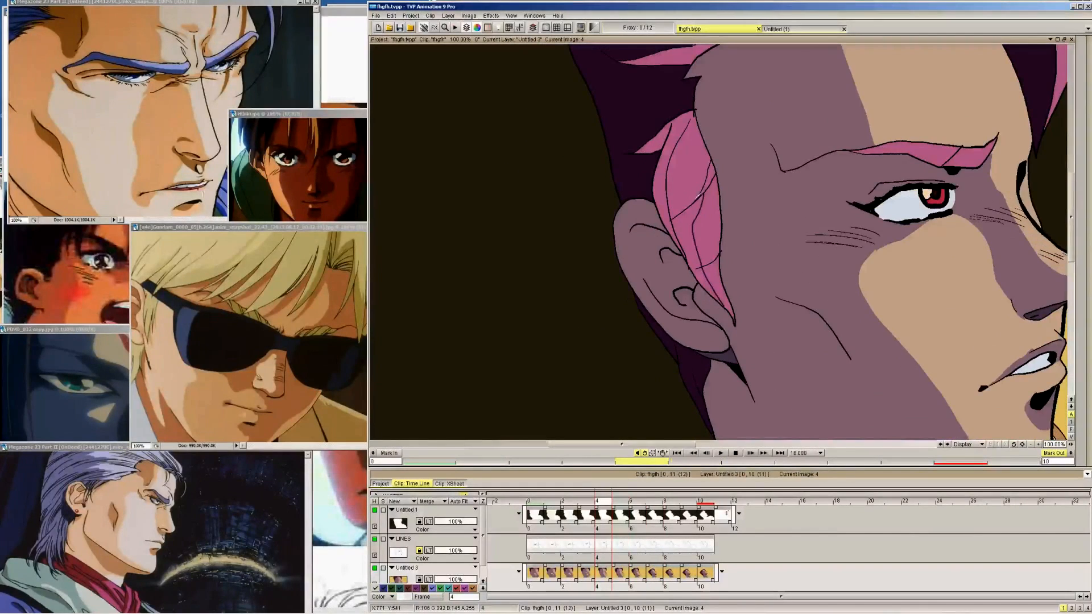
key("Right")
key("Left")
Continue the inner sideburn shadow contour in dark purple on frames 3, 2, 1 and 0
key("Left")
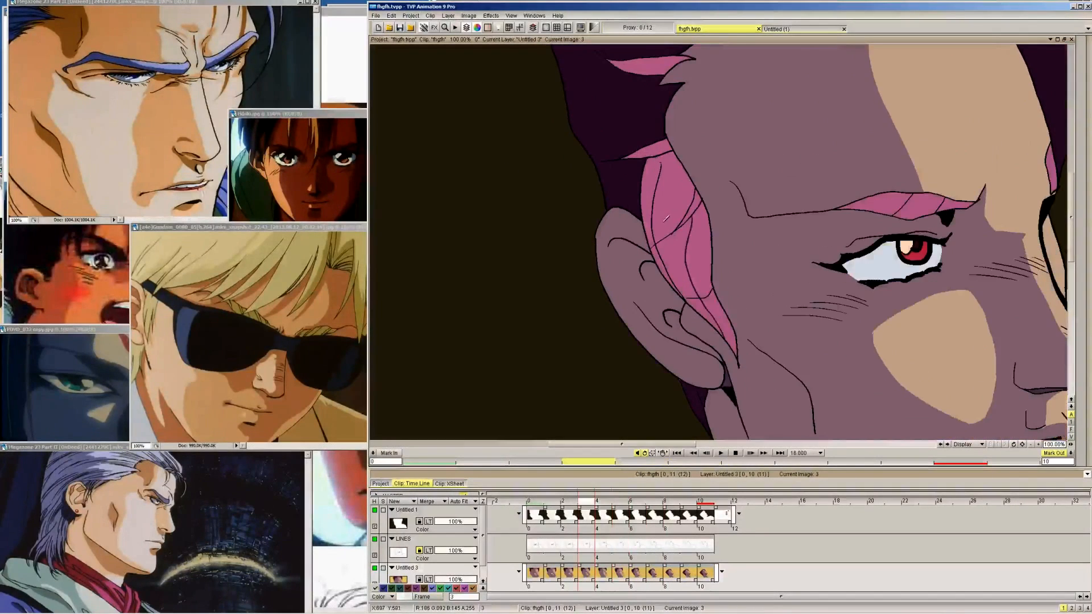
key("Left")
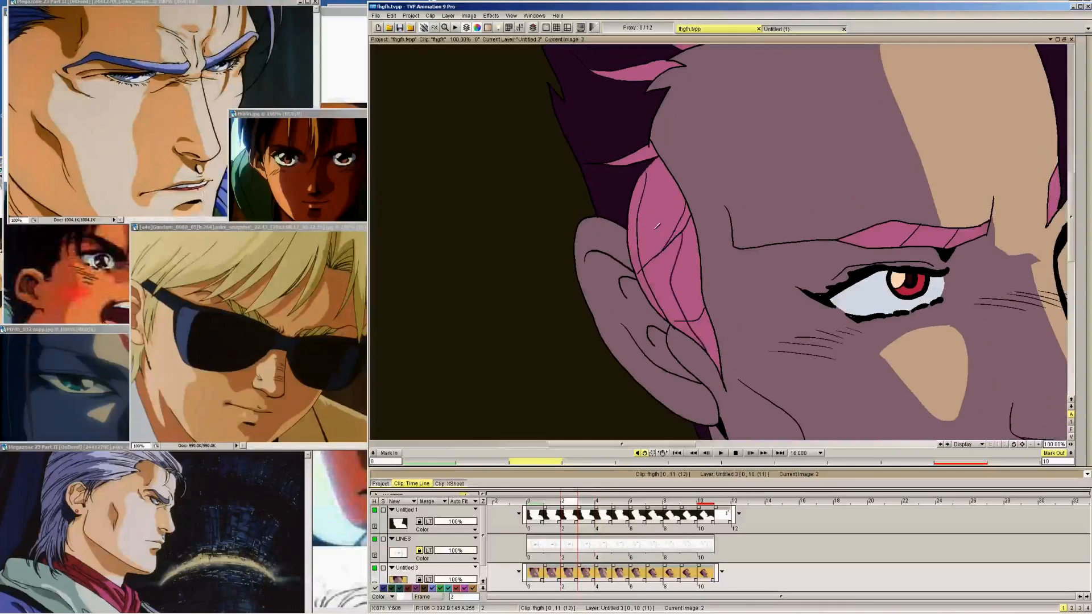
key("Left")
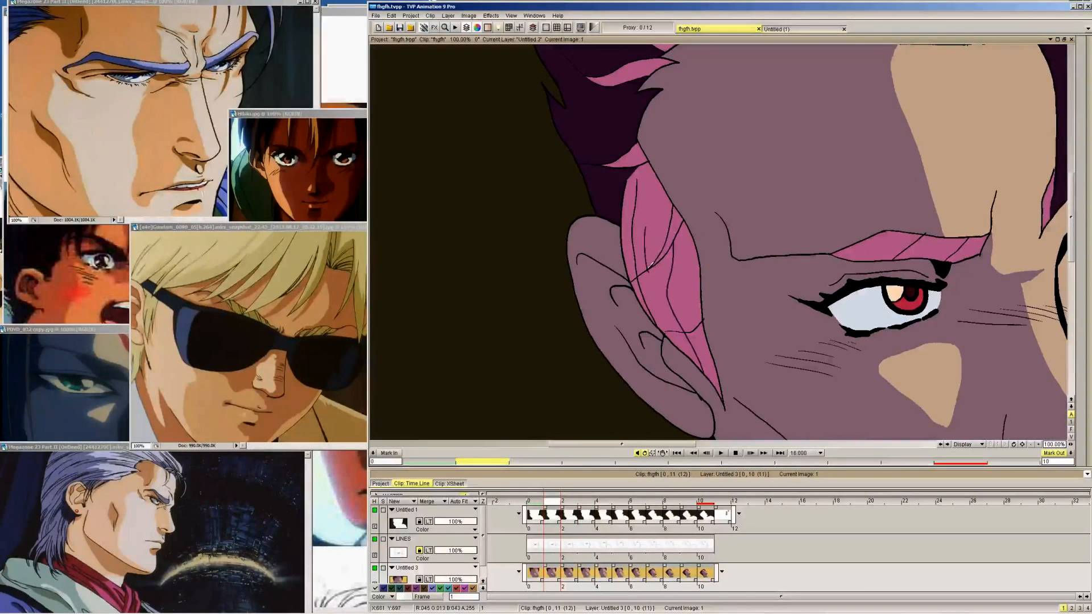
key("Left")
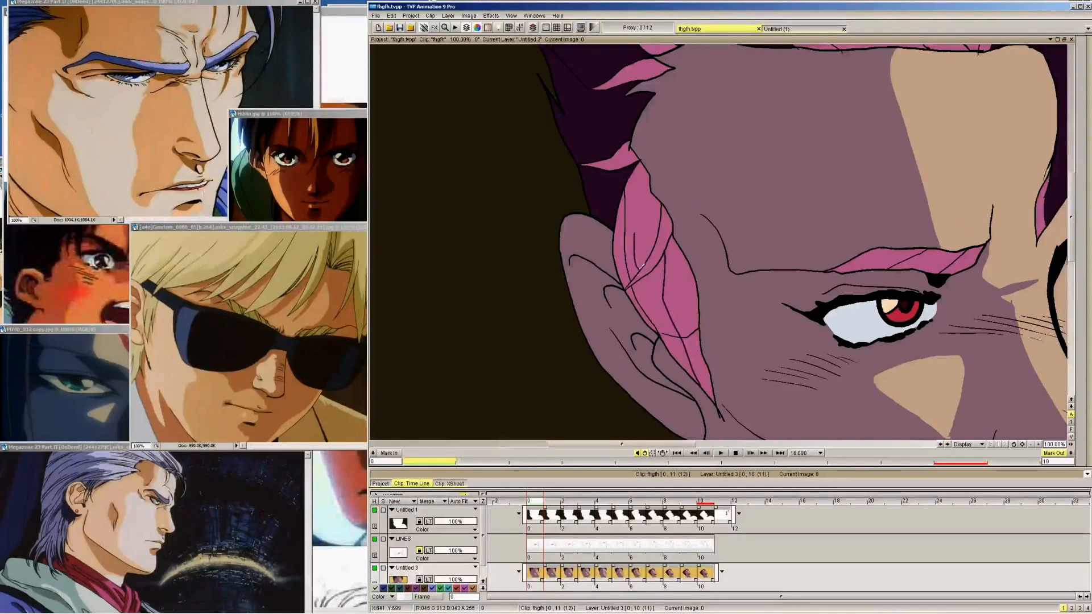
Draw the upper sideburn shadow line on frames 9 and 8, using finished frame 10 as reference
key("Left")
key("Left")
key("Left")
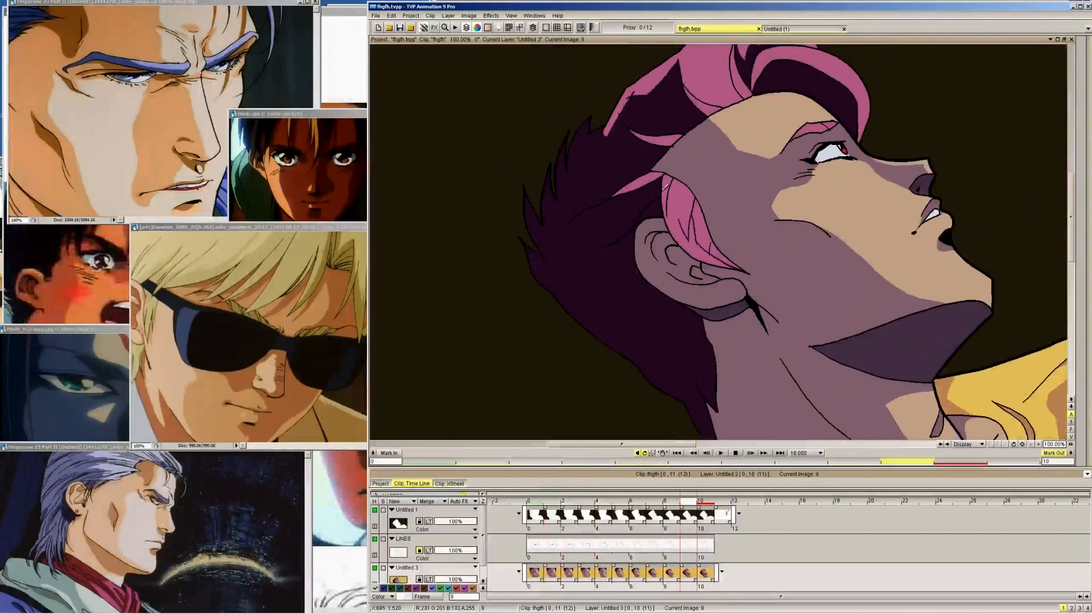
key("Right")
key("Left")
key("Right")
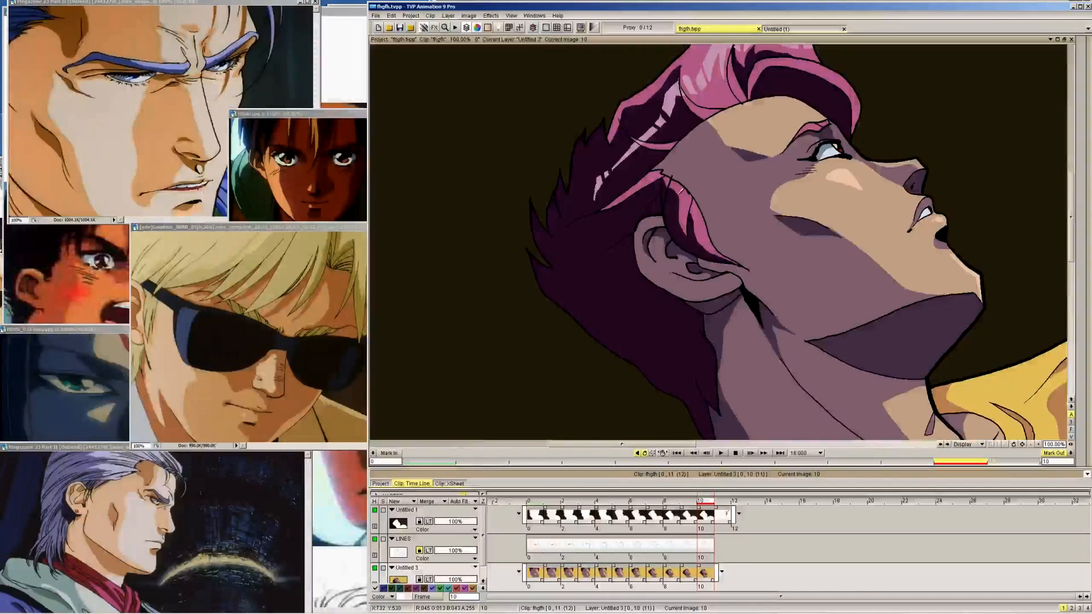
key("Left")
key("Left")
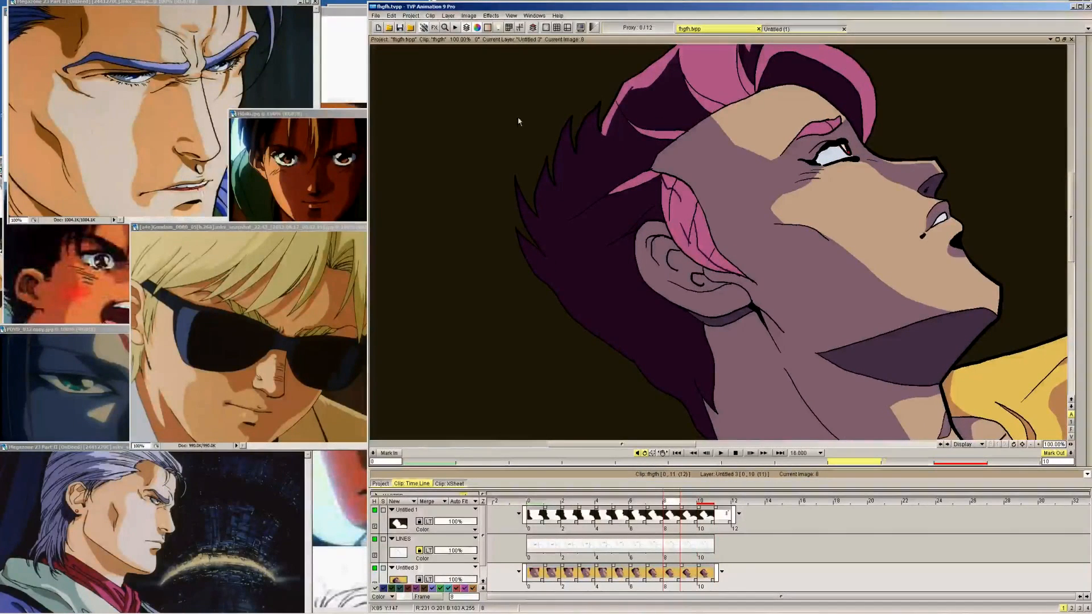
Draw the upper sideburn shadow line in dark purple on frames 7, 6, 5 and 4
key("Left")
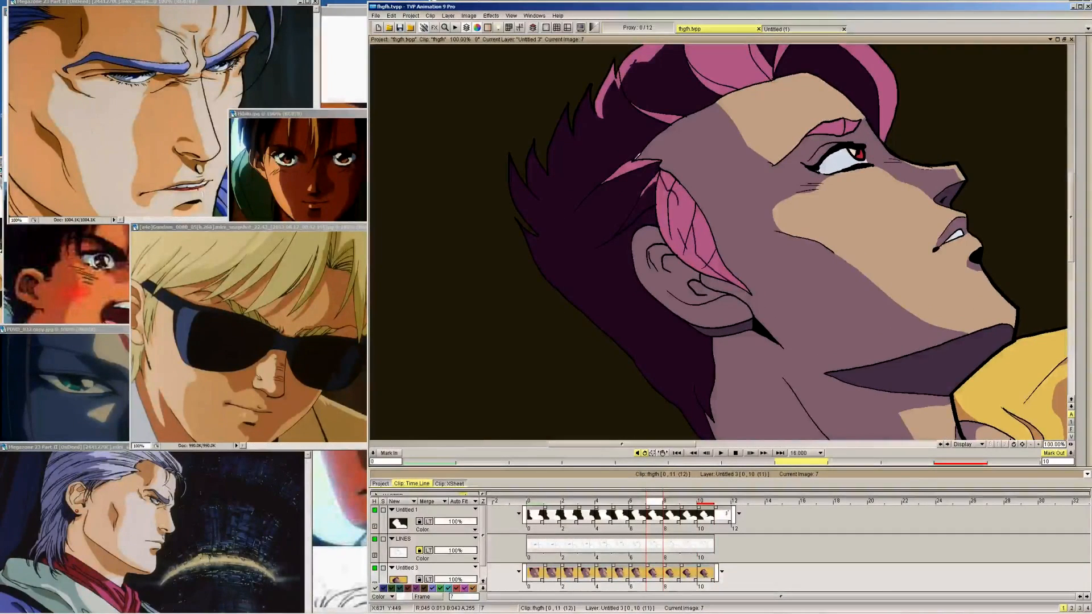
key("Left")
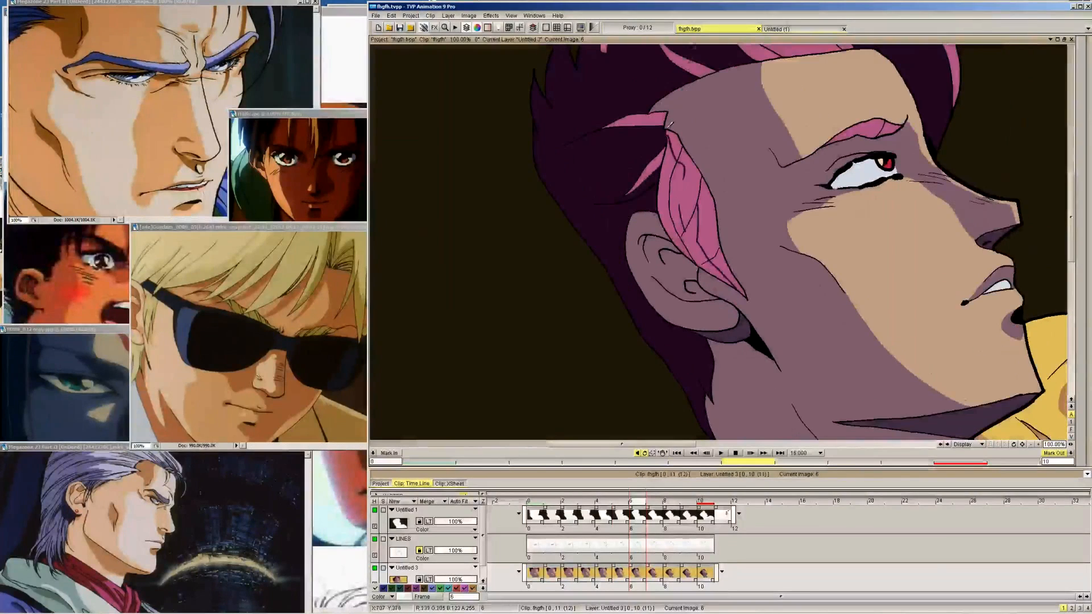
key("Left")
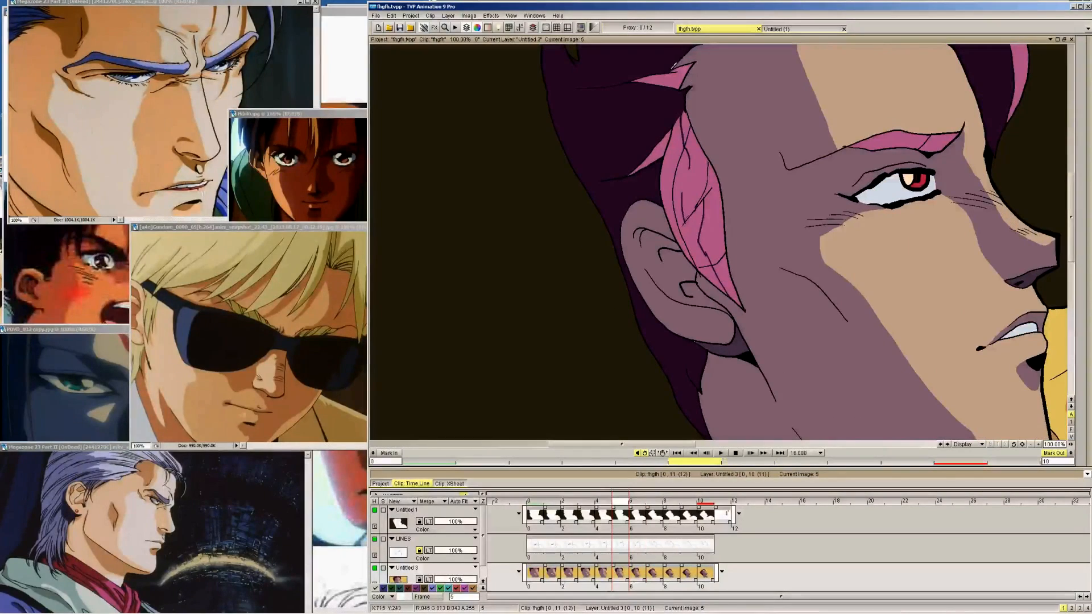
key("Left")
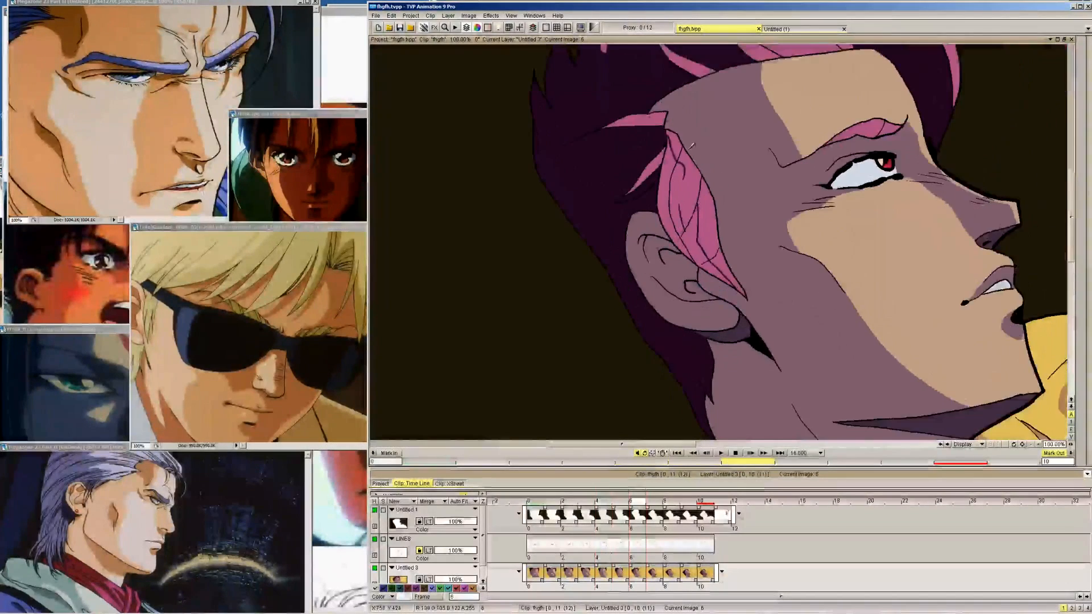
Extend the upper sideburn shadow line through frames 3, 2, 1 and 0
key("Left")
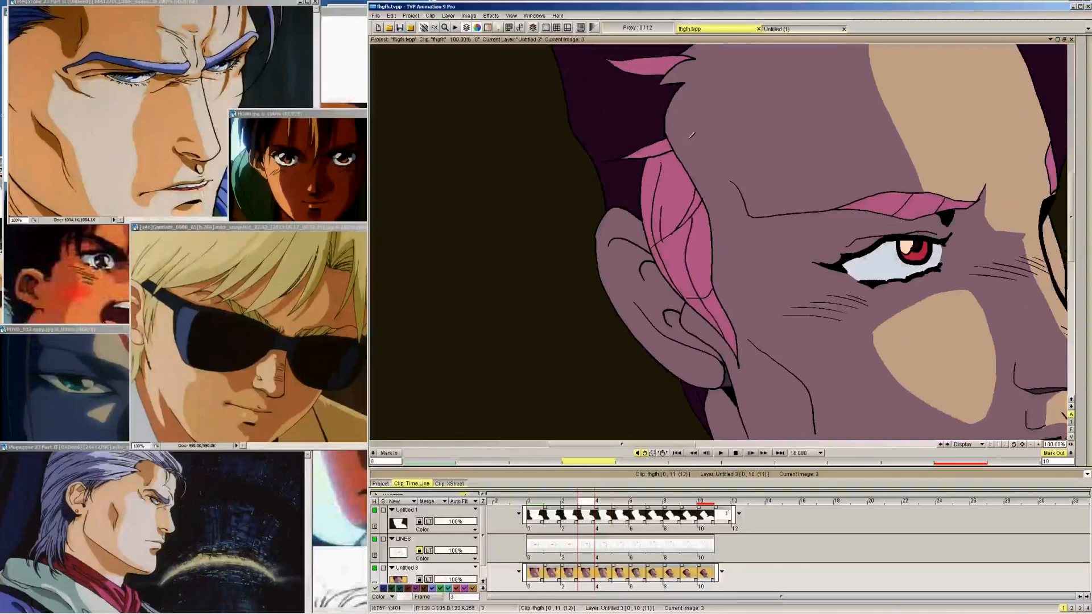
key("Left")
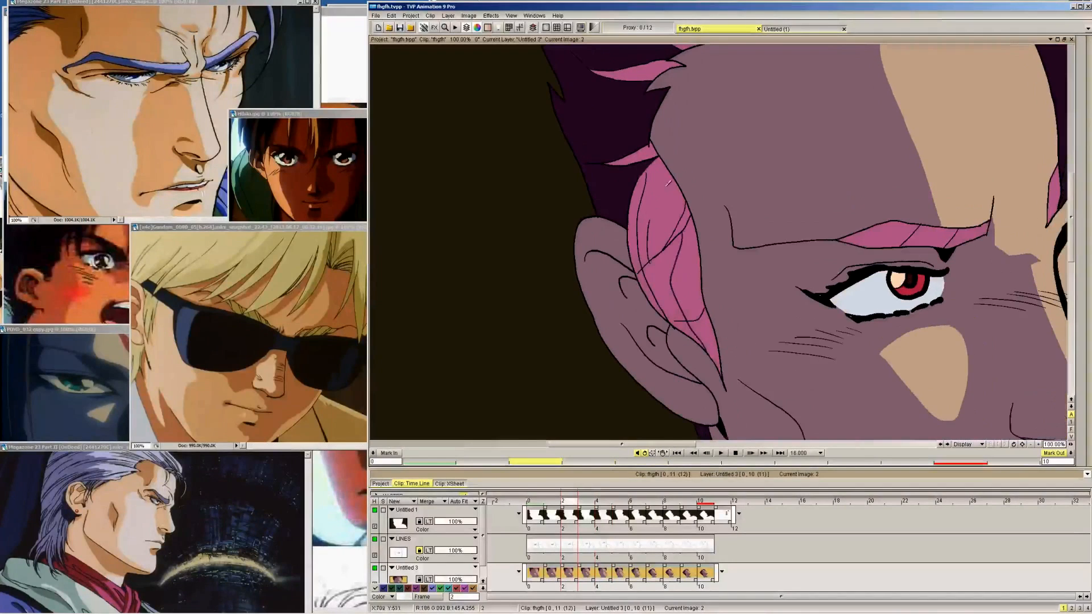
key("Left")
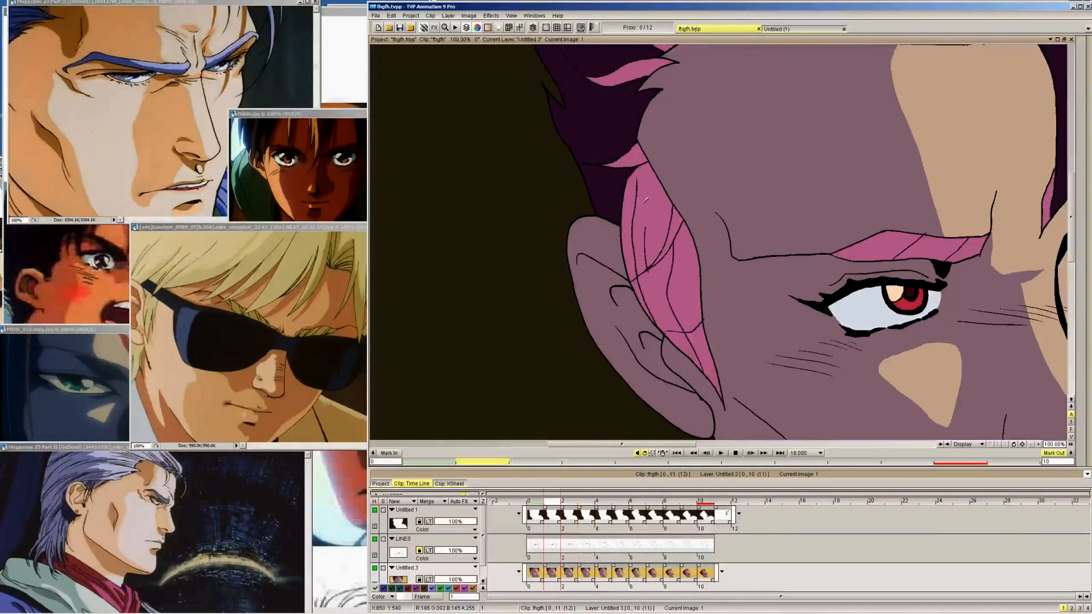
key("Left")
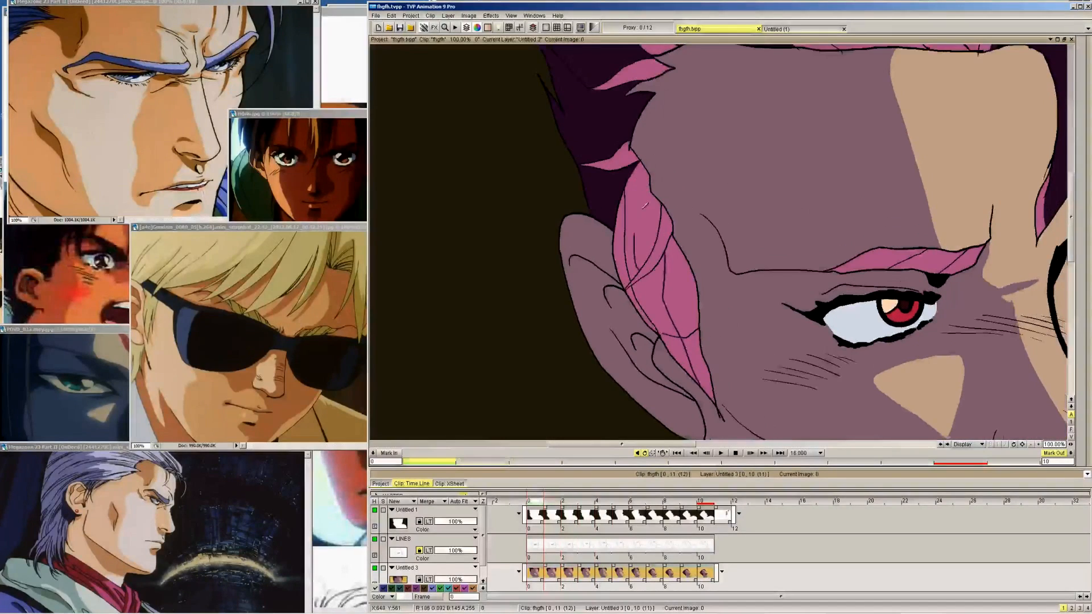
Complete the shadow outline near the top of the sideburn on frames 9, 8, 7 and 6
key("Right")
key("Right")
key("Right")
key("Right")
key("Right")
key("Right")
key("Right")
key("Right")
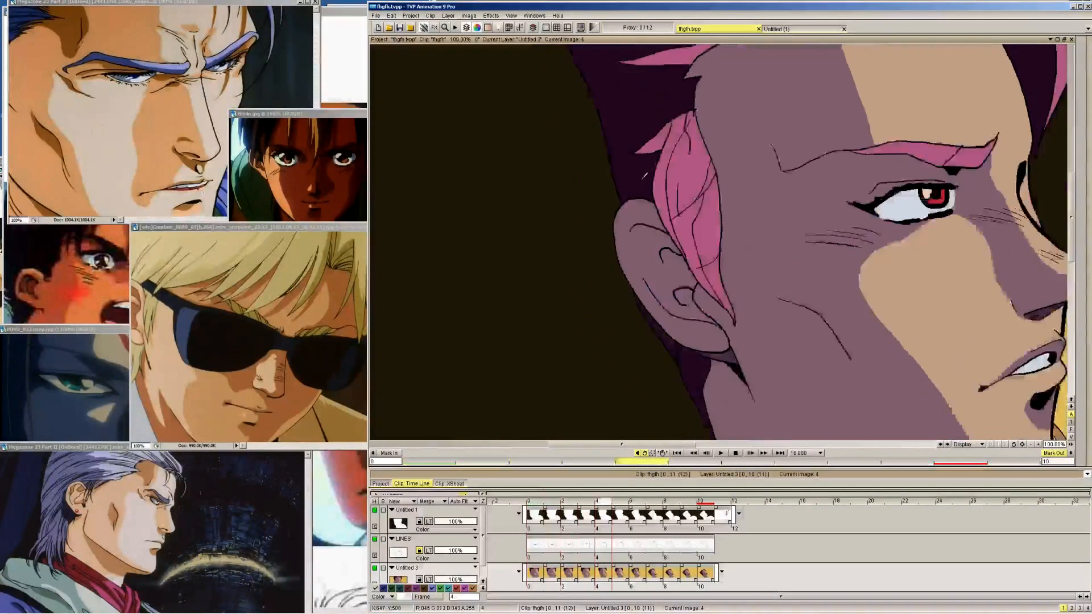
key("Right")
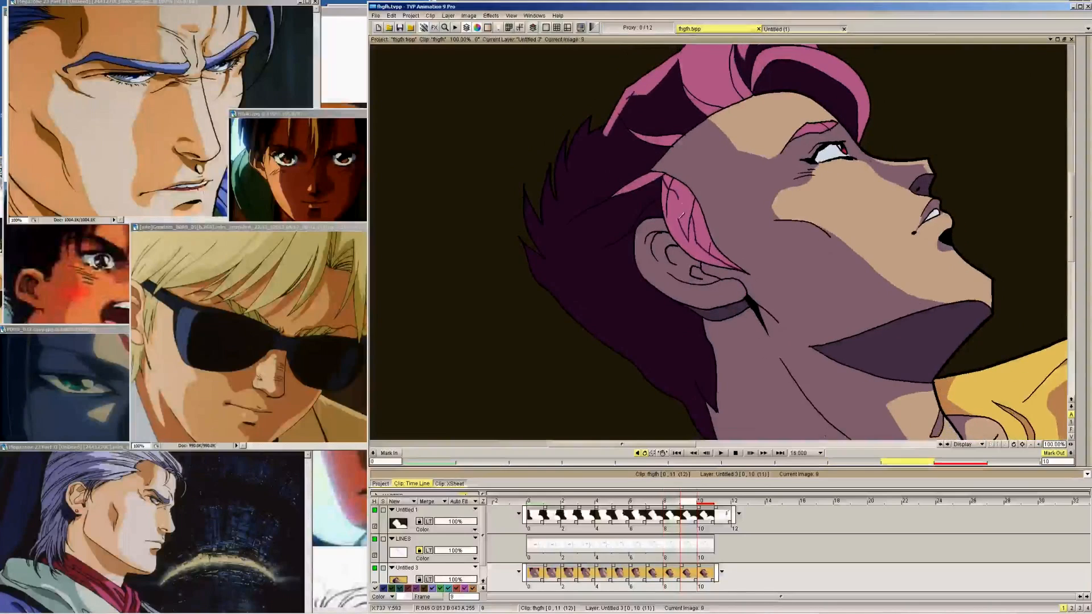
key("Left")
key("Left")
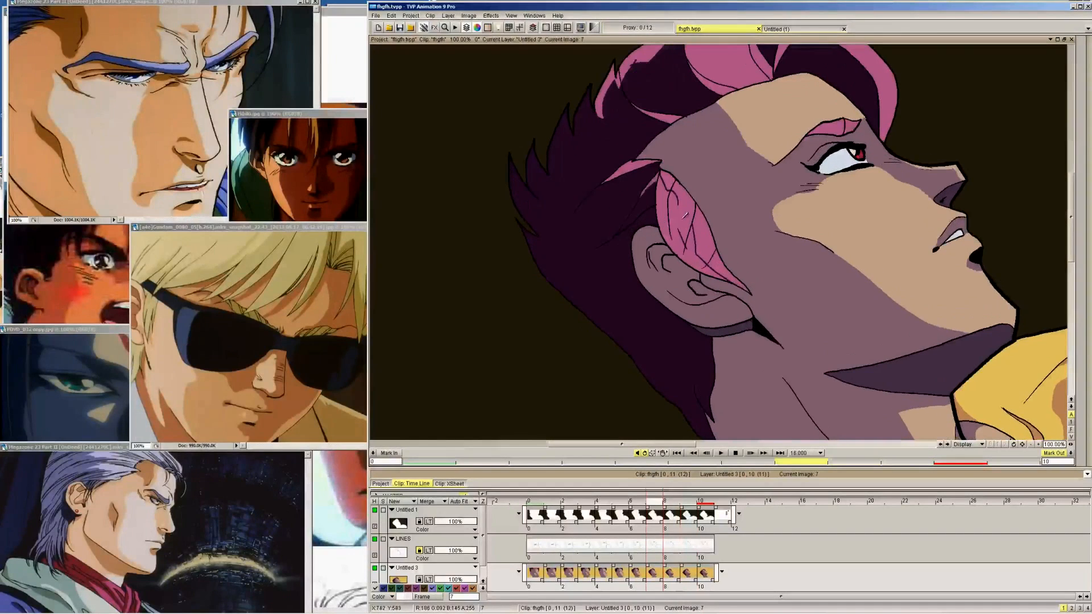
key("Left")
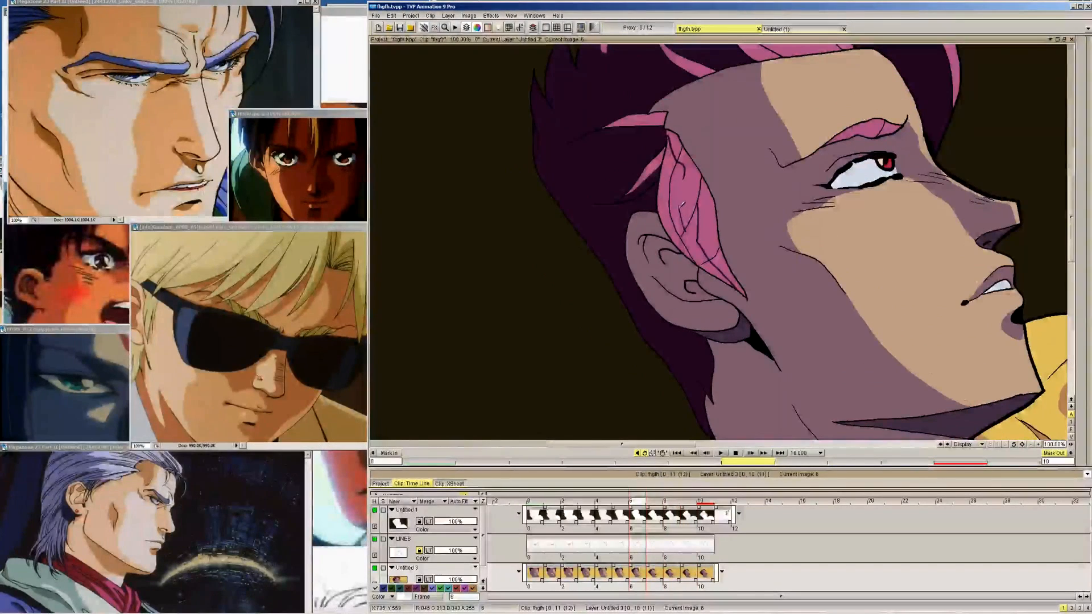
Close the upper part of the sideburn shadow outline on frames 5 through 0
key("Left")
key("Left")
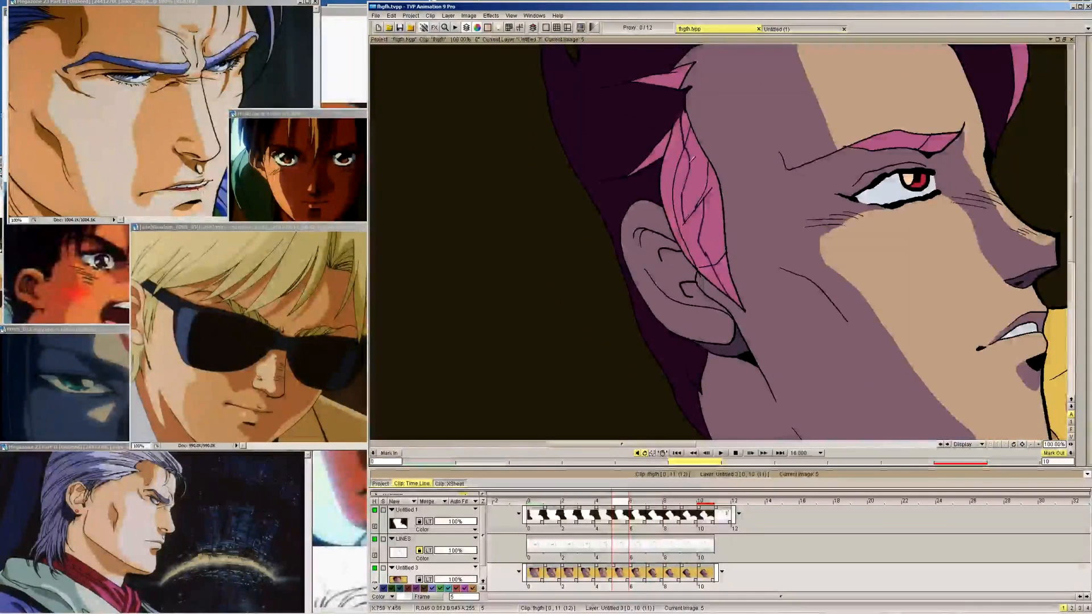
key("Left")
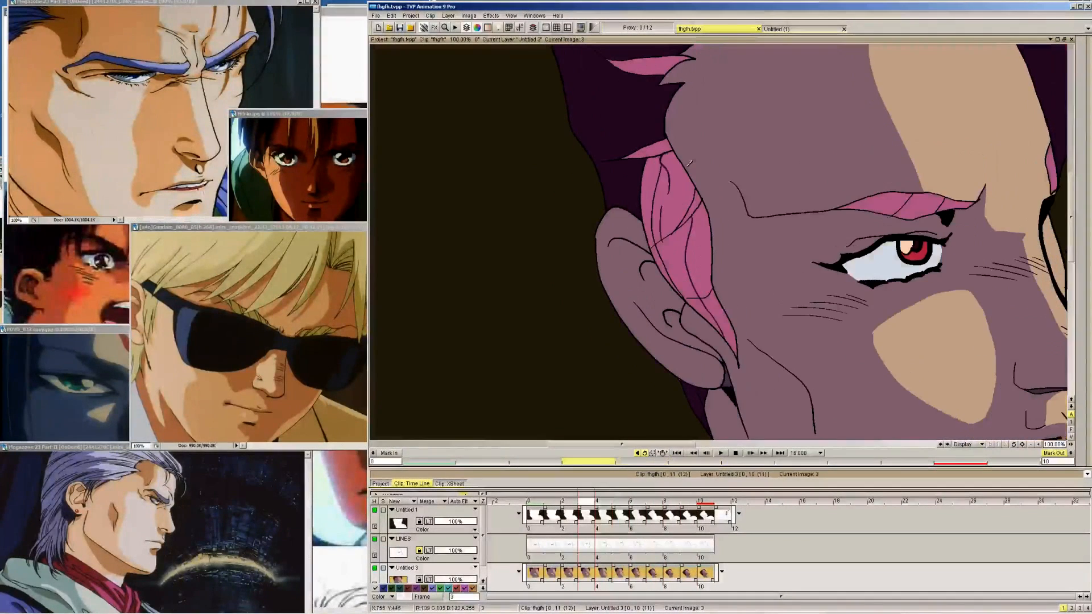
key("Left")
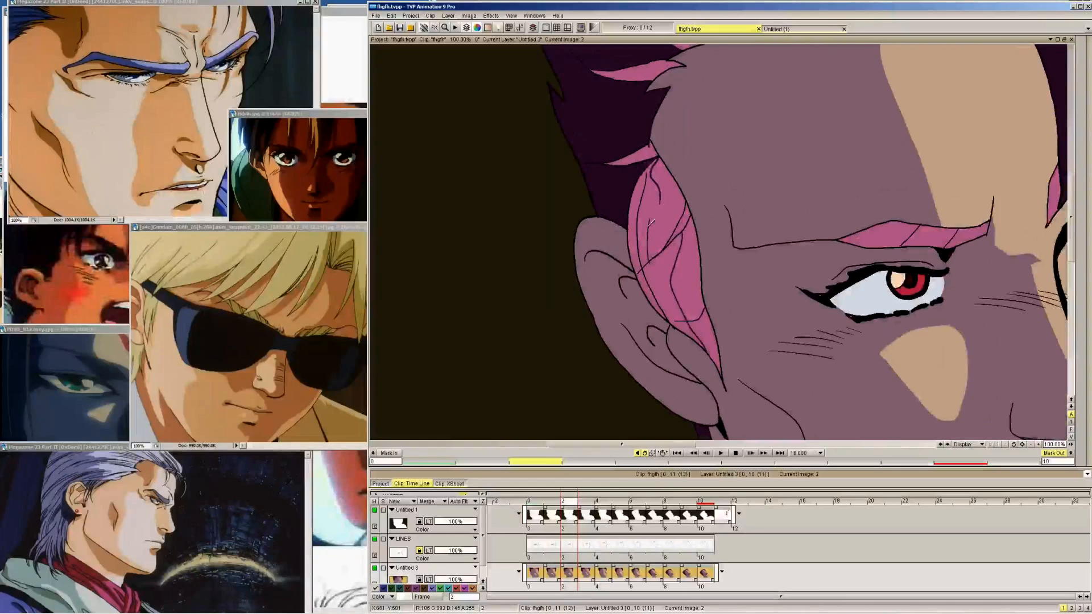
key("Left")
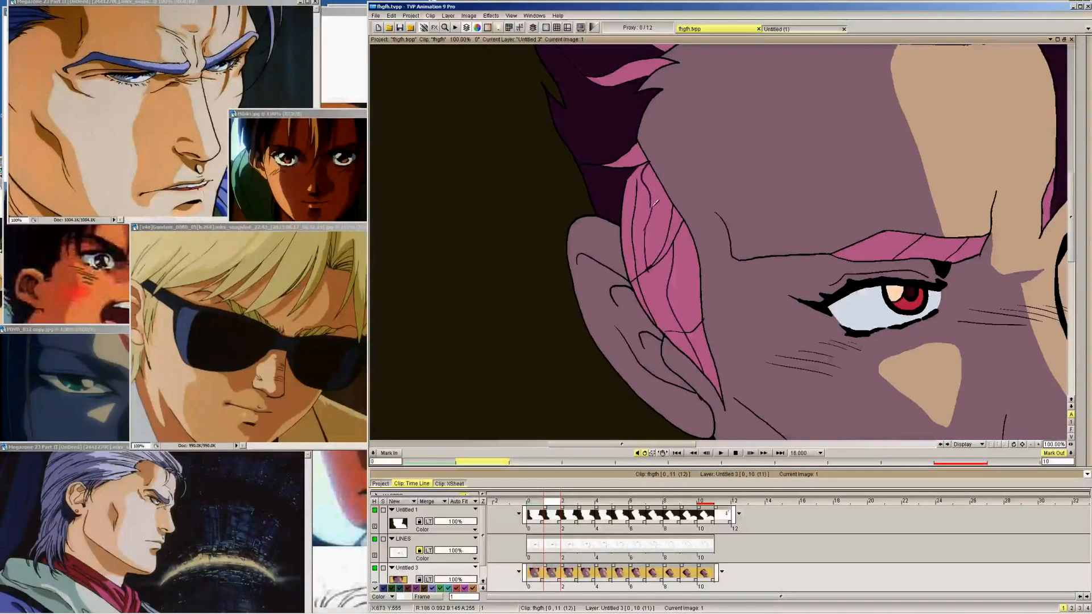
key("Left")
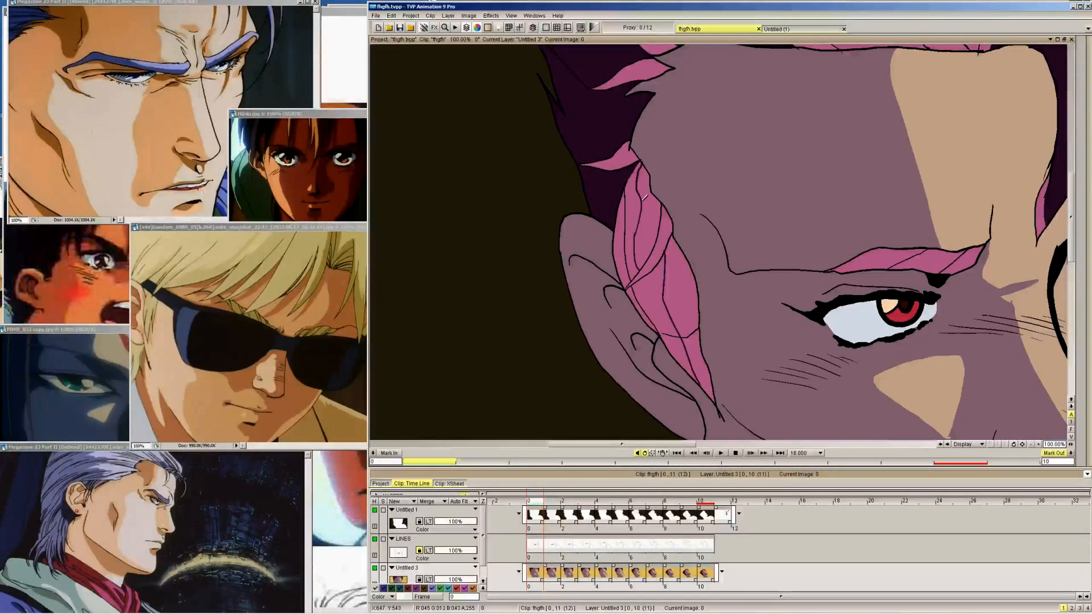
Switch to the fill tool and fill the outlined sideburn shadow areas on frame 0 with dark purple
mouse_move(1089, 93)
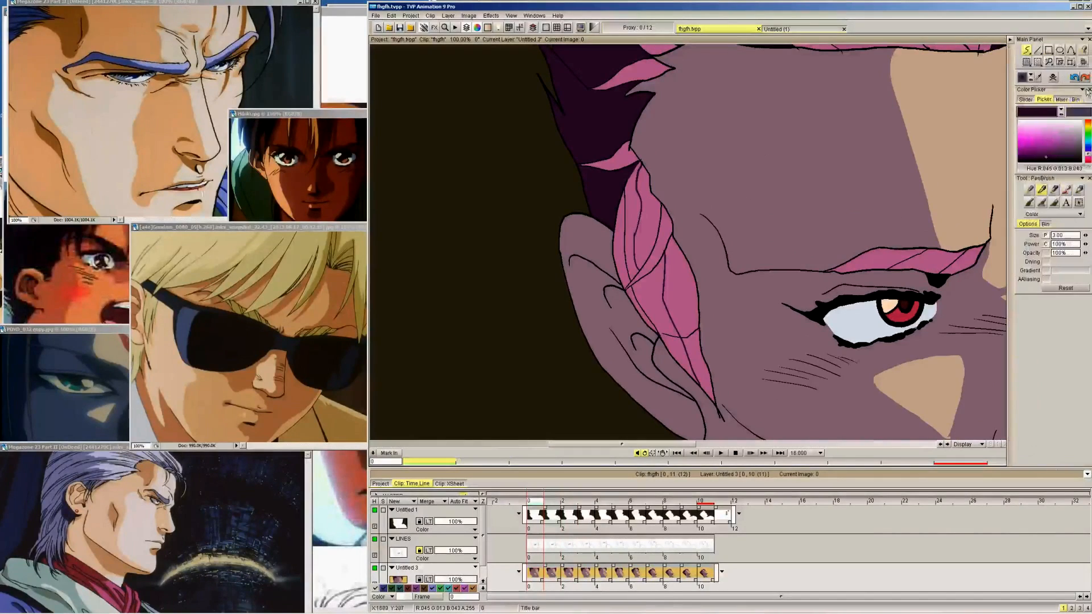
left_click(1082, 51)
left_click(631, 228)
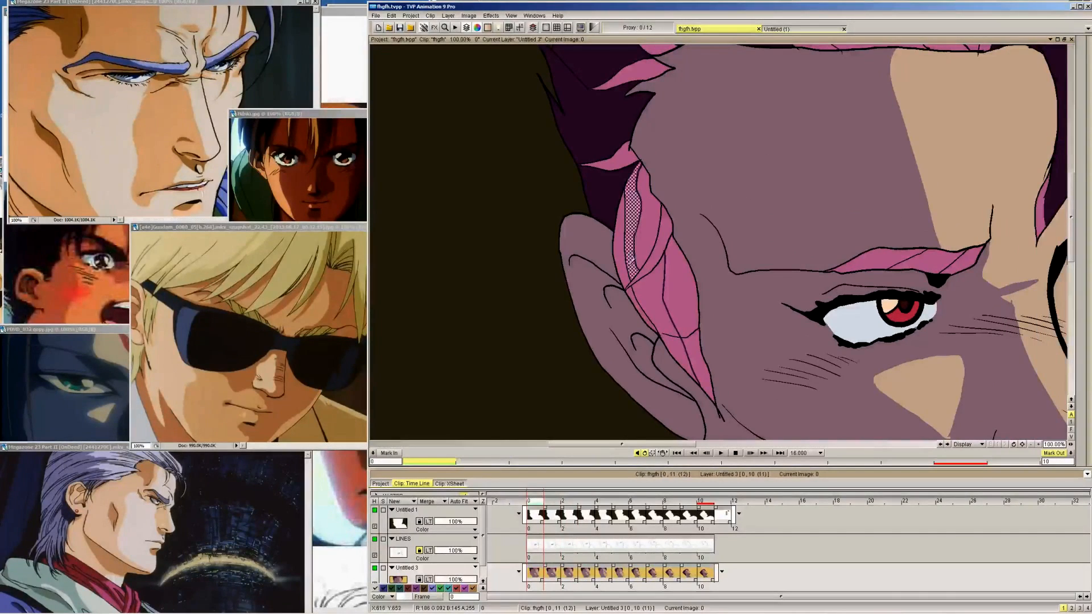
left_click(653, 292)
left_click(619, 244)
left_click(638, 304)
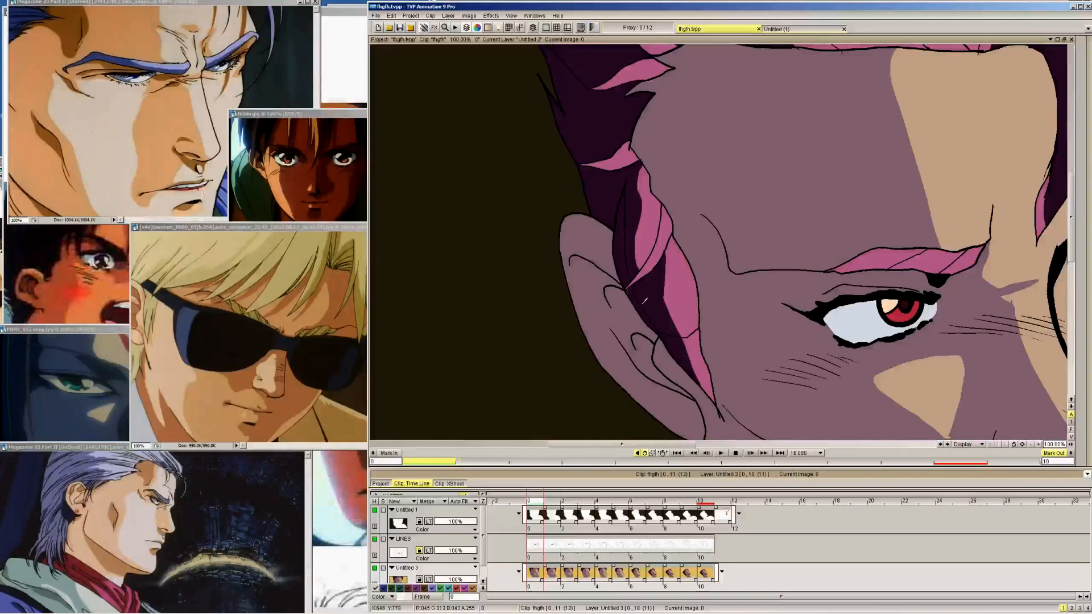
Fill the outlined sideburn shadow areas on frame 1 with dark purple
key("Right")
left_click(636, 244)
left_click(653, 285)
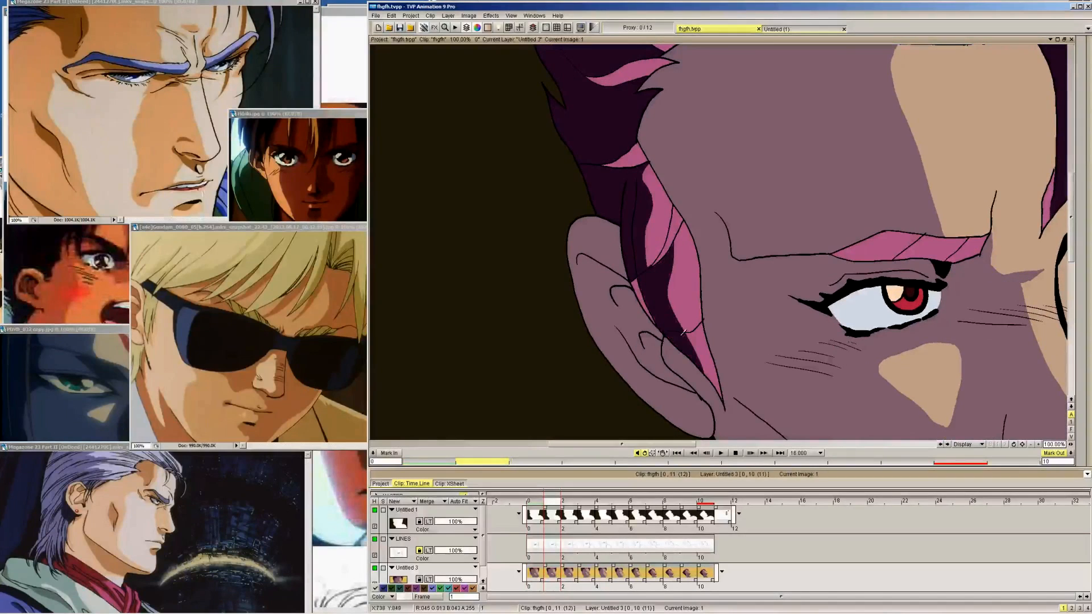
left_click(642, 293)
Fill the sideburn shadow areas with dark purple on frames 2 and 3
key("Right")
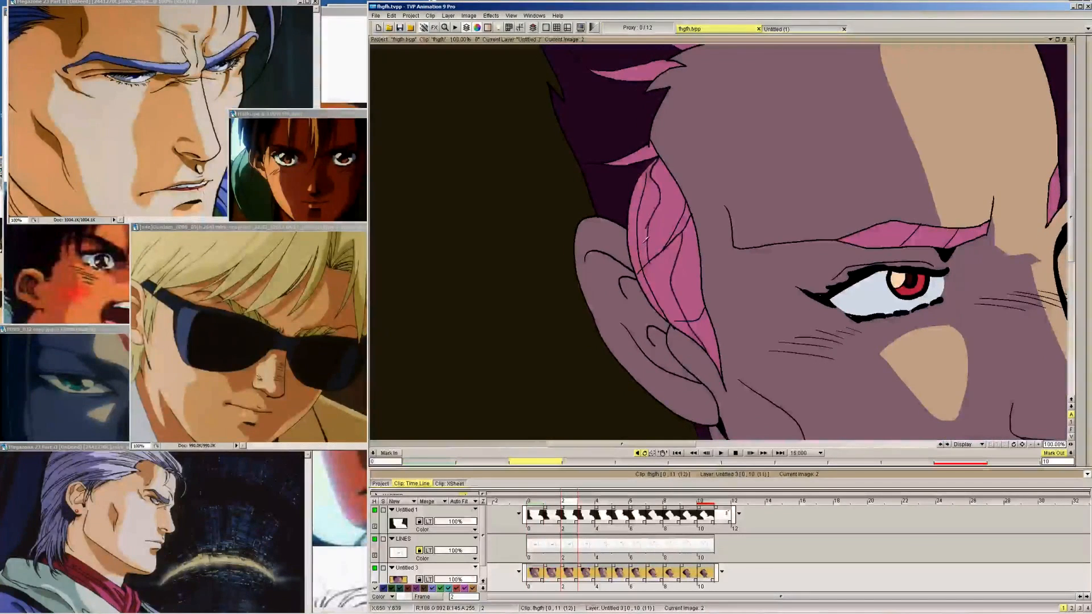
left_click(637, 248)
left_click(666, 284)
key("Right")
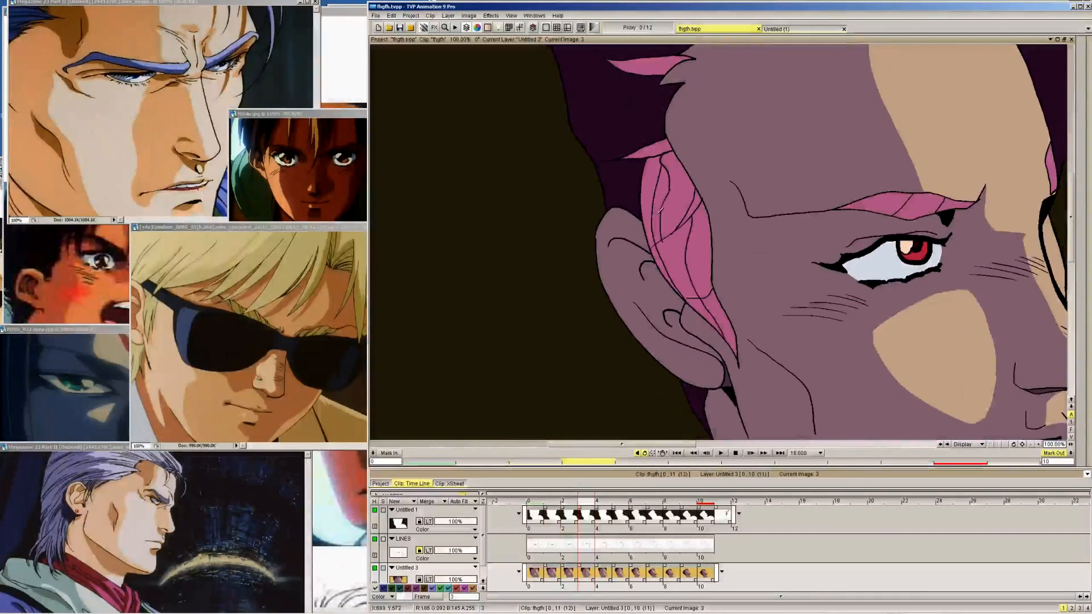
left_click(661, 183)
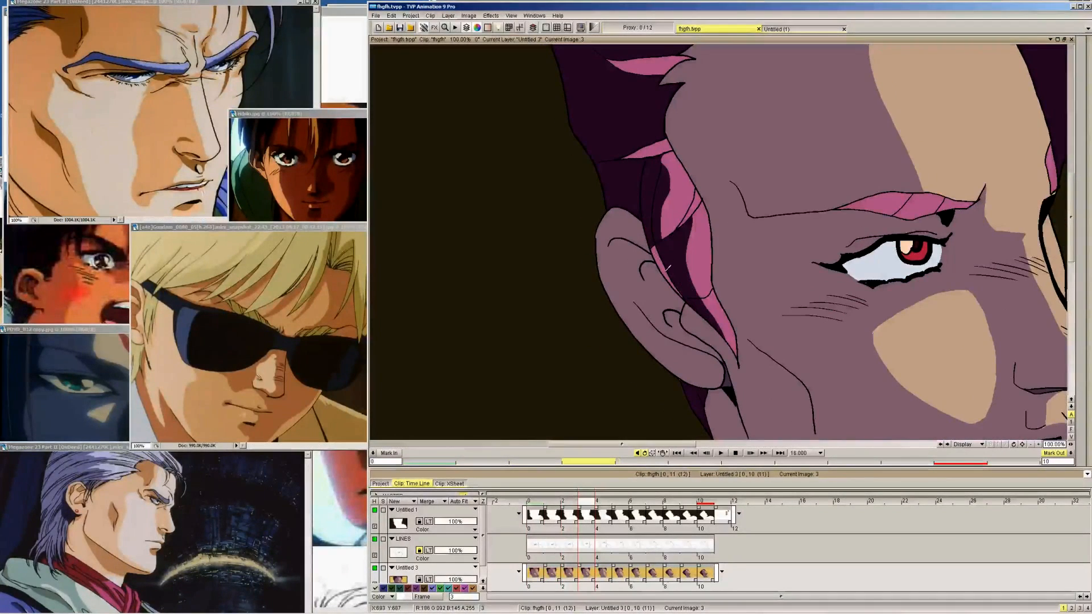
Fill the outlined sideburn shadow areas with dark purple on frames 4 and 5
key("Right")
left_click(674, 165)
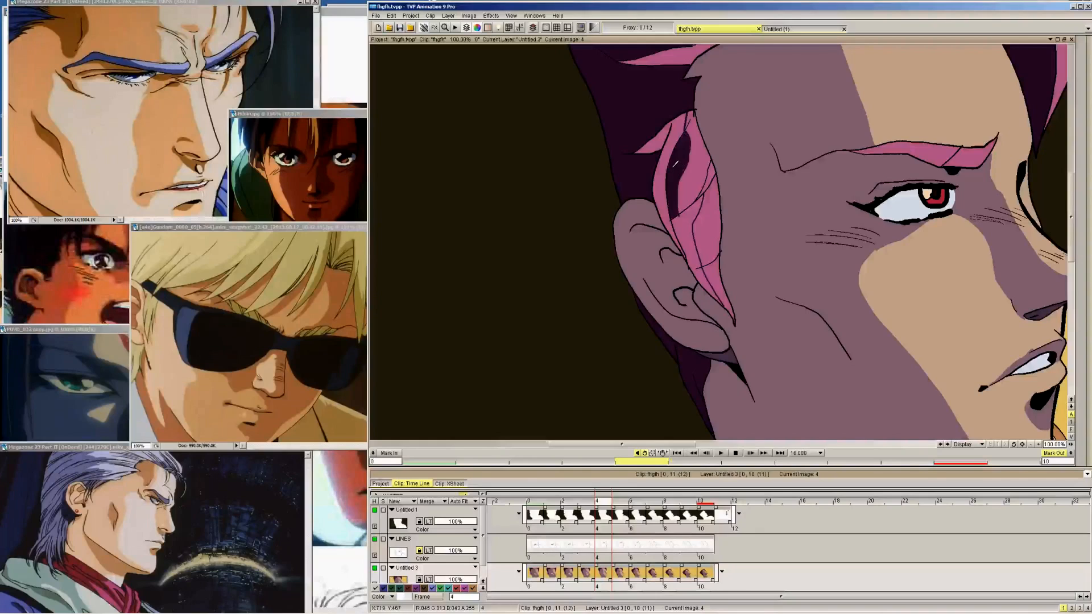
key("Left")
key("Right")
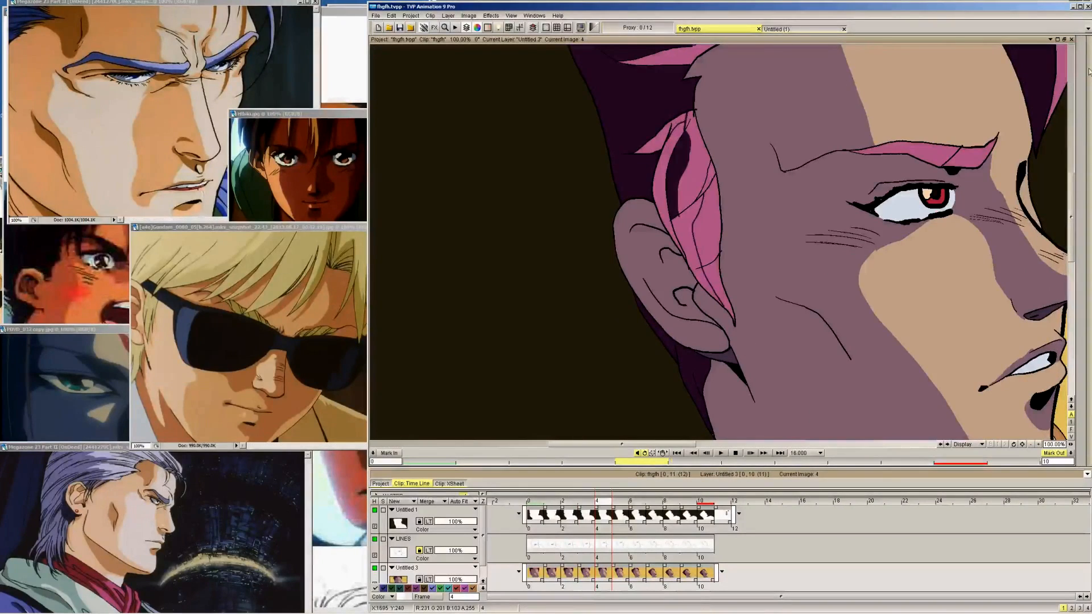
left_click(1084, 50)
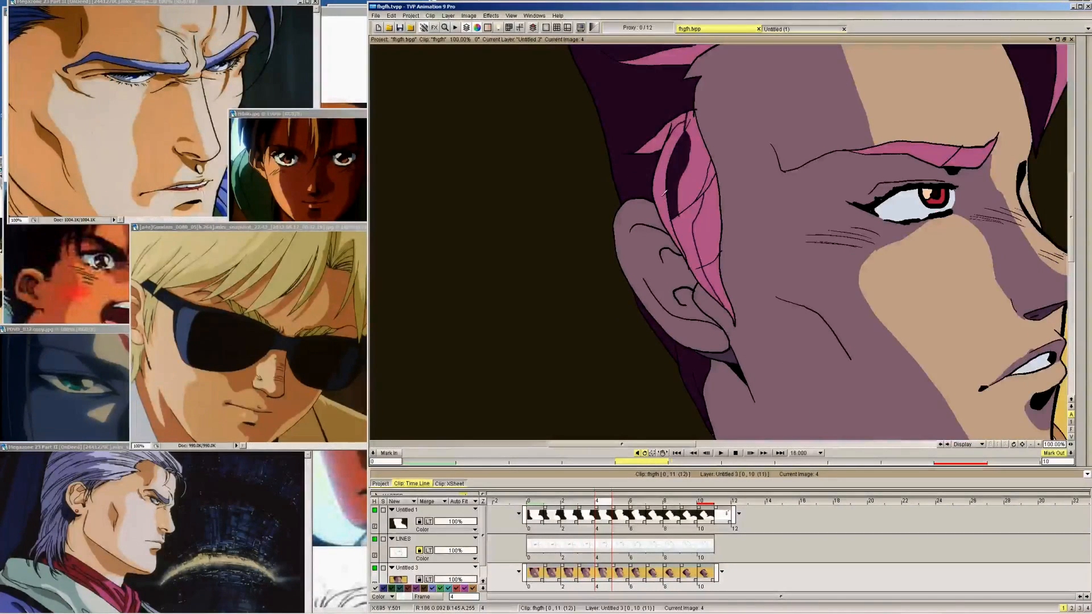
key("Right")
left_click(675, 164)
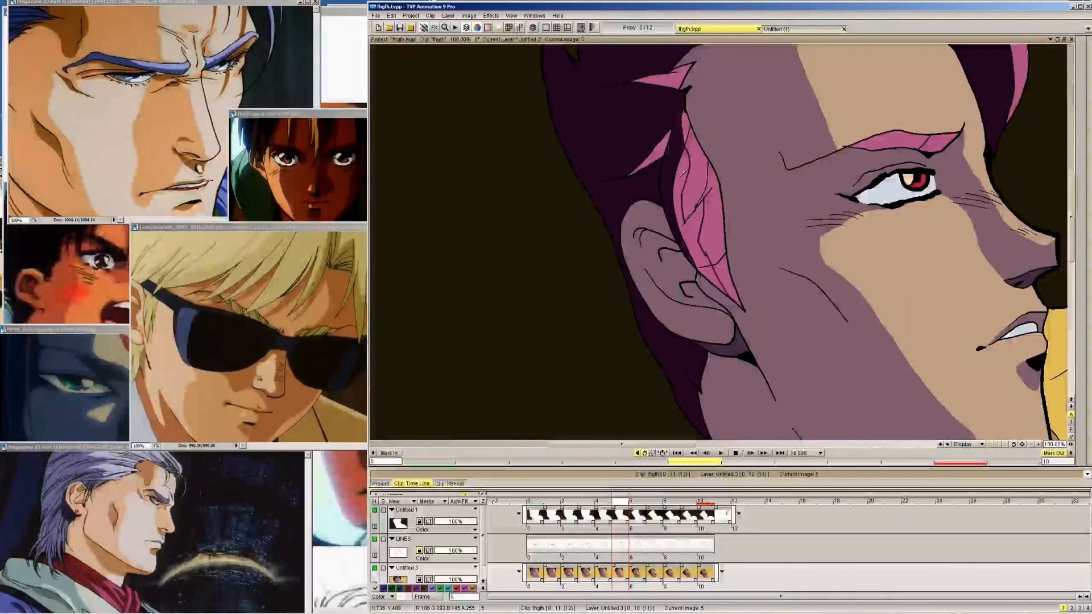
left_click(696, 231)
Fill the outlined sideburn shadow areas with dark purple on frames 6, 7 and 8
key("Right")
left_click(670, 181)
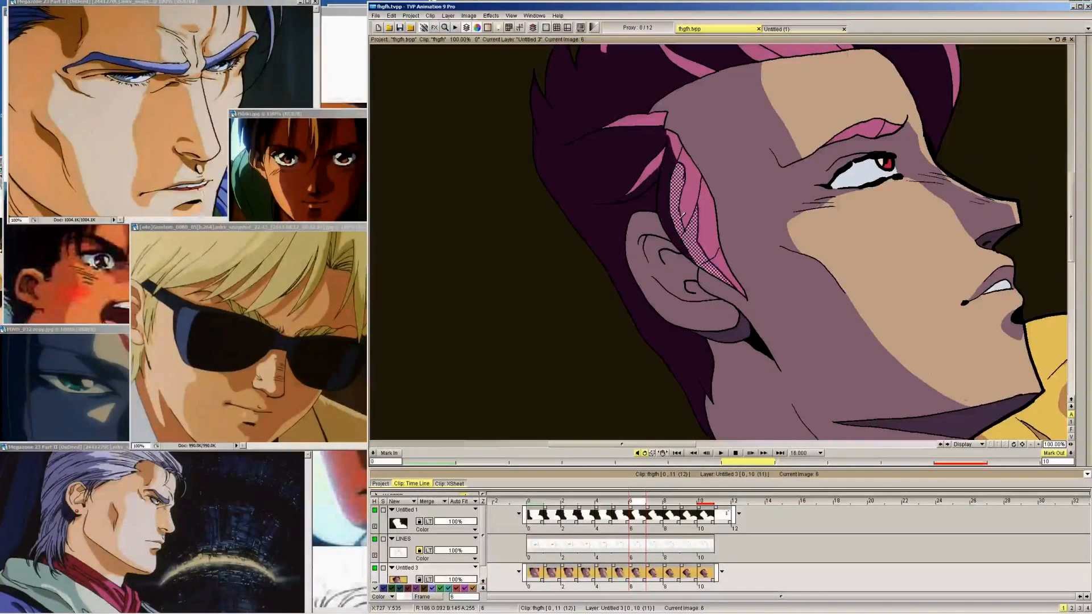
left_click(678, 196)
key("Right")
left_click(664, 219)
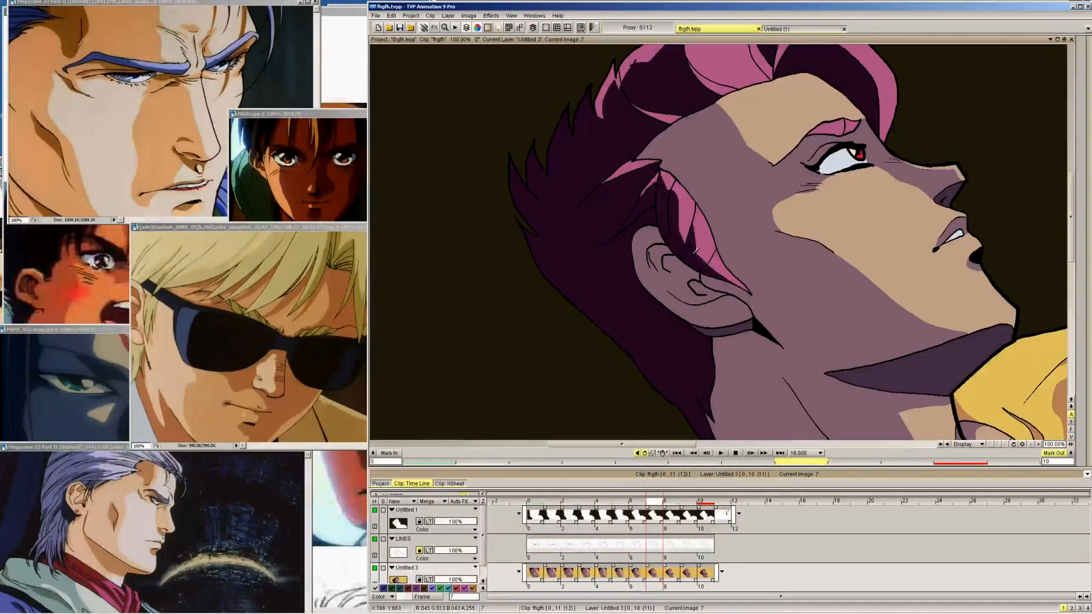
key("Right")
left_click(680, 234)
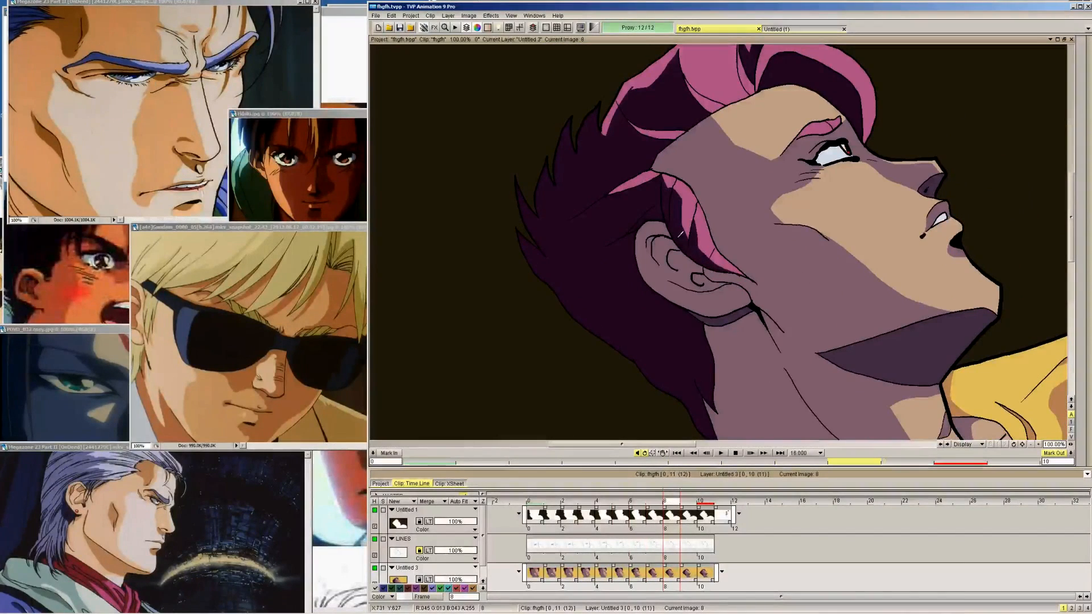
Flip through frames 7 to 10 and compare their hair and skin shading with finished frame 10
key("Right")
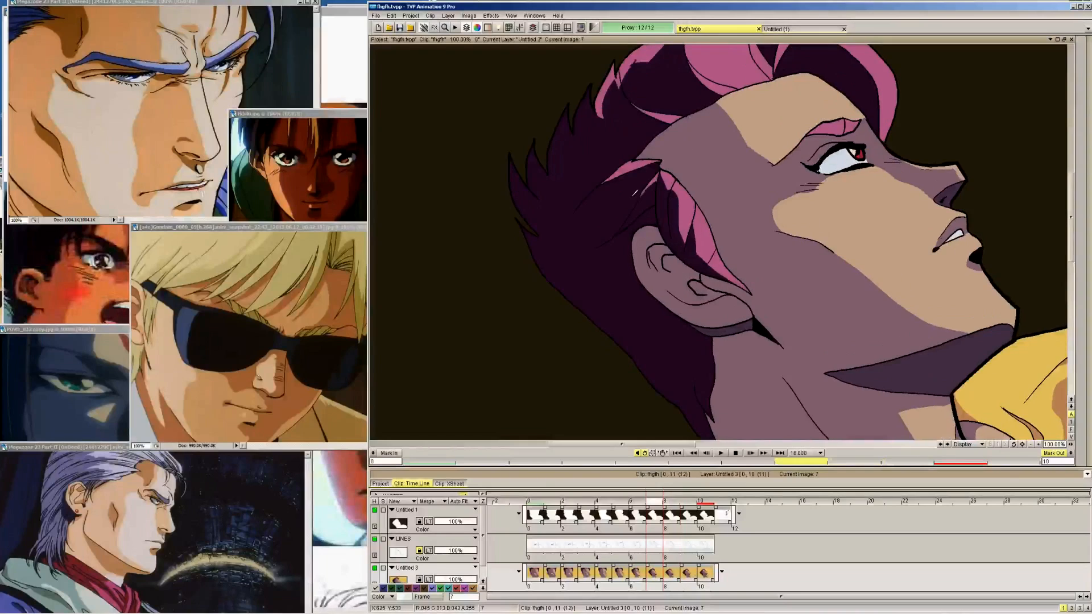
key("Right")
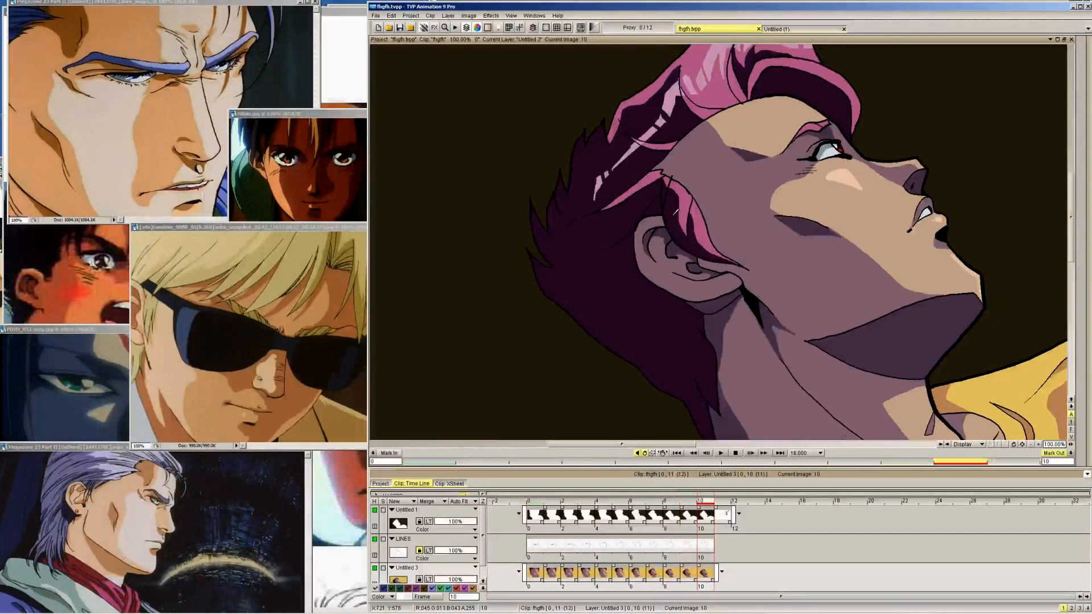
key("Left")
key("Right")
key("Left")
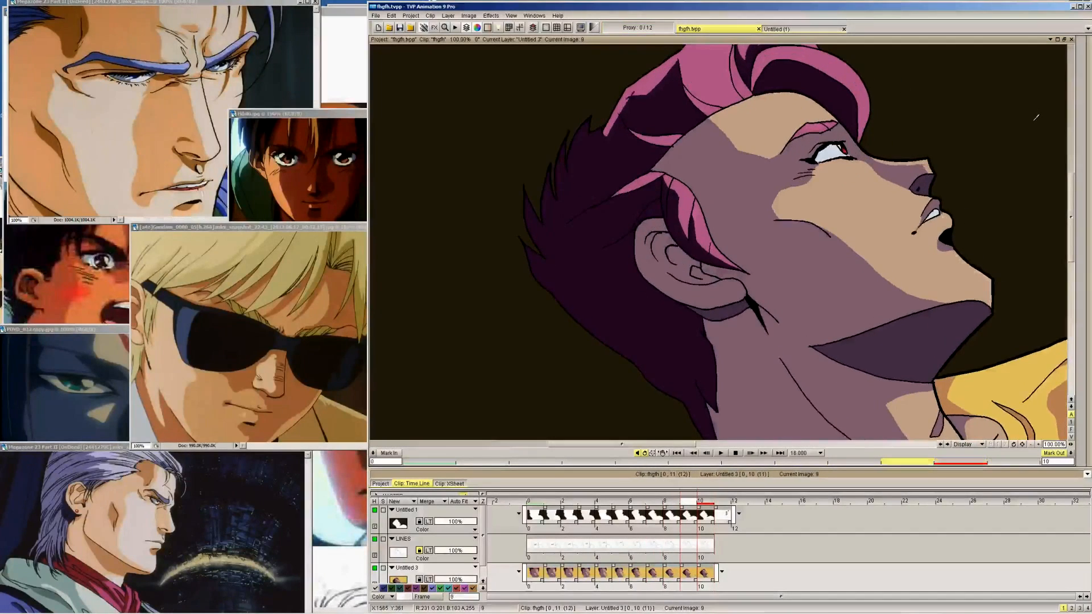
key("Right")
key("Left")
mouse_move(1087, 91)
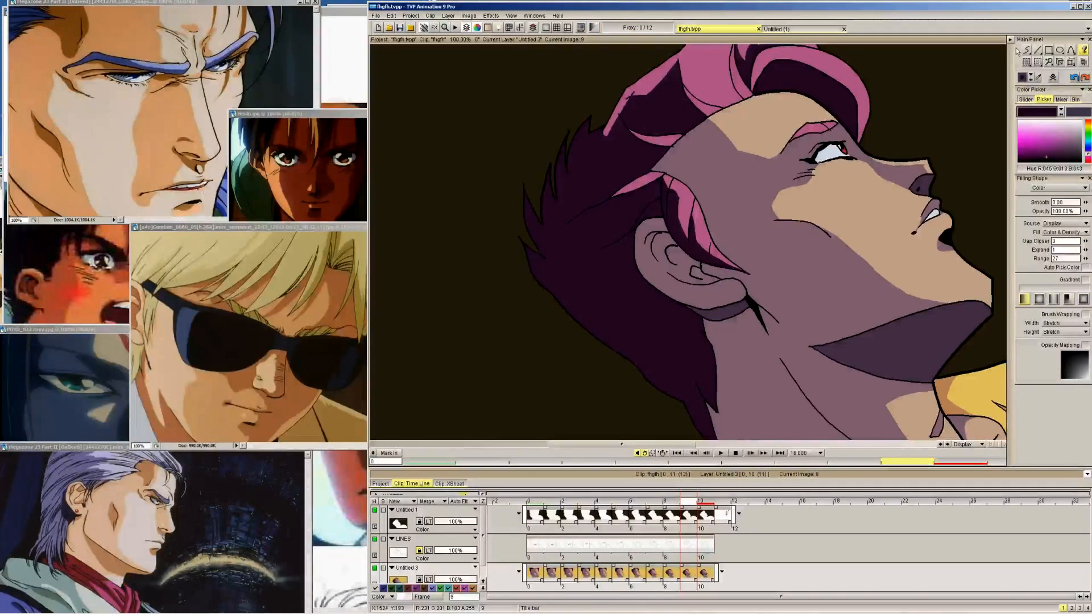
key("Left")
key("Right")
key("Right")
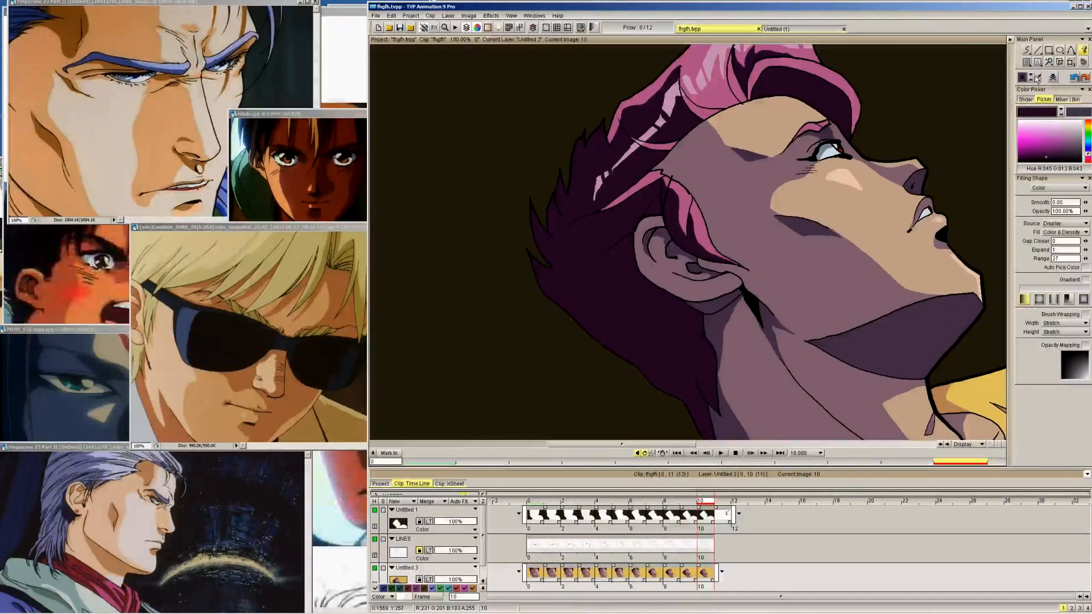
Pick the dark skin shadow colour (RGB 79, 55, 81) from frame 10 and outline the small brow-crease shadow on frames 9 through 6
left_click(1037, 78)
left_click(827, 132)
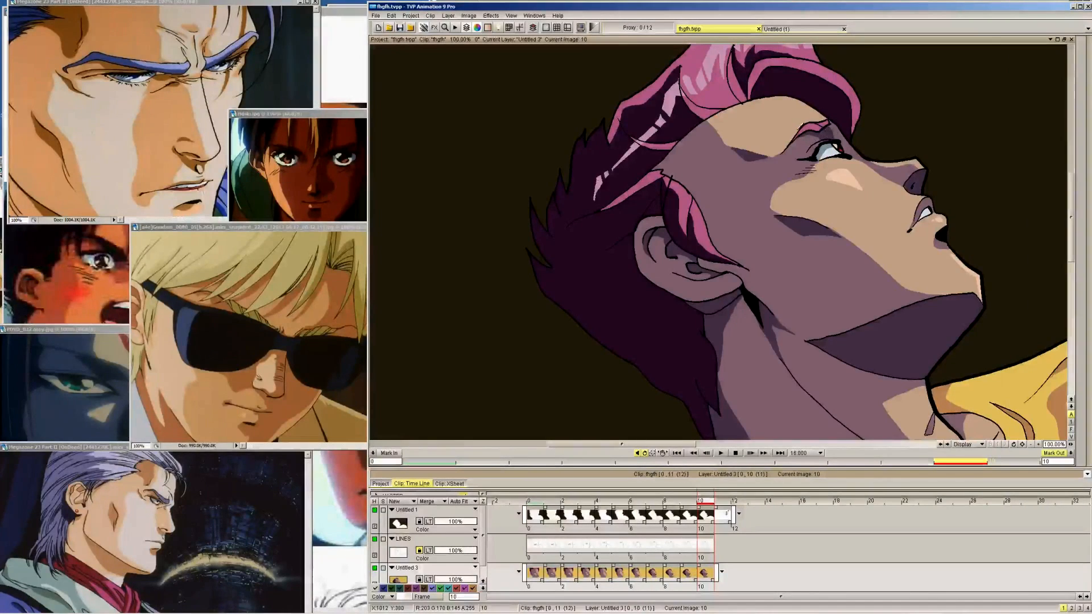
key("Left")
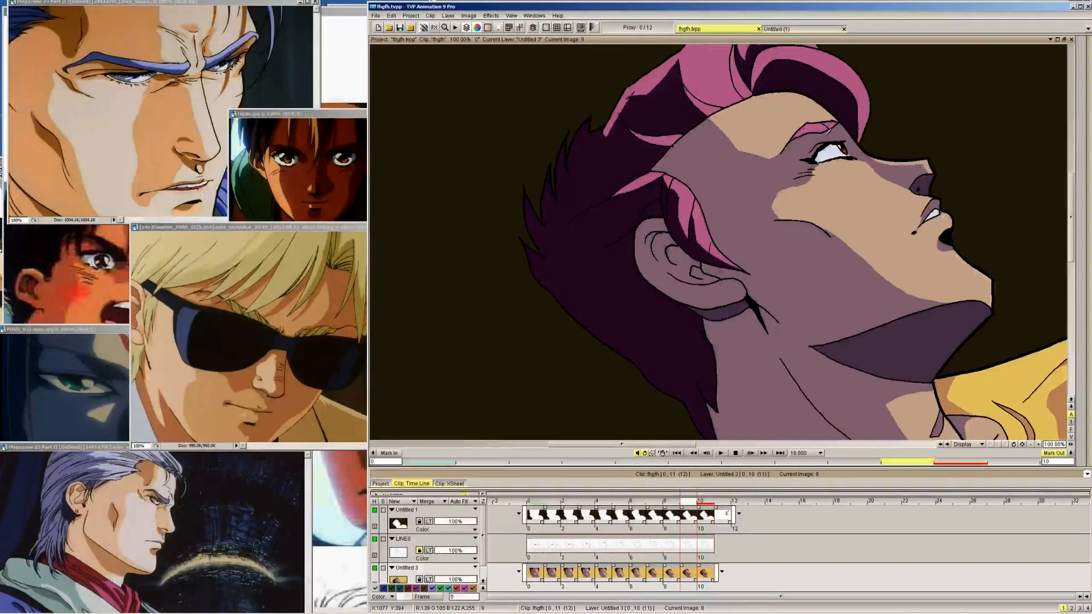
key("Right")
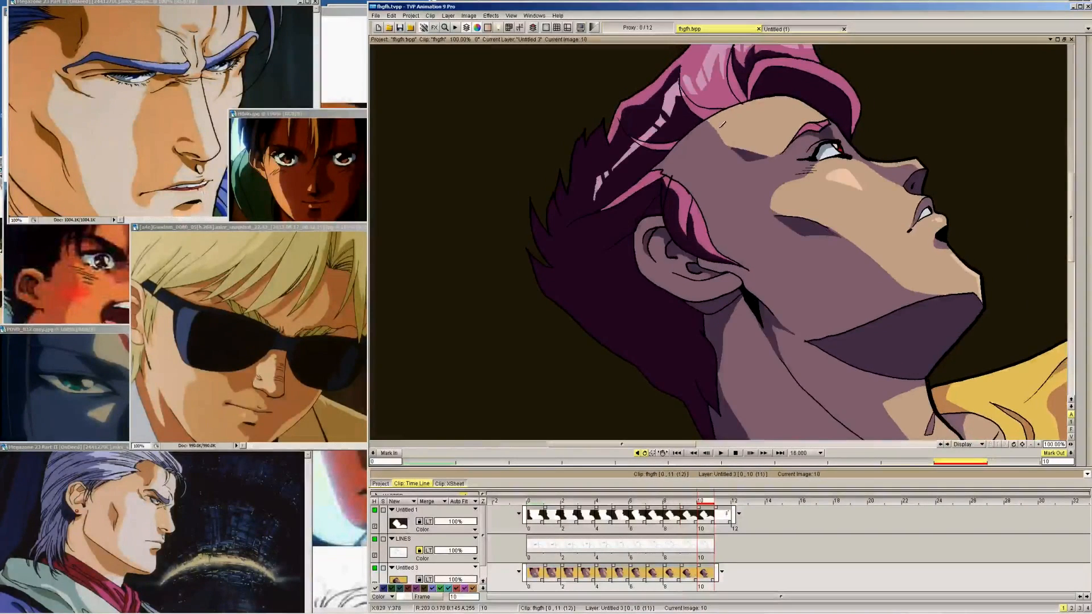
key("Left")
key("Right")
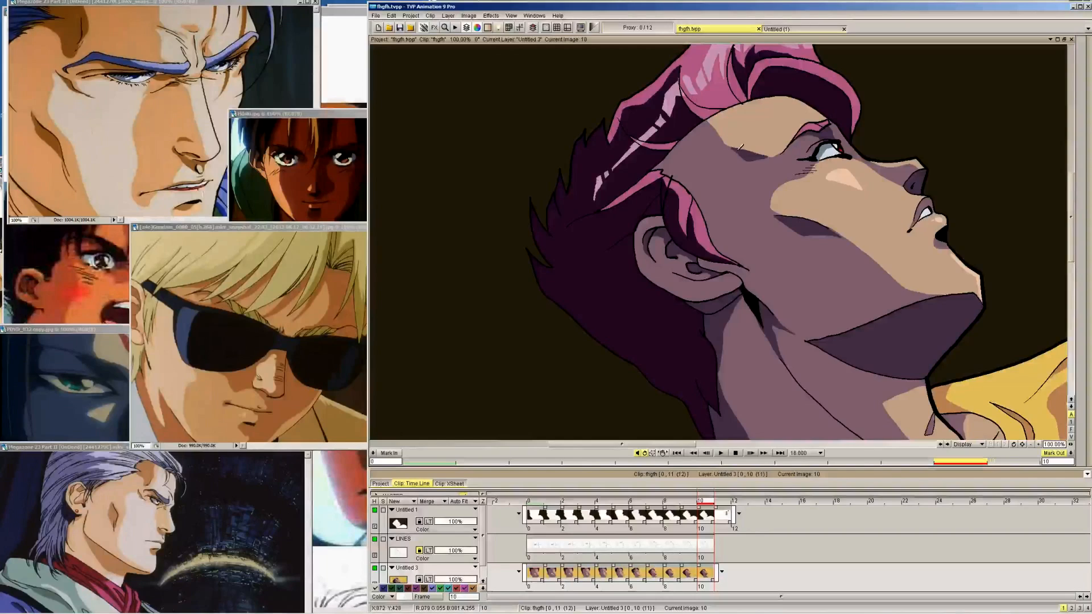
key("Left")
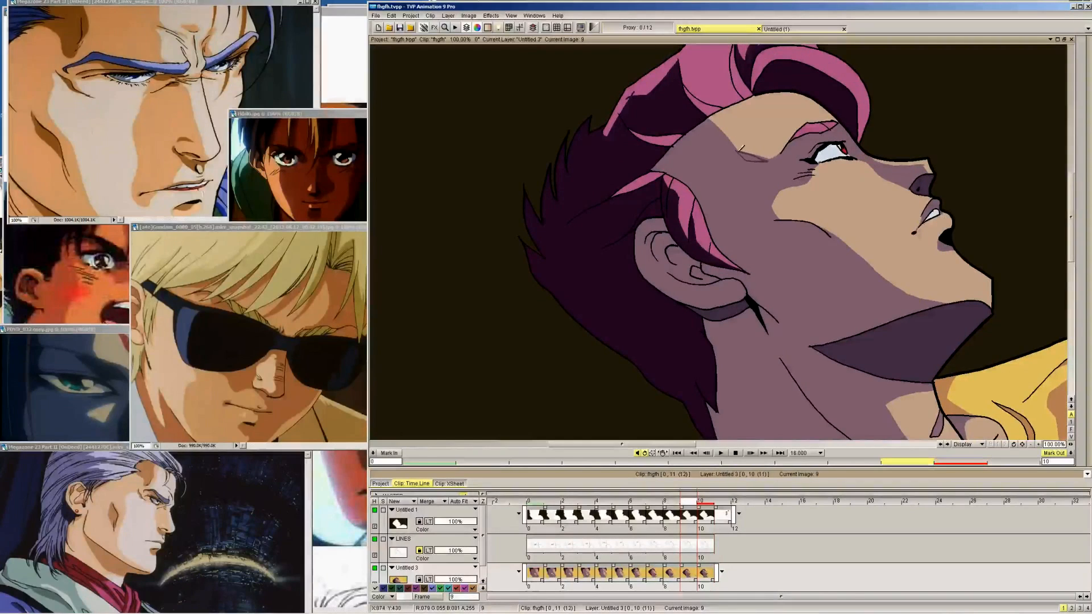
key("Left")
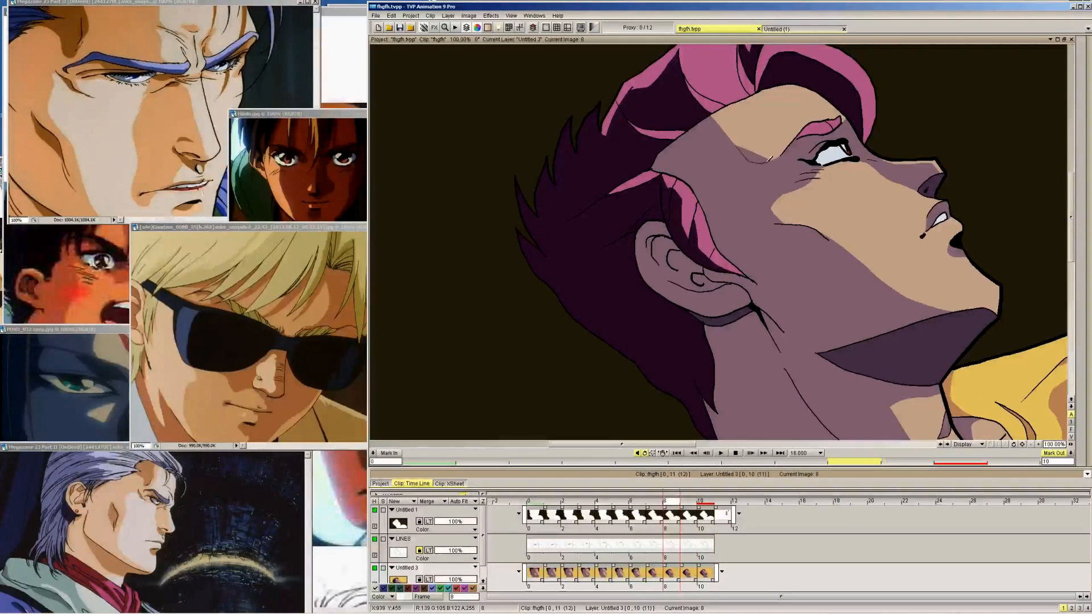
key("Left")
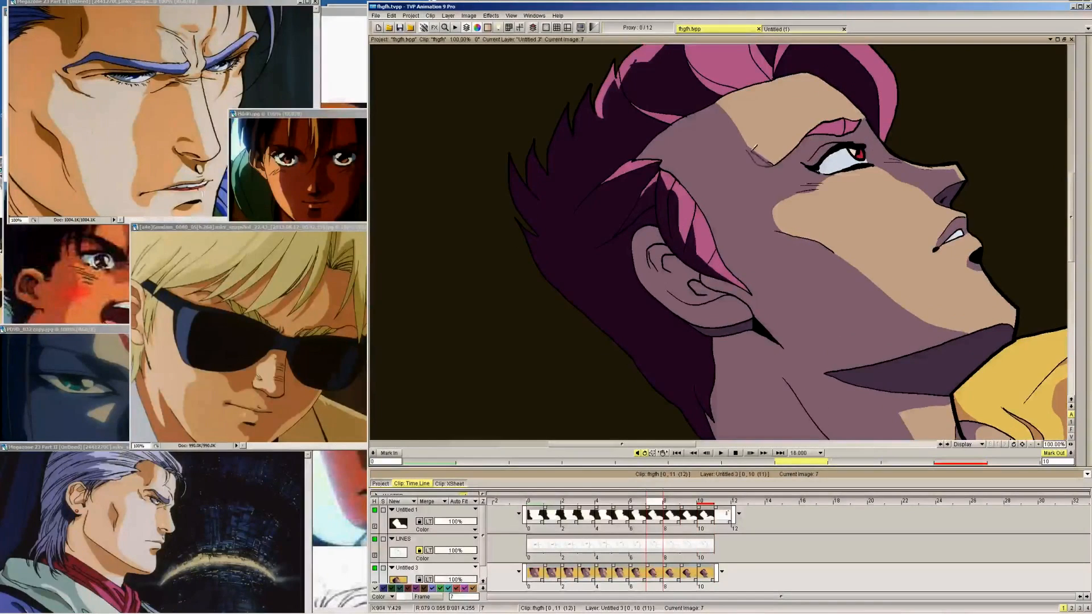
key("Left")
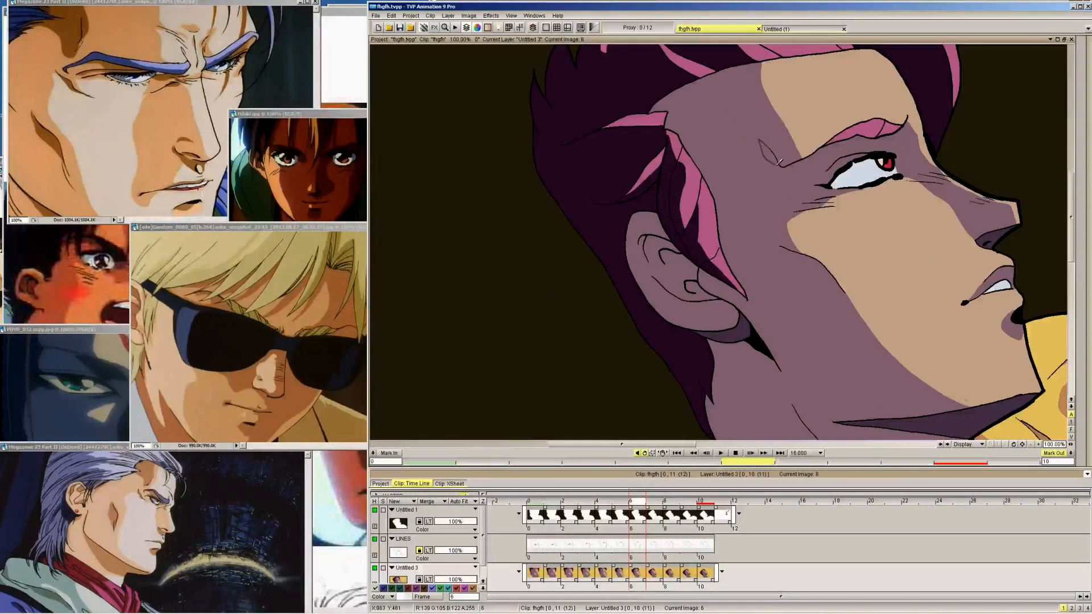
key("Left")
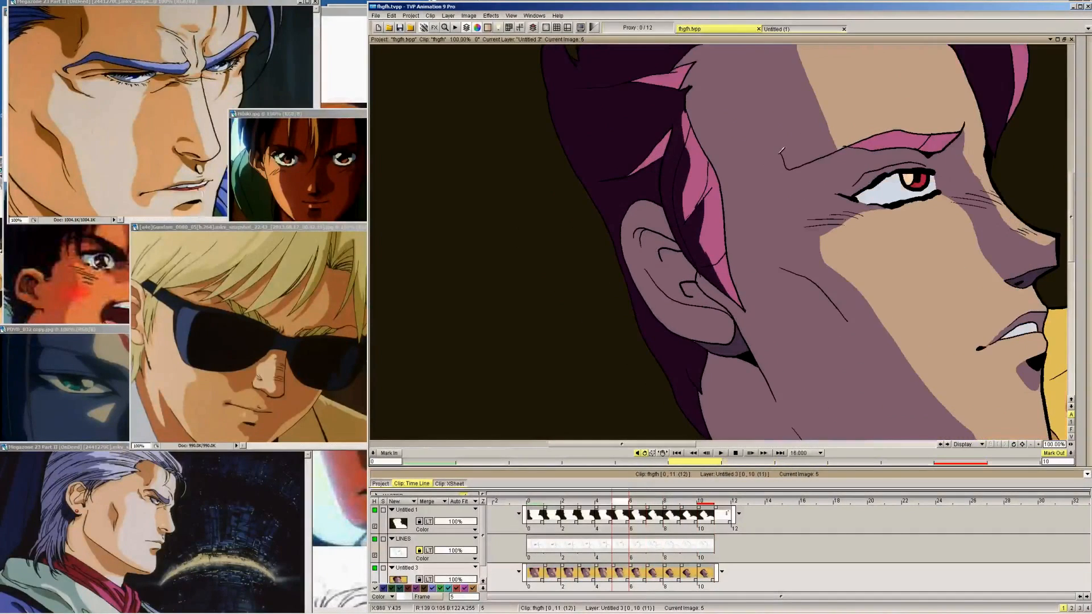
Outline the dark skin shadow areas on the temple, brow crease, cheek, nose and inner ear of frame 0
left_click(511, 16)
left_click(547, 67)
key("Left")
key("Left")
key("Left")
key("Left")
key("Left")
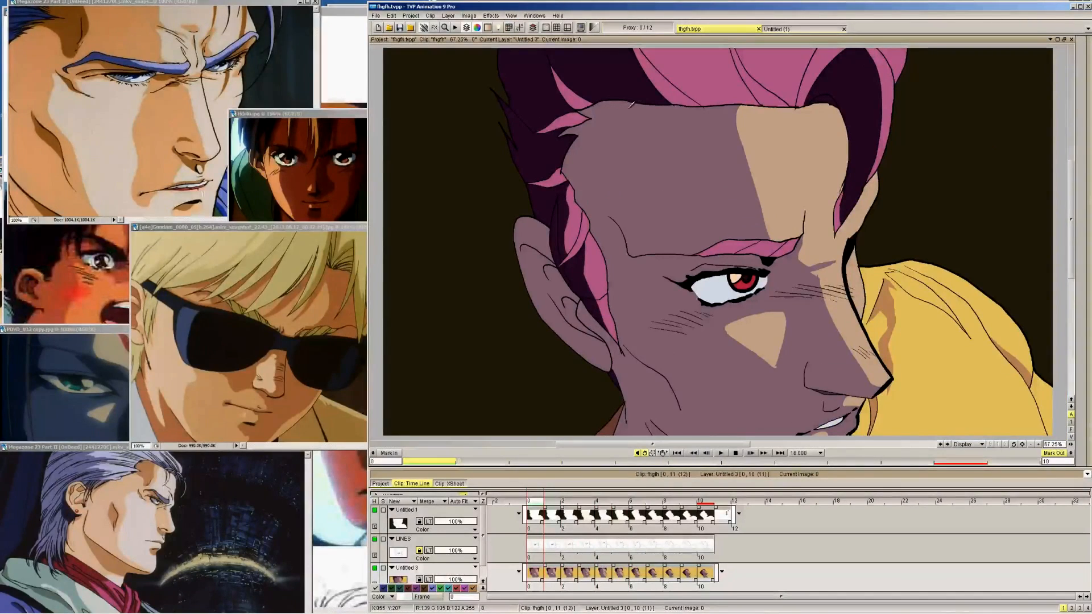
mouse_move(632, 104)
left_mouse_down()
mouse_move(614, 119)
mouse_move(608, 208)
left_mouse_up()
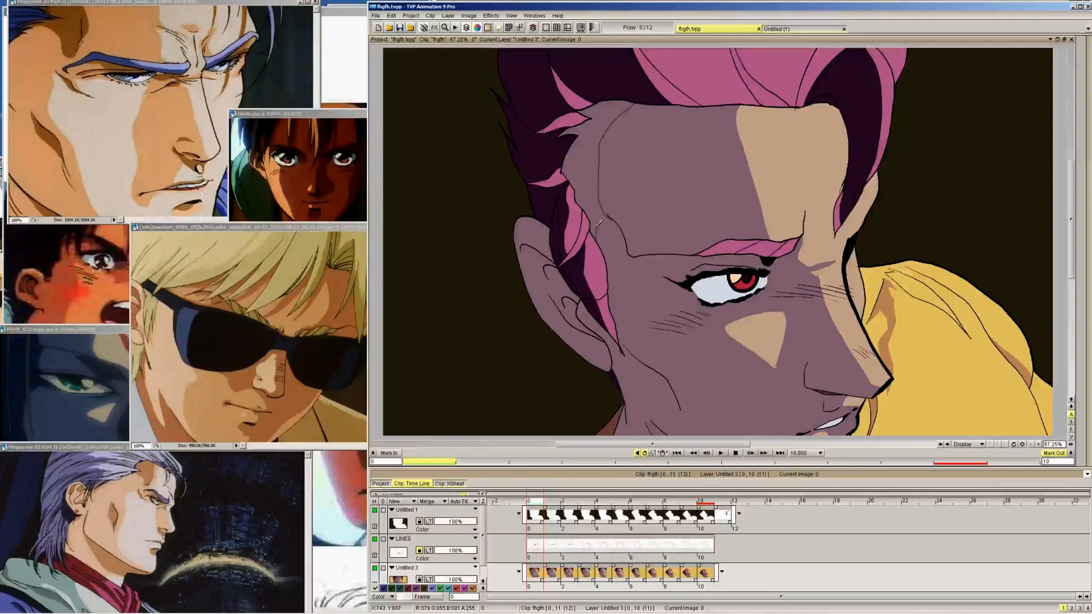
left_click_drag(597, 226, 631, 257)
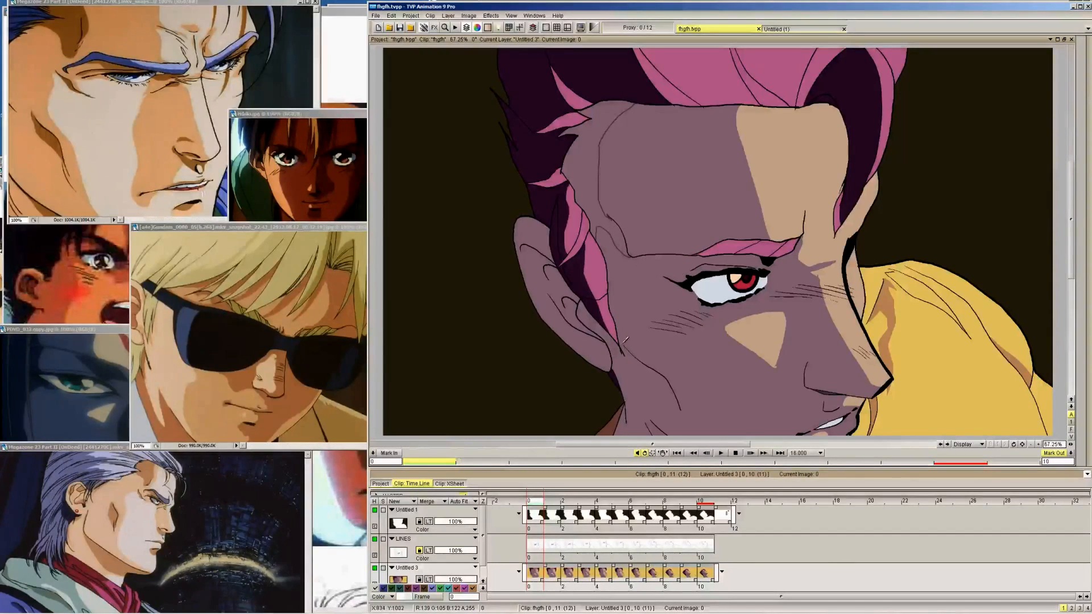
left_click_drag(624, 355, 681, 410)
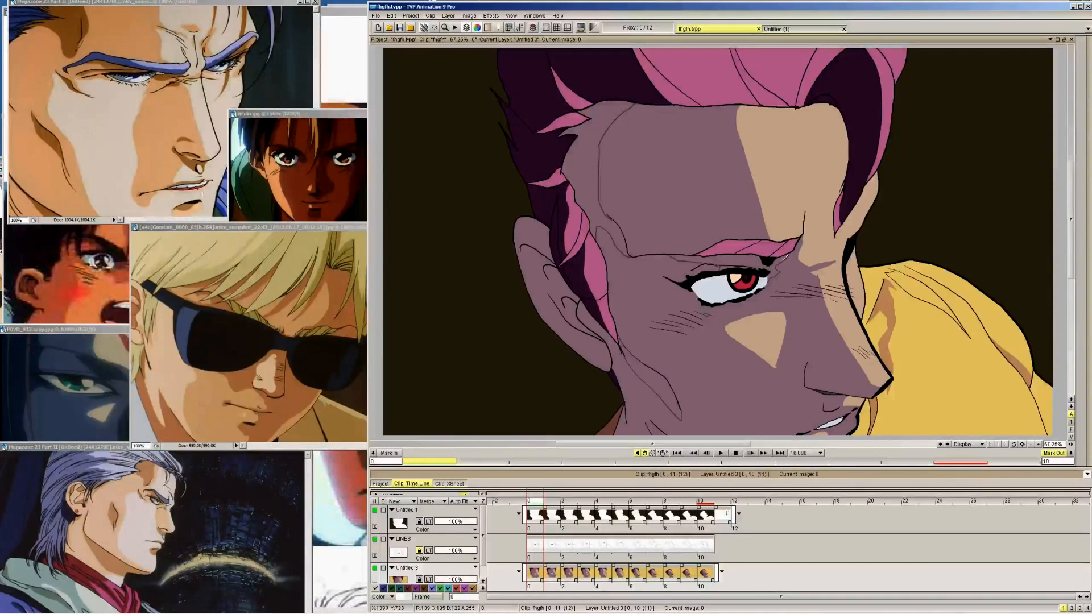
left_click_drag(811, 351, 816, 346)
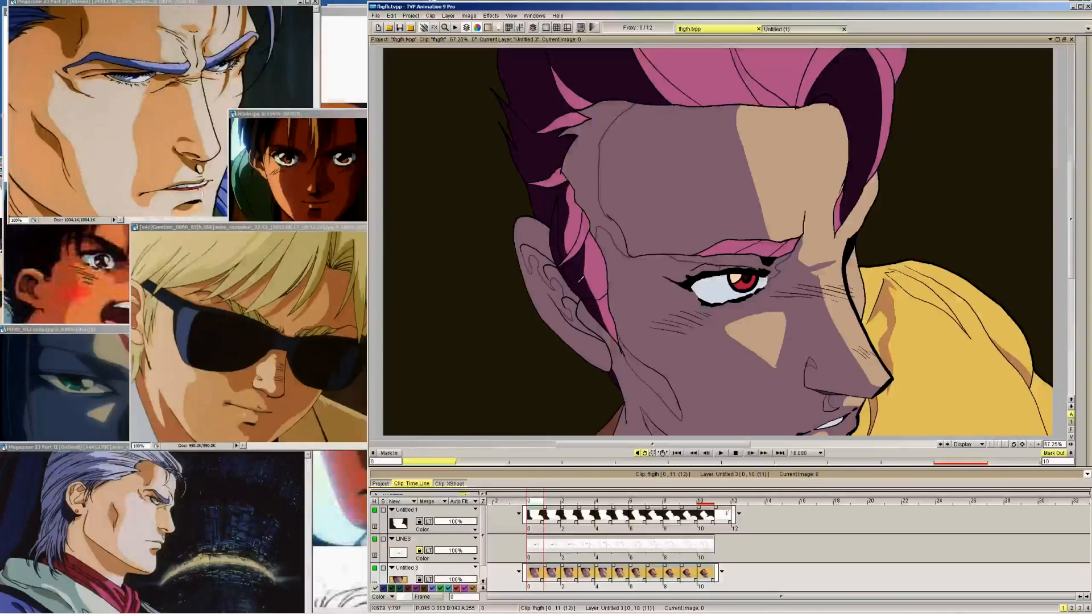
Switch to the fill tool and fill the outlined temple, brow, inner ear and cheek shadows on frame 0 with the dark skin shadow colour
mouse_move(1075, 69)
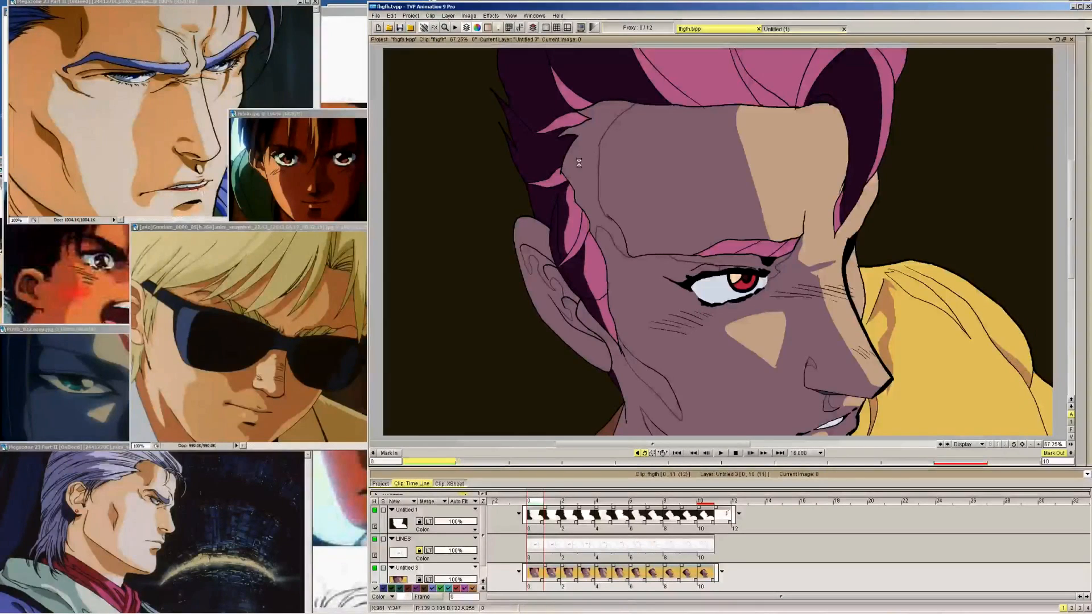
left_click(543, 260)
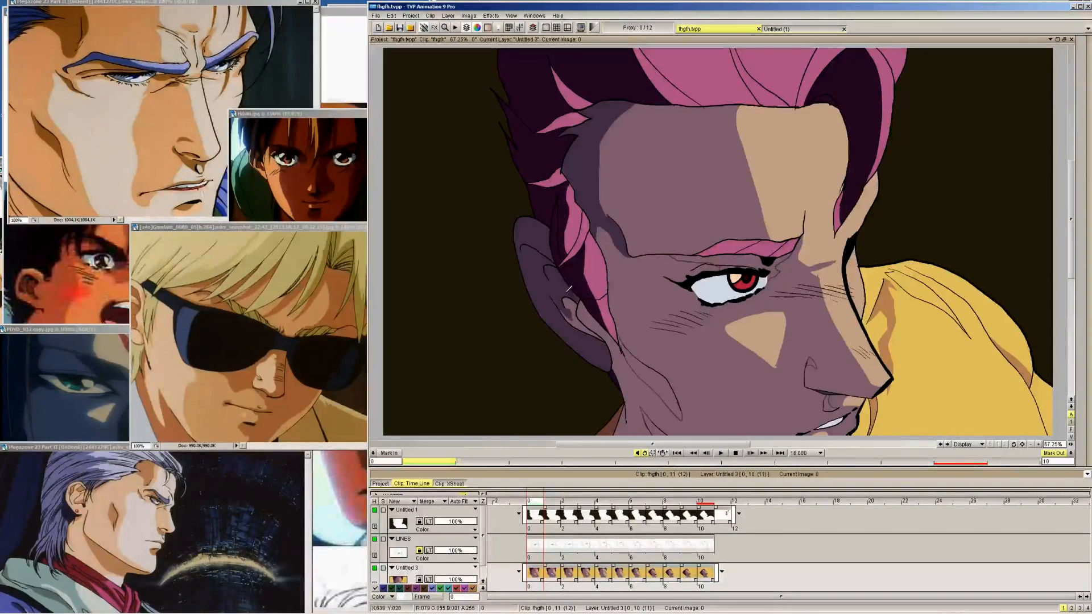
key("ctrl+z")
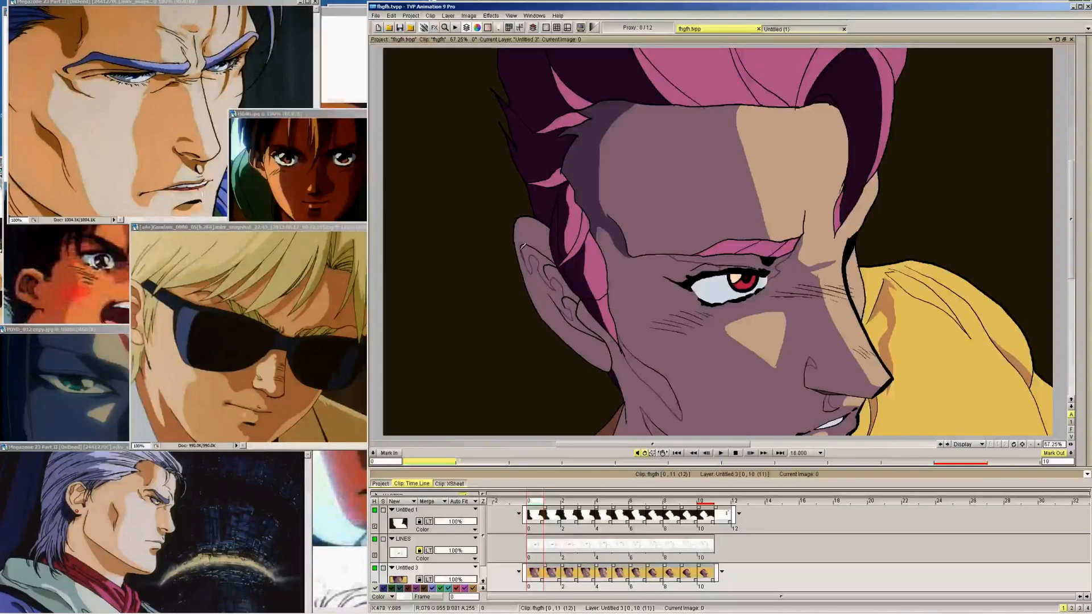
mouse_move(1084, 128)
left_click(1085, 61)
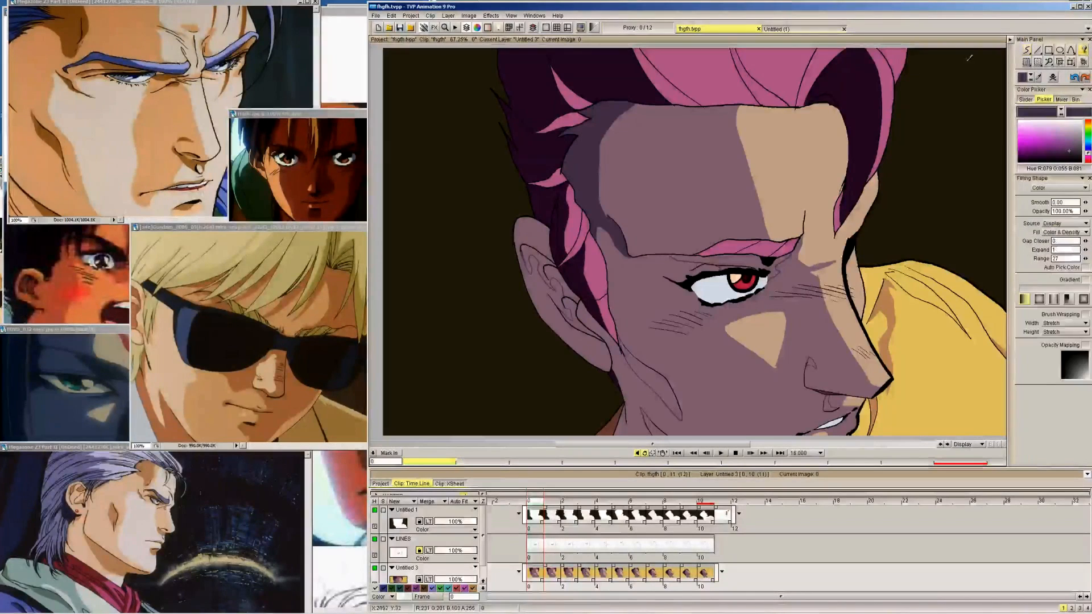
left_click(557, 268)
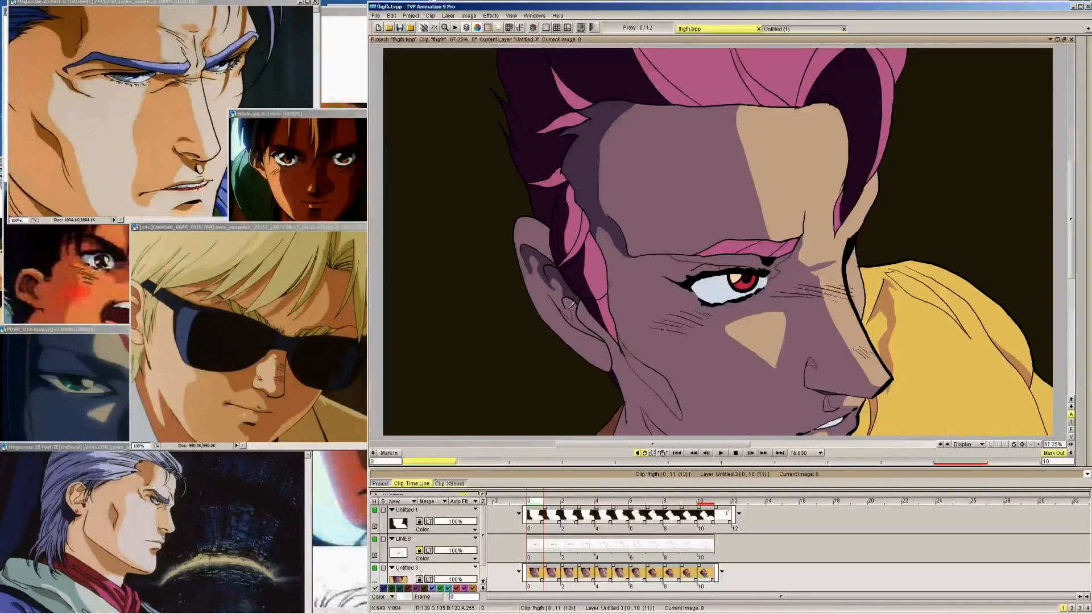
left_click(654, 375)
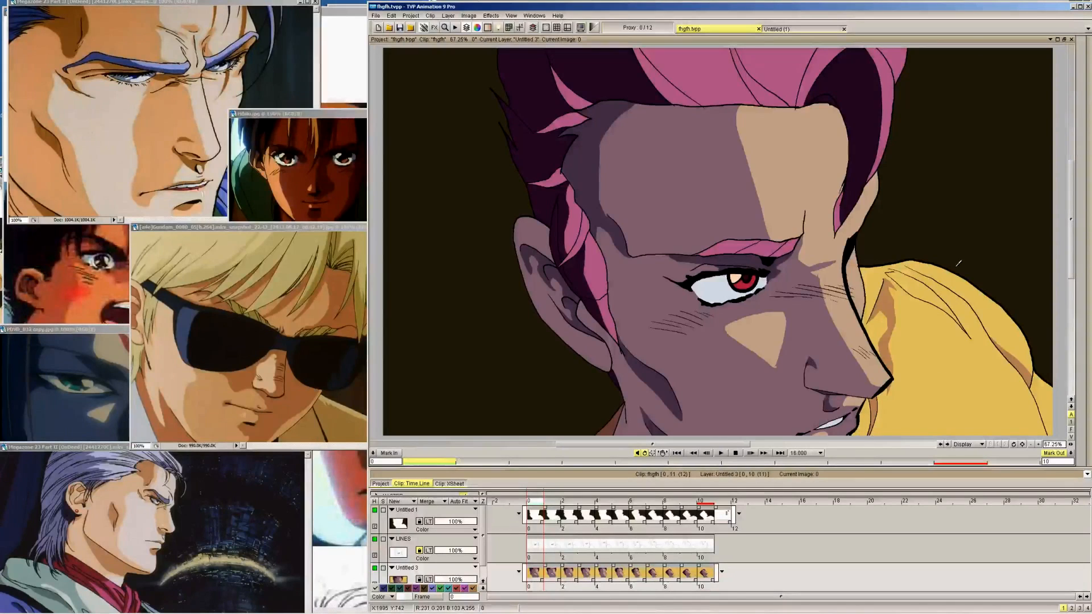
Pick the mid skin shadow colour from the cheek and touch up the tip of the light cheek patch on frame 0
mouse_move(1083, 80)
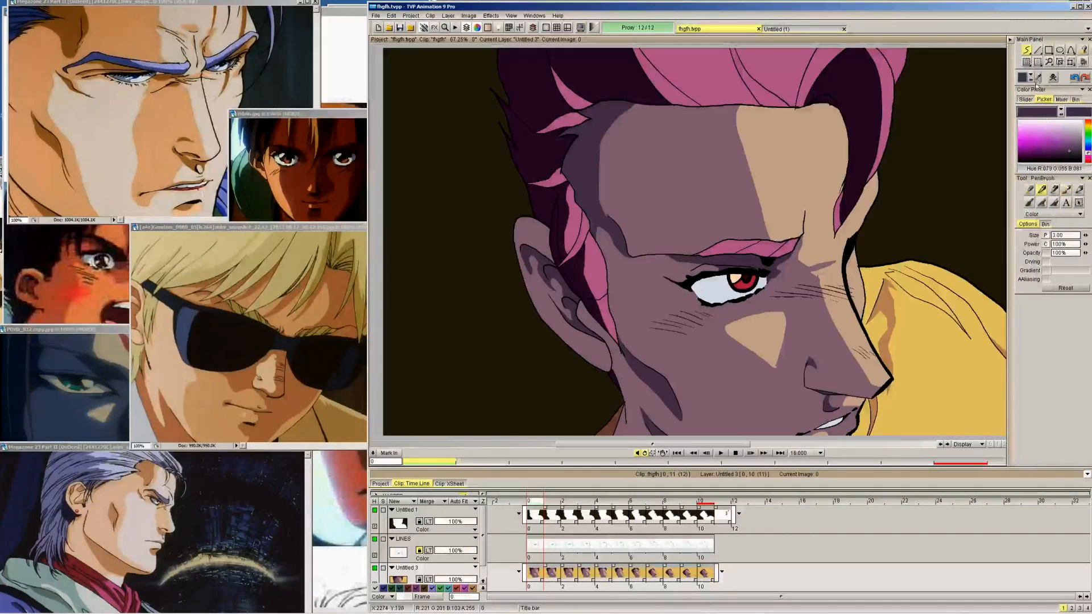
left_click(1038, 78)
left_click(778, 379)
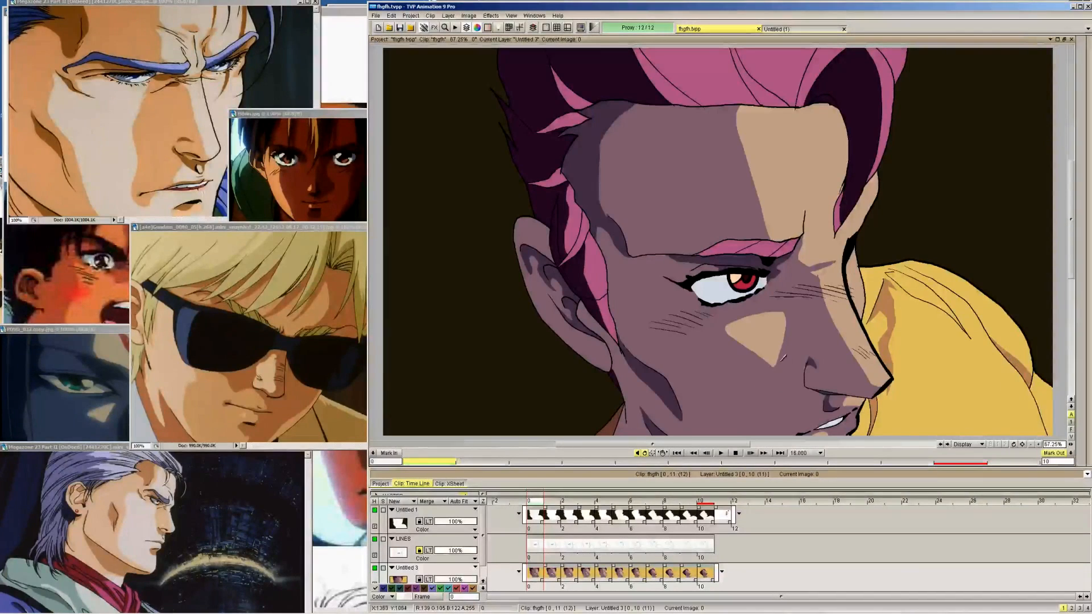
left_click_drag(781, 360, 775, 369)
mouse_move(1086, 79)
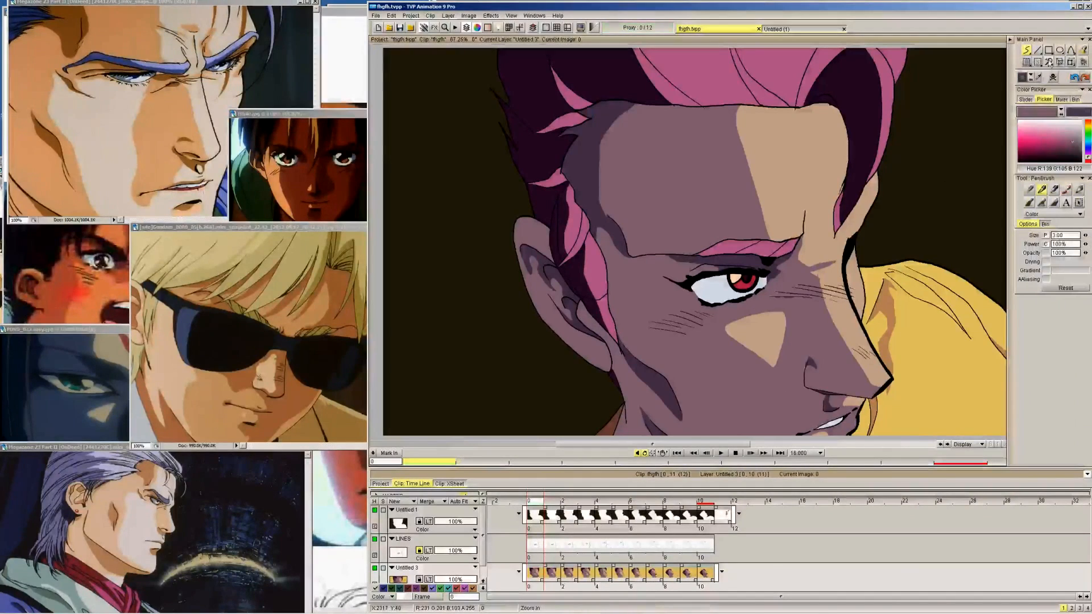
Pick the dark skin shadow colour (RGB 79, 55, 81) from the temple on frame 0 and start the temple shadow outline at the hairline on frames 1 to 4
left_click(1040, 78)
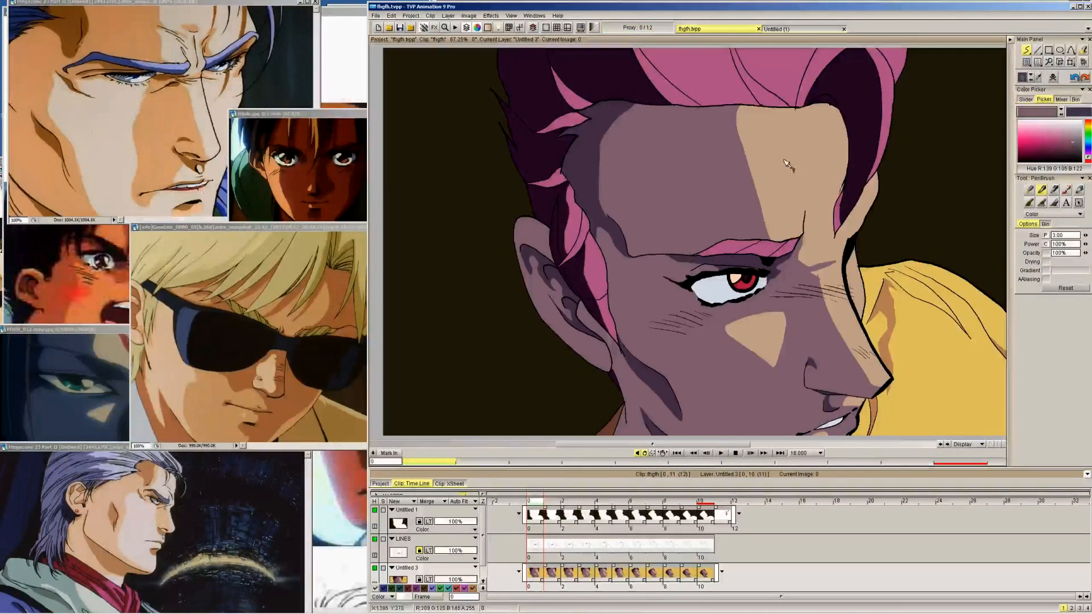
left_click(584, 162)
mouse_move(1078, 84)
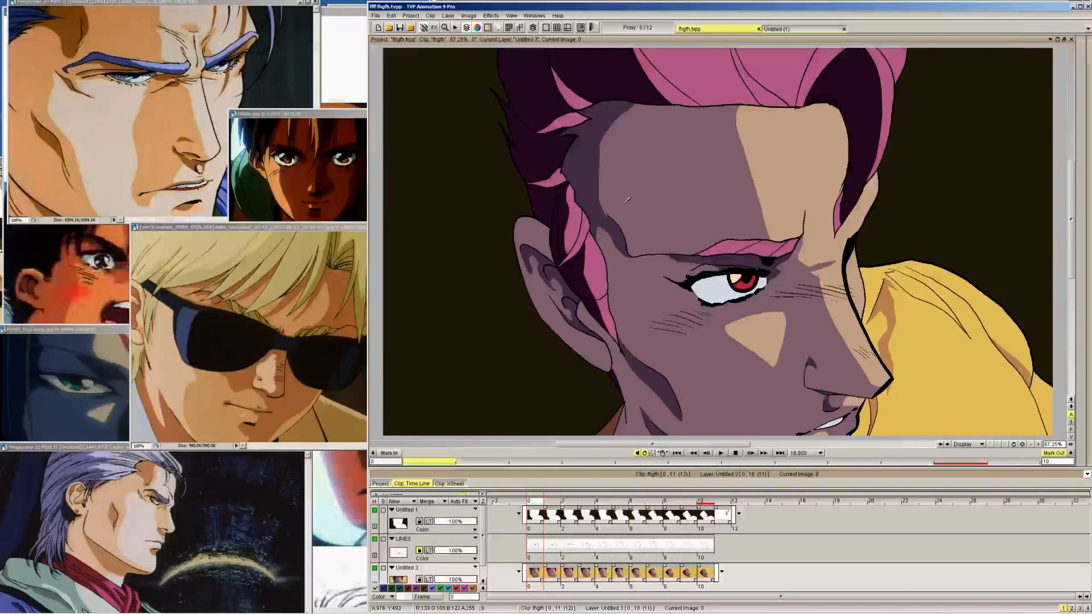
key("Right")
key("Right")
key("Right")
key("Right")
key("Right")
key("Right")
key("Right")
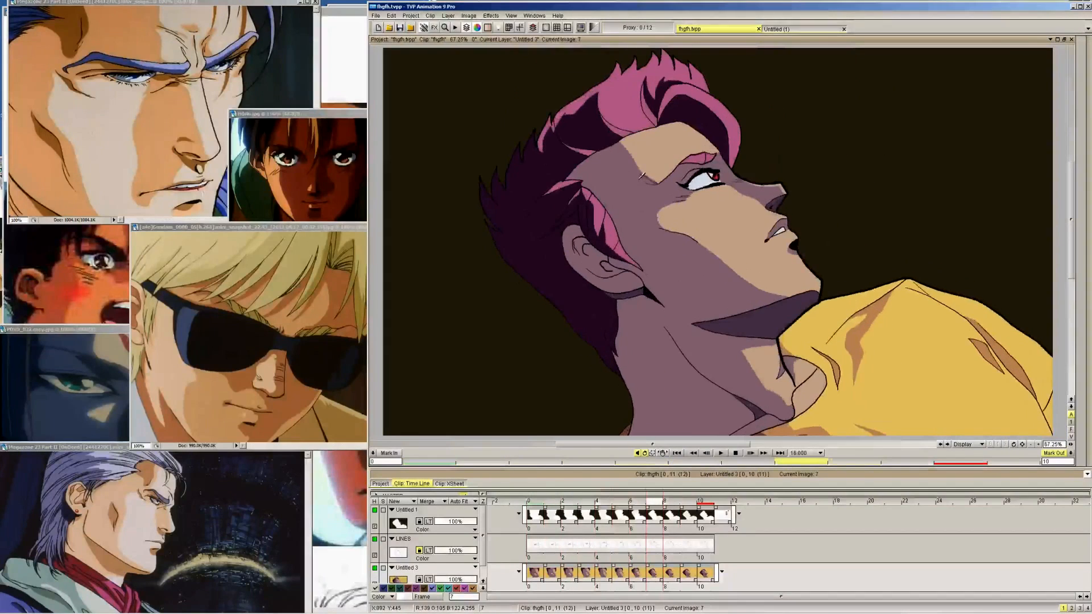
key("Left")
key("Left")
key("Left")
key("Left")
key("Left")
key("Left")
key("Left")
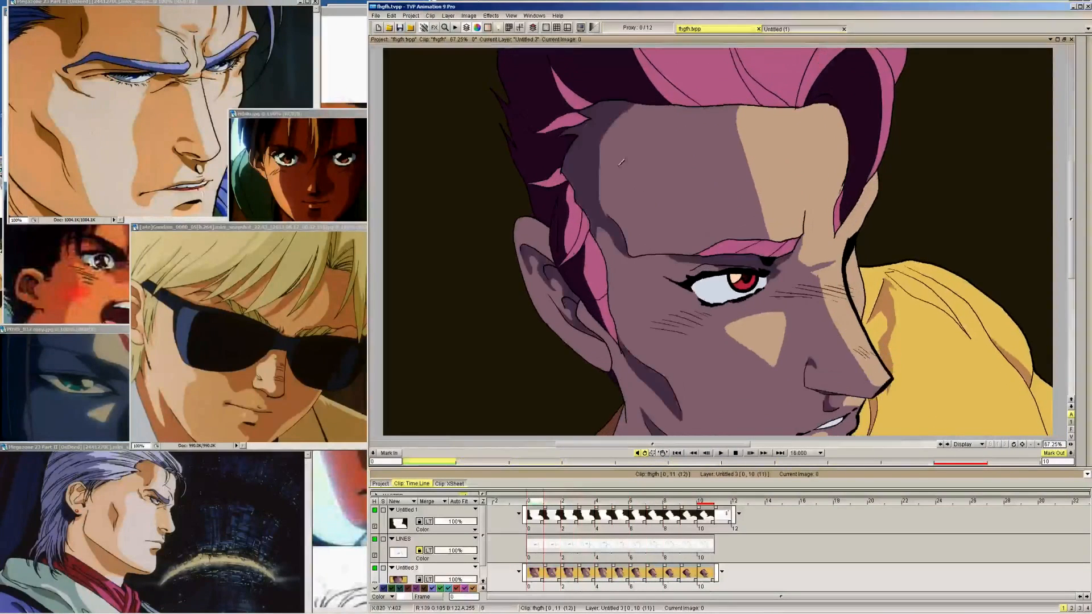
key("Right")
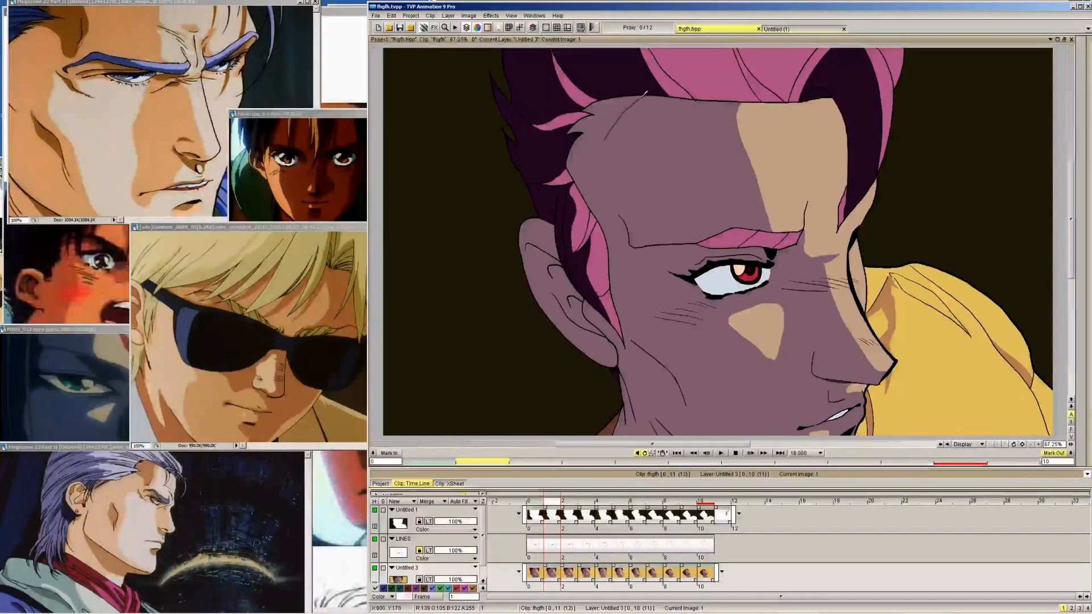
key("Right")
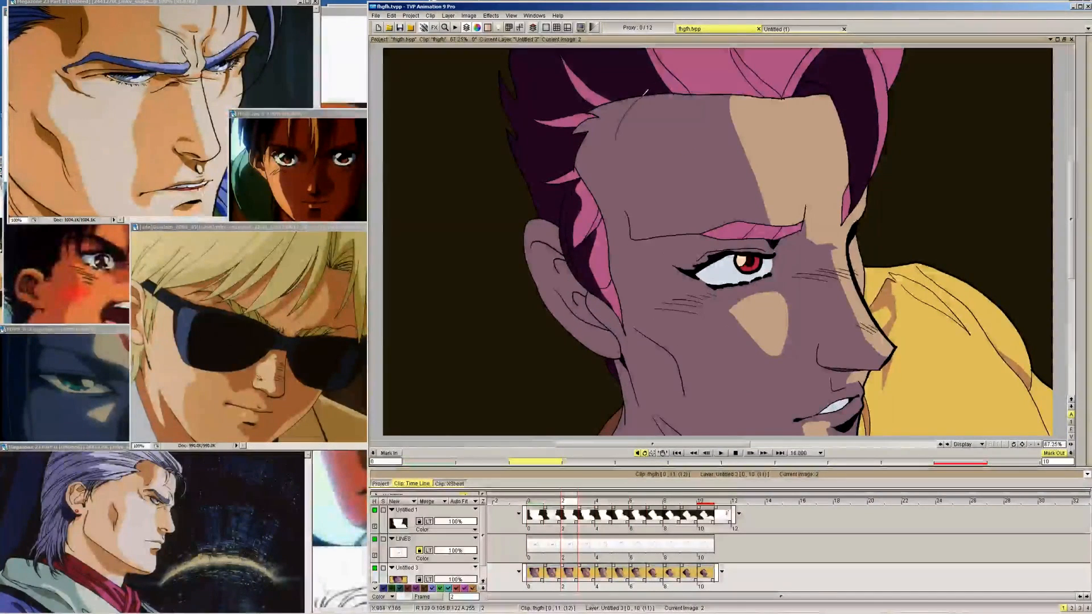
key("Right")
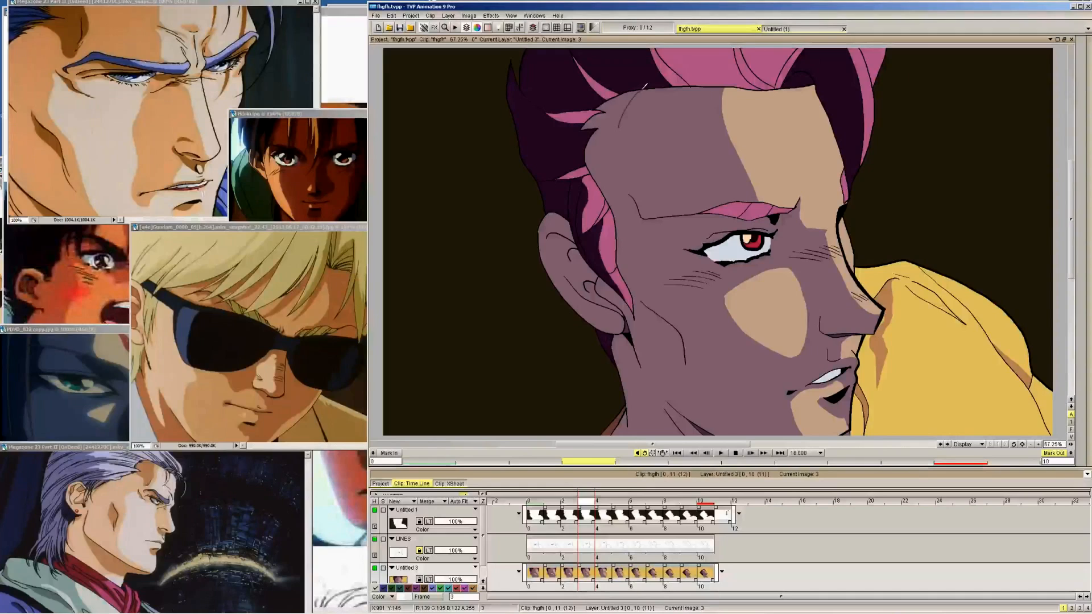
key("Right")
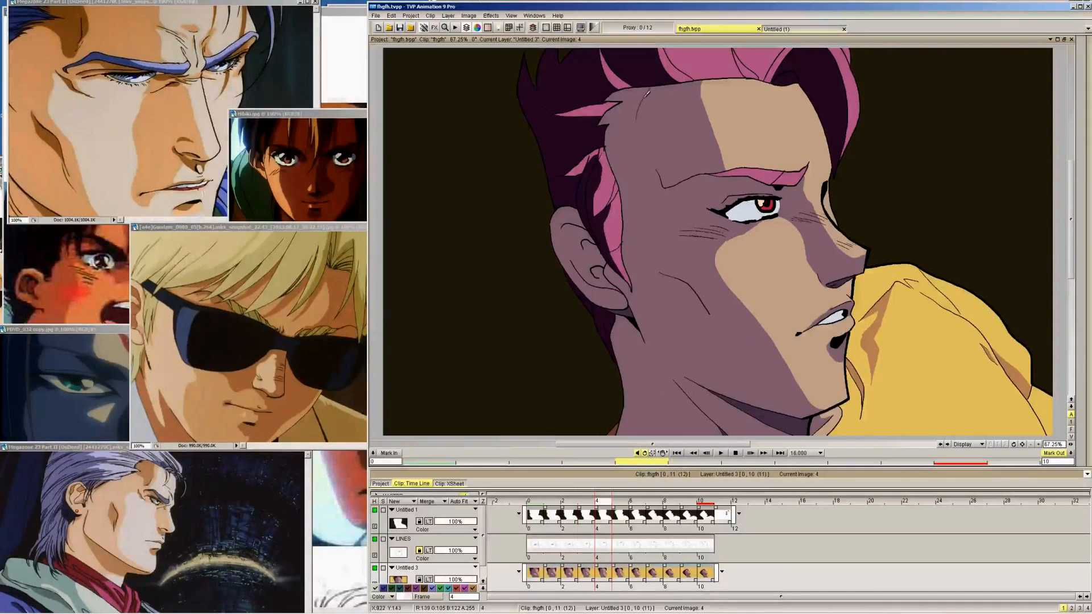
Extend the temple shadow outline down the side of the forehead towards the outer brow on frames 1 and 2, with a matching start on frame 3
key("Left")
key("Left")
key("Left")
key("Left")
key("Right")
key("Right")
key("Left")
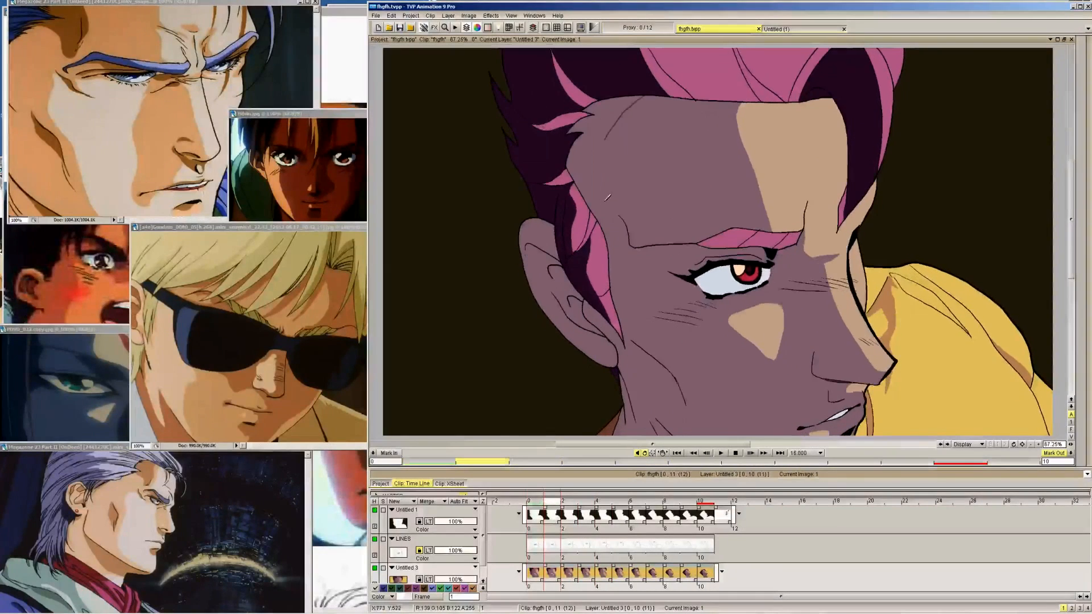
key("Right")
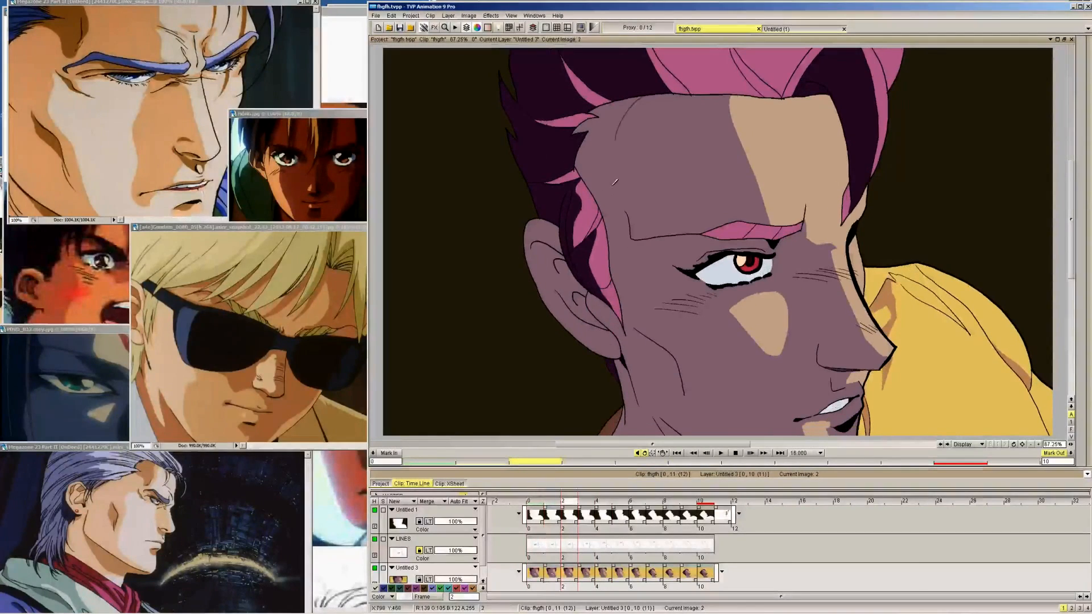
key("Left")
key("Left")
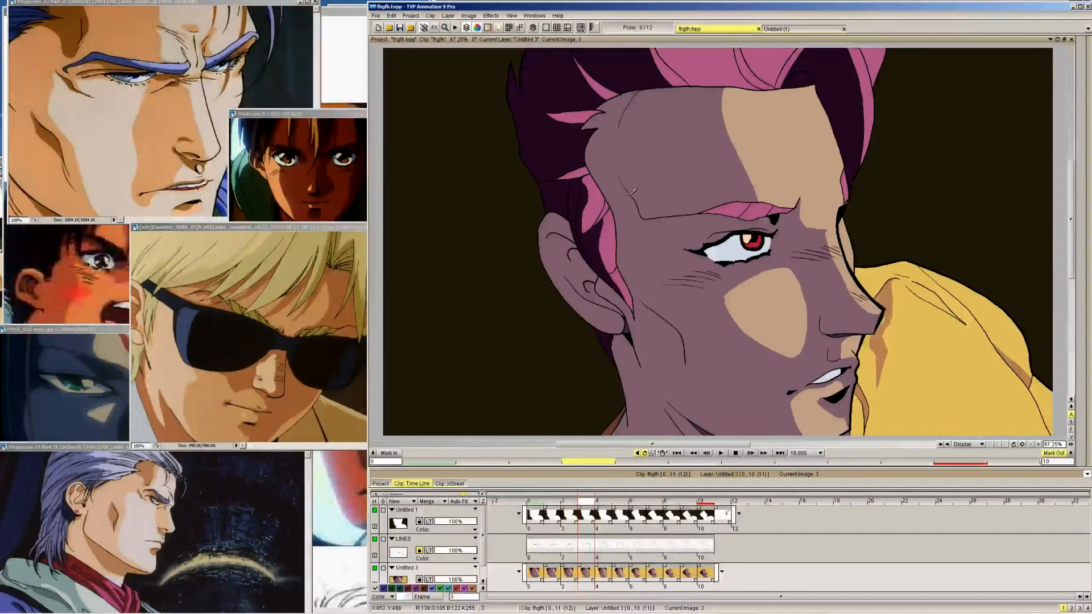
key("Right")
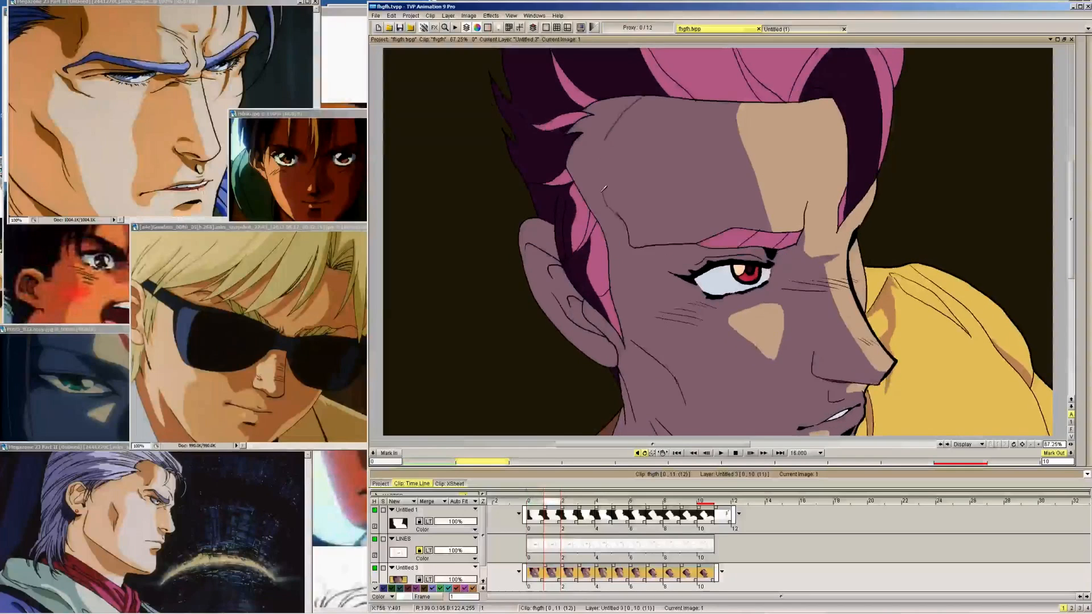
key("Right")
key("Right")
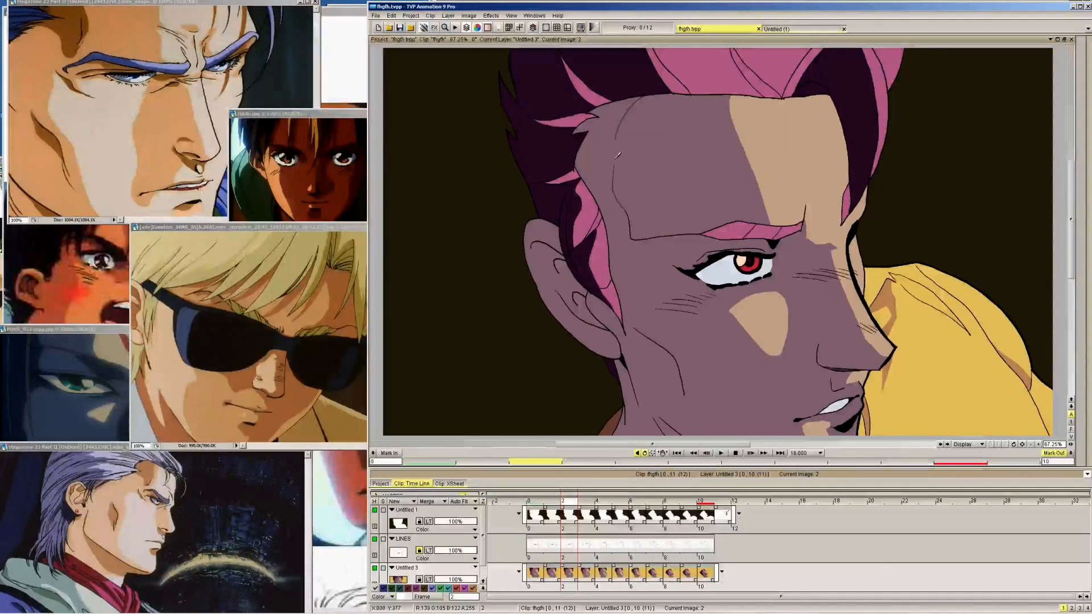
Complete the lower temple shadow outlines near the outer brow on frames 1 to 3 and outline the brow-crease shadow on frame 4
key("Right")
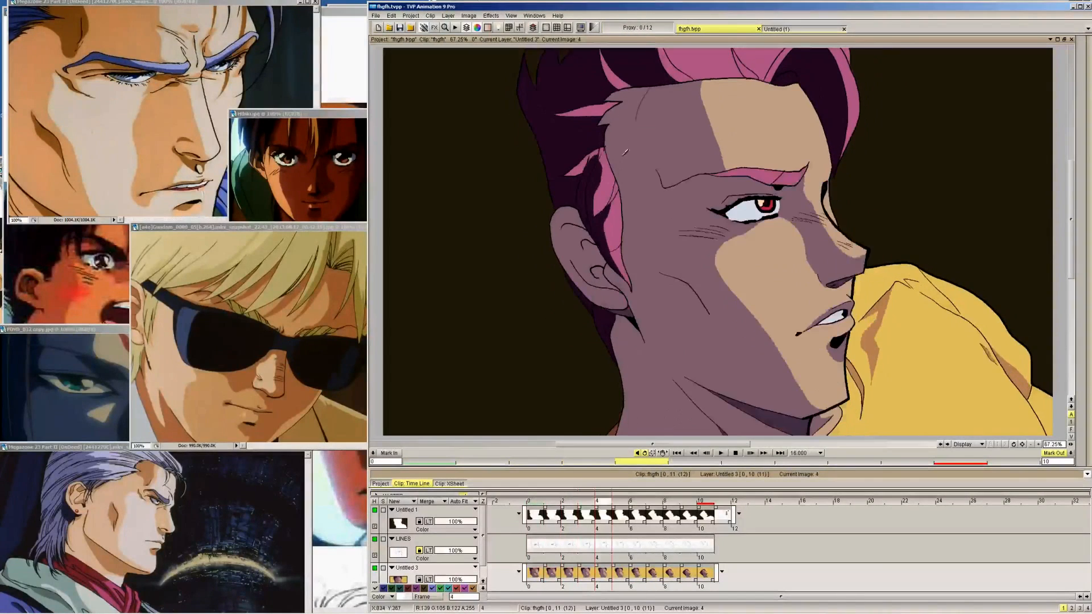
key("Left")
key("Left")
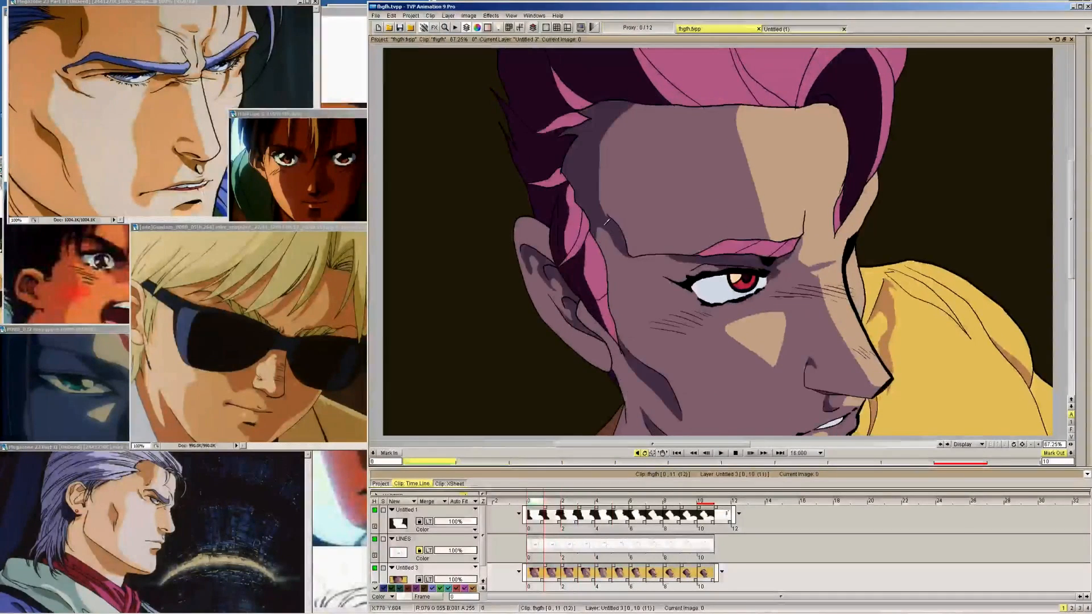
key("Left")
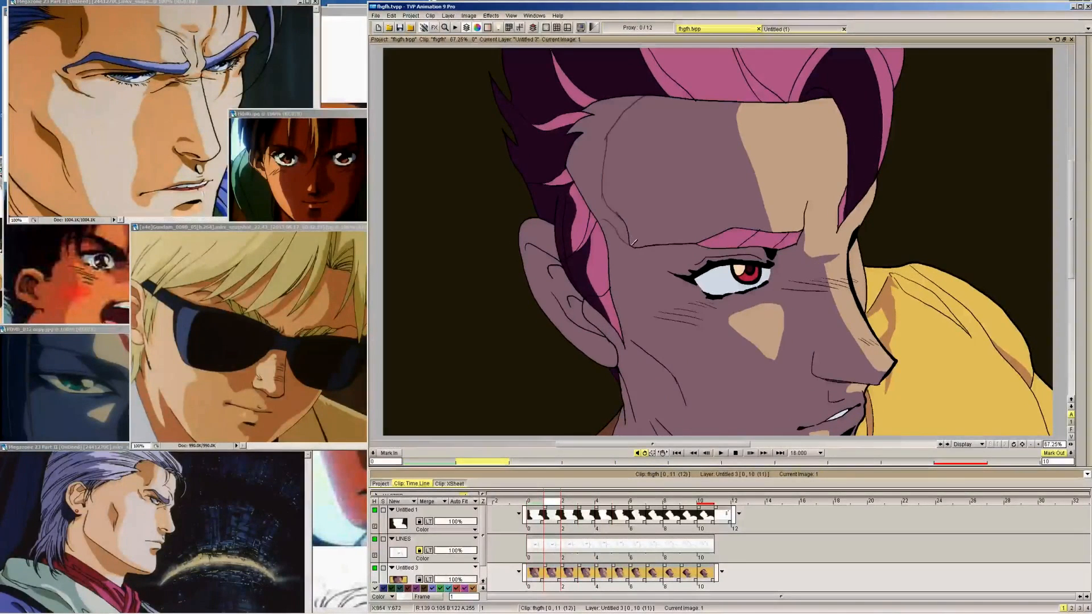
key("Right")
key("Right")
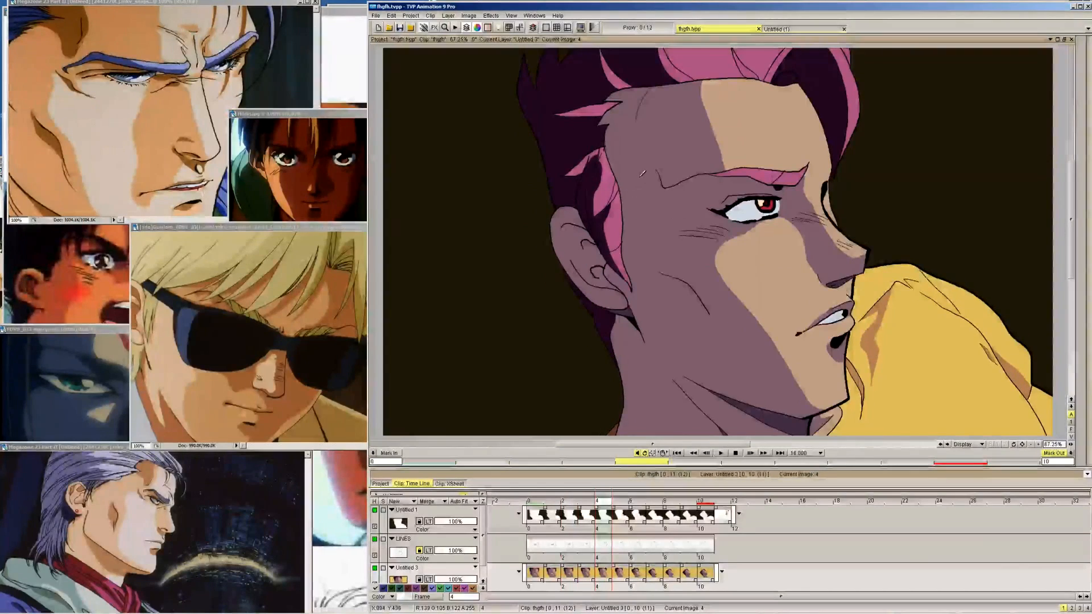
key("Left")
key("Left")
key("Left")
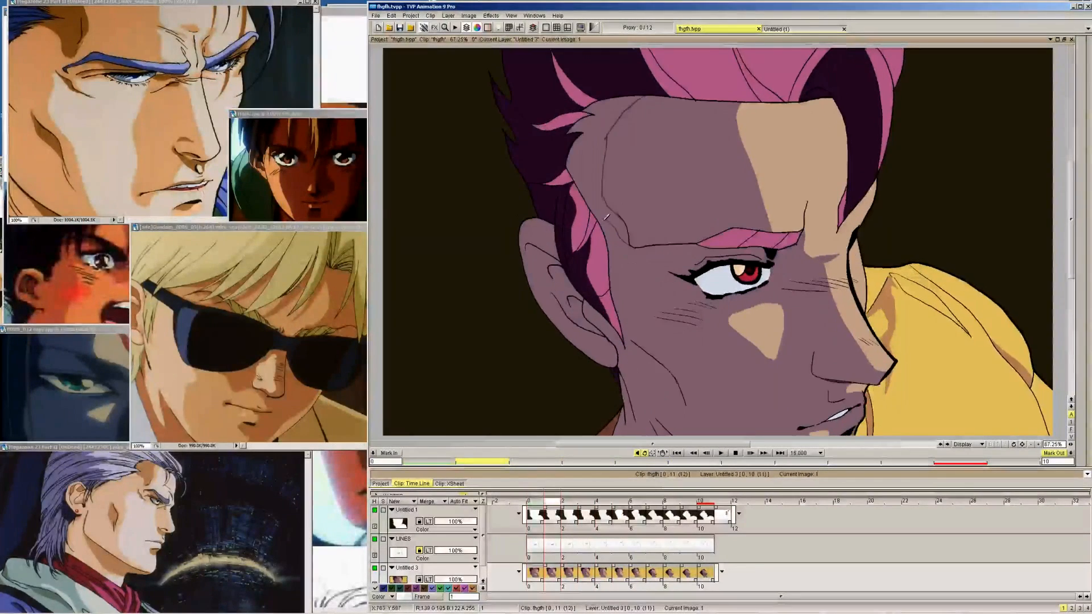
key("Right")
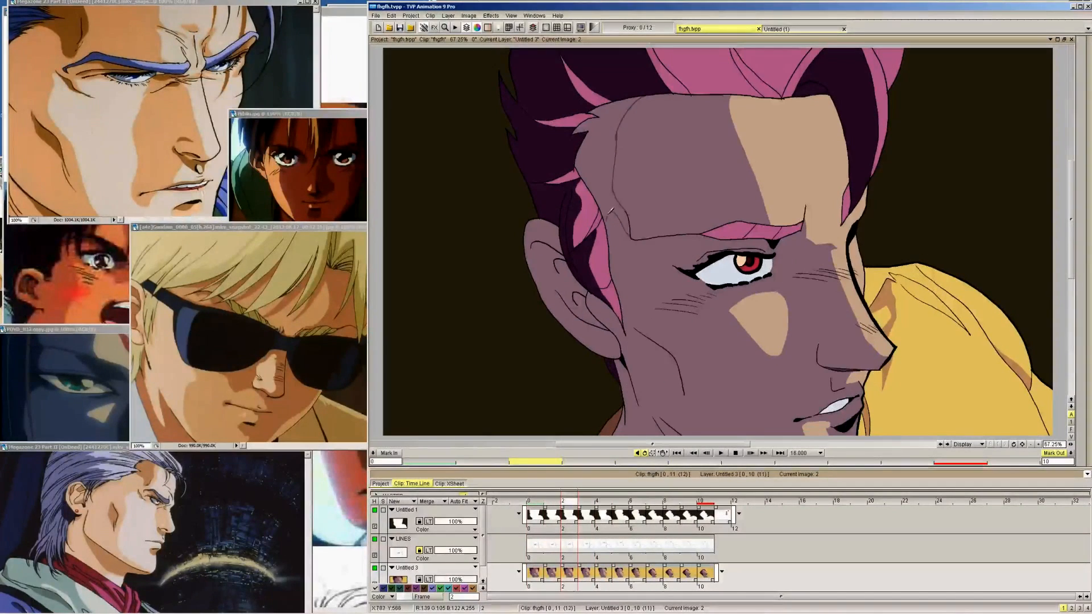
key("Right")
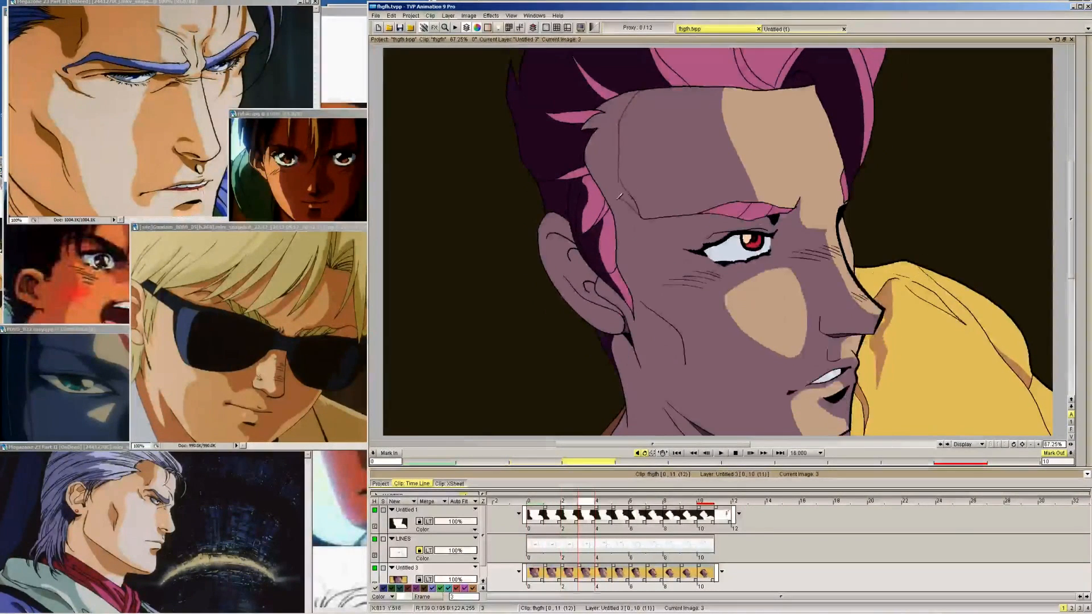
key("Right")
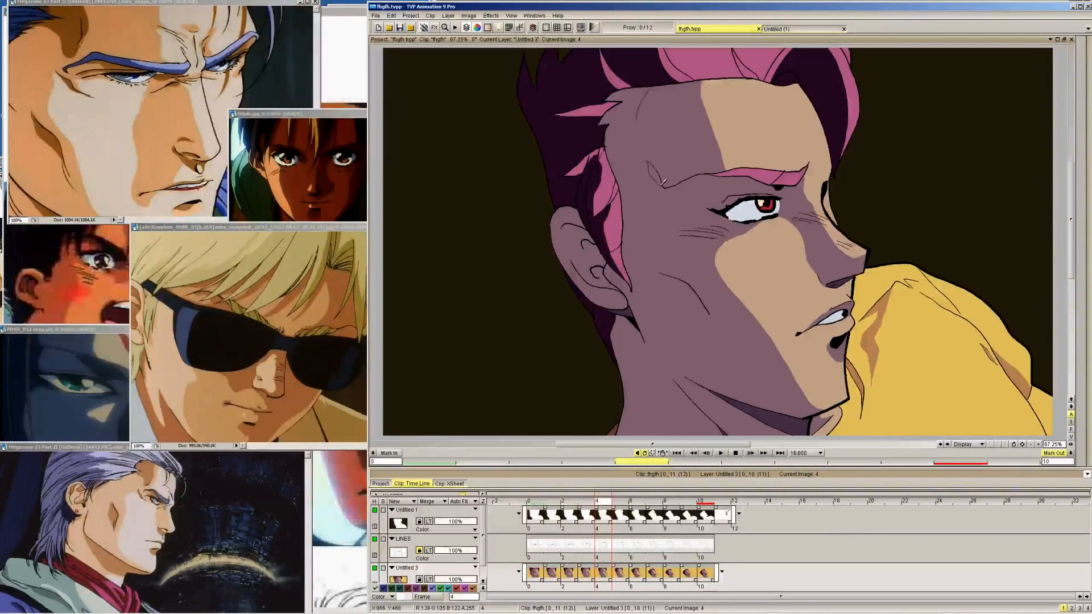
Outline the brow-crease shadow on frame 5 to match frame 6 and join frame 3's temple shadow outline to the sideburn
key("Right")
key("Right")
key("Left")
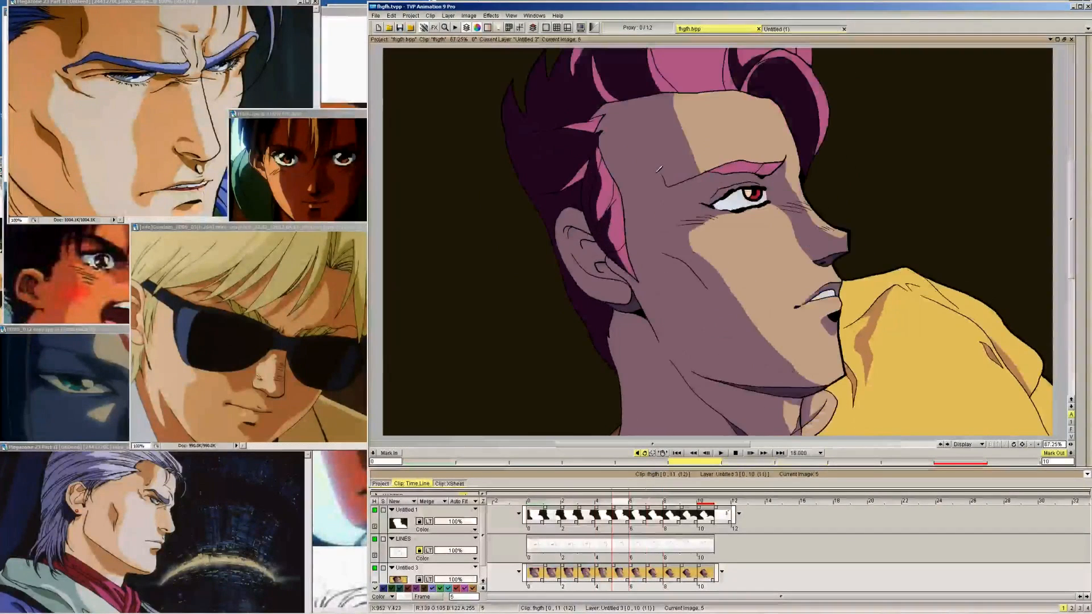
key("Right")
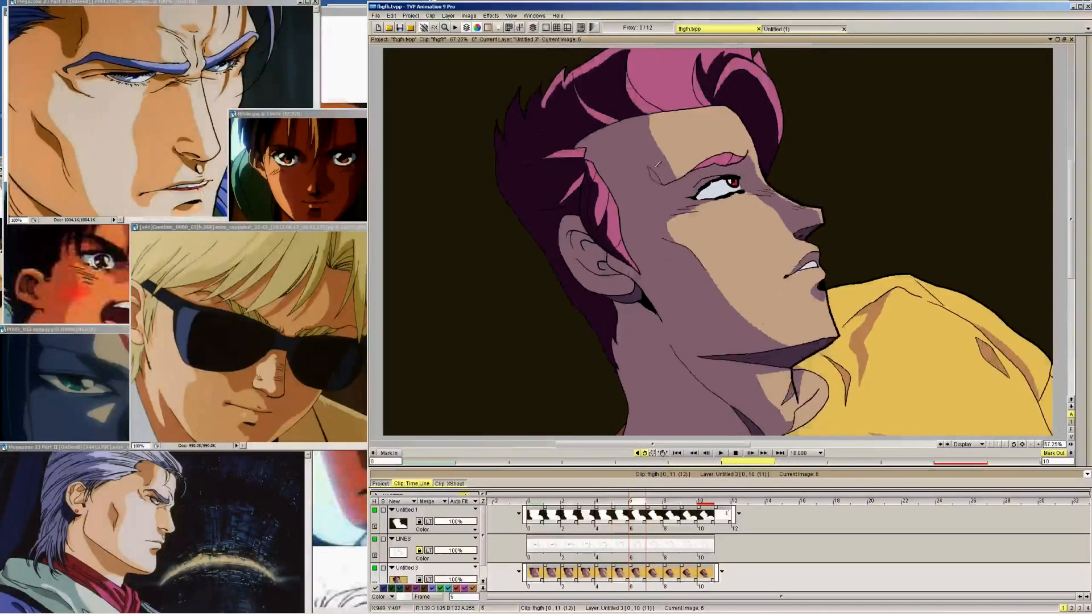
key("Left")
key("Left")
key("Left")
key("Right")
key("Left")
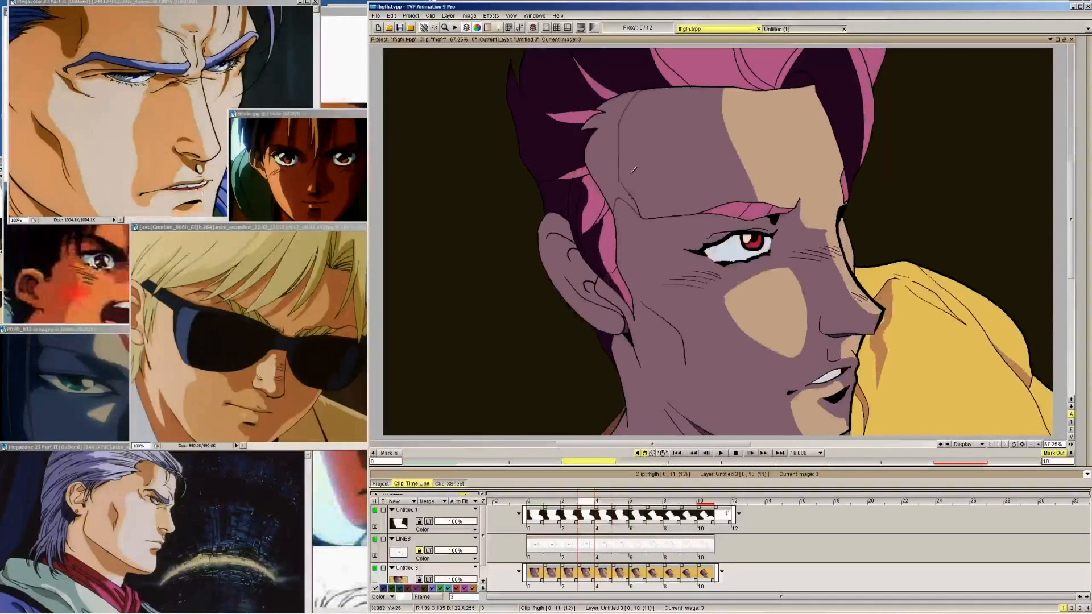
key("Right")
key("Left")
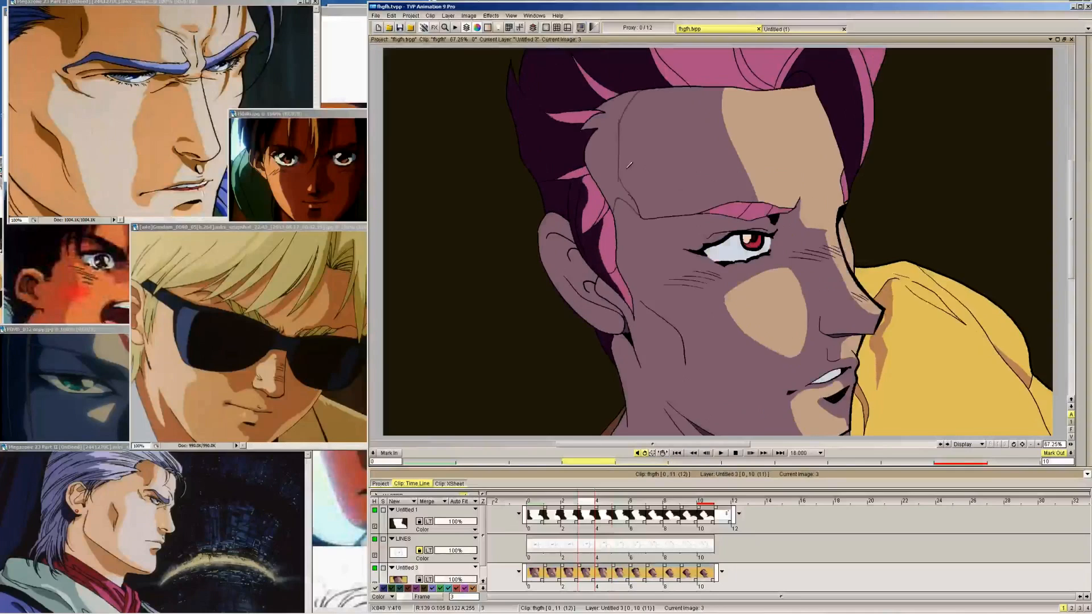
Outline the temple shadow between the hairline and the sideburn on frames 4 through 9, using frame 10 as reference
key("Right")
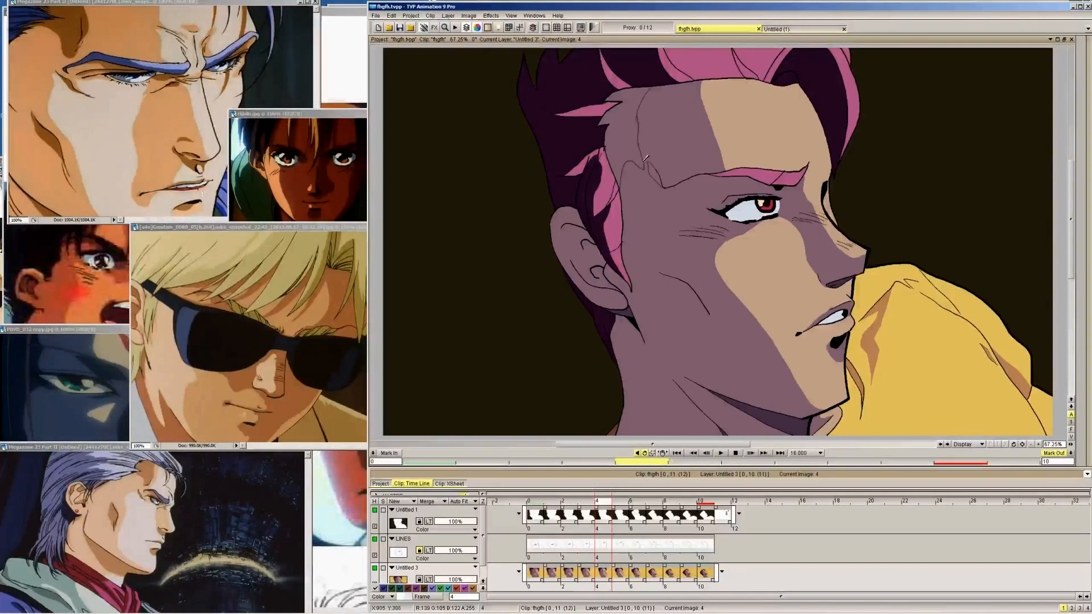
key("Left")
key("Right")
key("Right")
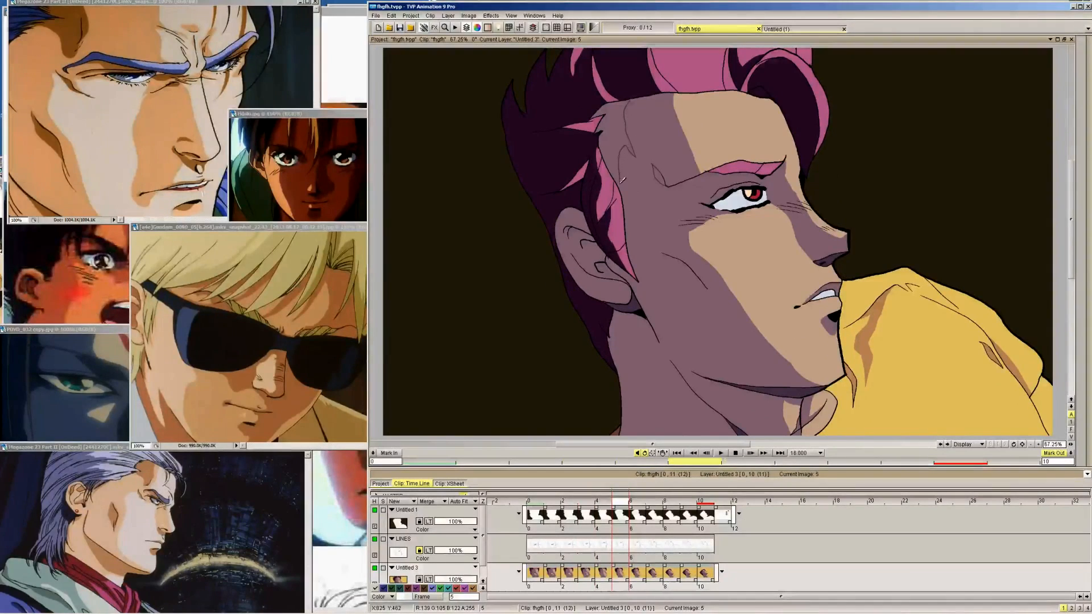
key("Right")
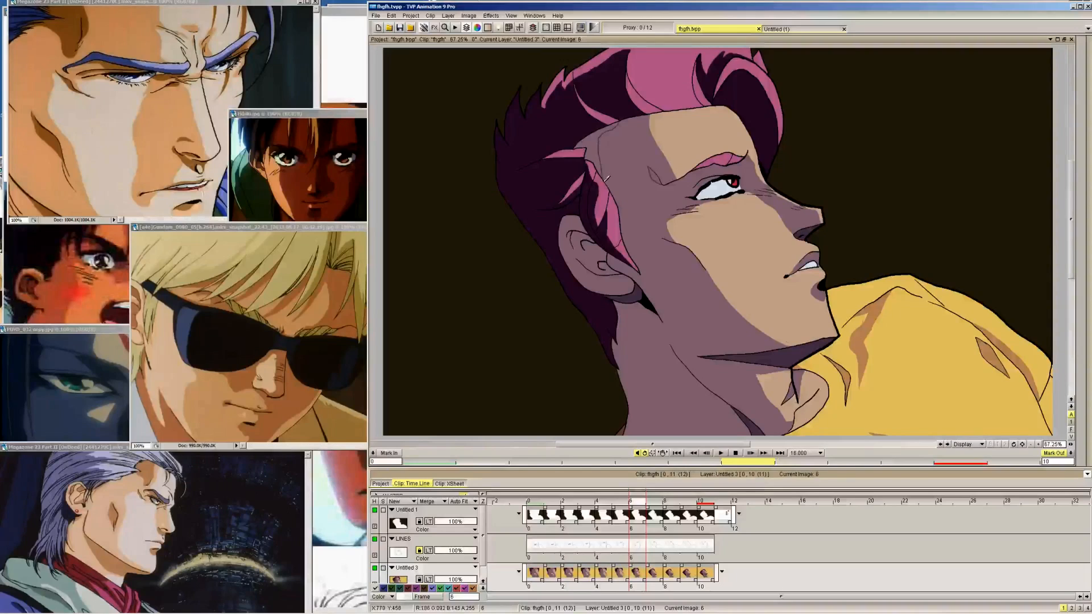
key("Right")
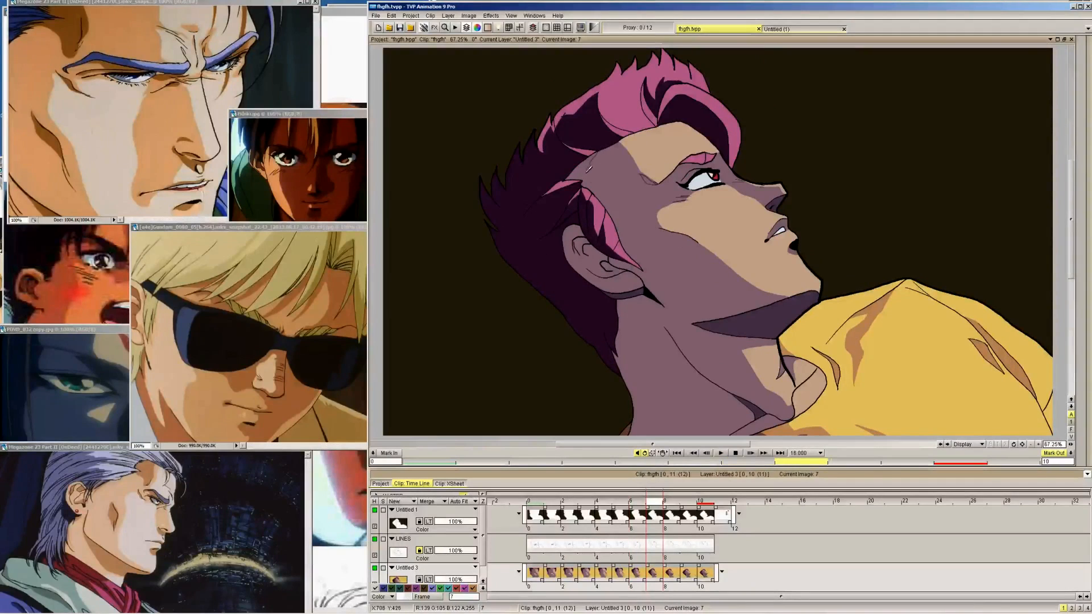
key("Right")
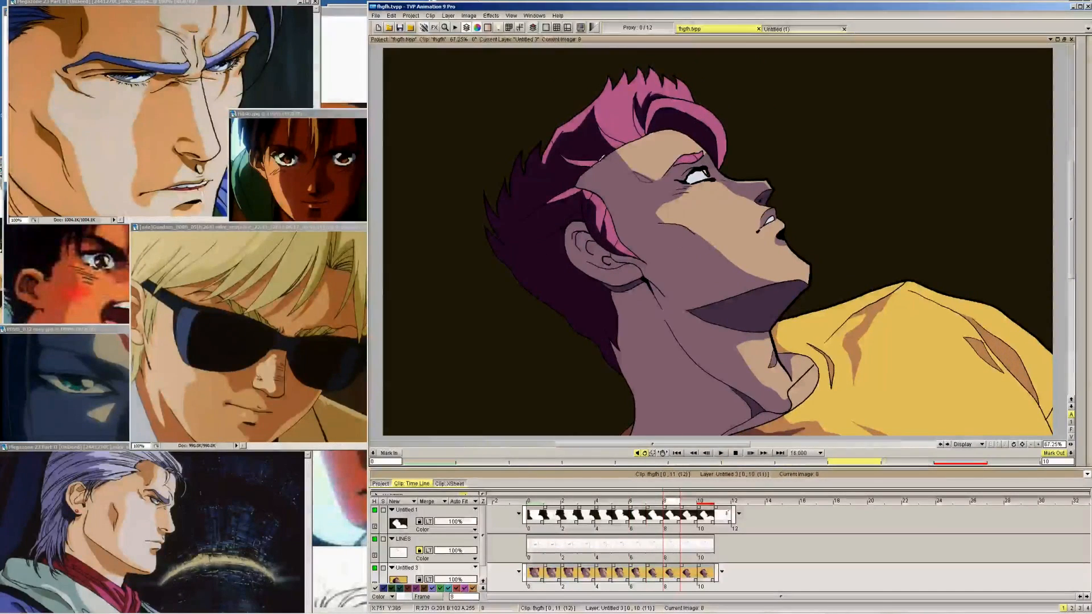
key("Right")
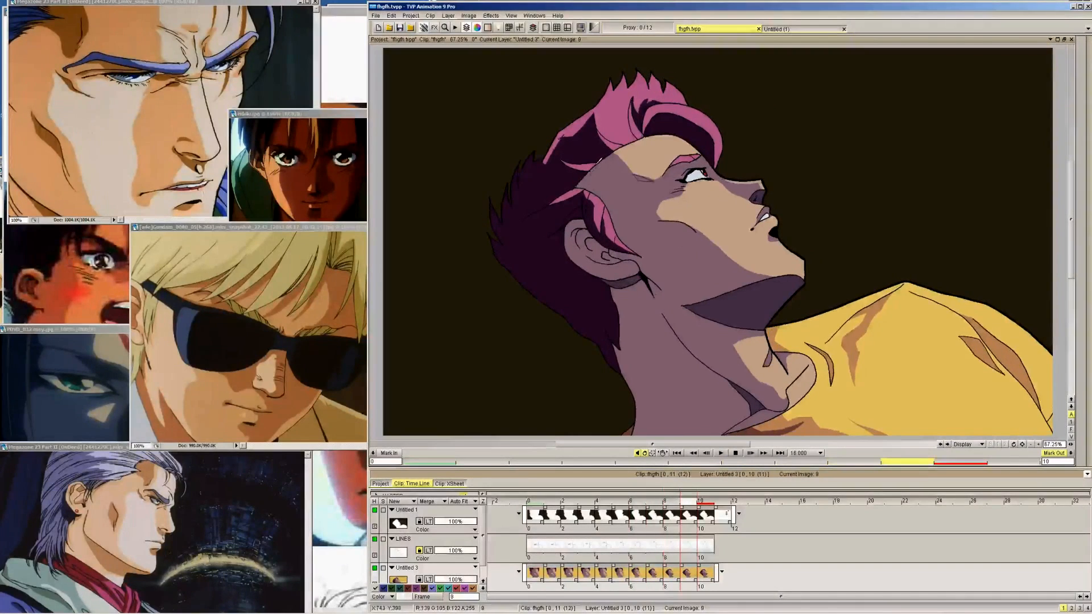
key("Right")
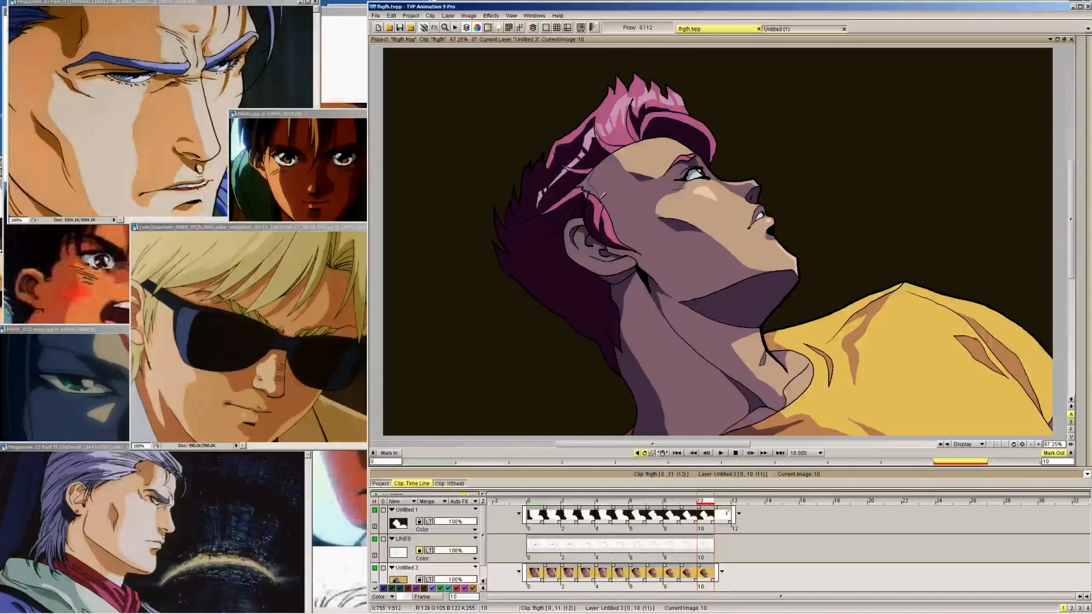
Fill the outlined temple shadow with the dark skin-shadow colour on frames 9 back through 5
left_click(1083, 50)
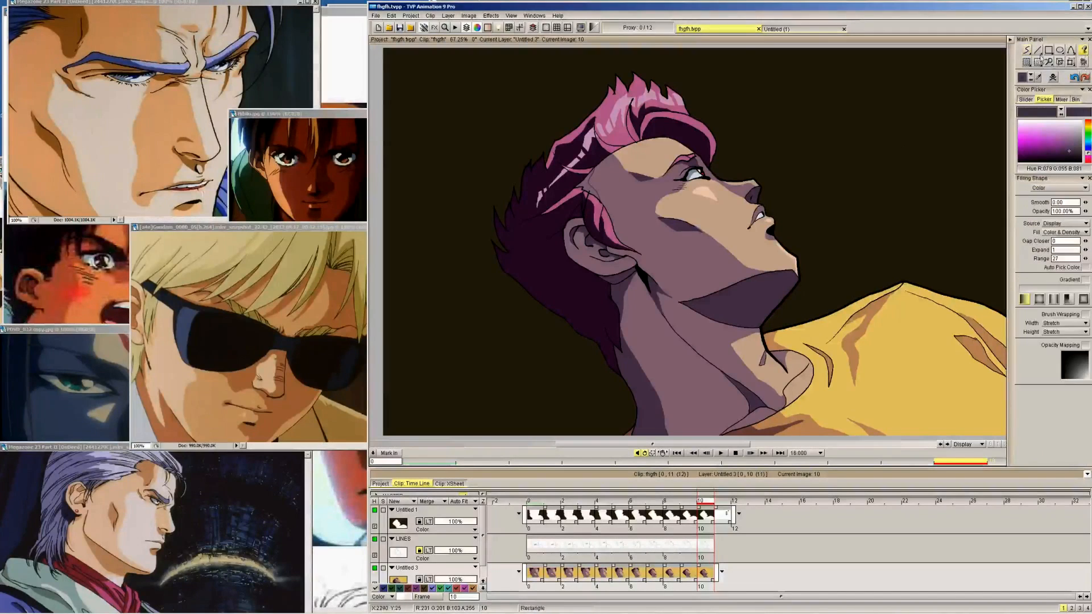
key("Left")
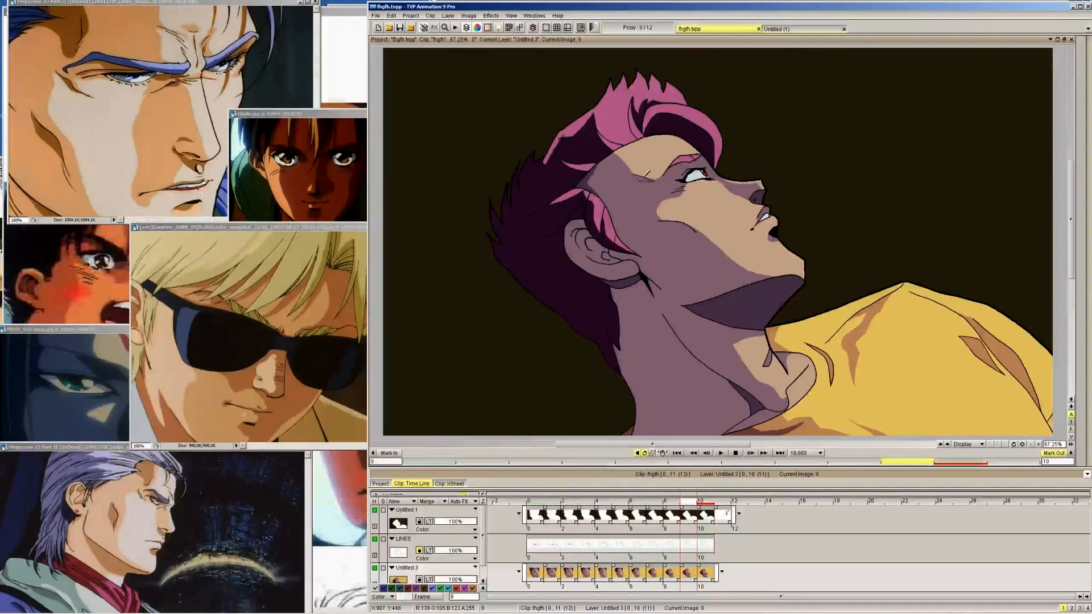
key("Left")
key("Left")
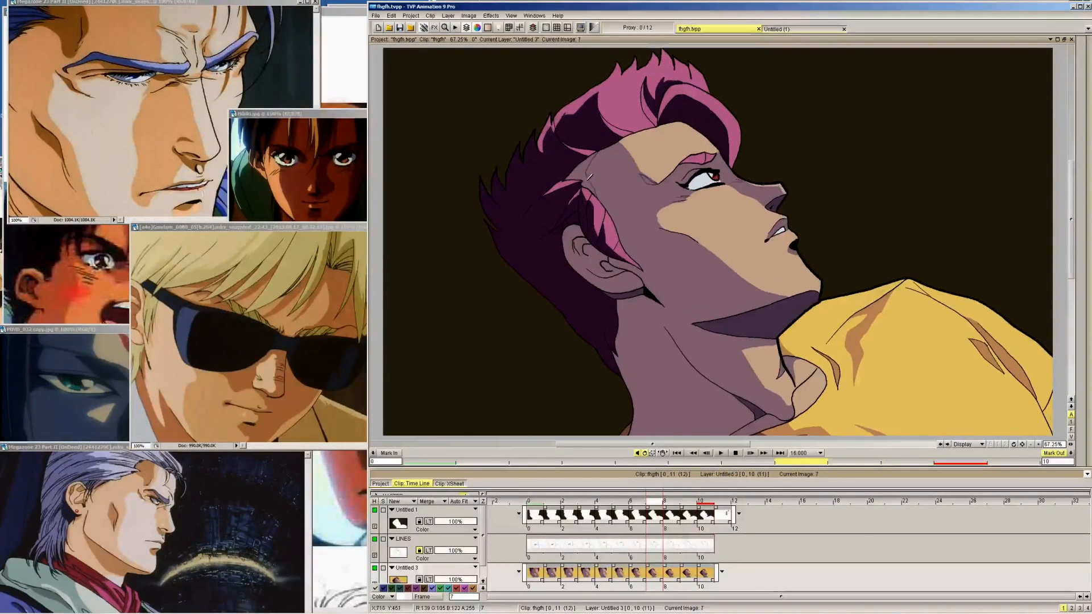
key("Left")
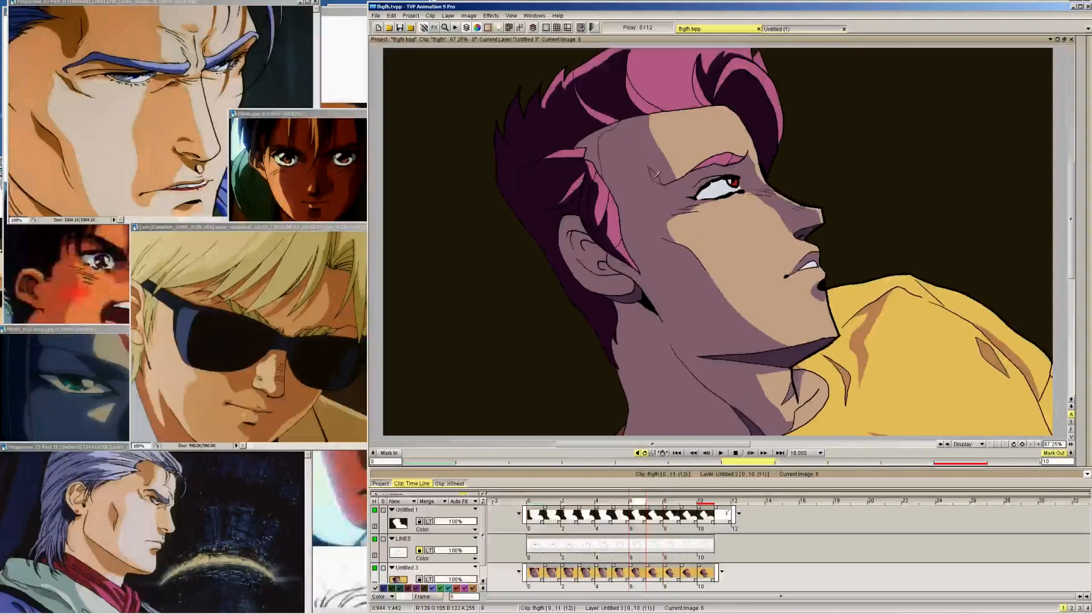
key("Left")
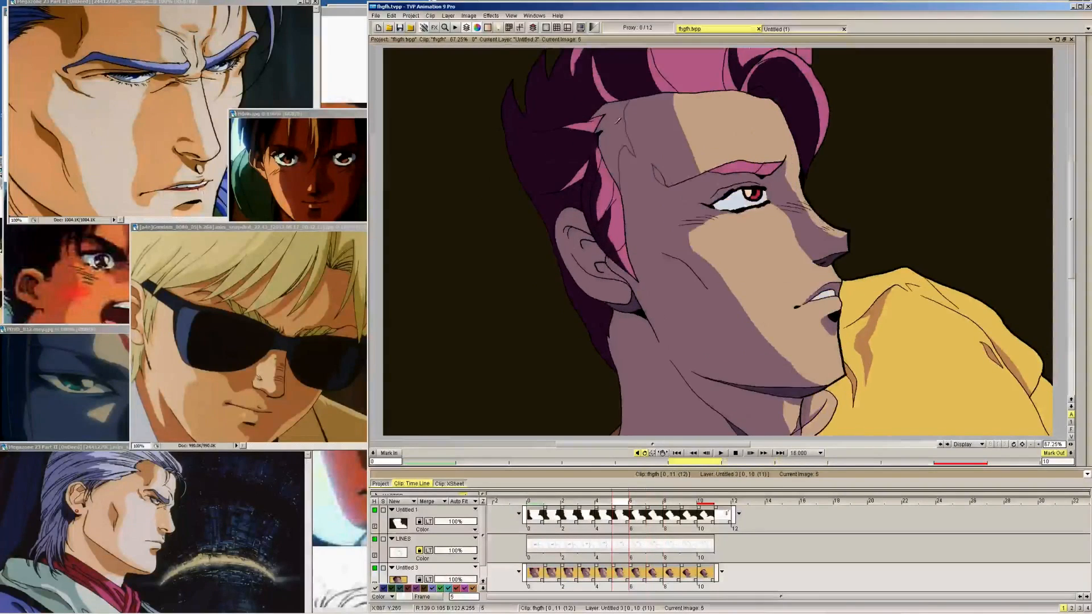
mouse_move(1086, 74)
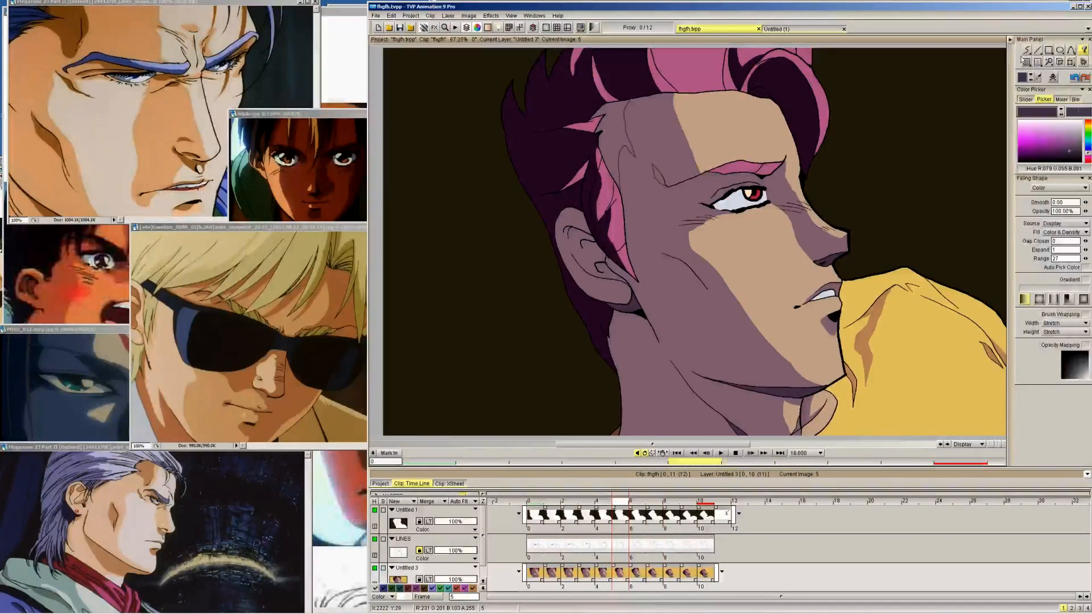
left_click(1022, 57)
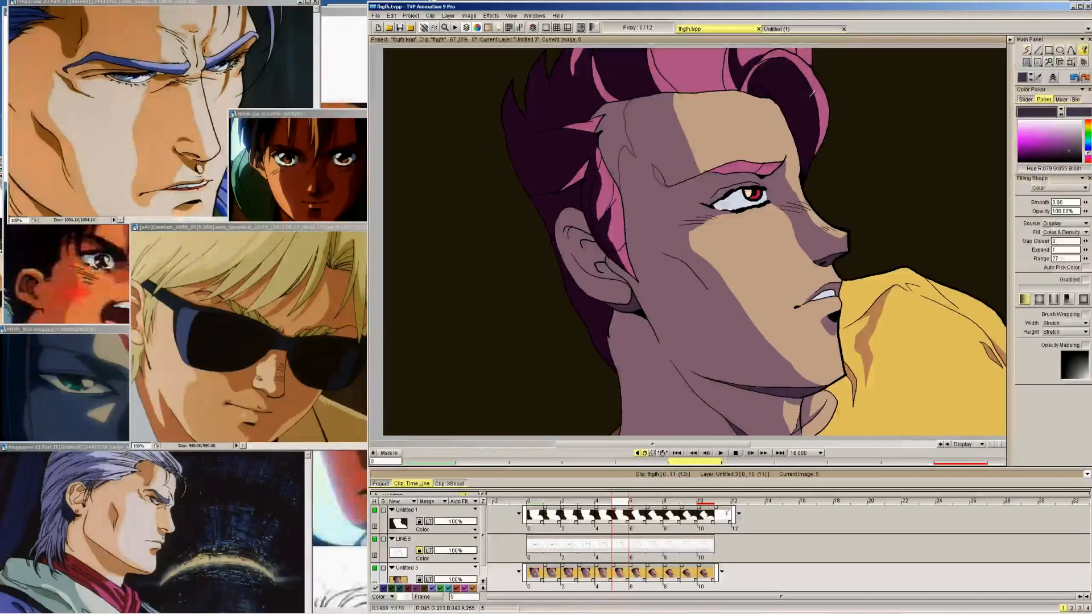
Fill the outlined temple shadow down to the outer brow with the dark skin-shadow colour on frames 4 back through 1
key("Left")
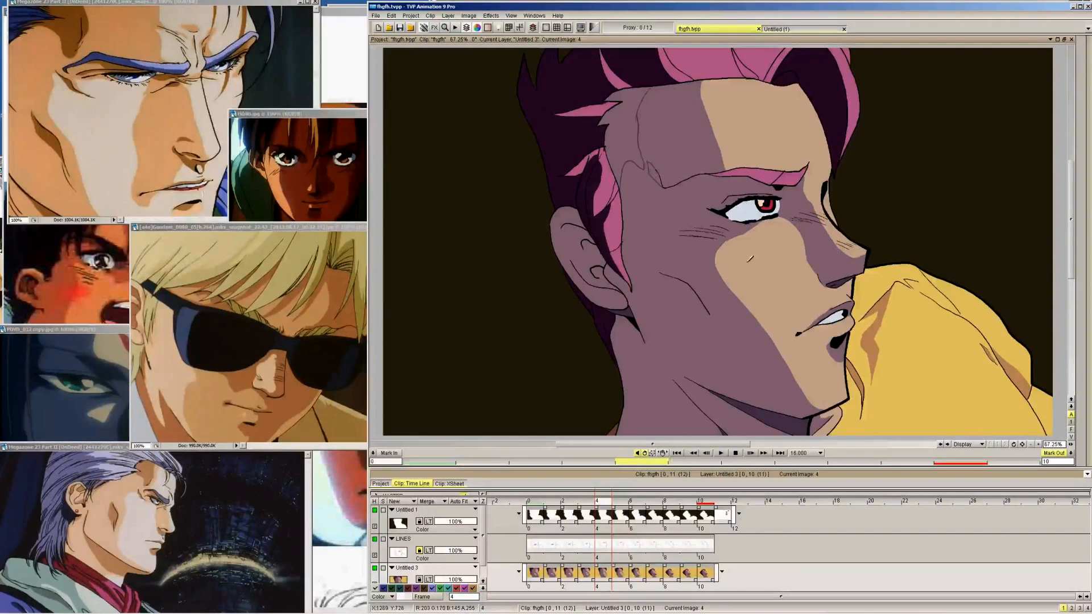
left_click(1038, 445)
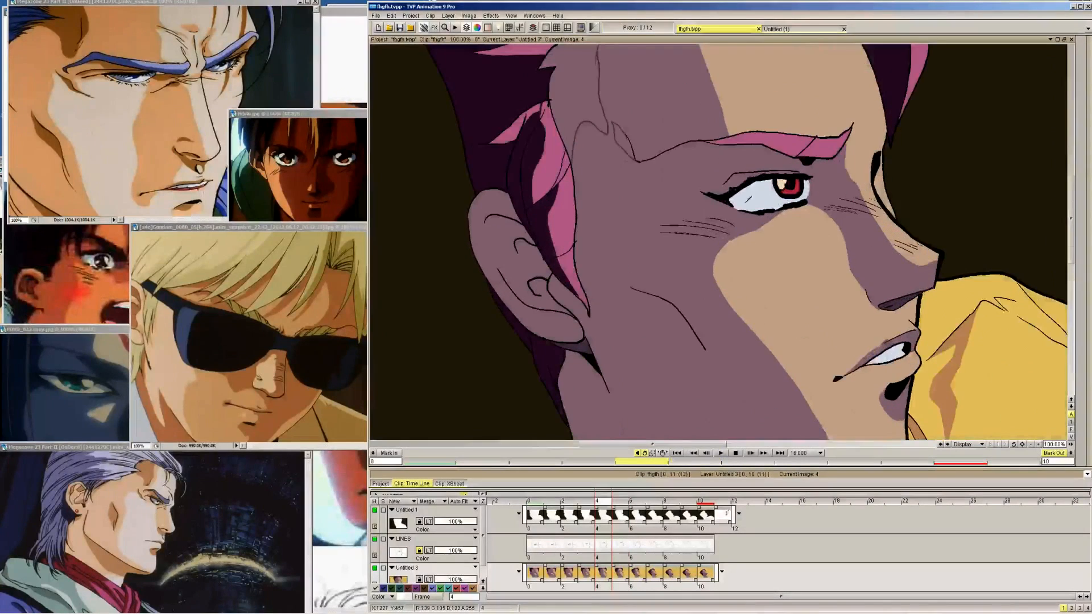
left_click_drag(748, 200, 778, 347)
left_click(1086, 39)
left_click(1041, 189)
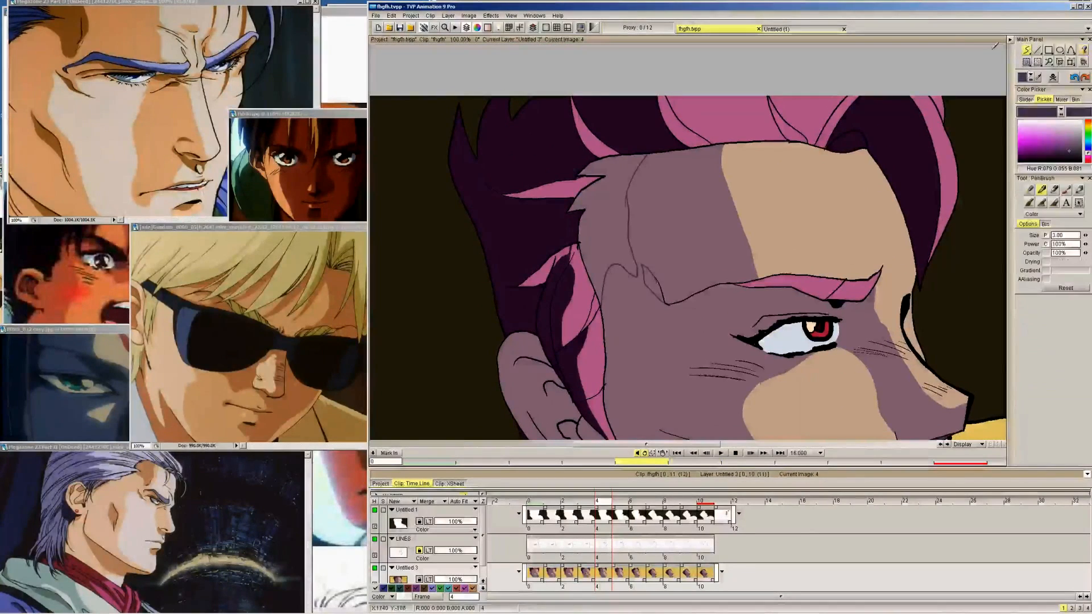
left_click(1010, 40)
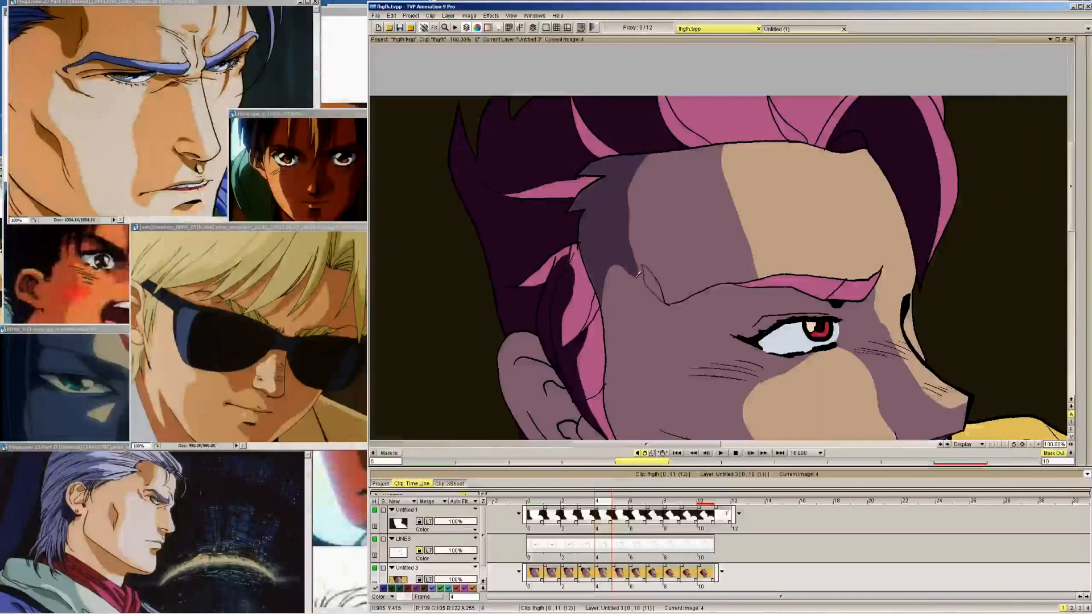
key("Left")
key("Left")
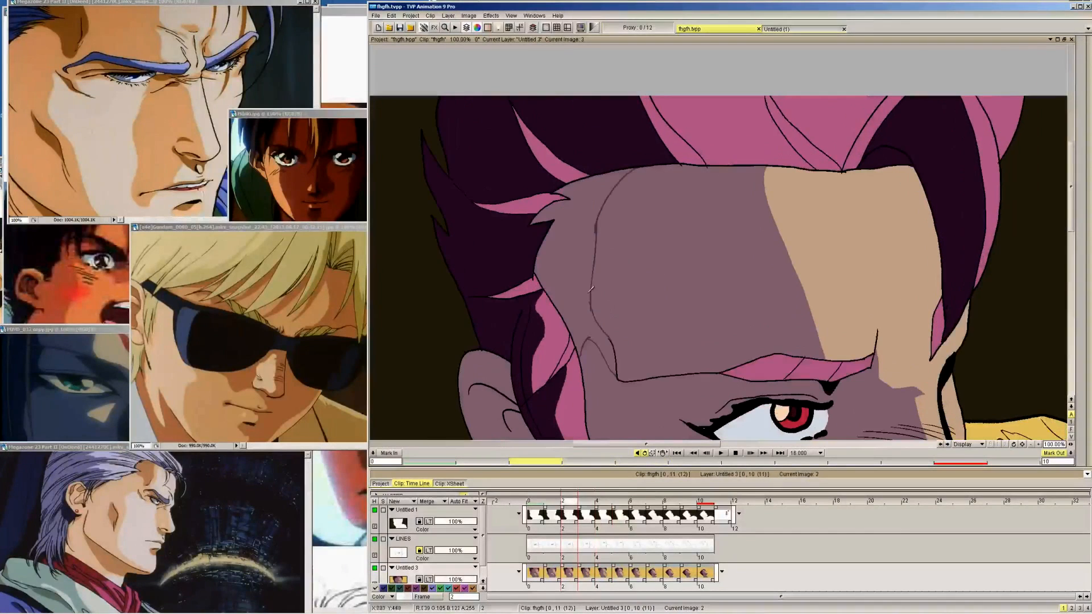
key("Left")
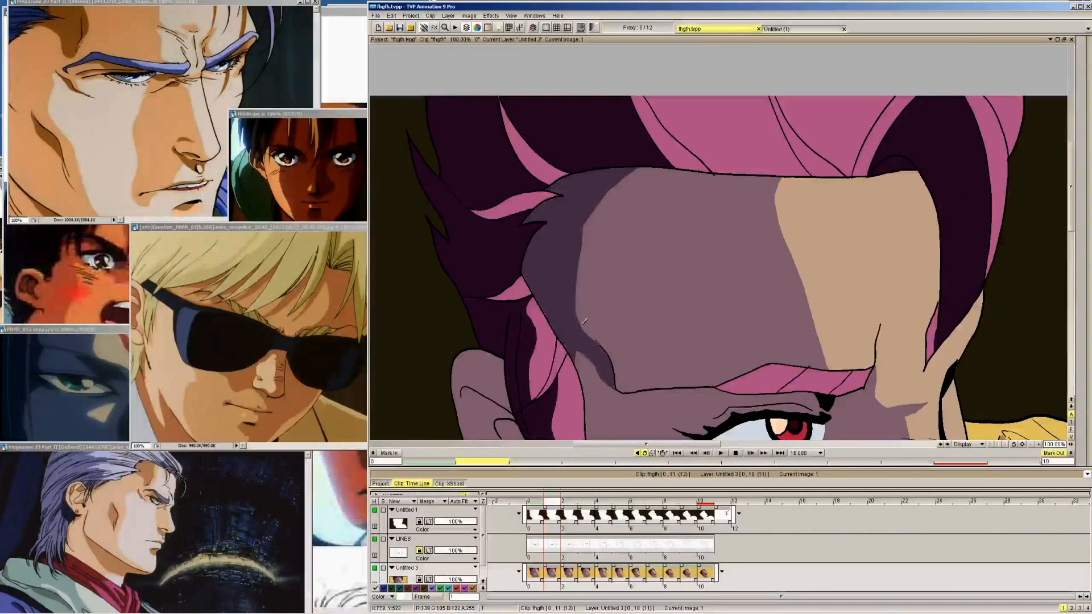
Outline the dark shadow beside the inner corner of the eye on frames 1 and 2, using frame 0 as reference
key("Left")
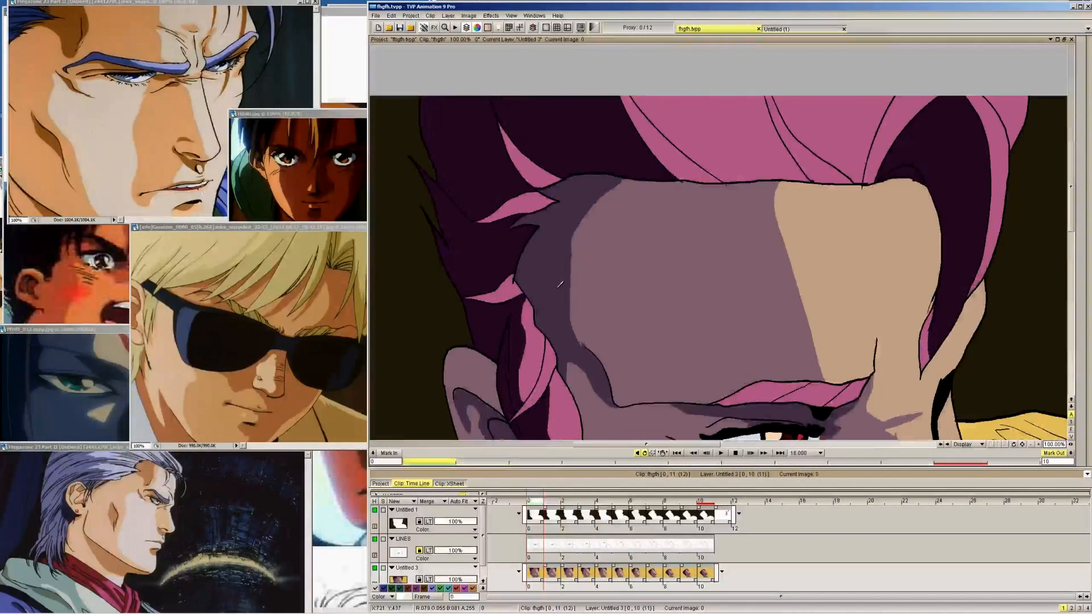
key("Right")
key("Left")
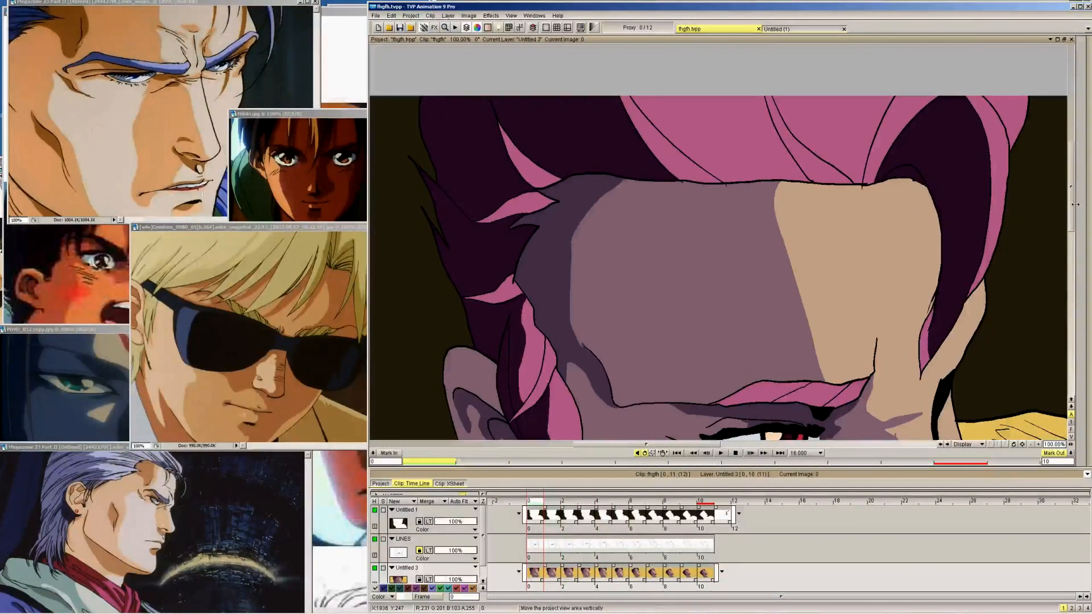
left_click_drag(1072, 206, 1071, 232)
mouse_move(1090, 117)
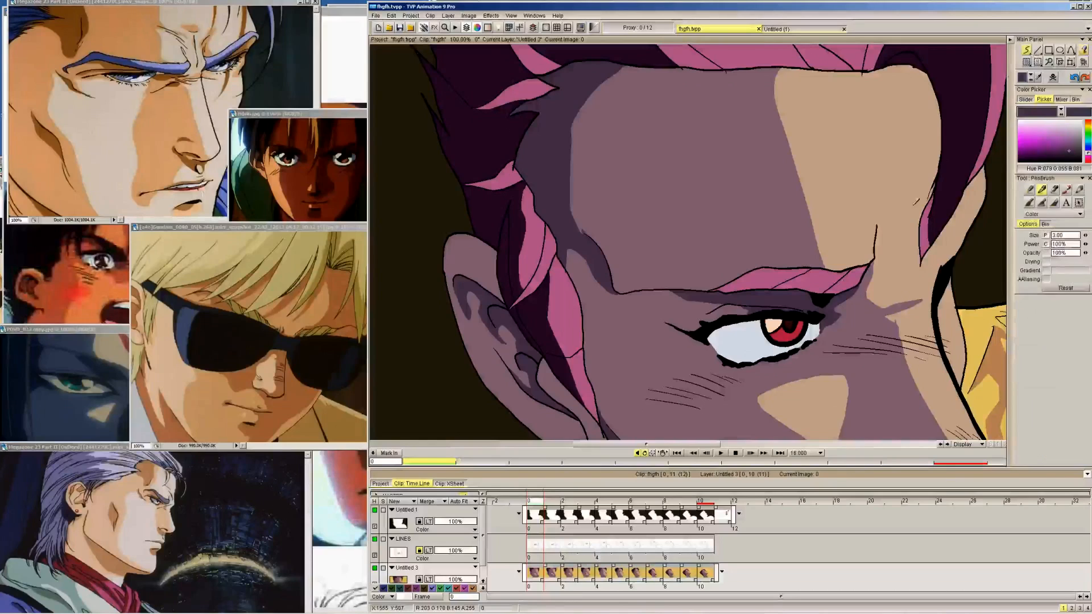
key("Right")
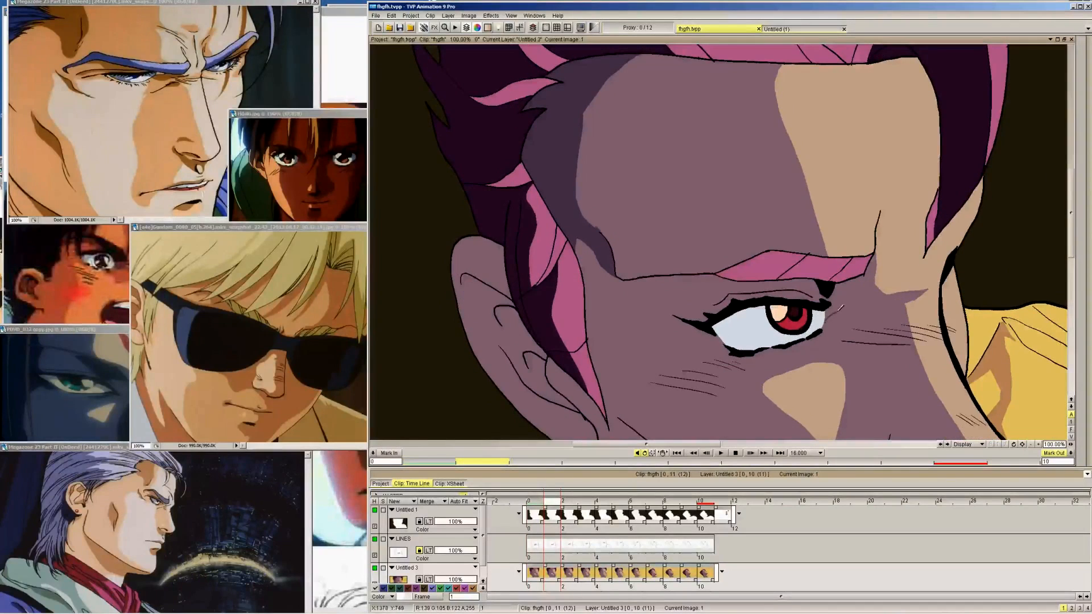
key("Left")
key("Right")
key("Left")
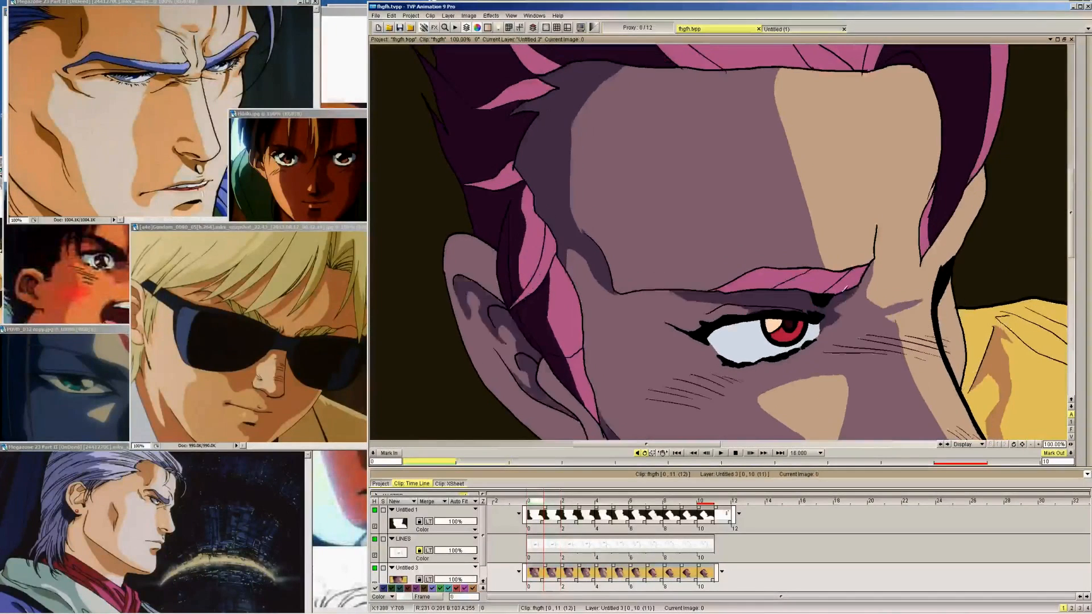
key("Right")
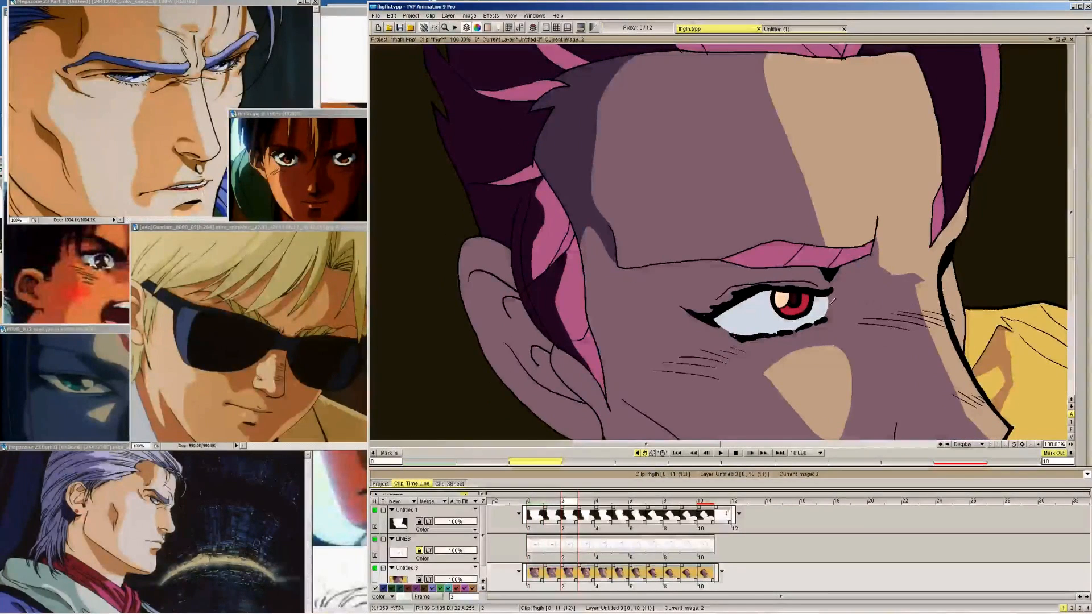
key("Right")
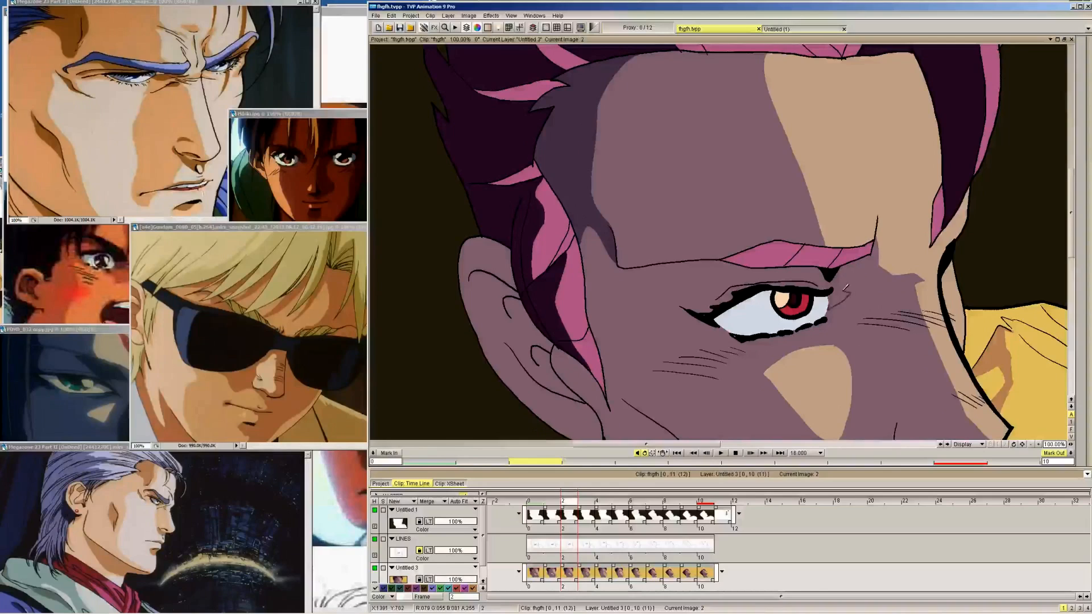
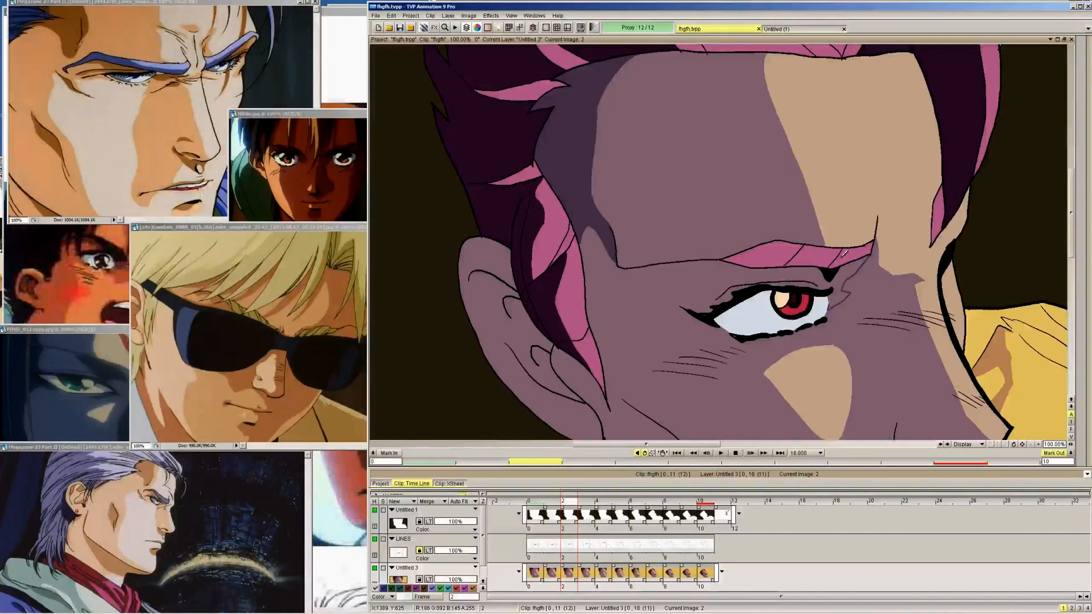
Outline the dark shadow beside the inner corner of the eye on frames 3 and 4, matching frame 2
key("Right")
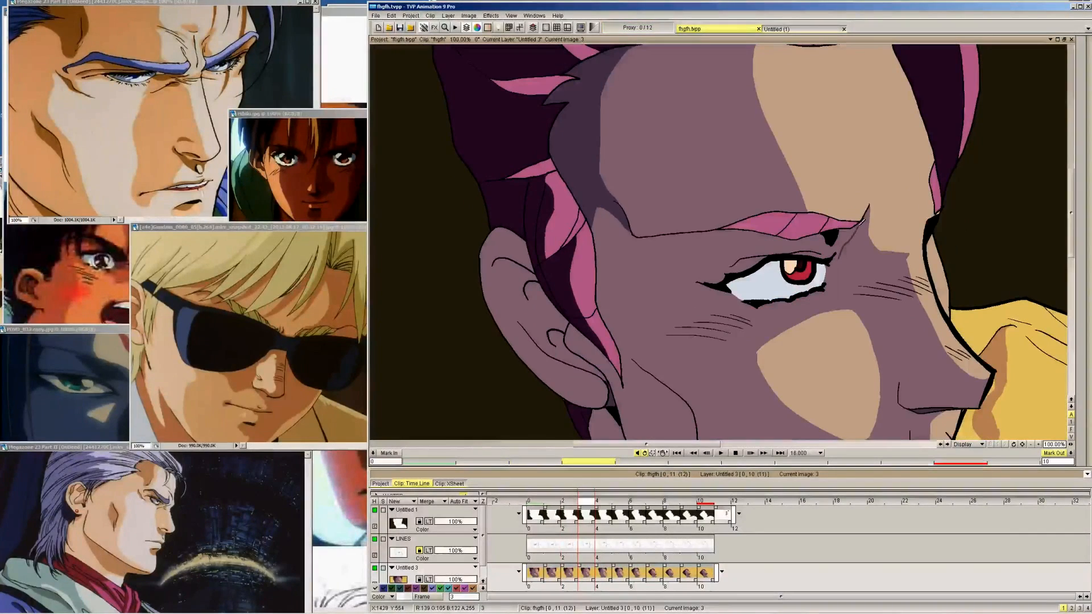
key("Left")
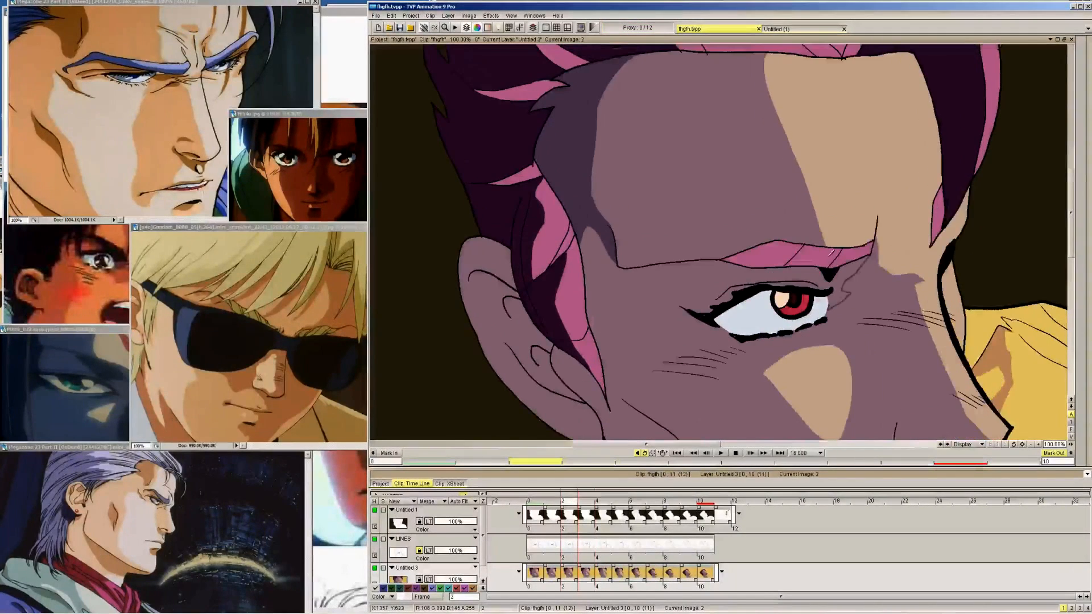
key("Right")
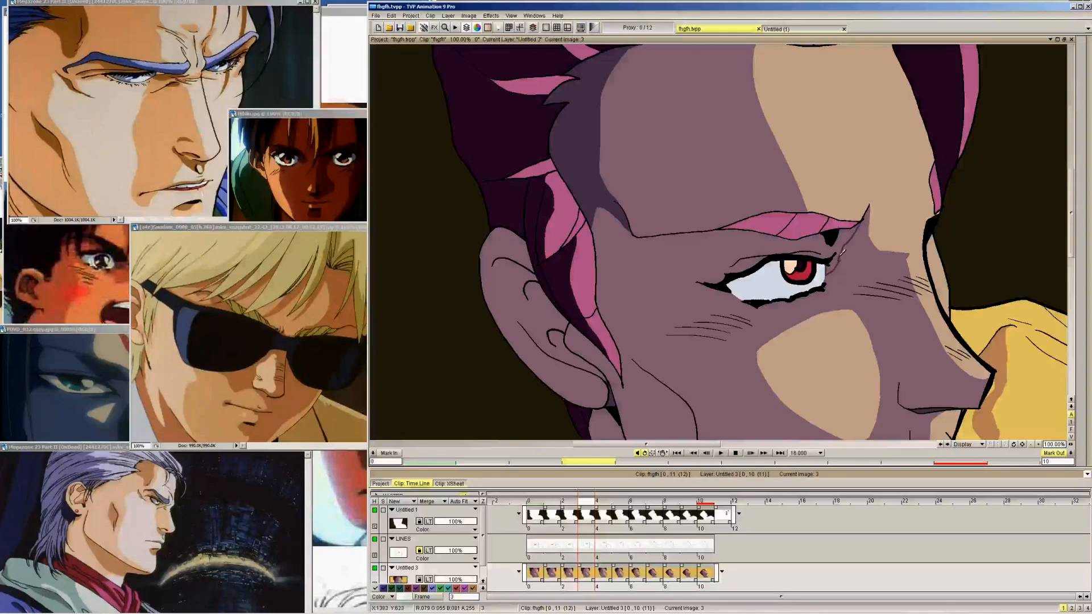
key("Right")
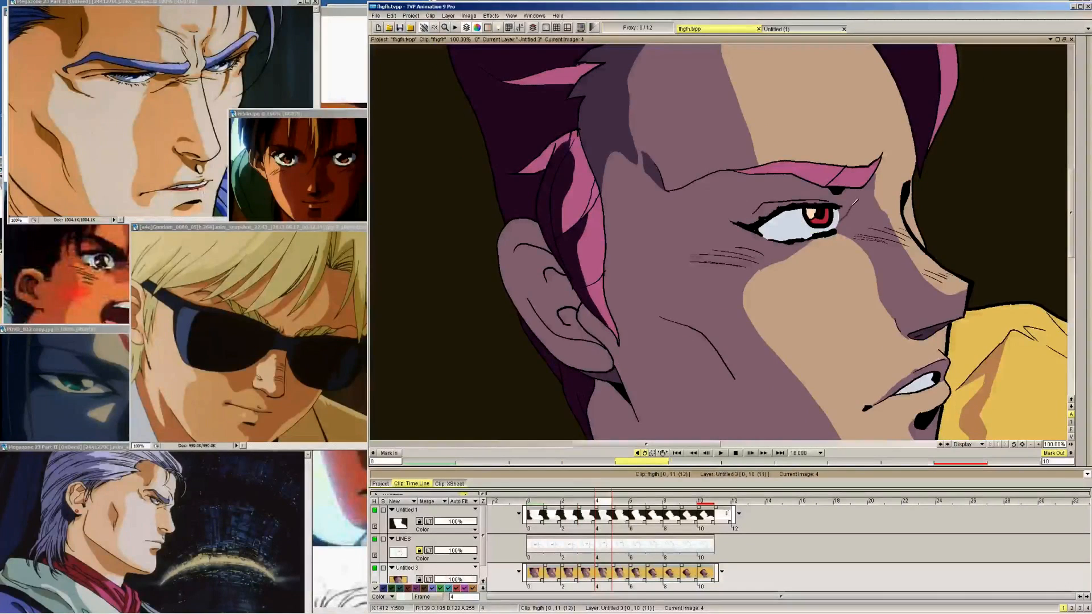
key("Right")
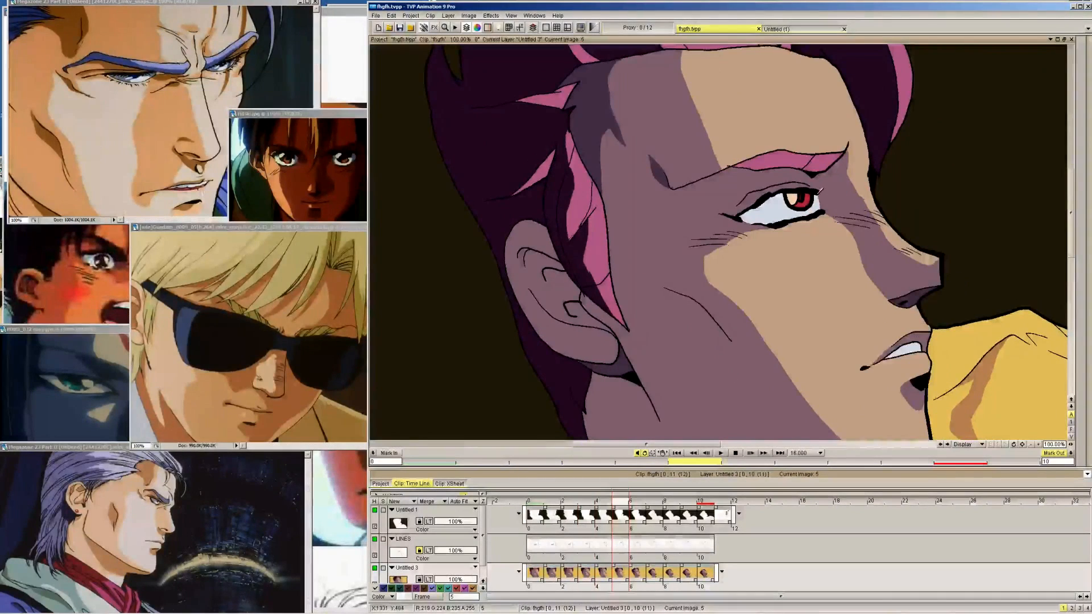
Outline the dark shadow at the inner corner of the eye on frames 5 through 9, using frame 10 as reference
key("Right")
key("Right")
key("Right")
key("Right")
key("Right")
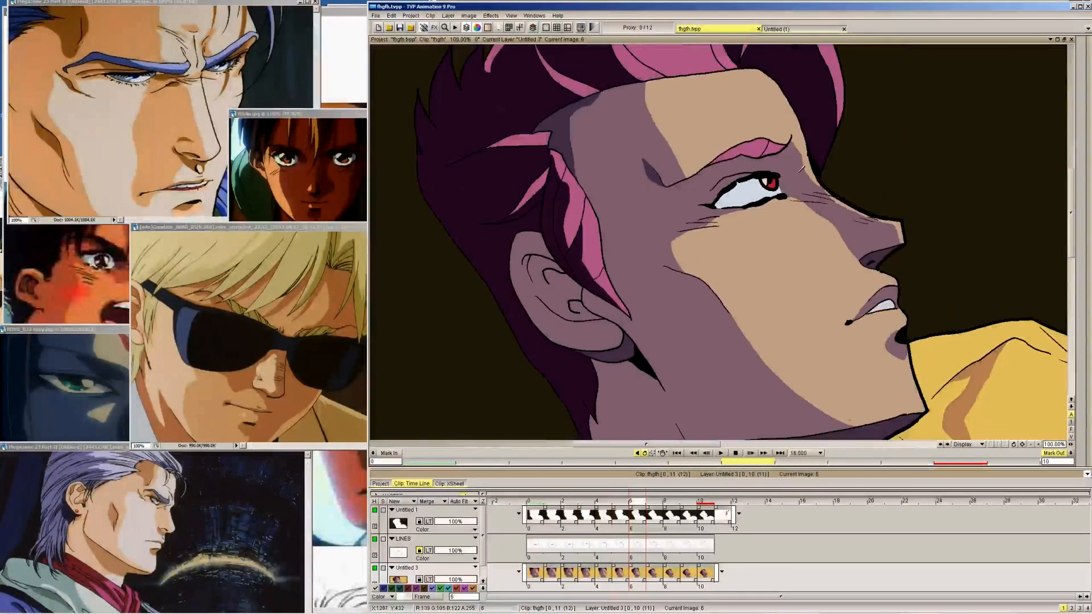
key("Left")
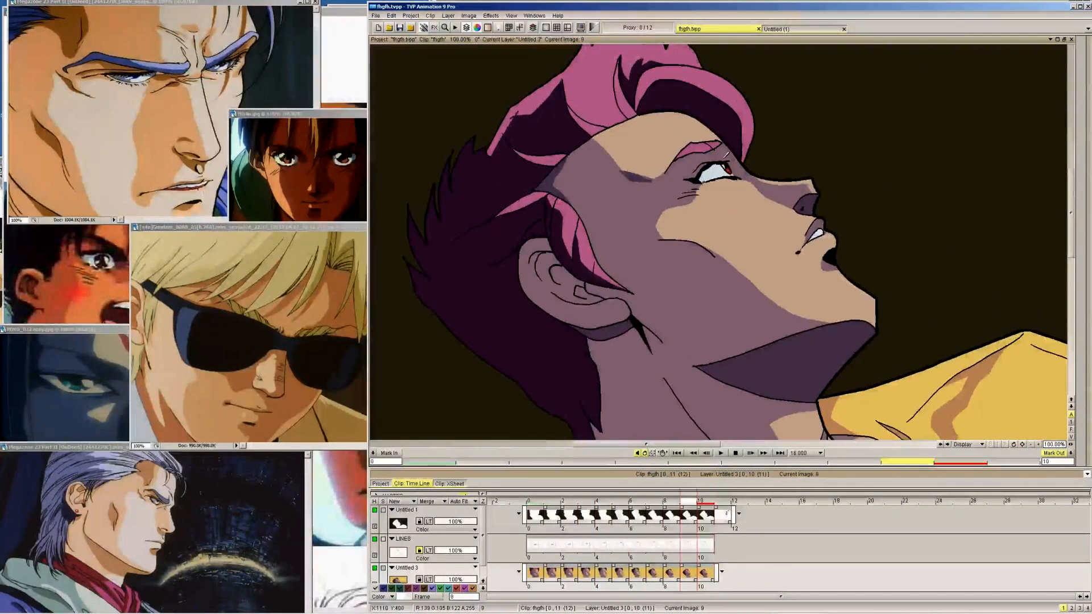
key("Left")
key("Right")
key("Right")
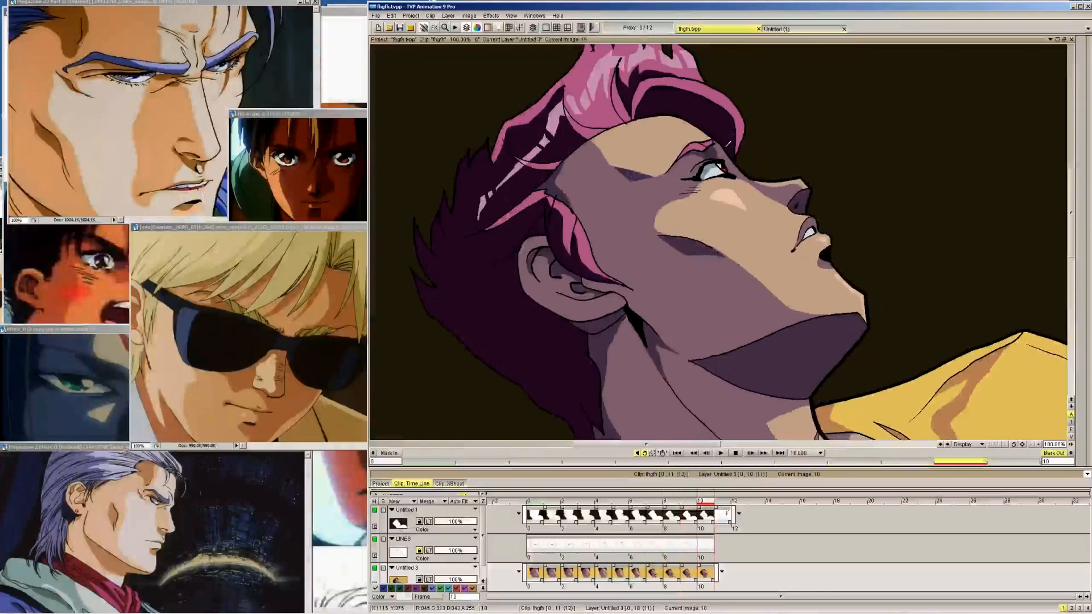
key("Left")
key("Right")
key("Left")
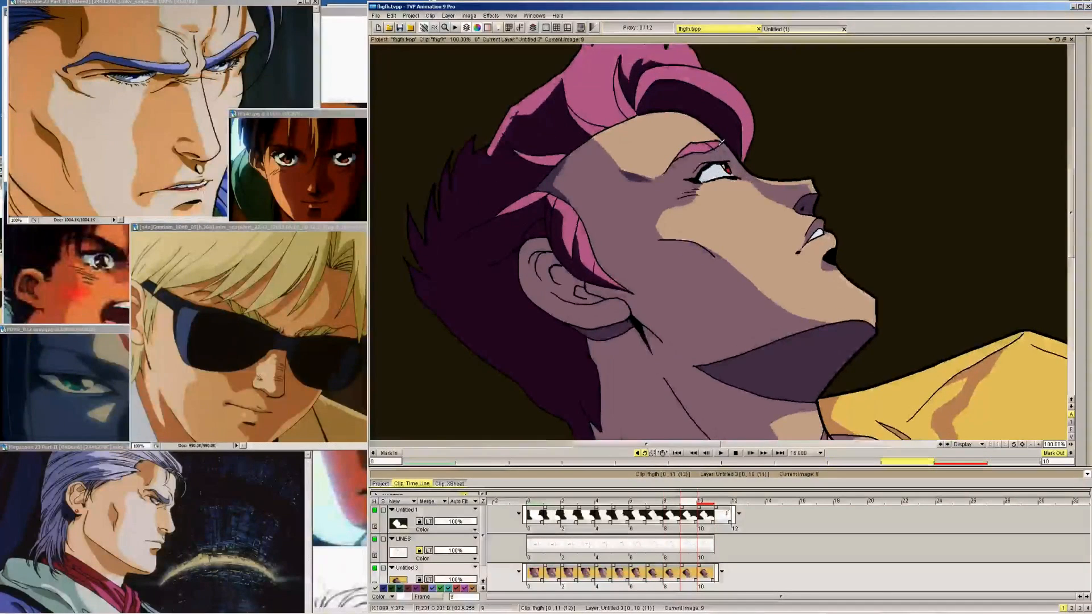
key("Left")
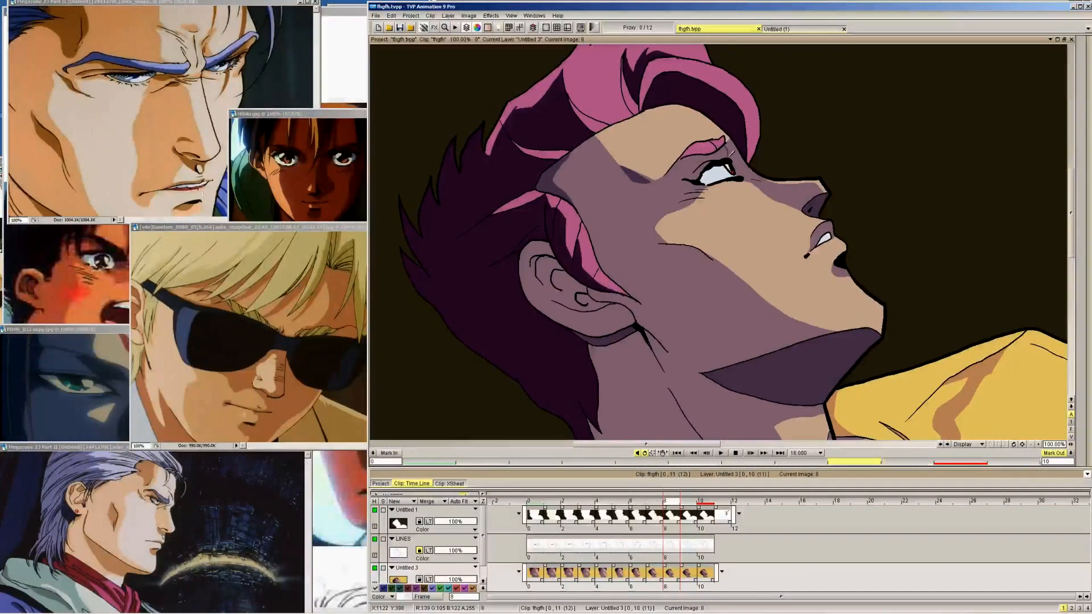
key("Left")
key("Left")
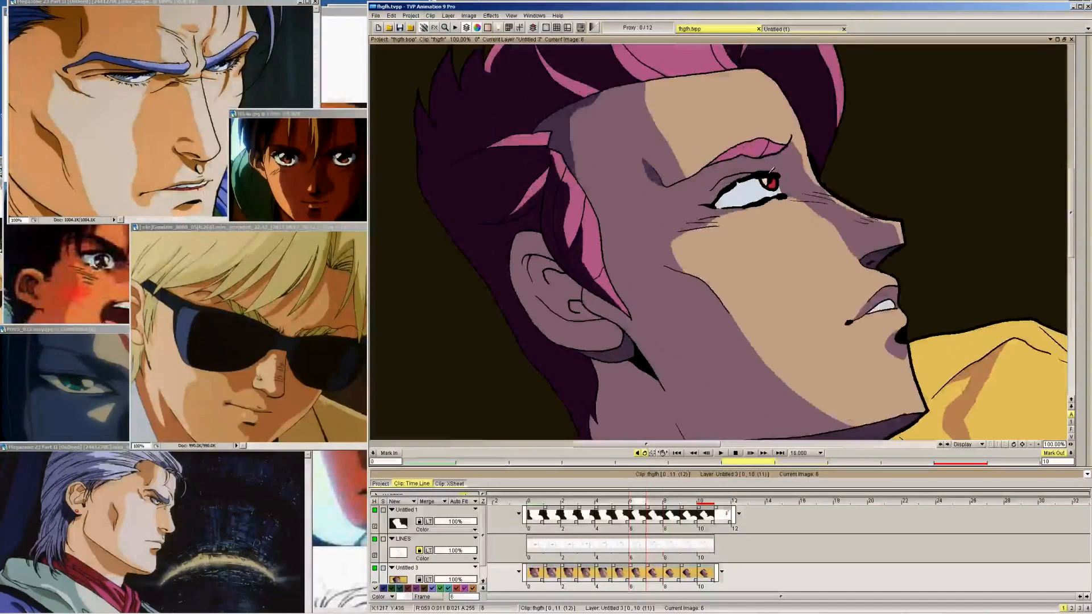
key("Left")
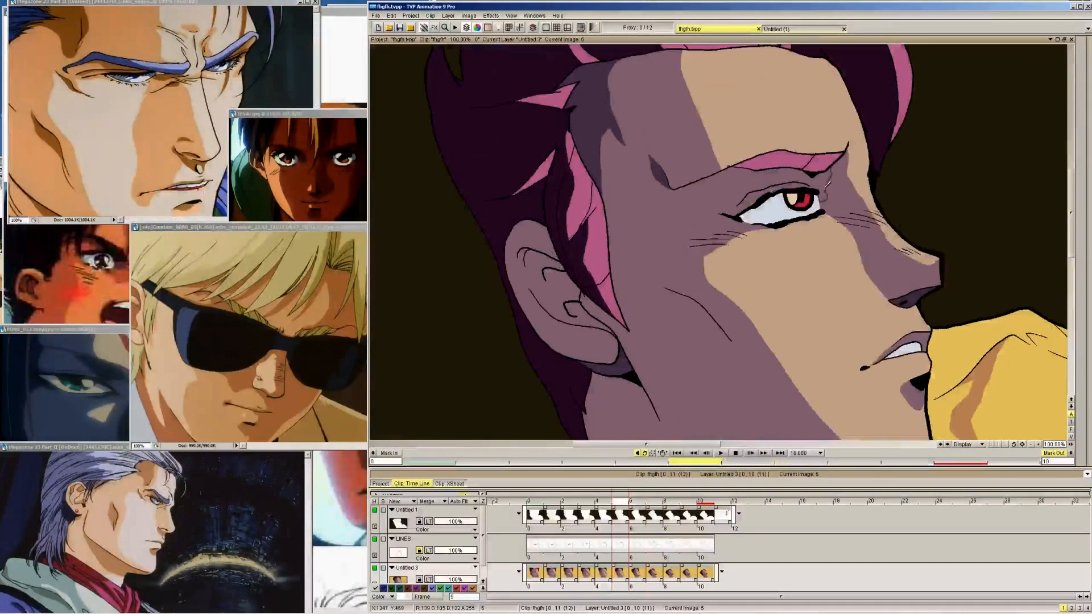
Compare the area between the eyebrow and upper eyelid across the frames from 10 back to 3
key("Right")
key("Right")
key("Right")
key("Right")
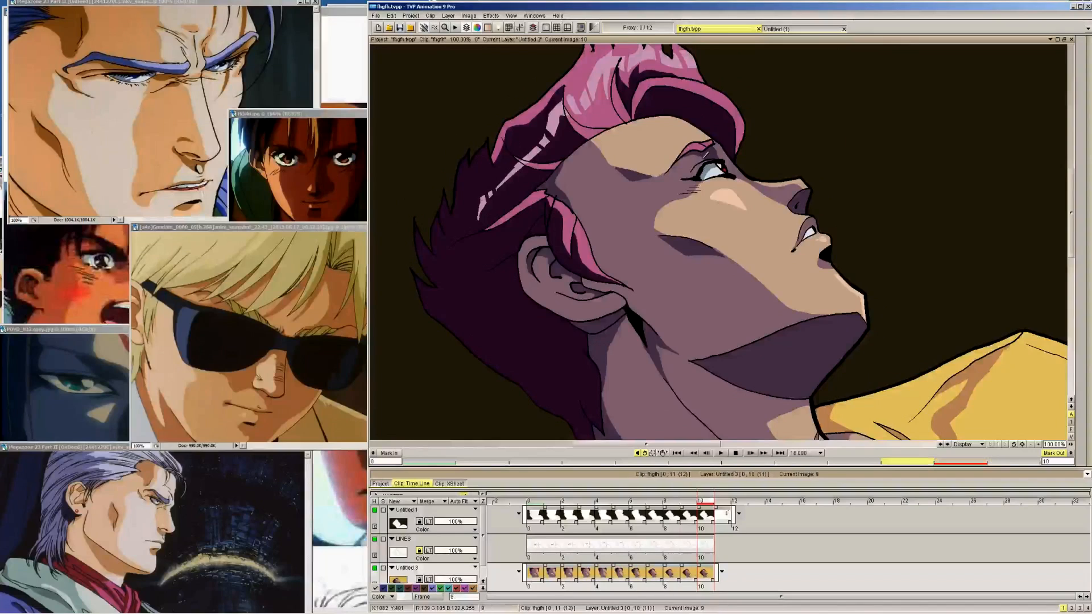
key("Left")
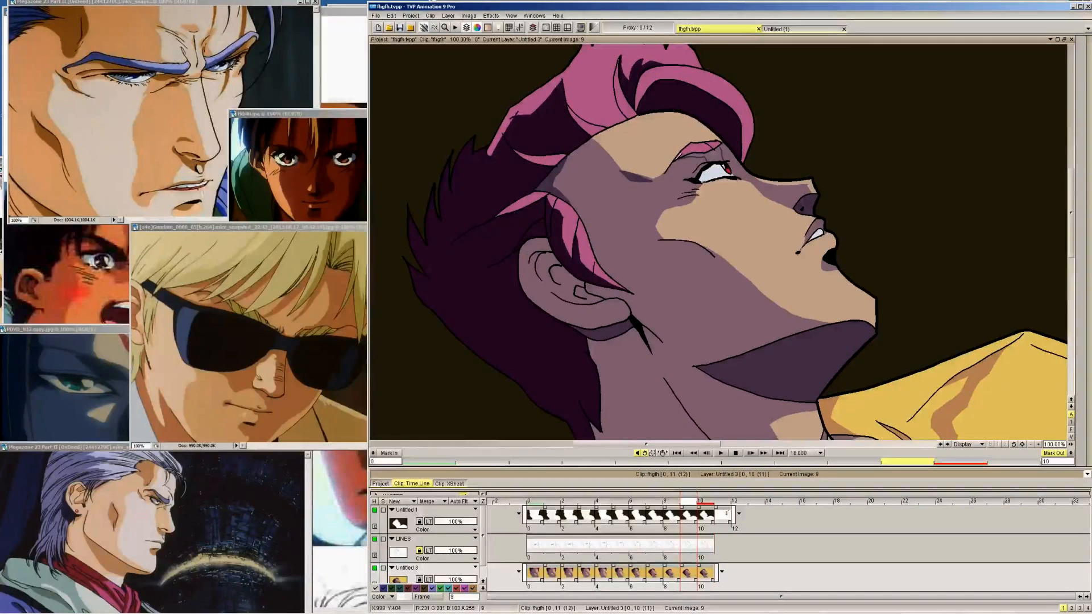
key("Left")
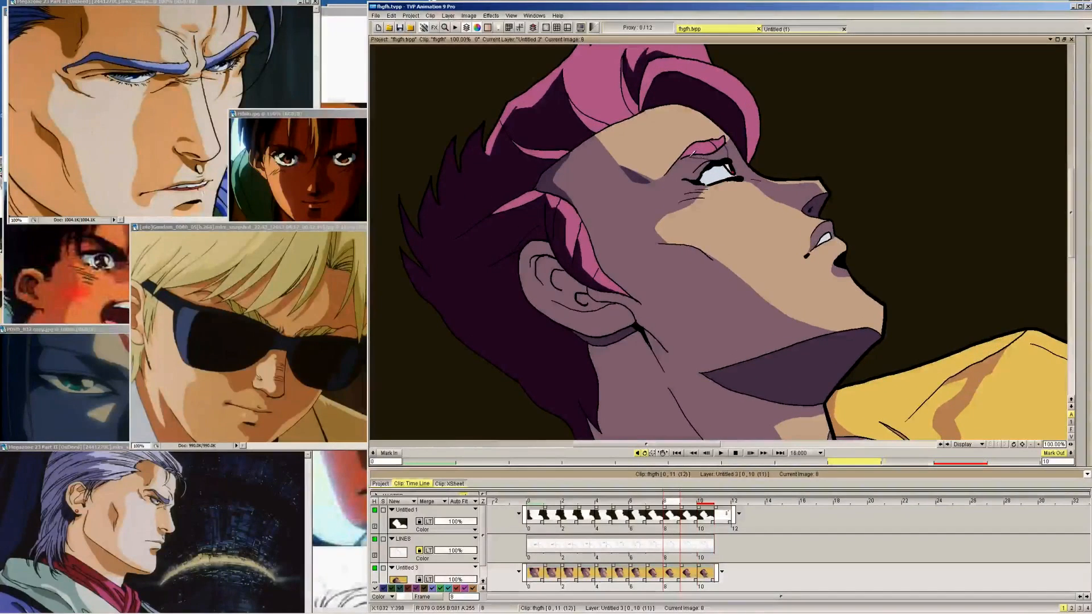
key("Left")
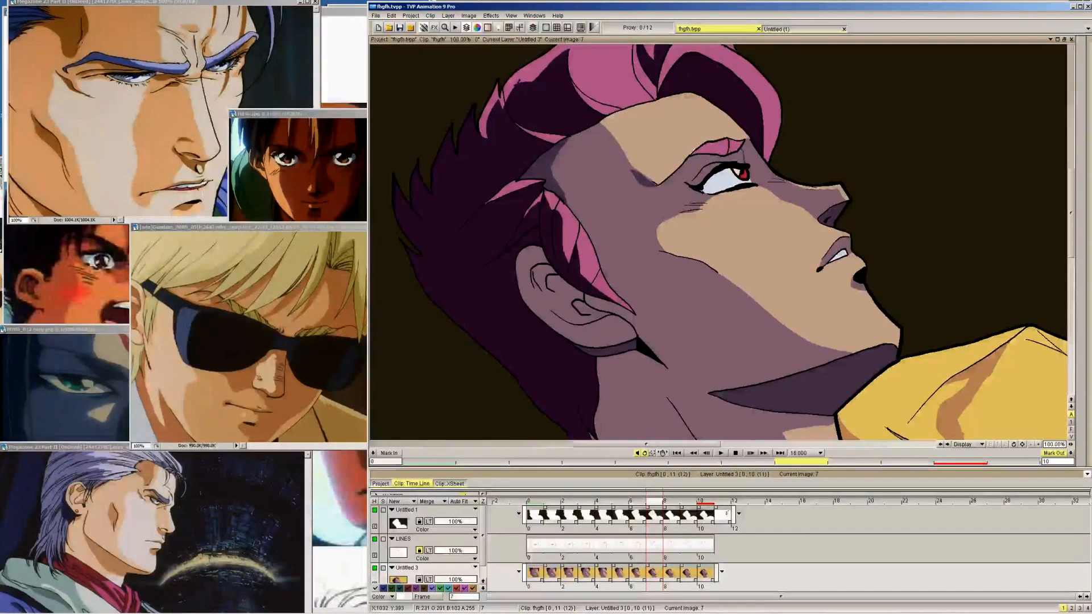
key("Left")
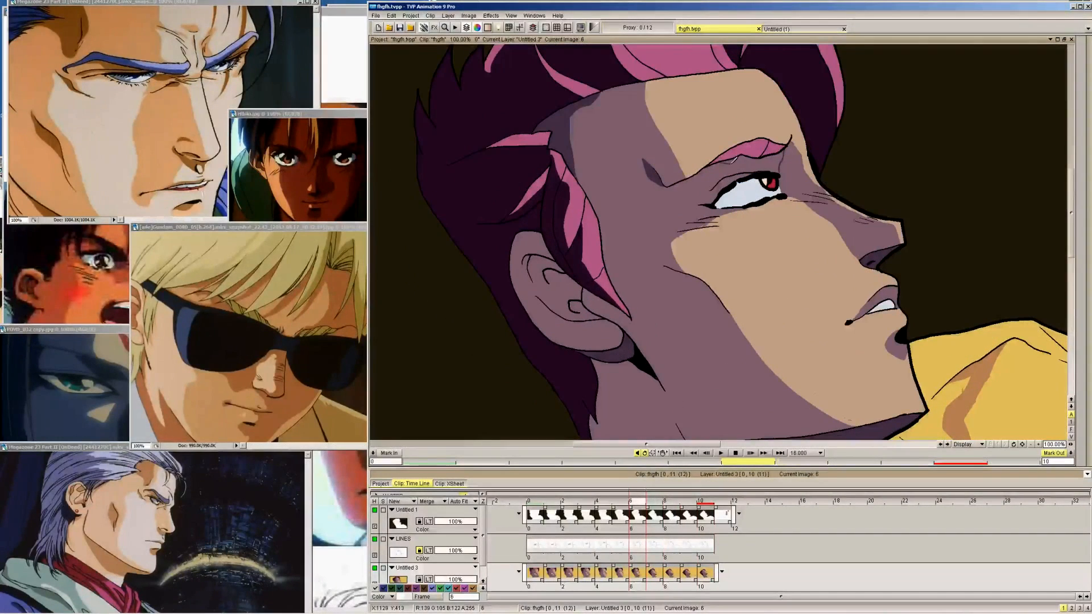
key("Left")
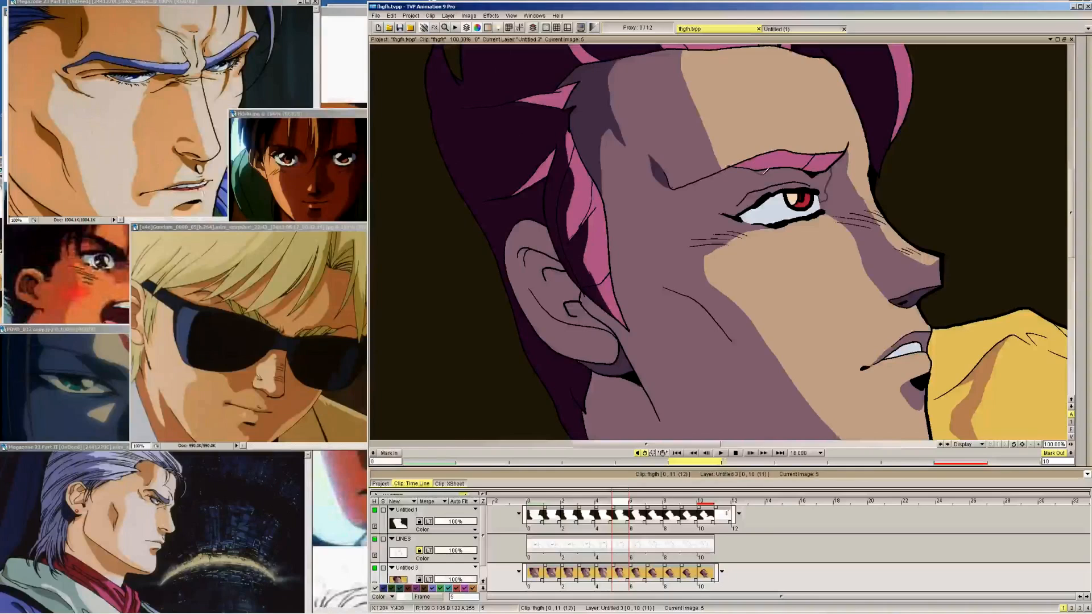
key("Left")
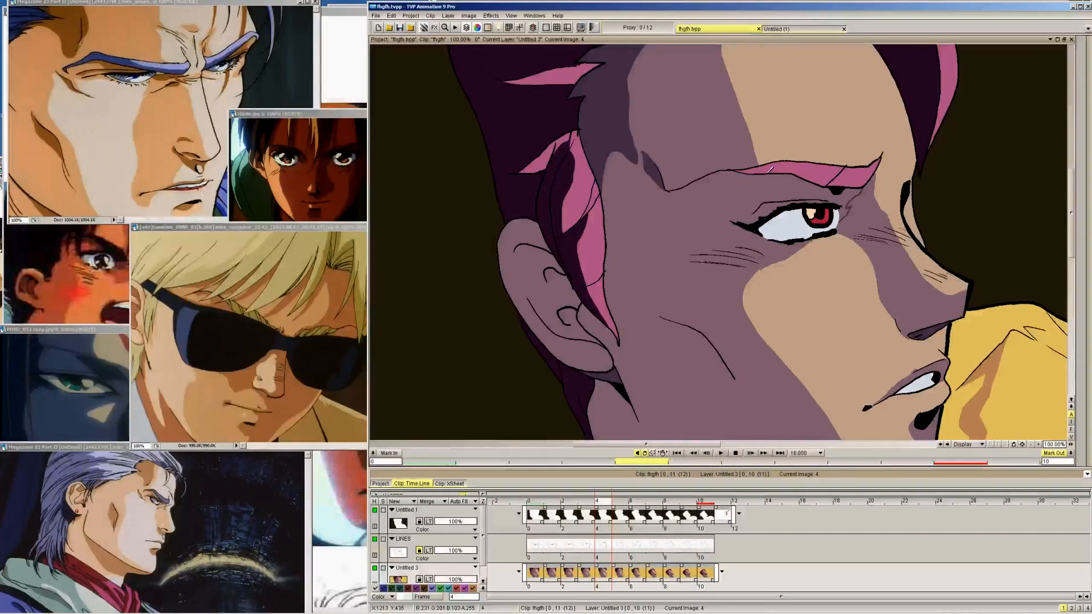
key("Left")
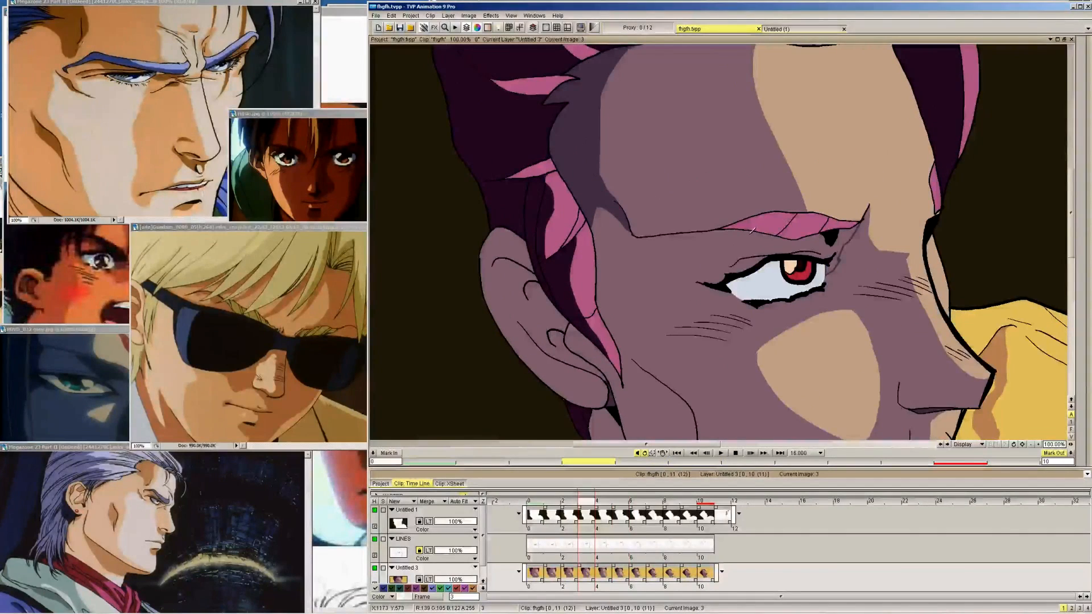
Outline the shadow between the eyebrow and the upper eyelid on frame 1, using frame 0 as reference
key("Left")
key("Left")
key("Left")
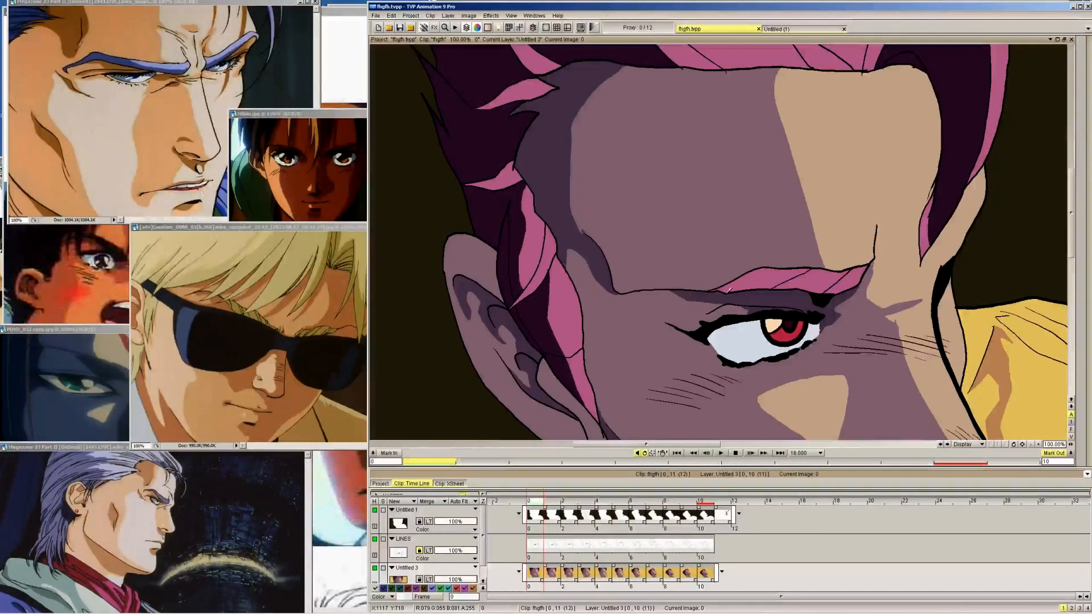
key("Right")
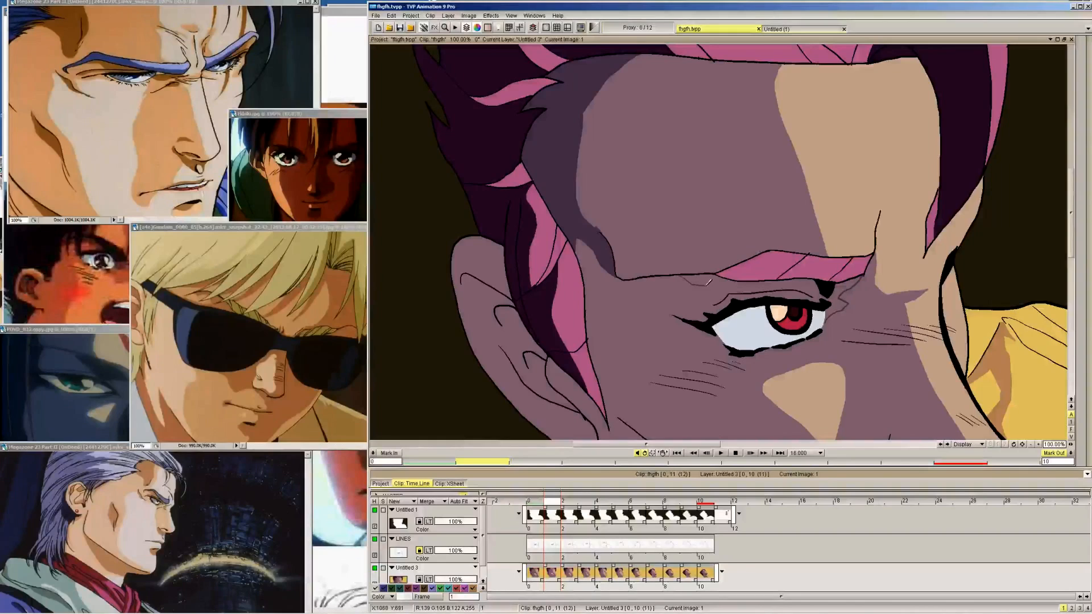
key("Left")
key("Right")
left_click_drag(706, 285, 733, 291)
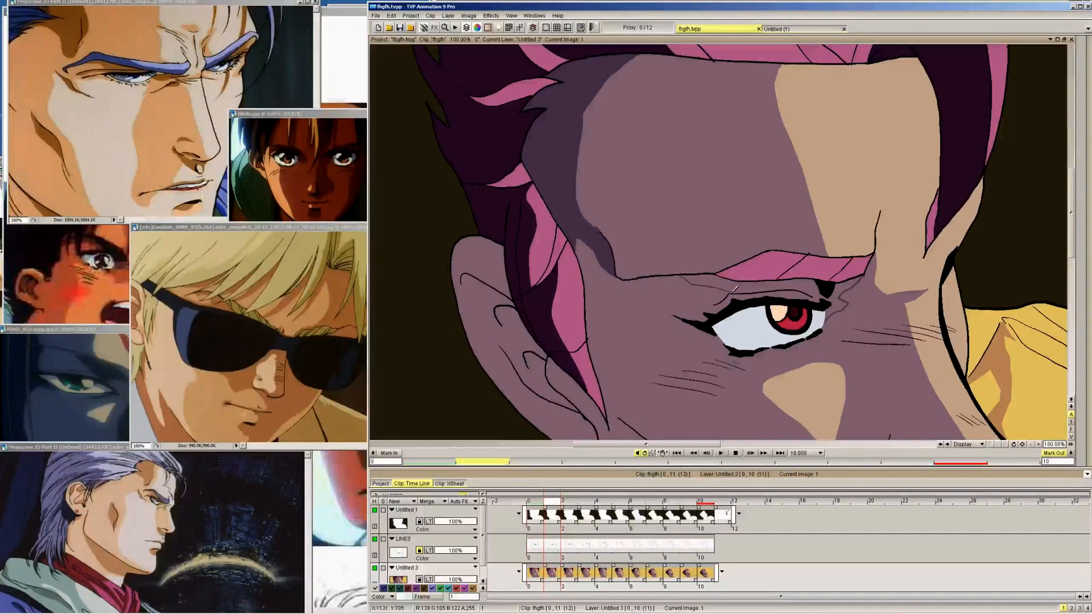
key("Left")
key("Right")
Outline the eyelid shadow beneath the eyebrow on frames 2 and 3, following its shape on frame 1
key("Right")
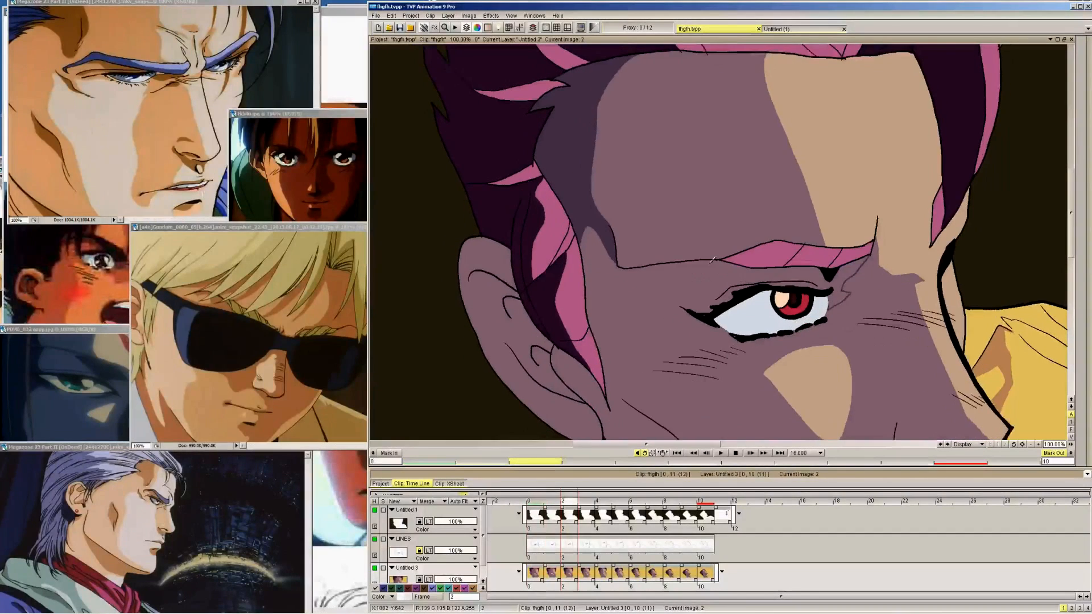
key("Right")
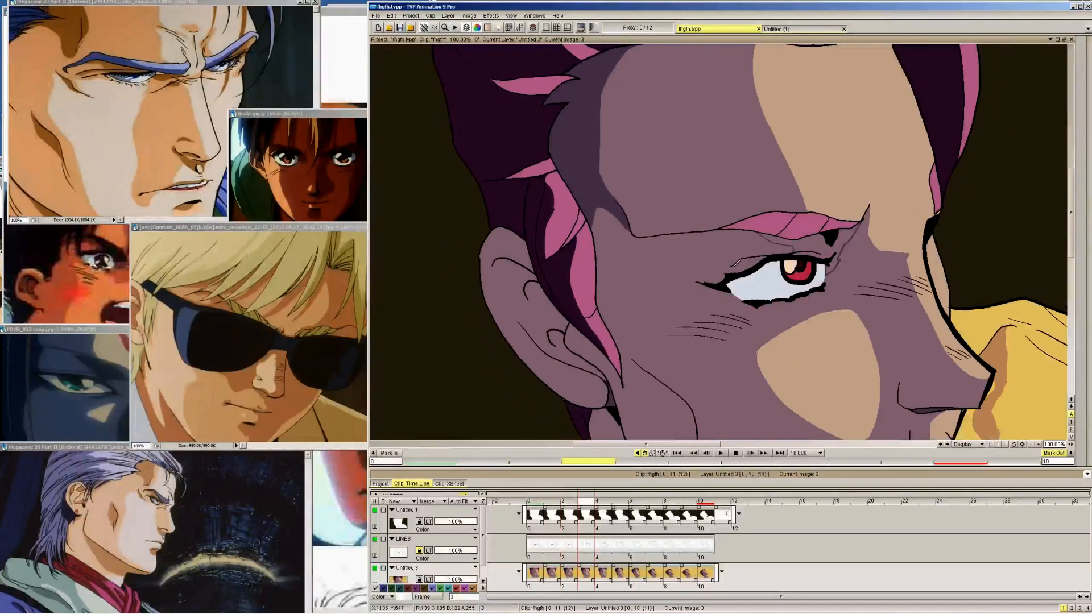
left_click_drag(707, 232, 790, 241)
key("Left")
key("Right")
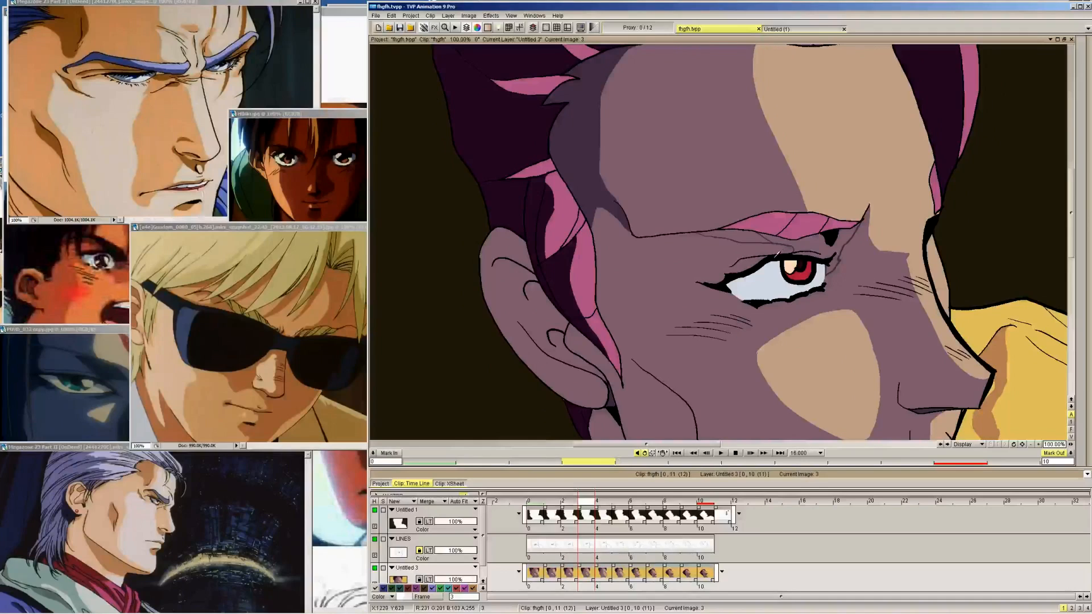
Close the eyelid shadow outline on frame 1 and fill it, including the inner eye corner, with the dark skin-shadow colour
key("Left")
key("Left")
key("Left")
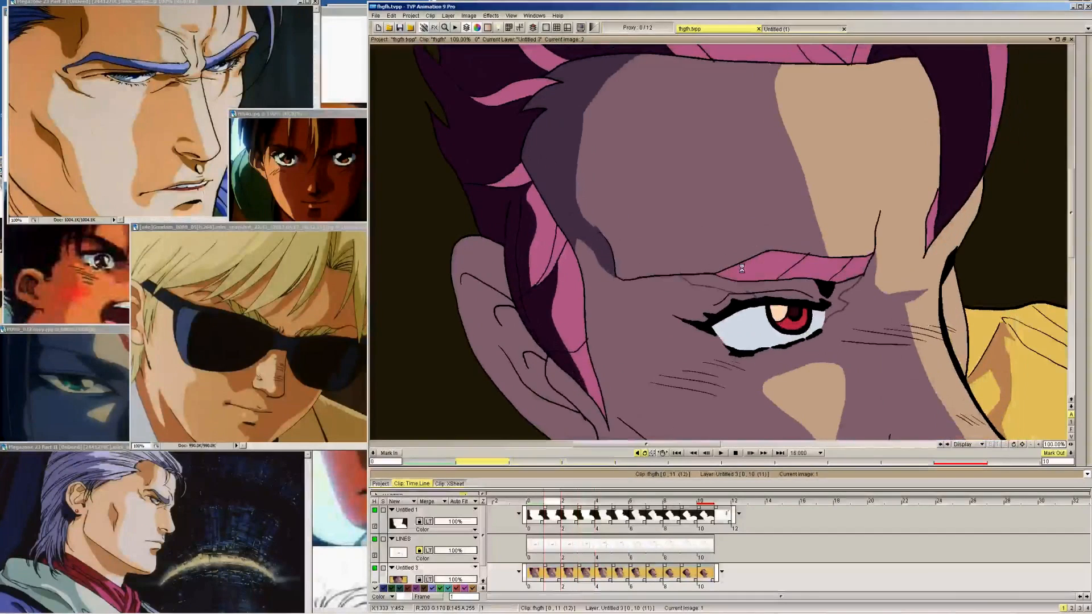
key("Right")
left_click(792, 288)
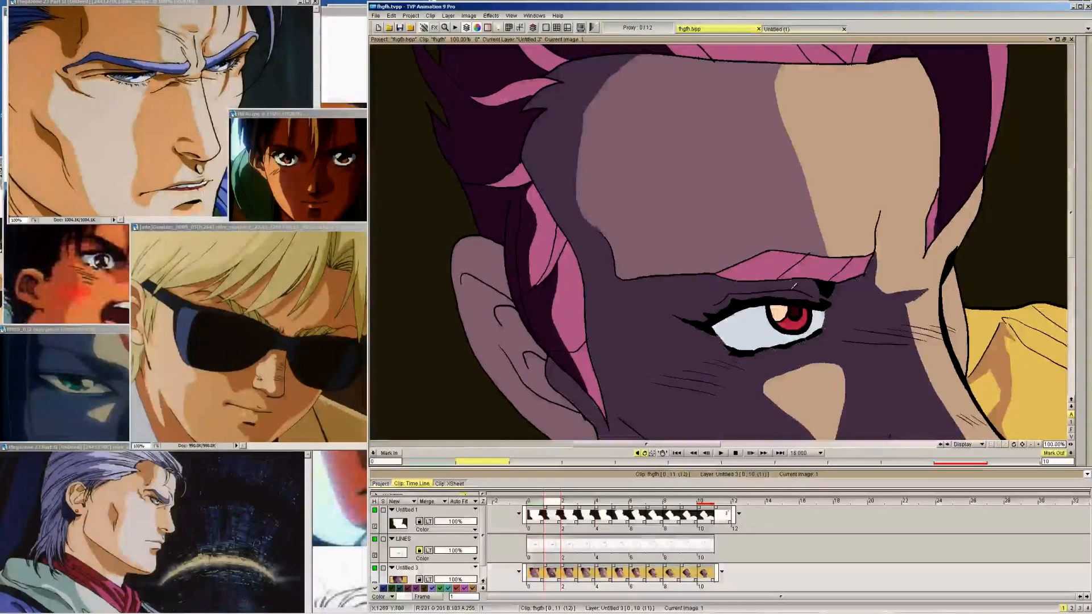
key("ctrl+z")
mouse_move(1087, 85)
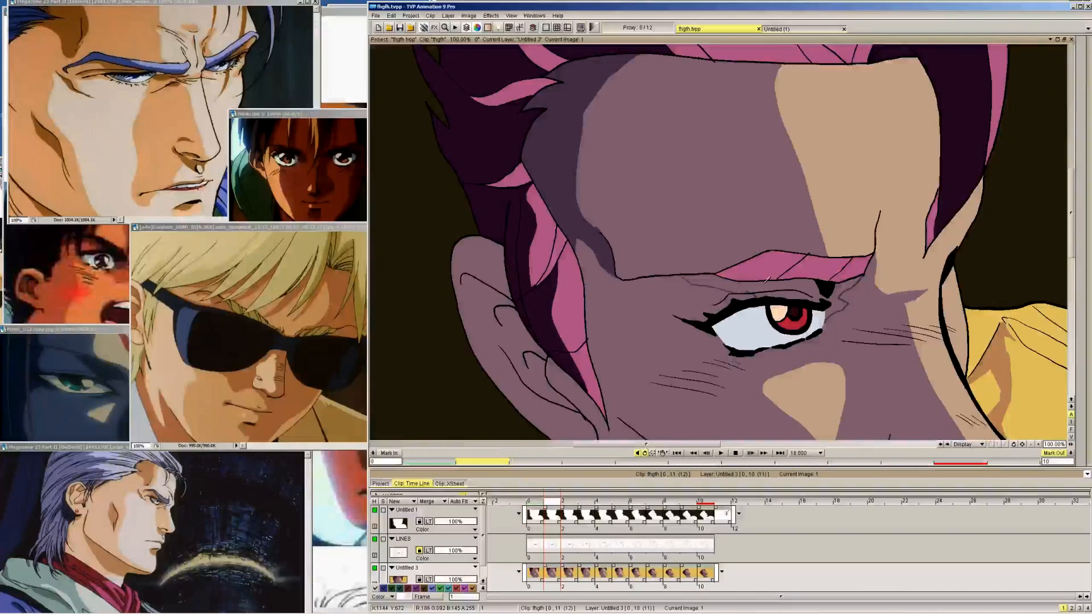
left_click(669, 348)
mouse_move(1065, 150)
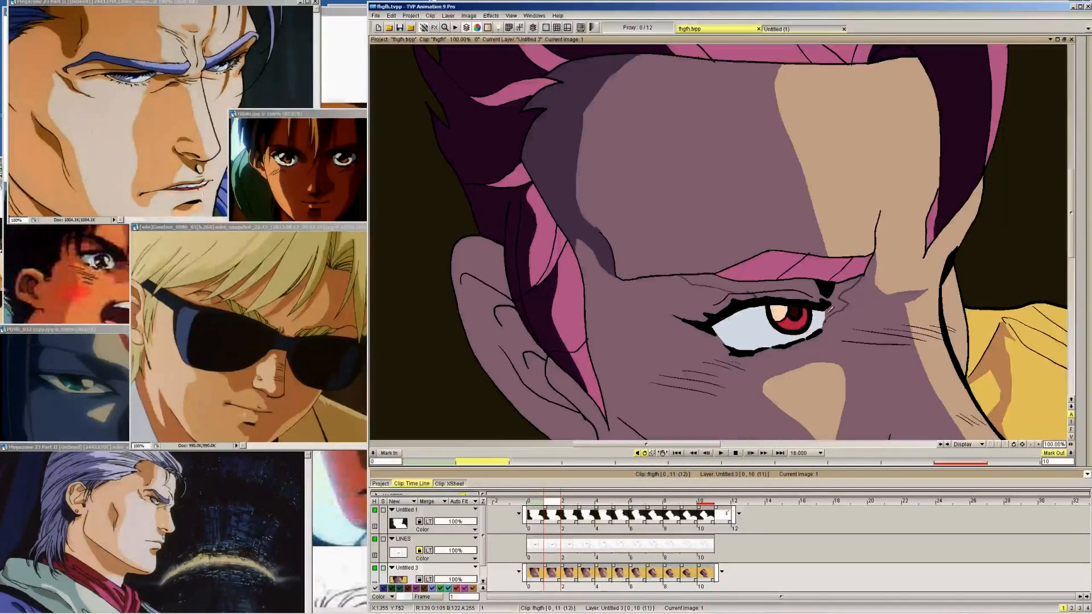
mouse_move(1082, 53)
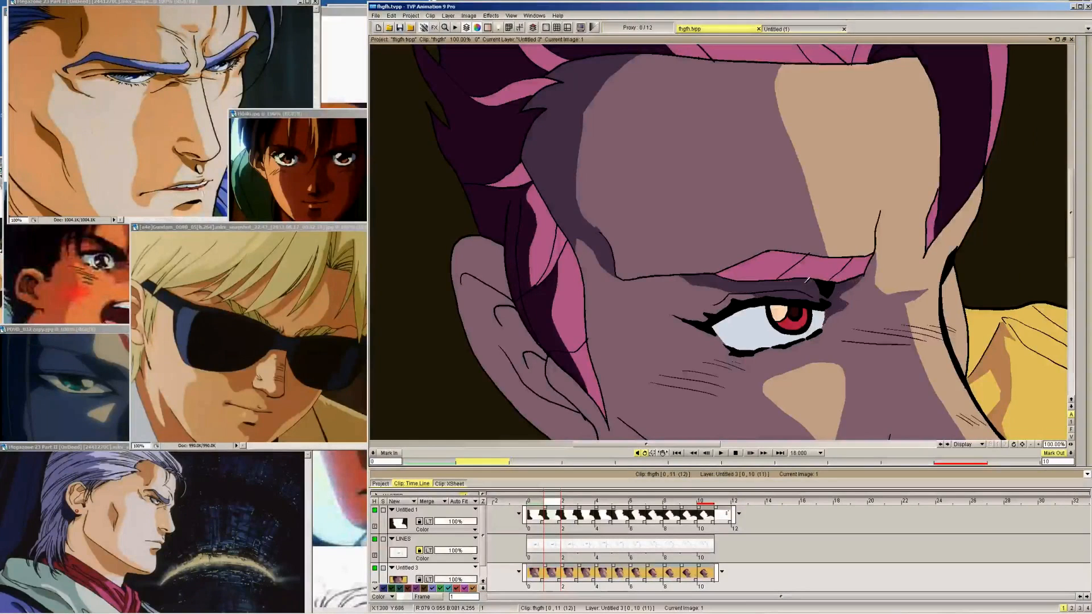
Fill the outlined eyelid shadows from frame 2 onward with the dark skin-shadow colour
key("Right")
key("Right")
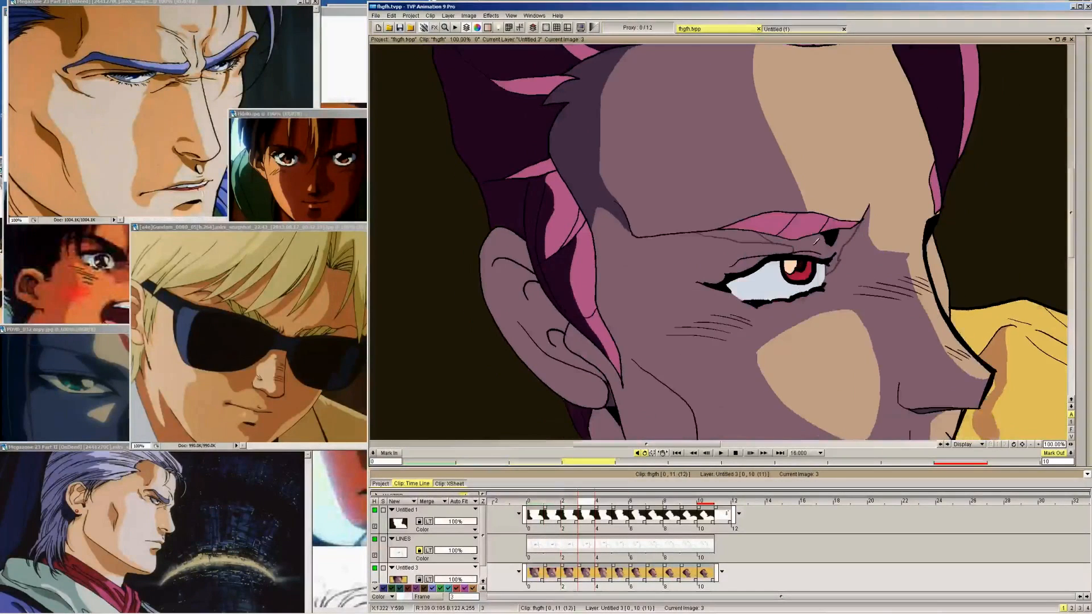
key("Right")
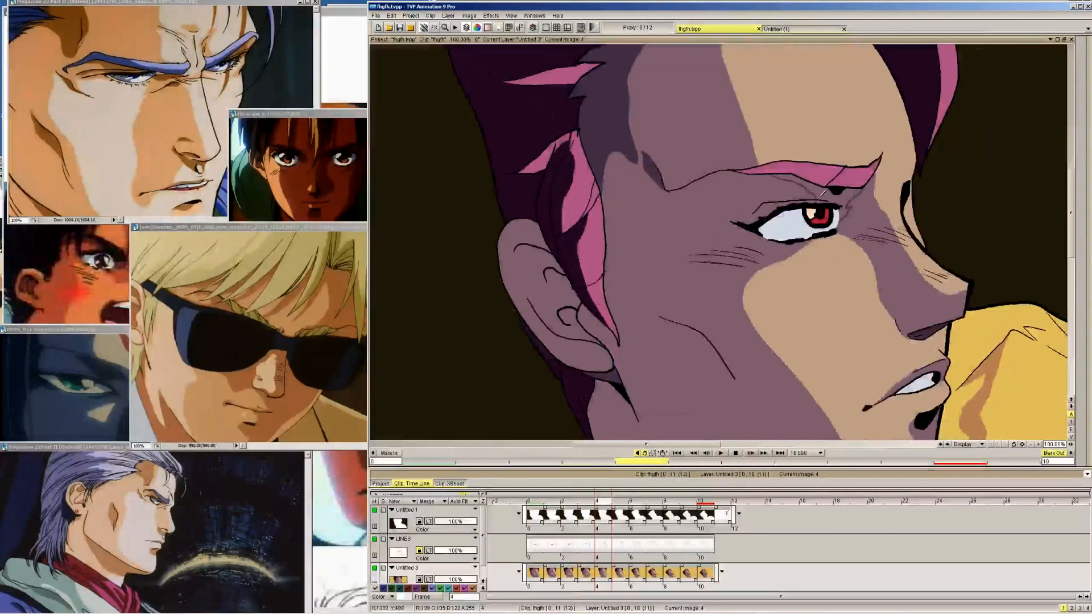
key("Right")
key("Right")
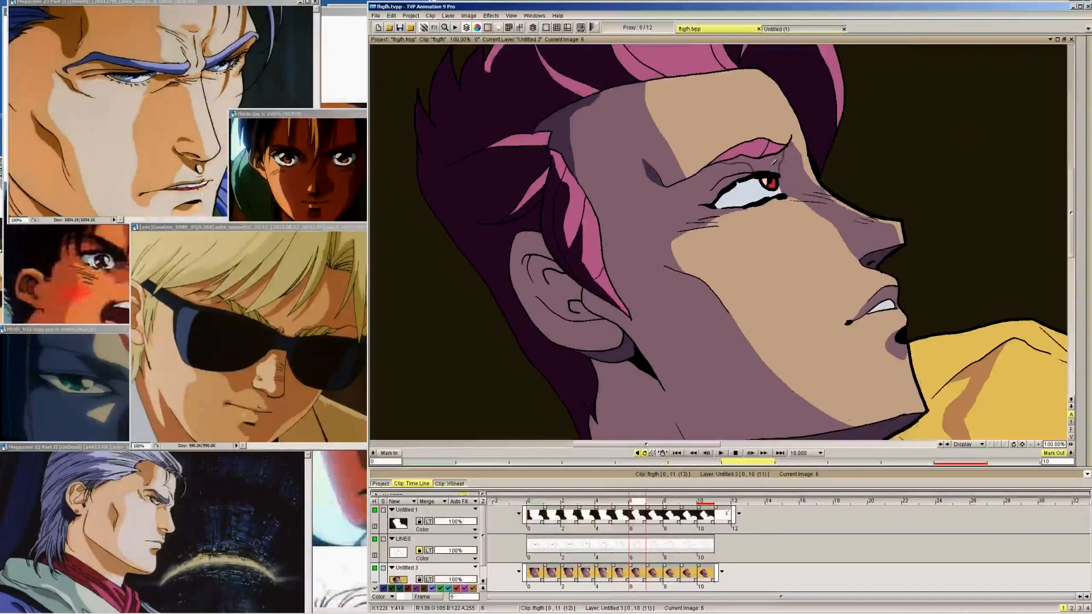
key("Right")
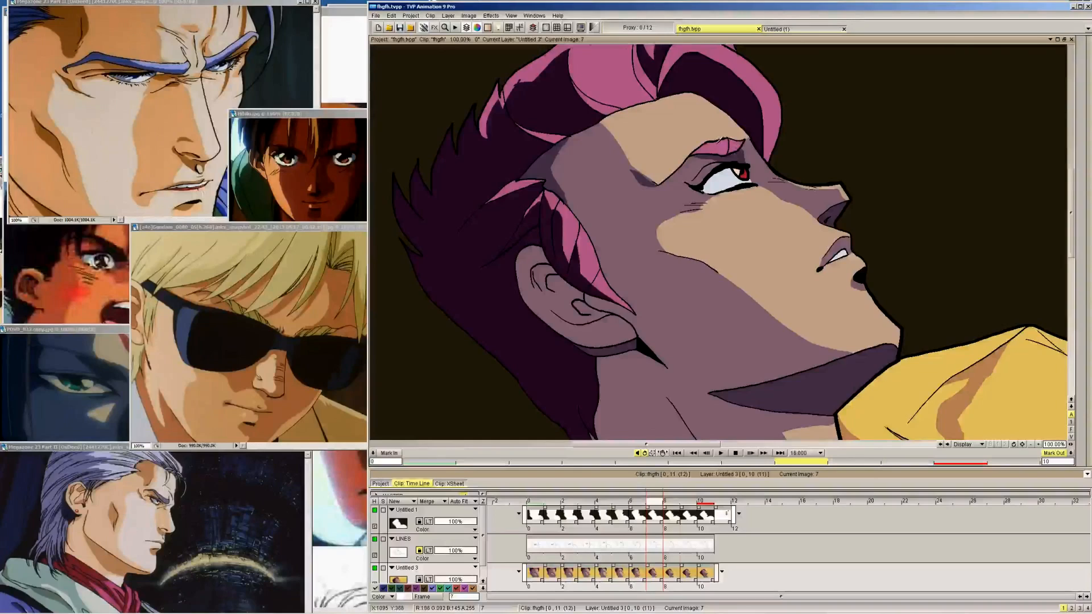
key("Right")
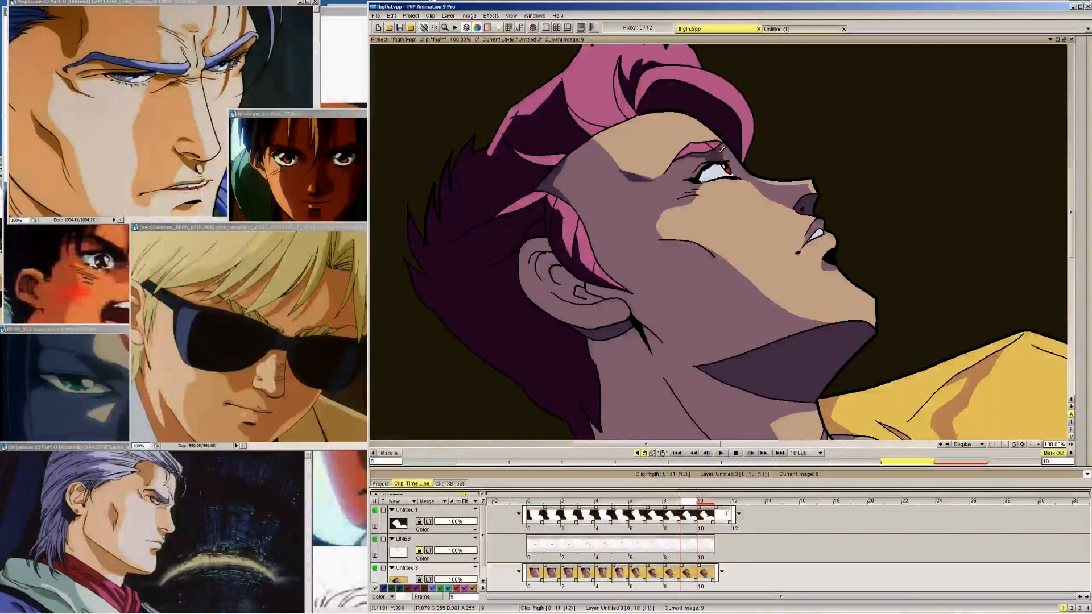
Outline the dark shadow below the cheekbone on frame 9, using frame 10 as reference
key("Right")
key("Left")
key("Right")
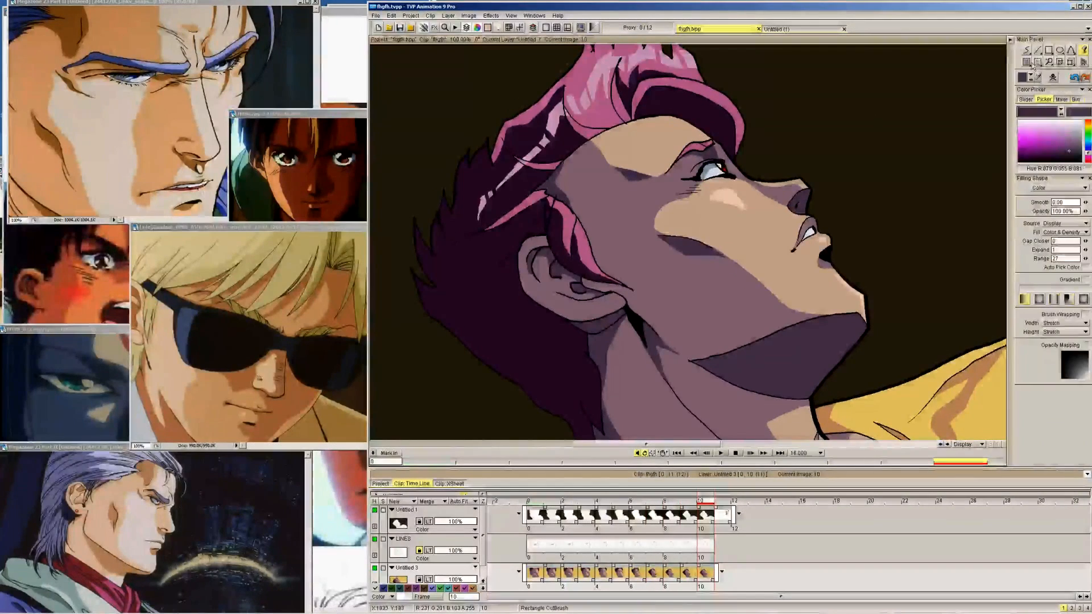
key("Left")
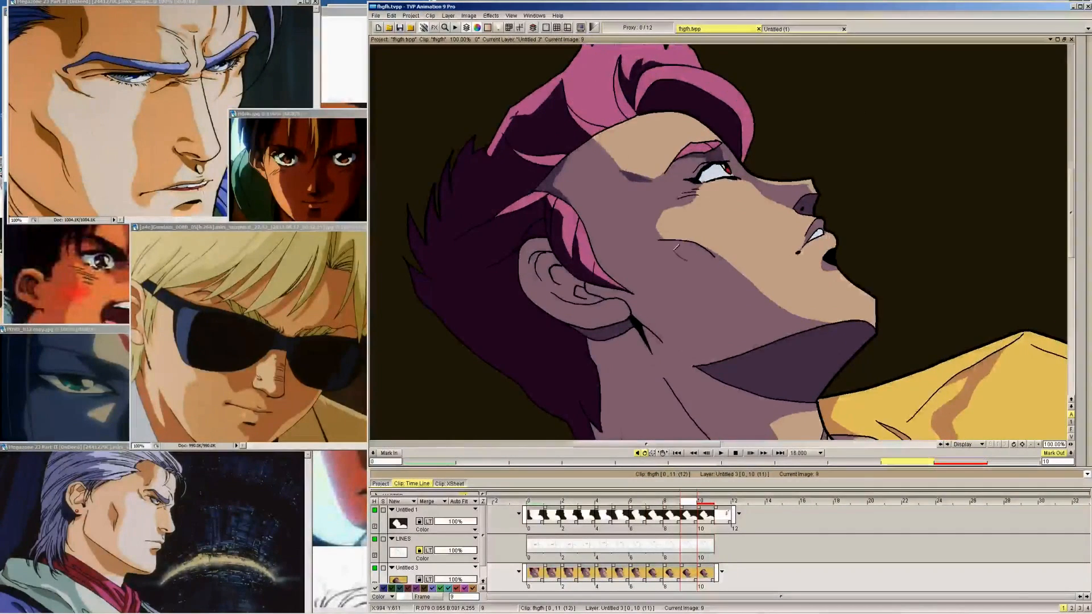
key("Right")
key("Left")
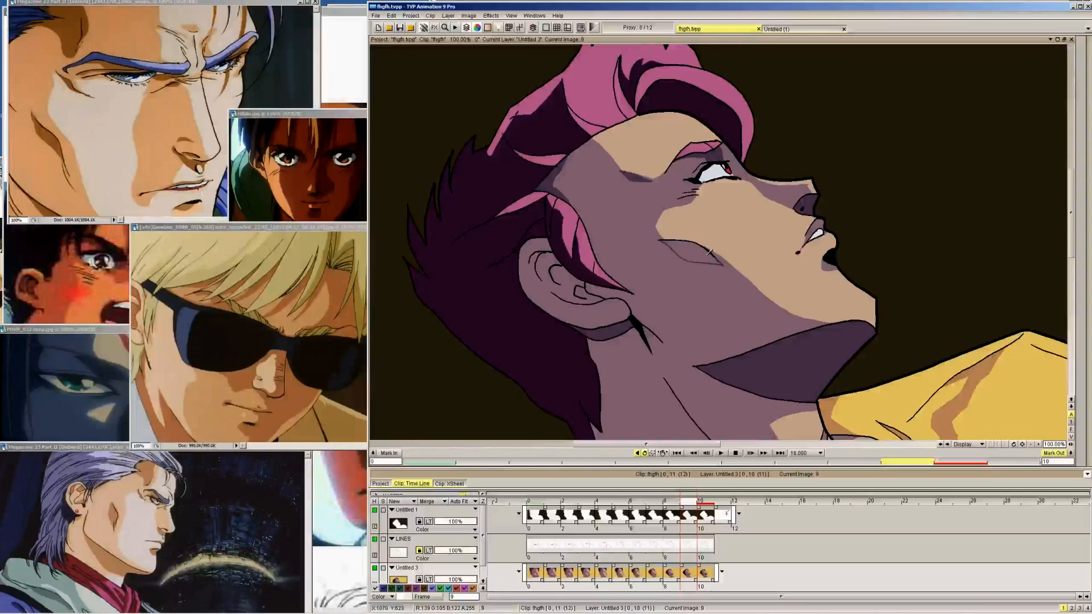
Outline the cheekbone shadow on frames 8, 7 and 6, following its shape on frame 9
key("Left")
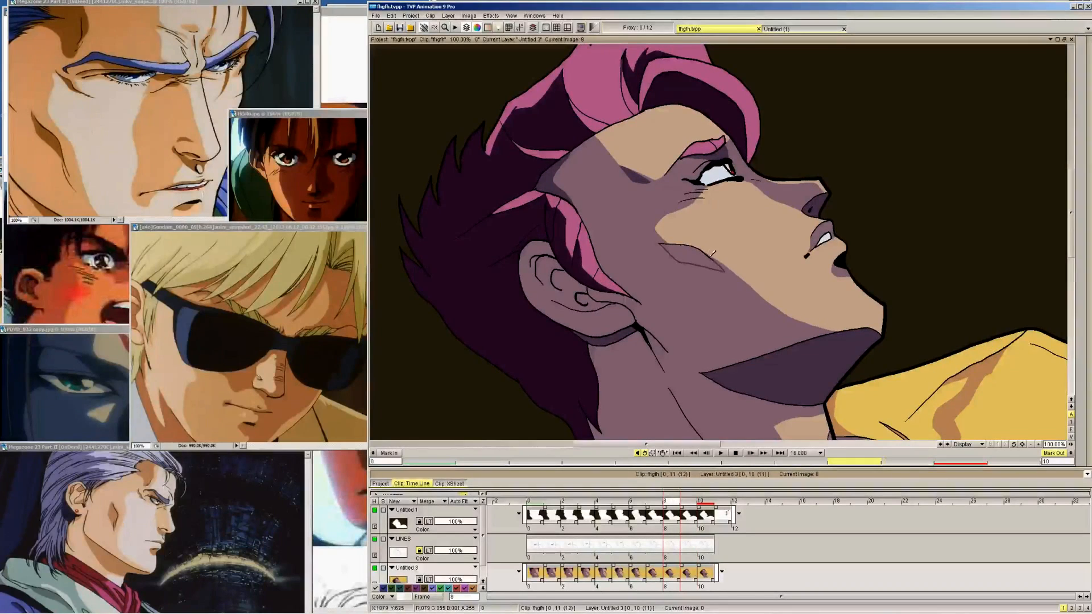
key("Left")
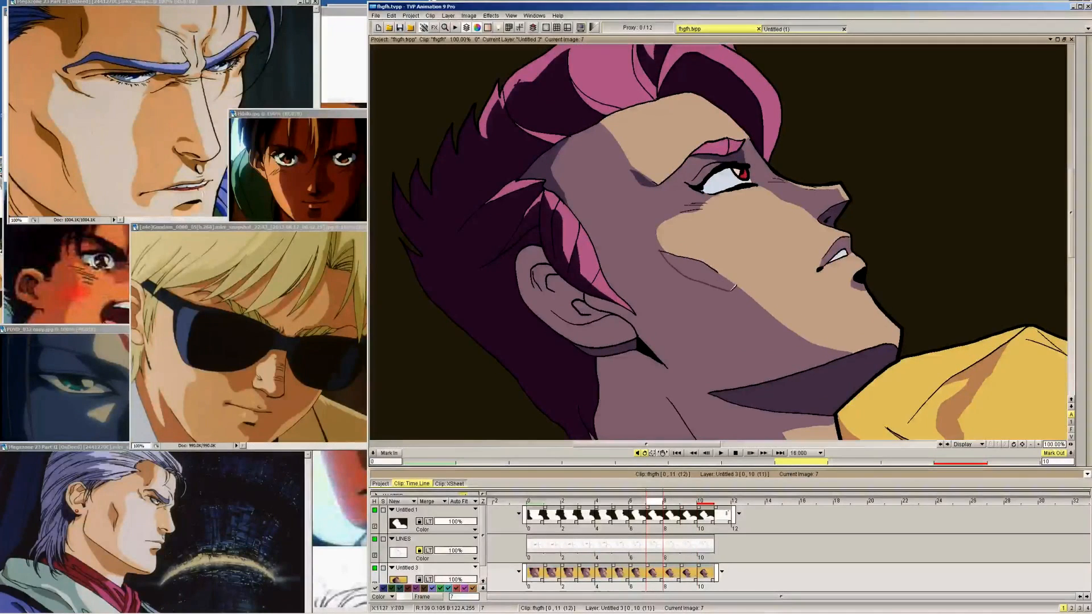
key("Left")
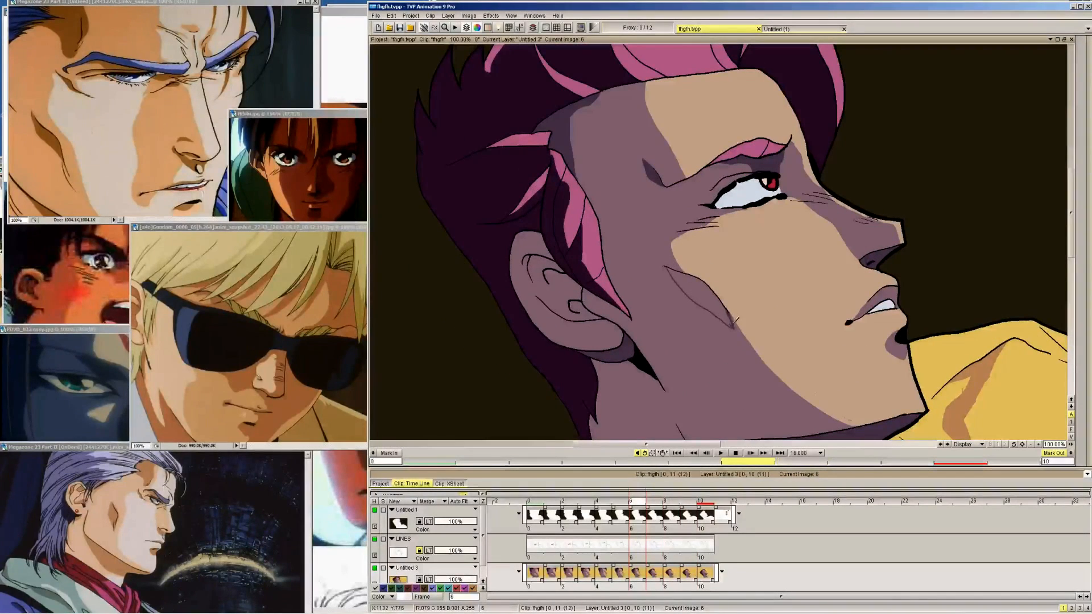
Fit the whole image in view and close the cheek shadow outline around the cheek line on frames 5 and 4
left_click(511, 16)
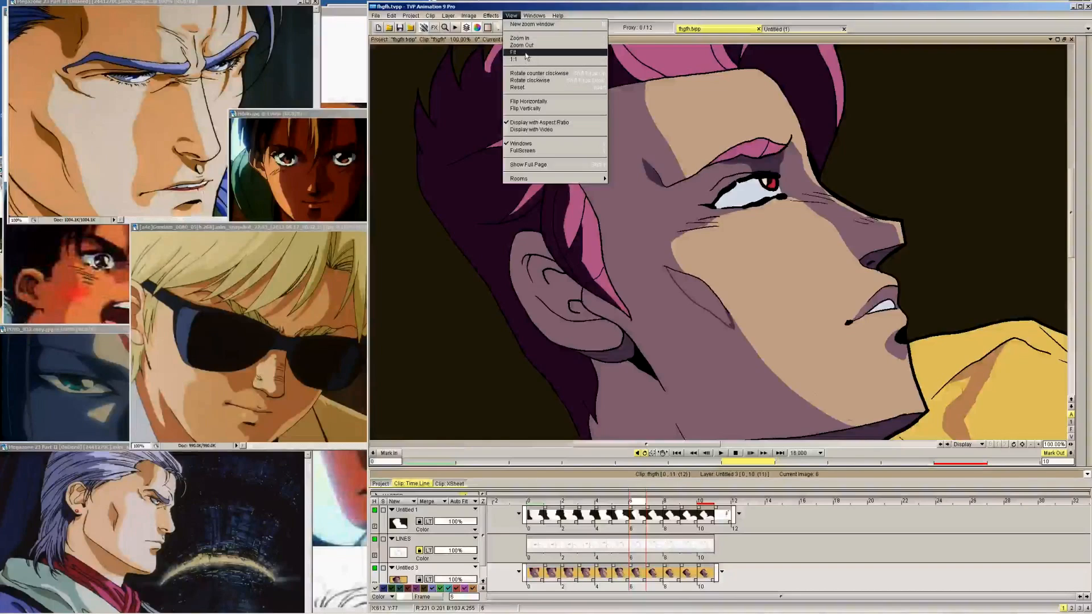
left_click(524, 54)
key("Left")
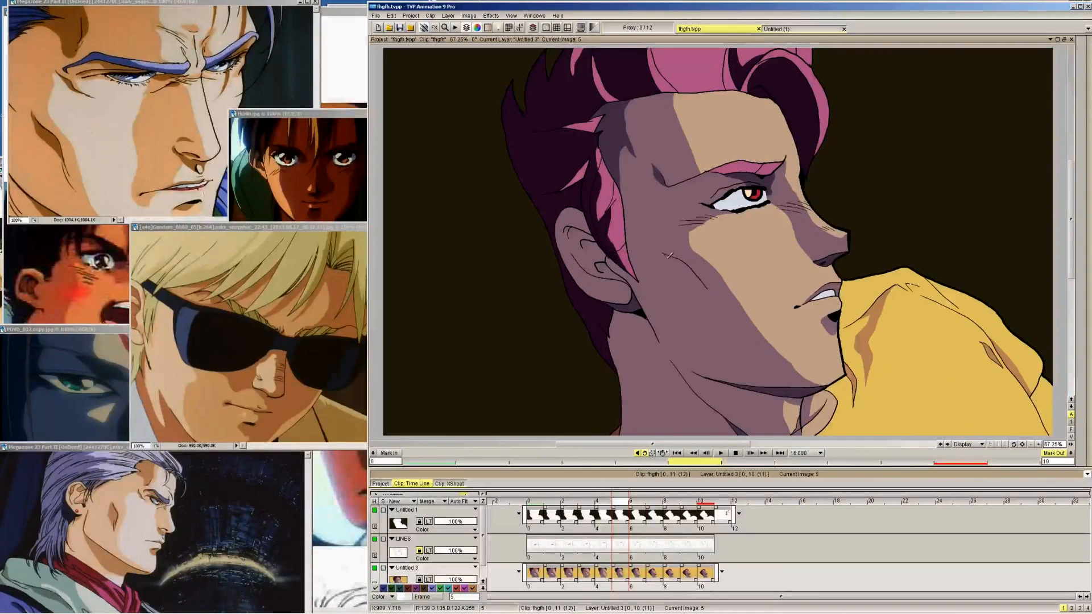
key("Left")
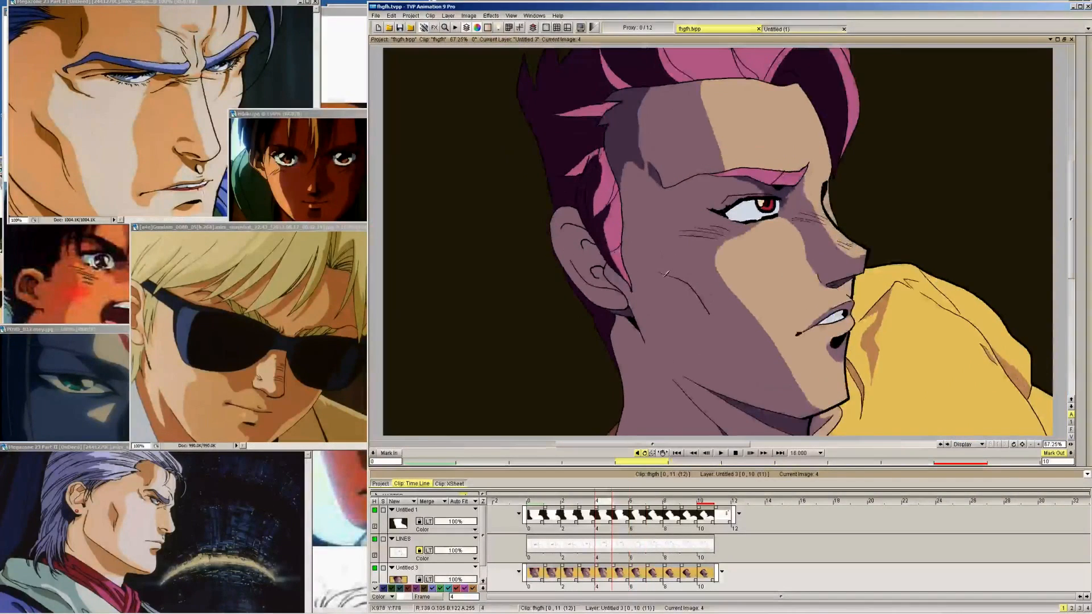
Outline the cheek shadow below the sideburn on frame 1, matching the filled shadow on frame 0
key("Left")
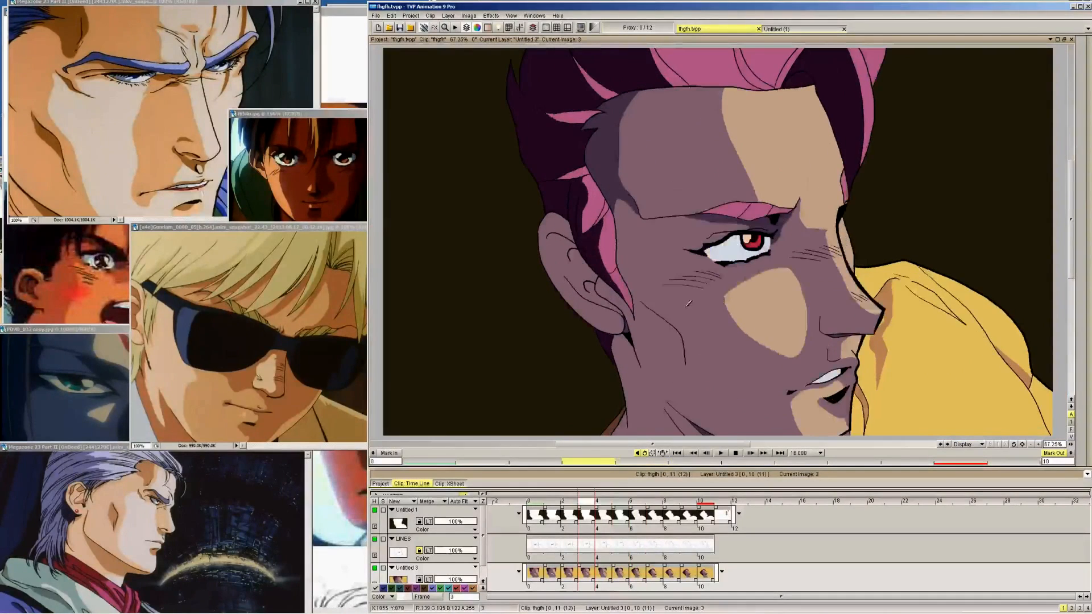
key("Left")
key("Left")
key("Left")
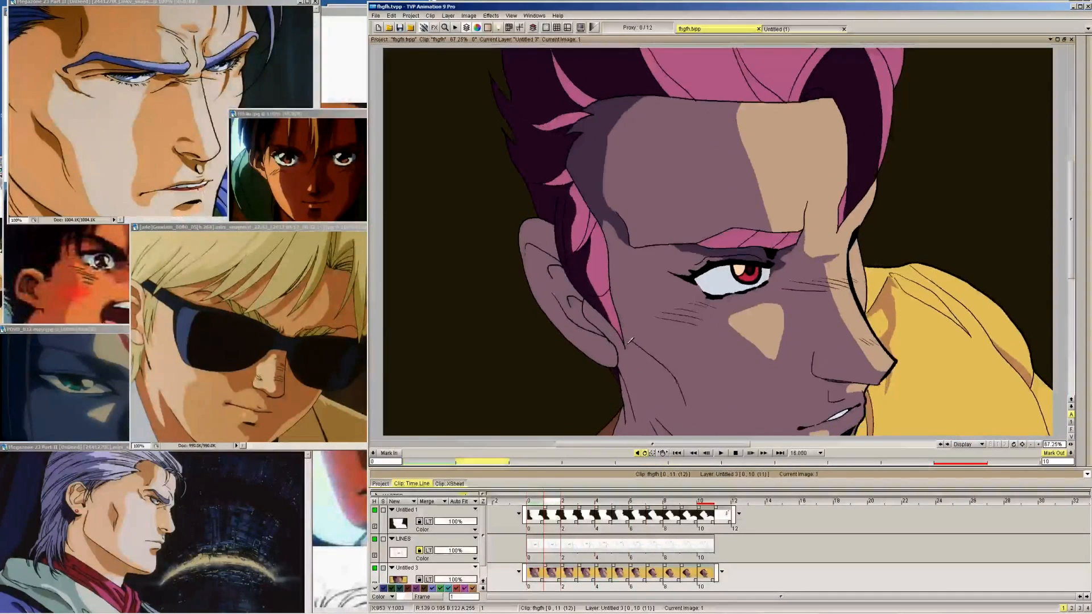
key("Right")
key("Left")
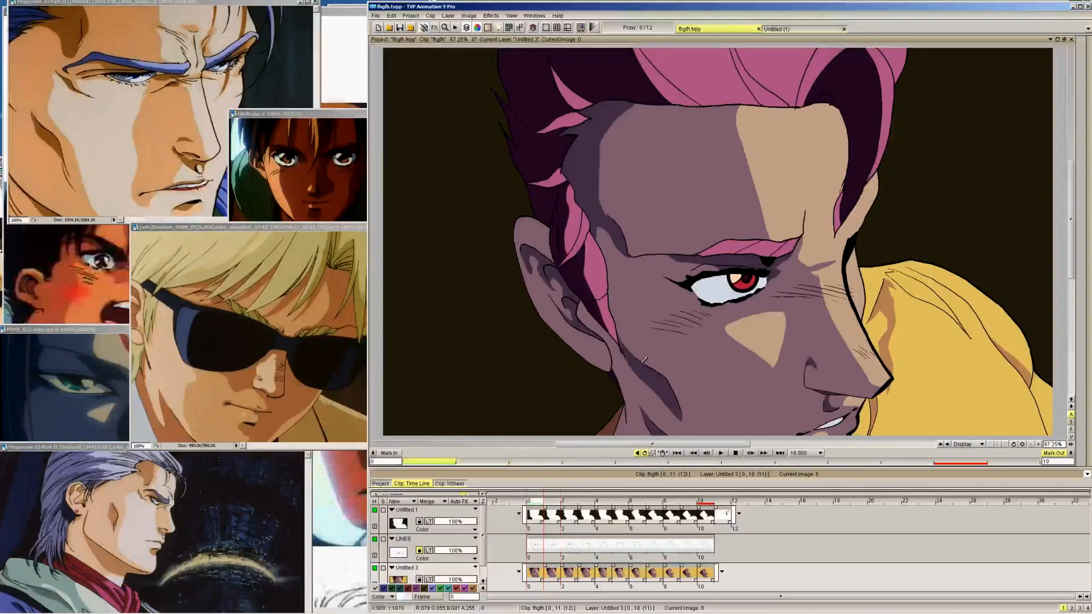
key("Right")
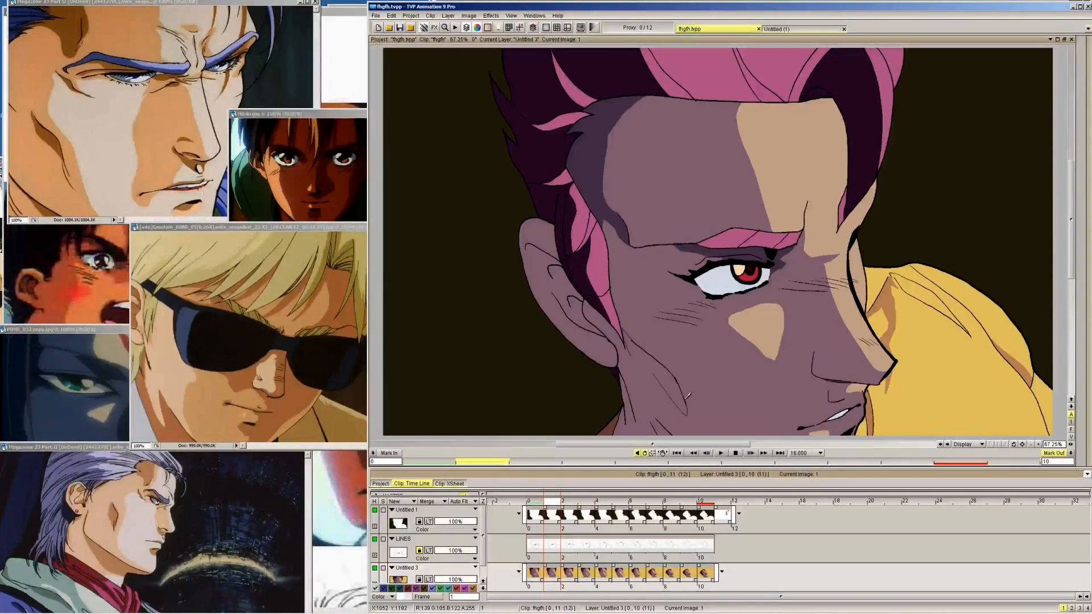
key("Right")
key("Left")
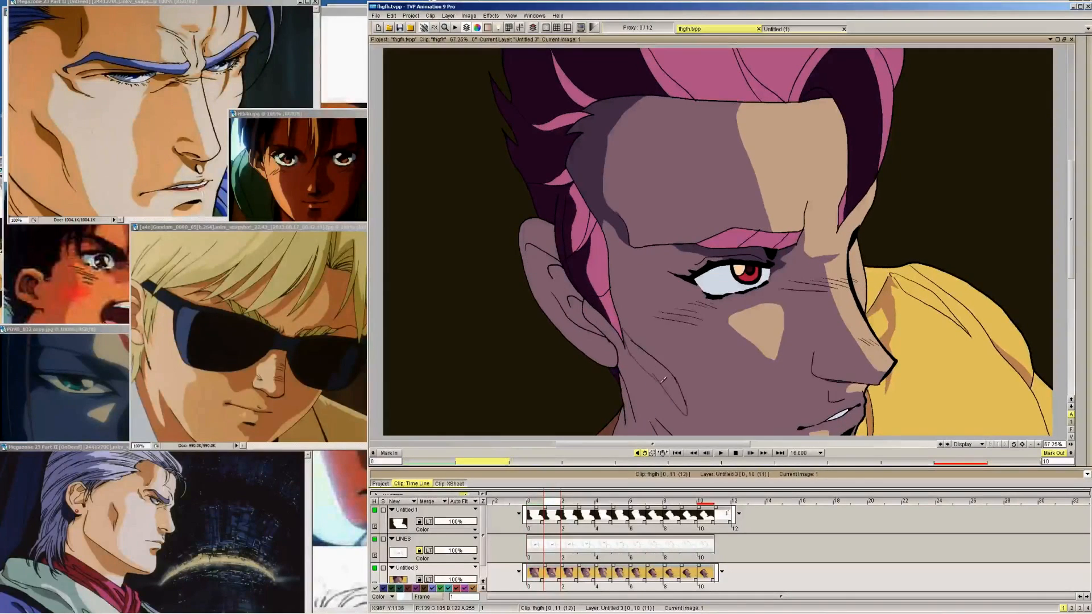
Outline the cheek shadow on frames 2 and 3, following its shape on frame 1
key("Right")
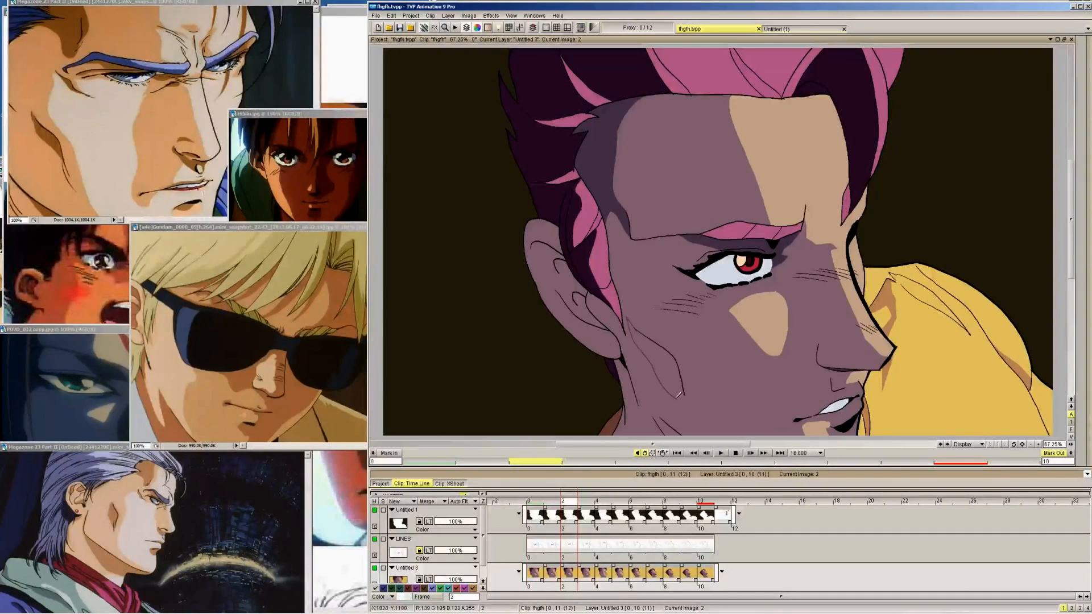
key("Left")
key("Right")
key("Right")
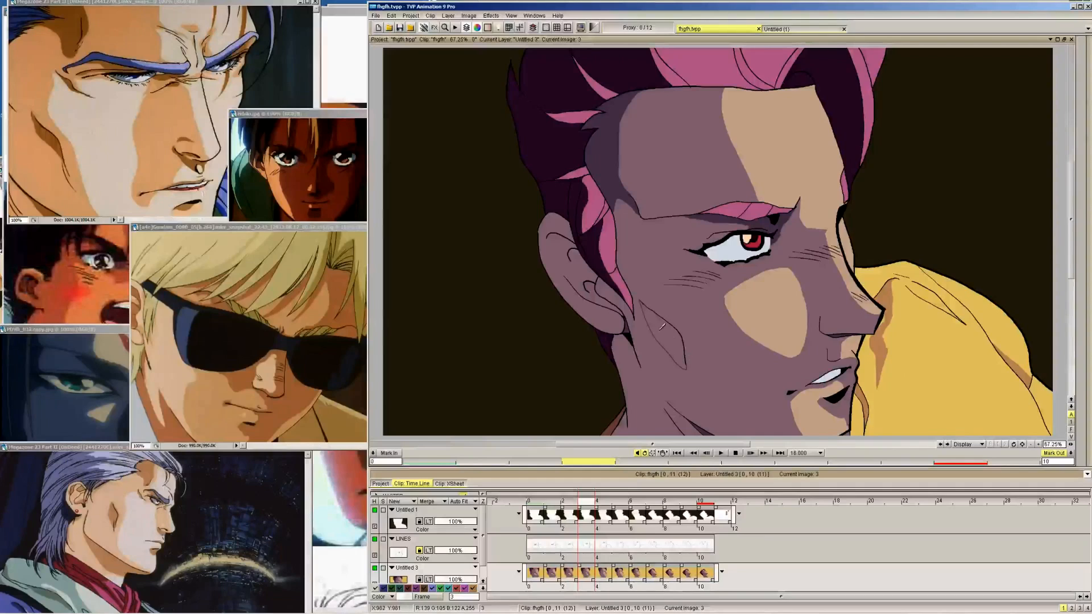
Fill the outlined cheek shadow on frame 1 with the dark skin-shadow colour, using frame 0 as reference
key("Right")
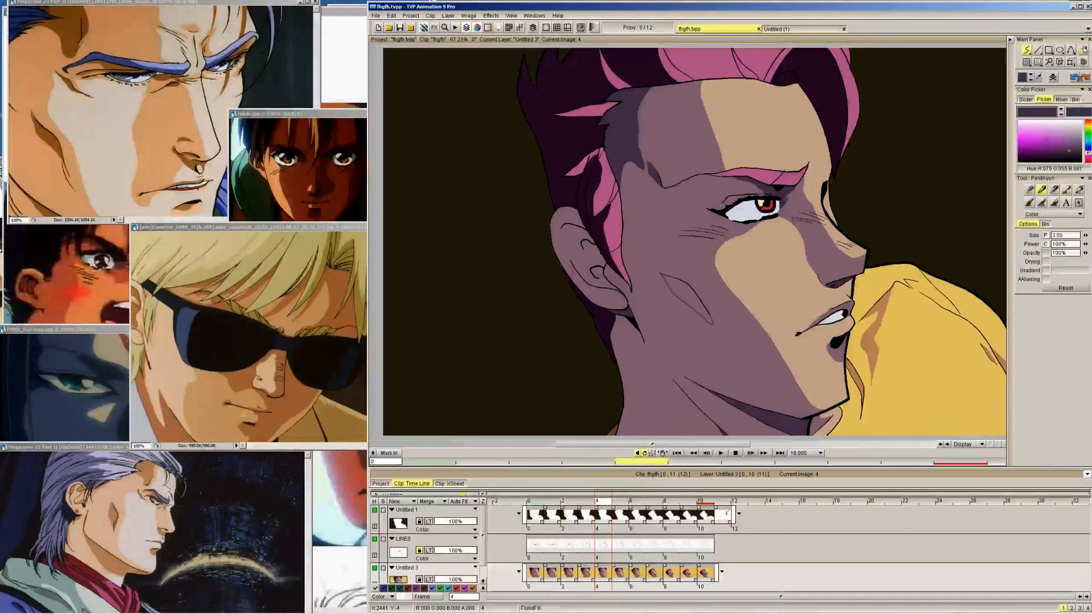
key("Left")
key("Left")
key("Left")
key("Left")
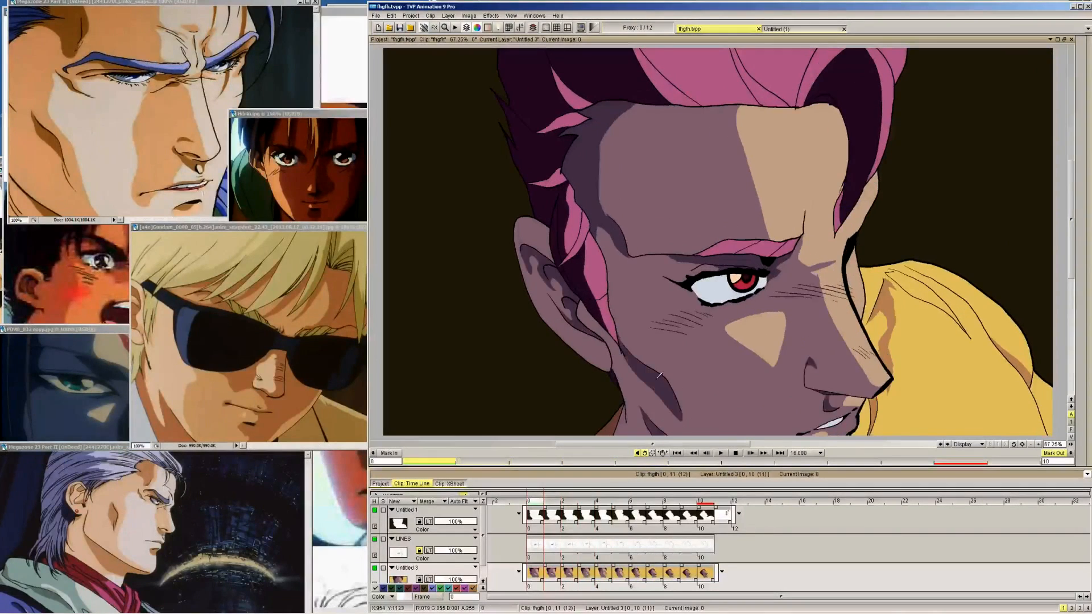
key("Right")
left_click(666, 371)
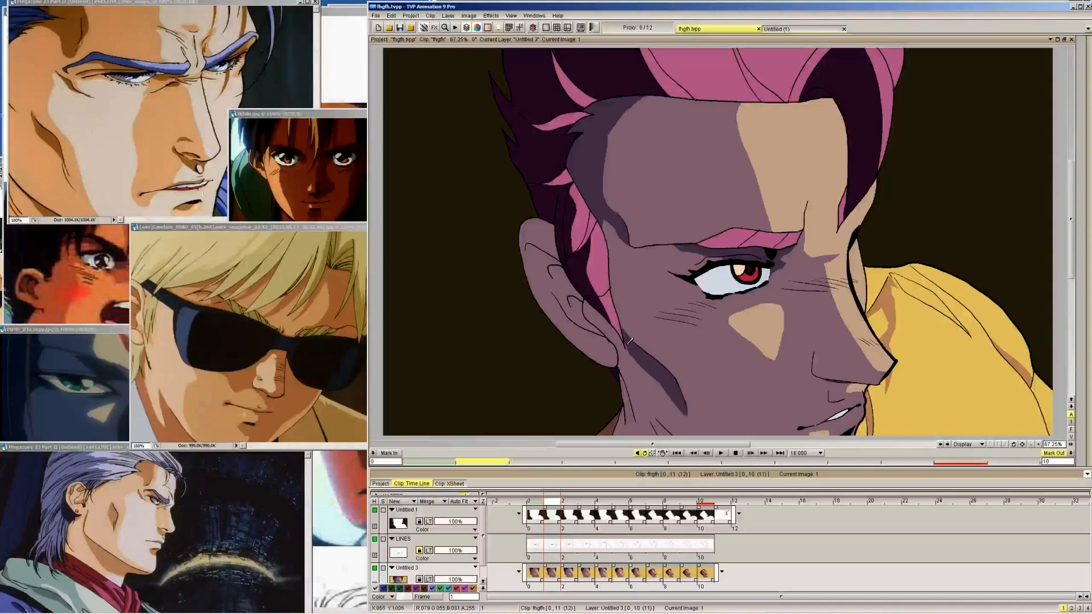
Fill the outlined cheek shadows on frames 2 to 7 with the dark skin-shadow colour
key("Right")
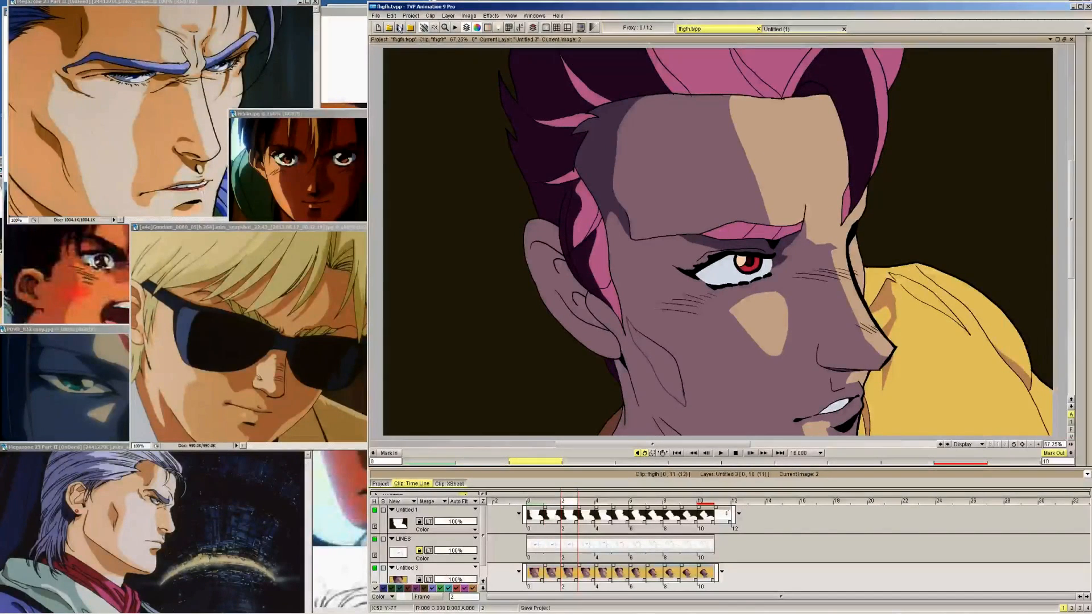
key("Right")
key("Right")
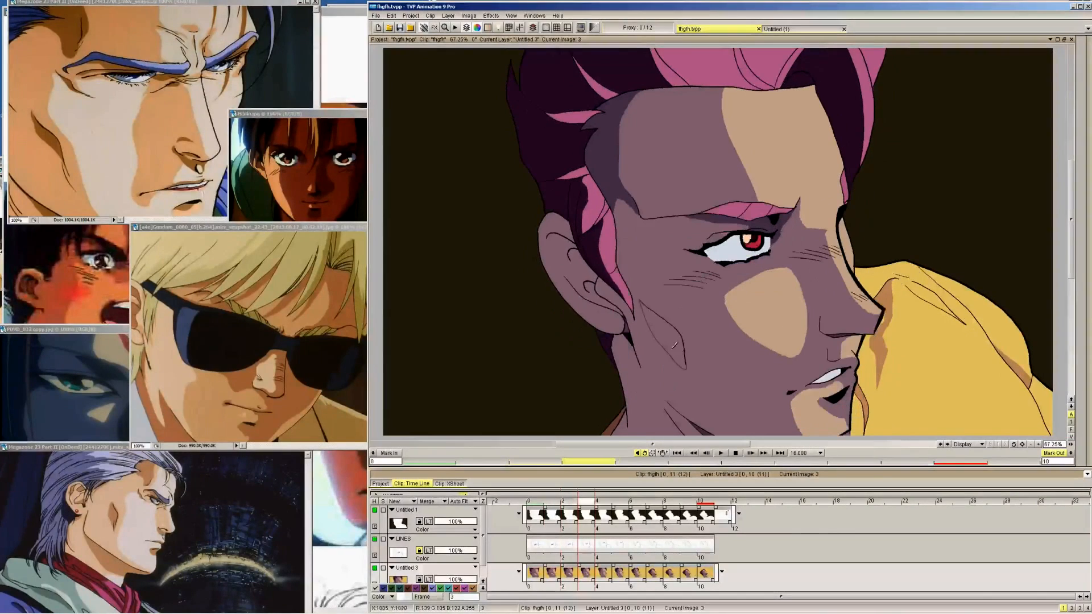
key("Right")
key("Right")
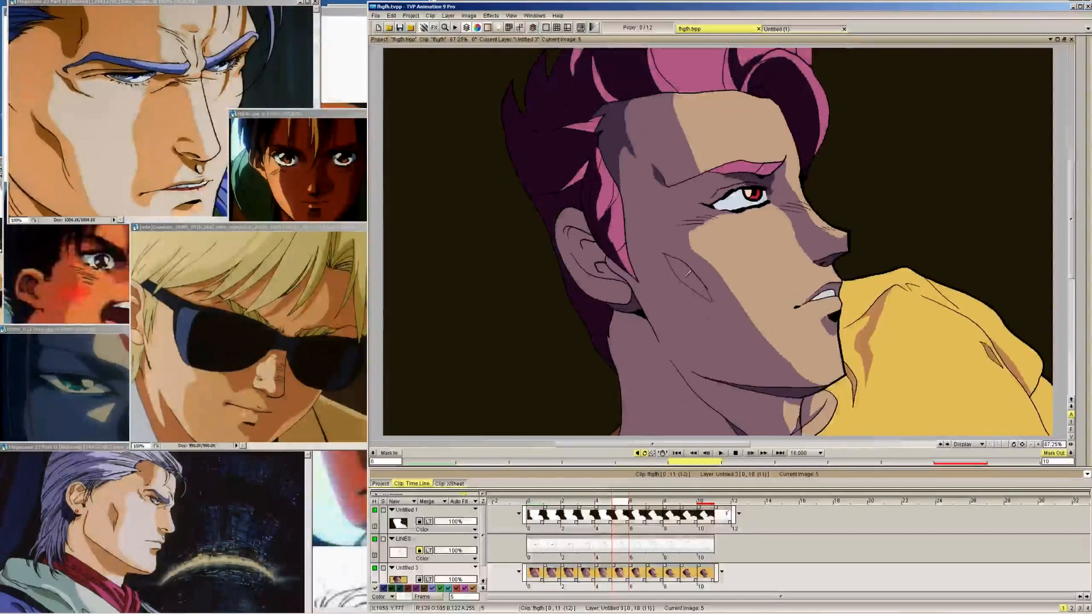
key("Right")
key("Right")
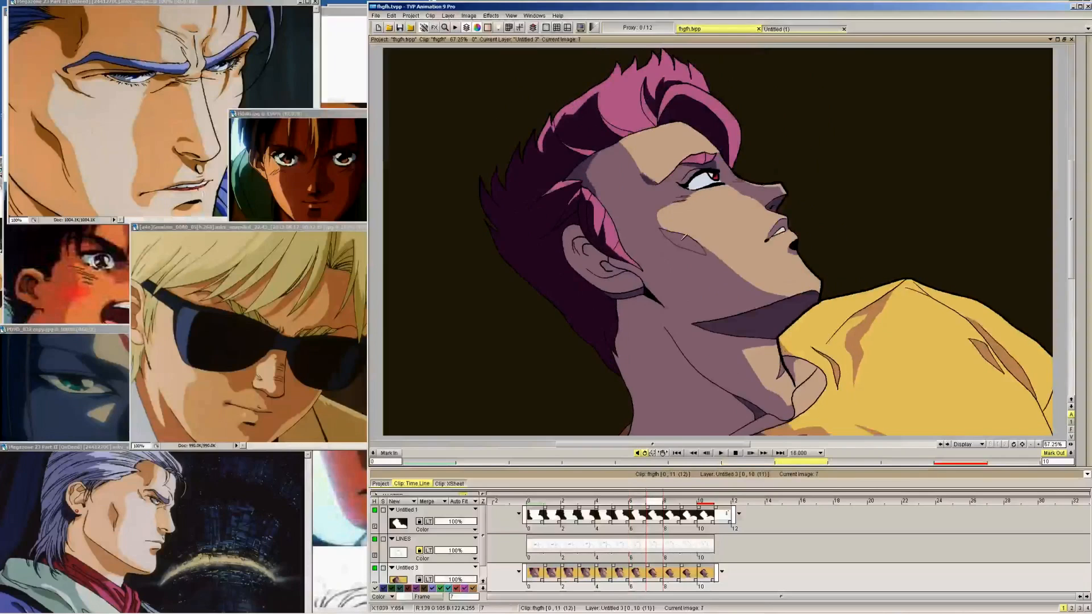
Fill the cheek shadows on frames 8 and 9 and compare them with the neighbouring frames
key("Right")
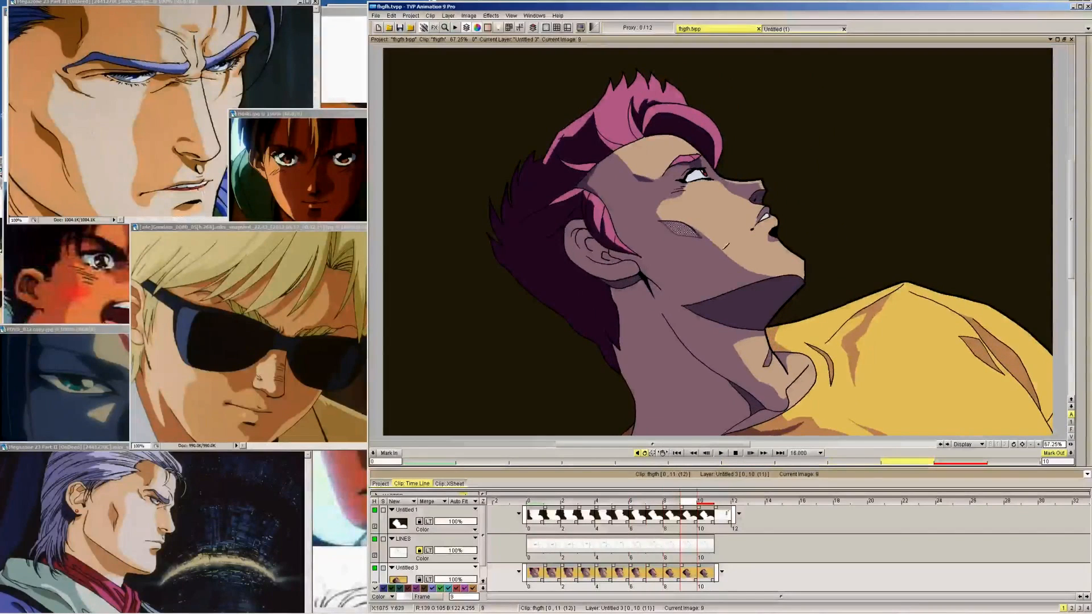
left_click(693, 229)
key("Right")
key("Left")
key("Left")
key("Left")
key("Right")
key("Right")
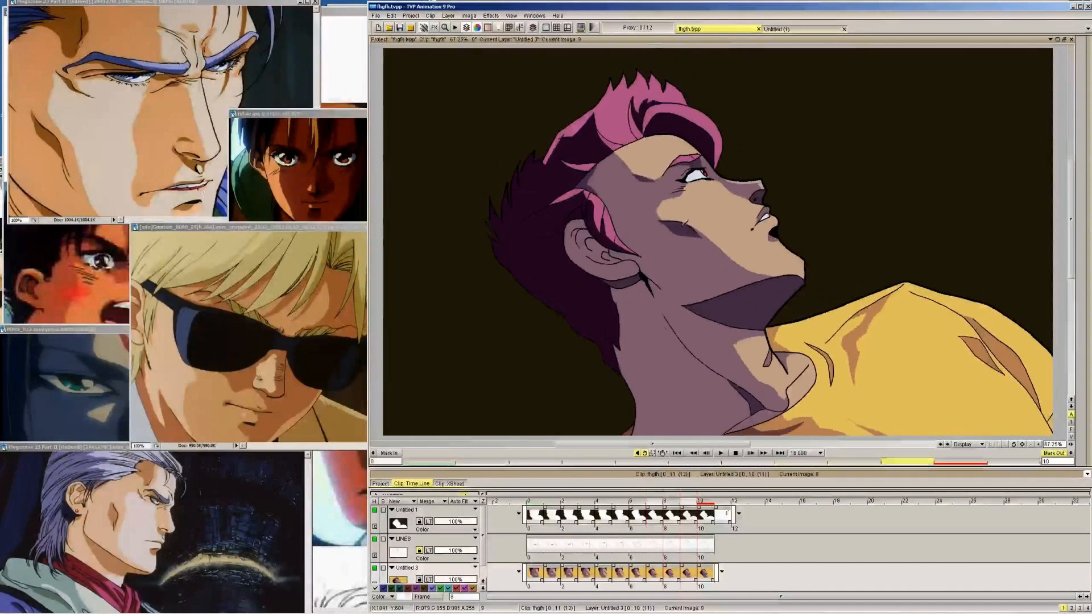
Draw the shadow edge from below the ear along the jaw and neck on frame 9, using frame 10 as reference
key("Right")
mouse_move(1085, 141)
left_click(1019, 50)
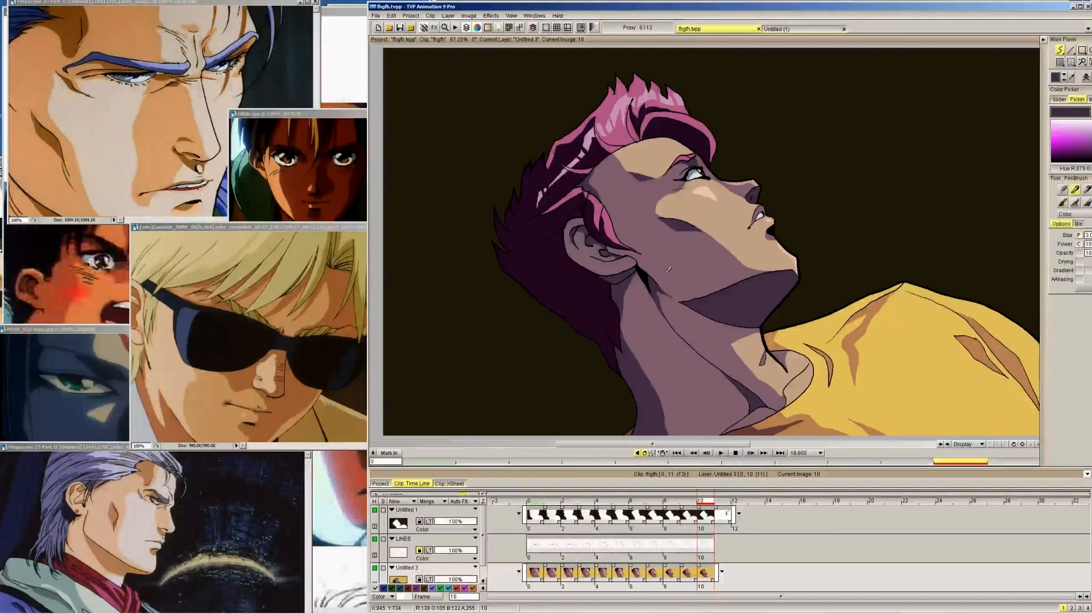
key("Left")
key("Right")
key("Left")
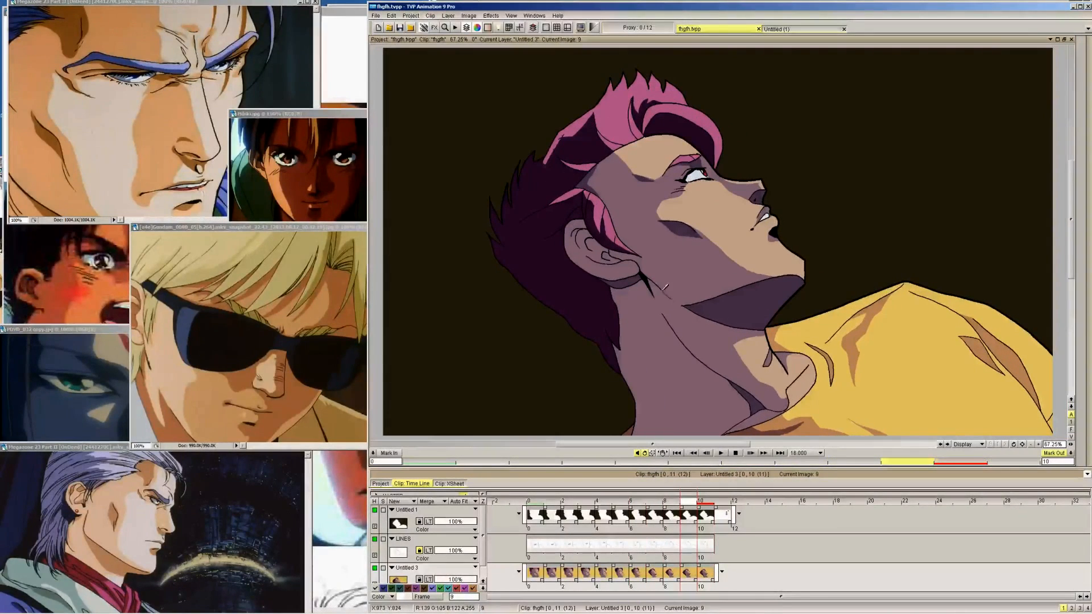
key("Right")
key("Left")
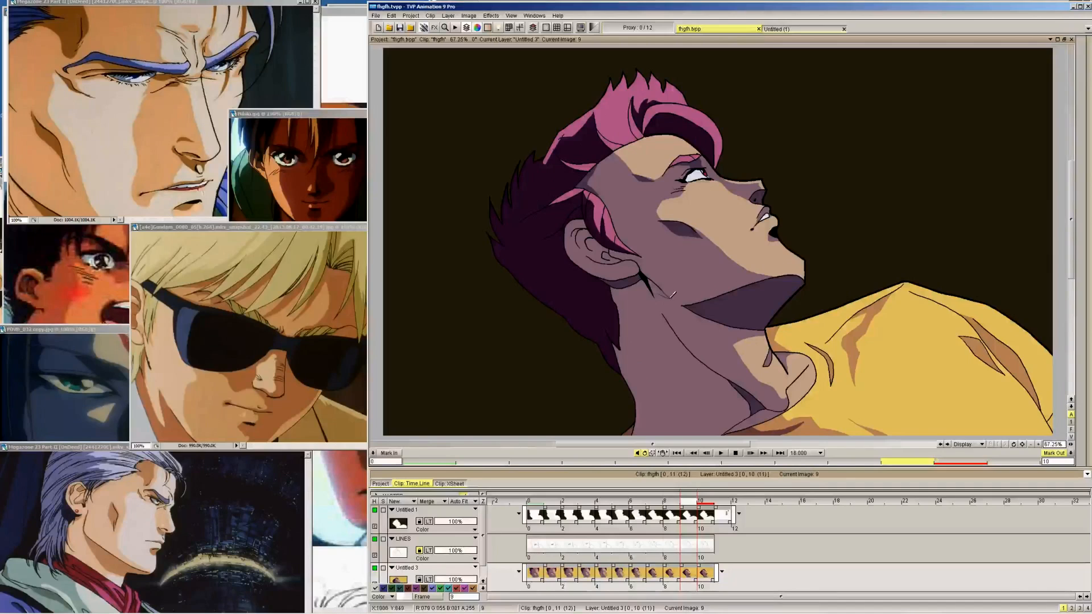
Examine the area below the ear along the jaw and neck across frames 9 to 3 for shadow placement
key("Left")
key("Left")
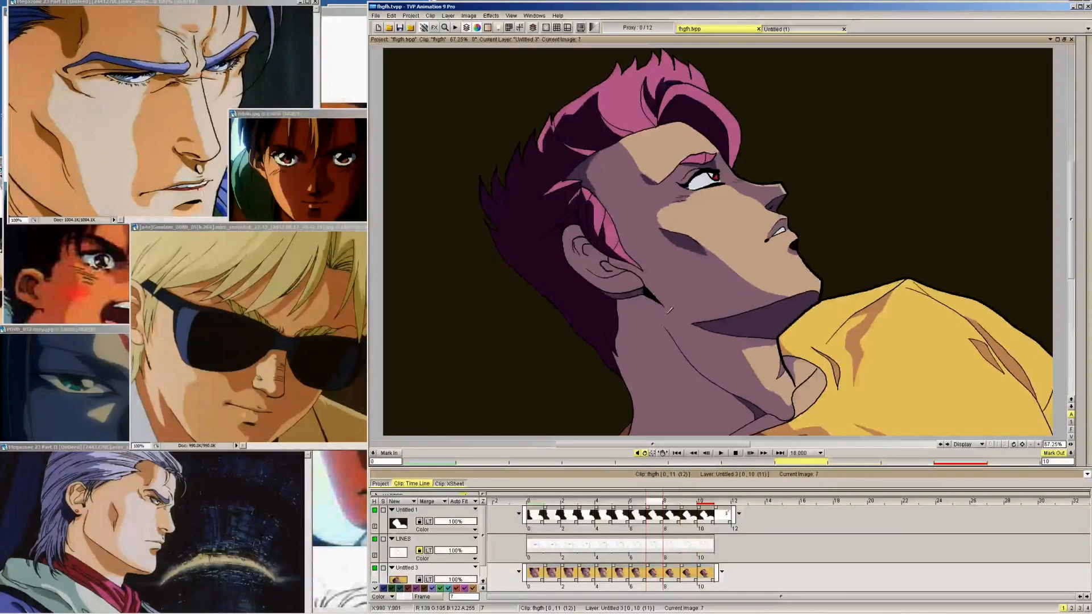
key("Left")
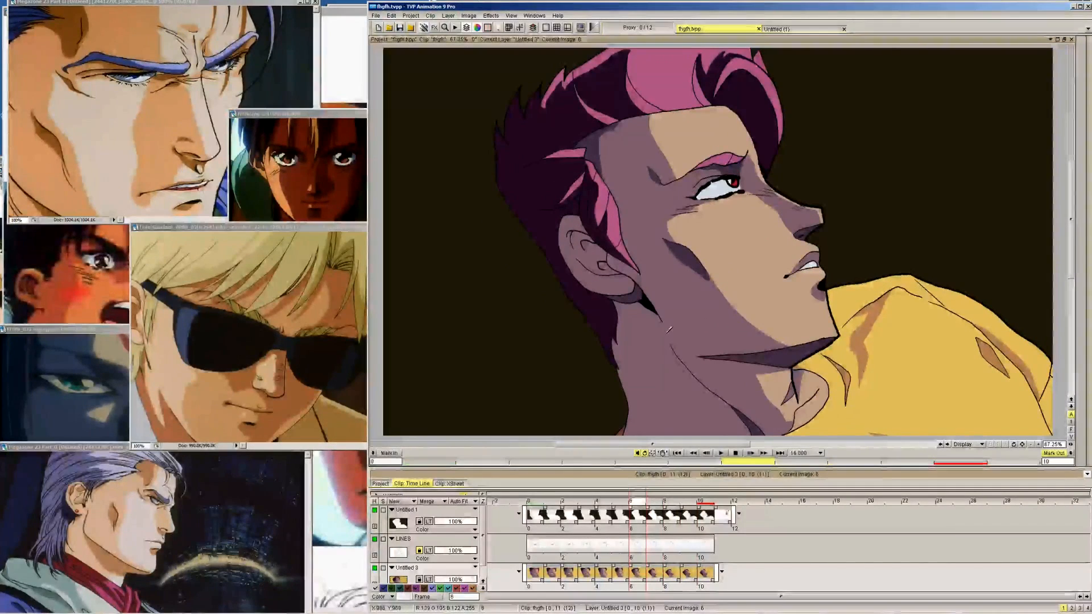
key("Left")
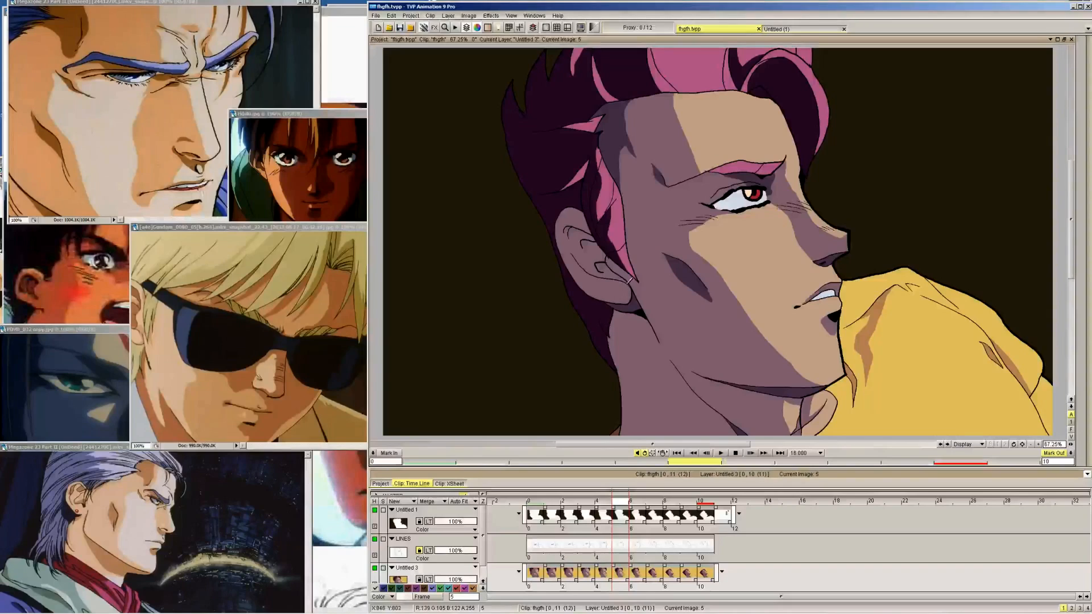
key("Left")
key("Left")
key("Right")
key("Right")
key("Right")
key("Right")
key("Right")
key("Right")
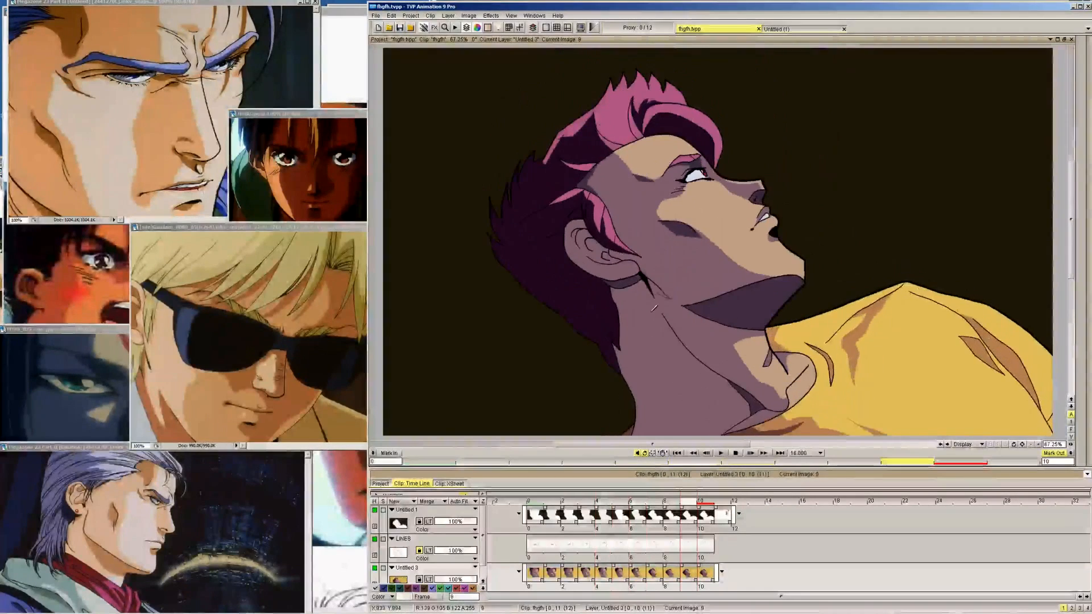
Complete the jaw shadow outline below the ear on frame 9, matching its shape to frame 10
key("Right")
key("Left")
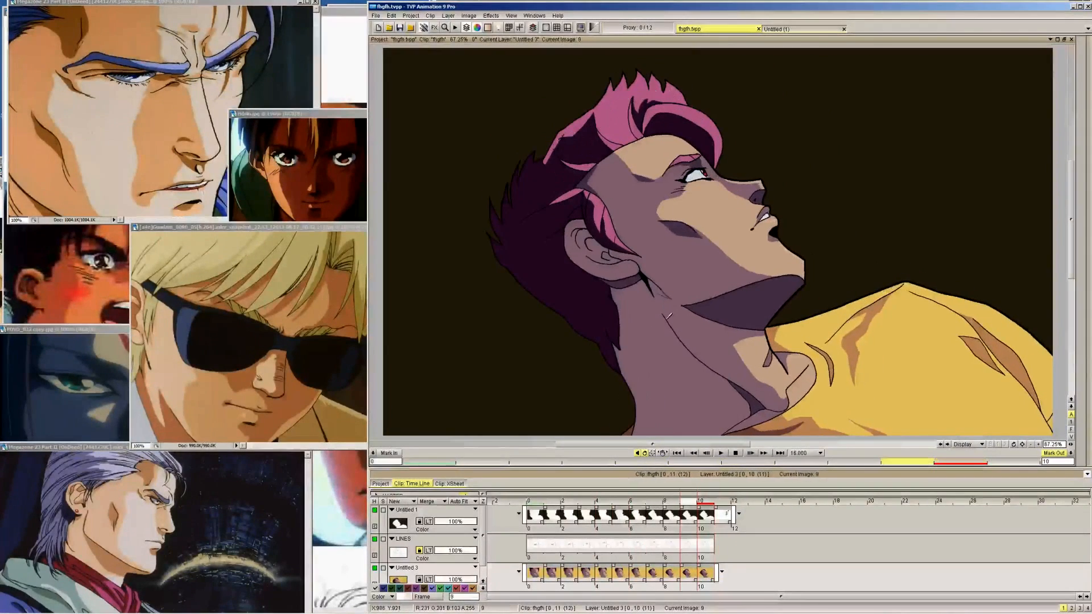
key("Right")
key("Left")
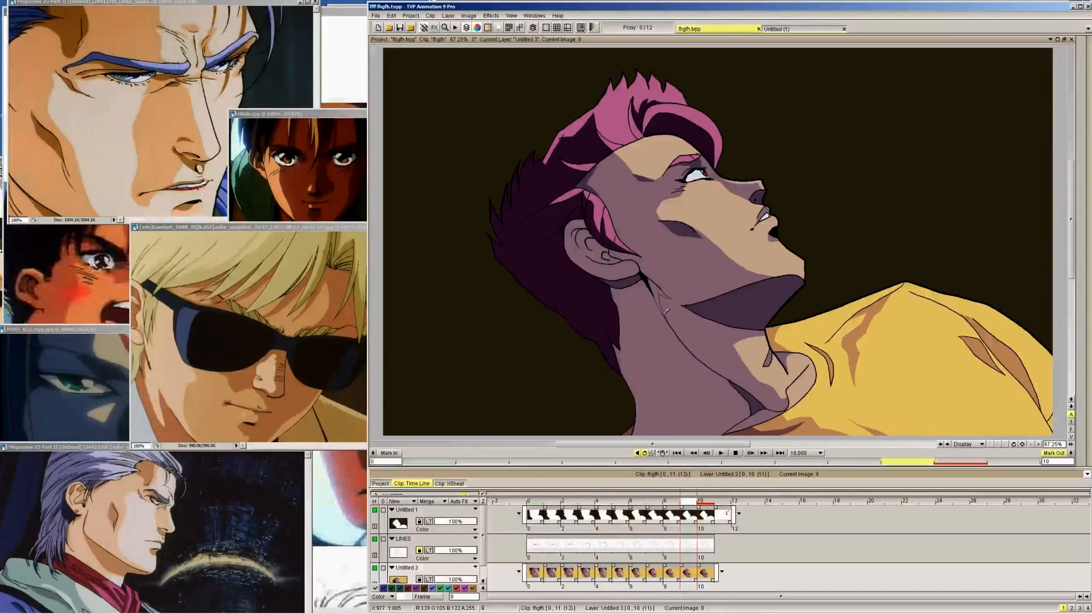
Outline the narrow shadow running from below the ear along the jaw on frames 8 down to 5
key("Left")
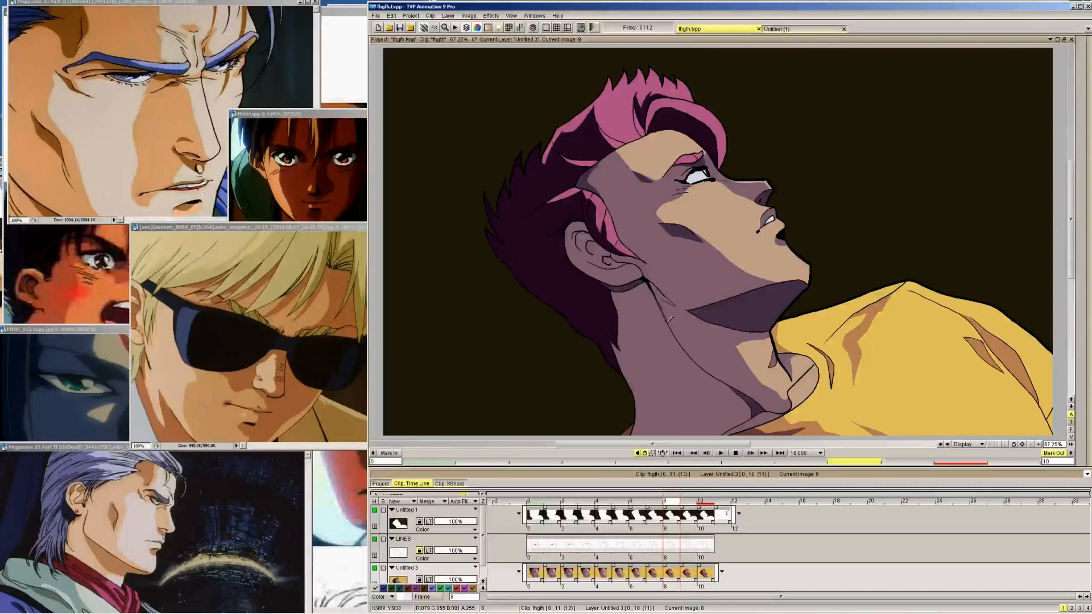
key("Left")
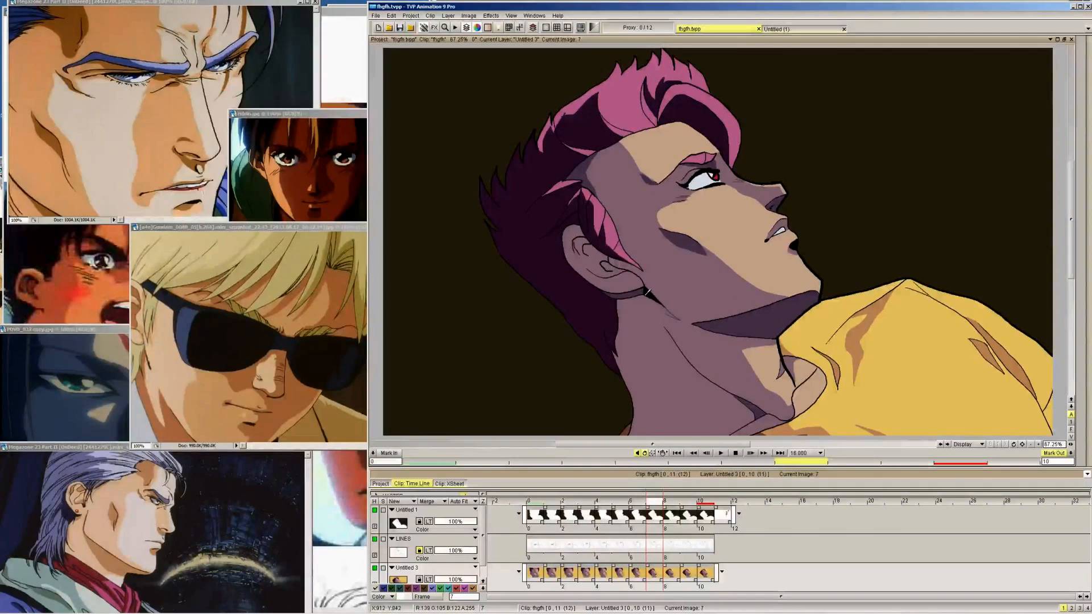
key("Left")
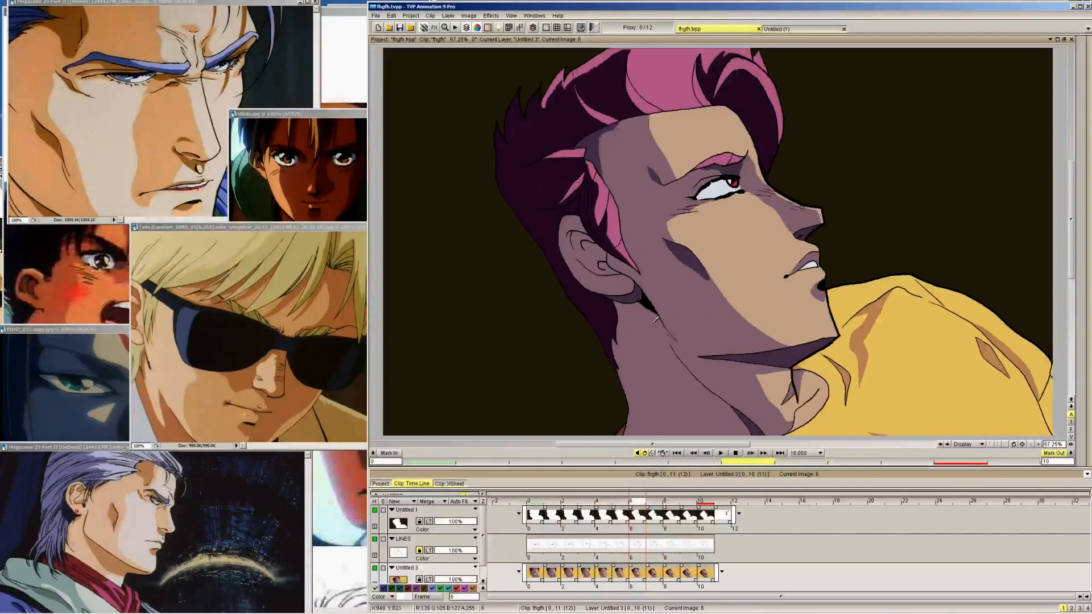
key("Left")
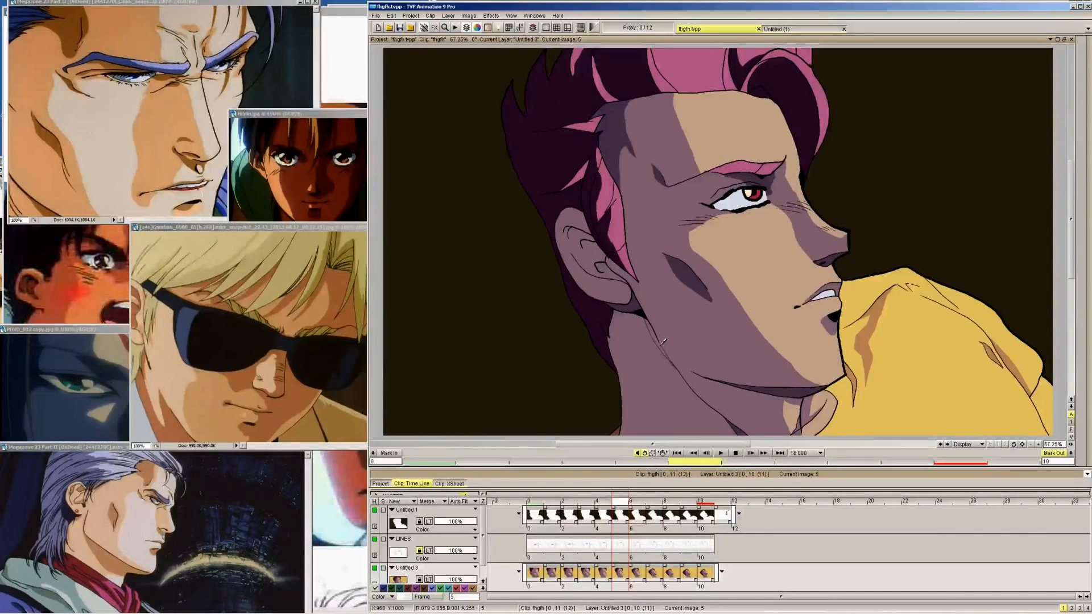
key("Left")
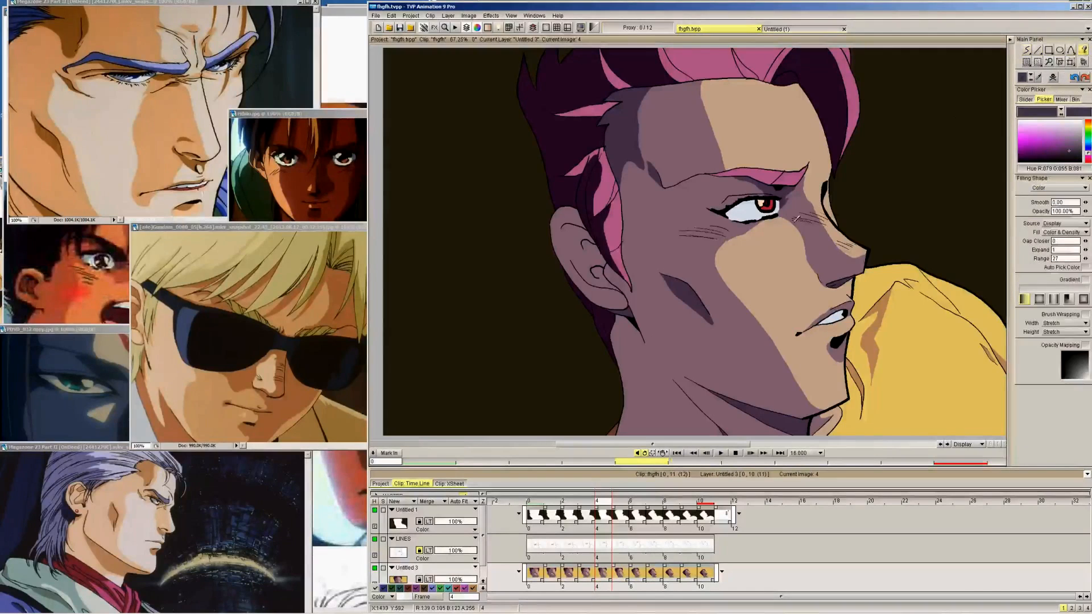
Fill the outlined jaw shadows below the ear on frames 5 to 9 with the dark skin-shadow colour
key("Right")
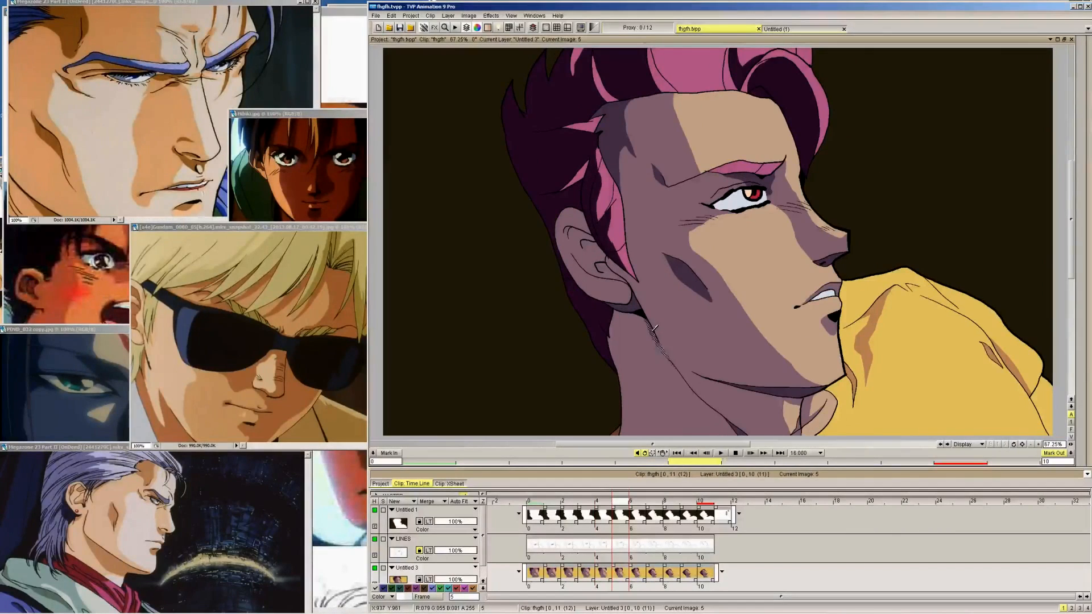
key("Right")
key("Right")
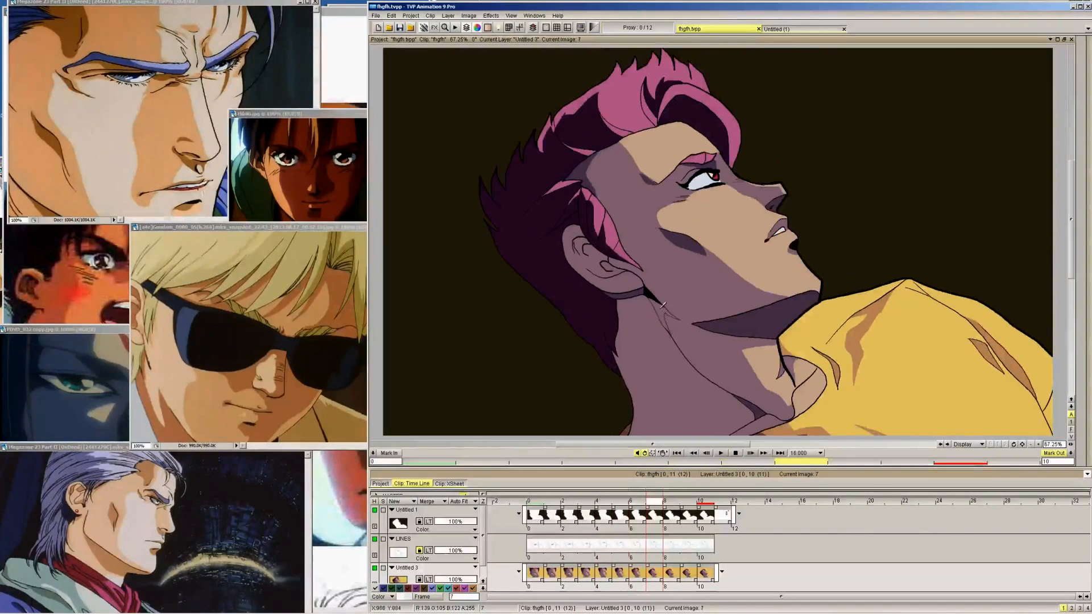
key("Right")
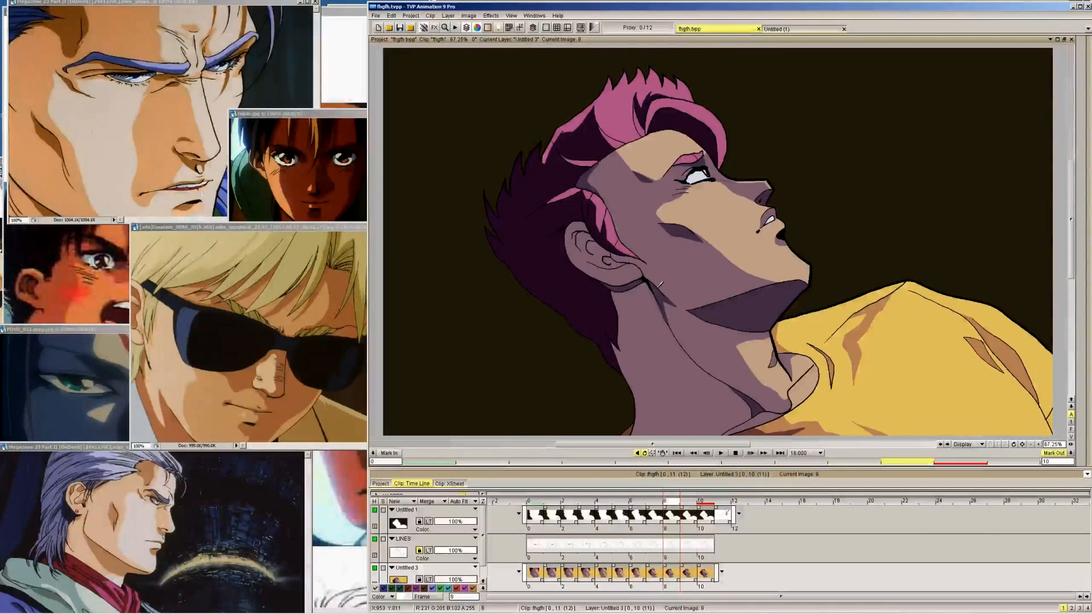
key("Right")
key("Right")
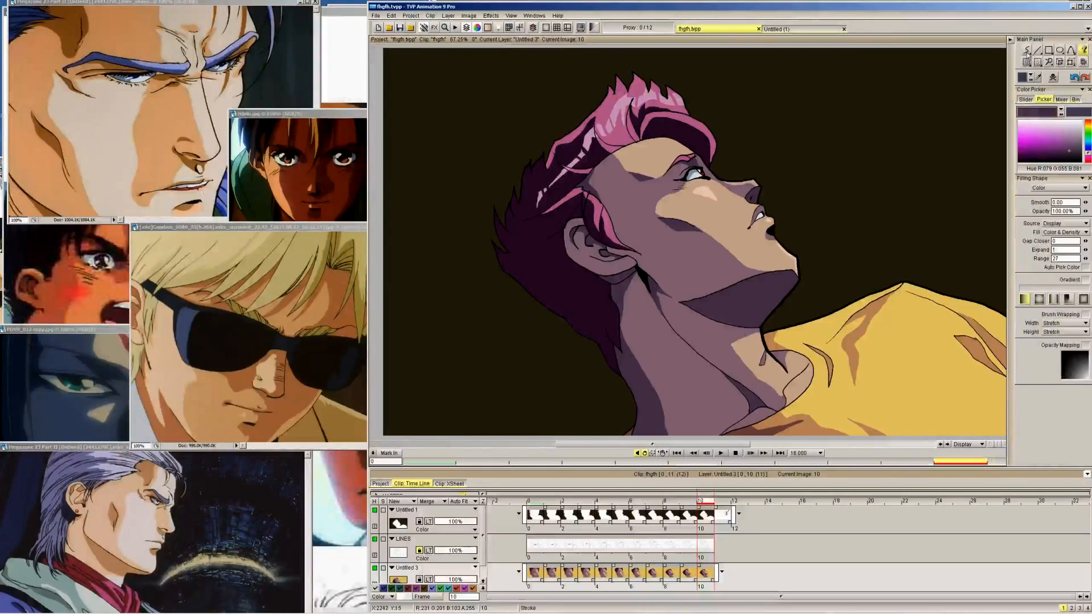
key("Left")
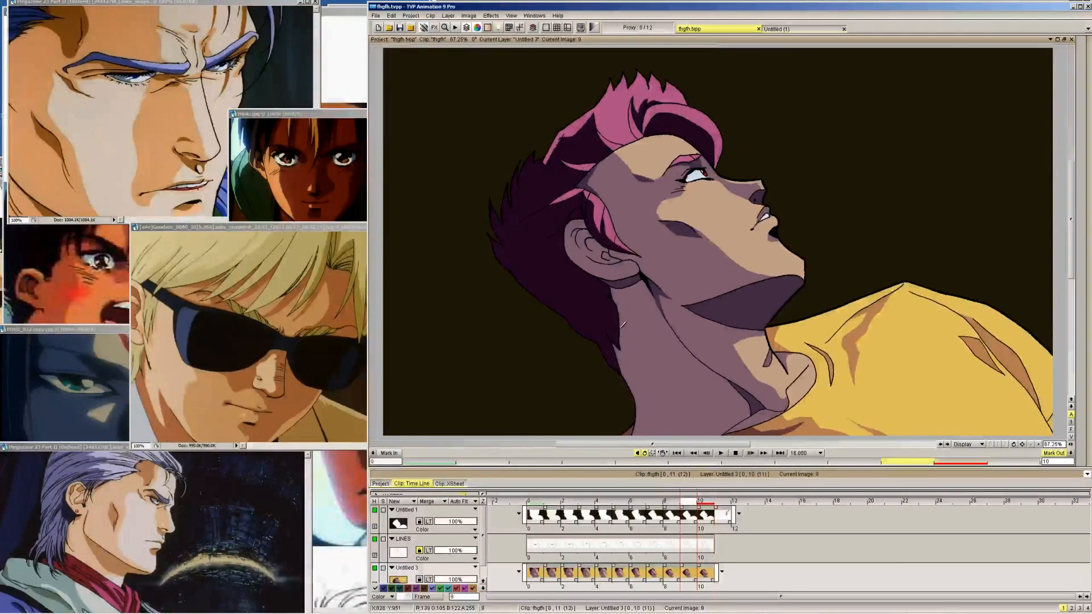
Review the jaw shadows through the whole head turn, from frame 8 back to 0 and forward to 10
key("Left")
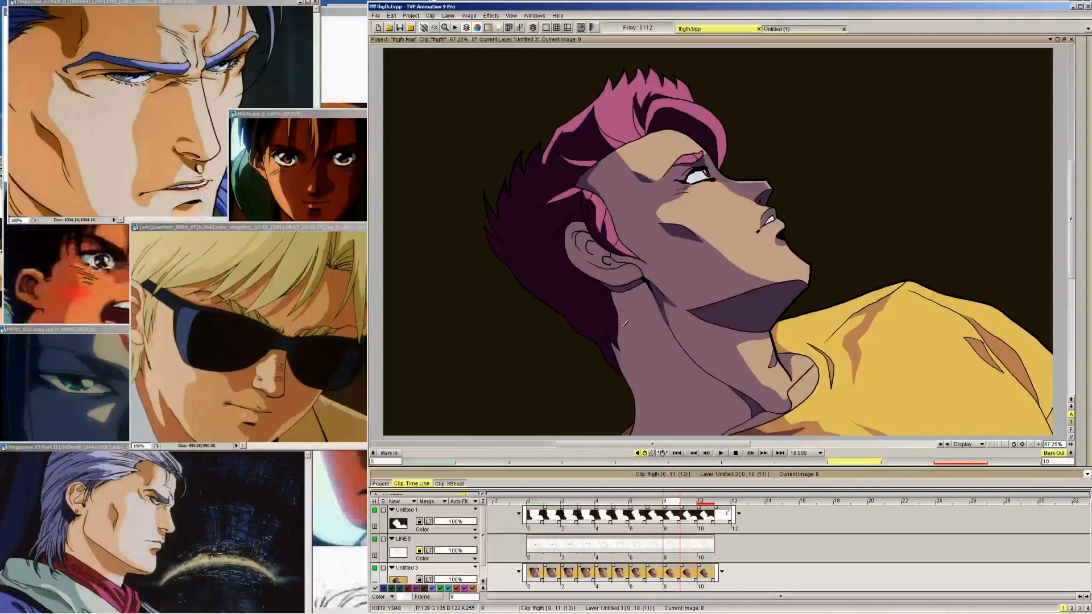
key("Left")
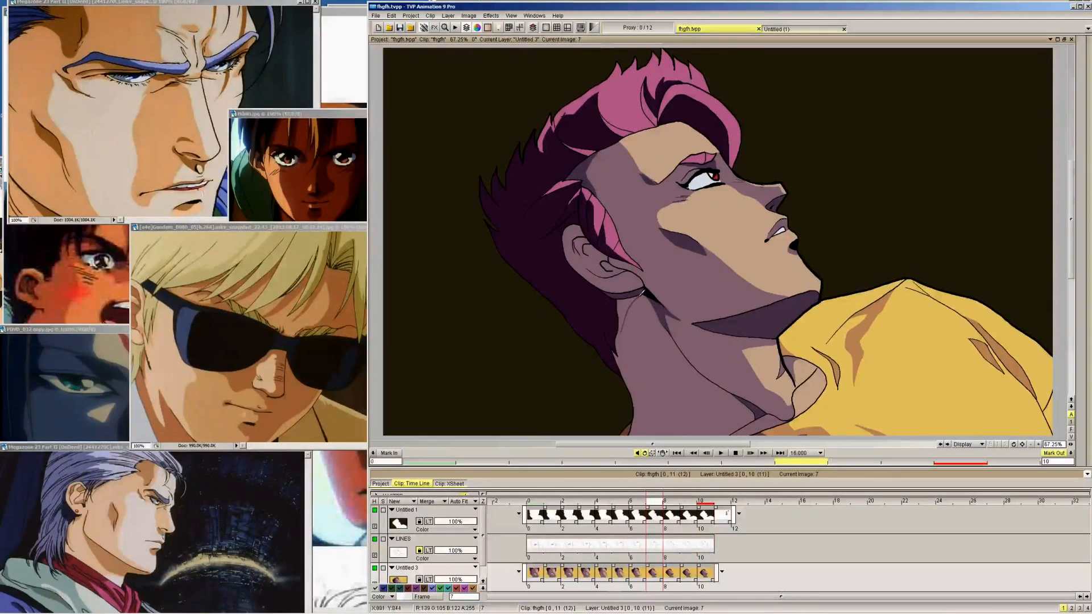
key("Left")
key("Left")
key("Left")
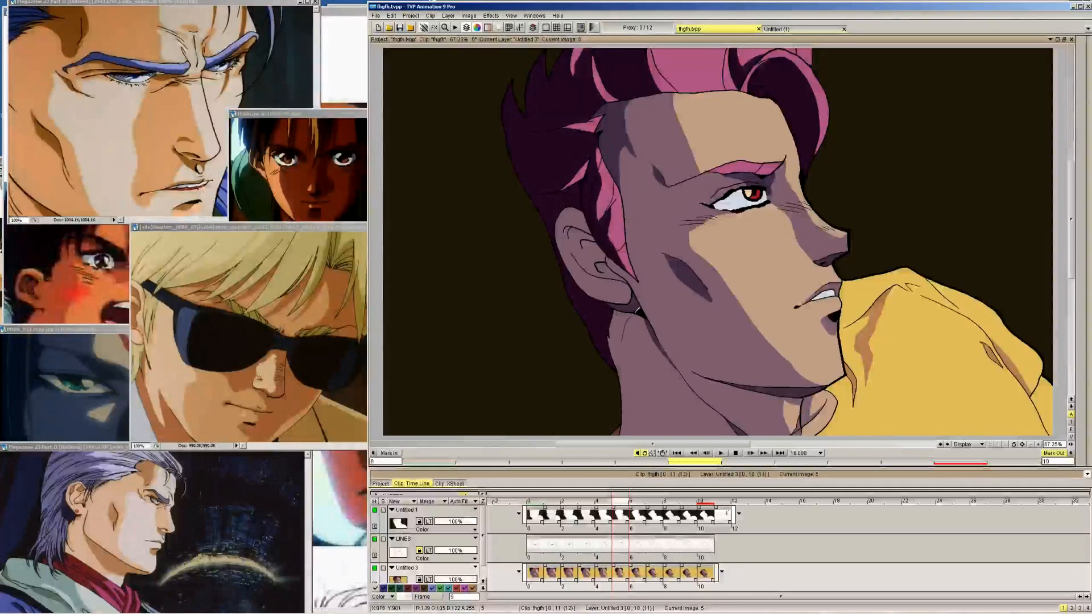
key("Left")
key("Left")
key("Left")
key("Left")
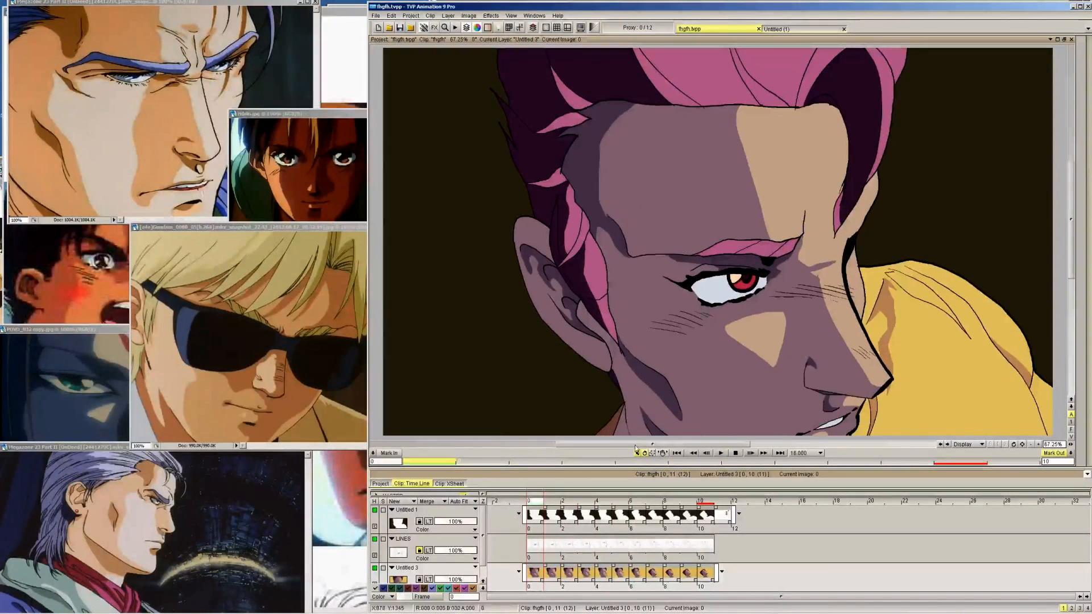
key("Right")
key("Right")
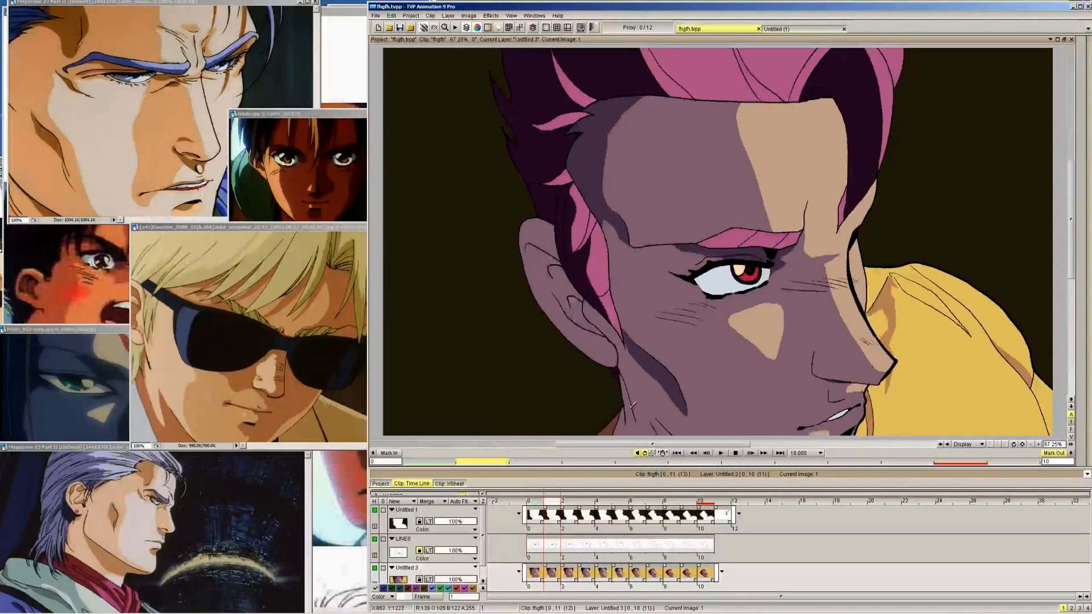
key("Right")
key("Right")
key("Right")
key("Right")
key("Right")
key("Right")
key("Right")
key("Right")
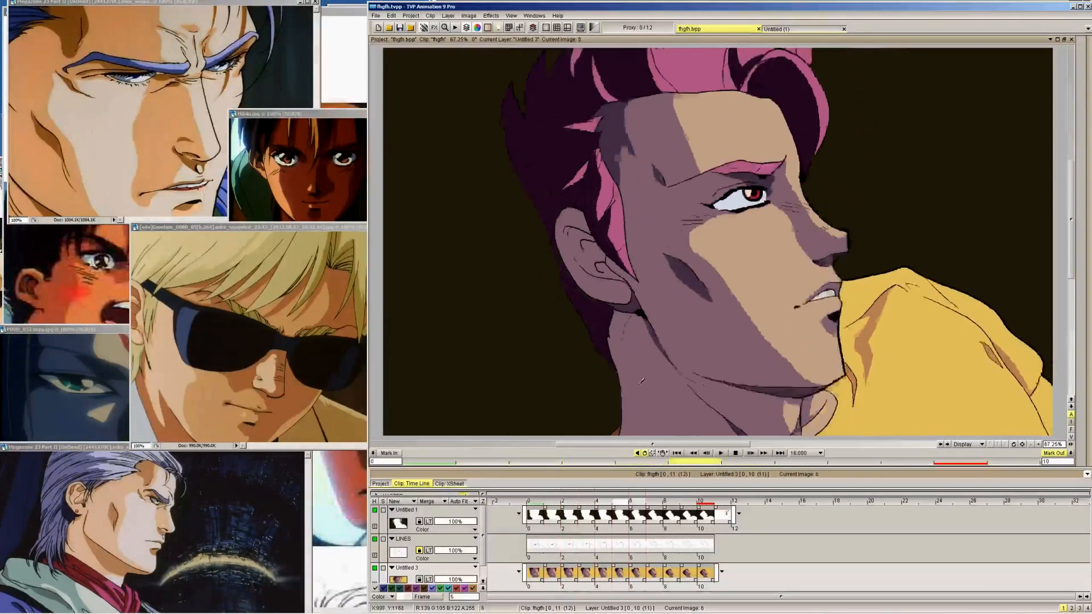
Compare the back-of-neck shadow on frame 10 with the unshaded necks on the earlier frames down to 2
key("Right")
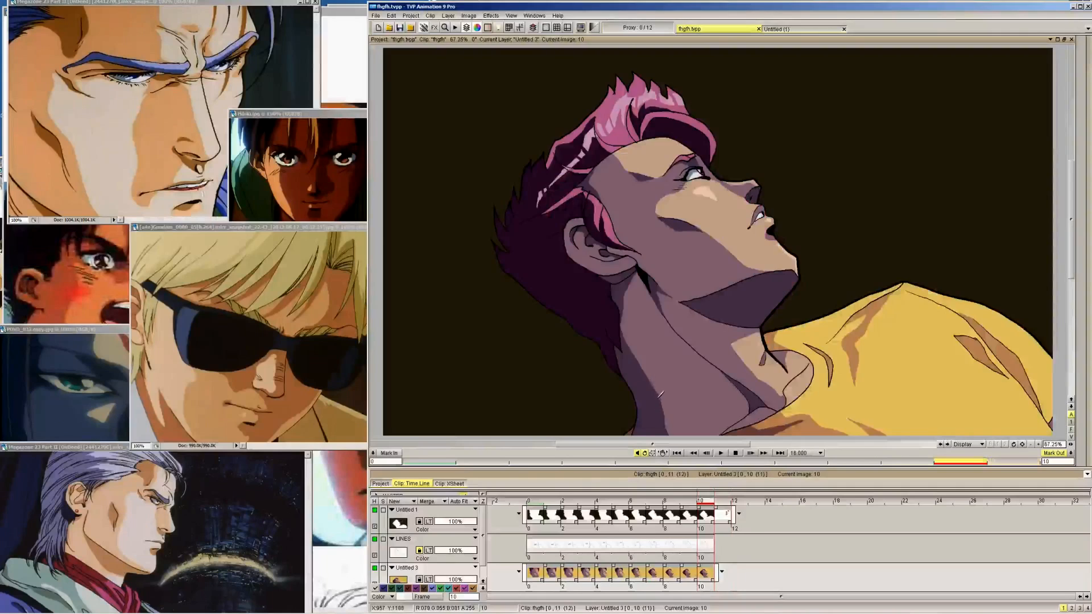
key("Left")
key("Right")
key("Left")
key("Left")
key("Left")
key("Left")
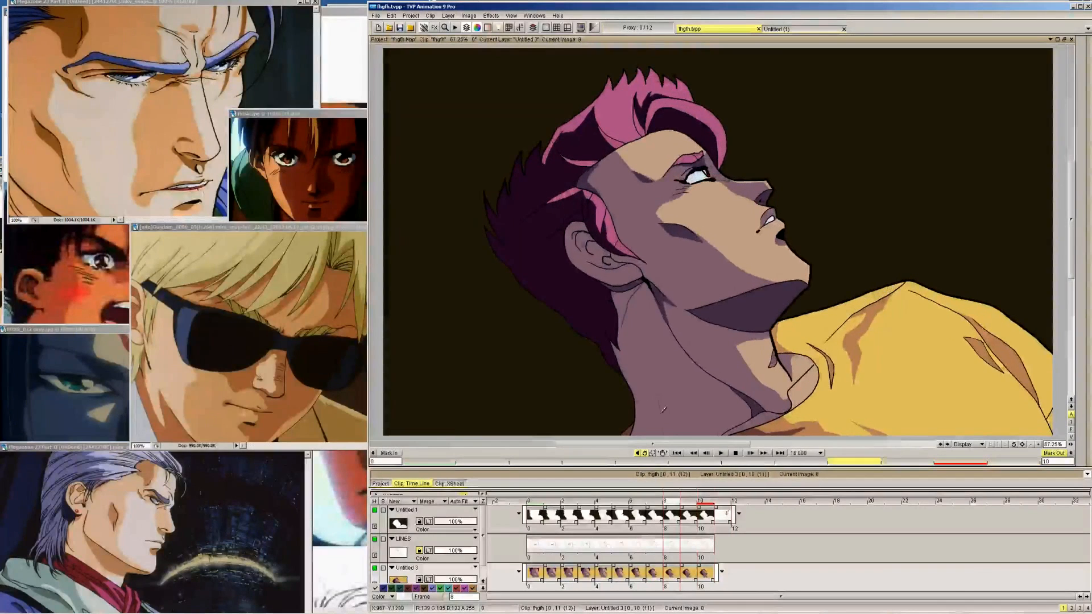
key("Left")
key("Left")
key("Left")
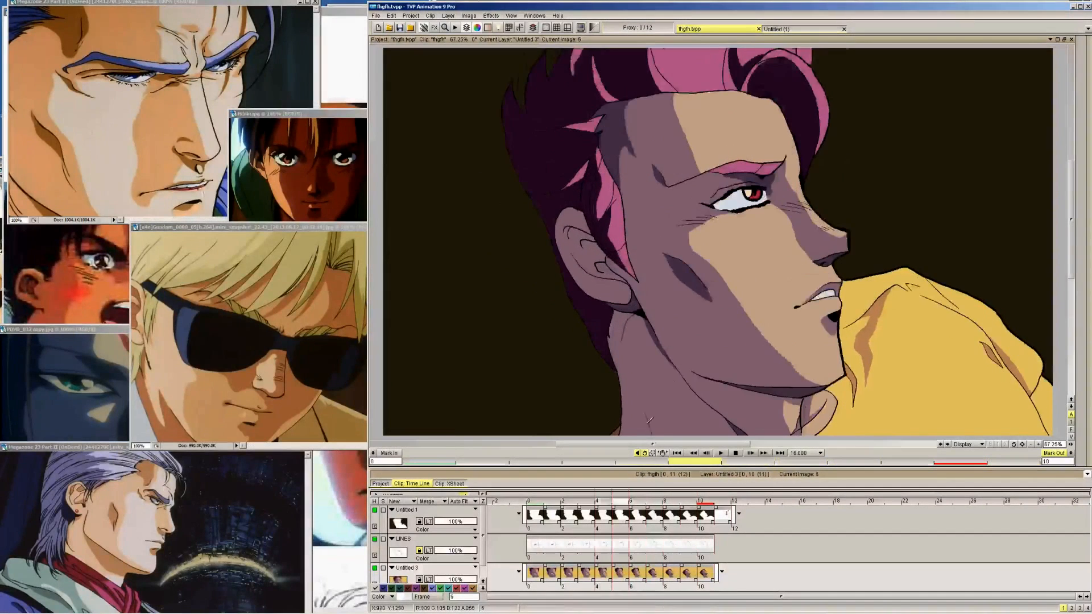
key("Left")
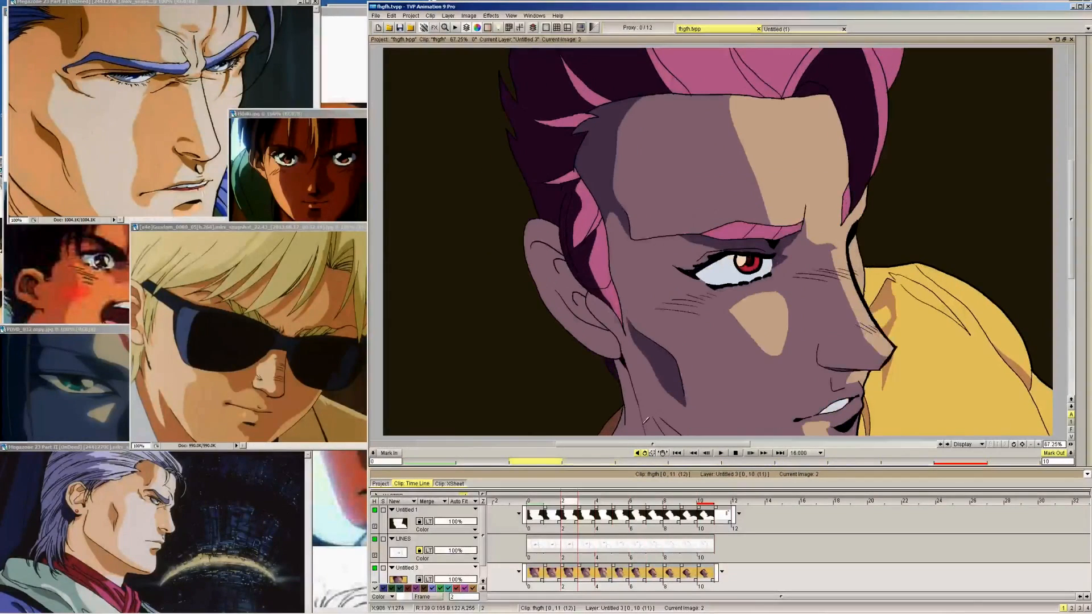
key("Right")
key("Right")
key("Right")
key("Right")
key("Right")
key("Right")
key("Right")
key("Right")
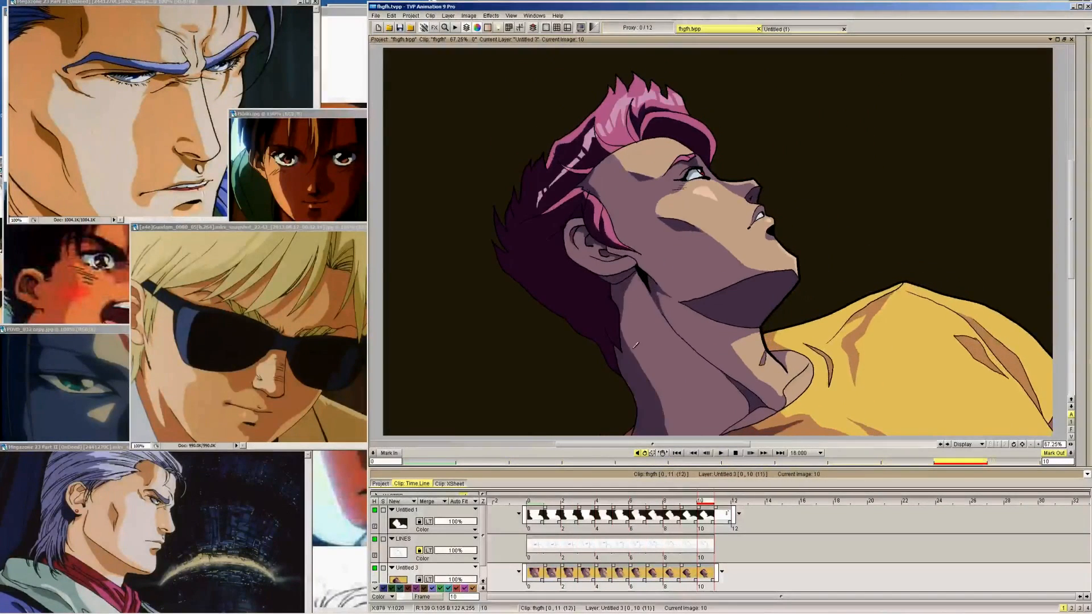
Draw the back-of-neck shadow edge from behind the ear down the neck on frames 9 to 5, following frame 10
key("Left")
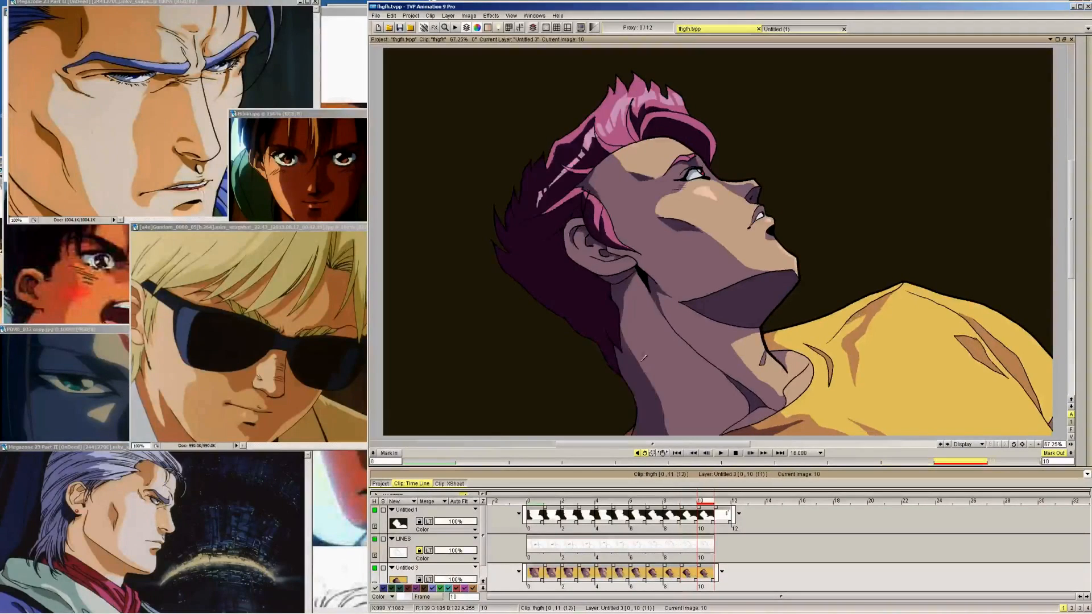
key("Left")
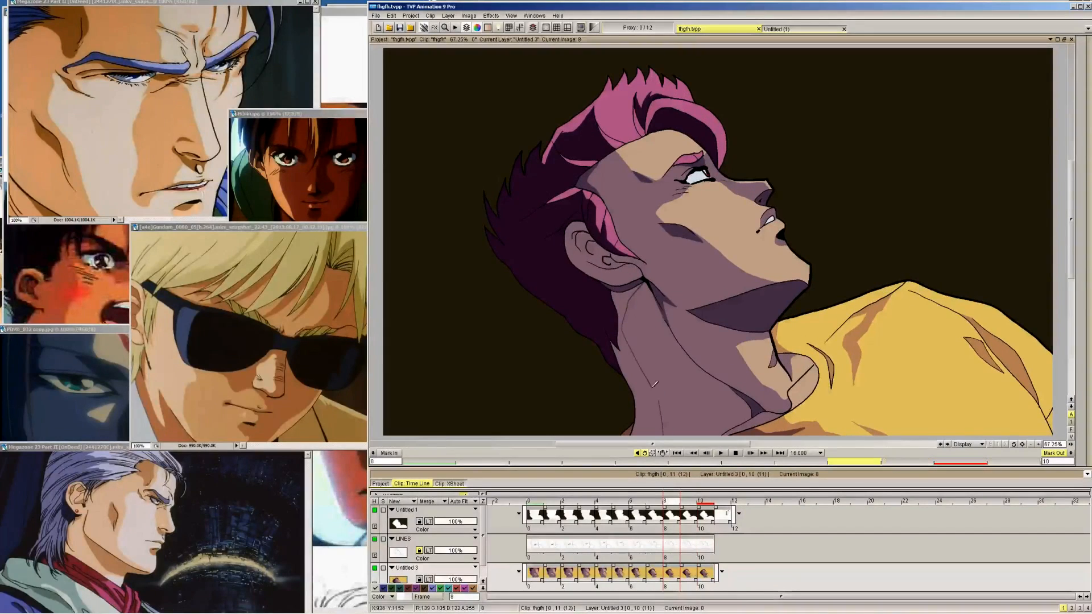
key("Left")
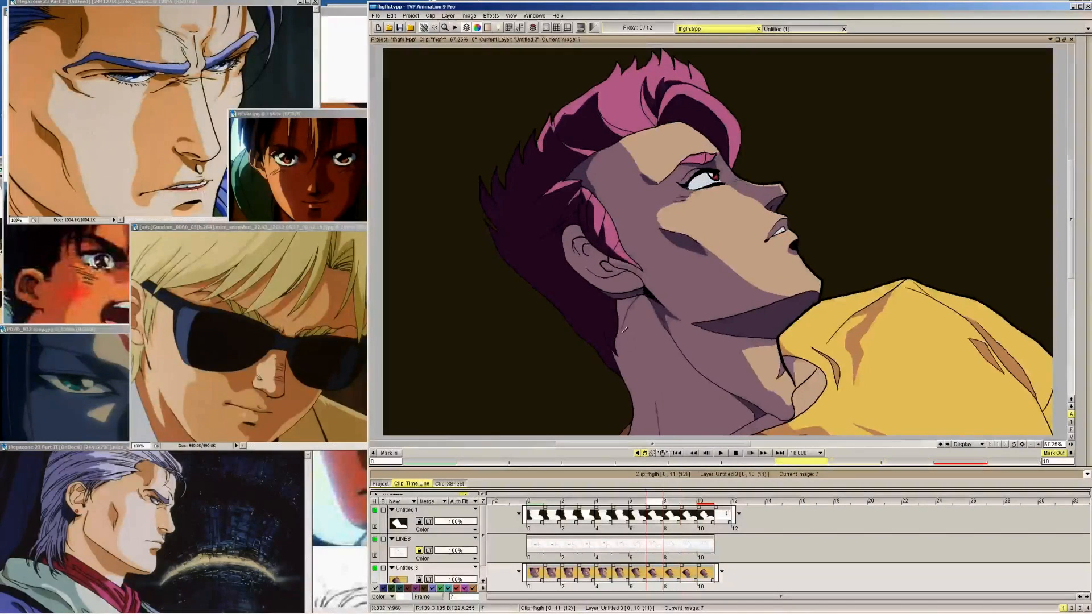
key("Left")
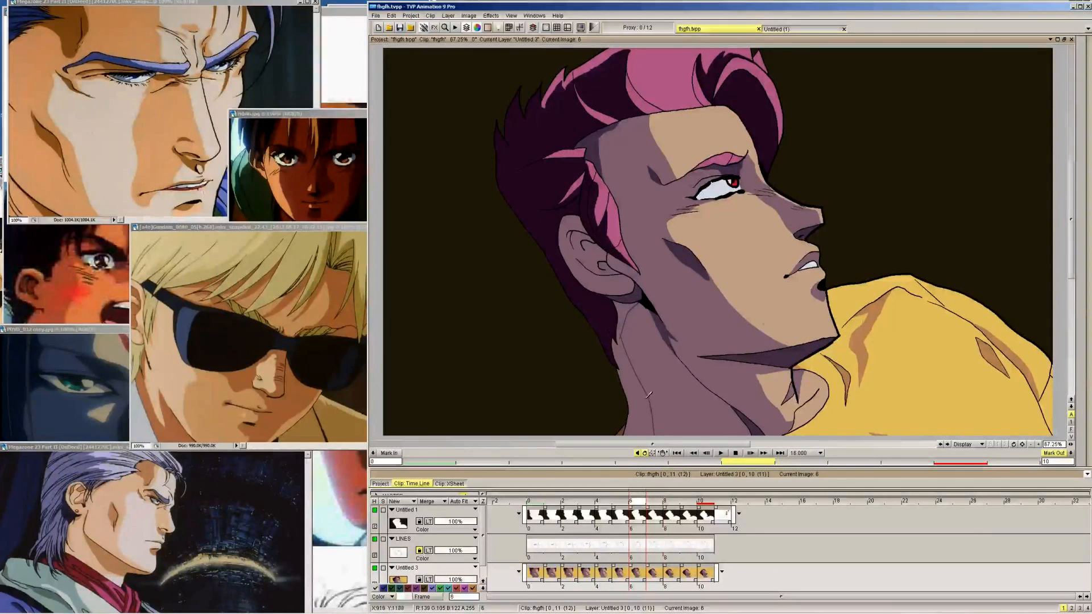
key("Left")
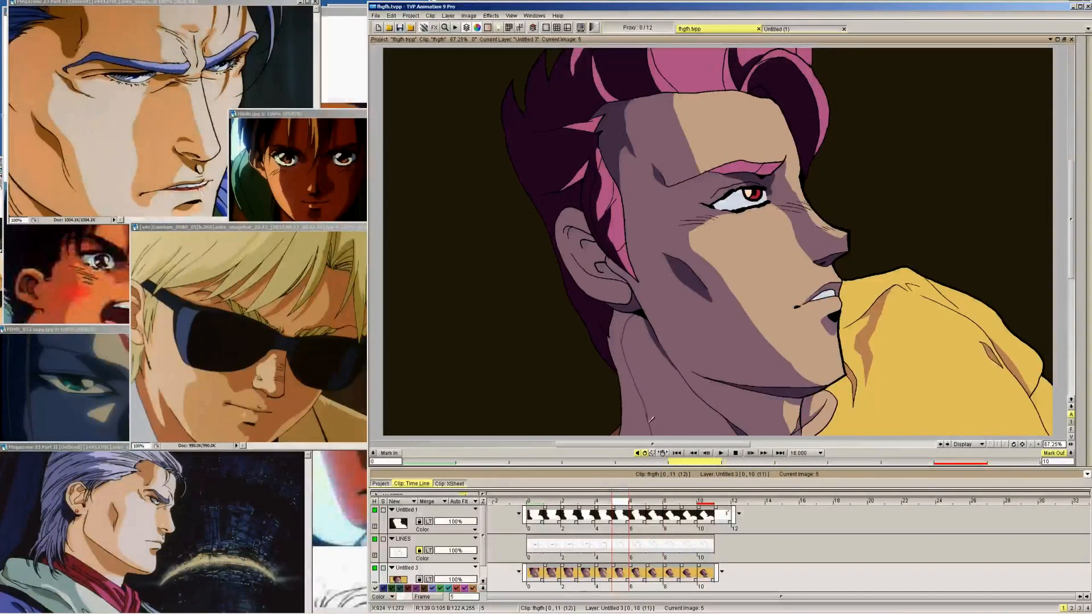
Draw the back-of-neck shadow edge on frames 4 and 3, using frame 5 as reference
key("Left")
key("Right")
key("Left")
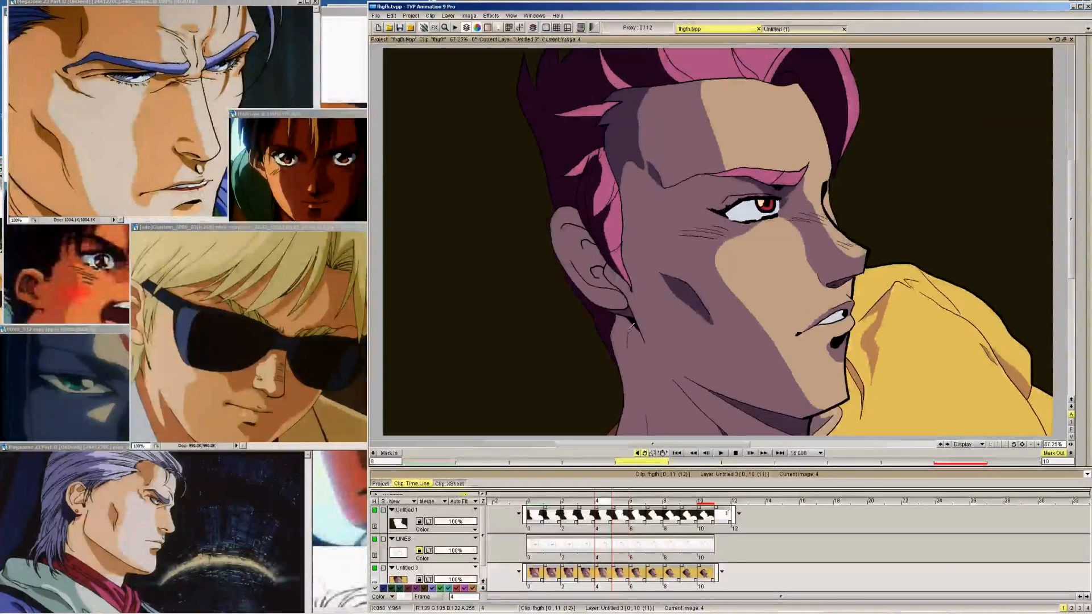
key("Right")
key("Left")
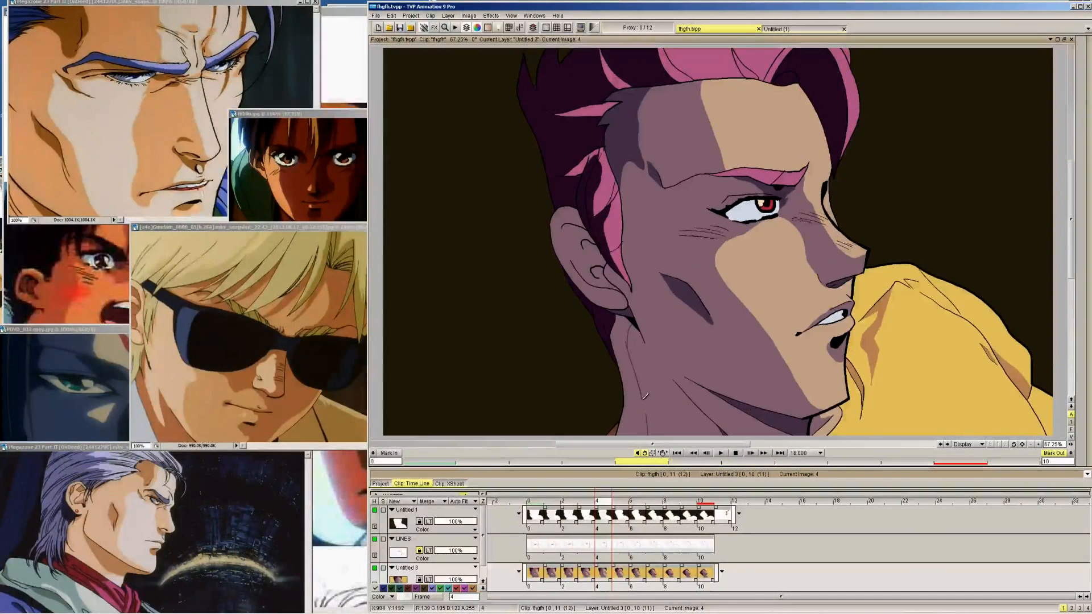
key("Left")
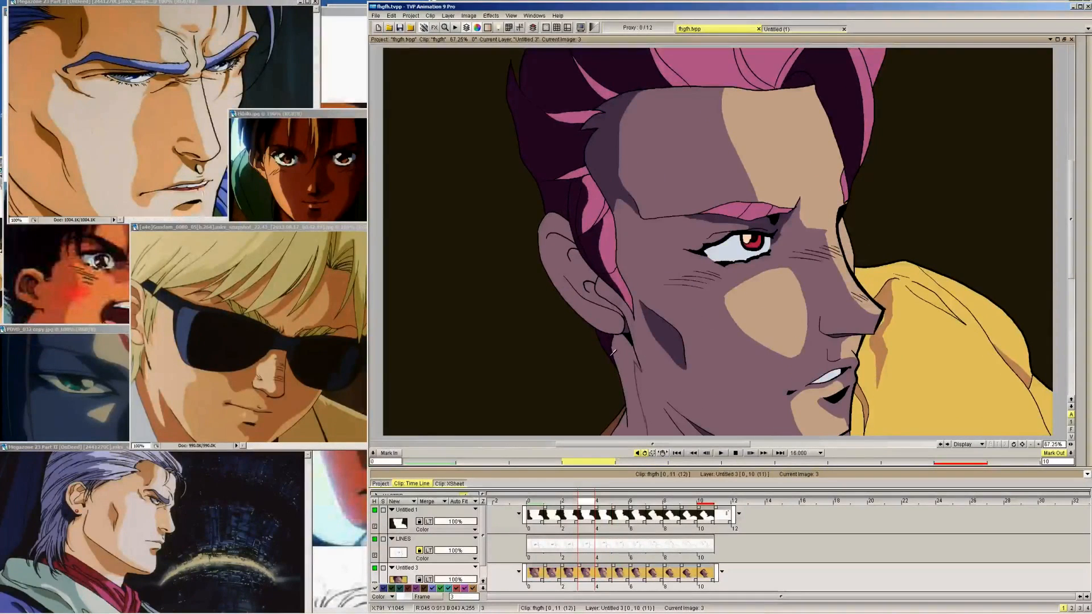
Fill the back-of-neck shadow with the dark skin-shadow colour on frames 2 to 0
key("Left")
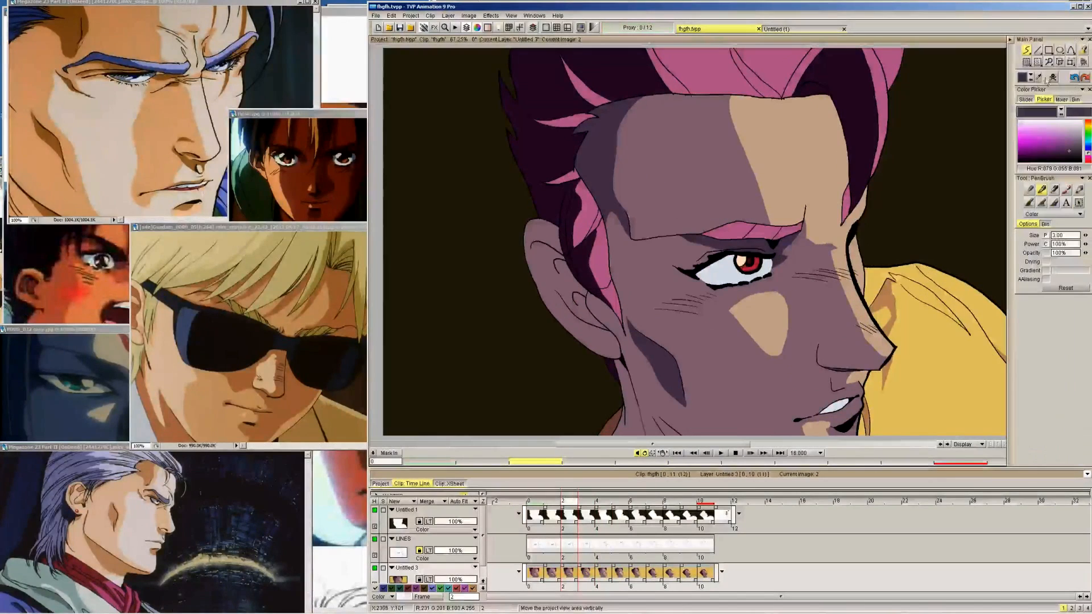
left_click(1081, 53)
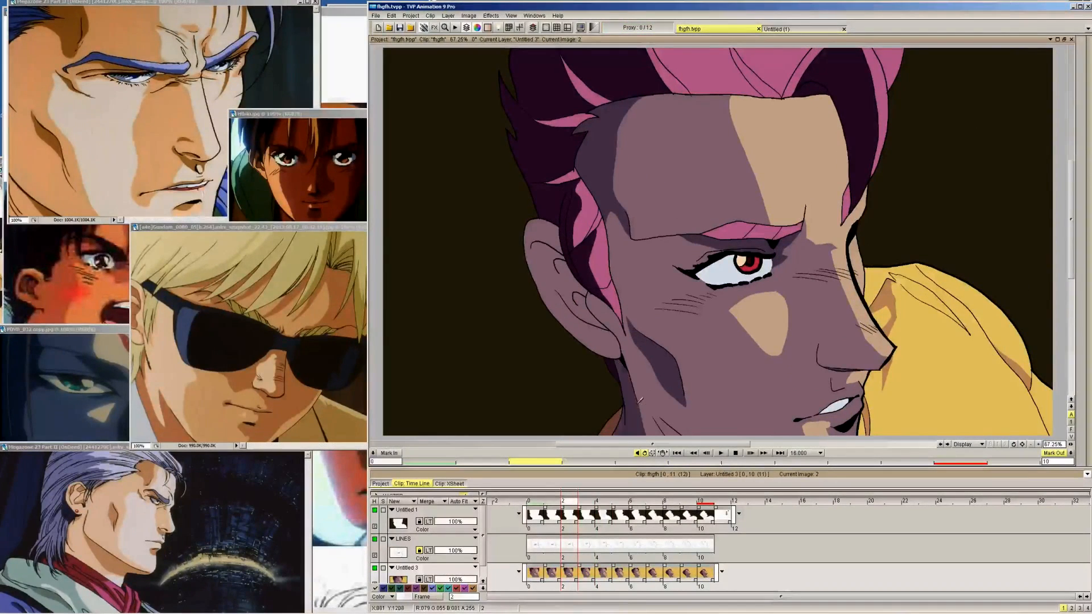
key("Left")
key("Right")
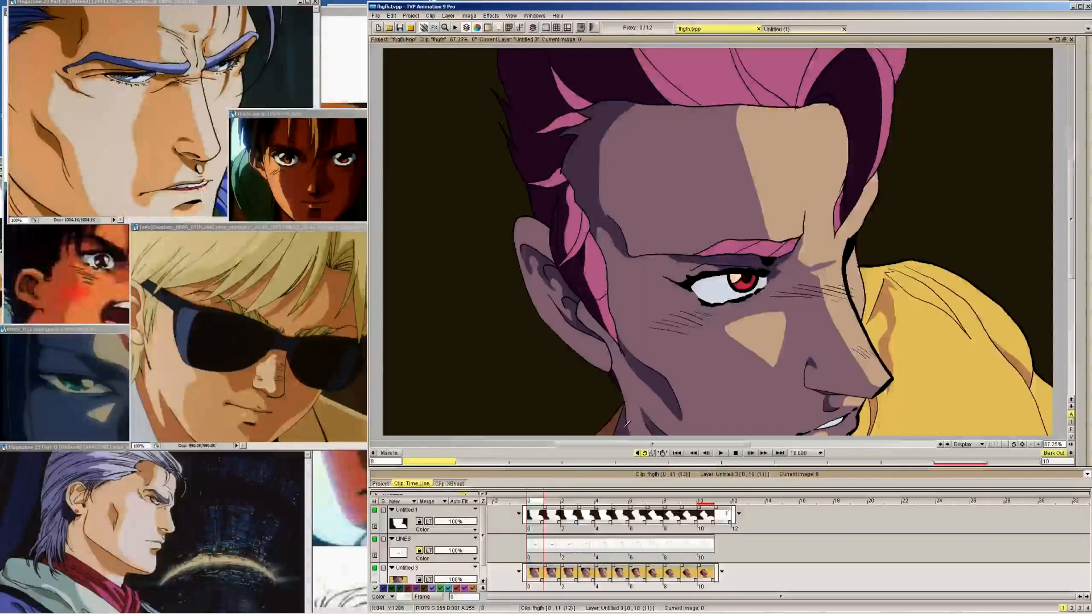
Fill the back-of-neck shadow with the dark skin-shadow colour on frames 3 to 9, matching frame 10
key("Right")
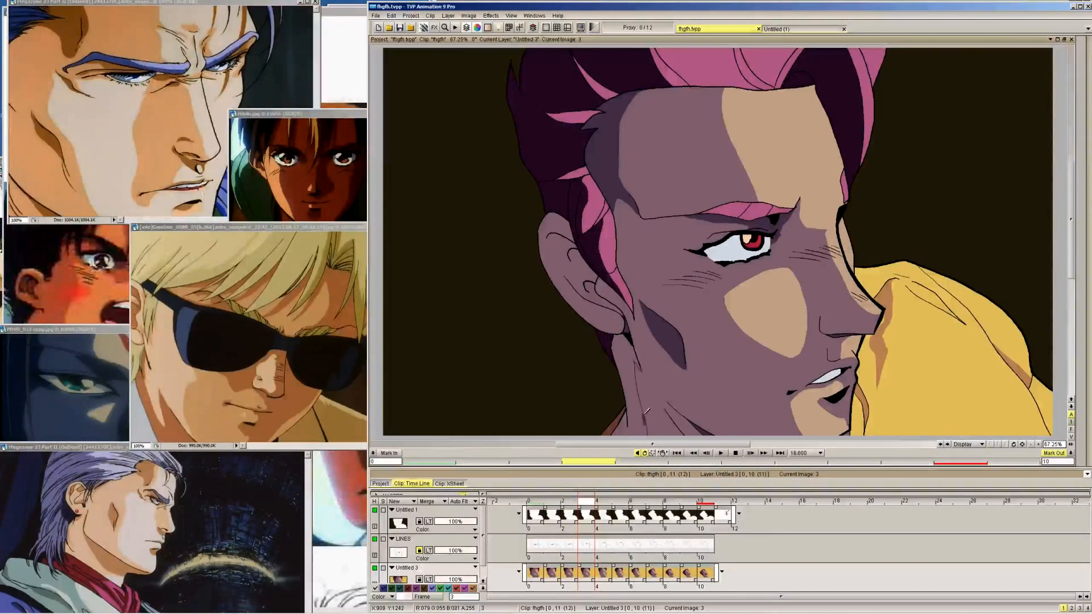
mouse_move(1087, 227)
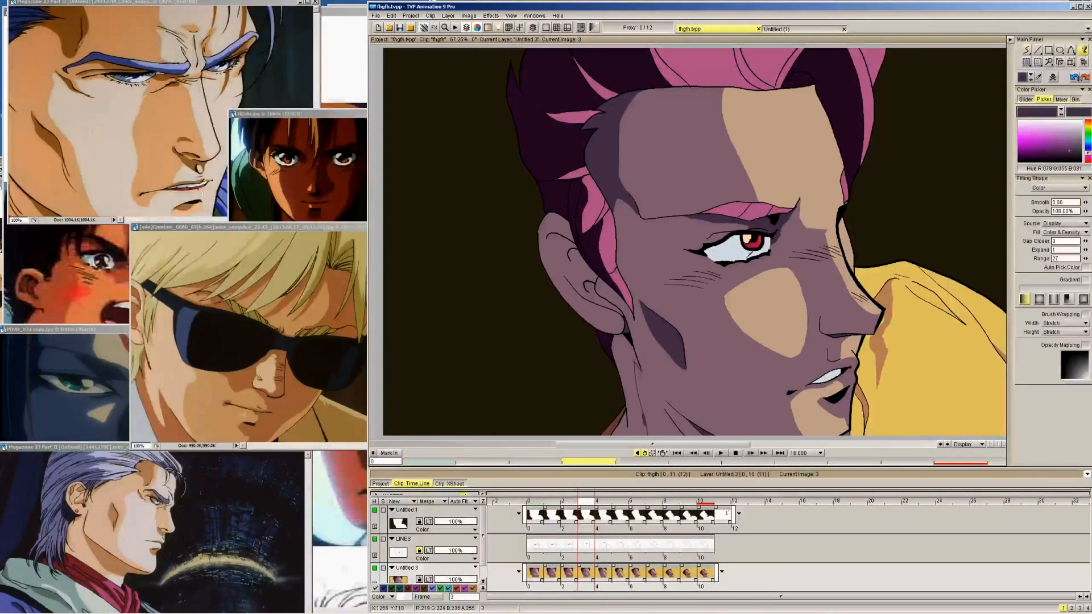
key("Right")
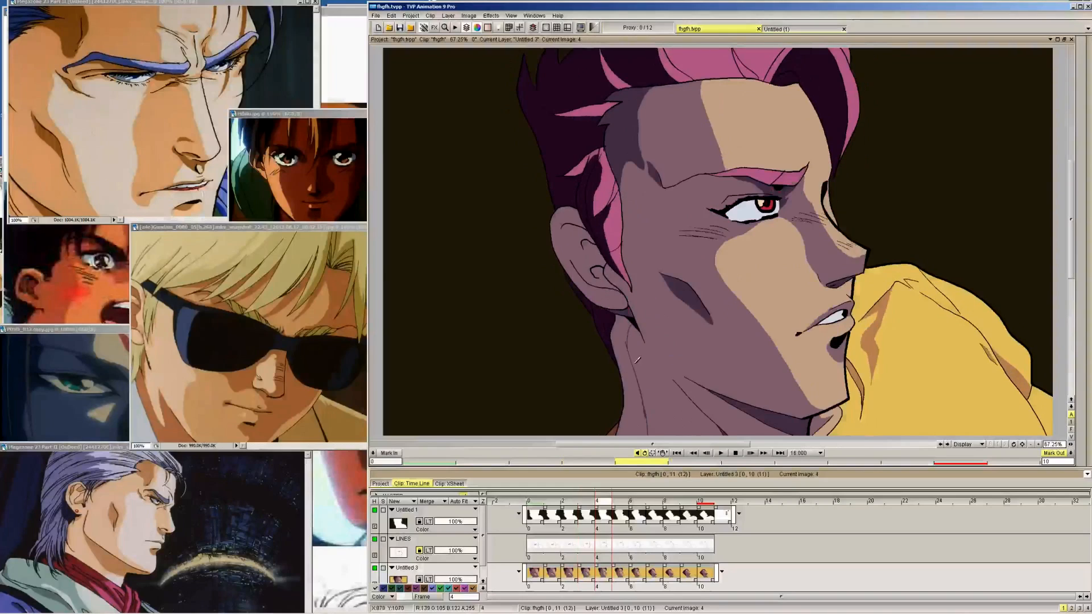
key("Right")
key("Right")
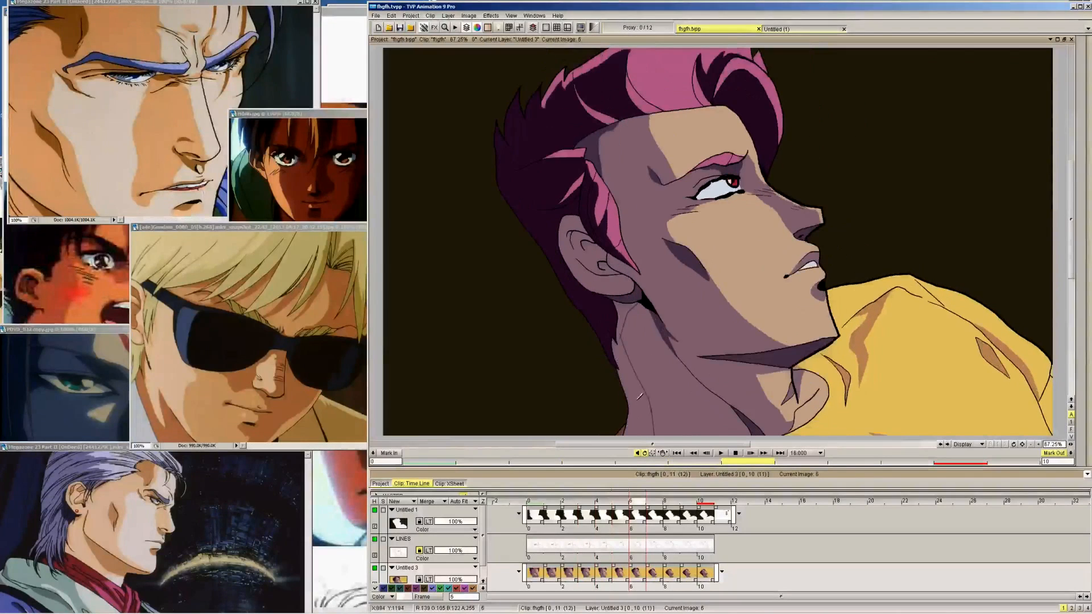
key("Right")
key("Right")
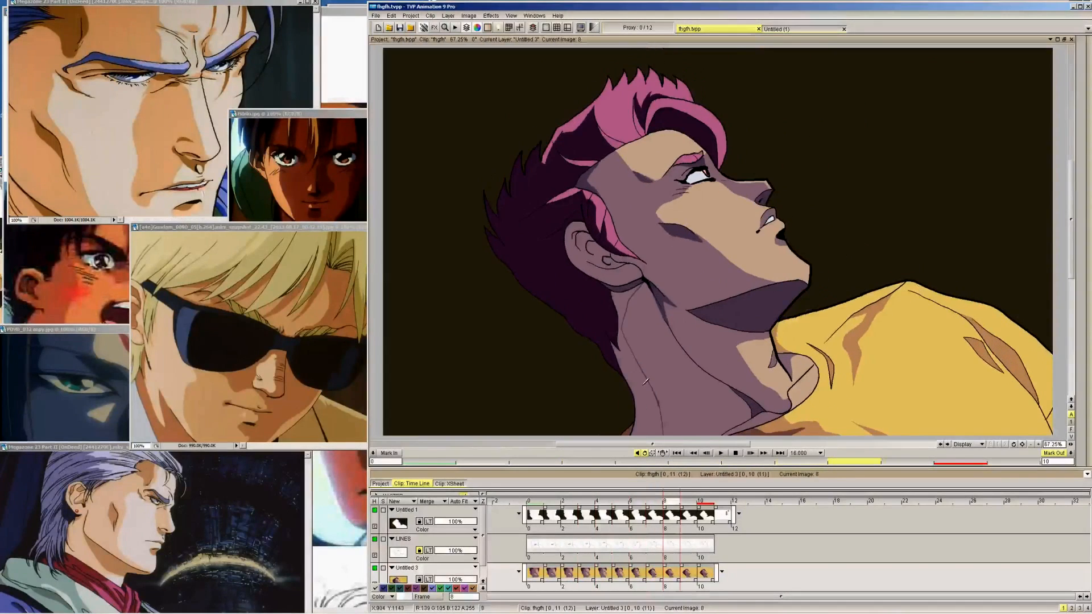
key("Right")
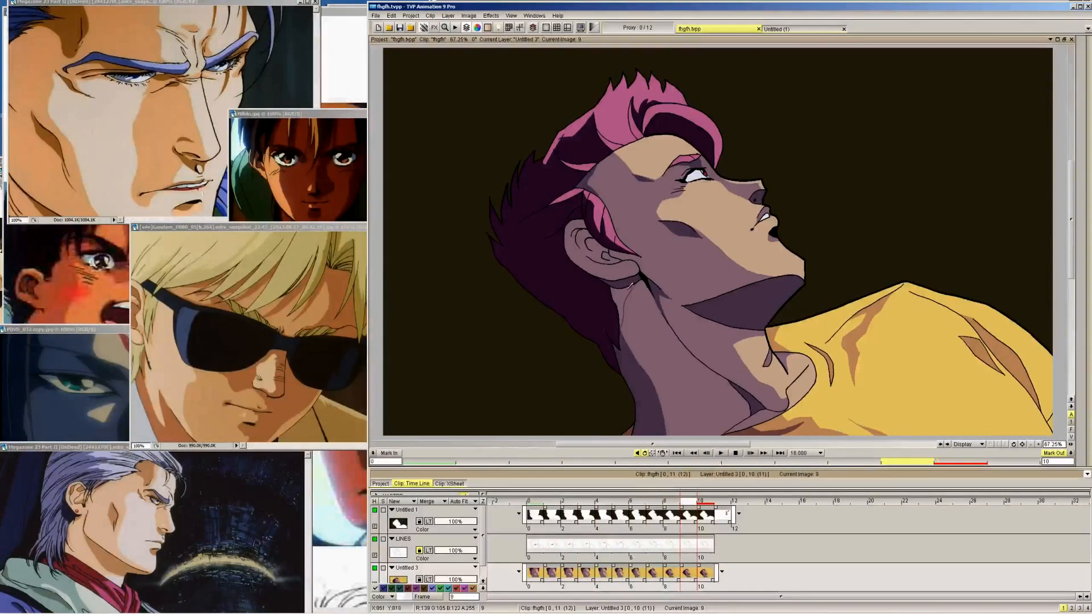
key("Right")
key("Left")
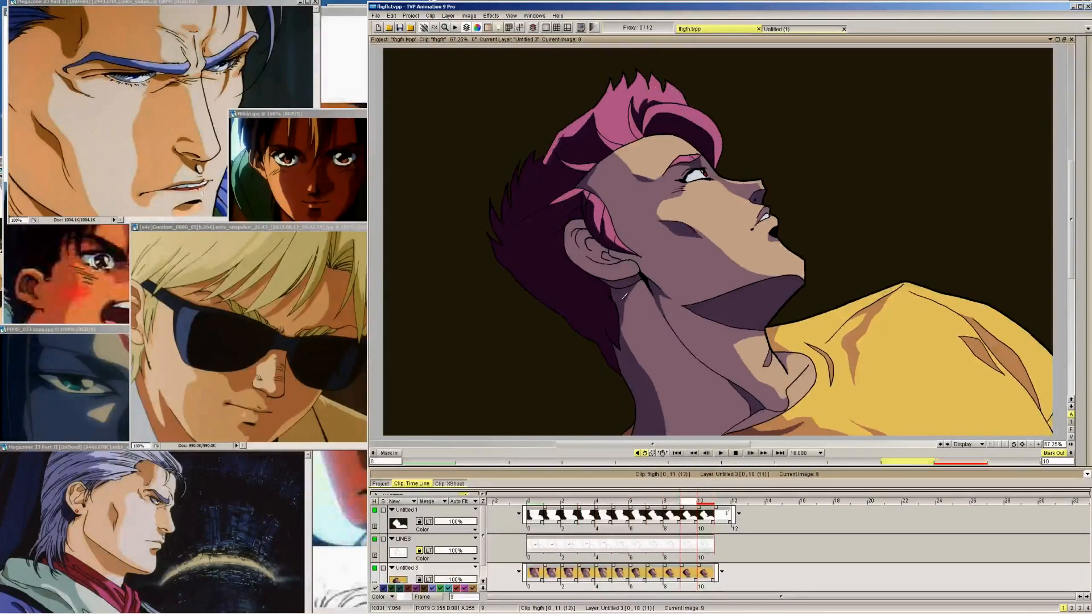
key("Right")
mouse_move(1088, 92)
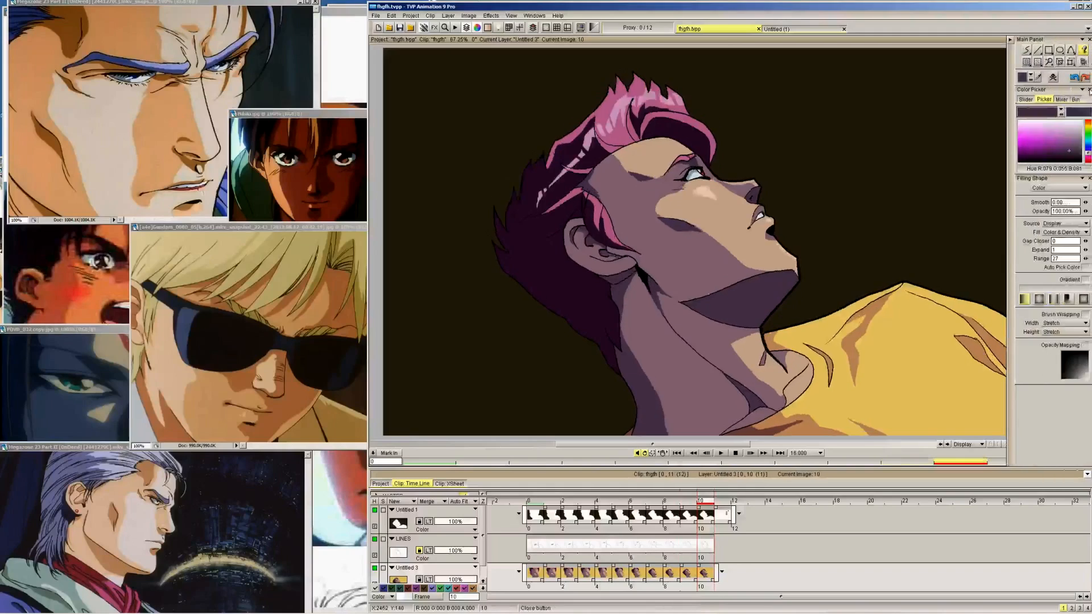
Review the filled back-of-neck shadow through the head turn from frame 10 back to 0
key("Right")
key("Left")
key("Left")
key("Left")
key("Left")
key("Left")
key("Left")
key("Left")
key("Left")
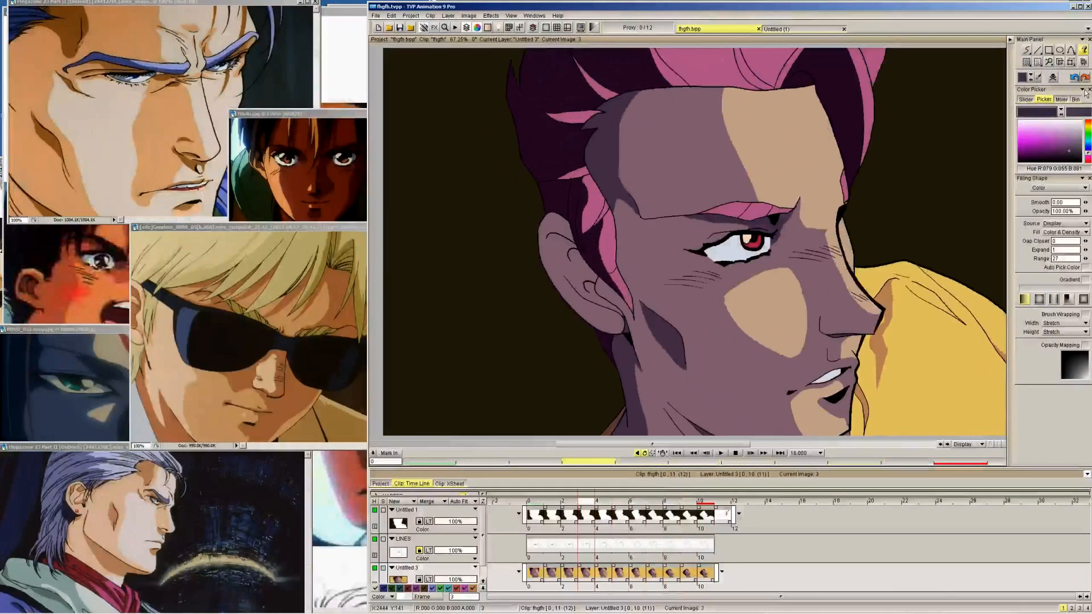
key("Left")
key("Left")
key("Left")
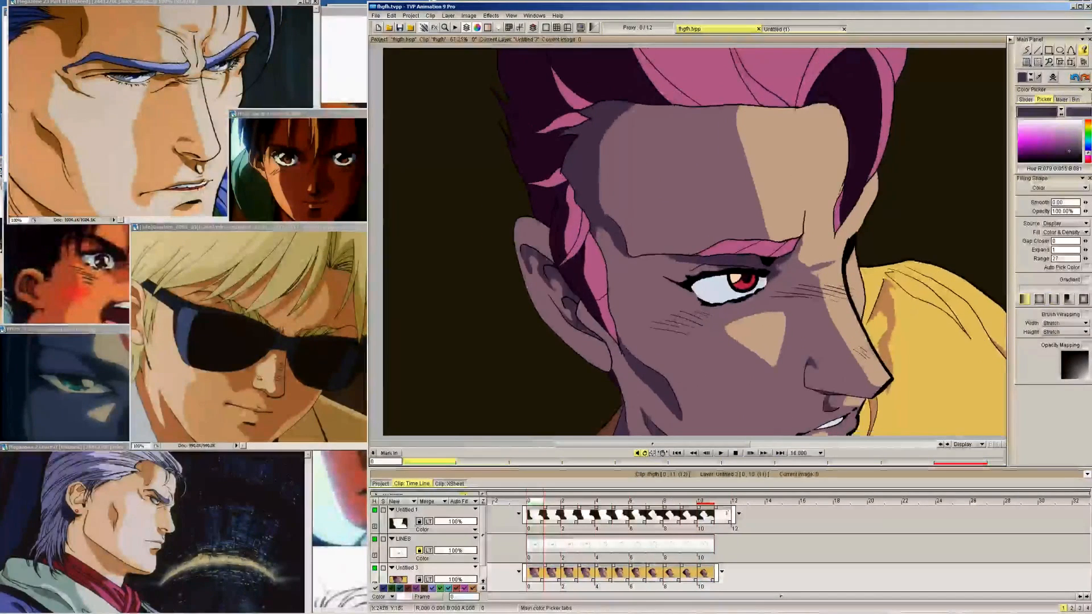
Draw the edge extending the under-jaw shadow back toward the jaw corner on frames 1 to 4
left_click(1026, 50)
key("Right")
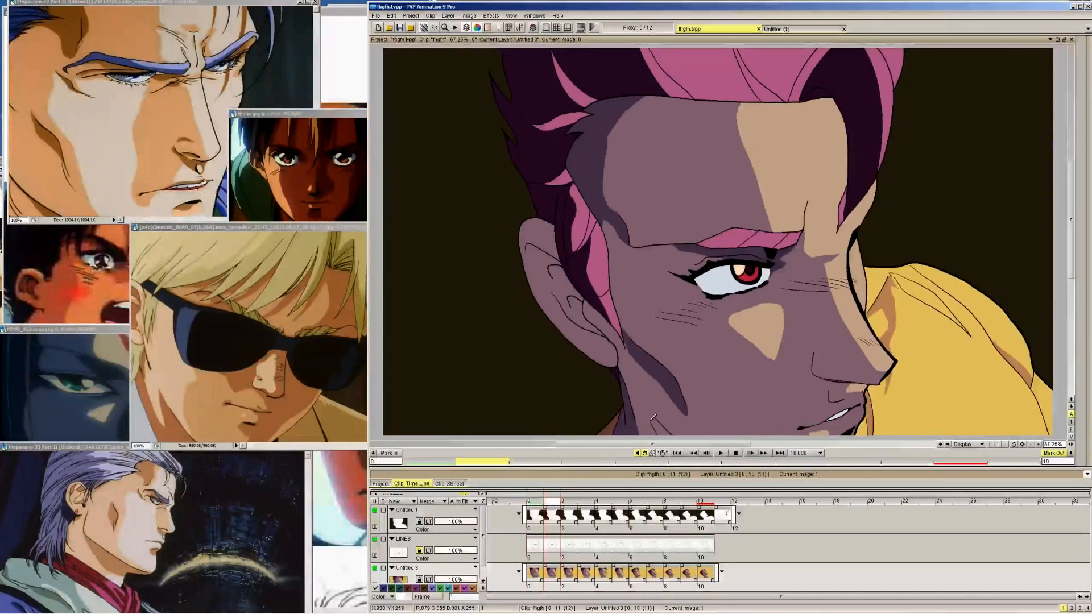
key("Right")
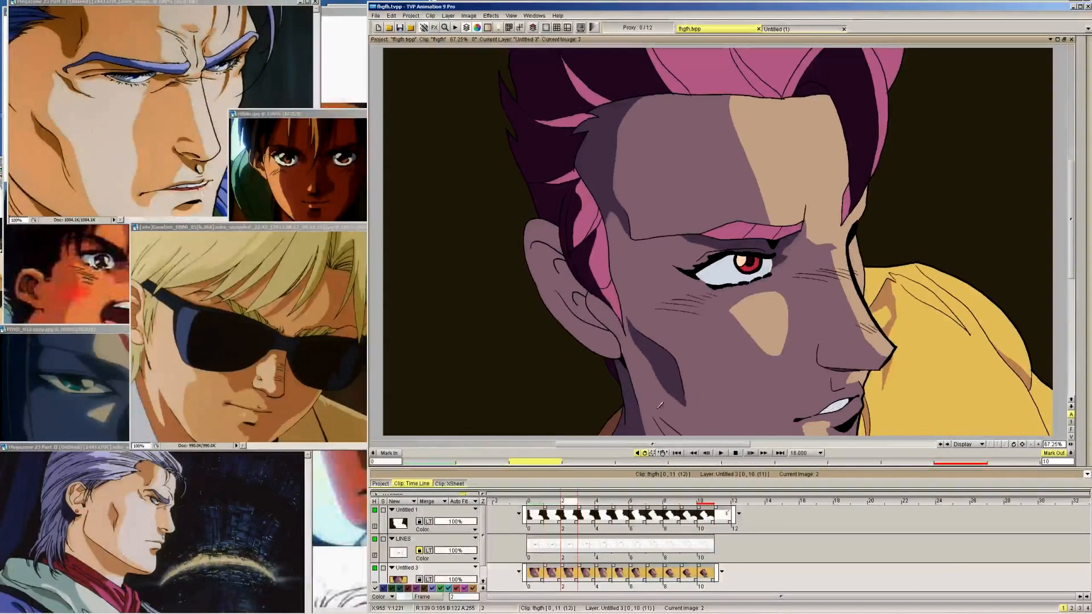
key("Right")
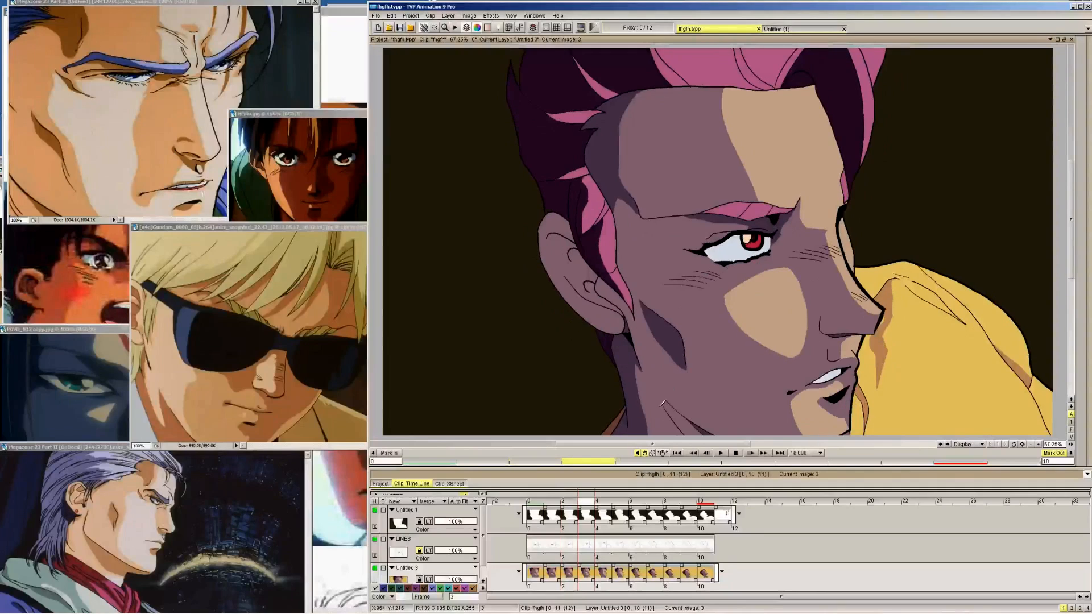
key("Right")
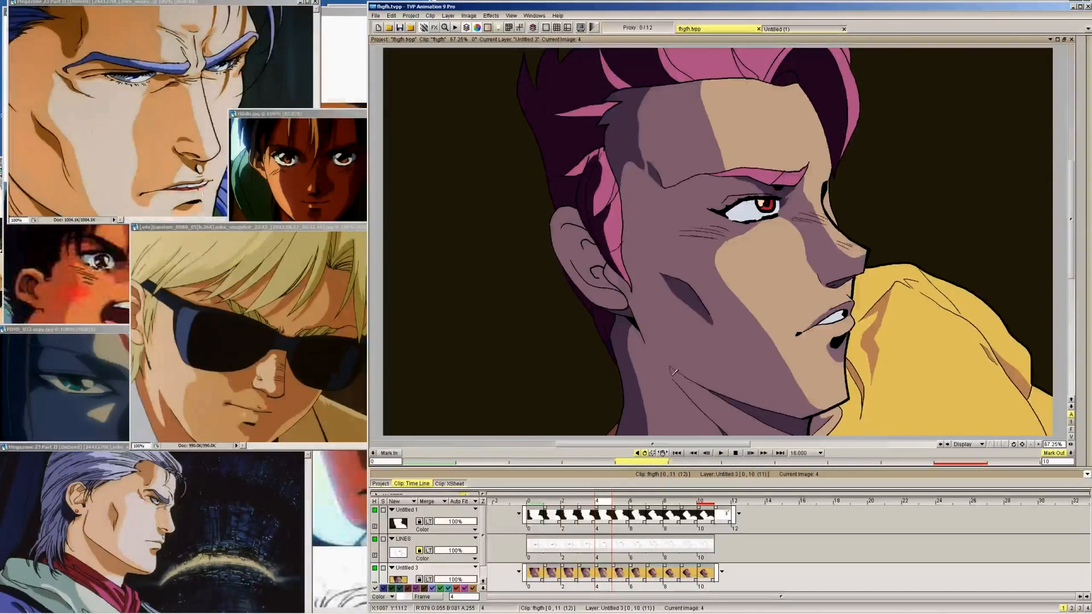
Continue the under-jaw shadow edge at the jaw corner on frames 5 and 6, comparing with frames 4 and 7
key("Right")
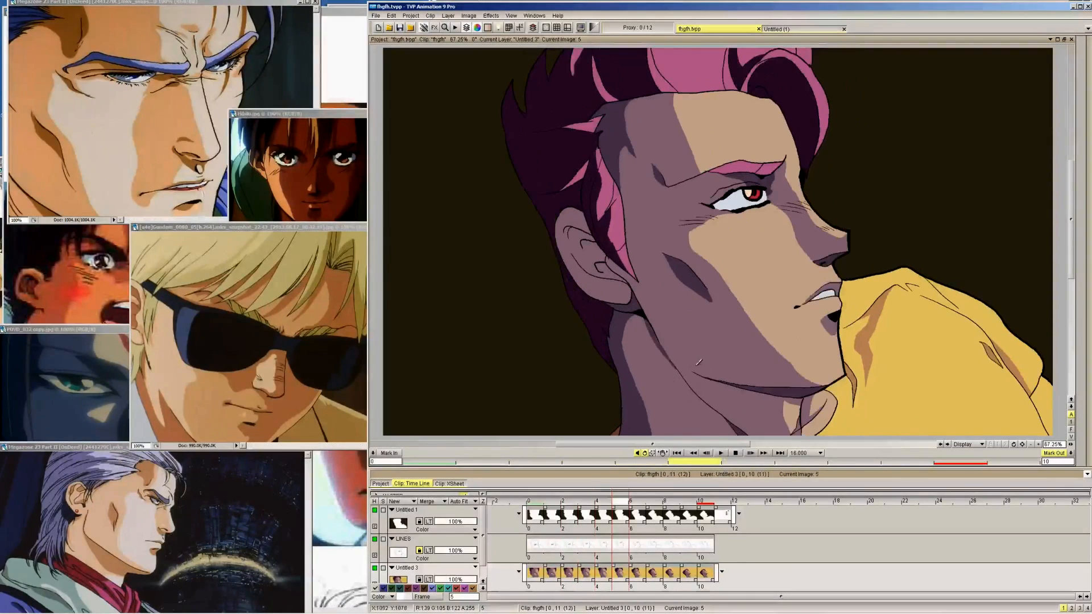
key("Left")
key("Right")
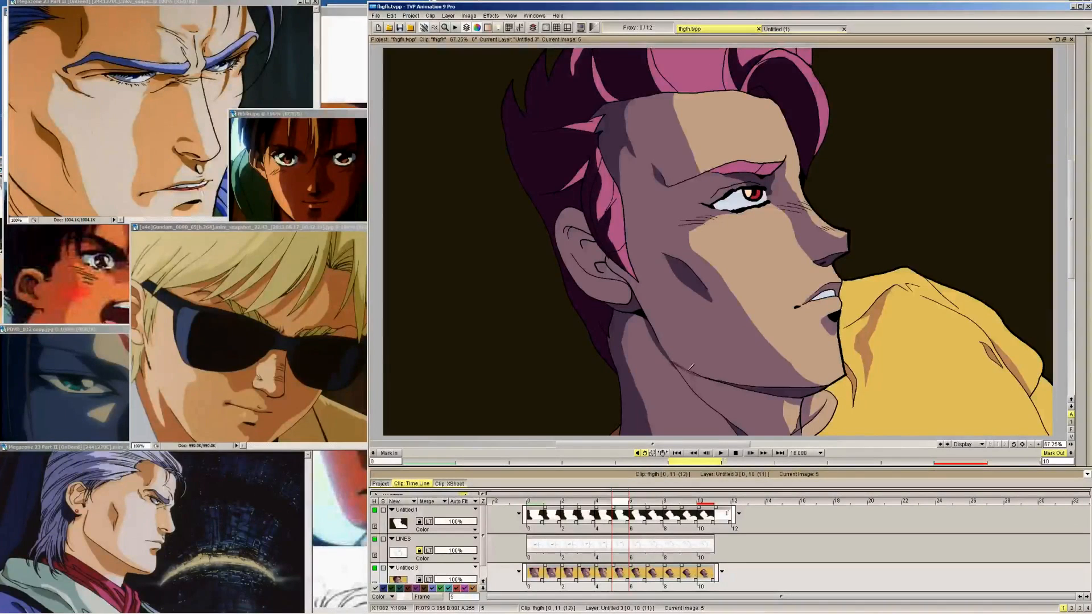
key("Left")
key("Right")
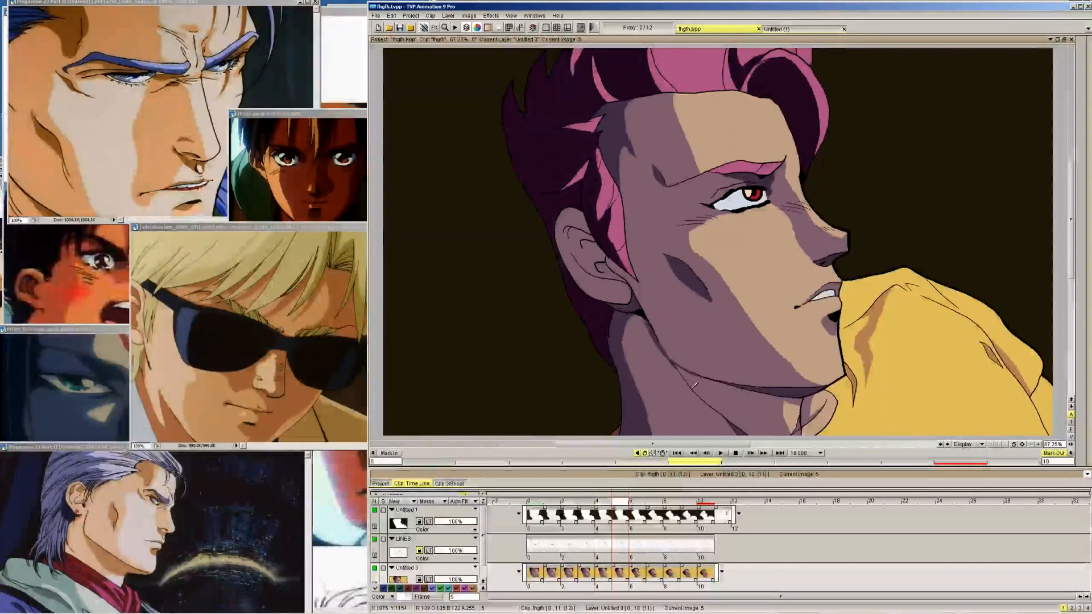
key("Right")
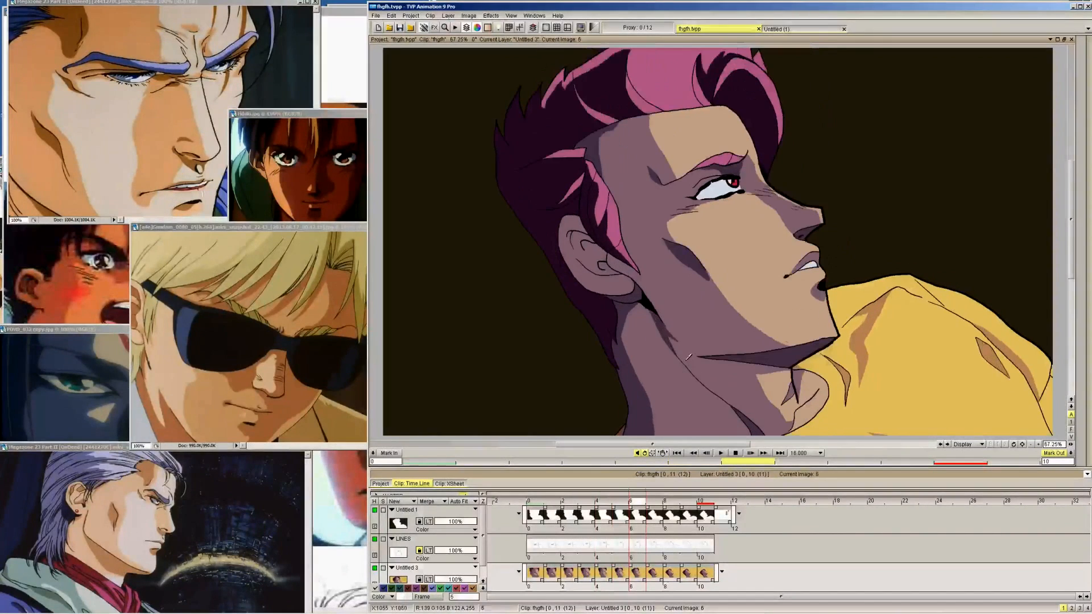
key("Left")
key("Right")
key("Right")
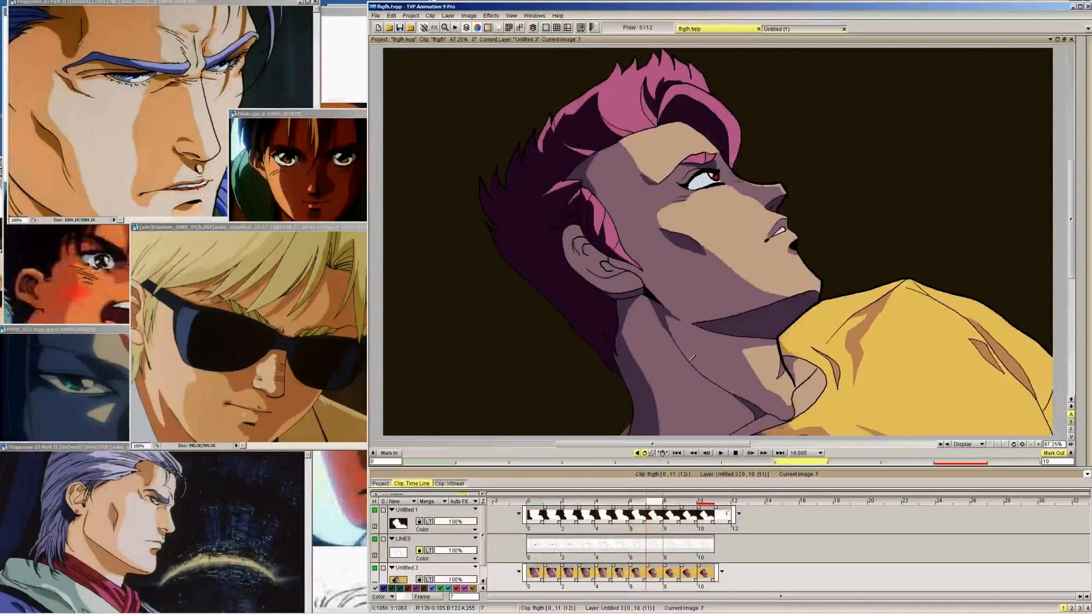
key("Left")
Fill the extended under-jaw shadow with the dark skin-shadow colour on frames 5 to 1
key("Left")
key("Right")
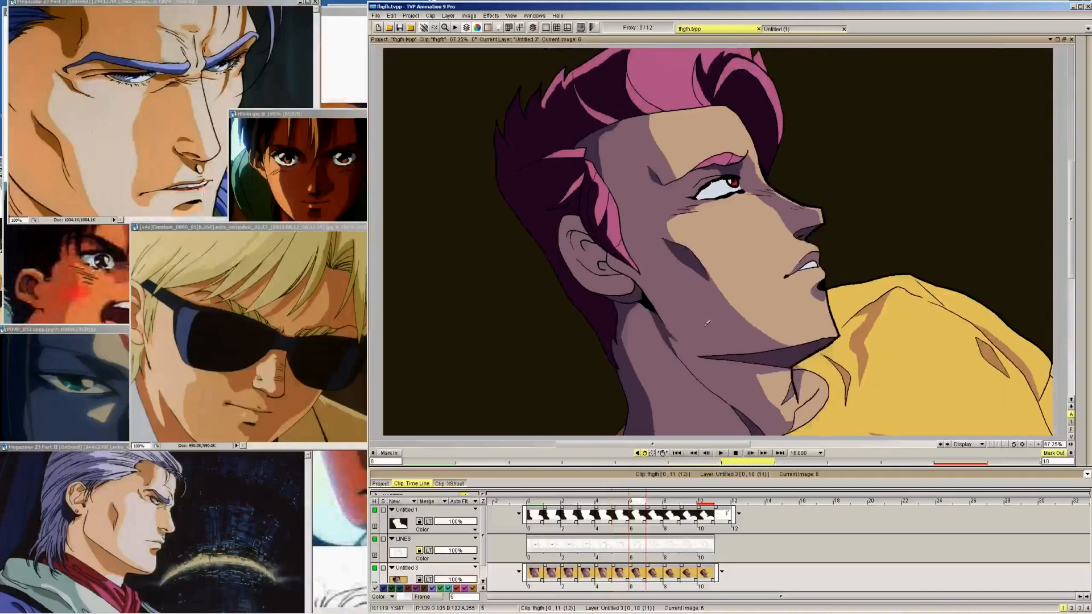
mouse_move(1089, 109)
key("Left")
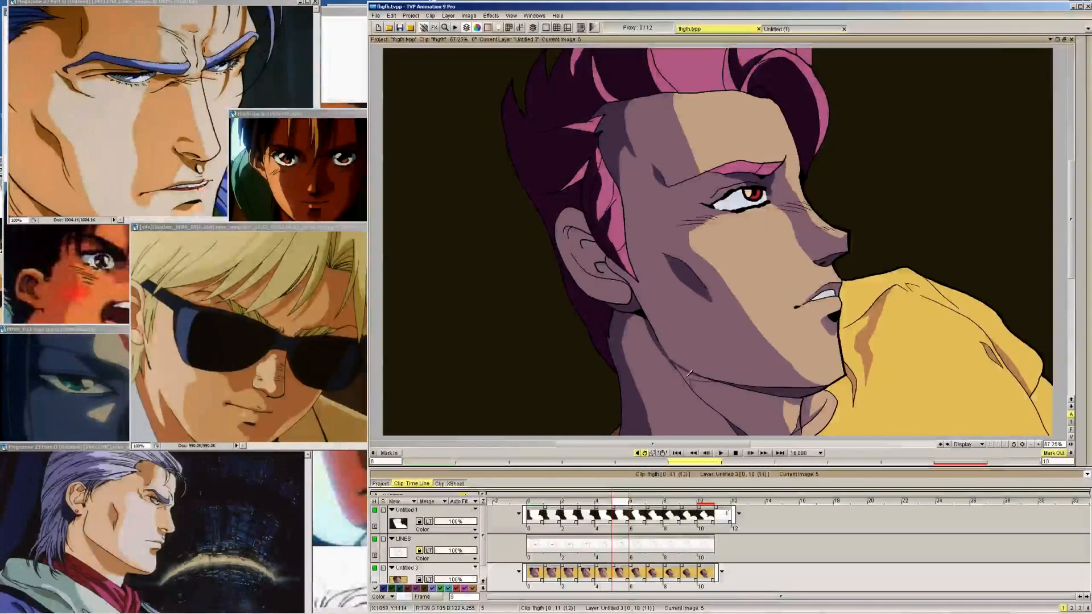
key("Left")
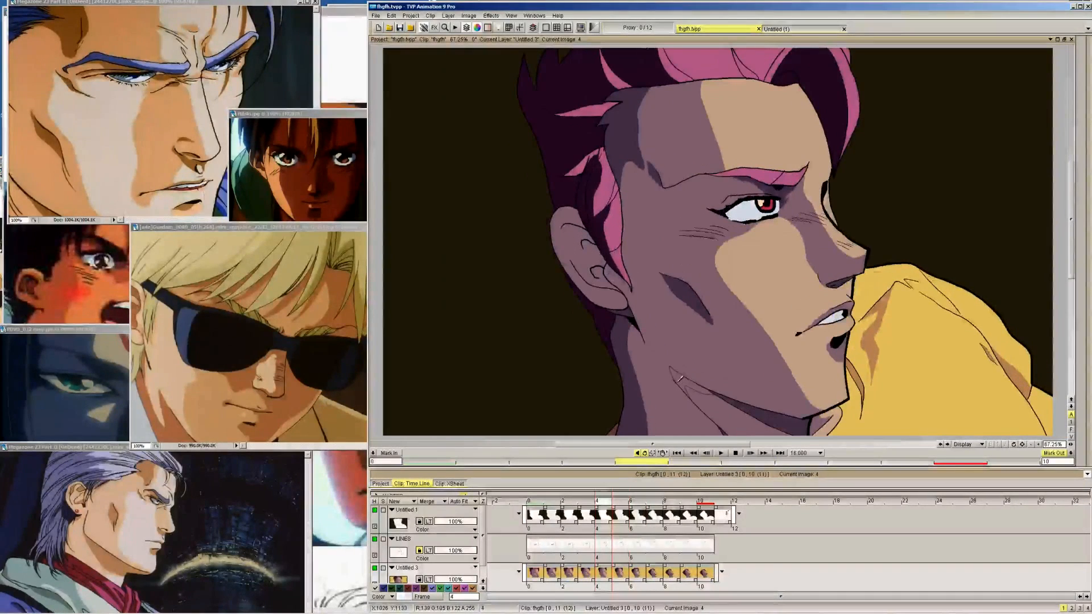
key("Left")
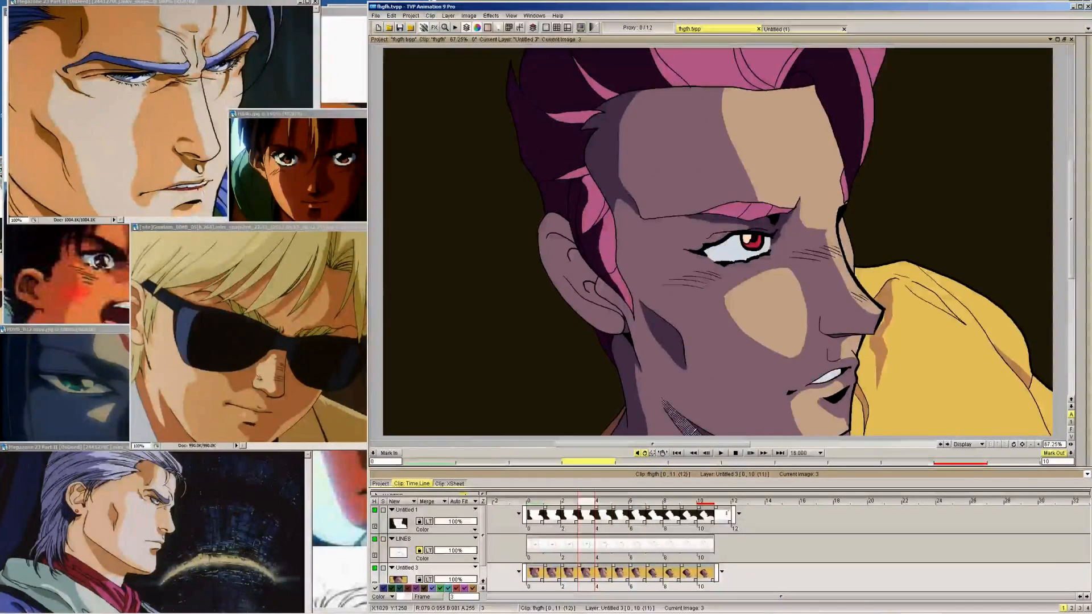
key("Left")
key("Left")
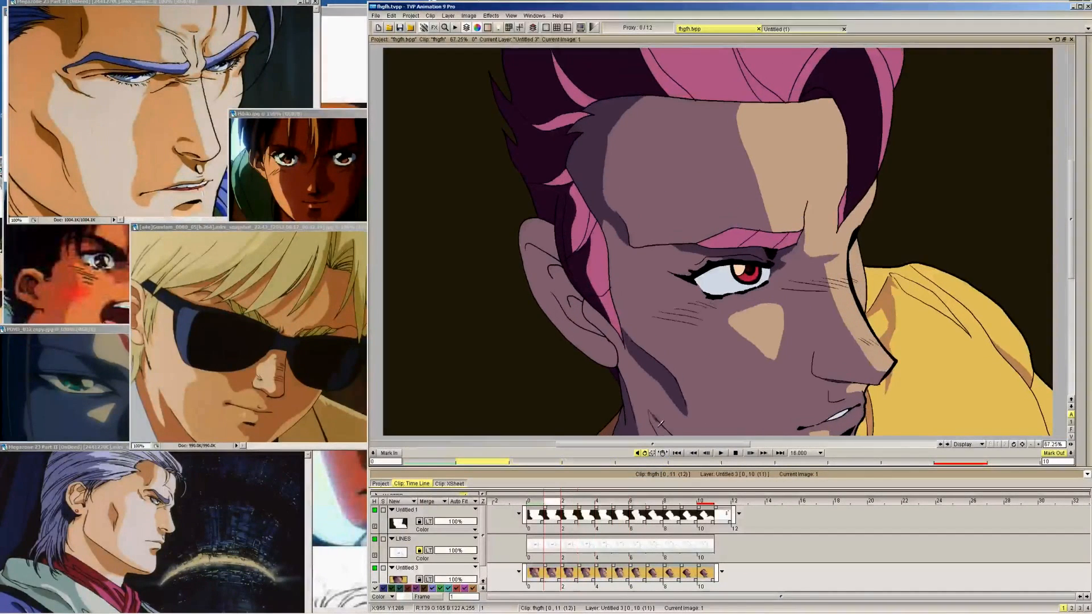
Draw the edge of the nostril shadow on the side of the nose on frames 1 to 4, matching frame 0
key("Left")
key("Right")
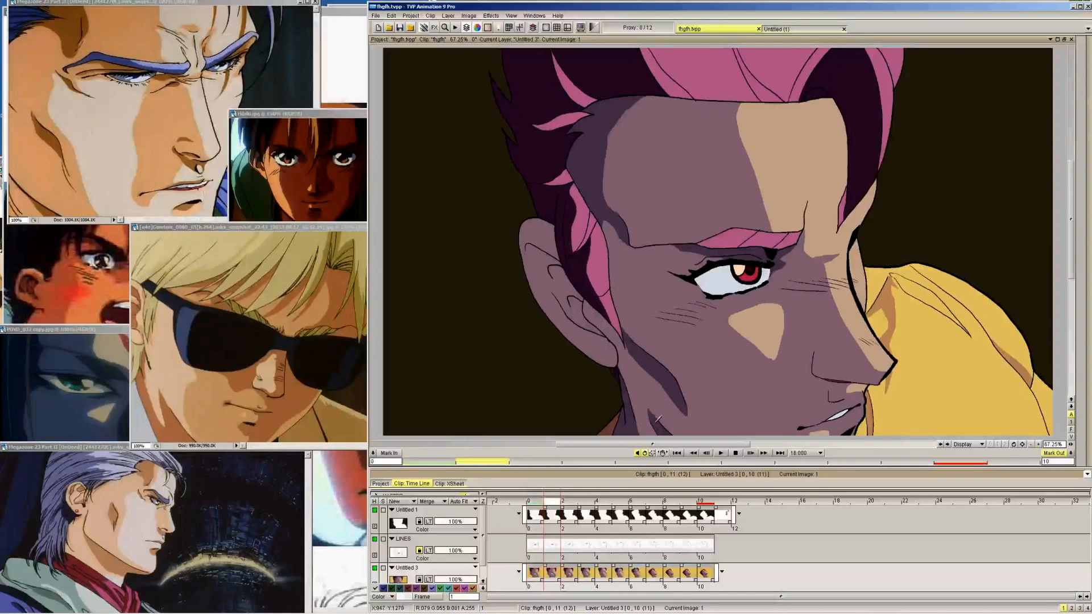
key("Left")
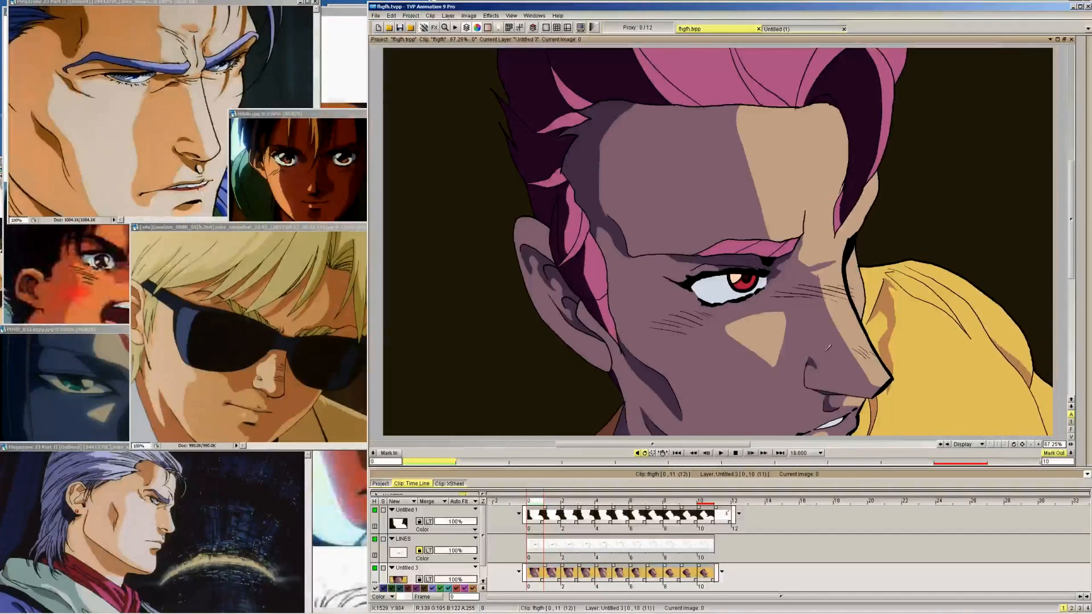
key("Right")
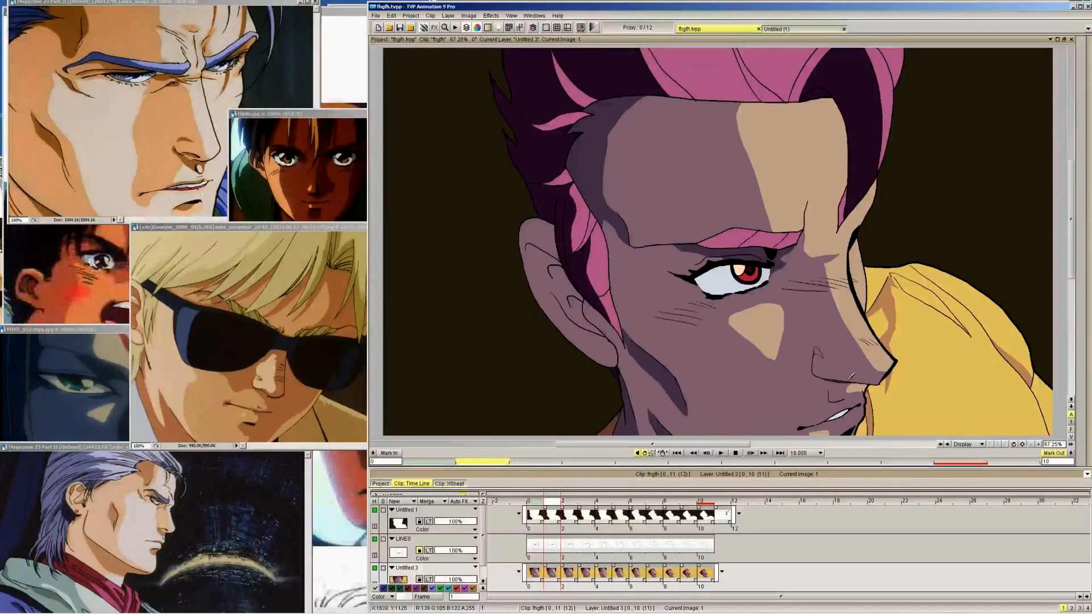
key("Right")
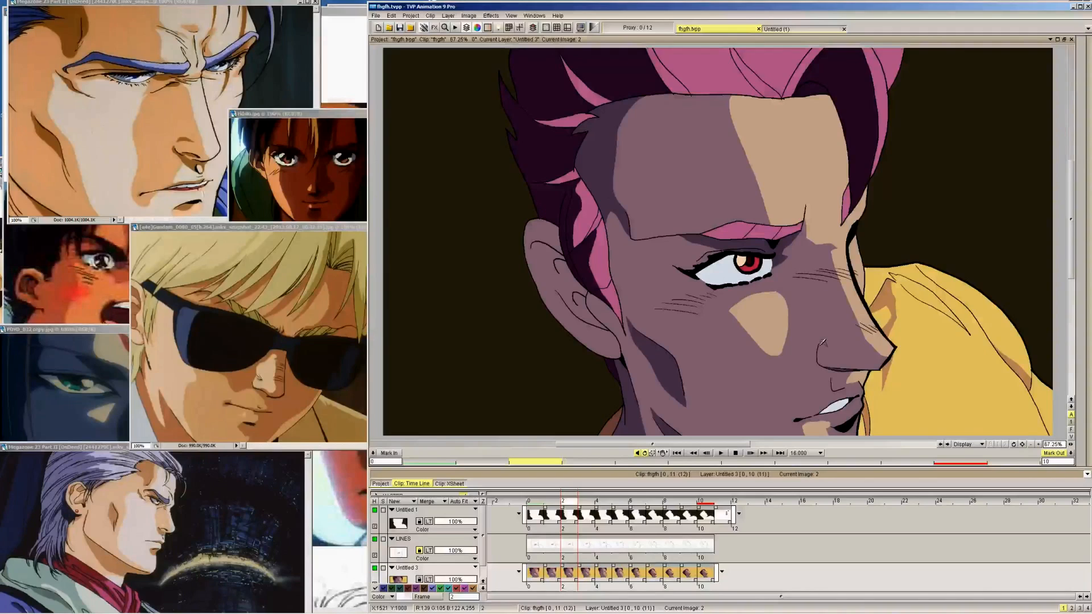
key("Left")
key("Right")
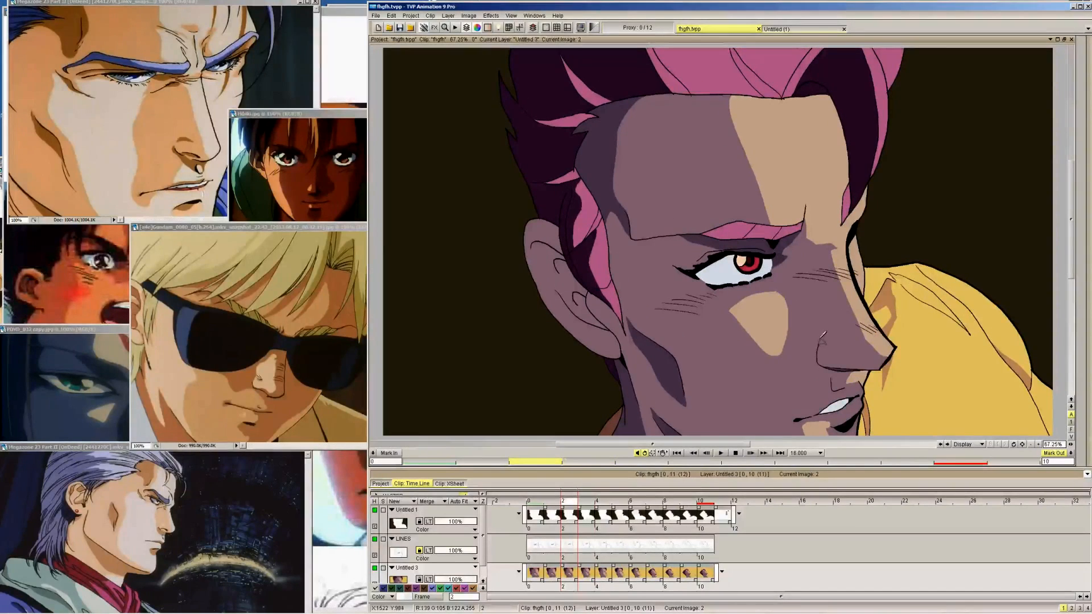
key("Right")
key("Right")
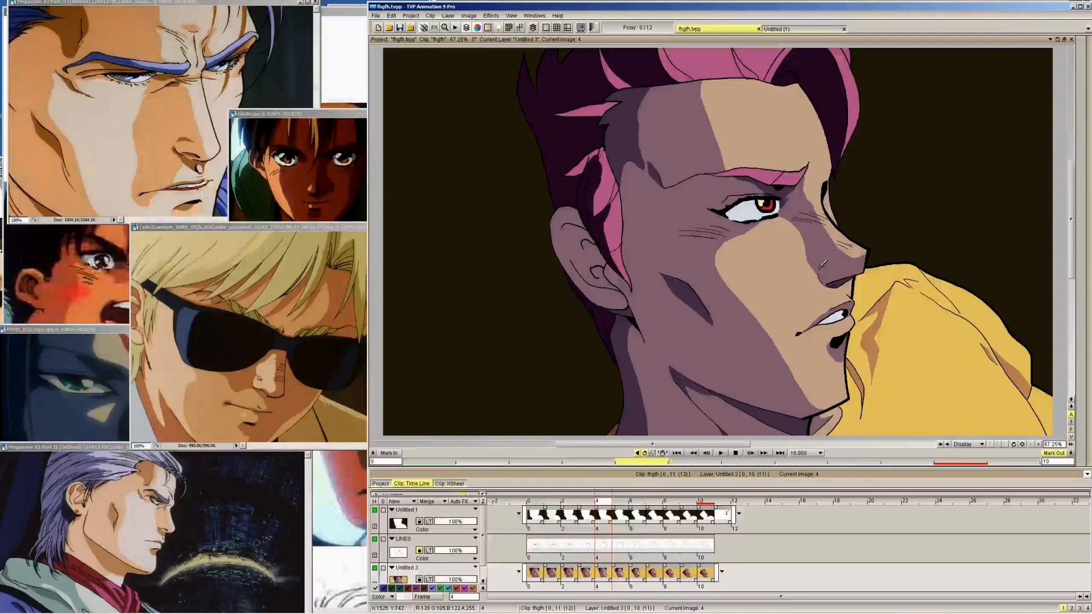
Fill the outlined nostril shadow with the dark skin-shadow colour on frames 4 to 1
key("Left")
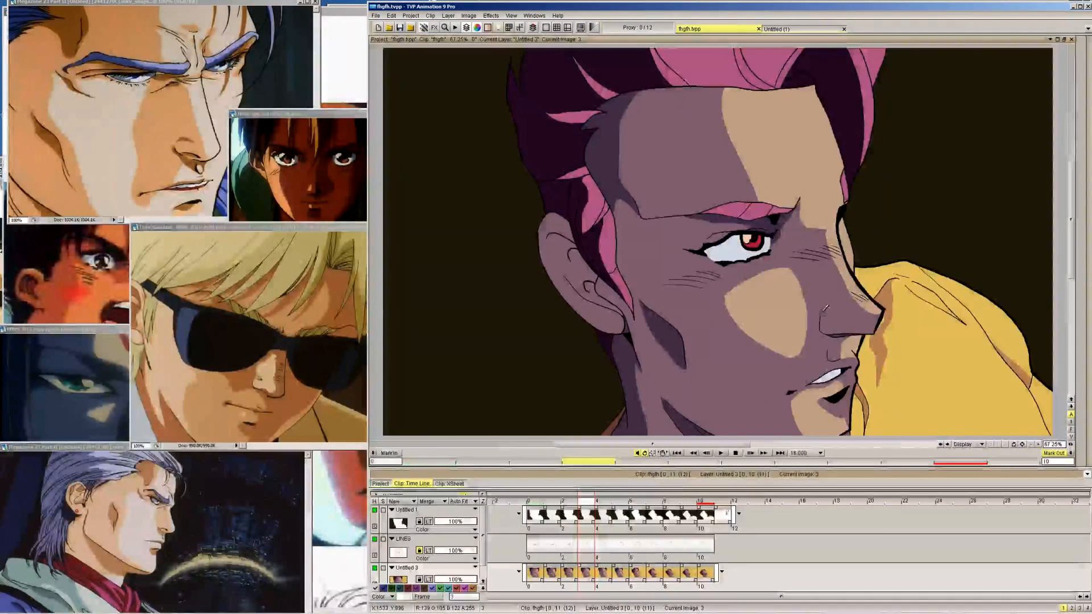
key("Left")
key("Left")
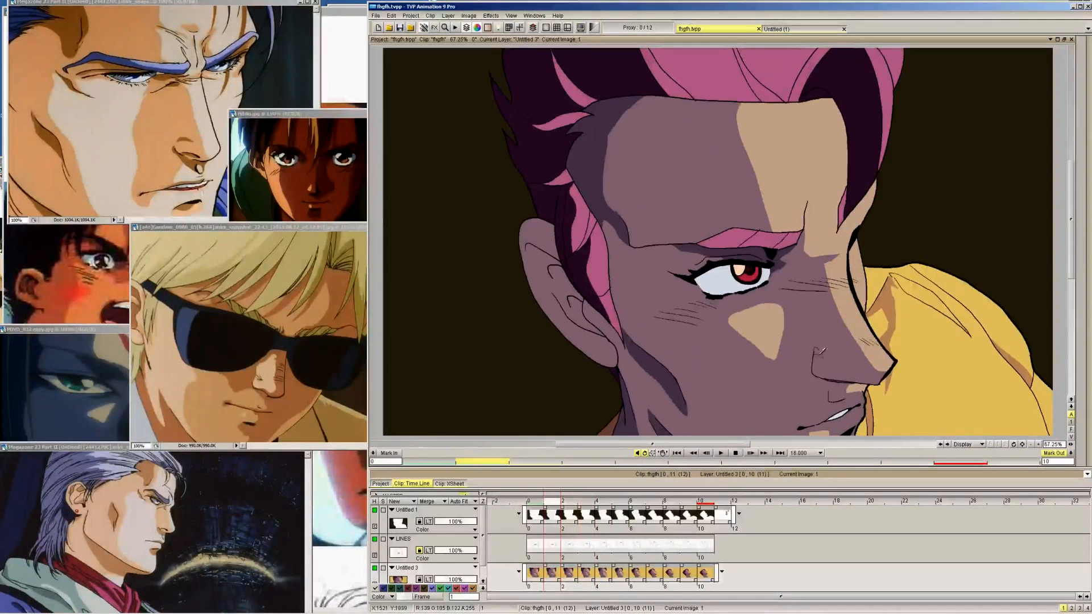
key("Left")
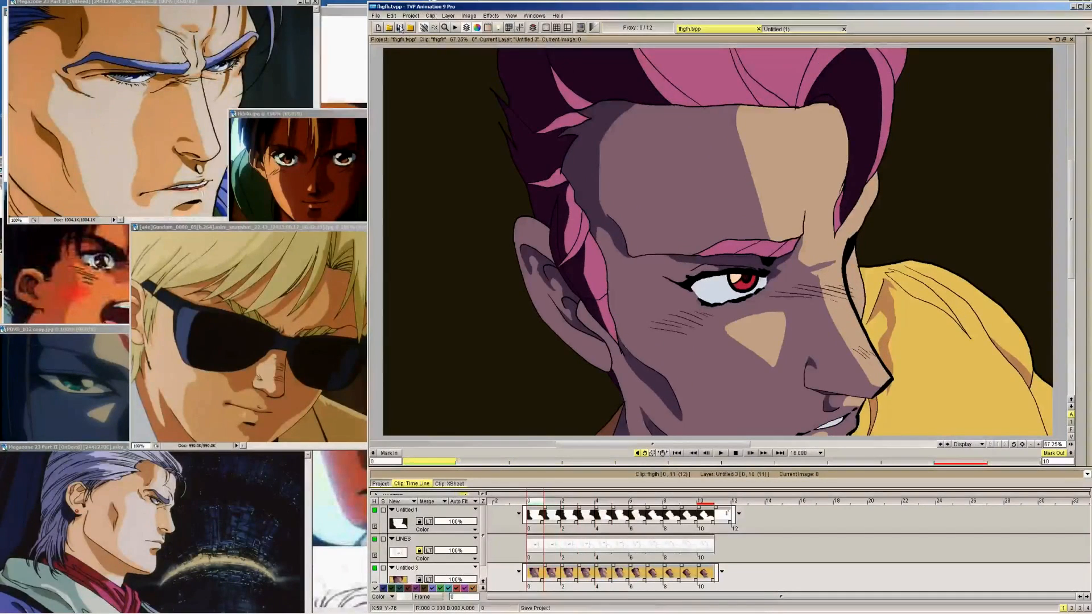
Draw the edge of the philtrum shadow between nose and upper lip freehand on frames 1 to 4, comparing with frame 0
mouse_move(1088, 68)
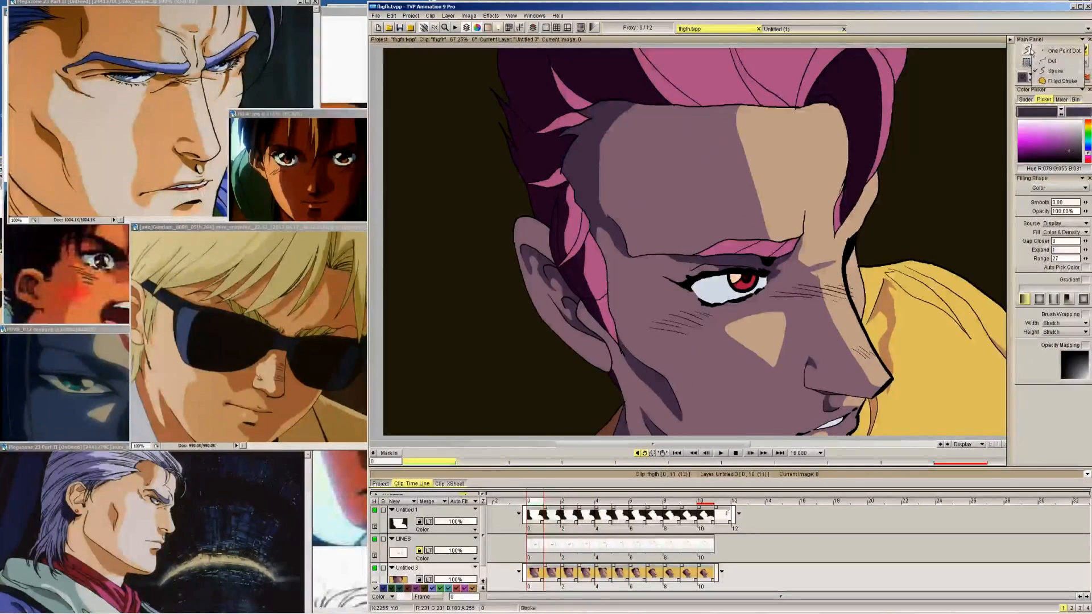
left_click(1023, 51)
key("Right")
key("Left")
key("Right")
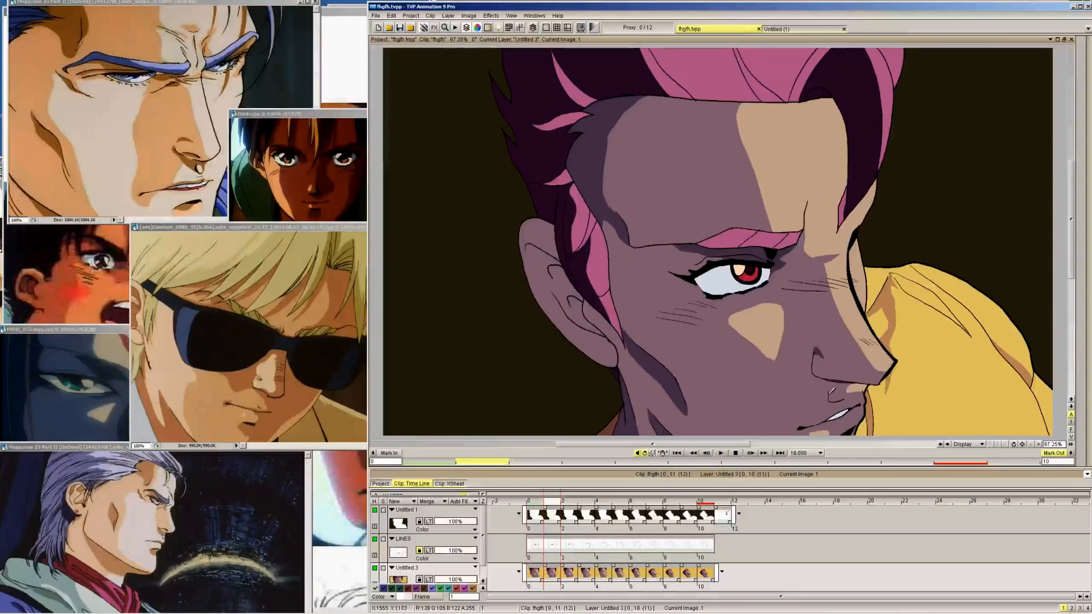
key("Left")
key("Right")
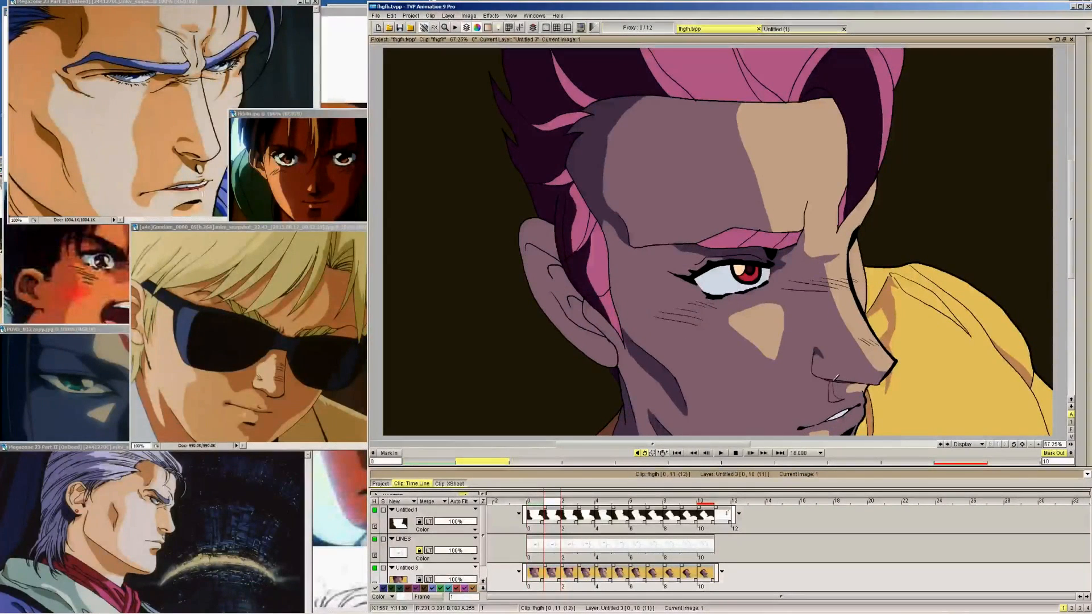
key("Right")
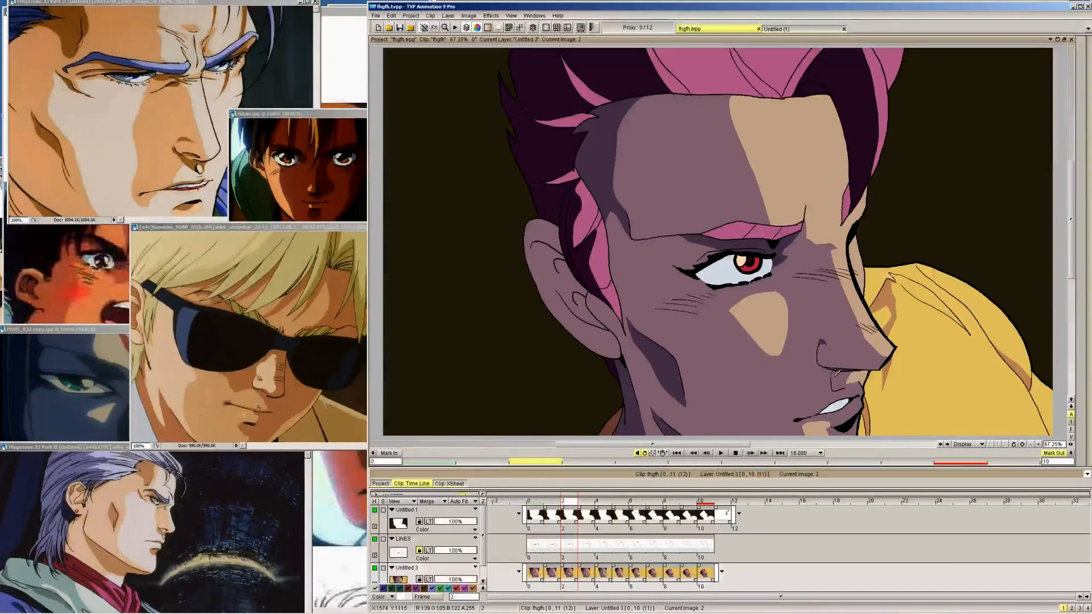
key("Right")
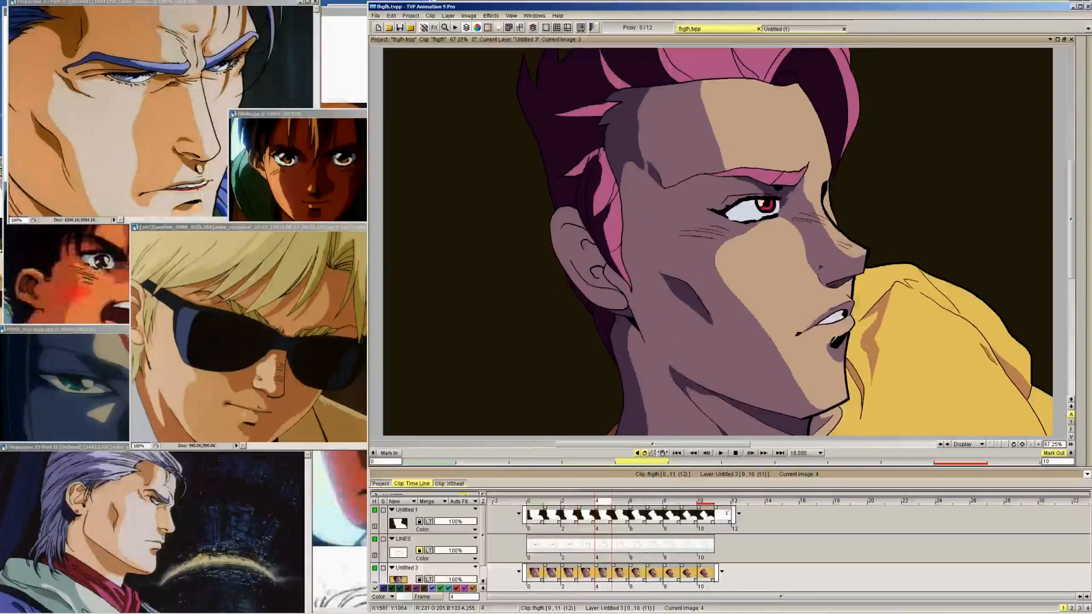
key("Right")
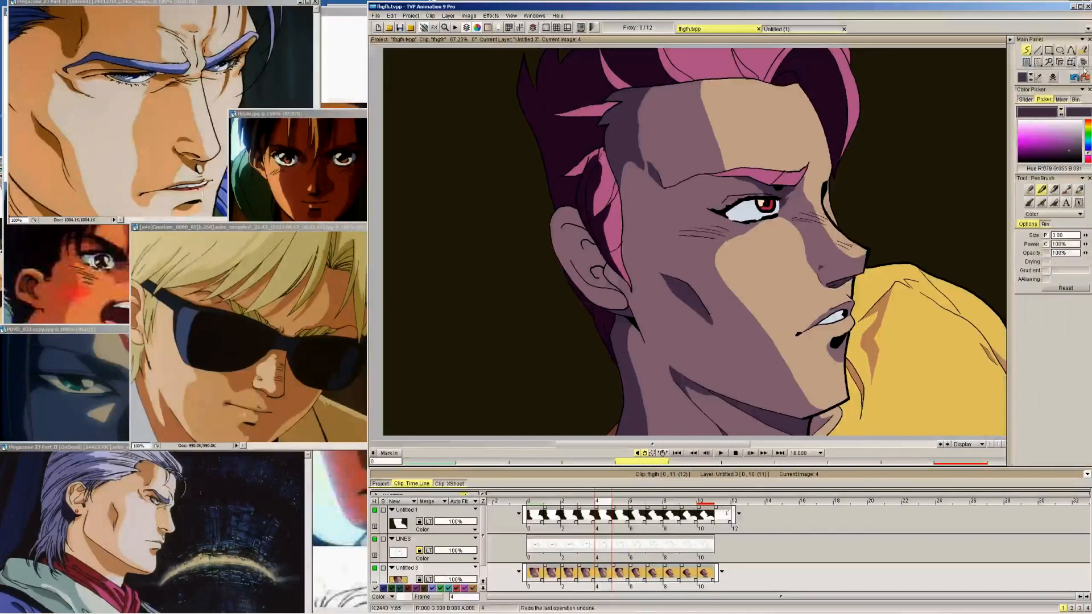
Fill the outlined philtrum shadow with the dark skin-shadow colour on frames 4 to 1
left_click(1083, 50)
key("Left")
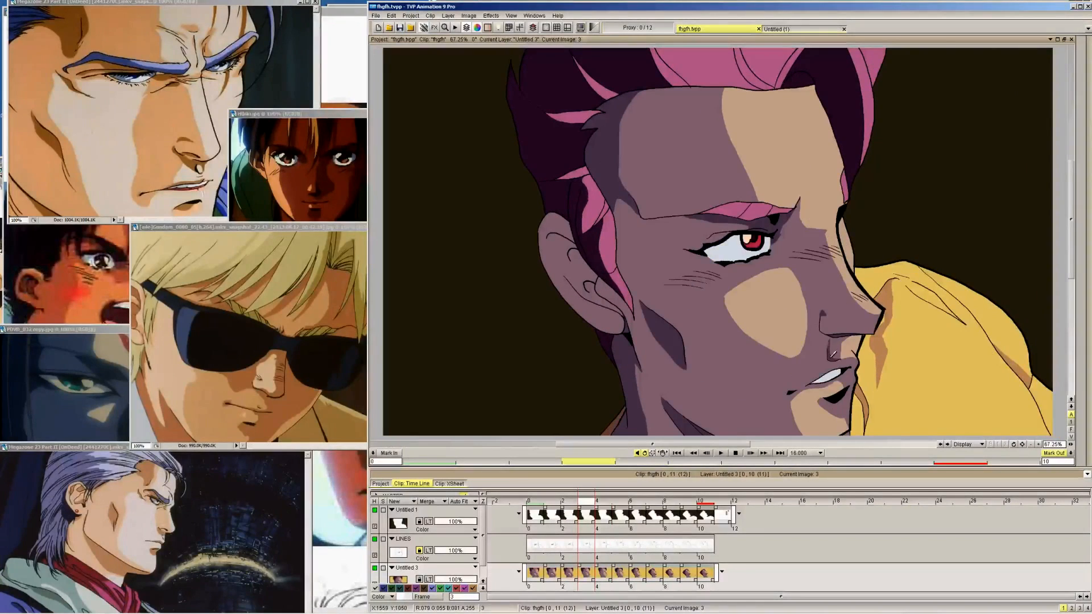
key("Left")
key("Left")
key("Left")
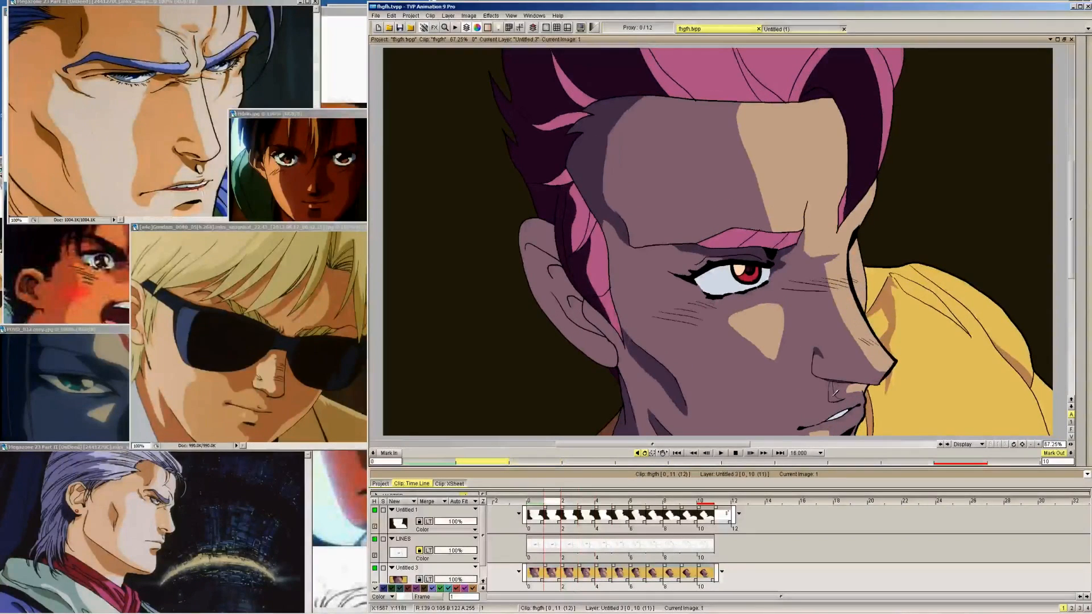
key("Right")
key("Right")
key("Right")
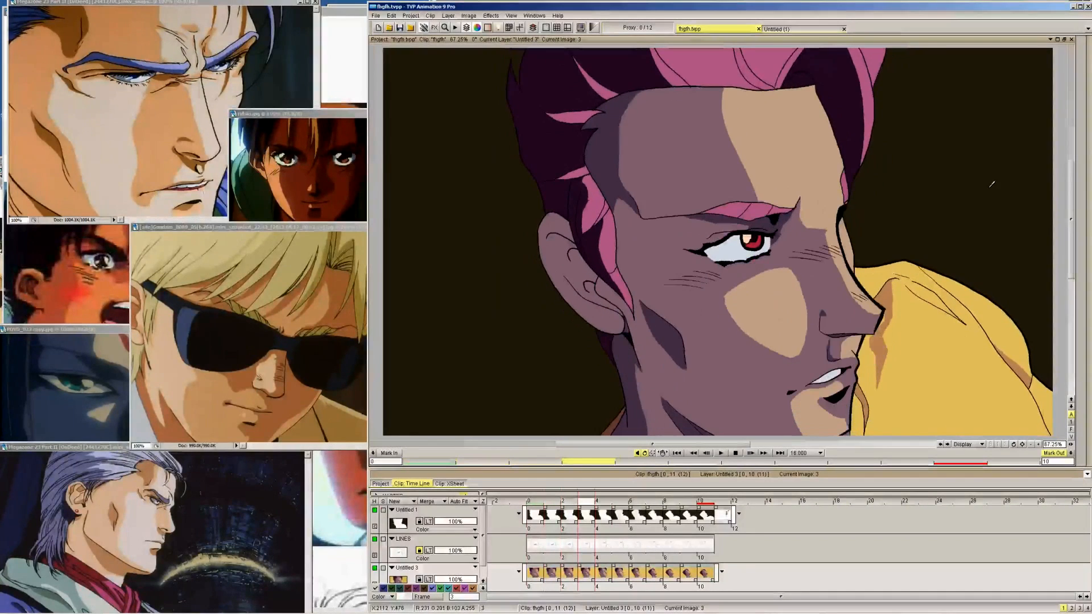
Pick the mid-tone skin-shadow colour and outline the shadow above the upper lip on frames 4 and 5, comparing with frame 3
mouse_move(1087, 80)
left_click(1039, 78)
left_click(818, 364)
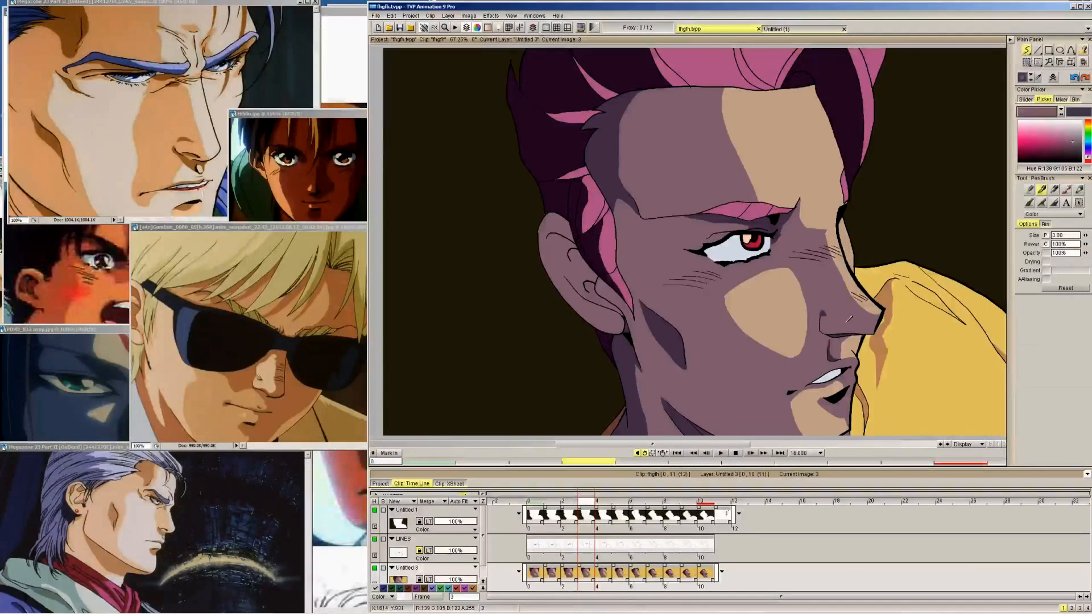
key("Right")
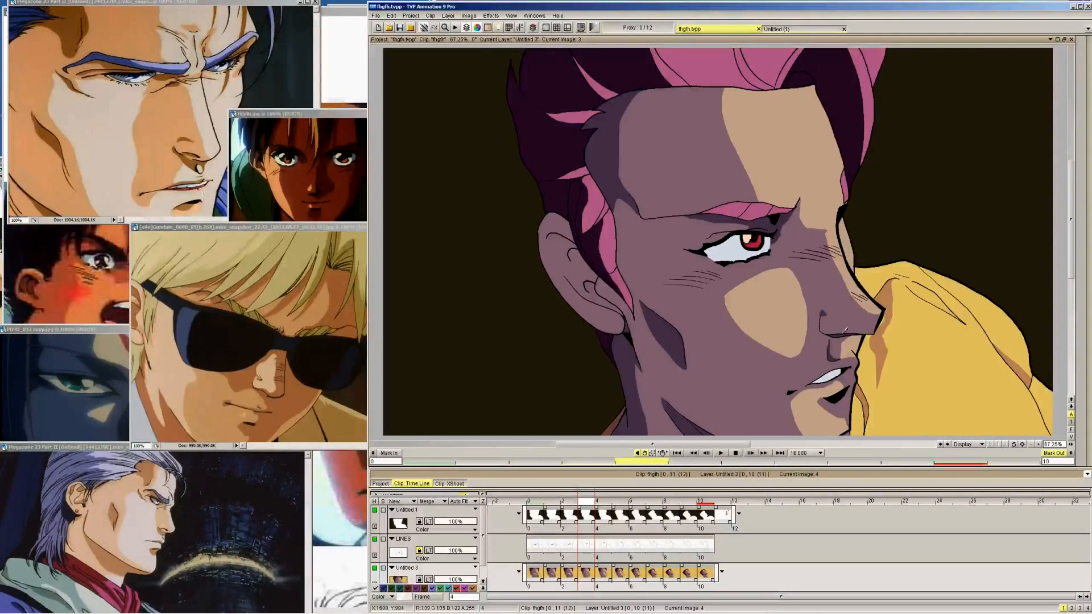
key("Left")
key("Right")
key("Left")
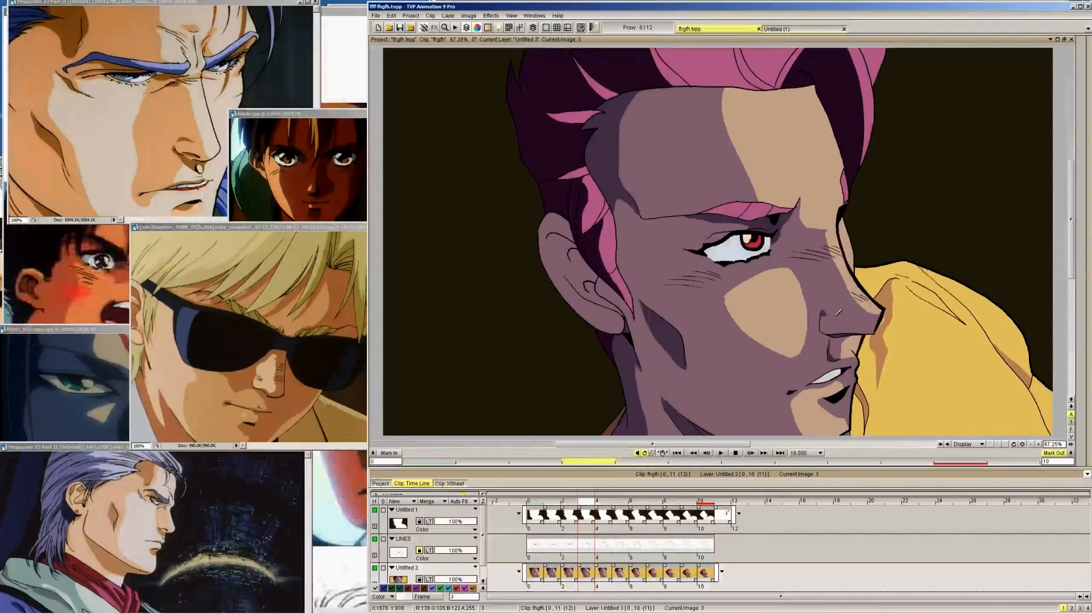
key("Right")
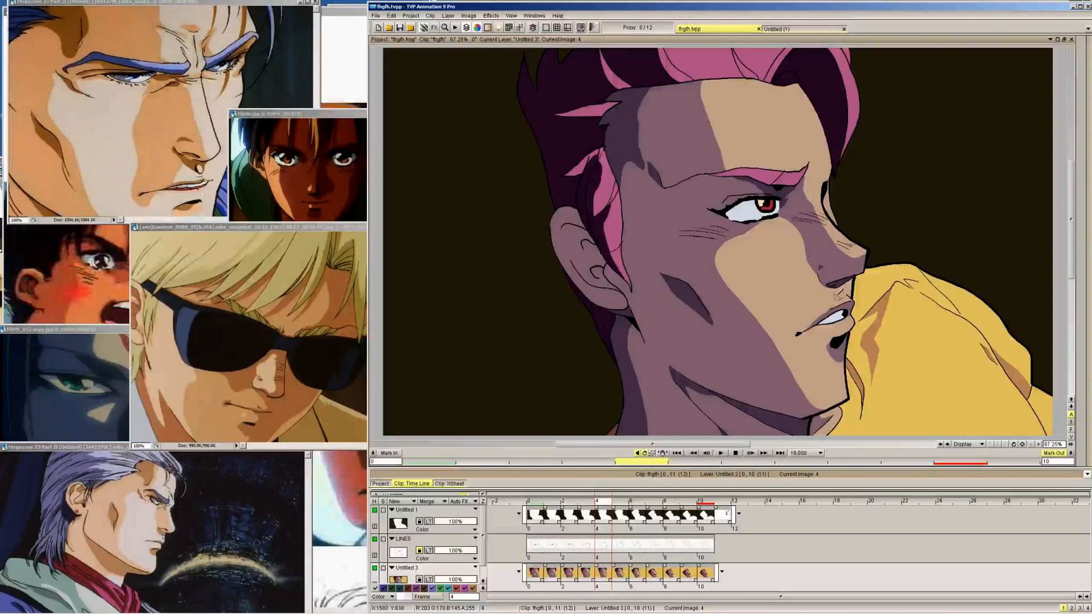
key("Right")
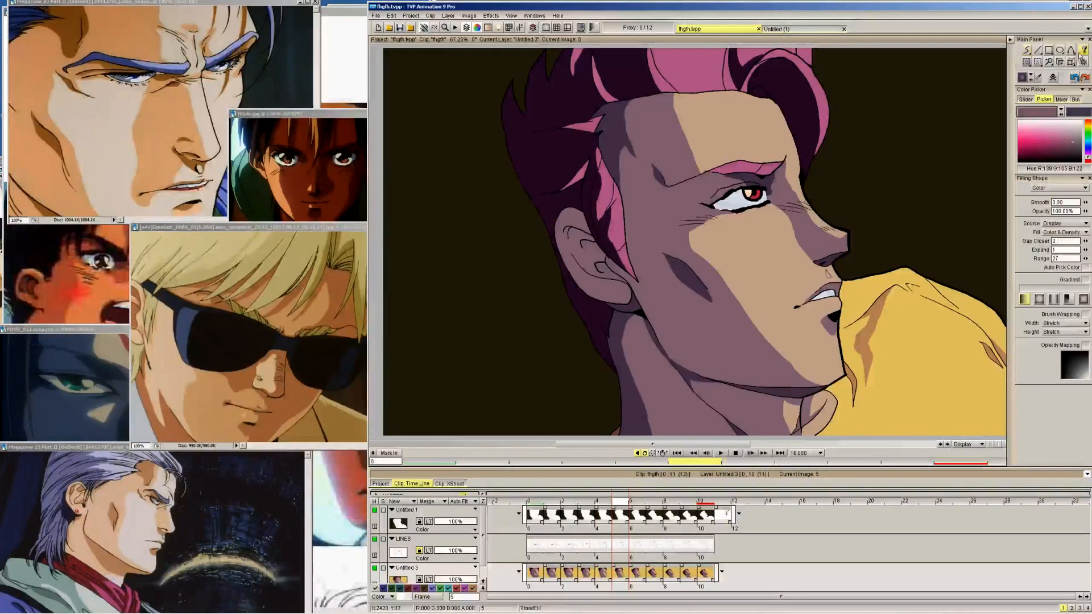
Fill the outlined shadow above the upper lip with the mid-tone skin-shadow colour on frames 4 and 5
key("Left")
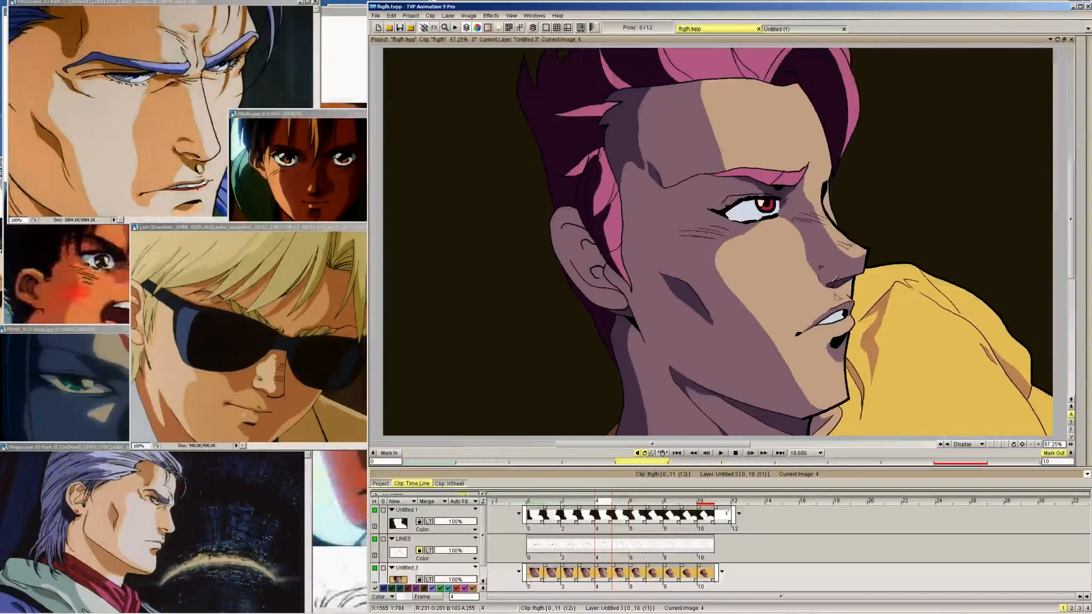
key("Right")
key("Right")
key("Right")
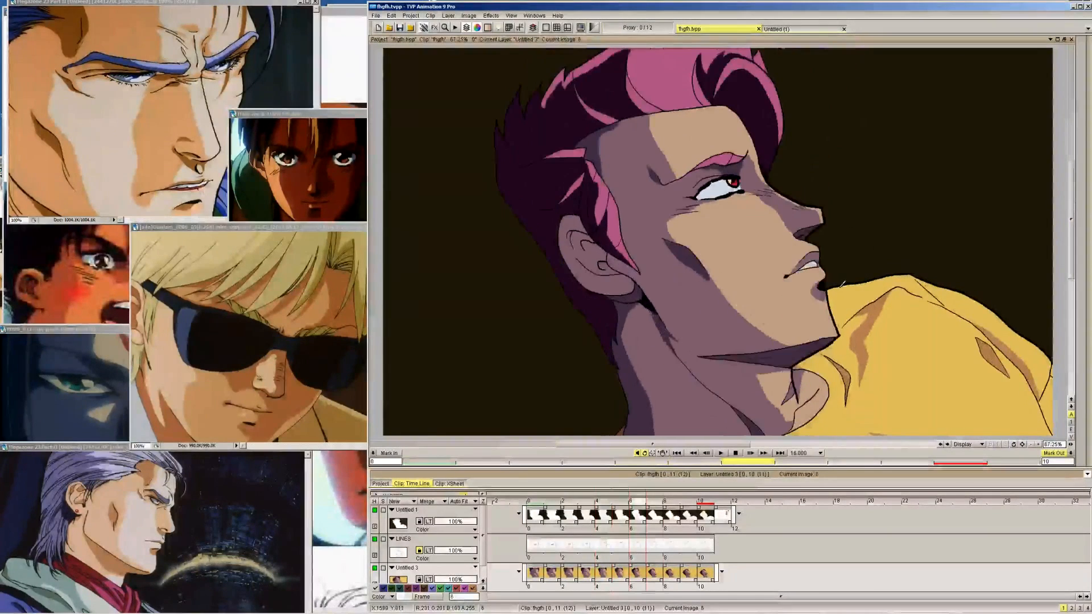
Review the nose and upper-lip shadows through the head turn, from frame 4 up to frame 8 and back to 0
key("Left")
key("Left")
key("Left")
key("Right")
key("Right")
key("Right")
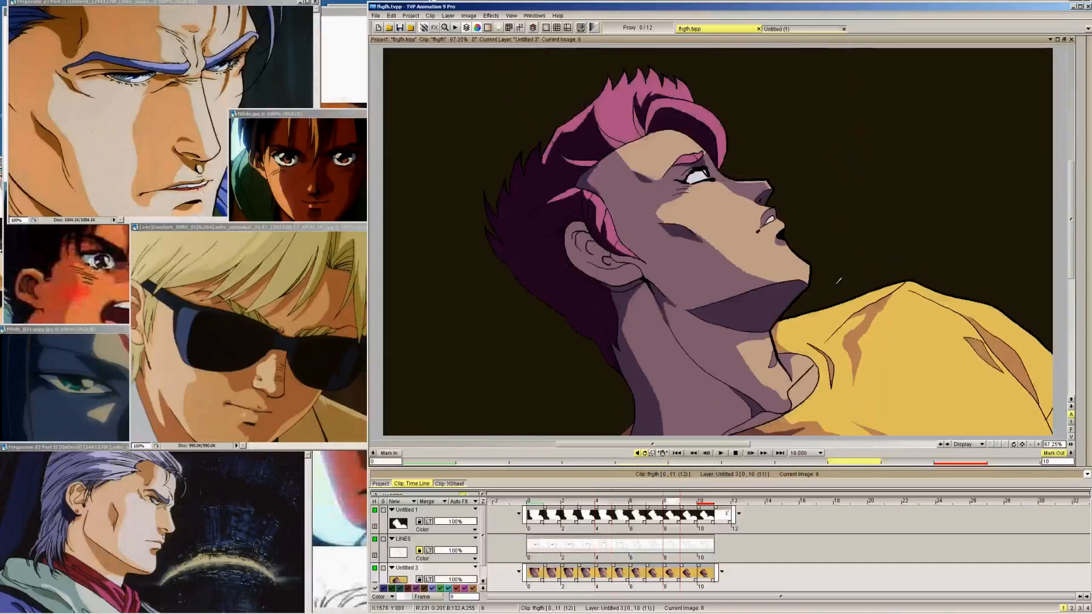
key("Left")
key("Left")
key("Left")
key("Left")
key("Left")
key("Left")
key("Left")
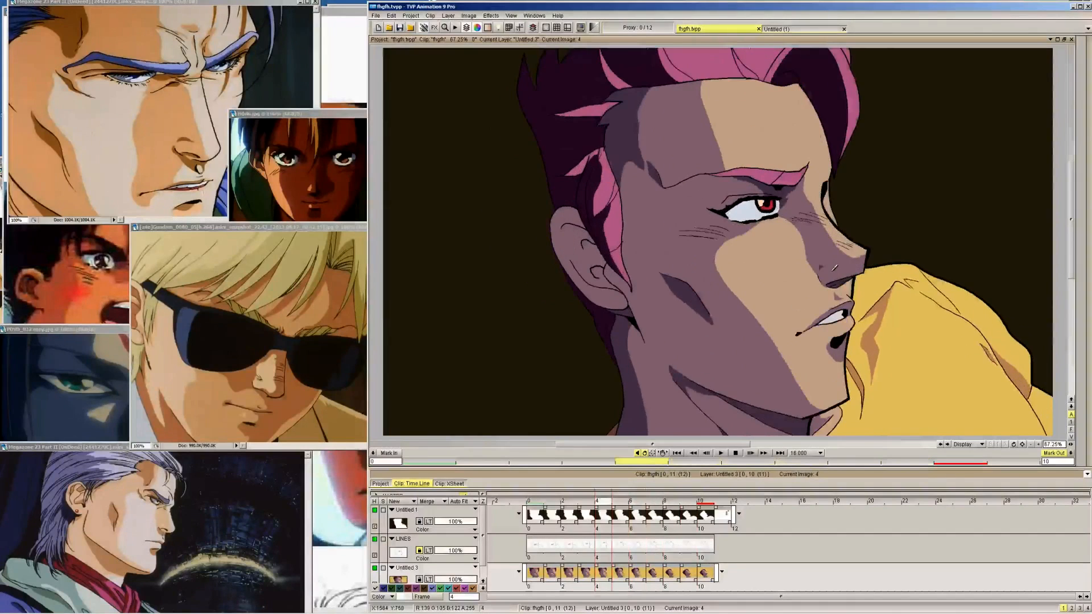
key("Right")
key("Left")
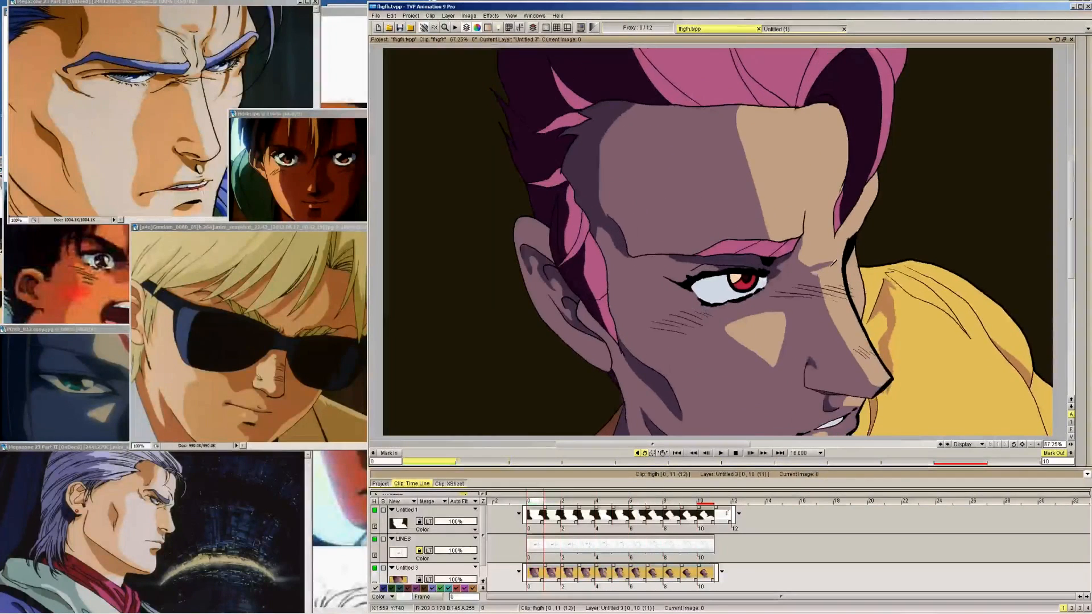
key("Right")
key("Left")
Draw the edge of the inner-ear shadow in the dark skin-shadow colour on frame 1, following the ear shading of frame 0
mouse_move(1068, 116)
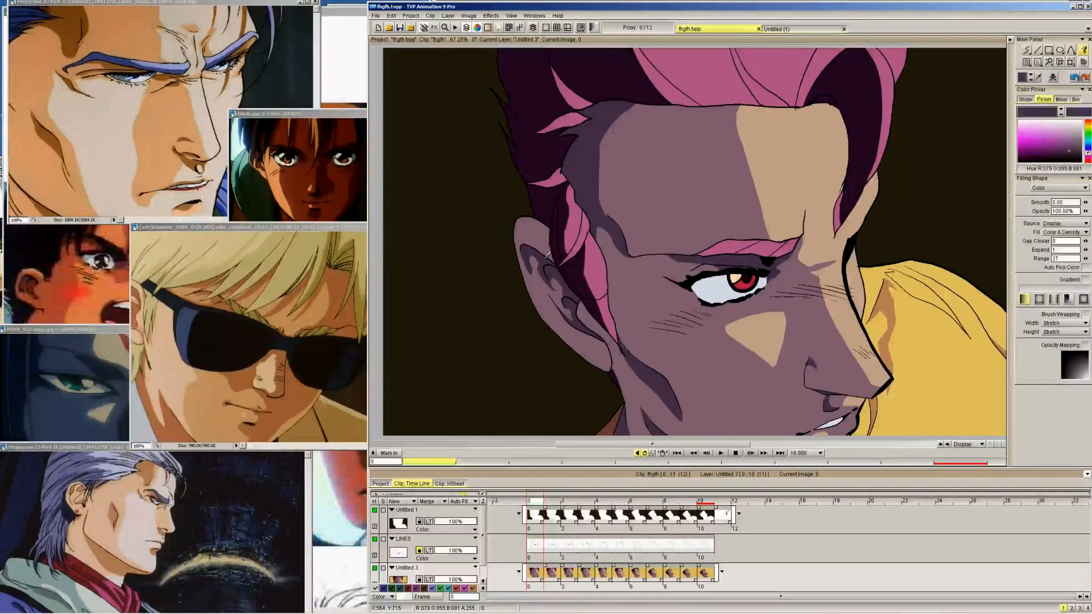
left_click(1037, 446)
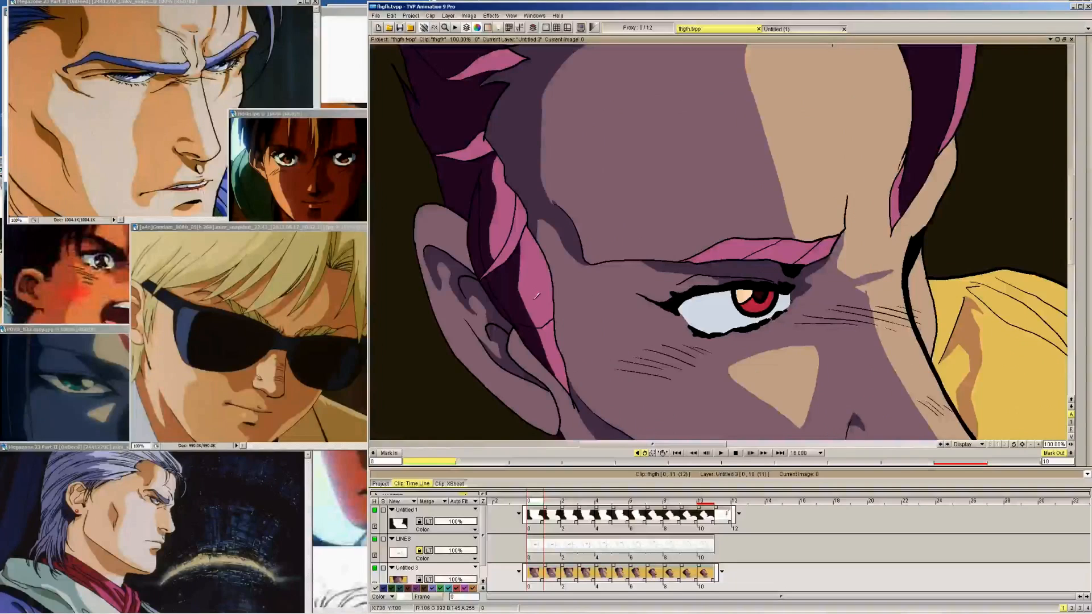
left_click_drag(612, 331, 775, 268)
mouse_move(1082, 131)
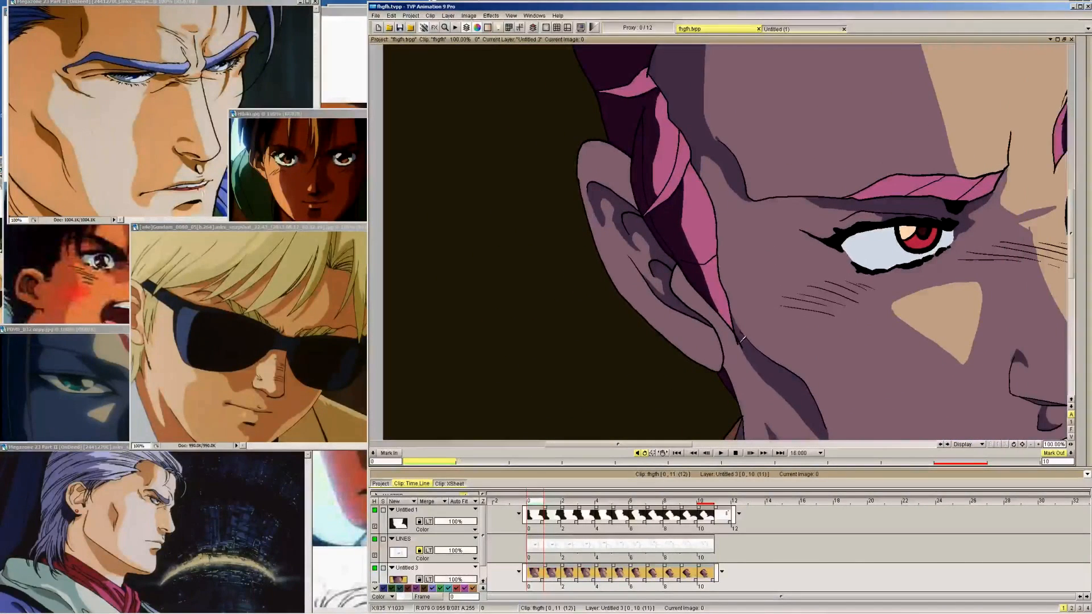
key("Right")
key("Left")
key("Right")
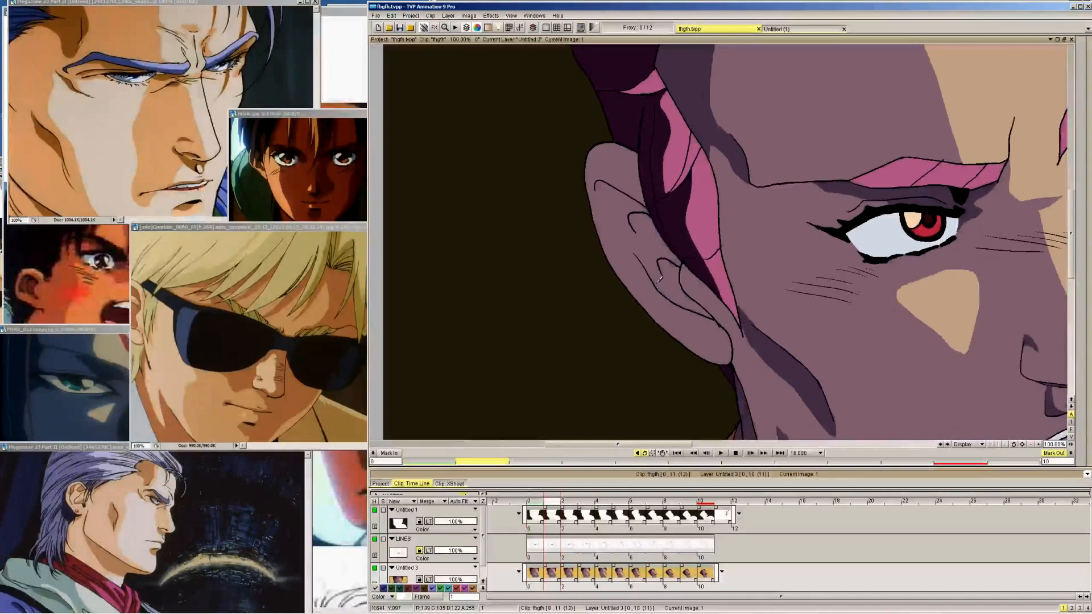
key("Left")
key("Right")
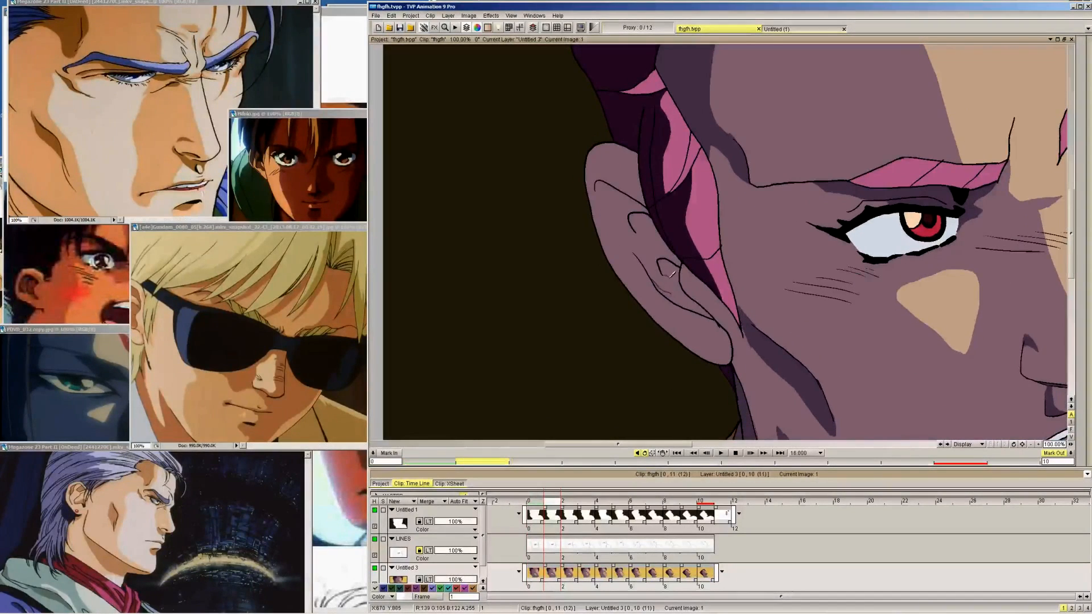
key("Left")
key("Right")
key("Right")
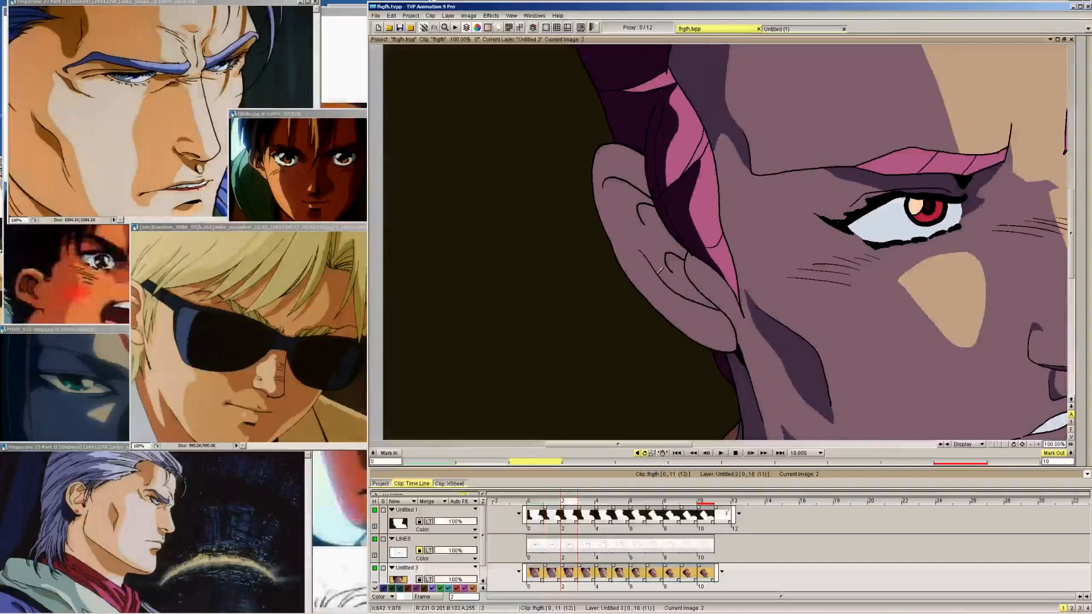
Draw the edge of the ear-canal shadow in the dark skin-shadow colour on frames 2 to 4
key("Right")
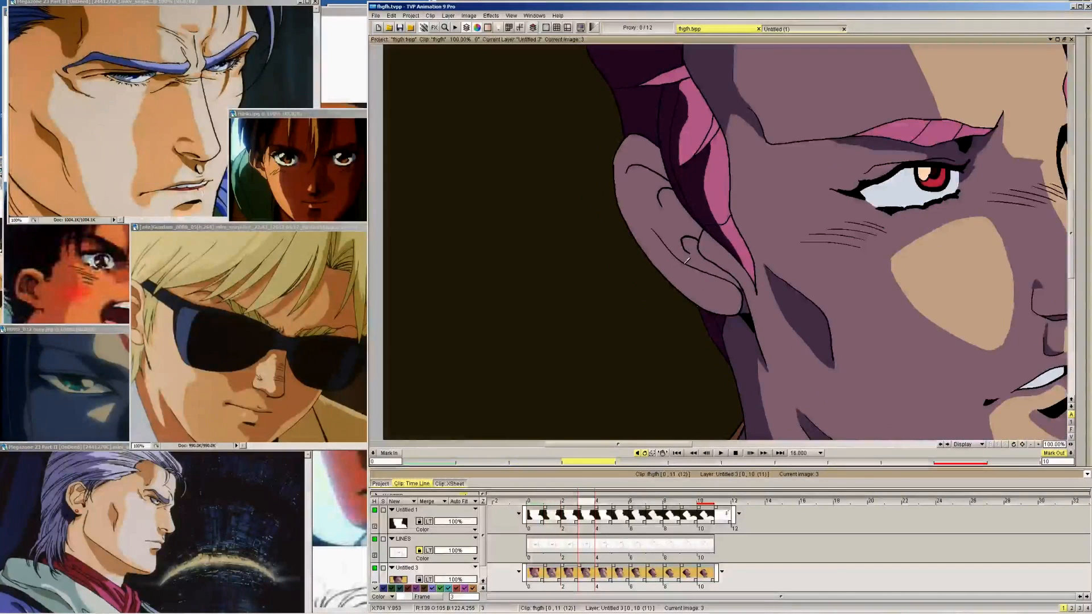
key("Right")
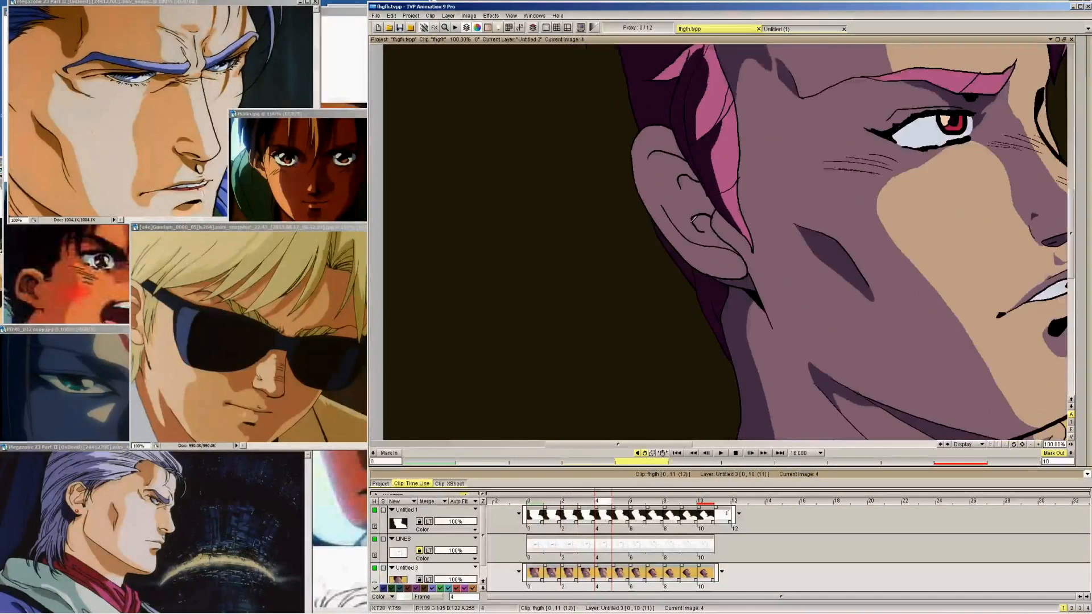
key("Right")
key("Right")
key("Right")
key("Right")
key("Right")
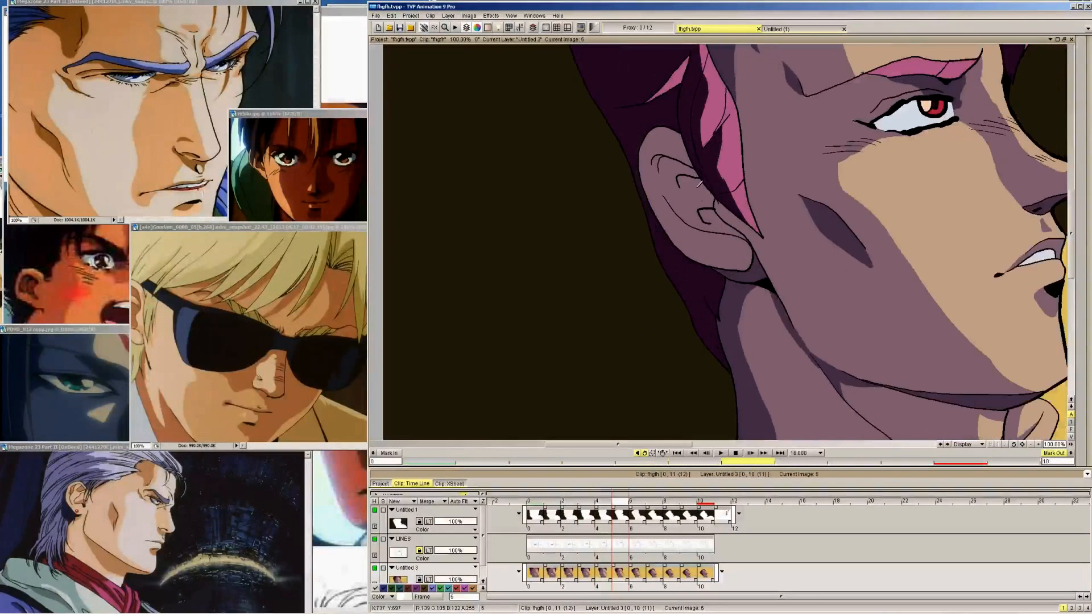
Draw the ear-canal shadow edge in the dark skin-shadow colour from frame 9 back to frame 5, checking it against frames 4 to 1
key("Right")
key("Left")
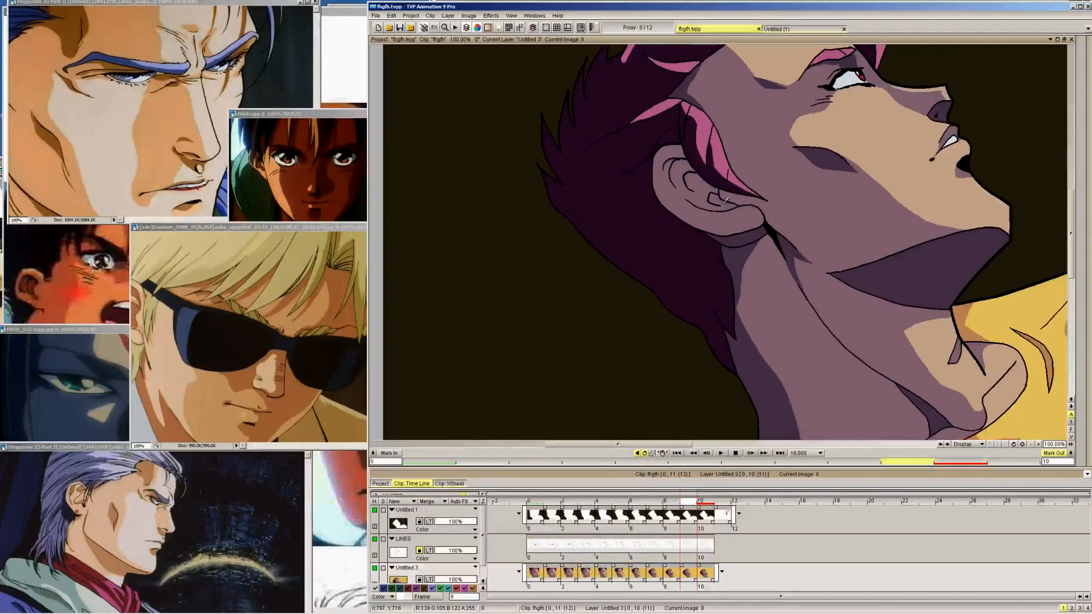
key("Left")
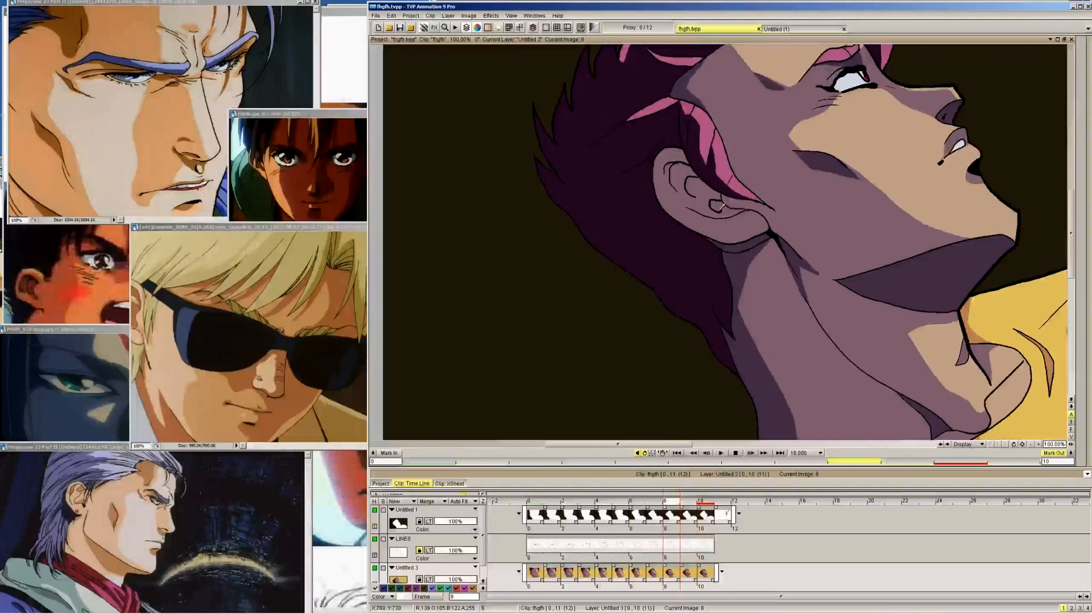
key("Left")
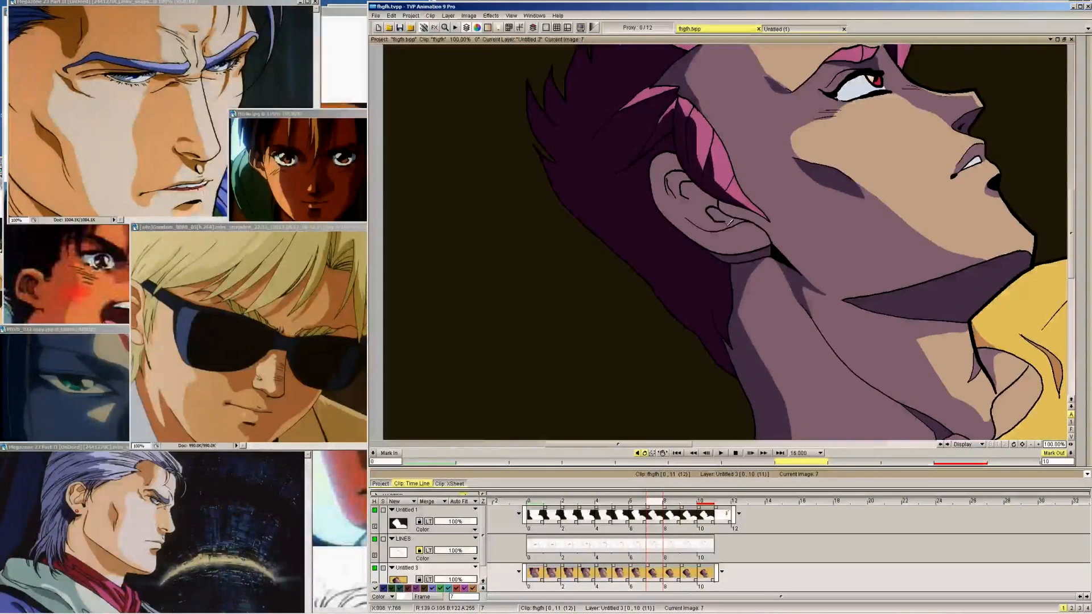
key("Left")
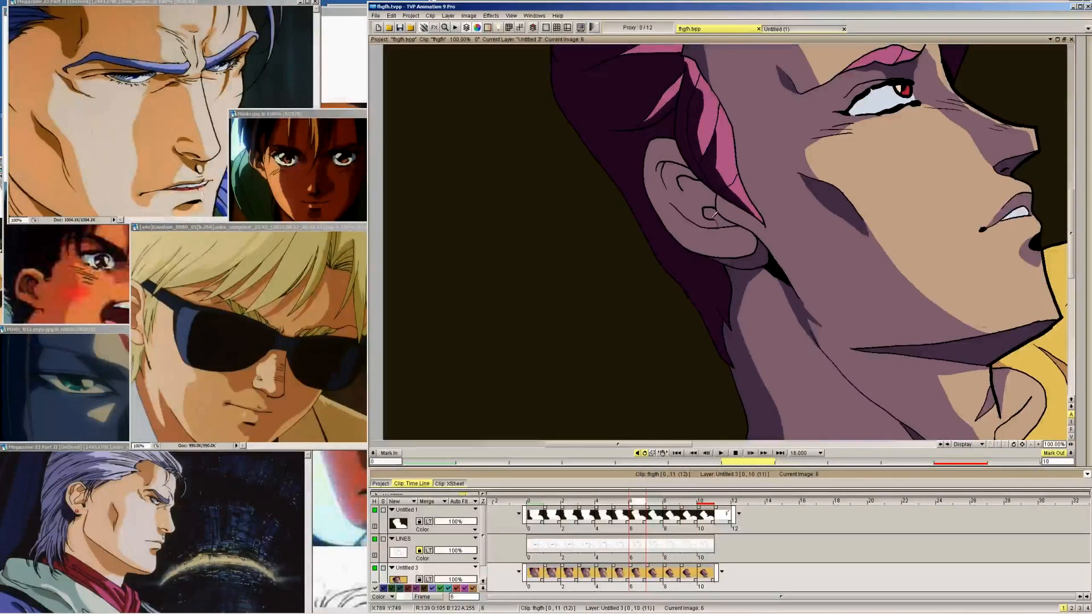
key("Left")
key("Left")
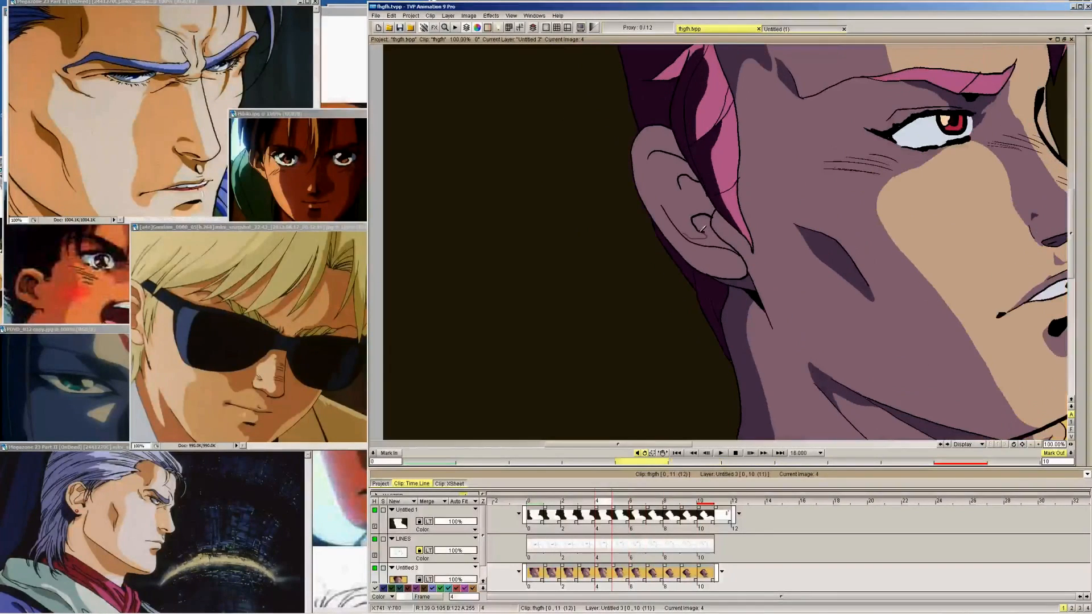
key("Left")
key("Left")
key("Left")
key("Left")
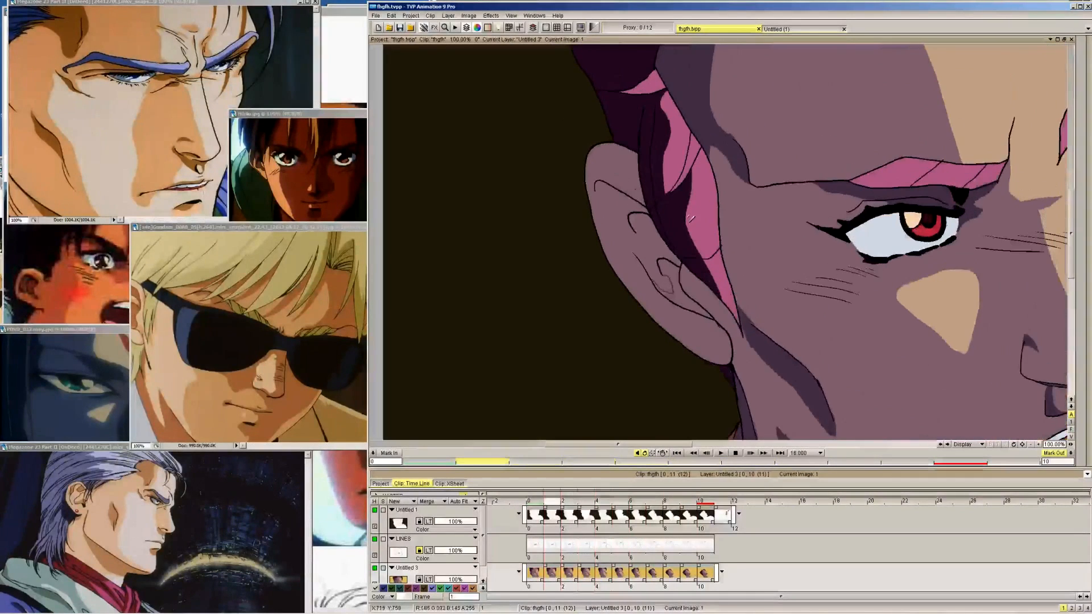
Draw the shadow edge along the middle inner-ear fold on frame 1, comparing it with the ear shading of frame 0
key("Right")
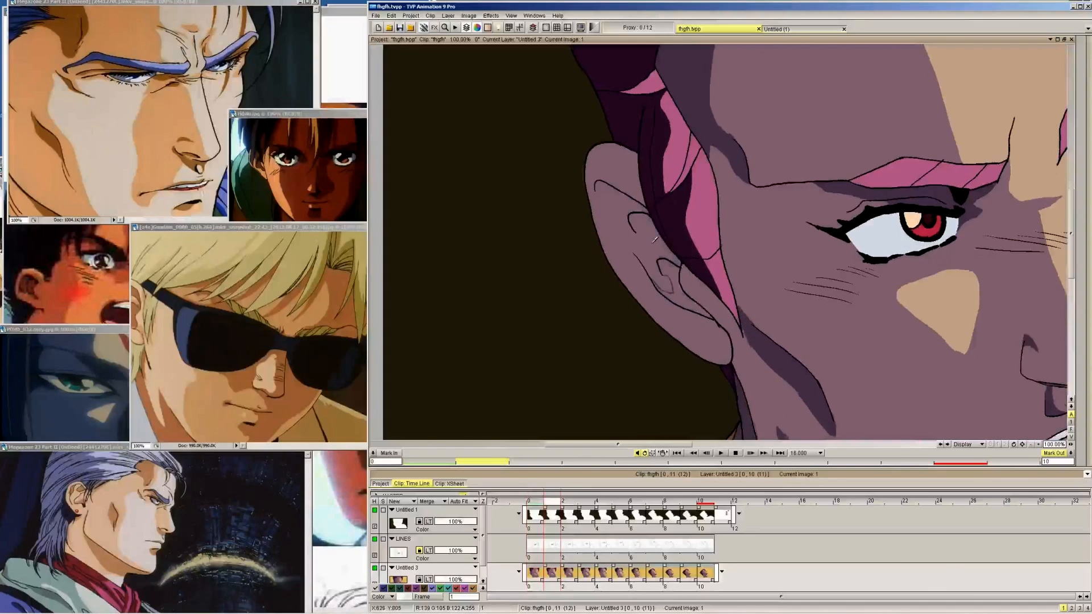
key("Right")
key("Right")
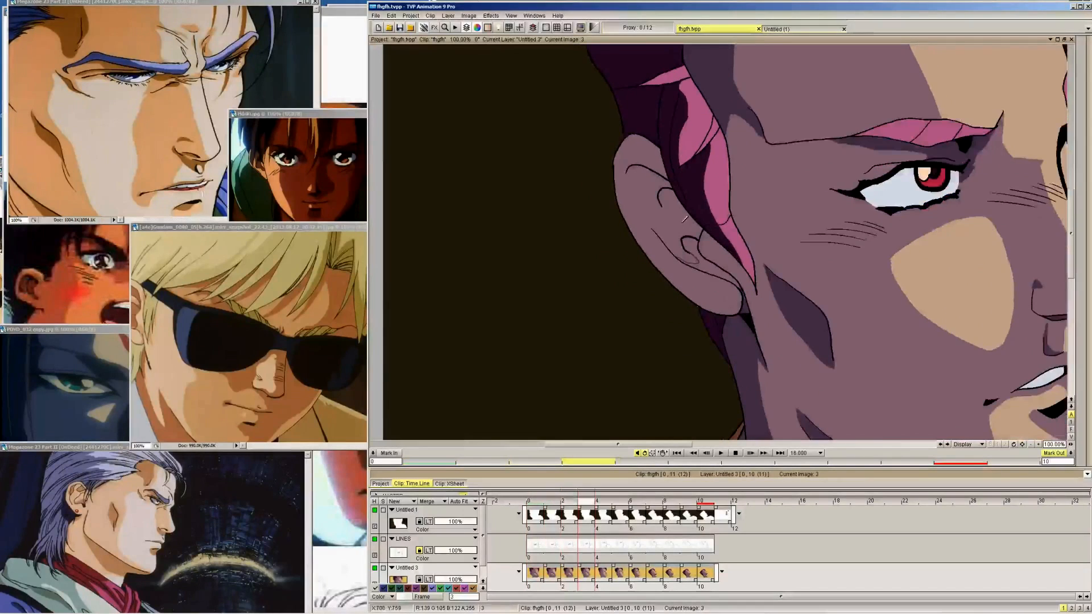
key("Left")
key("Left")
key("Left")
key("Right")
key("Left")
key("Right")
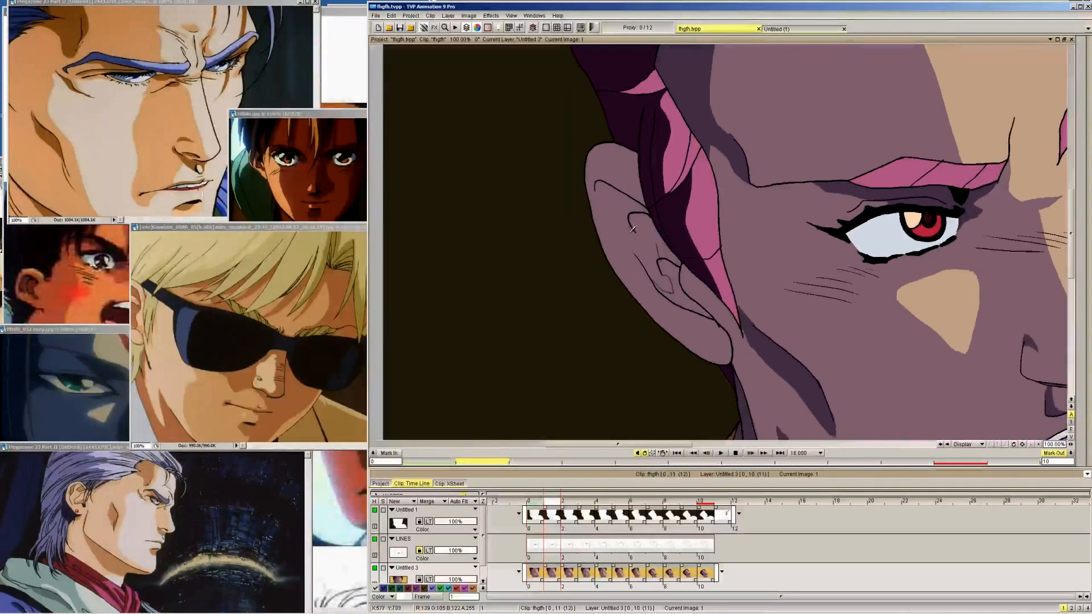
key("Left")
key("Right")
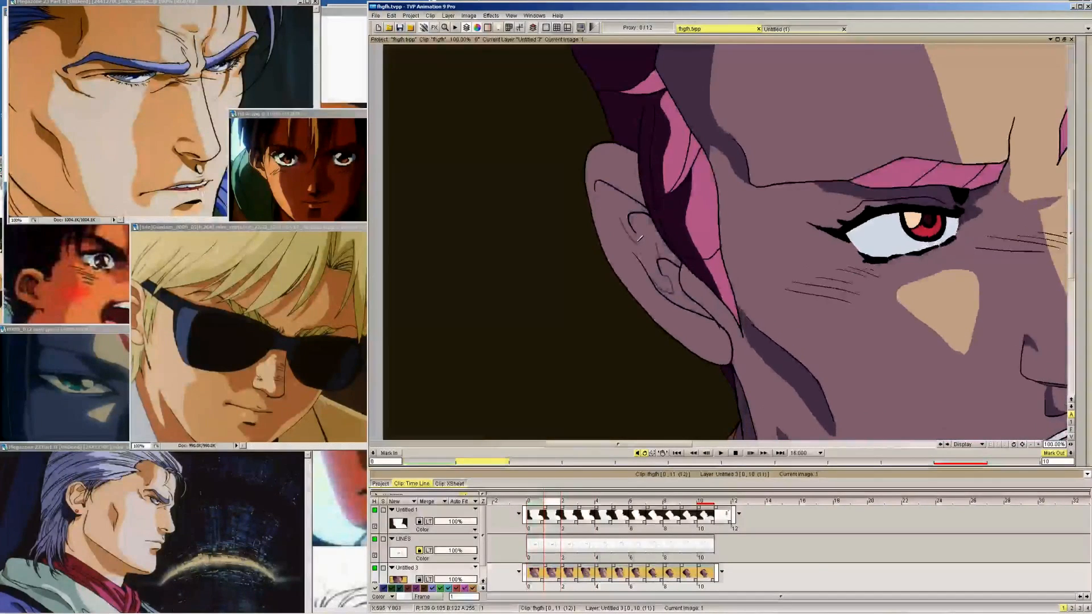
Continue the shadow edge along the middle inner-ear fold on frames 2 to 4
key("Right")
key("Left")
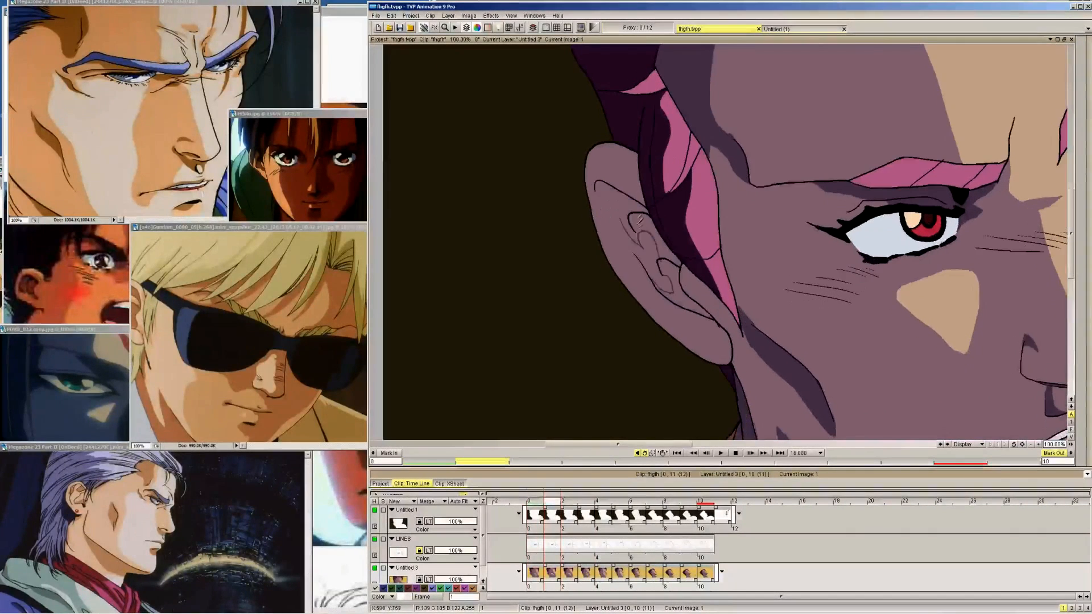
key("Right")
key("Right")
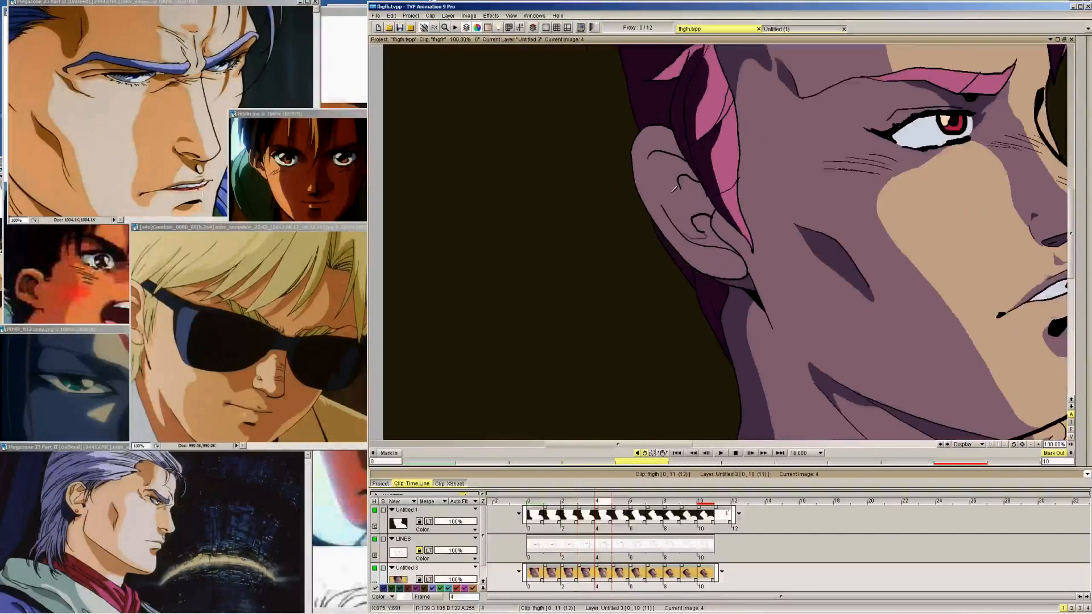
key("Right")
key("Right")
key("Right")
key("Right")
key("Right")
key("Right")
key("Right")
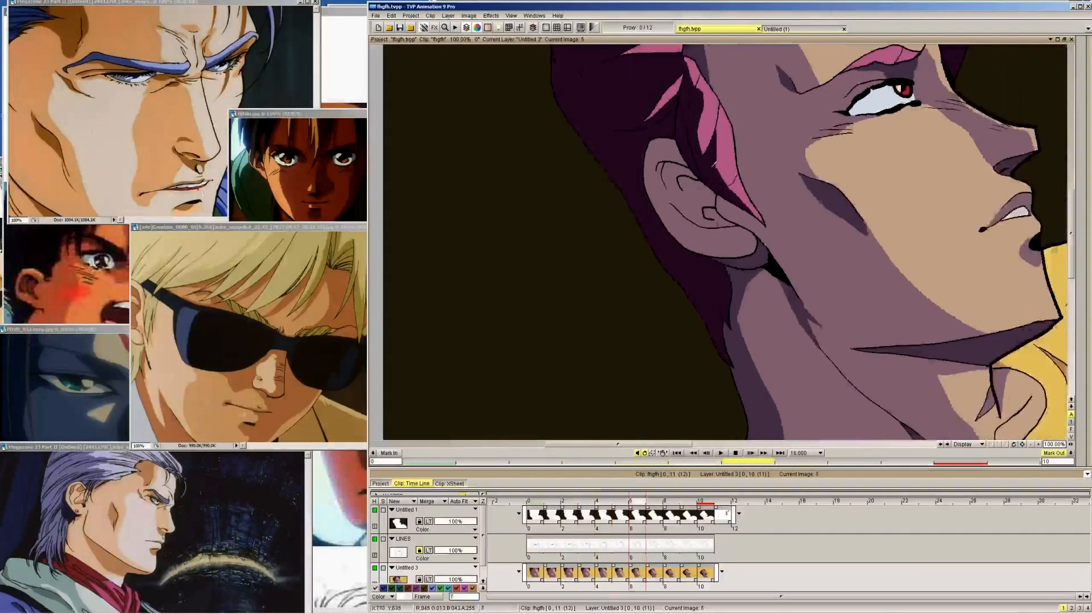
Draw the middle inner-ear fold's shadow edge from frame 9 back through frame 5
key("Left")
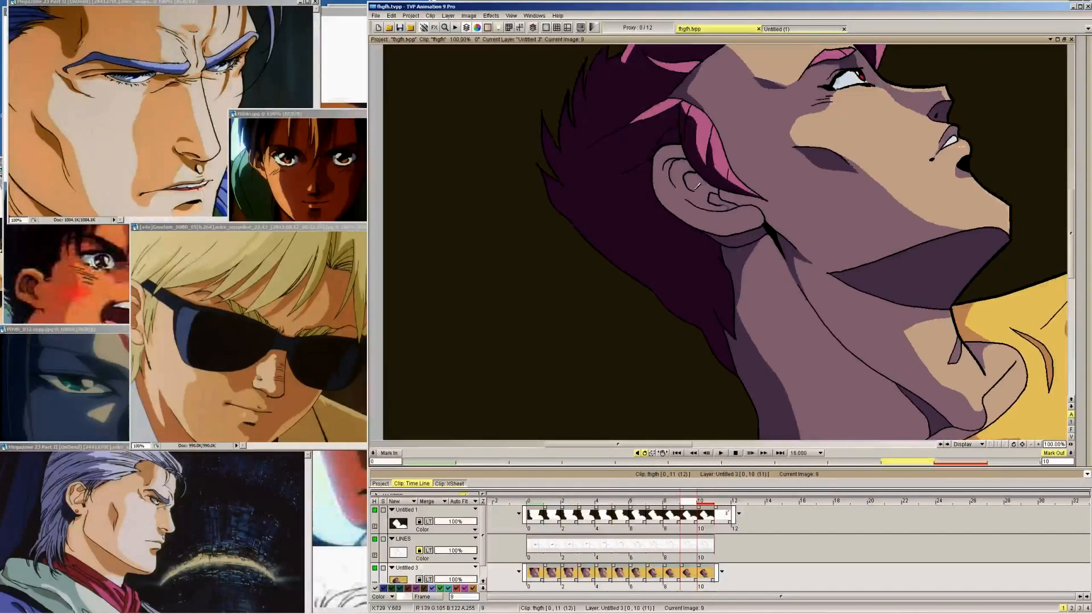
key("Left")
key("Left")
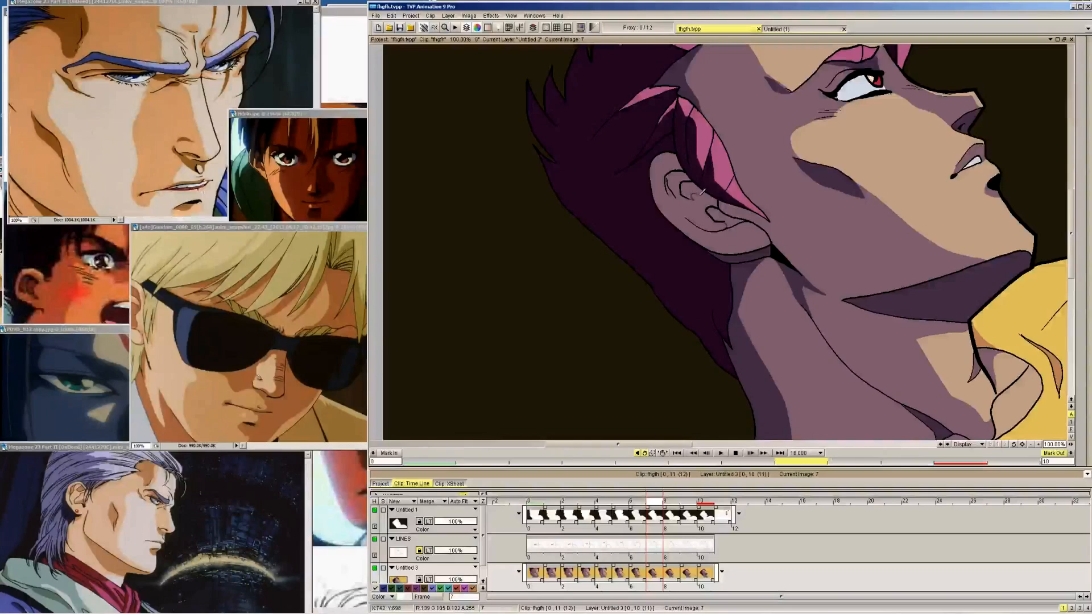
key("Left")
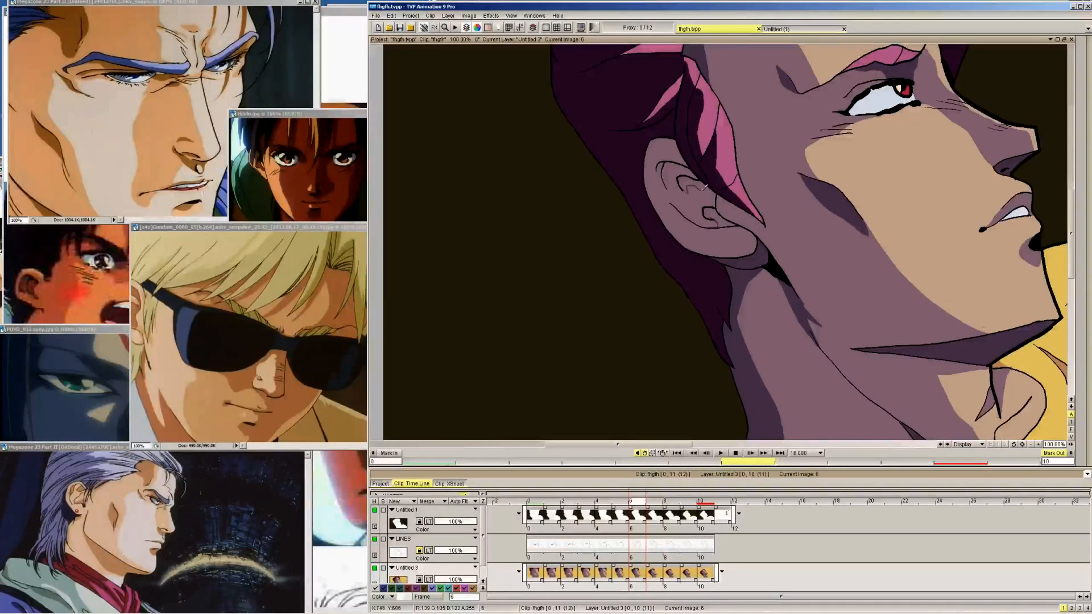
key("Left")
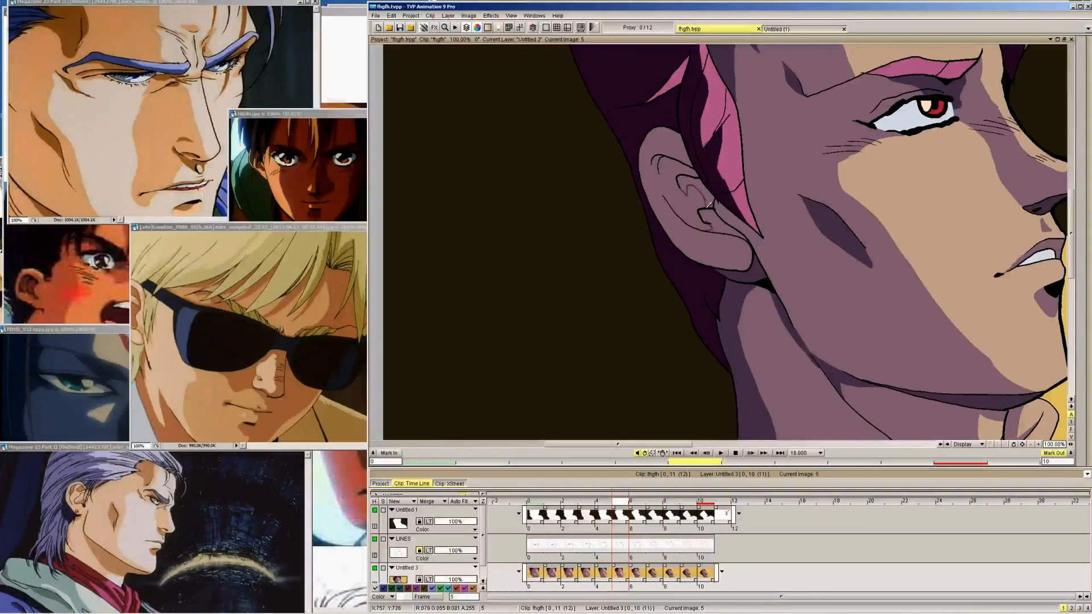
key("Left")
Draw the shadow edge under the ear's upper rim on frames 9 and 8, flipping between both frames to match them
key("Right")
key("Right")
key("Right")
key("Right")
key("Right")
key("Right")
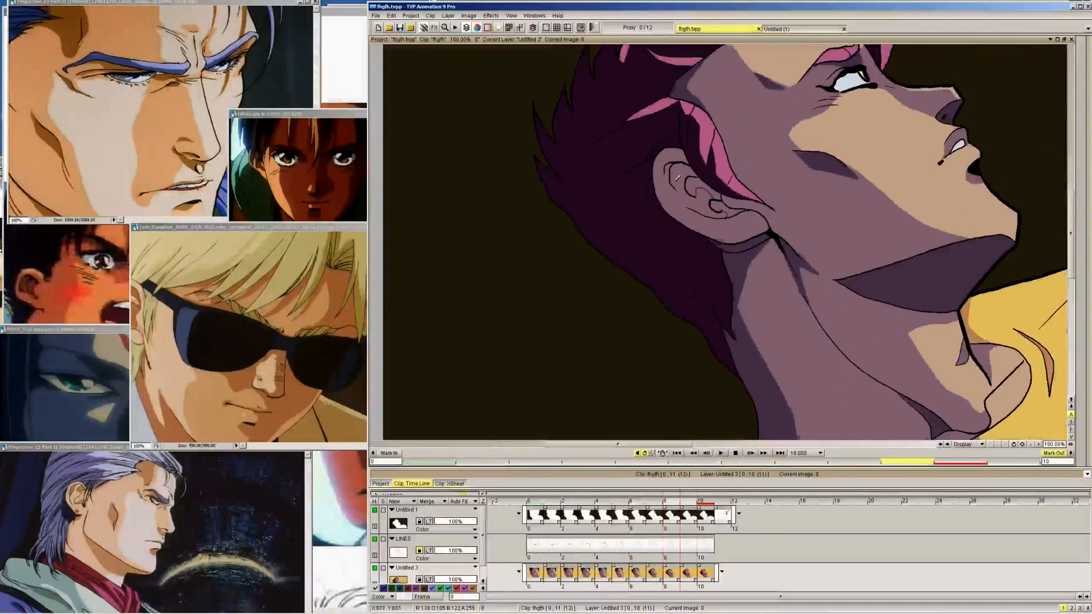
key("Left")
key("Right")
key("Left")
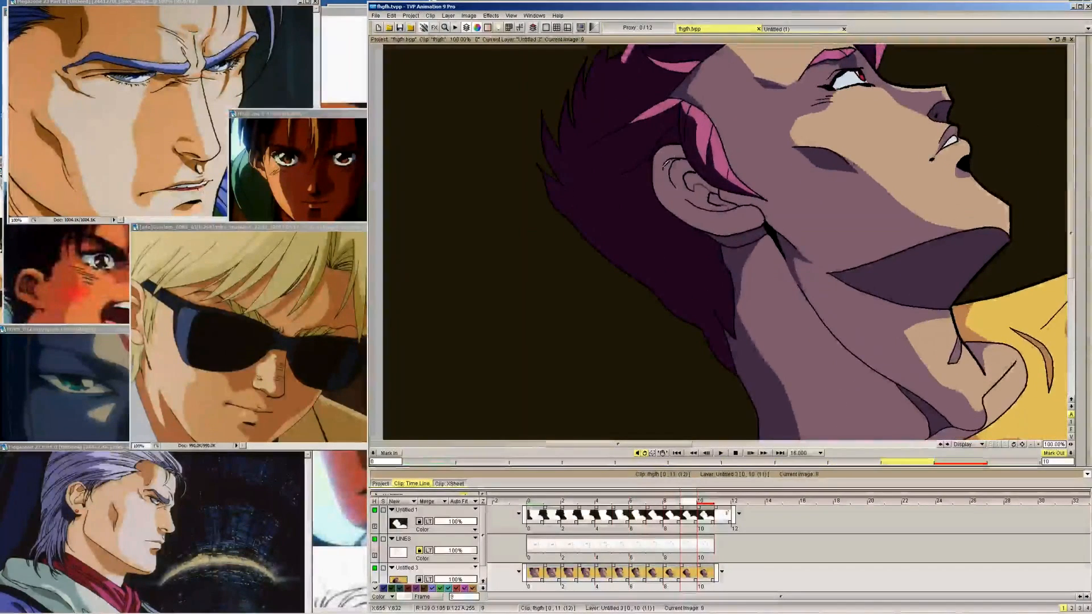
key("Left")
key("Right")
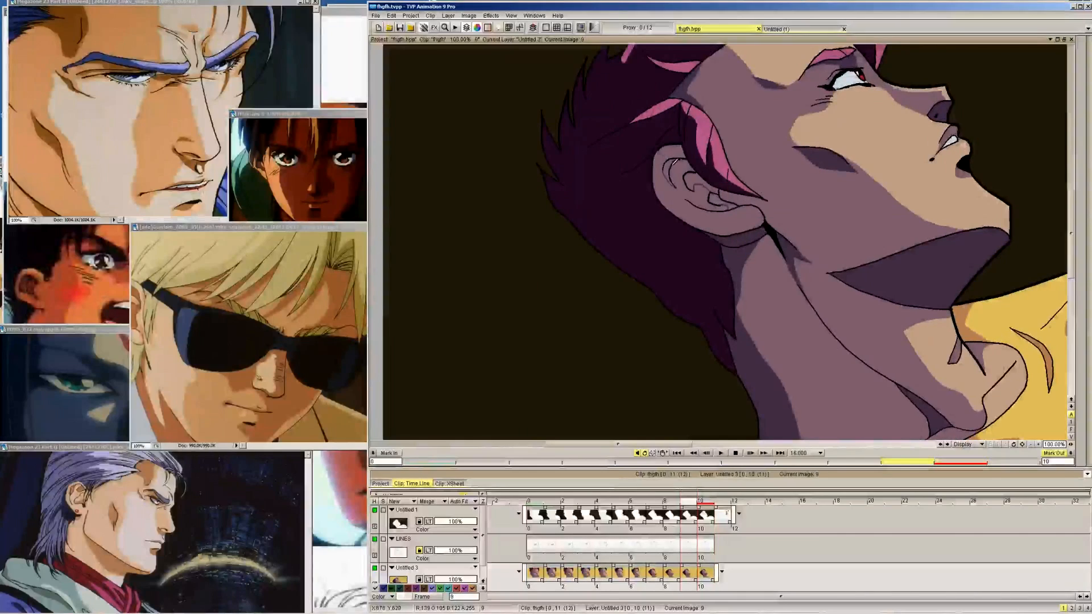
key("Left")
left_click_drag(666, 167, 676, 187)
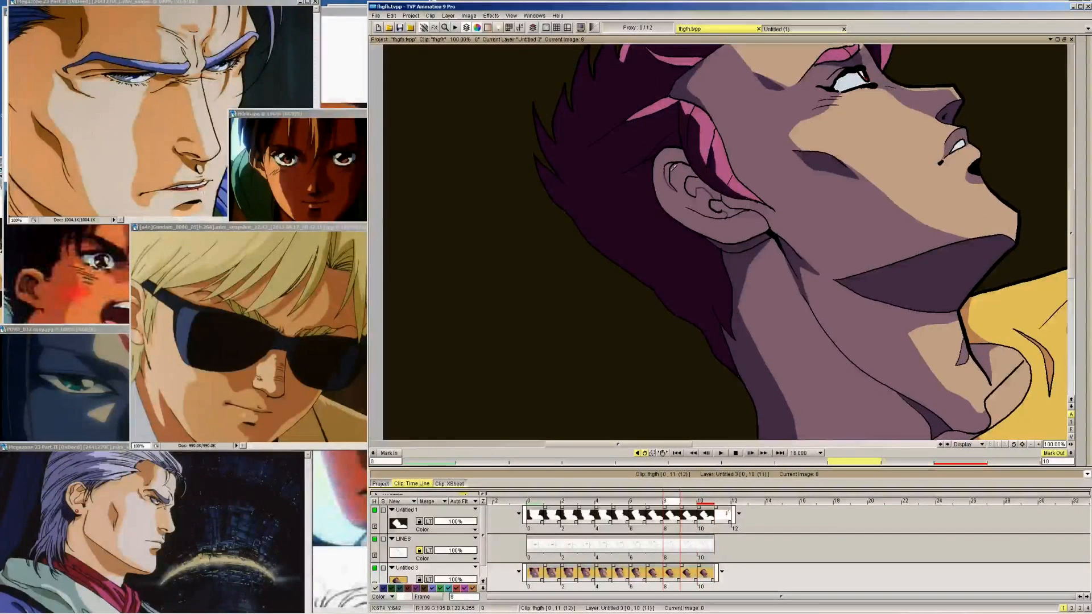
Continue the shadow edge under the ear's upper rim from frame 7 back to frame 4
key("Left")
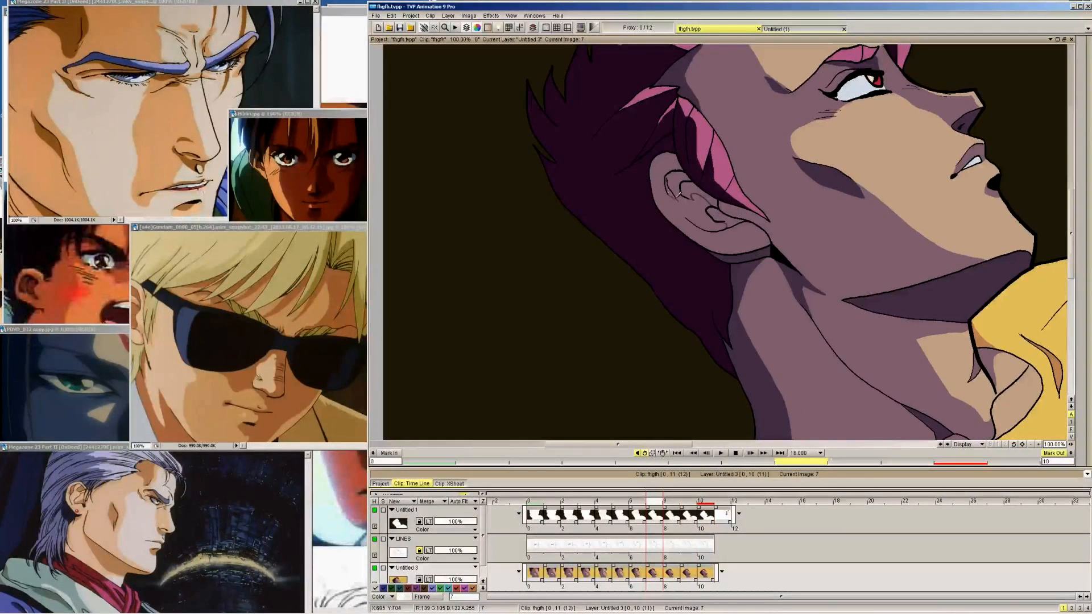
key("Left")
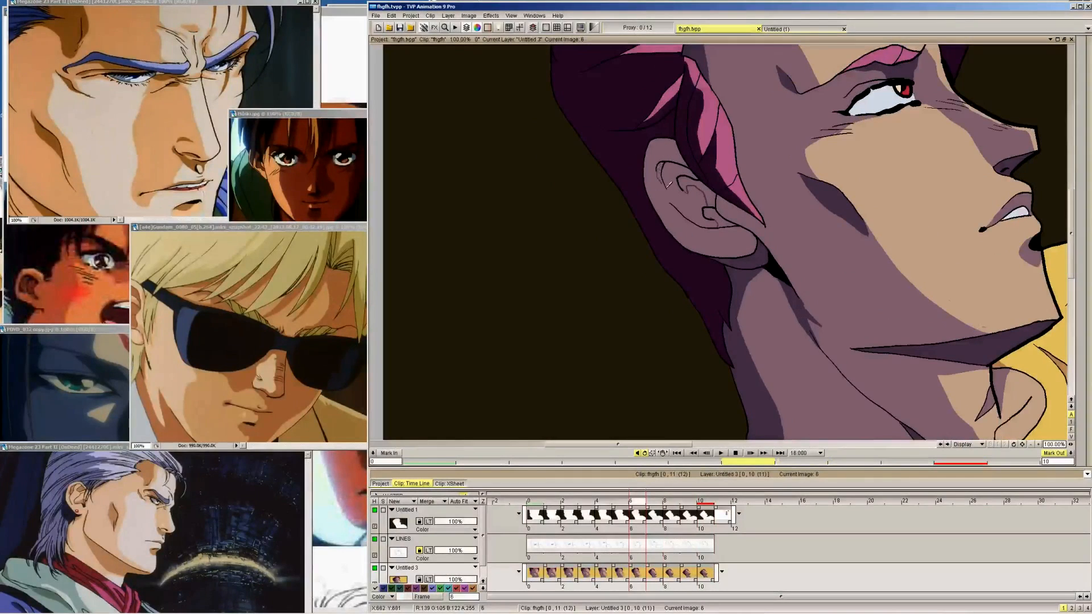
key("Left")
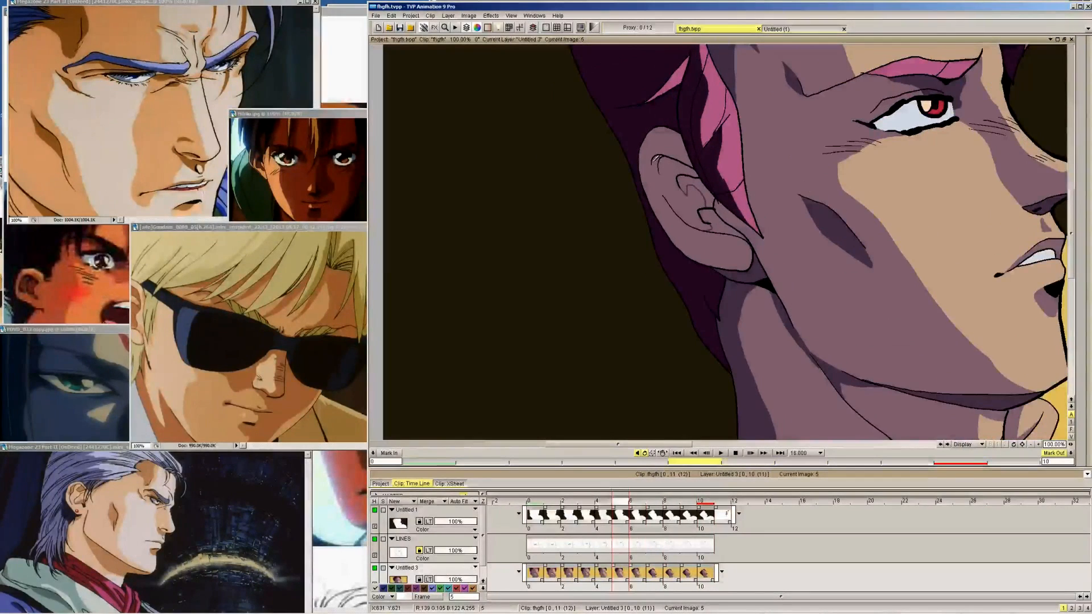
key("Left")
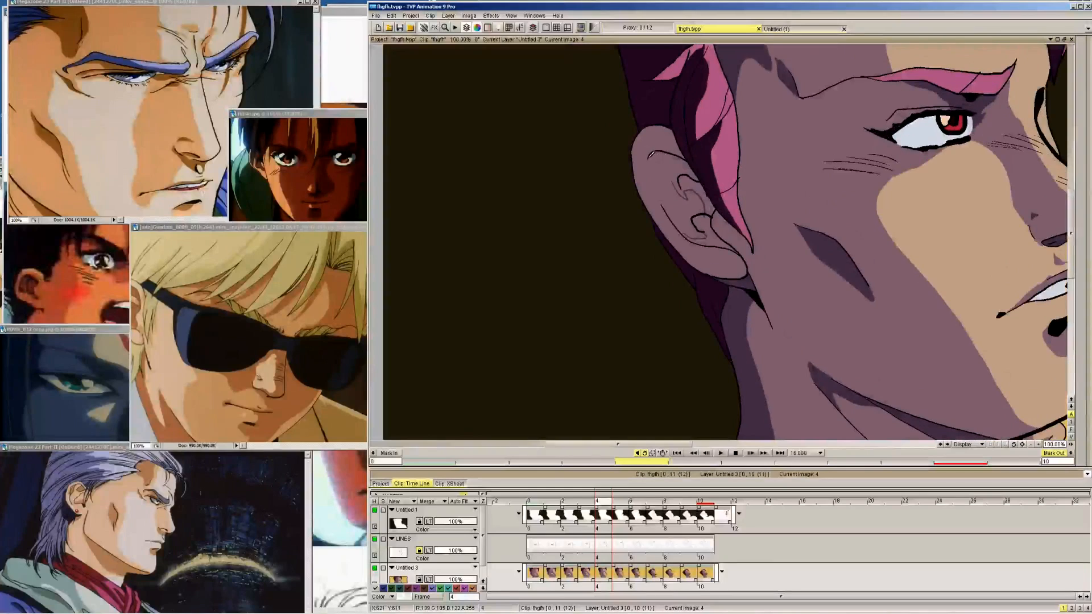
left_click_drag(649, 156, 654, 184)
Draw the upper-rim shadow edge inside the ear on frame 1, comparing it with frame 0
key("Left")
key("Left")
key("Left")
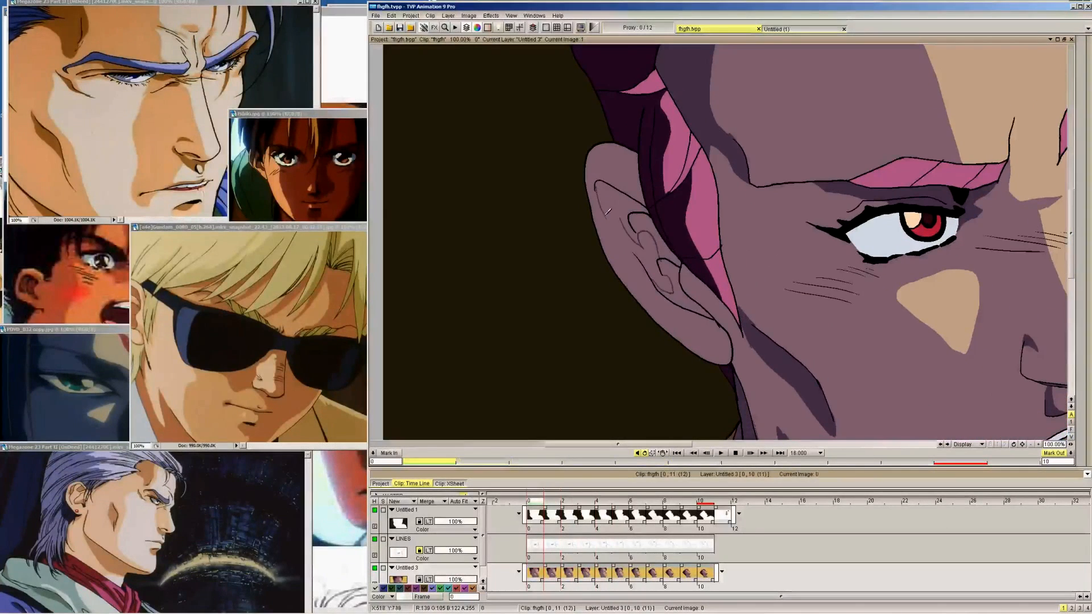
key("Right")
key("Left")
key("Right")
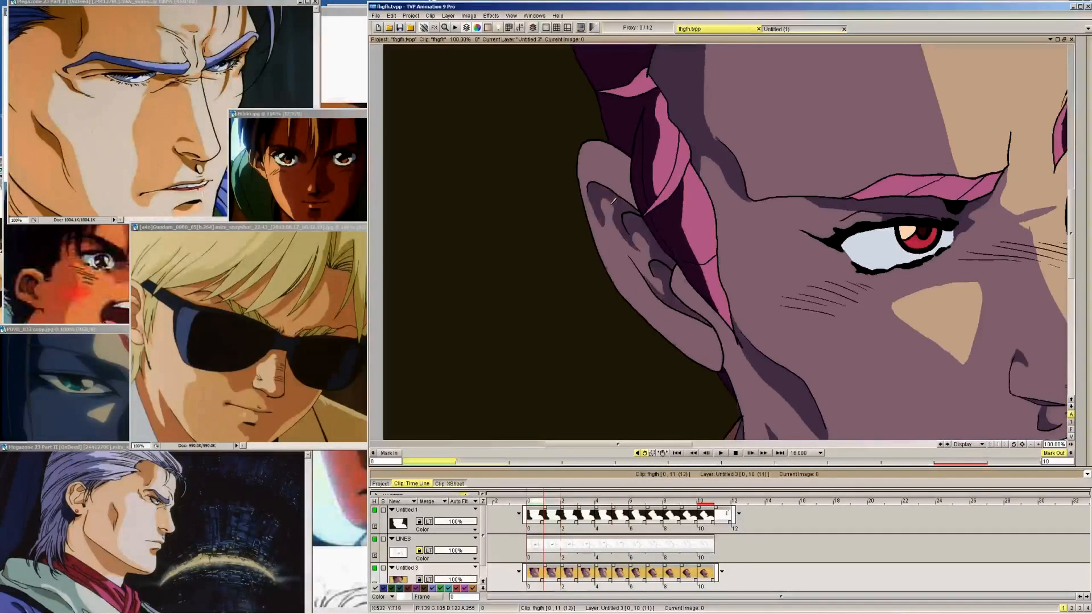
key("Left")
key("Right")
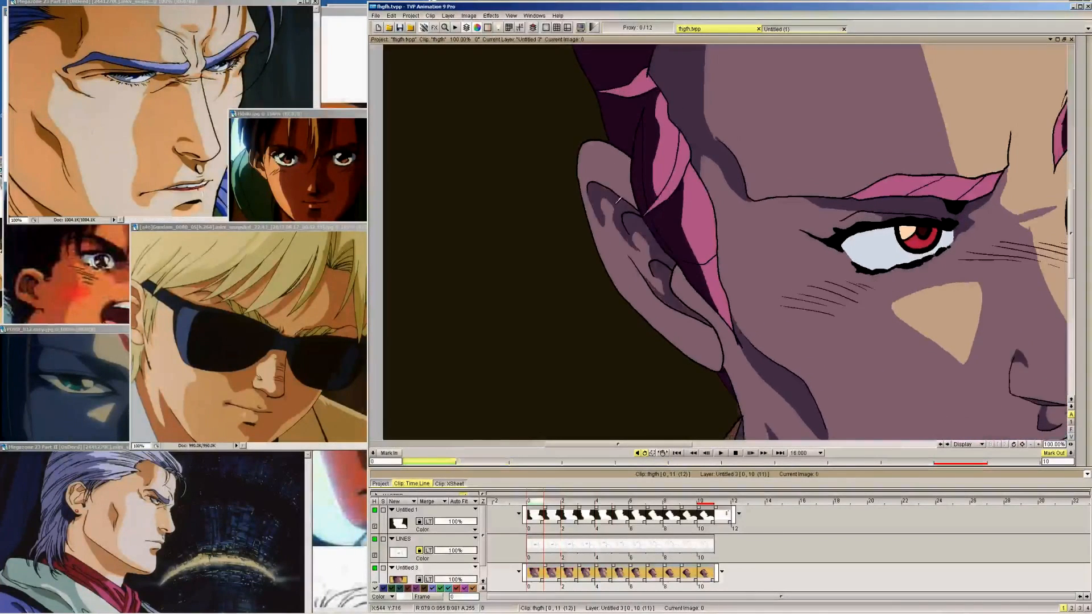
key("Left")
key("Right")
Draw the upper-rim shadow edge inside the ear on frames 2 and 3, matching the edge on frame 4
left_click_drag(604, 187, 620, 219)
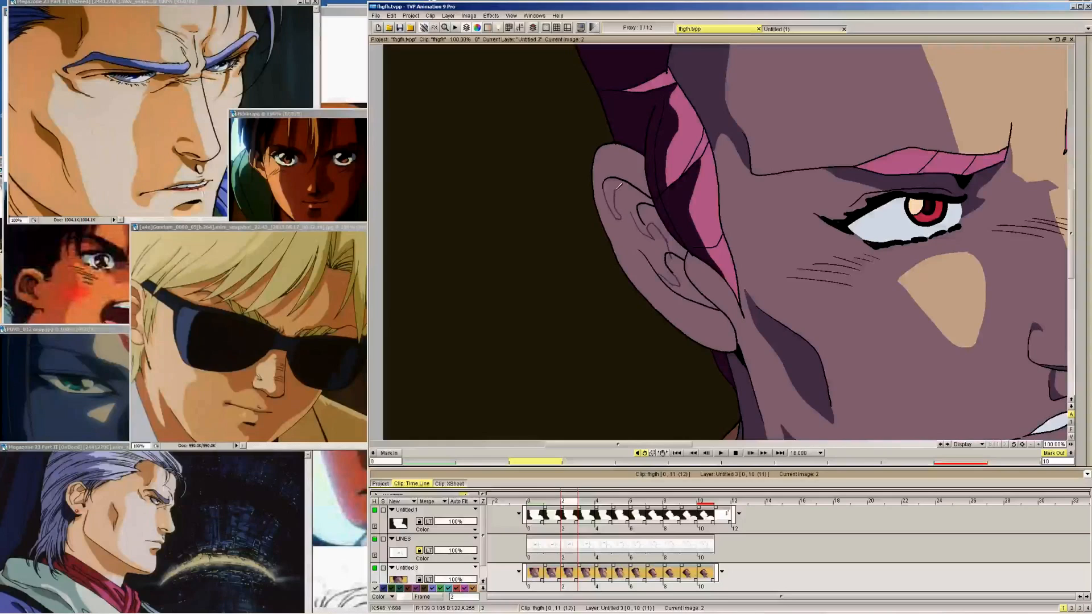
key("Right")
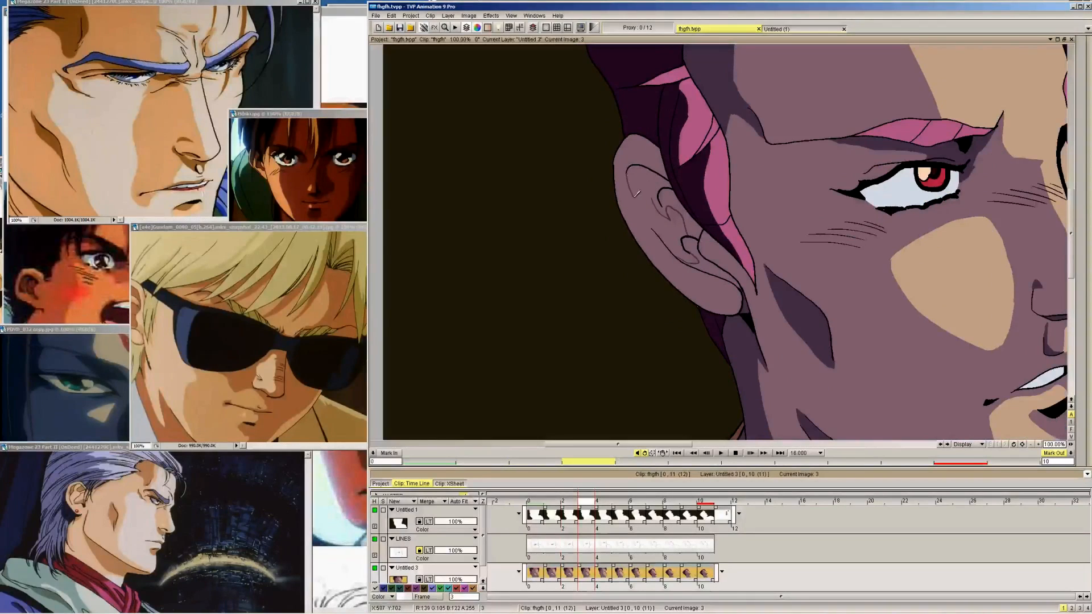
key("Right")
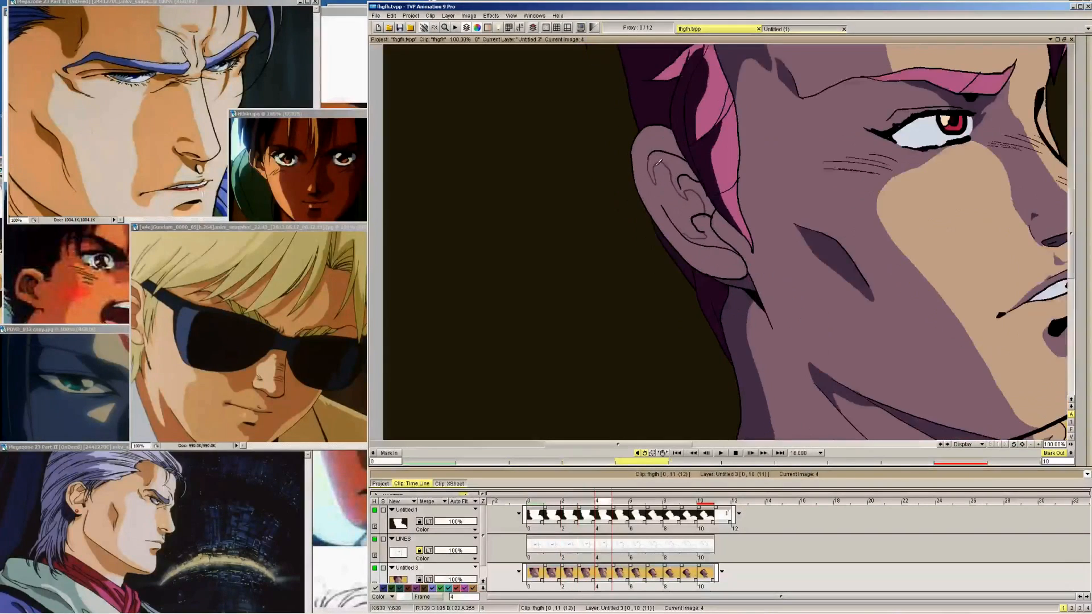
Fill the outlined inner-ear folds with the dark skin-shadow colour on frames 0 to 4
key("Left")
key("Left")
key("Left")
key("Left")
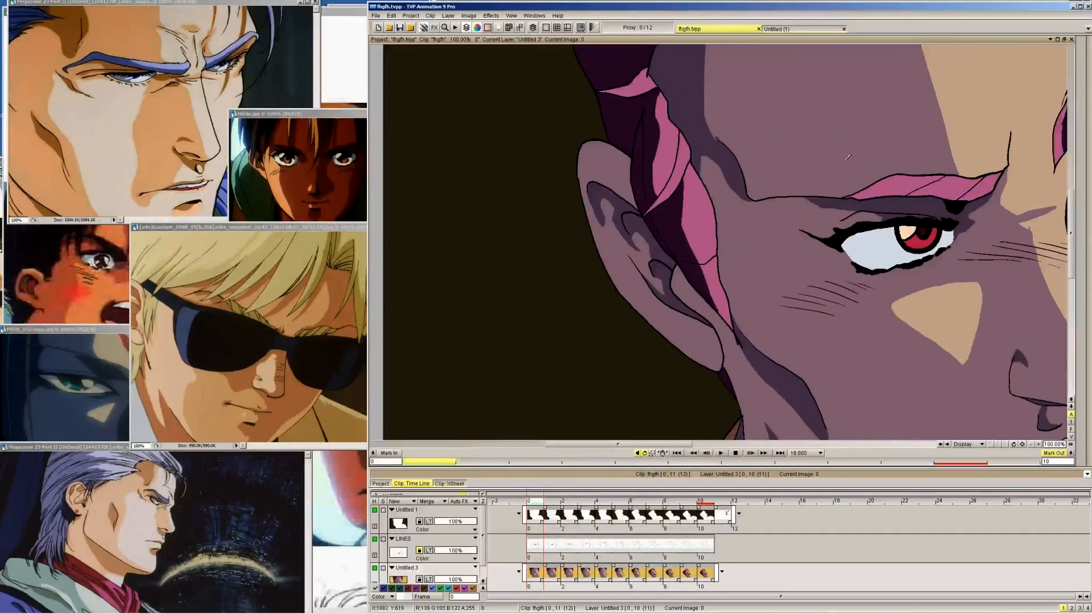
mouse_move(1087, 89)
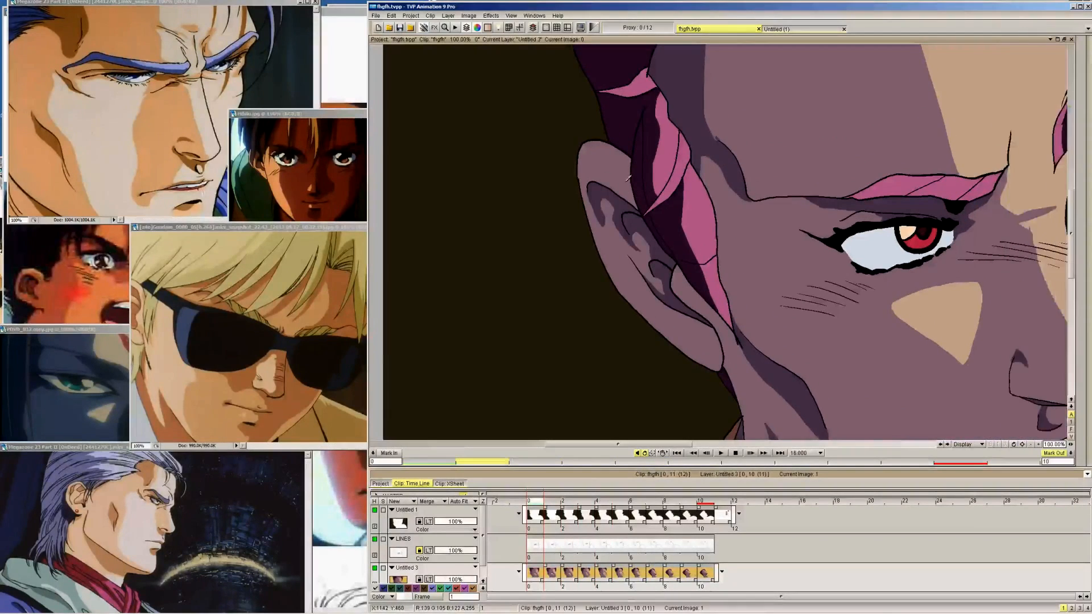
key("Right")
key("Right")
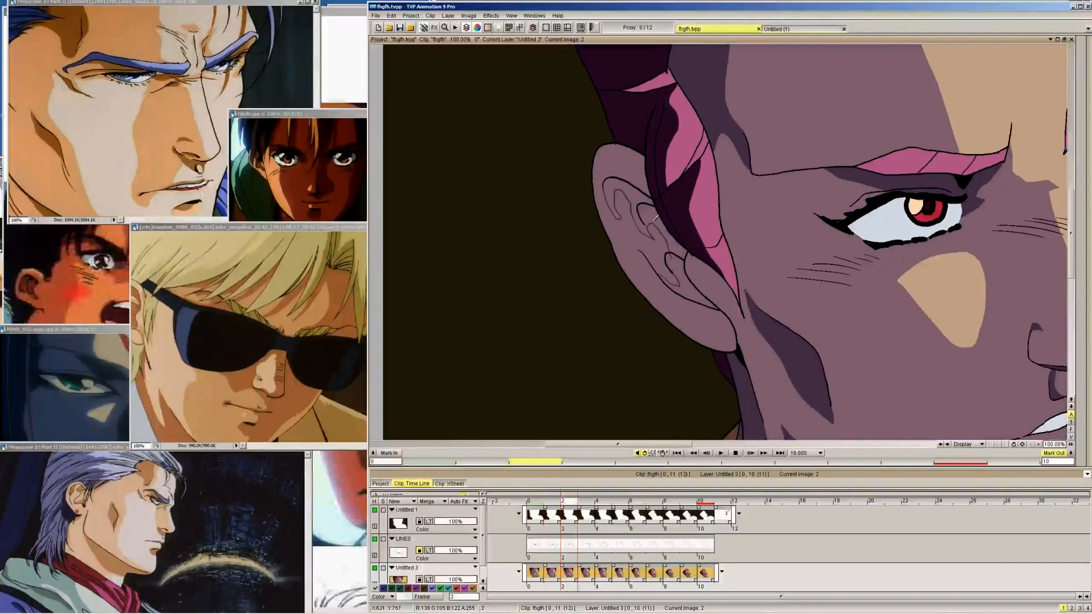
key("Right")
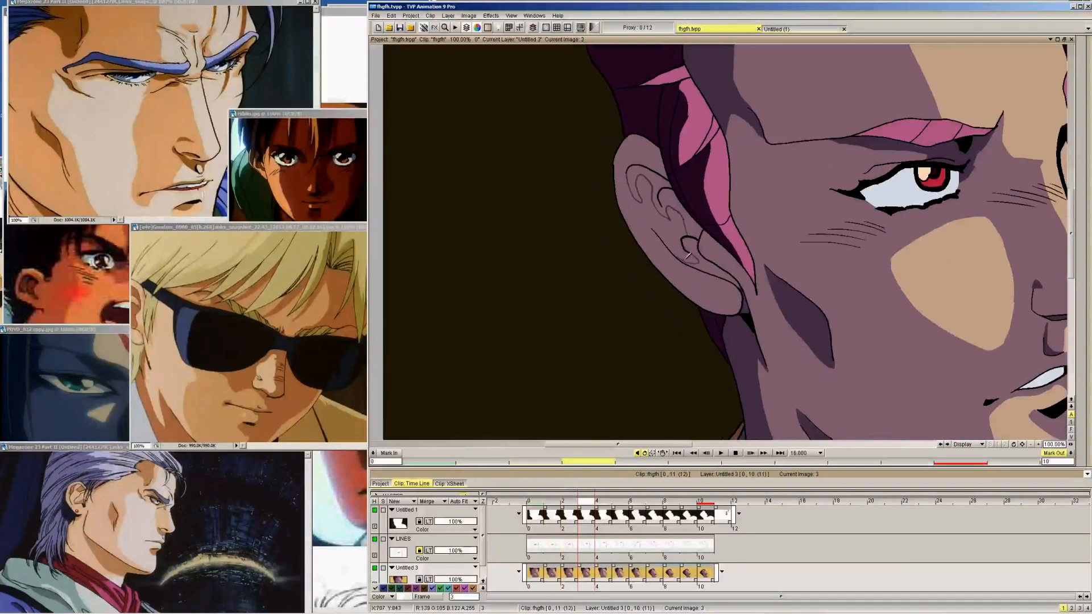
Continue filling the inner-ear folds with the dark skin-shadow colour on frames 5 to 10
key("Right")
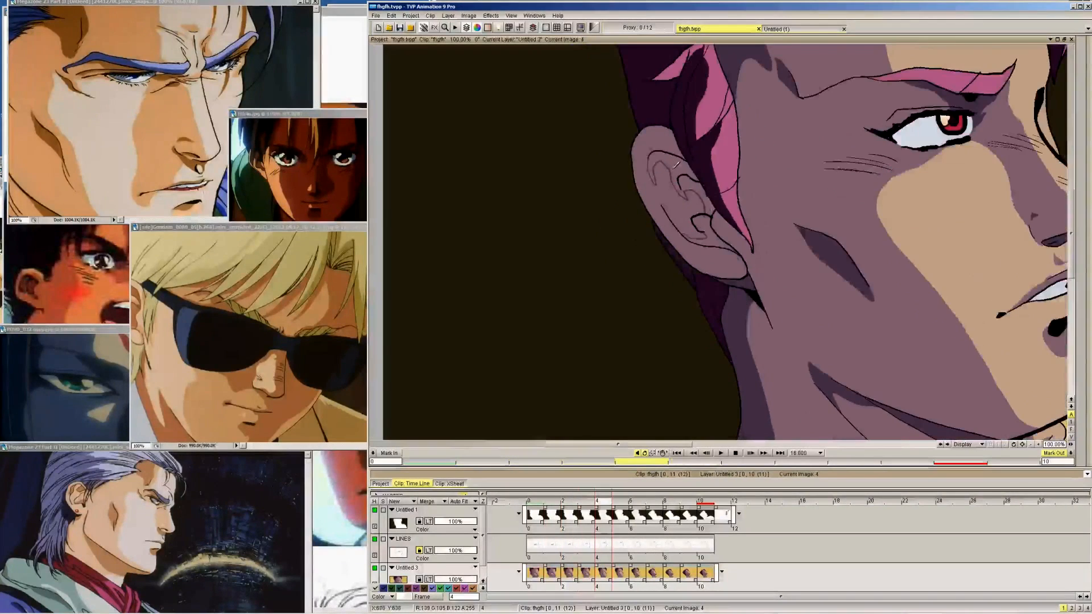
key("Right")
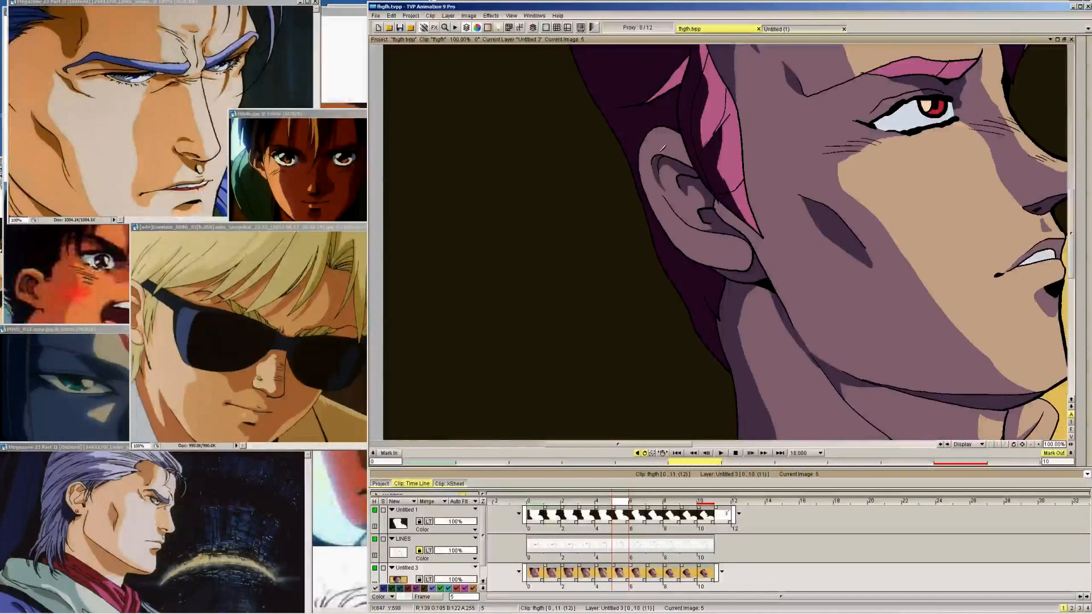
key("Right")
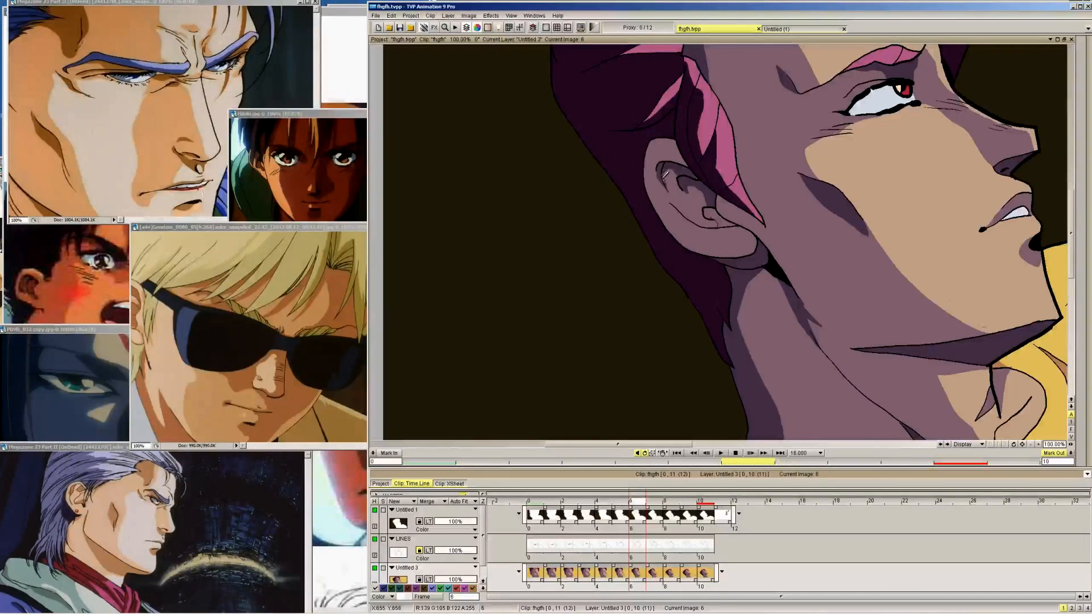
key("Right")
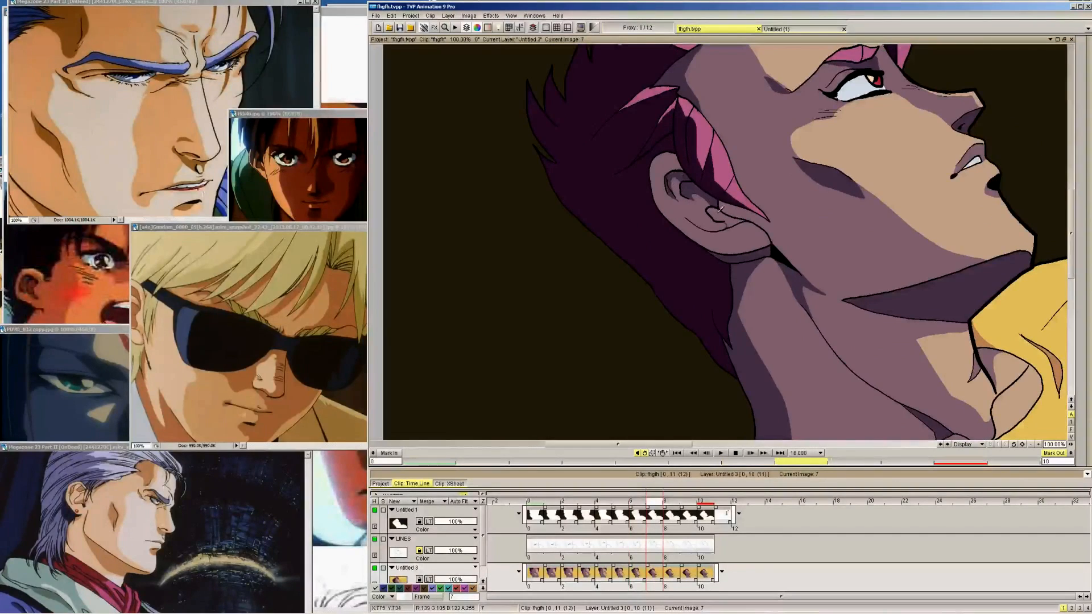
key("Right")
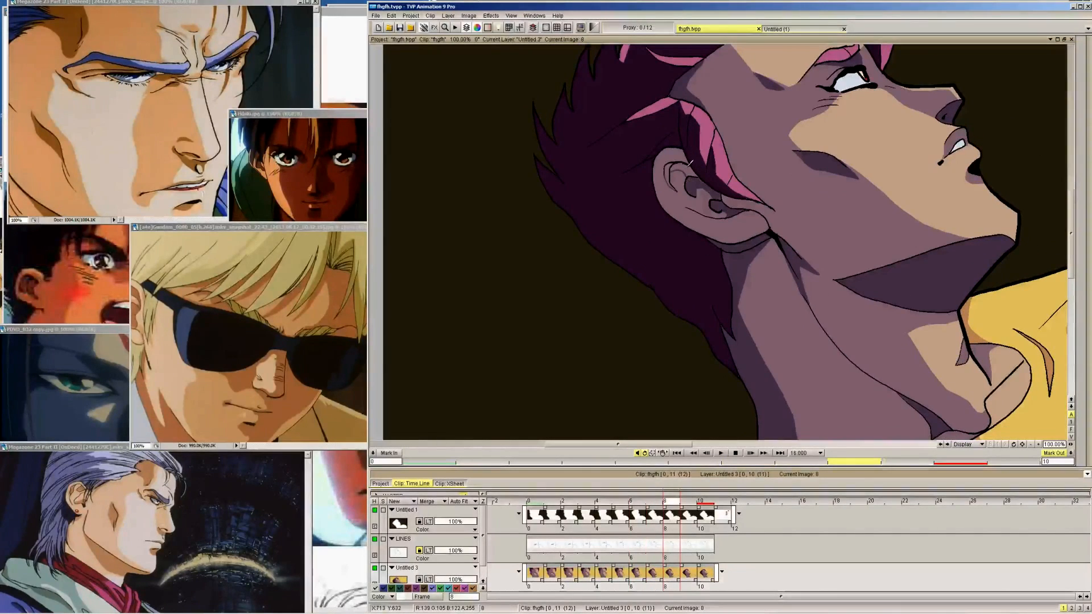
key("Right")
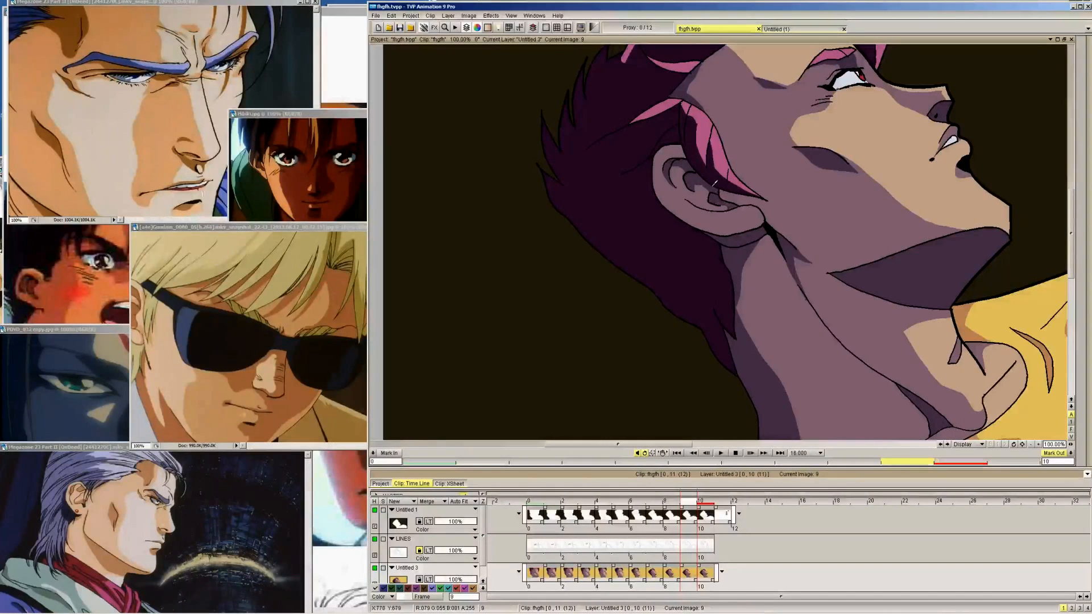
key("Right")
Set the size 3 pen brush to the dark hair-shadow colour and check the ear shading from frame 10 back to frame 0
mouse_move(1085, 132)
left_click(1039, 75)
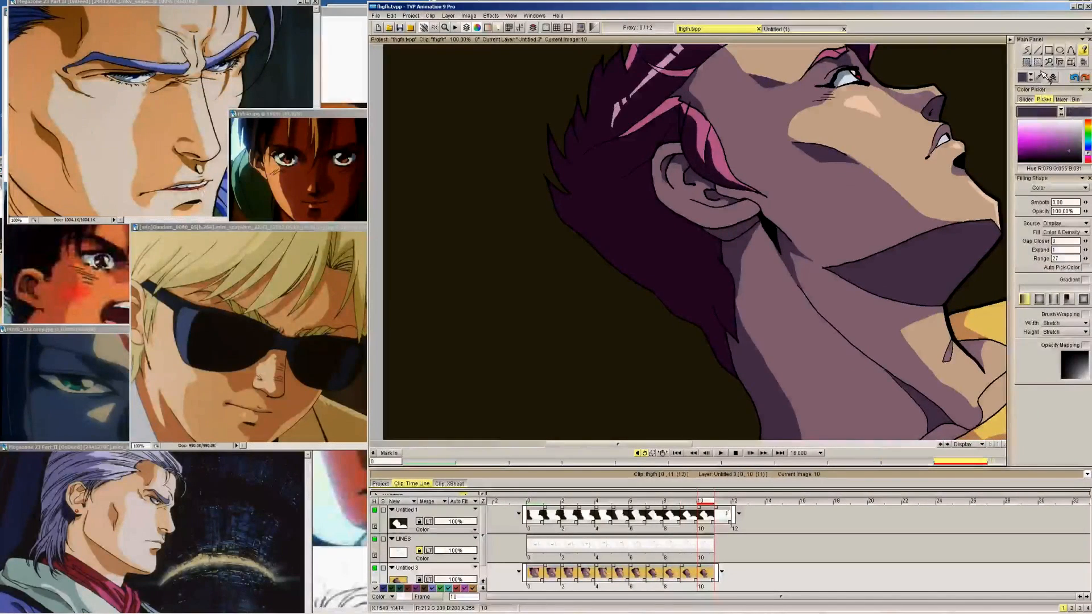
left_click(775, 161)
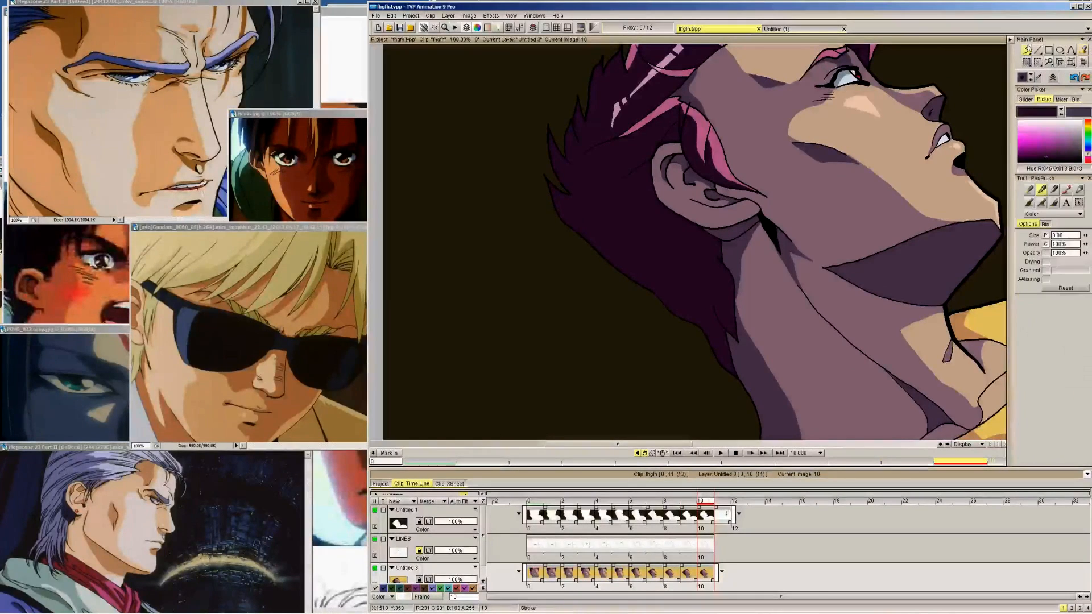
key("Left")
key("Left")
key("Left")
key("Left")
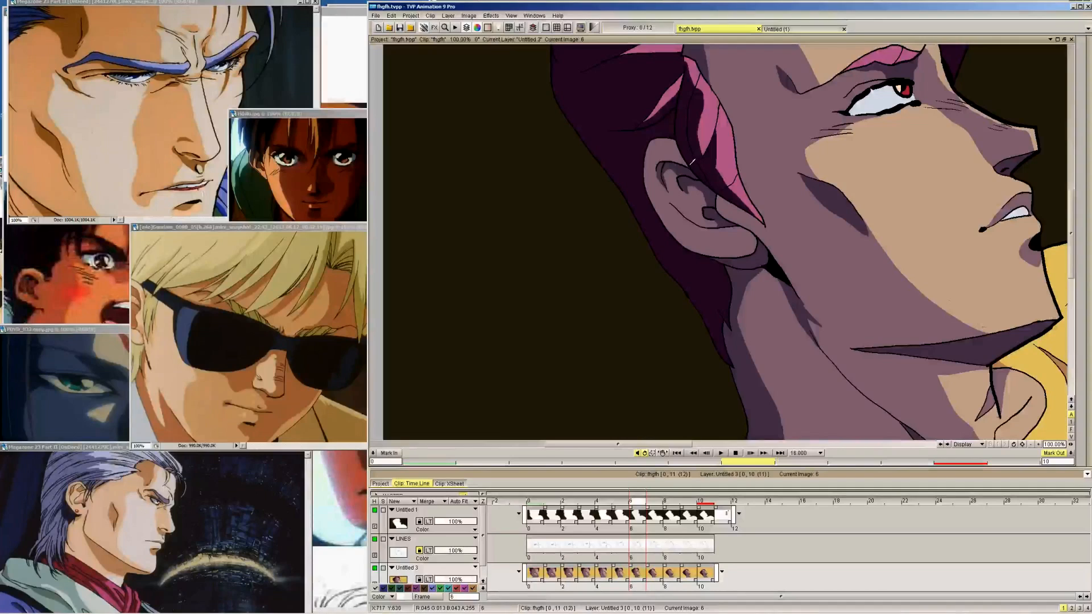
key("Left")
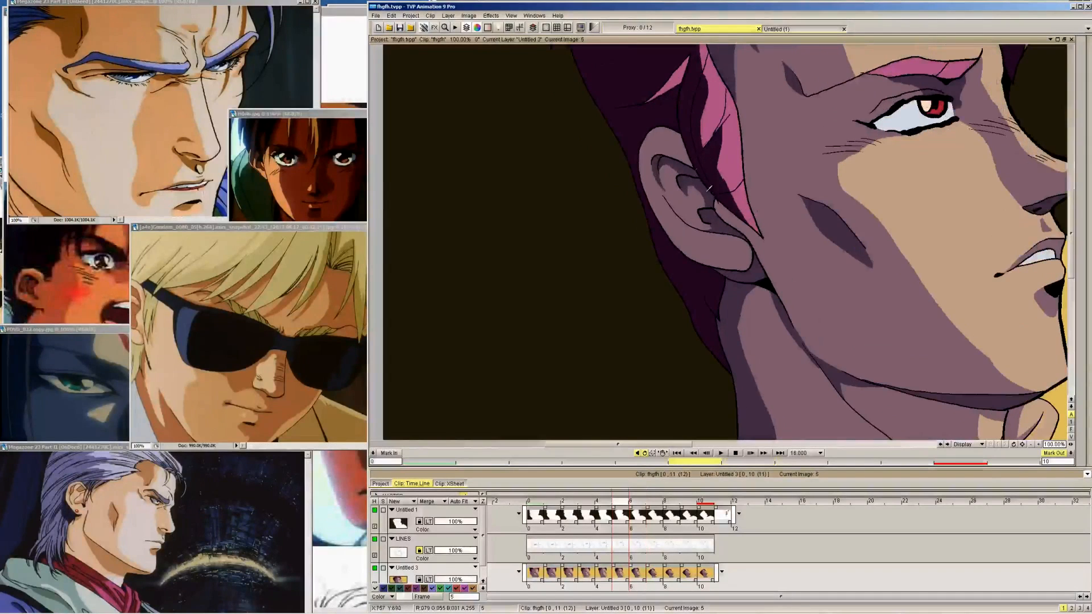
key("Left")
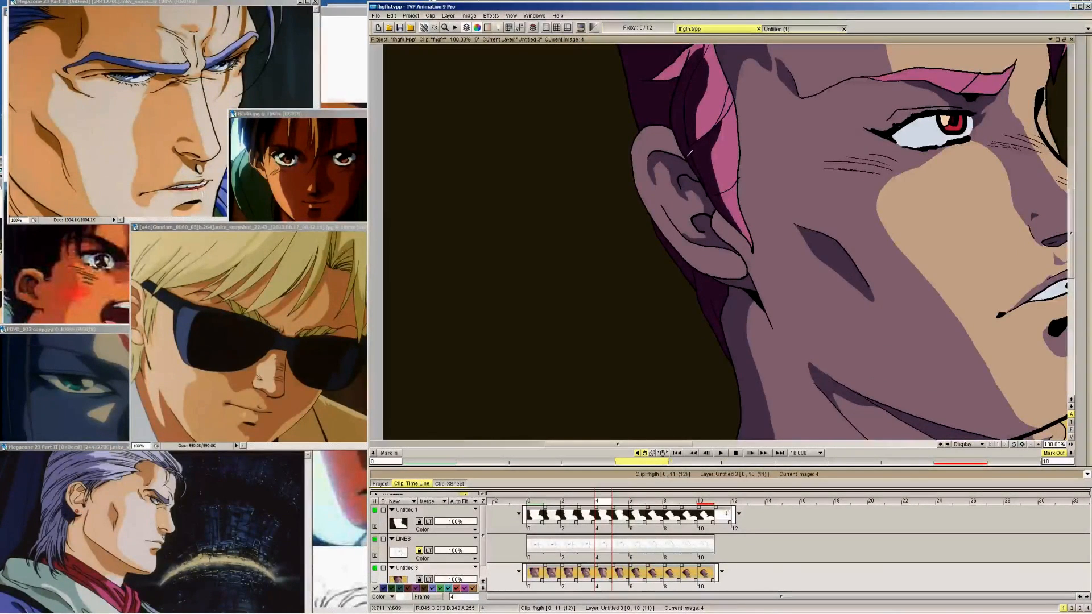
key("Left")
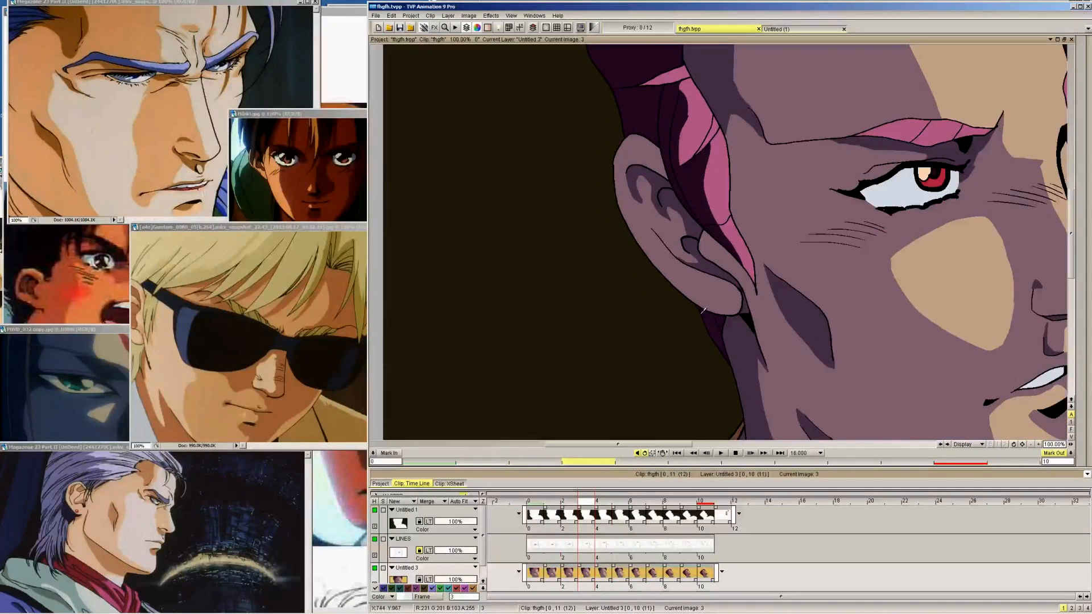
key("Left")
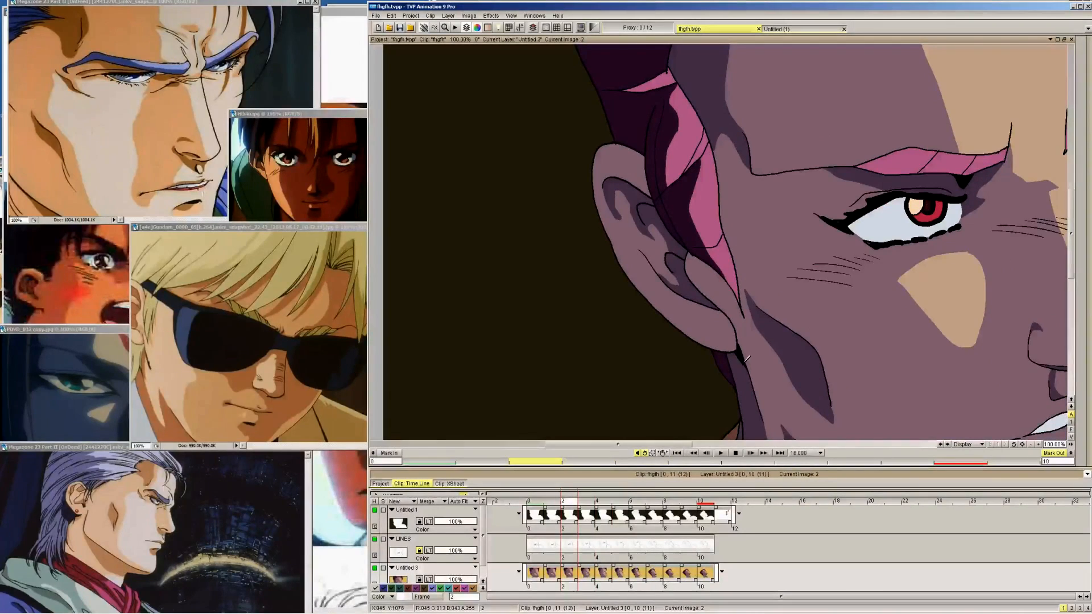
key("Left")
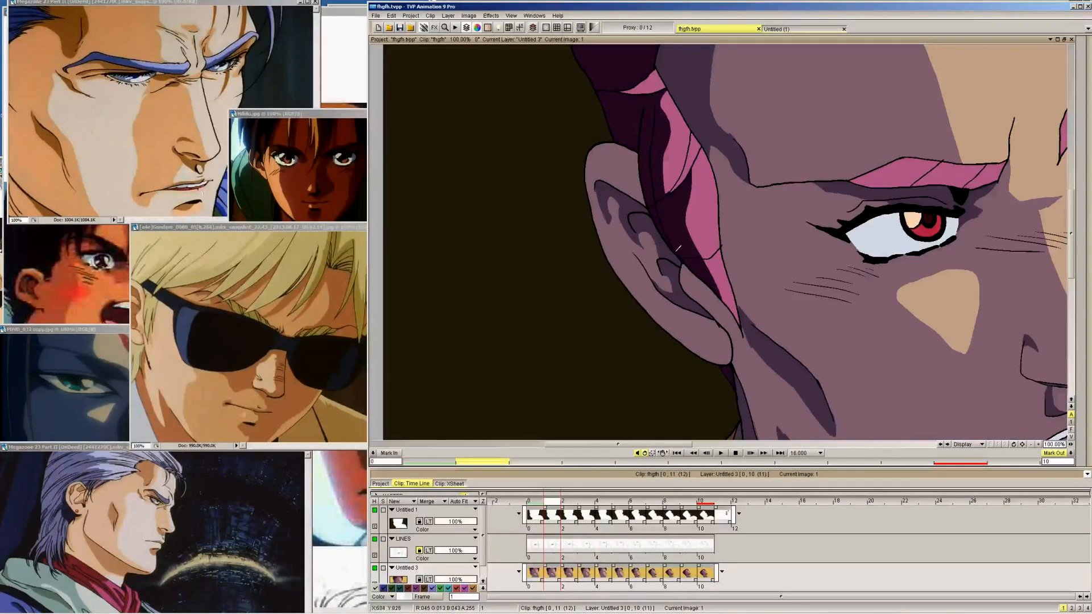
key("Left")
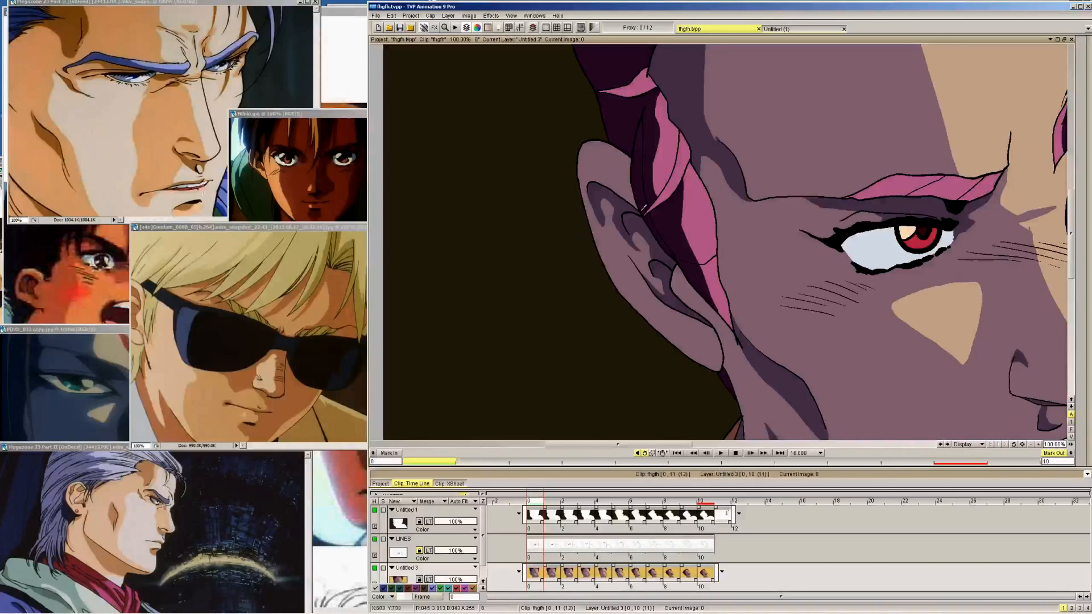
Shade most of the pink eyebrow with the dark hair-shadow colour on frames 0 and 1, leaving its inner end light
left_click_drag(665, 444, 702, 446)
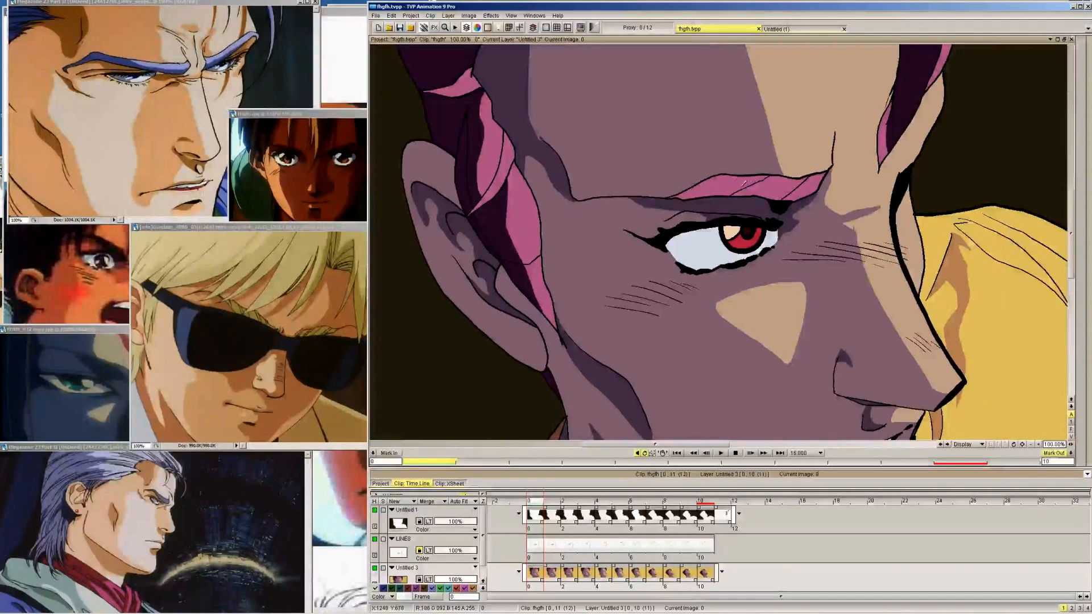
left_click(742, 186)
left_click(773, 181)
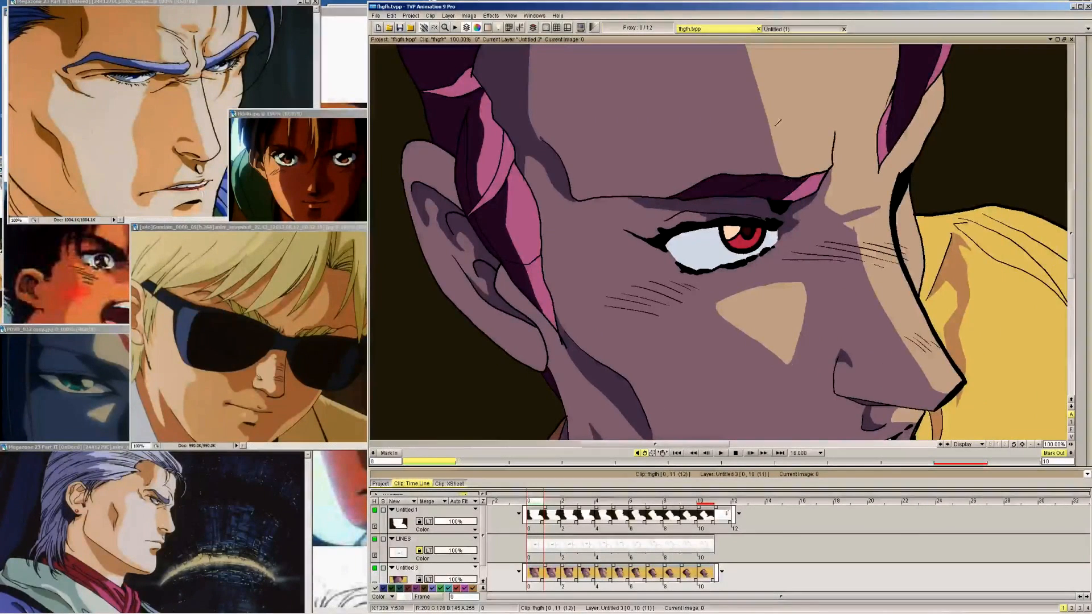
key("Right")
left_click(743, 170)
left_click(780, 169)
Shade the eyebrow with the dark hair-shadow colour on frames 2, 3 and 4, keeping the inner end pink
key("Right")
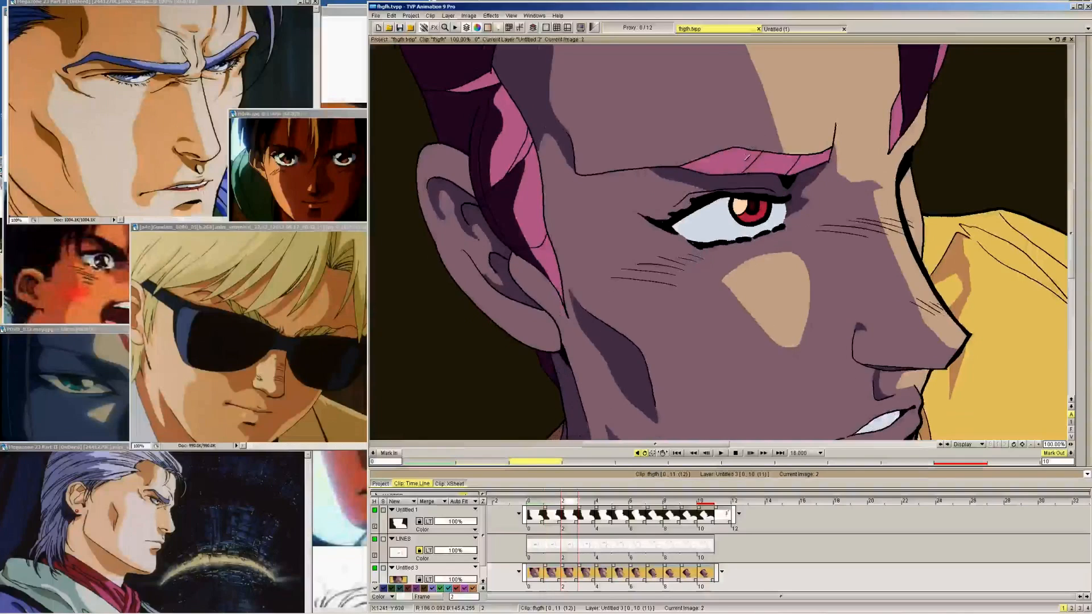
left_click(748, 157)
left_click(776, 155)
key("Right")
left_click(739, 125)
left_click(770, 120)
key("Right")
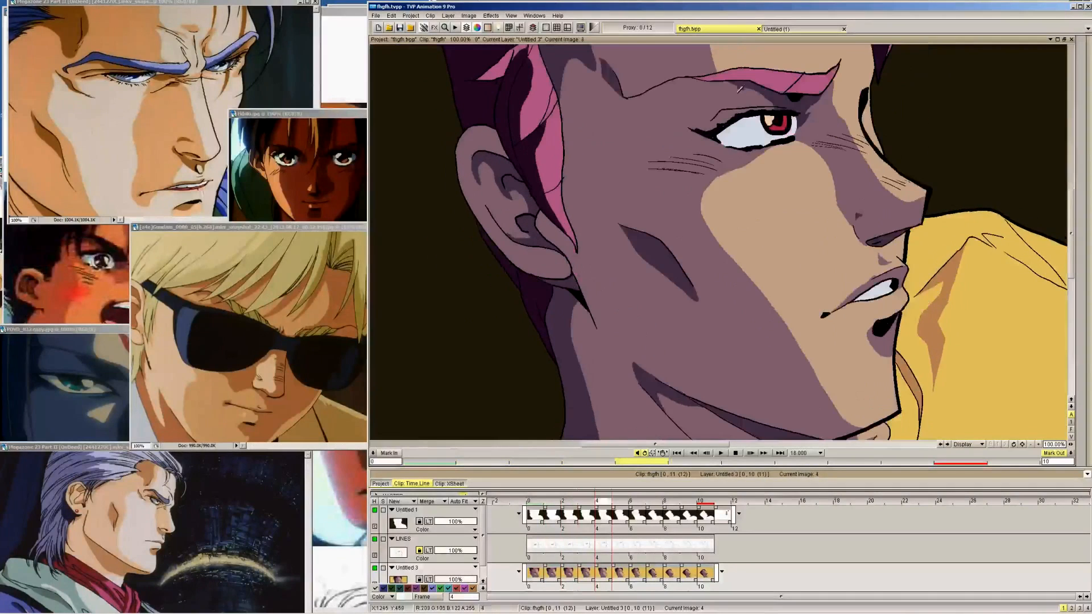
left_click(762, 72)
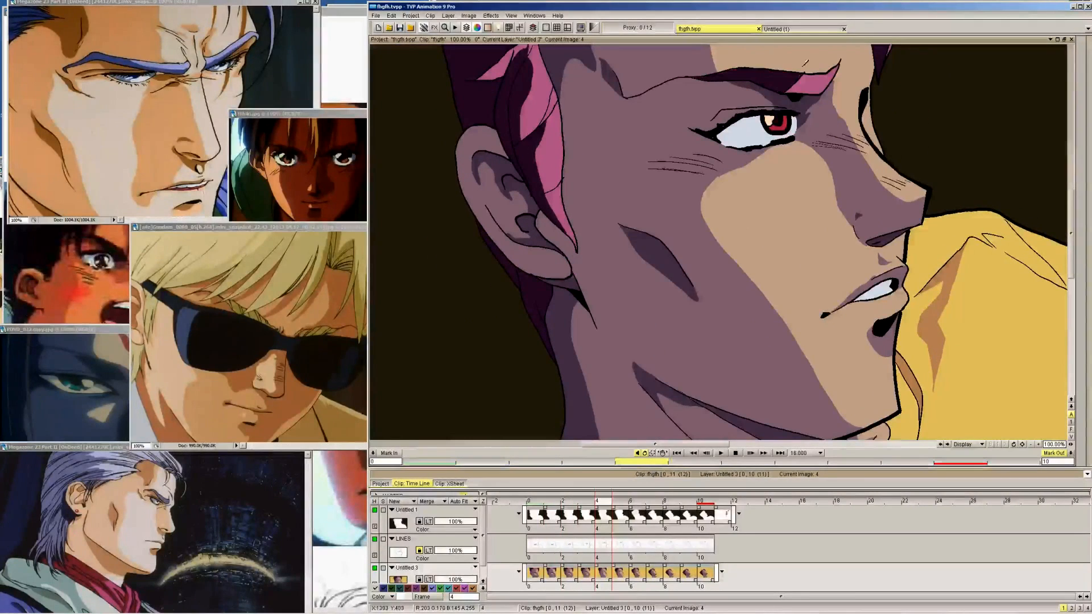
Draw the eyebrow's shadow edge with the pen brush from frame 5 through frame 7
left_click_drag(1069, 241, 1070, 196)
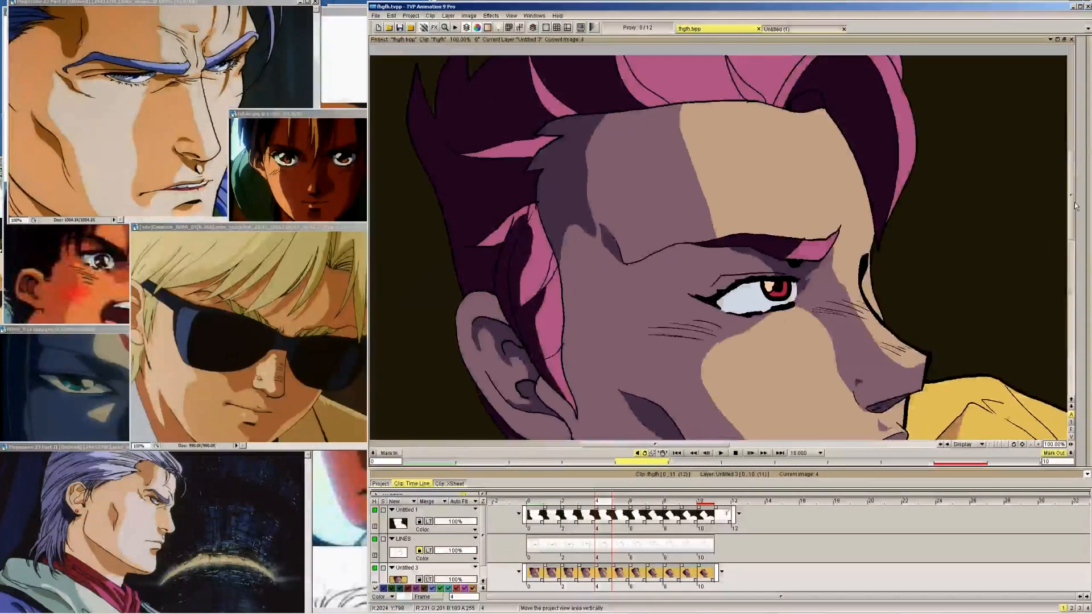
key("Right")
mouse_move(1085, 136)
left_click(1036, 53)
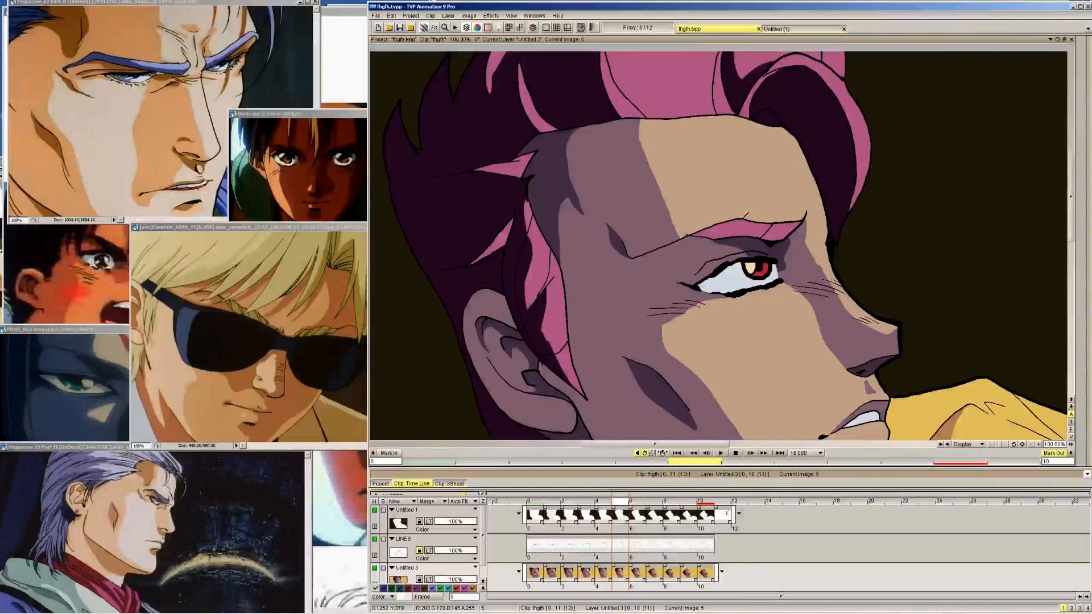
left_click_drag(742, 220, 734, 234)
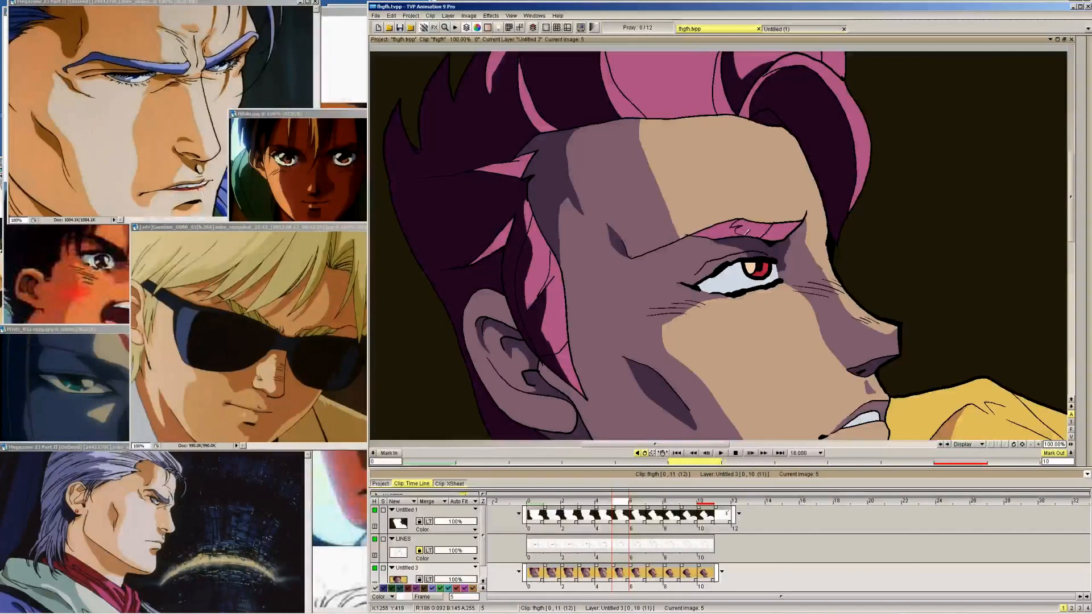
key("Right")
key("Right")
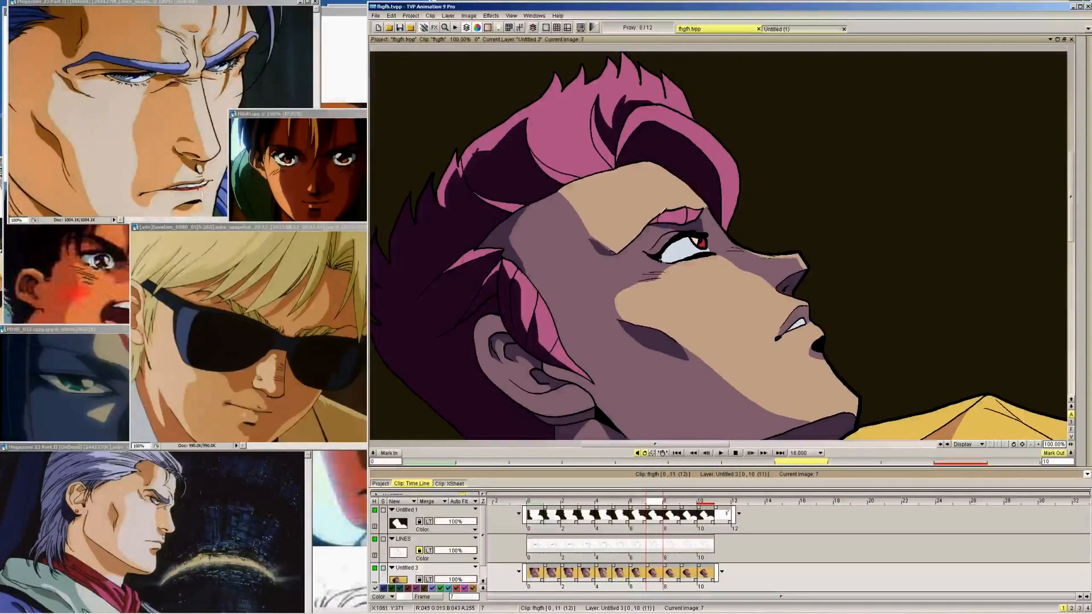
left_click(1078, 58)
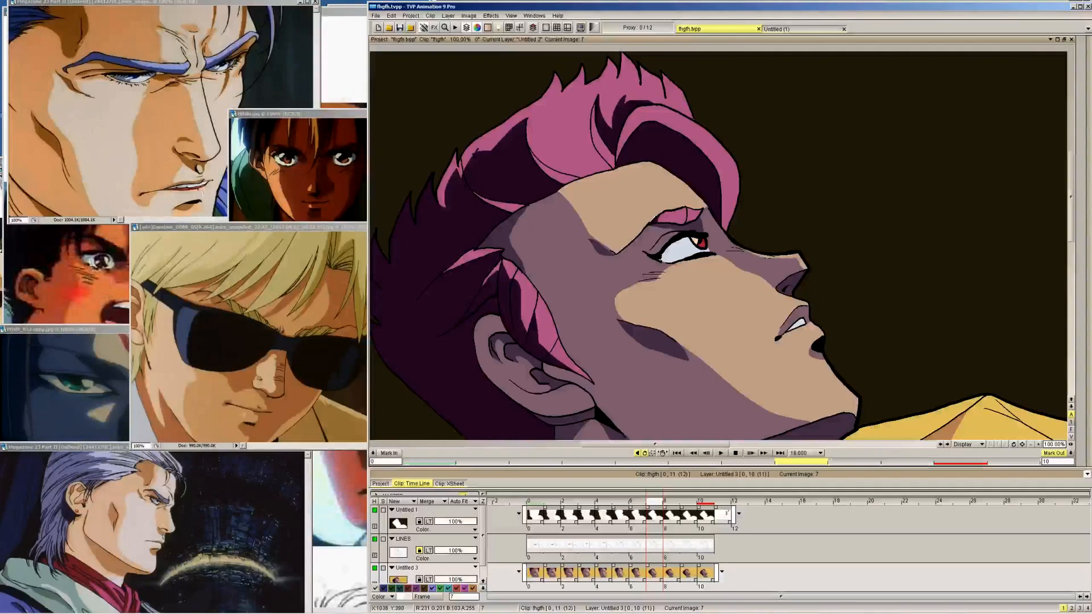
Fill the outer part of the eyebrow with the dark hair-shadow colour on frames 5 and 6, comparing with neighbouring frames
key("Left")
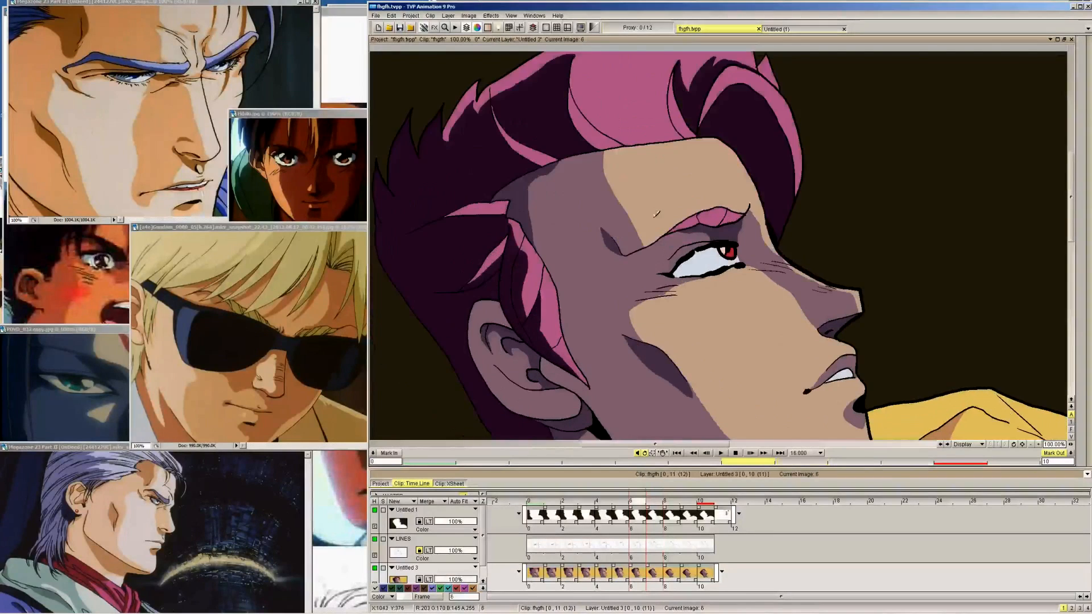
key("Left")
key("Left")
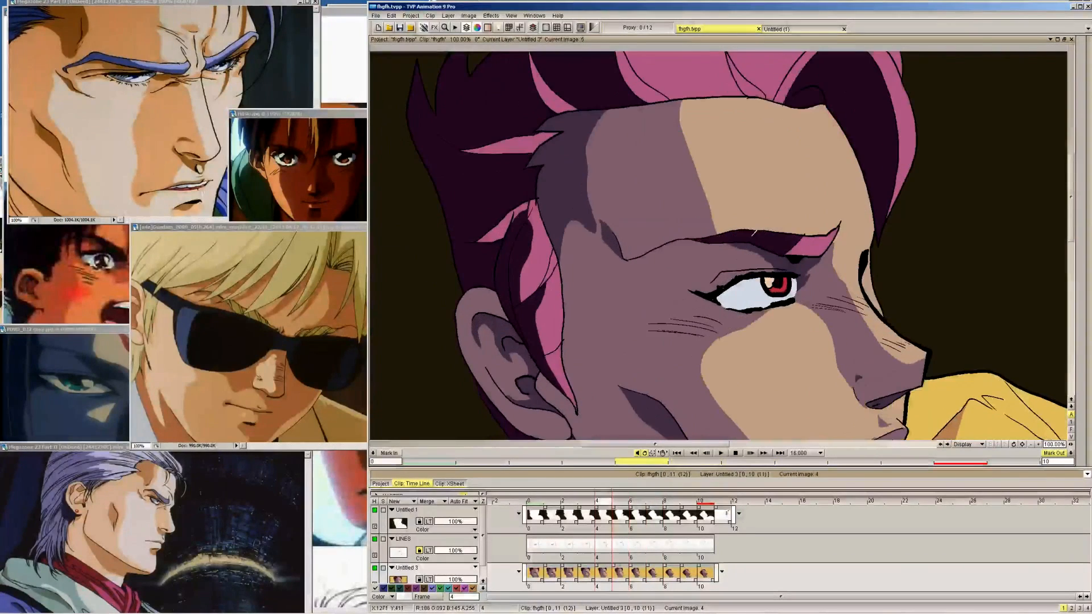
key("Right")
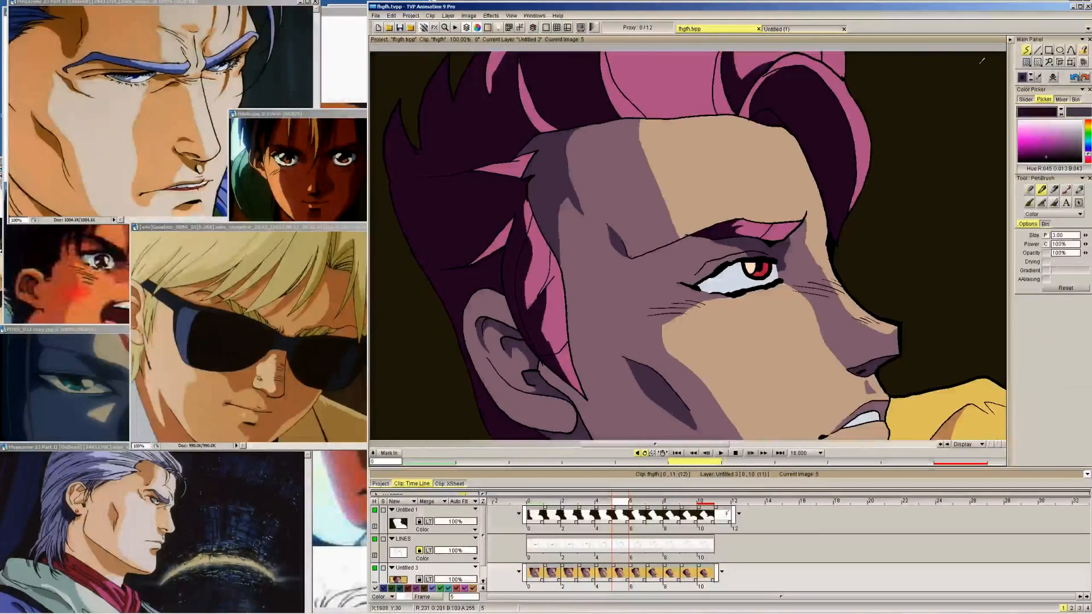
key("Right")
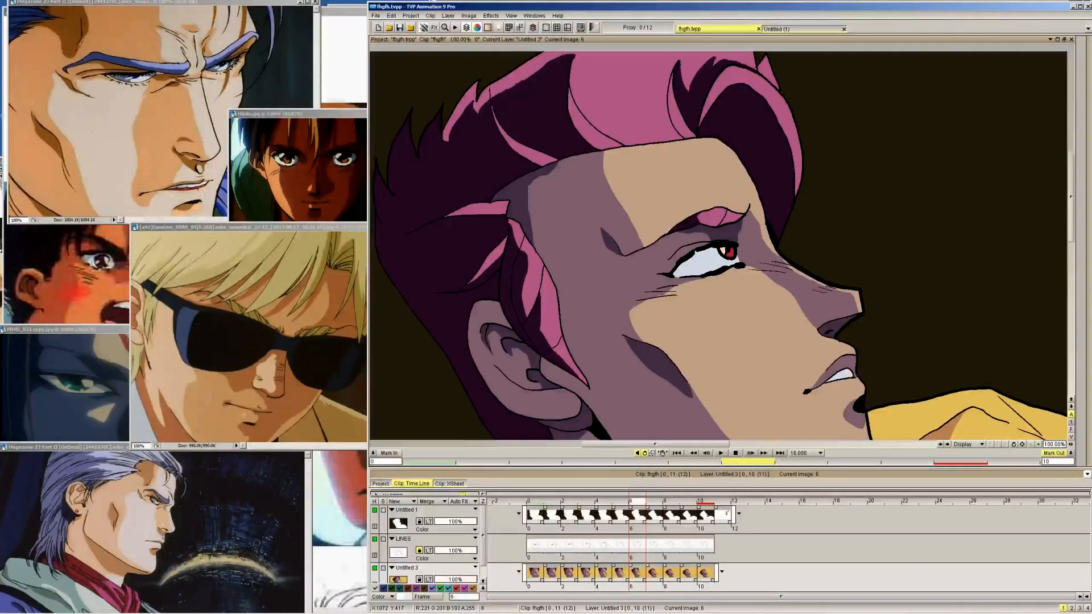
key("Right")
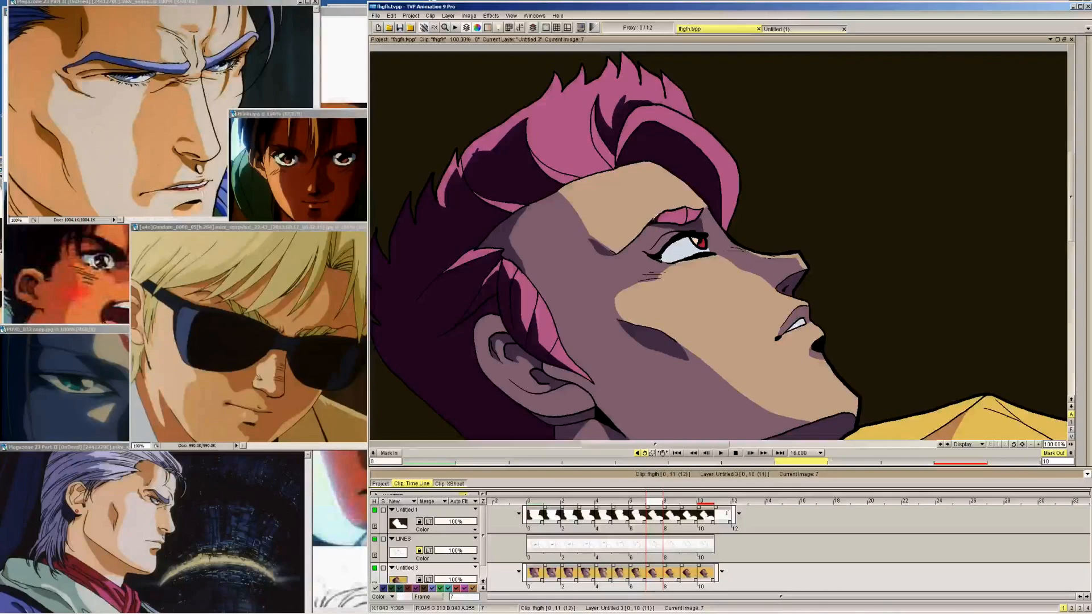
key("Left")
key("Left")
key("Left")
key("Left")
key("Left")
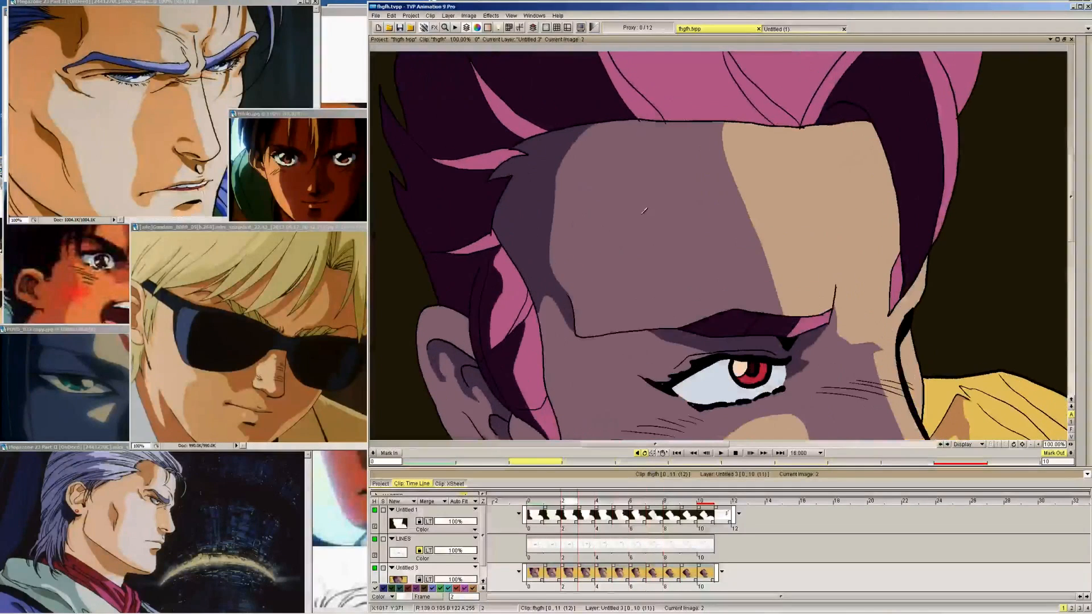
Compare the finished eyebrow shading with neighbouring frames, from frame 2 through to frame 10
key("Right")
key("Right")
key("Left")
key("Left")
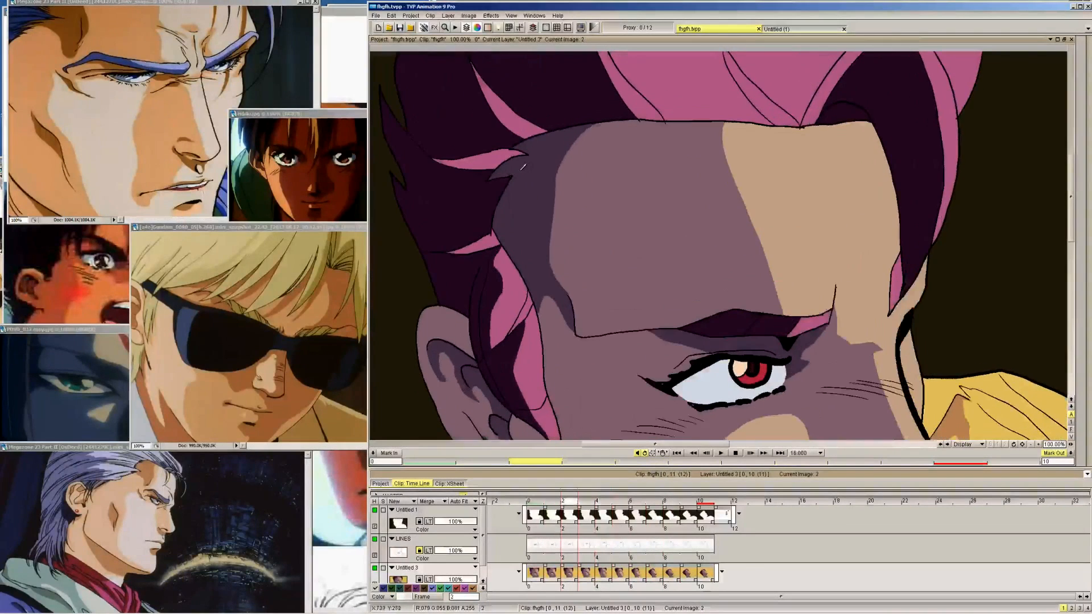
key("Right")
key("Right")
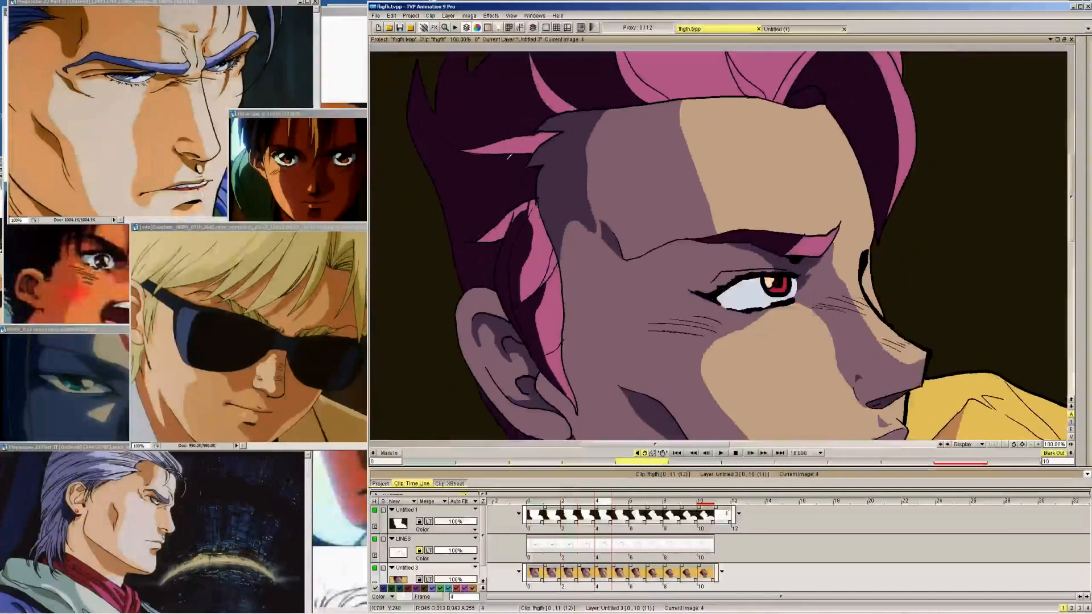
key("Right")
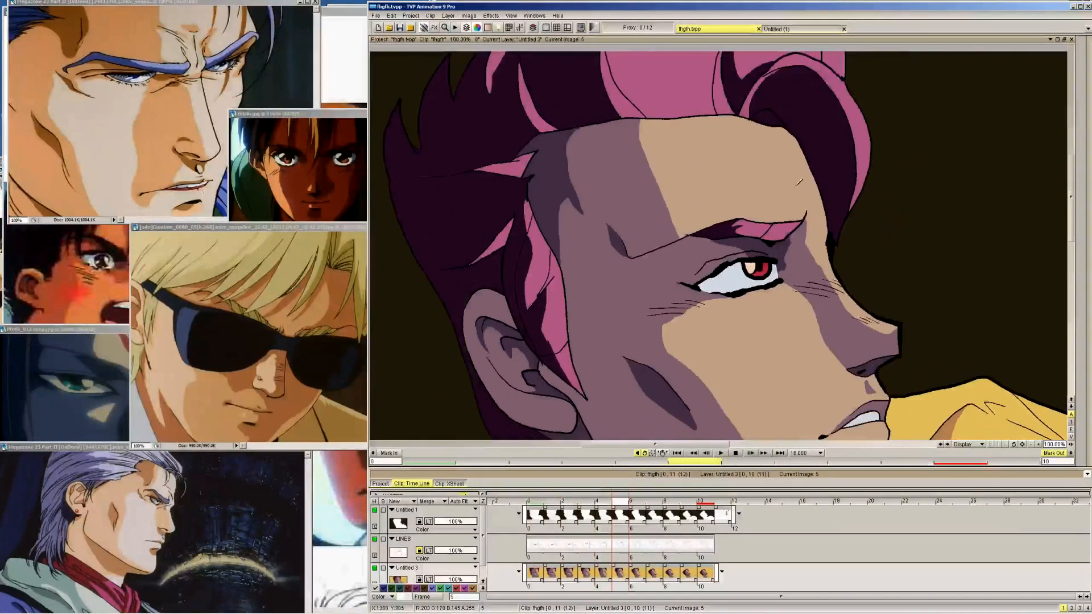
key("Right")
key("Right")
key("Right")
key("Right")
key("Right")
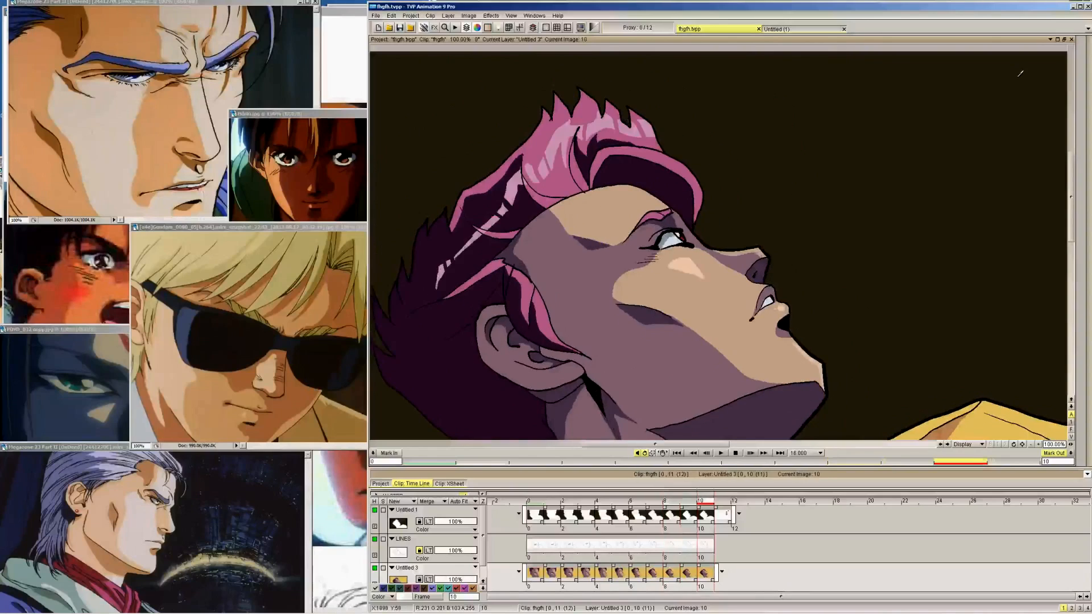
Save the project and outline the grey-blue shadow on the white of the eye from frame 10 back to frame 6
mouse_move(1087, 97)
left_click(1038, 78)
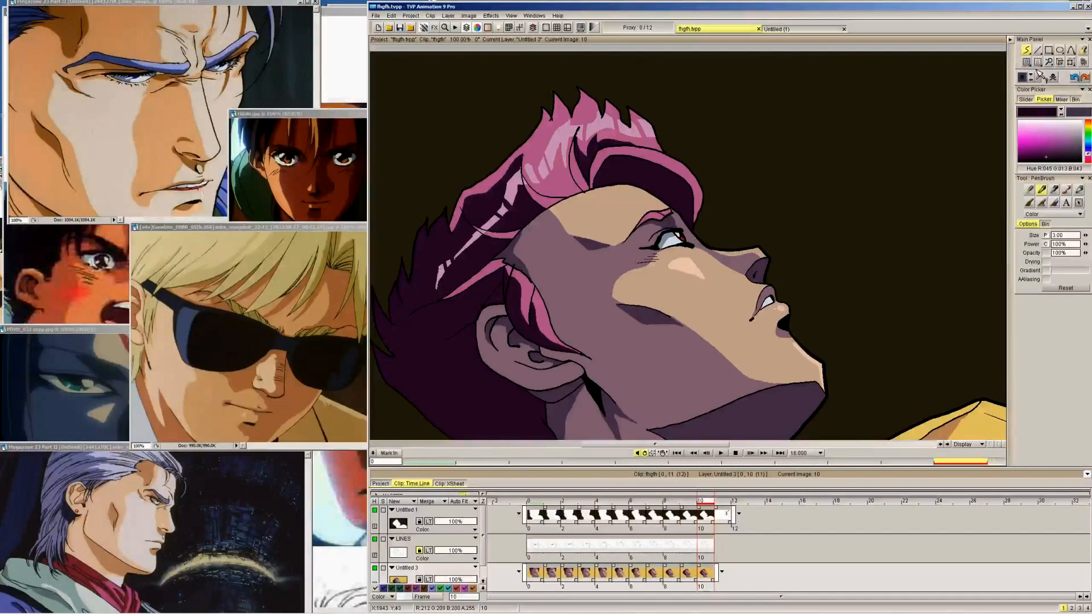
left_click(671, 239)
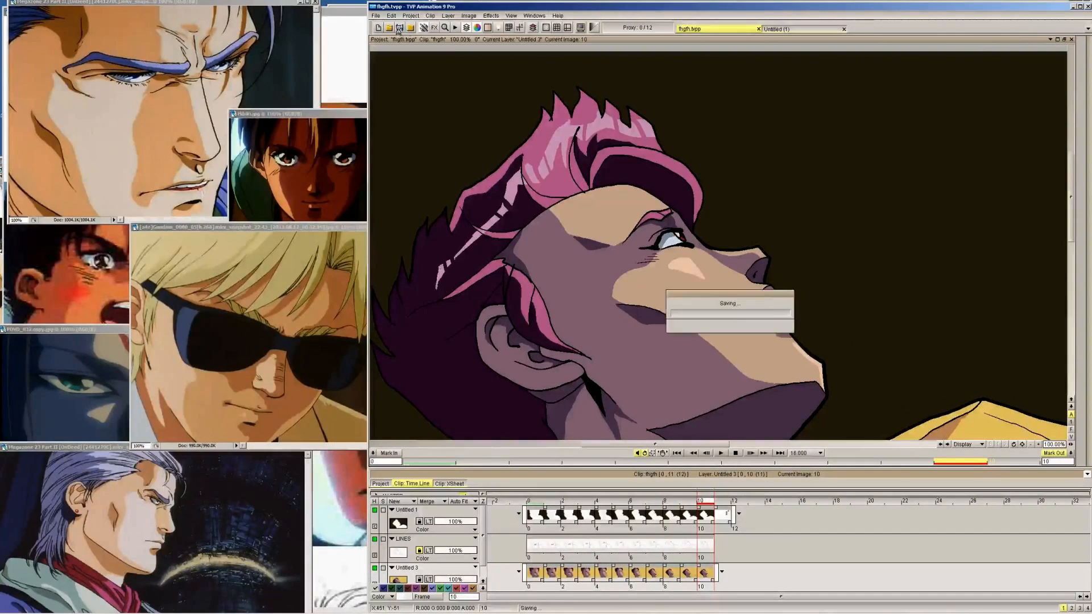
key("Left")
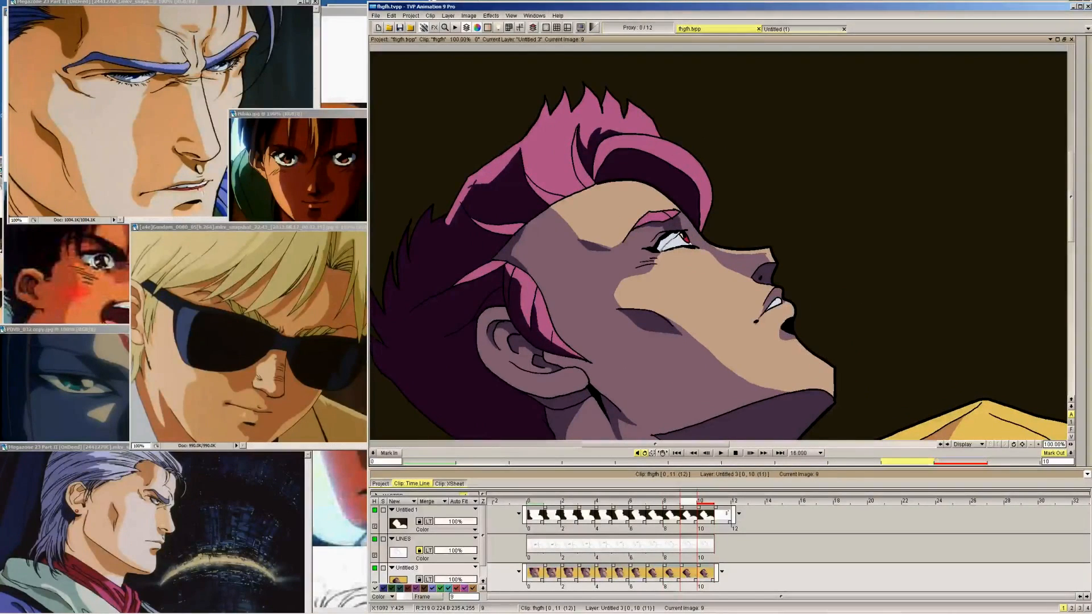
key("Left")
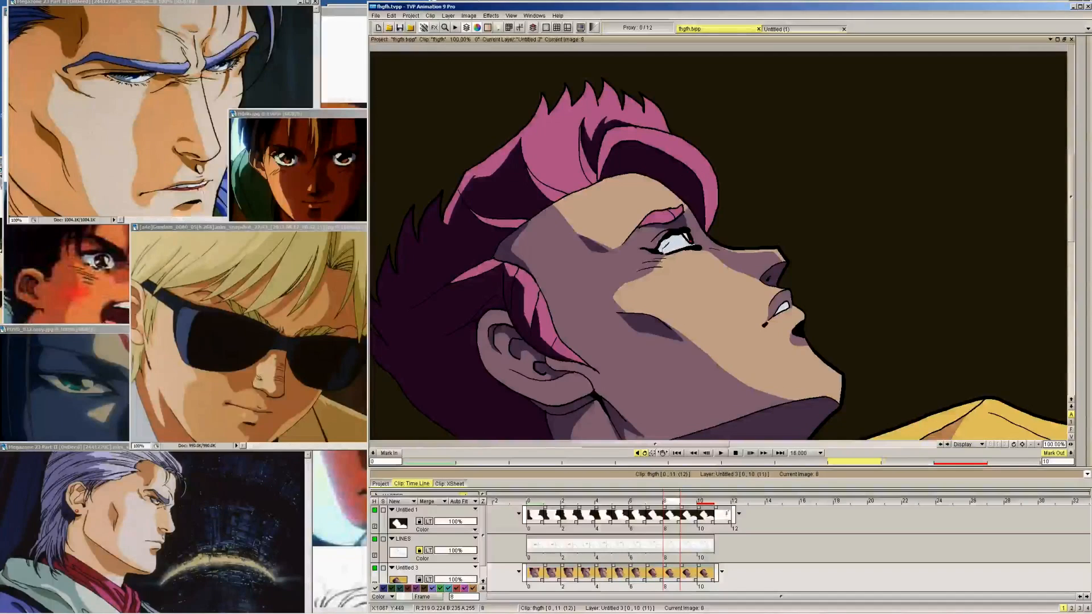
key("Left")
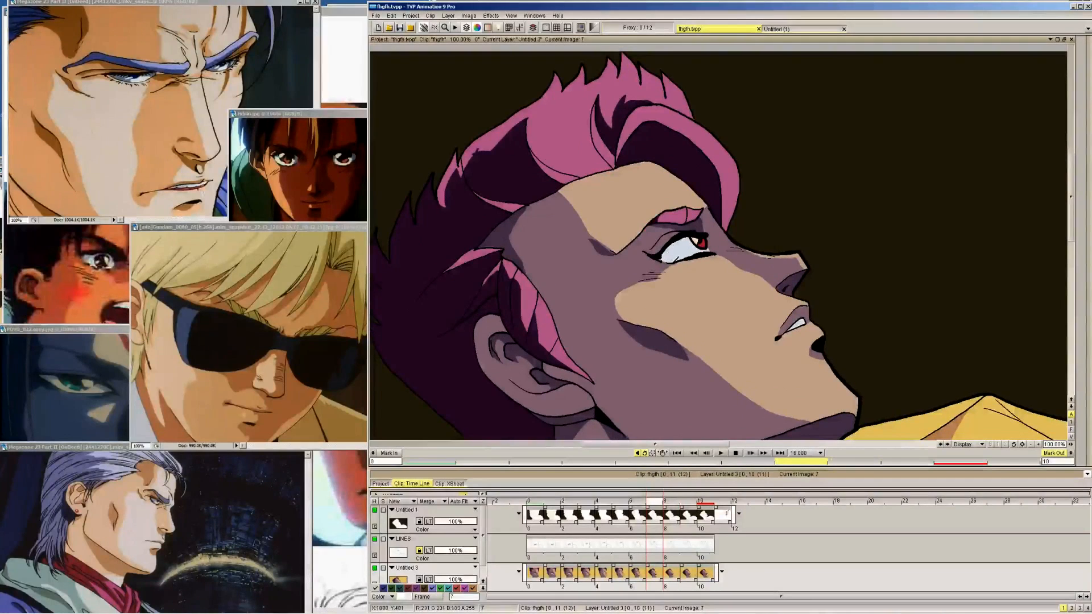
key("Left")
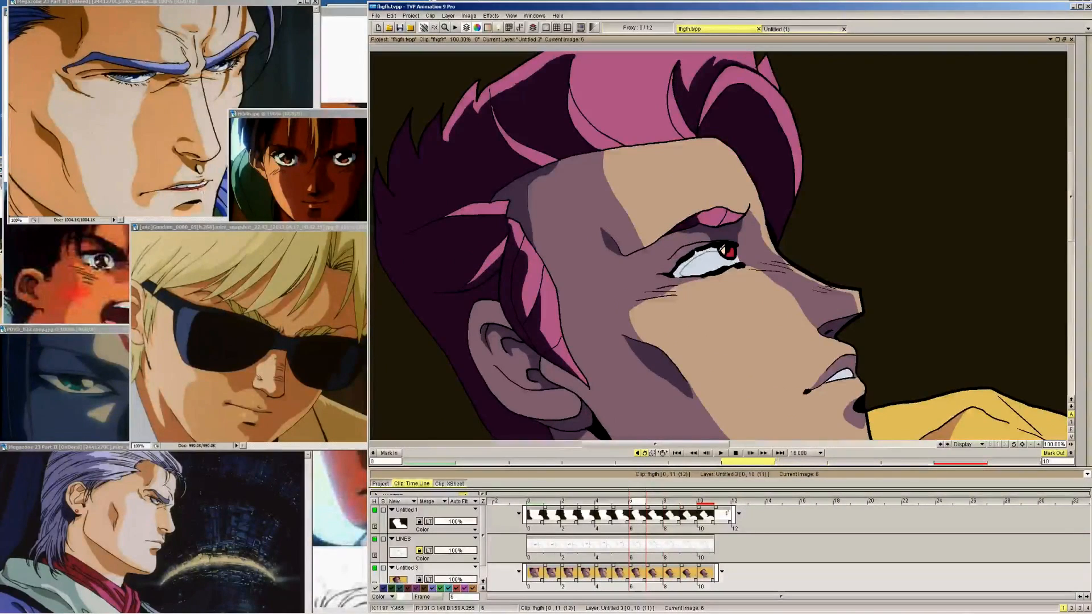
Draw the grey-blue shadow edge across the white of the eye on frames 5 back to 0
key("Left")
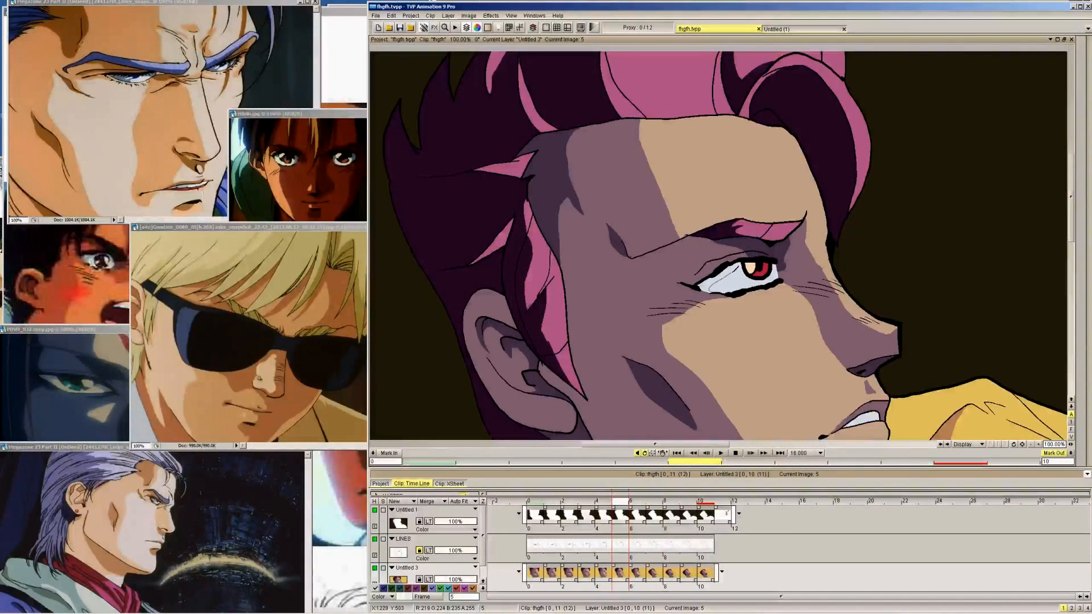
key("Left")
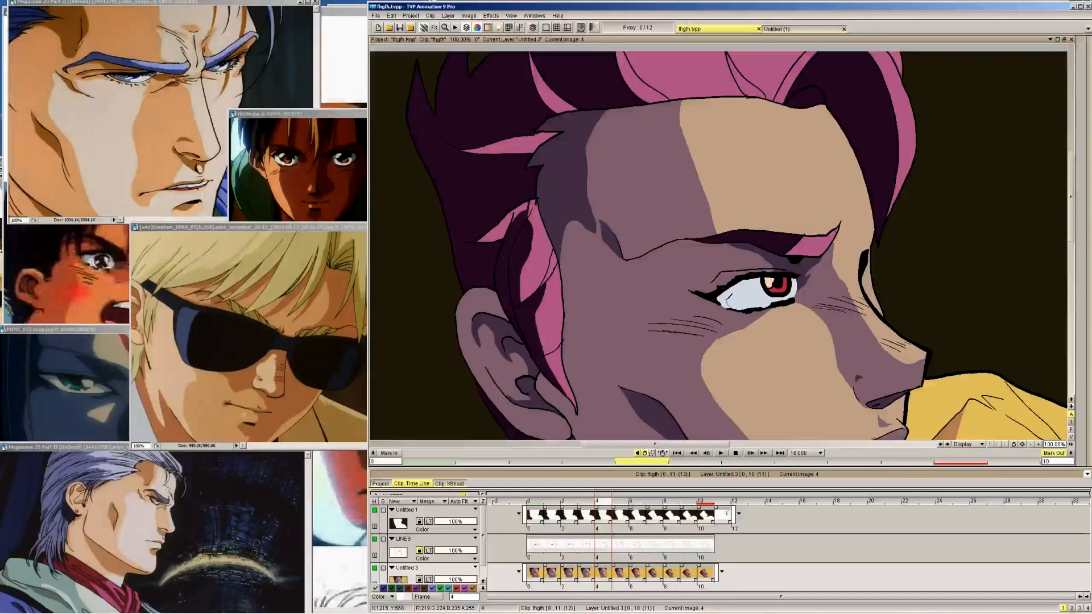
key("Left")
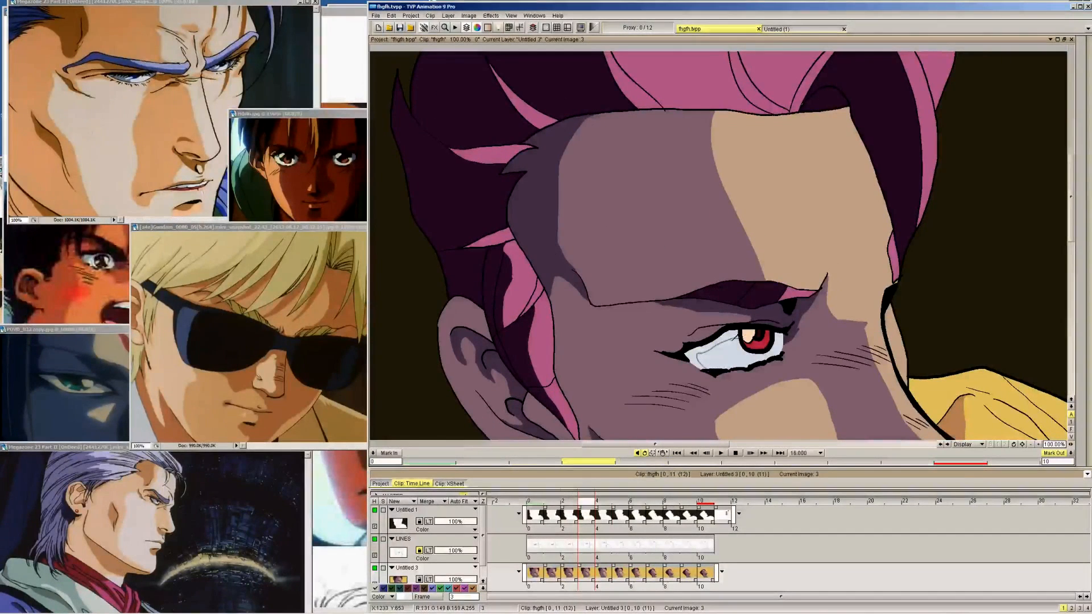
key("Left")
left_click_drag(693, 403, 686, 388)
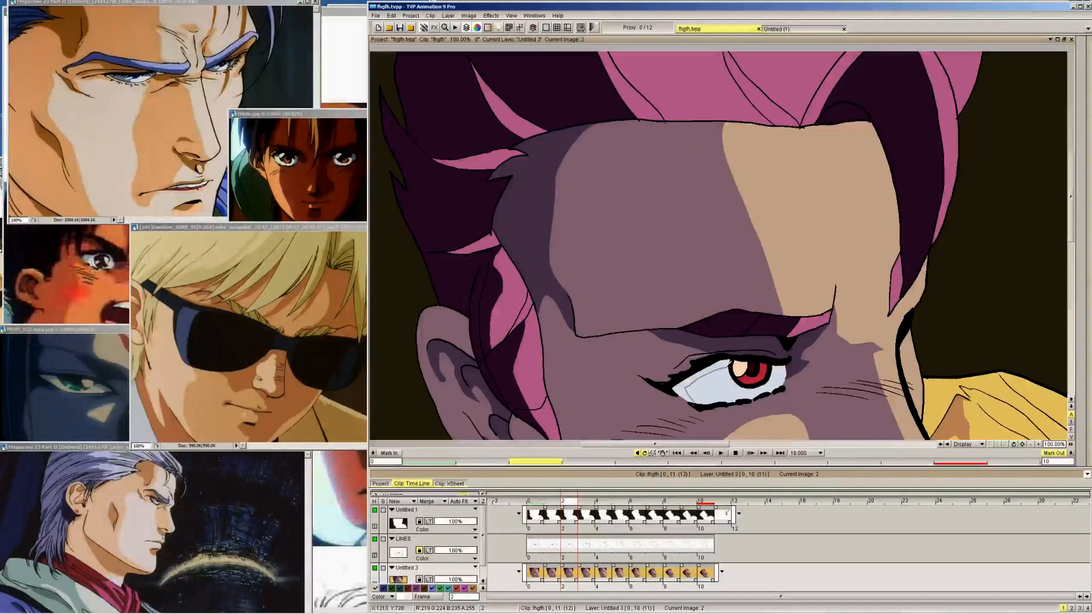
key("Left")
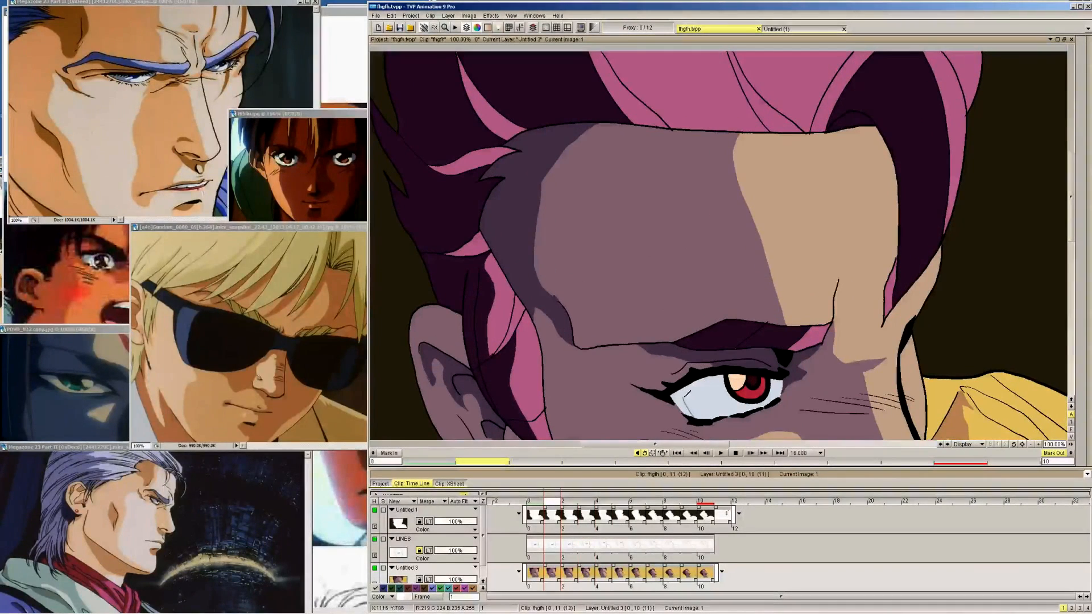
key("Left")
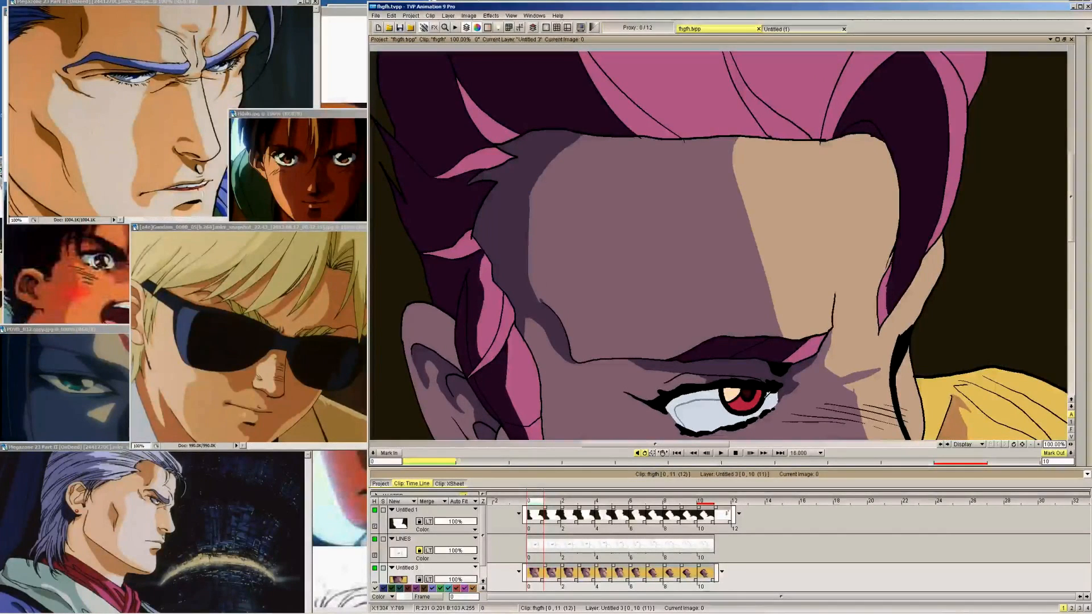
Check the shadow edge on the white of the eye frame by frame from frame 0 to frame 6
key("Right")
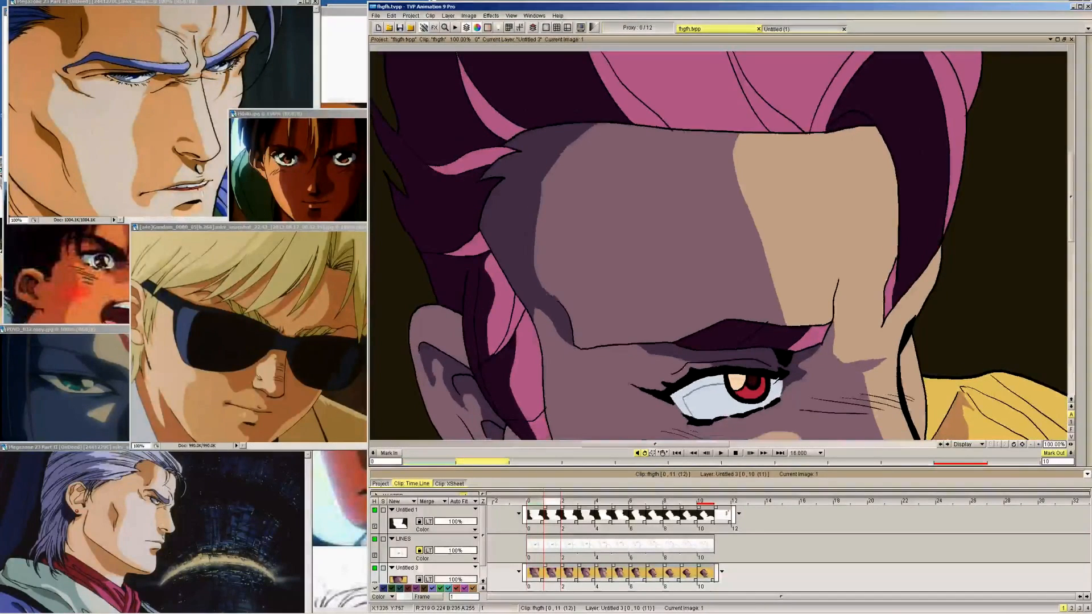
key("Right")
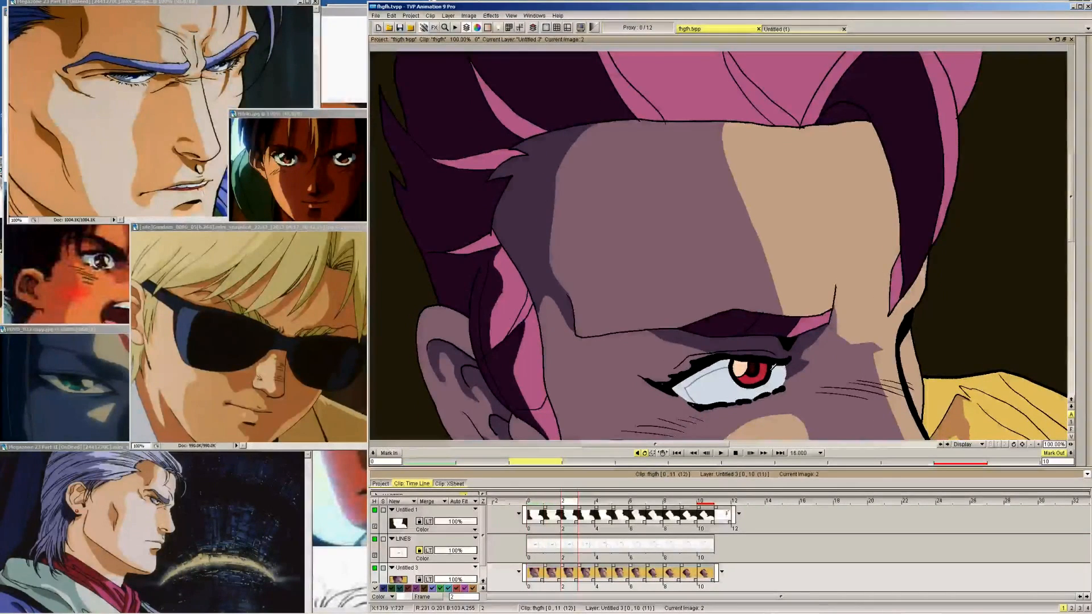
key("Right")
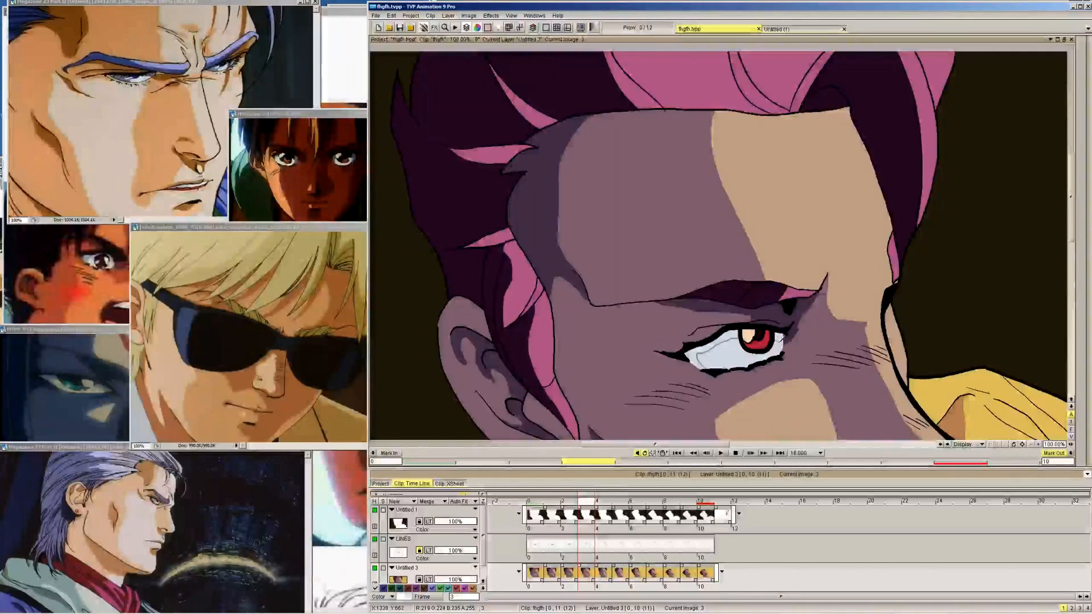
key("Right")
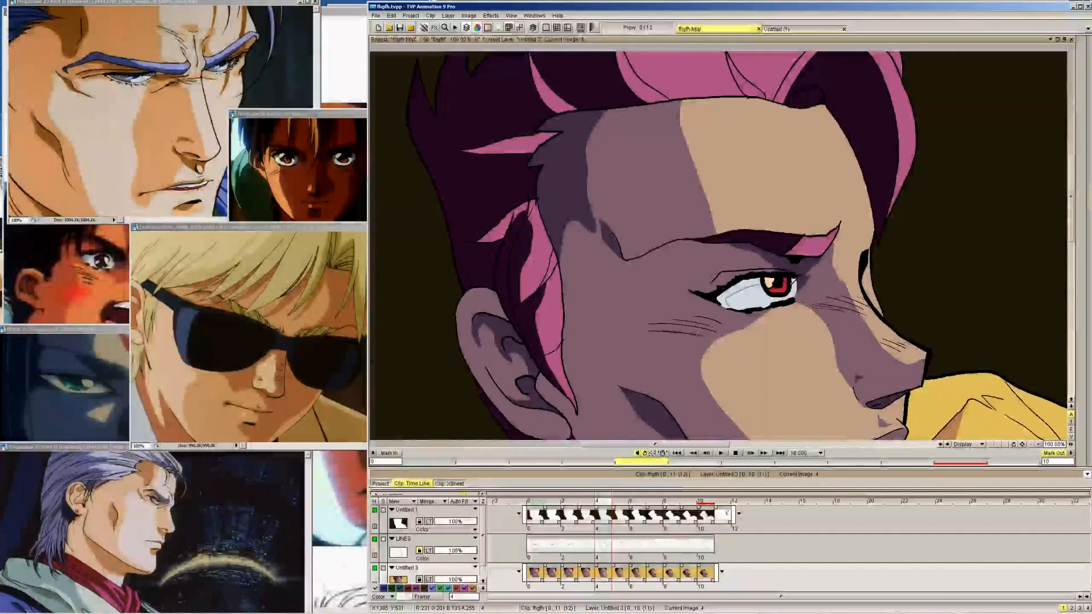
key("Right")
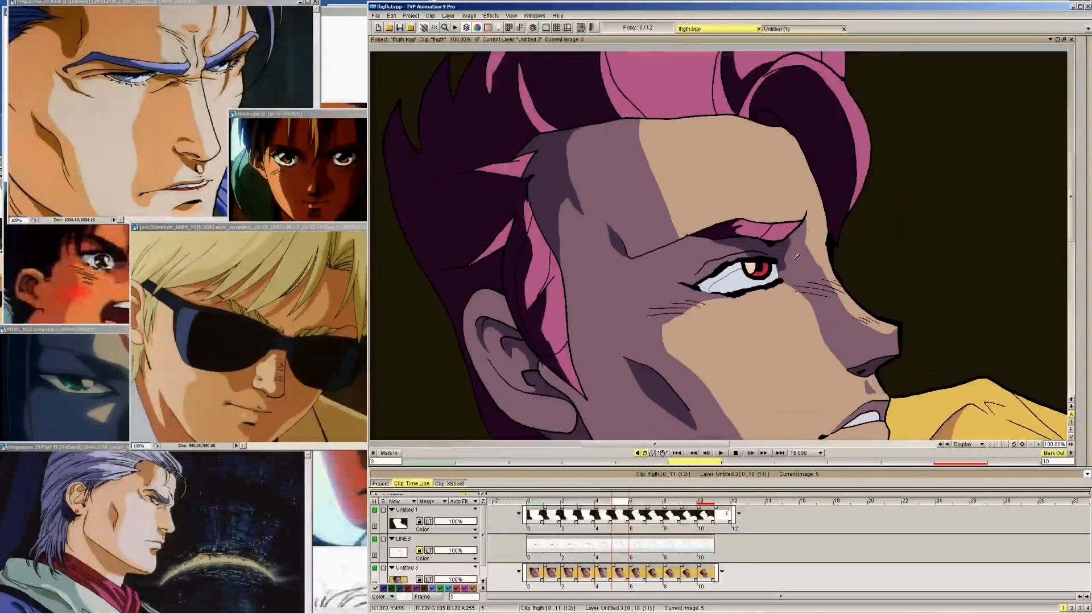
key("Right")
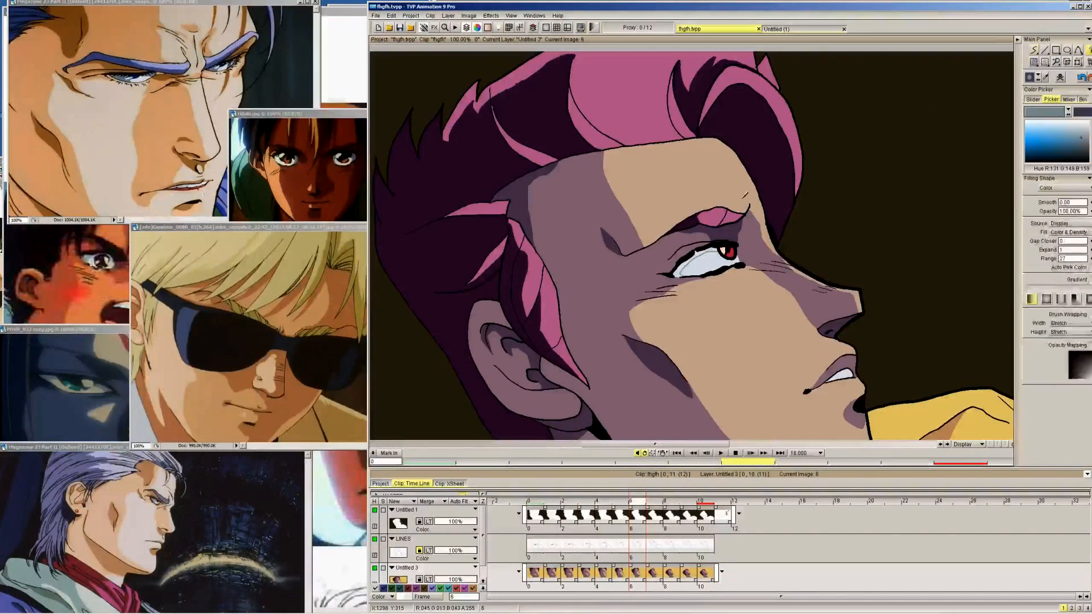
key("Left")
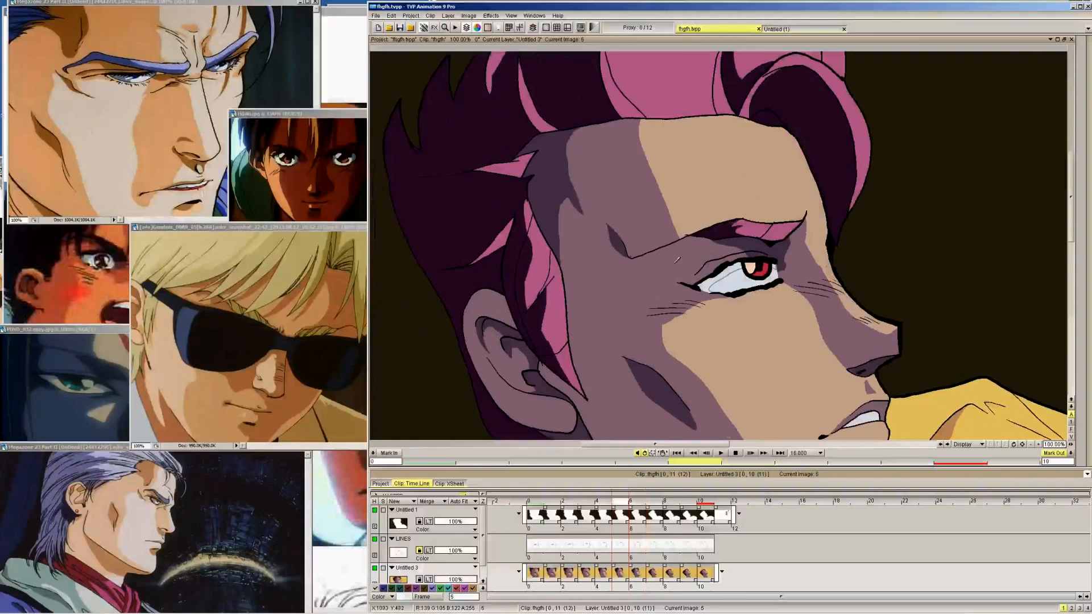
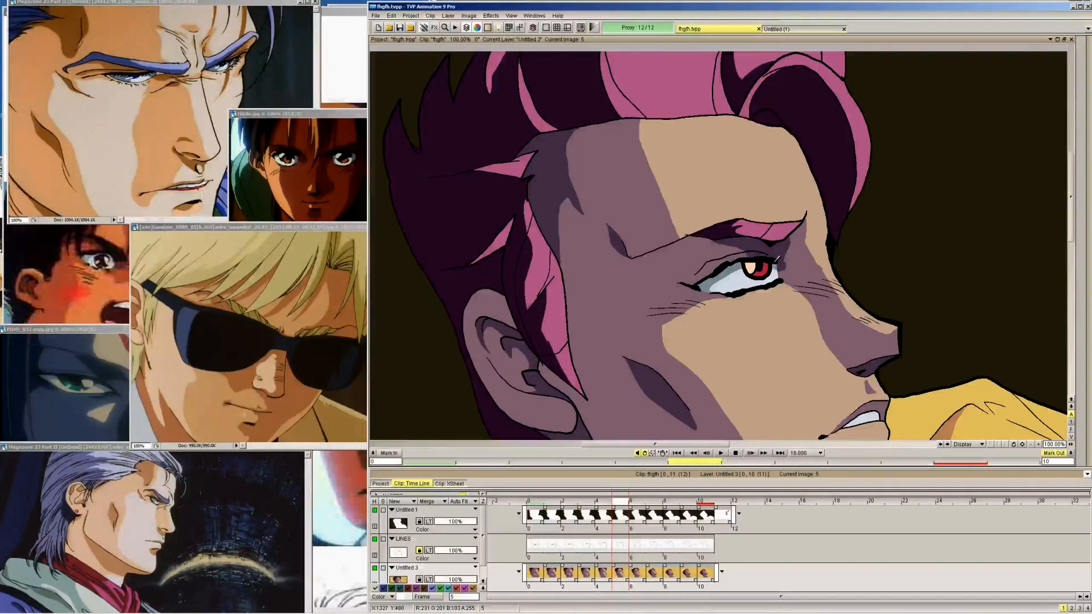
Fill the outlined shadow on the white of the eye with grey-blue on frames 4 back to 2
key("Right")
key("Left")
key("Left")
left_click(749, 278)
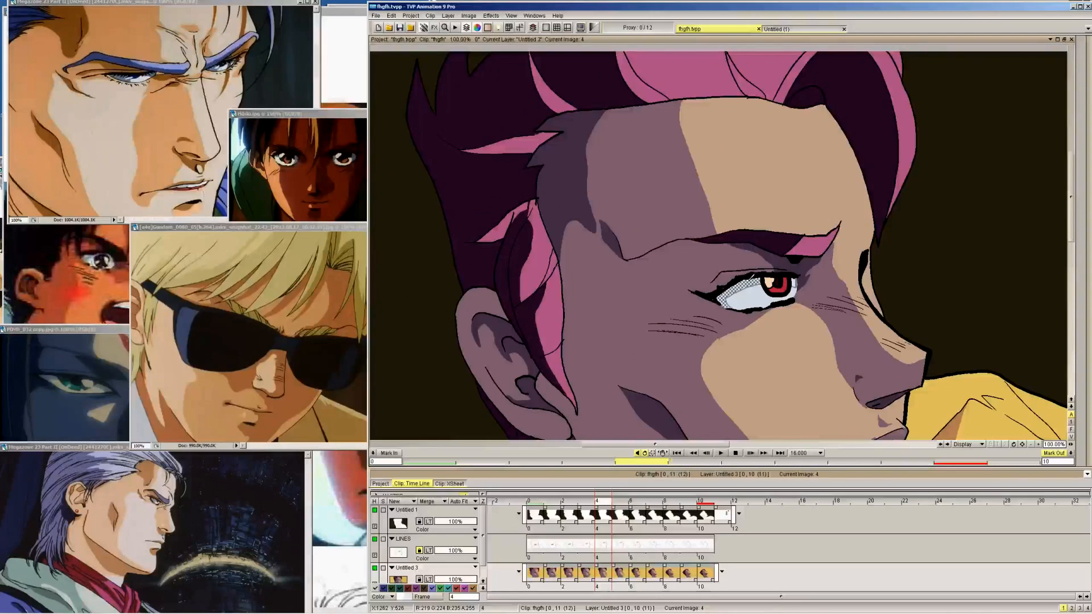
key("Left")
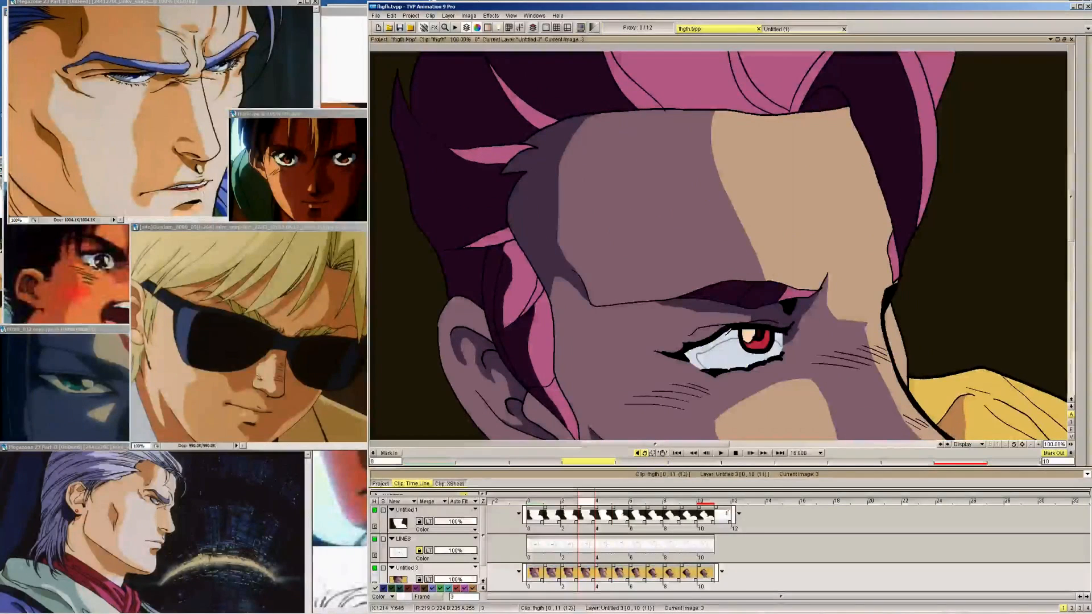
key("Left")
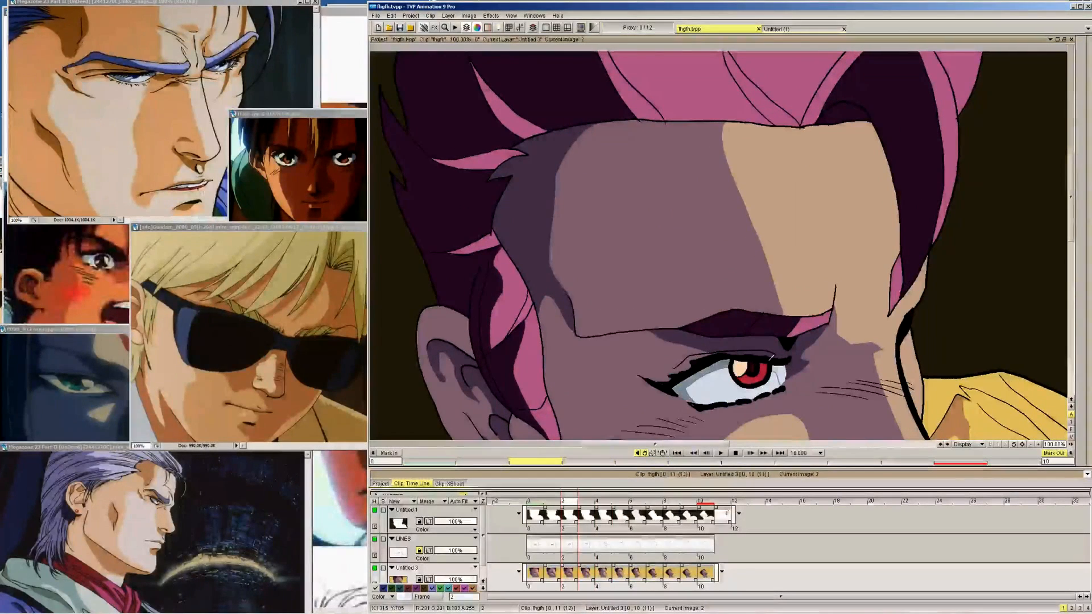
Fill the grey-blue shadow on the white of the eye on frames 1 and 0
key("Left")
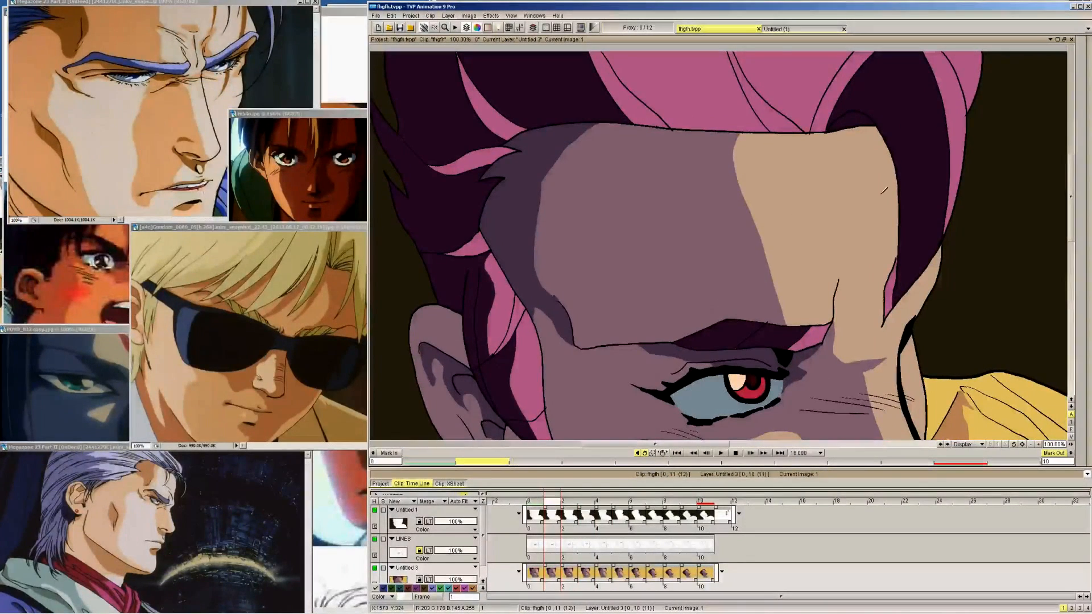
key("Tab")
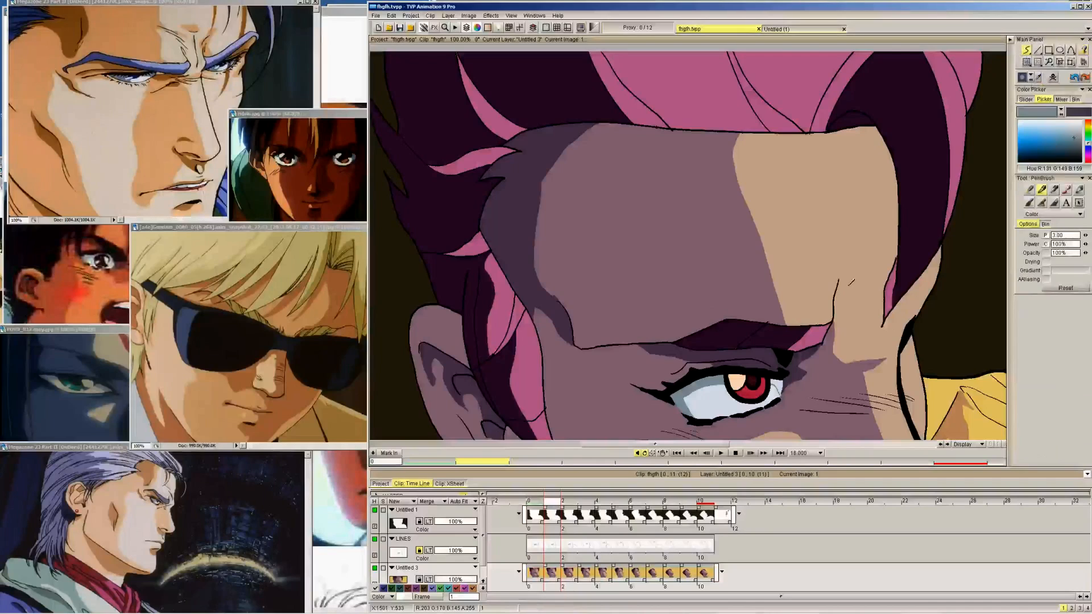
key("Tab")
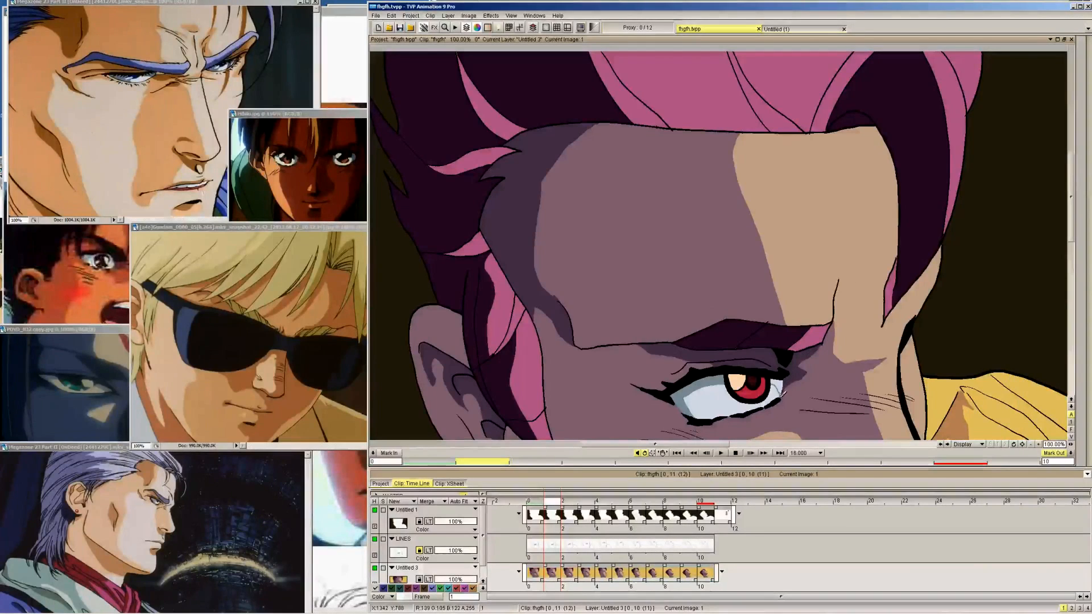
key("Tab")
key("Tab")
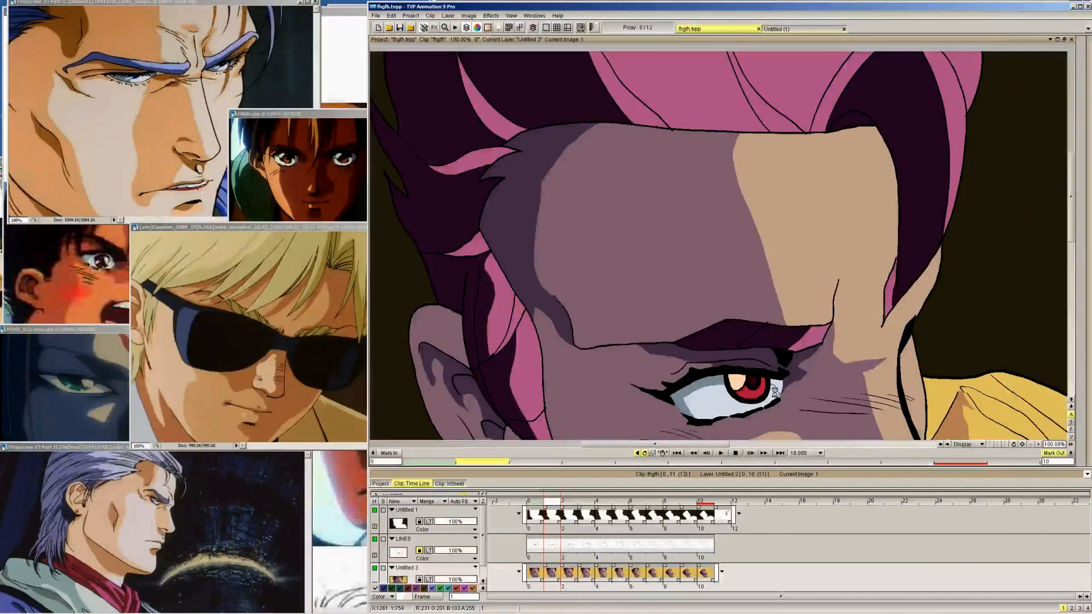
key("Left")
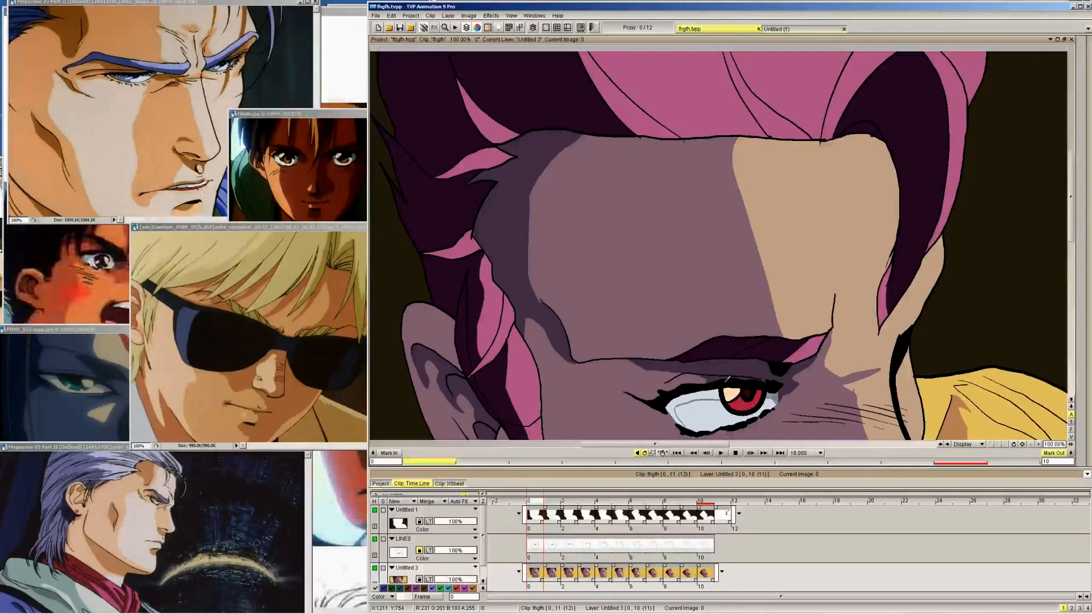
Check the filled eye-white shadow frame by frame from frame 0 through to frame 10
key("Right")
key("Right")
key("Right")
key("Right")
key("Right")
key("Right")
key("Right")
key("Right")
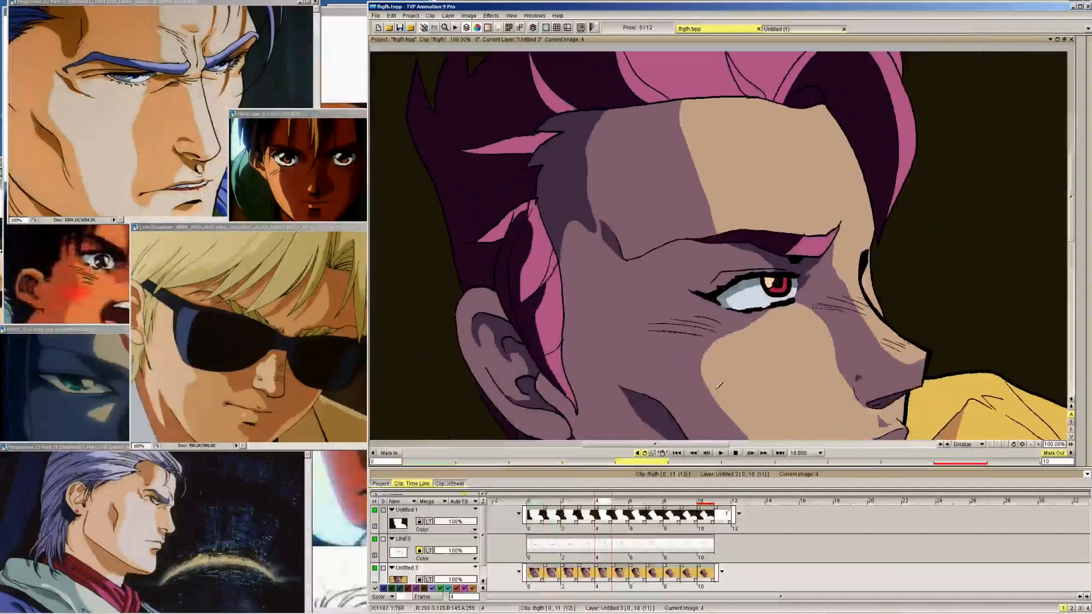
key("Left")
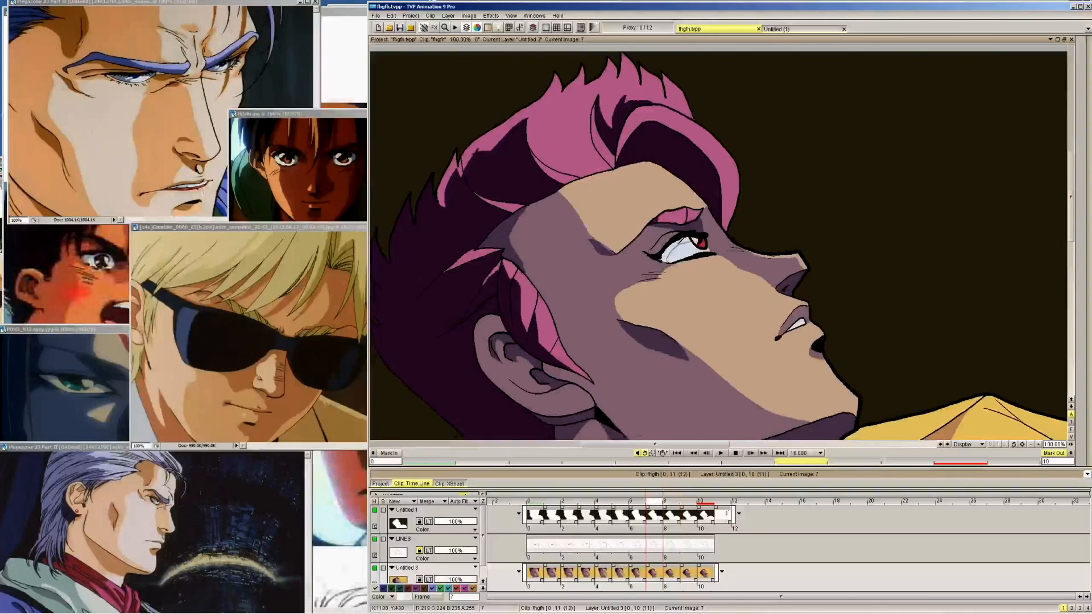
key("Right")
key("Right")
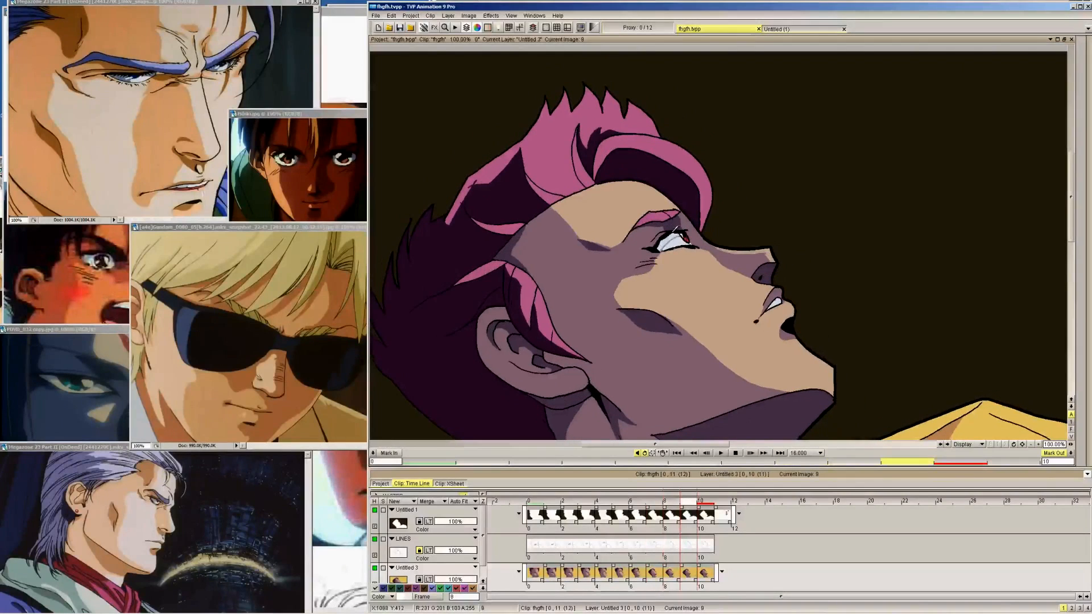
key("Right")
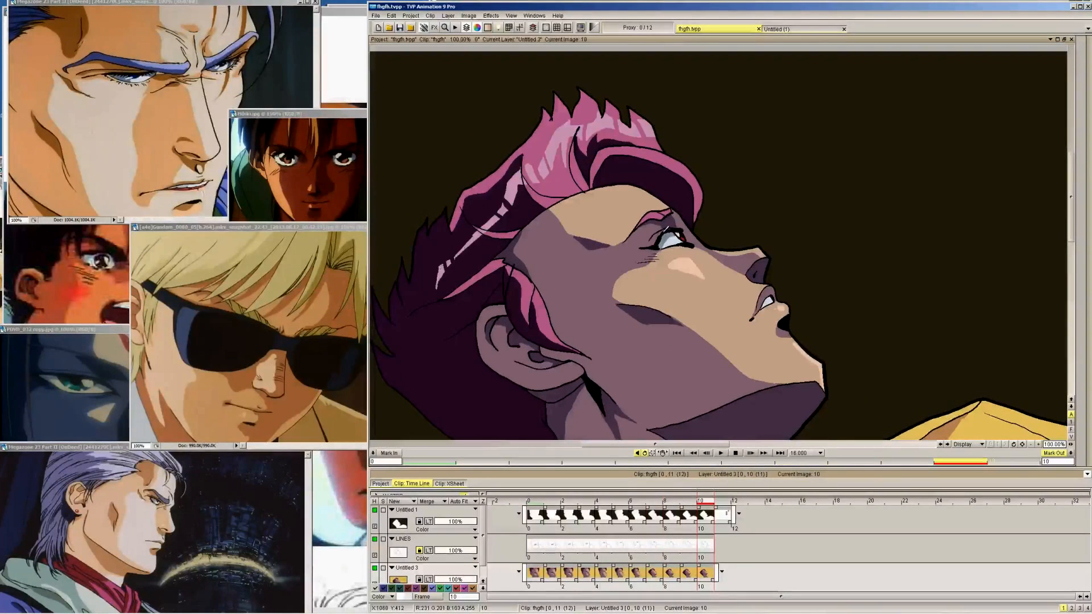
key("Left")
key("Left")
key("Left")
key("Left")
Switch from the Filling Shape tool to the PenBrush and draw a grey-blue shadow edge across the teeth on frame 0
mouse_move(1091, 85)
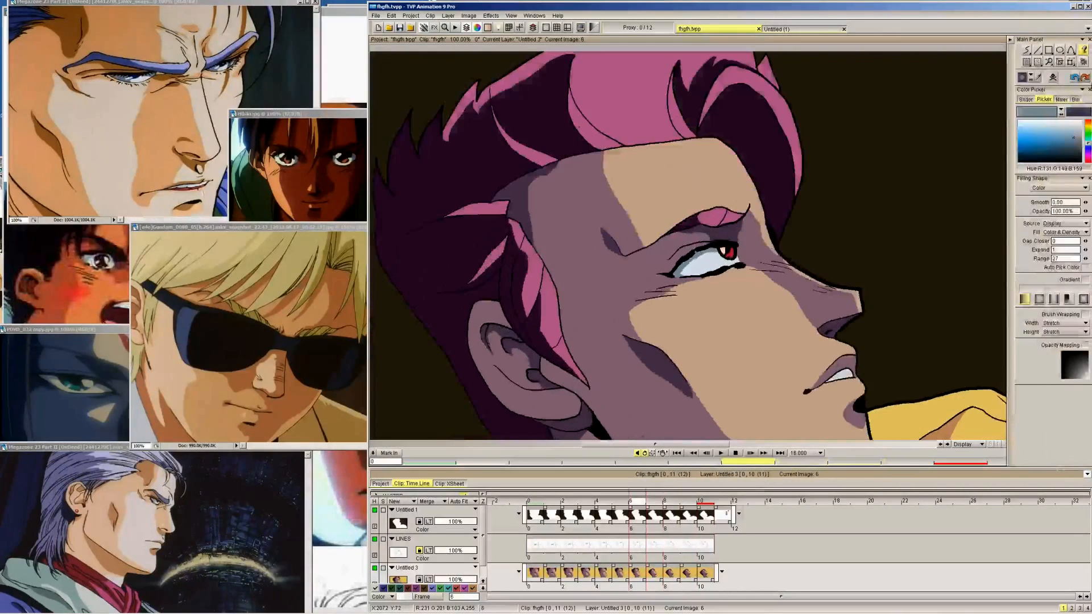
key("Left")
key("Left")
key("Left")
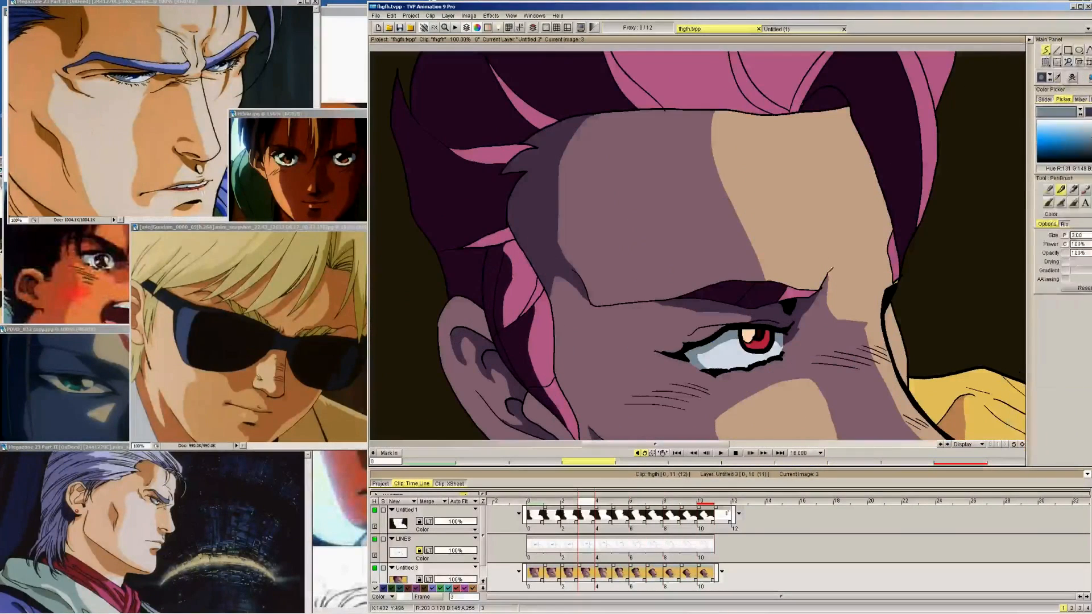
left_click_drag(1071, 215, 1071, 257)
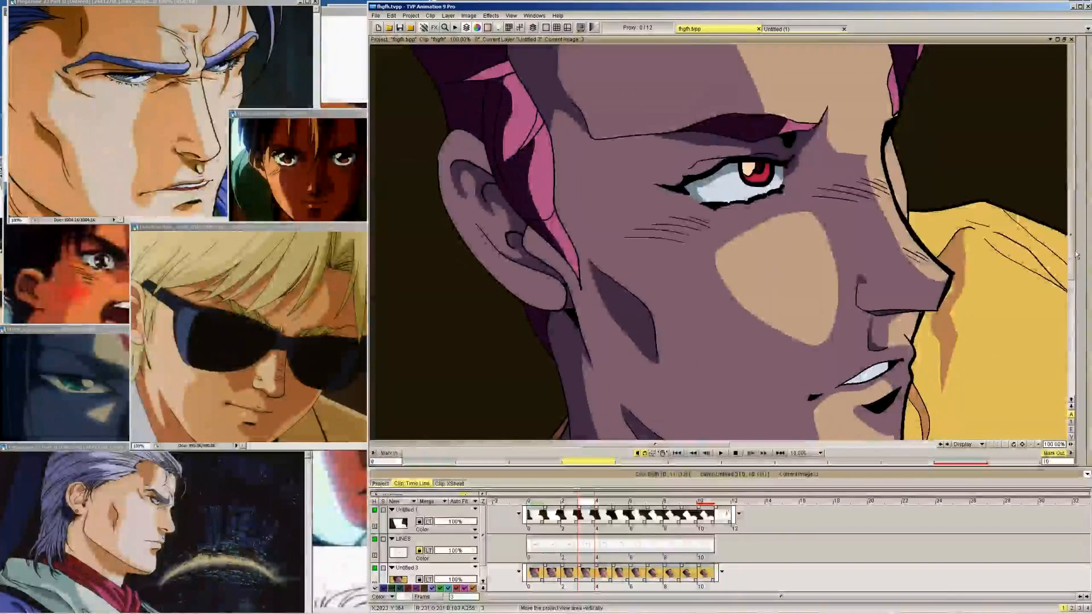
mouse_move(1028, 54)
key("Left")
key("Left")
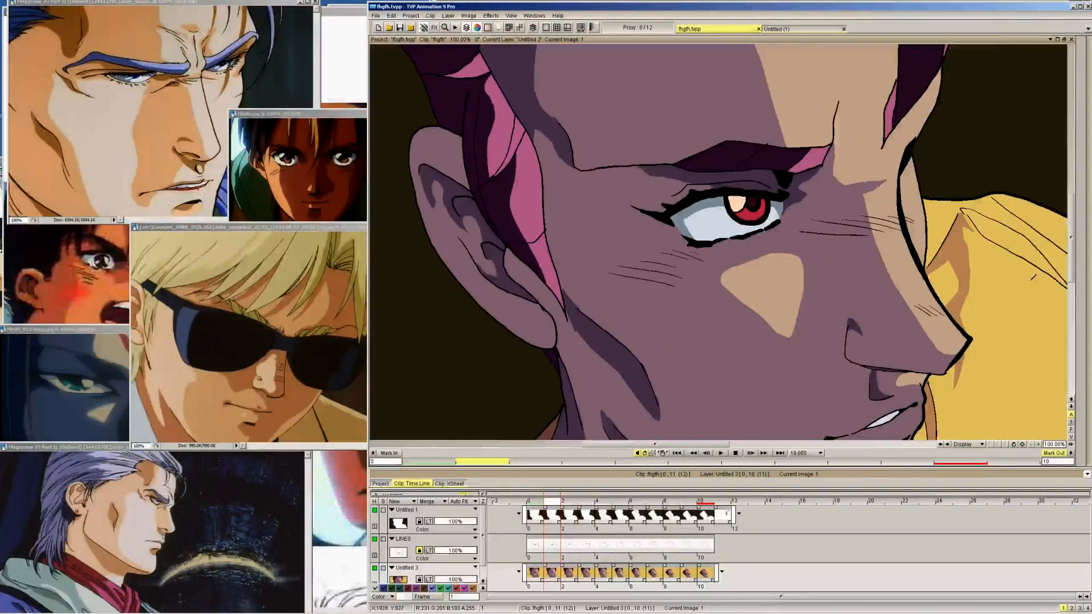
left_click_drag(1071, 237, 1071, 254)
key("Left")
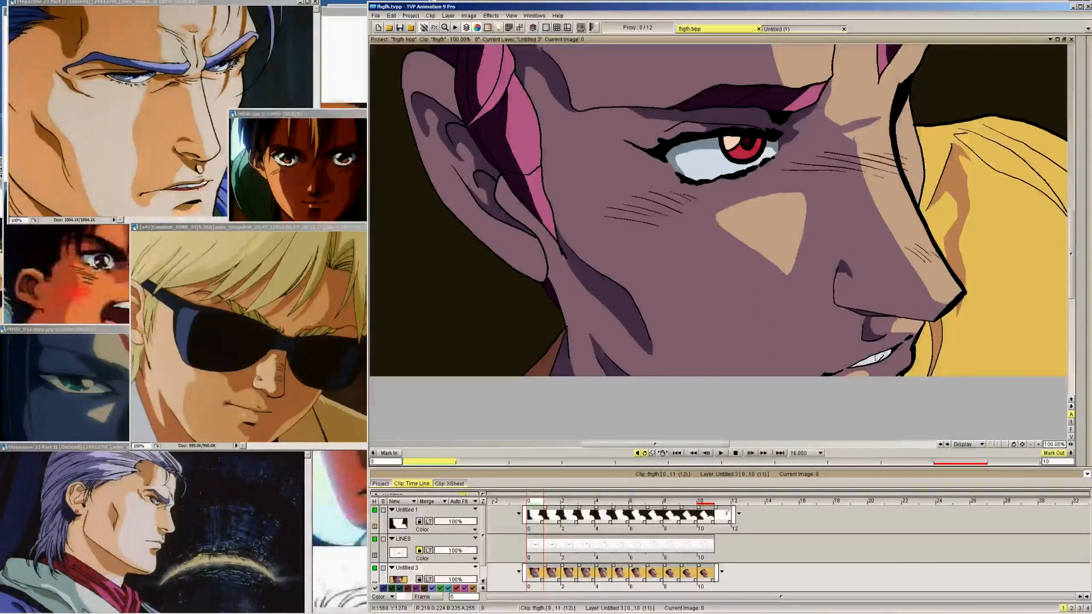
Draw the grey-blue shadow edge across the teeth on frames 1 to 5
key("Right")
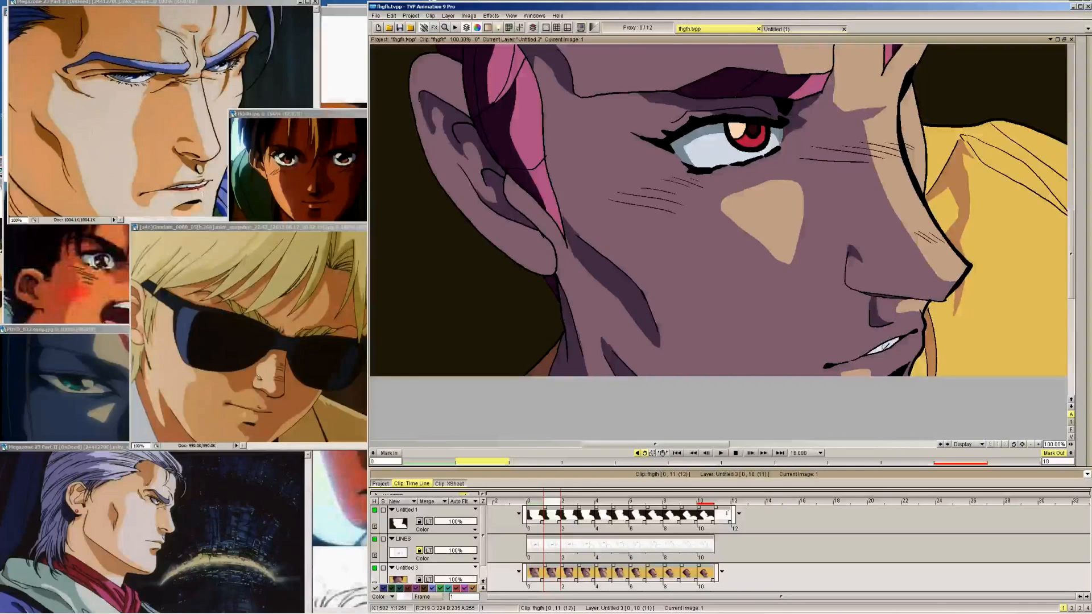
key("Right")
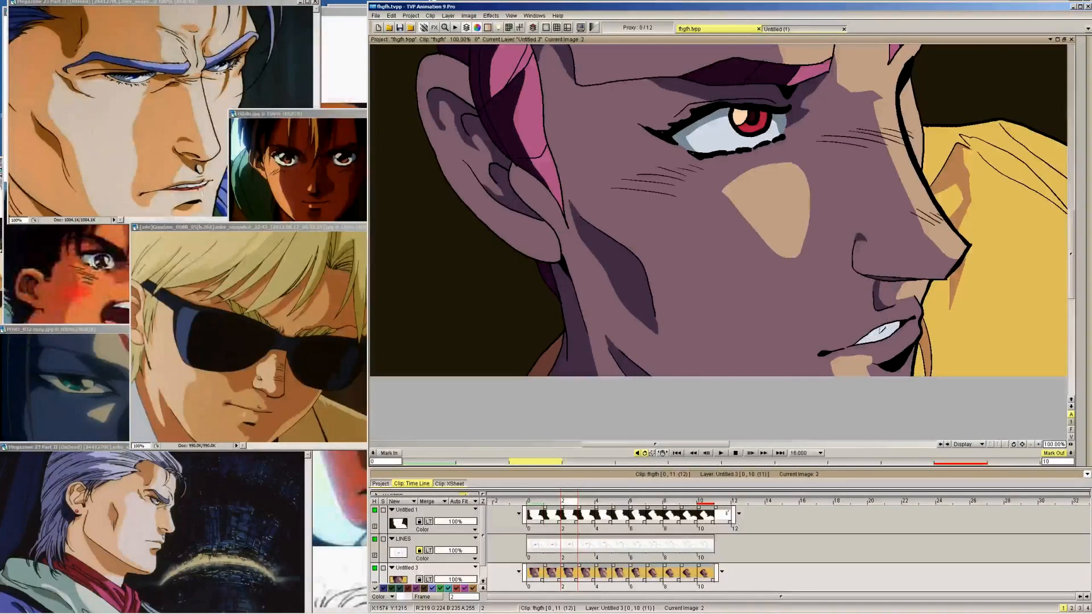
key("Right")
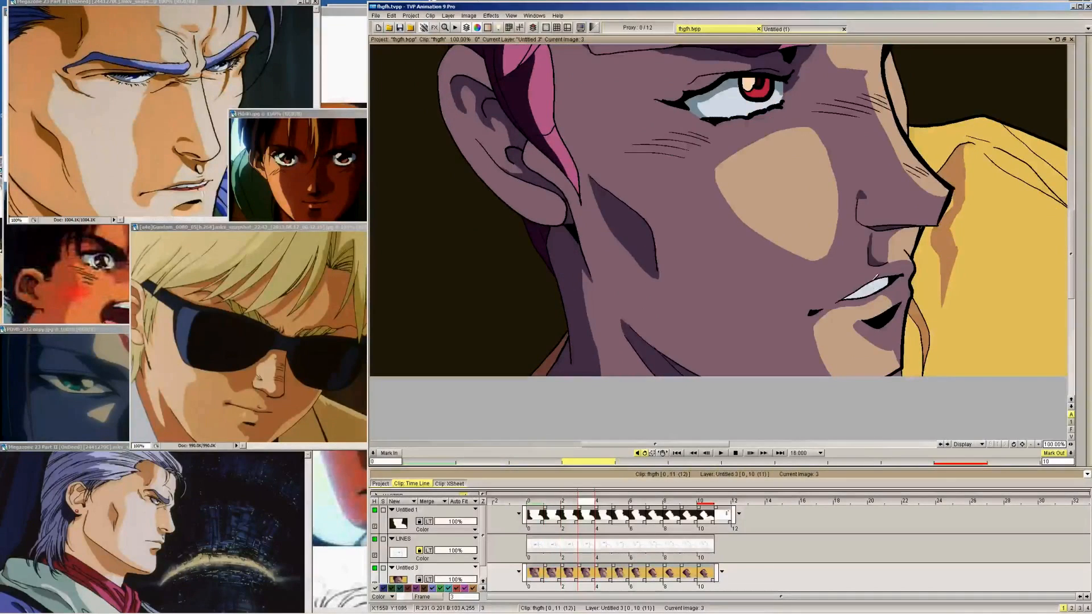
key("Right")
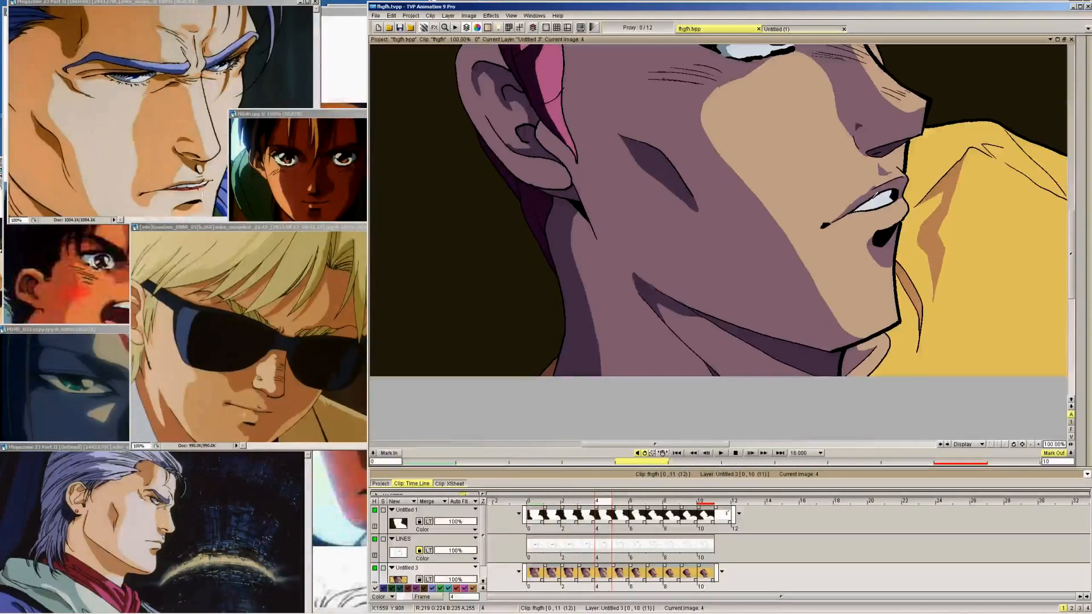
key("Right")
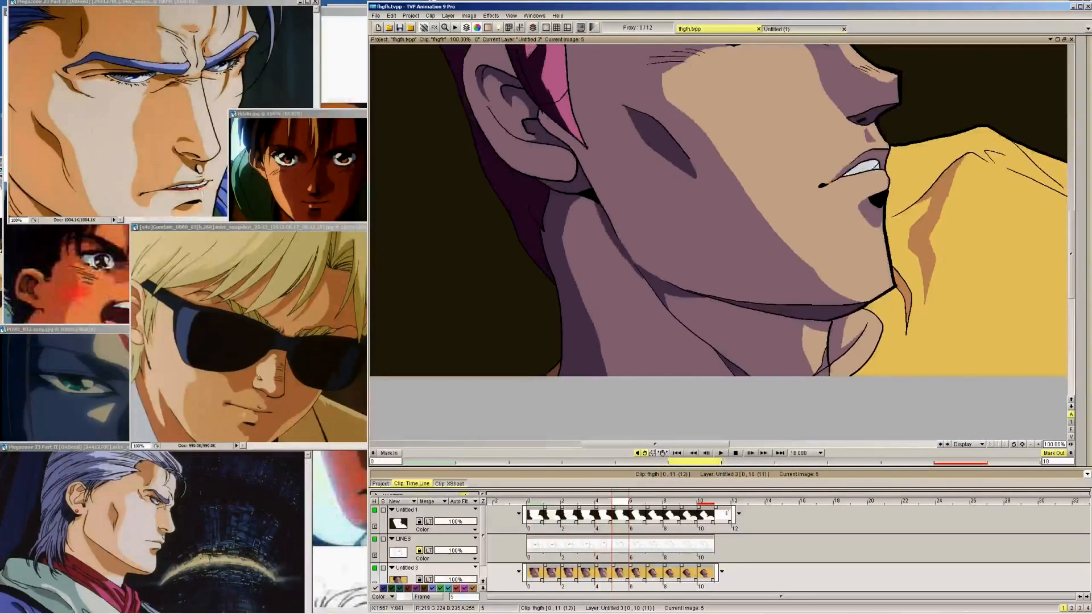
key("Right")
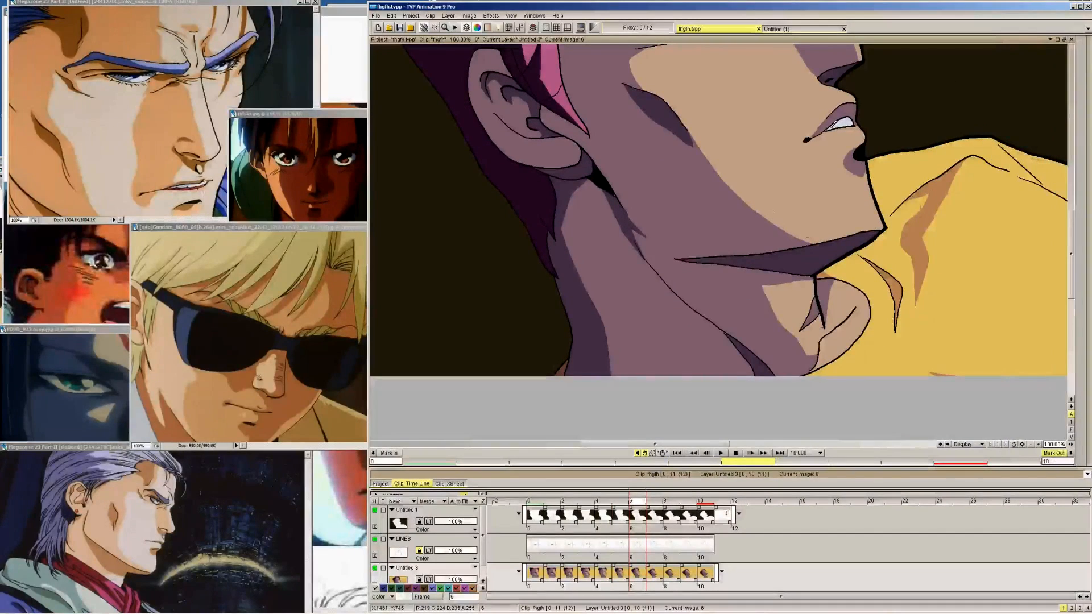
Fill the outlined shadow on the teeth with grey-blue on frames 5 back to 0
key("Left")
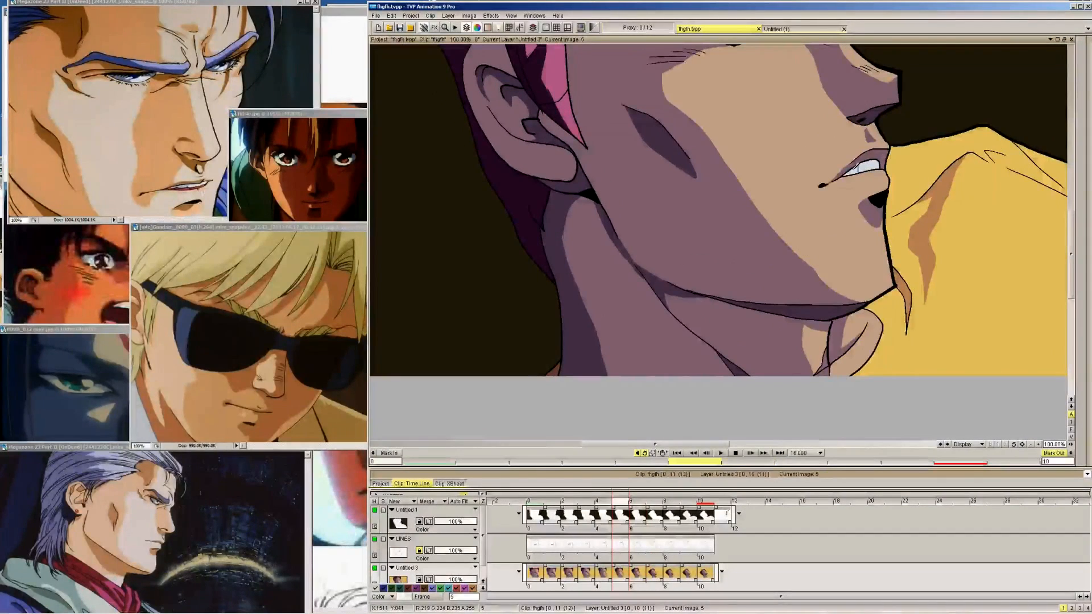
key("Left")
key("Left")
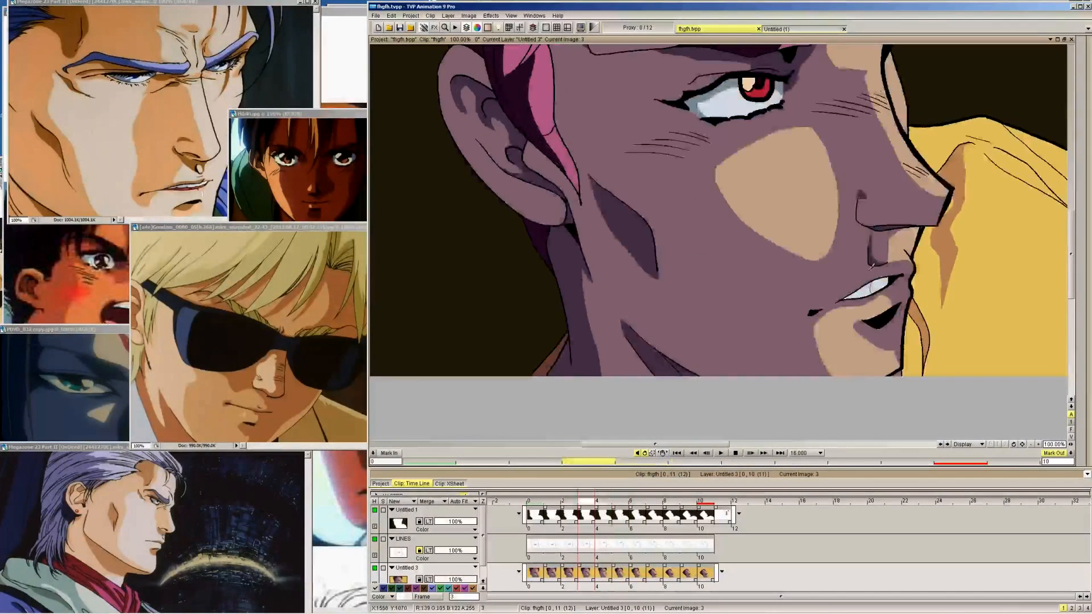
key("Left")
key("Left")
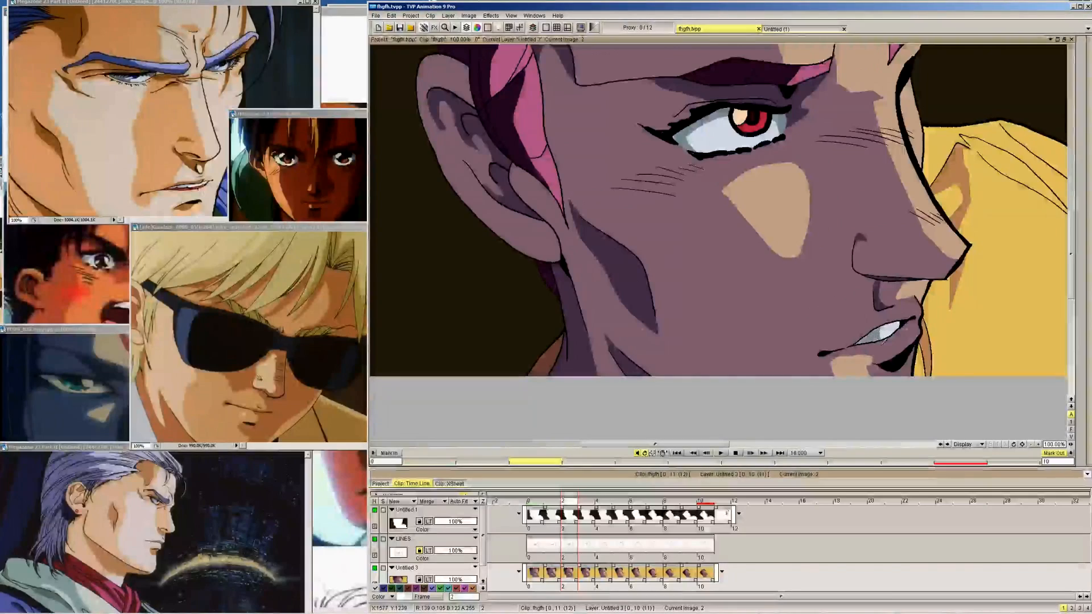
key("Left")
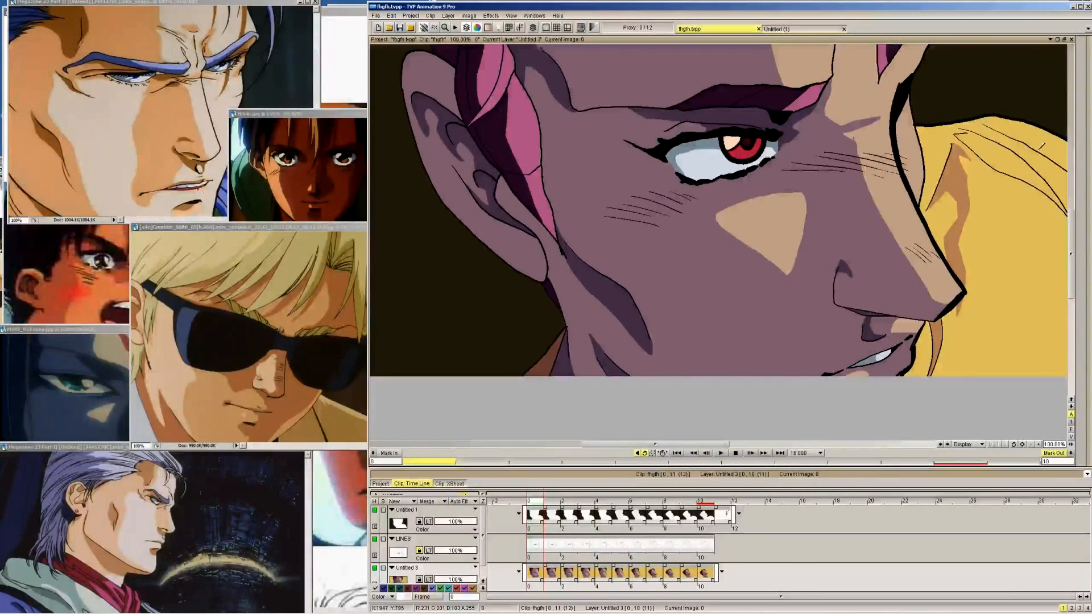
Compare the teeth shading across frames 0 to 3
key("Right")
key("Right")
key("Right")
key("Left")
key("Left")
key("Left")
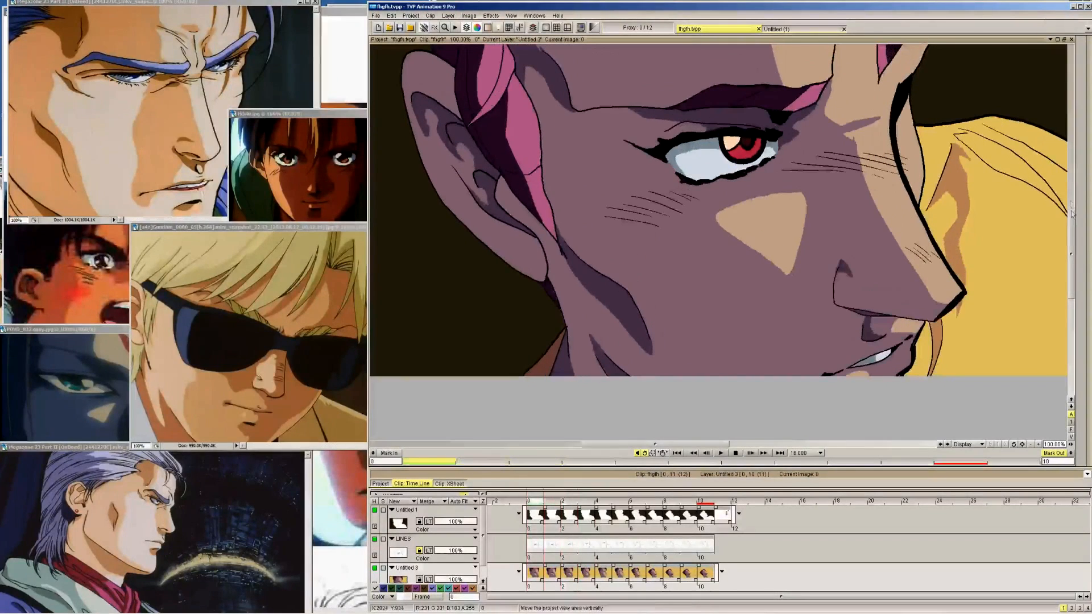
Consult the colour palette on frame 11, then add a small peach highlight to the iris on frame 0 of layer Untitled 1
left_click(723, 496)
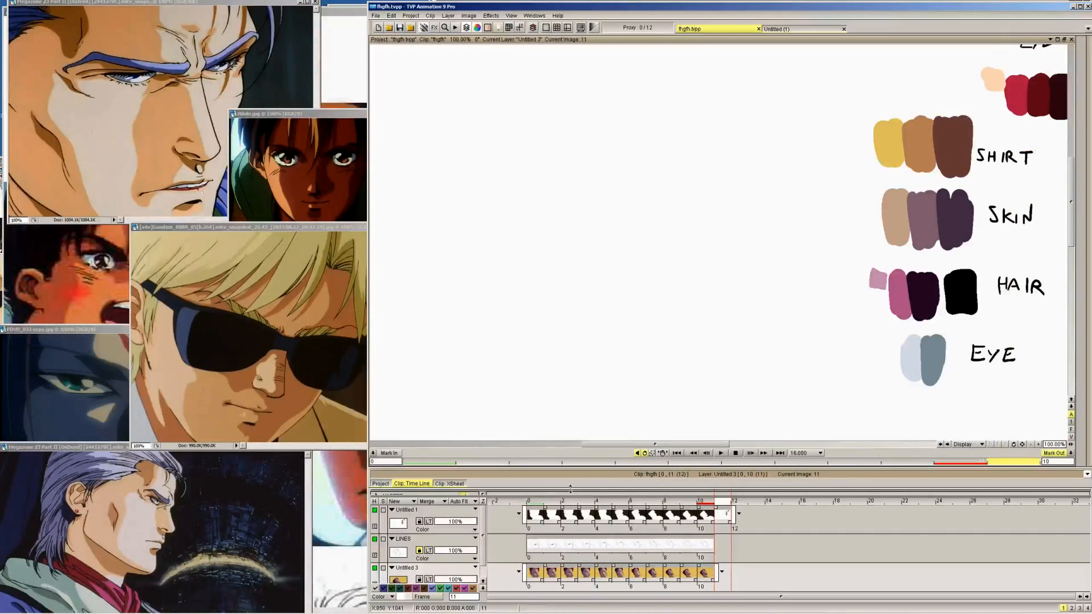
left_click(534, 503)
mouse_move(1088, 239)
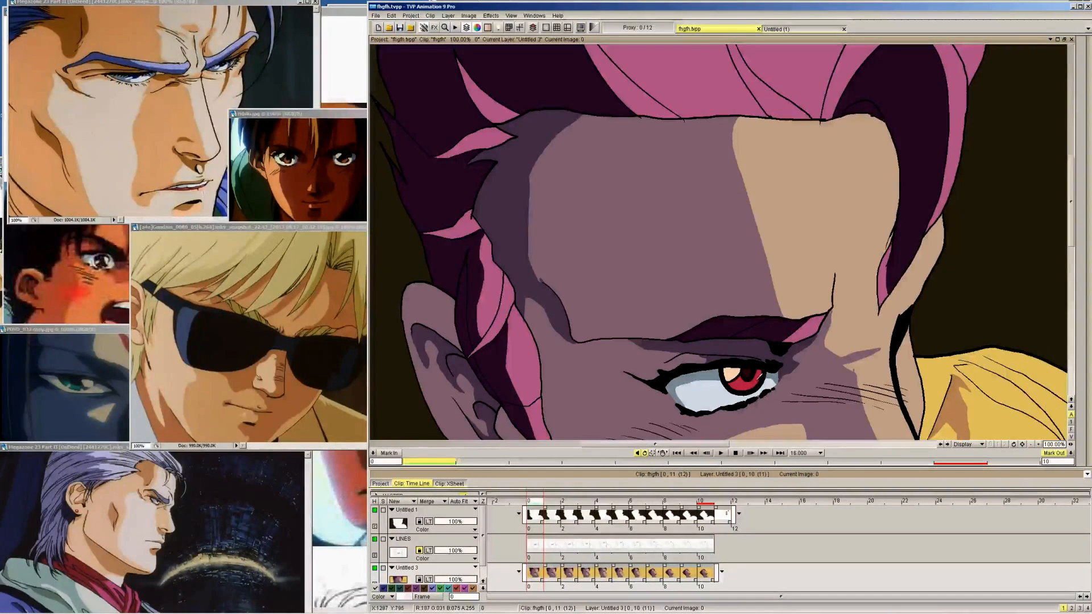
key("Up")
key("Up")
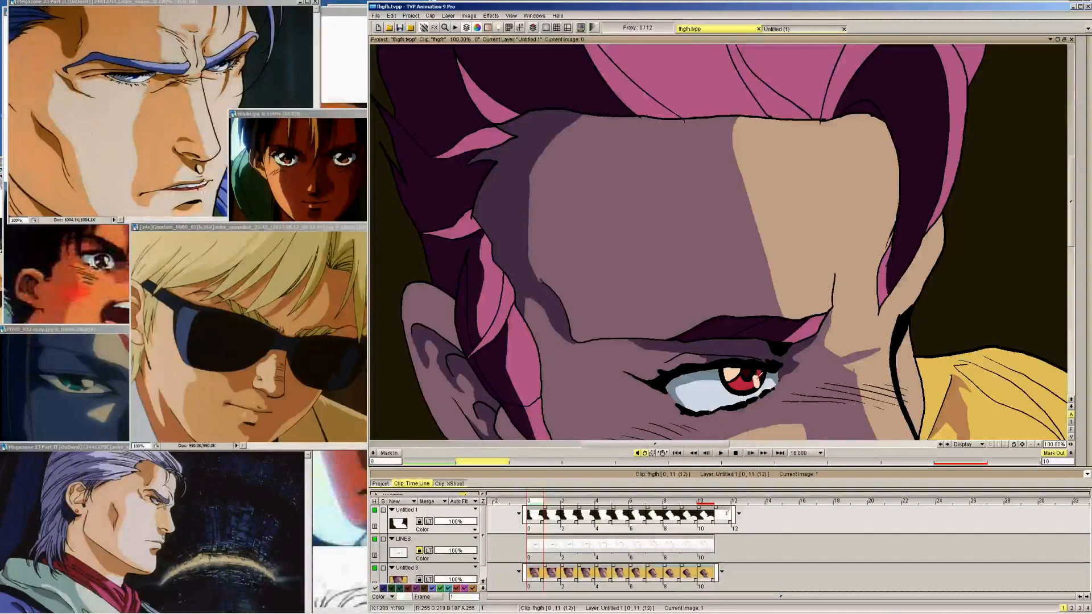
Examine the iris and its highlight frame by frame from frame 1 through to frame 8
key("Right")
key("Right")
key("Right")
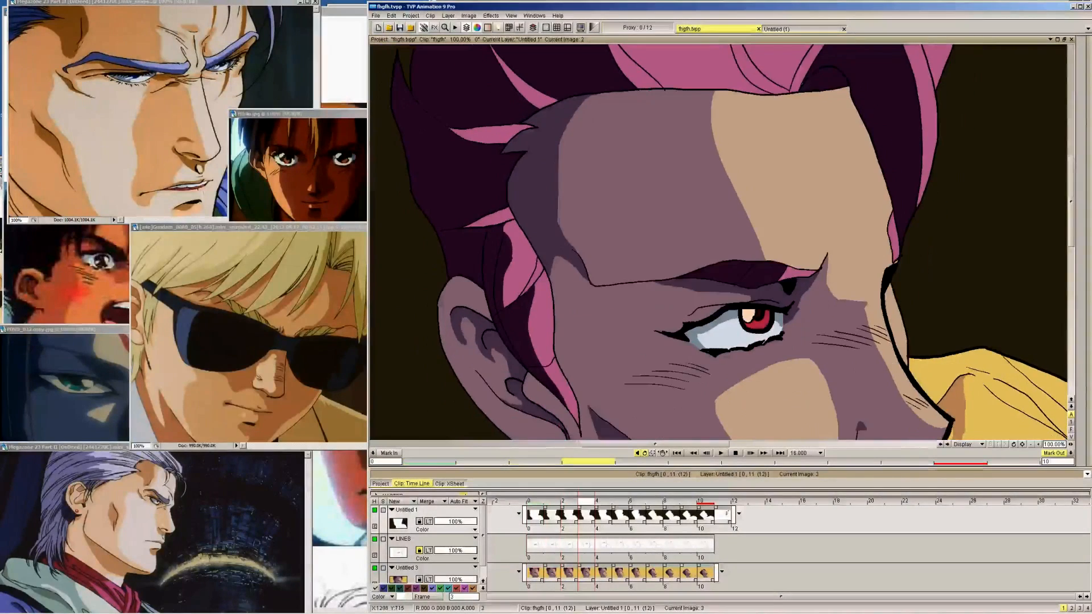
key("Right")
key("Right")
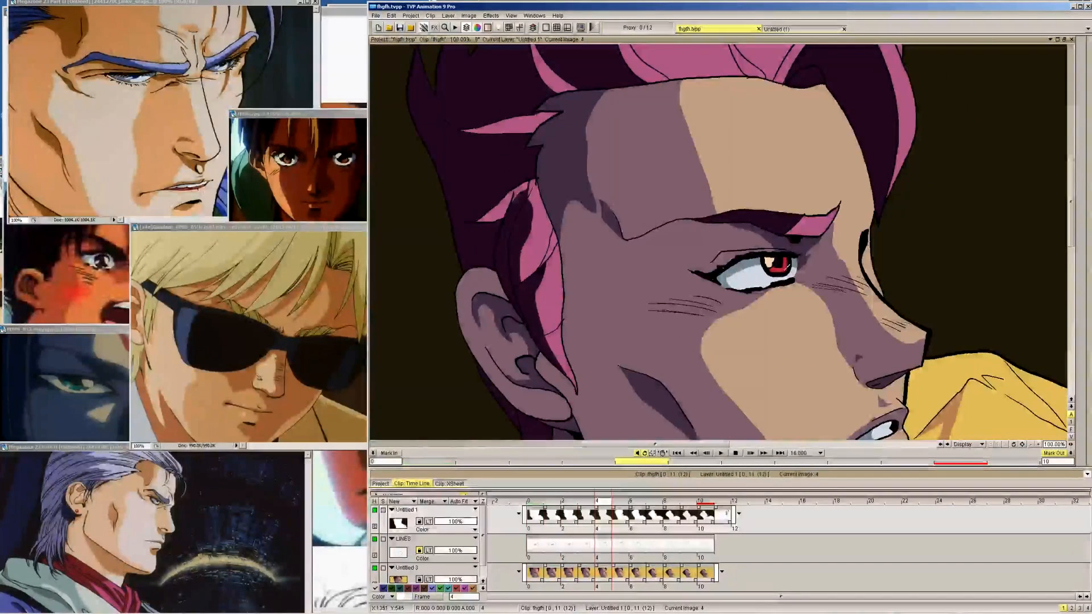
key("Right")
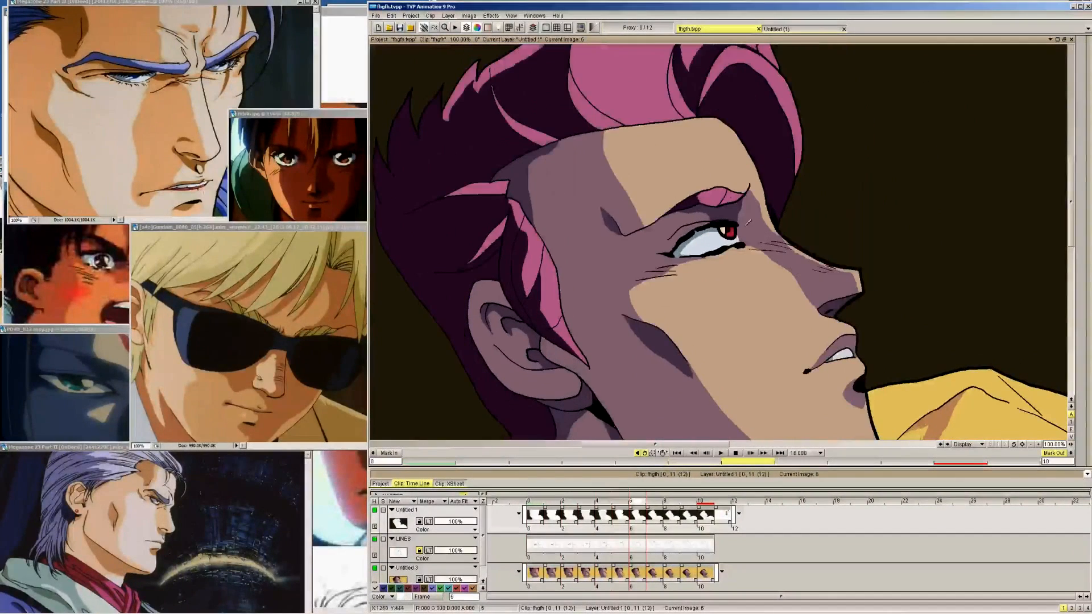
key("Right")
key("Right")
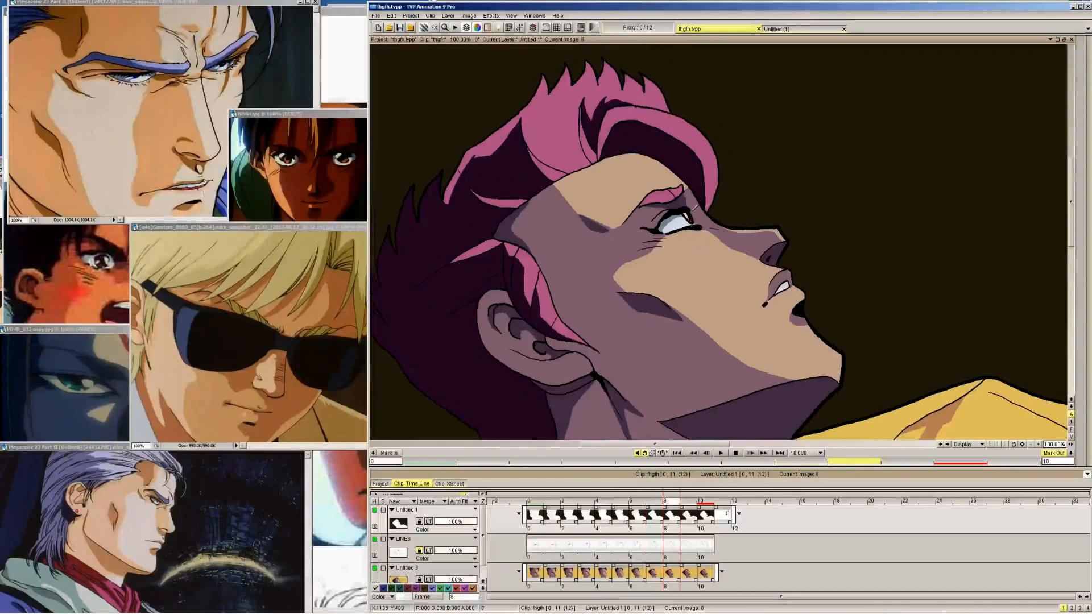
Check the iris highlights from frame 8 back to frame 0 and forward again to frame 7
key("Left")
key("Left")
key("Left")
key("Left")
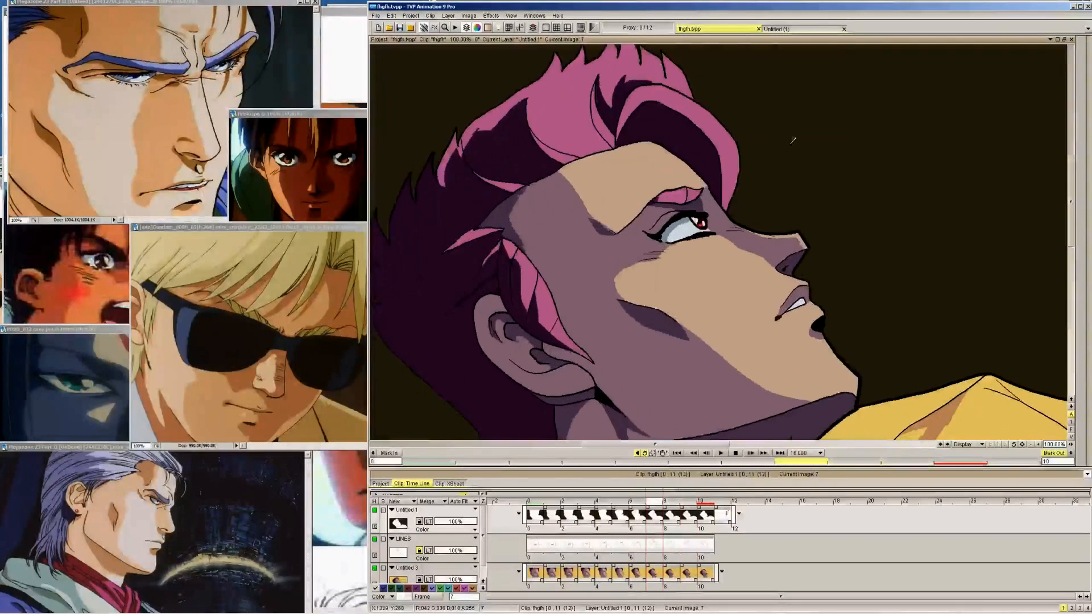
key("Left")
key("Left")
key("Left")
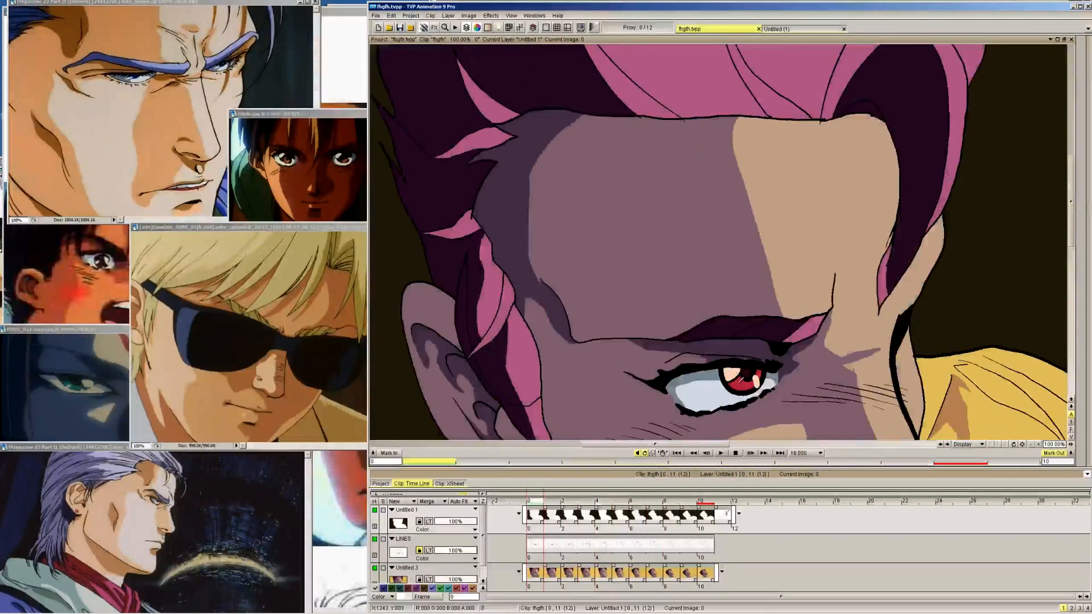
key("Right")
key("Right")
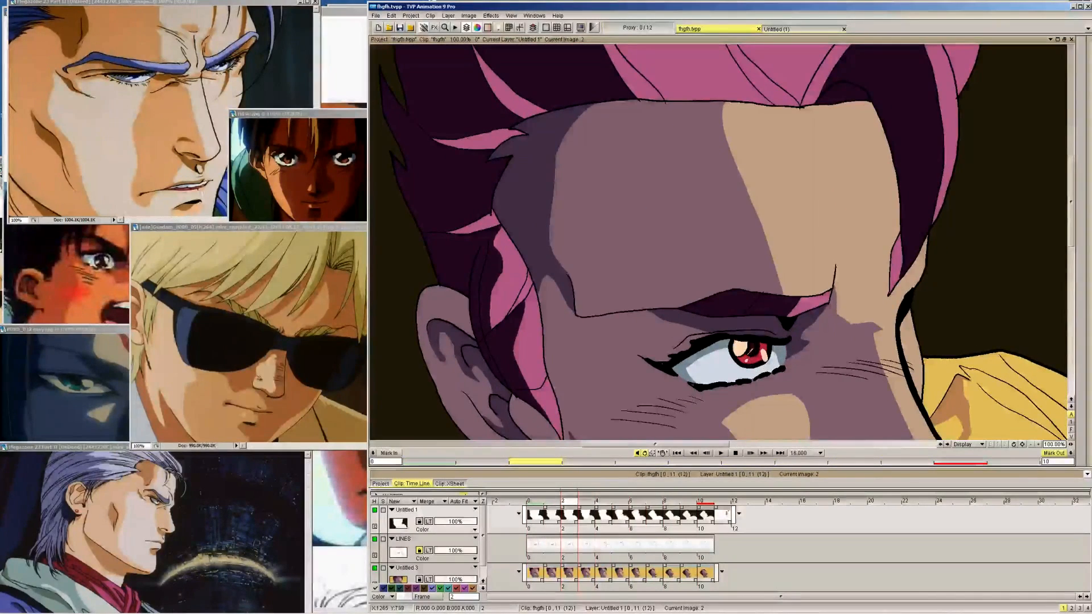
key("Right")
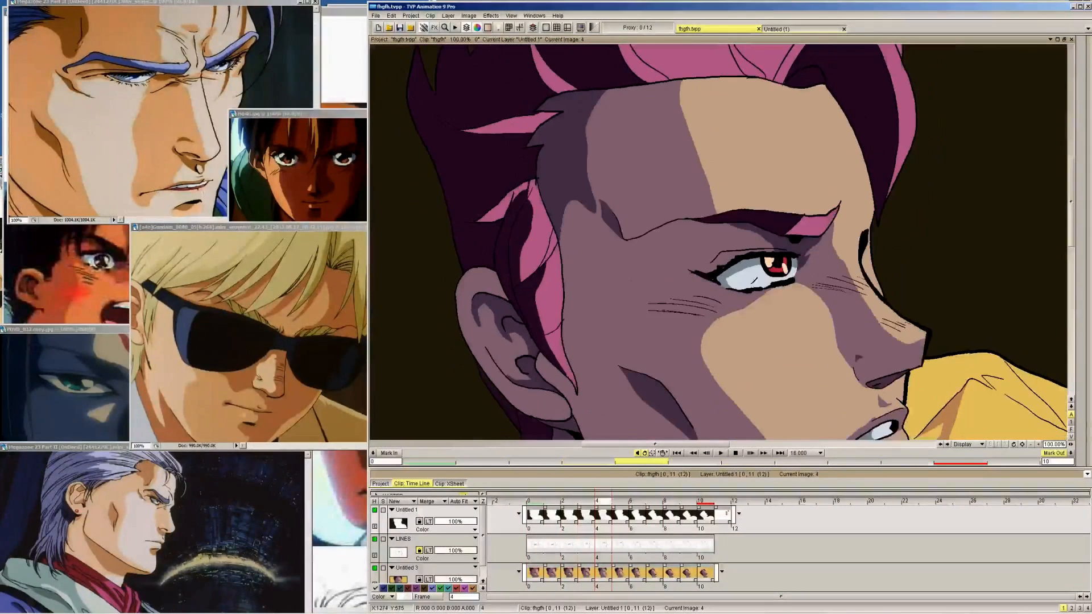
key("Right")
key("Right")
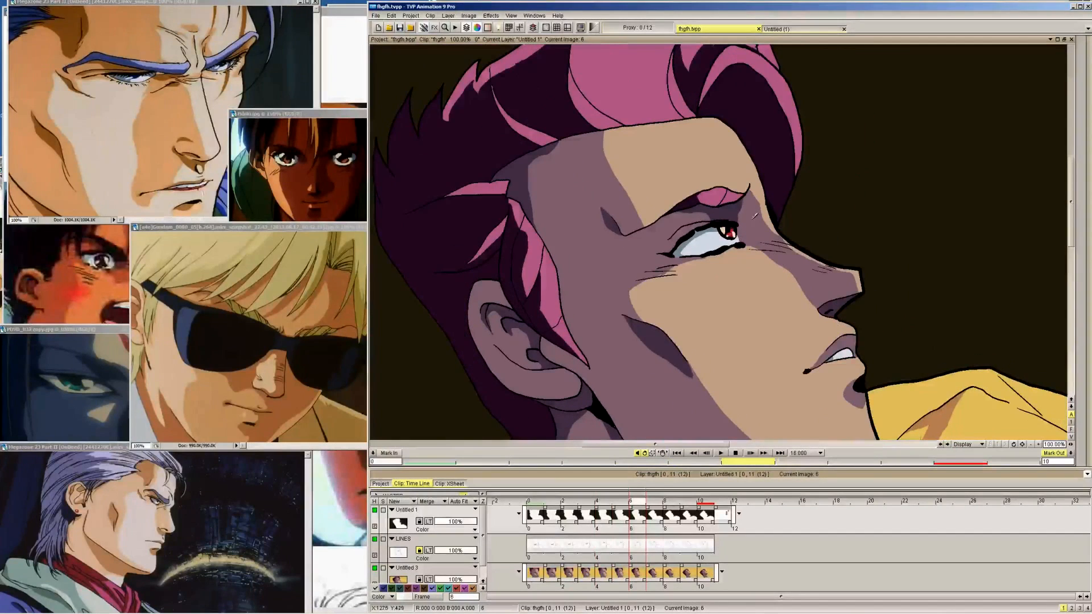
key("Right")
Compare the eye's shading and highlights once more across frames 0 to 6
mouse_move(1059, 143)
key("Left")
key("Left")
key("Left")
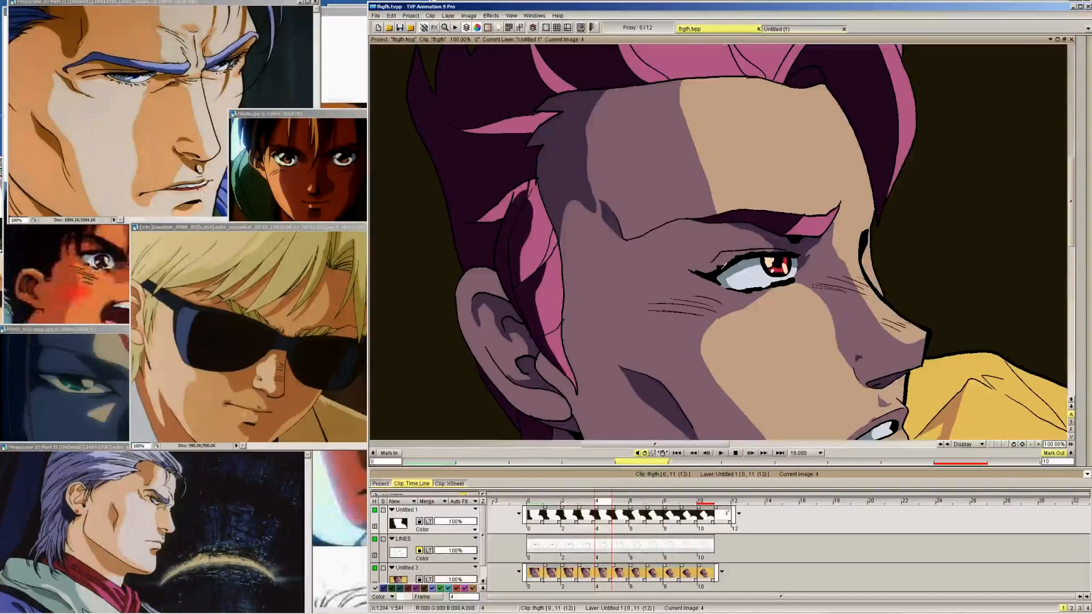
key("Left")
key("Left")
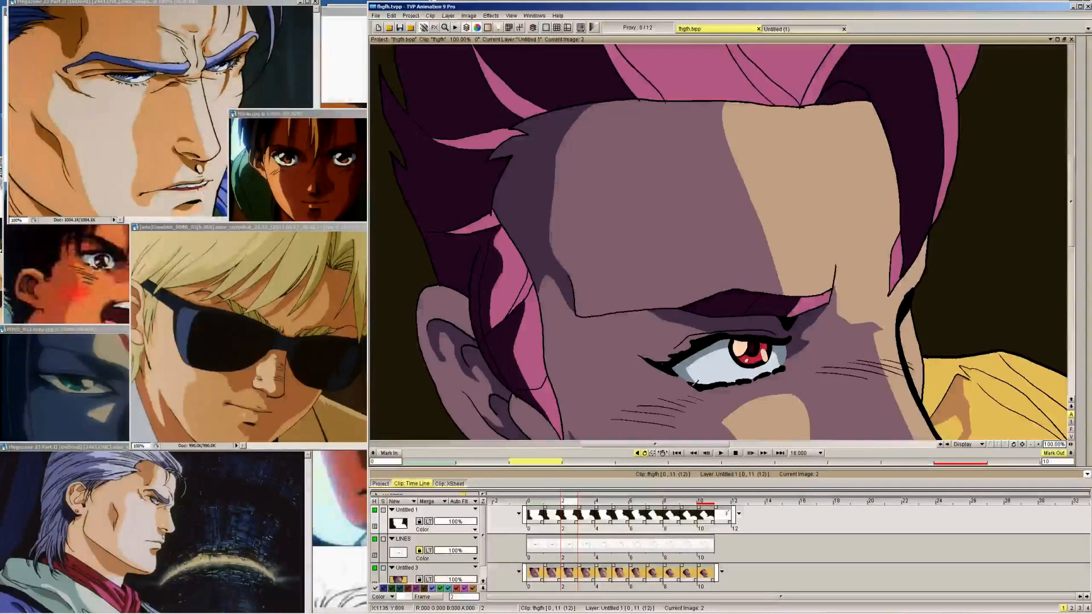
key("Left")
key("Left")
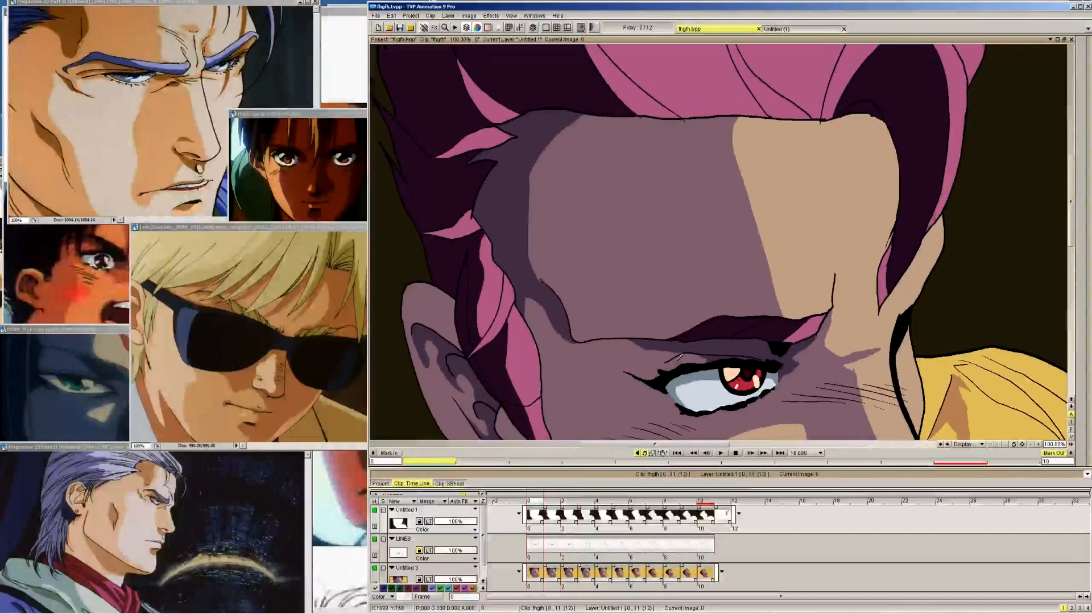
key("Right")
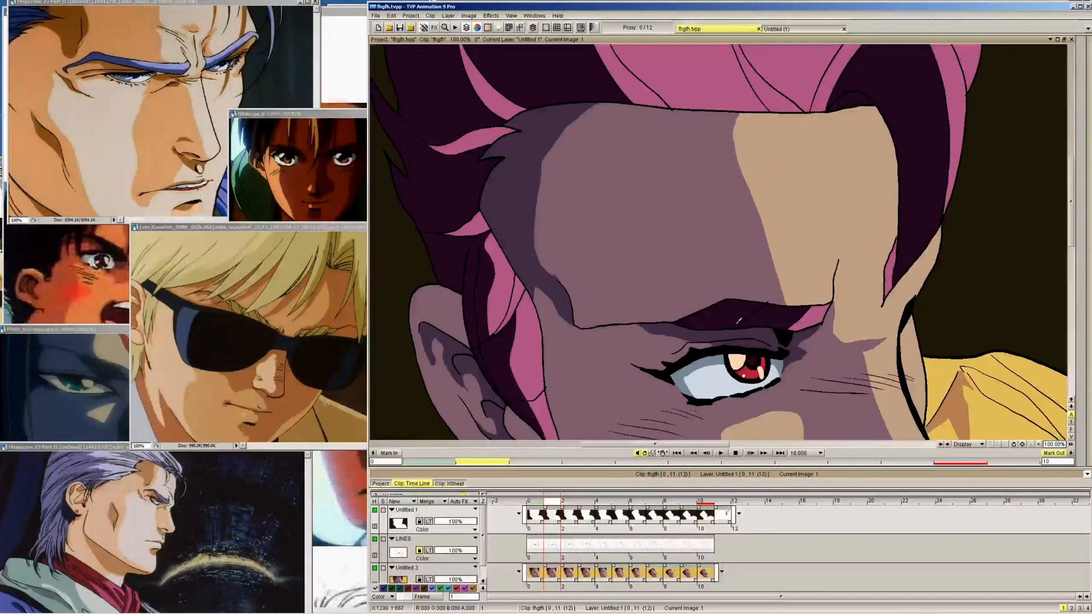
key("Left")
key("Right")
key("Right")
key("Right")
key("Right")
key("Right")
key("Right")
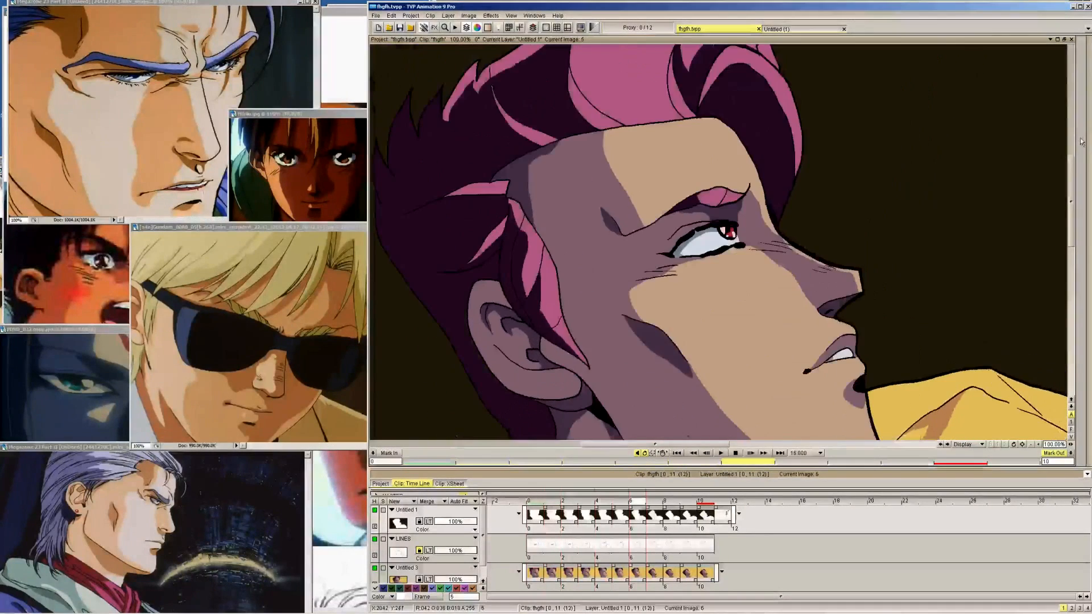
Pick the peach cheek-highlight colour from frame 10 and outline a matching highlight below the eye on frame 9 of layer Untitled 1
key("Right")
key("Right")
key("Right")
key("Right")
left_click(1082, 139)
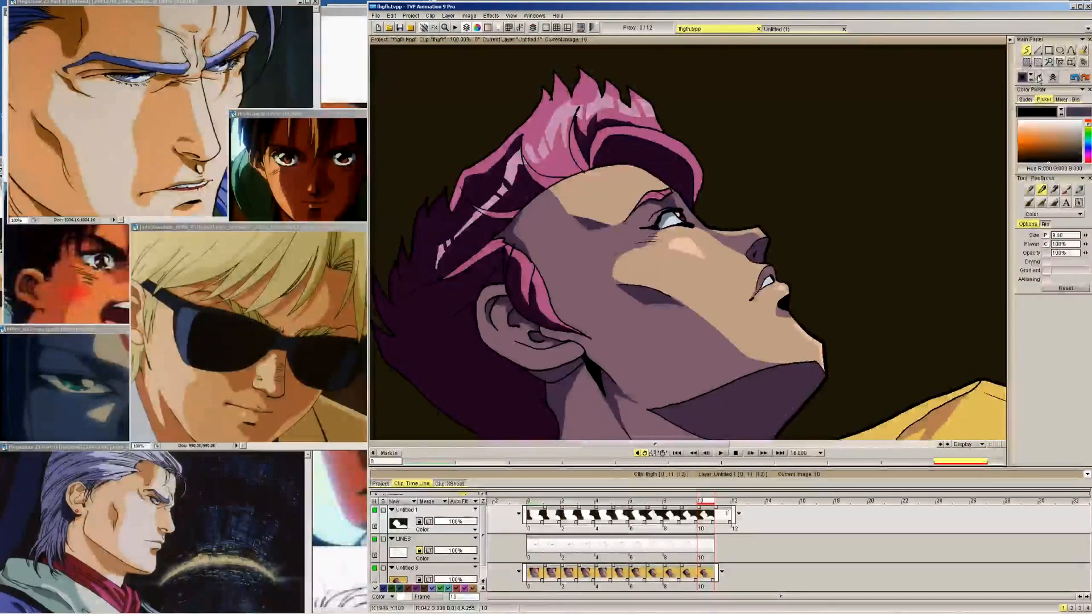
left_click(686, 244)
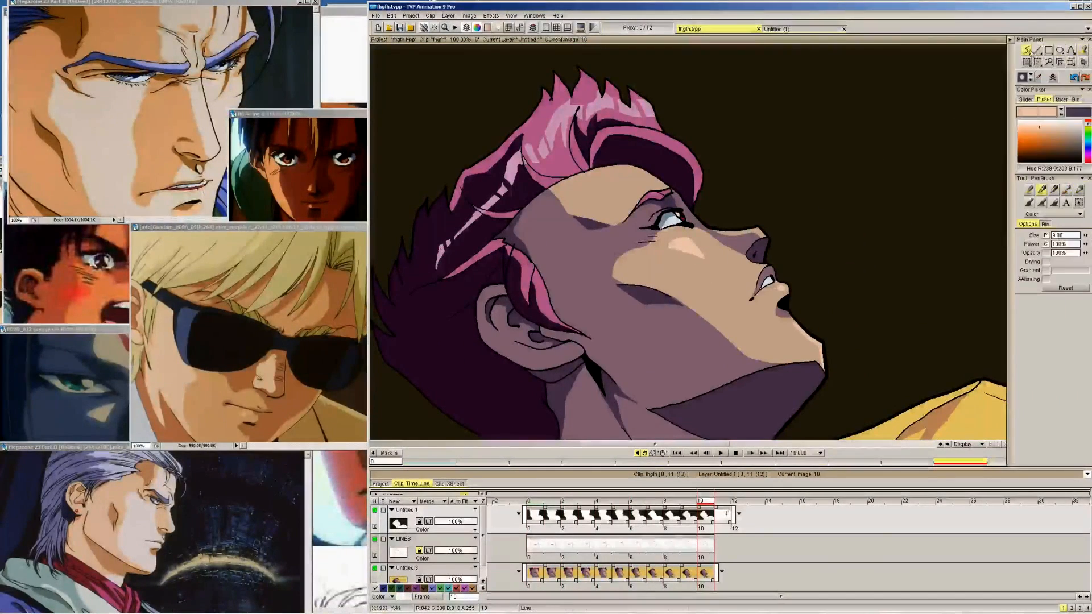
key("Left")
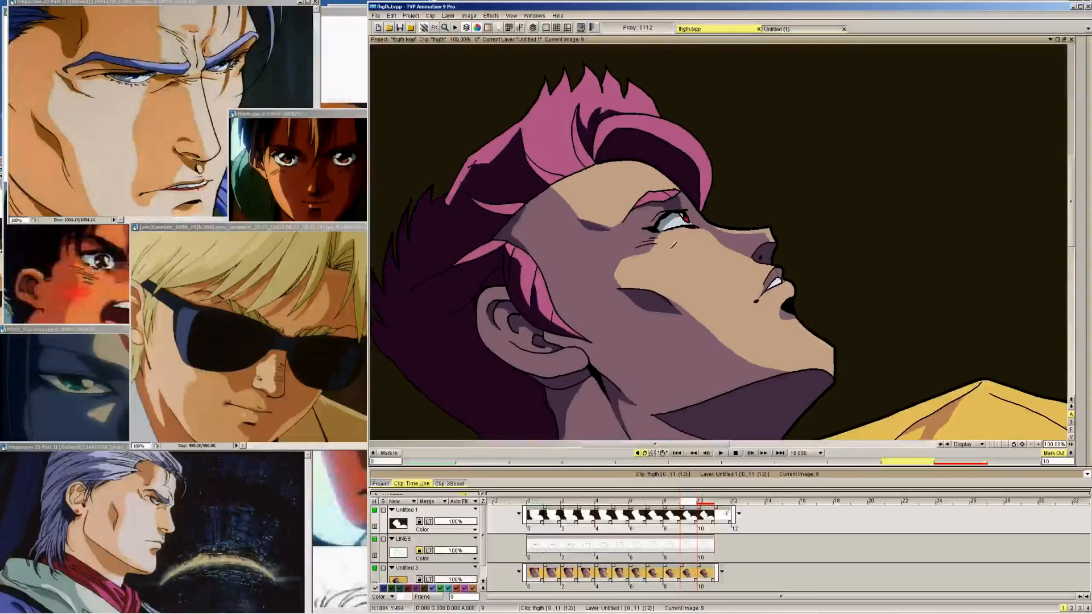
left_click_drag(680, 243, 705, 260)
Outline the peach cheek highlight below the eye on each frame from 8 back to 3
key("Right")
key("Left")
key("Left")
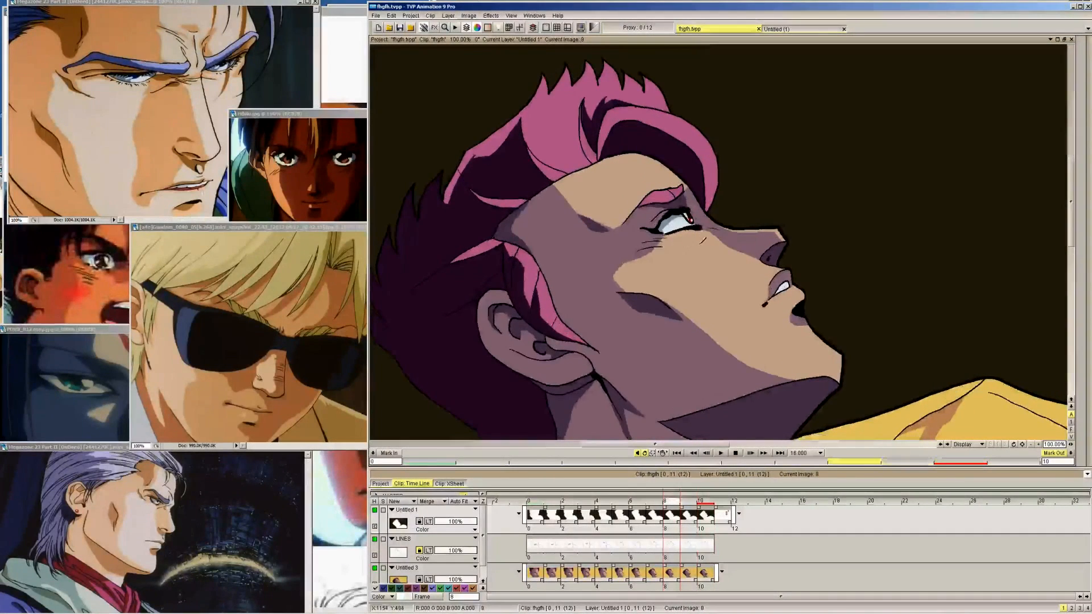
key("Left")
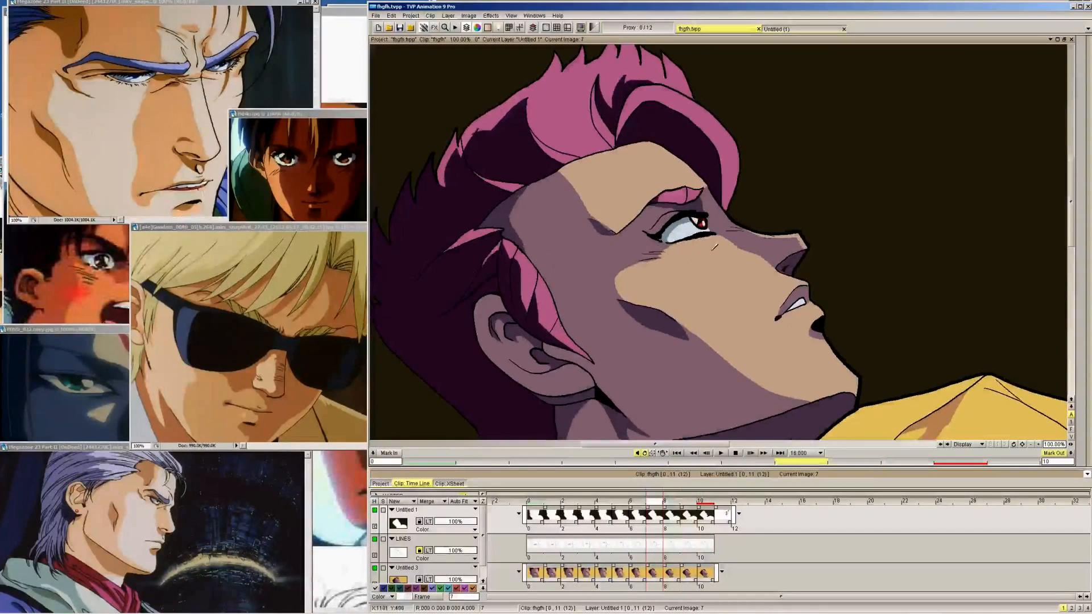
mouse_move(715, 246)
left_mouse_down()
mouse_move(728, 265)
mouse_move(714, 248)
mouse_move(715, 280)
mouse_move(757, 287)
mouse_move(732, 303)
mouse_move(779, 322)
mouse_move(780, 308)
mouse_move(751, 318)
mouse_move(759, 337)
mouse_move(795, 331)
left_mouse_up()
key("Left")
key("Left")
key("Left")
key("Left")
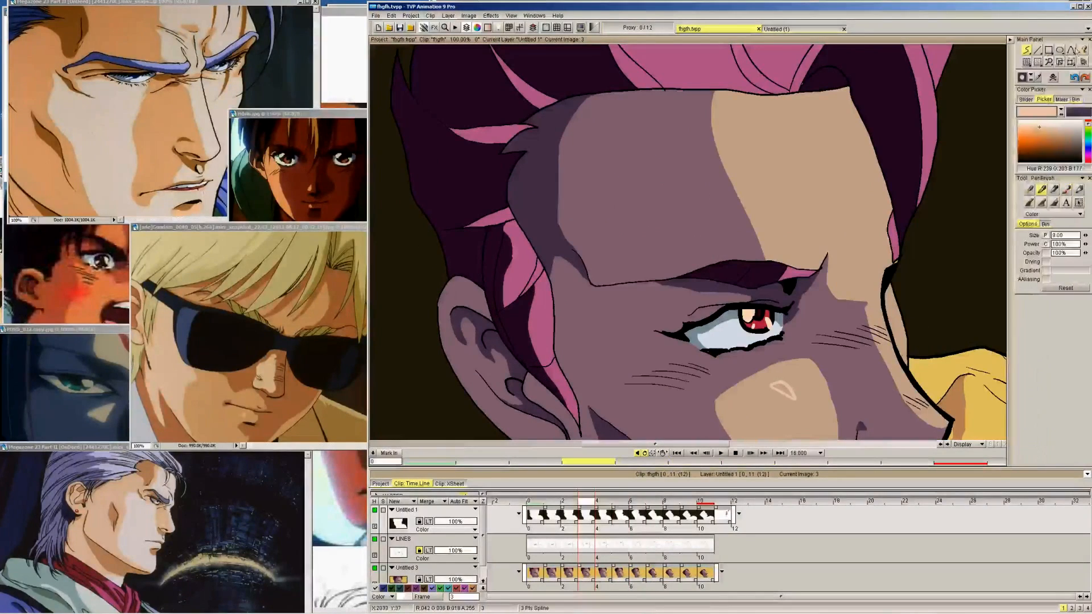
Fill the outlined cheek highlights with peach on frames 3 to 9
key("Right")
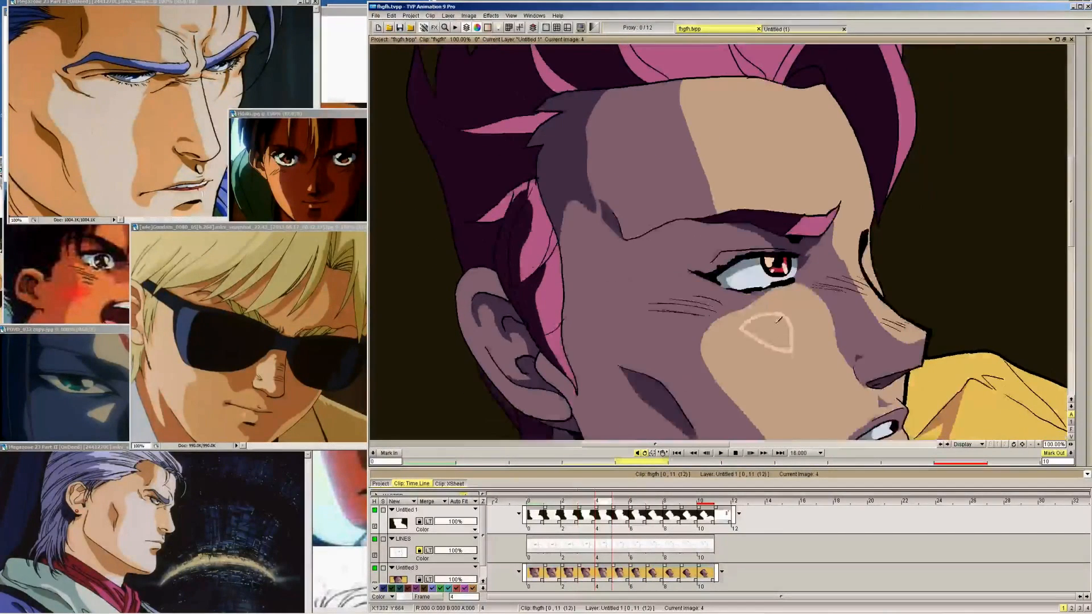
key("Right")
key("Right")
key("Right")
key("Right")
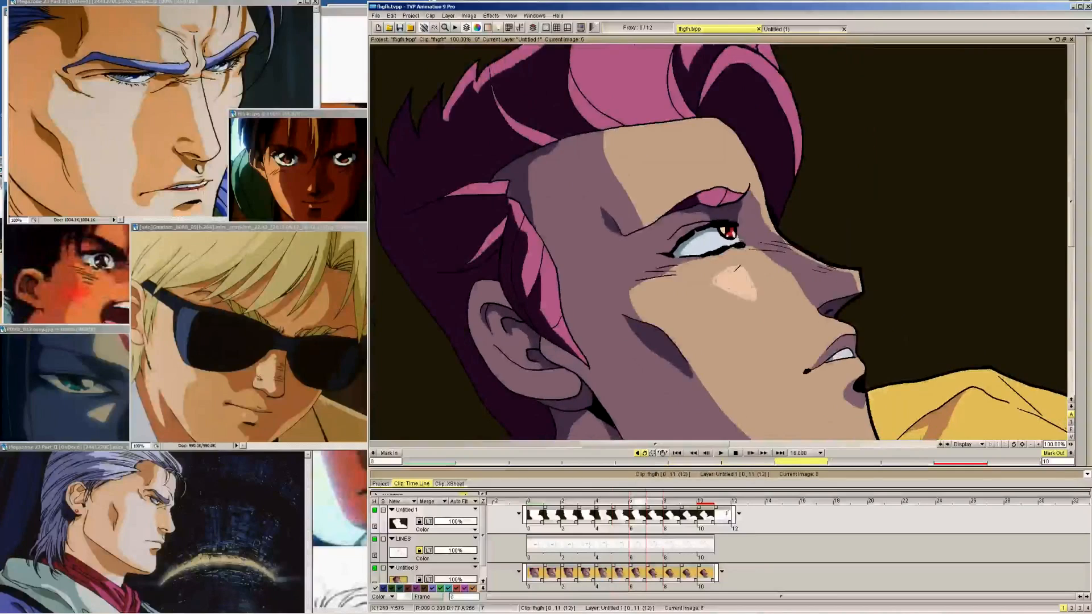
key("Right")
key("Right")
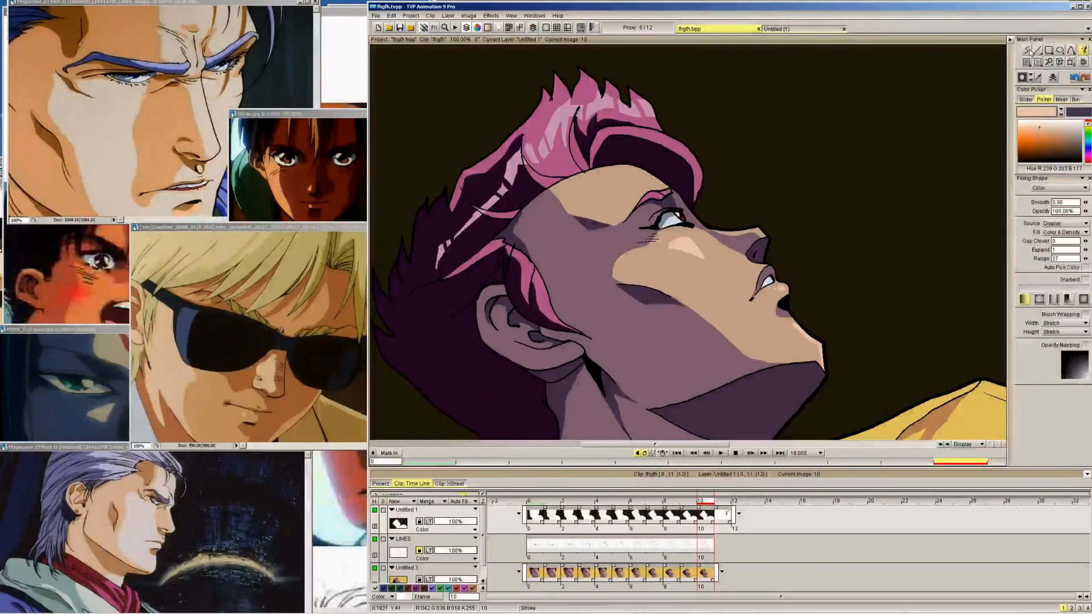
Add a thin peach highlight at the tip of the chin on frames 9 back to 6 of layer Untitled 3
key("Left")
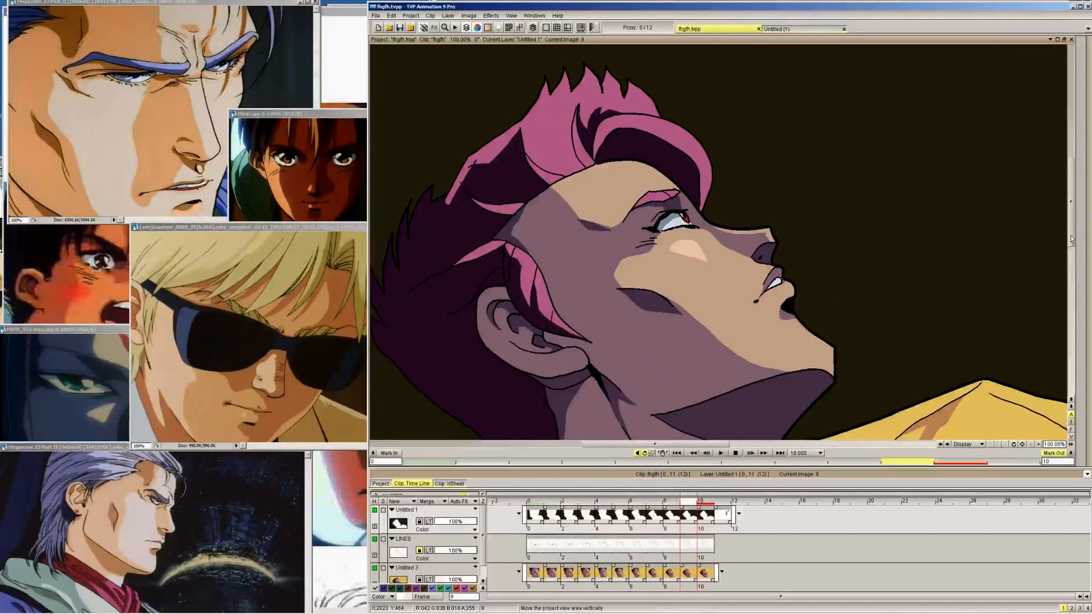
left_click_drag(1071, 212, 1071, 239)
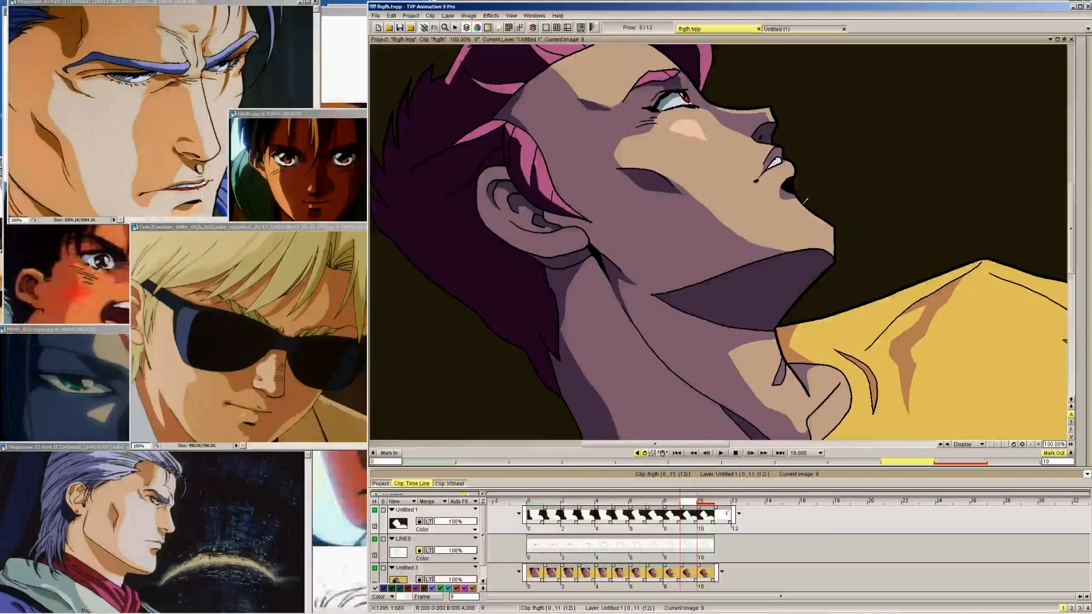
key("Down")
key("Down")
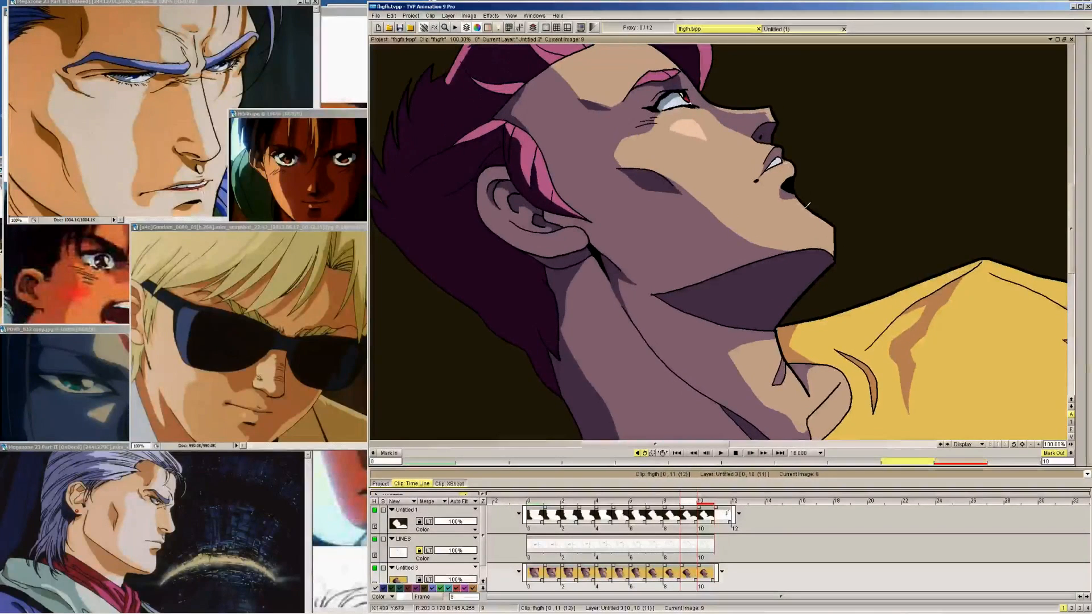
key("Right")
key("Left")
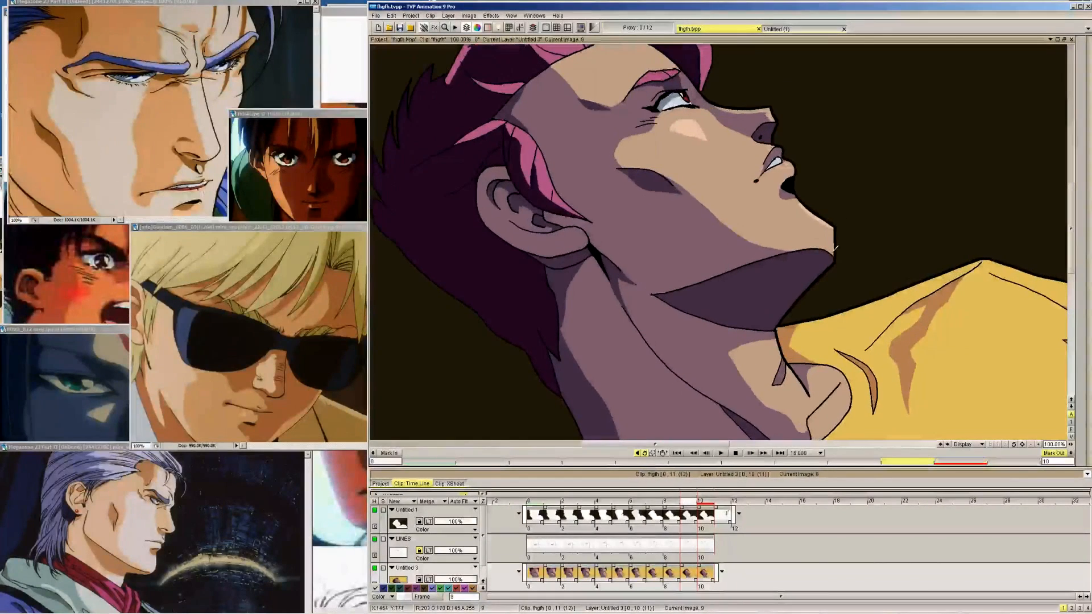
key("Left")
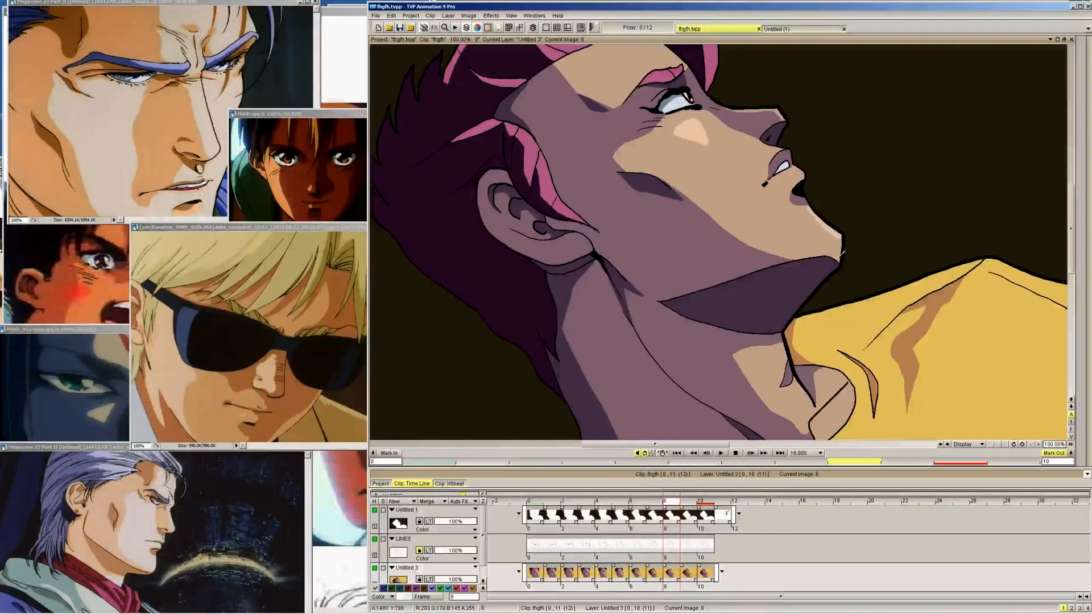
key("Left")
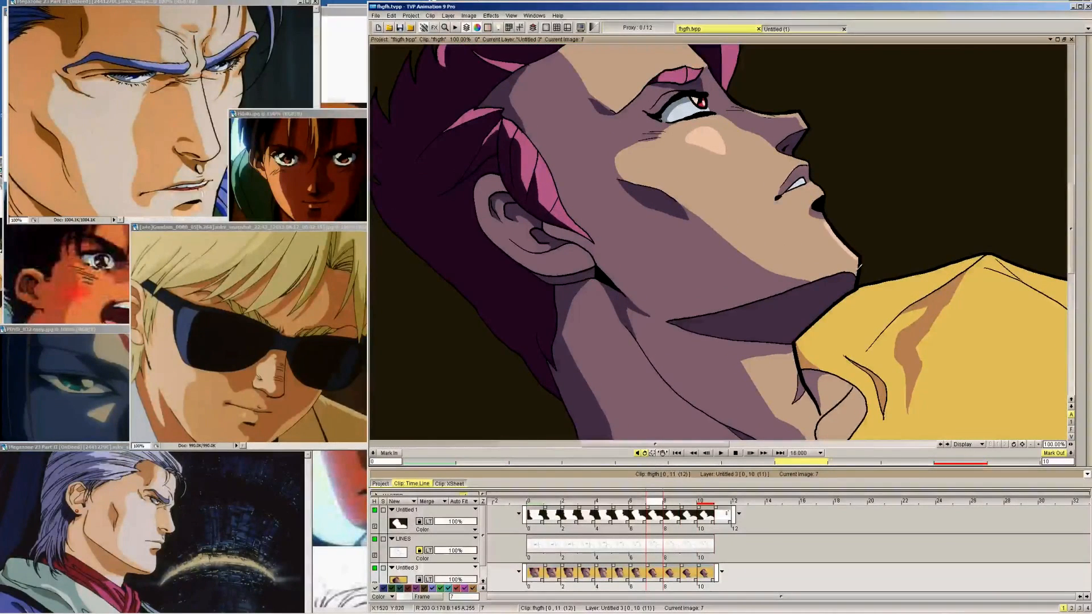
key("Left")
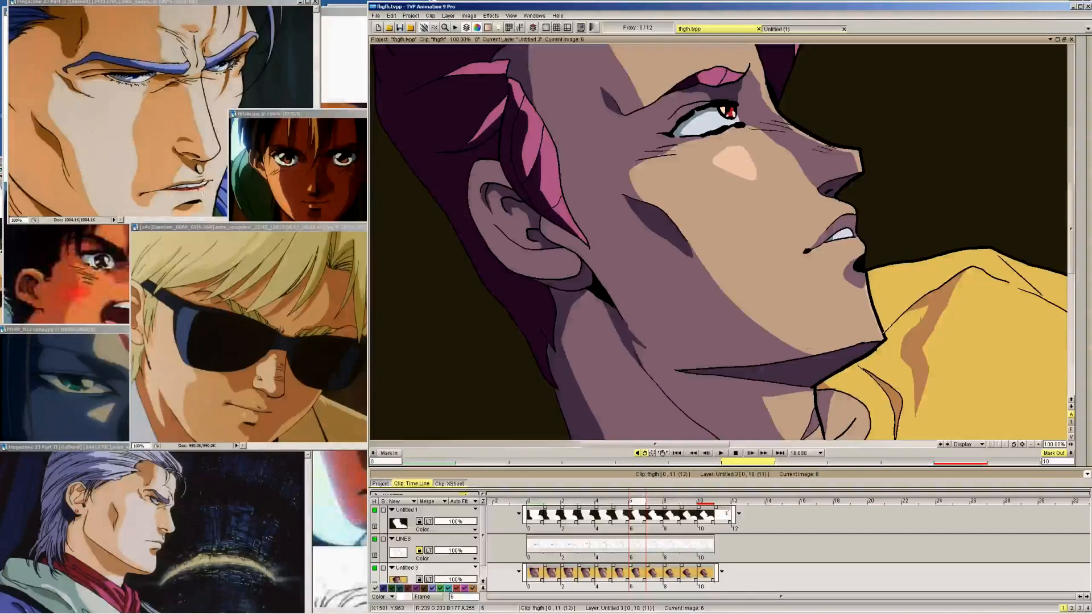
key("Left")
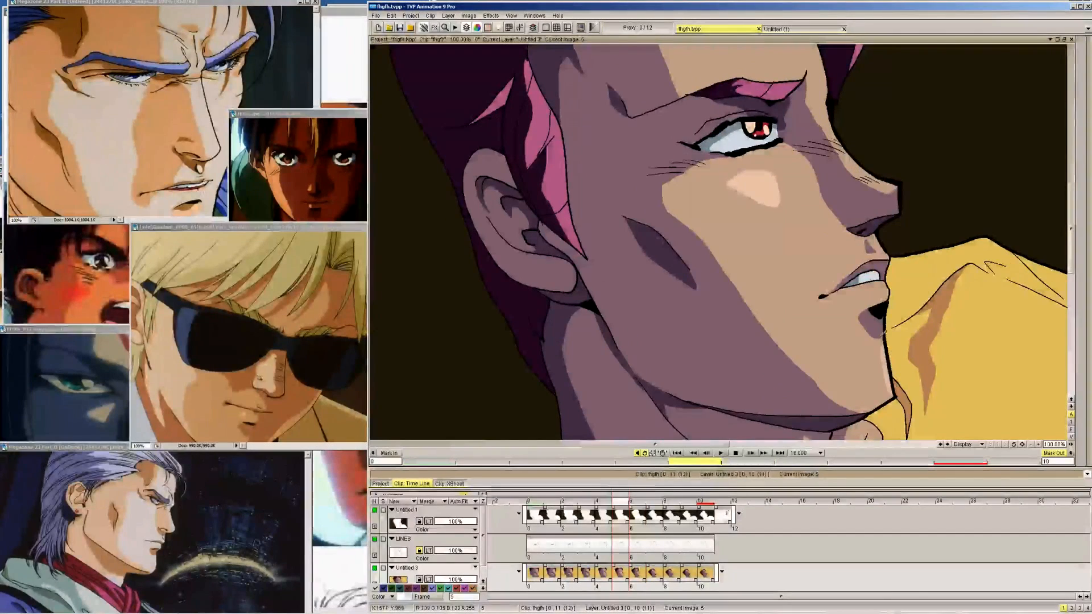
Using frame 10 as reference, add a small peach highlight to the lower lip on frames 9 back to 3 of layer Untitled 3
key("Left")
key("Right")
key("Right")
key("Right")
key("Right")
key("Right")
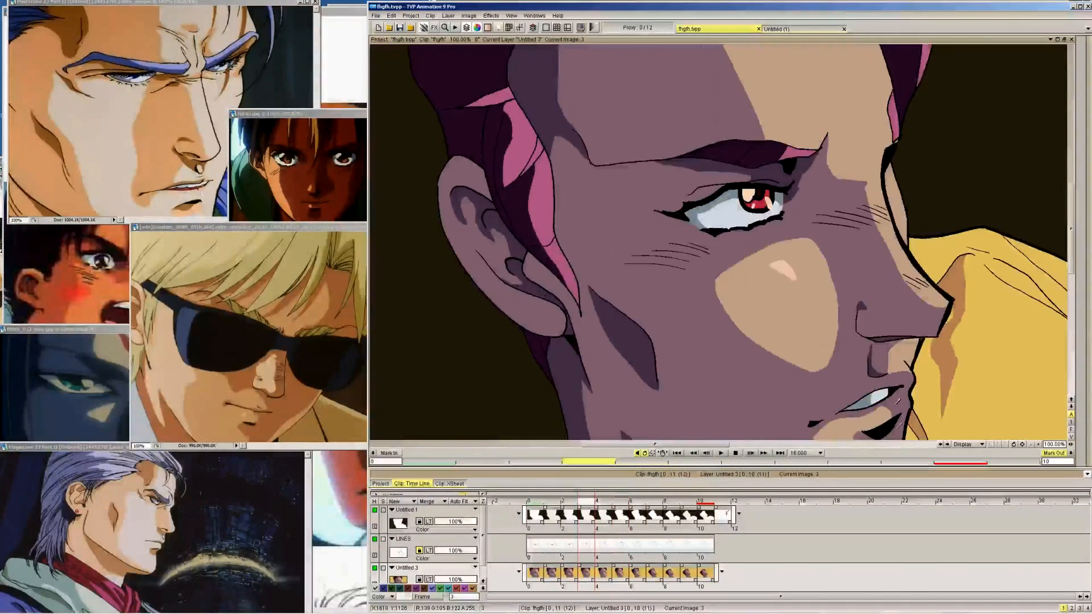
key("Right")
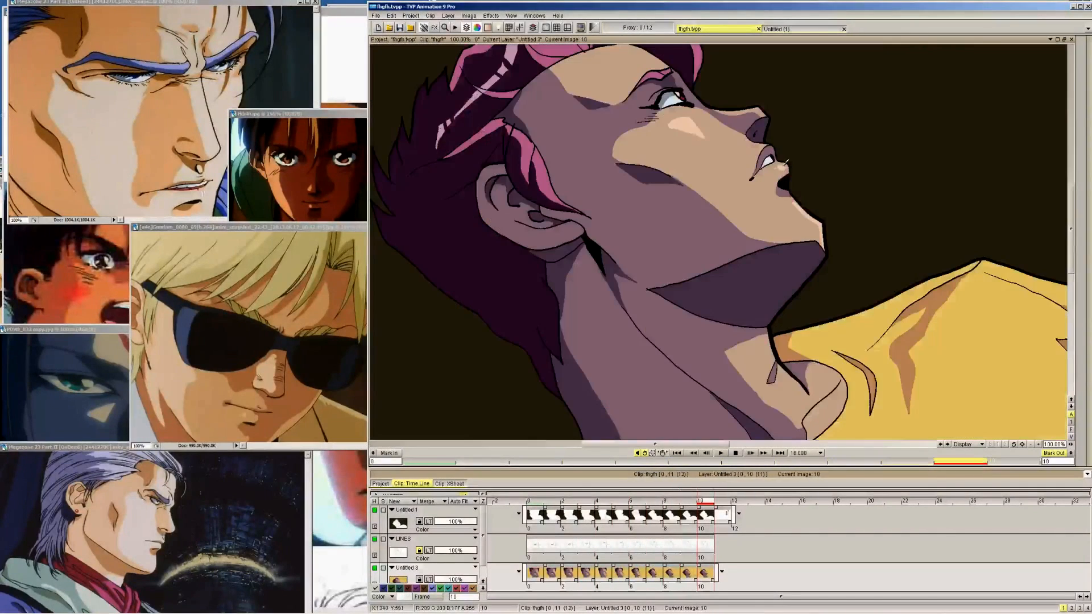
key("Left")
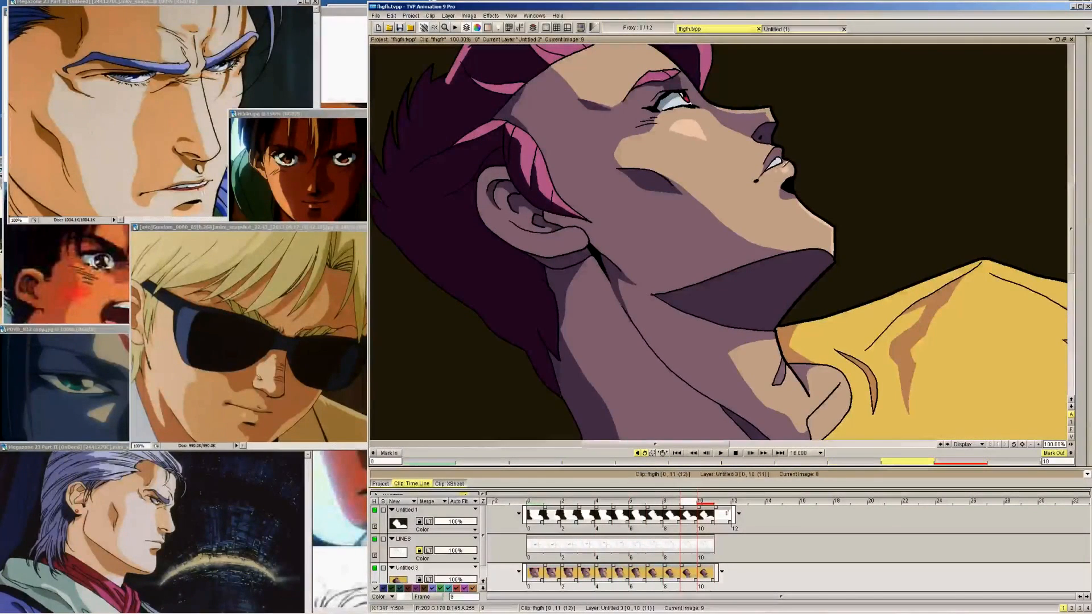
key("Left")
key("Left")
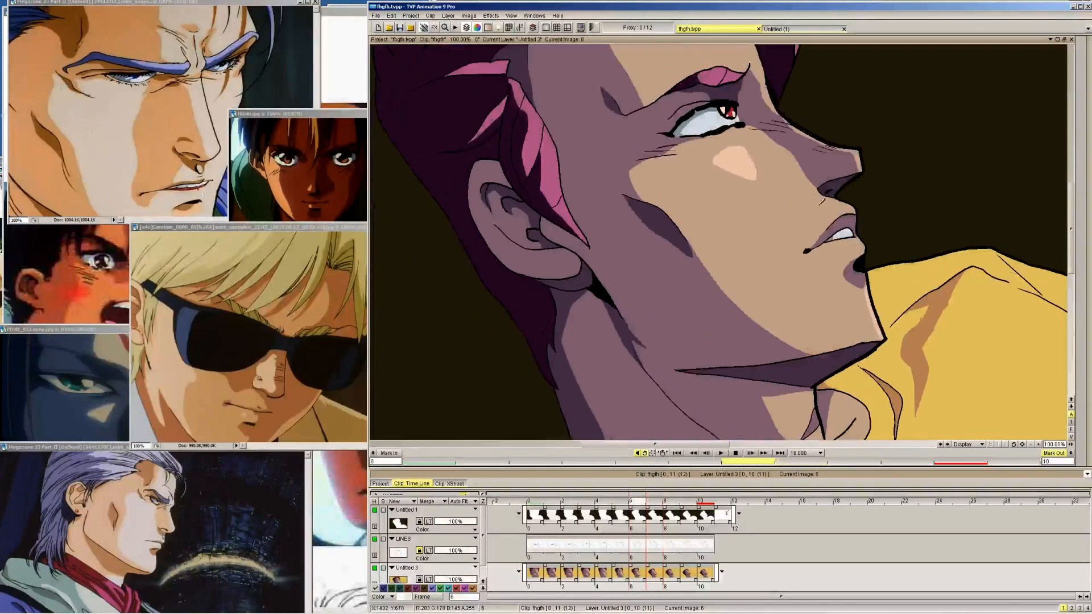
key("Left")
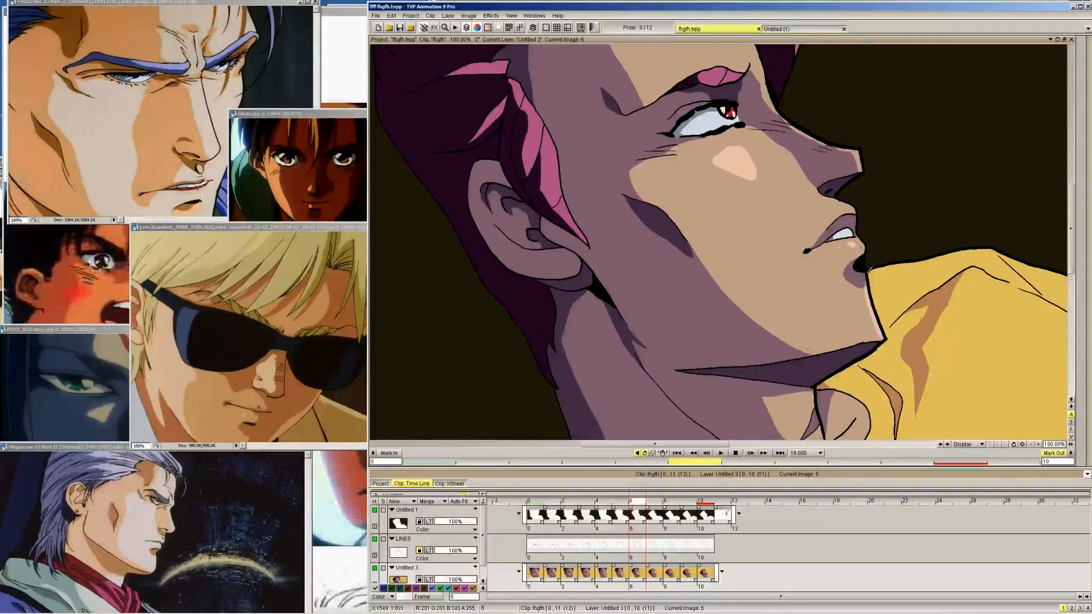
key("Left")
key("Left")
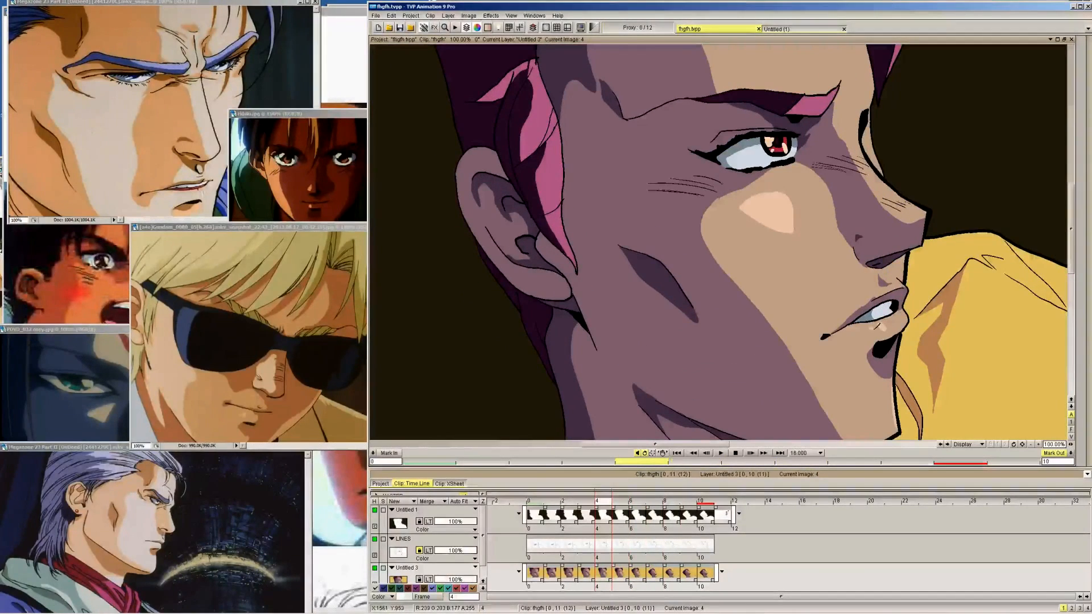
key("Left")
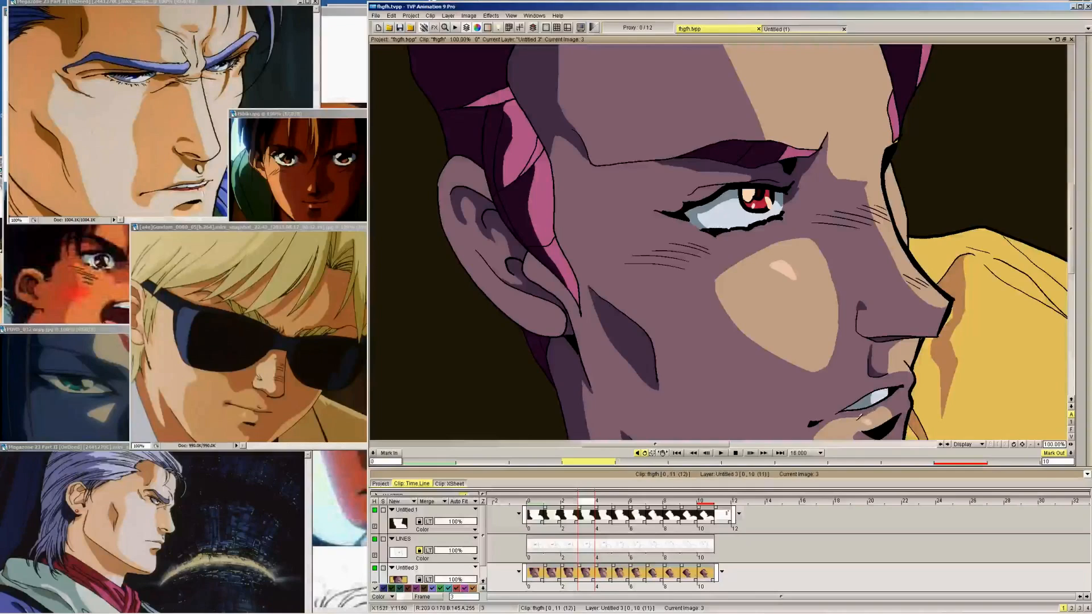
key("Right")
key("Right")
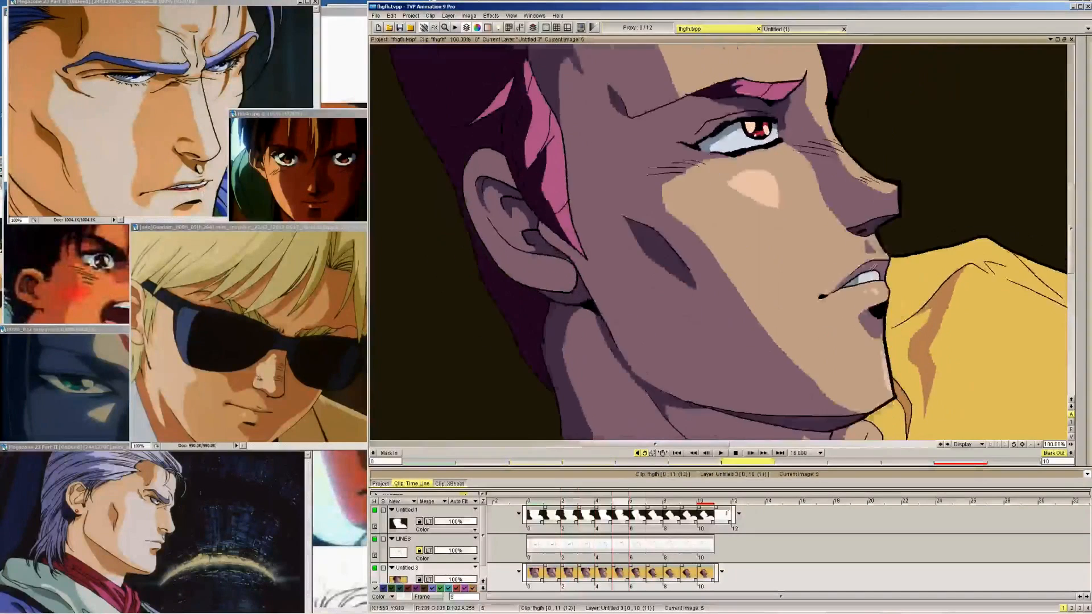
Flip back and forth between frames 9 and 10 to compare the cheek, chin and lip highlights
key("Right")
key("Right")
key("Right")
key("Right")
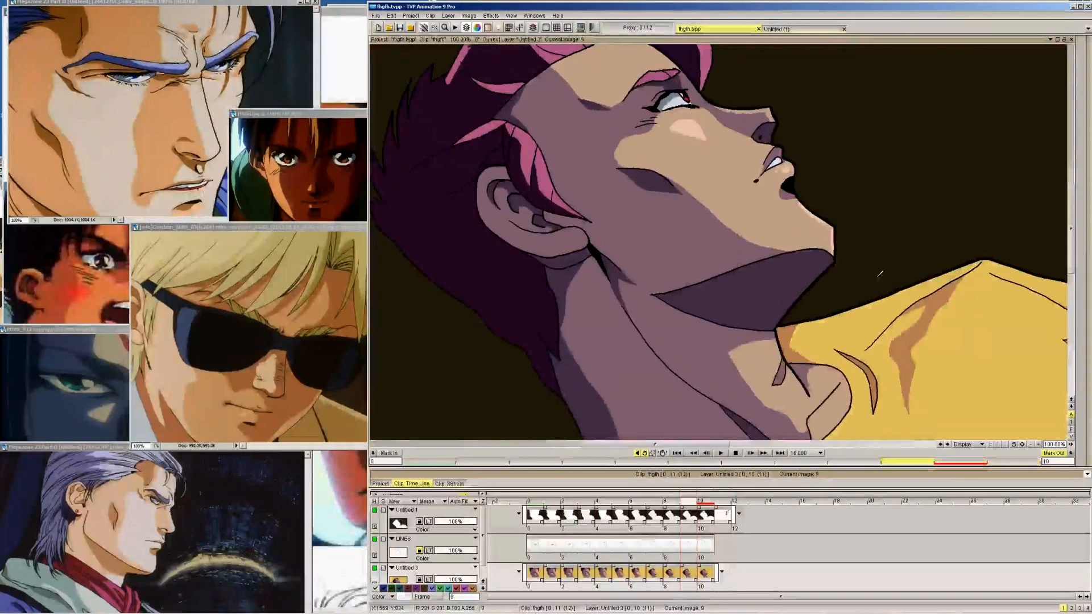
key("Right")
key("Left")
key("Right")
key("Left")
key("Right")
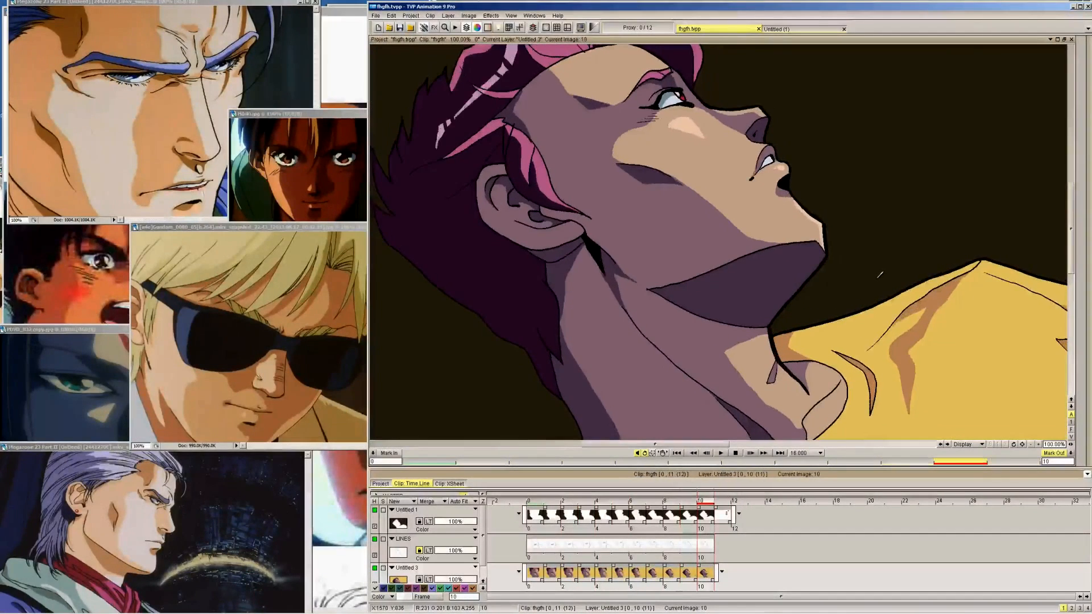
key("Left")
key("Right")
key("Left")
key("Right")
key("Left")
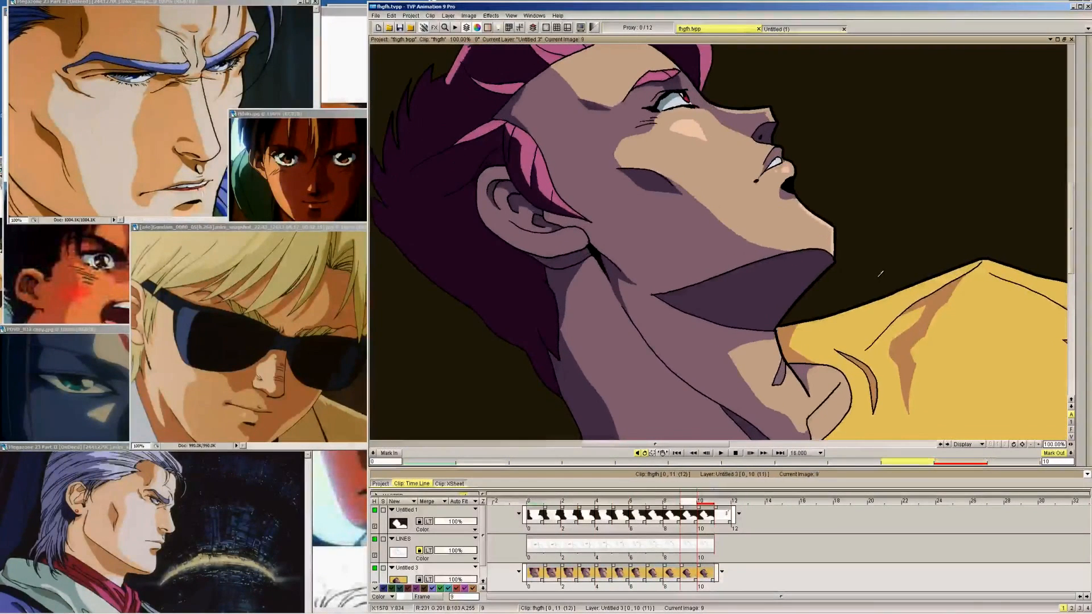
key("Right")
key("Left")
key("Right")
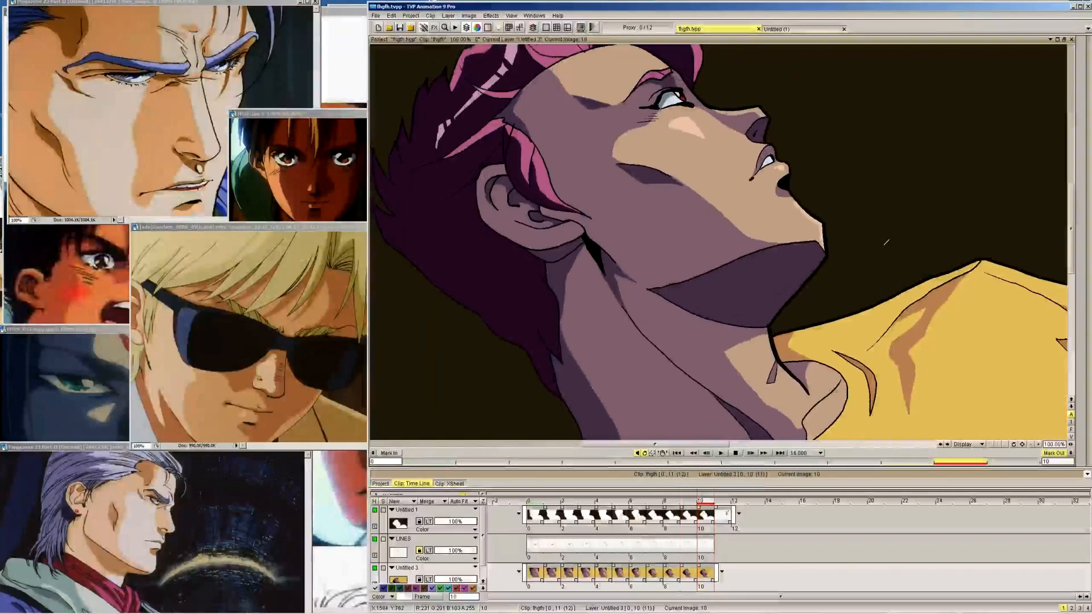
key("Left")
key("Right")
key("Left")
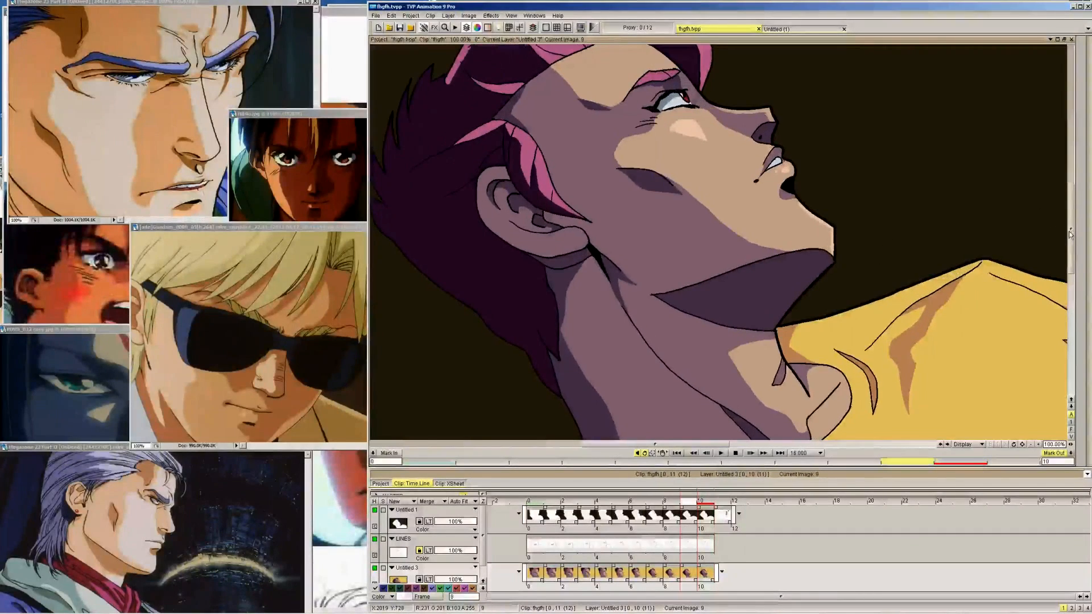
Create a new animation layer at frame 10 and extend it across frames 0 to 10
left_click_drag(1069, 231, 1067, 185)
key("Right")
mouse_move(1084, 128)
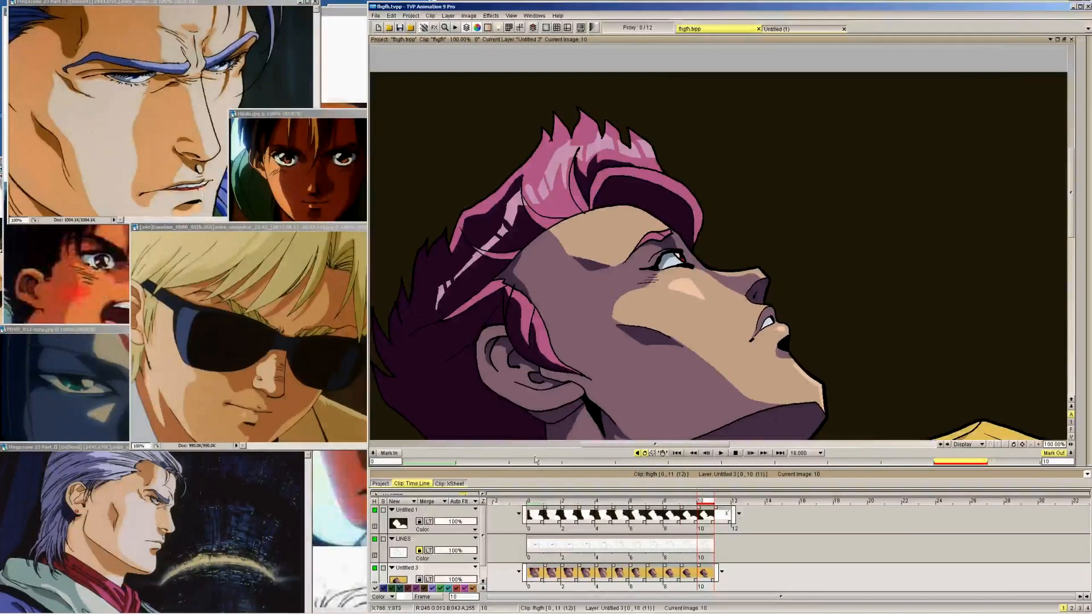
left_click(398, 501)
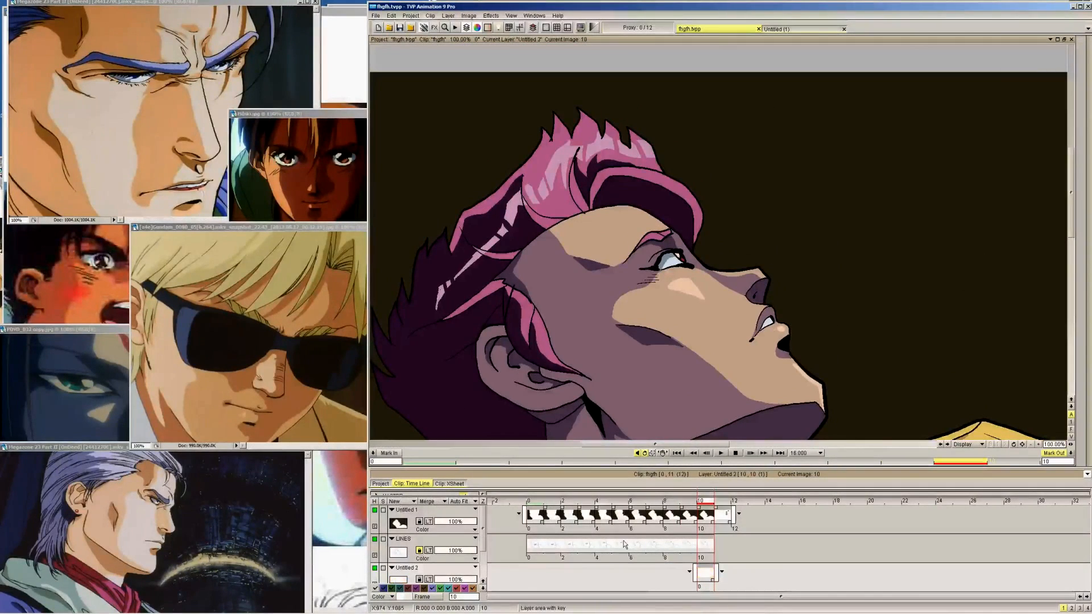
mouse_move(704, 573)
left_mouse_down()
mouse_move(534, 575)
mouse_move(719, 577)
left_mouse_up()
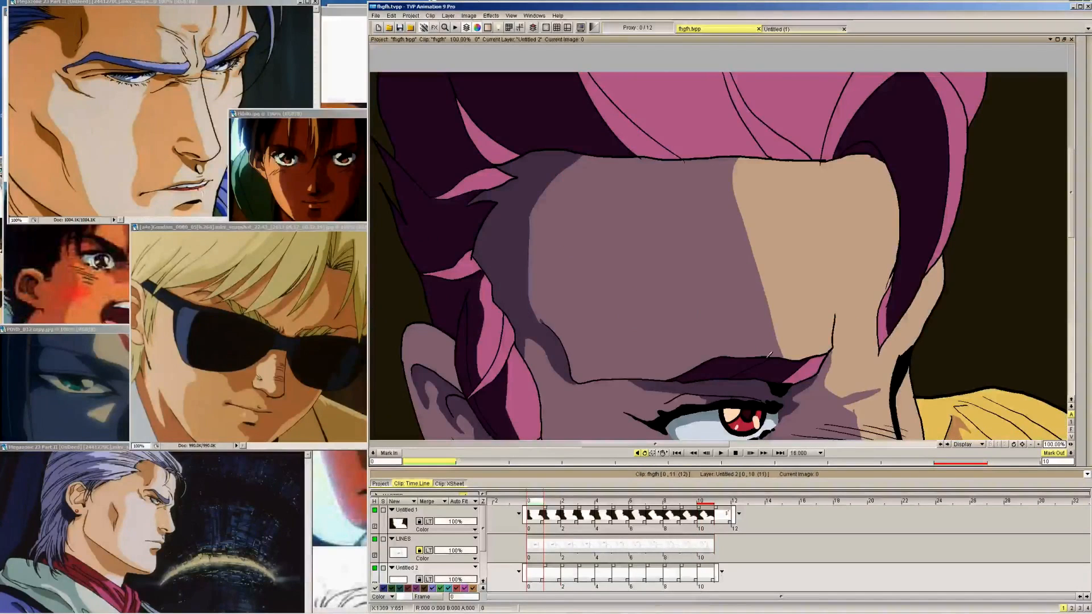
Go to frame 10 as the hair highlight reference and reduce the PenBrush size
key("Right")
key("Right")
key("Right")
key("Right")
key("Right")
key("Right")
key("Right")
key("Right")
key("Right")
mouse_move(1091, 66)
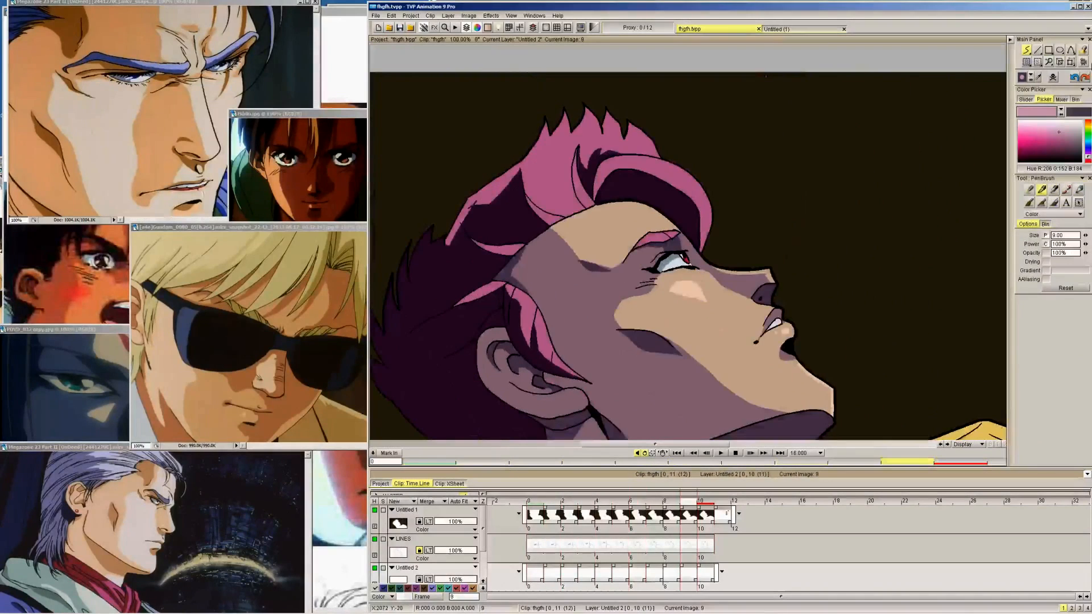
key("Right")
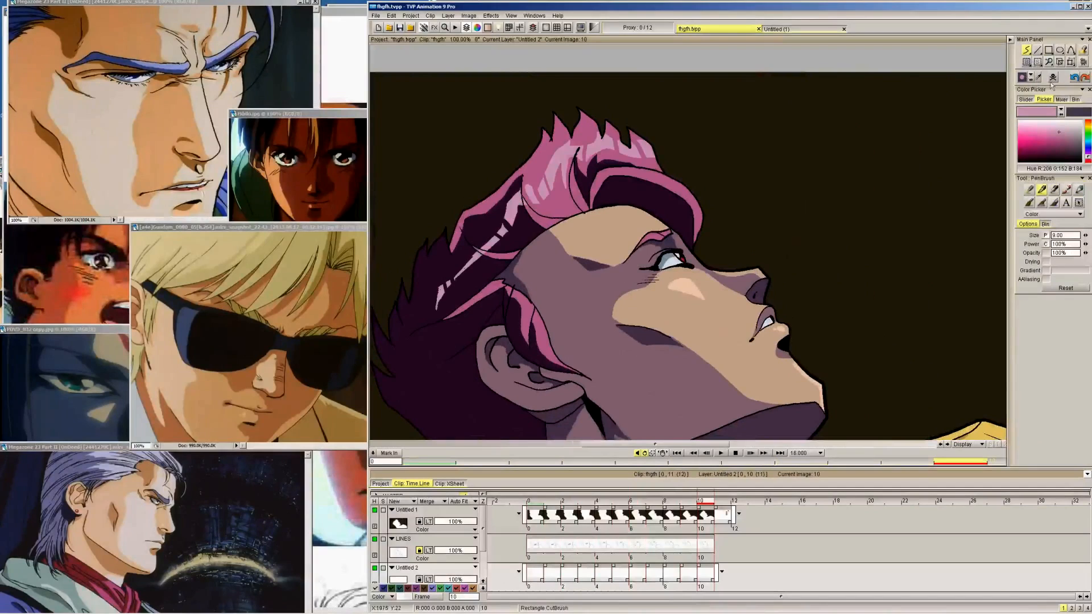
left_click(1061, 215)
left_click(1057, 218)
left_click_drag(1084, 236, 1060, 237)
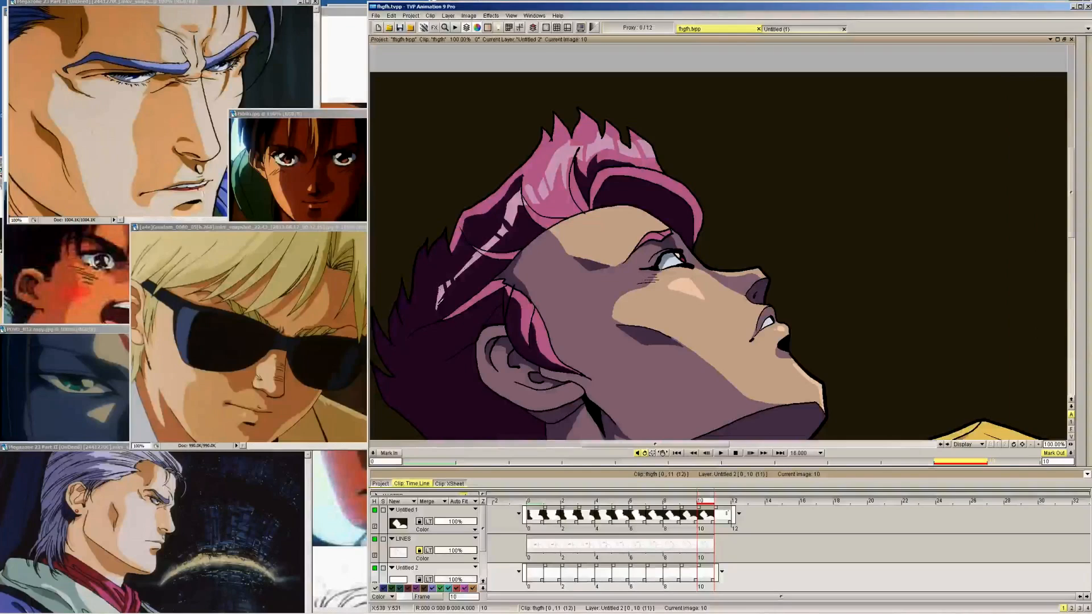
Draw a thin light pink highlight line in the dark back hair on frames 9 back to 3 of layer Untitled 2
key("Left")
key("Left")
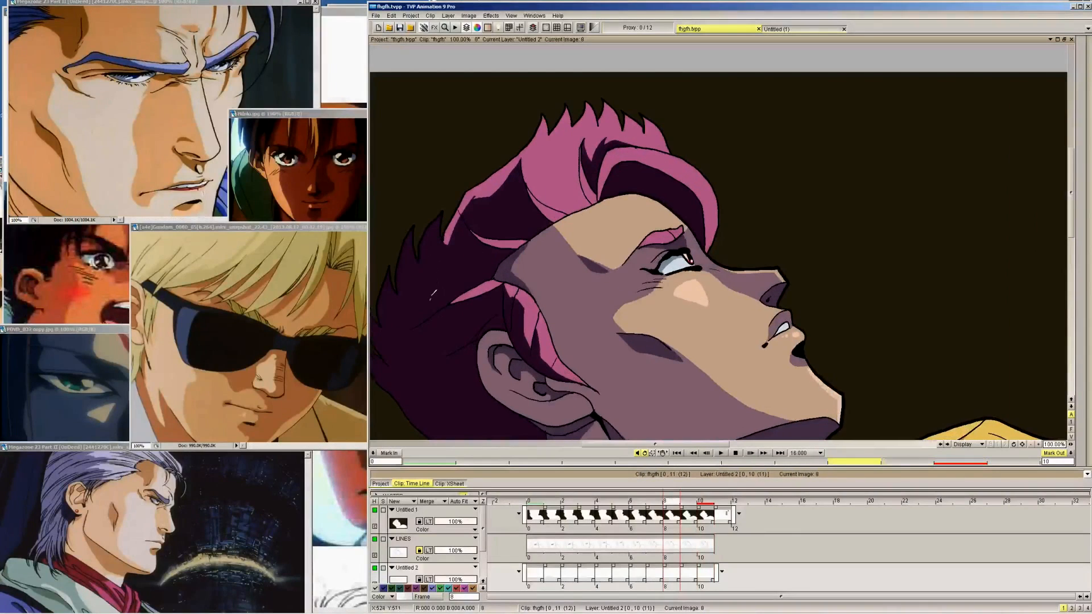
key("Left")
key("Left")
key("Left")
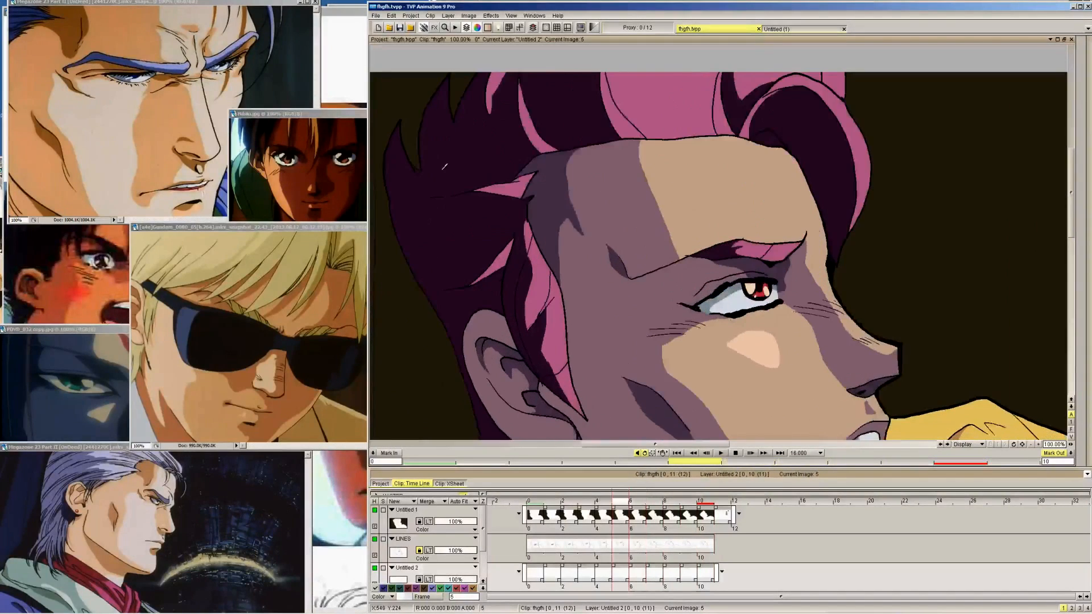
key("Left")
key("Left")
key("Left")
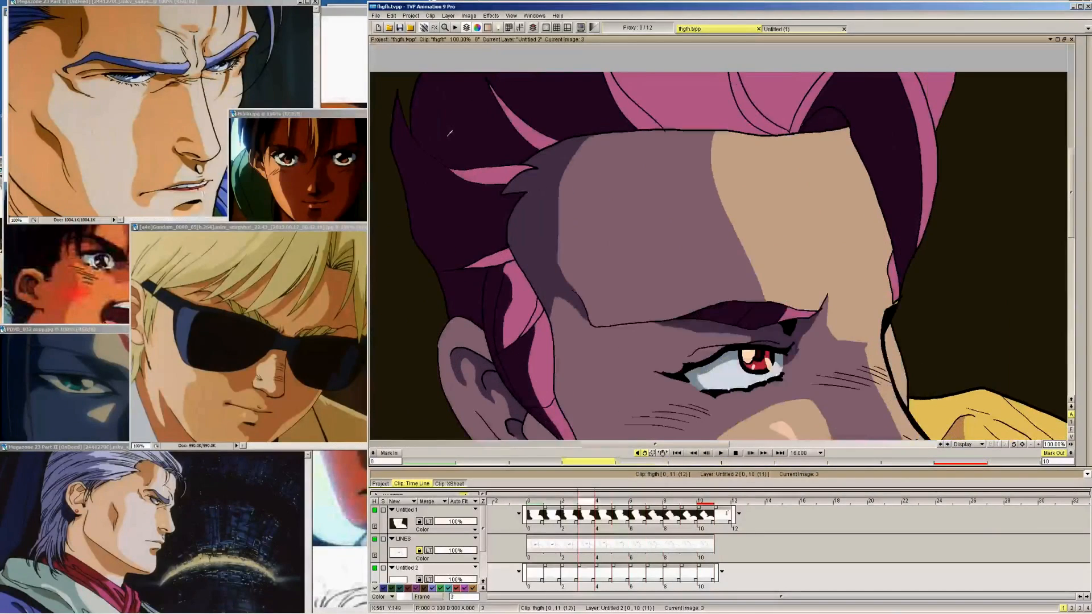
Fit the whole picture in view and add the thin back-hair highlight line on frames 2 back to 0
left_click(512, 16)
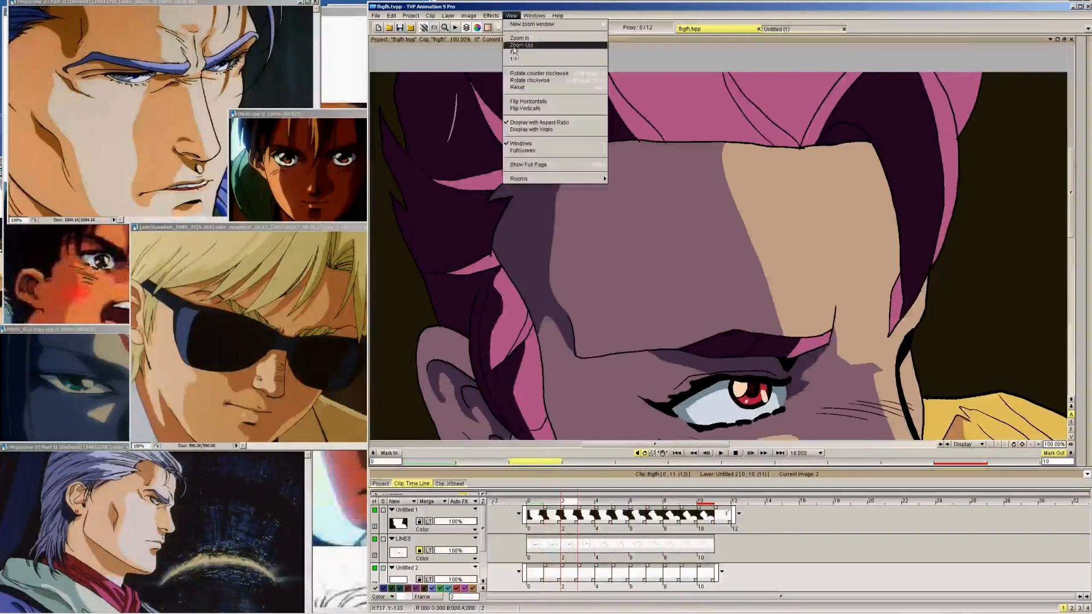
left_click(519, 50)
key("Left")
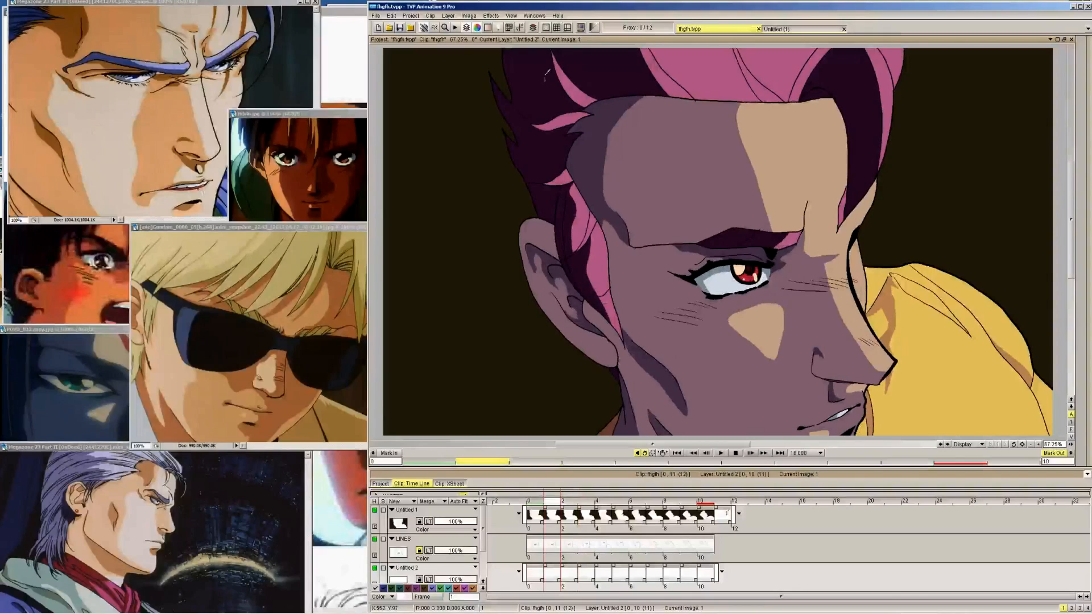
key("Left")
key("Right")
key("Right")
key("Right")
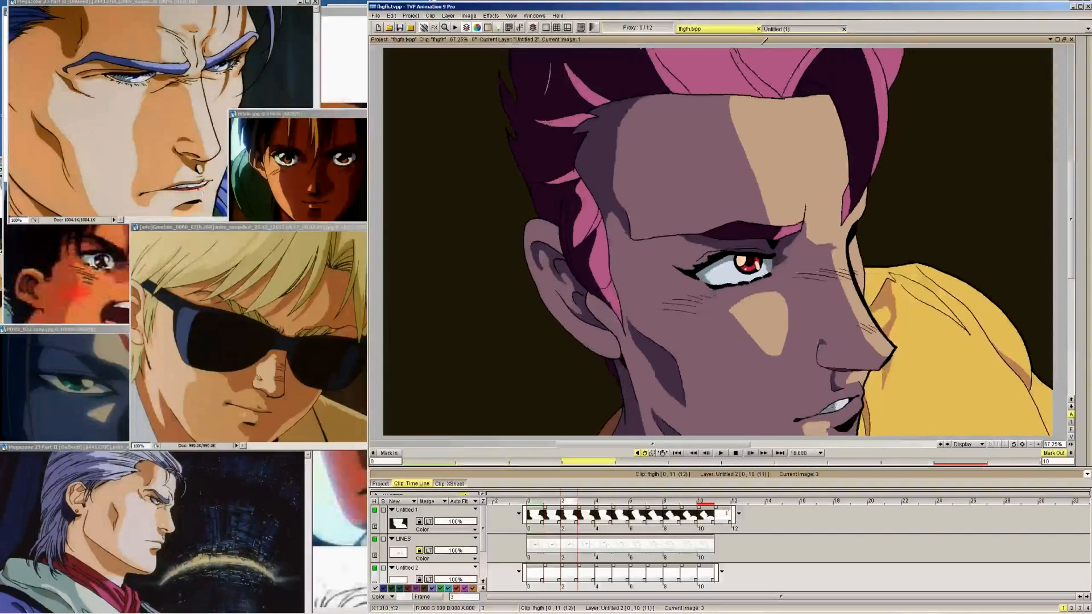
Using frame 10 as reference, start a light pink highlight line across the top of the quiff on frames 9 back to 6
key("Right")
key("Right")
key("Right")
key("Right")
key("Right")
key("Right")
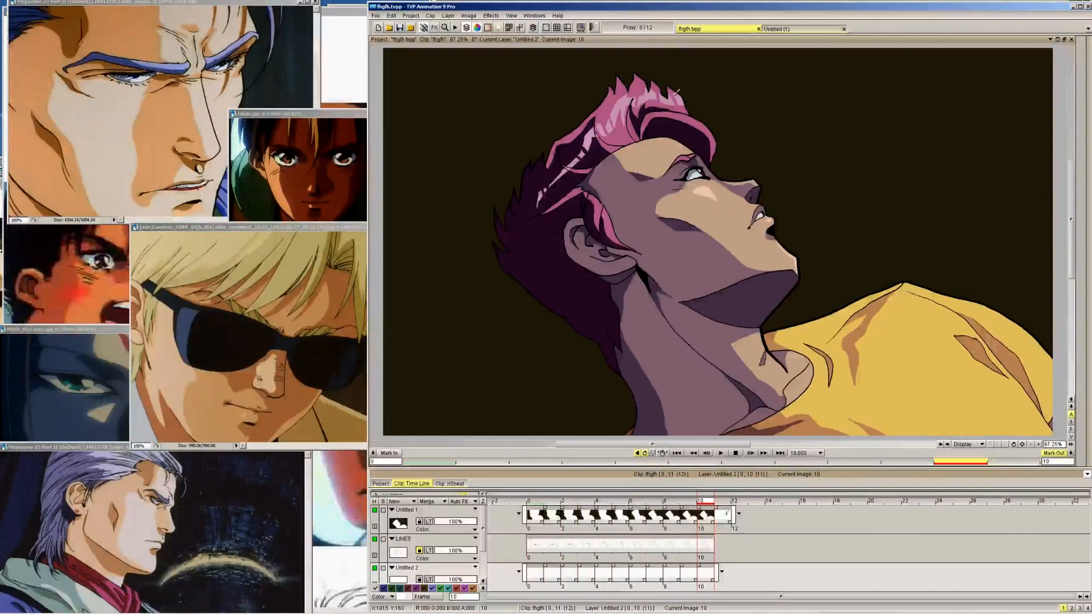
key("Left")
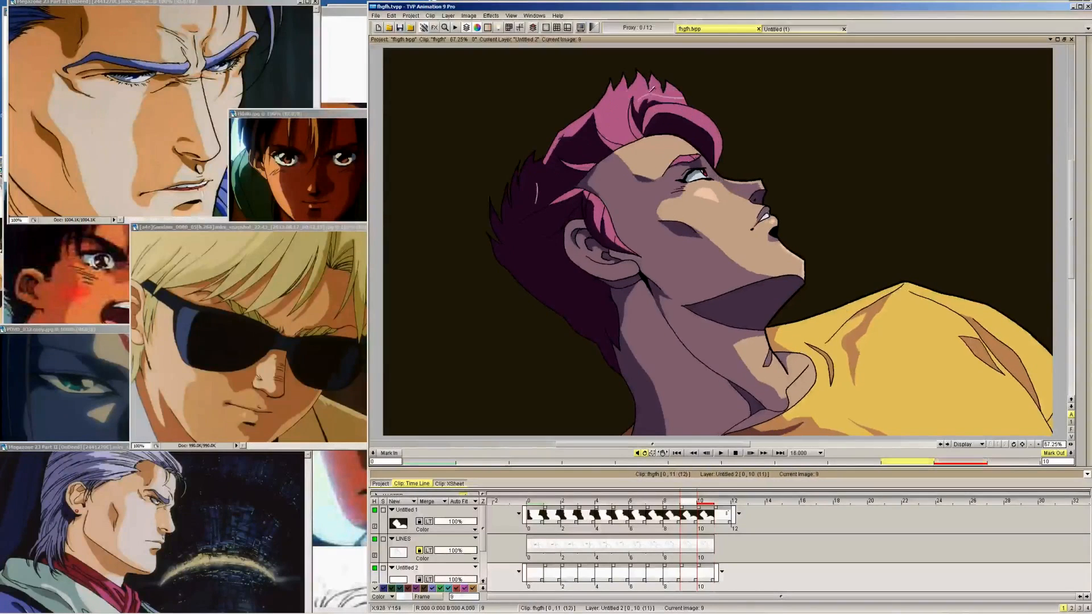
key("Left")
key("Left")
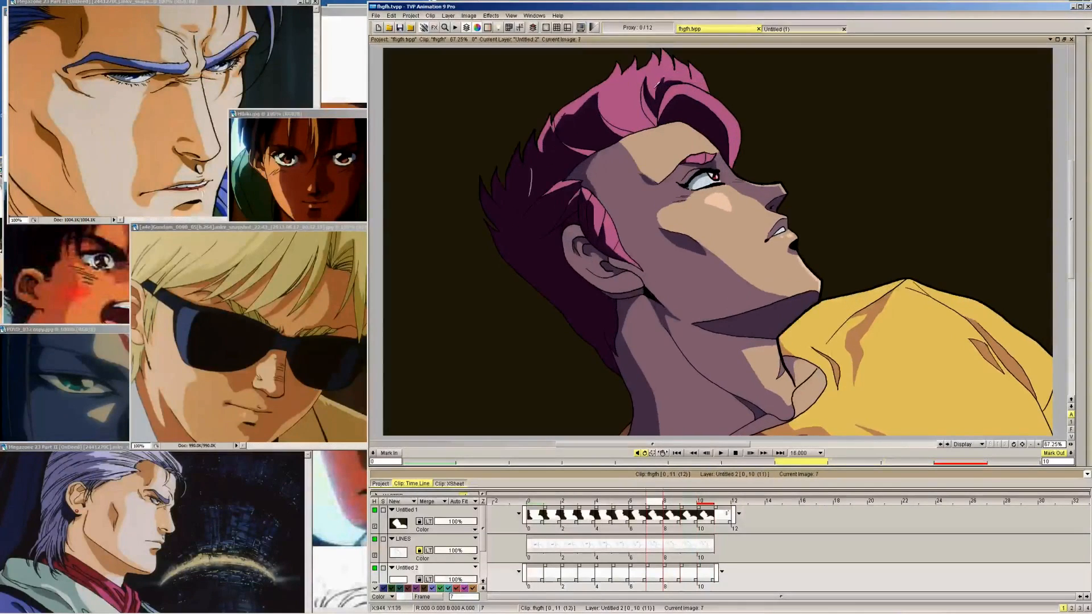
key("Left")
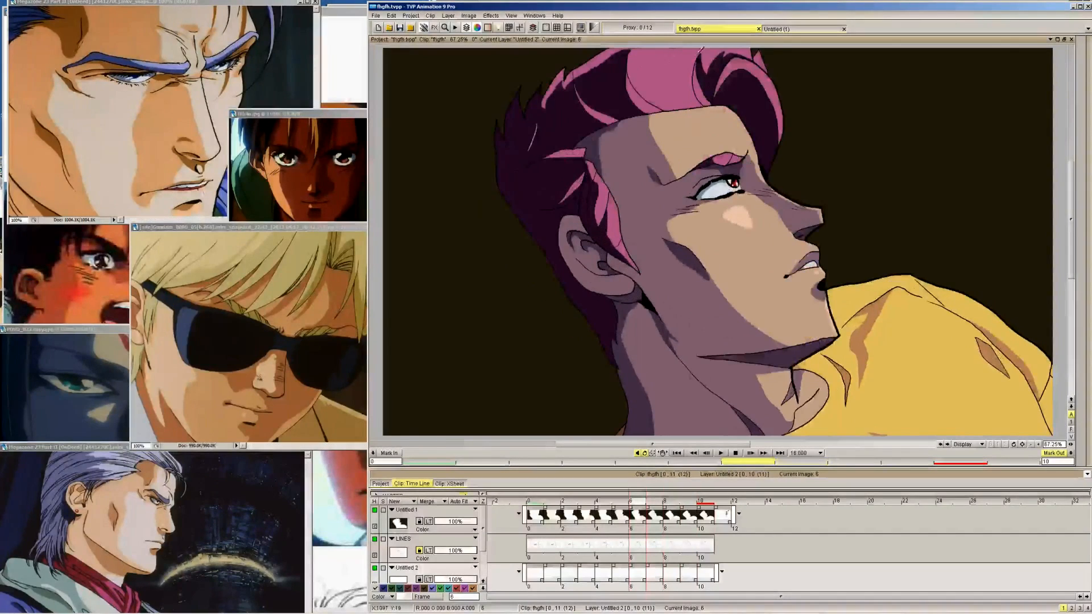
key("Right")
key("Right")
key("Right")
key("Right")
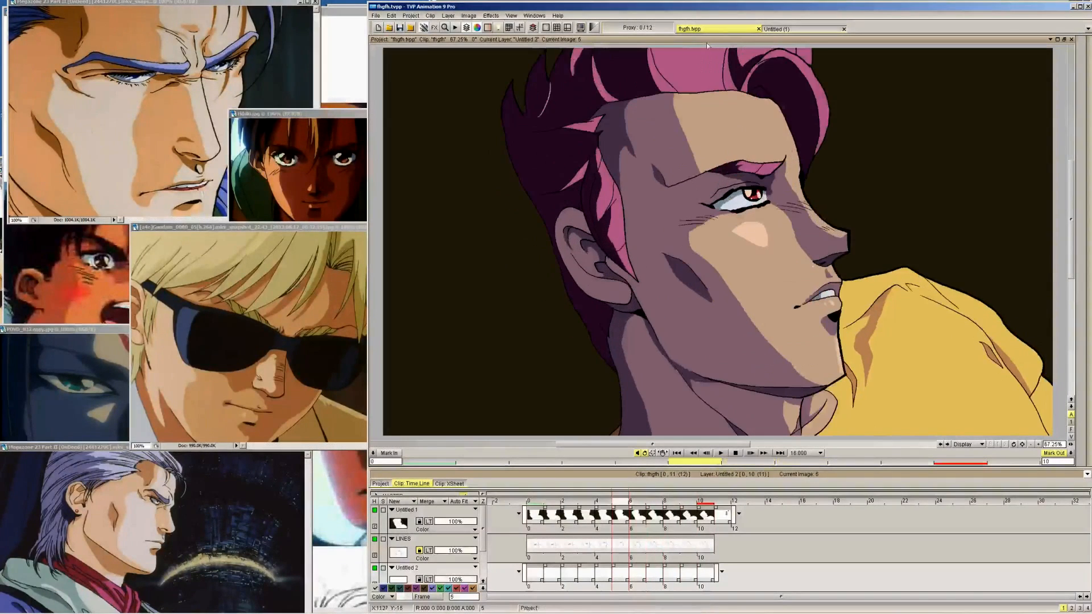
Extend the light pink highlight outline toward the front tips of the quiff on frames 9 back to 7
key("Left")
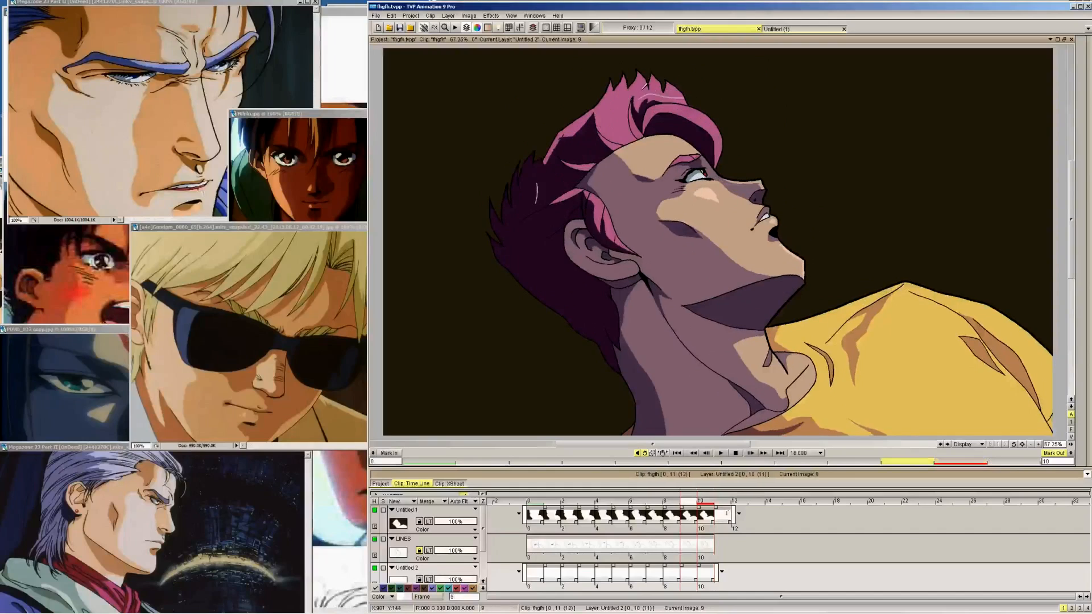
key("Right")
key("Left")
key("Left")
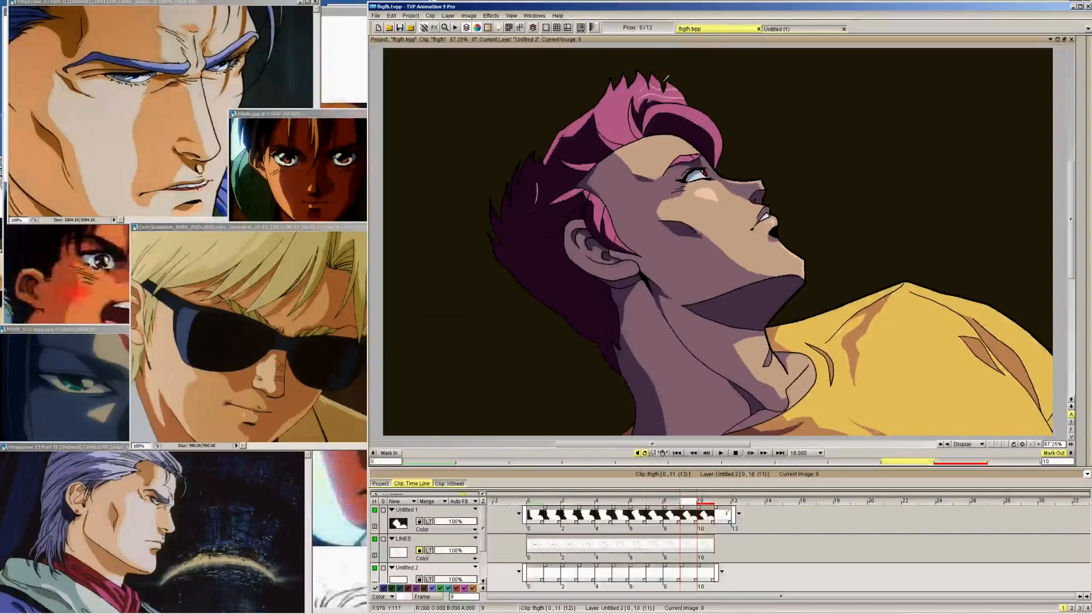
key("Left")
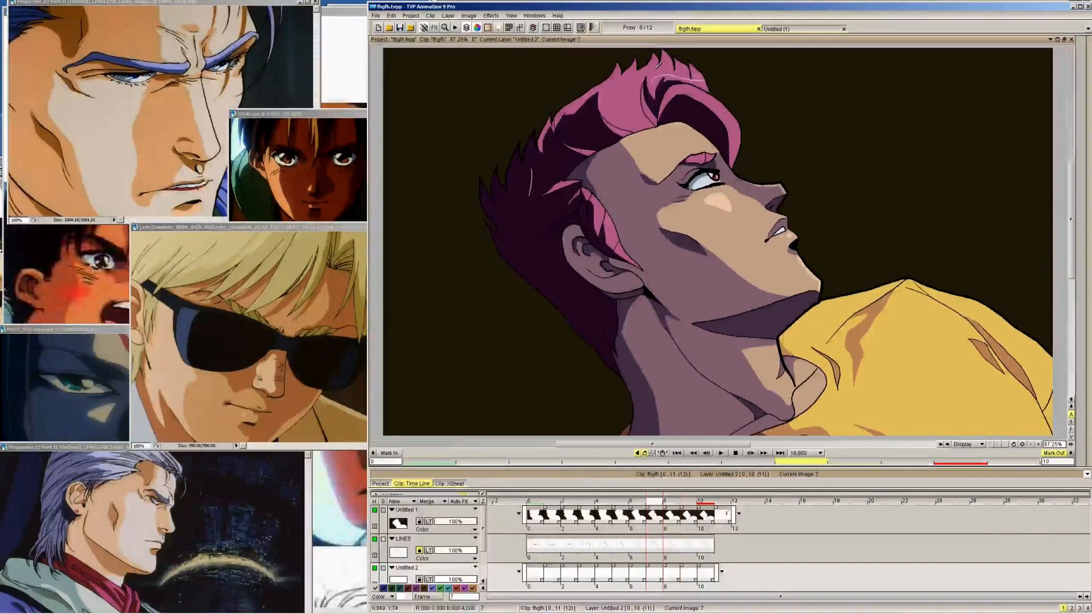
key("Right")
key("Right")
key("Right")
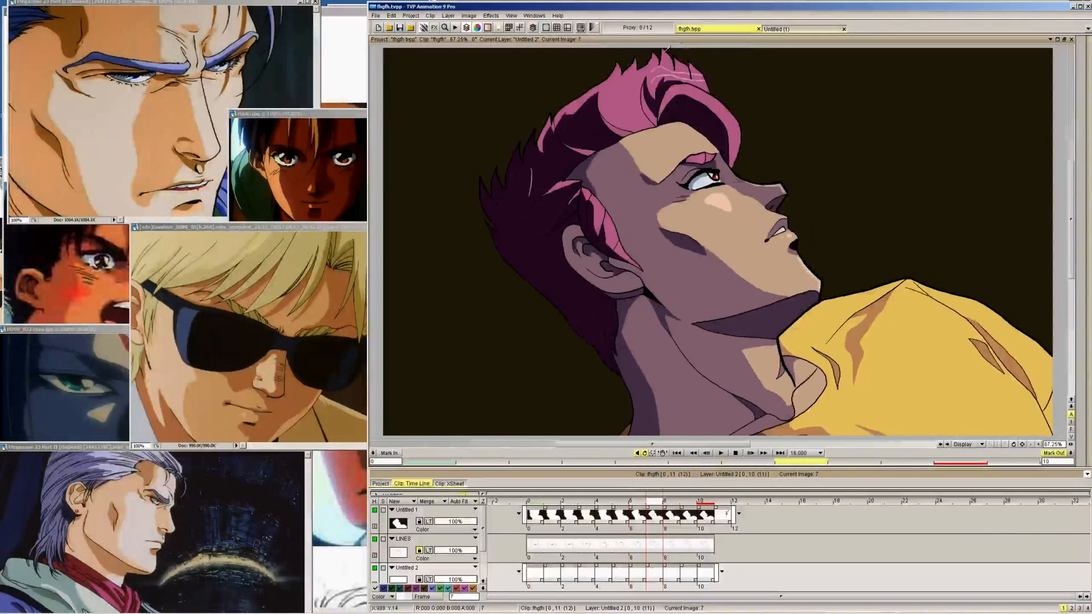
Outline the upper edge of the light pink highlight on the rear part of the quiff on frames 9 back to 6
key("Left")
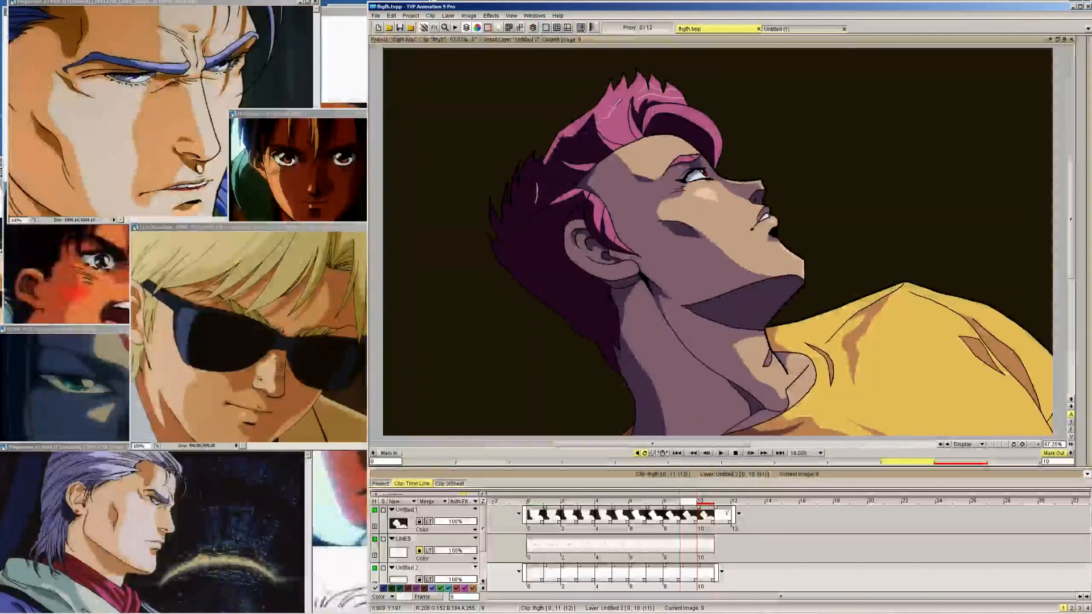
key("Right")
key("Left")
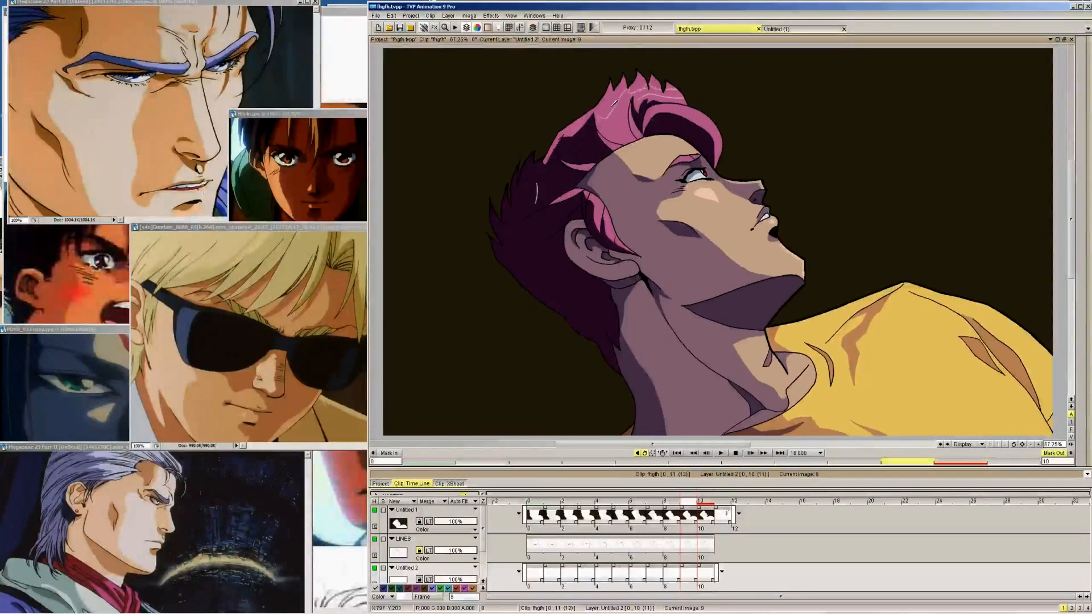
key("Left")
left_click_drag(603, 110, 626, 84)
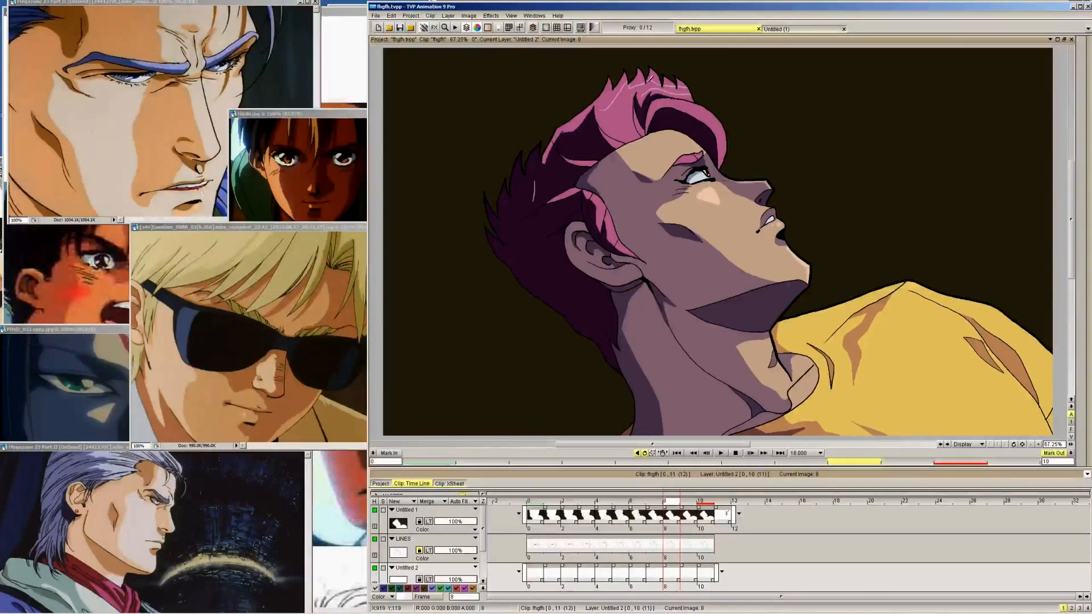
key("Left")
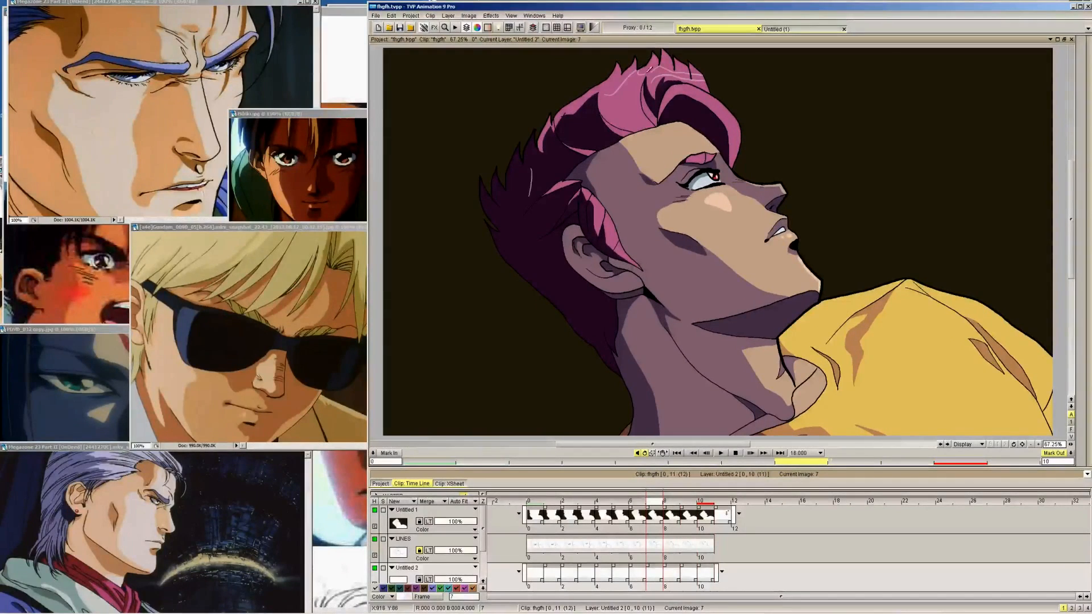
key("Right")
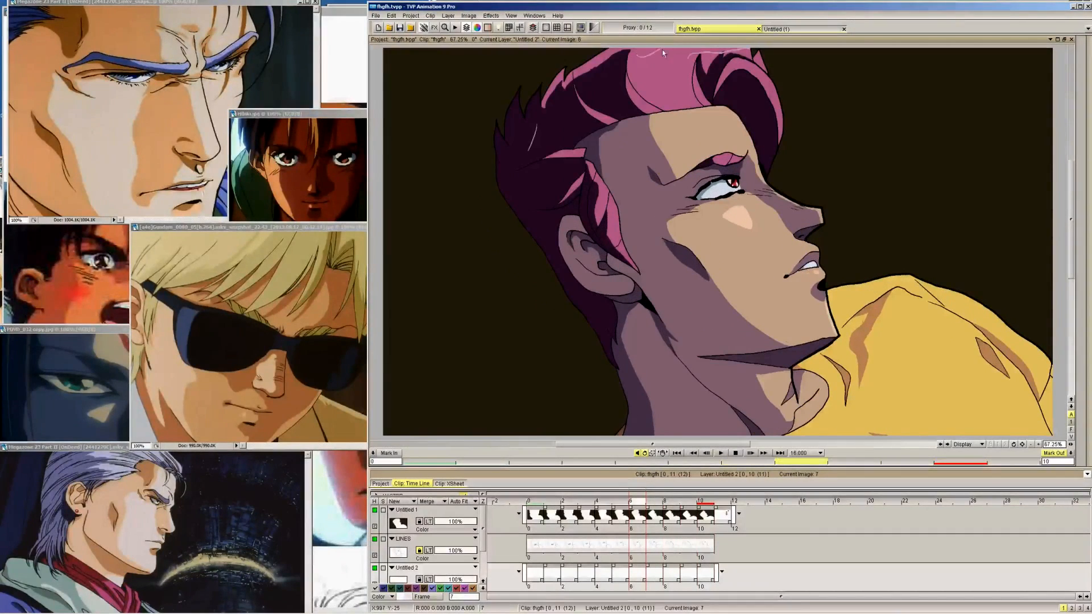
Using frame 10 as reference, draw the lower edge of the light pink quiff highlight on frames 9 back to 6
key("Right")
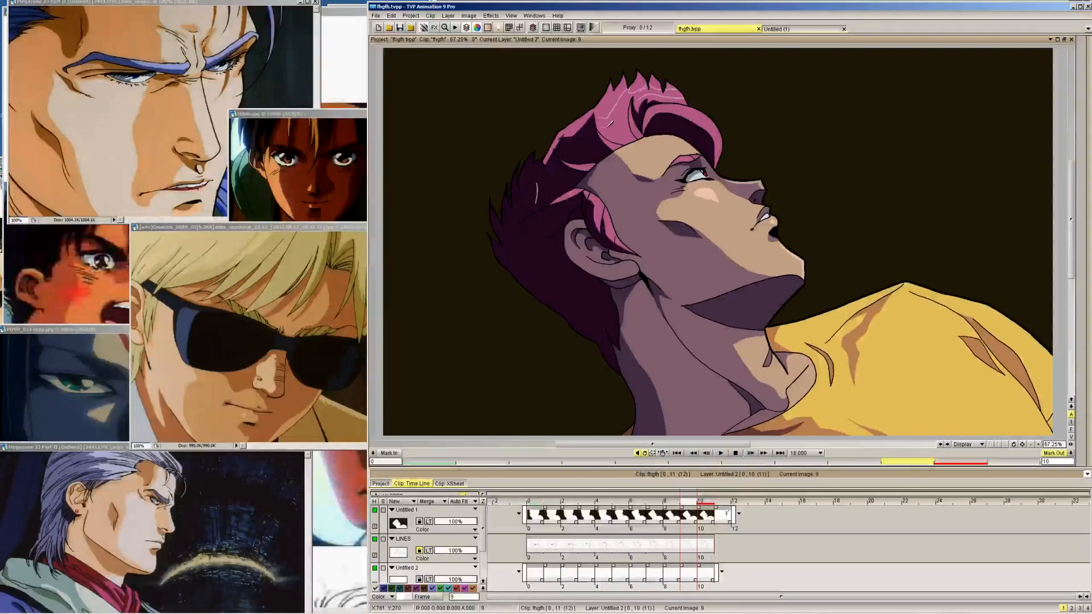
key("Right")
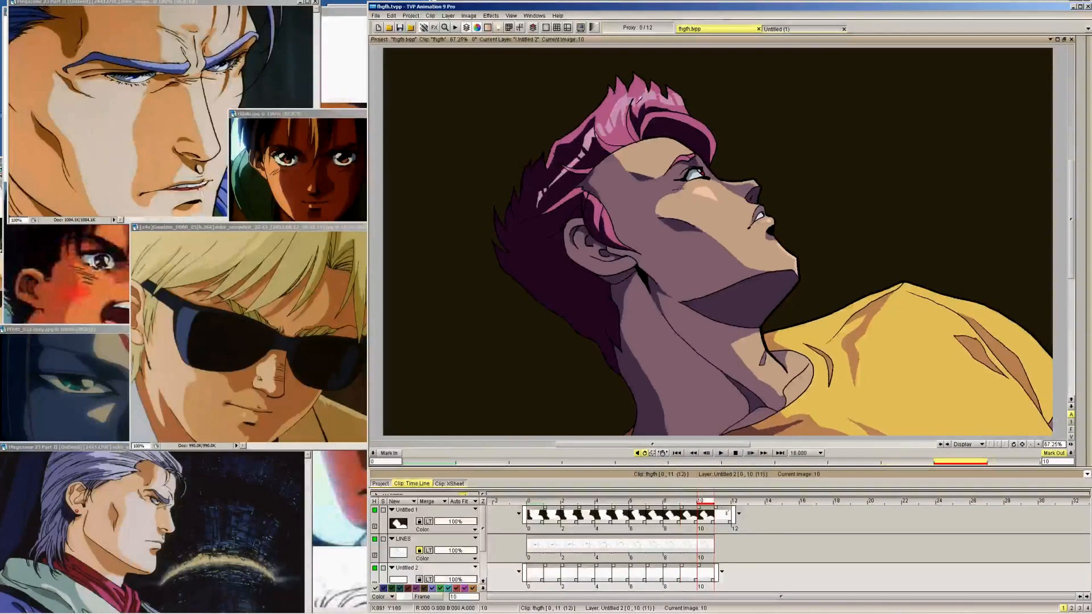
key("Left")
key("Left")
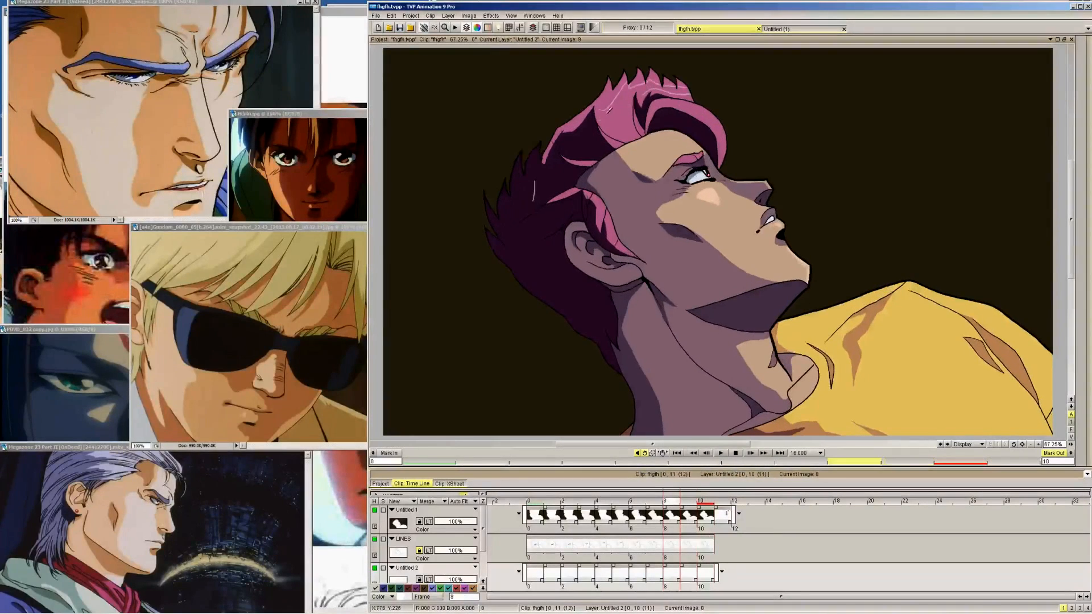
key("Left")
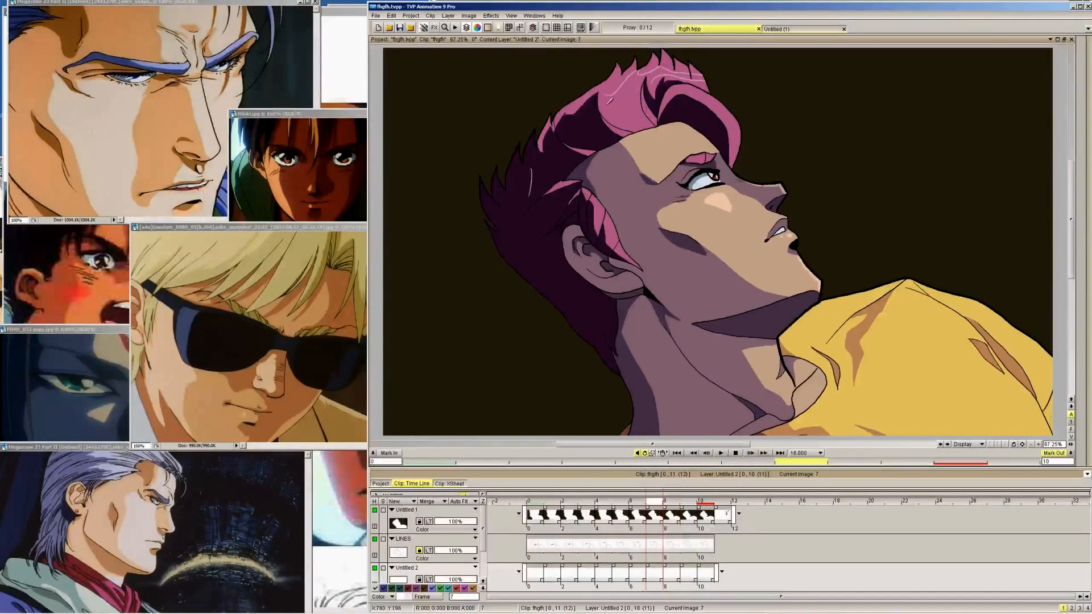
key("Left")
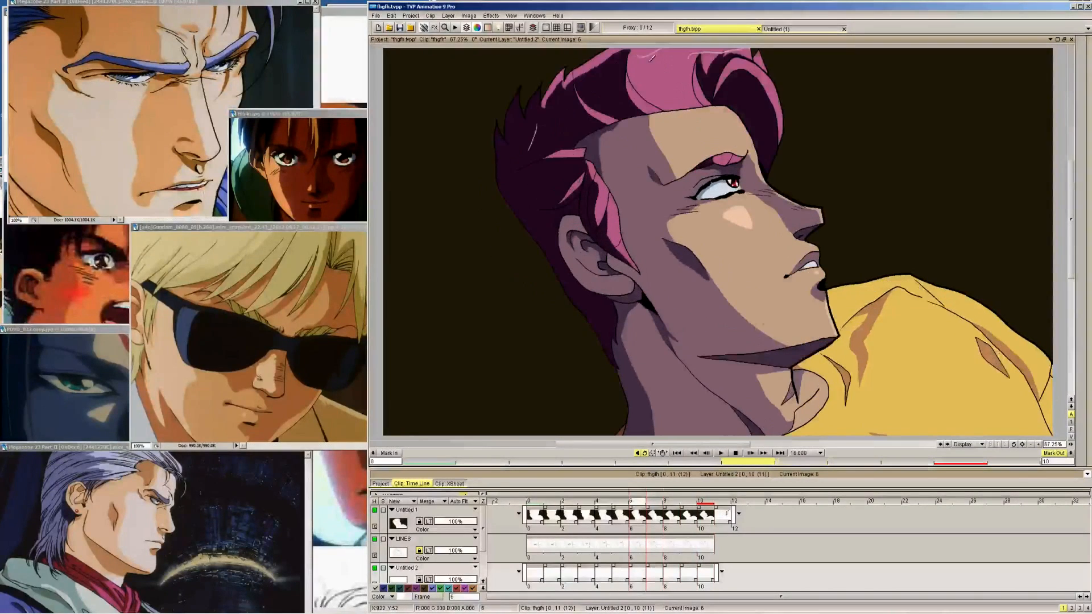
key("Left")
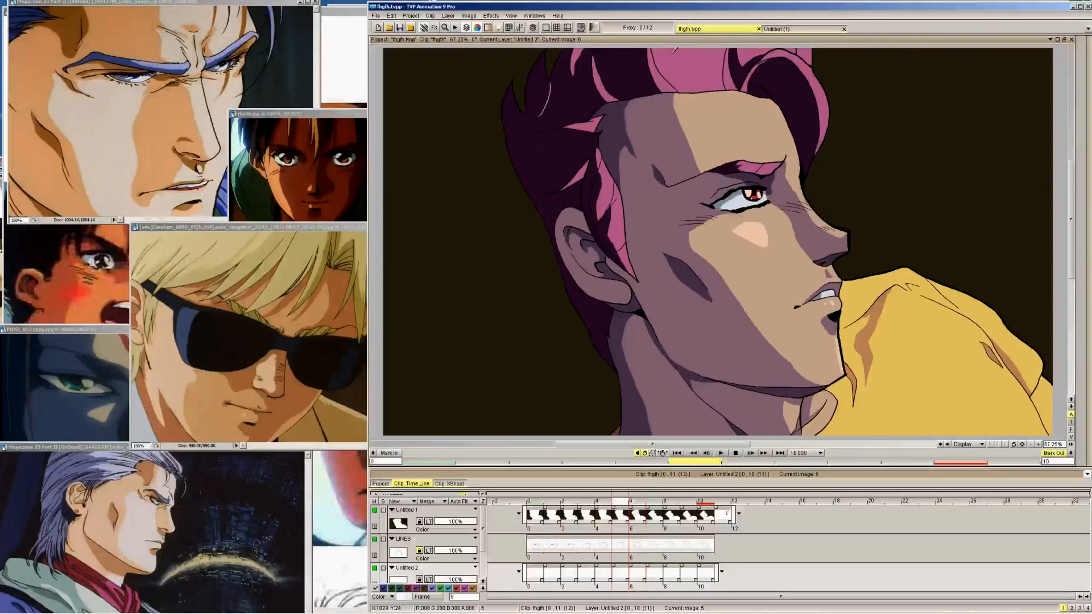
Extend the light pink highlight outline from the rear of the quiff down toward the dark side hair on frames 9 back to 6
key("Right")
key("Right")
key("Right")
key("Right")
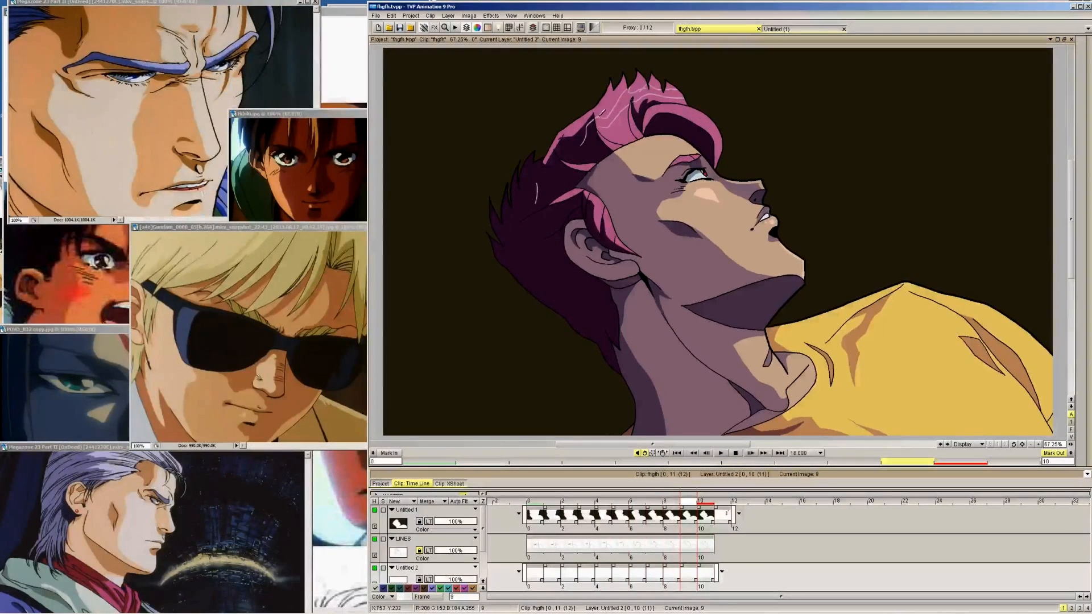
key("Left")
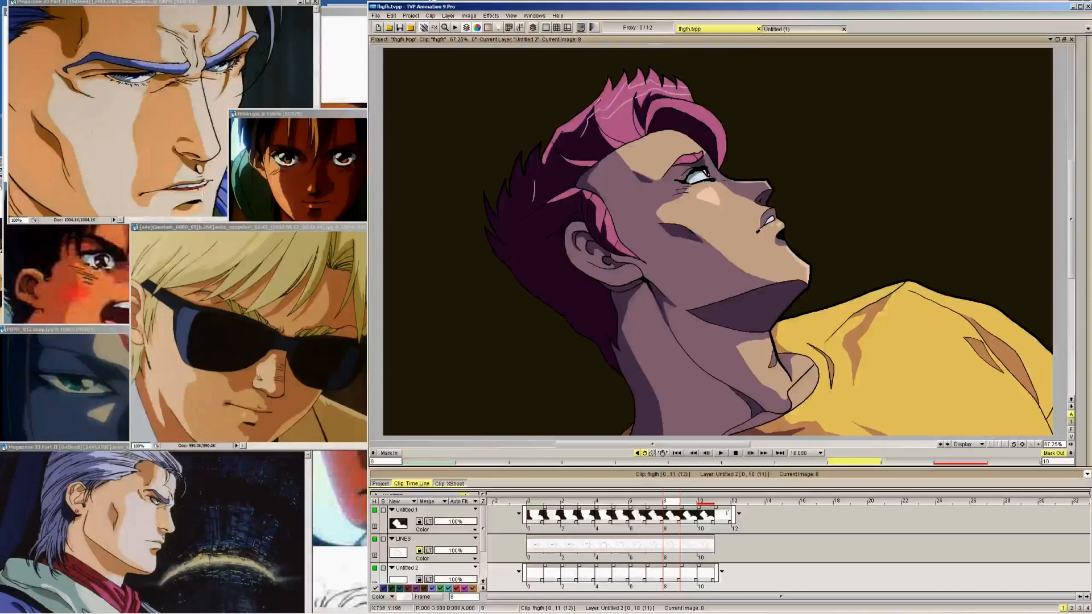
key("Left")
key("Left")
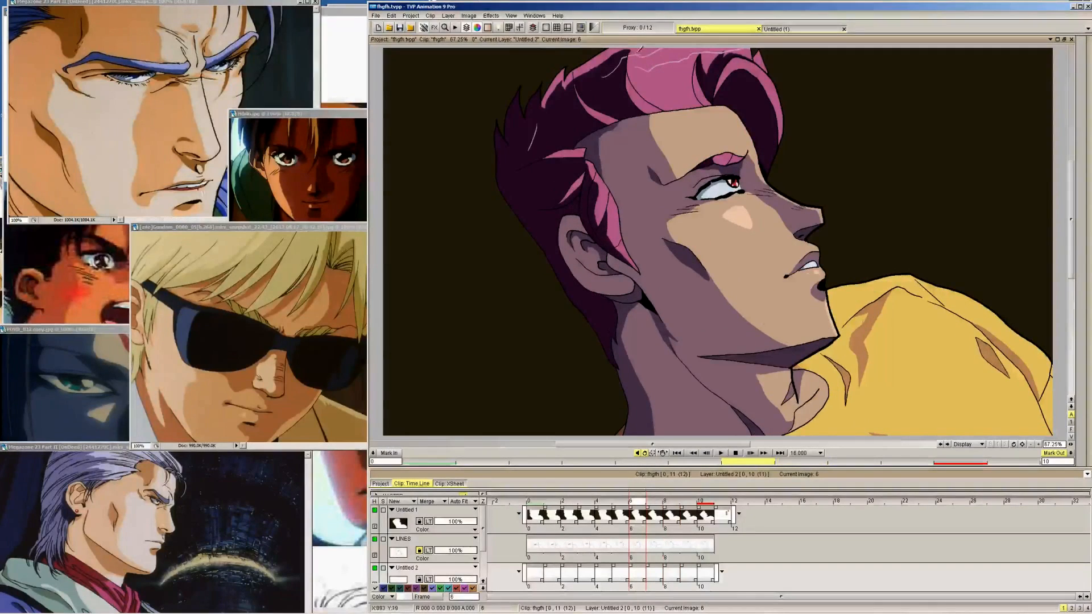
key("Left")
Add the remaining short outline strokes of the light pink highlight where the quiff meets the side hair on frames 9 back to 6
key("Right")
key("Right")
key("Right")
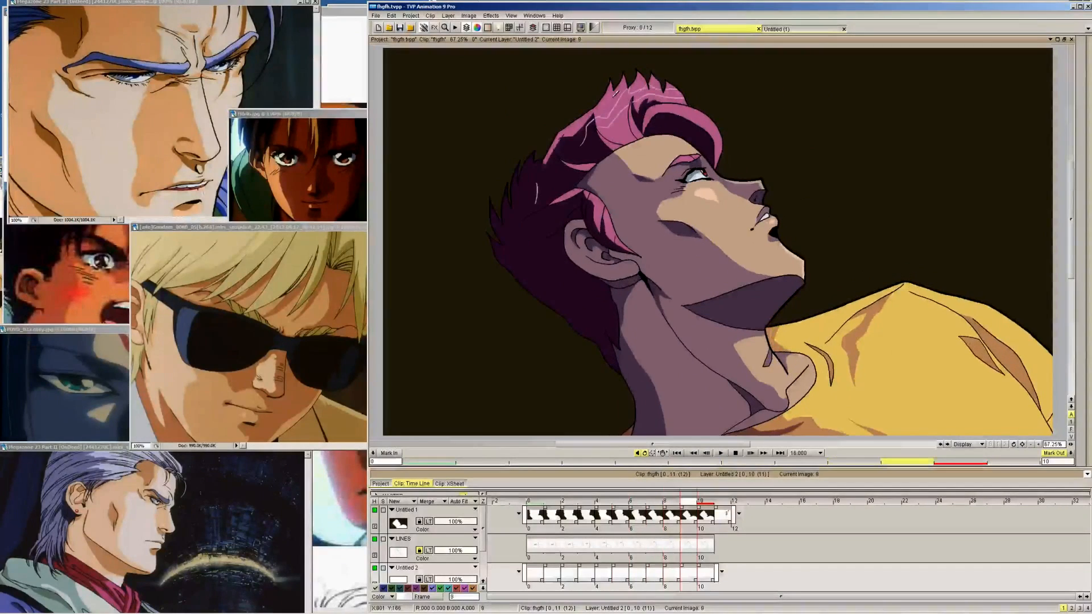
key("Left")
key("Left")
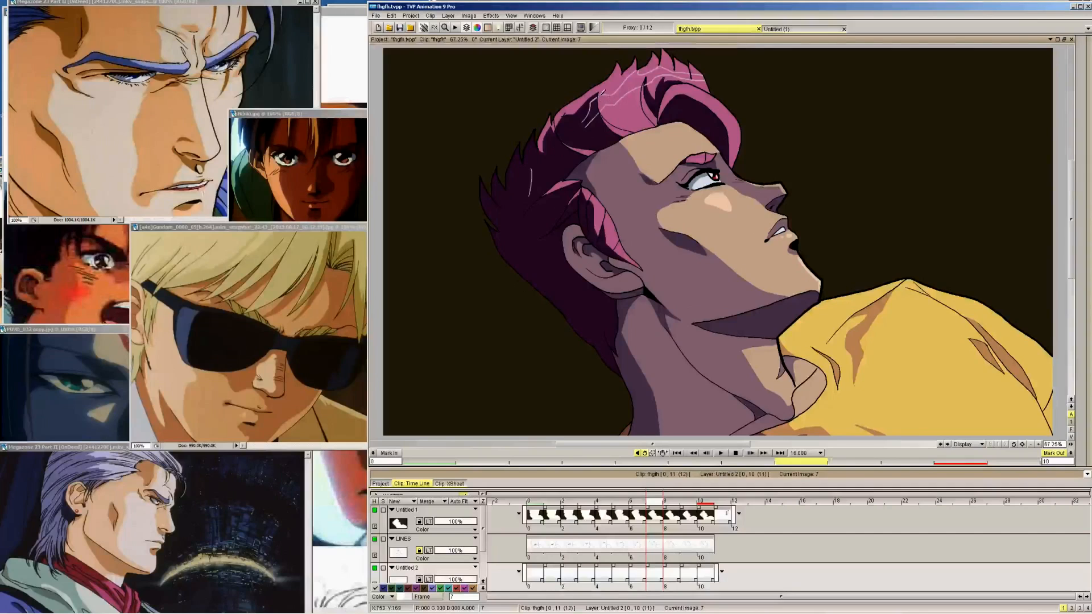
key("Left")
key("Left")
key("Left")
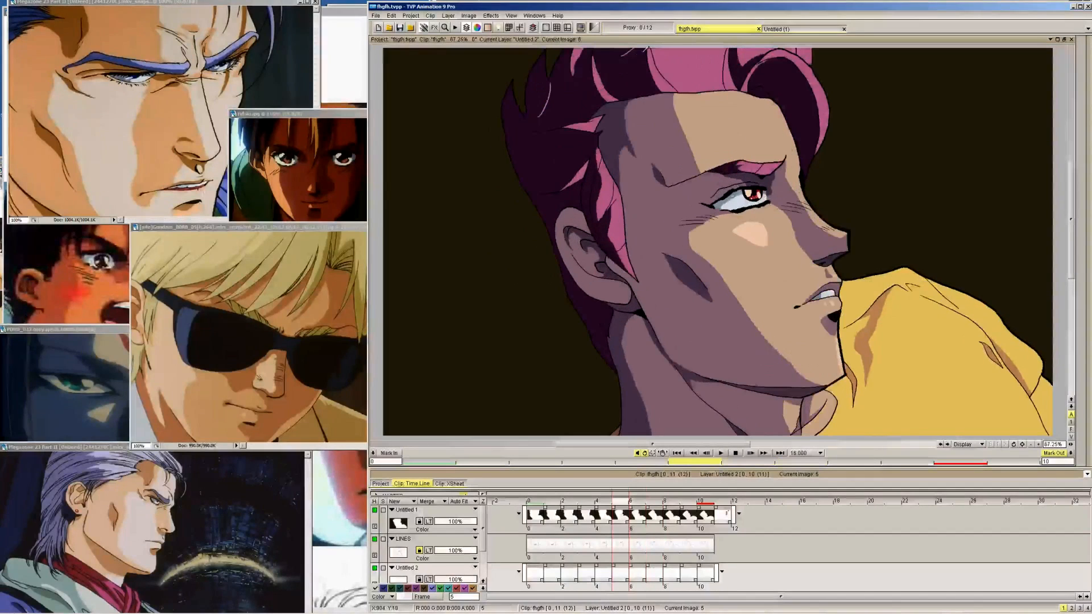
Draw the first edge of the long light pink streak along the dark side hair on frames 9 back to 6
key("Right")
key("Right")
key("Right")
key("Right")
key("Right")
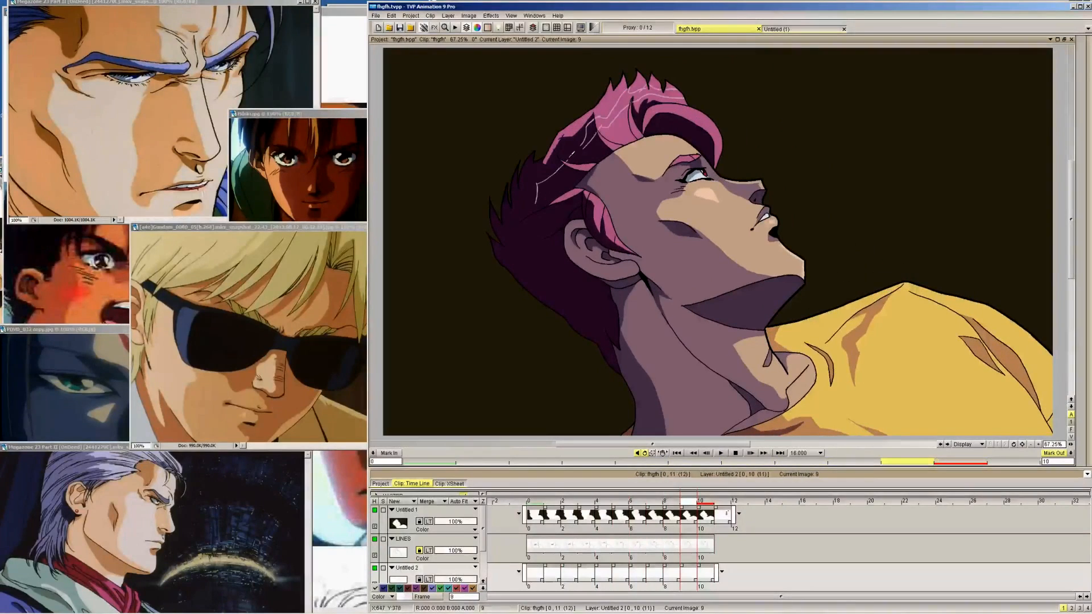
left_click_drag(573, 152, 588, 136)
key("Left")
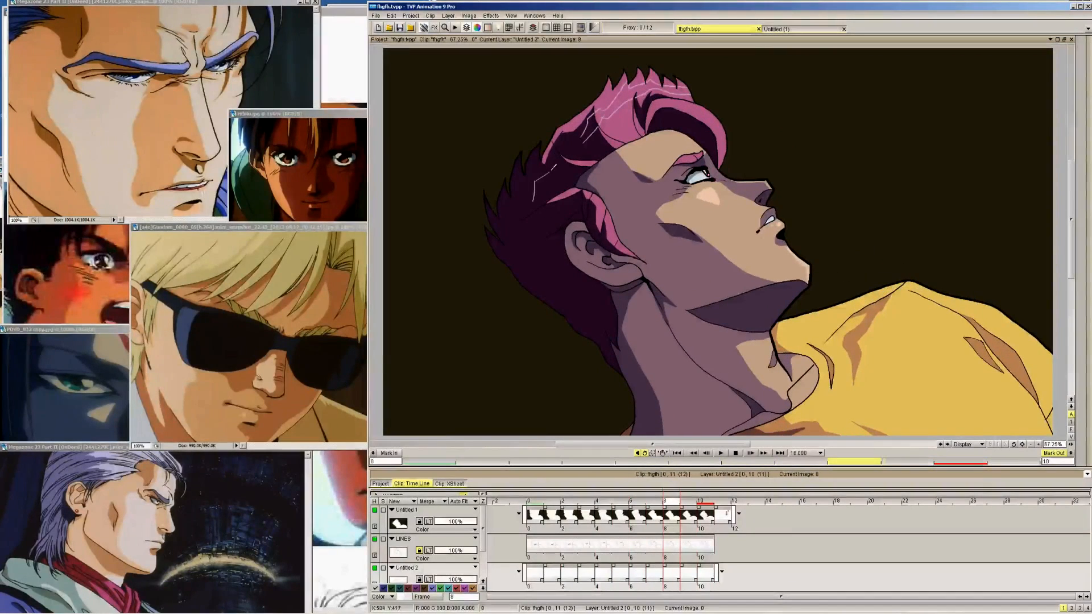
key("Left")
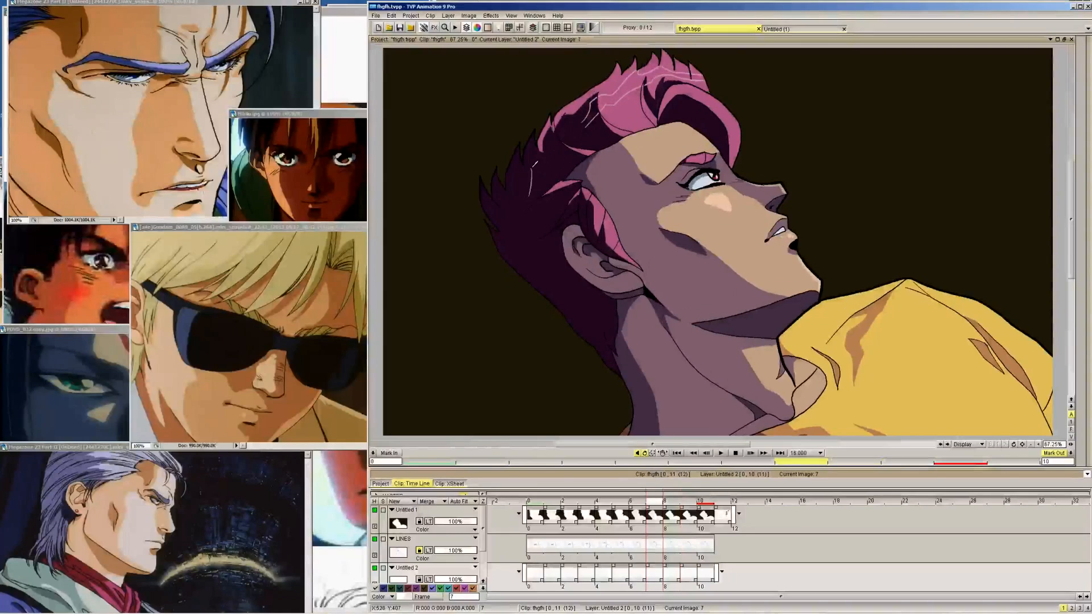
left_click_drag(533, 168, 595, 108)
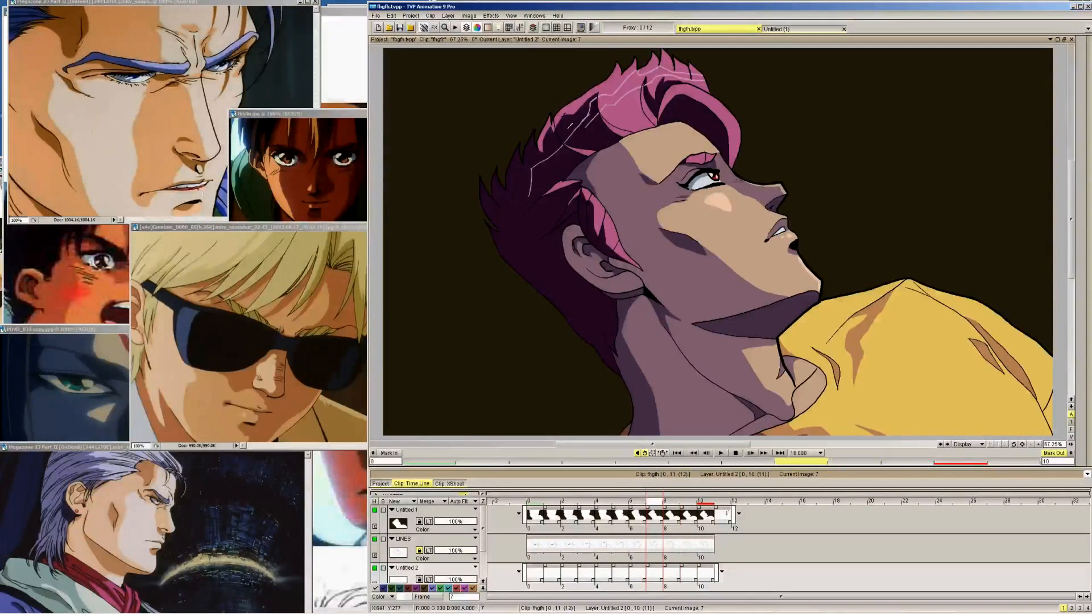
key("Left")
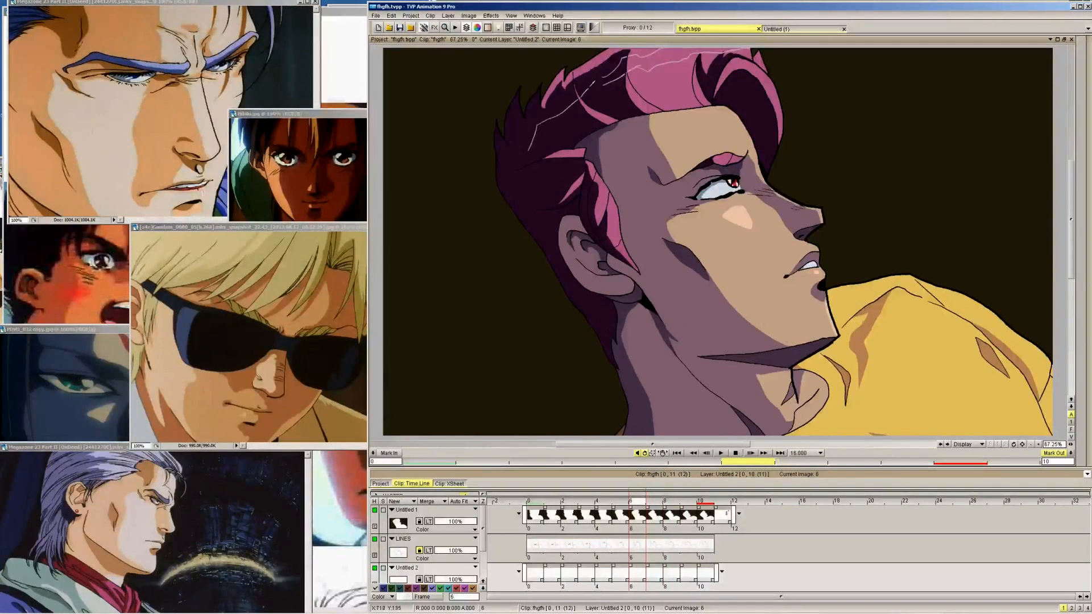
Continue the first edge of the side-hair highlight streak on frames 5 back to 0
key("Left")
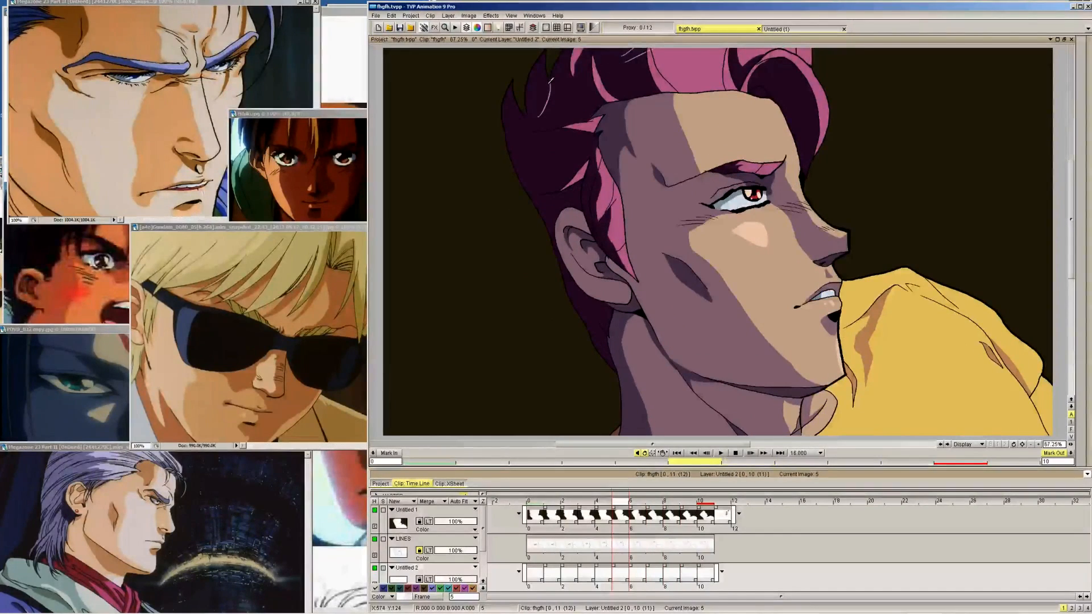
left_click_drag(564, 81, 629, 52)
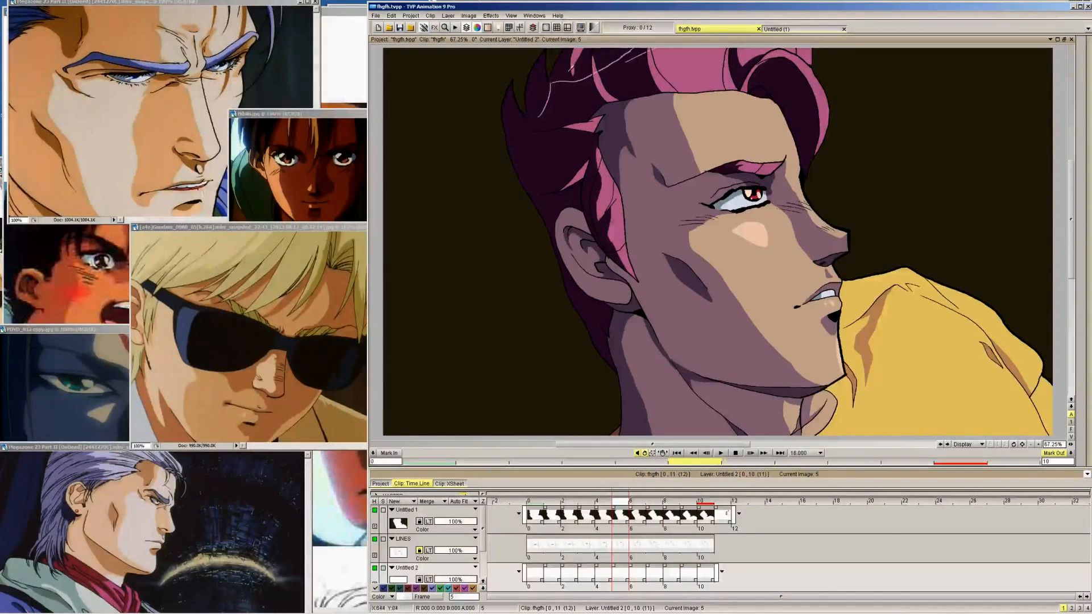
key("Left")
key("Left")
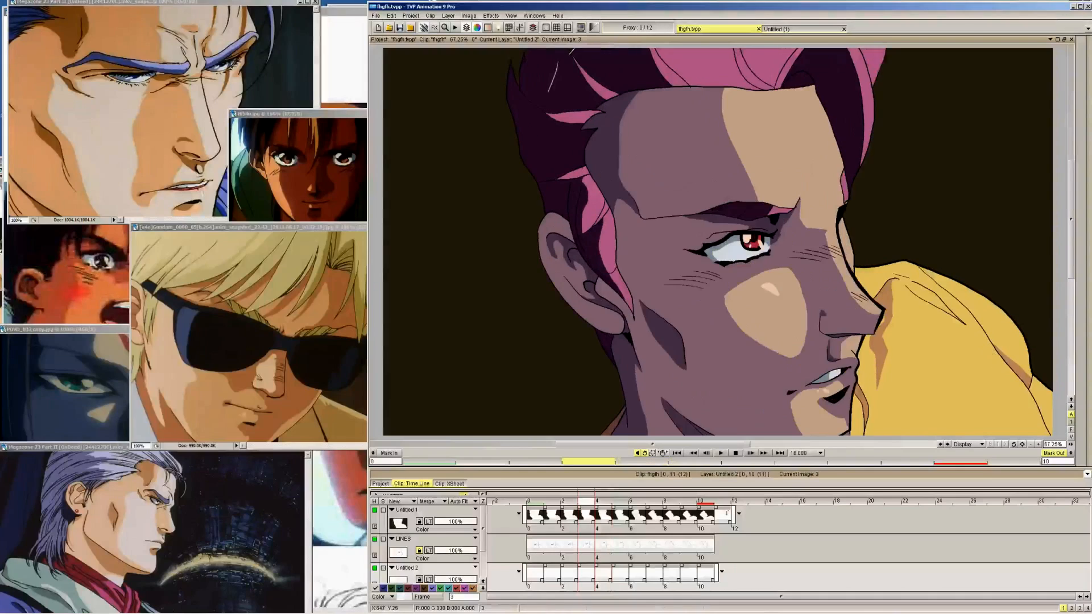
key("Left")
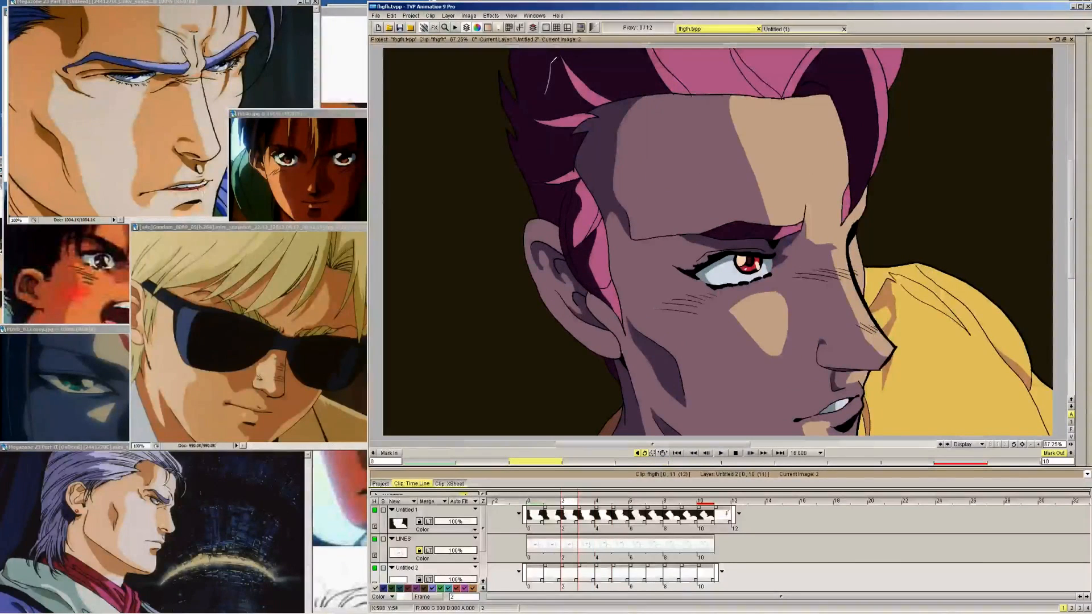
key("Left")
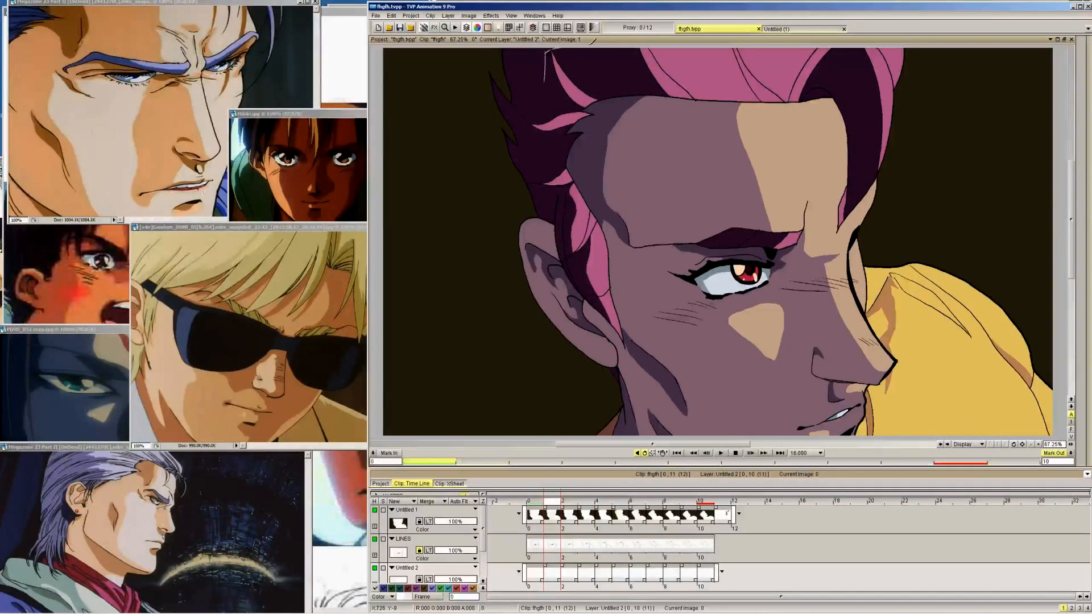
key("Left")
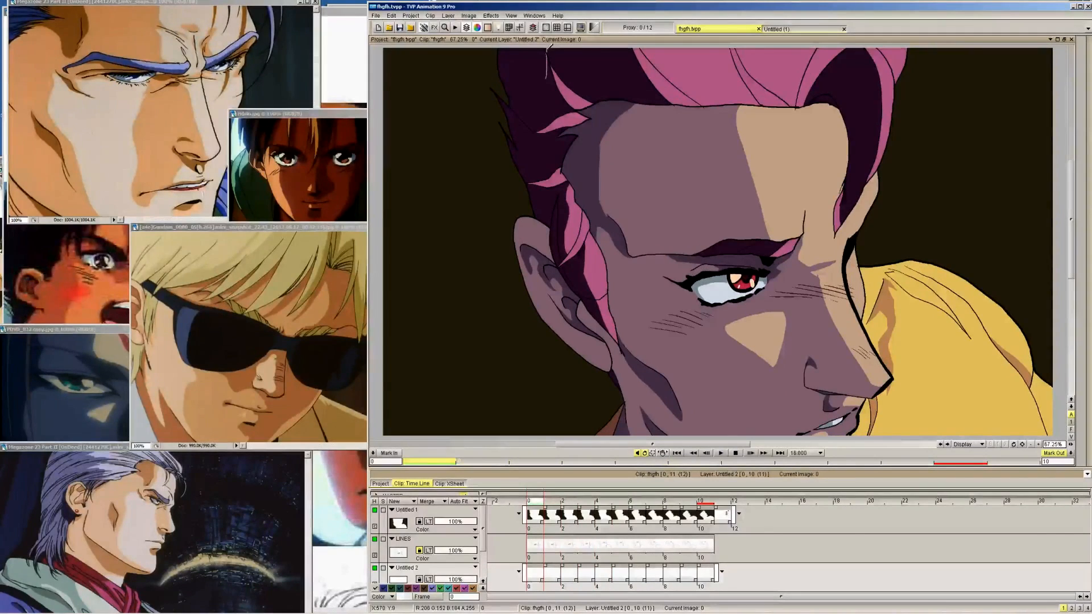
Draw the second edge of the light pink side-hair streak on frames 9 back to 5
key("Right")
key("Right")
key("Right")
key("Right")
key("Right")
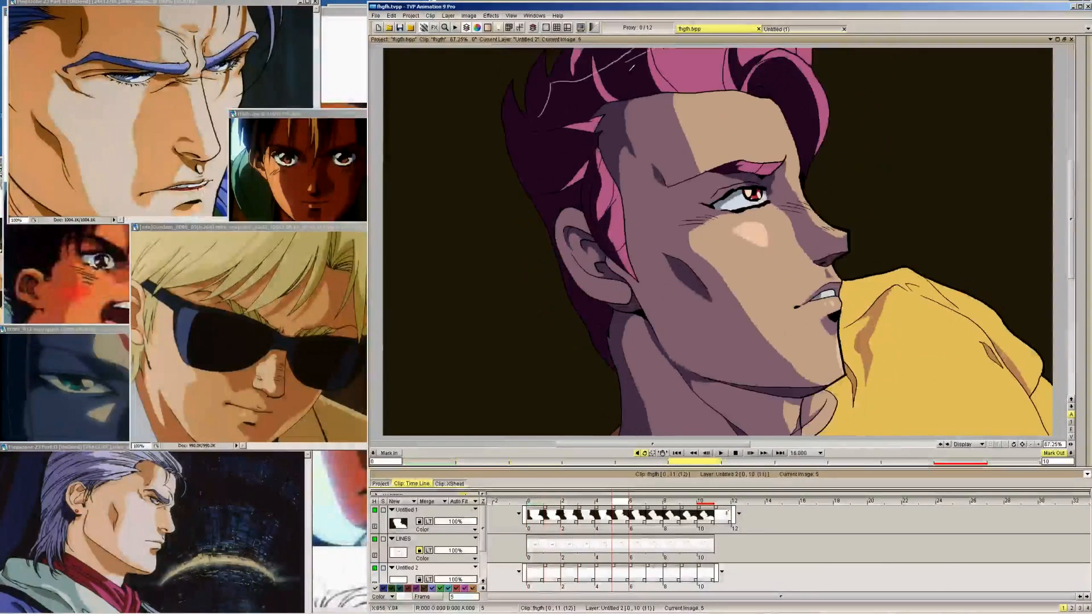
key("Right")
key("Right")
key("Right")
key("Right")
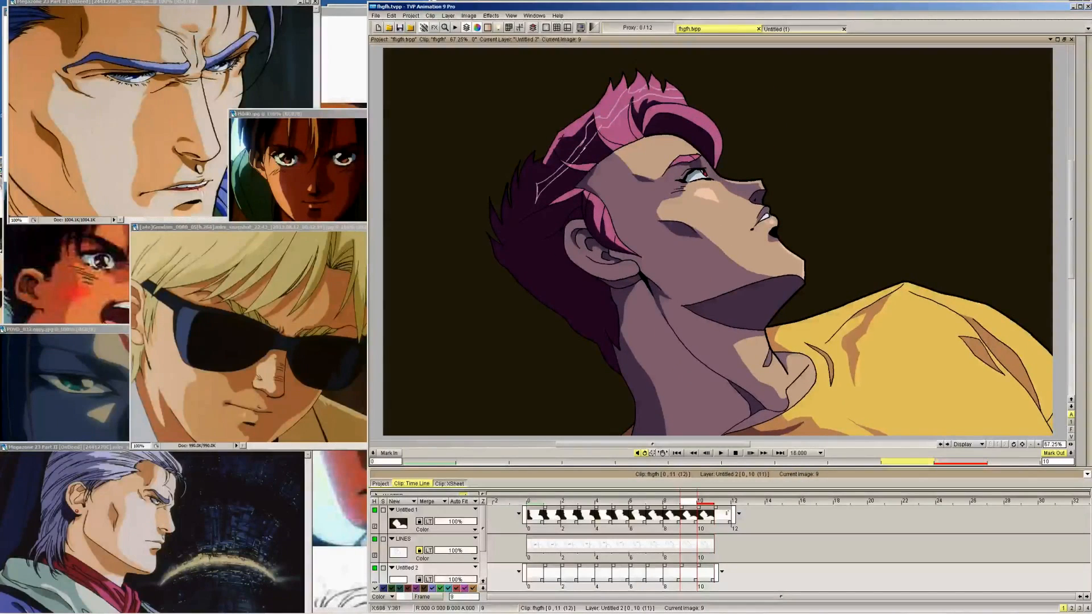
key("Left")
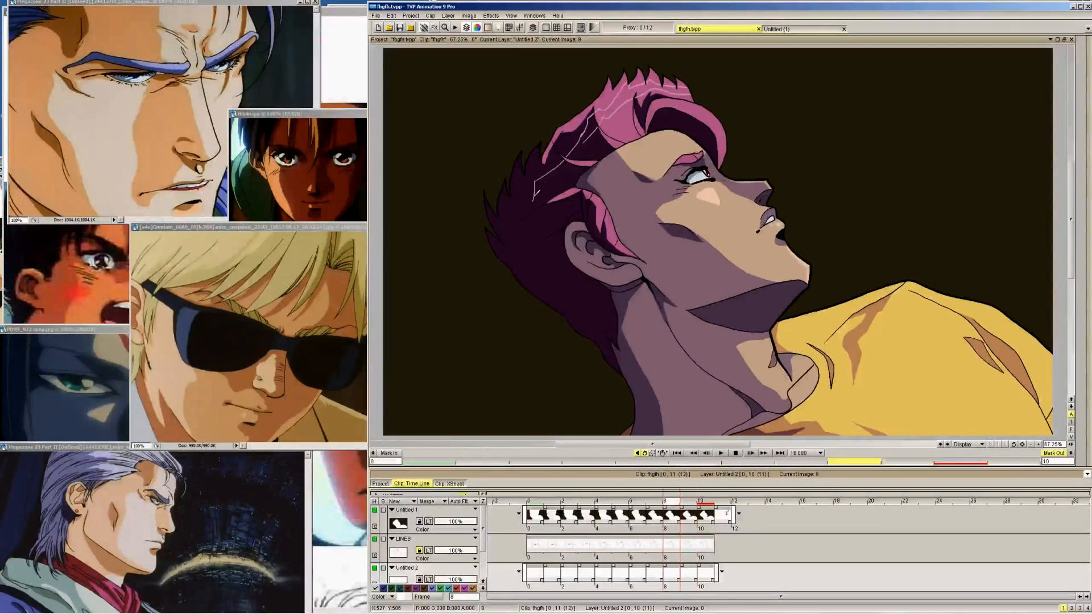
key("Left")
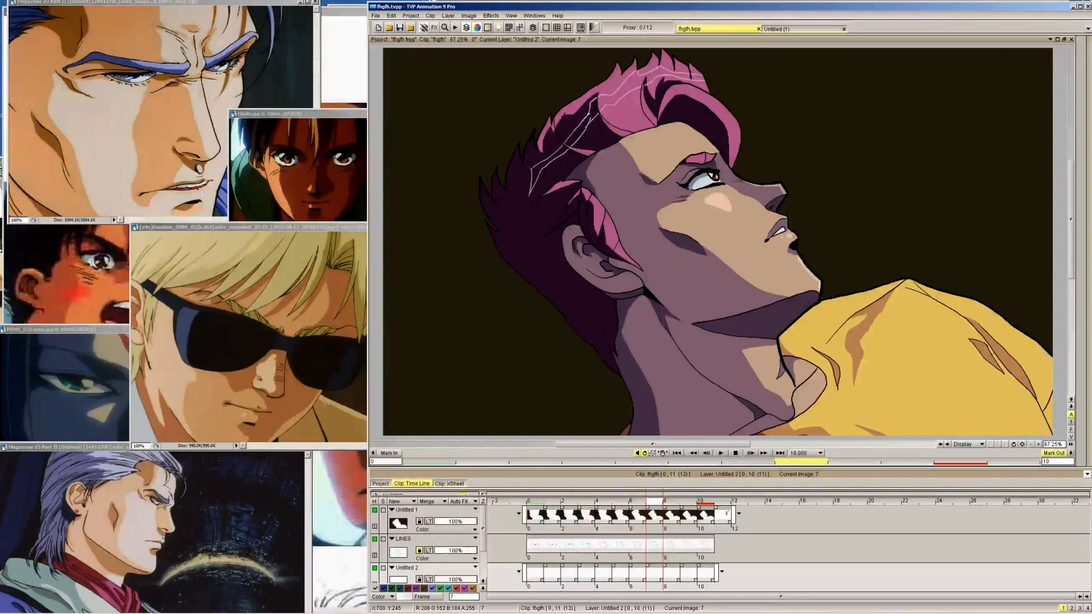
key("Left")
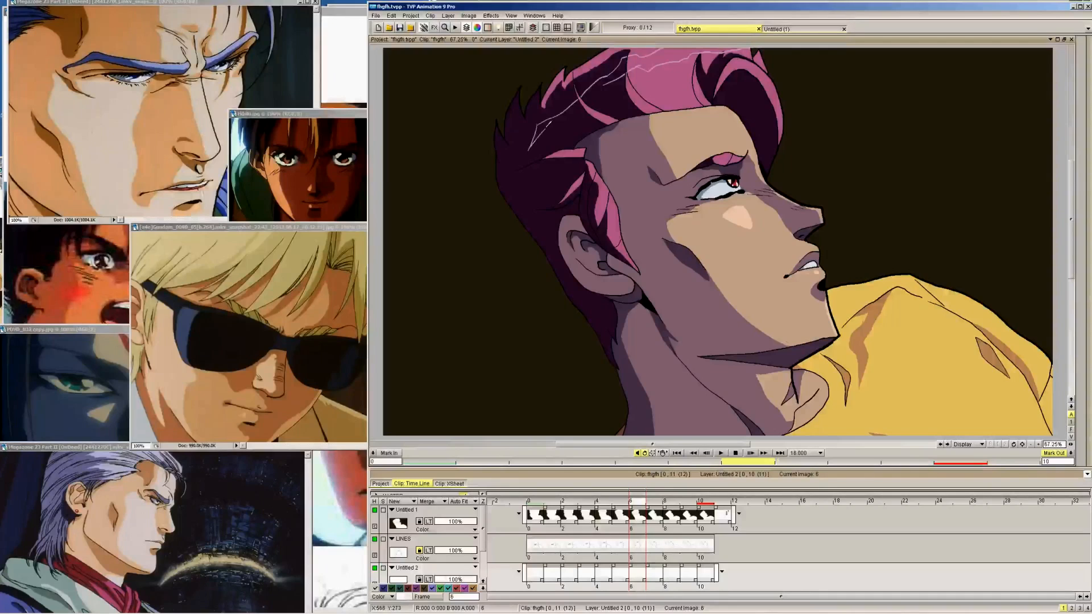
key("Left")
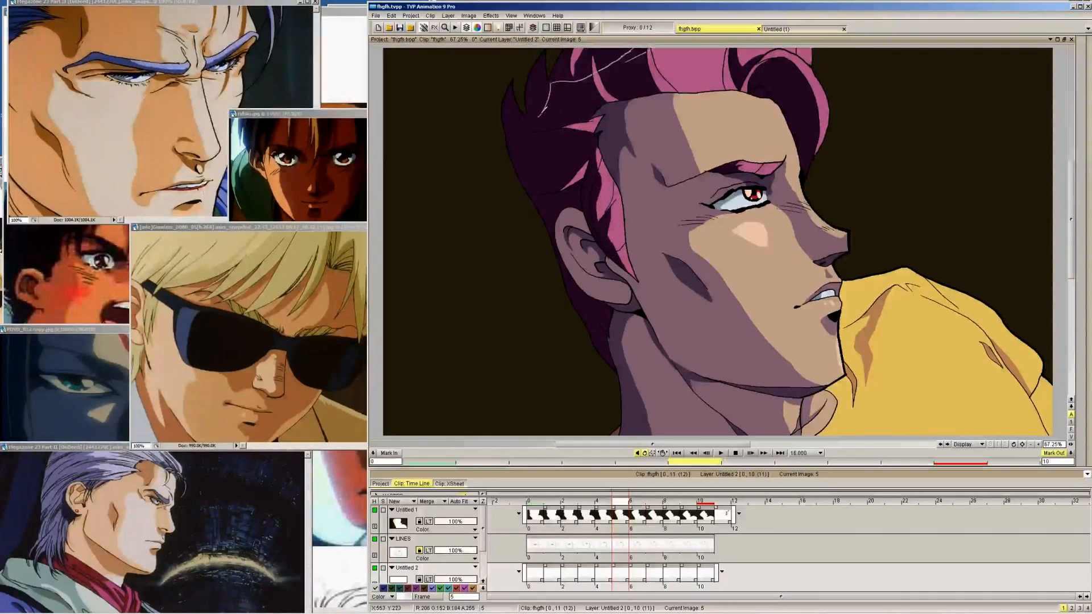
Continue the second edge of the side-hair highlight streak on frames 4 back to 0
key("Left")
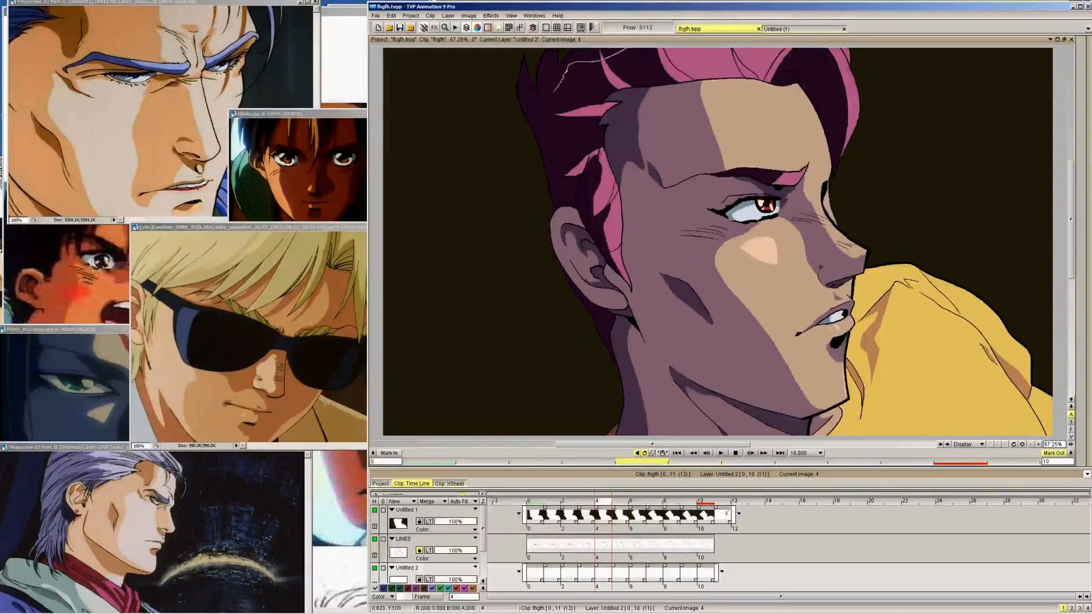
left_click_drag(555, 90, 646, 48)
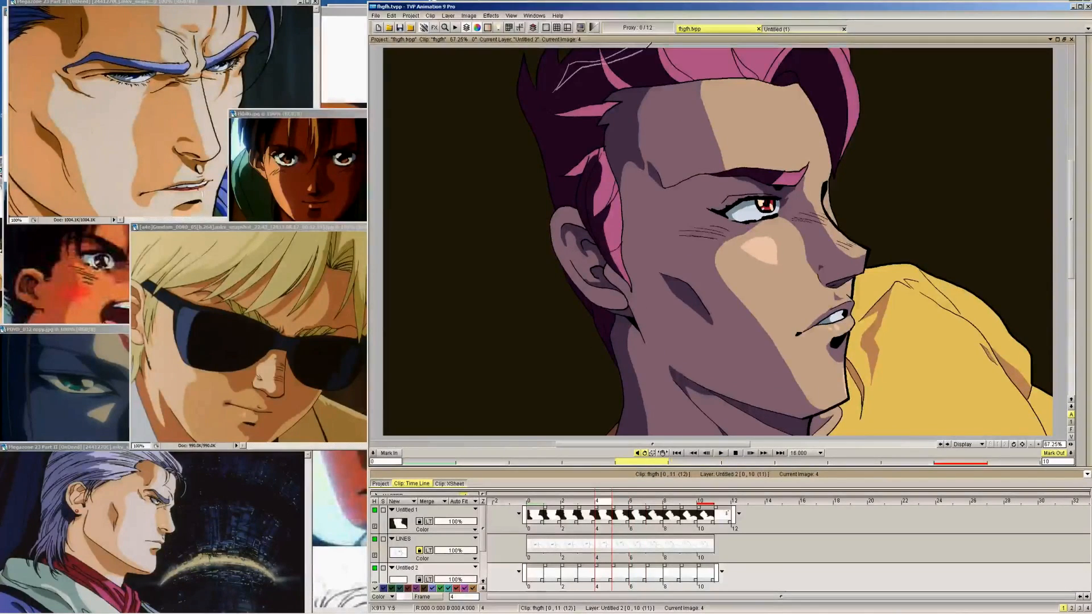
key("Left")
left_click_drag(549, 91, 648, 49)
key("Left")
mouse_move(549, 92)
left_mouse_down()
mouse_move(629, 51)
mouse_move(552, 72)
mouse_move(567, 51)
mouse_move(606, 50)
mouse_move(655, 24)
left_mouse_up()
key("Left")
key("Left")
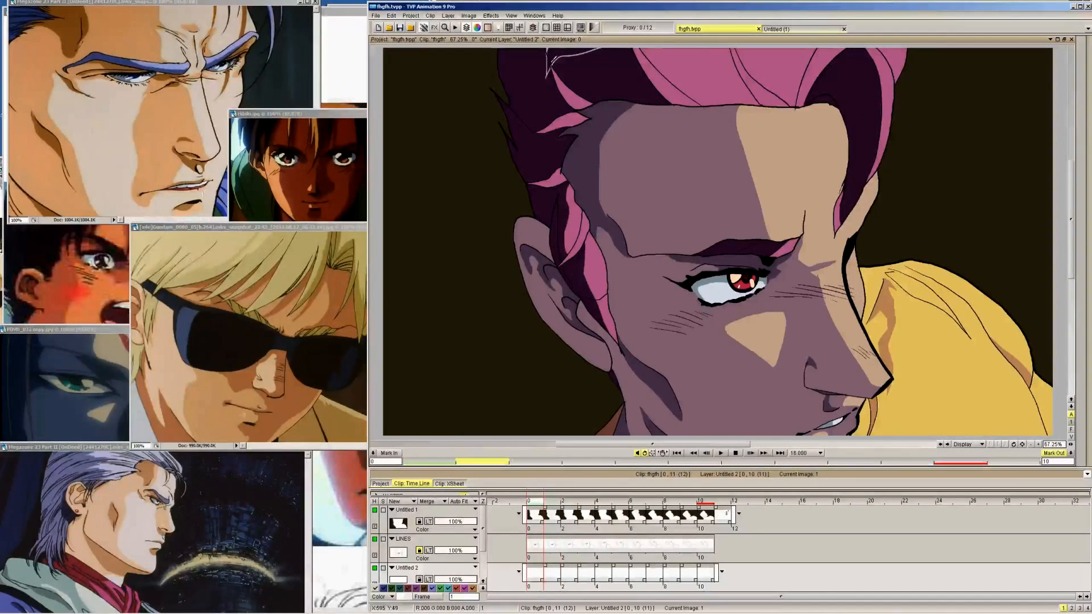
Return to frame 10 and hide the LINES layer and the Untitled 3 colour layer
key("Right")
key("Right")
key("Right")
key("Right")
key("Right")
key("Right")
key("Right")
key("Right")
key("Right")
key("Right")
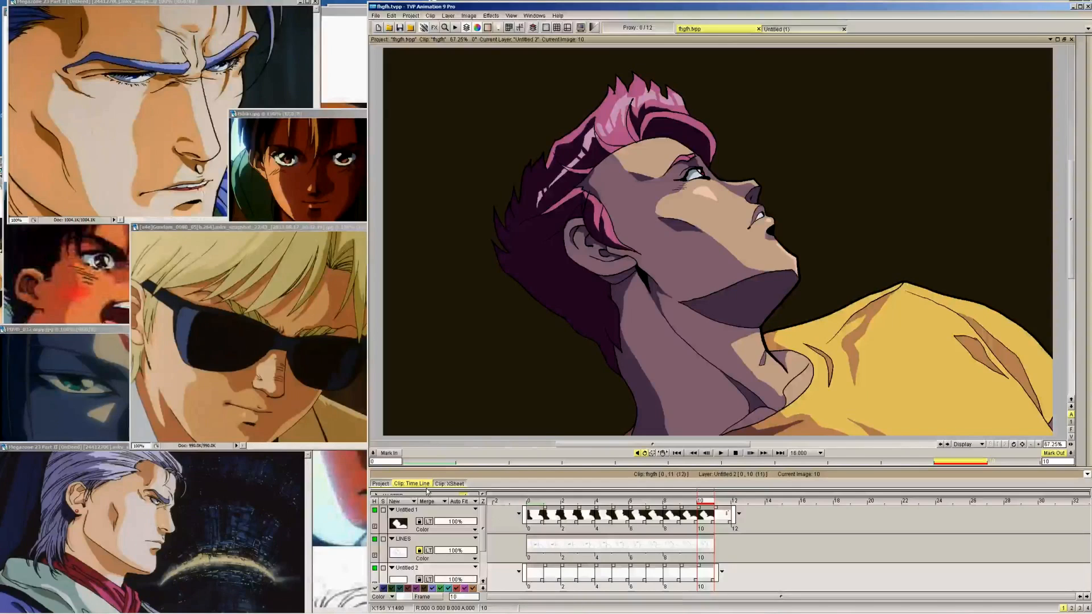
key("Down")
left_click(375, 511)
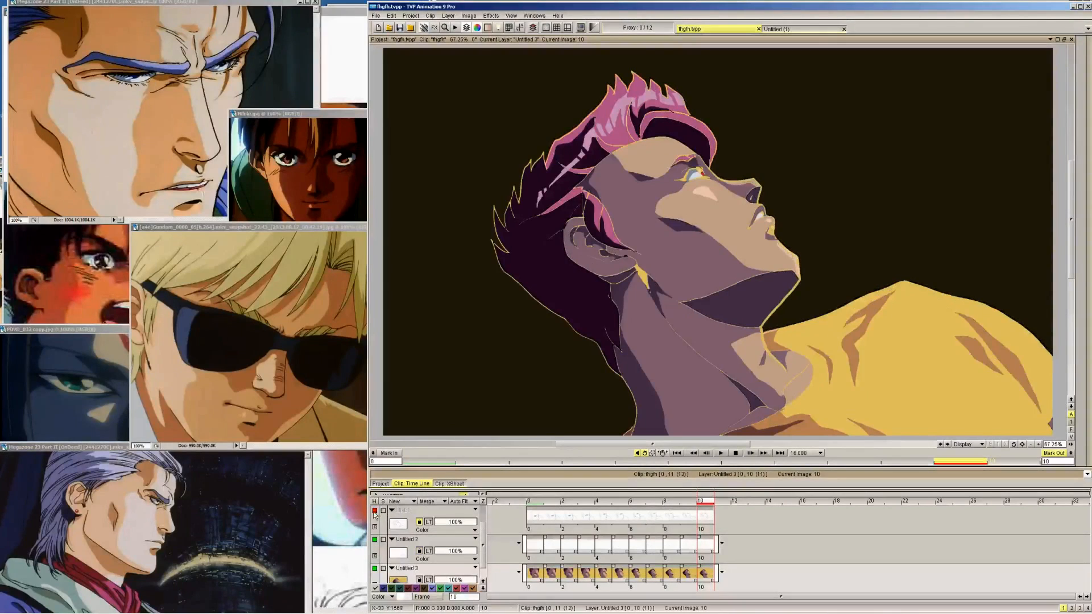
left_click(374, 567)
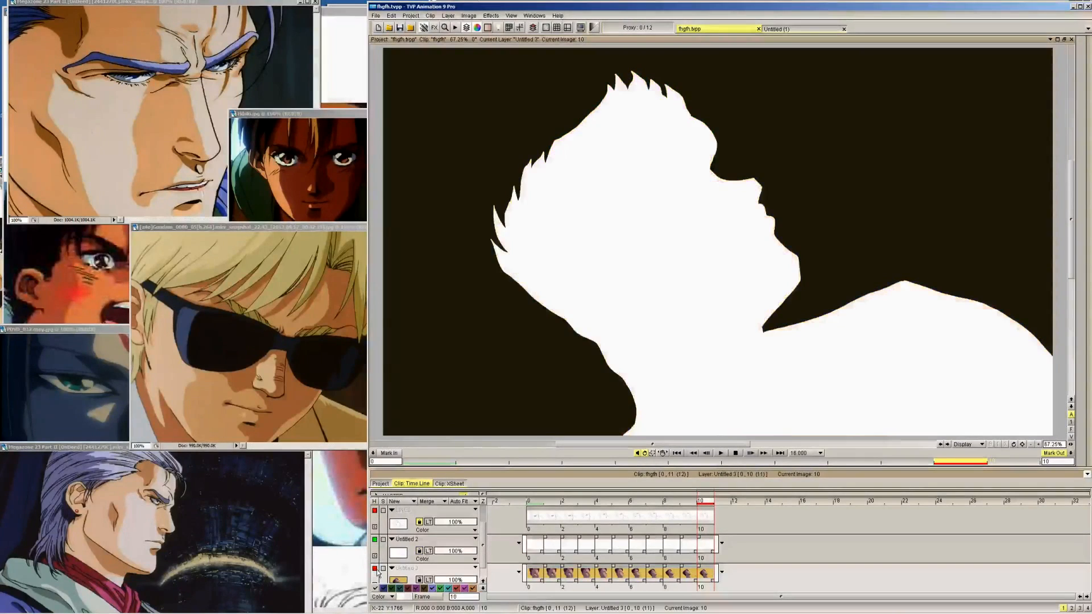
Fill the side-hair highlight streak with light pink on the Untitled 2 layer from frame 9 back to frame 0
key("Left")
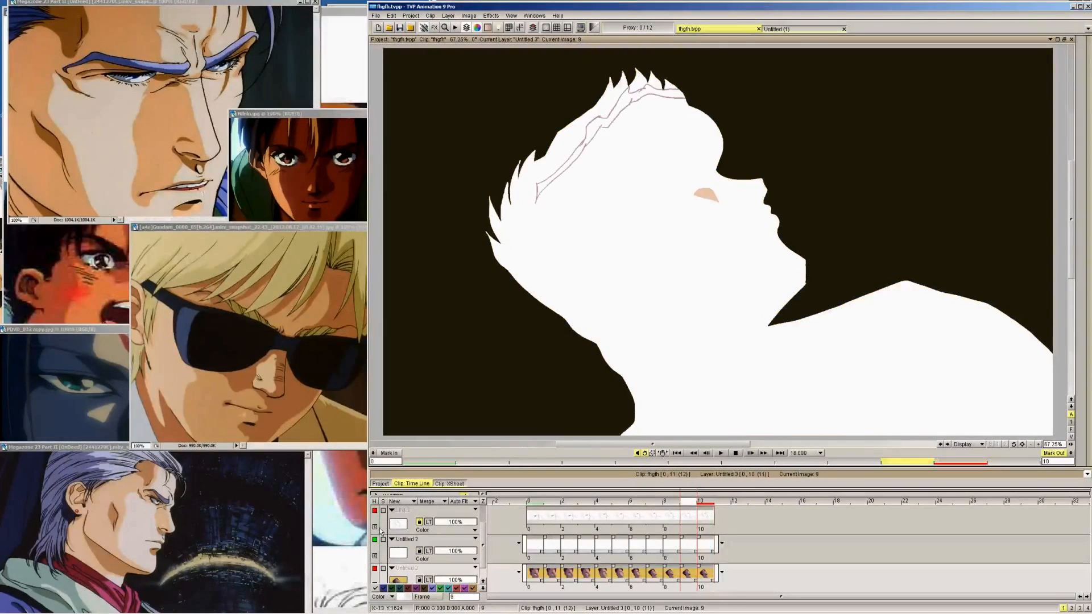
left_click(1083, 50)
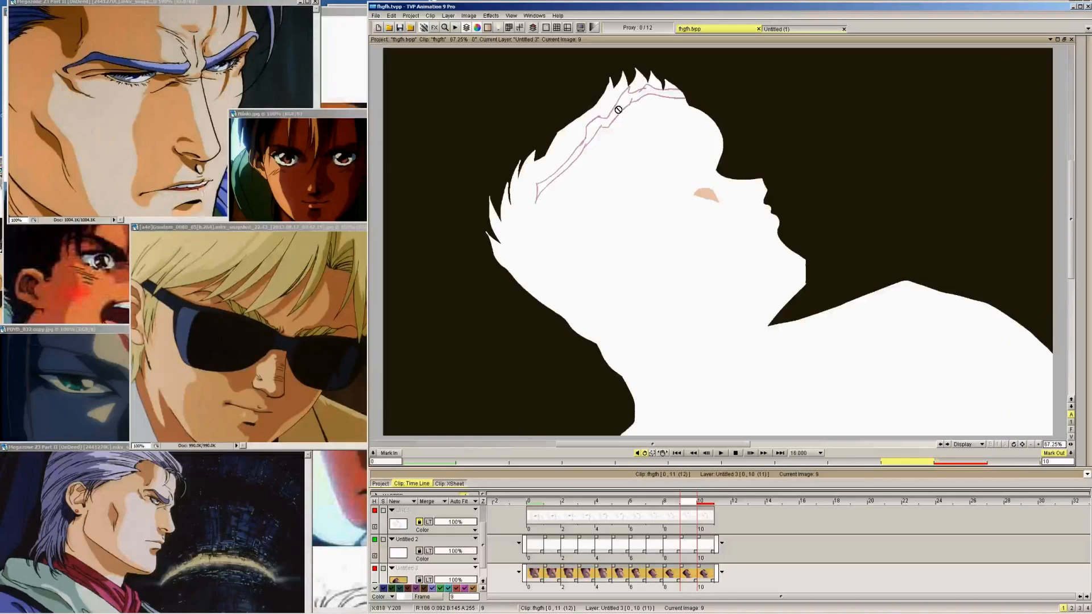
key("Up")
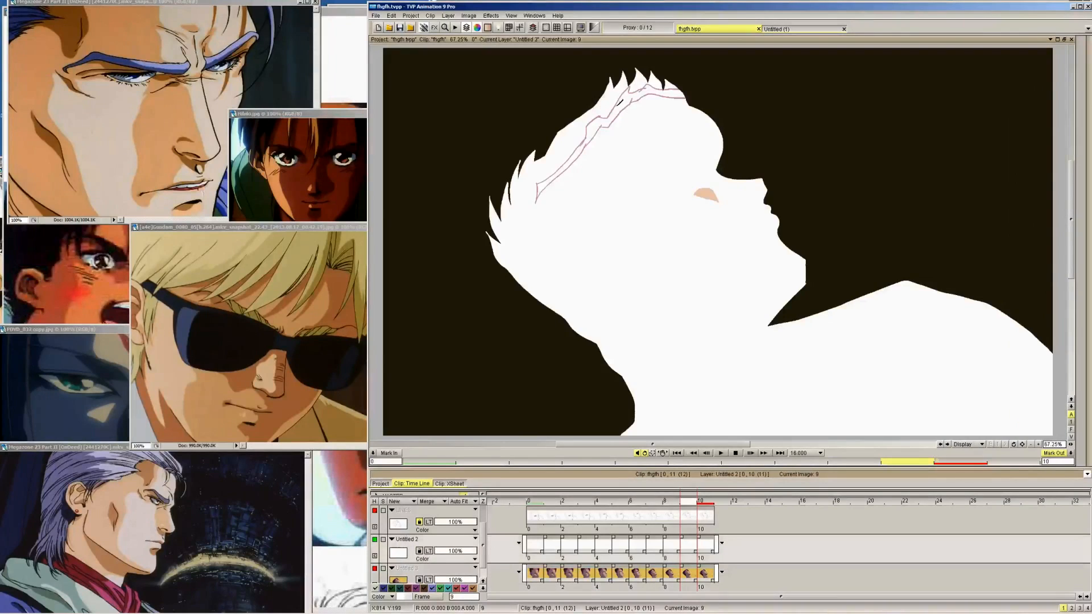
key("Left")
key("Left")
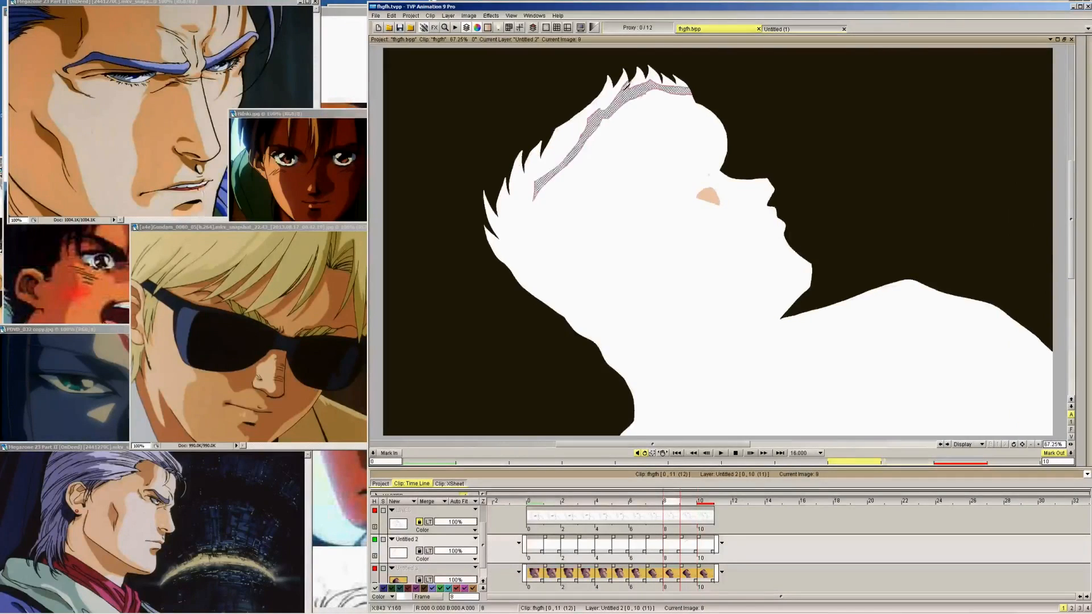
key("Left")
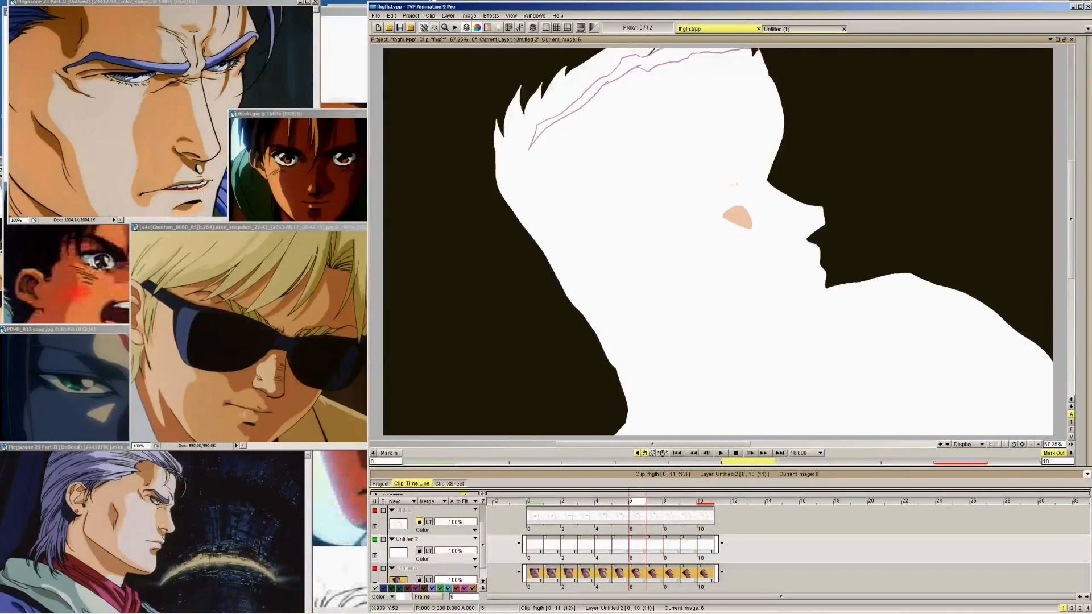
key("Left")
key("Left")
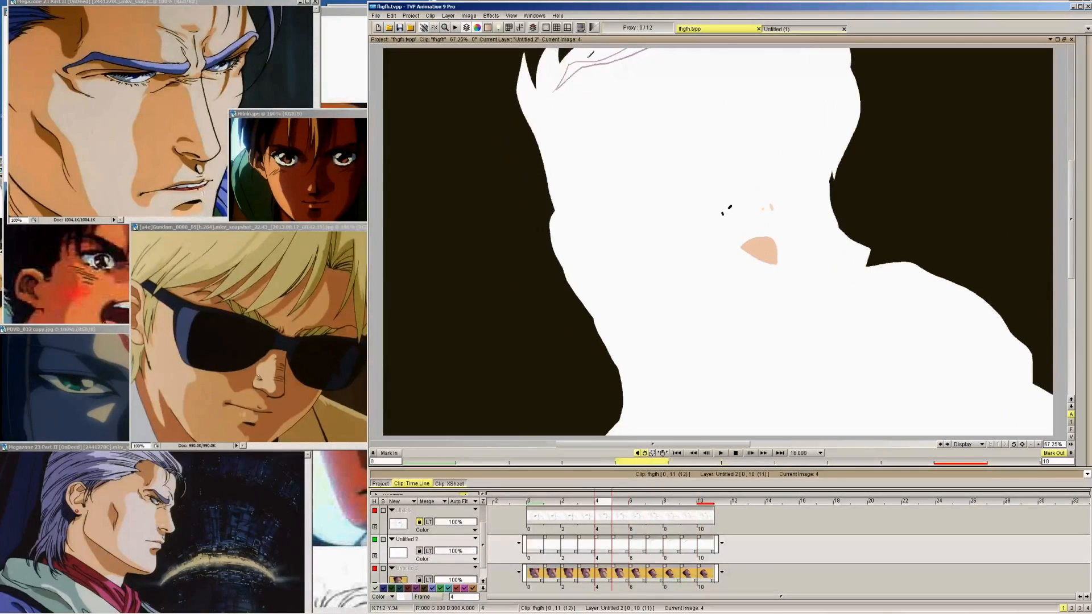
key("Left")
key("Left")
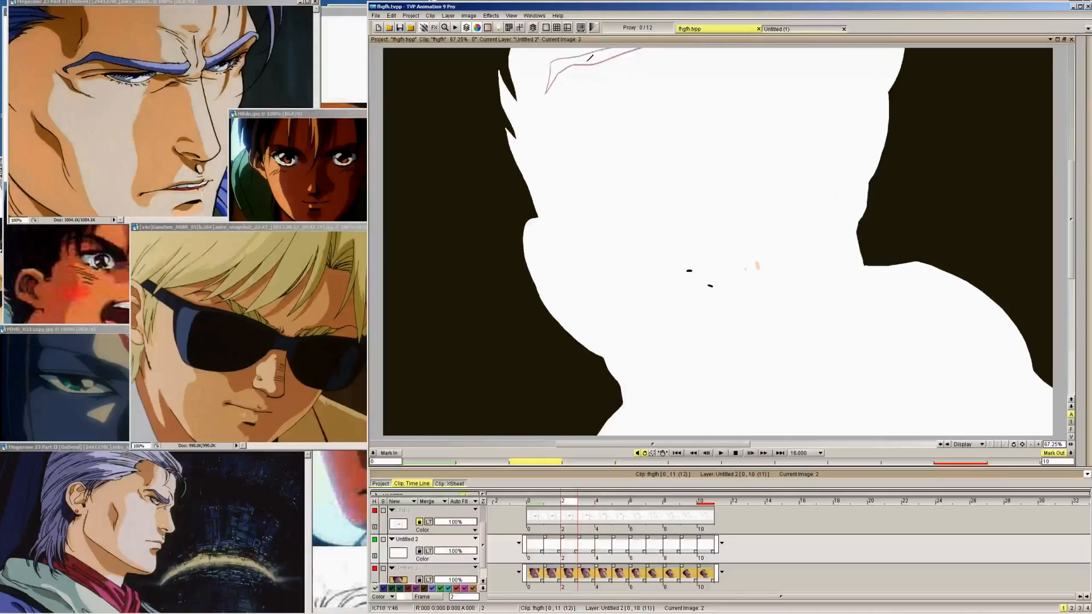
key("Left")
key("Left")
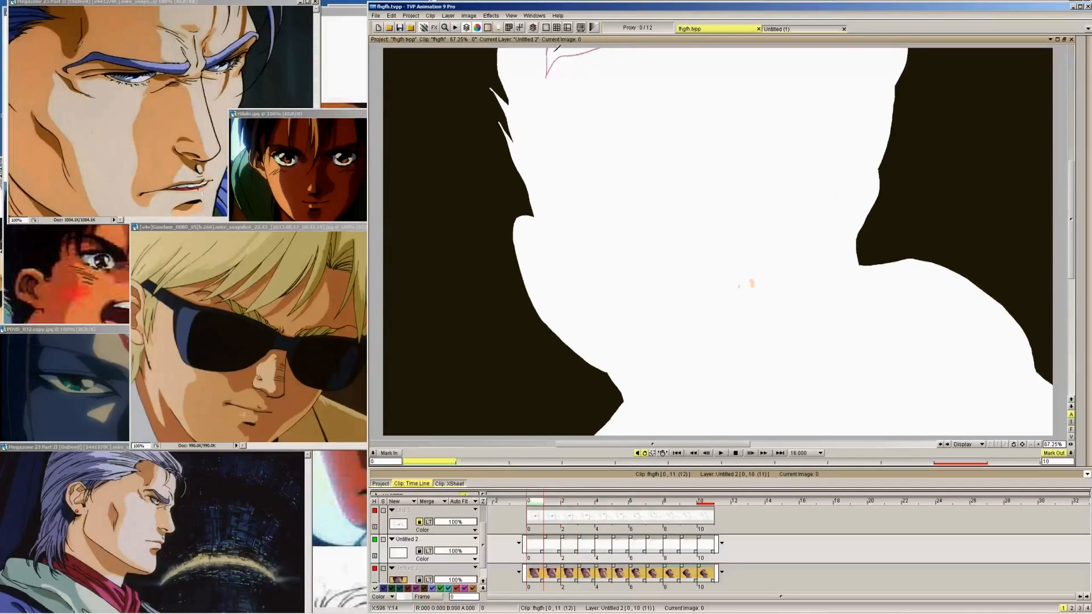
Show the Untitled 3 colour layer and the LINES layer again and return to frame 10
left_click(374, 567)
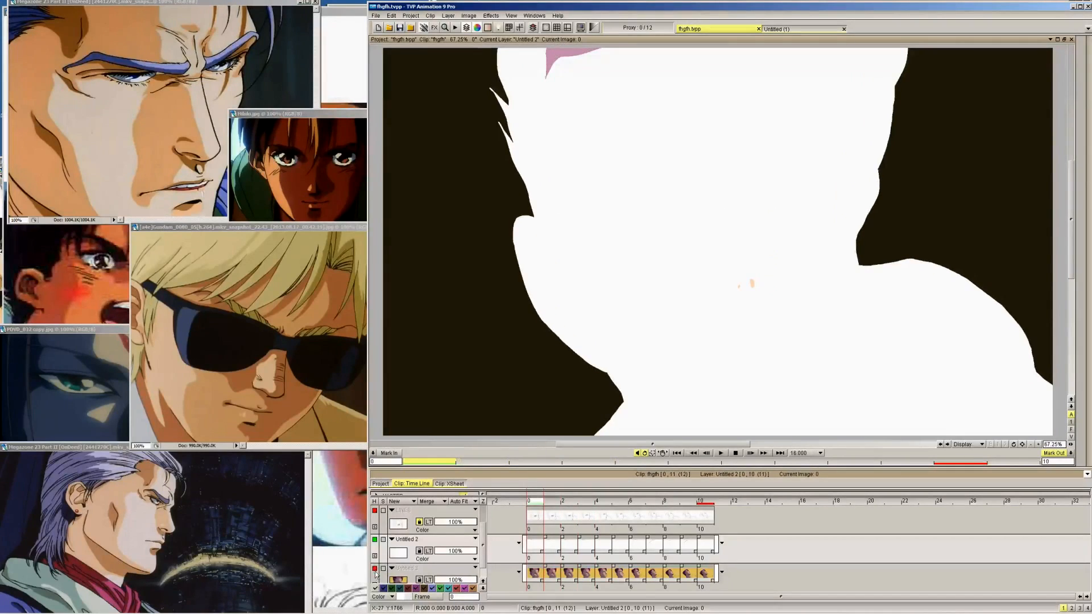
left_click(374, 510)
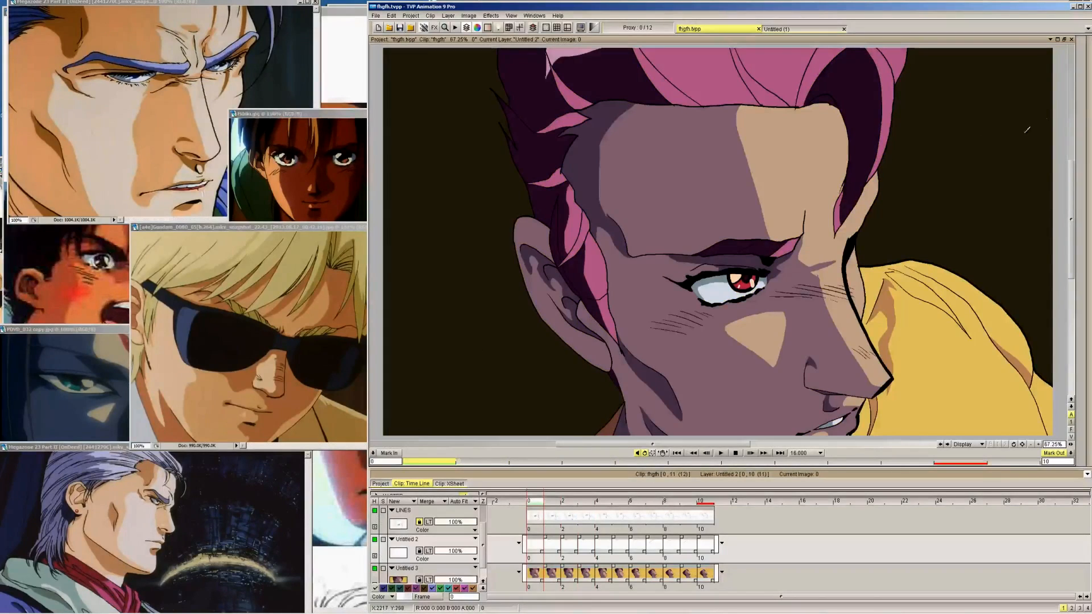
mouse_move(1081, 96)
key("Right")
key("Right")
key("Right")
key("Right")
key("Right")
key("Right")
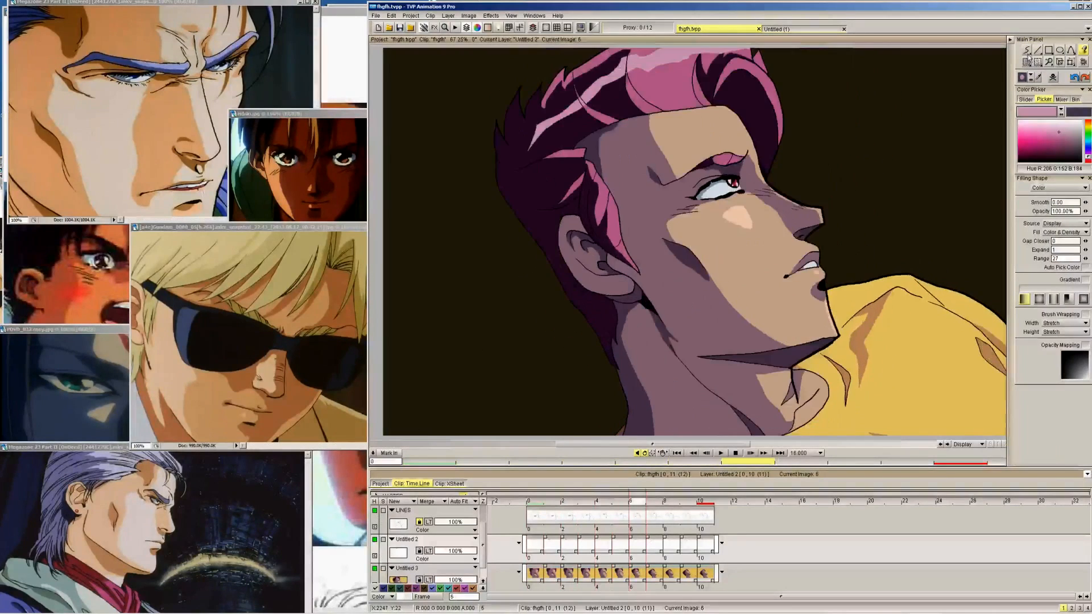
key("Right")
key("Right")
key("Right")
key("Right")
Set the pen brush to Erase mode and cut a thin gap across the side-hair highlight streak from frame 10 back to frame 5
left_click(1026, 50)
left_click(1052, 214)
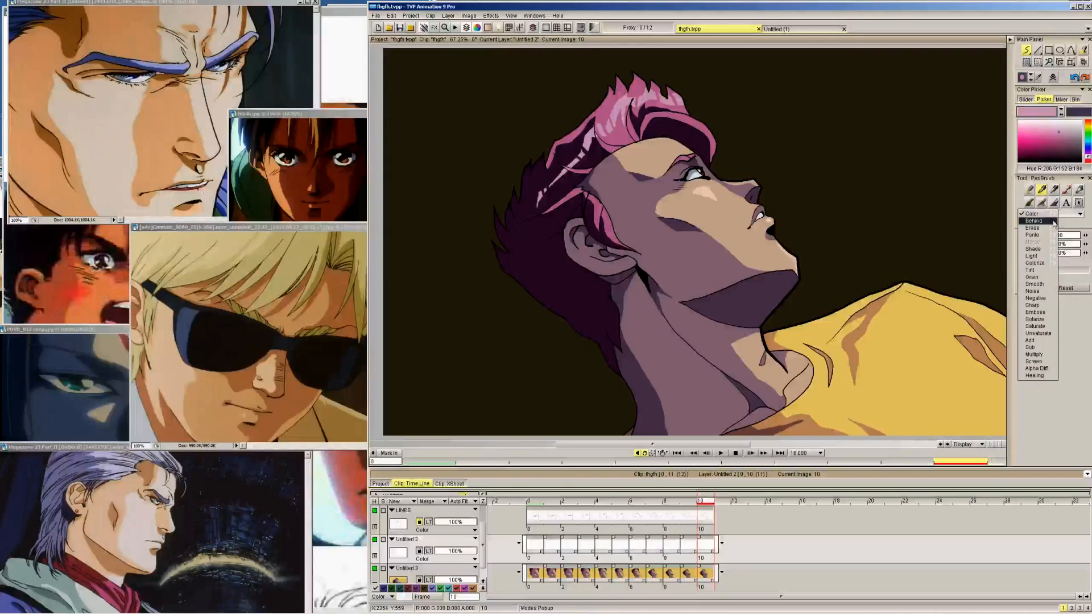
left_click(1054, 224)
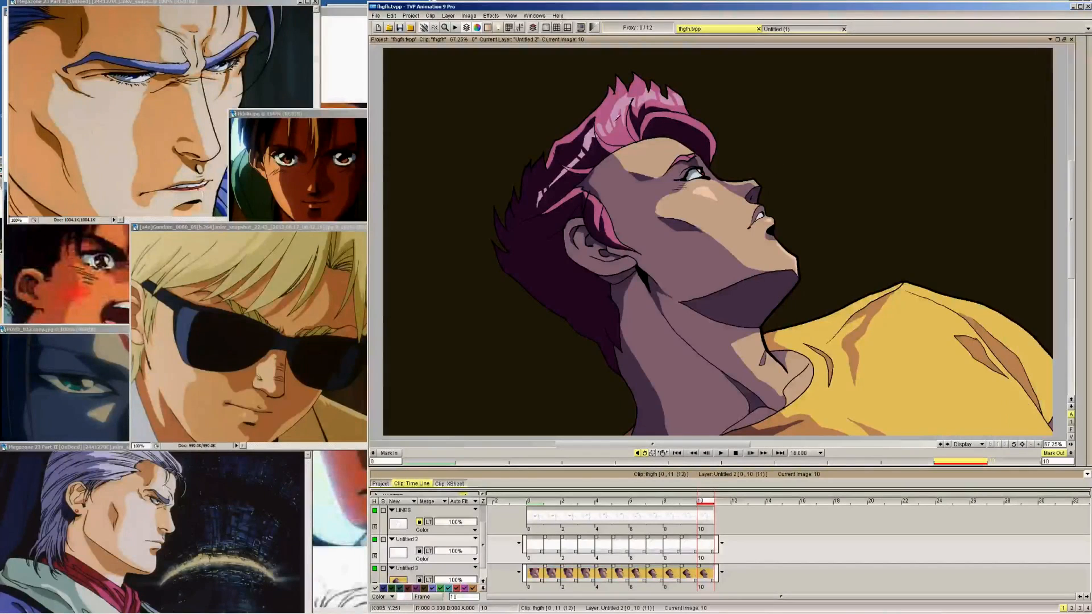
key("Left")
key("Right")
key("Left")
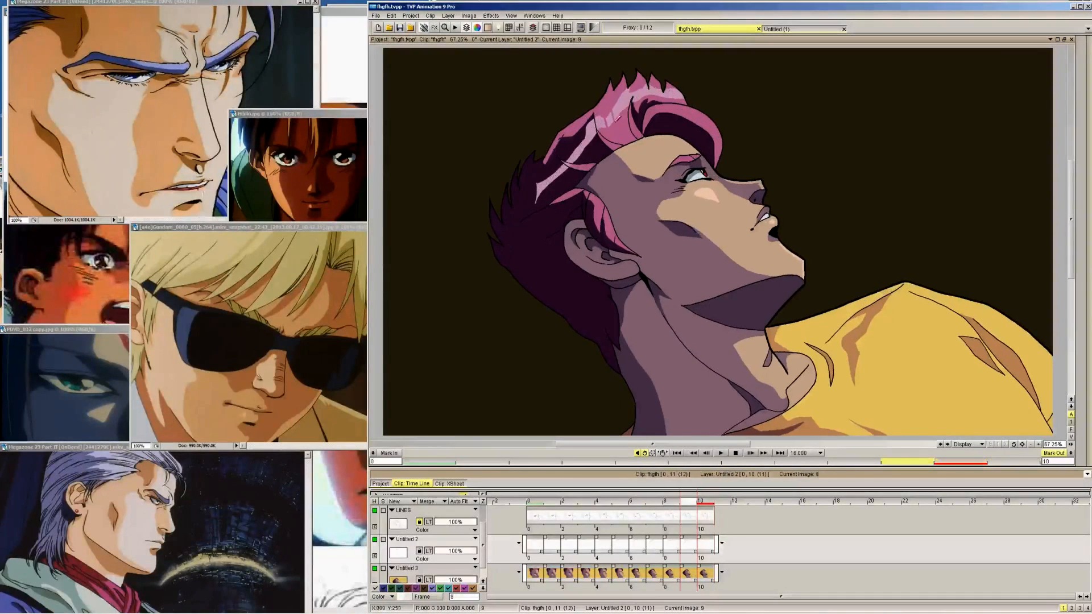
key("Left")
key("Left")
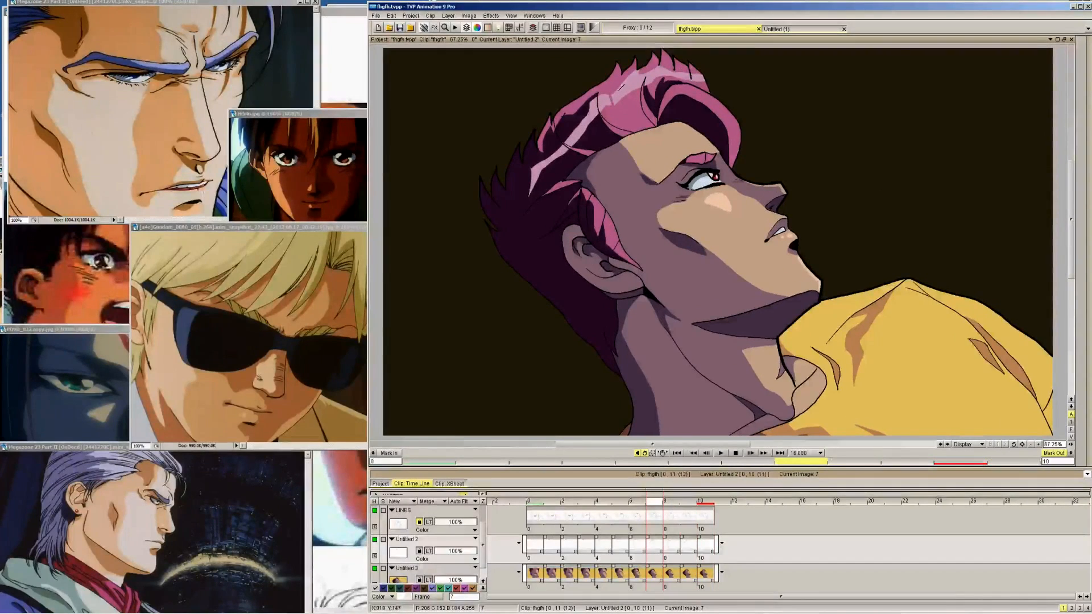
key("Left")
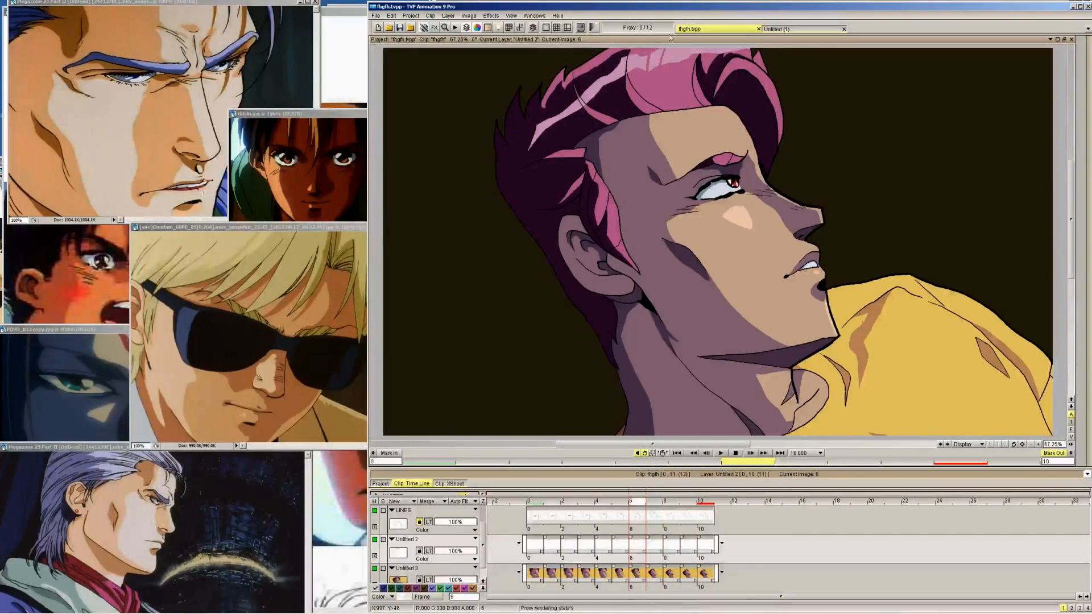
key("Left")
Return to frame 10 and erase a second gap across the highlight streak on frames 10 back to 6
key("Right")
key("Right")
key("Right")
key("Right")
key("Right")
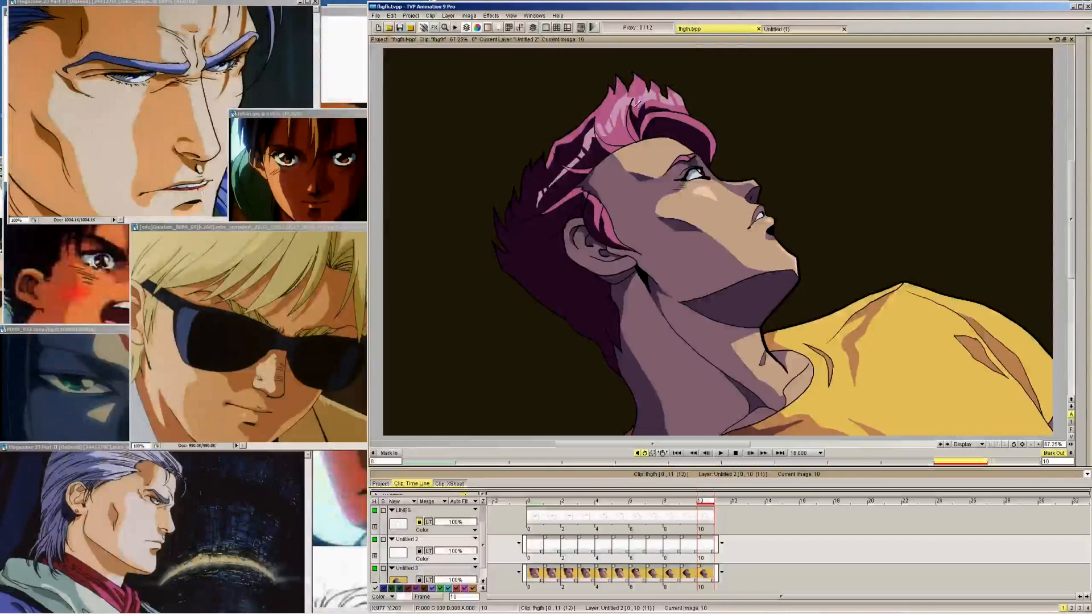
key("Left")
key("Left")
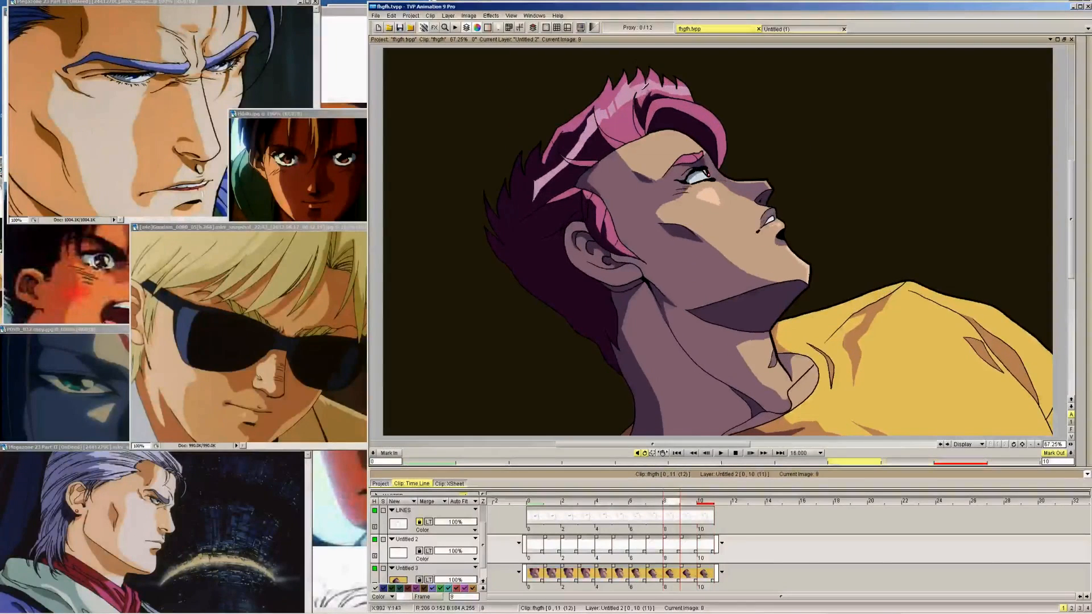
key("Left")
key("Left")
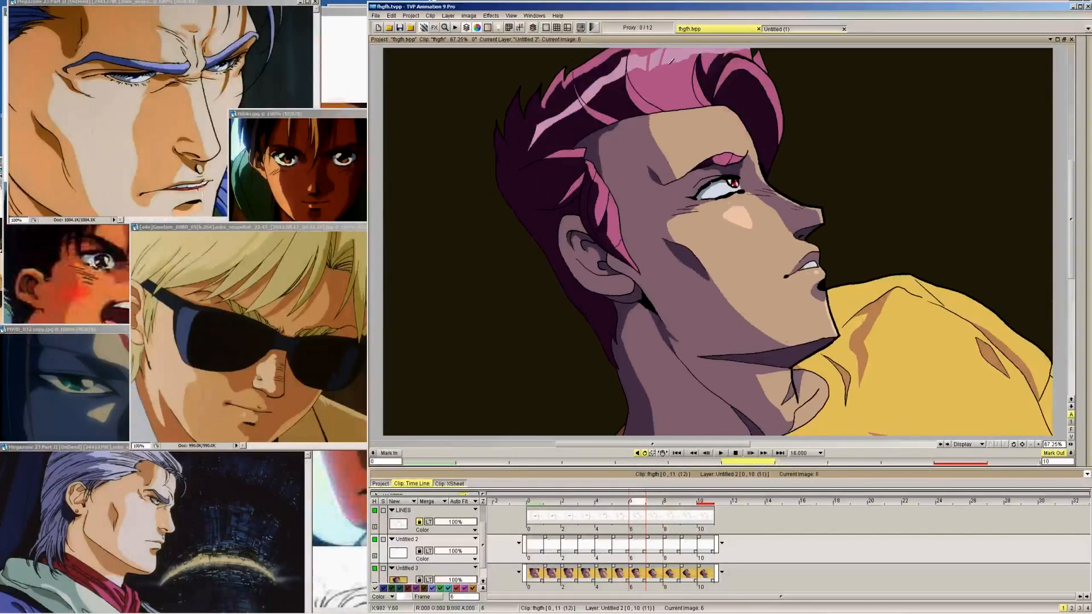
Return to frame 10 and erase a third gap in the highlight streak on frames 10 back to 5
key("Right")
key("Right")
key("Right")
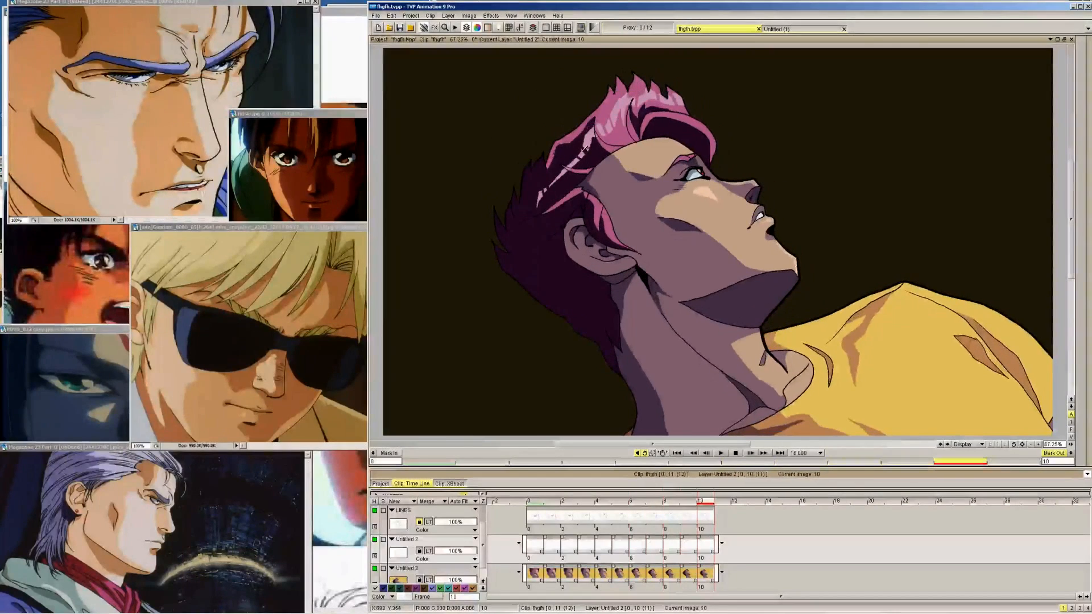
key("Left")
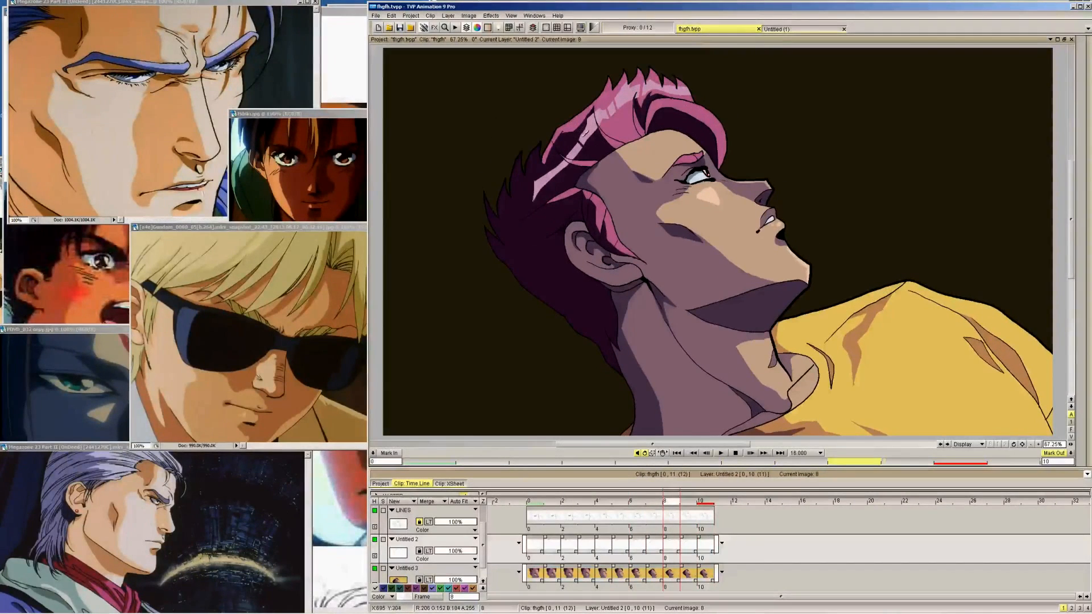
key("Left")
key("Left")
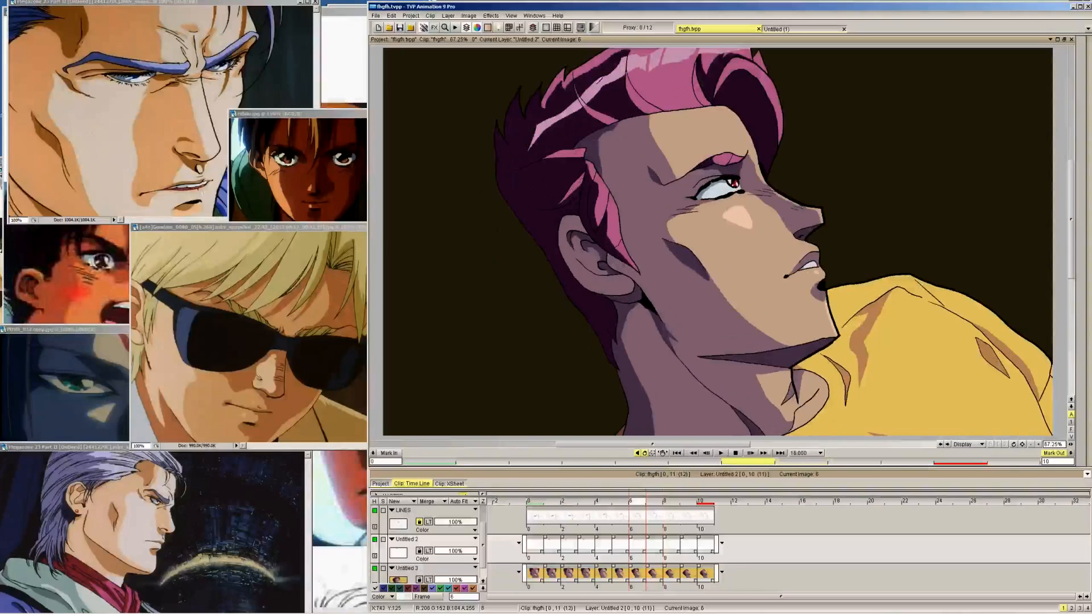
key("Left")
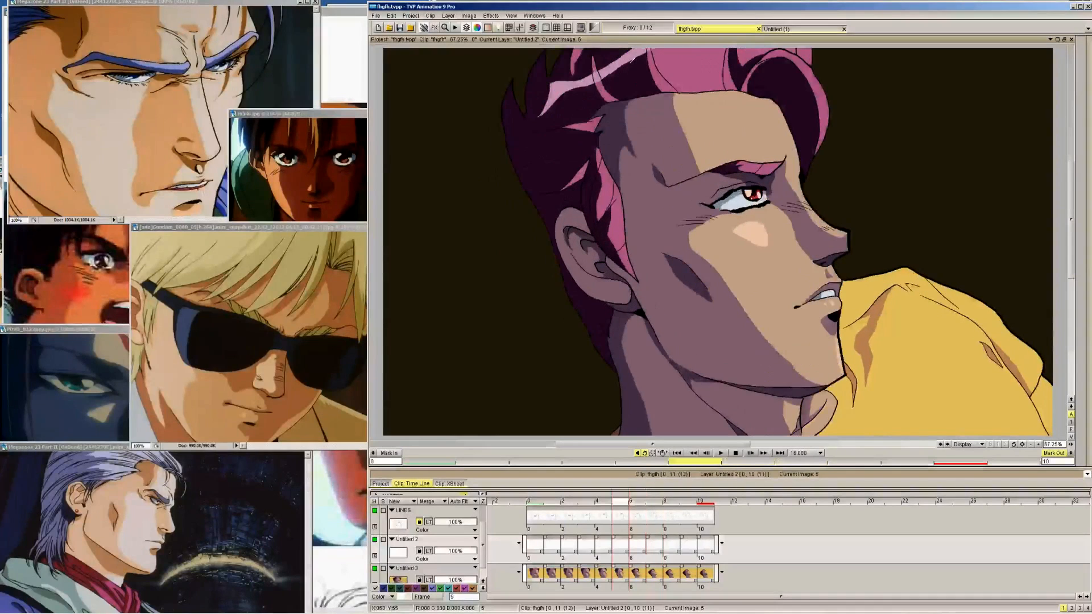
Erase another strand-like gap in the side-hair highlight streak, working from frame 10 back to frame 5
key("Right")
key("Right")
key("Right")
key("Right")
key("Right")
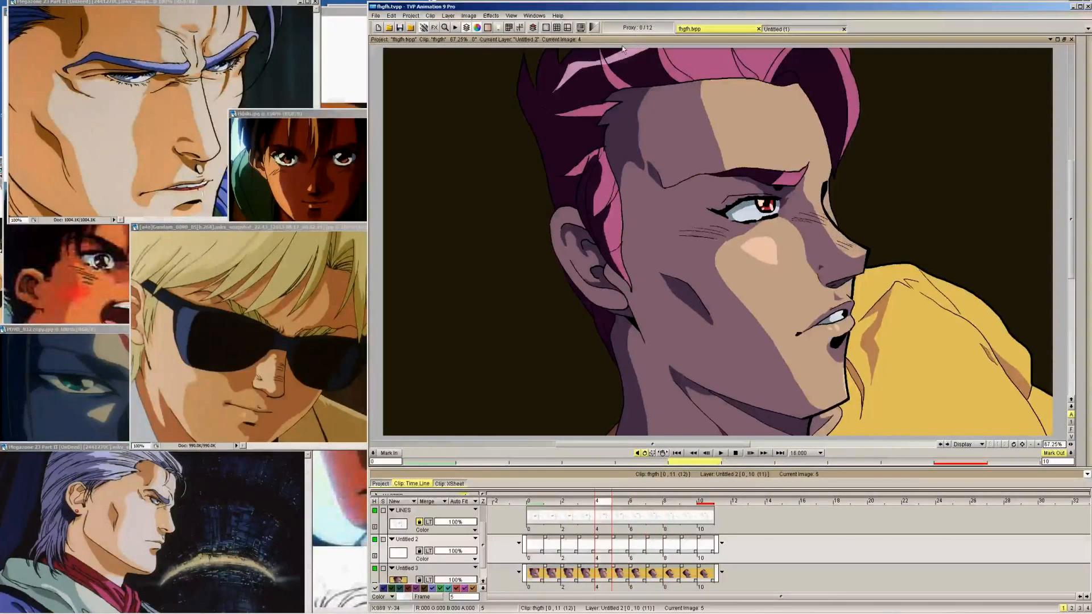
key("Left")
key("Left")
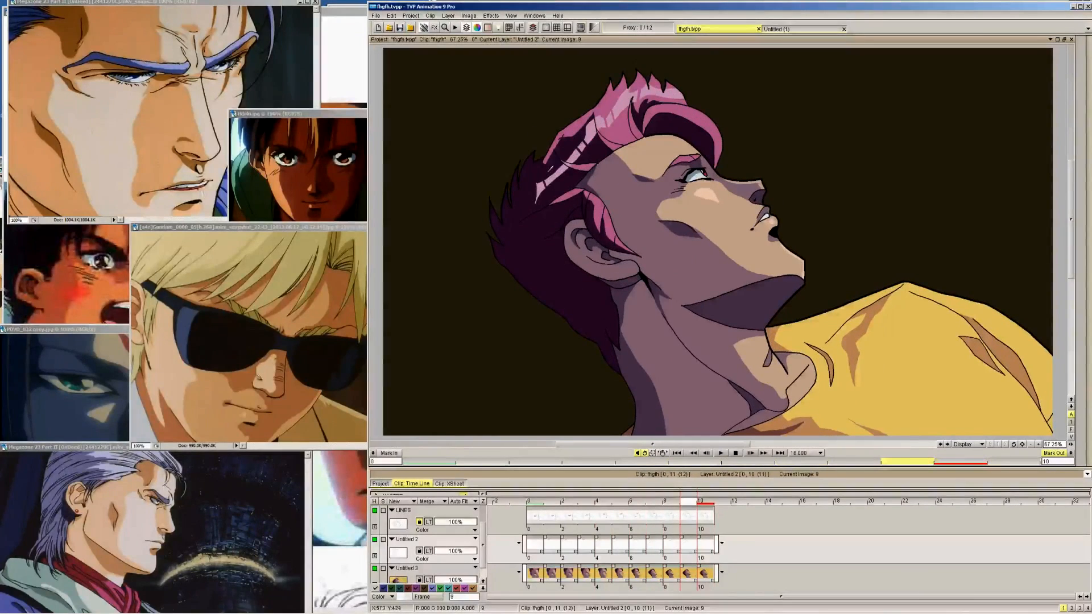
key("Left")
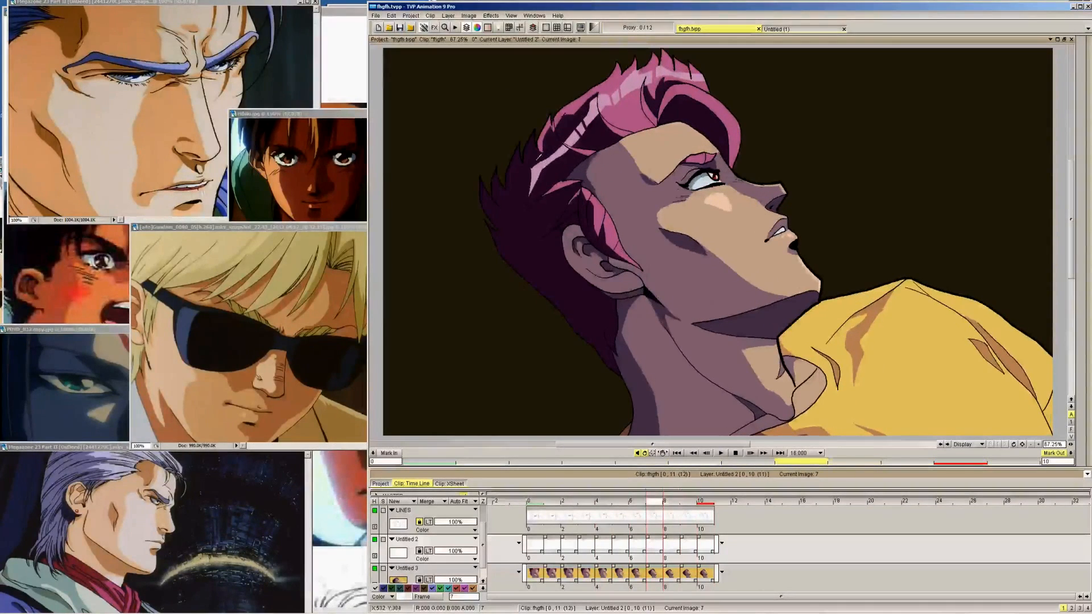
key("Left")
key("Left")
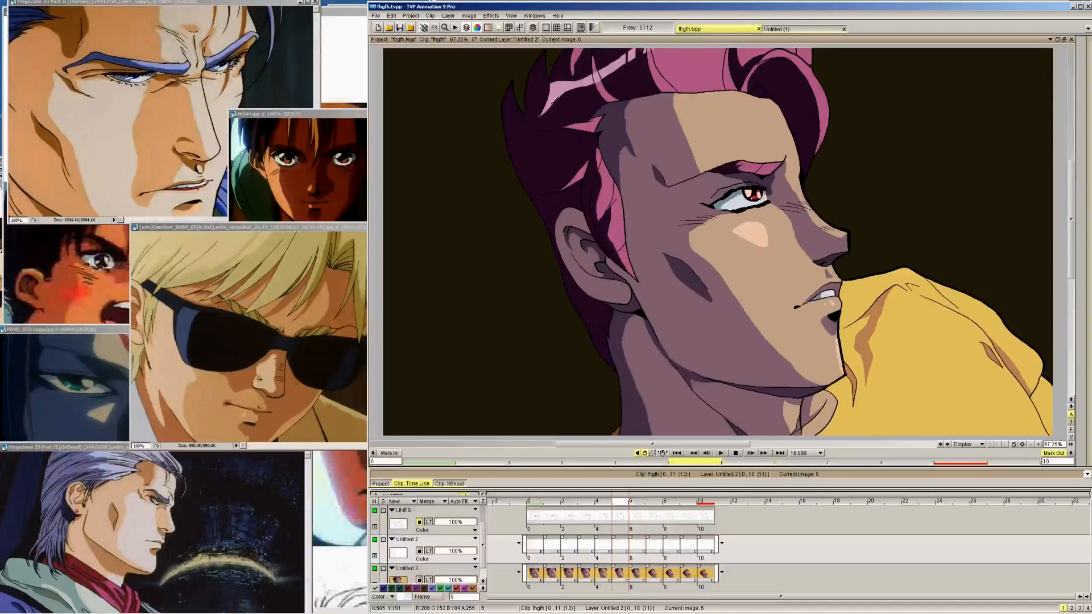
Continue erasing the strand-like gap in the side-hair highlight streak on frames 4 back to 0
key("Left")
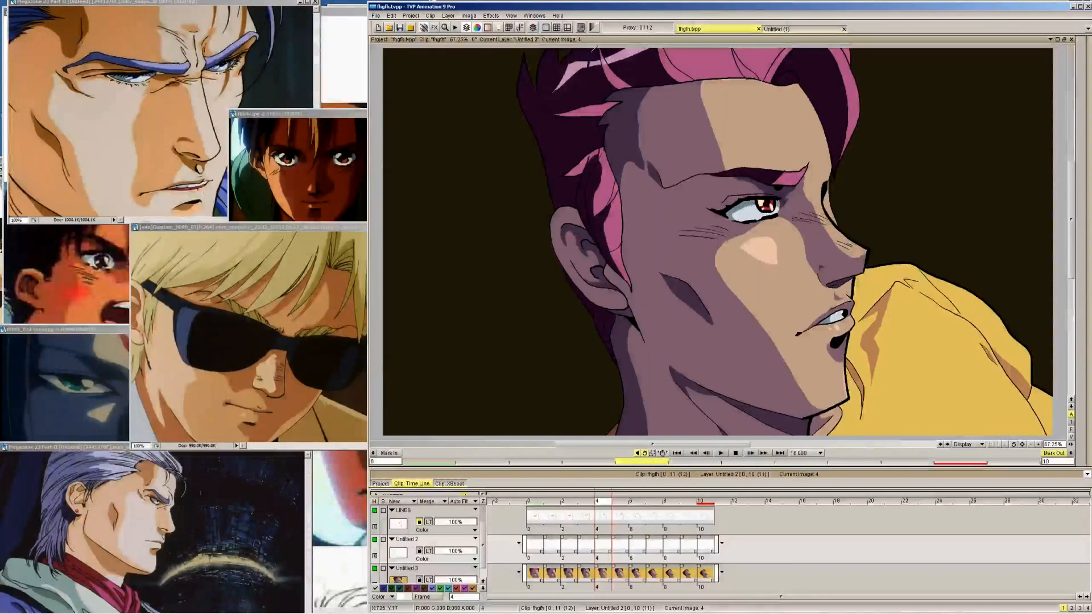
key("Left")
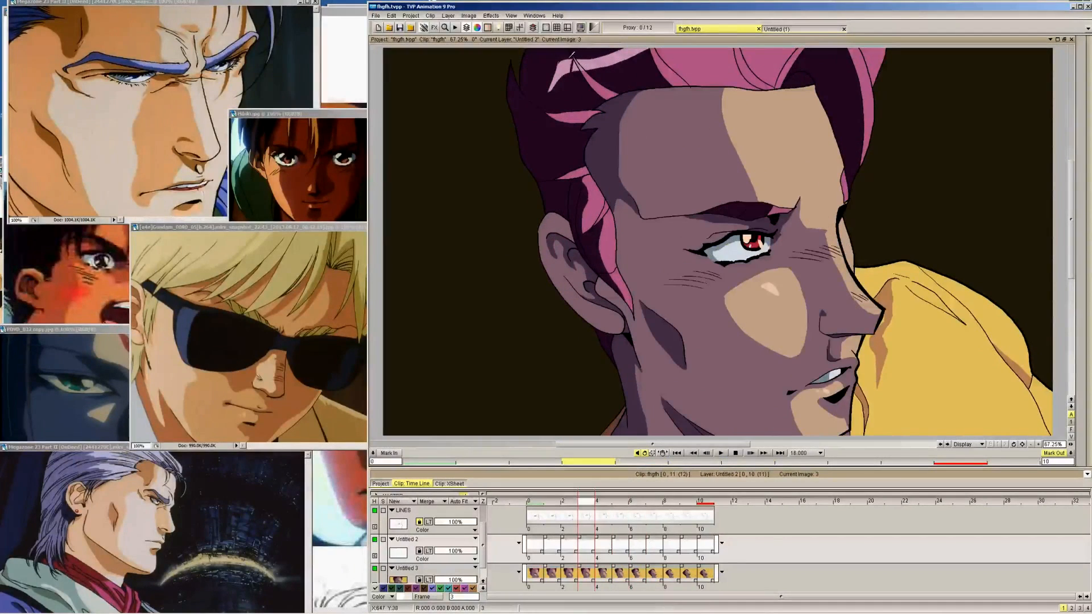
key("Left")
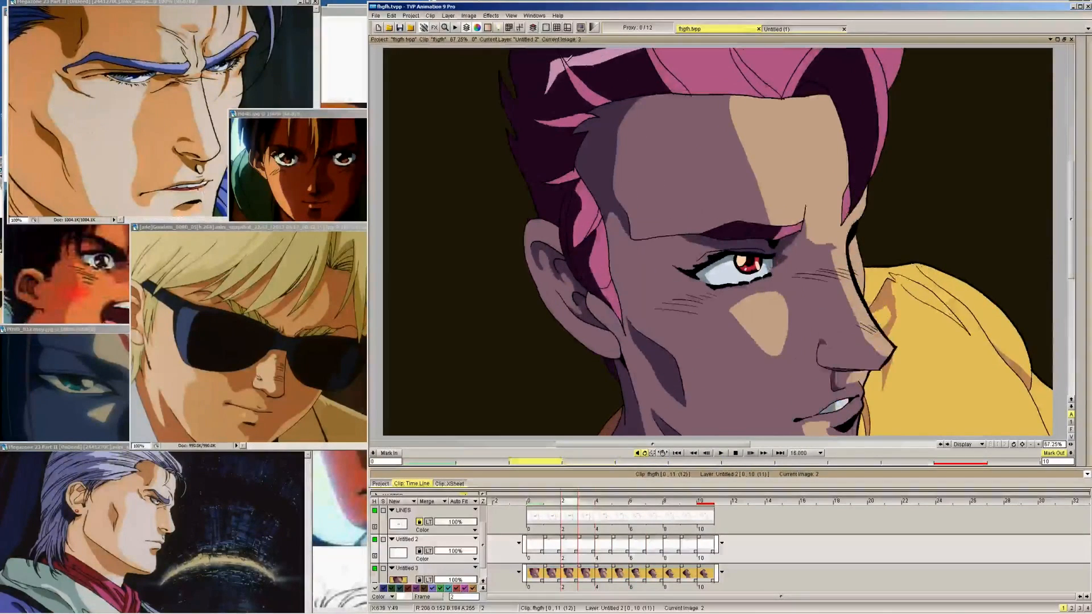
key("Left")
key("Left")
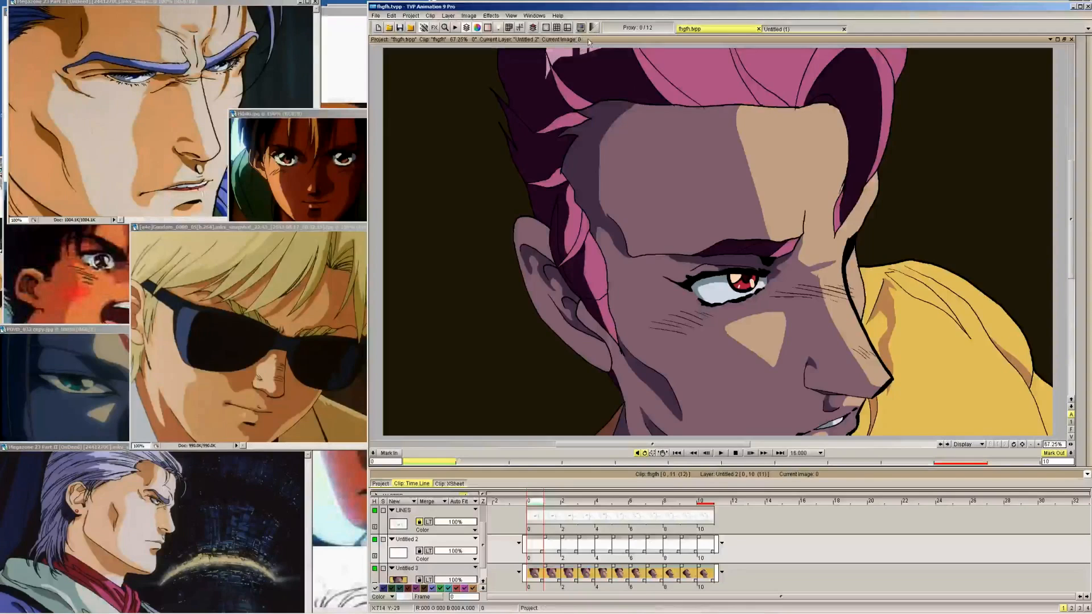
Check the side-hair highlight streak and its strand gaps from frame 0 through frame 10 and back to frame 6
key("Right")
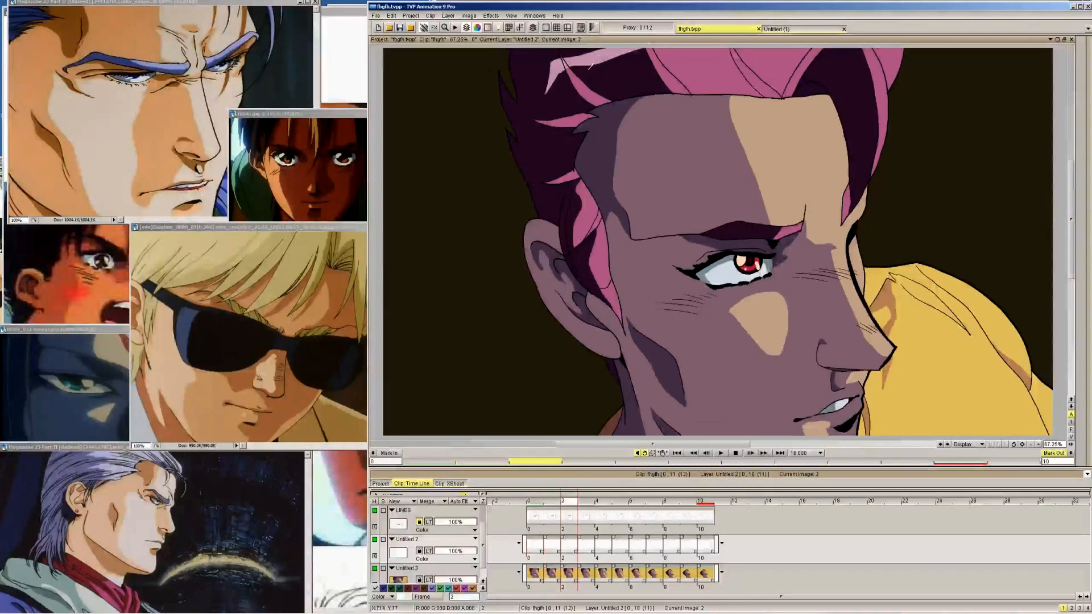
key("Right")
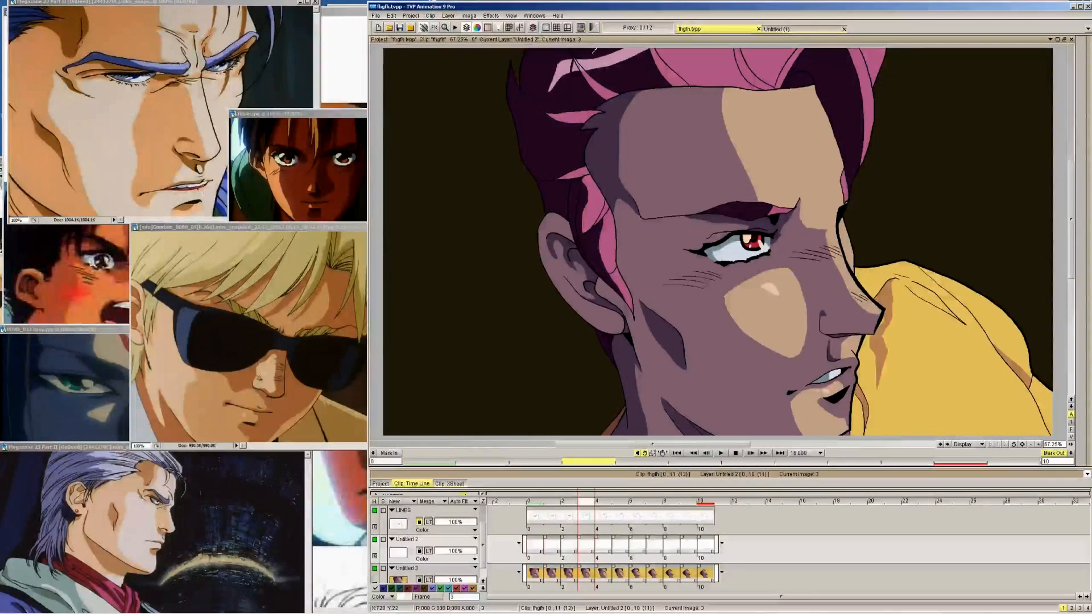
key("Right")
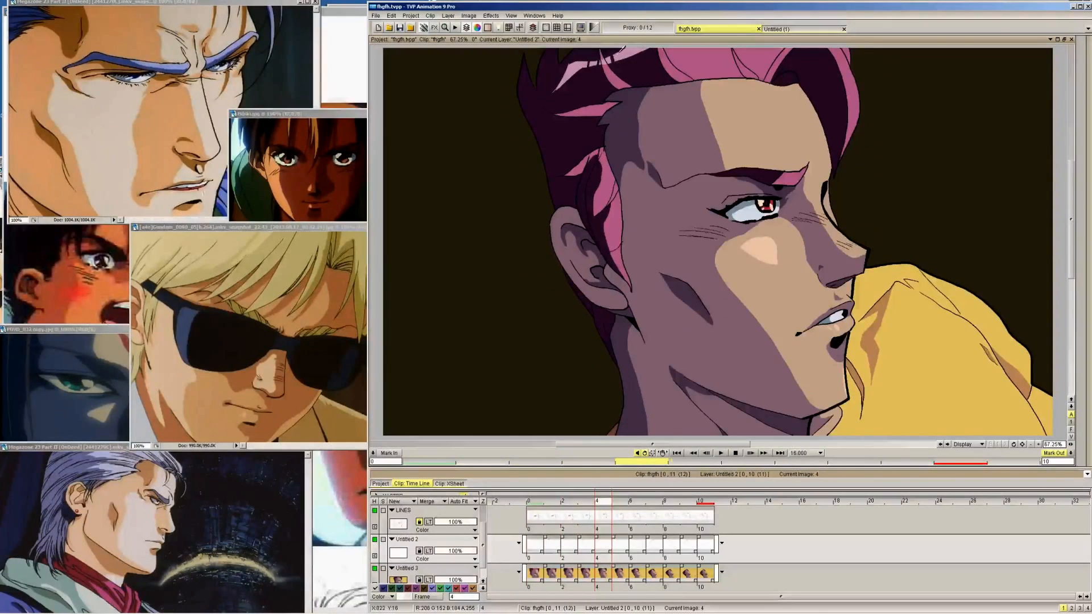
key("Right")
key("Right")
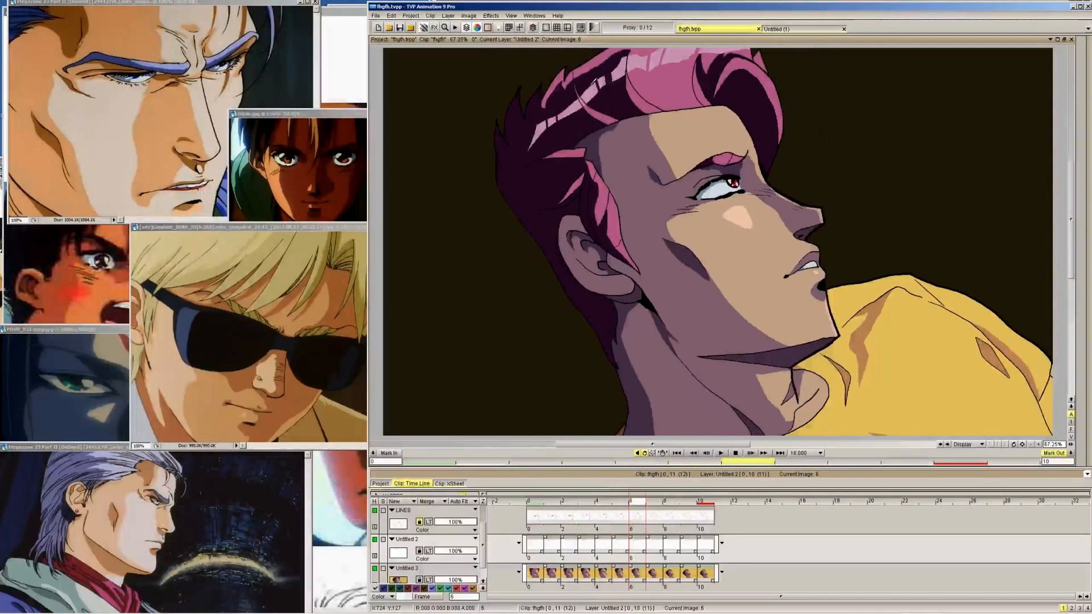
key("Right")
key("Right")
key("Right")
mouse_move(1081, 76)
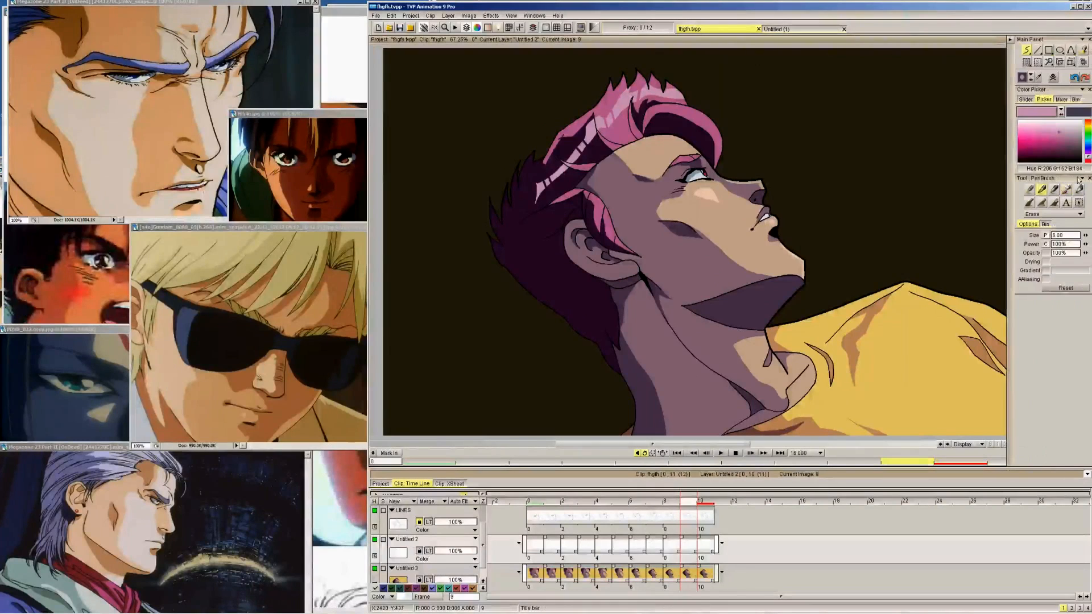
key("Right")
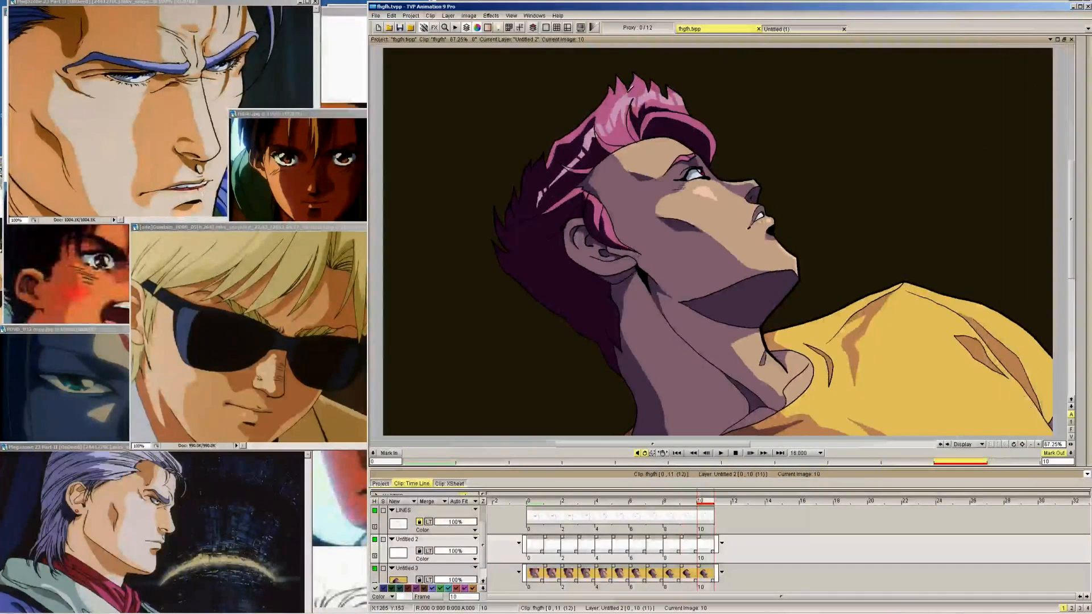
key("Left")
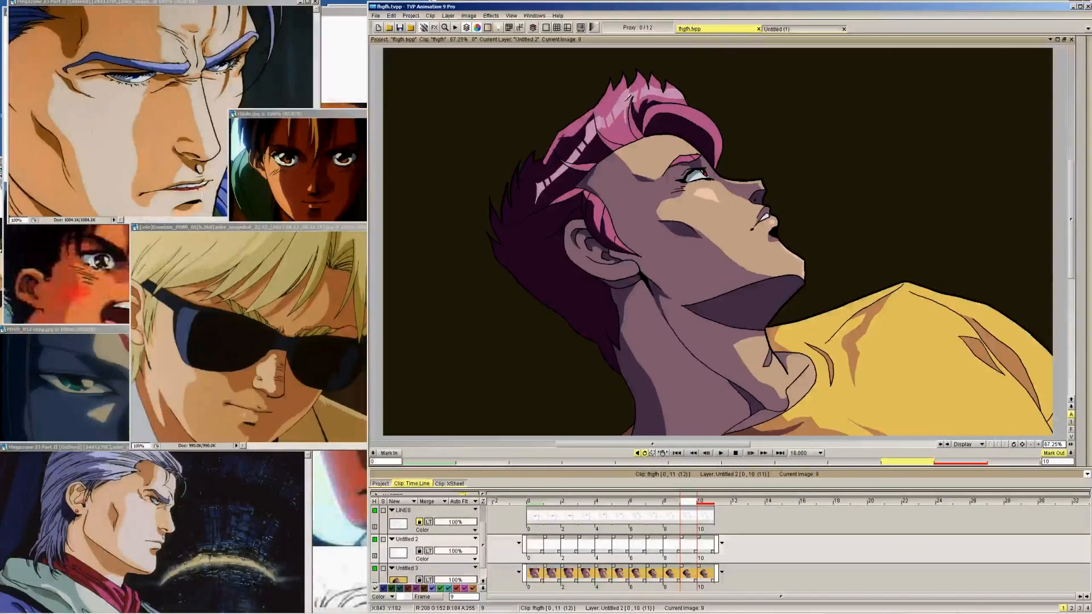
key("Left")
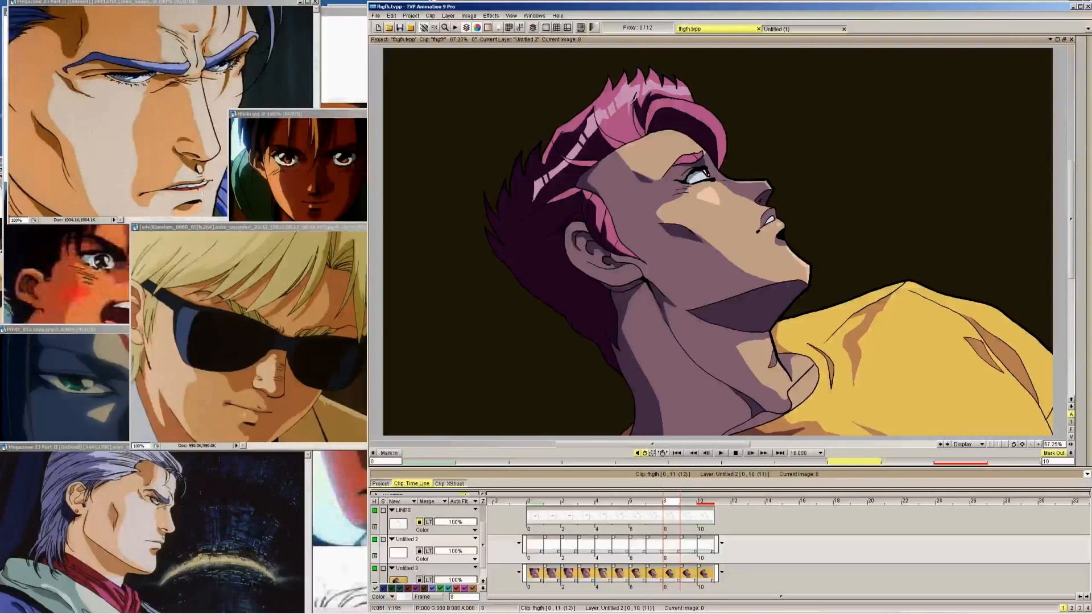
key("Left")
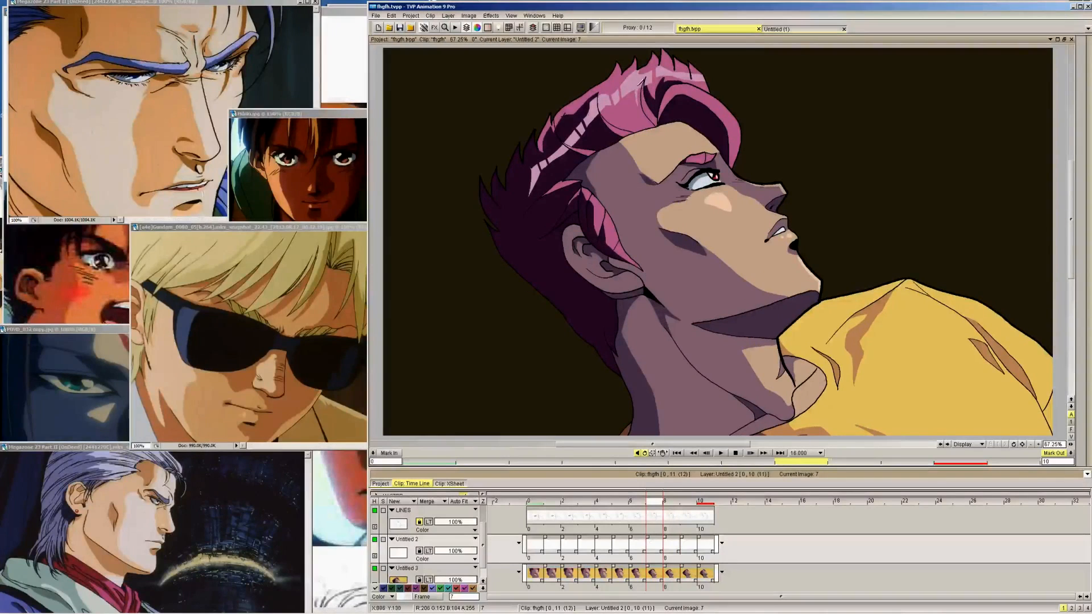
key("Left")
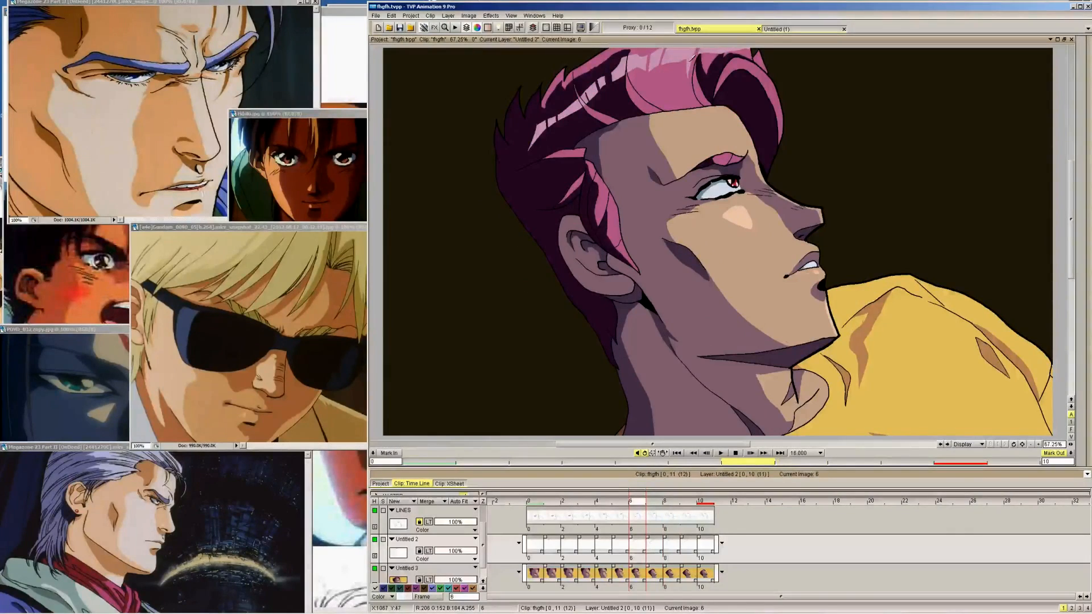
Return to frame 0, activate the Untitled 3 layer, and compare the shading of the shirt's shoulder fold through frame 6
key("Home")
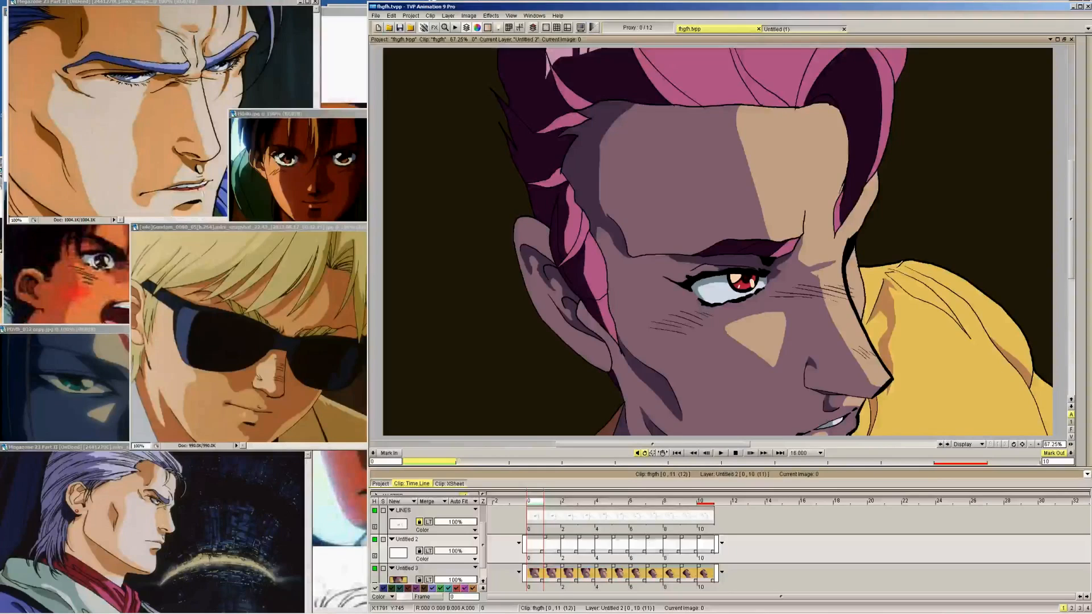
key("Down")
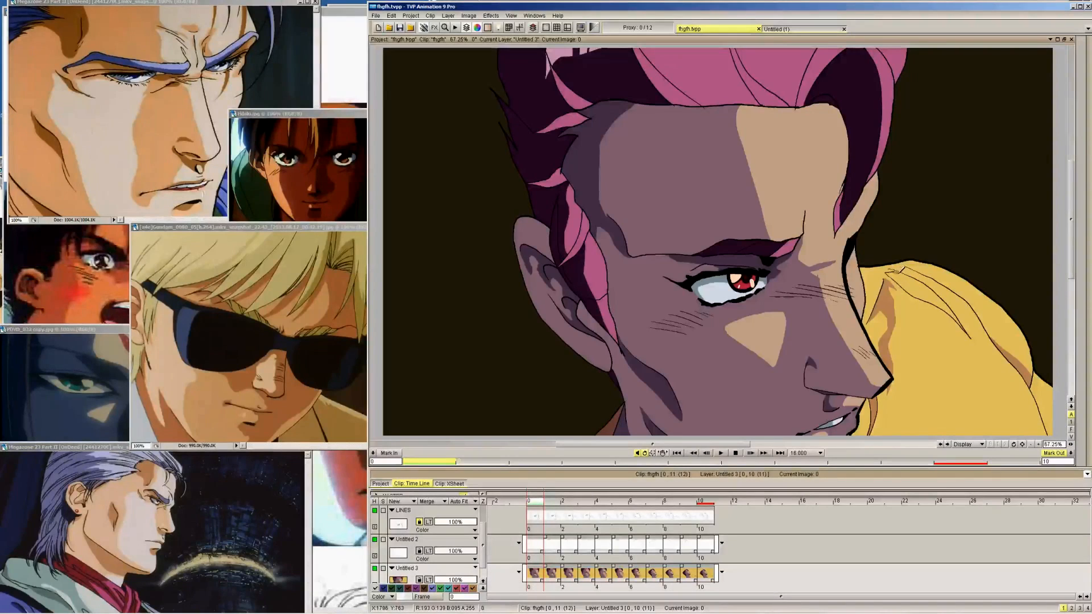
key("Right")
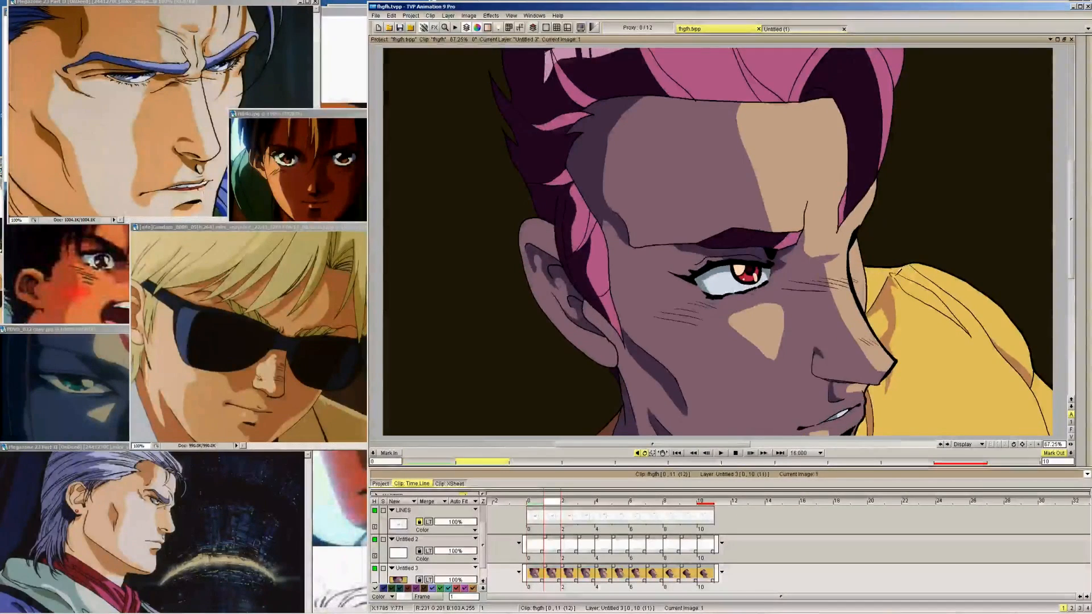
key("Right")
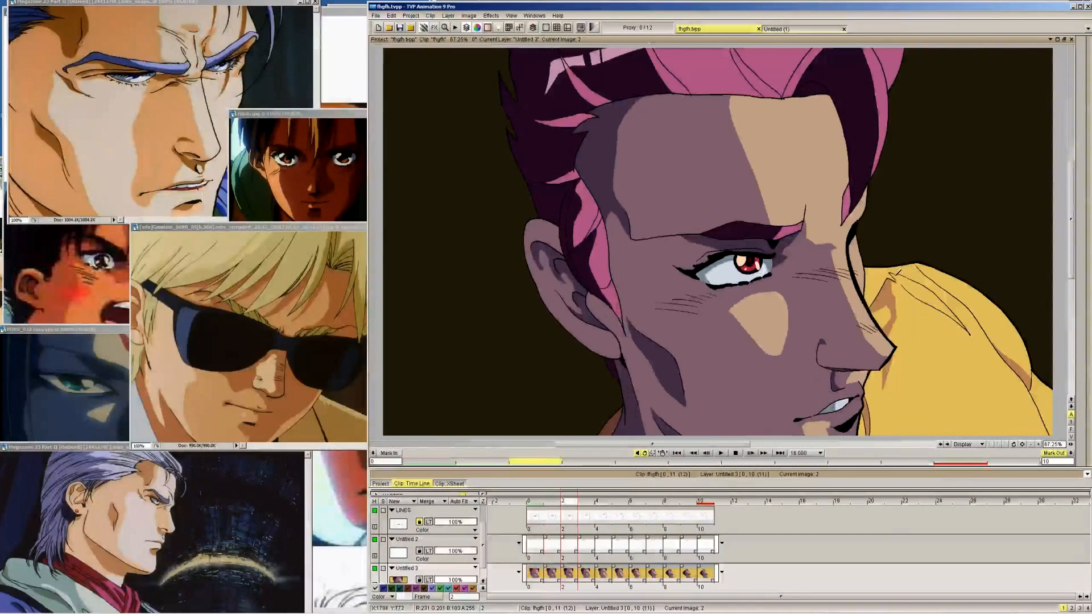
key("Right")
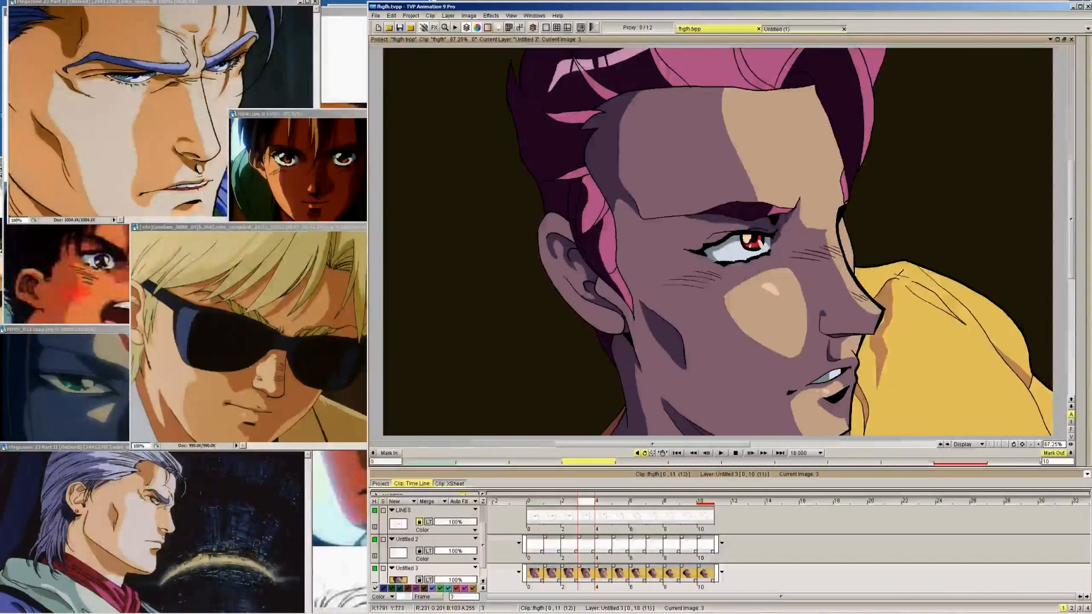
key("Right")
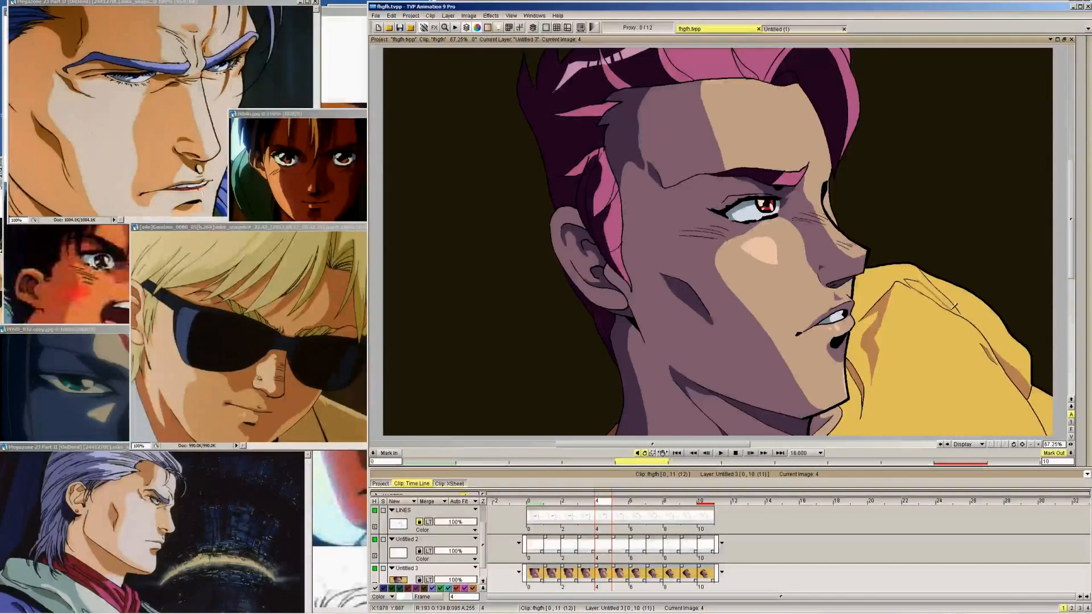
key("ctrl+z")
left_click_drag(913, 274, 955, 308)
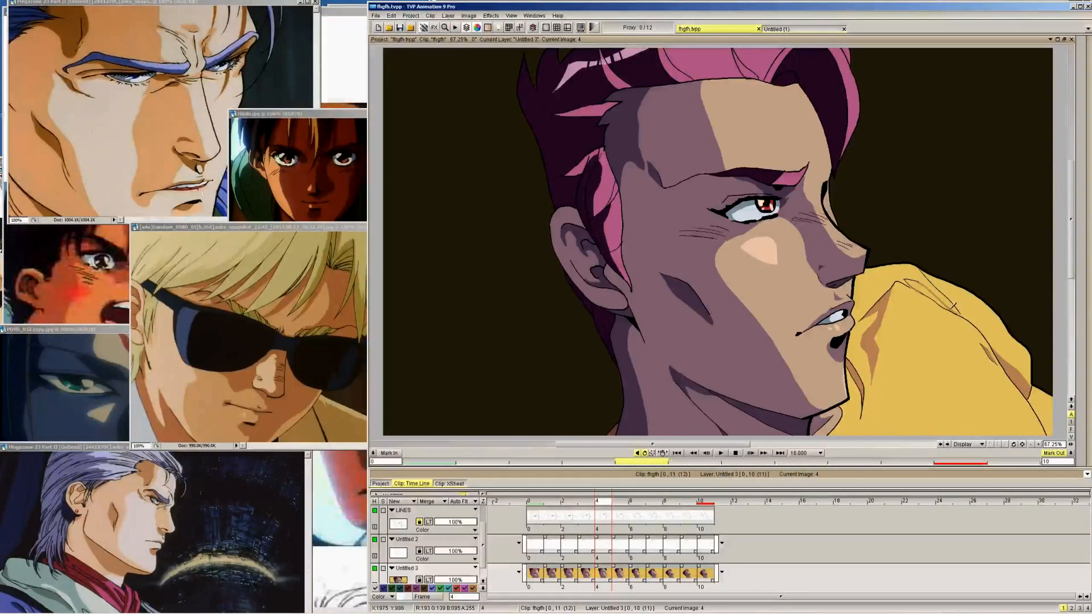
key("Right")
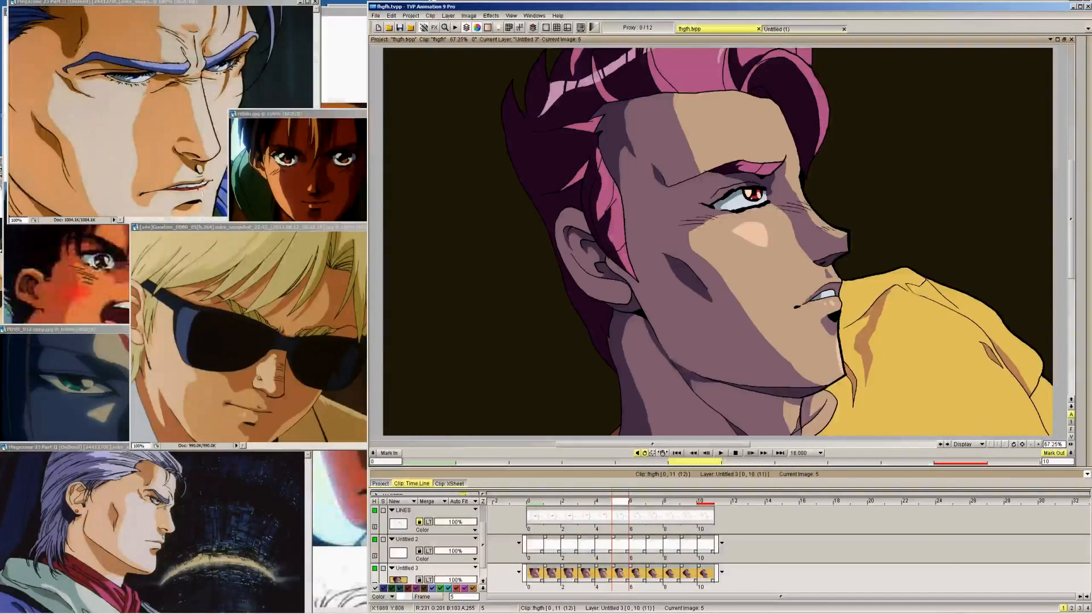
key("Right")
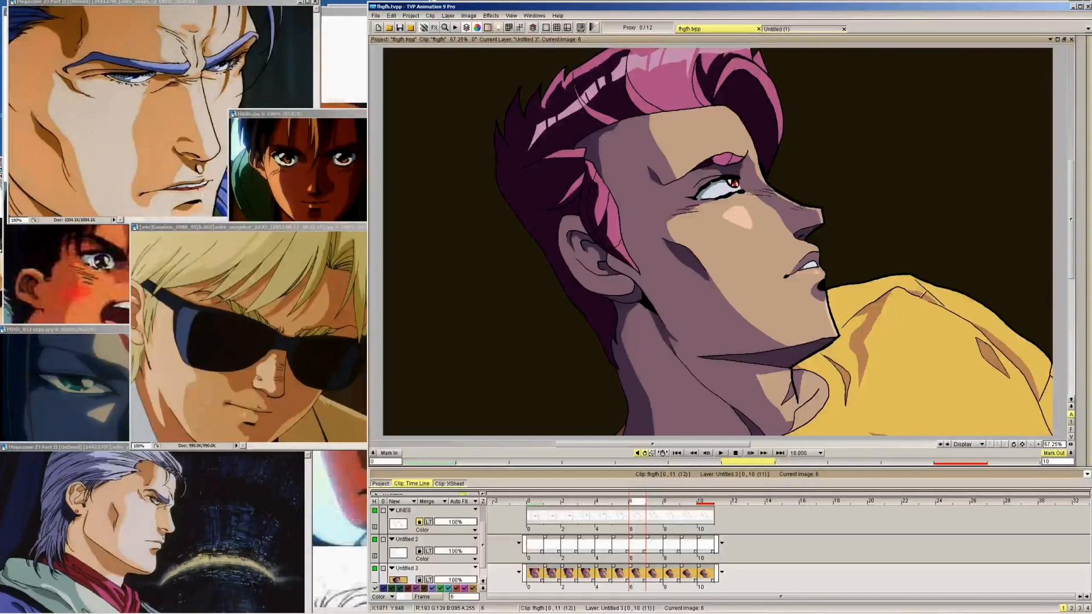
key("Right")
key("Left")
Fill the shirt's shoulder fold with the brown shadow colour, working from frame 4 back to frame 0
mouse_move(1085, 136)
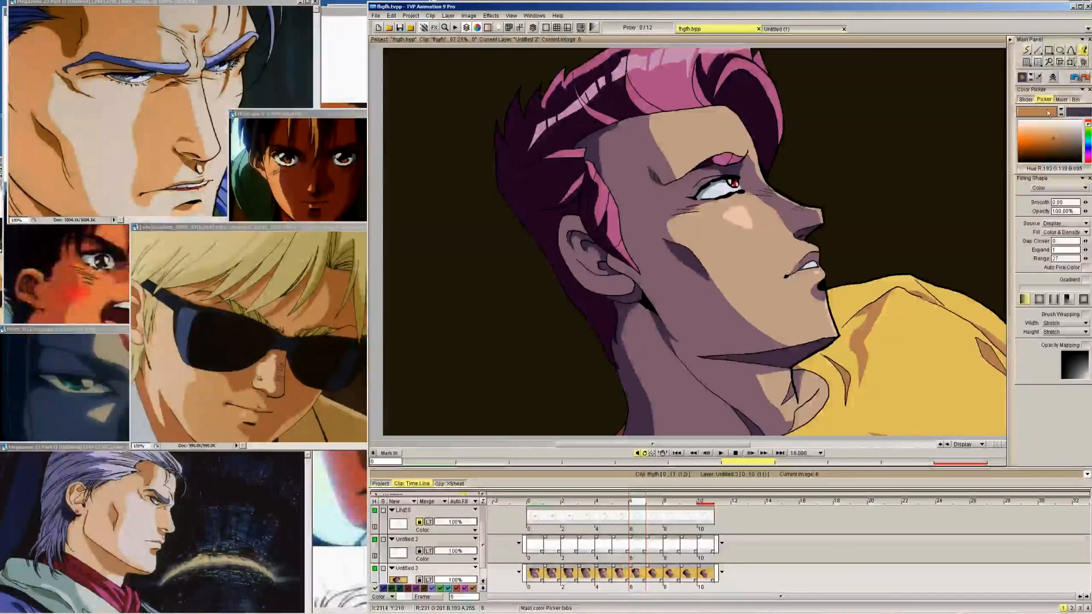
key("Left")
key("Left")
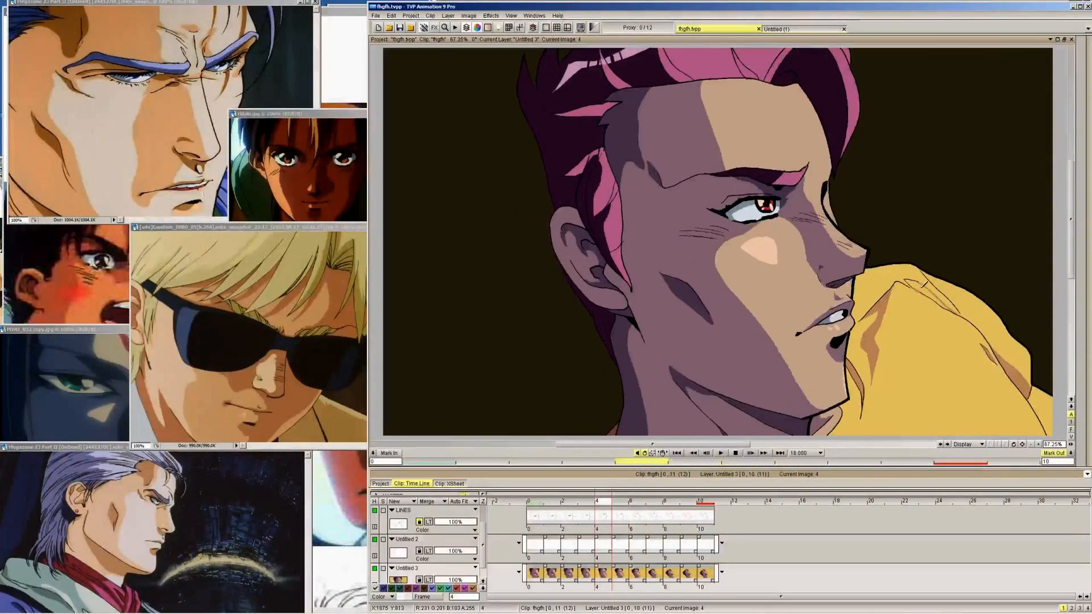
key("Left")
key("Left")
key("Left")
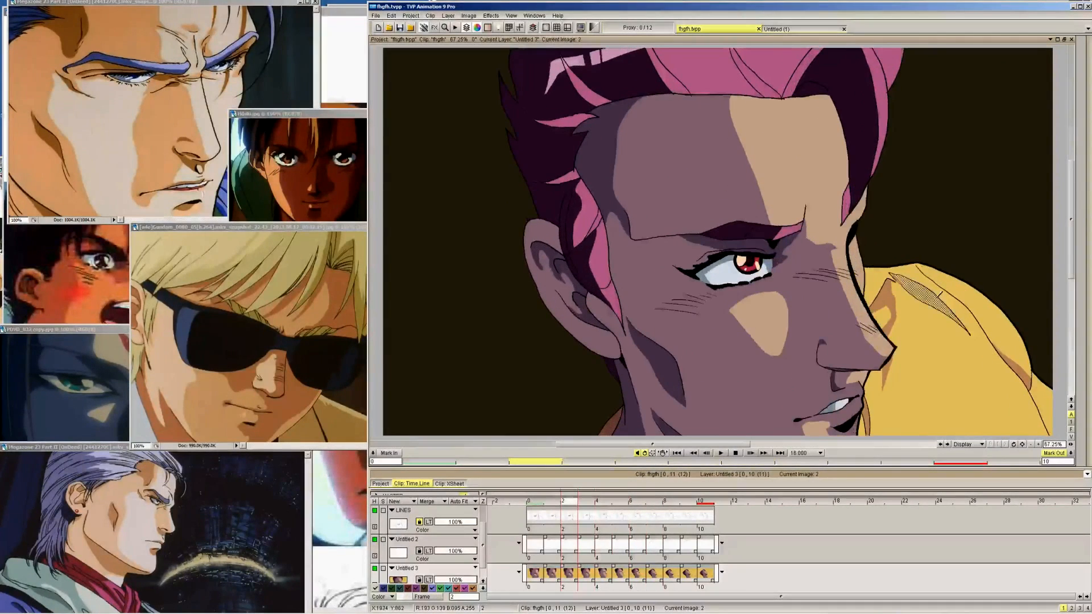
key("Left")
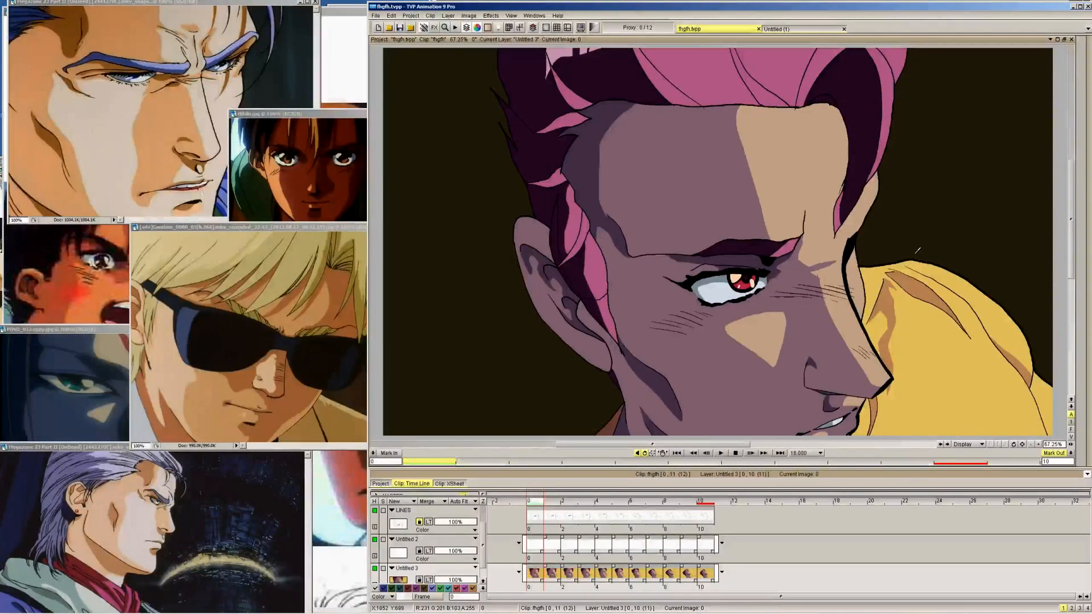
Play back the head-turn and add a light skin patch to the earlobe, working back to frame 0
left_click(721, 452)
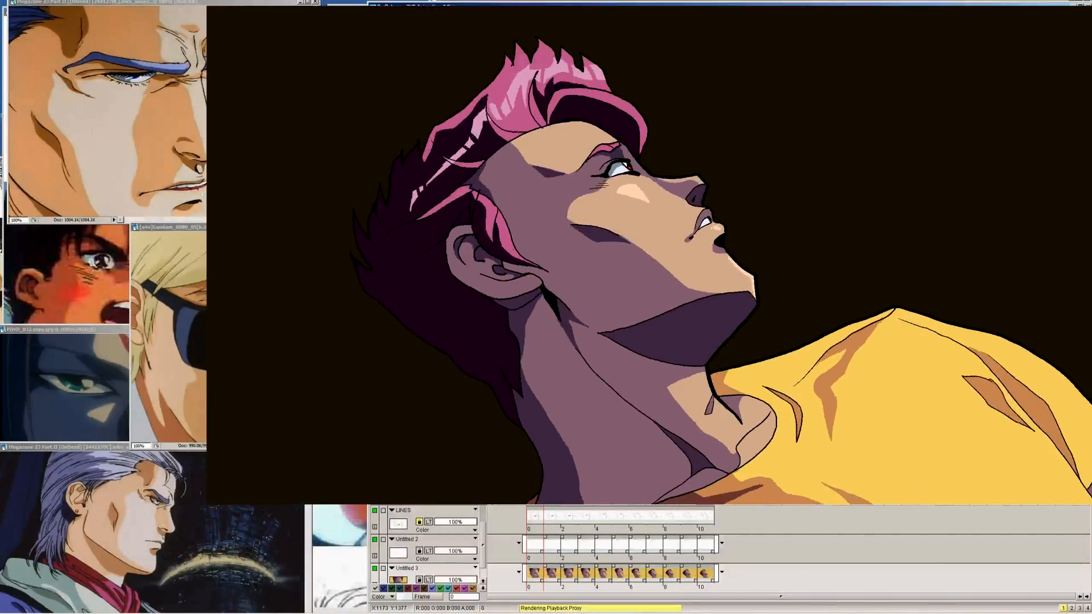
key("Escape")
key("Left")
key("Left")
key("Left")
key("Left")
key("Left")
key("Left")
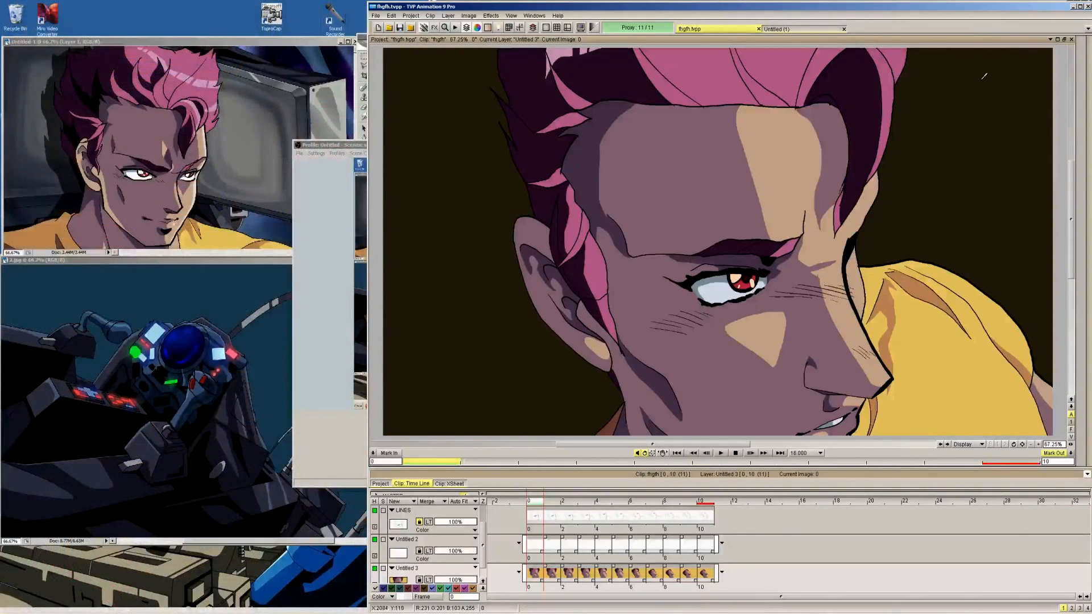
Switch to Photoshop and inspect the line-art background of hjk.psd at 100%, ending at a 50% view
left_click(1073, 7)
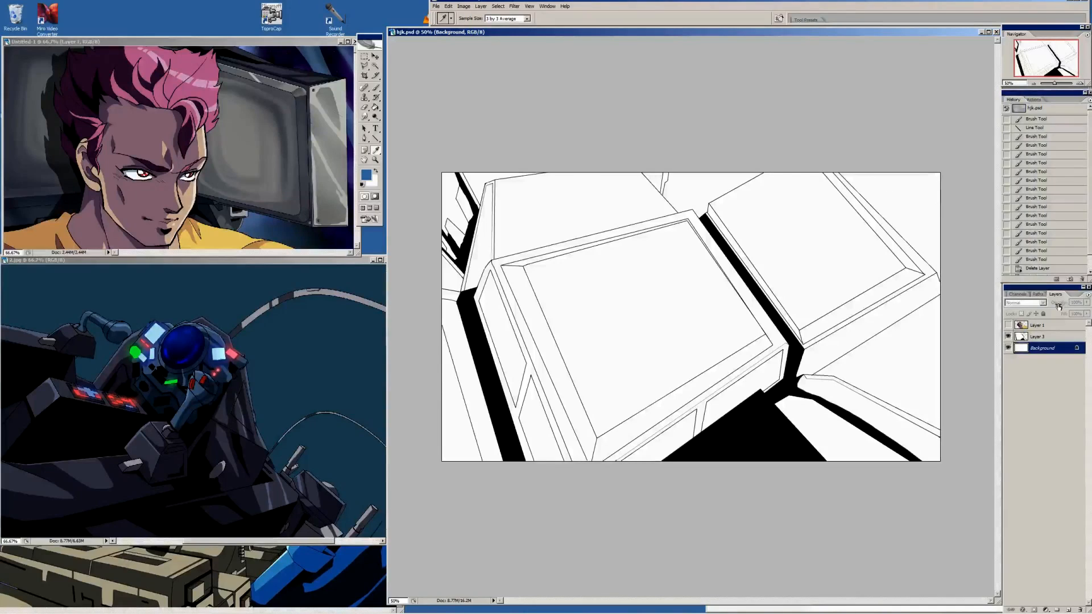
left_click(1079, 83)
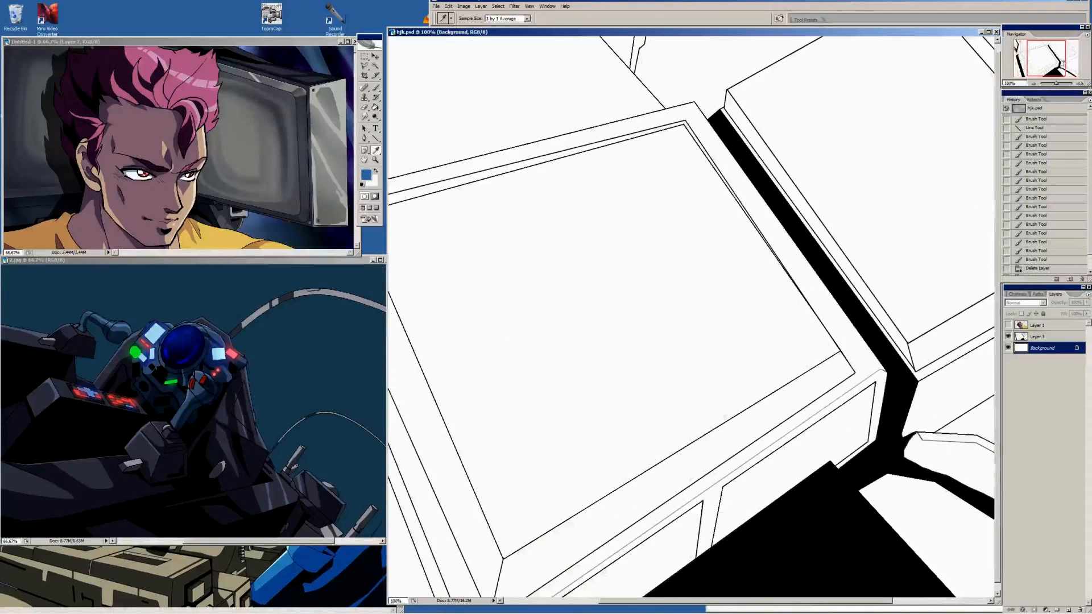
left_click_drag(1047, 58, 1063, 93)
left_click(1033, 83)
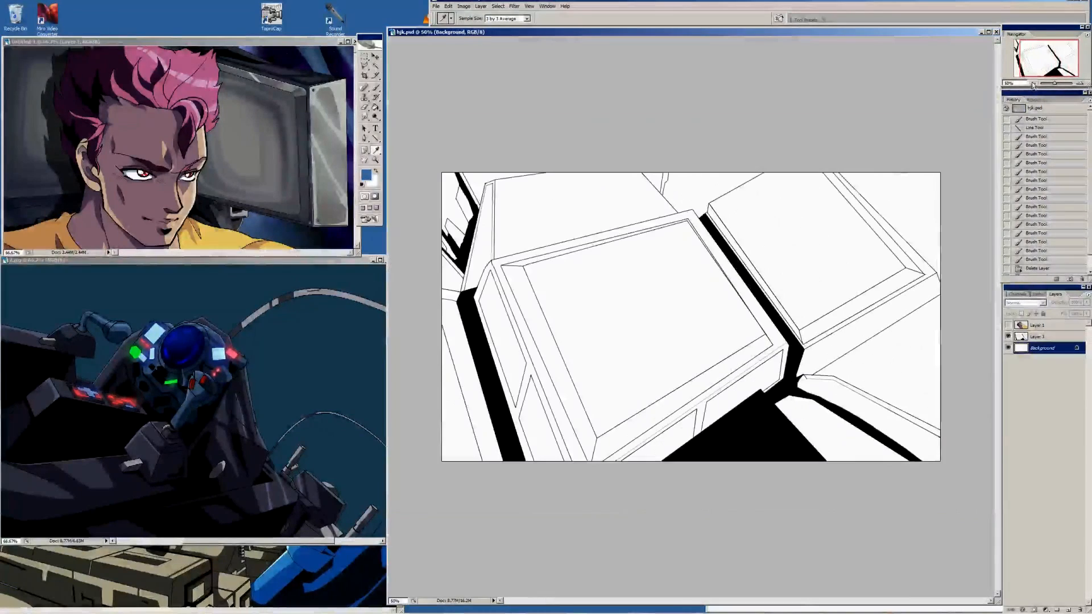
Show and select Layer 1 with the character, and inspect how it sits over the line-art background
left_click(1008, 325)
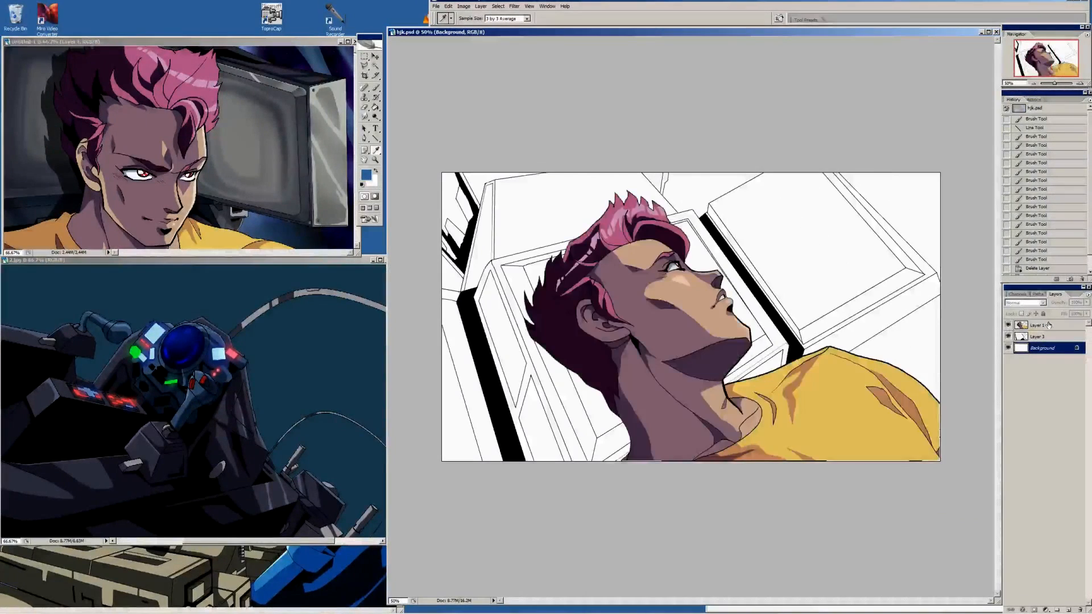
left_click(1052, 325)
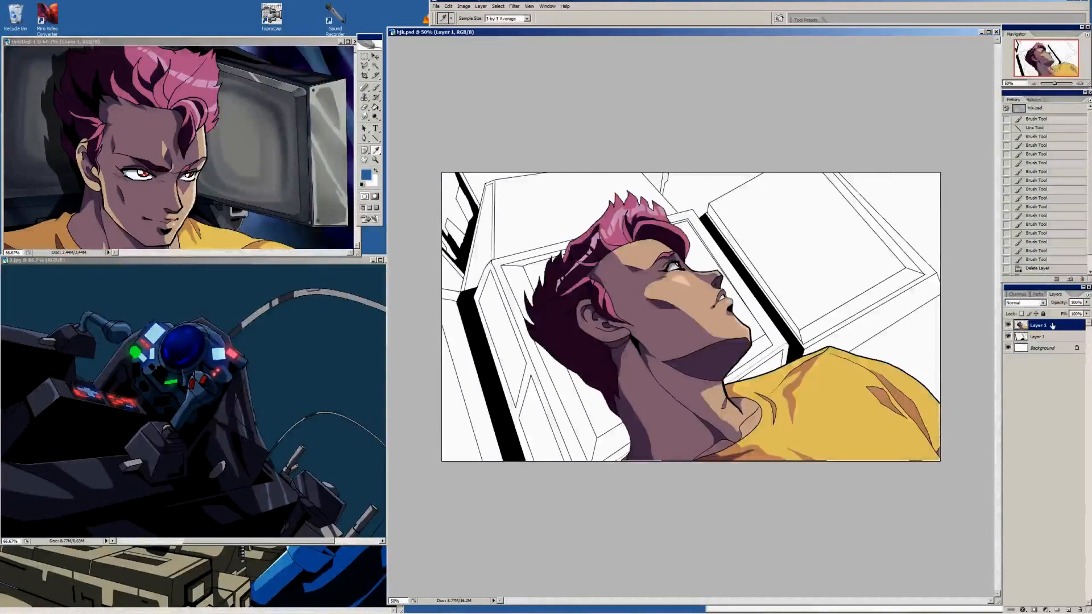
left_click(1079, 83)
left_click(1079, 83)
mouse_move(1039, 68)
left_mouse_down()
mouse_move(1050, 69)
mouse_move(1038, 74)
left_mouse_up()
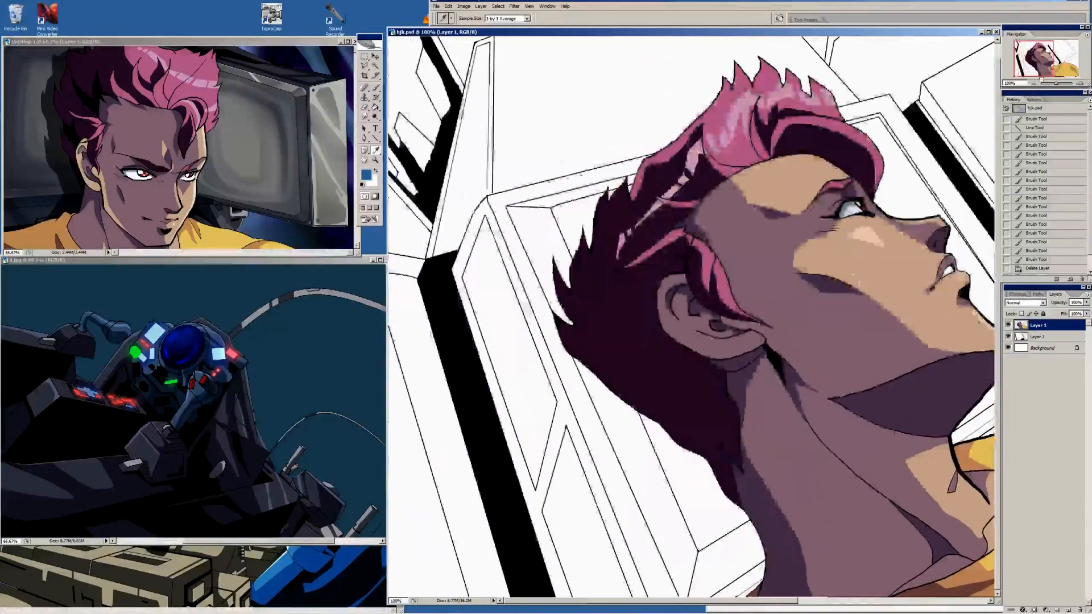
left_click(1033, 83)
left_click(1033, 84)
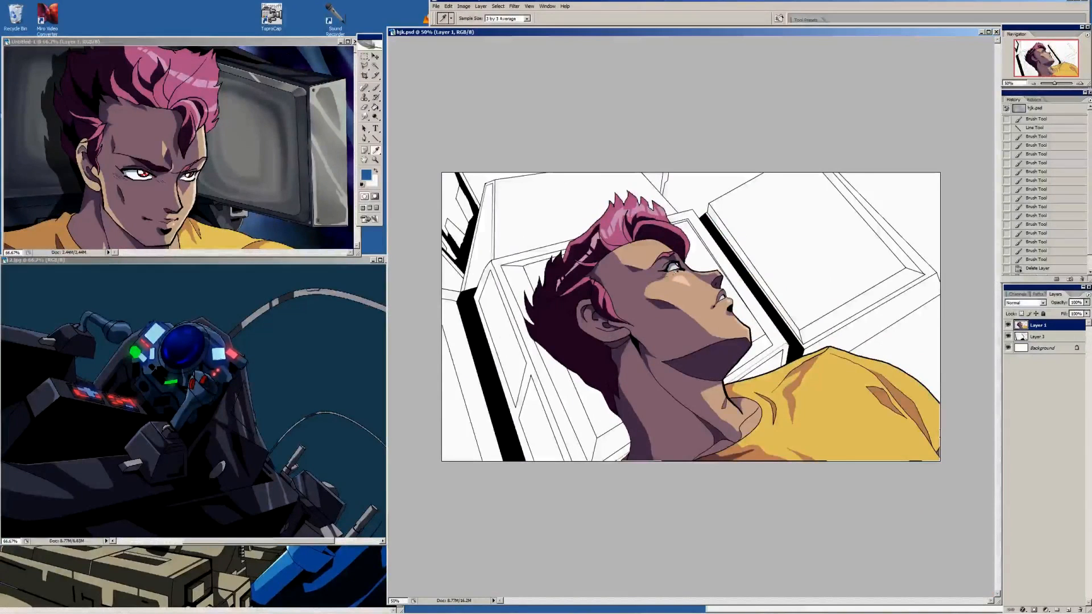
Compare the background with and without Layer 1, lower the layer's fill to about 46%, and reset the colours to black and white
left_click(1008, 326)
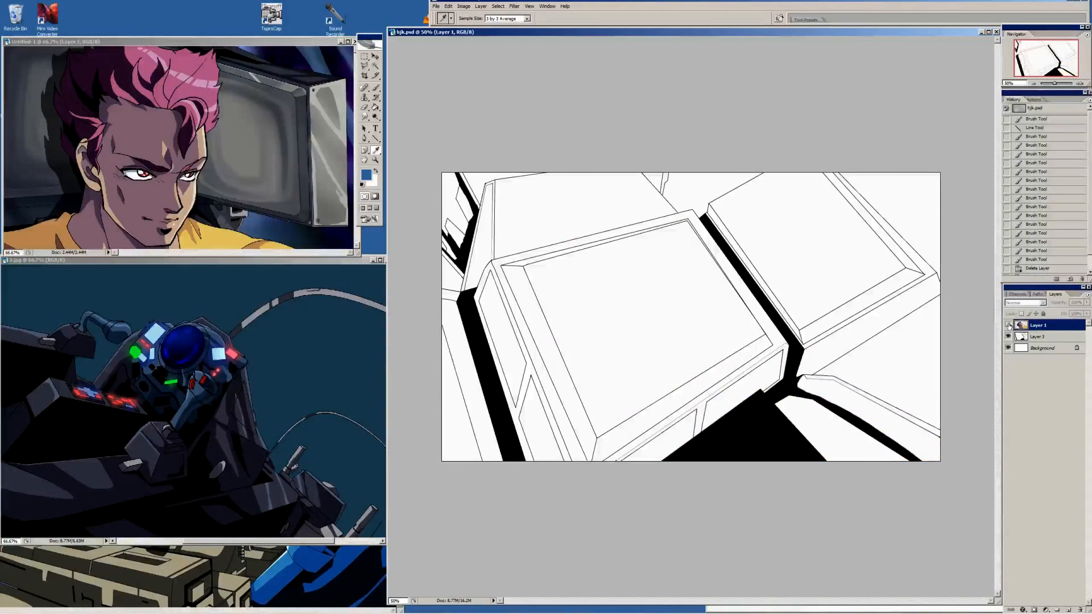
left_click(1008, 326)
left_click(1086, 313)
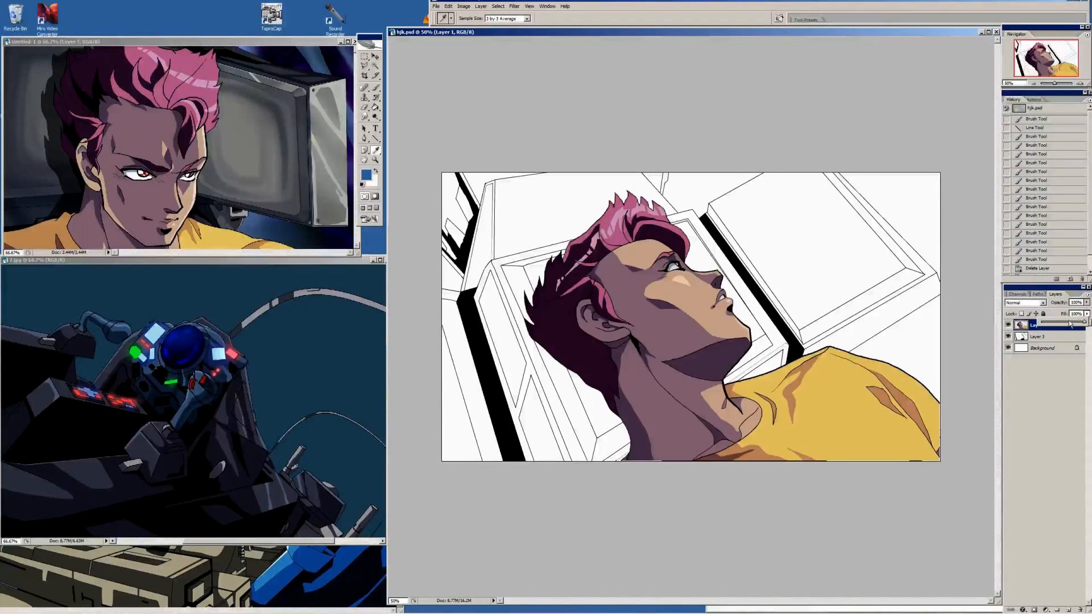
left_click_drag(1083, 323, 1060, 323)
left_click(705, 280)
key("d")
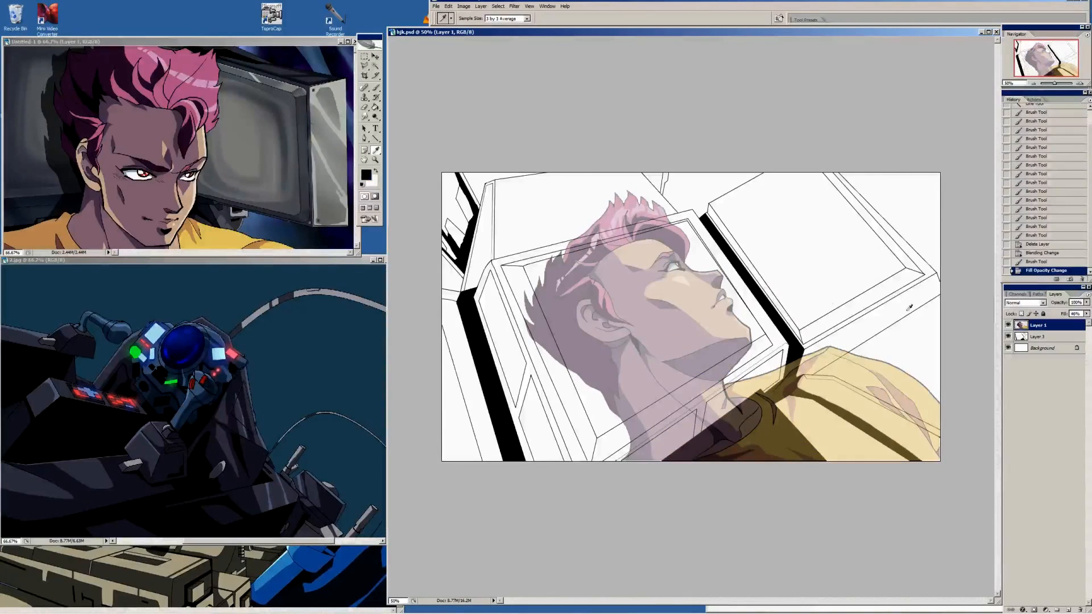
On the line-art layer, brush a black outline inside the character's head, neck and shoulder as the silhouette's border
left_click(1065, 338)
key("b")
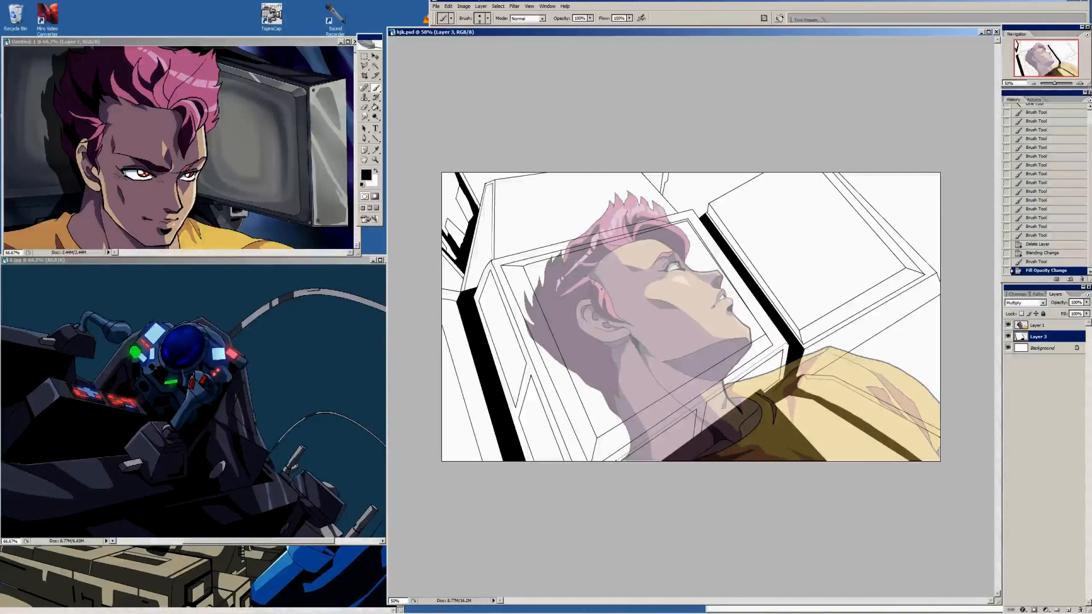
mouse_move(624, 262)
left_mouse_down()
mouse_move(597, 358)
mouse_move(639, 427)
mouse_move(640, 460)
left_mouse_up()
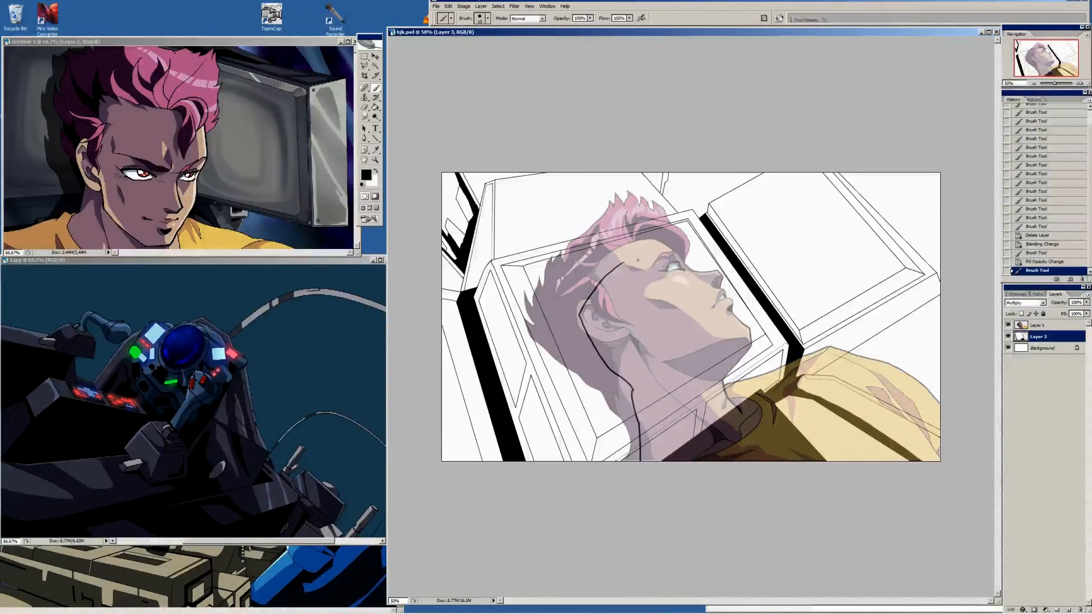
mouse_move(622, 263)
left_mouse_down()
mouse_move(712, 333)
mouse_move(718, 384)
mouse_move(822, 442)
left_mouse_up()
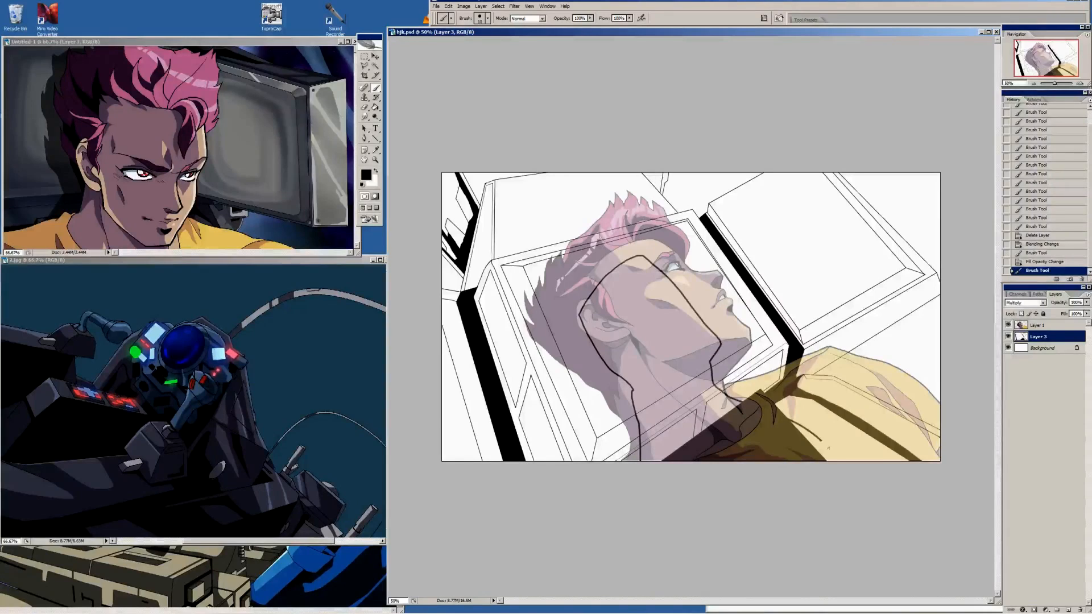
Hide Layer 1 and fill every enclosed area of the head-and-shoulders silhouette on the line-art layer with black
left_click(1007, 325)
key("g")
left_click(642, 319)
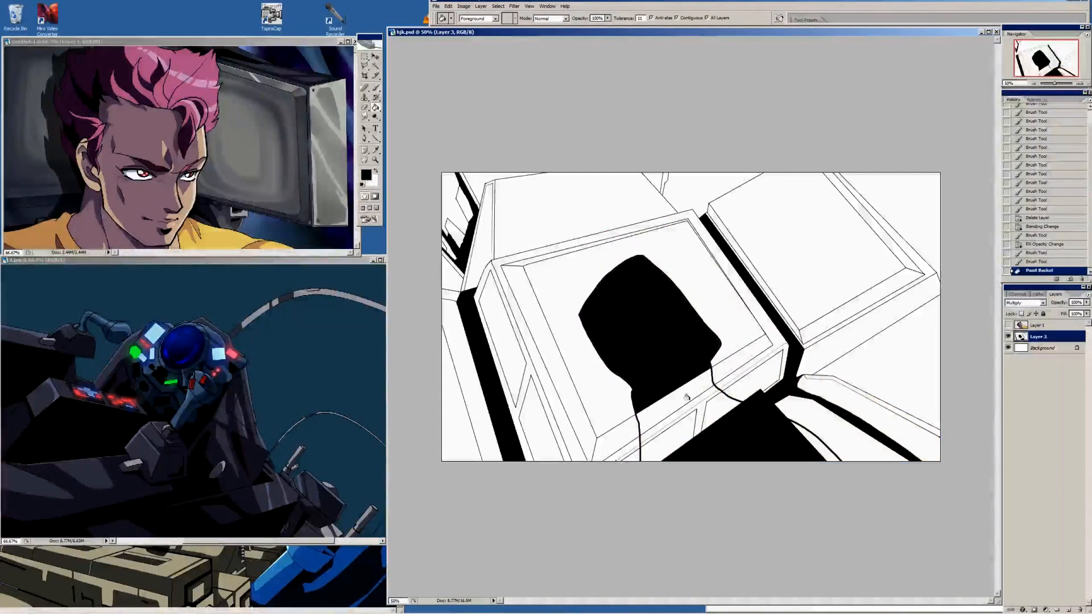
left_click(686, 396)
left_click(671, 432)
left_click(713, 406)
left_click(699, 417)
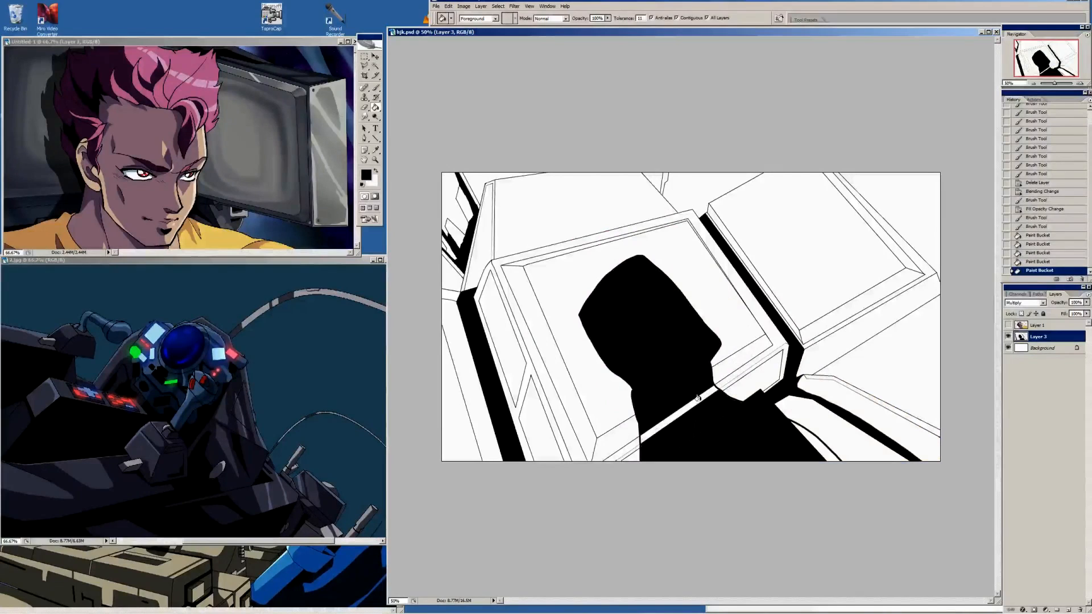
left_click(698, 401)
left_click(692, 415)
left_click(698, 416)
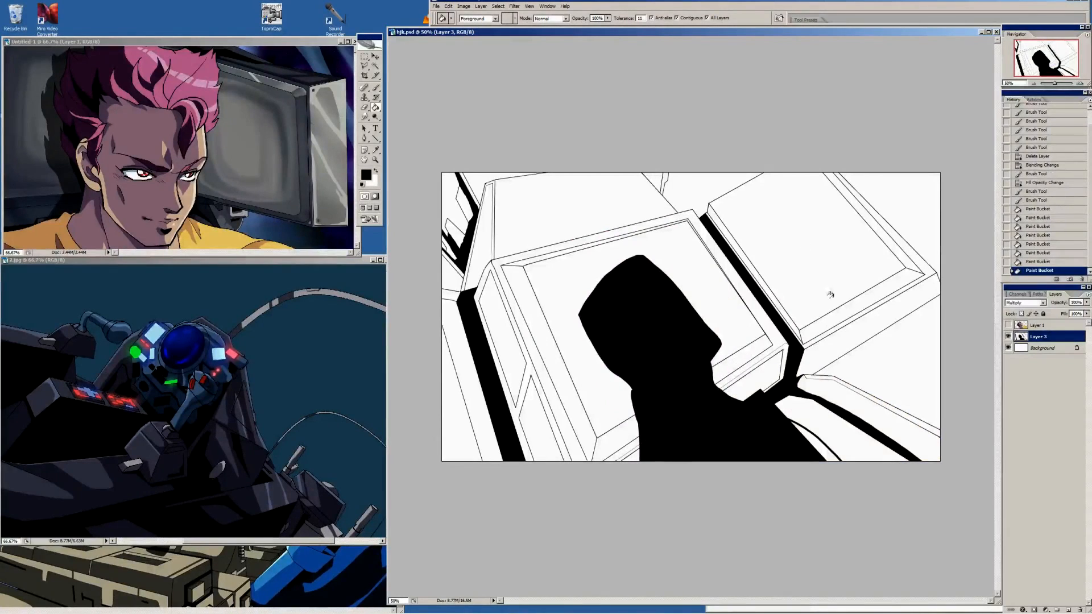
Show Layer 1 over the filled silhouette and set its fill to 100%
left_click(1008, 325)
left_click(1065, 325)
left_click(1086, 314)
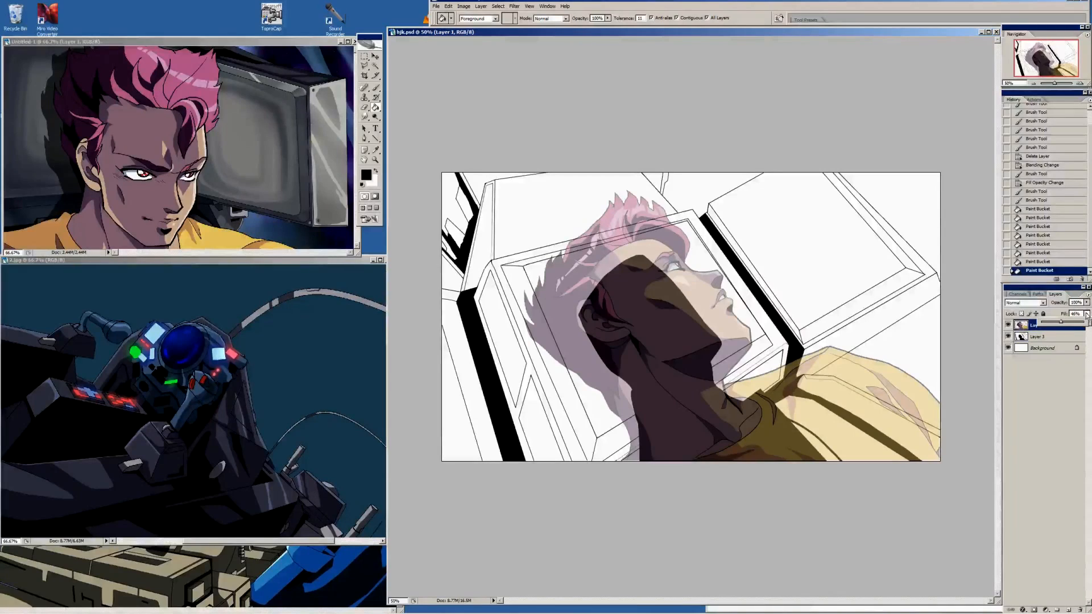
left_click(1086, 323)
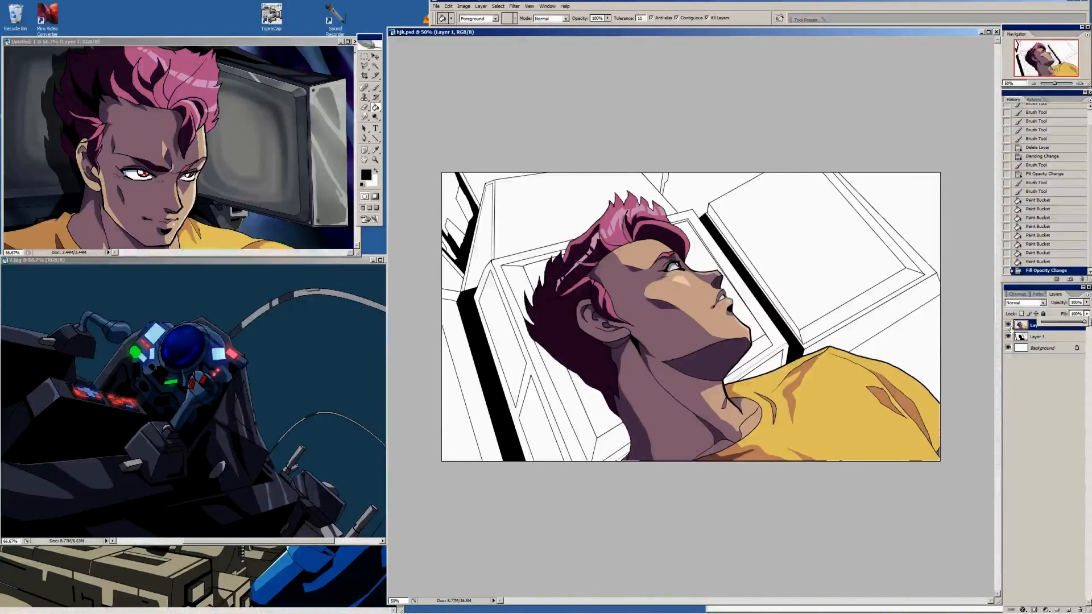
Add an empty layer directly above the Background layer and hide the character on Layer 1
left_click(1050, 348)
left_click(1087, 295)
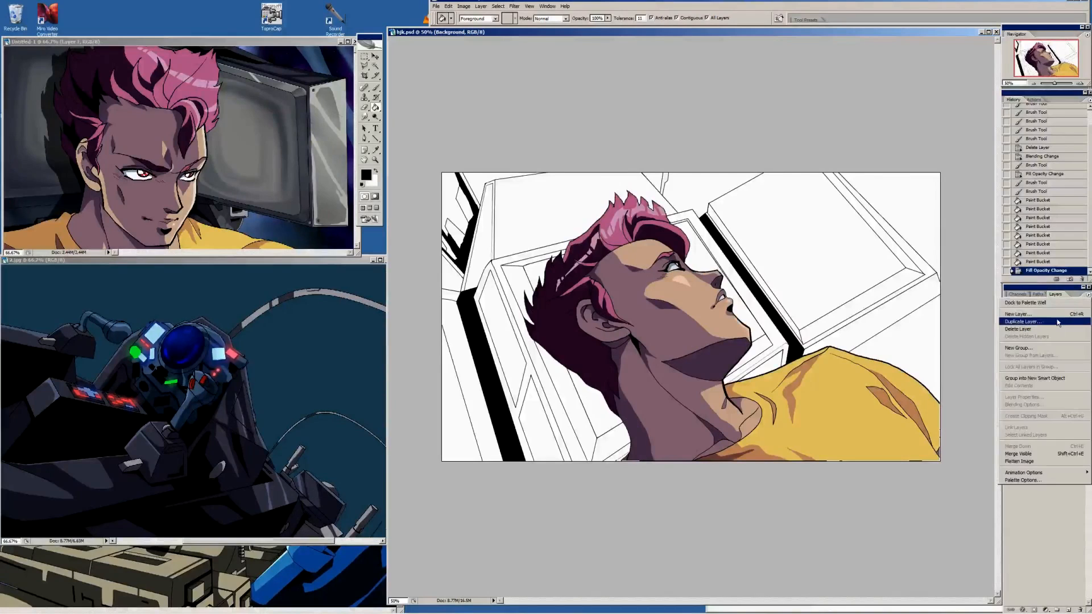
left_click(1041, 322)
key("Return")
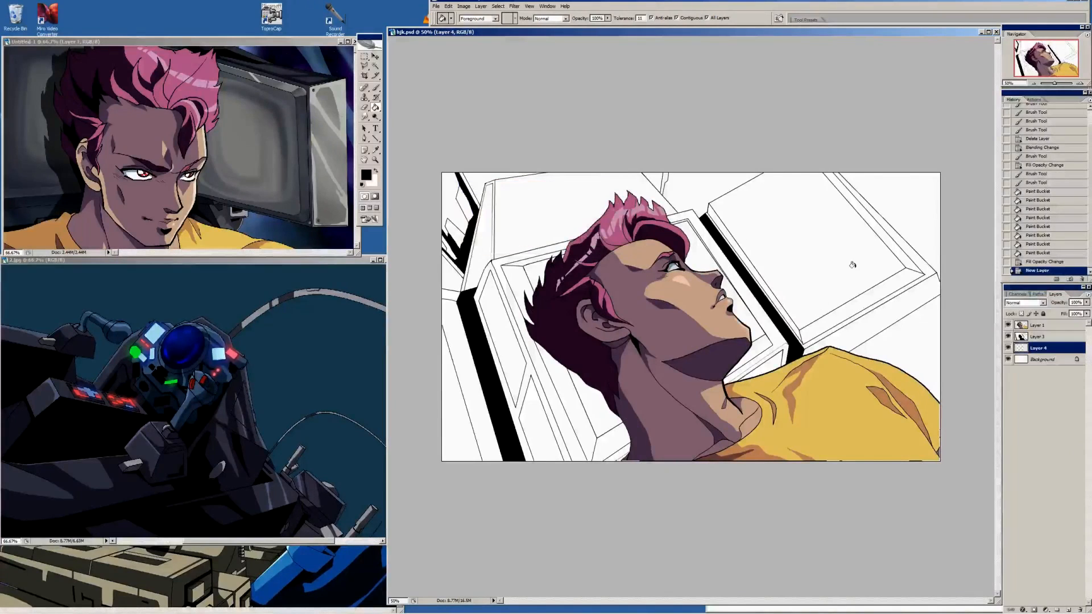
left_click(1008, 325)
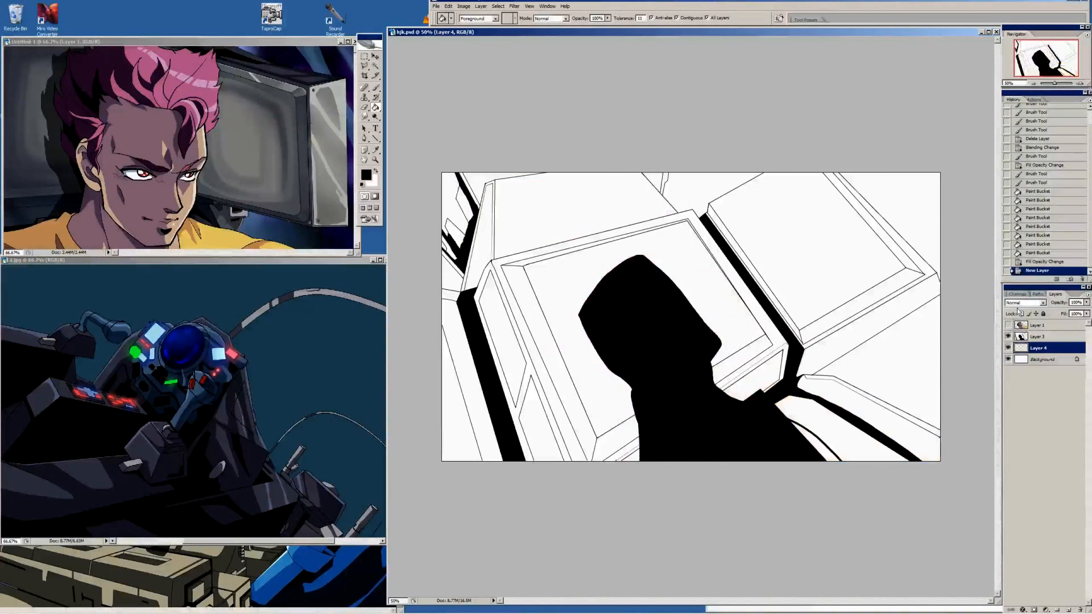
Examine the portrait, the cockpit picture 2.jpg and the blue machinery picture as colour references for the background
key("i")
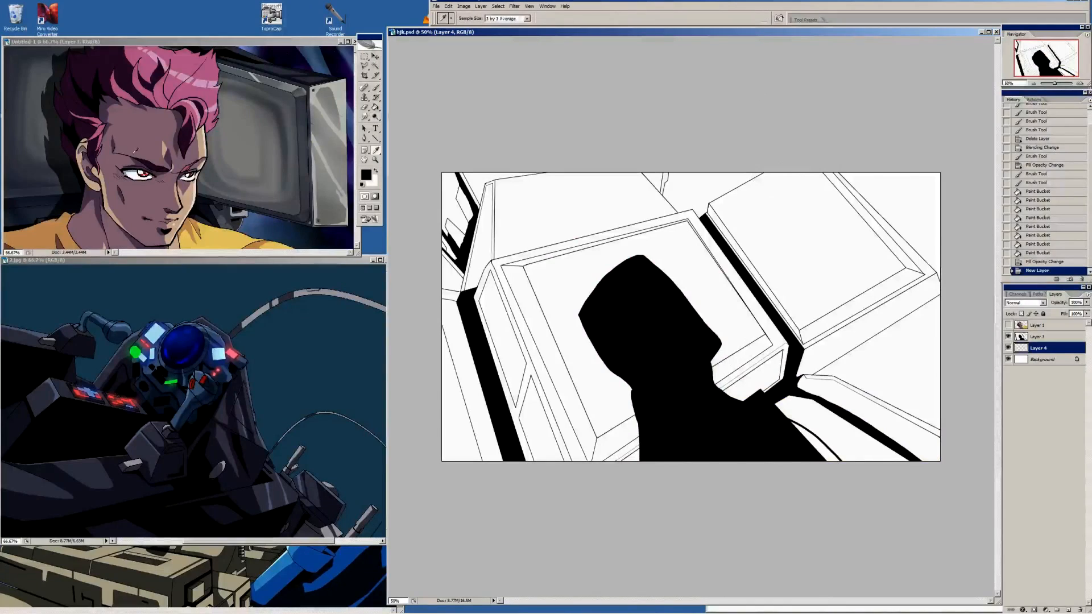
left_click_drag(236, 45, 236, 40)
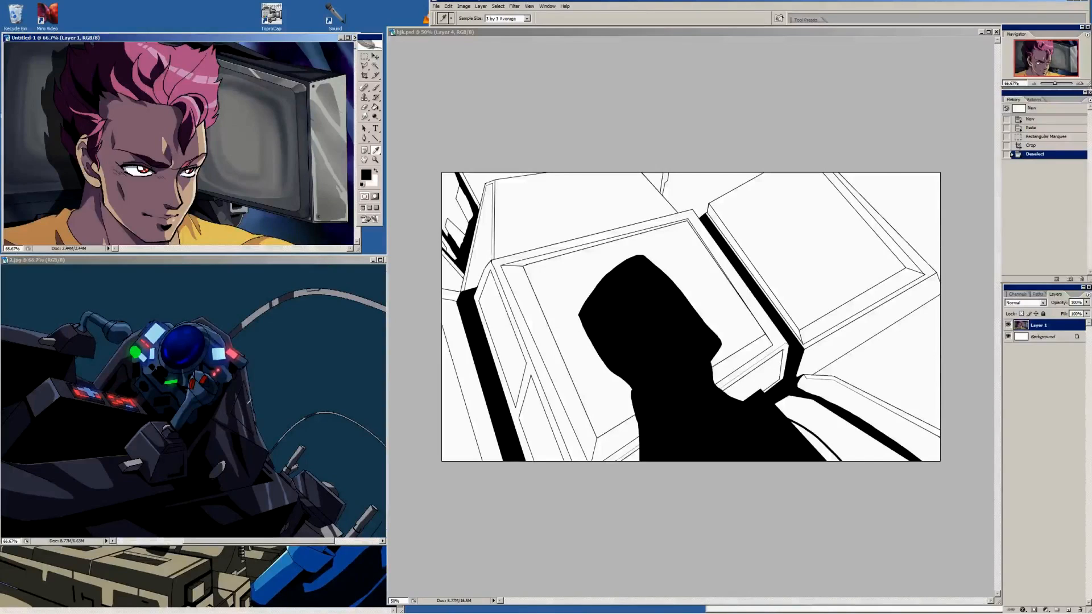
left_click(248, 404)
left_click_drag(142, 352, 271, 302)
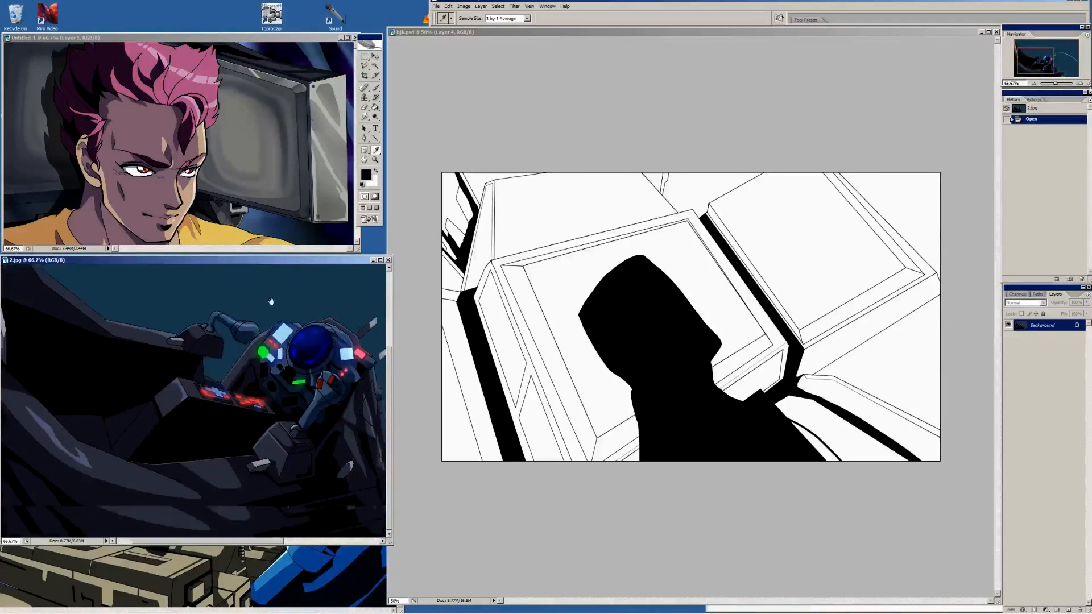
left_click_drag(380, 399, 338, 418)
left_click(288, 562)
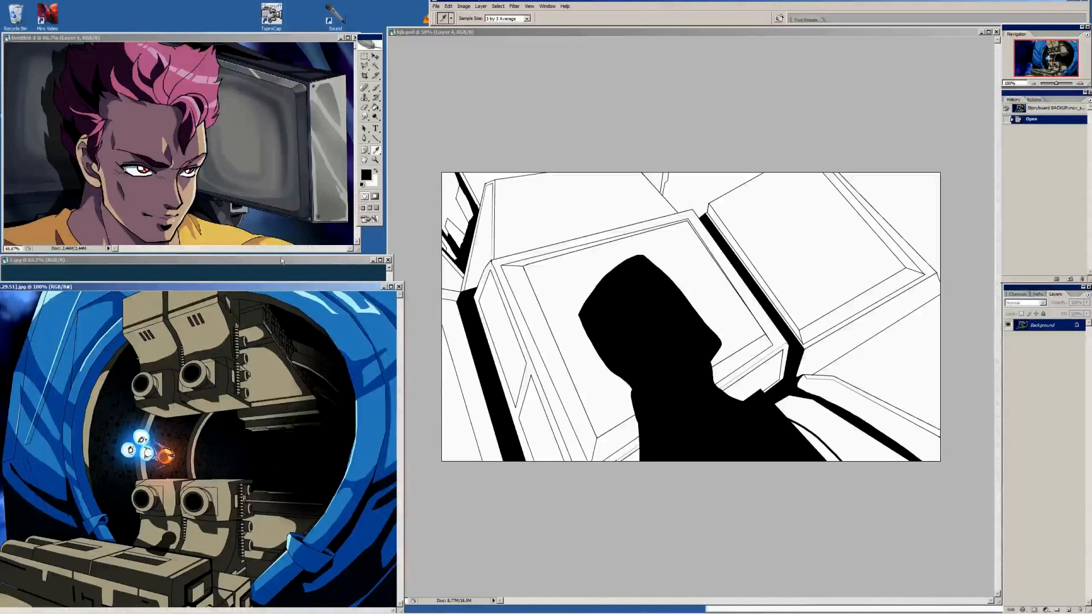
left_click(315, 270)
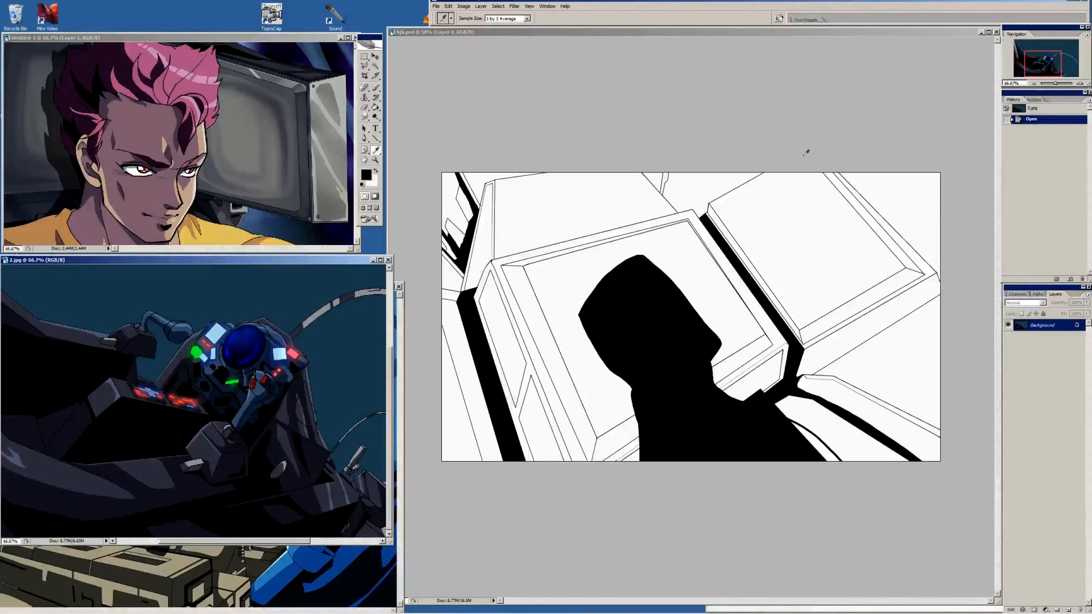
Sample the dark grey of the monitor frame in the portrait and flood the new layer with it, with All Layers off
left_click(304, 143)
key("g")
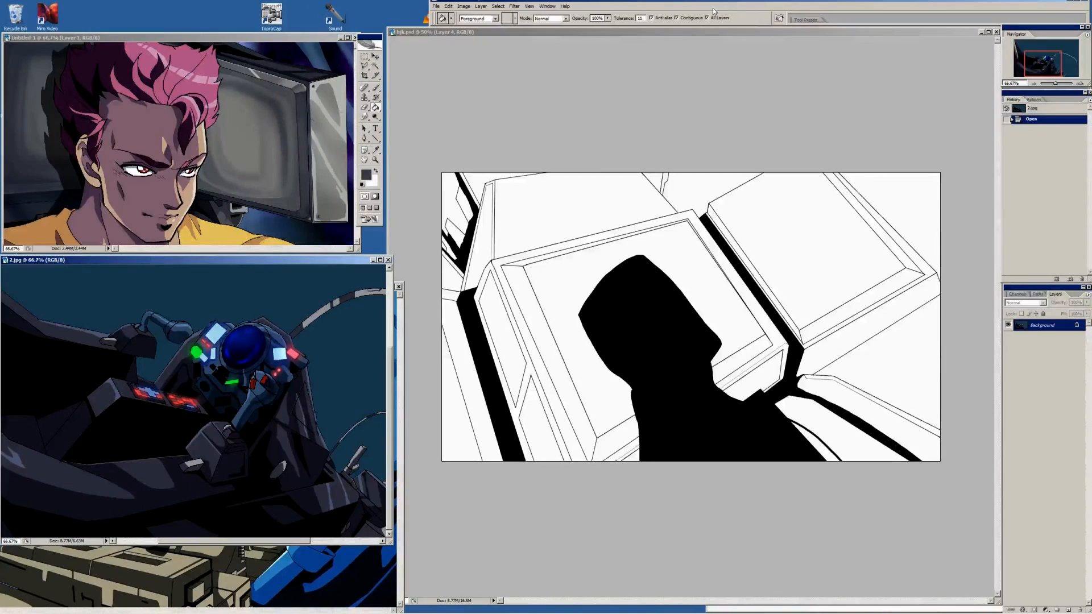
left_click(694, 20)
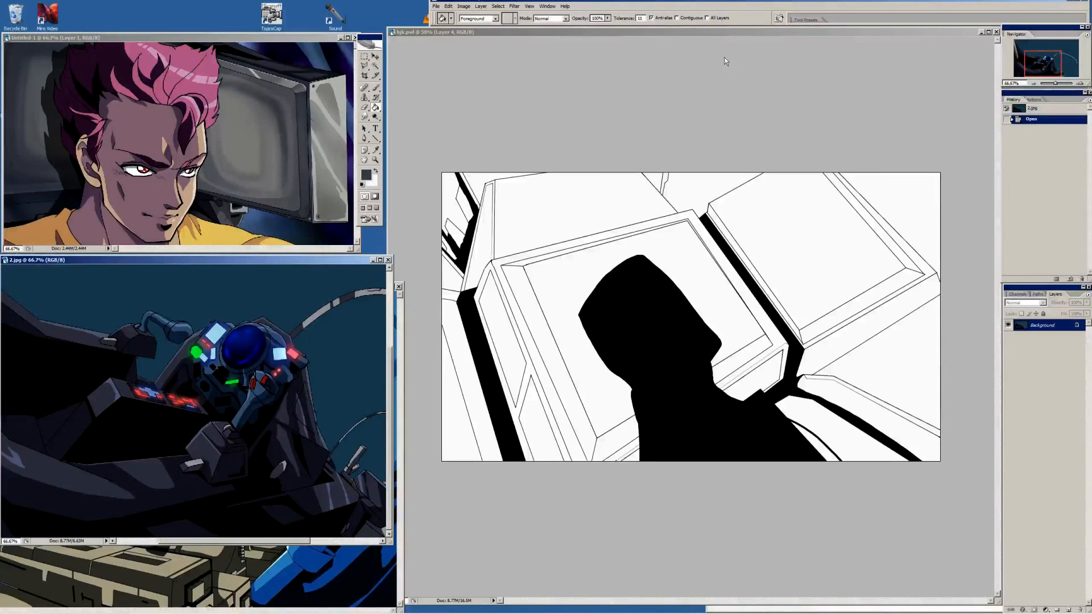
left_click(985, 278)
left_click(824, 348)
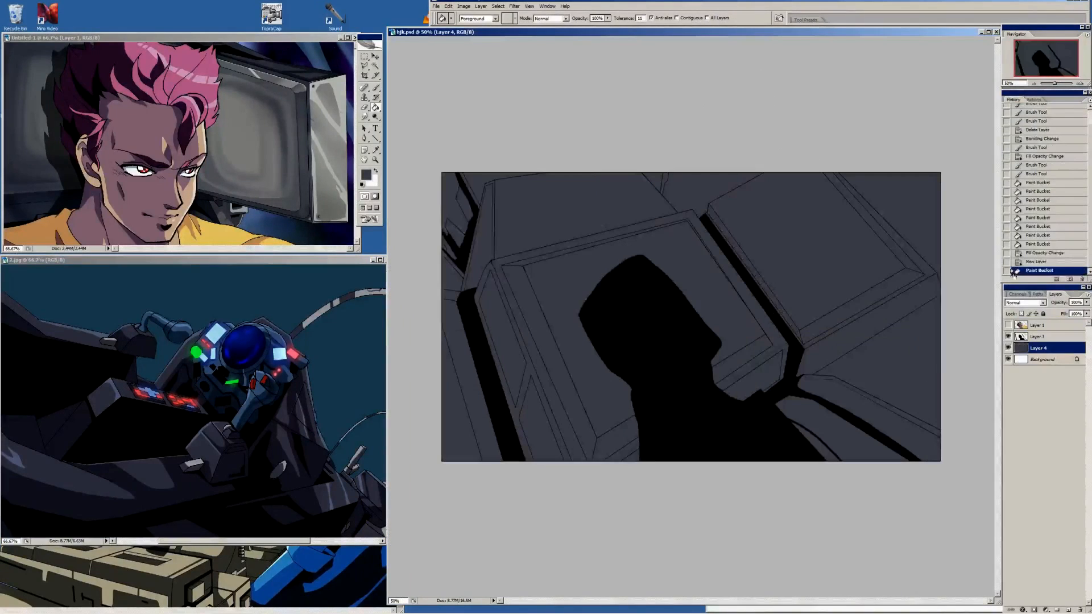
Sample the dark teal backdrop of 2.jpg and, on a new layer, fill the open gaps around the machinery panels with it
key("i")
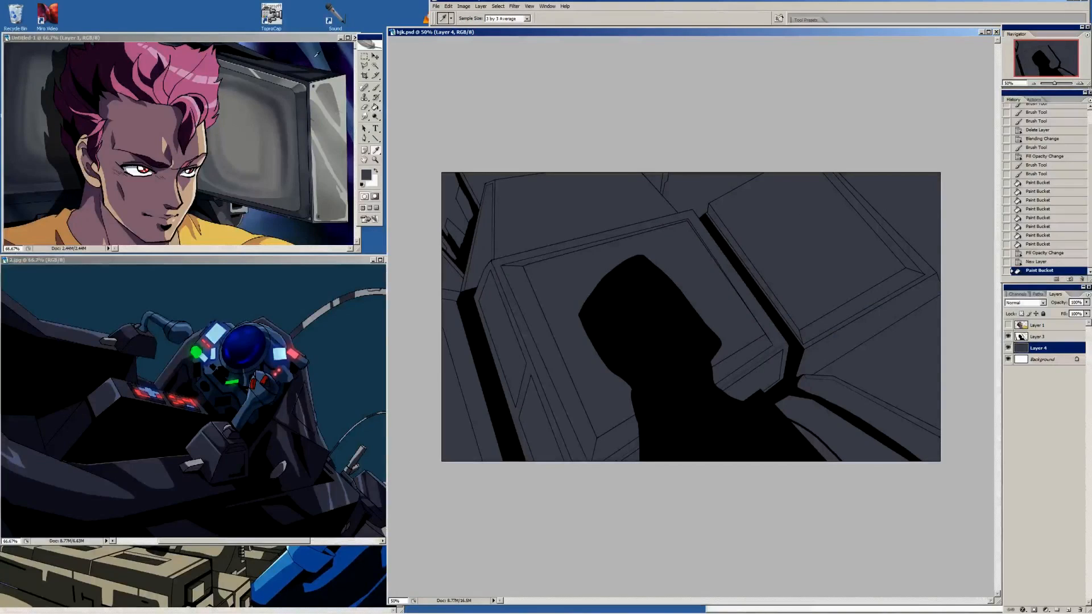
left_click(321, 52)
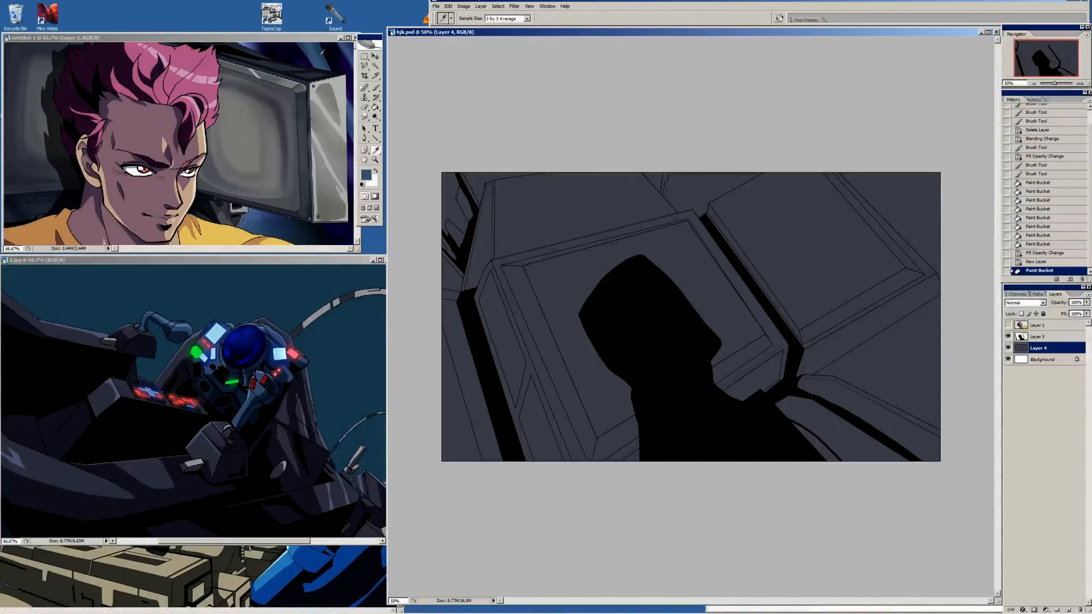
left_click(353, 323)
key("g")
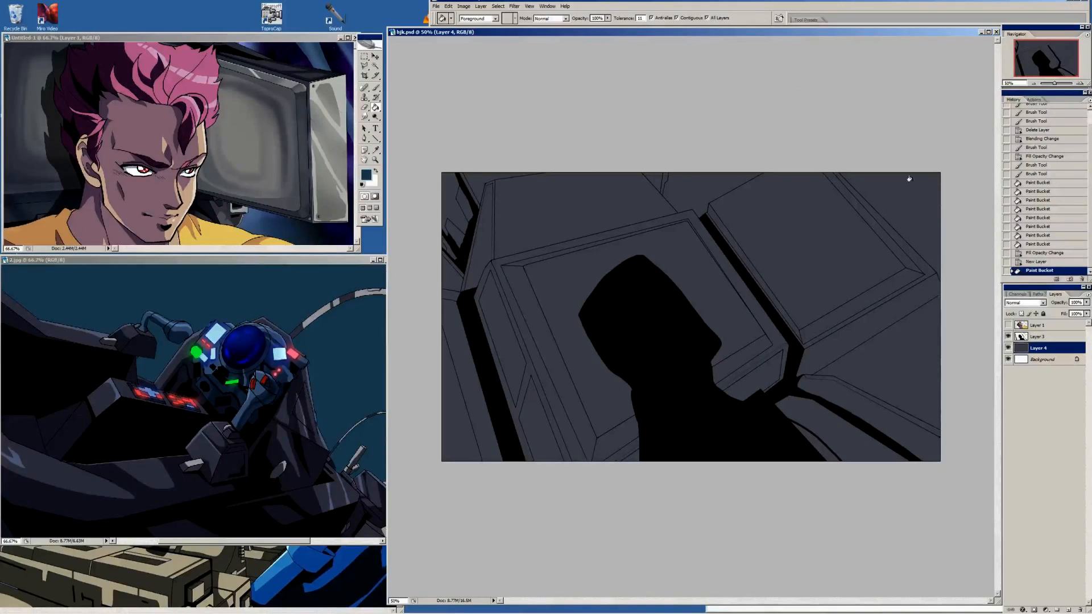
key("ctrl+shift+n")
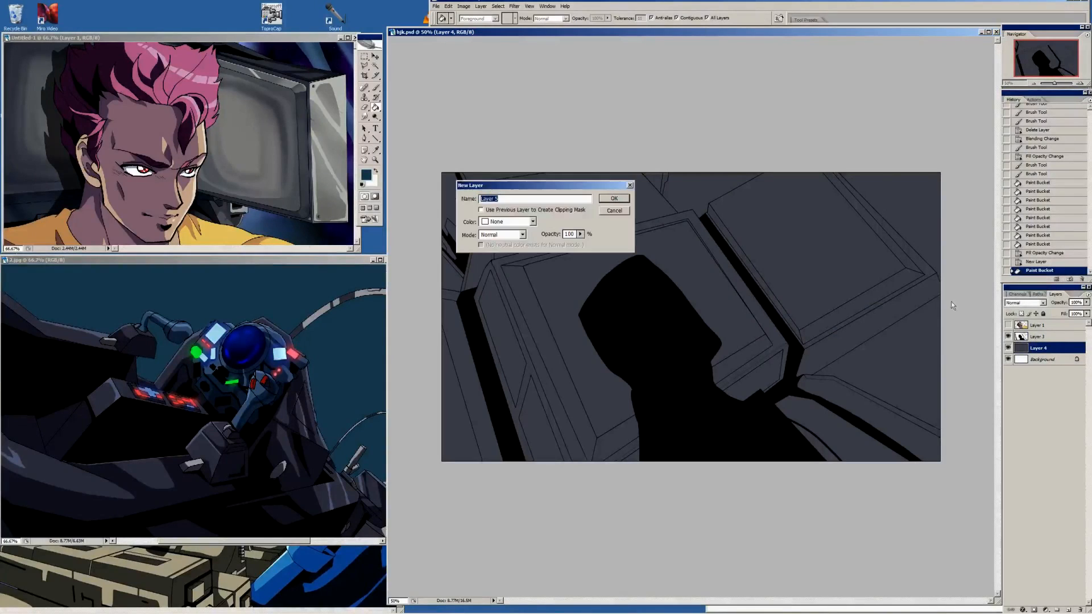
left_click(625, 201)
left_click(717, 184)
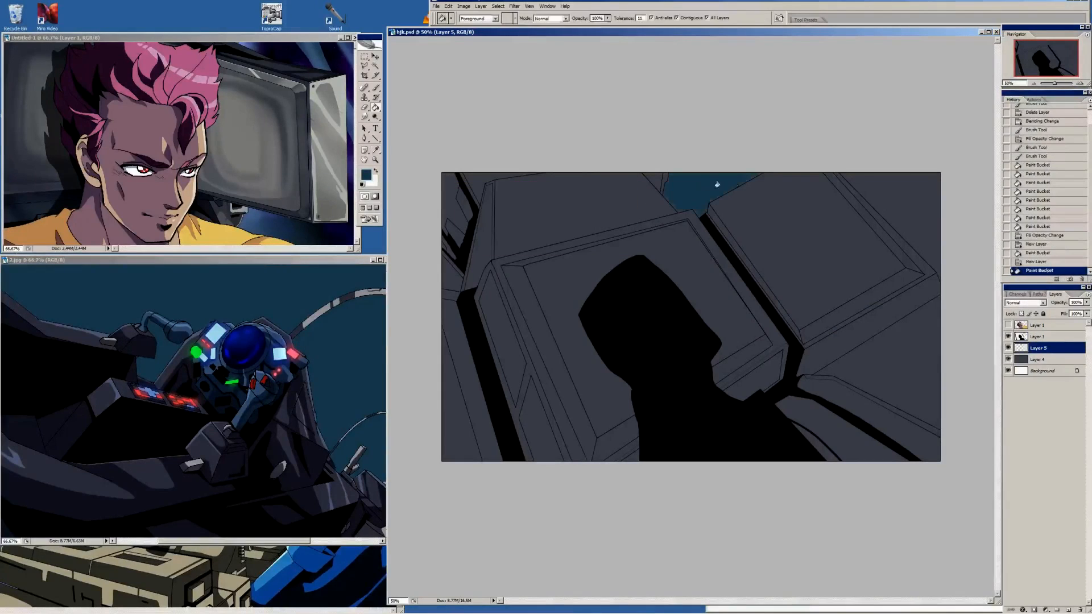
left_click(917, 195)
left_click(935, 404)
left_click(446, 274)
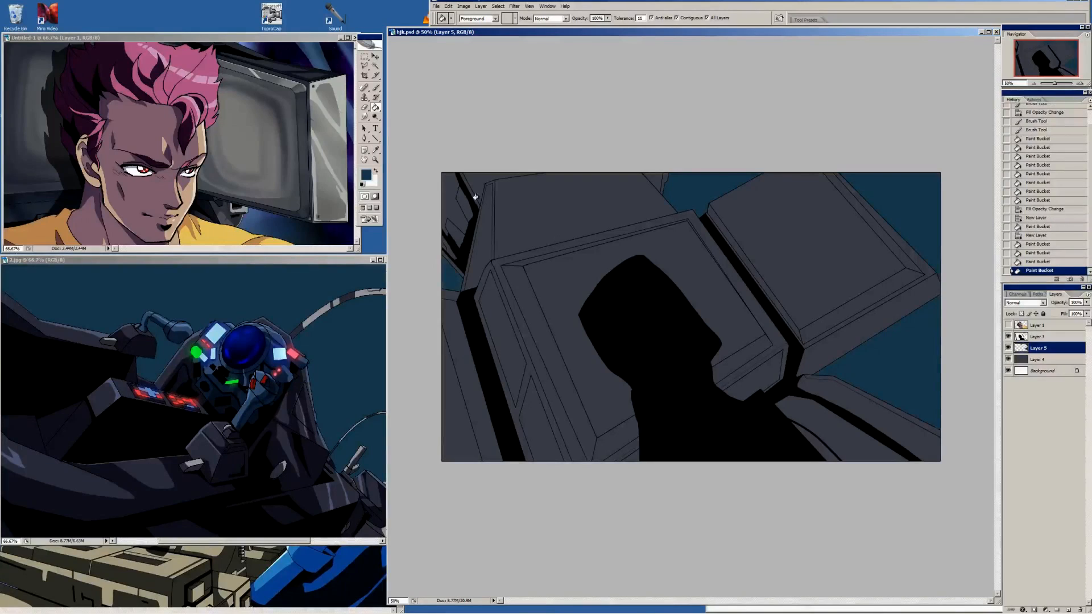
left_click(475, 178)
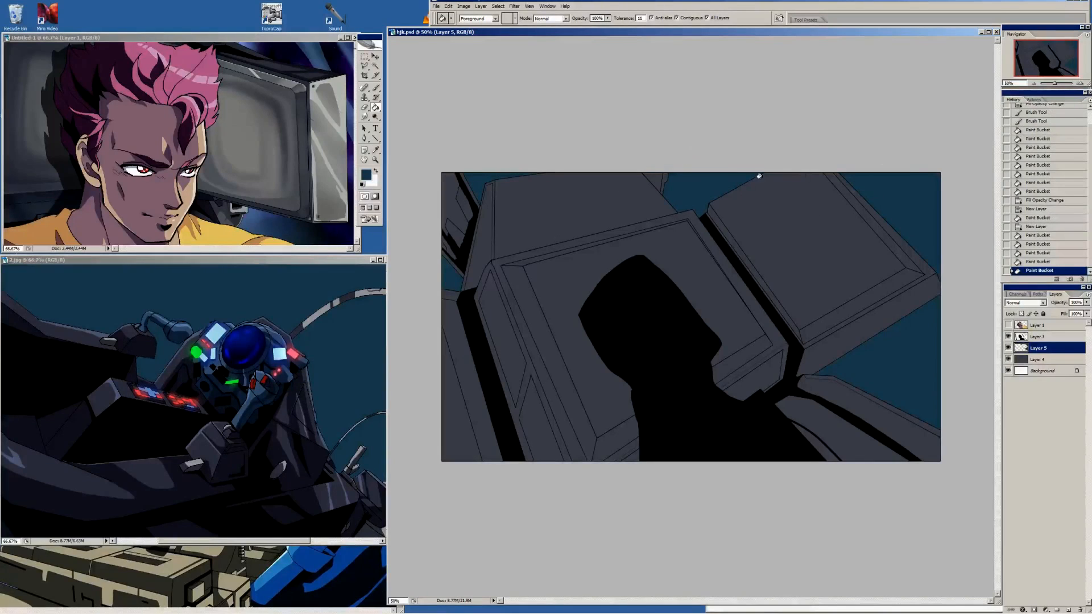
On the dark grey Layer 4, fill both large inner panels with the lighter grey sampled from the portrait's monitor screen
left_click(1041, 359)
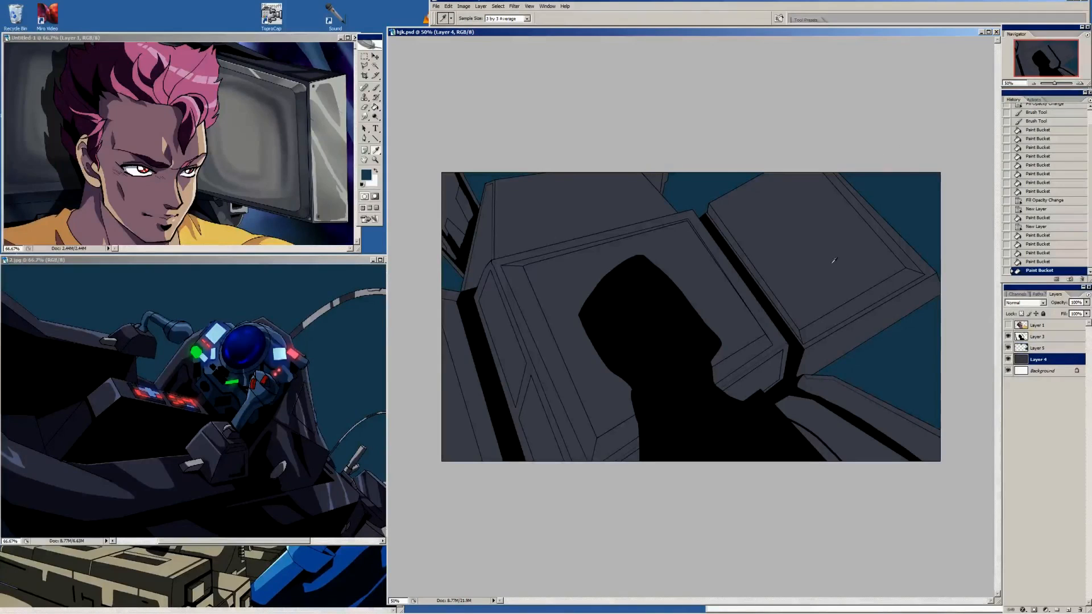
key("i")
left_click(257, 151)
key("g")
left_click(838, 278)
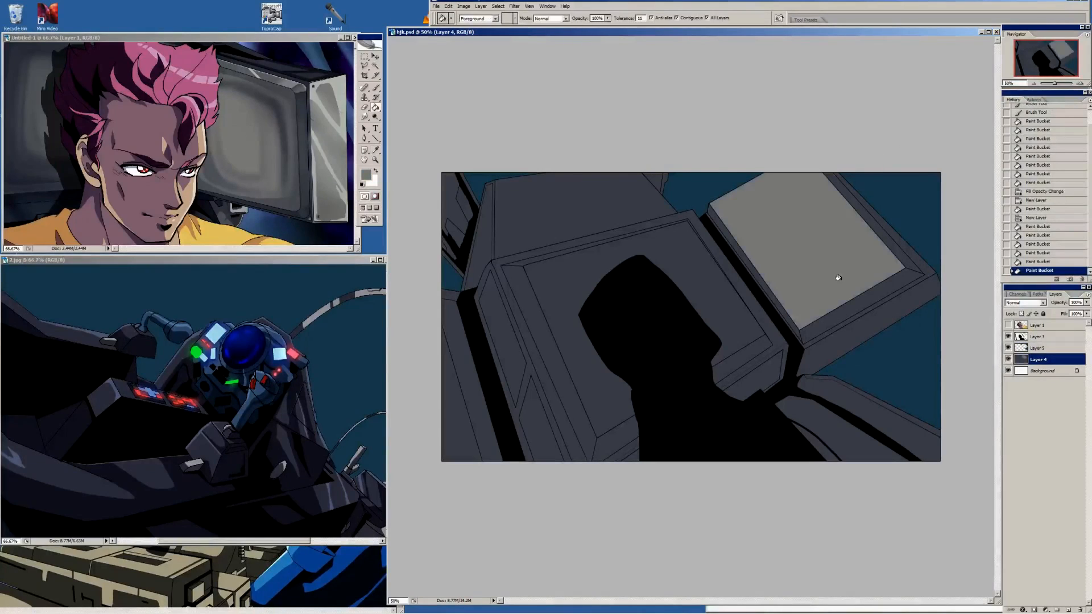
left_click(702, 279)
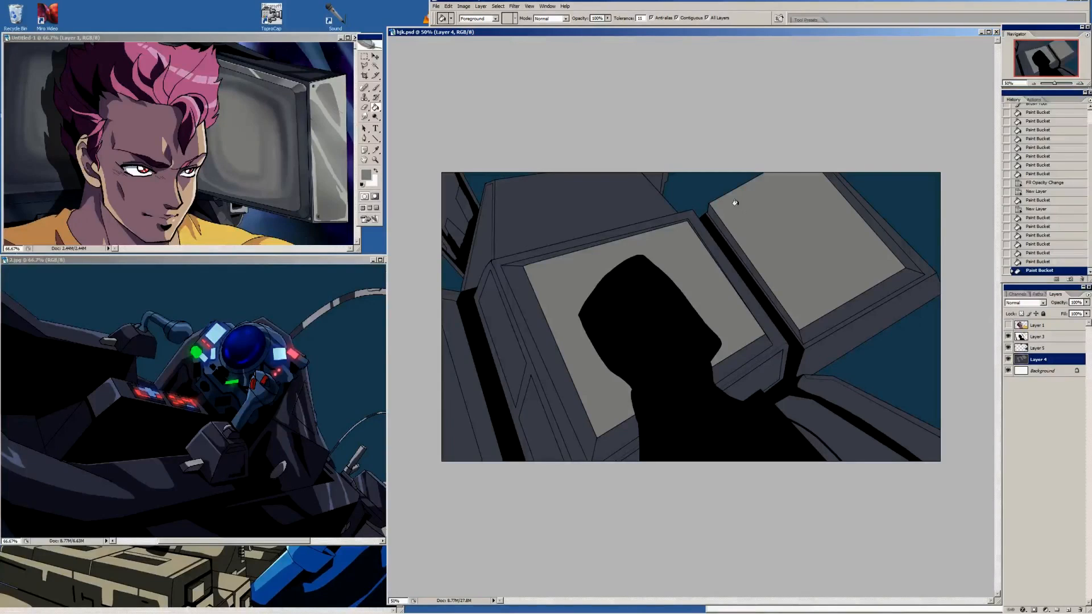
Select the large top panel behind the central monitor with the Magic Wand and fill it with the light screen grey
key("i")
left_click(375, 66)
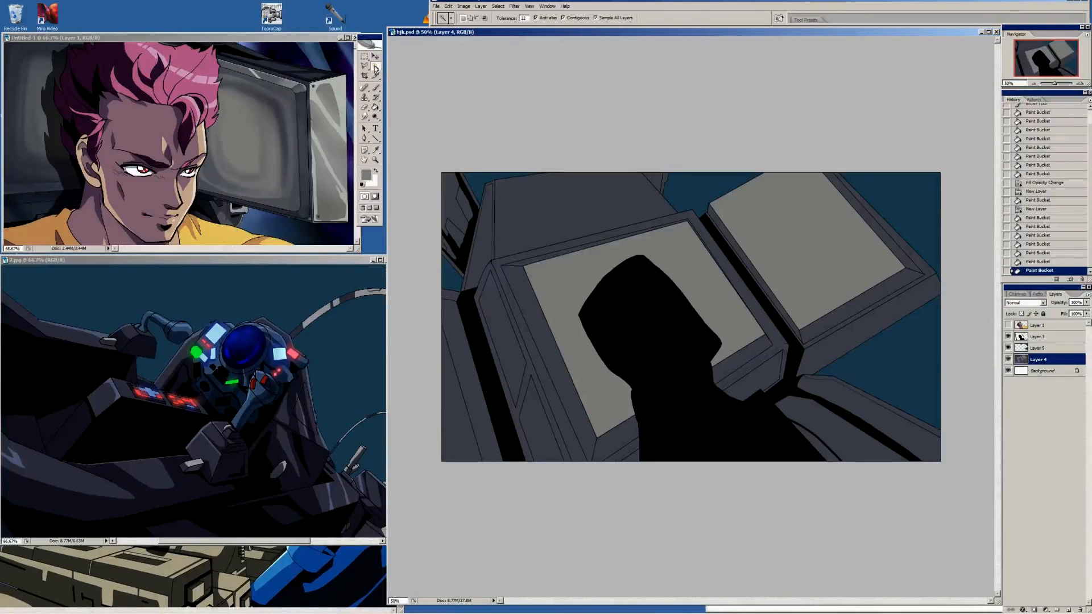
left_click(588, 203)
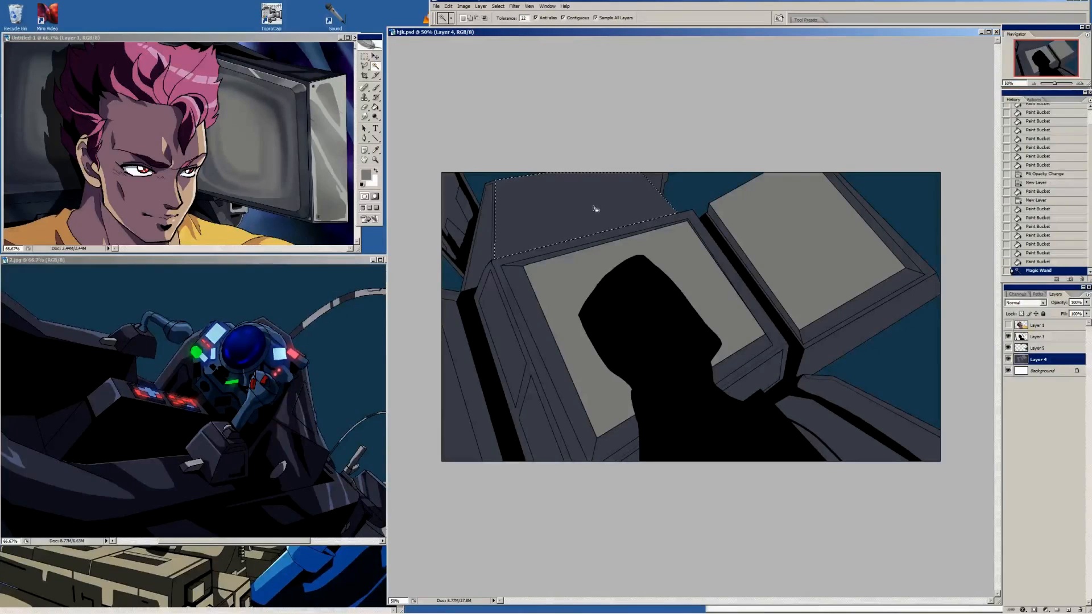
key("i")
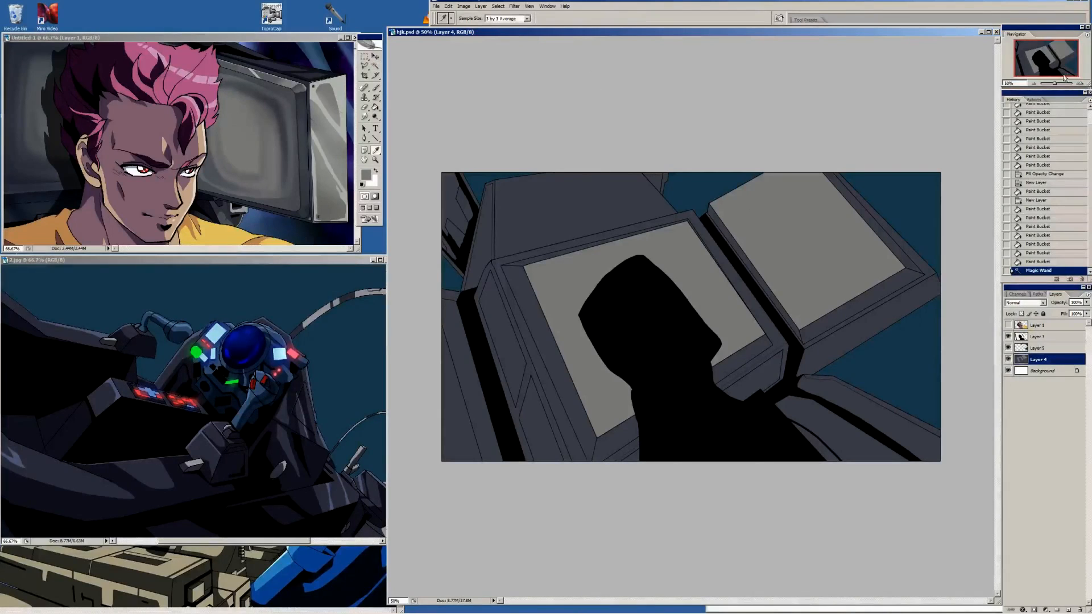
left_click(1081, 83)
left_click(1080, 83)
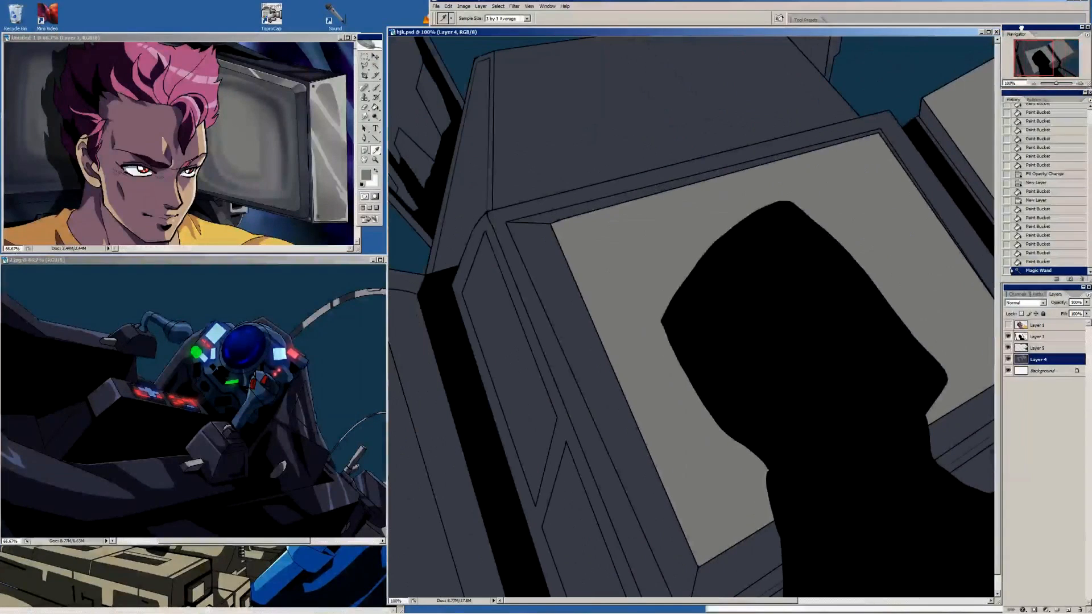
key("g")
left_click(653, 127)
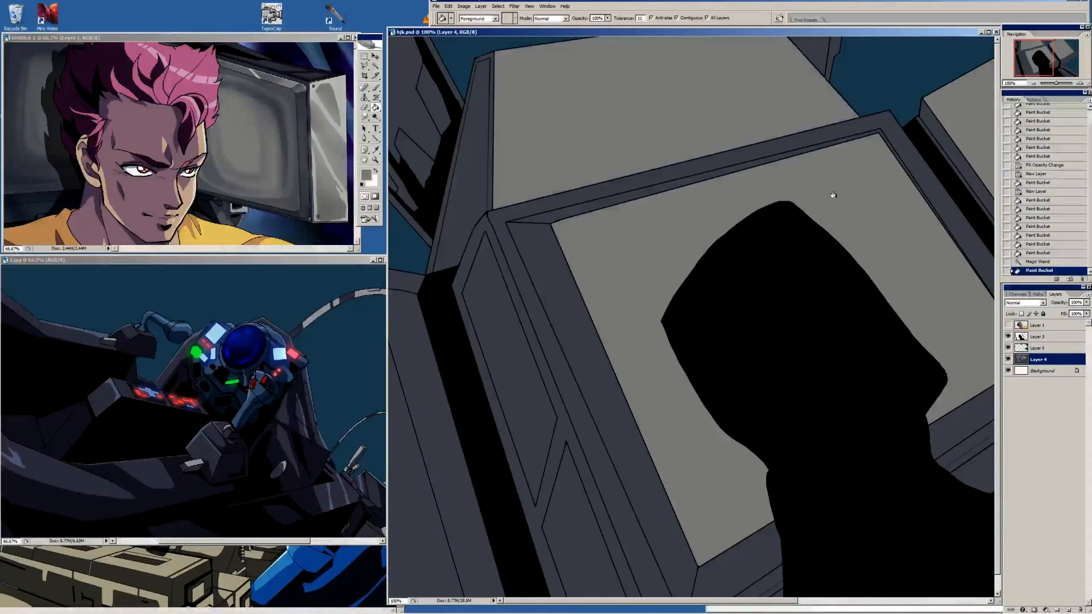
Sample a darker grey from the portrait's monitor, clear the selection and fill the left bevel of the central monitor frame with it
mouse_move(899, 298)
left_mouse_down()
mouse_move(767, 280)
mouse_move(898, 280)
left_mouse_up()
key("i")
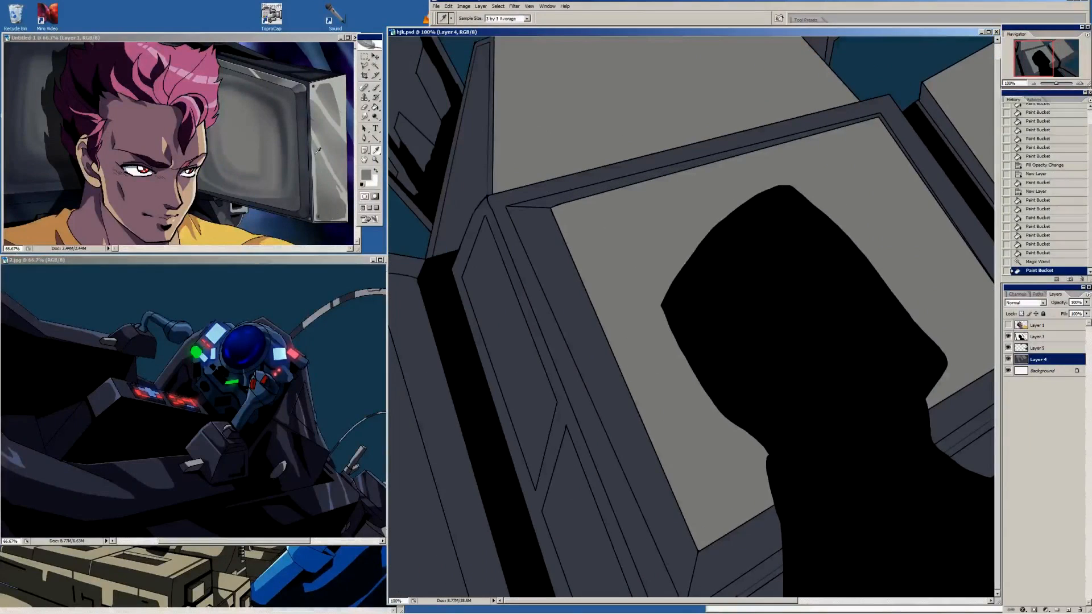
key("g")
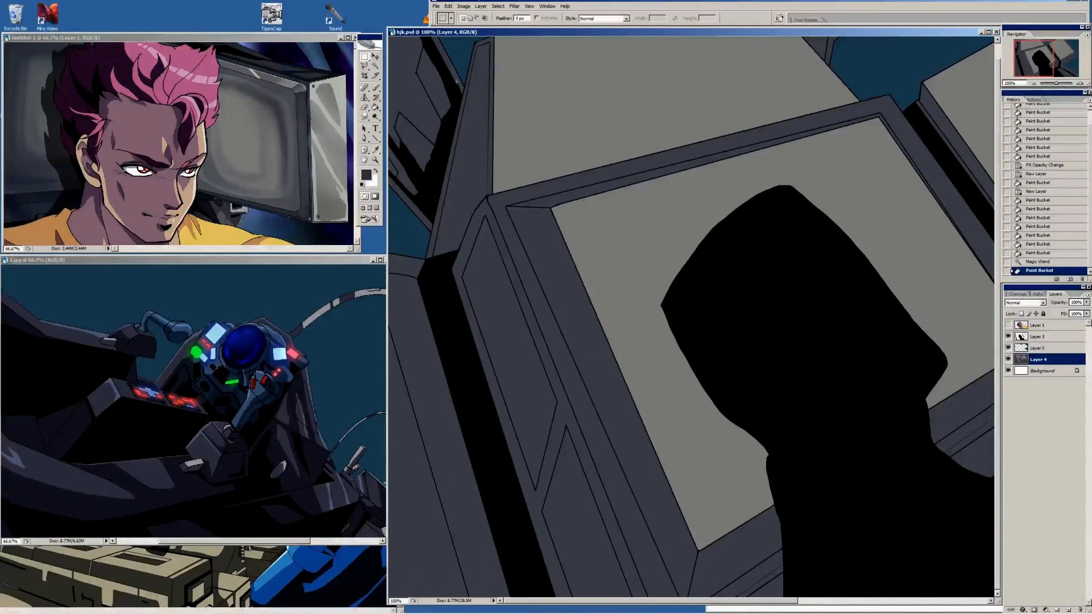
key("ctrl+d")
left_click(518, 252)
Fill the underside of the right monitor and the lower faces of the two arms beneath it with the same darker grey
scroll(711, 382, "right", 10)
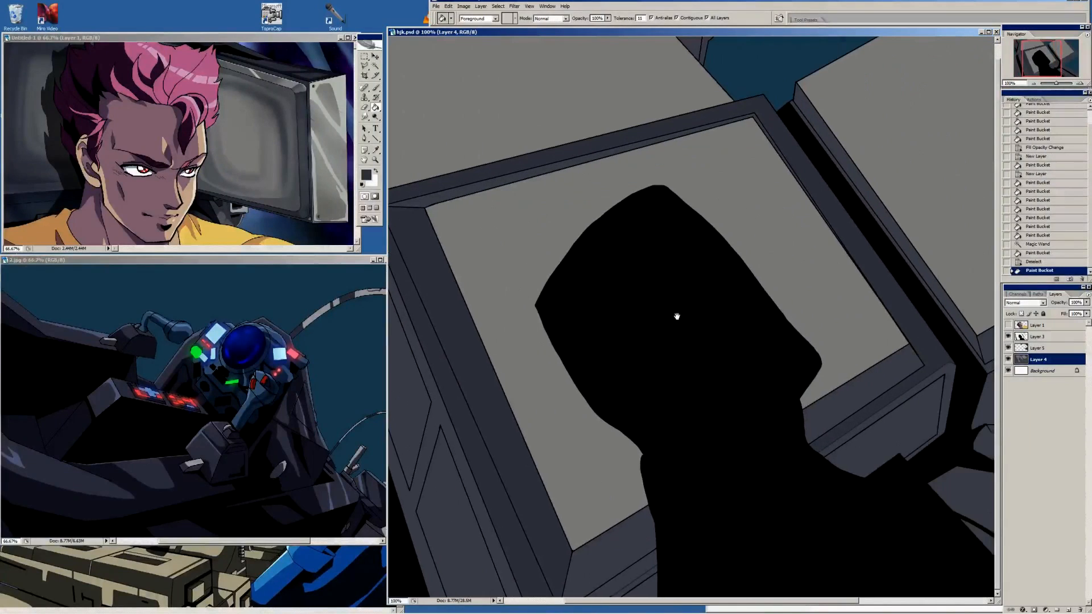
scroll(907, 317, "right", 3)
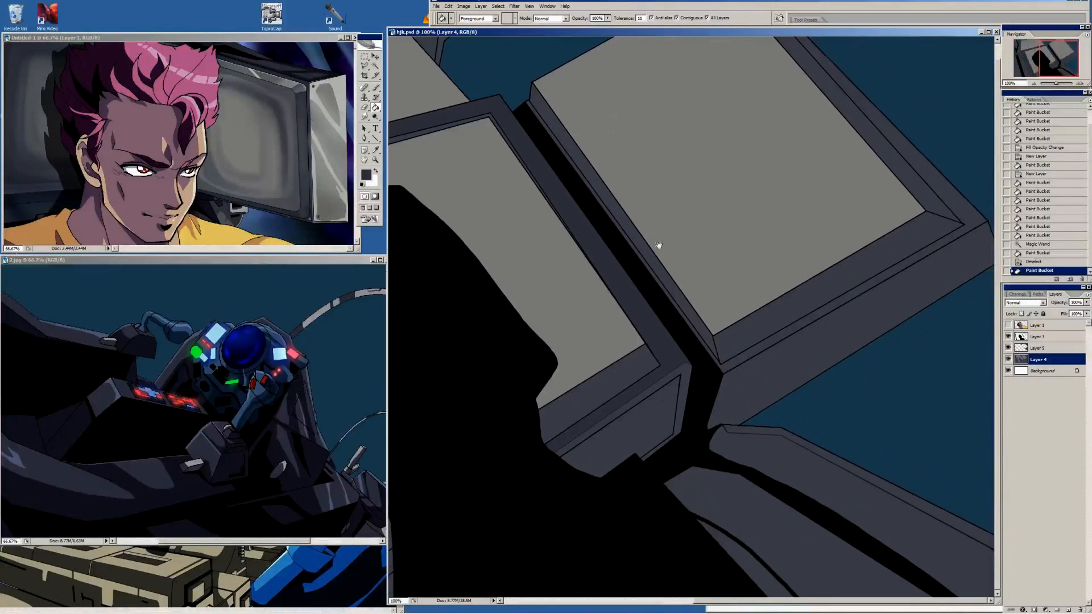
key("i")
key("g")
left_click(831, 359)
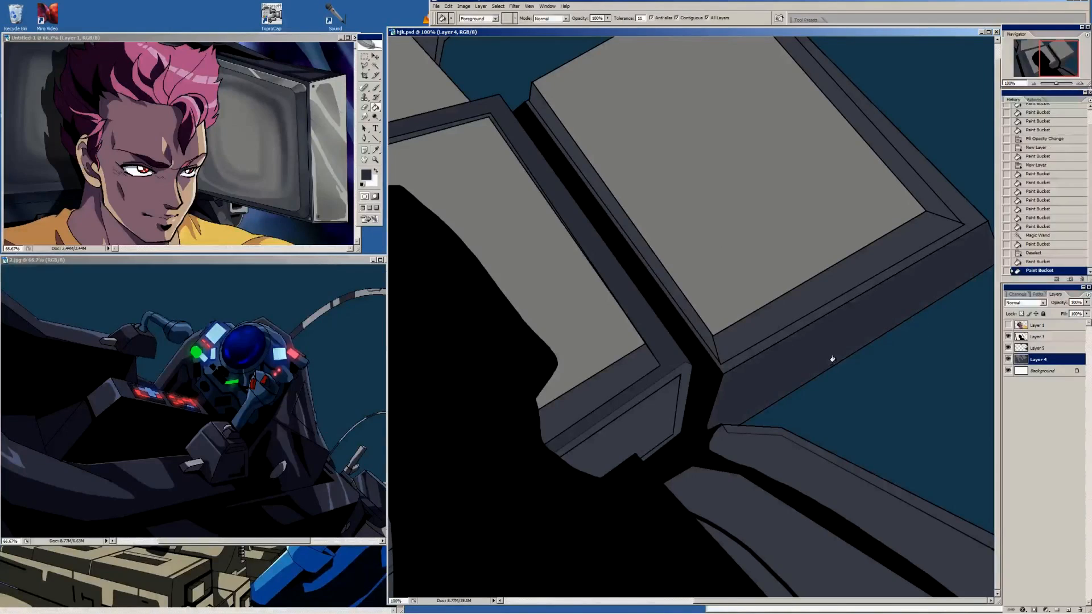
left_click(805, 481)
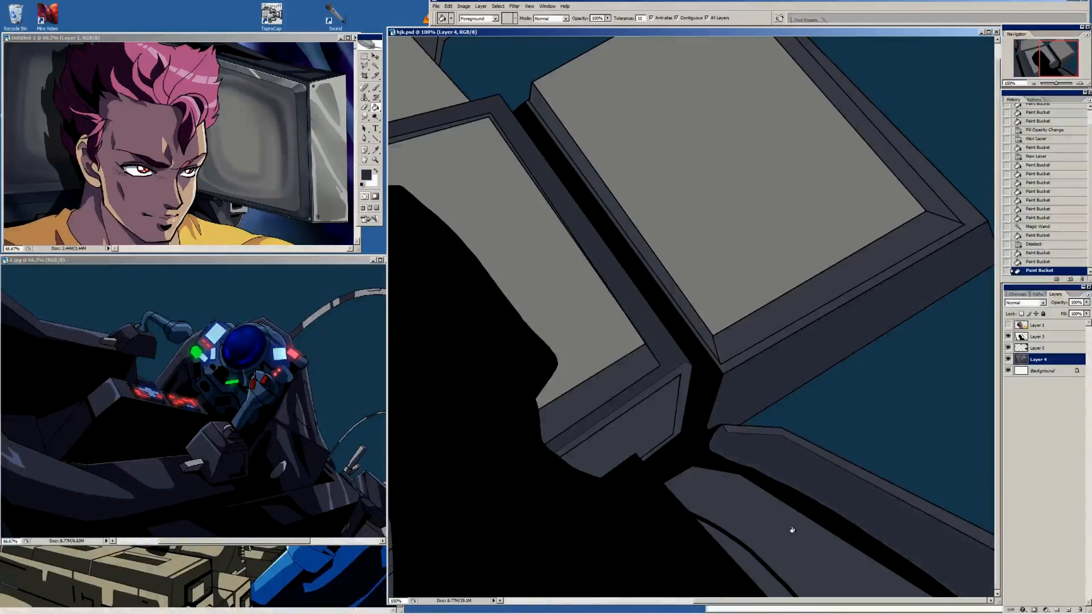
left_click(770, 575)
Sample black from the gap and shade the lower-left edge of the lower arm with a semi-transparent Pencil stroke
key("i")
left_click(721, 463)
key("b")
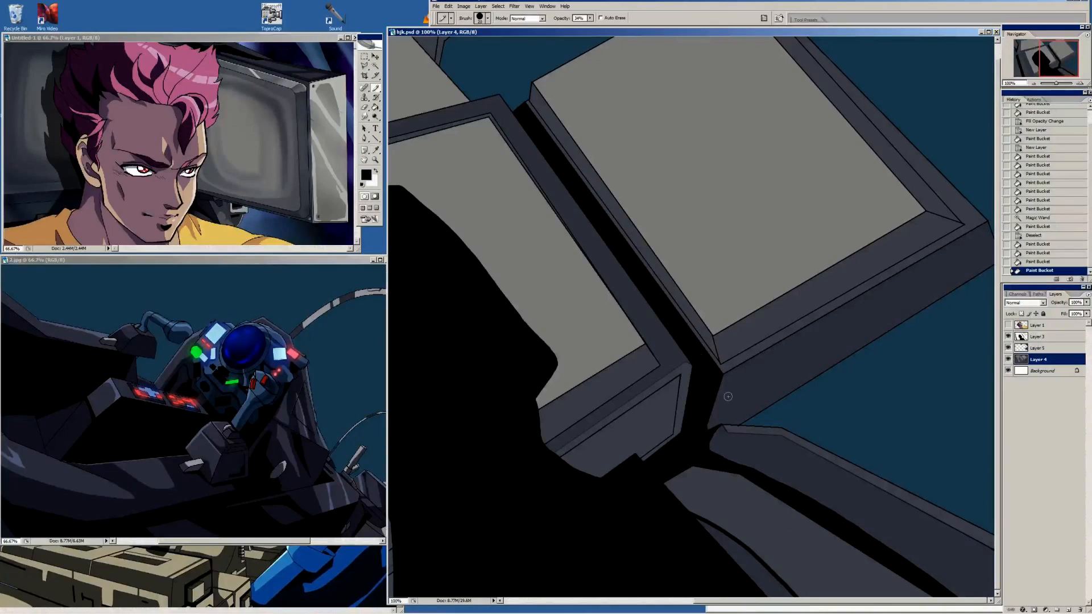
key("bracketright")
key("bracketright")
key("bracketright")
key("bracketright")
key("bracketright")
key("bracketright")
key("bracketright")
key("bracketright")
key("bracketright")
key("bracketleft")
mouse_move(670, 474)
left_mouse_down()
mouse_move(688, 493)
mouse_move(861, 606)
mouse_move(669, 510)
mouse_move(769, 576)
left_mouse_up()
Sample the shaded grey on the lower arm and brush the shadow along its length with an even edge
key("i")
left_click(709, 481)
key("b")
left_click_drag(691, 469, 754, 514)
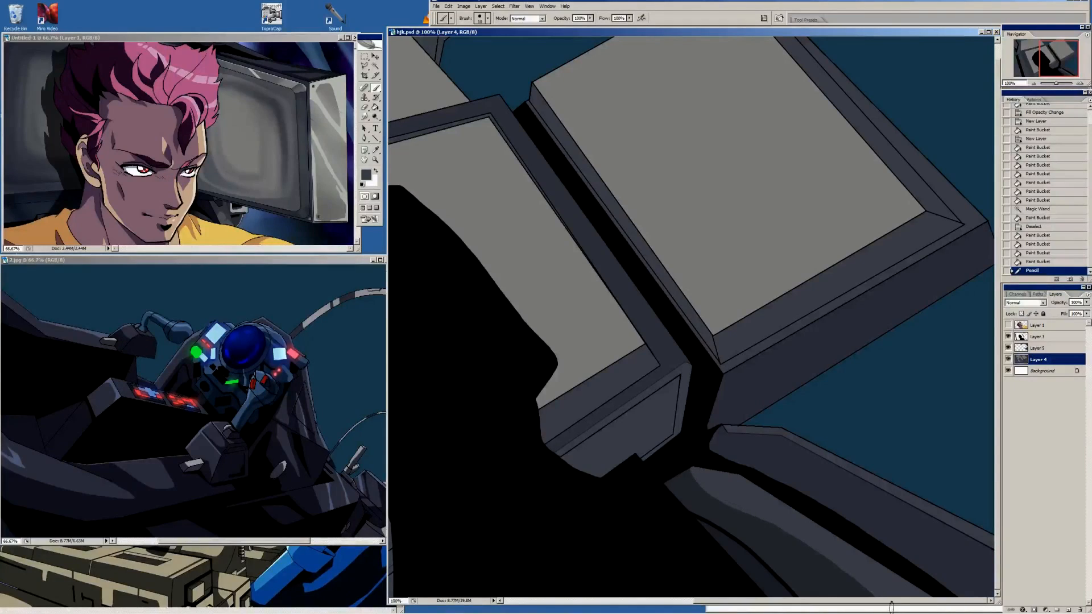
left_click_drag(722, 498, 870, 594)
left_click_drag(792, 533, 868, 591)
Sample black and shade the lower edge of the upper arm with a smaller semi-transparent Pencil stroke
left_click(698, 429, "alt")
key("shift+b")
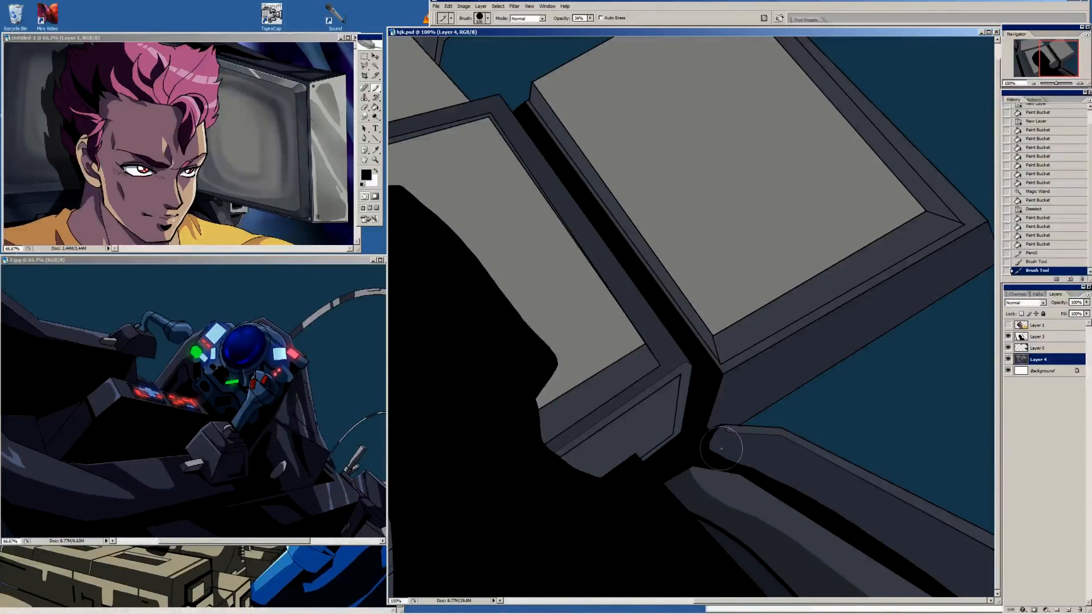
key("bracketleft")
key("bracketleft")
key("bracketleft")
key("bracketleft")
mouse_move(702, 445)
left_mouse_down()
mouse_move(787, 468)
mouse_move(998, 605)
mouse_move(722, 463)
mouse_move(779, 472)
mouse_move(939, 572)
mouse_move(739, 456)
mouse_move(960, 589)
mouse_move(841, 513)
mouse_move(942, 579)
left_mouse_up()
Shade the rounded tip of the upper arm up to its bend, fill the facet and touch up the corner with the Brush
key("shift+b")
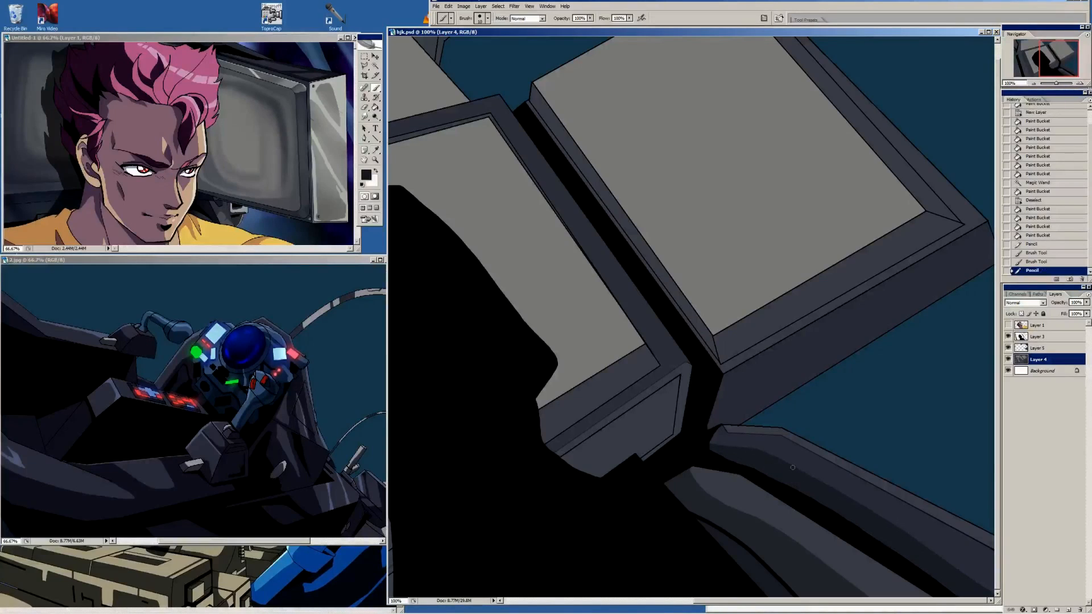
mouse_move(727, 432)
left_mouse_down()
mouse_move(733, 455)
mouse_move(788, 445)
mouse_move(781, 435)
mouse_move(773, 466)
mouse_move(771, 448)
mouse_move(742, 446)
mouse_move(765, 445)
left_mouse_up()
key("shift+b")
left_click(760, 445, "alt")
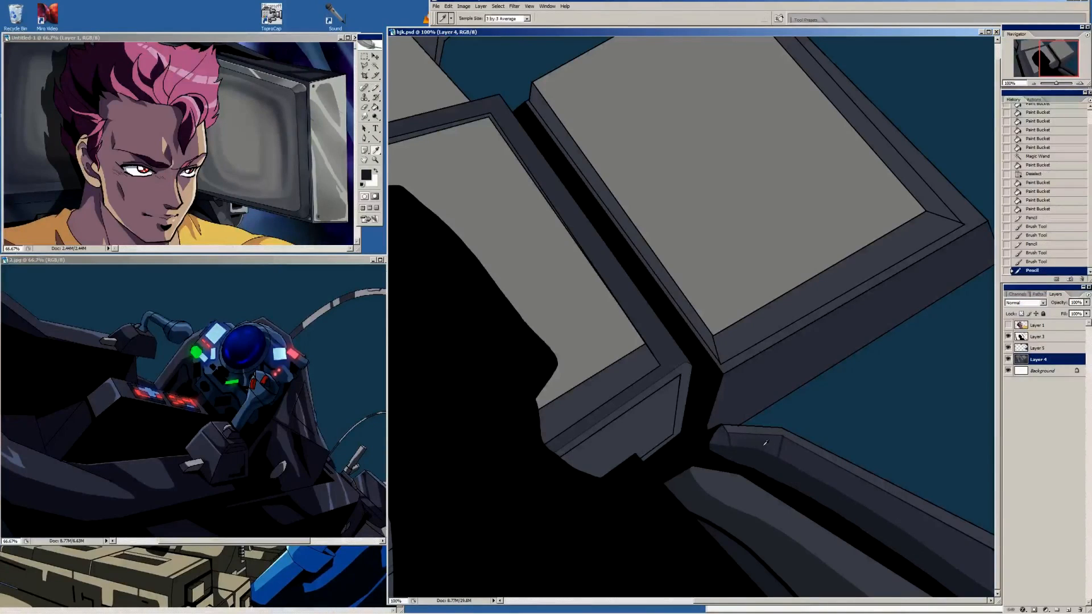
key("g")
left_click(784, 445)
left_click(788, 433, "alt")
key("shift+b")
left_click(784, 434)
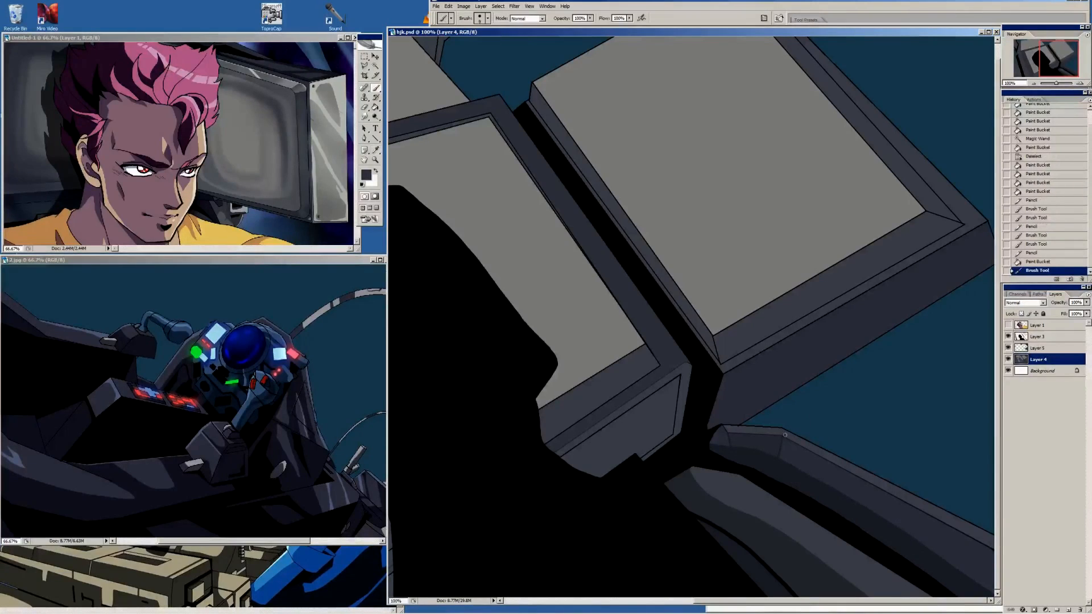
left_click(783, 435)
left_click(782, 435)
Fill the inset panels on the lower and left sides of the central monitor's casing with the darker grey
mouse_move(779, 311)
left_mouse_down()
mouse_move(749, 327)
mouse_move(749, 312)
left_mouse_up()
key("g")
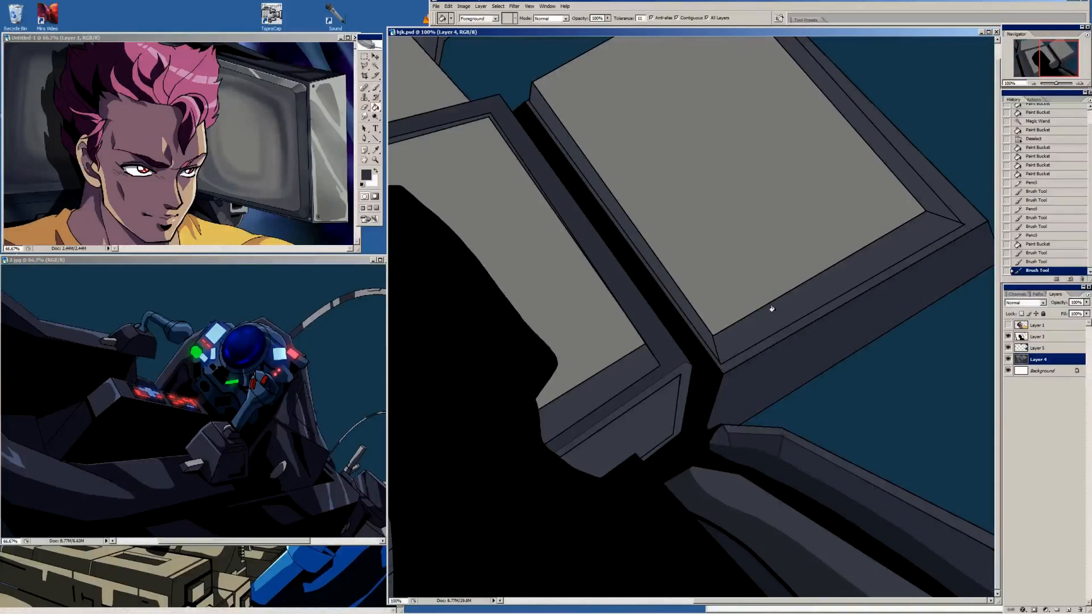
left_click(754, 243)
left_click(655, 420)
left_click_drag(655, 420, 759, 259)
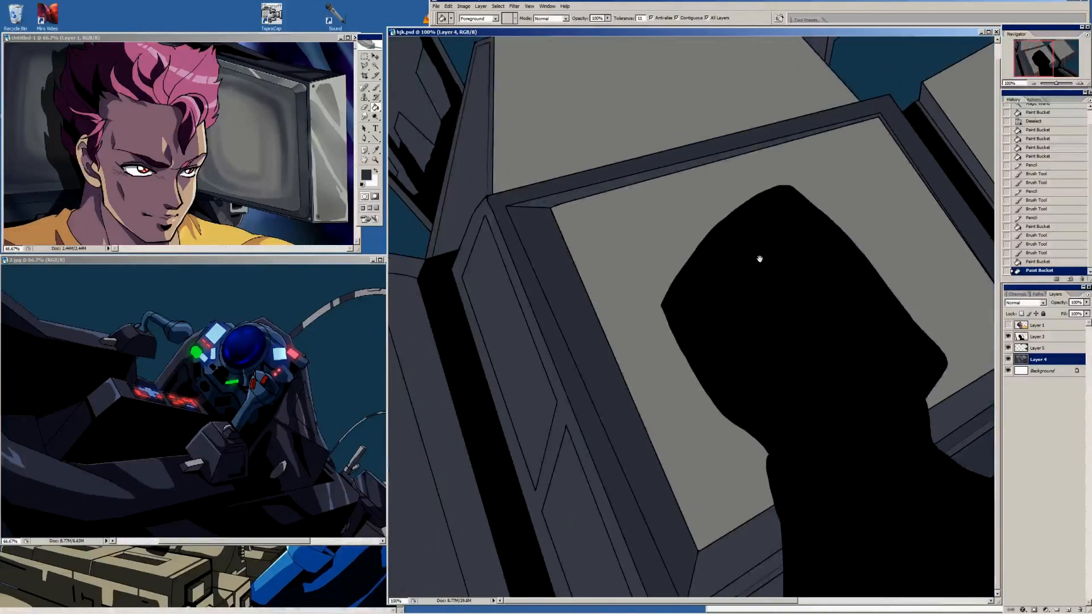
left_click(517, 362)
left_click(572, 517)
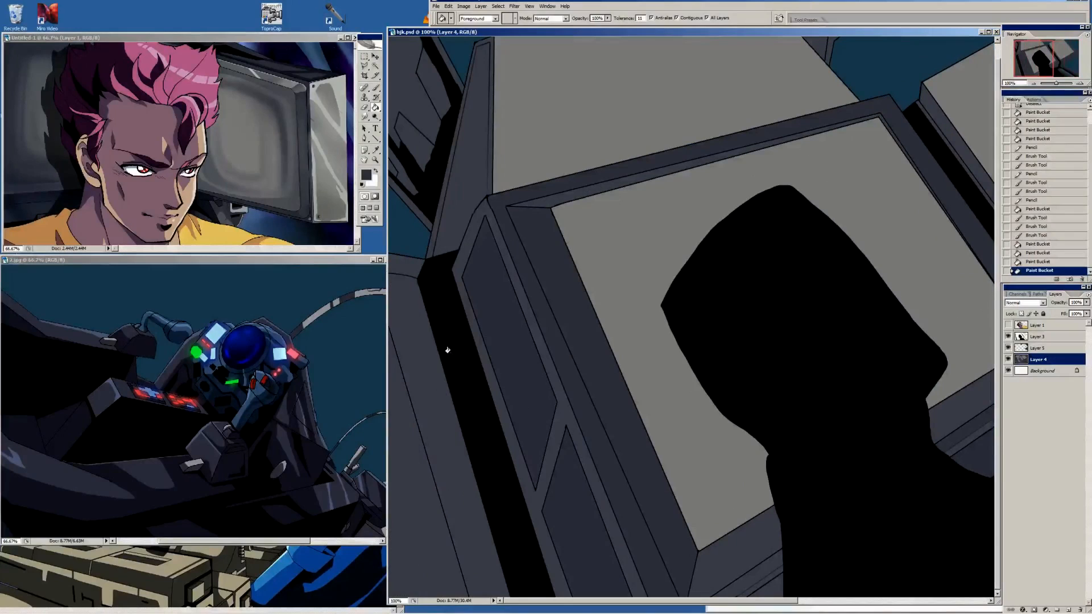
Sample black from the gap left of the central monitor and fill the adjoining strip of the left-hand casing with it
key("i")
left_click(441, 298)
key("b")
key("i")
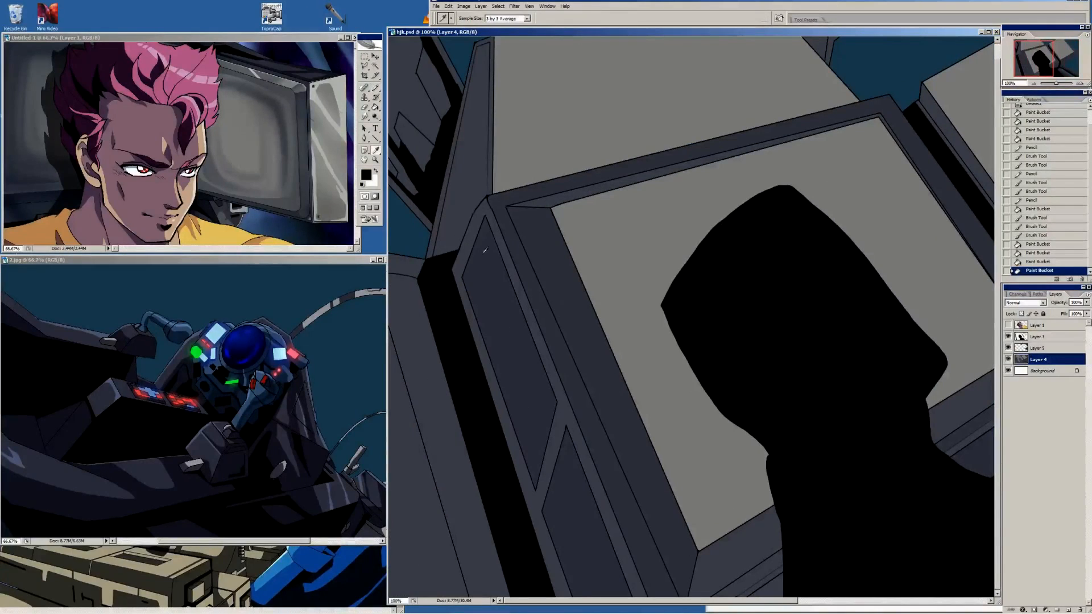
key("g")
left_click(522, 493)
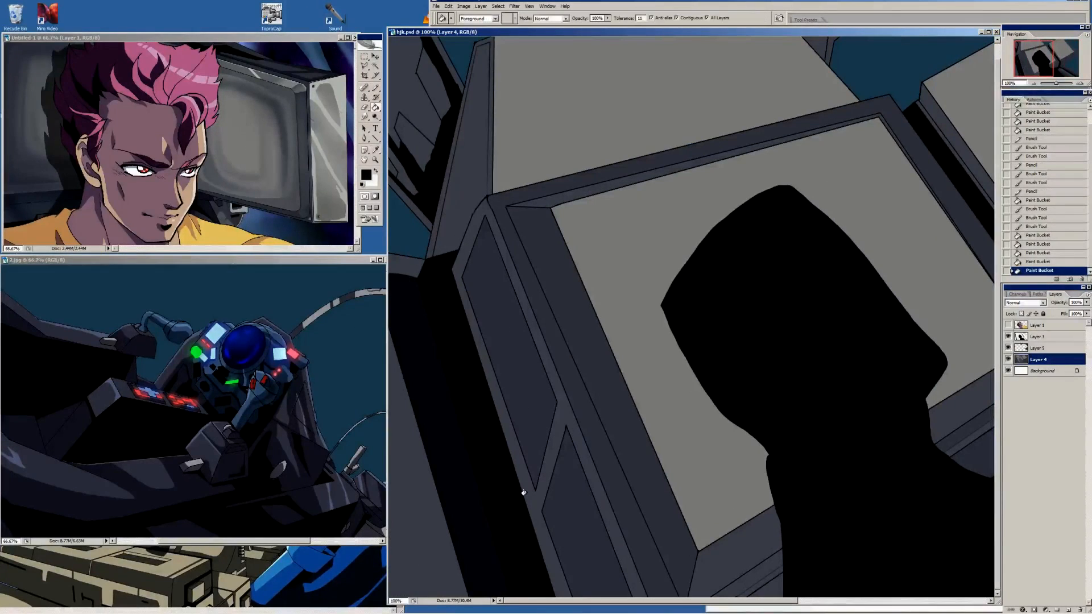
Fill the remaining left-hand casing, its top face and the upright strut beside the top panel with dark navy
left_click(447, 383)
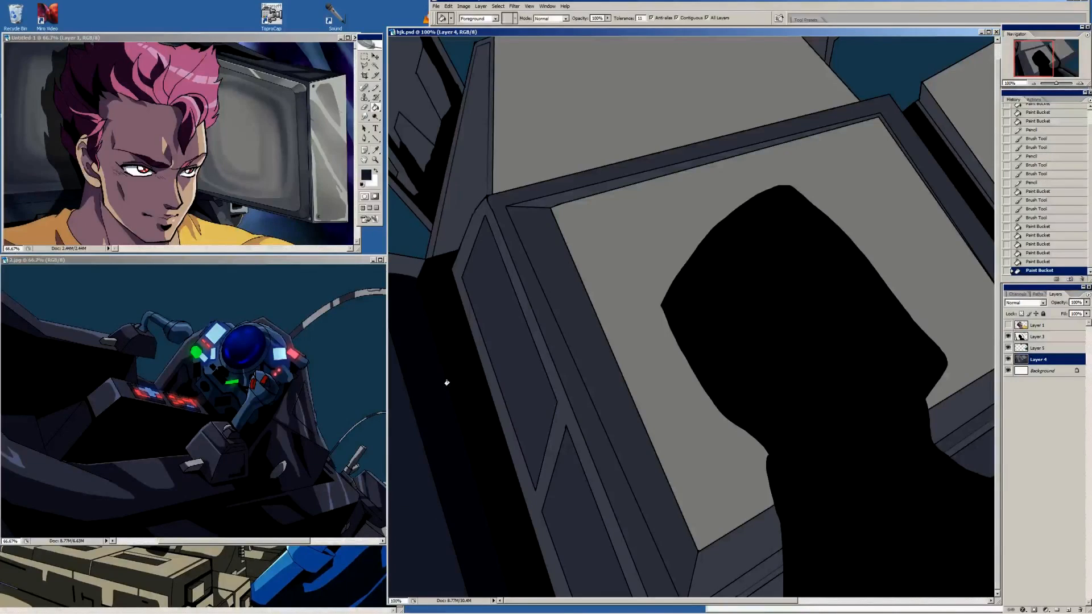
left_click(404, 263)
left_click(464, 135)
scroll(506, 187, "up", 1)
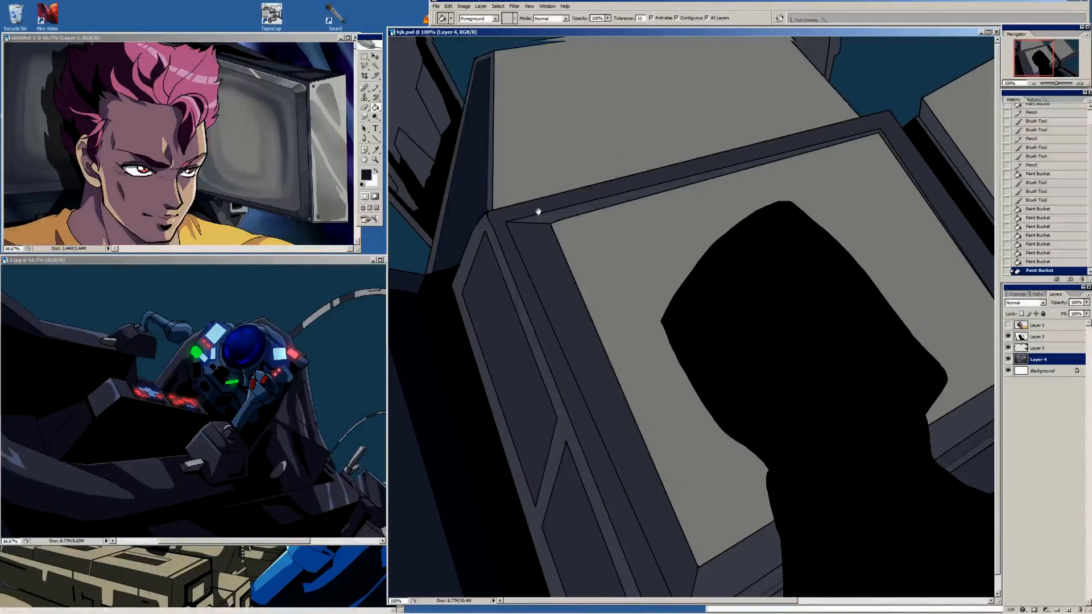
Sample the light grey of the cable in 2.jpg and fill the upper-left machinery panels and the small piece beside the top panel
key("i")
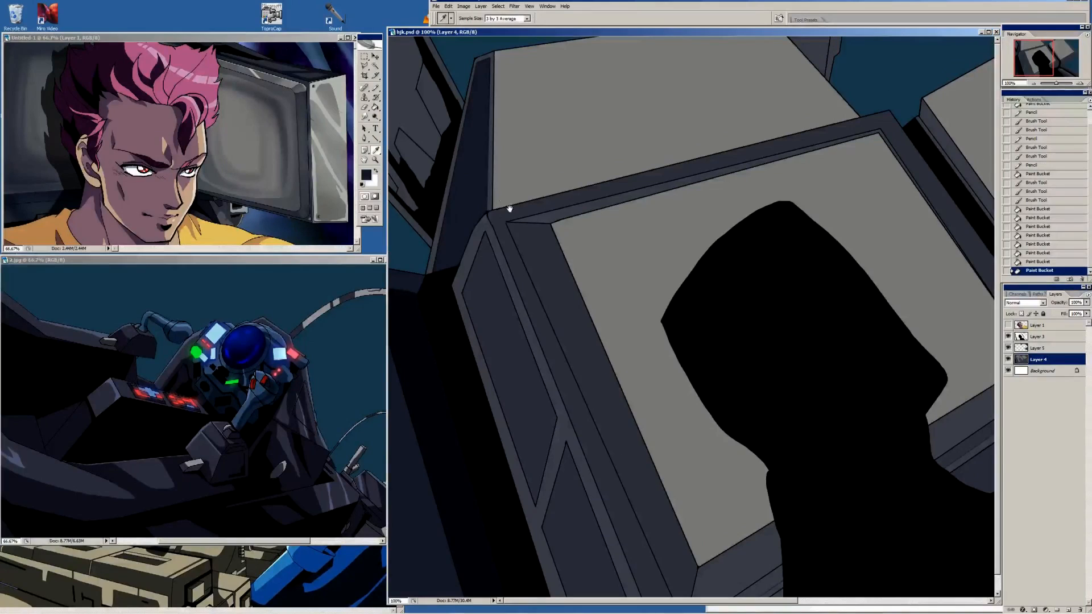
left_click(318, 310)
key("g")
left_click(420, 143)
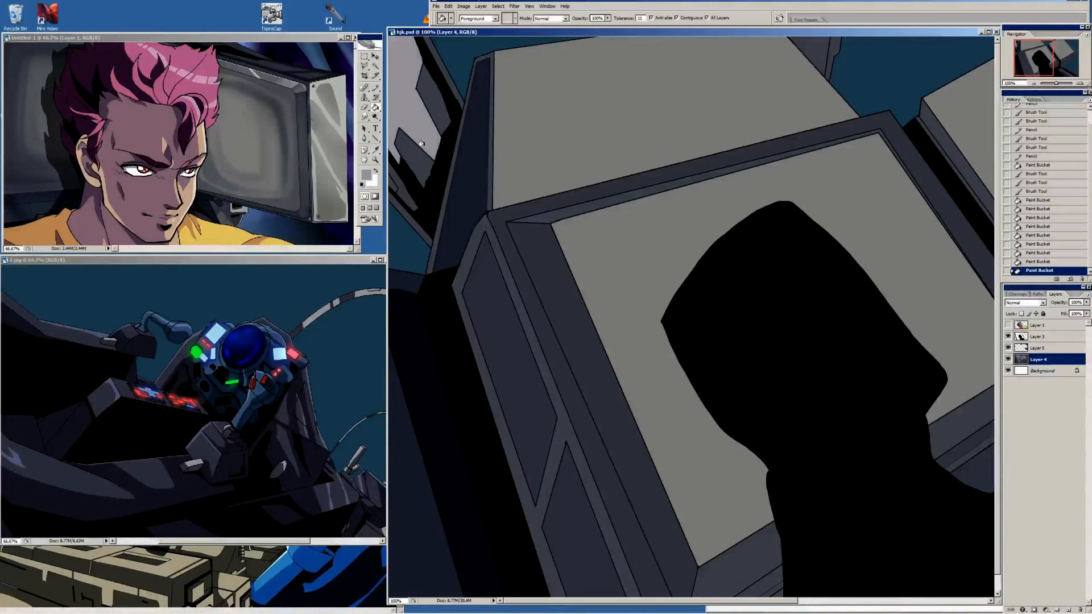
left_click(400, 206)
left_click(831, 45)
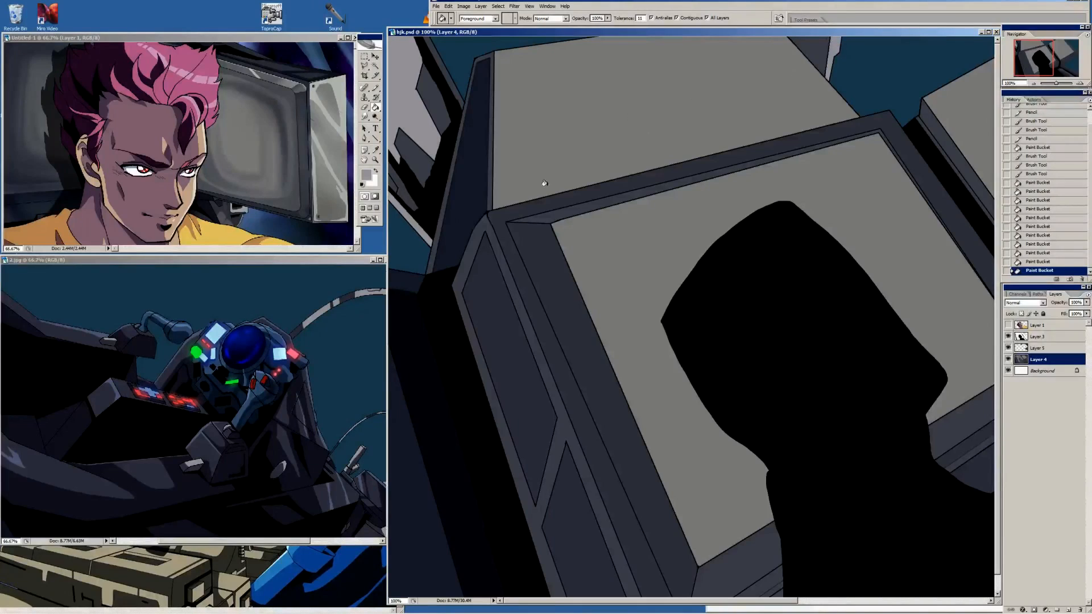
Sample the dark grey of the upper-left machinery, brush a shadow boundary on its light panel and fill the enclosed area
key("i")
left_click(438, 124)
key("b")
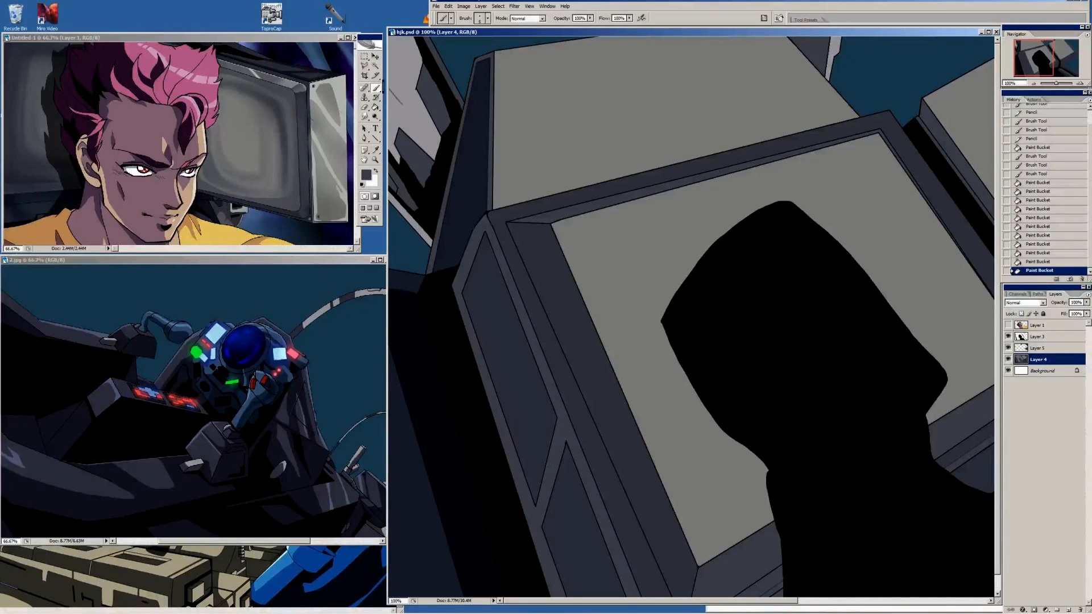
mouse_move(403, 94)
left_mouse_down()
mouse_move(389, 49)
mouse_move(404, 56)
mouse_move(418, 89)
mouse_move(397, 36)
left_mouse_up()
key("g")
left_click(394, 74)
left_click(397, 87)
left_click(396, 81)
Add dark grey detail lines to the light panel of the upper-left machinery with the Line tool and Brush
key("b")
key("u")
key("b")
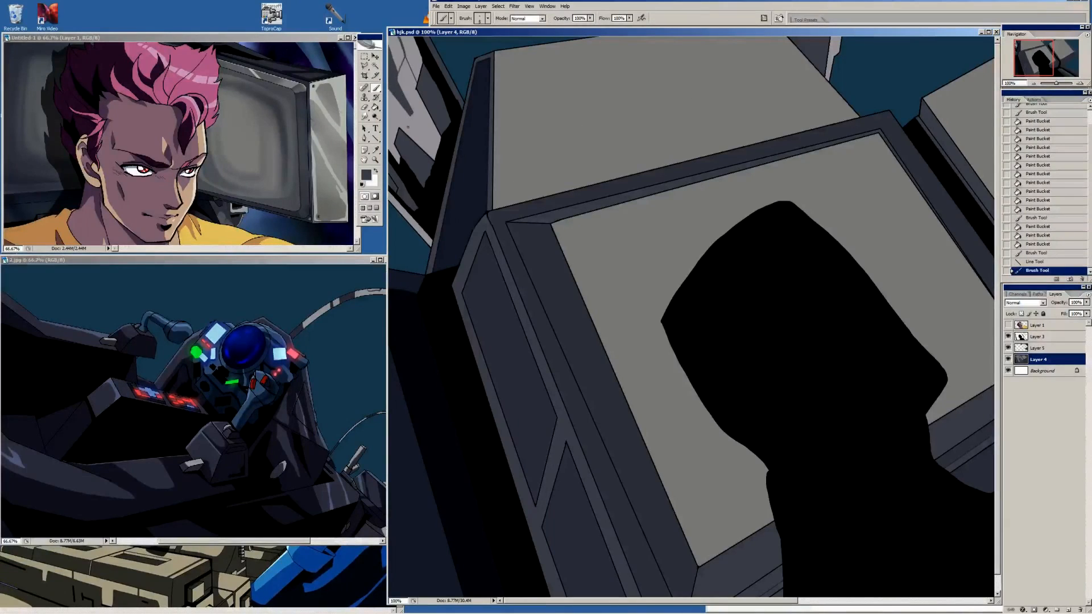
left_click_drag(420, 144, 443, 138)
Shade part of the upper-left machinery panel with the Pencil, sample the resulting mid grey and fill the adjoining area with it
key("i")
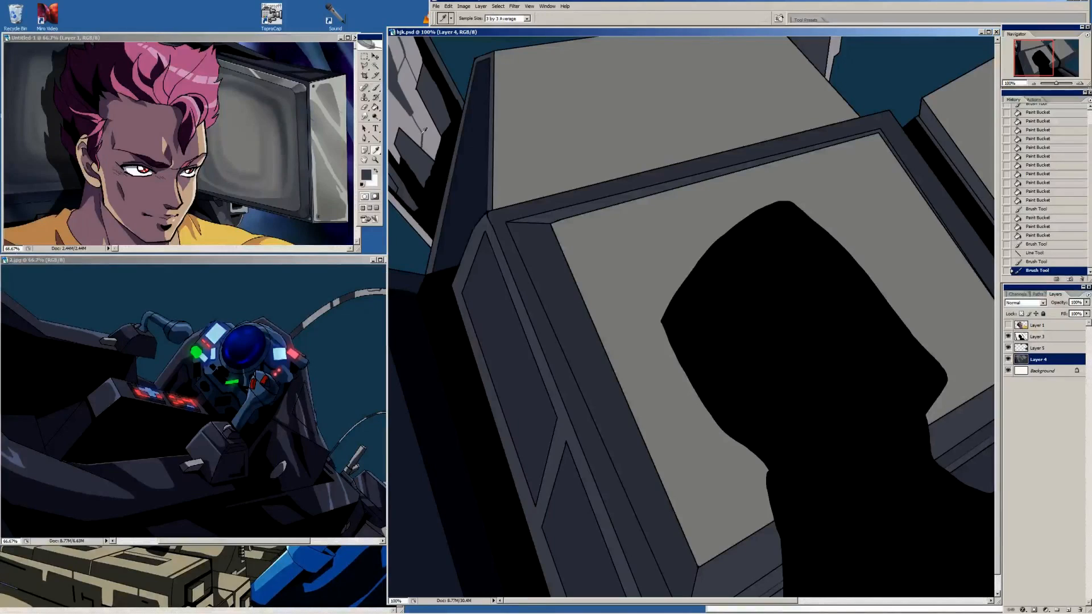
key("b")
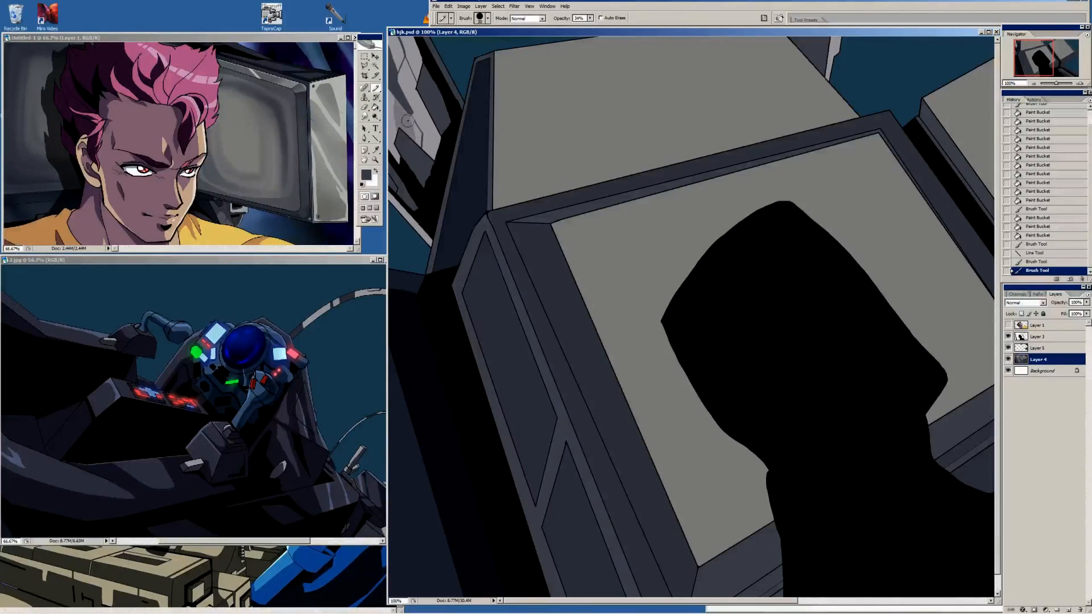
left_click_drag(416, 131, 421, 135)
key("i")
left_click(407, 123)
key("g")
left_click(399, 129)
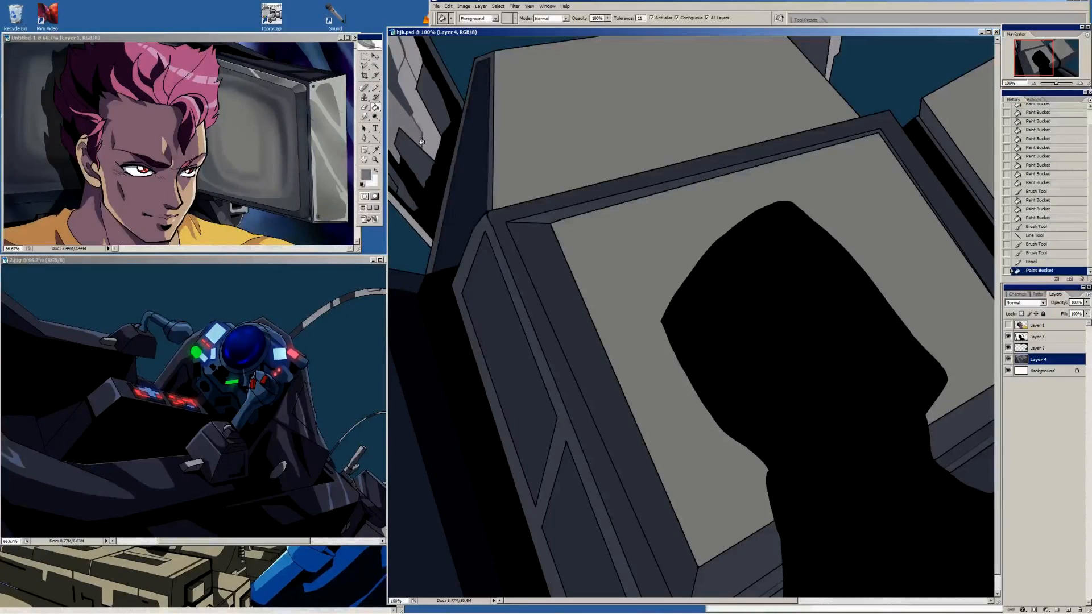
Outline the dark recess in the upper-left machinery with straight black lines and fill the leftover area beside it with black
key("i")
key("u")
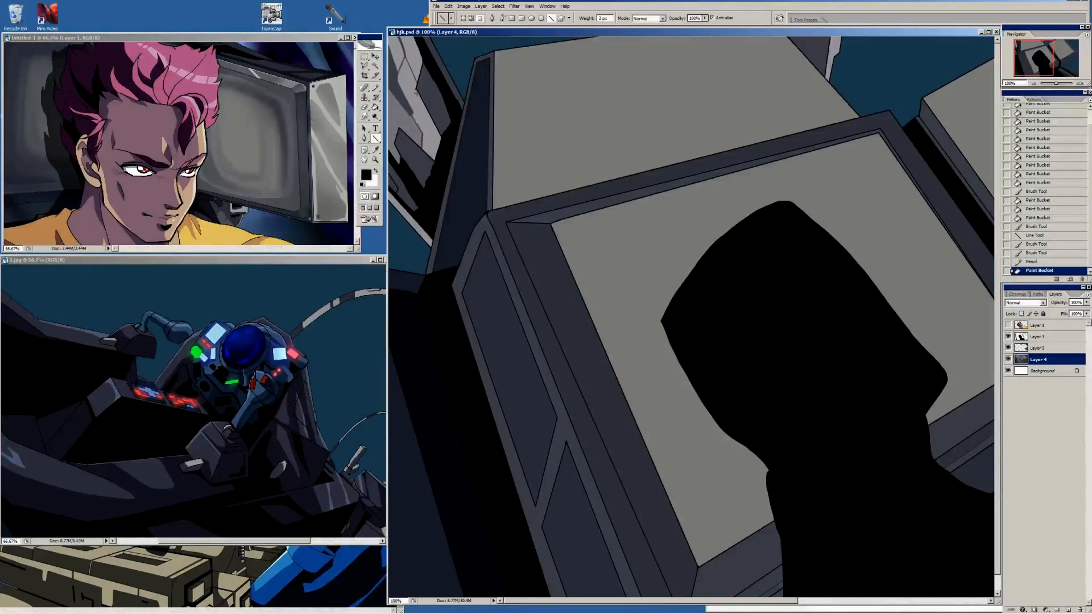
mouse_move(417, 91)
left_mouse_down()
mouse_move(444, 144)
mouse_move(416, 90)
mouse_move(423, 57)
left_mouse_up()
left_click_drag(424, 58, 416, 90)
mouse_move(417, 90)
left_mouse_down()
mouse_move(441, 140)
mouse_move(437, 108)
left_mouse_up()
left_click_drag(437, 108, 441, 89)
key("i")
left_click(451, 105)
key("g")
left_click(443, 109)
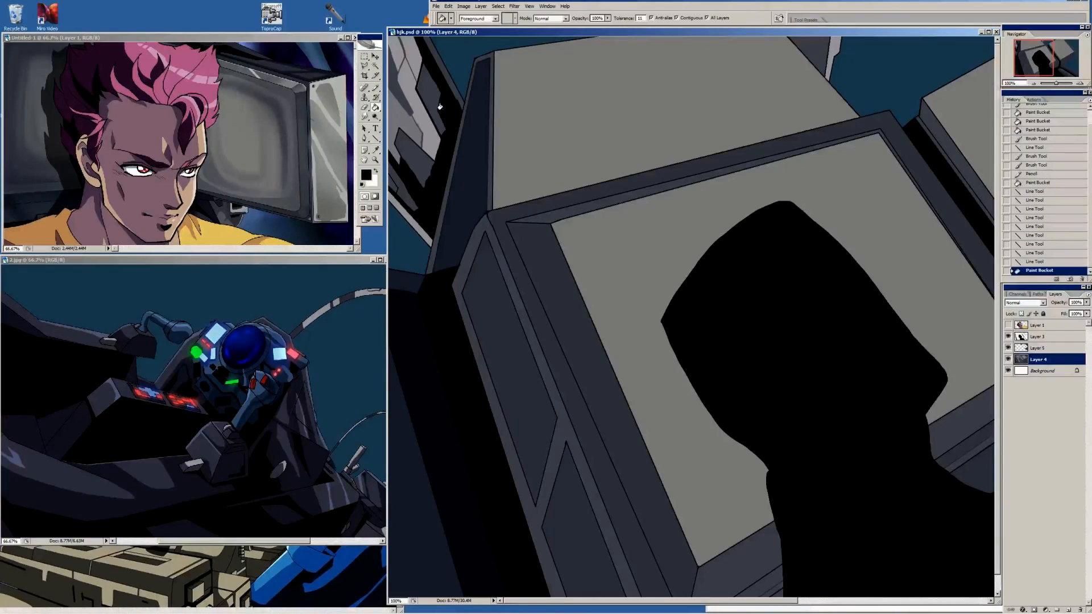
key("b")
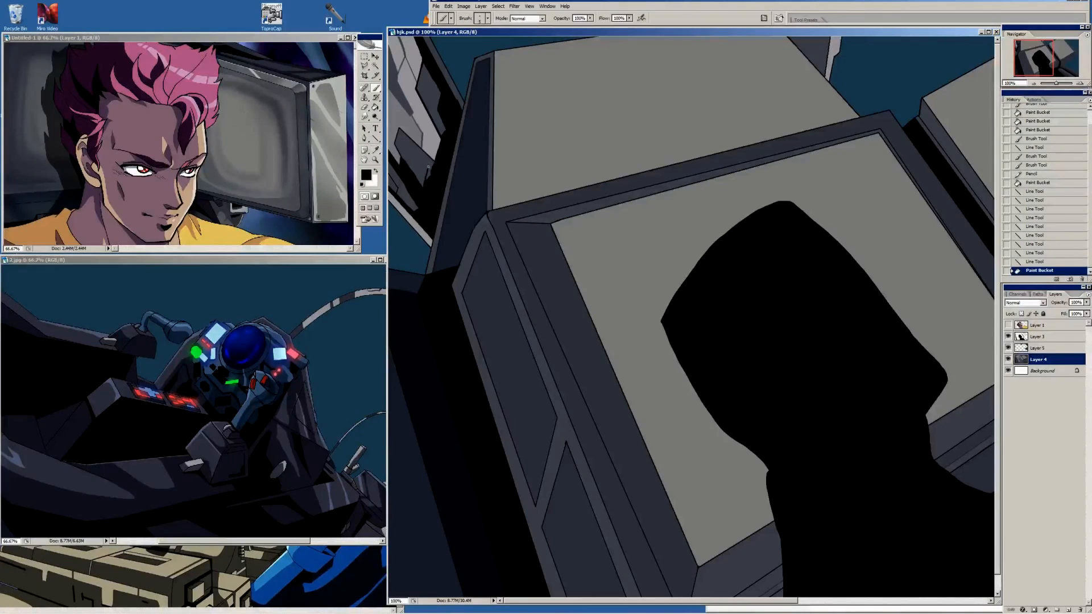
Touch up the upper-left machinery with black brush strokes and fill the narrow strip behind the back monitor's edge with black
mouse_move(436, 166)
left_mouse_down()
mouse_move(425, 185)
mouse_move(438, 163)
left_mouse_up()
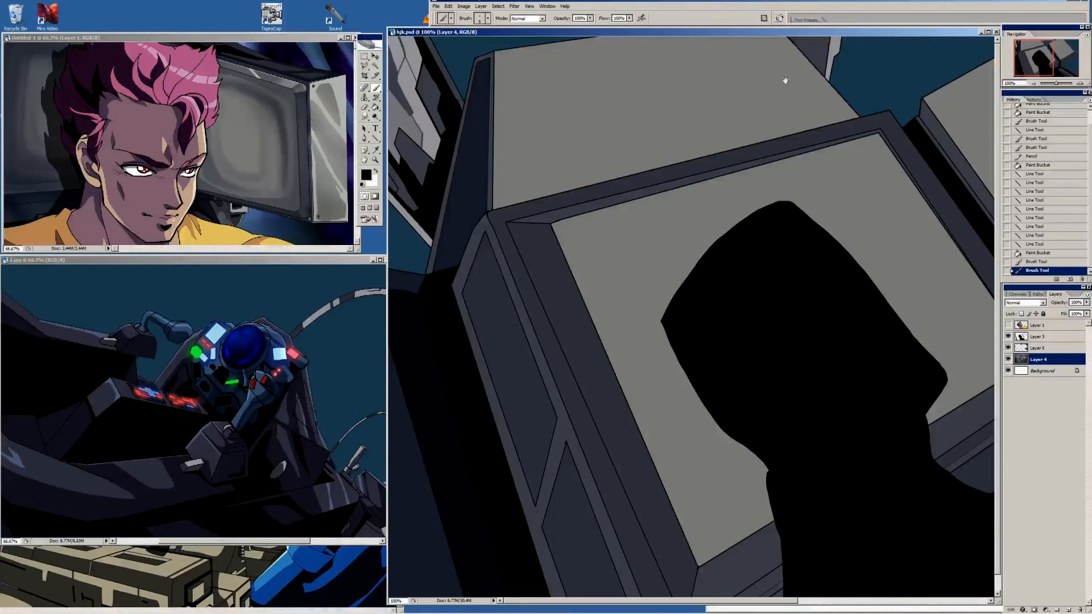
mouse_move(785, 81)
left_mouse_down()
mouse_move(644, 81)
mouse_move(655, 37)
mouse_move(678, 38)
left_mouse_up()
key("g")
left_click(664, 50)
key("i")
key("u")
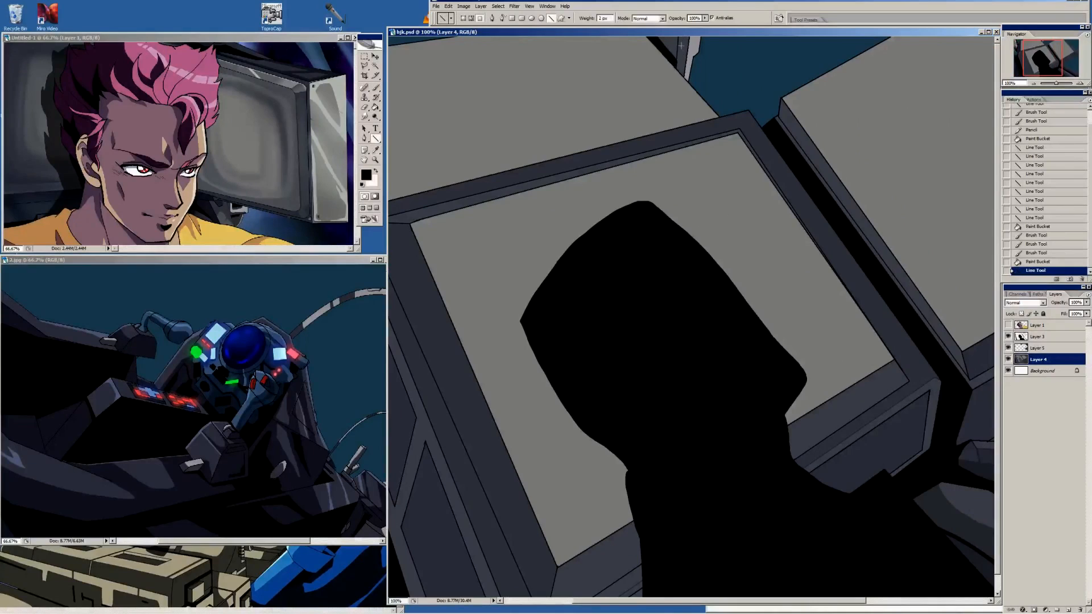
Darken a spot on the centre monitor's frame with the semi-transparent Pencil, sample that tone and try filling the frame with it
left_click_drag(544, 197, 687, 196)
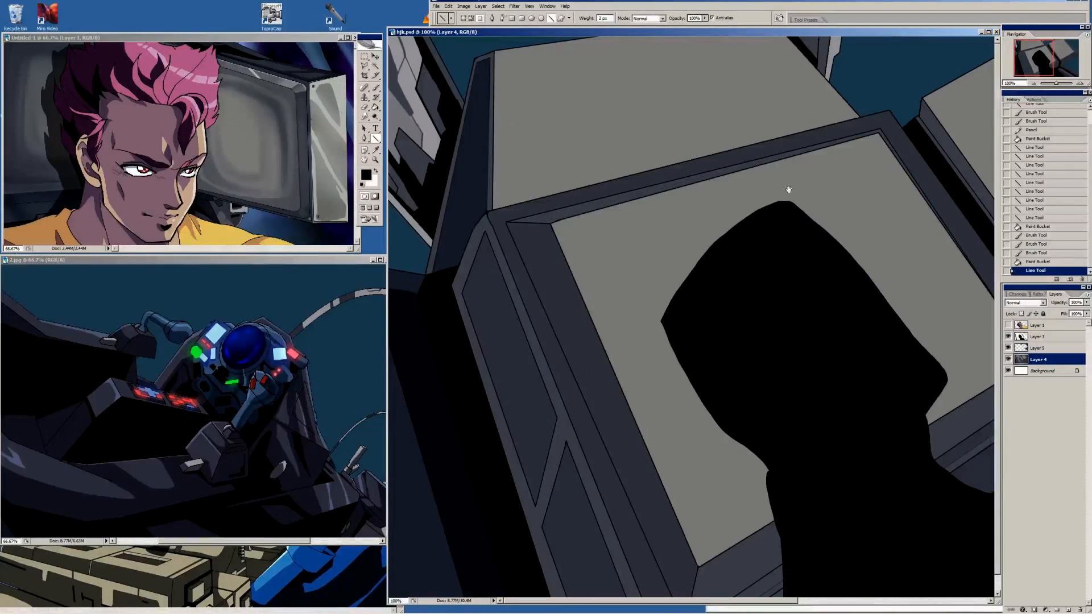
left_click_drag(839, 140, 700, 244)
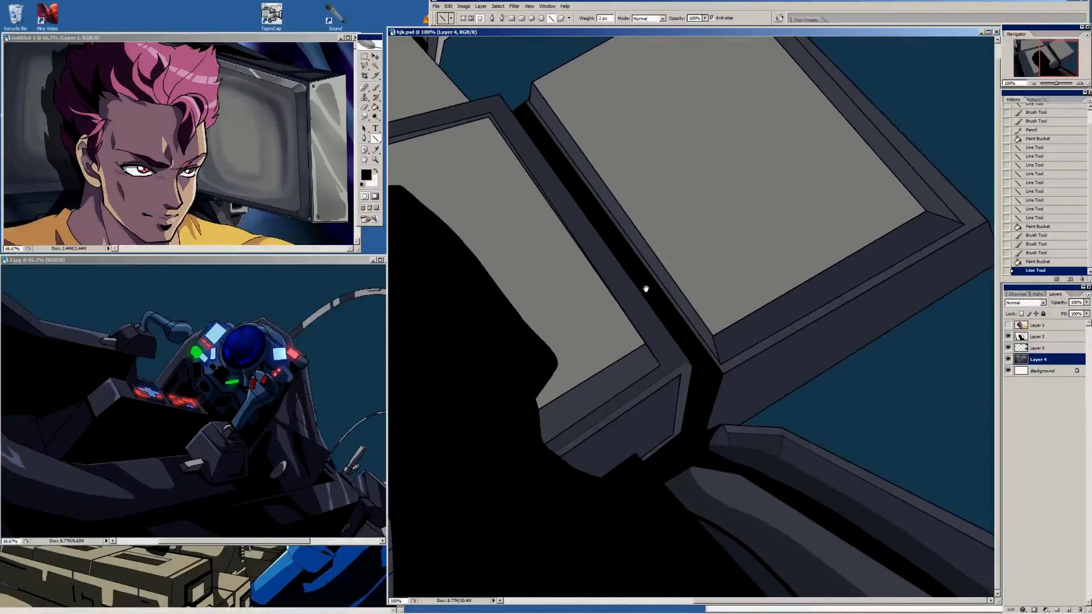
left_click_drag(646, 288, 766, 138)
left_click_drag(573, 302, 853, 64)
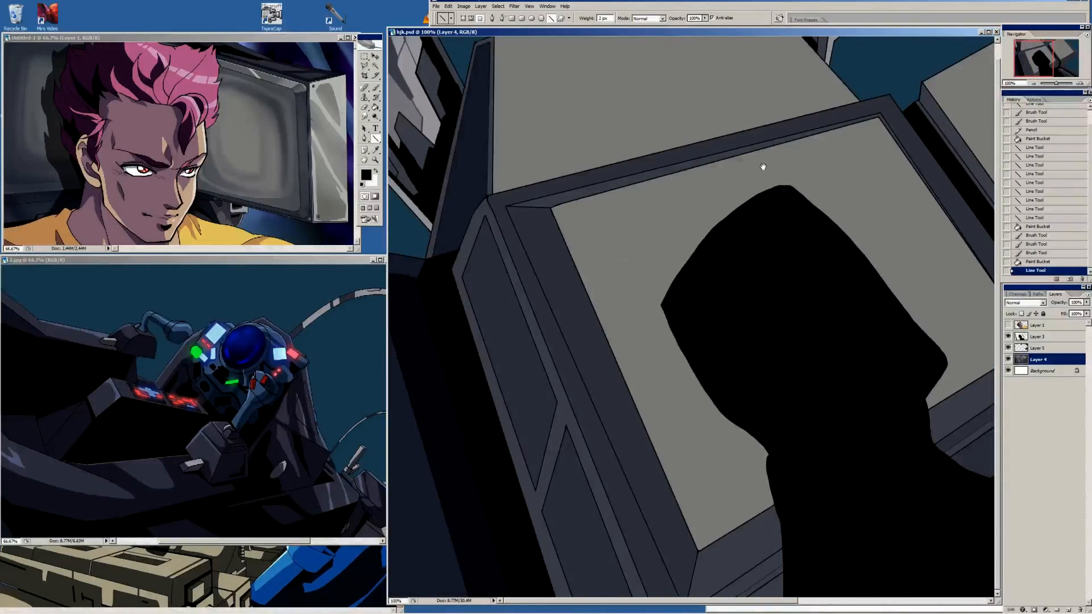
key("b")
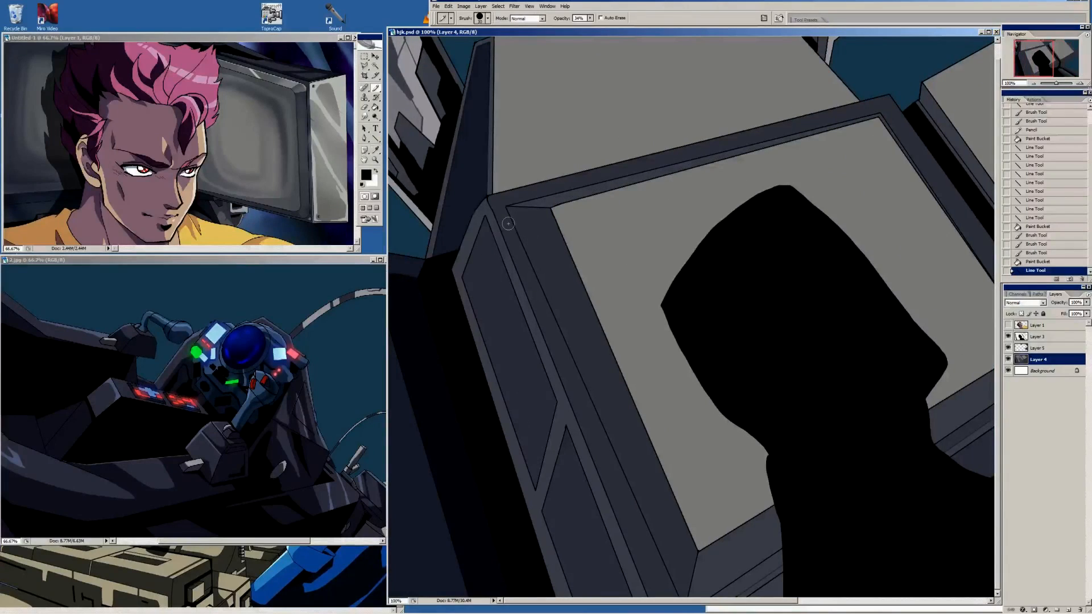
left_click_drag(503, 219, 510, 230)
key("g")
left_click(514, 240)
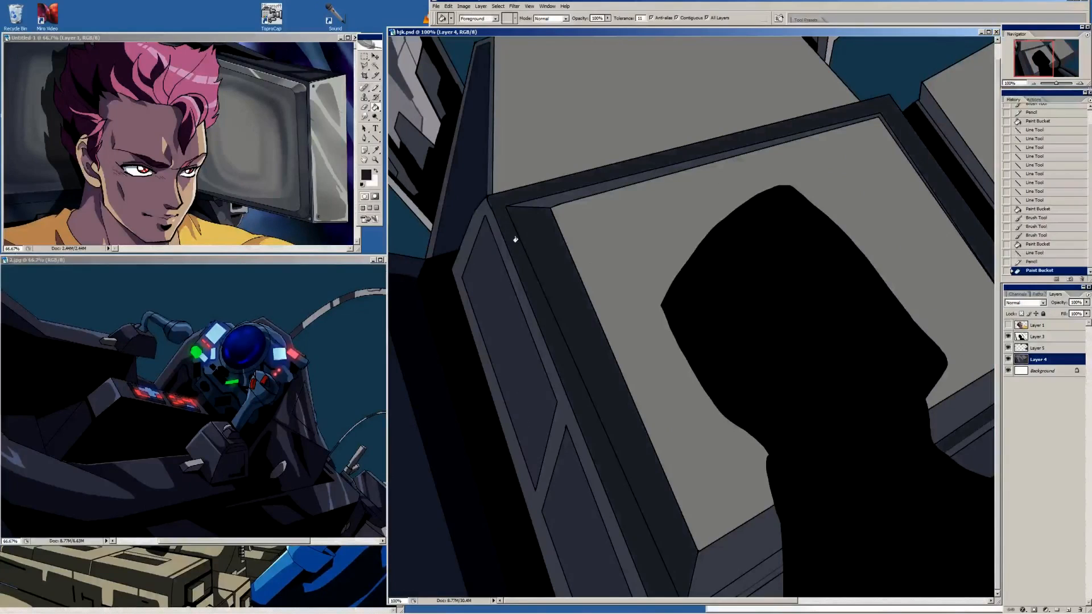
key("ctrl+z")
Close the outline gap at the upper-left corner of the centre monitor's frame with a line and fill the frame with the sampled dark grey
key("u")
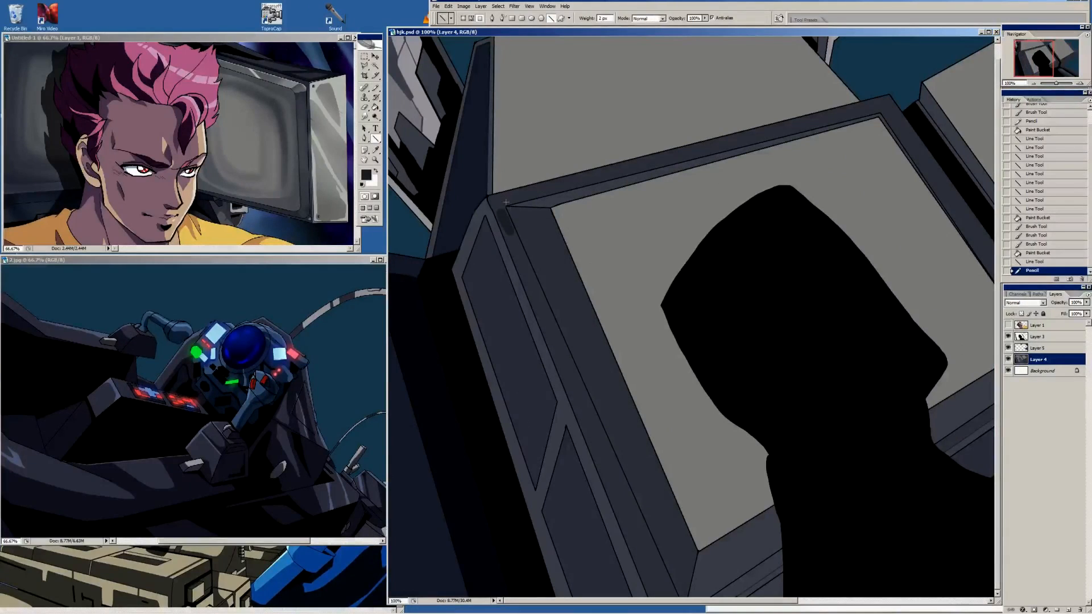
left_click_drag(504, 203, 500, 208)
key("g")
left_click(500, 208)
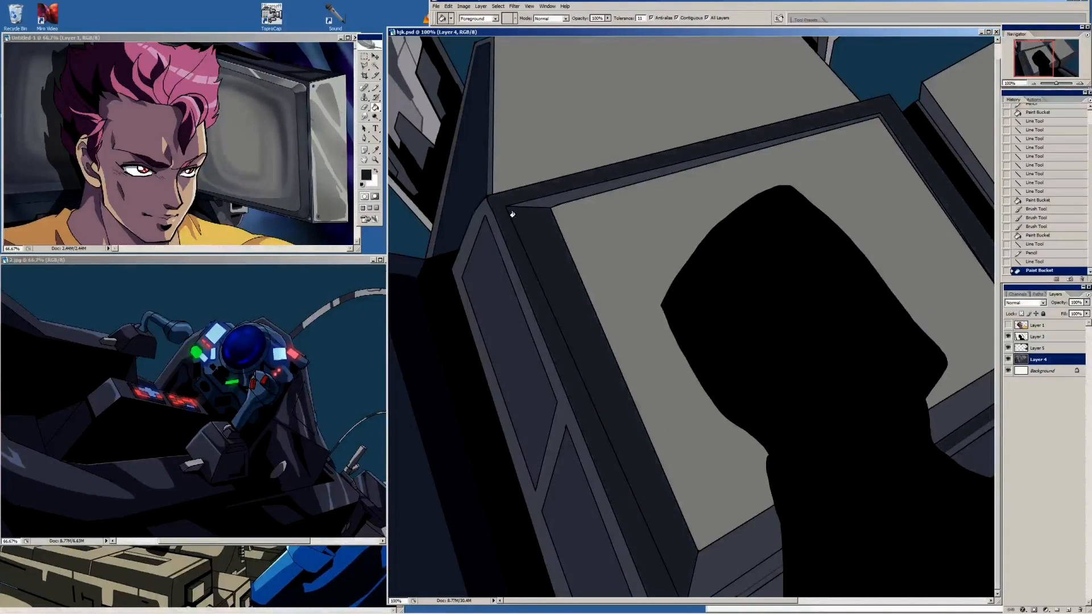
key("ctrl+z")
left_click_drag(715, 208, 622, 202)
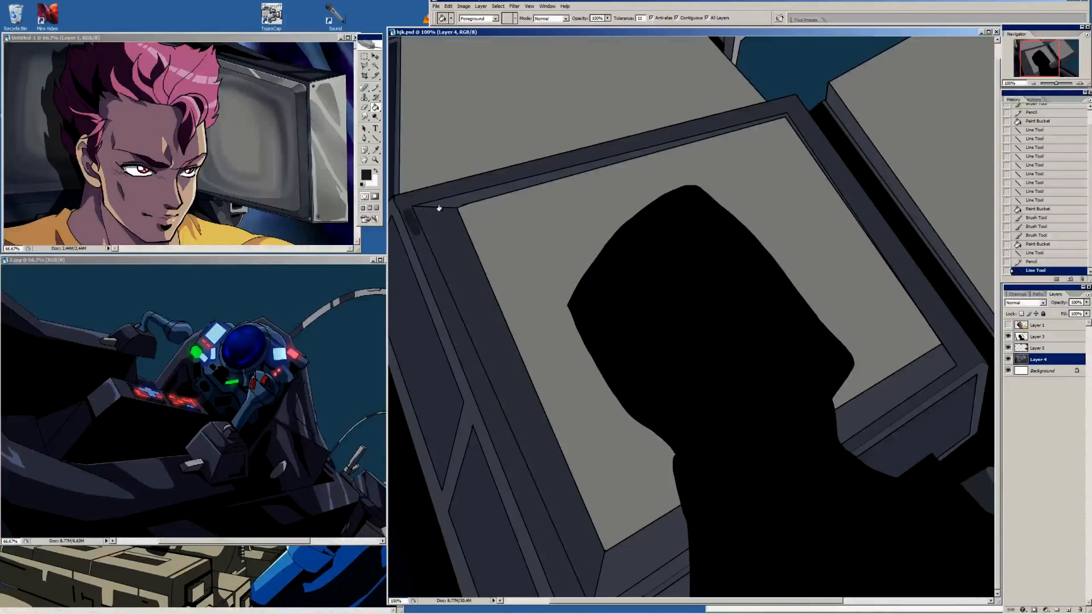
left_click_drag(410, 208, 484, 194)
left_click(499, 209)
Shade the side panel beneath the centre monitor with semi-transparent Pencil strokes
mouse_move(803, 307)
left_mouse_down()
mouse_move(558, 232)
mouse_move(759, 136)
left_mouse_up()
left_click_drag(844, 276, 743, 245)
left_click_drag(839, 242, 708, 186)
left_click_drag(869, 280, 815, 278)
key("b")
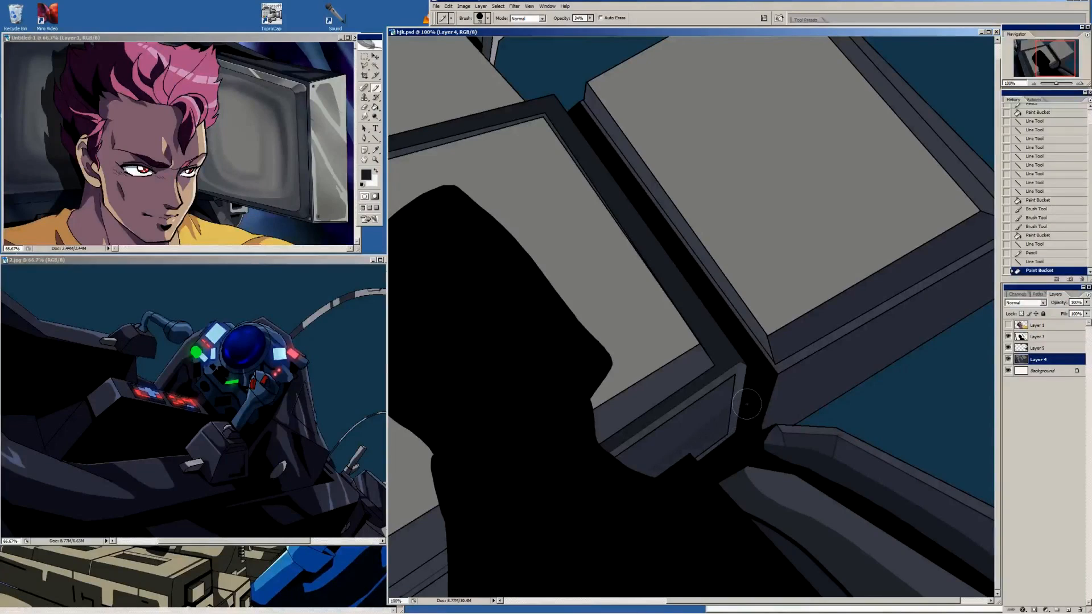
left_click_drag(747, 403, 569, 535)
left_click_drag(703, 320, 753, 366)
Select the light grey screens of the three monitors with the Magic Wand and hide the selection outline
left_click(375, 66)
left_click(741, 104)
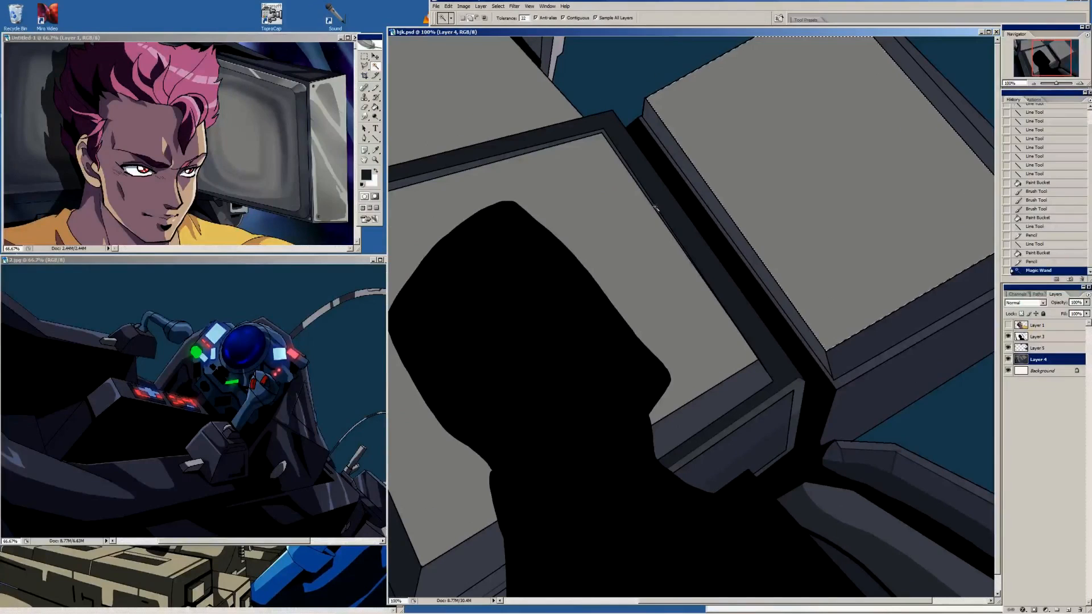
left_click(597, 196, "shift")
left_click_drag(595, 196, 872, 239)
left_click(694, 128, "shift")
key("ctrl+h")
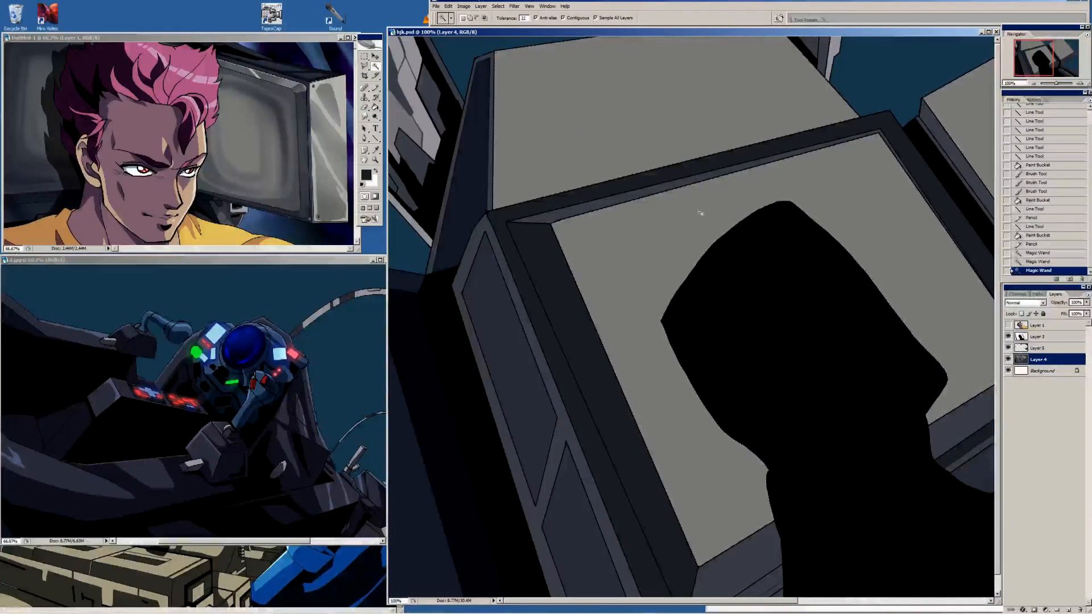
Sample the dark shading of the reference monitor, then outline and fill a curved shadow band inside the centre screen's left edge
left_click(375, 150)
left_click(281, 114)
left_click_drag(769, 223, 671, 208)
key("b")
left_click_drag(492, 218, 509, 310)
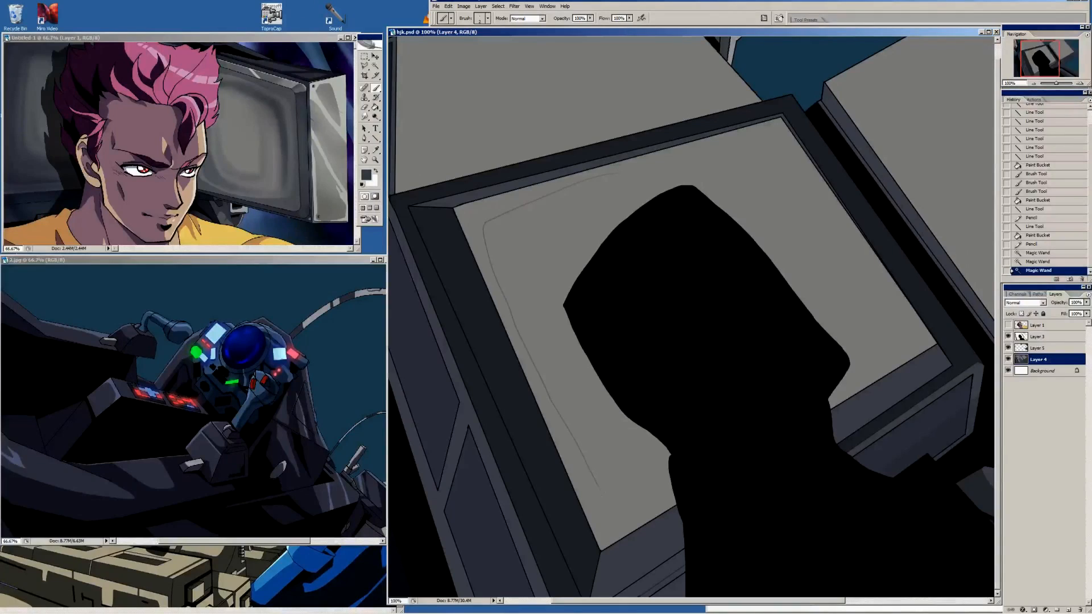
mouse_move(528, 274)
left_mouse_down()
mouse_move(525, 216)
mouse_move(617, 173)
left_mouse_up()
key("g")
left_click(504, 231)
Outline a curved shadow in the upper-right corner of the centre screen and fill it with the same dark grey
key("b")
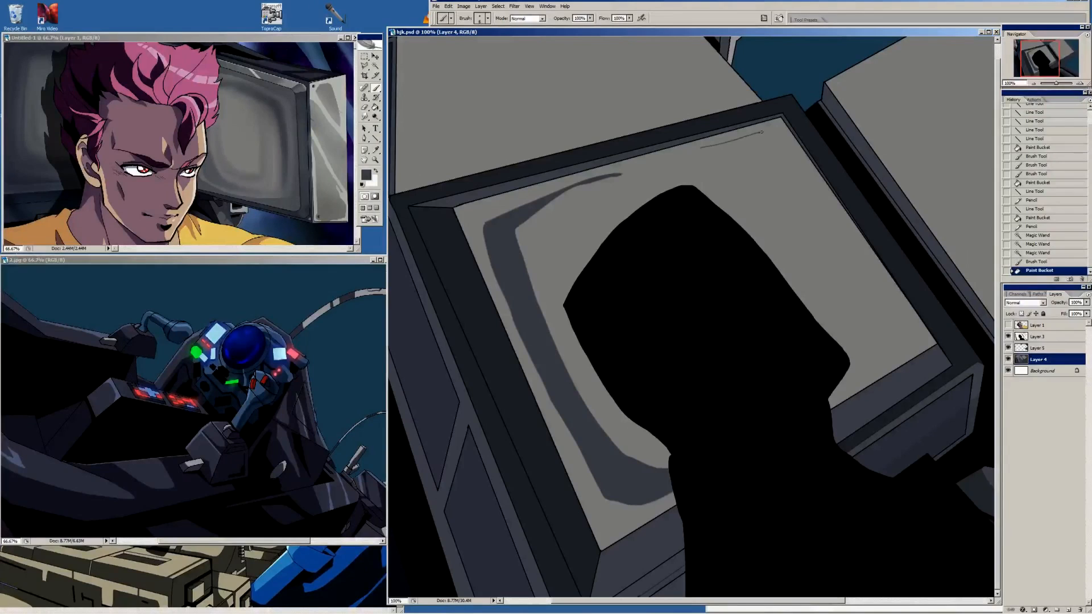
mouse_move(761, 132)
left_mouse_down()
mouse_move(792, 154)
mouse_move(693, 151)
mouse_move(752, 154)
mouse_move(788, 192)
mouse_move(804, 175)
left_mouse_up()
key("g")
left_click(785, 168)
left_click(785, 168)
left_click(786, 169)
Outline a curved shadow in the lower-right corner of the centre screen and fill it with the same dark grey
key("b")
mouse_move(867, 274)
left_mouse_down()
mouse_move(866, 345)
mouse_move(836, 389)
mouse_move(901, 307)
left_mouse_up()
key("g")
mouse_move(855, 250)
left_mouse_down()
mouse_move(880, 289)
mouse_move(851, 228)
mouse_move(887, 283)
left_mouse_up()
triple_click(883, 291)
Refine the edges of the two right-hand shadows on the centre screen with a larger brush in the screen's light grey, then resample the shadow grey
key("b")
left_click(899, 290, "alt")
key("bracketright")
key("bracketright")
key("bracketright")
key("bracketright")
left_click_drag(896, 294, 870, 262)
left_click_drag(869, 262, 858, 246)
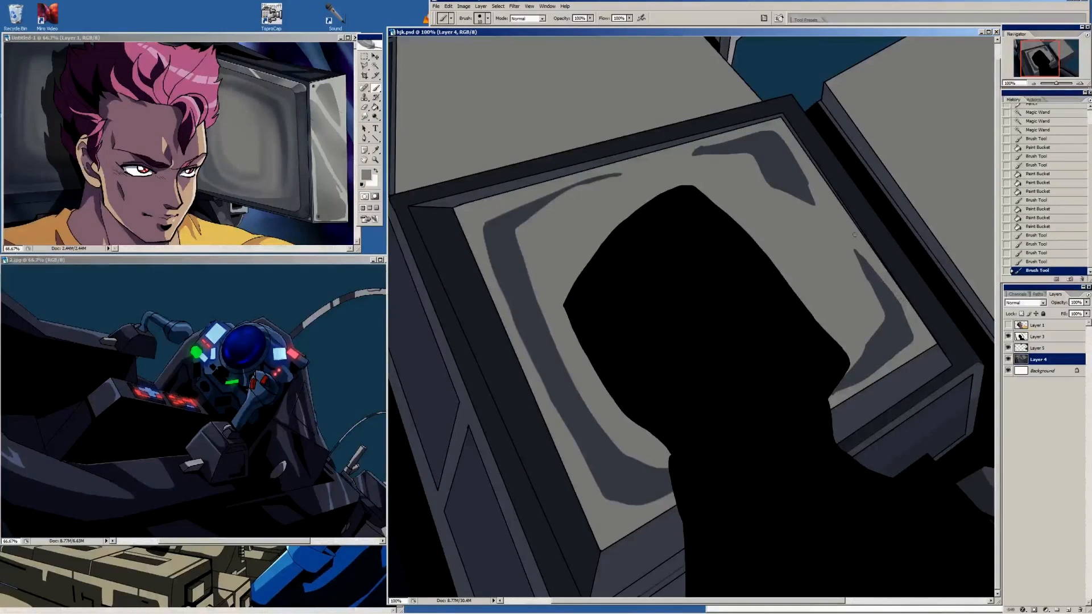
left_click_drag(781, 138, 808, 181)
left_click_drag(803, 170, 812, 188)
left_click(791, 169, "alt")
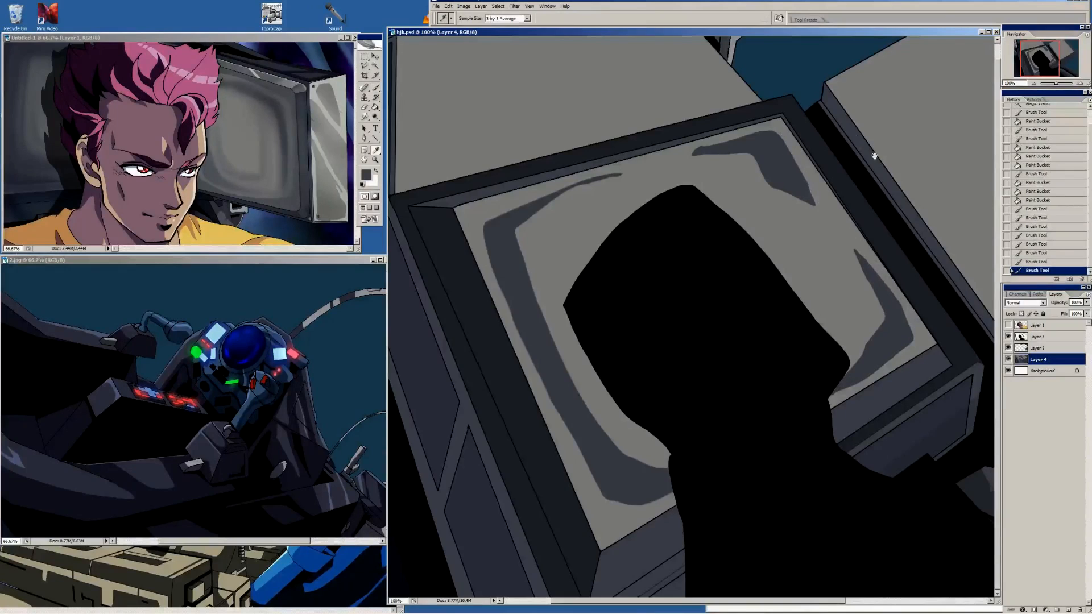
Brush a crescent-shaped shadow outline in the left corner of the right-hand monitor's screen with a smaller brush and fill it
left_click_drag(875, 156, 711, 171)
key("bracketleft")
left_click_drag(719, 76, 718, 123)
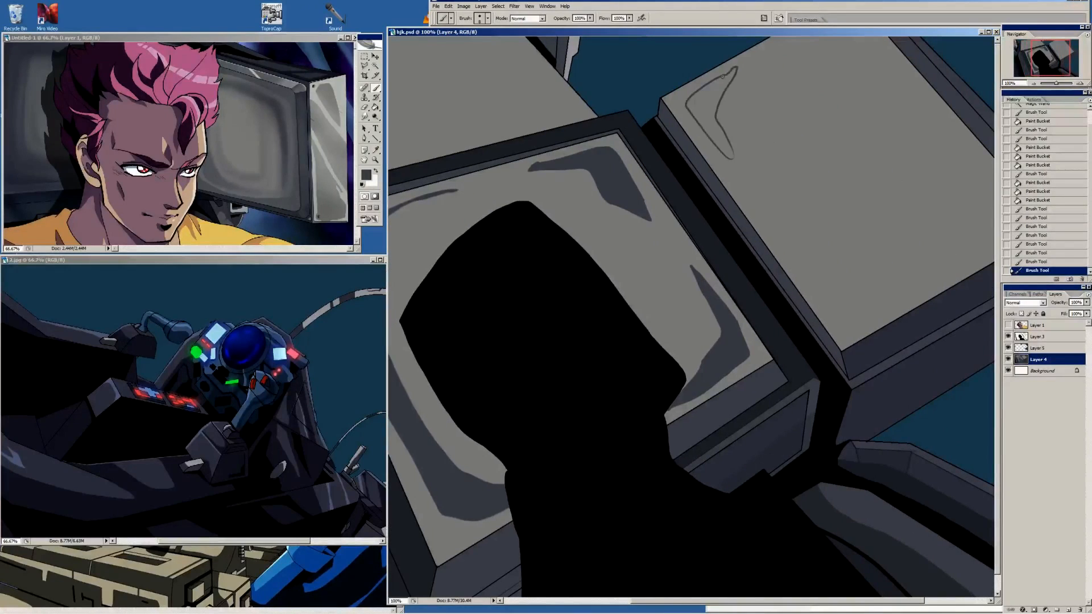
key("g")
left_click(712, 91)
Show Layer 1 with the character, then outline and fill a shadow in the bottom corner of the right-hand monitor's screen
left_click(1008, 325)
left_click_drag(825, 176, 763, 222)
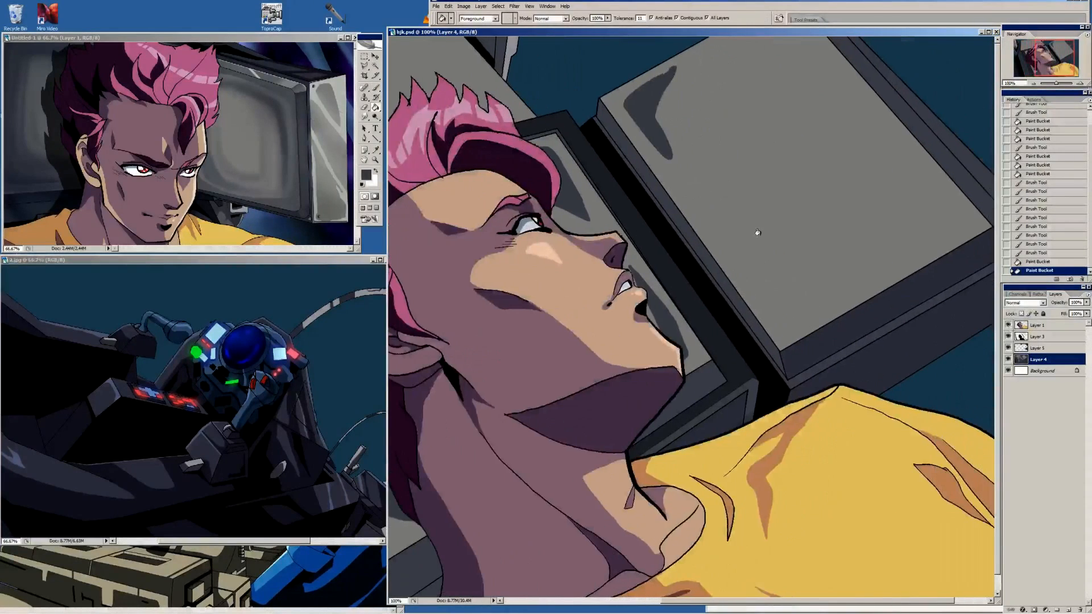
key("b")
left_click_drag(753, 292, 818, 302)
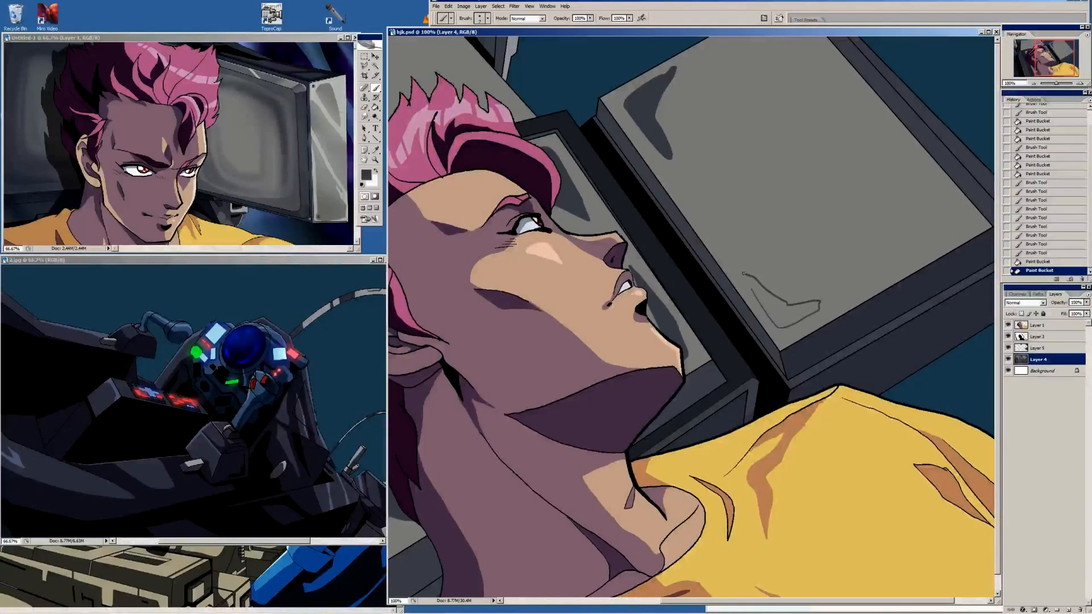
left_click_drag(743, 273, 753, 293)
key("g")
left_click(768, 301)
left_click(780, 313)
left_click(787, 310)
Outline a long curved shadow in the right corner of the right-hand monitor's screen and fill it with dark grey
key("b")
mouse_move(925, 193)
left_mouse_down()
mouse_move(858, 191)
mouse_move(803, 271)
mouse_move(885, 199)
mouse_move(809, 119)
left_mouse_up()
key("g")
left_click(838, 157)
left_click(821, 136)
left_click(810, 120)
Outline a shadow in the top corner of the right-hand monitor's screen and fill it with dark grey
key("b")
key("i")
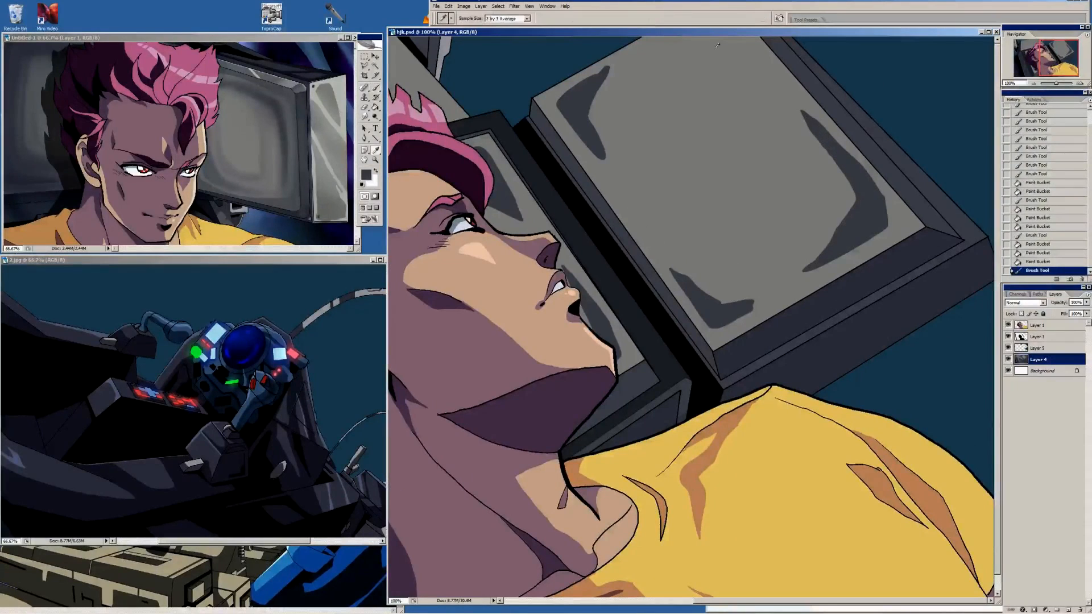
key("b")
mouse_move(756, 68)
left_mouse_down()
mouse_move(697, 38)
mouse_move(761, 75)
mouse_move(744, 38)
left_mouse_up()
key("g")
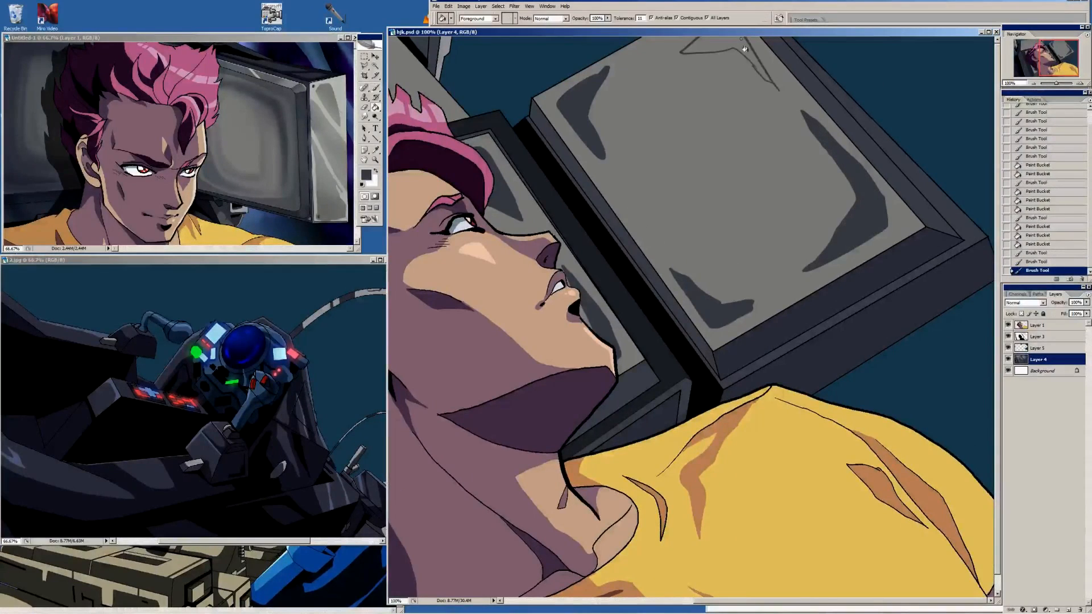
left_click(745, 50)
left_click(743, 43)
left_click(741, 39)
Outline a curved shadow band around the edge of the back monitor's screen and fill its left and lower part with dark grey
key("b")
mouse_move(509, 165)
left_mouse_down()
mouse_move(806, 193)
mouse_move(575, 169)
left_mouse_up()
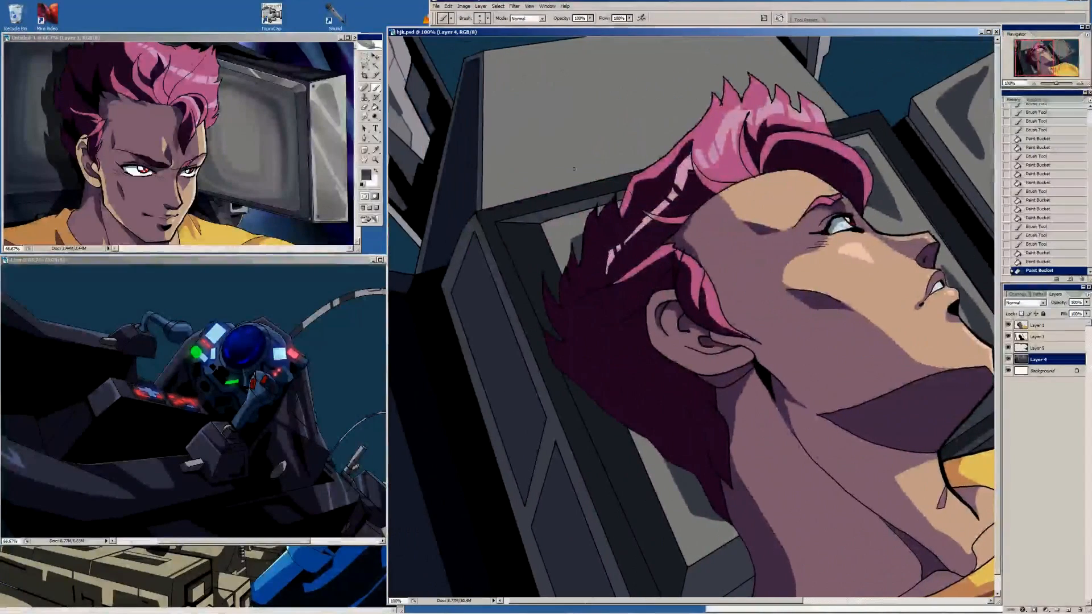
key("u")
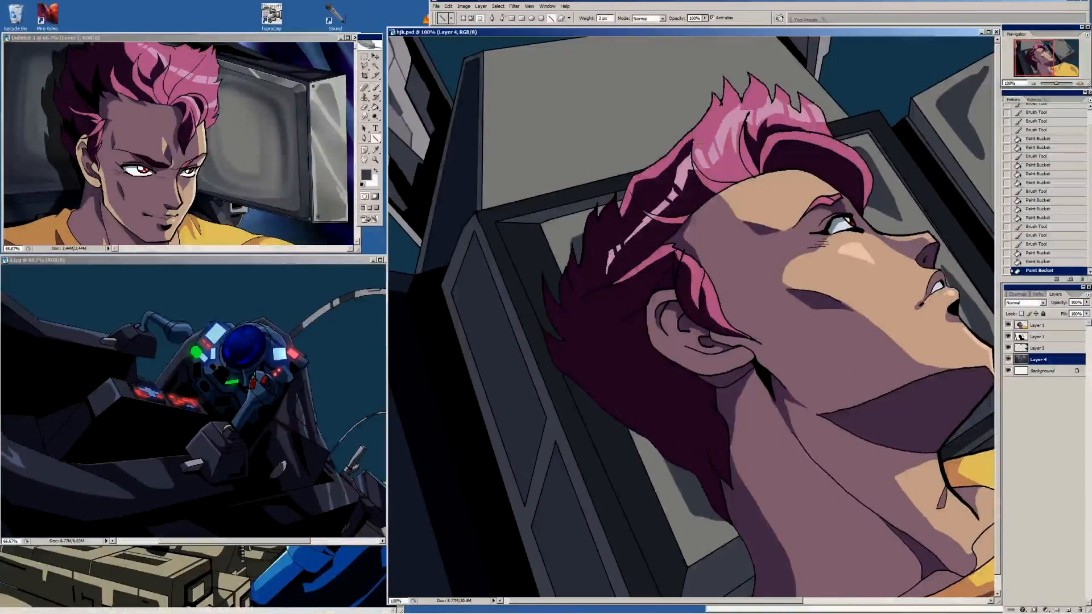
mouse_move(696, 146)
left_mouse_down()
mouse_move(495, 200)
mouse_move(498, 75)
left_mouse_up()
key("b")
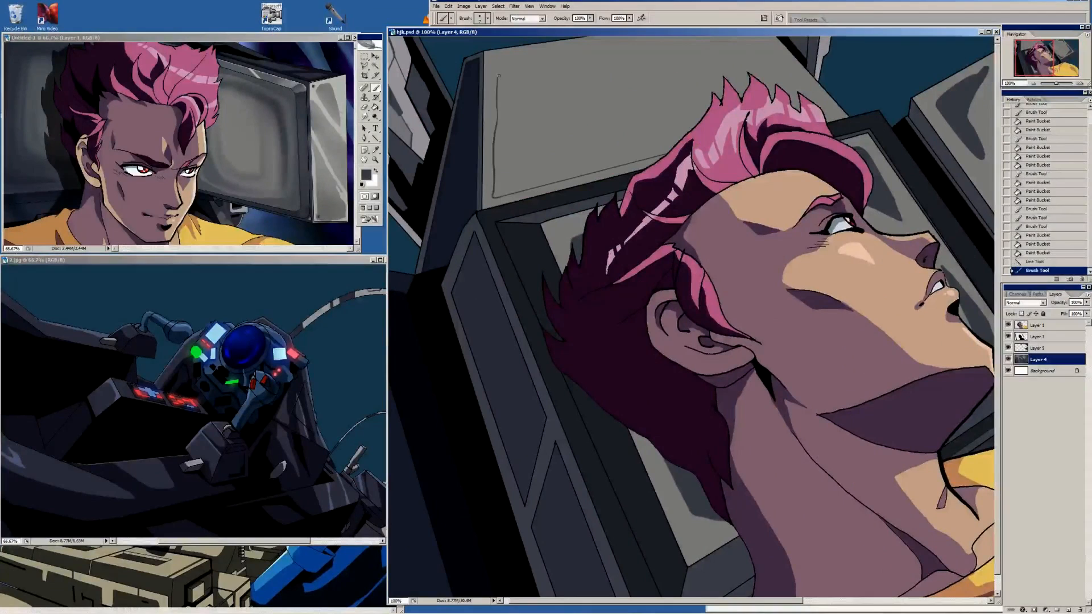
mouse_move(589, 49)
left_mouse_down()
mouse_move(522, 54)
mouse_move(514, 154)
mouse_move(659, 136)
left_mouse_up()
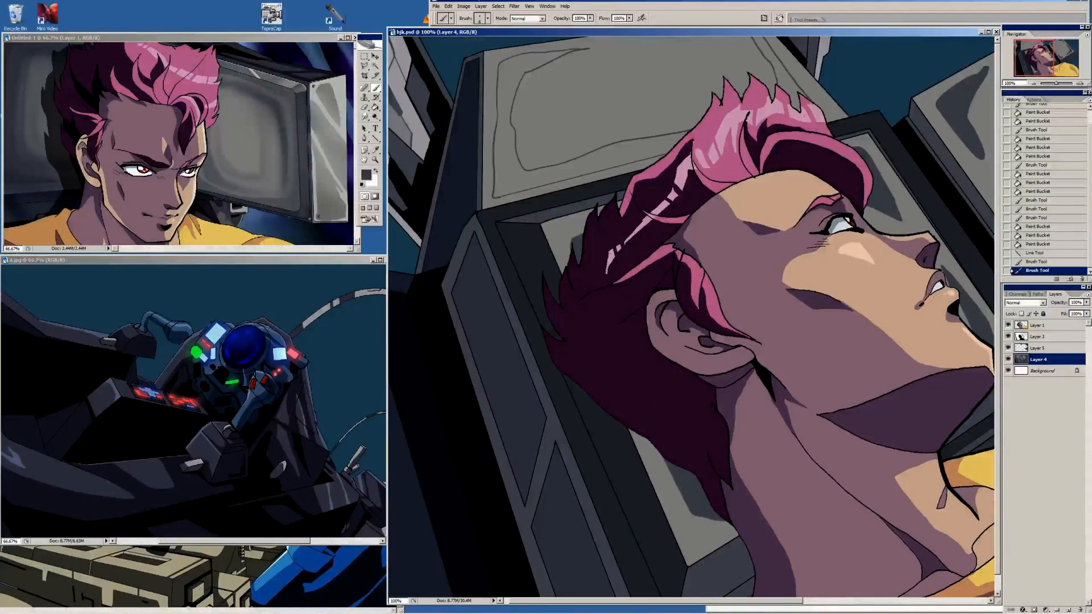
key("g")
left_click(594, 157)
Hide Layer 1, close the open ends of the back screen's shadow band with lines and fill the remaining parts with dark grey
left_click(1008, 325)
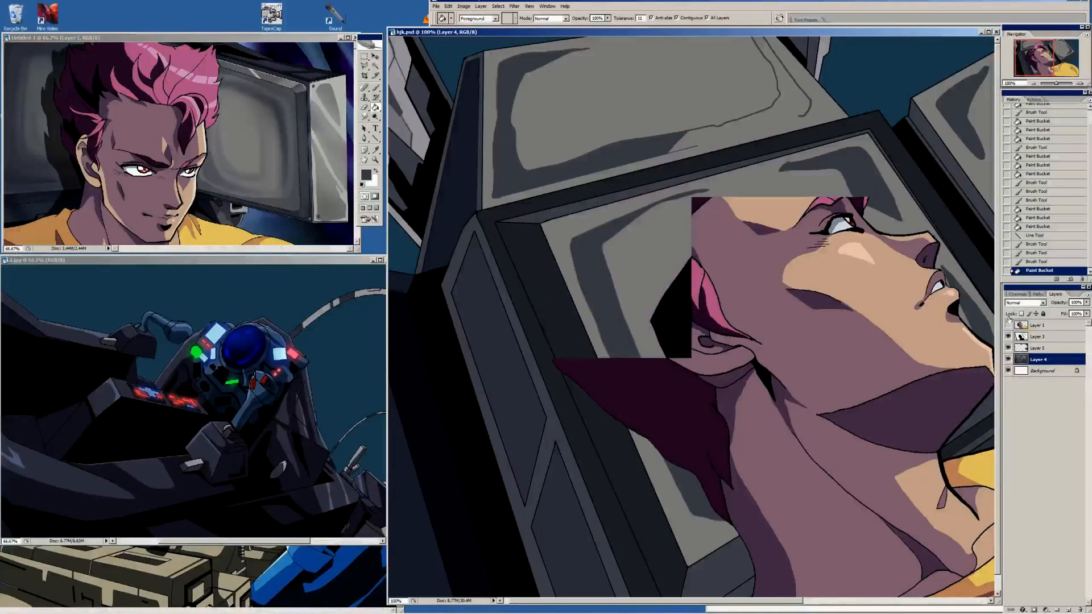
key("u")
left_click_drag(693, 145, 697, 146)
left_click_drag(697, 146, 800, 117)
key("g")
left_click(786, 100)
left_click(786, 94)
left_click(507, 96)
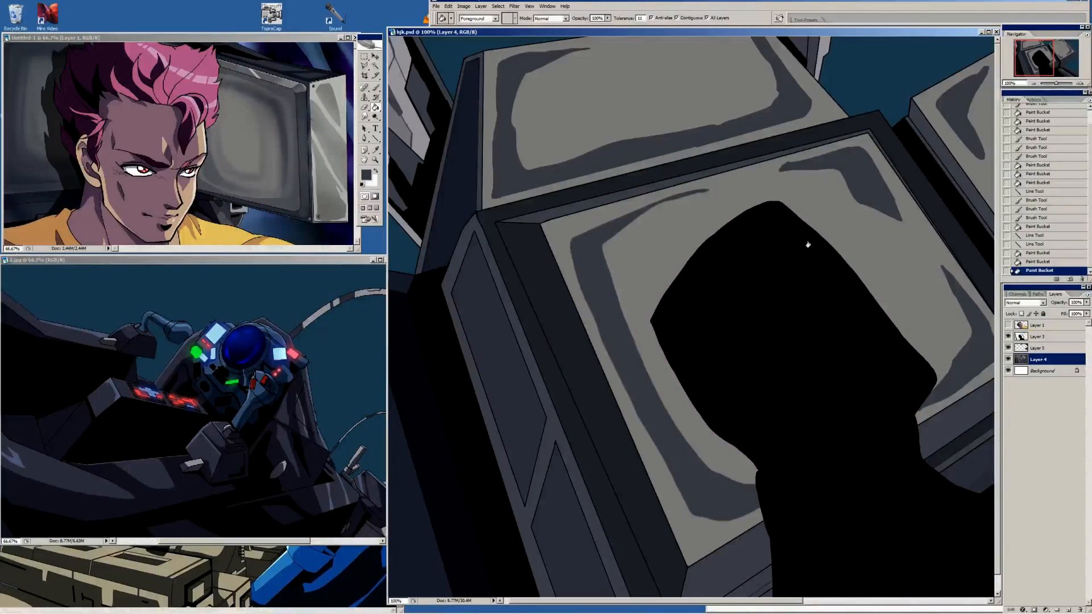
Show Layer 1 and thicken the centre screen's shadow beside the character's face with a larger brush
left_click(1008, 326)
left_click_drag(918, 327, 762, 327)
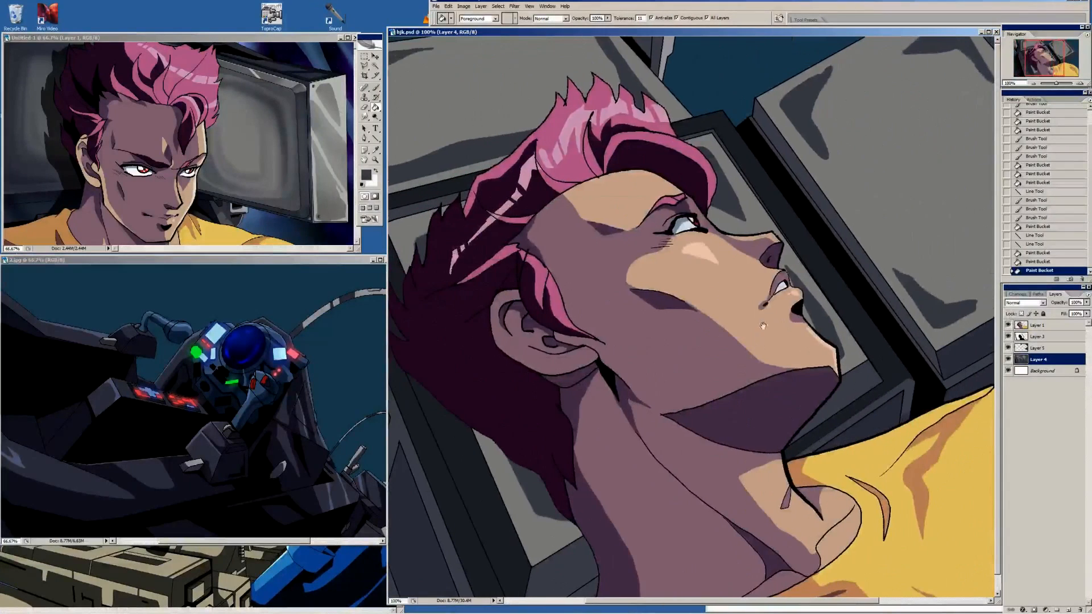
key("b")
key("bracketright")
key("bracketright")
key("bracketright")
key("bracketright")
key("bracketright")
key("bracketright")
key("bracketright")
key("bracketright")
left_click_drag(769, 266, 813, 334)
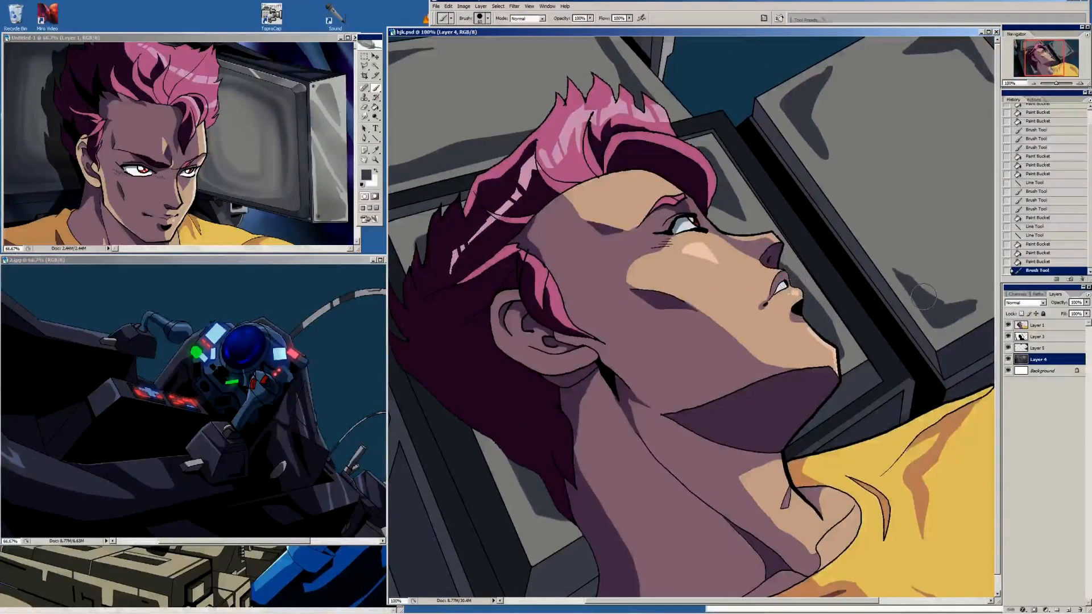
Hide Layer 1, sample the screen's light grey and trim the lower edge of the centre screen's right-hand shadow
left_click(1008, 325)
key("i")
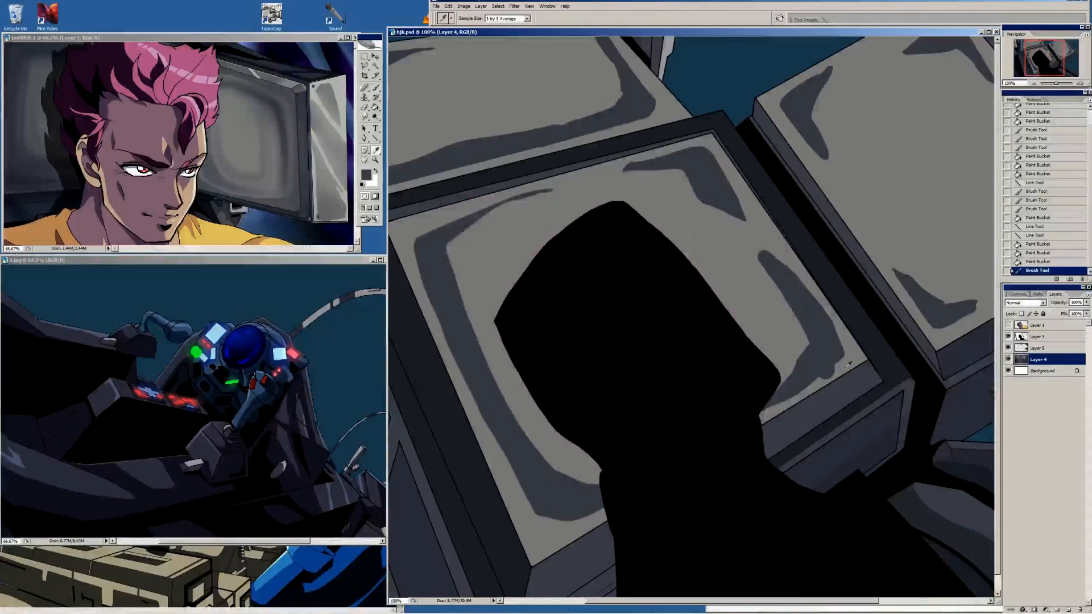
left_click(845, 362, "alt")
left_click_drag(844, 364, 823, 380)
Sample the back screen's light grey and set up a larger round brush with lowered opacity
left_click(507, 103, "alt")
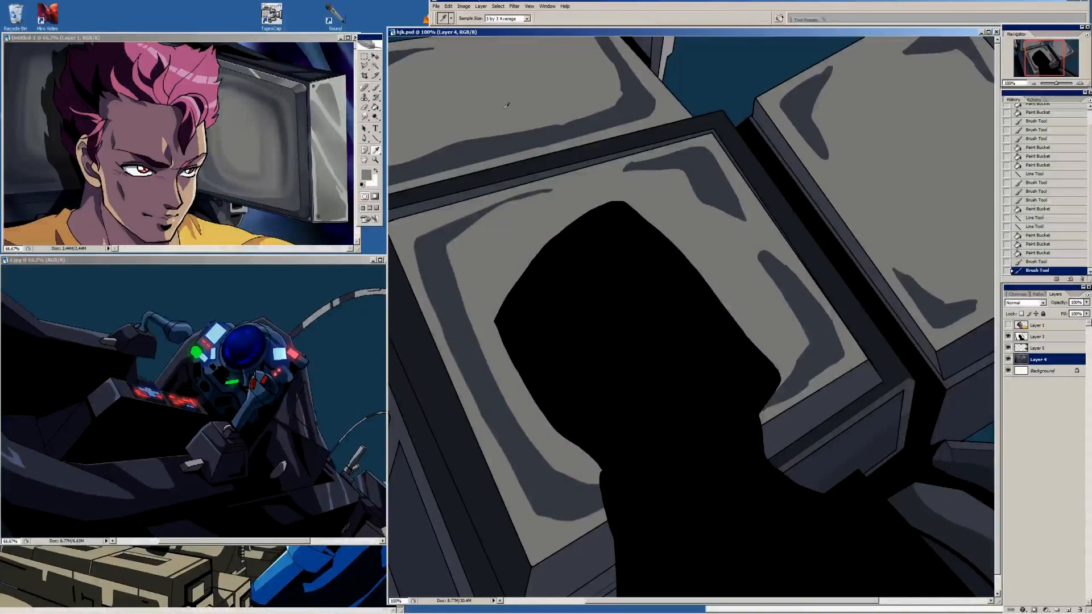
right_click(609, 260)
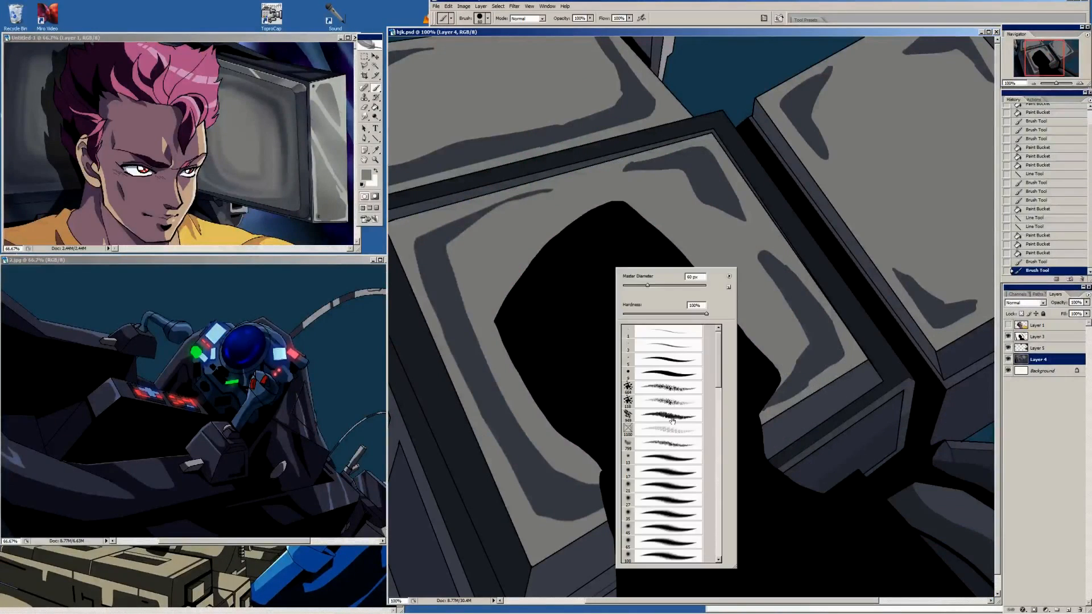
left_click(671, 378)
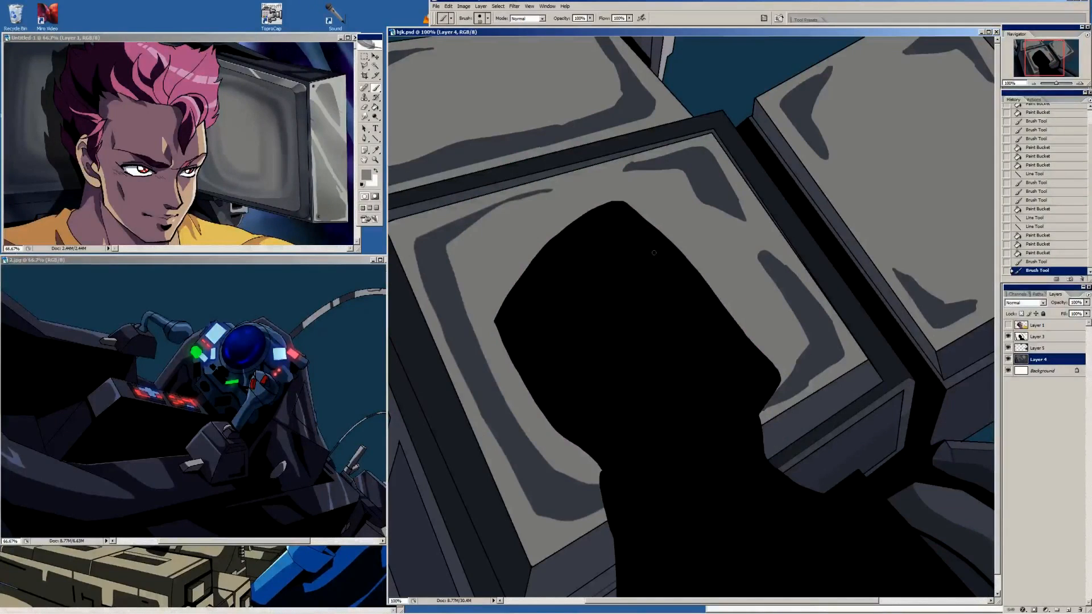
key("bracketright")
key("bracketright")
key("bracketright")
key("bracketright")
key("bracketright")
key("bracketright")
key("bracketright")
key("bracketright")
key("bracketright")
left_click(590, 18)
left_click_drag(589, 29, 560, 30)
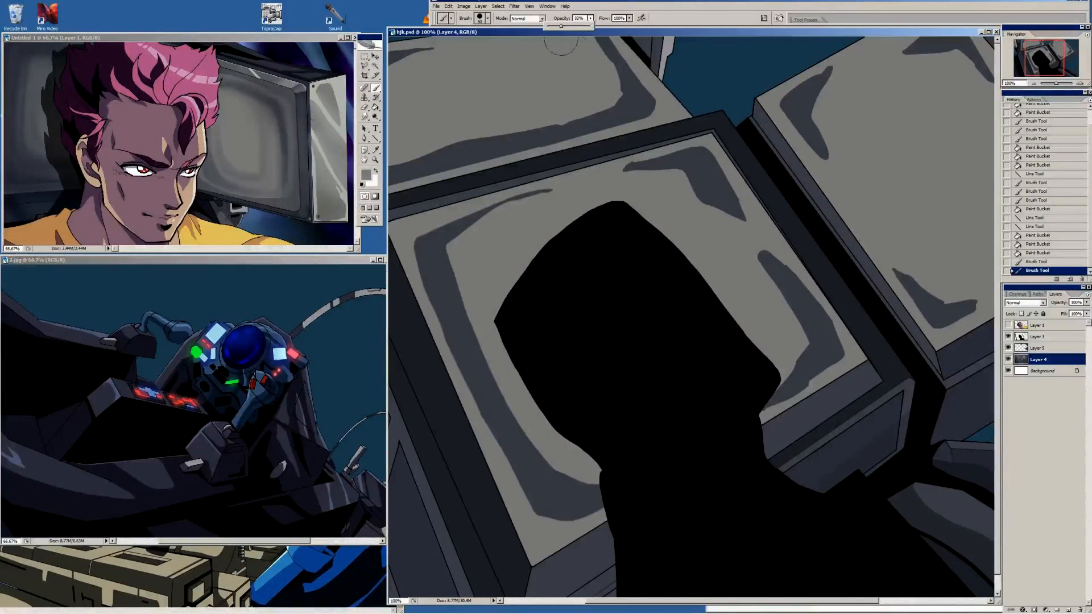
Switch to a soft round brush and blend the inner edges of the centre screen's upper-right and right-hand shadows
left_click(612, 178)
key("bracketleft")
left_click_drag(643, 177, 722, 222)
right_click(690, 223)
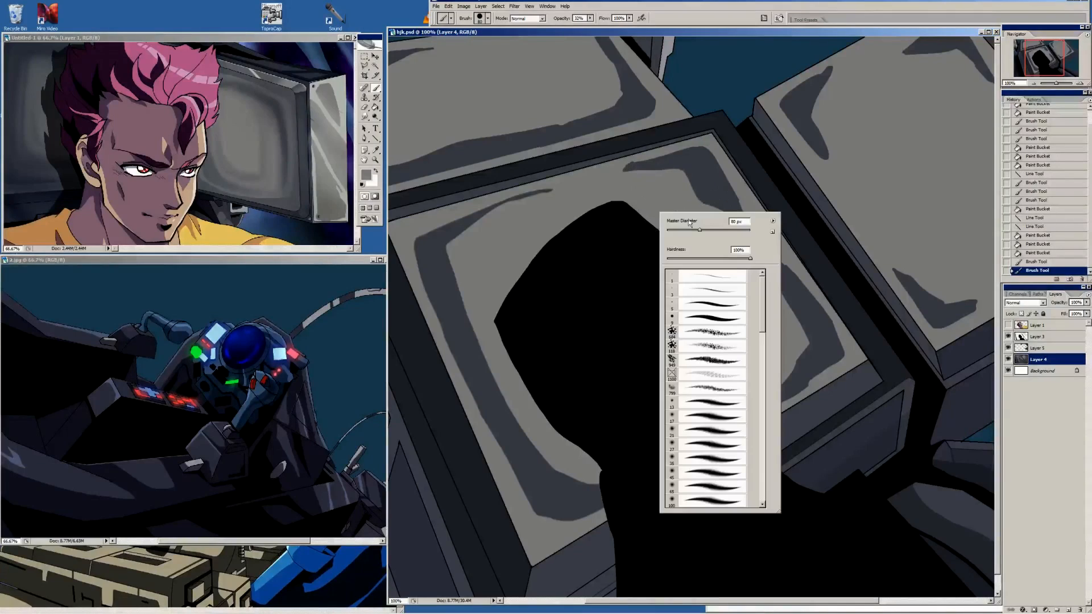
double_click(711, 429)
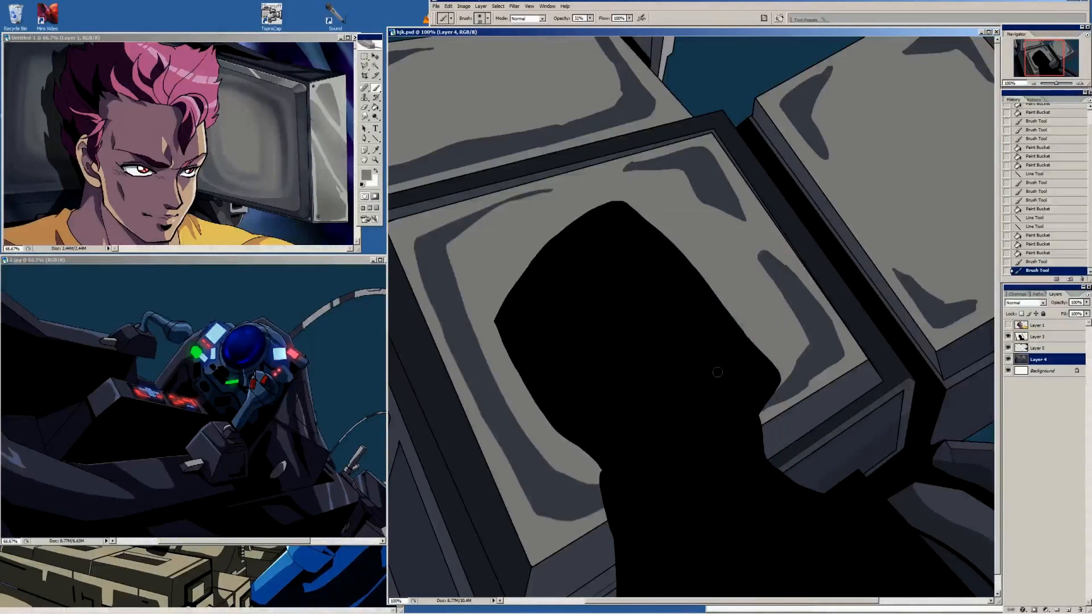
left_click_drag(695, 181, 730, 219)
left_click_drag(759, 256, 797, 335)
left_click_drag(795, 362, 756, 393)
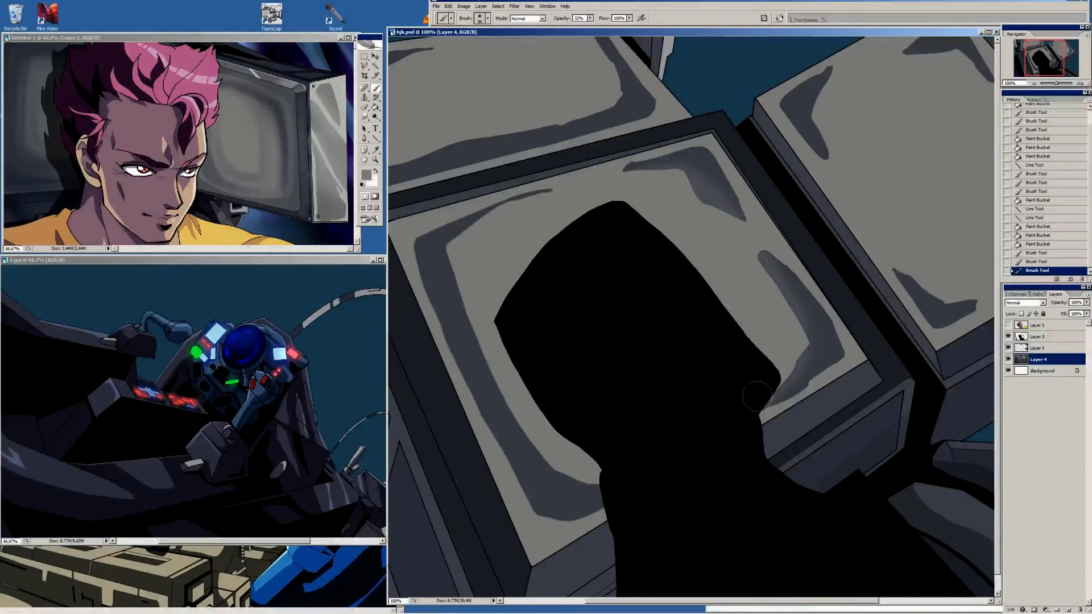
mouse_move(772, 290)
left_mouse_down()
mouse_move(791, 362)
mouse_move(787, 296)
left_mouse_up()
left_click_drag(697, 204, 703, 191)
left_click_drag(698, 185, 654, 175)
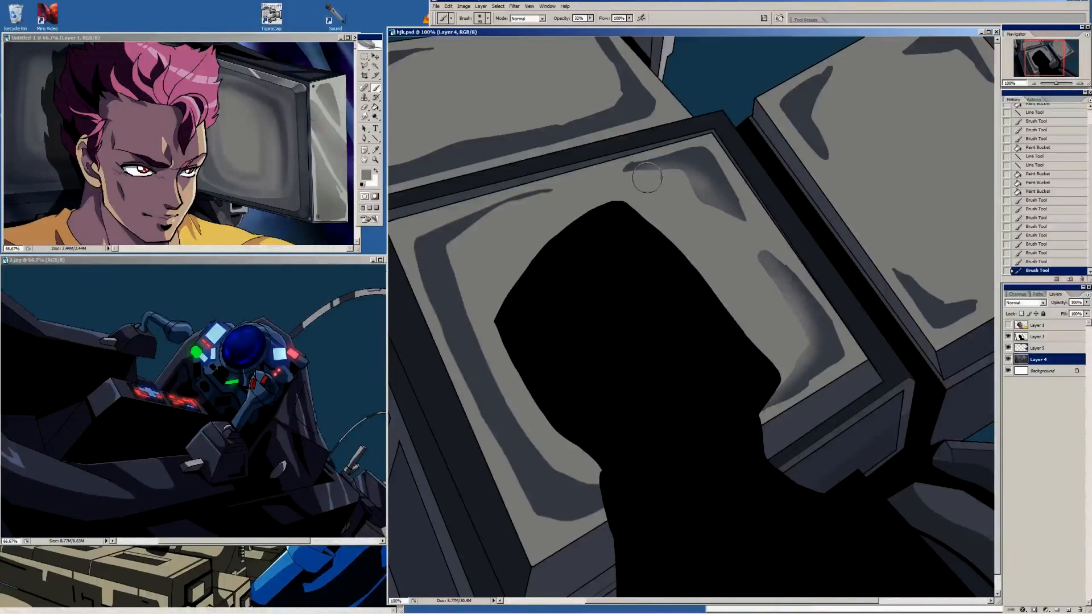
Blend the inner edge of the centre screen's left shadow band with a larger soft brush
key("bracketright")
key("bracketright")
mouse_move(481, 238)
left_mouse_down()
mouse_move(474, 318)
mouse_move(462, 262)
left_mouse_up()
mouse_move(461, 258)
left_mouse_down()
mouse_move(466, 283)
mouse_move(621, 476)
mouse_move(574, 488)
left_mouse_up()
Soften the back screen's shadow band with the soft brush, working in its sampled dark grey along the left side
left_click(1037, 83)
left_click(1036, 83)
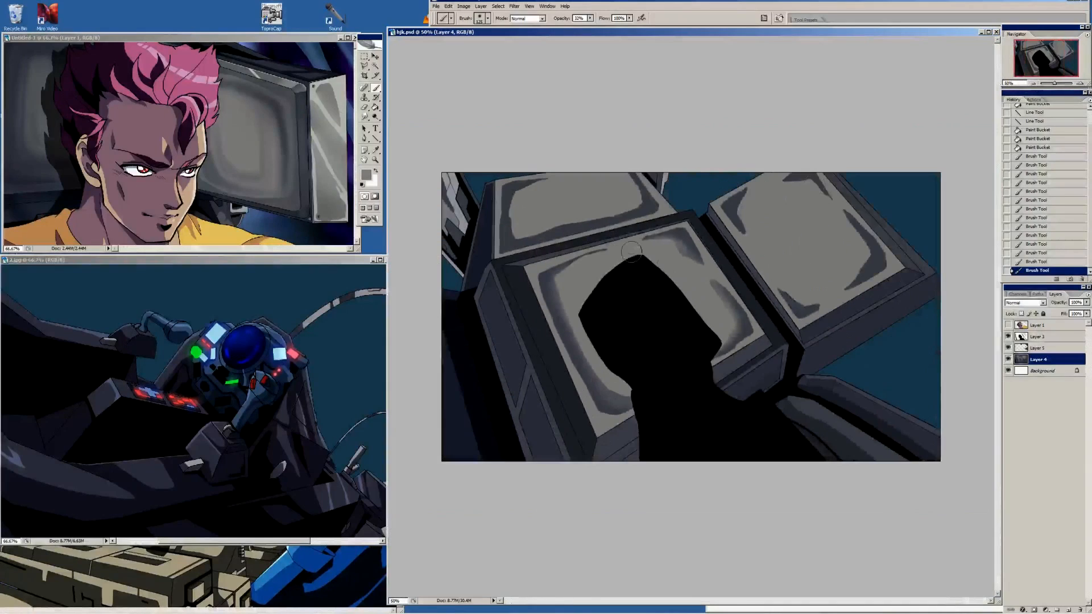
left_click_drag(531, 185, 526, 188)
mouse_move(529, 186)
left_mouse_down()
mouse_move(511, 200)
mouse_move(517, 183)
mouse_move(570, 176)
left_mouse_up()
left_click(523, 184, "alt")
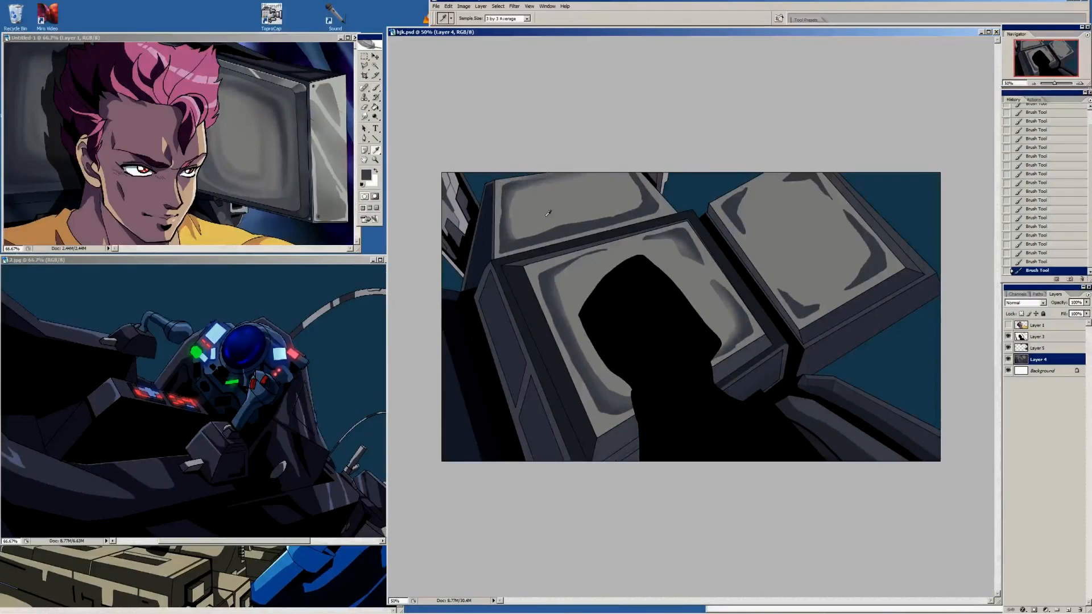
left_click(551, 212, "alt")
mouse_move(518, 233)
left_mouse_down()
mouse_move(649, 208)
mouse_move(627, 180)
mouse_move(635, 209)
mouse_move(614, 171)
mouse_move(635, 206)
mouse_move(516, 240)
mouse_move(515, 199)
left_mouse_up()
key("bracketleft")
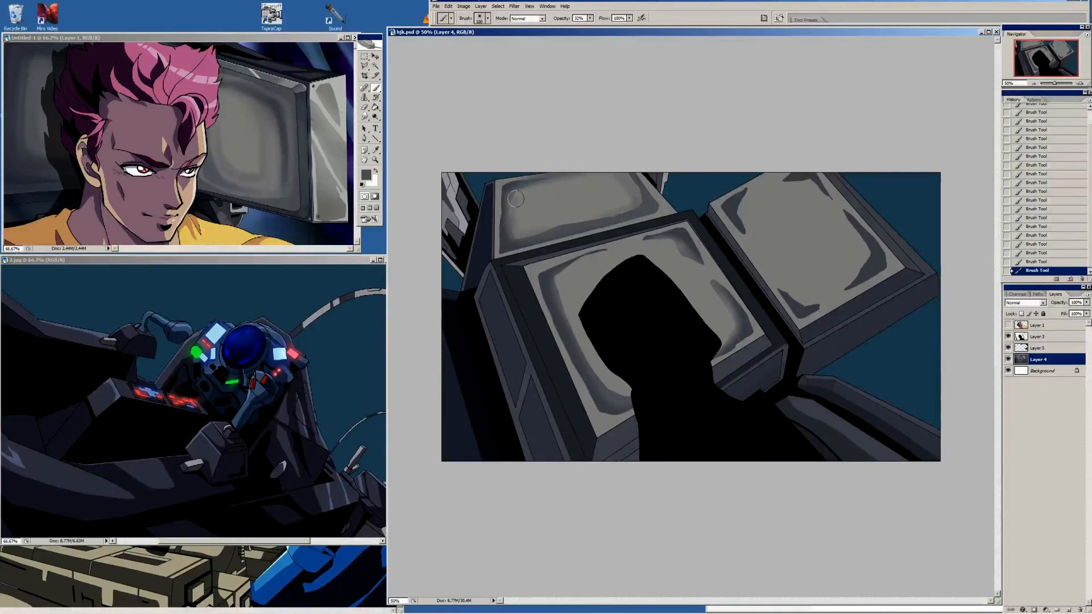
Connect the right screen's corner shadows with soft shading and blend their inner edges with light grey
mouse_move(734, 223)
left_mouse_down()
mouse_move(789, 301)
mouse_move(819, 310)
mouse_move(866, 263)
left_mouse_up()
mouse_move(798, 310)
left_mouse_down()
mouse_move(869, 263)
mouse_move(871, 248)
mouse_move(811, 179)
mouse_move(739, 199)
mouse_move(795, 177)
mouse_move(764, 182)
mouse_move(847, 225)
mouse_move(812, 299)
left_mouse_up()
key("bracketright")
key("bracketright")
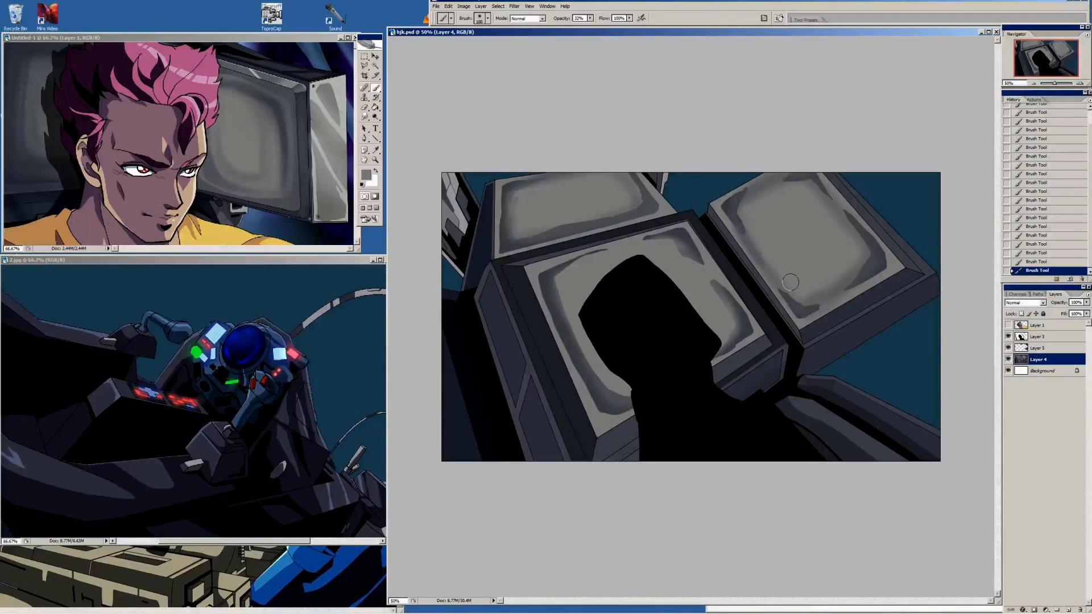
left_click(812, 309, "alt")
mouse_move(859, 279)
left_mouse_down()
mouse_move(806, 300)
mouse_move(841, 287)
mouse_move(803, 178)
mouse_move(840, 214)
mouse_move(814, 185)
mouse_move(854, 251)
mouse_move(793, 197)
mouse_move(817, 200)
mouse_move(838, 227)
left_mouse_up()
left_click(794, 198, "alt")
left_click(779, 239, "alt")
left_click_drag(737, 228, 743, 208)
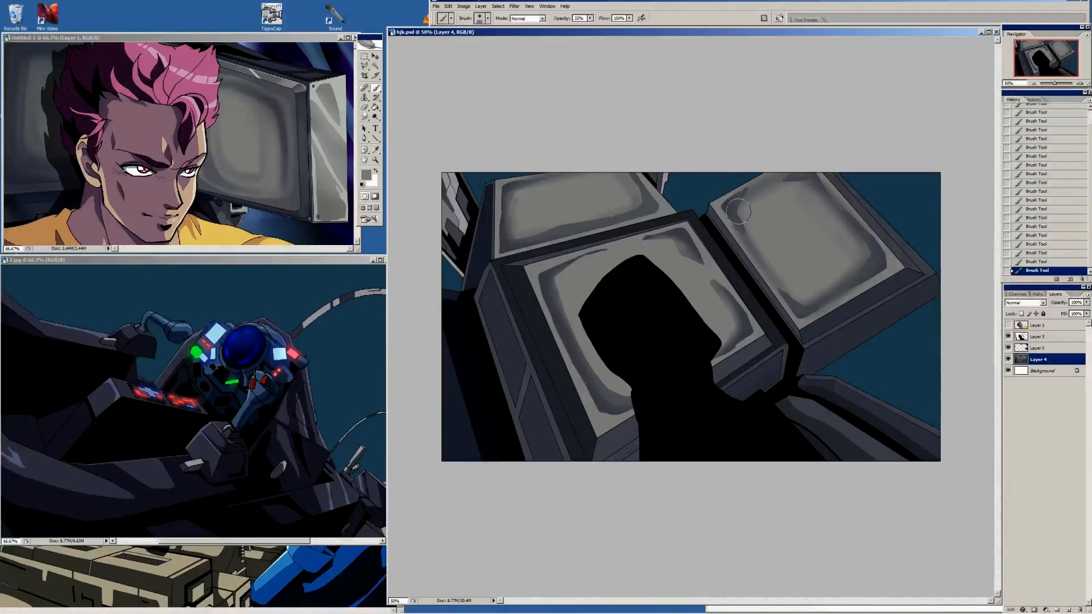
left_click(743, 206, "alt")
left_click(774, 215, "alt")
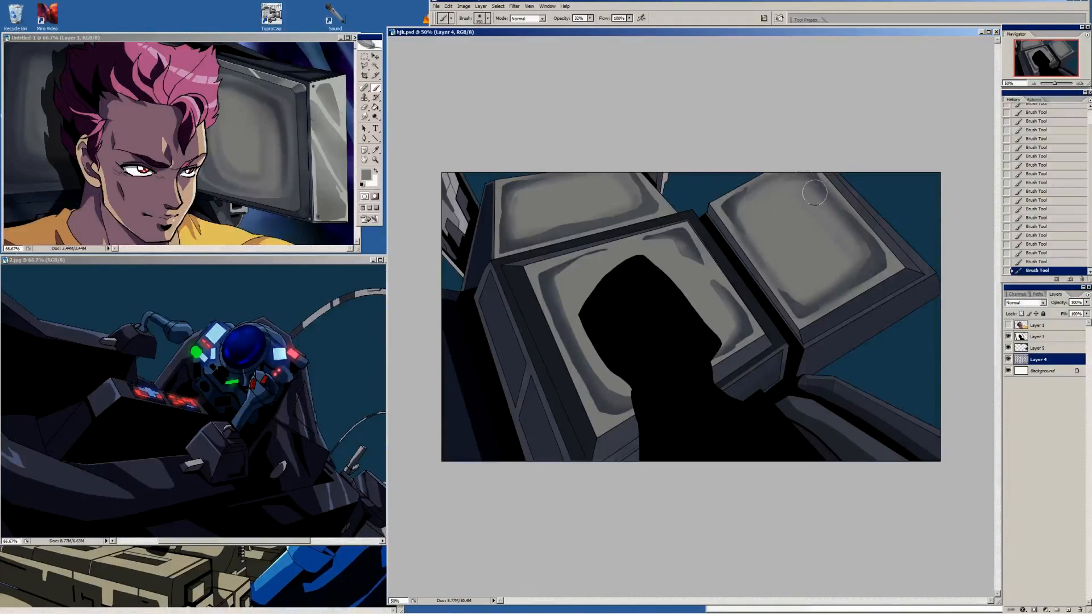
Switch to a textured scatter brush at a reduced size and mottle the middle of the right screen with light grey
right_click(799, 223)
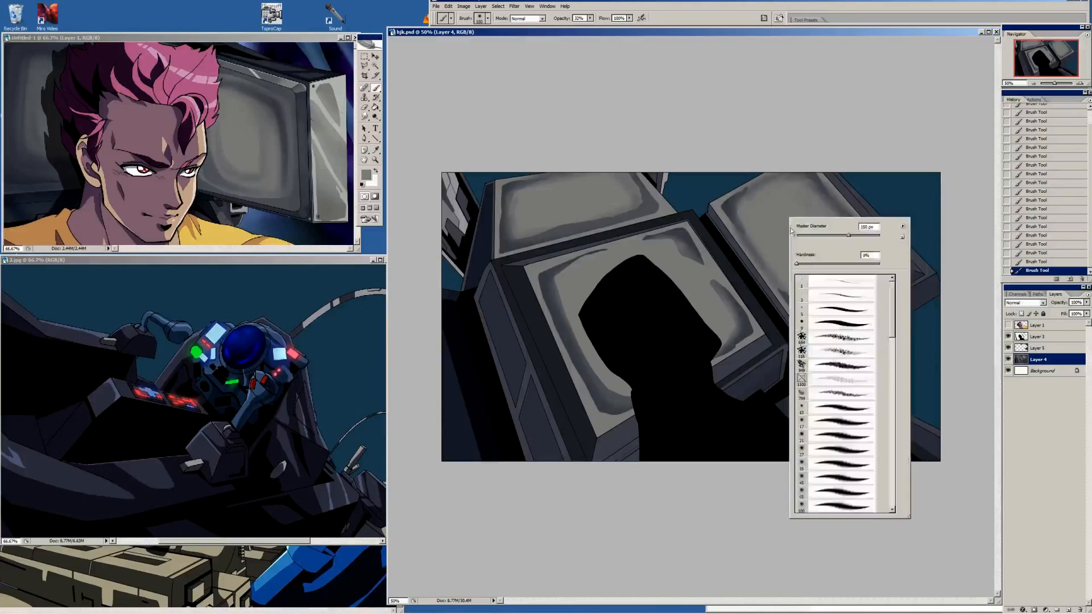
left_click(843, 368)
key("Return")
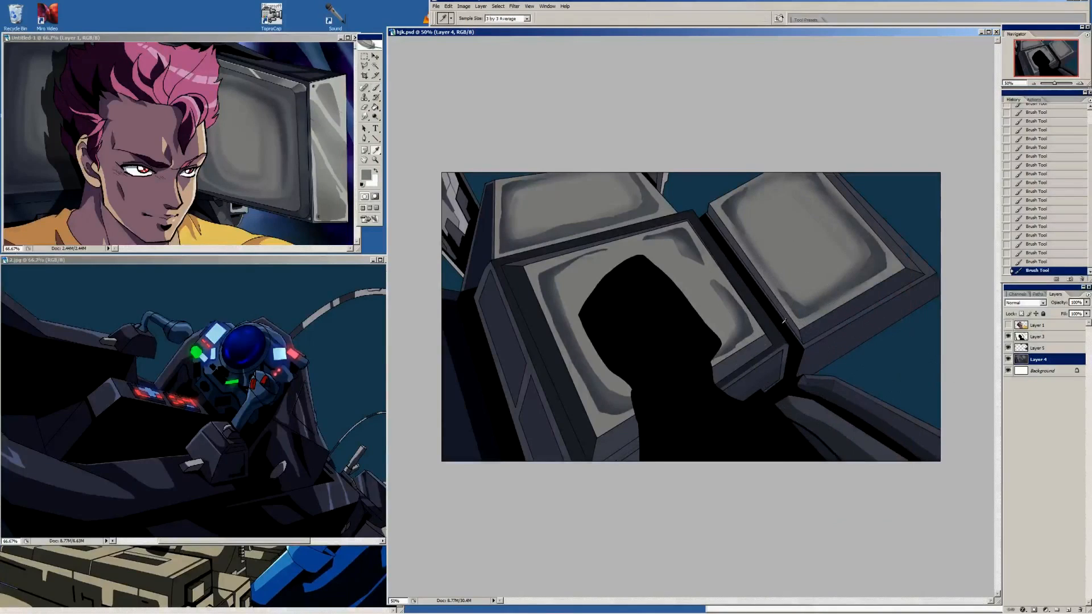
key("bracketleft")
key("bracketleft")
key("bracketleft")
key("bracketleft")
key("bracketleft")
key("bracketleft")
mouse_move(774, 221)
left_mouse_down()
mouse_move(777, 253)
mouse_move(773, 192)
left_mouse_up()
left_click(772, 233, "alt")
left_click(782, 232, "alt")
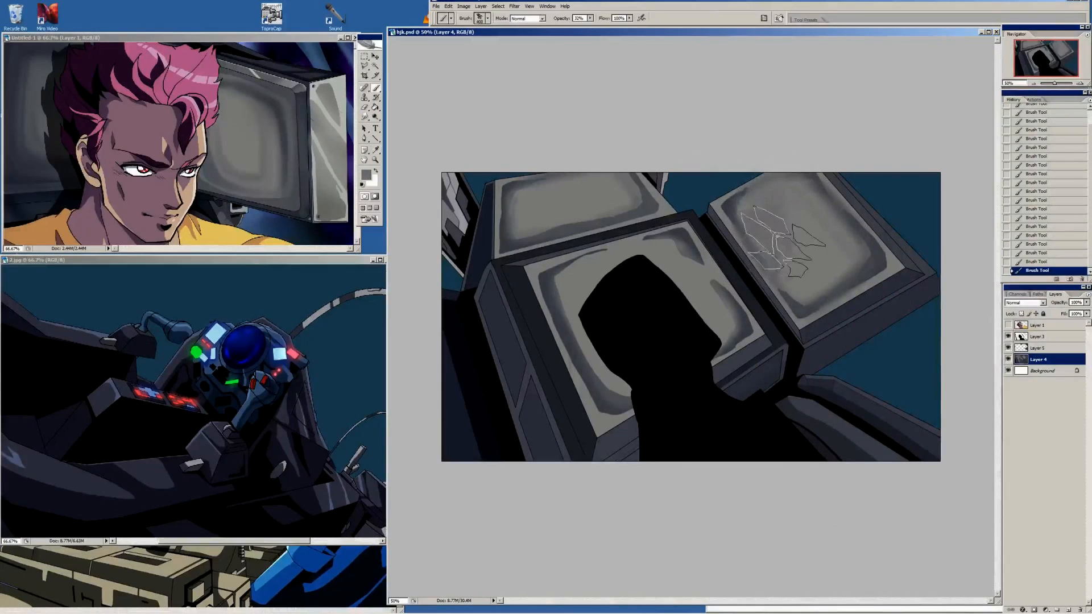
mouse_move(784, 241)
left_mouse_down()
mouse_move(797, 284)
mouse_move(760, 196)
mouse_move(768, 233)
mouse_move(733, 208)
mouse_move(753, 194)
left_mouse_up()
left_click(794, 225, "alt")
left_click(802, 220, "alt")
Sample the right screen's dark grey and roughen its shadow edges with a different textured brush at a smaller size
key("bracketleft")
key("bracketleft")
key("bracketleft")
left_click(730, 209, "alt")
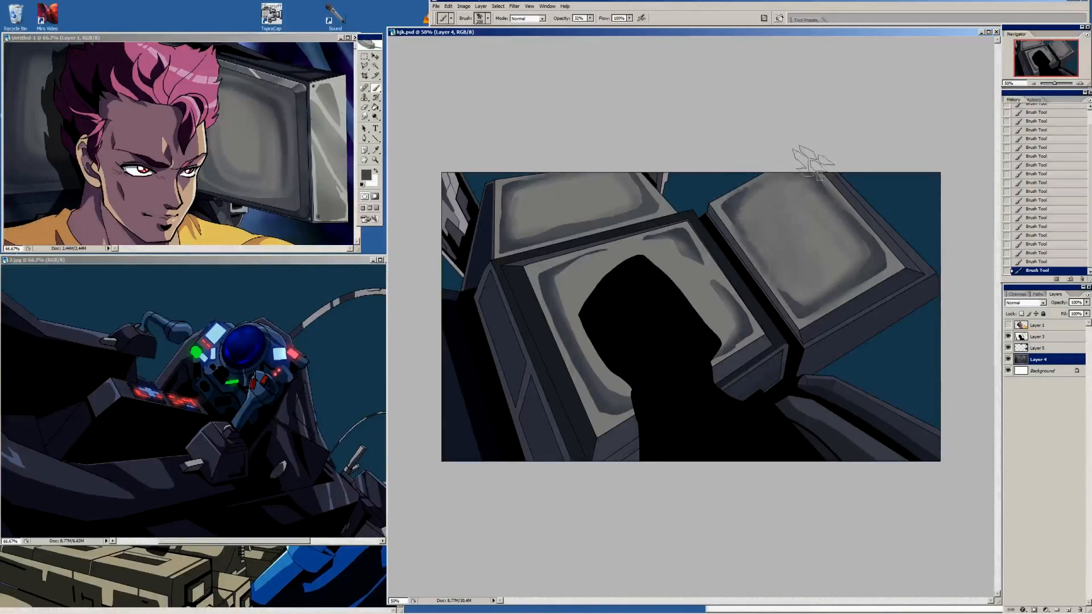
right_click(822, 252)
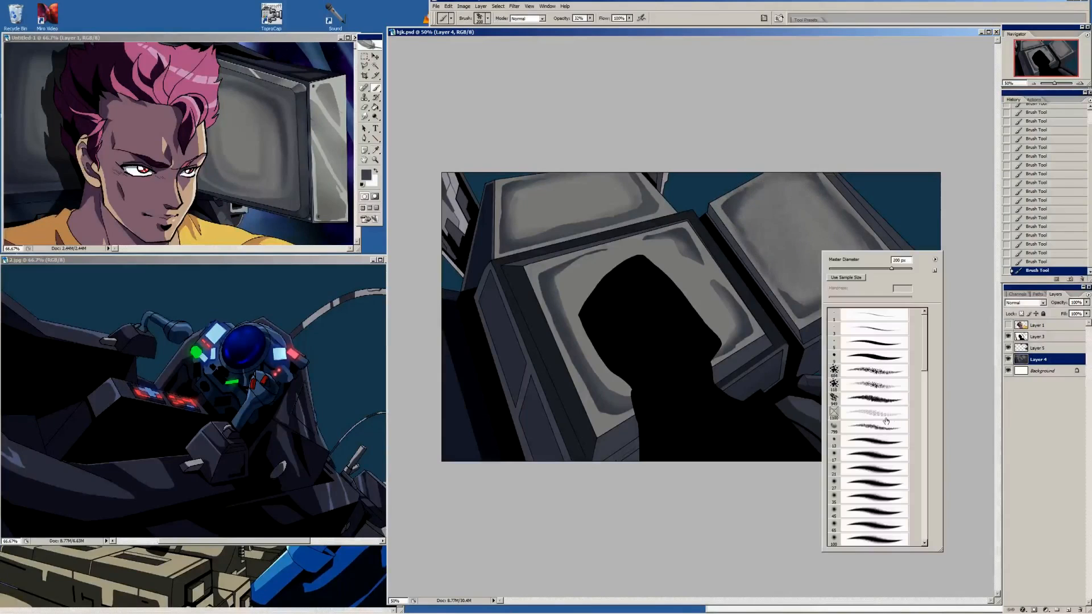
left_click(890, 430)
double_click(889, 431)
left_click(745, 325, "alt")
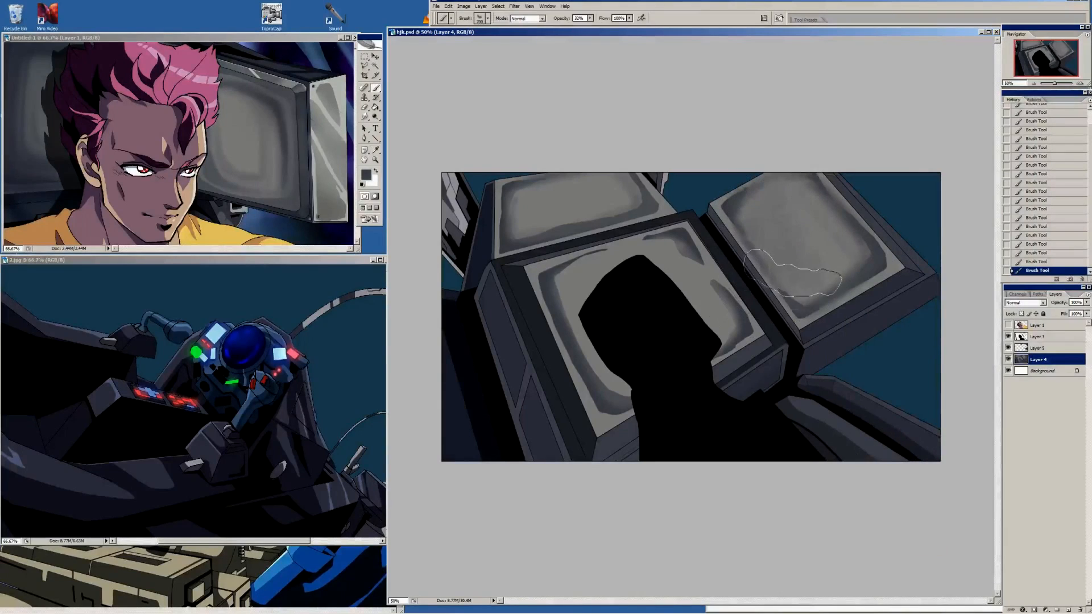
key("bracketleft")
key("bracketleft")
key("bracketleft")
key("bracketleft")
mouse_move(799, 300)
left_mouse_down()
mouse_move(870, 265)
mouse_move(840, 219)
left_mouse_up()
Rework the centre screen's upper-right shadow and blend the shading along its upper-left and top edges with a large soft brush
mouse_move(668, 249)
left_mouse_down()
mouse_move(636, 247)
mouse_move(690, 260)
mouse_move(706, 291)
mouse_move(676, 269)
mouse_move(610, 263)
left_mouse_up()
left_click(694, 279, "alt")
right_click(610, 262)
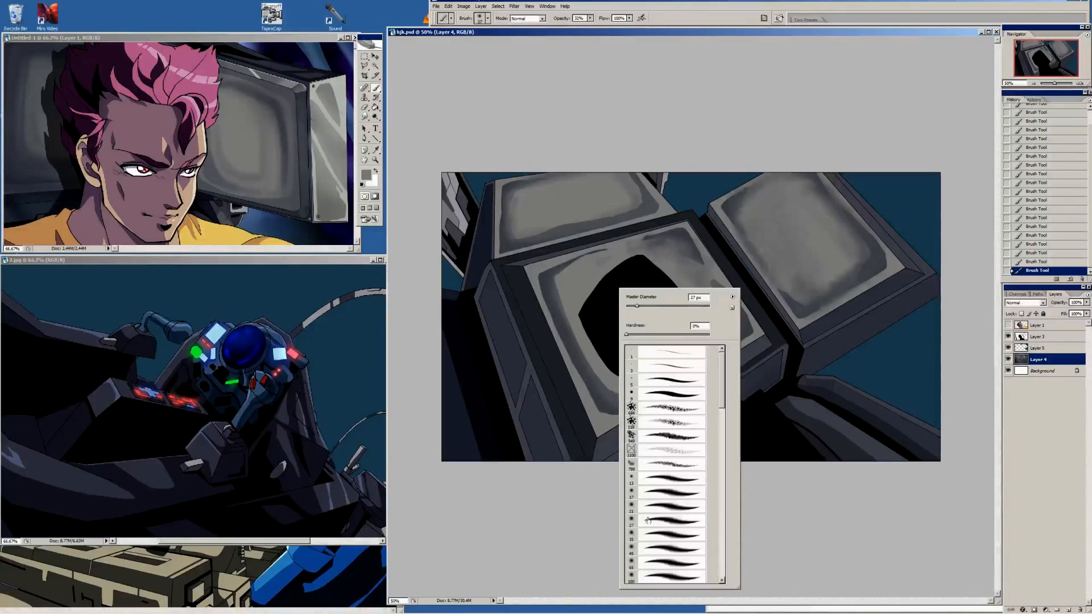
left_click(676, 526)
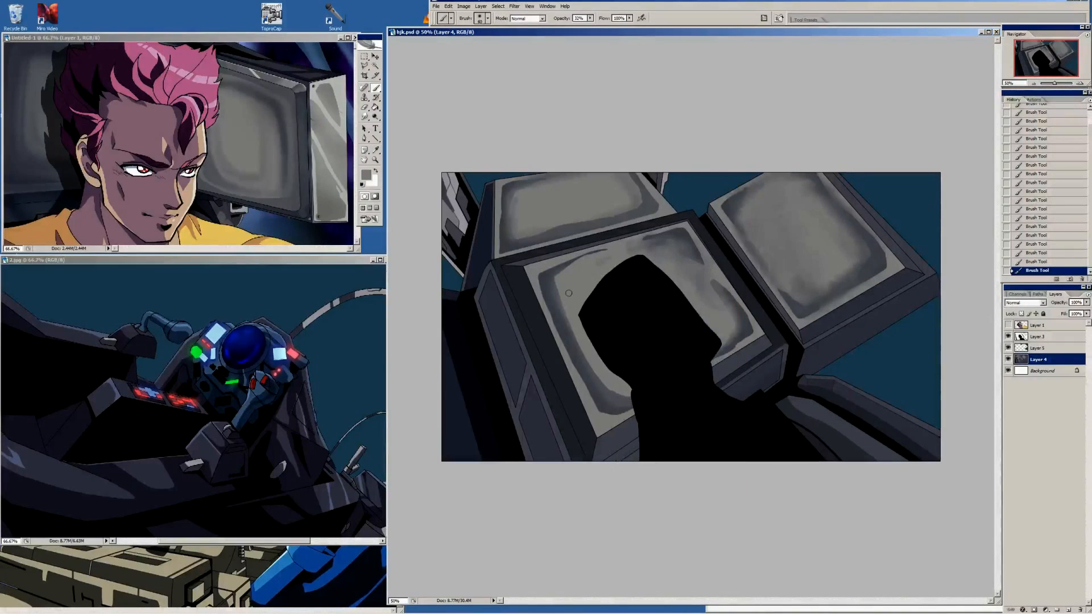
key("bracketright")
key("bracketright")
key("bracketright")
key("bracketright")
key("bracketright")
key("bracketright")
key("bracketright")
key("bracketright")
key("bracketright")
key("bracketright")
mouse_move(565, 289)
left_mouse_down()
mouse_move(605, 392)
mouse_move(586, 375)
mouse_move(552, 279)
mouse_move(562, 275)
mouse_move(549, 280)
mouse_move(594, 253)
mouse_move(651, 245)
left_mouse_up()
left_click(545, 270, "alt")
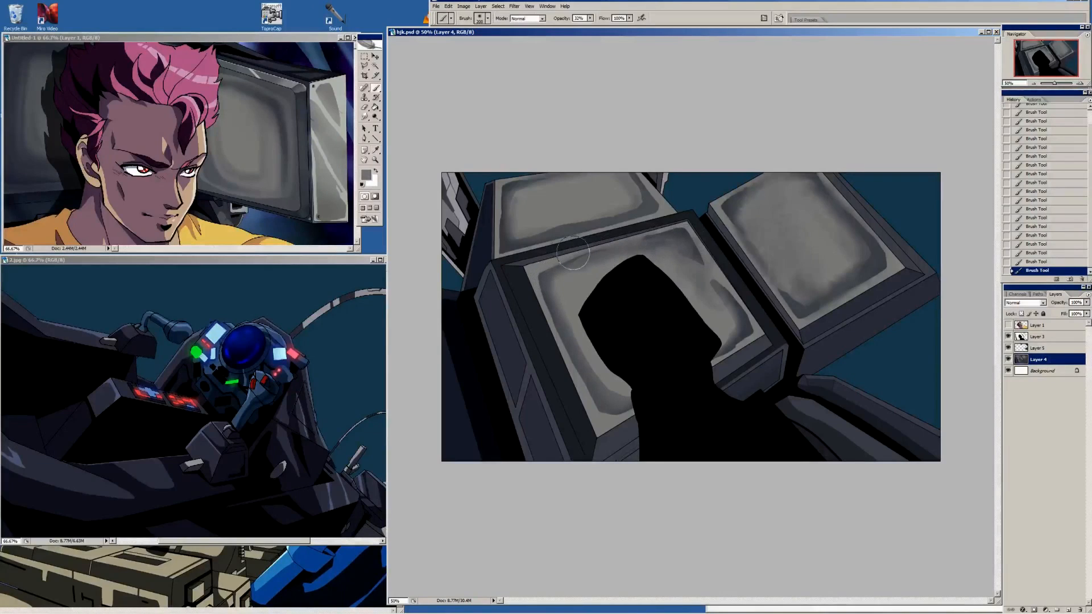
mouse_move(572, 253)
left_mouse_down()
mouse_move(682, 226)
mouse_move(554, 263)
mouse_move(722, 224)
left_mouse_up()
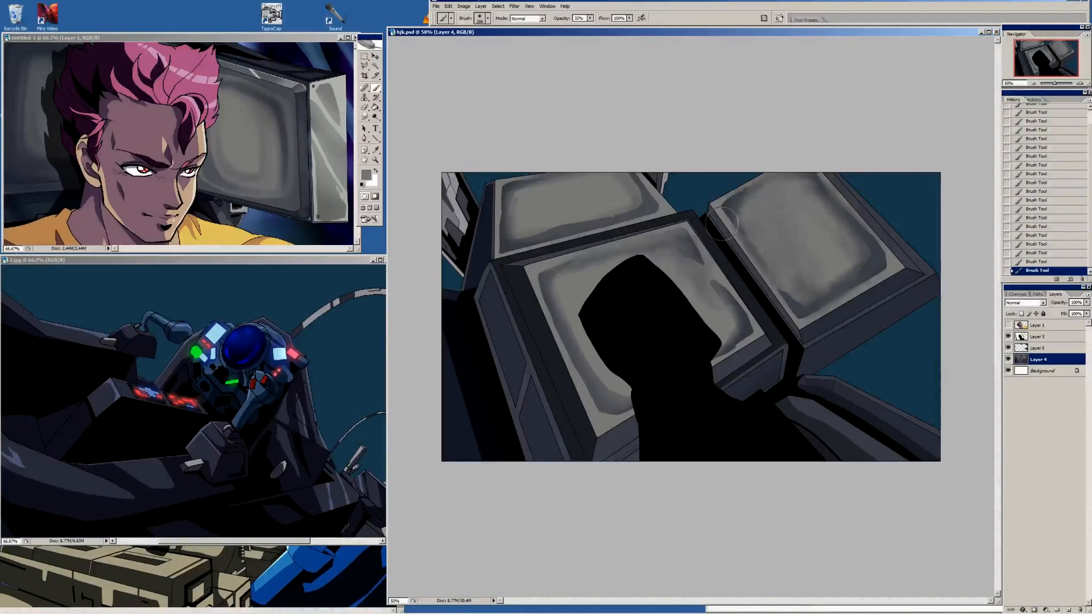
Soften the centre screen's shading between its upper-right corner and the right-hand shadow
left_click(698, 255, "alt")
mouse_move(685, 259)
left_mouse_down()
mouse_move(705, 269)
mouse_move(692, 287)
mouse_move(725, 304)
left_mouse_up()
left_click(706, 292, "alt")
Smooth the right screen's inner shading and deepen its lower shadow with a smaller dark grey brush
key("alt")
left_click_drag(821, 231, 799, 231)
key("bracketleft")
key("bracketleft")
key("bracketleft")
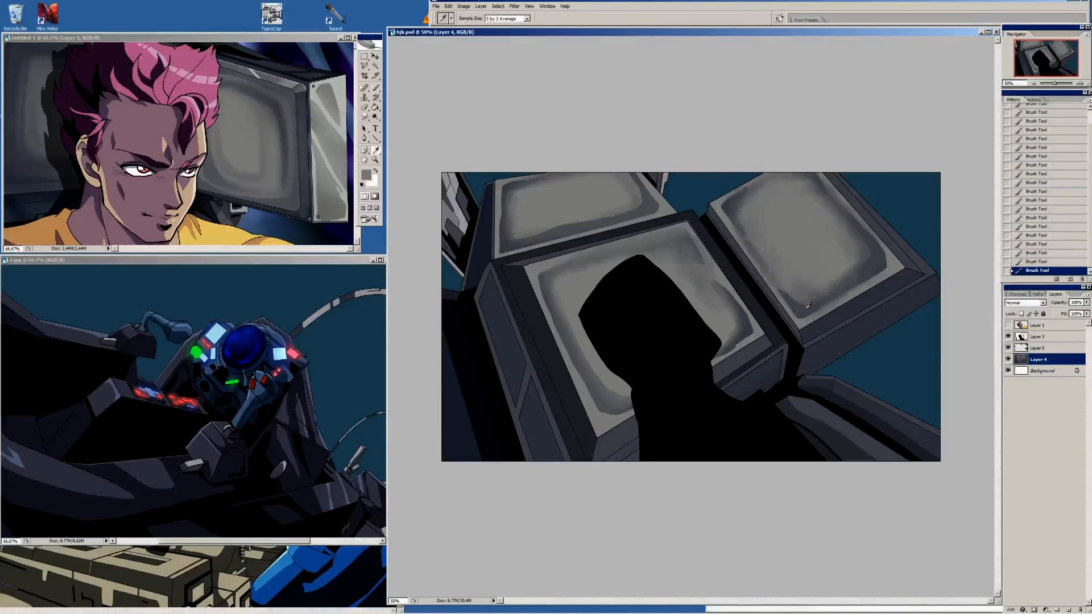
key("bracketleft")
key("bracketleft")
key("bracketleft")
key("bracketleft")
key("bracketleft")
key("bracketleft")
key("bracketleft")
key("bracketleft")
key("bracketleft")
key("bracketleft")
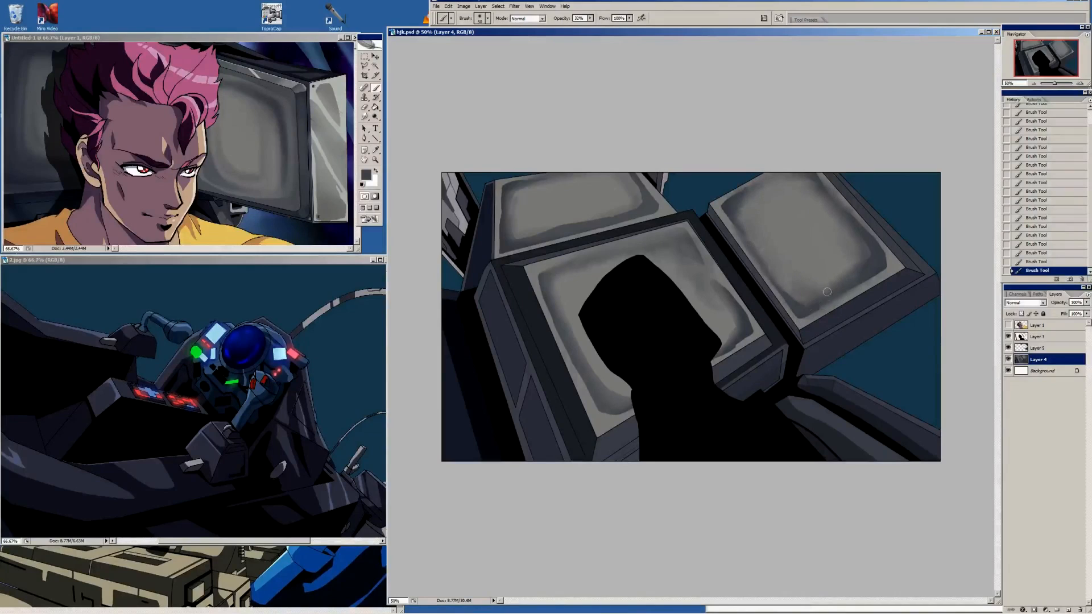
Sample the reference monitor's screen grey and smooth the inner shading of the right and back screens
key("i")
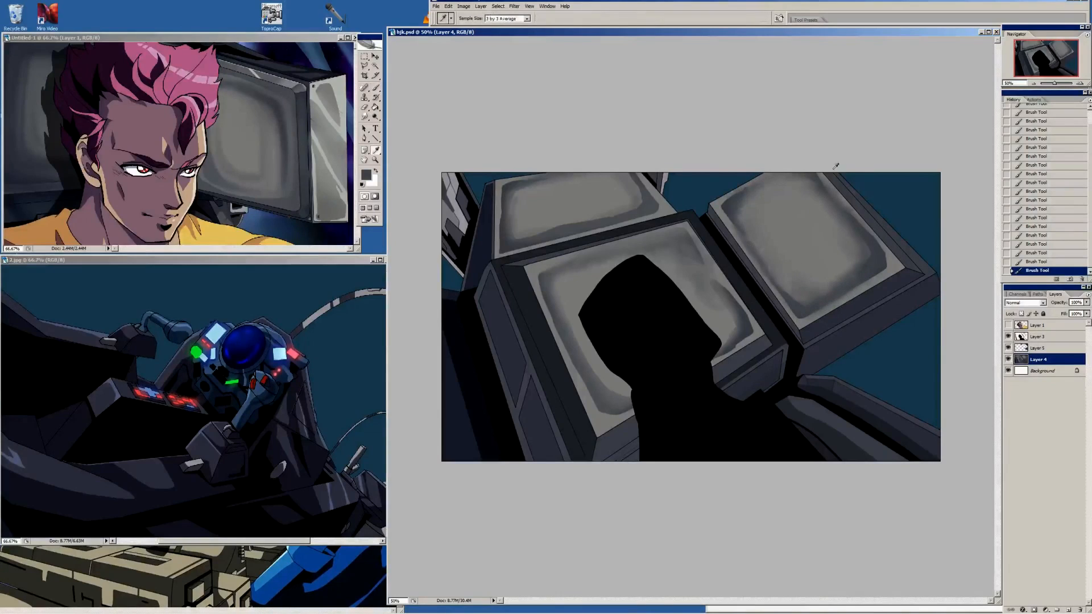
left_click(260, 146)
key("b")
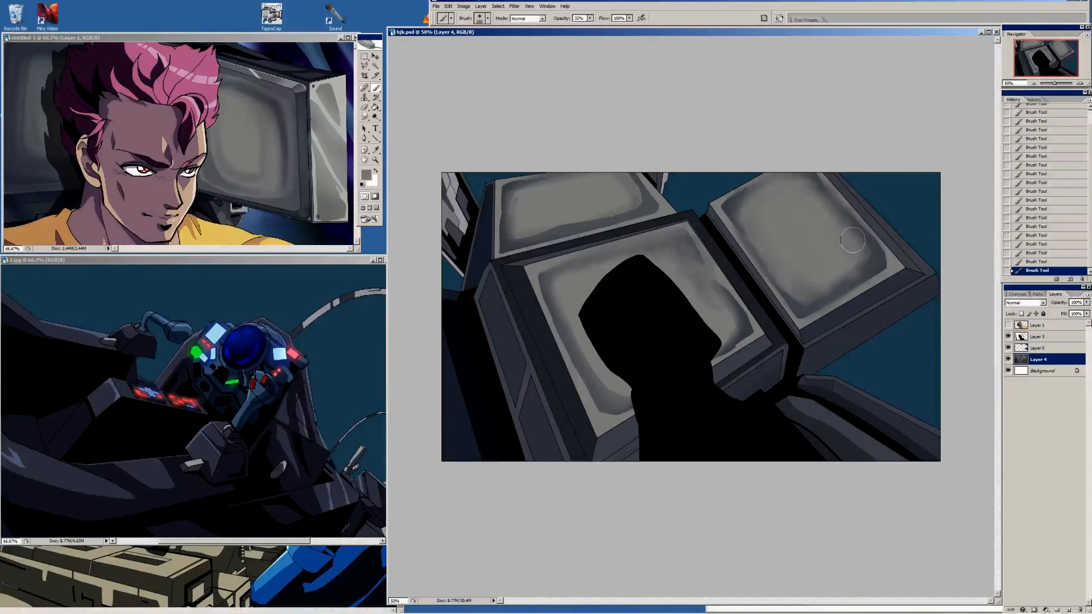
left_click_drag(833, 280, 814, 299)
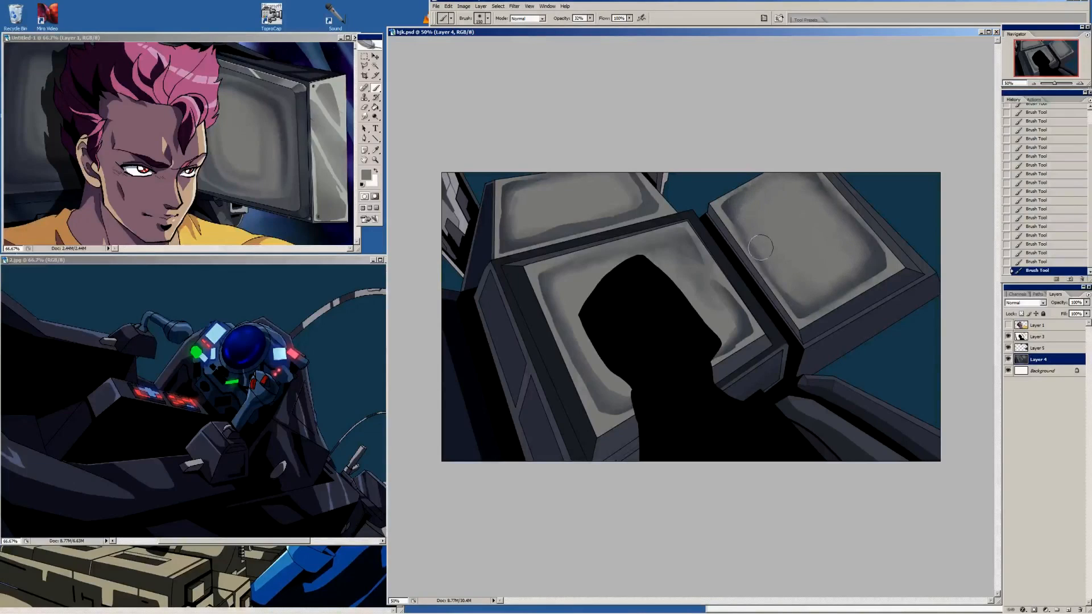
left_click_drag(576, 219, 640, 205)
key("bracketleft")
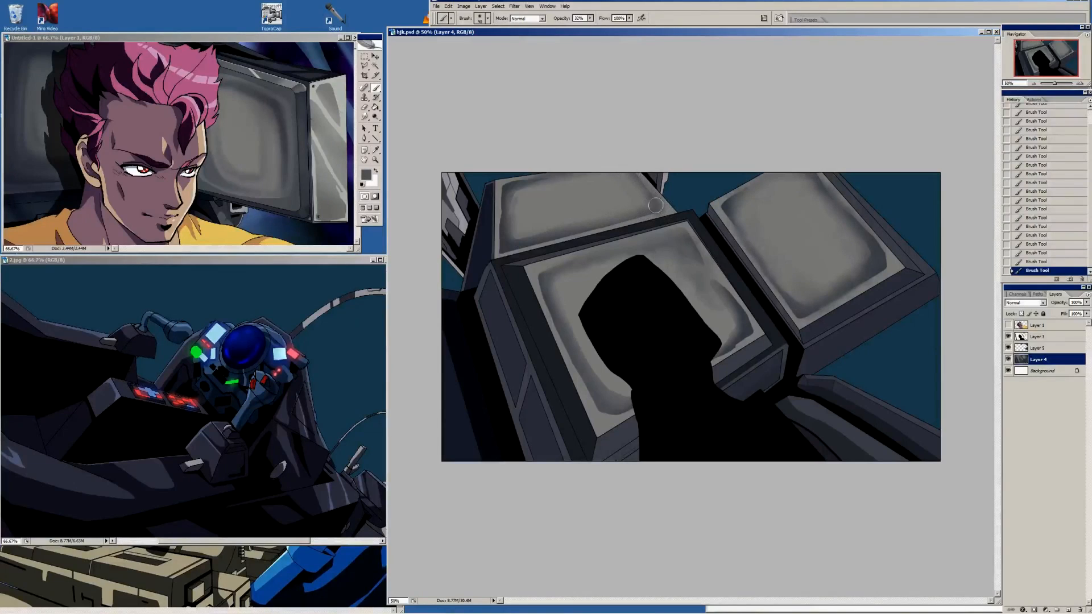
Shade the right screen's lower-right rim and the centre screen's upper-left corner with semi-transparent Pencil and Brush strokes
key("shift+b")
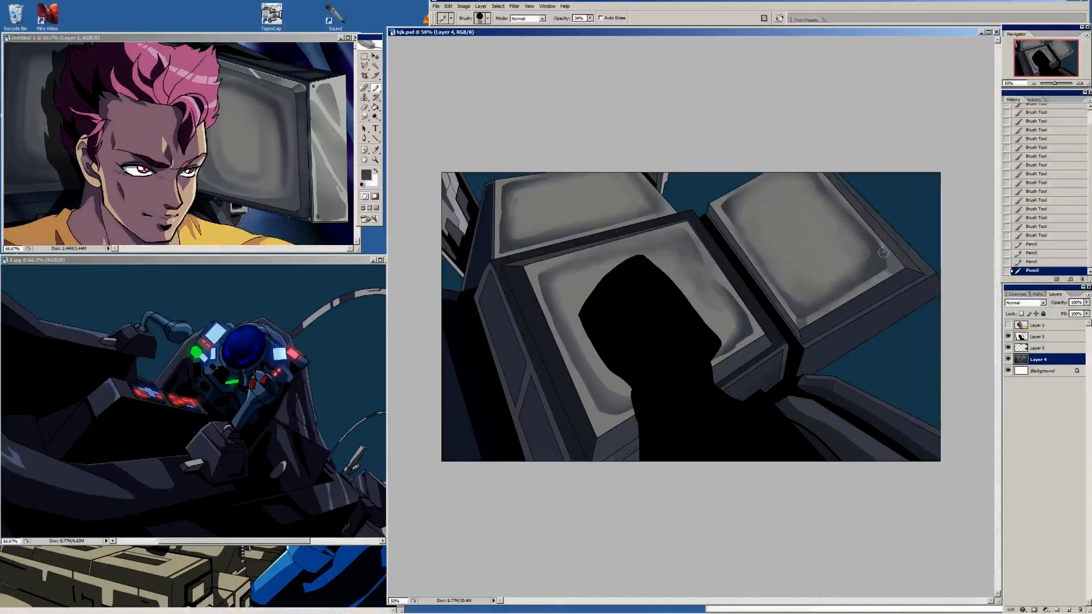
left_click_drag(883, 252, 904, 260)
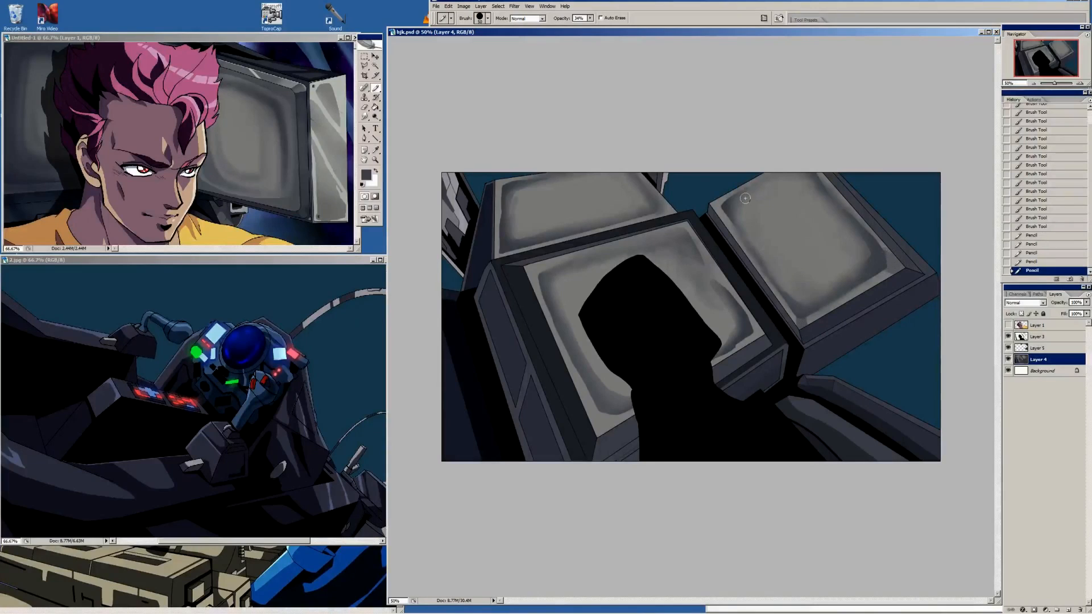
mouse_move(543, 276)
left_mouse_down()
mouse_move(524, 266)
mouse_move(545, 278)
left_mouse_up()
left_click(544, 273, "alt")
key("shift+b")
left_click_drag(545, 277, 542, 279)
left_click_drag(542, 279, 546, 286)
Mark off the centre screen's lower-left corner with lines and fill it with grey
key("u")
left_click_drag(597, 436, 614, 412)
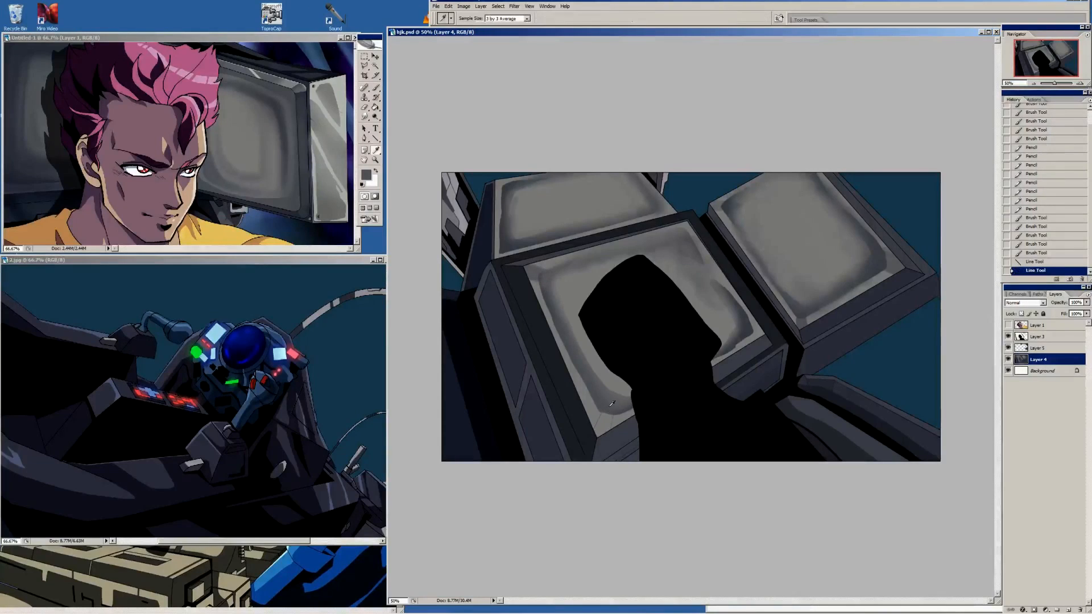
key("g")
left_click(605, 423)
Darken the centre screen's left rim with larger Pencil strokes and soften its lower part with the Brush
key("b")
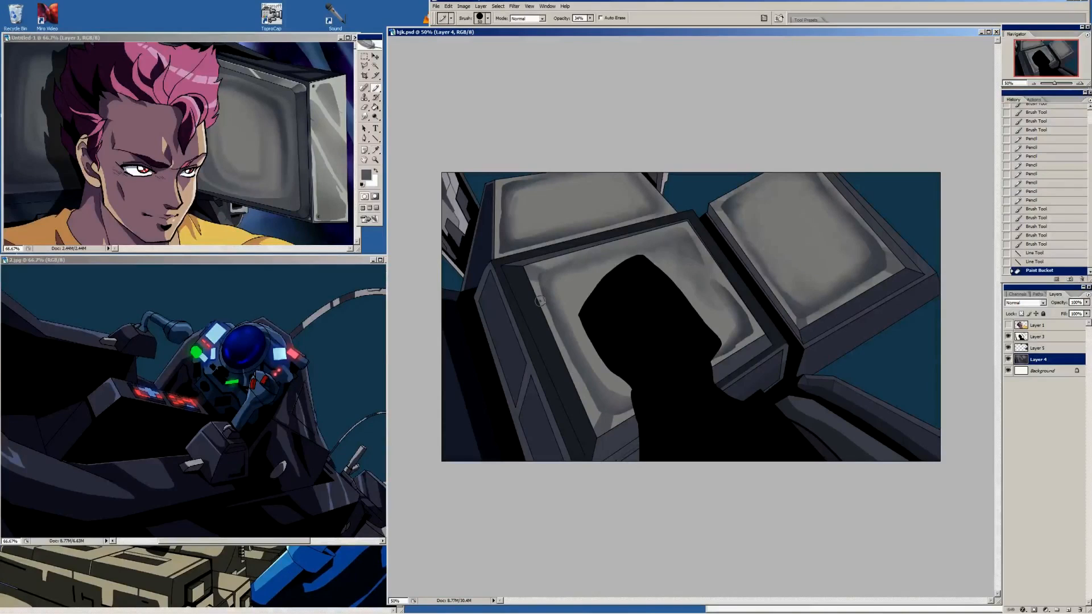
key("bracketright")
left_click_drag(533, 279, 594, 418)
left_click_drag(540, 289, 595, 408)
left_click_drag(595, 407, 543, 300)
left_click_drag(543, 301, 574, 378)
key("shift+b")
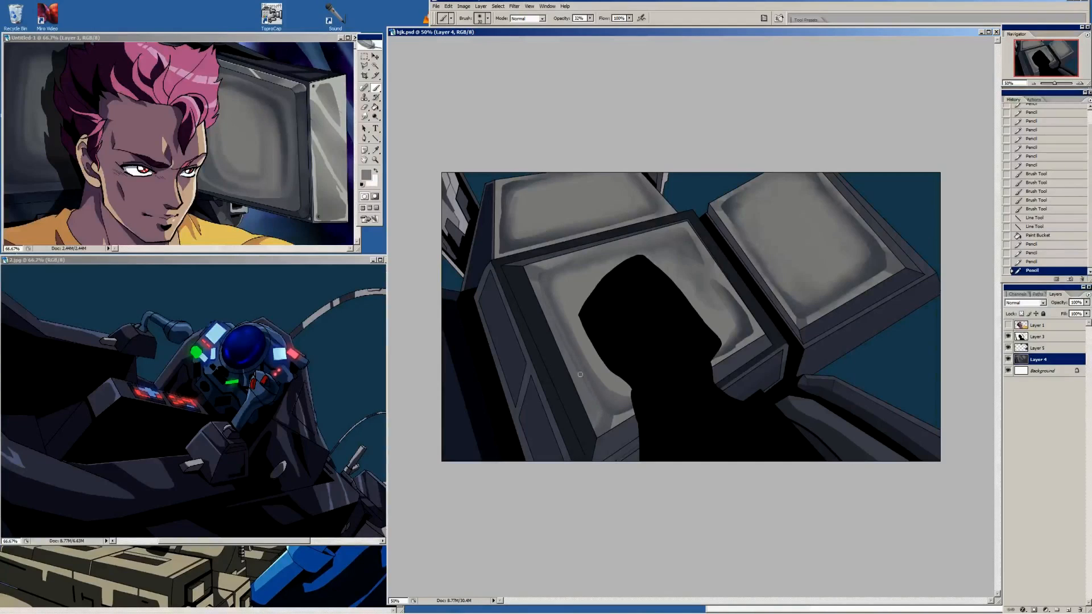
left_click_drag(586, 387, 602, 411)
key("i")
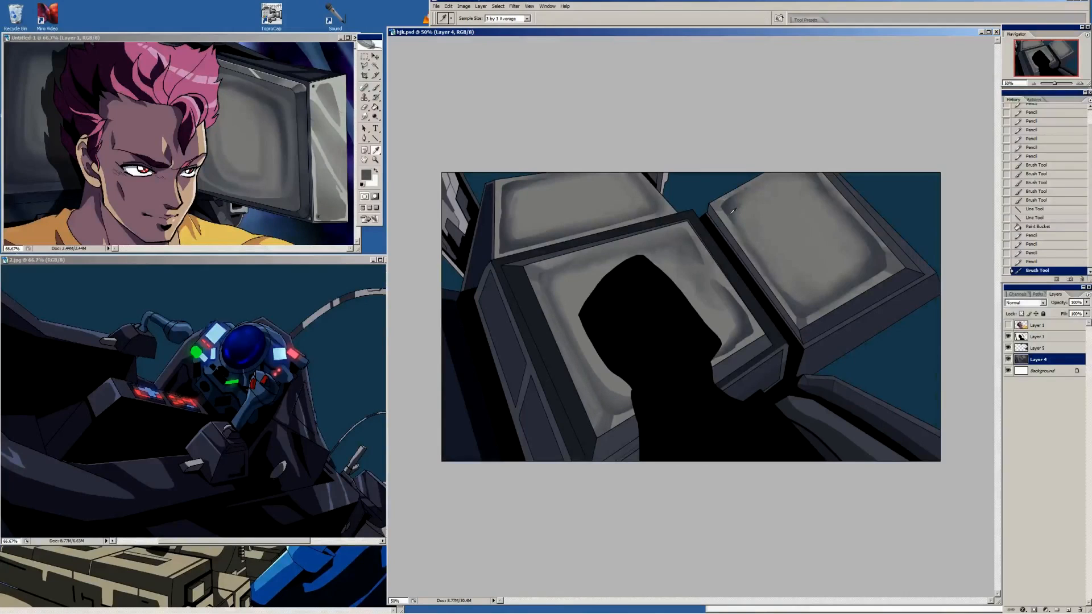
Blend the right screen's upper-left corner and top edge with Brush strokes in greys sampled from the screen
key("b")
left_click_drag(739, 210, 732, 206)
mouse_move(733, 212)
left_mouse_down()
mouse_move(763, 191)
mouse_move(740, 220)
left_mouse_up()
key("i")
left_click(739, 213)
key("b")
mouse_move(740, 215)
left_mouse_down()
mouse_move(732, 209)
mouse_move(743, 196)
left_mouse_up()
key("i")
left_click(740, 199)
key("b")
left_click_drag(742, 198, 734, 205)
left_click_drag(762, 190, 778, 185)
Smooth the inner grey shading of the right, back and centre screens with semi-transparent Brush strokes in sampled greys
key("i")
key("b")
left_click(888, 264)
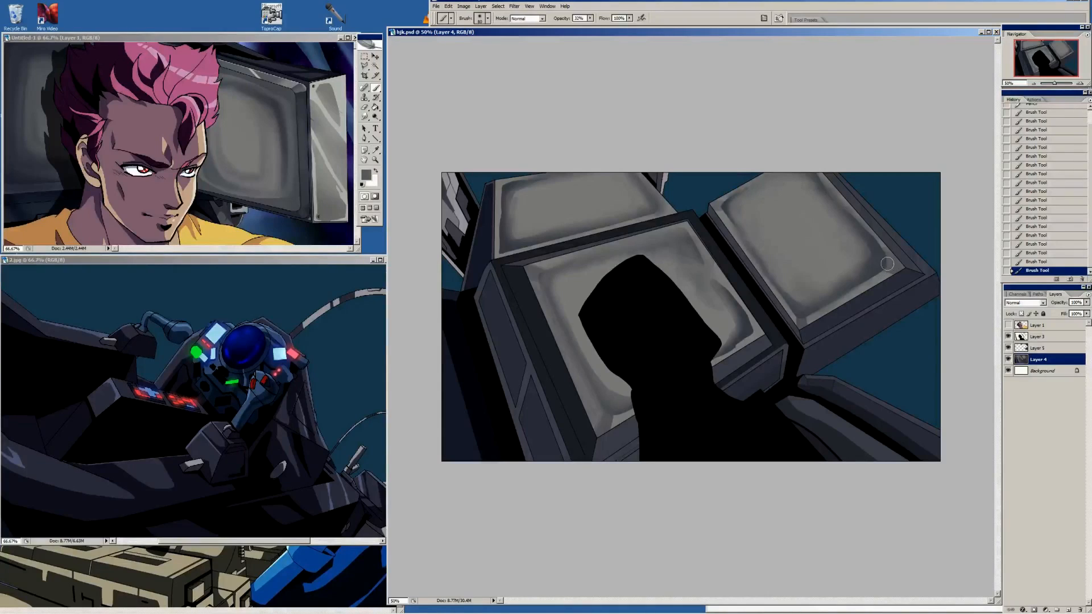
key("i")
key("b")
mouse_move(526, 197)
left_mouse_down()
mouse_move(611, 175)
mouse_move(540, 193)
mouse_move(601, 187)
mouse_move(525, 212)
mouse_move(543, 193)
mouse_move(525, 202)
mouse_move(536, 228)
mouse_move(633, 205)
mouse_move(608, 174)
left_mouse_up()
mouse_move(774, 183)
left_mouse_down()
mouse_move(762, 240)
mouse_move(804, 286)
mouse_move(850, 262)
mouse_move(810, 193)
mouse_move(788, 182)
mouse_move(778, 252)
mouse_move(809, 286)
mouse_move(839, 220)
mouse_move(781, 208)
left_mouse_up()
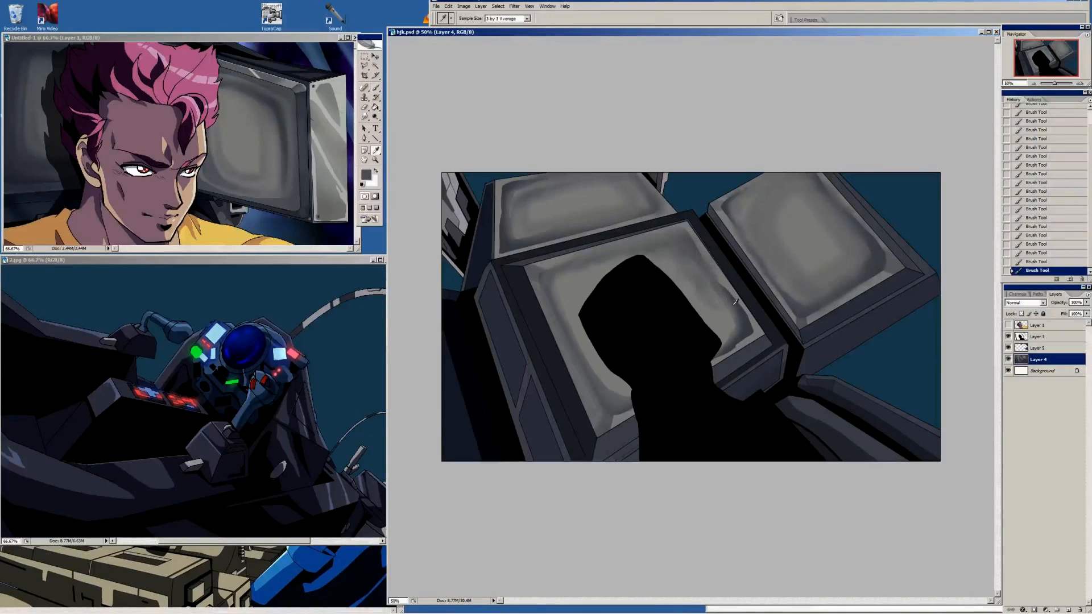
key("i")
key("b")
left_click(709, 282, "alt")
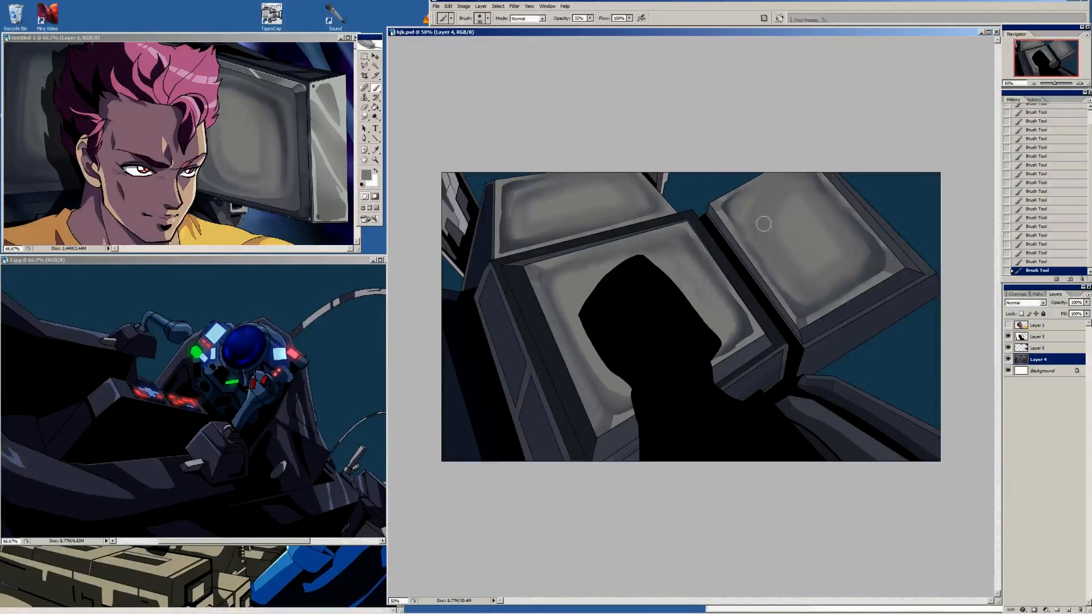
key("i")
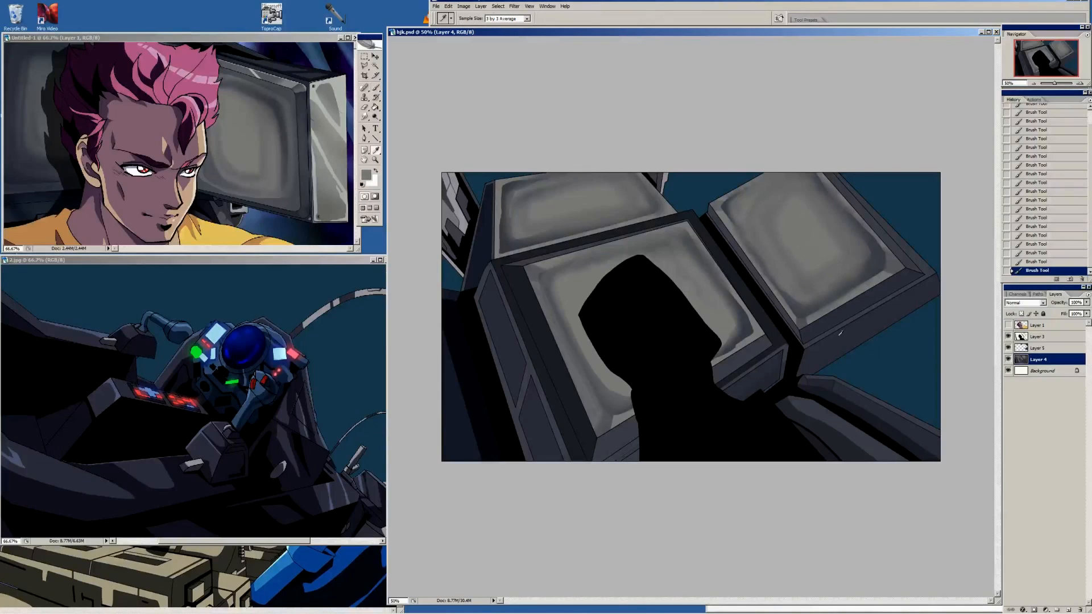
key("b")
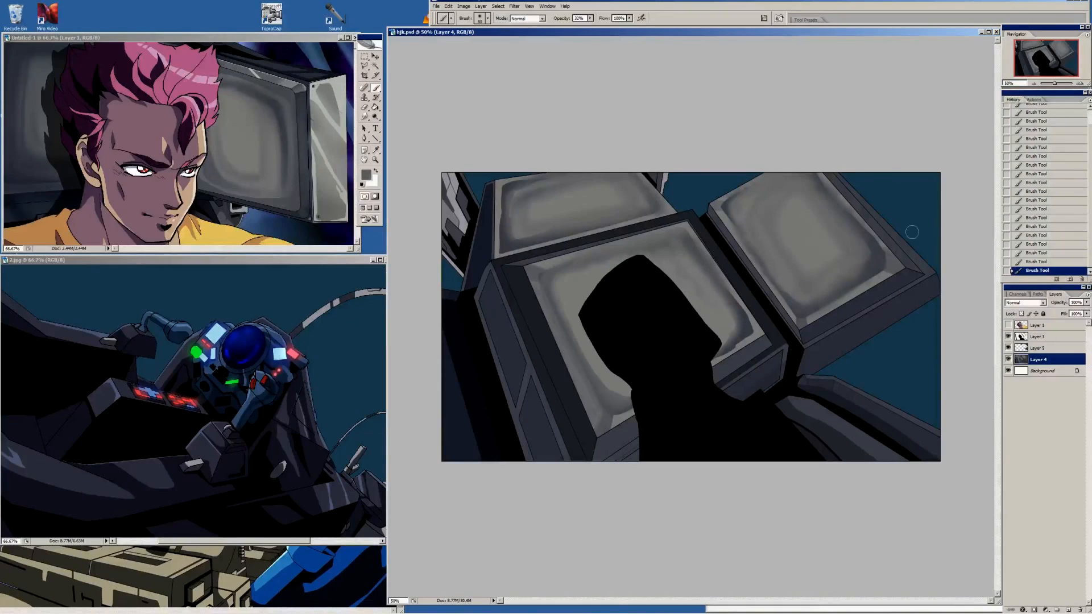
Select the lower frame faces of the right and centre monitors and the centre monitor's left side panels with the Magic Wand
left_click(374, 66)
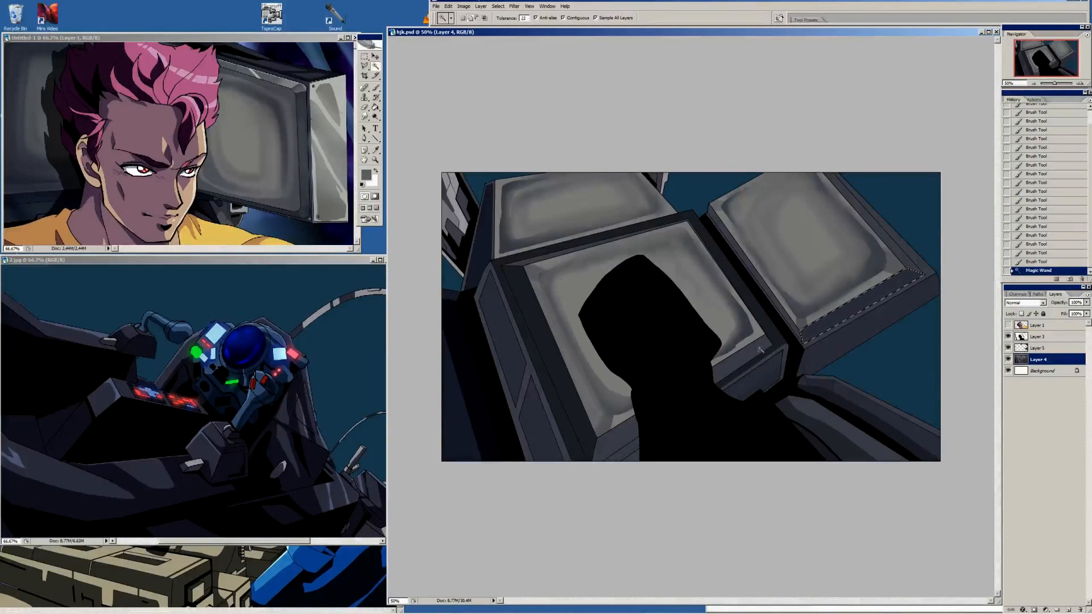
left_click(739, 361, "shift")
left_click(620, 435, "shift")
left_click(539, 425, "shift")
left_click(507, 343, "shift")
Shade the selected frame faces with semi-transparent Pencil strokes and sample the colour at the right monitor's lower-right frame corner
key("i")
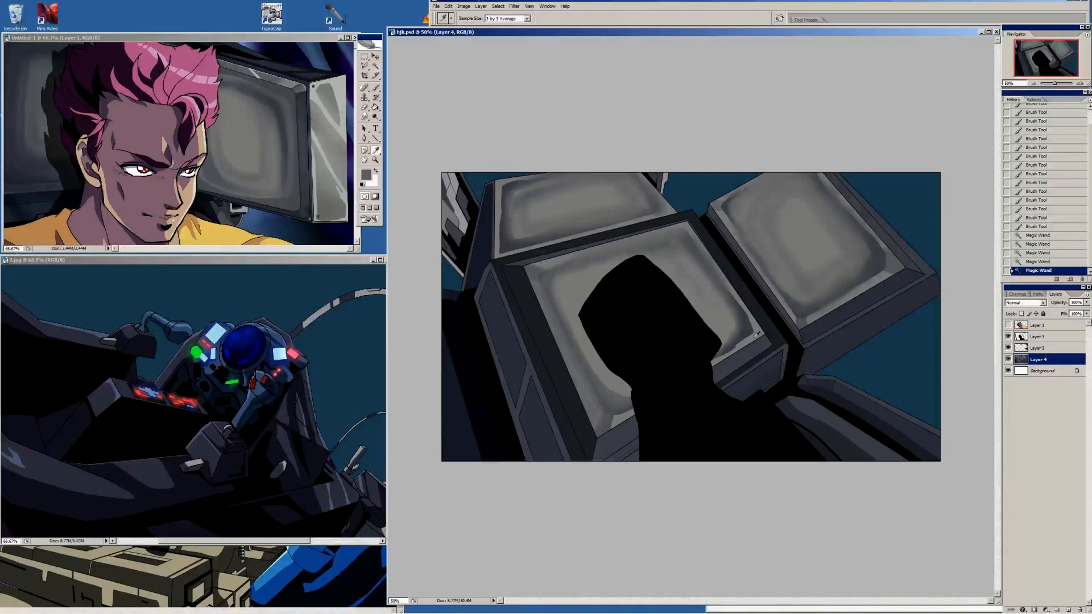
key("b")
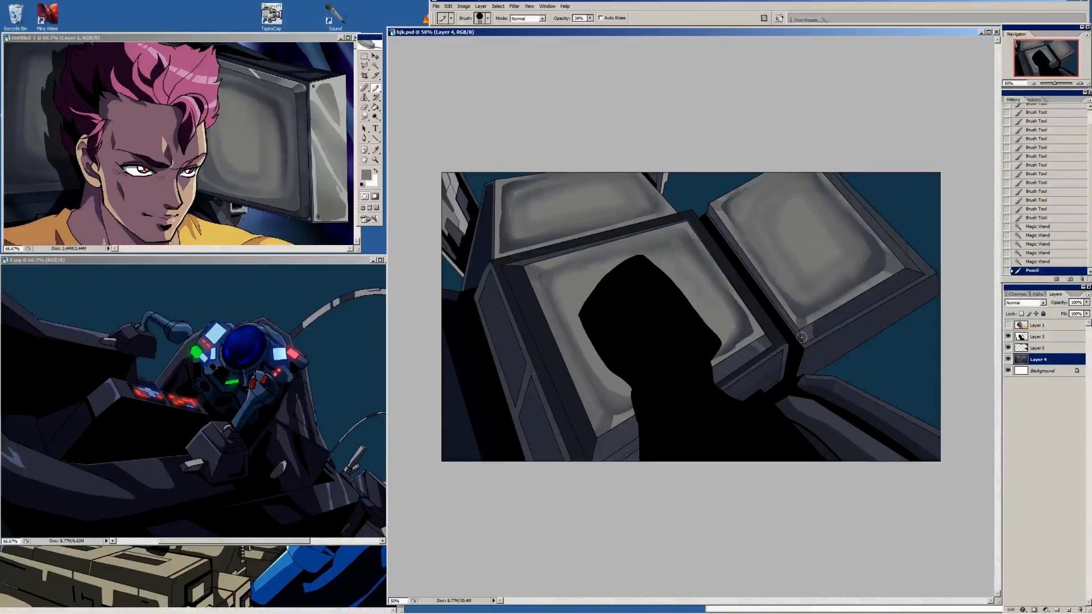
left_click(927, 273, "shift")
key("i")
left_click_drag(911, 271, 907, 273)
left_click(908, 275)
key("b")
Paint the right monitor frame's lower-left corner with an enlarged hard round brush at 100% opacity
right_click(876, 275)
left_click(928, 380)
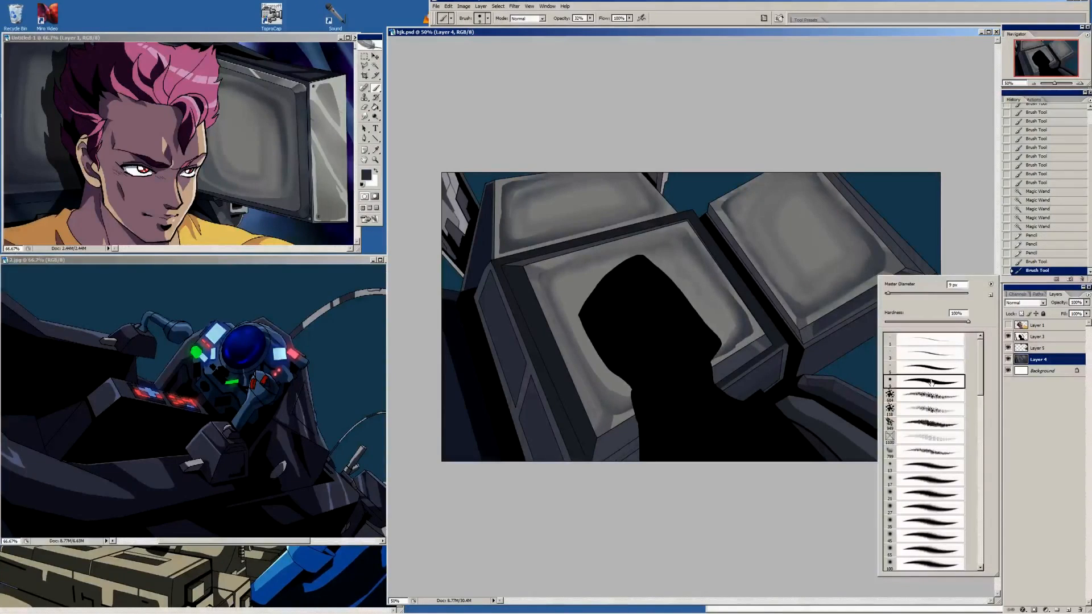
mouse_move(591, 21)
left_mouse_down()
mouse_move(736, 91)
mouse_move(756, 119)
left_mouse_up()
key("bracketright")
key("bracketright")
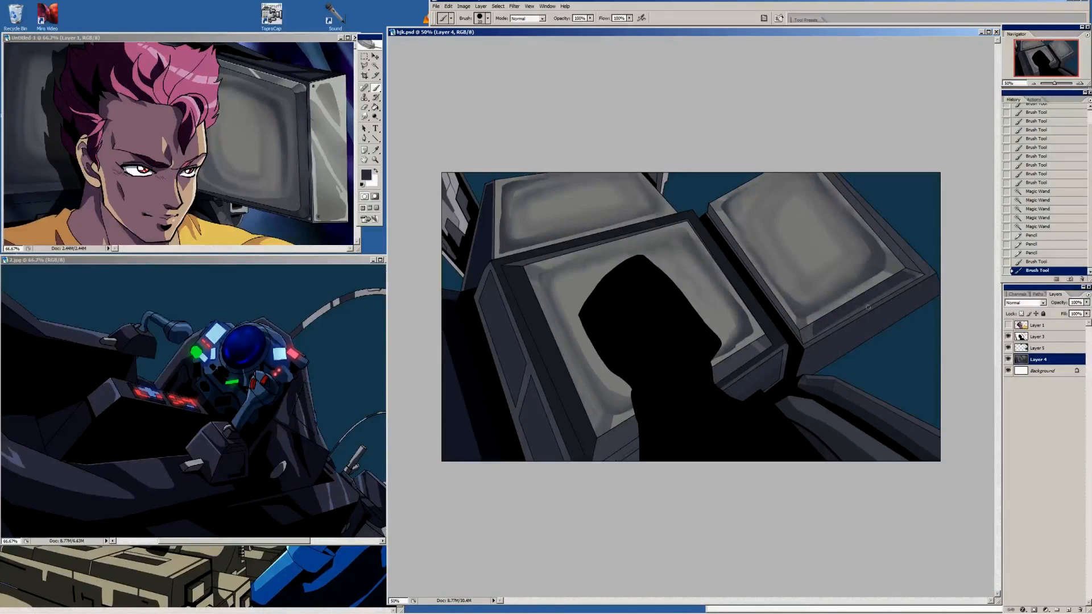
left_click_drag(814, 326, 813, 331)
left_click_drag(813, 327, 815, 331)
mouse_move(815, 328)
left_mouse_down()
mouse_move(827, 326)
mouse_move(809, 336)
left_mouse_up()
key("i")
key("b")
key("i")
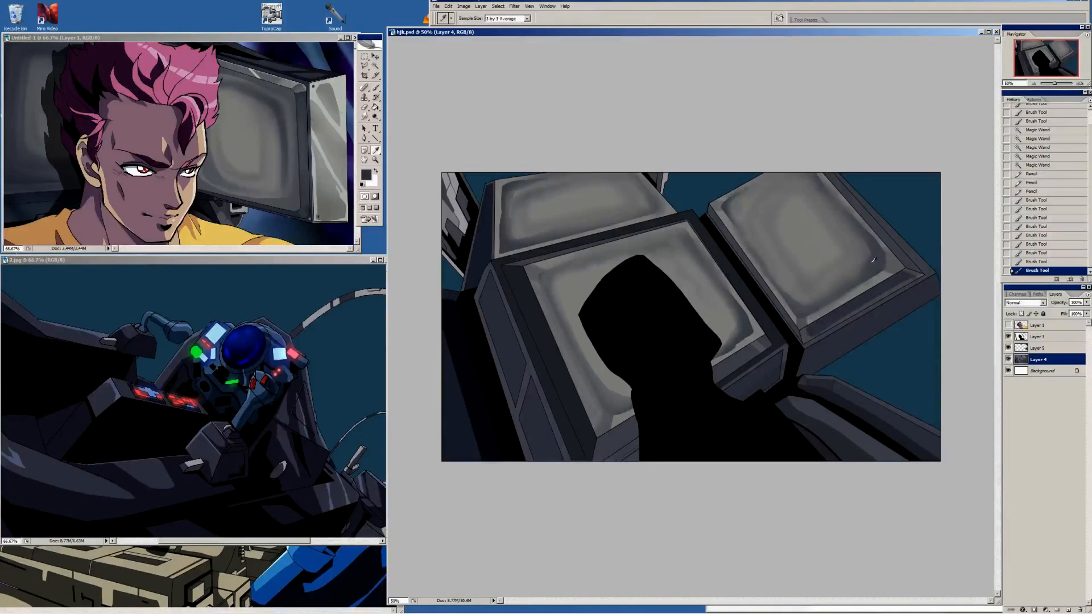
Touch up the right monitor's lower-right frame corner and the centre monitor's lower frame with Brush strokes and straight lines
left_click(917, 275)
key("b")
left_click_drag(916, 275, 867, 285)
key("i")
key("b")
mouse_move(776, 349)
left_mouse_down()
mouse_move(693, 397)
mouse_move(783, 338)
left_mouse_up()
key("u")
key("b")
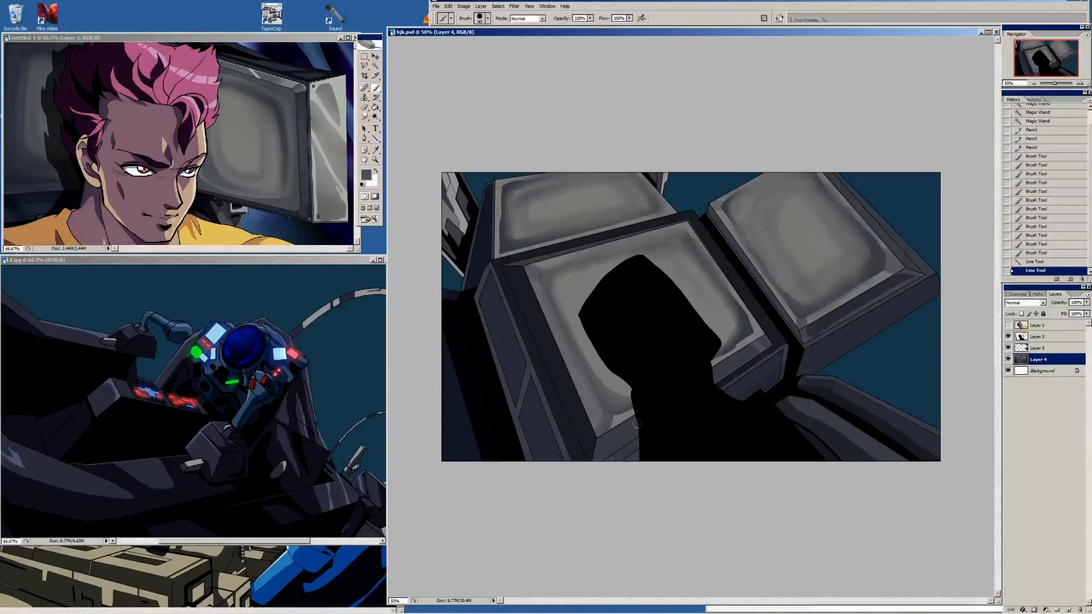
mouse_move(601, 445)
left_mouse_down()
mouse_move(598, 432)
mouse_move(631, 421)
left_mouse_up()
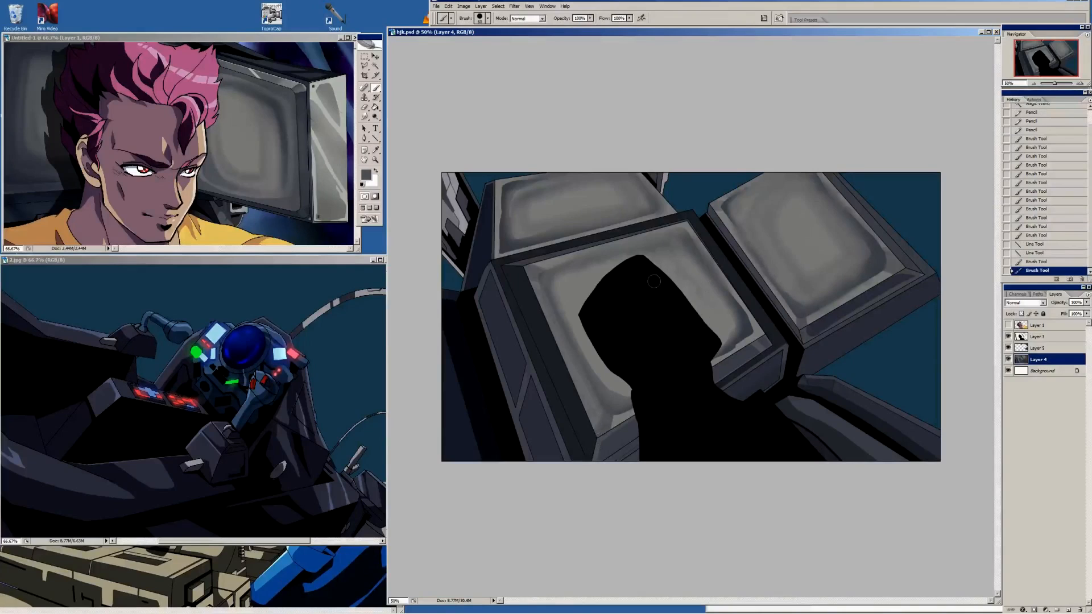
Add dark shadow shapes to the centre monitor's left side panels with the Brush and a larger Pencil, and clear the selection
left_click(526, 309, "alt")
left_click_drag(504, 303, 505, 379)
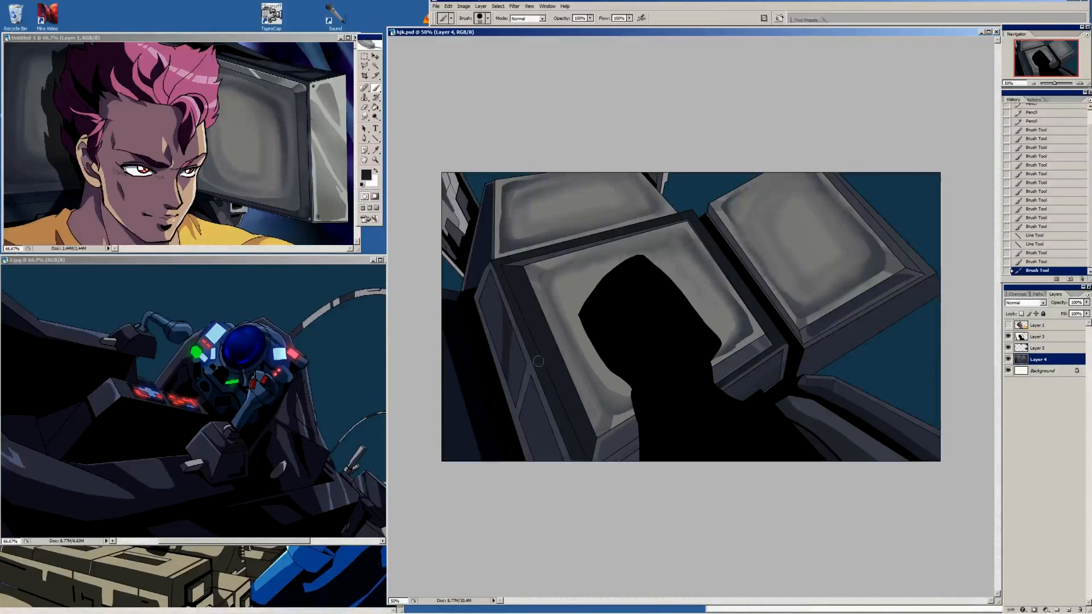
left_click_drag(555, 433, 562, 452)
key("shift+b")
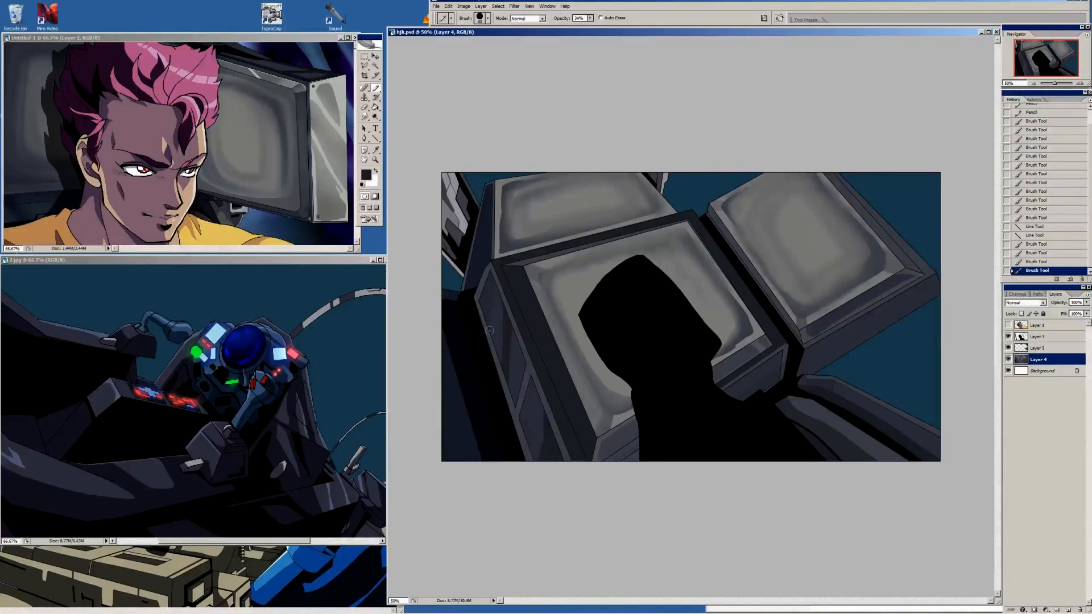
key("bracketright")
key("bracketright")
key("bracketright")
key("bracketright")
mouse_move(492, 348)
left_mouse_down()
mouse_move(479, 299)
mouse_move(521, 450)
left_mouse_up()
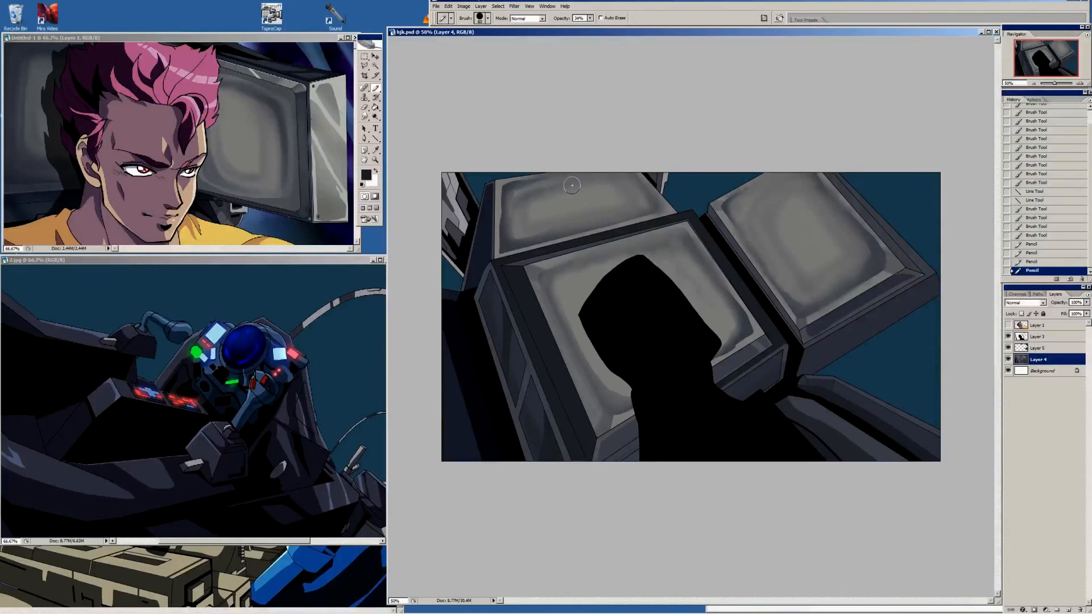
left_click(363, 58)
Darken the centre monitor's left side, its lower edge and the upper-left machinery with the Burn tool on midtones
left_click(375, 117)
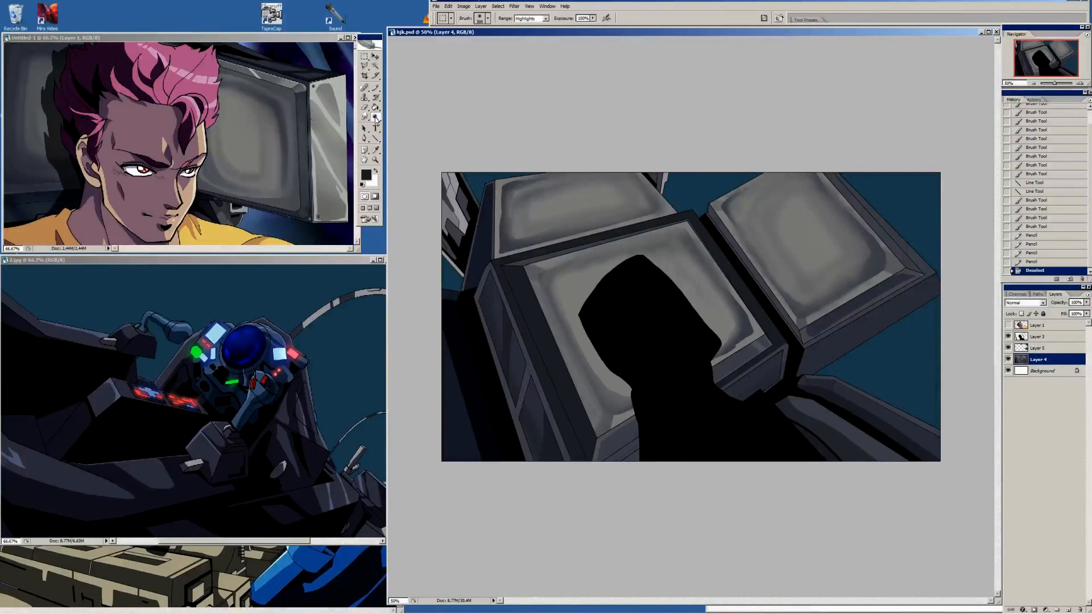
left_click(410, 125)
mouse_move(493, 337)
left_mouse_down()
mouse_move(496, 387)
mouse_move(484, 395)
left_mouse_up()
left_click_drag(461, 258, 532, 427)
key("bracketleft")
key("bracketleft")
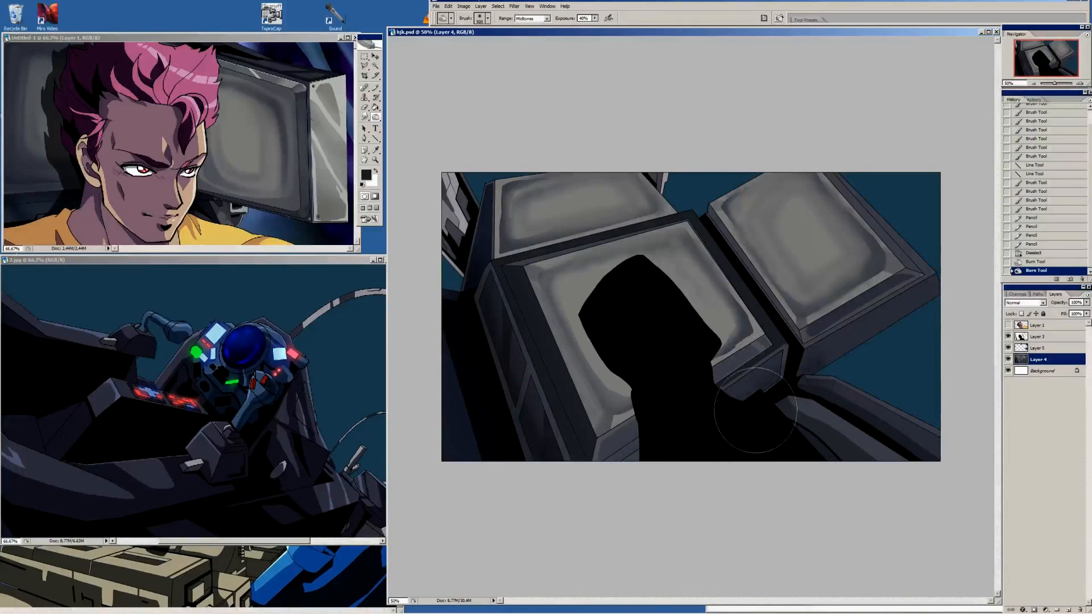
mouse_move(594, 494)
left_mouse_down()
mouse_move(660, 440)
mouse_move(788, 384)
mouse_move(563, 398)
left_mouse_up()
key("bracketleft")
key("bracketleft")
key("bracketleft")
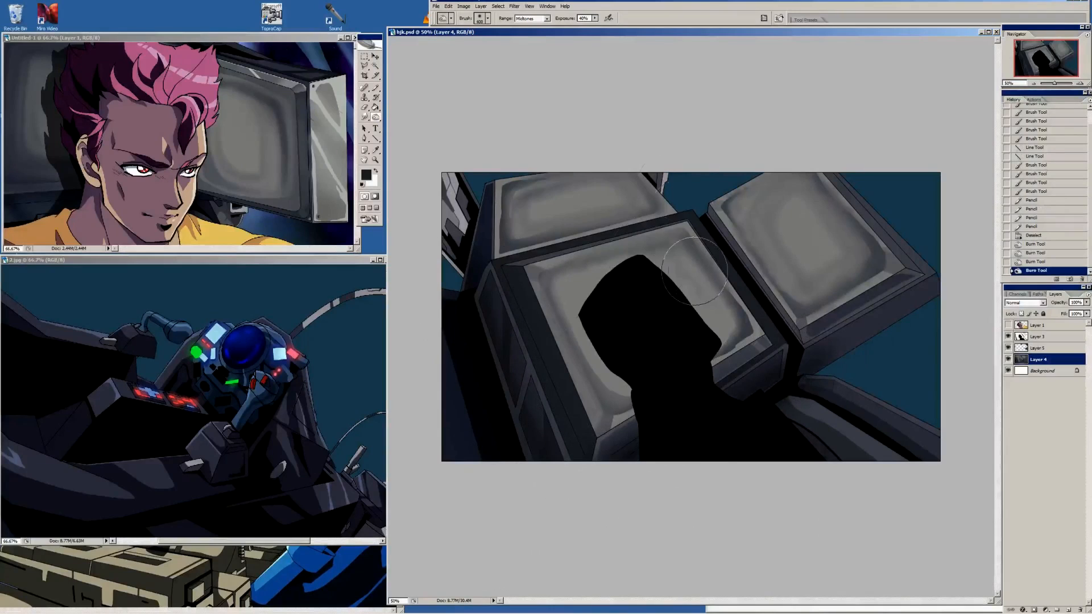
left_click_drag(520, 227, 454, 209)
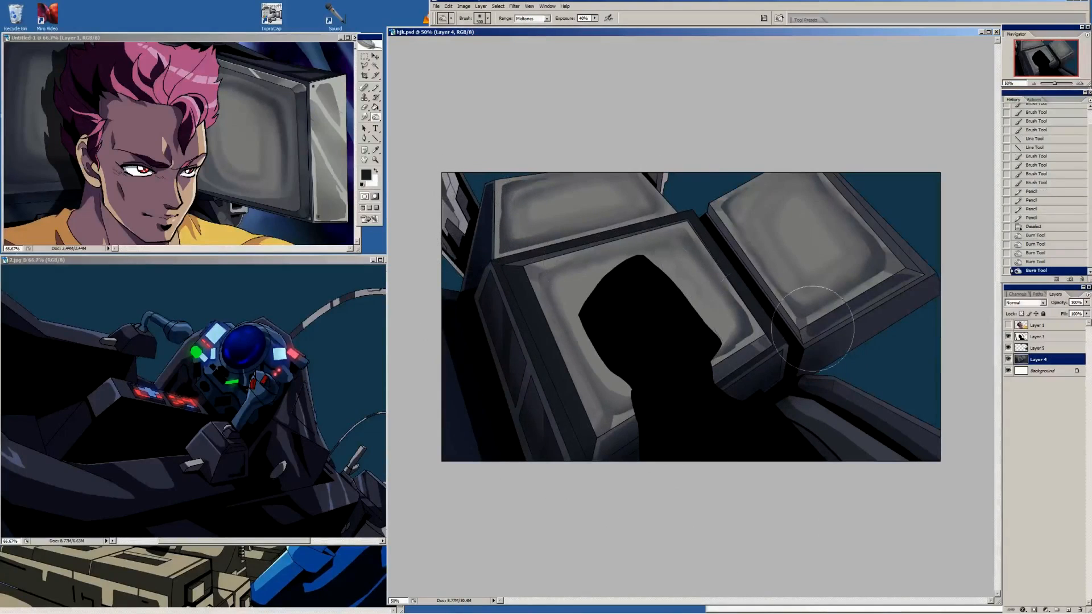
Burn the machinery to the lower right of the black silhouette with a larger brush
key("bracketright")
key("bracketright")
key("bracketright")
mouse_move(797, 425)
left_mouse_down()
mouse_move(849, 493)
mouse_move(853, 480)
left_mouse_up()
Try to burn the centre screen's upper-right corner with a smaller brush and revert the strokes
key("bracketleft")
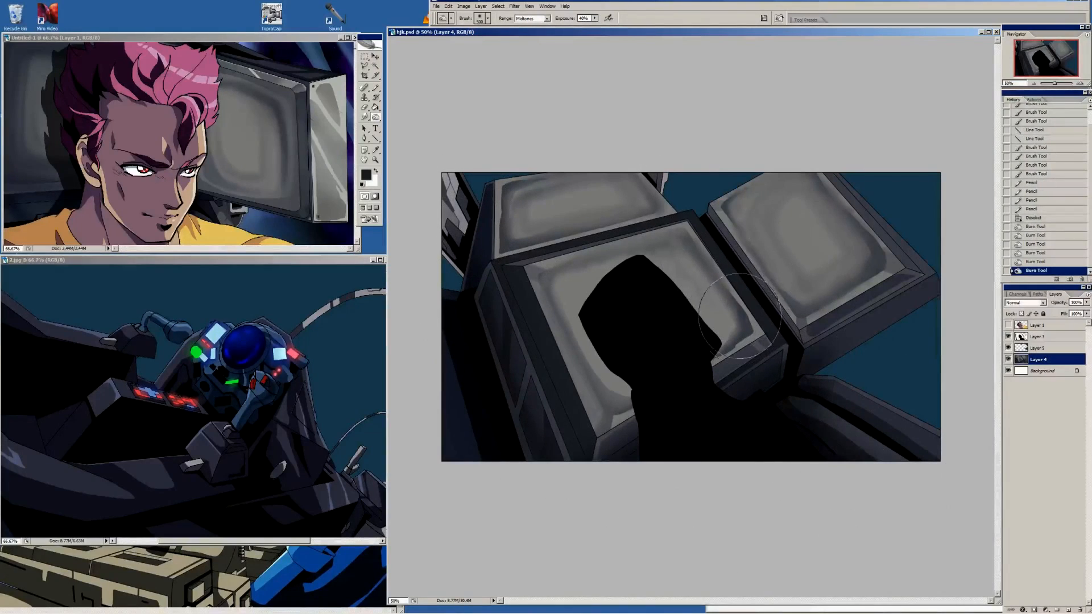
key("bracketleft")
key("bracketleft")
mouse_move(691, 251)
left_mouse_down()
mouse_move(685, 240)
mouse_move(689, 249)
left_mouse_up()
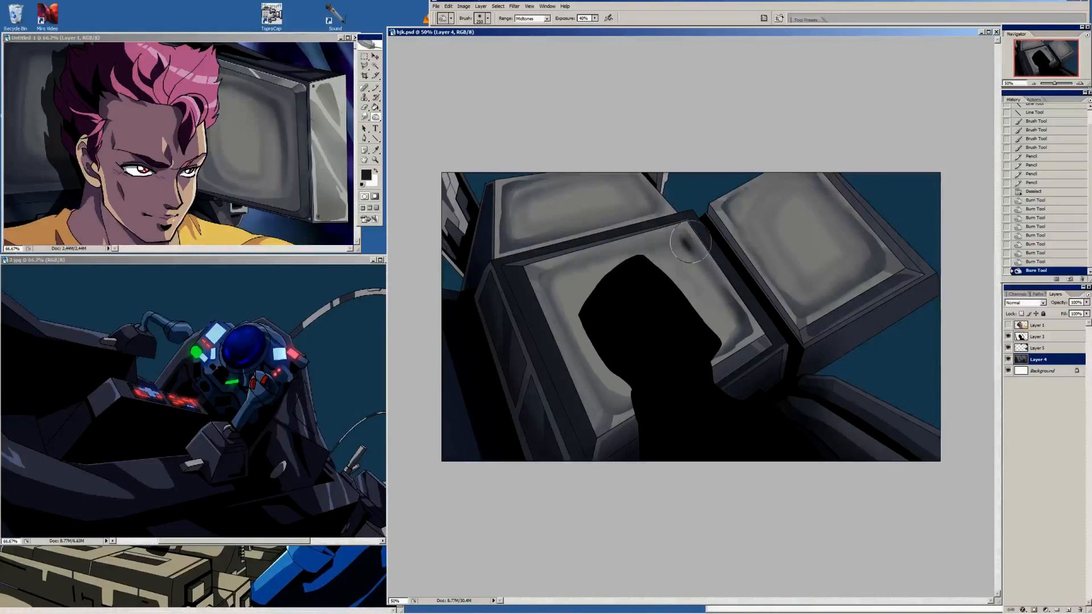
left_click(1051, 254)
Darken the shaded rims of the centre, right and back screens with a smaller Burn brush
key("bracketleft")
key("bracketleft")
key("bracketleft")
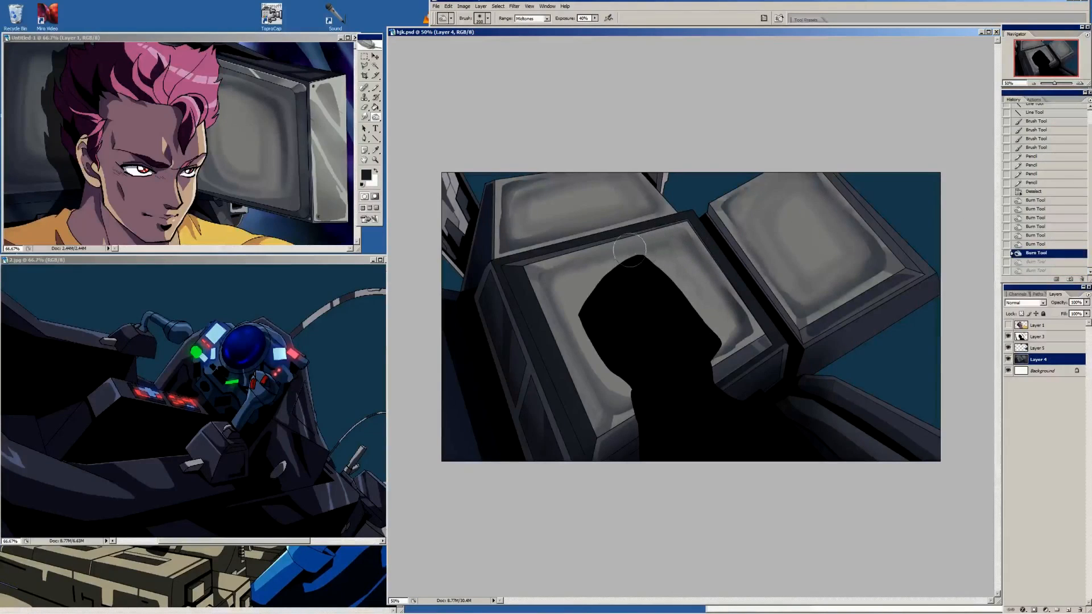
left_click_drag(695, 257, 702, 262)
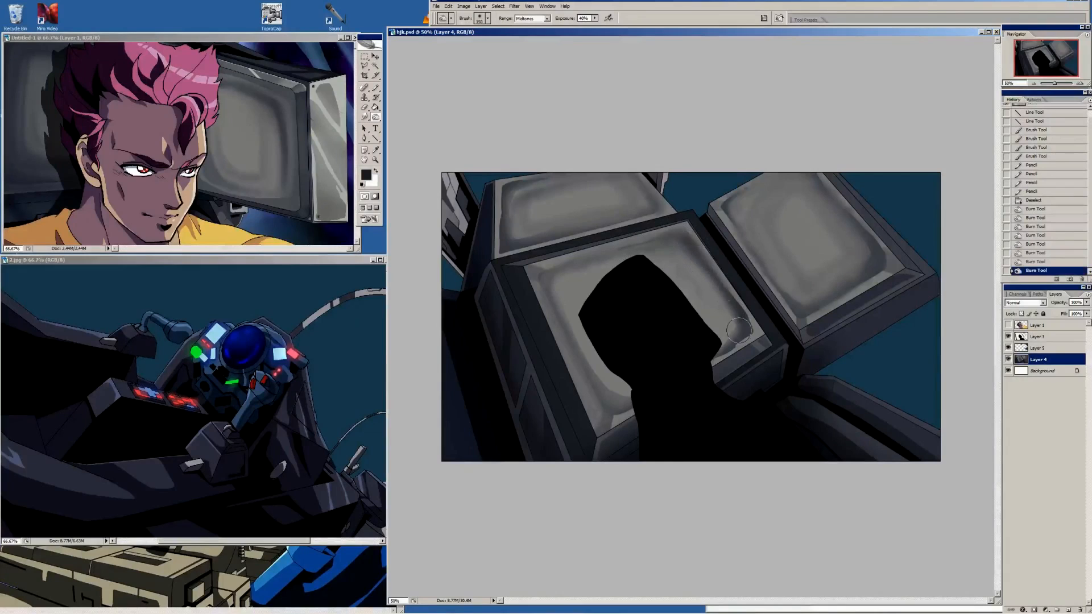
mouse_move(772, 268)
left_mouse_down()
mouse_move(802, 310)
mouse_move(850, 284)
mouse_move(867, 239)
mouse_move(822, 191)
left_mouse_up()
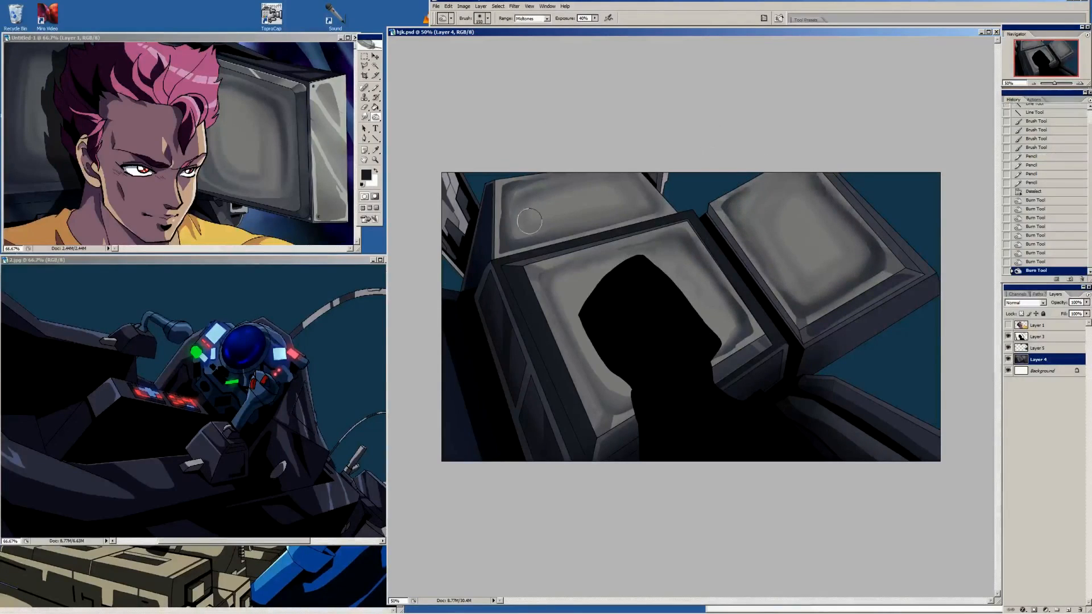
mouse_move(501, 205)
left_mouse_down()
mouse_move(503, 244)
mouse_move(560, 234)
left_mouse_up()
left_click(502, 195)
Soften the back screen's inner shading in sampled grey with an enlarged soft brush at 49% opacity
key("i")
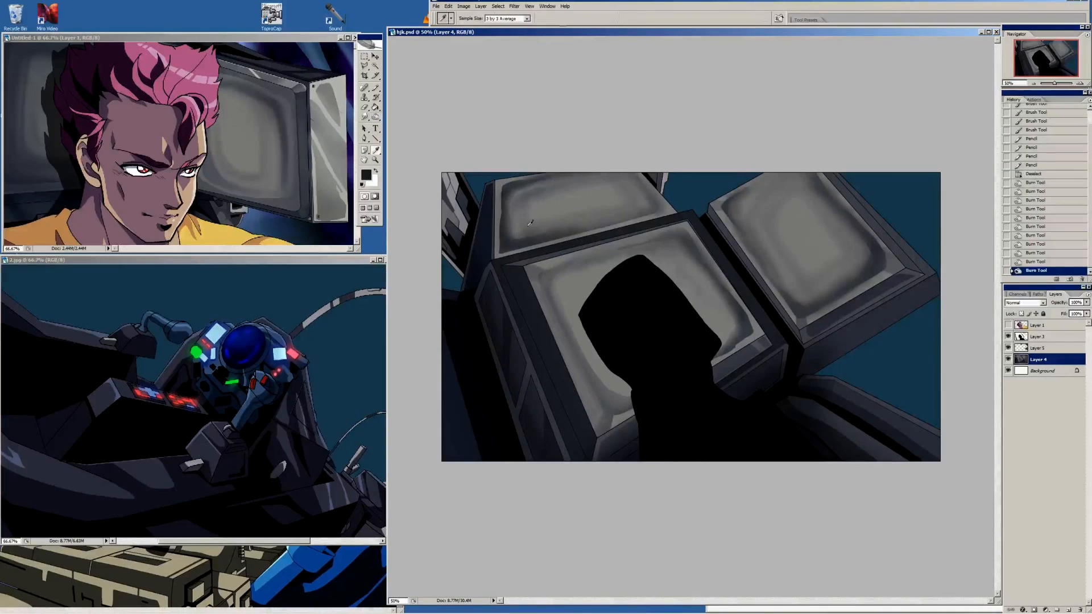
key("b")
right_click(506, 238)
double_click(557, 430)
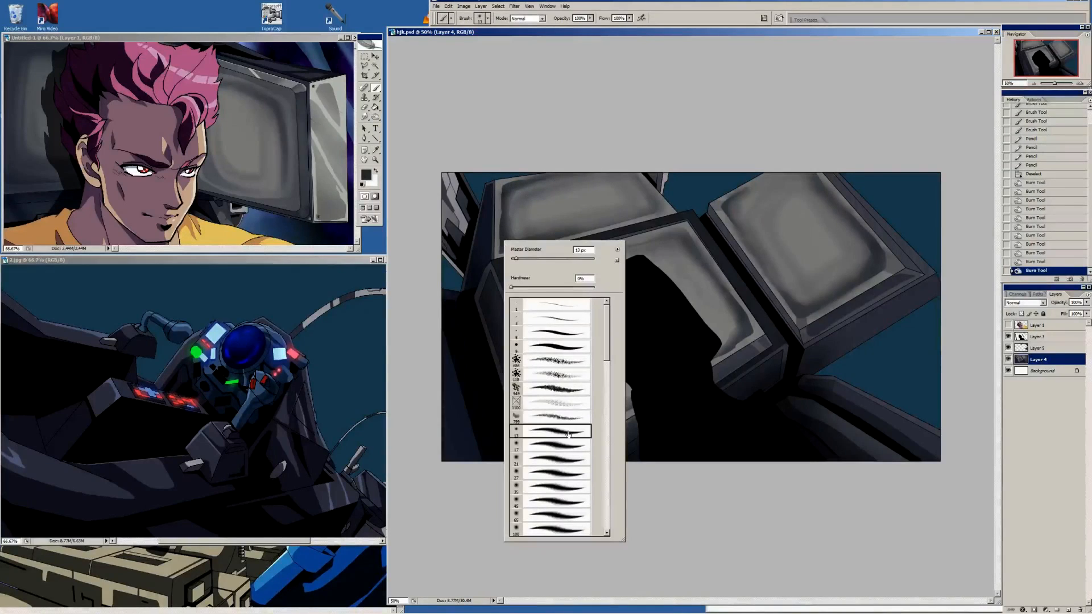
left_click(591, 17)
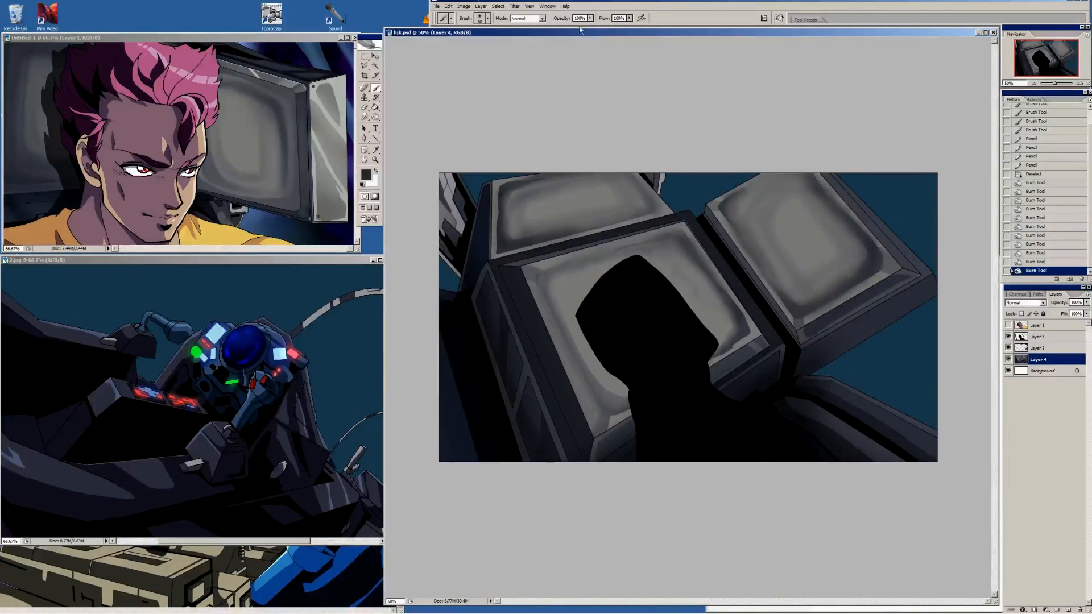
left_click_drag(618, 35, 625, 34)
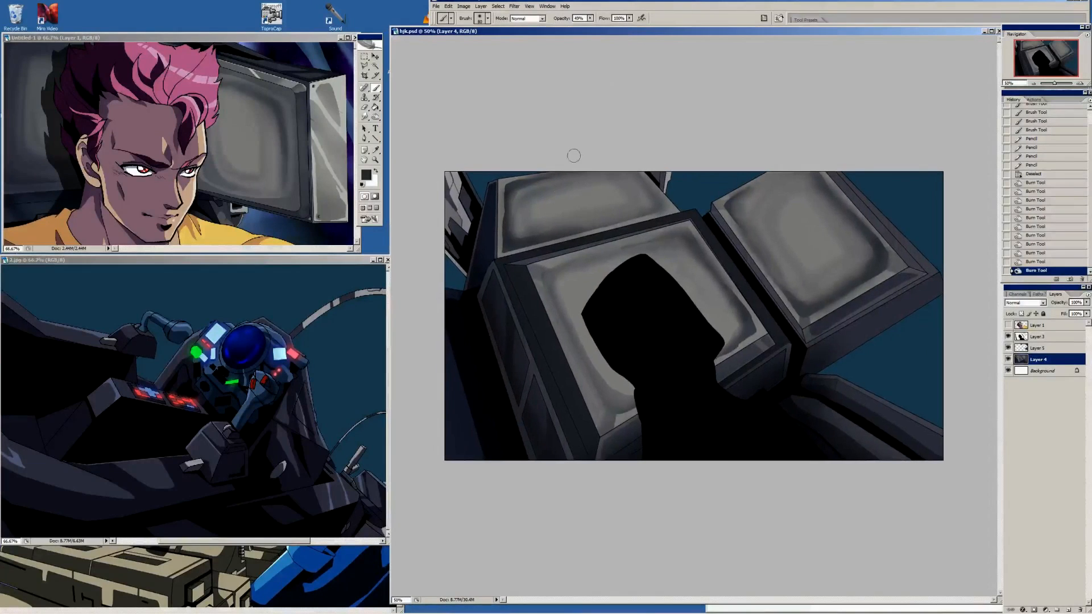
key("bracketright")
key("bracketright")
key("bracketright")
key("bracketright")
key("bracketright")
mouse_move(518, 207)
left_mouse_down()
mouse_move(514, 235)
mouse_move(622, 215)
mouse_move(622, 165)
left_mouse_up()
key("i")
left_click(551, 196)
mouse_move(520, 208)
left_mouse_down()
mouse_move(520, 193)
mouse_move(588, 185)
left_mouse_up()
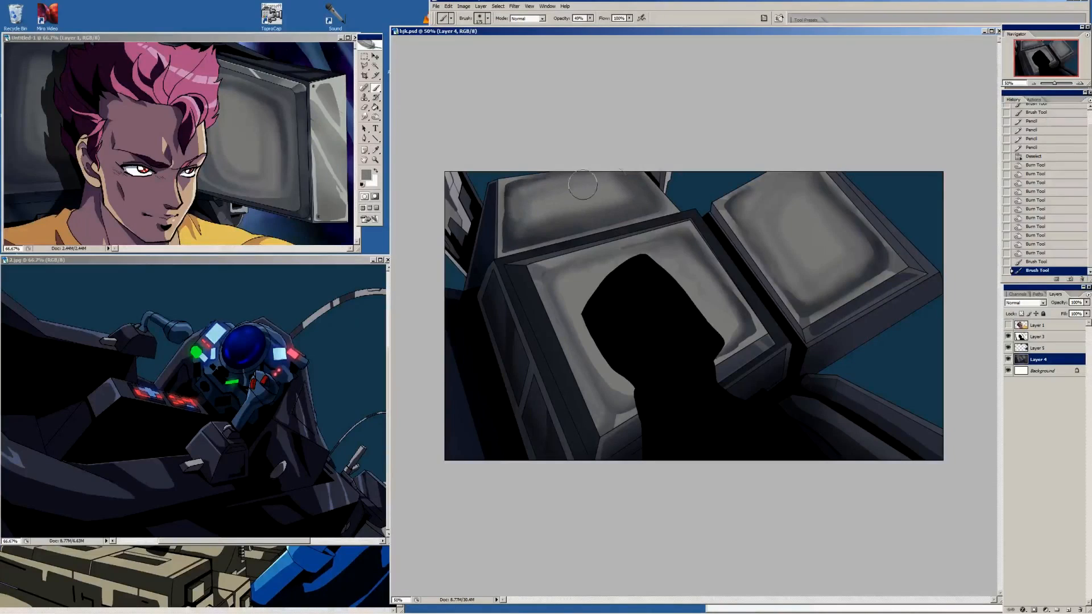
left_click_drag(520, 209, 625, 196)
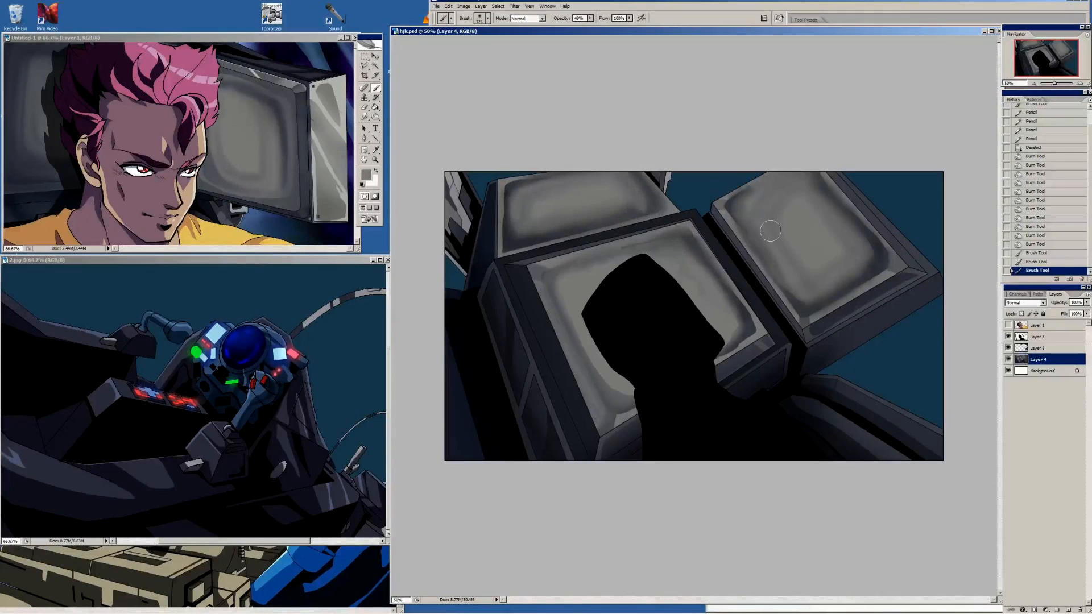
Blend the right screen's top edge and lower-right rim with soft Brush strokes
mouse_move(744, 204)
left_mouse_down()
mouse_move(807, 302)
mouse_move(858, 273)
mouse_move(833, 202)
mouse_move(807, 170)
left_mouse_up()
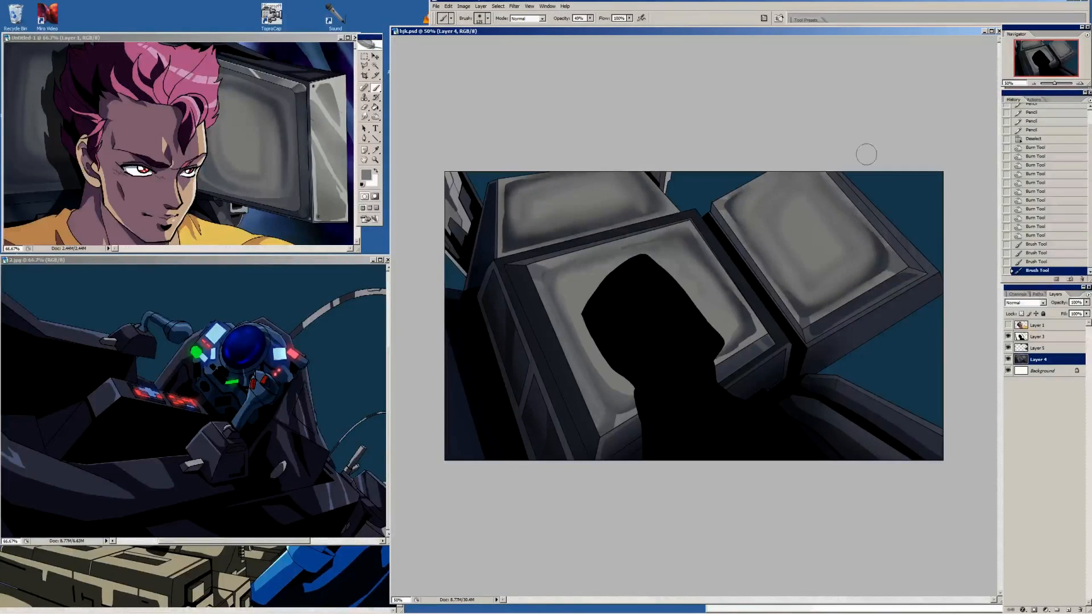
key("i")
key("b")
key("bracketleft")
mouse_move(809, 309)
left_mouse_down()
mouse_move(881, 258)
mouse_move(859, 227)
mouse_move(885, 253)
left_mouse_up()
left_click_drag(882, 259, 877, 248)
Refine the shading of the centre screen's lower-right corner and the back screen's left rim with small Brush strokes
left_click(724, 356, "alt")
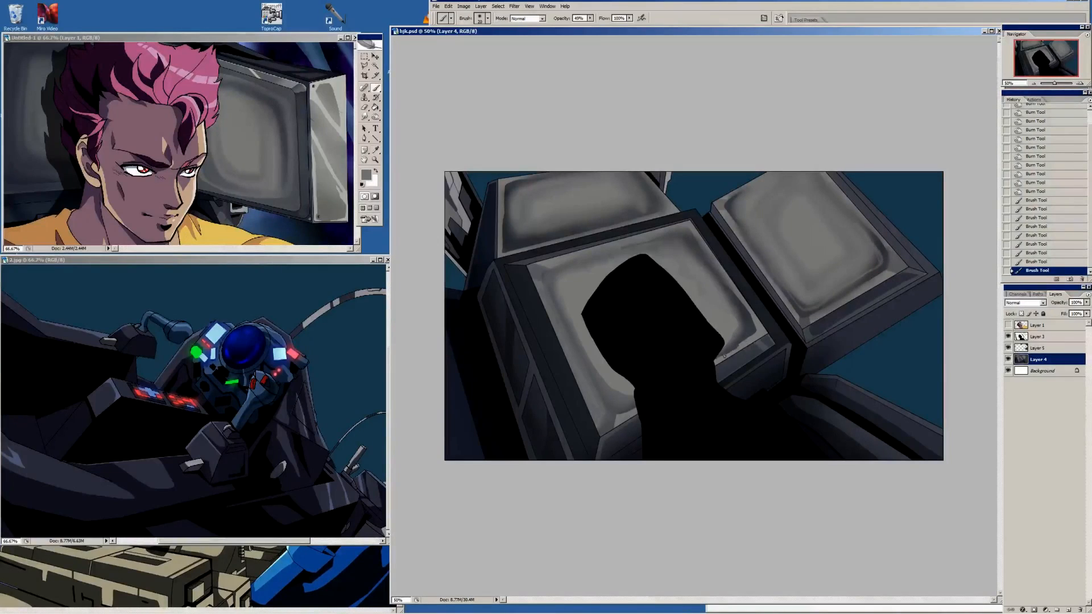
left_click_drag(738, 345, 727, 353)
left_click_drag(730, 350, 743, 343)
left_click_drag(741, 344, 754, 337)
left_click(741, 326, "alt")
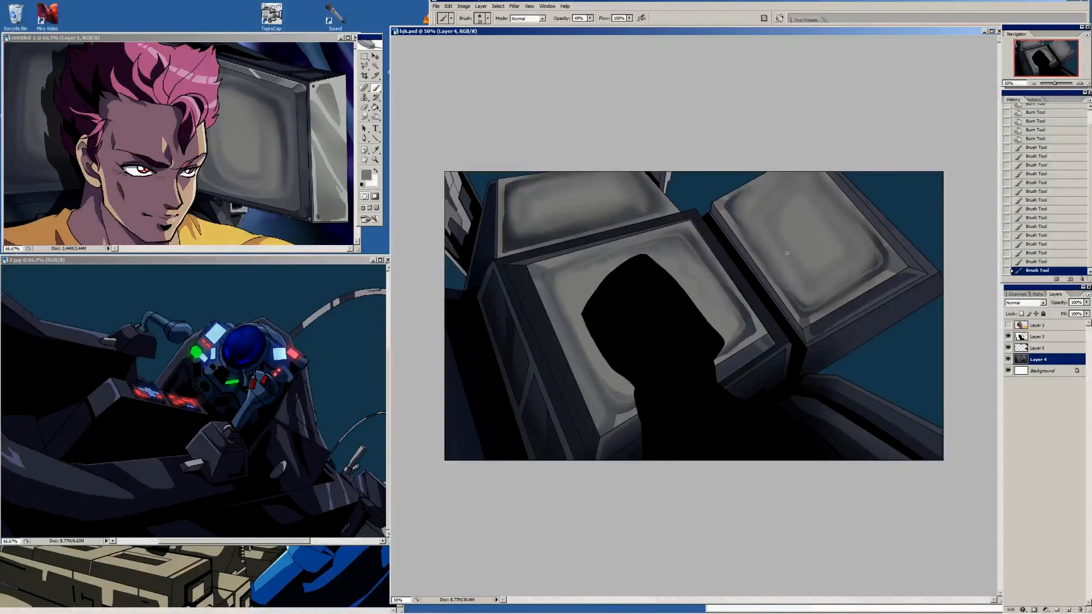
left_click_drag(509, 215, 512, 238)
Touch up the back screen's left rim with short soft Brush strokes
left_click(510, 200, "alt")
left_click_drag(511, 206, 514, 190)
left_click_drag(512, 195, 519, 187)
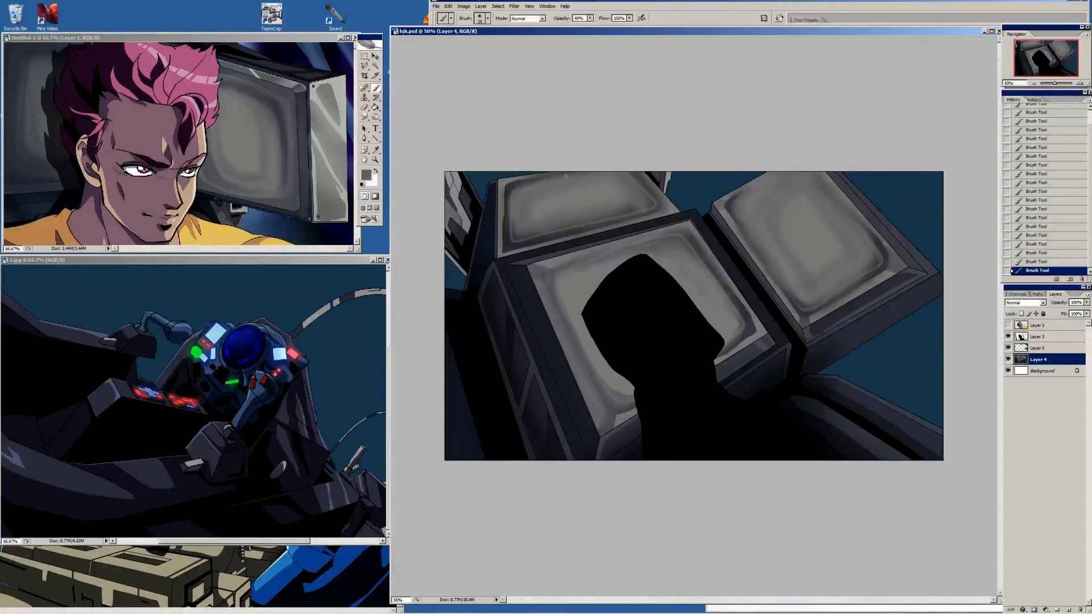
Darken the left frame edge of the back monitor in a sampled dark tone with Pencil dots and Brush strokes
key("alt")
key("shift+b")
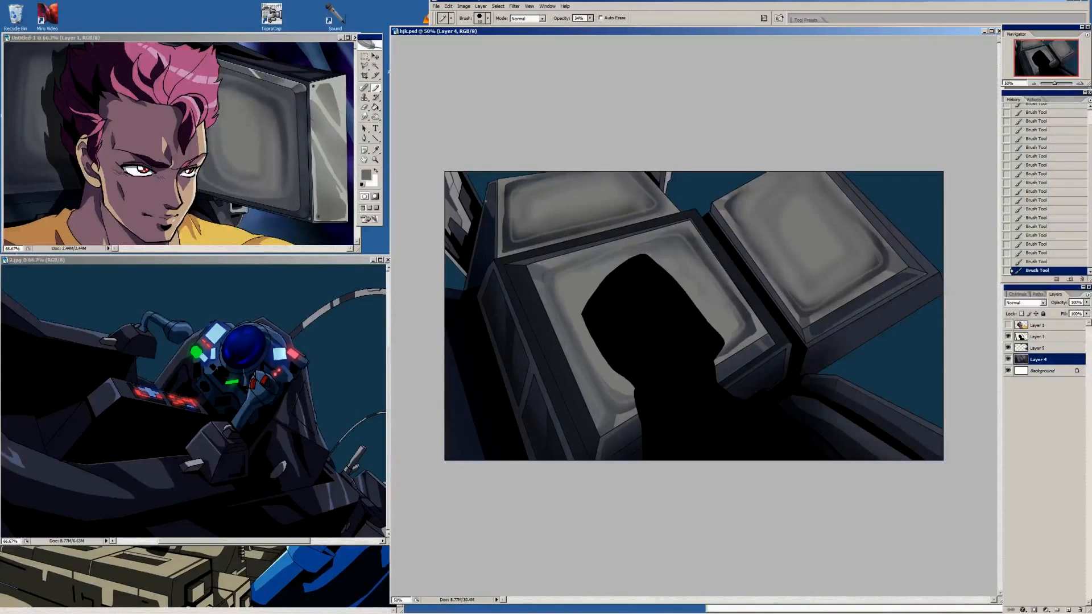
left_click(493, 217)
left_click(492, 217, "alt")
key("]")
key("shift+b")
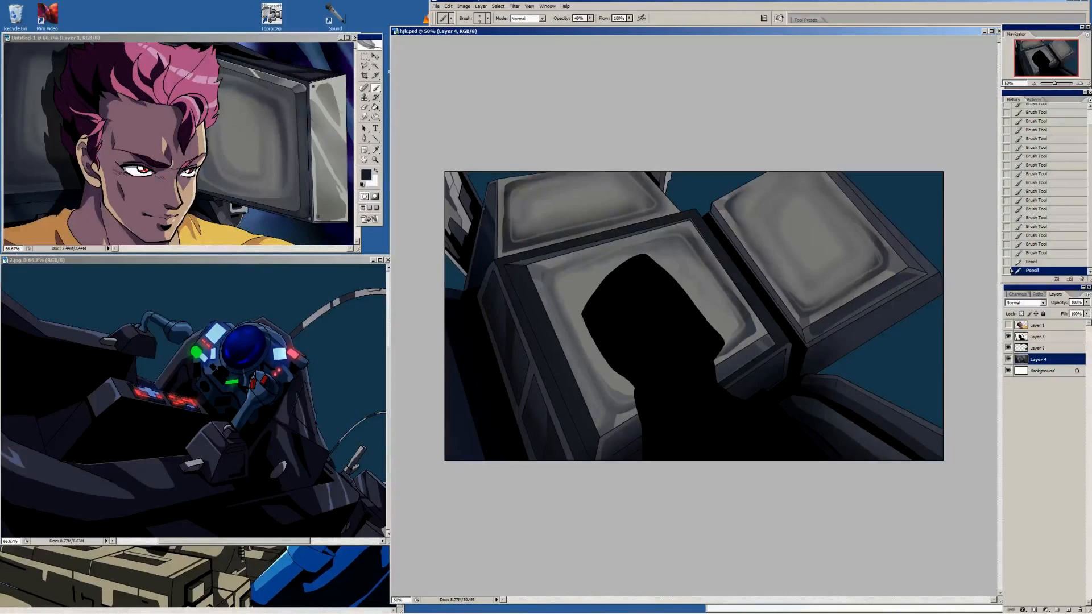
left_click_drag(492, 196, 488, 228)
left_click_drag(493, 199, 490, 233)
left_click_drag(495, 202, 494, 221)
key("i")
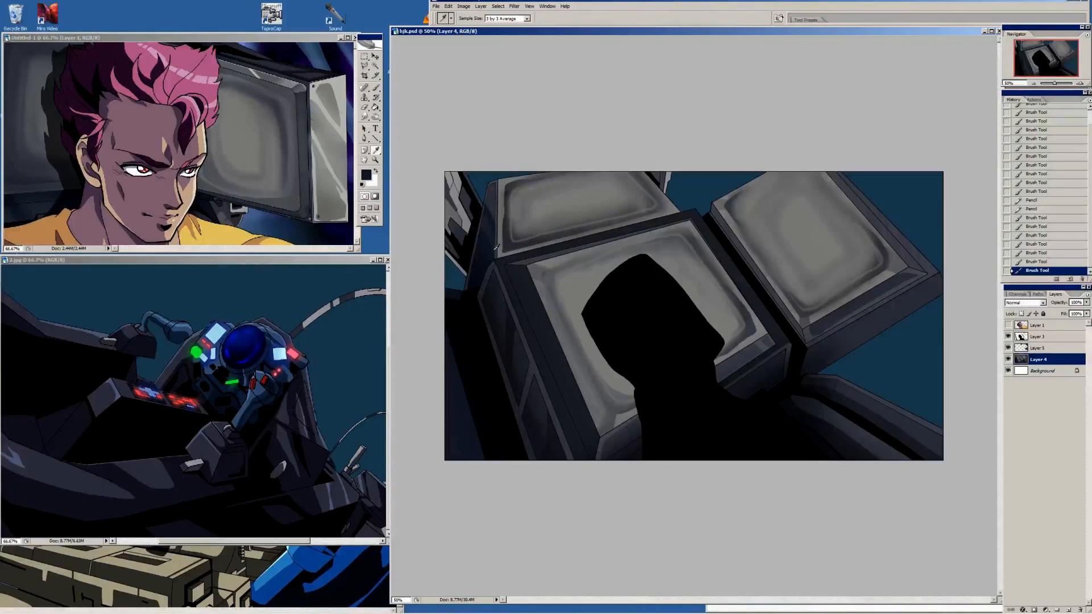
Tint the centre monitor's left frame bevel with the background's sampled dark teal and check it against the character on Layer 1
key("b")
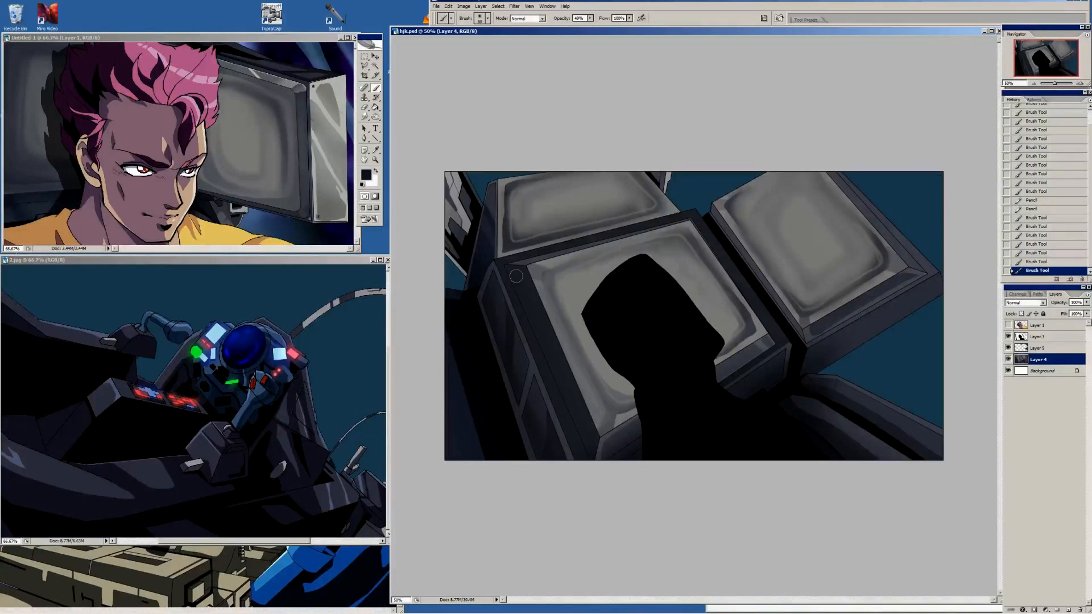
key("i")
left_click_drag(518, 275, 515, 273)
left_click(682, 187)
key("b")
key("i")
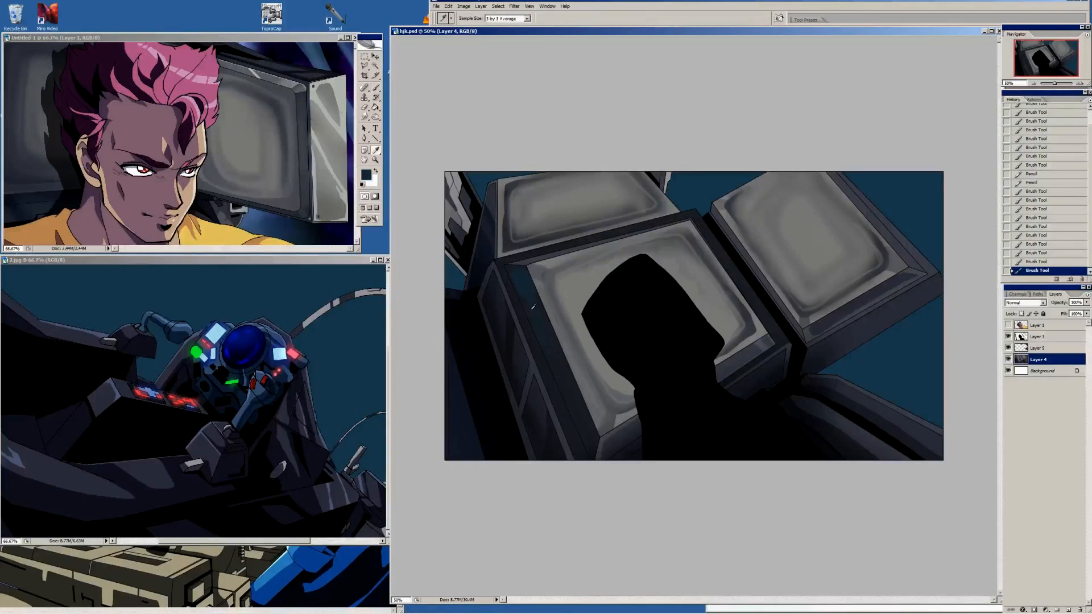
left_click(533, 307, "alt")
mouse_move(531, 309)
left_mouse_down()
mouse_move(569, 392)
mouse_move(535, 317)
left_mouse_up()
left_click(561, 377, "alt")
left_click(534, 299, "alt")
left_click(521, 276, "alt")
left_click_drag(522, 278, 547, 334)
left_click(521, 269, "alt")
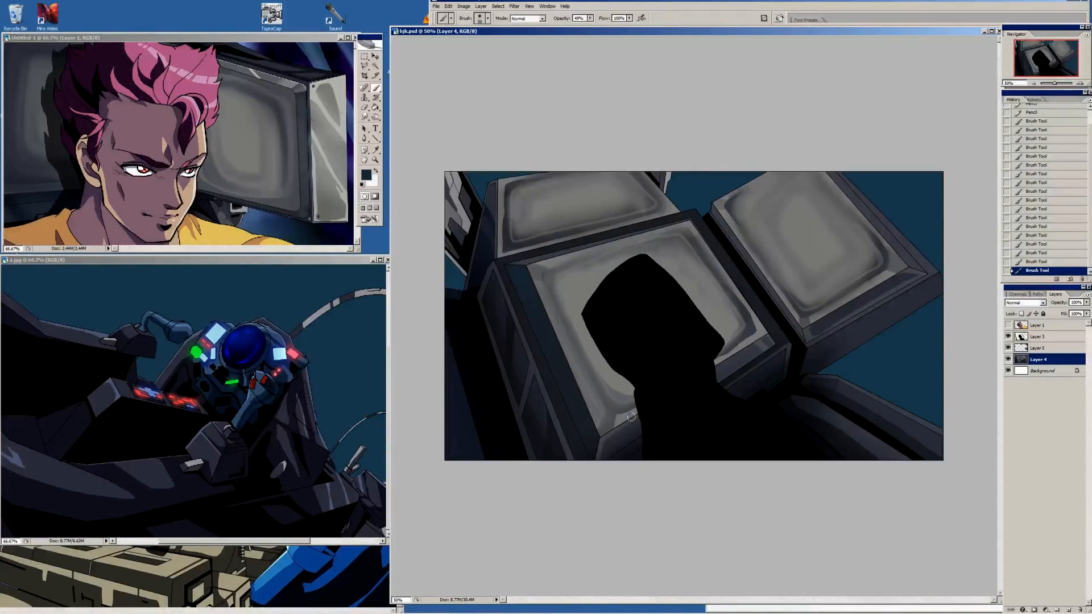
left_click(1008, 325)
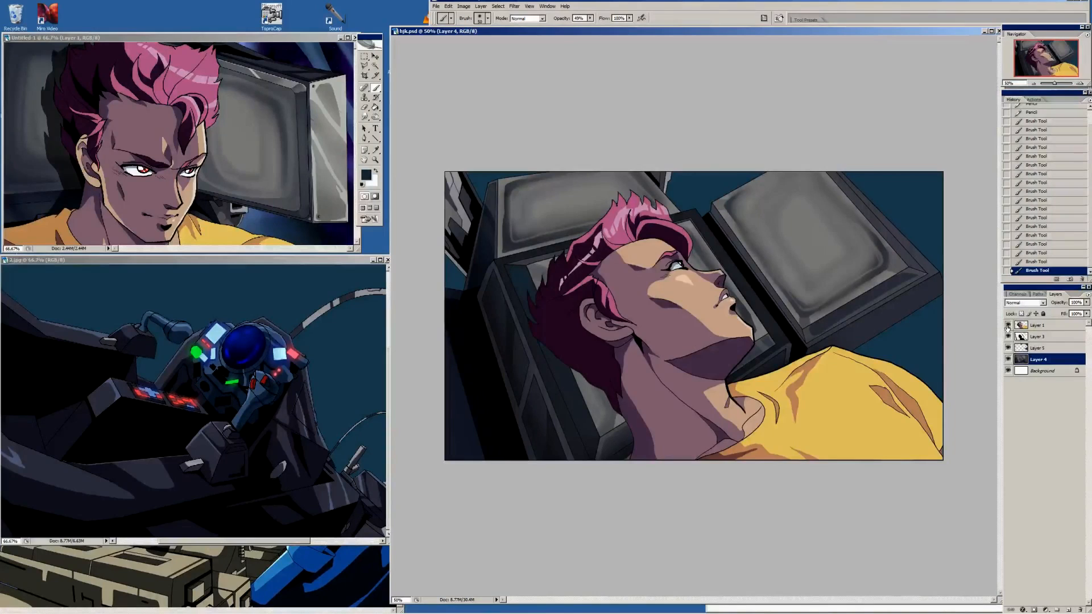
left_click(1008, 325)
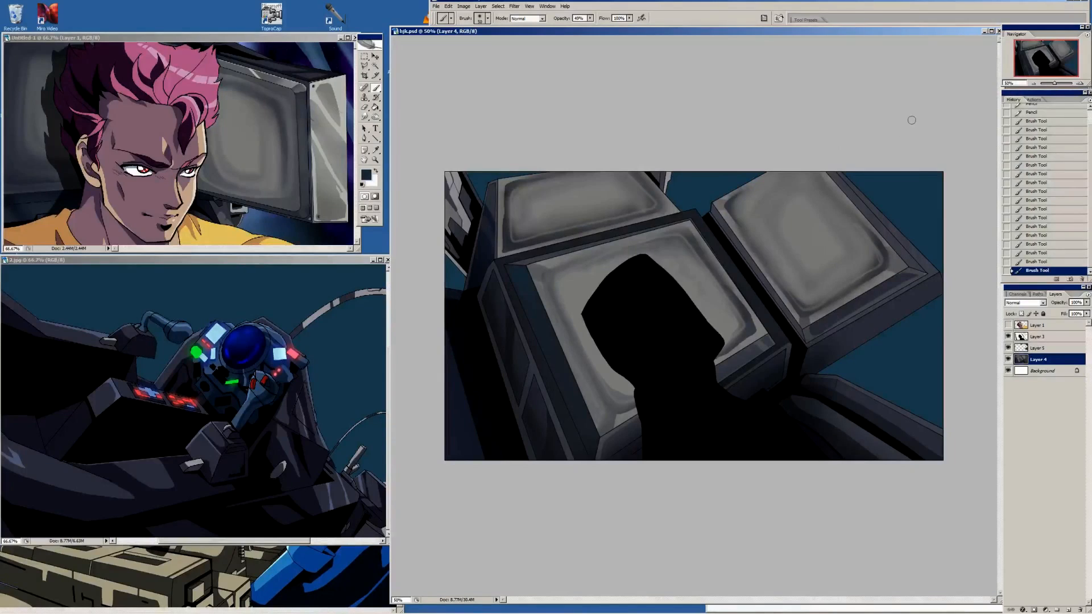
Load Layer 5's contents as a selection and place R-9 colors.jpg beside the artwork as a colour reference
left_click(1024, 350, "ctrl")
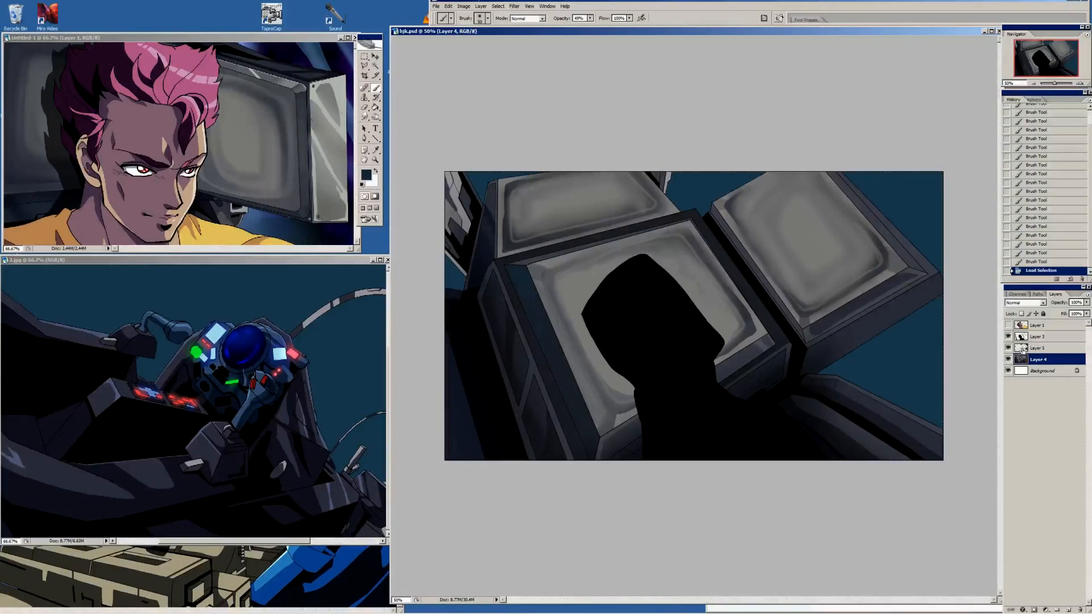
left_click(1050, 350)
key("i")
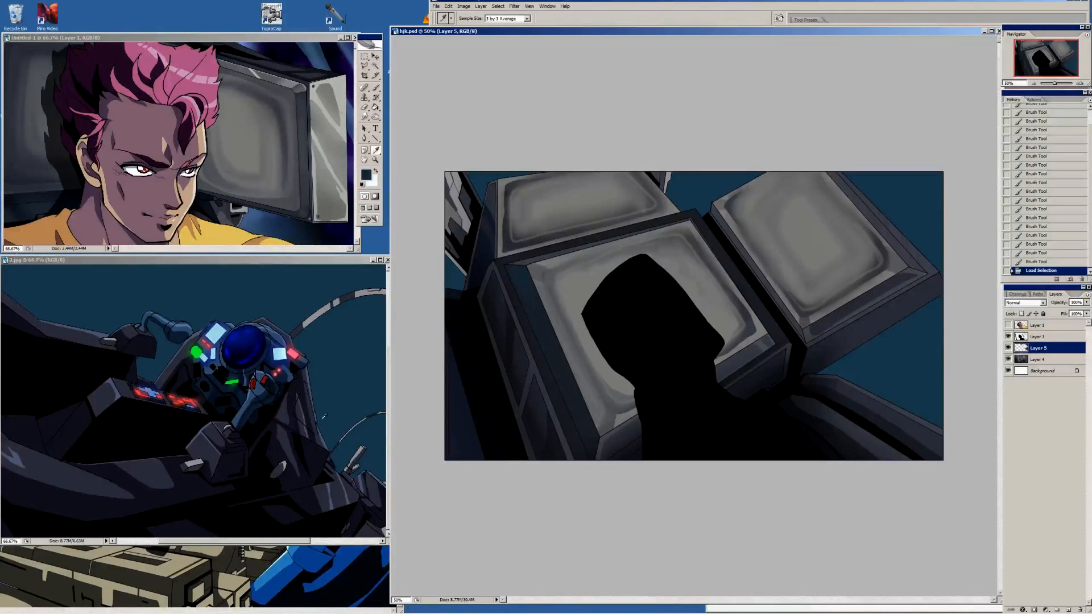
key("alt+Tab")
left_click_drag(238, 575, 583, 97)
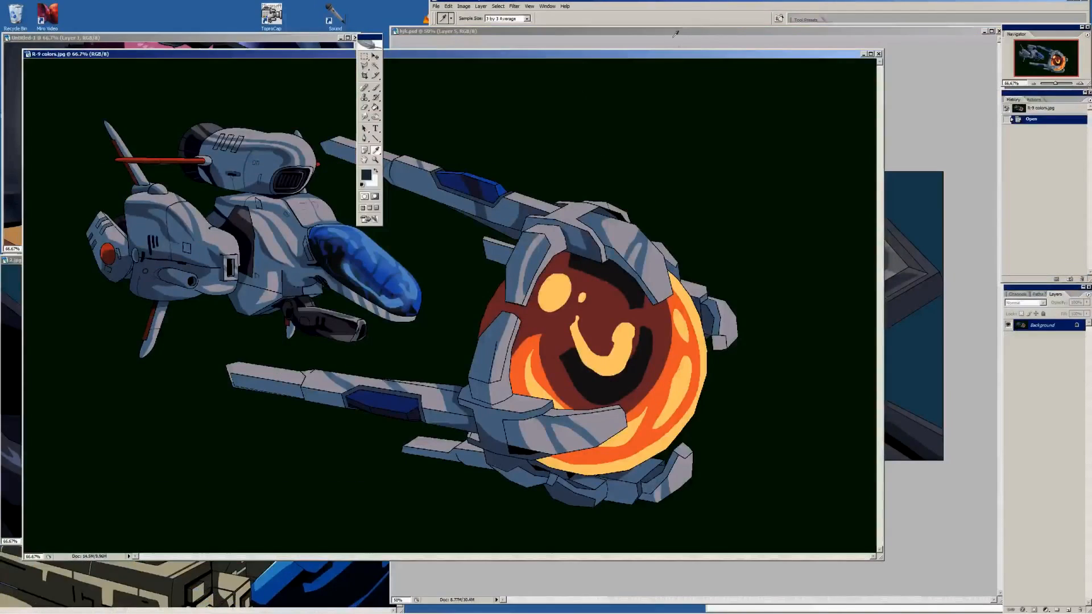
left_click_drag(692, 58, 586, 153)
left_click(646, 100)
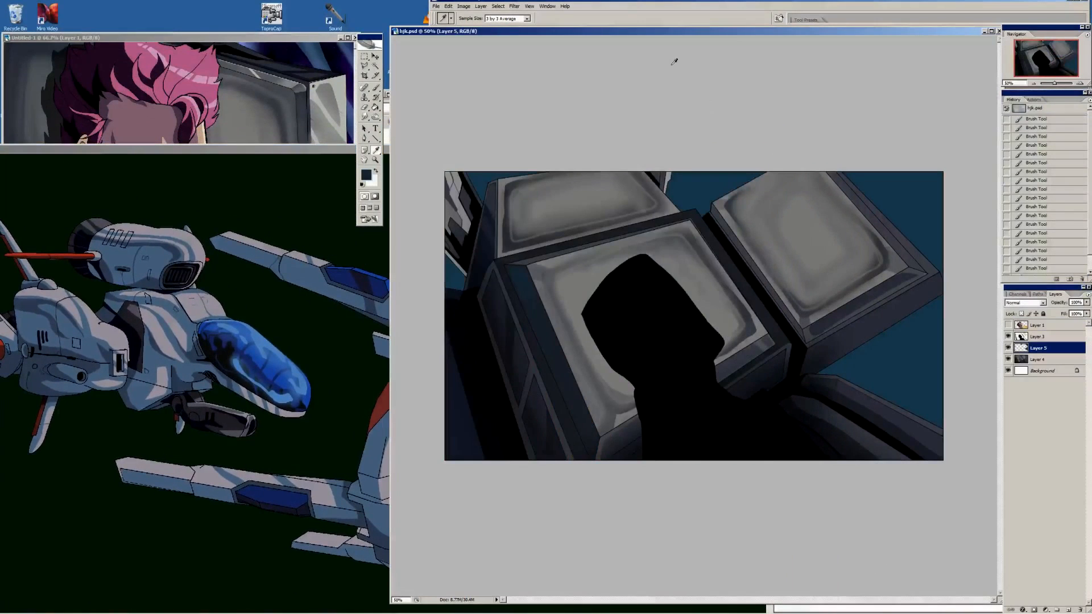
Fill the background areas around the monitors on Layer 5 with the reference ship's canopy blue using the Paint Bucket
key("g")
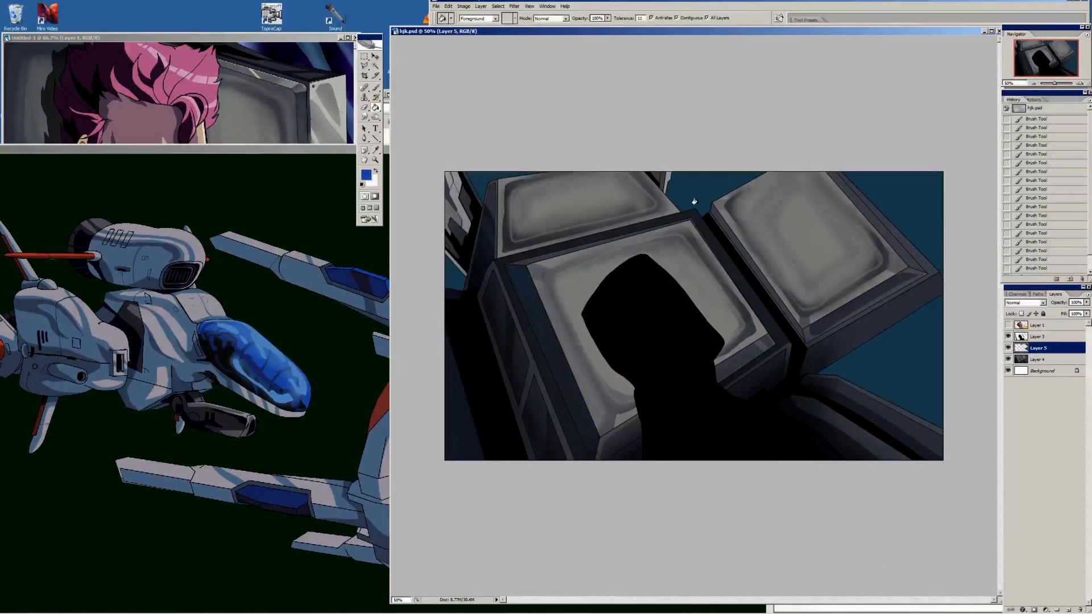
left_click(694, 178)
left_click(880, 195)
left_click(909, 360)
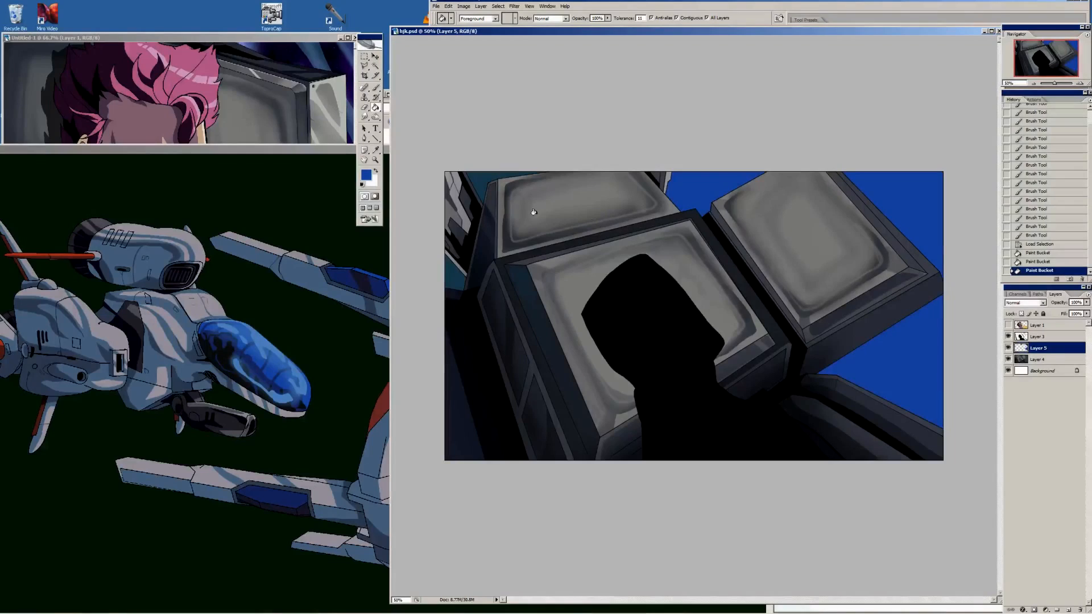
left_click(451, 279)
left_click(473, 180)
Shade the blue background around the right monitor in dark green with a much larger soft brush at 49% opacity
key("b")
key("d")
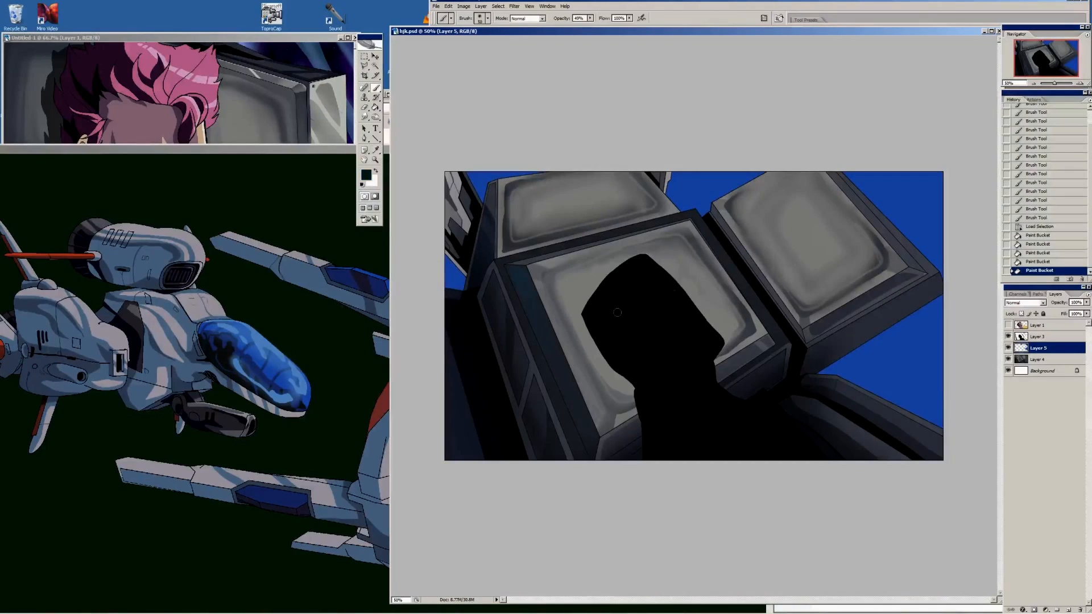
key("bracketright")
key("bracketright")
key("bracketright")
key("bracketright")
key("bracketright")
key("bracketright")
key("bracketright")
key("bracketright")
key("bracketright")
key("bracketright")
key("bracketright")
key("bracketright")
key("bracketright")
key("bracketright")
key("bracketright")
key("bracketright")
key("bracketright")
key("bracketright")
key("bracketright")
key("bracketright")
left_click(940, 159)
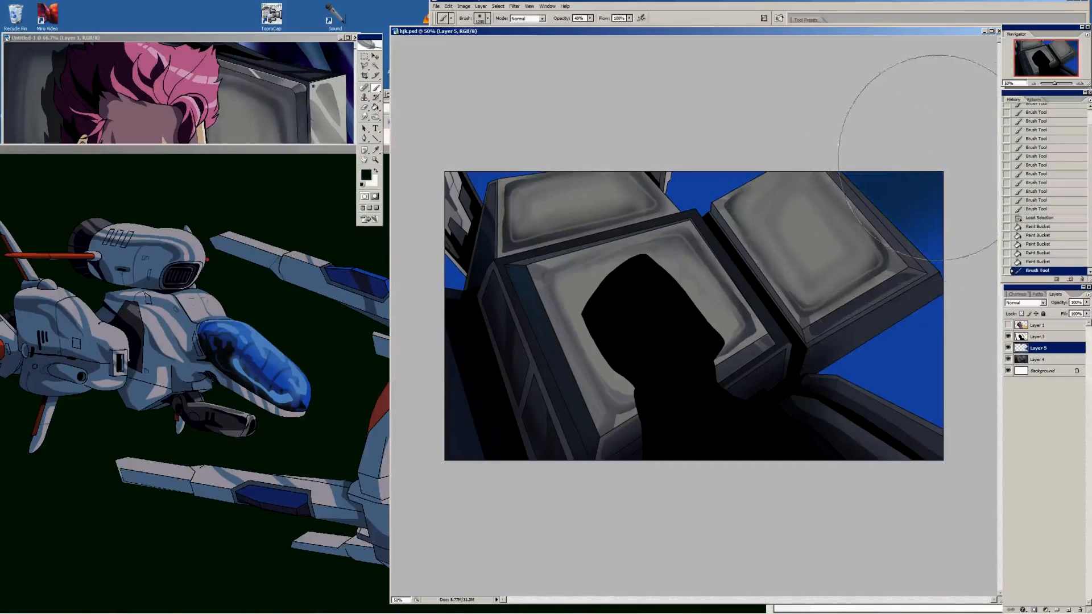
left_click(940, 157)
left_click(864, 344)
left_click(882, 344)
left_click(885, 318)
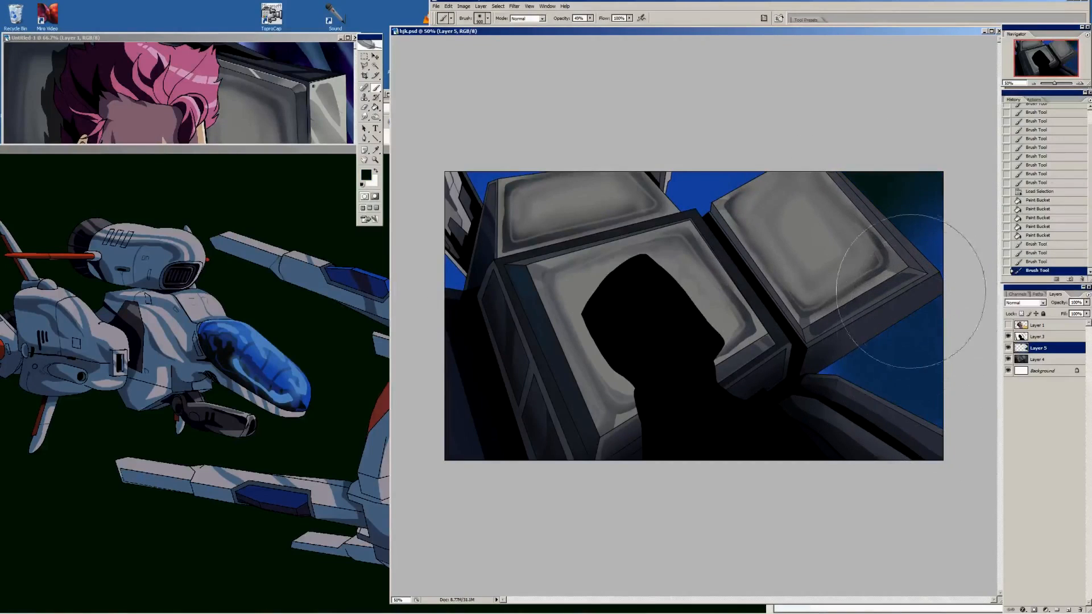
left_click(882, 298)
left_click(881, 307)
Brush blue back over the background below the right monitor with a smaller soft brush
left_click(706, 190, "alt")
key("bracketleft")
key("bracketleft")
key("bracketleft")
key("bracketleft")
key("bracketleft")
key("bracketleft")
left_click_drag(841, 366, 995, 449)
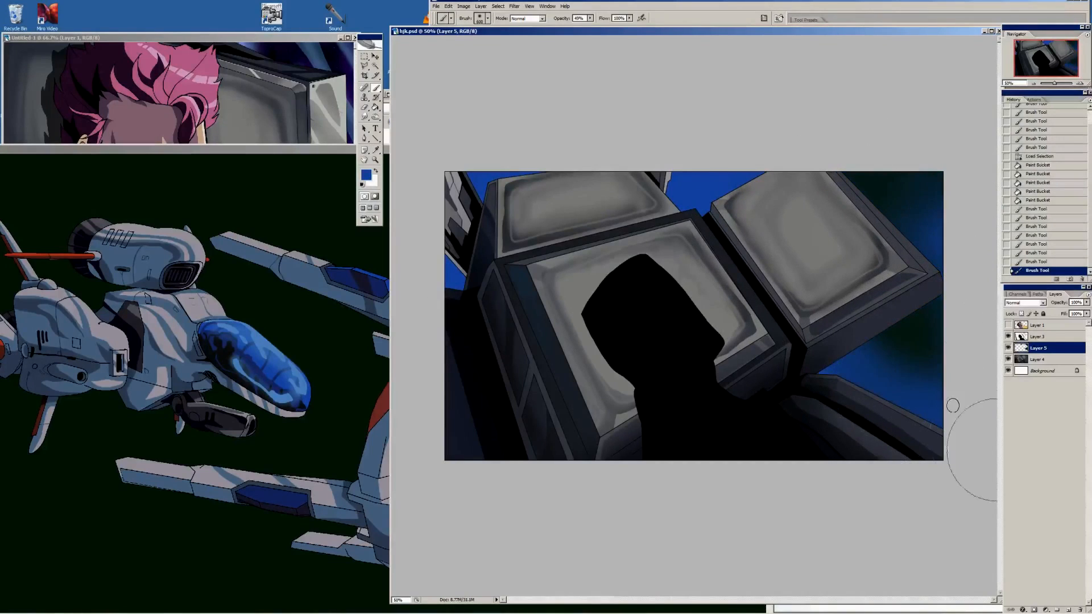
Dab sampled dark teal over the background between the back and right monitors and around the far-left machinery
left_click(928, 351, "alt")
left_click(694, 194)
left_click(682, 171)
left_click(675, 178)
left_click(788, 154)
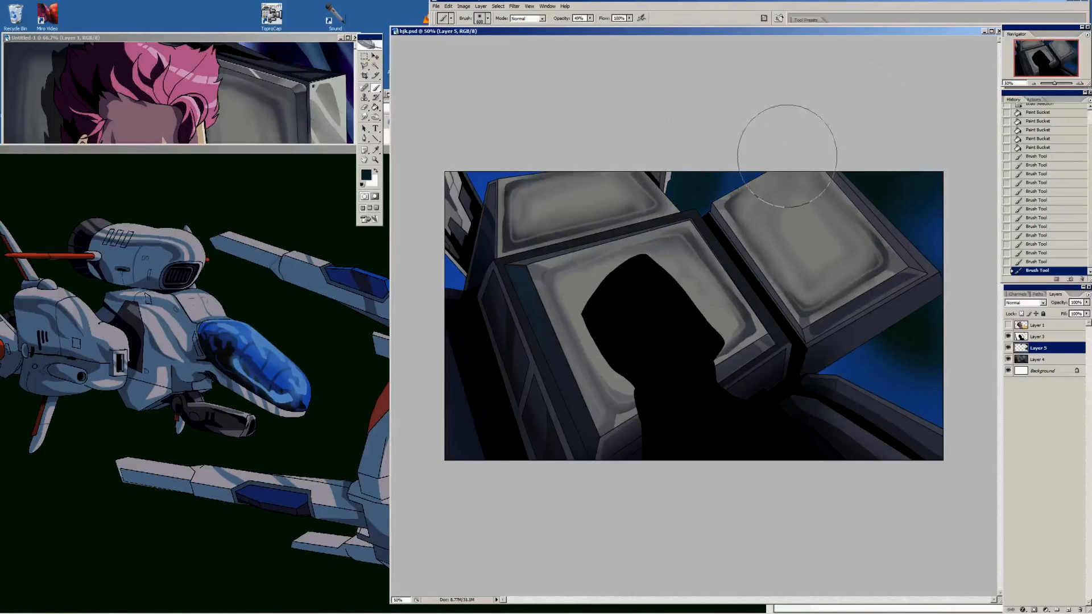
left_click(534, 158)
left_click(474, 286)
left_click(474, 286)
Brush lighter blue highlights over the background around the monitors with an enlarged soft brush
left_click(704, 187, "alt")
key("bracketleft")
key("bracketleft")
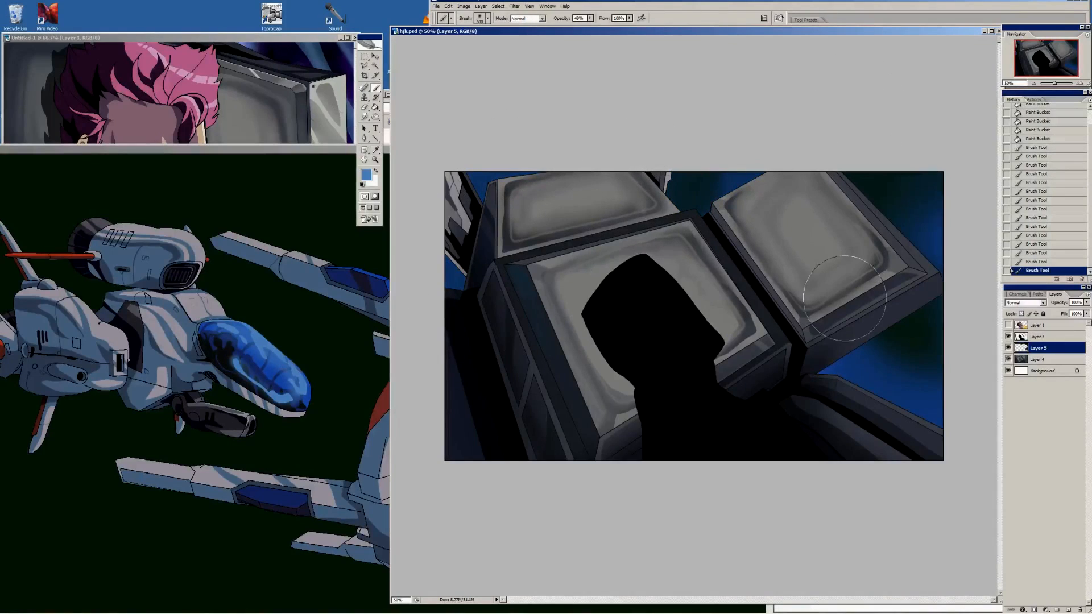
key("bracketright")
key("bracketright")
key("bracketright")
key("bracketright")
key("bracketright")
key("bracketright")
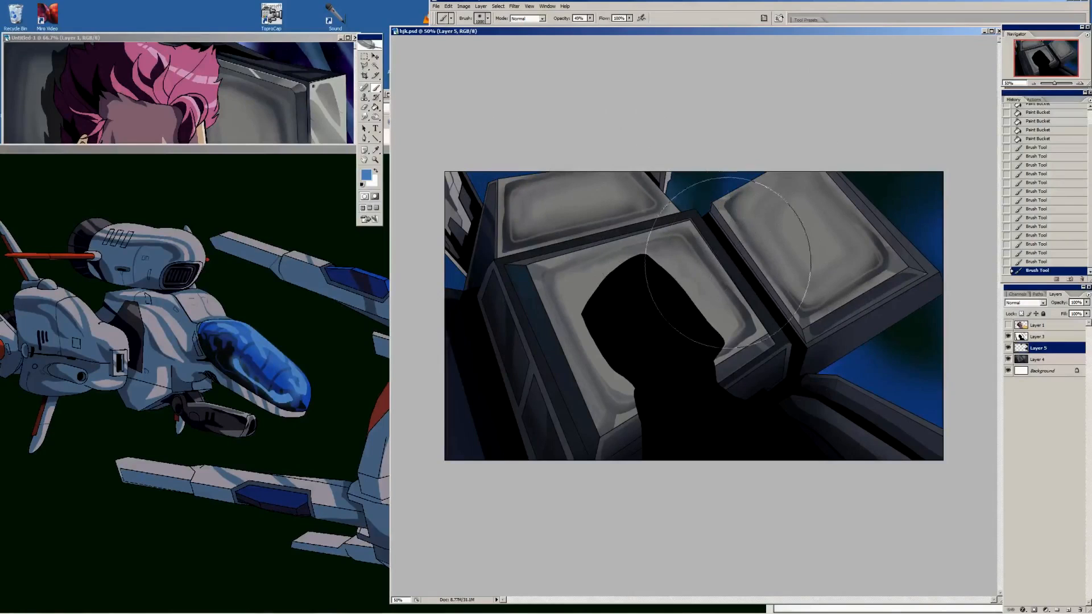
left_click_drag(727, 257, 995, 441)
left_click(488, 317)
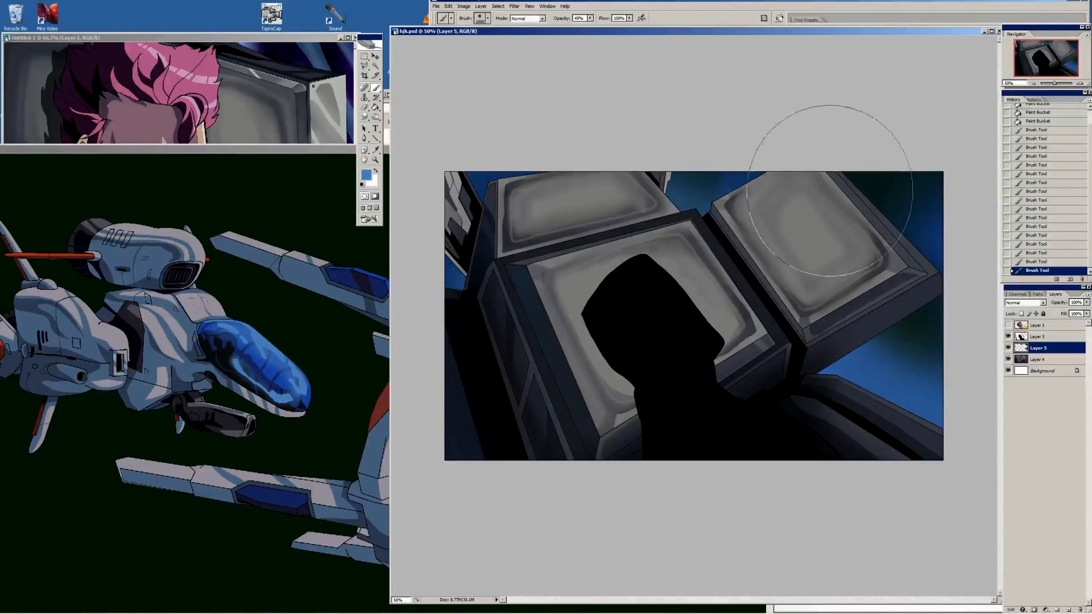
key("bracketleft")
key("bracketleft")
key("bracketleft")
key("bracketleft")
key("bracketleft")
key("bracketleft")
key("bracketleft")
key("bracketleft")
key("bracketleft")
key("bracketleft")
Select sweeping curved bands of the background around the right monitor with the Polygonal Lasso
left_click(364, 66)
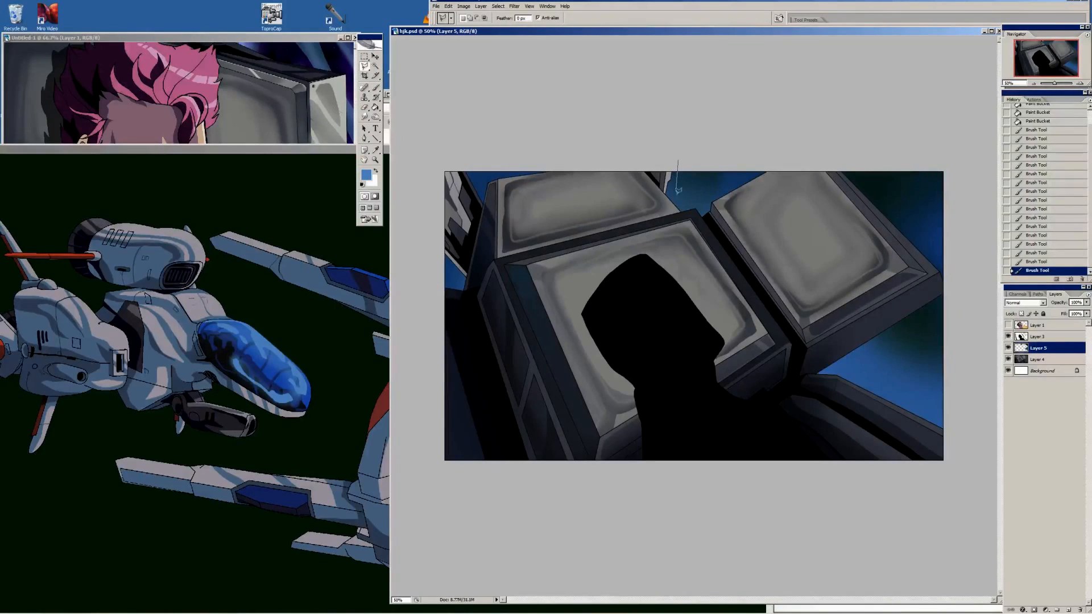
left_click_drag(678, 190, 735, 265)
mouse_move(875, 378)
left_mouse_down()
mouse_move(970, 446)
mouse_move(739, 364)
mouse_move(629, 151)
mouse_move(758, 169)
left_mouse_up()
mouse_move(876, 155)
left_mouse_down()
mouse_move(906, 252)
mouse_move(904, 350)
left_mouse_up()
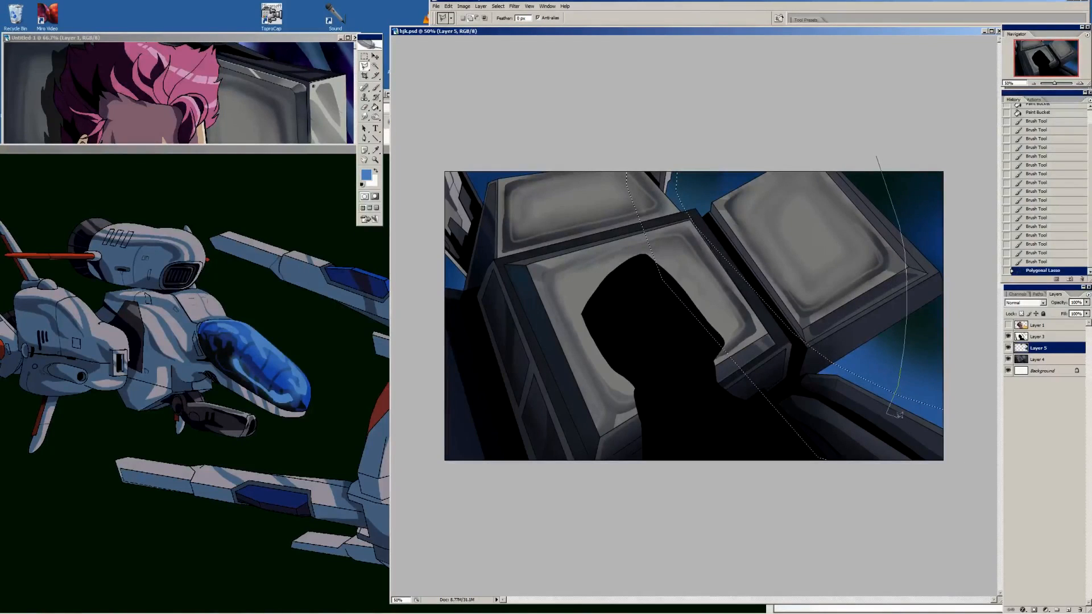
mouse_move(899, 416)
left_mouse_down()
mouse_move(929, 303)
mouse_move(918, 224)
left_mouse_up()
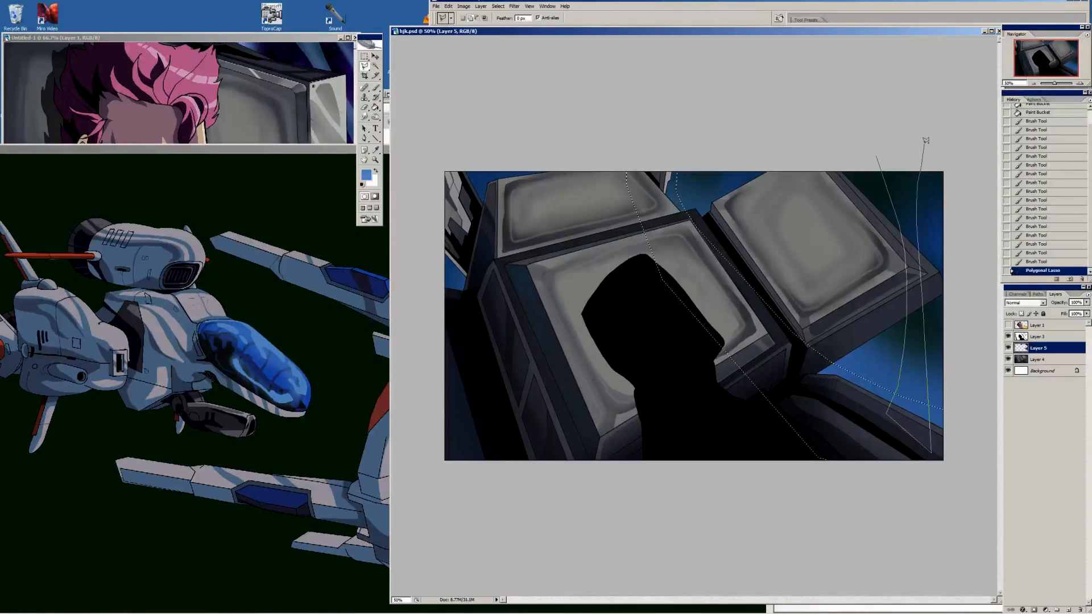
left_click_drag(926, 140, 926, 136)
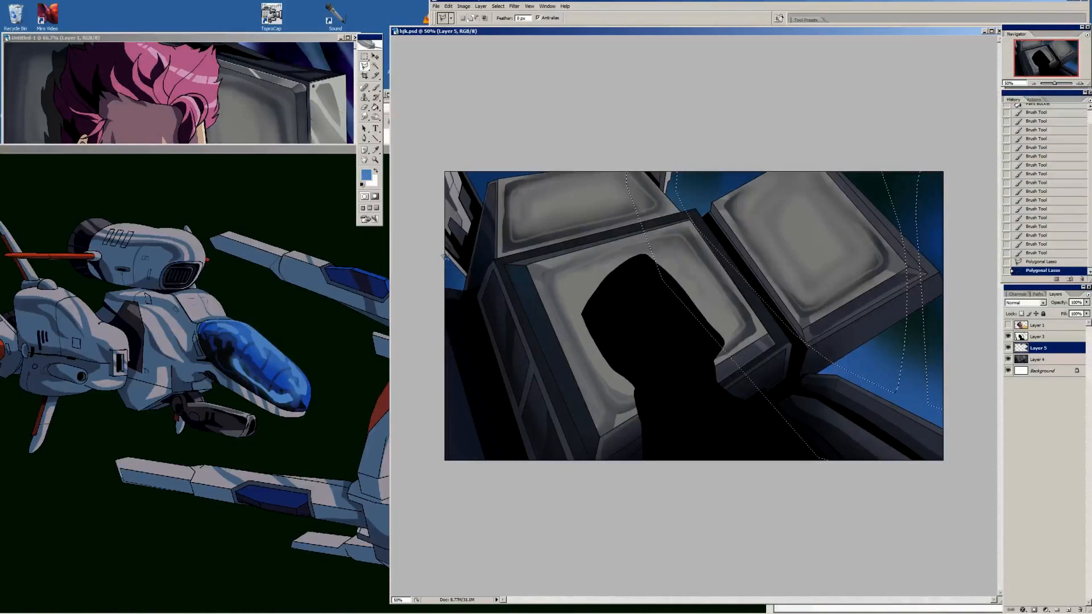
Add angular Polygonal Lasso areas over the background gaps by the far-left machinery to the selection
left_click(436, 297)
left_click(480, 312)
left_click(490, 290)
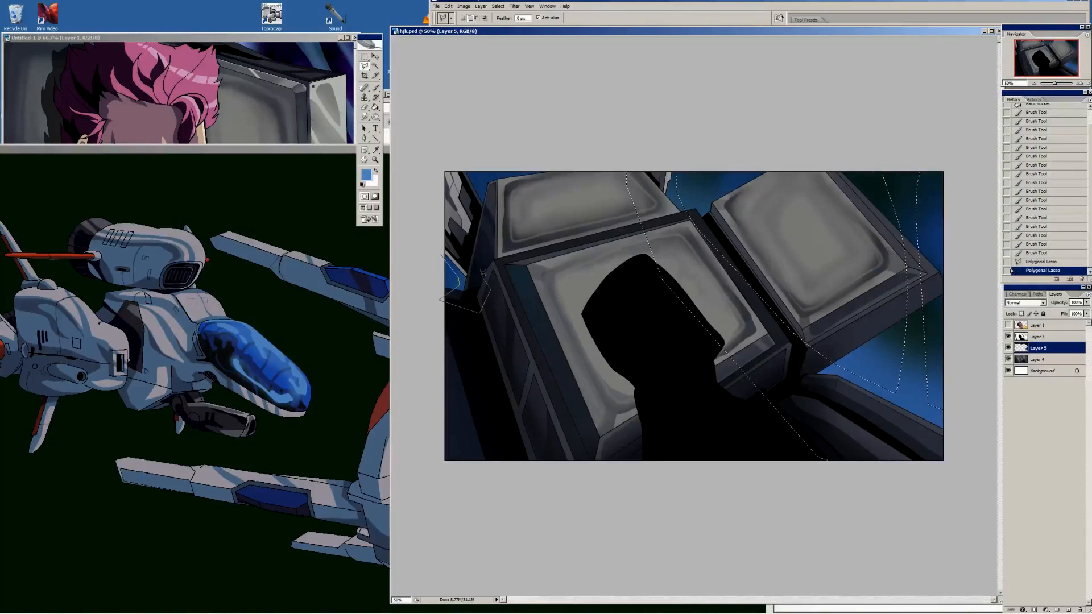
double_click(425, 201)
left_click(444, 150)
left_click(495, 236)
left_click(503, 203)
left_click(485, 202)
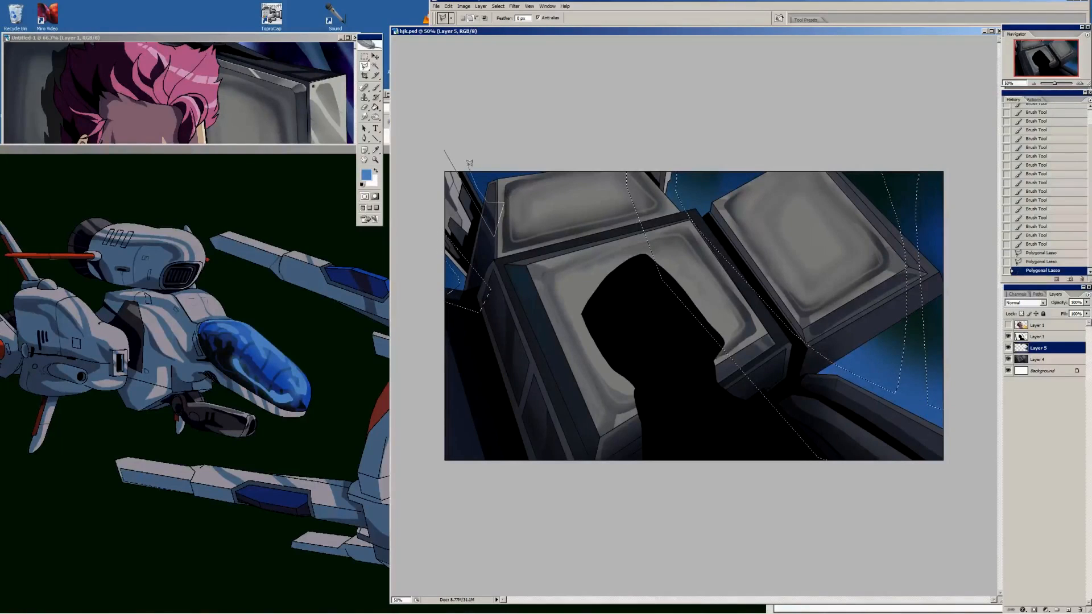
double_click(460, 146)
Smooth the lassoed selection twice to round its corners
left_click(498, 6)
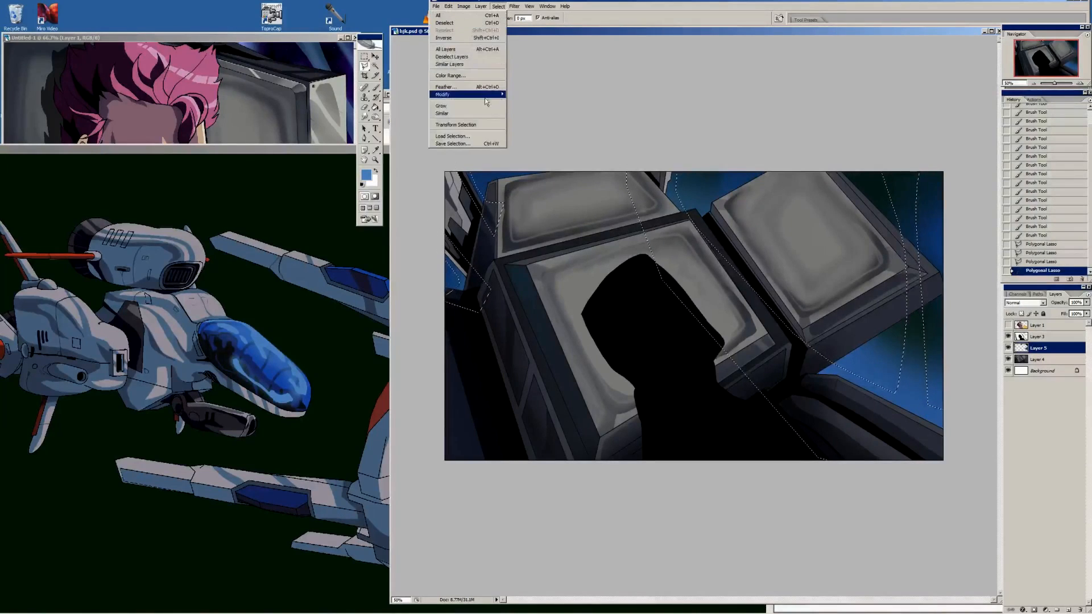
mouse_move(501, 96)
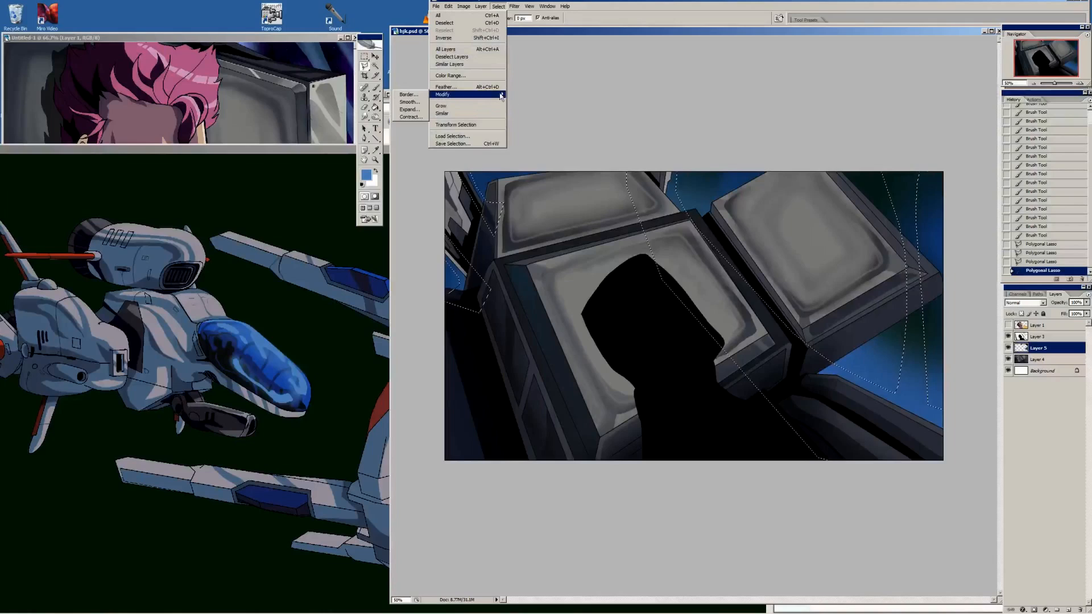
left_click(409, 102)
left_click(583, 210)
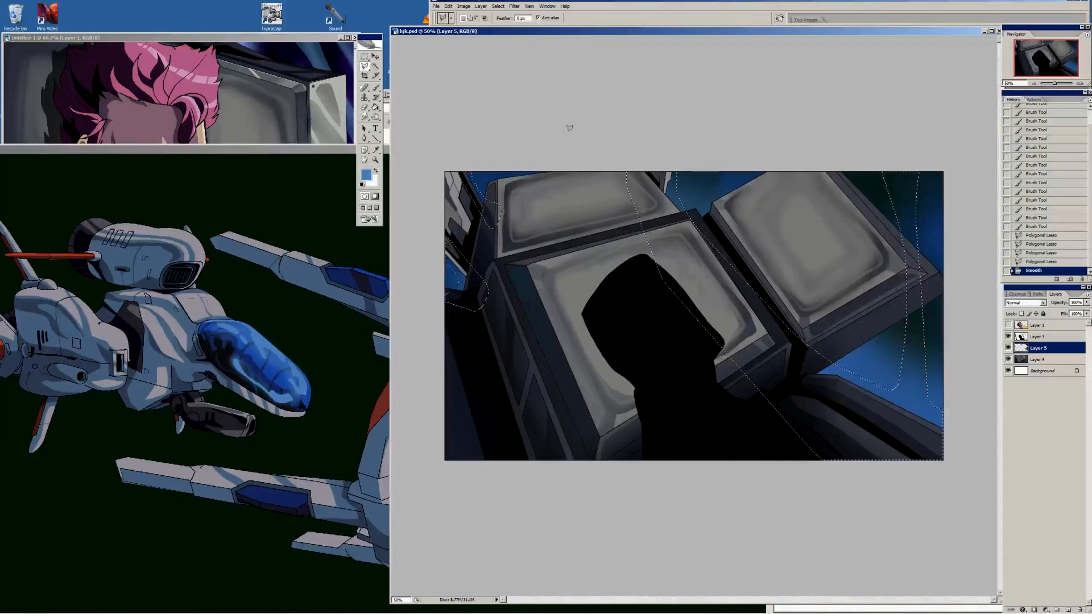
left_click(498, 6)
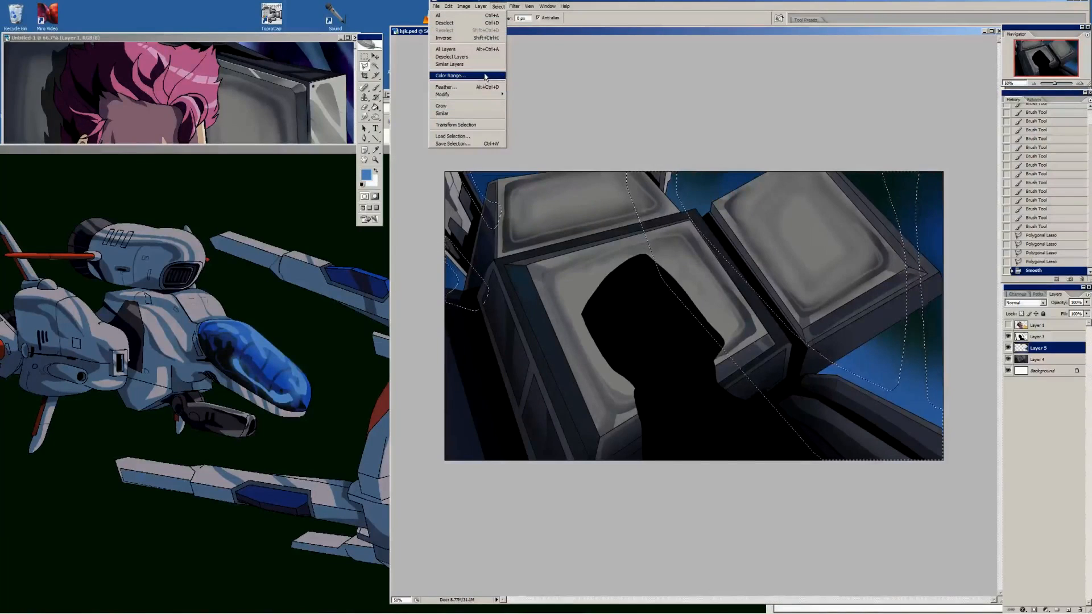
mouse_move(487, 95)
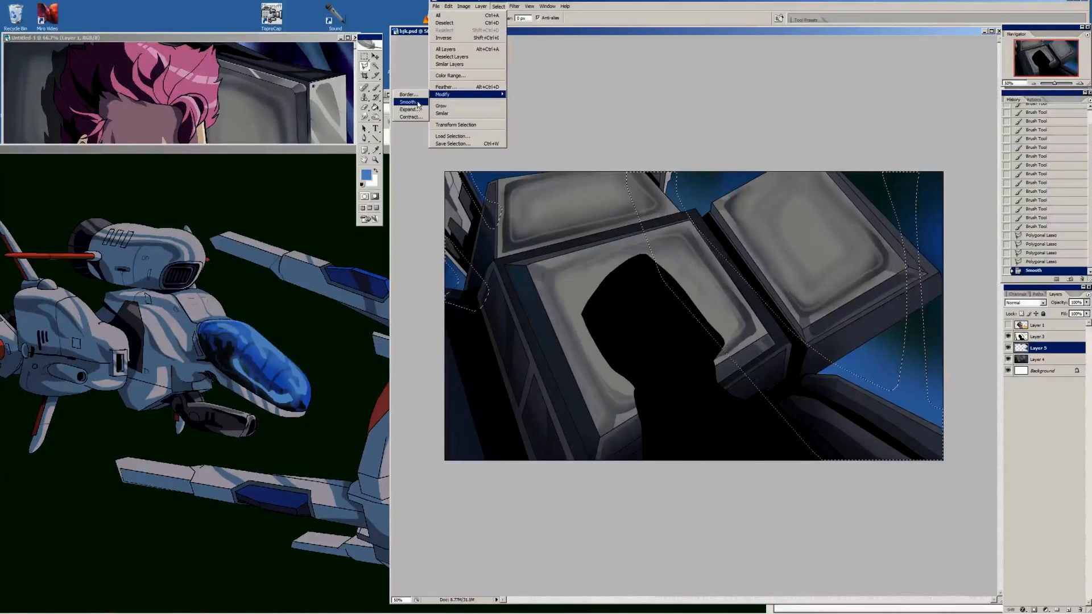
left_click(410, 105)
left_click(583, 210)
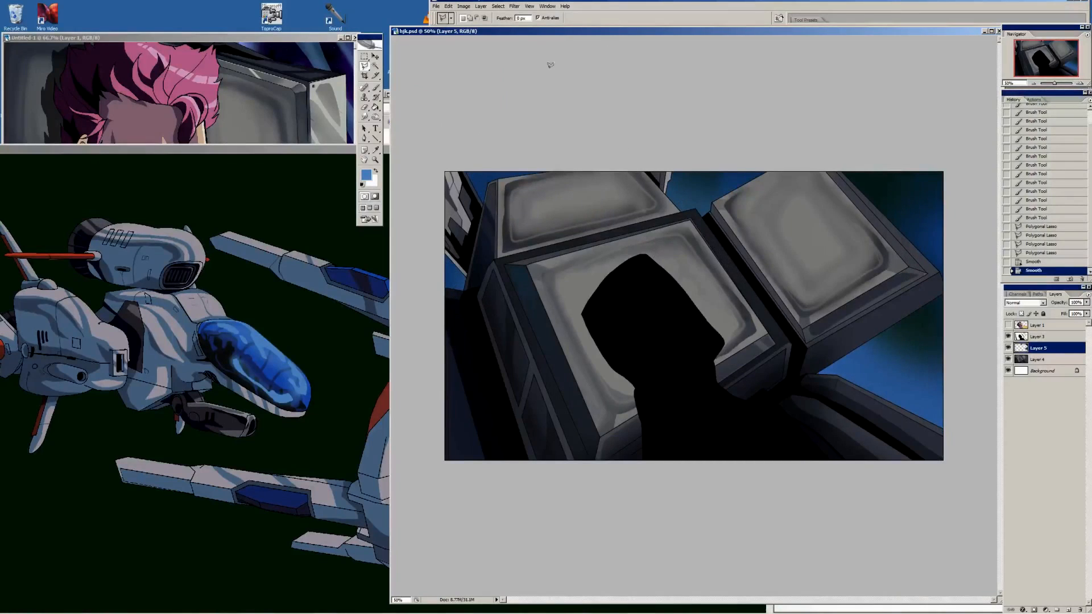
Brighten the selected background bands with Brightness/Contrast at brightness +17 and contrast +14
left_click(463, 6)
mouse_move(472, 26)
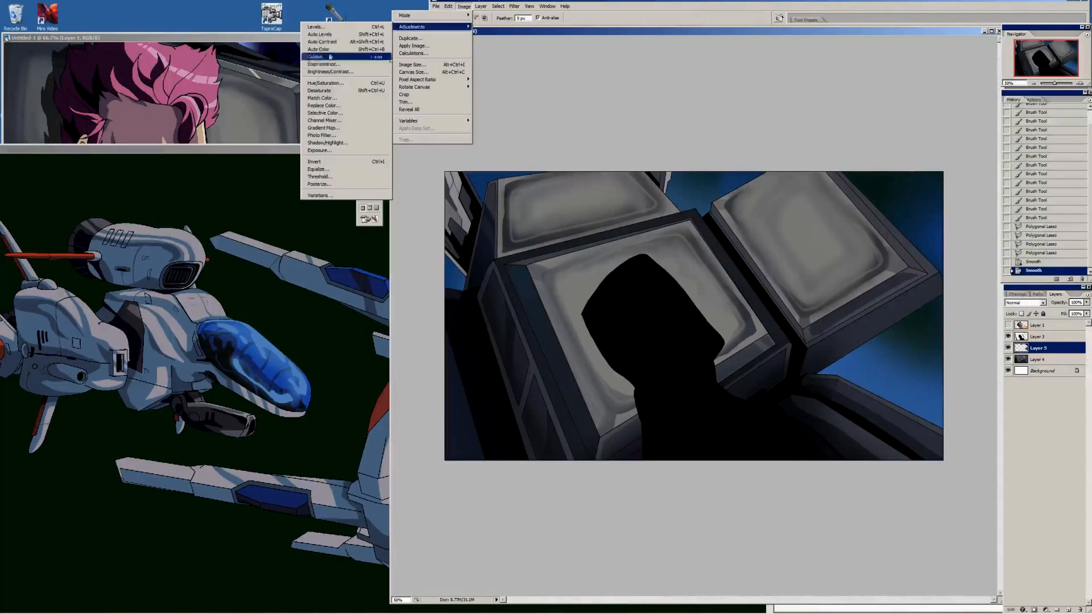
left_click(347, 80)
mouse_move(803, 109)
left_mouse_down()
mouse_move(796, 133)
mouse_move(798, 109)
left_mouse_up()
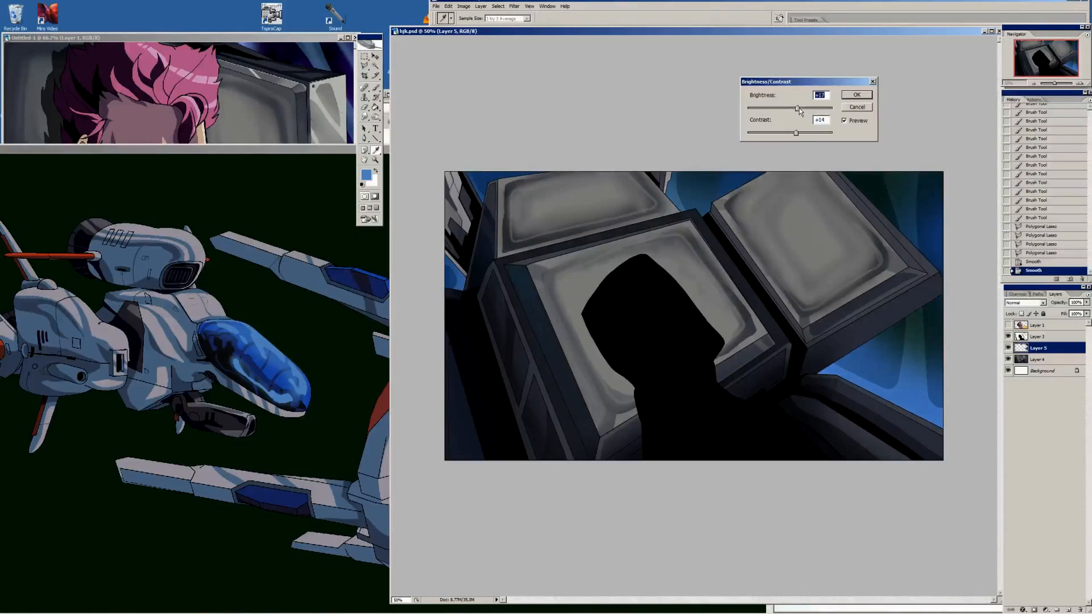
left_click(856, 96)
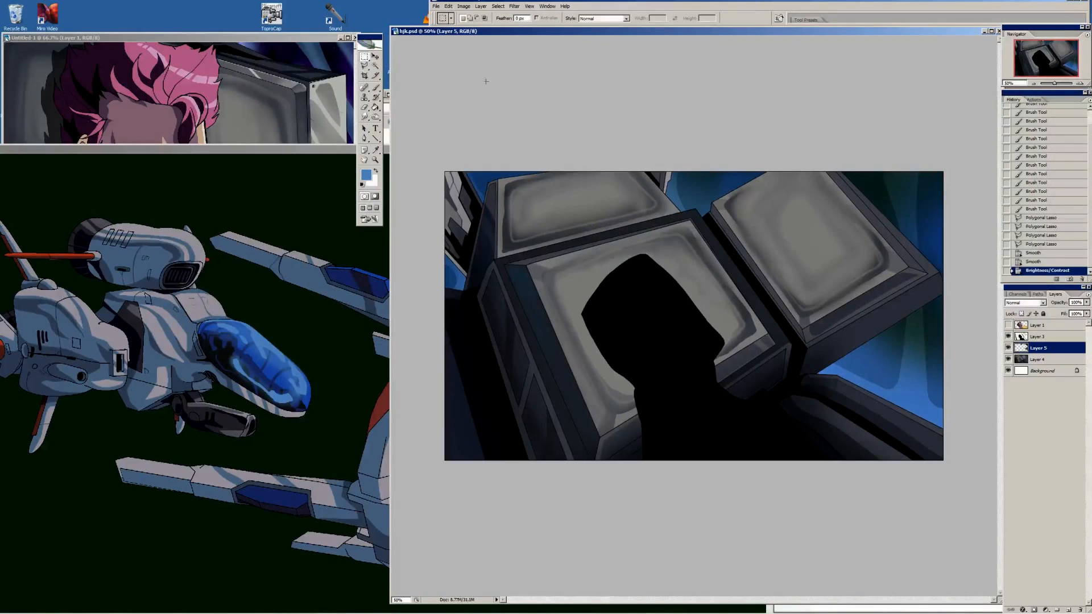
Clear the selection and dodge the highlights of the blue background bands above and below the right monitor
key("ctrl+d")
left_click_drag(375, 116, 407, 119)
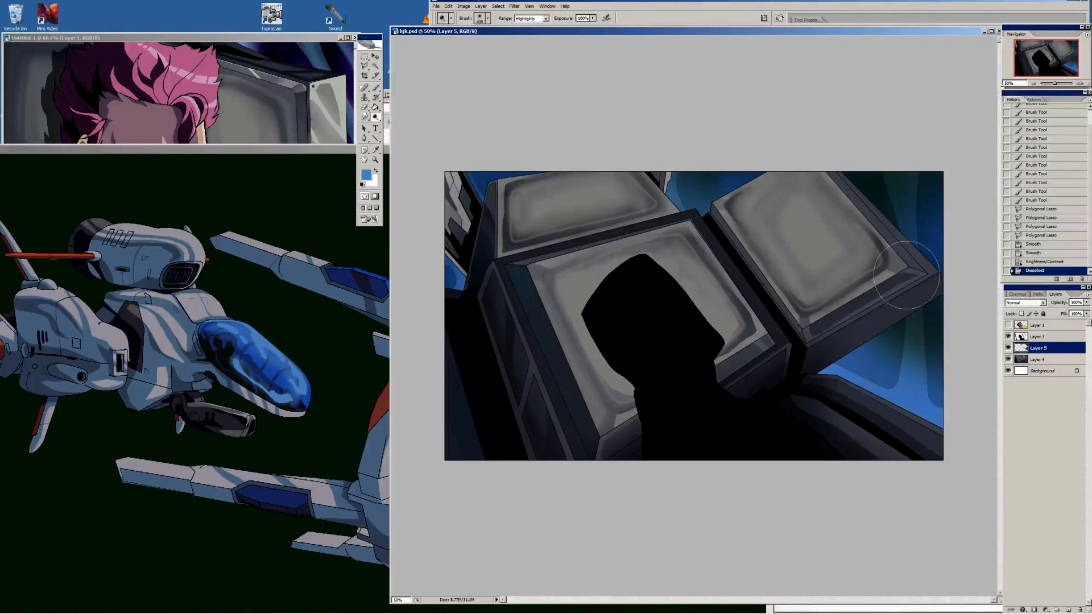
key("bracketright")
key("bracketright")
key("bracketright")
key("bracketright")
key("bracketright")
key("bracketright")
key("bracketright")
key("bracketright")
mouse_move(902, 213)
left_mouse_down()
mouse_move(911, 297)
mouse_move(891, 229)
left_mouse_up()
key("bracketleft")
key("bracketleft")
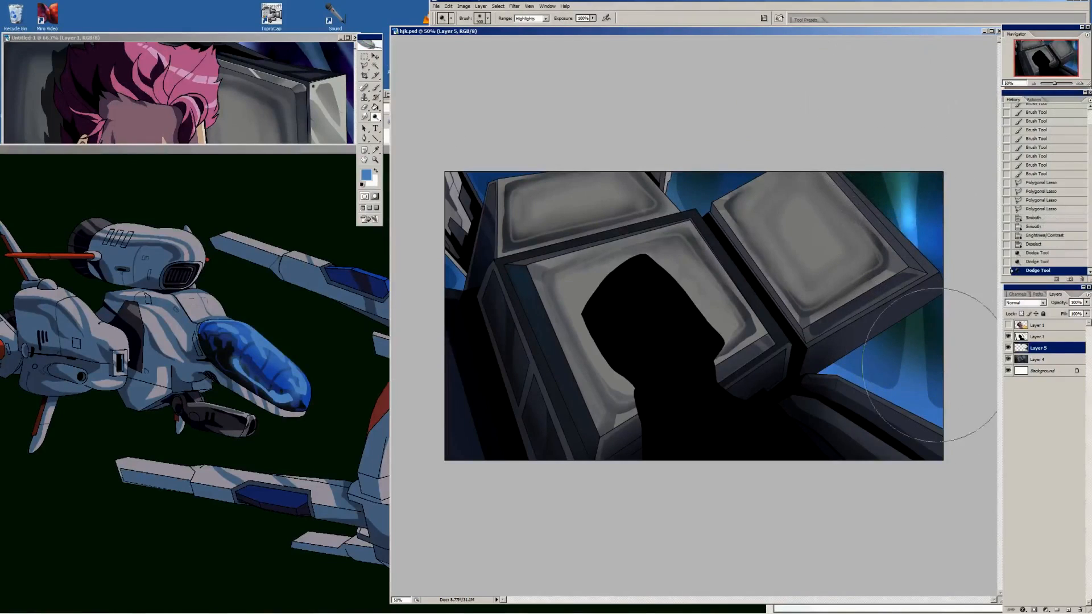
mouse_move(926, 393)
left_mouse_down()
mouse_move(925, 408)
mouse_move(876, 415)
left_mouse_up()
Dodge the blue background gaps beside the upper and far-left machinery, and show the character layer again
mouse_move(663, 177)
left_mouse_down()
mouse_move(618, 187)
mouse_move(511, 250)
left_mouse_up()
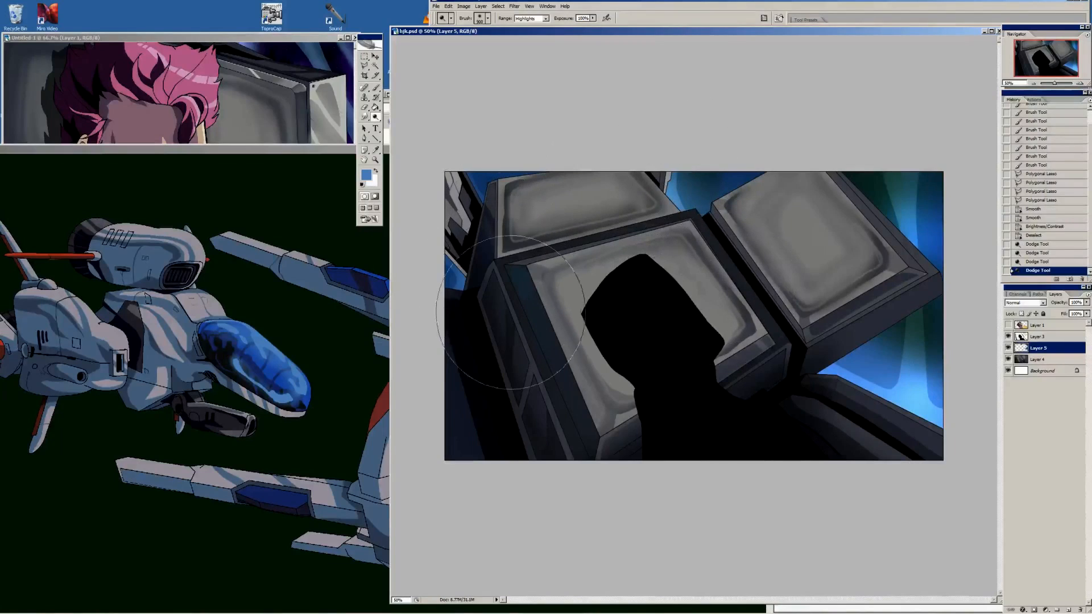
left_click_drag(511, 312, 511, 291)
left_click_drag(472, 149, 489, 146)
left_click(1008, 325)
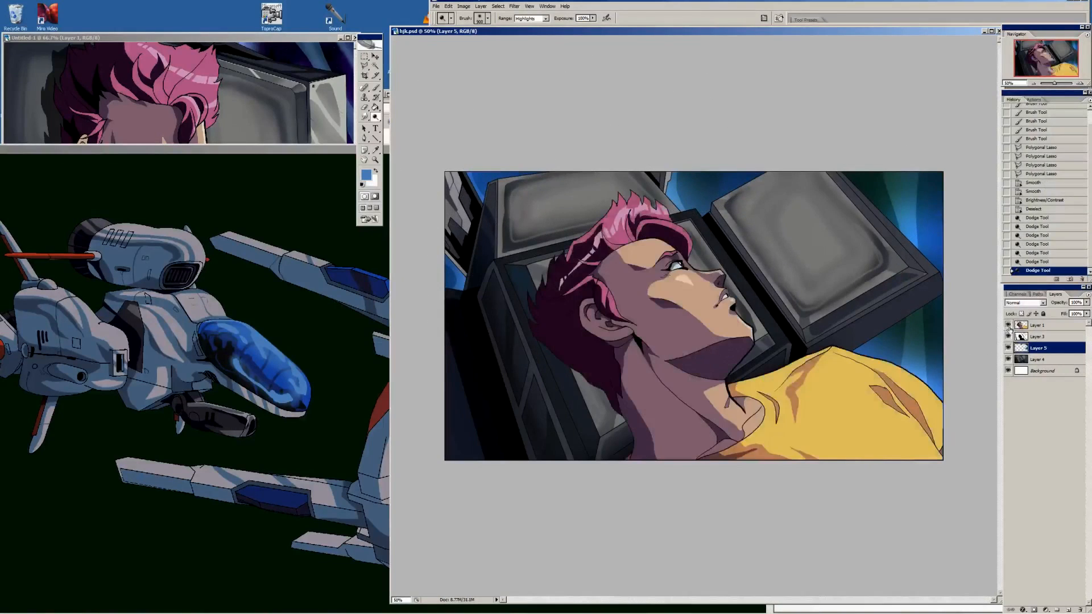
Create Layer 6 above the blue backdrop layer and load the backdrop layer's outline as a selection
key("i")
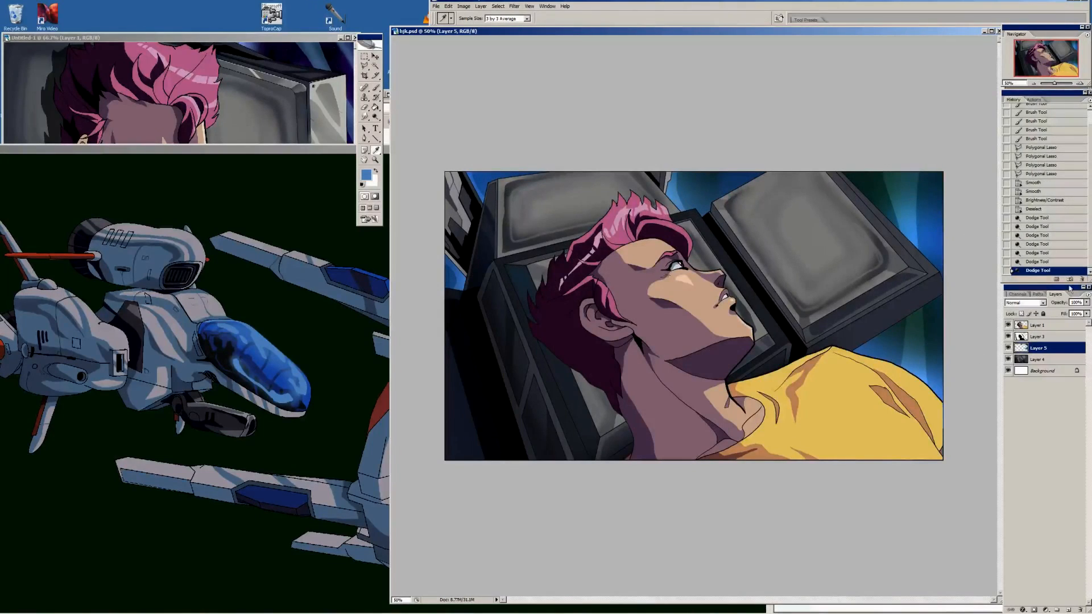
left_click(1087, 297)
left_click(1023, 304)
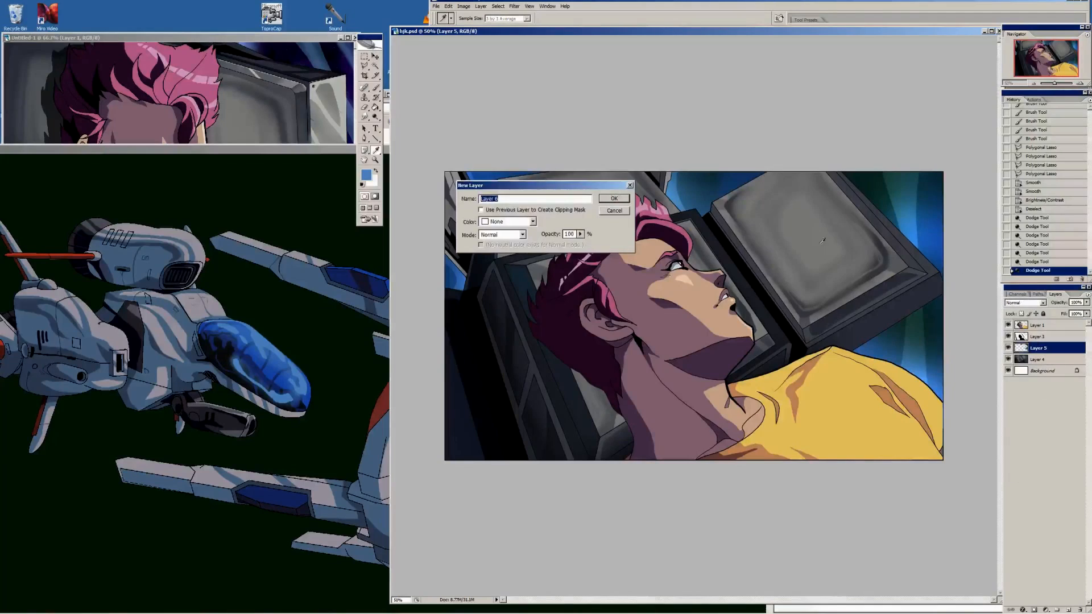
left_click(618, 202)
left_click(1022, 360, "ctrl")
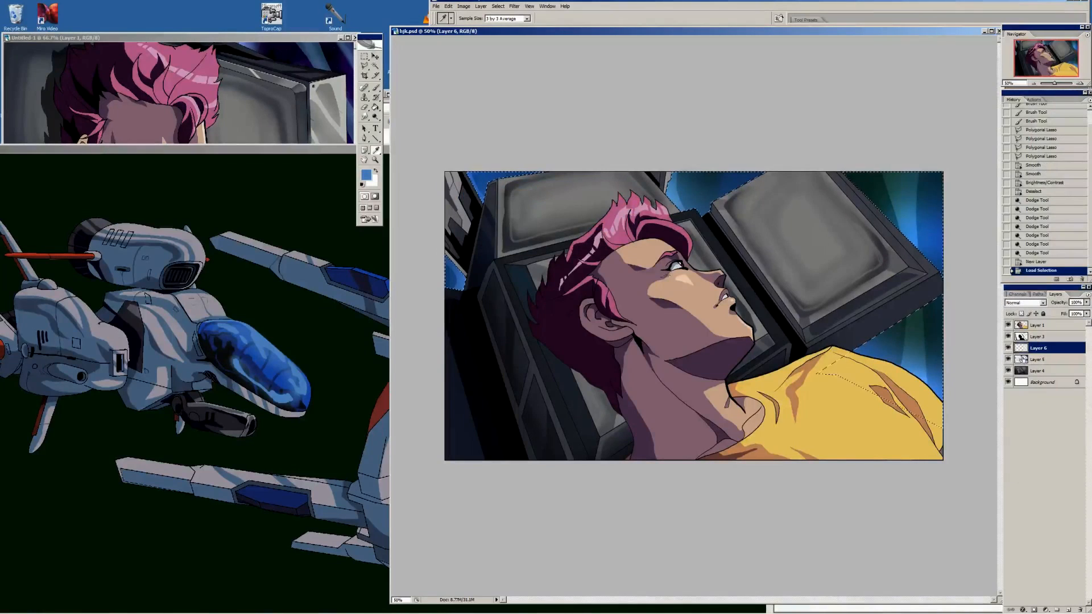
Brush a soft blue glow over the backdrop around the right monitor with progressively larger brush sizes
key("b")
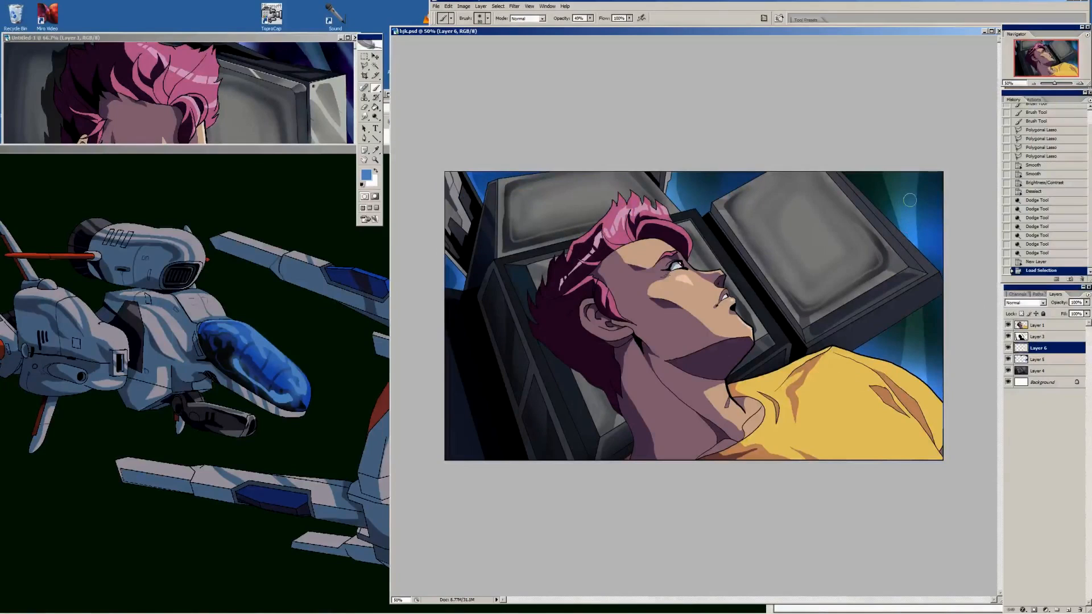
left_click_drag(896, 144, 912, 214)
left_click_drag(918, 292, 918, 496)
key("bracketright")
key("bracketright")
key("bracketright")
key("bracketright")
key("bracketright")
key("bracketright")
key("bracketright")
key("bracketright")
key("bracketright")
key("bracketright")
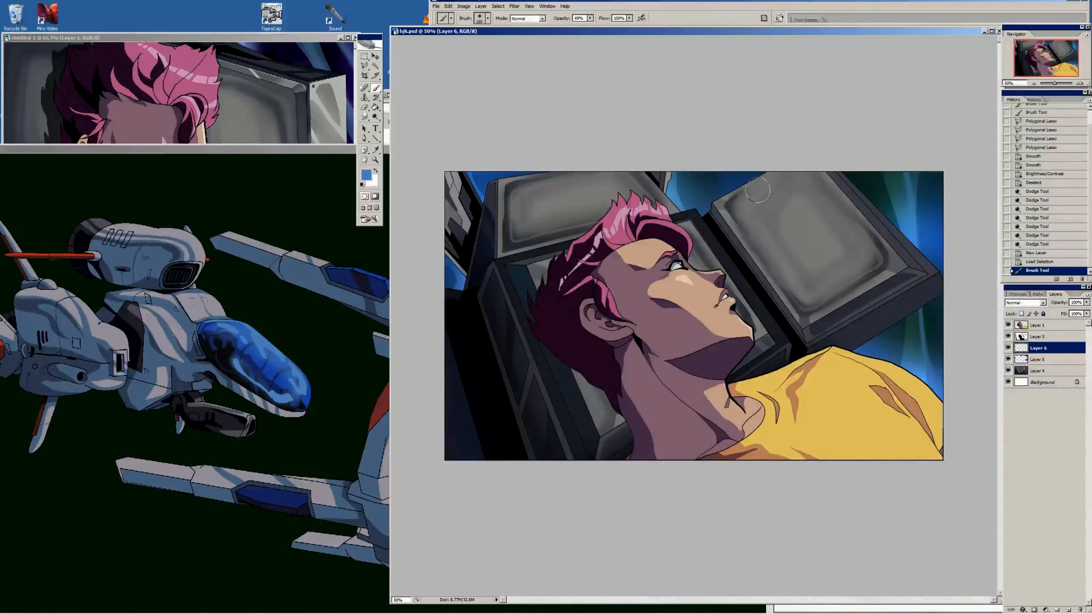
left_click_drag(871, 112, 970, 250)
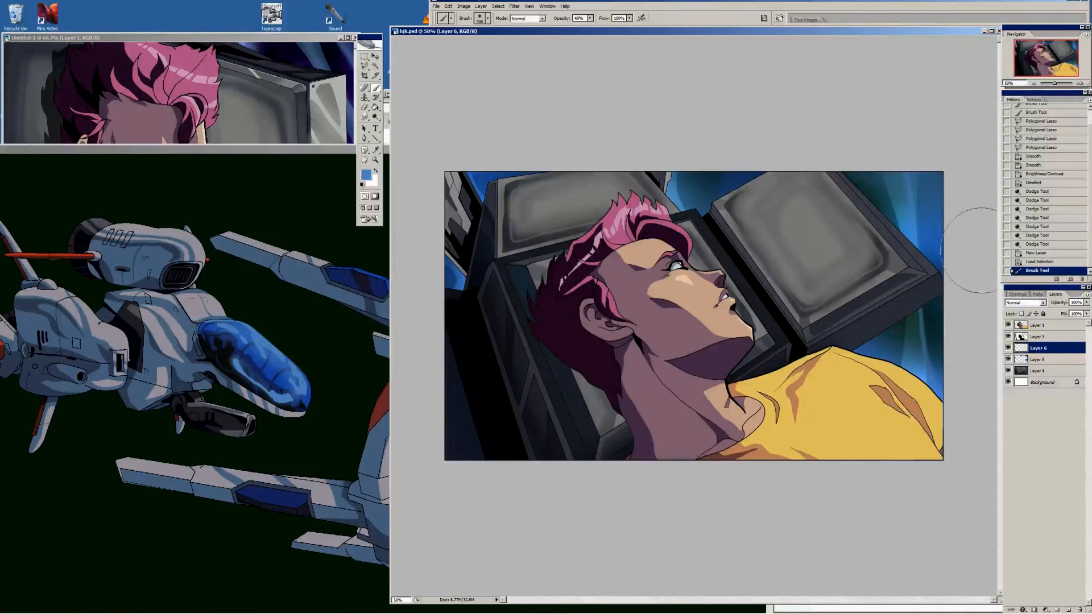
key("bracketright")
key("bracketright")
key("bracketright")
key("bracketright")
key("bracketright")
key("bracketright")
key("bracketright")
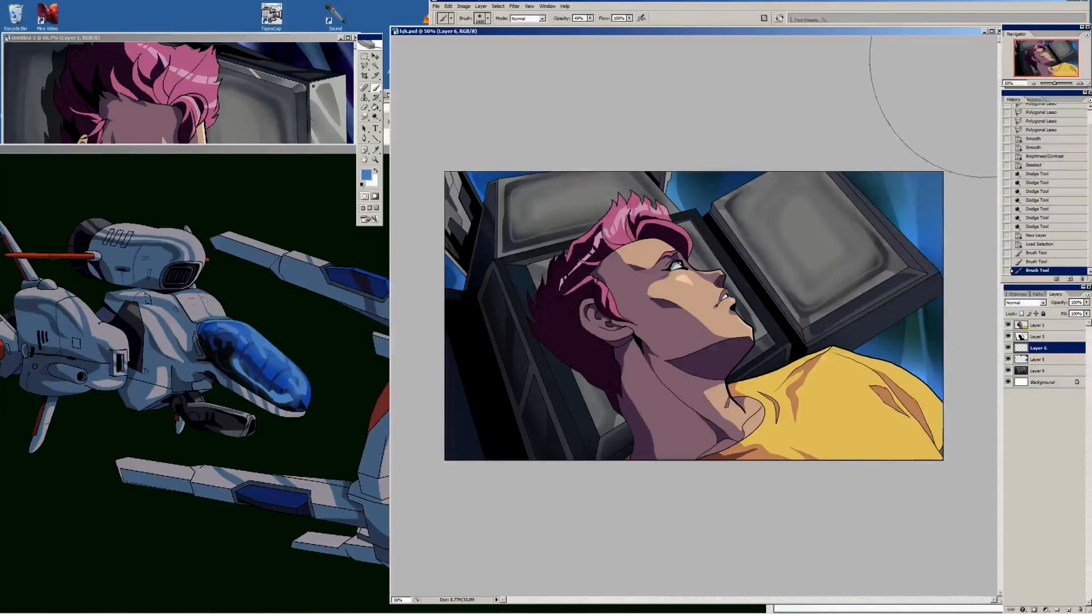
Change the glow layer's blending mode to Screen and add another large soft blue dab over the backdrop
left_click(1032, 305)
key("Down")
key("Down")
key("Down")
key("Down")
key("Down")
key("Down")
key("Down")
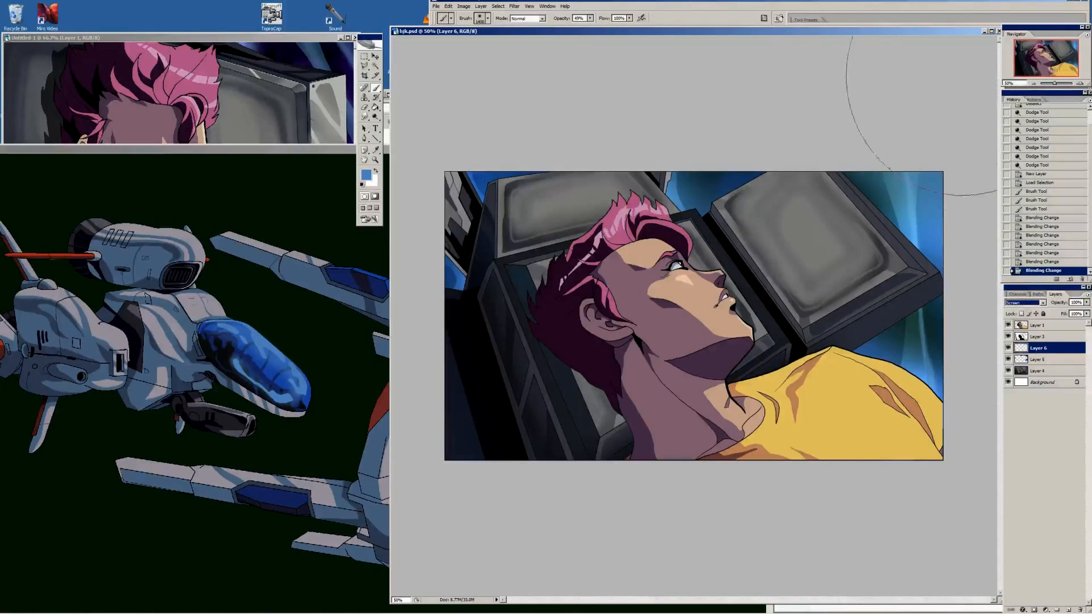
left_click(696, 102)
key("i")
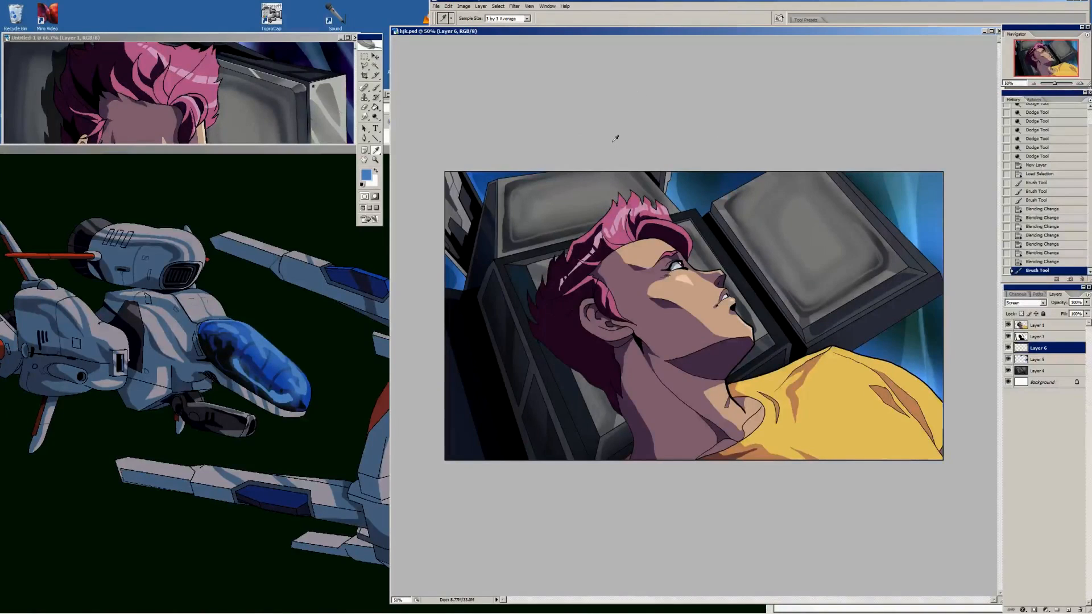
Deselect, sample a dark grey and refine the shading at the right monitor screen's lower-right corner on Layer 4
left_click(1079, 84)
left_click(1079, 84)
left_click(1072, 46)
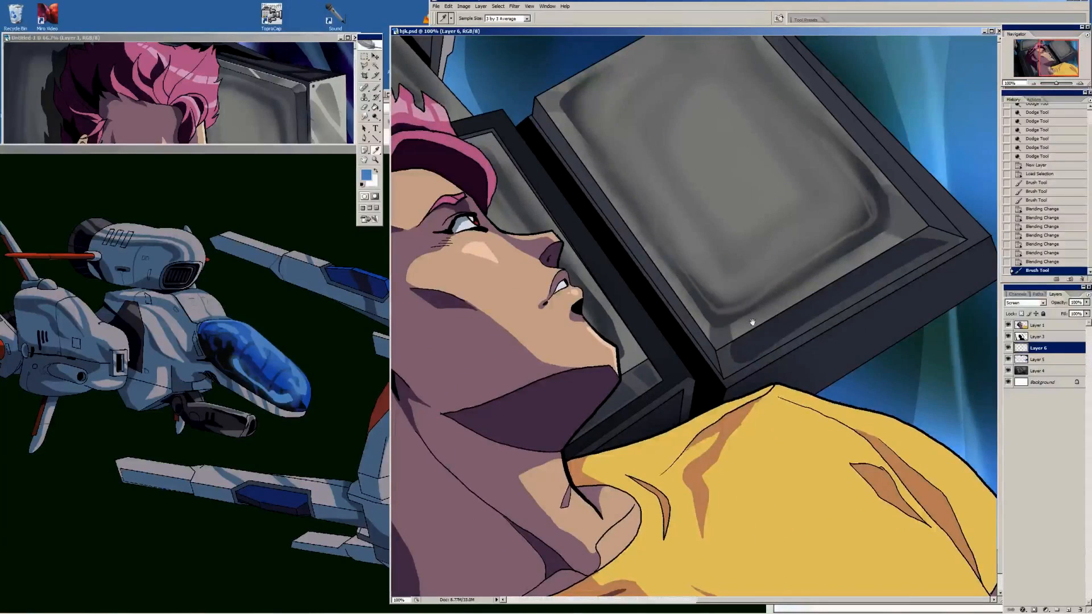
left_click(364, 57)
left_click(632, 140)
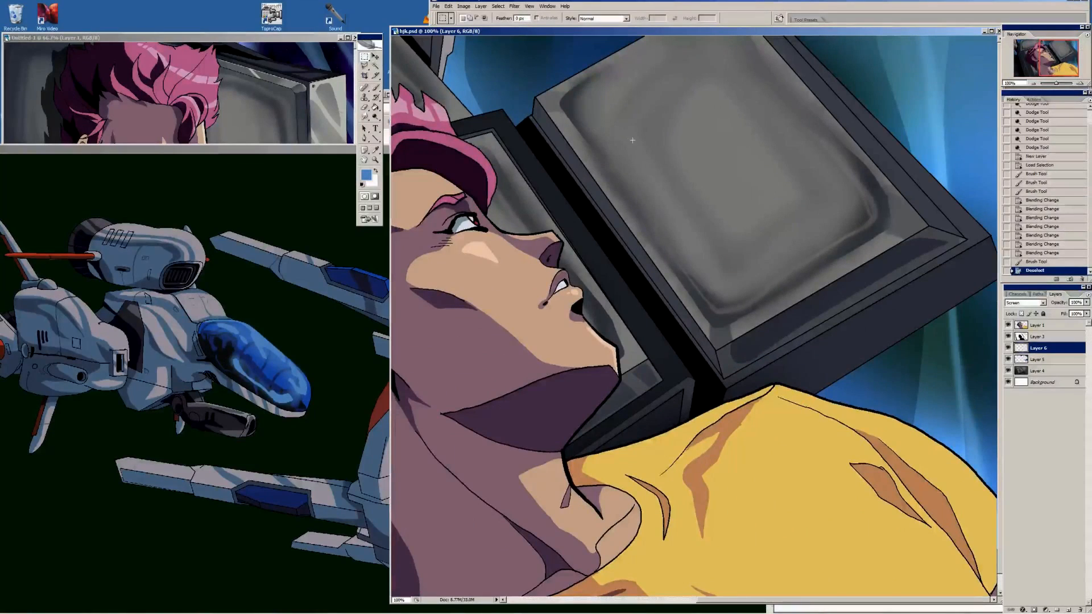
key("i")
left_click(874, 218)
key("b")
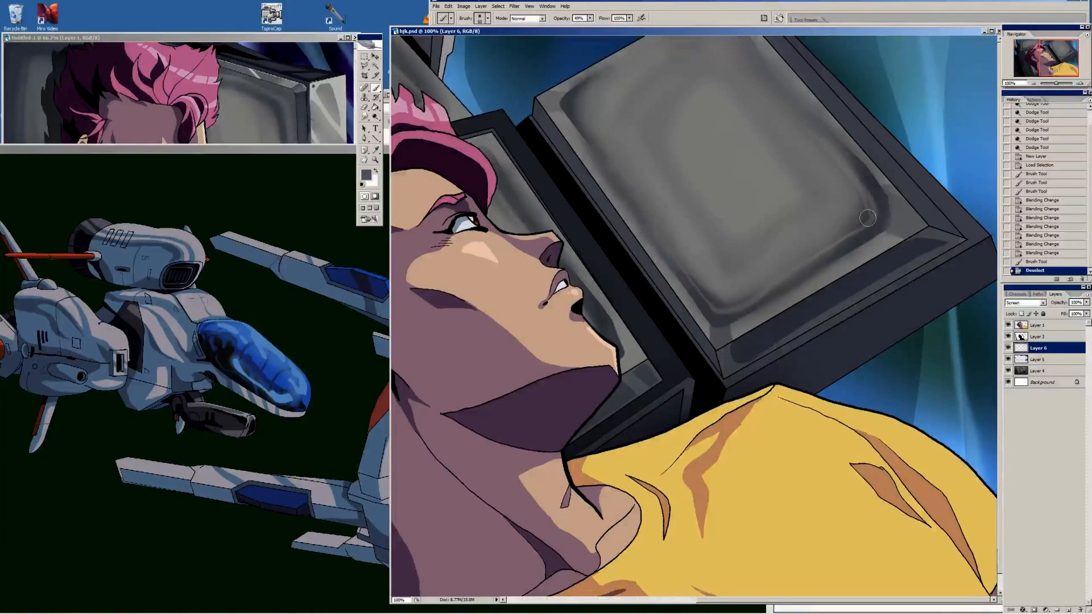
left_click(1040, 371)
key("[")
left_click_drag(870, 221, 869, 215)
left_click_drag(869, 219, 870, 213)
left_click_drag(869, 220, 866, 212)
left_click_drag(866, 219, 870, 204)
left_click_drag(870, 208, 867, 200)
Brush short grey strokes along the upper-right inner edge of the right monitor's screen to smooth its shading
left_click(812, 131, "alt")
left_click_drag(816, 134, 831, 151)
left_click_drag(825, 144, 839, 162)
left_click_drag(832, 153, 845, 170)
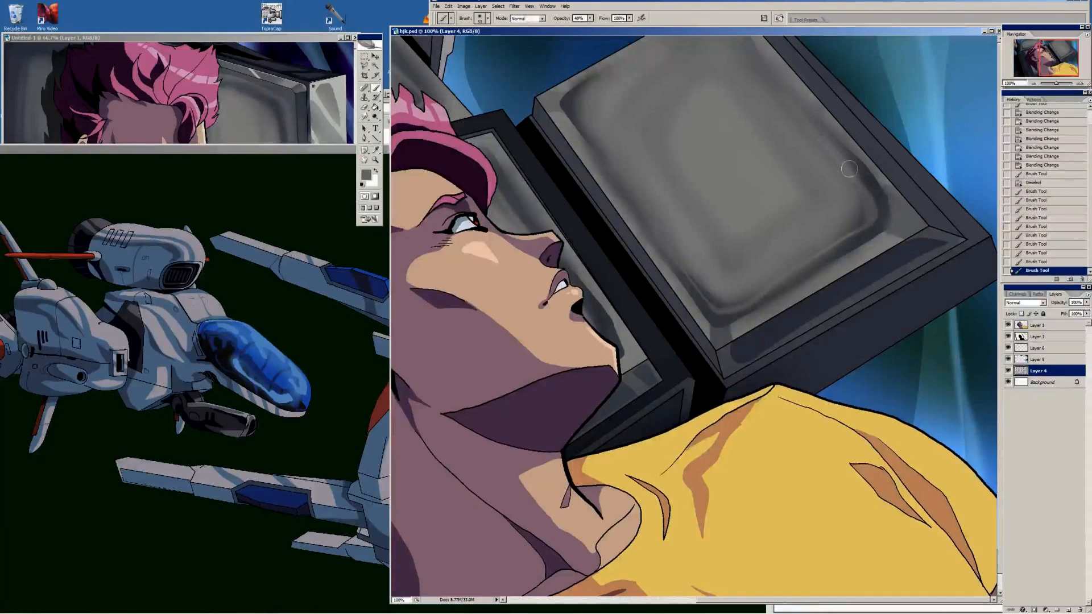
left_click(771, 84, "alt")
left_click_drag(771, 83, 784, 98)
left_click_drag(777, 90, 793, 108)
Sample darker greys and reinforce the shadow along the left and lower inner edges of the right monitor's screen
left_click(707, 297, "alt")
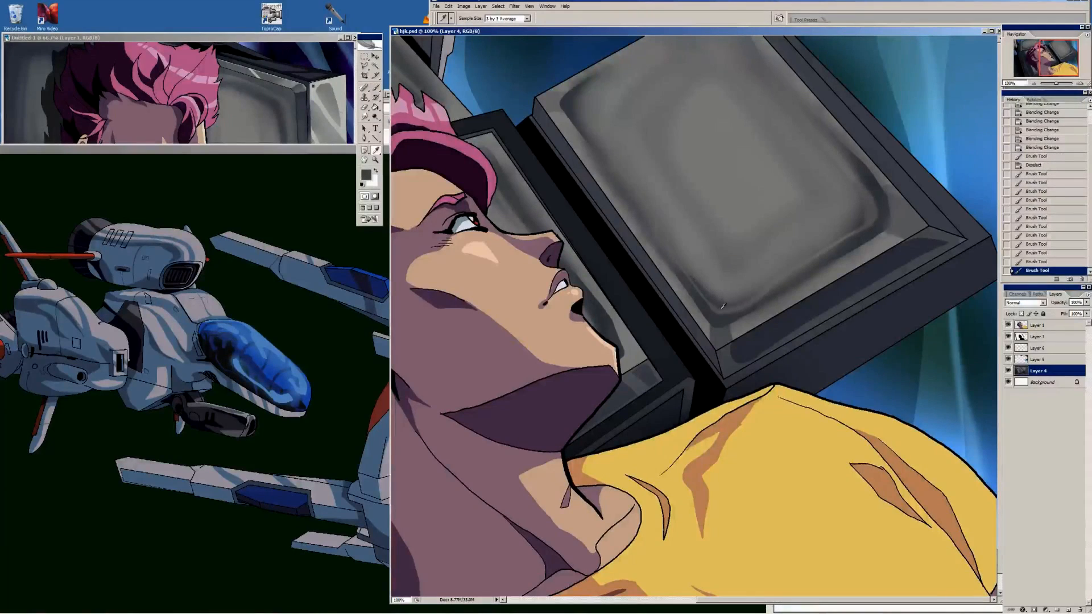
left_click_drag(705, 294, 689, 276)
left_click_drag(694, 281, 647, 216)
left_click_drag(713, 301, 689, 275)
left_click(660, 234, "alt")
mouse_move(663, 238)
left_mouse_down()
mouse_move(642, 203)
mouse_move(657, 228)
left_mouse_up()
left_click_drag(653, 223, 665, 236)
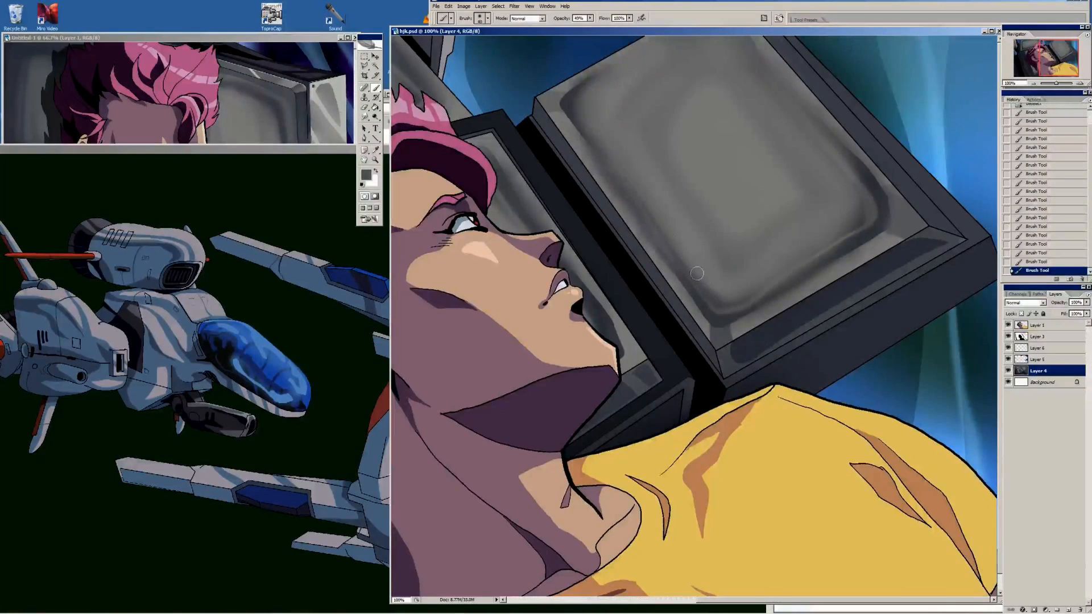
left_click(730, 313, "alt")
left_click_drag(725, 314, 774, 296)
Touch up the right monitor's lower bevel with a sampled dark tone and bucket-fill the frame at its right corner
left_click(749, 339, "alt")
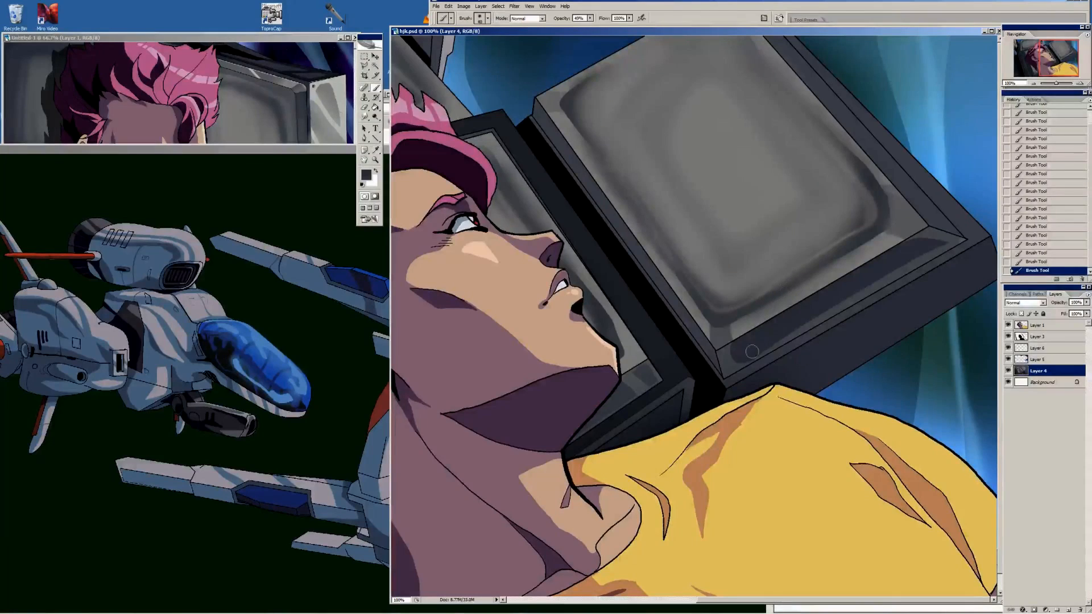
mouse_move(752, 352)
left_mouse_down()
mouse_move(779, 339)
mouse_move(749, 355)
left_mouse_up()
left_click(952, 238, "alt")
key("g")
left_click(959, 237)
Draw 2 px grey highlight lines along the right-hand edges of the right monitor's frame with the Line tool
key("b")
left_click(932, 216, "alt")
key("u")
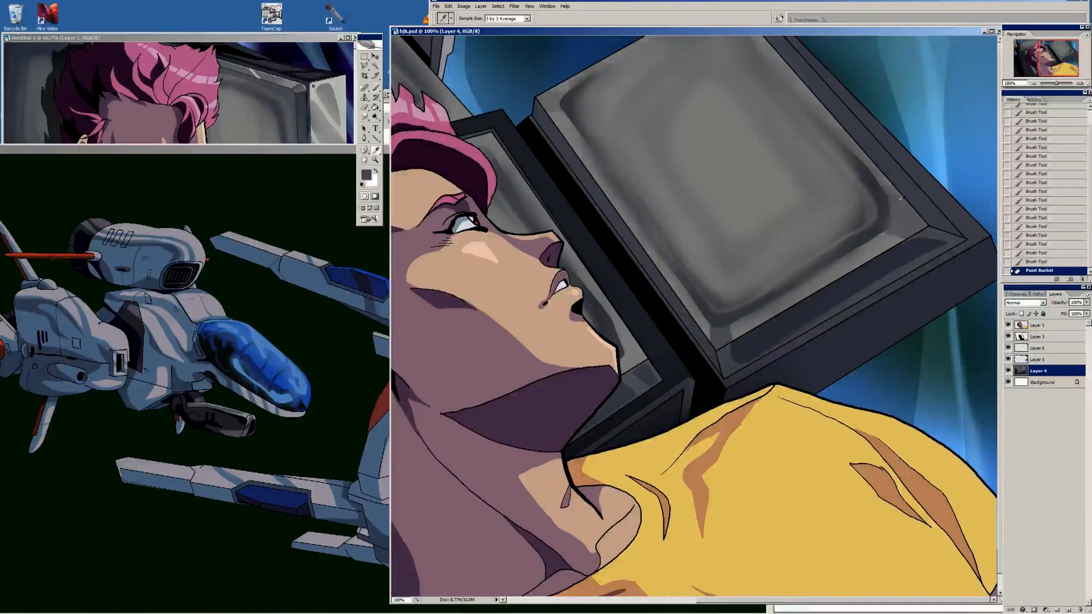
mouse_move(932, 226)
left_mouse_down()
mouse_move(766, 35)
mouse_move(779, 35)
left_mouse_up()
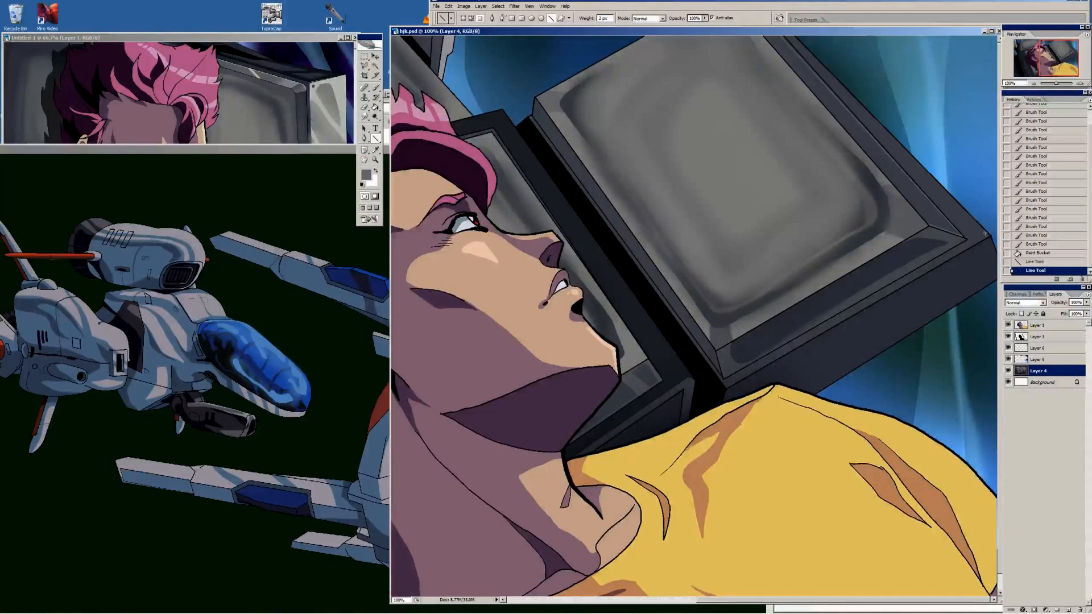
left_click_drag(963, 212, 787, 37)
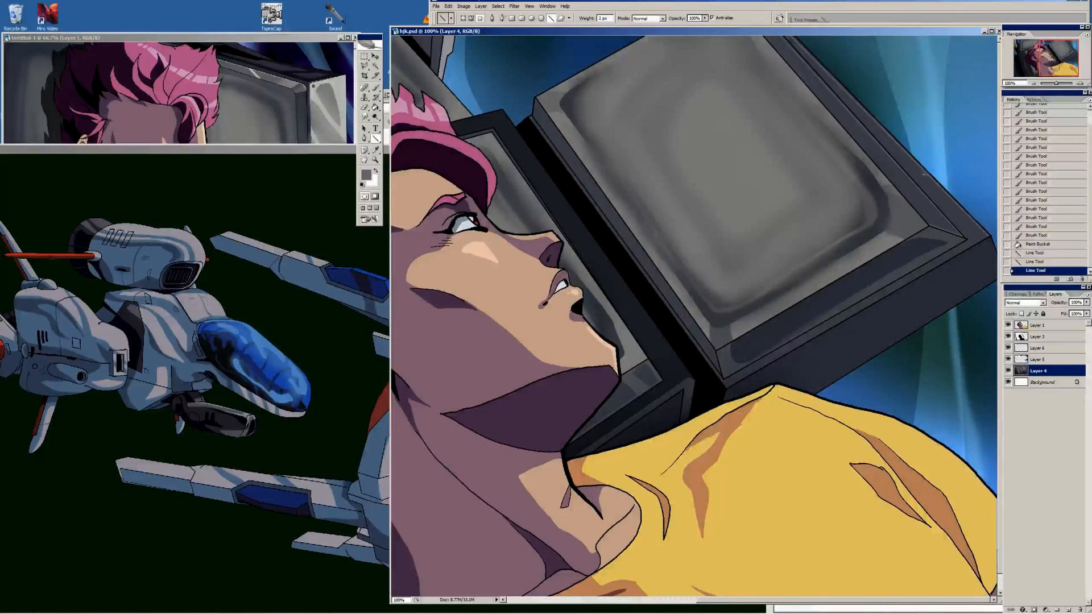
Paint fine black nicks and scratches with a small brush around the right corner of the right monitor's frame
key("b")
key("[")
key("[")
key("[")
key("[")
key("[")
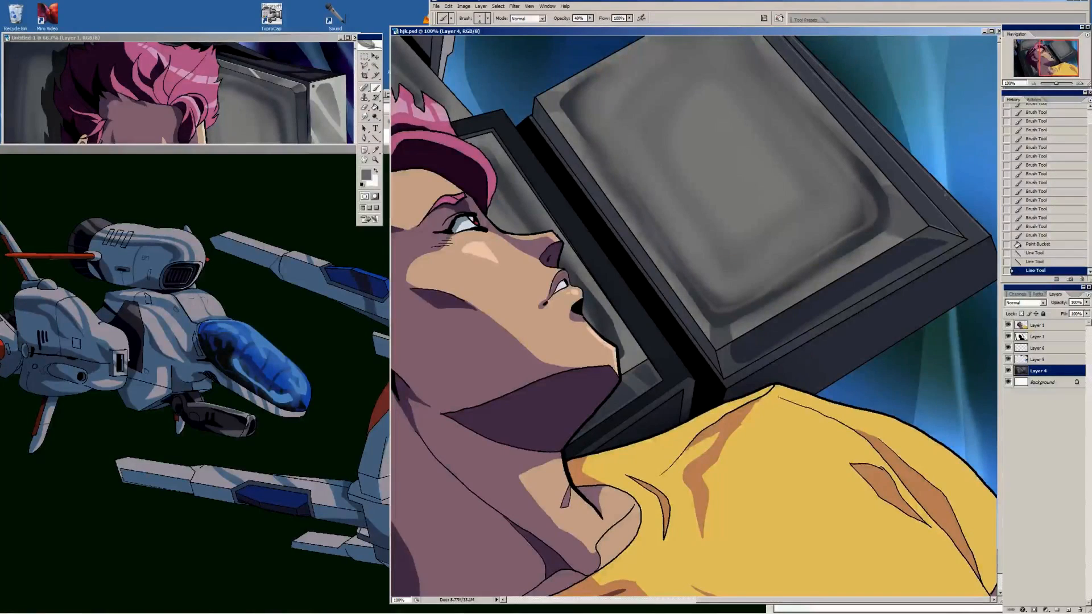
left_click(962, 278)
key("i")
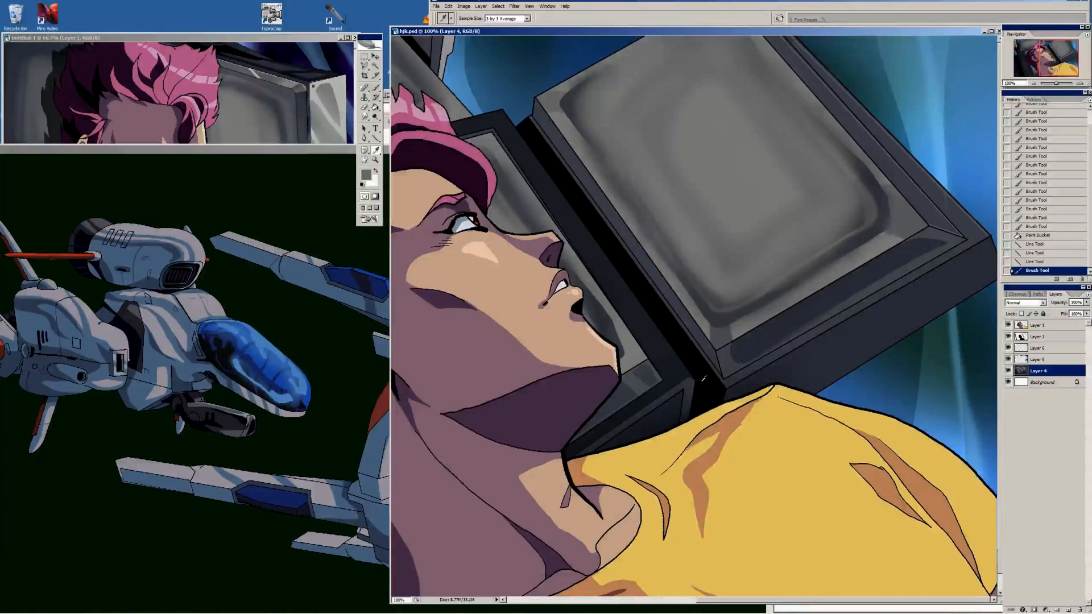
left_click(704, 378)
key("b")
left_click_drag(946, 197, 950, 219)
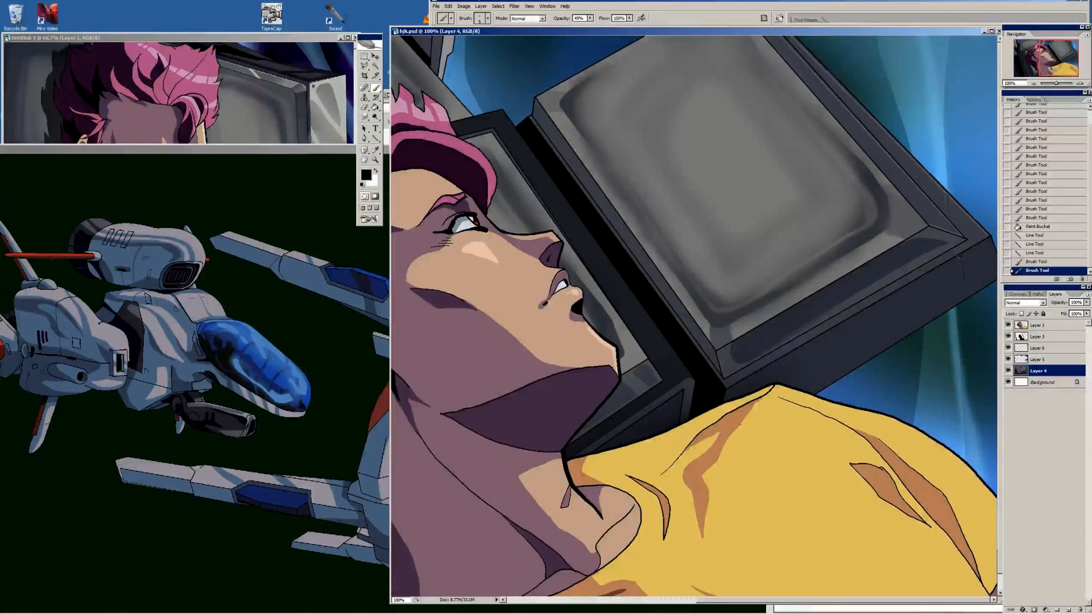
left_click_drag(961, 258, 963, 278)
left_click_drag(961, 258, 963, 279)
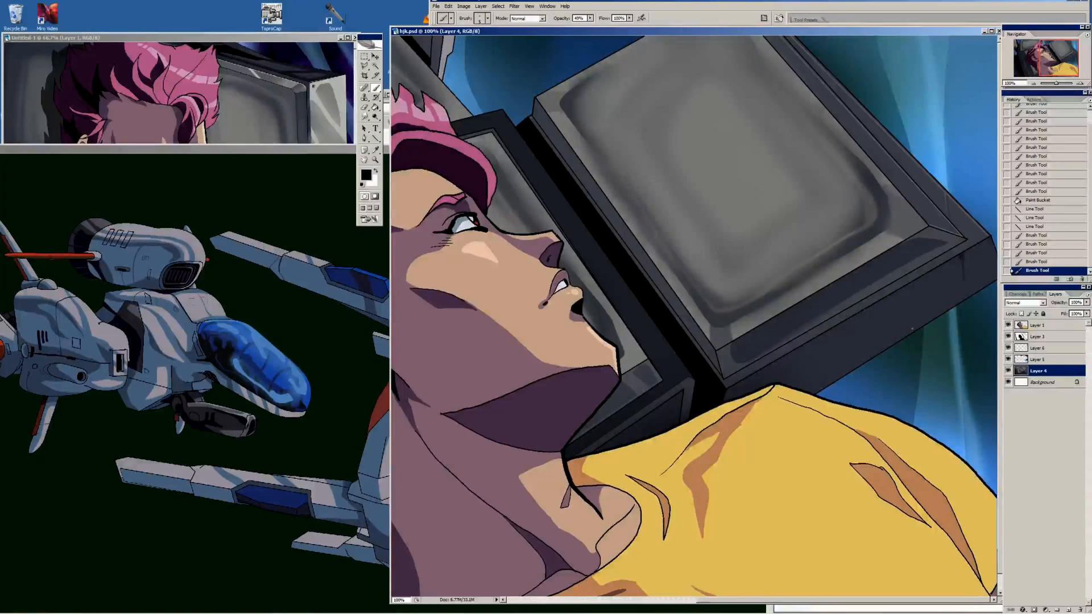
Add fine scratches across the right monitor's lower side face and a 2 px grey highlight line along its front edge
left_click_drag(911, 330, 910, 335)
left_click_drag(917, 302, 911, 332)
left_click_drag(917, 302, 912, 330)
left_click_drag(916, 307, 911, 334)
mouse_move(915, 314)
left_mouse_down()
mouse_move(910, 333)
mouse_move(916, 314)
left_mouse_up()
left_click(878, 322, "alt")
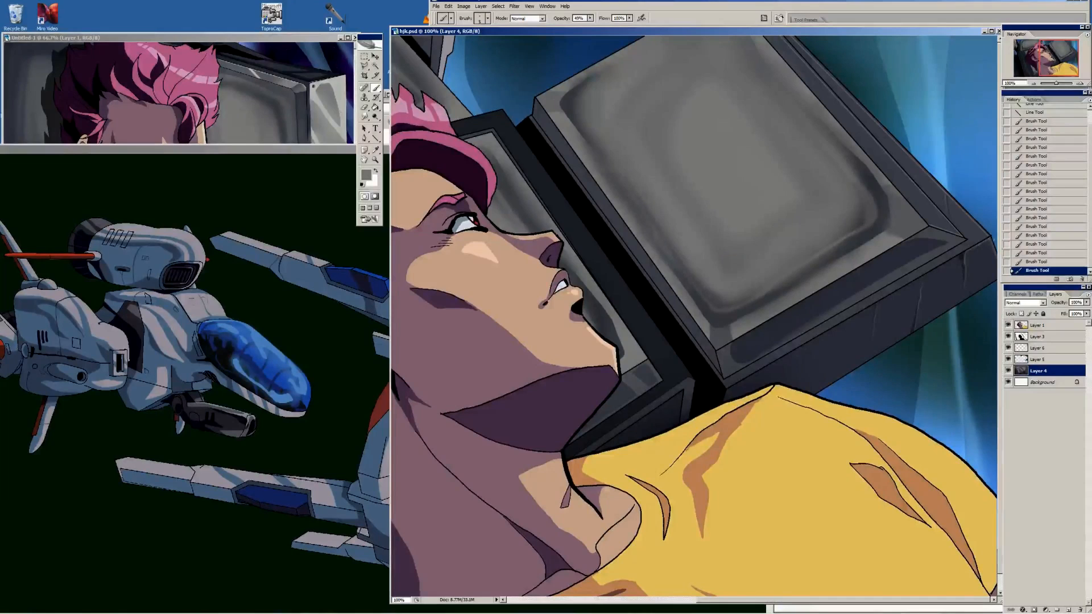
key("u")
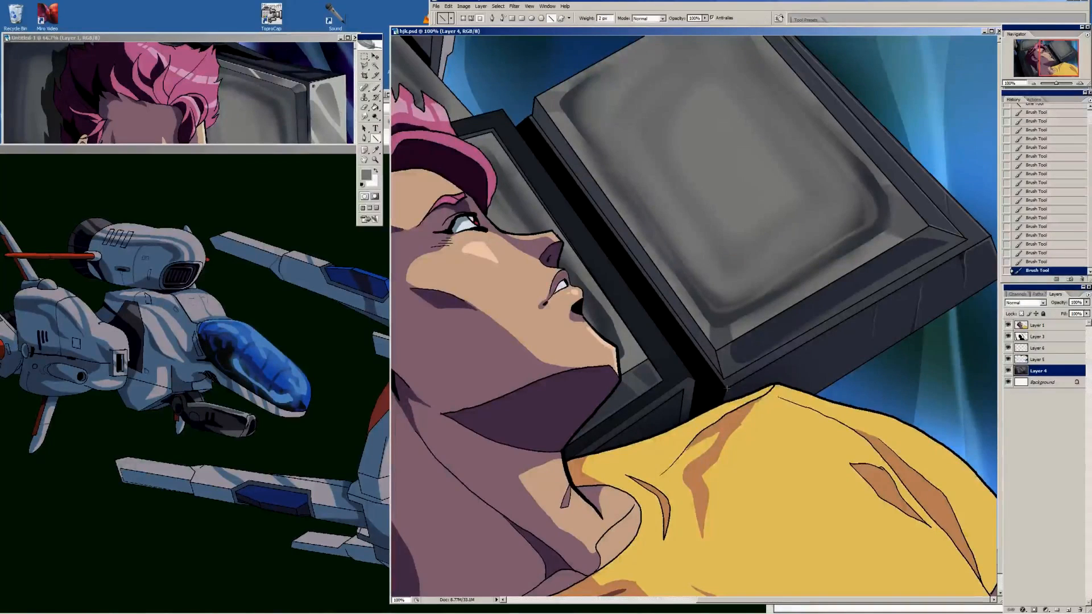
left_click_drag(726, 388, 957, 257)
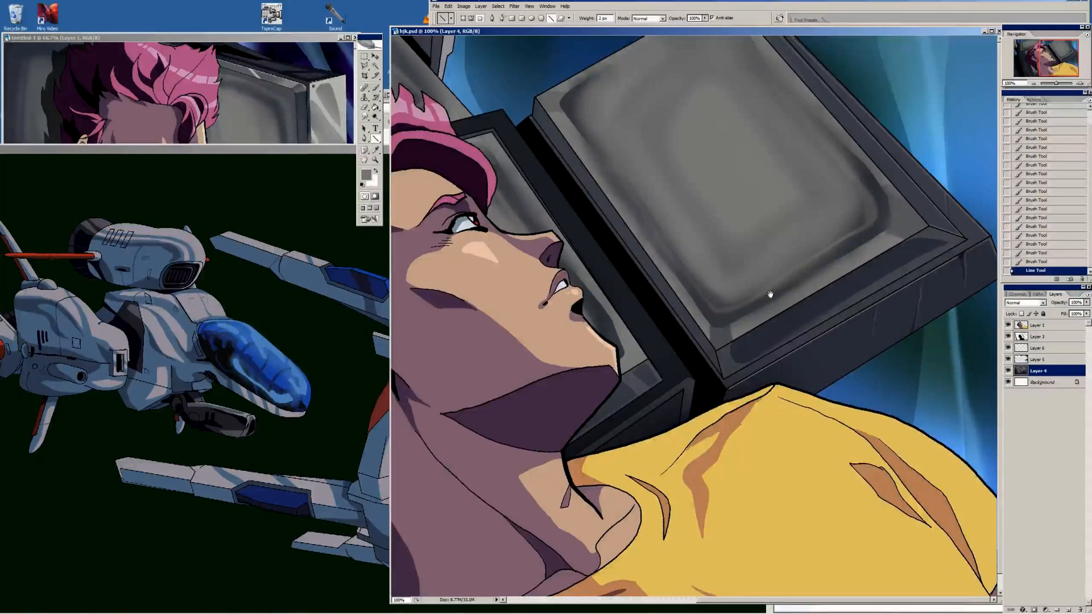
Paint small nicks near the upper-left corner of the central monitor's frame using sampled black and dark tones
left_click_drag(605, 319, 993, 293)
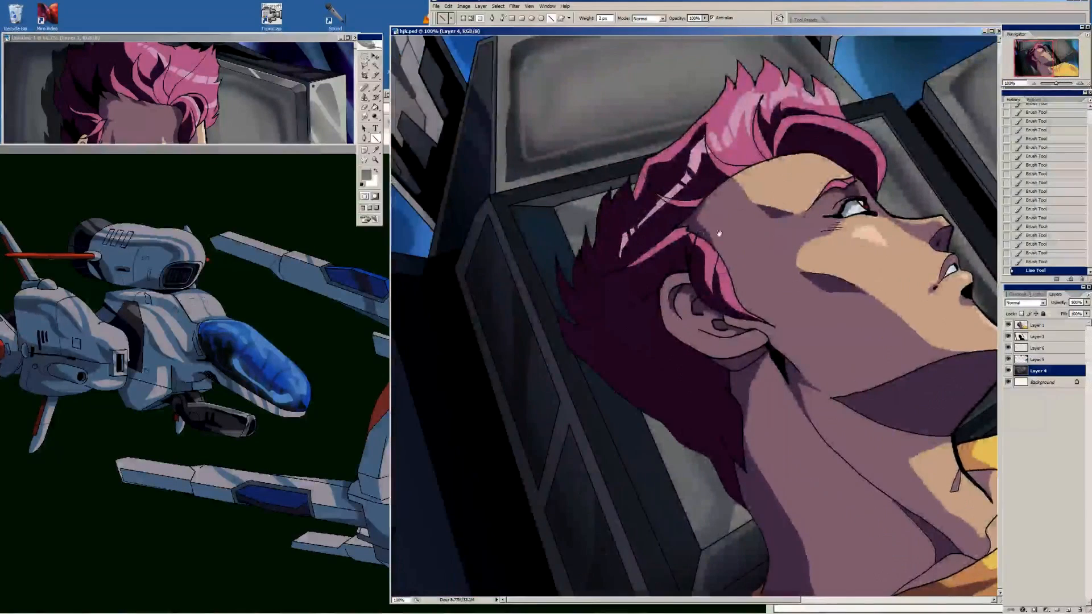
key("i")
left_click(522, 224)
key("b")
left_click_drag(520, 224, 524, 232)
key("i")
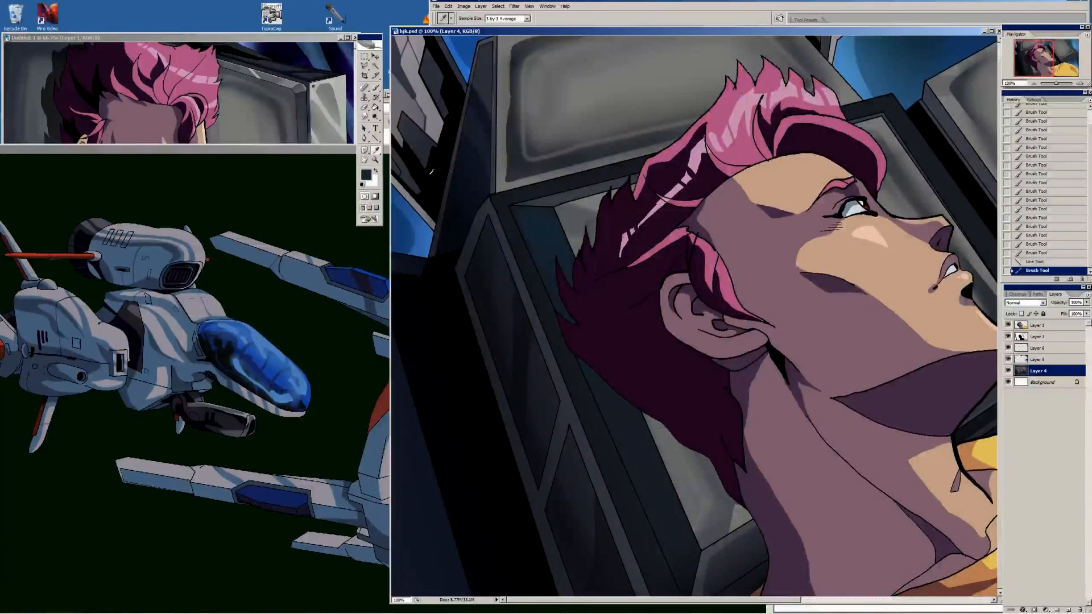
left_click(524, 232)
key("b")
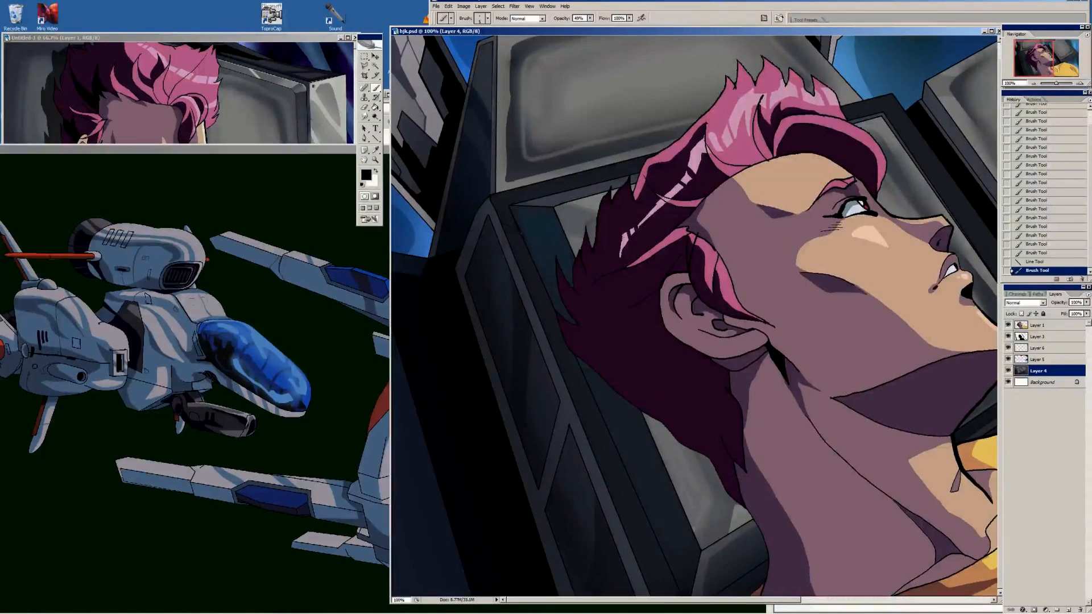
key("i")
left_click(532, 245)
key("b")
left_click_drag(522, 232, 526, 252)
key("i")
left_click(526, 245)
key("b")
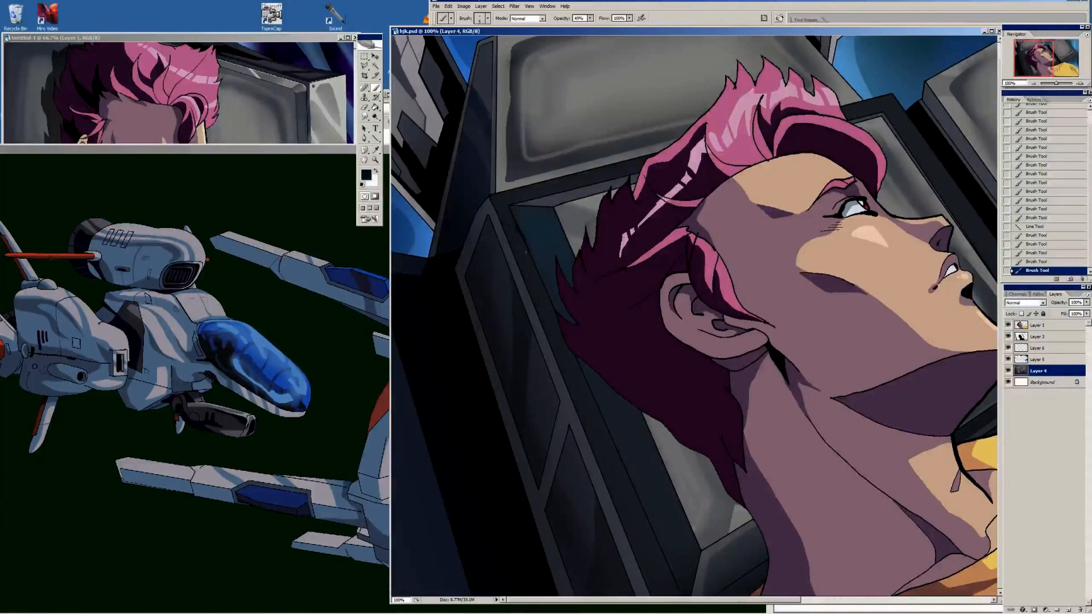
Add short dark scratches up the central monitor's left inner bevel and across its upper edge
left_click_drag(538, 302, 545, 312)
mouse_move(534, 285)
left_mouse_down()
mouse_move(540, 298)
mouse_move(537, 285)
left_mouse_up()
mouse_move(526, 256)
left_mouse_down()
mouse_move(533, 273)
mouse_move(527, 250)
left_mouse_up()
left_click(522, 250, "alt")
mouse_move(524, 238)
left_mouse_down()
mouse_move(531, 248)
mouse_move(523, 228)
left_mouse_up()
left_click_drag(518, 218, 527, 224)
left_click_drag(530, 209, 534, 225)
left_click_drag(537, 209, 541, 223)
left_click_drag(546, 209, 550, 220)
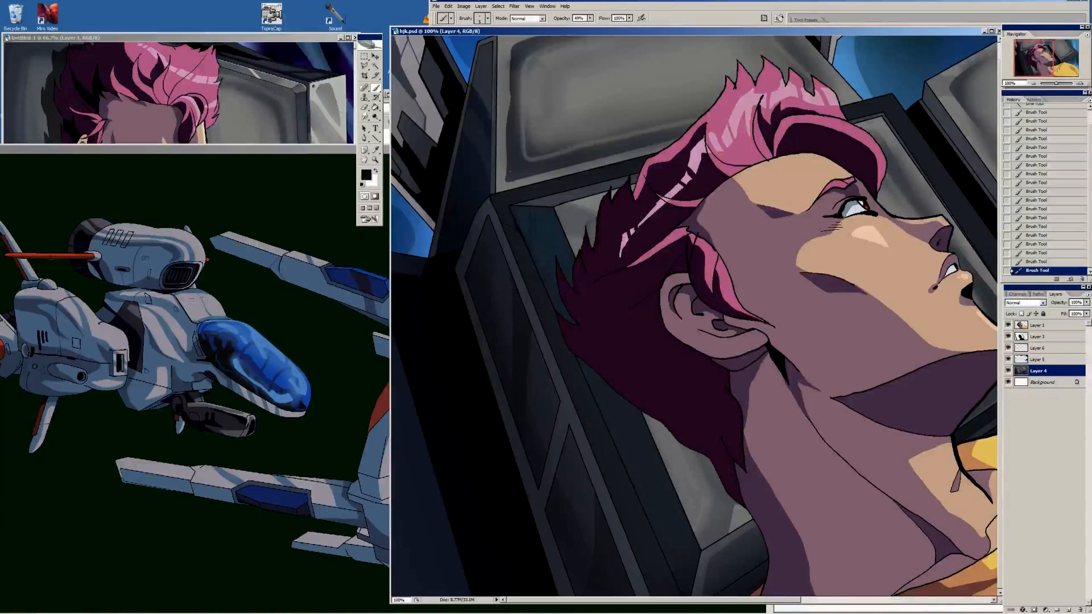
Touch up the rear monitor's left frame edge and lower-left corner with an enlarged brush in sampled black and grey tones
left_click(516, 142, "alt")
key("bracketright")
key("bracketright")
key("bracketright")
left_click_drag(511, 100, 511, 126)
left_click(505, 171, "alt")
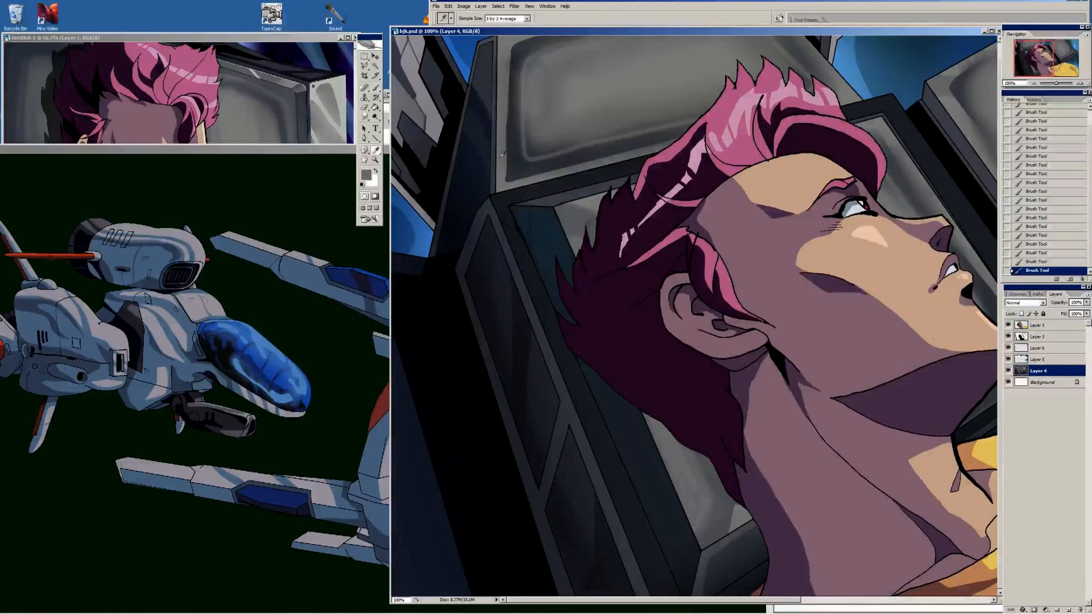
left_click(509, 183, "alt")
Darken the shadowed area left of the central monitor and the upper-left machinery panel with a large low-opacity pencil in black and sampled dark grey
key("i")
left_click_drag(713, 227, 606, 279)
left_click_drag(557, 310, 697, 312)
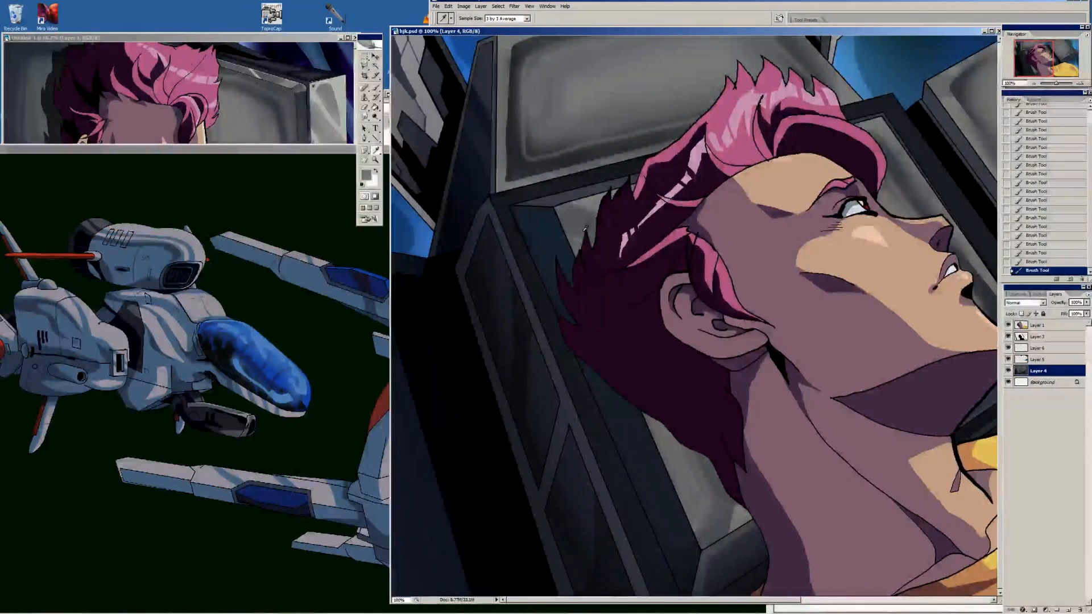
left_click(486, 443, "alt")
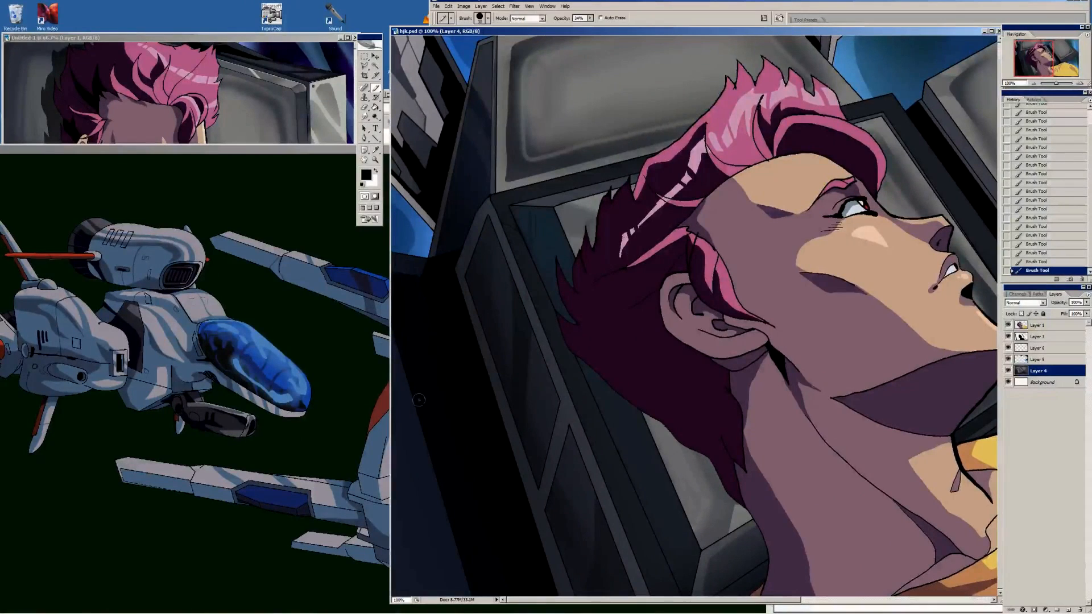
key("bracketright")
key("bracketright")
key("bracketright")
key("bracketright")
mouse_move(402, 324)
left_mouse_down()
mouse_move(447, 540)
mouse_move(467, 307)
left_mouse_up()
left_click_drag(488, 119, 489, 134)
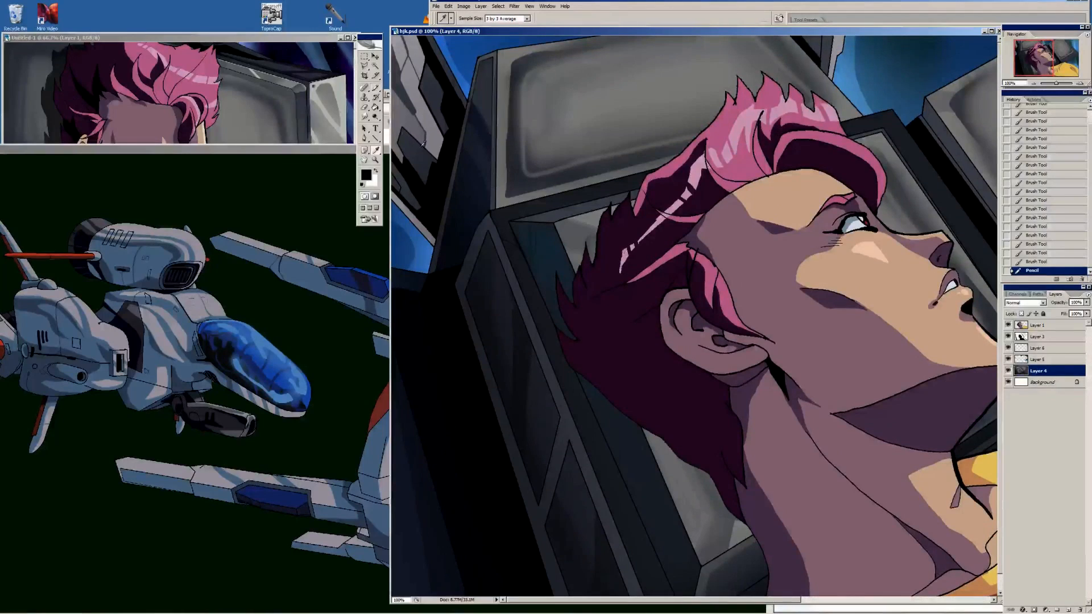
left_click(406, 110, "alt")
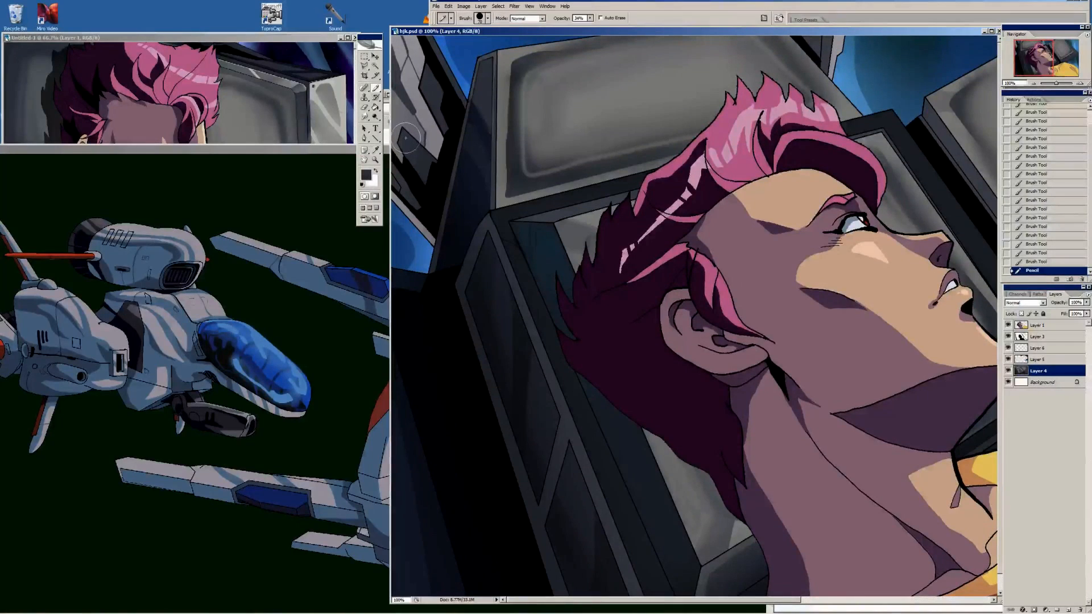
mouse_move(398, 150)
left_mouse_down()
mouse_move(410, 181)
mouse_move(413, 156)
mouse_move(431, 140)
mouse_move(426, 105)
mouse_move(437, 101)
mouse_move(462, 144)
left_mouse_up()
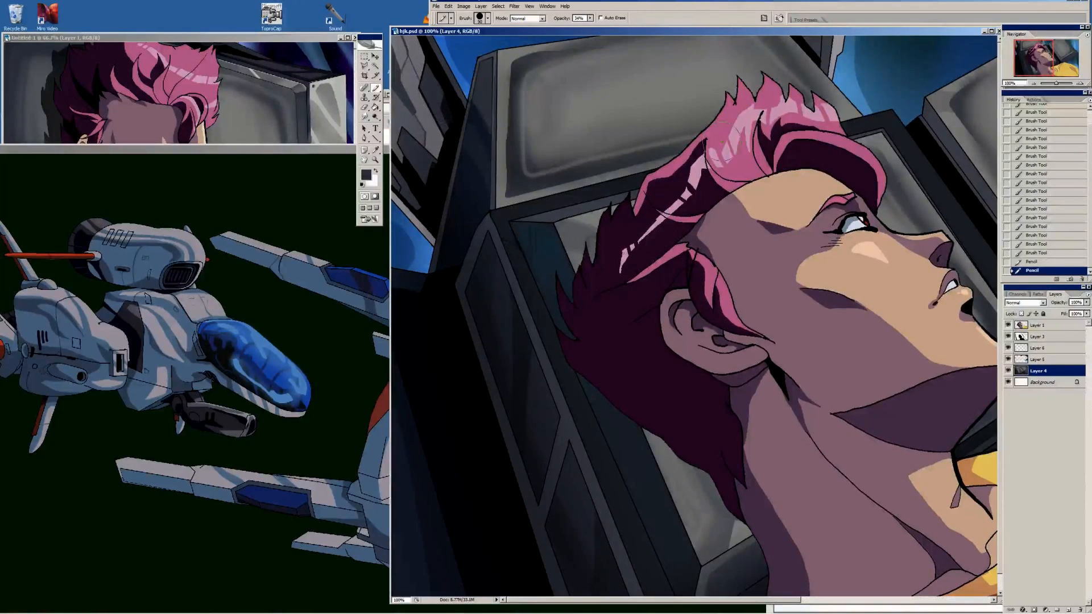
Fill the narrow strip at the top of the rear monitor's left side with grey sampled from its frame
left_click(506, 61, "alt")
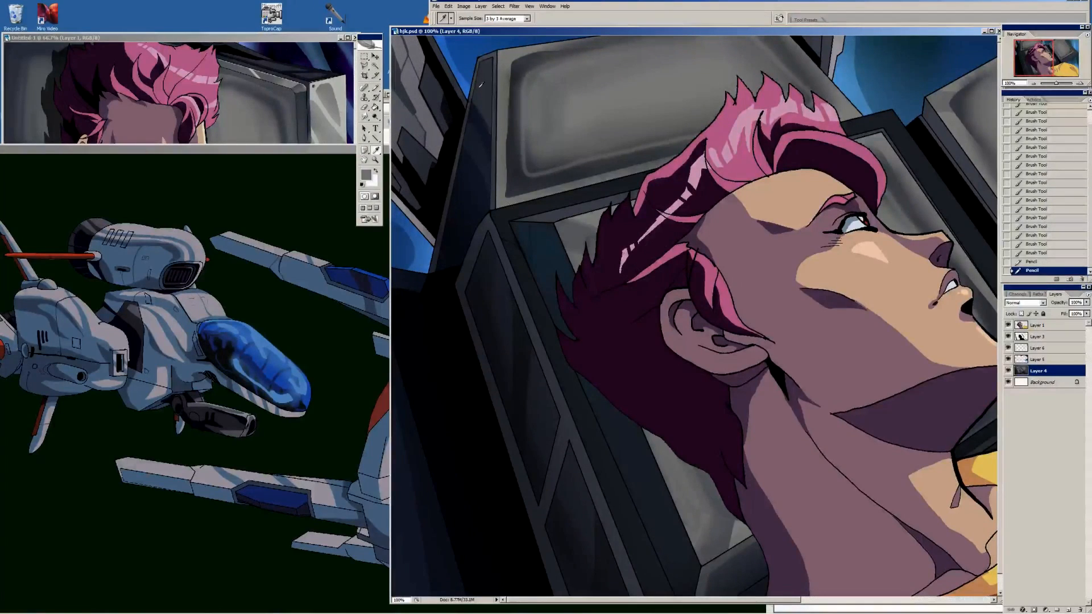
key("g")
left_click(471, 75)
left_click(477, 58)
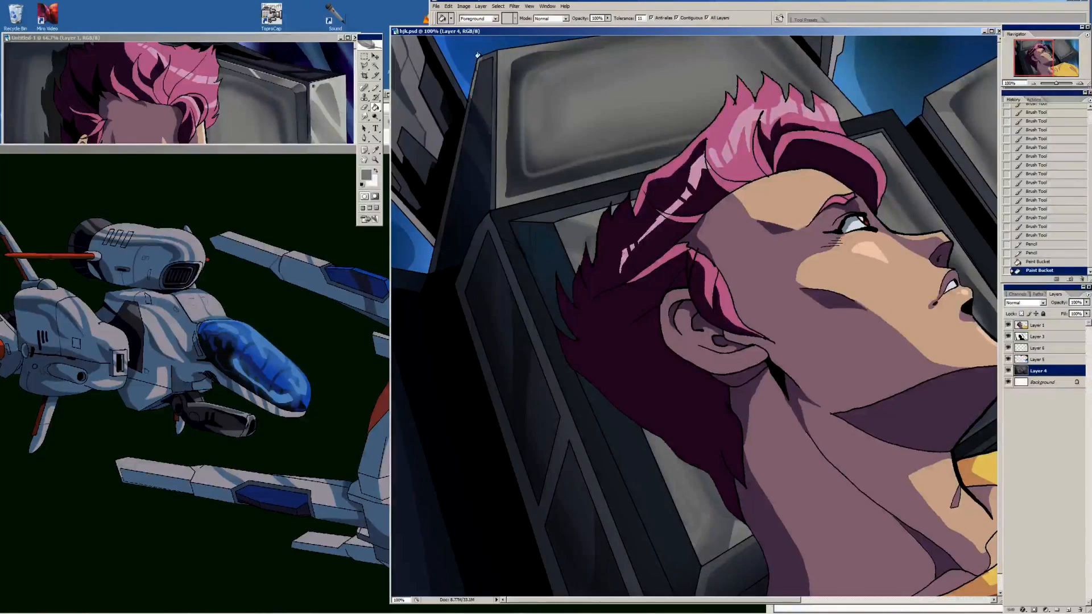
left_click(479, 54)
Brush fine grey highlight strokes and scratches along the edges of the rear monitor's left side face
key("b")
left_click_drag(479, 59, 476, 75)
mouse_move(478, 64)
left_mouse_down()
mouse_move(473, 96)
mouse_move(493, 126)
left_mouse_up()
left_click_drag(493, 85, 493, 121)
left_click_drag(494, 94, 494, 117)
mouse_move(494, 76)
left_mouse_down()
mouse_move(493, 108)
mouse_move(474, 91)
mouse_move(468, 107)
left_mouse_up()
left_click_drag(472, 91, 461, 118)
left_click(493, 110, "alt")
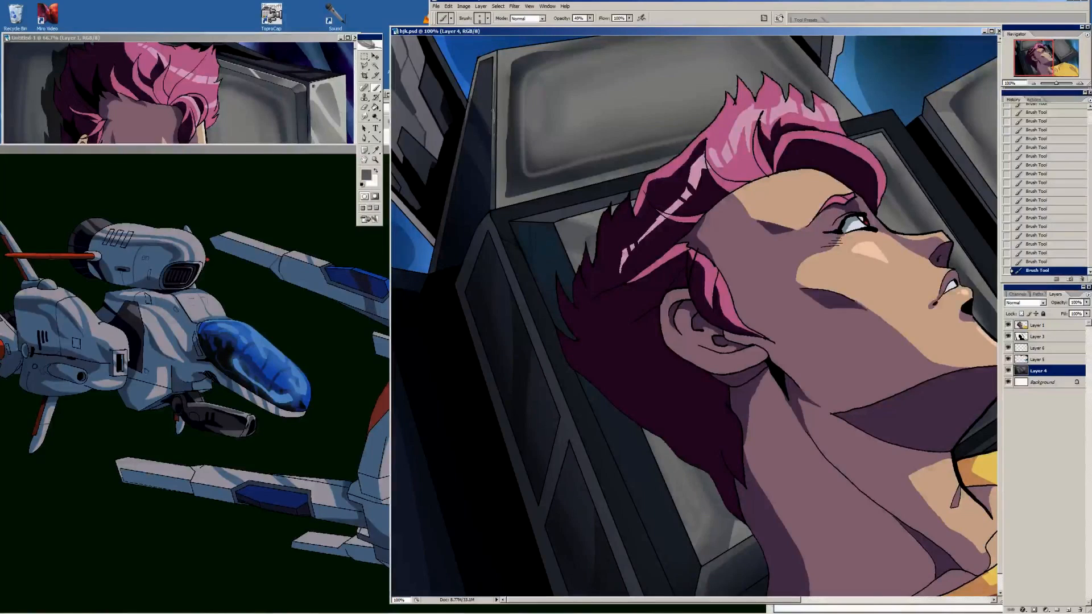
Deepen the soft dark shading across the right monitor's screen with a large brush in a sampled tone
mouse_move(972, 165)
left_mouse_down()
mouse_move(589, 208)
mouse_move(691, 256)
mouse_move(729, 241)
left_mouse_up()
left_click(686, 245, "alt")
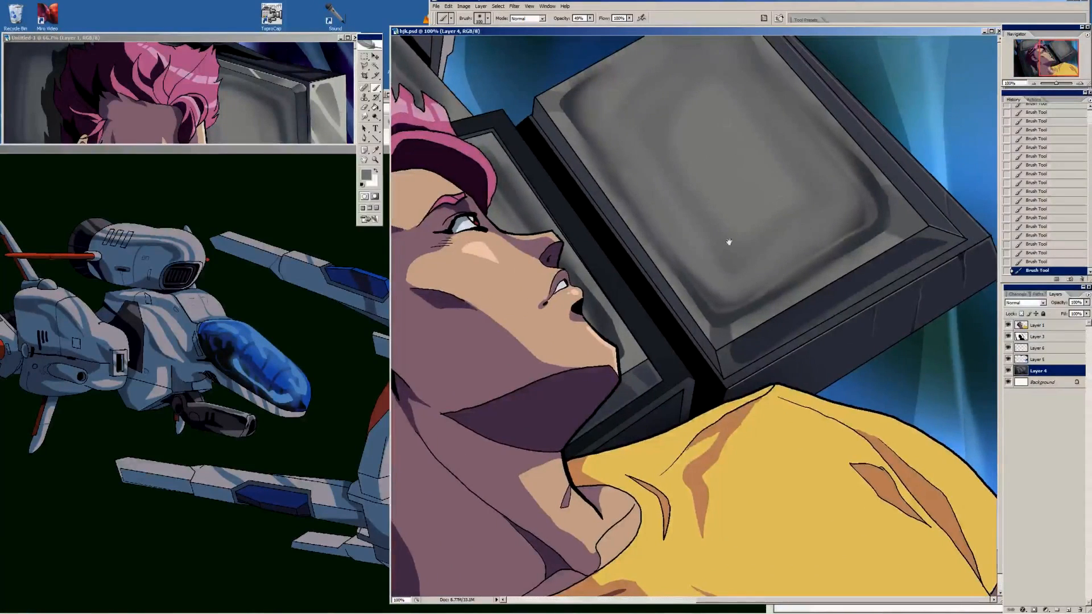
left_click(714, 308, "alt")
key("]")
mouse_move(604, 118)
left_mouse_down()
mouse_move(591, 115)
mouse_move(724, 285)
mouse_move(864, 218)
mouse_move(808, 89)
left_mouse_up()
left_click_drag(604, 240, 656, 234)
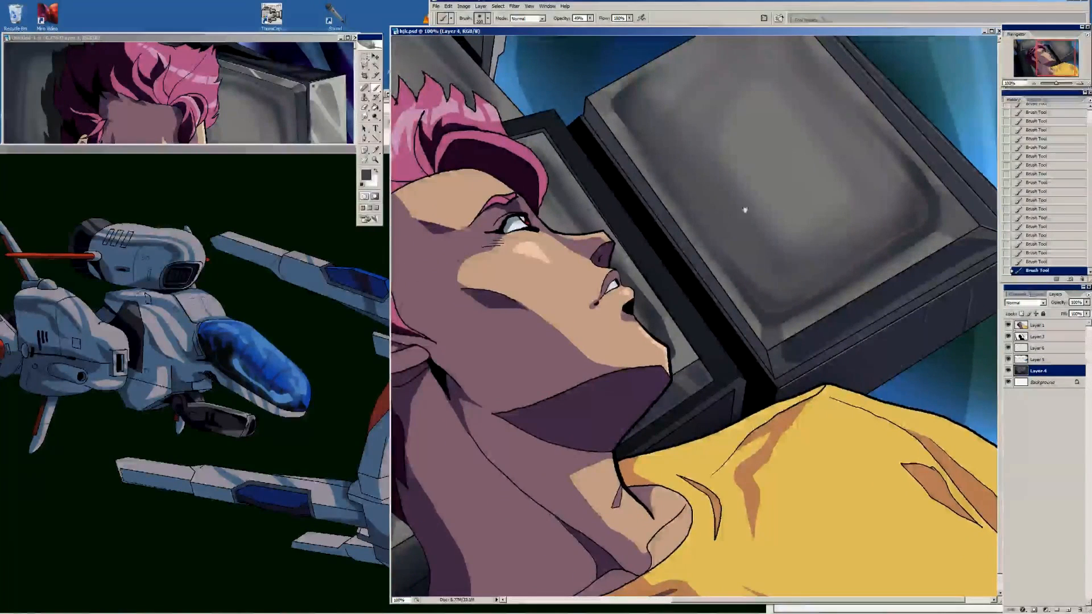
Paint thin vertical scratches on the right monitor's screen with a small brush, using sampled dark and lighter greys
left_click(774, 244, "alt")
key("[")
key("[")
key("[")
key("[")
key("[")
key("[")
key("[")
key("[")
key("[")
key("[")
key("[")
key("[")
left_click_drag(755, 177, 763, 247)
left_click(761, 181, "alt")
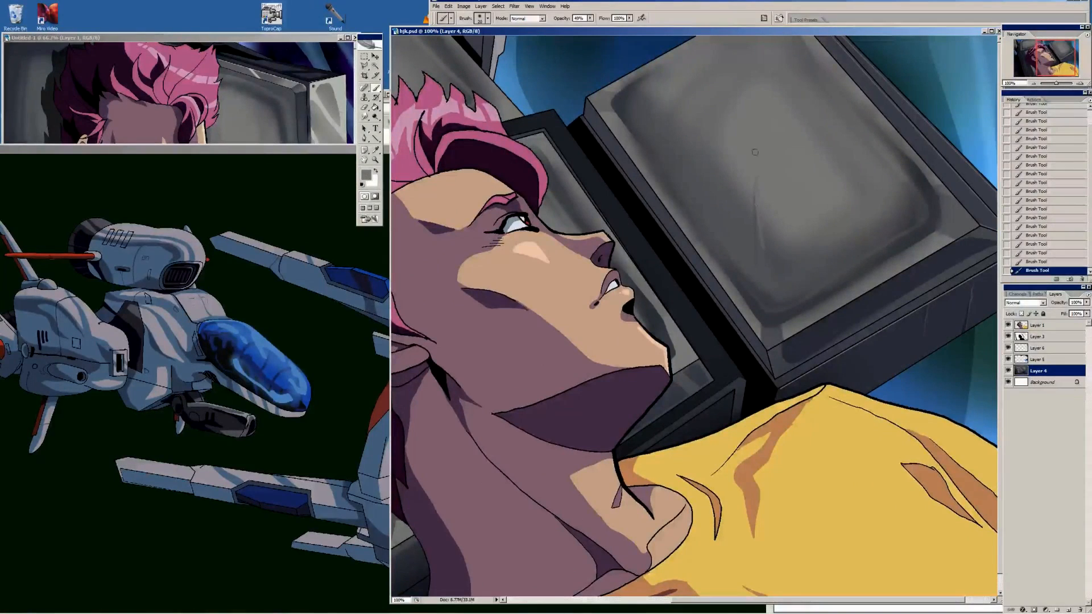
left_click(768, 239, "alt")
left_click_drag(762, 223, 765, 246)
left_click_drag(800, 190, 805, 227)
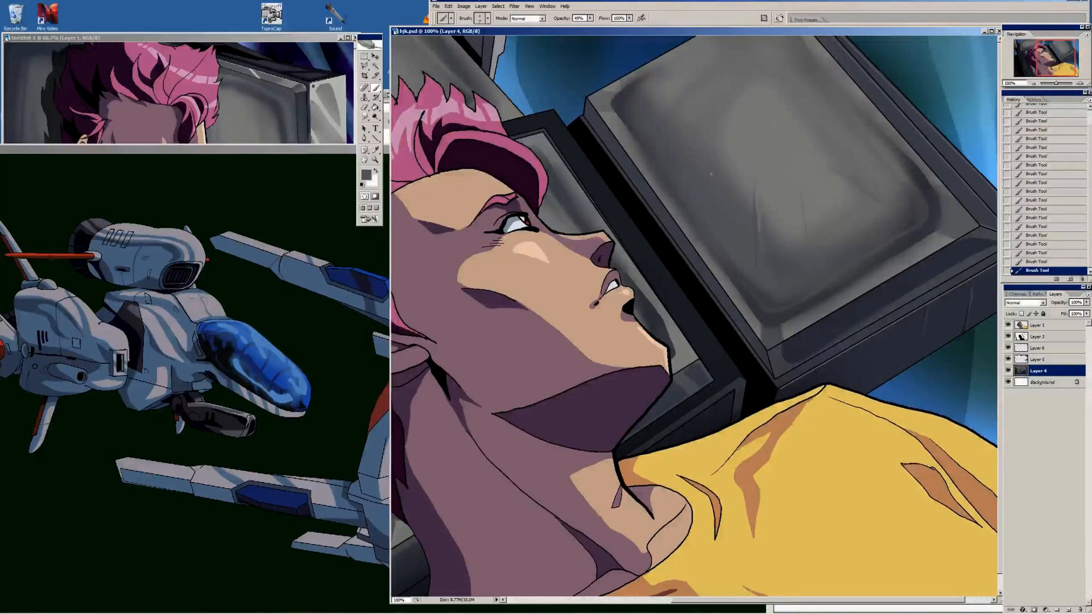
left_click(629, 76, "alt")
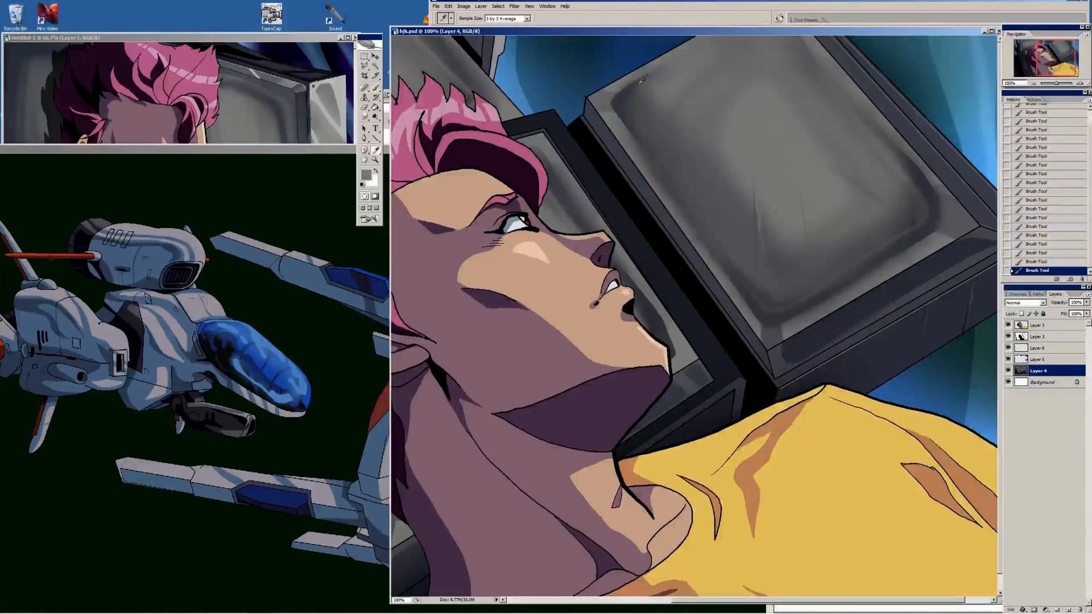
left_click(651, 70, "alt")
Darken the right monitor's upper-left corner with the pencil, draw a line down its left edge and fill the bevel strip
left_click_drag(569, 210, 739, 264)
left_click_drag(608, 234, 555, 229)
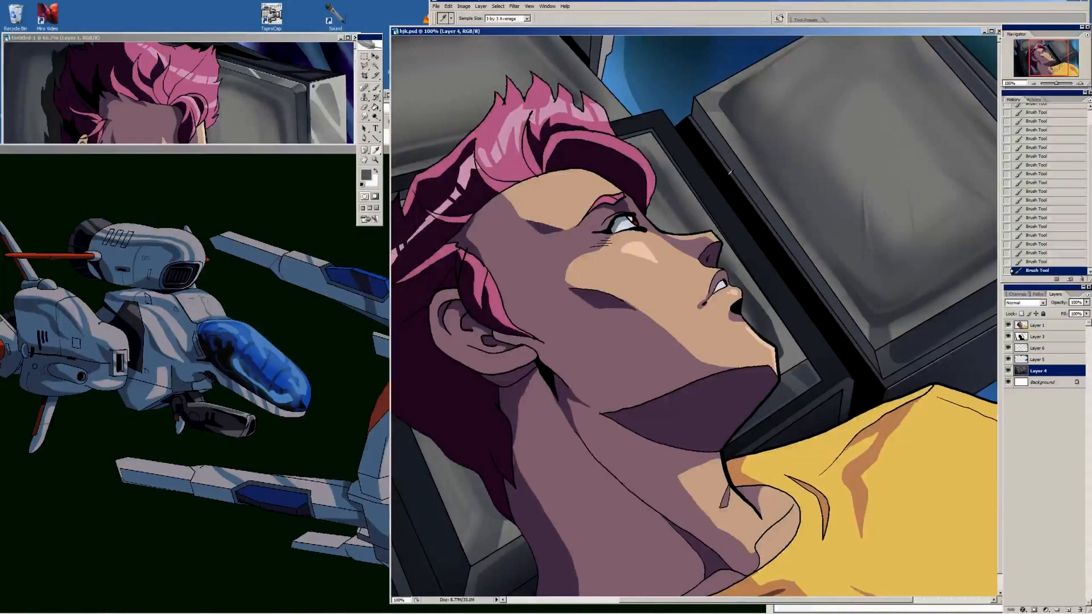
left_click(733, 157, "alt")
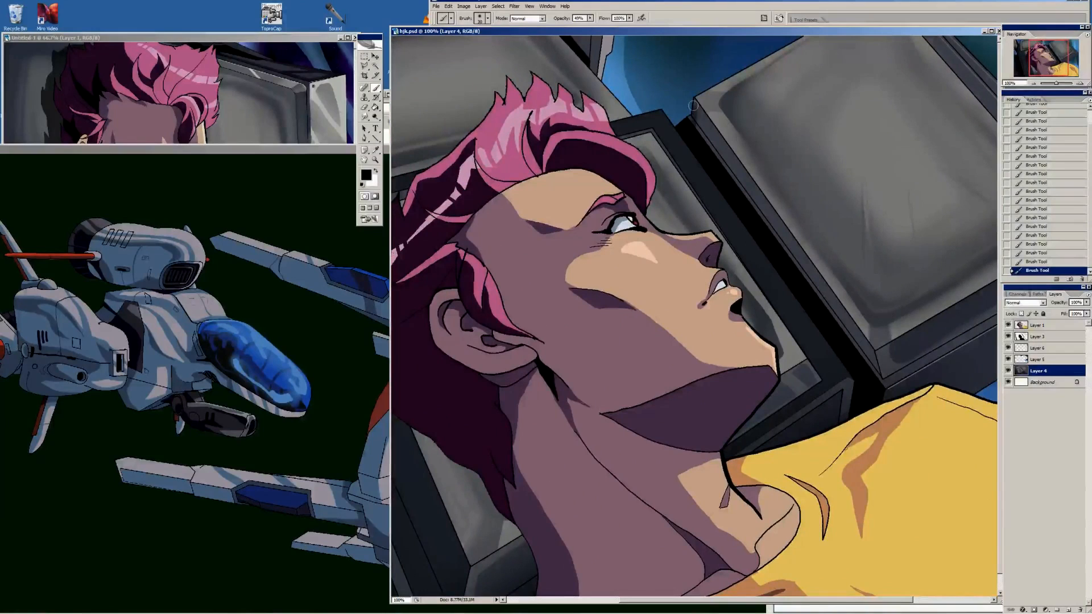
left_click(699, 128, "alt")
key("shift+b")
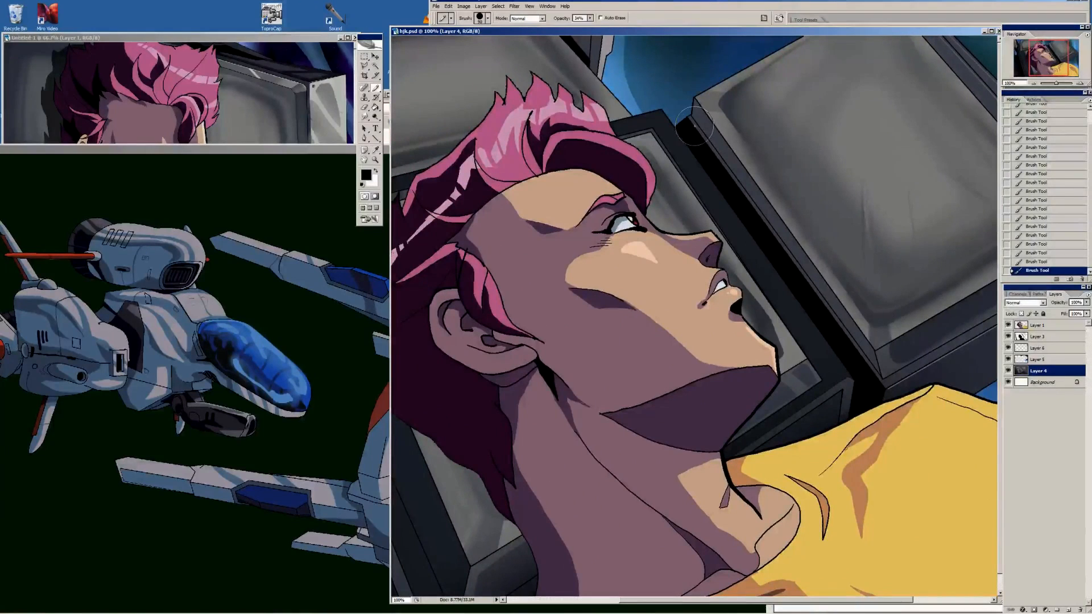
left_click(691, 108)
left_click(698, 118, "alt")
key("u")
mouse_move(697, 118)
left_mouse_down()
mouse_move(768, 215)
mouse_move(770, 206)
left_mouse_up()
key("g")
left_click(711, 128)
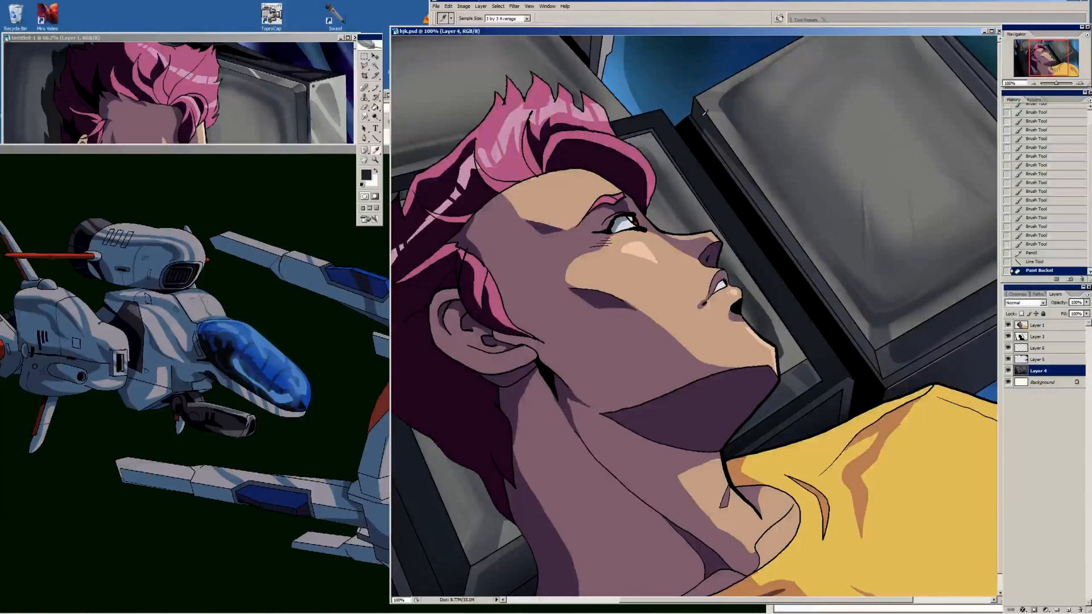
Dab dark grey nicks on the right monitor's upper-left corner and fill the adjoining bevel with the same tone
key("b")
left_click(698, 107)
left_click(697, 109)
left_click(700, 115, "alt")
key("g")
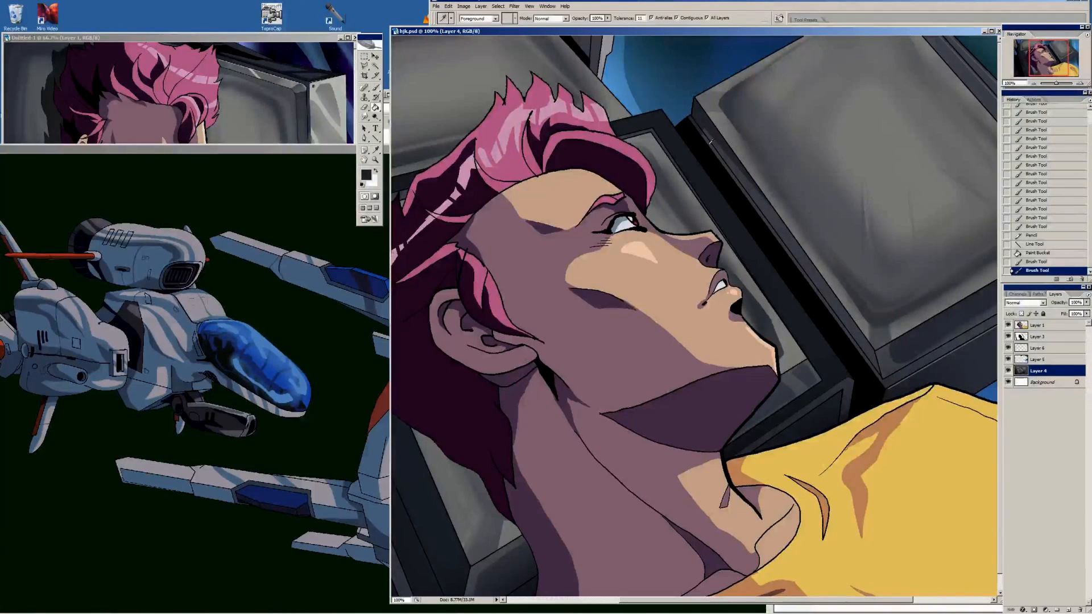
left_click(706, 122)
Hide Layer 1 and save the background as the JPEG copy "hjk copy.jpg" at Maximum quality
left_click_drag(870, 226, 819, 298)
key("i")
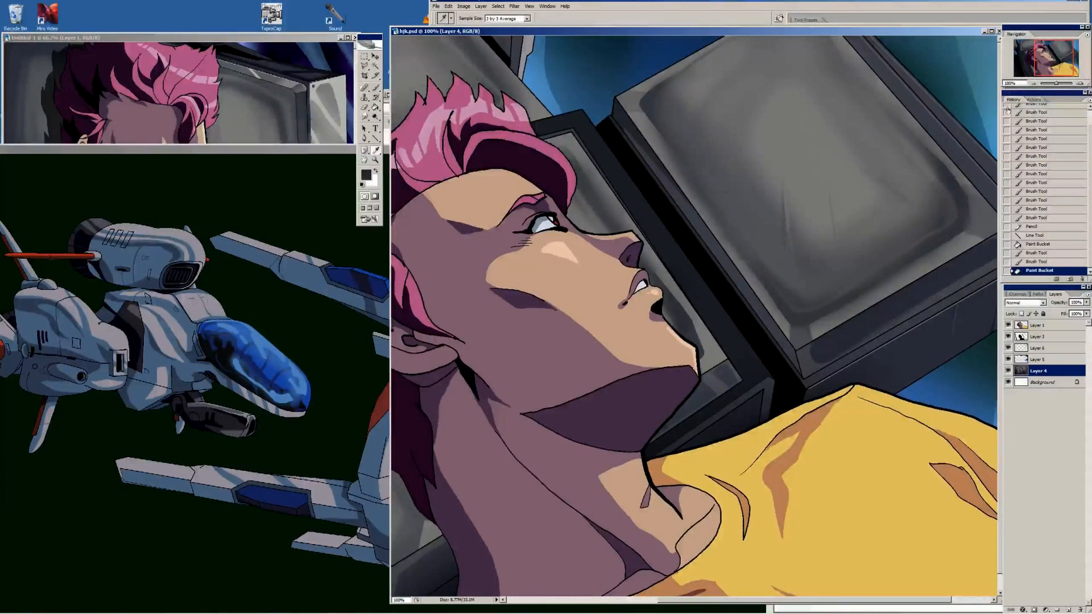
left_click(1033, 83)
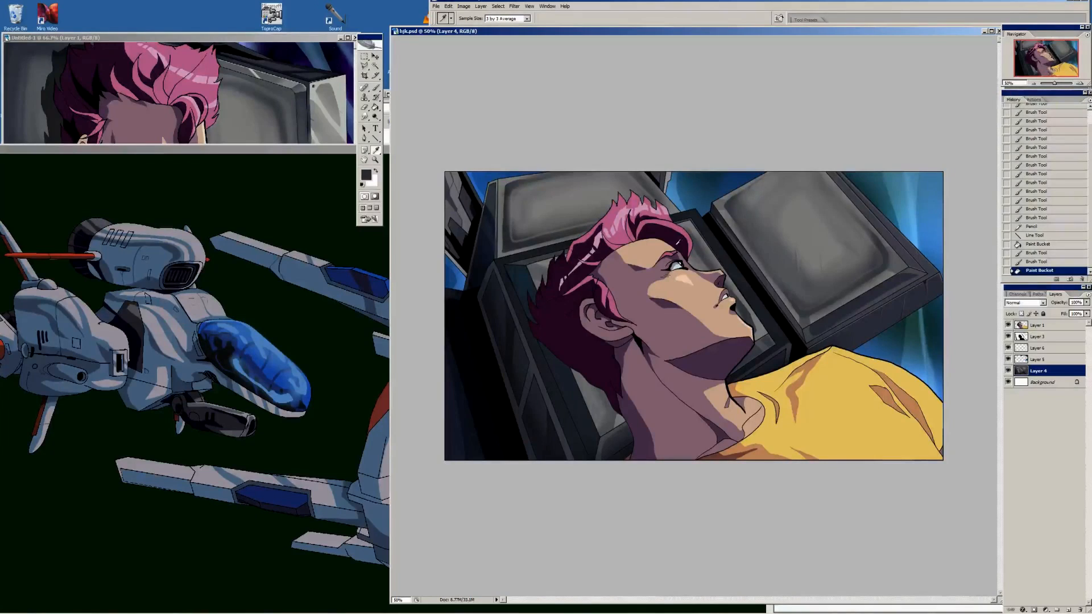
left_click(1008, 326)
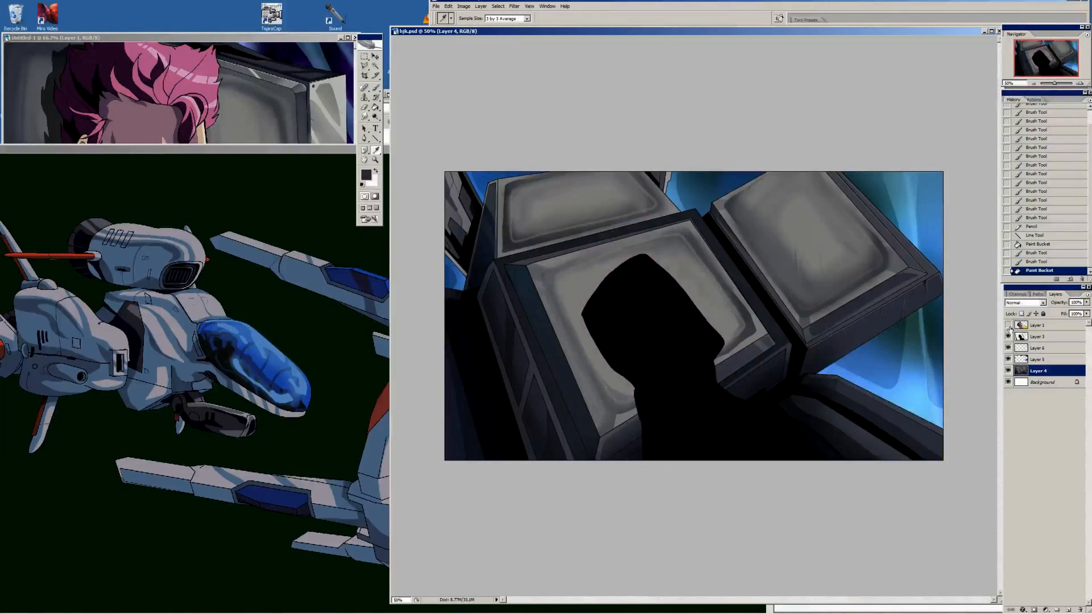
left_click(436, 6)
left_click(401, 98)
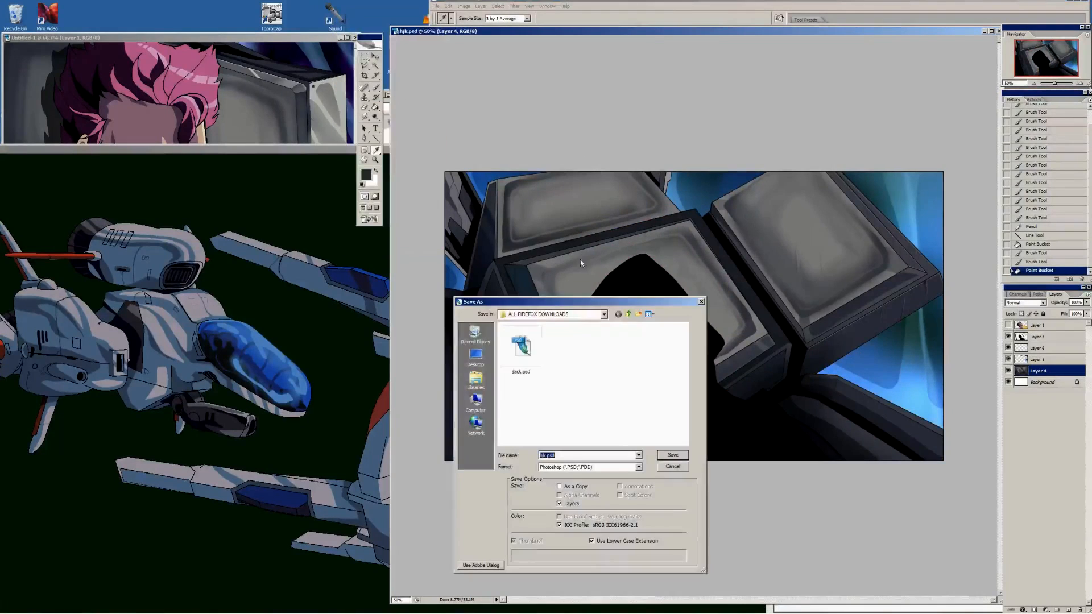
left_click(612, 466)
left_click(602, 515)
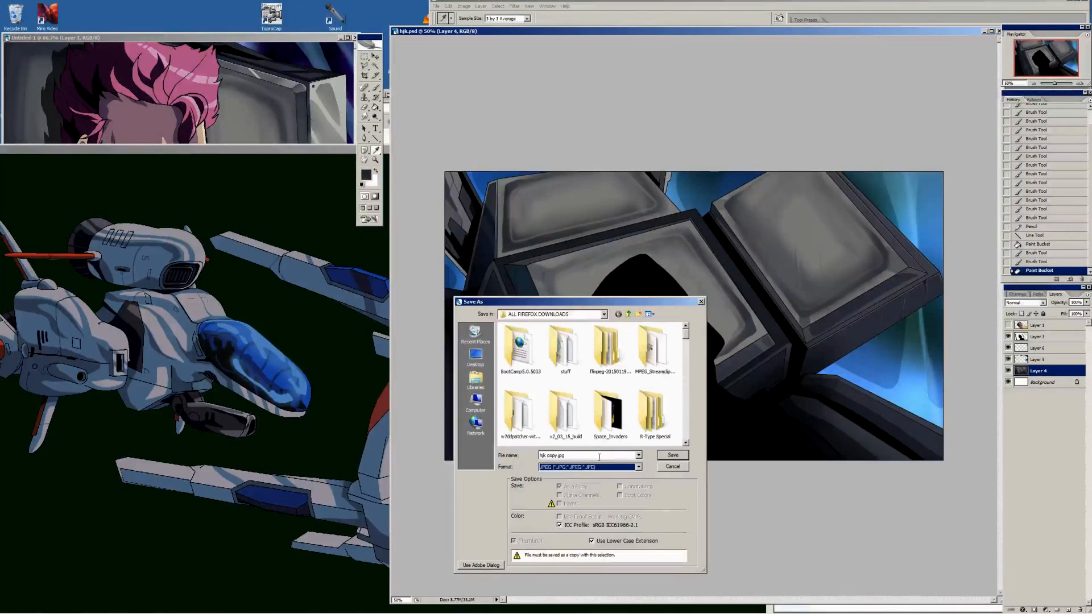
left_click(672, 456)
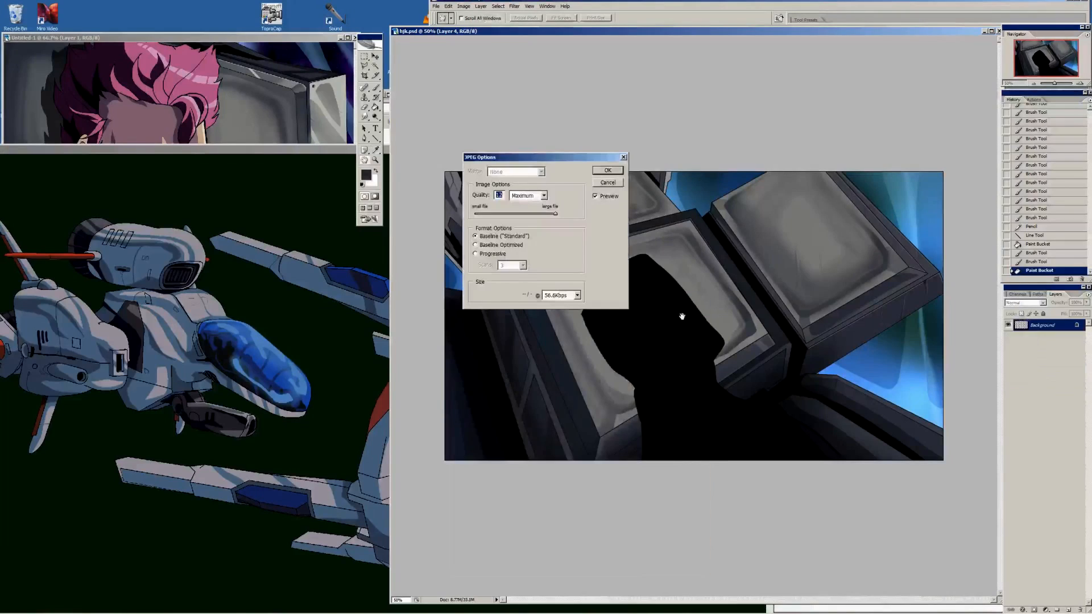
left_click(606, 170)
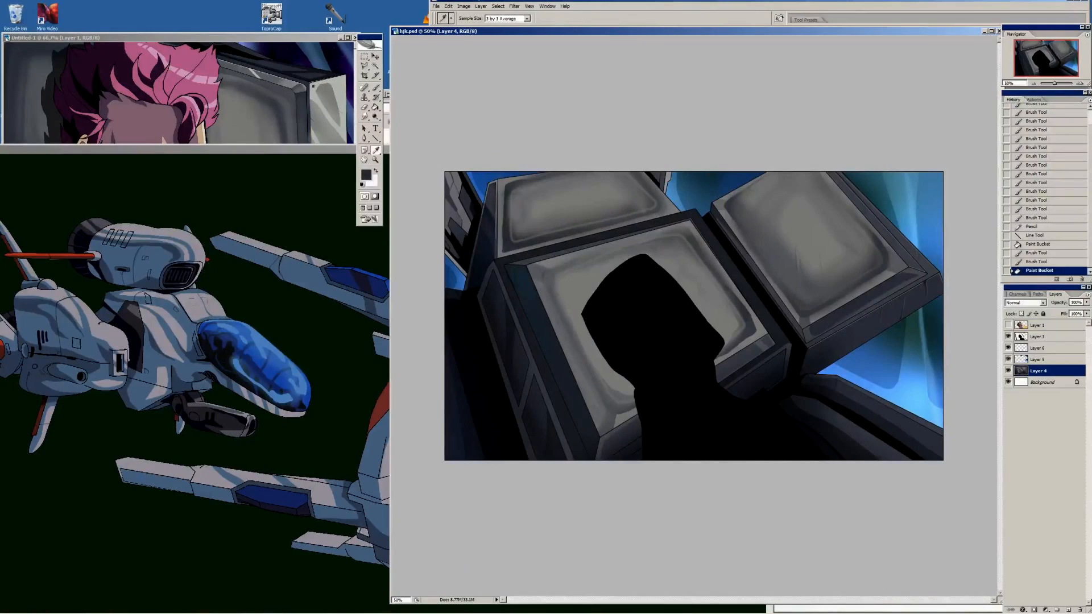
Switch to TVP Animation and enlarge the timeline area of fhgfh.tvpp to show all four layers
key("alt+Tab")
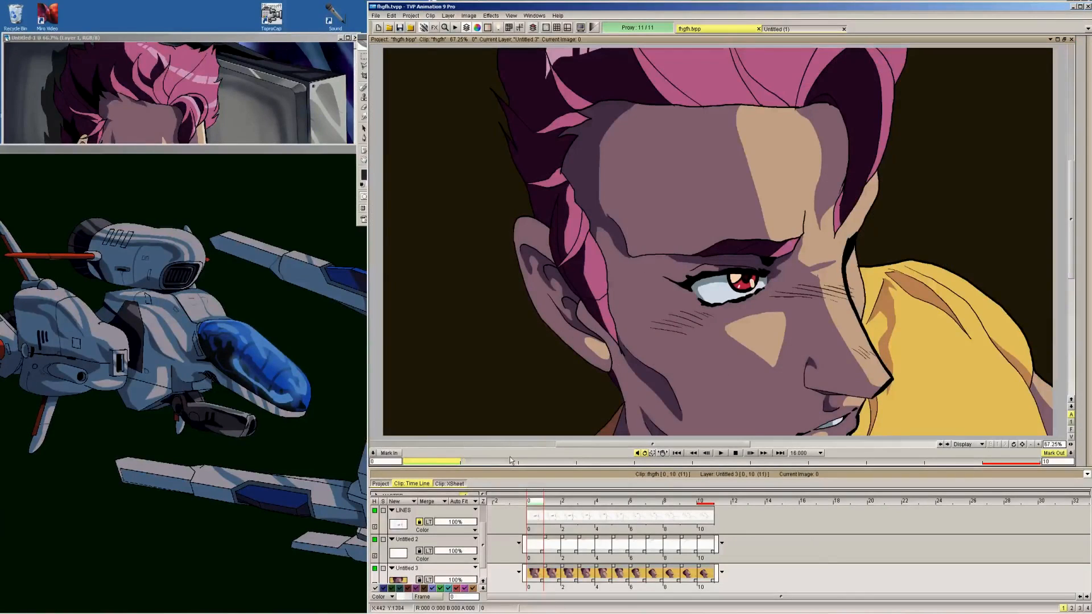
left_click(419, 523)
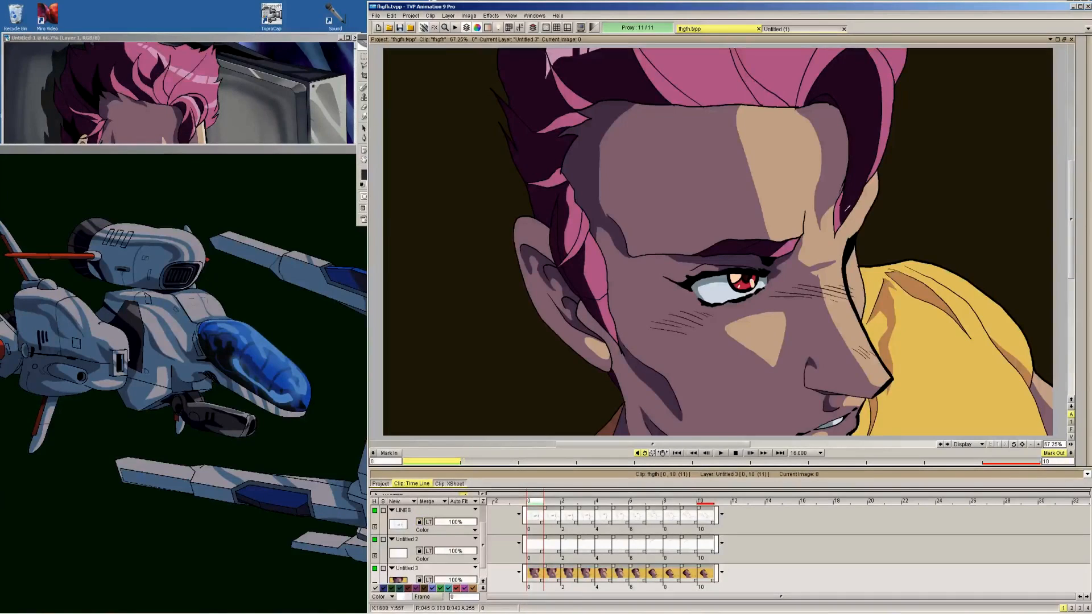
key("Up")
key("Up")
key("Up")
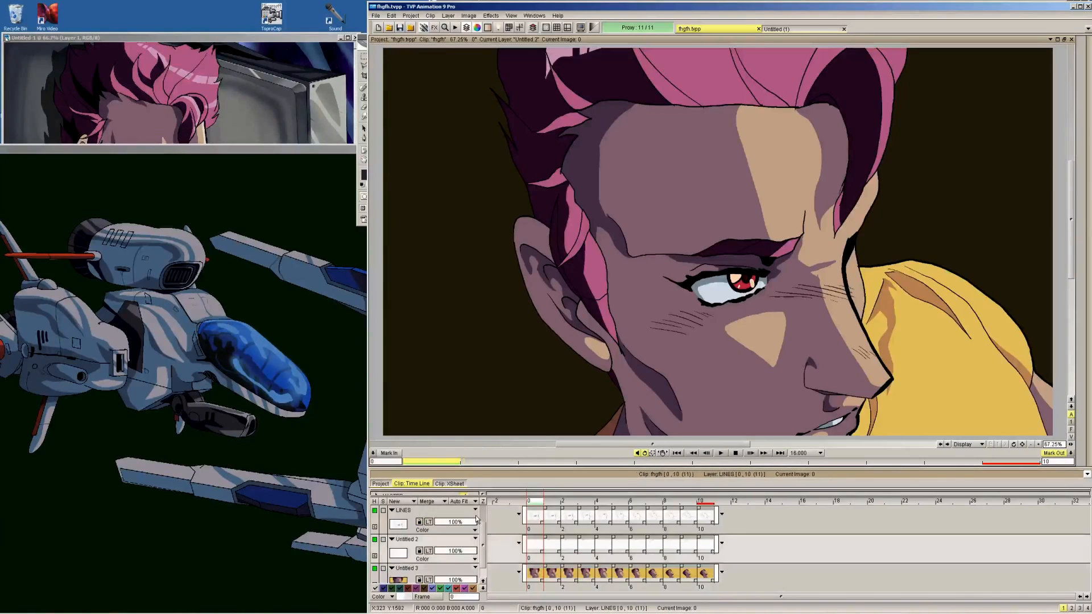
left_click_drag(620, 466, 622, 416)
left_click_drag(625, 469, 628, 424)
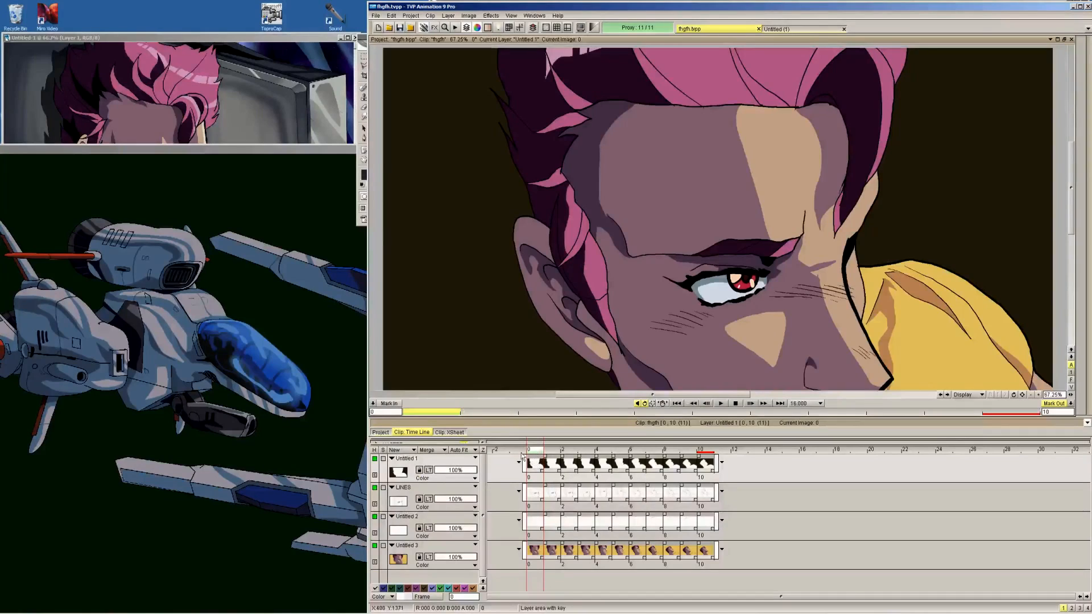
Toggle the timeline layers' visibility one by one to examine what each contains, with the whole frame fitted in view
left_click(375, 459)
left_click(374, 459)
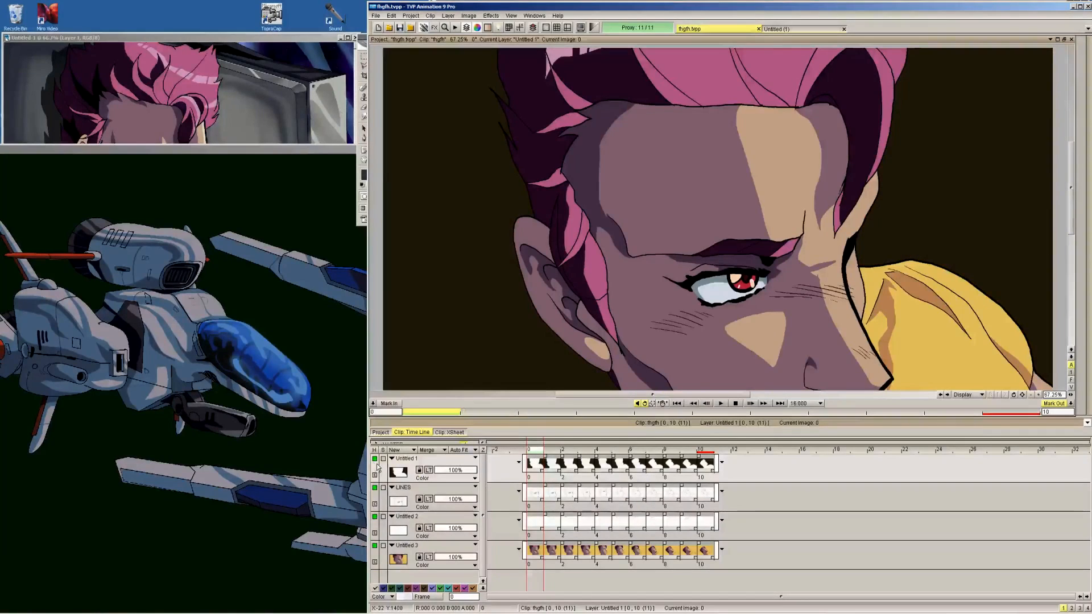
left_click(510, 16)
left_click(519, 58)
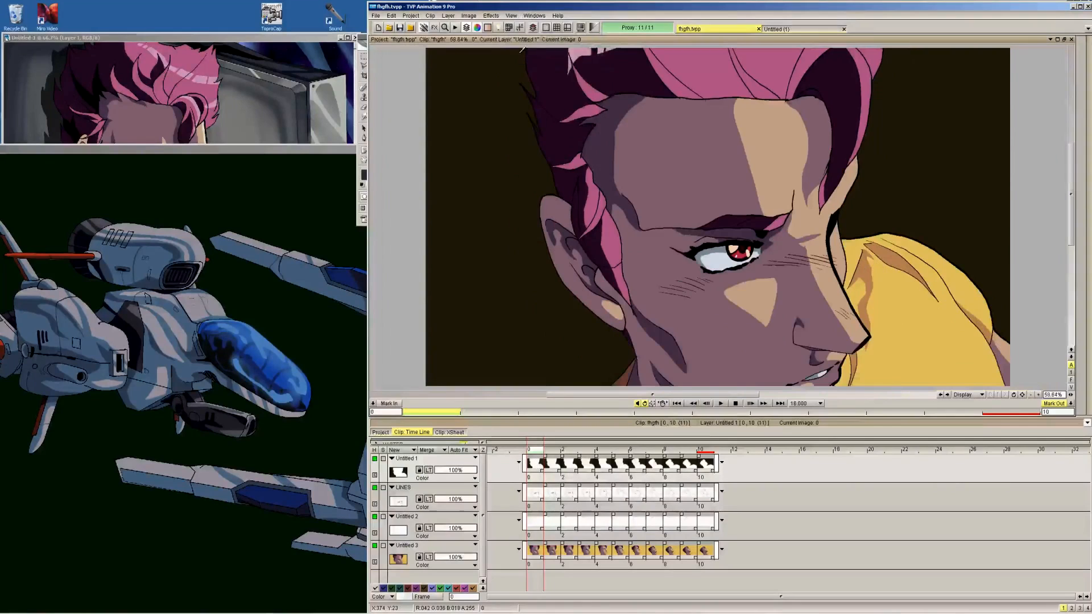
left_click(375, 459)
left_click(374, 459)
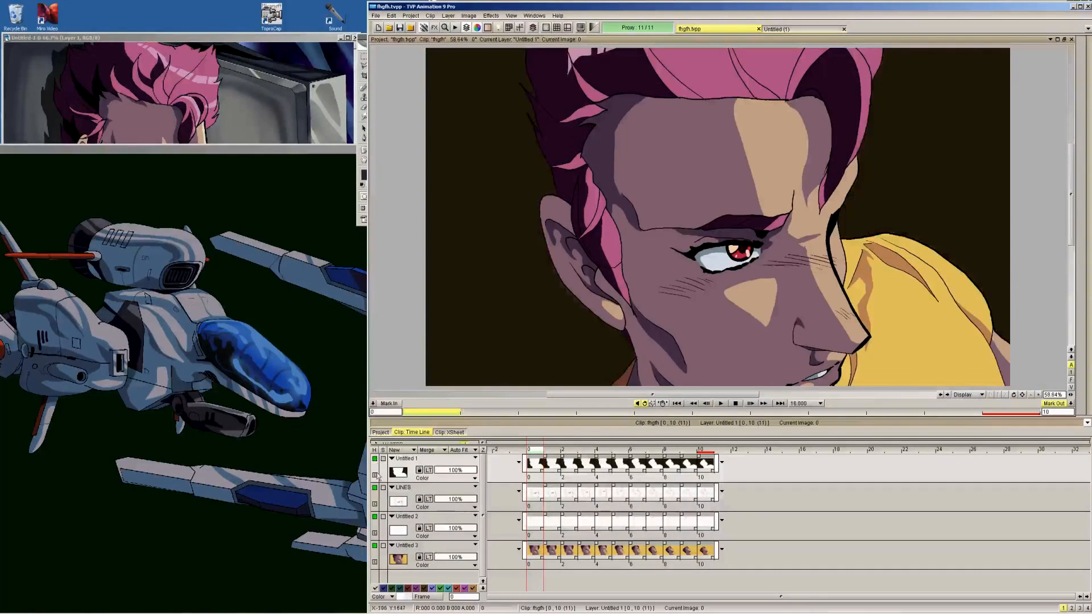
left_click(375, 488)
left_click(375, 489)
left_click(375, 517)
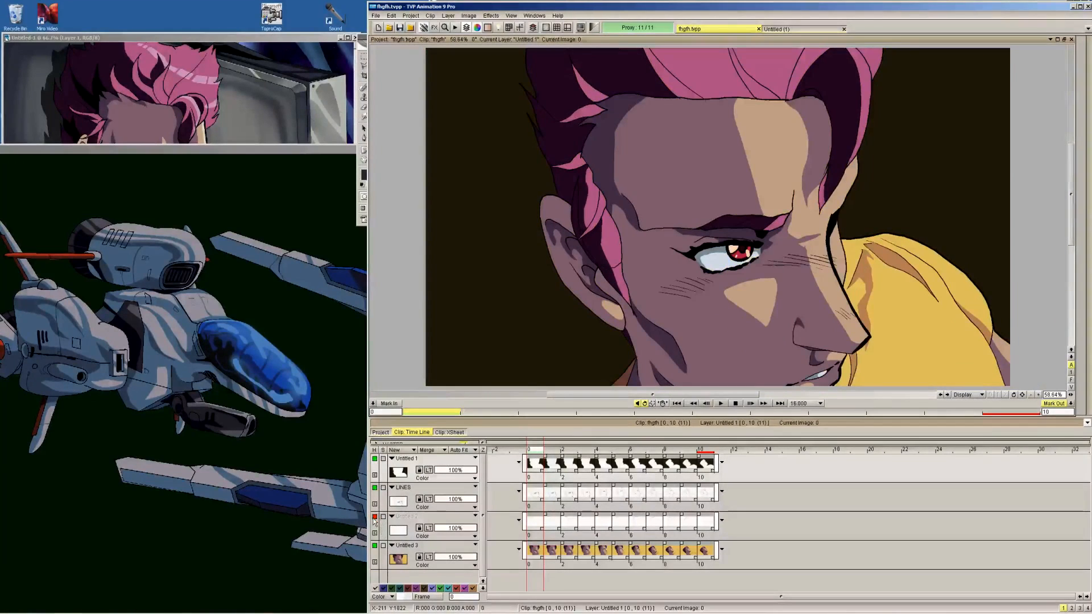
left_click(374, 517)
left_click(374, 546)
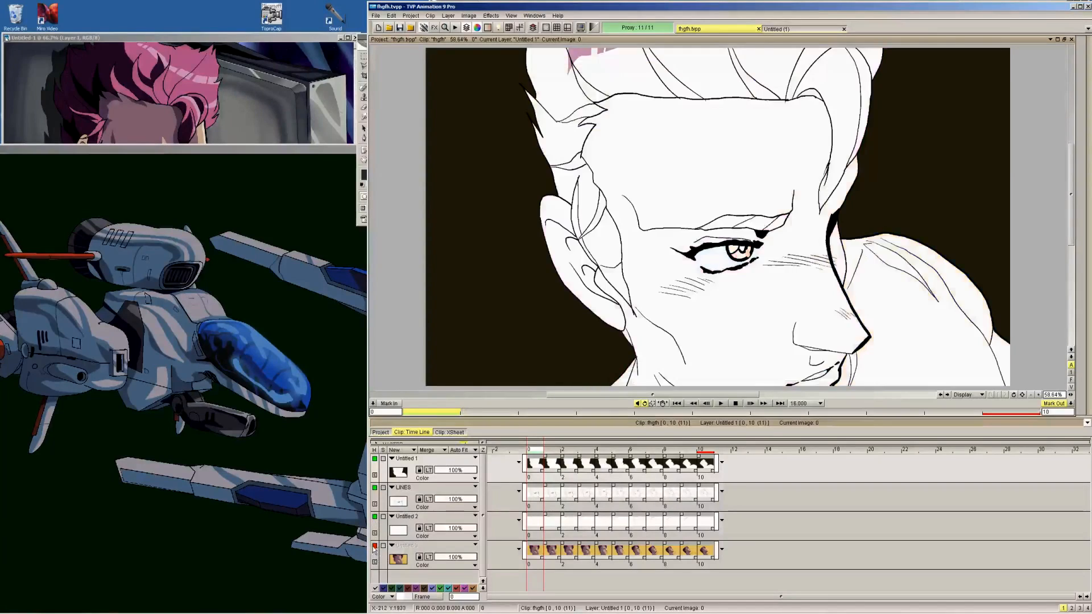
left_click(375, 546)
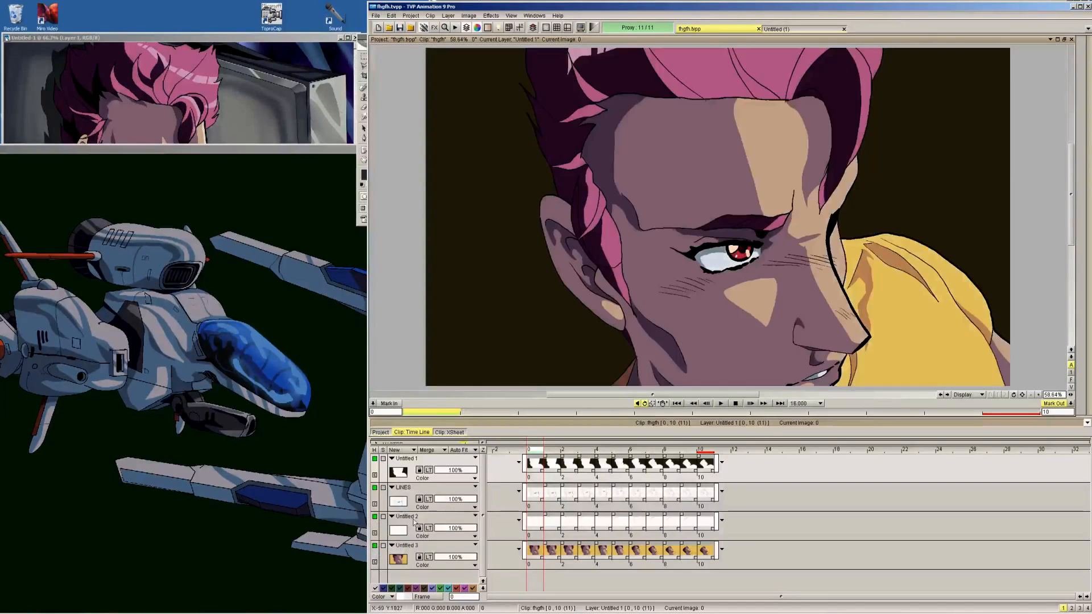
Merge all visible layers into a single animation layer and set the Filling Shape drawing mode to Erase
left_click(437, 449)
left_click(453, 463)
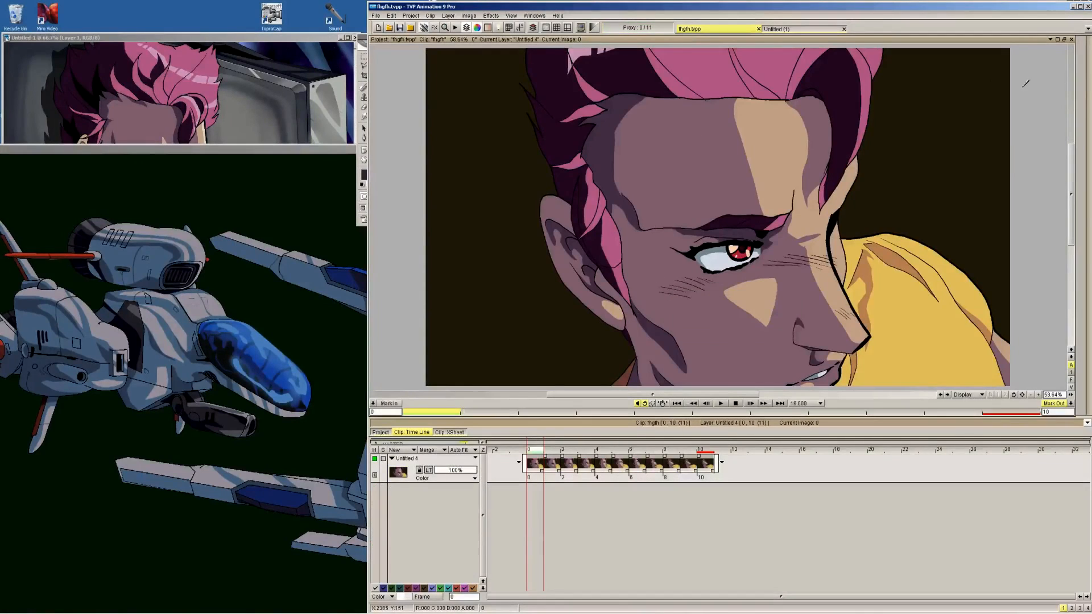
mouse_move(1085, 72)
left_click(1083, 51)
left_click(1049, 188)
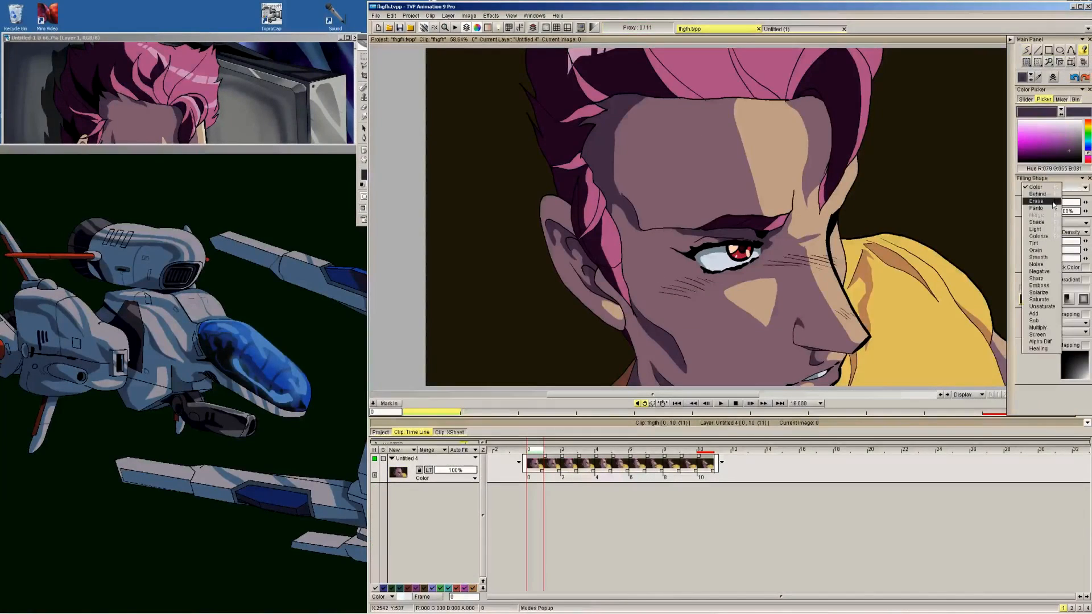
left_click(1053, 202)
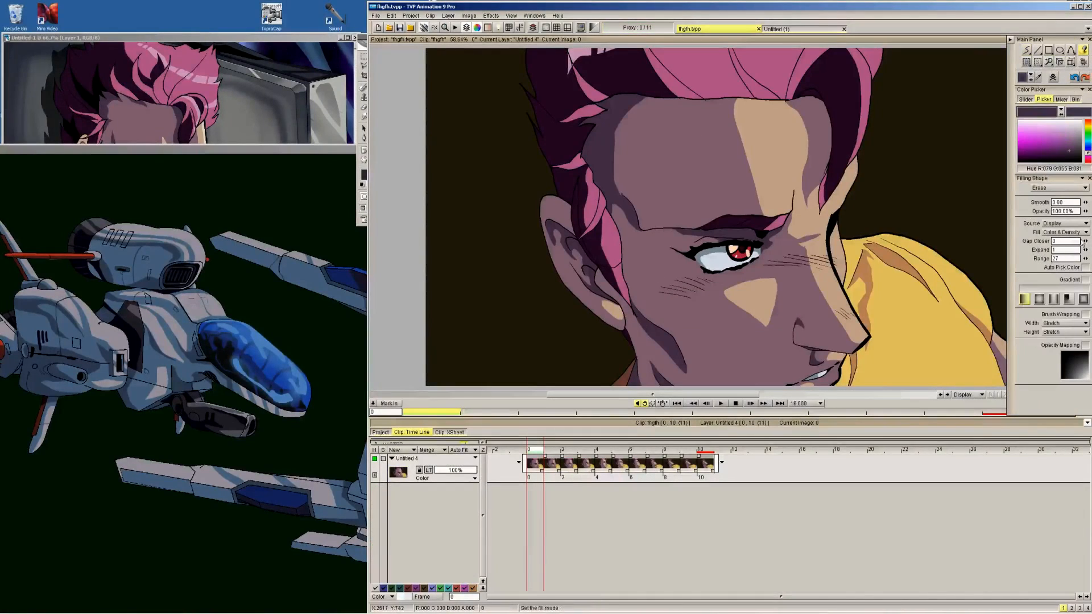
Erase the dark brown background on the side the character faces by filling it on each frame from 0 to 10
left_click(946, 186)
key("Right")
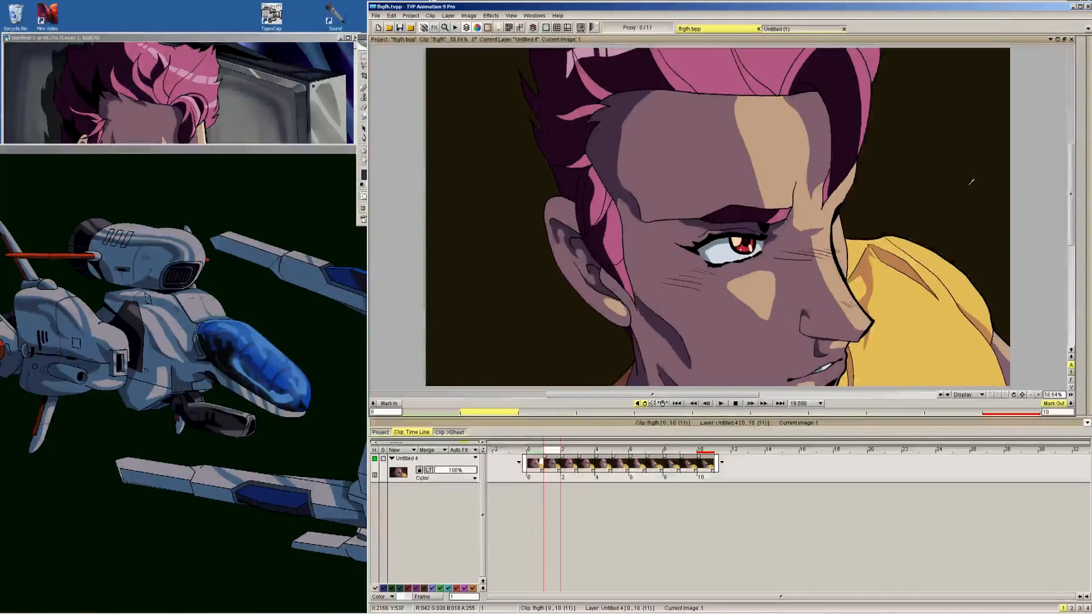
left_click(971, 181)
key("Right")
left_click(972, 180)
key("Right")
left_click(973, 179)
key("Right")
left_click(974, 178)
key("Right")
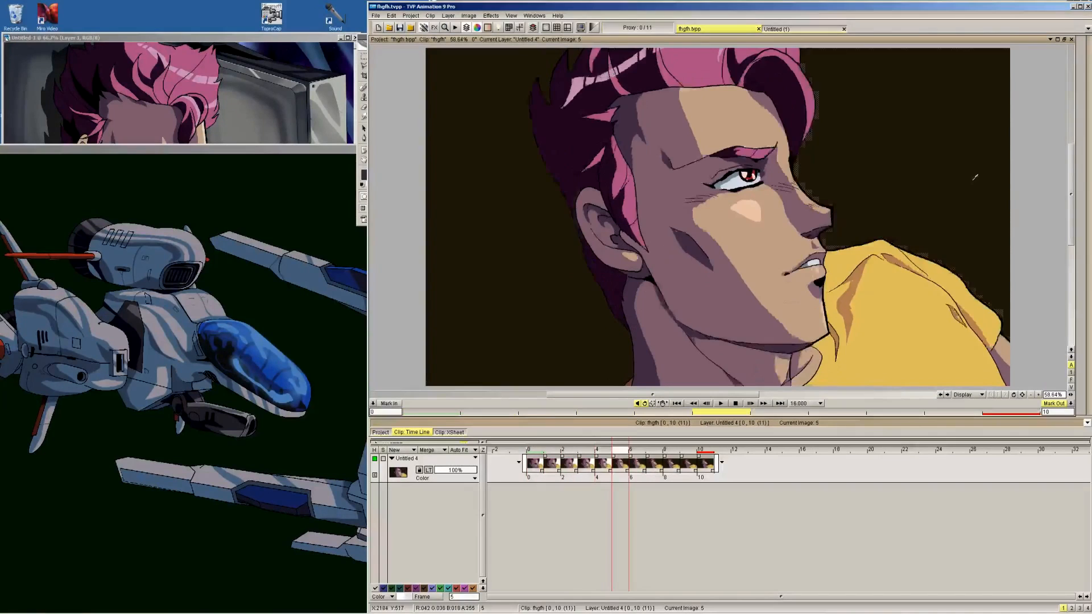
key("Right")
left_click(975, 178)
key("Right")
left_click(974, 178)
key("Right")
left_click(975, 177)
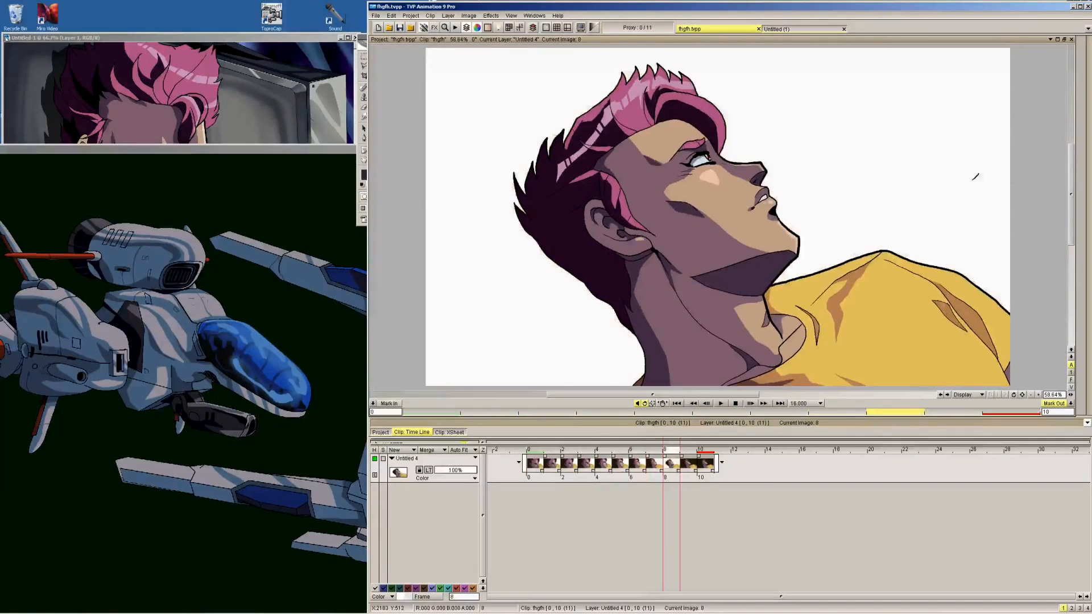
key("Right")
left_click(974, 177)
key("Right")
left_click(974, 177)
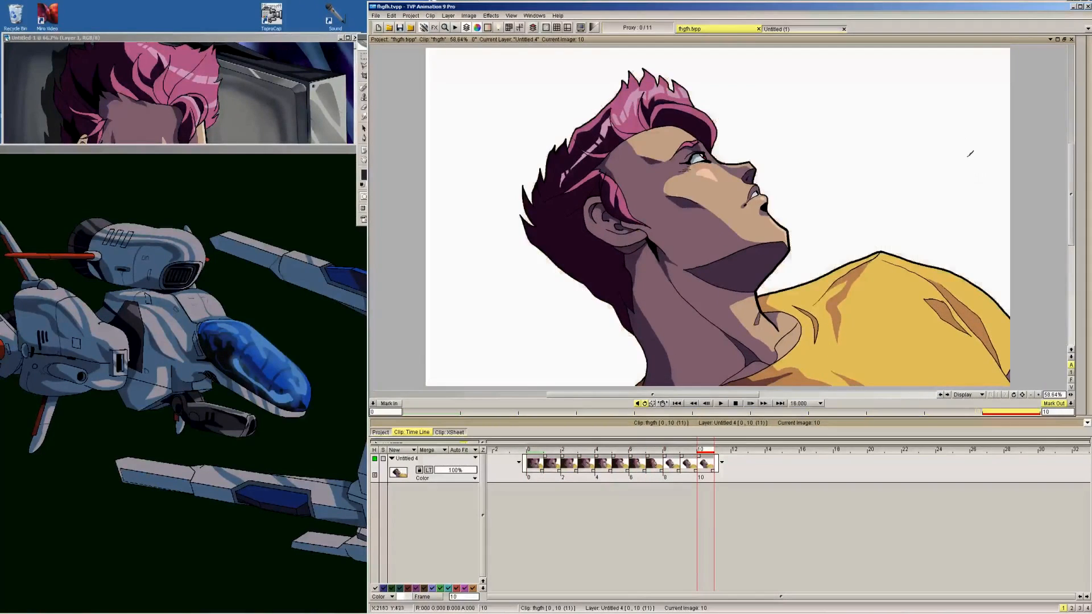
Erase the remaining dark brown background behind the character's head on each frame from 7 back to 0
key("Left")
key("Left")
key("Left")
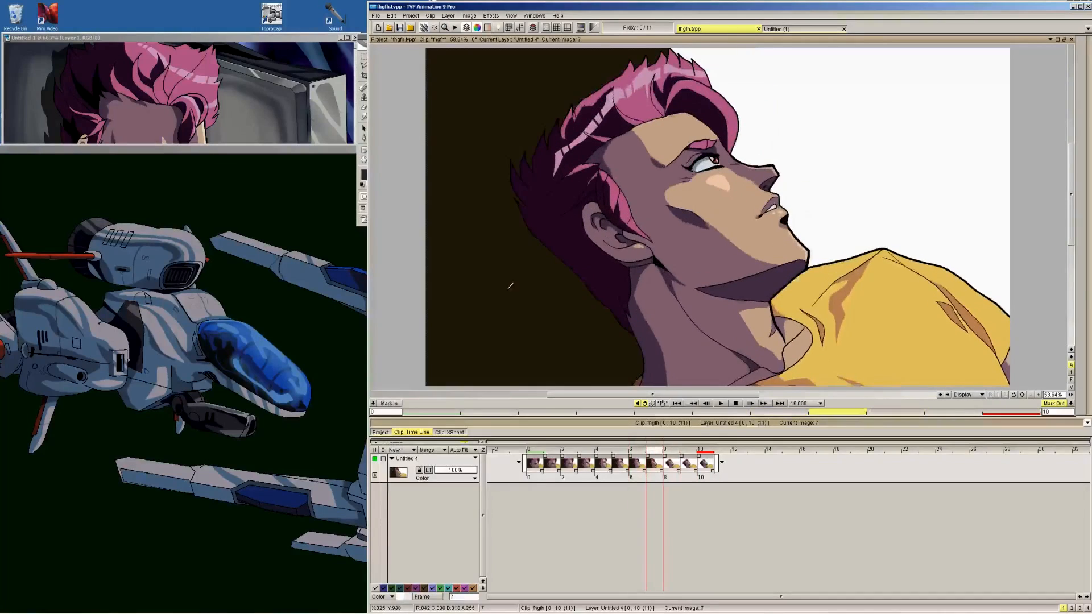
left_click(510, 286)
key("Left")
left_click(513, 280)
key("Left")
left_click(517, 271)
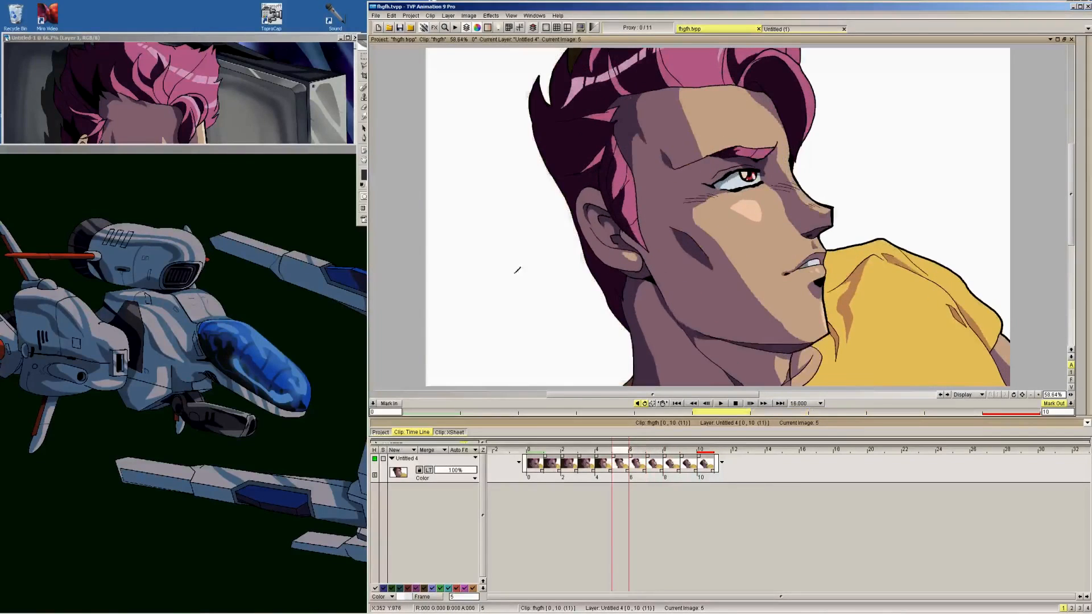
key("Left")
left_click(504, 179)
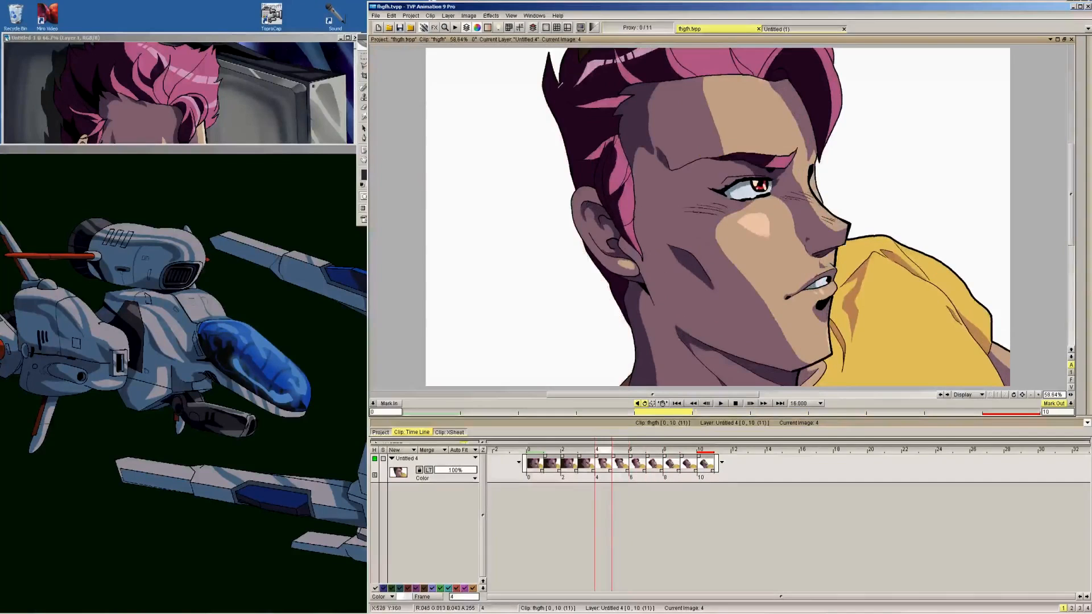
key("Left")
left_click(519, 181)
key("Left")
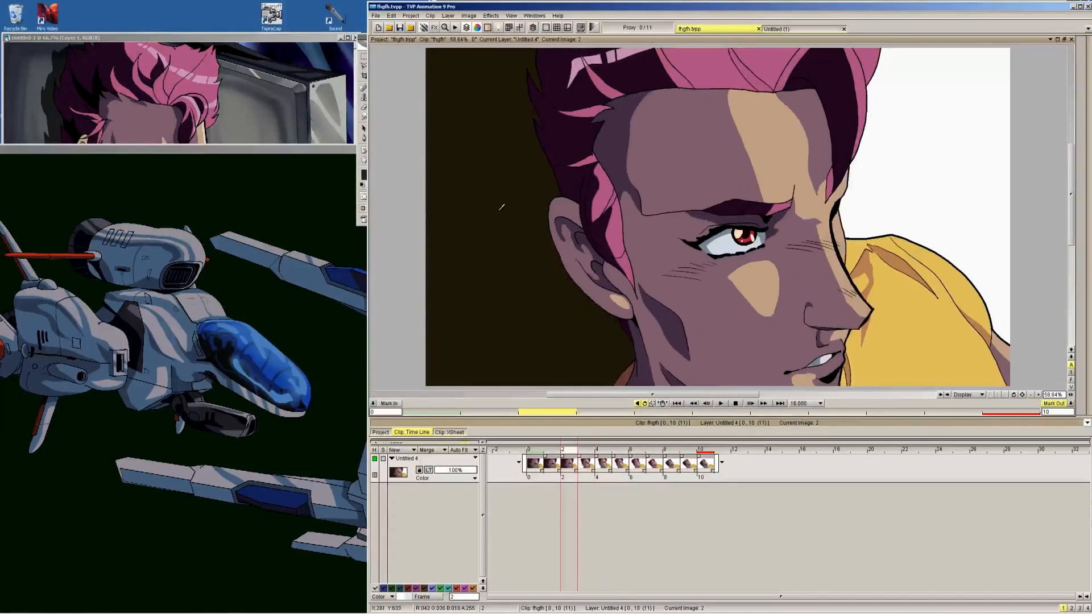
left_click(499, 215)
key("Left")
left_click(487, 227)
key("Left")
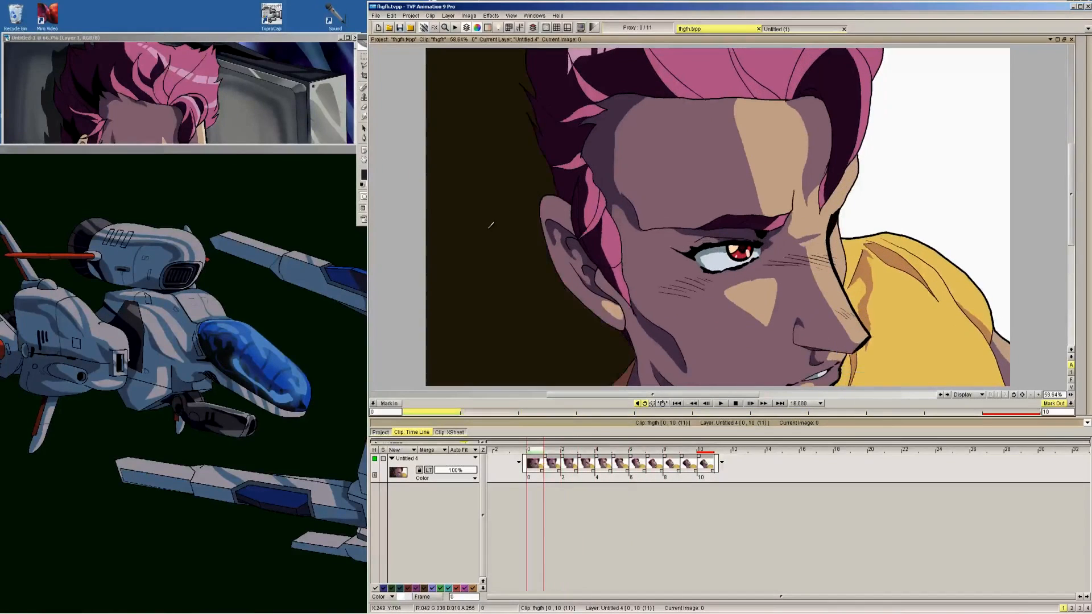
left_click(492, 226)
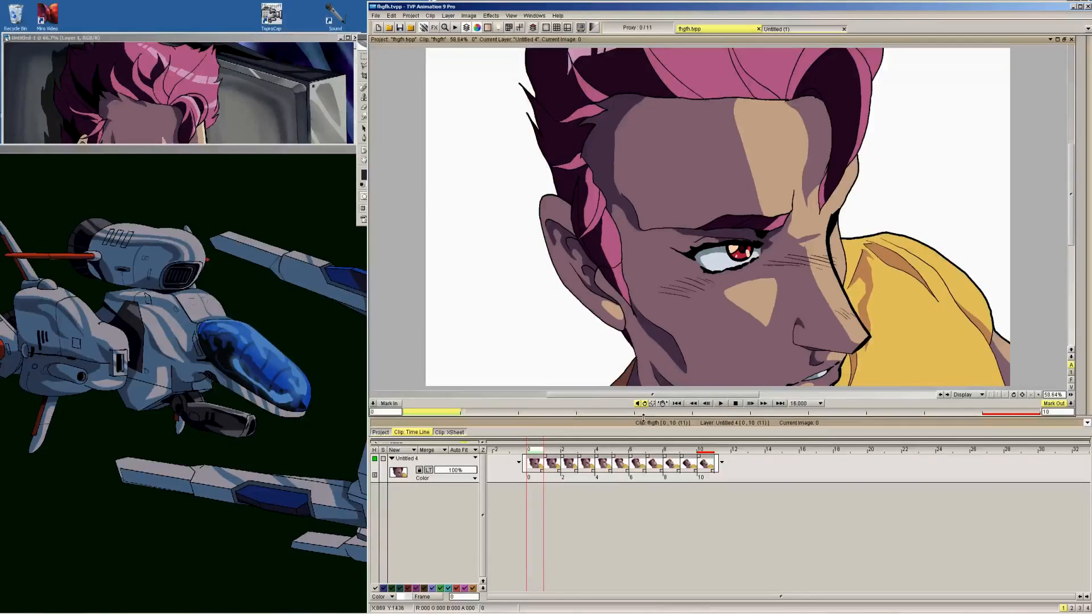
Shrink the timeline area to give the canvas more room and fit the whole frame in it
left_click_drag(643, 422, 637, 475)
left_click_drag(676, 416, 677, 479)
left_click(512, 16)
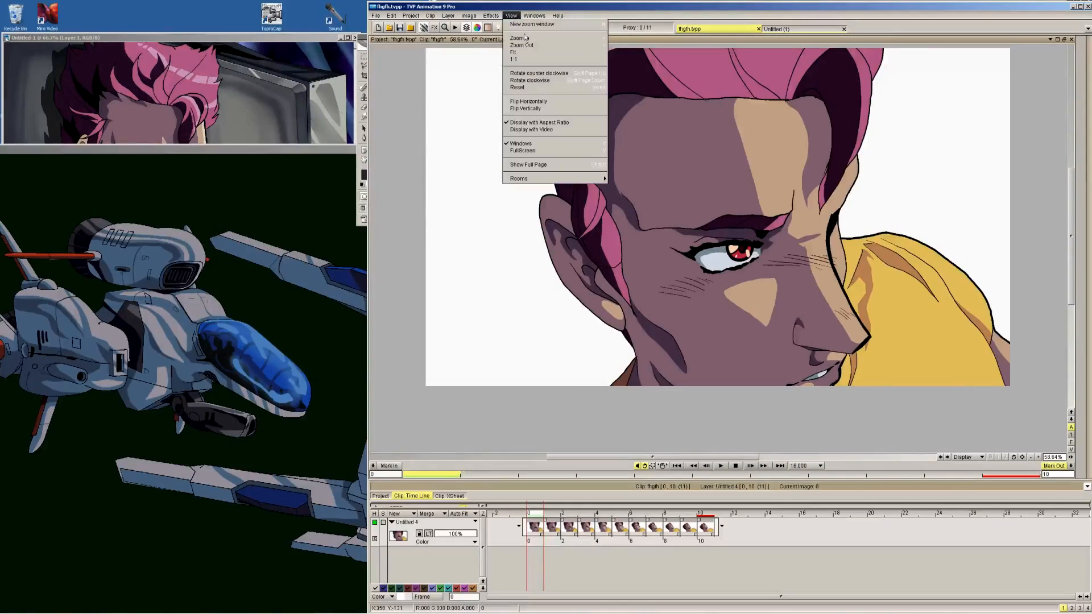
left_click(526, 54)
Import hjk copy.jpg from the ALL FIREFOX DOWNLOADS folder as a layer and place it beneath the character layer
left_click(142, 611)
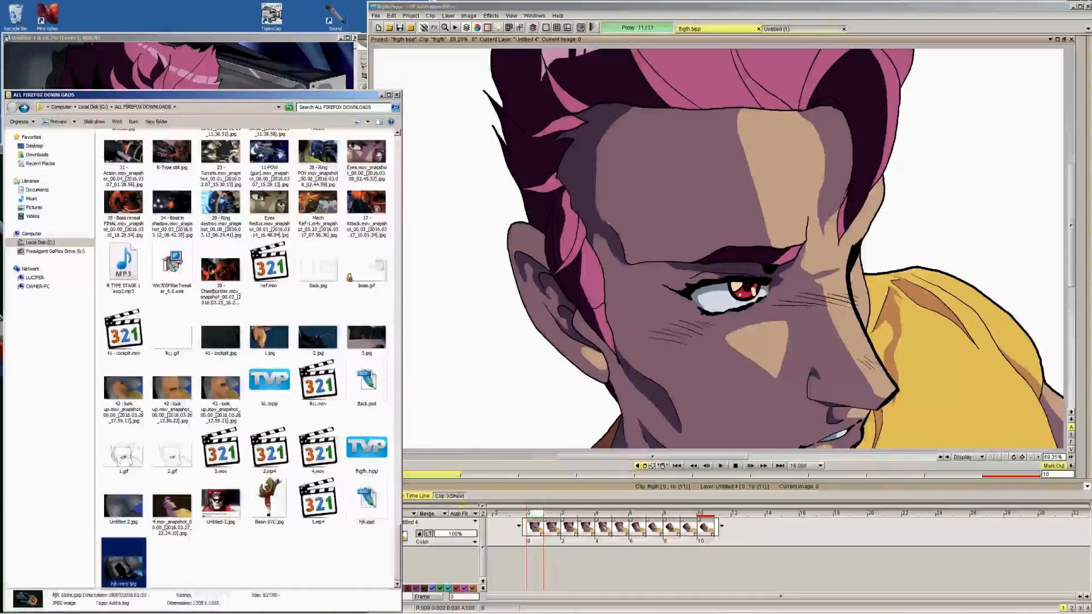
left_click_drag(123, 563, 550, 143)
left_click(380, 95)
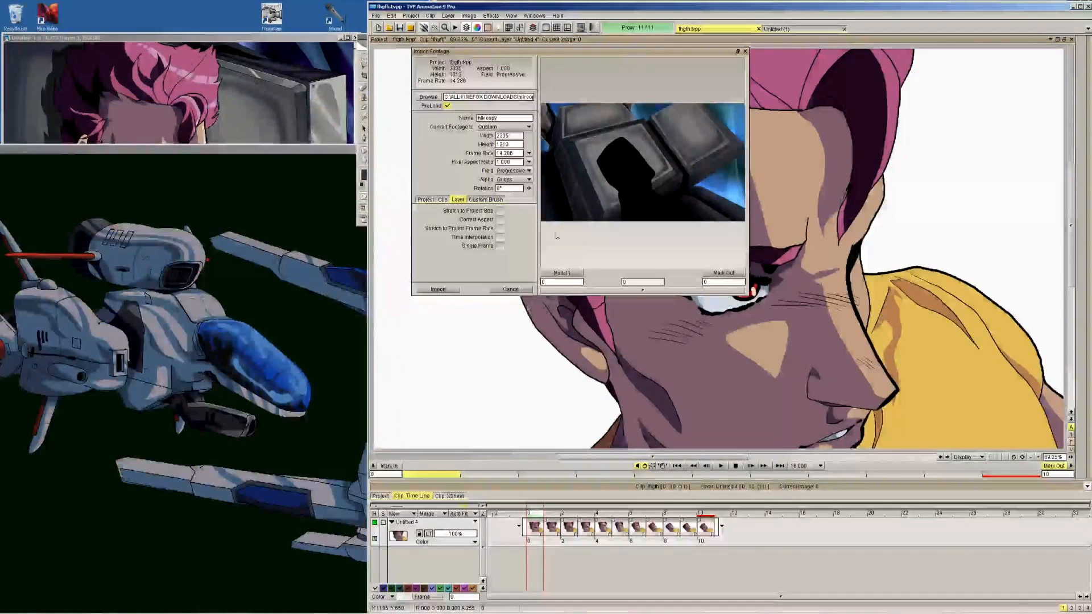
left_click(438, 288)
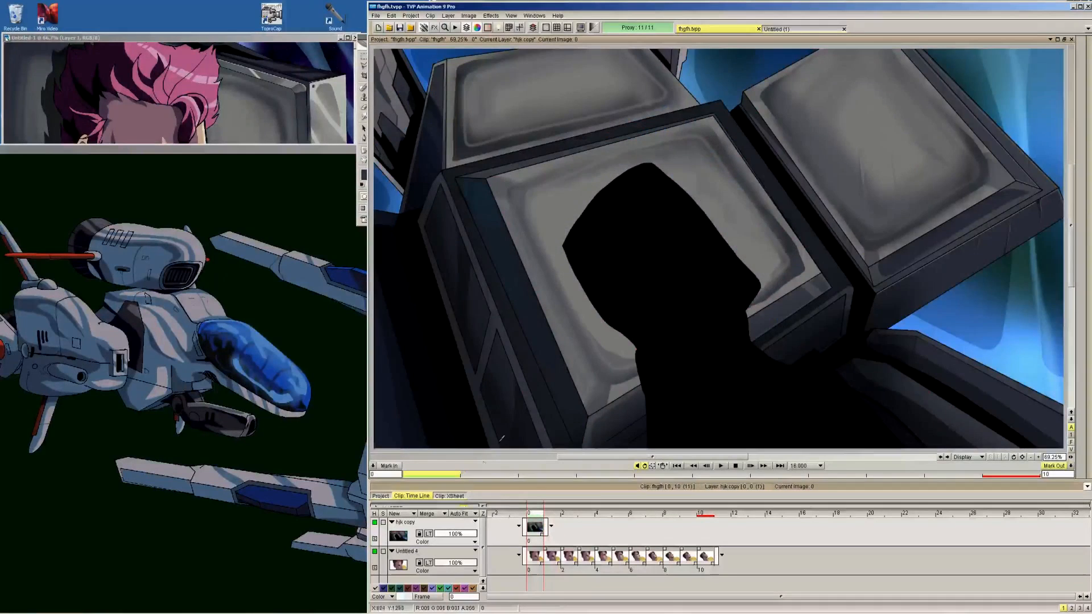
left_click_drag(449, 522, 448, 573)
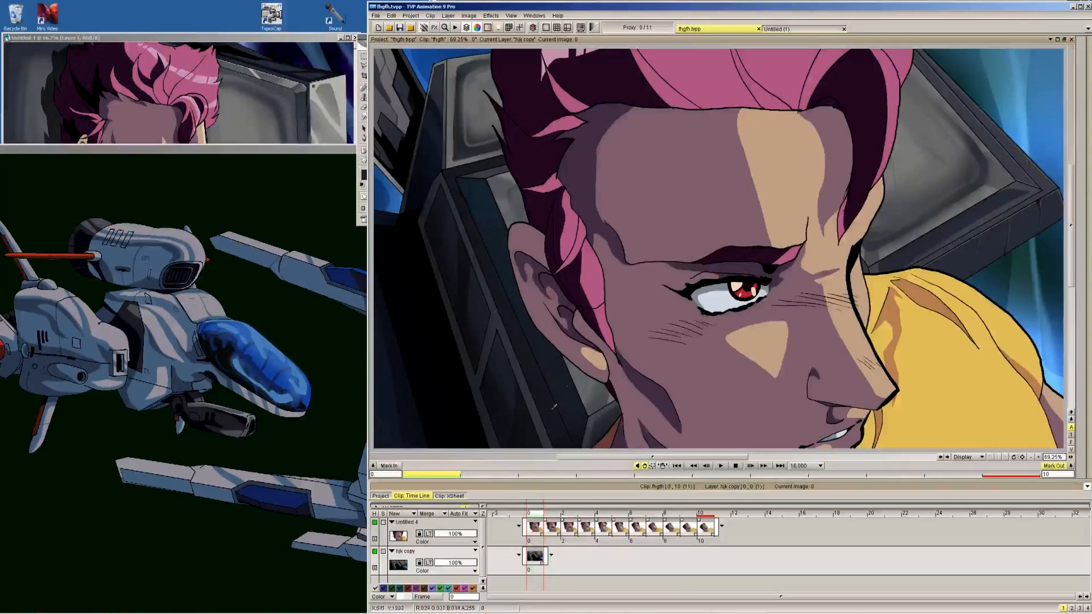
Extend the hjk copy background layer to 20 frames and hold the character layer's last drawing to at least that length
left_click_drag(547, 572, 869, 569)
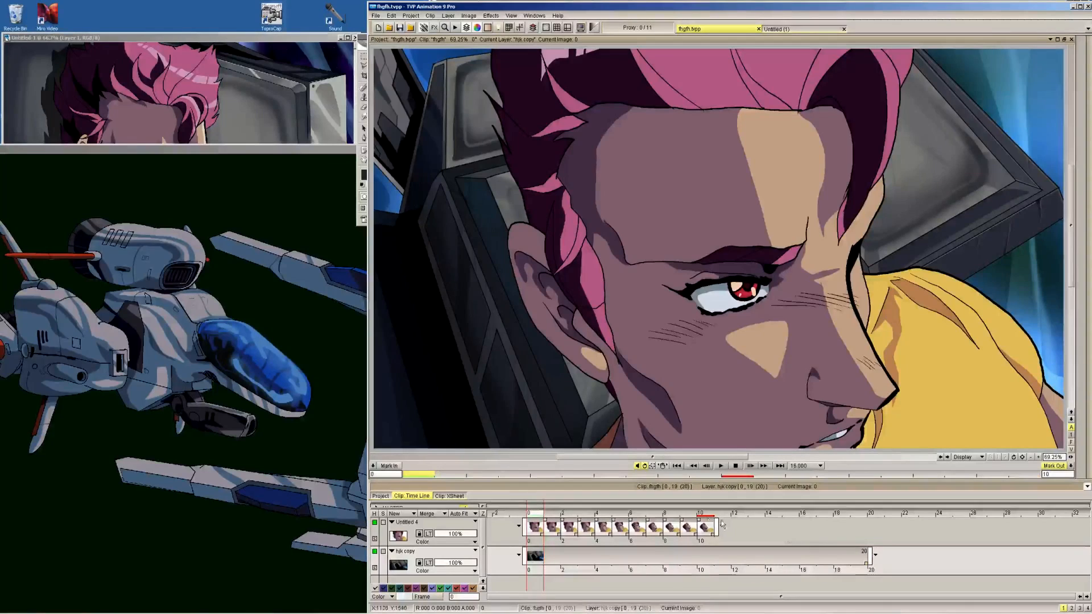
left_click(707, 515)
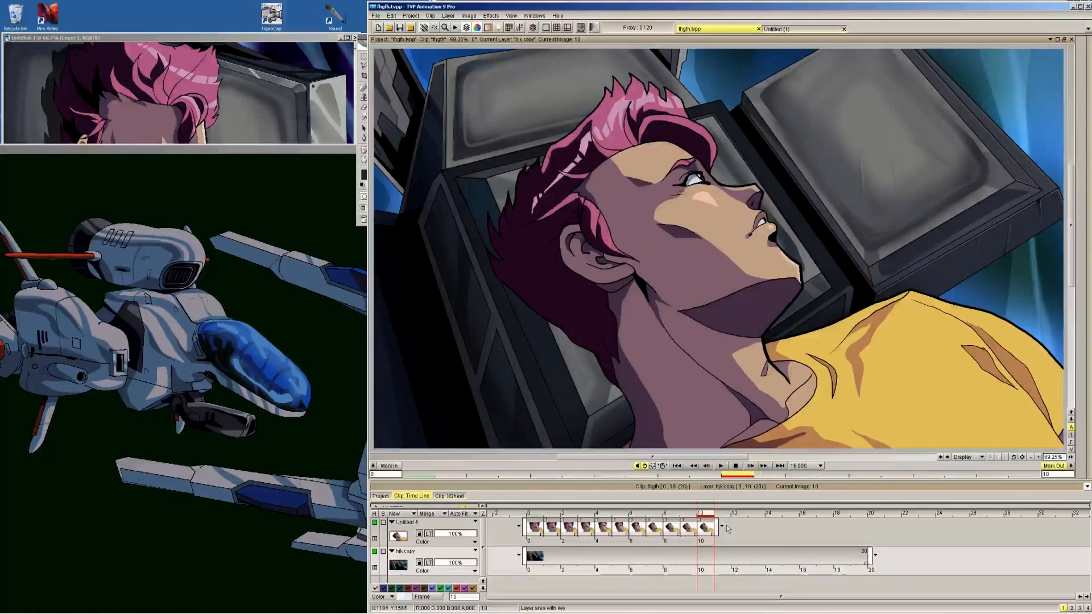
left_click_drag(718, 535, 870, 537)
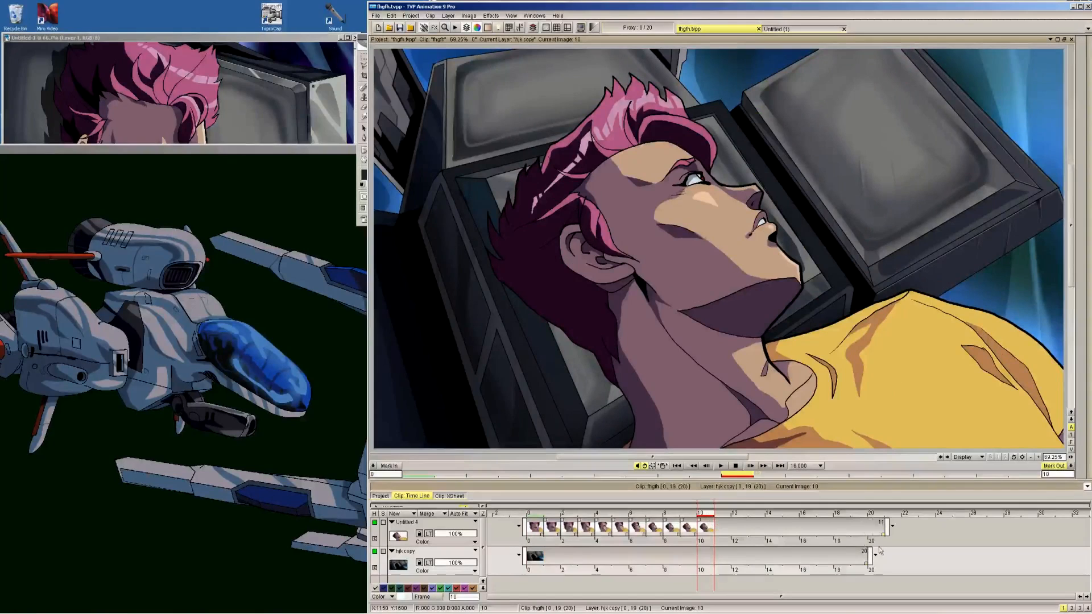
Set the clip's out point at frame 19 and play the animation with the view zoomed to 50%
left_click(861, 514)
right_click(861, 514)
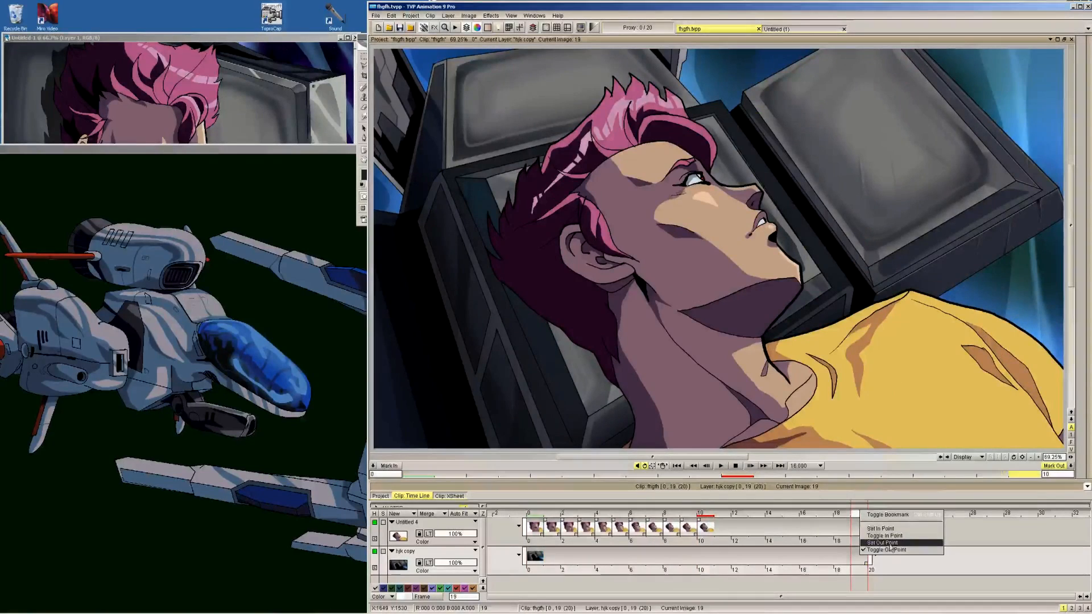
left_click(892, 541)
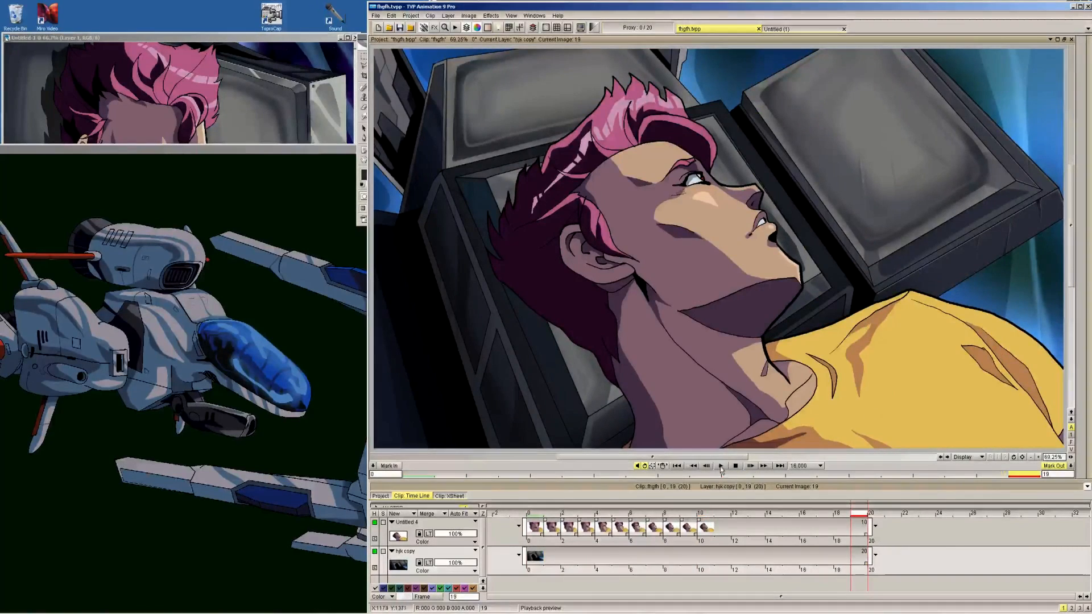
left_click(1030, 457)
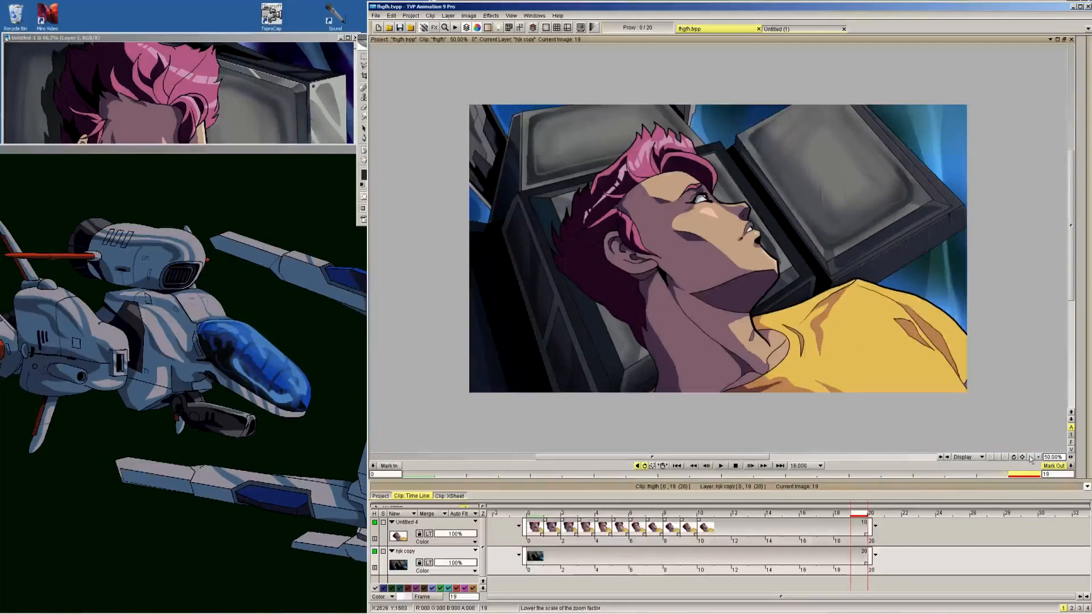
left_click(721, 466)
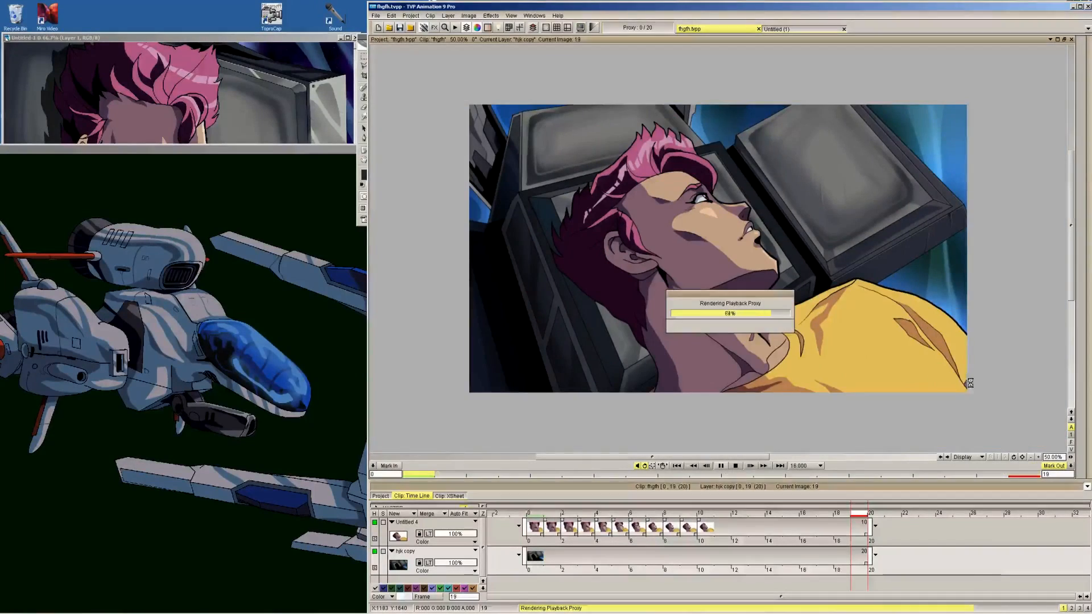
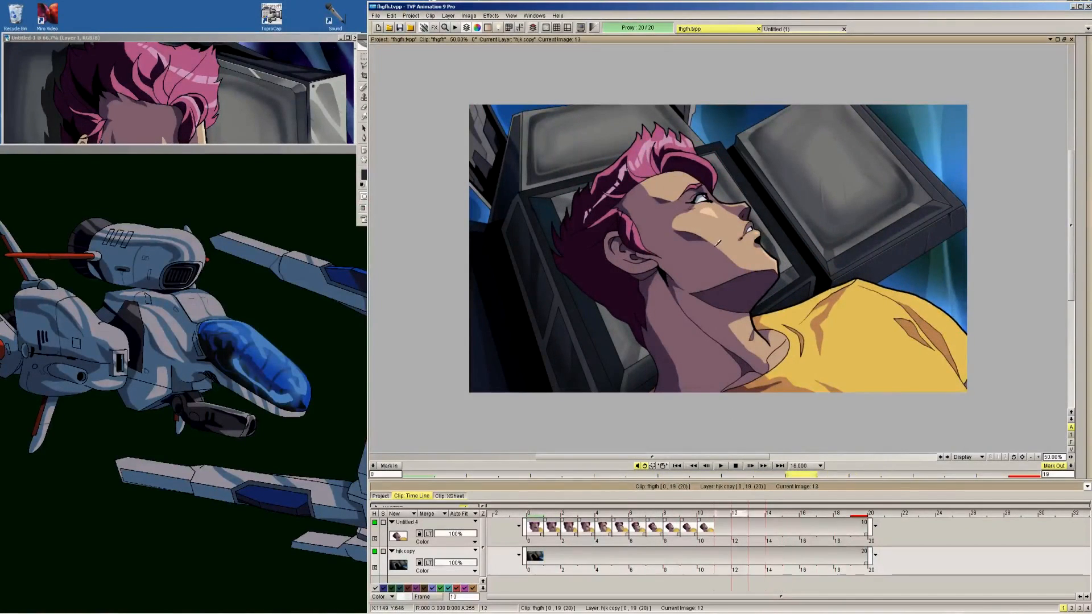
Create a new layer above the hjk copy background and extend it with blank images through frame 19
left_click(405, 513)
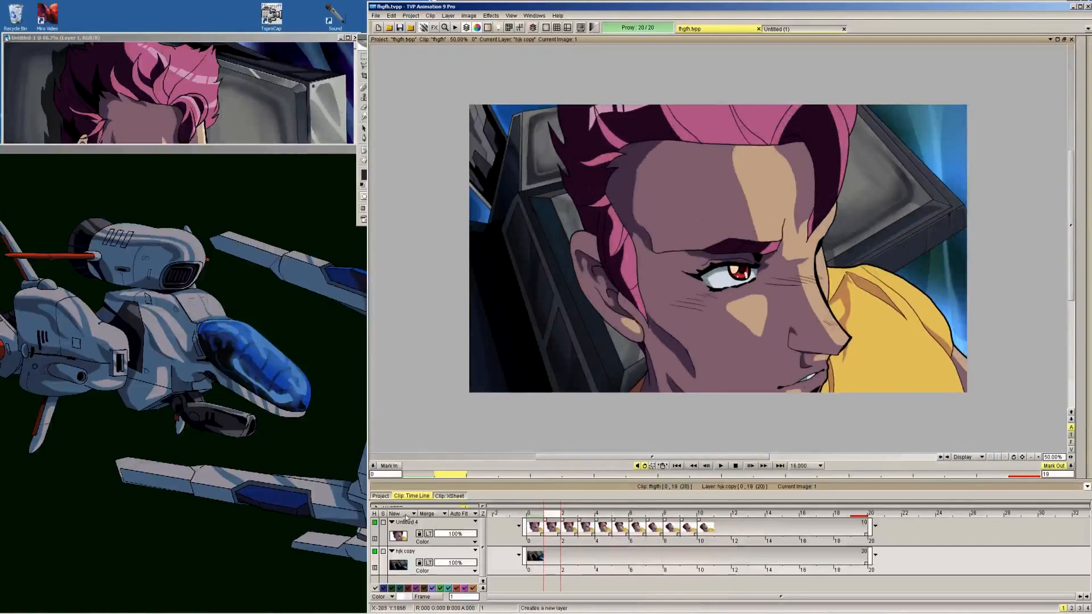
left_click_drag(555, 561, 538, 560)
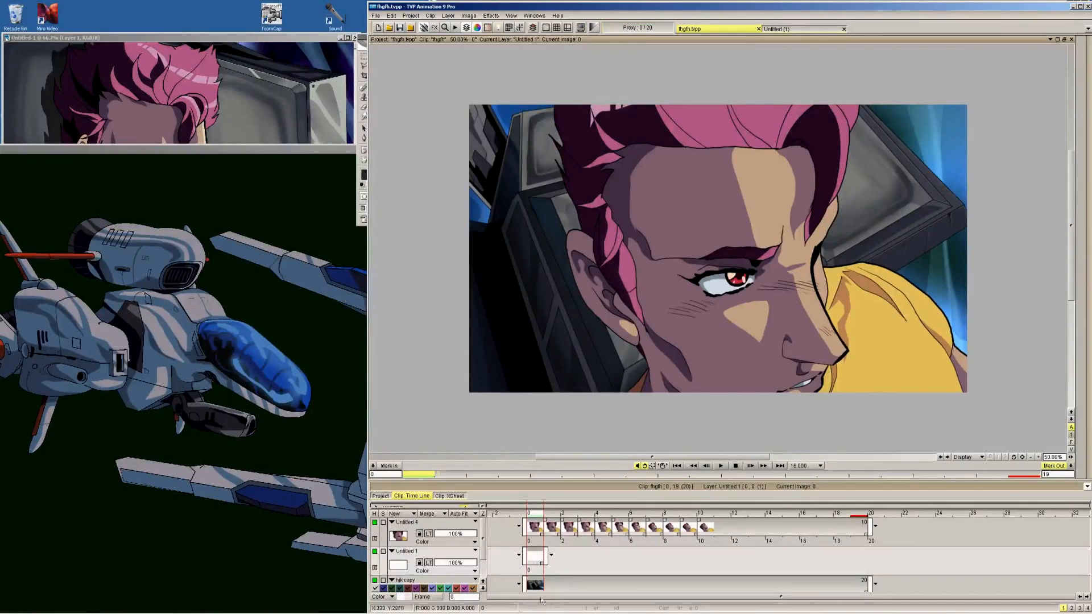
left_click_drag(547, 562, 874, 561)
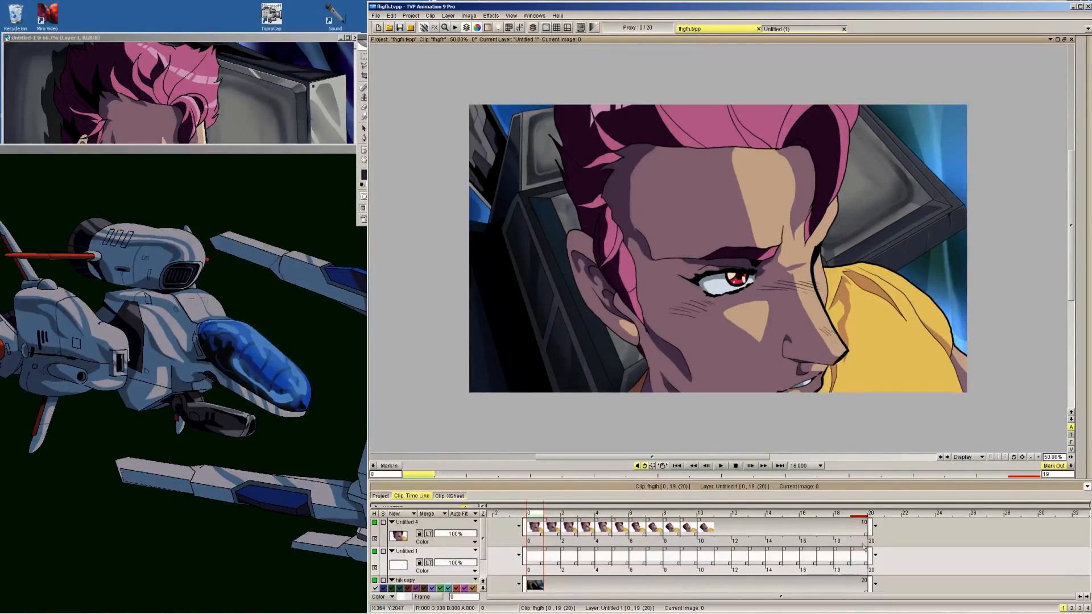
Go to frame 10 and lower the hjk copy background layer's opacity to 61%
key("Right")
key("Right")
key("Right")
key("Right")
key("Right")
key("Right")
key("Right")
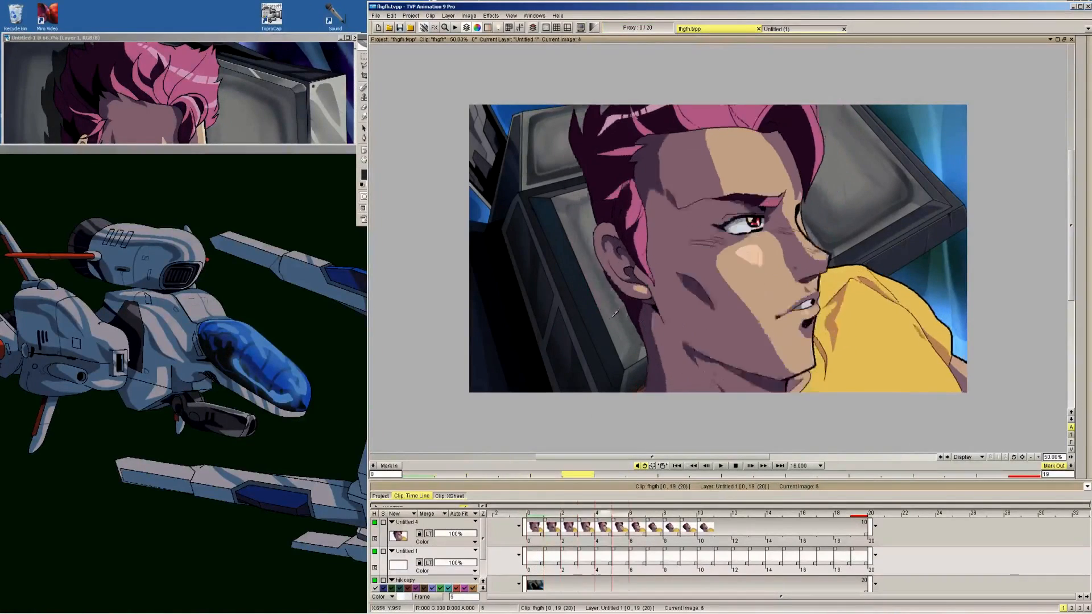
key("Right")
key("Right")
key("Right")
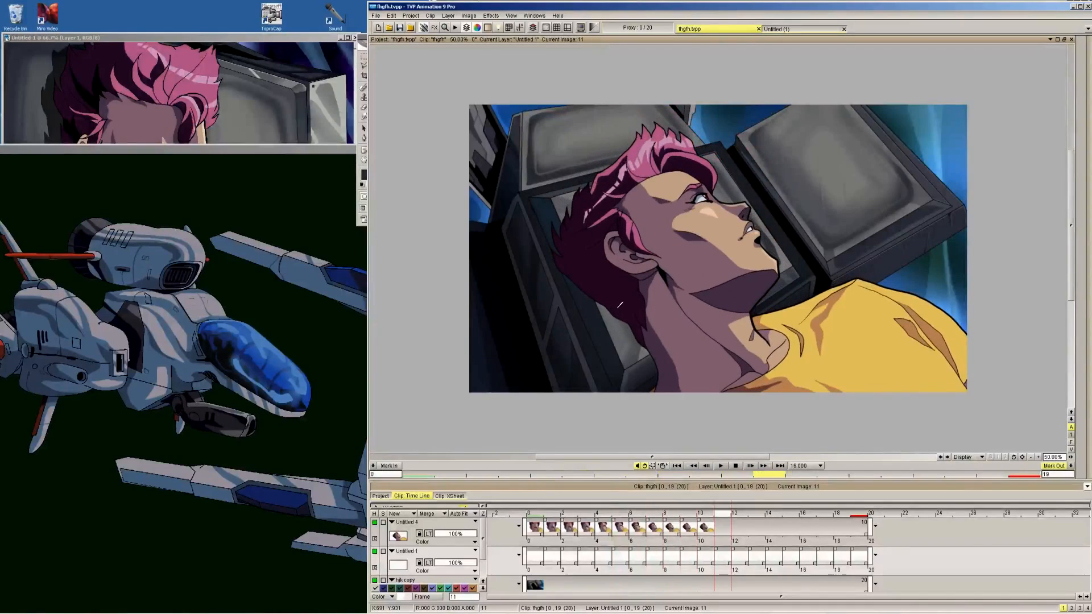
key("Down")
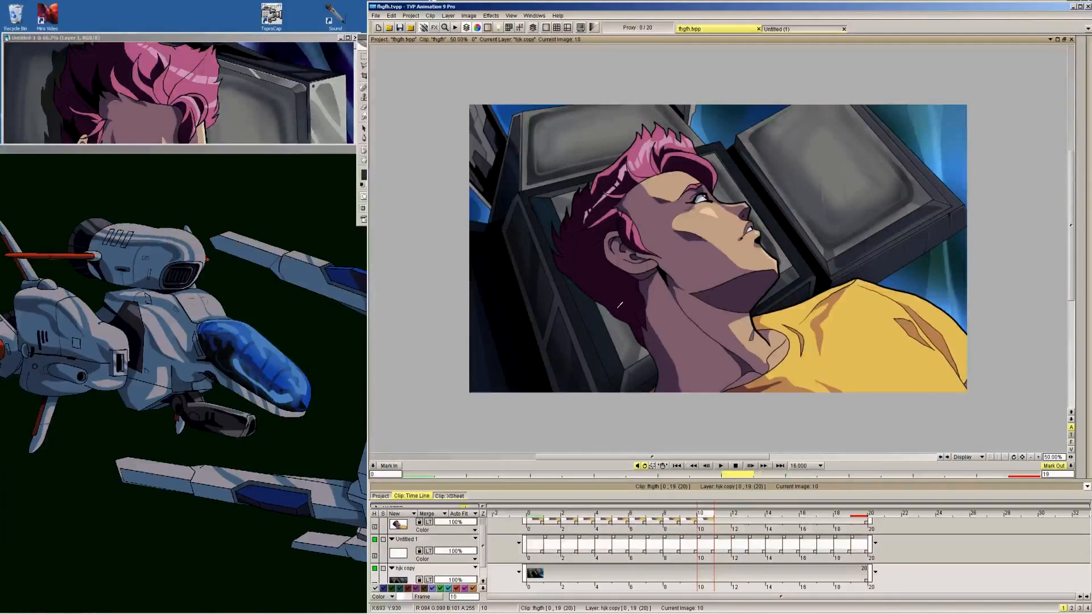
left_click(462, 580)
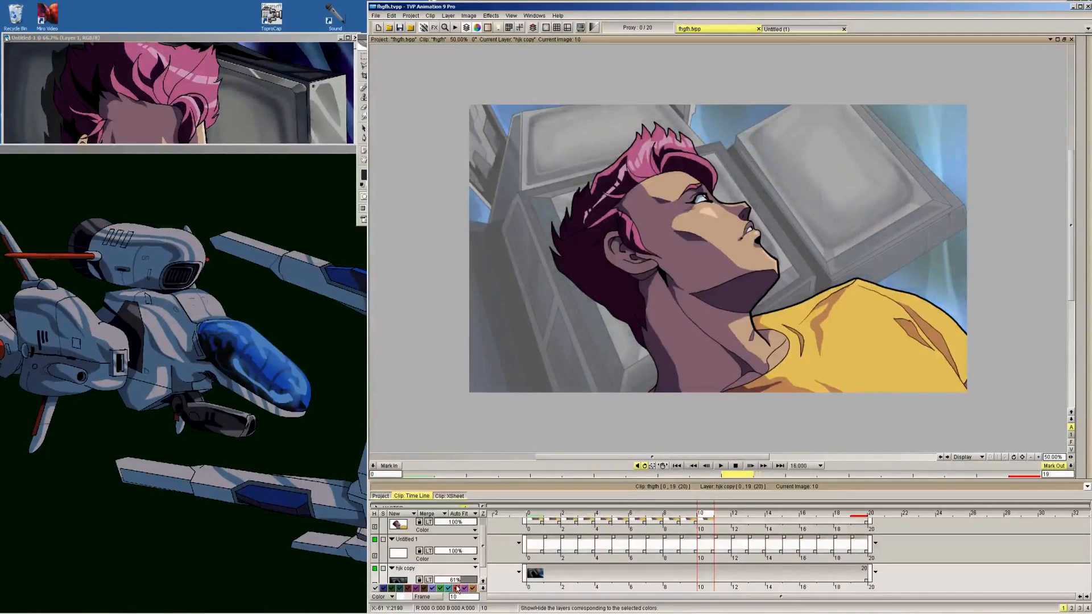
Draw the shadow outline behind the character's hair and neck on the new Untitled 1 layer at frame 10
left_click(435, 540)
left_click(1050, 162)
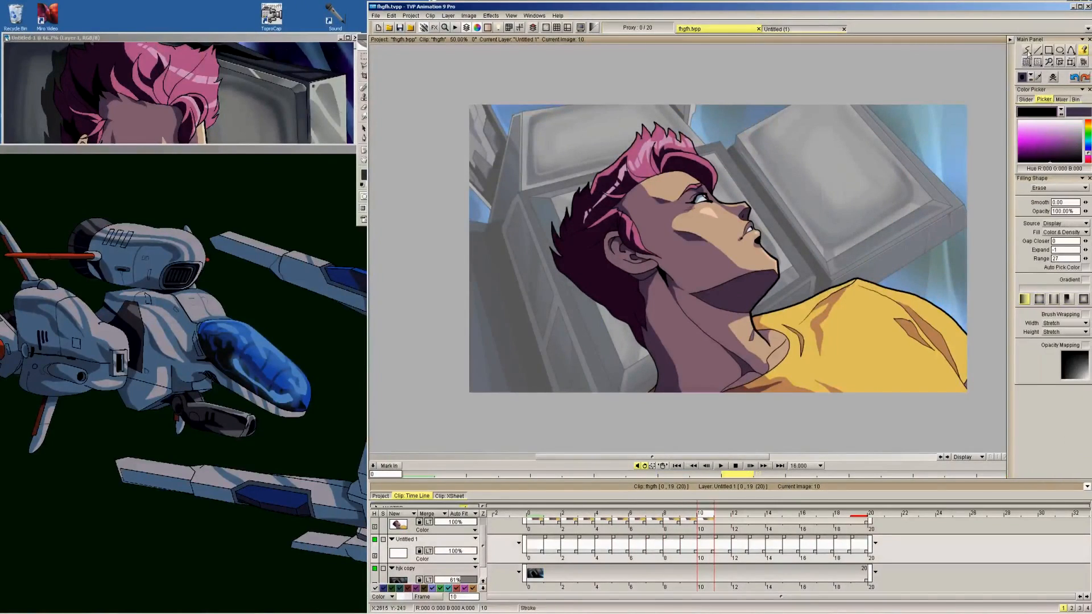
left_click(1026, 50)
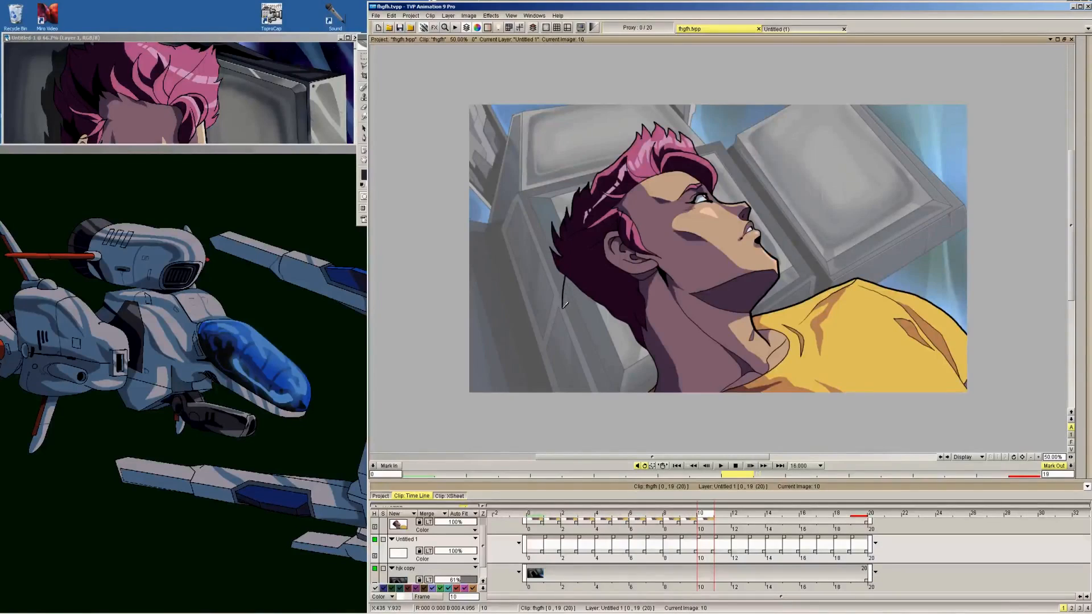
left_click_drag(564, 306, 588, 324)
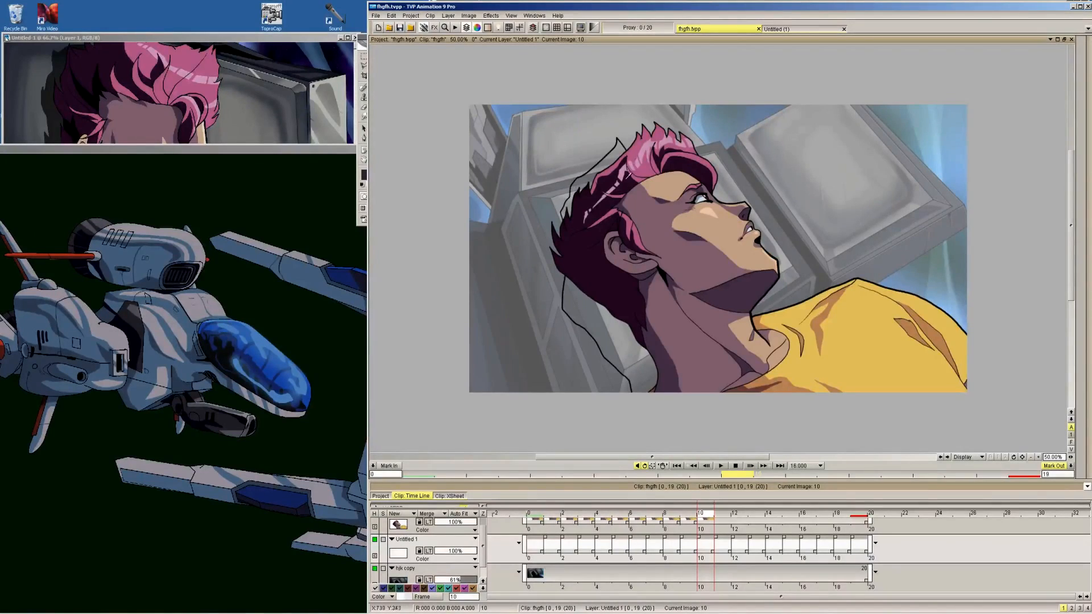
Hide the background layer and fill both outlined shadow areas on frame 10 with black
left_click(374, 569)
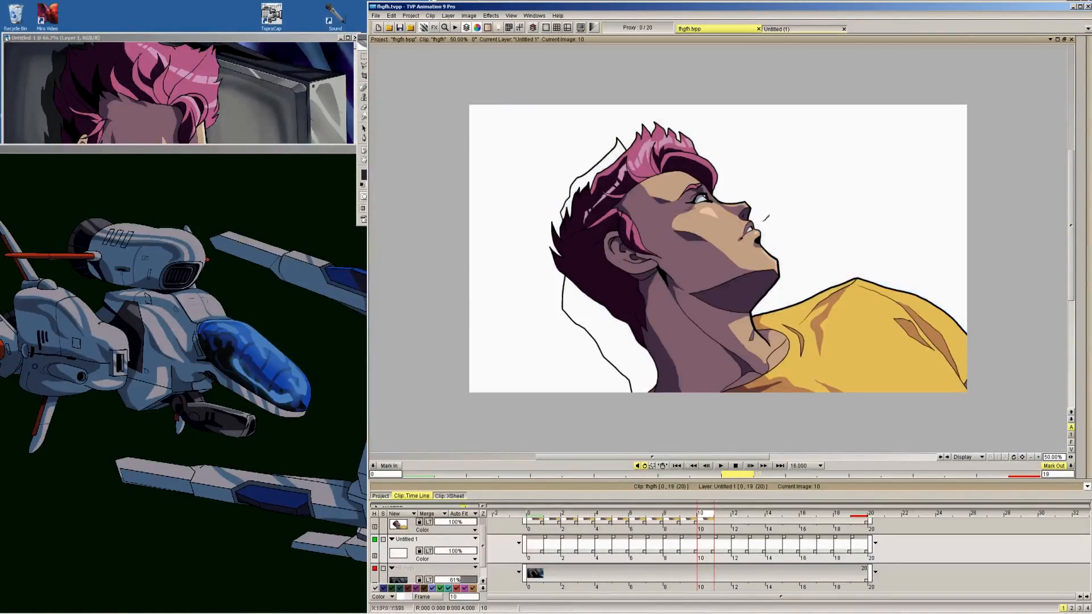
left_click(1084, 51)
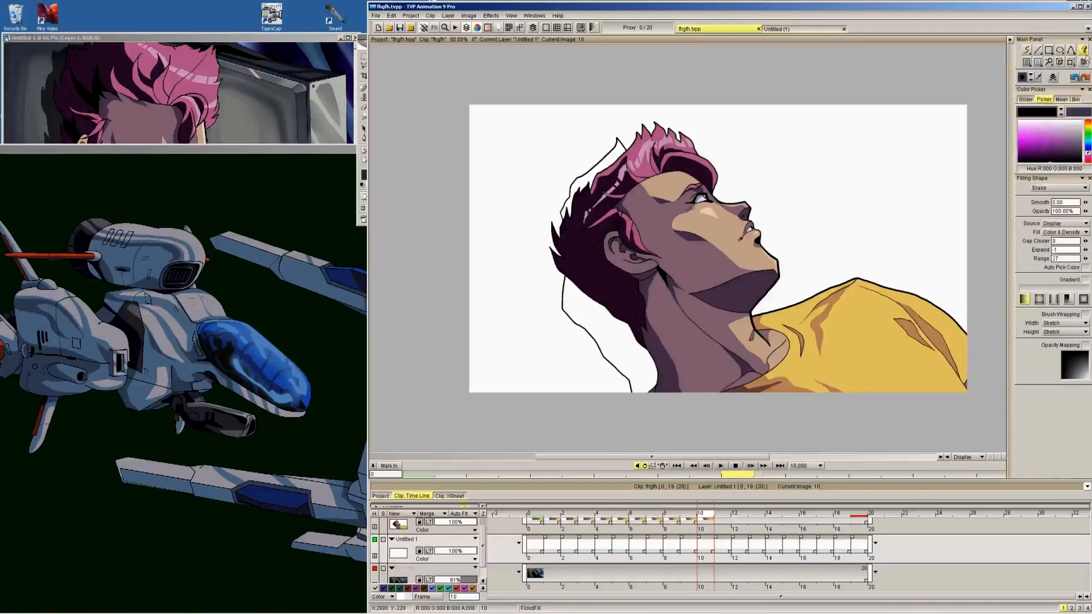
left_click(1086, 250)
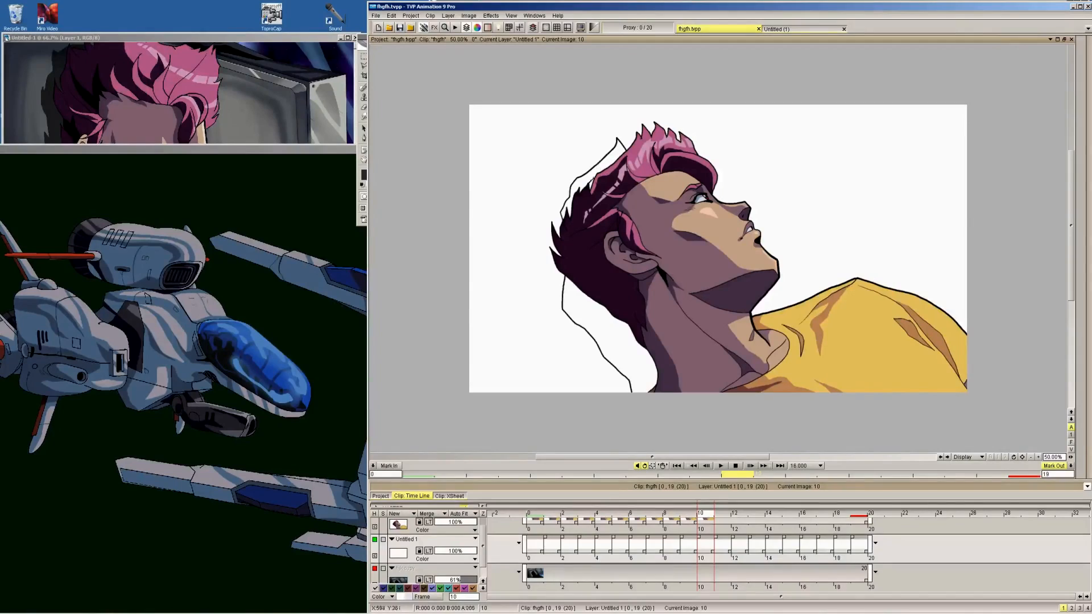
left_click(629, 341)
left_click(590, 174)
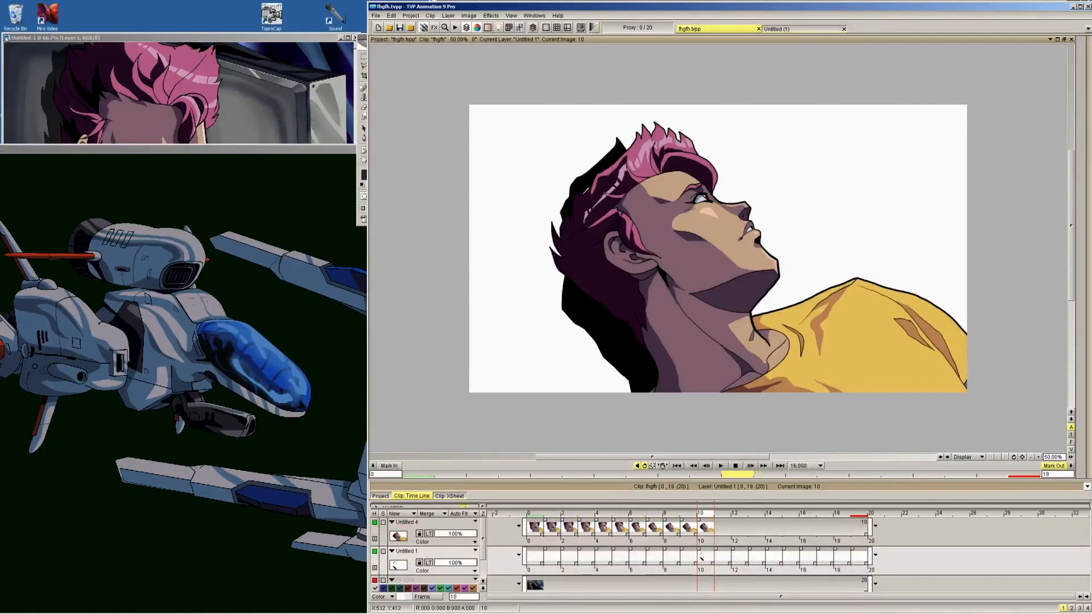
Show the background layer at 89% opacity and turn on the light table for the shadow layer
left_click(374, 581)
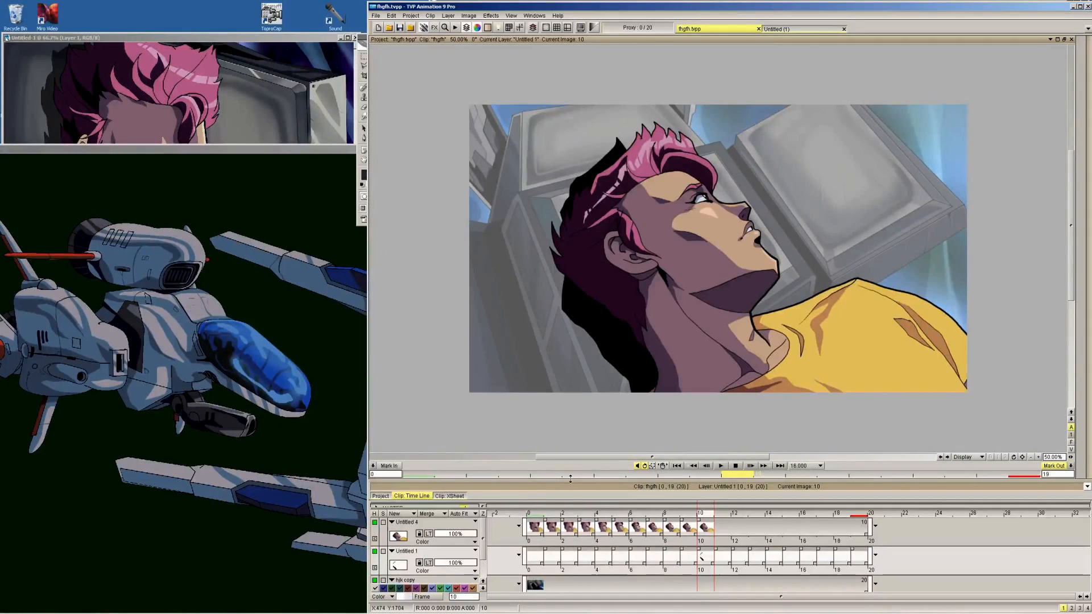
left_click_drag(571, 479, 576, 465)
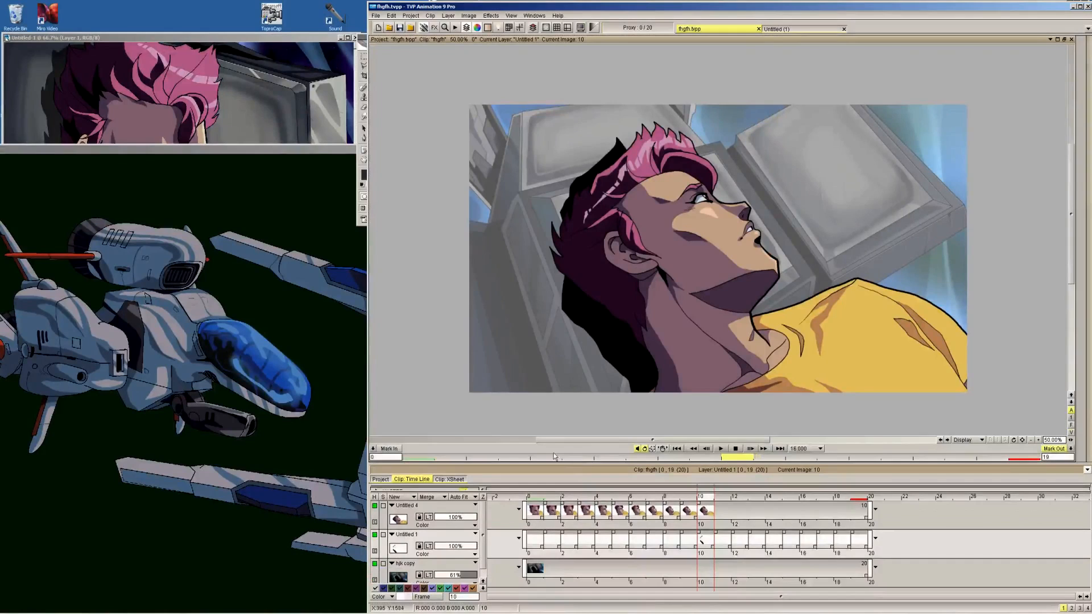
mouse_move(468, 576)
left_mouse_down()
mouse_move(504, 584)
mouse_move(478, 579)
left_mouse_up()
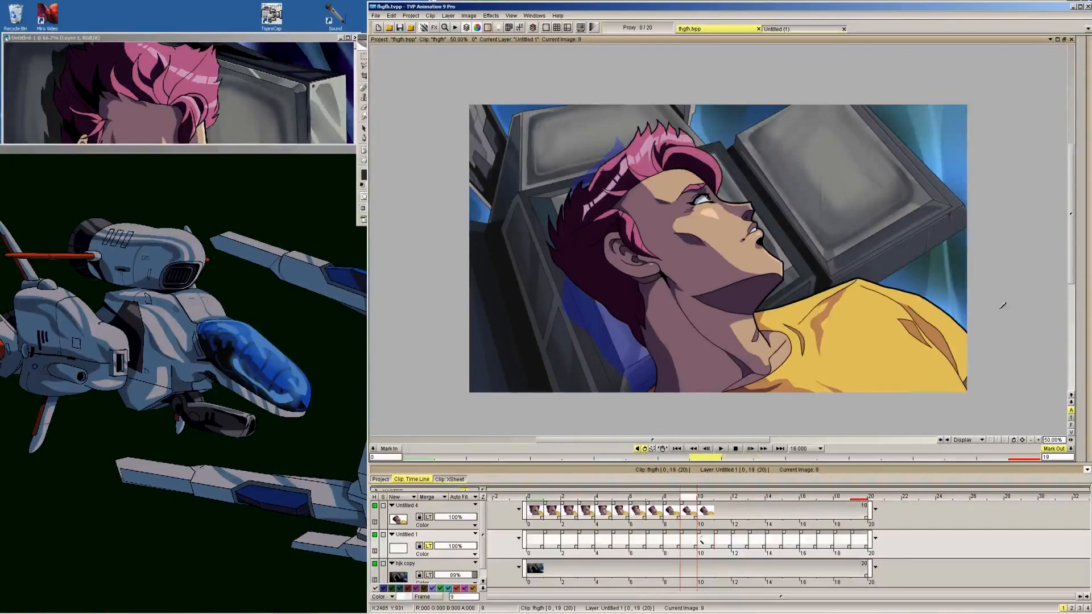
Draw the shadow outline behind the character's neck on each frame from 9 back to 0
key("Left")
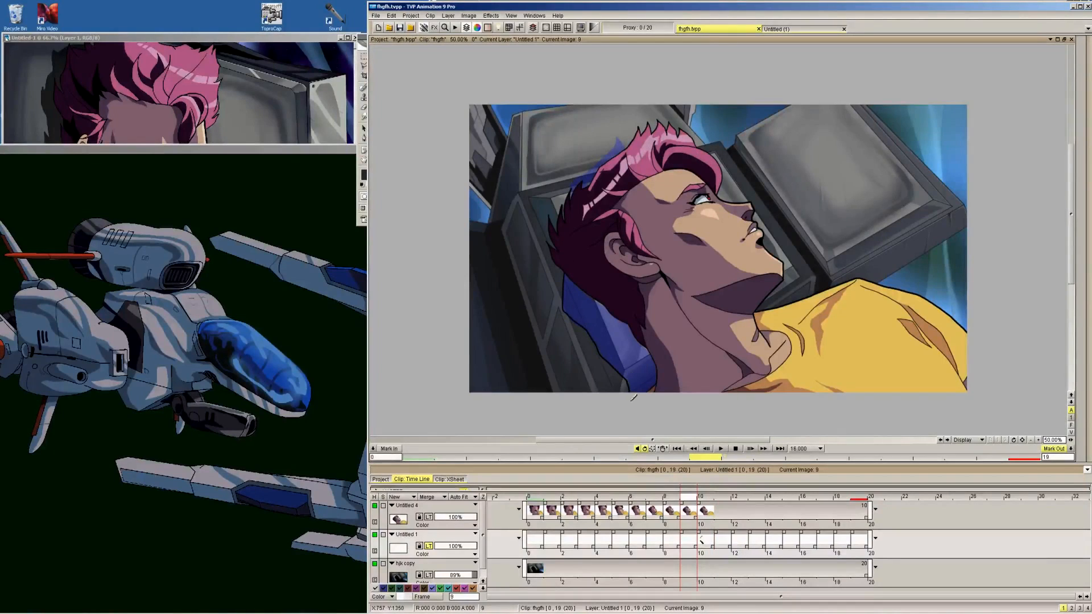
key("Left")
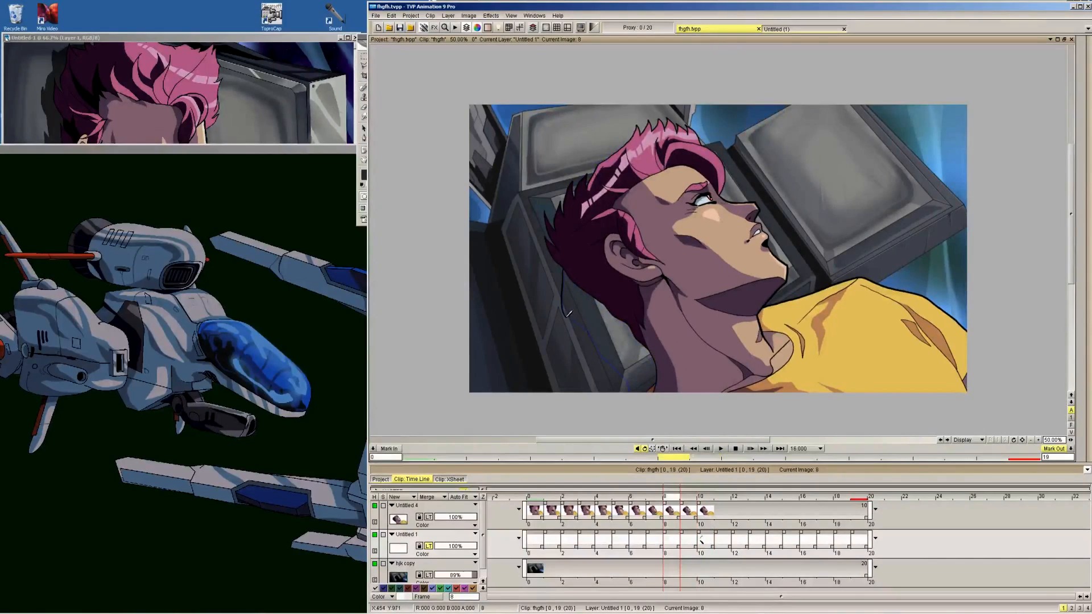
key("Left")
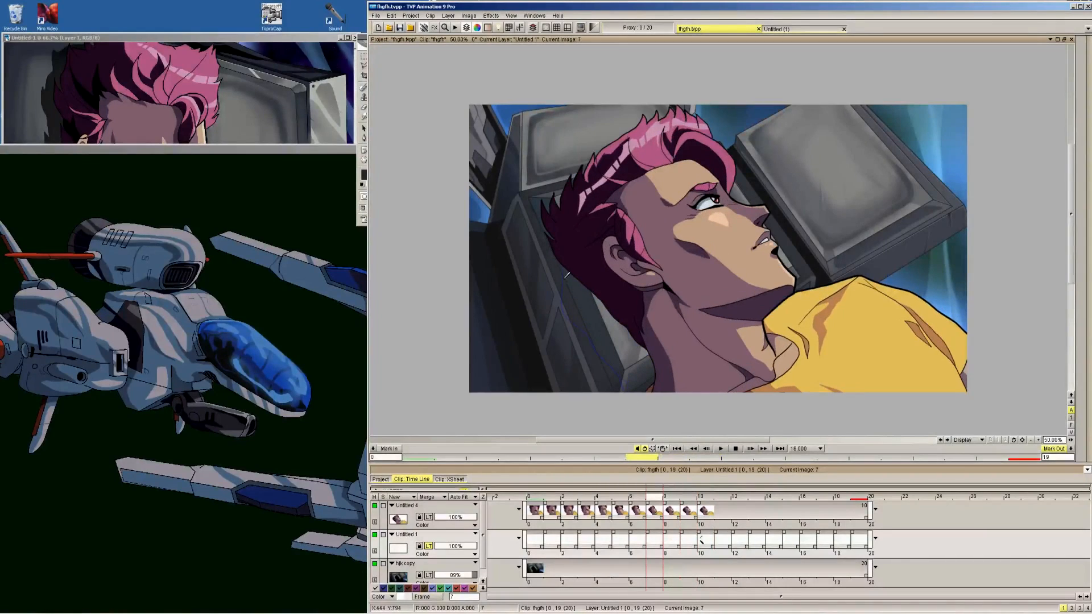
key("Left")
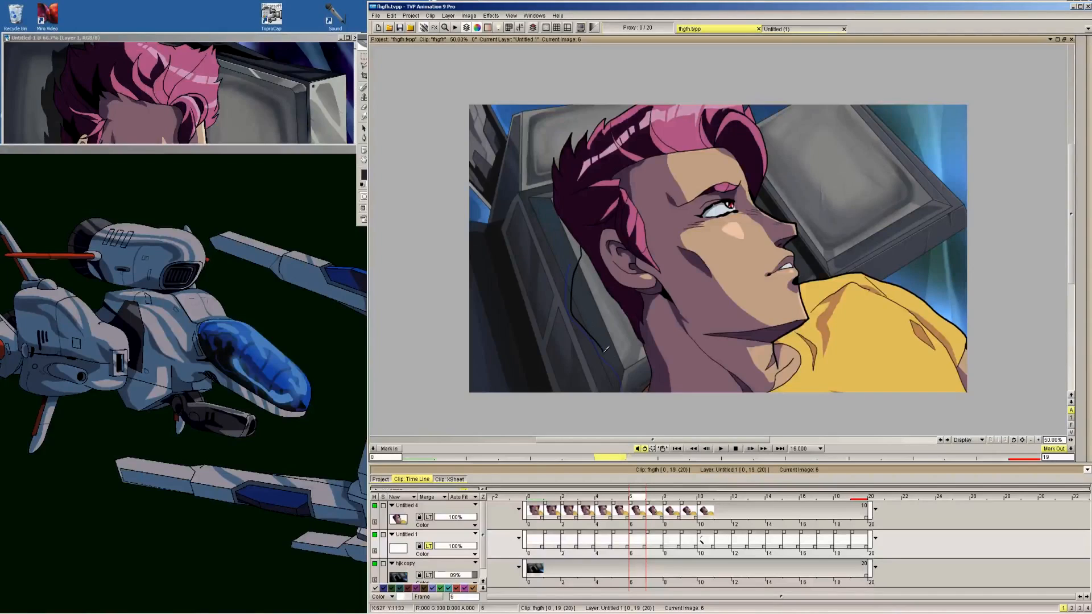
key("Left")
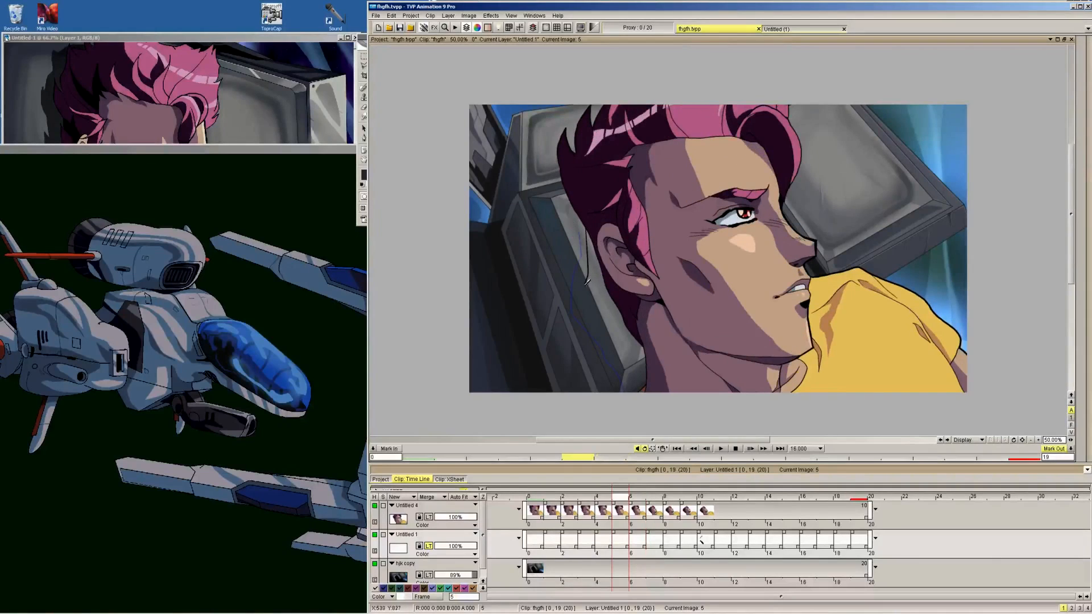
left_click_drag(586, 280, 607, 343)
key("Left")
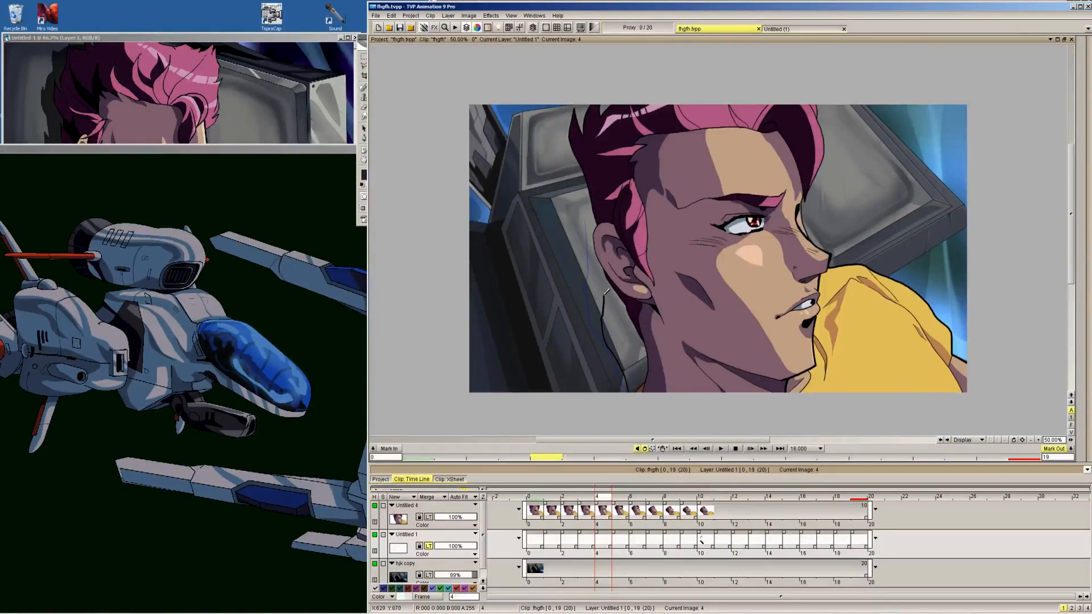
key("Left")
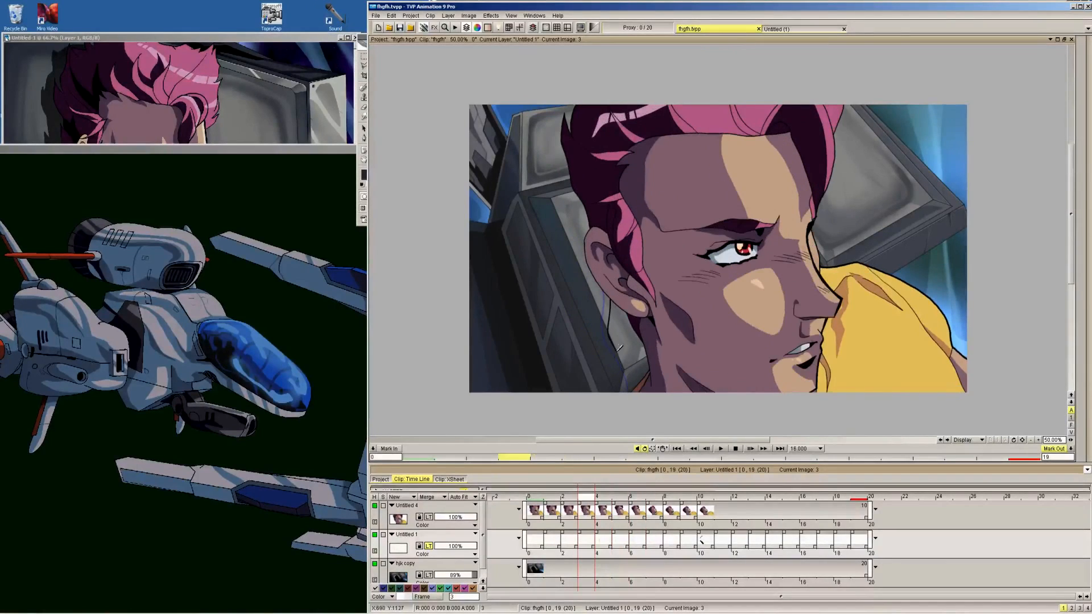
key("Left")
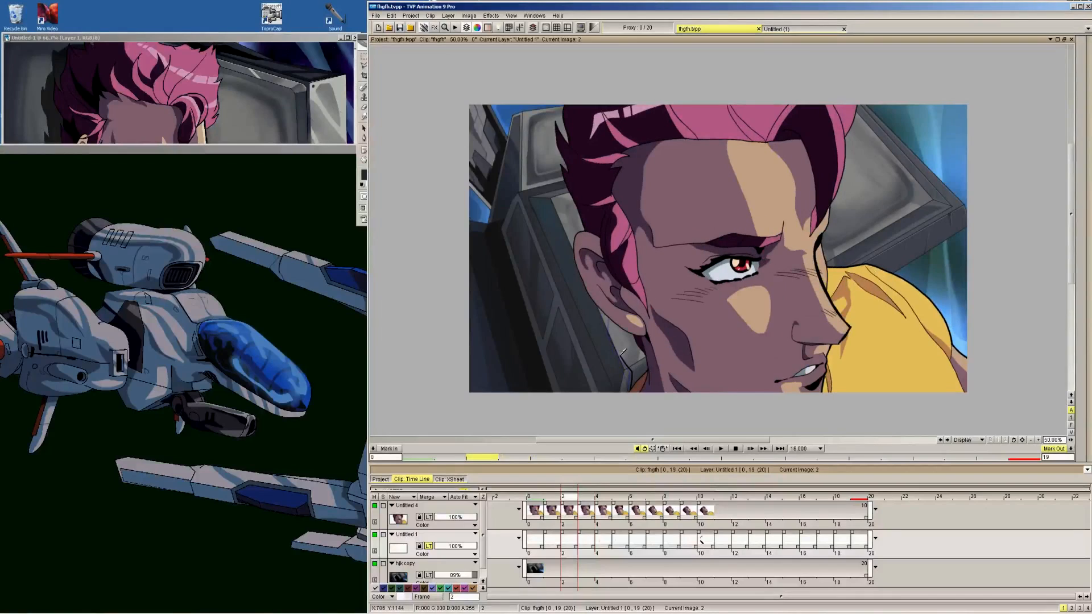
key("Left")
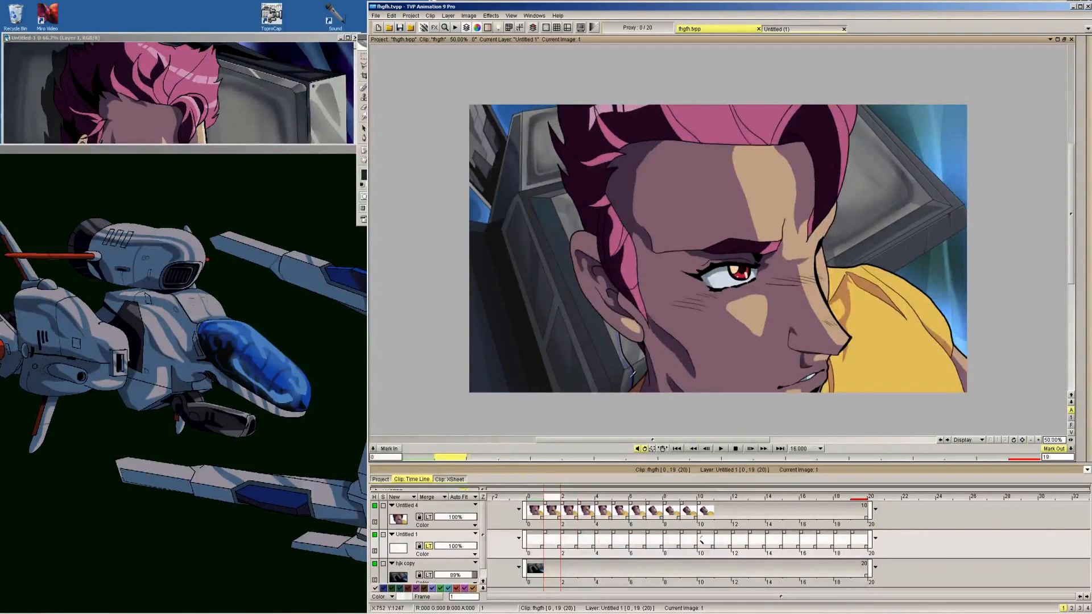
key("Left")
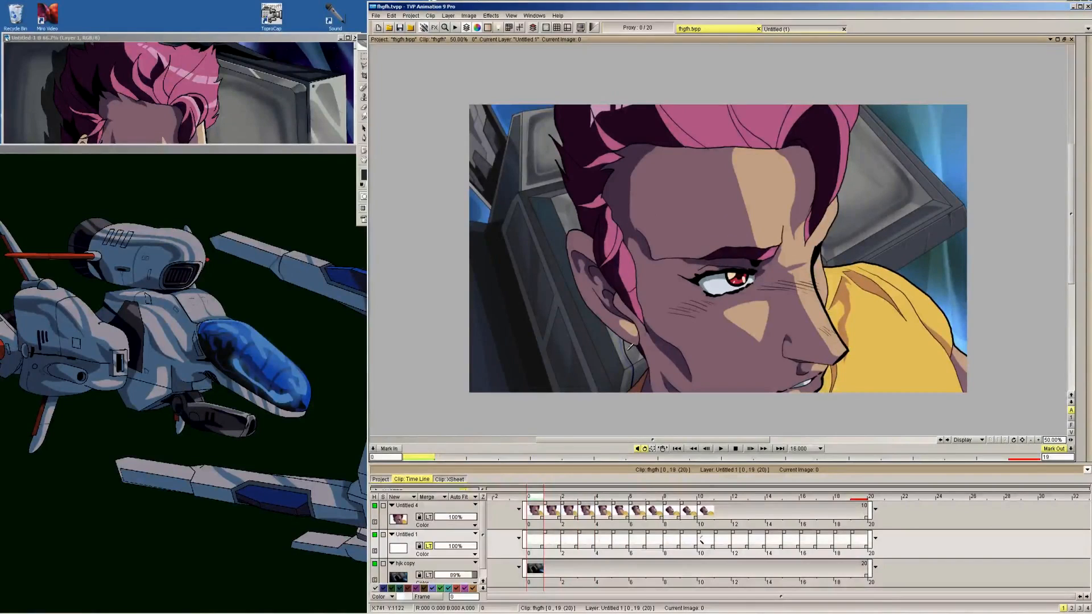
Add the upper shadow outline behind the hair on frames 9 and 8, following the frame 10 shape
key("Right")
key("Right")
key("Right")
key("Right")
key("Right")
key("Right")
key("Right")
key("Right")
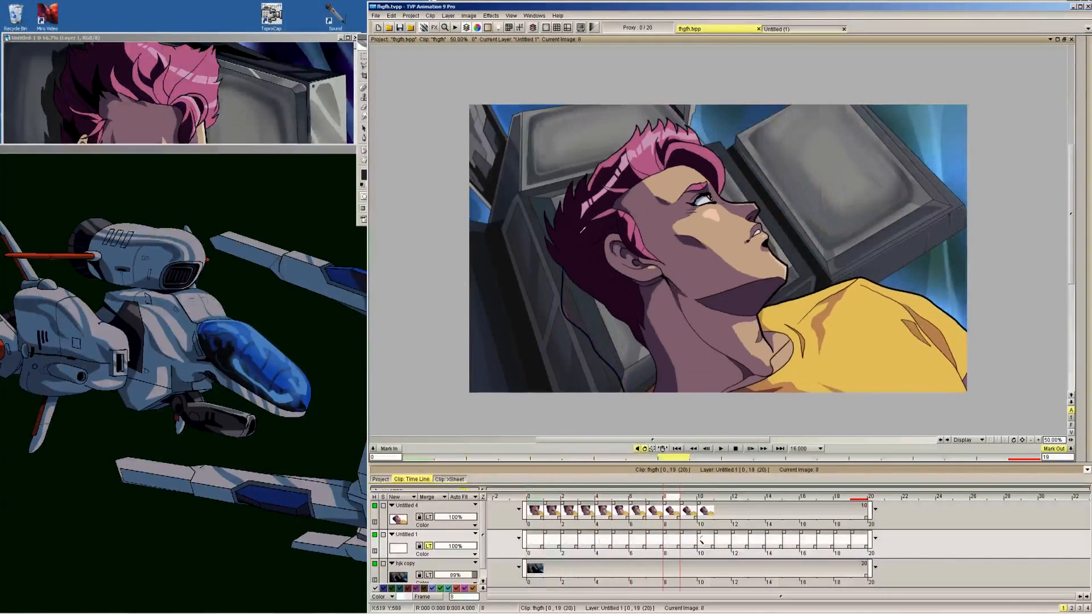
key("Right")
key("Right")
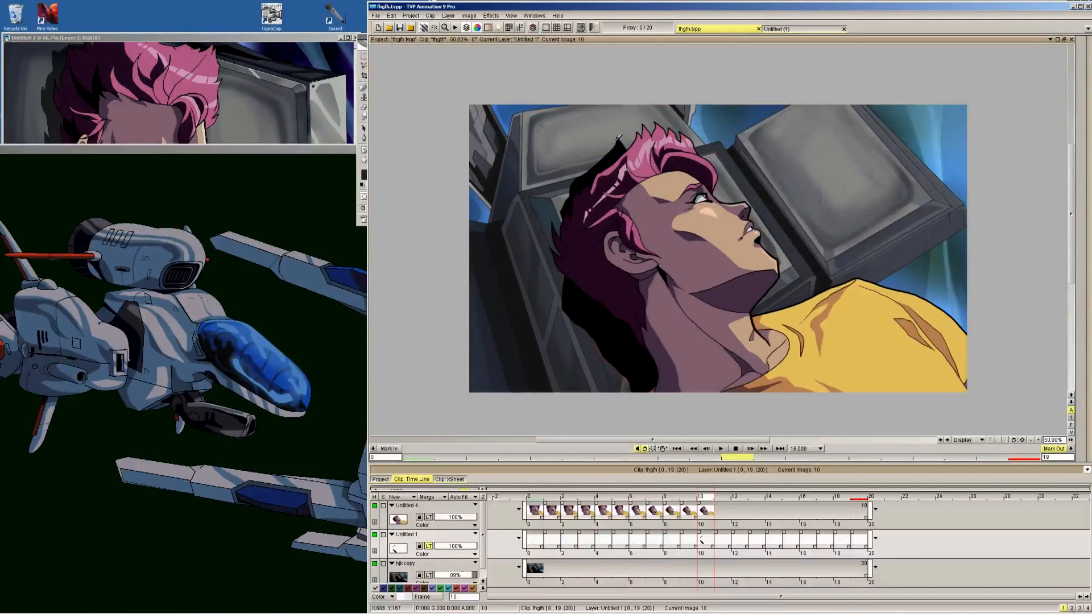
key("Left")
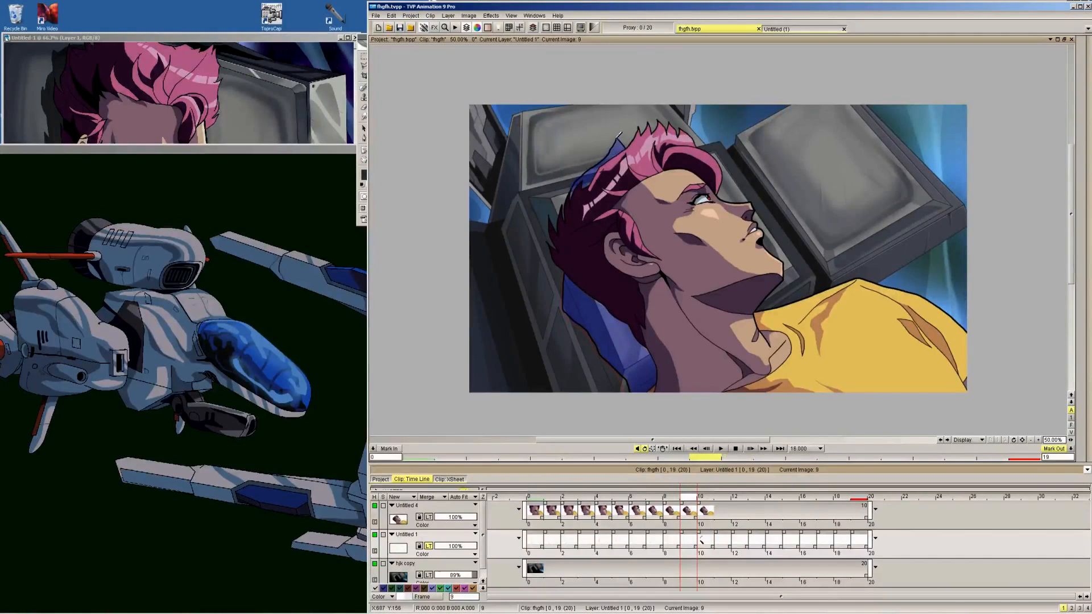
key("Left")
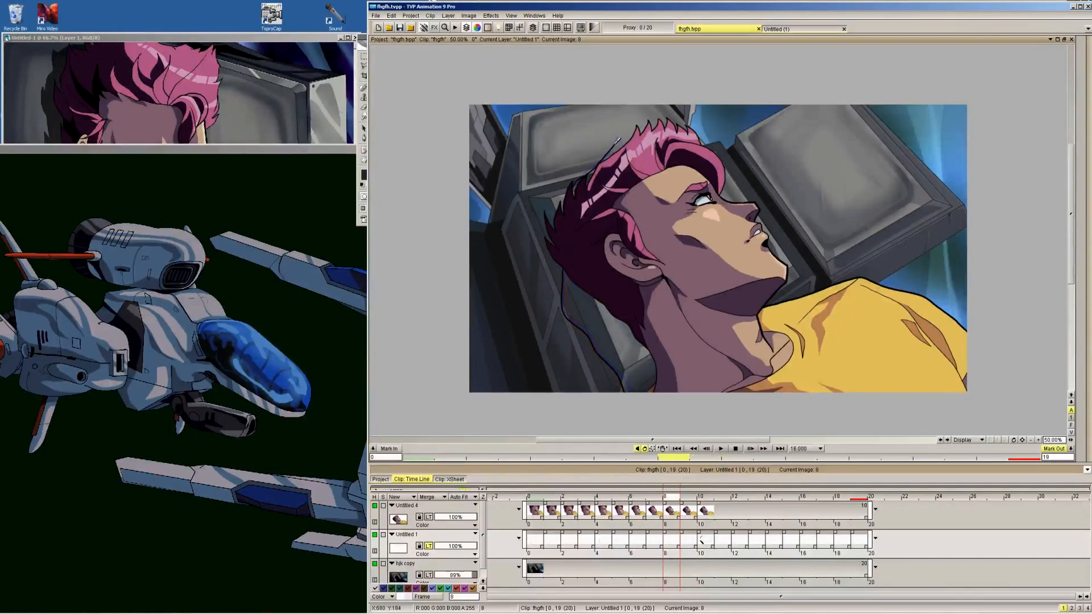
key("Left")
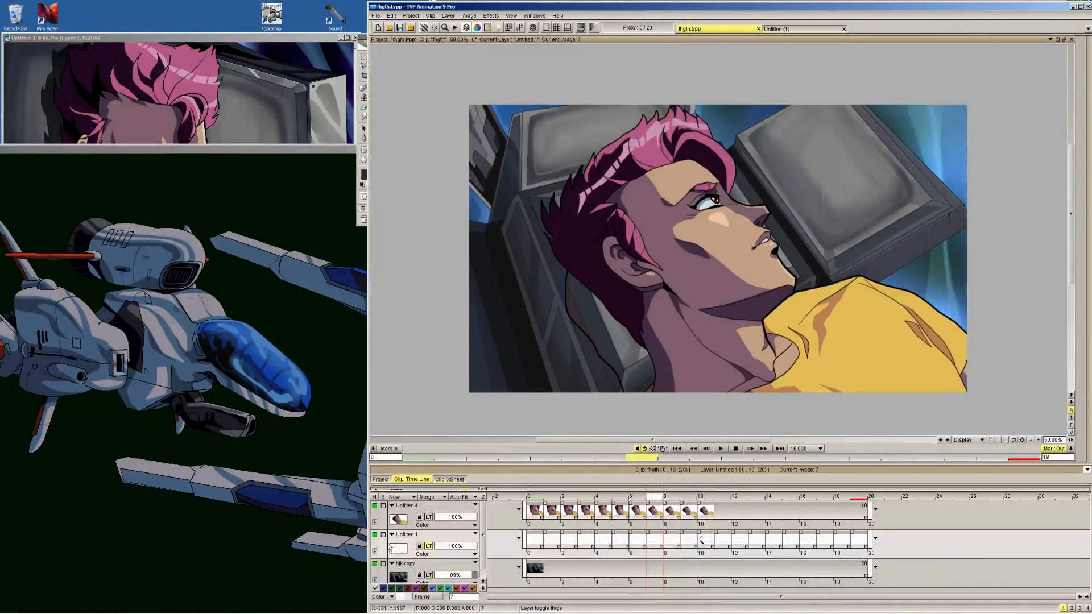
With the background layer hidden and the shadow layer's light table off, fill the shadow outlines on frames 7 to 9 with black
left_click(375, 564)
left_click(429, 546)
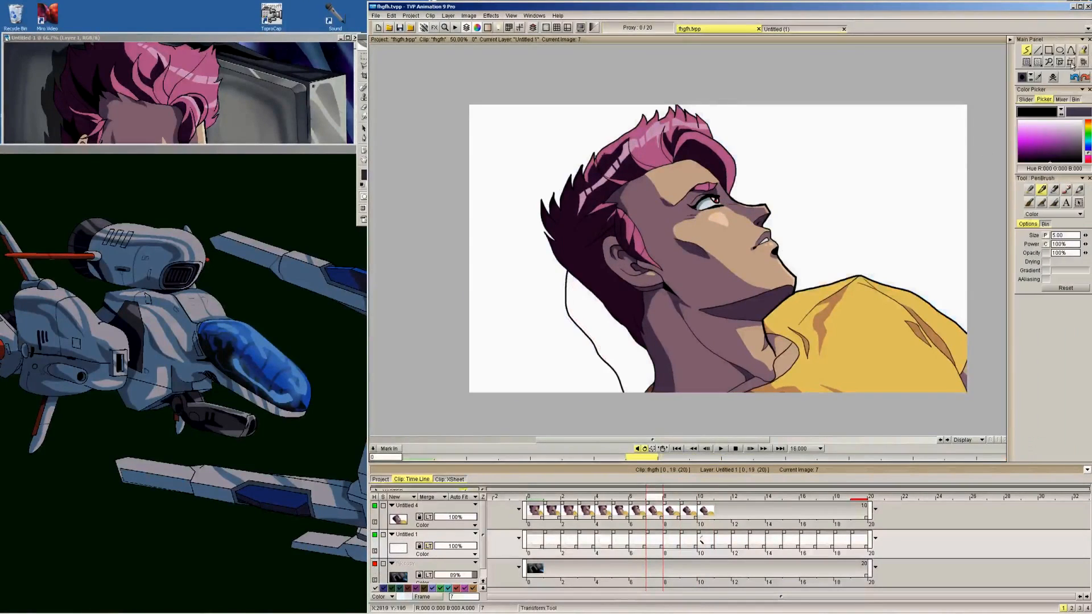
left_click_drag(615, 338, 650, 366)
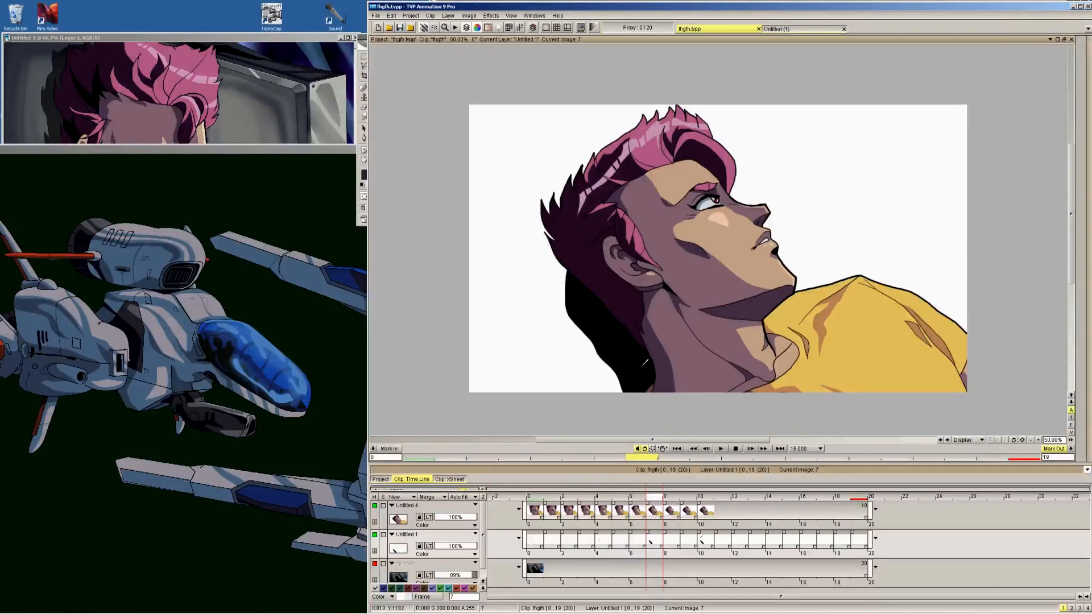
key("Right")
left_click(631, 362)
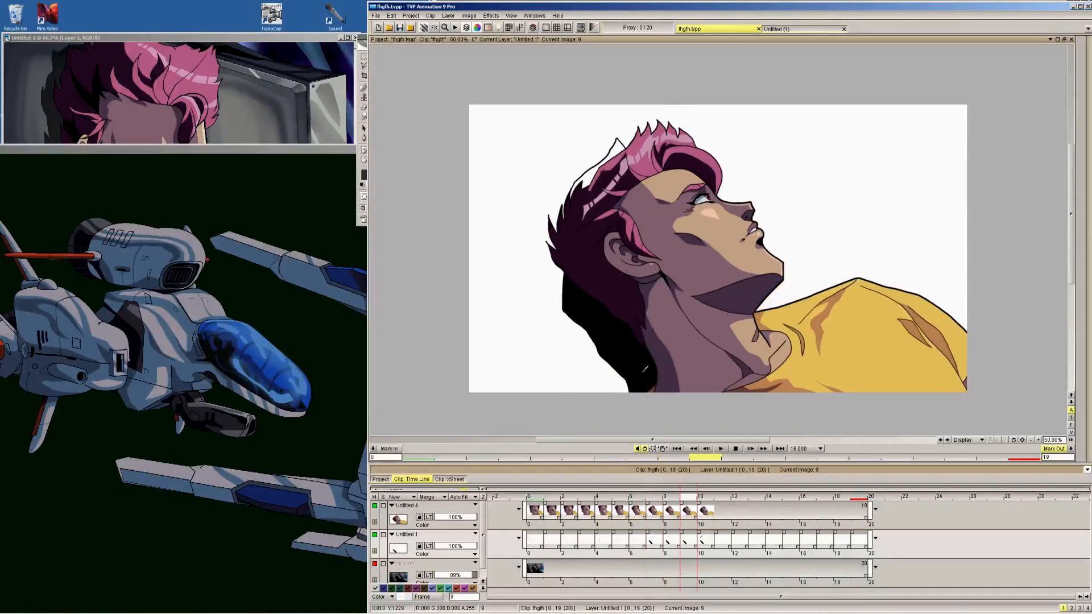
key("Right")
key("Left")
left_click(586, 175)
key("Left")
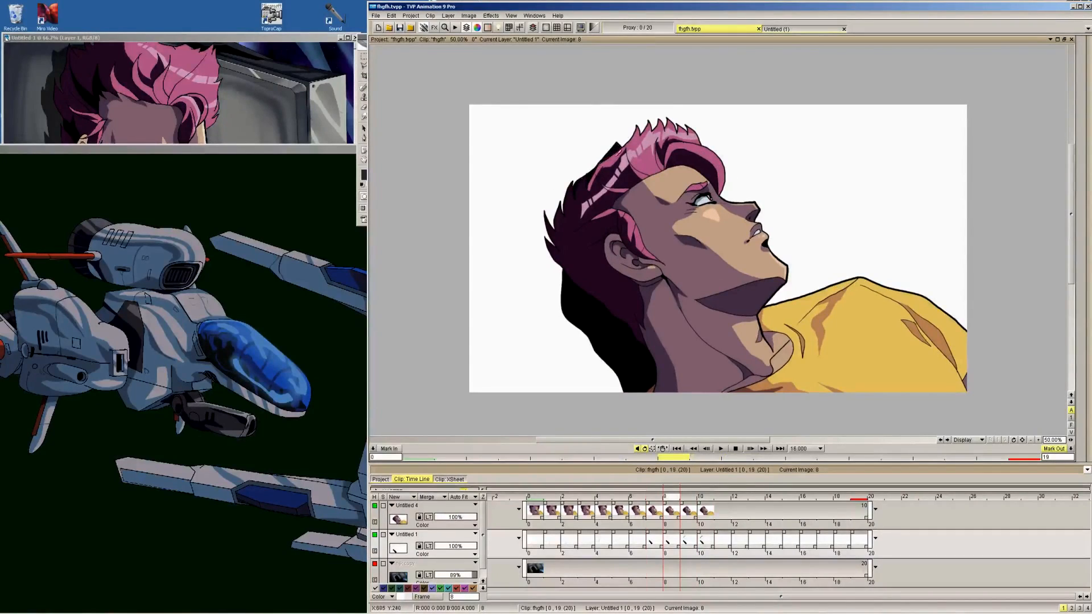
Fill the outlined neck shadow with black on each frame from 6 back to 0
key("Left")
key("Left")
key("Left")
key("Left")
key("Left")
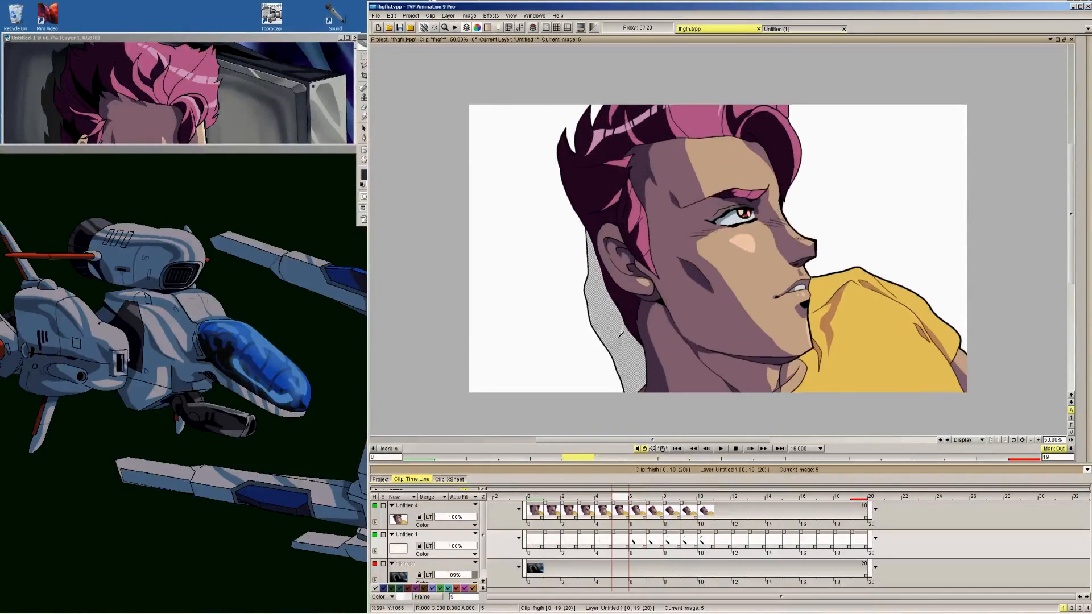
key("Left")
key("Left")
key("Left")
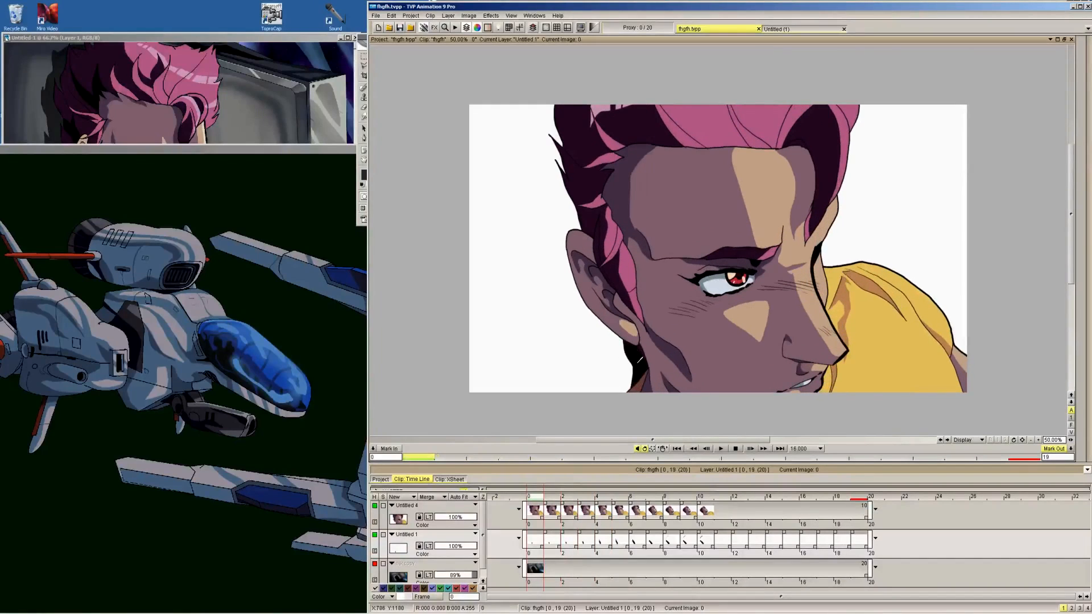
Show the background layer again and set its opacity to 100%
left_click(374, 564)
left_click(472, 581)
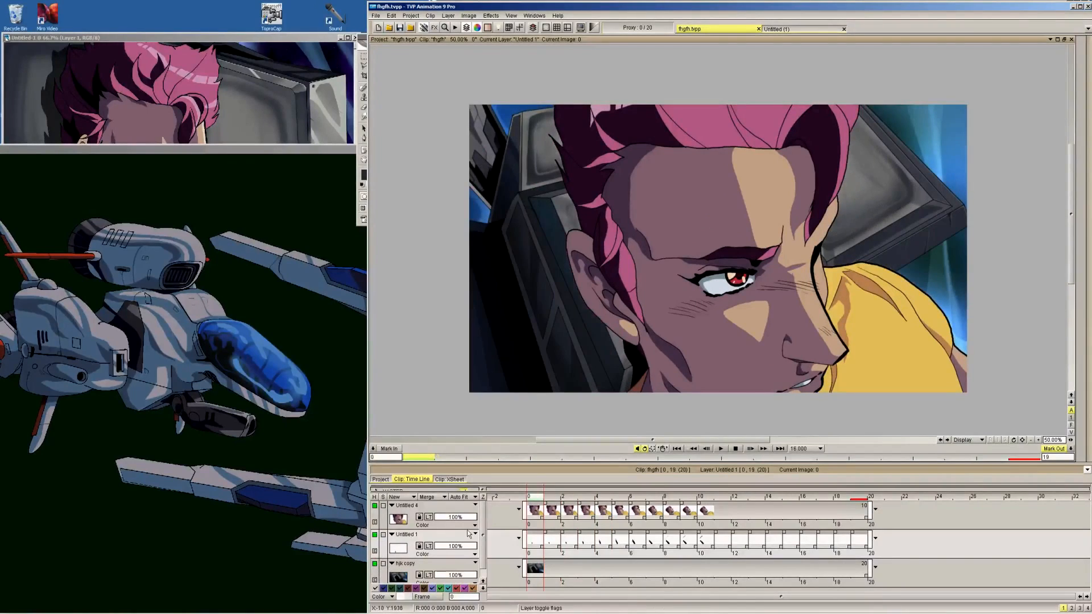
Try reduced opacities on the shadow layer, including 69%, check them across the frames and return the layer to 100%
left_click_drag(473, 545, 457, 547)
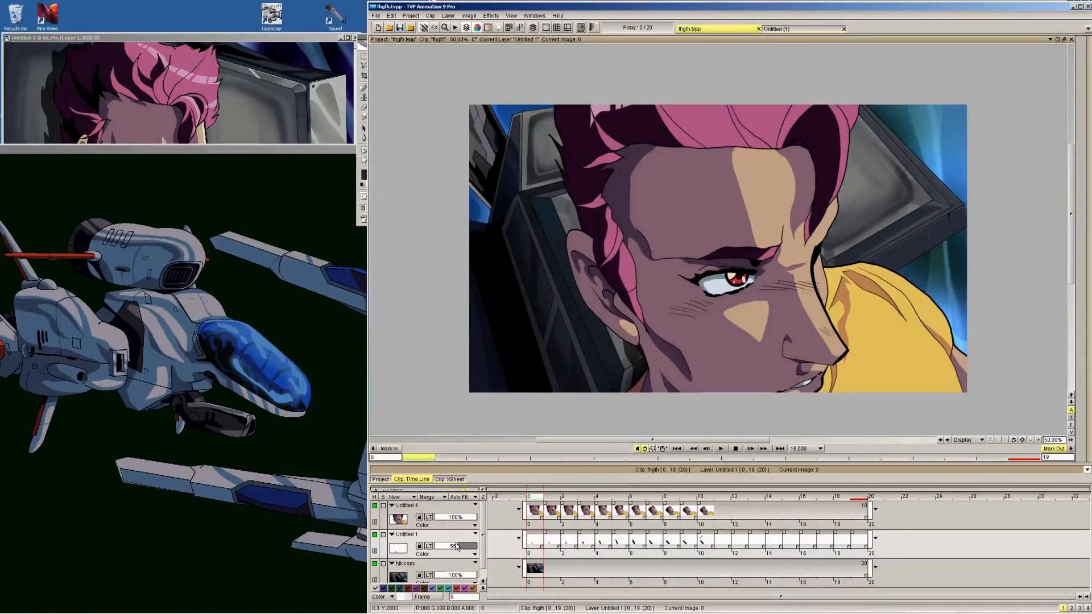
key("Right")
key("Right")
key("Right")
key("Right")
key("Right")
key("Right")
key("Right")
key("Right")
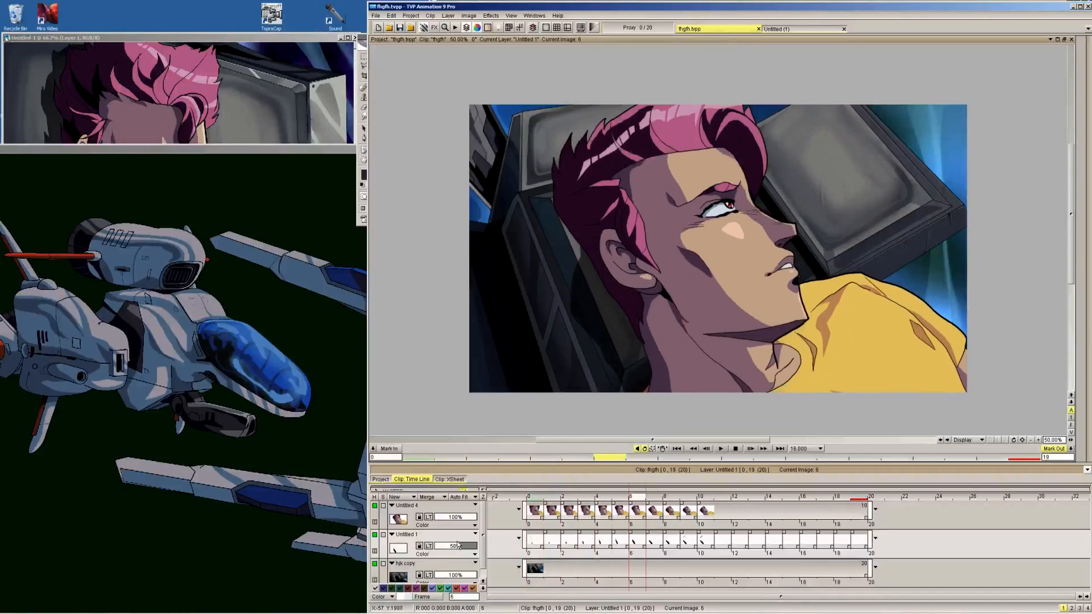
key("Right")
key("Right")
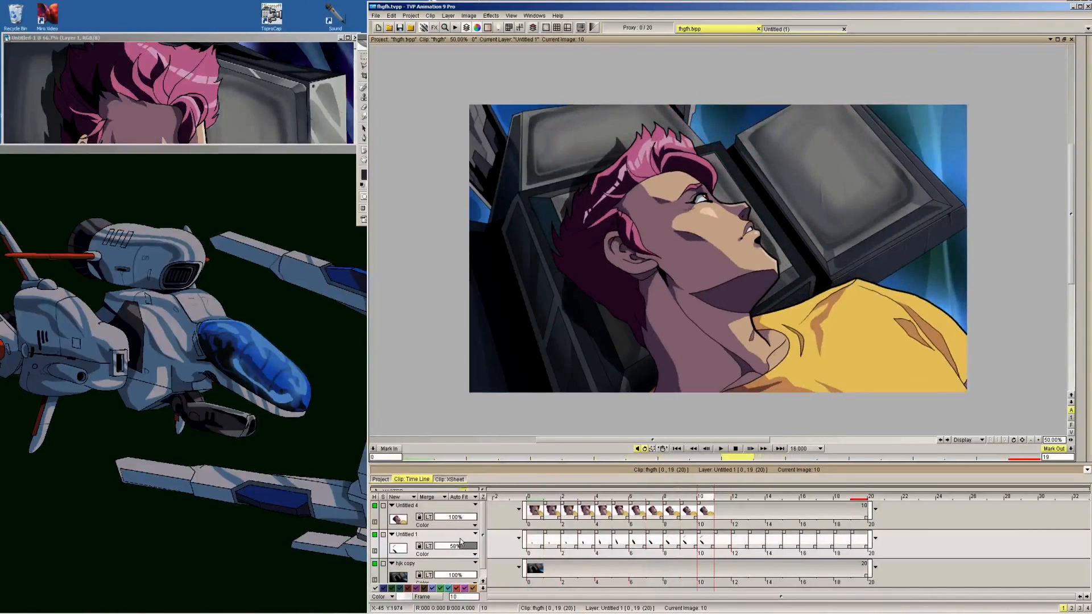
left_click_drag(468, 549, 465, 547)
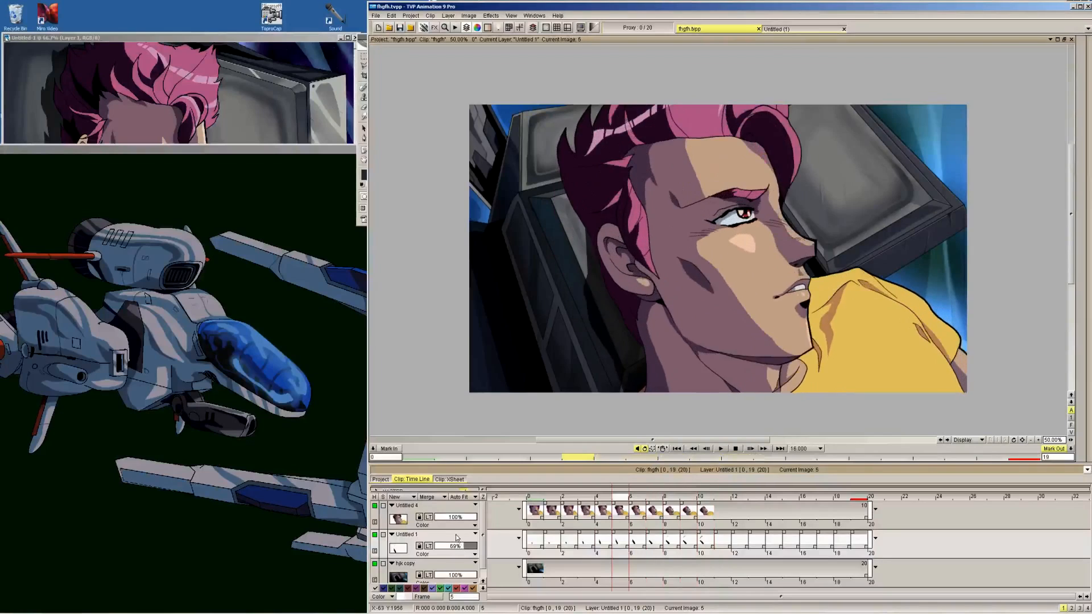
key("Right")
key("Right")
key("Right")
key("Right")
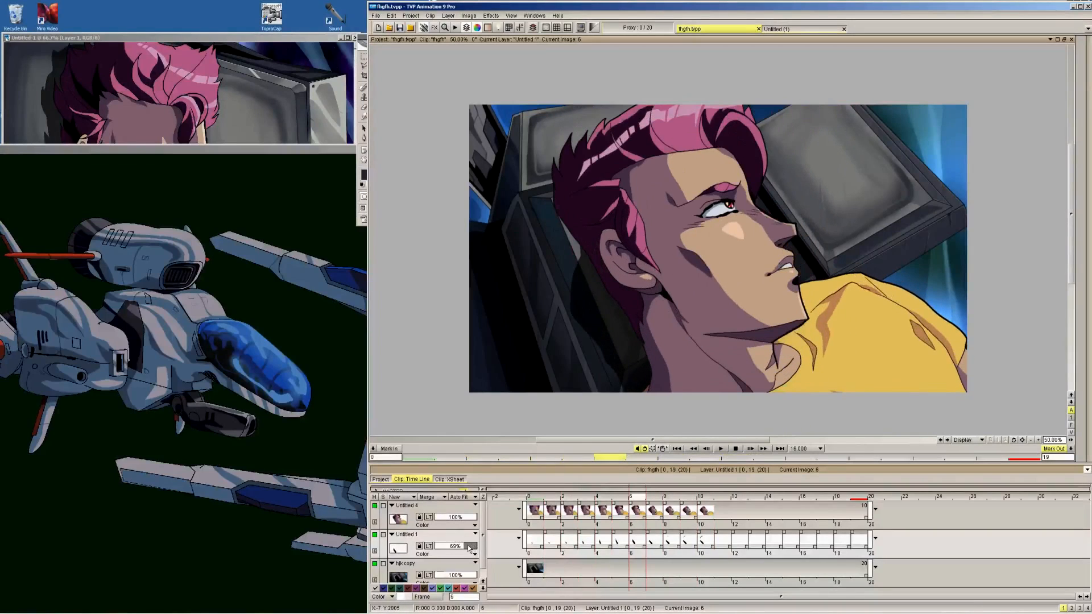
left_click_drag(469, 544, 476, 543)
Hold the shadow layer's last drawing through the end of the clip in place of the blank frames and play the animation
key("Right")
key("Right")
key("Right")
key("Right")
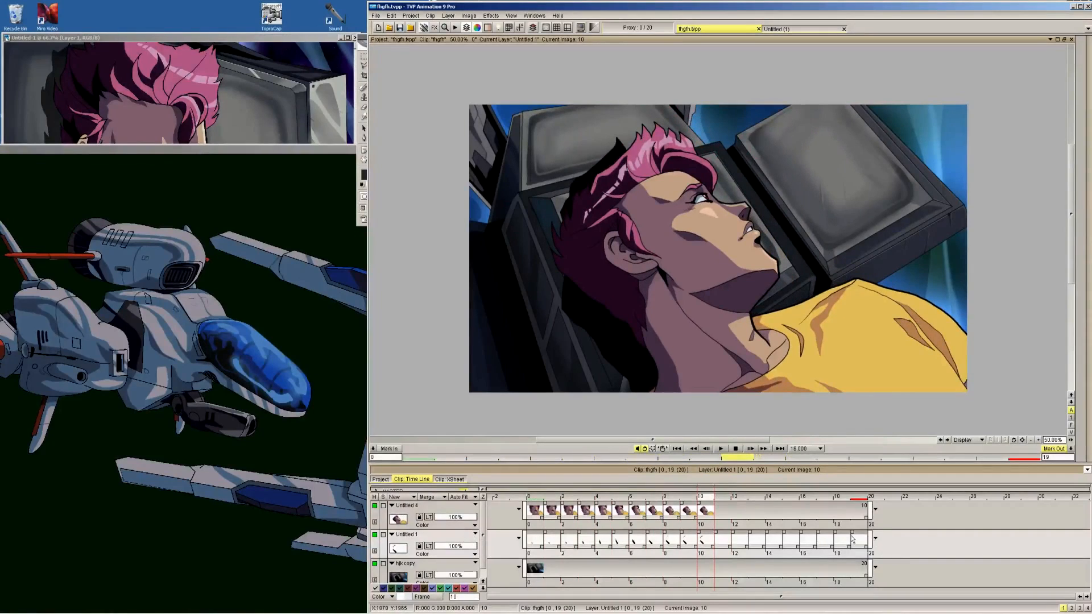
mouse_move(870, 540)
left_mouse_down()
mouse_move(710, 537)
mouse_move(870, 538)
left_mouse_up()
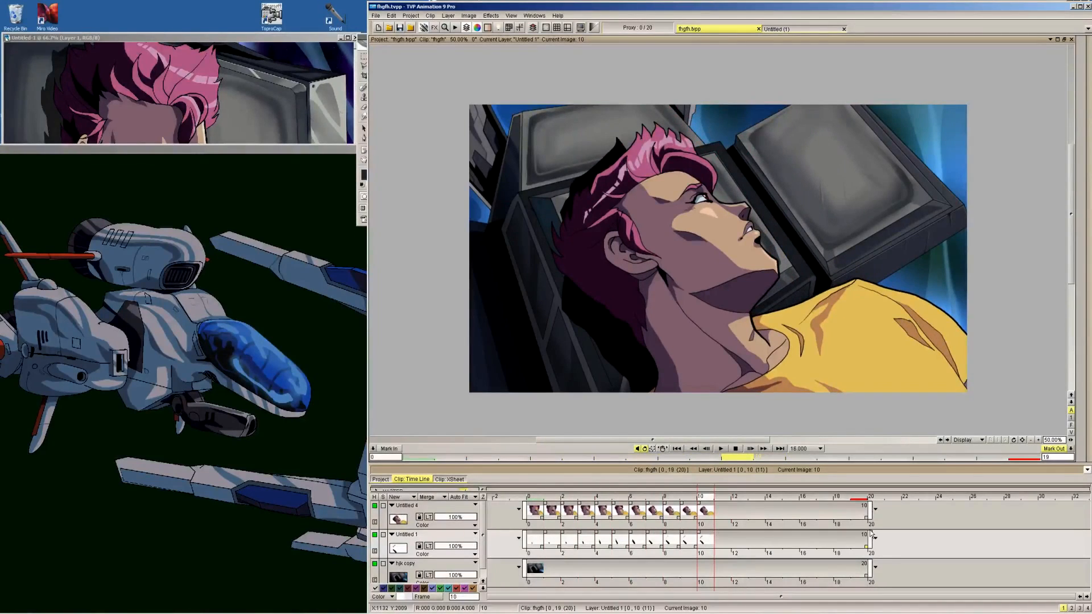
left_click(720, 448)
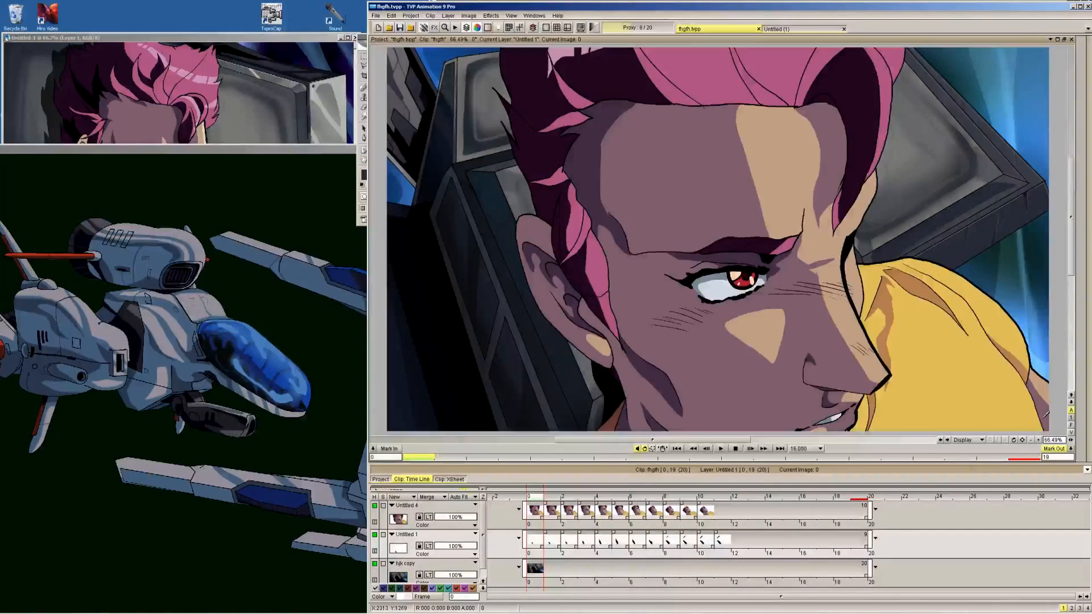
Examine the character layer's ear and neck area against the shadow at 100% zoom, frame by frame from 10 back to 0
left_click(1038, 441)
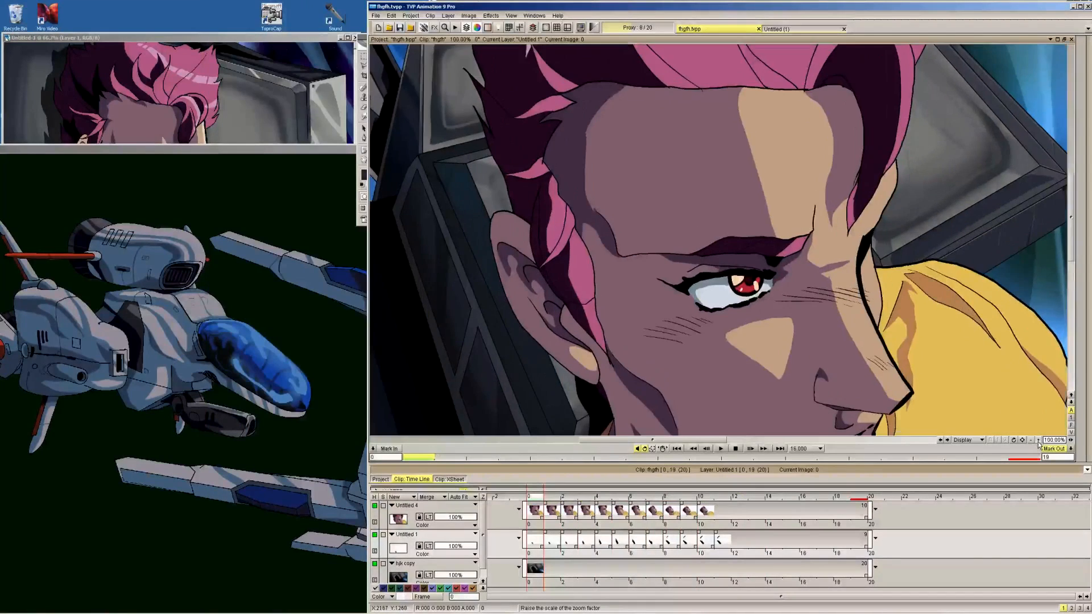
left_click_drag(563, 292, 708, 194)
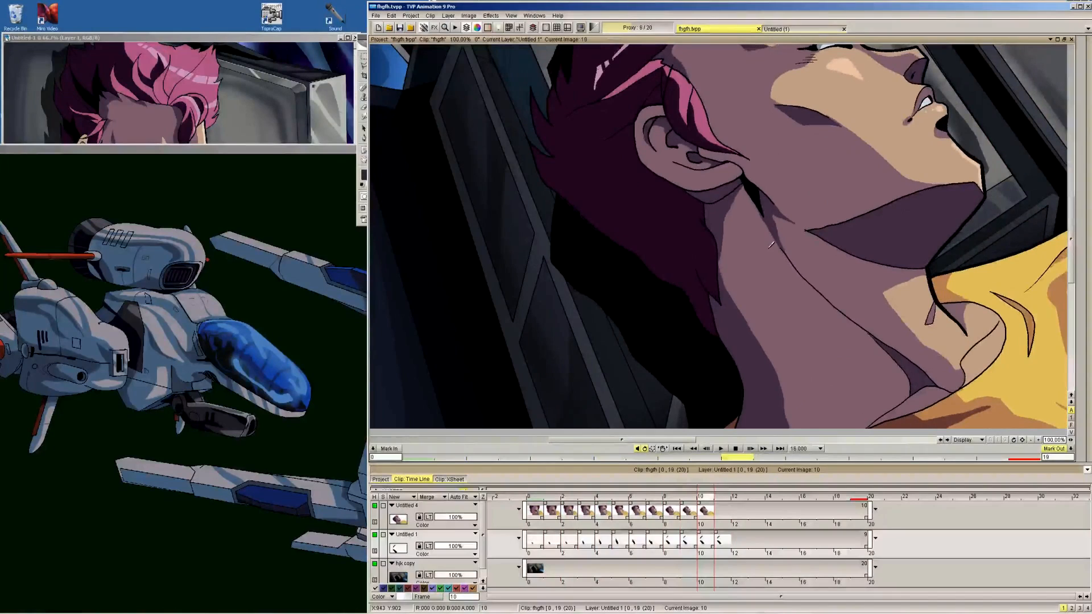
key("Up")
mouse_move(1082, 241)
left_click_drag(1076, 241, 1062, 244)
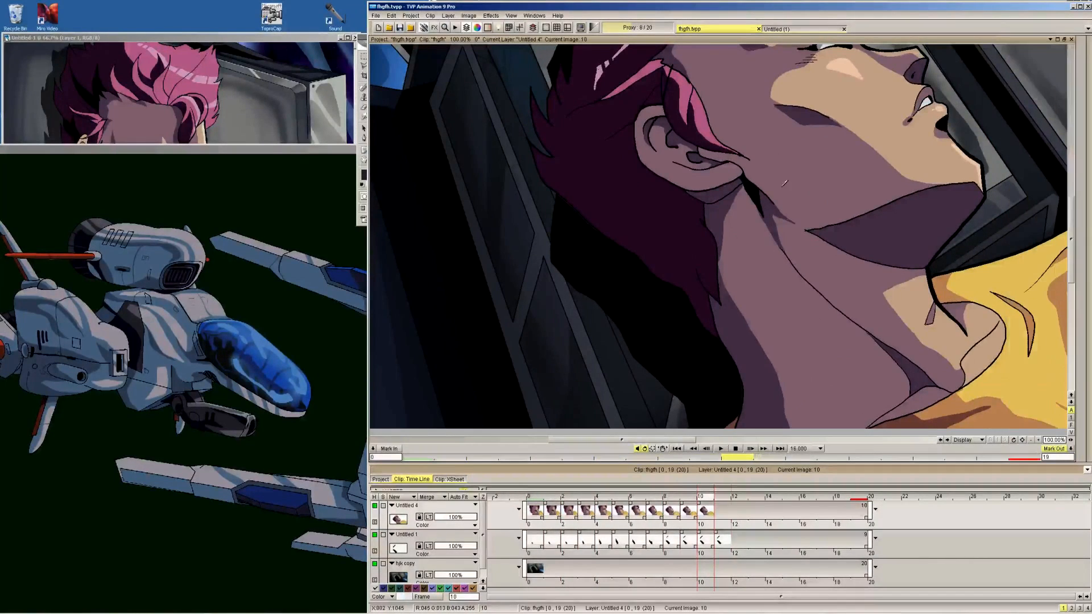
key("Right")
key("Left")
key("Left")
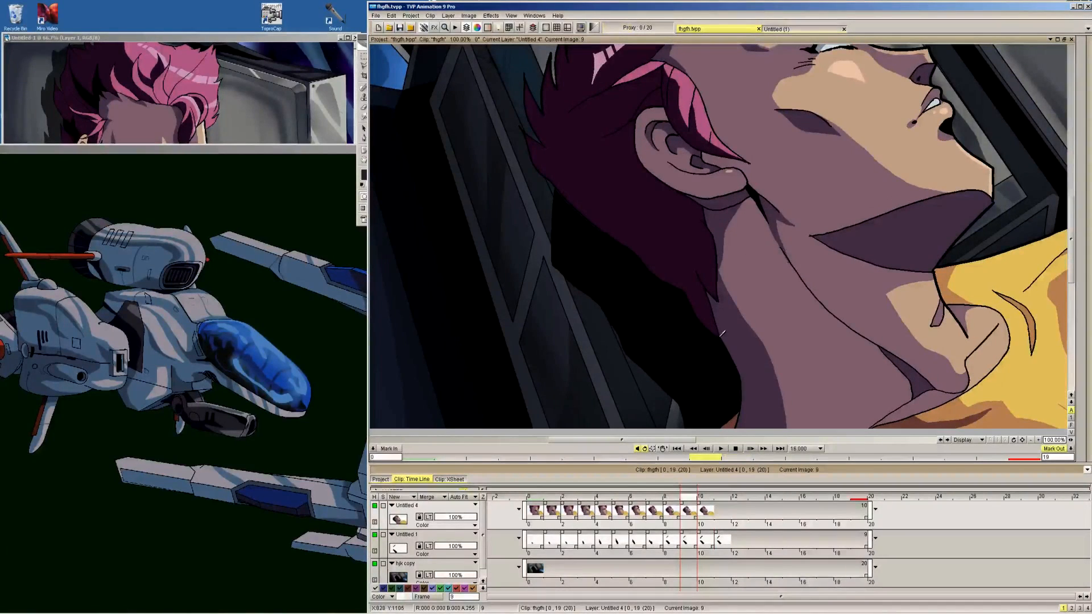
key("Left")
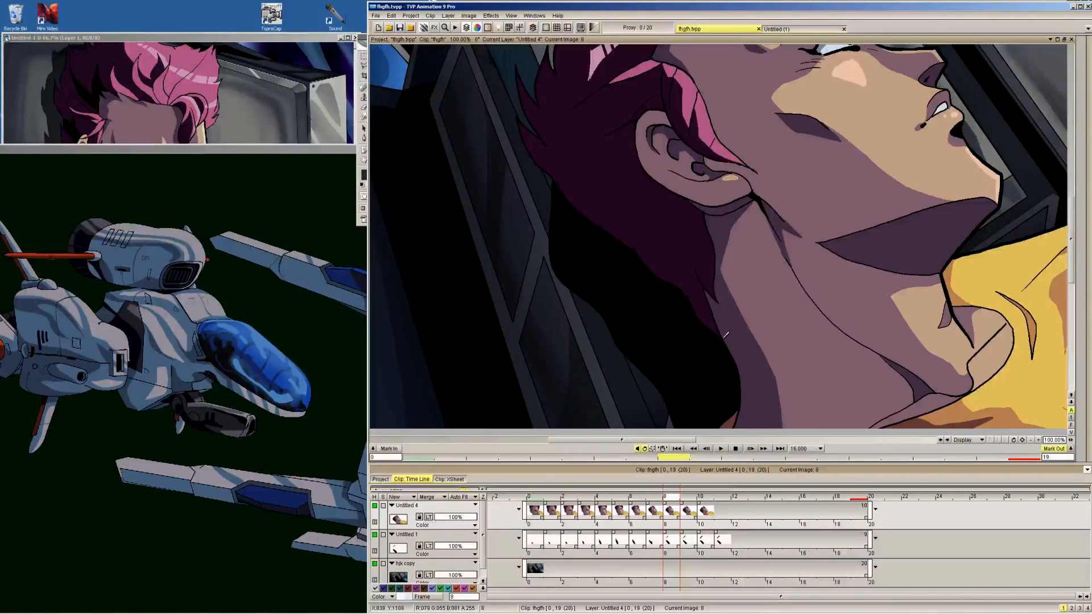
key("Left")
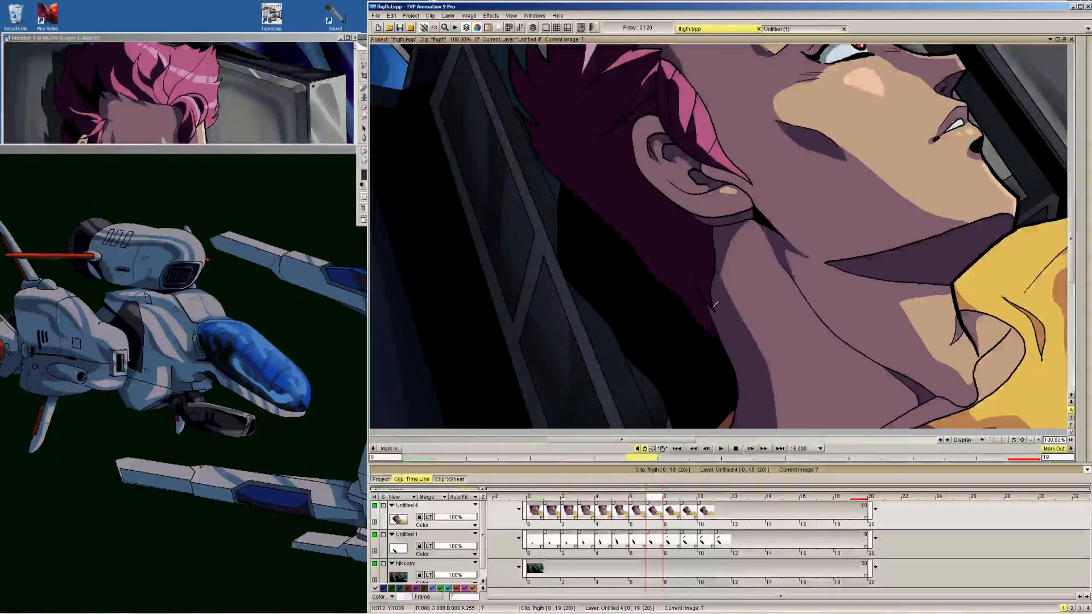
key("Left")
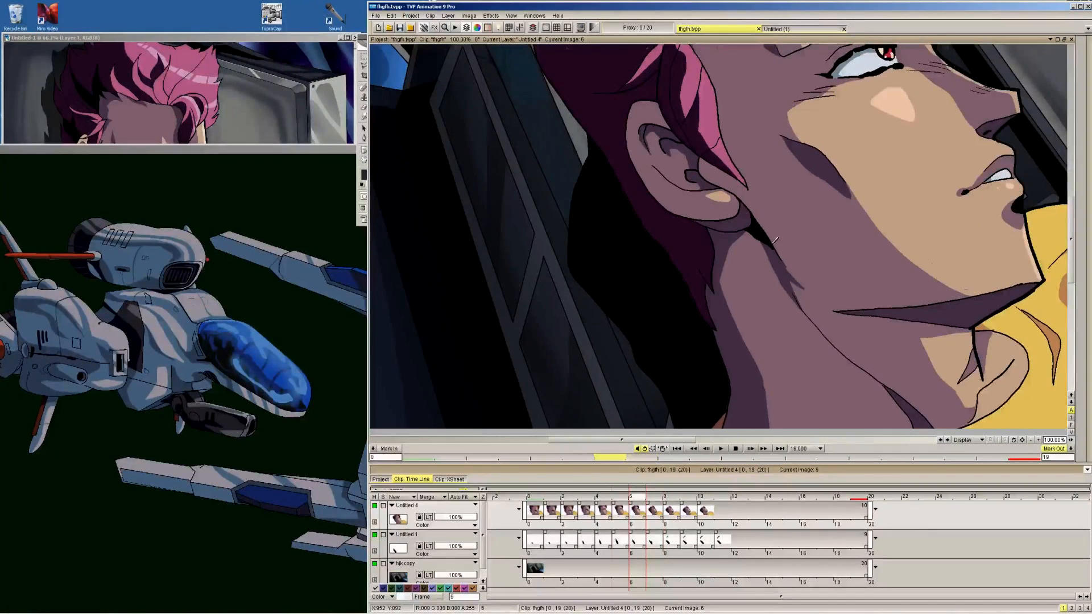
key("Left")
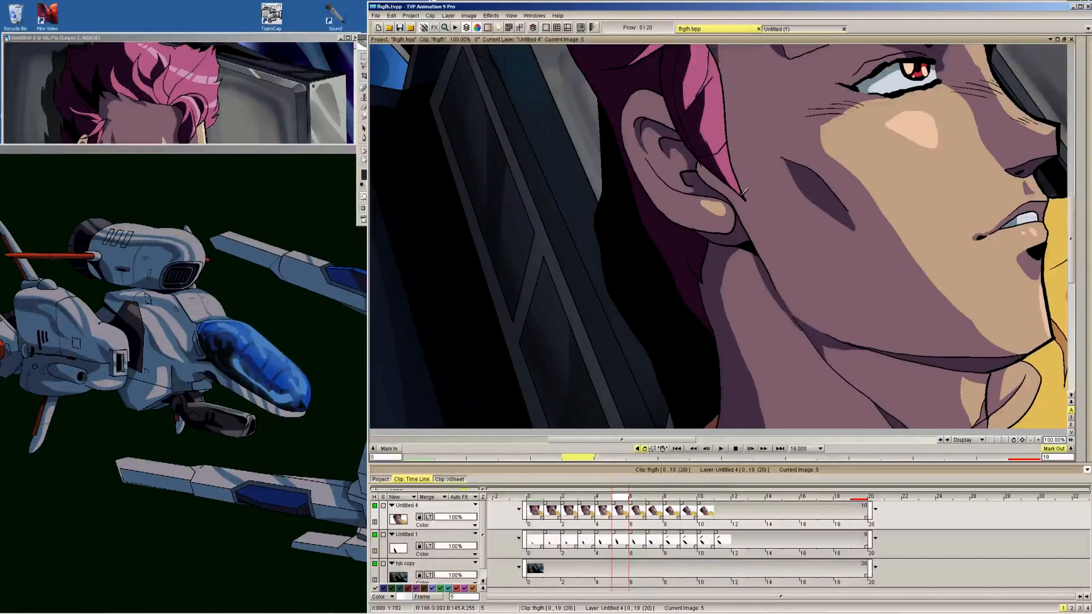
key("Left")
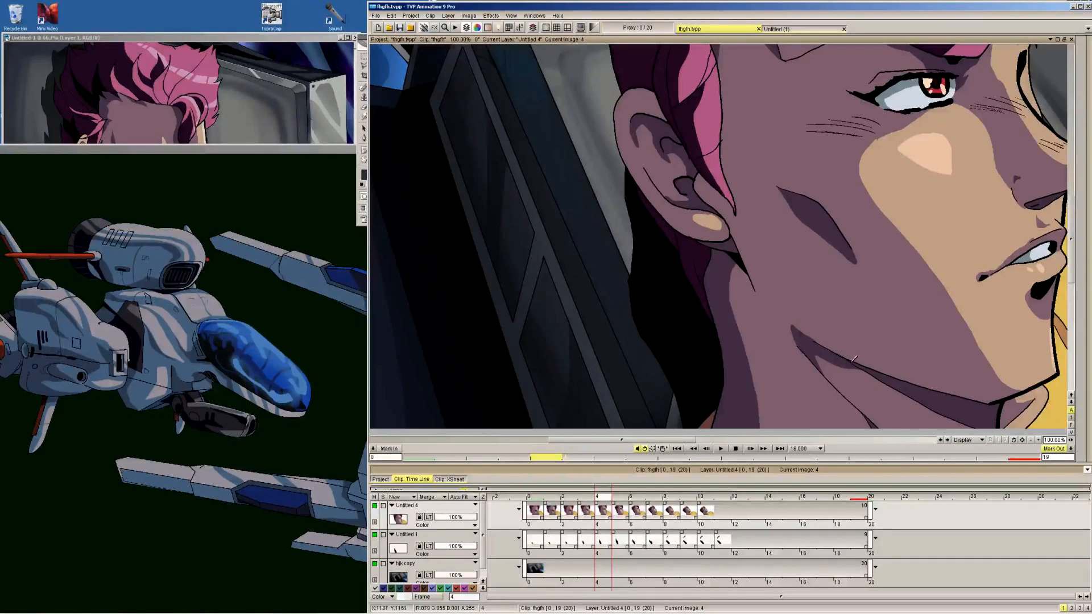
key("Left")
key("Left")
key("Left")
key("Left")
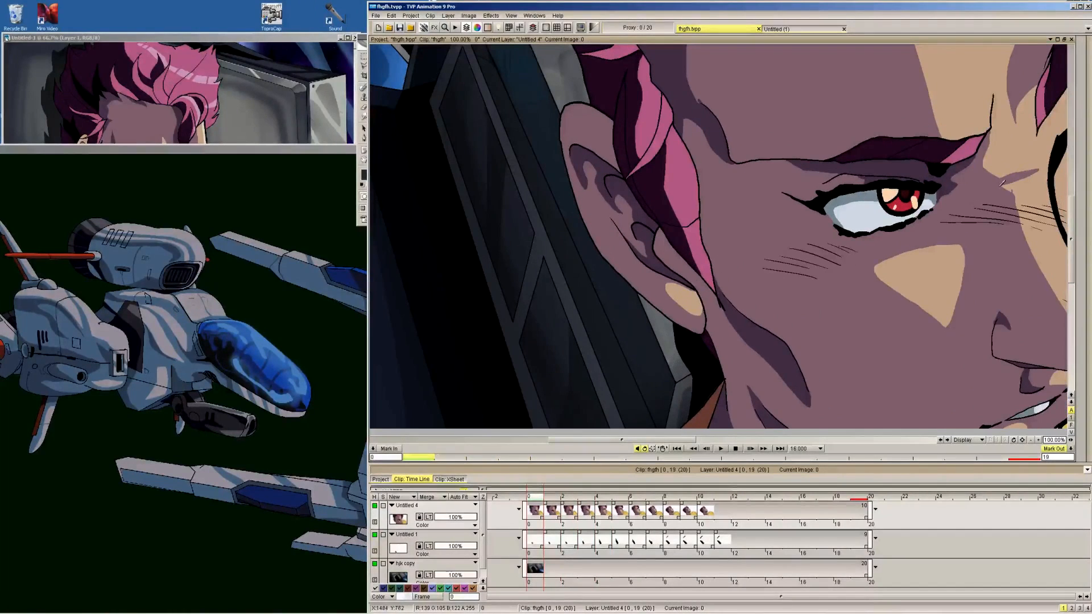
key("Right")
key("Right")
key("Right")
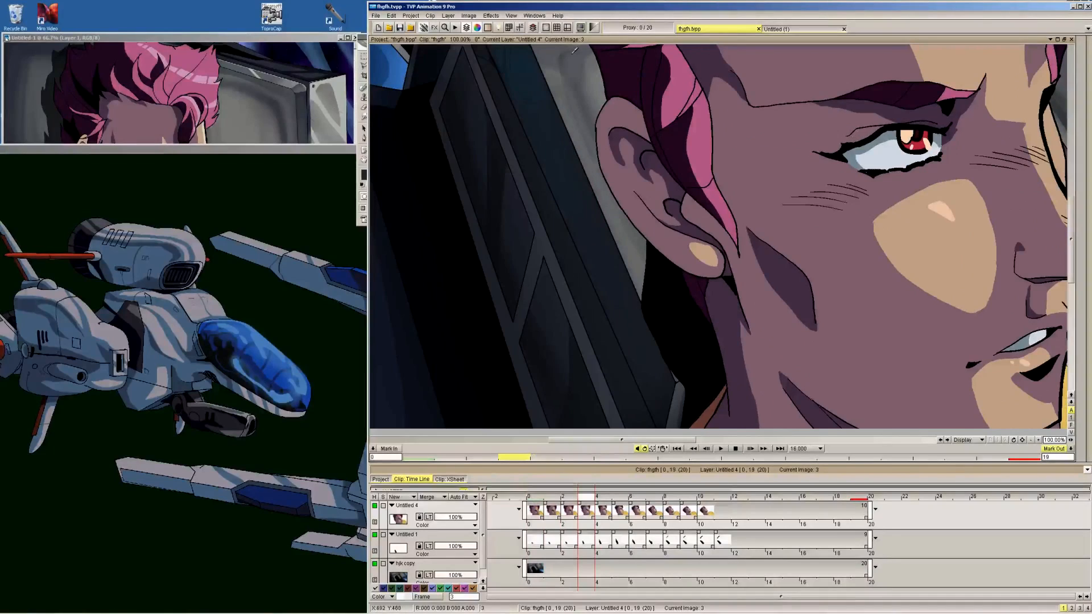
Fit the whole picture in view, play the animation and check the held ending back to frame 8
left_click(511, 16)
left_click(529, 57)
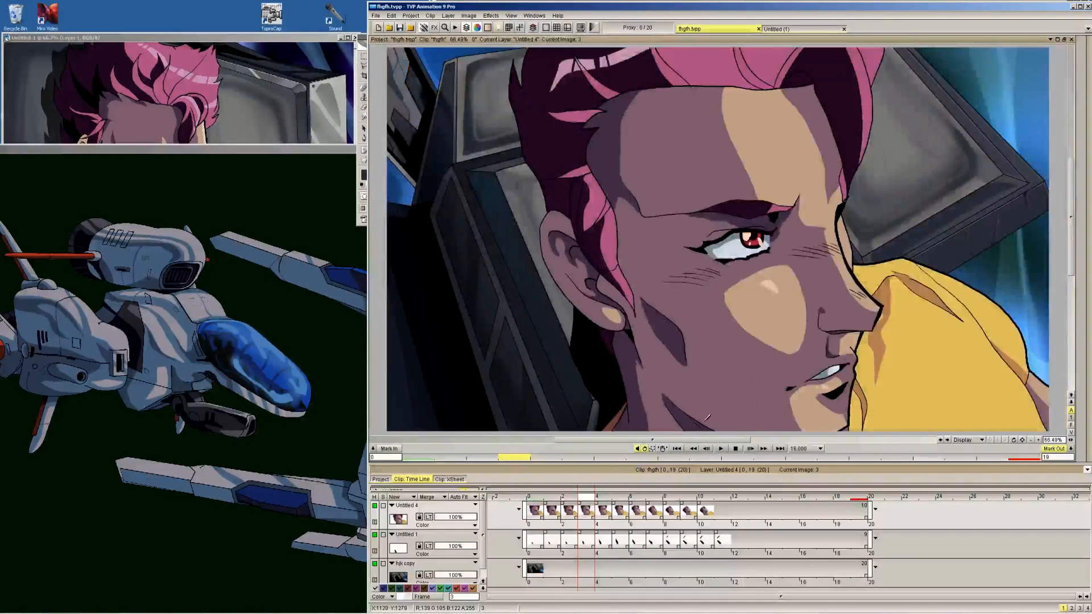
left_click(719, 452)
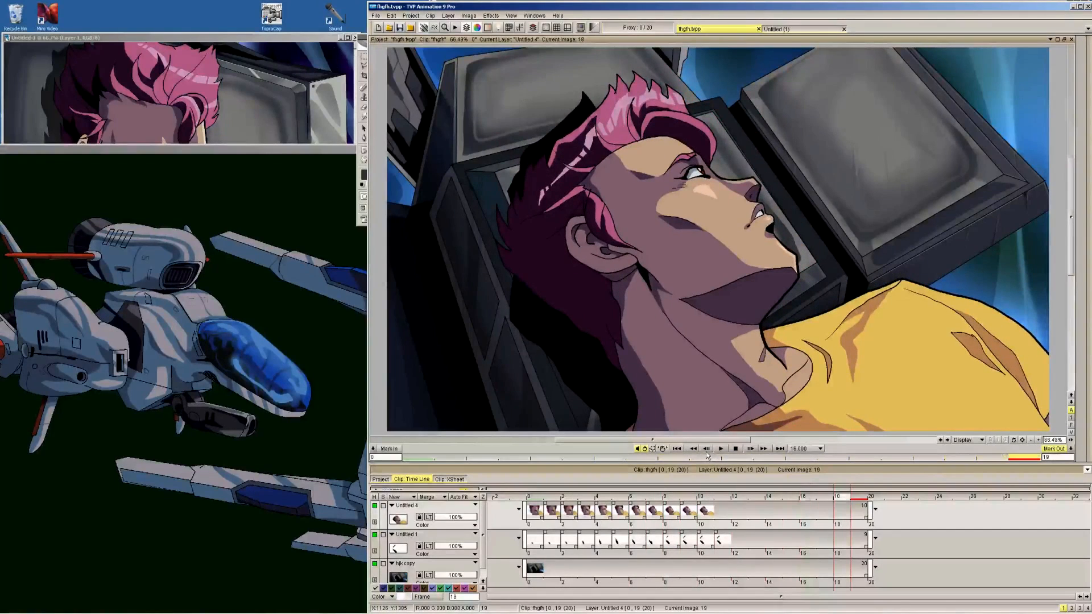
key("Left")
key("Left")
key("Left")
key("Left")
key("Left")
key("Left")
key("Right")
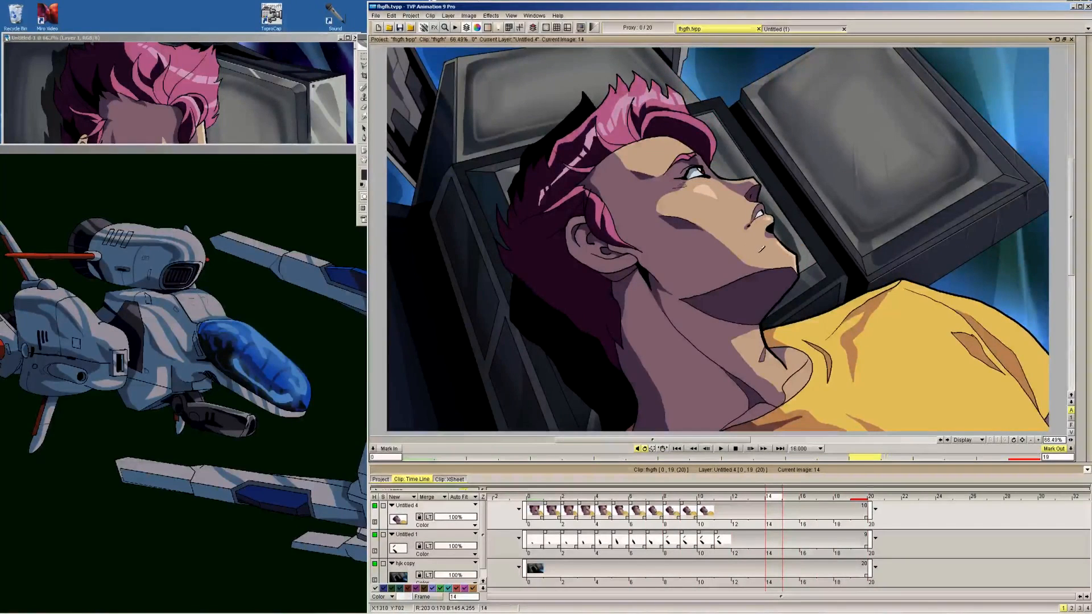
key("Left")
key("Left")
key("Left")
key("Left")
key("Left")
key("Left")
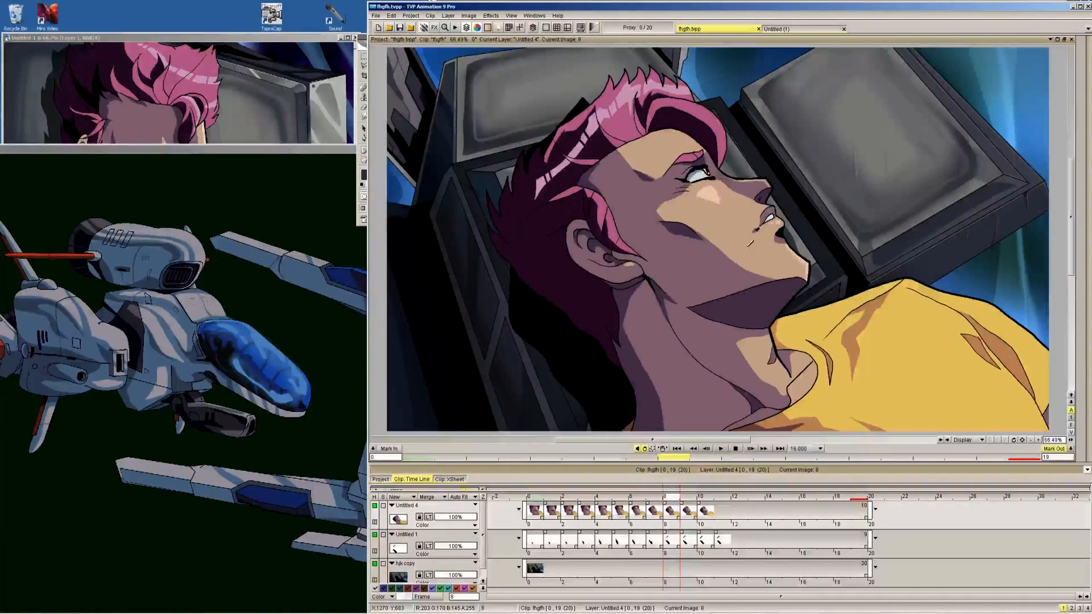
Hide the background and shadow layers and lower the character layer's opacity to roughly 40%
left_click(374, 564)
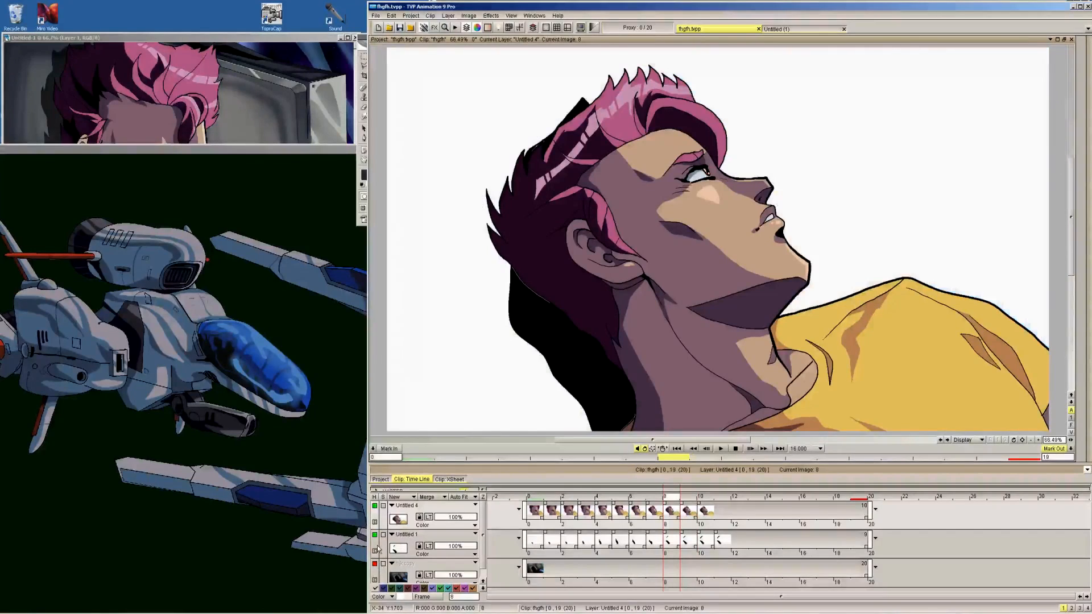
left_click(374, 535)
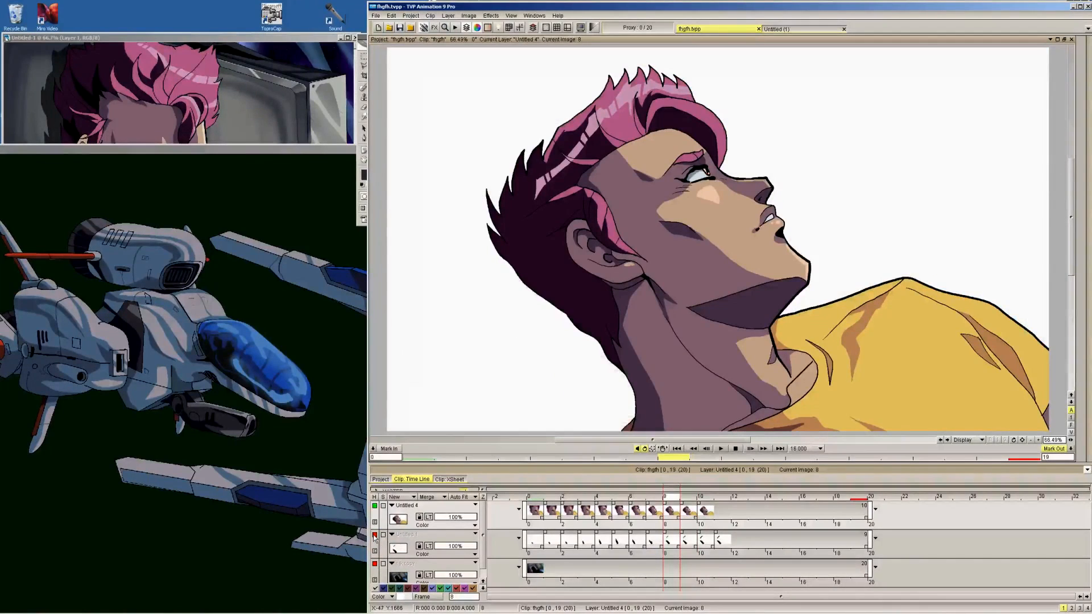
left_click_drag(465, 516, 452, 515)
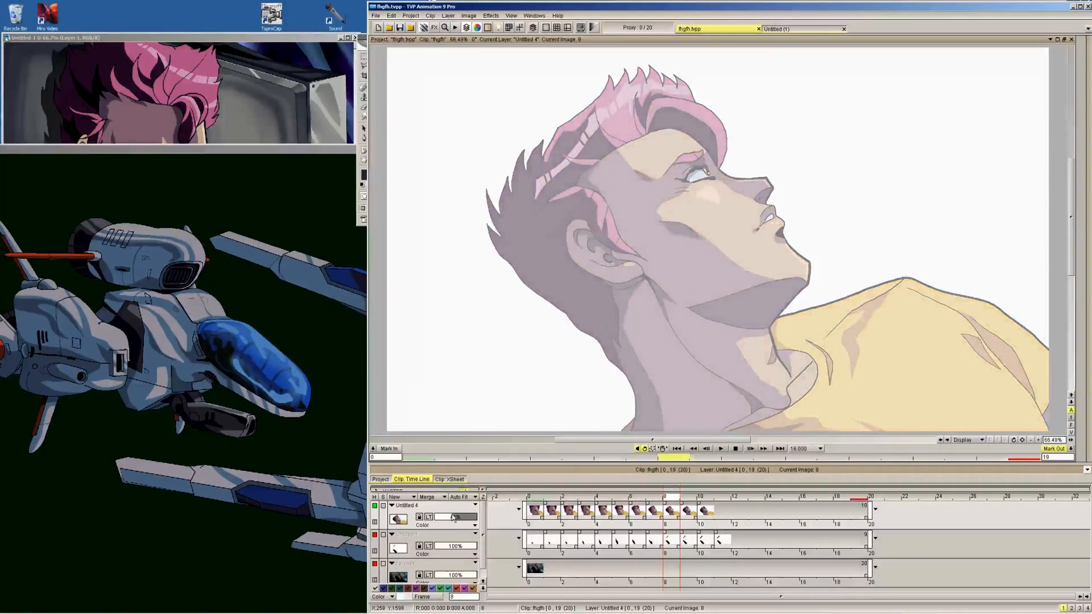
Add a new layer above the character at frame 8 and extend it with blank frames to frame 19
left_click(394, 496)
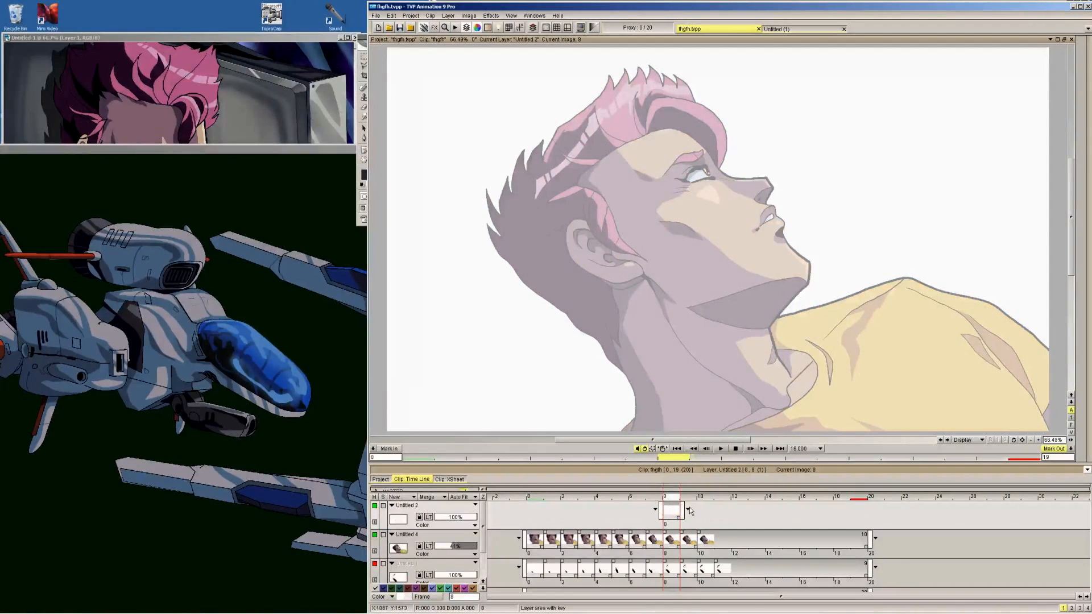
left_click_drag(685, 514, 871, 515)
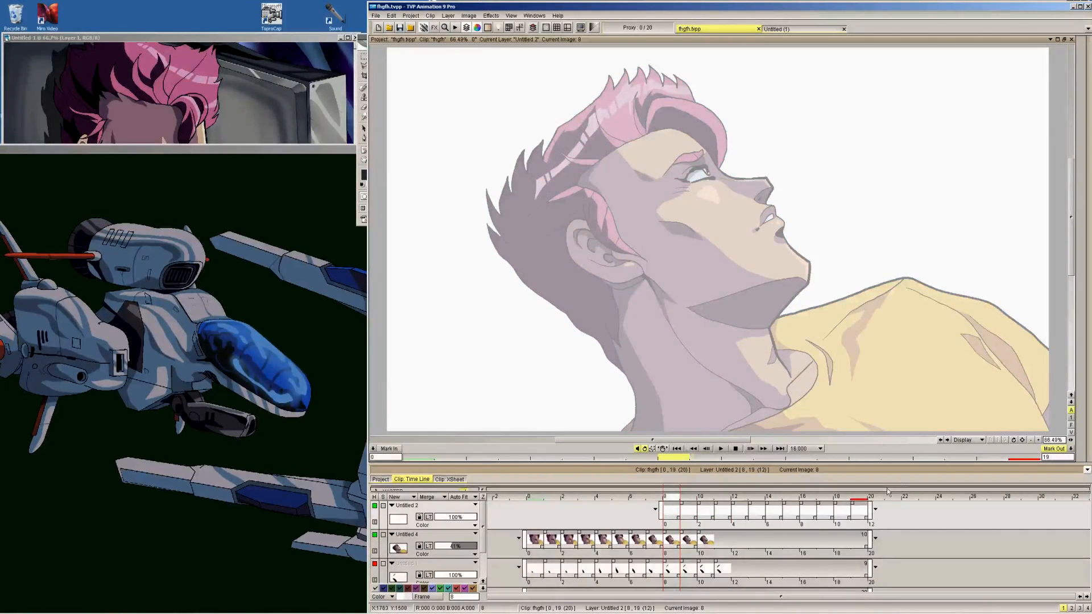
Examine the character's eye at 100% zoom, comparing frame 8 with its neighbouring frames
left_click(1037, 441)
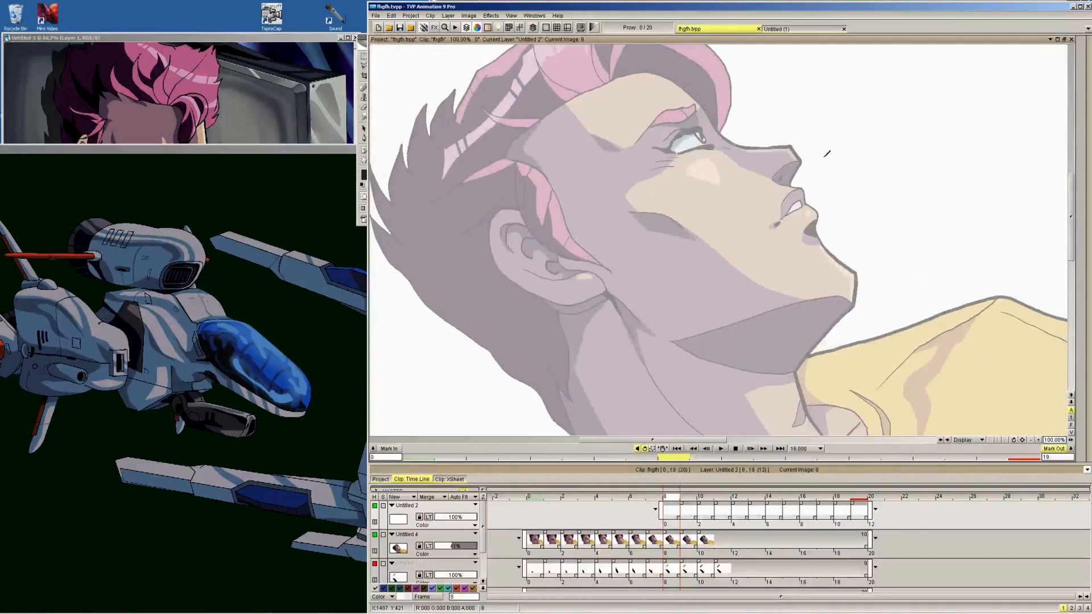
left_click_drag(819, 134, 843, 271)
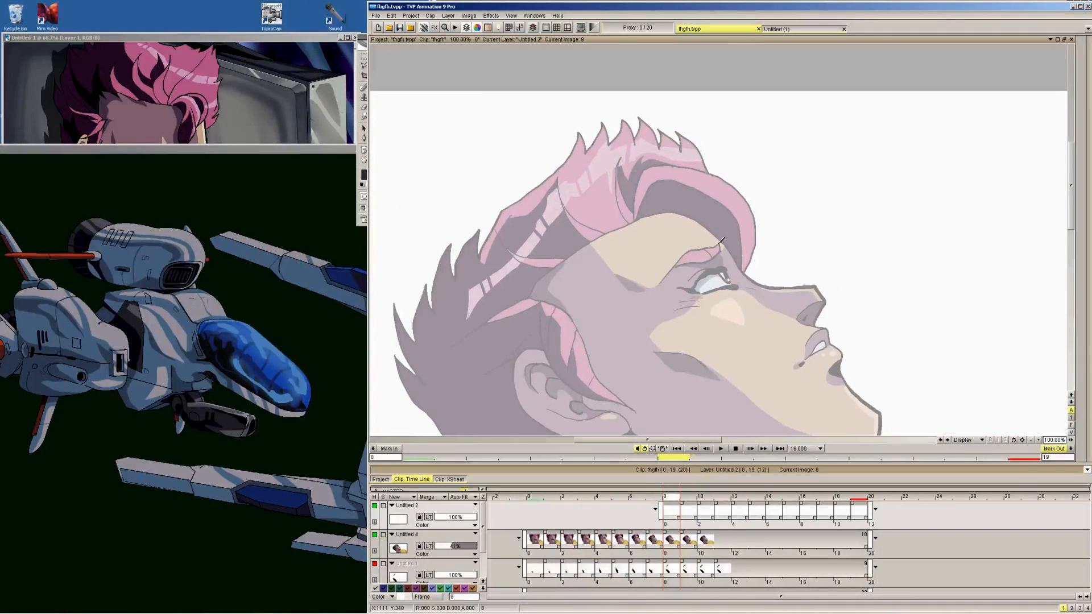
key("Left")
key("Right")
key("Left")
key("Left")
key("Right")
key("Right")
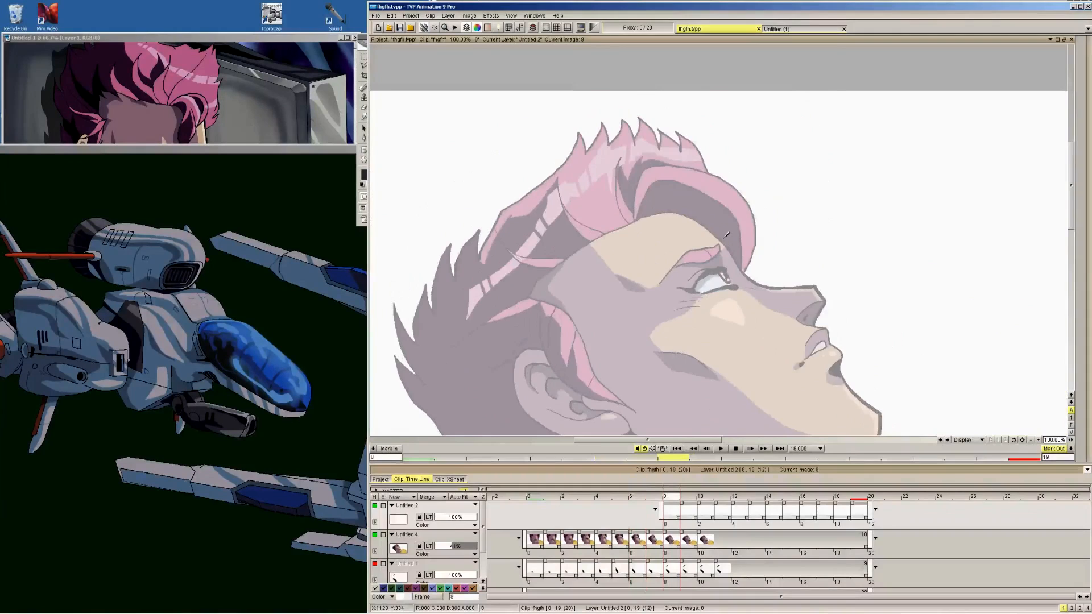
key("Left")
key("Left")
key("Right")
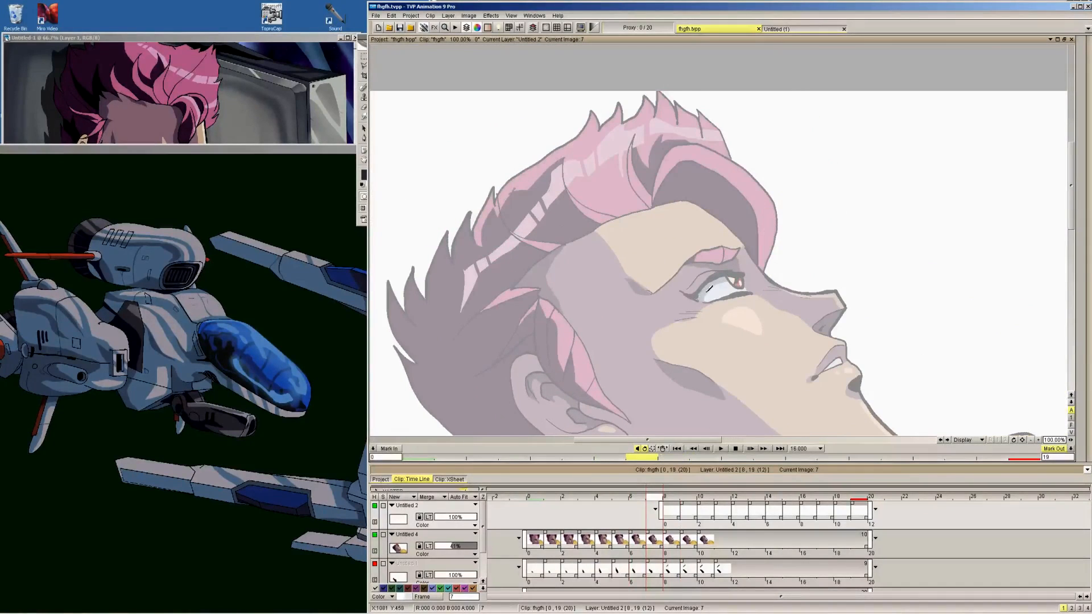
Extend the start of the top drawing layer back to frame 7 and compare the eye across the following frames
left_click_drag(660, 510, 643, 514)
key("Right")
Draw thick black upper eyelid lines across the eye on frames 8 to 12 for a closing and reopening blink
key("Right")
key("Right")
key("Right")
key("Left")
key("Left")
key("Left")
key("Left")
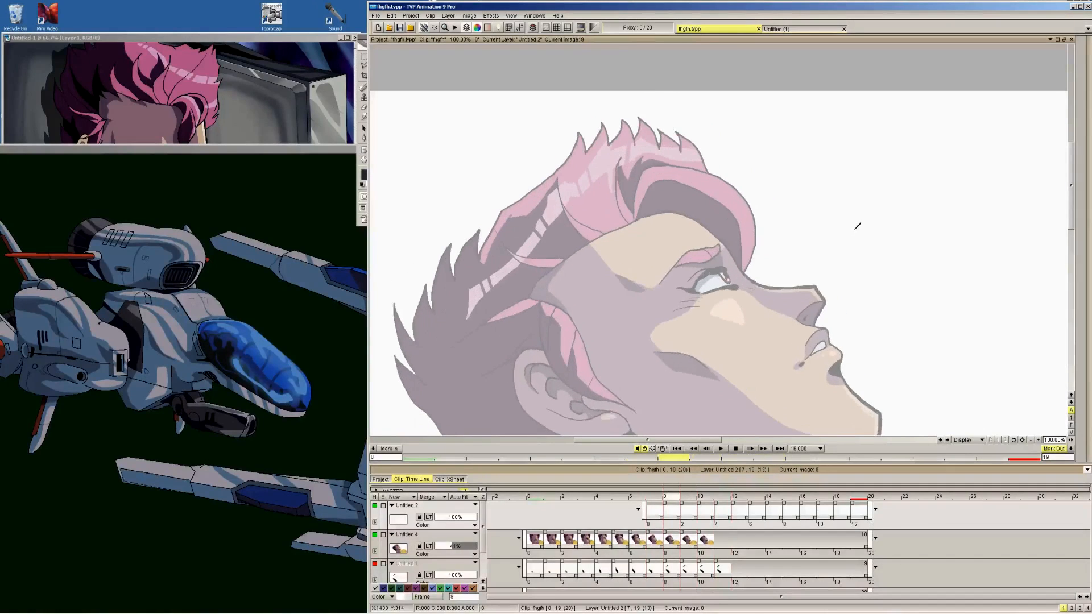
key("Right")
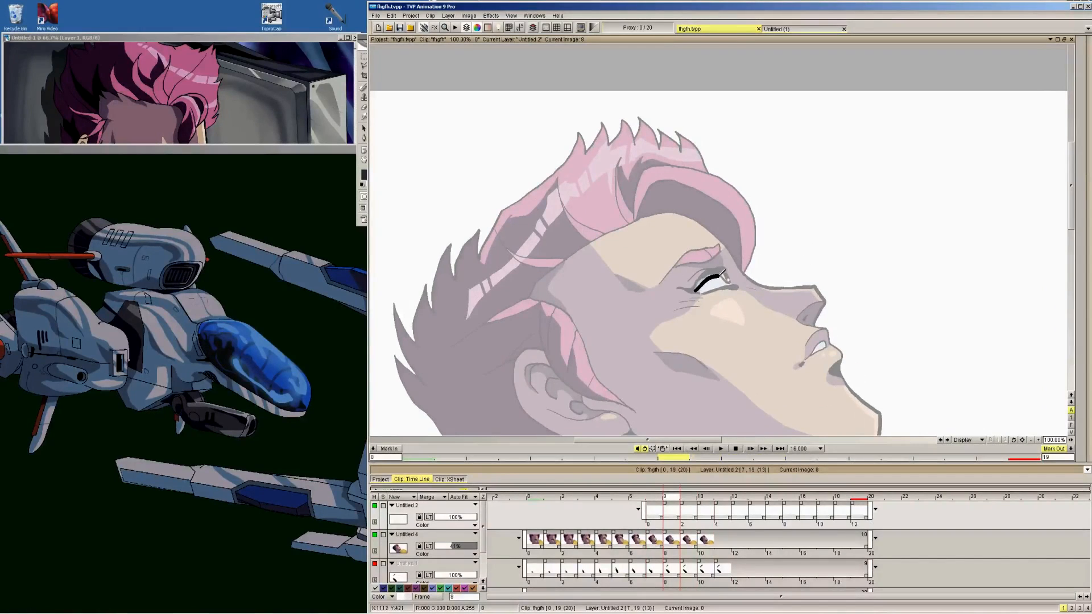
key("Right")
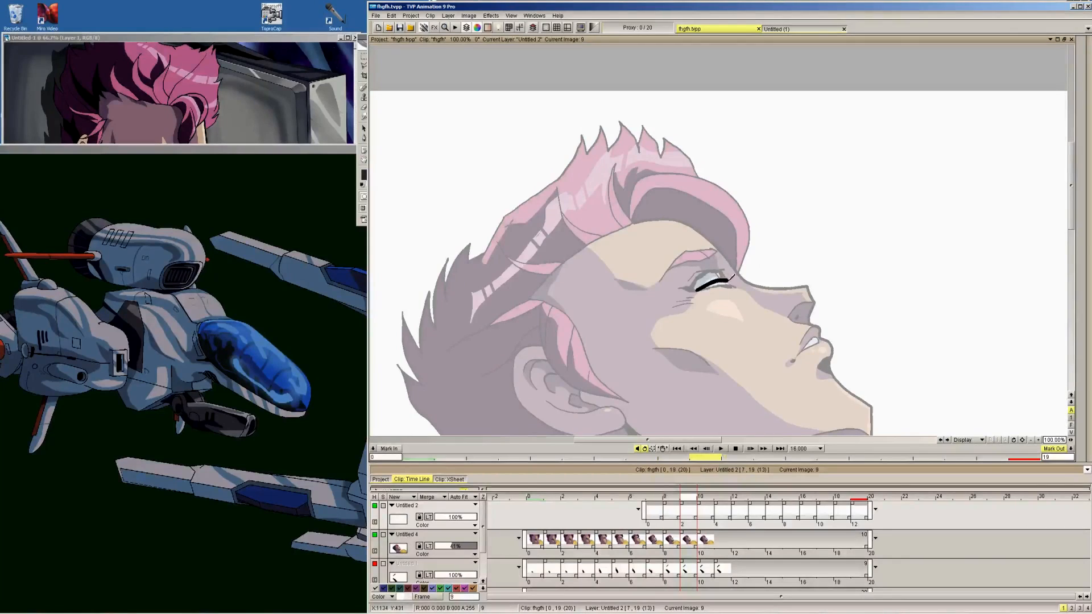
key("Right")
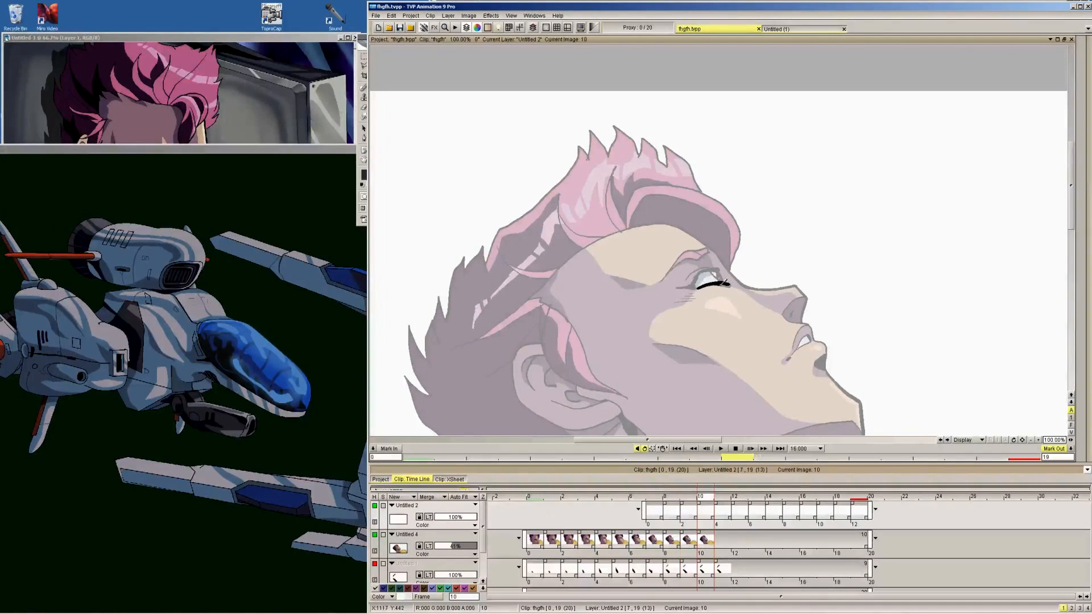
key("Right")
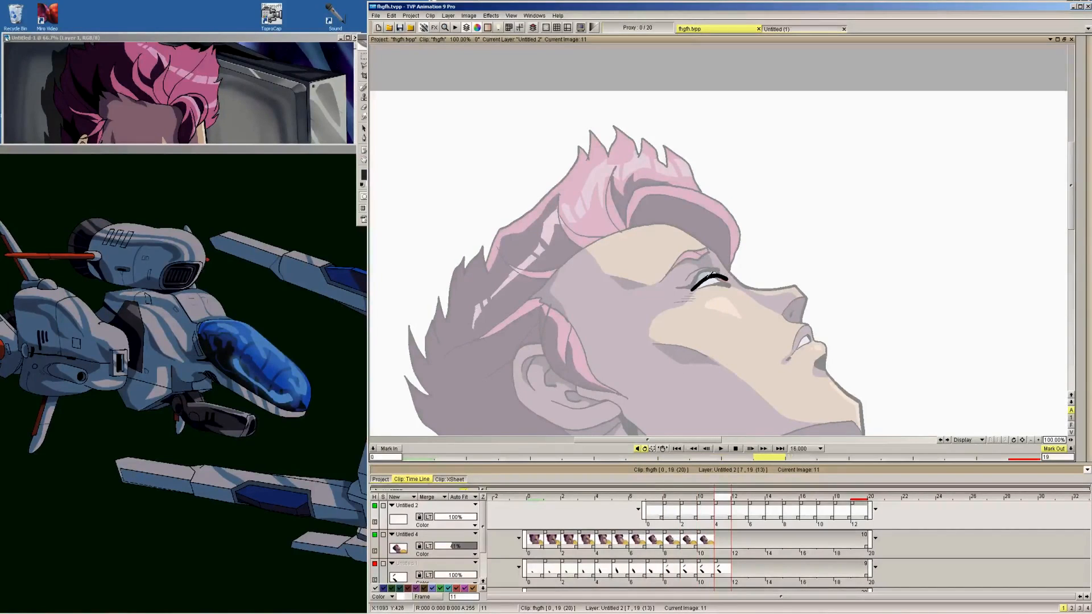
key("Right")
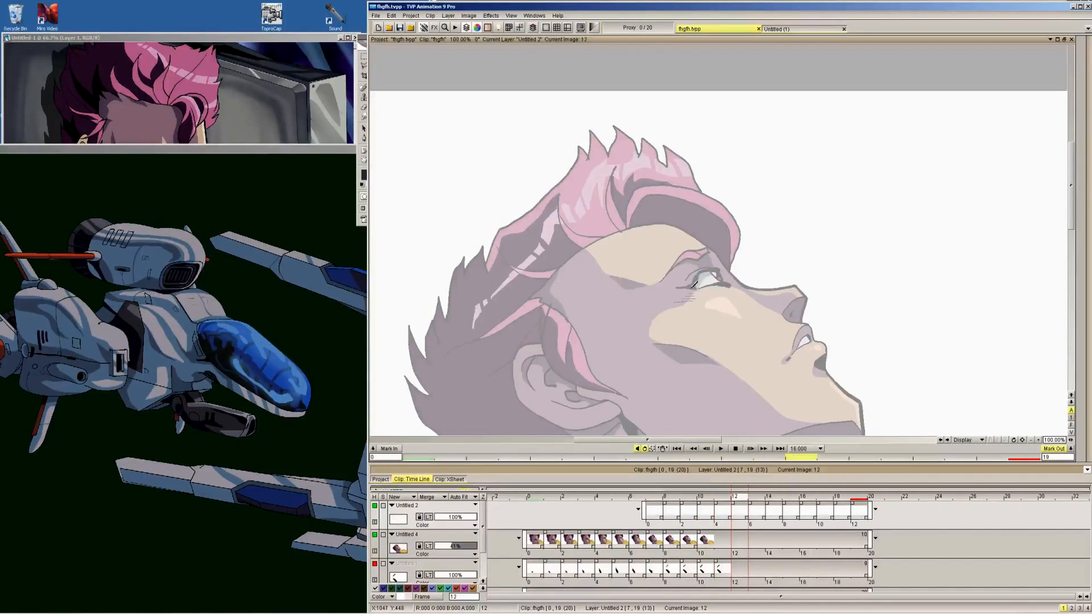
key("ctrl+z")
key("Left")
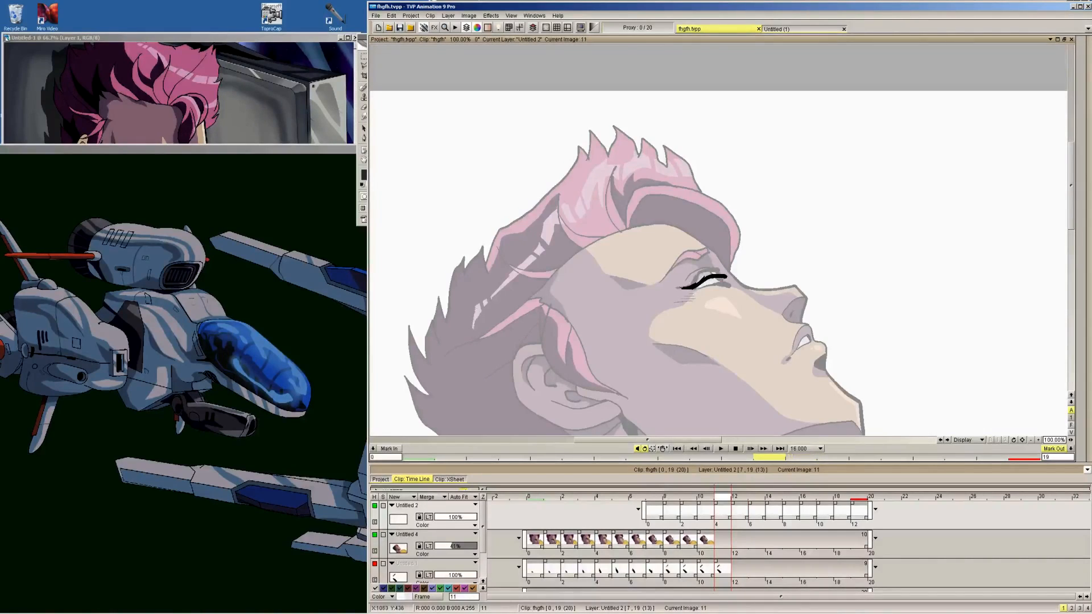
Refine the black eyelid lines on frames 8 to 12, extending their corners and adding short lashes near the nose
key("Left")
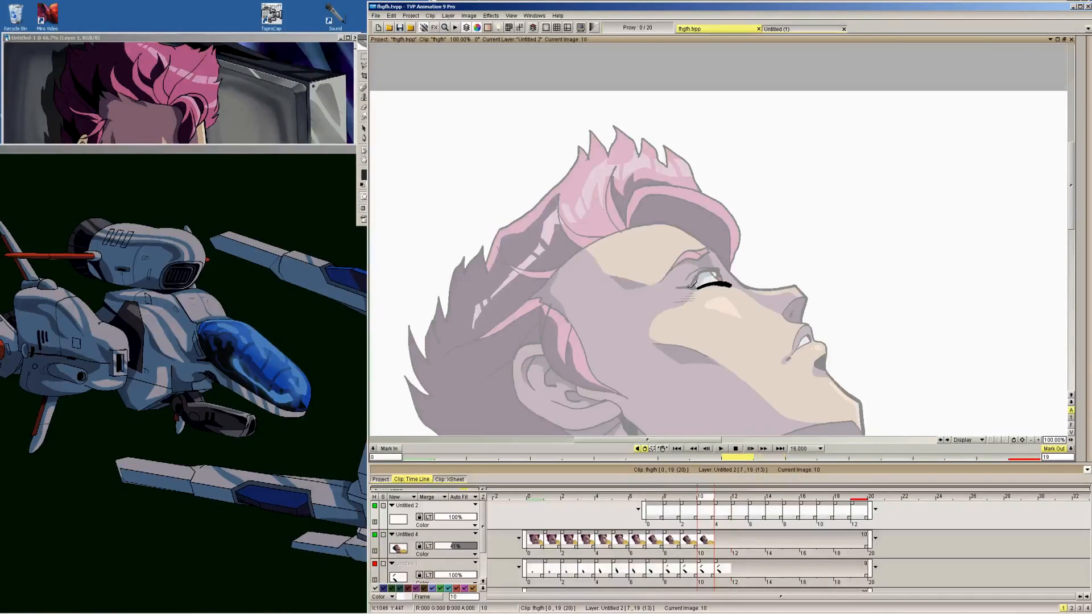
key("Left")
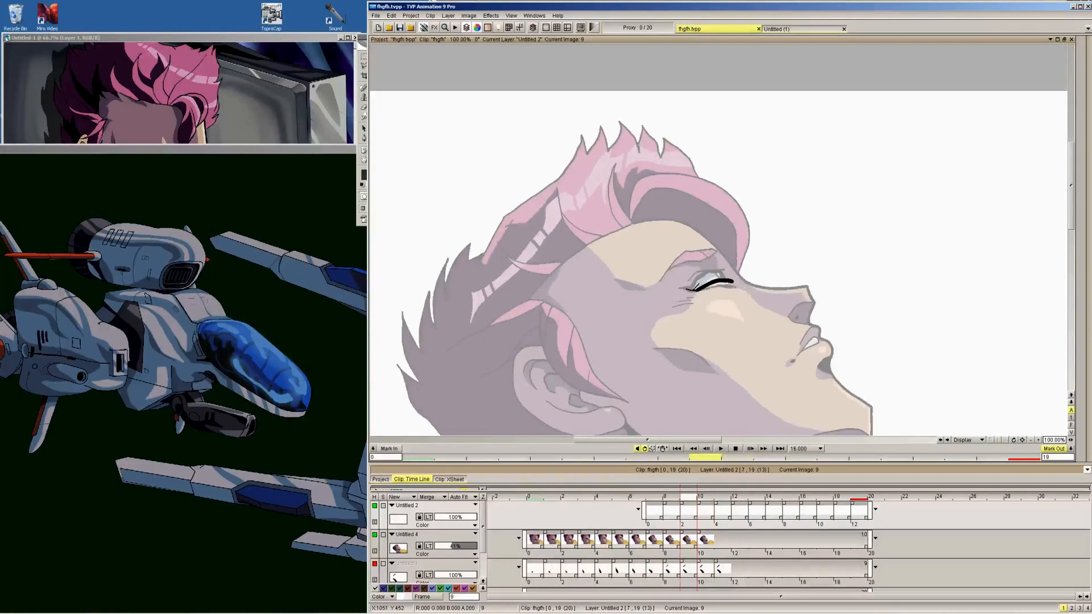
key("Left")
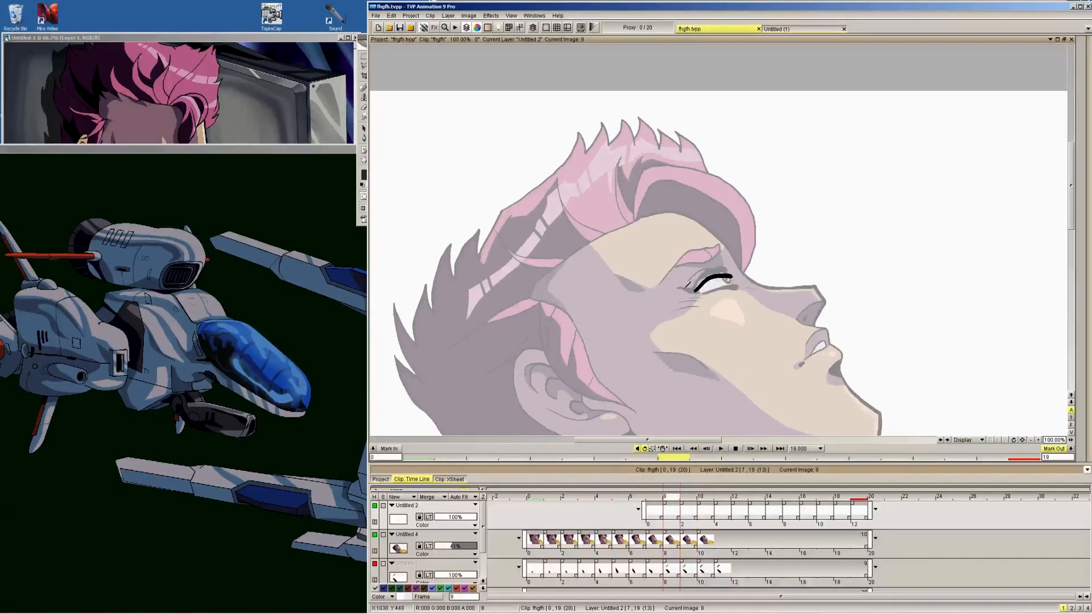
key("Left")
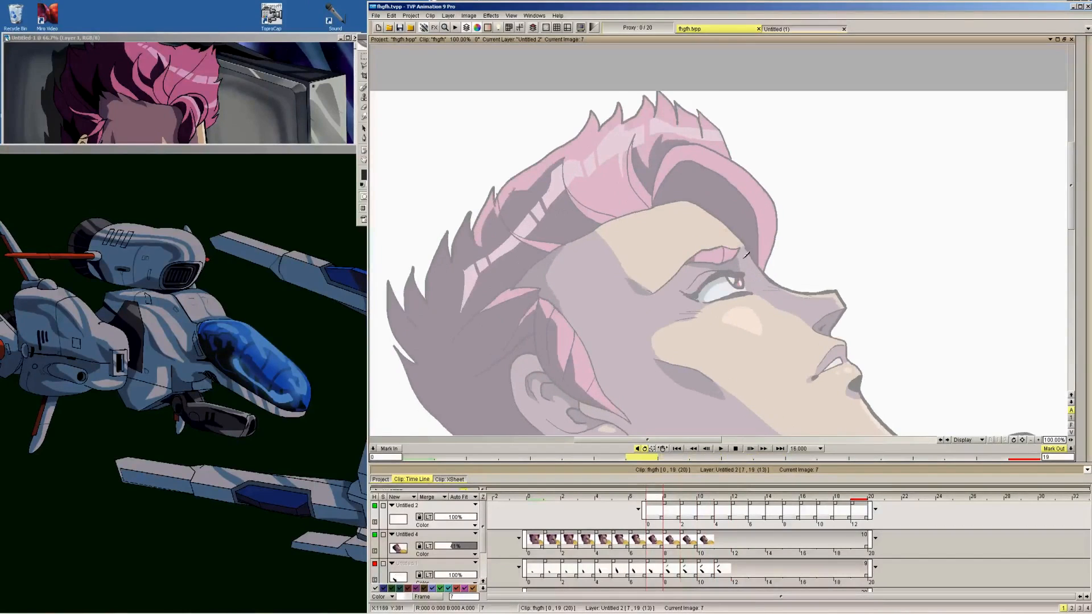
key("Right")
key("Right")
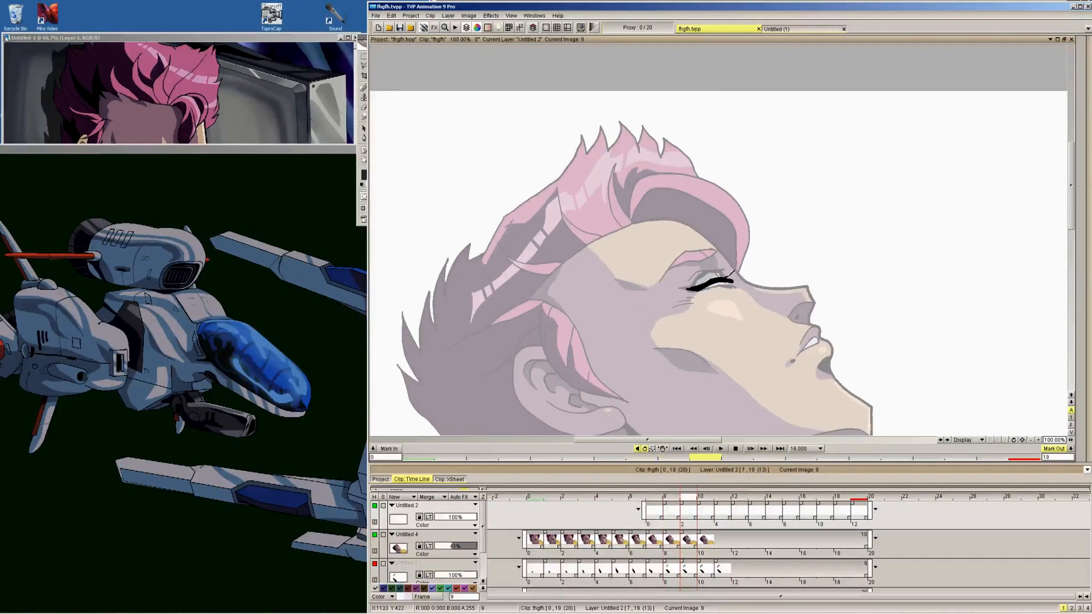
key("Right")
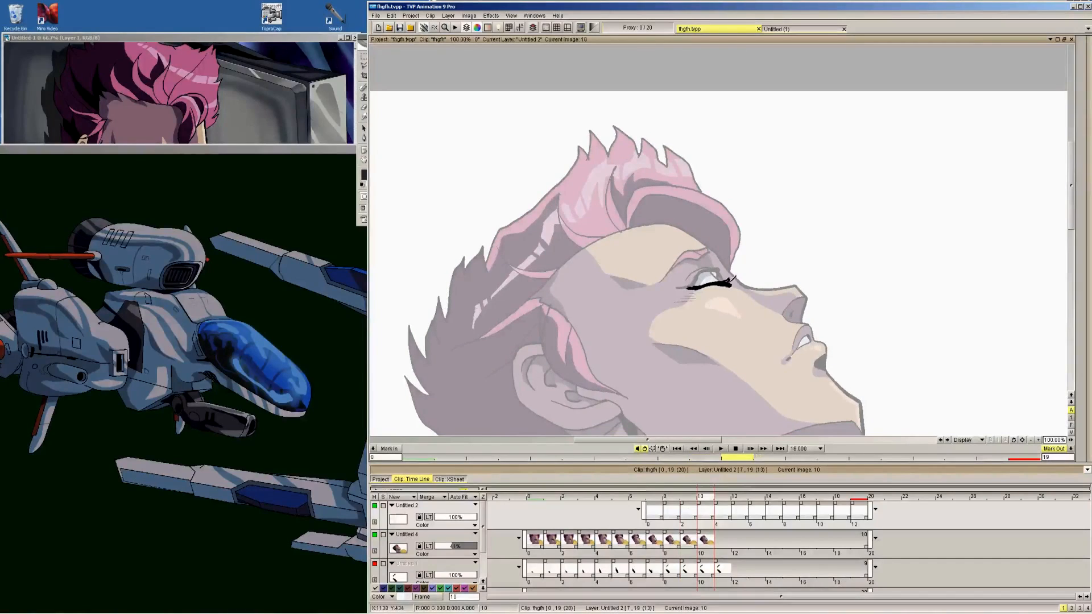
key("Right")
Check the blink's eyelid lines by flipping back and forth through the frames around 9 to 12
key("Right")
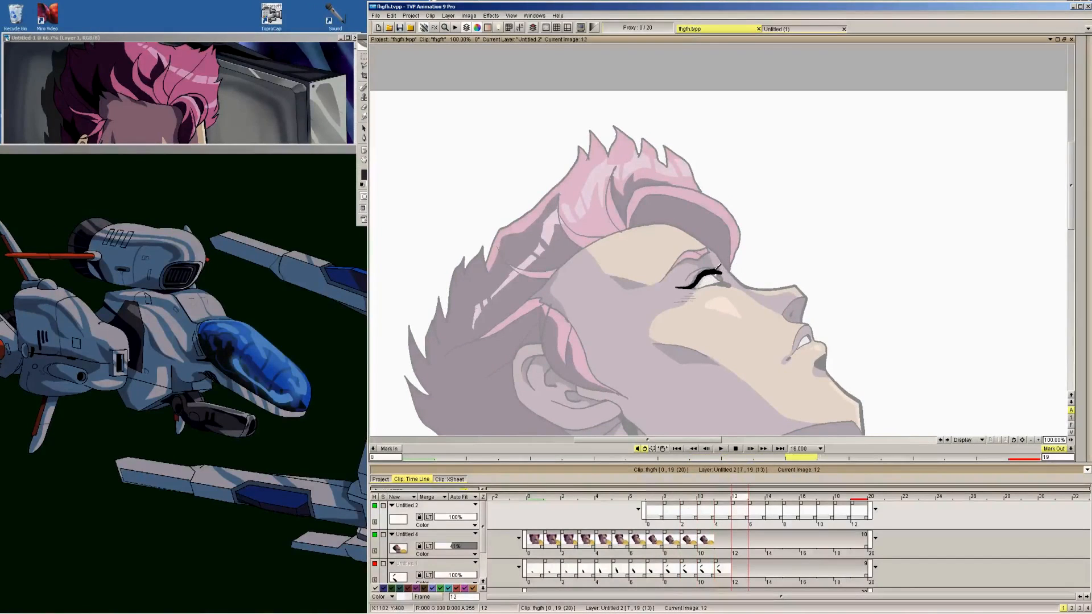
left_click_drag(719, 269, 731, 260)
key("Left")
key("Left")
key("Left")
key("Right")
key("Right")
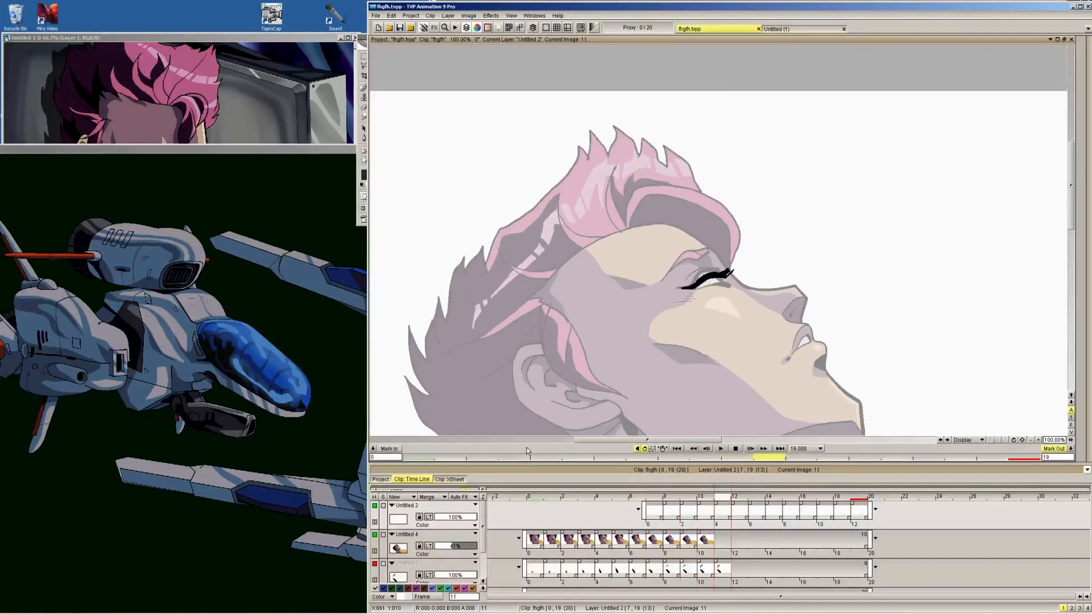
key("Right")
key("Right")
key("Left")
key("Left")
key("Left")
key("Left")
key("Right")
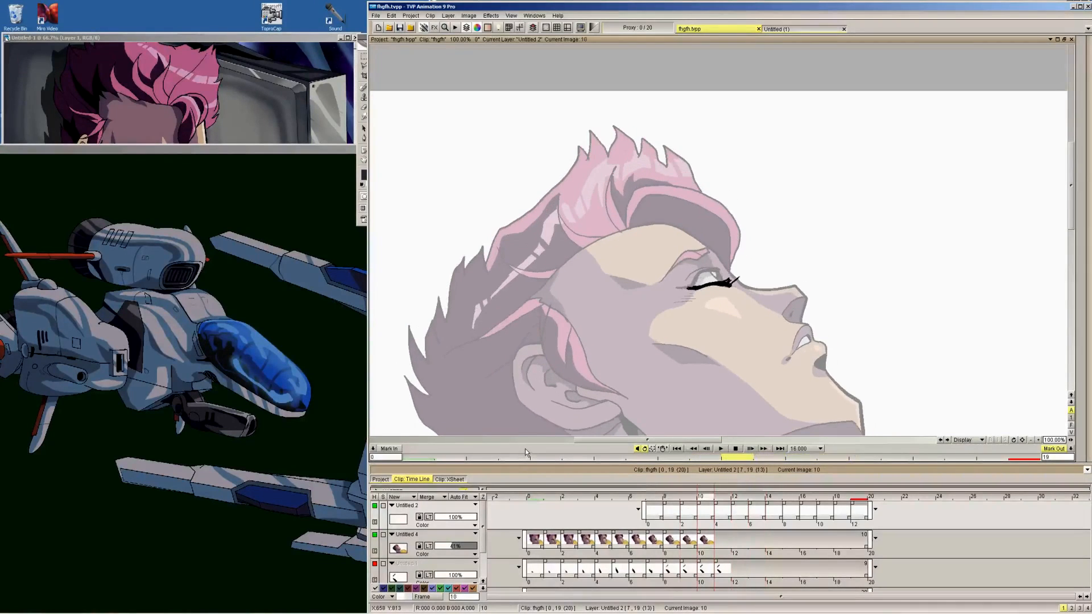
key("Right")
key("Right")
Restore the character layer to 100% opacity and add a new layer directly above it spanning frames 7 to 19
left_click(467, 546)
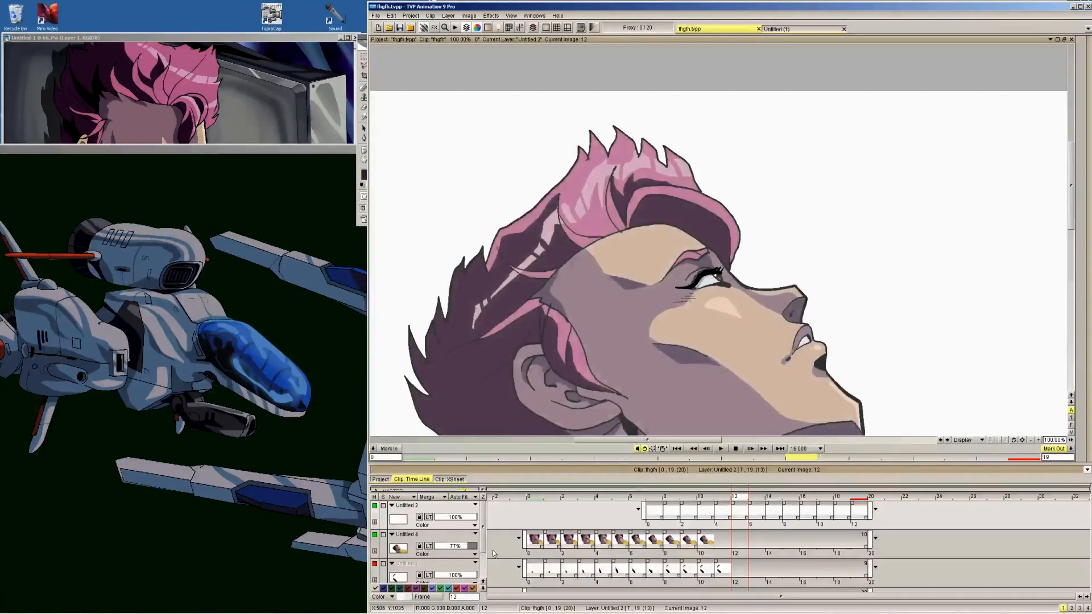
left_click_drag(494, 554, 504, 554)
left_click(407, 535)
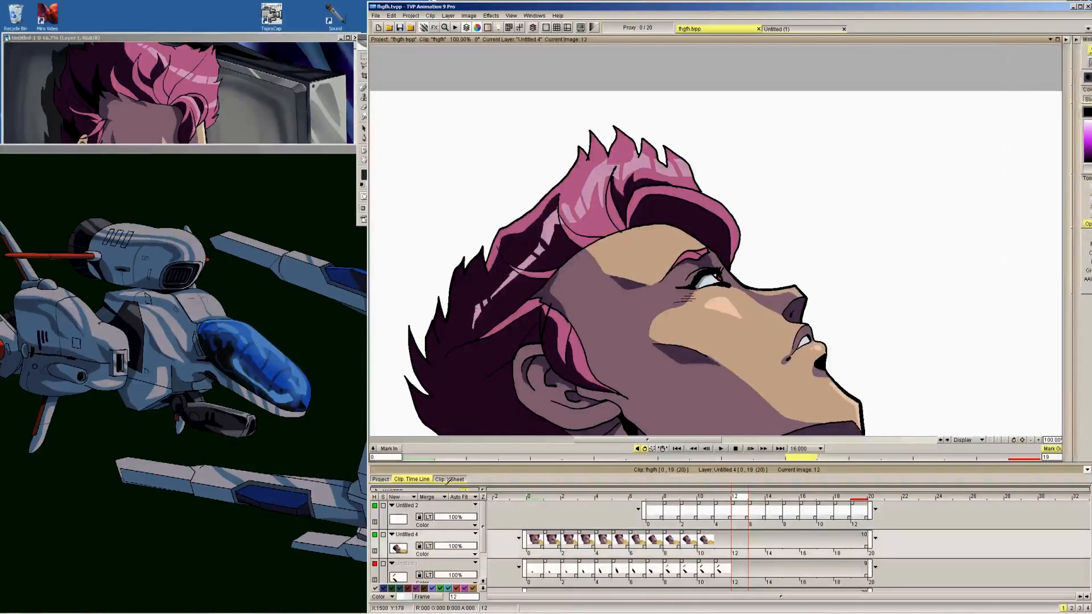
left_click(396, 497)
left_click_drag(743, 547, 869, 545)
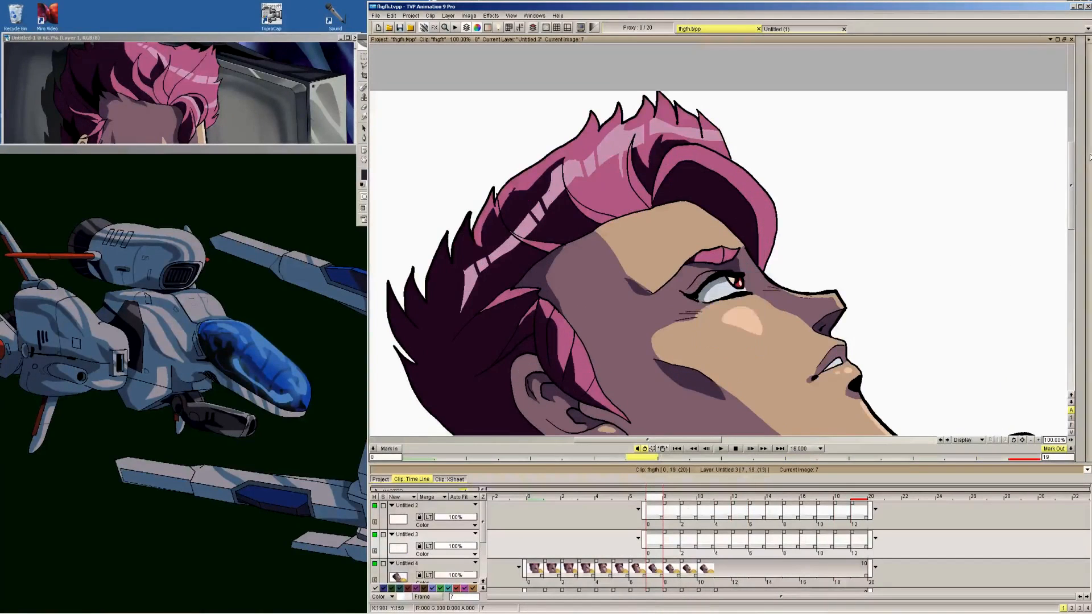
Paint the lowering eyelid over the eye on frames 8 and 9 with the face's purple skin shadow colour
mouse_move(1085, 227)
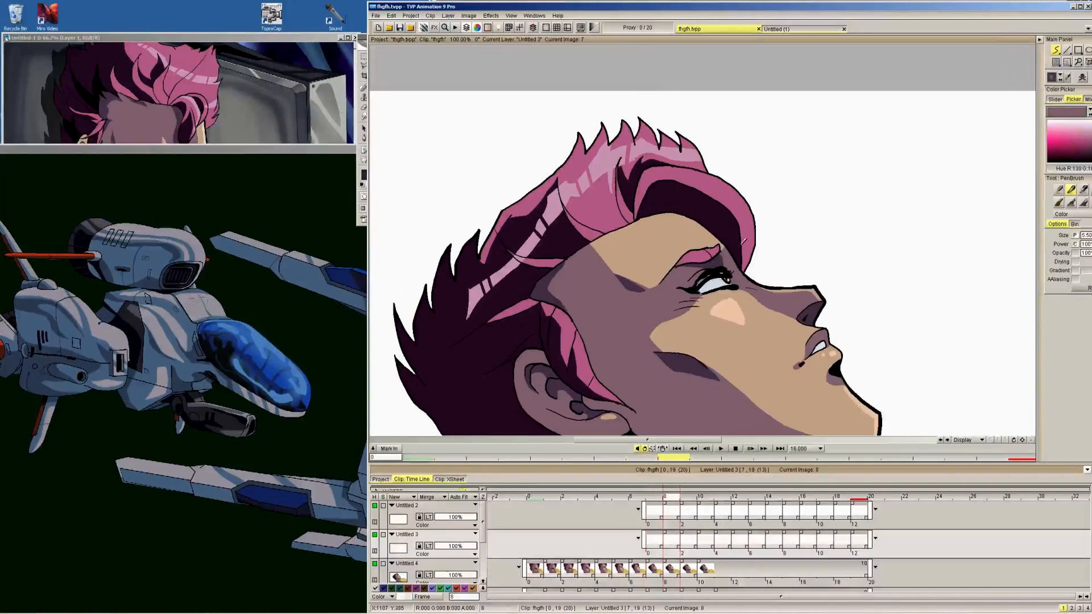
key("Right")
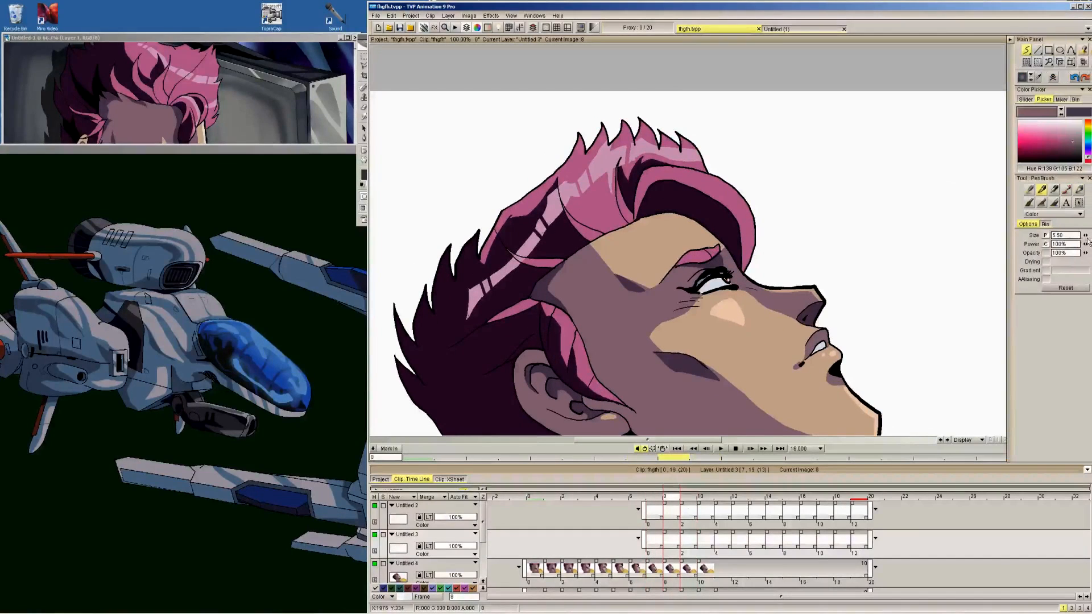
key("Tab")
key("Right")
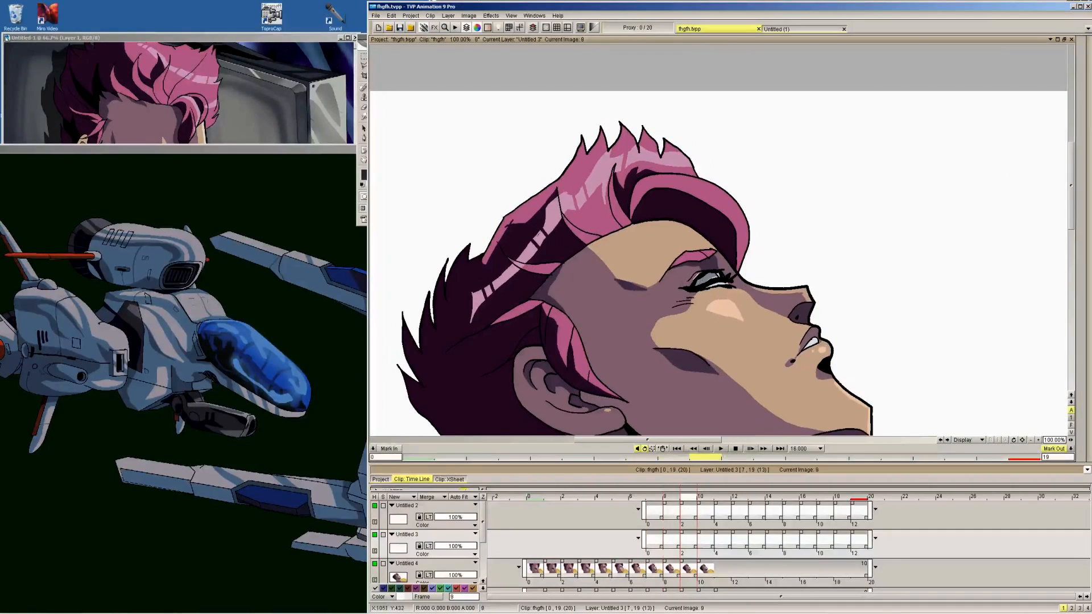
key("Left")
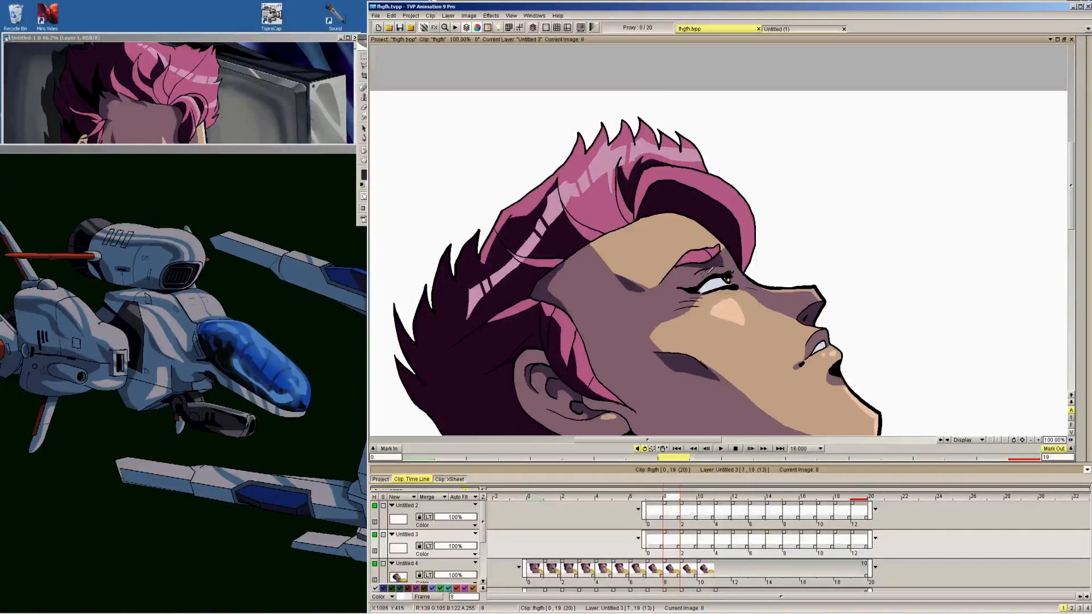
key("Left")
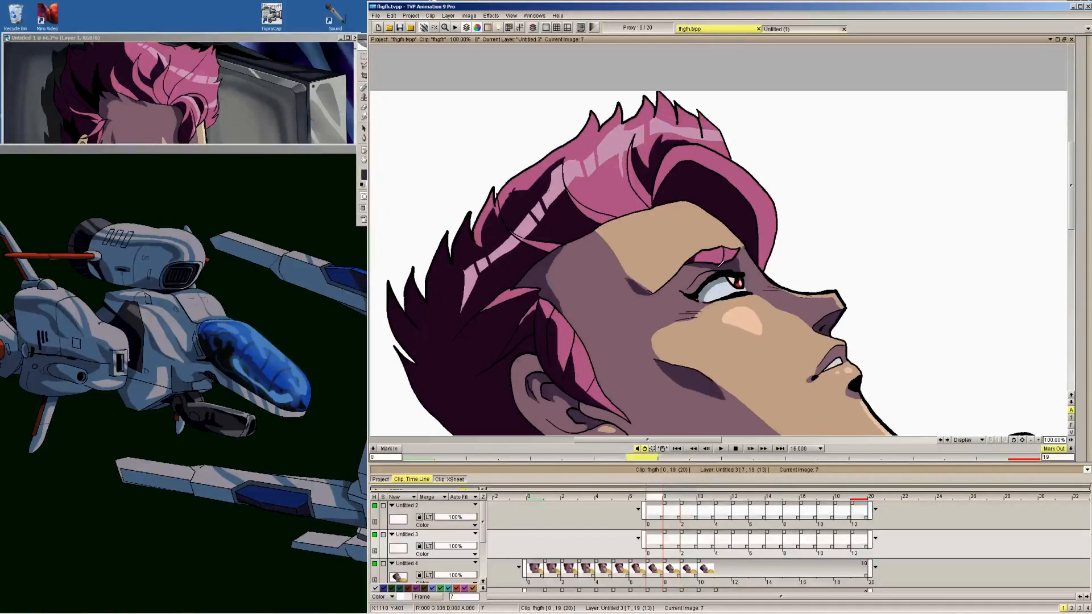
key("Right")
key("Right")
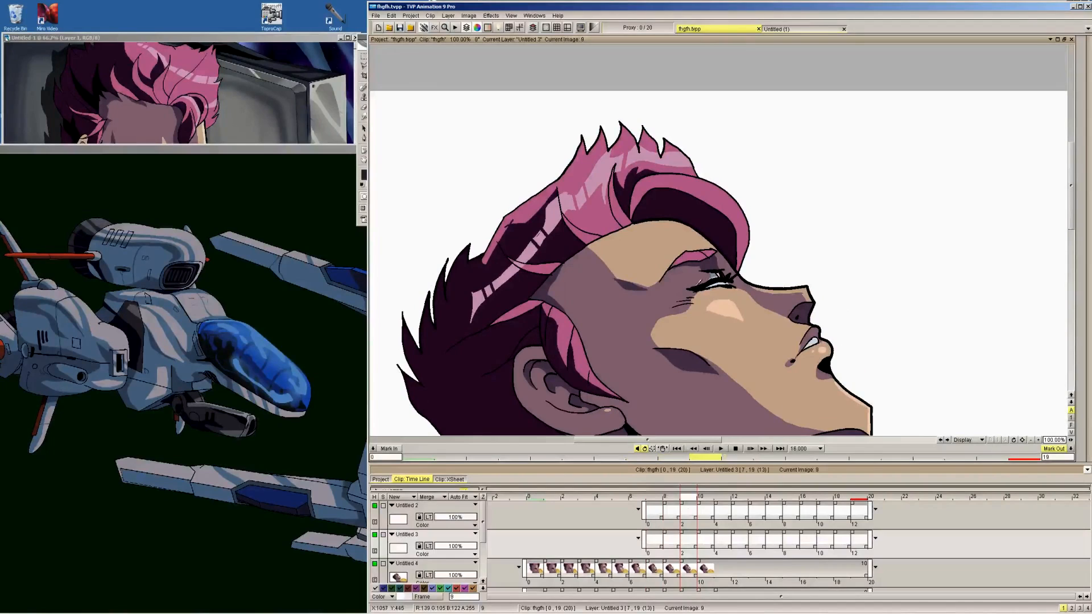
Lower the character layer's opacity to 73% and paint the eyelid skin above the black lid lines on frames 10 and 11
left_click(467, 576)
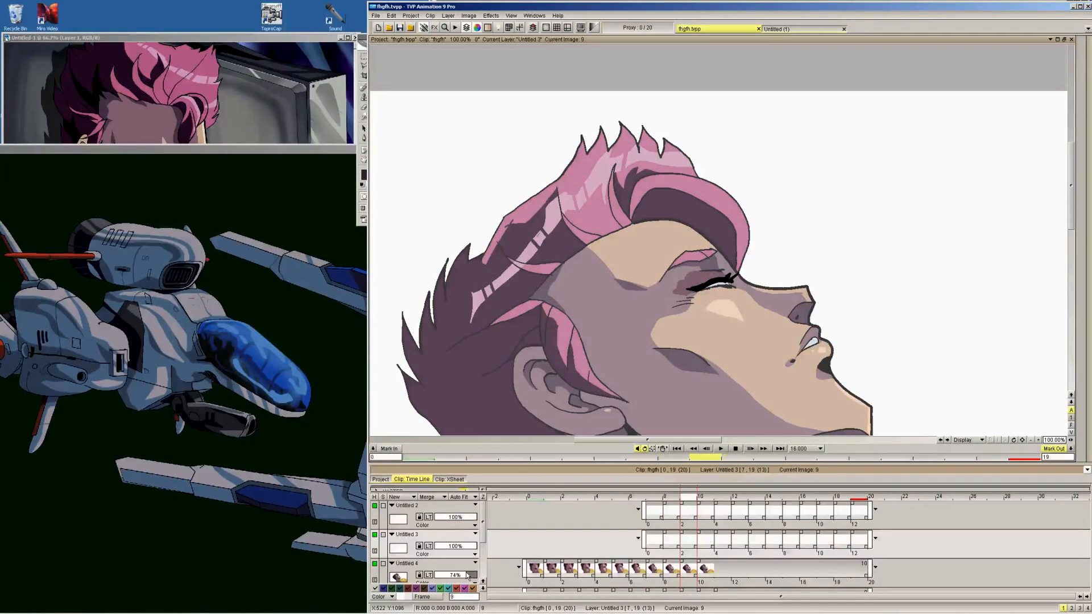
left_click_drag(466, 573, 466, 573)
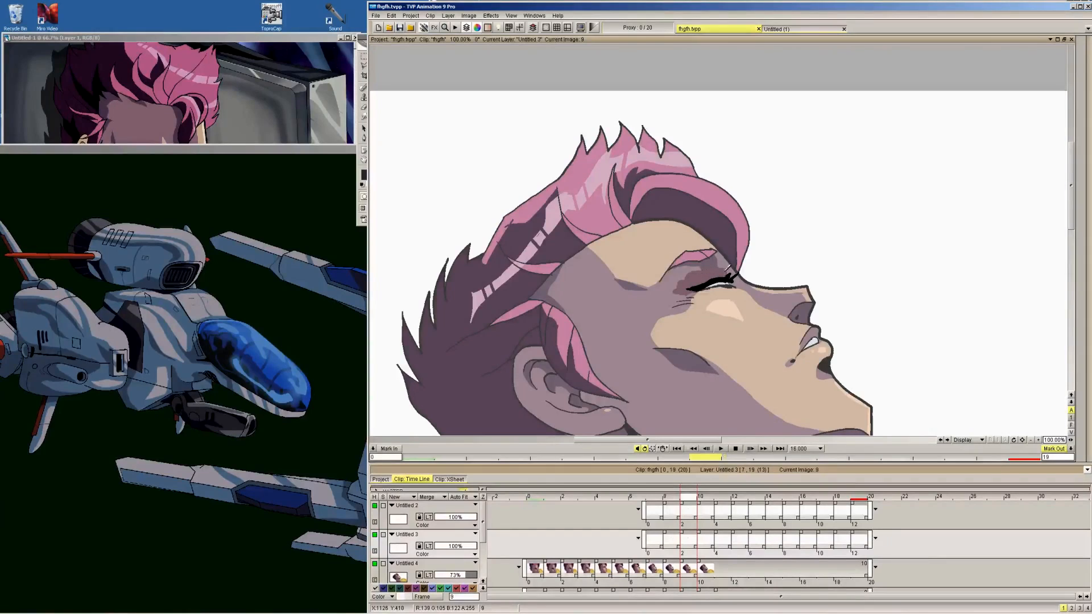
key("Right")
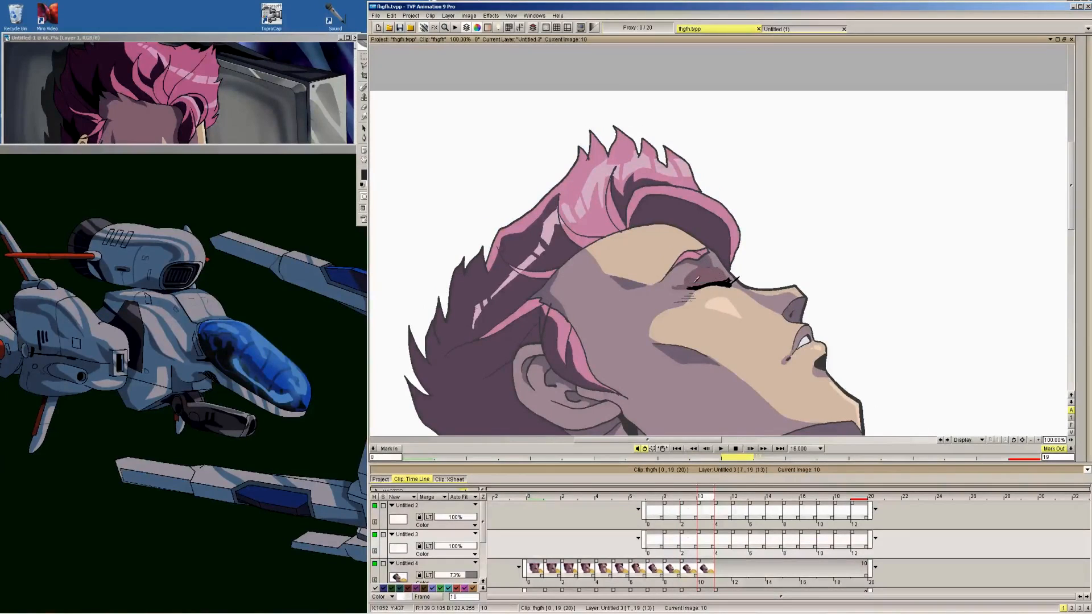
key("Right")
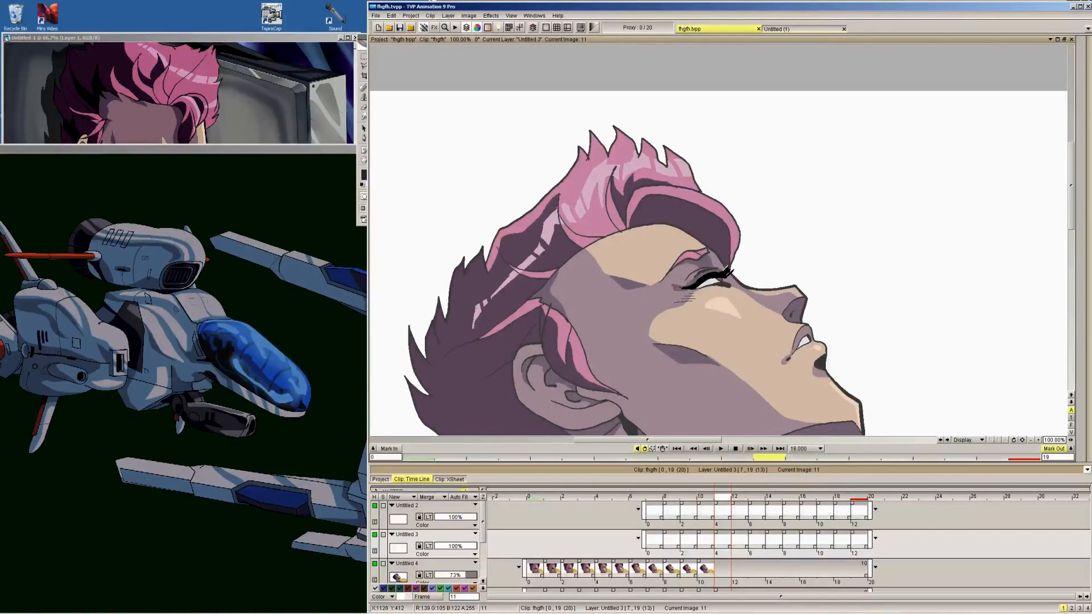
key("Right")
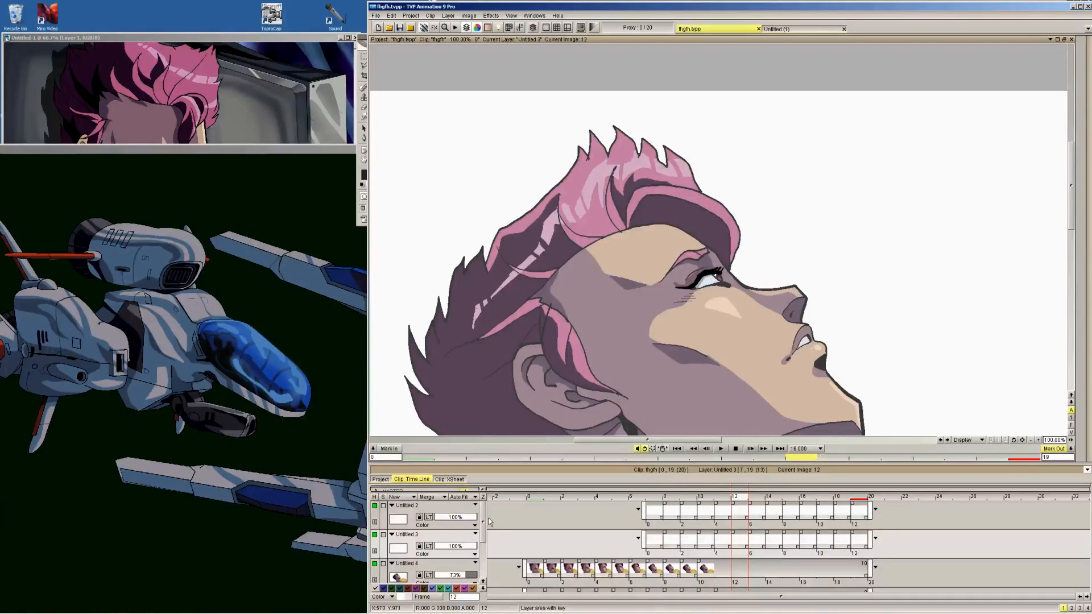
Restore the character layer's opacity to 100% and check the painted eyelid from frame 12 back to frame 9
left_click(469, 576)
key("Left")
key("Left")
key("Left")
key("Left")
key("Left")
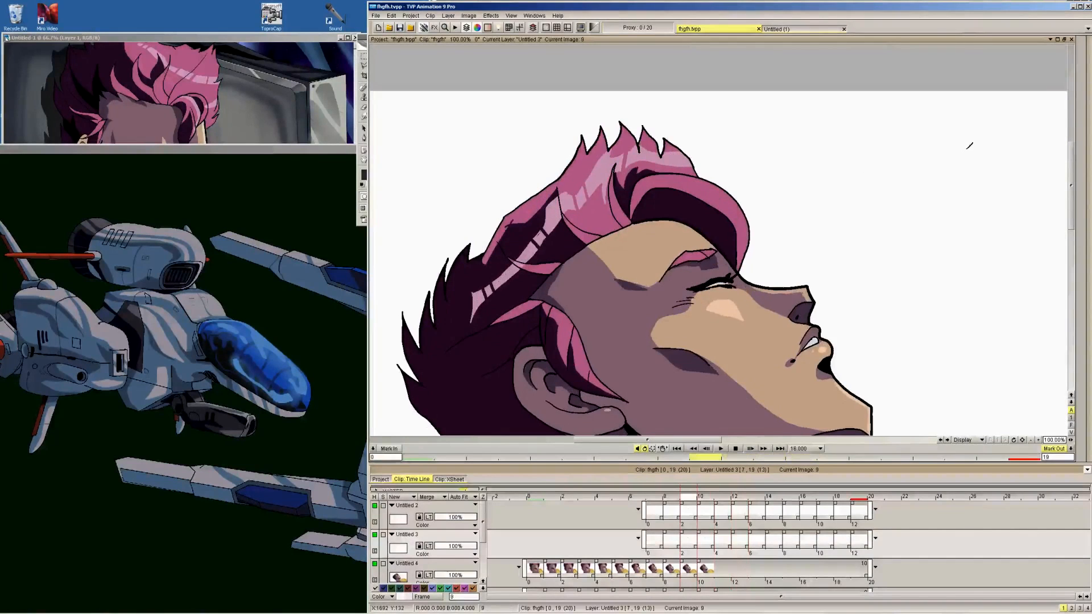
Examine the eyelid drawings of the blink frame by frame from frame 7 to frame 12
key("Right")
key("Left")
mouse_move(1081, 50)
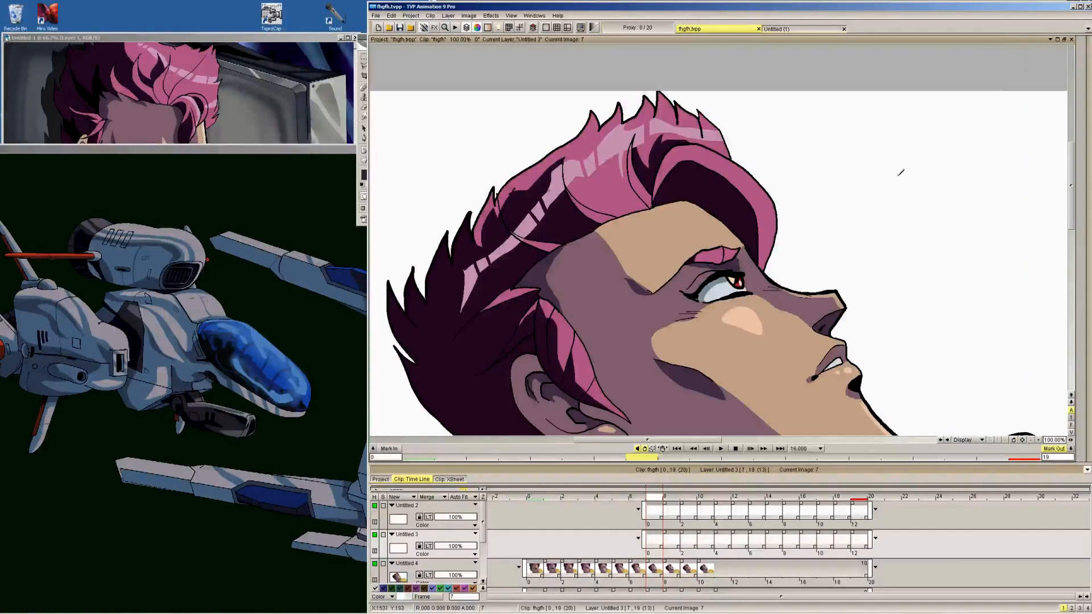
key("Right")
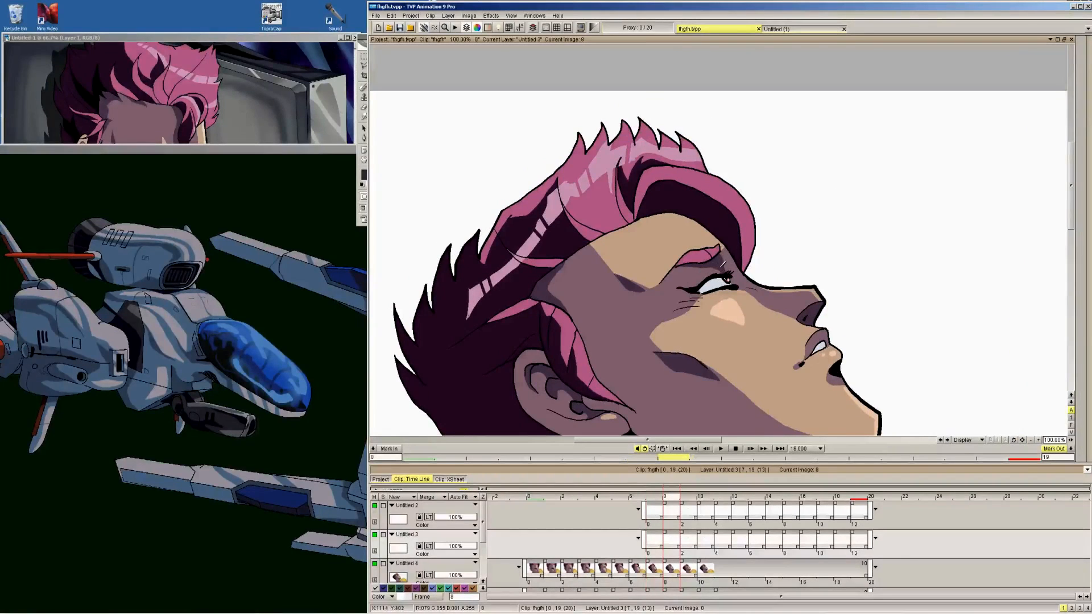
key("Right")
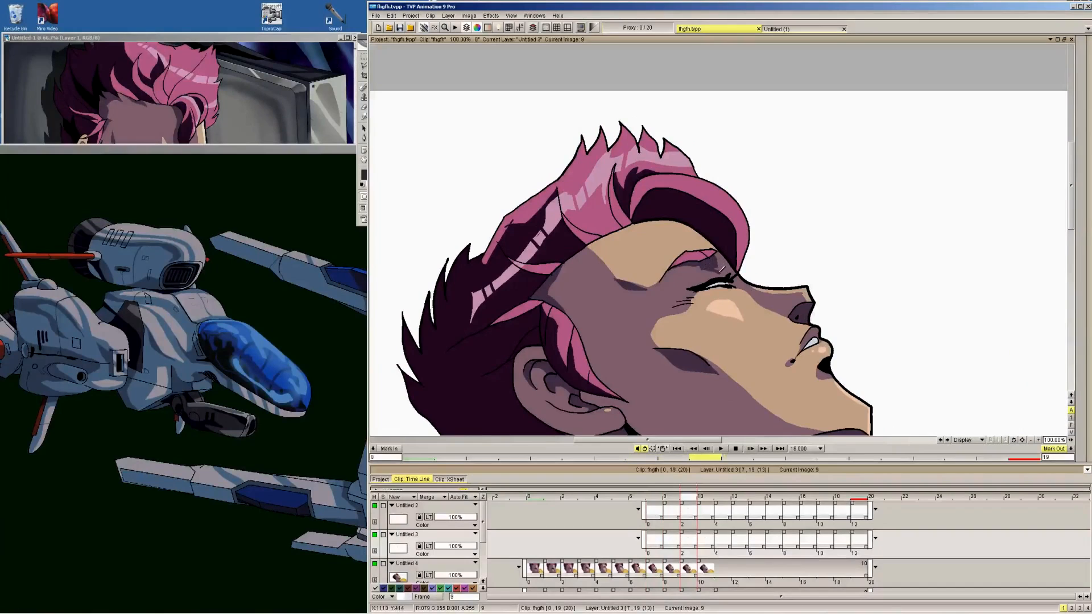
key("Right")
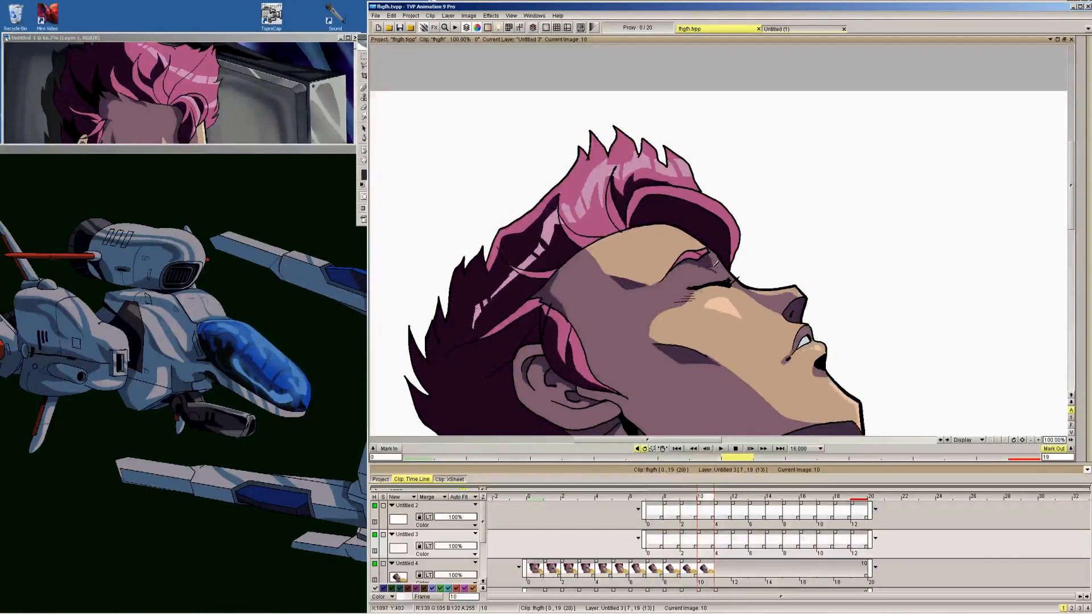
key("Right")
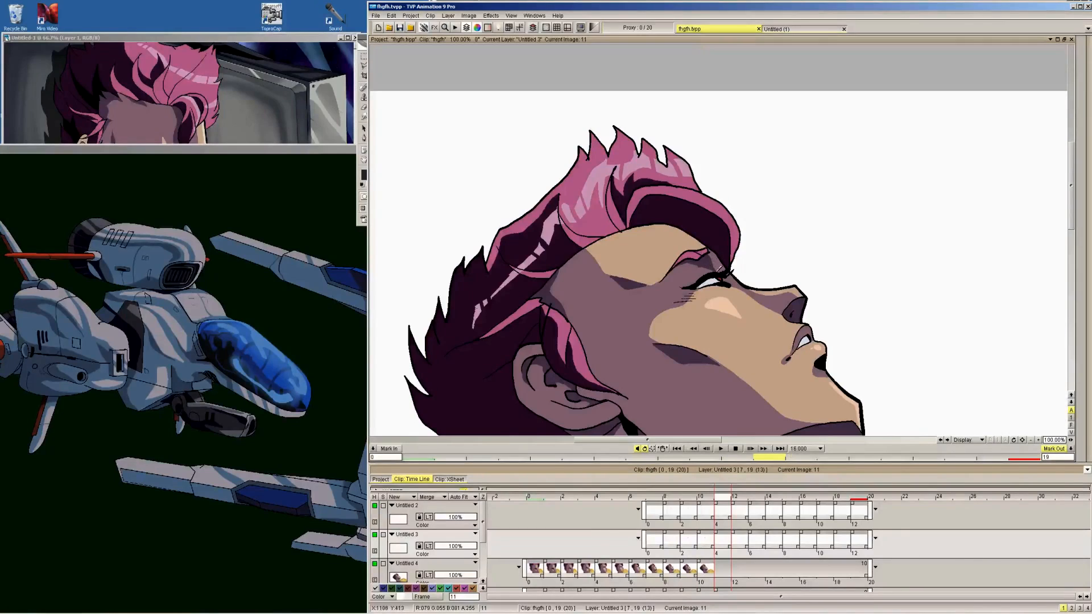
key("Right")
Set the pen to black at size 2 and draw thin eyelid crease lines above the lid on the blink frames
key("Tab")
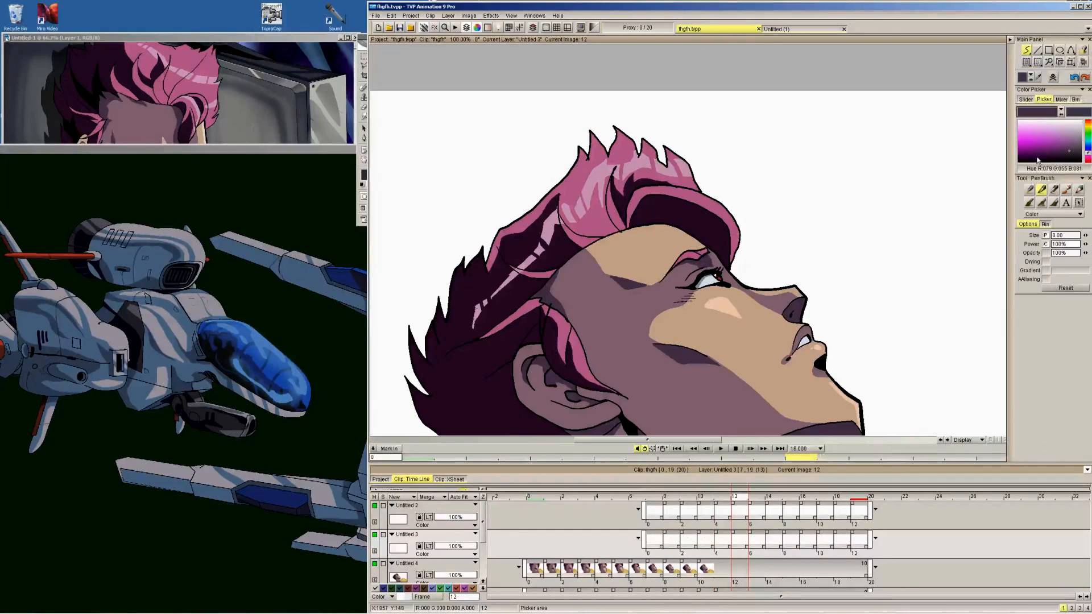
left_click(1044, 162)
left_click_drag(1085, 236, 1060, 247)
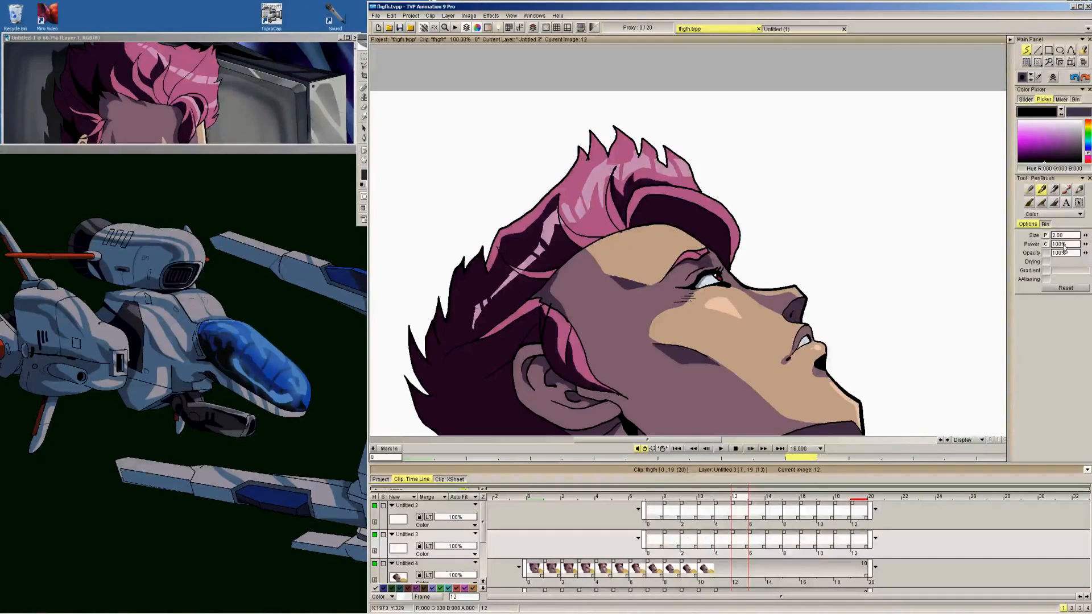
key("Tab")
key("Left")
key("Left")
key("Left")
key("Left")
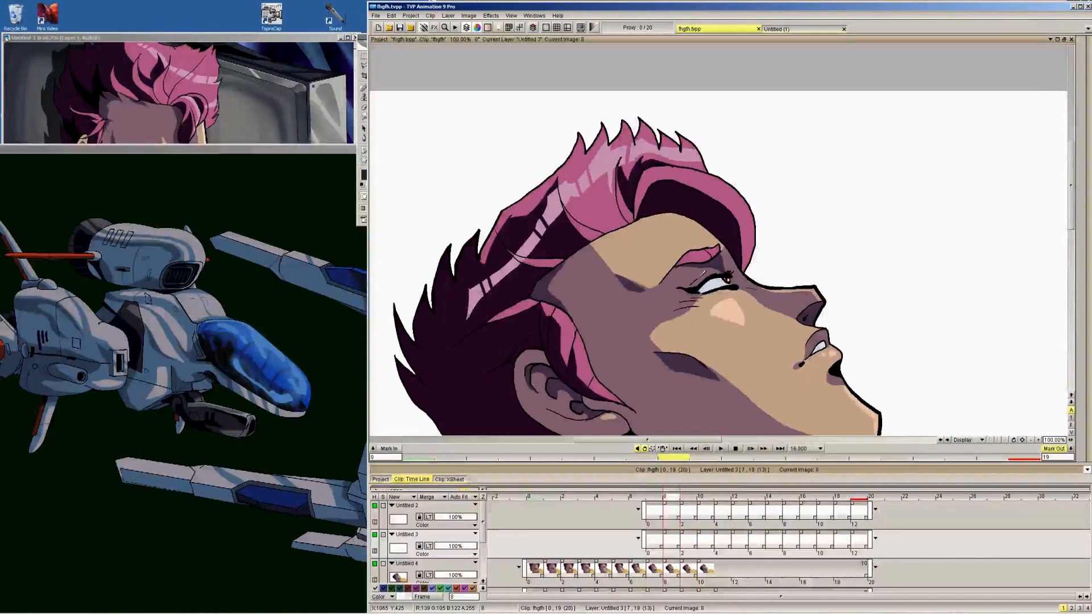
key("Right")
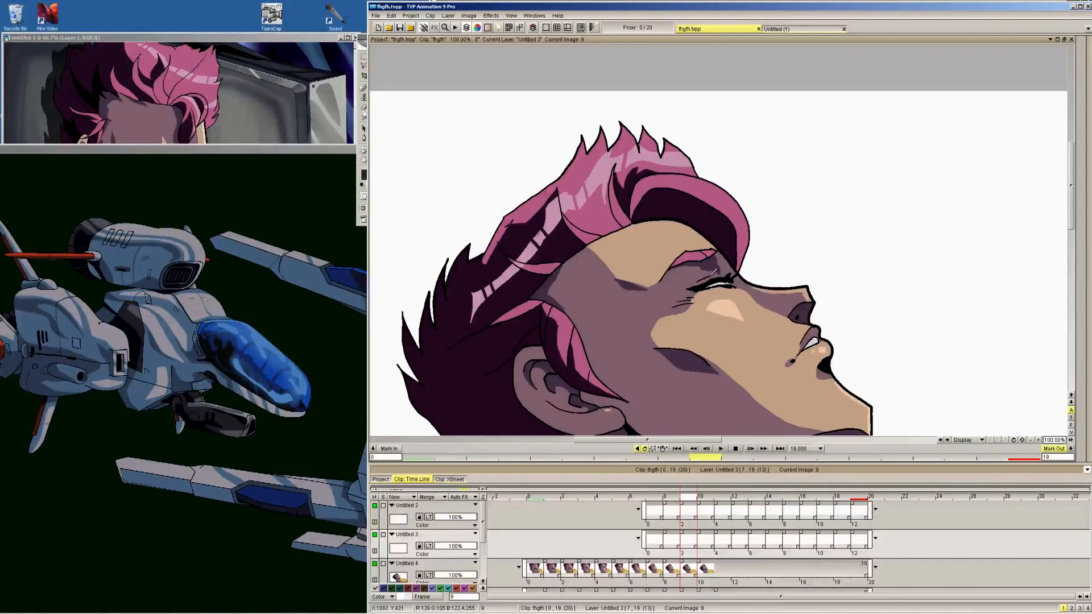
key("Right")
key("Right")
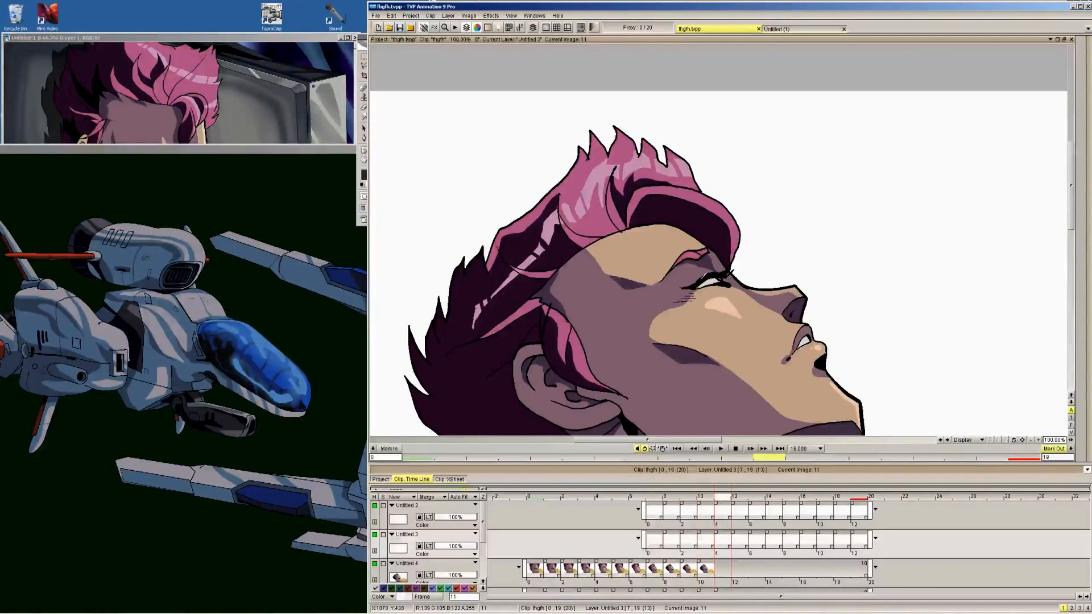
key("Right")
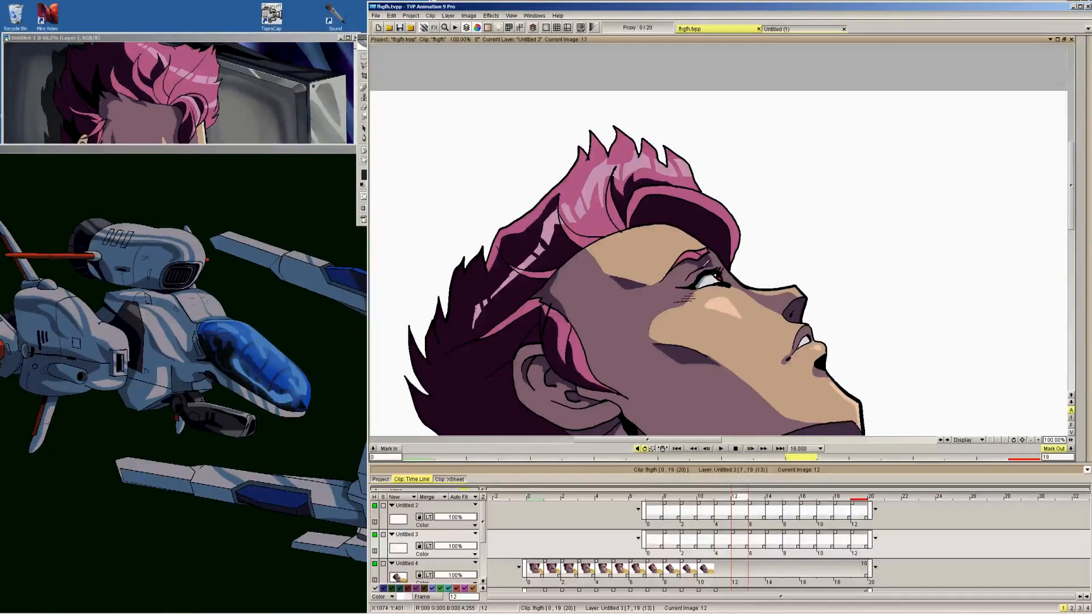
key("Right")
key("Left")
key("Left")
key("Left")
key("Left")
key("Left")
key("Left")
key("Left")
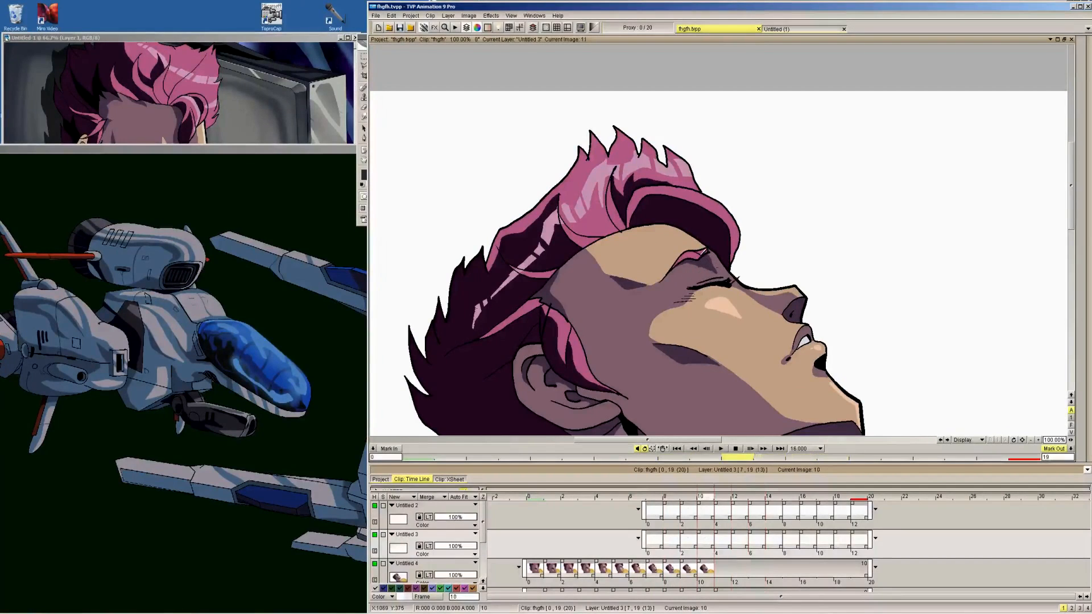
Flip back and forth around frames 10 to 13 to check how the eye reopens
key("Right")
key("Right")
key("Right")
key("Right")
key("Right")
key("Right")
key("Right")
key("Right")
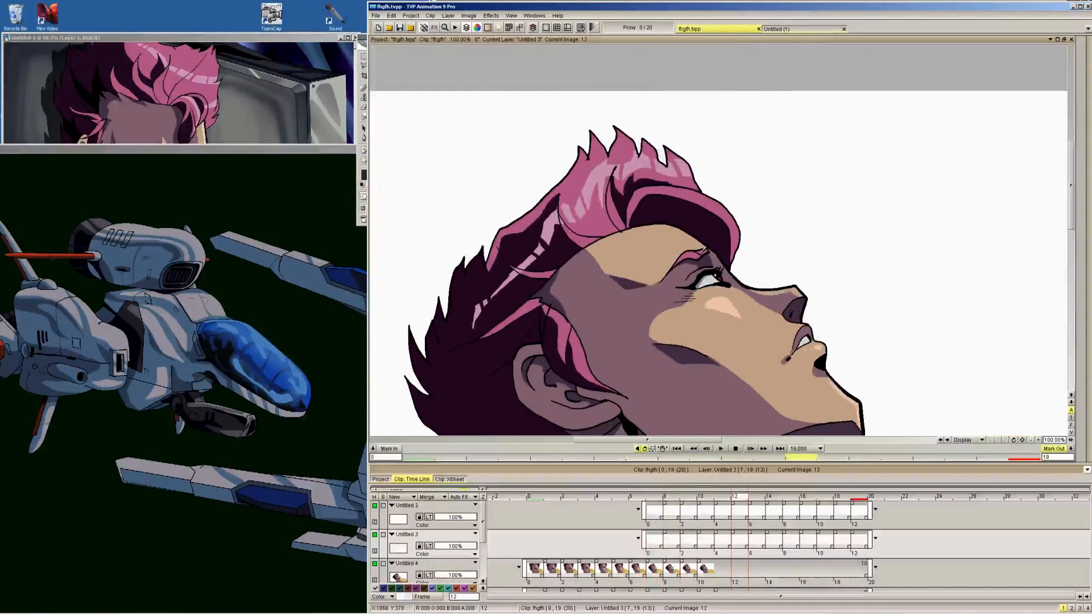
key("Left")
key("Left")
key("Left")
key("Right")
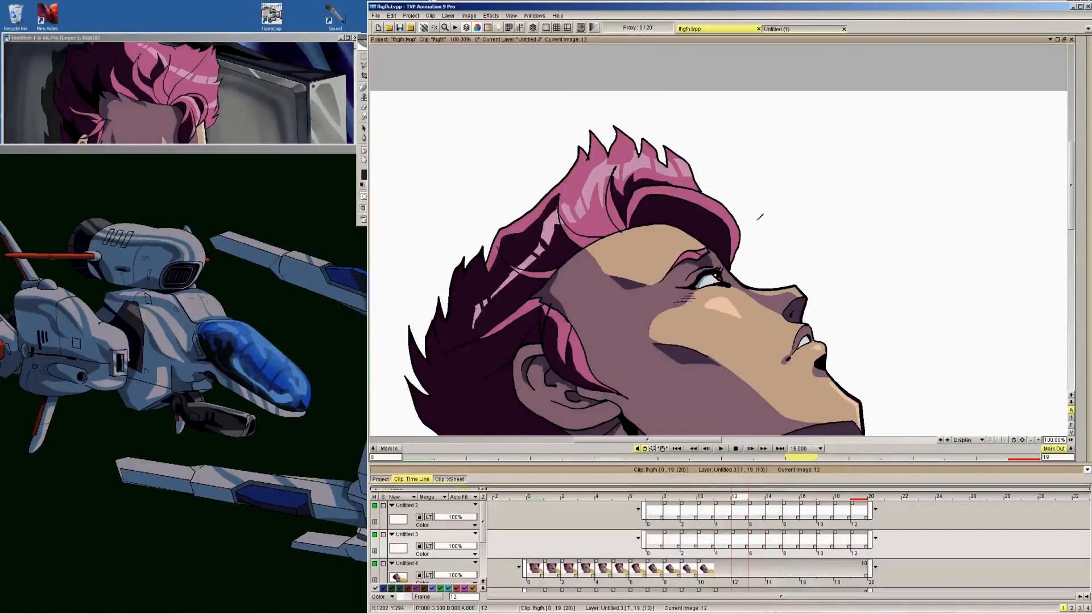
Touch up the iris and the white of the eye on frames 11 and 12
mouse_move(1083, 79)
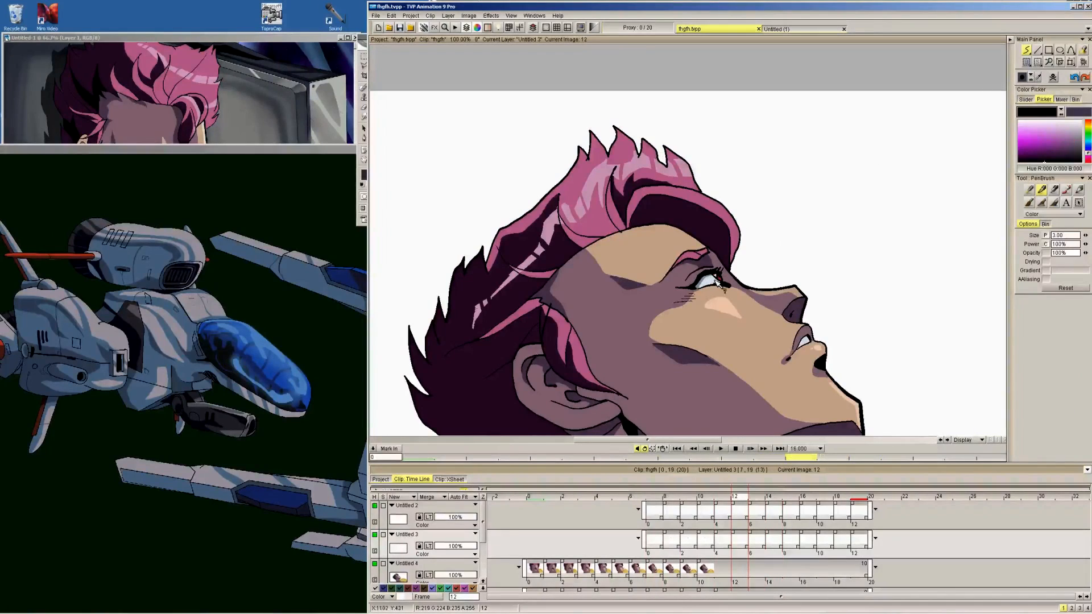
key("Left")
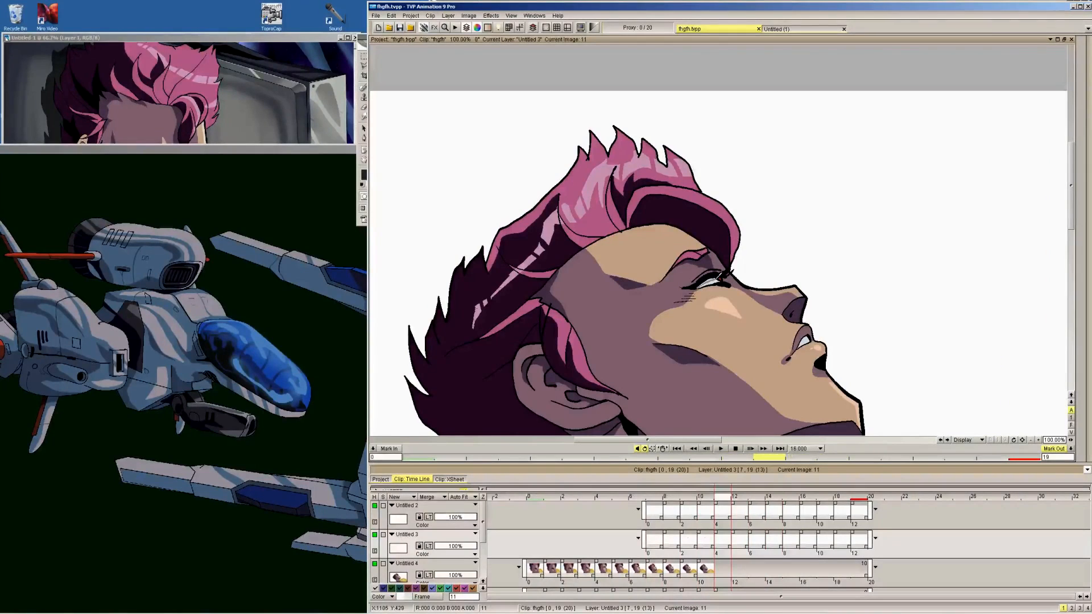
key("Right")
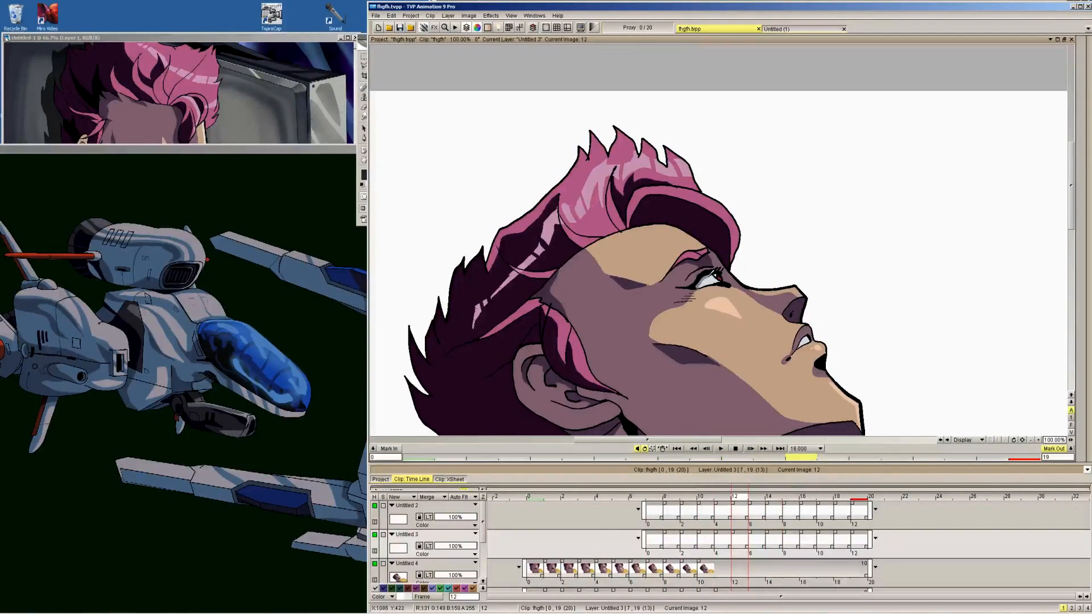
key("Left")
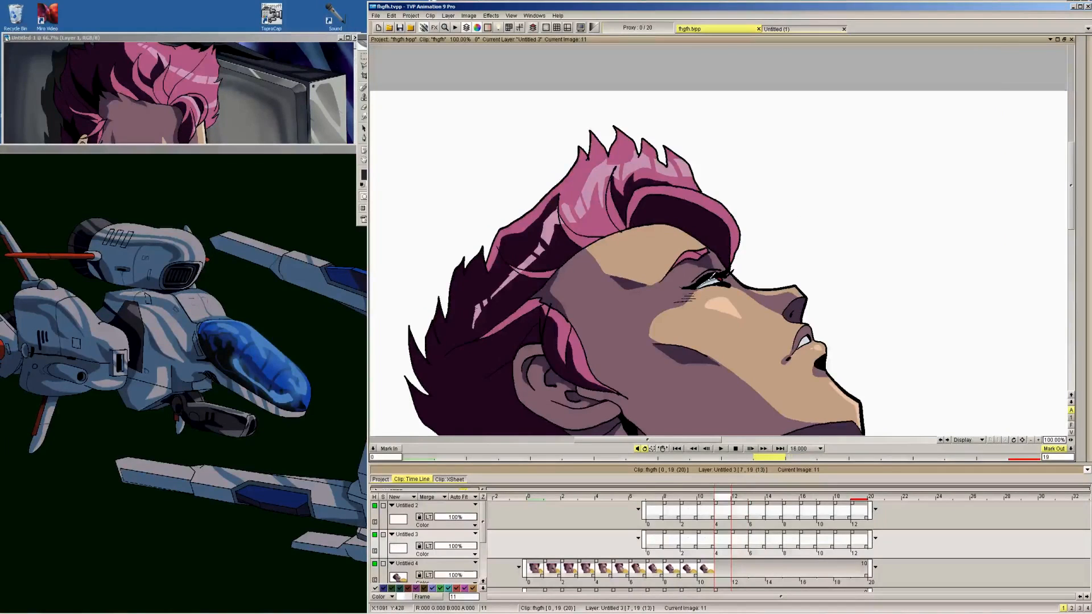
mouse_move(1083, 198)
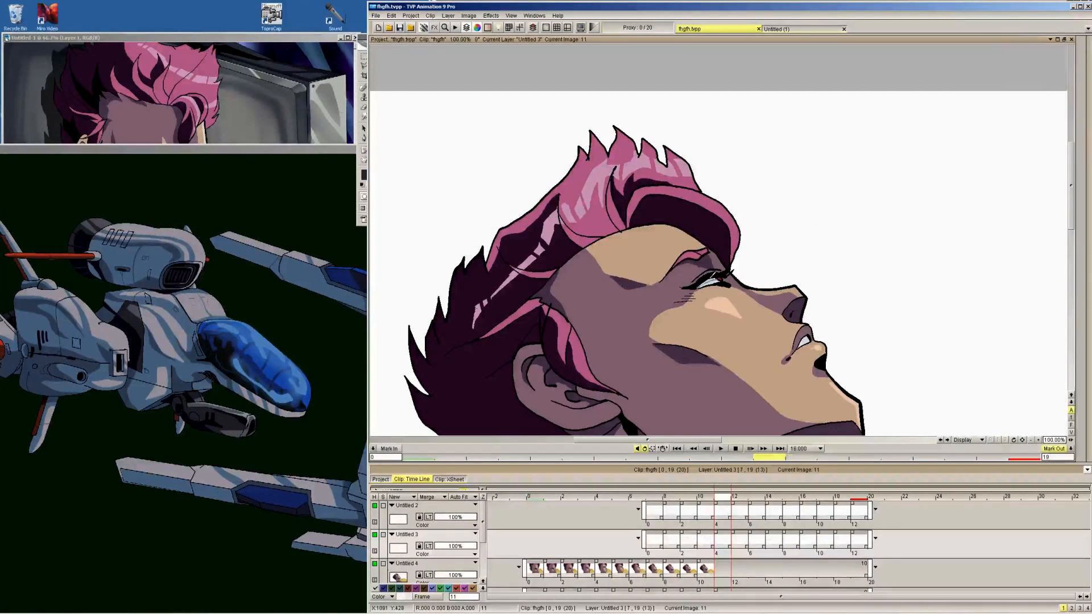
Flip between frames 9 and 13 to review the retouched eye through the end of the blink
key("Left")
key("Right")
key("Right")
key("Right")
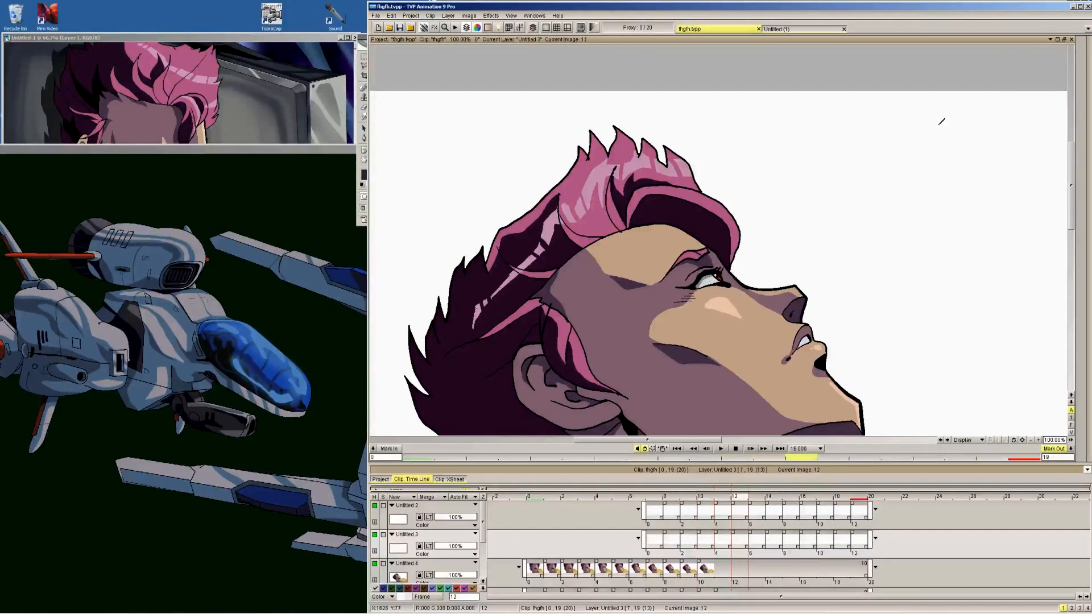
key("Left")
key("Left")
key("Left")
key("Left")
key("Left")
key("Left")
key("Left")
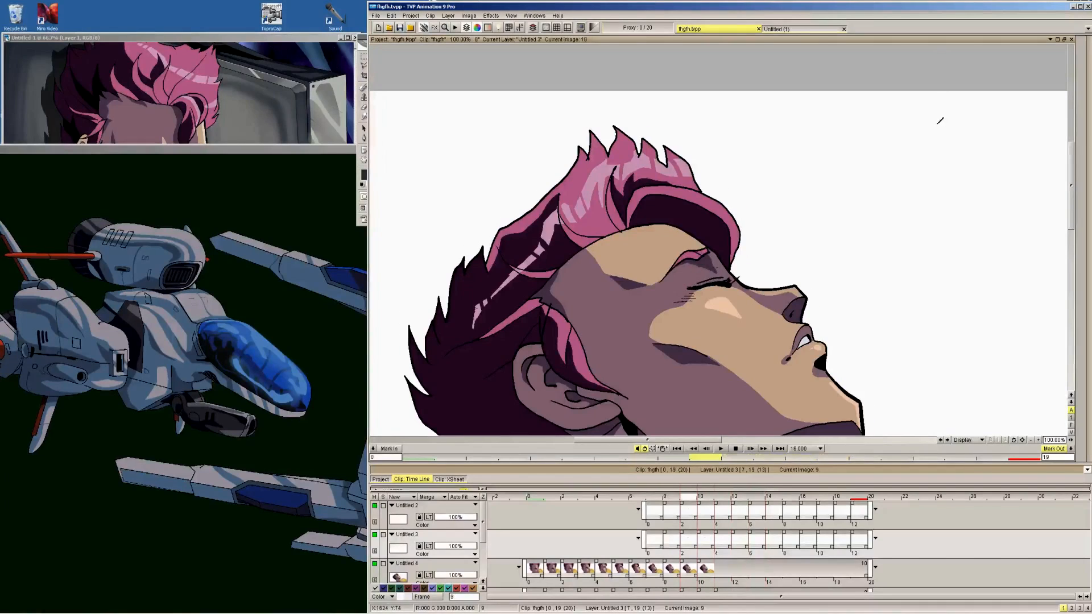
key("Right")
key("Right")
key("Right")
key("Right")
key("Right")
key("Right")
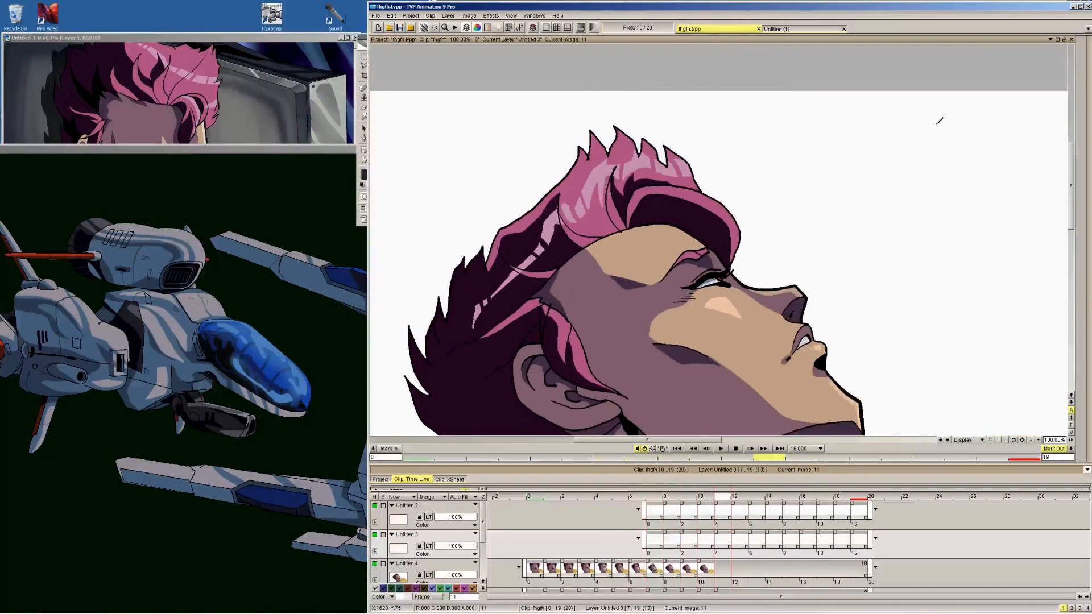
Make the cast shadow and background layers visible and play a preview of the full animation
left_click(513, 15)
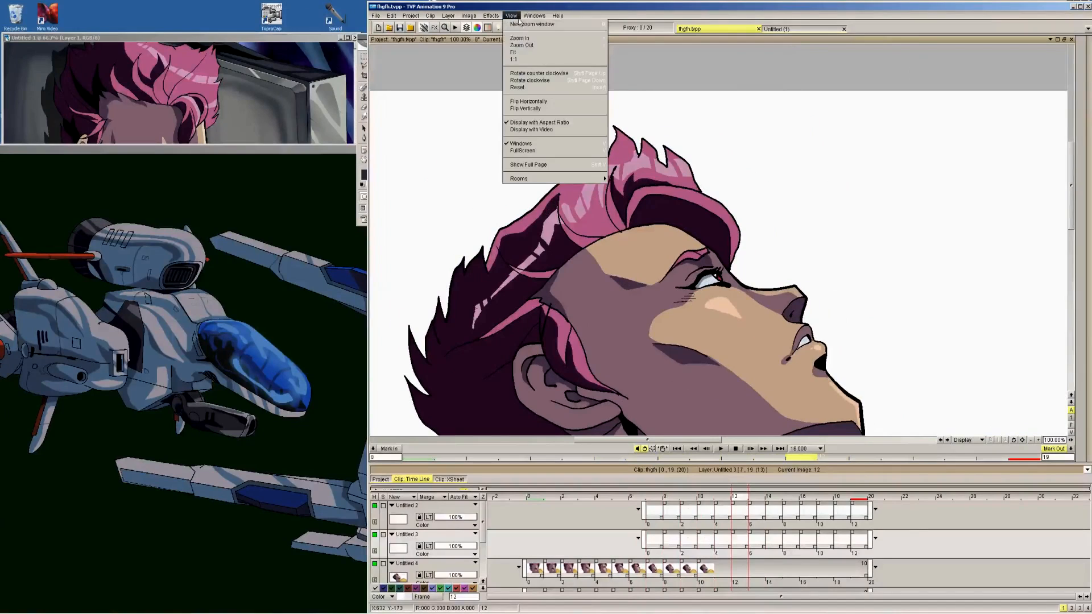
left_click(565, 44)
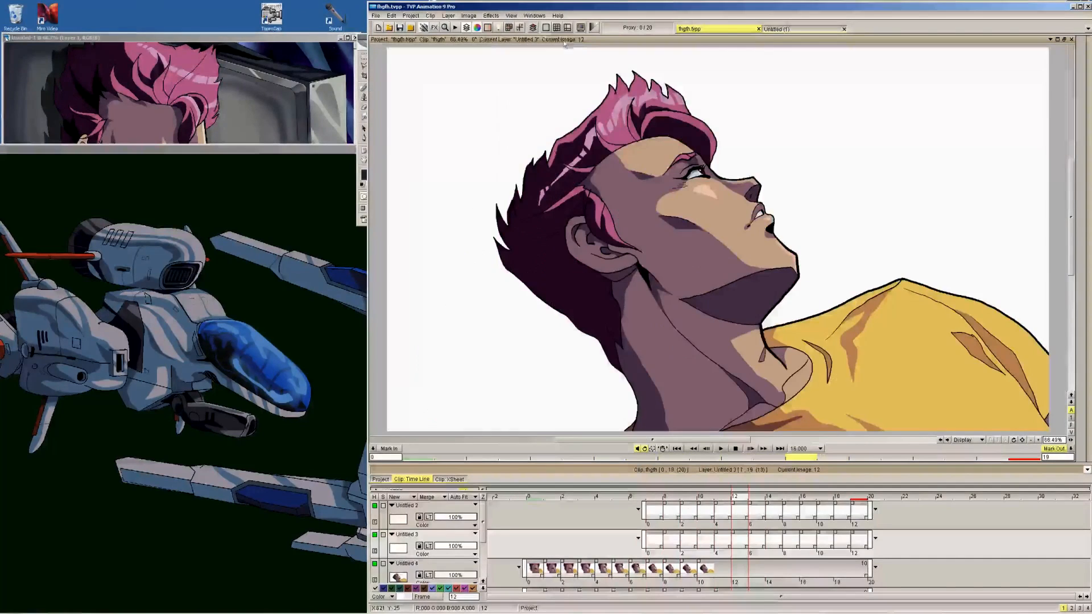
key("Down")
key("Down")
left_click(376, 568)
key("Down")
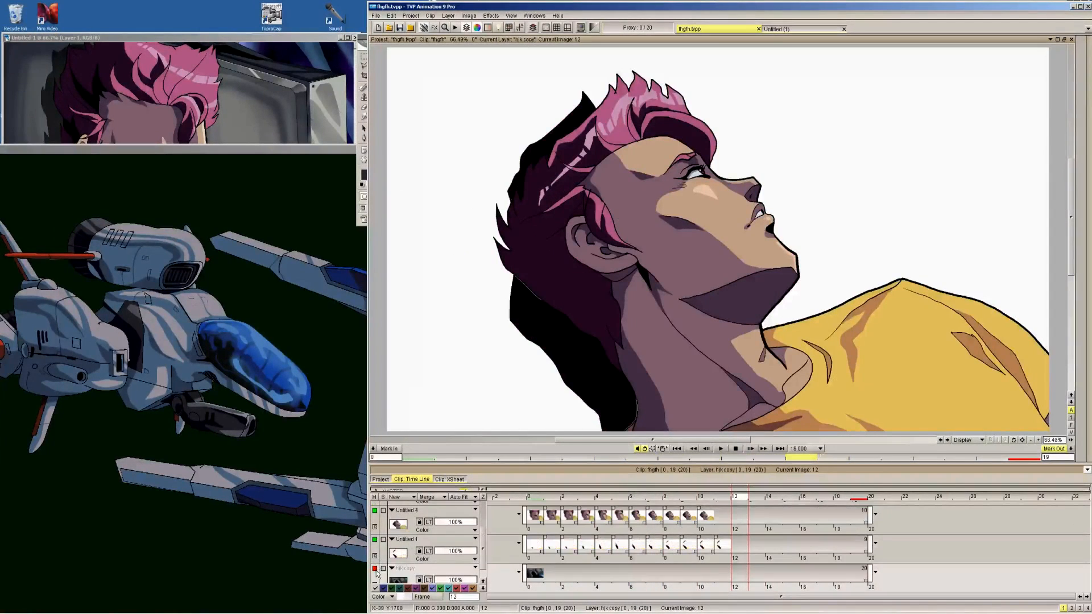
left_click(376, 568)
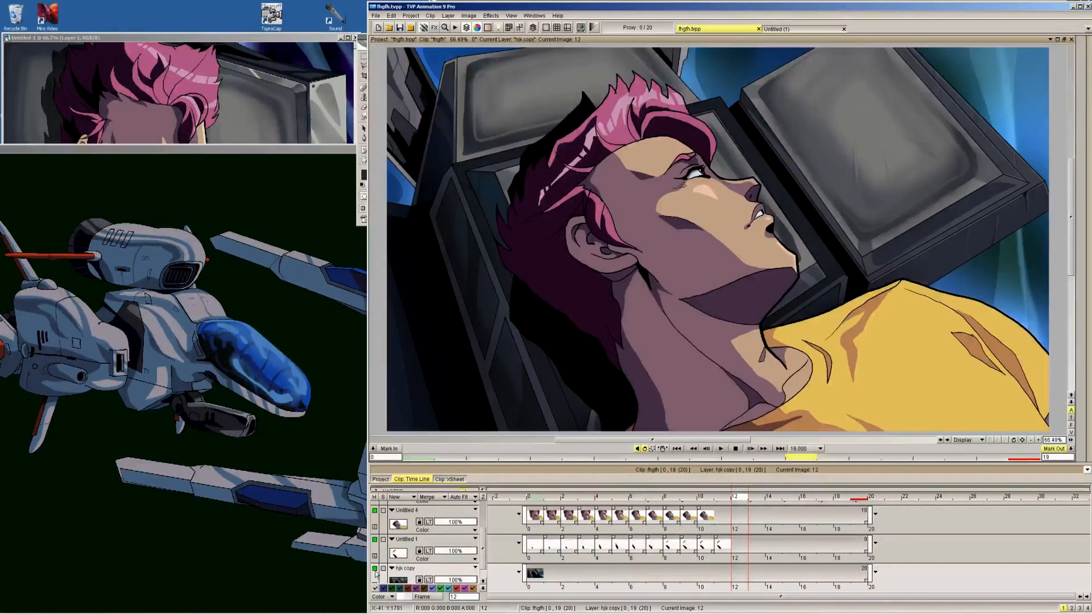
left_click(721, 448)
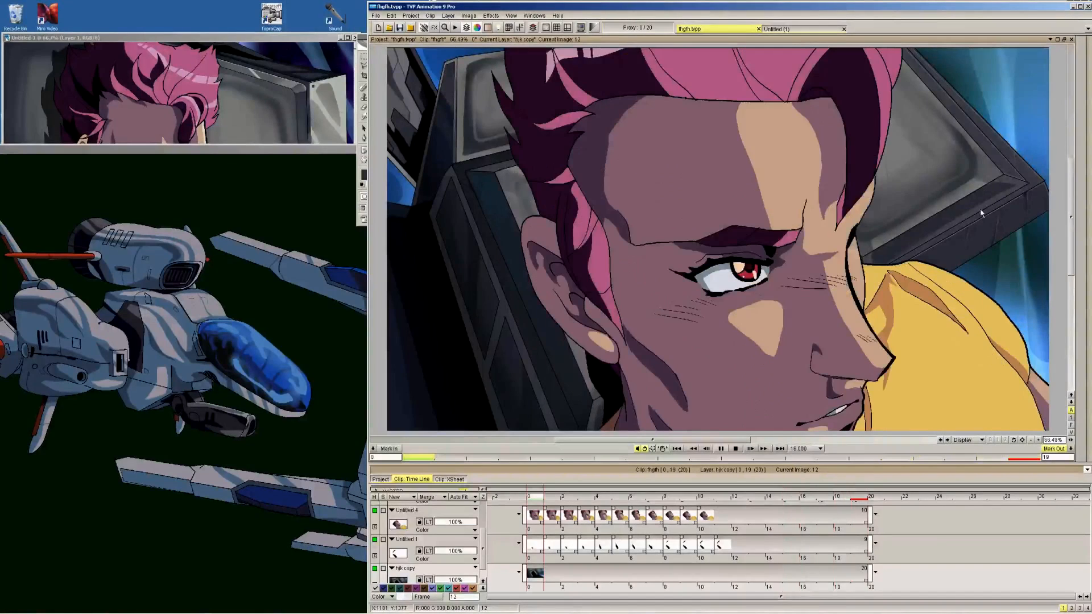
key("Return")
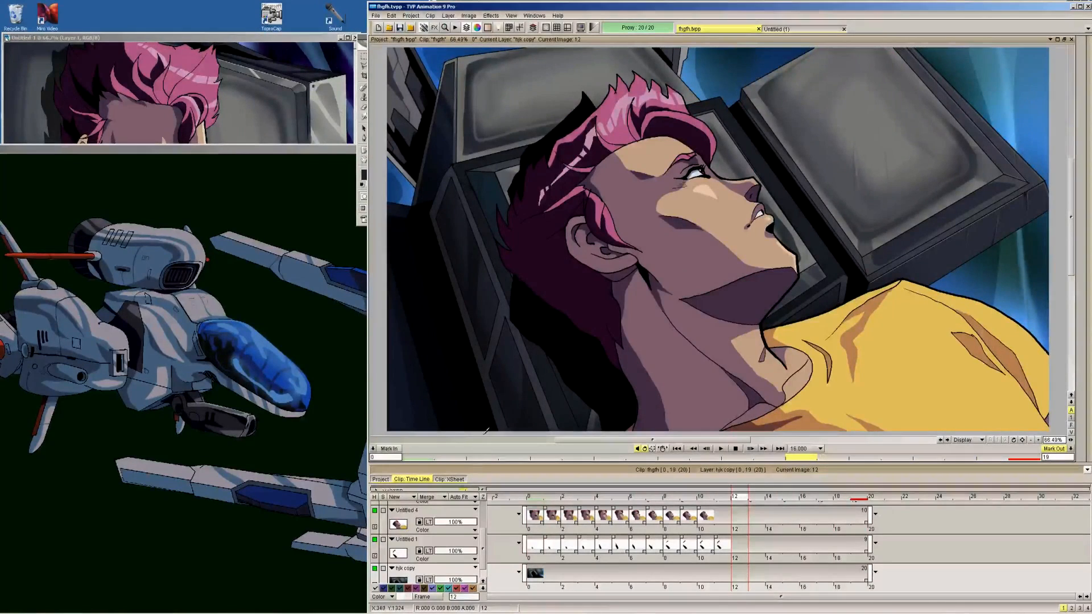
Merge the two eyelid layers with the character layer across all frames
left_click(435, 541)
key("Up")
key("Up")
key("Up")
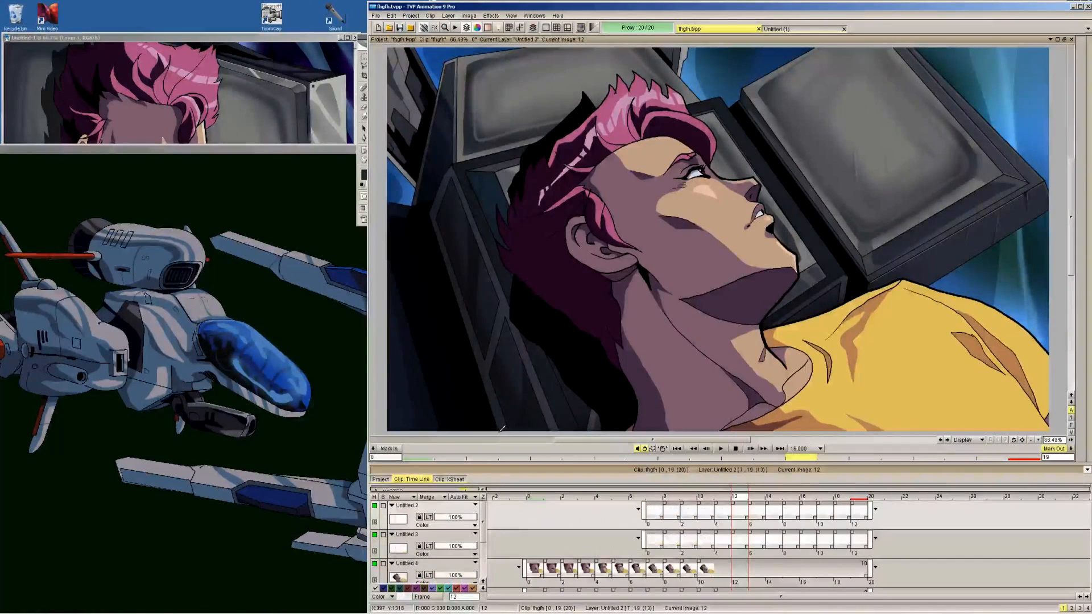
left_click(447, 568)
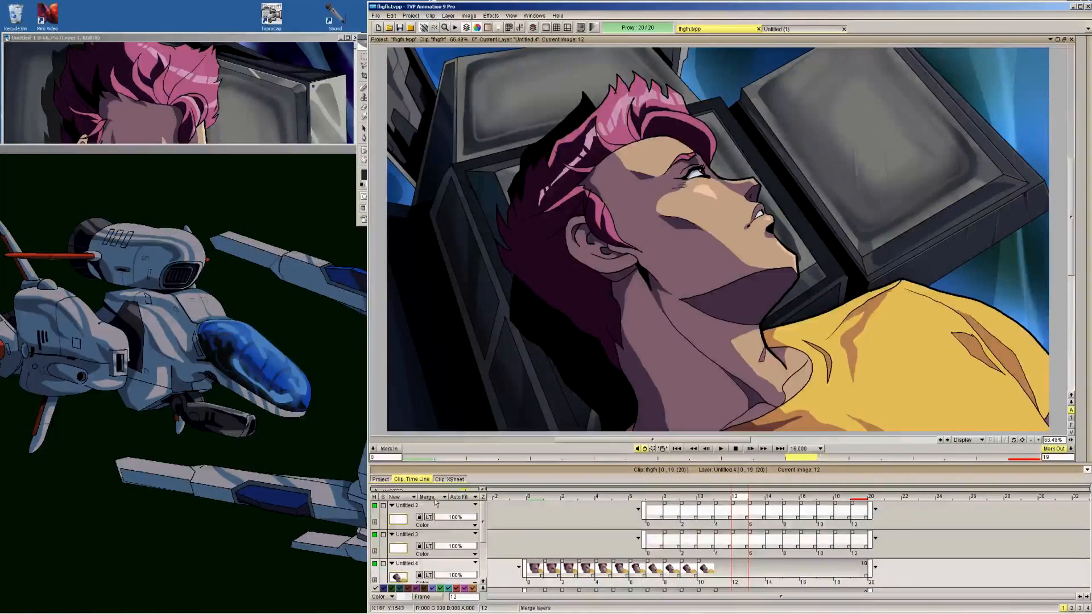
key("Down")
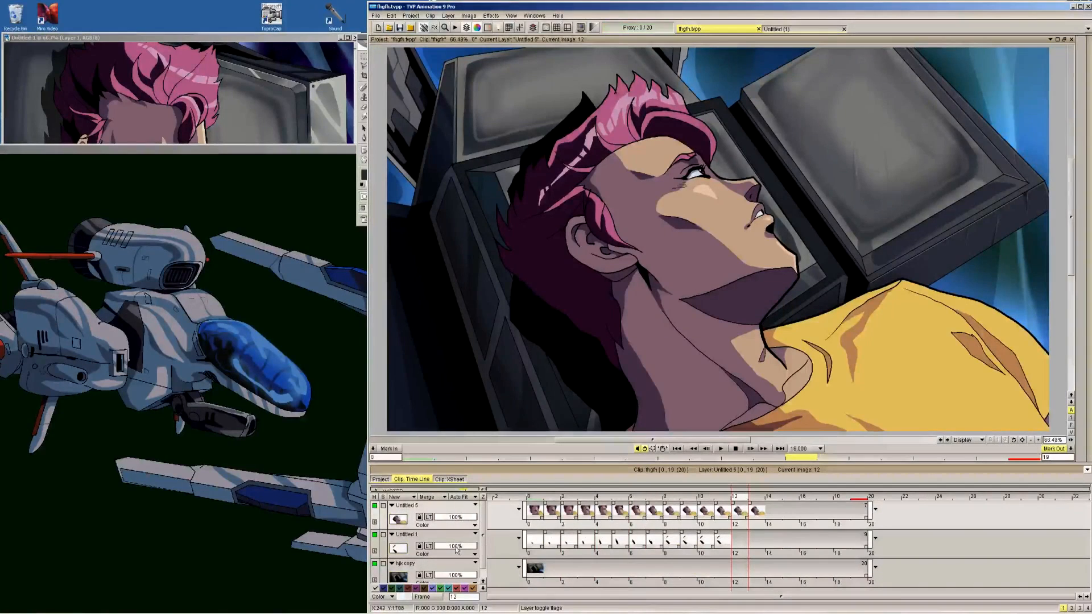
Merge the cast shadow layer with the character layer, keeping the background separate, and leave both remaining layers visible
left_click(439, 499)
left_click(458, 514)
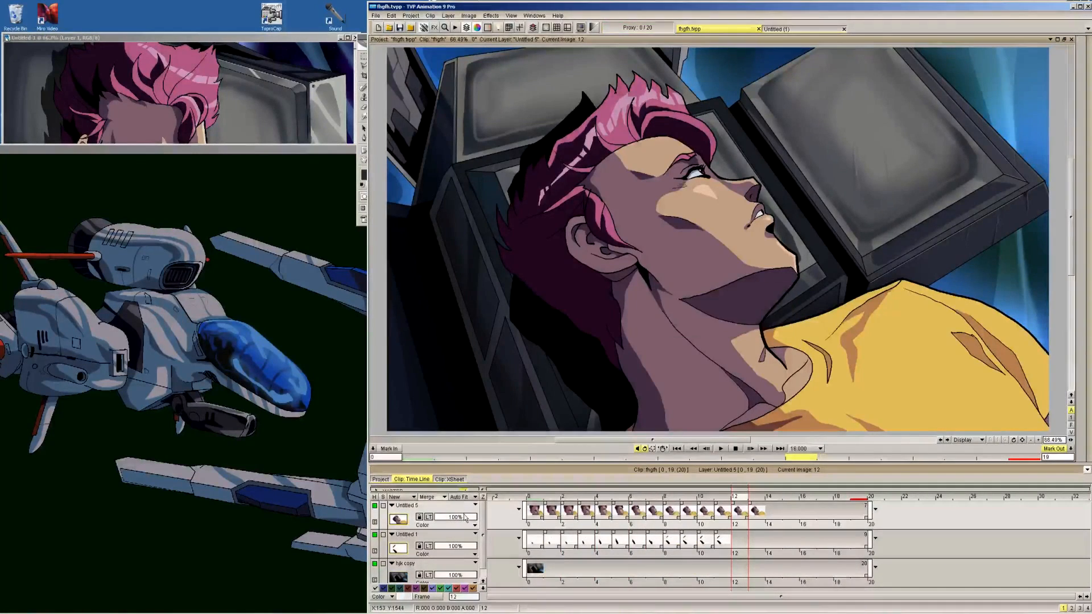
left_click(375, 506)
left_click(375, 534)
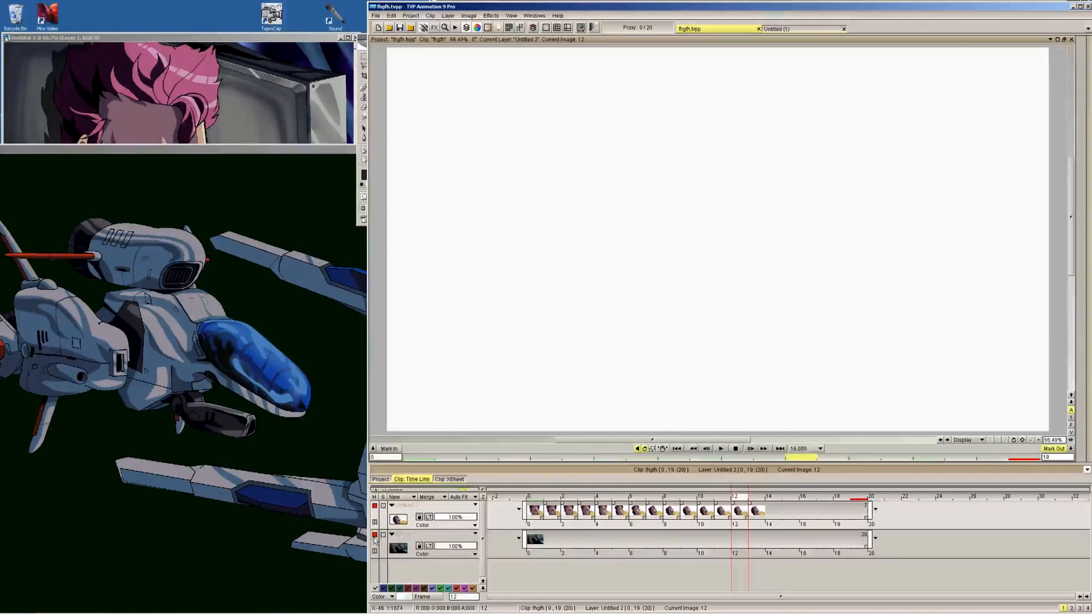
left_click(374, 534)
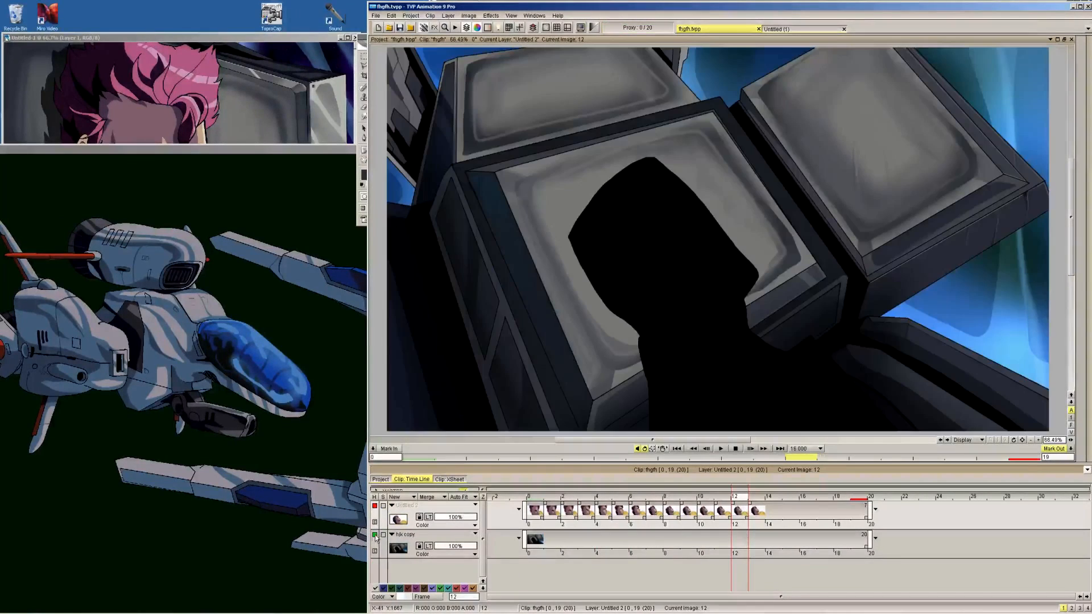
left_click(375, 506)
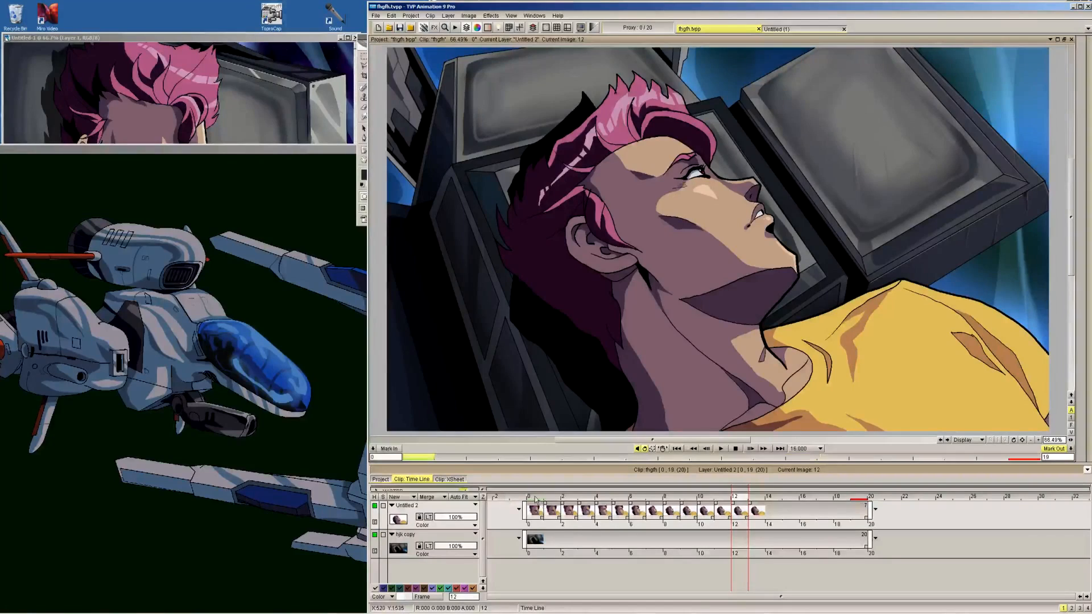
Examine the merged character's face and closed-to-open eye up close, flipping through frames 10 to 13
left_click(636, 499)
mouse_move(635, 500)
left_mouse_down()
mouse_move(756, 497)
mouse_move(668, 496)
mouse_move(705, 496)
left_mouse_up()
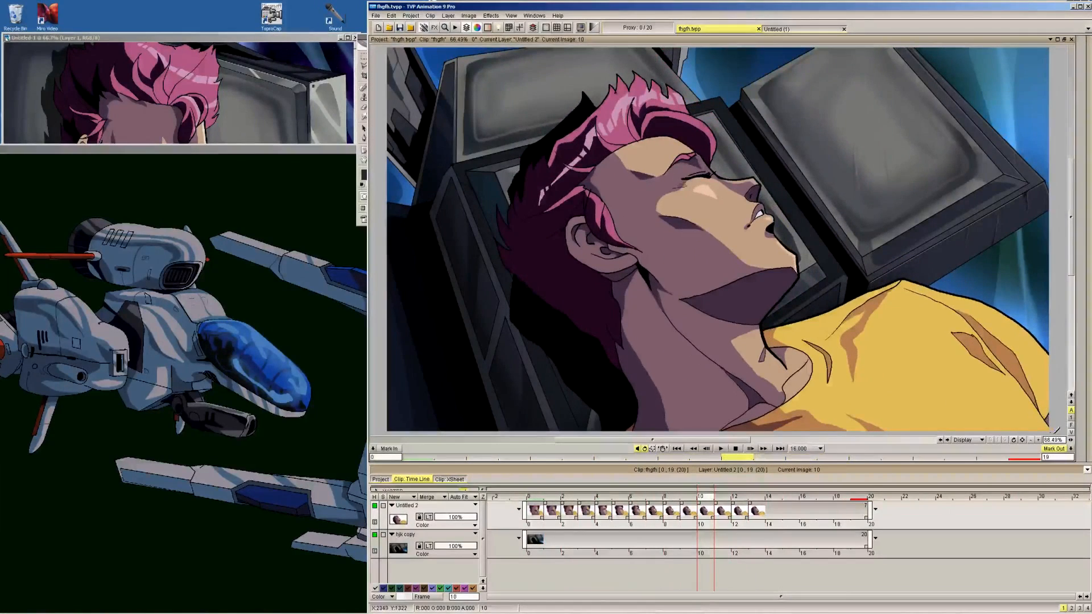
left_click(1037, 441)
left_click(1038, 440)
left_click_drag(796, 142, 830, 378)
left_click_drag(711, 236, 847, 241)
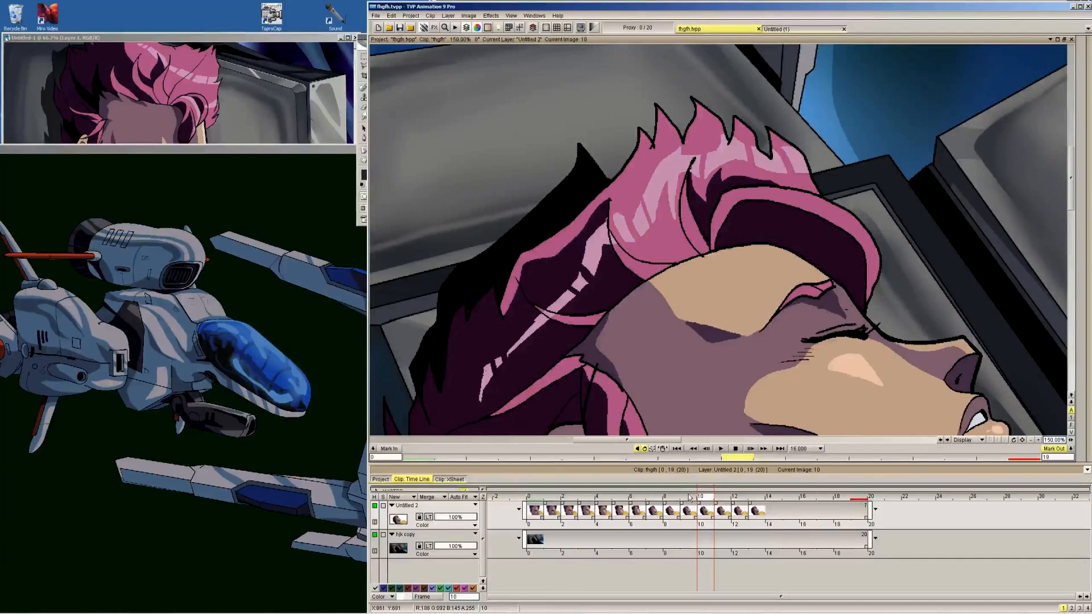
key("Right")
key("Right")
key("Right")
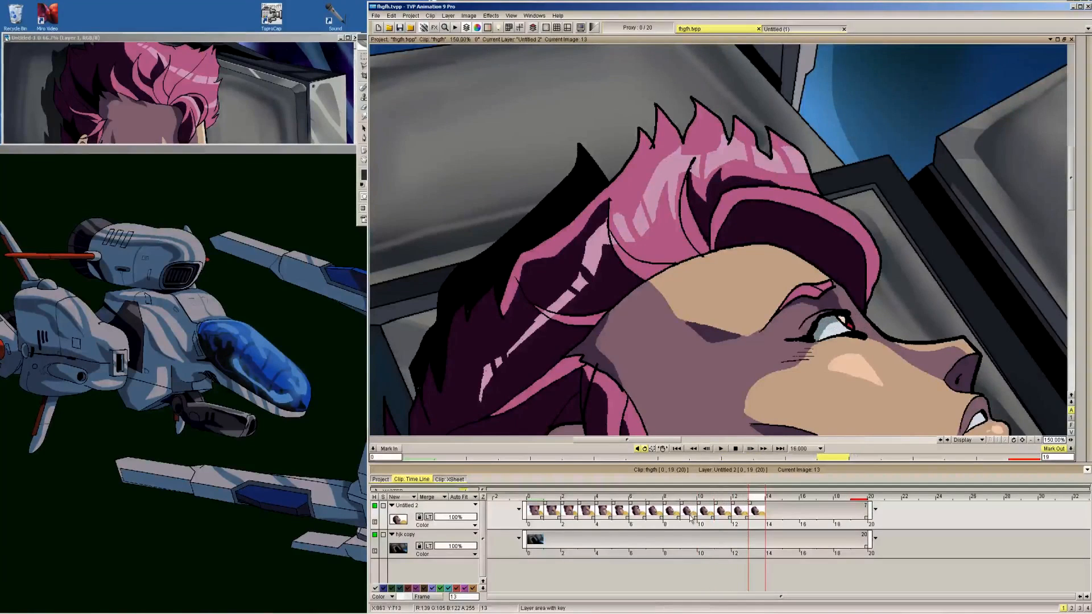
Select all frames of the character layer and add Median Blur in Smooth mode as the only effect in the FX stack
right_click(691, 517)
left_click(736, 464)
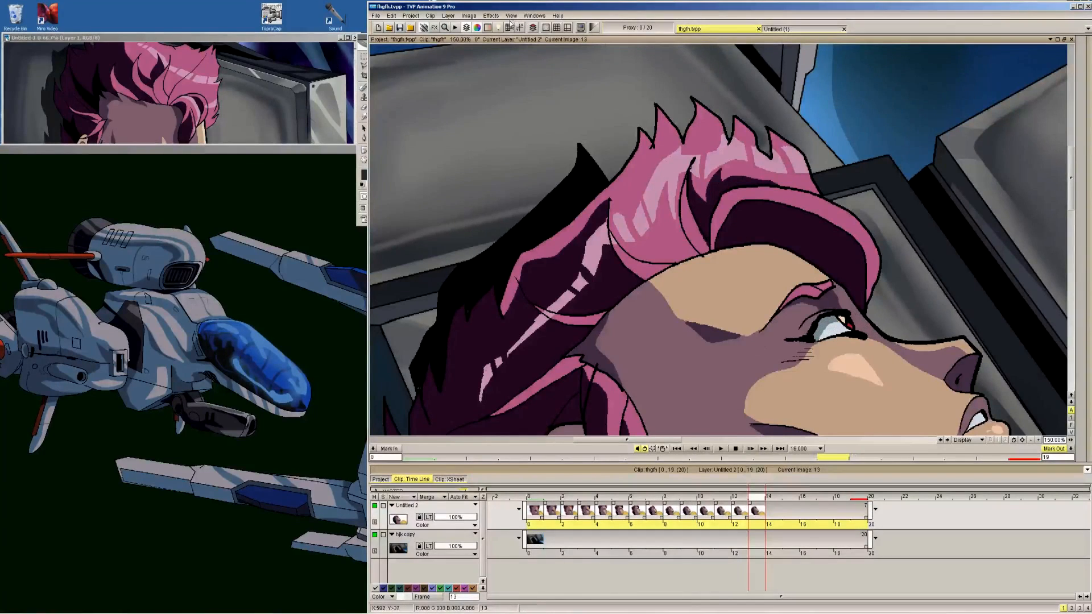
left_click(490, 15)
mouse_move(503, 45)
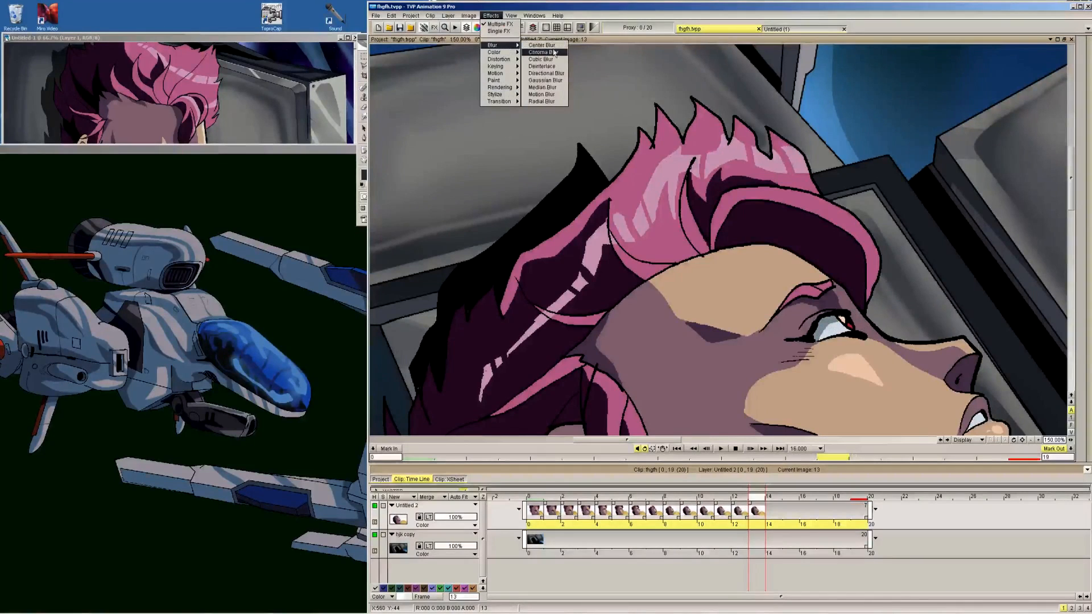
left_click(555, 91)
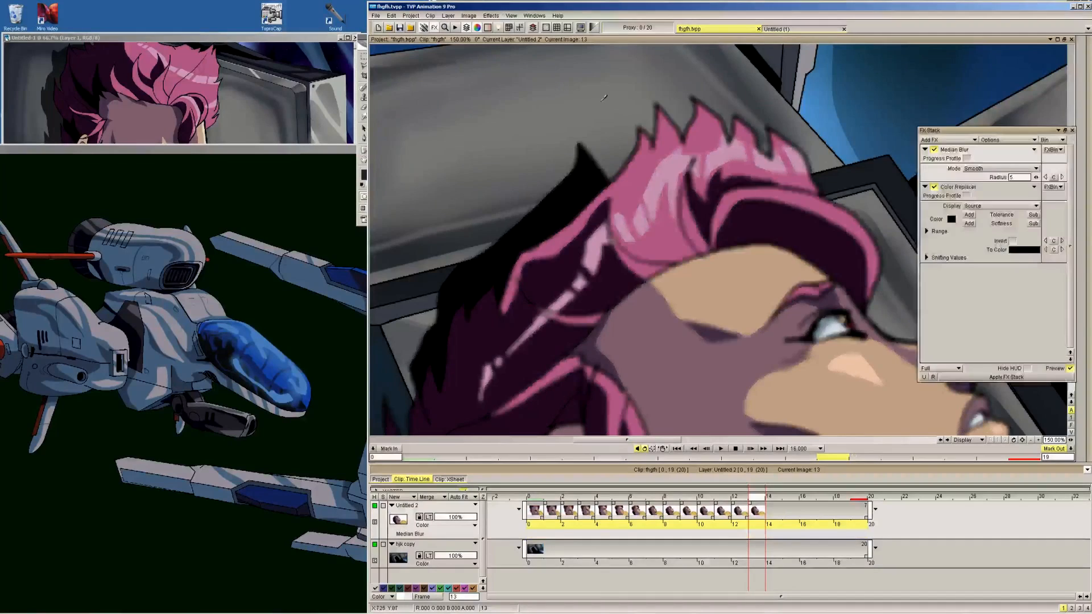
left_click(974, 140)
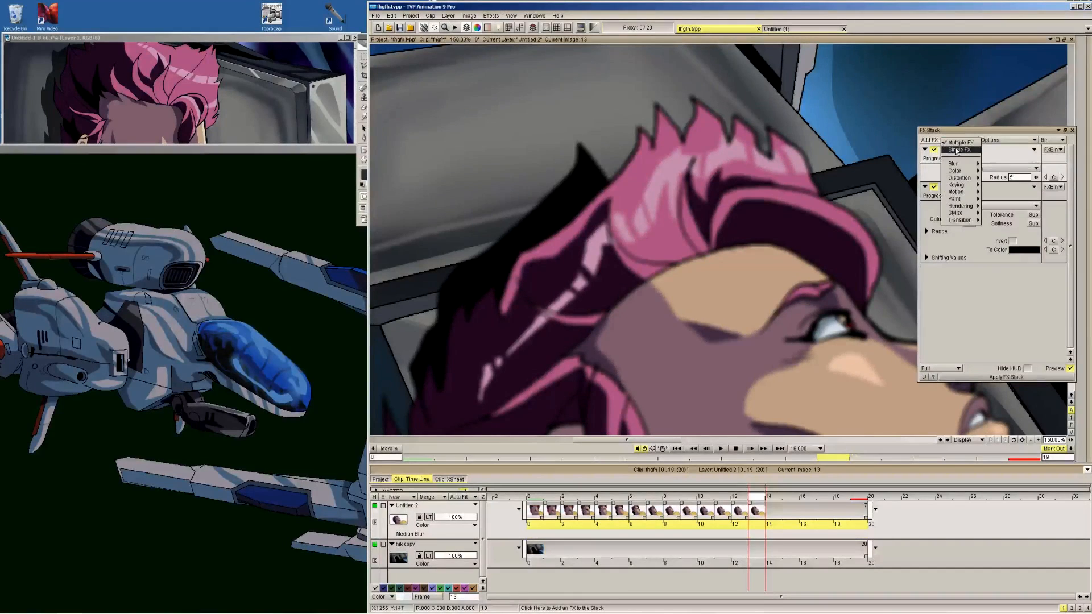
left_click(956, 143)
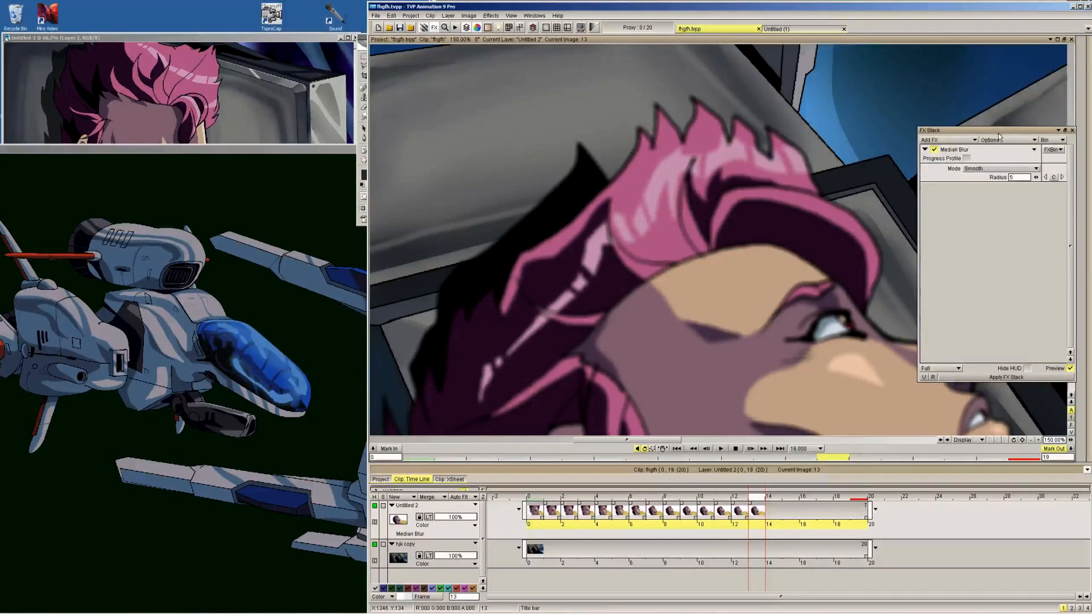
Set the Median Blur radius to 1, apply the effect to the selected character frames and close the FX stack
left_click_drag(998, 135, 983, 50)
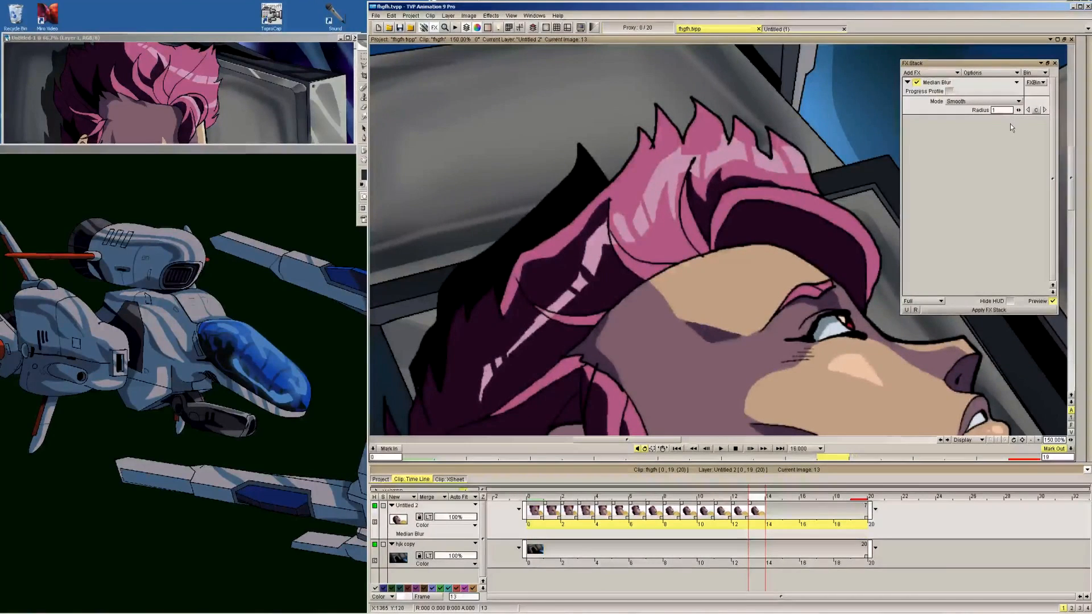
left_click(985, 310)
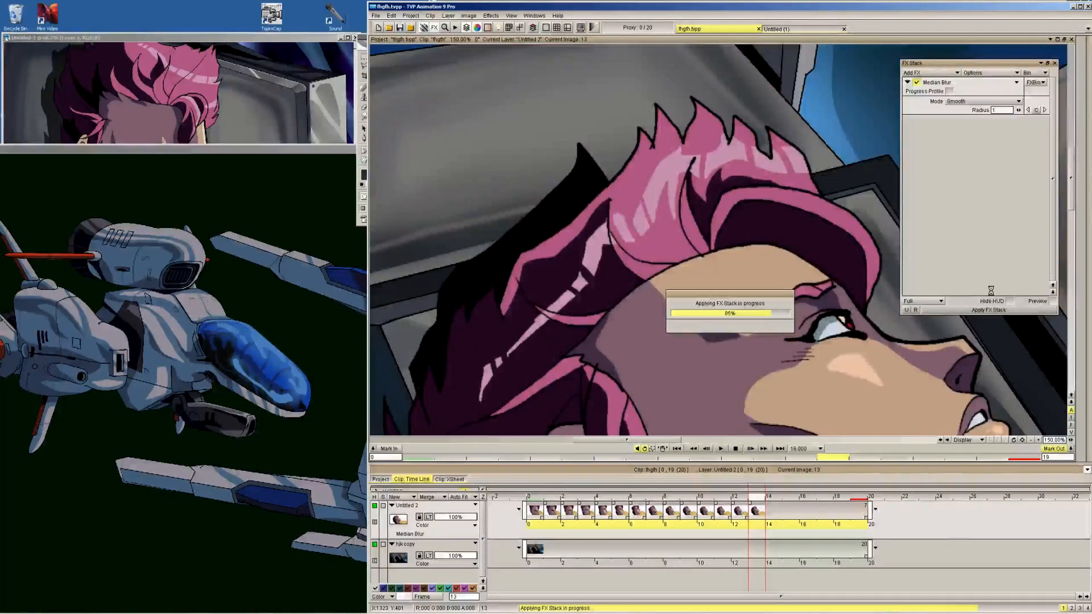
left_click(1029, 440)
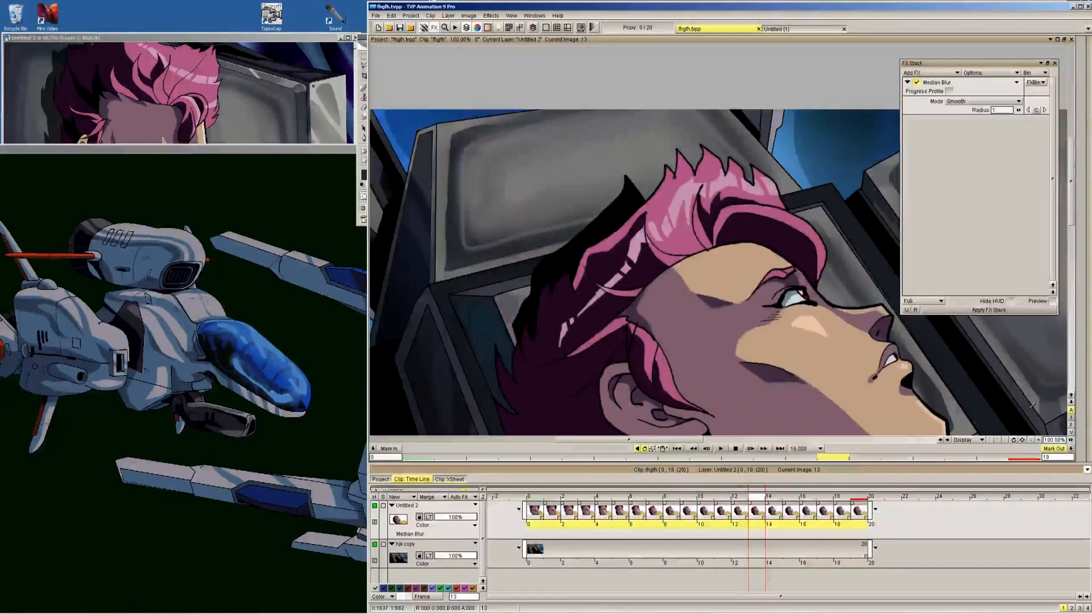
left_click(1054, 64)
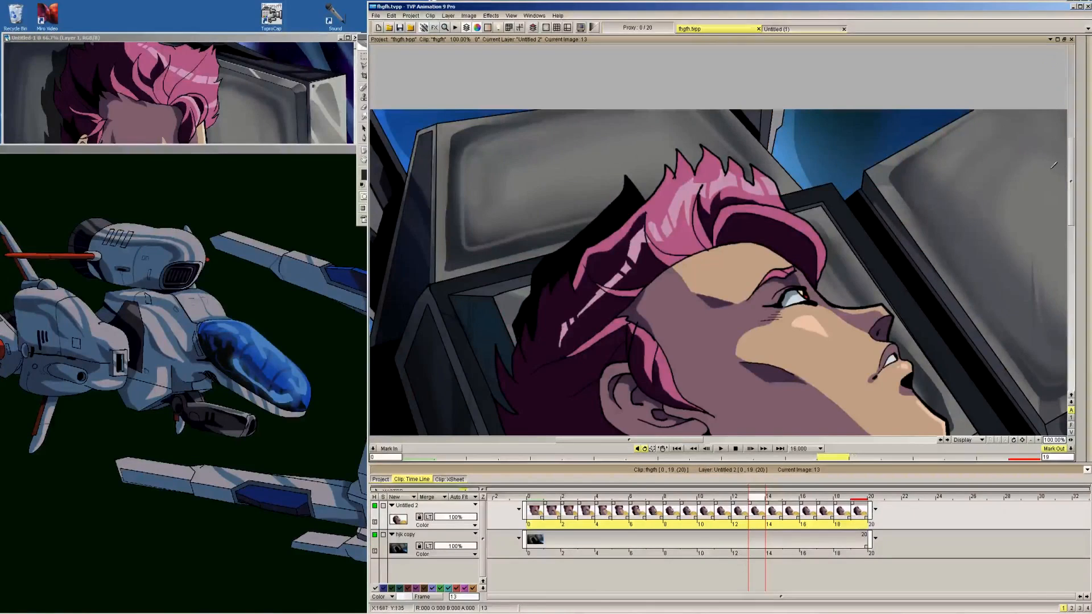
Flip back and forth between frames 0 and 13 to review the blurred character over the background
left_click(511, 15)
left_click(529, 51)
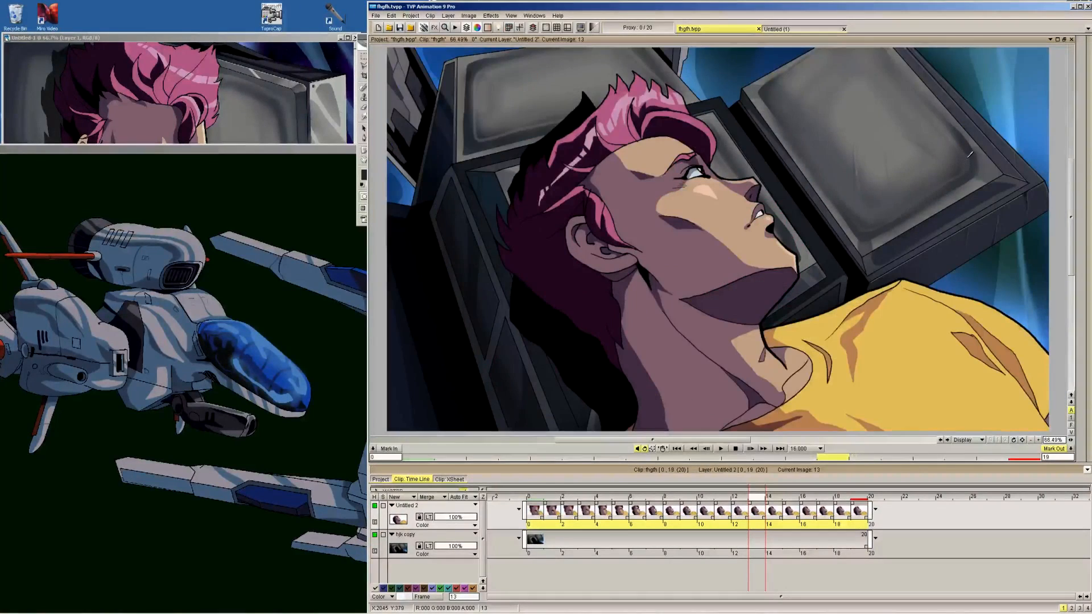
key("Left")
key("Left")
key("Left")
key("Left")
key("Left")
key("Left")
key("Left")
key("Left")
key("Left")
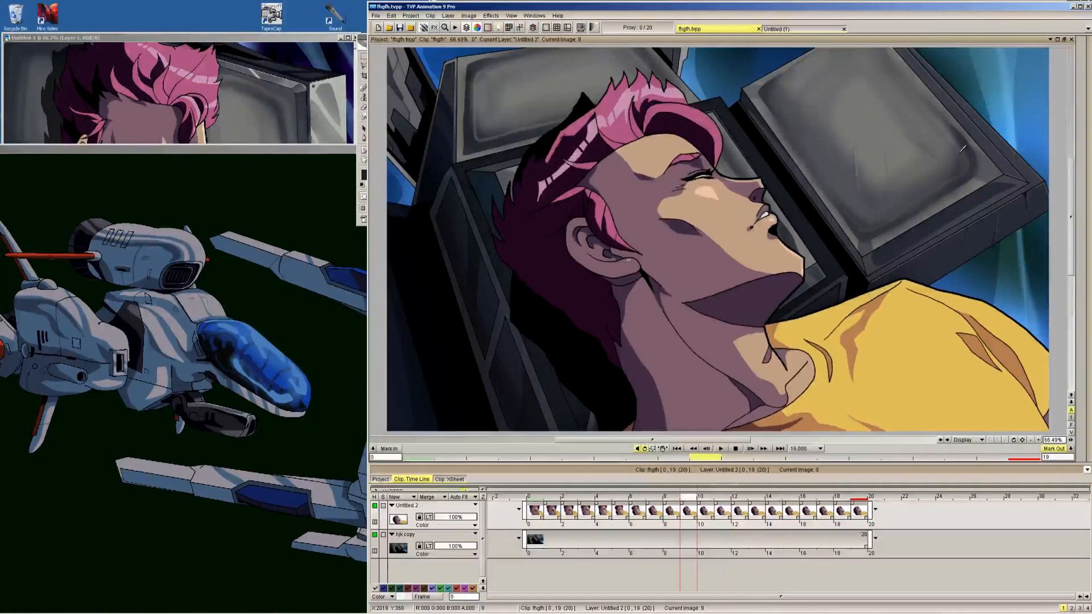
key("Left")
key("Left")
key("Left")
key("Left")
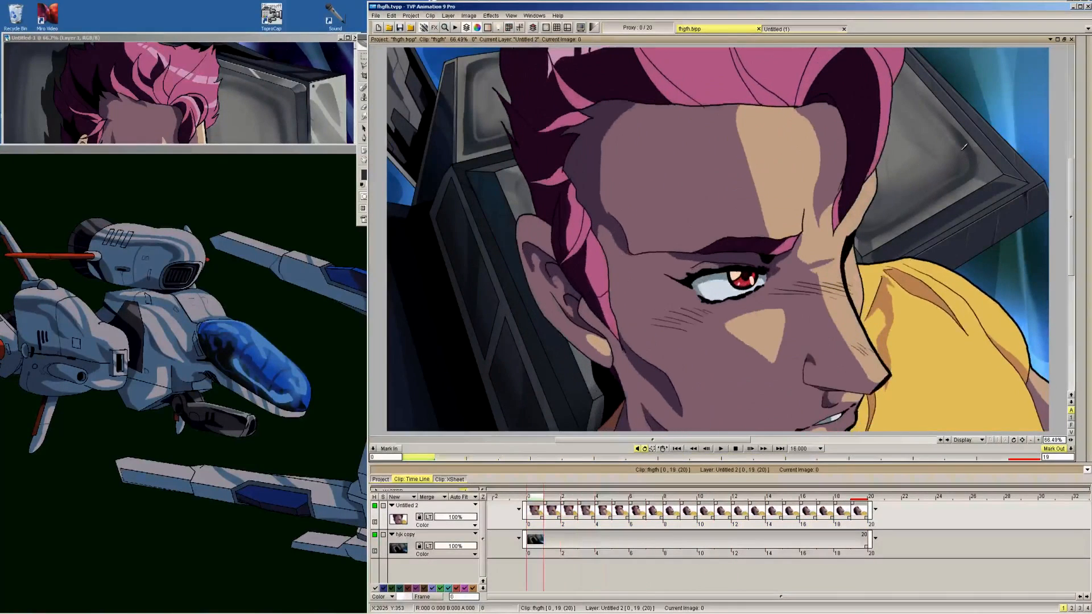
key("Right")
key("Right")
key("Right")
key("Right")
key("Right")
key("Right")
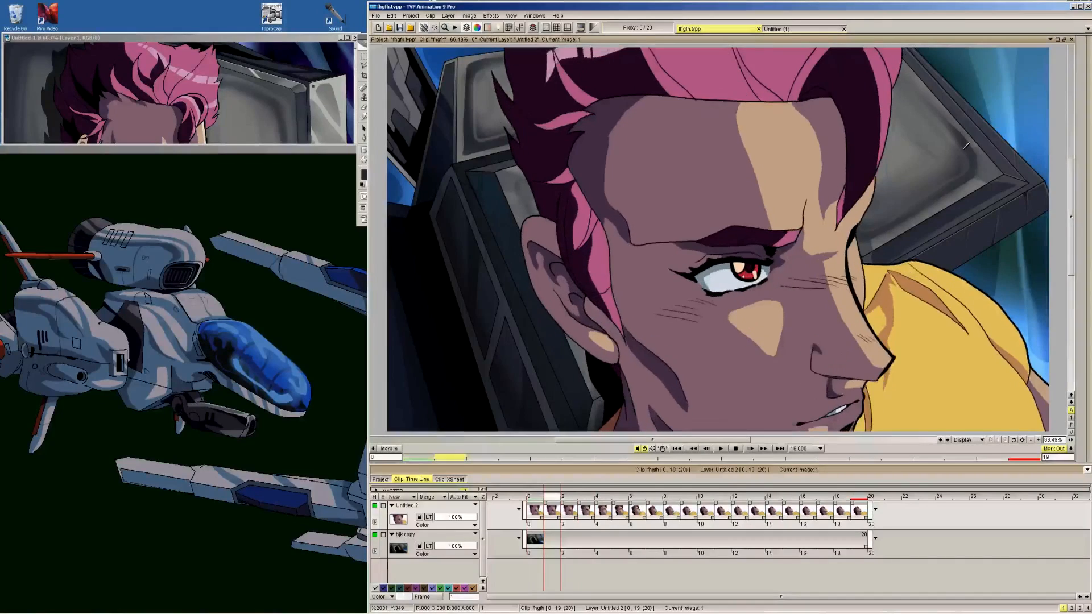
key("Right")
key("Right")
key("Left")
key("Left")
key("Left")
key("Left")
key("Left")
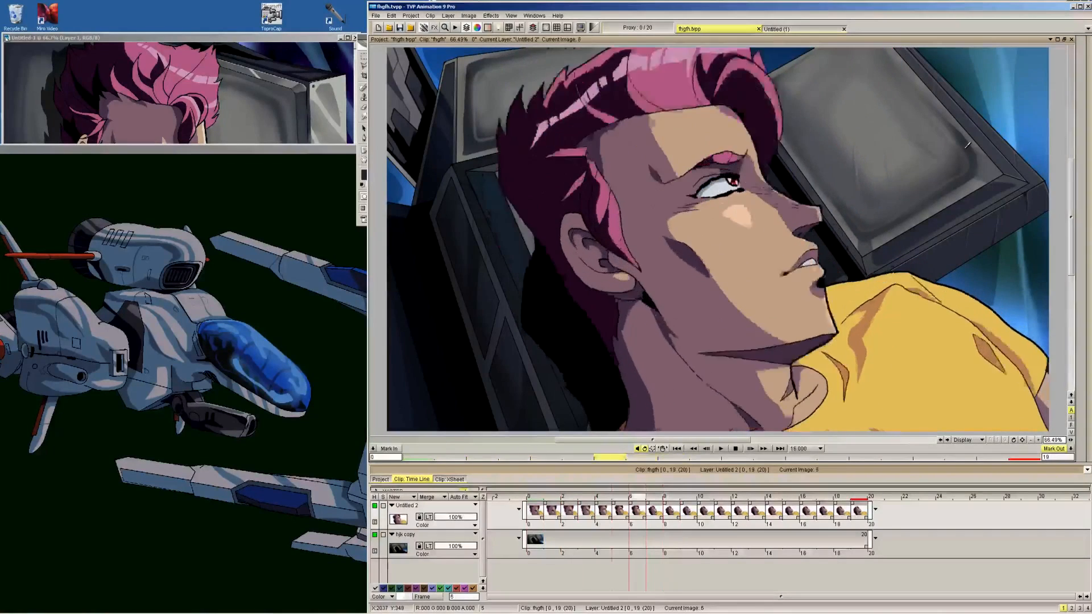
key("Right")
key("Right")
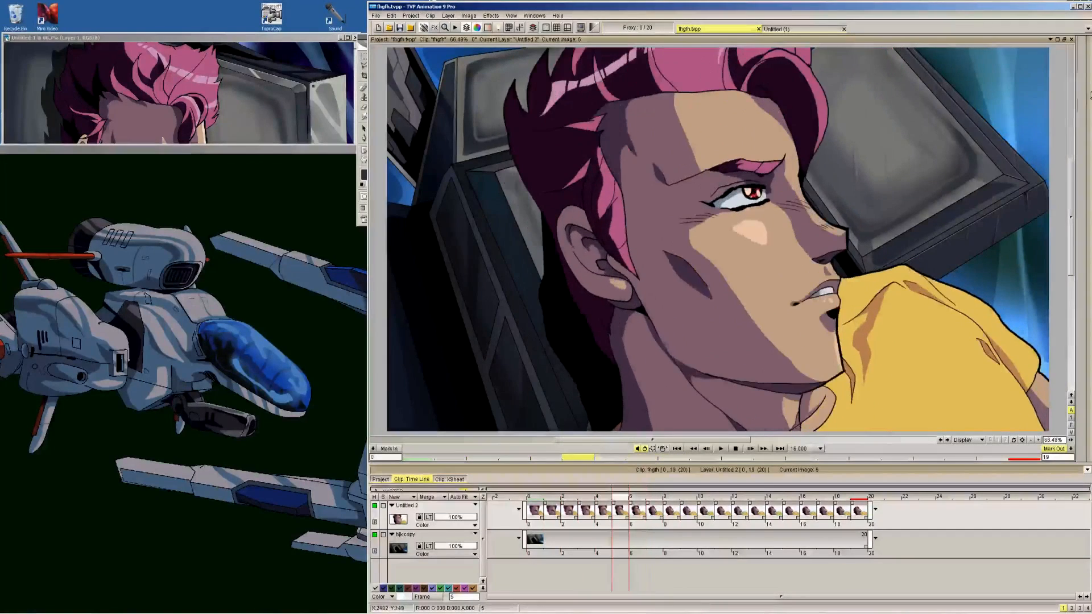
mouse_move(1088, 108)
left_click(1038, 78)
left_click(712, 149)
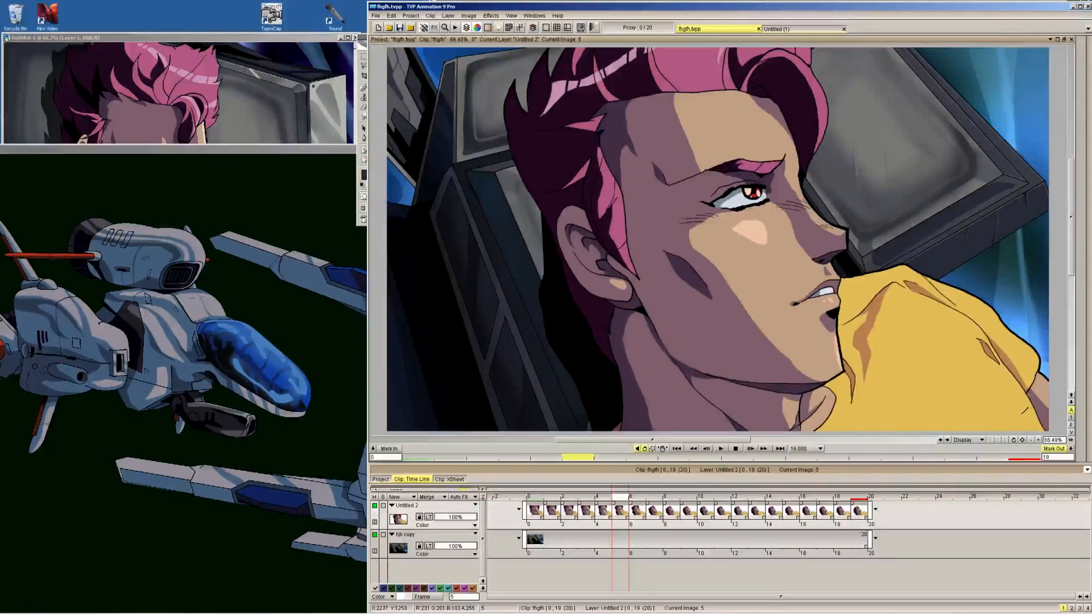
Inspect the character's softened linework at 100% while flipping through frames 5 to 11
left_click(1037, 440)
left_click_drag(738, 168, 776, 235)
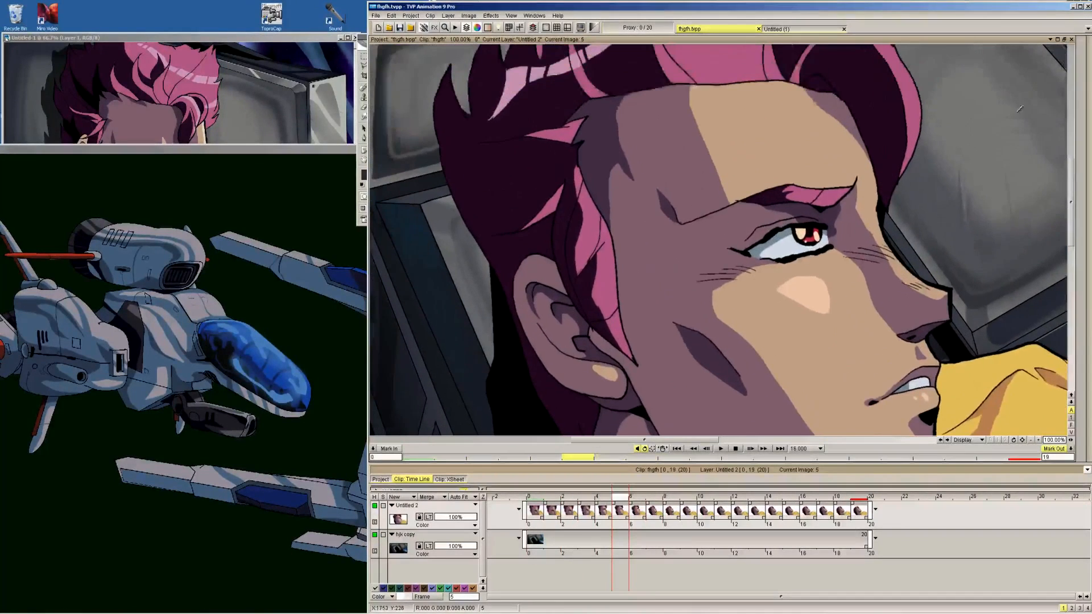
mouse_move(1089, 136)
left_click(1025, 50)
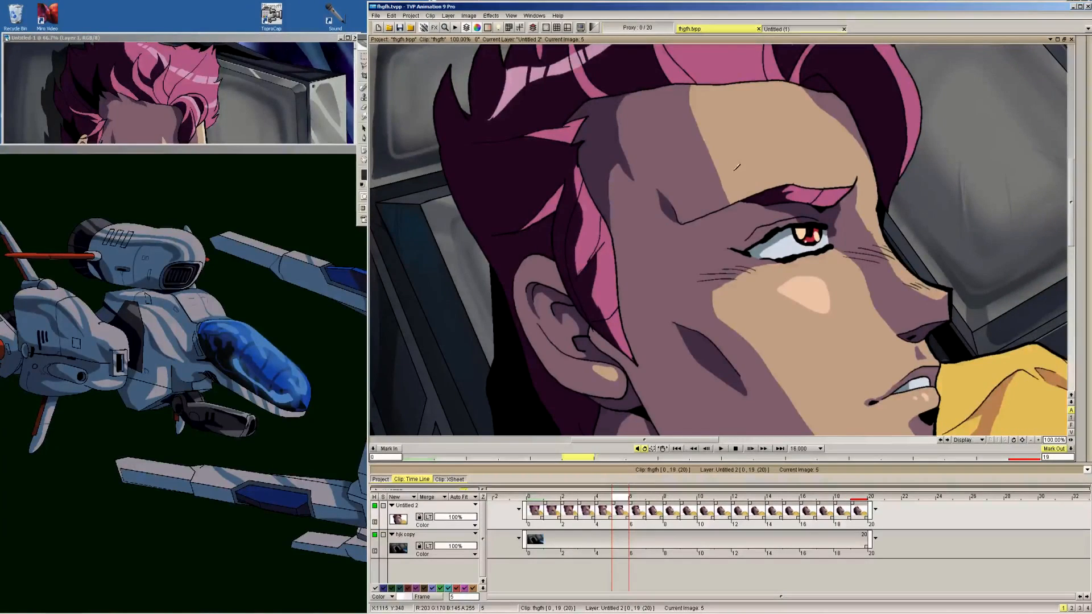
key("Right")
key("Left")
key("Right")
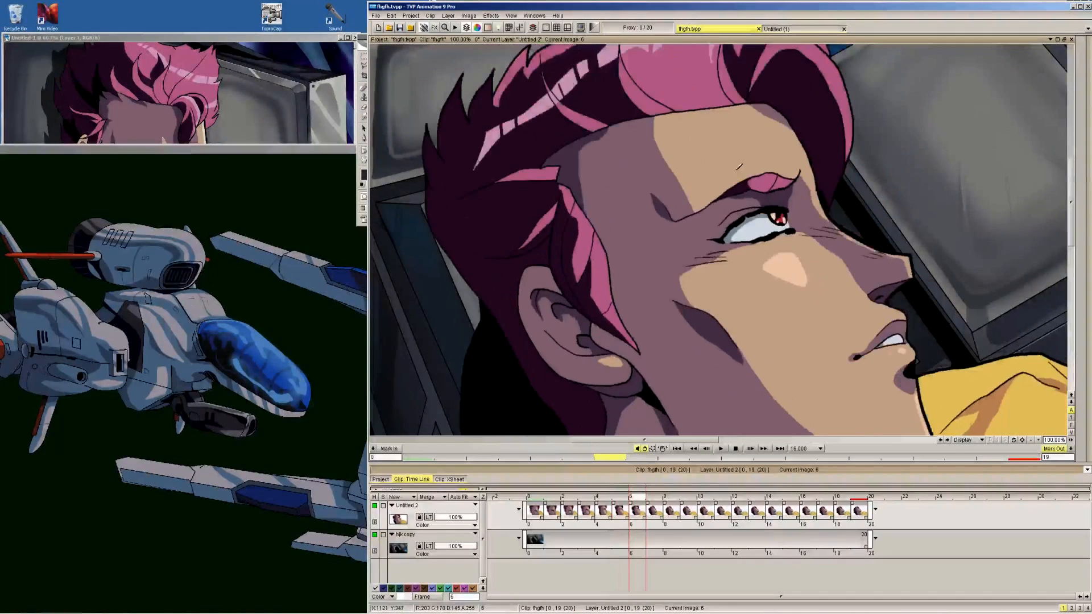
key("Right")
key("Right")
key("Right")
key("Left")
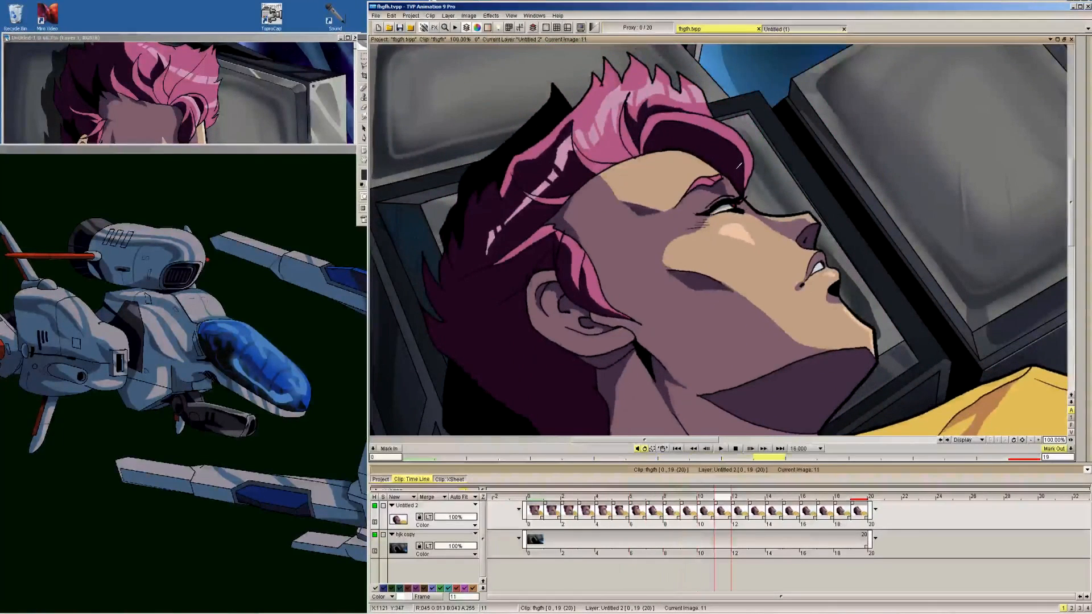
key("Right")
key("Right")
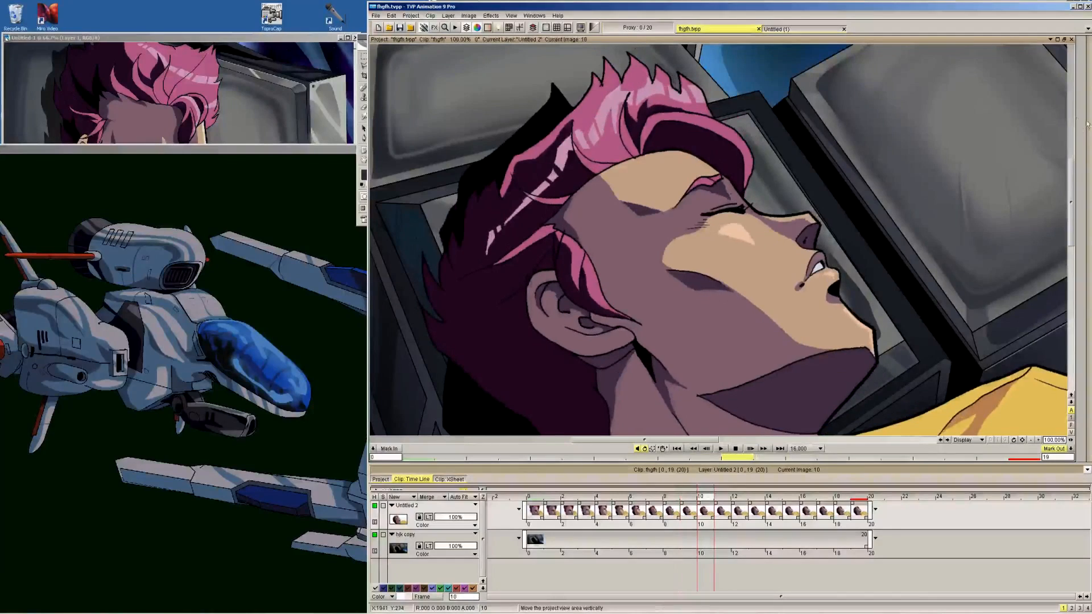
key("Tab")
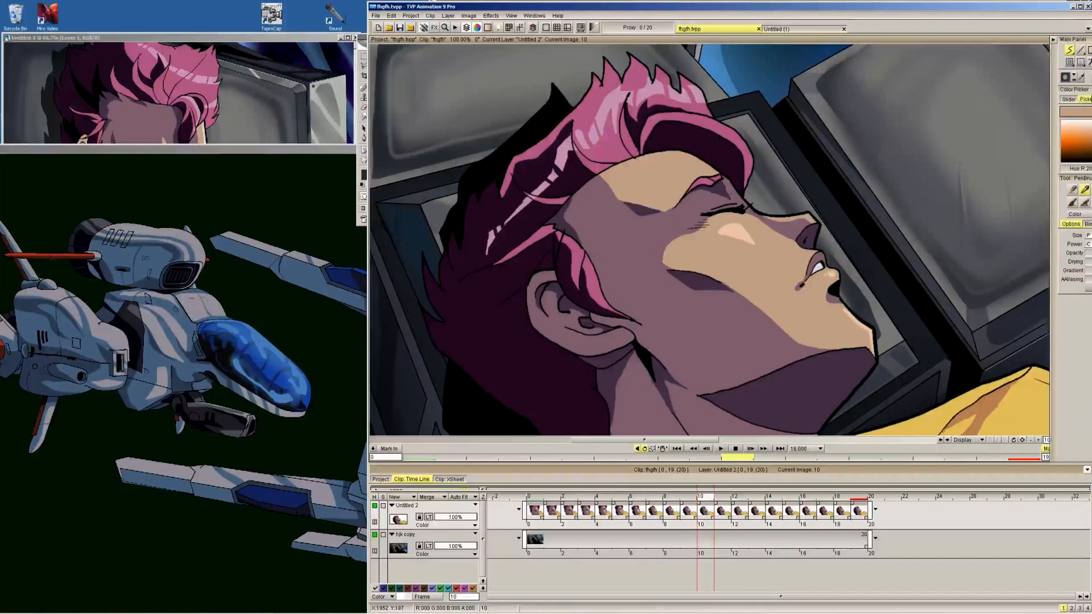
key("Tab")
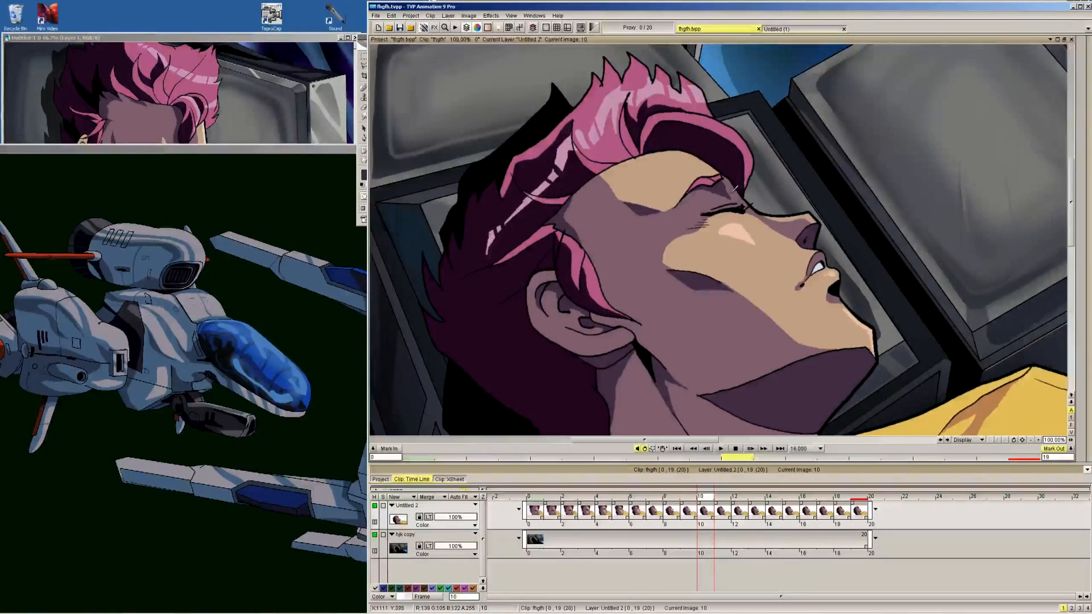
Flip between frames 6 and 13 to check the head turn and eye blink, finishing with the whole frame 11 in view
key("Right")
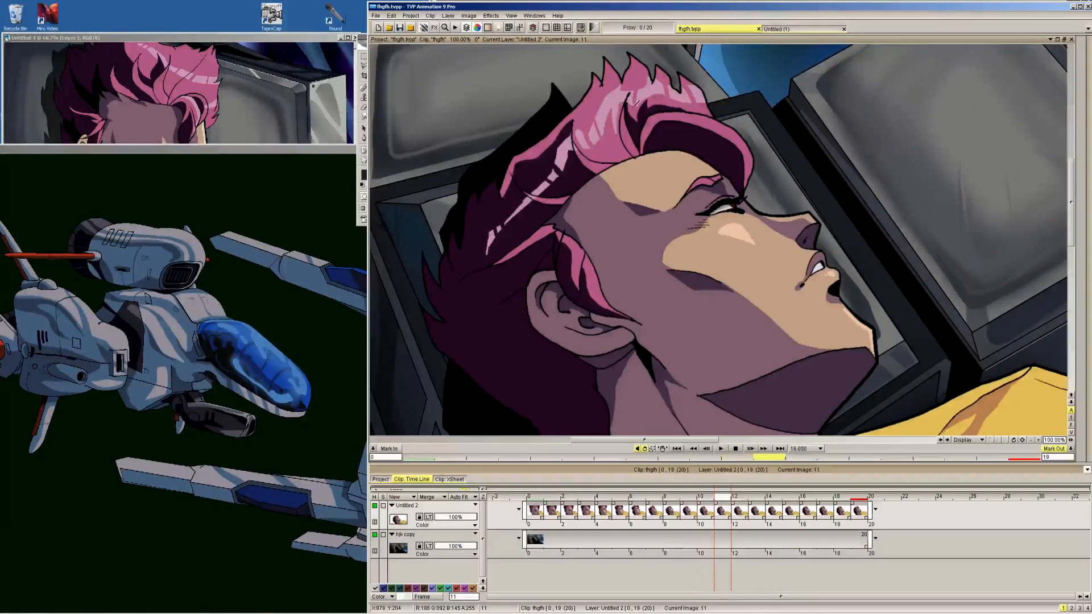
key("Left")
key("Right")
key("Right")
key("Right")
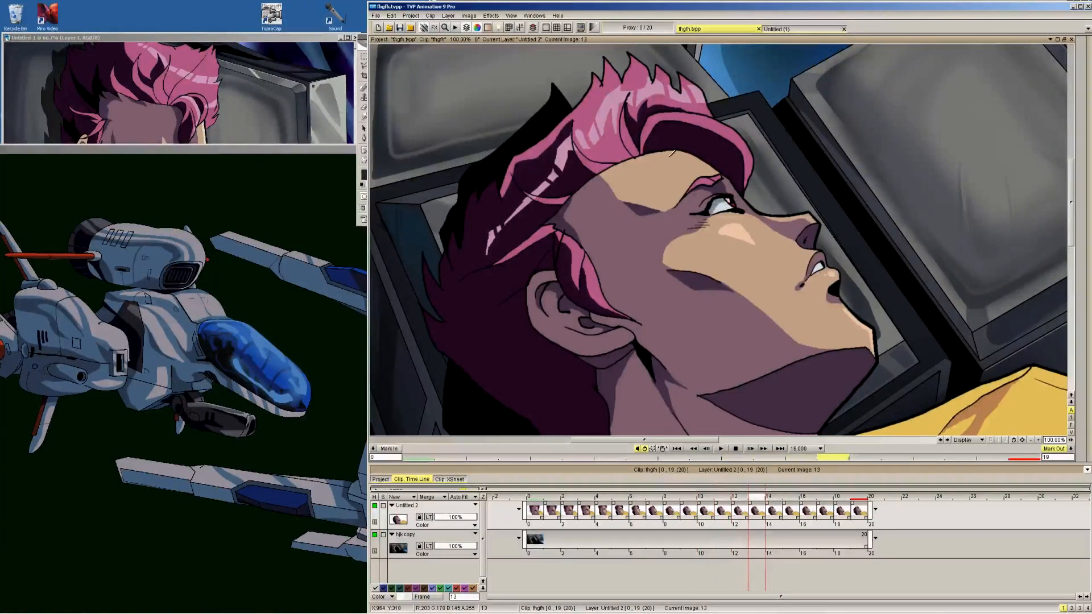
key("Left")
key("Left")
key("Left")
key("Left")
key("Left")
key("Left")
key("Left")
key("Left")
key("Left")
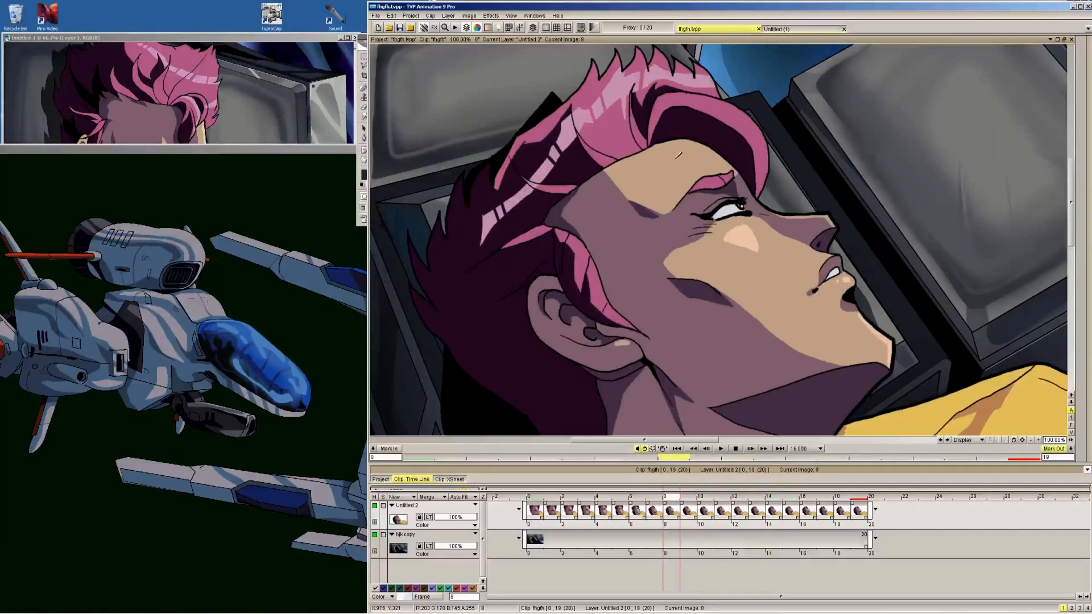
key("Right")
key("Right")
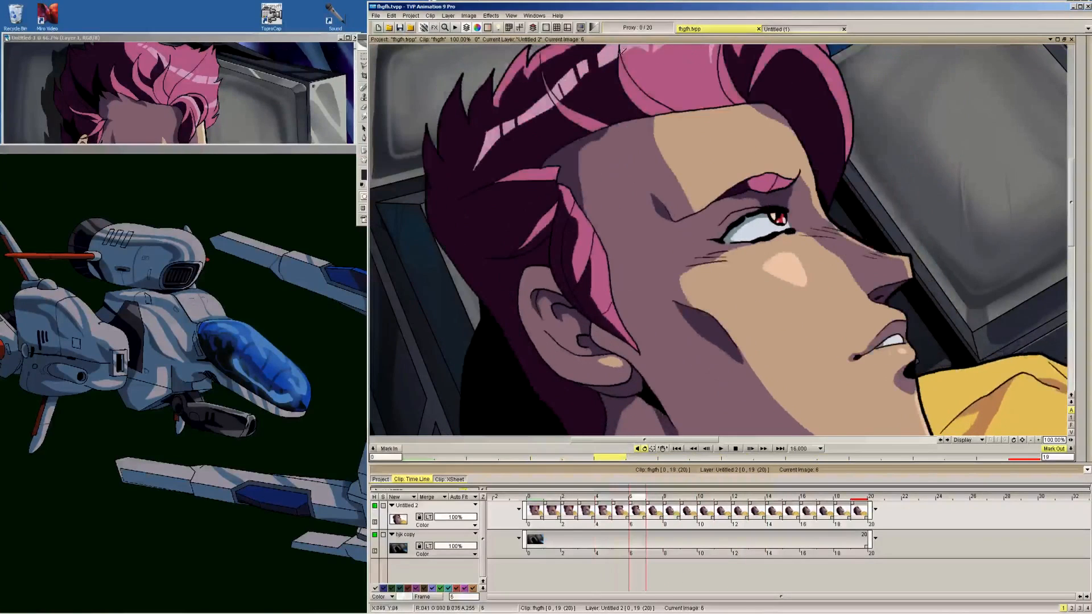
key("Right")
key("Right")
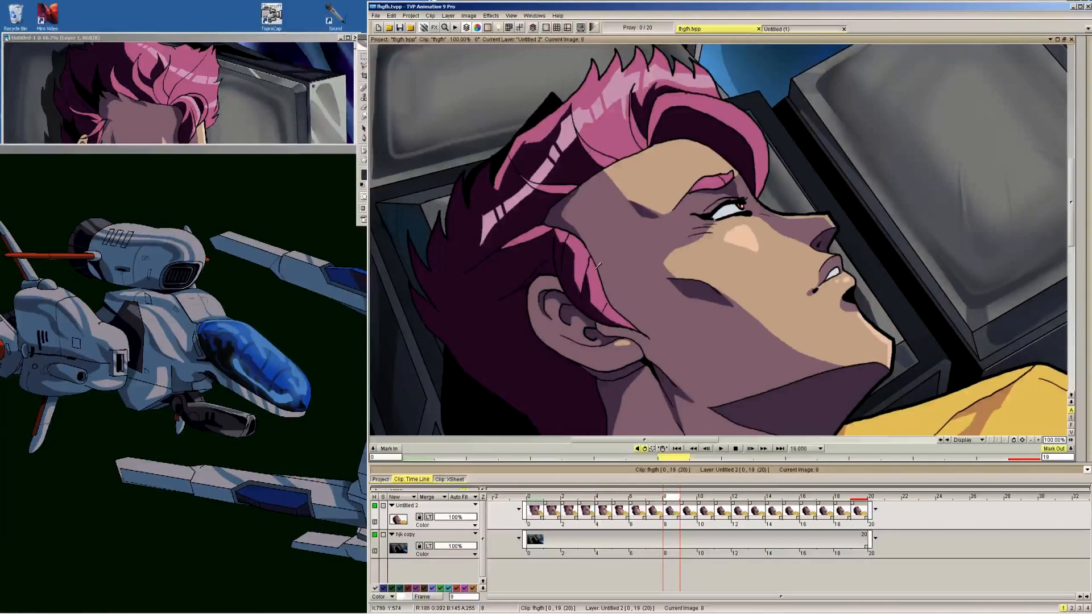
key("Right")
key("Right")
key("Right")
key("Right")
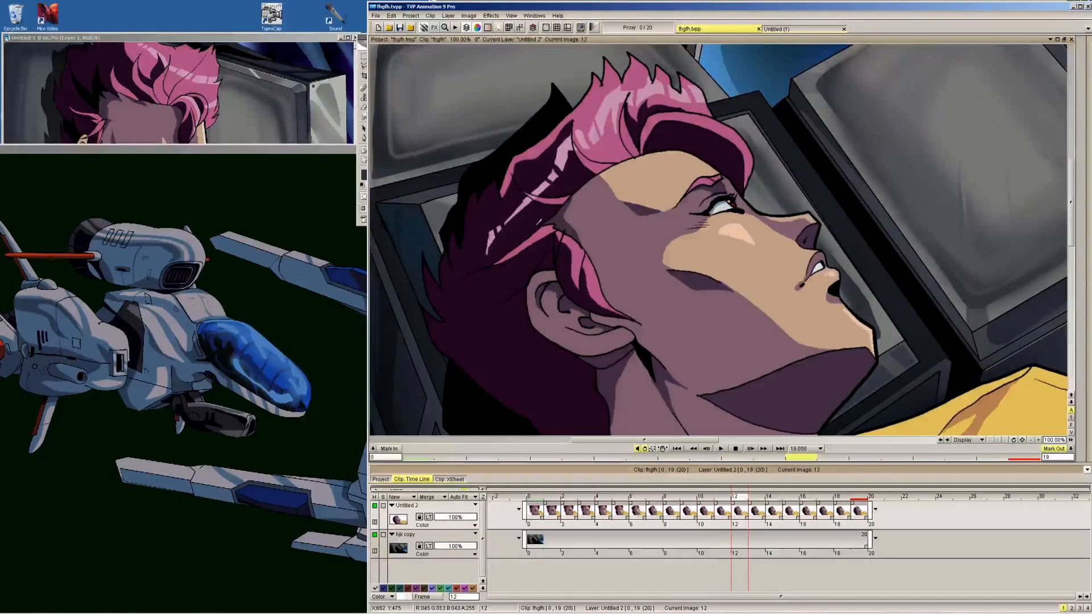
key("Left")
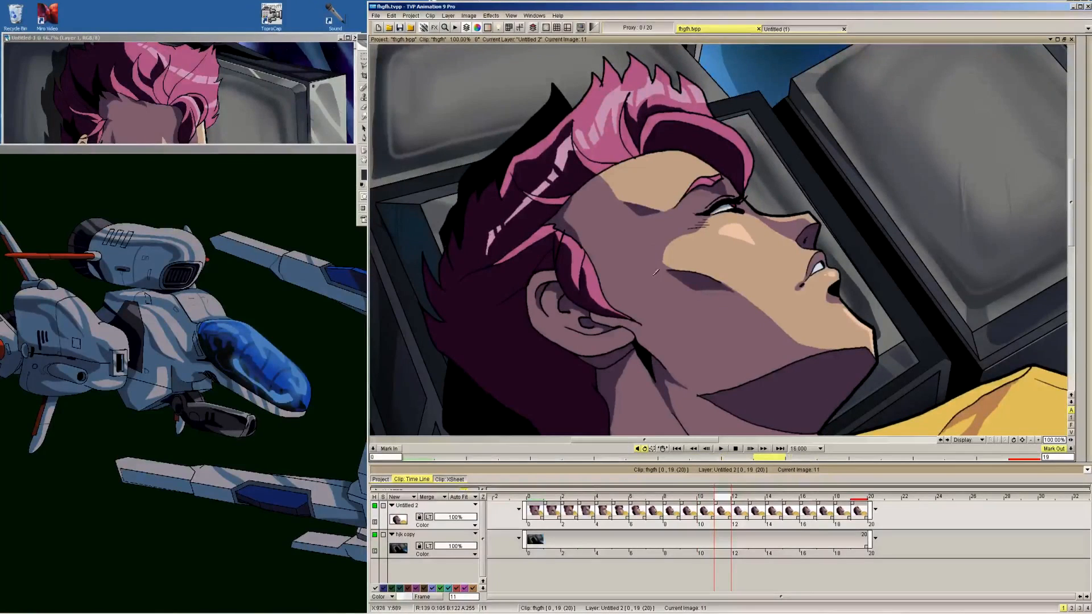
left_click(1030, 439)
left_click_drag(1071, 234, 1071, 254)
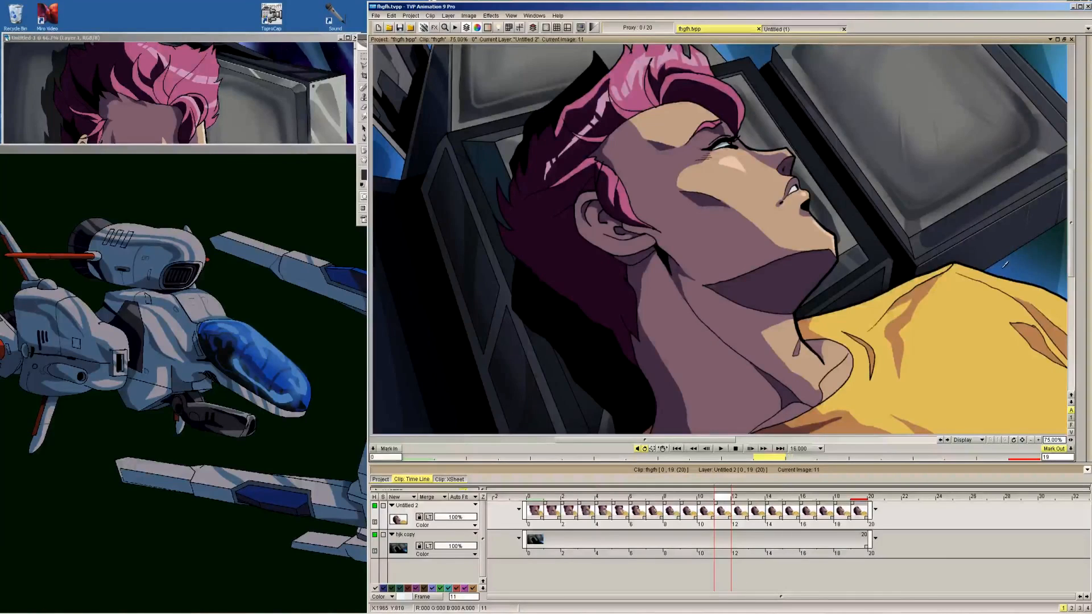
left_click(530, 16)
left_click(541, 54)
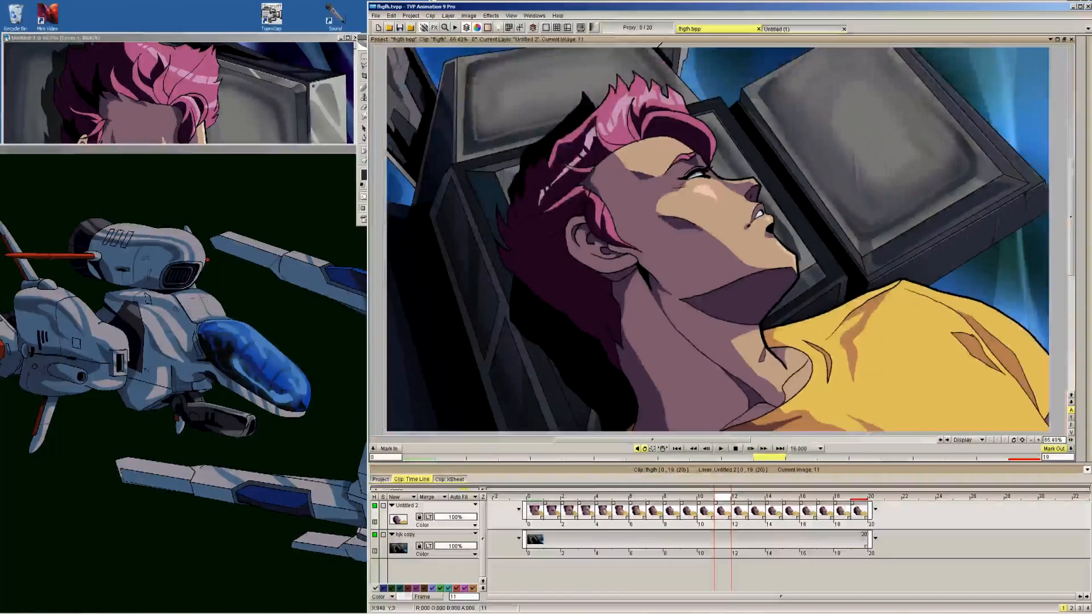